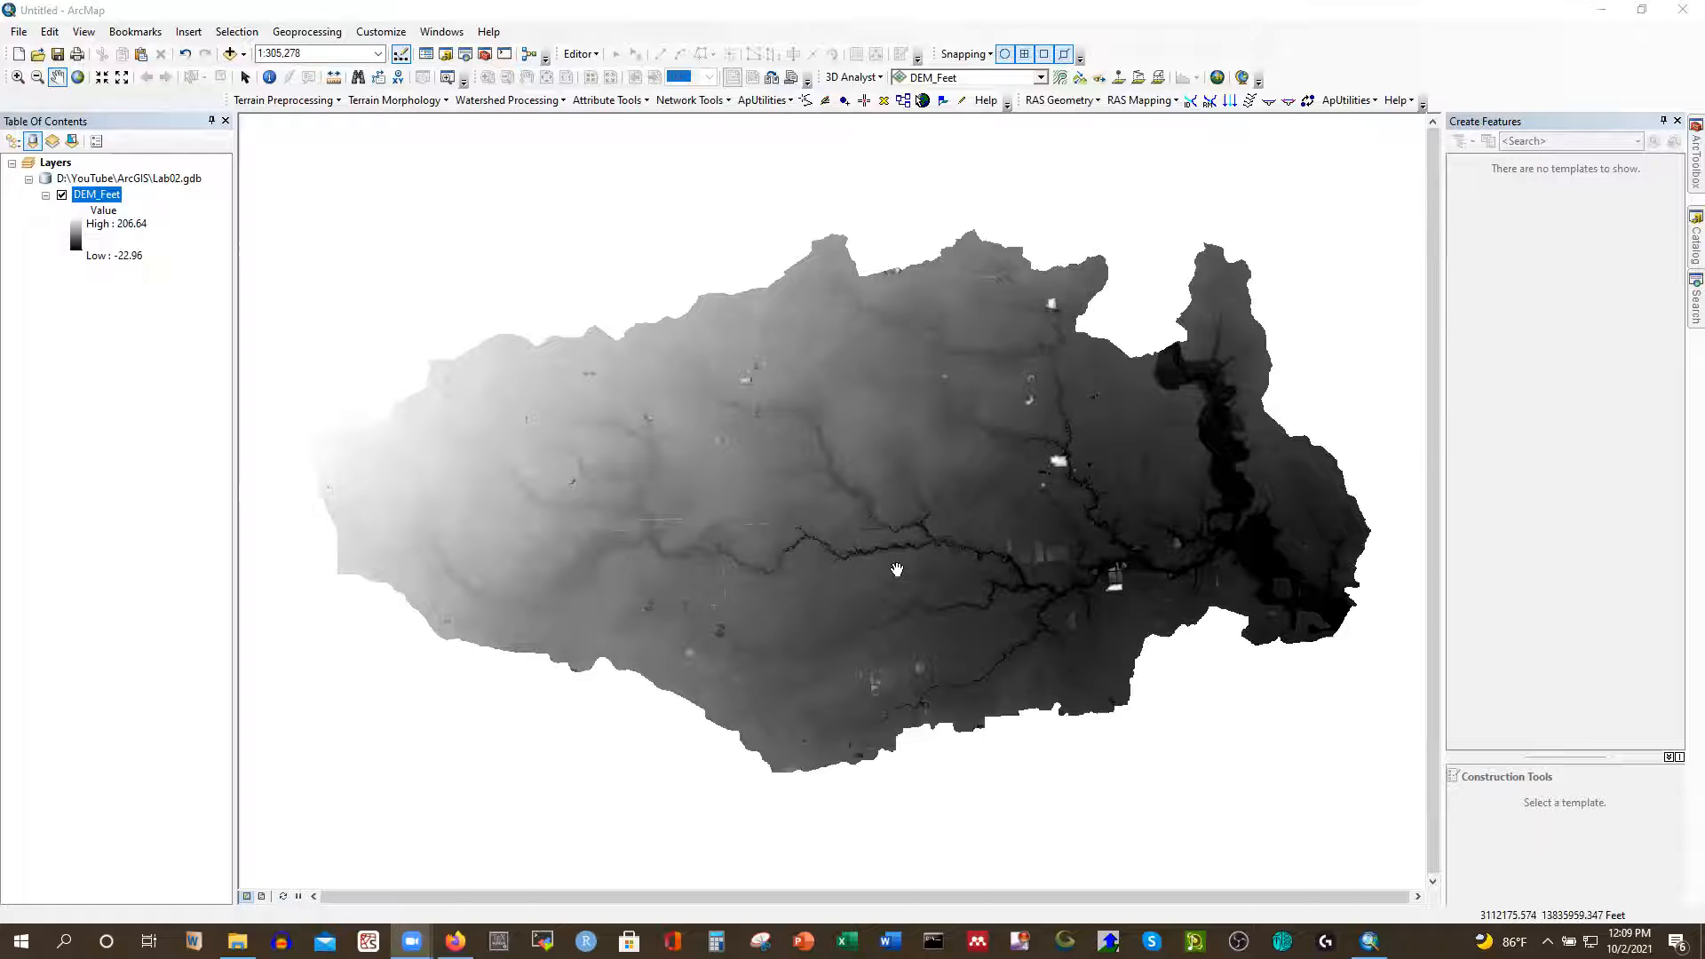
pyautogui.scroll(3, 896, 569)
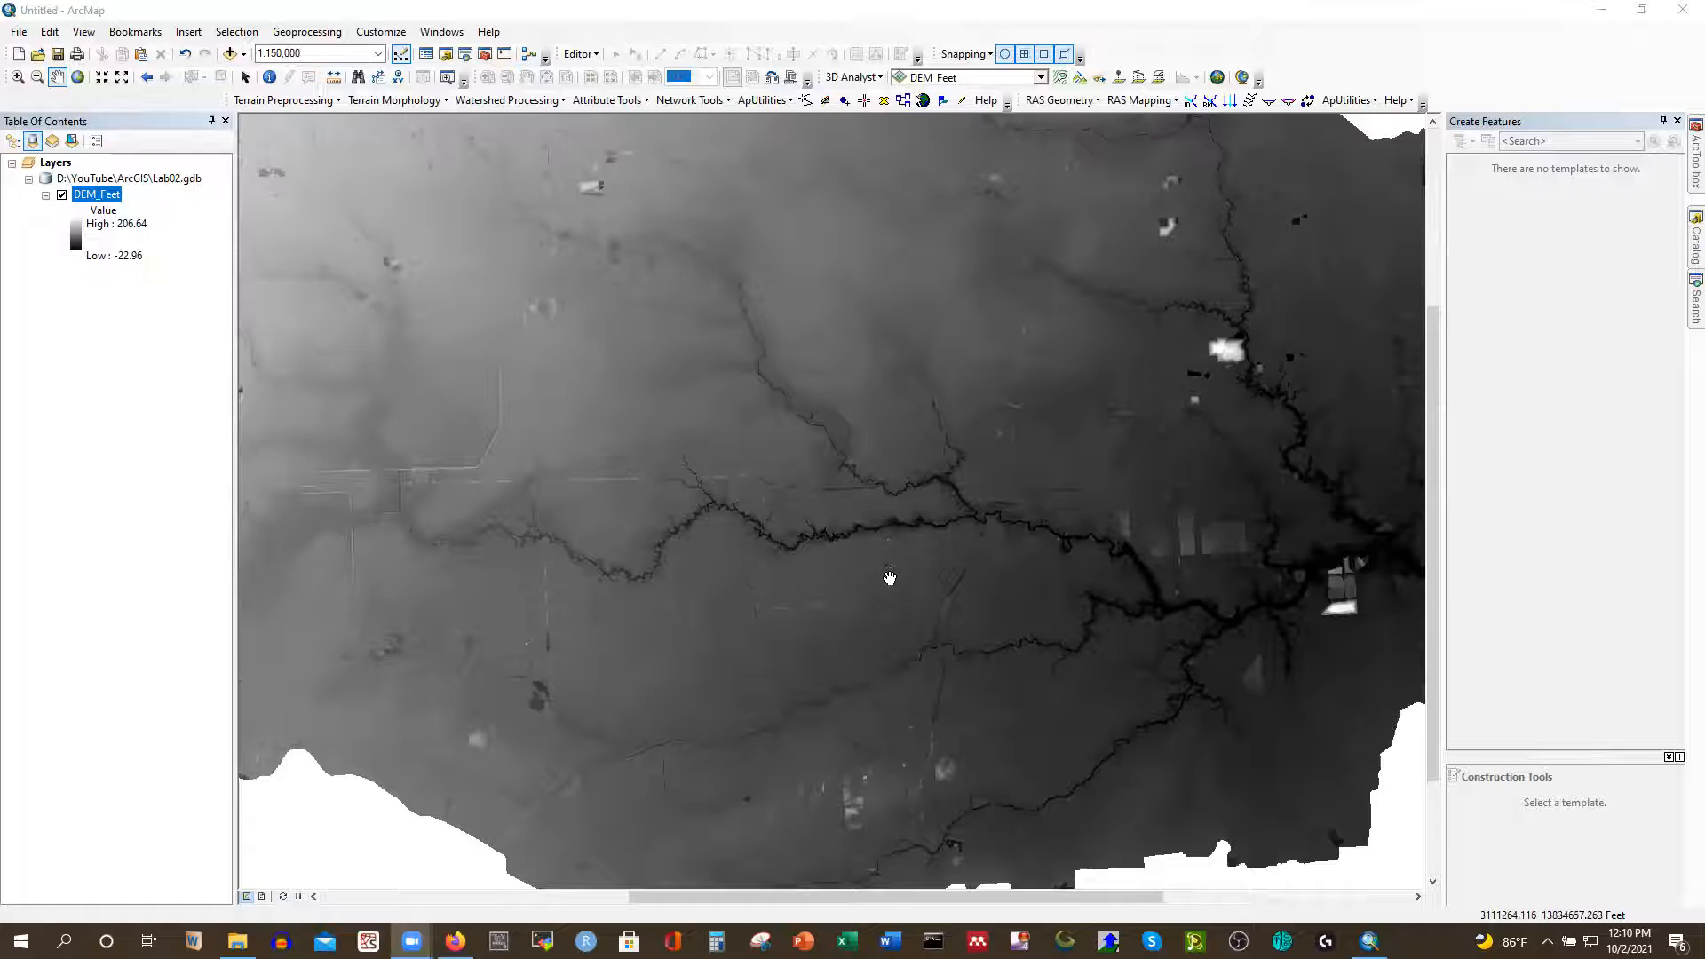
pyautogui.scroll(2, 888, 578)
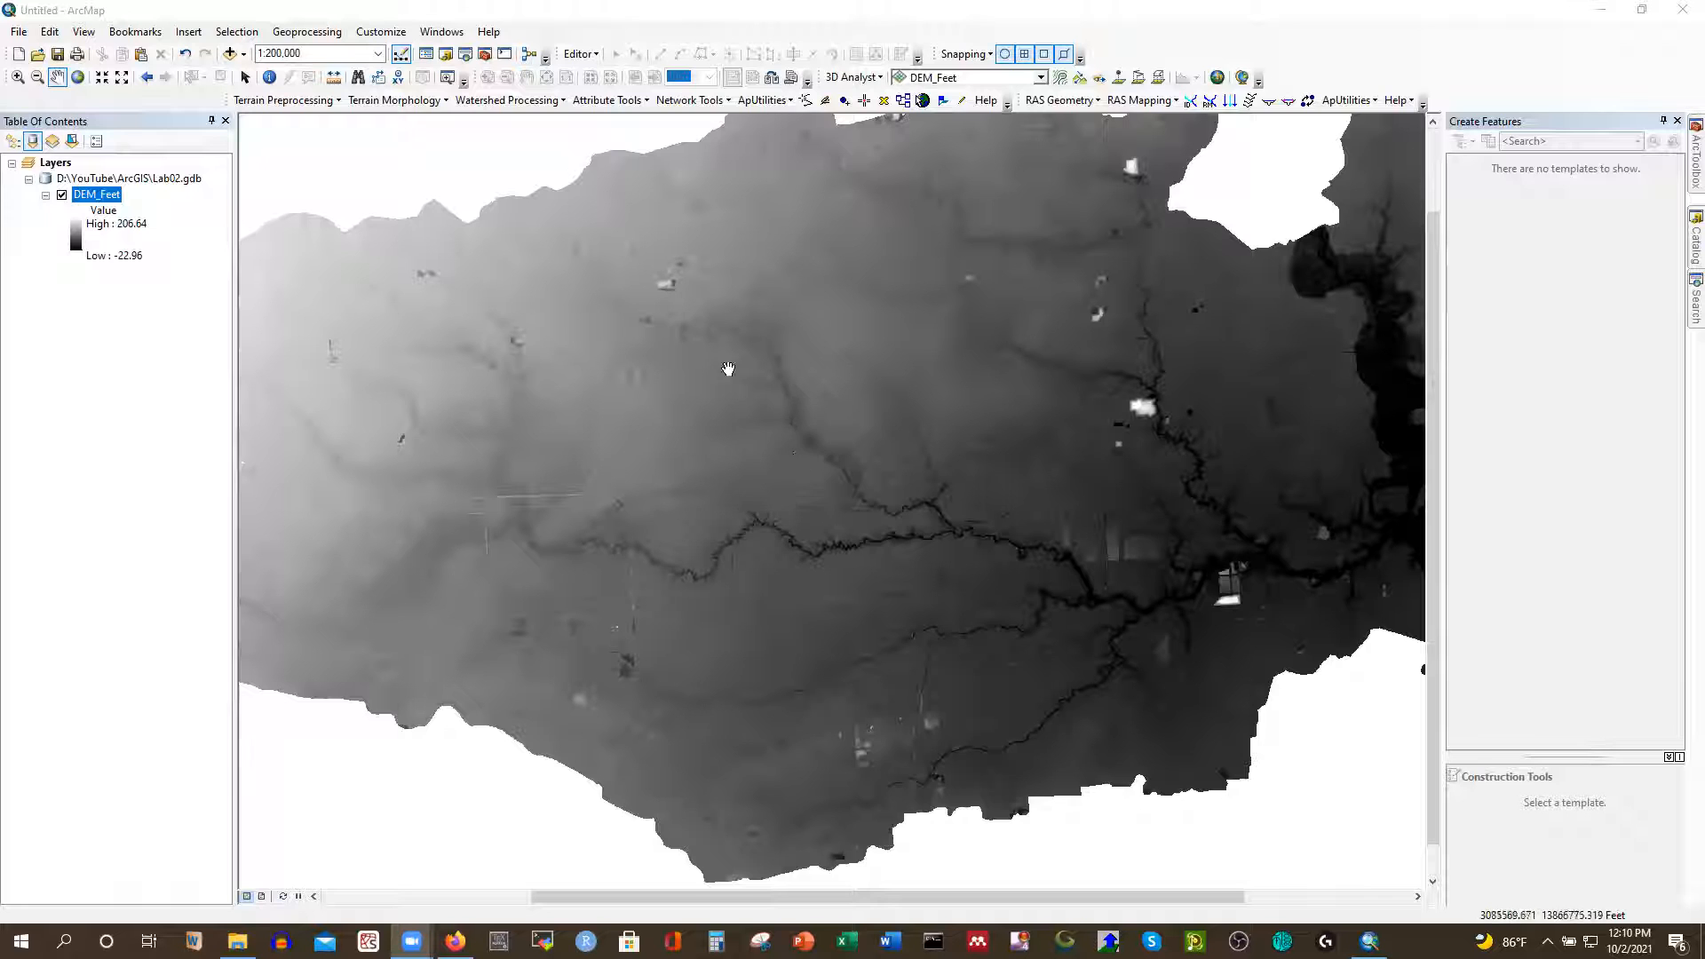
# Switch to Firefox and locate the HECGeoRAS.msi installer in the 10.8.0.3 folder of Esri's HecGeoRAS downloads, without saving it
pyautogui.click(455, 941)
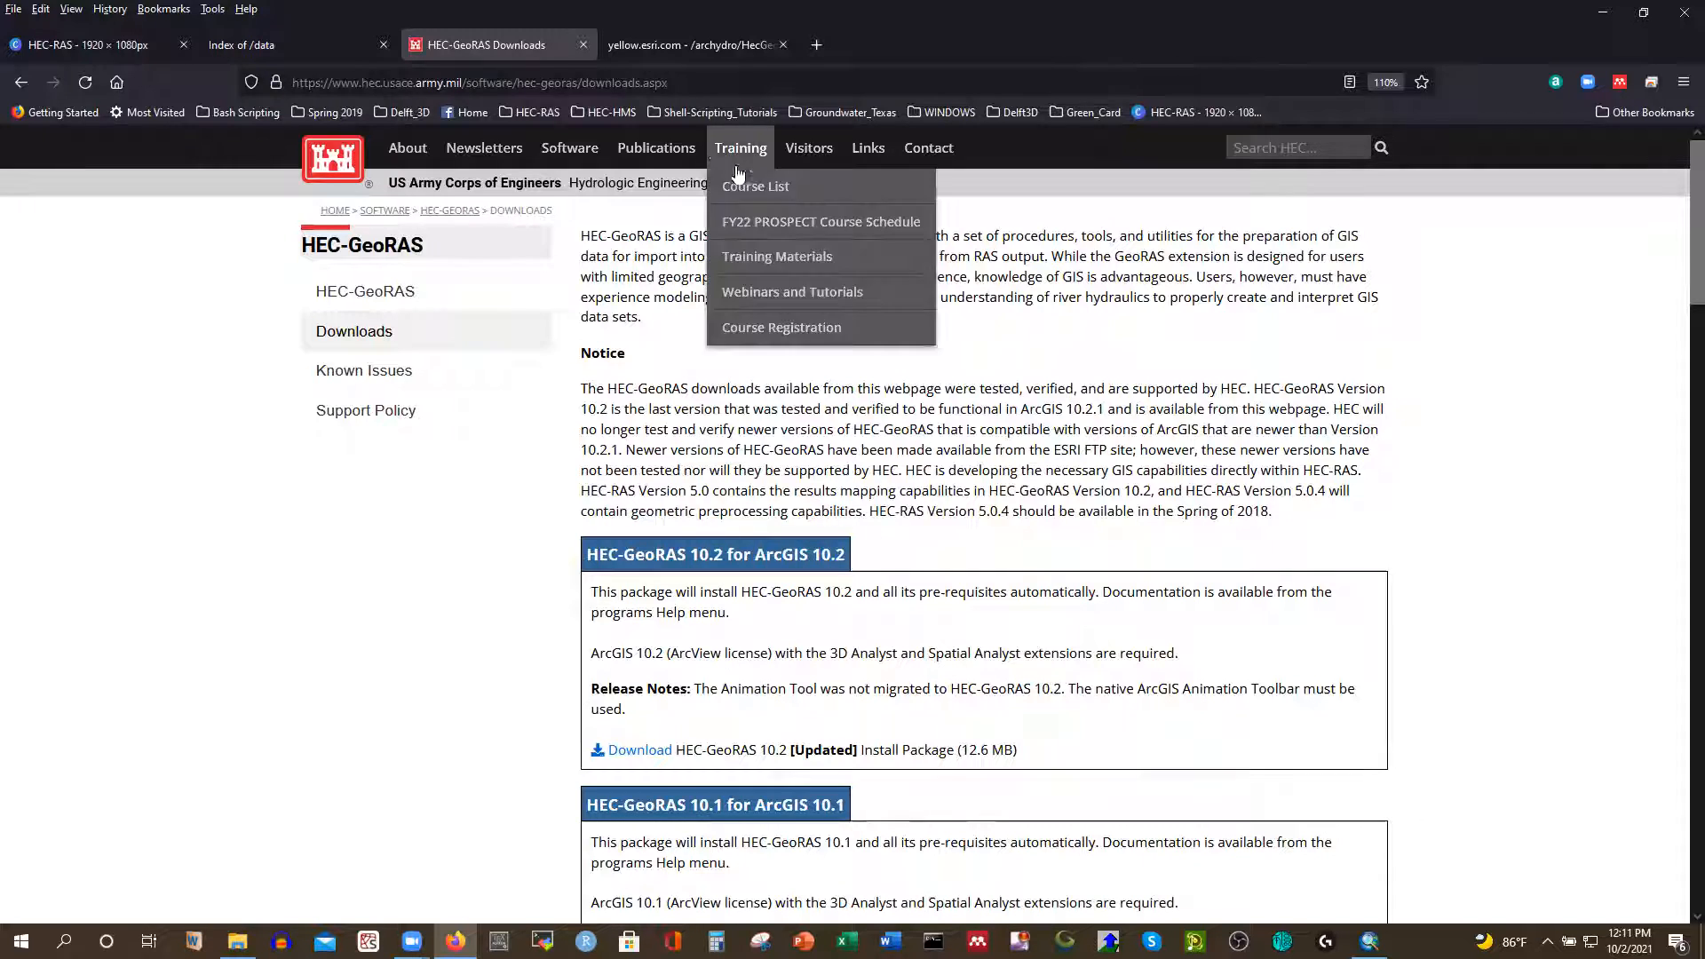
pyautogui.click(655, 46)
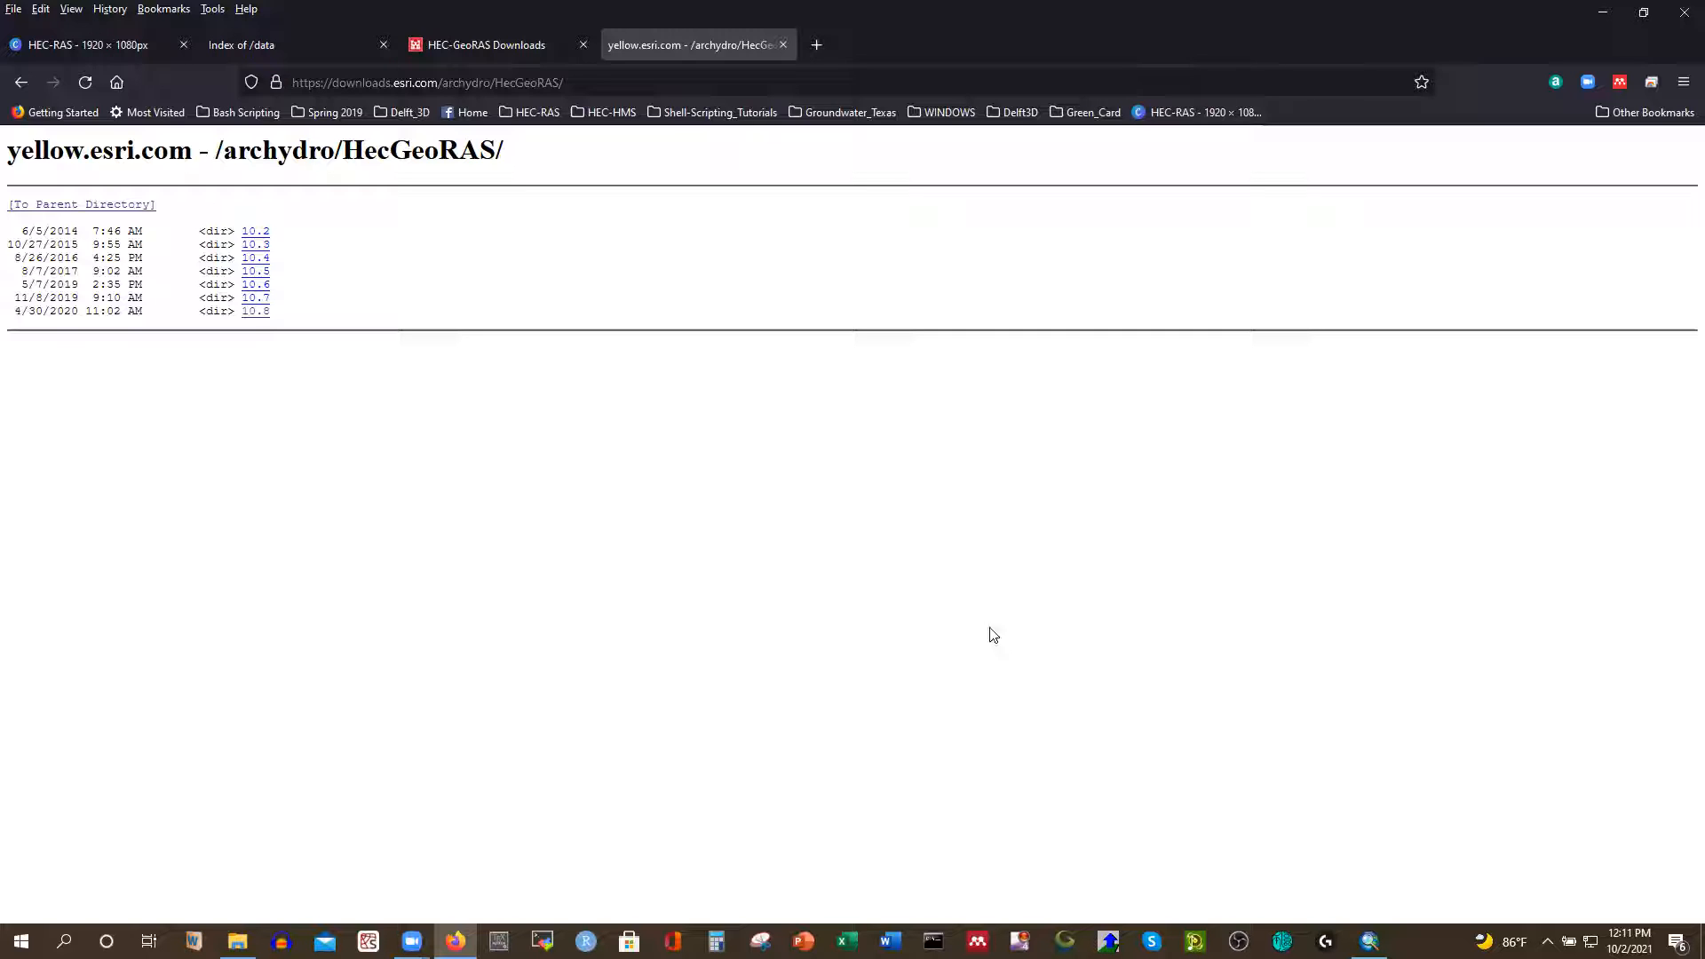
pyautogui.click(252, 316)
pyautogui.click(273, 233)
pyautogui.click(275, 235)
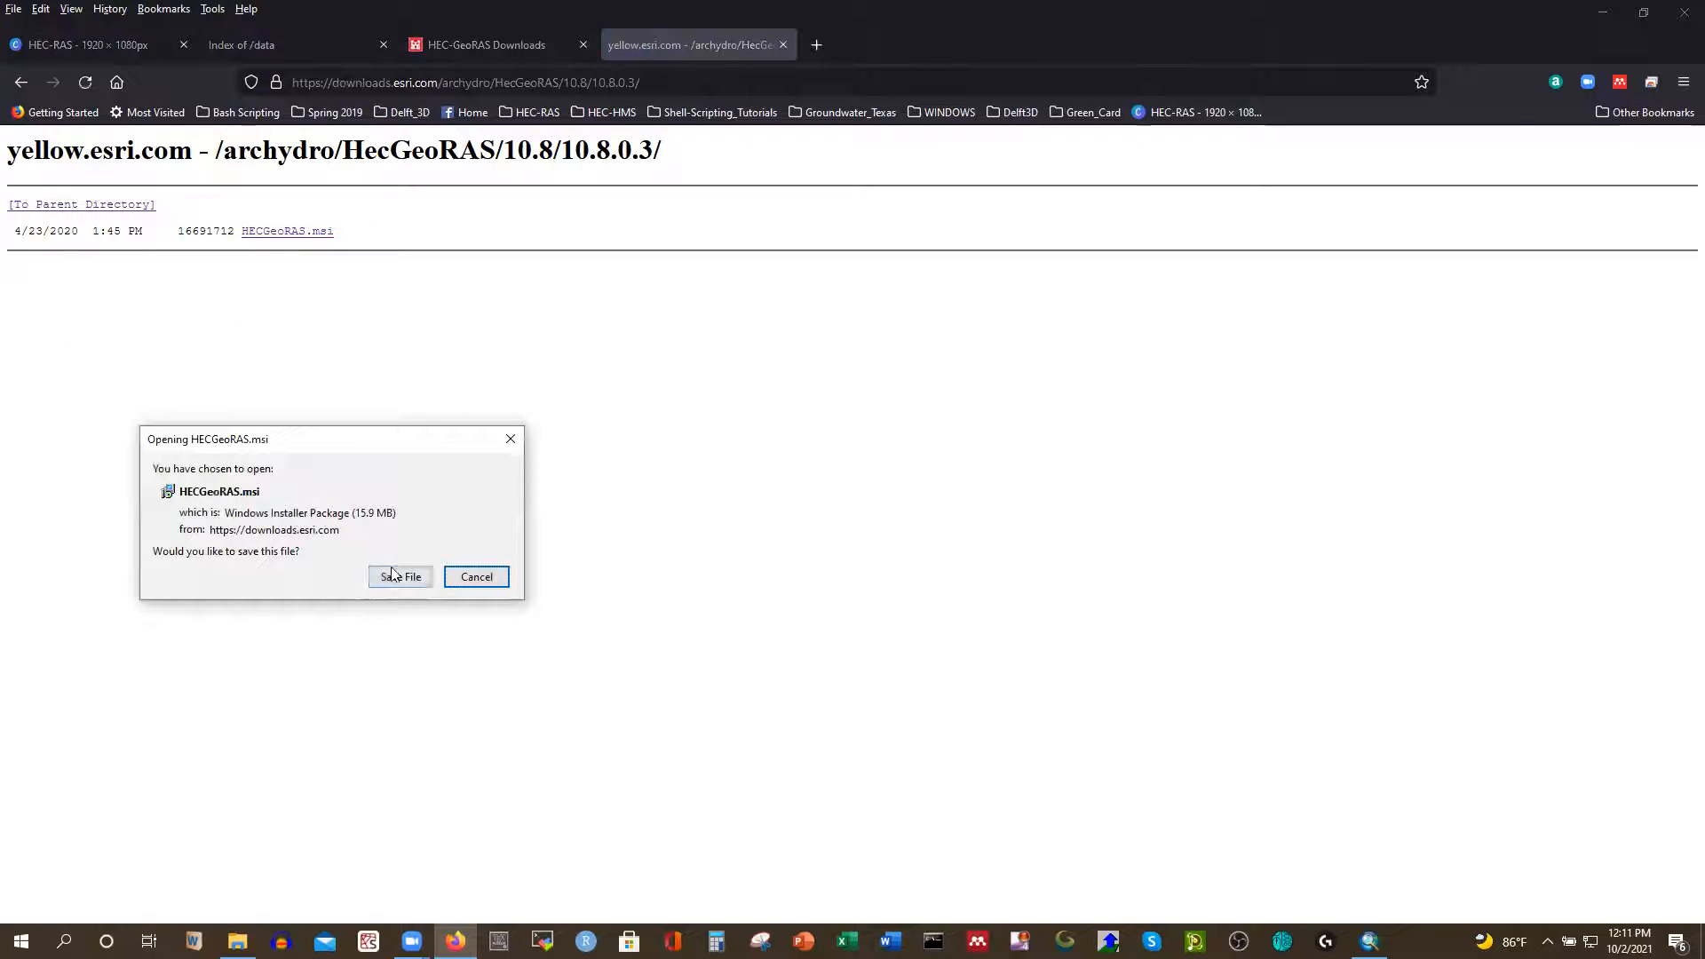
pyautogui.click(470, 577)
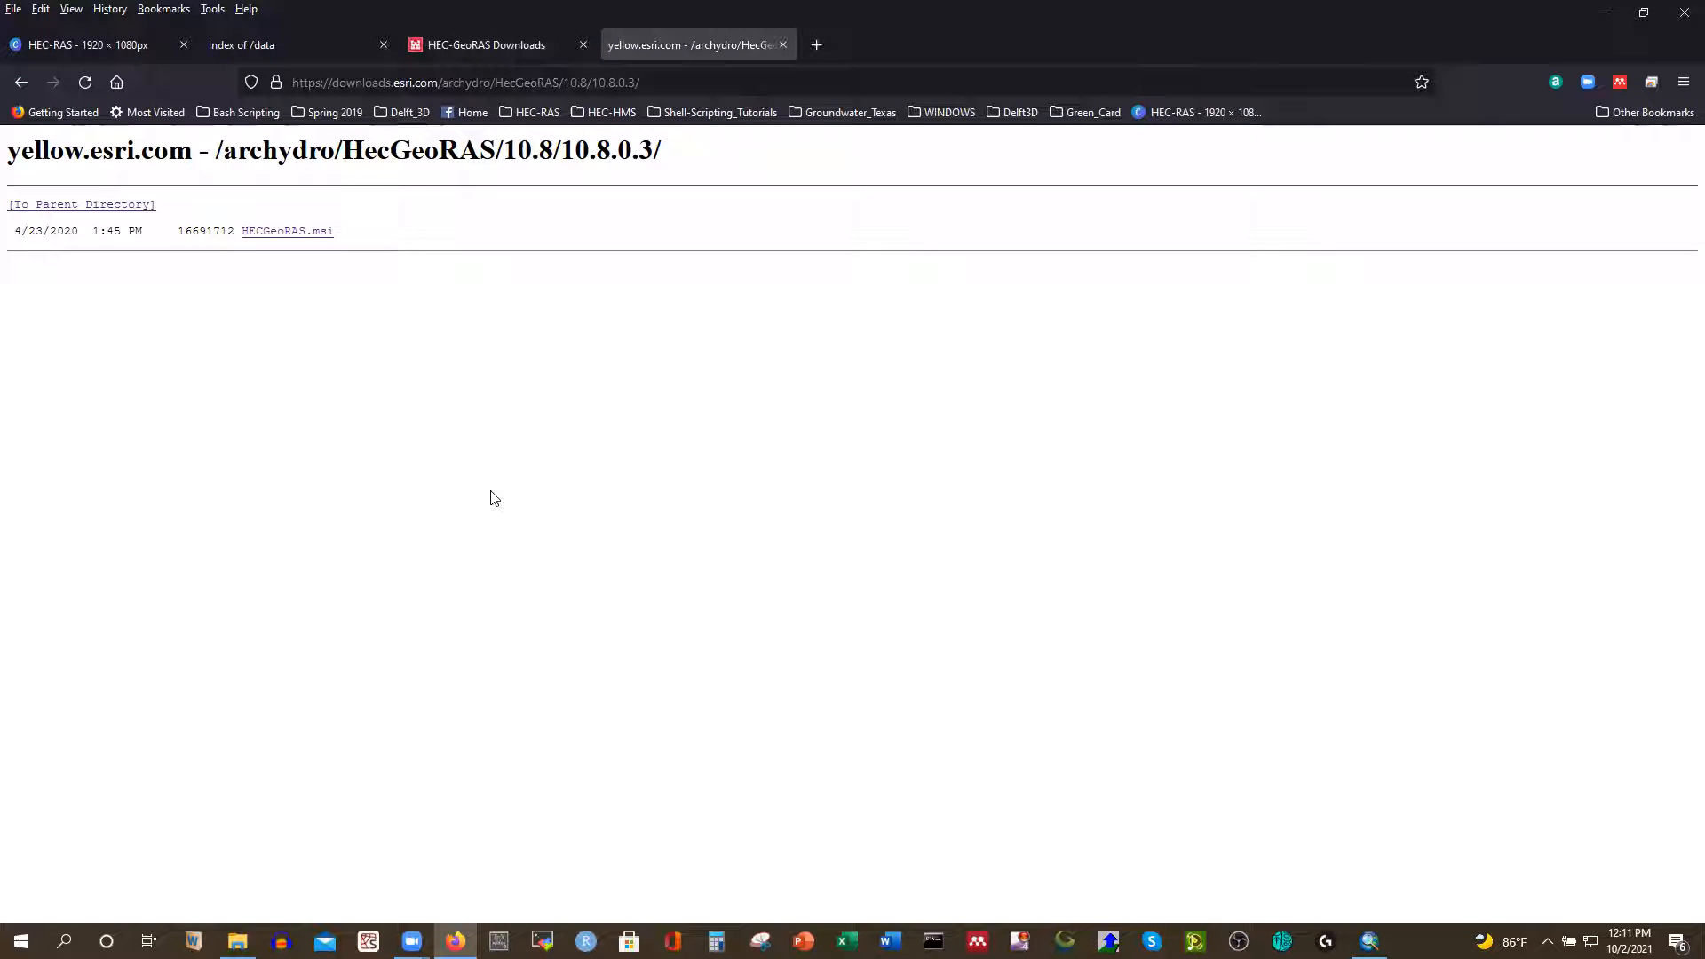
# Switch back to ArcMap, hide the HEC-GeoRAS toolbar and show it again
pyautogui.click(1369, 941)
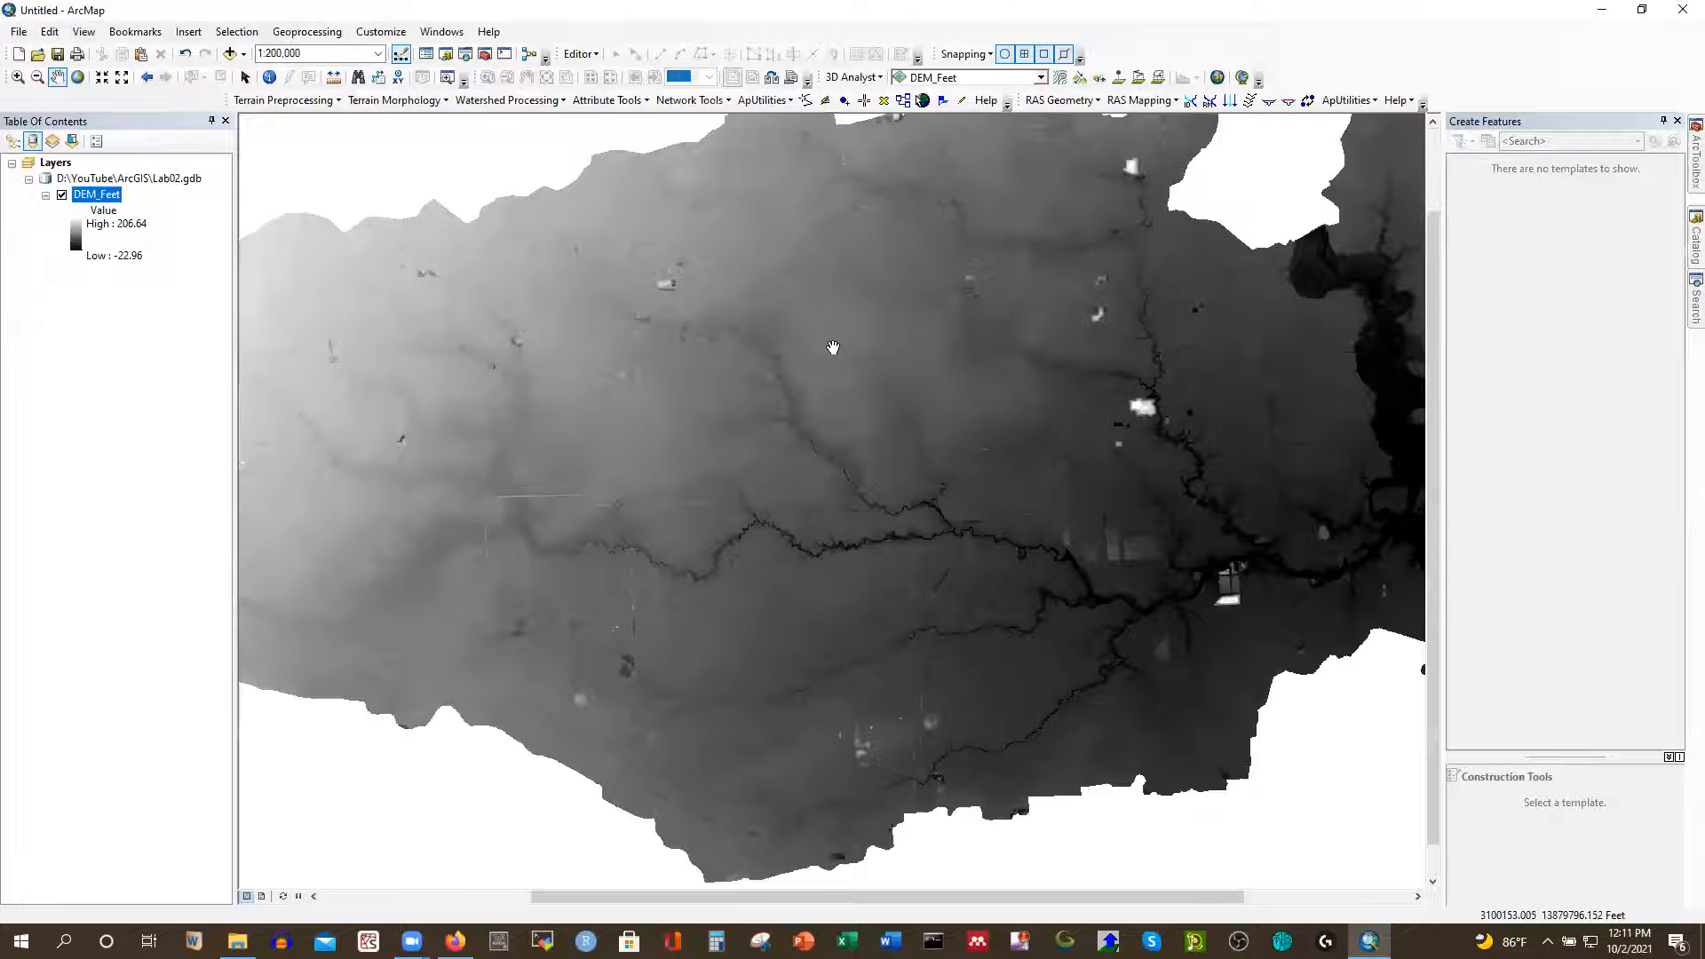
pyautogui.rightClick(1114, 45)
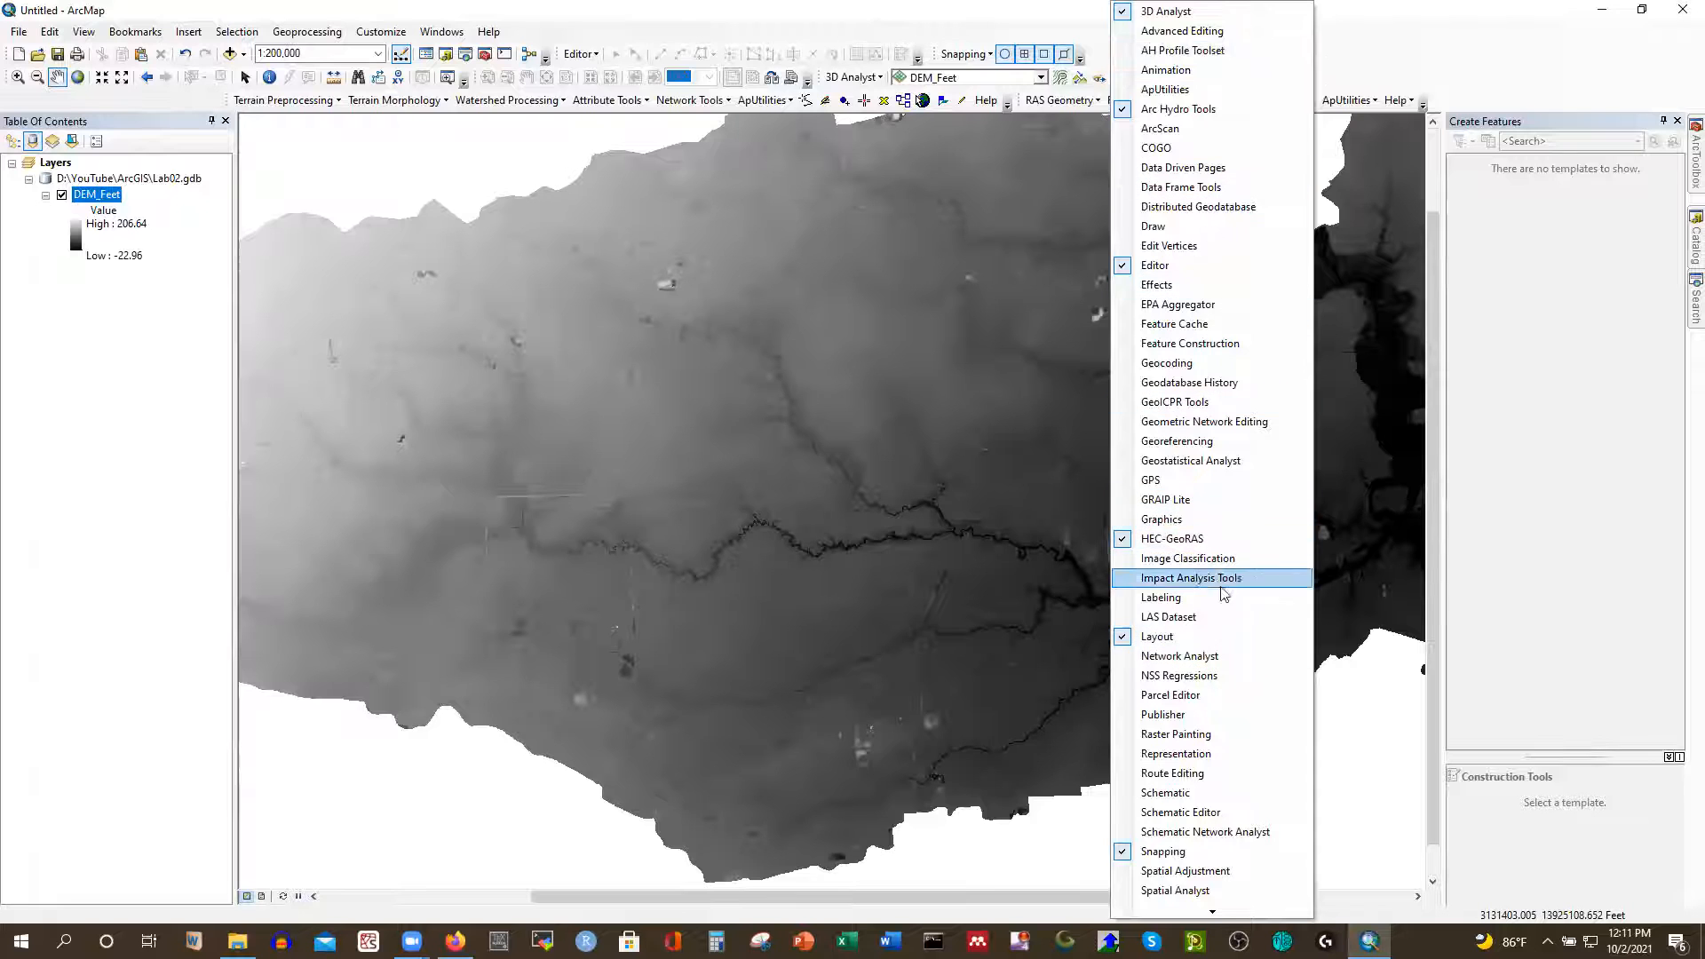
pyautogui.click(1167, 539)
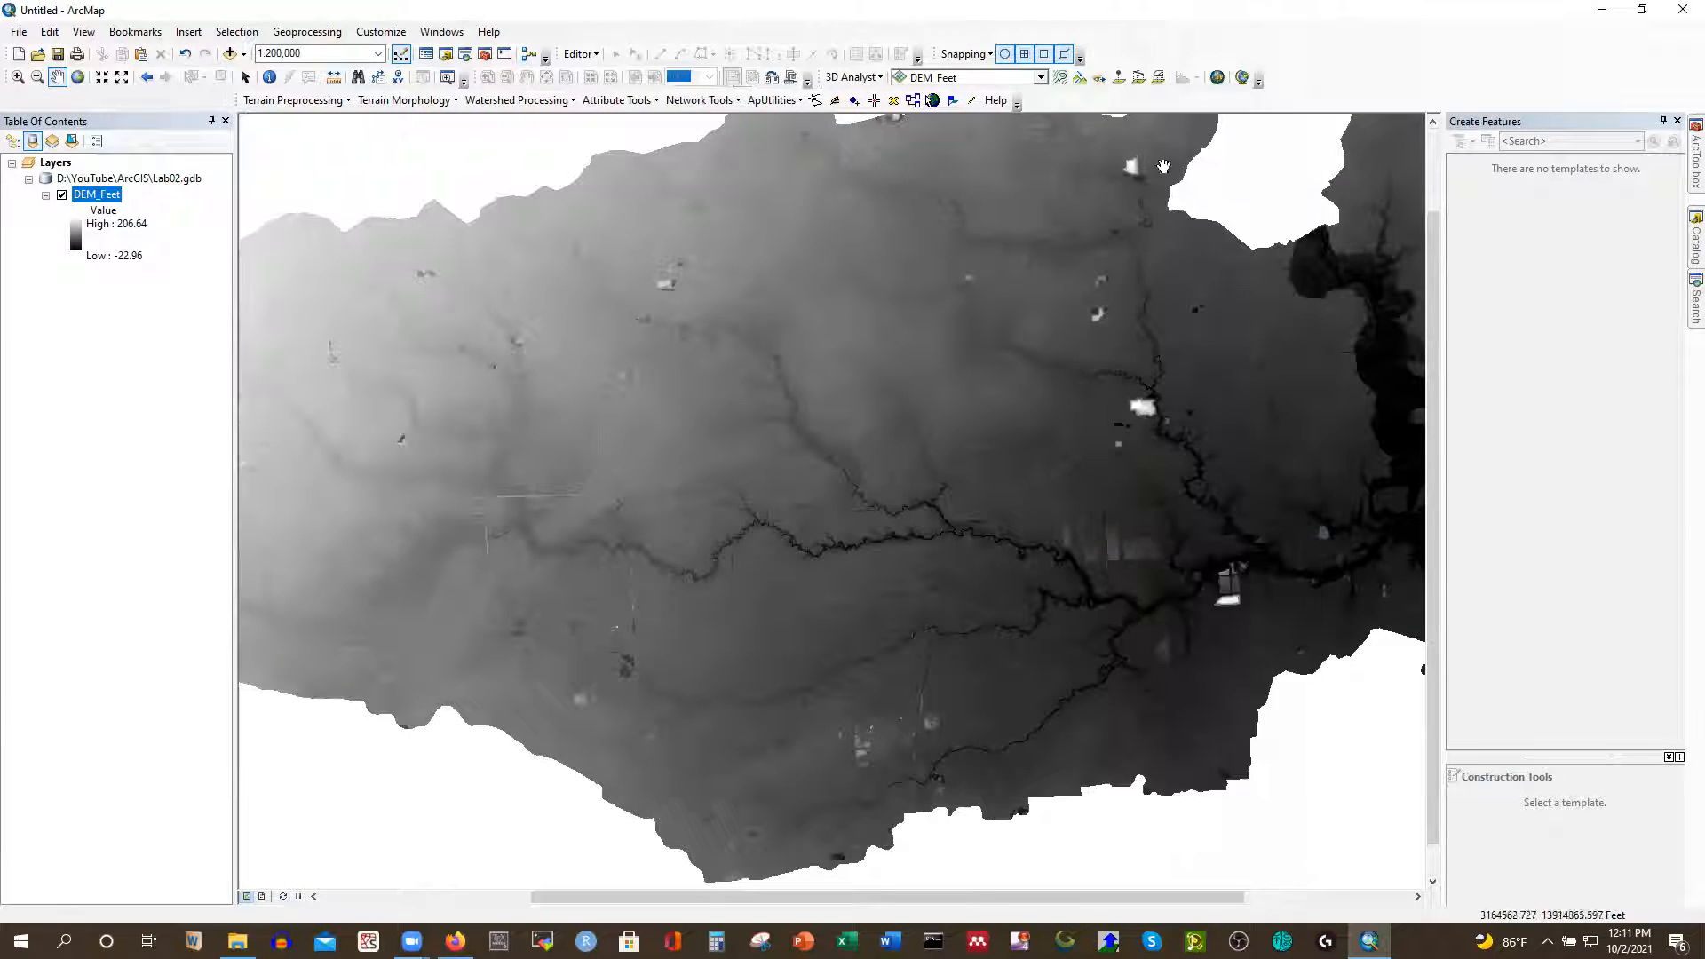
pyautogui.rightClick(1121, 46)
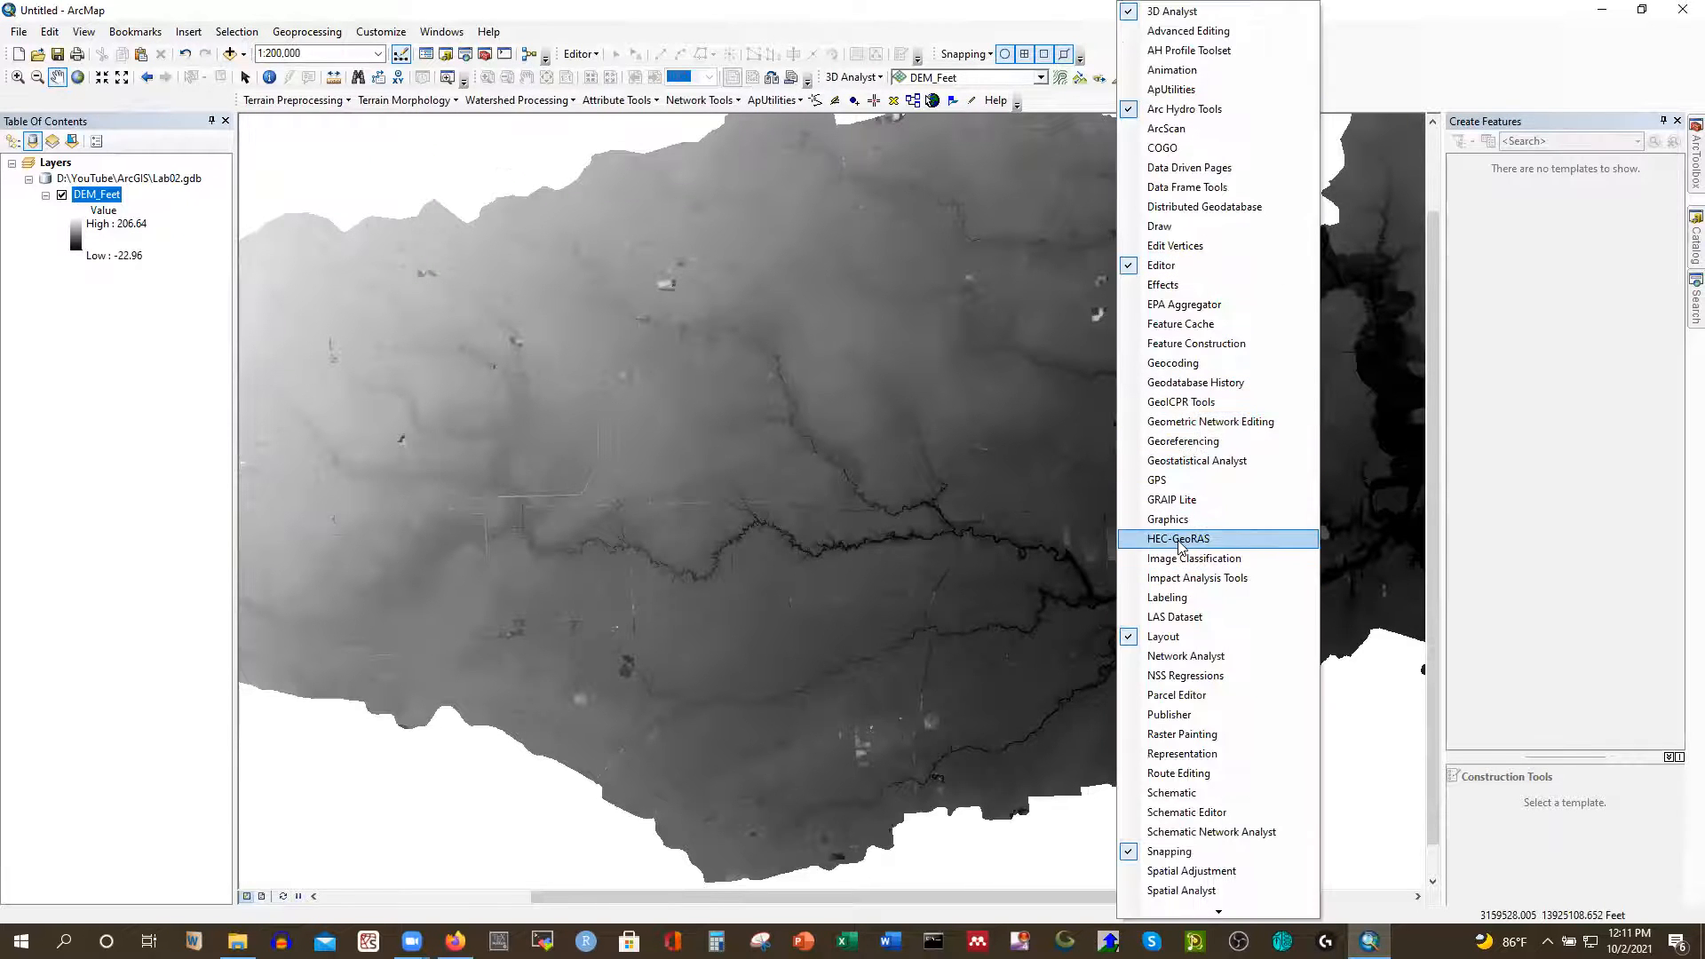
pyautogui.click(1179, 539)
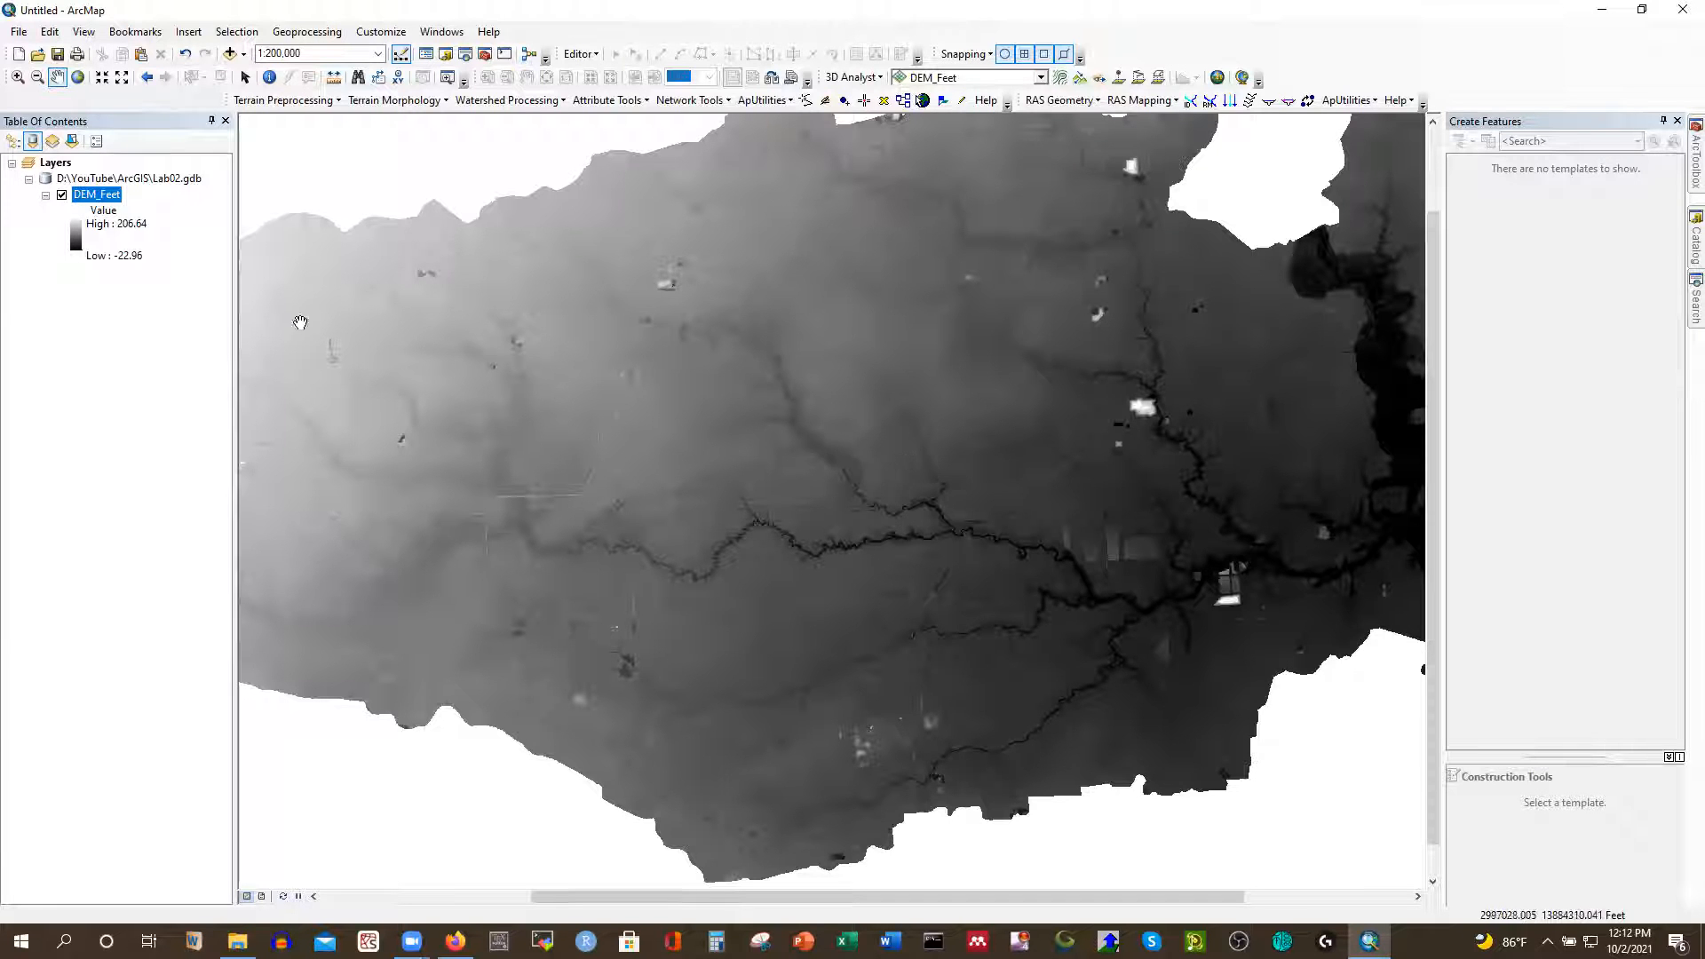
# Examine the source properties of the DEM_Feet layer, including its cell size, coordinate system and linear unit
pyautogui.rightClick(100, 195)
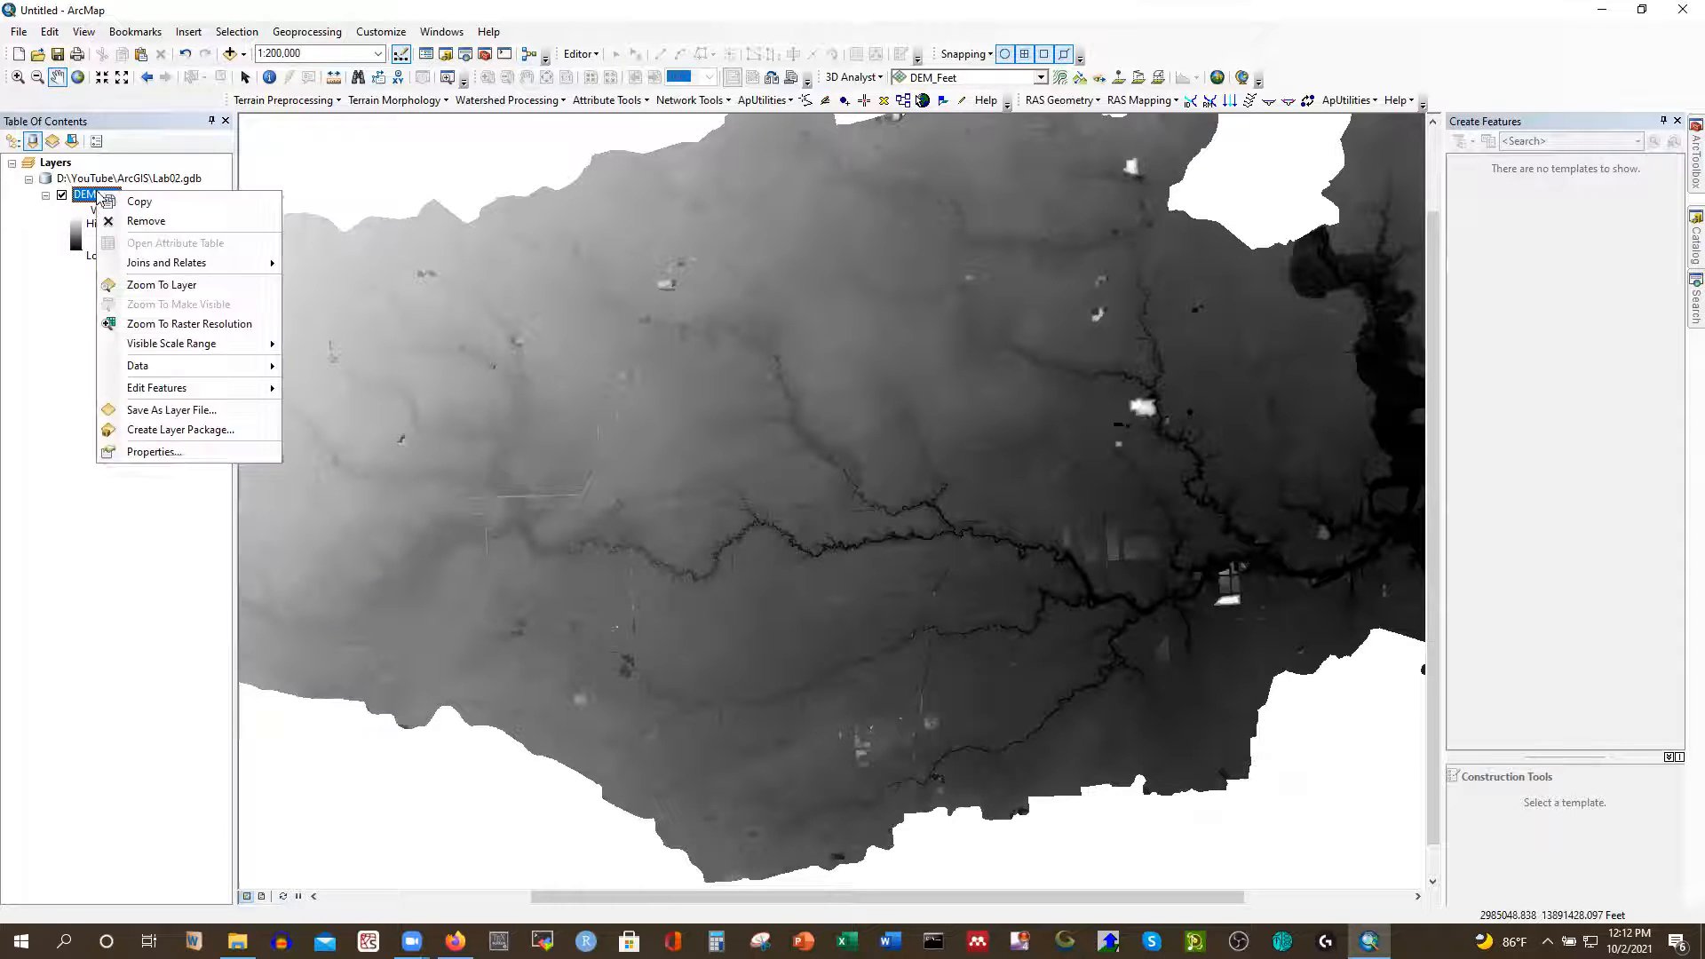
pyautogui.click(165, 452)
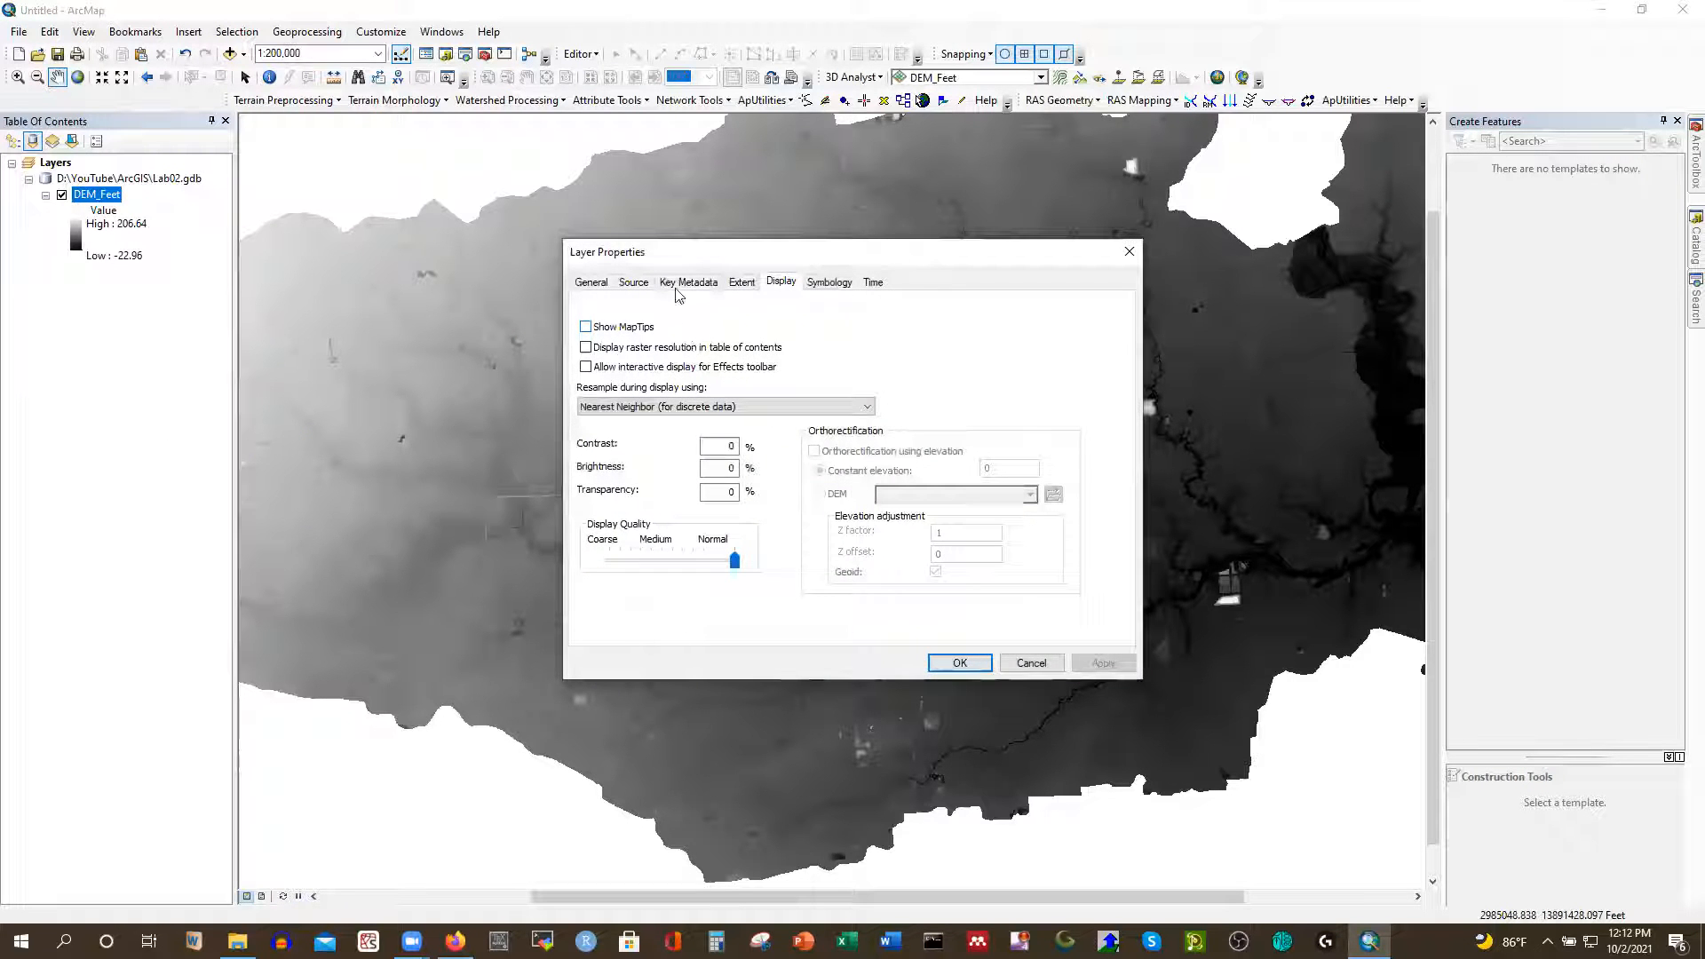
pyautogui.click(636, 286)
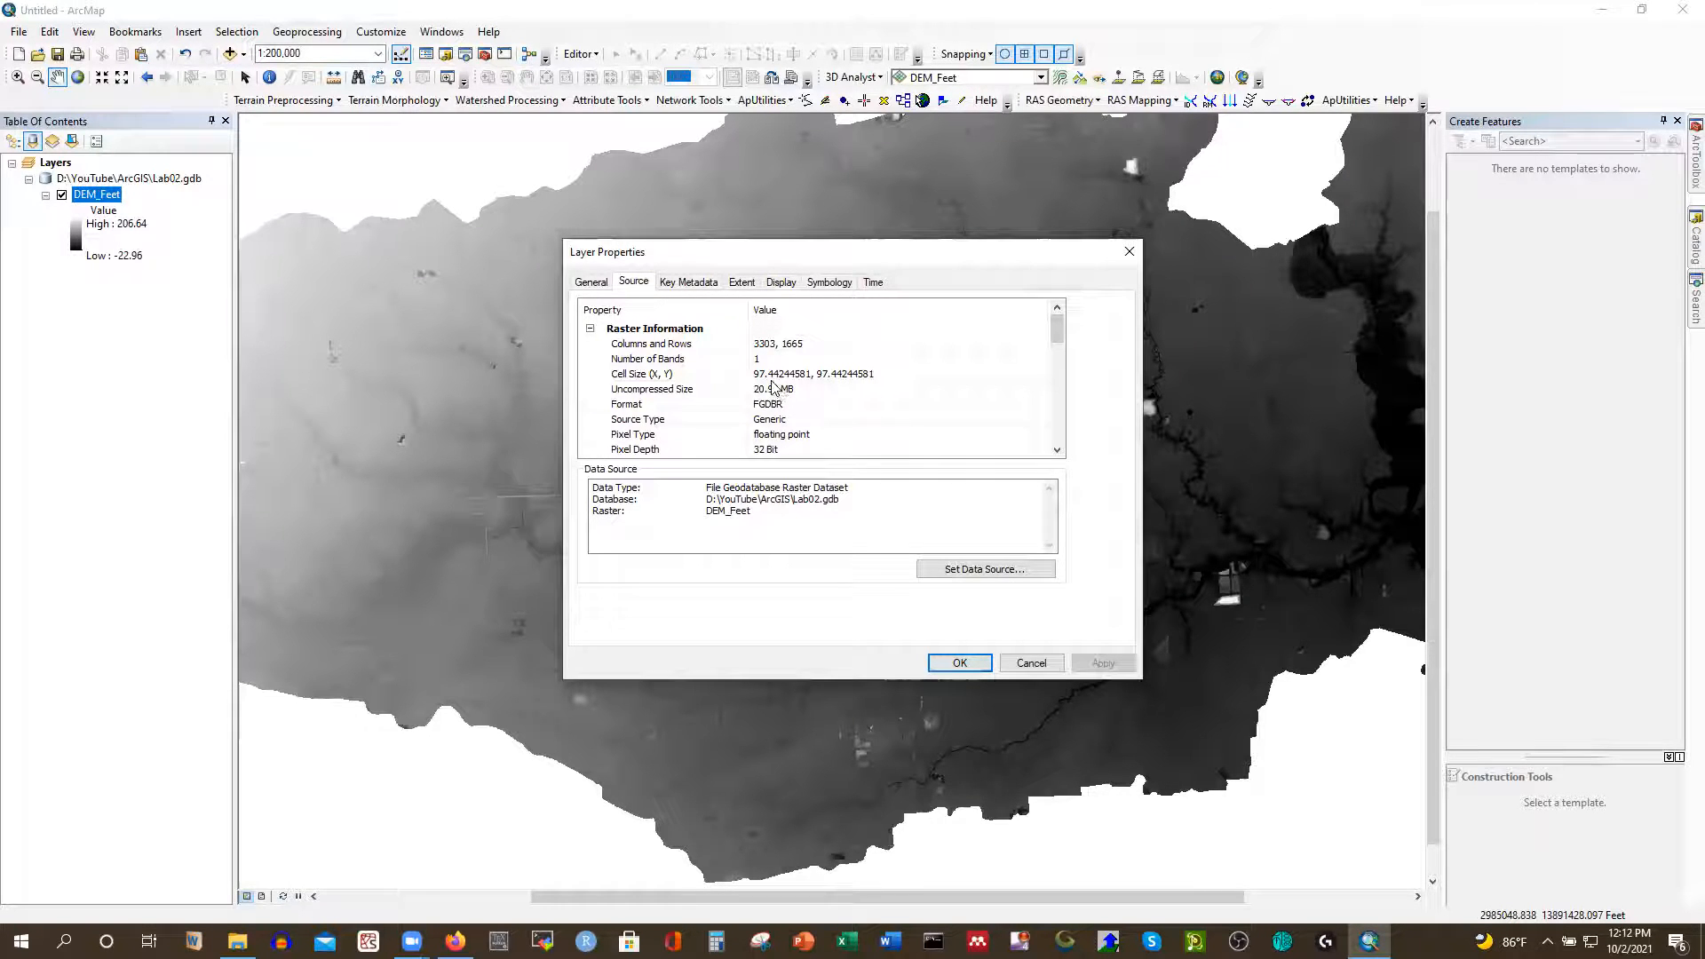
pyautogui.scroll(-4, 775, 387)
pyautogui.scroll(3, 793, 402)
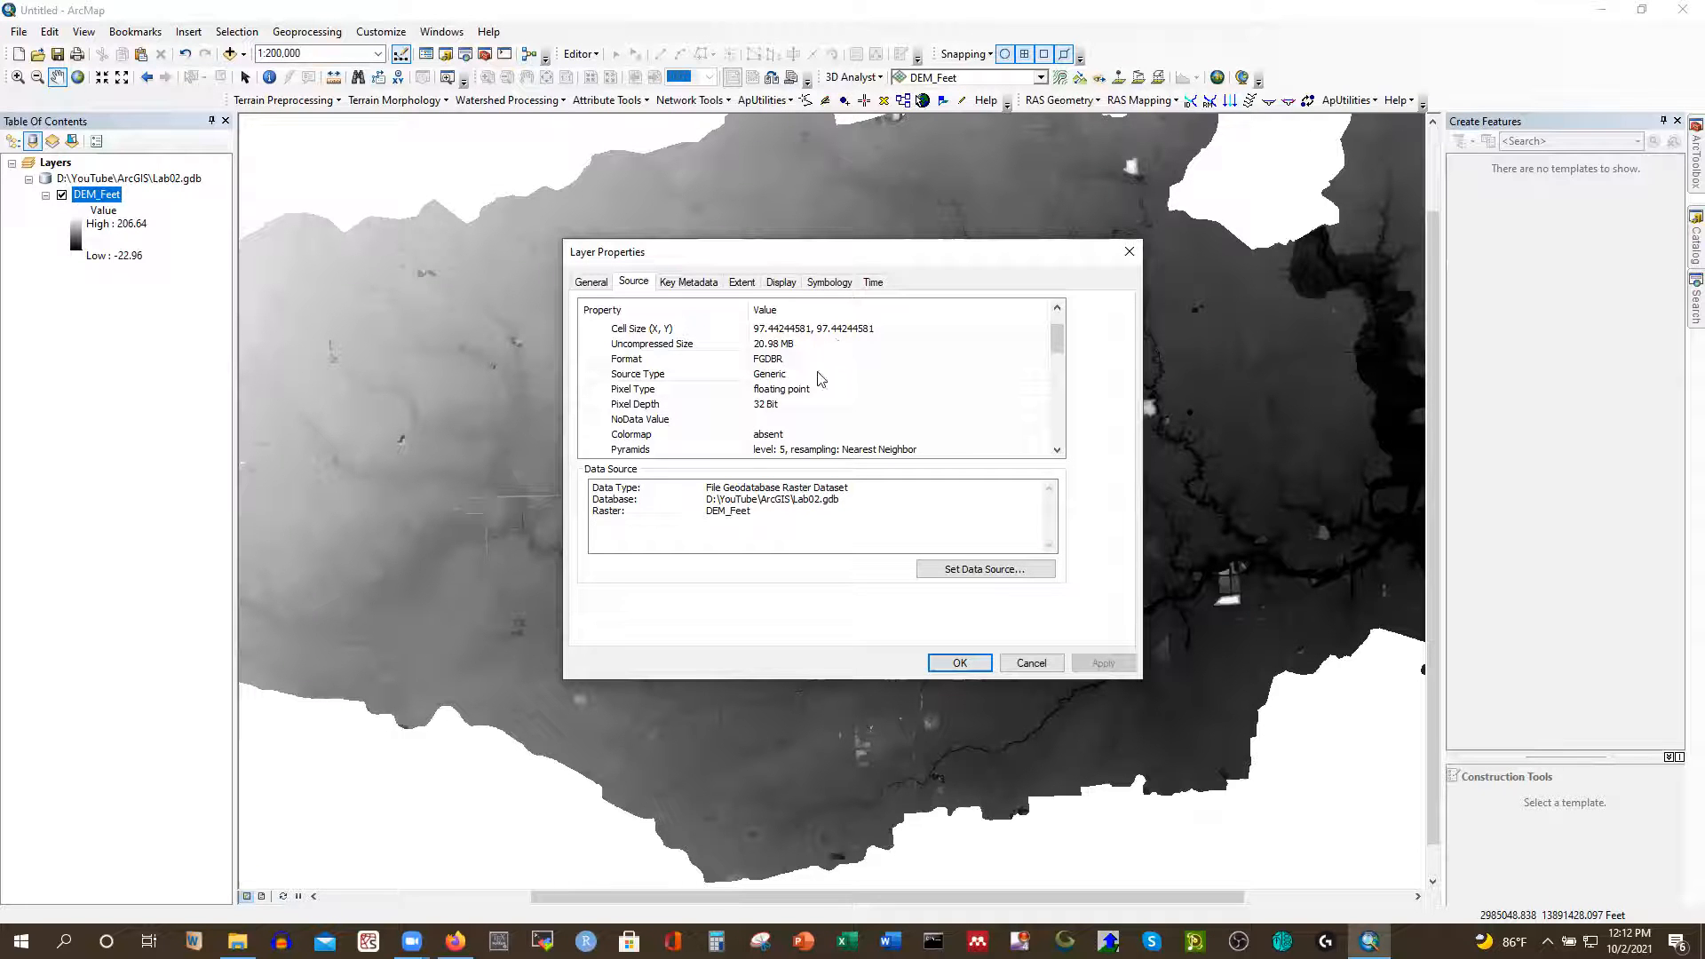
pyautogui.scroll(-6, 818, 379)
pyautogui.scroll(5, 818, 385)
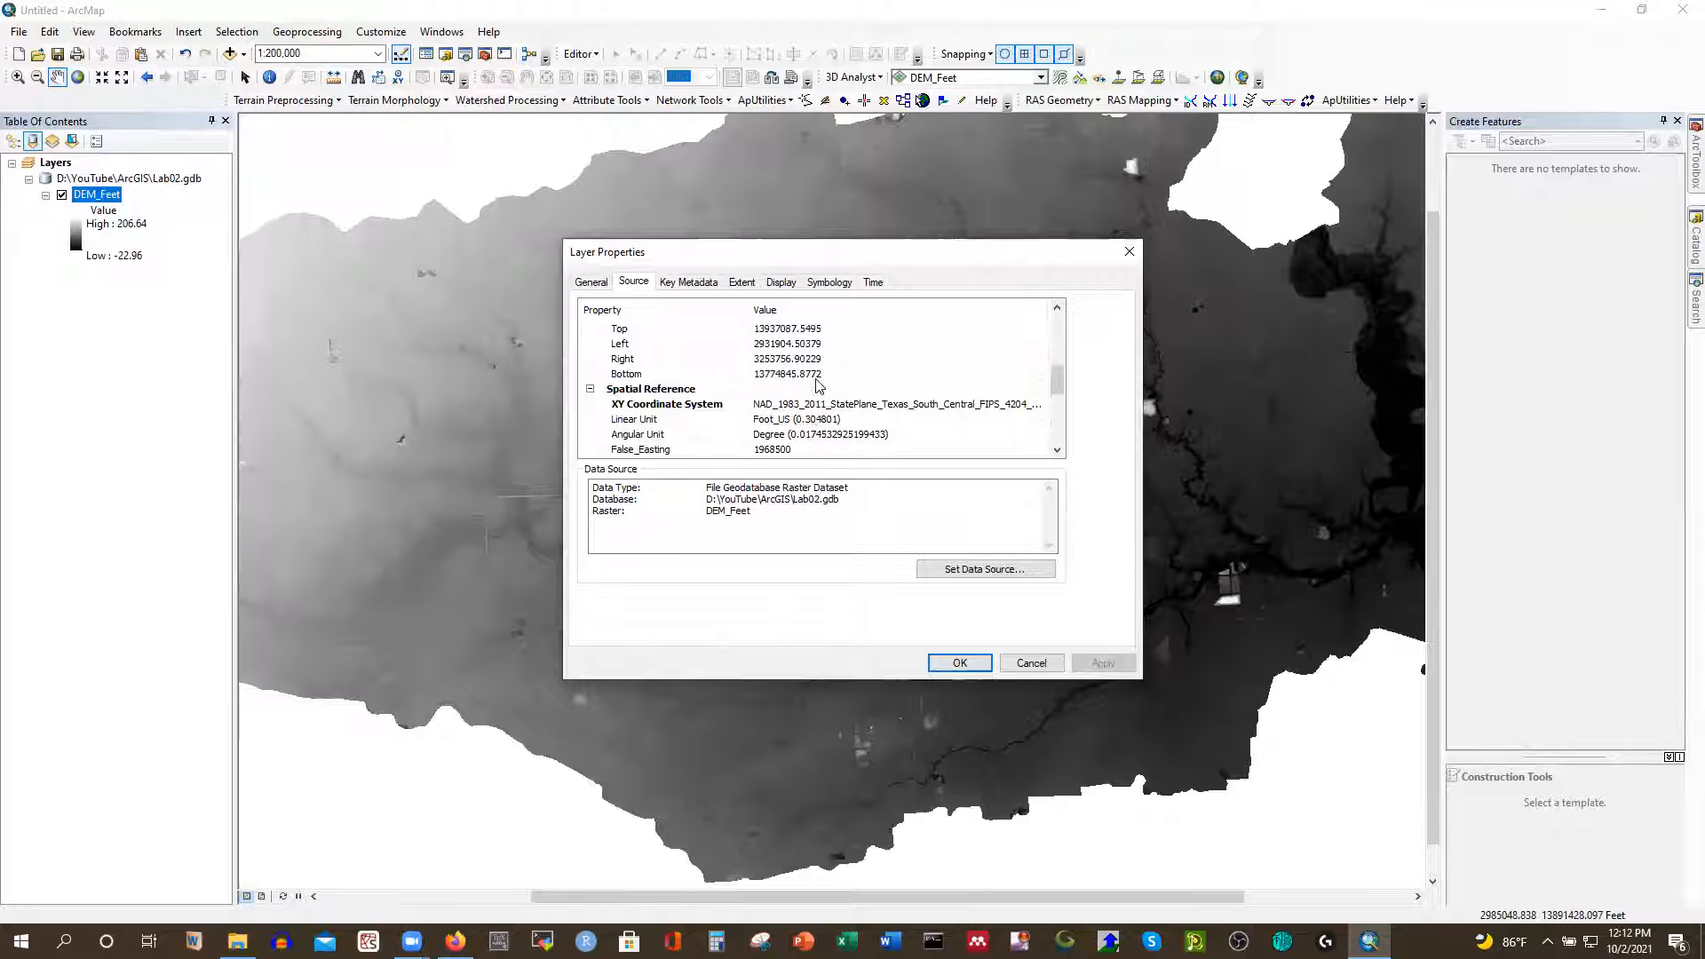
pyautogui.click(958, 666)
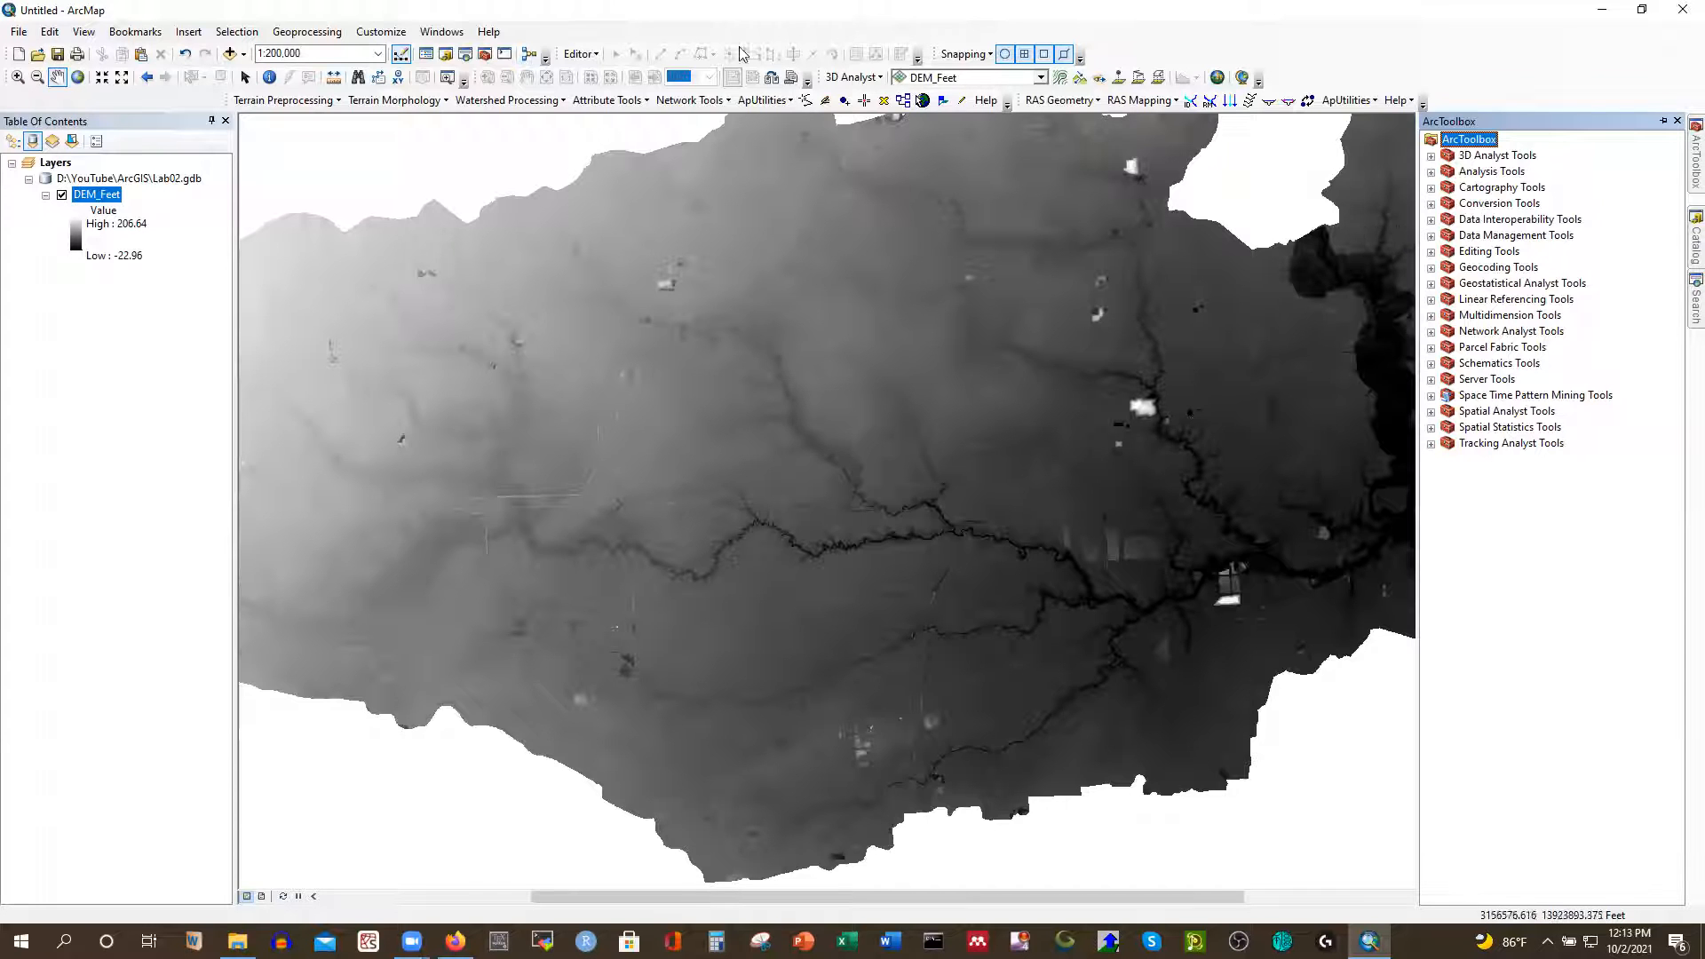
# Check which ArcMap extensions are enabled and whether the 3D Analyst toolbar is turned on
pyautogui.rightClick(586, 30)
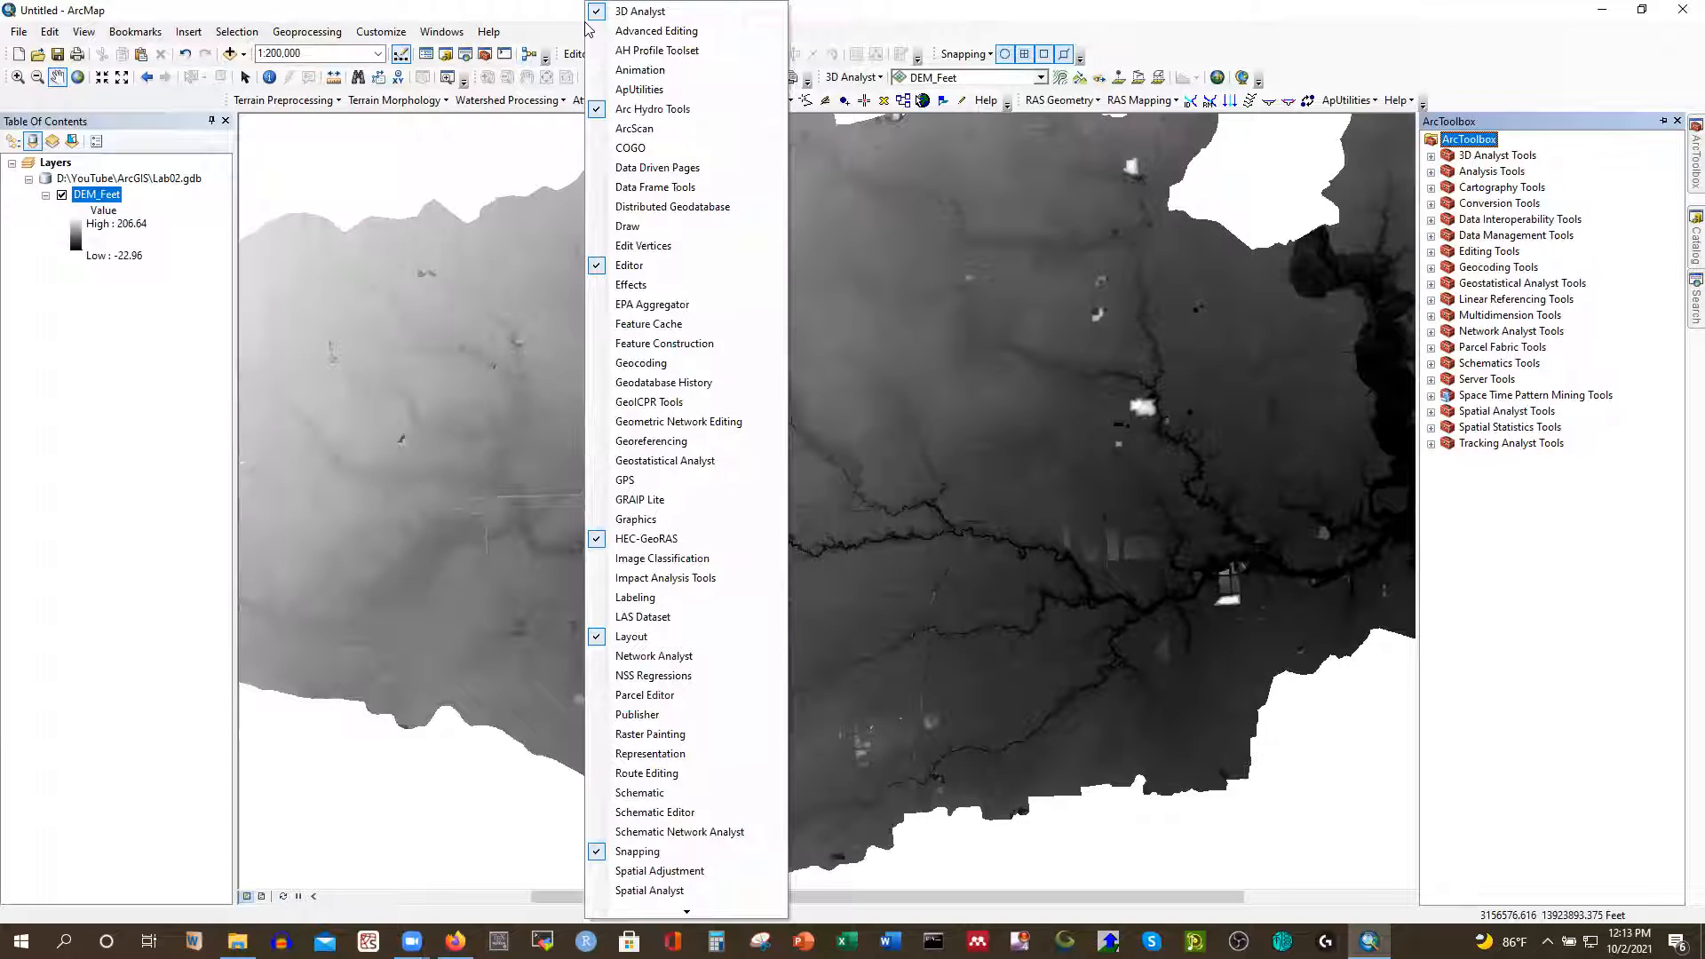
pyautogui.click(374, 33)
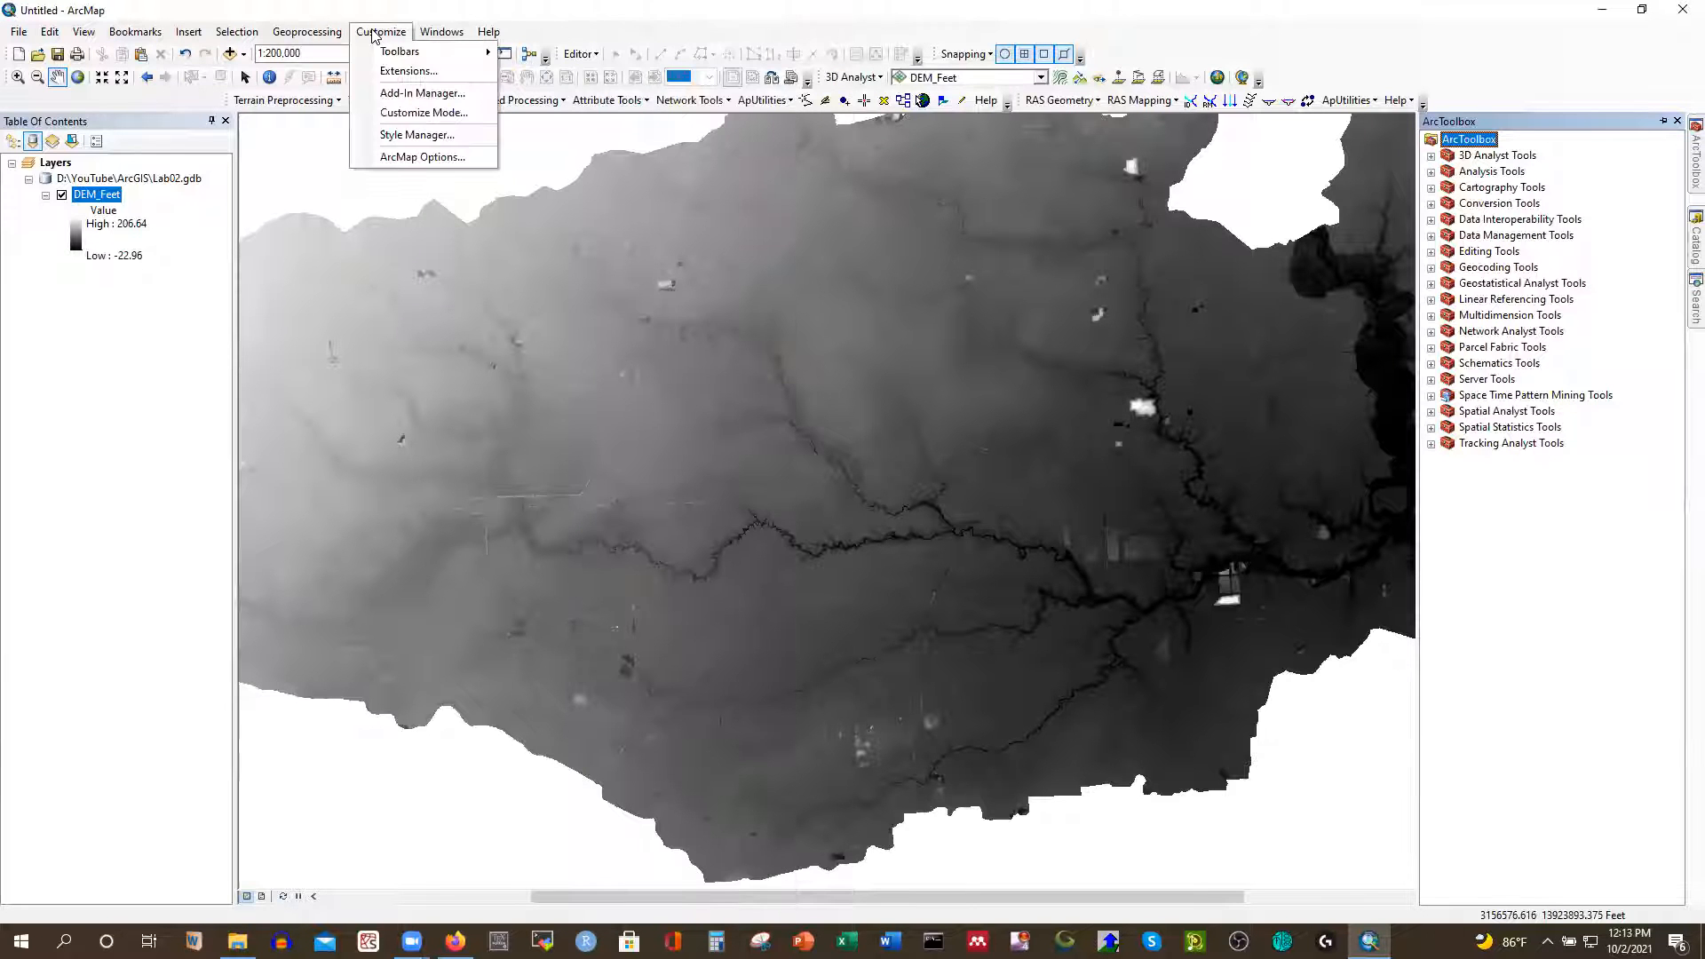
pyautogui.click(401, 82)
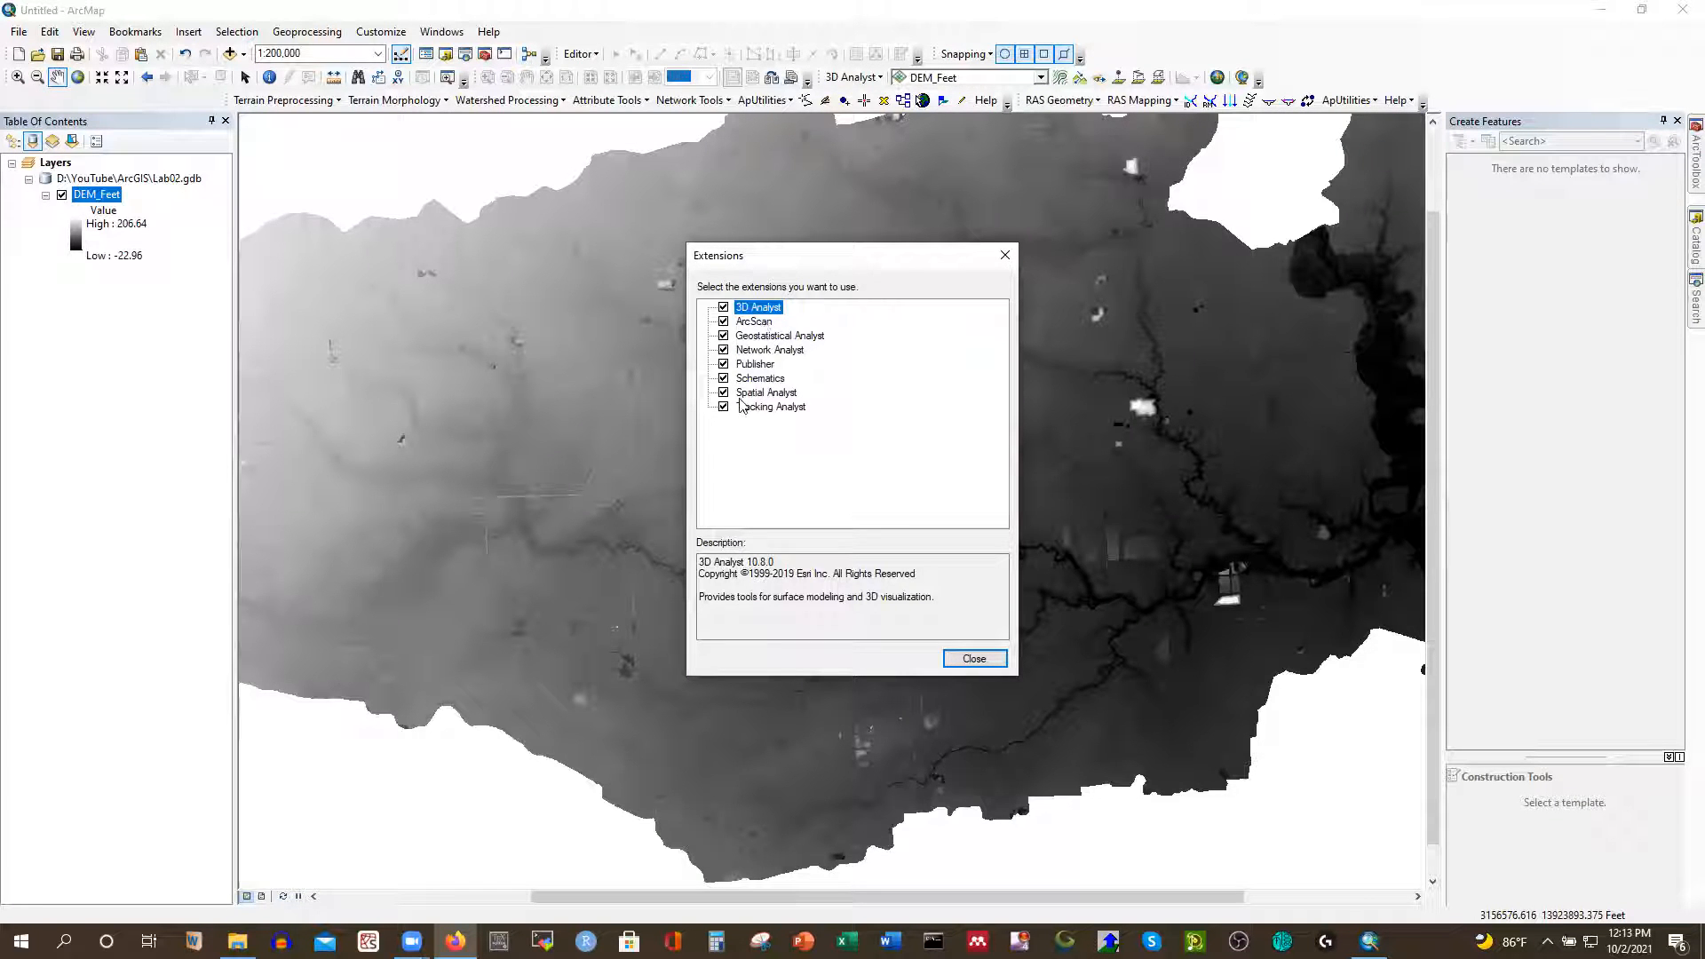
pyautogui.click(974, 658)
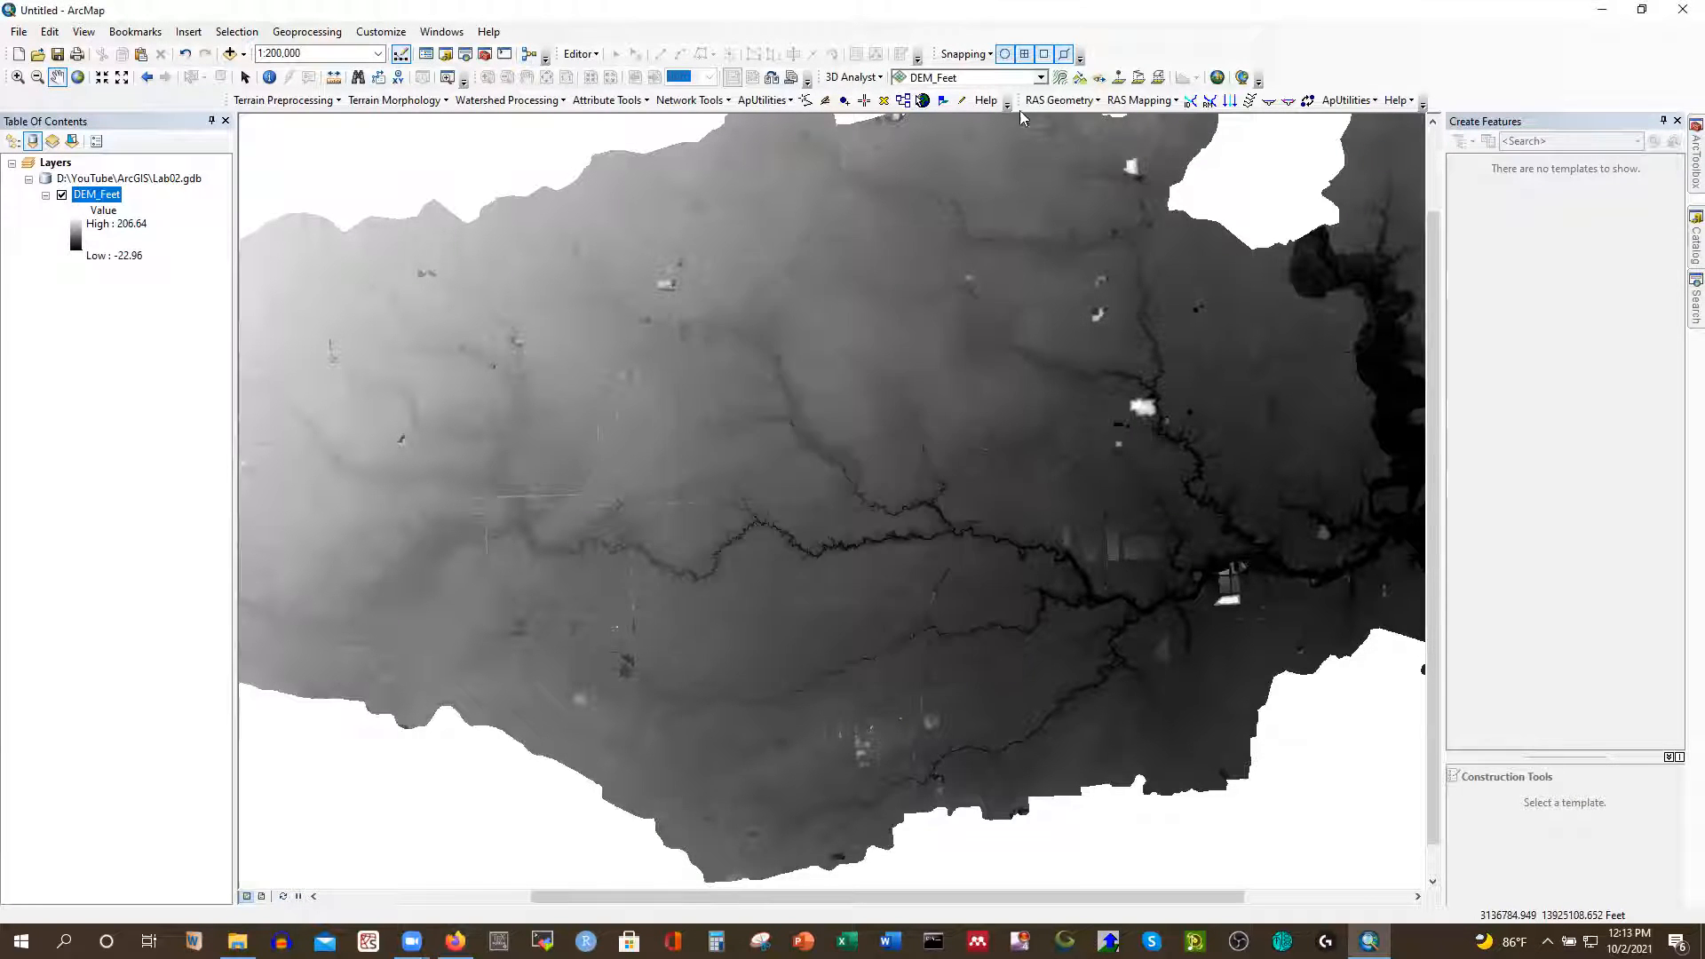
pyautogui.rightClick(1097, 41)
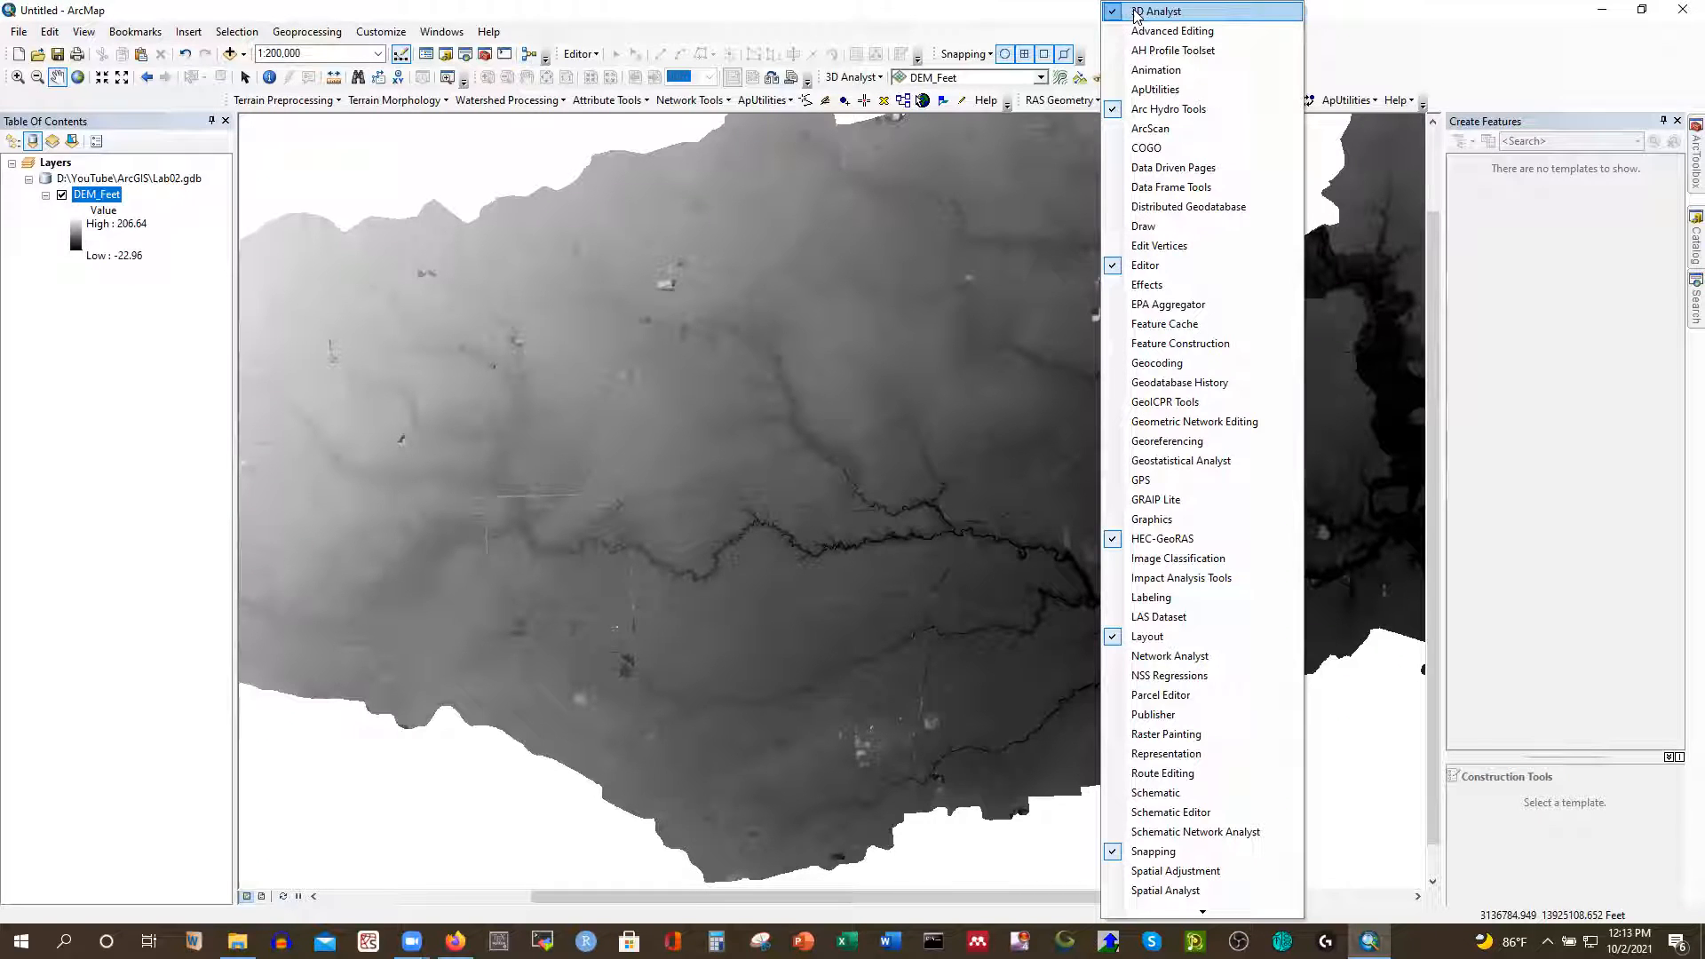
pyautogui.press('Escape')
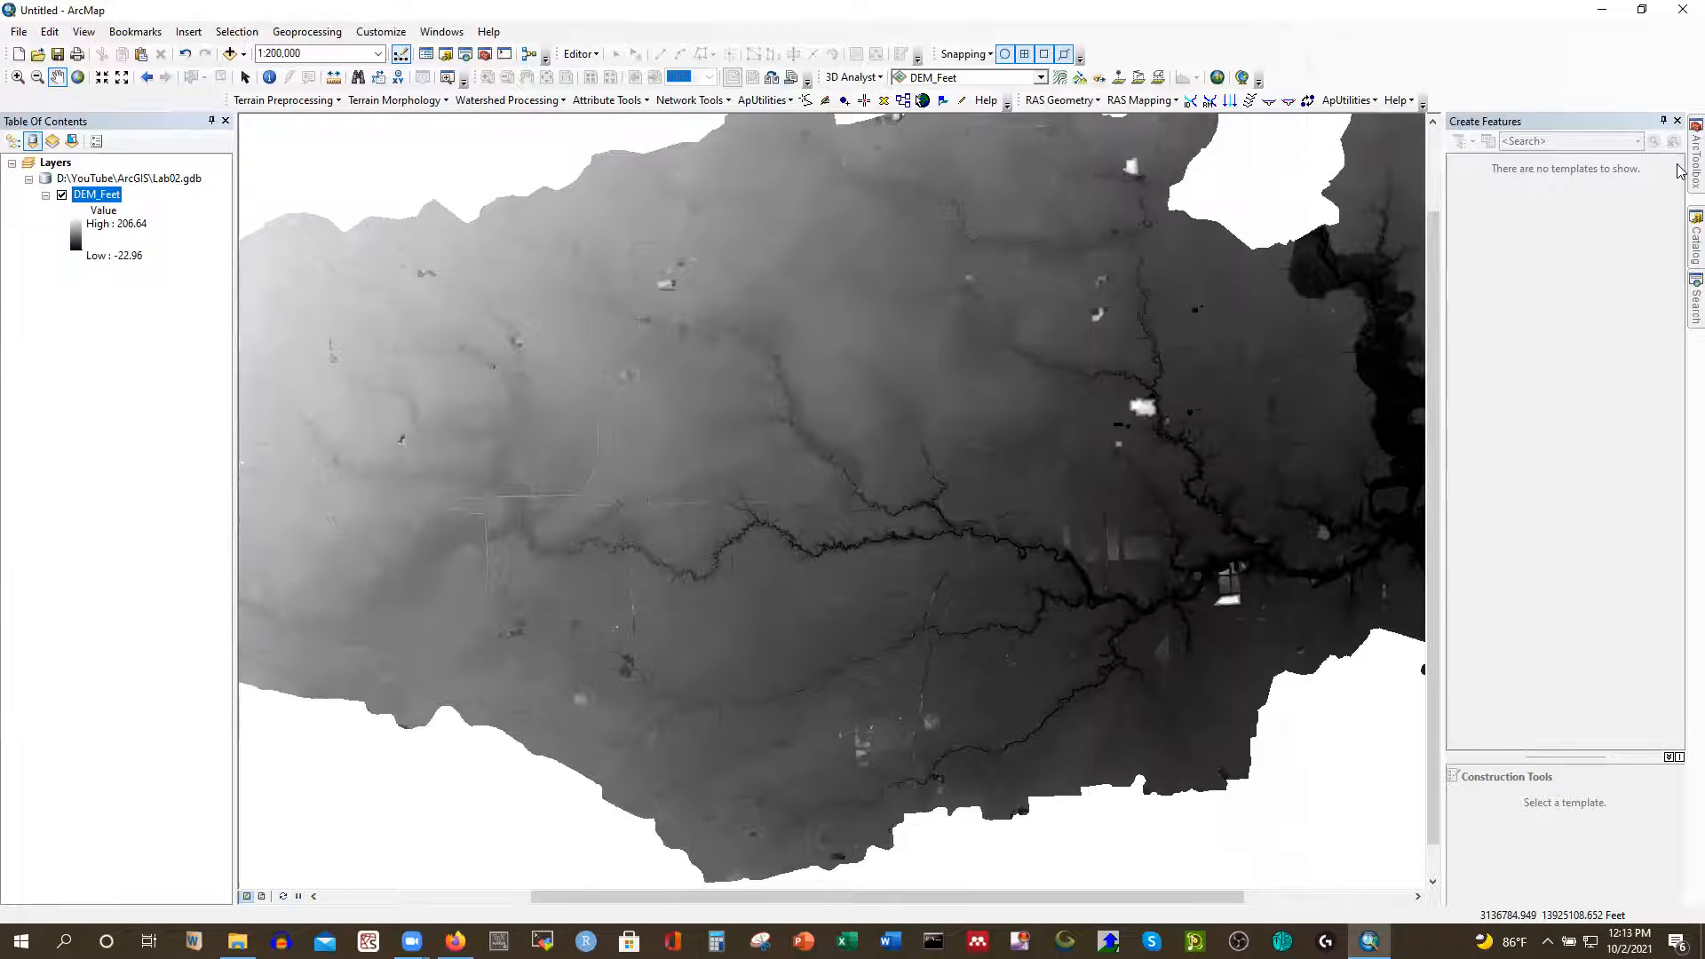
# Convert the DEM_Feet raster to a TIN with the 3D Analyst Raster to TIN tool, keeping the default output and parameters
pyautogui.moveTo(1681, 171)
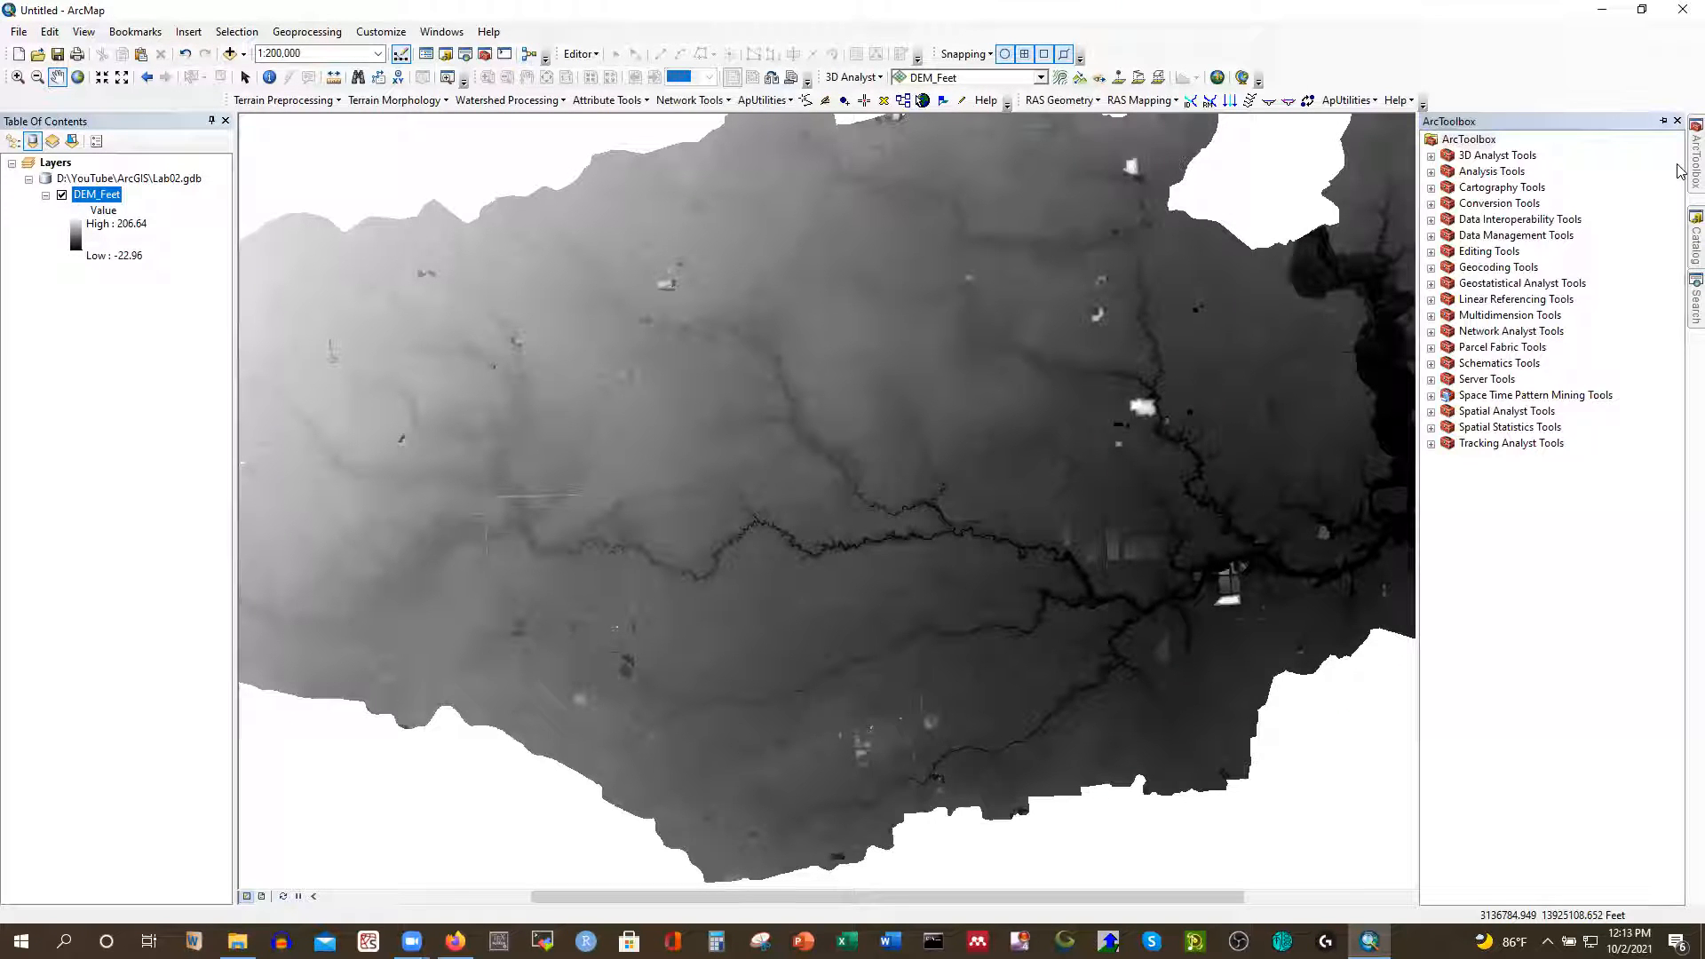
pyautogui.click(488, 53)
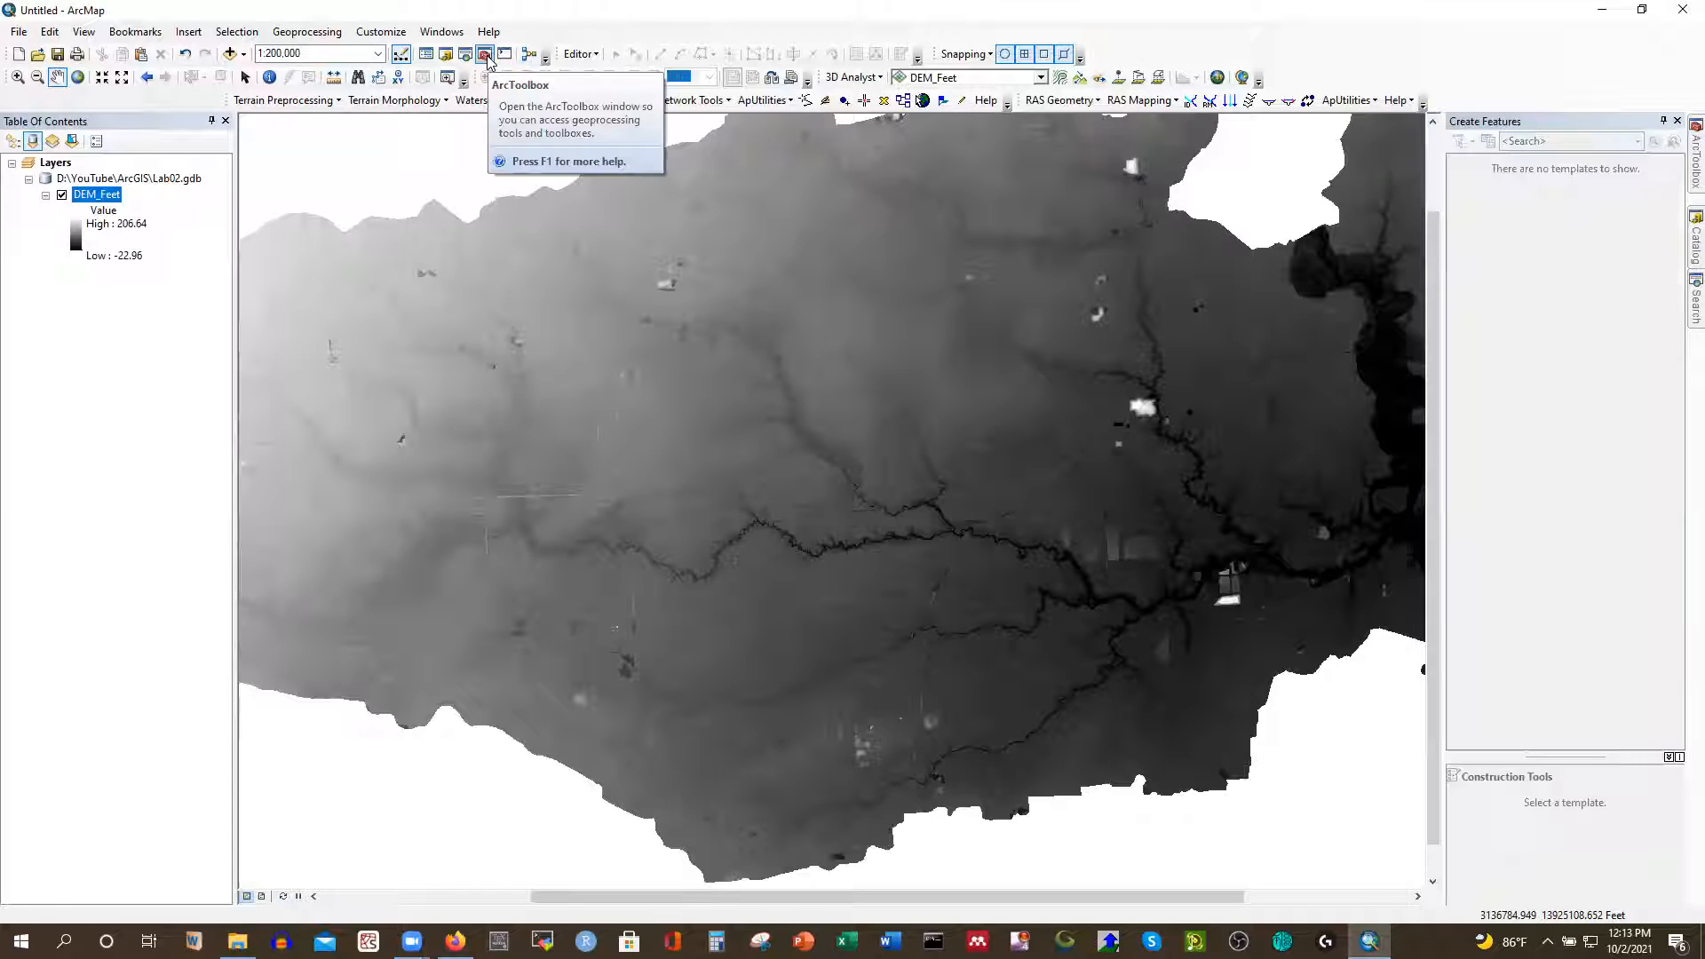
pyautogui.click(1687, 165)
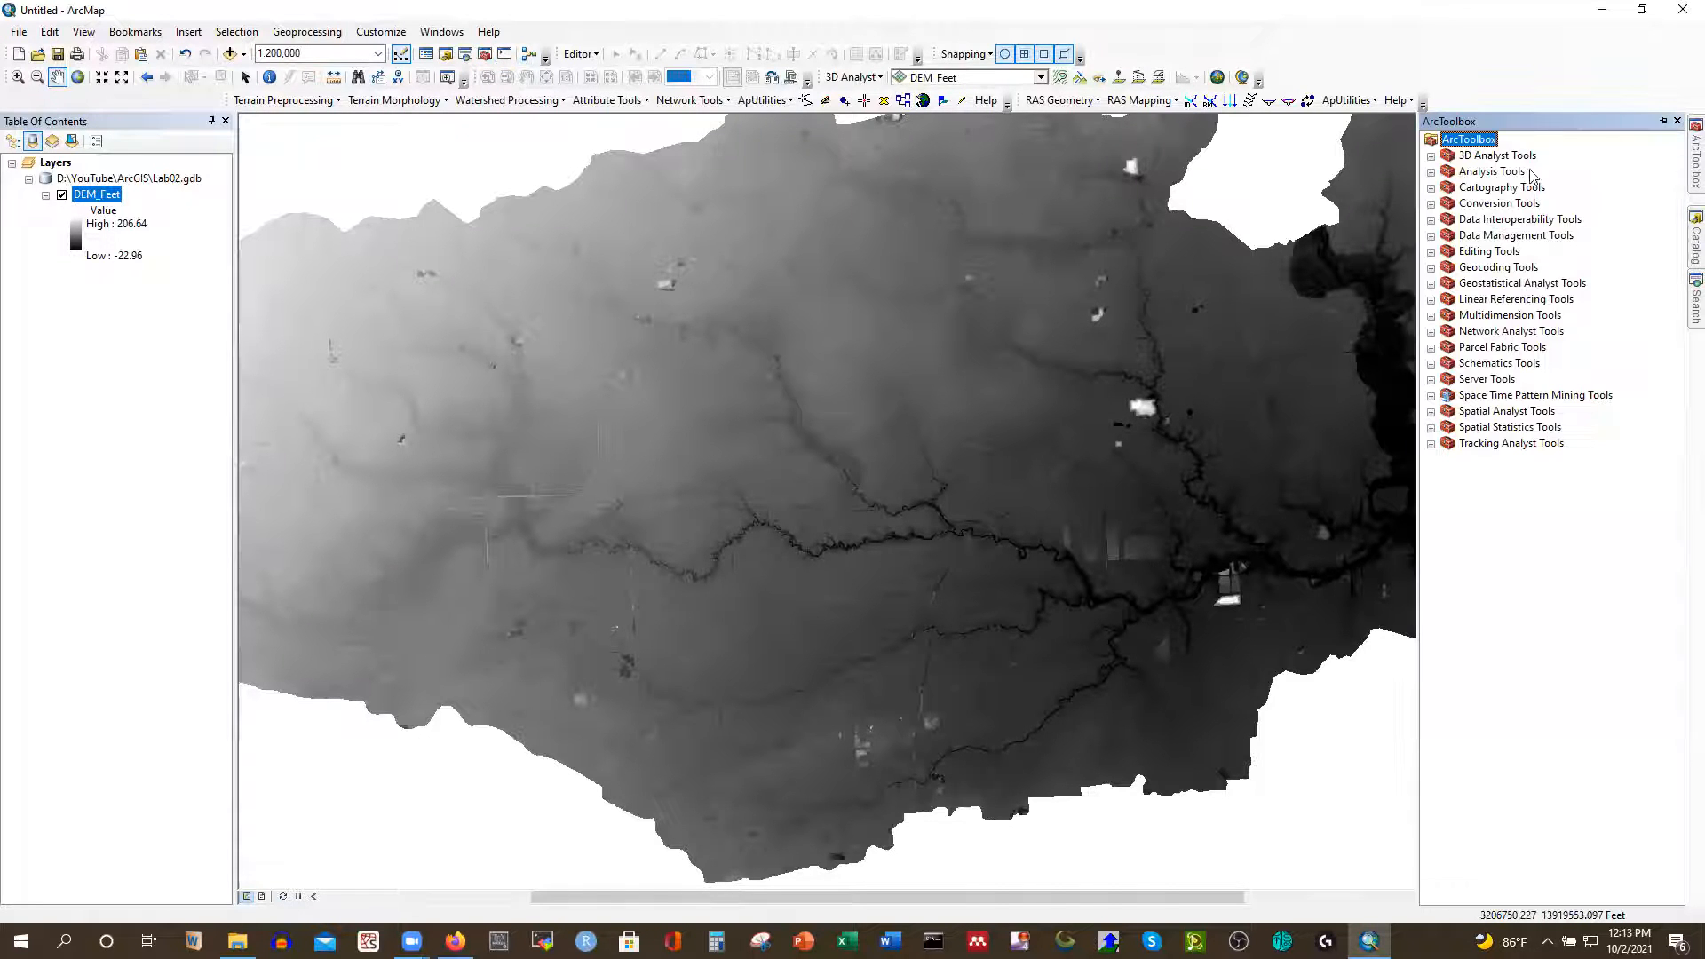
pyautogui.click(1431, 157)
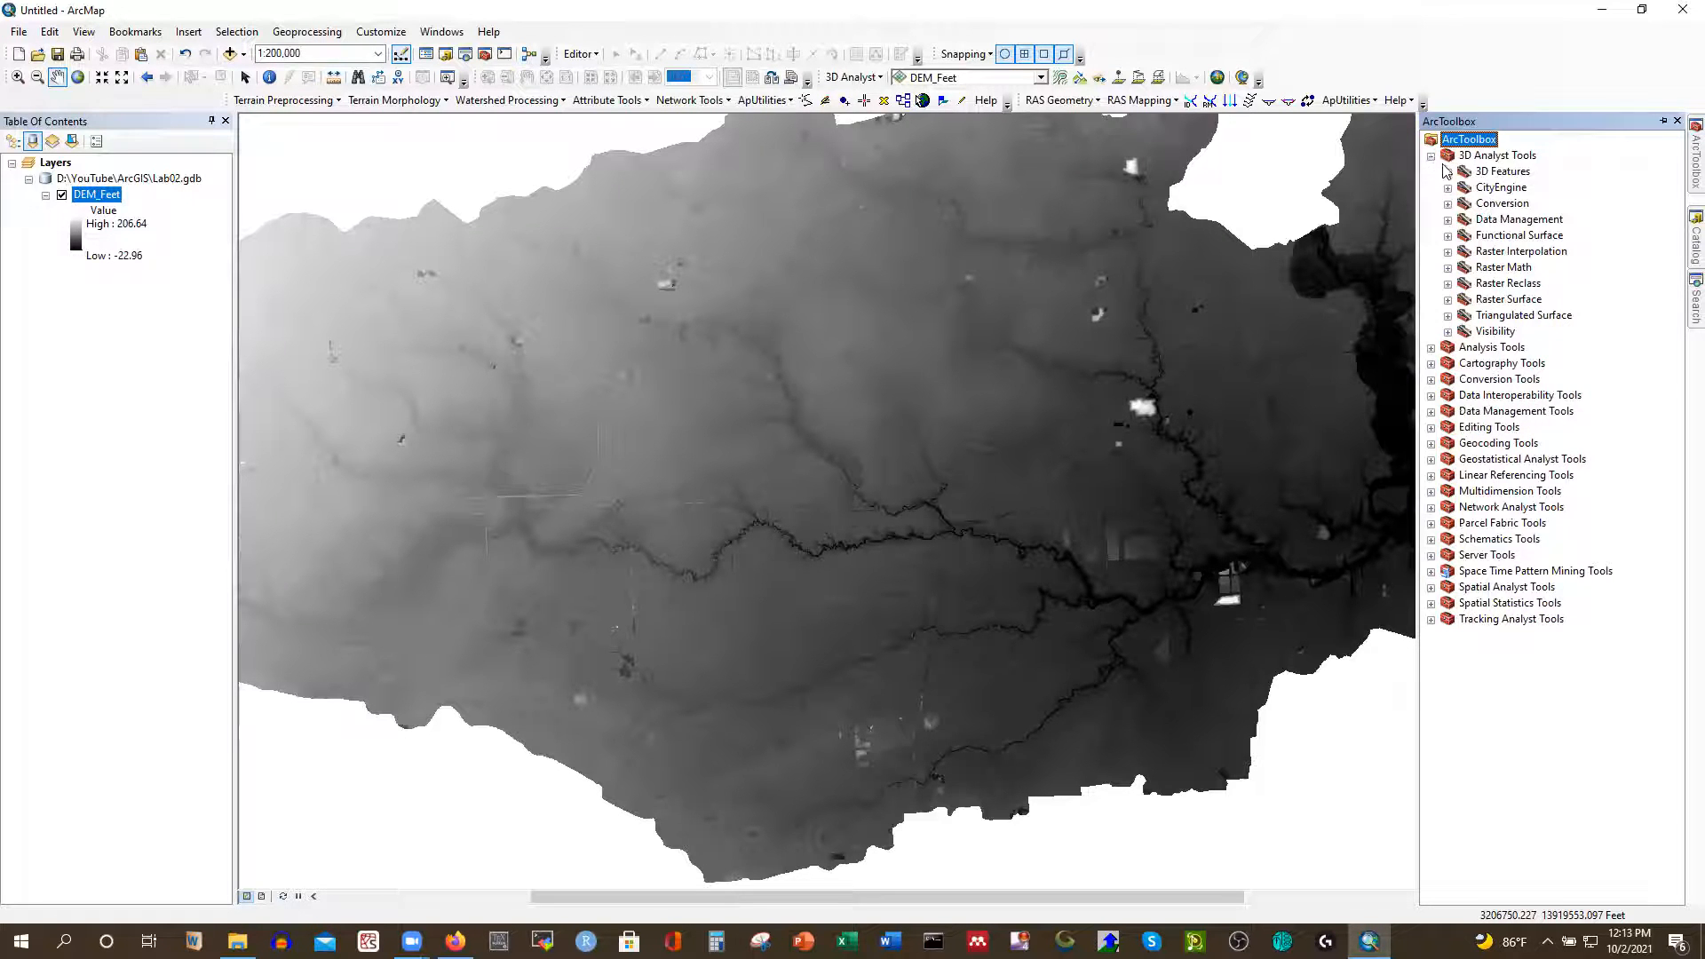
pyautogui.click(1447, 203)
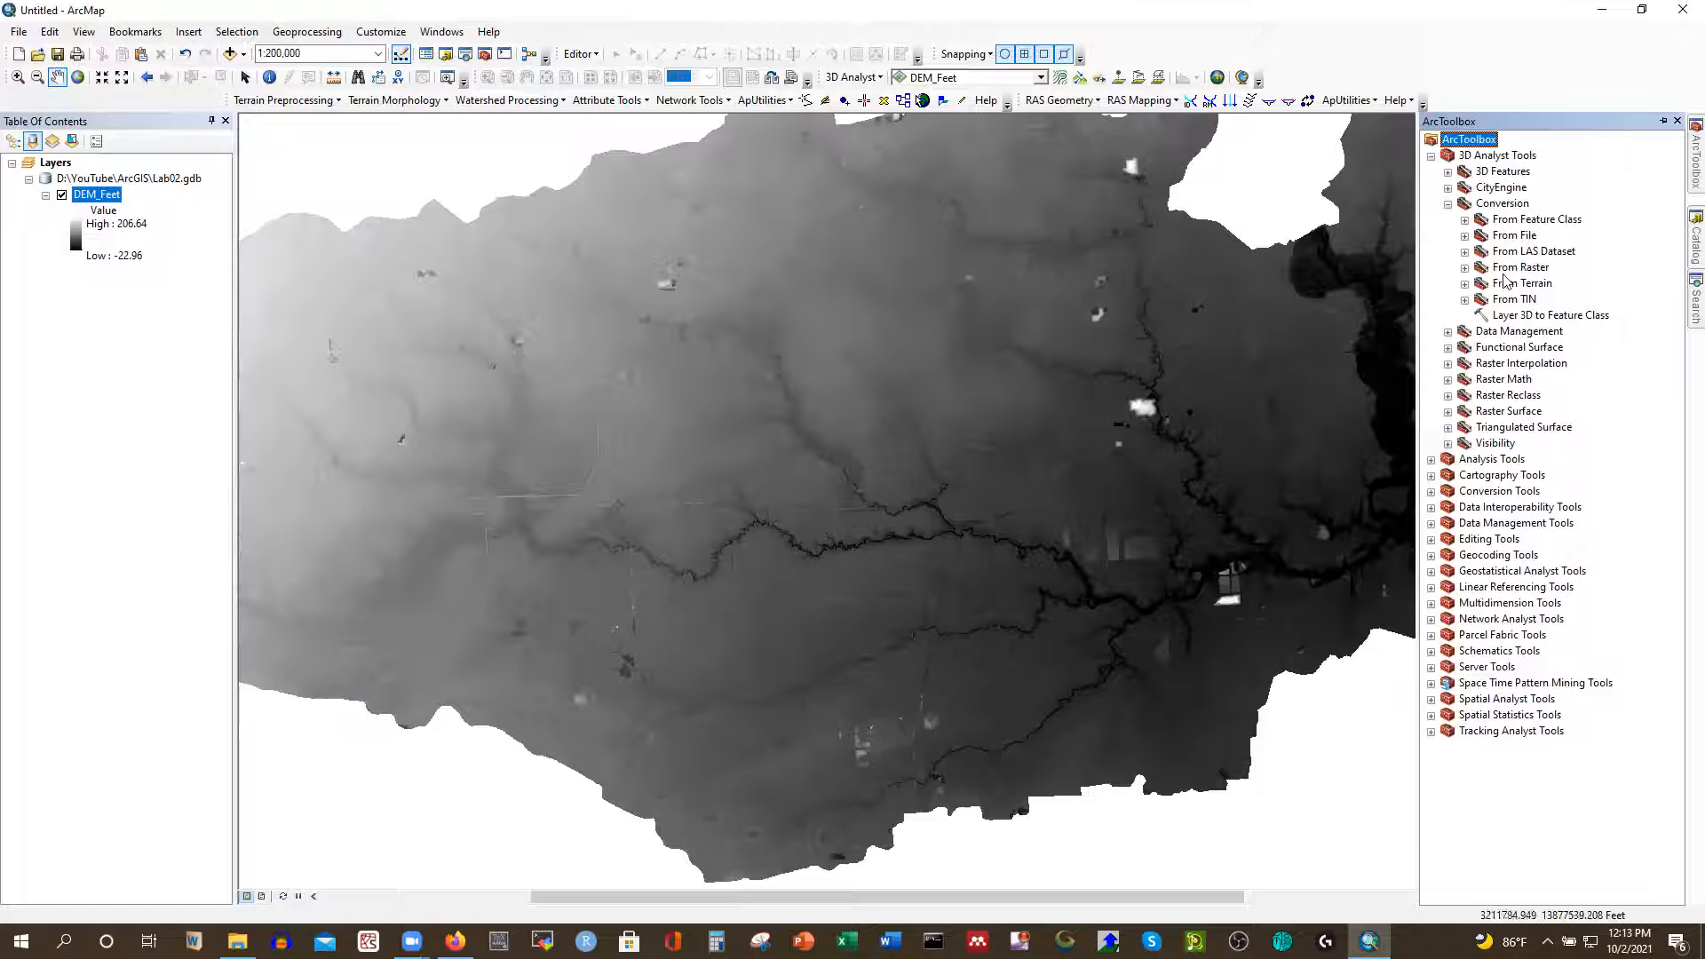
pyautogui.click(1465, 269)
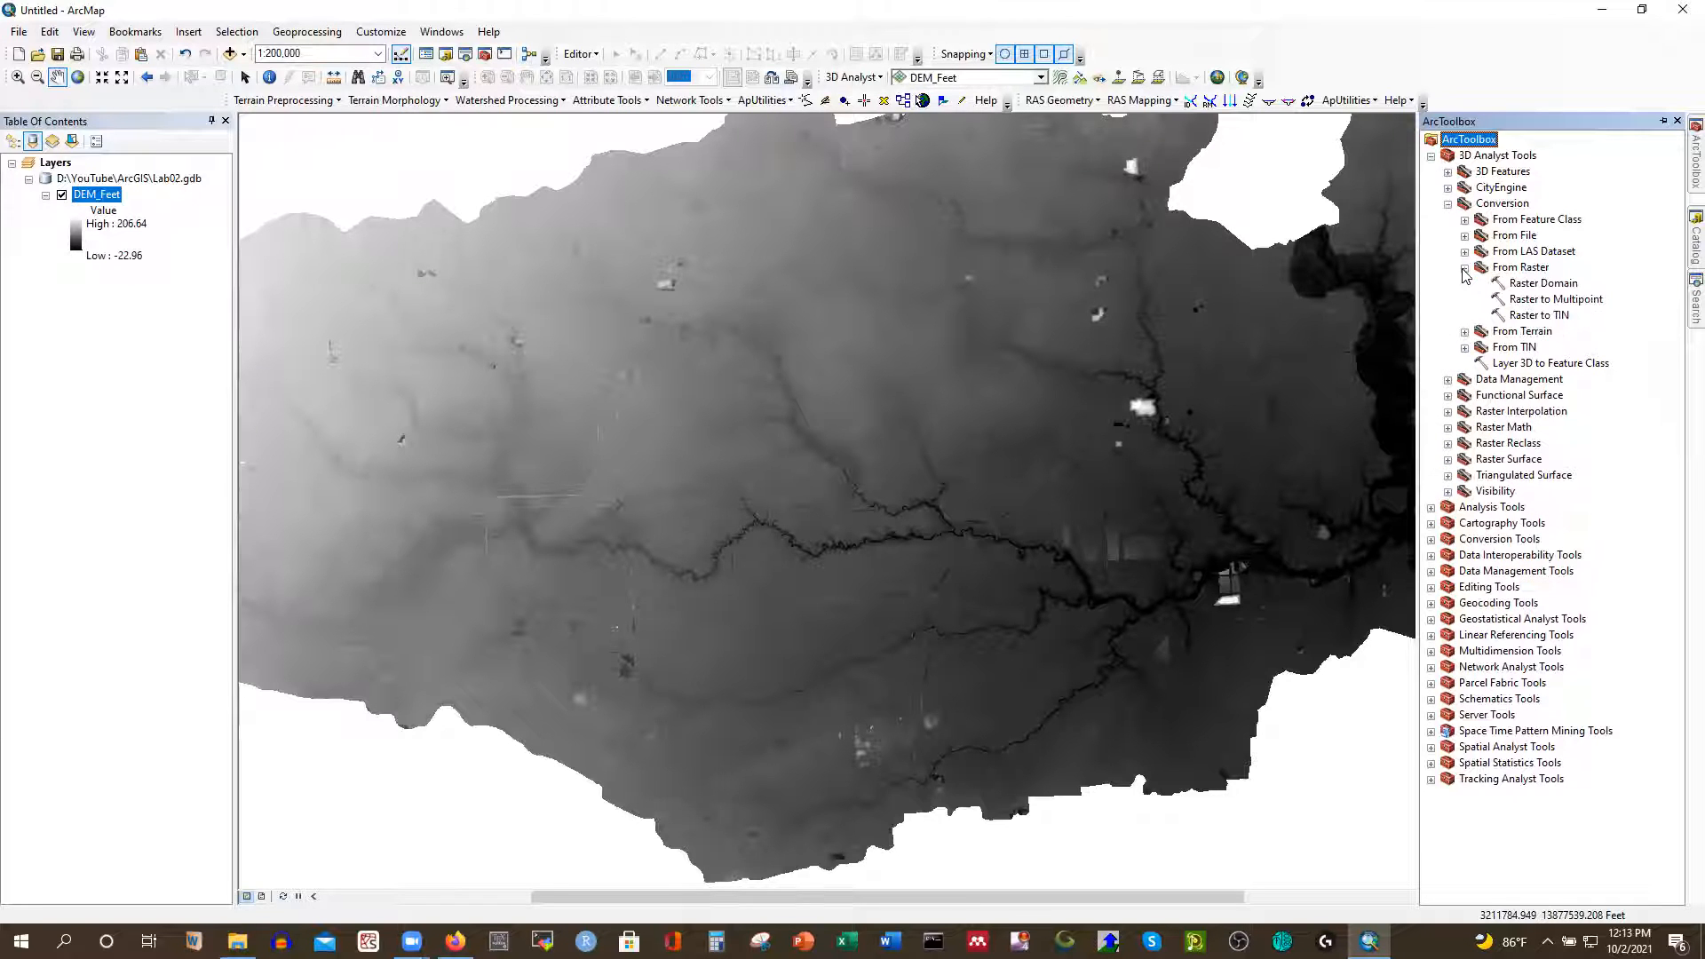
pyautogui.doubleClick(1535, 316)
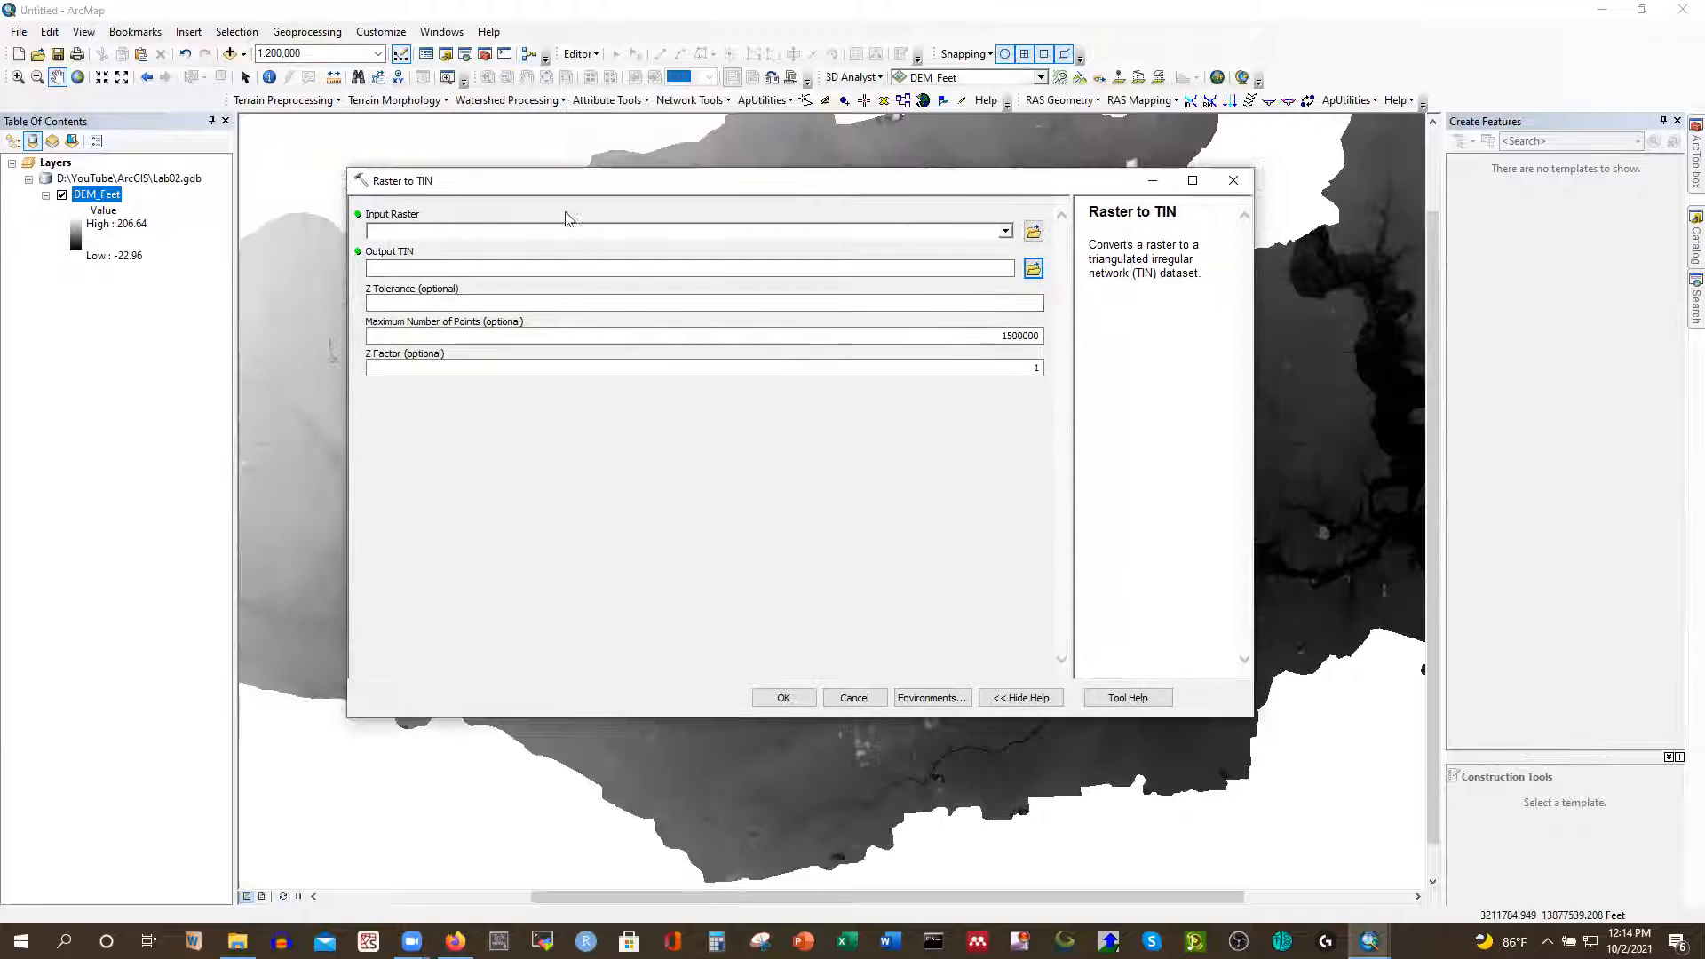
pyautogui.click(1005, 231)
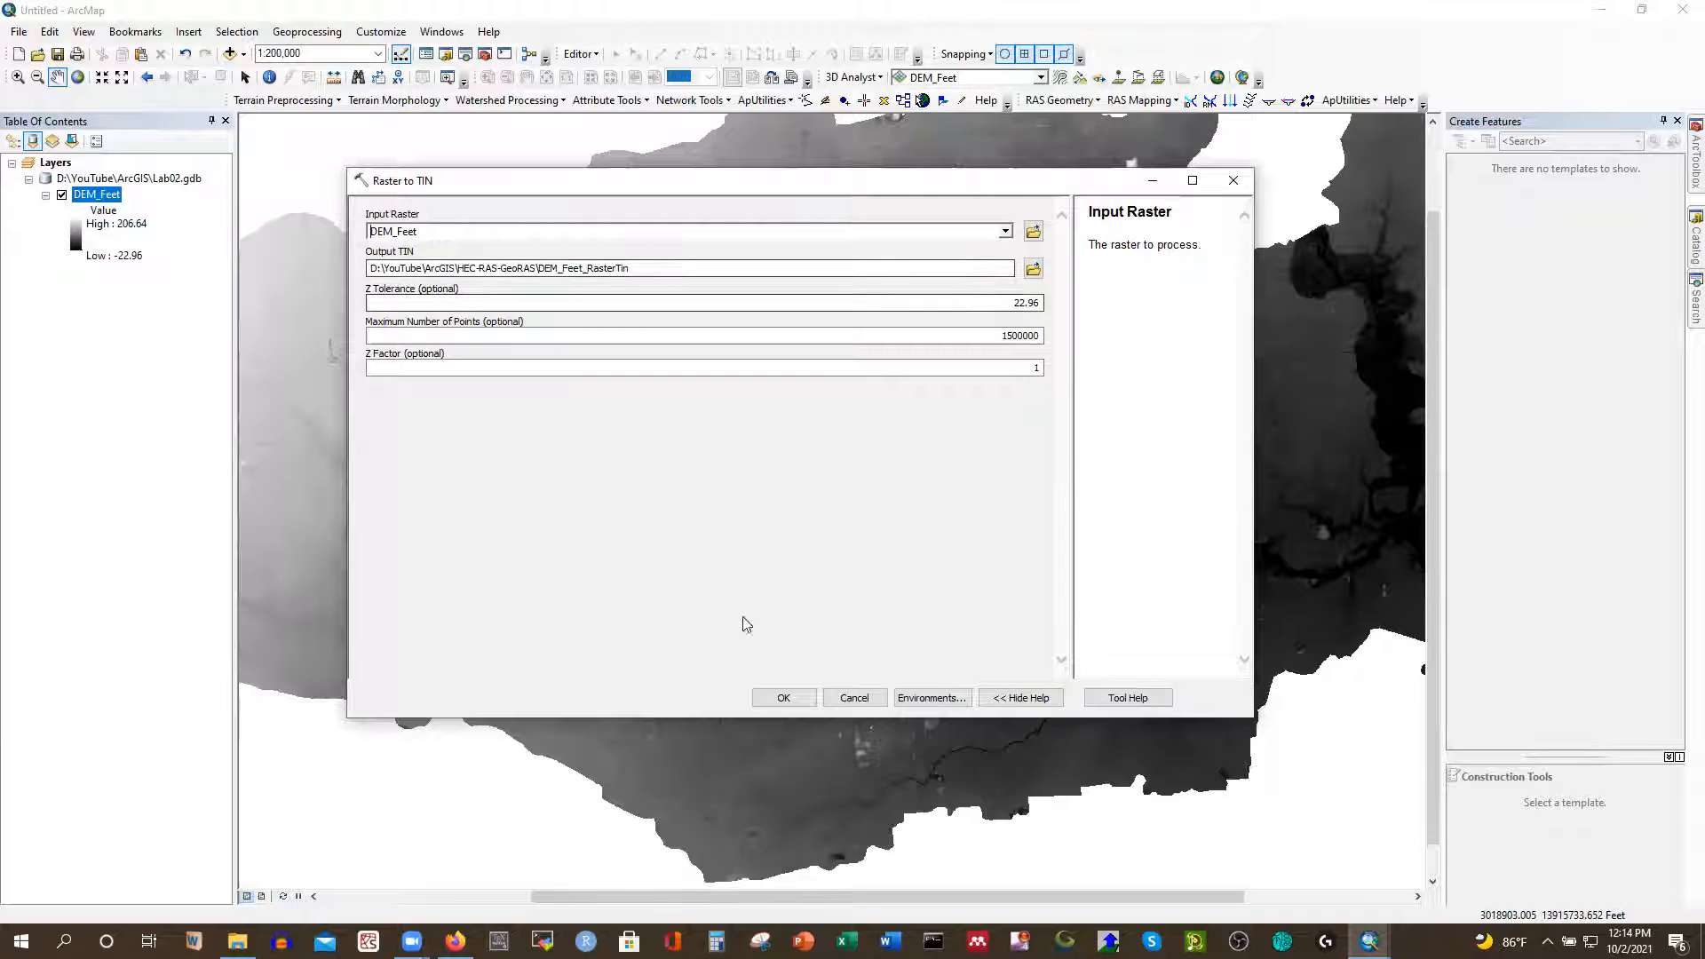
pyautogui.click(782, 698)
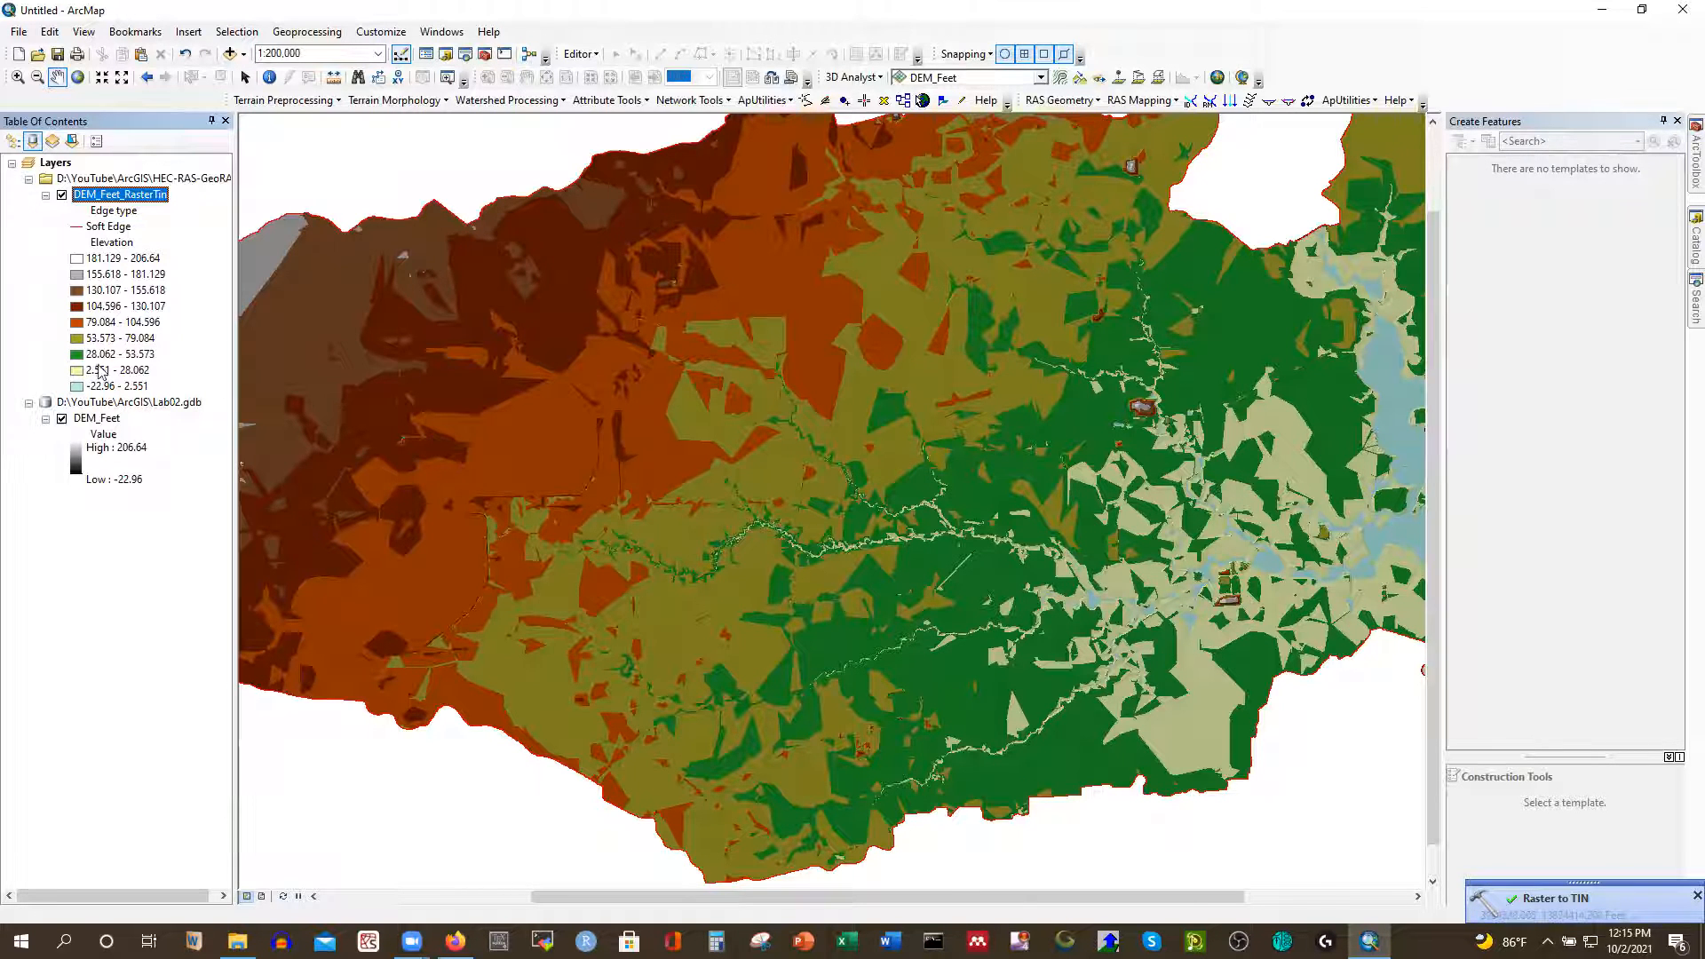
# Hide the DEM_Feet raster layer and collapse its legend in the layer list
pyautogui.click(62, 420)
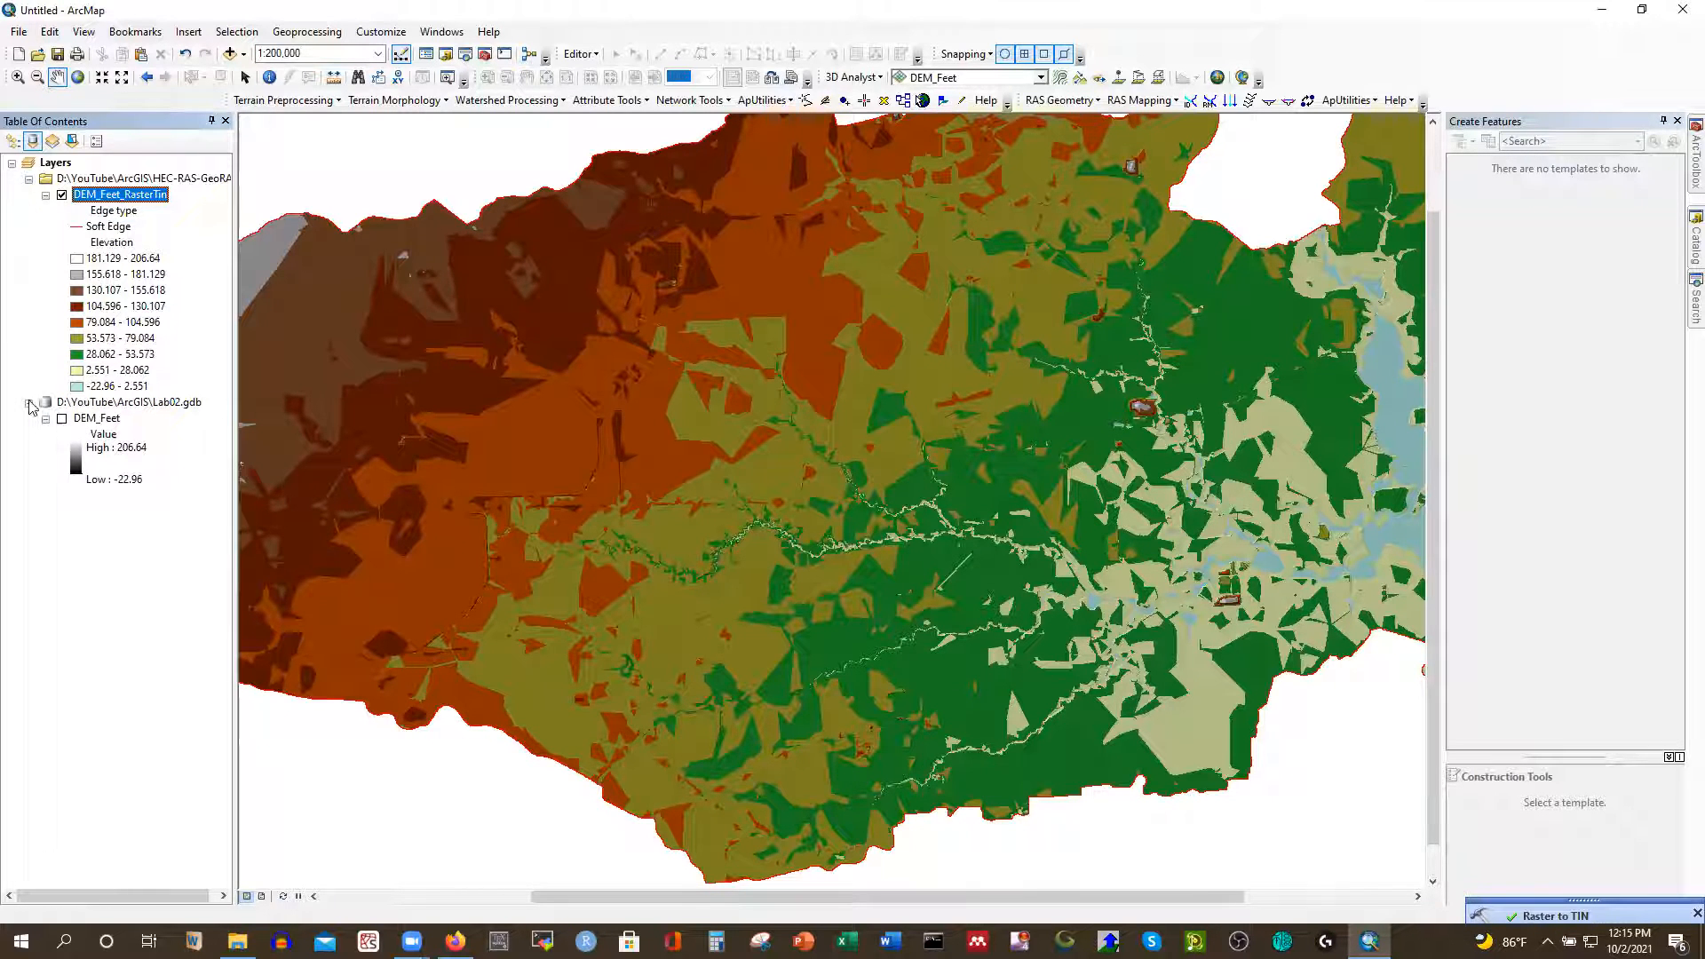
pyautogui.click(45, 418)
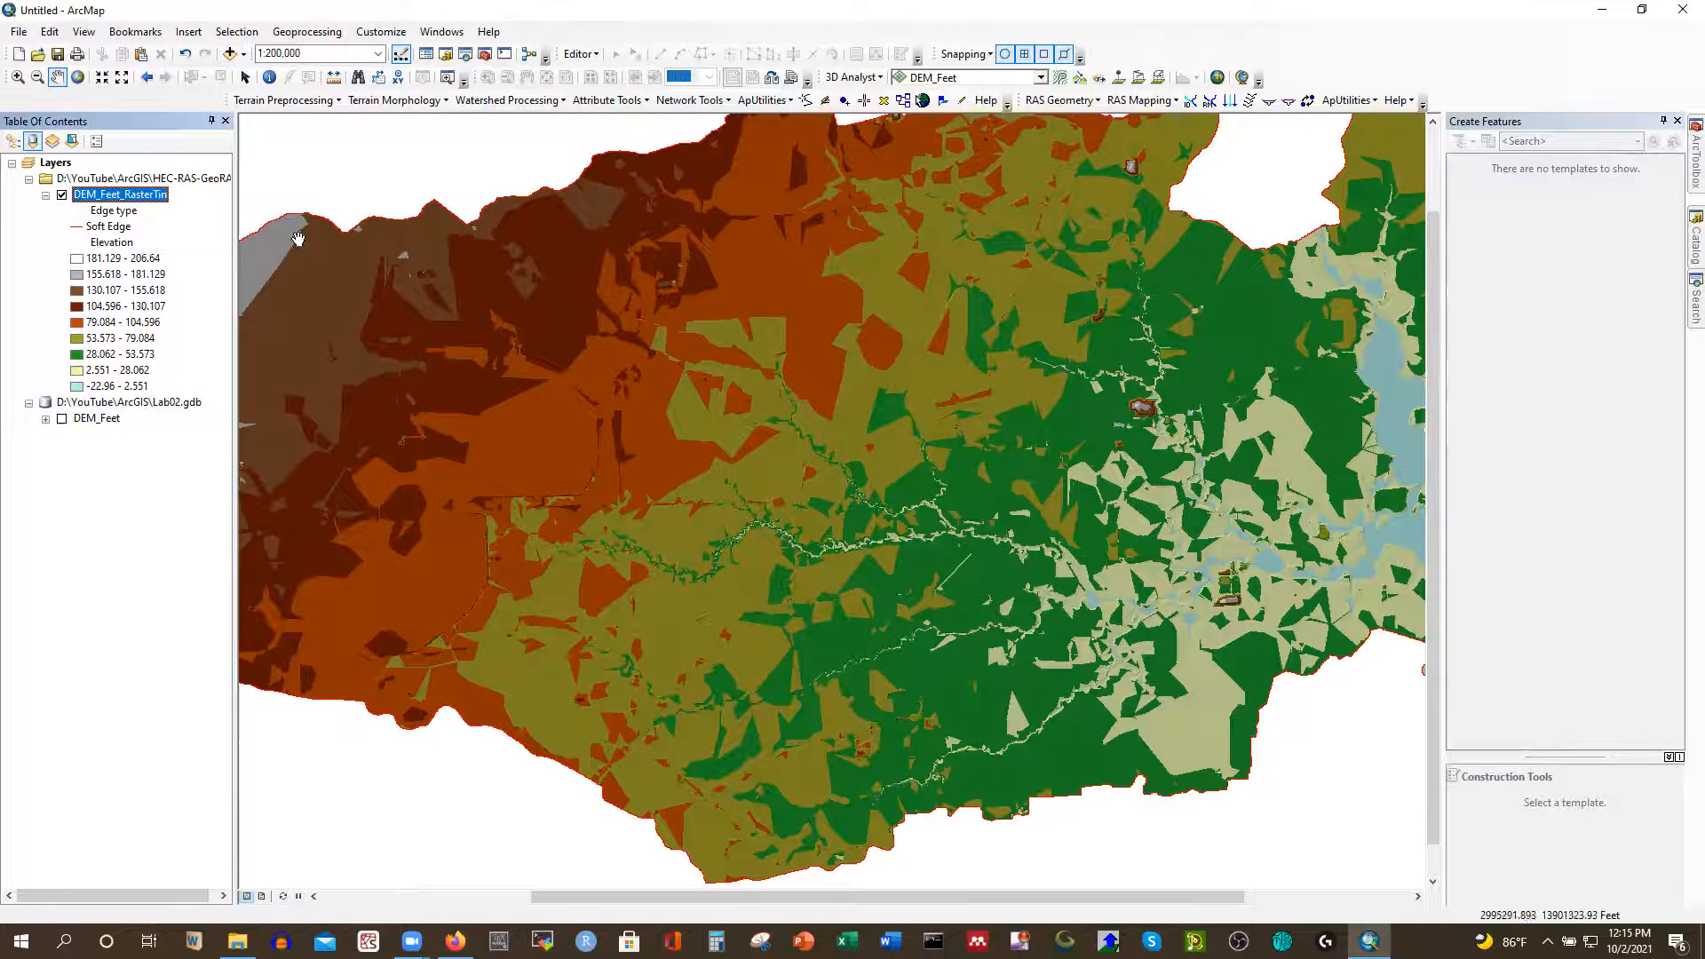
pyautogui.scroll(-2, 854, 571)
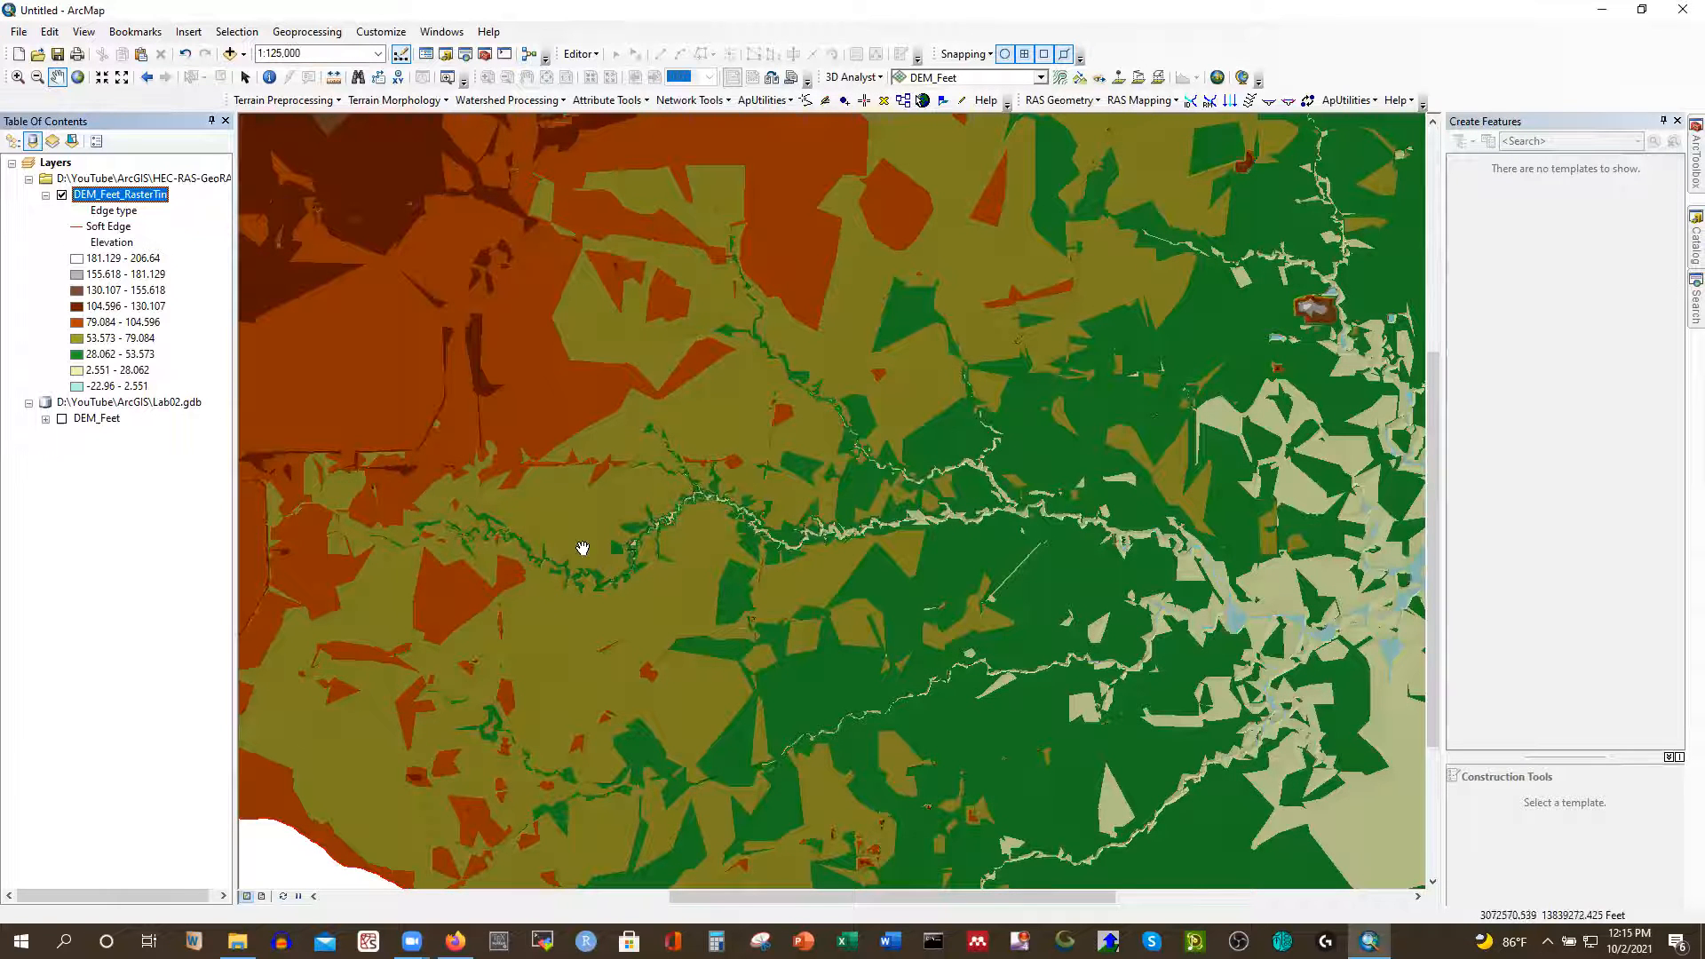
# Examine the main river channel and its tributaries on the TIN surface at close range
pyautogui.scroll(-1, 543, 599)
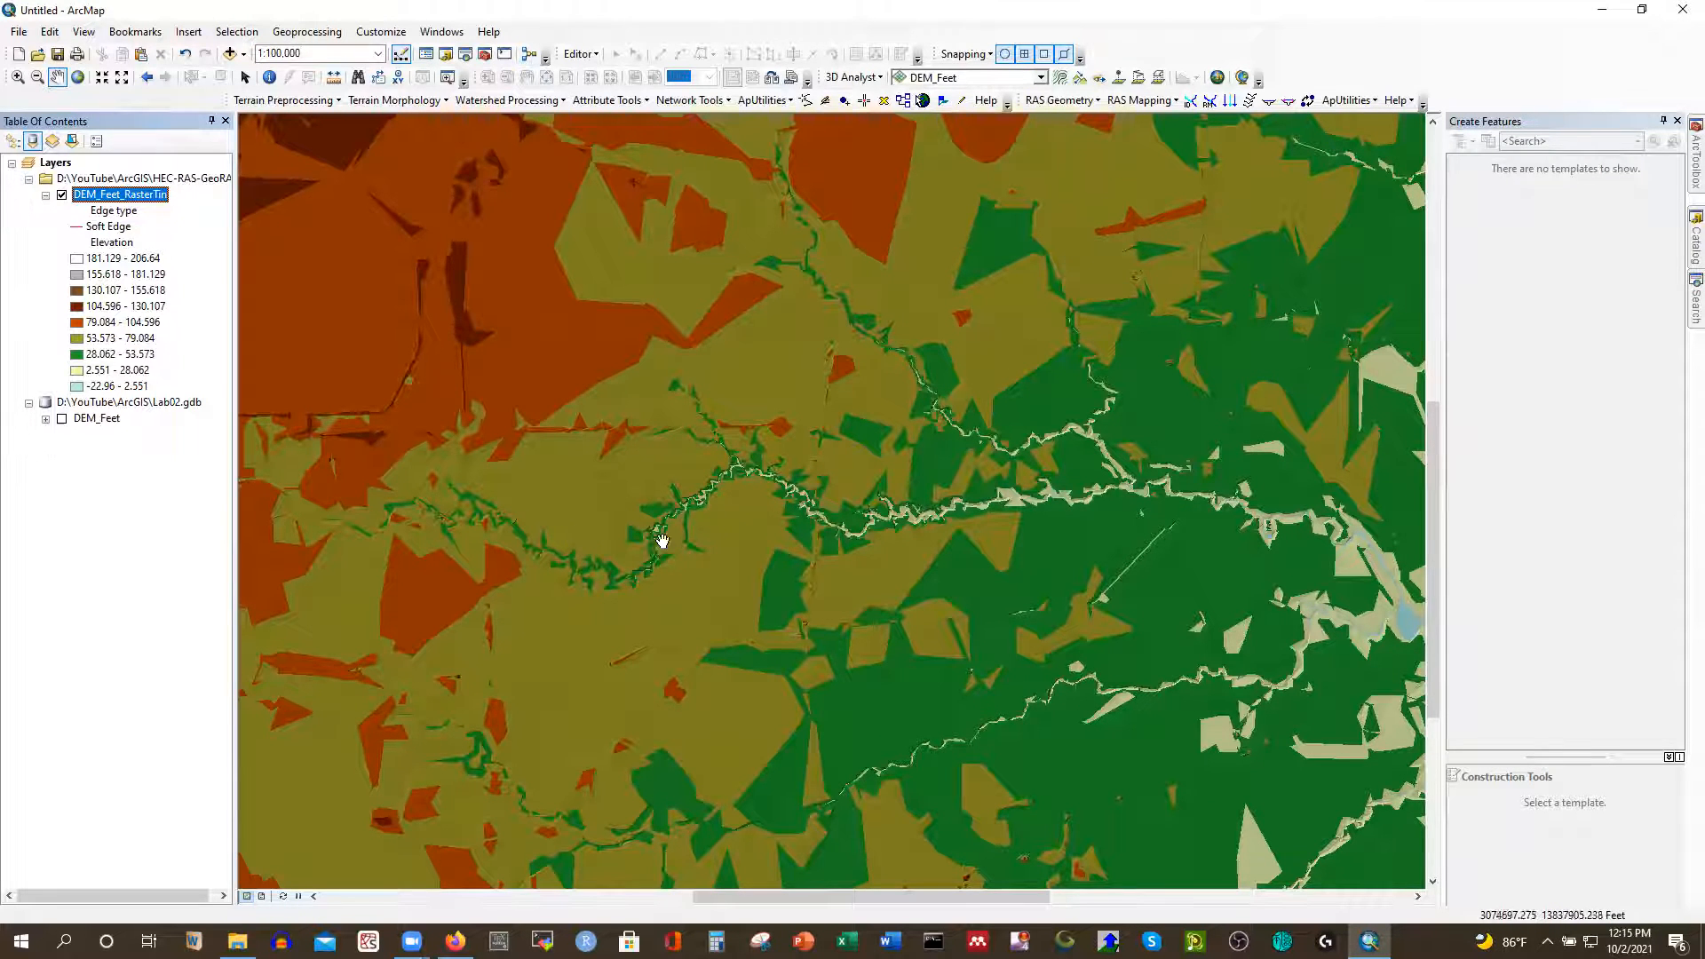
pyautogui.scroll(-1, 888, 487)
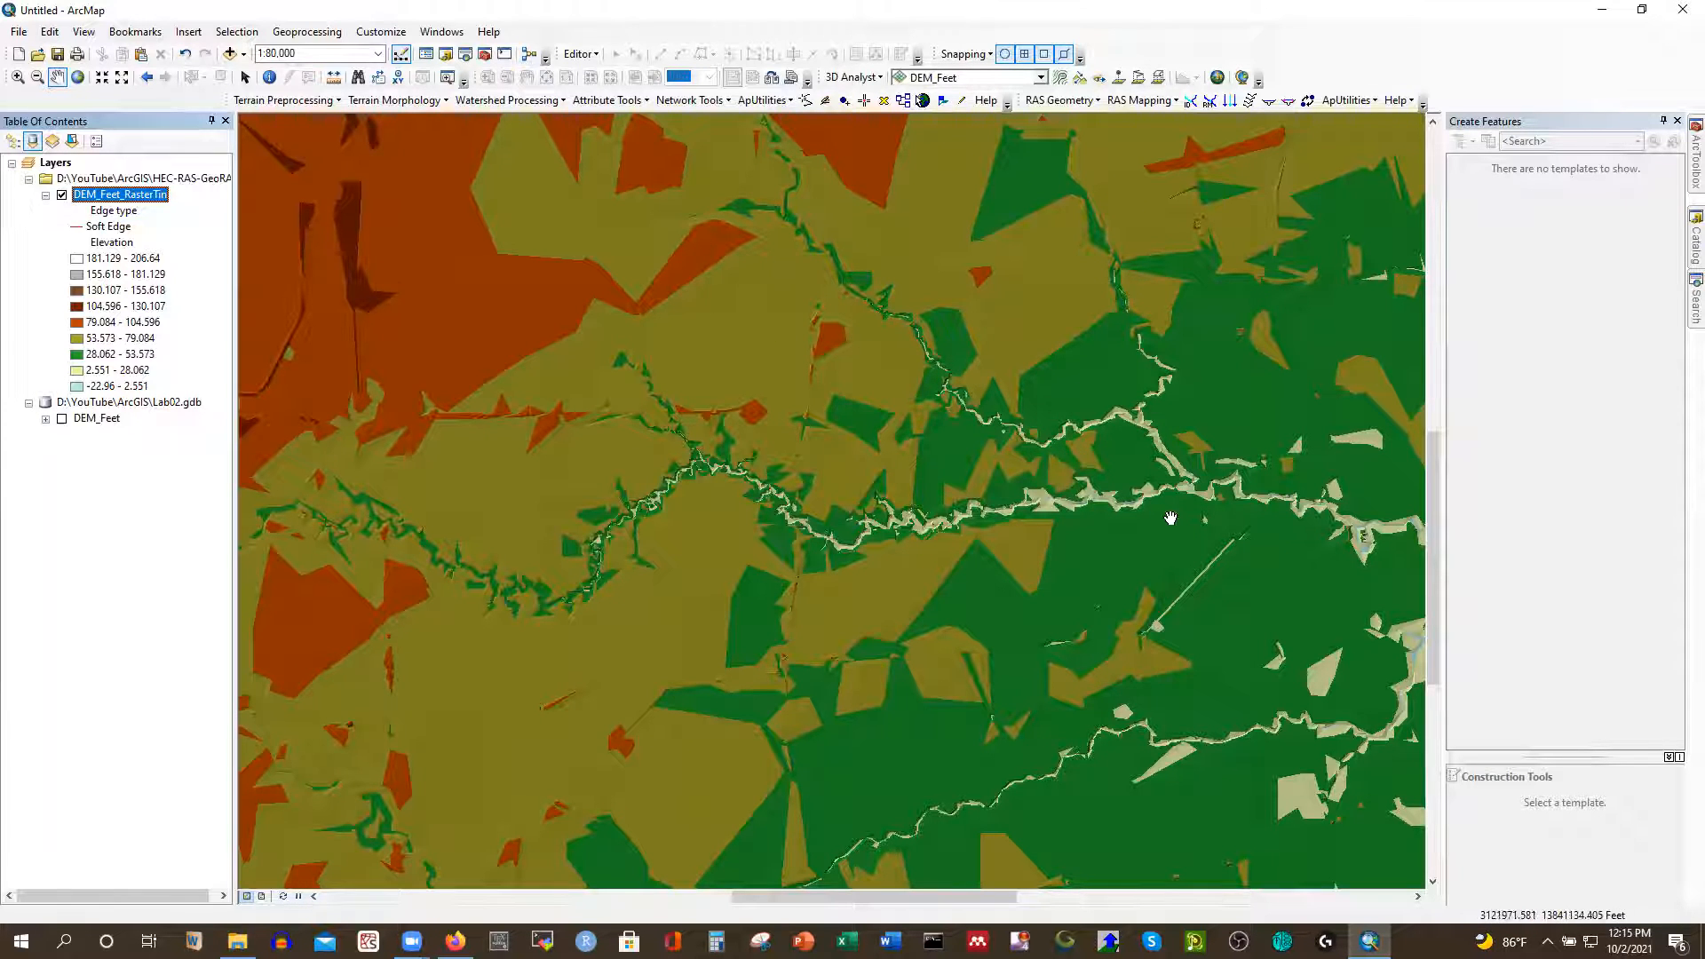
pyautogui.scroll(1, 965, 573)
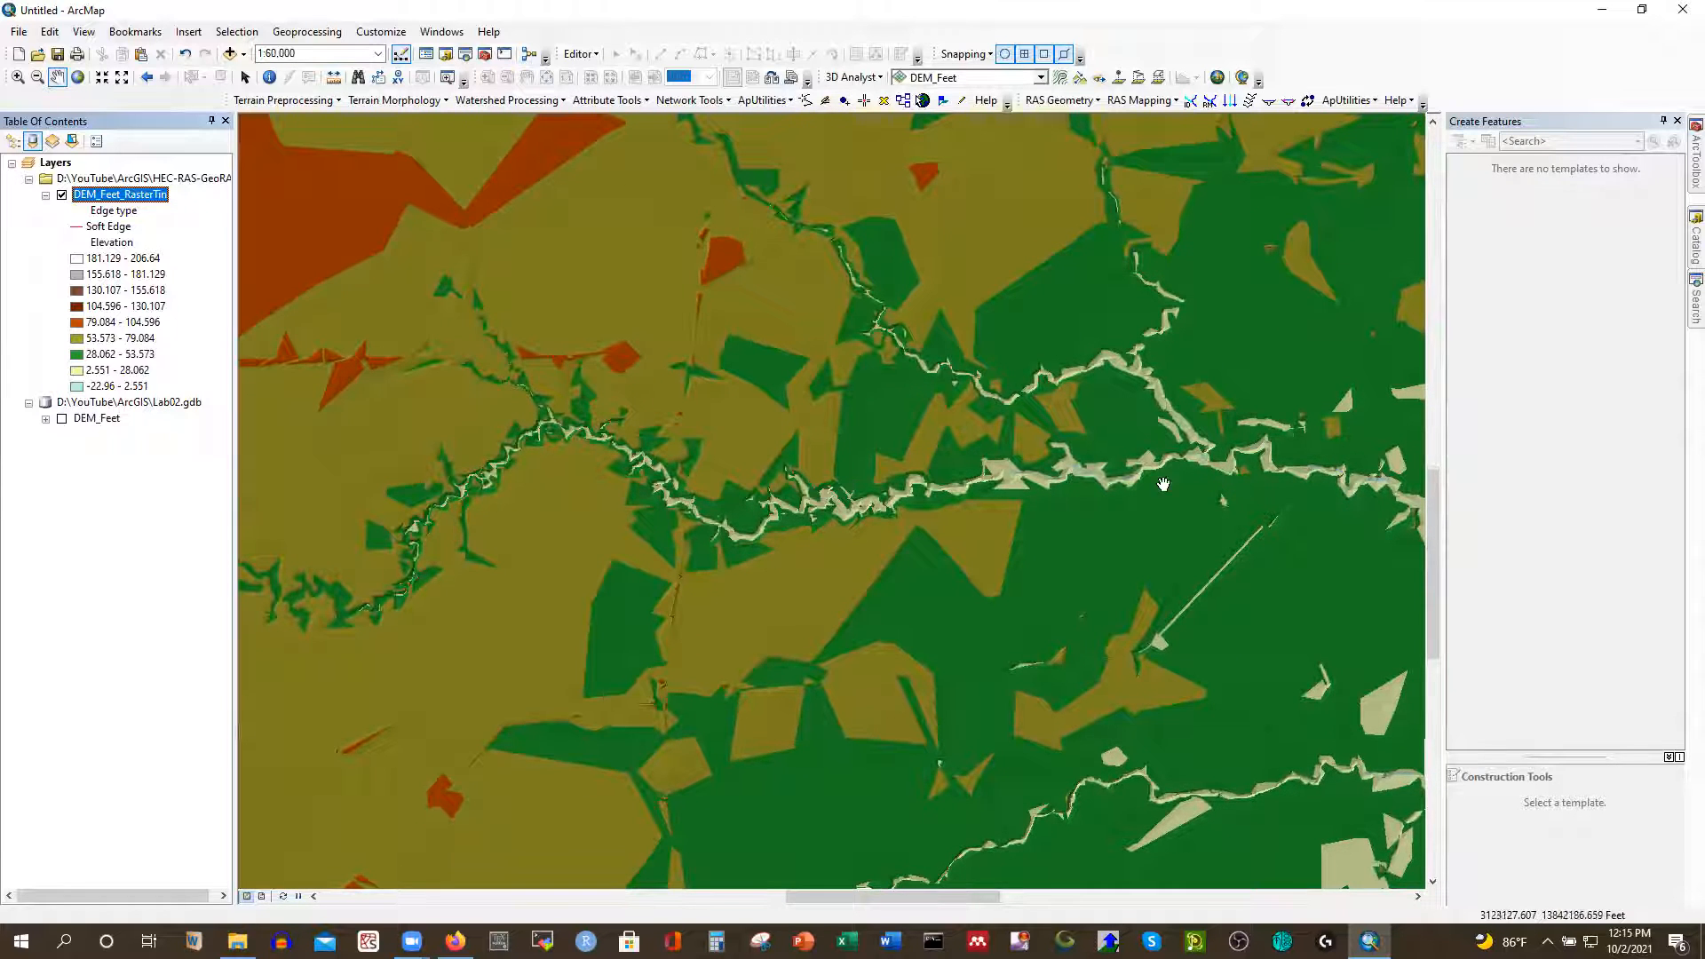
pyautogui.scroll(1, 994, 522)
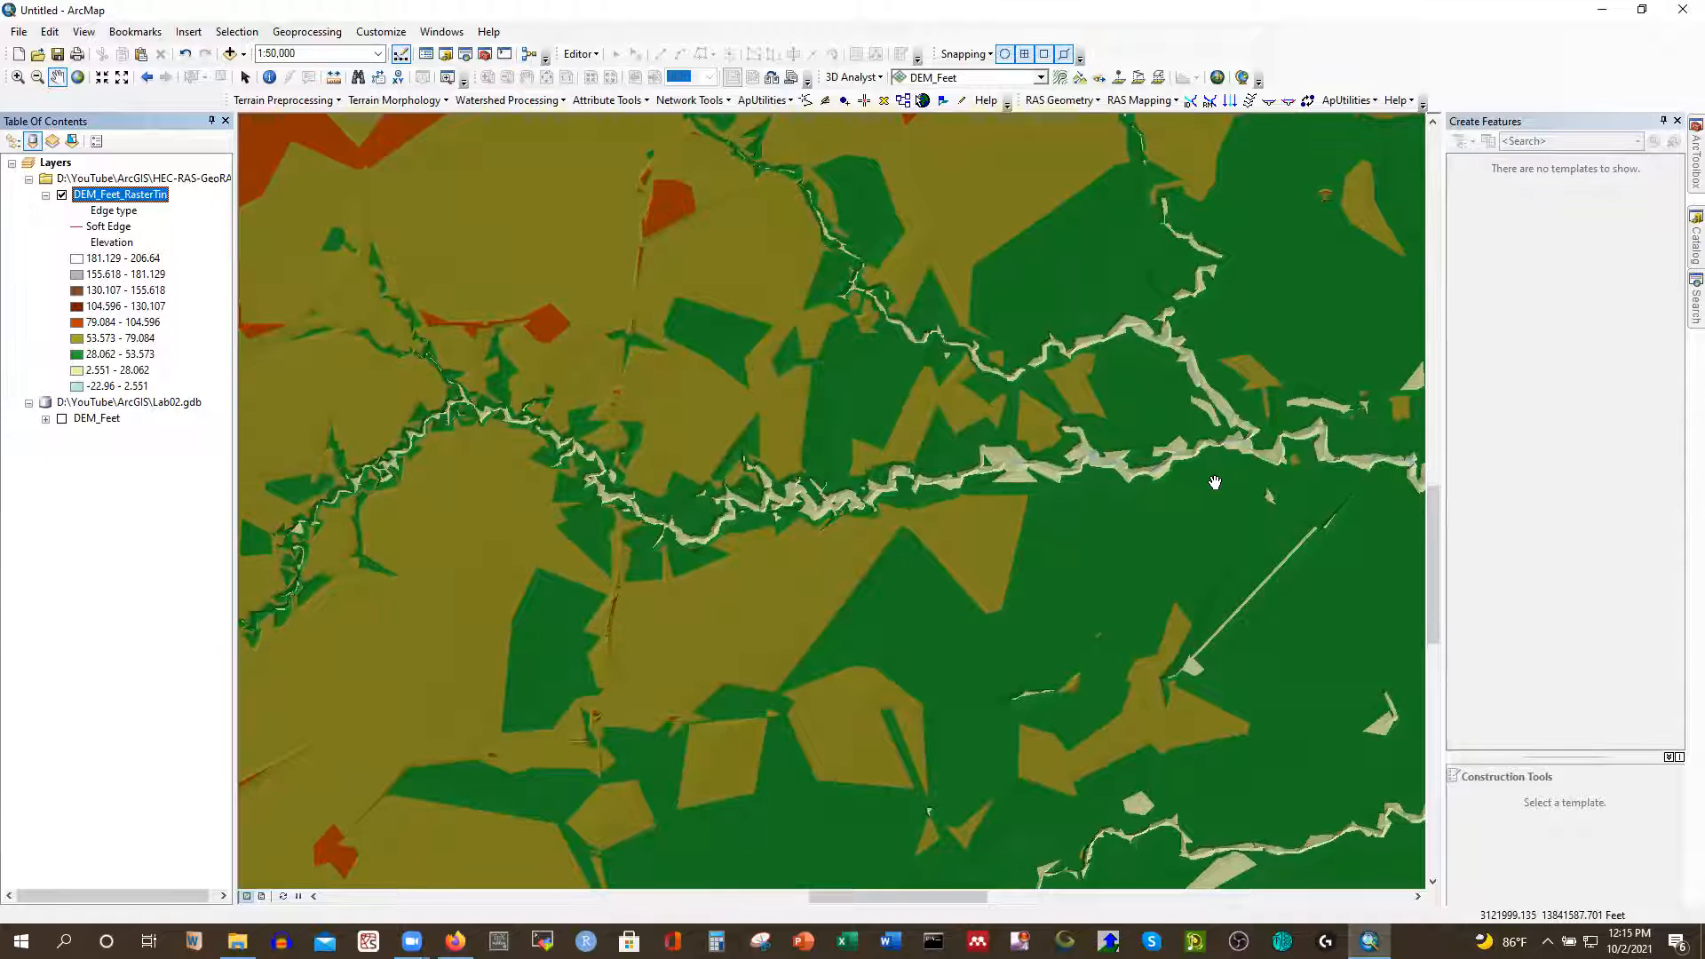
pyautogui.scroll(1, 1215, 482)
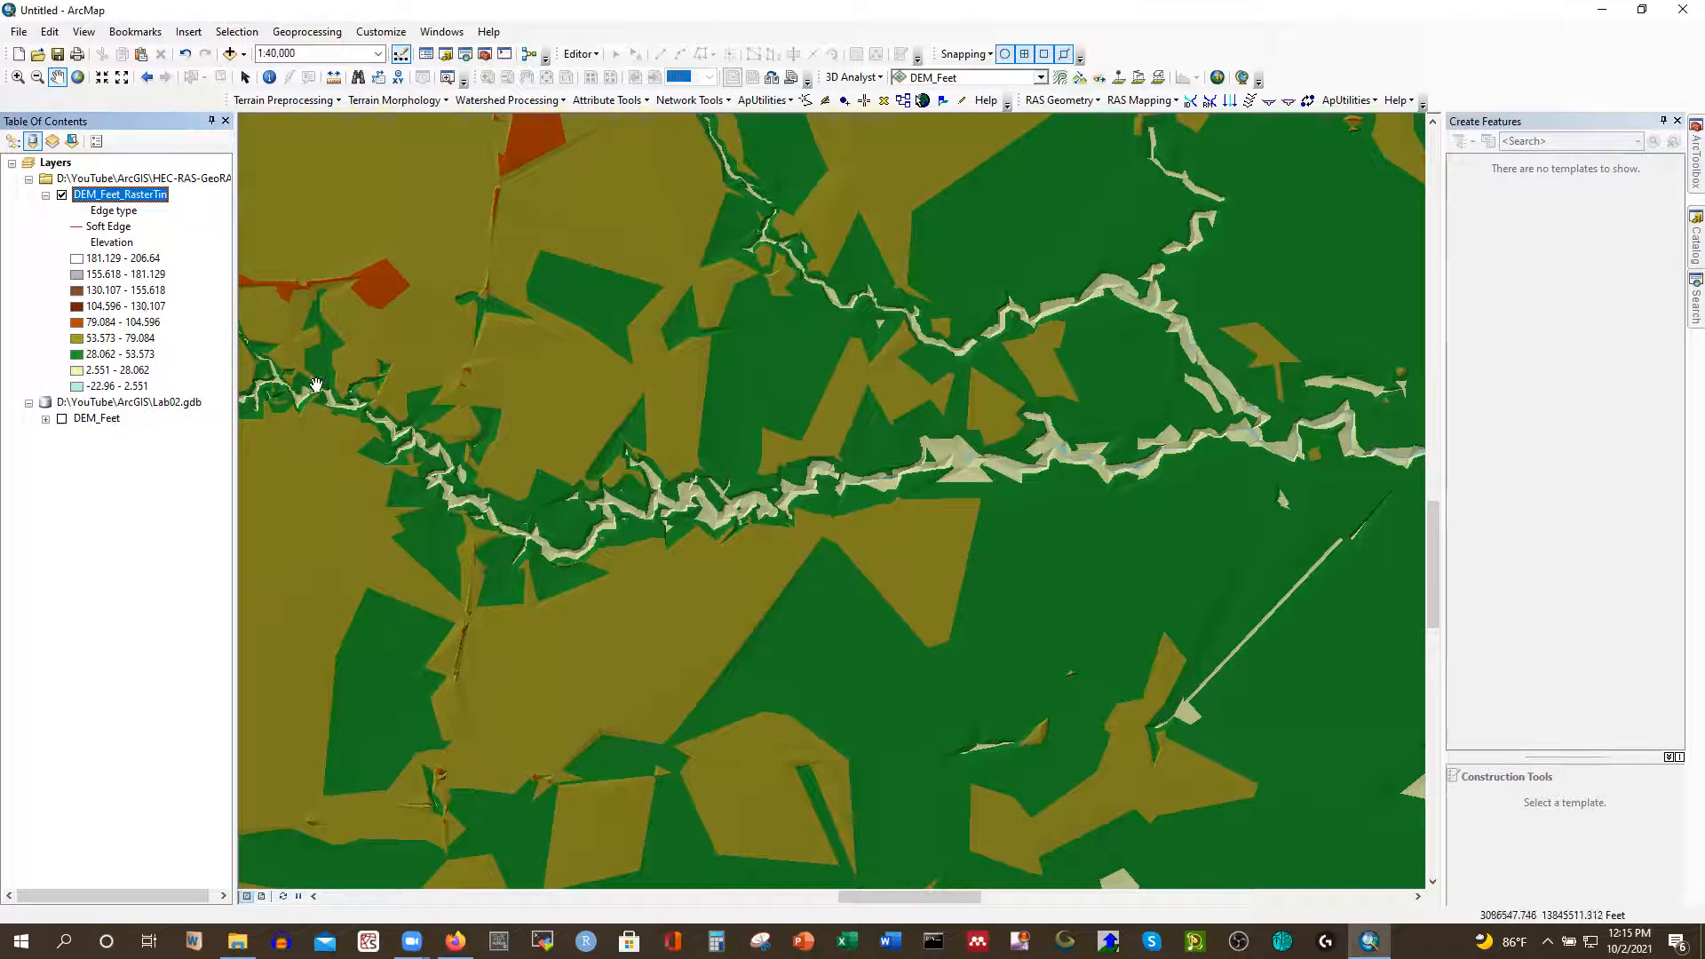
pyautogui.scroll(2, 733, 571)
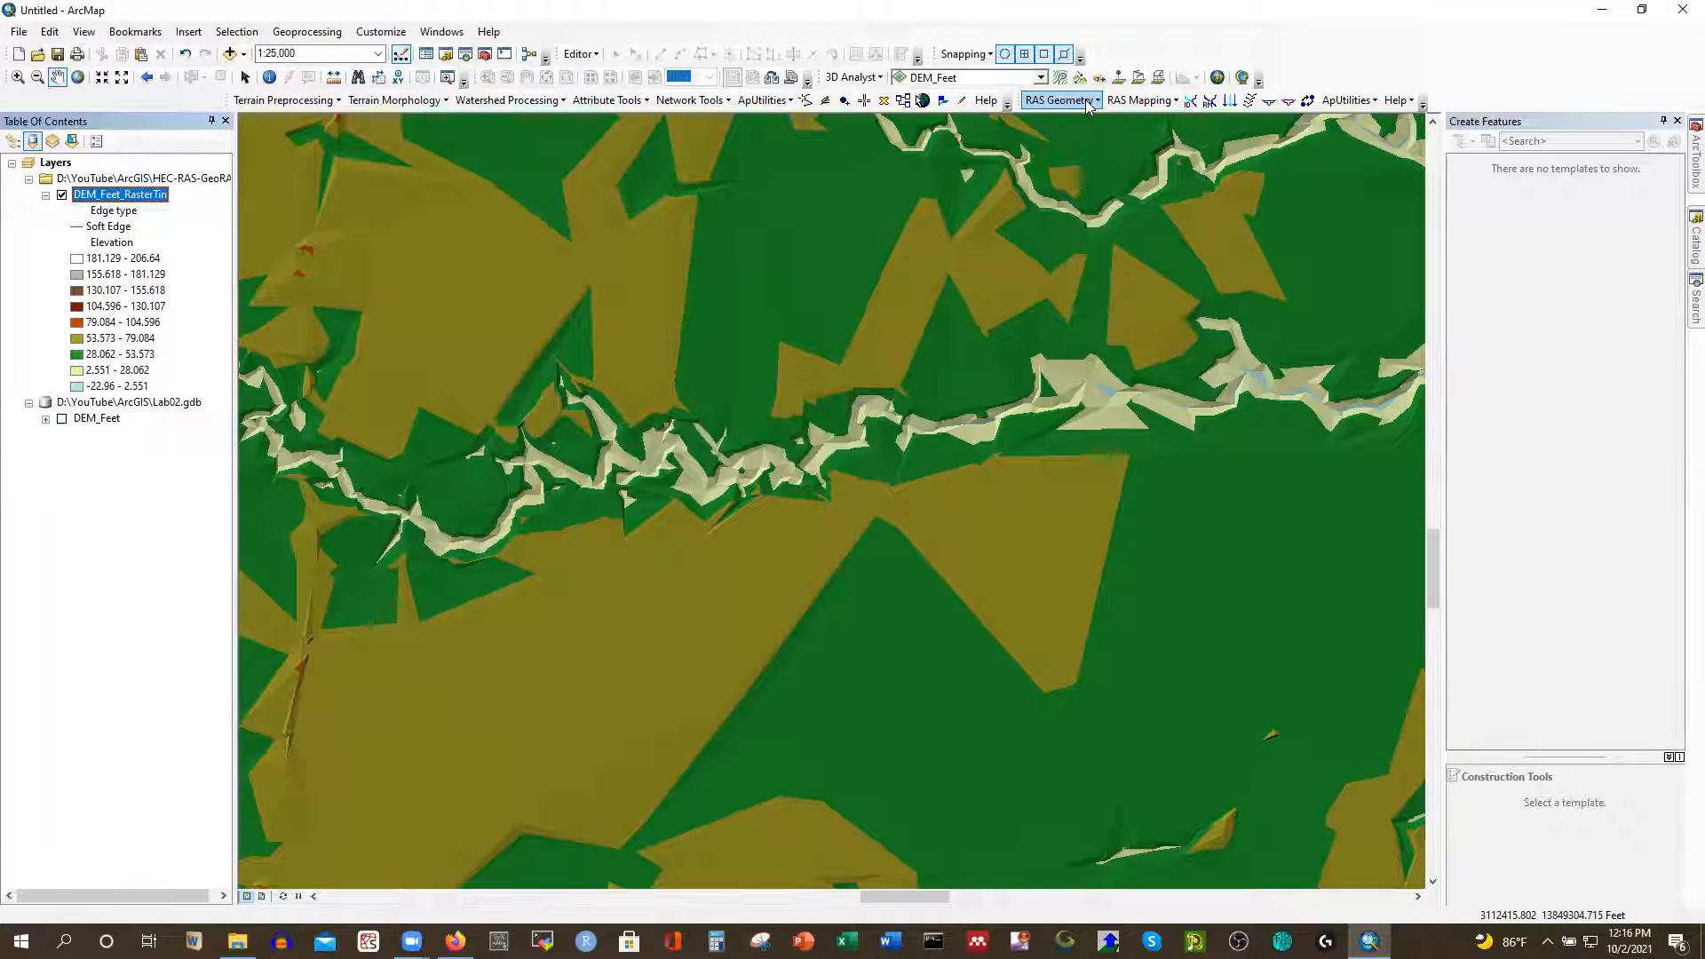
# Try to create the Stream Centerline RAS layer
pyautogui.click(1088, 105)
pyautogui.moveTo(1199, 124)
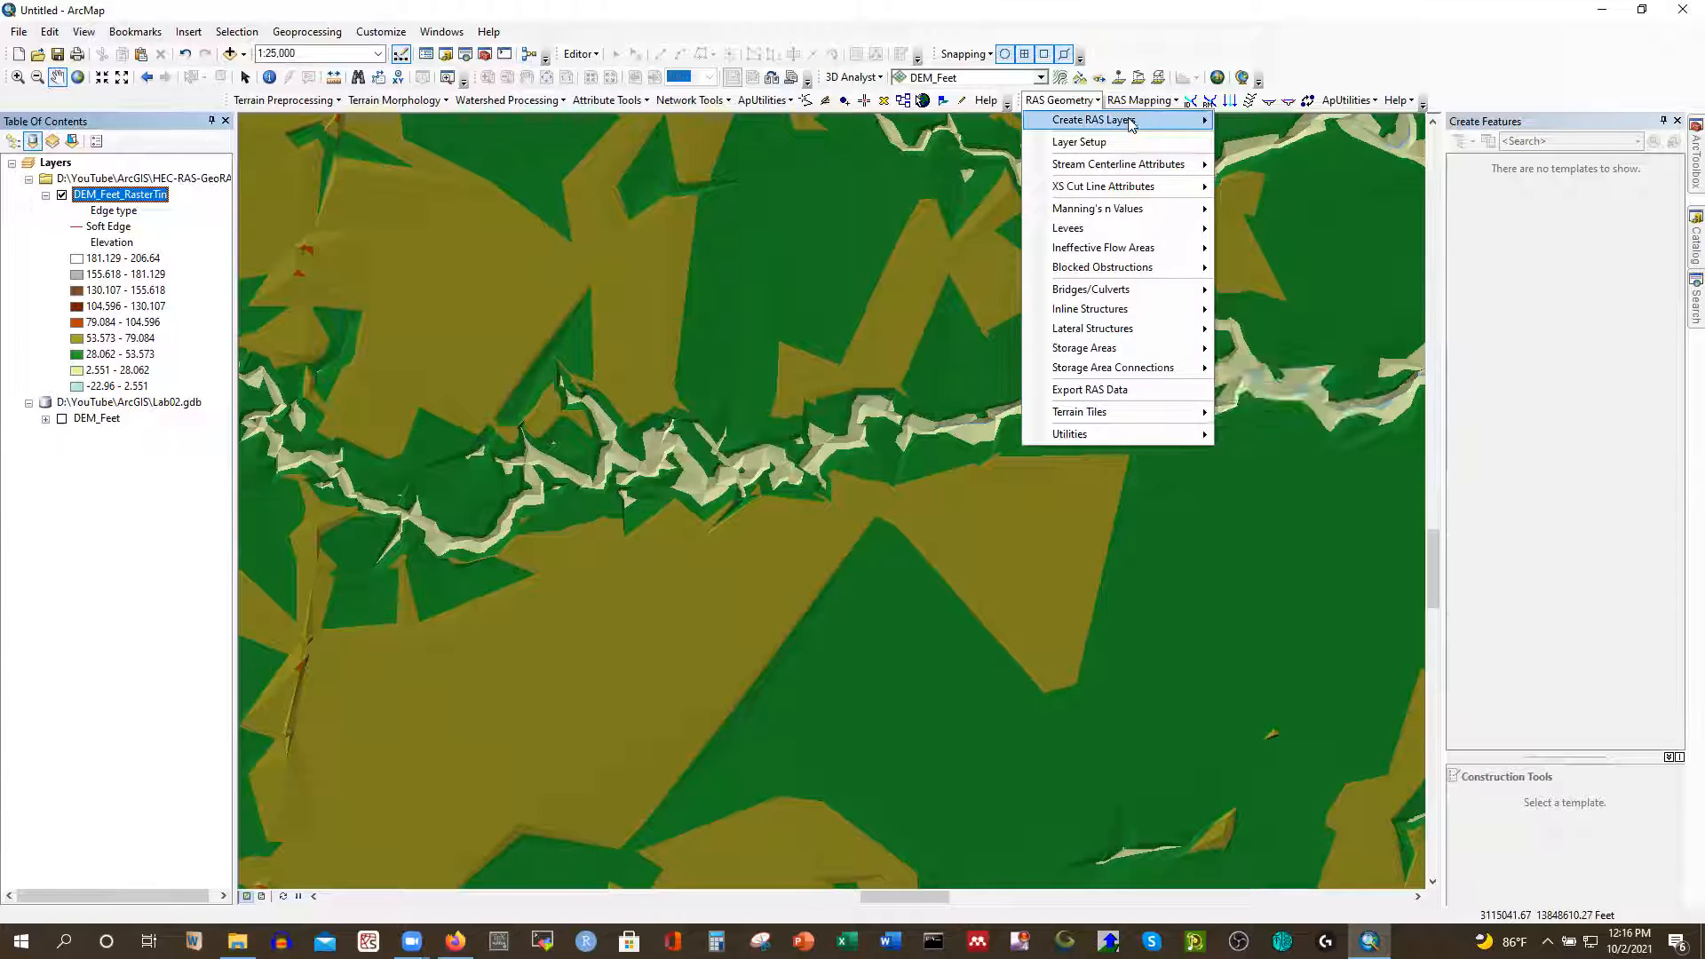
pyautogui.moveTo(1132, 124)
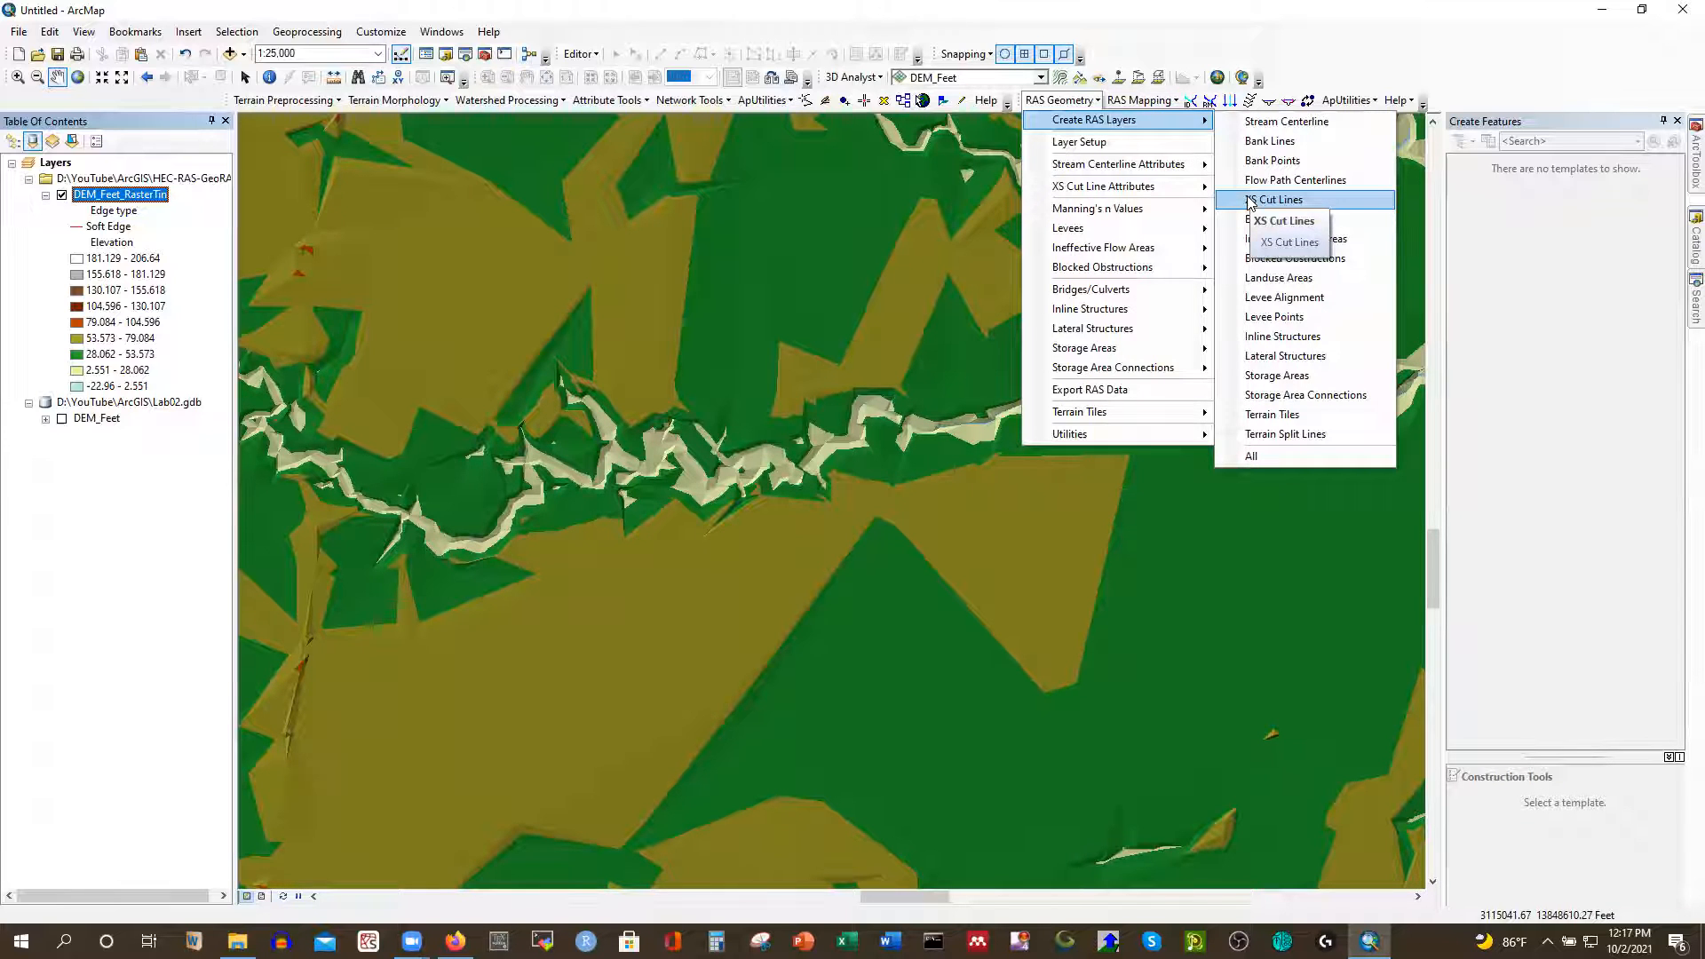
pyautogui.click(1266, 122)
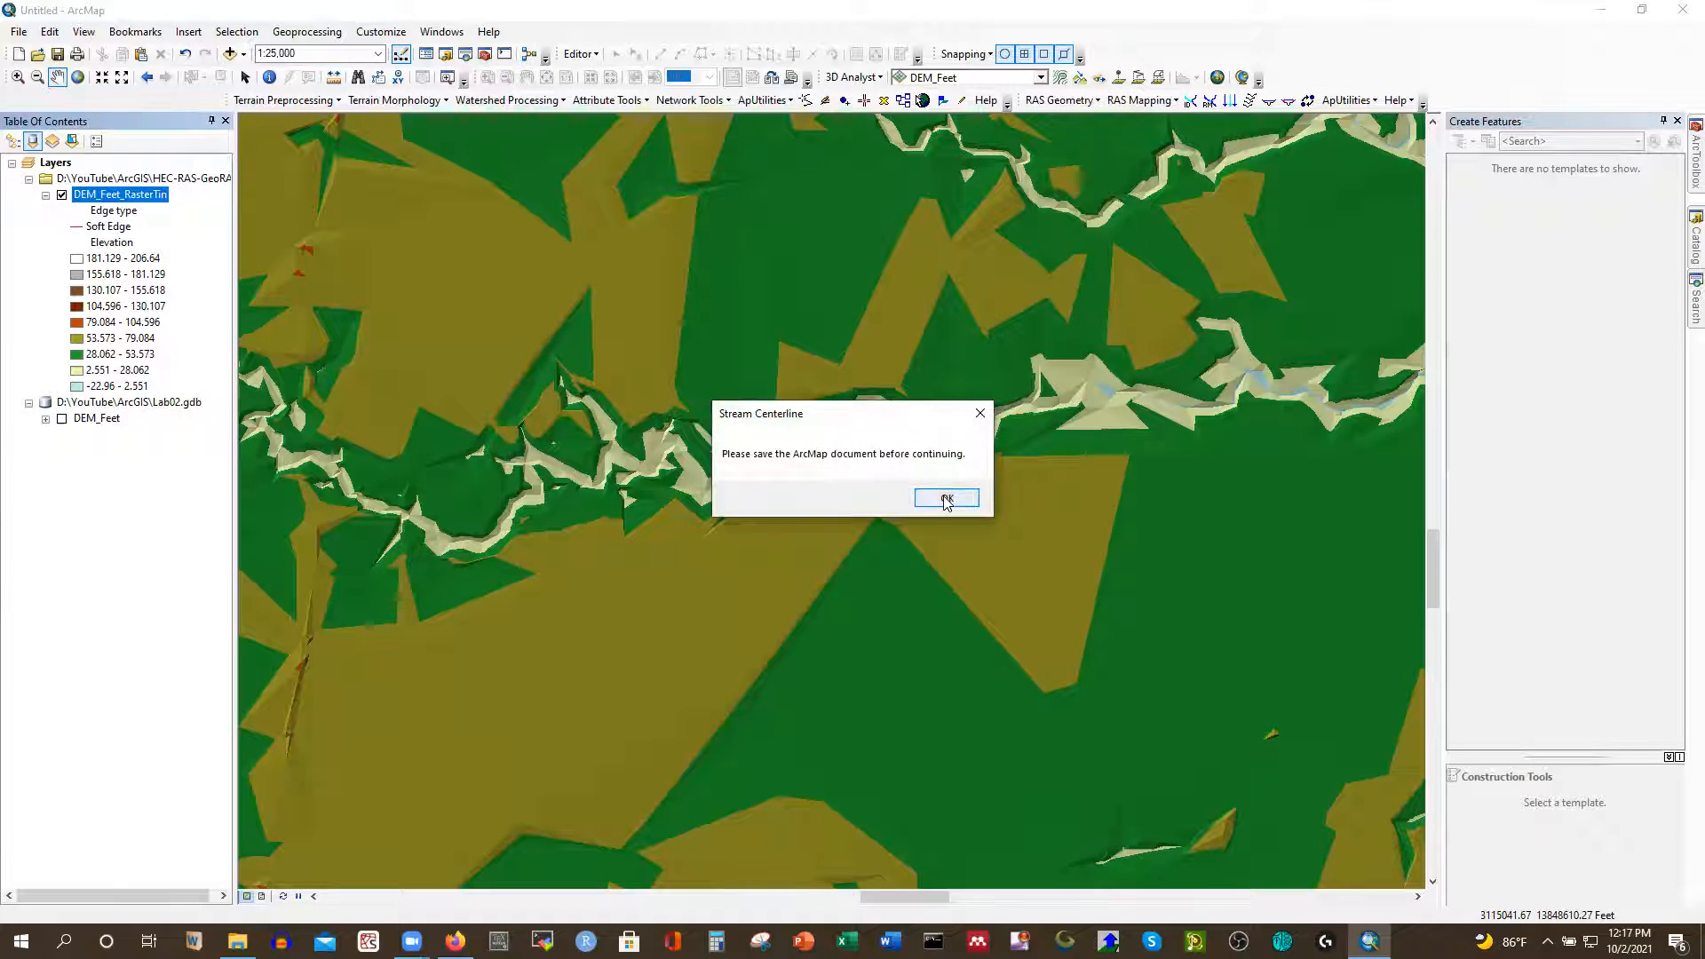
pyautogui.click(946, 499)
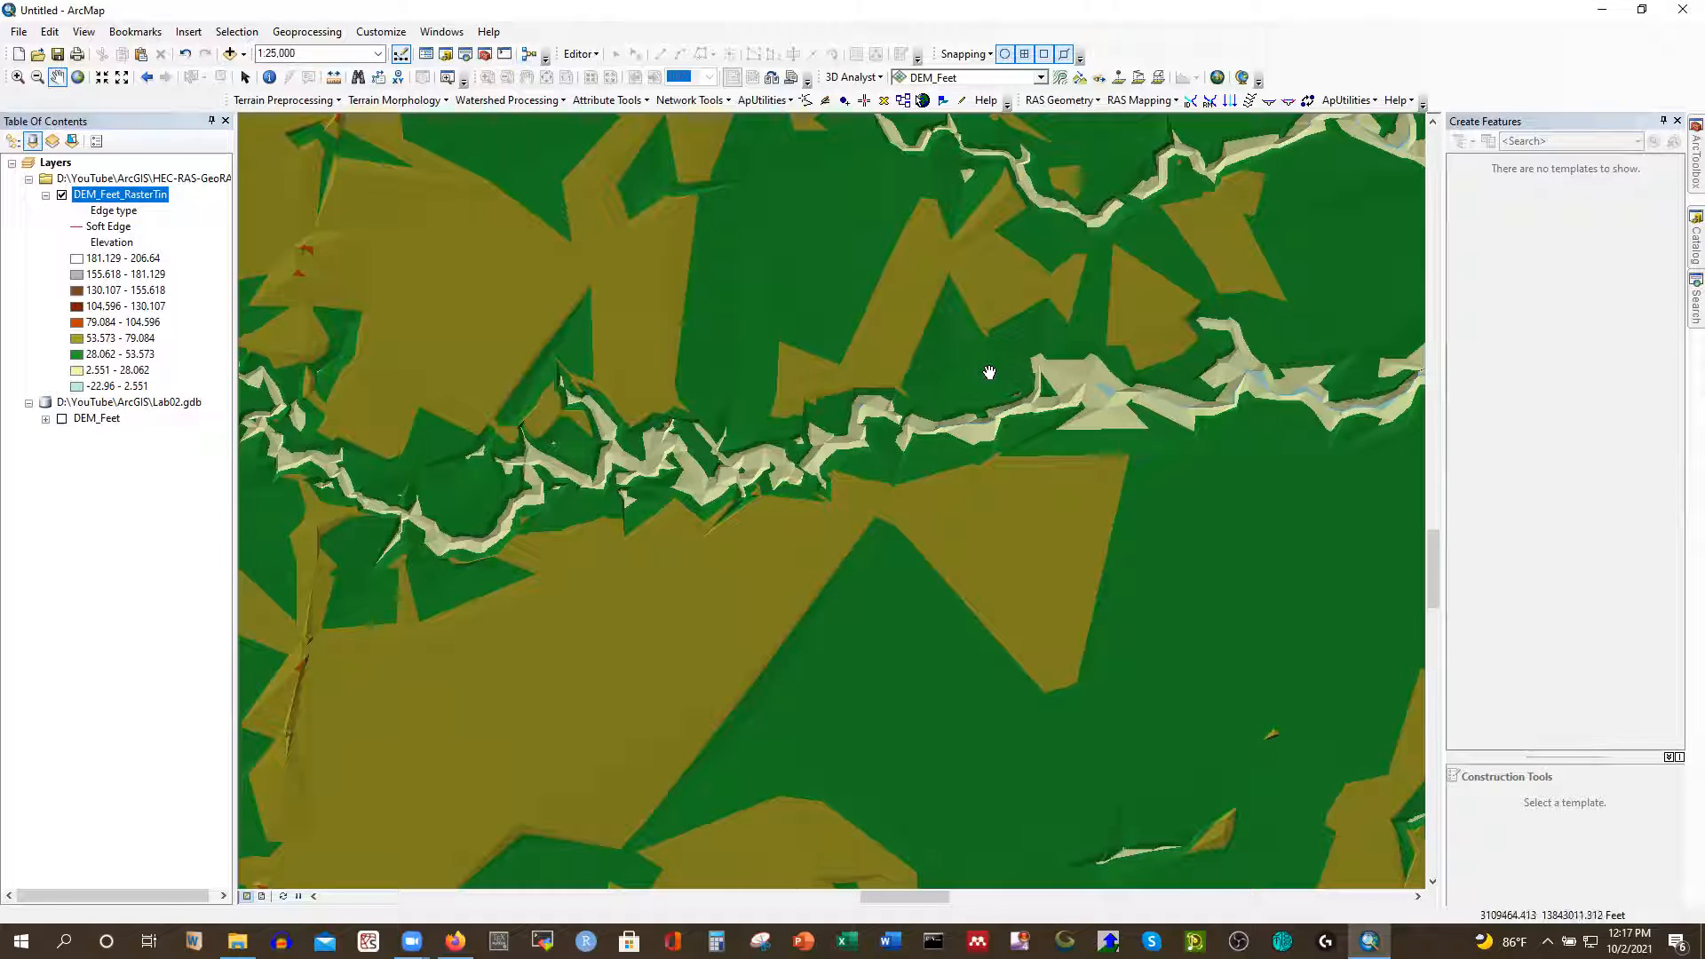
# Set the map document to store relative pathnames to data sources
pyautogui.click(18, 32)
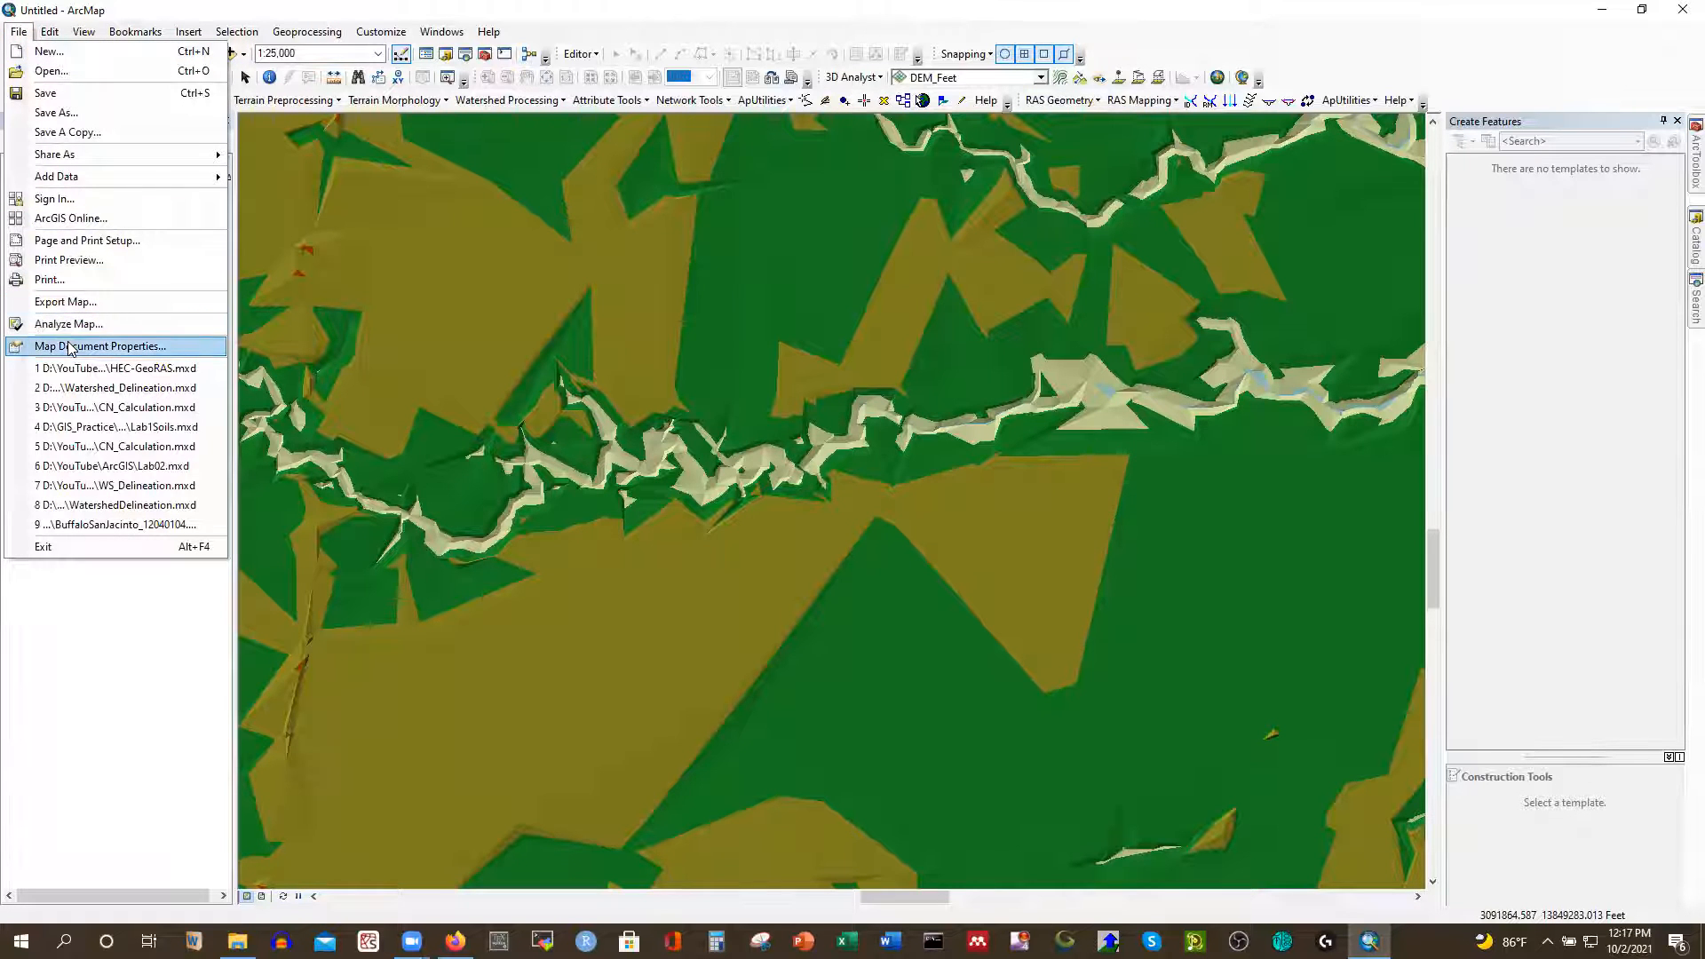
pyautogui.click(73, 349)
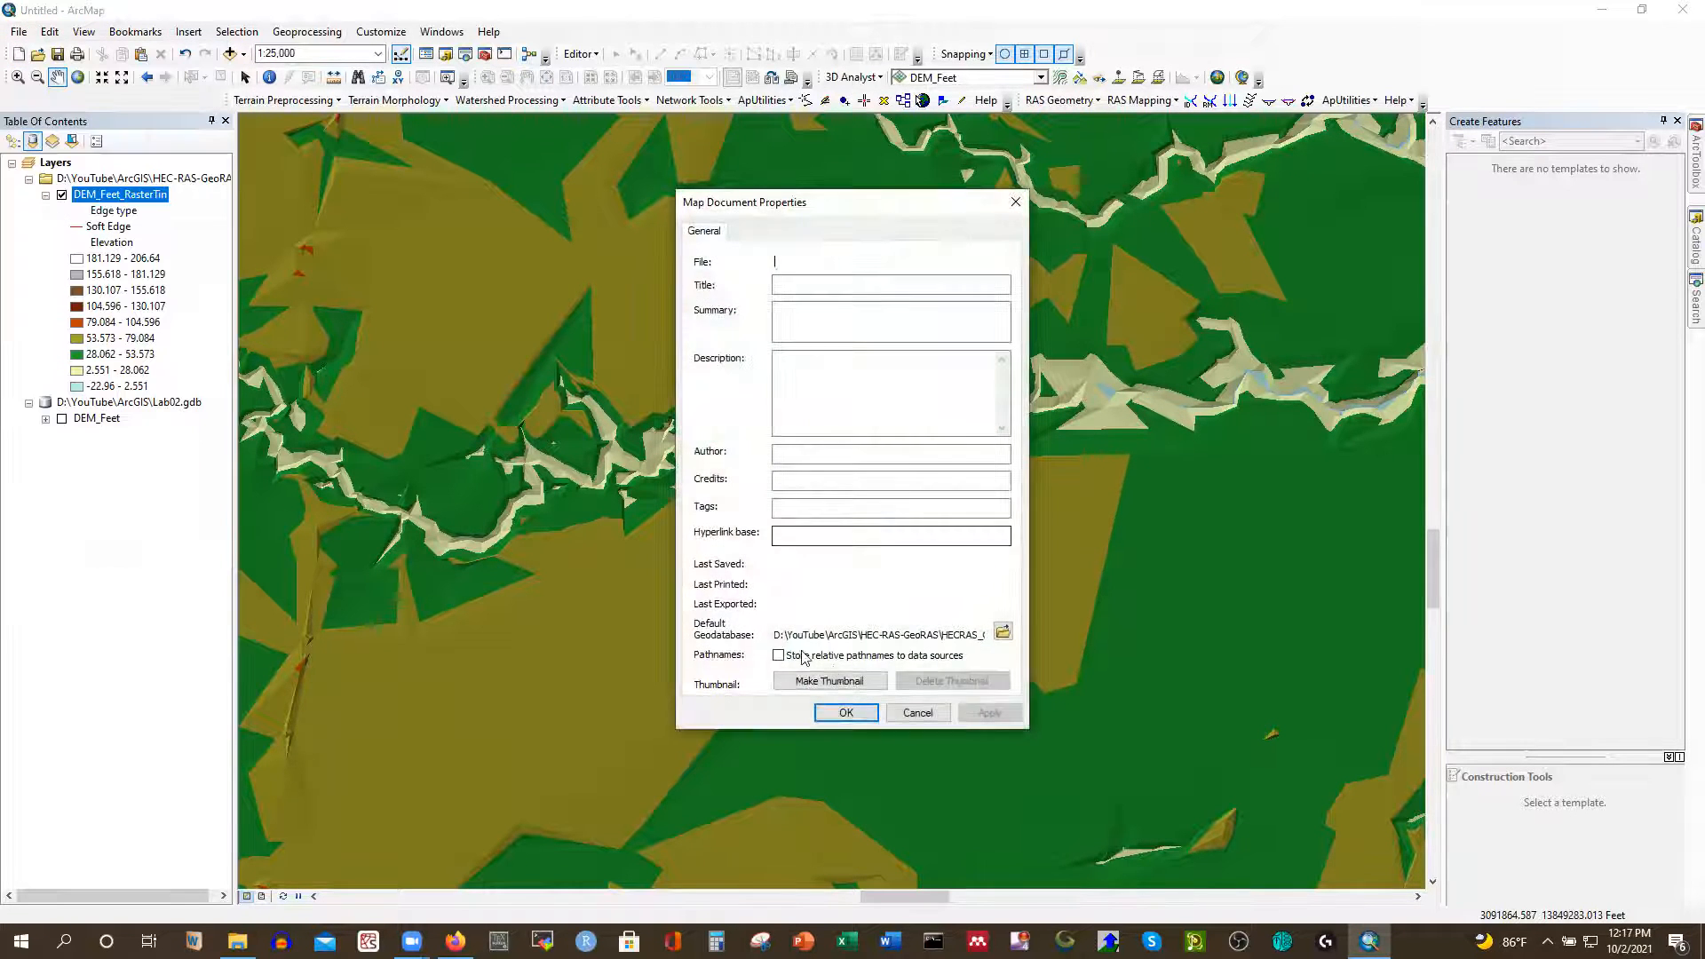
pyautogui.click(779, 656)
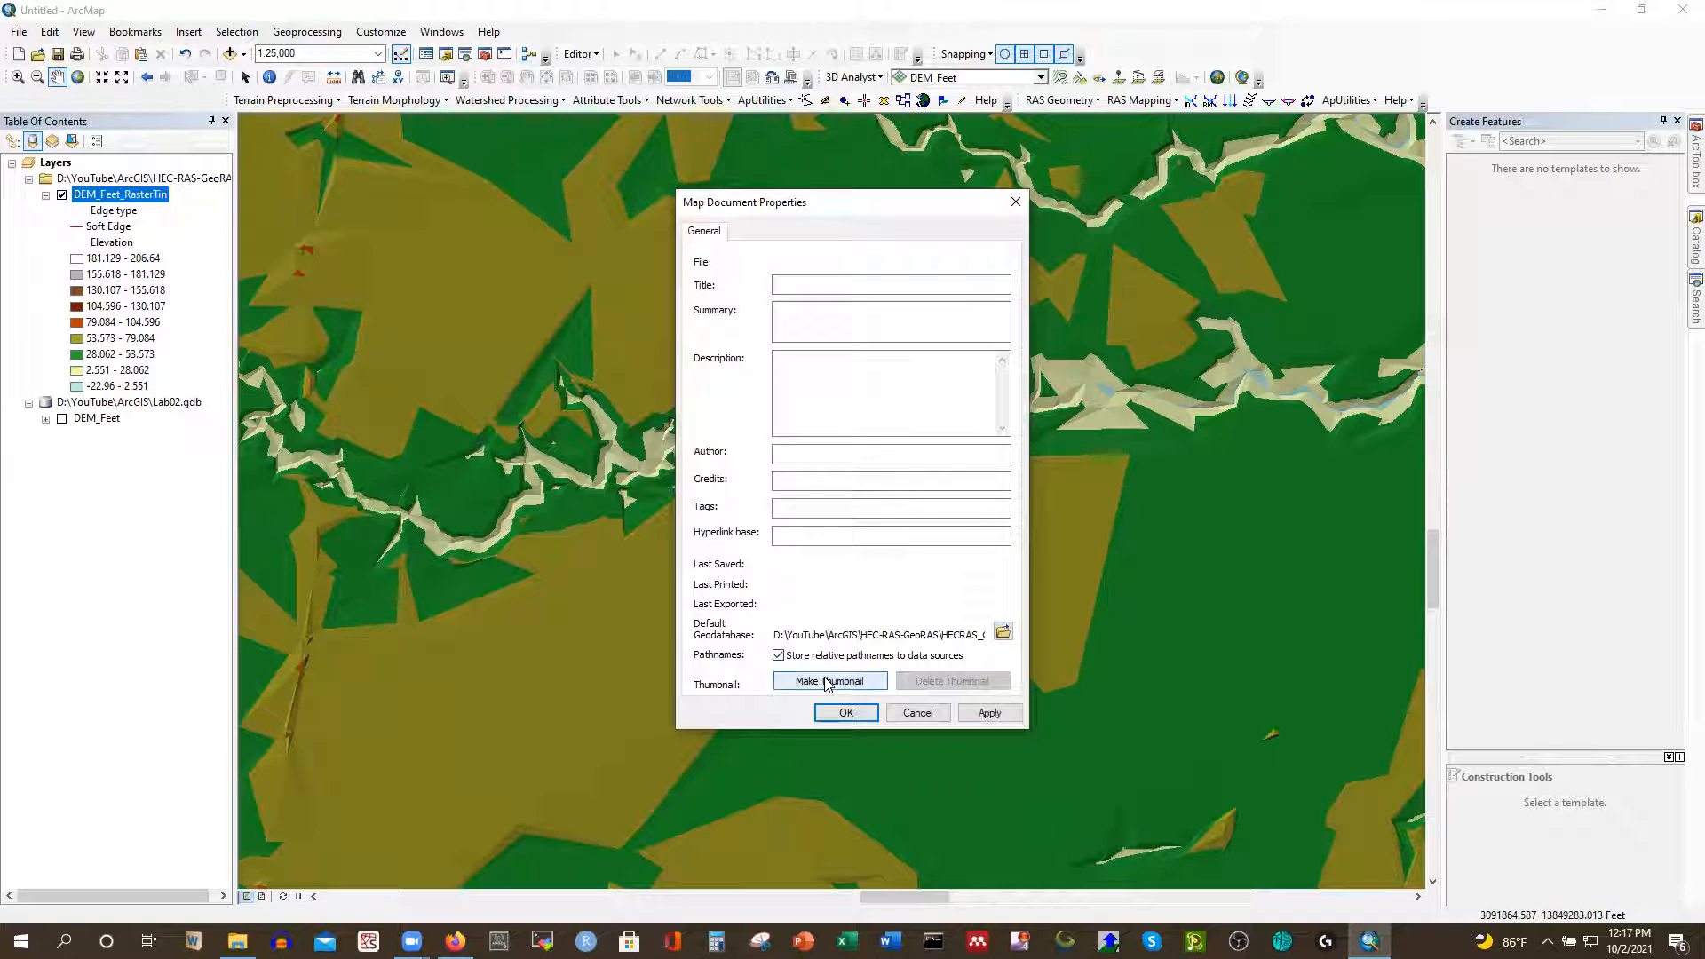
pyautogui.click(858, 716)
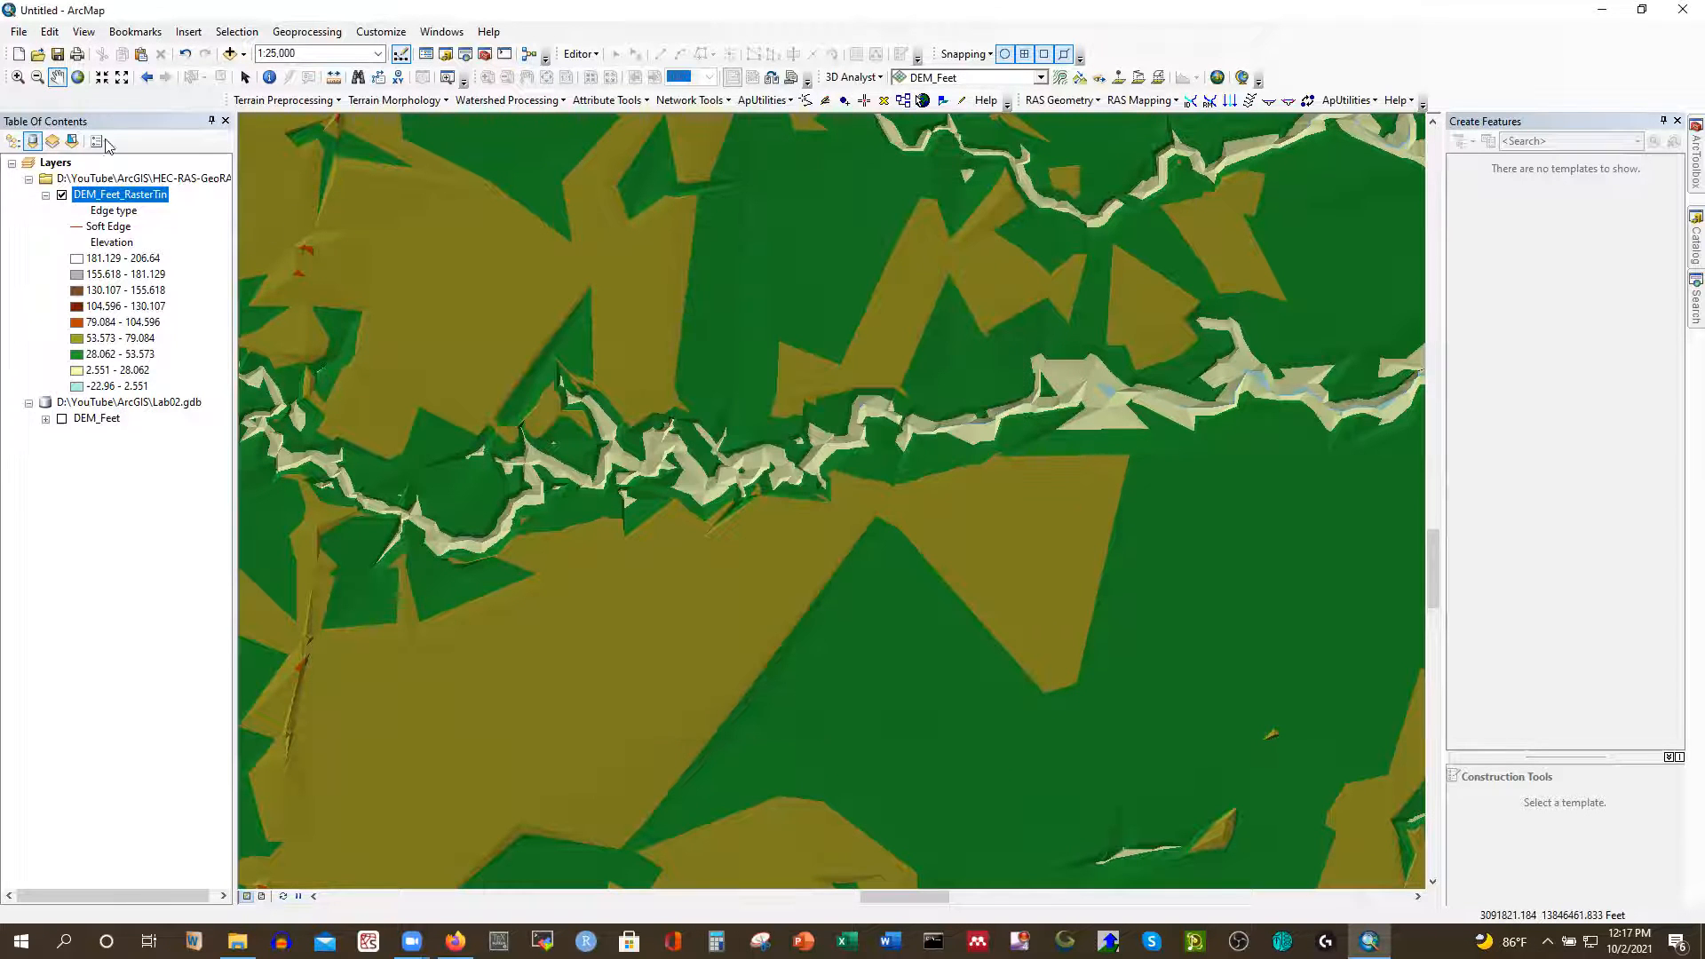
# Save the map document as GeoRAS in the HEC-RAS-GeoRAS folder inside ArcGIS
pyautogui.click(17, 34)
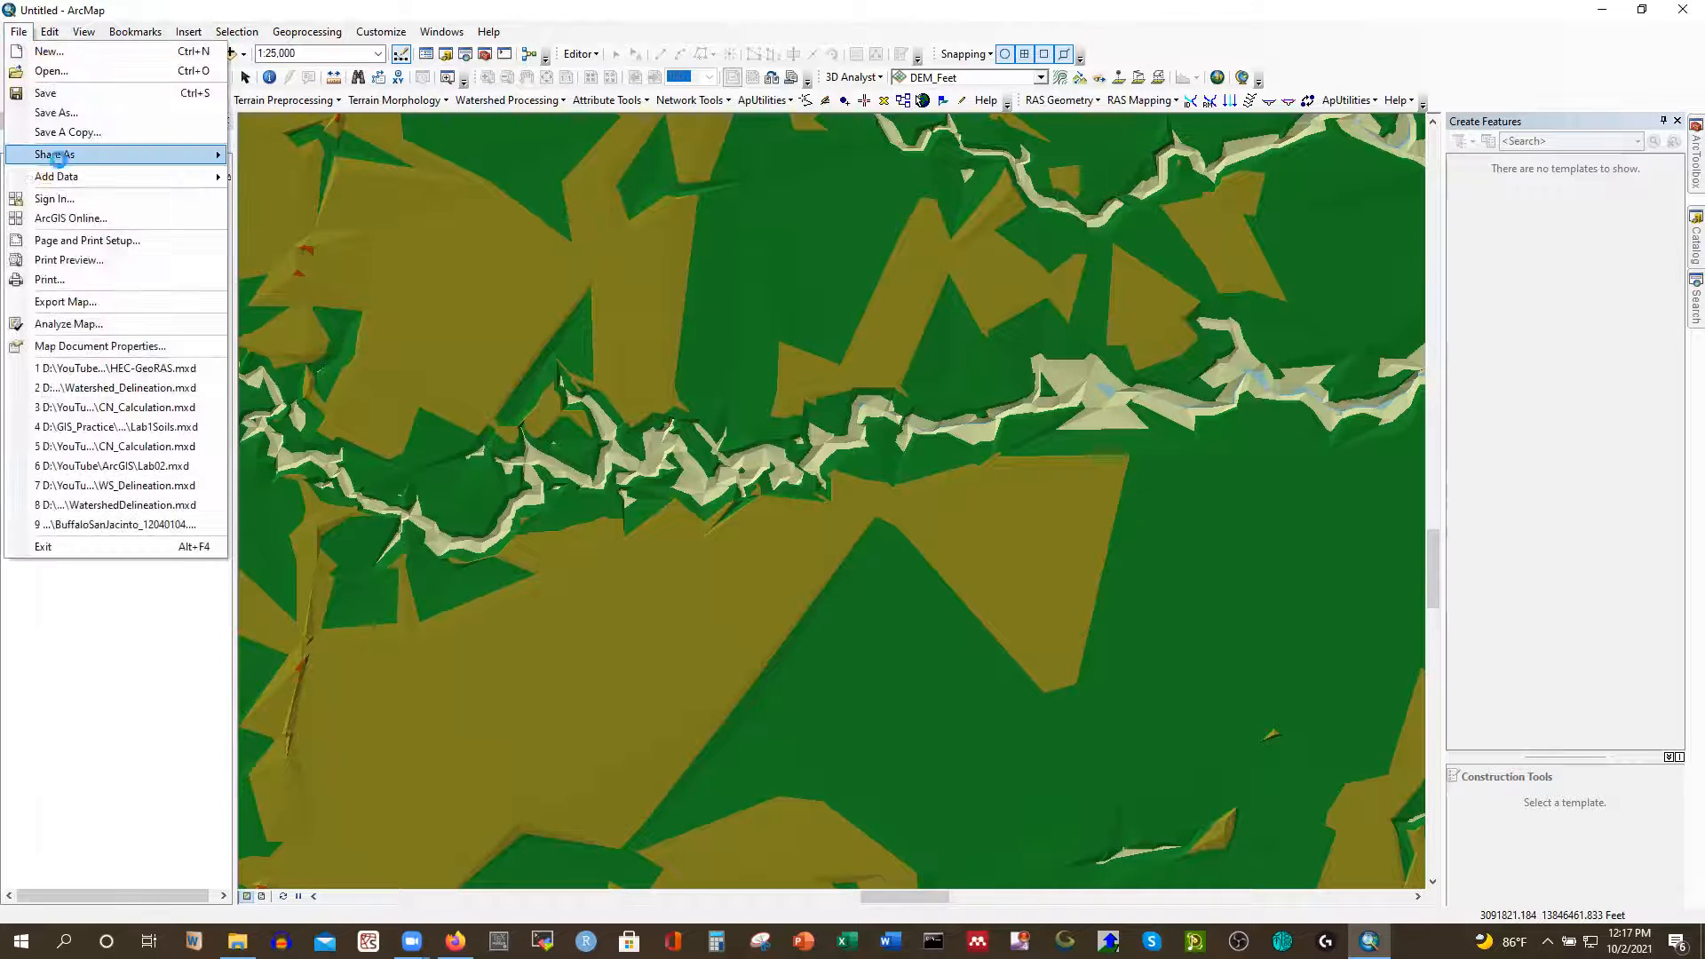
pyautogui.click(64, 113)
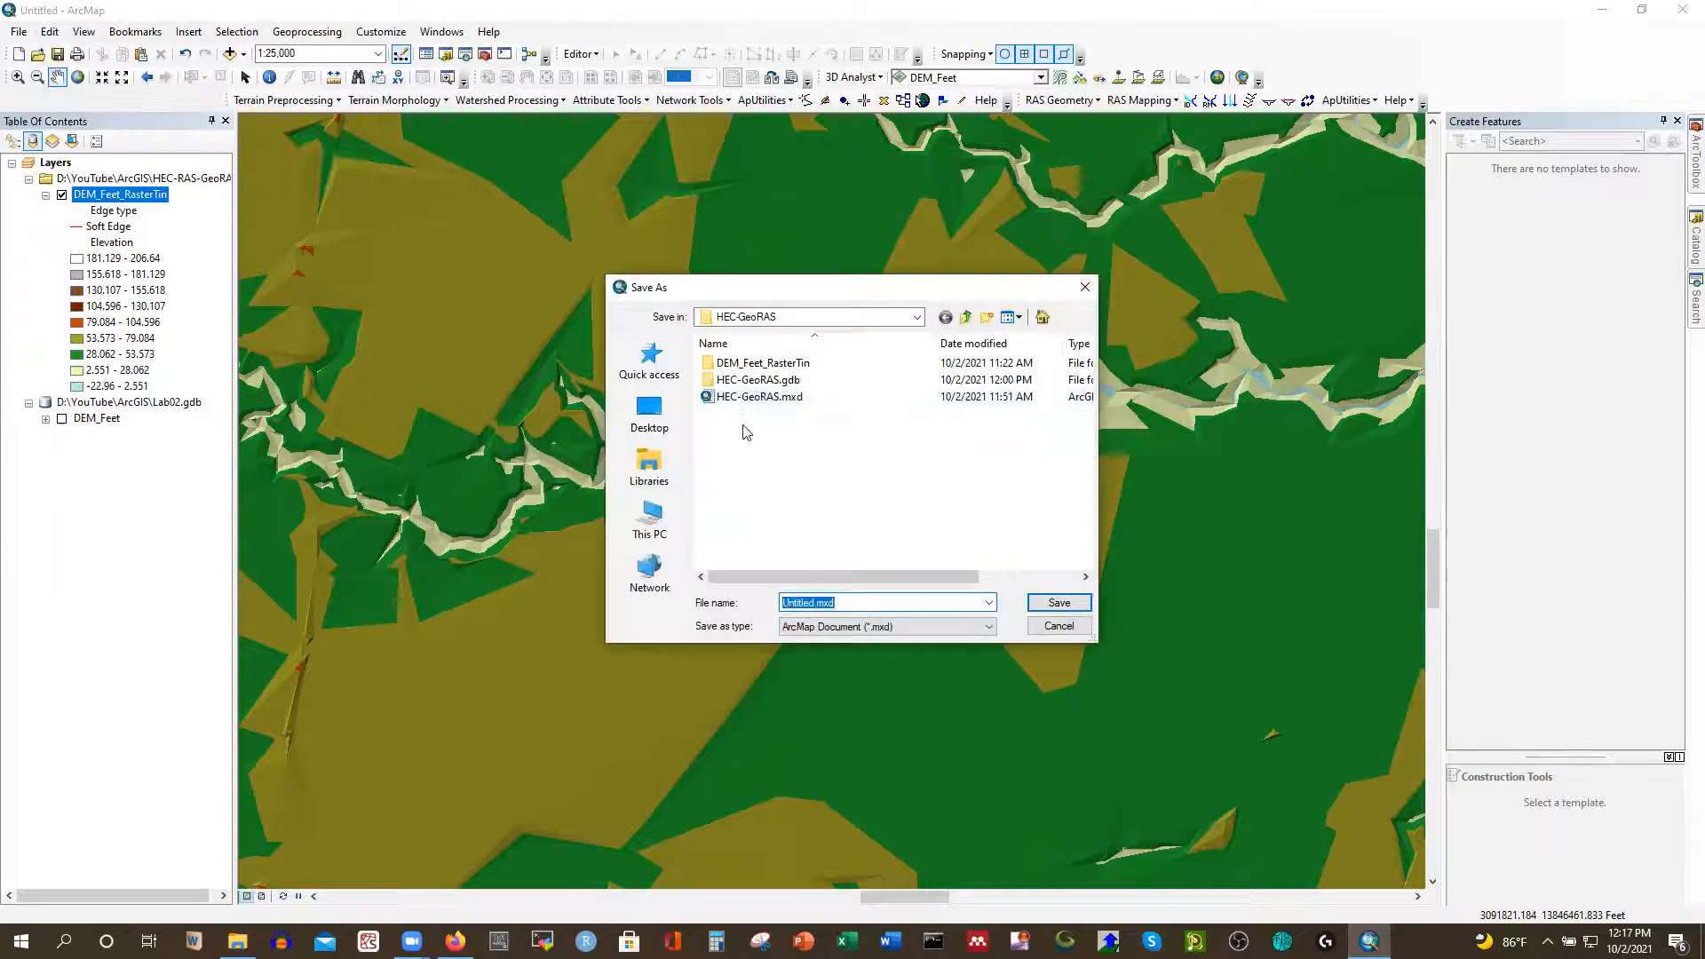
pyautogui.click(916, 317)
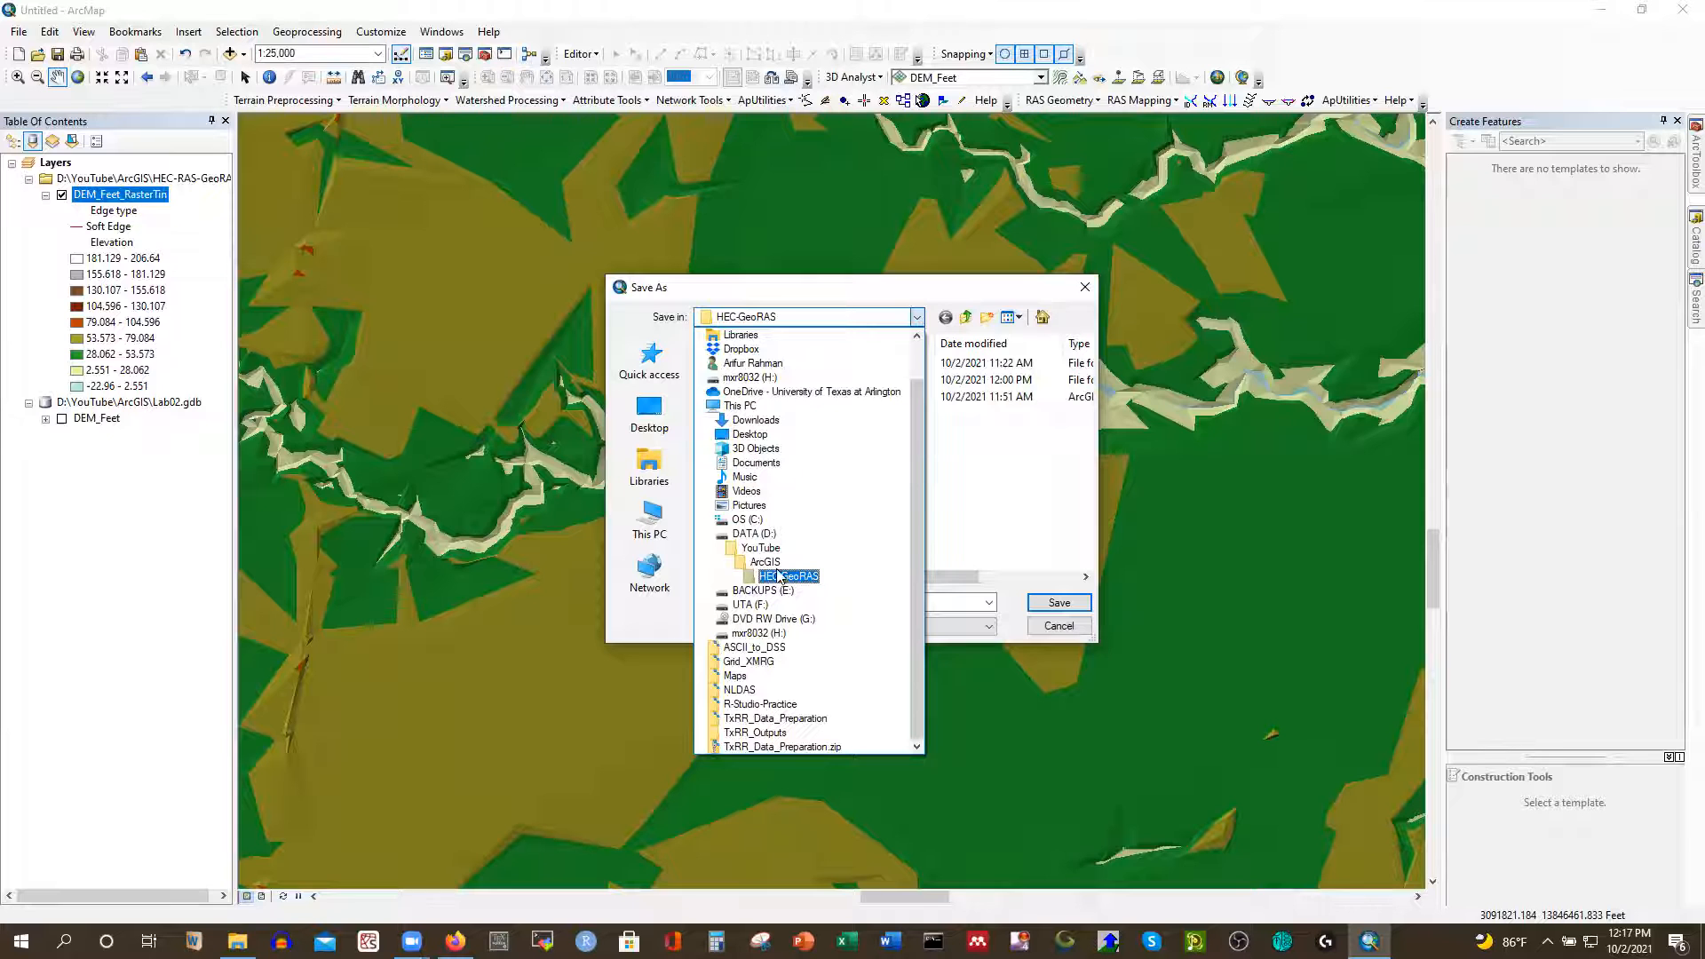
pyautogui.click(772, 563)
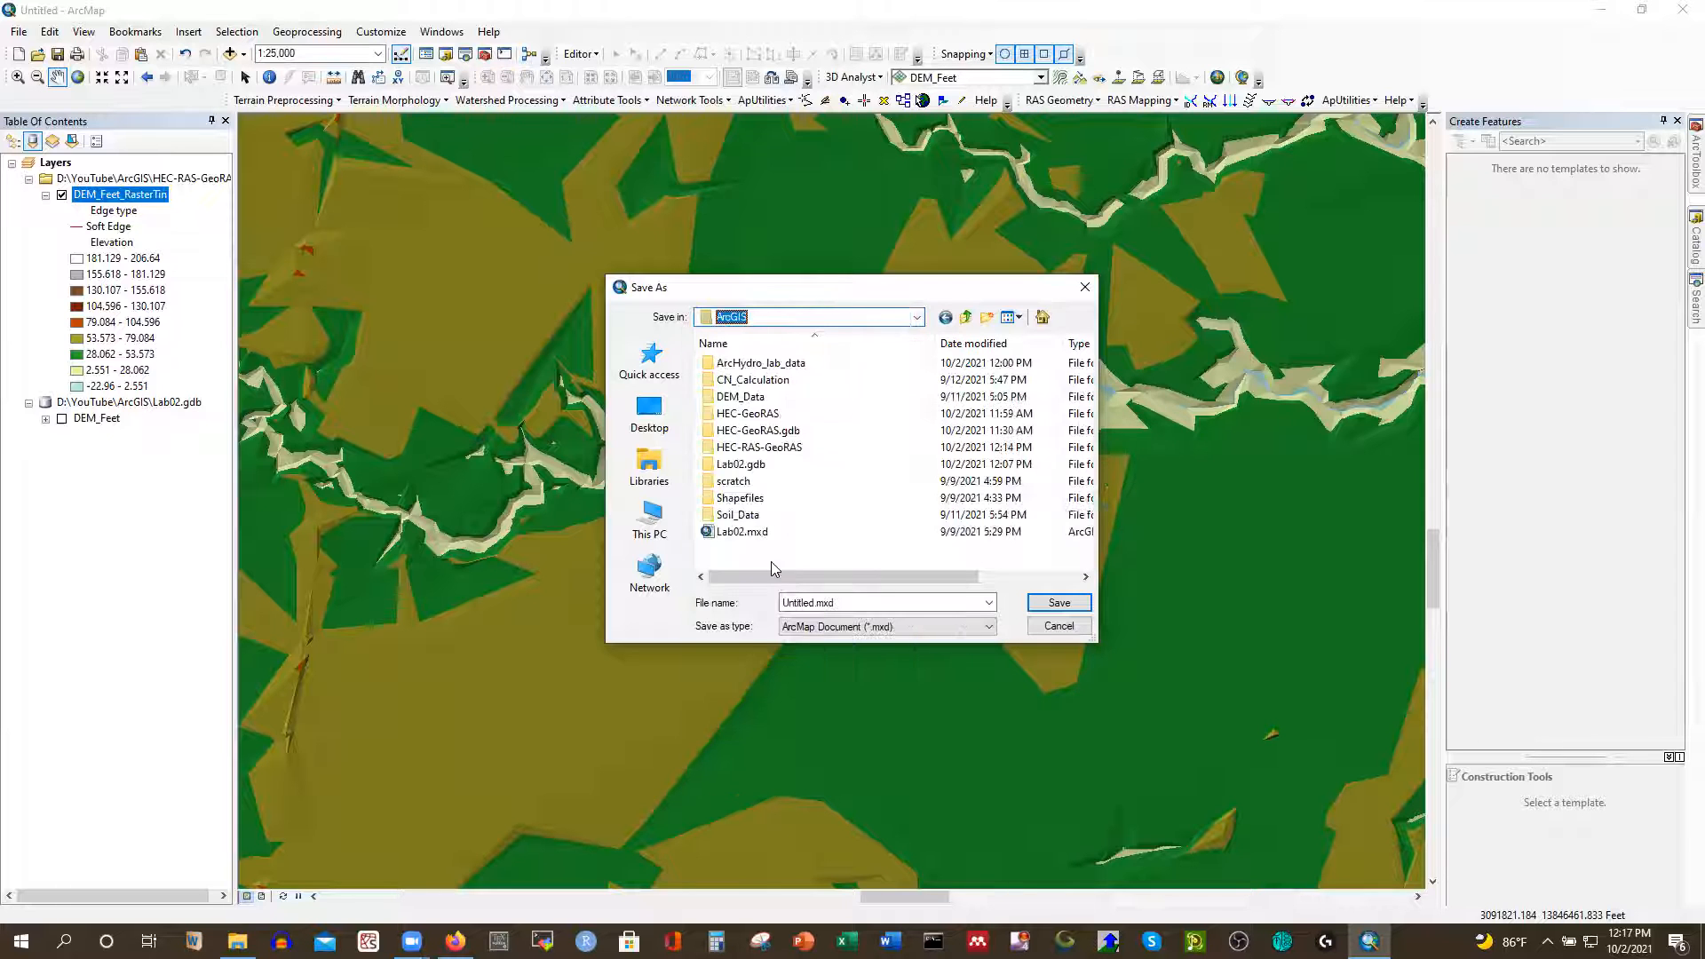
pyautogui.doubleClick(772, 453)
pyautogui.click(854, 602)
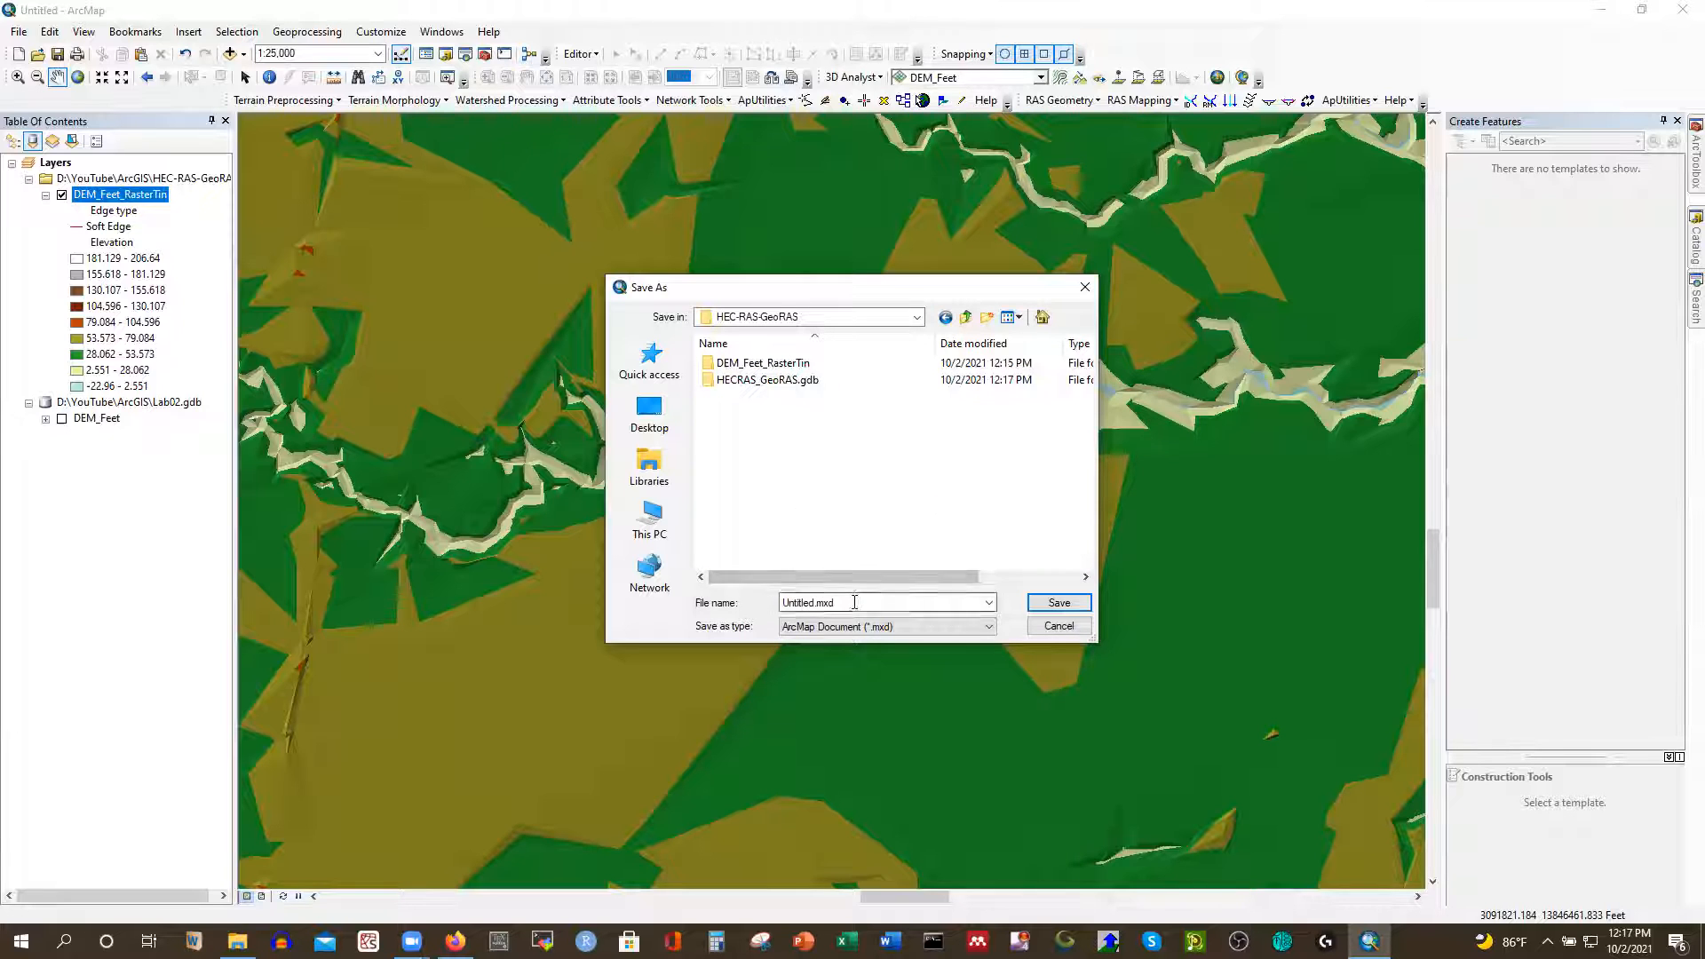
pyautogui.click(988, 603)
pyautogui.click(959, 605)
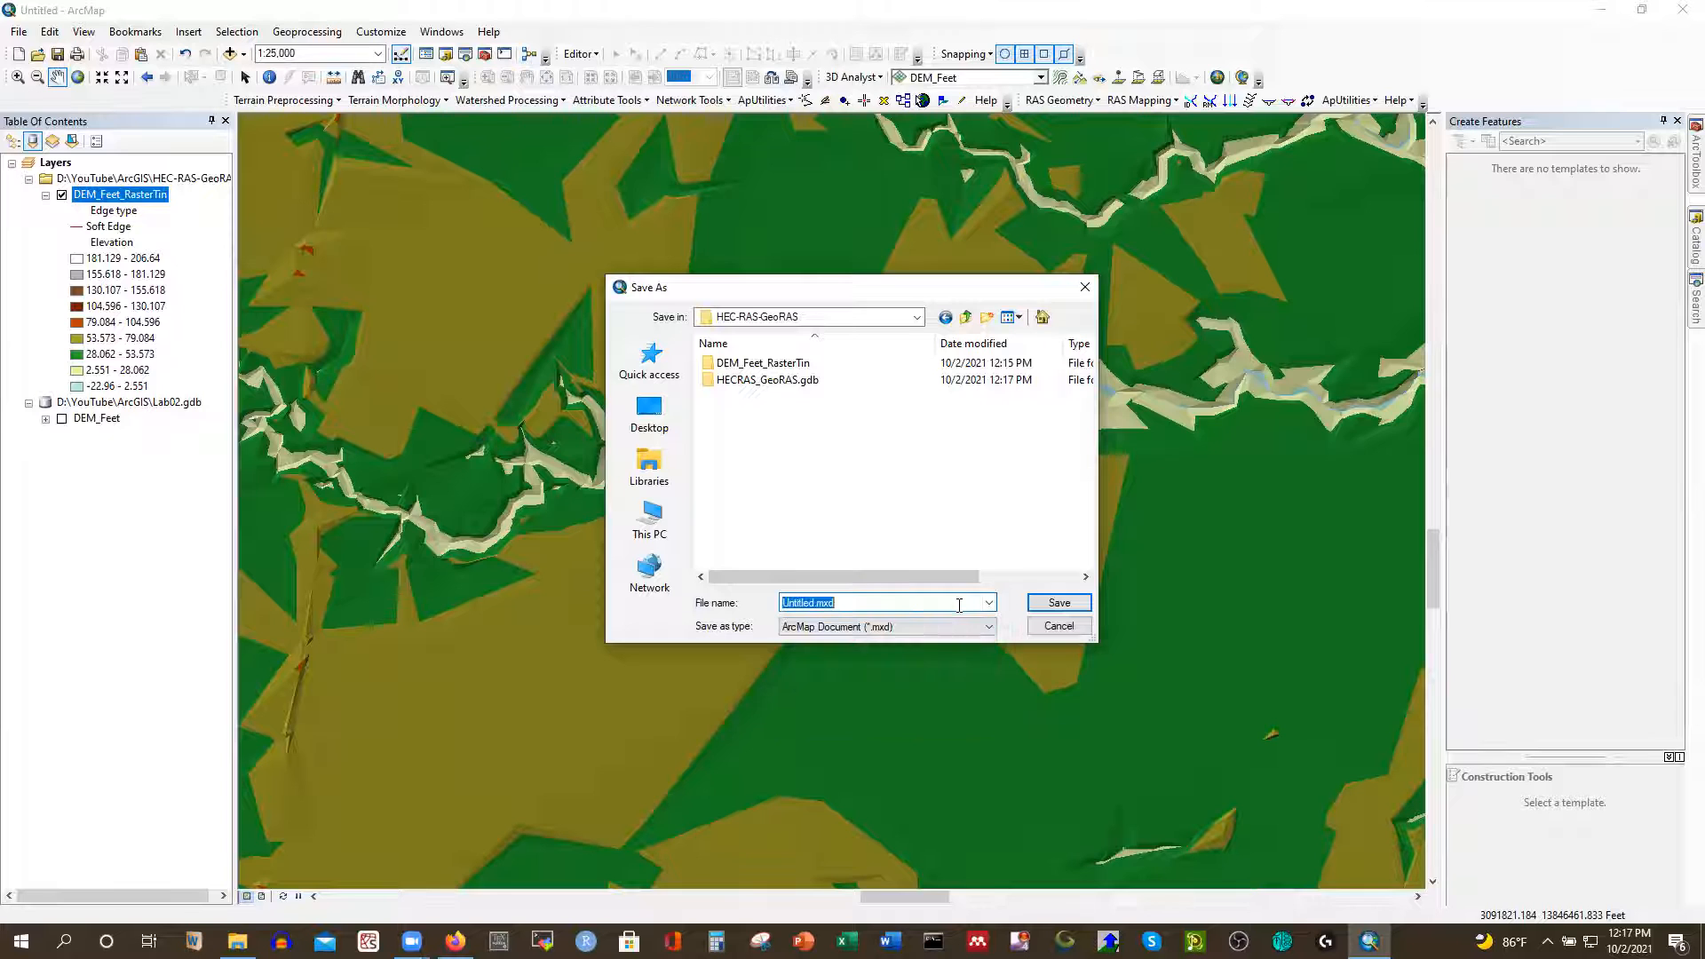
pyautogui.write('GeoRAS')
pyautogui.click(1052, 605)
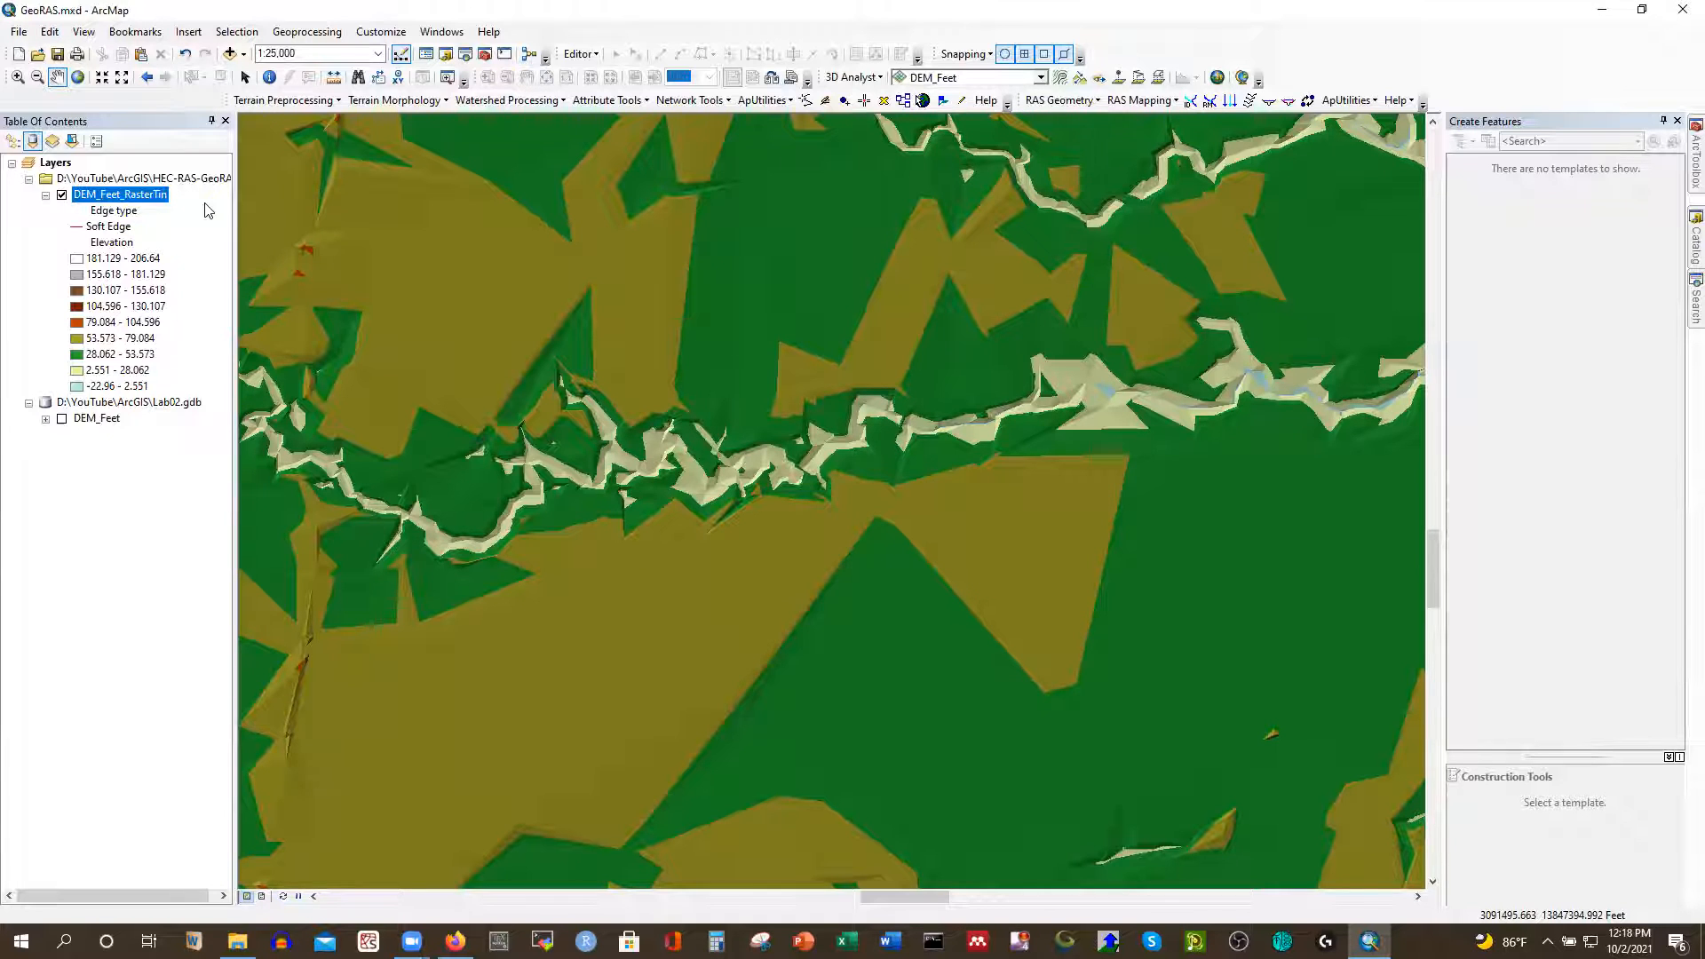
# Create the Stream Centerline RAS layer with the default name River
pyautogui.click(1061, 99)
pyautogui.moveTo(1155, 119)
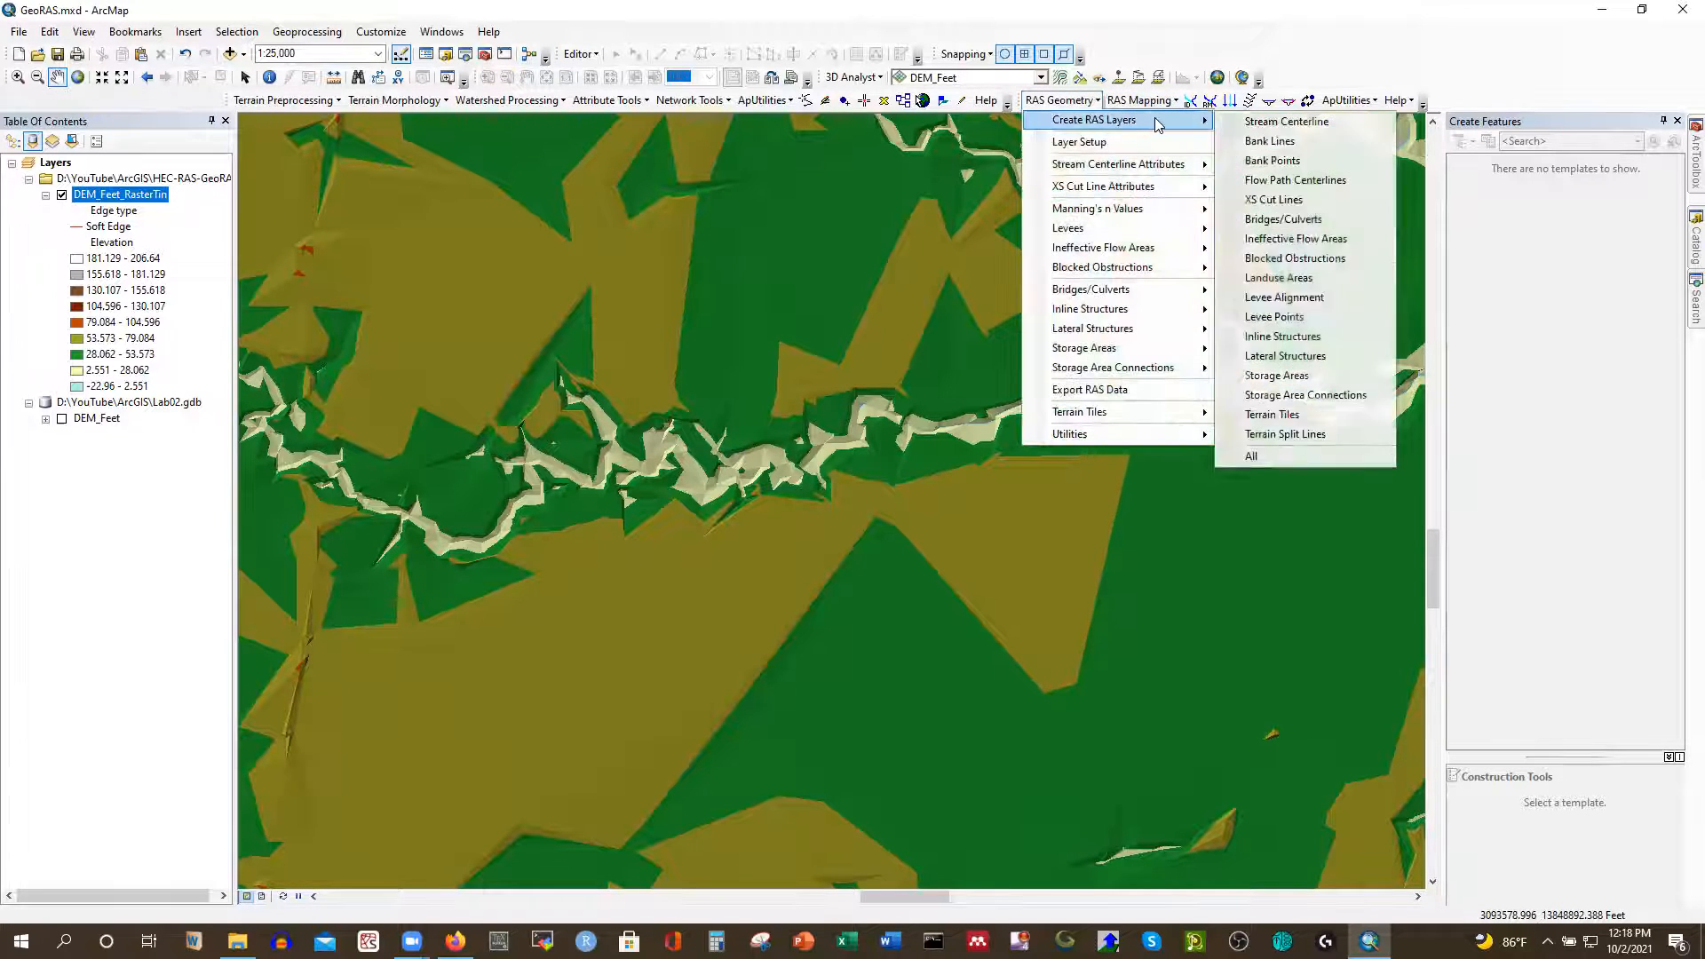
pyautogui.click(1252, 123)
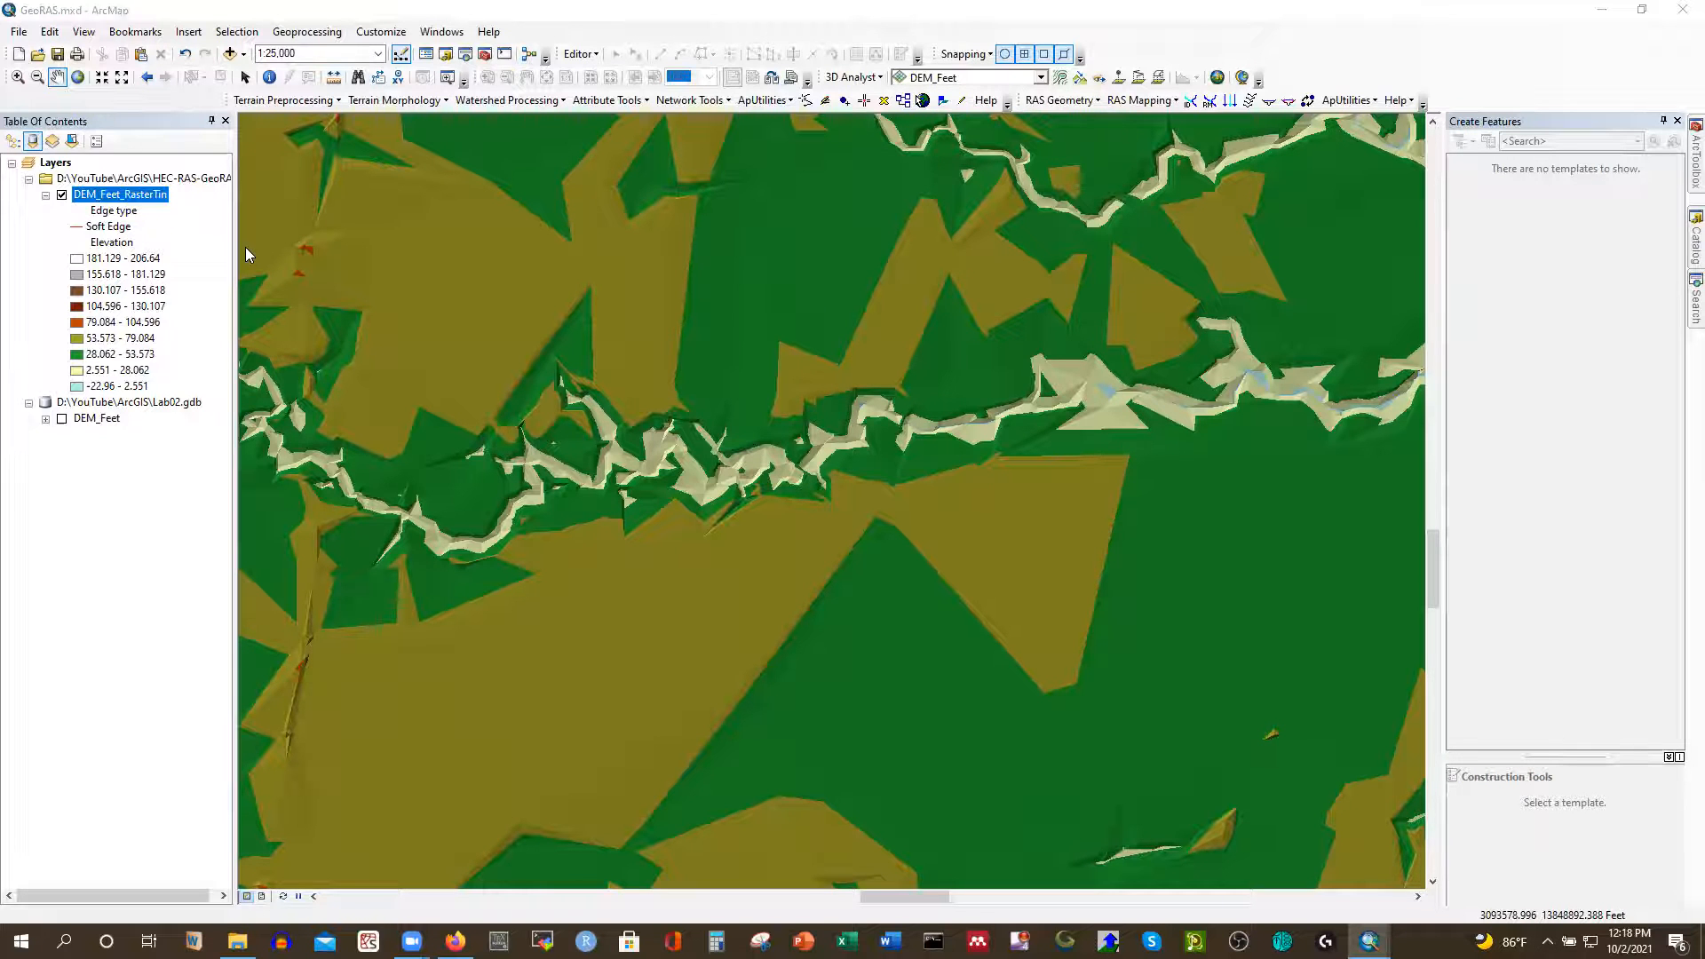
pyautogui.click(153, 75)
pyautogui.click(106, 115)
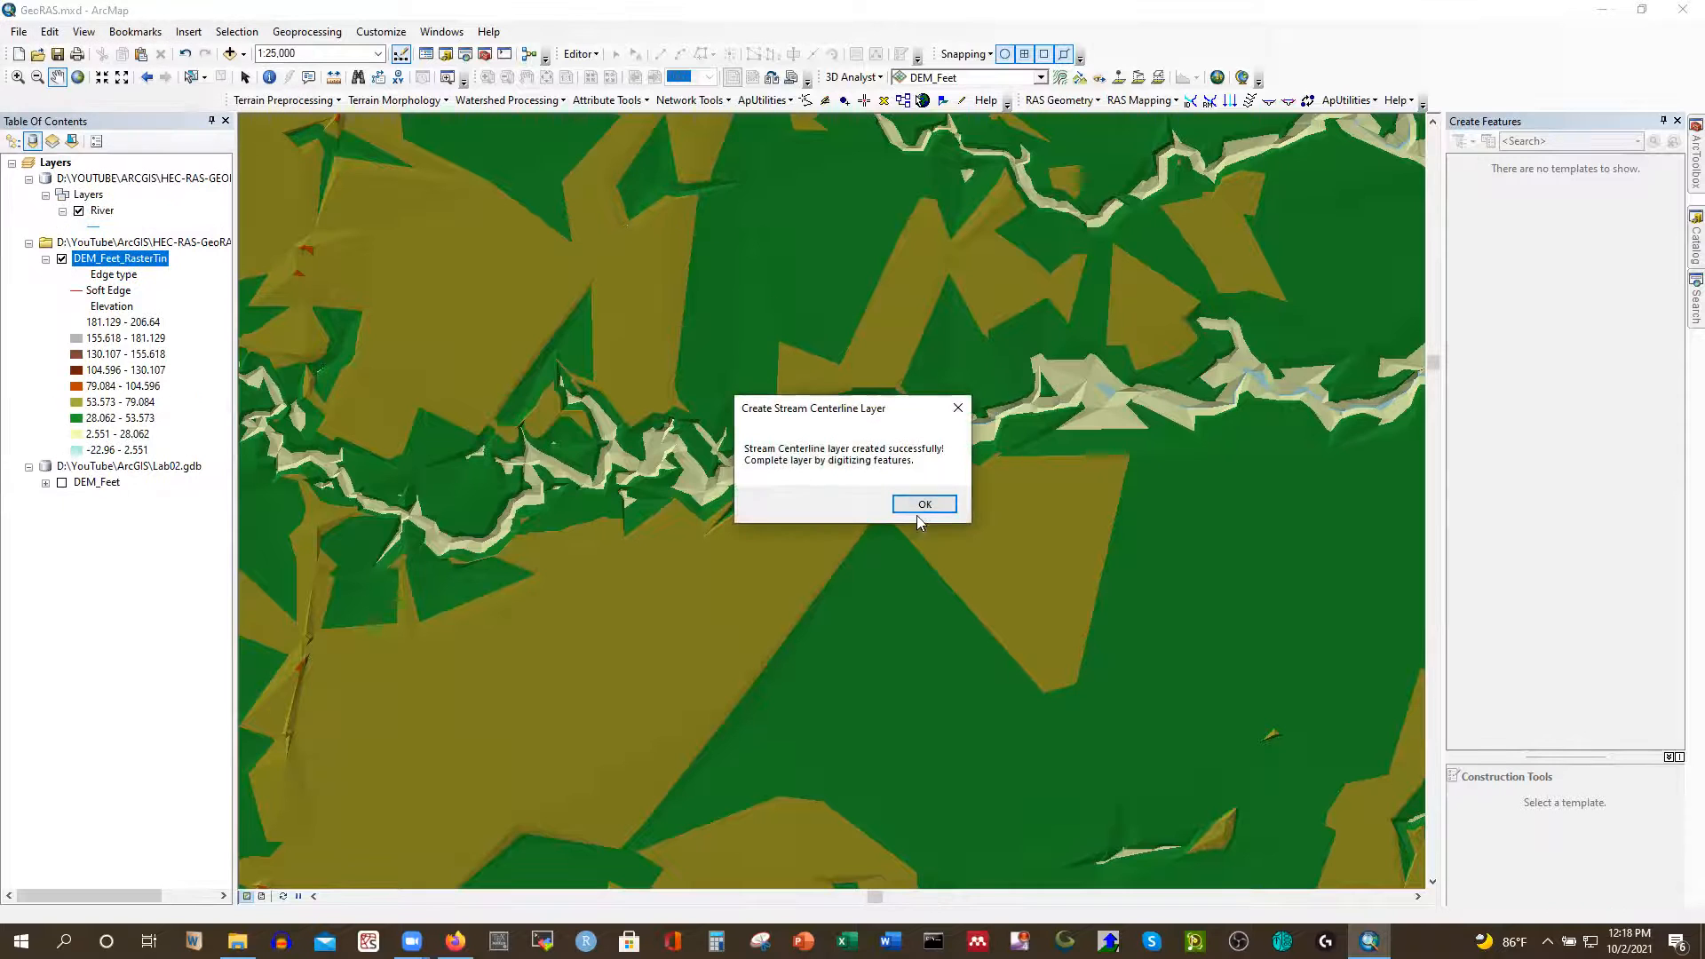
pyautogui.click(923, 504)
# Create the Bank Lines RAS layer with the default name Banks
pyautogui.click(1091, 103)
pyautogui.moveTo(1106, 124)
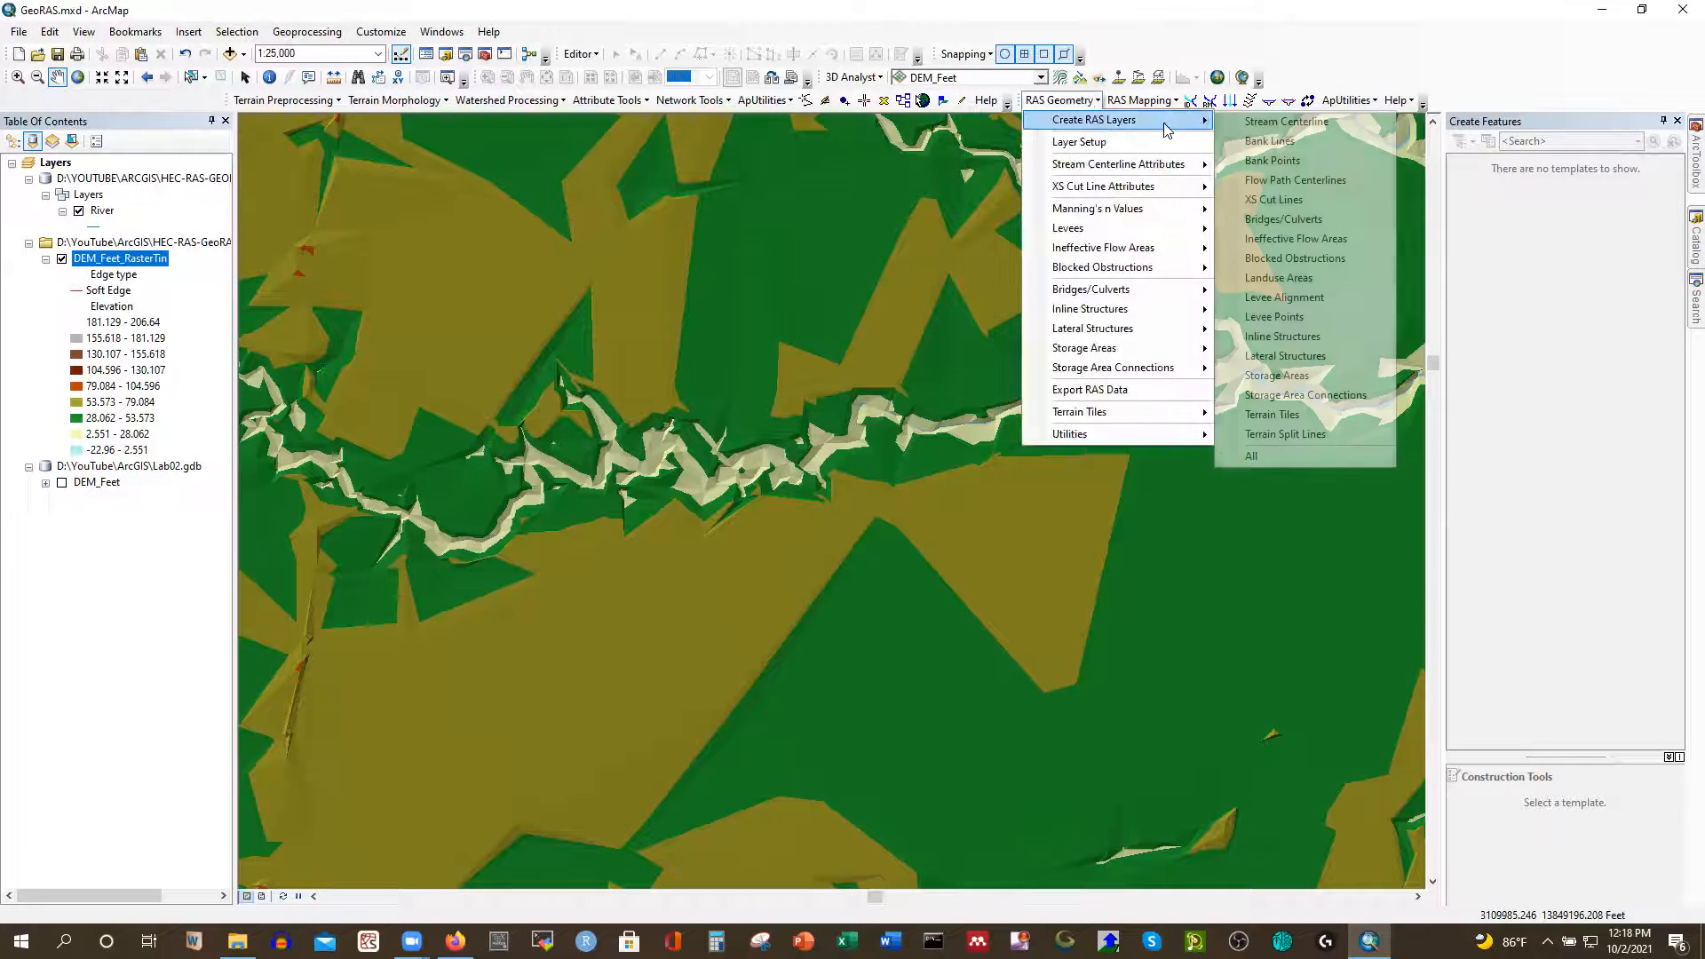
pyautogui.click(1269, 142)
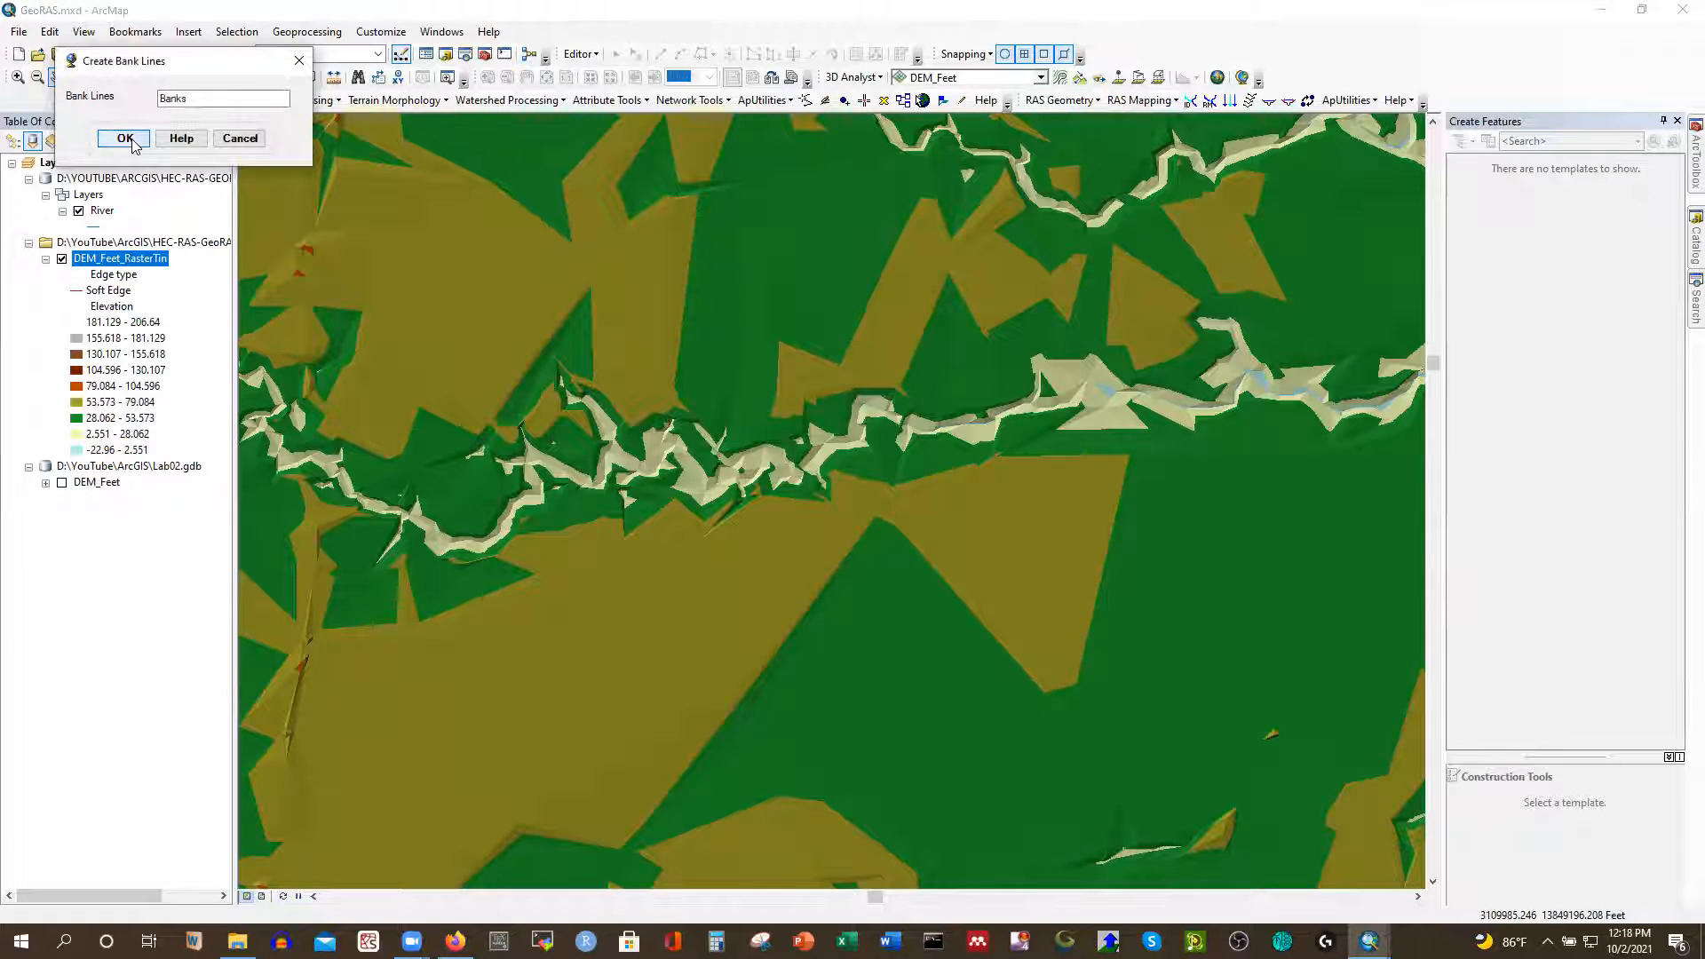
pyautogui.click(131, 142)
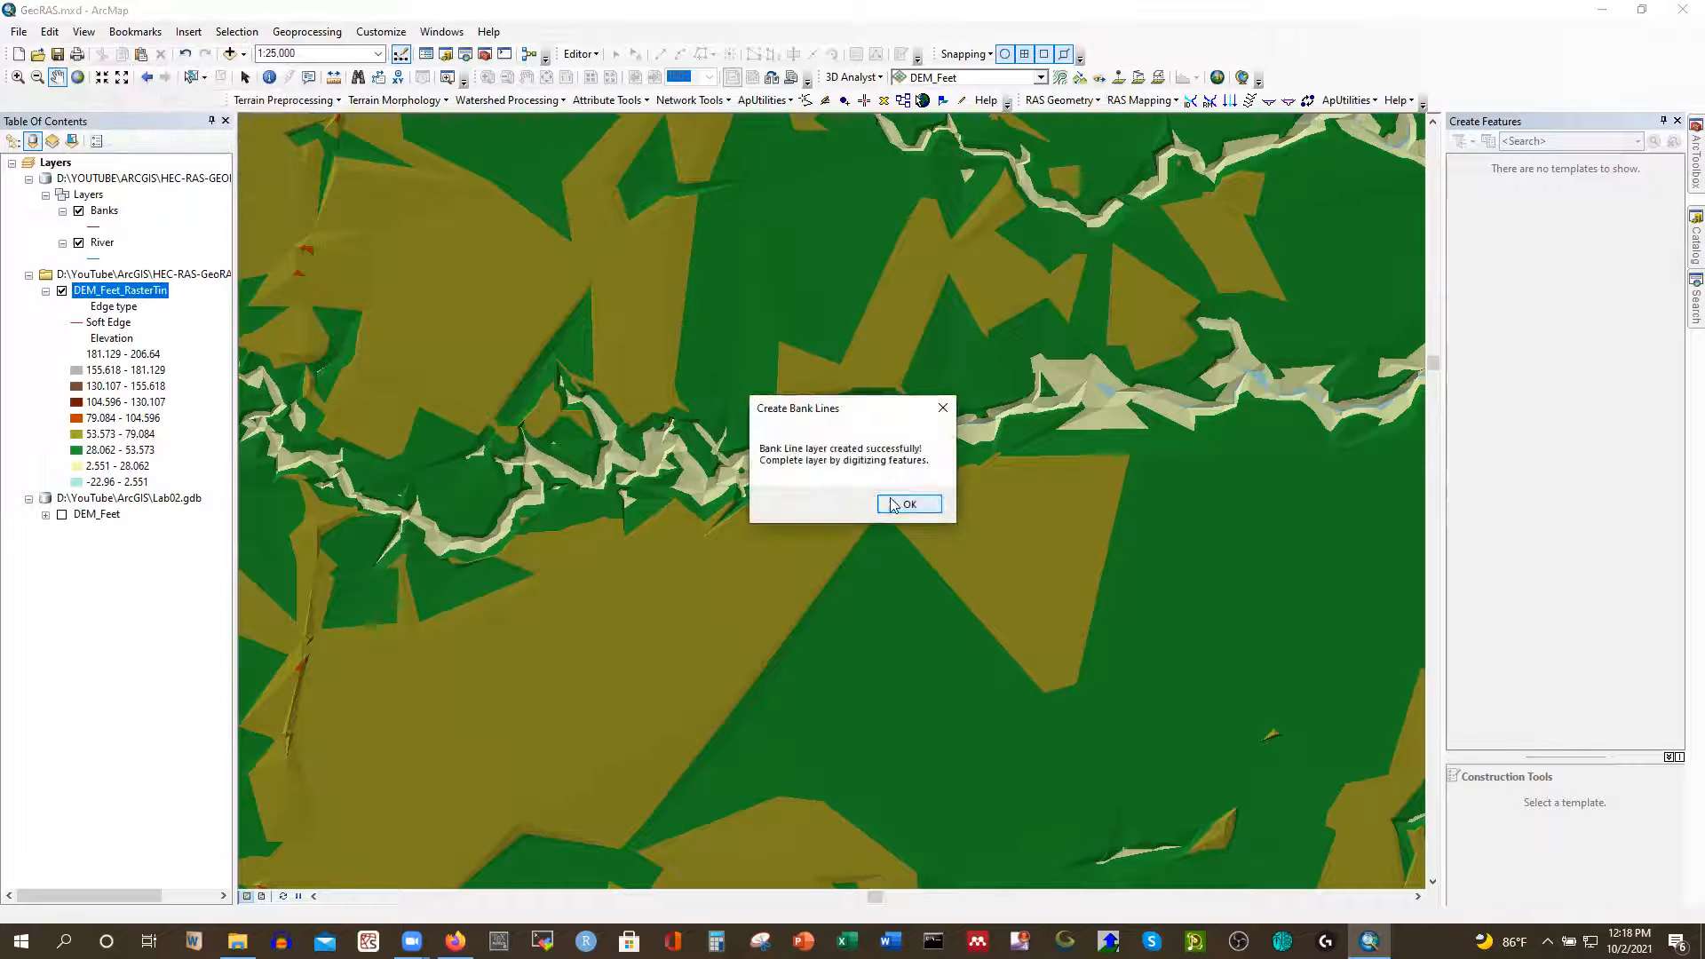
pyautogui.click(892, 504)
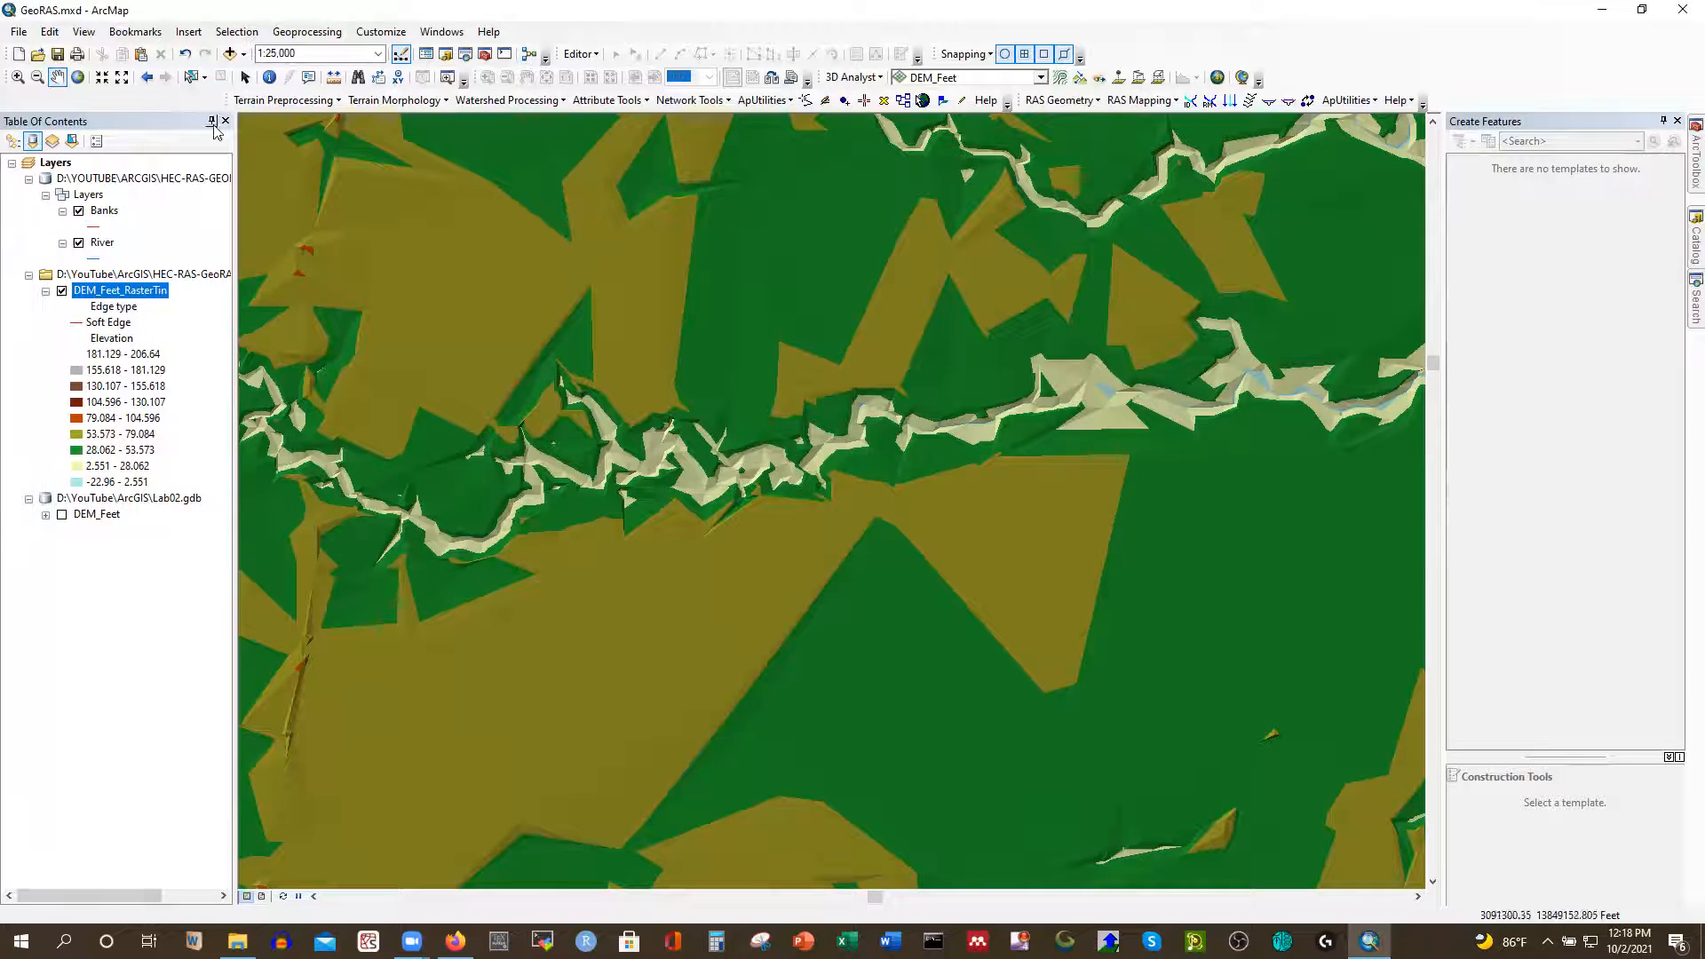
# Create the Flow Path Centerlines layer as Flowpaths, choosing to copy the stream centerline shapes from River
pyautogui.click(1096, 101)
pyautogui.moveTo(1145, 120)
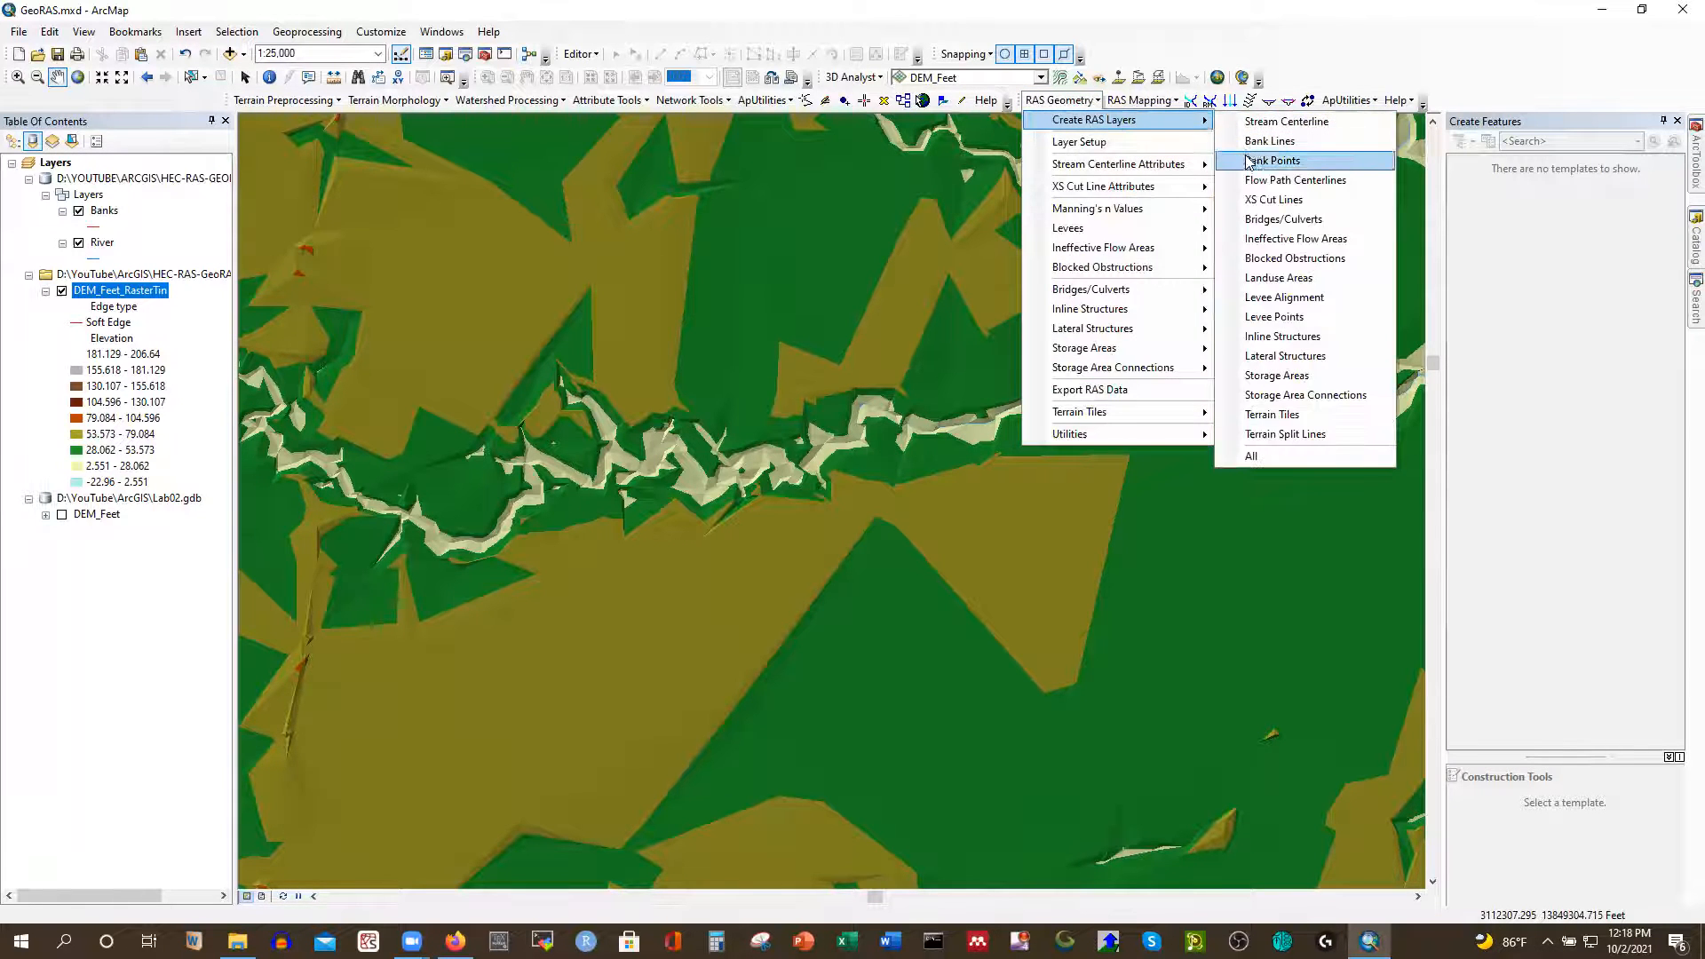
pyautogui.click(1294, 180)
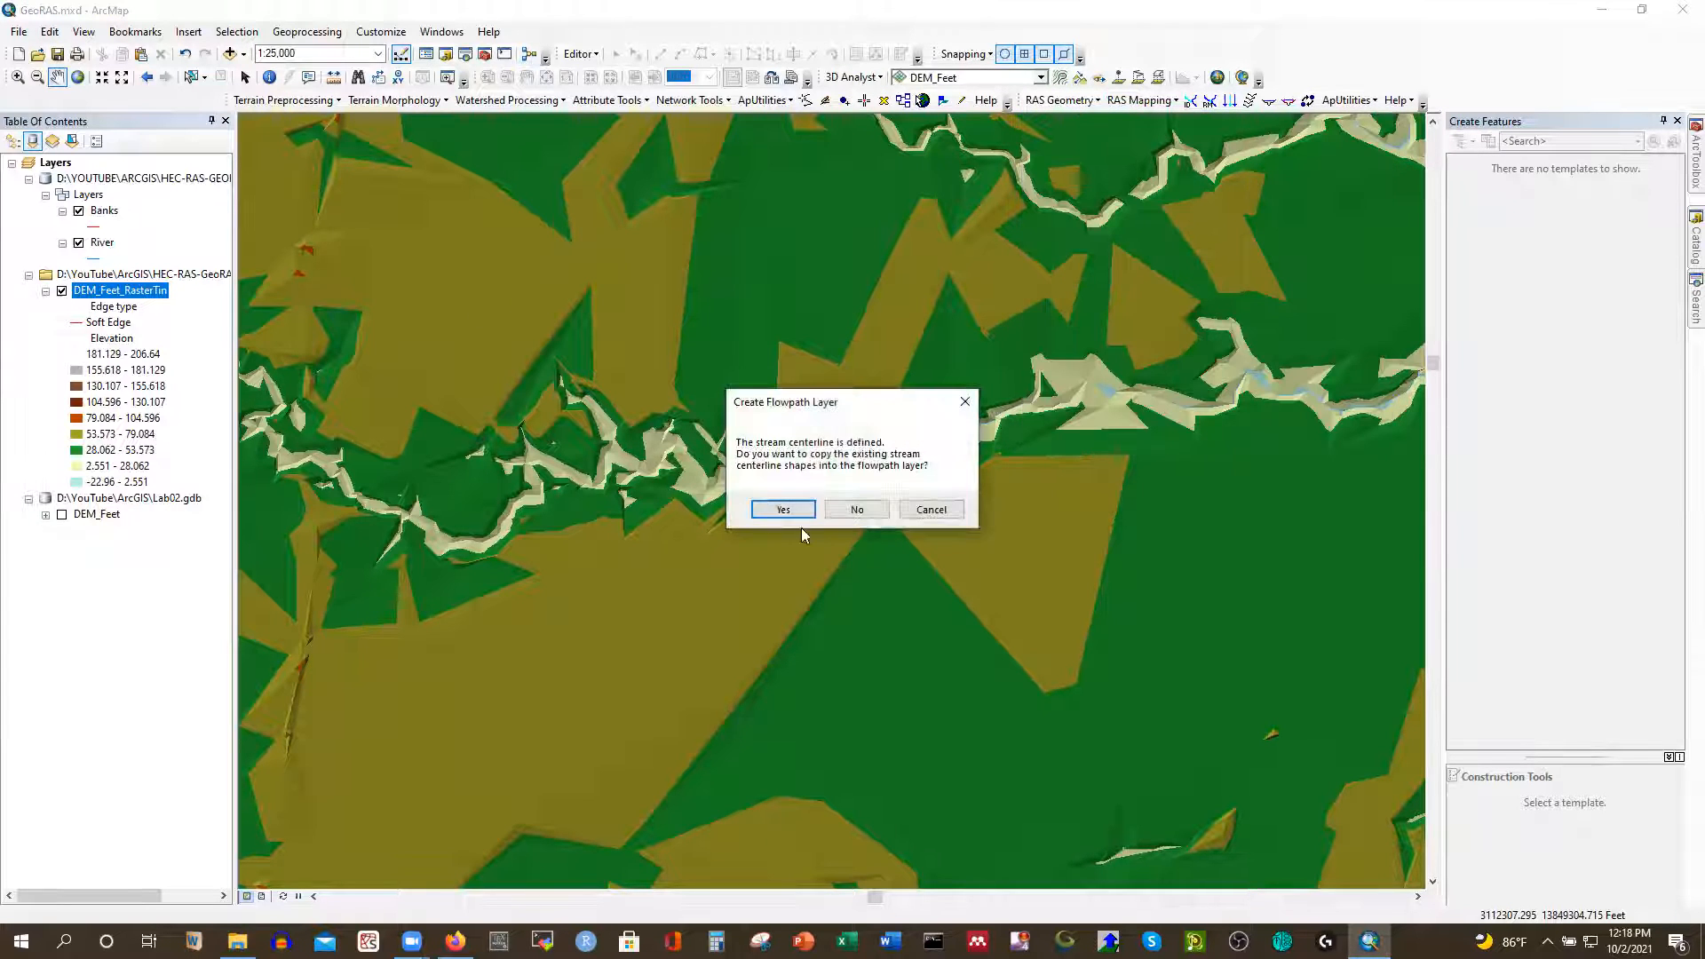
pyautogui.click(788, 509)
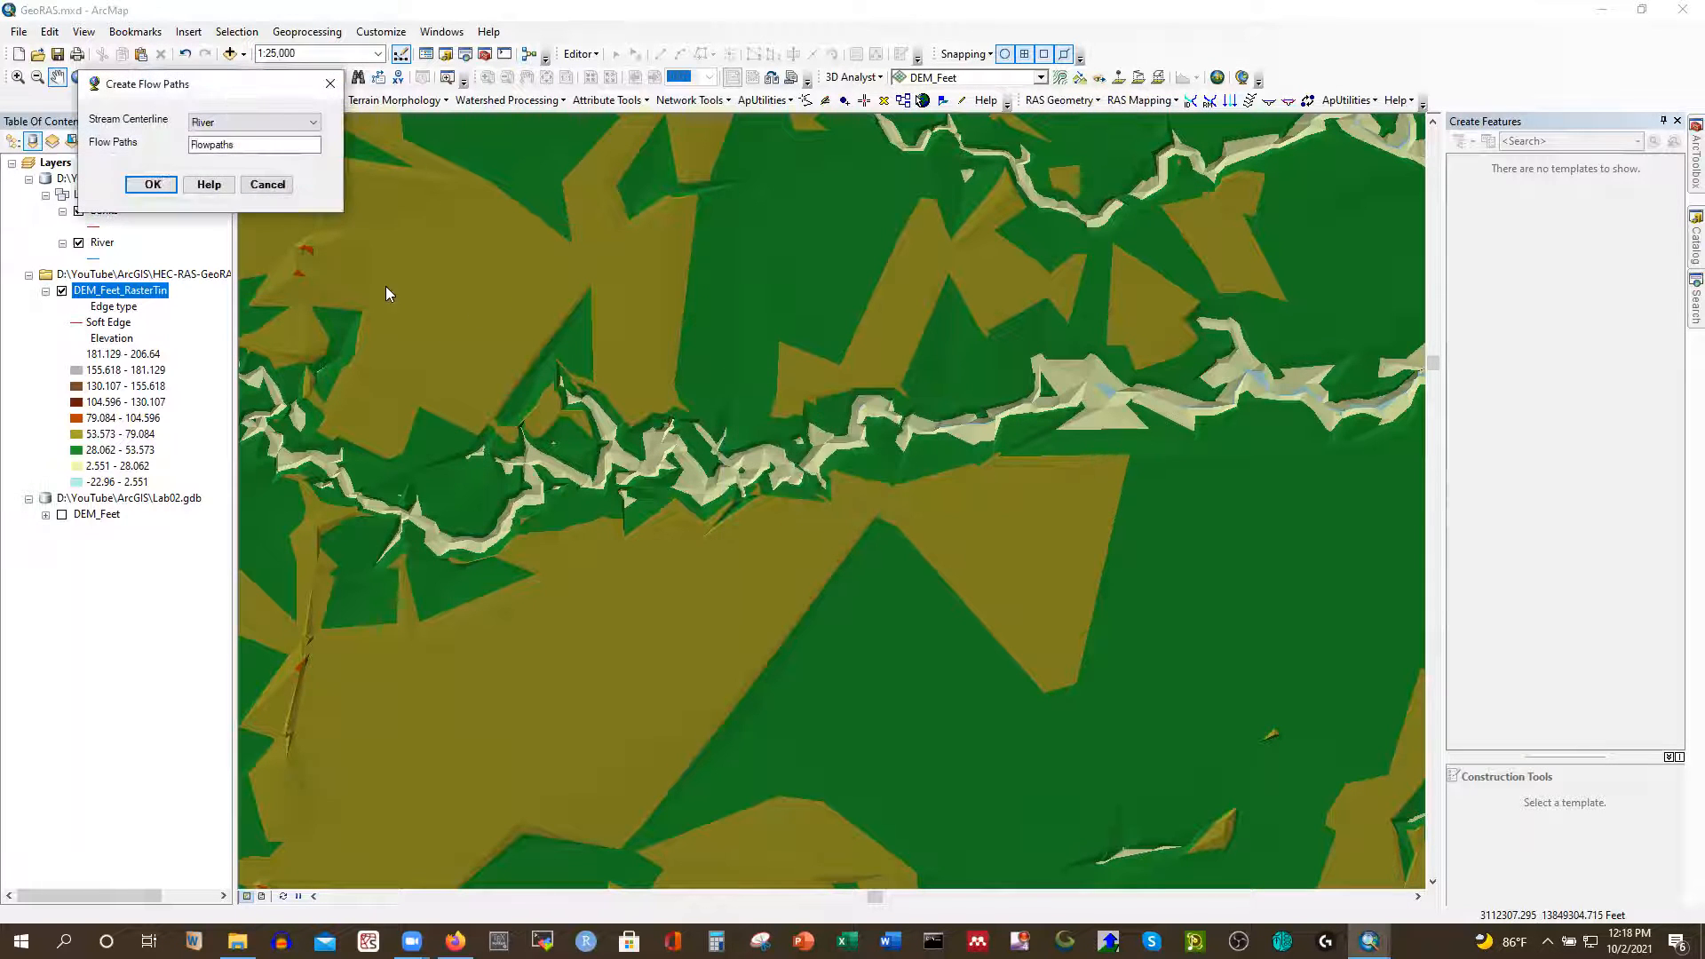
pyautogui.click(151, 186)
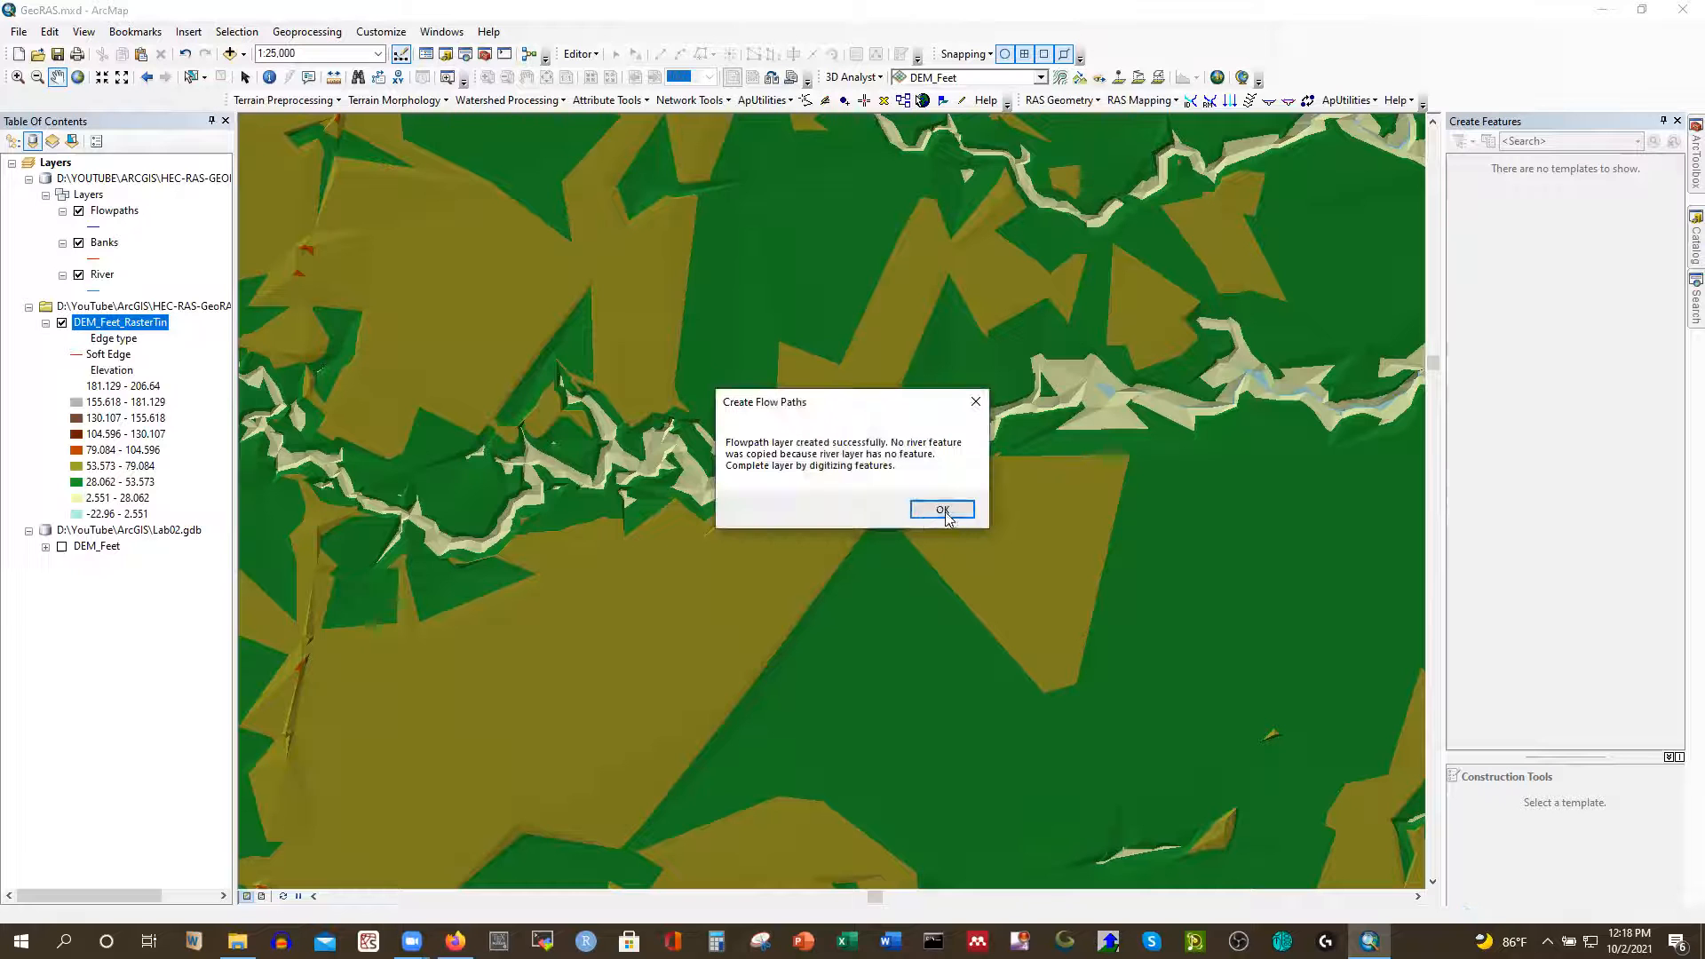
pyautogui.click(942, 510)
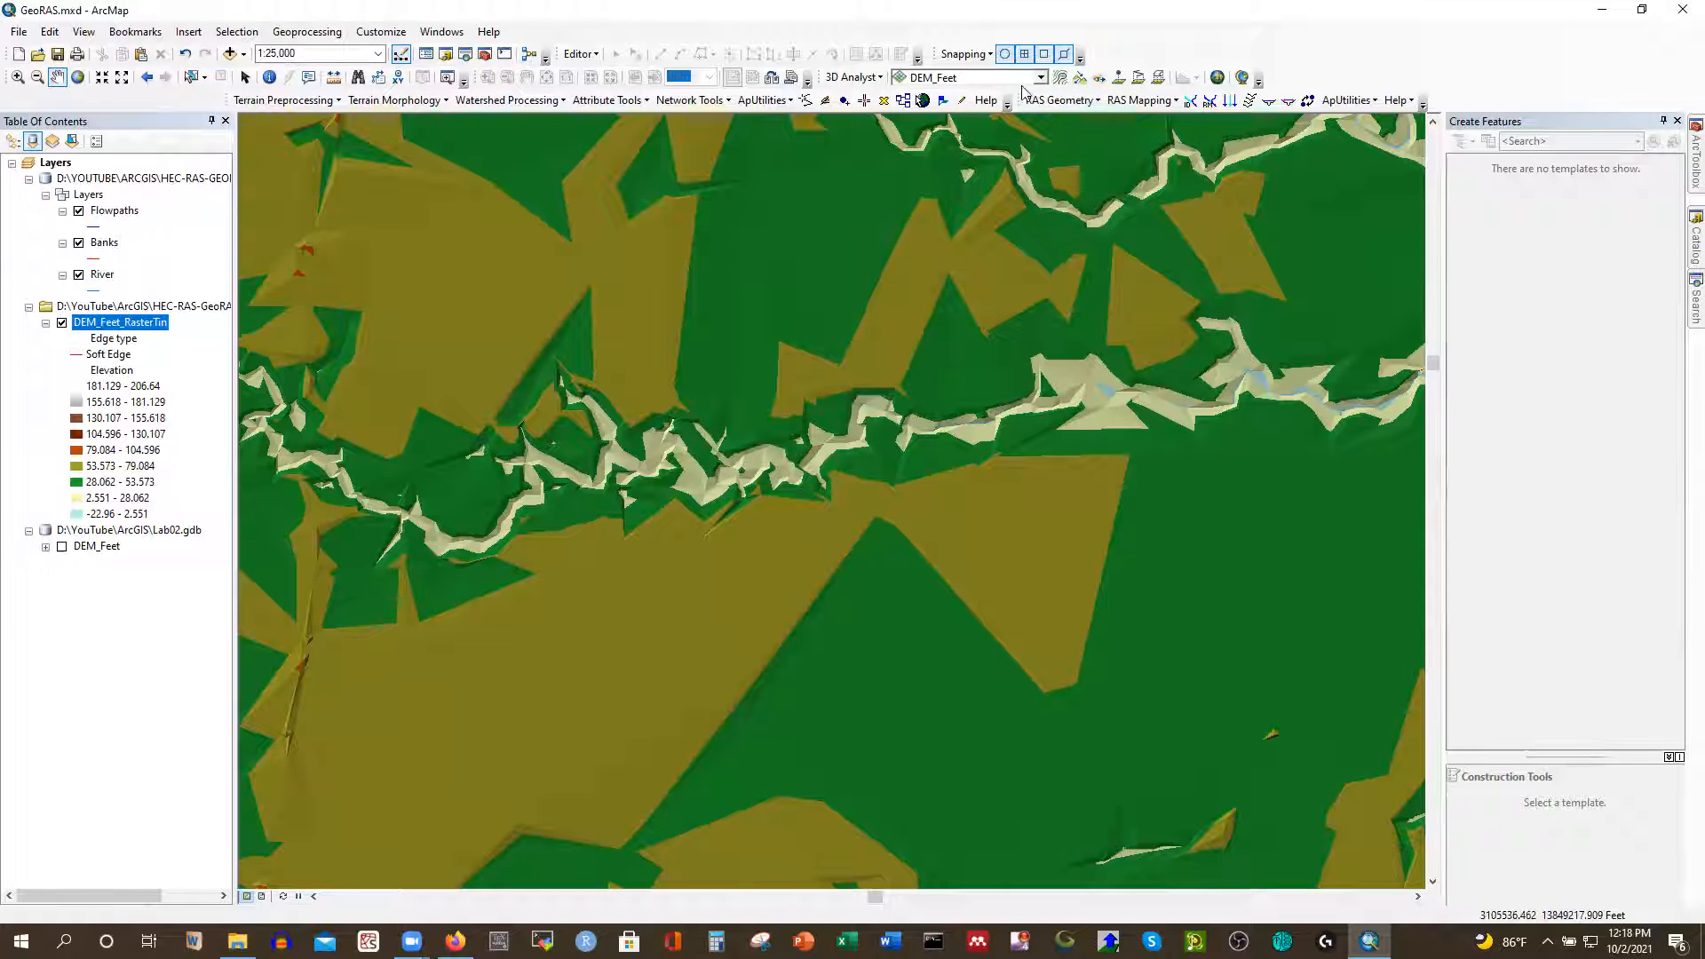
# Create the cross-sectional cut lines RAS layer with the default name XSCutLines
pyautogui.click(1099, 103)
pyautogui.moveTo(1186, 126)
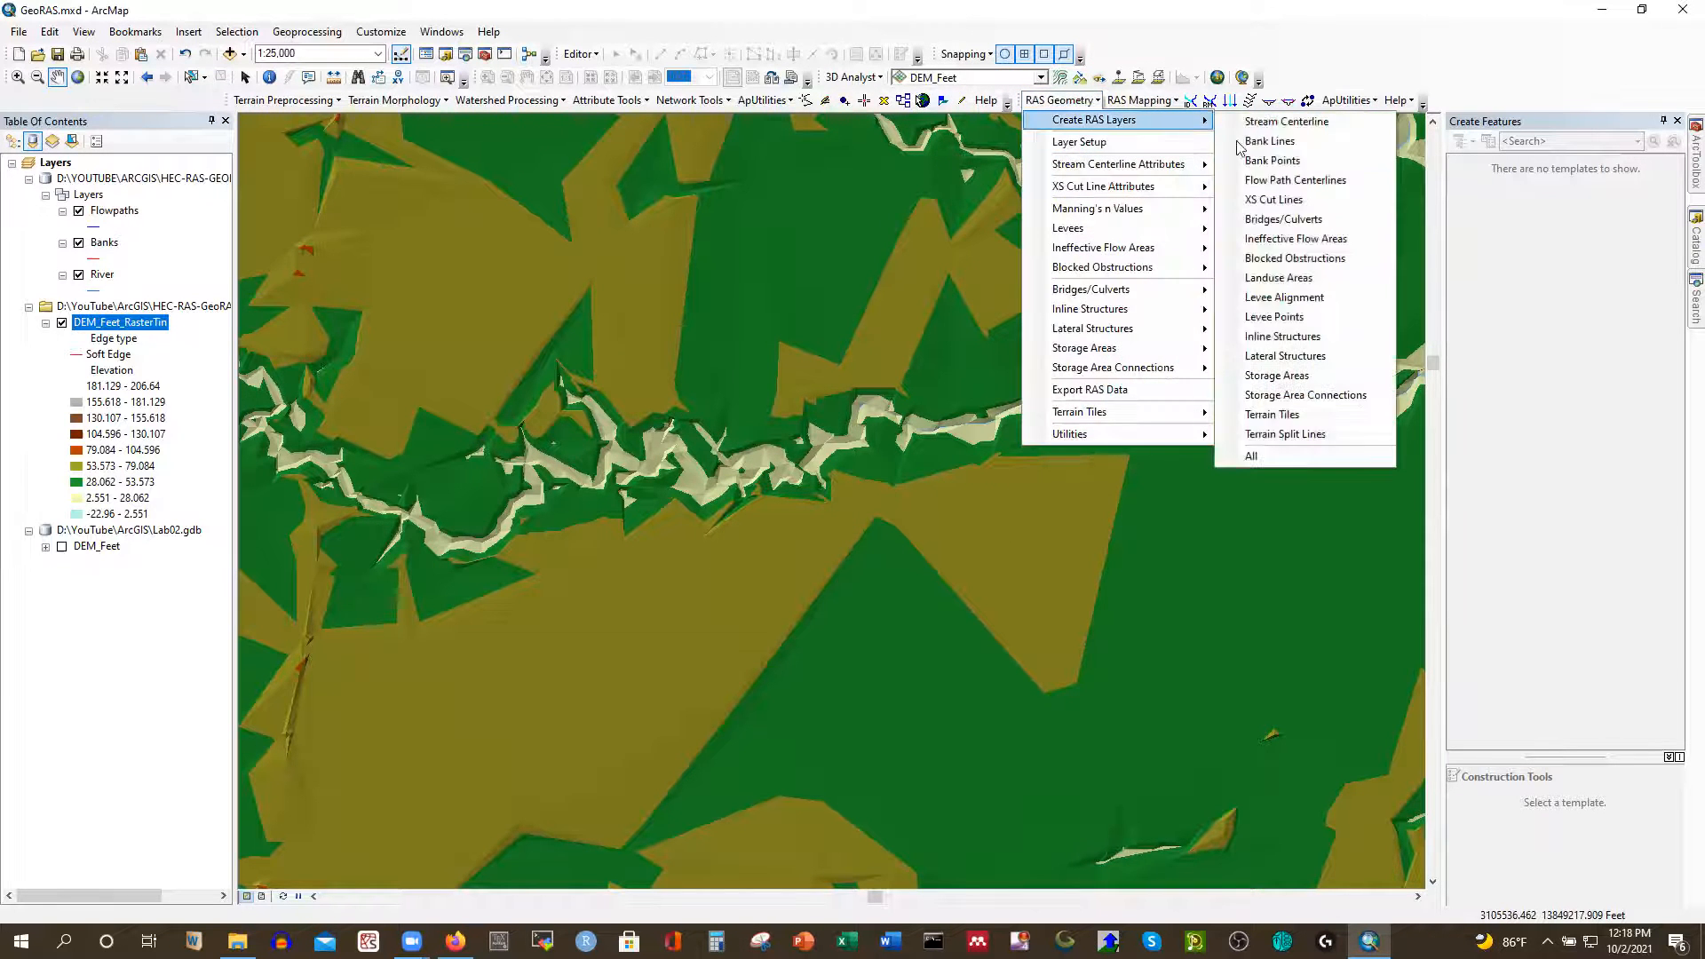
pyautogui.click(1276, 201)
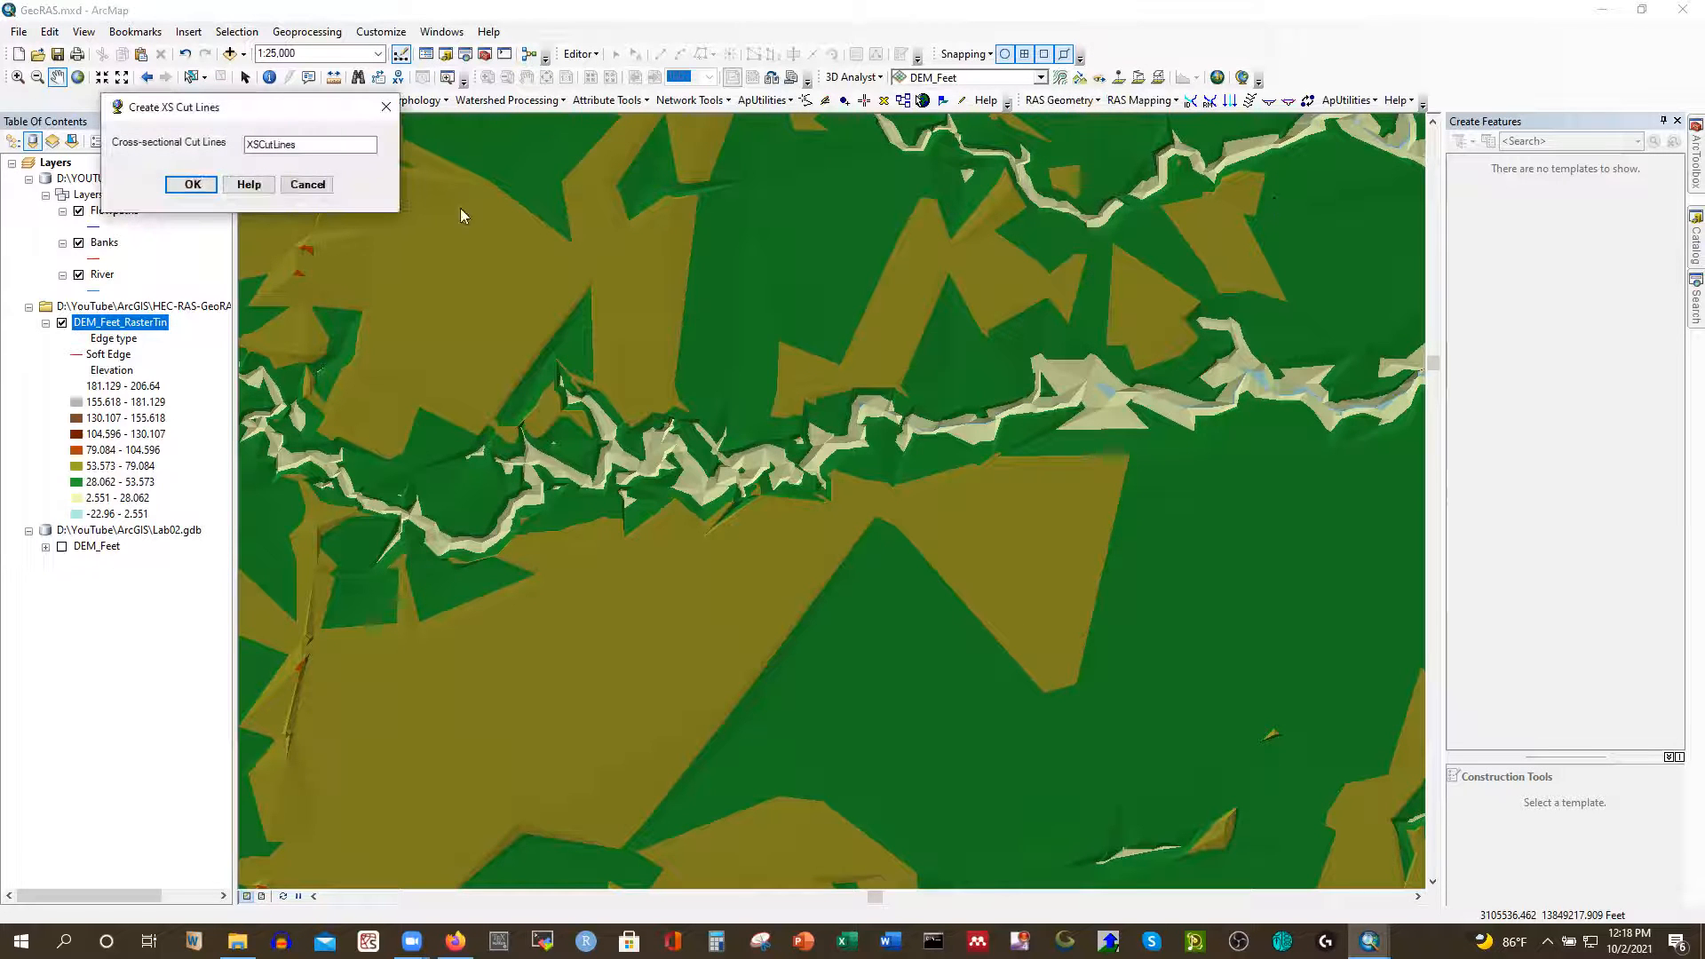
pyautogui.click(194, 185)
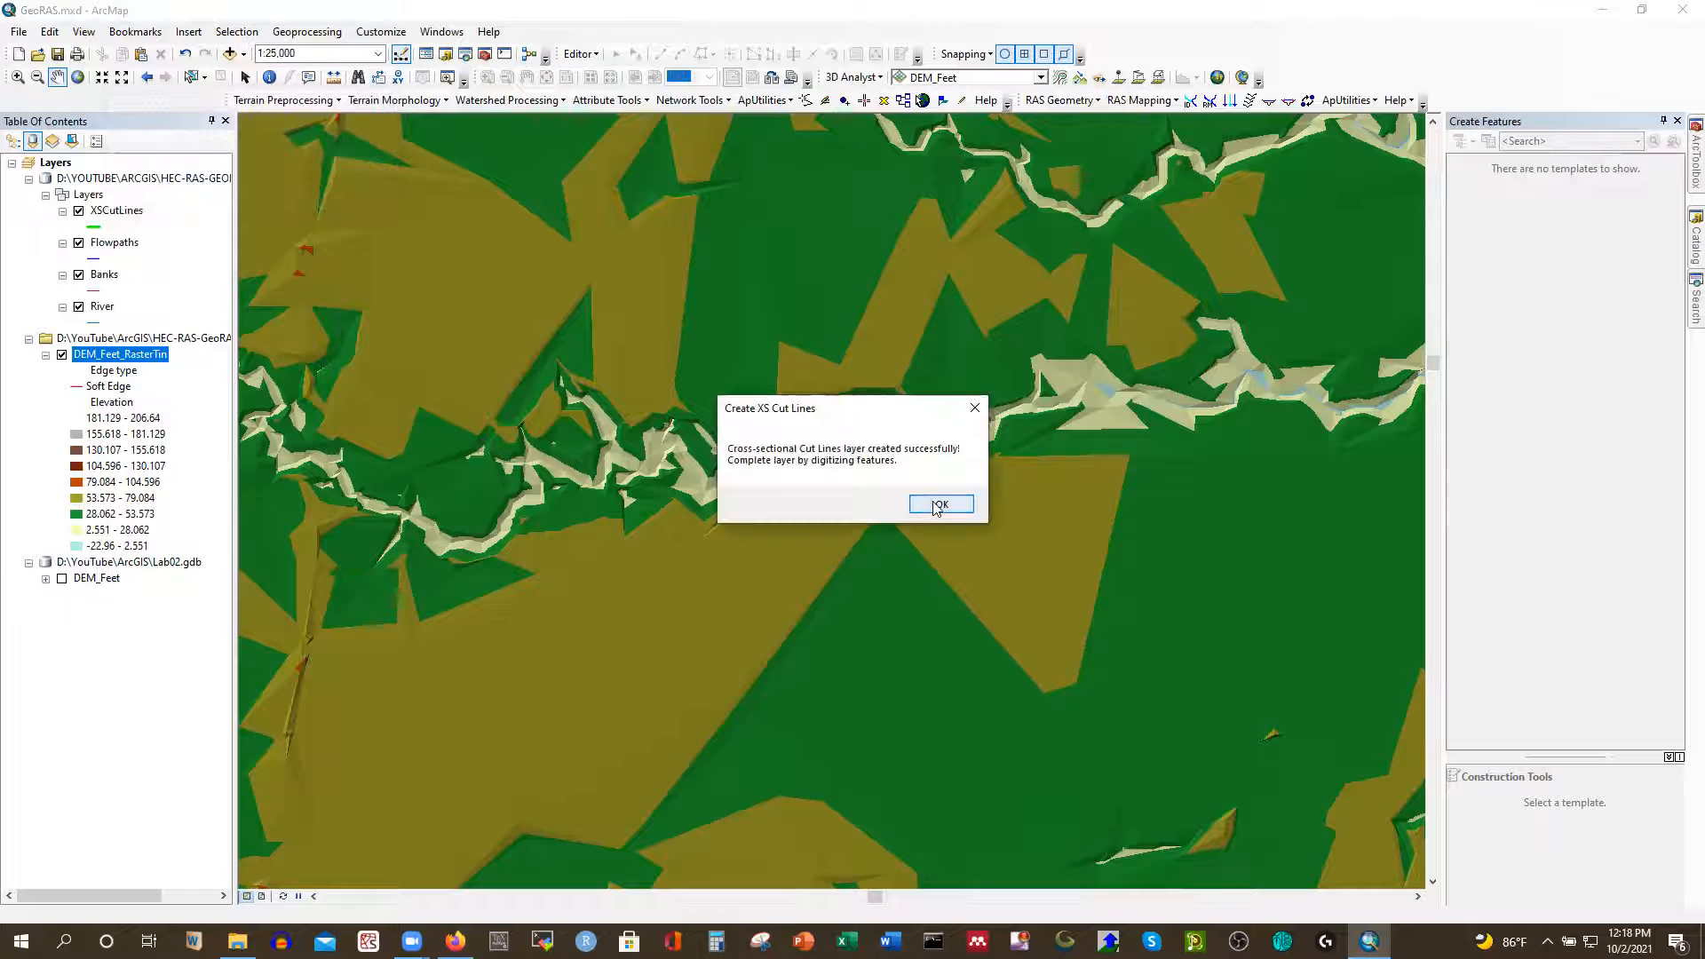
pyautogui.click(934, 505)
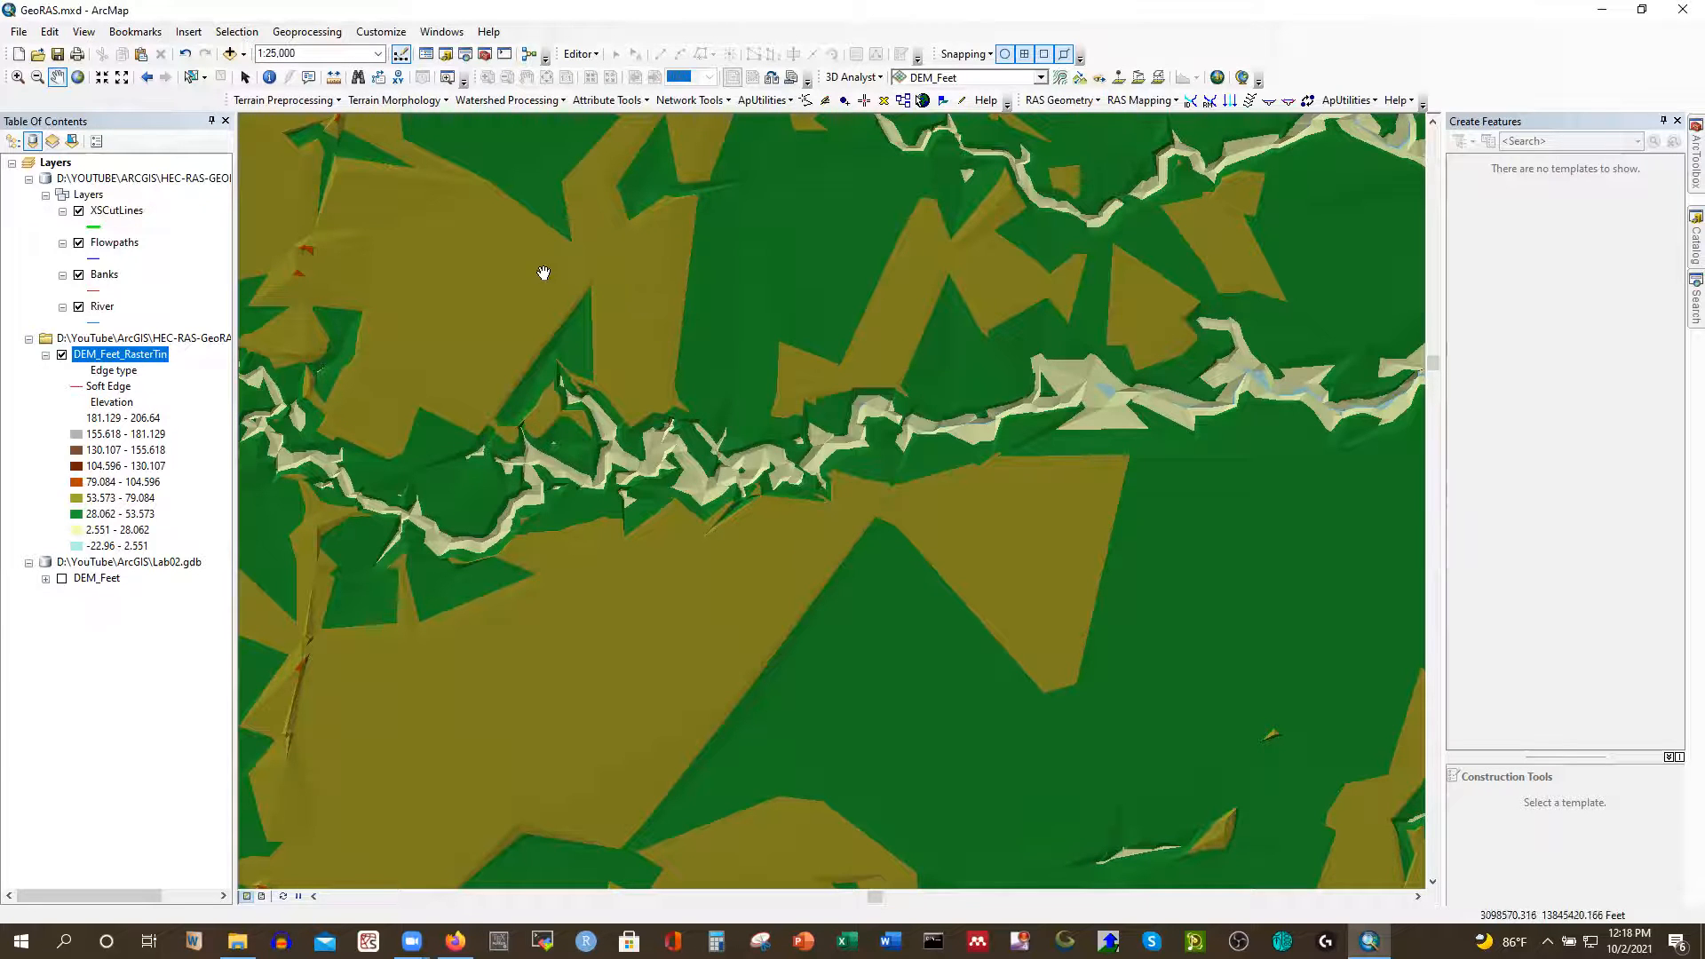
# Start an edit session for the RAS geometry layers with the River layer selected
pyautogui.click(102, 306)
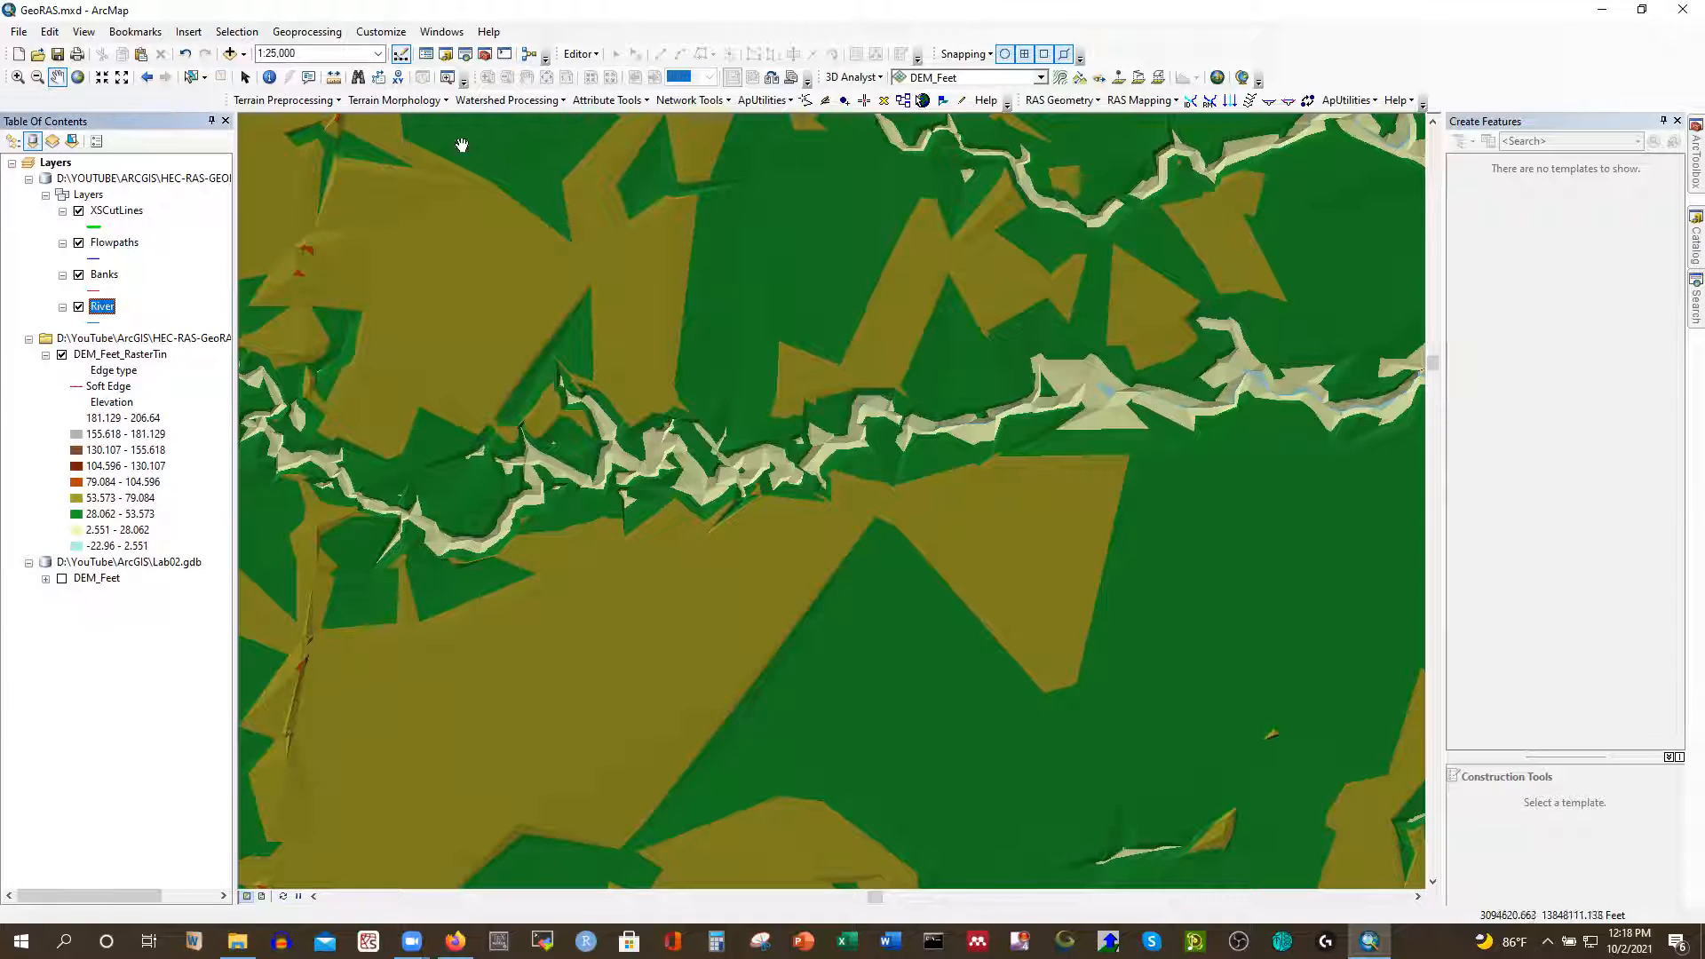
pyautogui.rightClick(603, 56)
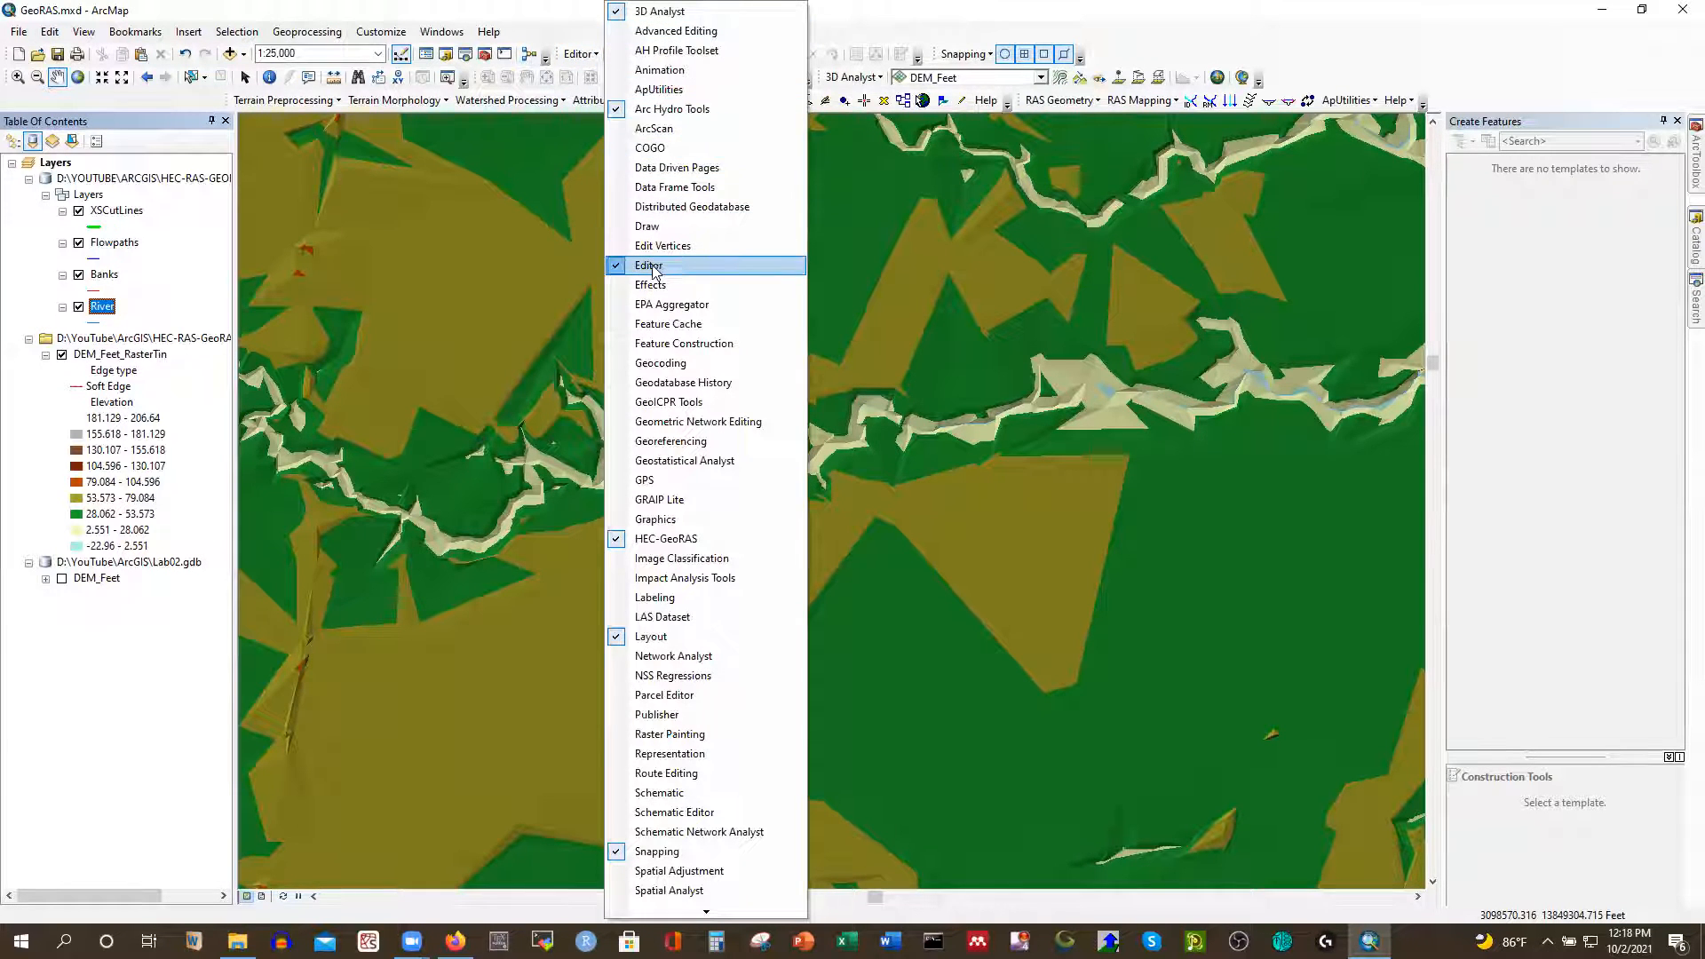
pyautogui.click(594, 56)
pyautogui.click(594, 56)
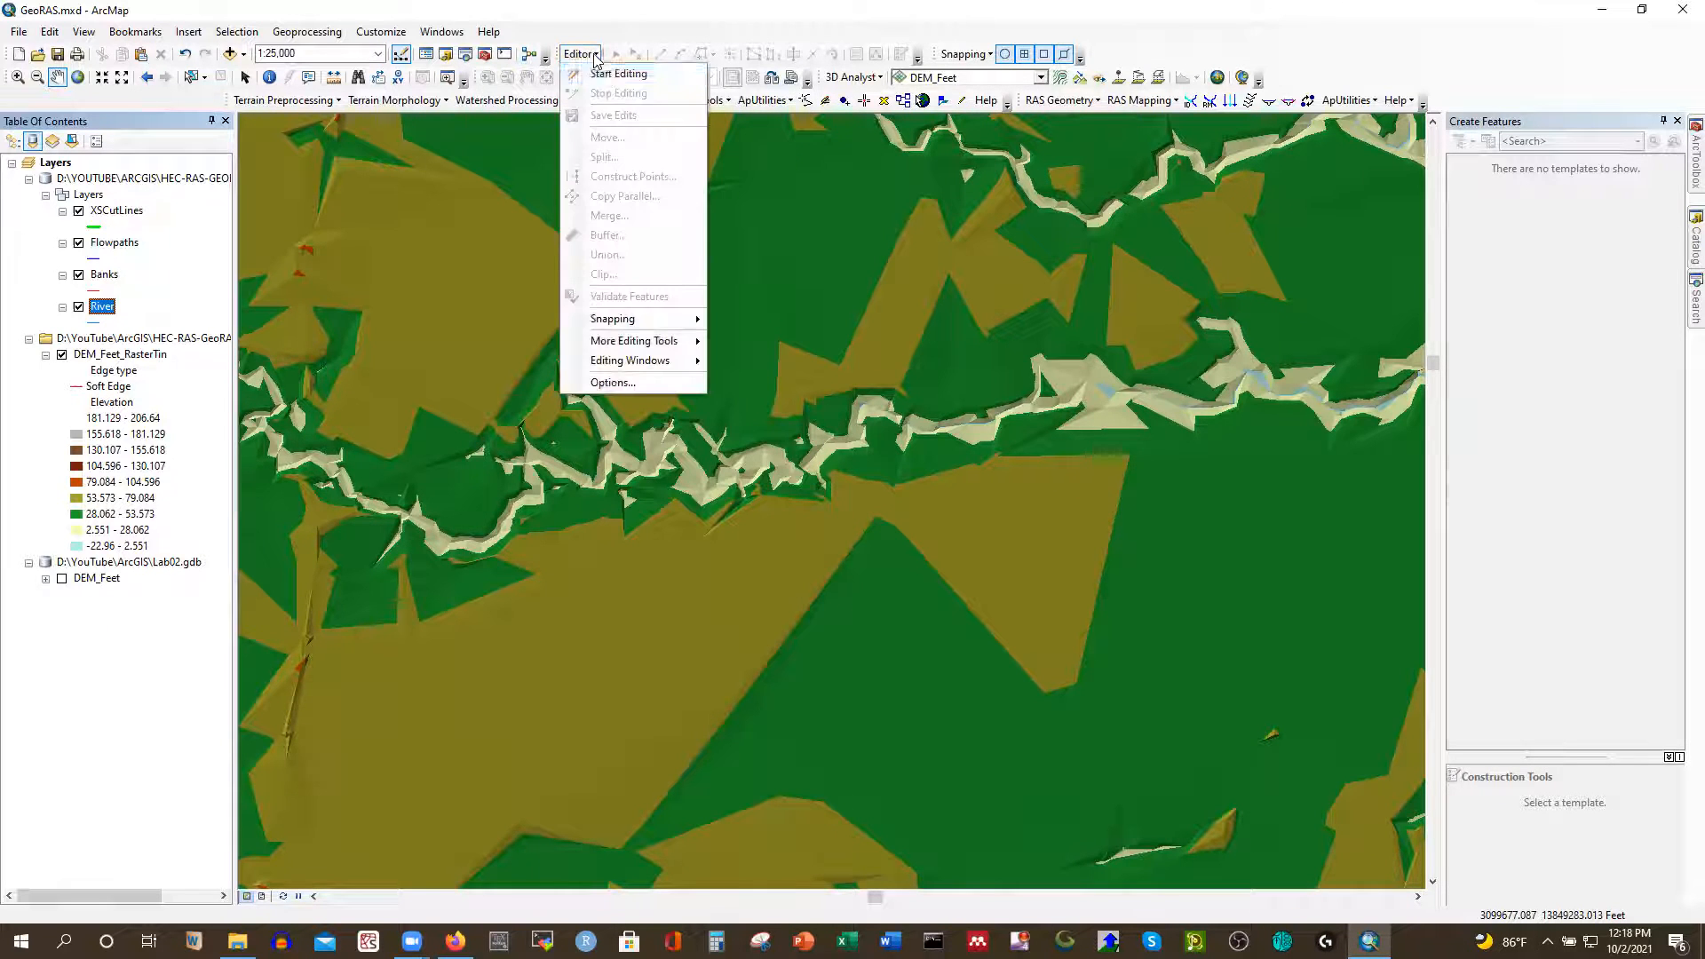
pyautogui.click(606, 71)
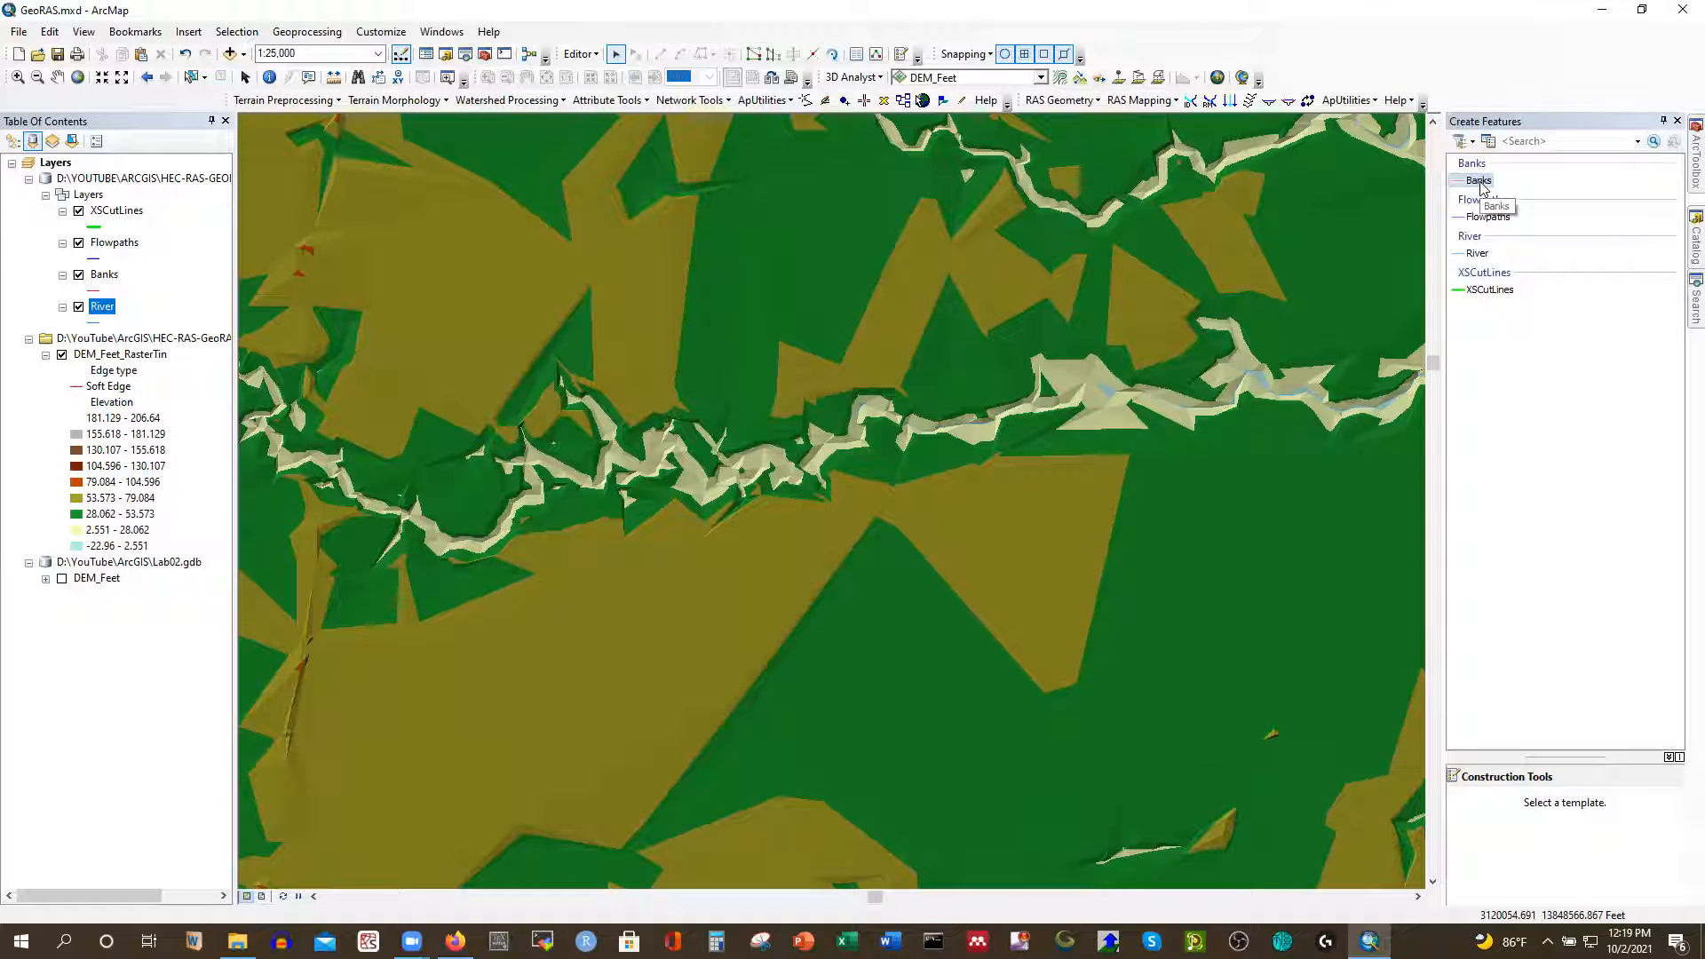
# Digitize the stream centerline in the River layer along the channel from west to east, about 15,000 ft long, ending at the light-blue low area
pyautogui.click(1478, 254)
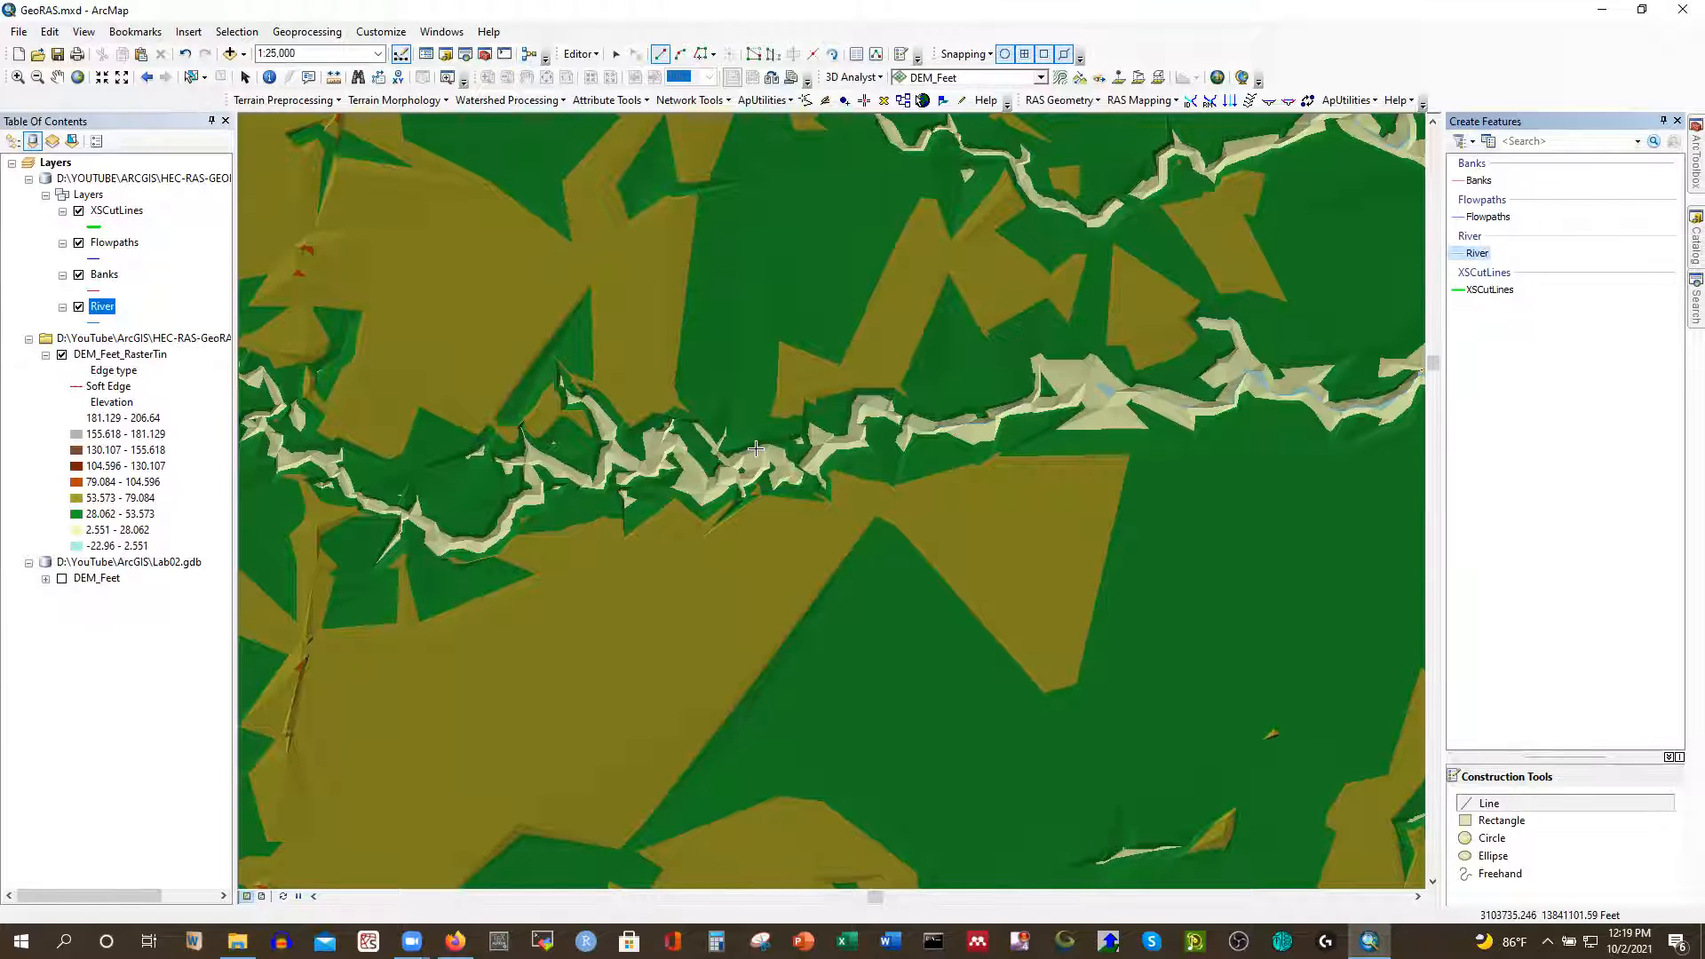
pyautogui.scroll(-2, 756, 449)
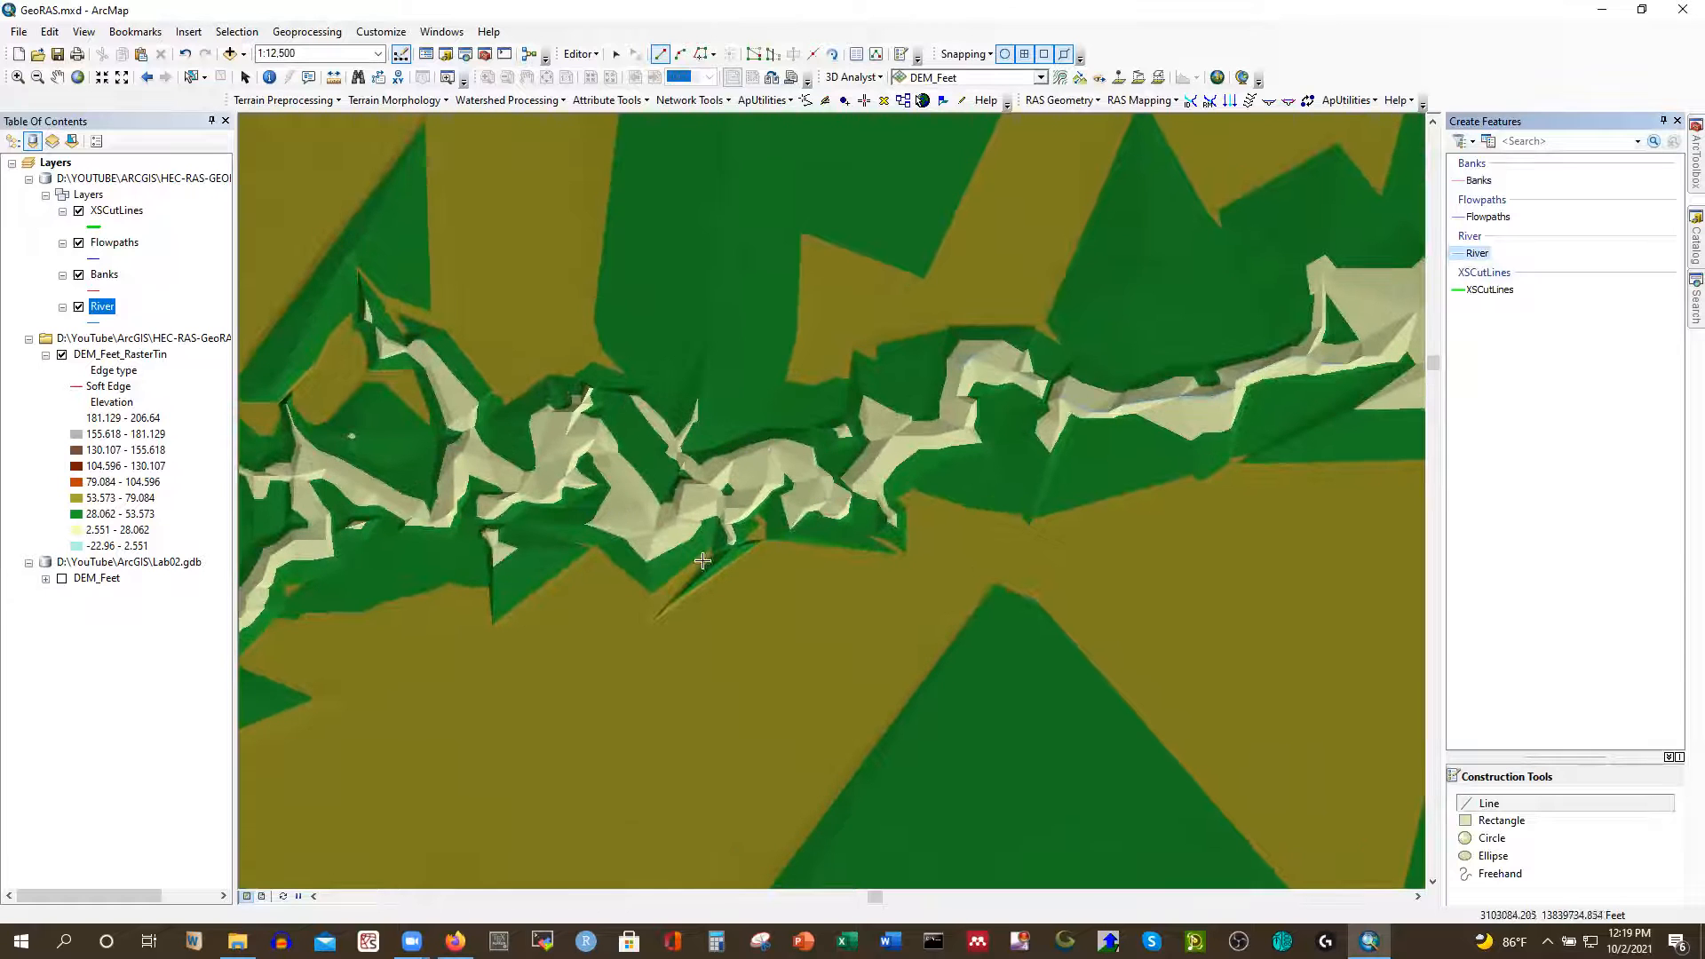
pyautogui.scroll(-1, 706, 552)
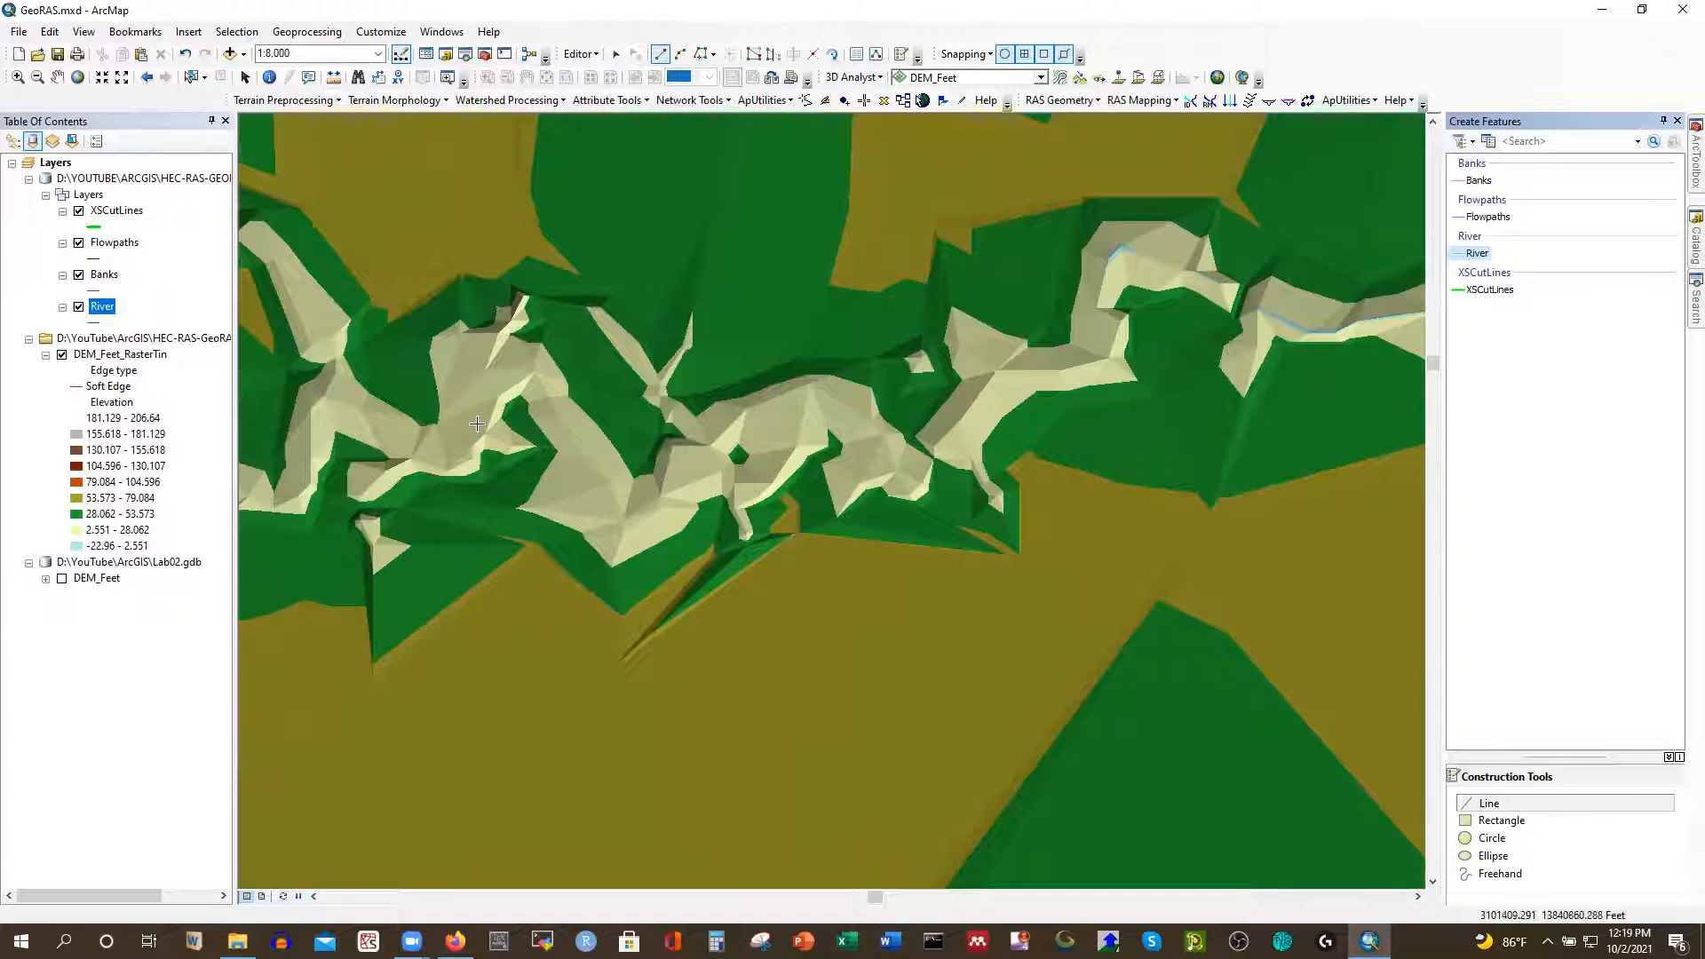
pyautogui.click(326, 397)
pyautogui.click(371, 424)
pyautogui.click(451, 452)
pyautogui.click(473, 417)
pyautogui.click(480, 385)
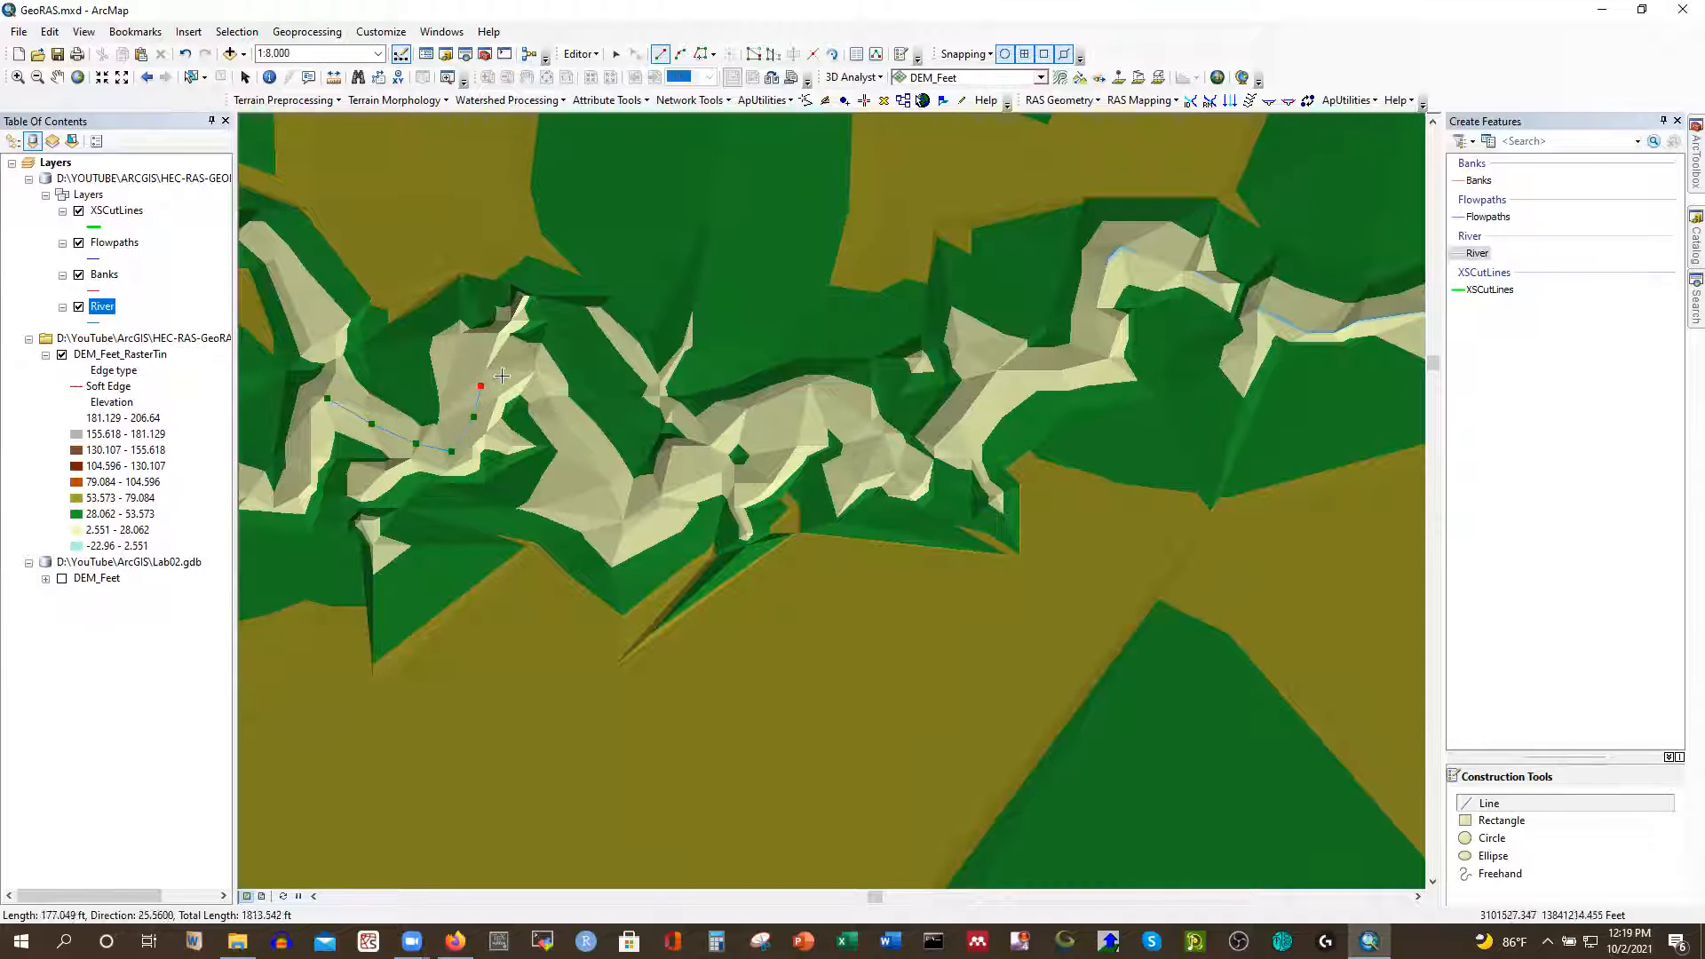
pyautogui.click(588, 463)
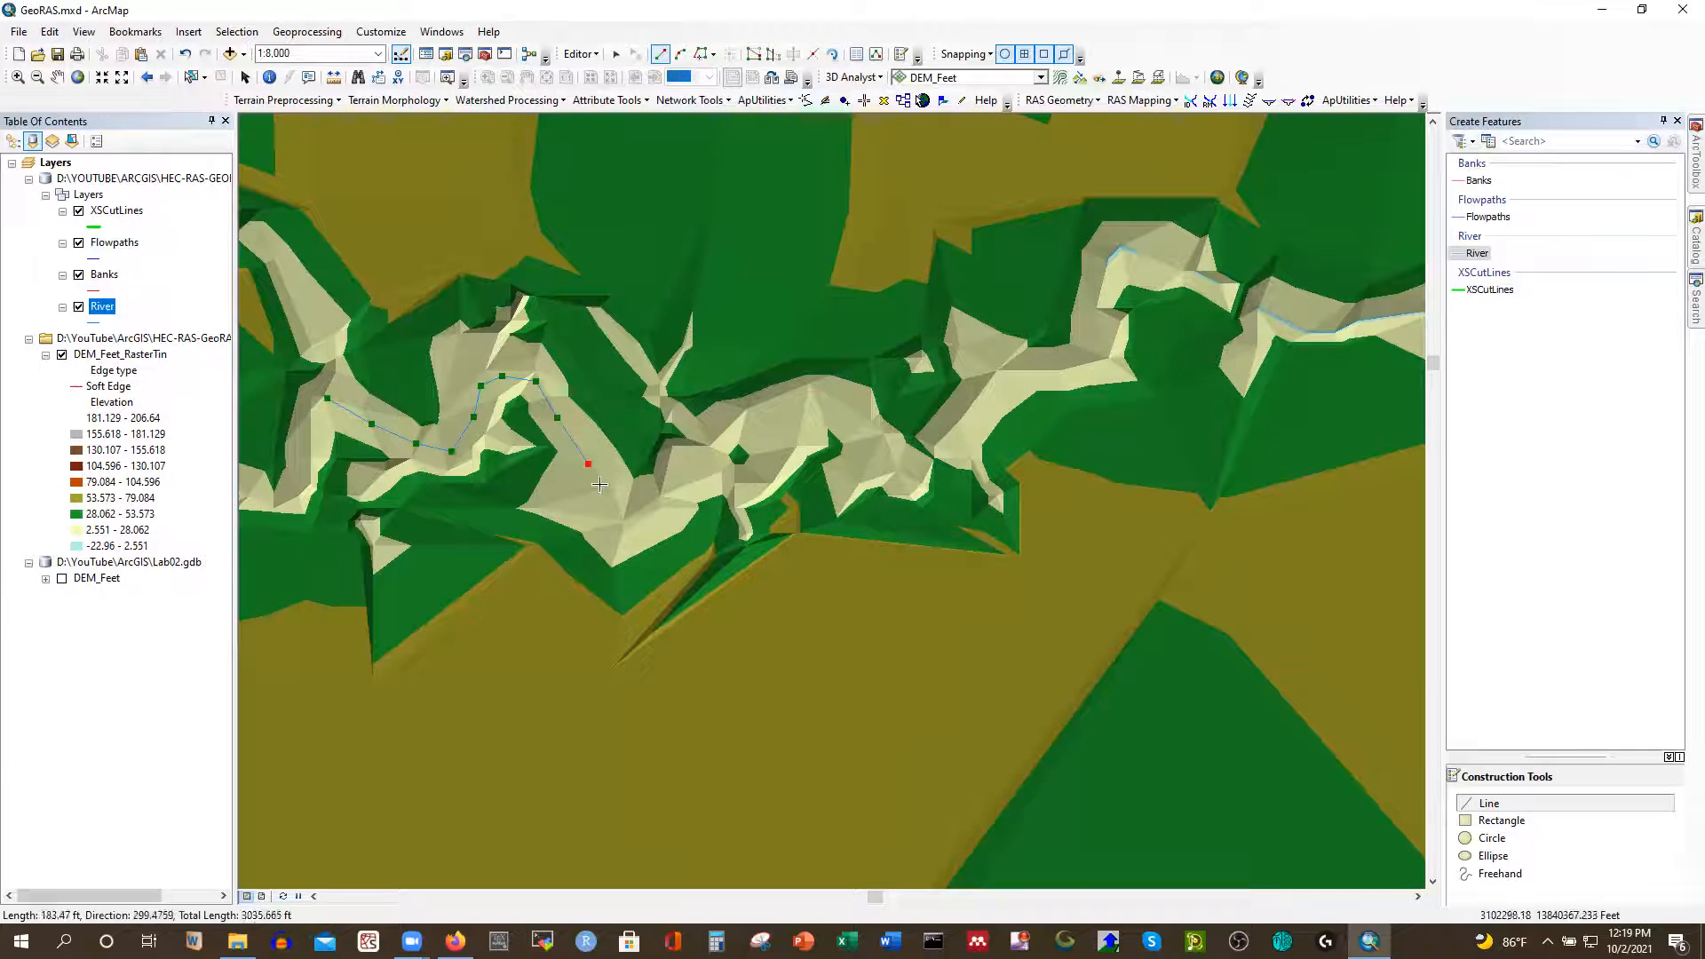
pyautogui.click(625, 519)
pyautogui.click(679, 480)
pyautogui.click(780, 430)
pyautogui.click(836, 423)
pyautogui.click(866, 432)
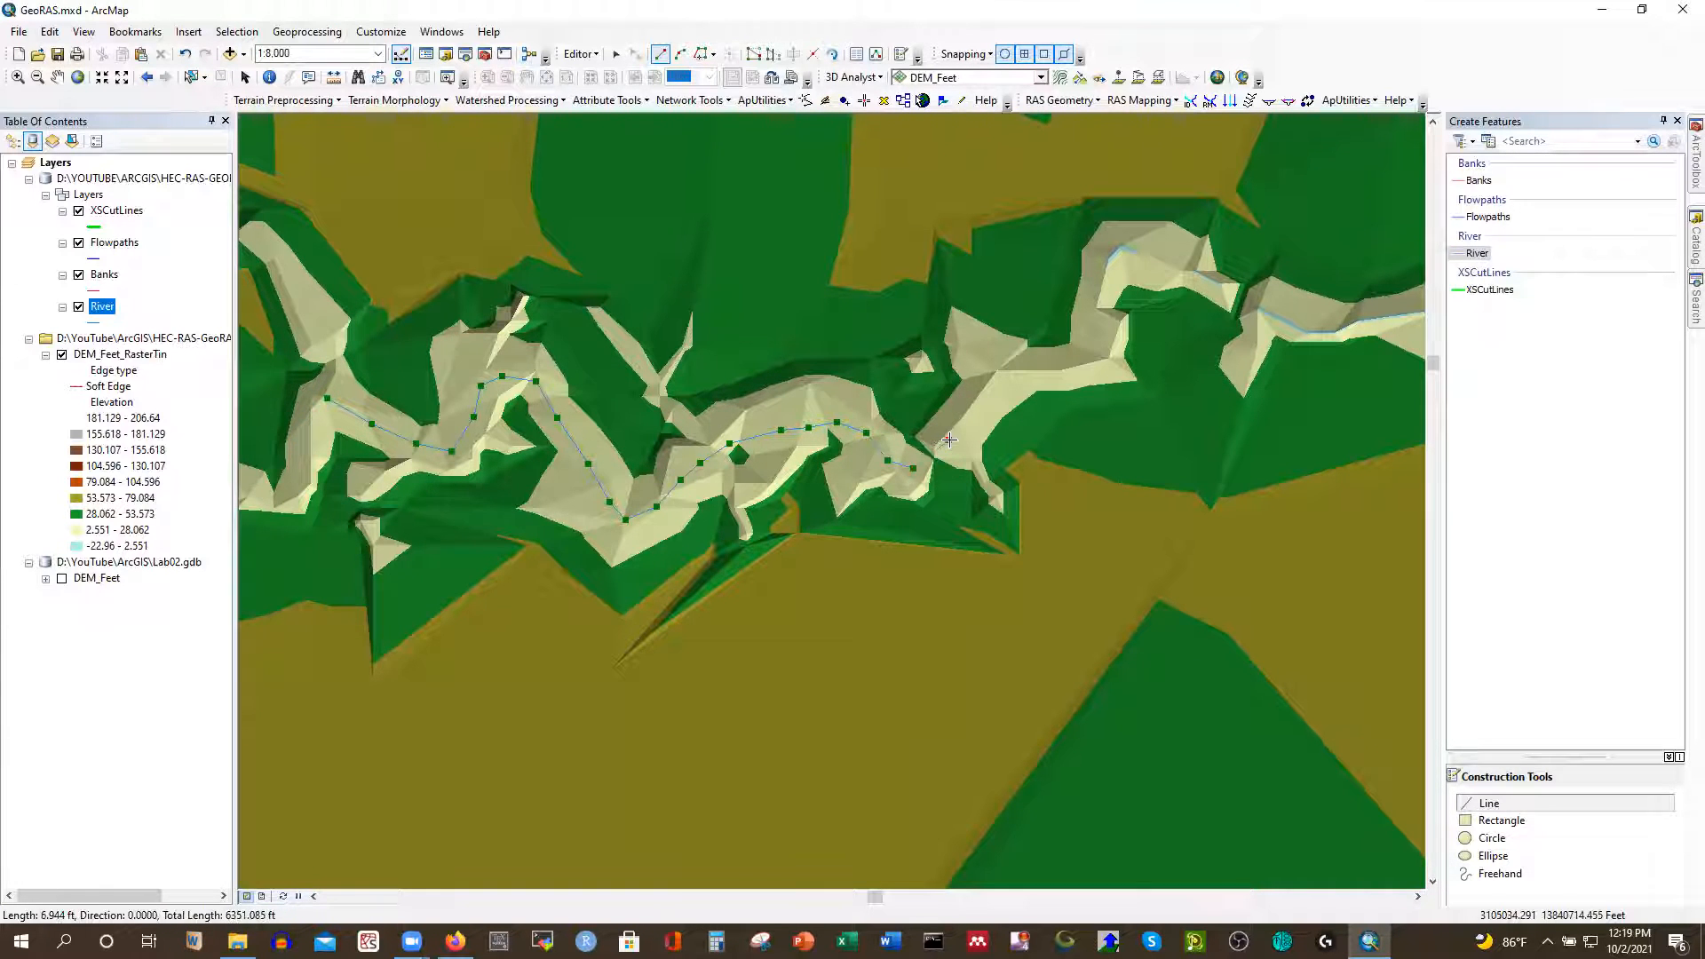
pyautogui.click(978, 406)
pyautogui.click(1000, 379)
pyautogui.click(1031, 373)
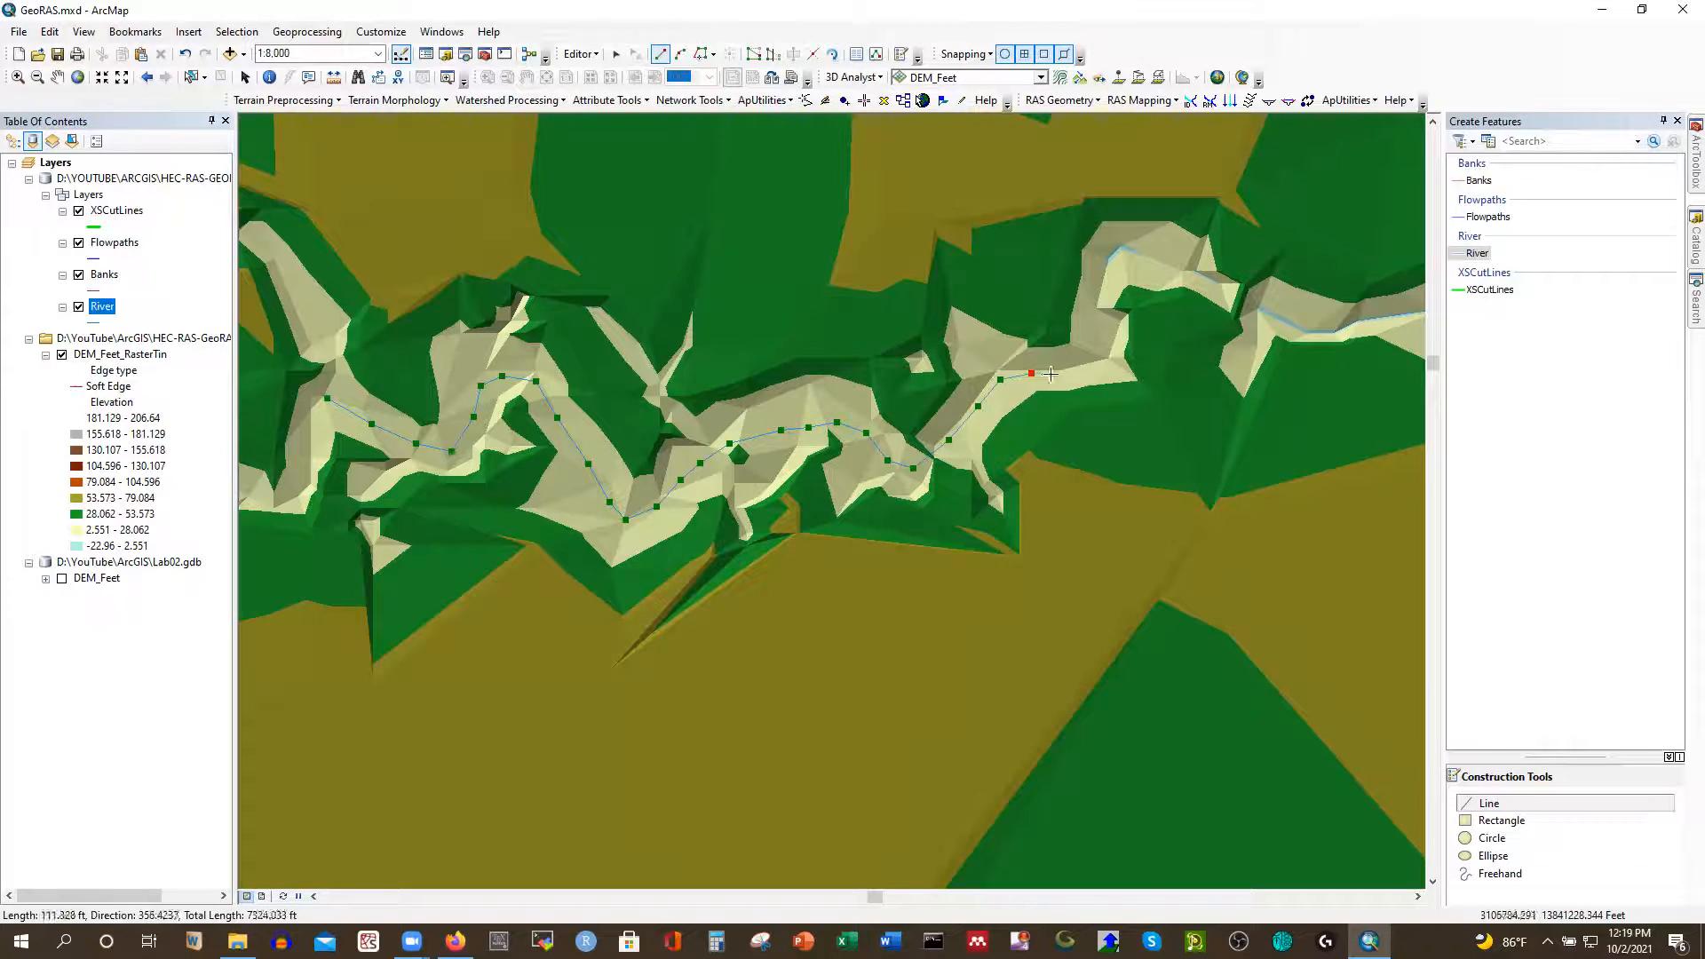
pyautogui.click(1074, 373)
pyautogui.click(1100, 366)
pyautogui.click(1107, 338)
pyautogui.click(1099, 312)
pyautogui.click(1098, 277)
pyautogui.click(1189, 271)
pyautogui.click(1234, 290)
pyautogui.click(1268, 310)
pyautogui.click(1303, 331)
pyautogui.click(1360, 322)
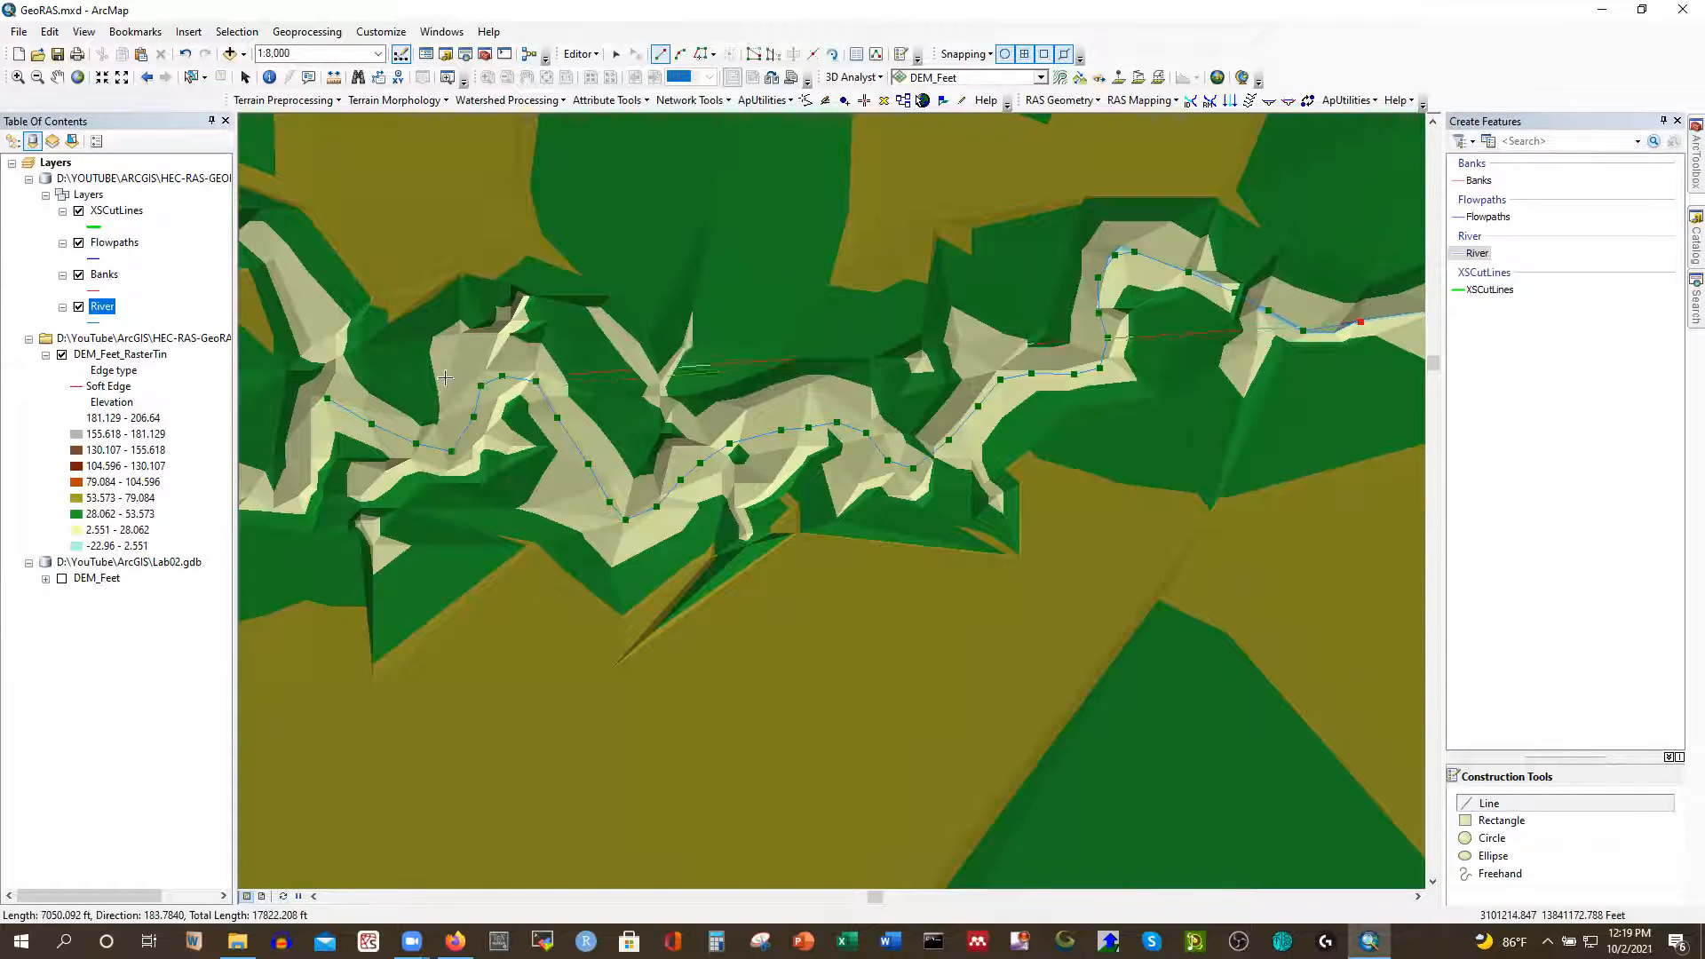
pyautogui.scroll(2, 445, 377)
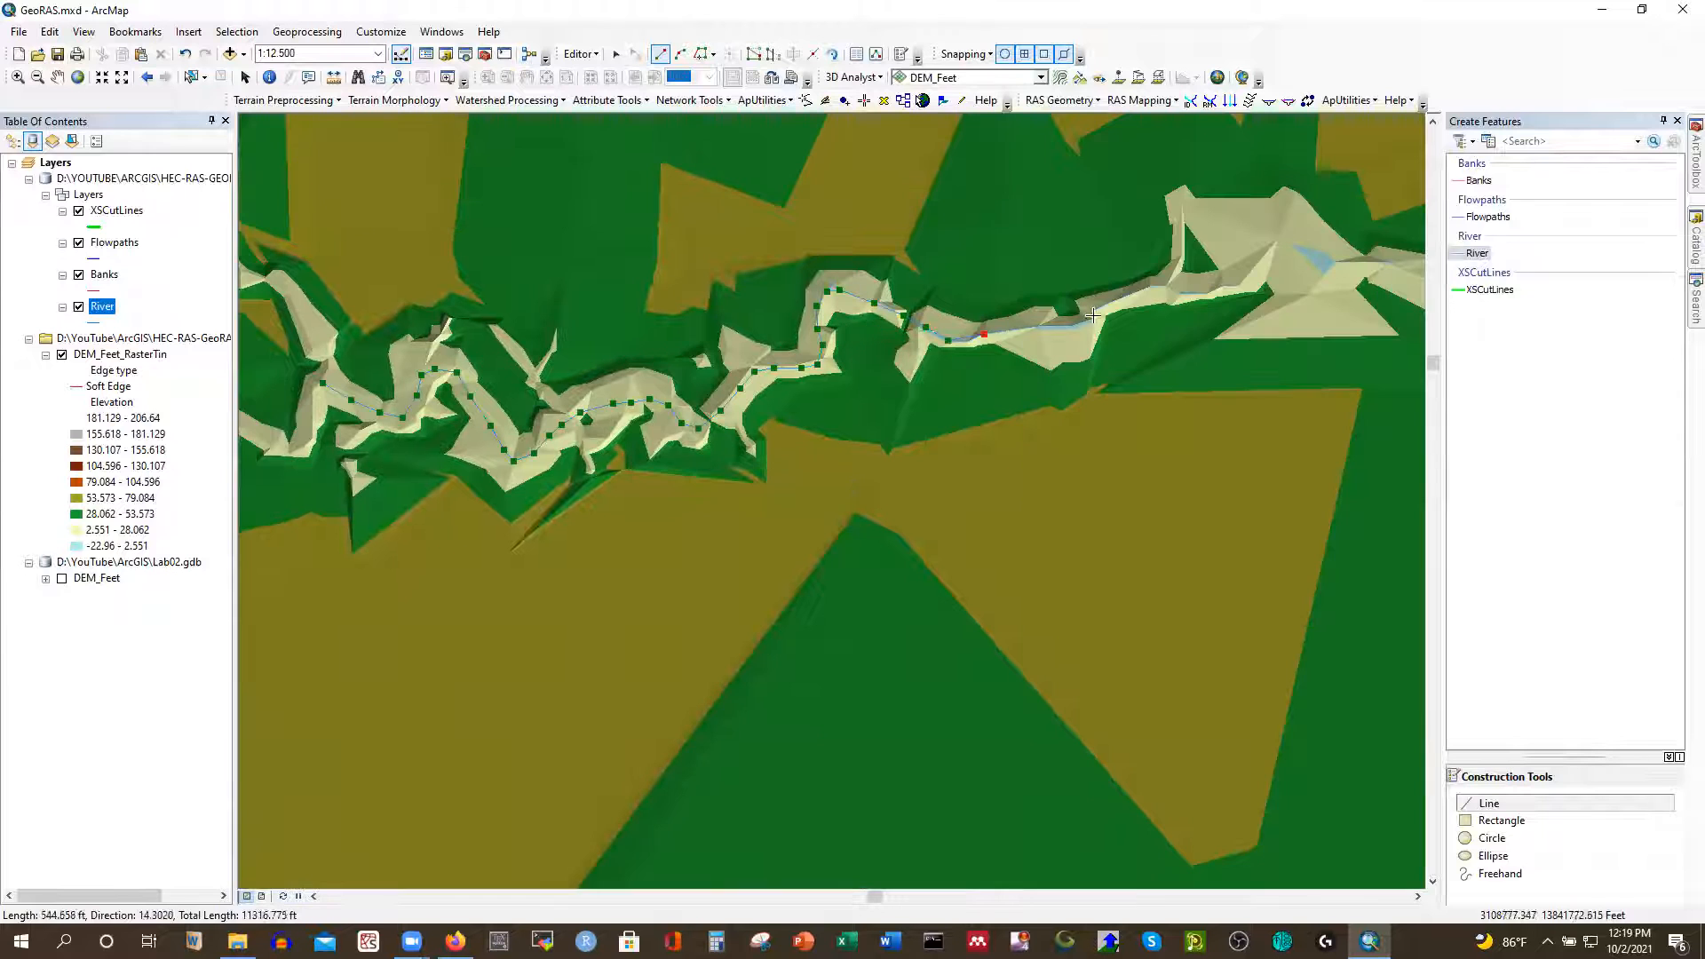
pyautogui.scroll(1, 1347, 260)
pyautogui.scroll(-1, 1347, 260)
pyautogui.scroll(-2, 1347, 260)
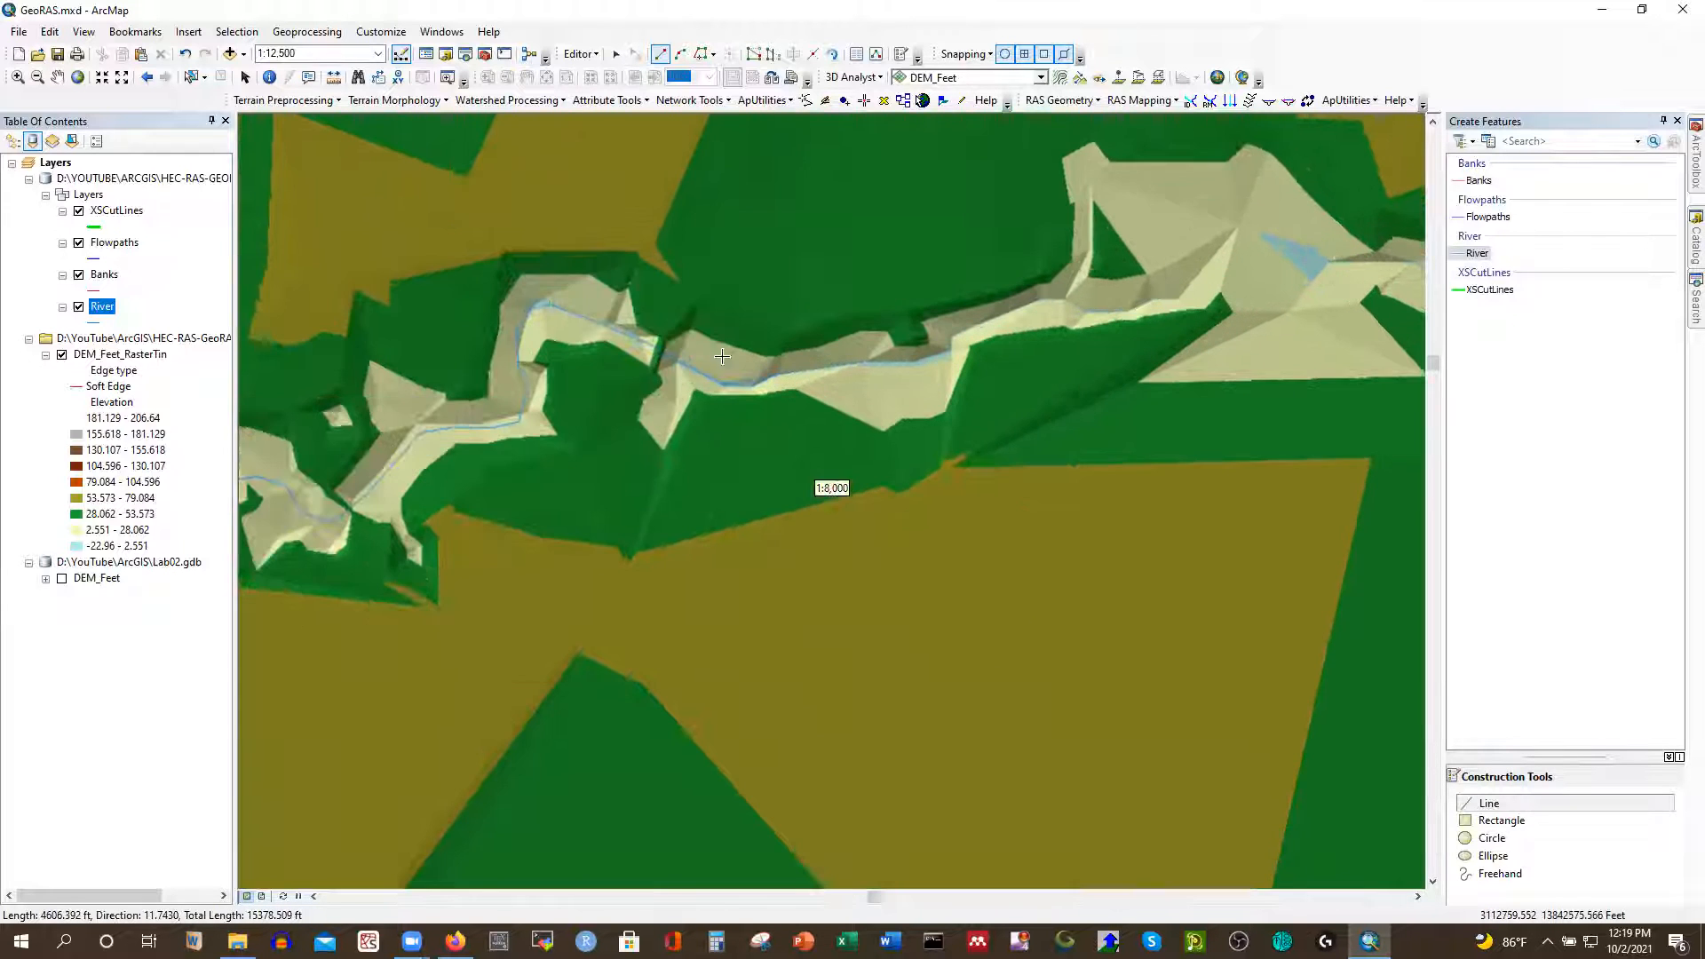
pyautogui.click(833, 367)
pyautogui.click(866, 365)
pyautogui.click(920, 363)
pyautogui.click(956, 342)
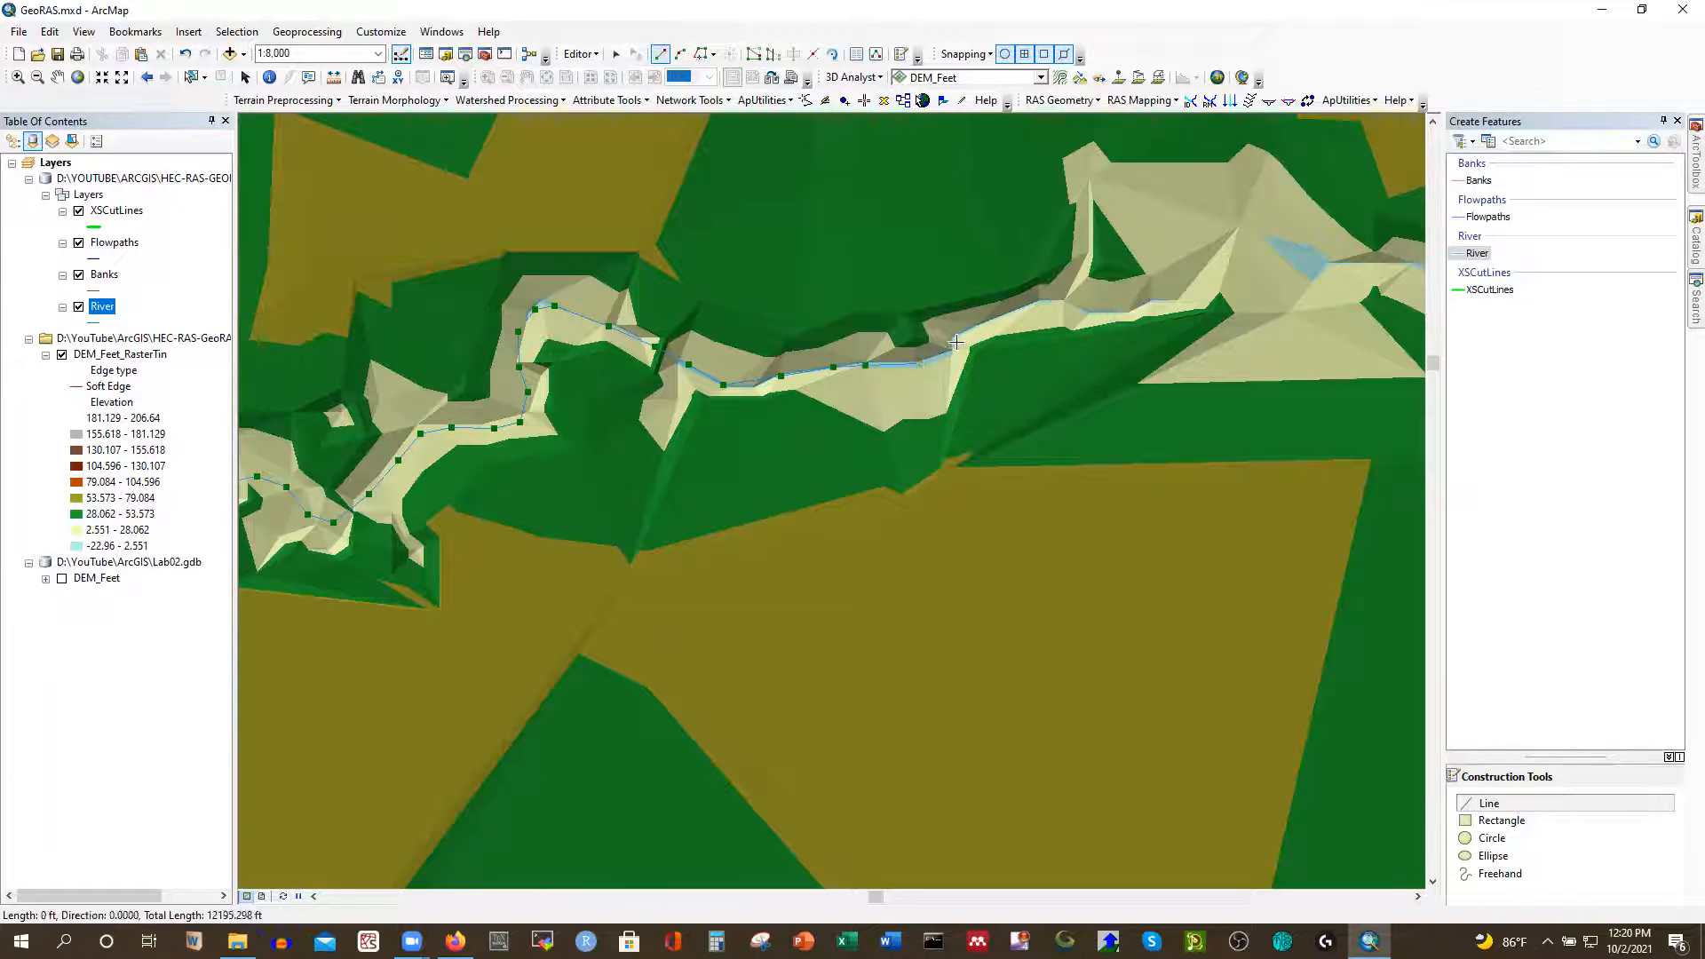
pyautogui.click(991, 322)
pyautogui.click(1029, 308)
pyautogui.click(1063, 302)
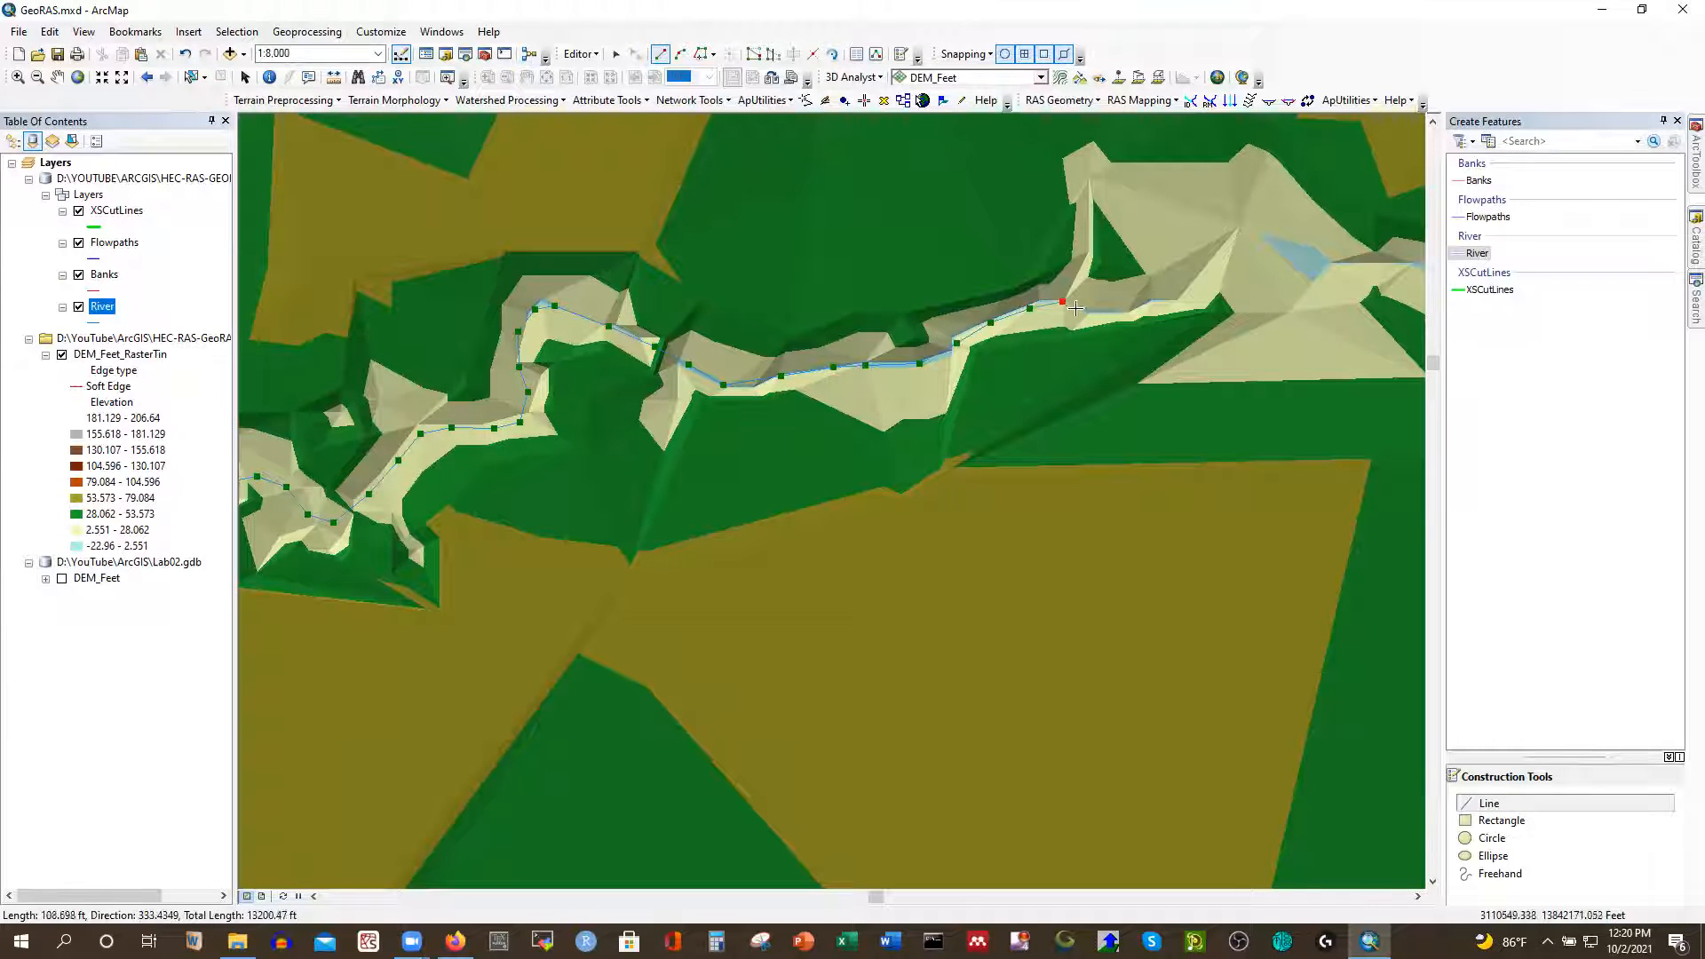
pyautogui.click(1122, 312)
pyautogui.click(1162, 303)
pyautogui.click(1185, 290)
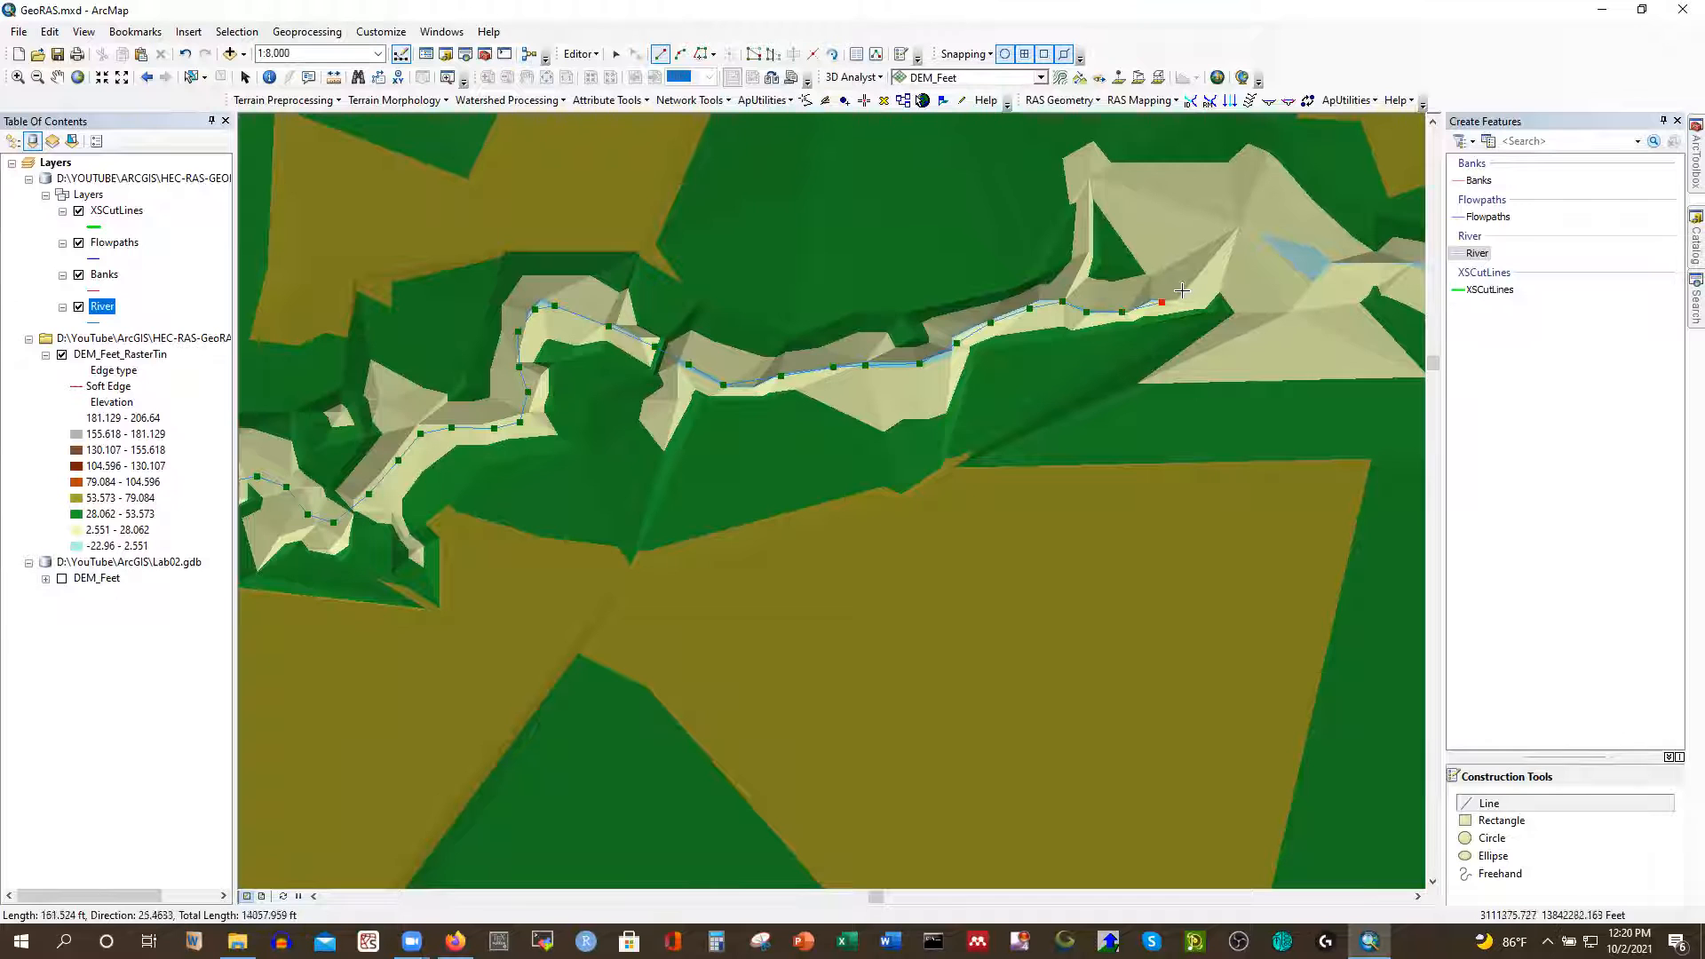
pyautogui.click(1211, 260)
pyautogui.click(1240, 235)
pyautogui.click(1267, 236)
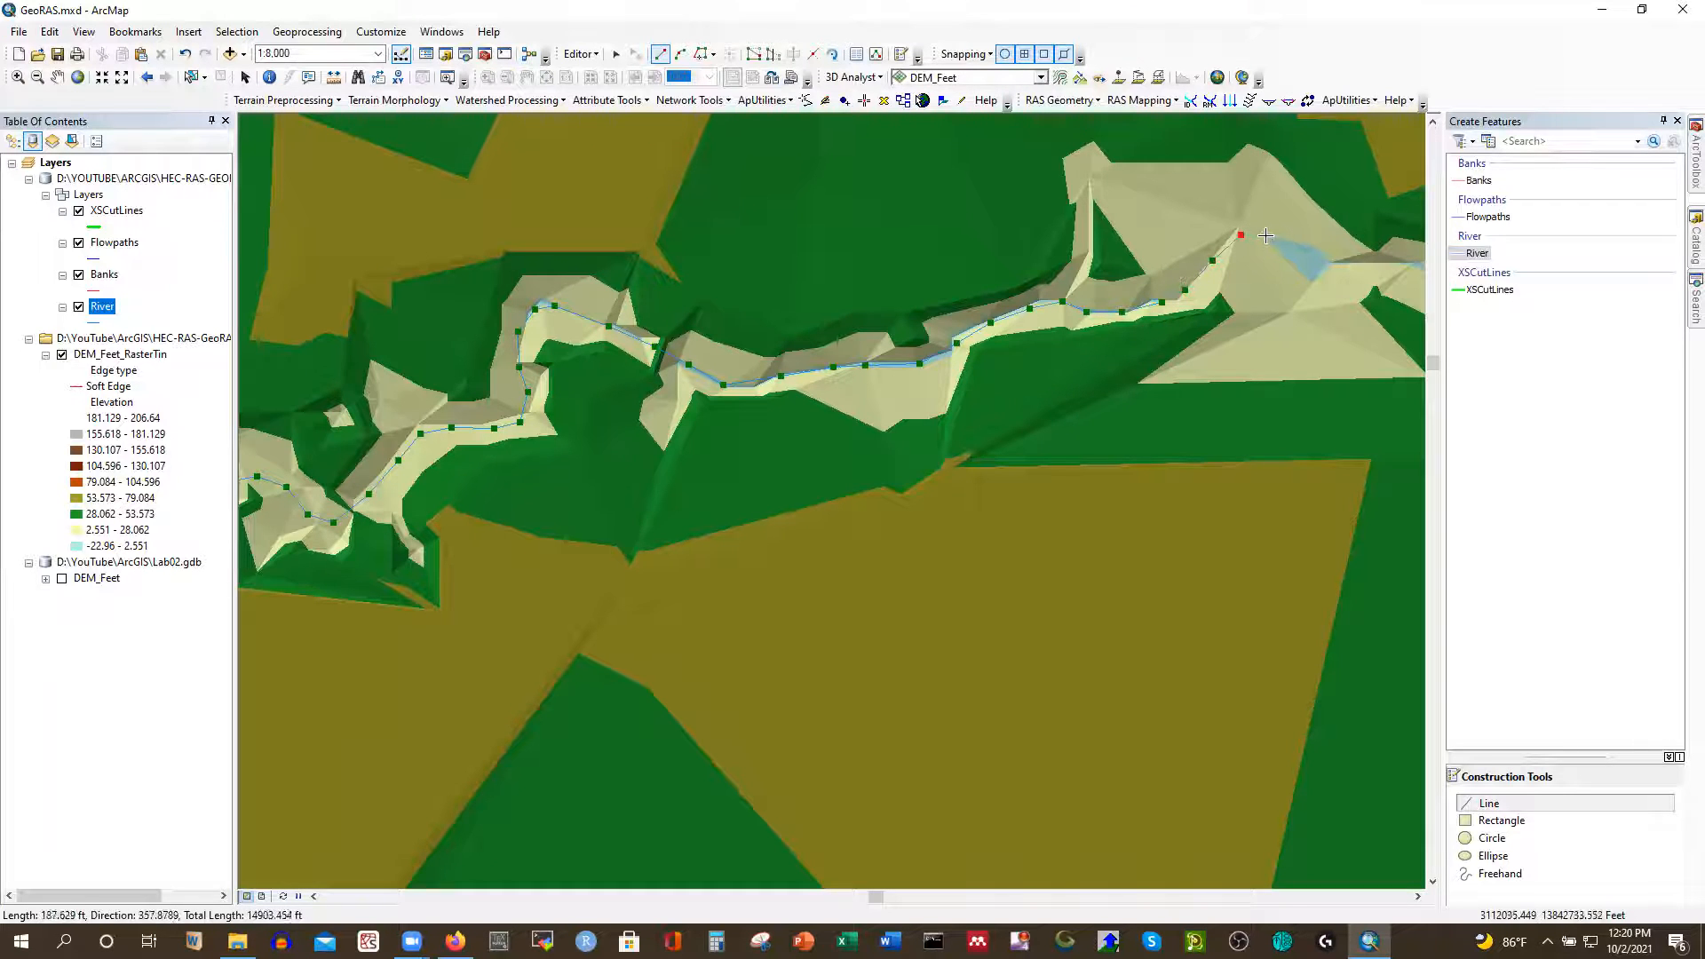
pyautogui.doubleClick(1319, 264)
# Stop the edit session and save the edits made to the River layer
pyautogui.scroll(2, 812, 525)
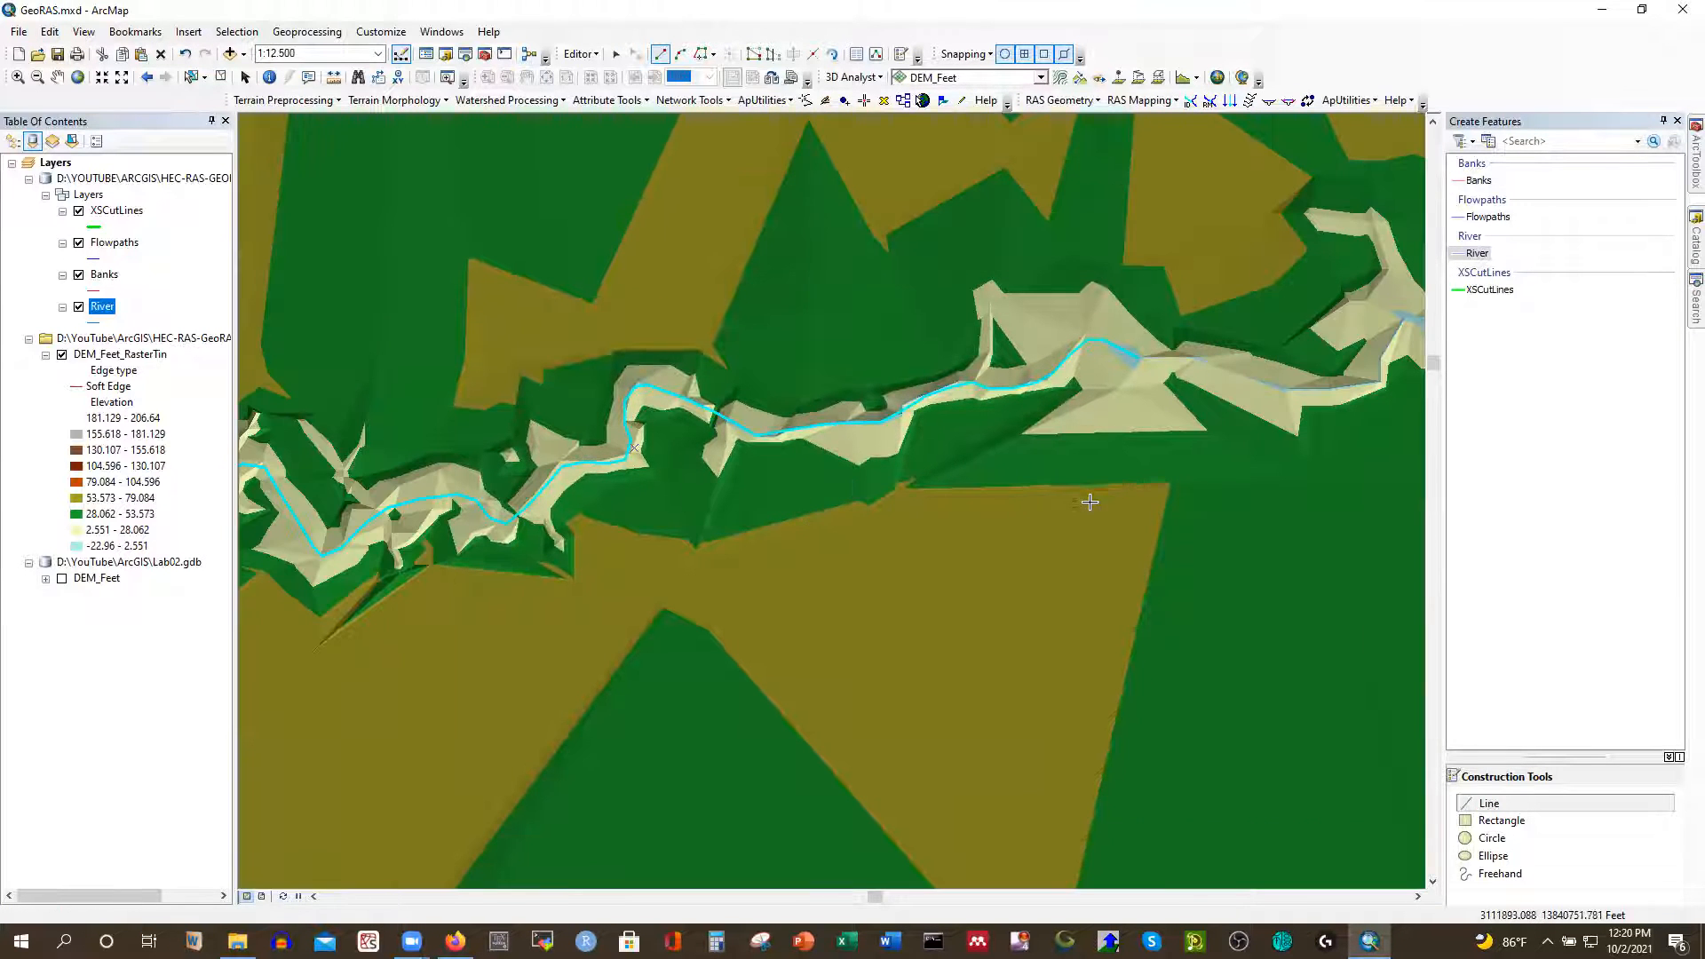
pyautogui.scroll(1, 1090, 502)
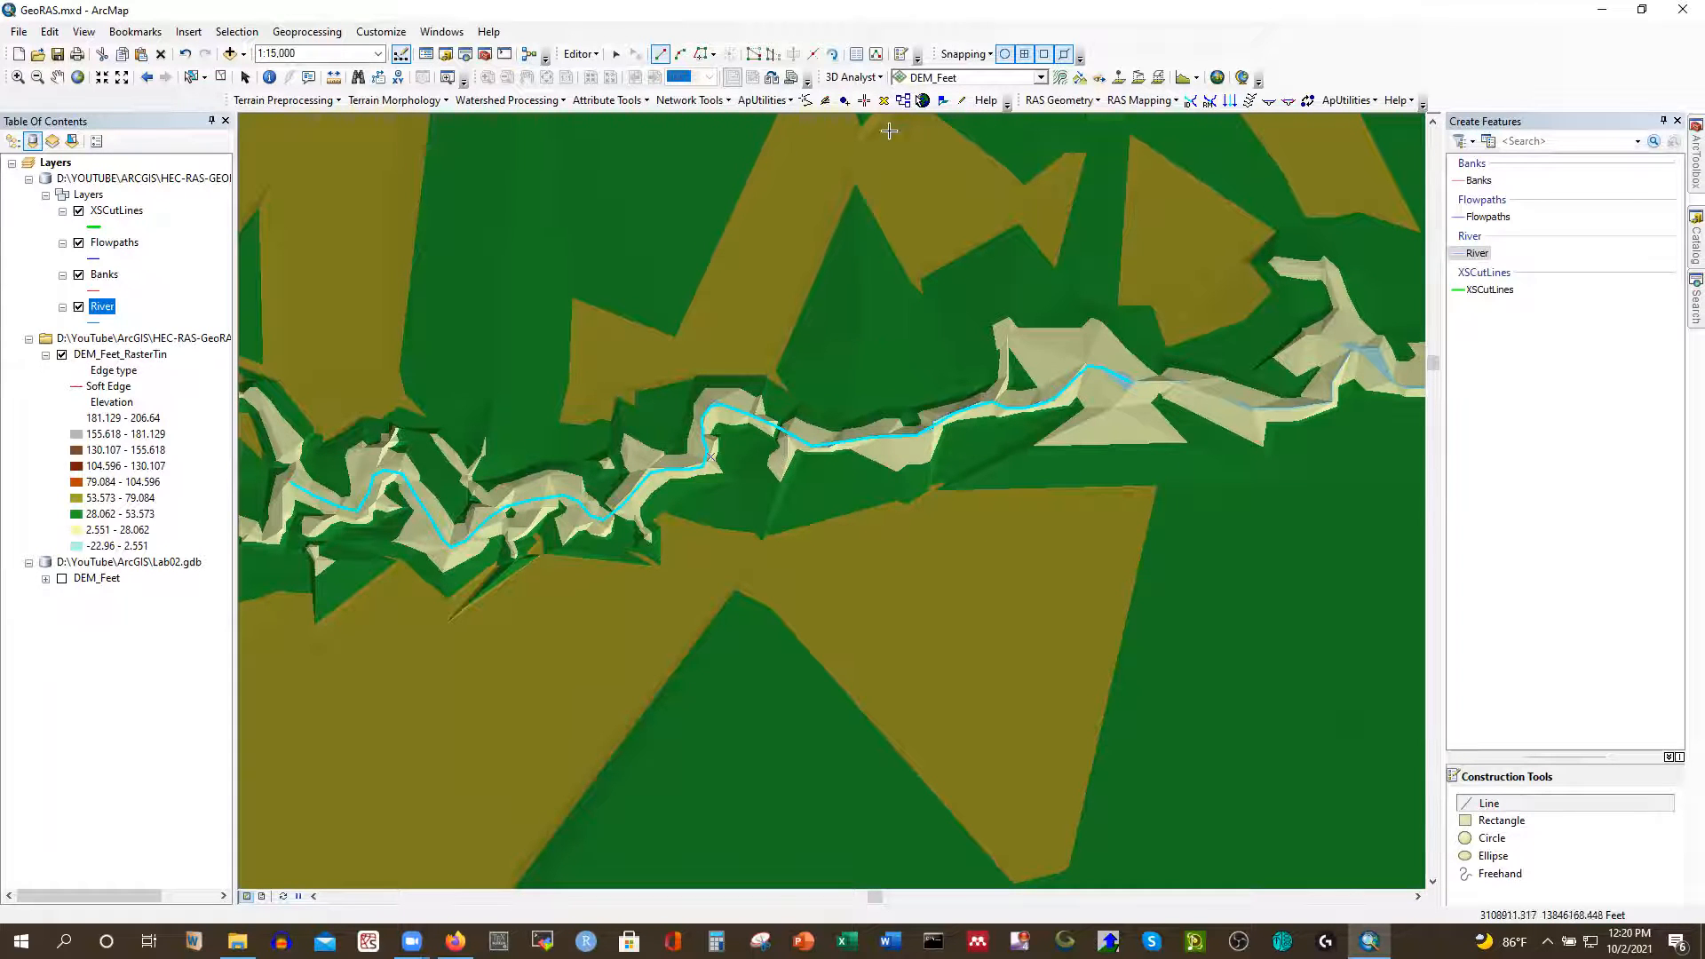
pyautogui.click(596, 58)
pyautogui.click(609, 97)
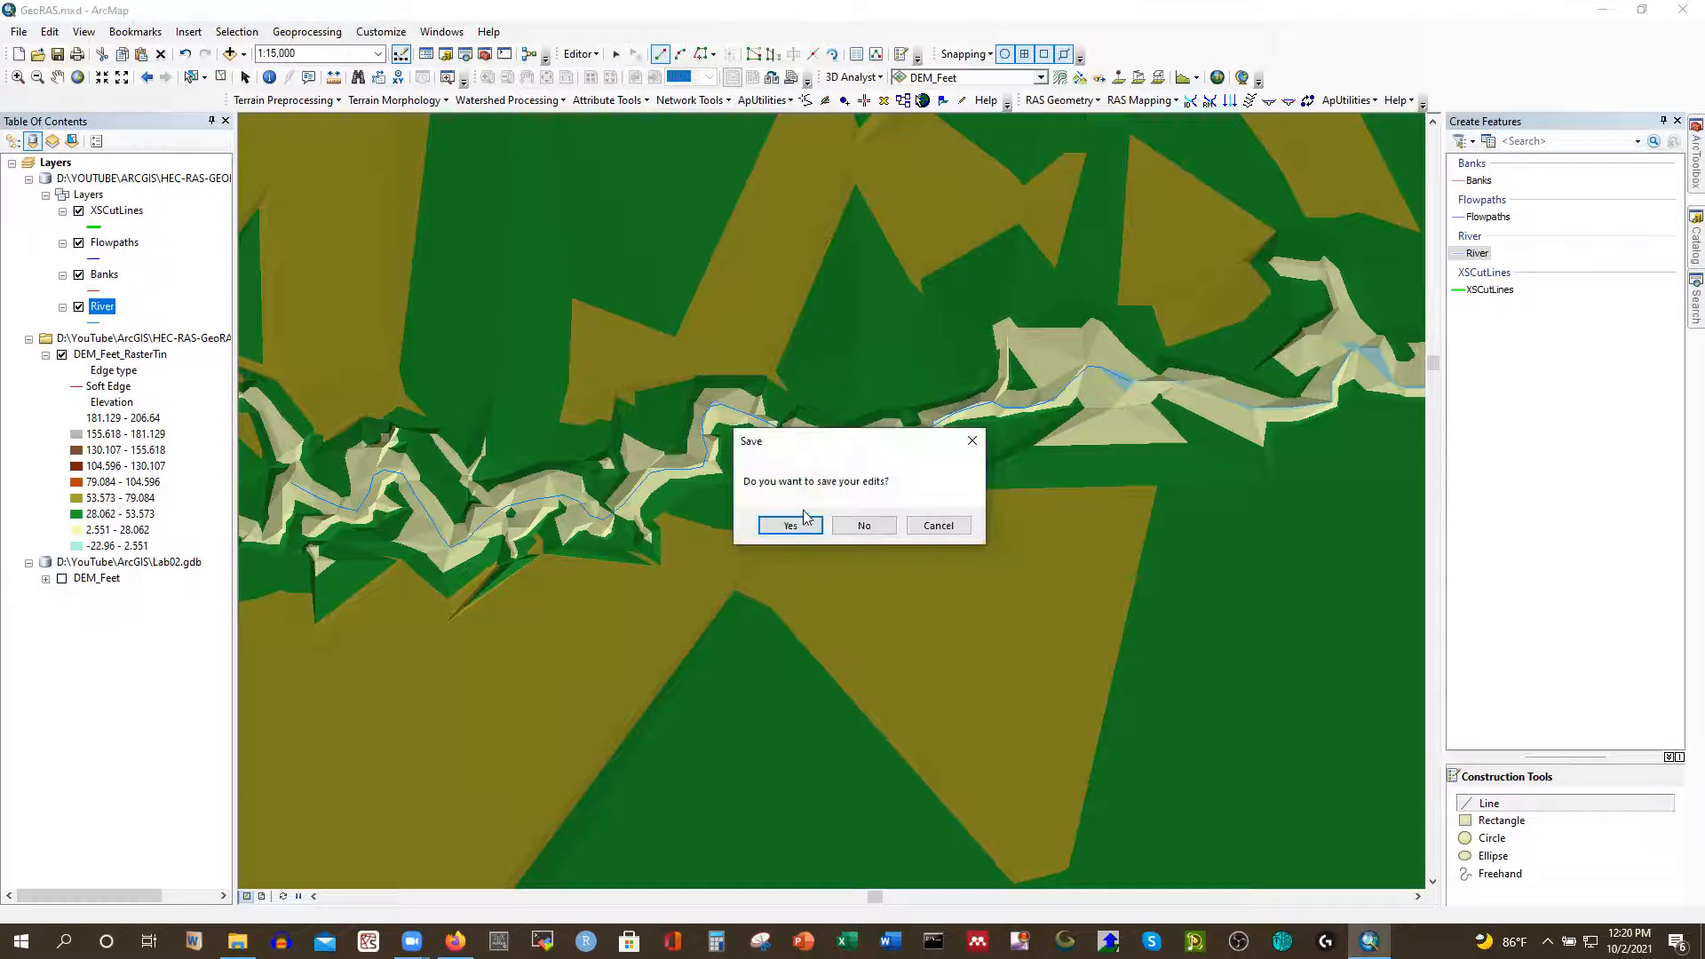
pyautogui.click(804, 523)
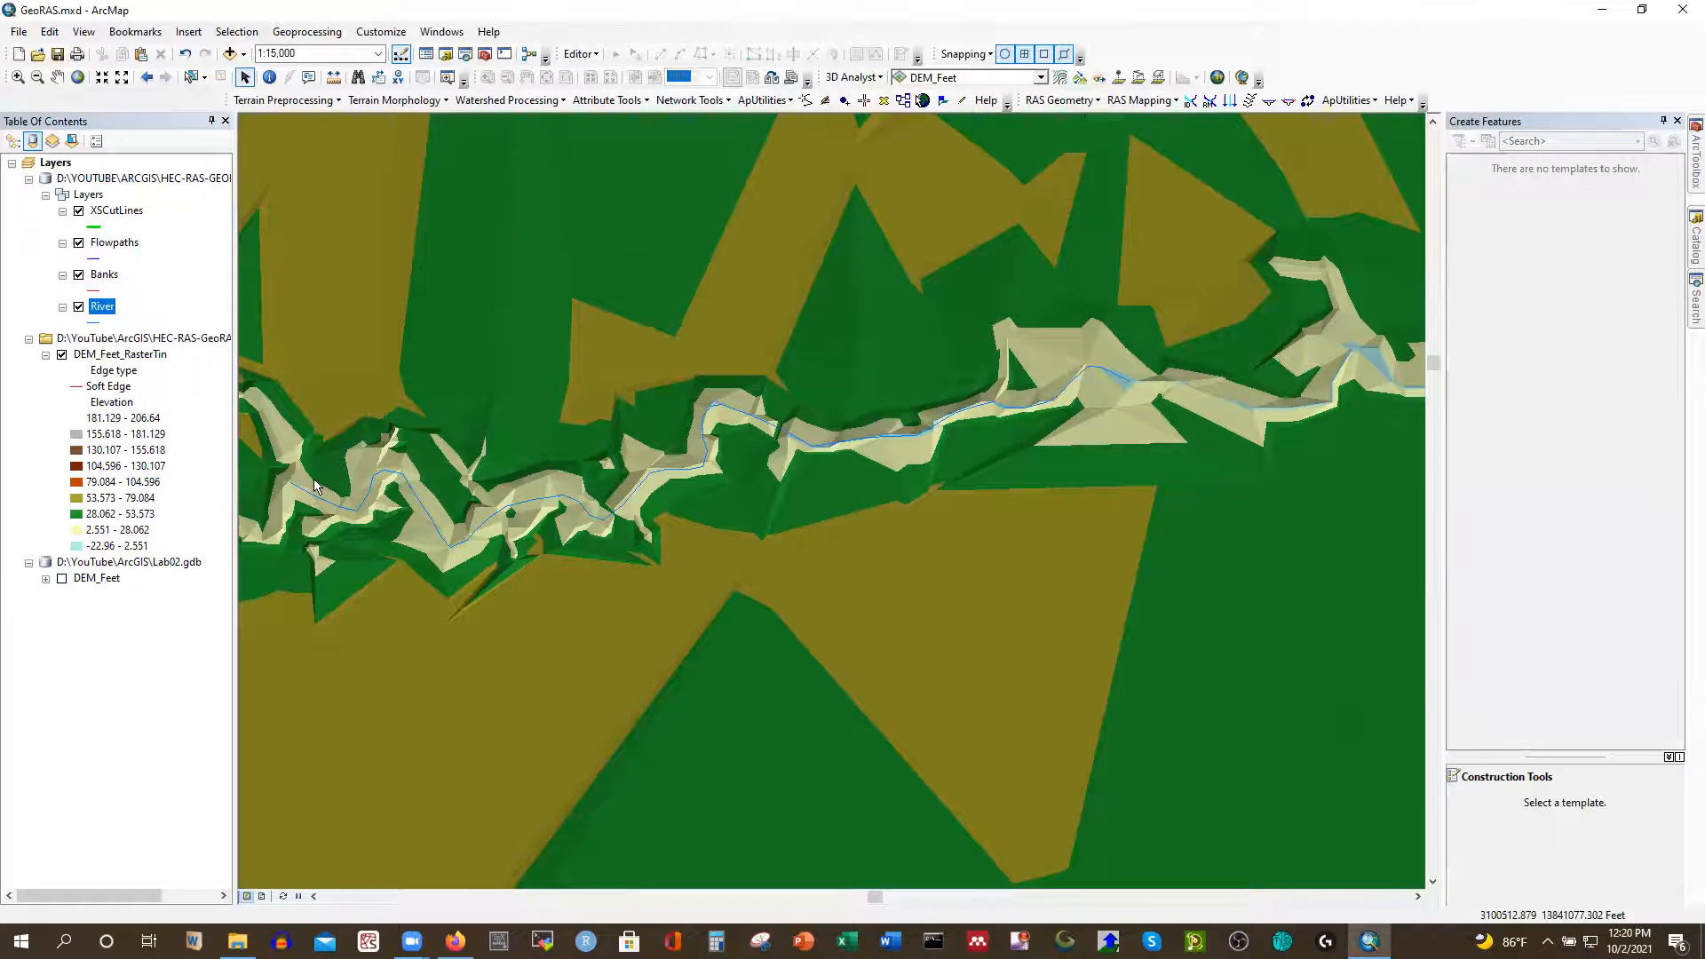
# Assign the river name MainRiver and a reach name to the digitized stream centerline
pyautogui.click(1190, 103)
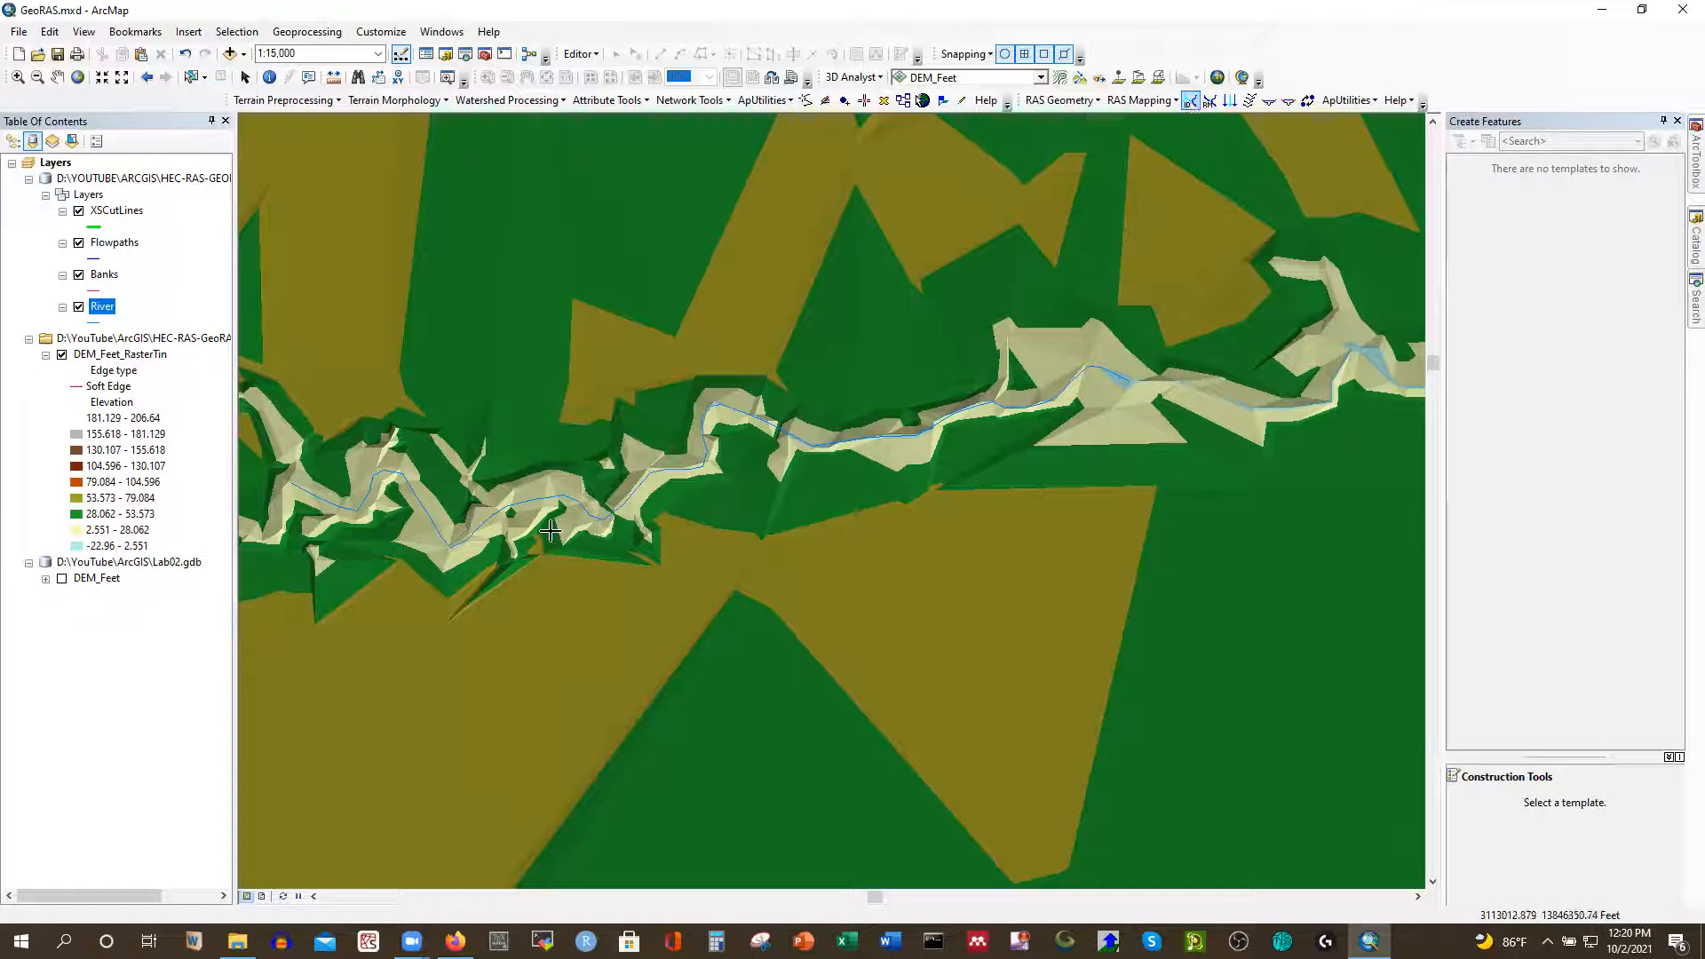
pyautogui.click(557, 500)
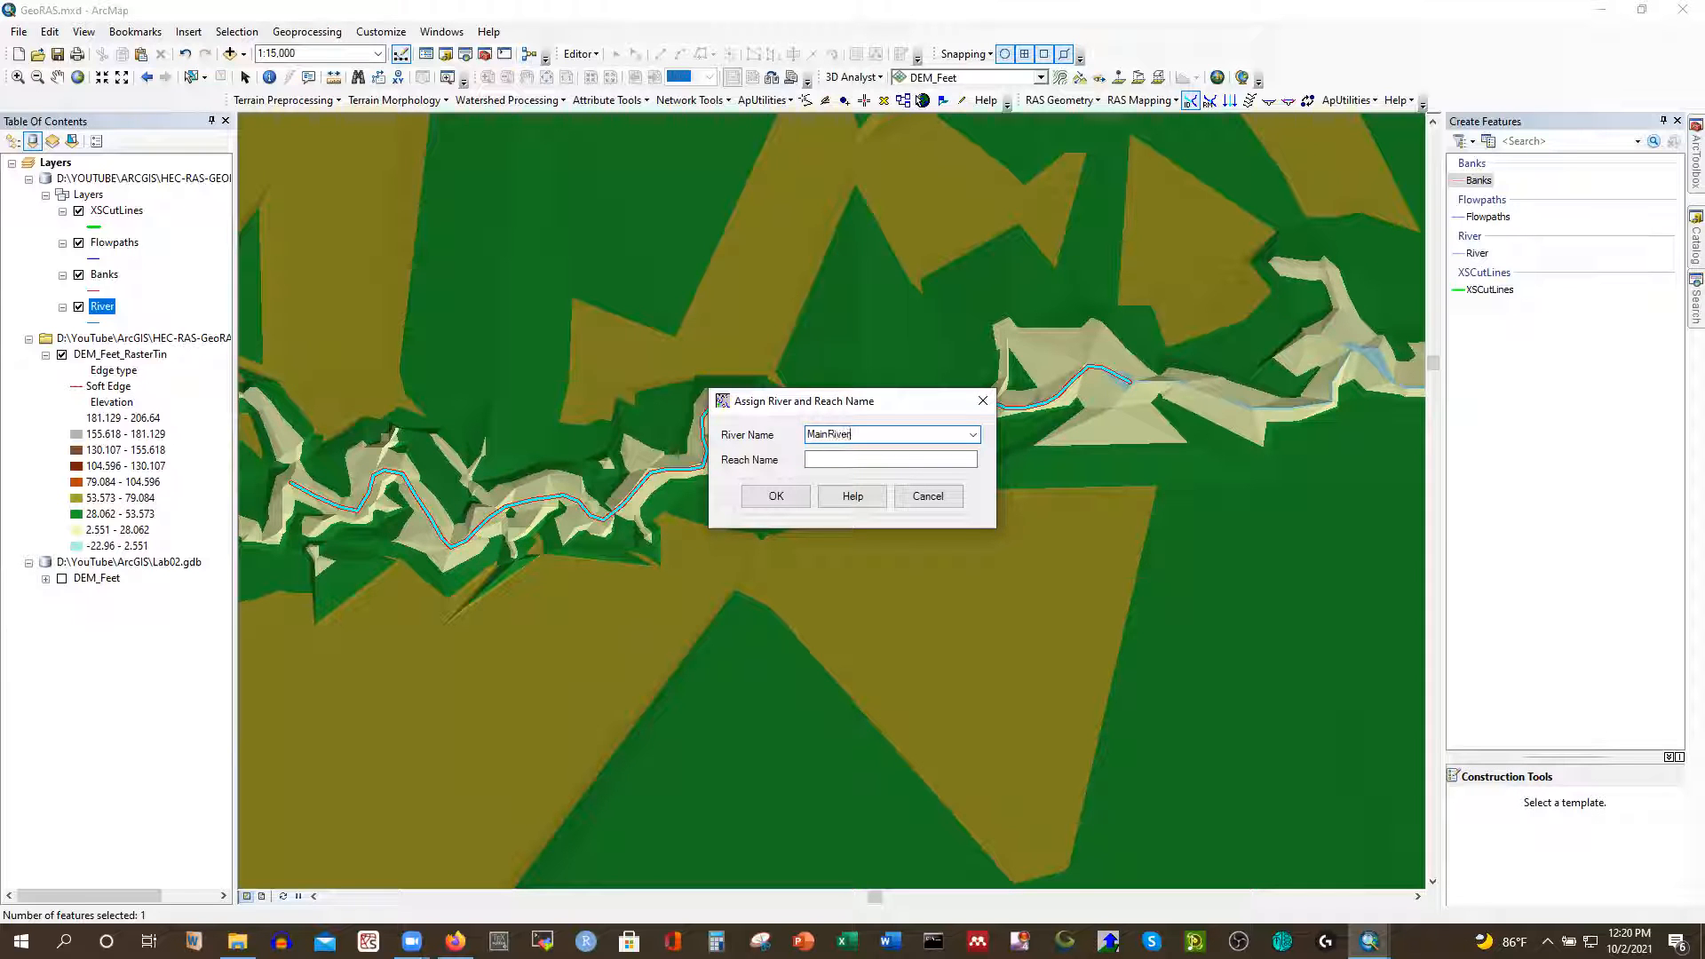
pyautogui.click(888, 457)
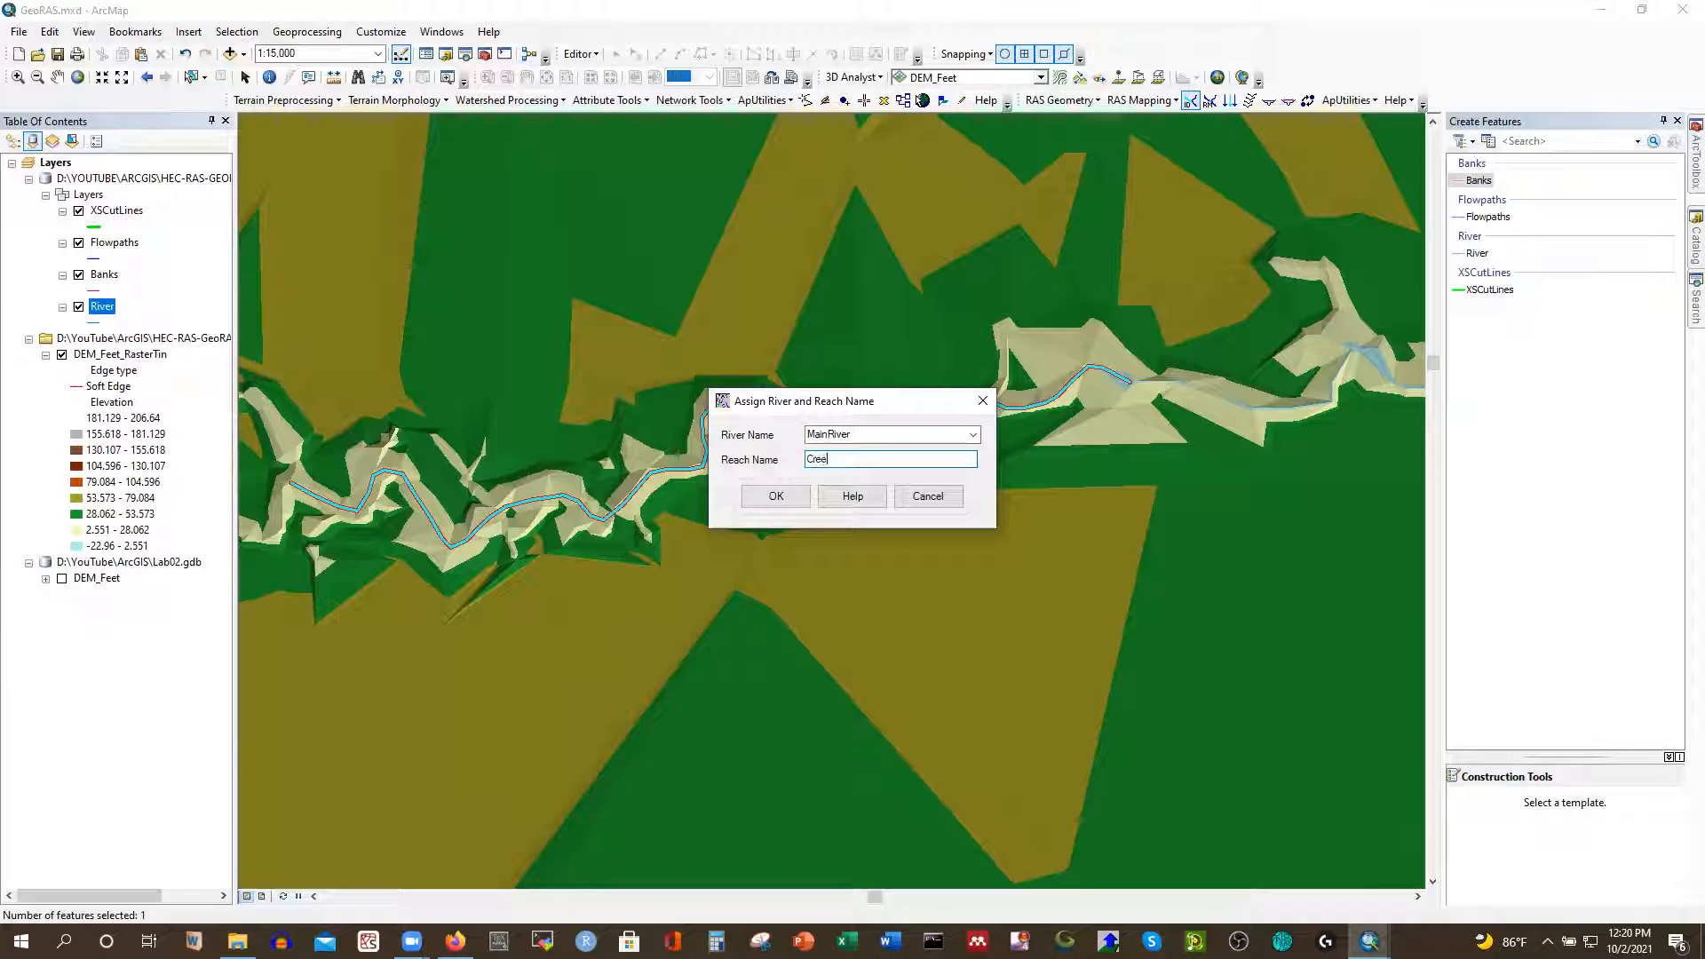
pyautogui.click(776, 496)
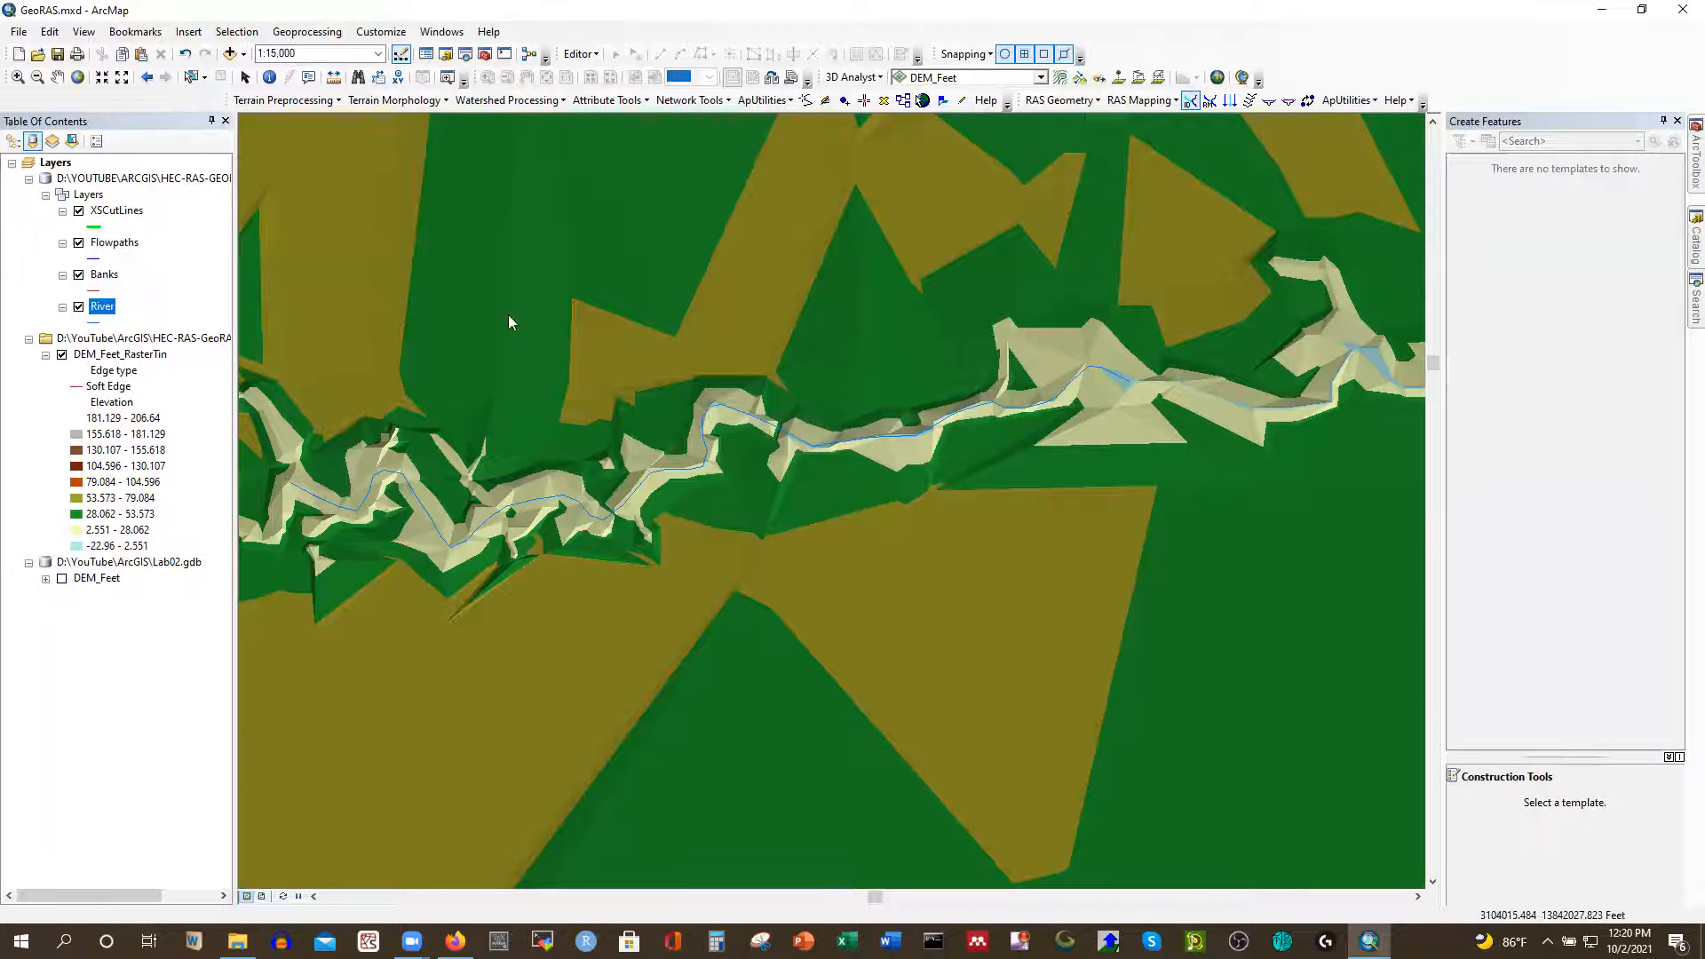
# Start a new edit session for the RAS layers with the Banks layer as the feature to create
pyautogui.click(581, 53)
pyautogui.click(595, 71)
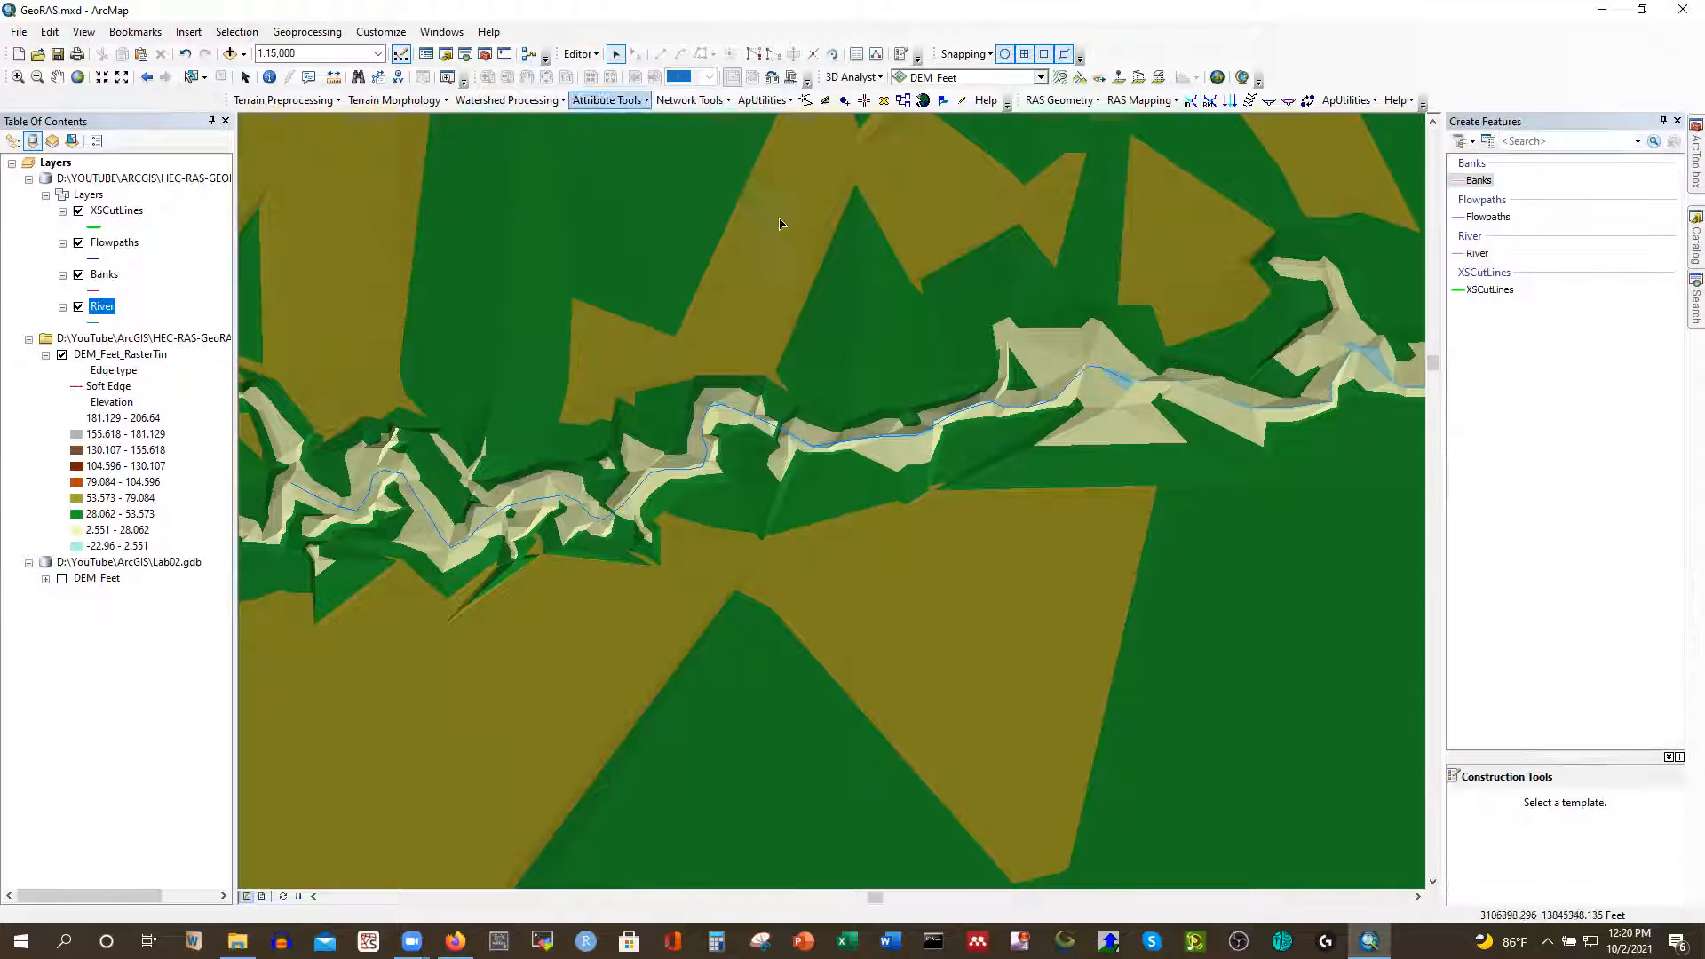
pyautogui.click(1480, 180)
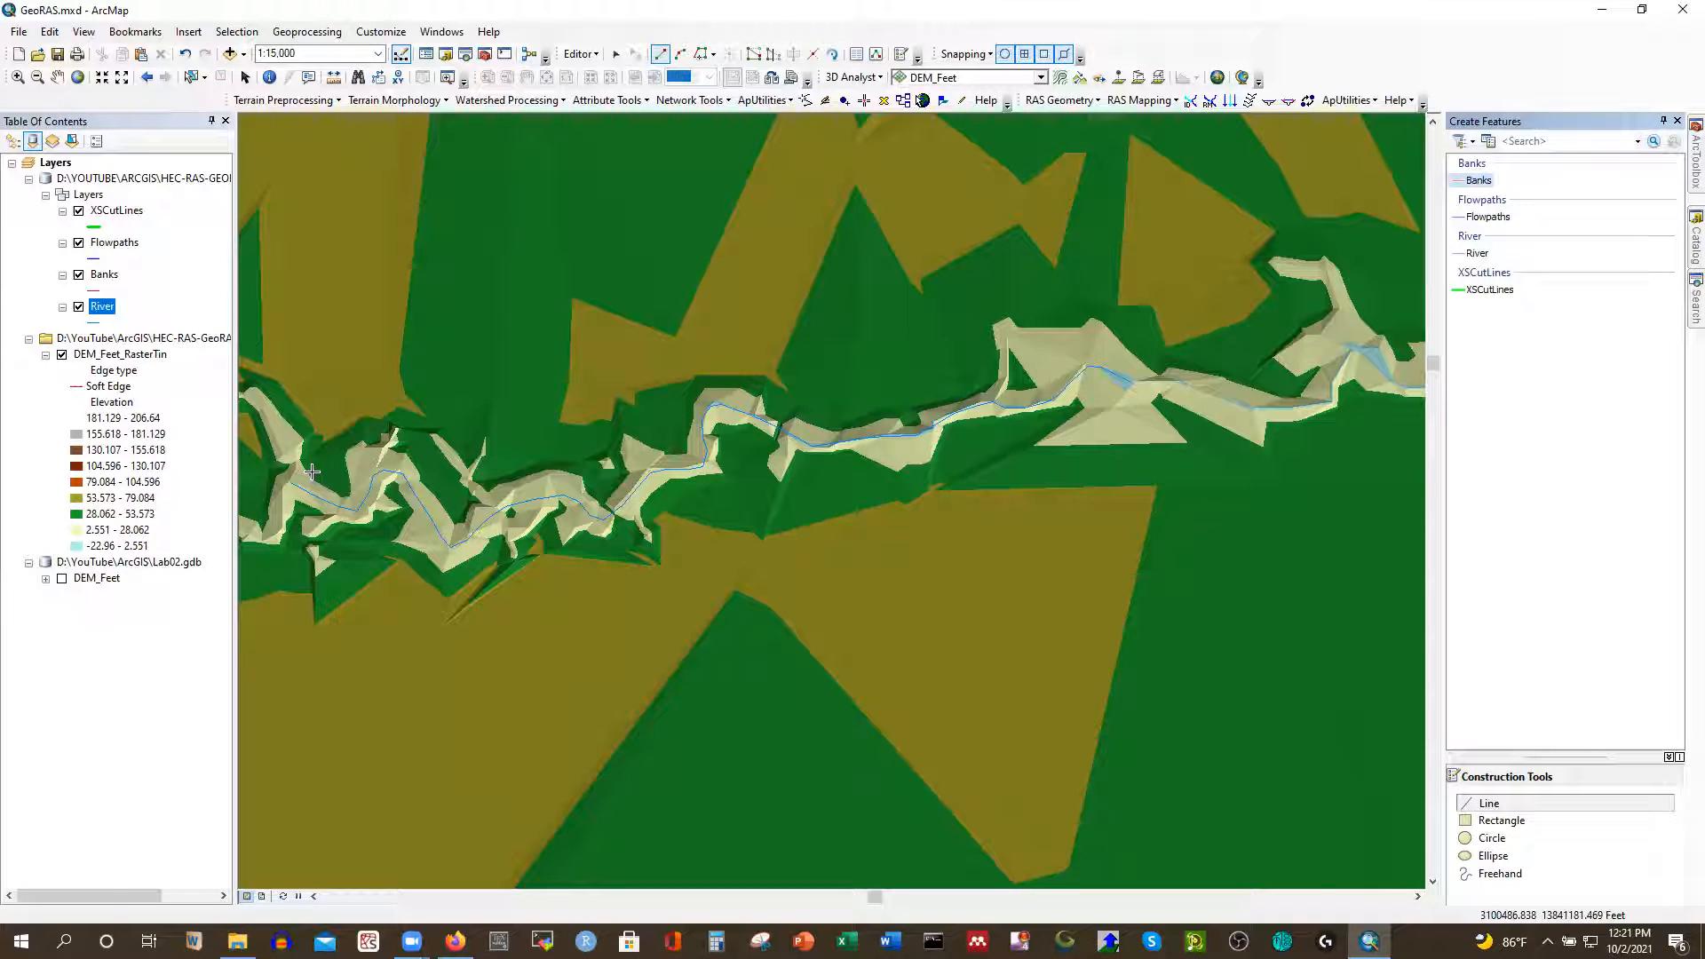
# Digitize the northern bank line in the Banks layer from west to east along the channel's upper edge, ending north of the light-blue low area
pyautogui.scroll(1, 257, 507)
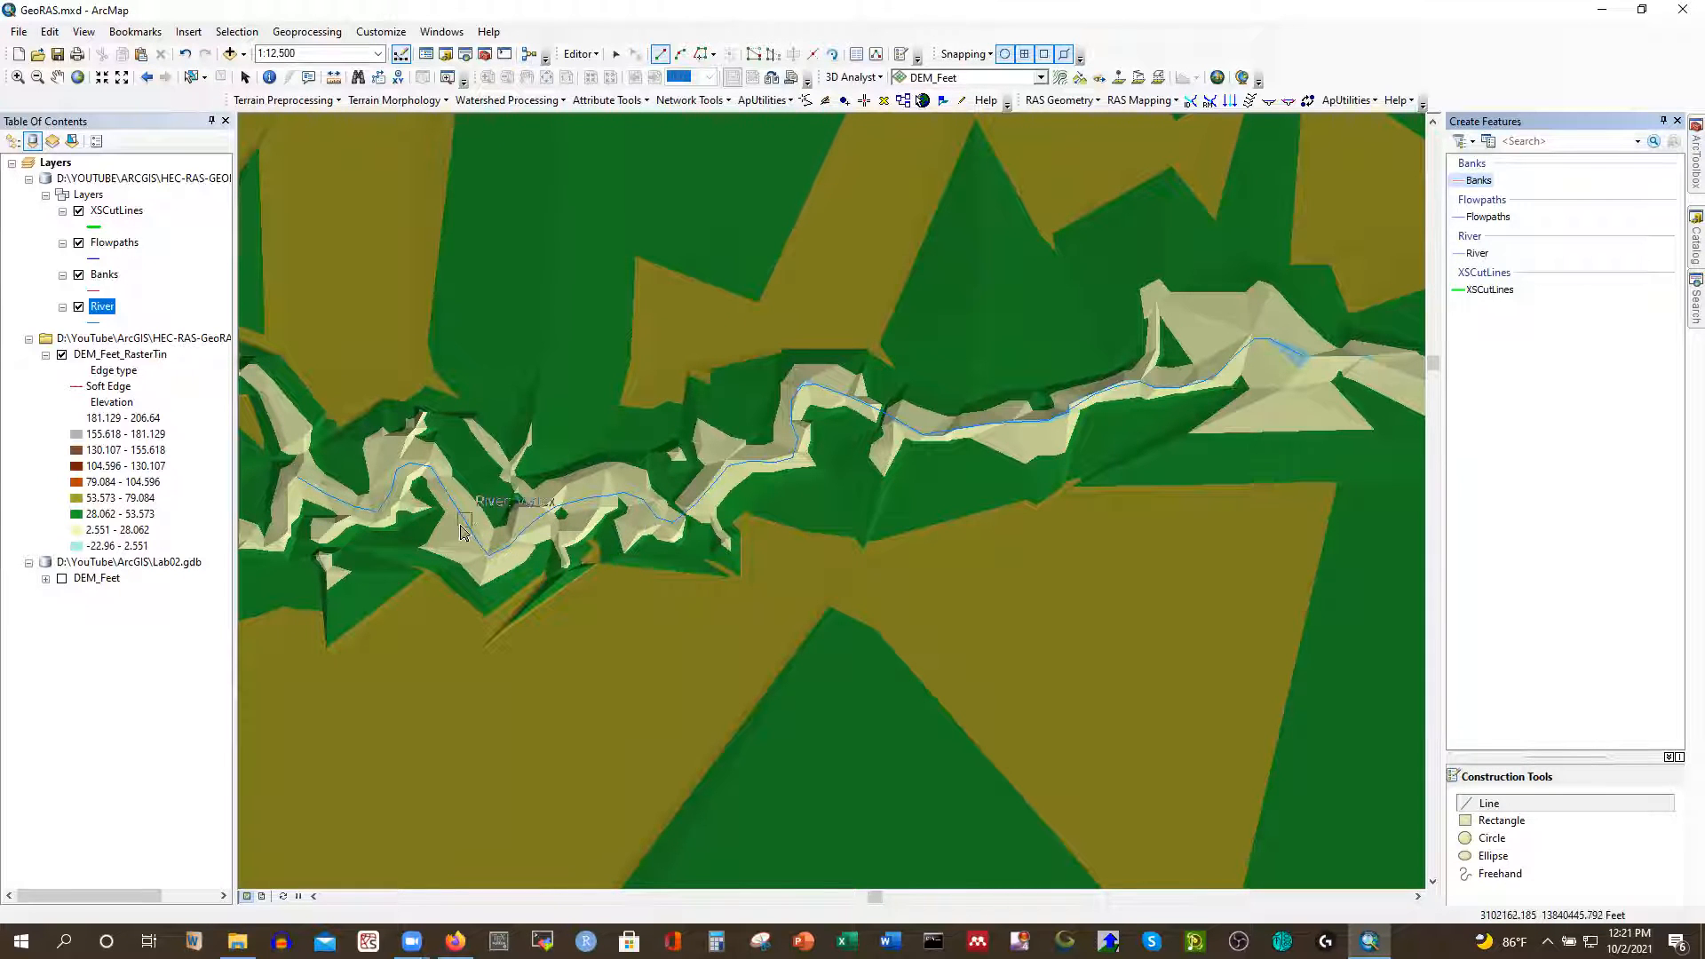
pyautogui.click(308, 453)
pyautogui.click(365, 487)
pyautogui.click(368, 441)
pyautogui.click(417, 434)
pyautogui.click(467, 493)
pyautogui.click(515, 510)
pyautogui.click(544, 484)
pyautogui.click(589, 467)
pyautogui.click(622, 462)
pyautogui.click(654, 486)
pyautogui.click(675, 495)
pyautogui.click(693, 480)
pyautogui.click(746, 442)
pyautogui.click(779, 376)
pyautogui.click(802, 361)
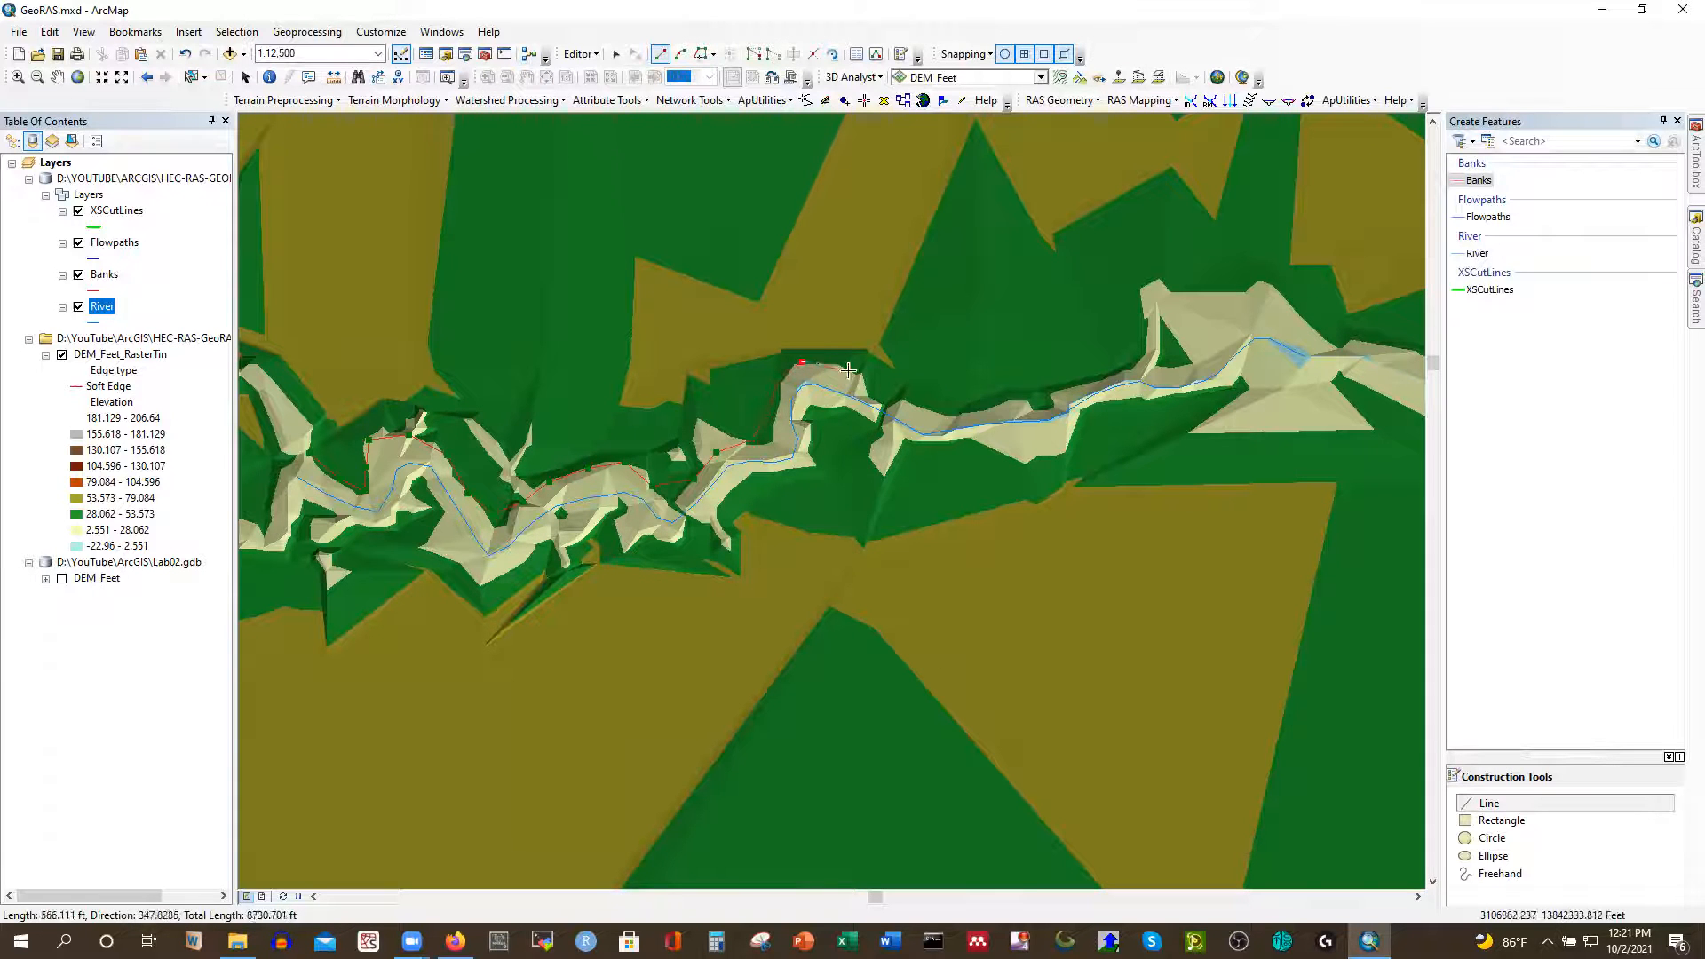
pyautogui.click(955, 409)
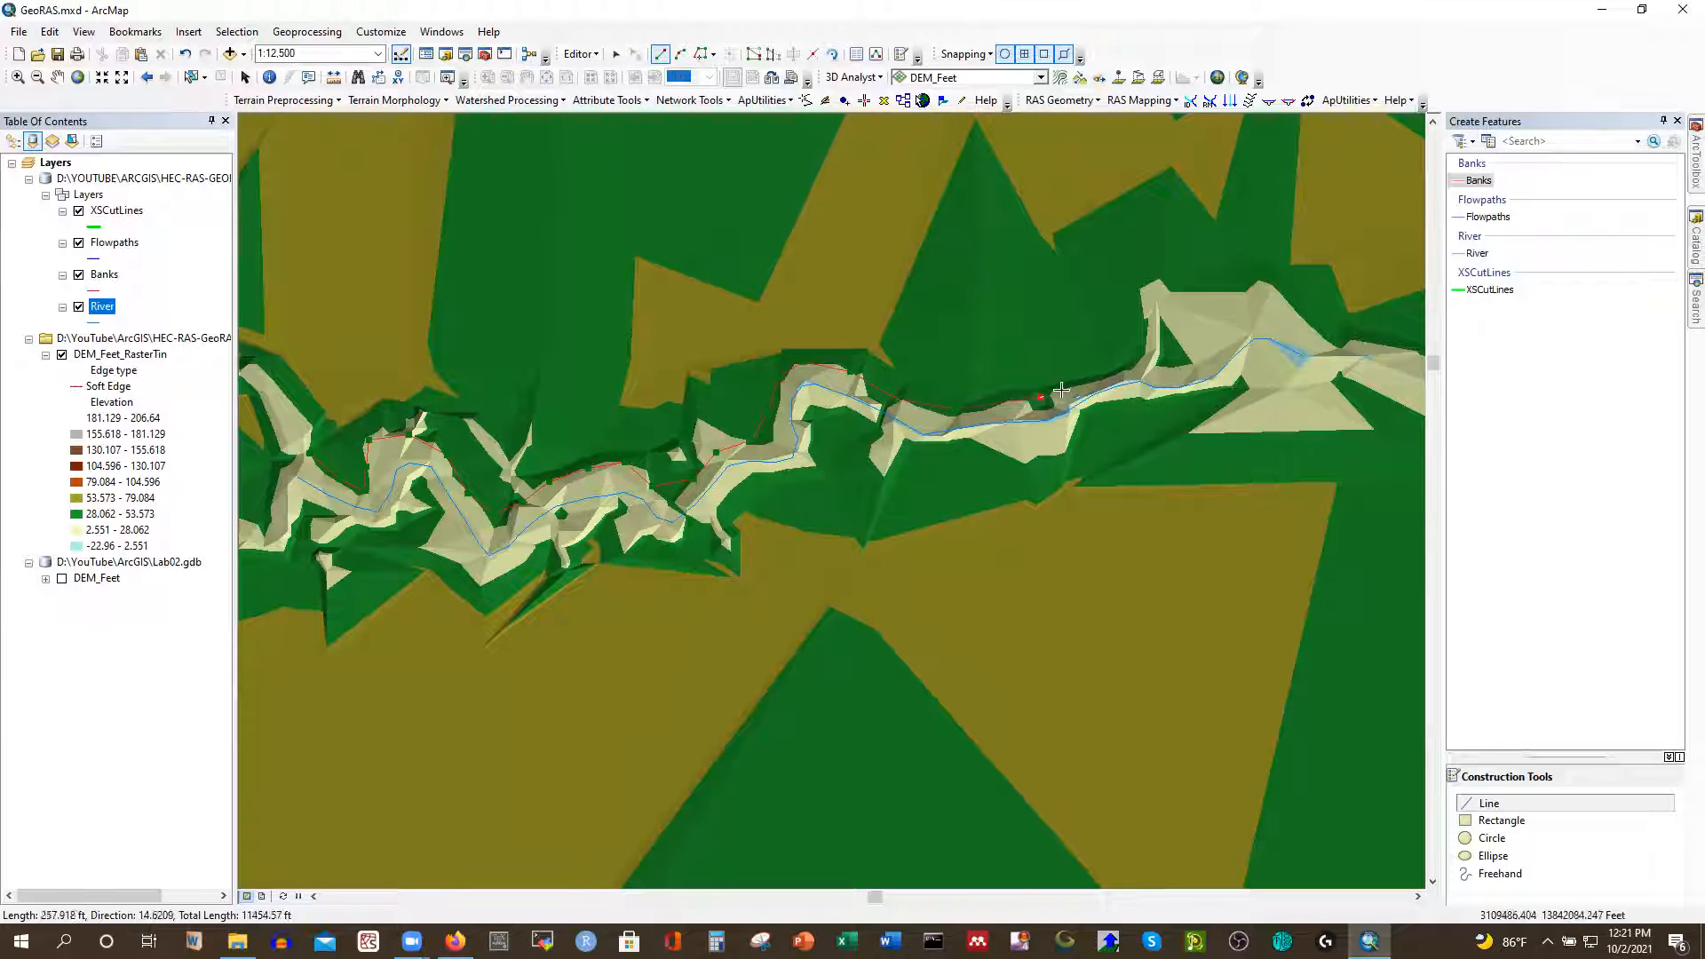
pyautogui.click(1149, 350)
pyautogui.click(1182, 333)
pyautogui.click(1227, 318)
pyautogui.click(1297, 311)
pyautogui.doubleClick(1329, 340)
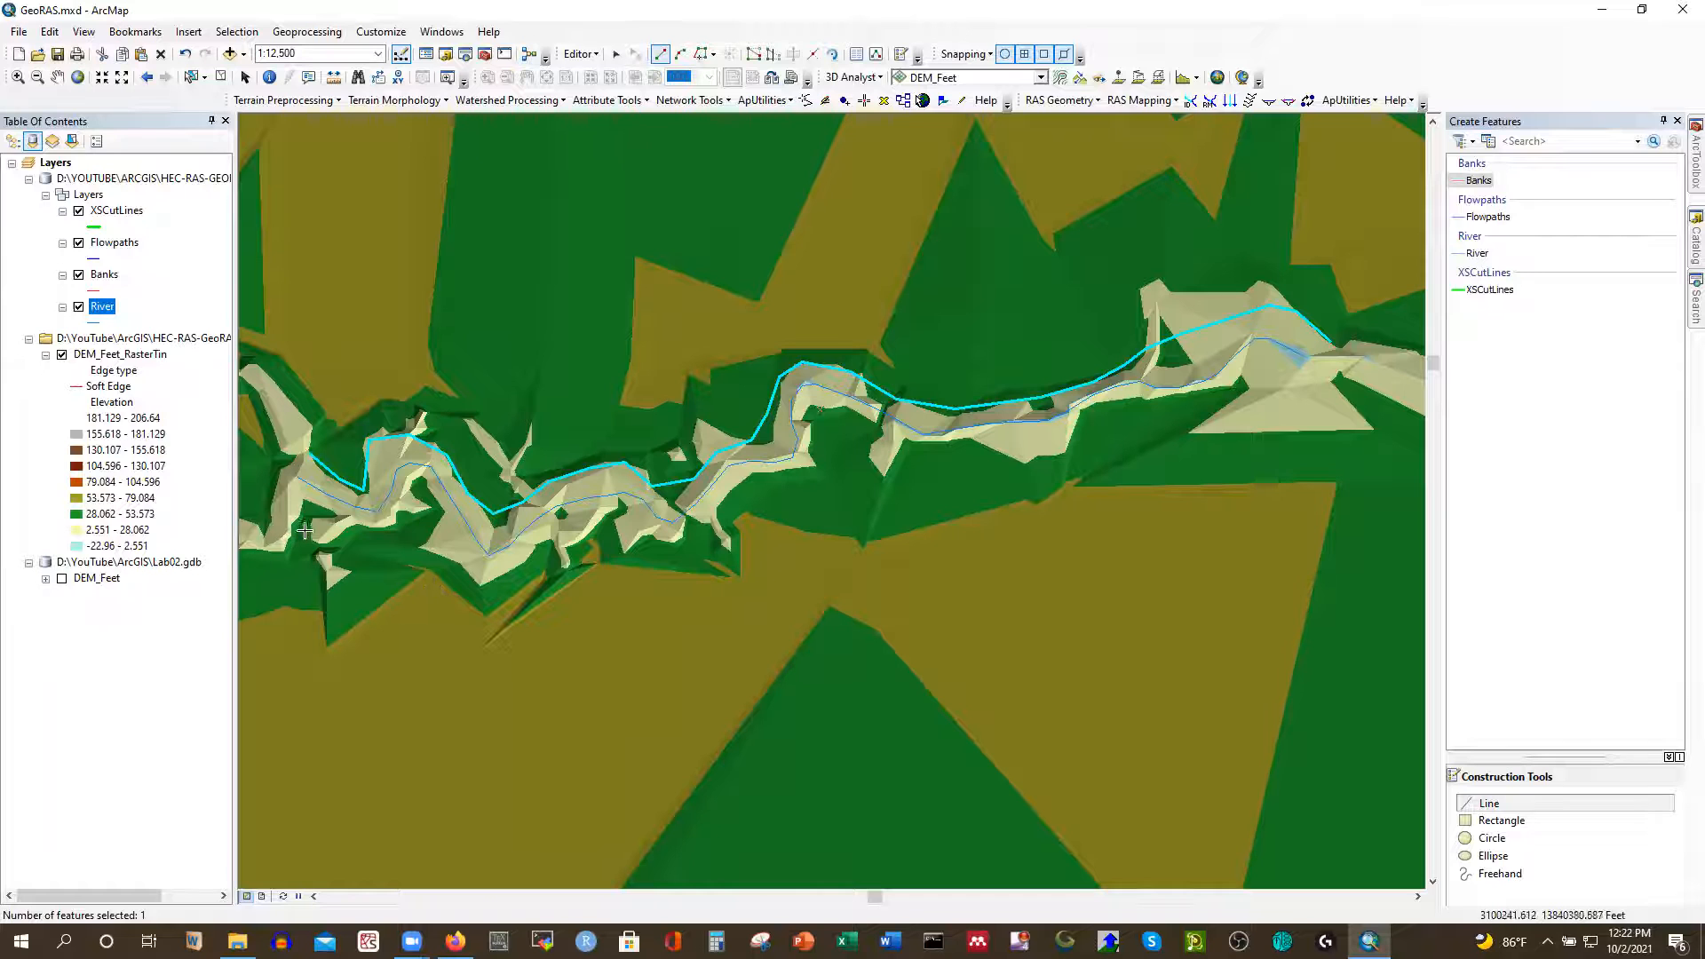
# Digitize the southern bank line in the Banks layer from west to east along the channel's lower edge, ending south of the light-blue low area
pyautogui.click(401, 526)
pyautogui.click(437, 519)
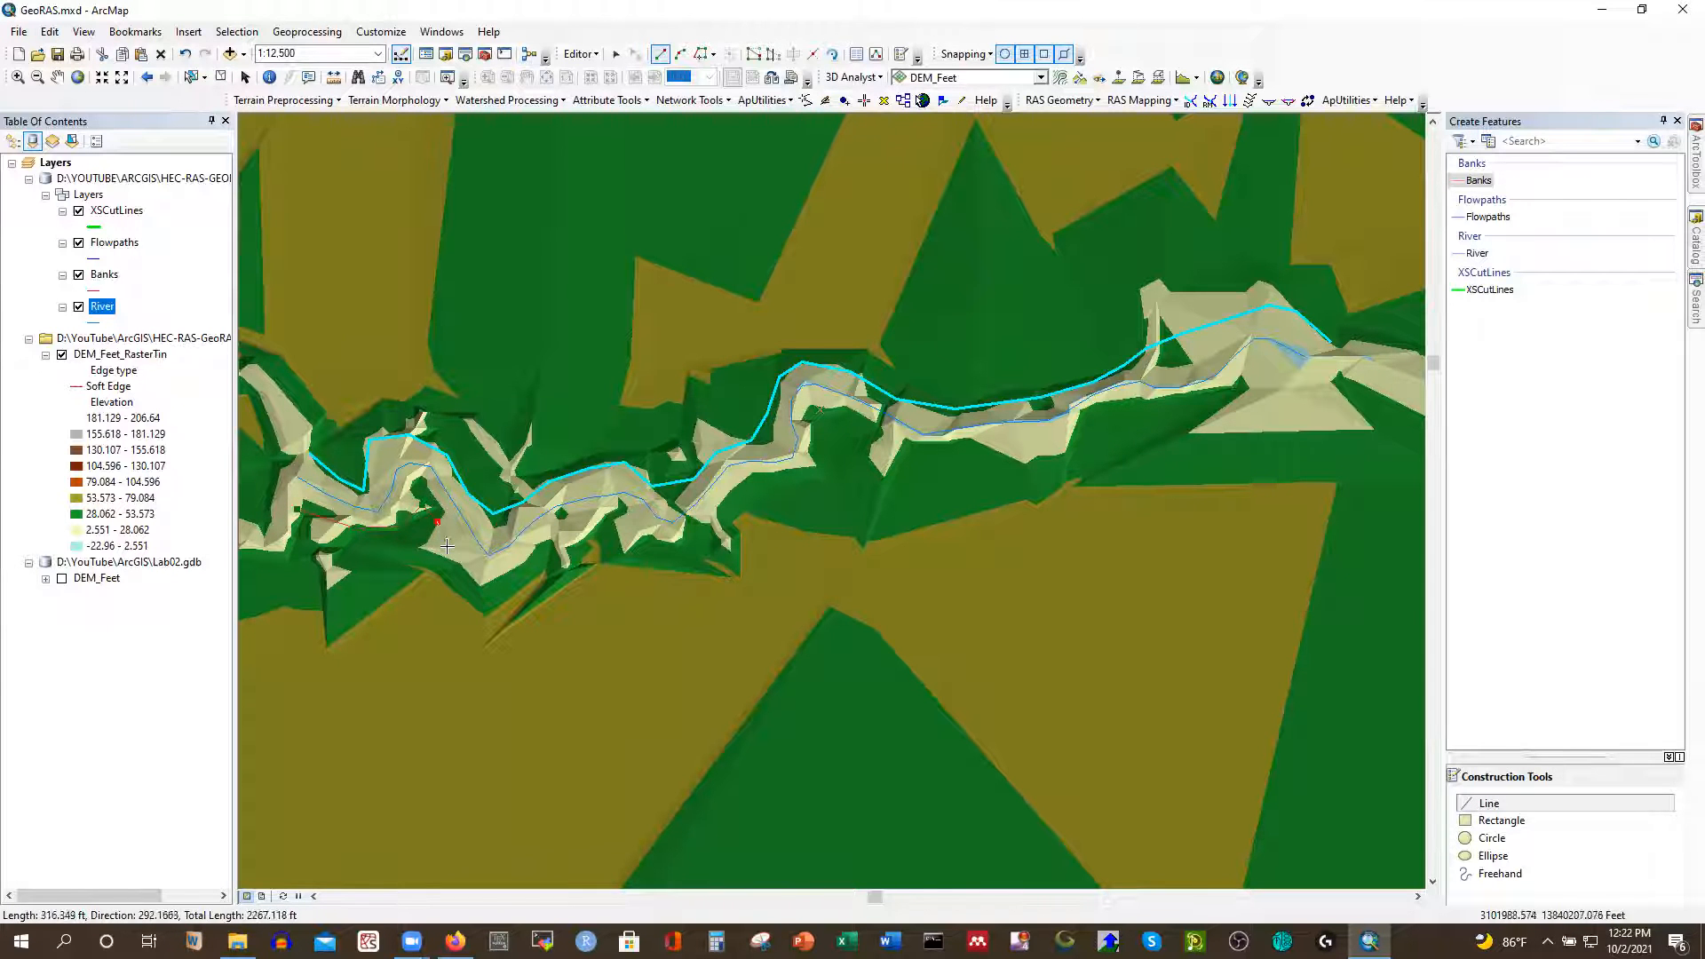
pyautogui.click(484, 579)
pyautogui.click(564, 539)
pyautogui.click(607, 529)
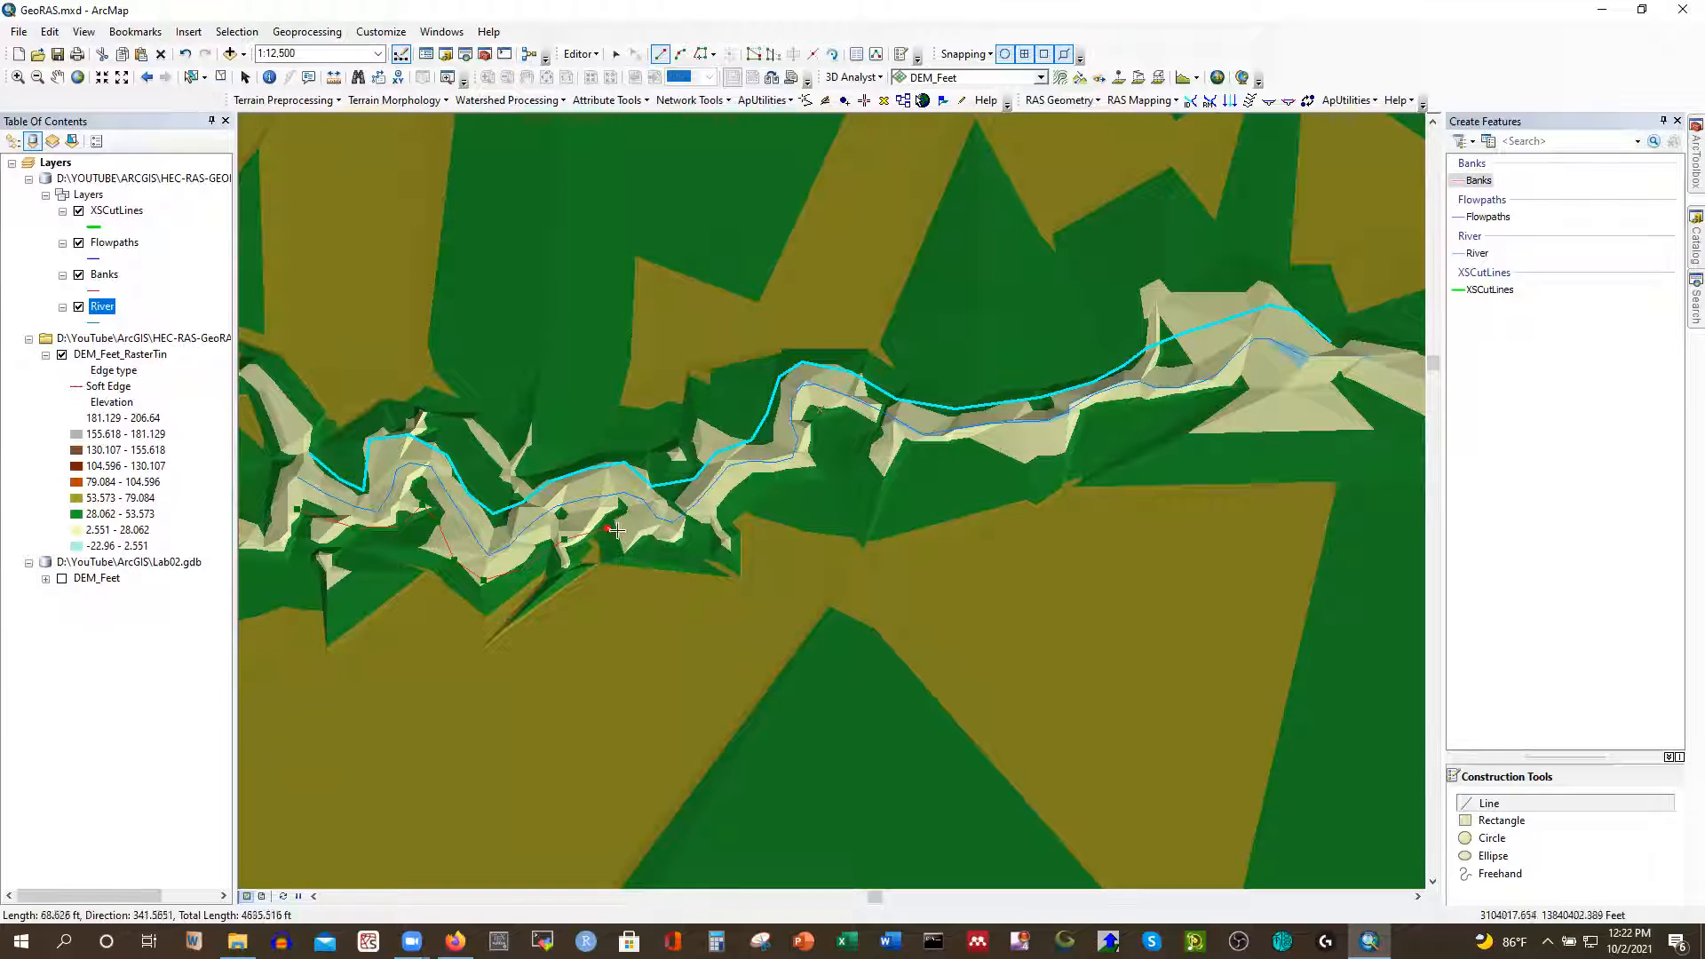
pyautogui.click(677, 539)
pyautogui.click(737, 494)
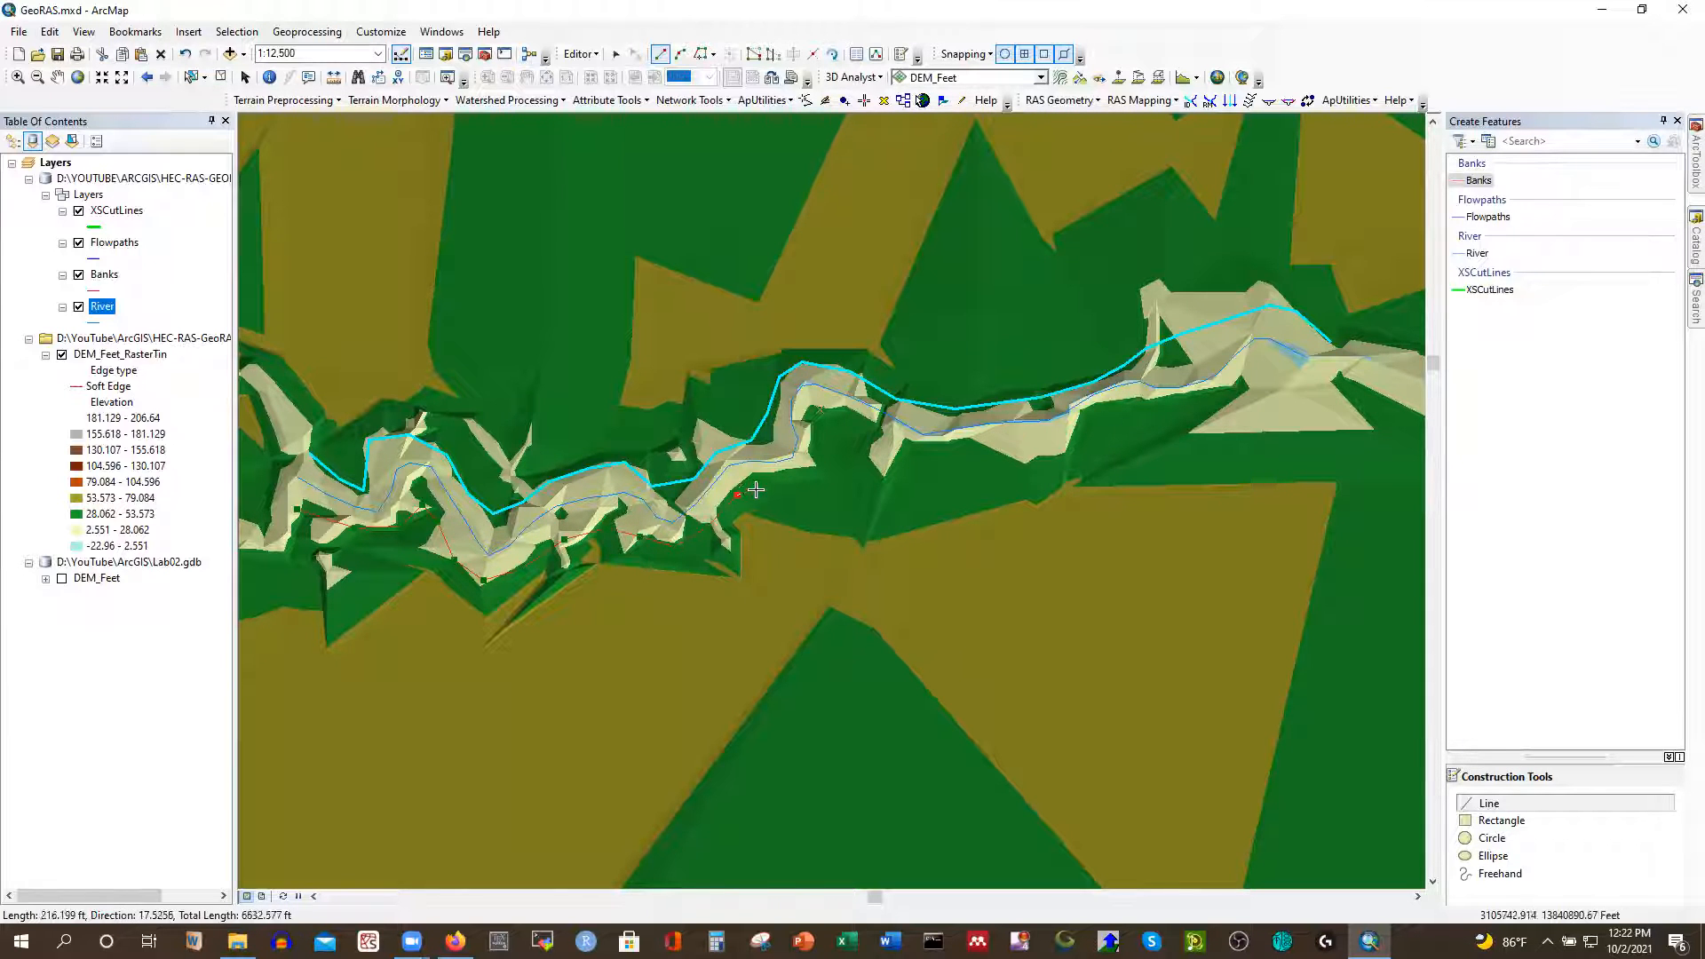
pyautogui.click(813, 460)
pyautogui.click(828, 427)
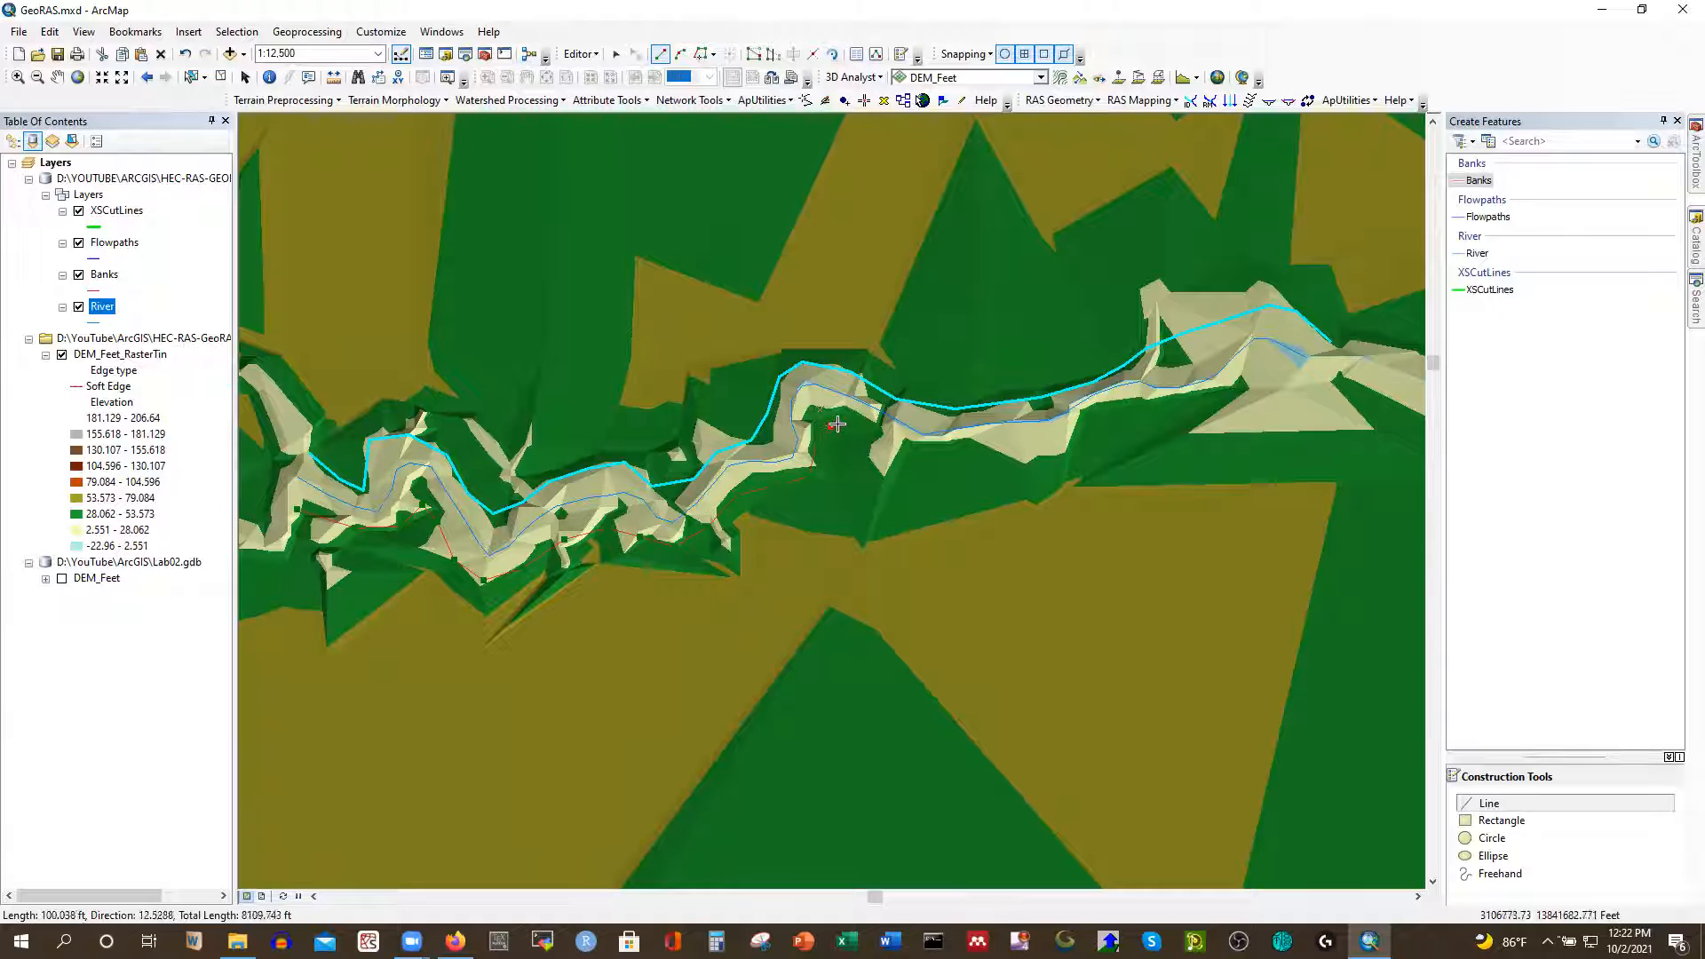
pyautogui.click(883, 446)
pyautogui.click(998, 452)
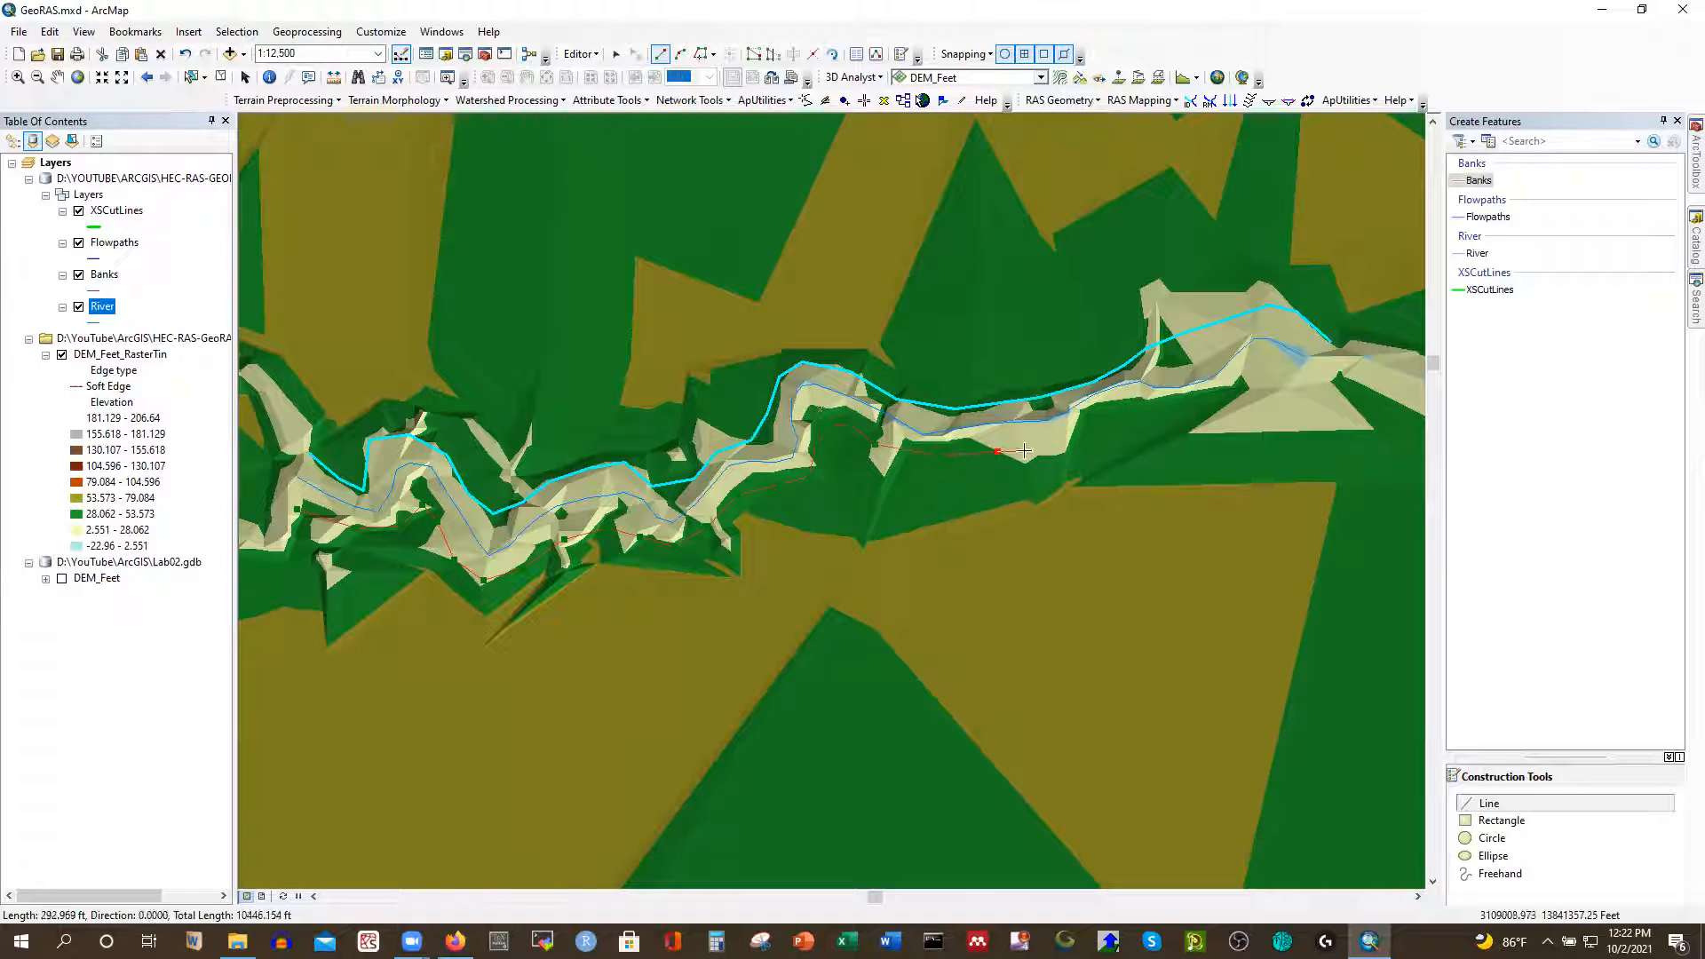
pyautogui.click(1063, 446)
pyautogui.click(1214, 404)
pyautogui.doubleClick(1281, 394)
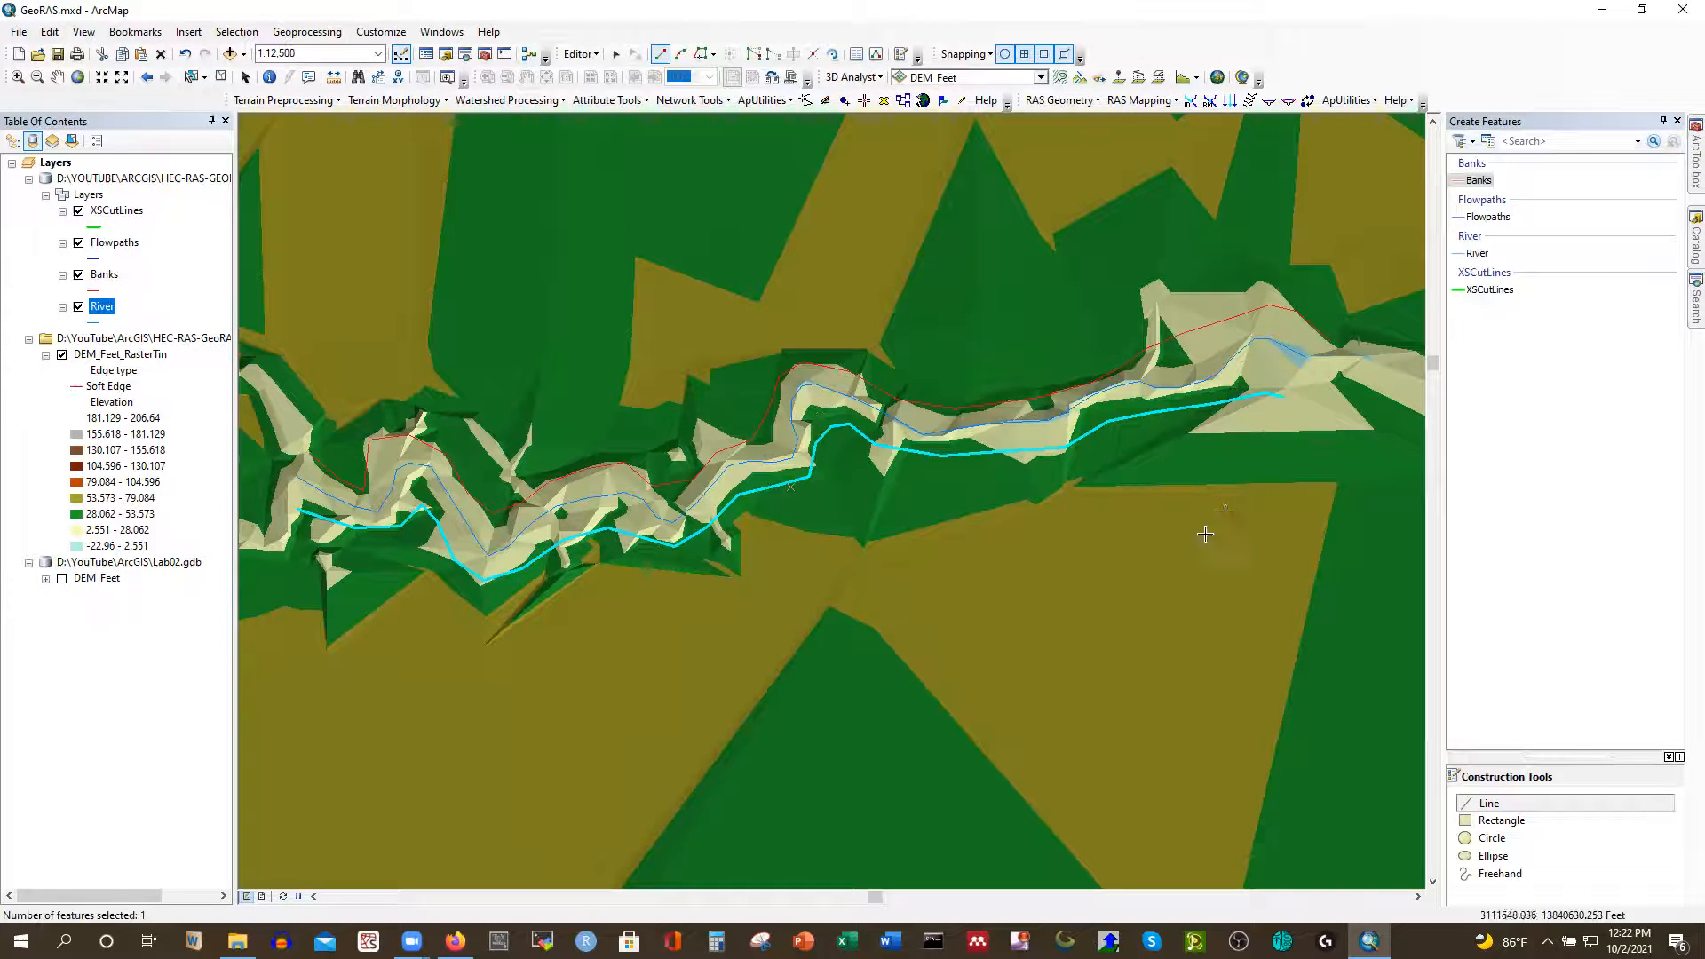
# Stop the edit session and save the two bank lines
pyautogui.click(586, 55)
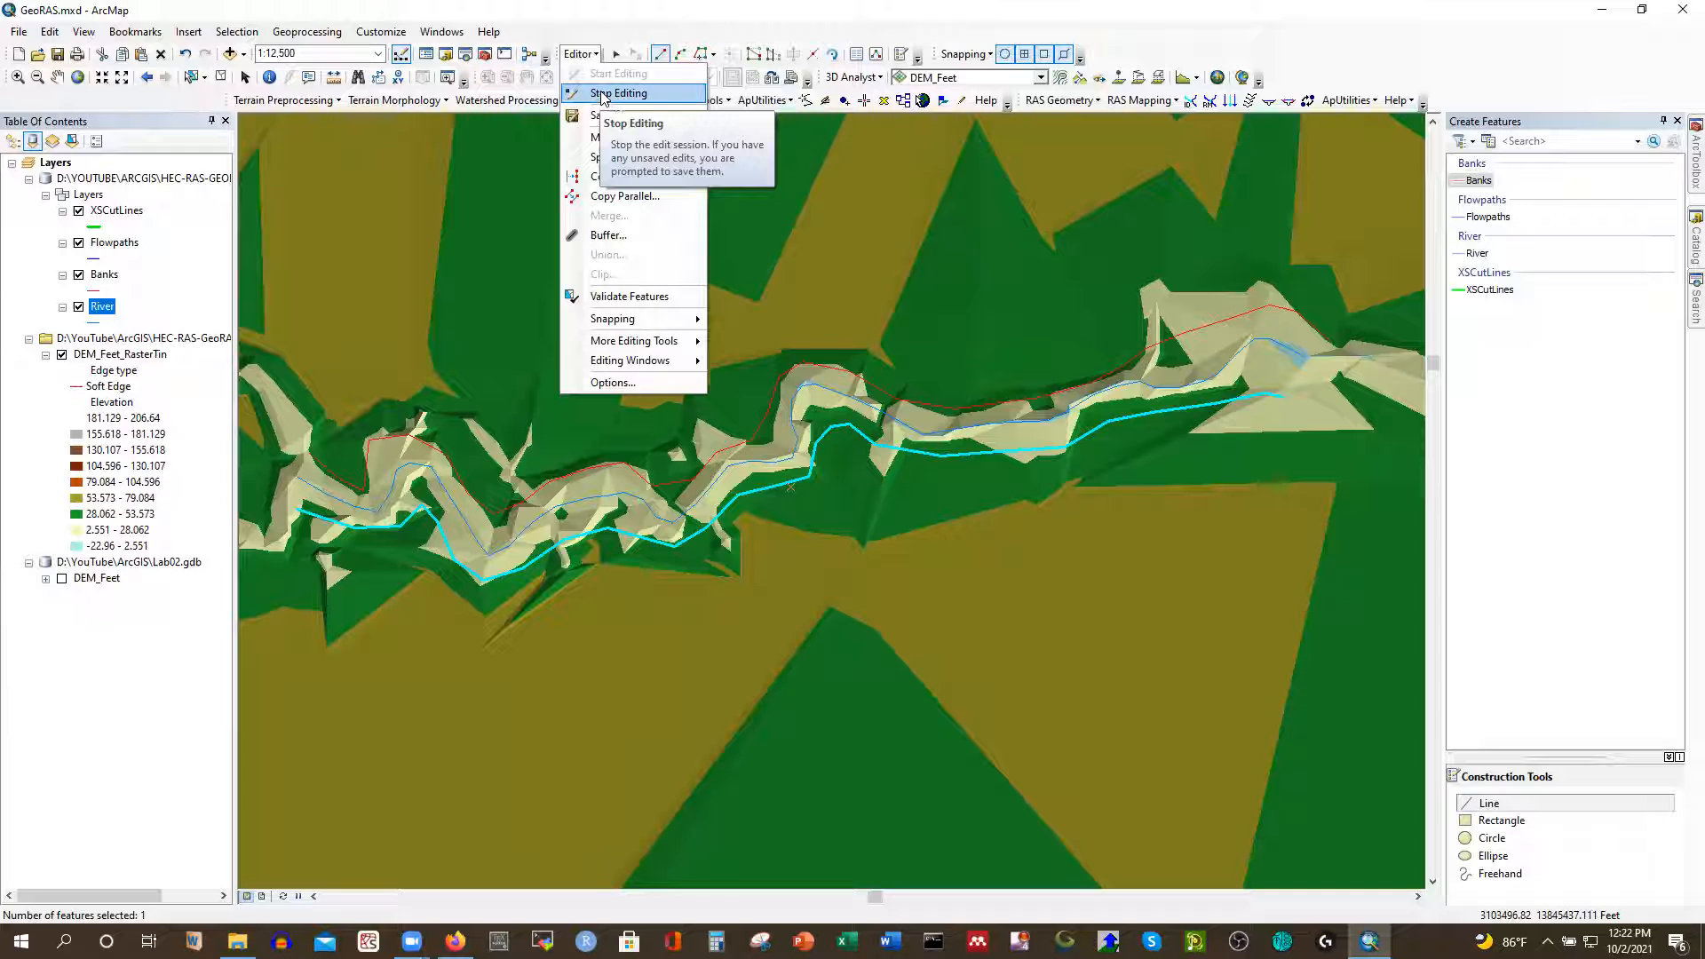
pyautogui.click(602, 94)
pyautogui.click(782, 526)
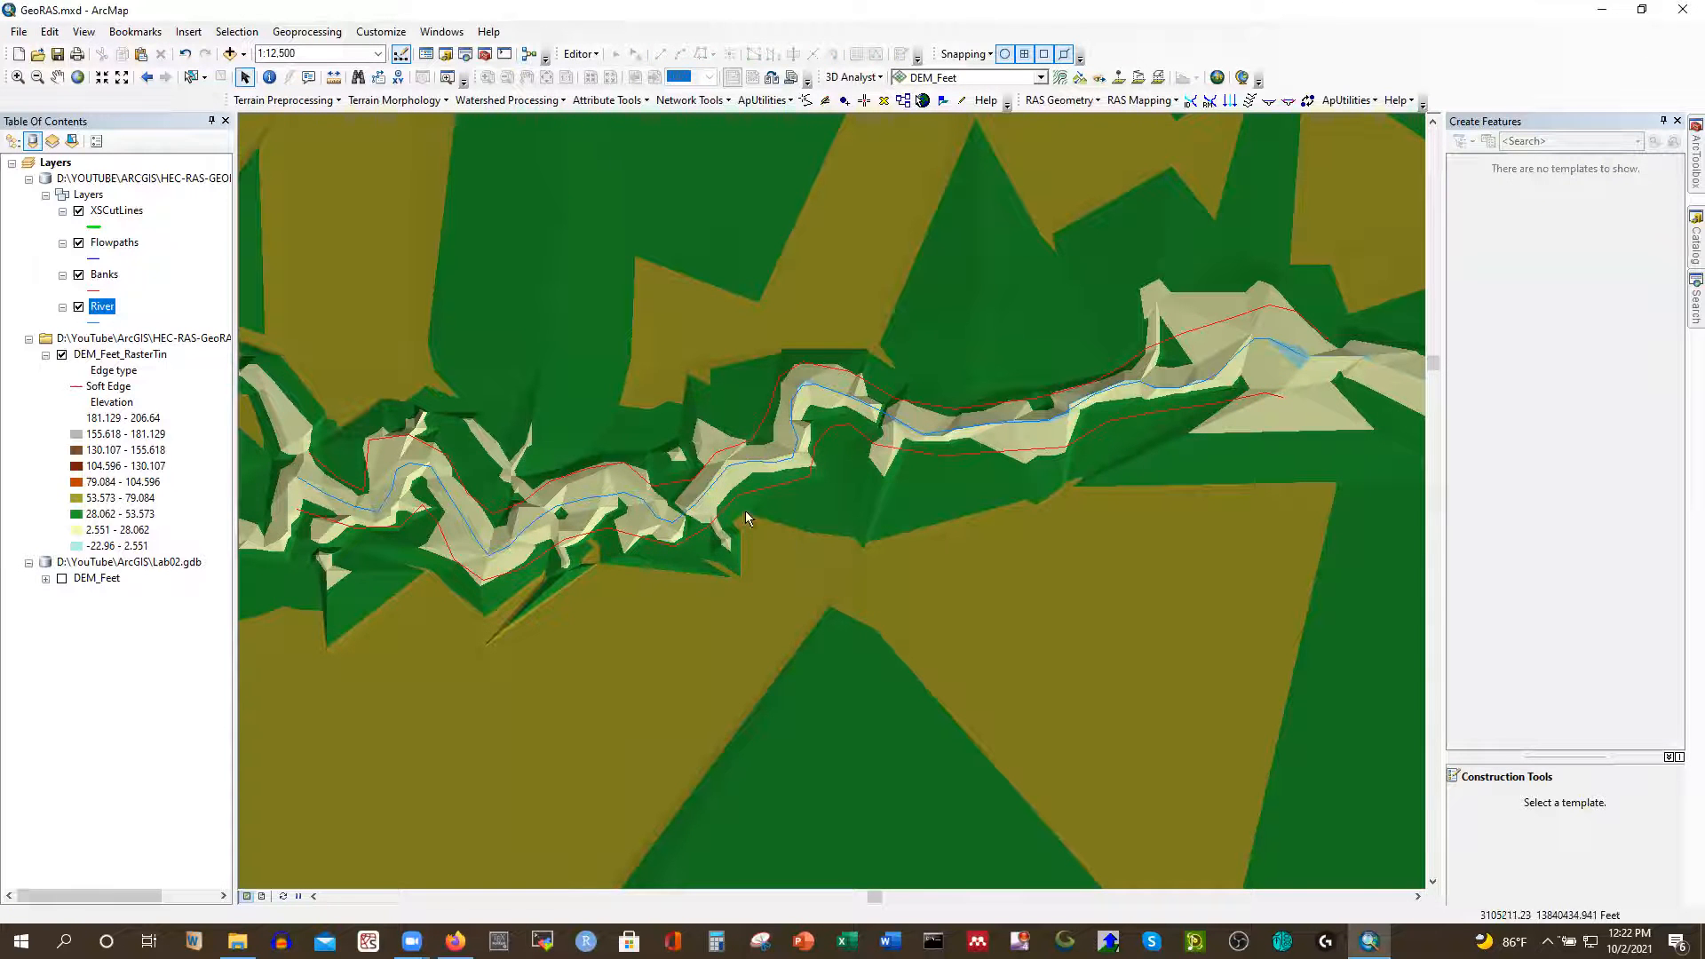
# Start an edit session and trace the full stream centerline from west to east to create the channel flowpath in the Flowpaths layer
pyautogui.click(578, 55)
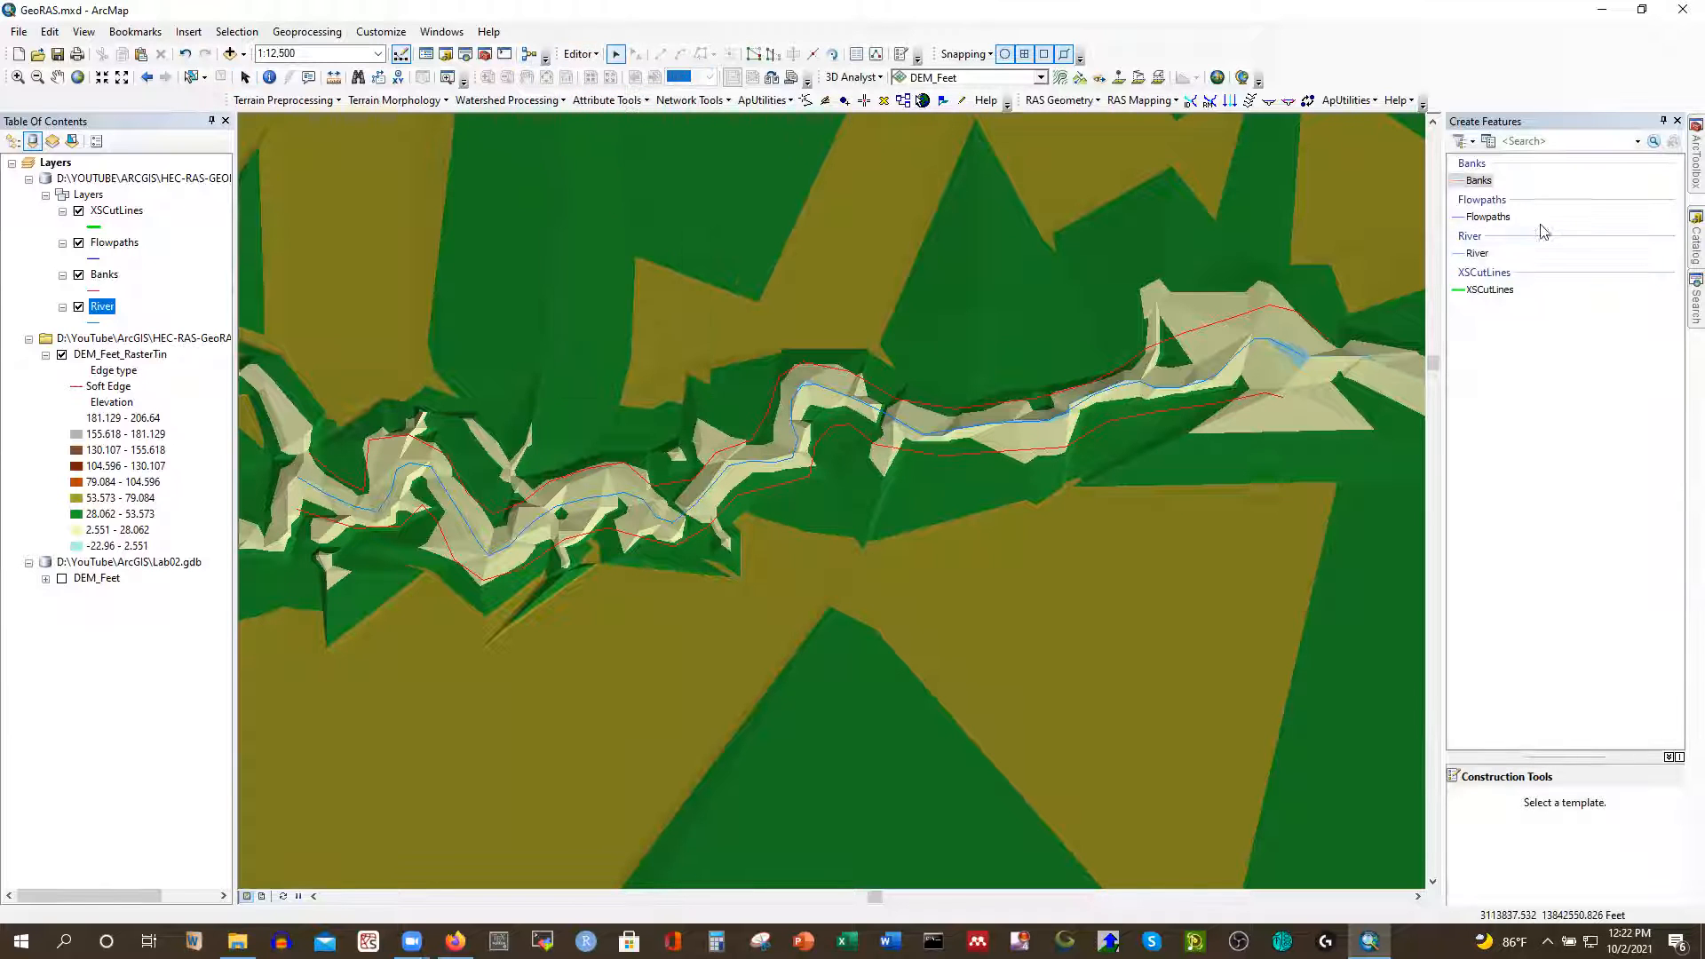
pyautogui.click(1487, 217)
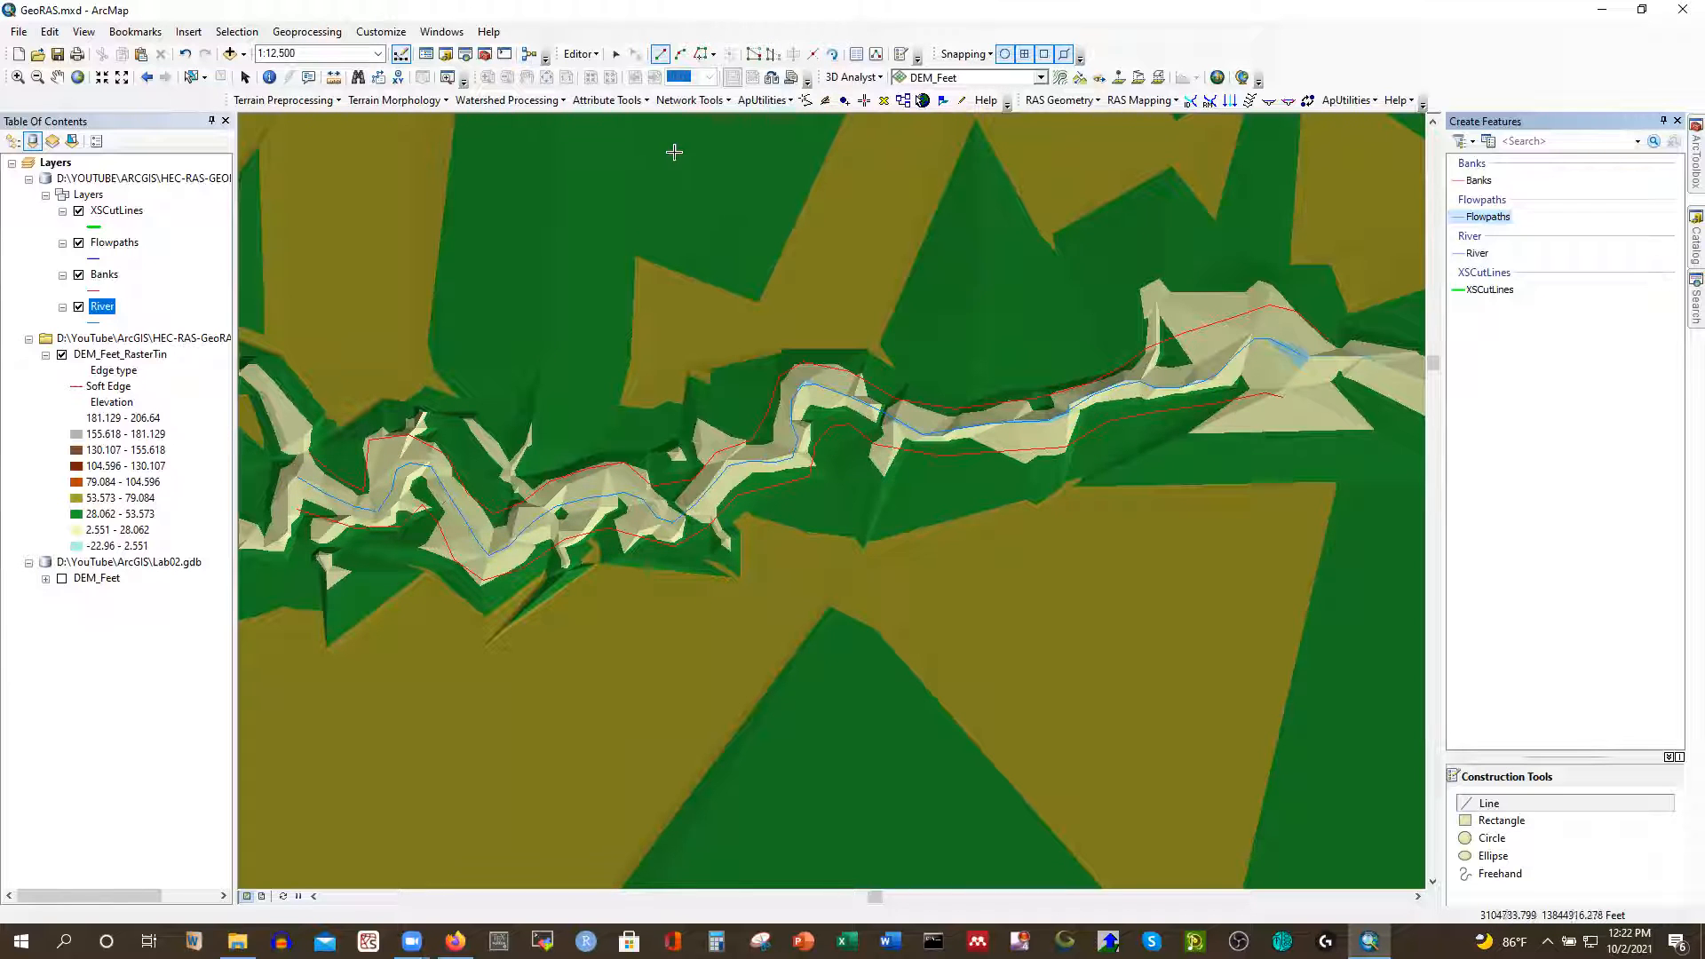
pyautogui.click(700, 56)
pyautogui.click(297, 480)
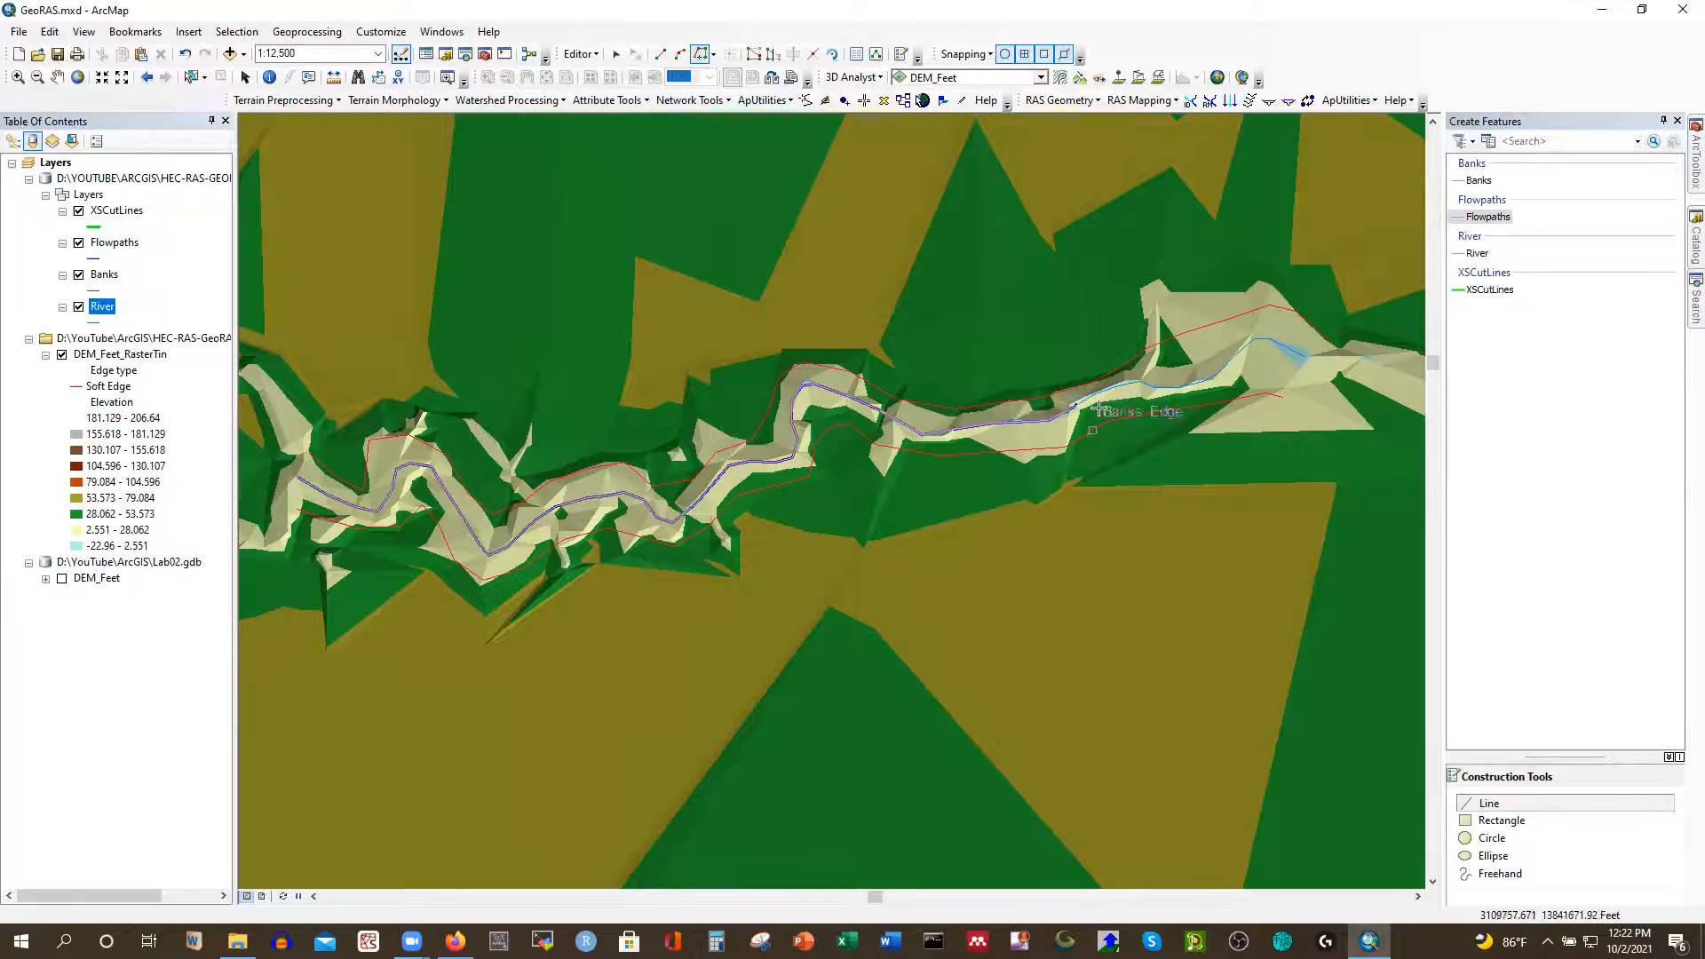
pyautogui.doubleClick(1305, 359)
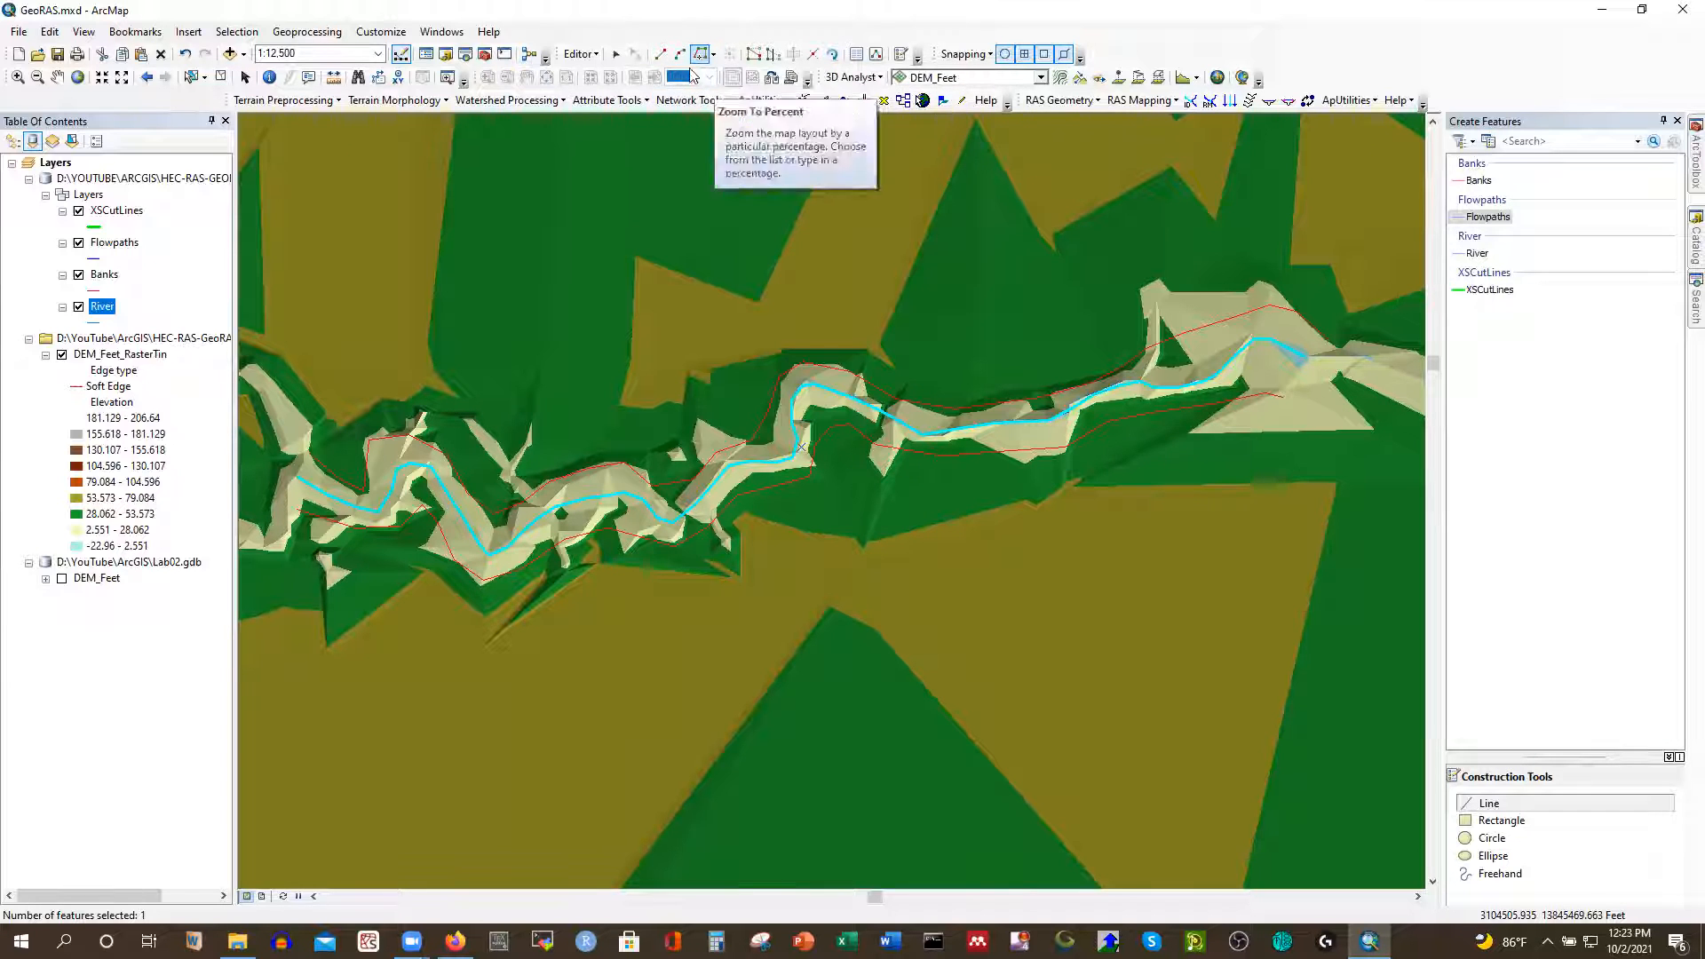
# Digitize the northern overbank flowpath with straight segments from west to east just outside the northern bank line, about 14,300 ft long
pyautogui.click(659, 56)
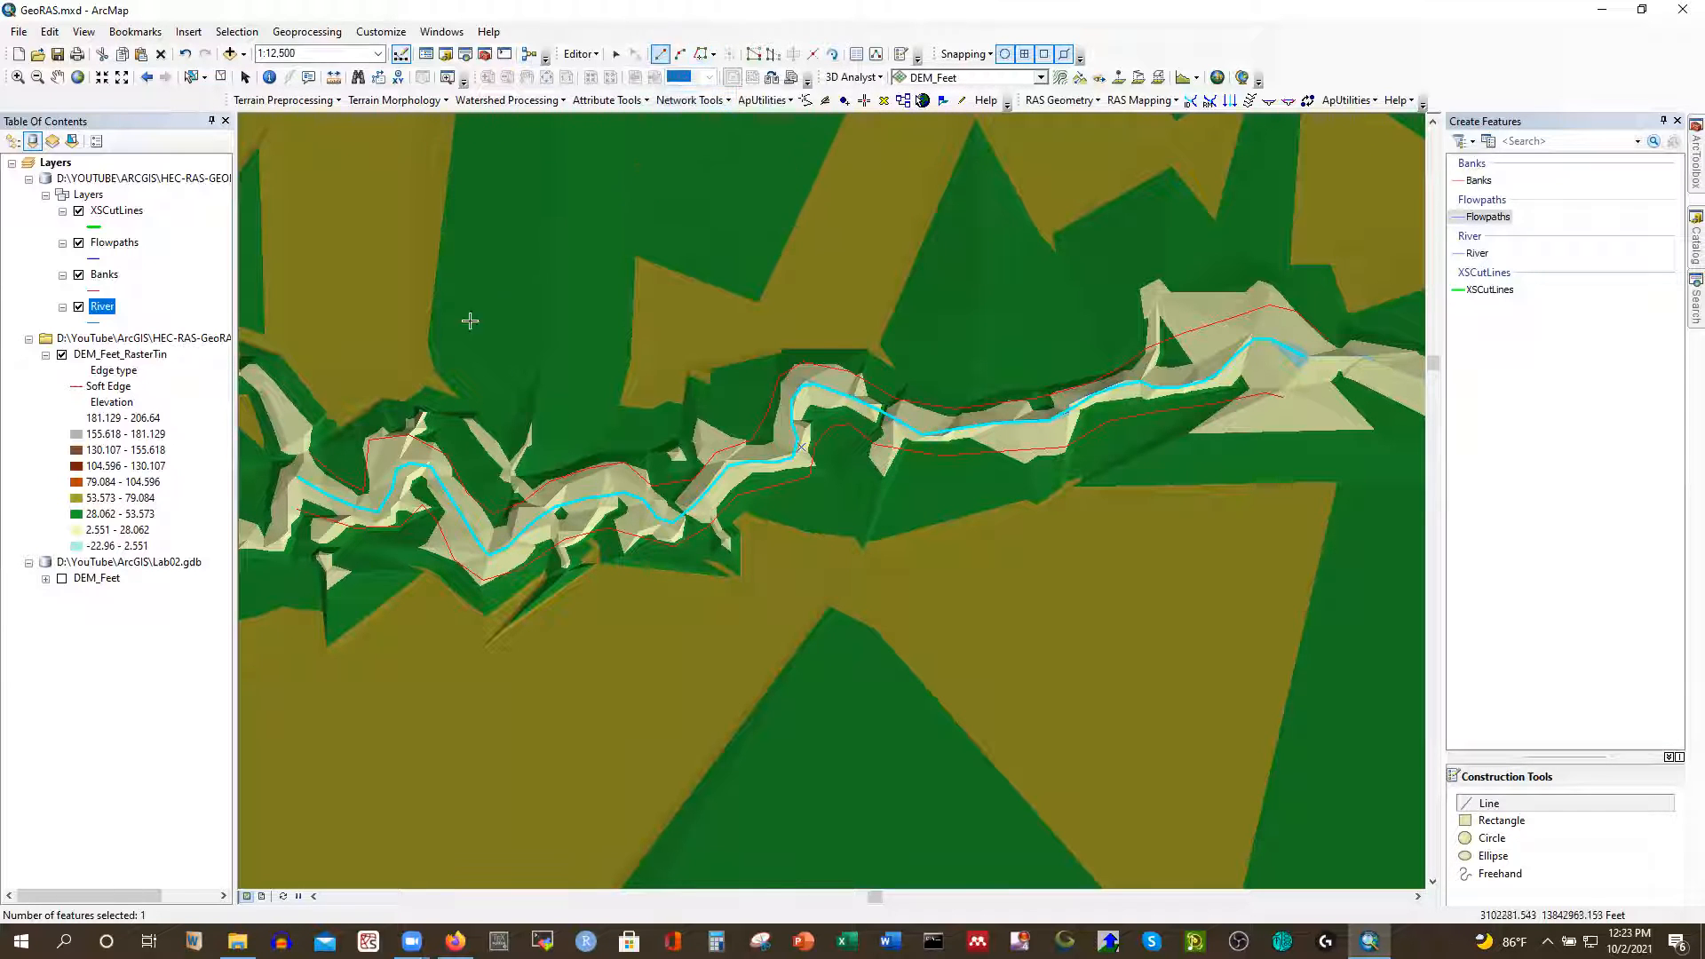
pyautogui.click(313, 423)
pyautogui.click(331, 439)
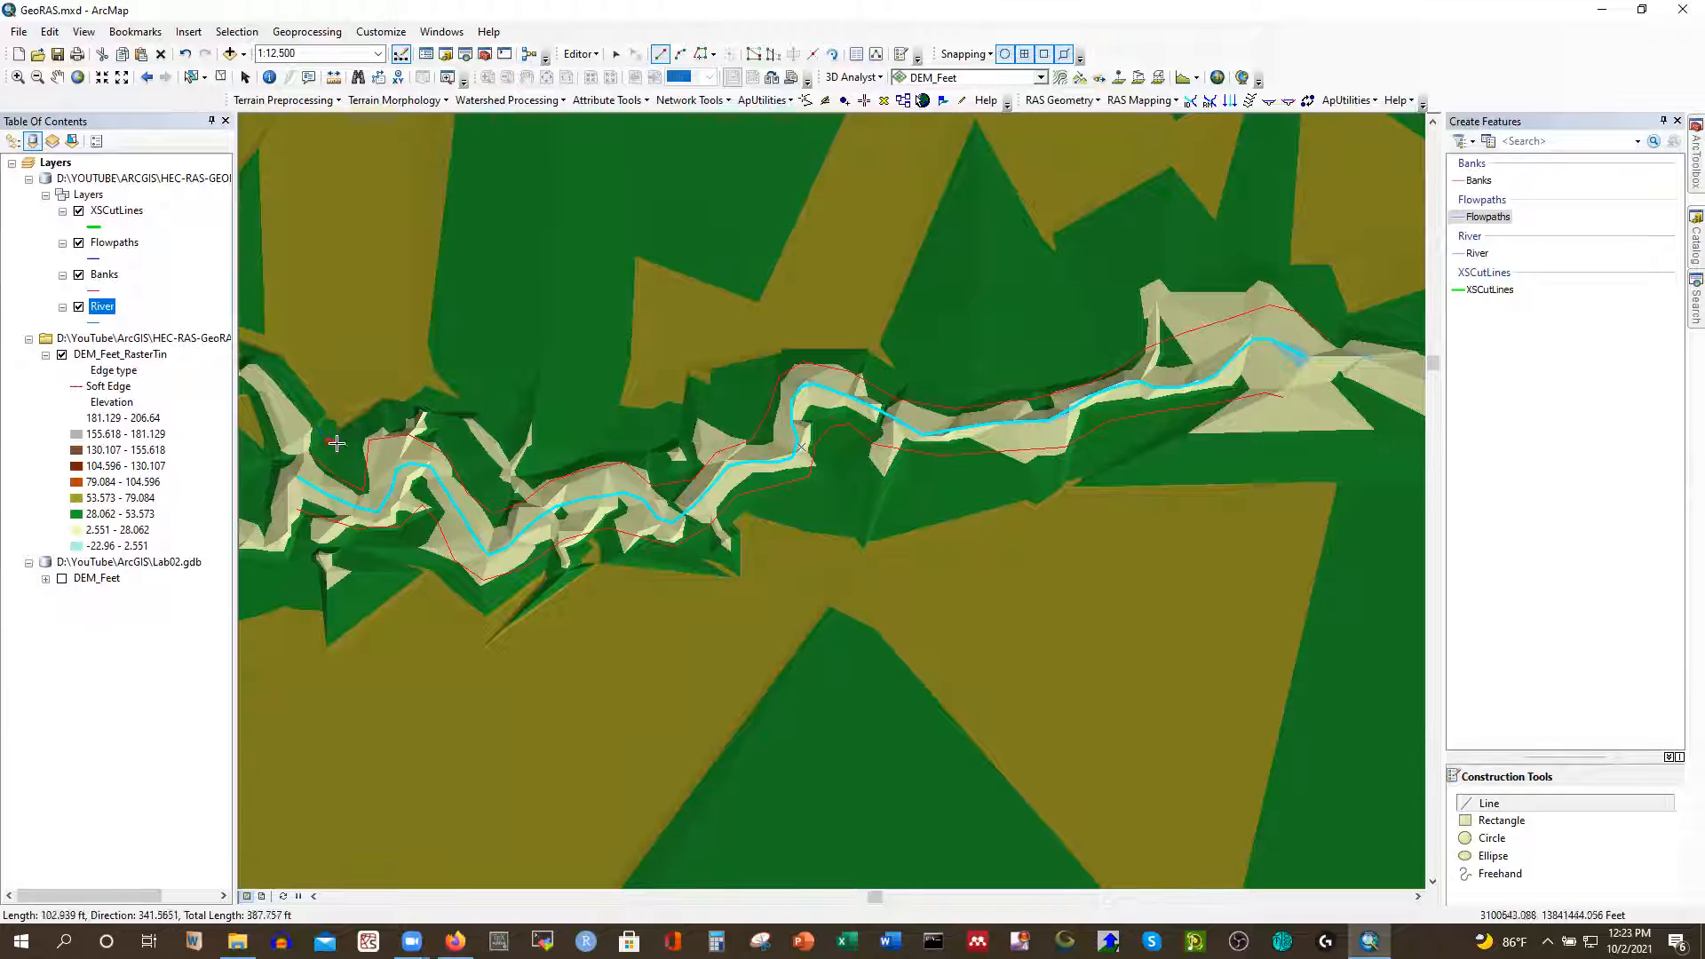
pyautogui.click(423, 416)
pyautogui.click(529, 469)
pyautogui.click(622, 440)
pyautogui.click(679, 449)
pyautogui.click(729, 411)
pyautogui.click(765, 362)
pyautogui.click(801, 342)
pyautogui.click(851, 347)
pyautogui.click(917, 375)
pyautogui.click(982, 384)
pyautogui.click(1092, 351)
pyautogui.click(1171, 308)
pyautogui.click(1239, 286)
pyautogui.click(1332, 305)
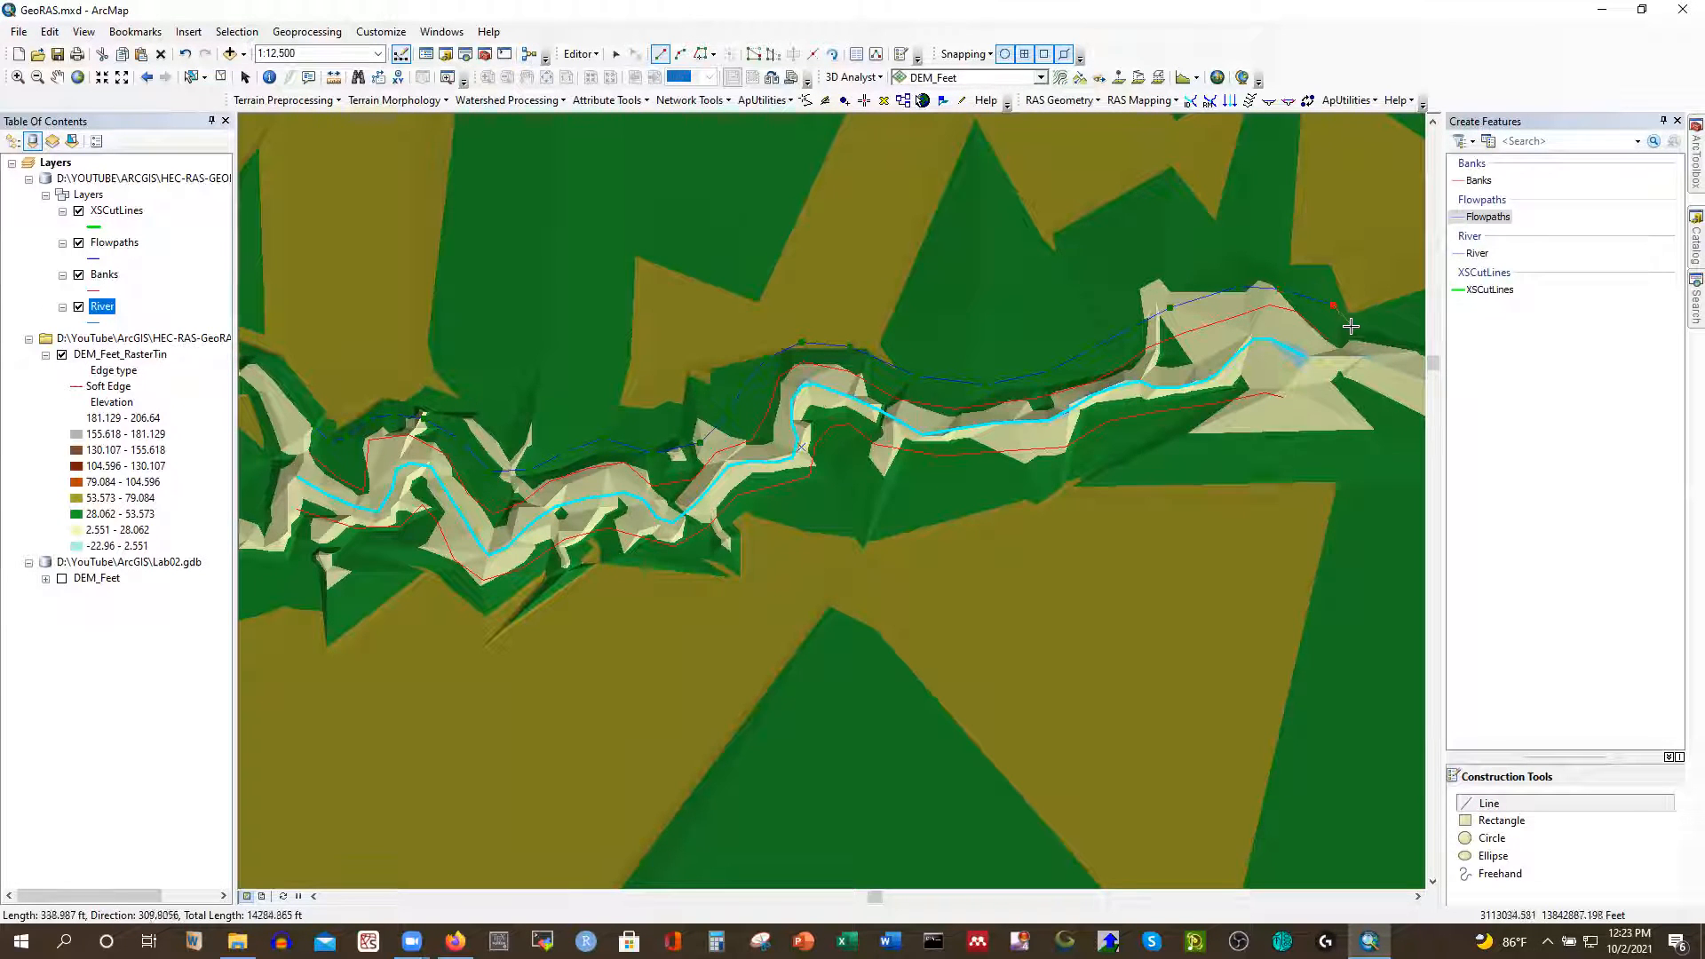
pyautogui.doubleClick(1351, 327)
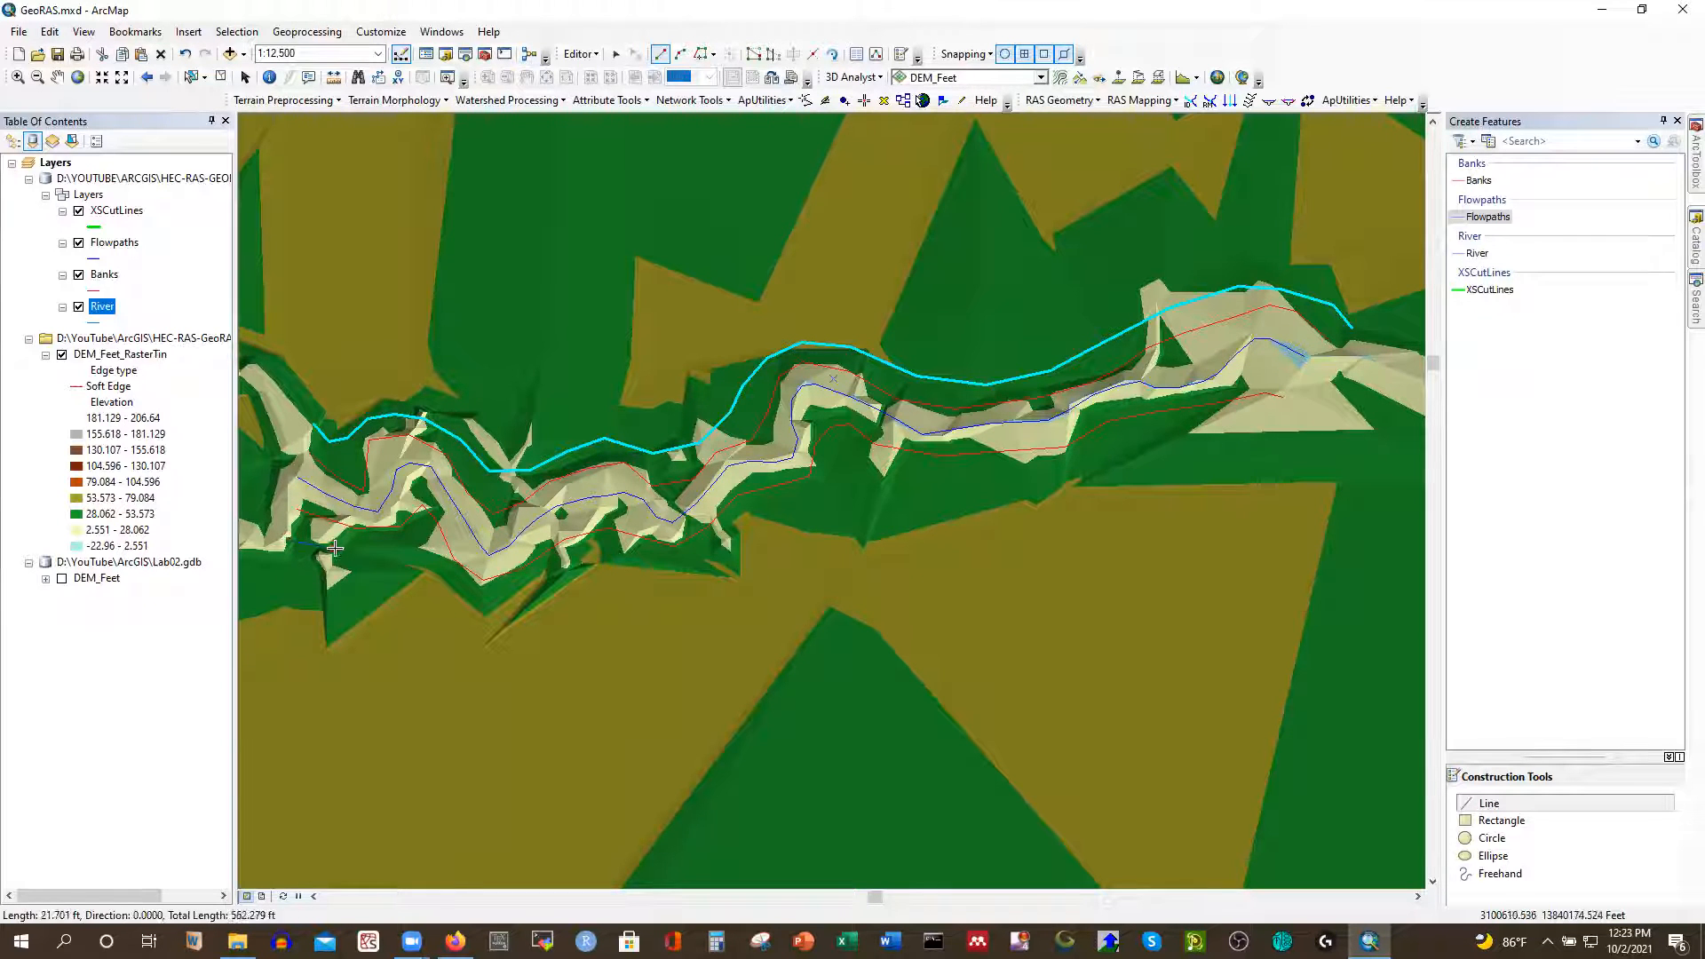
# Digitize the southern overbank flowpath from west to east just outside the southern bank line, about 13,000 ft long
pyautogui.click(485, 597)
pyautogui.click(531, 586)
pyautogui.click(588, 568)
pyautogui.click(643, 565)
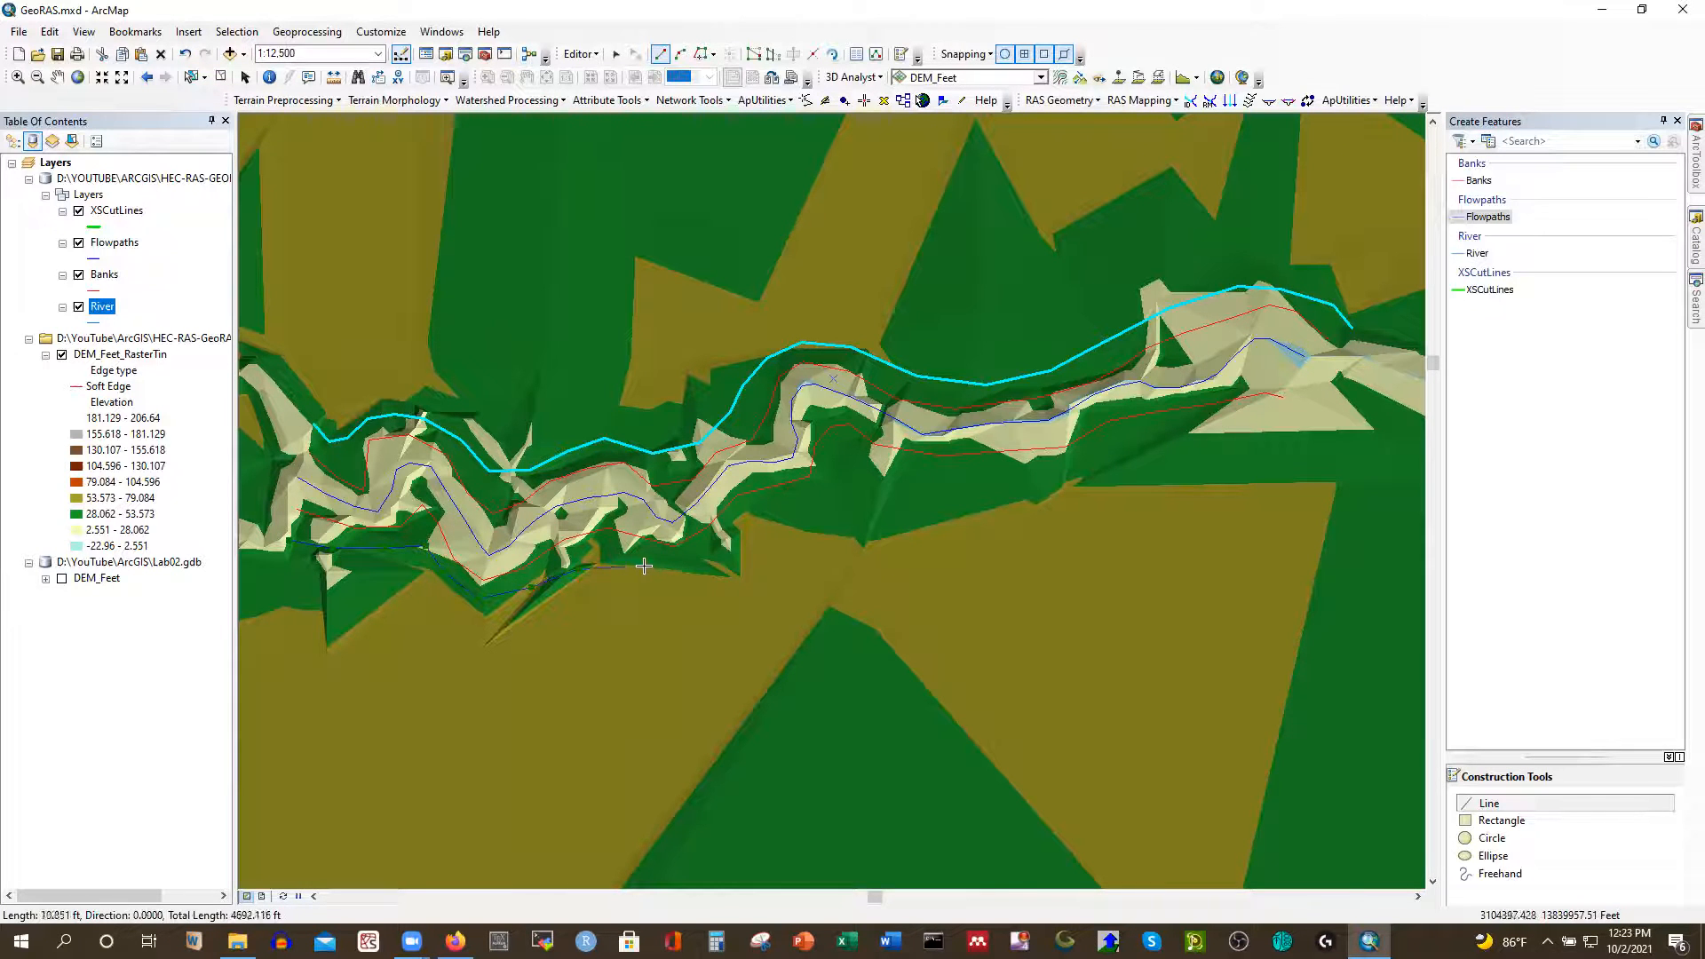
pyautogui.click(710, 561)
pyautogui.click(744, 531)
pyautogui.click(788, 513)
pyautogui.click(830, 478)
pyautogui.click(883, 474)
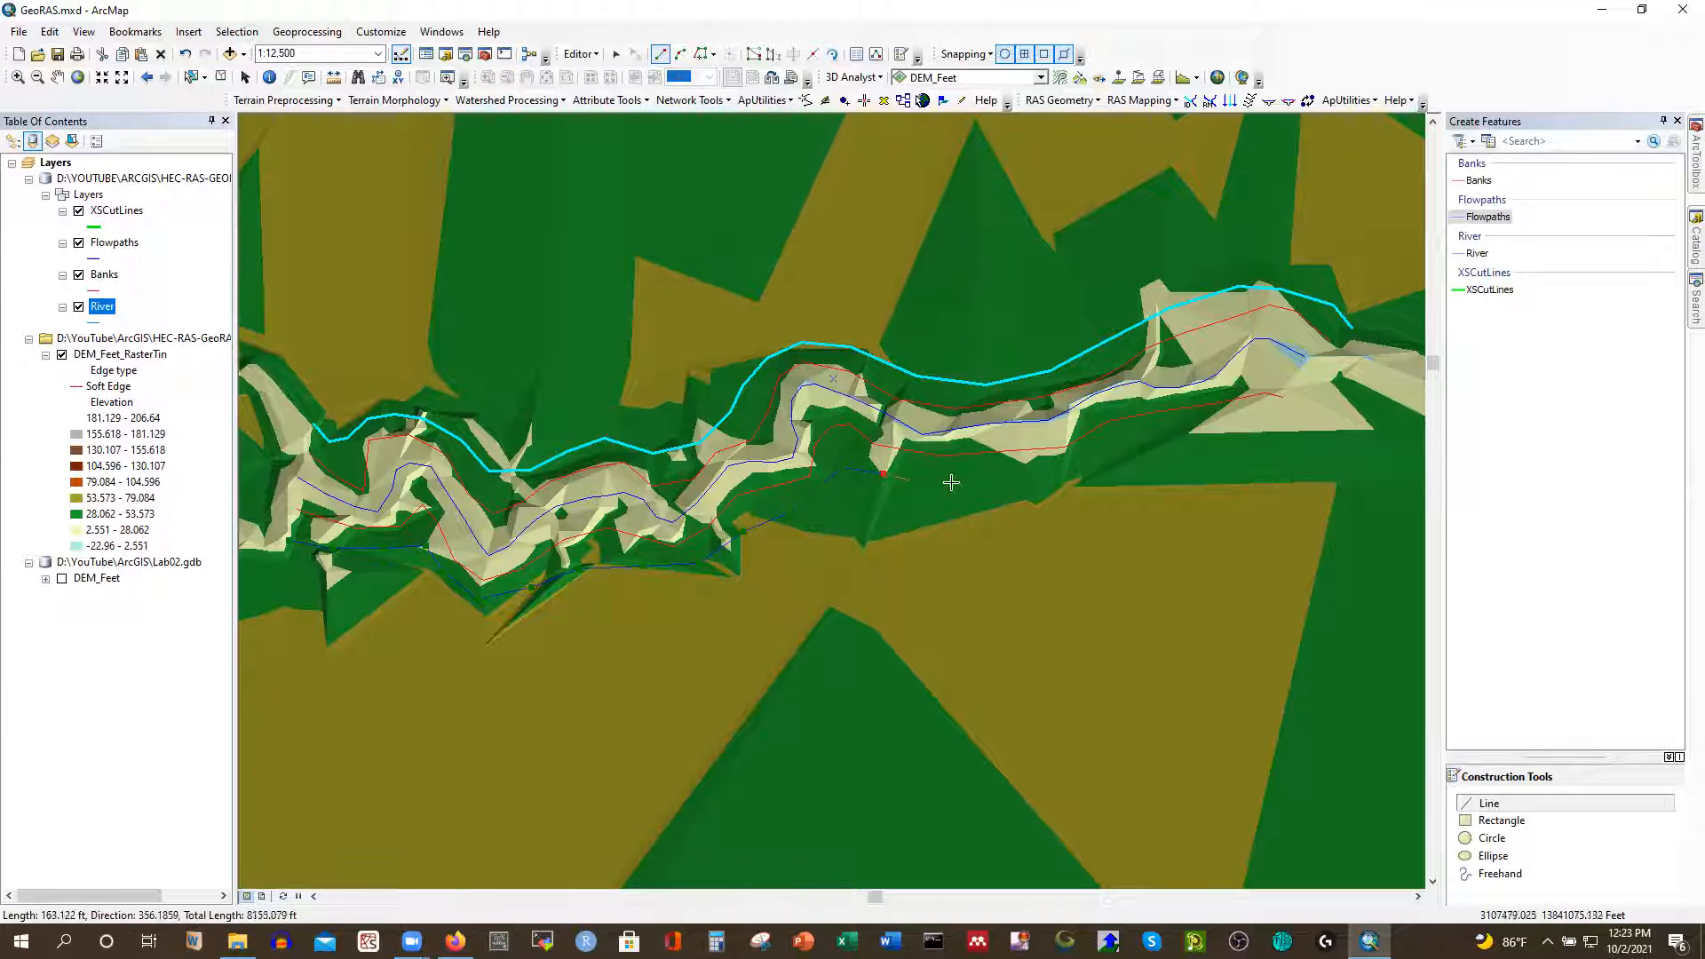
pyautogui.click(1034, 476)
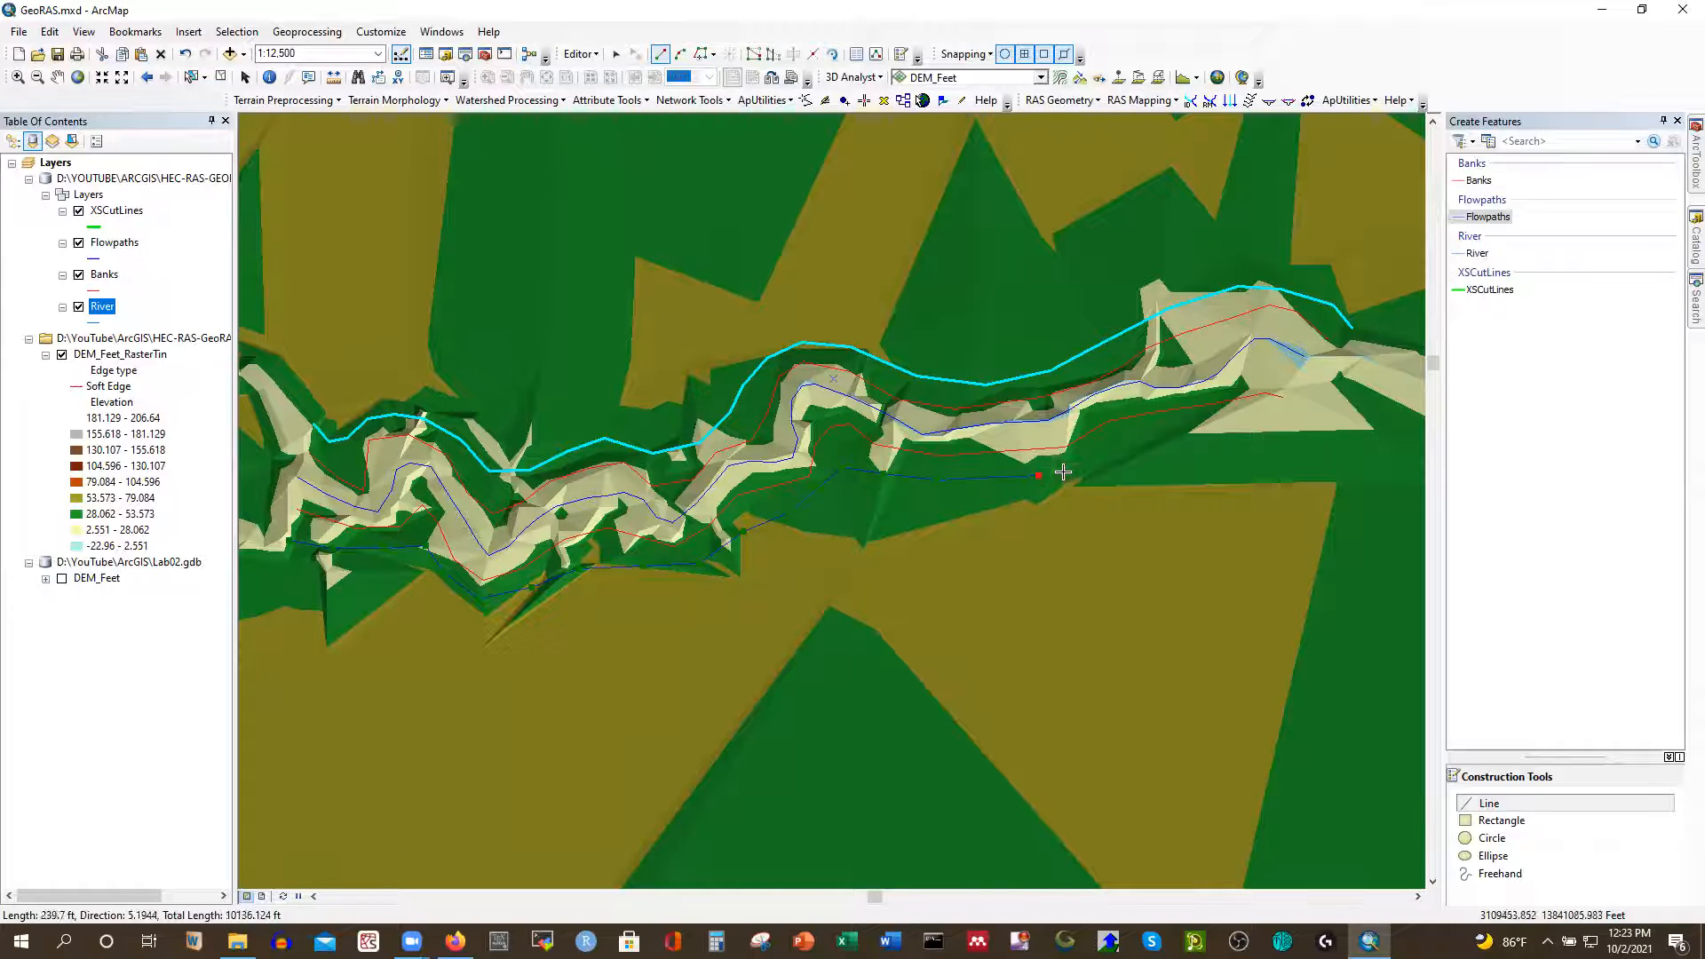
pyautogui.click(1145, 444)
pyautogui.click(1219, 428)
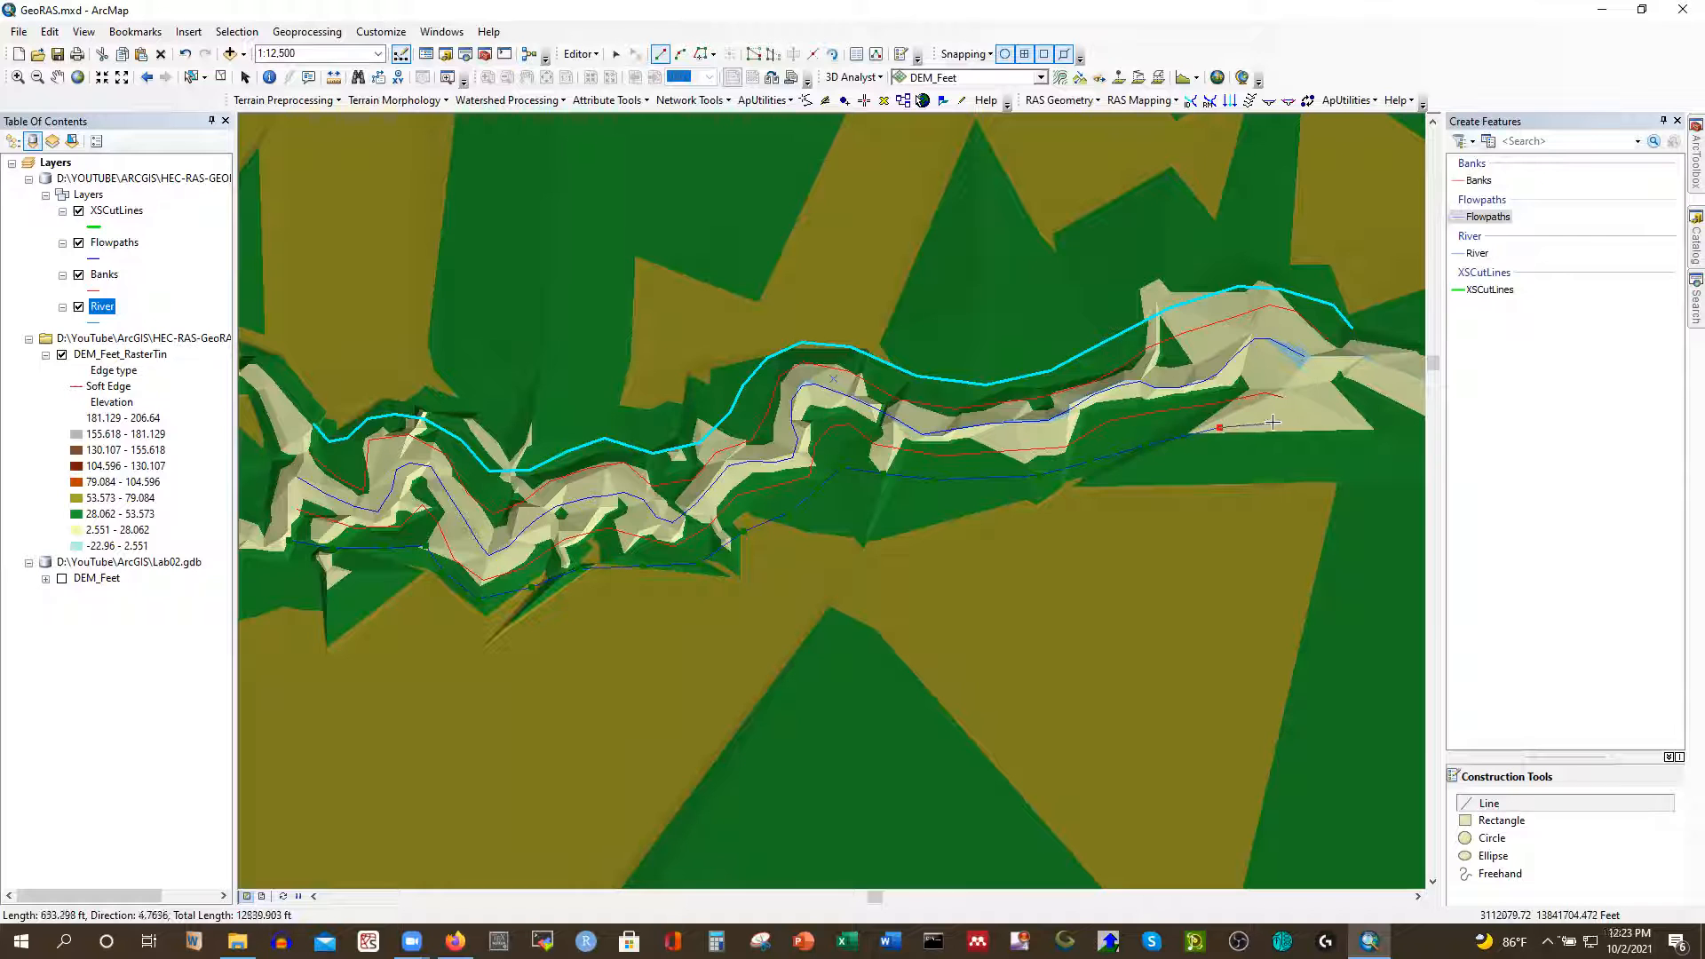
pyautogui.doubleClick(1285, 423)
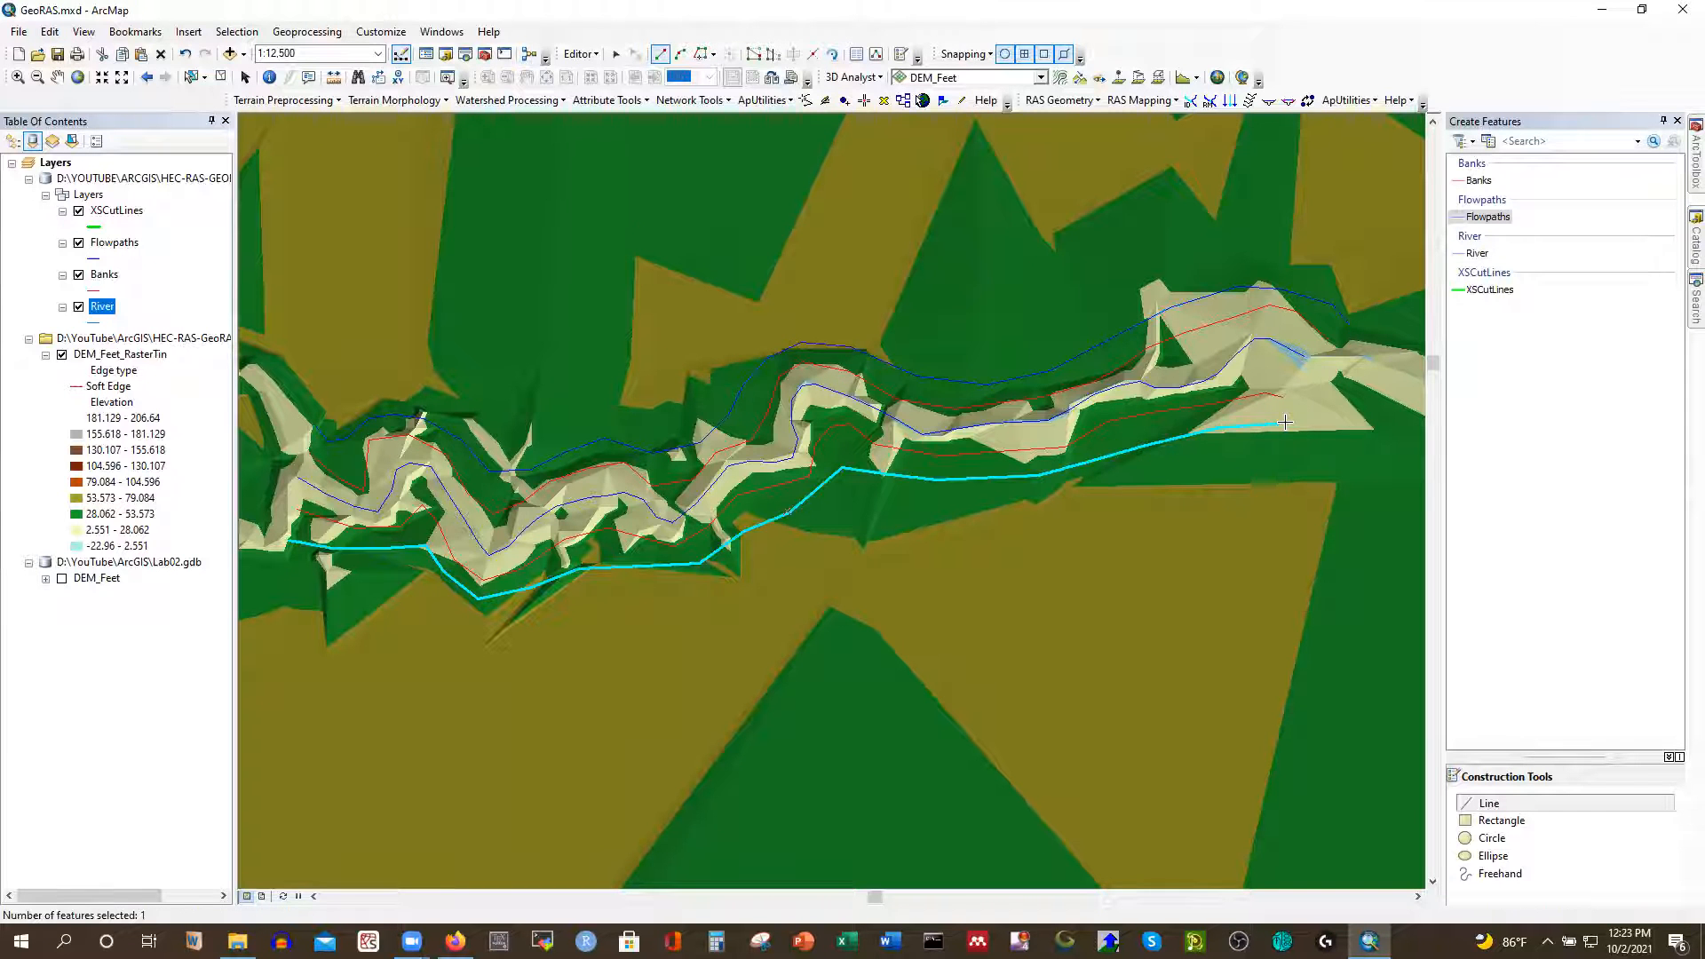
# Stop the edit session and save the three flowpaths
pyautogui.click(580, 53)
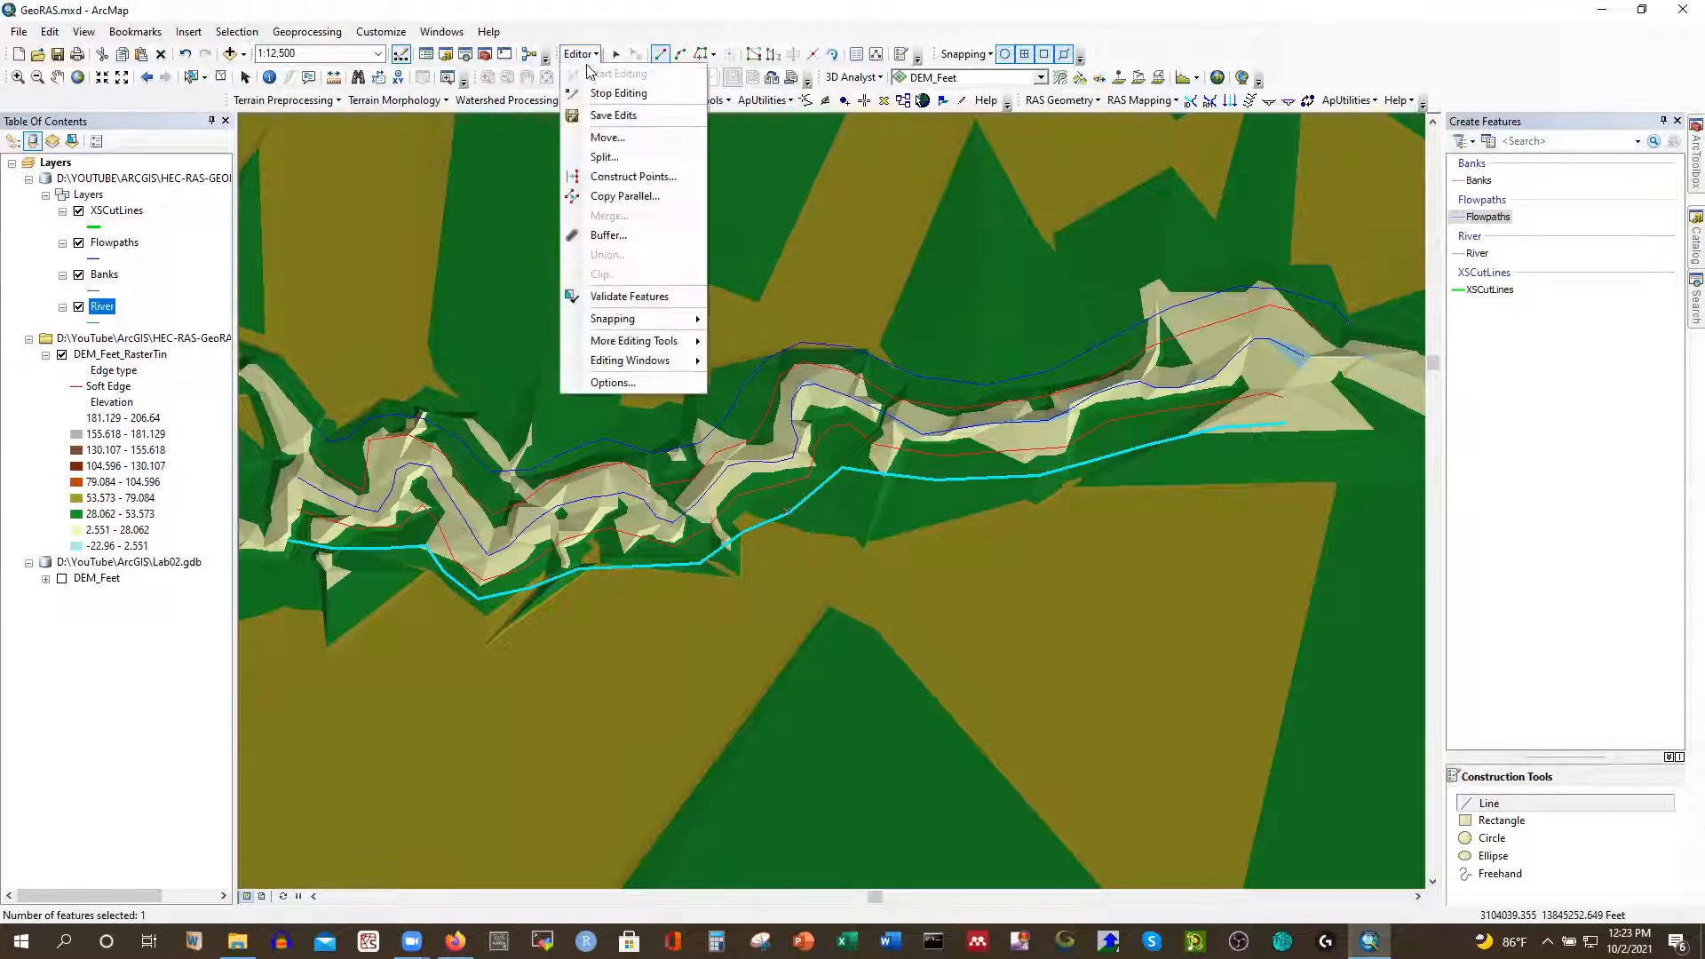
pyautogui.click(608, 94)
pyautogui.click(786, 526)
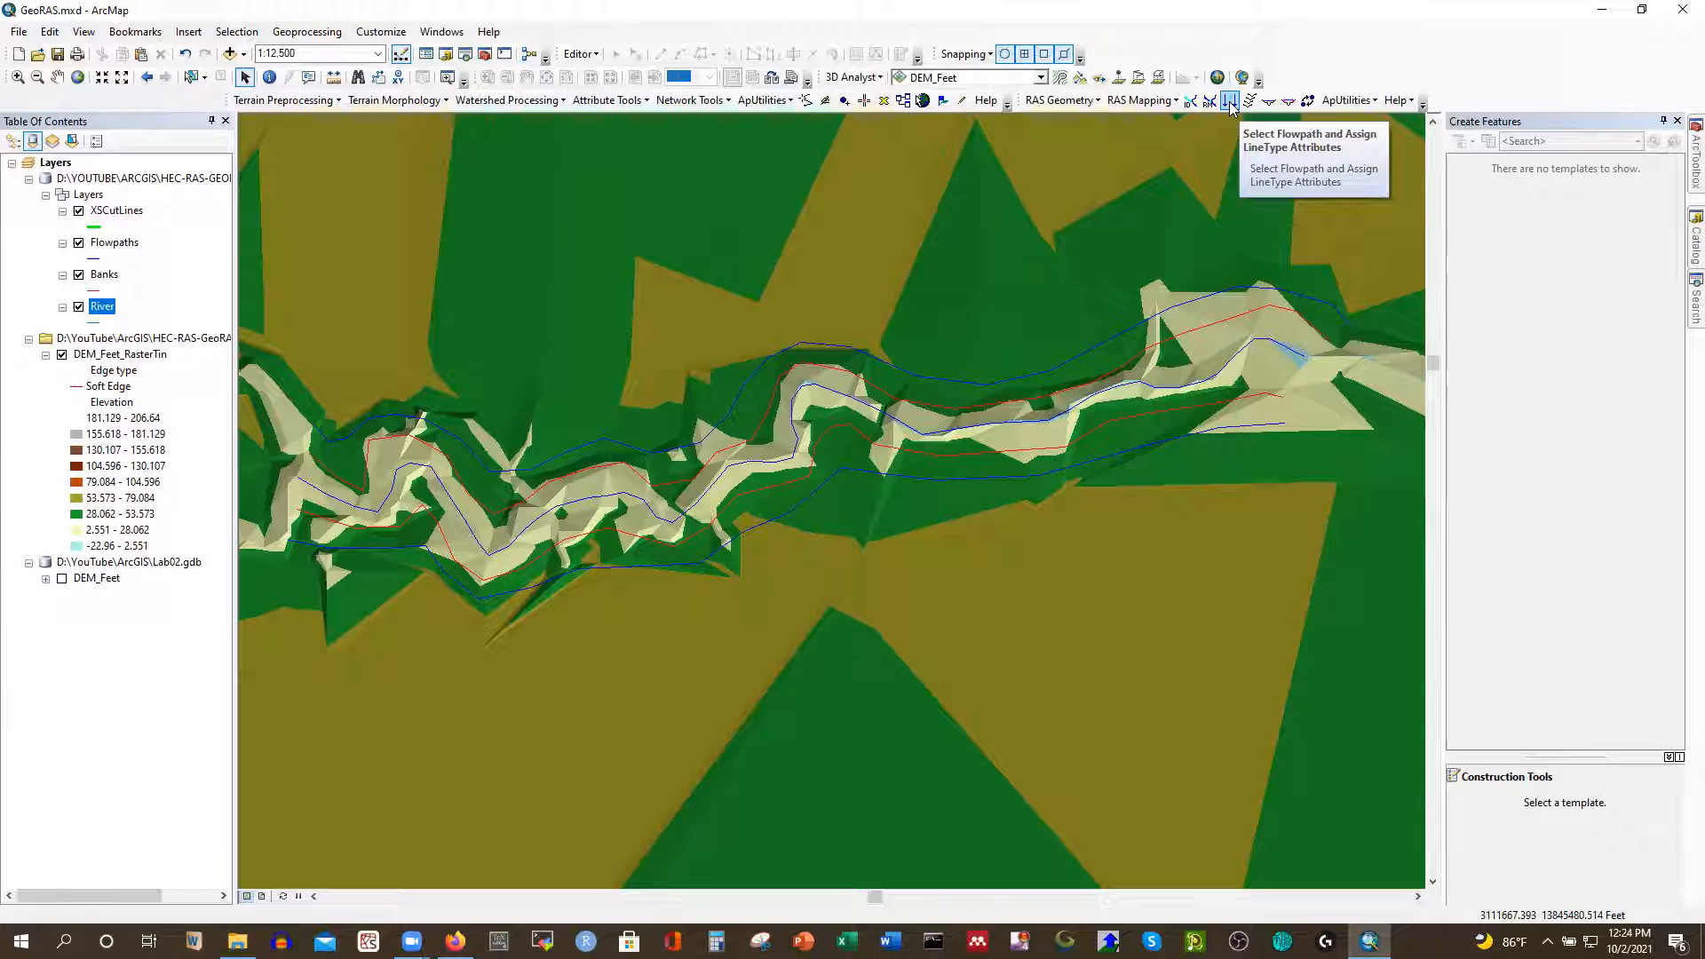
# Assign the line type Channel to the central flowpath that follows the stream centerline
pyautogui.click(1230, 102)
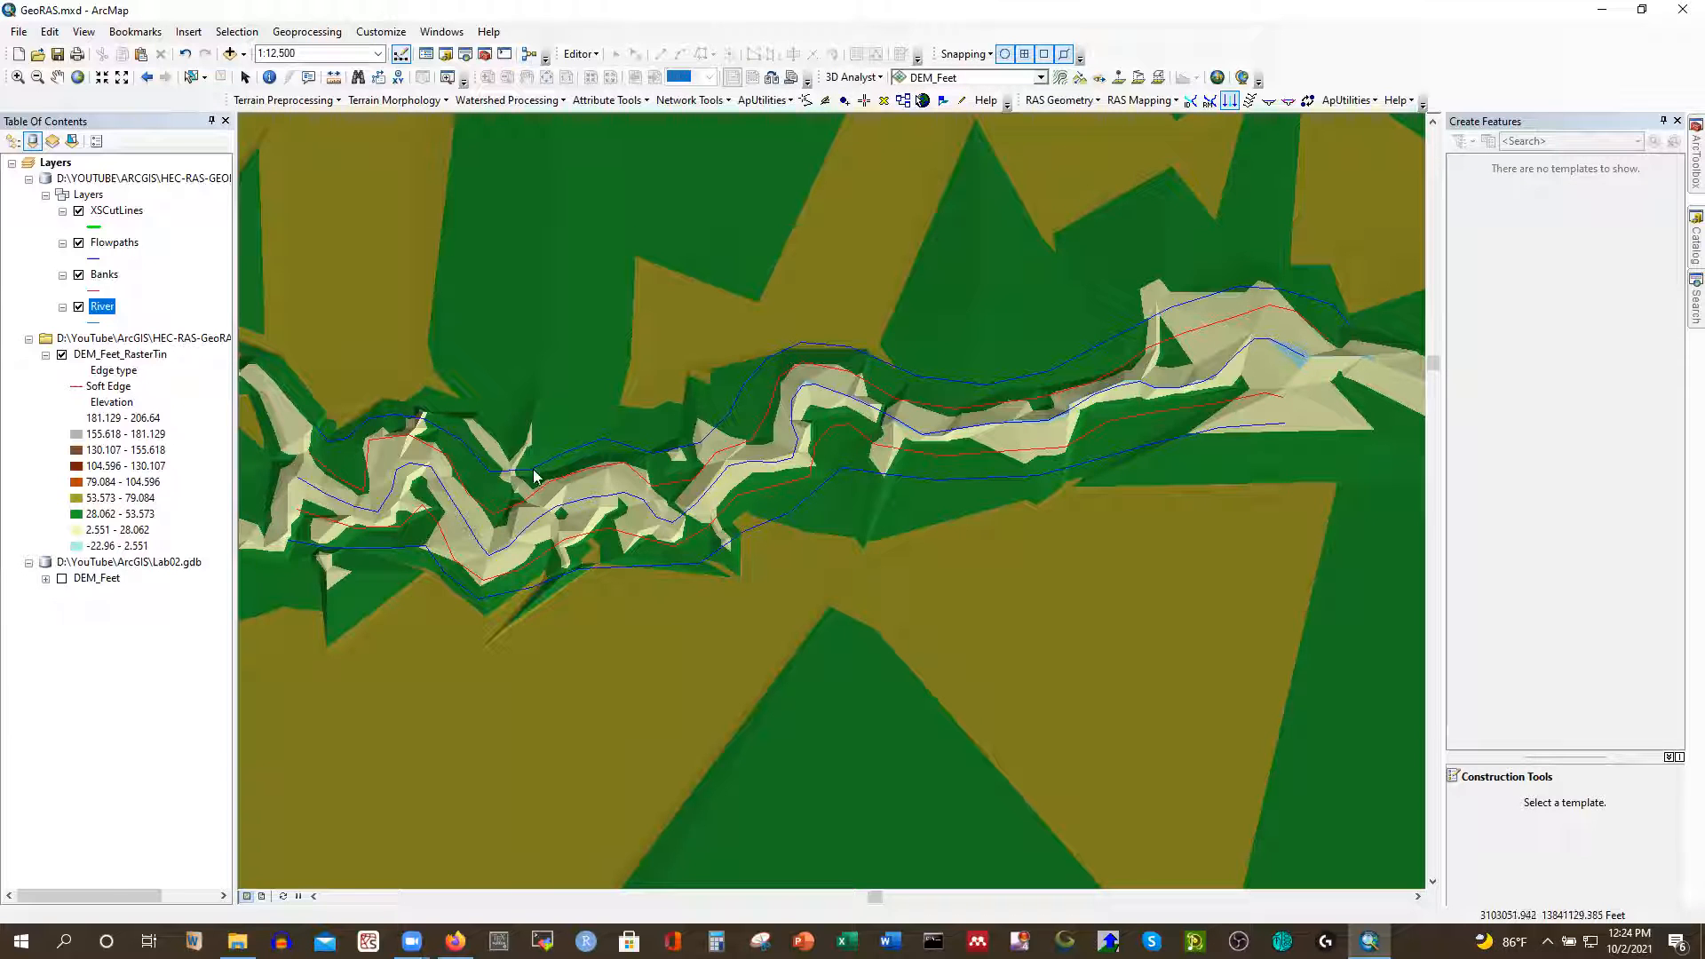
pyautogui.click(341, 501)
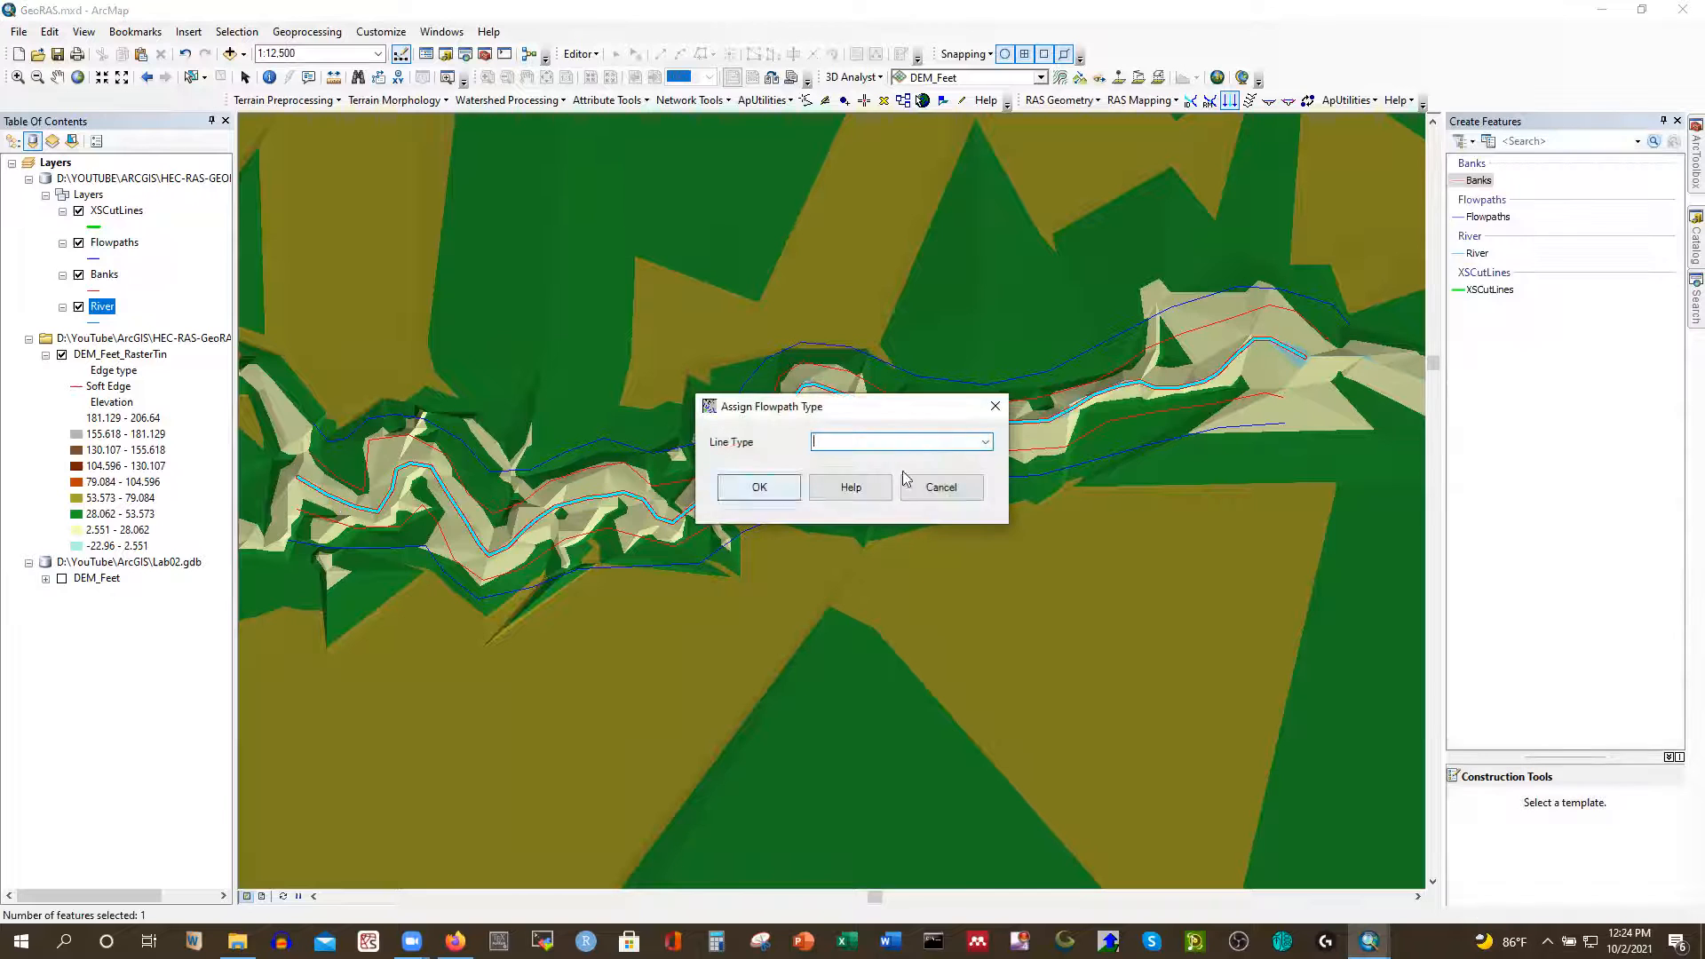
pyautogui.click(985, 442)
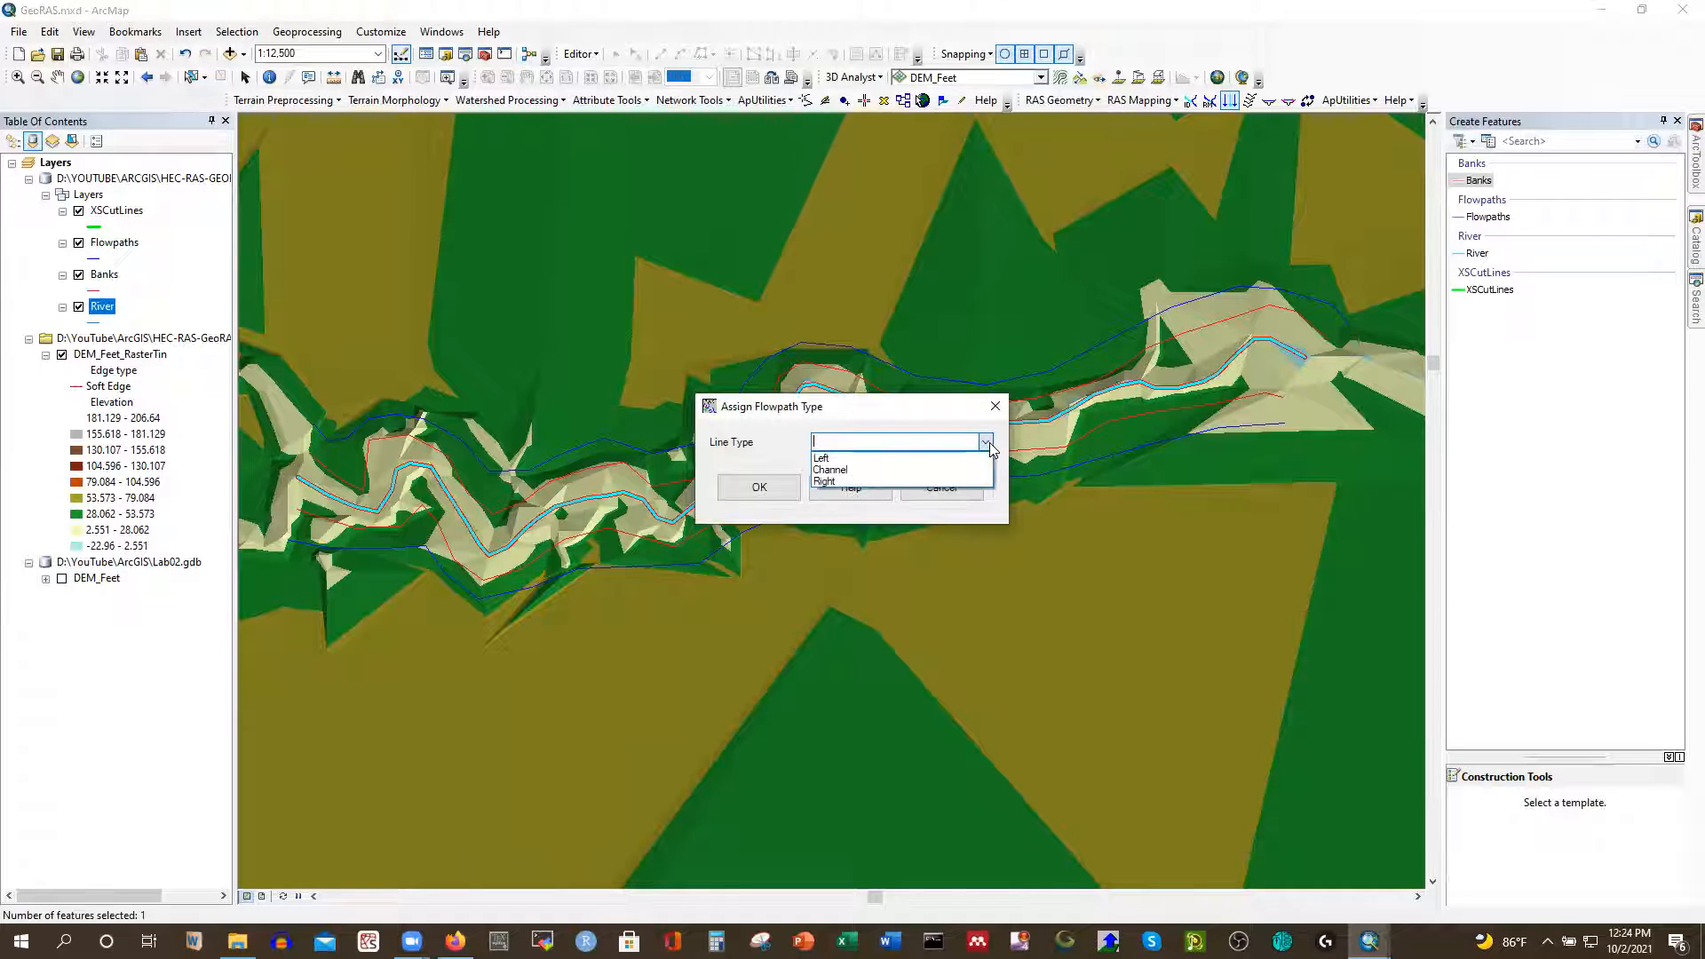
pyautogui.click(842, 469)
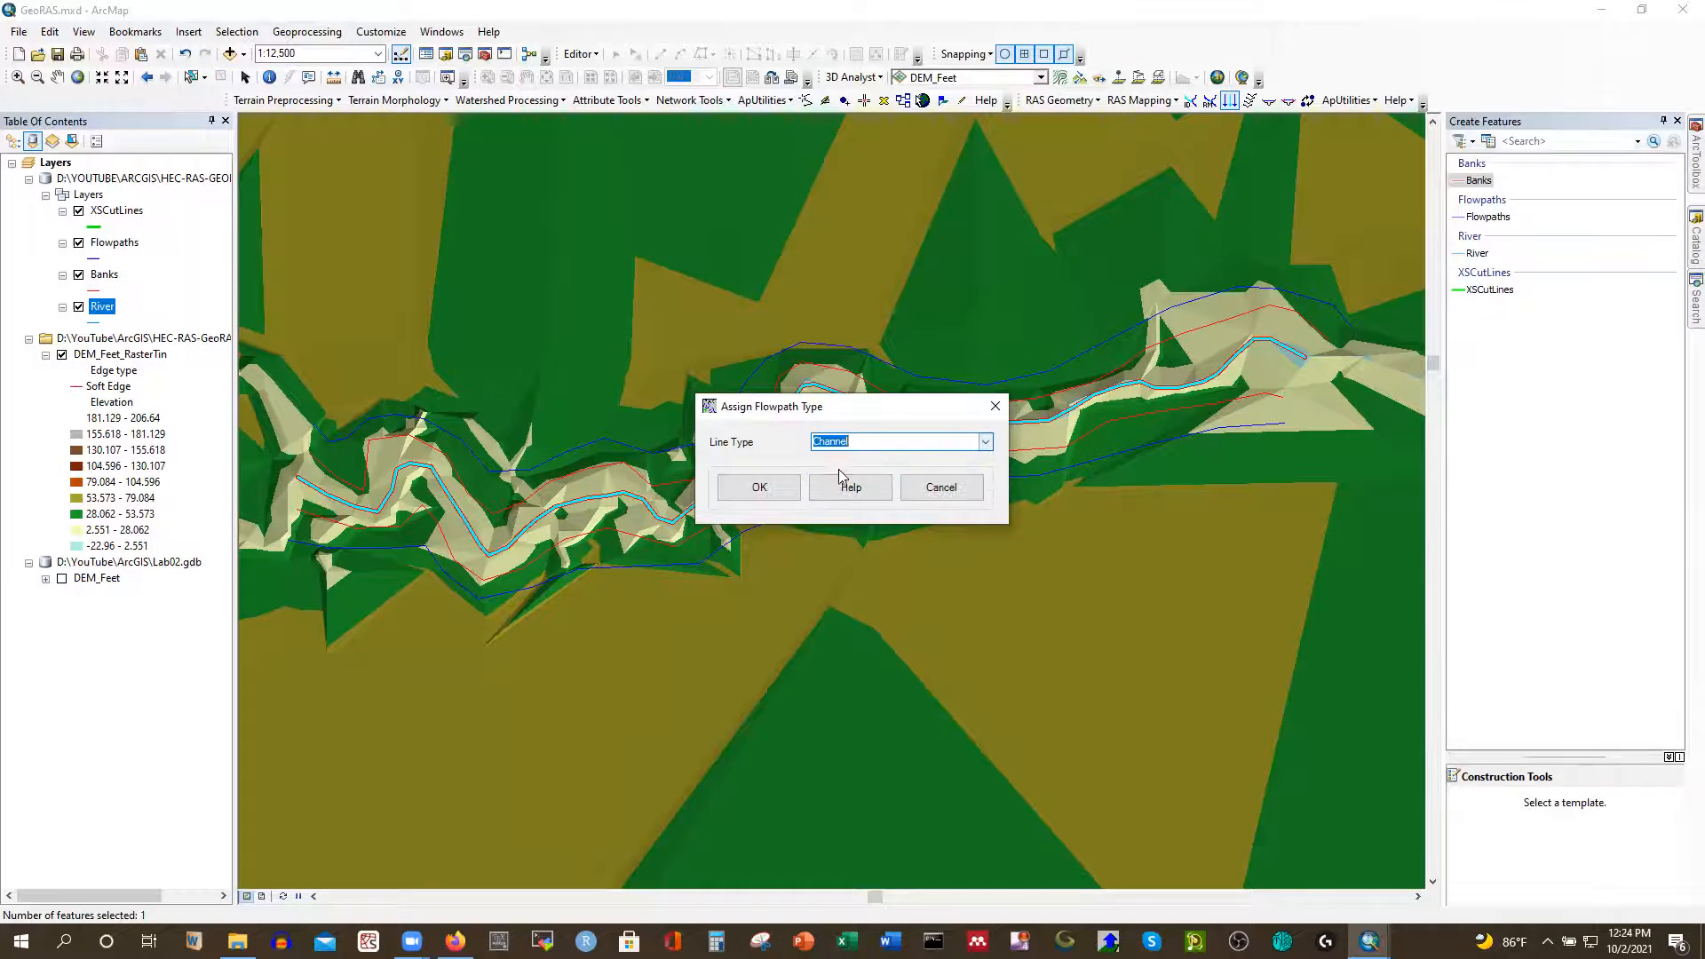
pyautogui.click(760, 487)
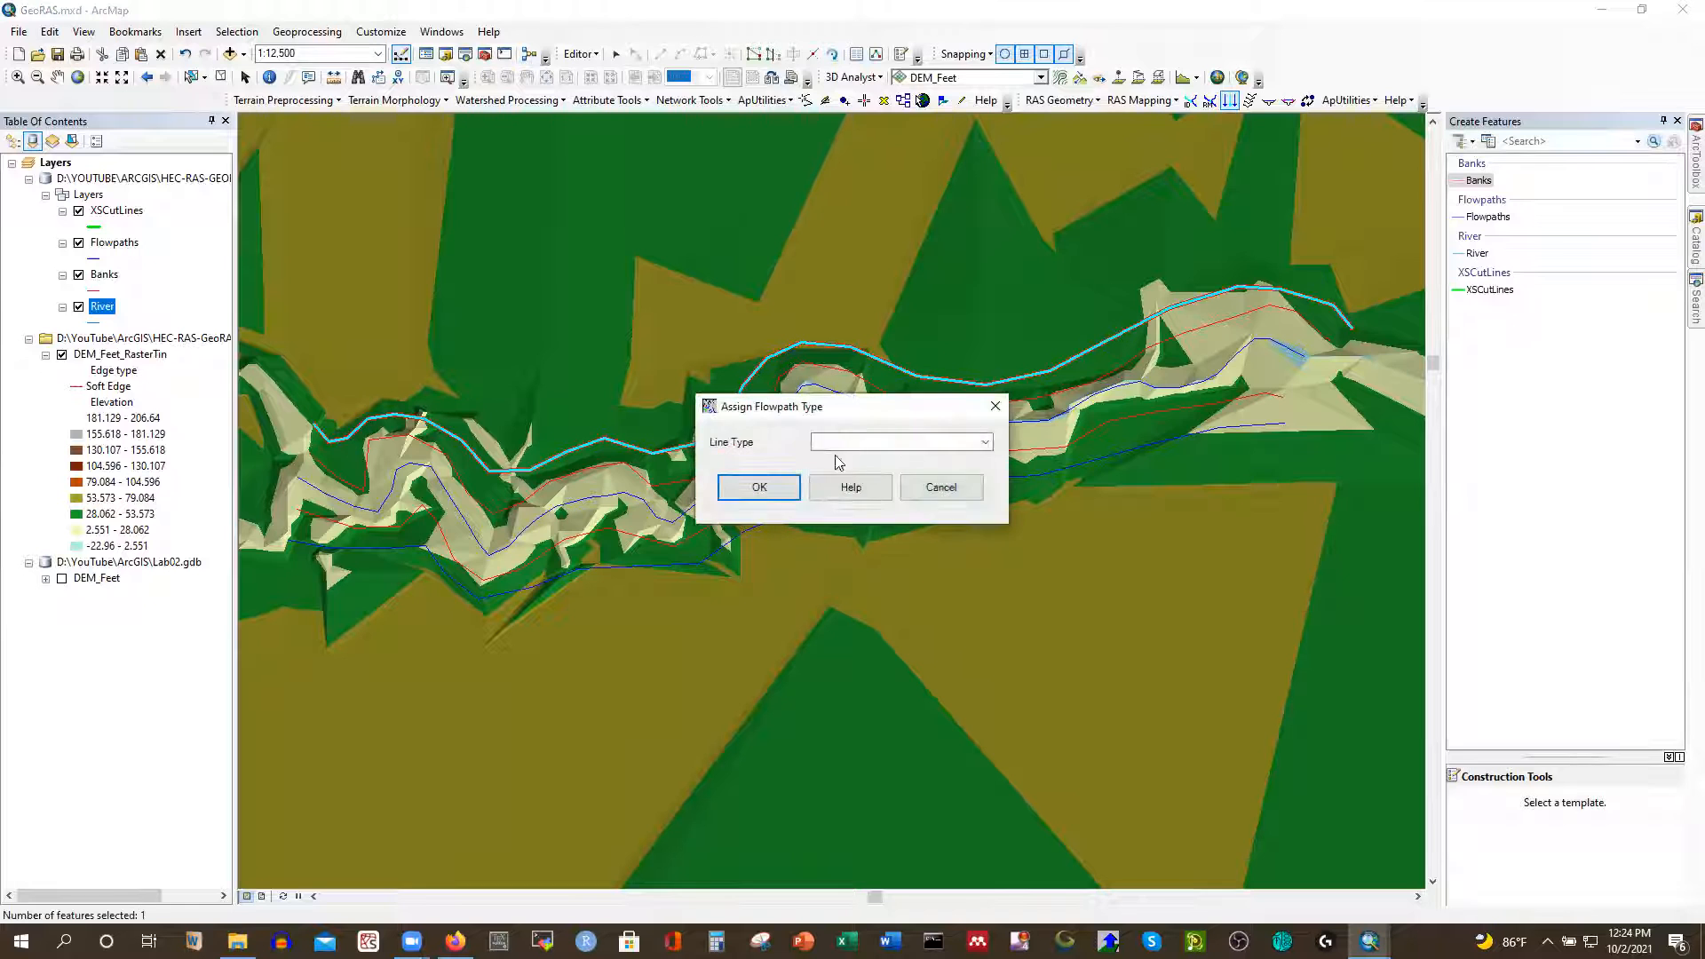
# Assign the line type Left to the northern overbank flowpath and Right to the southern overbank flowpath
pyautogui.click(985, 443)
pyautogui.click(866, 469)
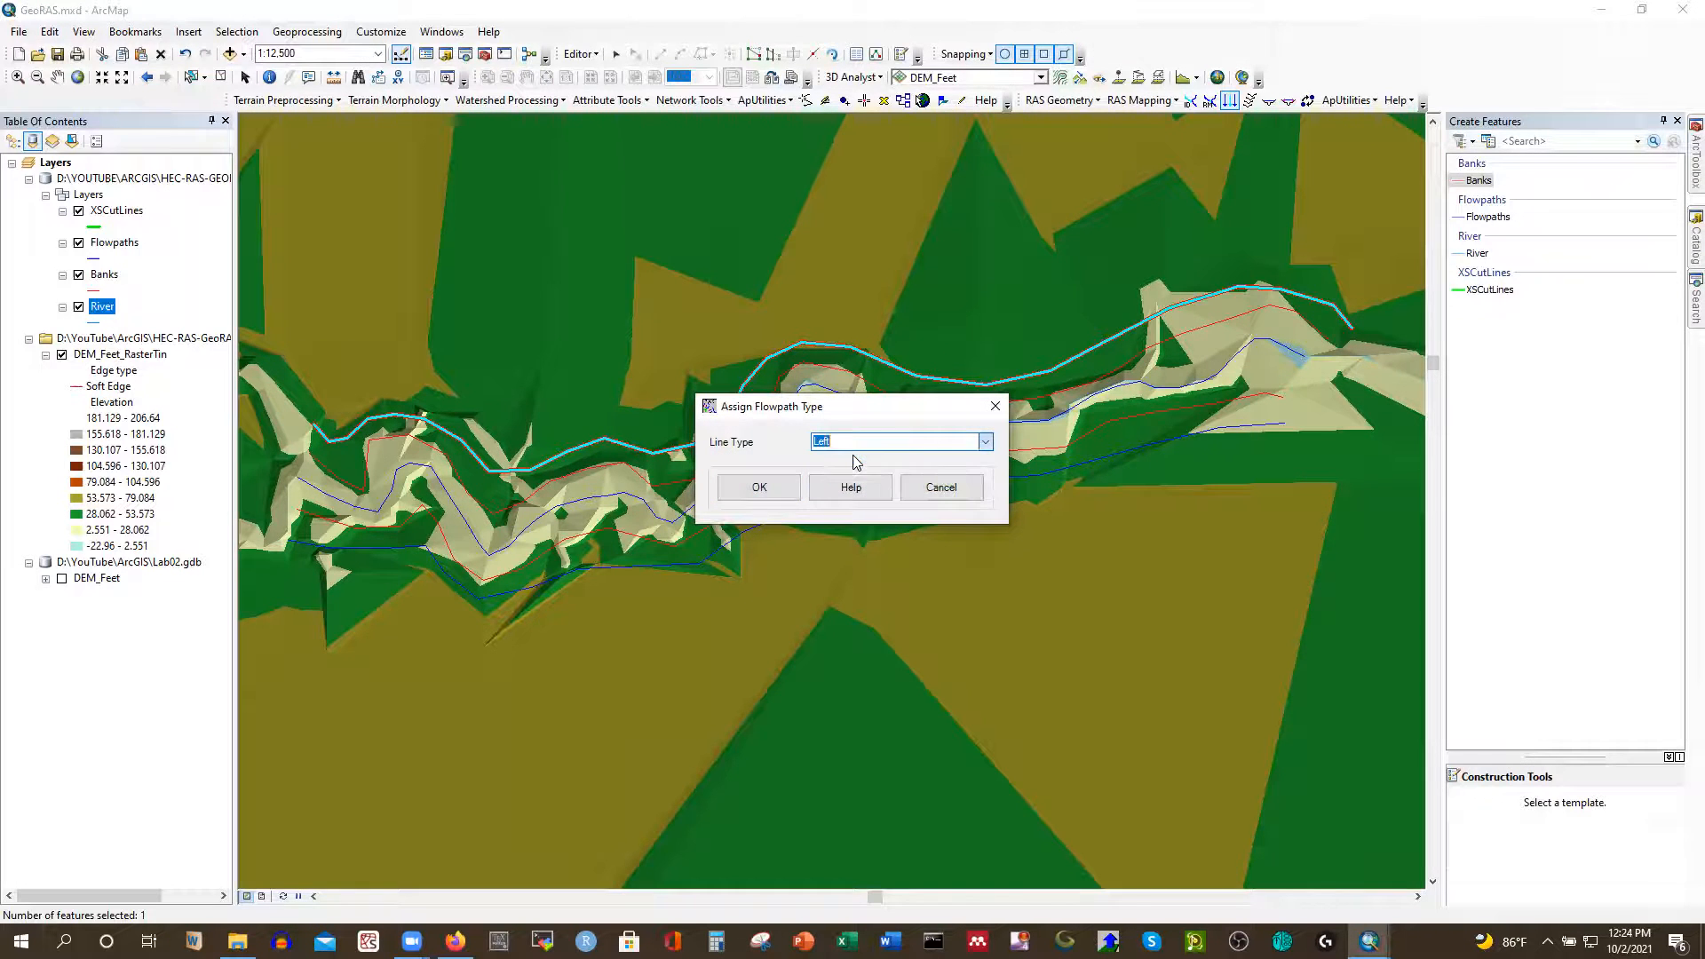
pyautogui.click(759, 486)
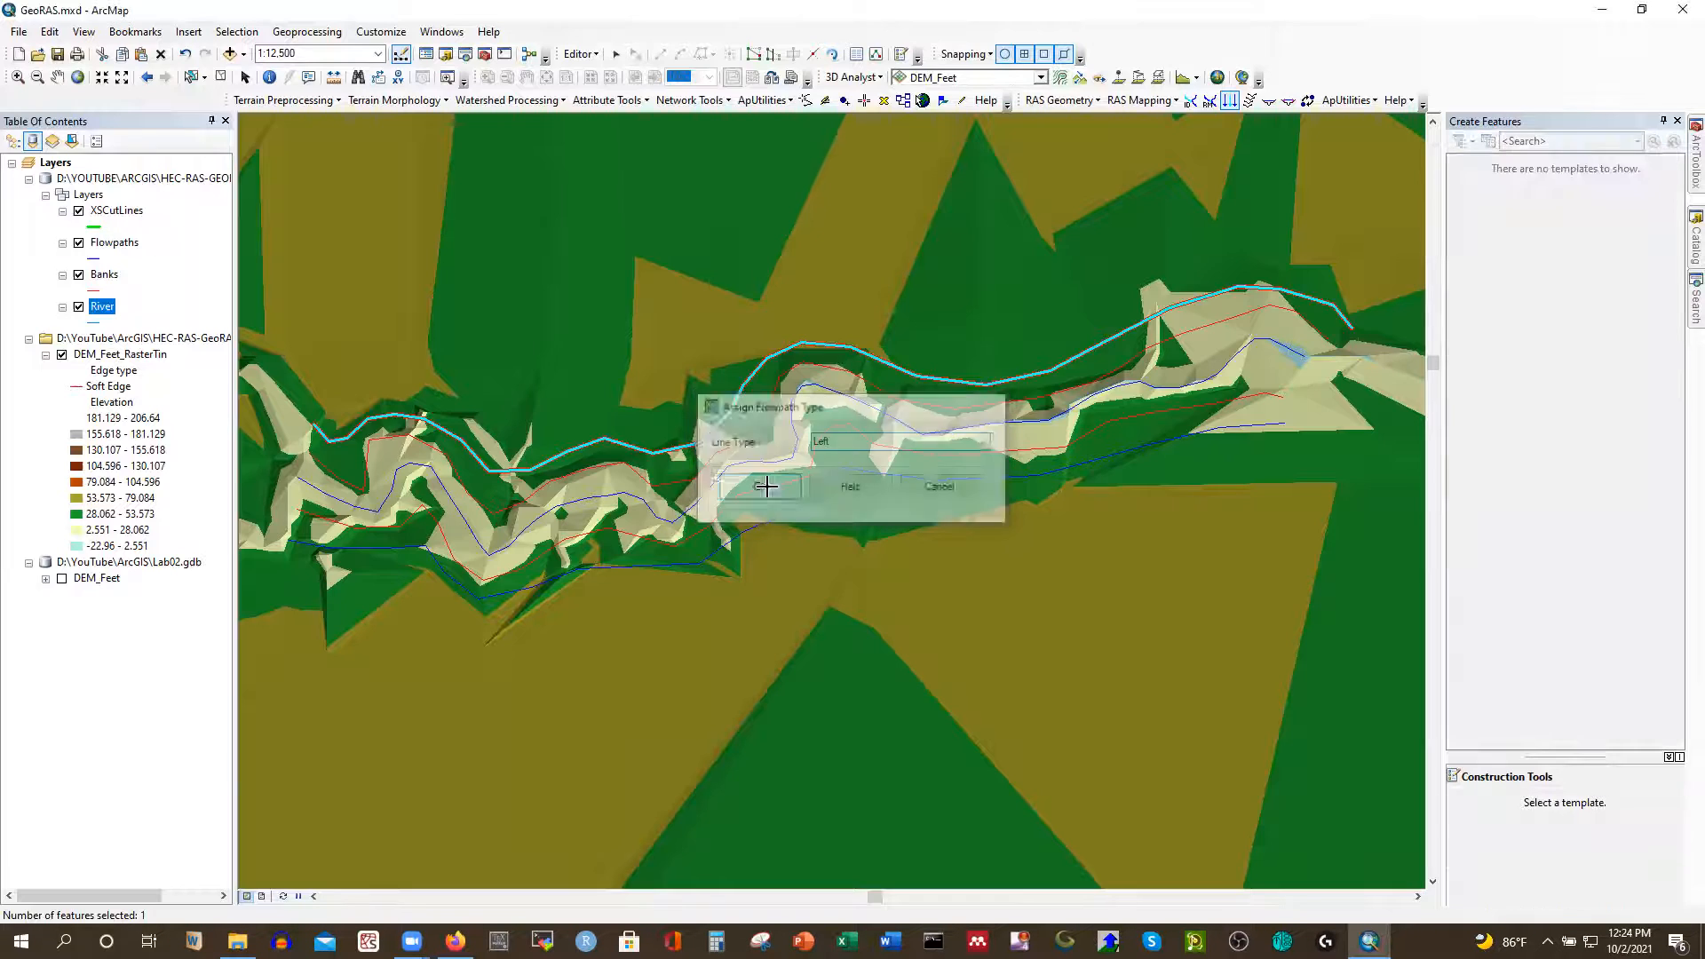
pyautogui.click(375, 546)
pyautogui.click(975, 442)
pyautogui.click(851, 486)
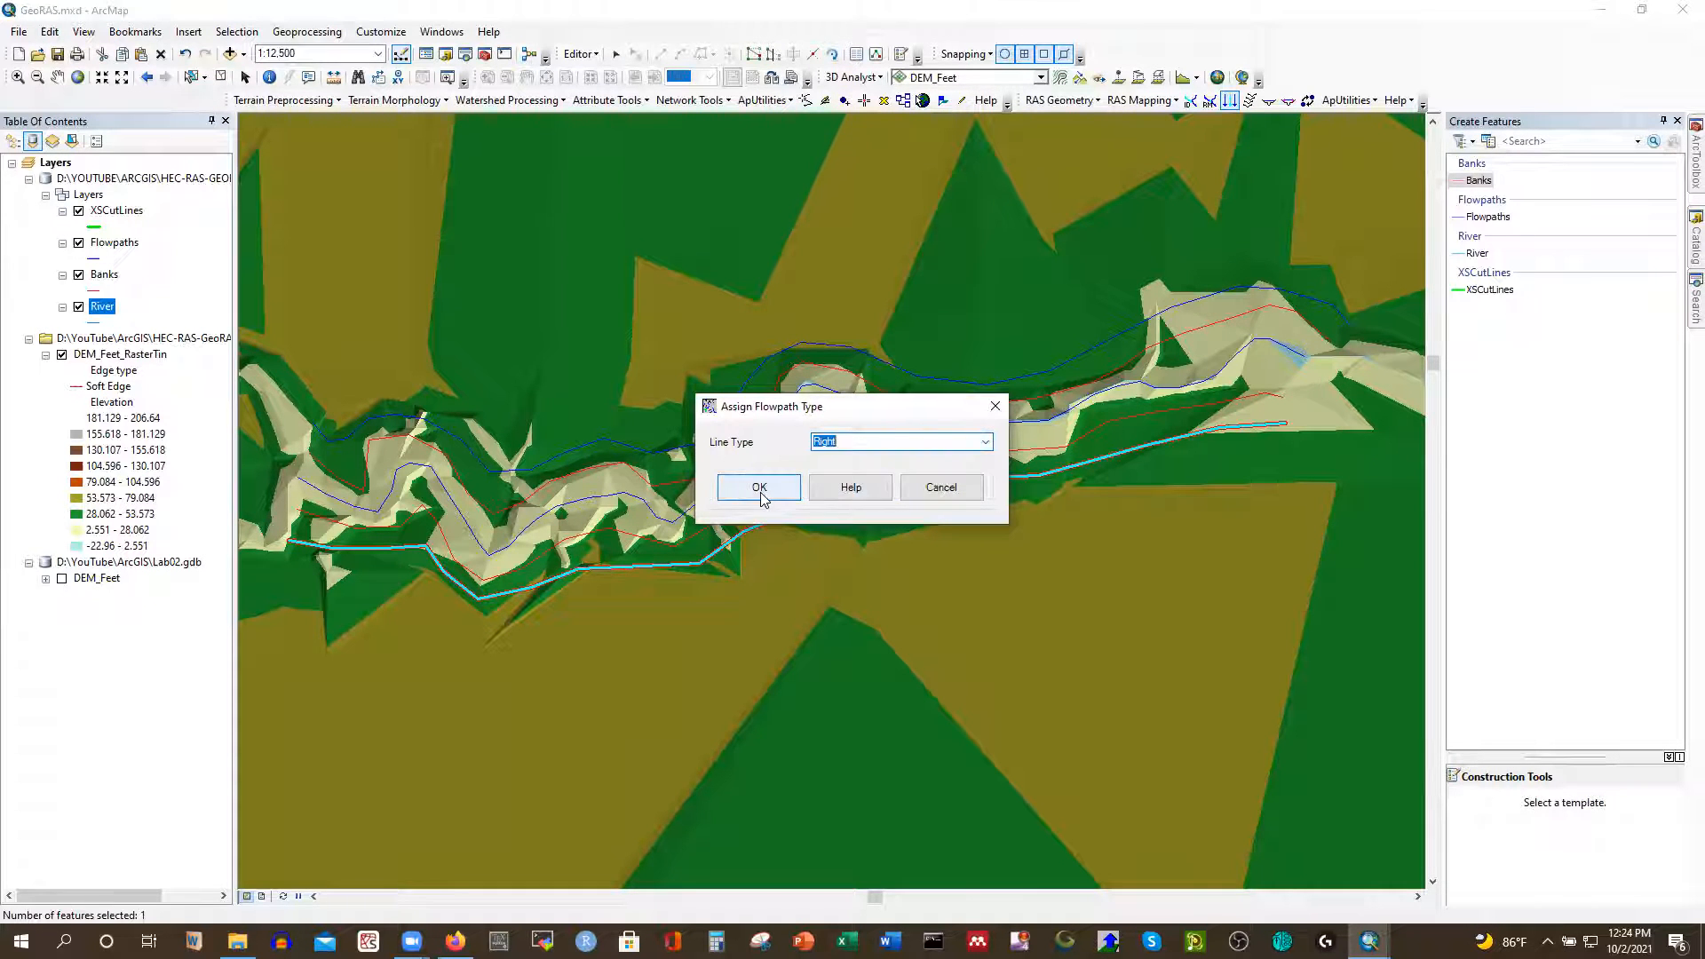
pyautogui.click(759, 488)
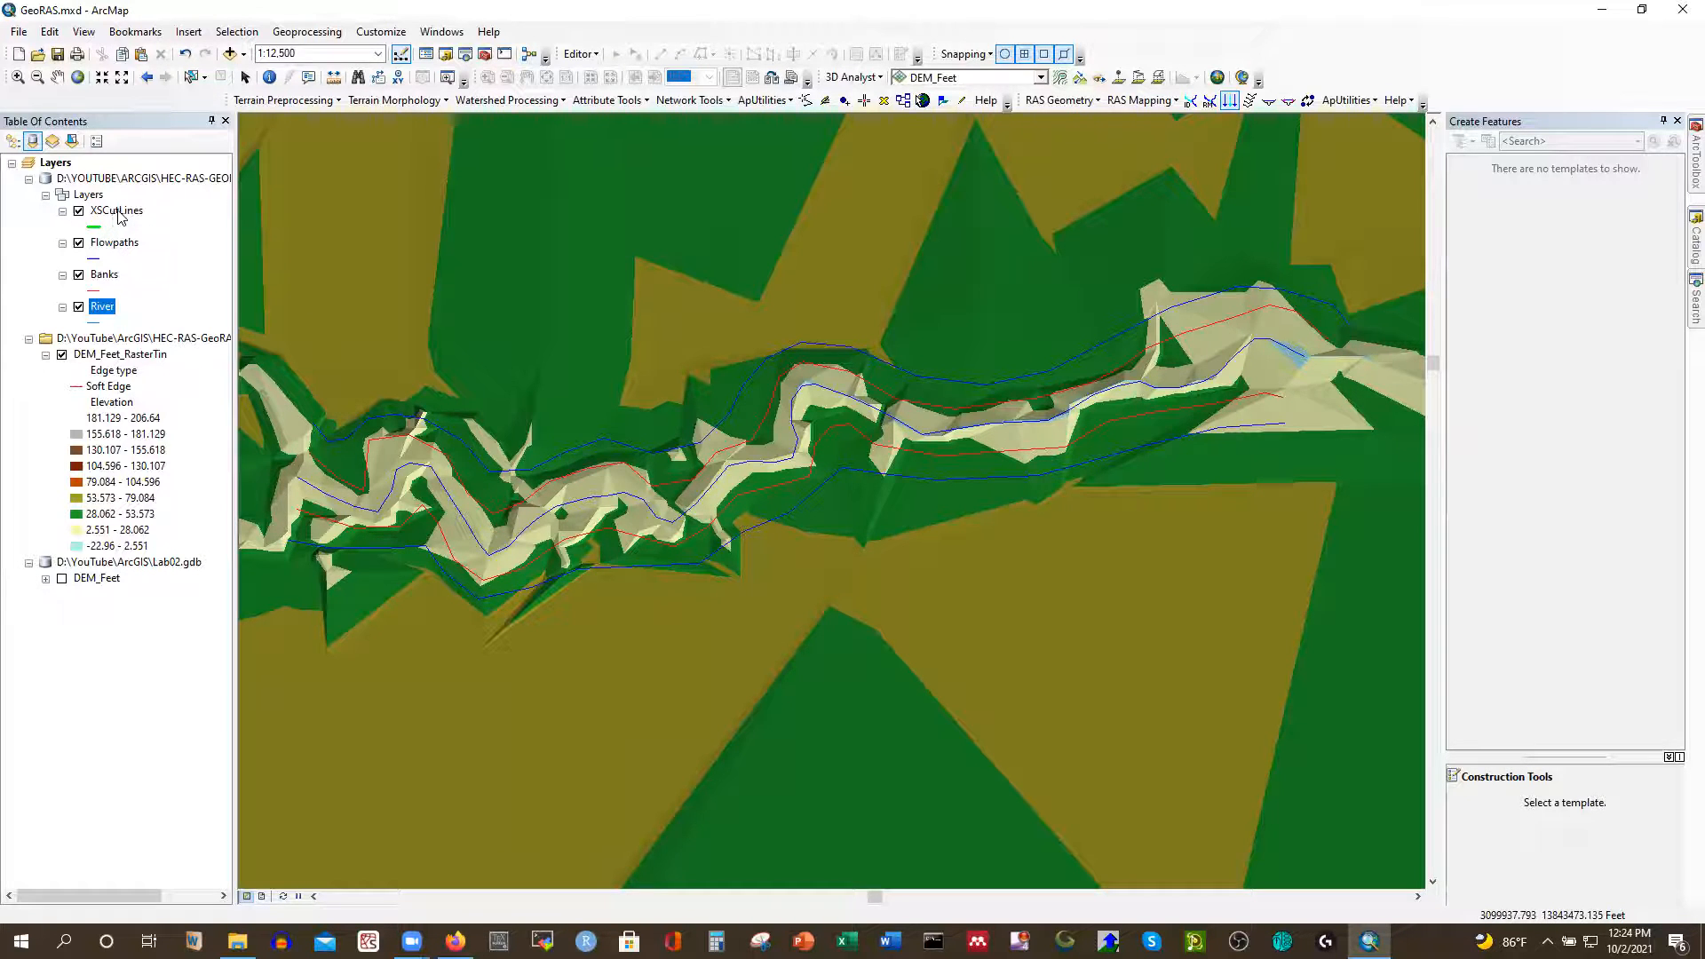
# Start an edit session and digitize four XSCutLines from north to south across the western half of the reach, the fourth about 1,800 ft long
pyautogui.click(579, 55)
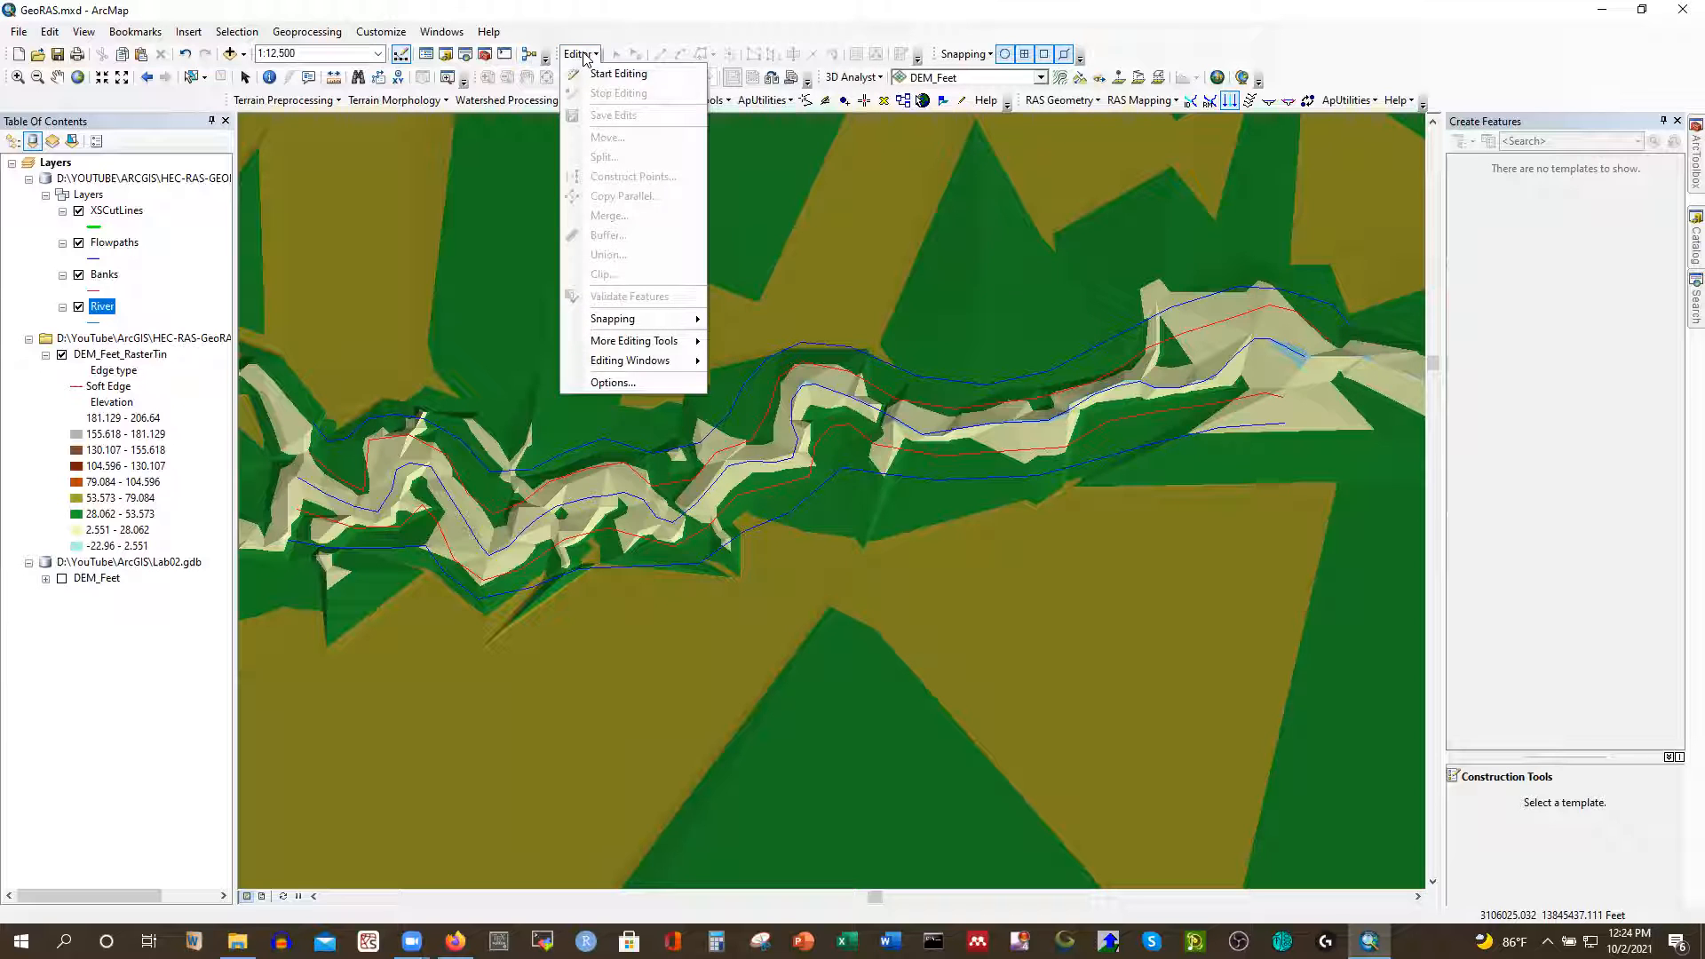
pyautogui.click(617, 74)
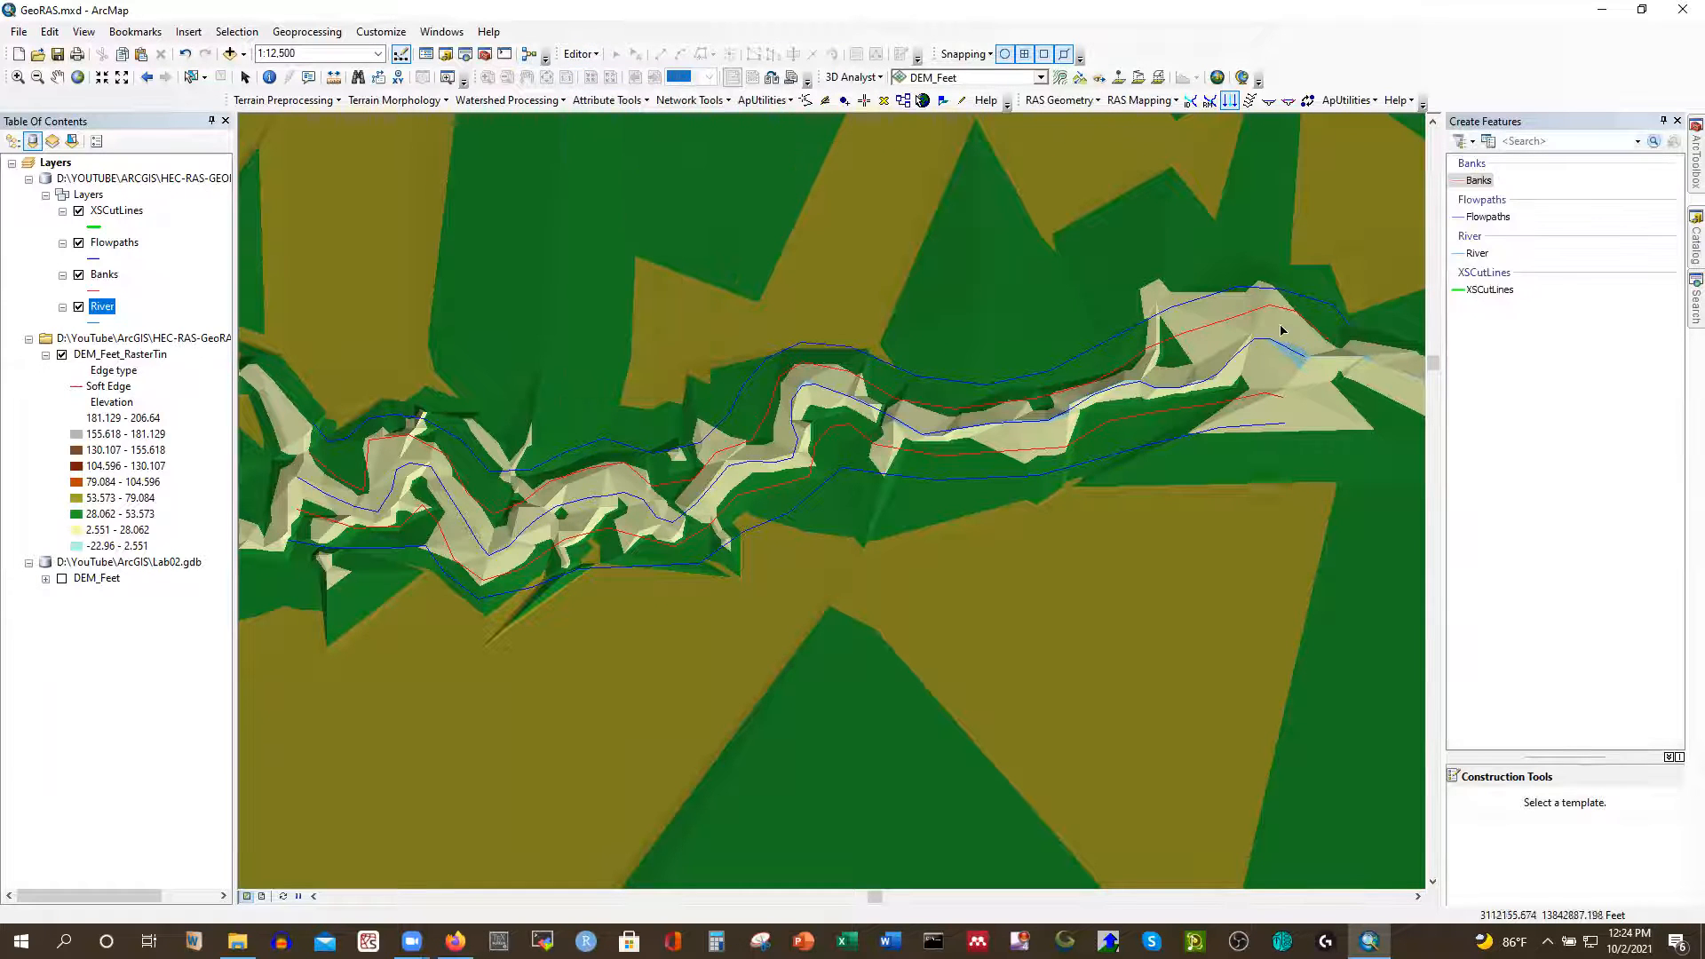
pyautogui.click(1489, 290)
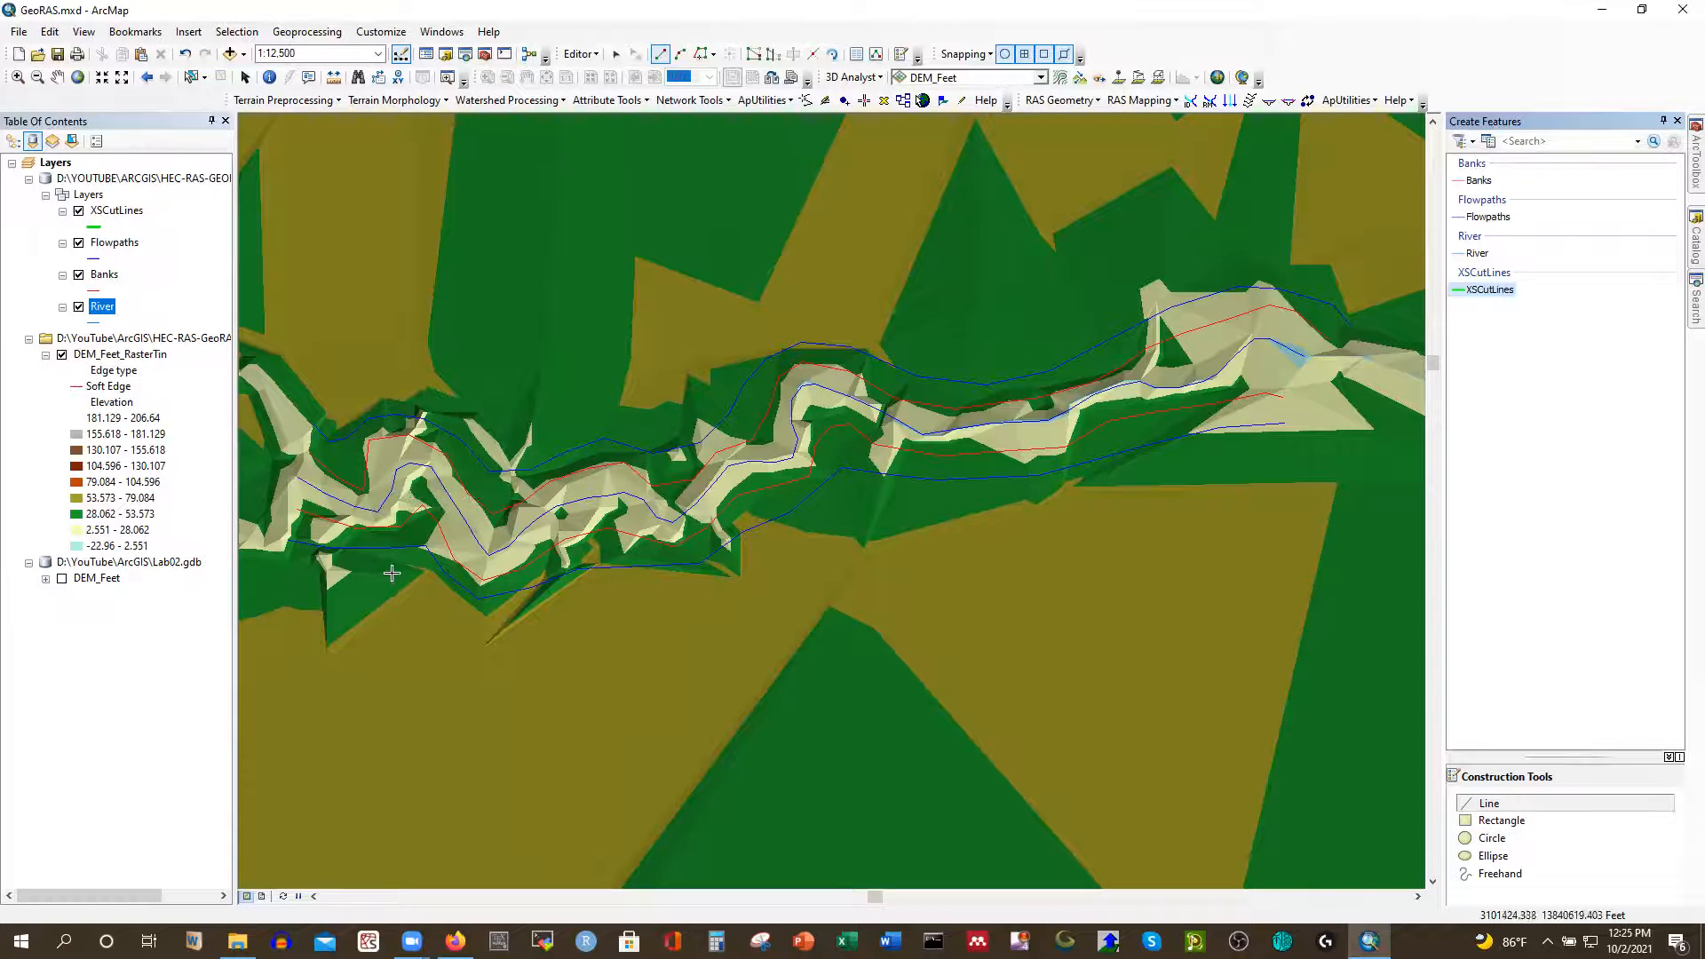
pyautogui.click(338, 415)
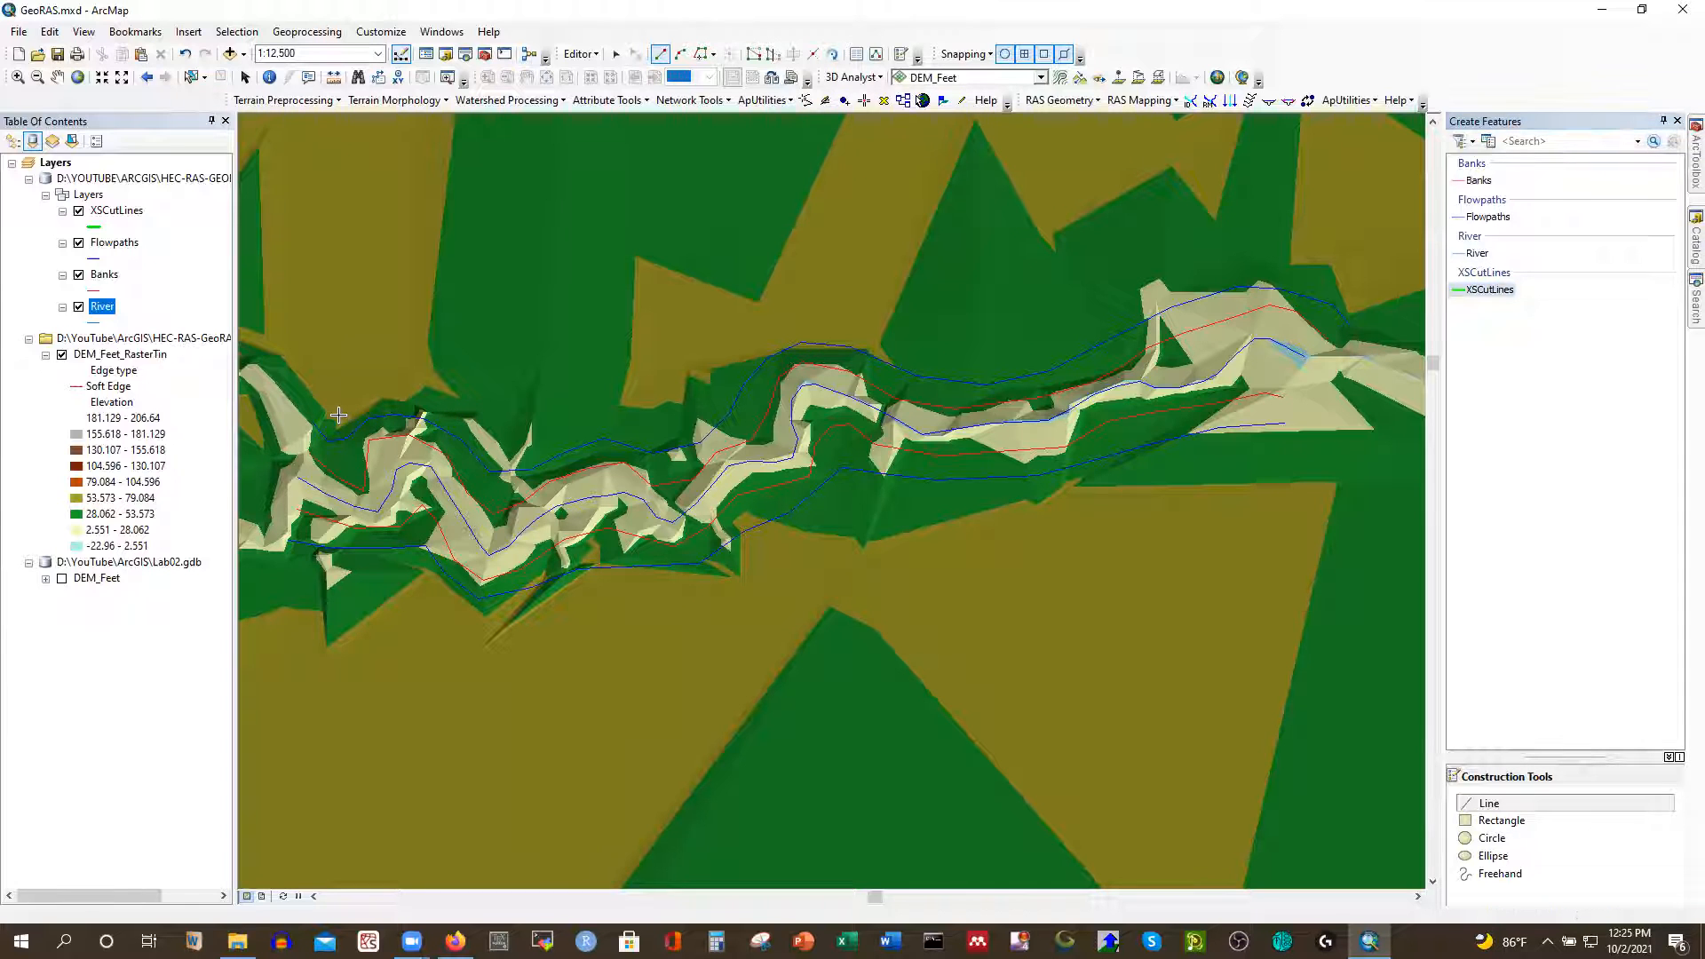
pyautogui.doubleClick(312, 558)
pyautogui.click(451, 407)
pyautogui.doubleClick(413, 561)
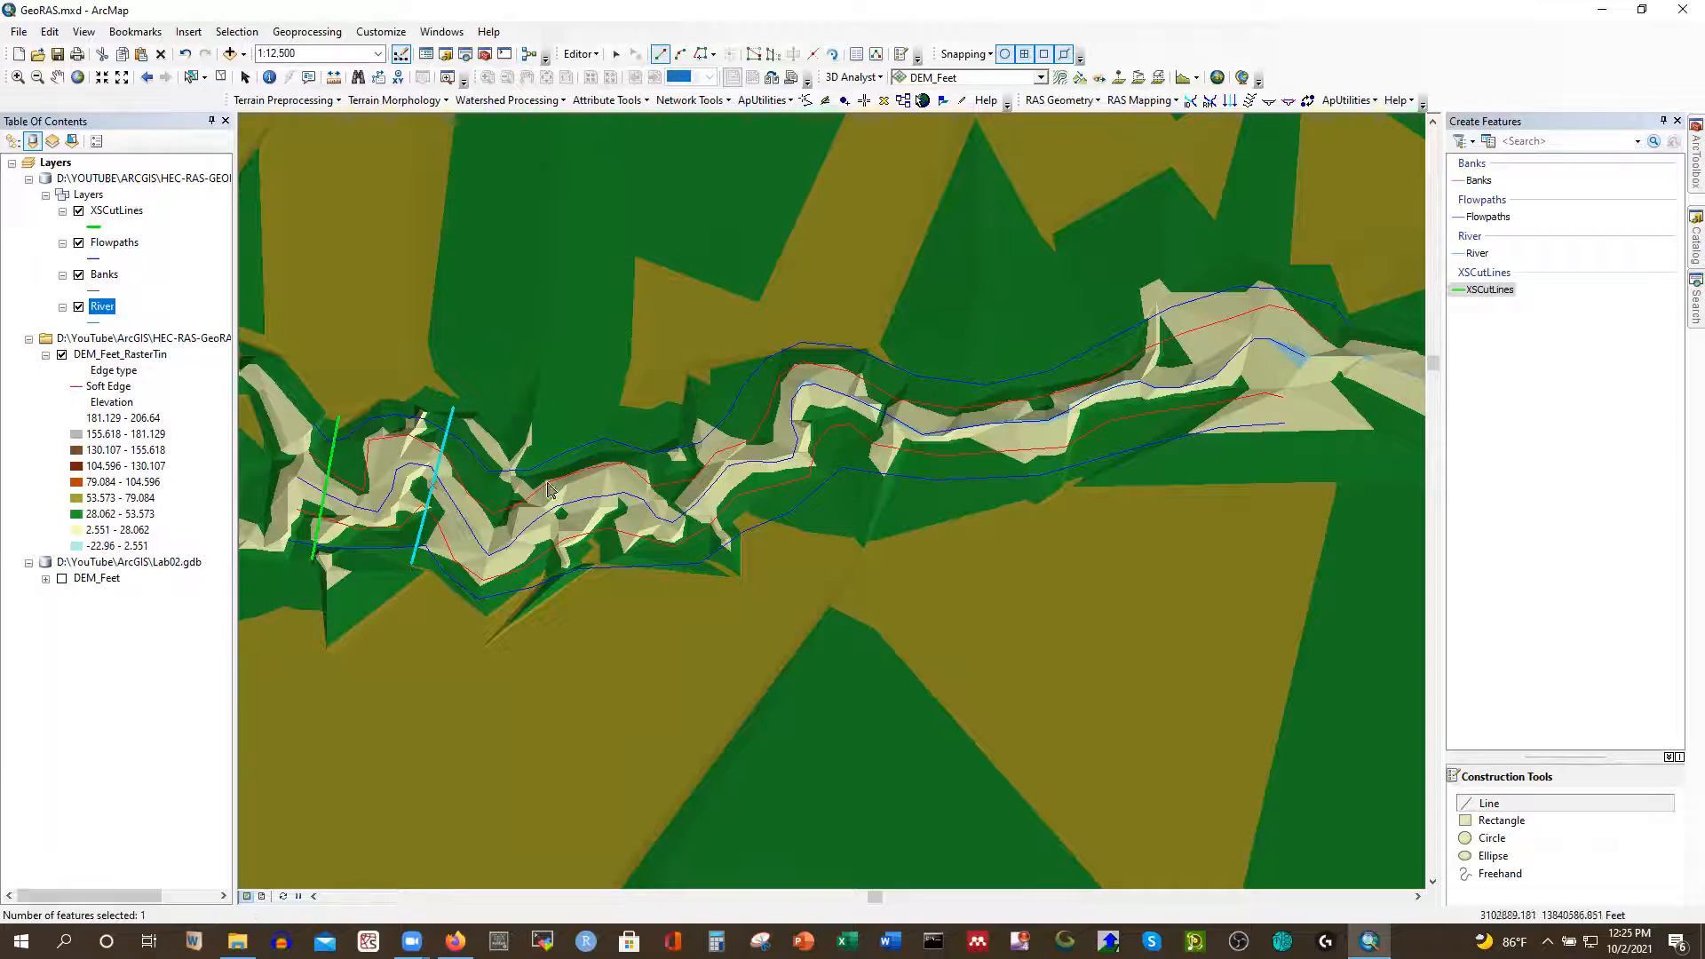
pyautogui.click(540, 448)
pyautogui.doubleClick(556, 596)
pyautogui.click(670, 434)
pyautogui.doubleClick(702, 578)
# Digitize five more cross sections from north to south across the eastern half of the reach, spanning both overbank flowpaths, the second about 1,700 ft long
pyautogui.click(743, 359)
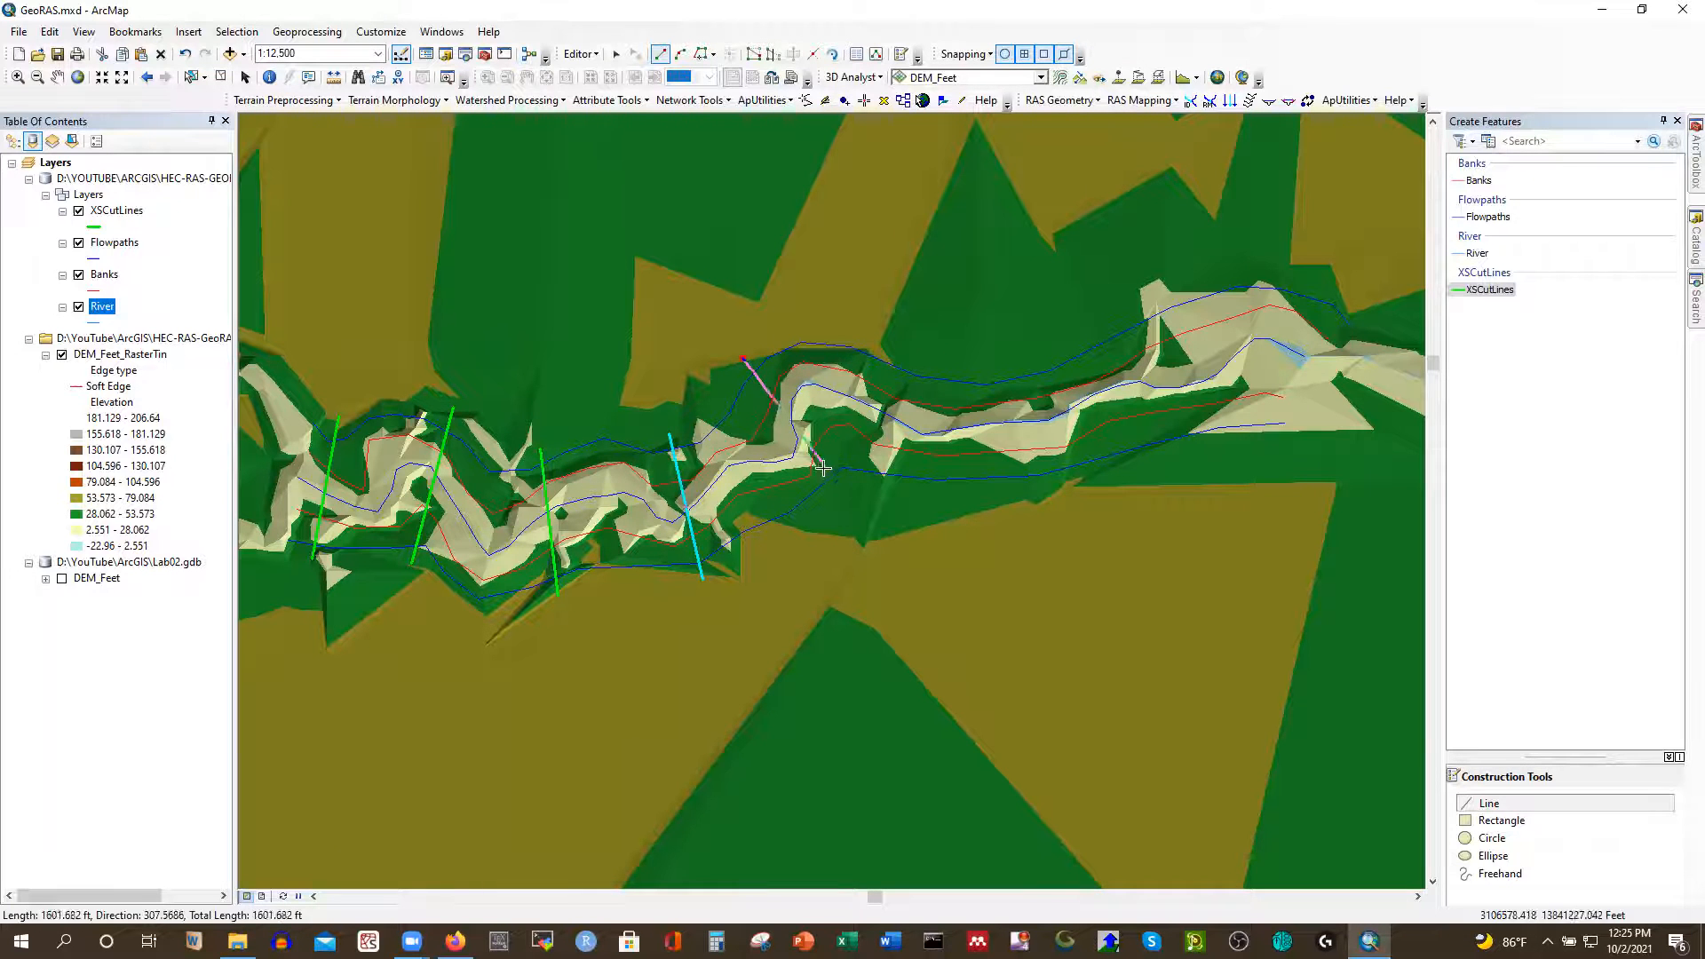
pyautogui.click(836, 501)
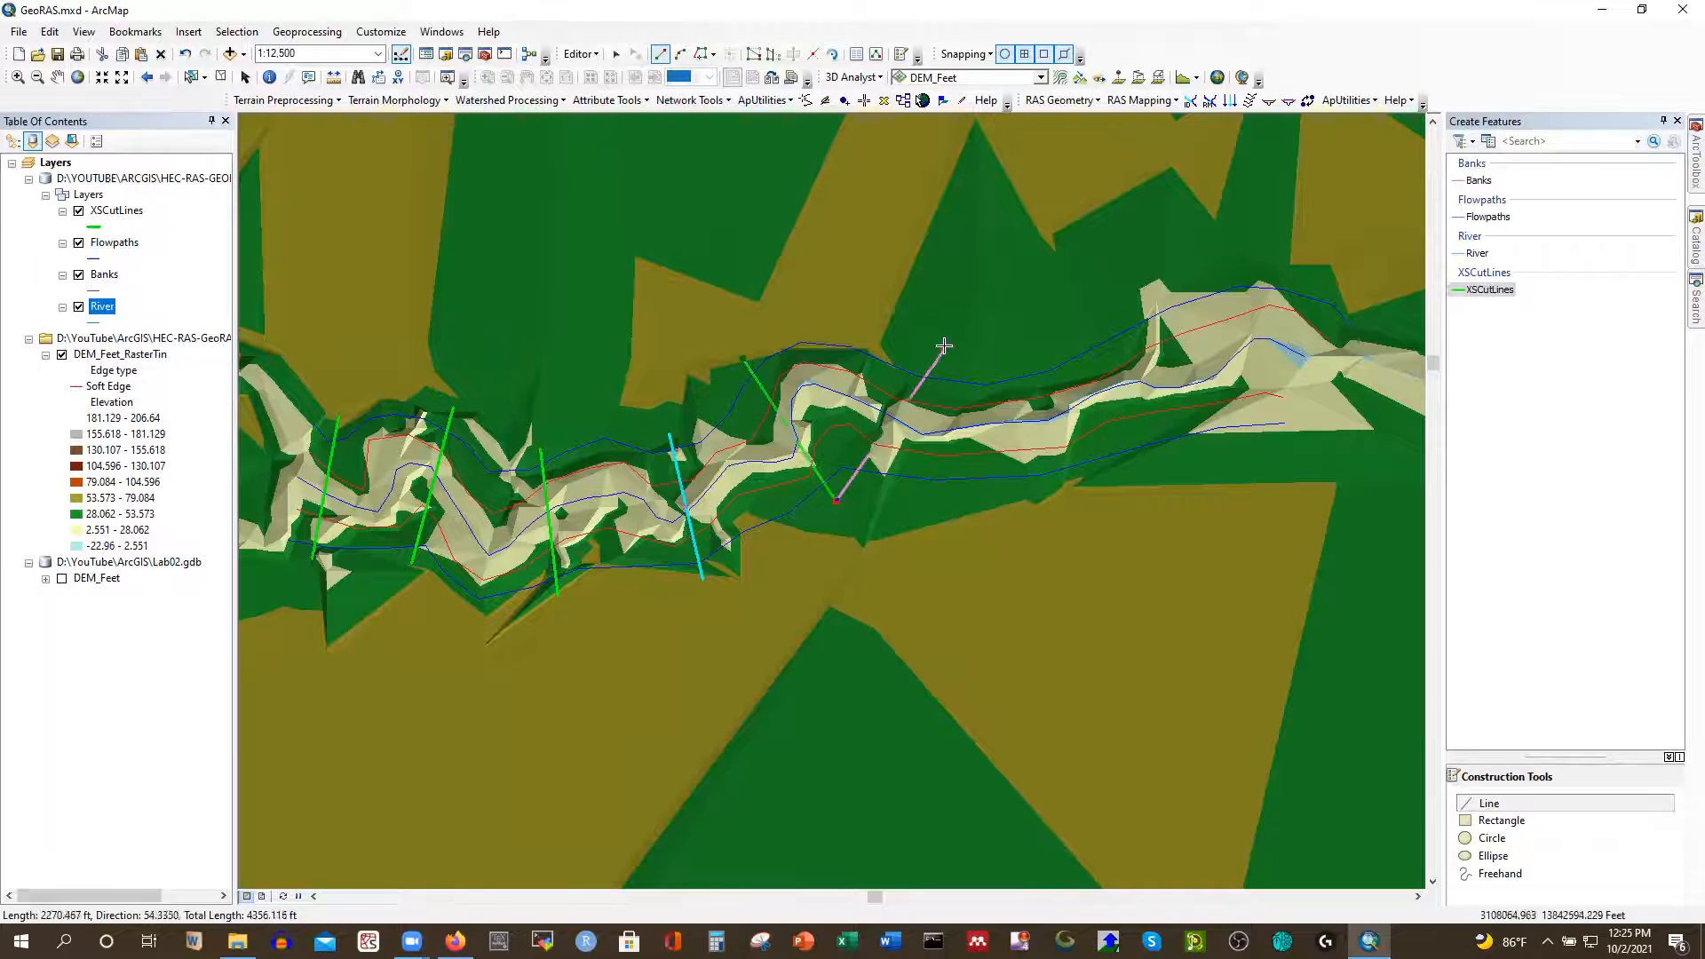
pyautogui.doubleClick(835, 500)
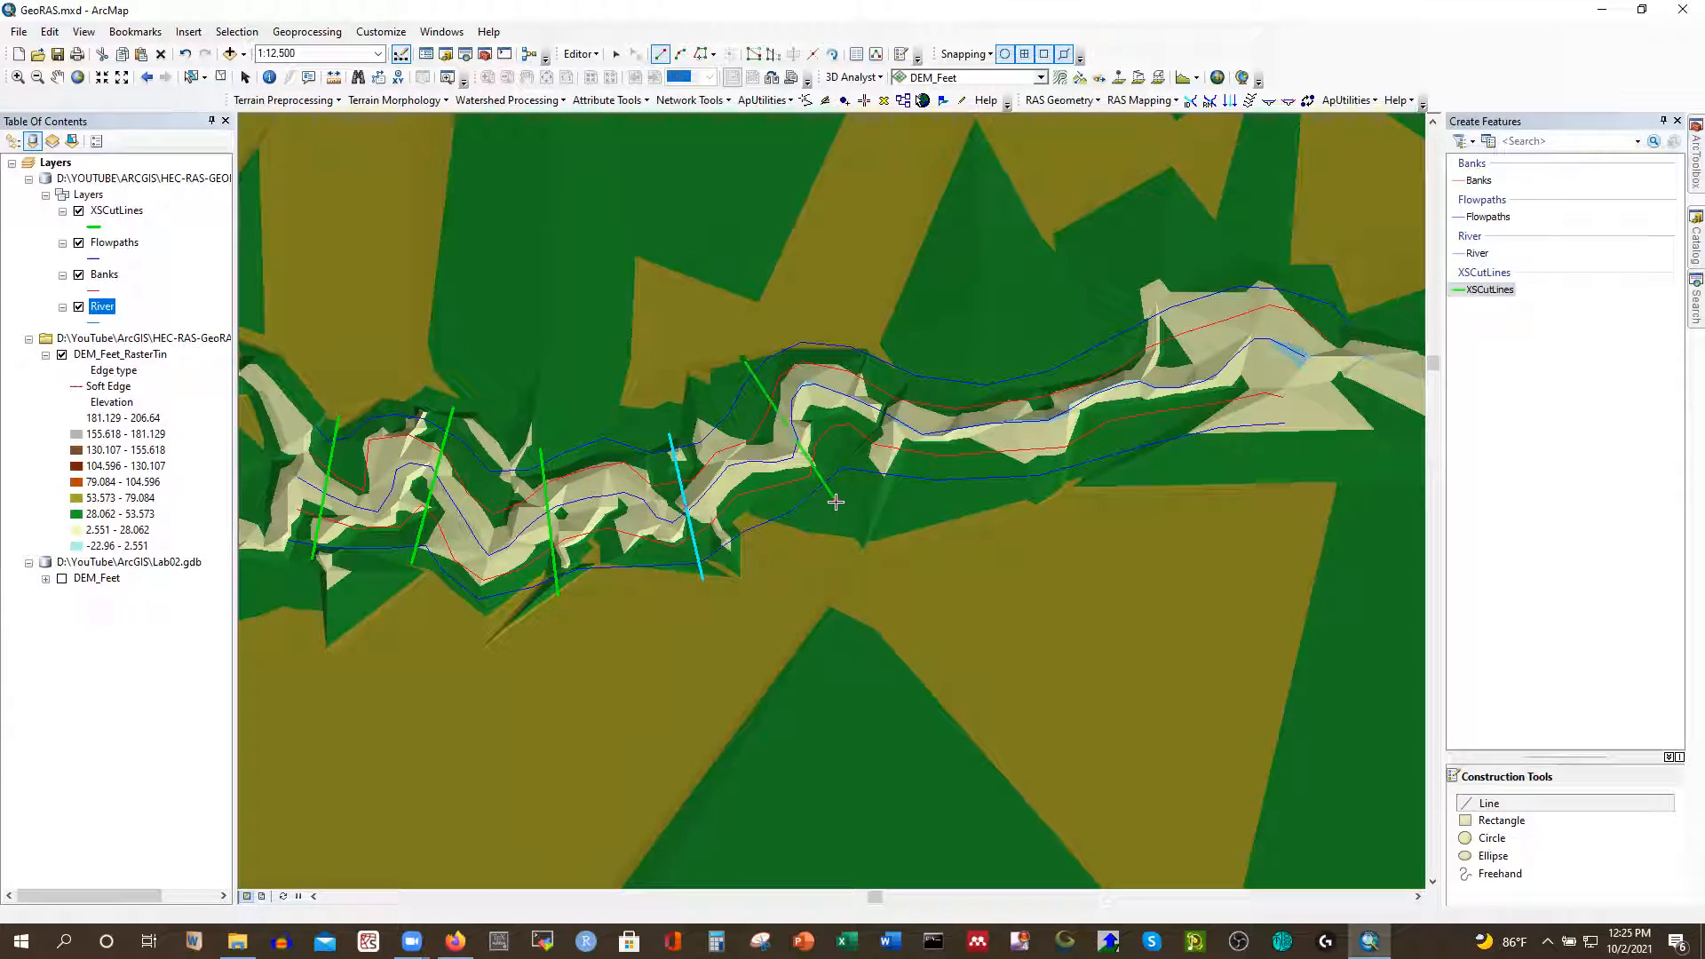
pyautogui.click(924, 358)
pyautogui.doubleClick(920, 495)
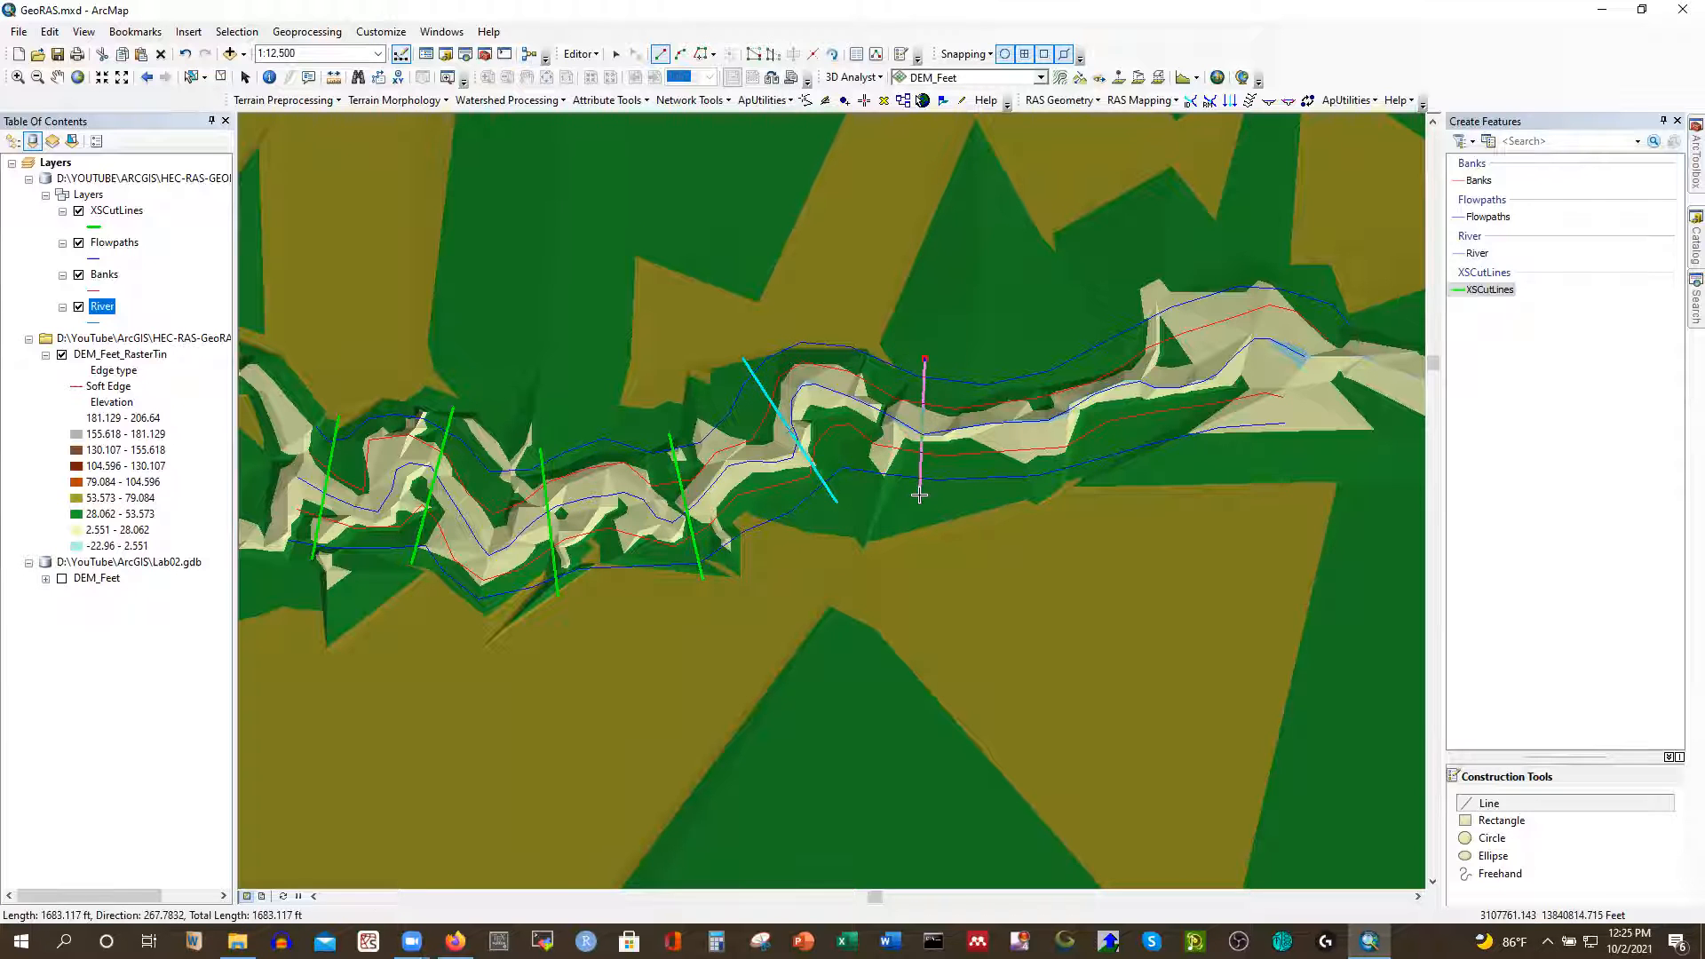
pyautogui.click(1048, 353)
pyautogui.doubleClick(1086, 484)
pyautogui.click(1168, 293)
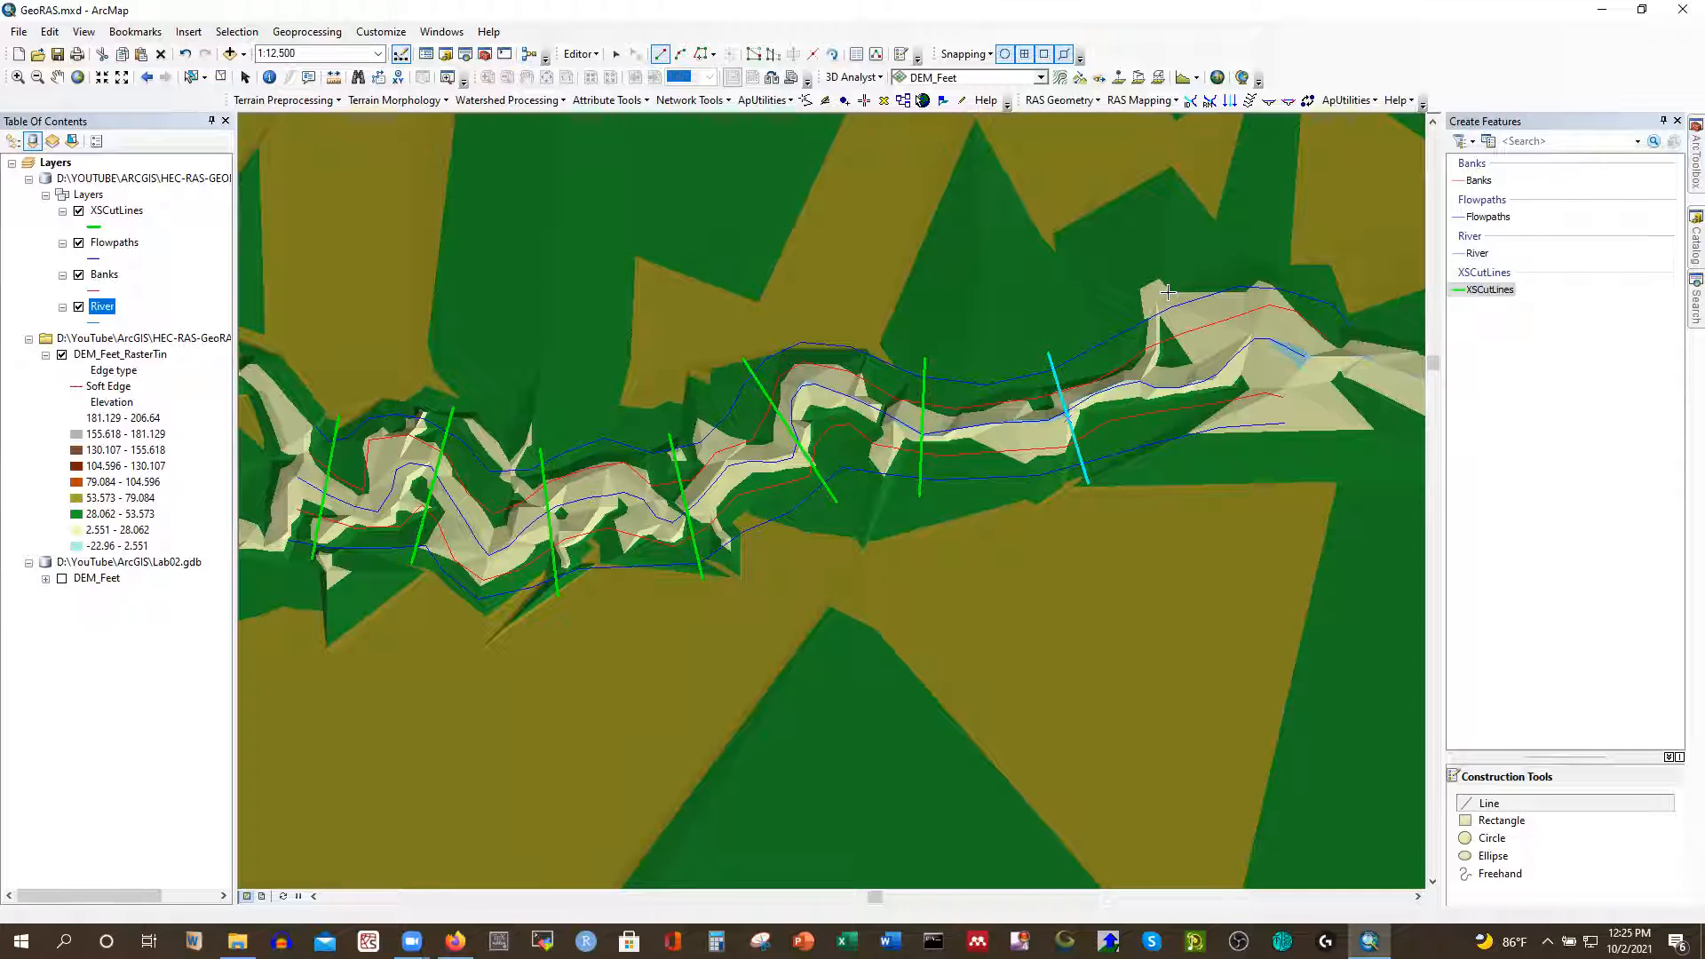
pyautogui.doubleClick(1201, 456)
pyautogui.click(1287, 269)
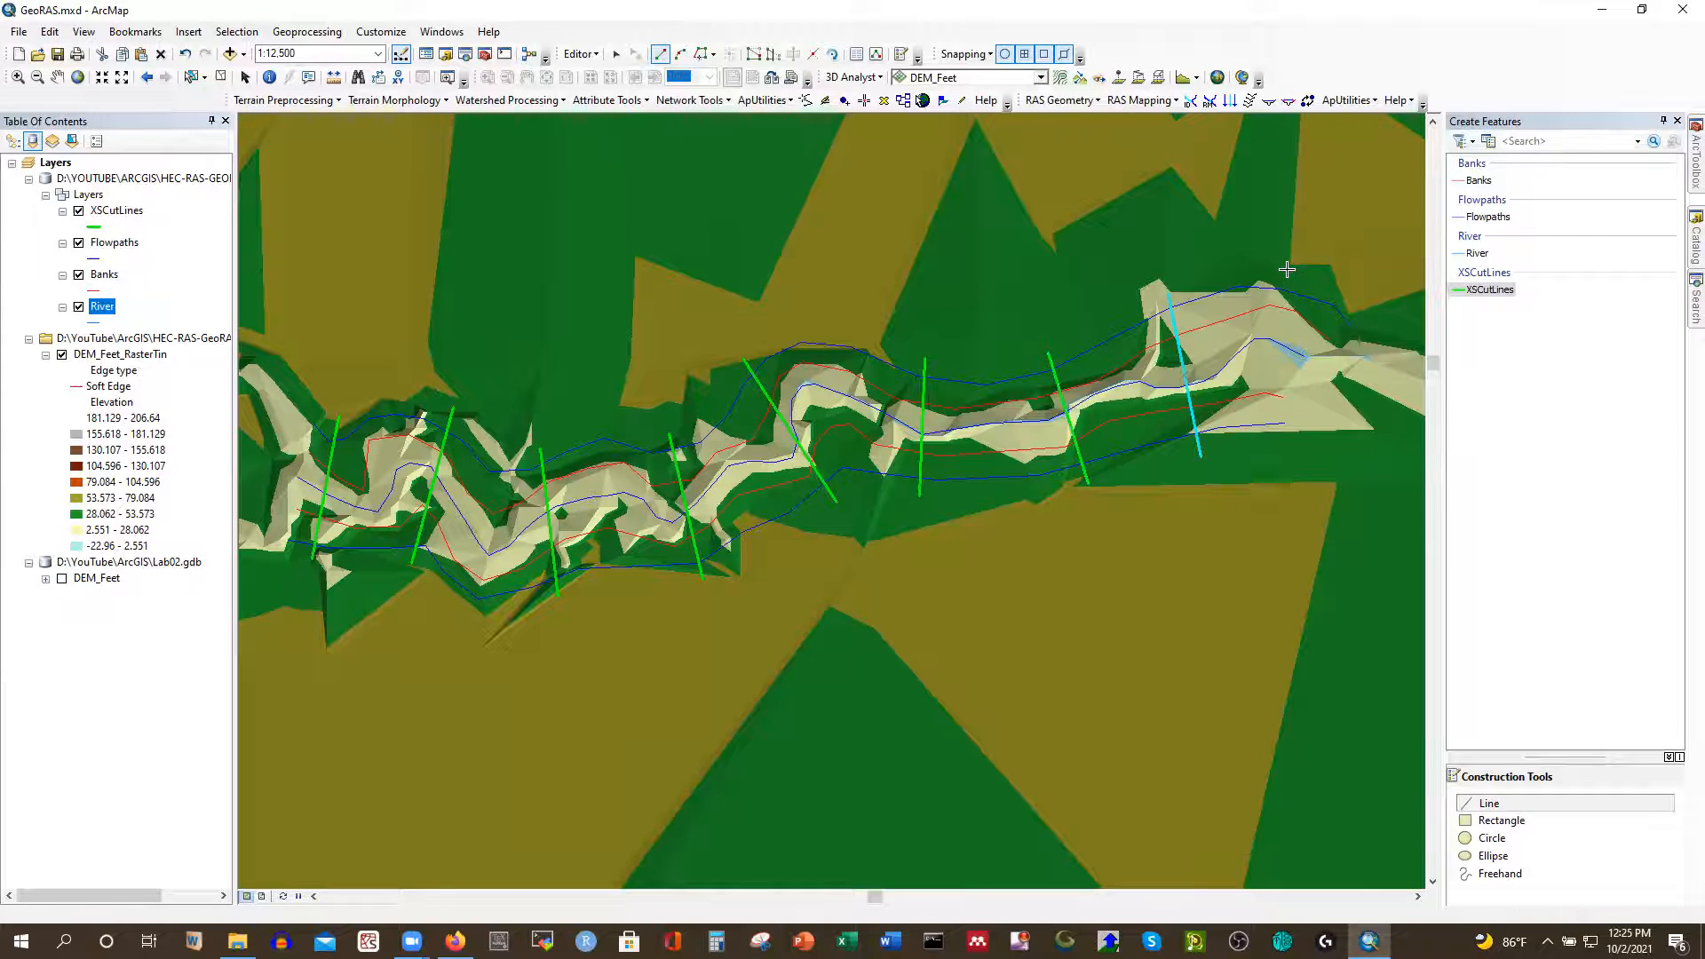
pyautogui.doubleClick(1259, 452)
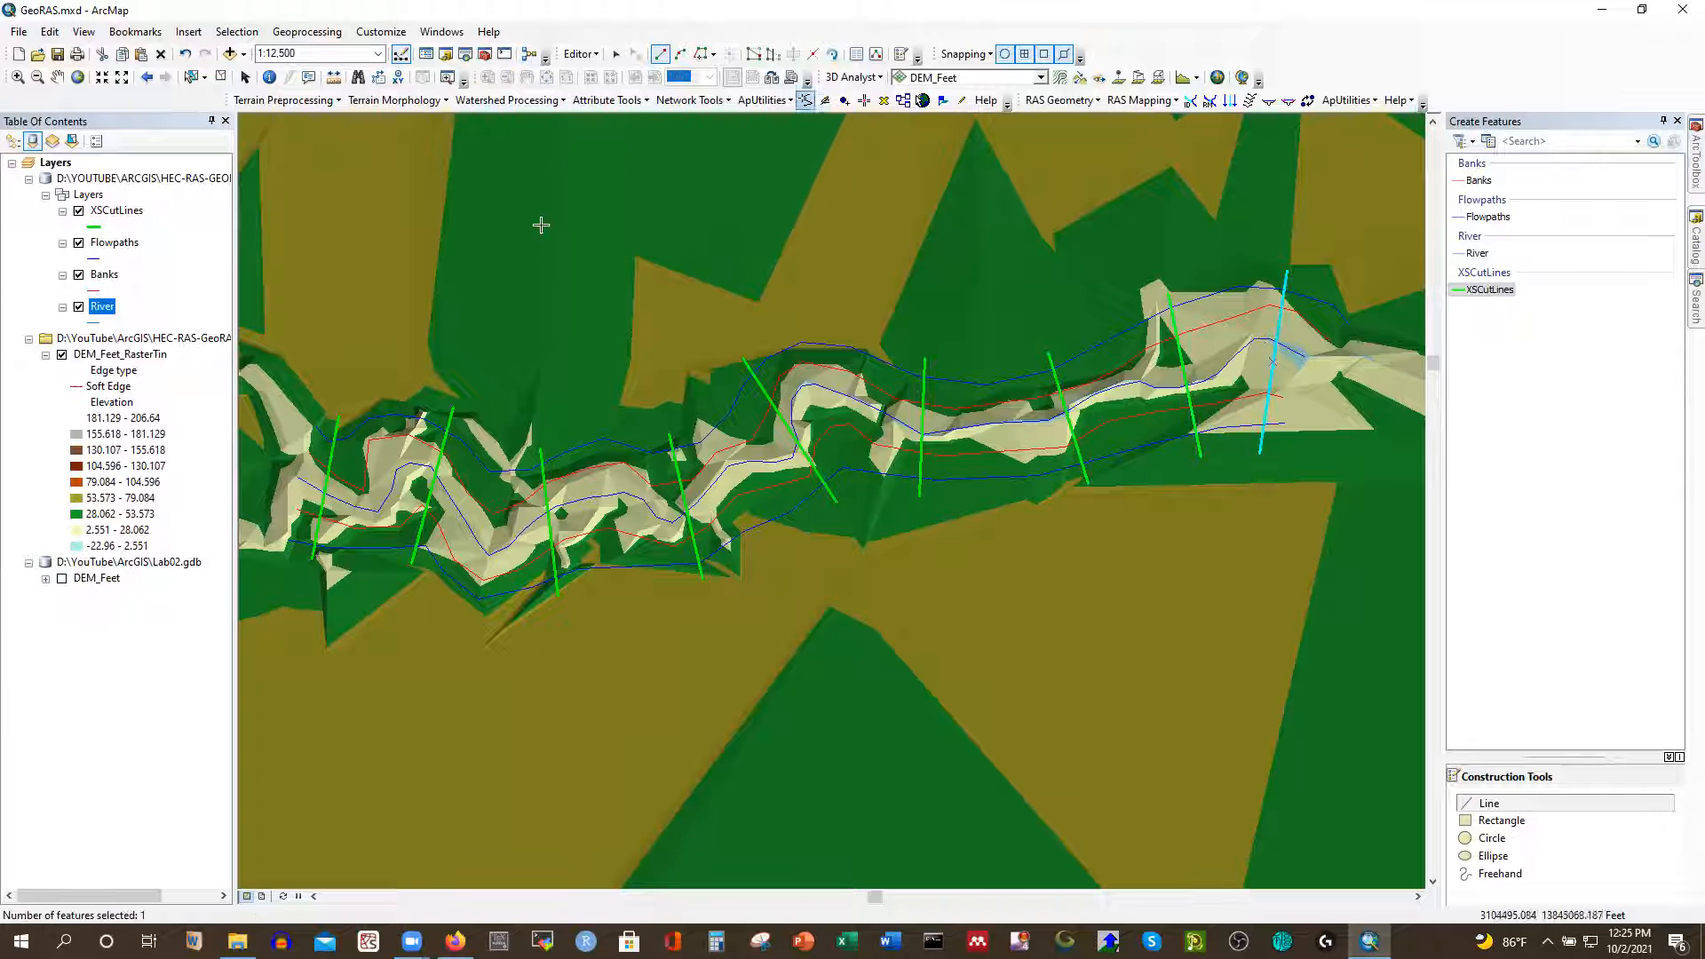
# Stop the edit session, save the nine cross sections, and collapse the Create Features window
pyautogui.click(581, 54)
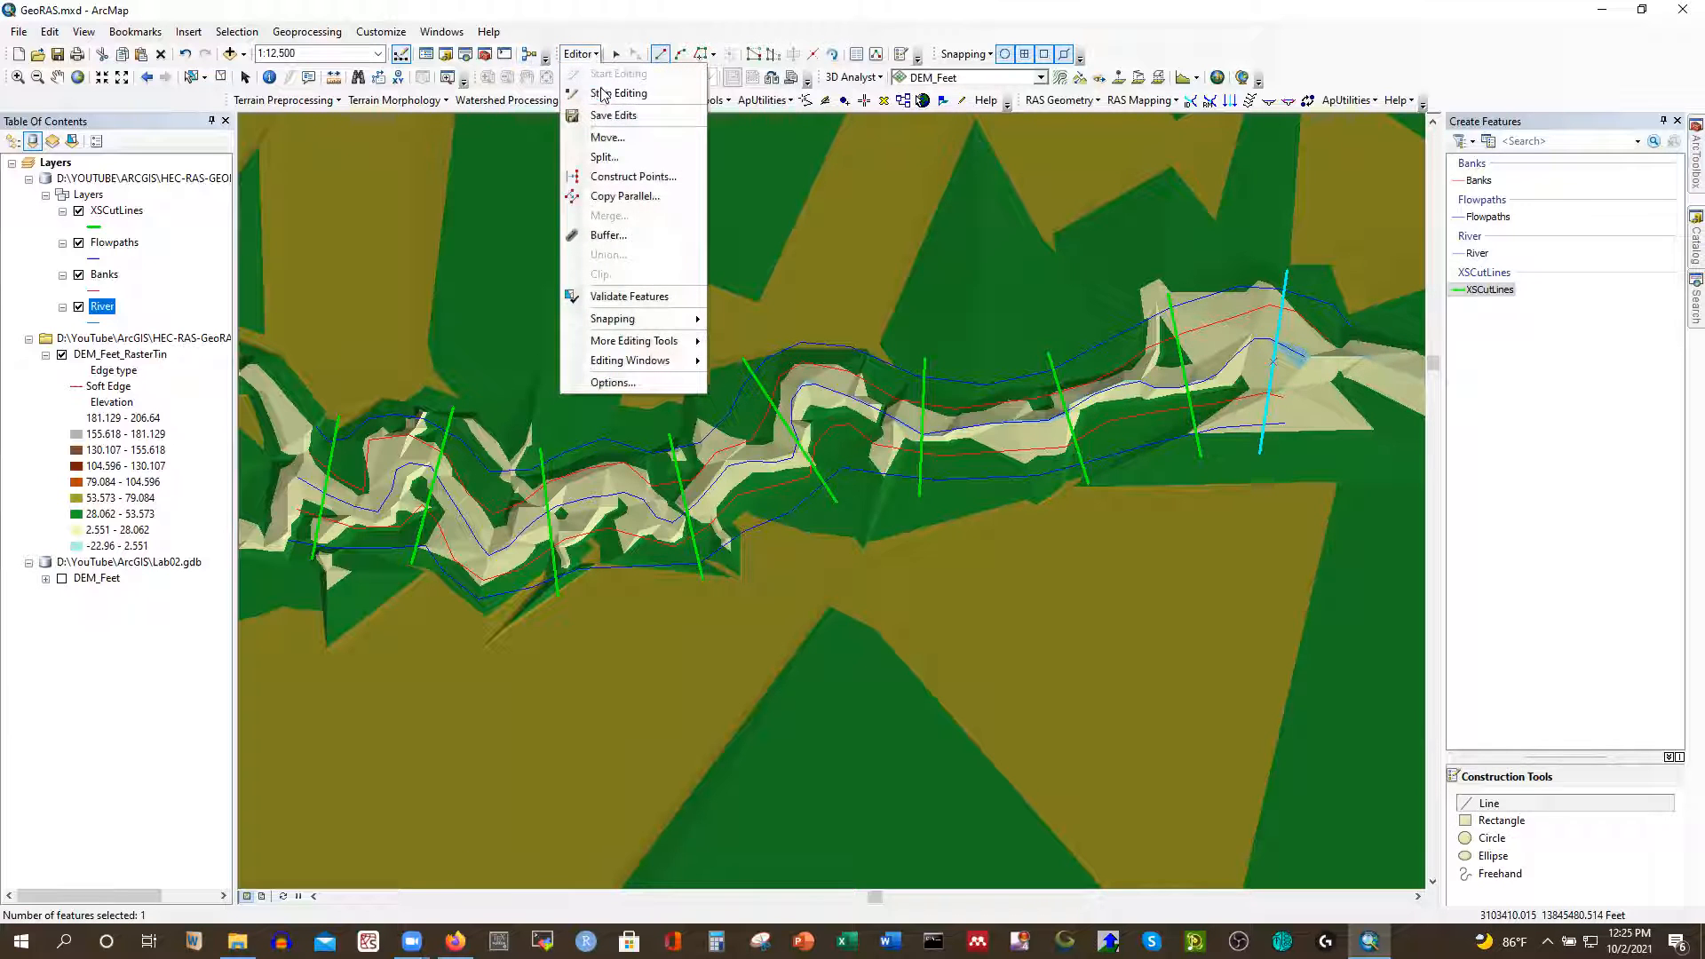
pyautogui.click(613, 96)
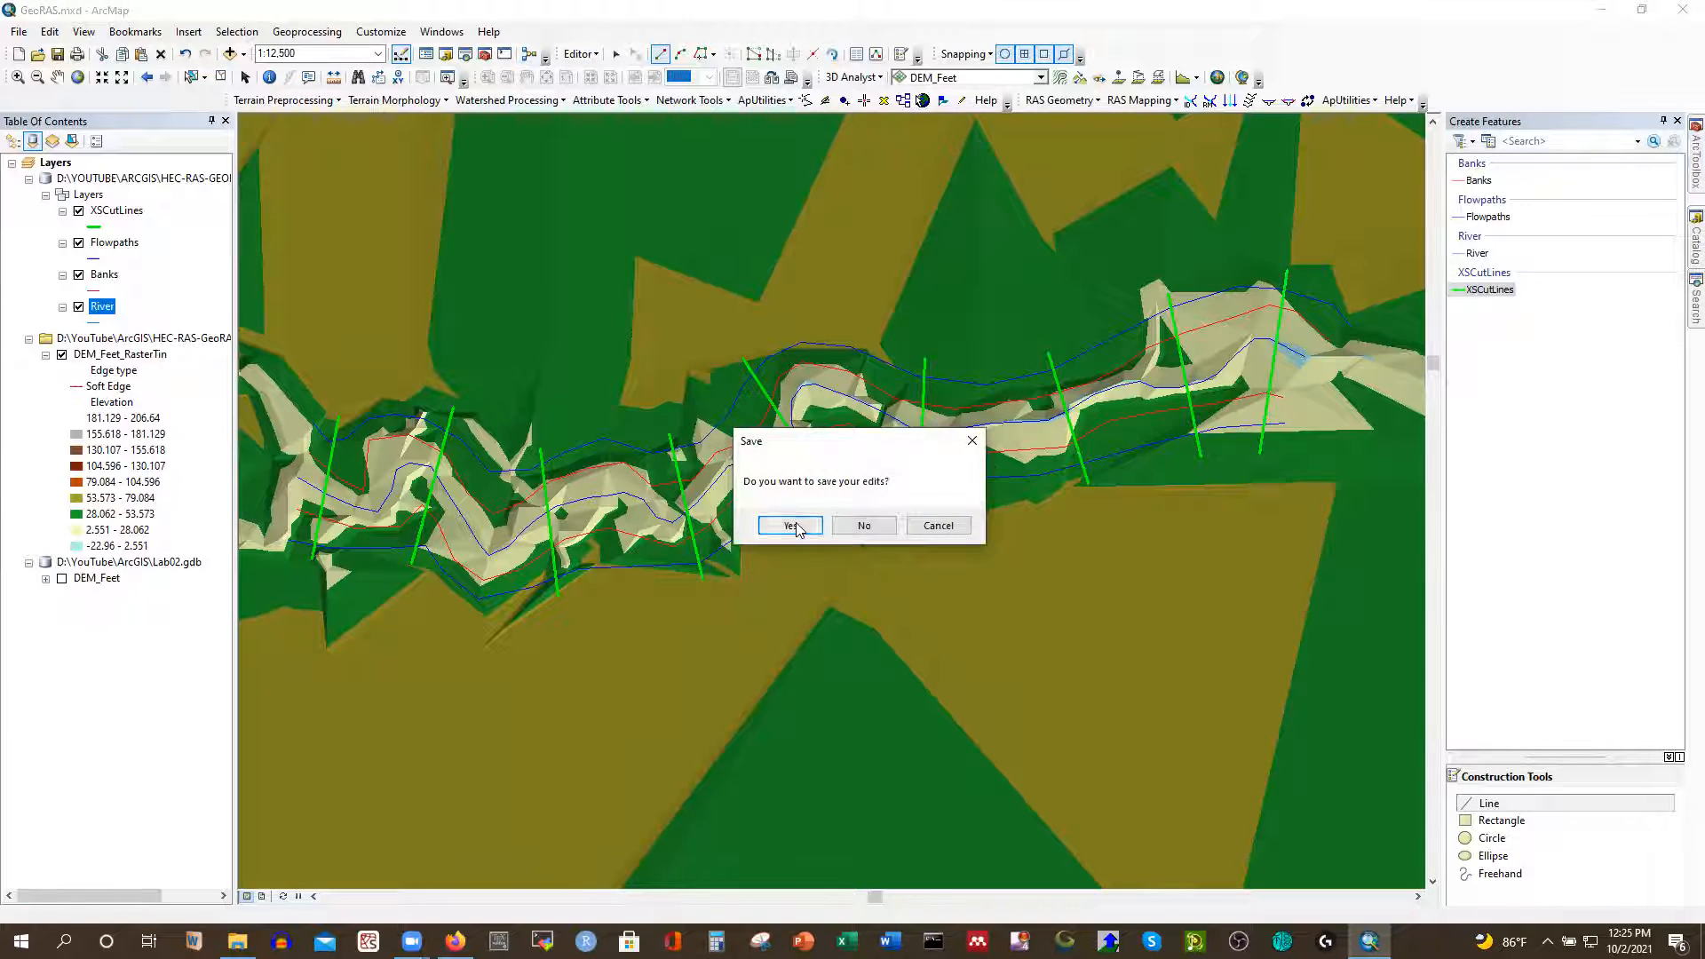
pyautogui.click(796, 523)
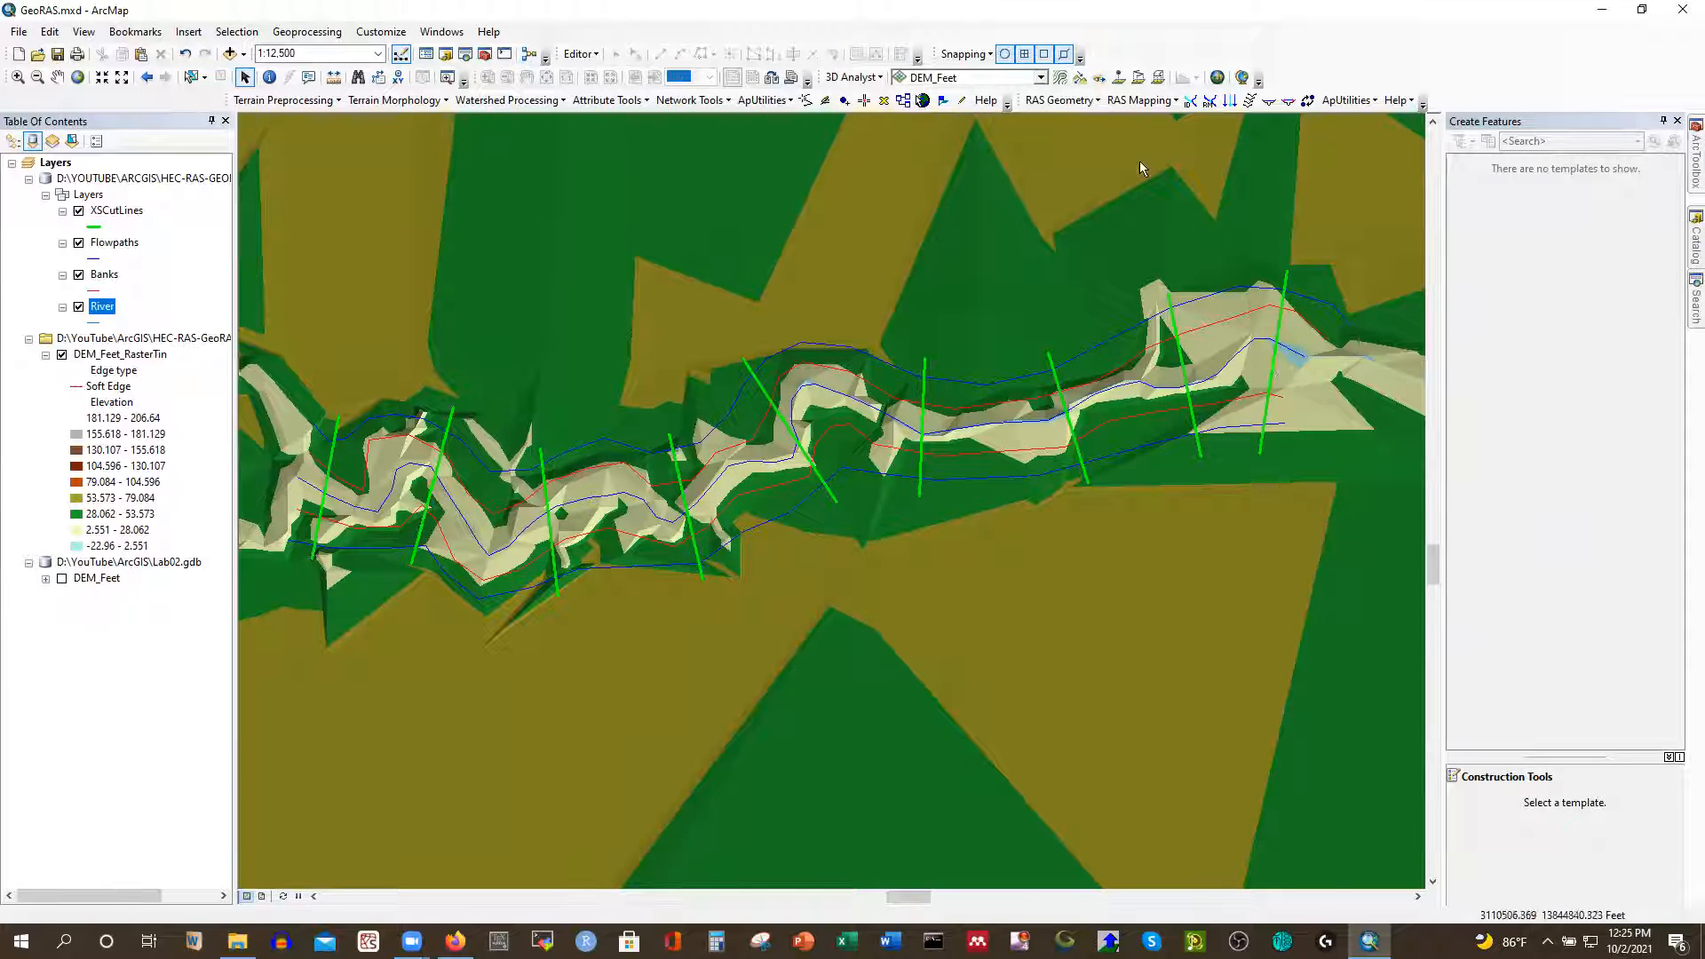
pyautogui.click(1663, 122)
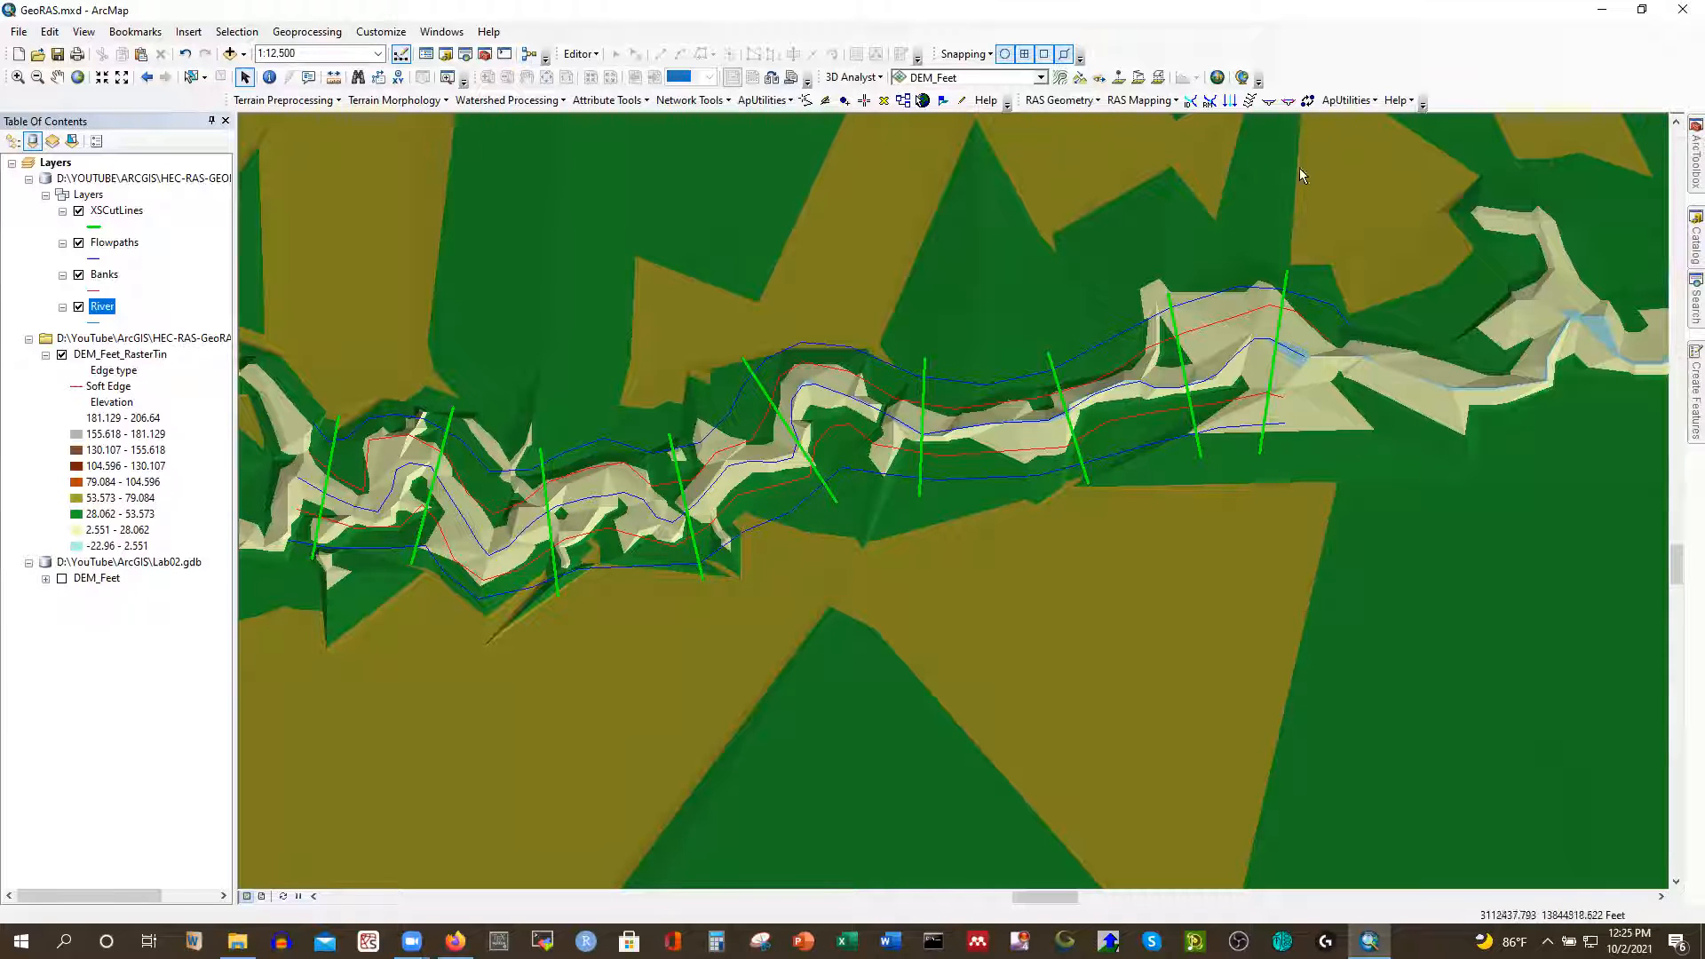
# Compute all stream centerline attributes for River using the DEM_Feet_RasterTin terrain, with River3D as the stream profiles output
pyautogui.click(1092, 100)
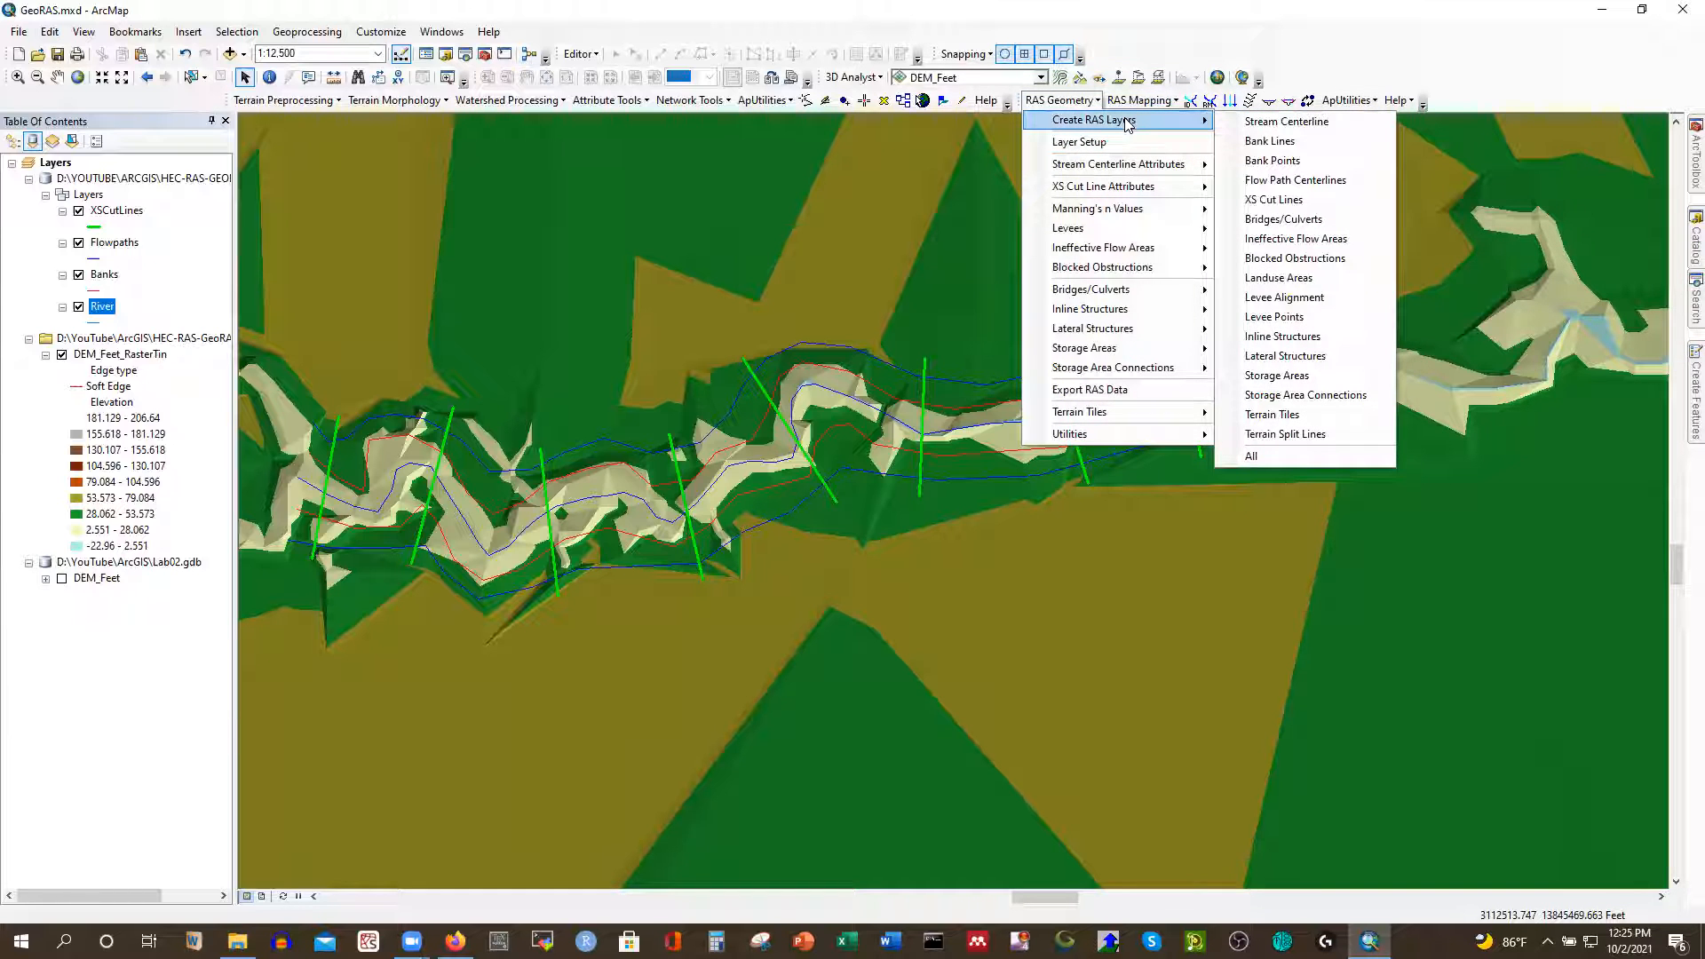
pyautogui.moveTo(1183, 171)
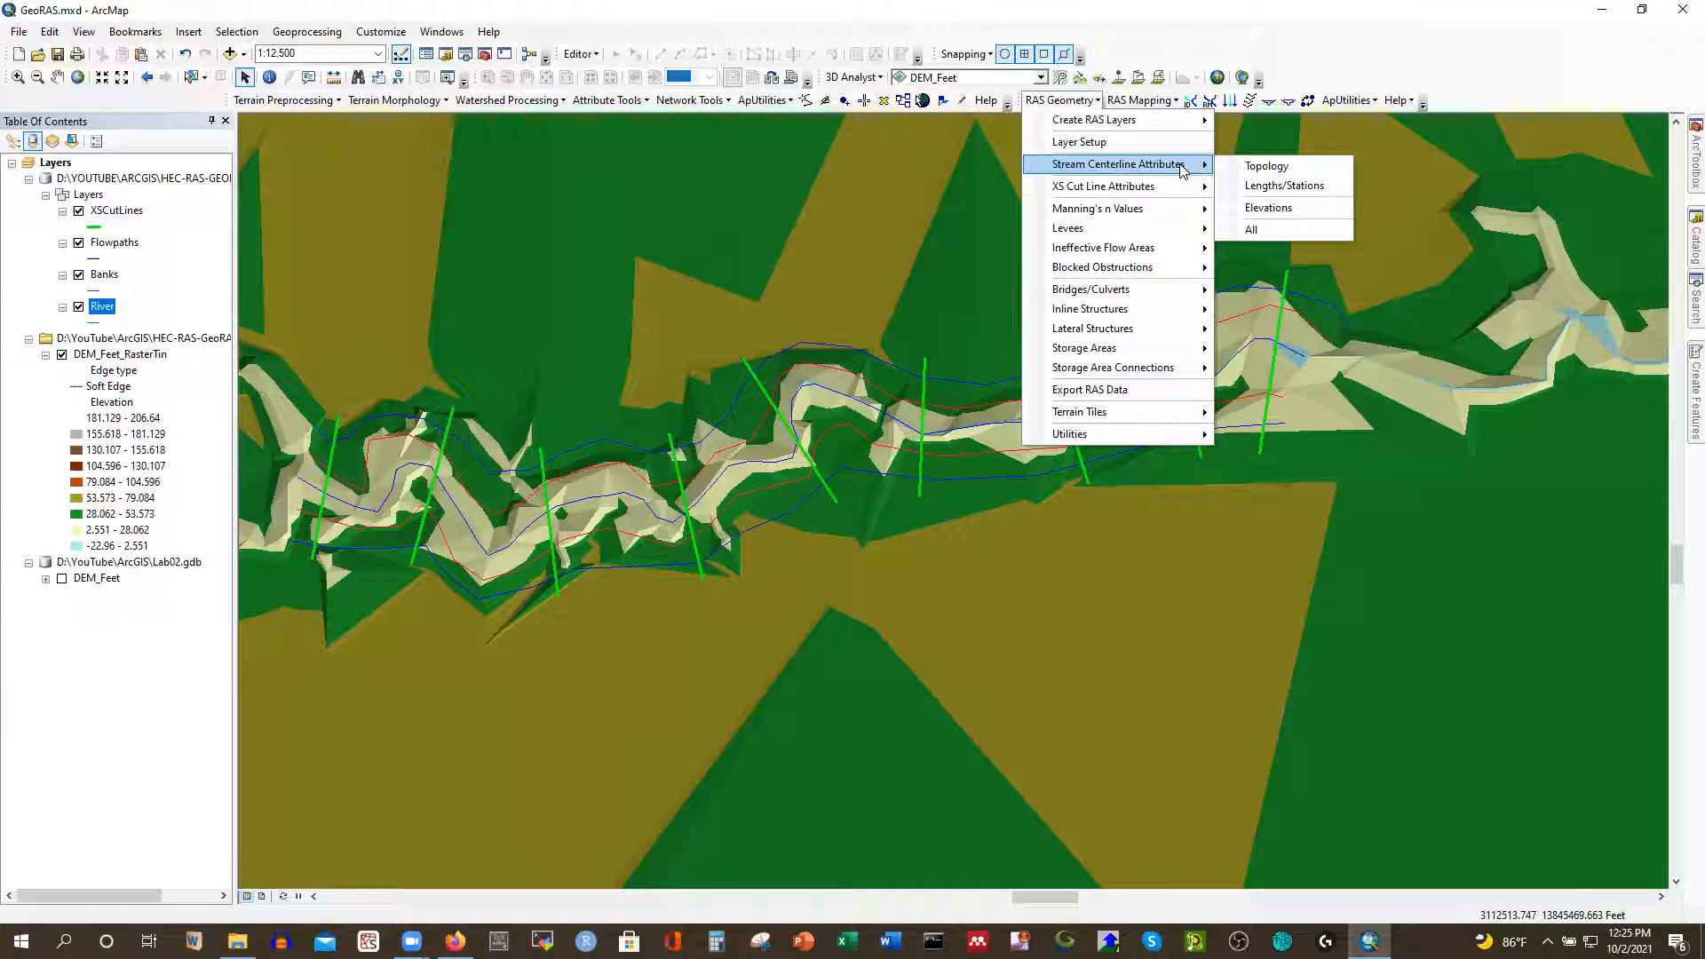
pyautogui.click(1251, 230)
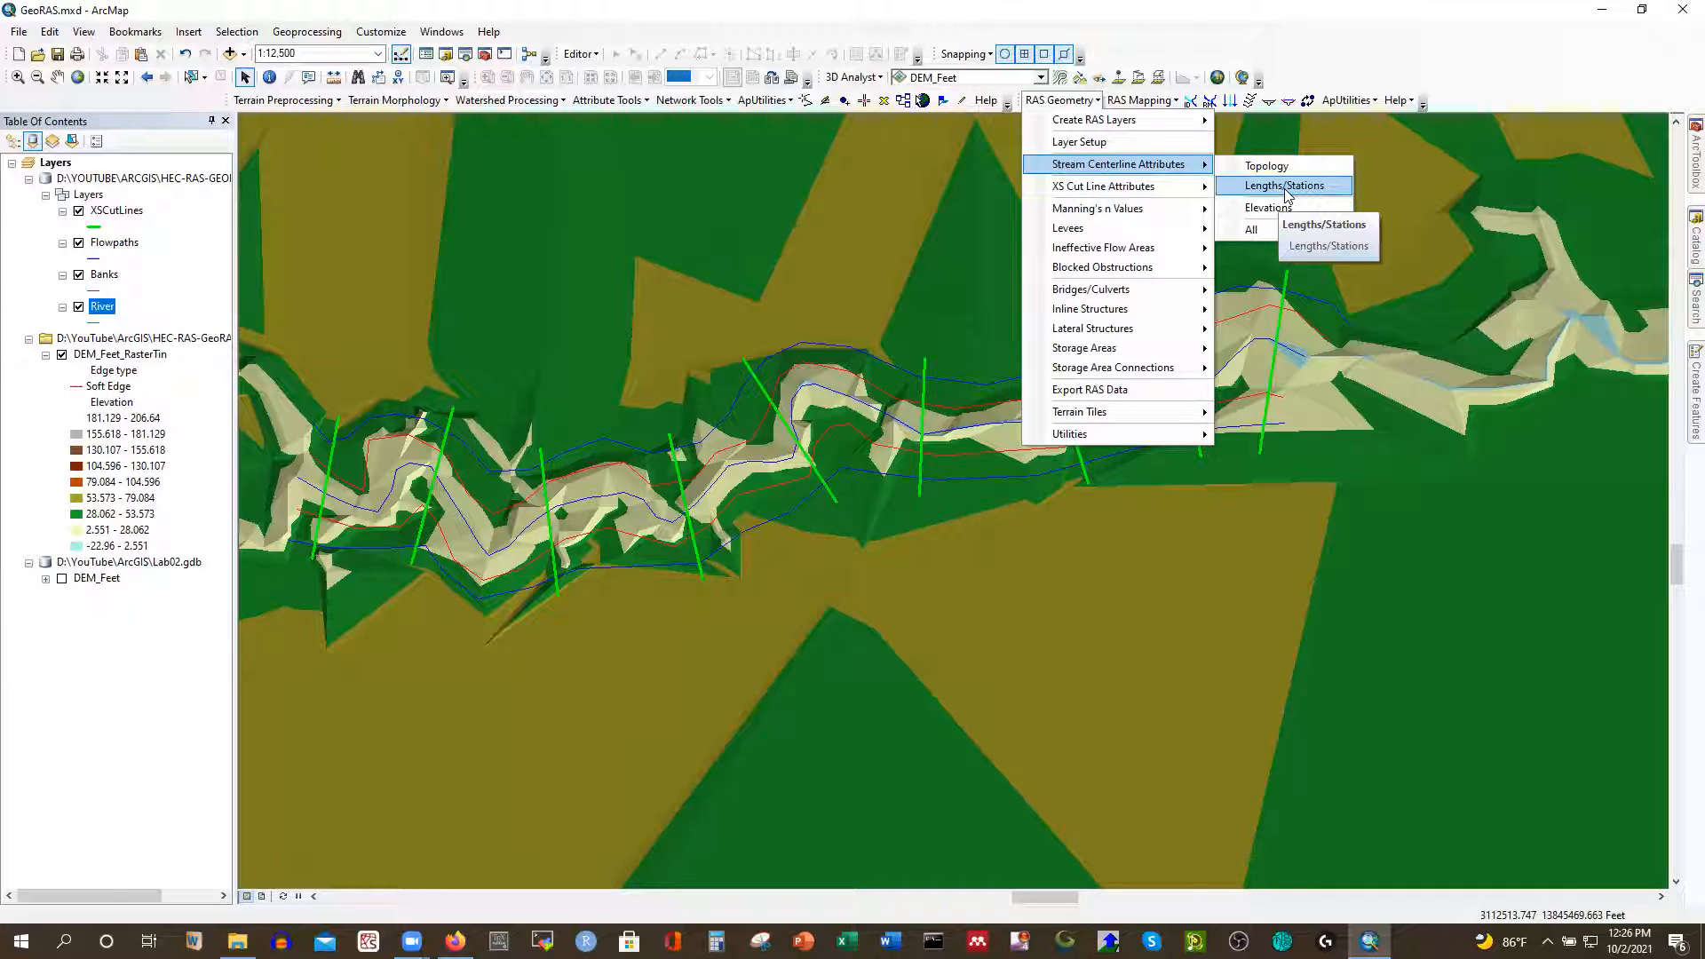
pyautogui.click(1250, 232)
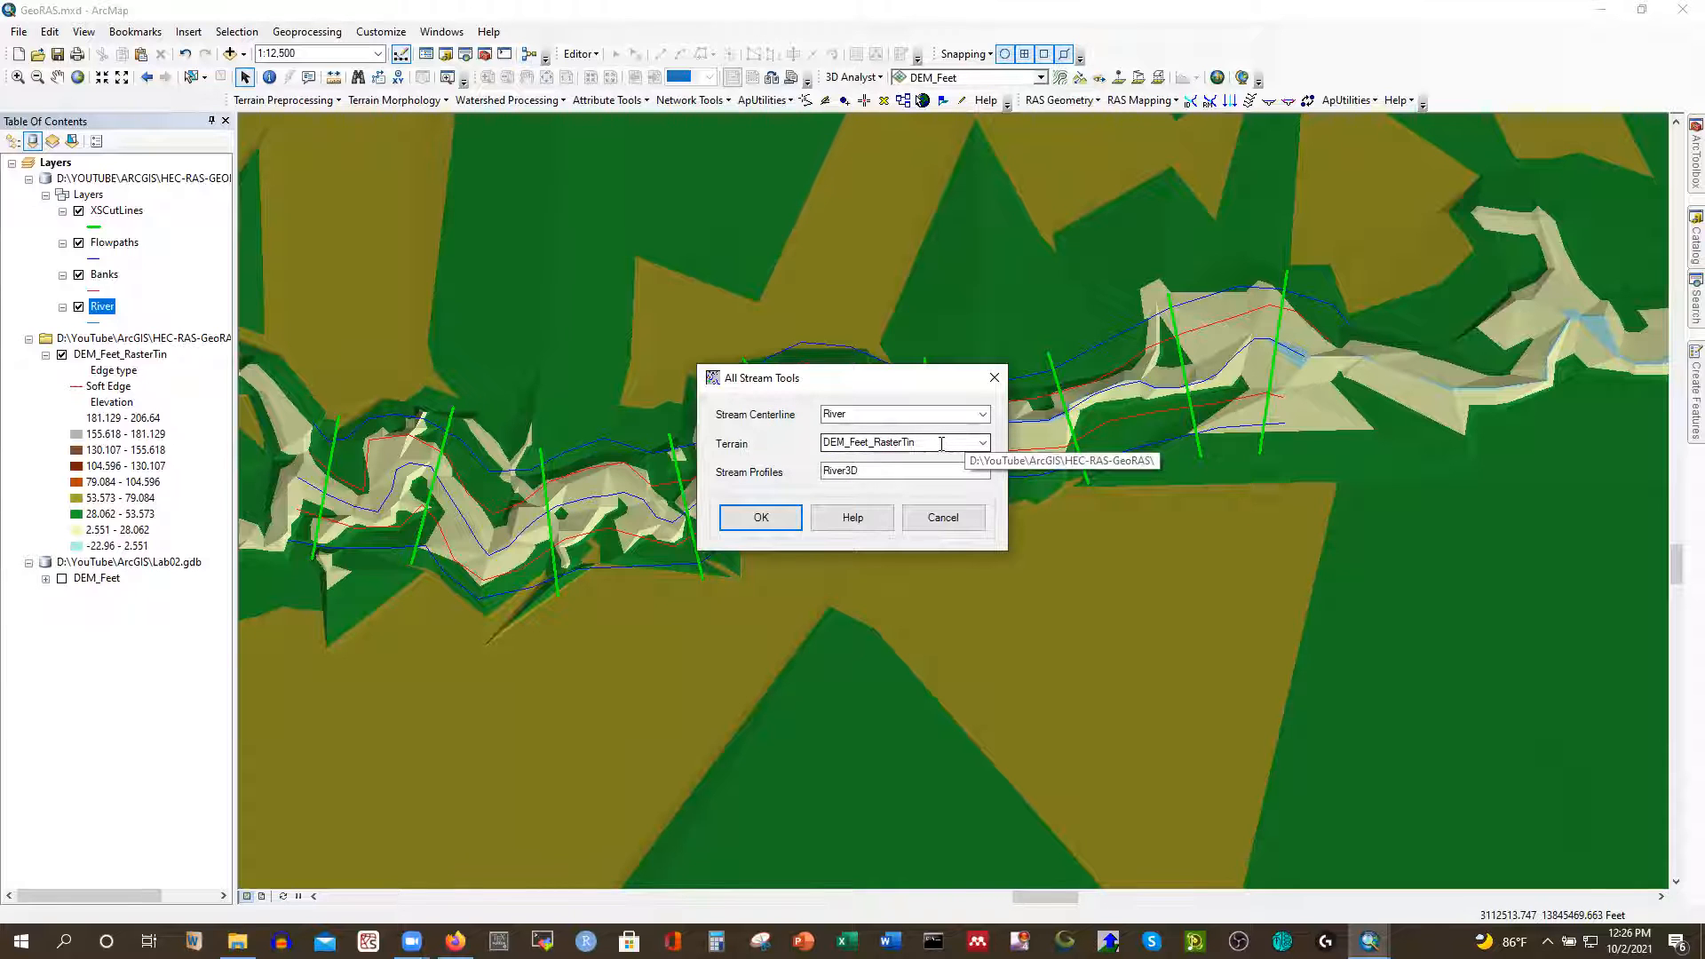
pyautogui.click(888, 472)
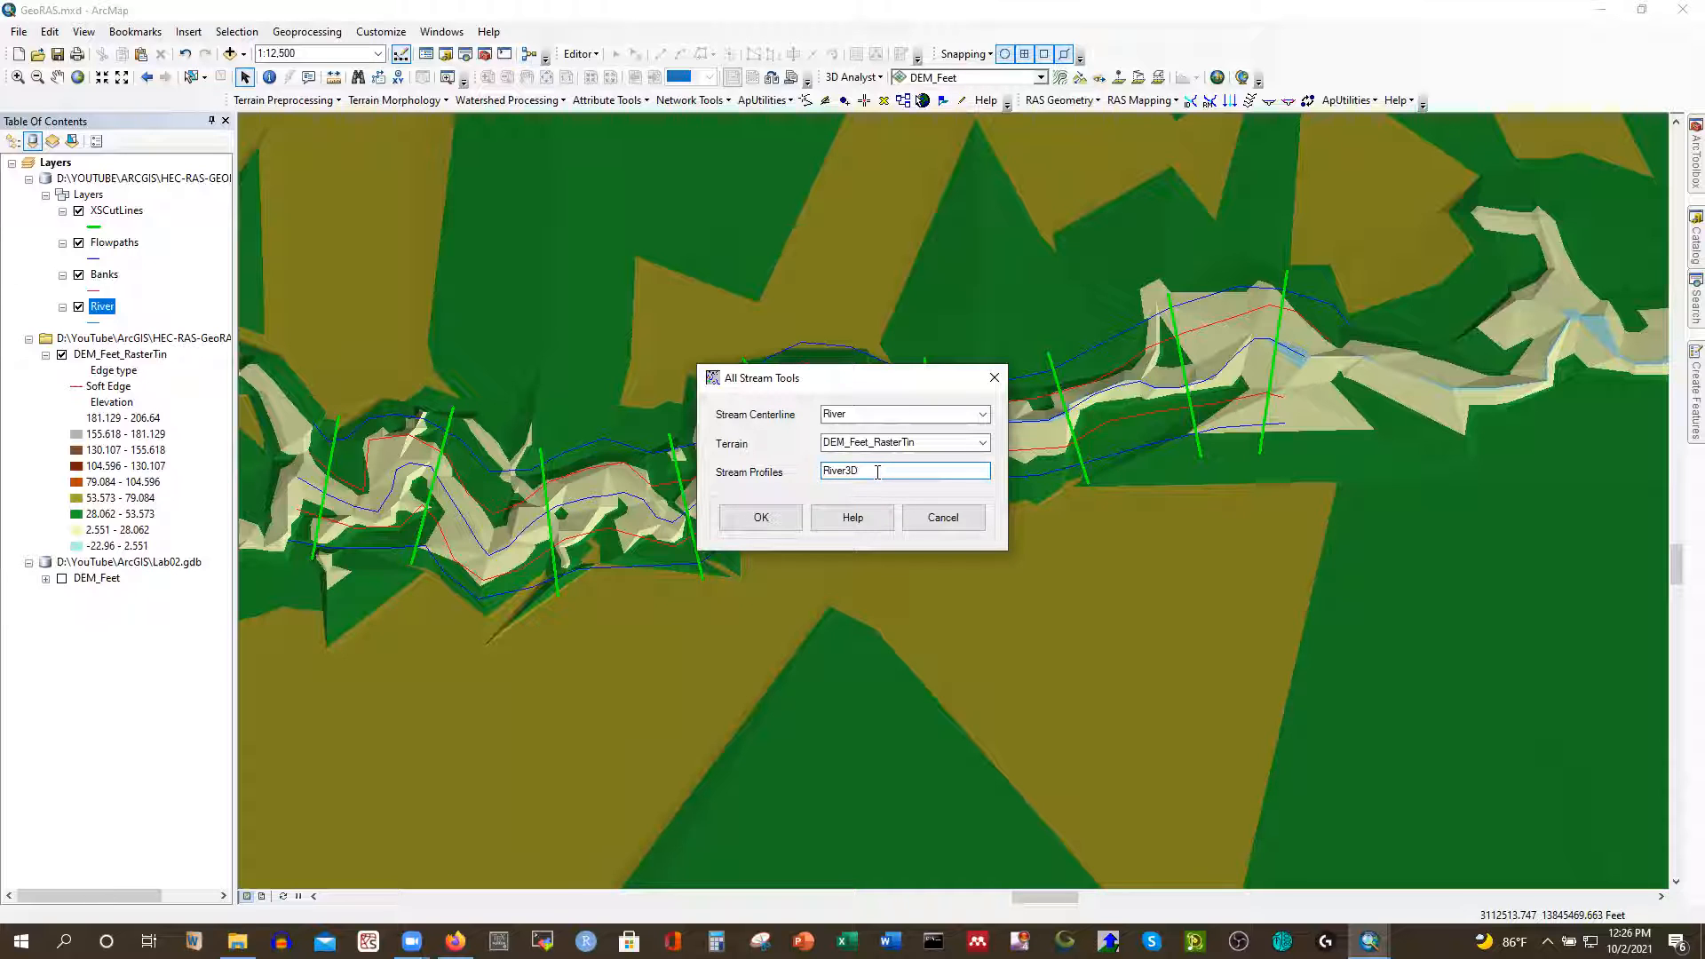
pyautogui.click(761, 519)
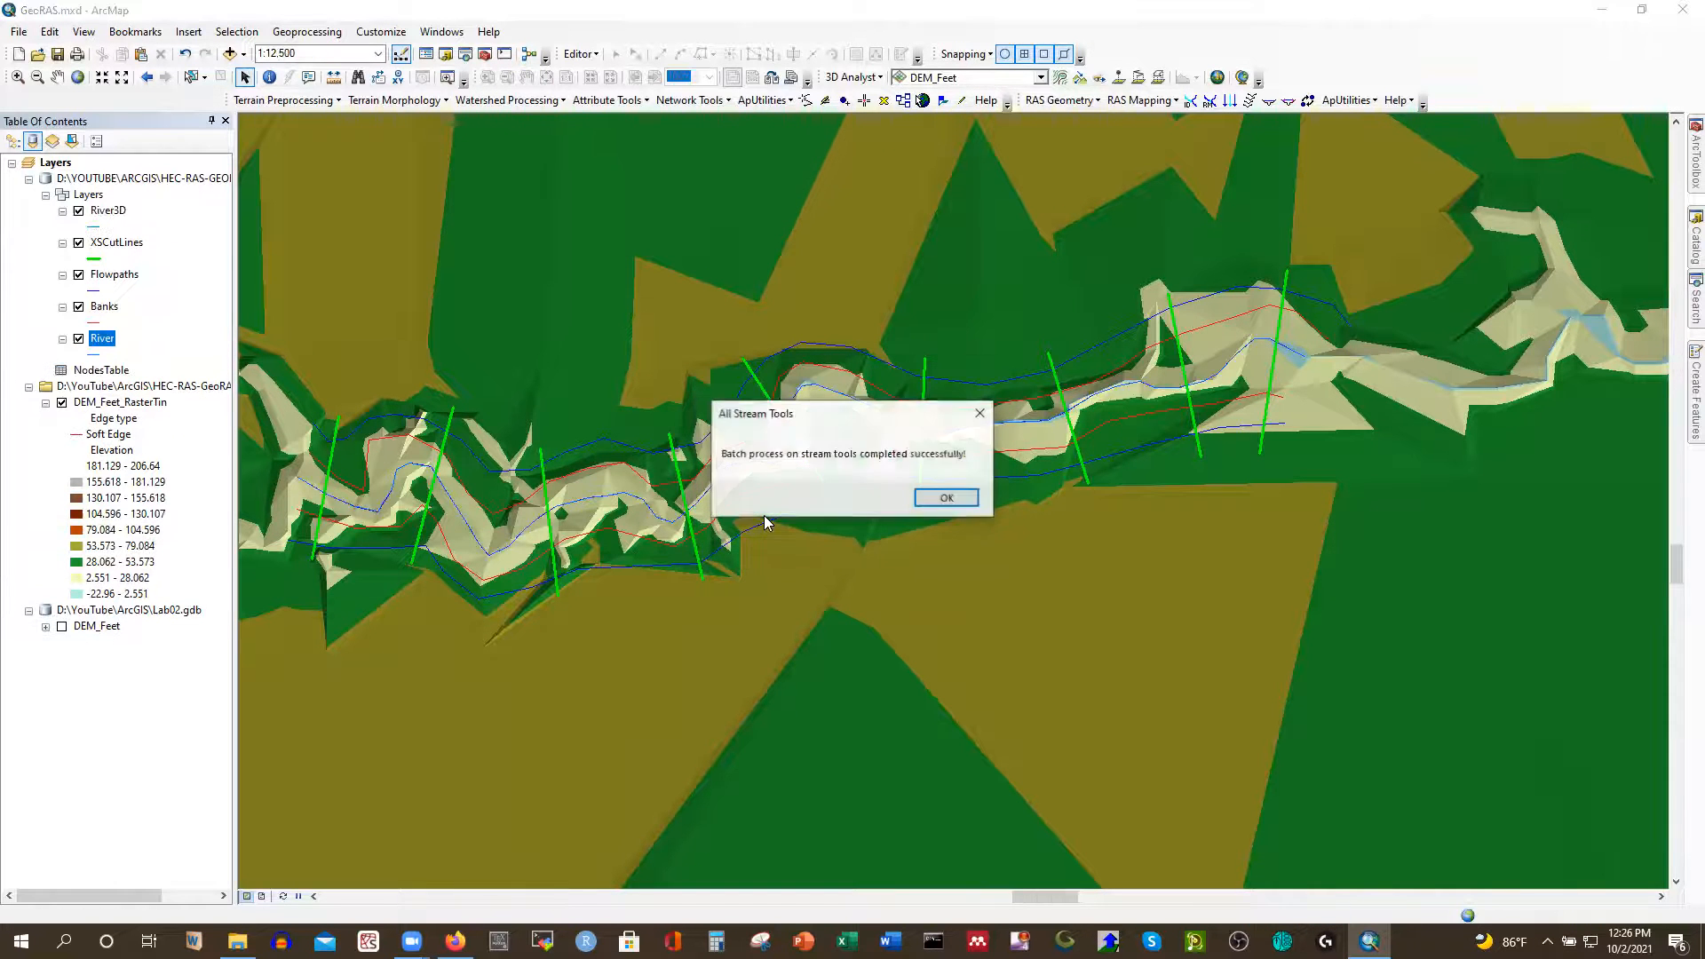
pyautogui.click(946, 499)
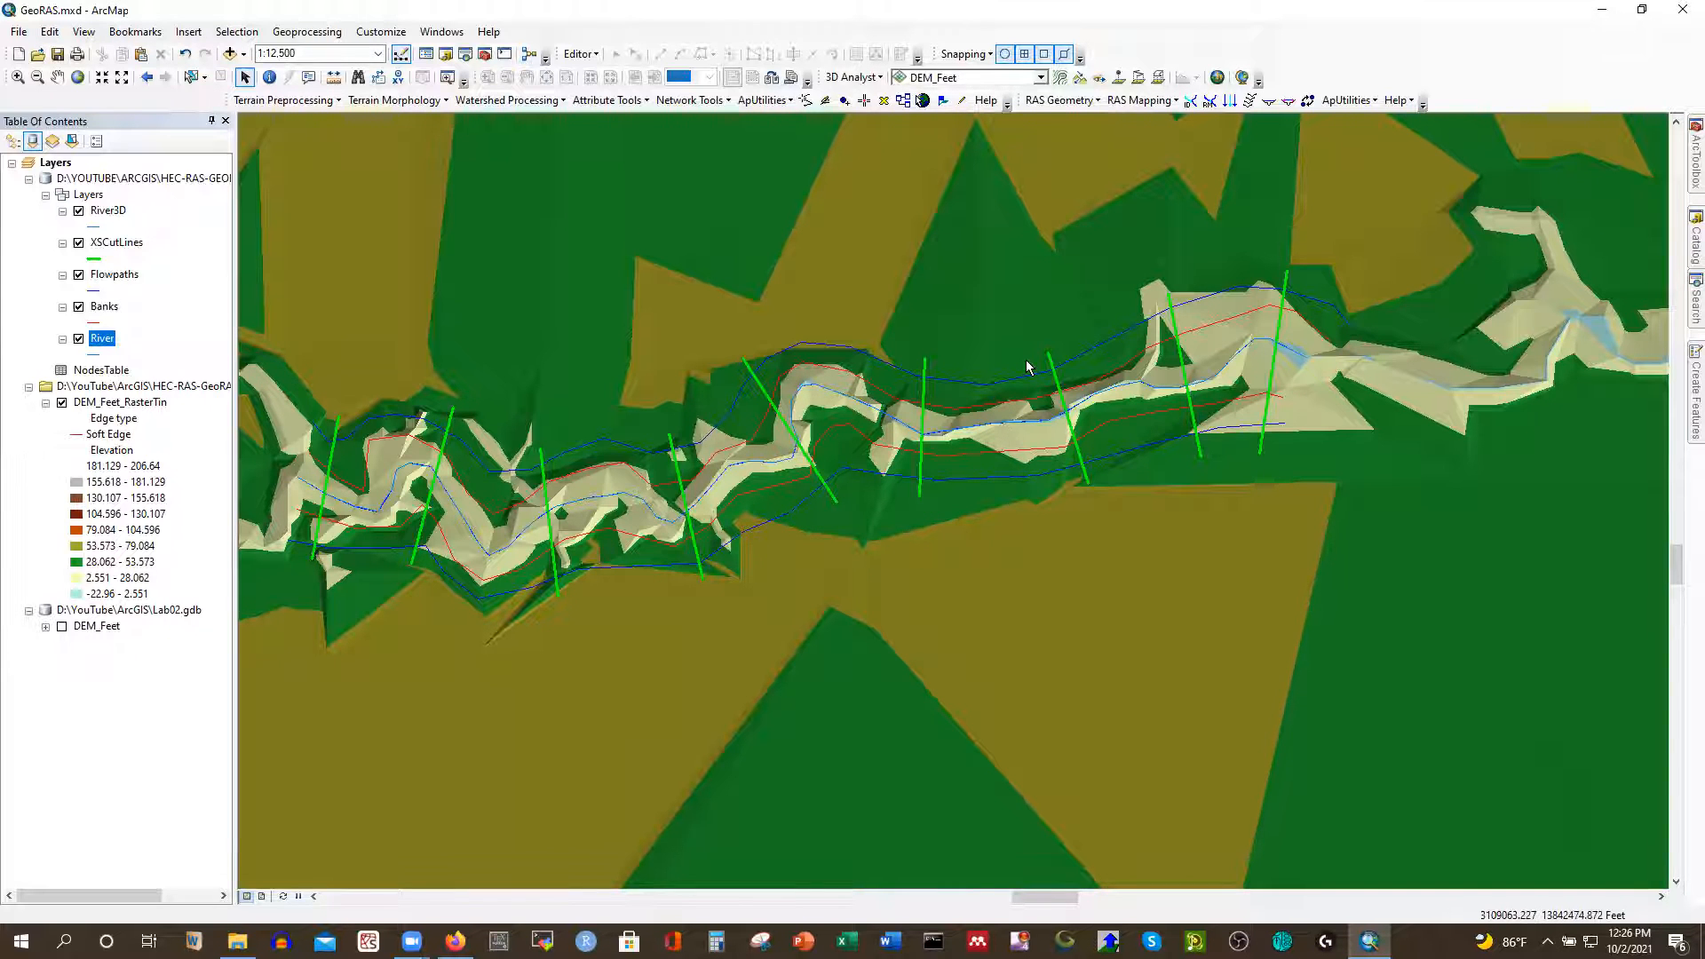
# Compute all XS cut line attributes from River, Banks, Flowpaths, XSCutLines and the DEM_Feet_RasterTin terrain, with XSCutLines3D as the profiles output
pyautogui.click(1062, 100)
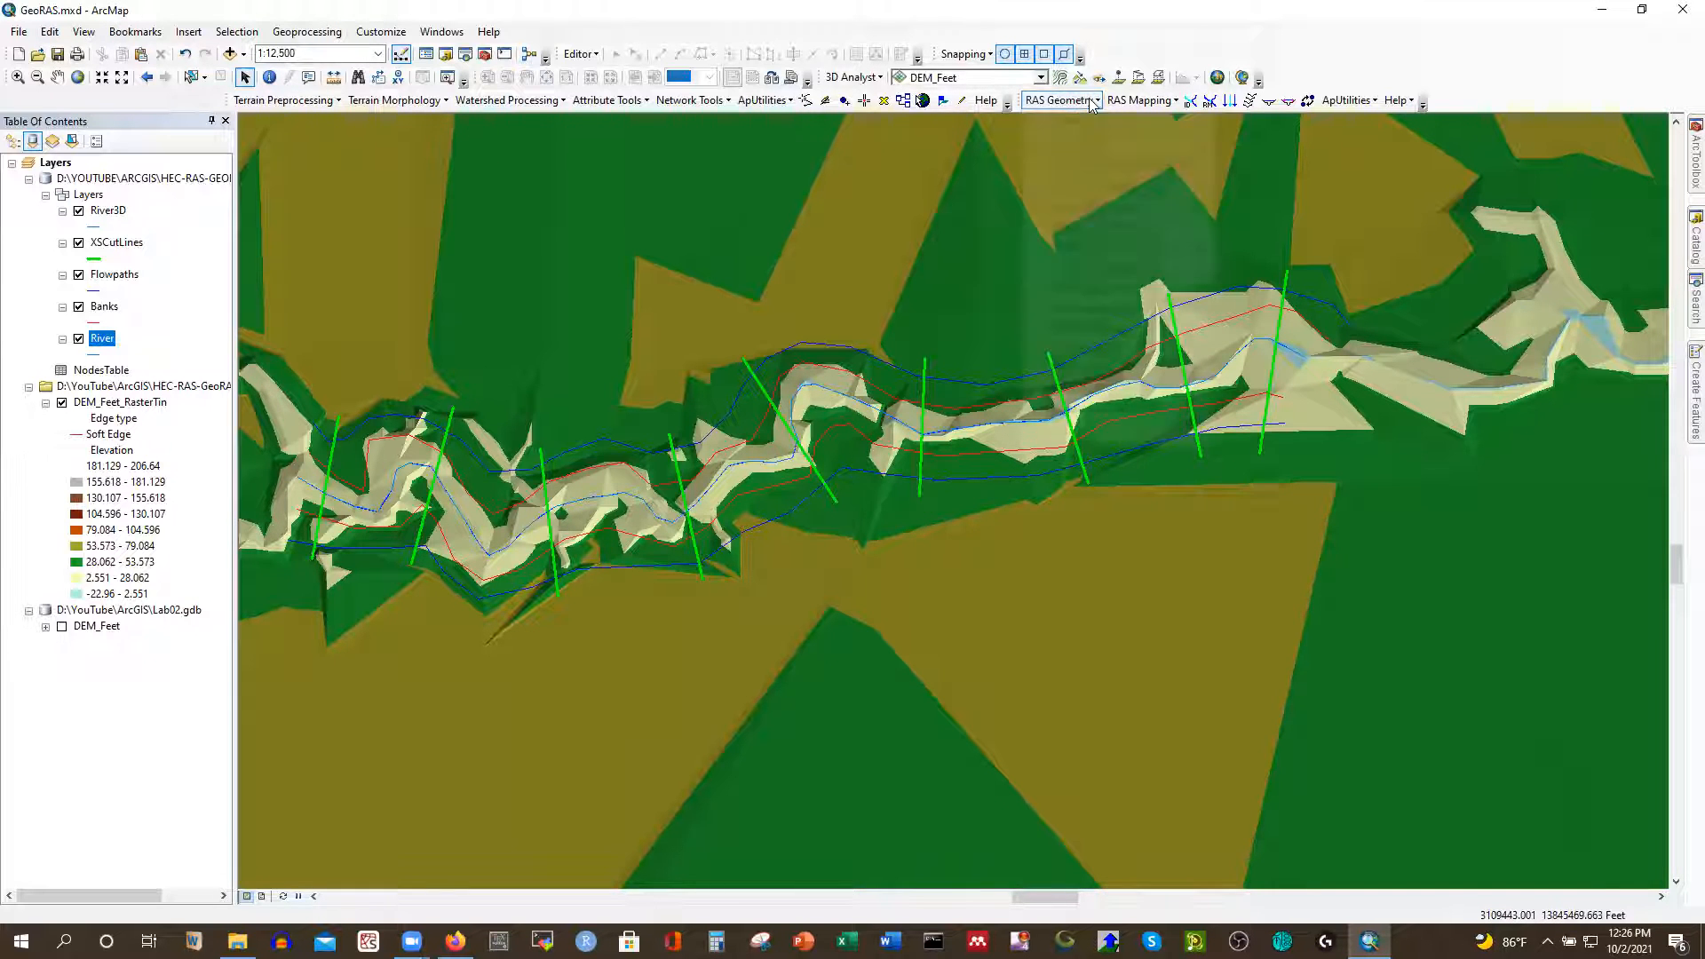
pyautogui.moveTo(1120, 189)
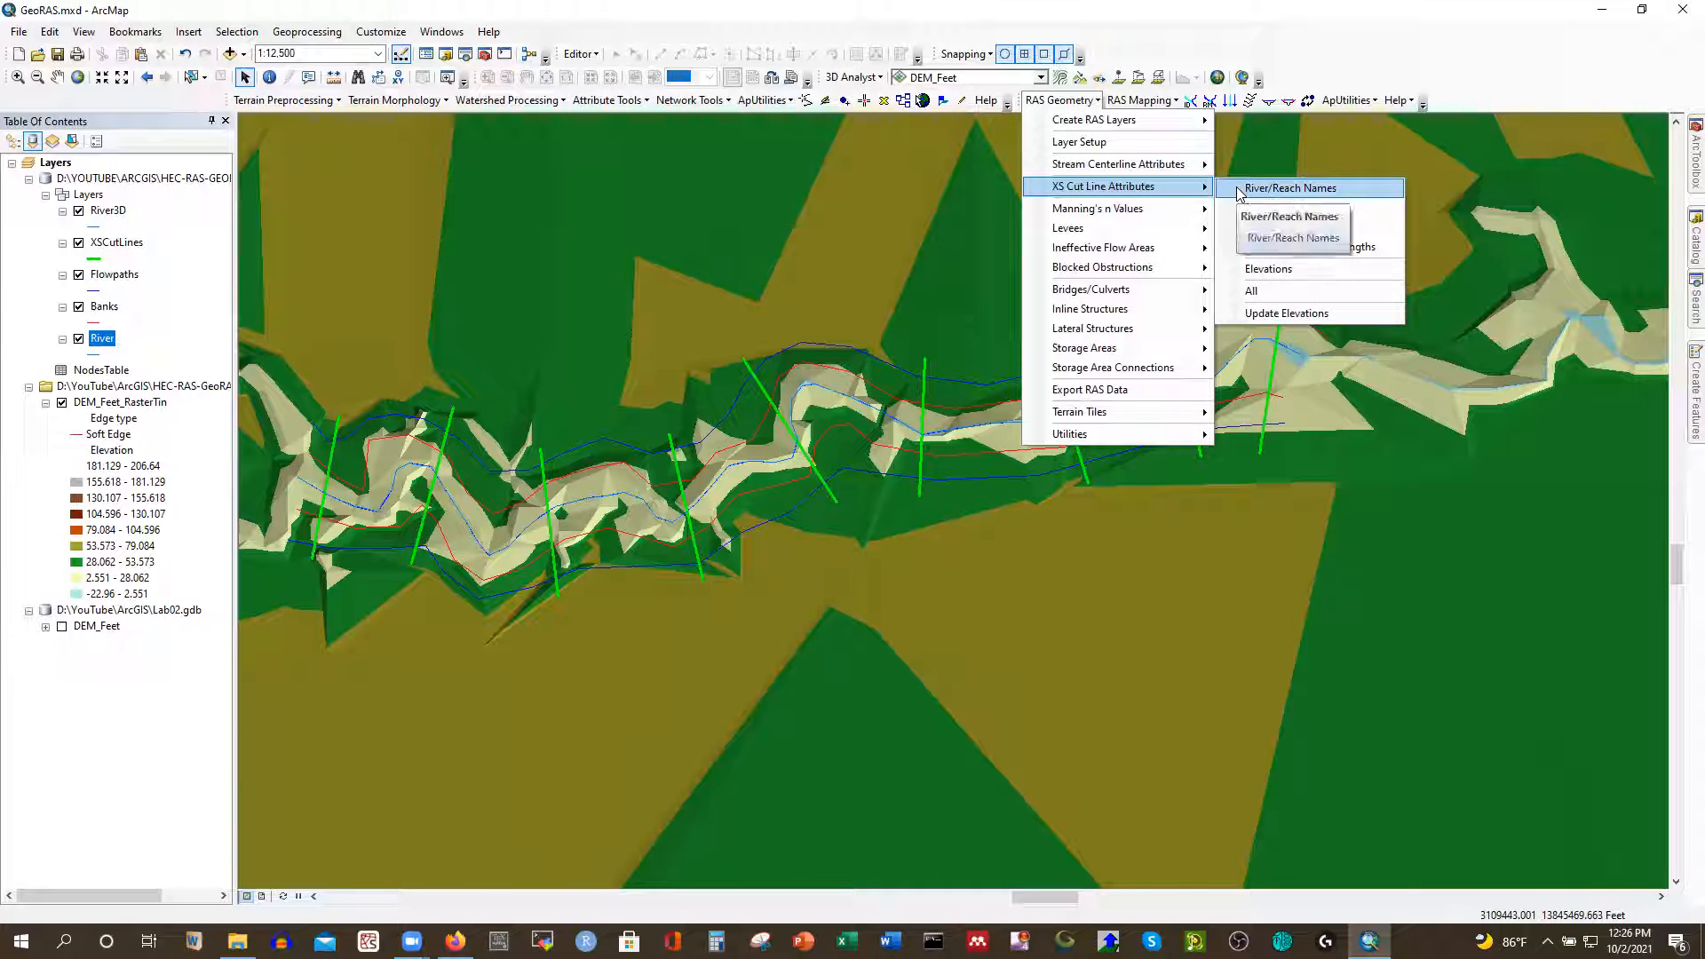
pyautogui.click(1252, 292)
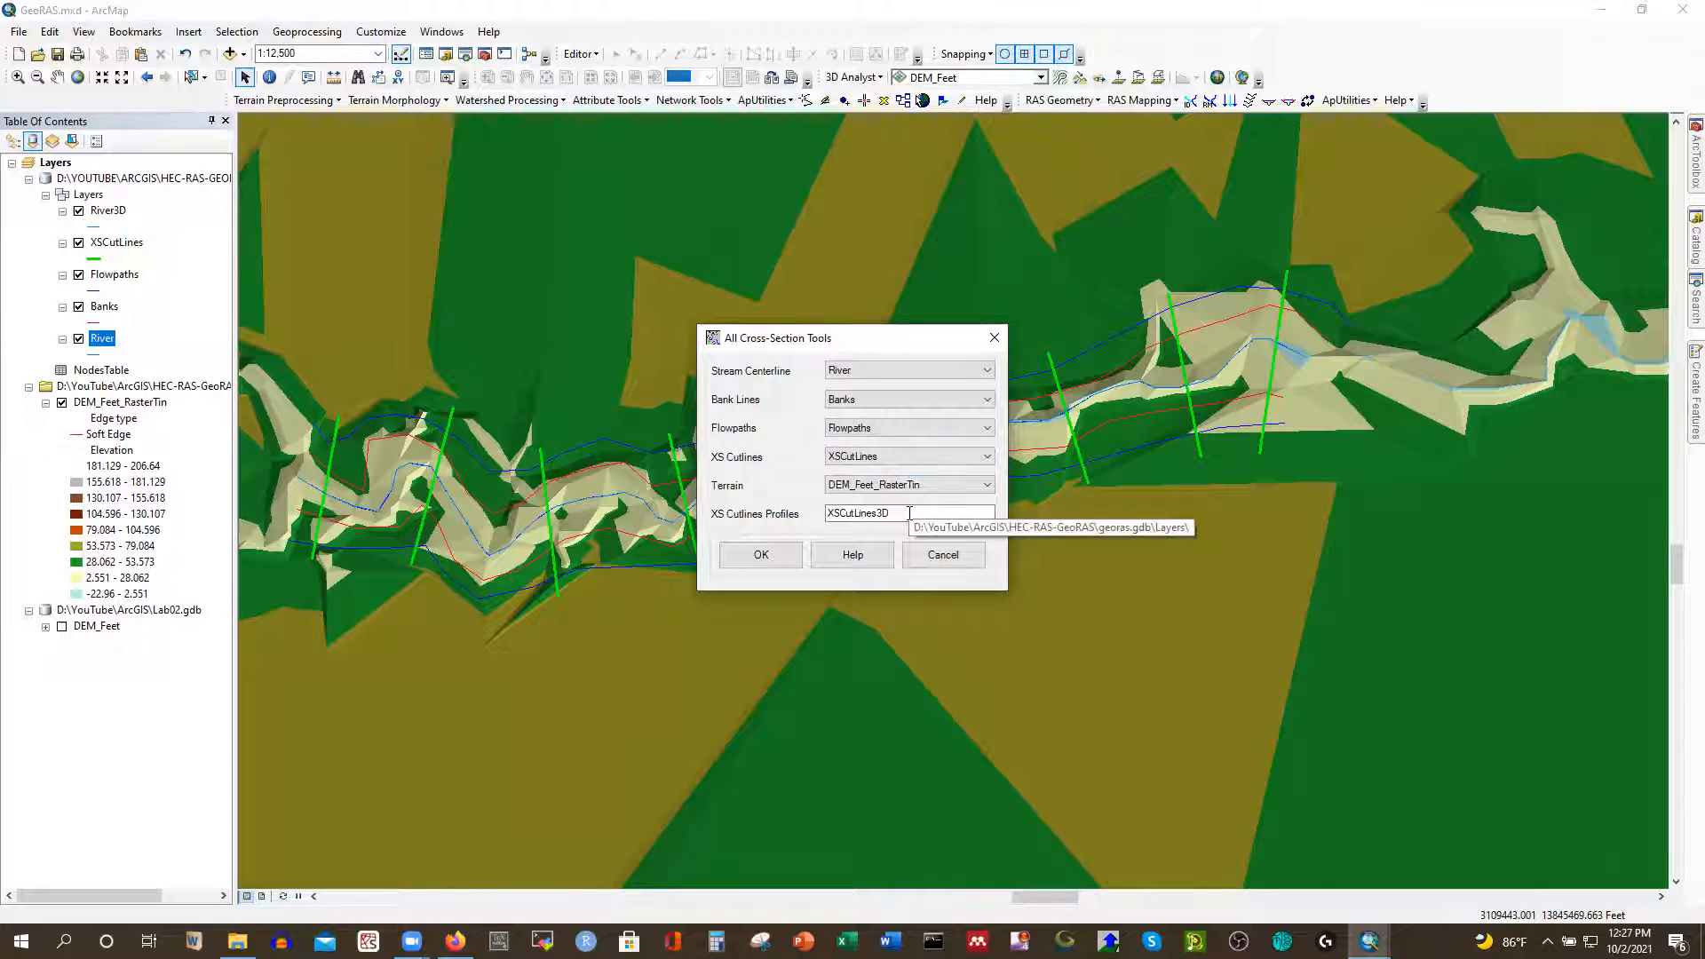
pyautogui.click(772, 558)
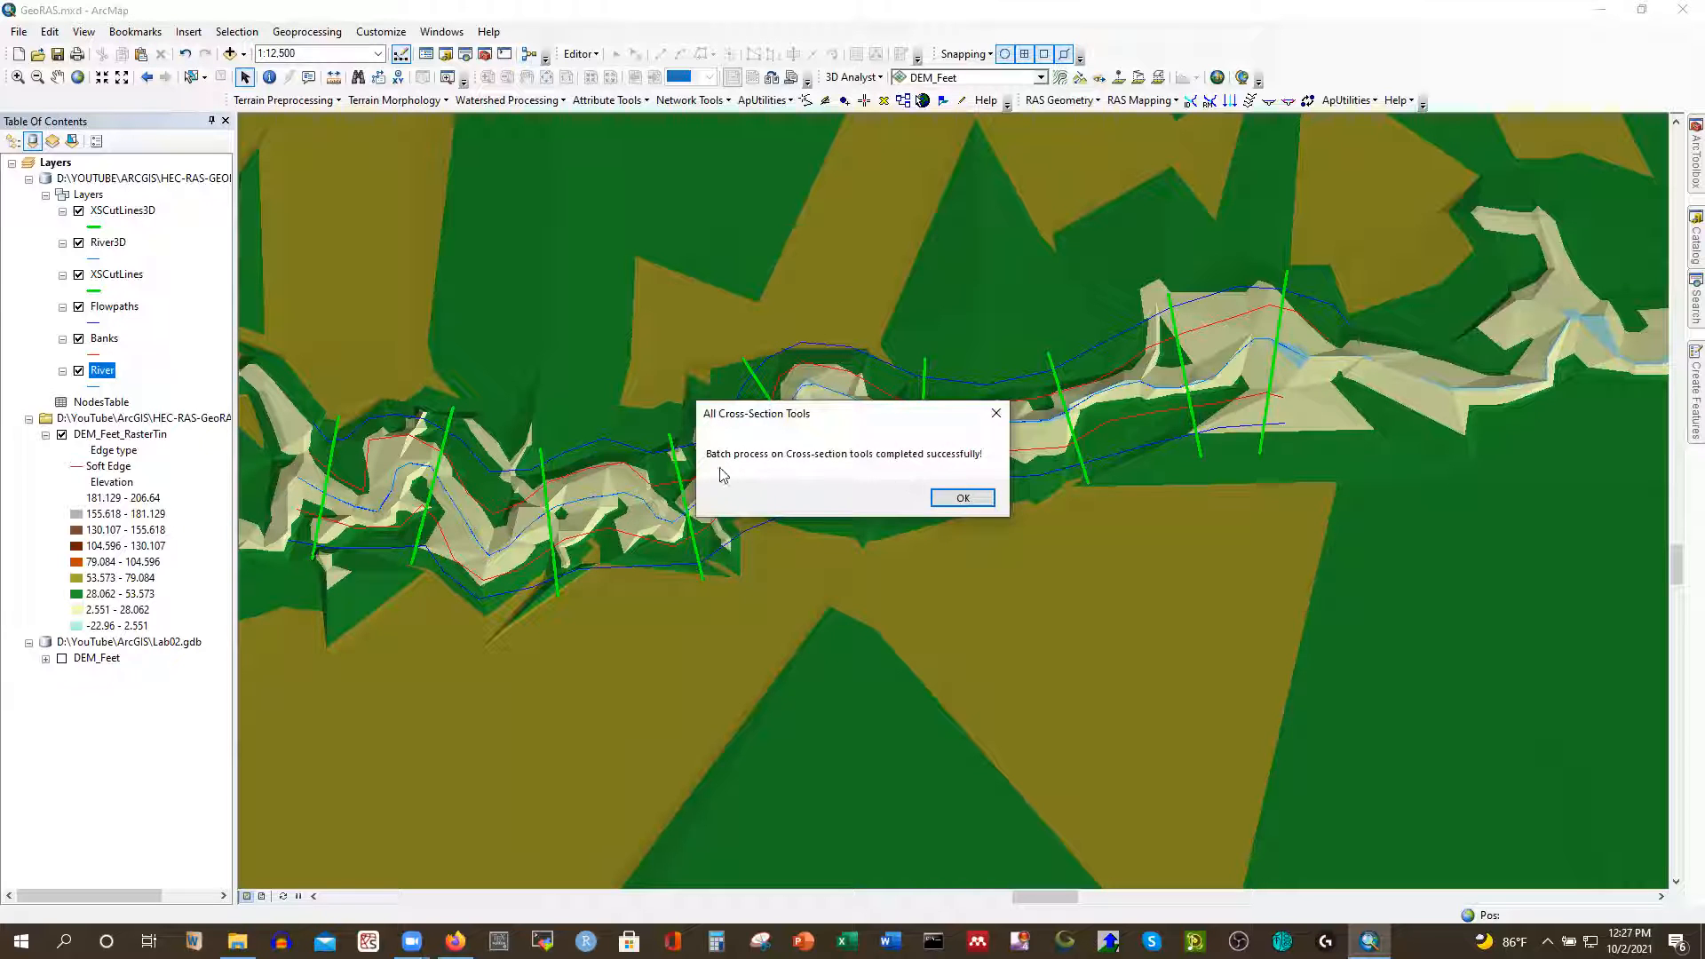
pyautogui.click(962, 497)
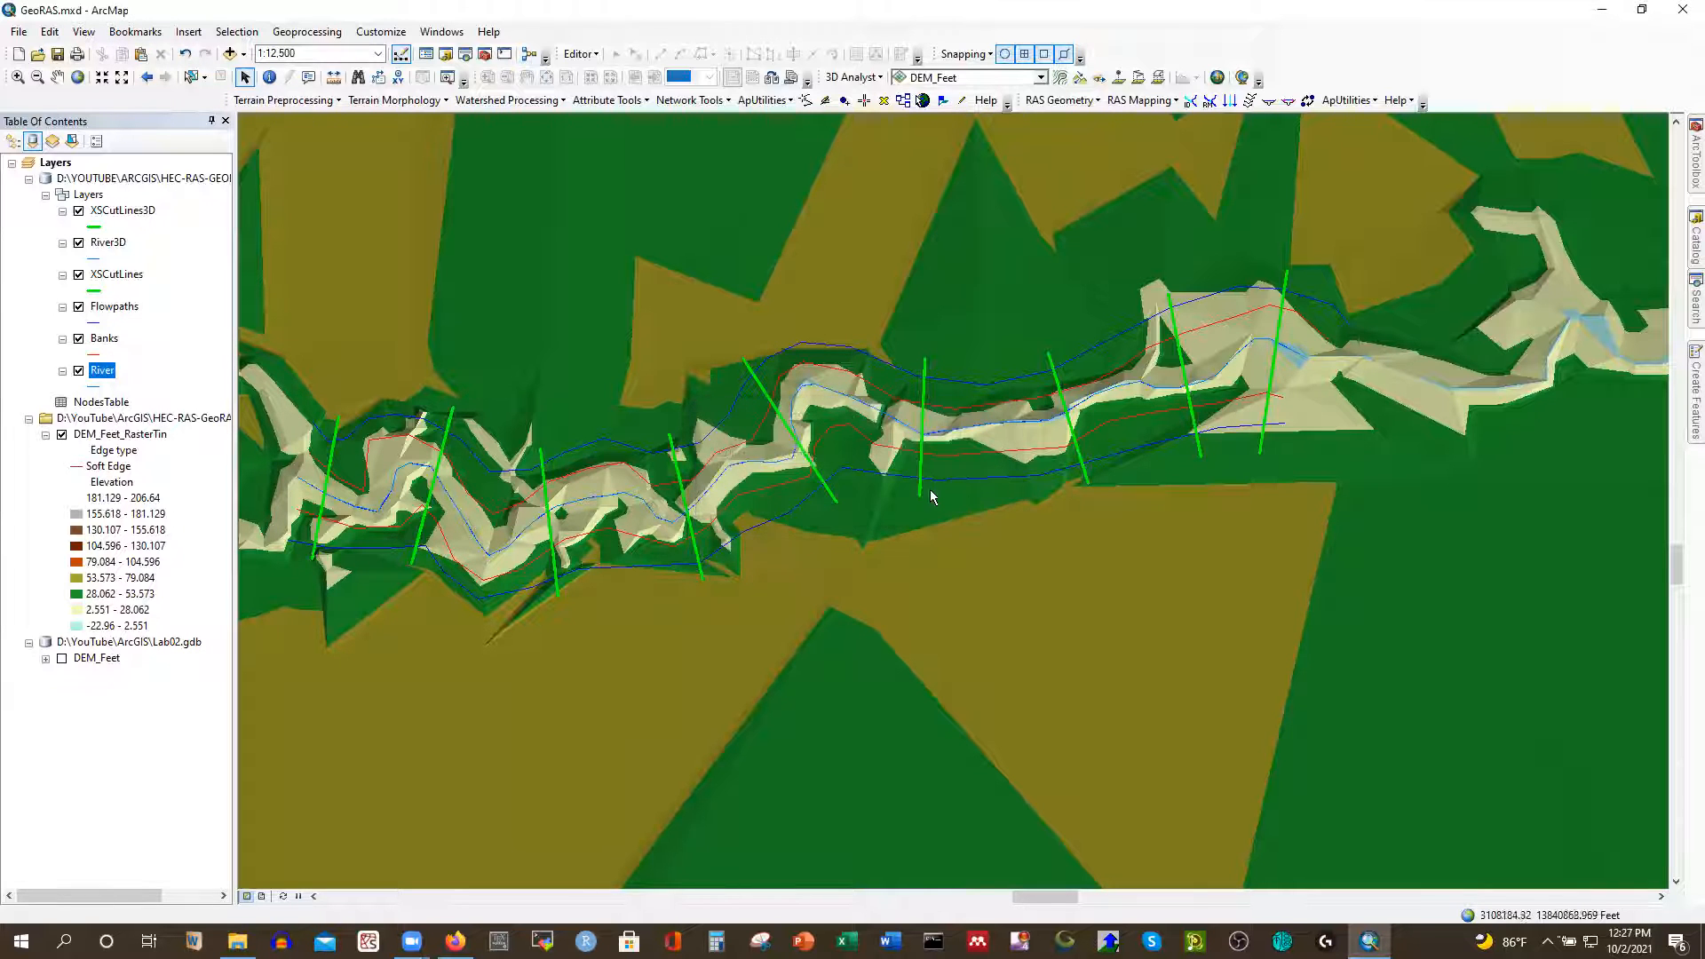
# Plot the elevation profile of the fourth cross section from the west and close the plot after viewing it
pyautogui.click(1269, 102)
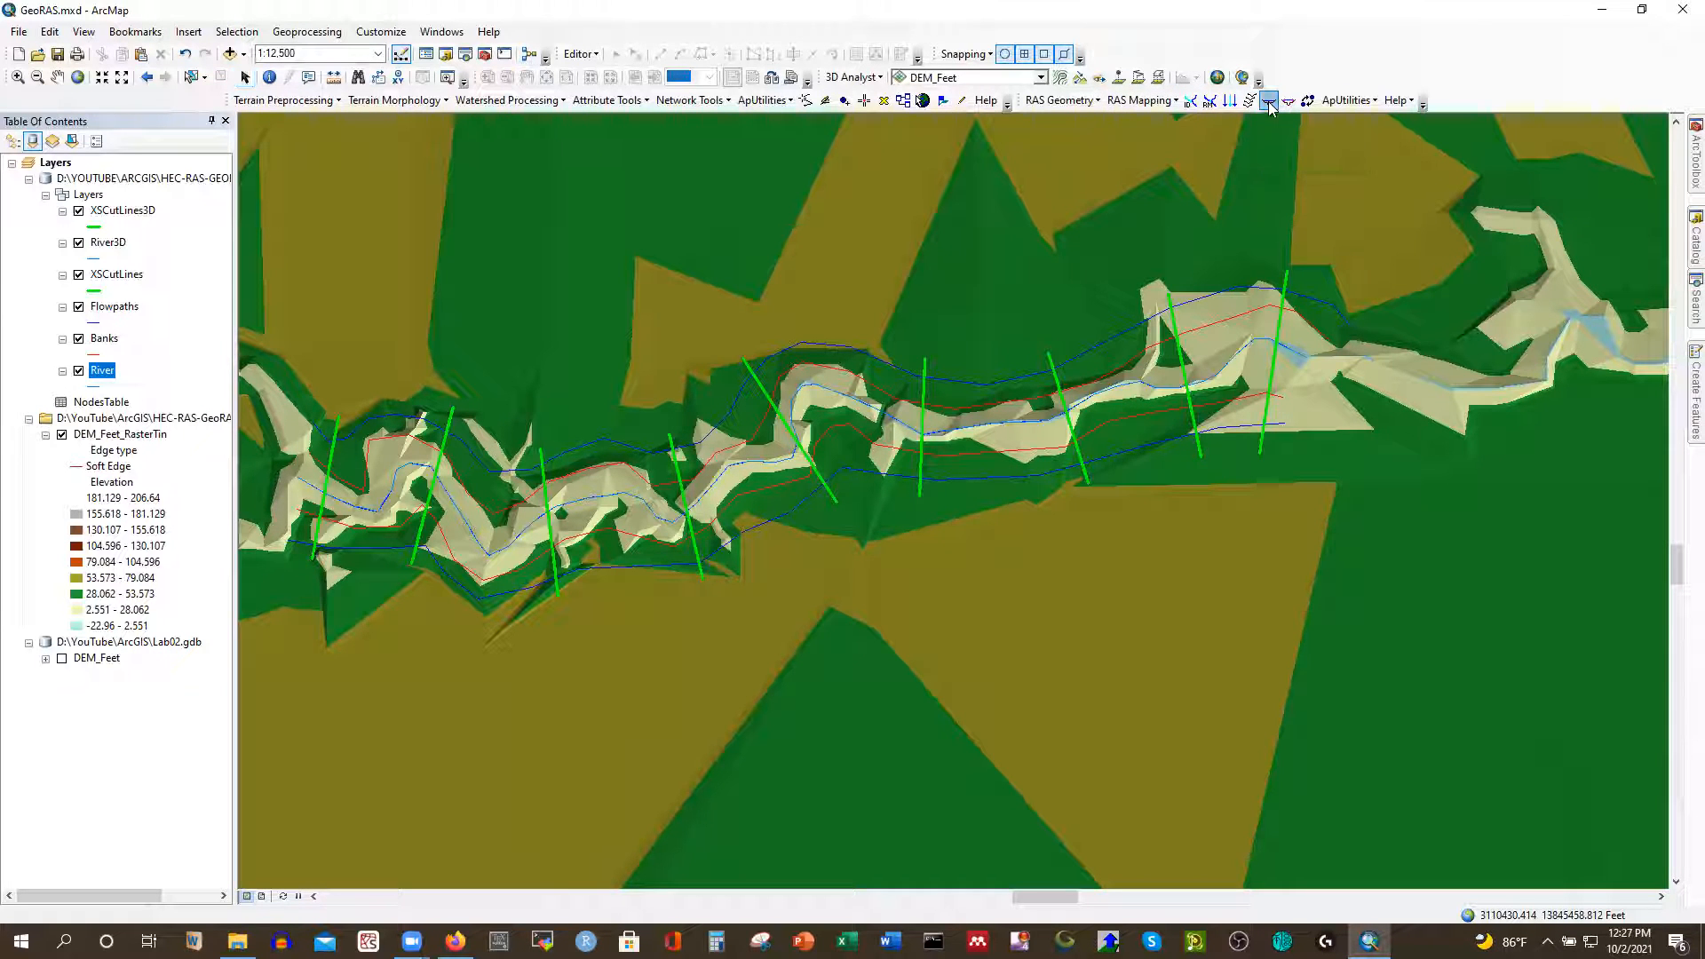
pyautogui.click(679, 466)
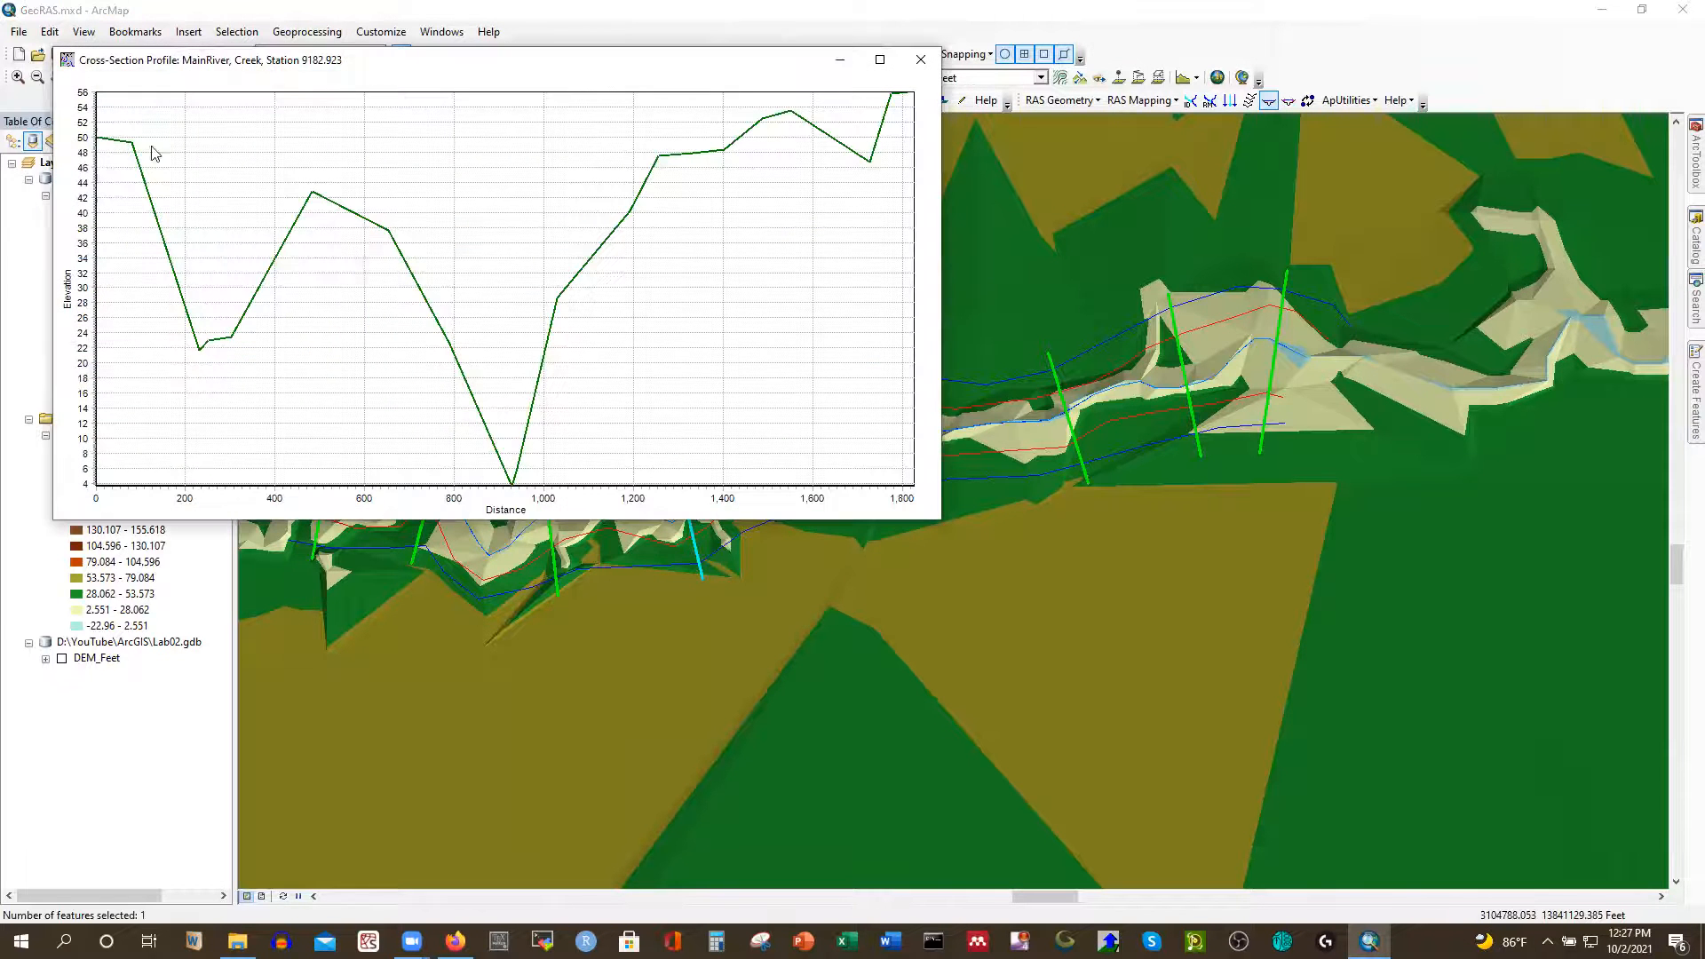
pyautogui.click(920, 60)
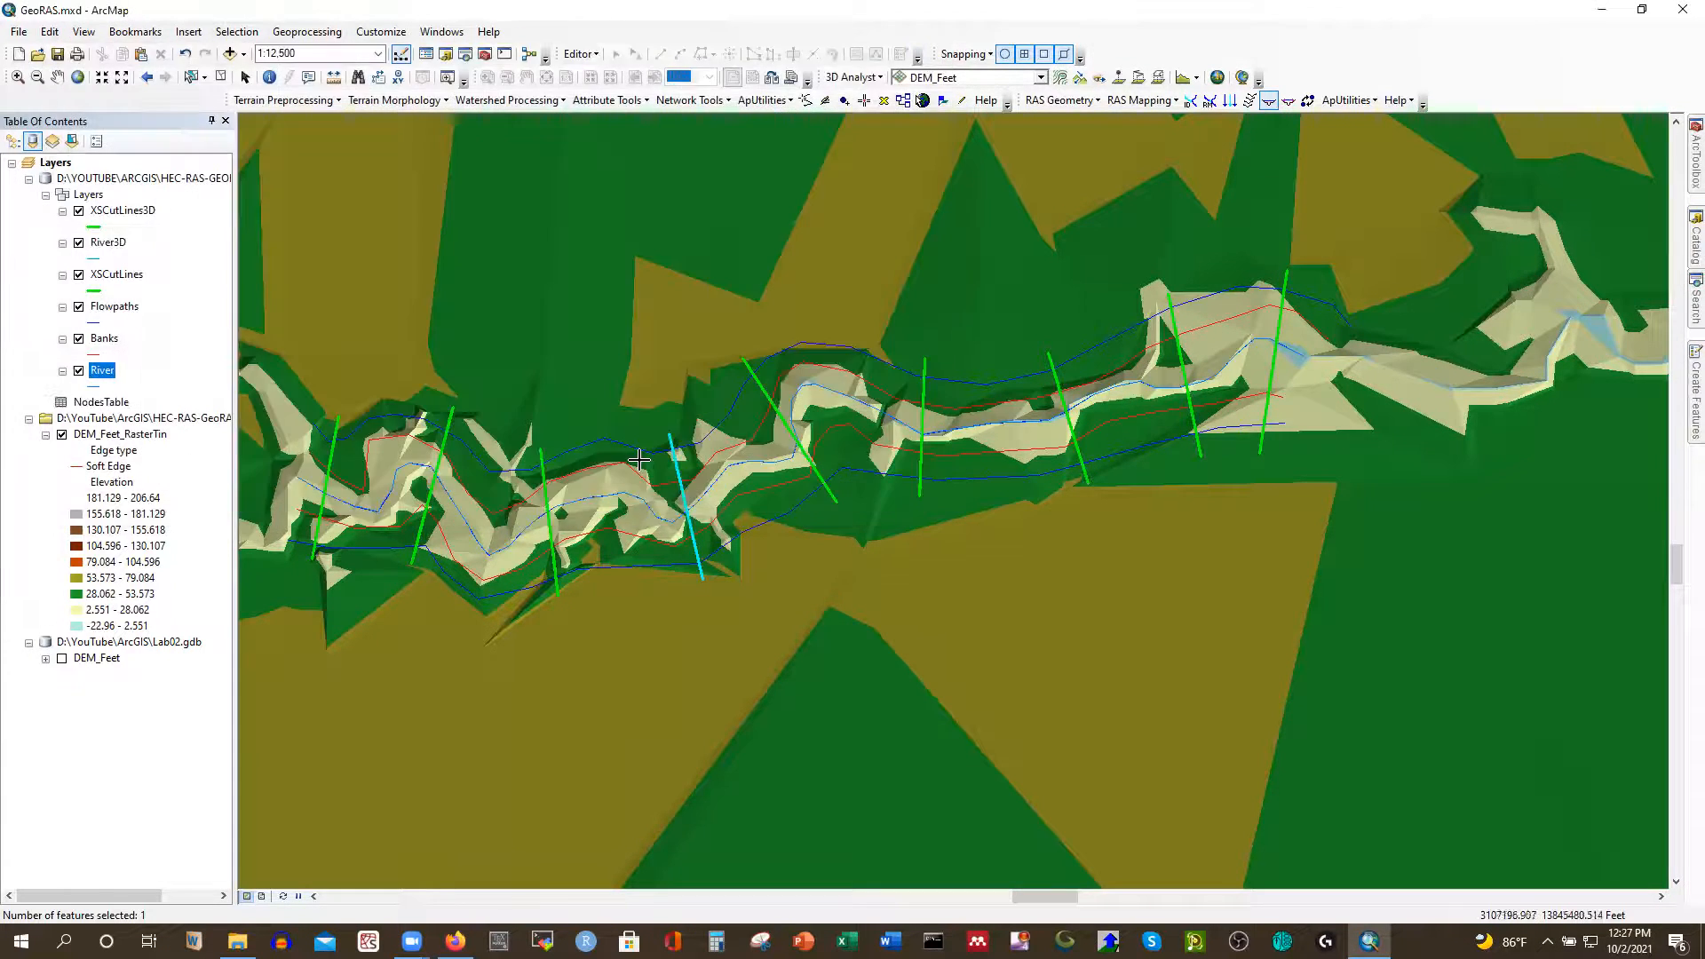
# Plot the elevation profiles of the fifth and sixth cross sections from the west, closing each plot after viewing it
pyautogui.click(780, 419)
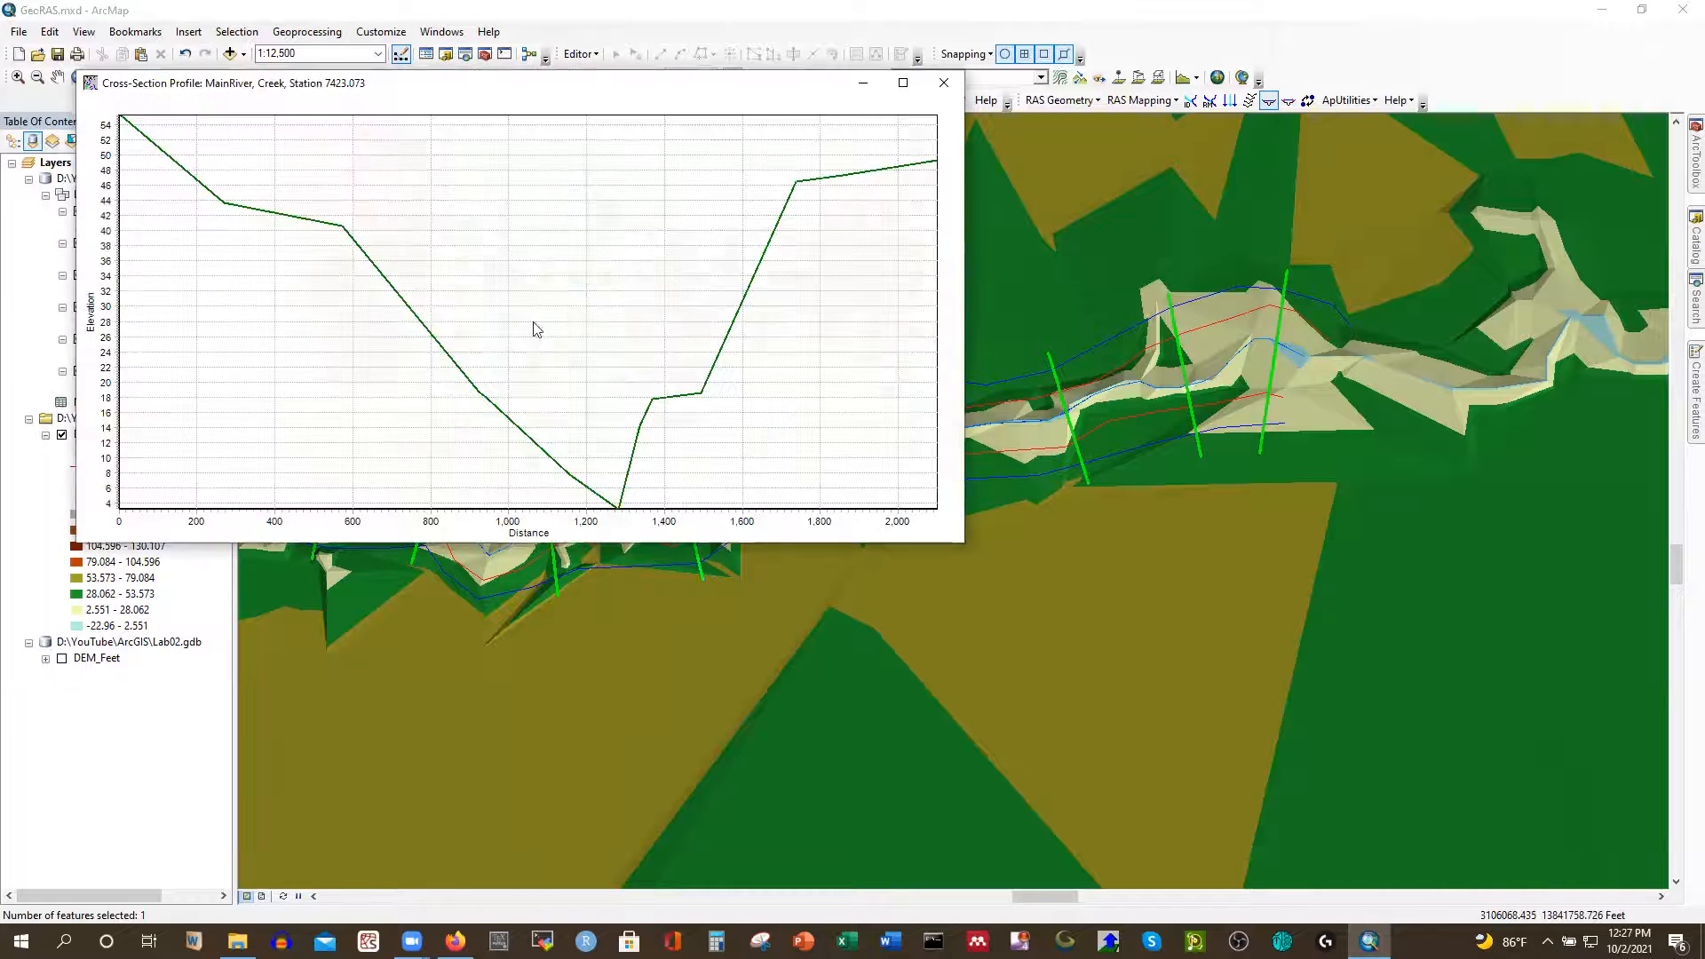
pyautogui.click(944, 85)
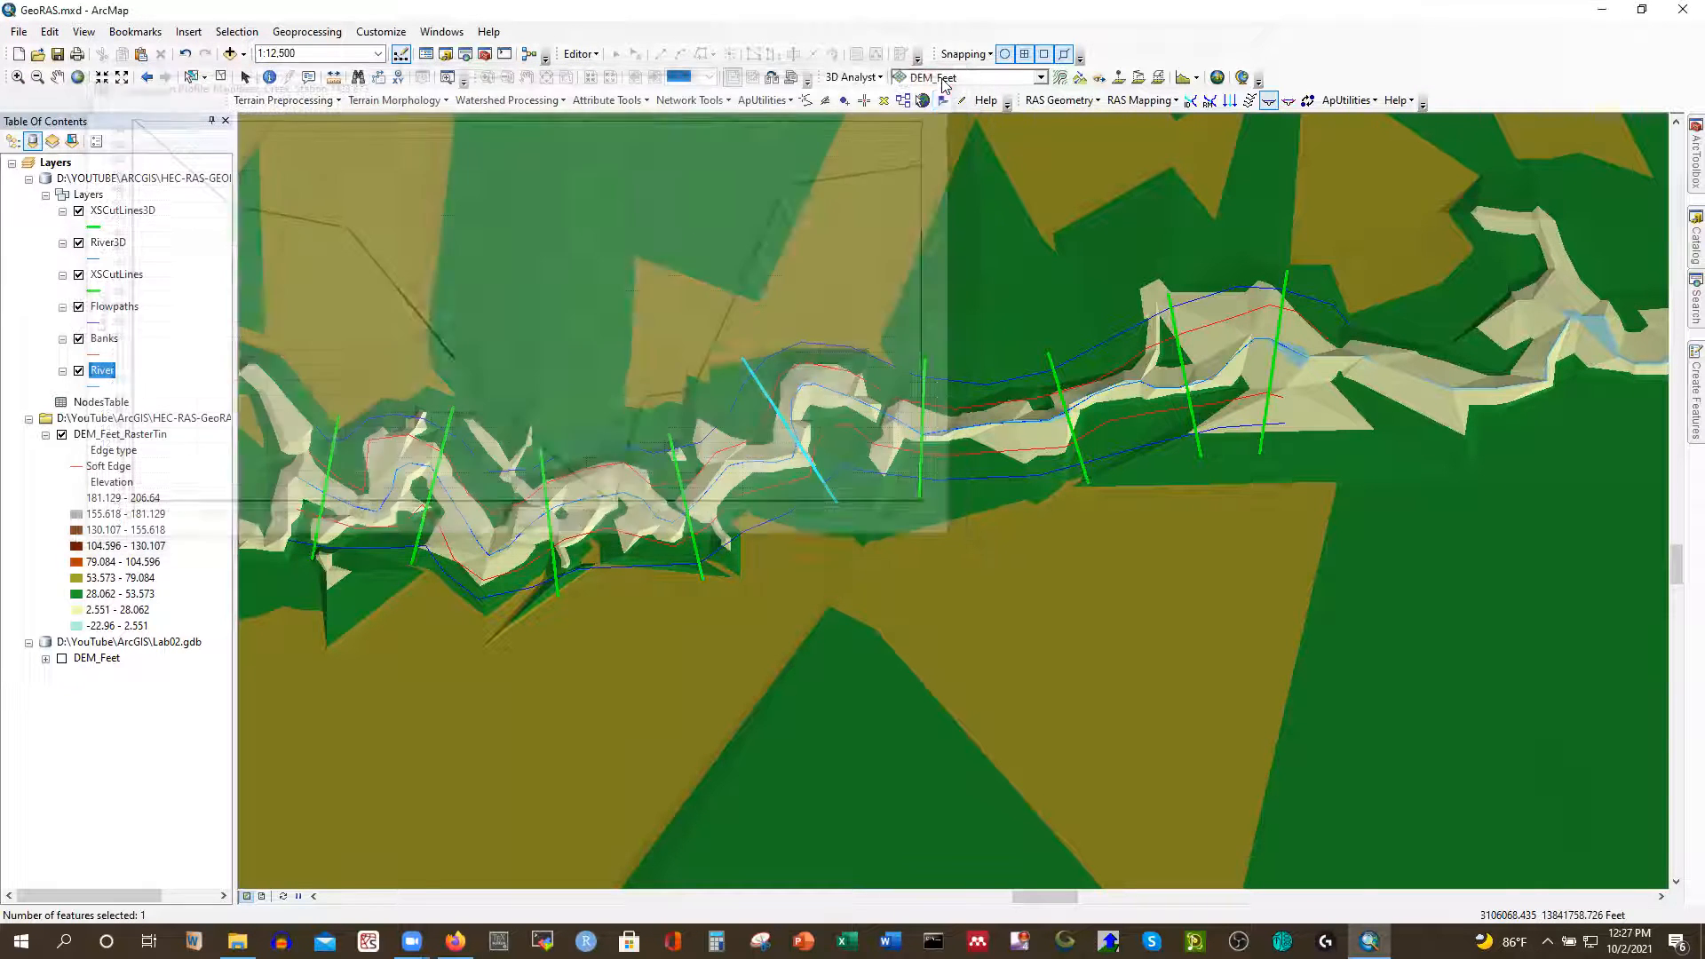
pyautogui.click(923, 393)
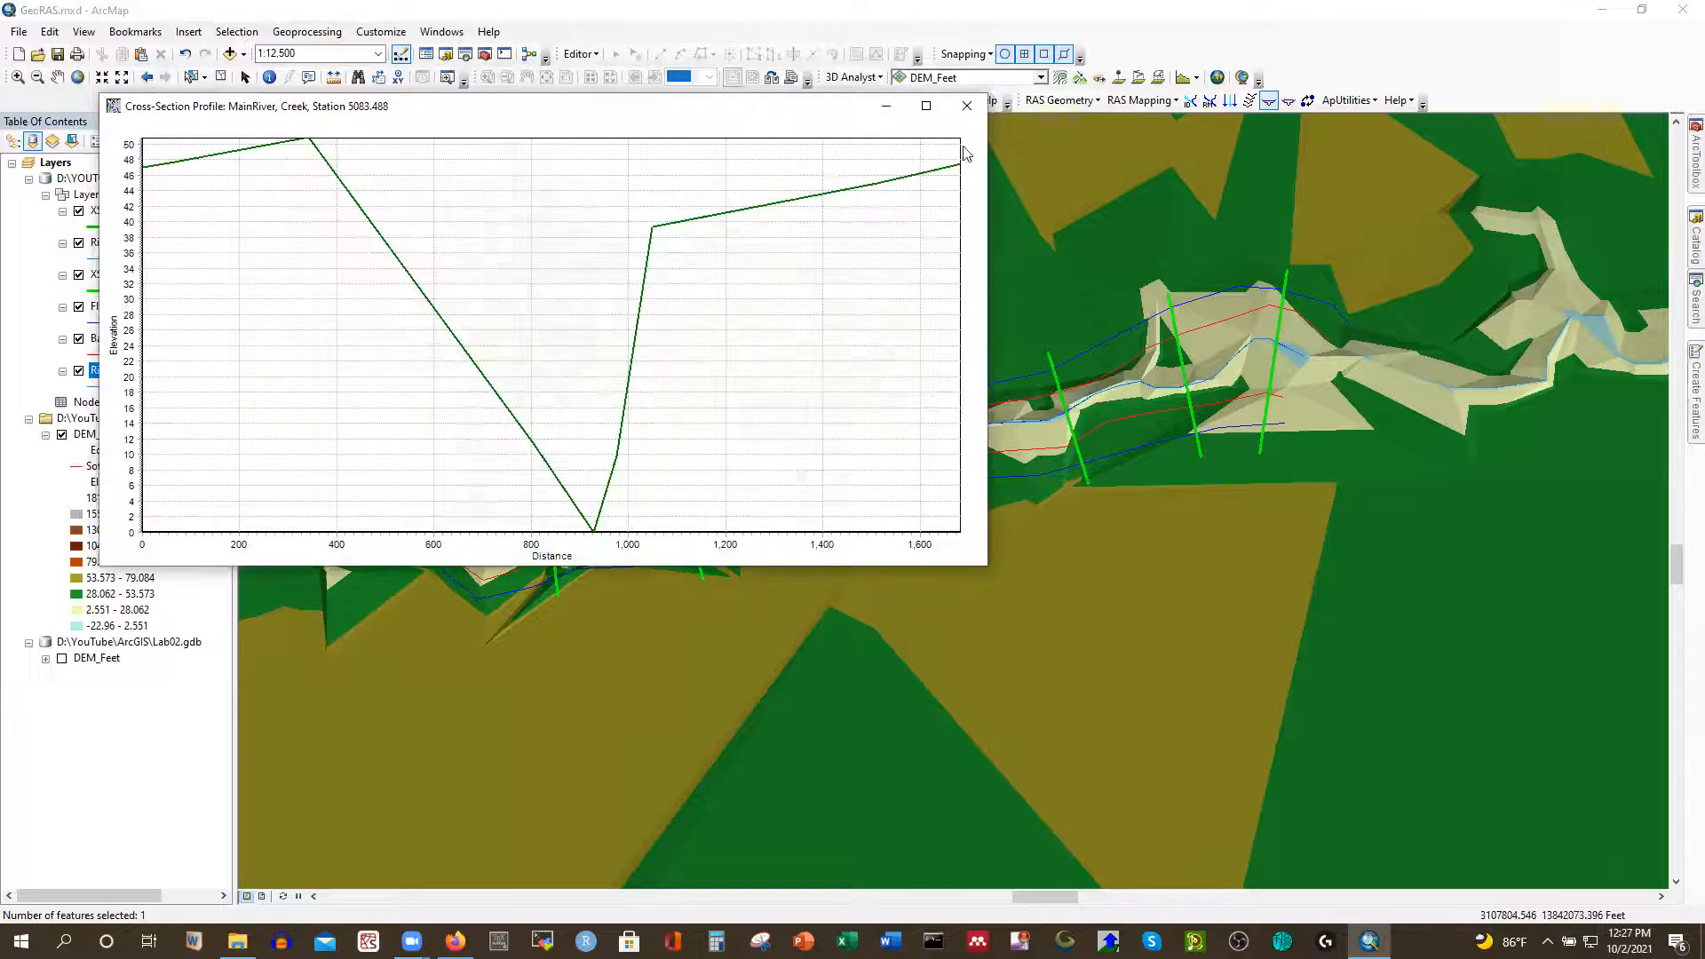
pyautogui.click(963, 107)
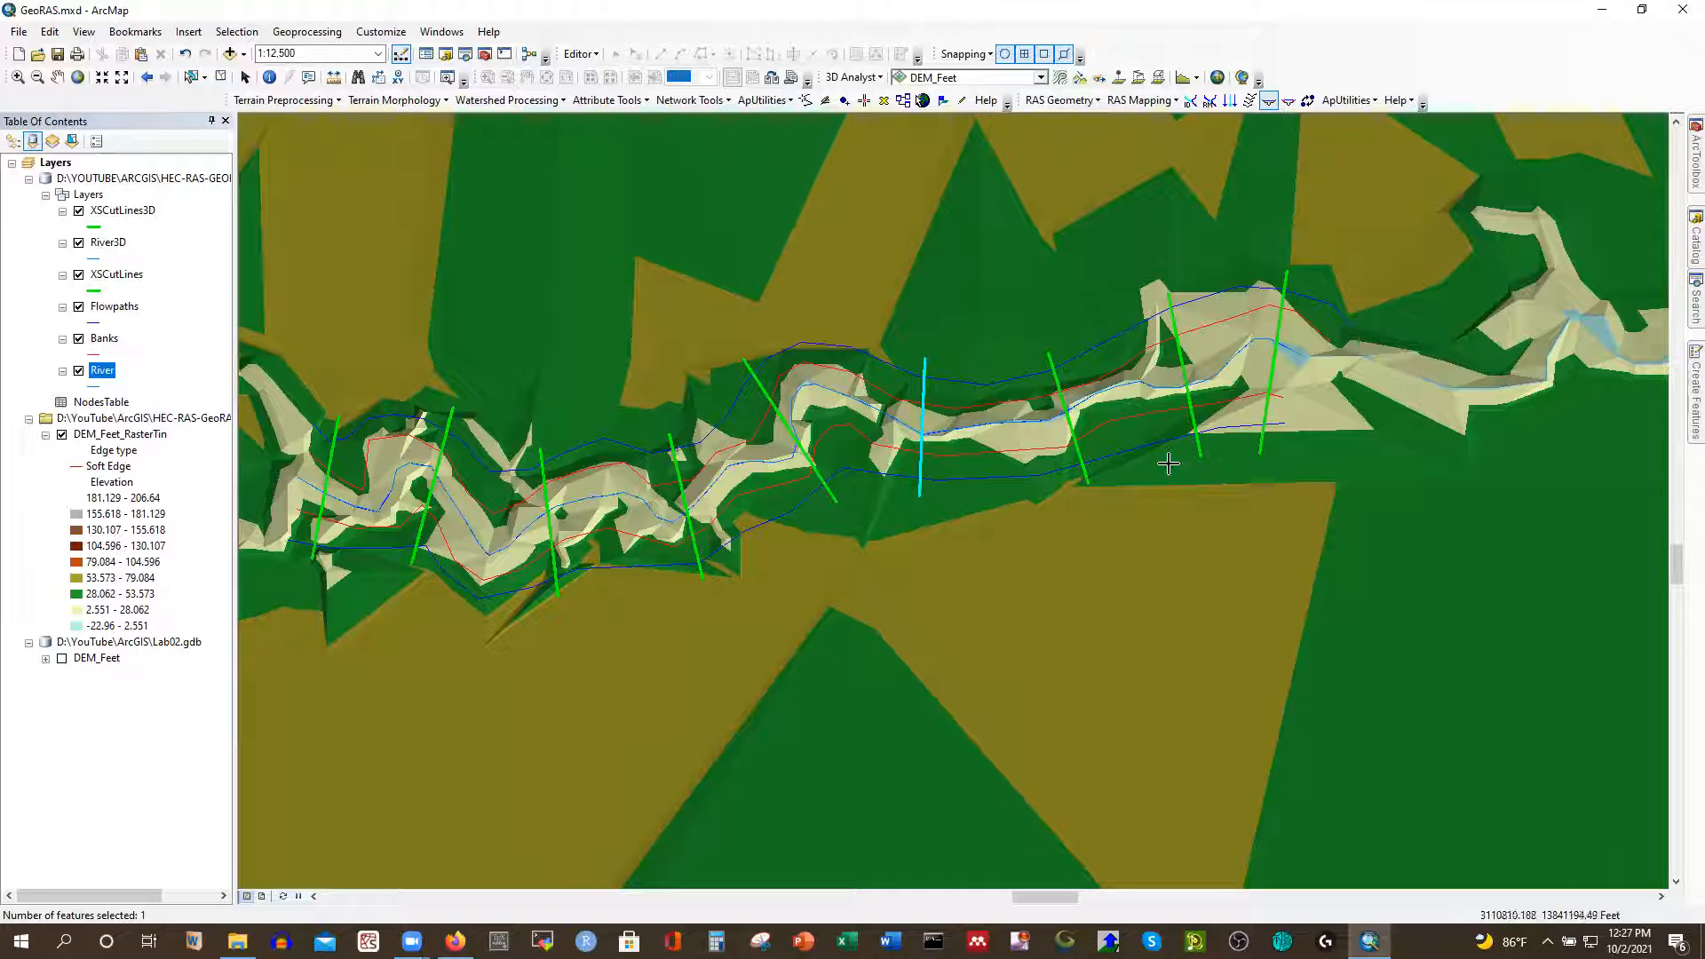
pyautogui.click(1098, 101)
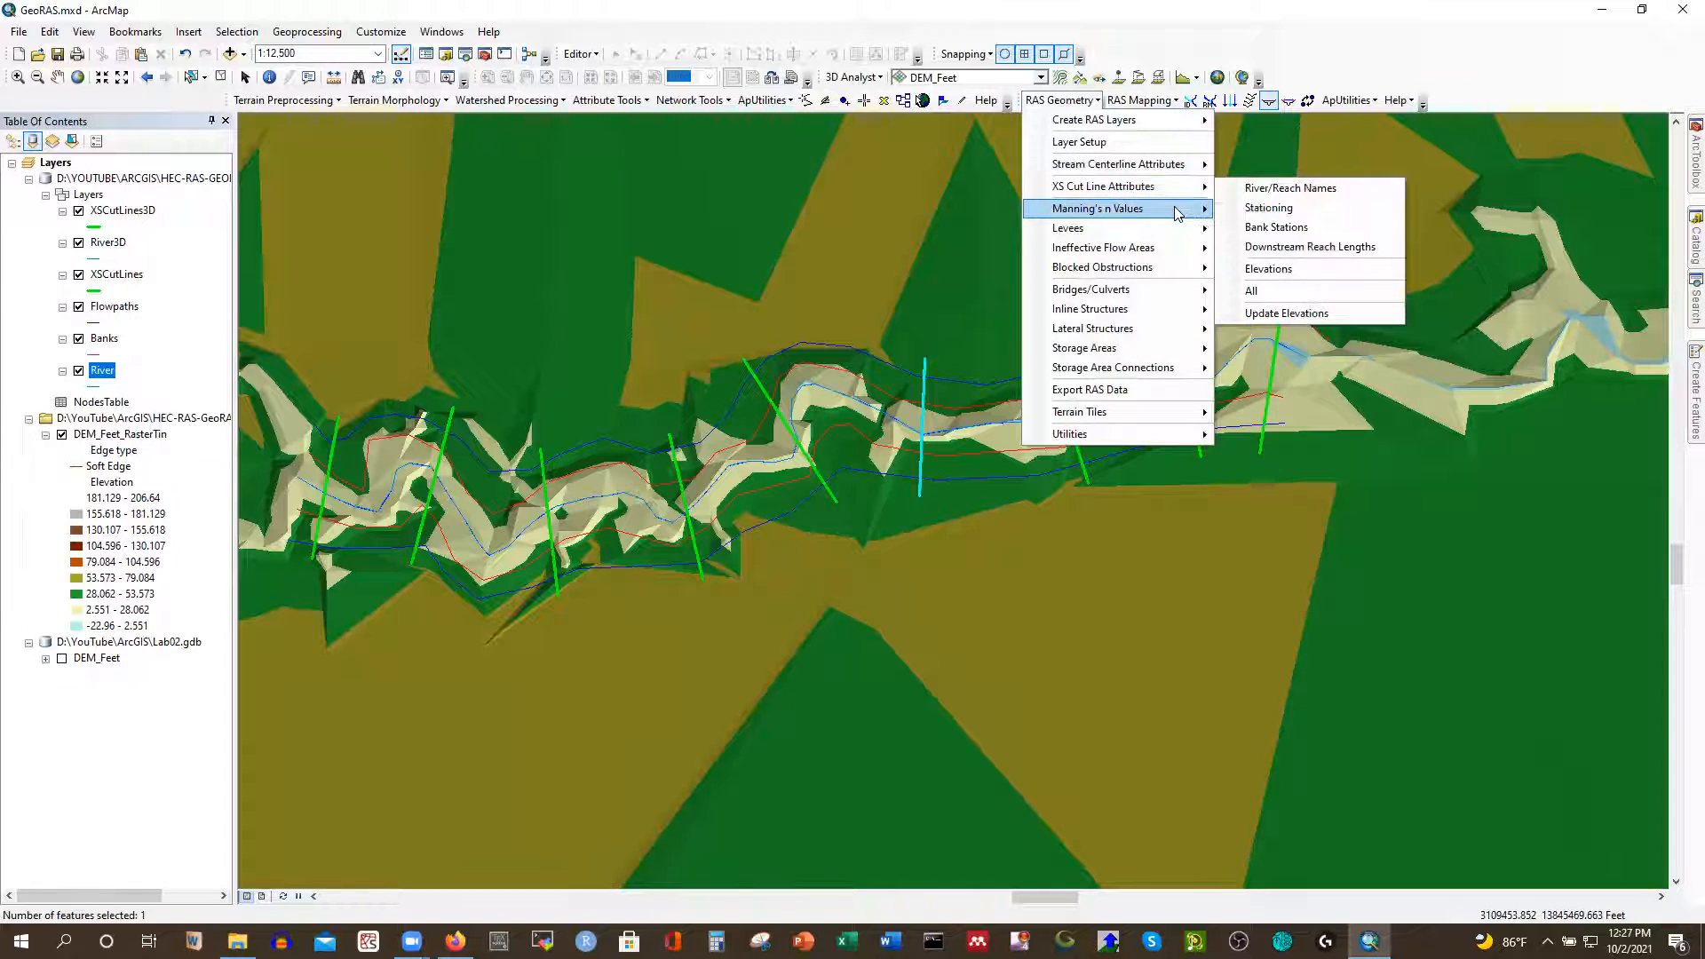
pyautogui.moveTo(1176, 213)
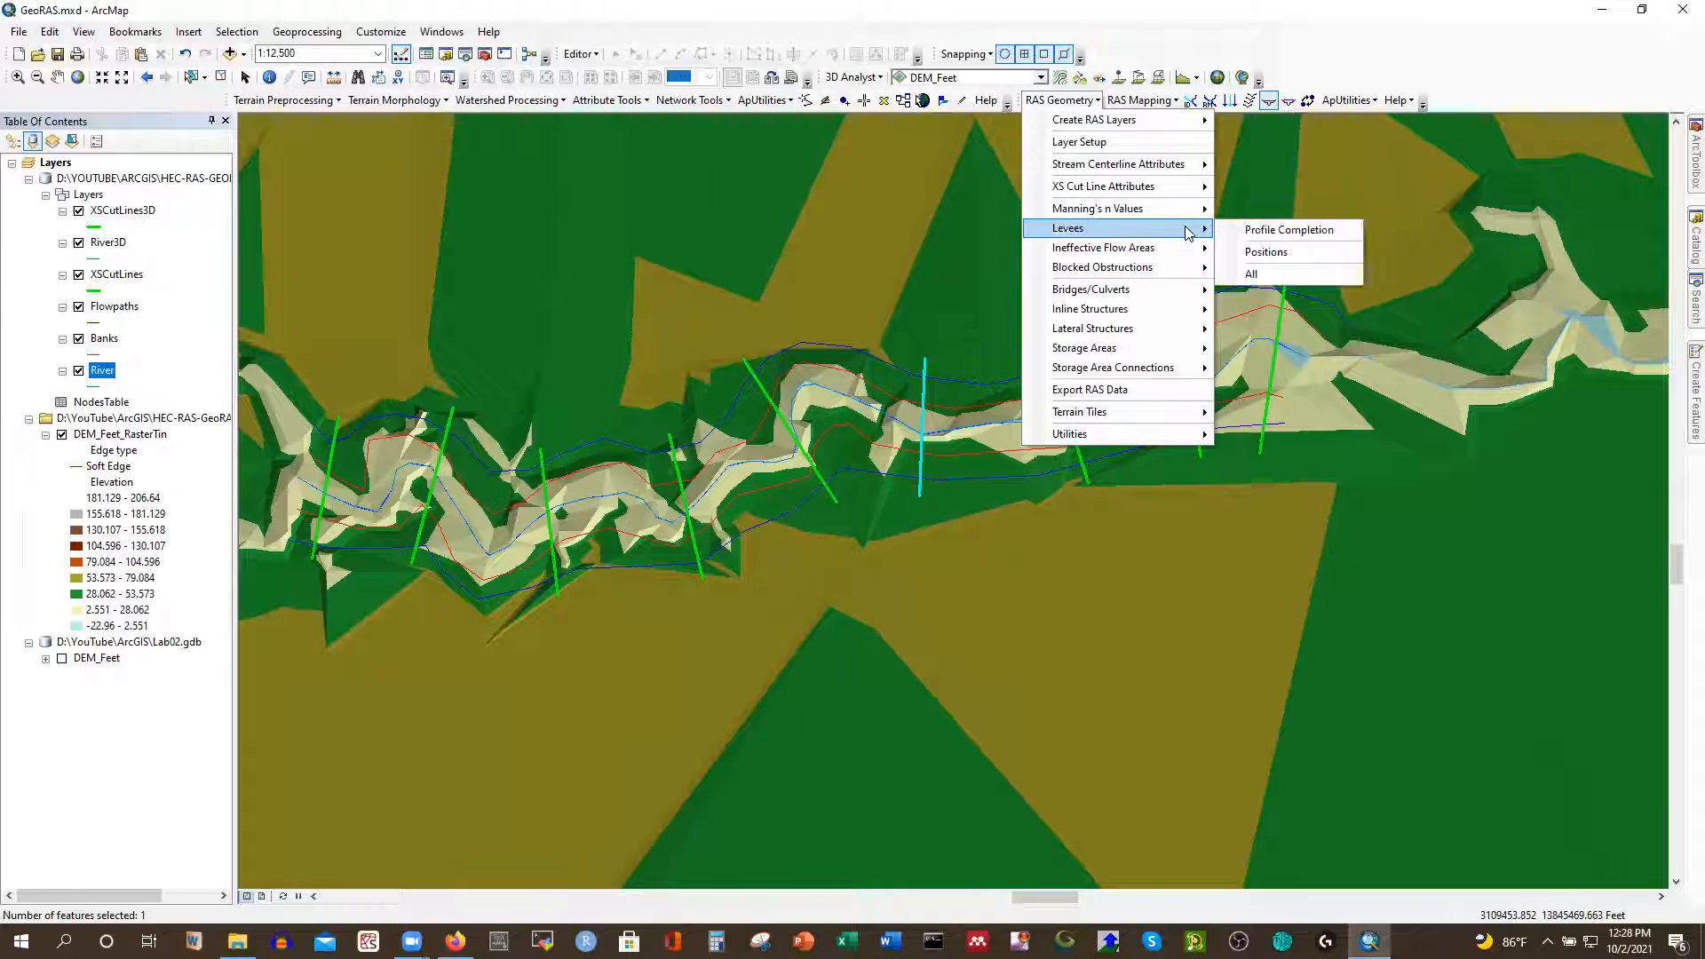
pyautogui.moveTo(1152, 289)
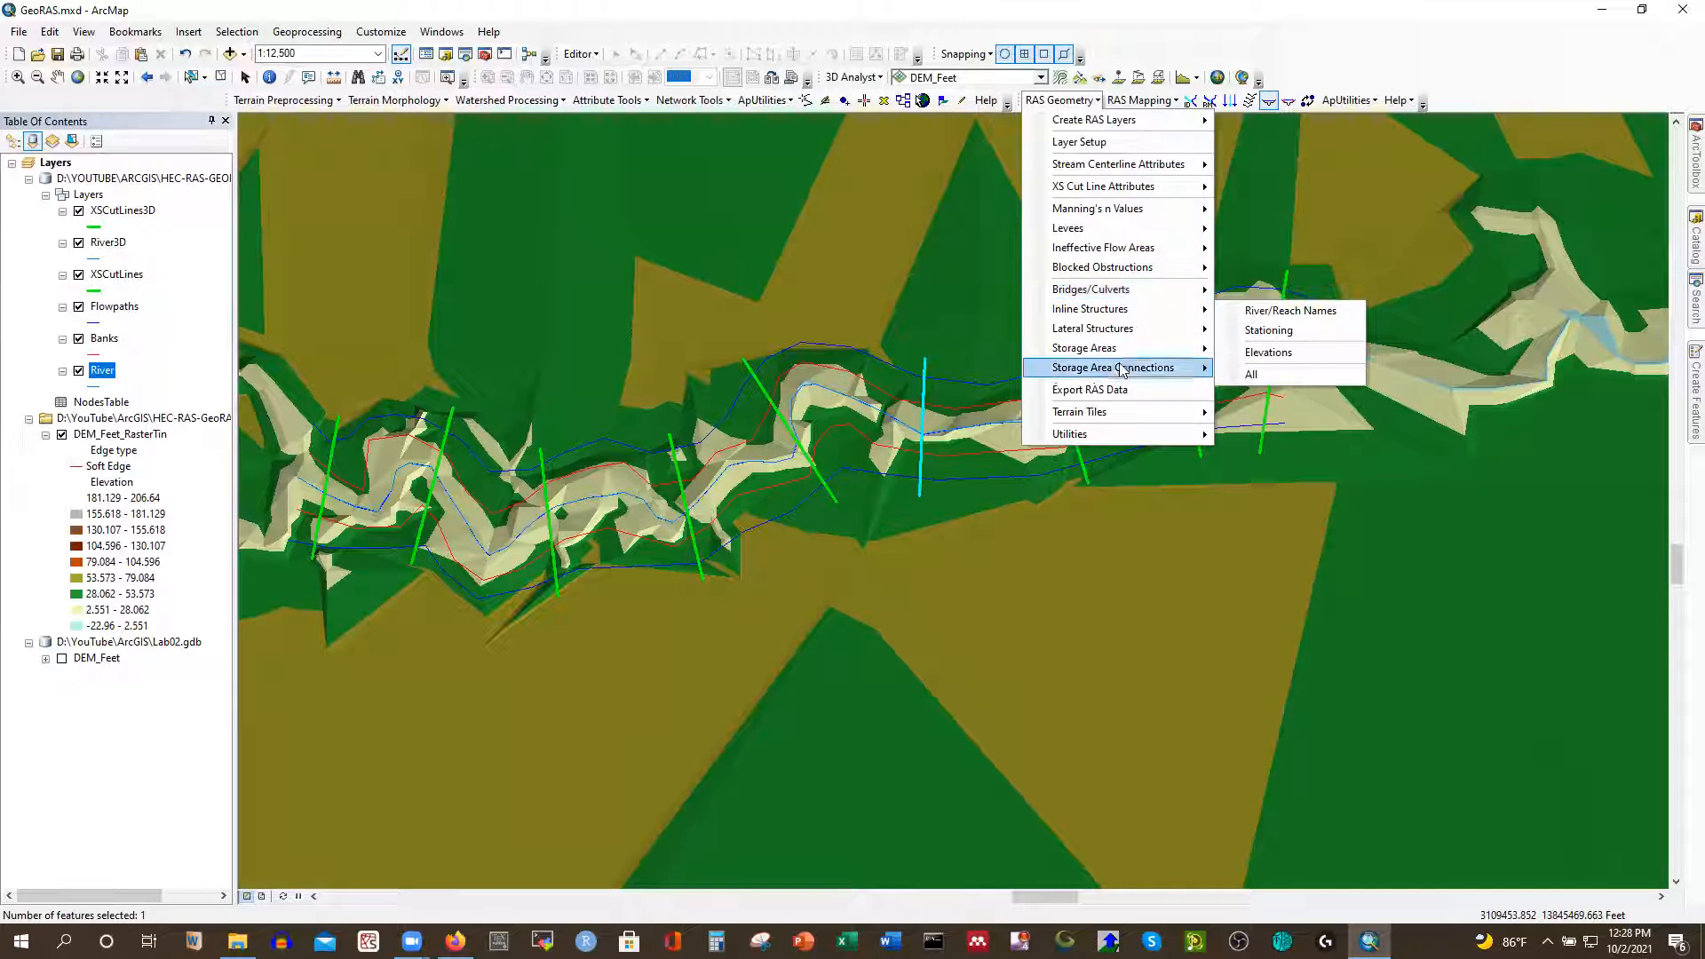
pyautogui.moveTo(1156, 330)
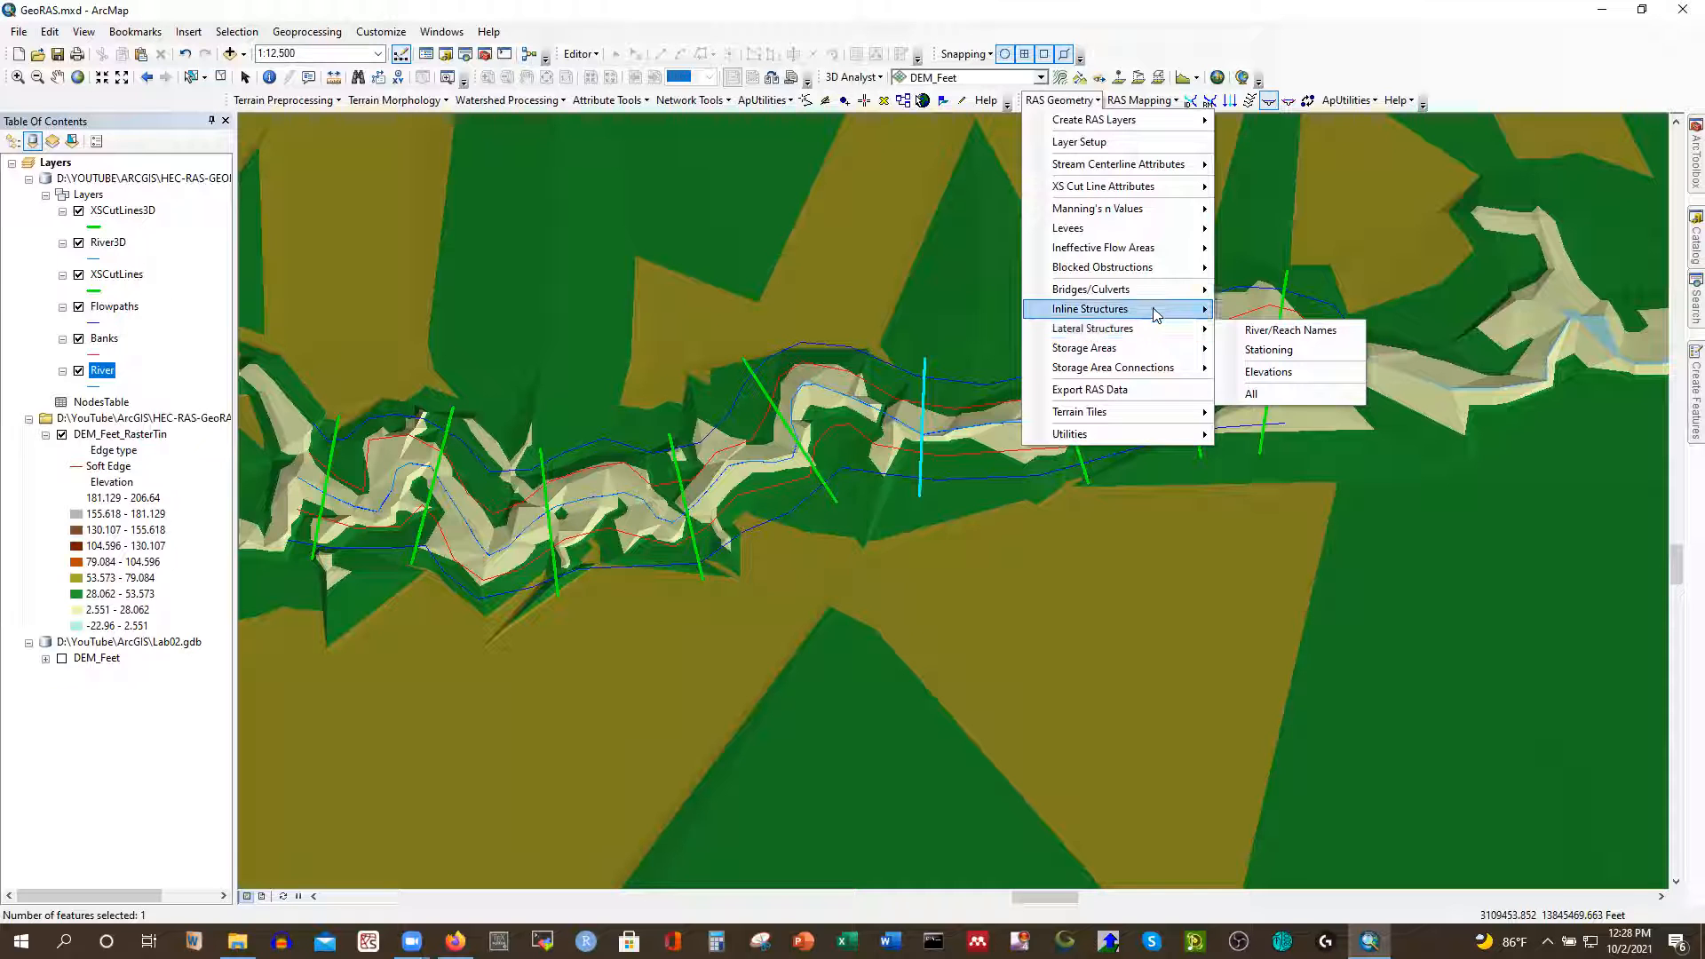
pyautogui.click(1085, 103)
pyautogui.click(1087, 103)
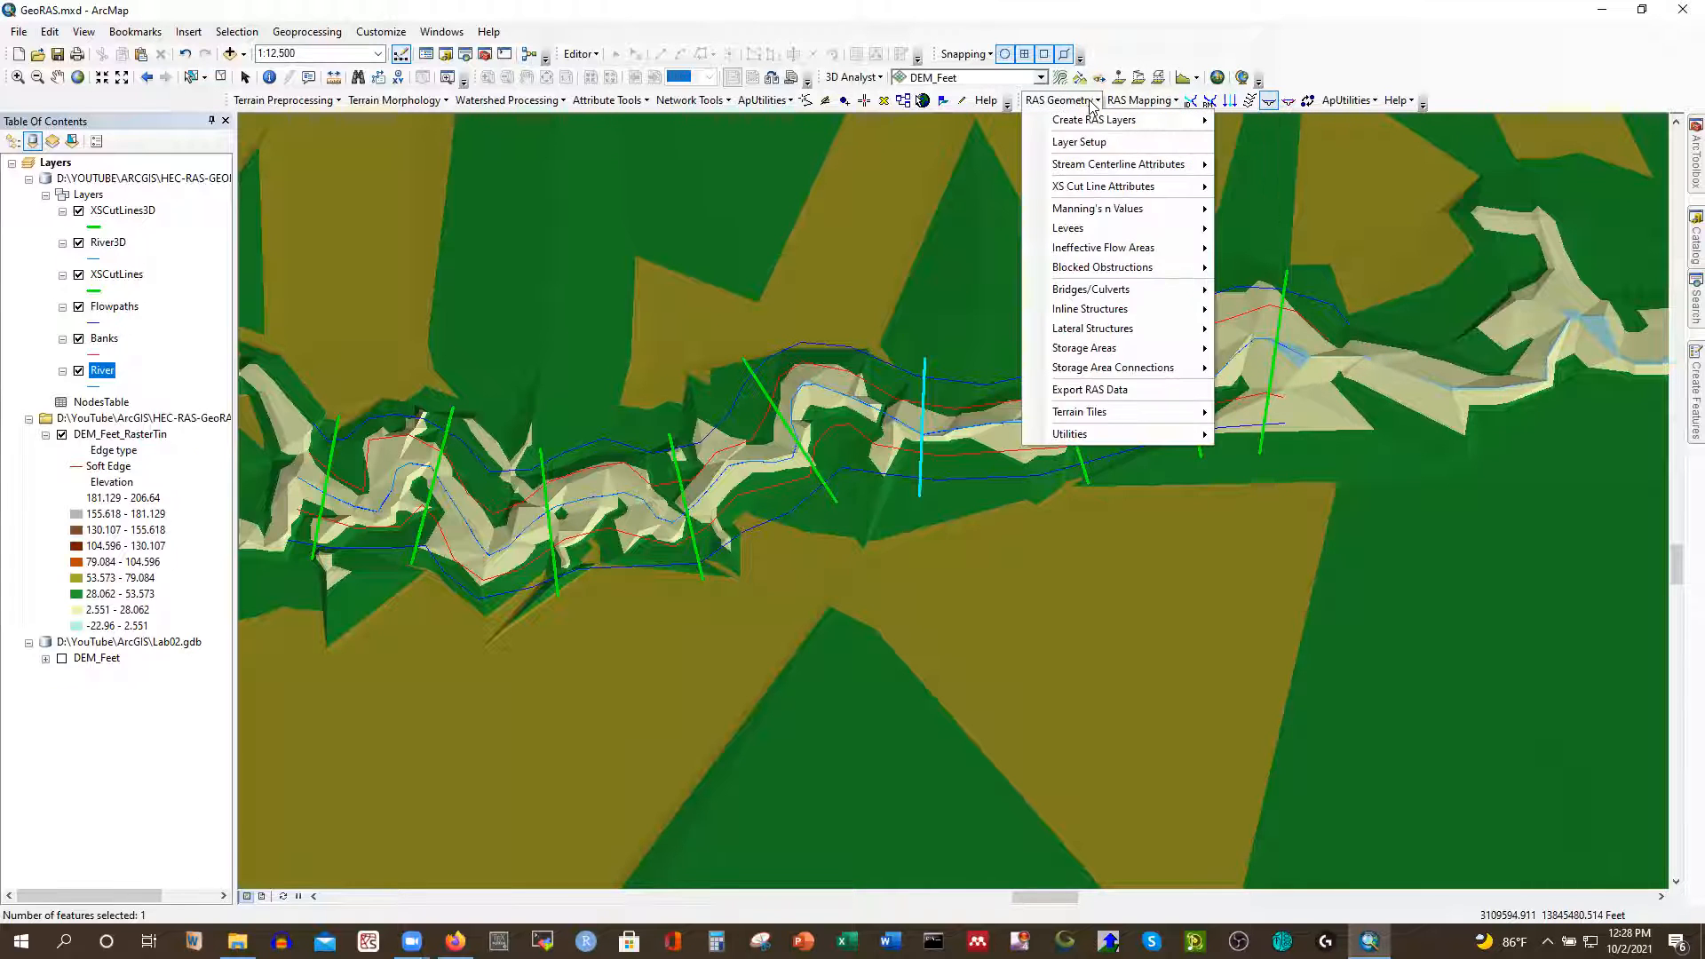
pyautogui.click(1090, 103)
# Export the RAS data to the file D:\YouTube\ArcGIS\HEC-RAS-GeoRAS\GIS2RAS and close the export dialog
pyautogui.click(1091, 103)
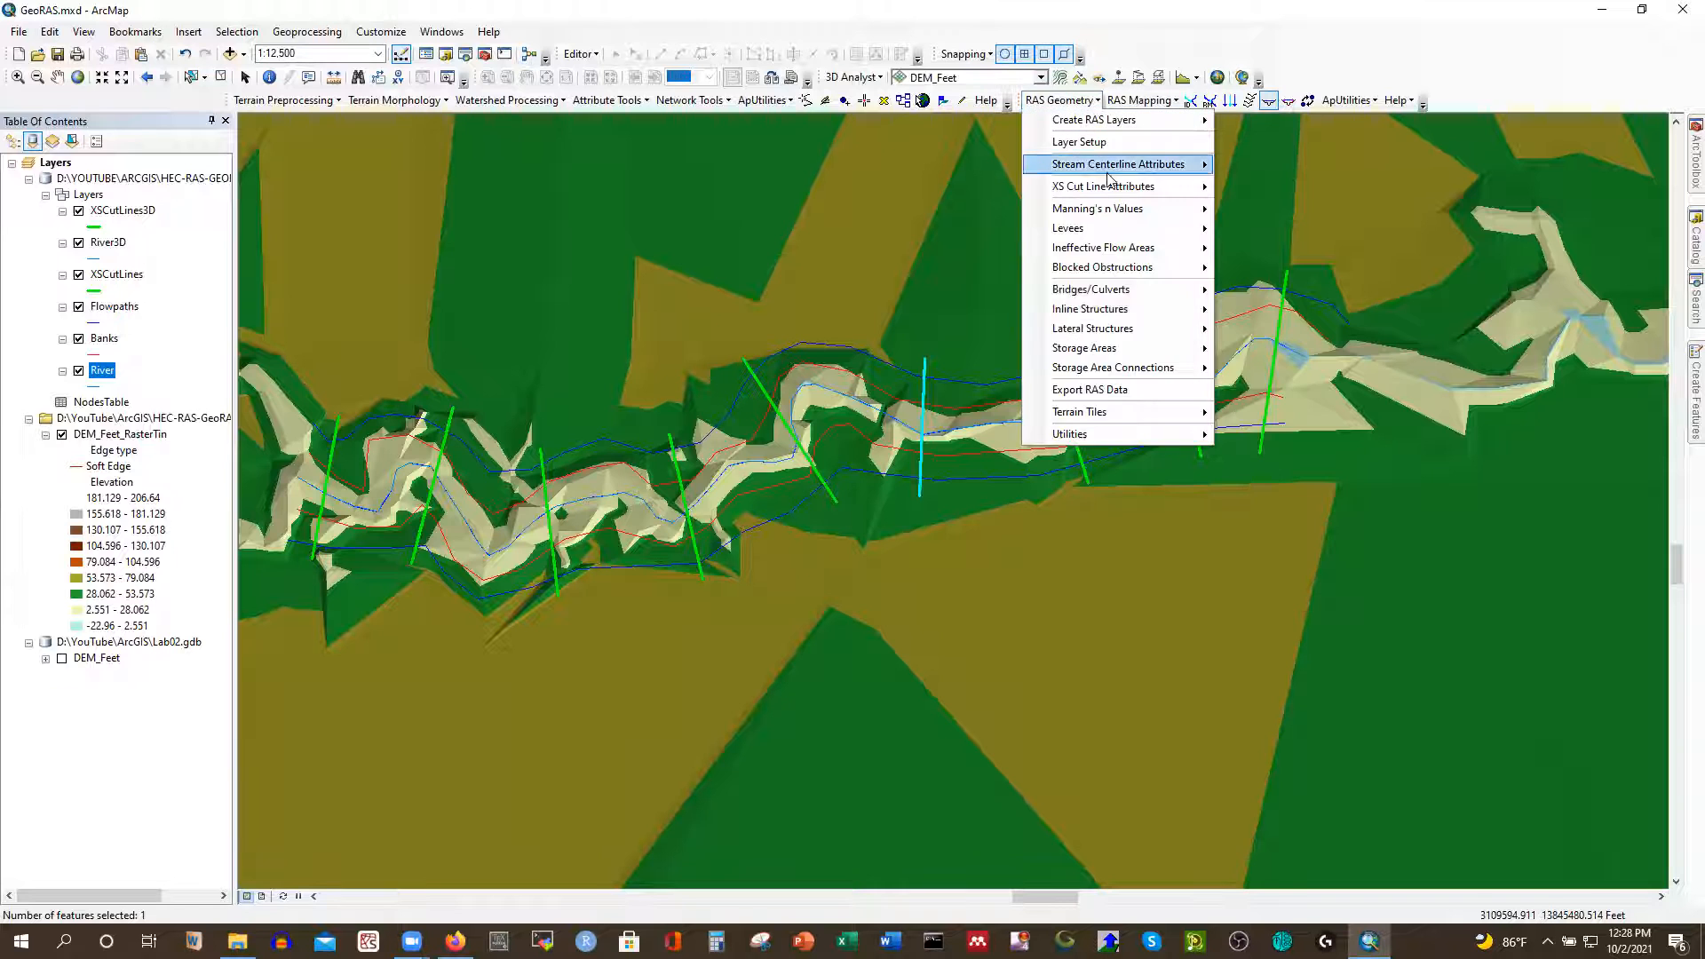
pyautogui.click(1093, 392)
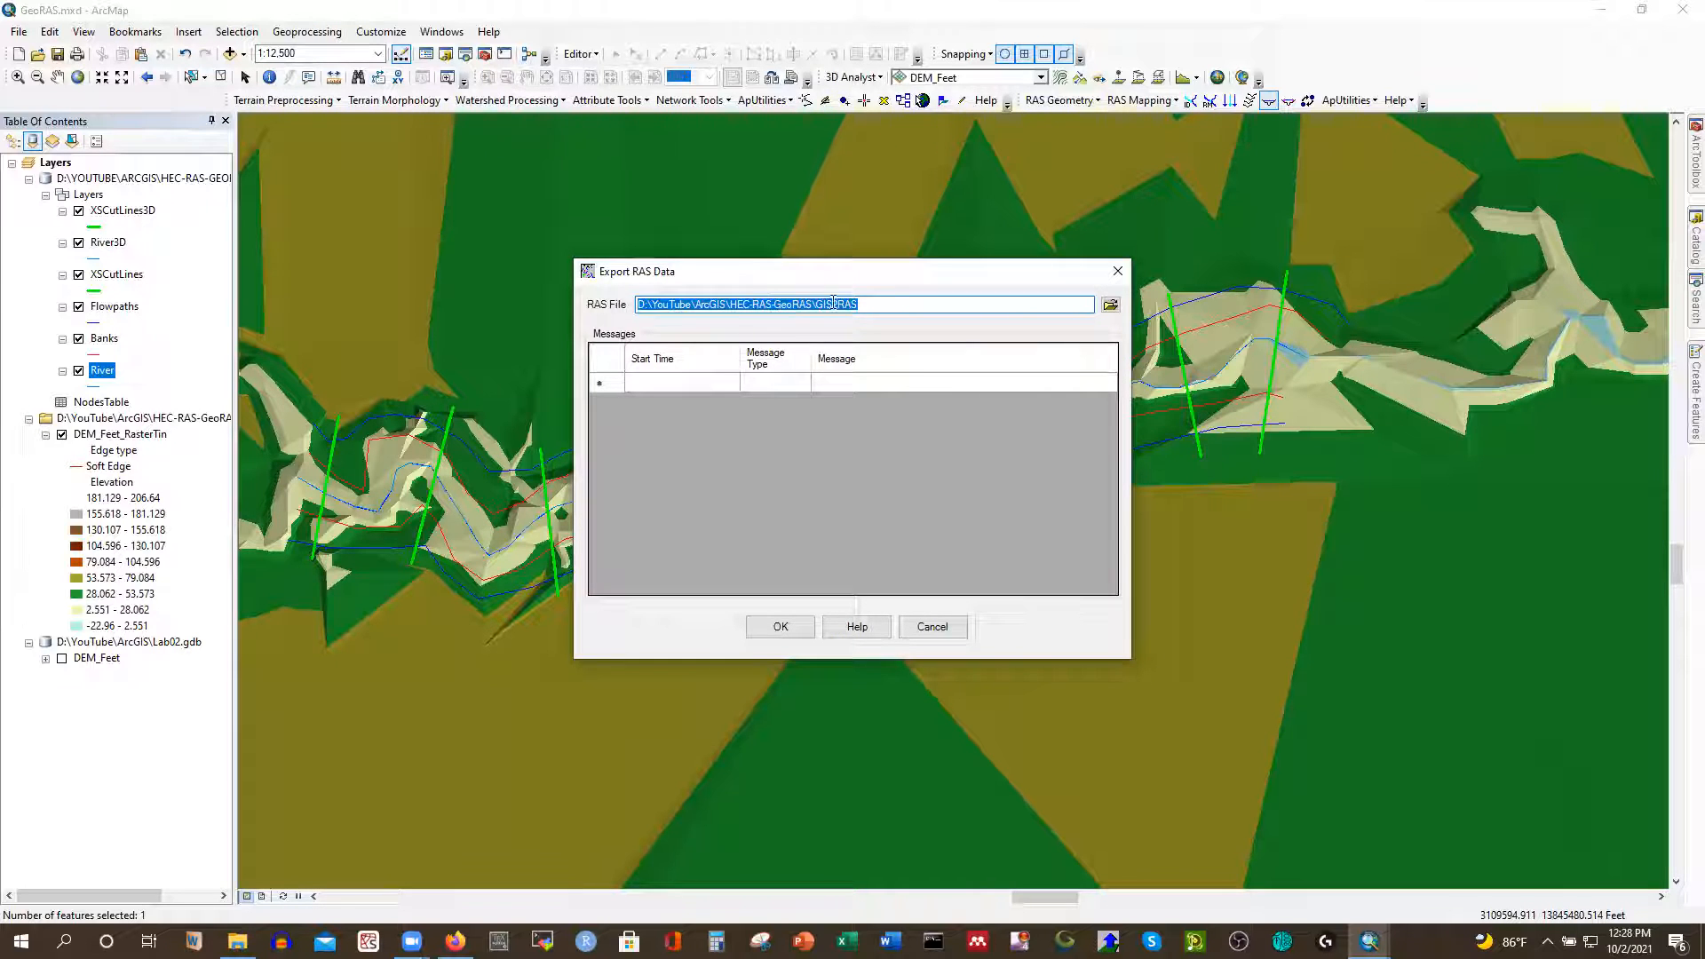
pyautogui.click(884, 306)
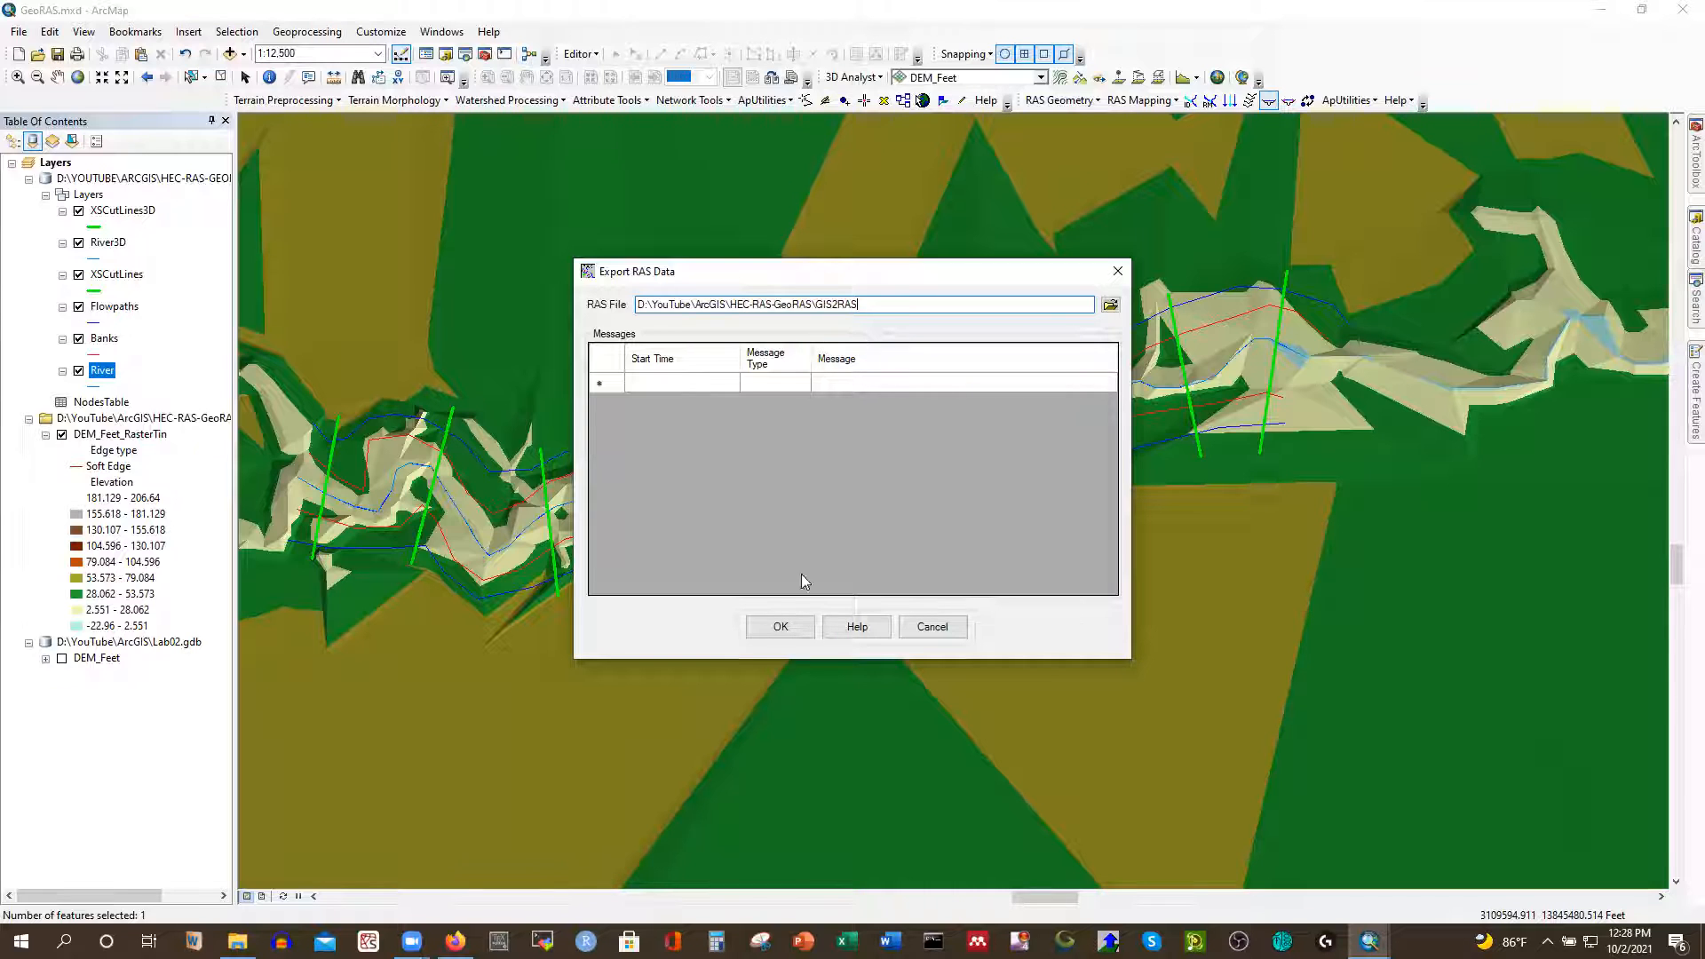
pyautogui.click(781, 628)
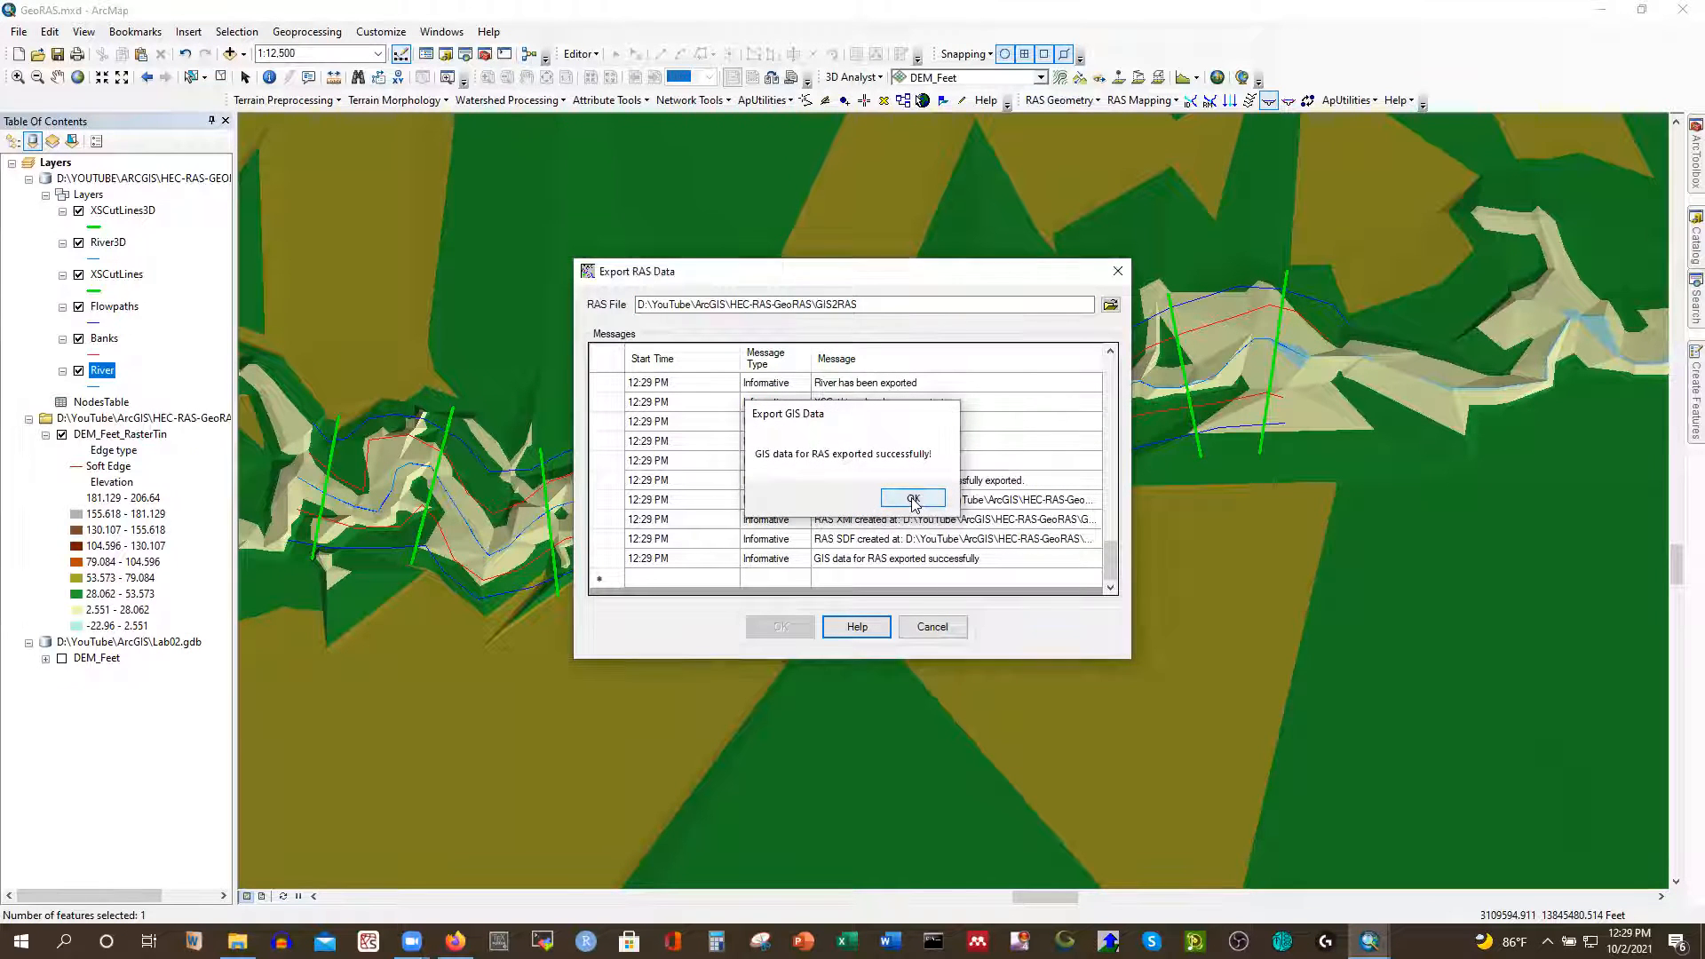
pyautogui.click(912, 500)
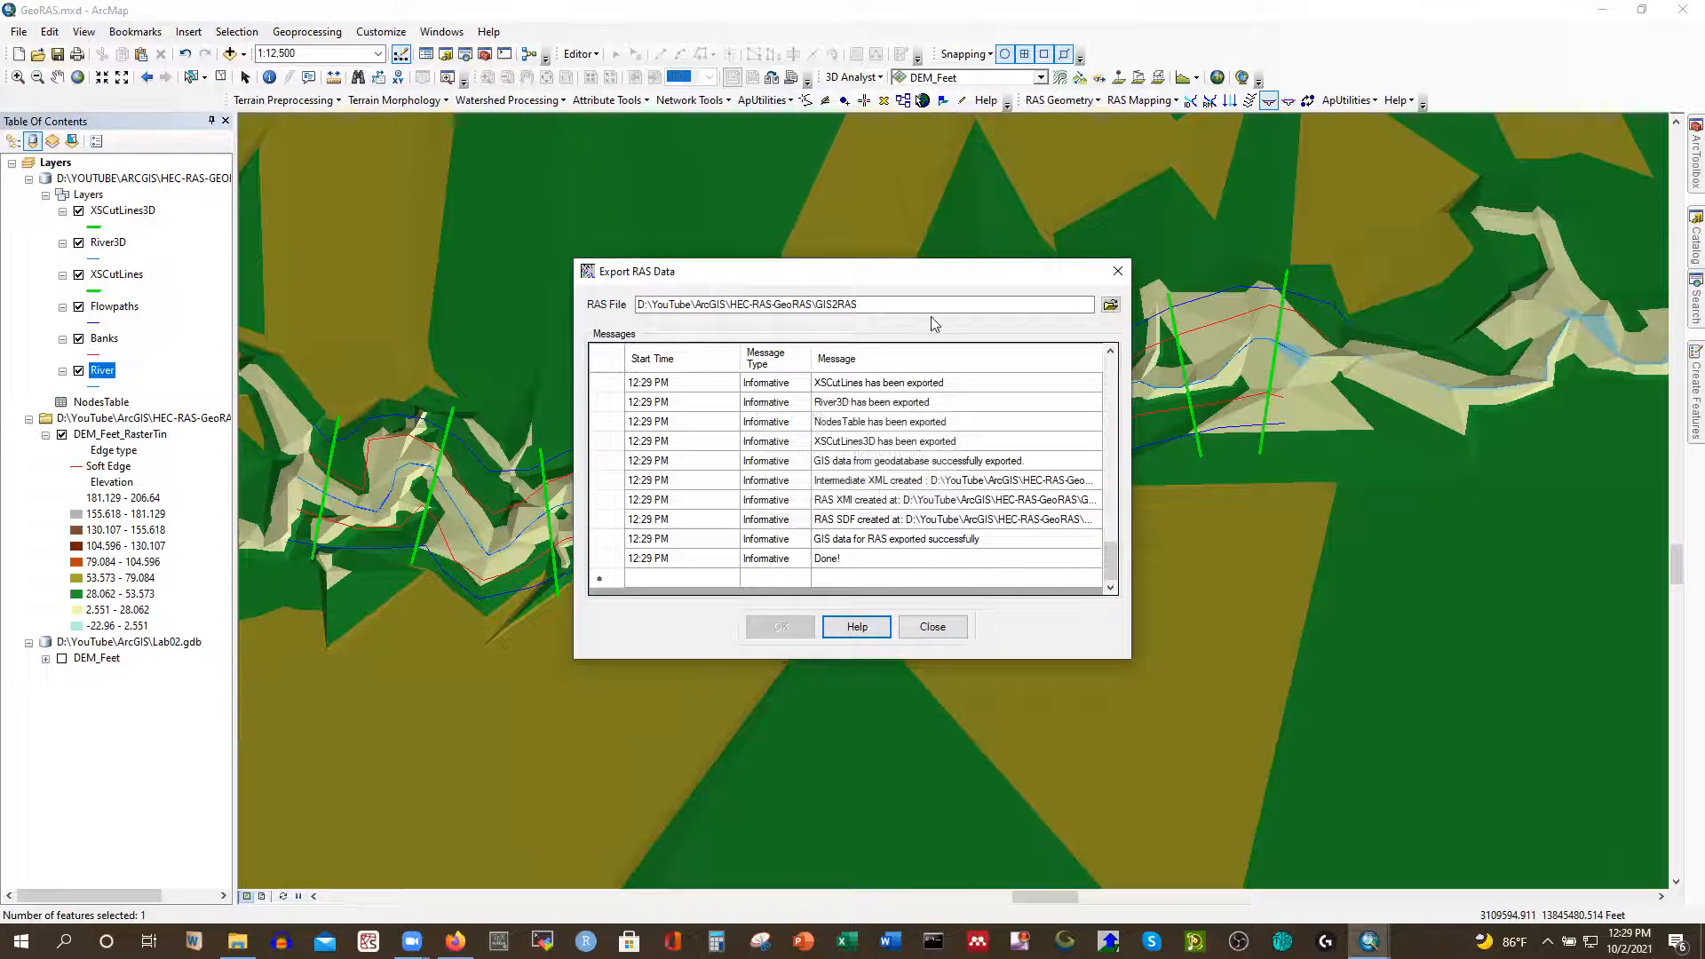
pyautogui.click(931, 627)
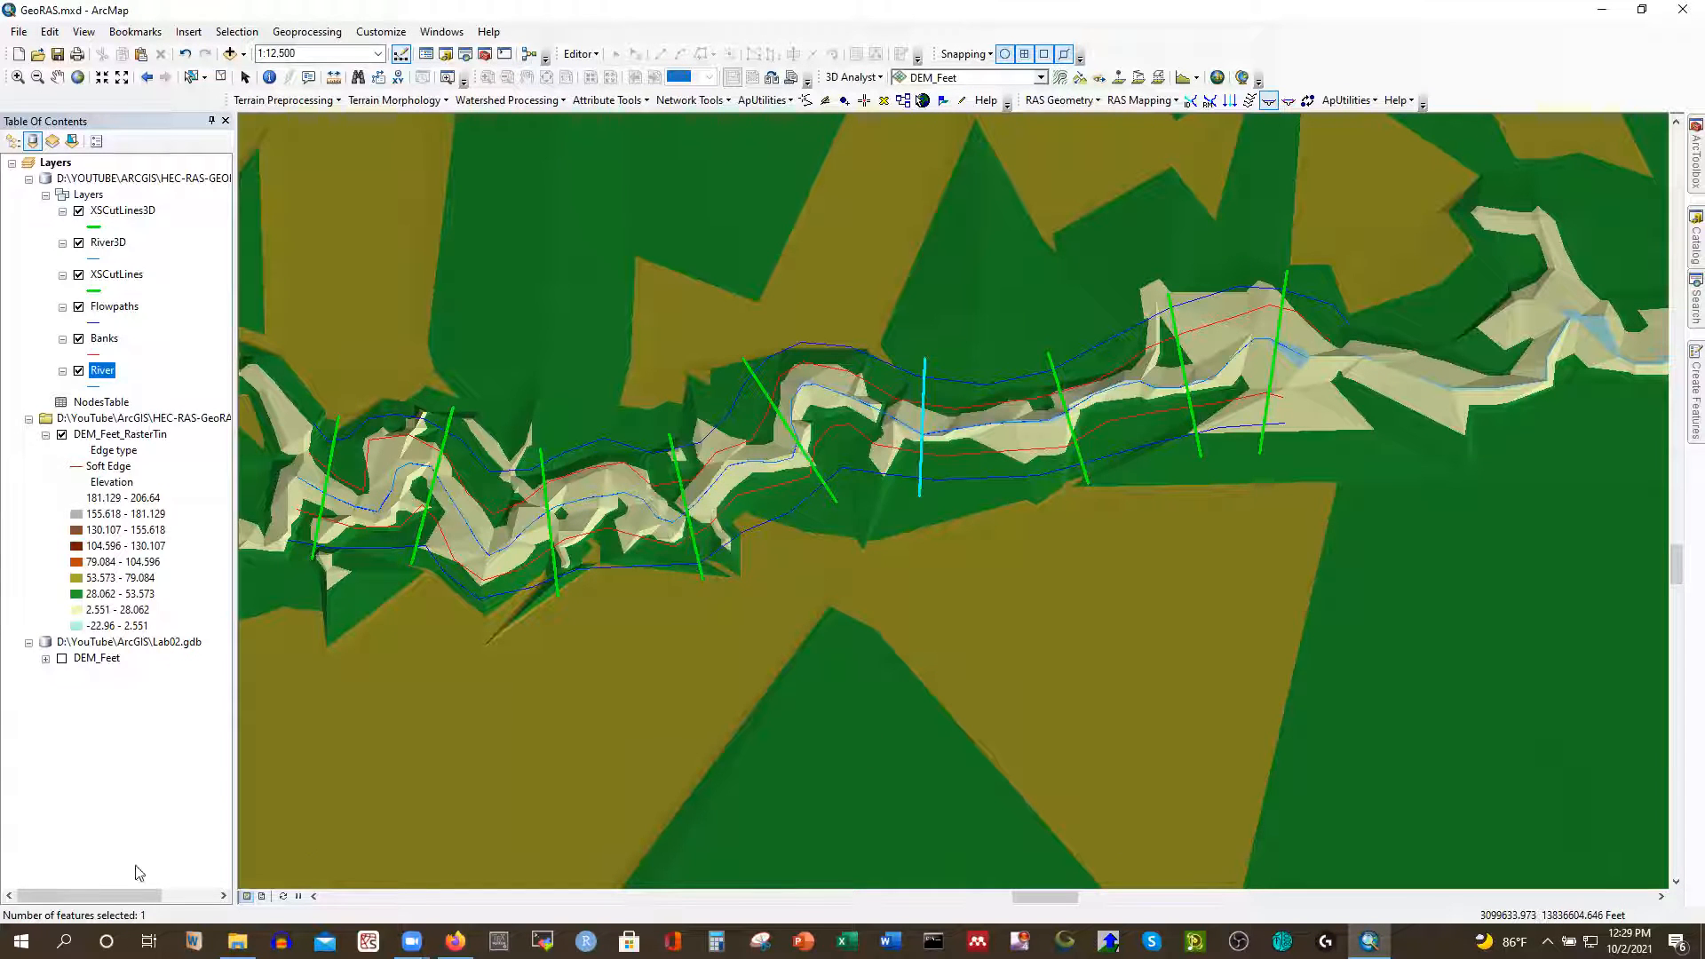
# Launch HEC-RAS 6.0 and reposition its main window over the map
pyautogui.click(22, 942)
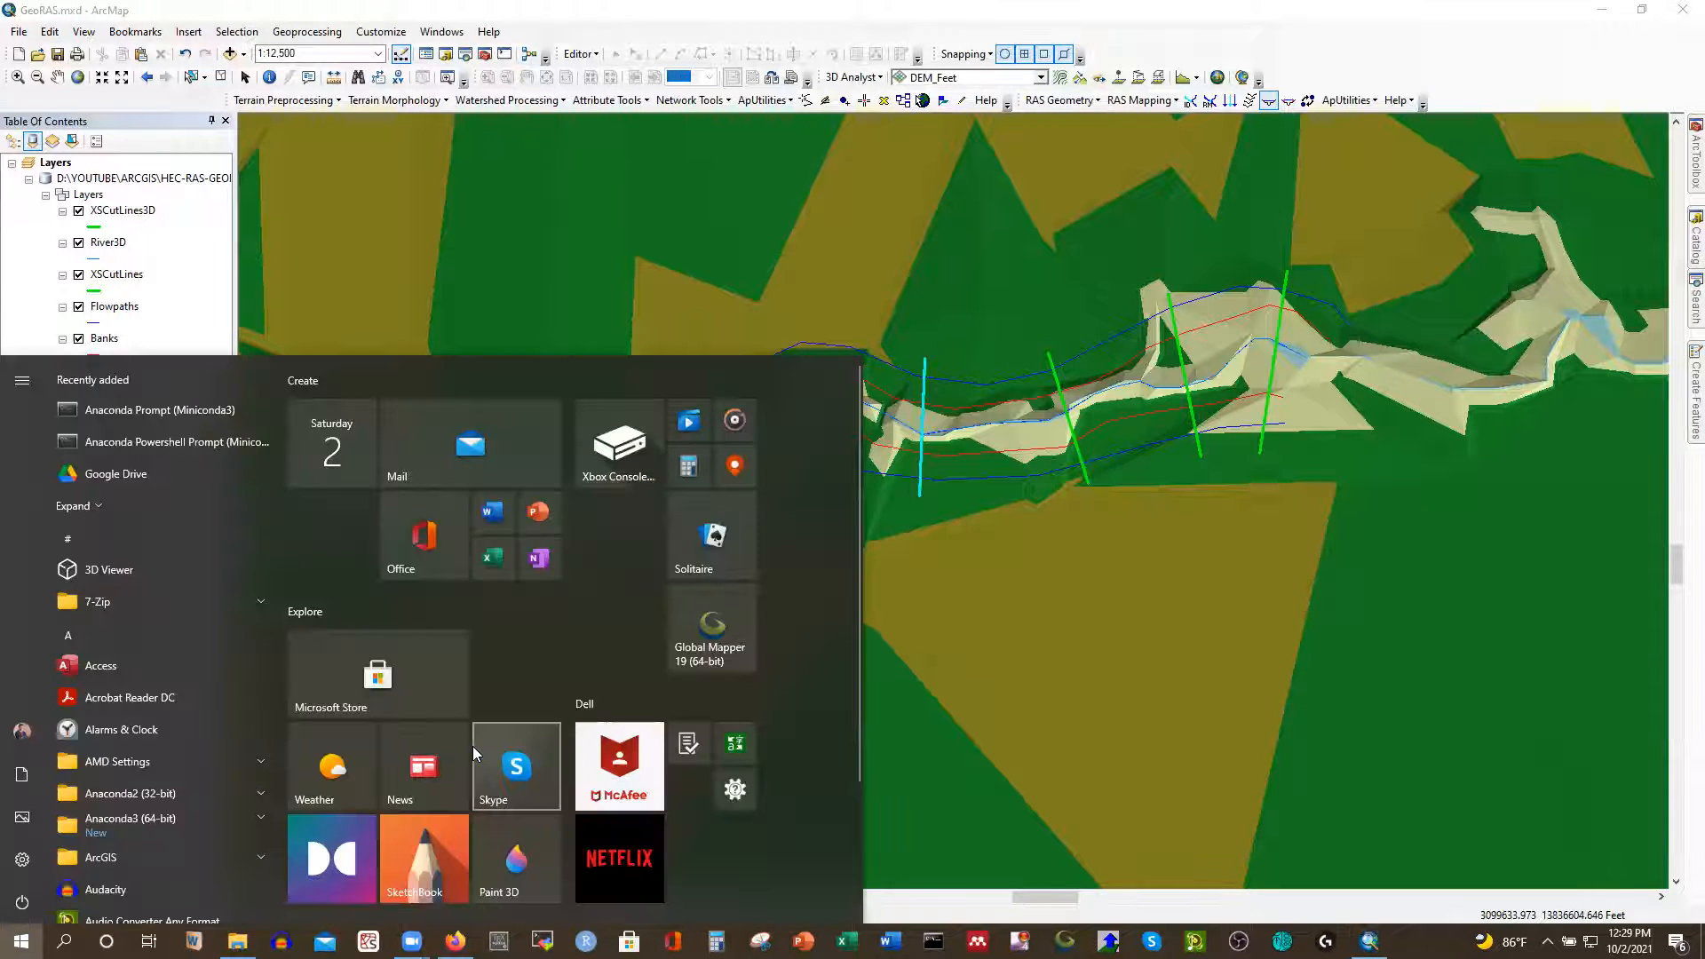
pyautogui.write('hec')
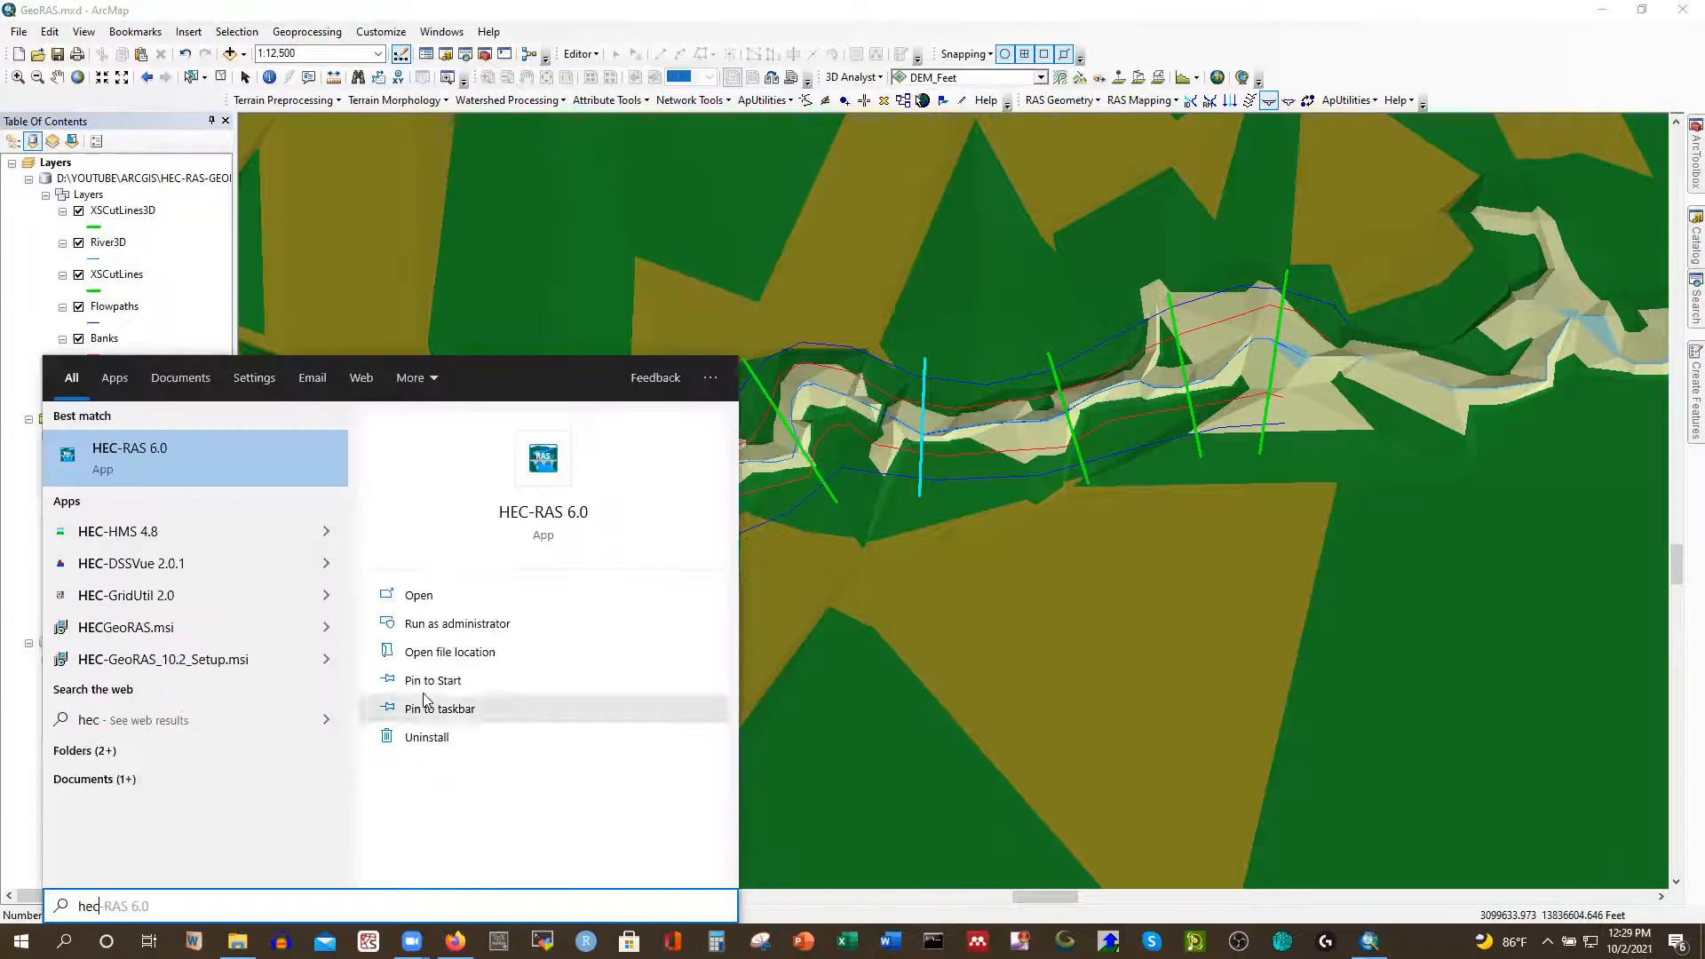
pyautogui.click(142, 457)
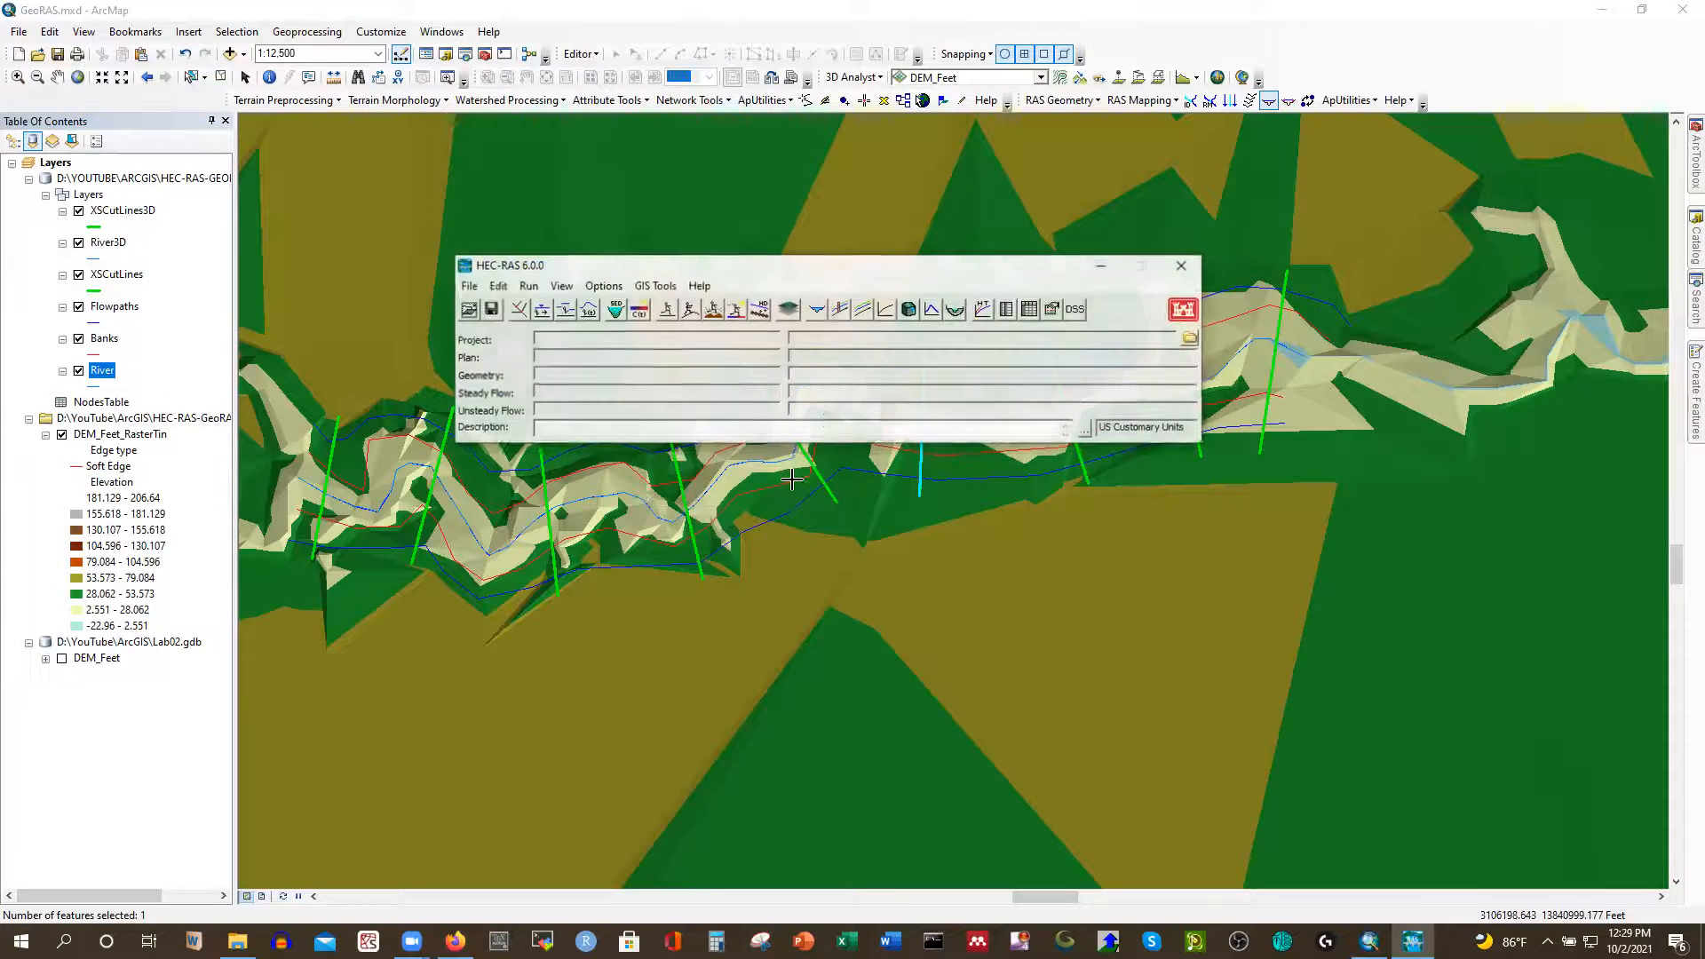
pyautogui.moveTo(864, 271); pyautogui.dragTo(948, 261)
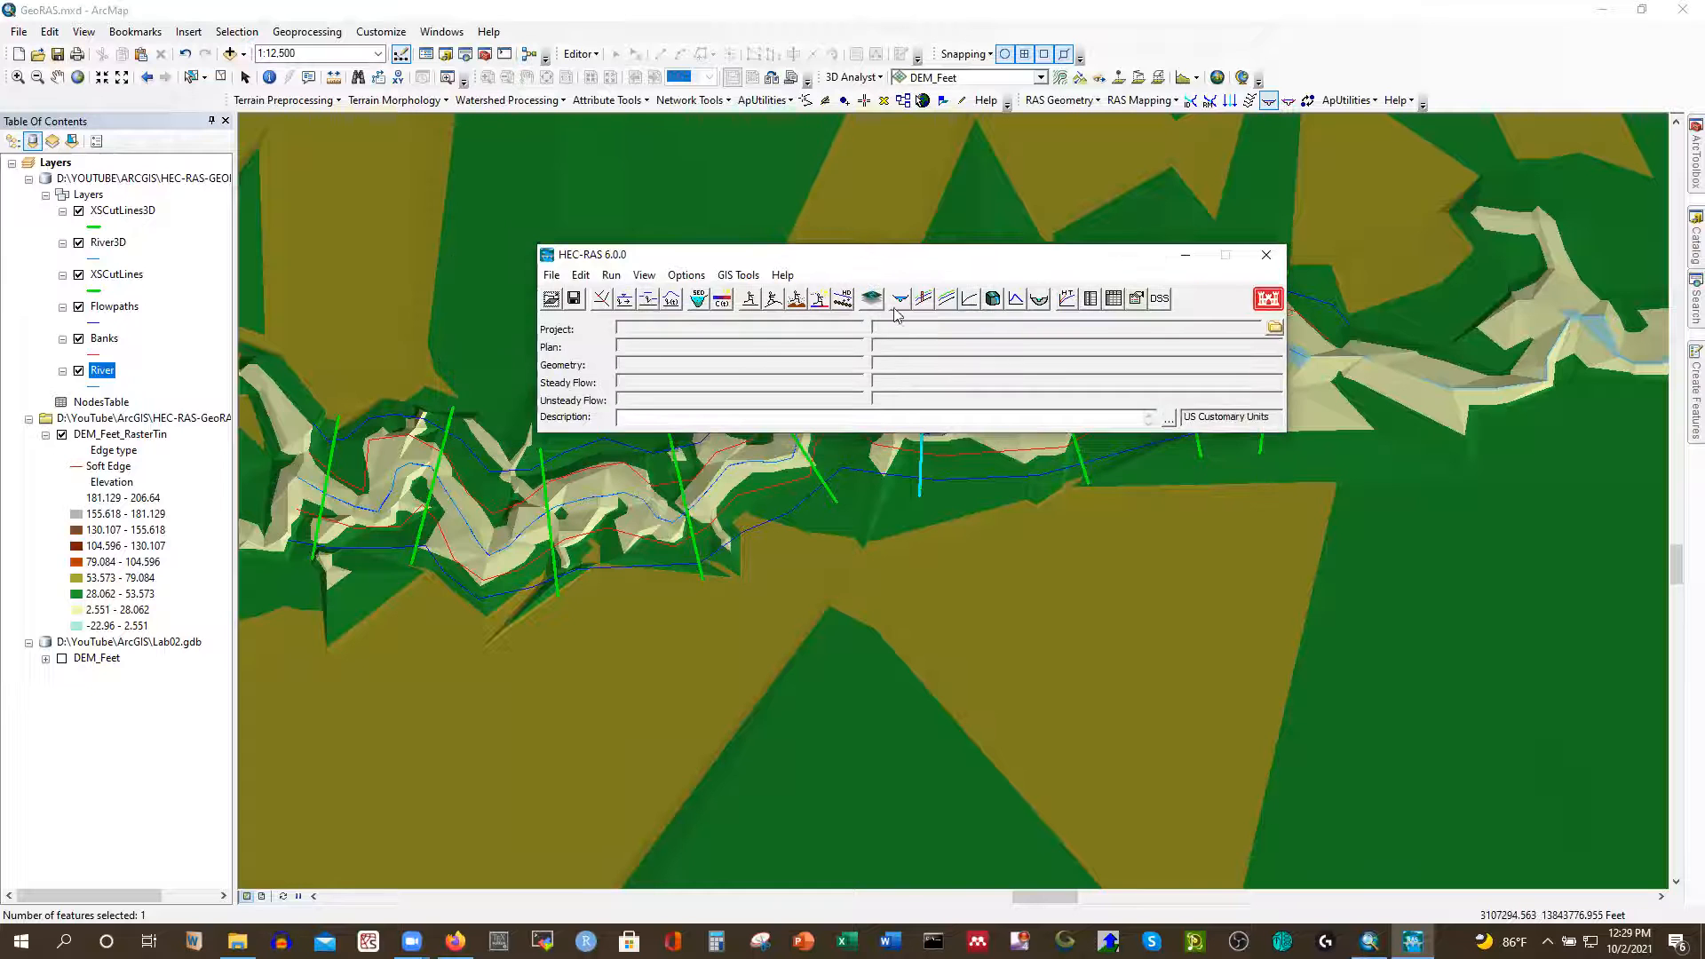
# Start a new HEC-RAS project and select the folder d:\YouTube\ArcGIS\HEC-RAS-GeoRAS for it
pyautogui.click(551, 276)
pyautogui.click(586, 293)
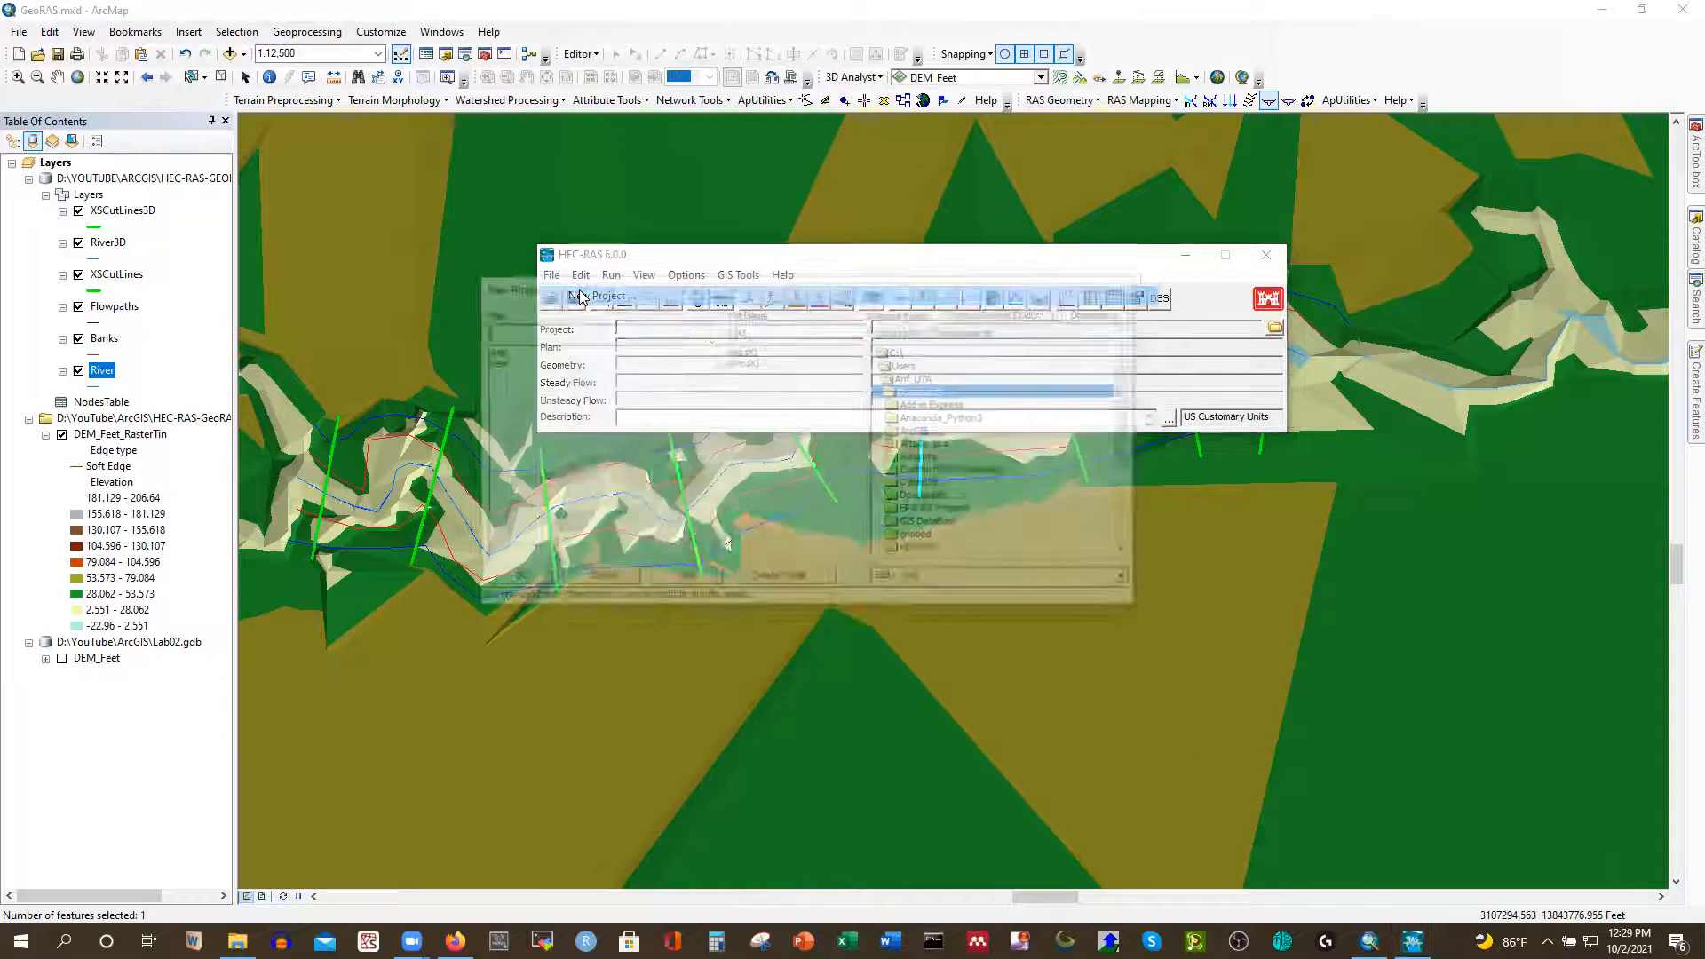
pyautogui.click(959, 580)
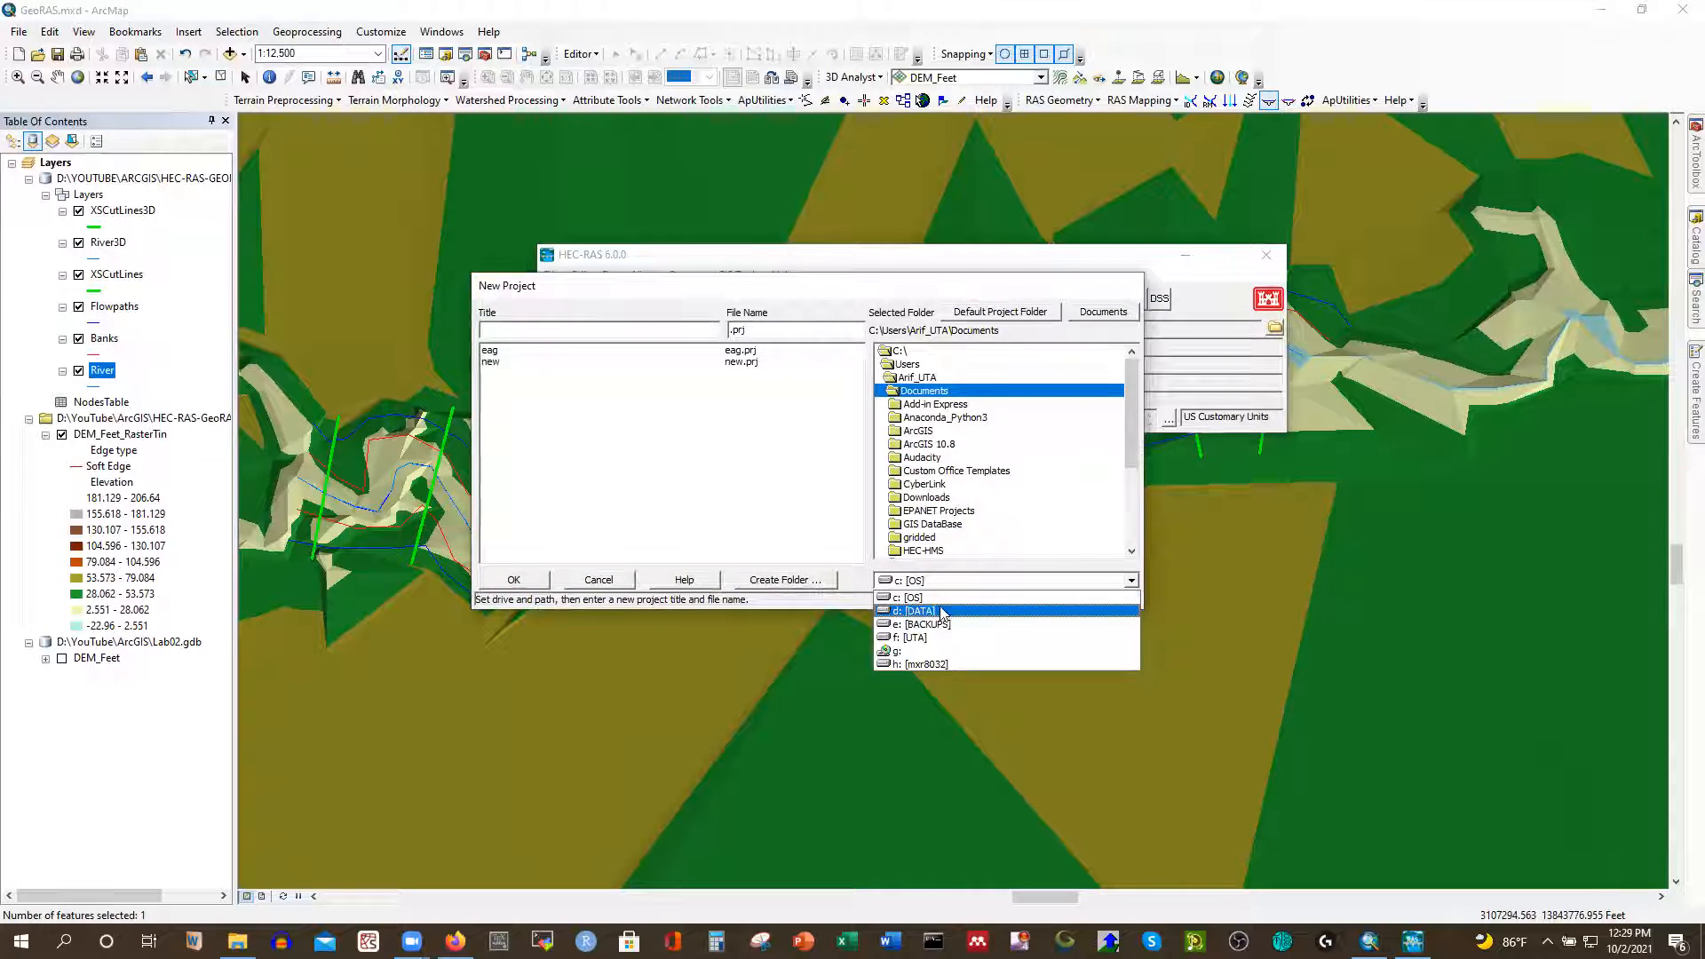
pyautogui.click(944, 618)
pyautogui.scroll(-10, 944, 484)
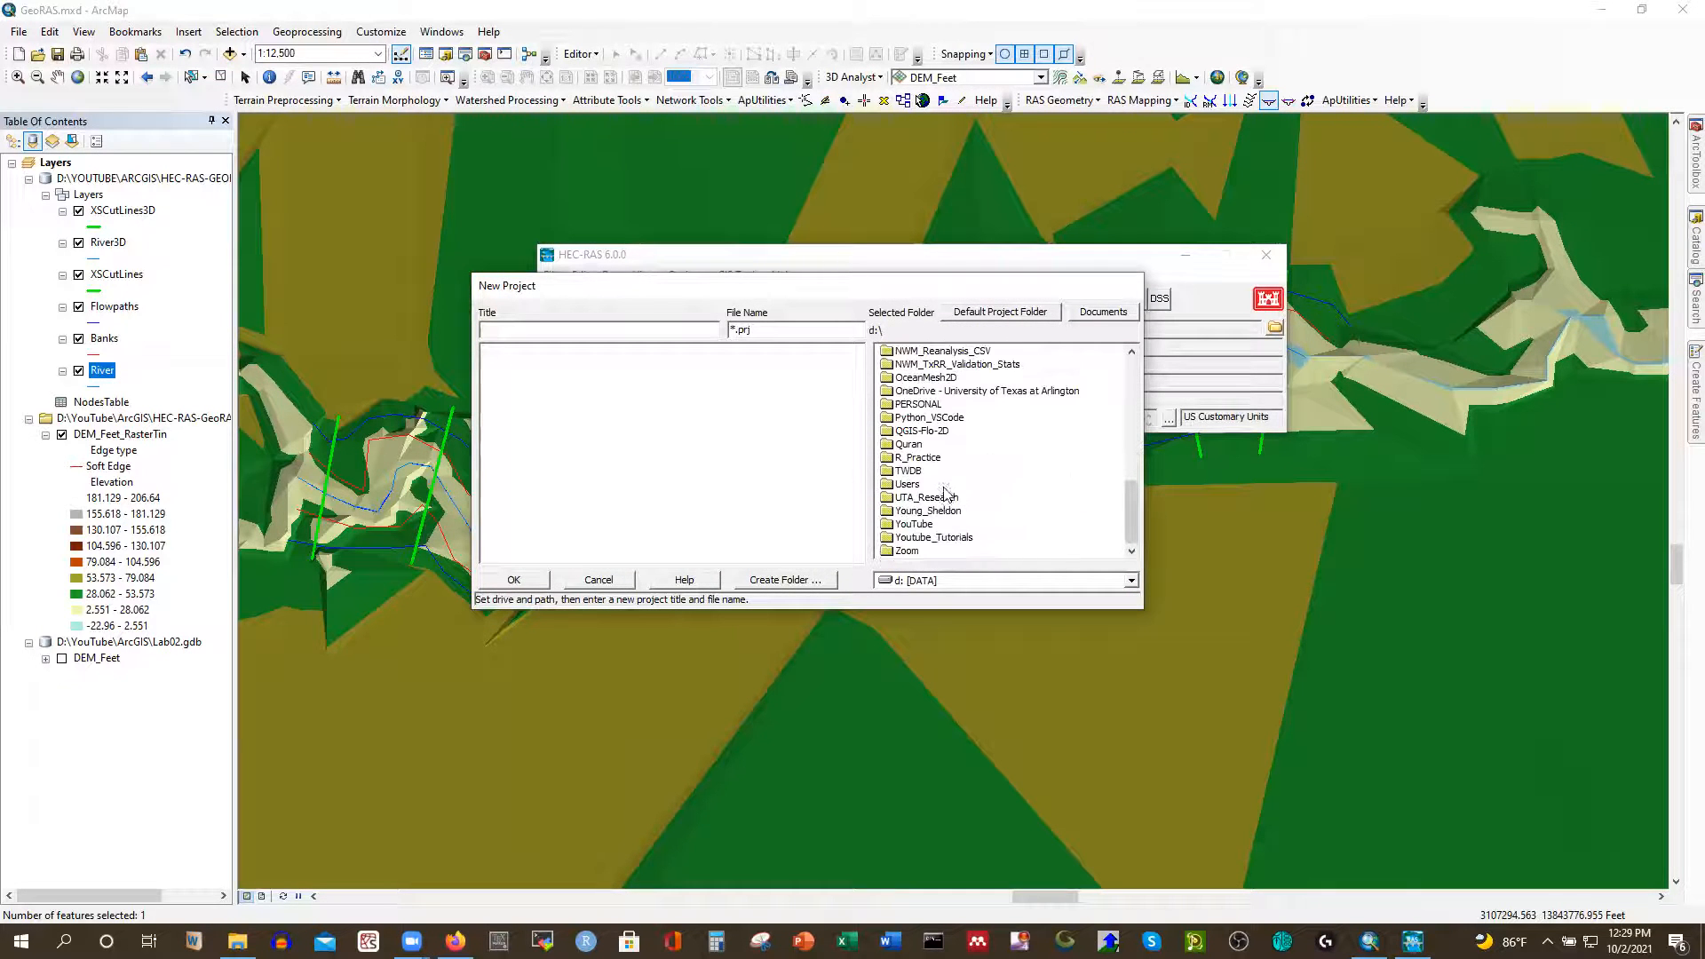
pyautogui.doubleClick(943, 525)
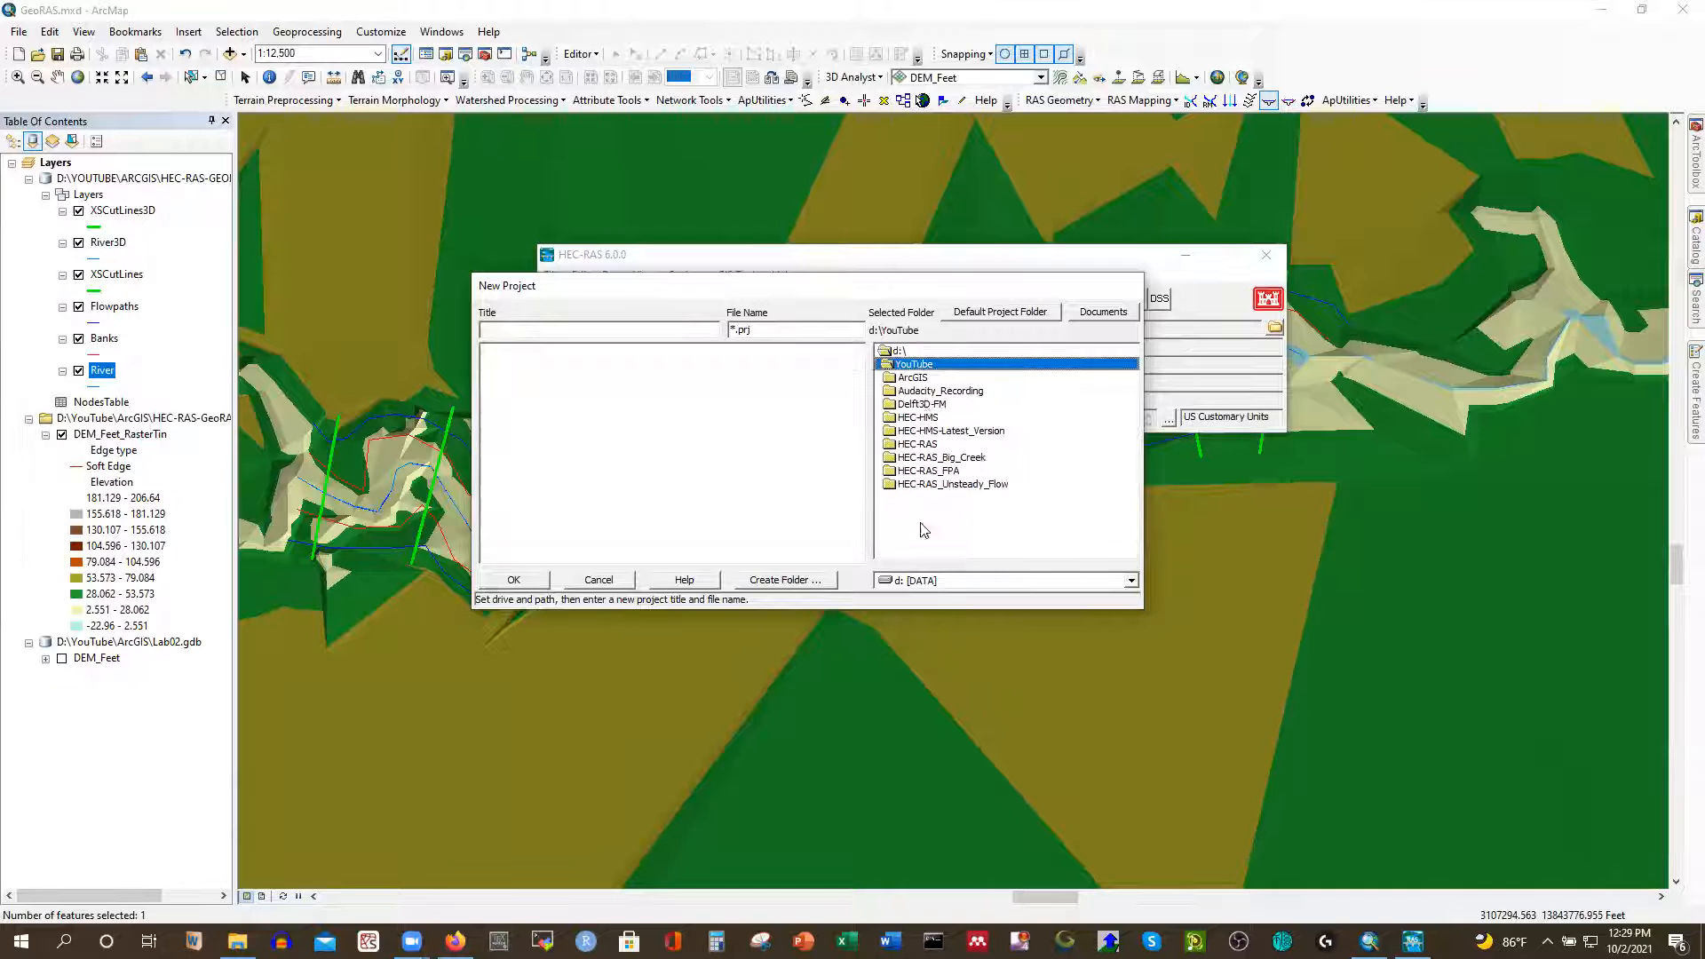
pyautogui.doubleClick(921, 379)
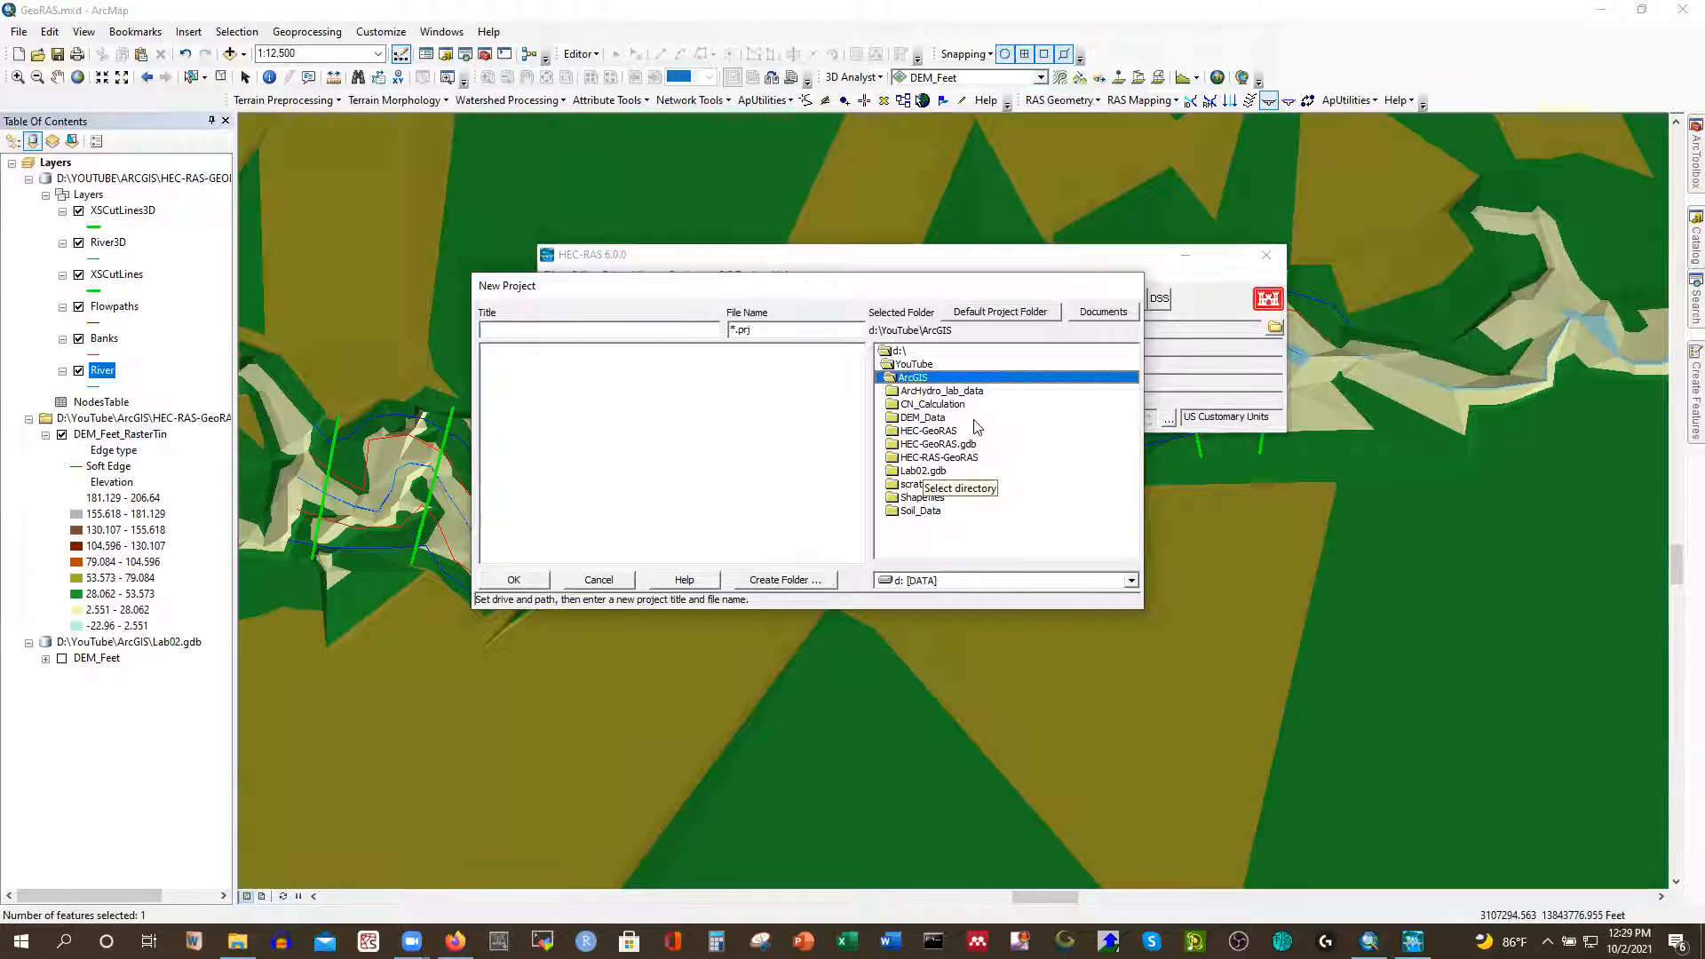
pyautogui.doubleClick(947, 458)
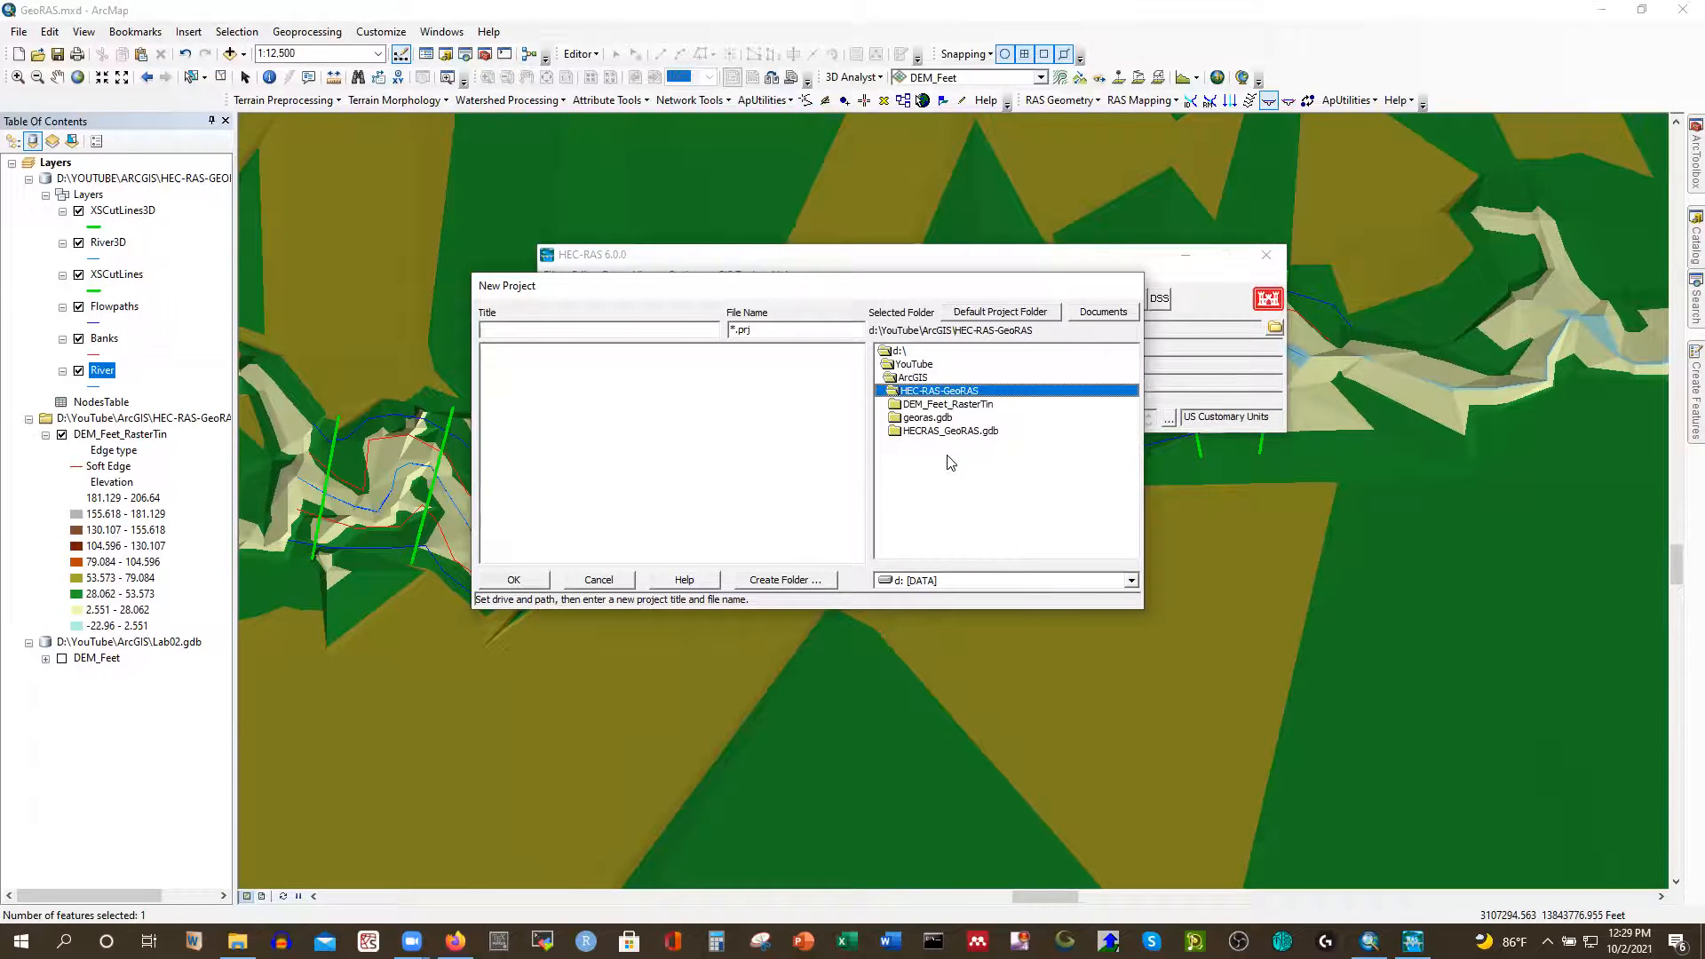
# Title the project HEC-GeoRAS_newCreek and create it with US Customary Units
pyautogui.click(636, 332)
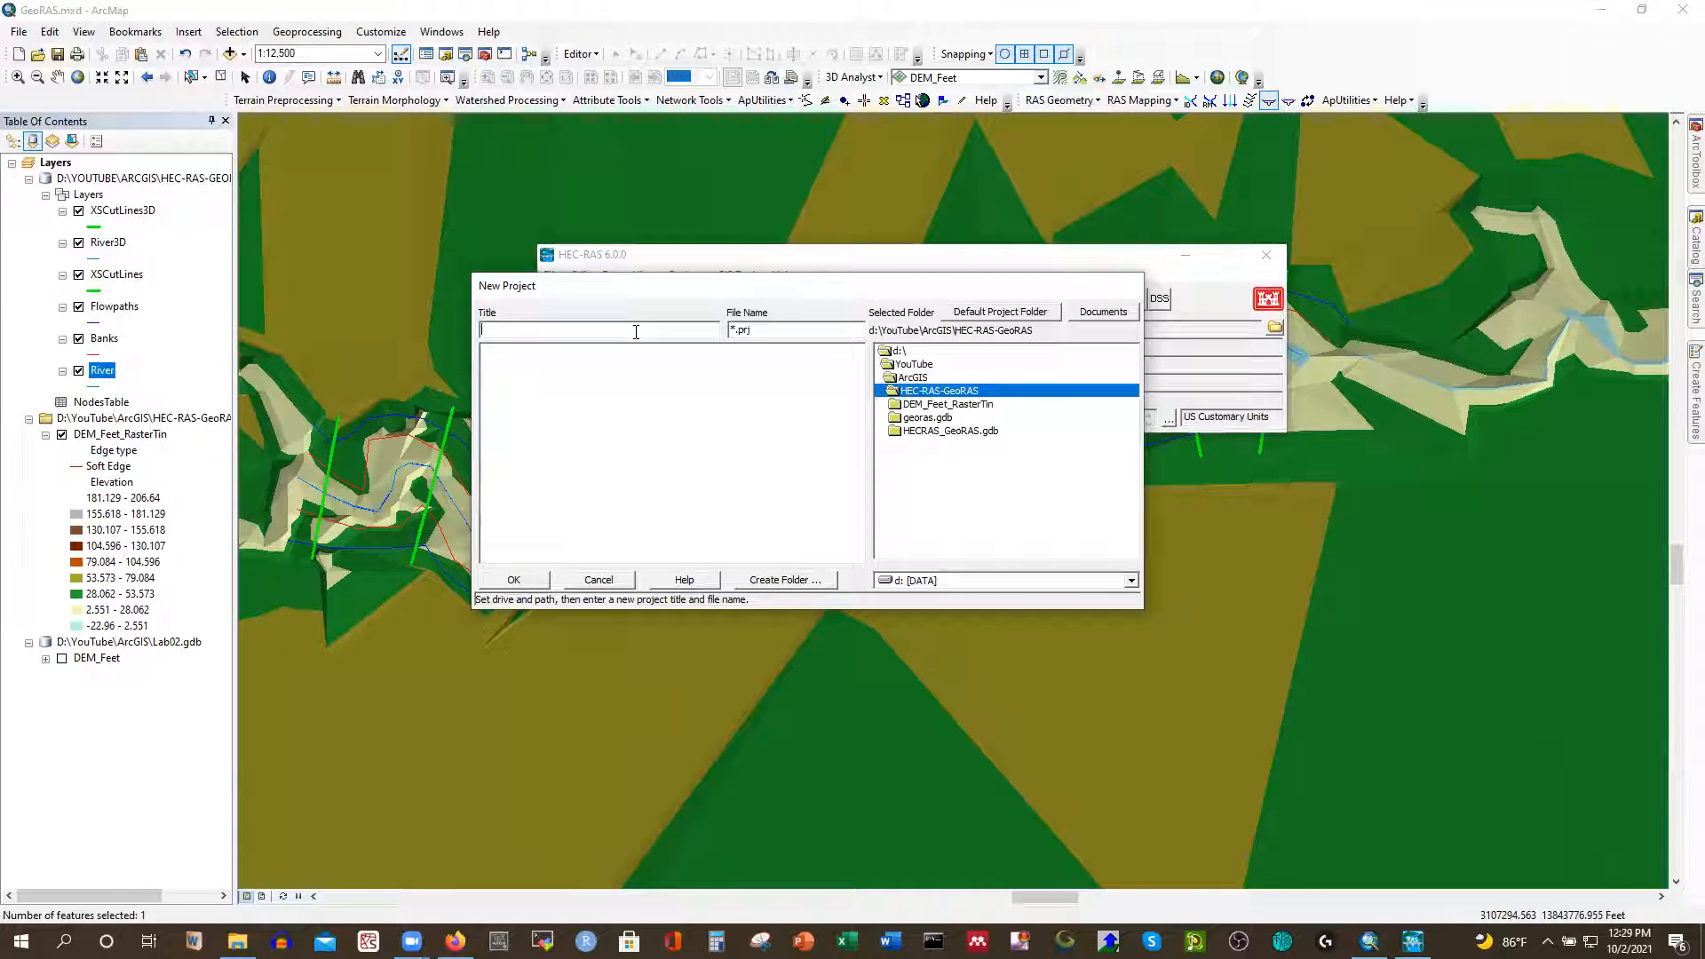
pyautogui.write('HEC-')
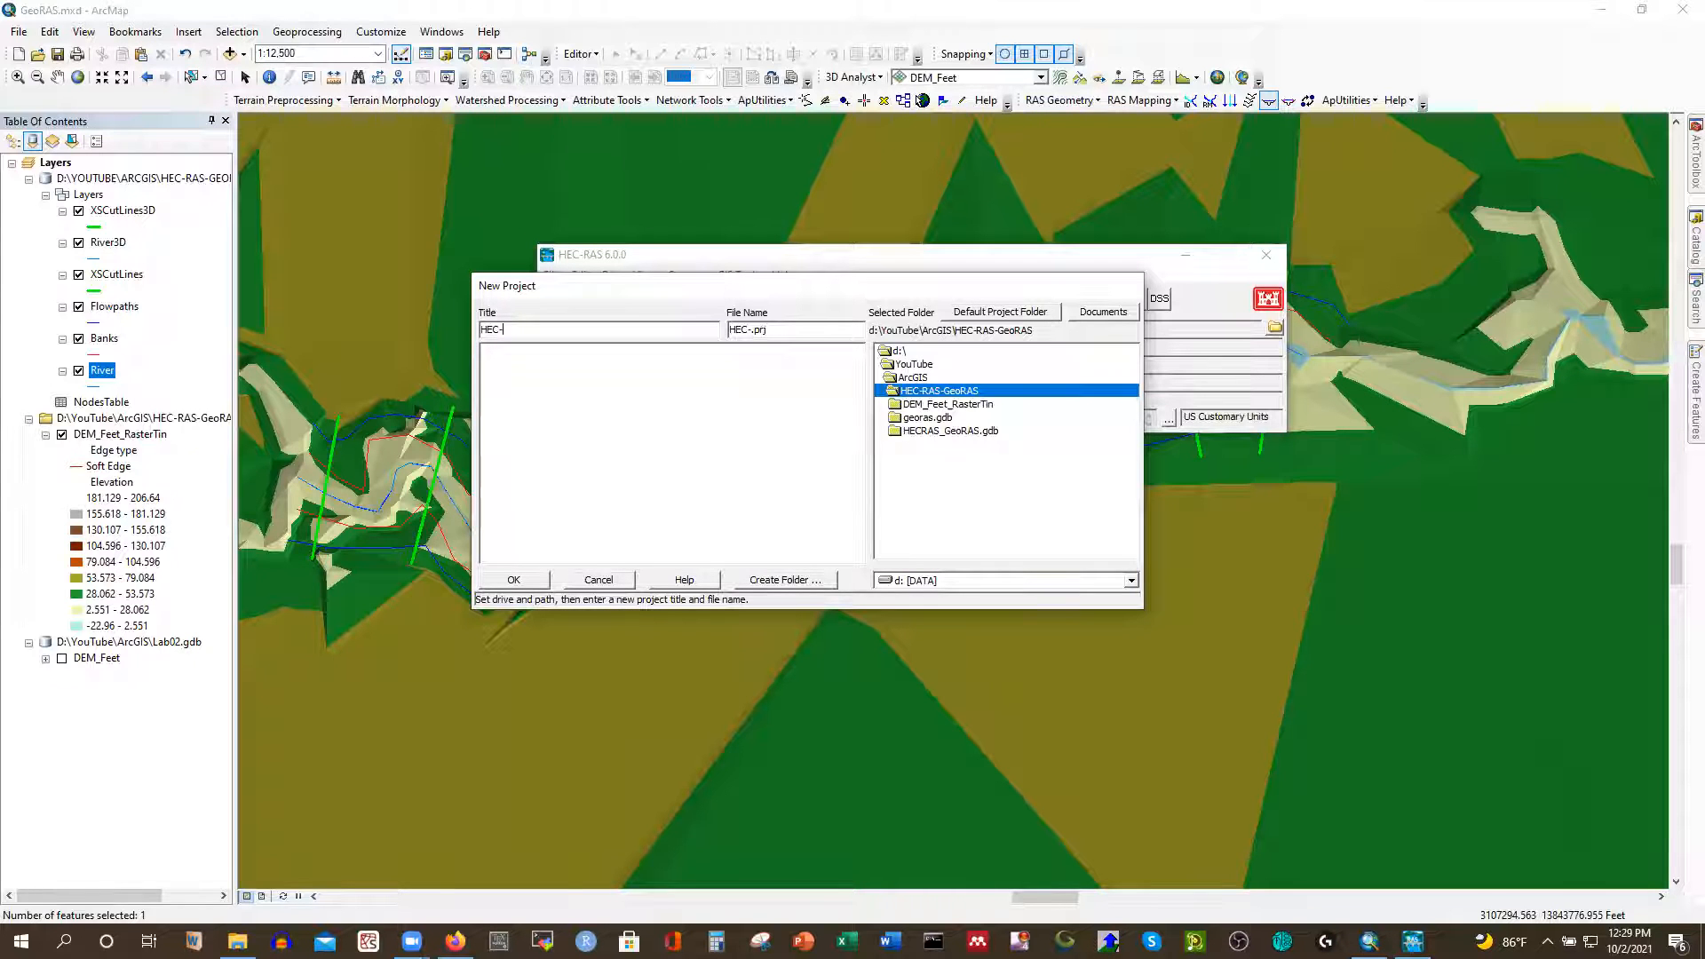
pyautogui.write('GeoRAS_n')
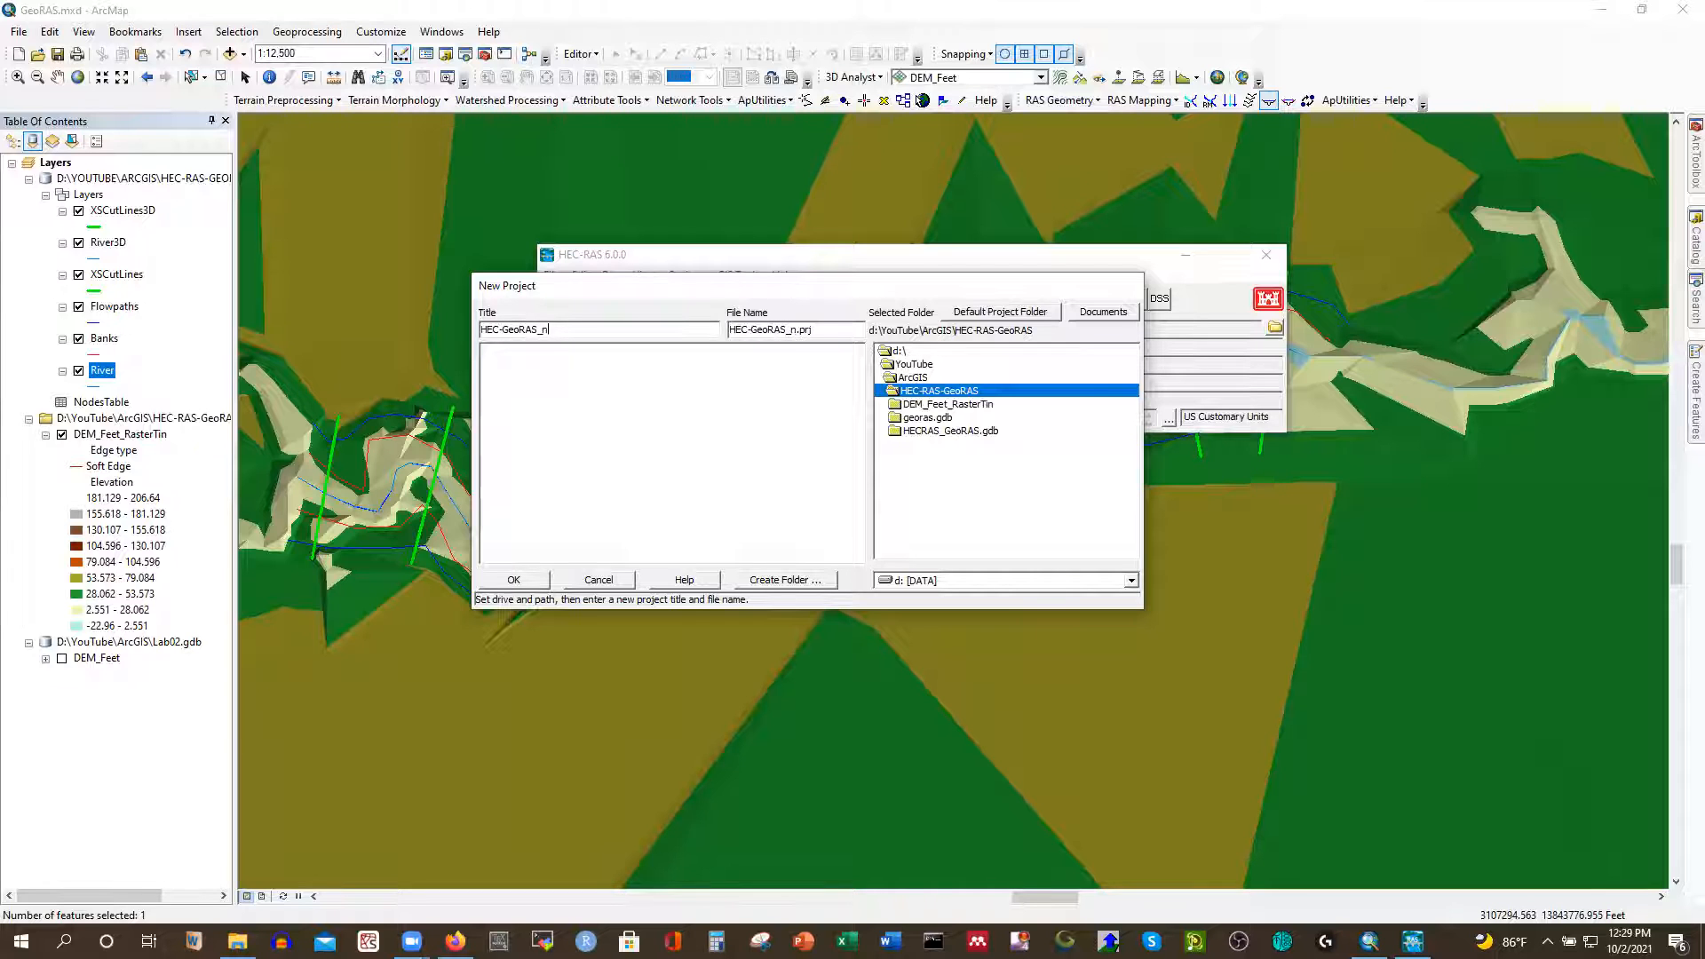
pyautogui.write('ewCreek')
pyautogui.click(515, 579)
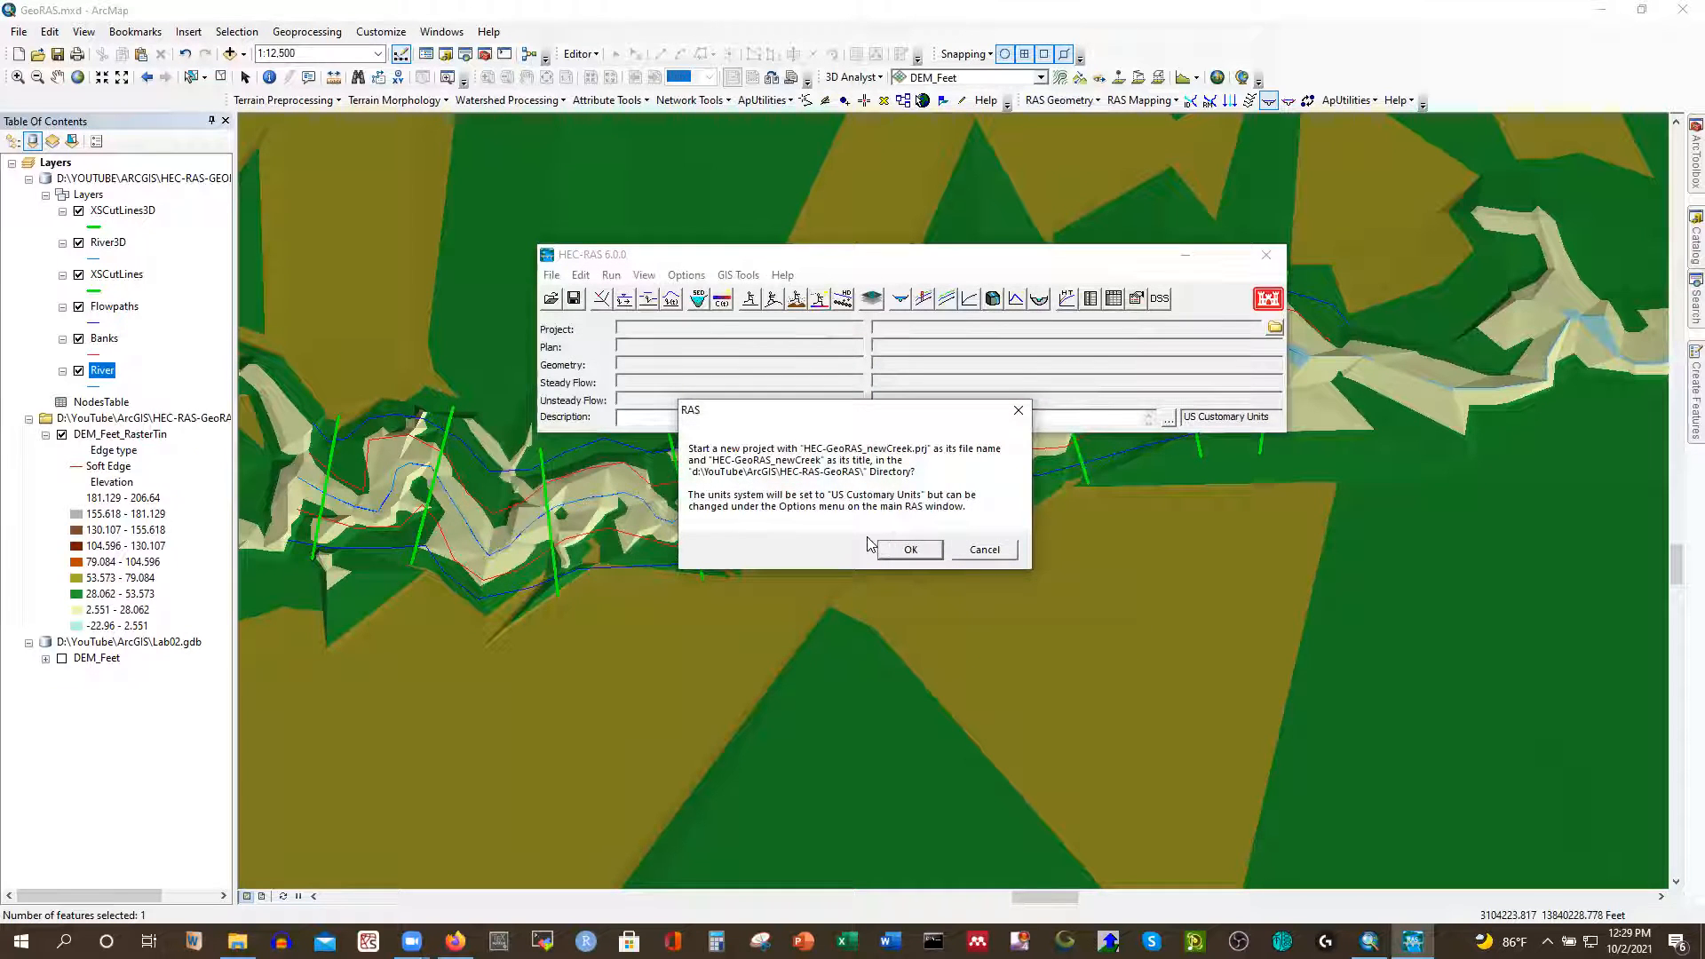
pyautogui.click(908, 548)
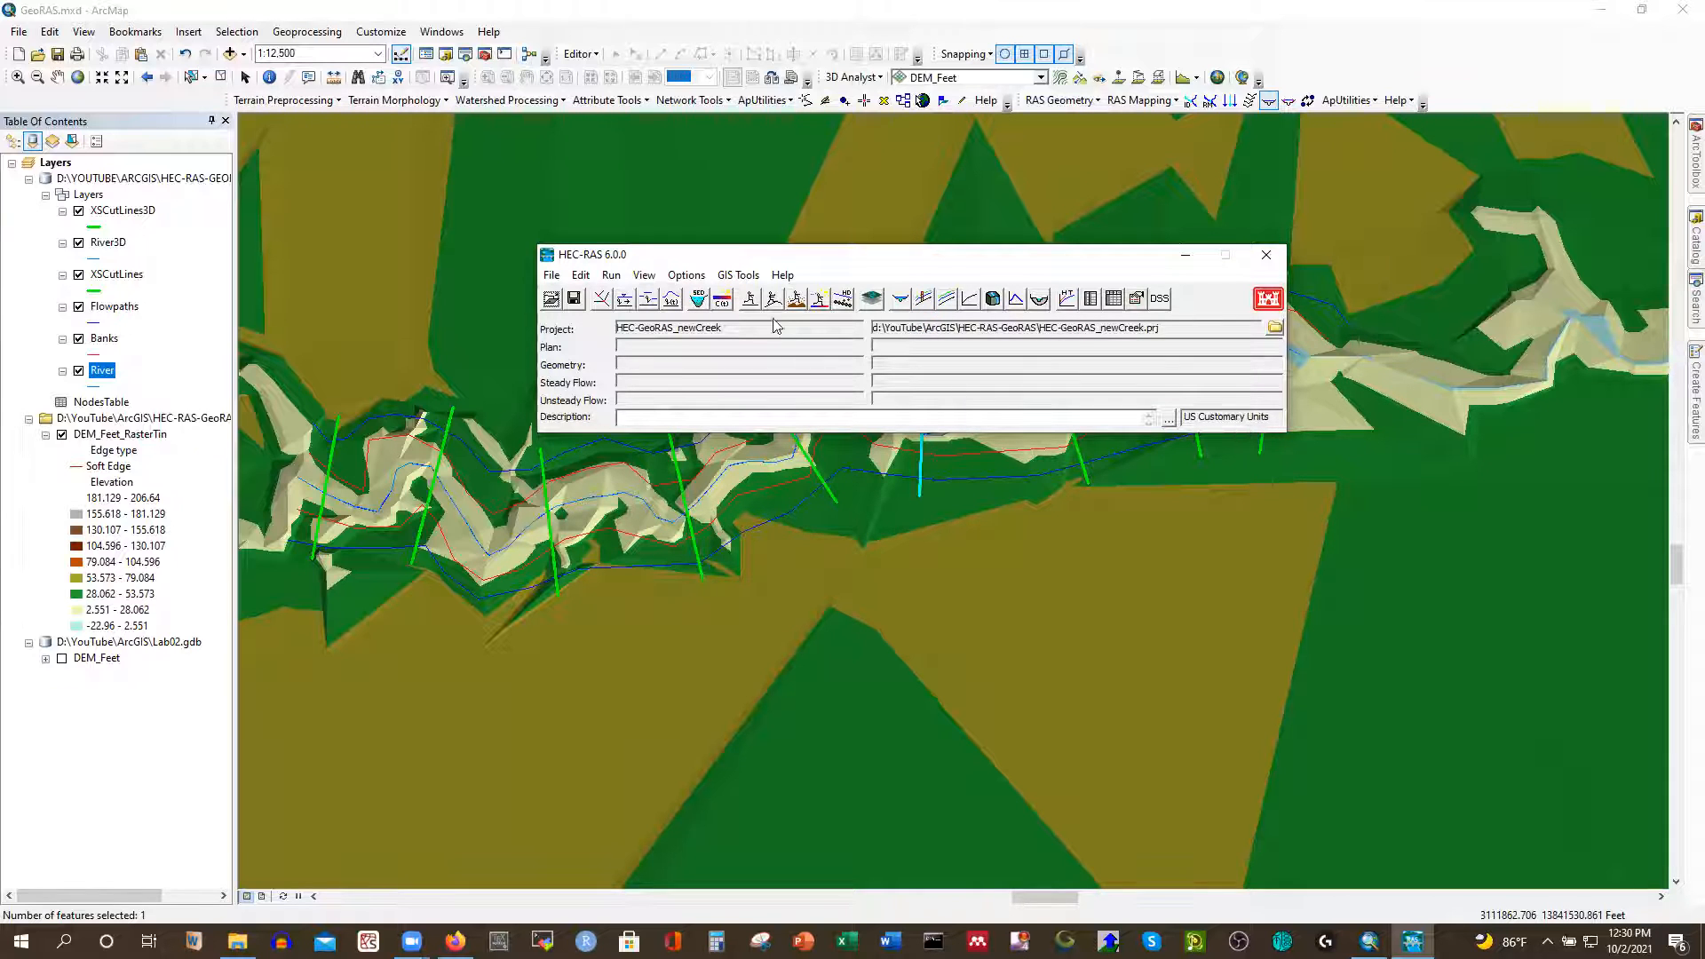
# Open the geometric data editor and load the GIS format file GIS2RAS.RASImport.sdf for import
pyautogui.click(602, 303)
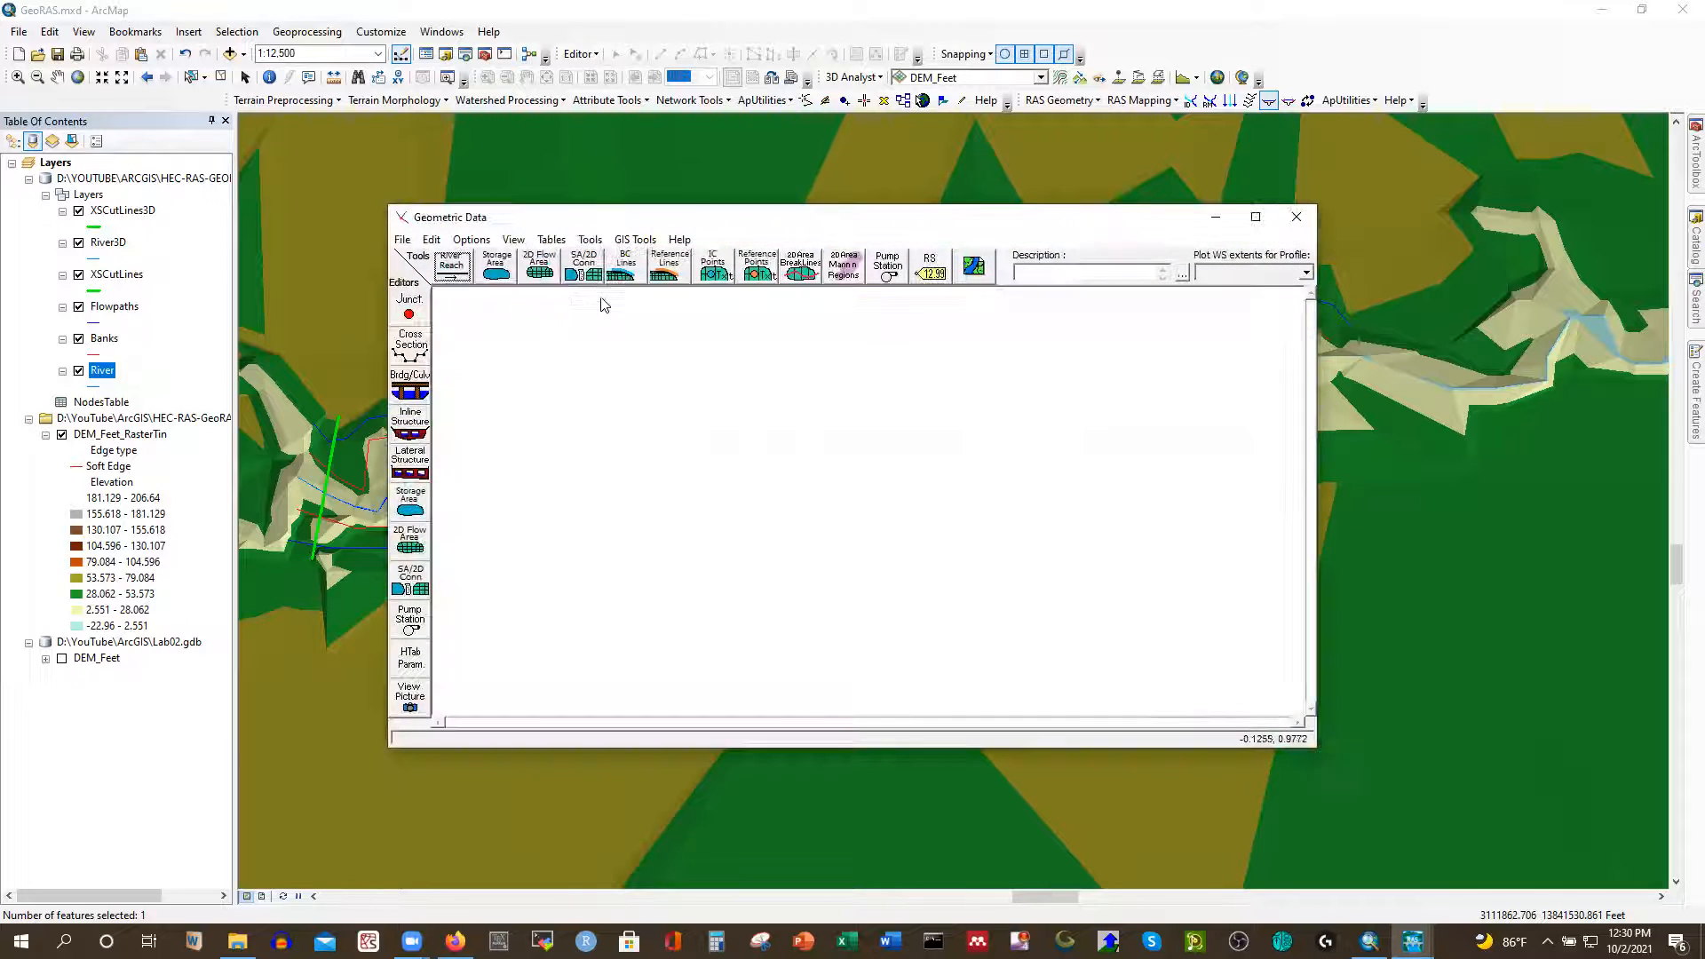
pyautogui.click(1254, 219)
pyautogui.click(14, 28)
pyautogui.moveTo(185, 228)
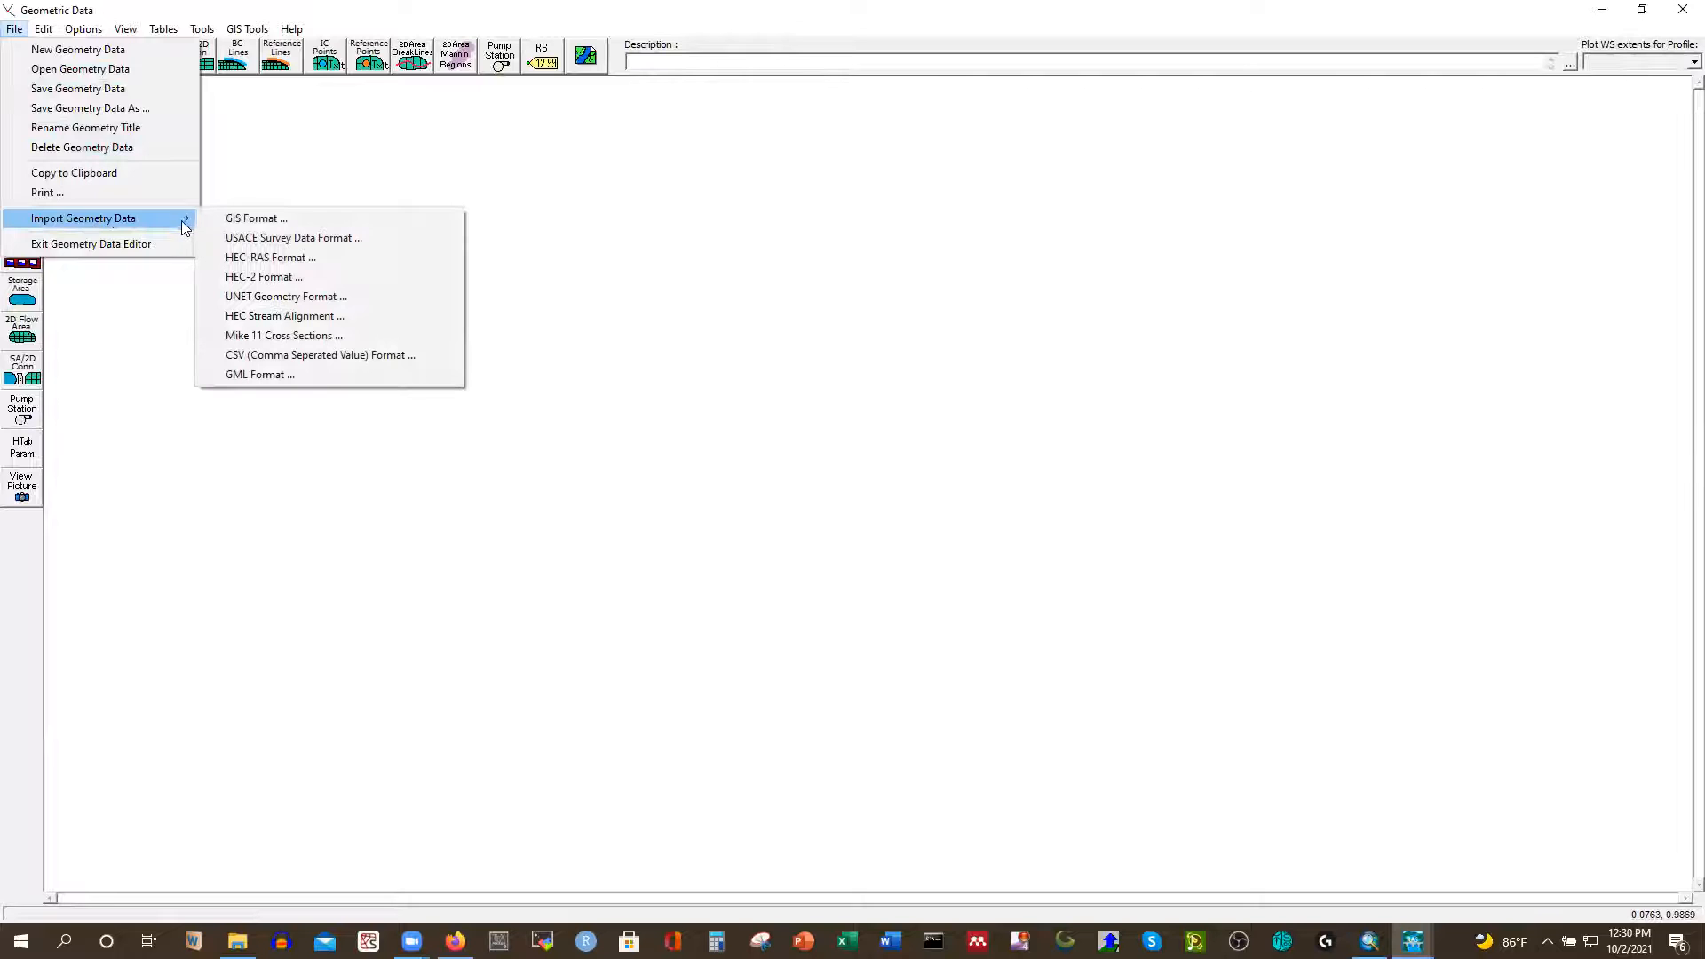
pyautogui.click(254, 222)
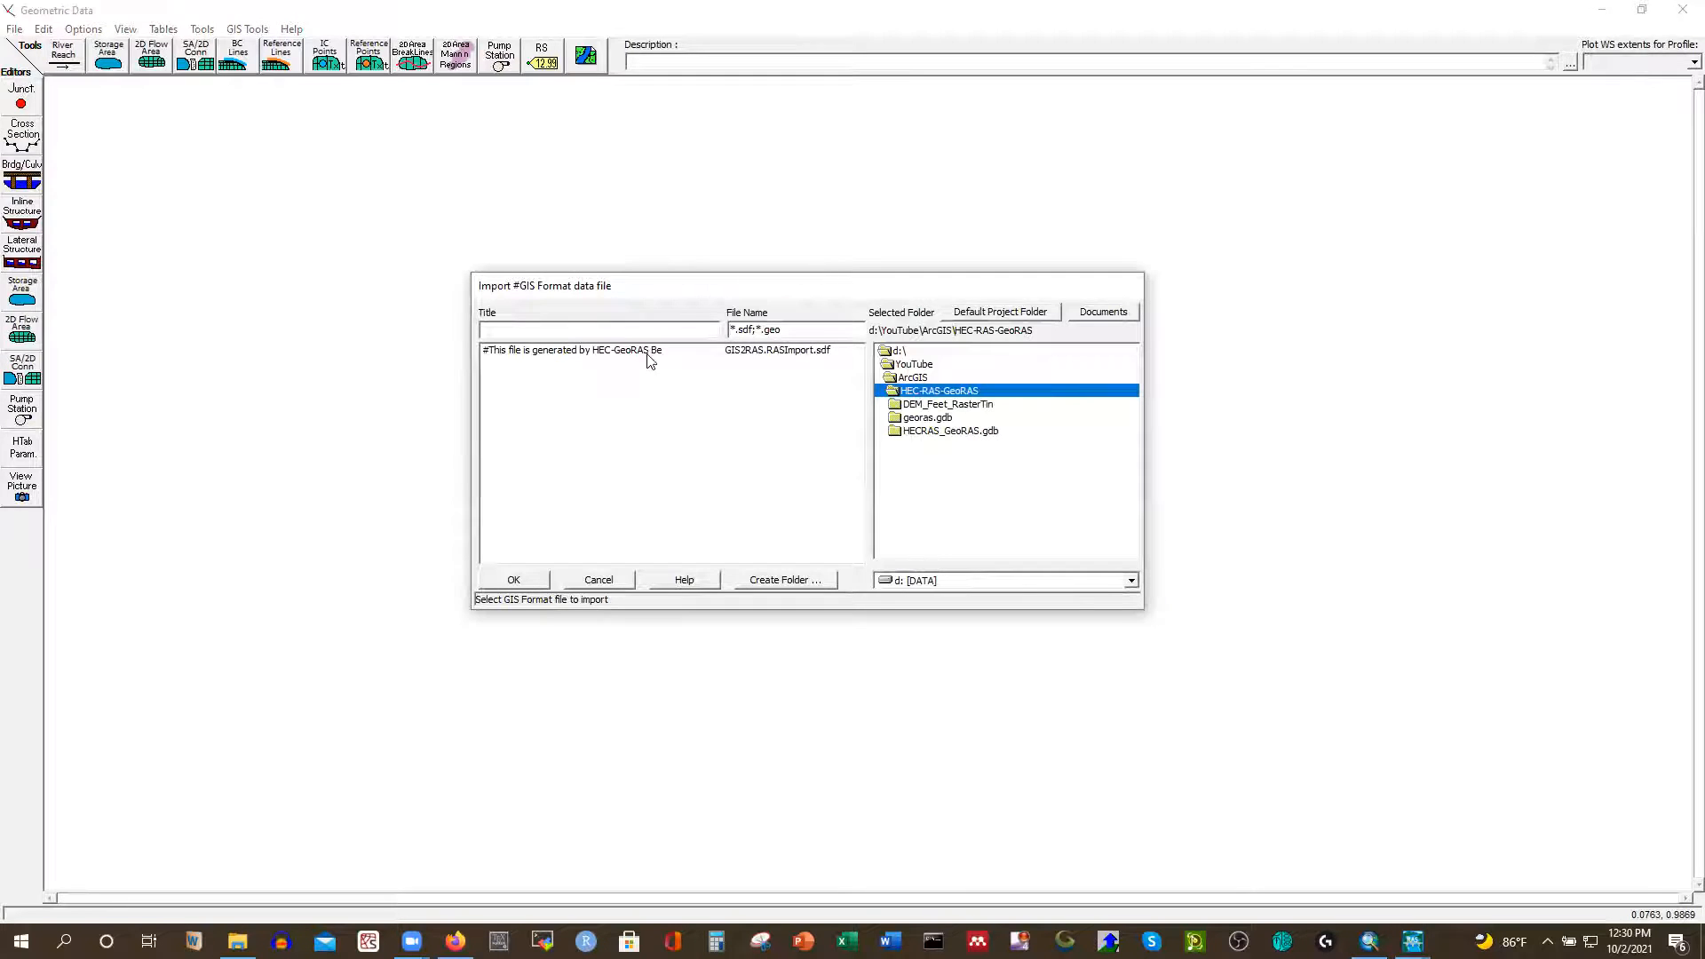
pyautogui.click(760, 357)
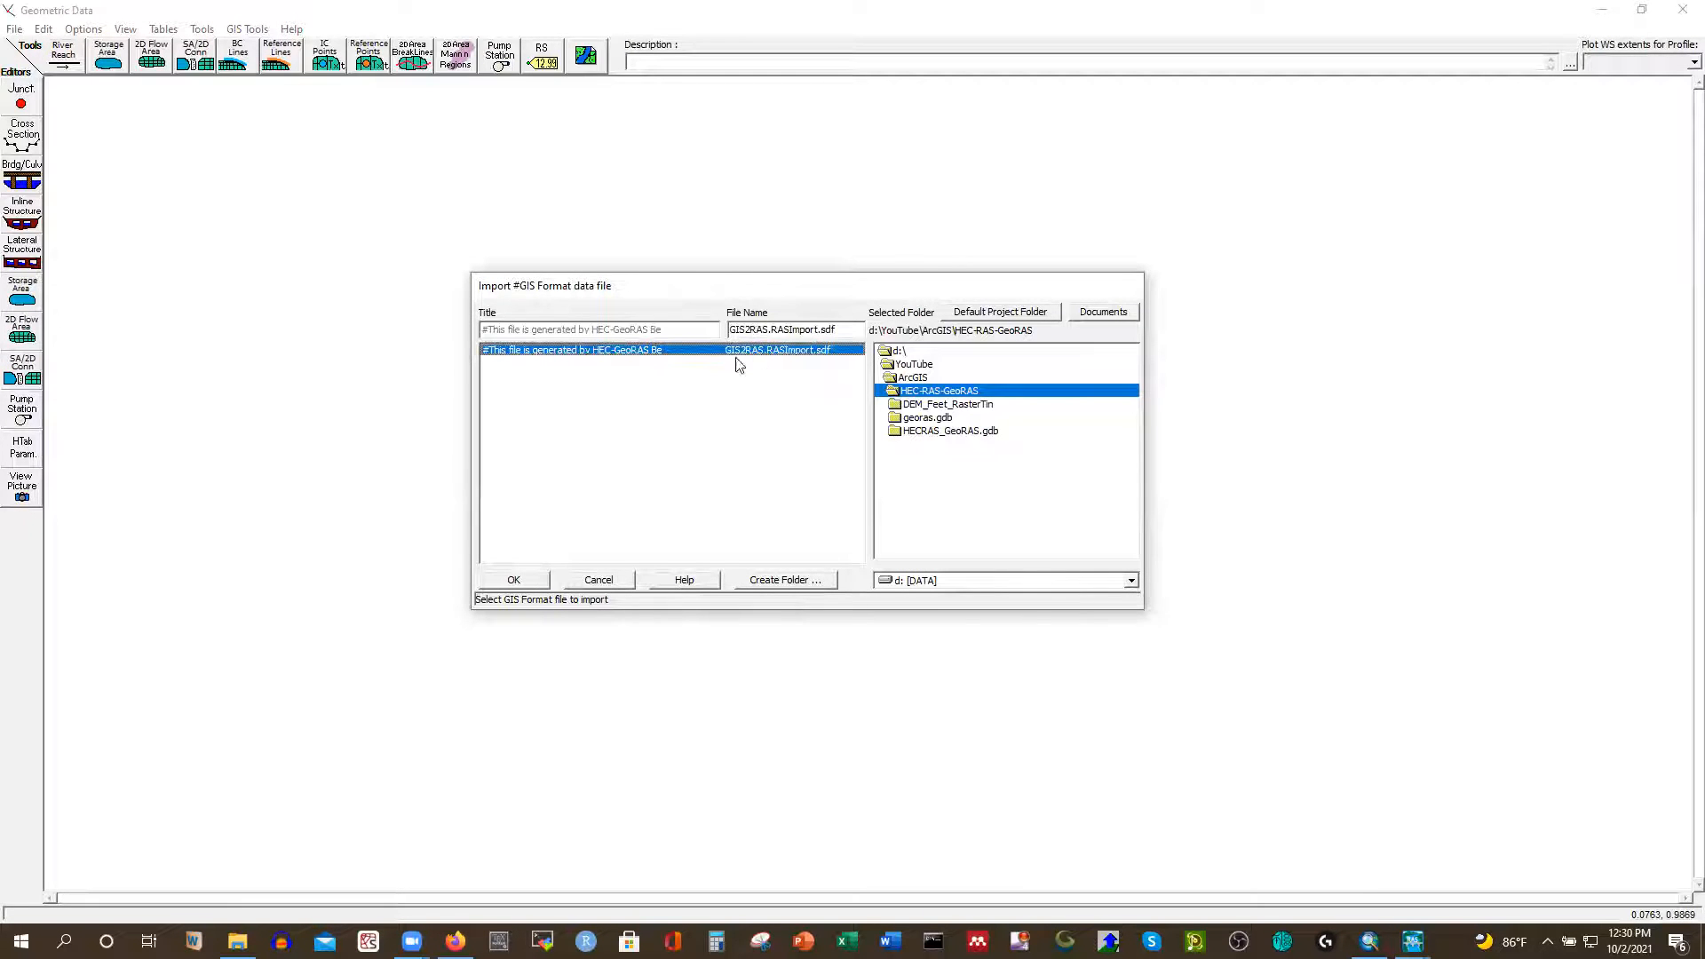
pyautogui.click(522, 583)
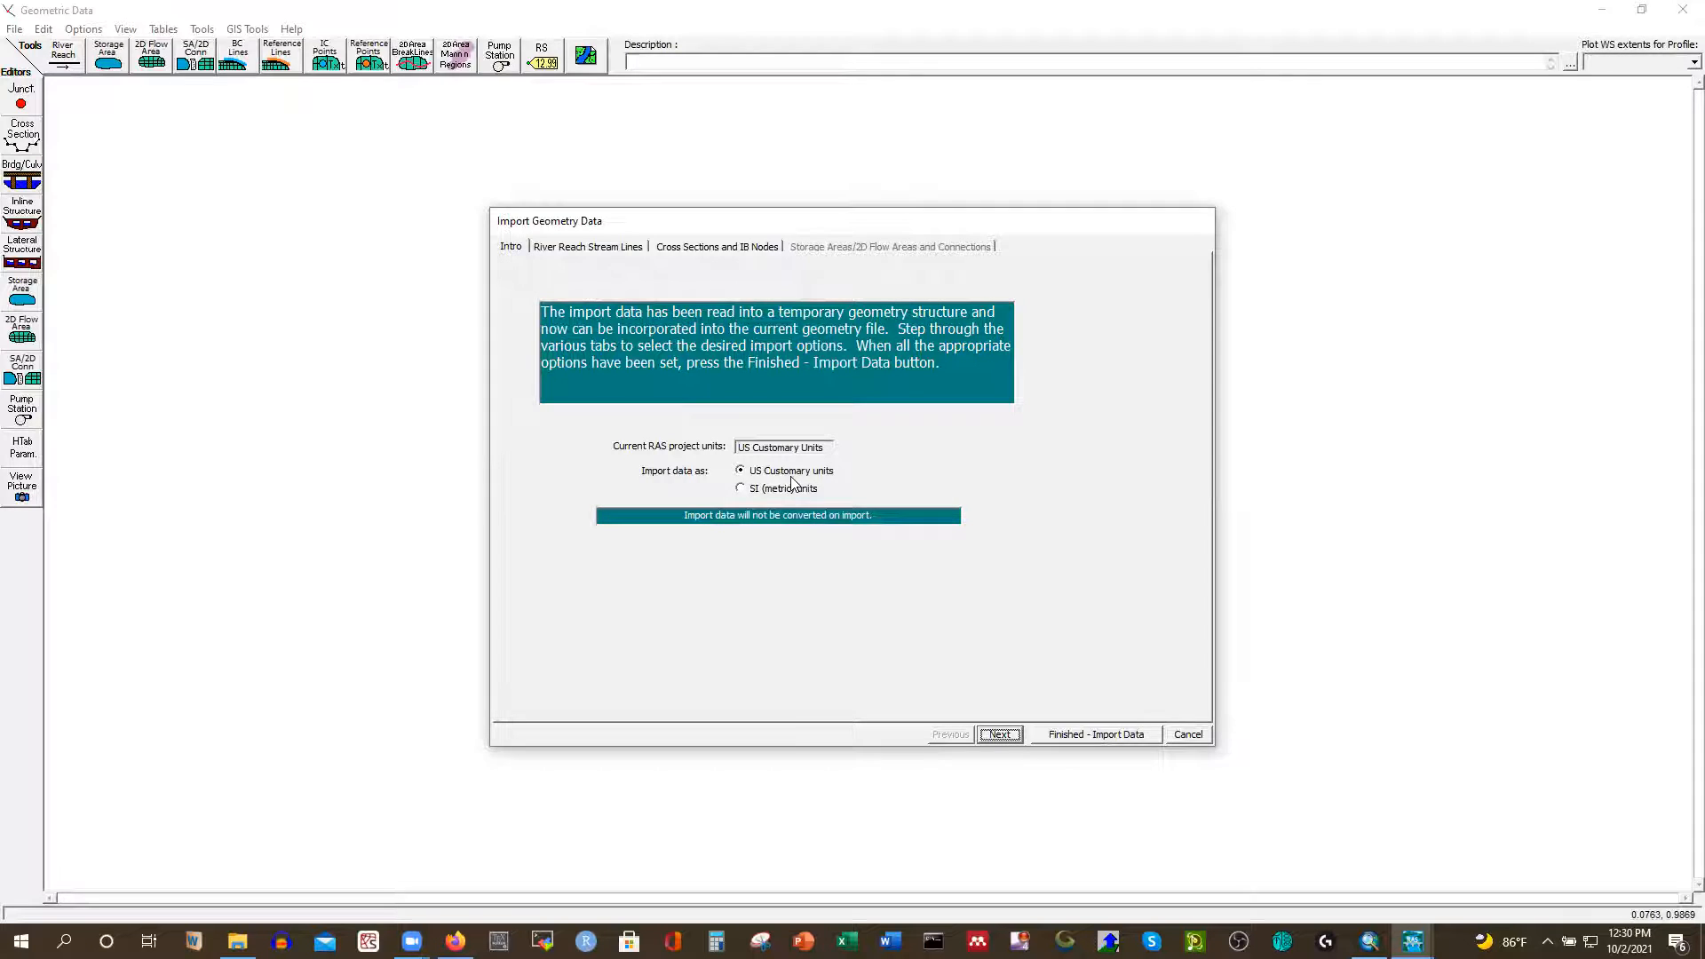
# Import the geometry in US Customary units, with the MainRiver Creek stream line and all listed cross sections
pyautogui.click(999, 736)
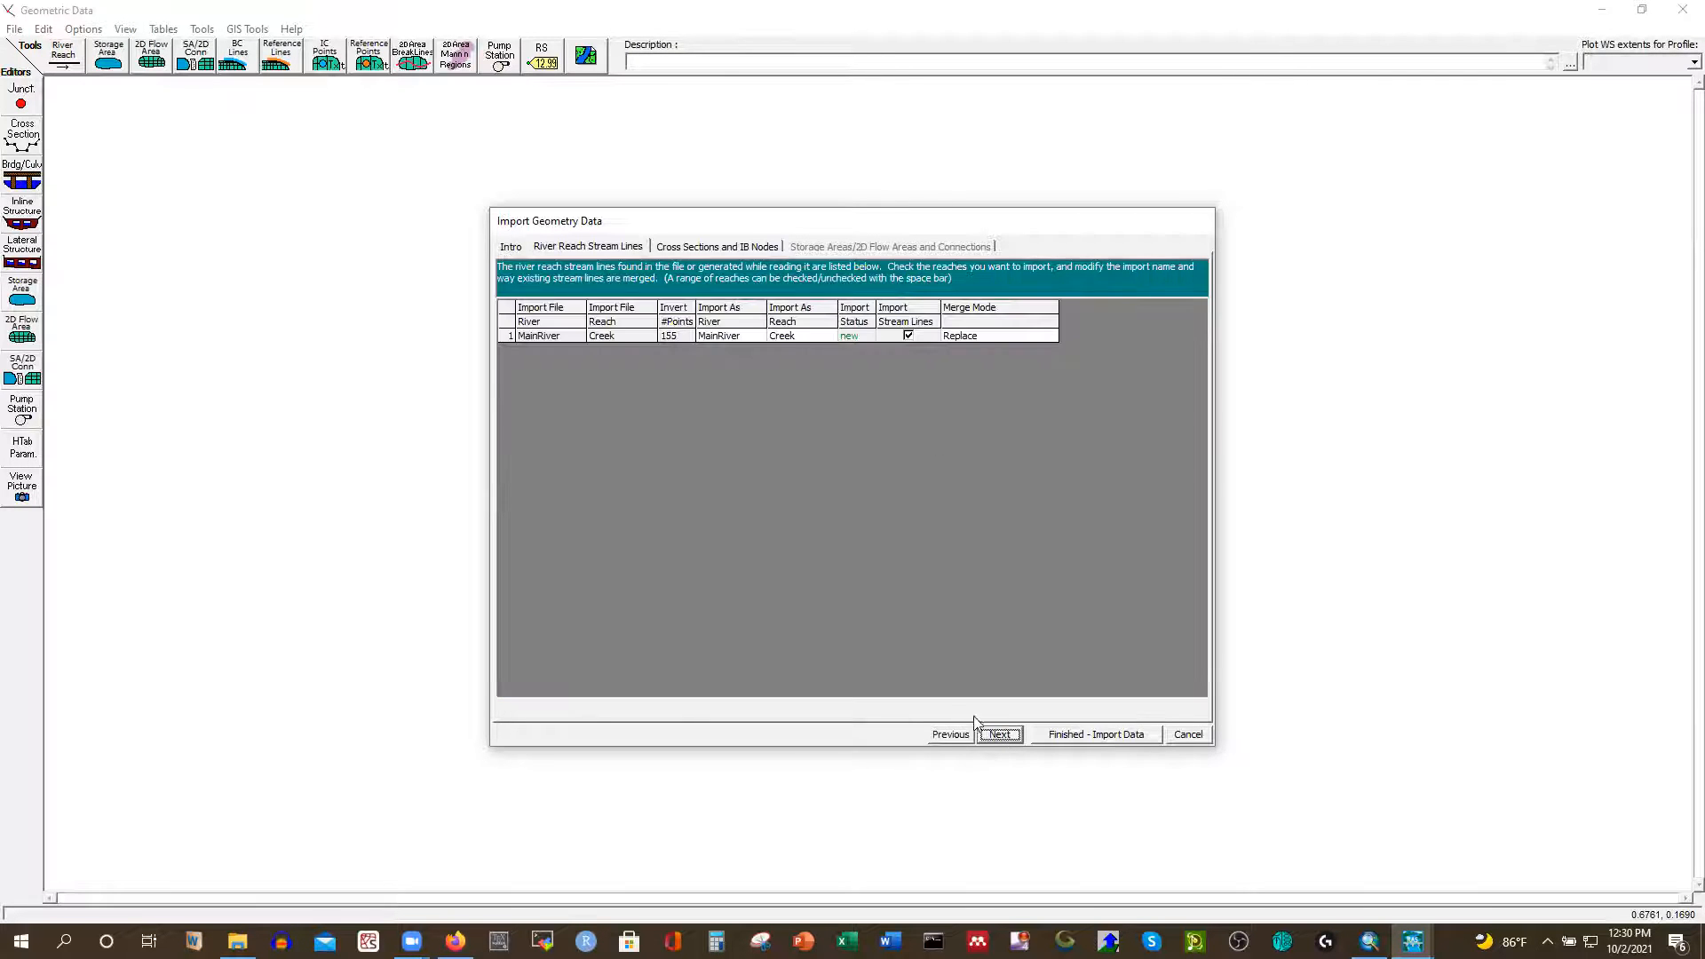
pyautogui.click(1000, 736)
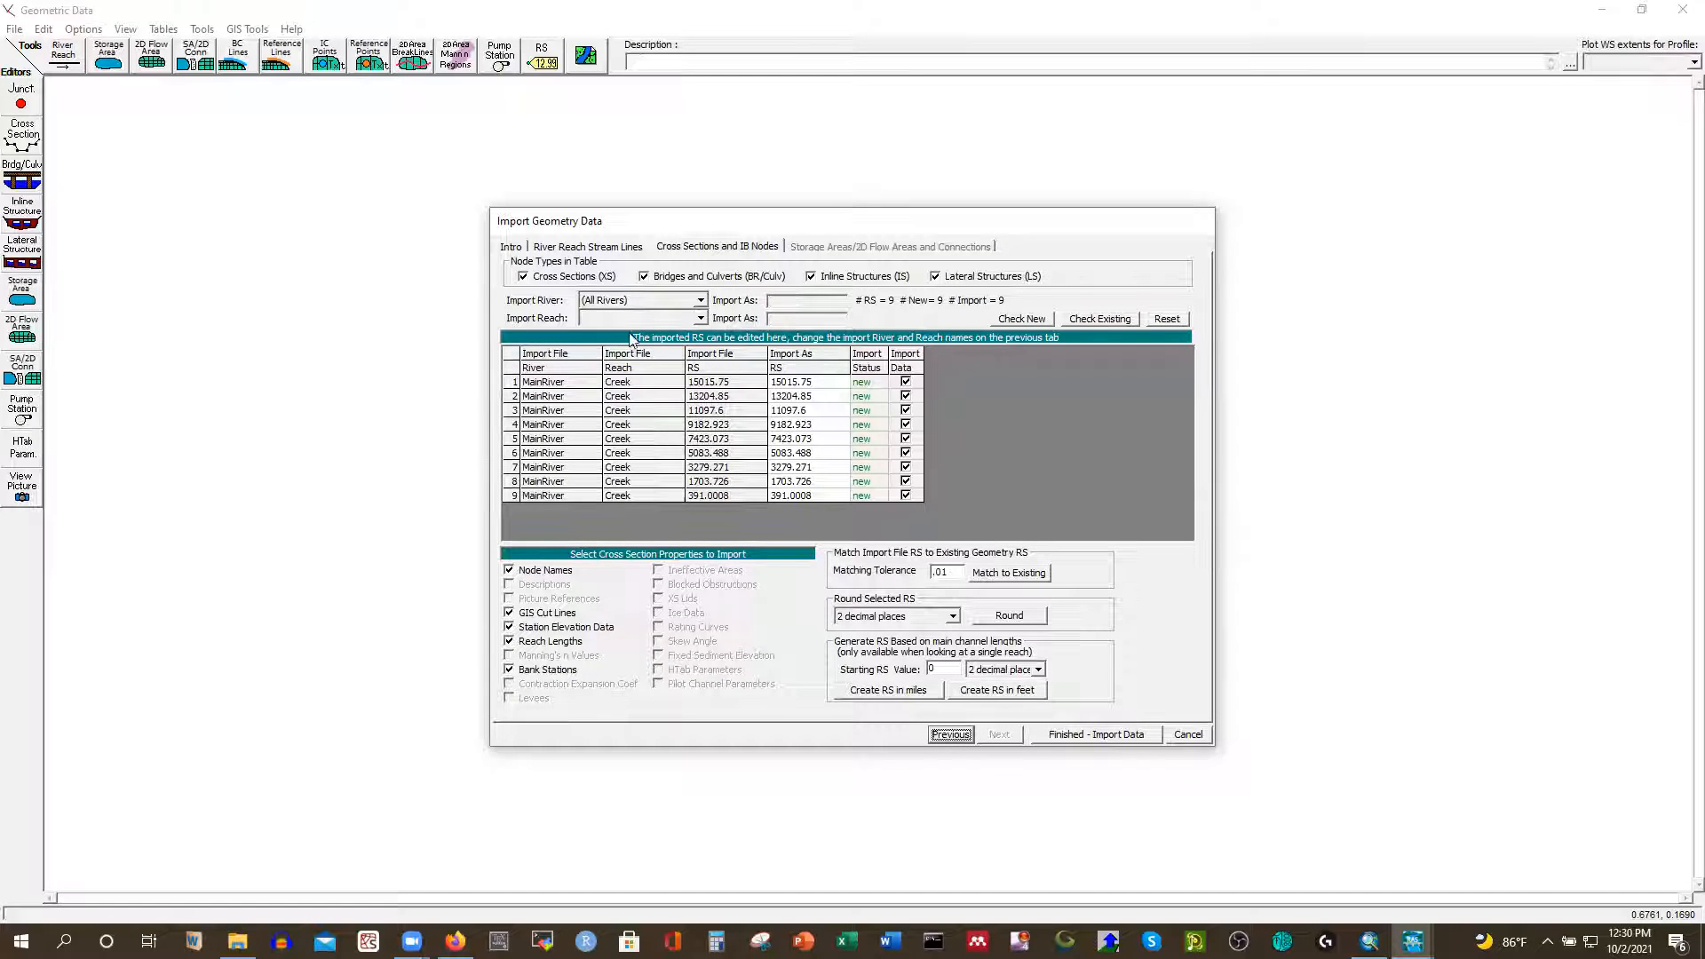
pyautogui.click(1074, 736)
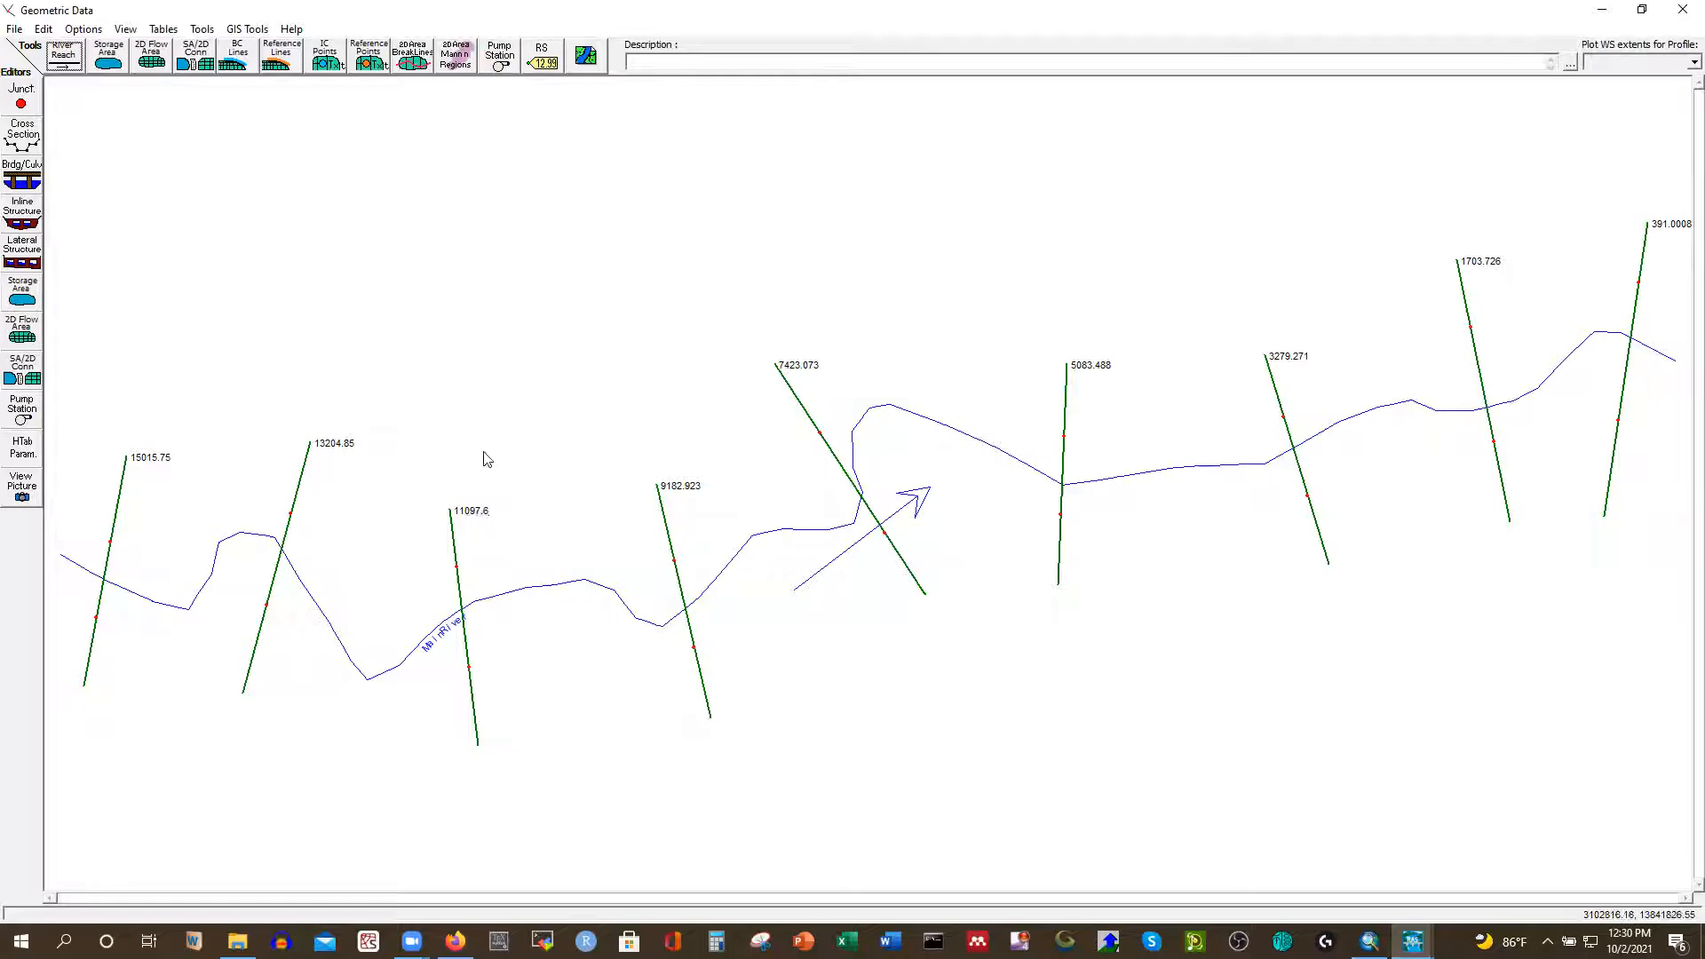
# Open the cross section data and view the MainRiver Creek profiles from station 15015.75 downstream to 7423.073
pyautogui.click(29, 147)
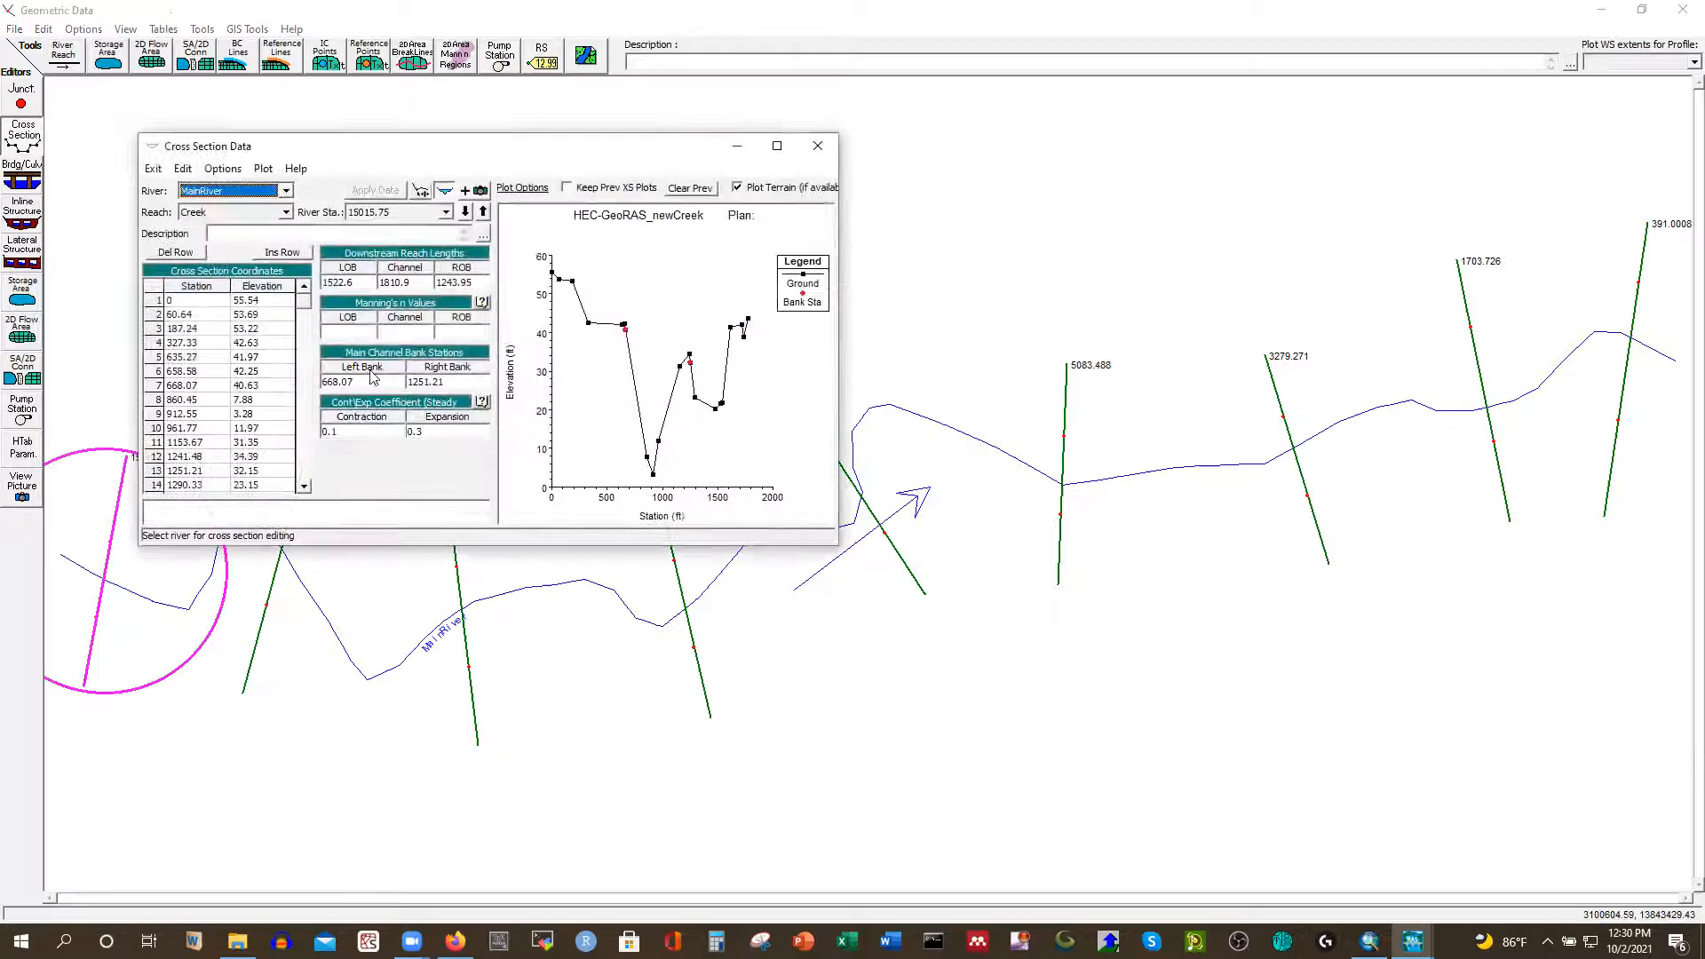
pyautogui.click(776, 146)
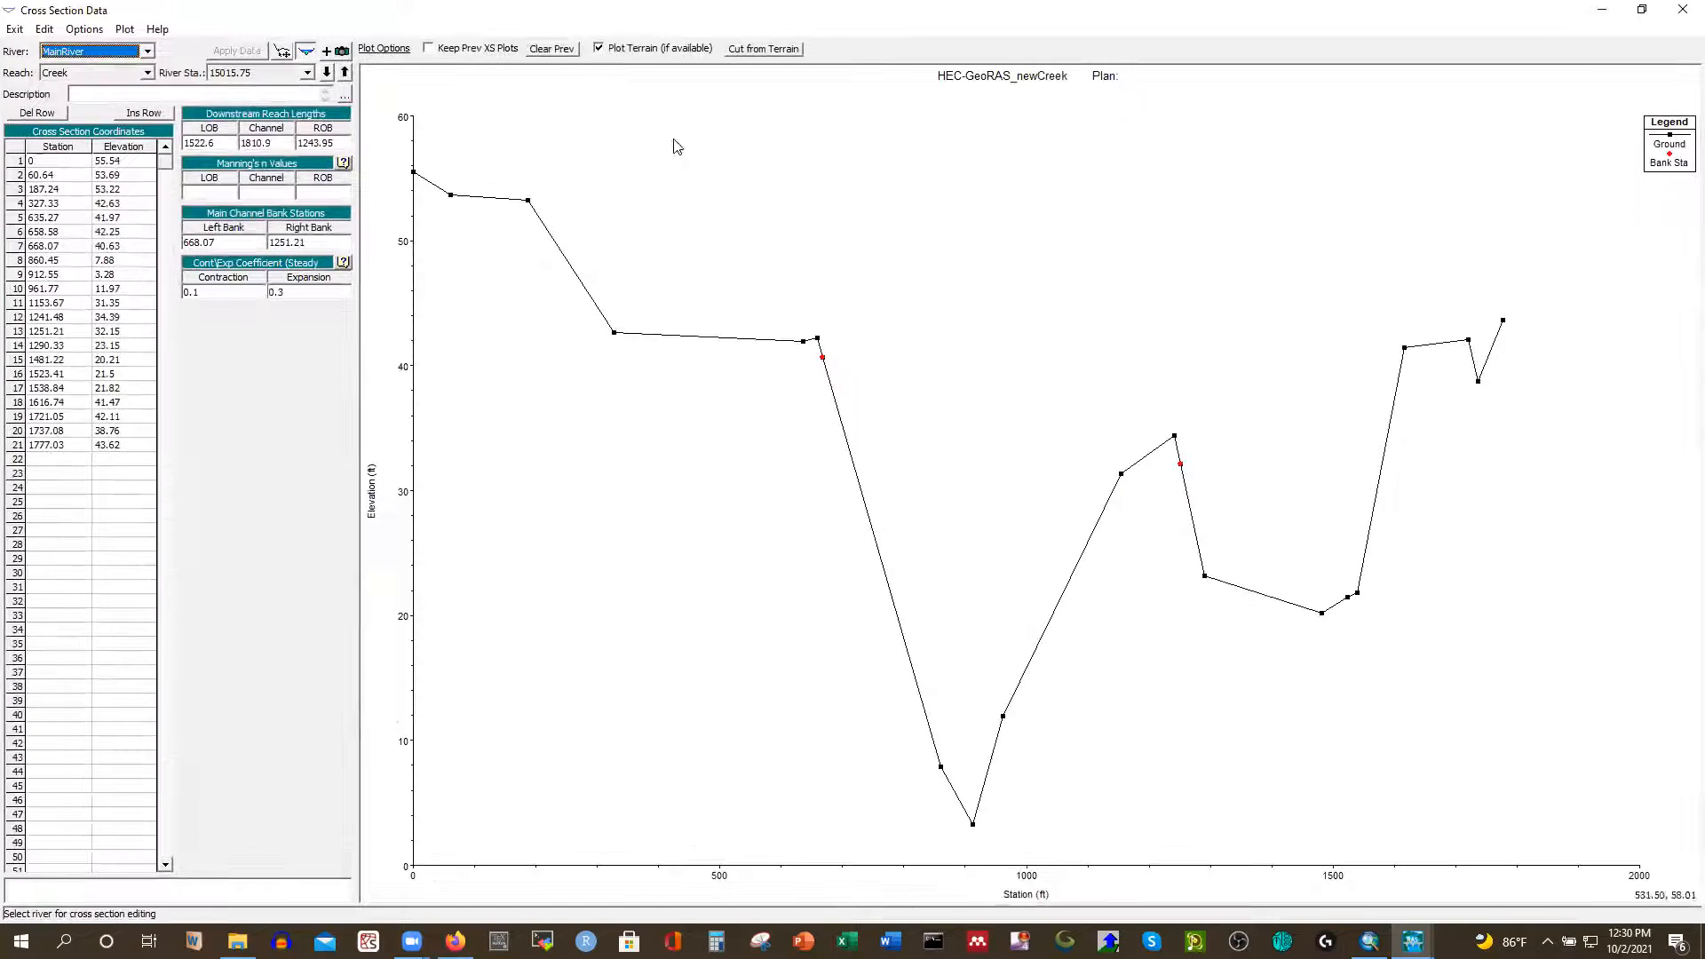
pyautogui.click(328, 72)
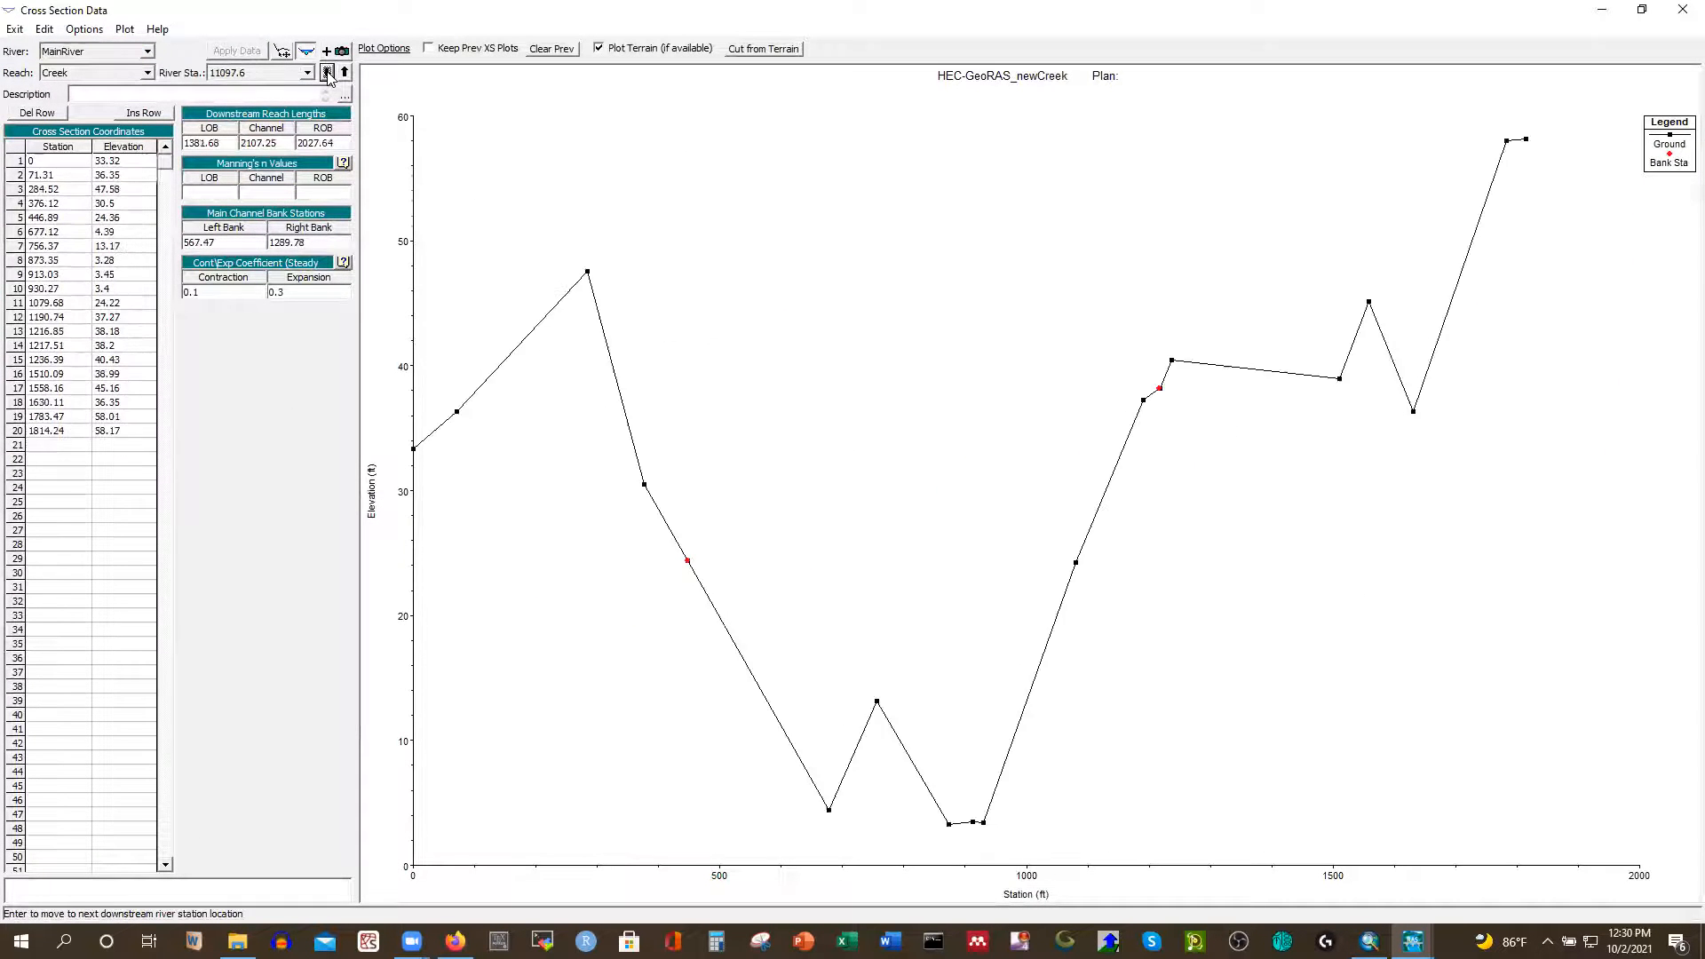
pyautogui.click(328, 72)
pyautogui.click(1640, 10)
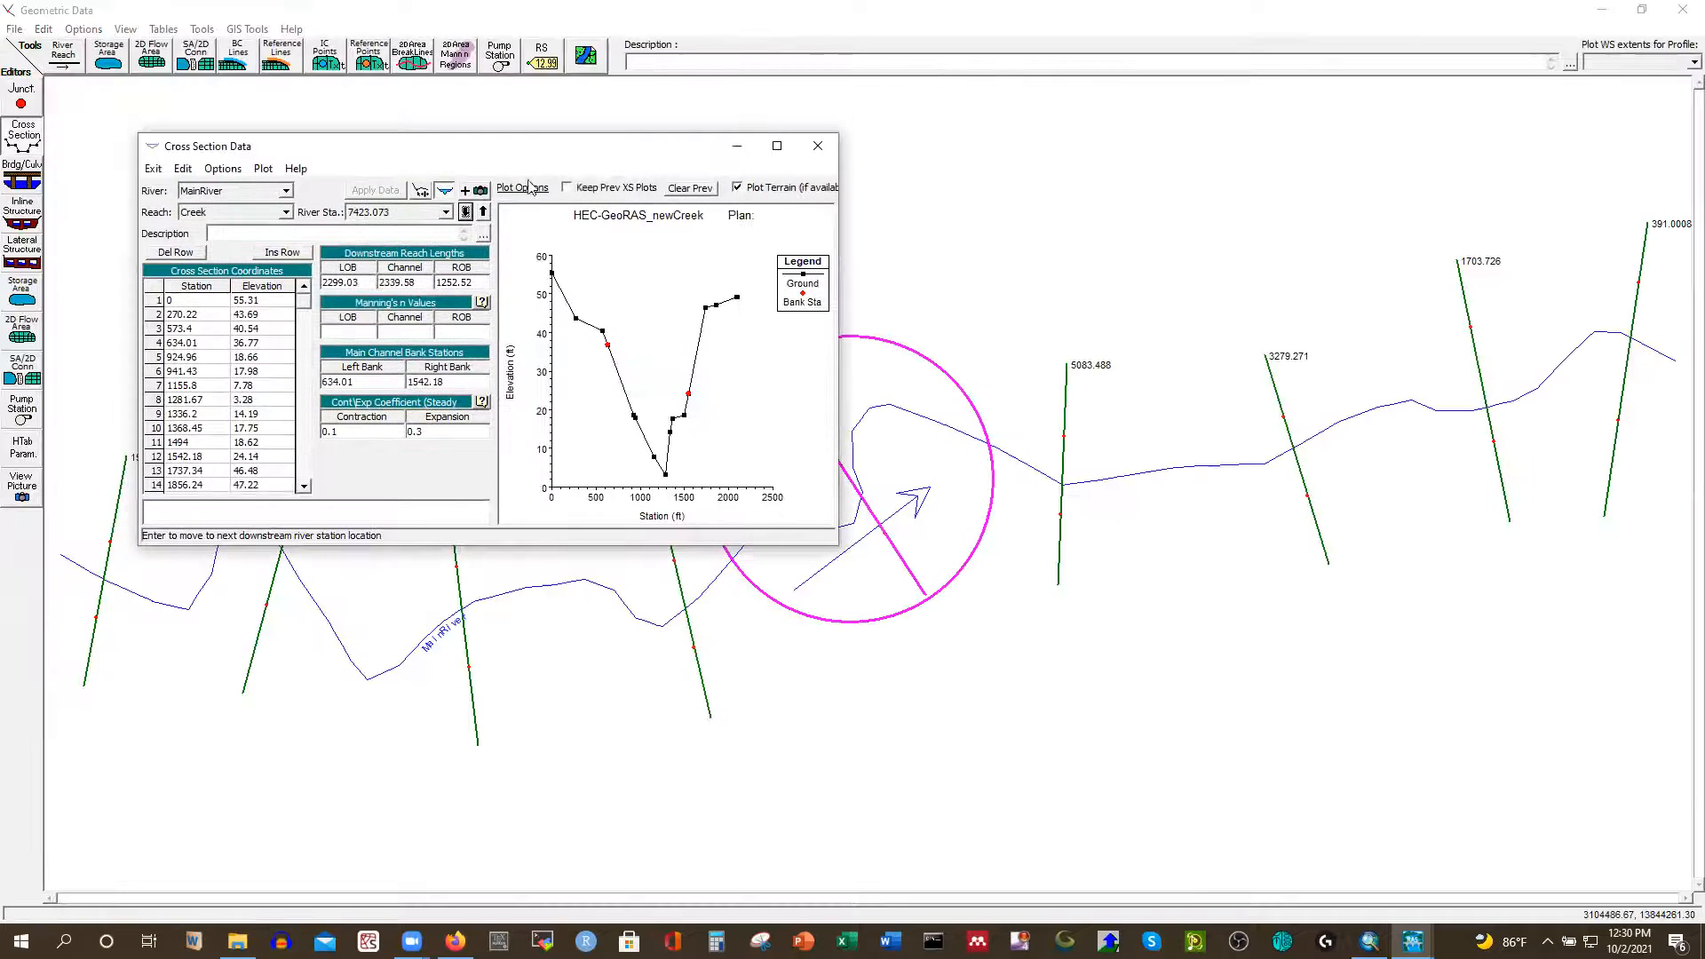
# Examine the remaining cross section profiles downstream to station 391.0008, and close the cross section editor
pyautogui.click(465, 211)
pyautogui.click(465, 211)
pyautogui.click(465, 211)
pyautogui.click(465, 211)
pyautogui.click(465, 212)
pyautogui.click(465, 211)
pyautogui.click(465, 212)
pyautogui.click(466, 211)
pyautogui.click(465, 211)
pyautogui.click(465, 211)
pyautogui.click(466, 212)
pyautogui.click(466, 211)
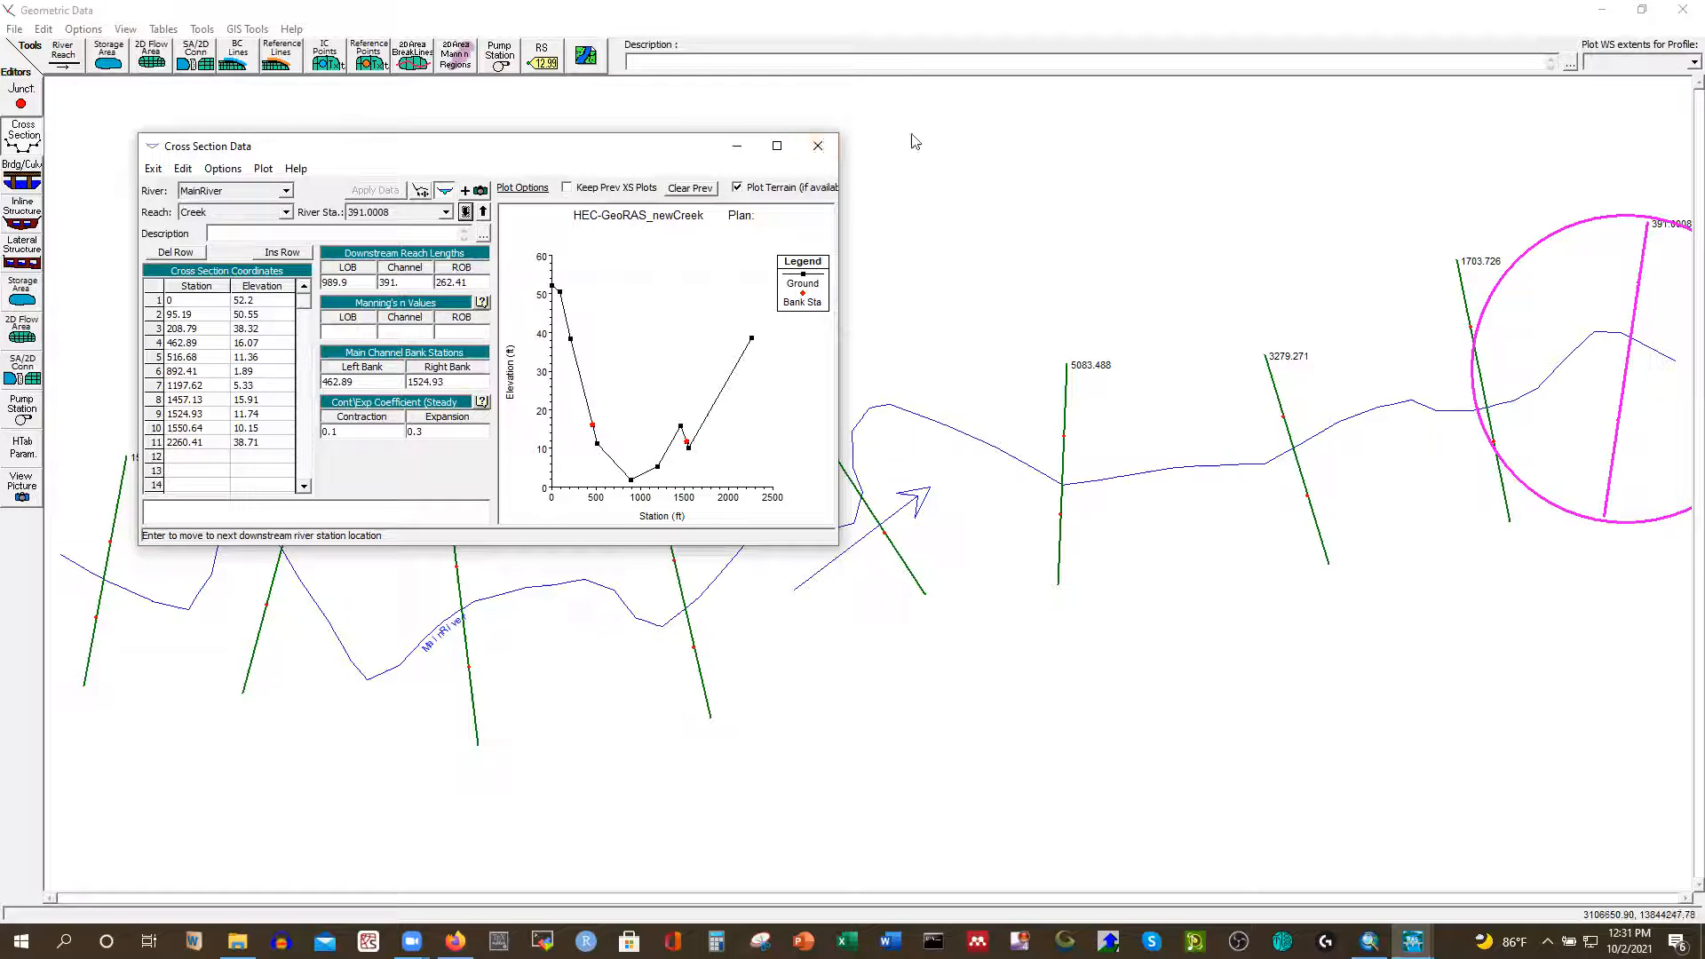
pyautogui.click(817, 148)
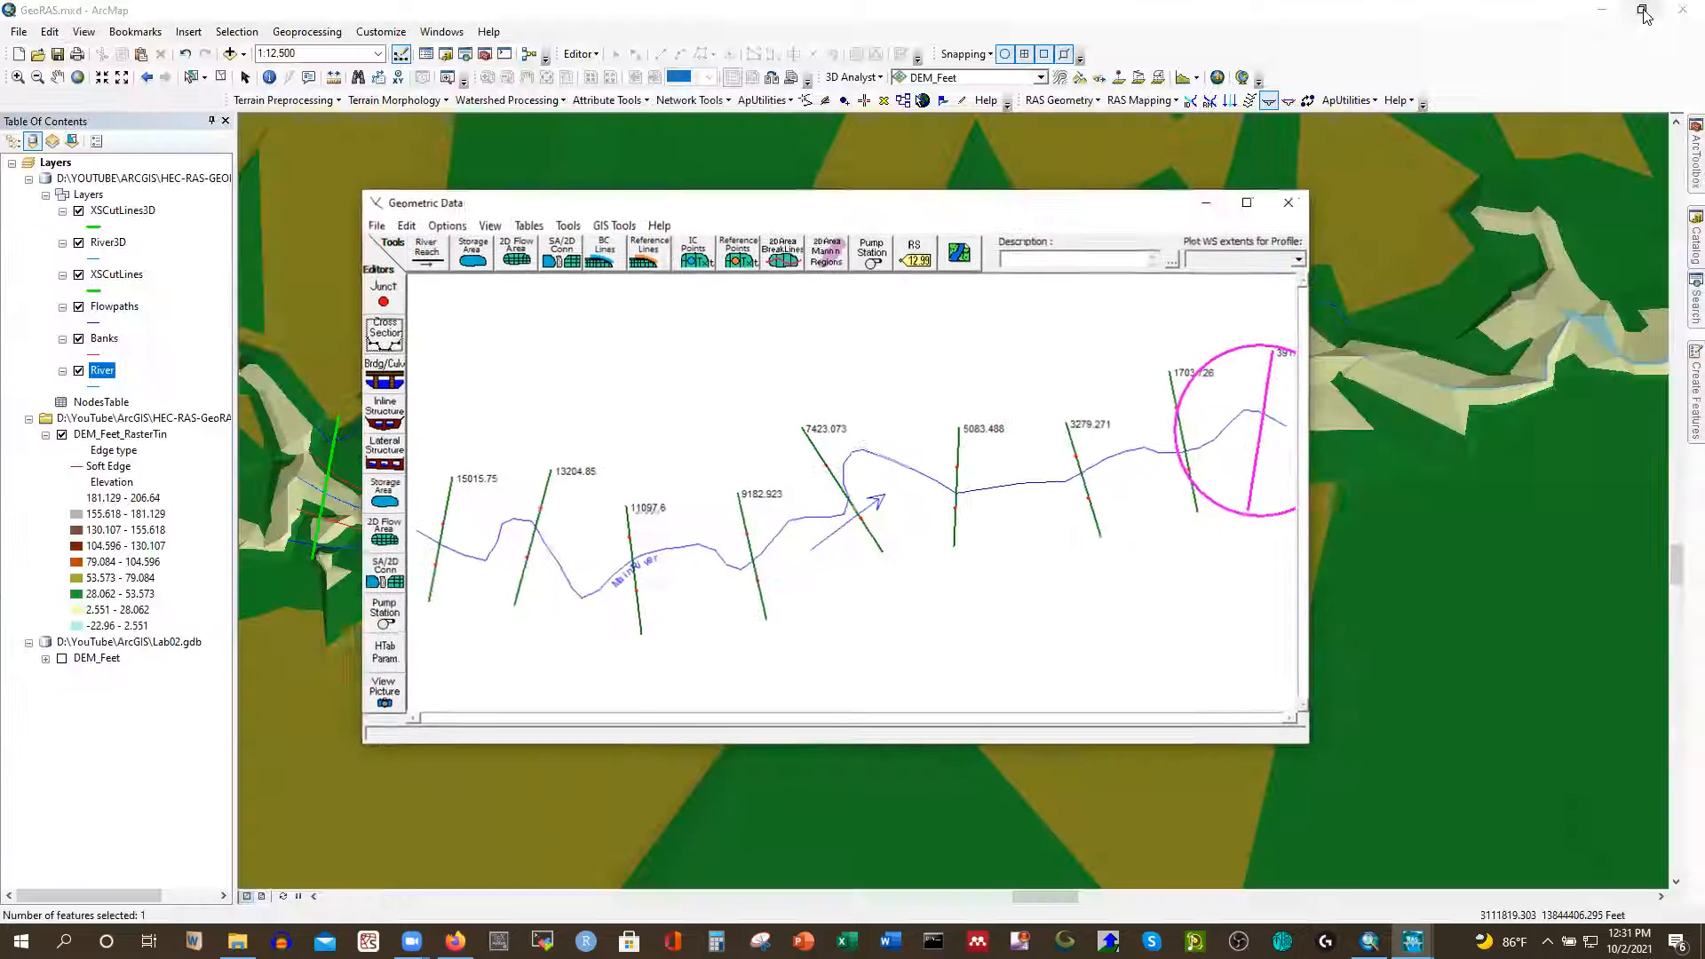
pyautogui.click(1642, 11)
pyautogui.click(1254, 216)
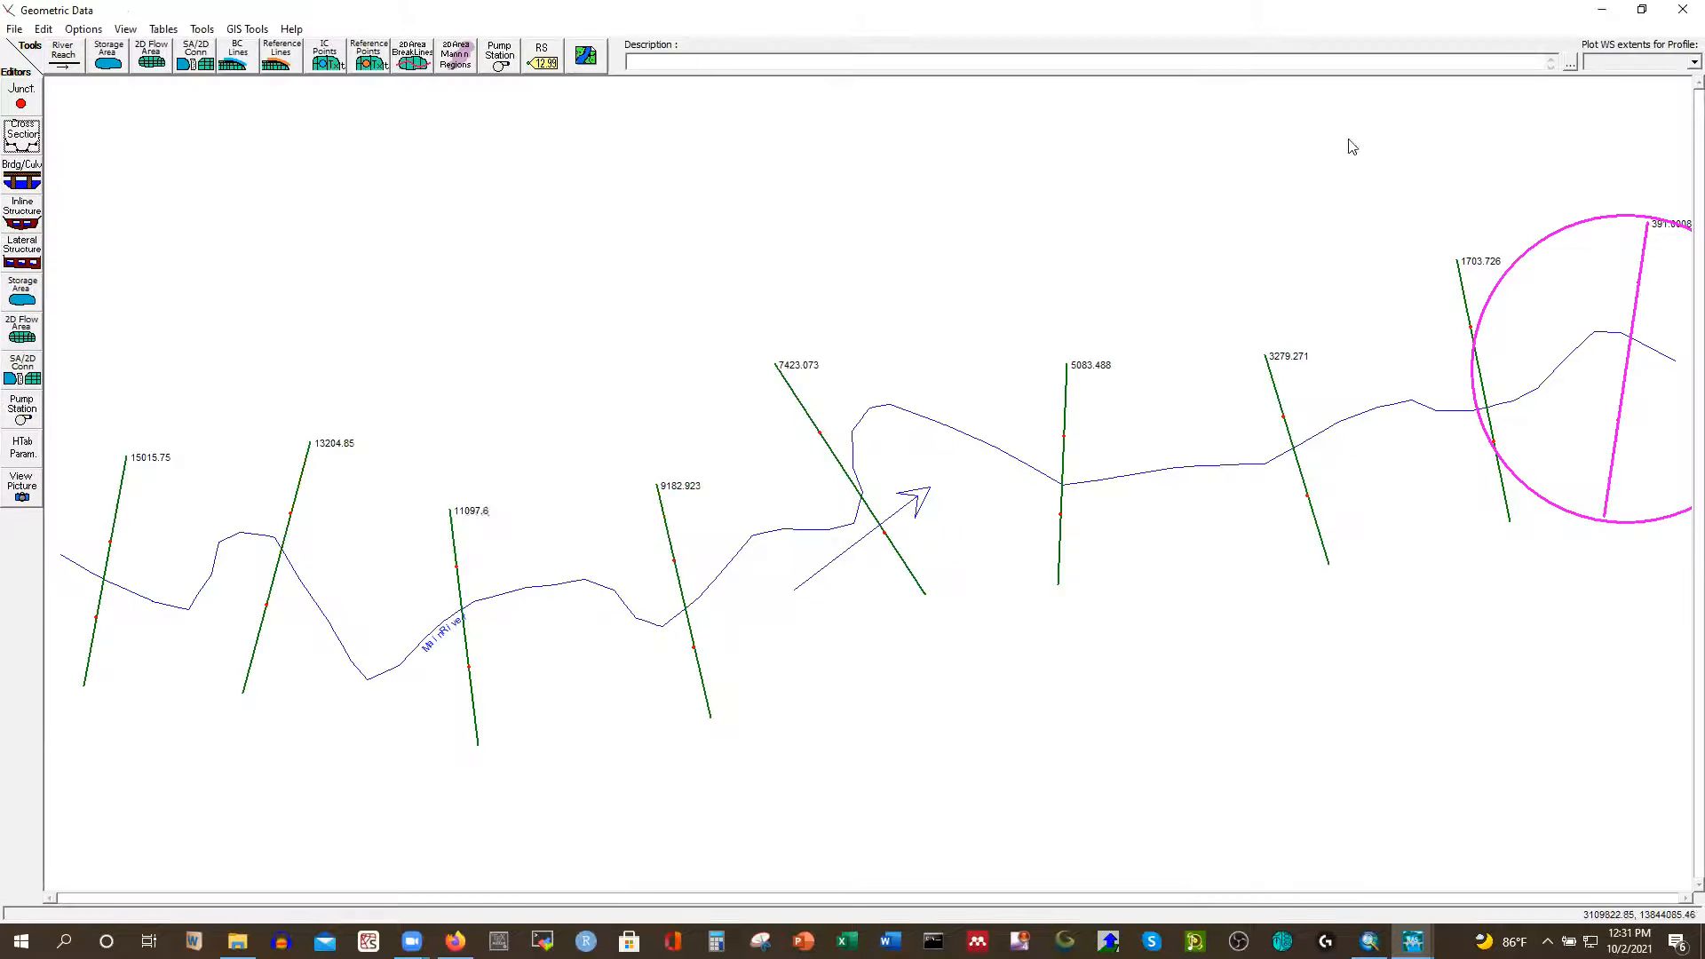
pyautogui.click(14, 30)
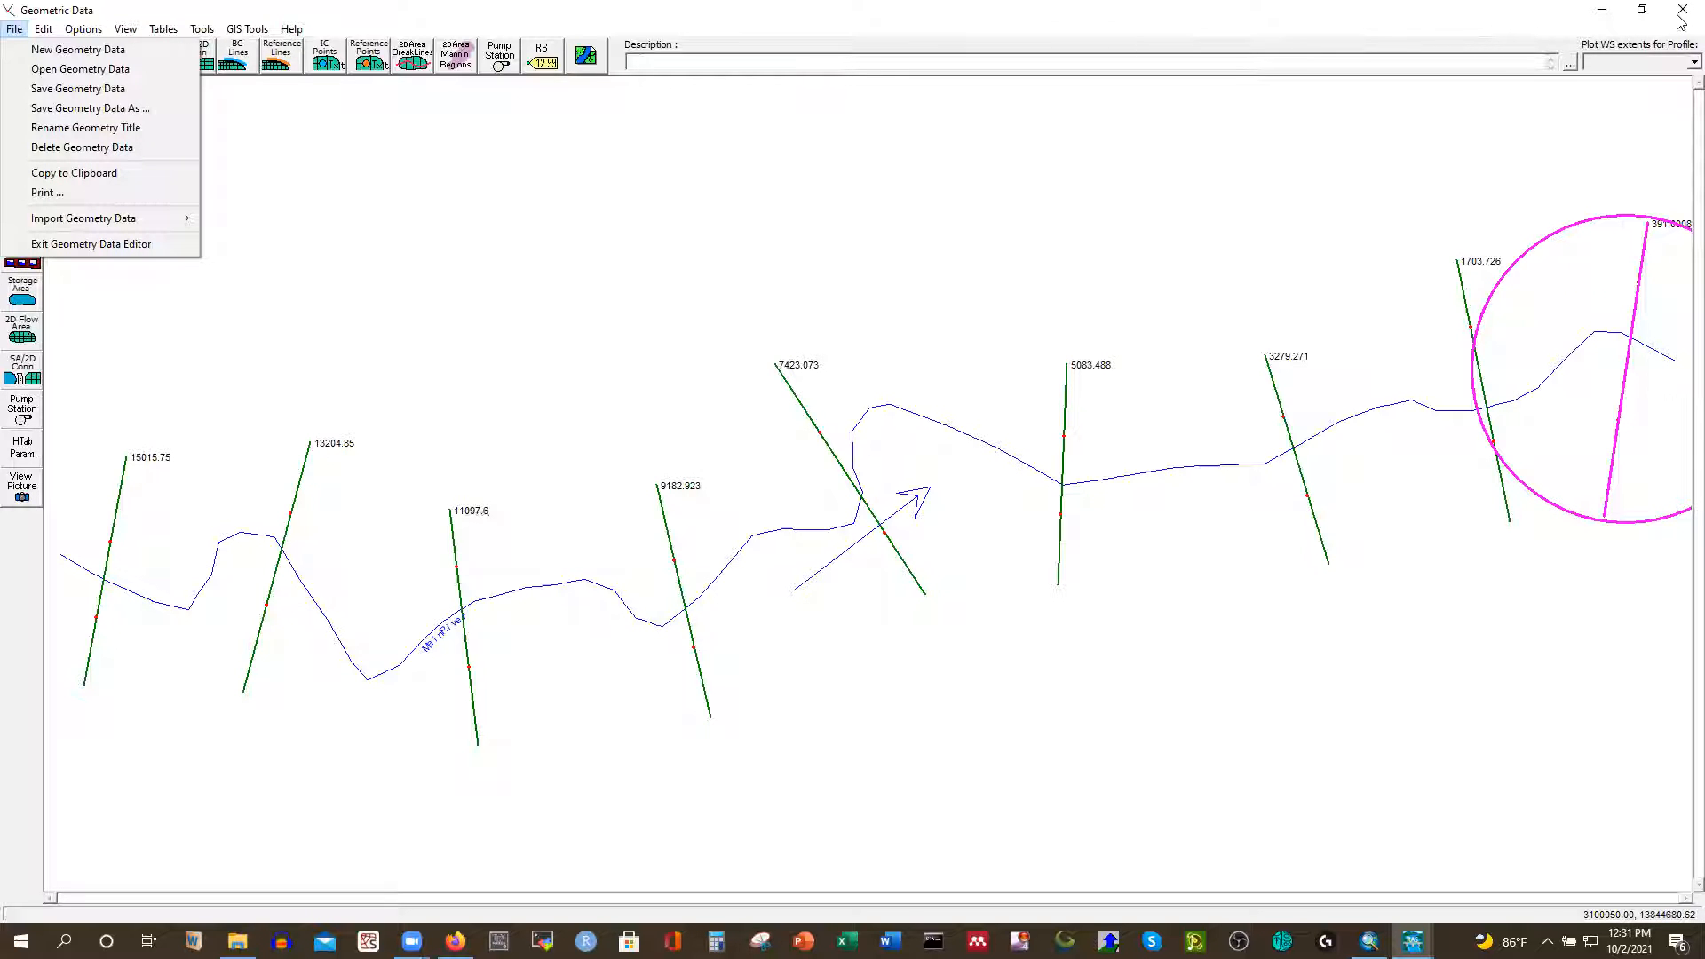
pyautogui.click(1421, 34)
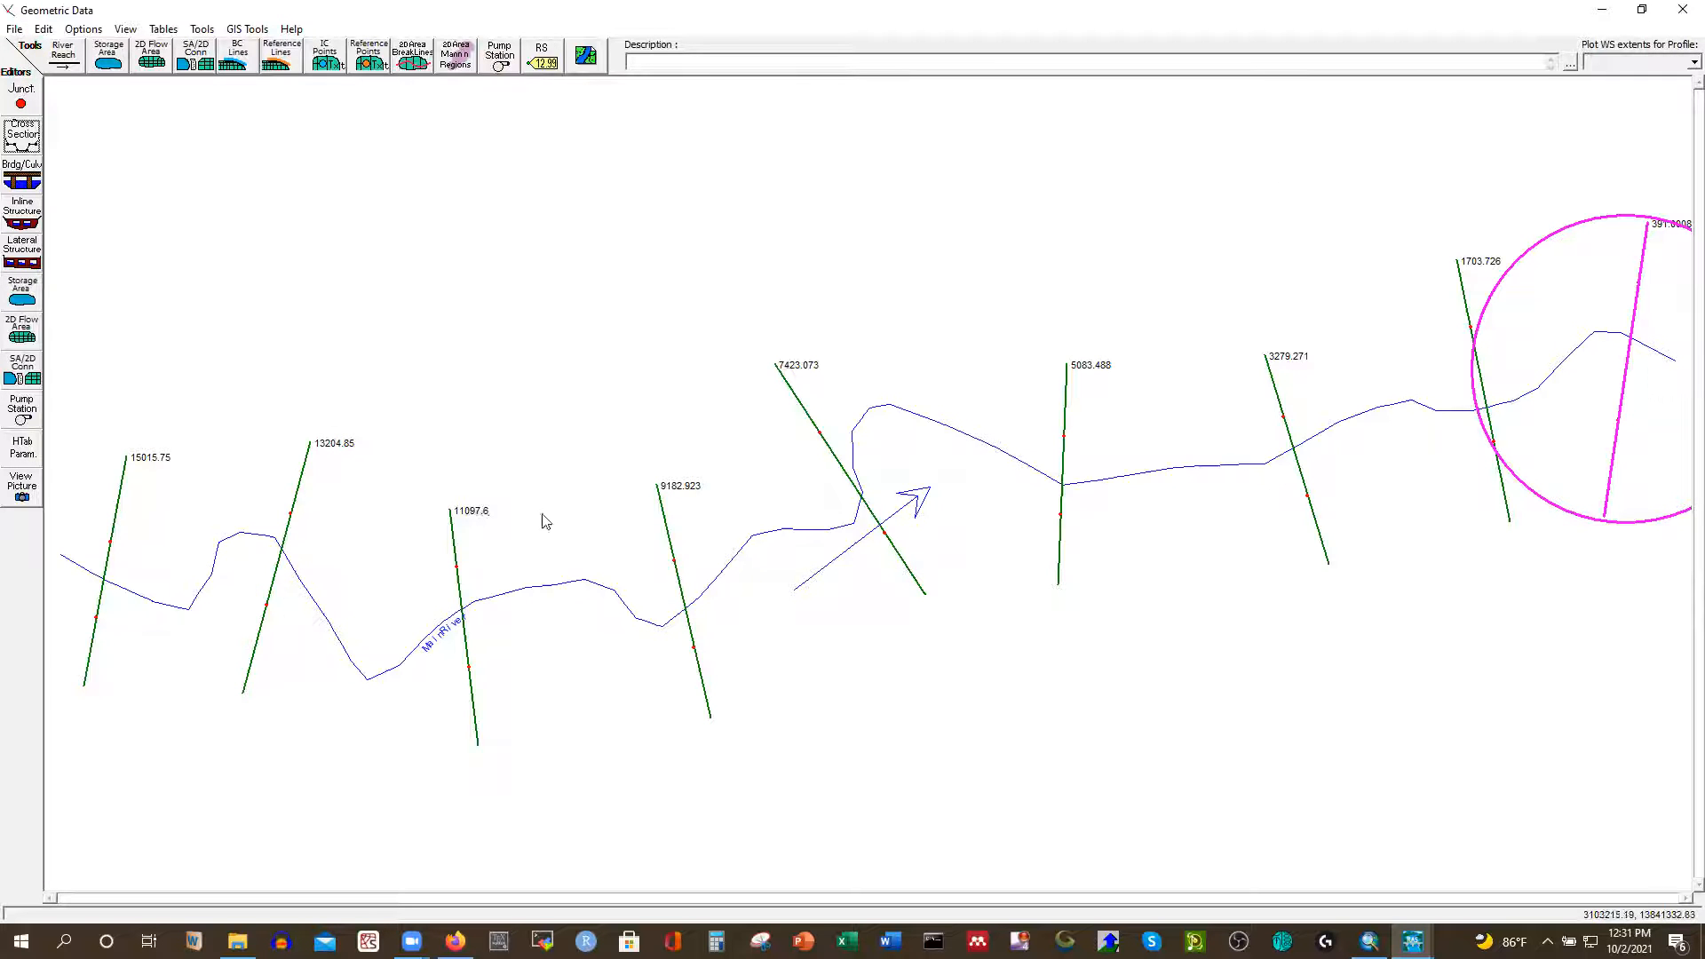
# Close the geometric data editor and minimize HEC-RAS to return to ArcMap
pyautogui.click(1681, 10)
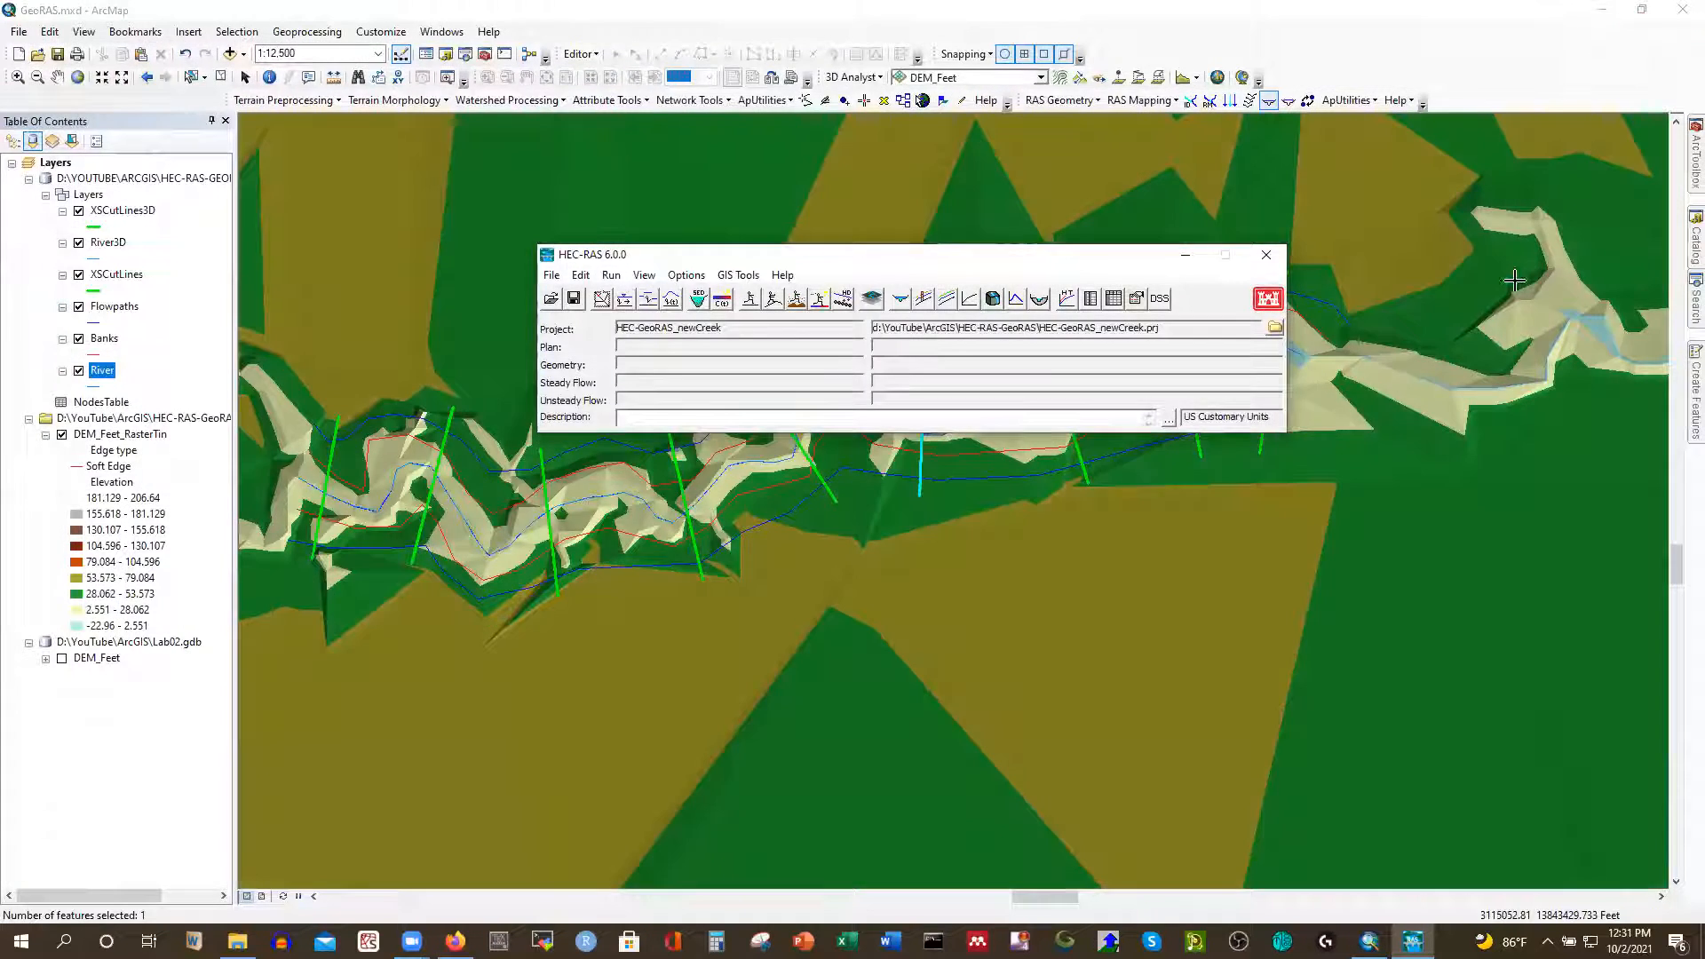
pyautogui.click(1184, 254)
# Remove the HEC-GeoRAS geodatabase group with its river, bank, flow path and cut line layers from the map
pyautogui.scroll(3, 886, 545)
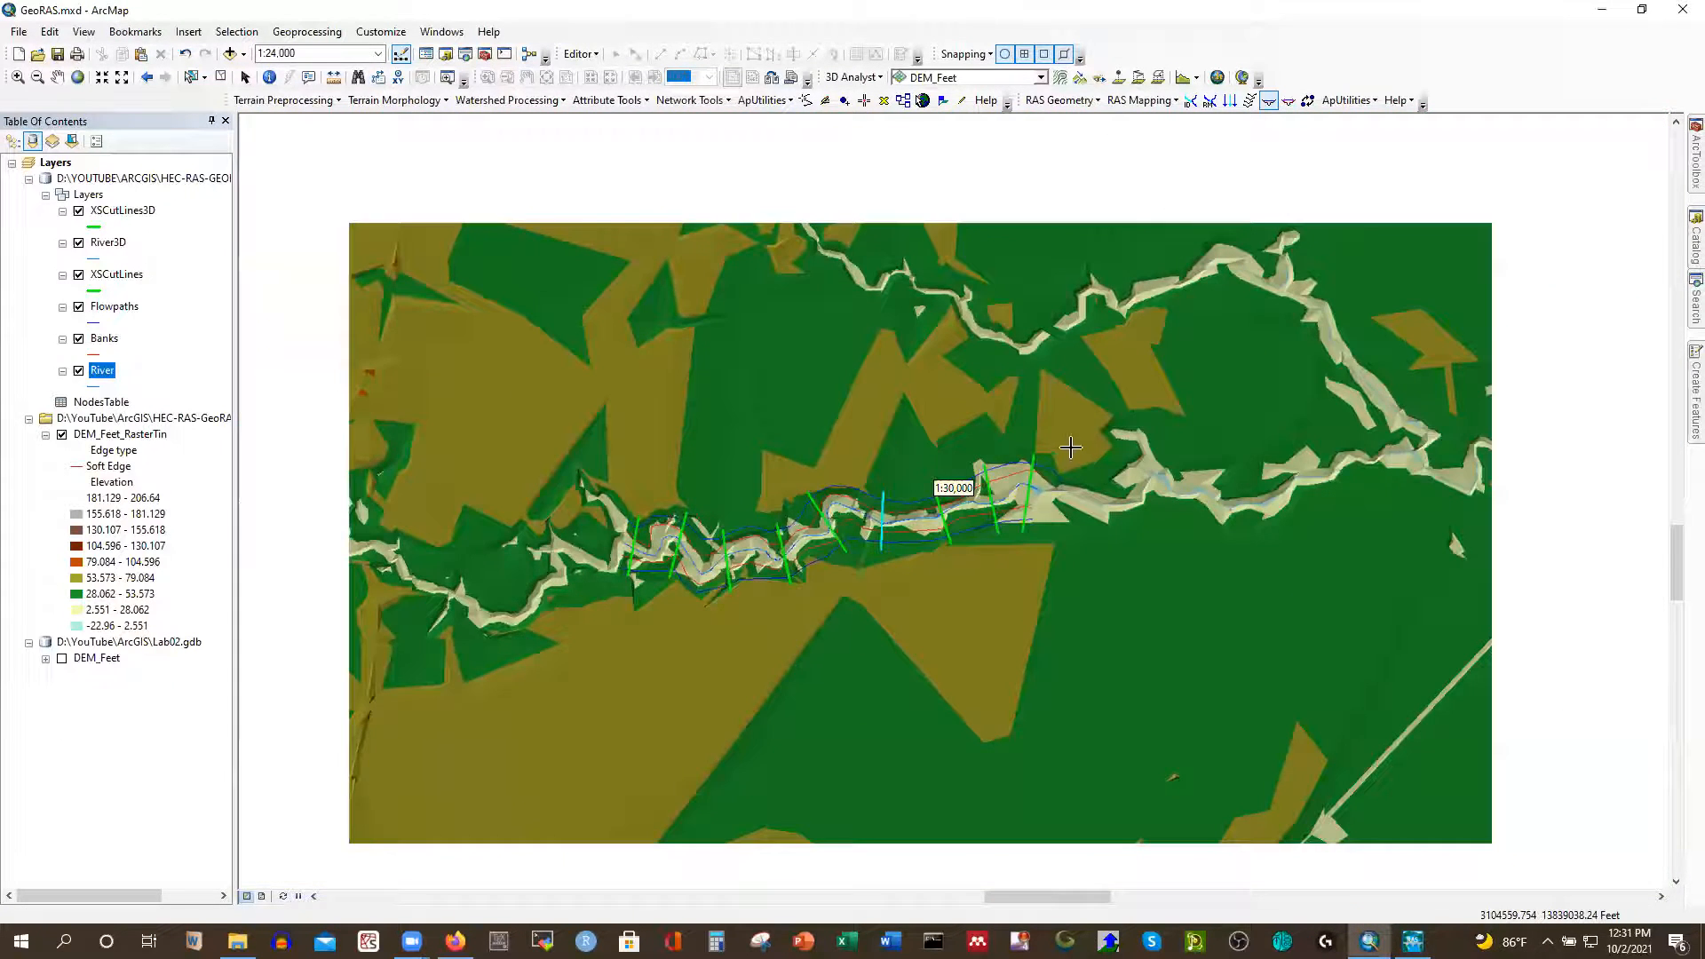
pyautogui.scroll(2, 441, 531)
pyautogui.scroll(2, 440, 531)
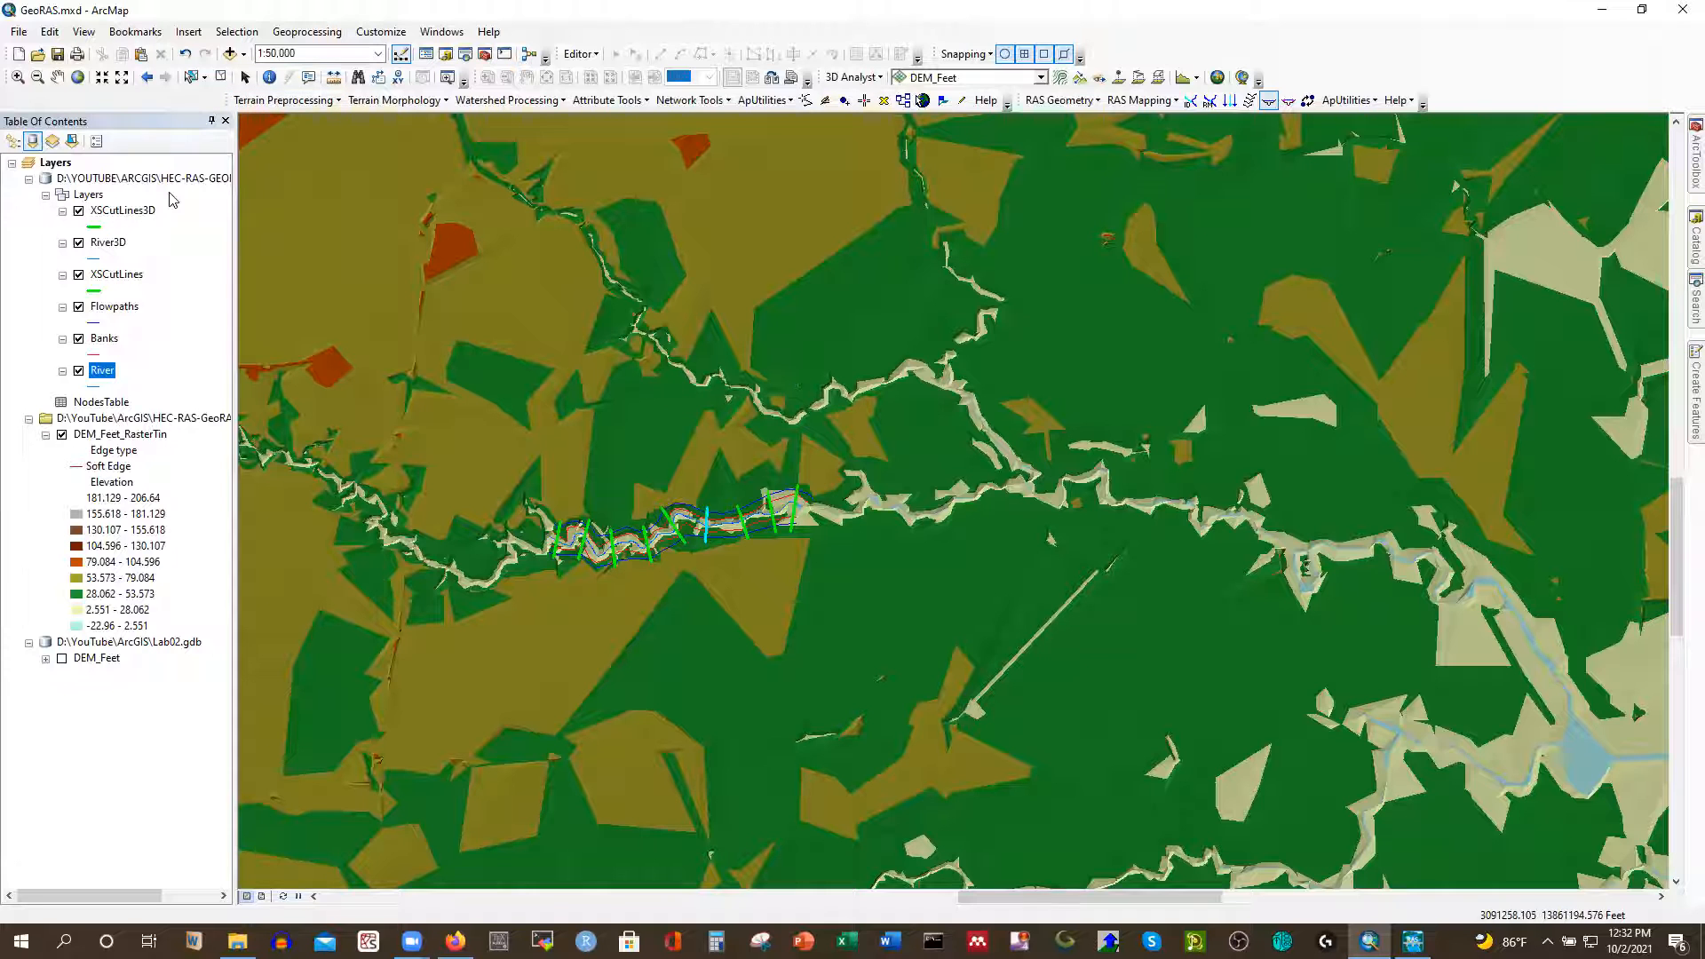
pyautogui.rightClick(127, 179)
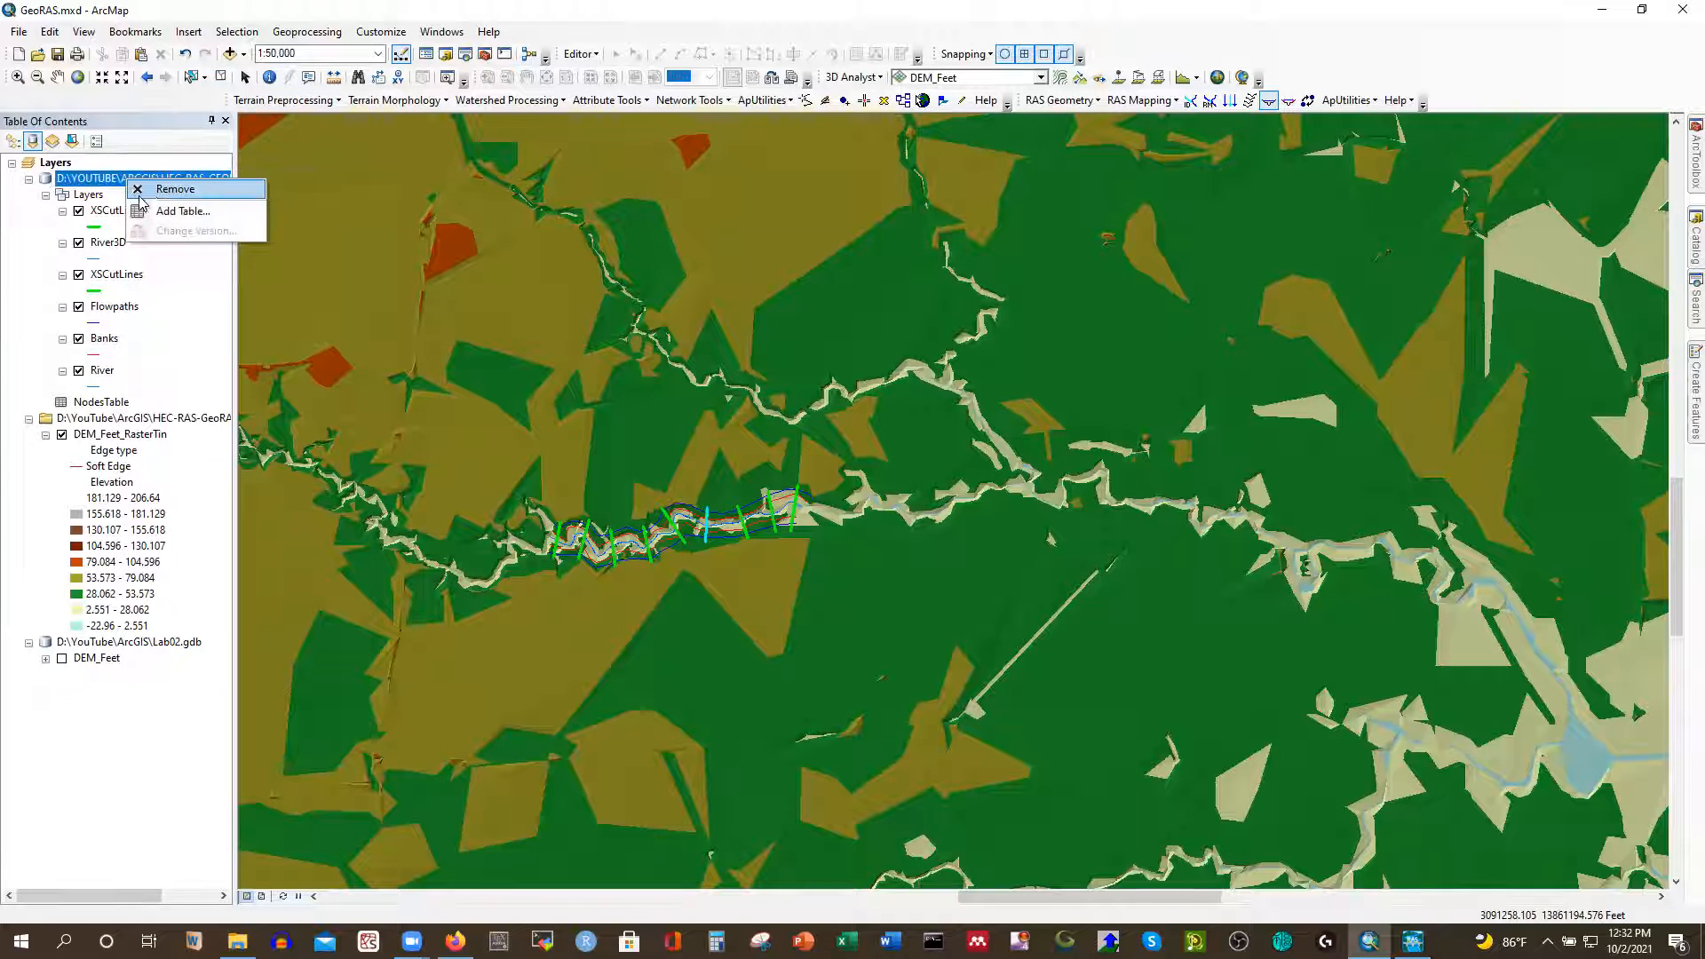
pyautogui.click(161, 189)
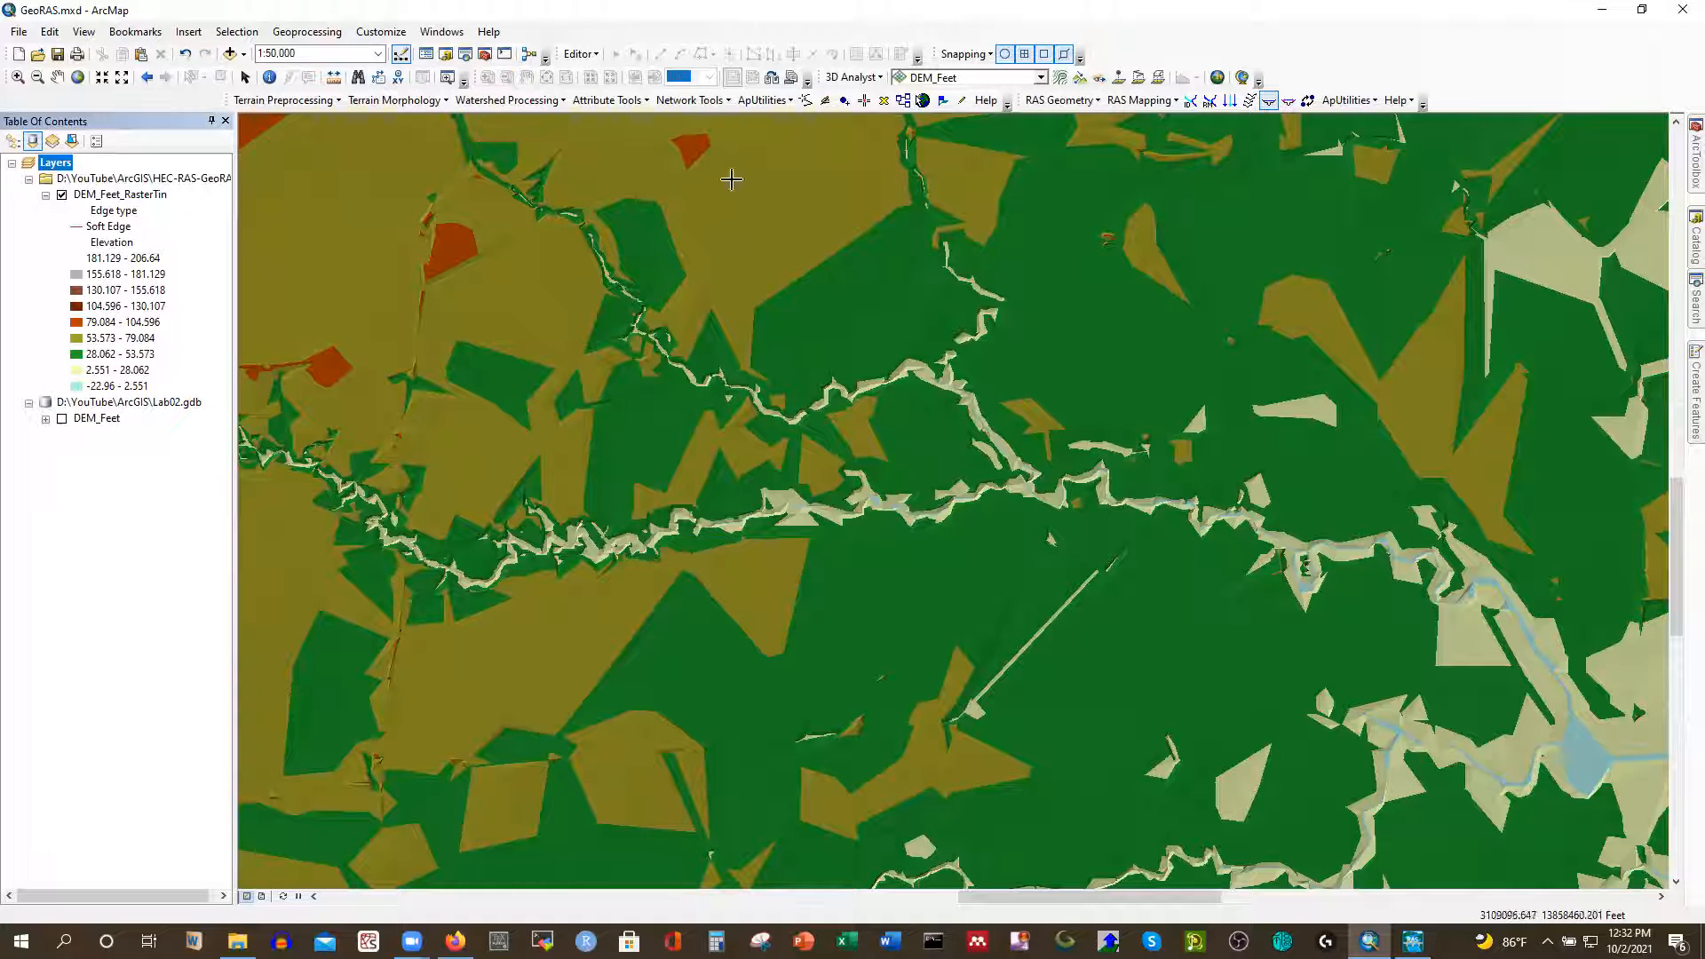
# Create the stream centerline RAS layer named River, clearing all of its existing records
pyautogui.click(1094, 101)
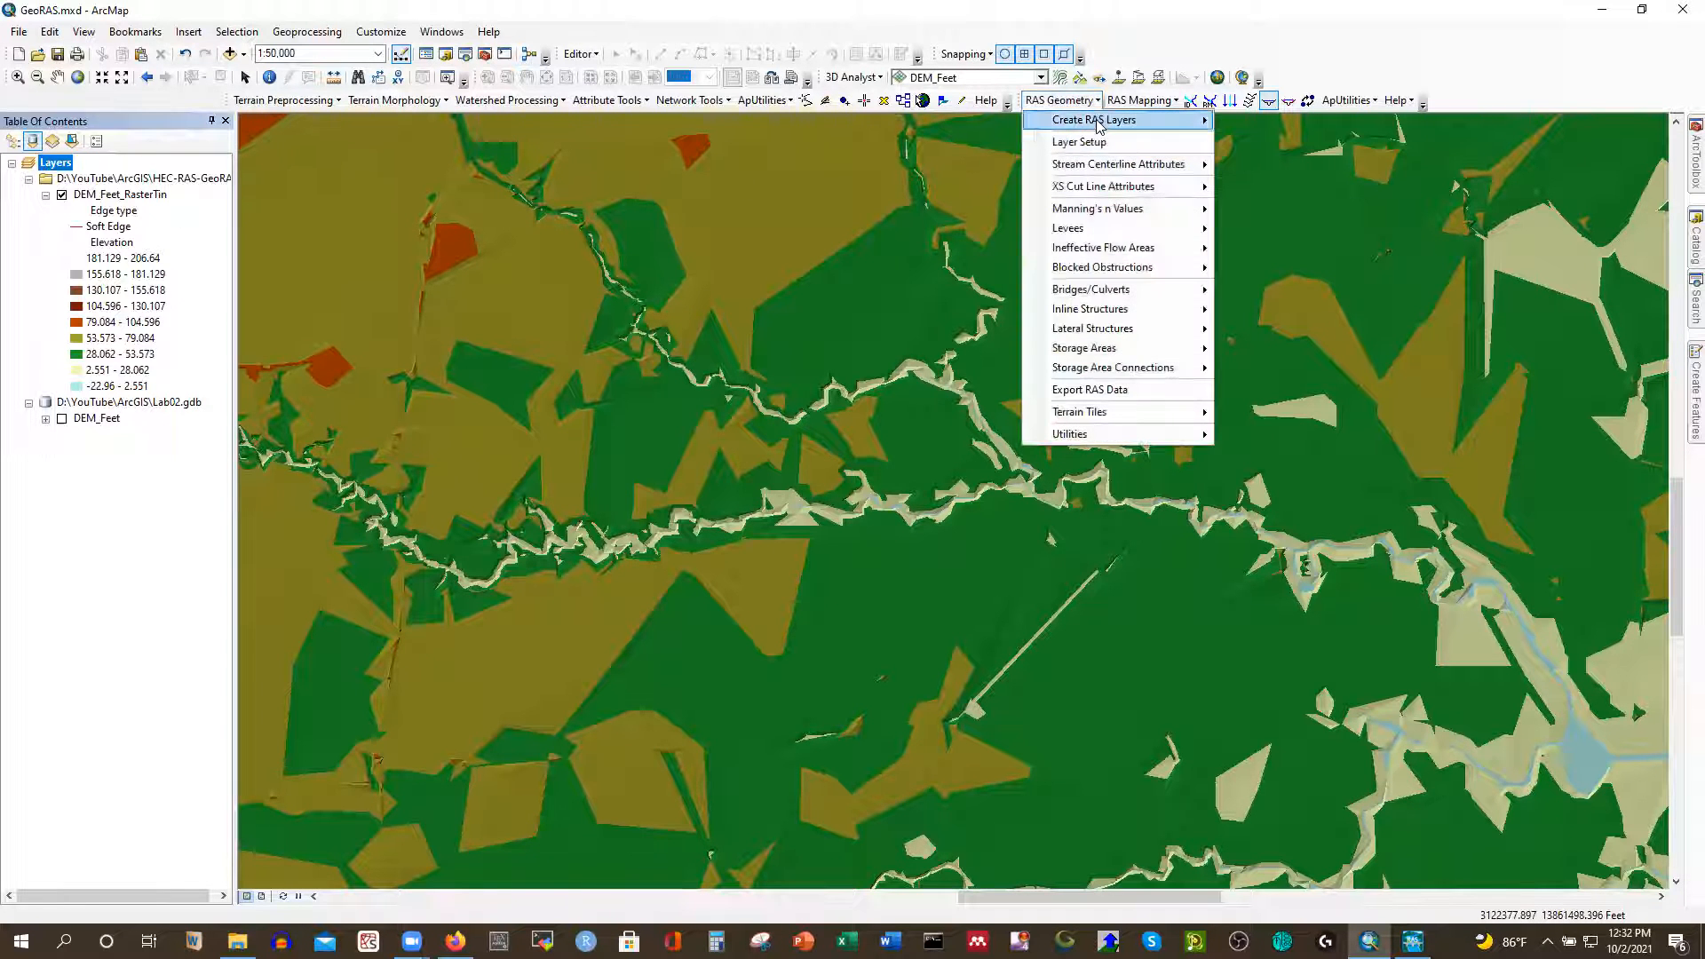
pyautogui.moveTo(1099, 122)
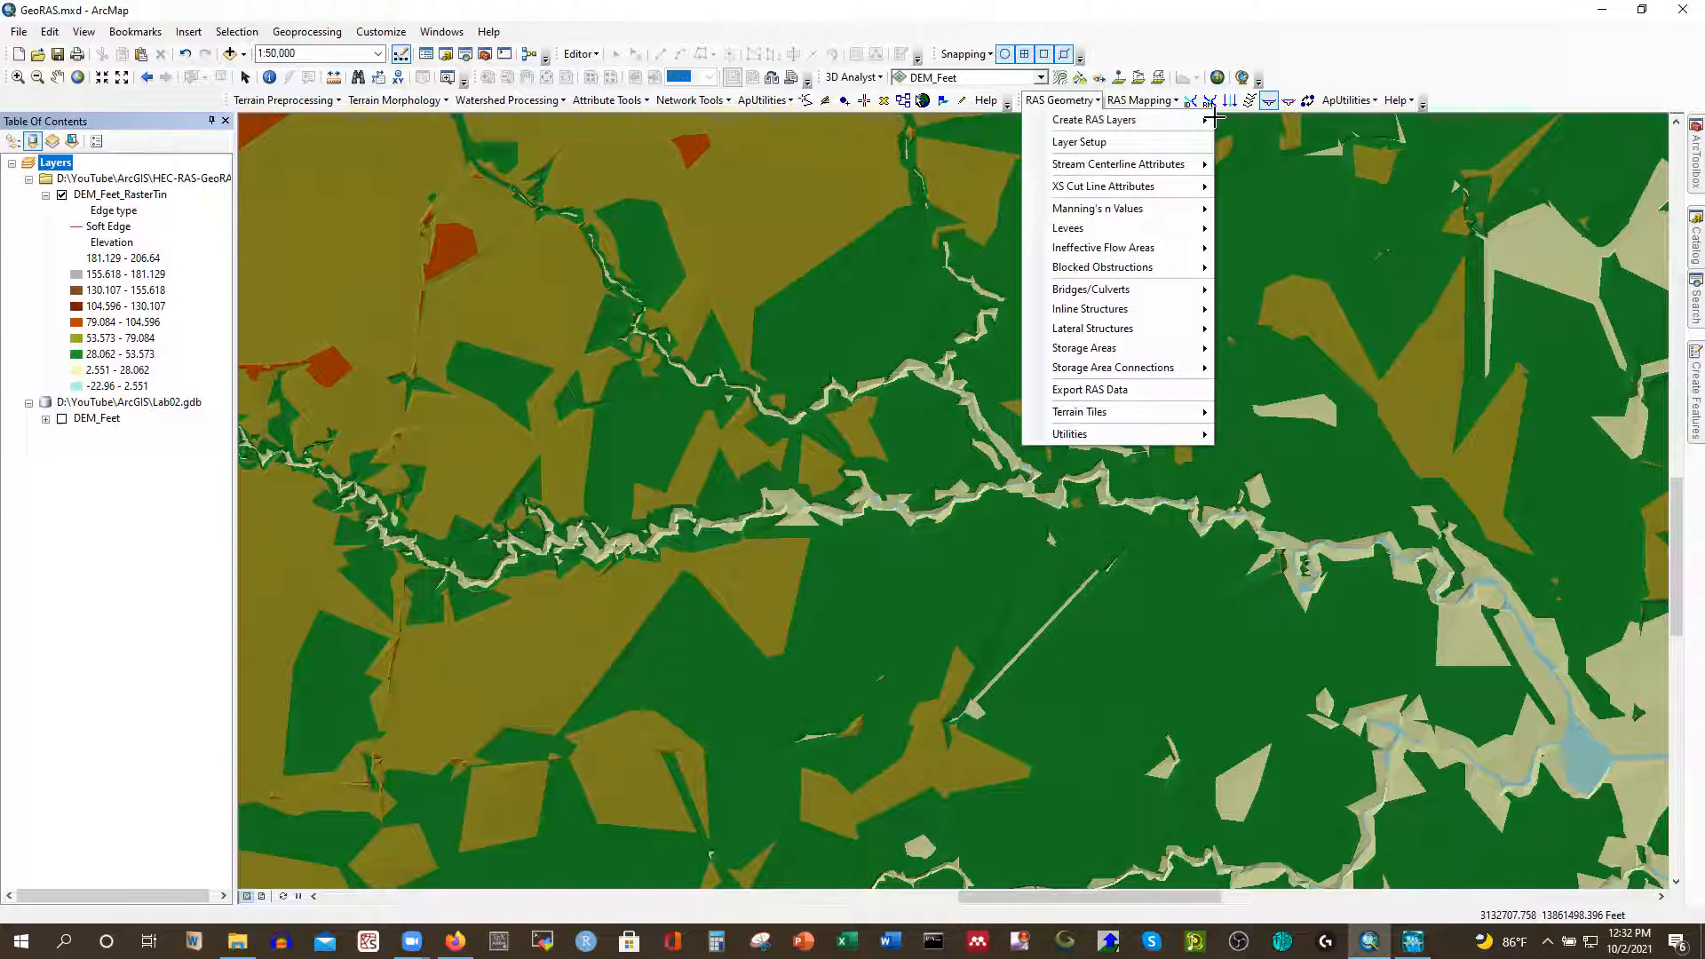
pyautogui.moveTo(1198, 126)
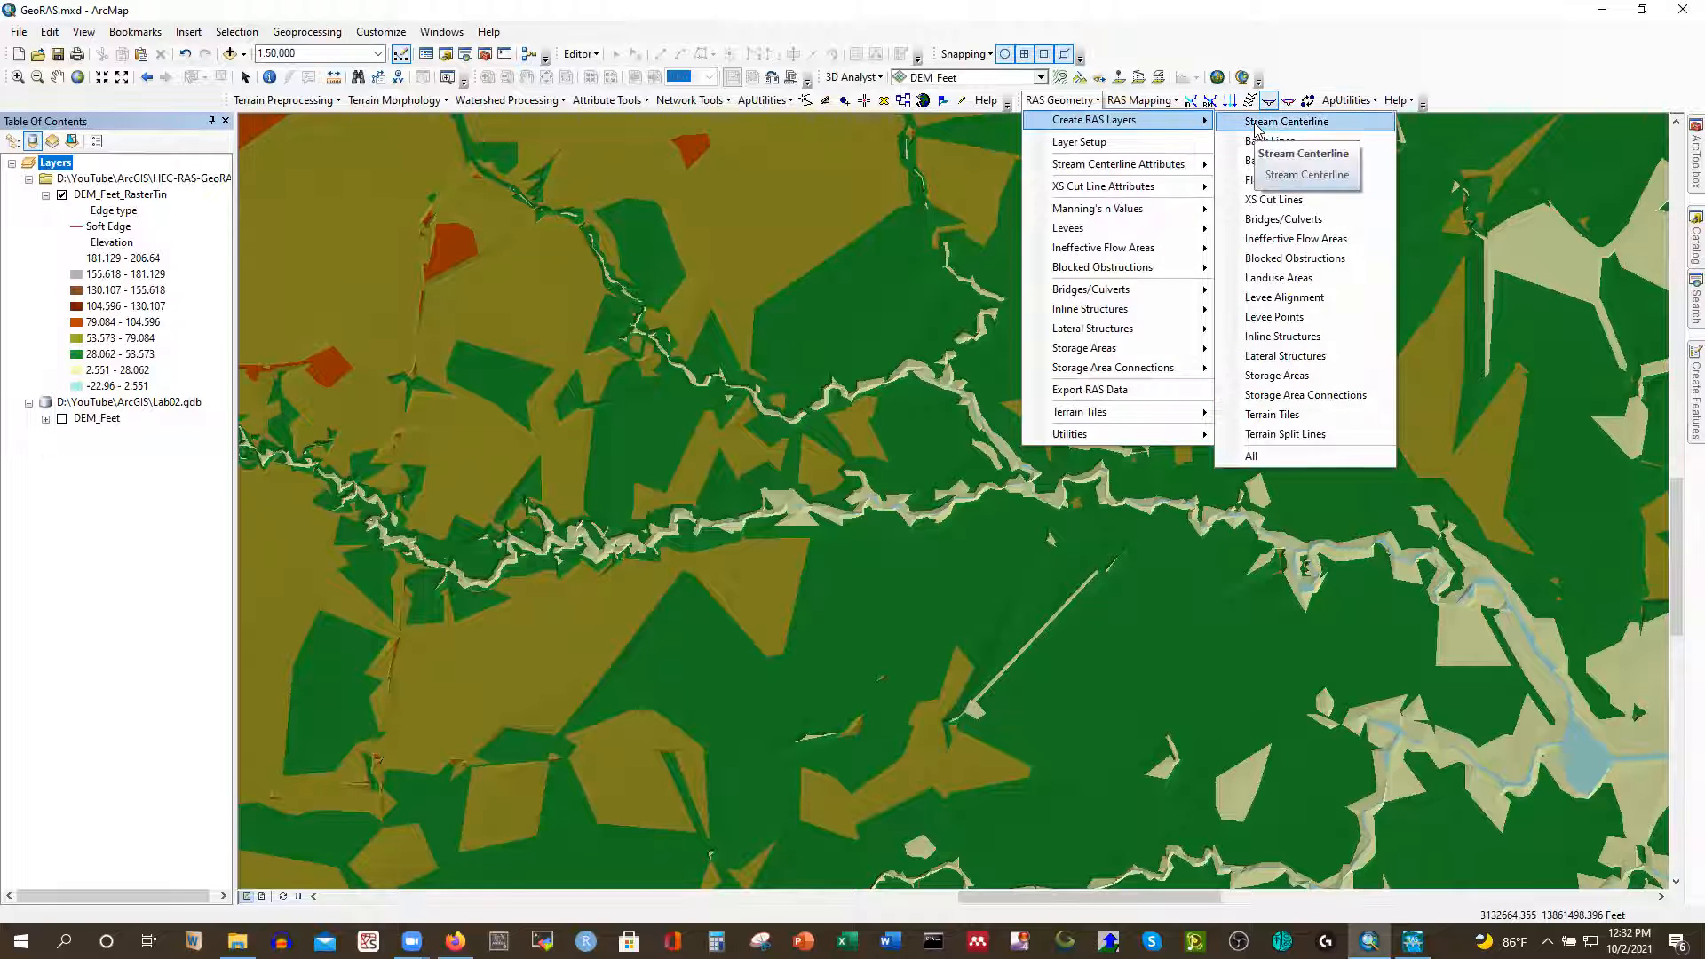
pyautogui.click(1286, 122)
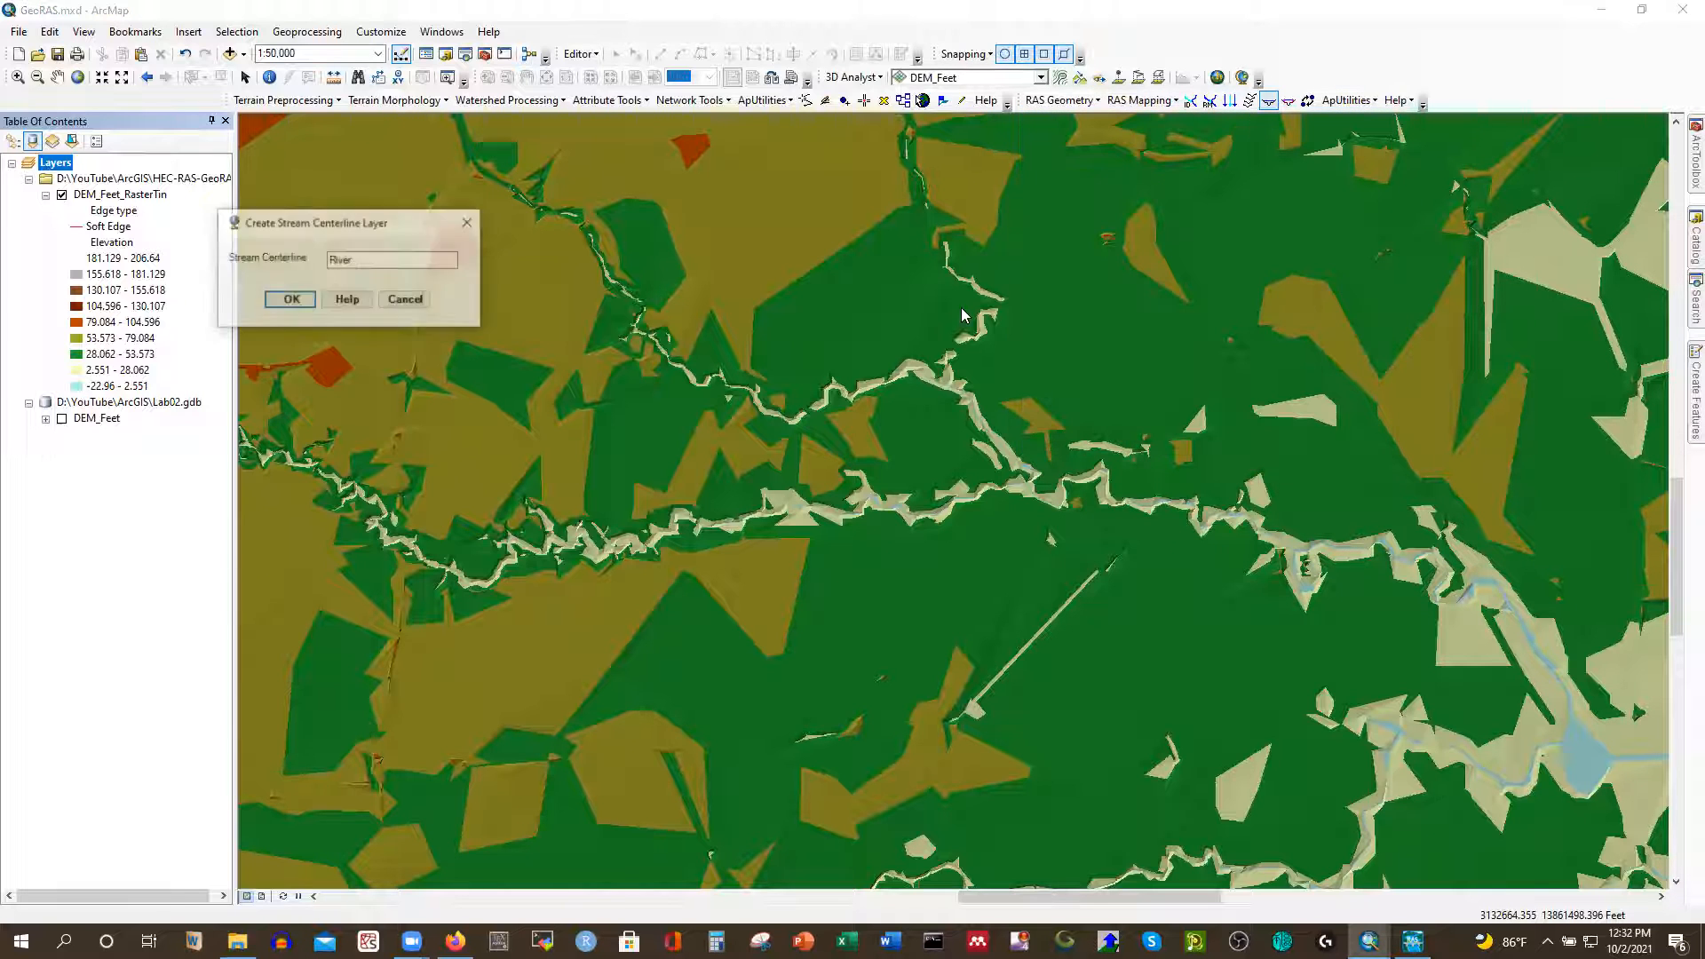
pyautogui.click(289, 300)
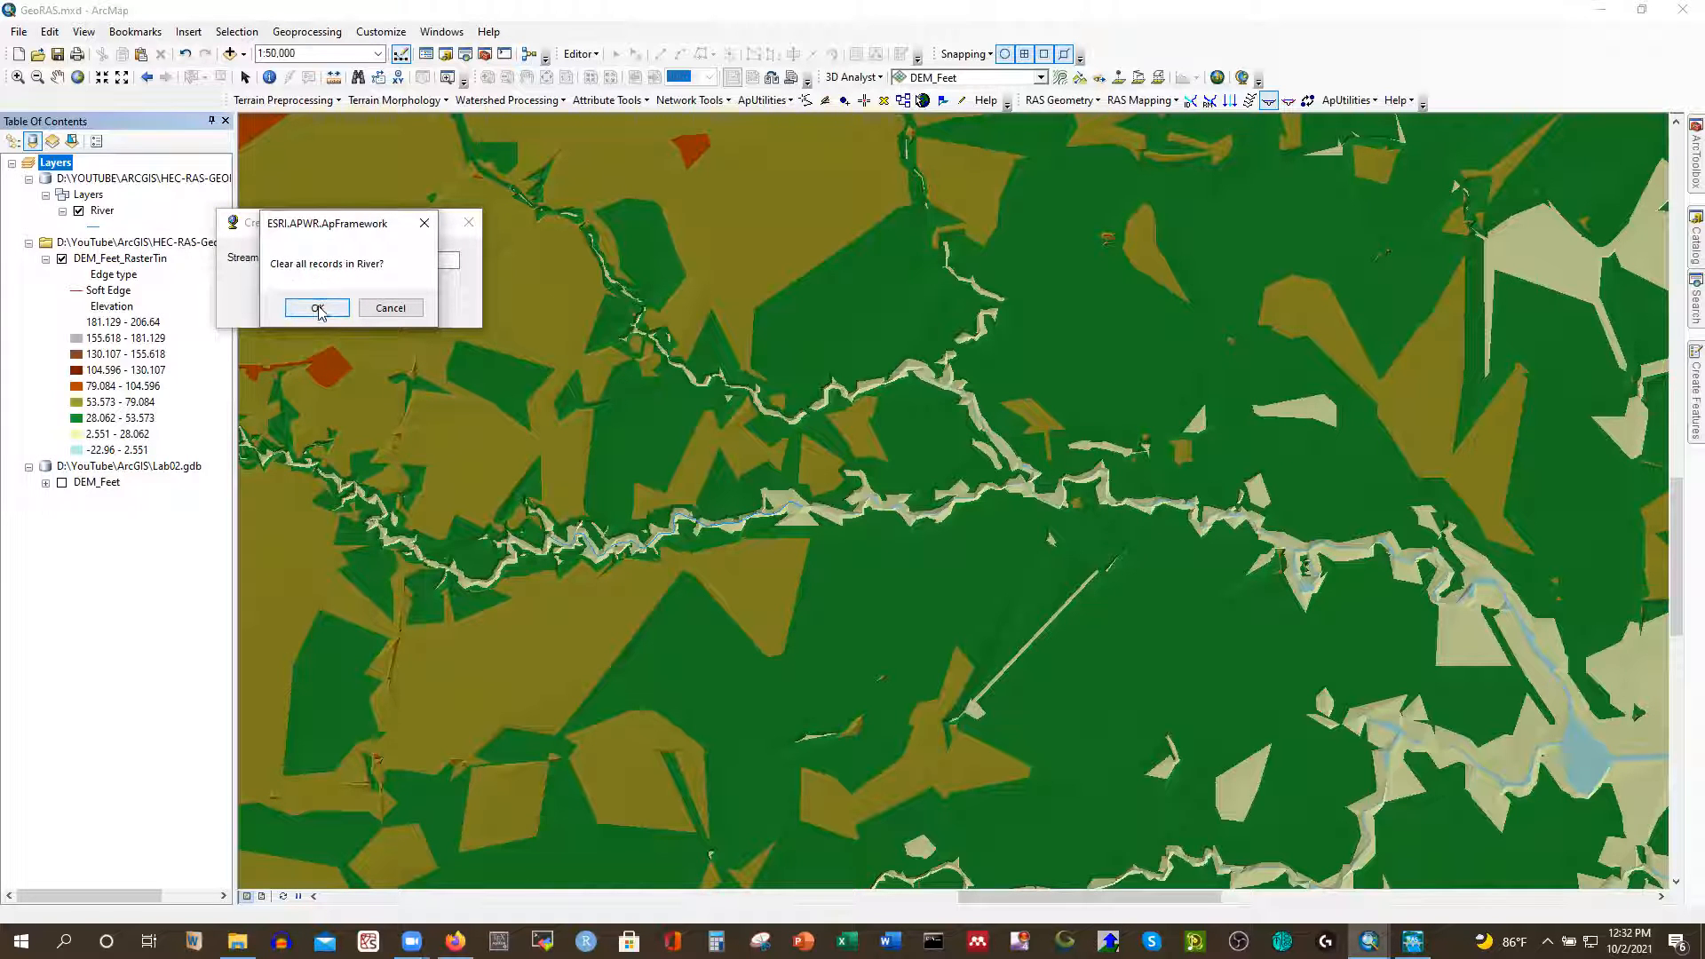
pyautogui.click(317, 308)
pyautogui.click(899, 508)
# Create the bank lines RAS layer with the name Banks
pyautogui.click(1098, 101)
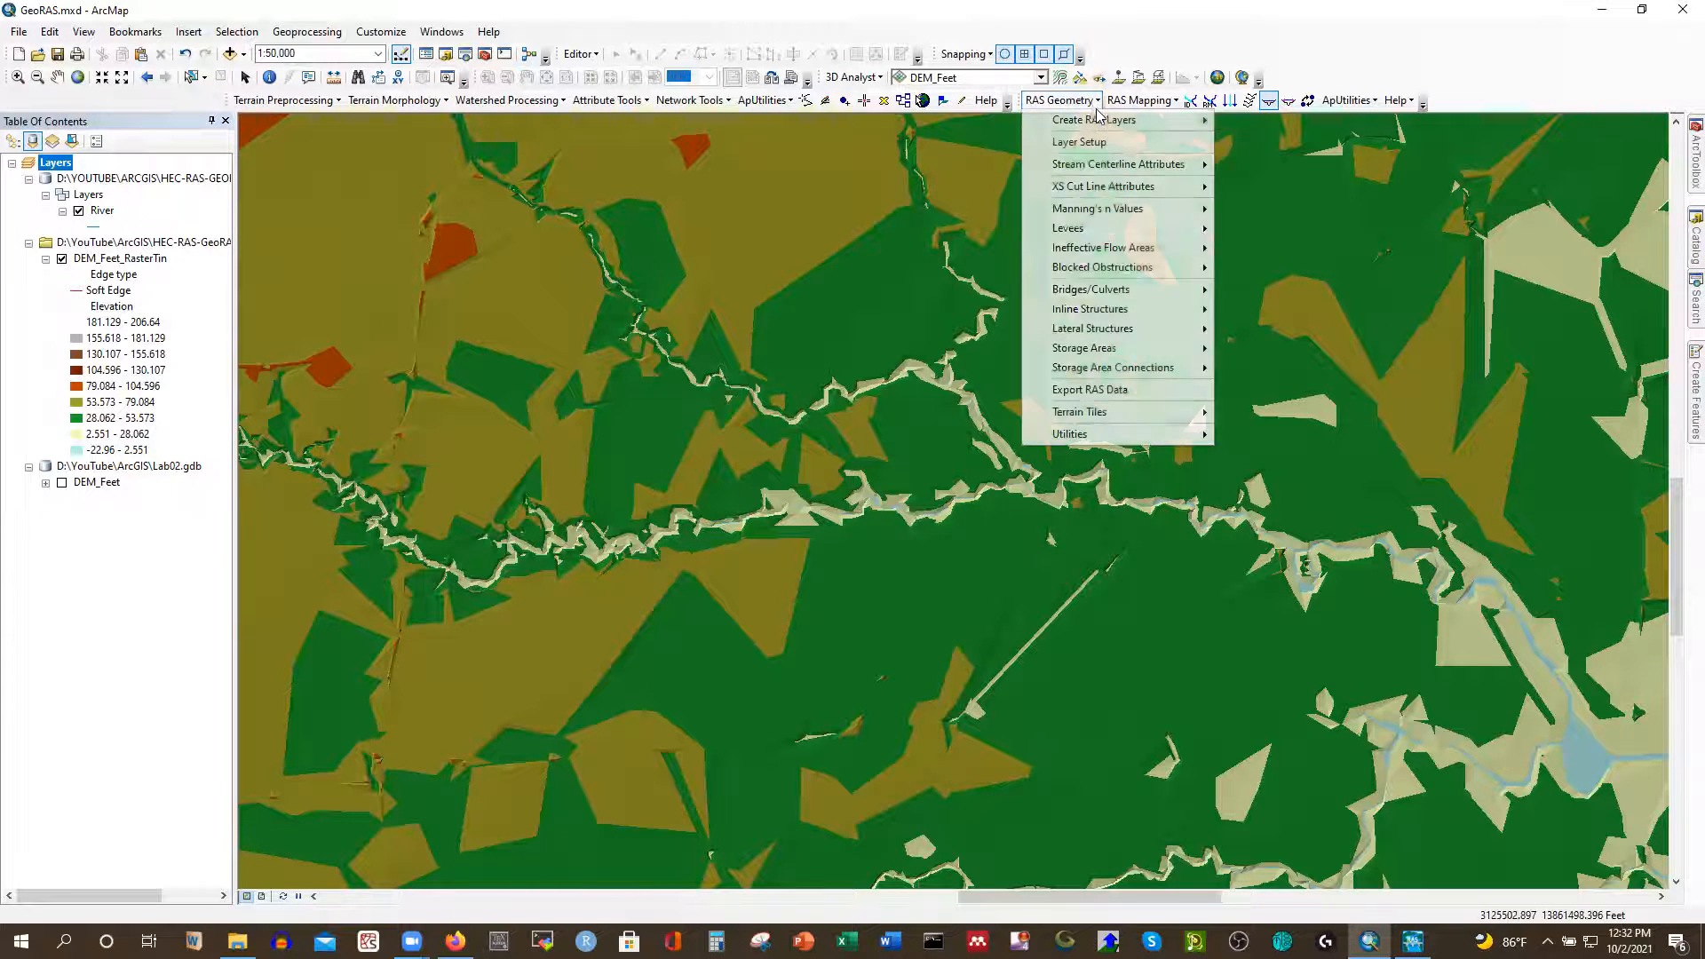
pyautogui.moveTo(1145, 120)
pyautogui.click(1270, 140)
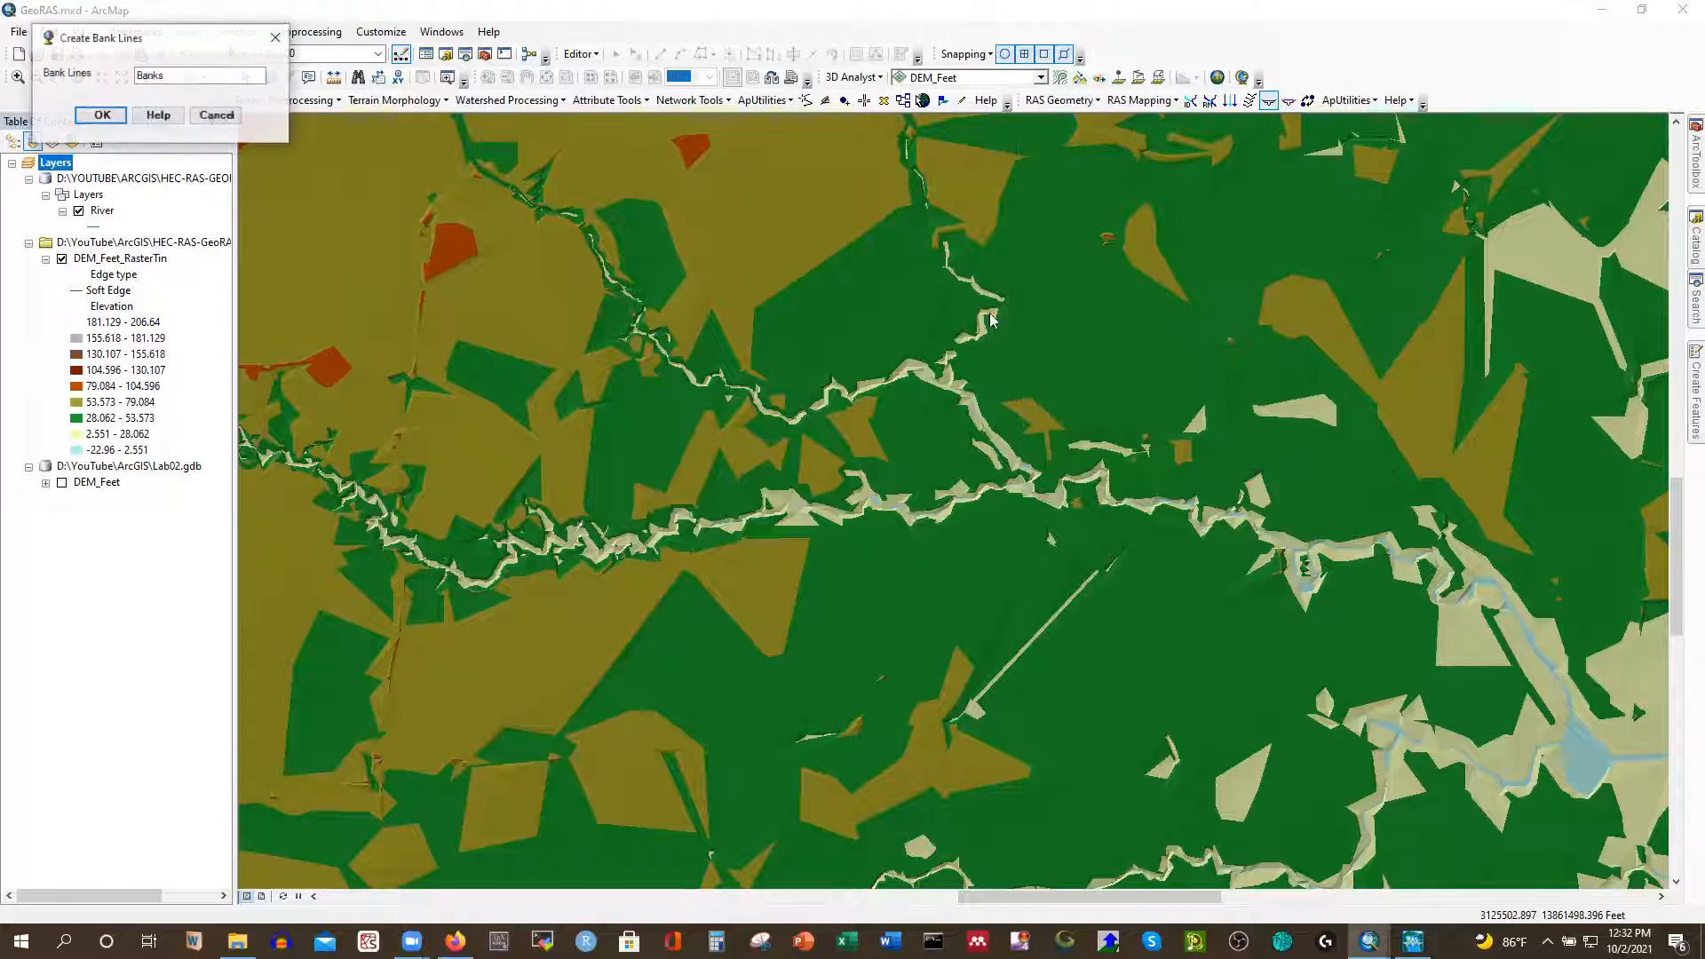
pyautogui.click(106, 117)
pyautogui.click(129, 123)
pyautogui.click(908, 504)
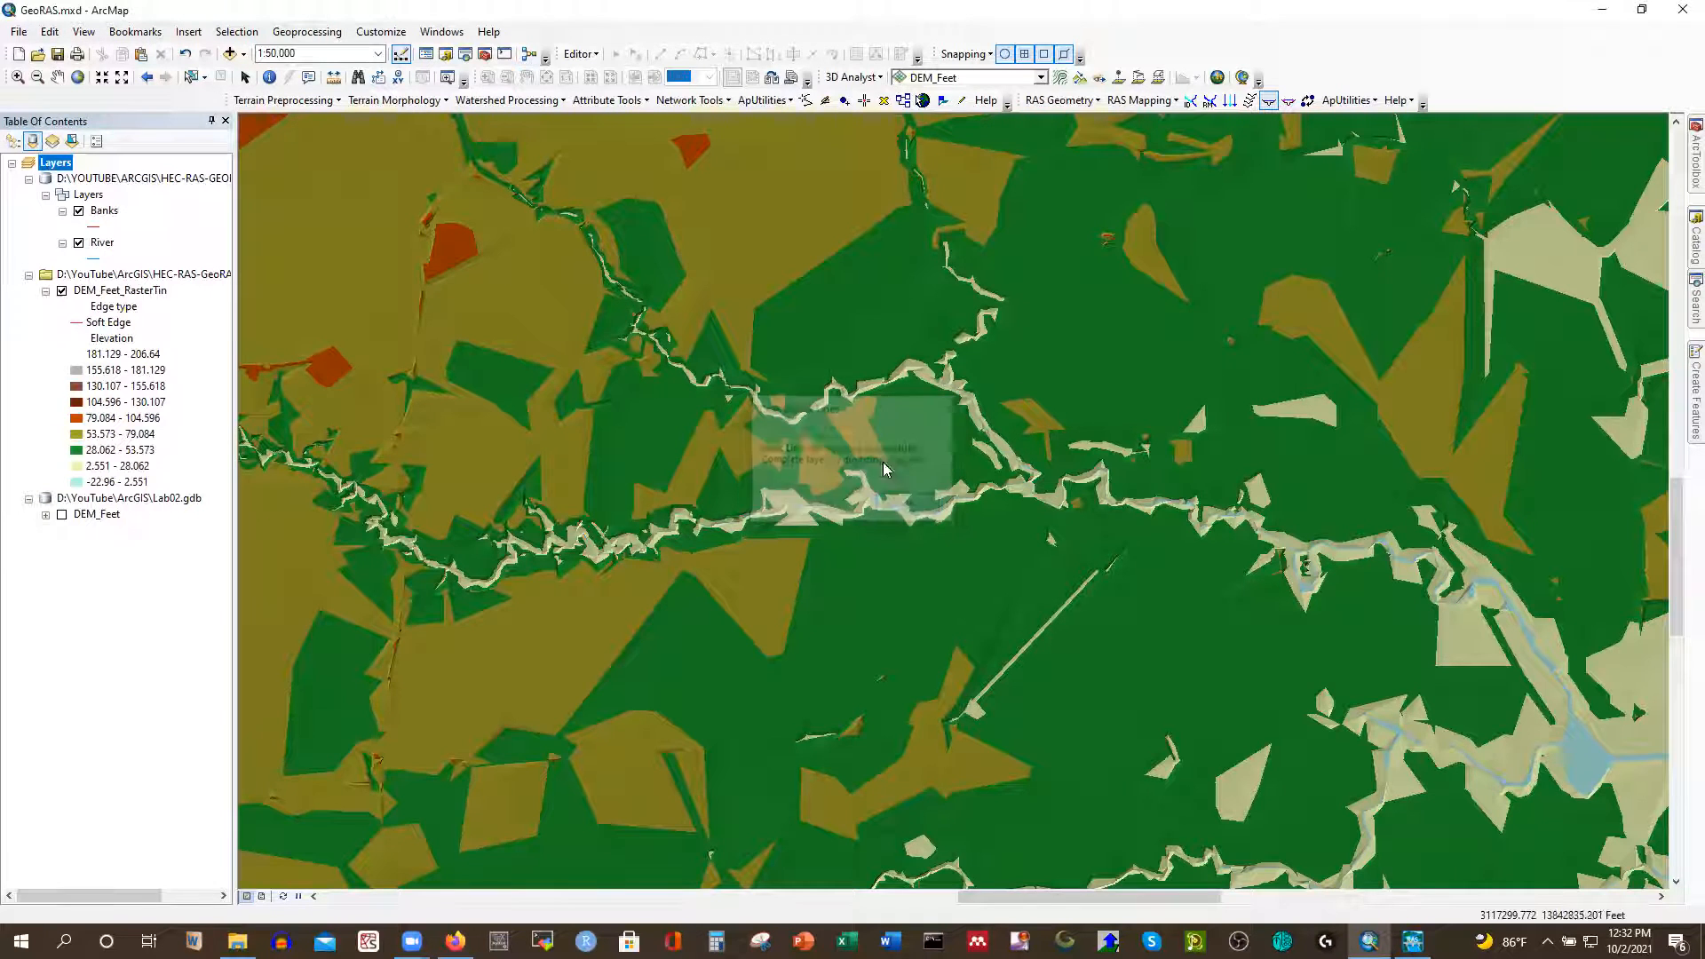
# Create the flow path centerlines layer Flowpaths, copying the stream centerline shapes into it and clearing its existing records
pyautogui.click(1059, 101)
pyautogui.moveTo(1179, 124)
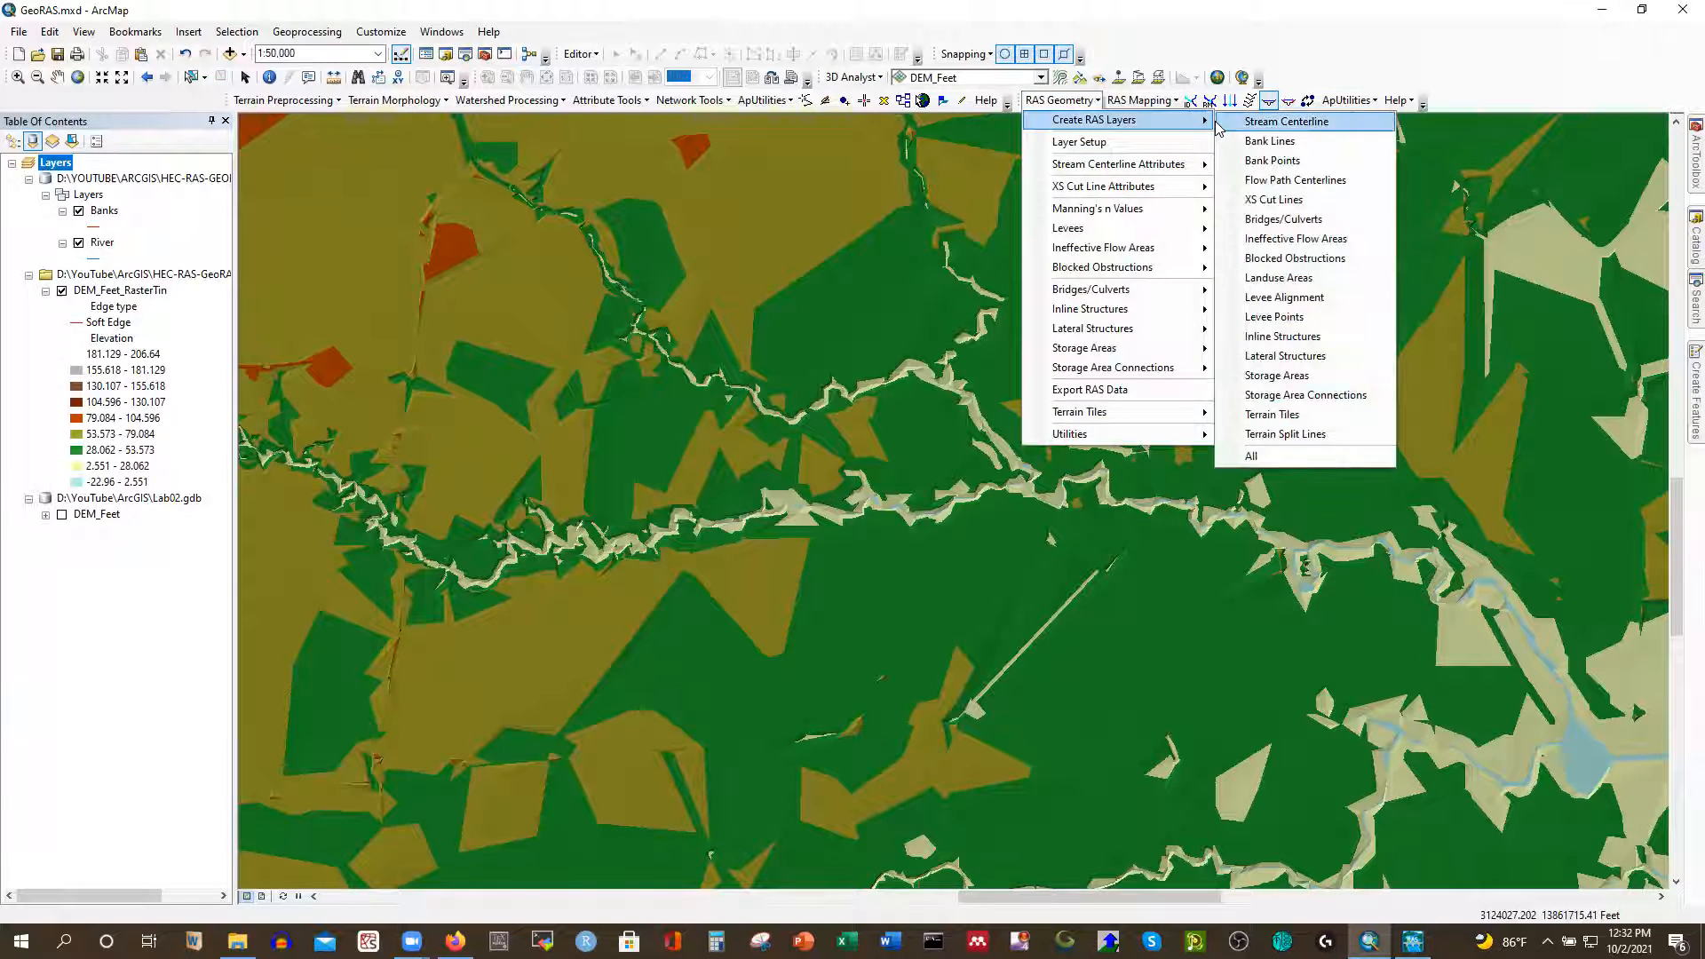
pyautogui.click(1245, 181)
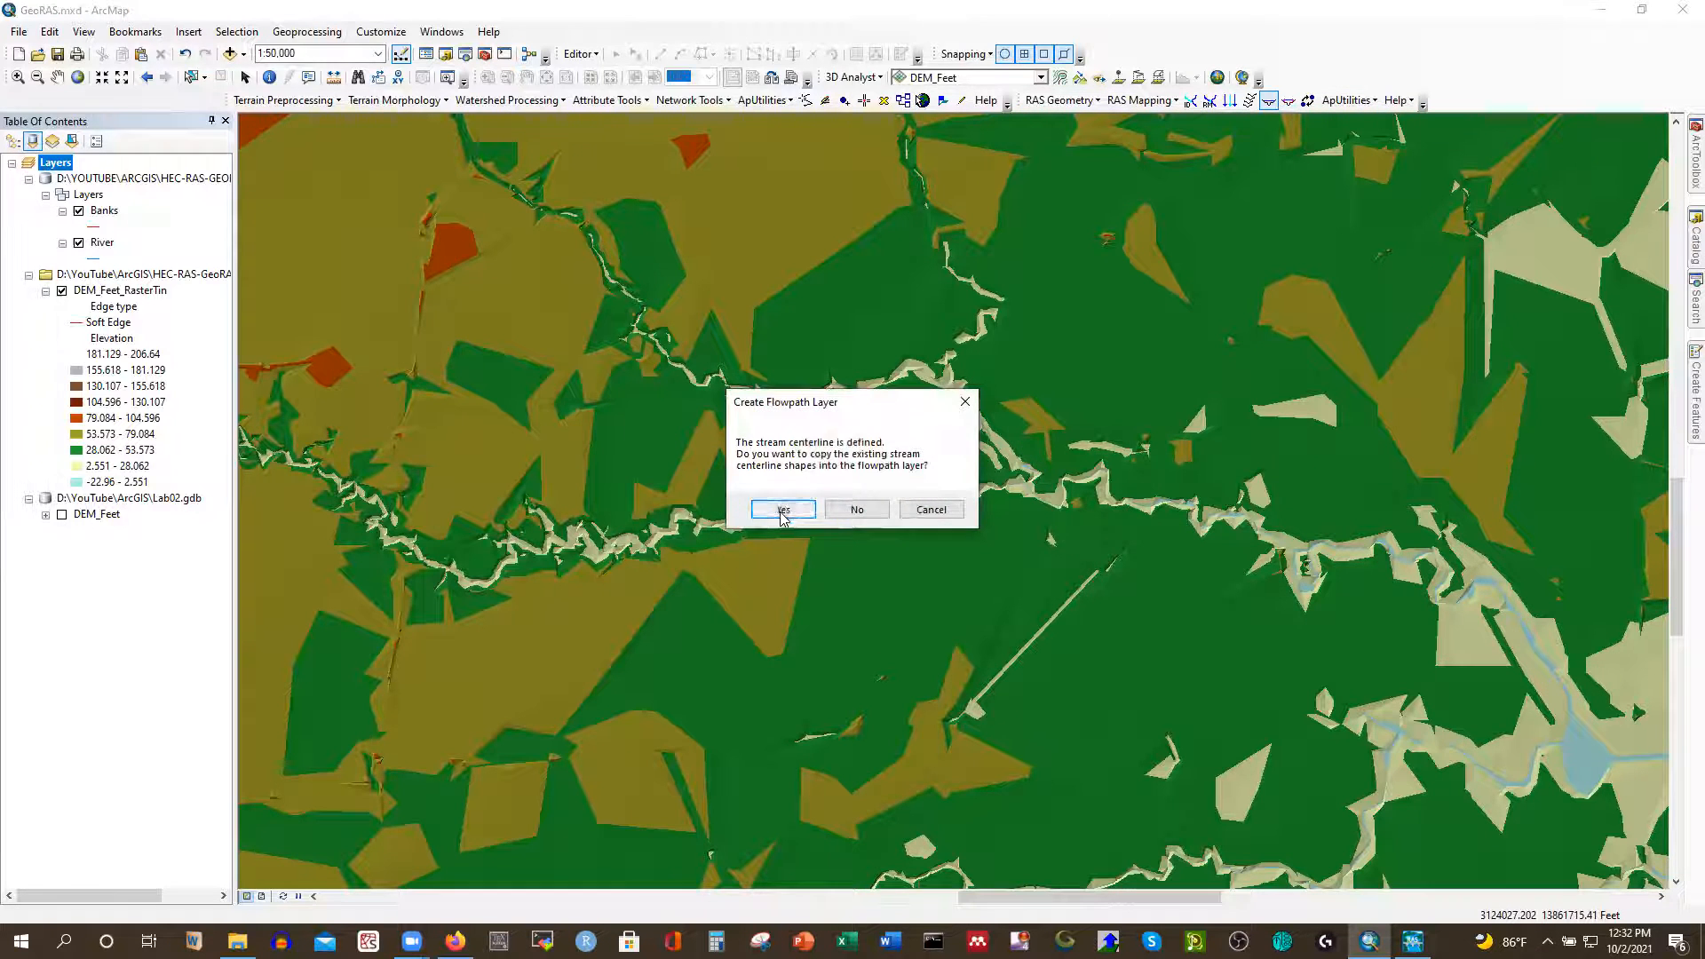
pyautogui.click(785, 507)
pyautogui.click(130, 161)
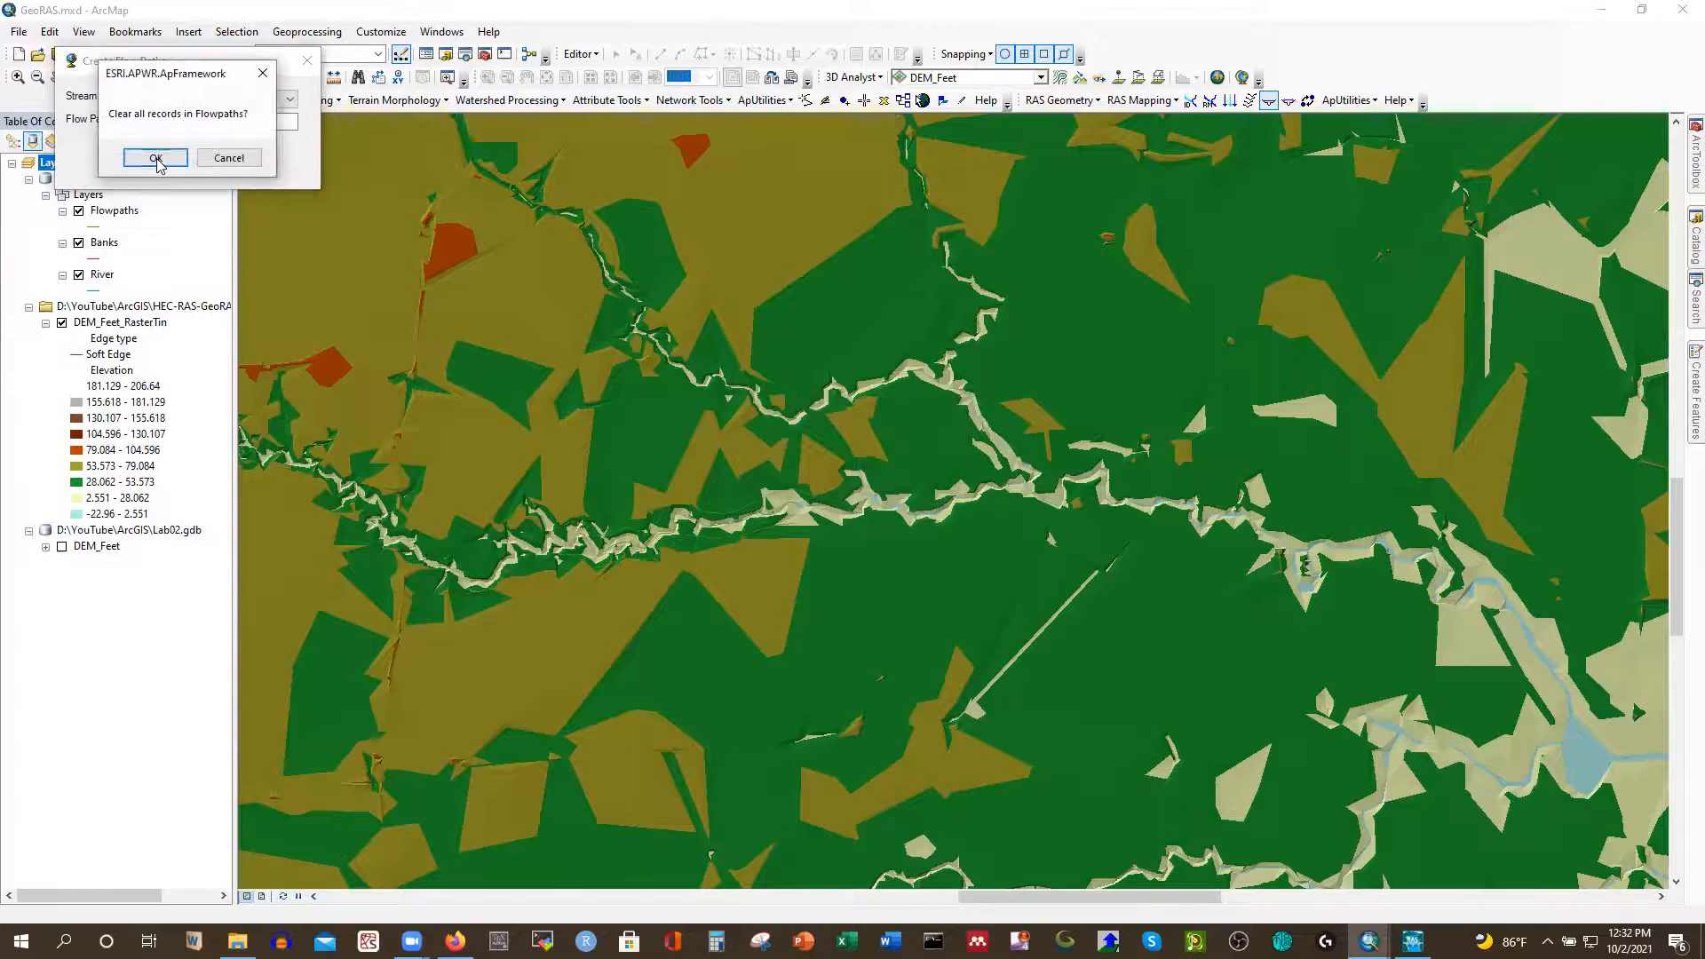
pyautogui.click(156, 158)
pyautogui.click(943, 508)
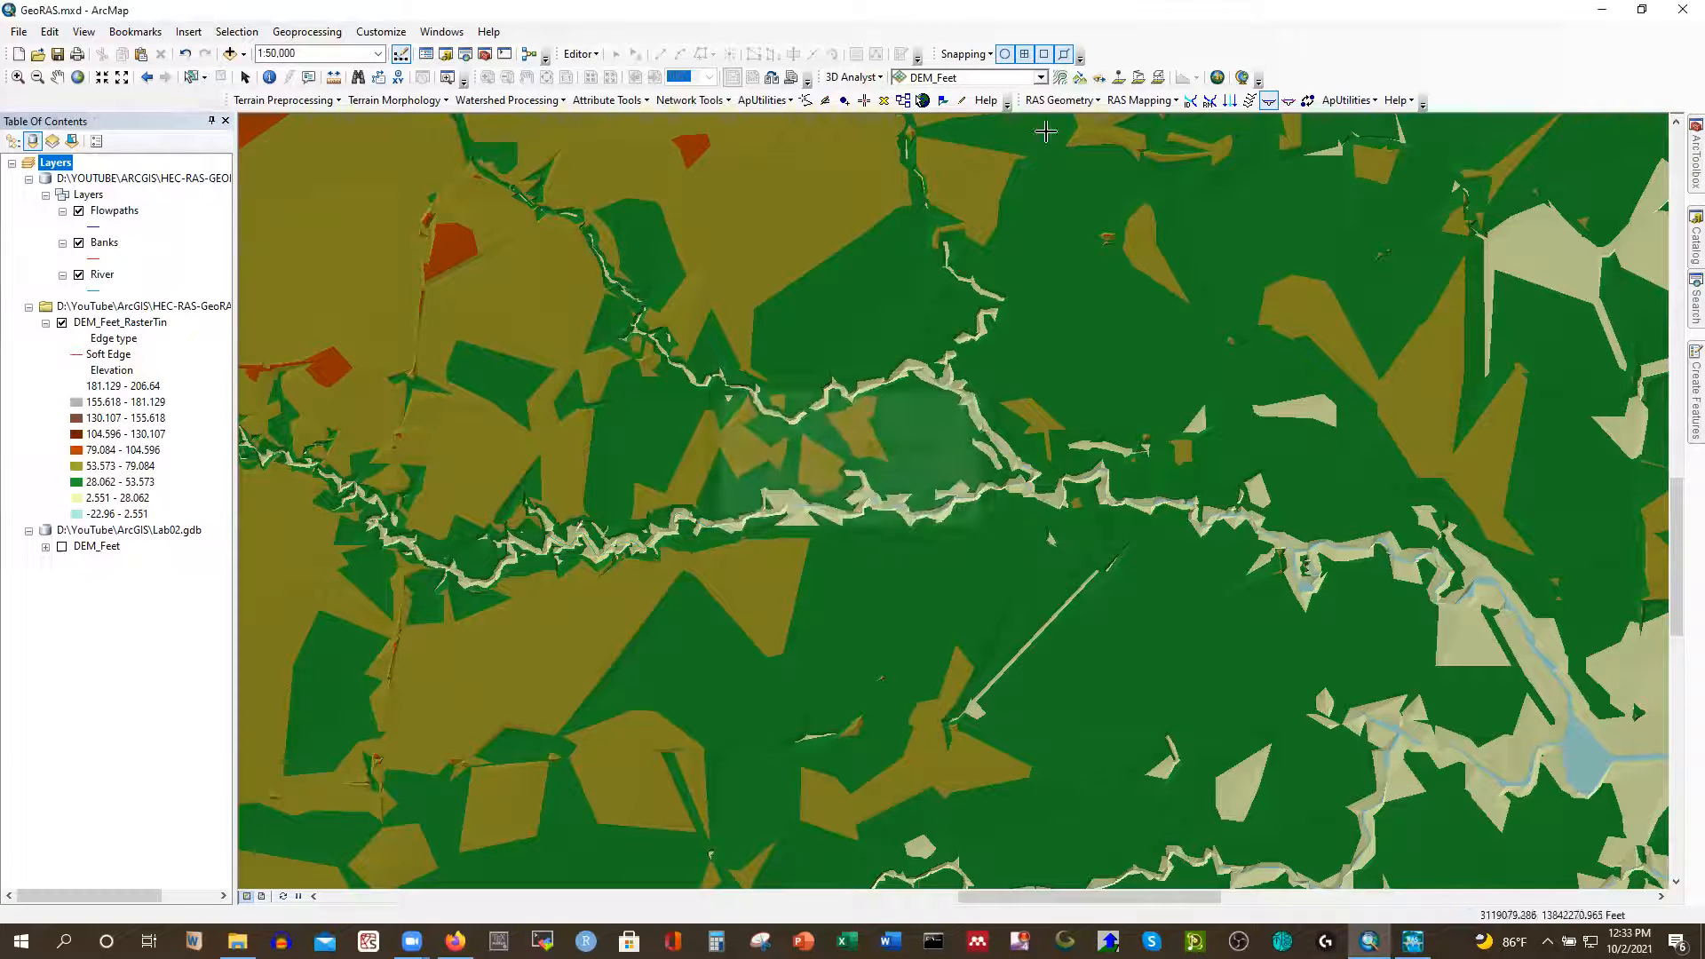
# Create the XS cut lines RAS layer named XSCutLines, clearing all of its existing records
pyautogui.click(1064, 100)
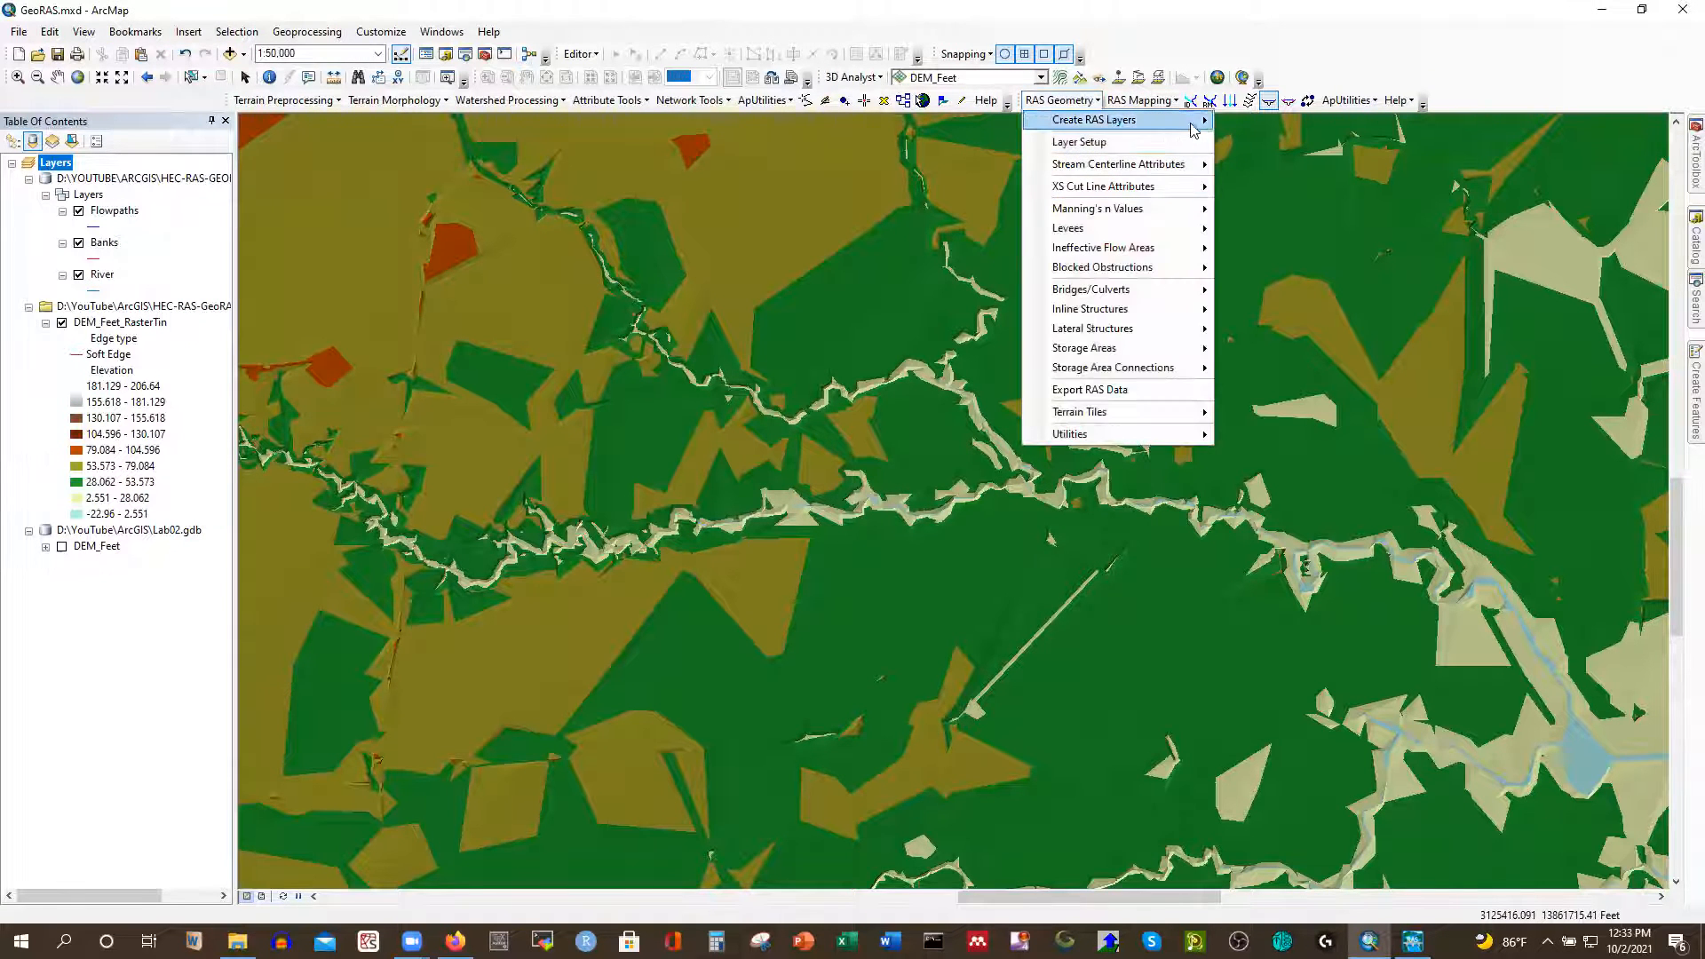
pyautogui.moveTo(1207, 130)
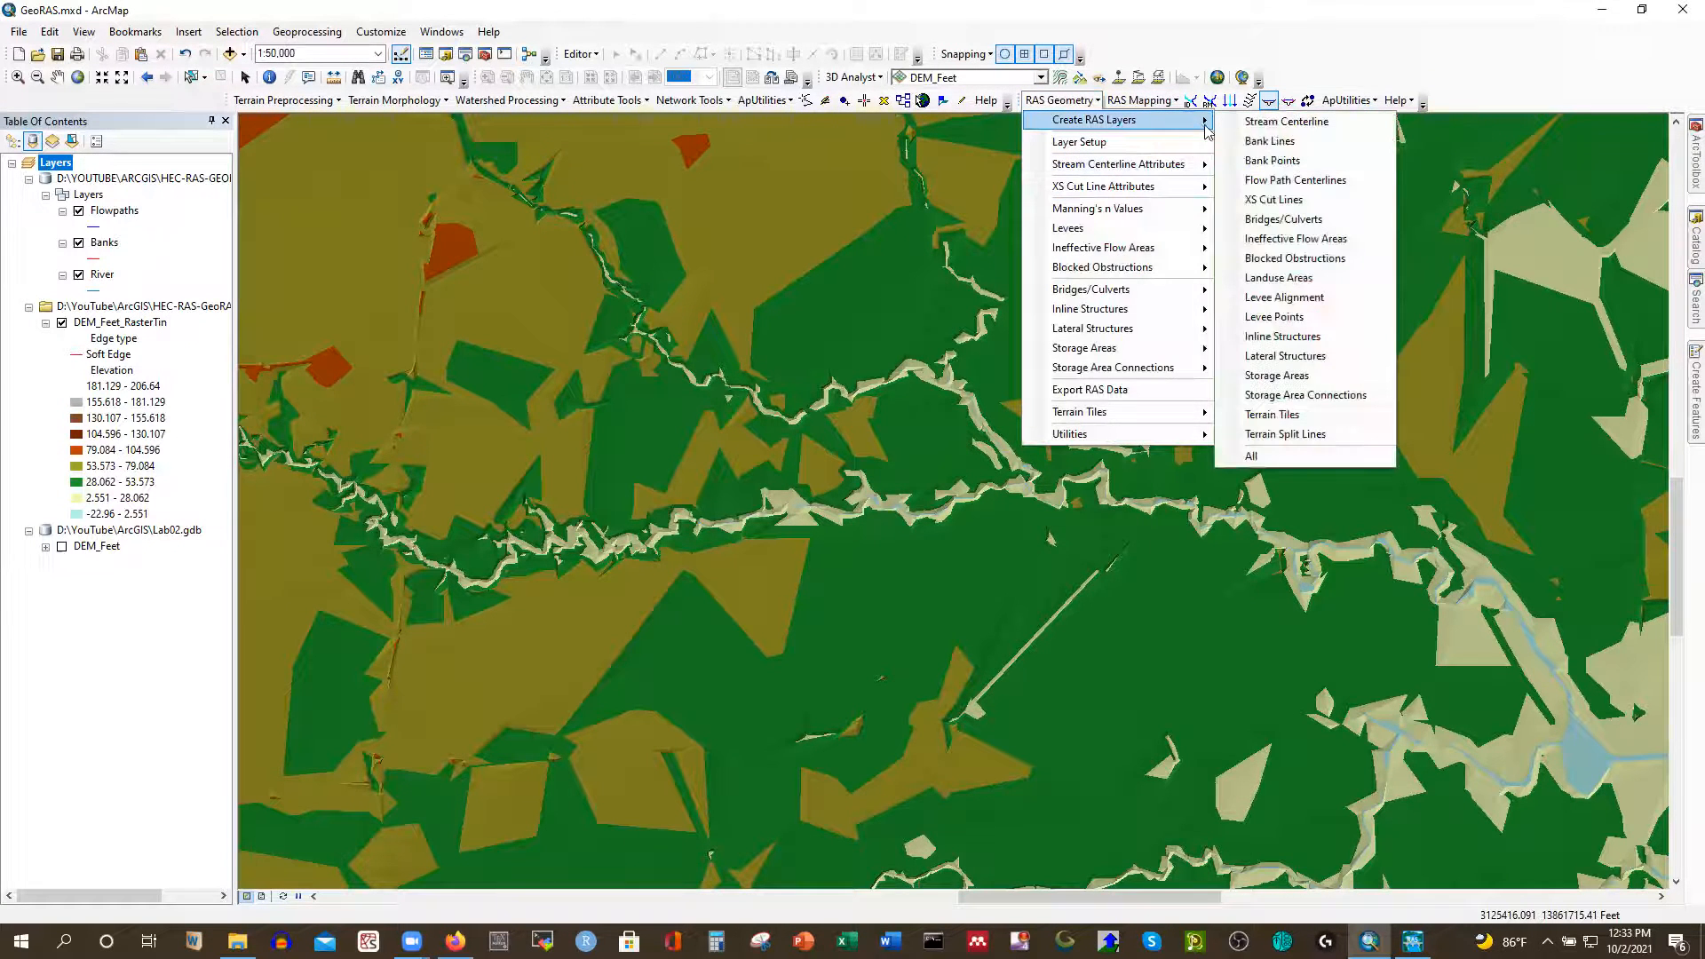
pyautogui.click(1266, 201)
pyautogui.click(165, 163)
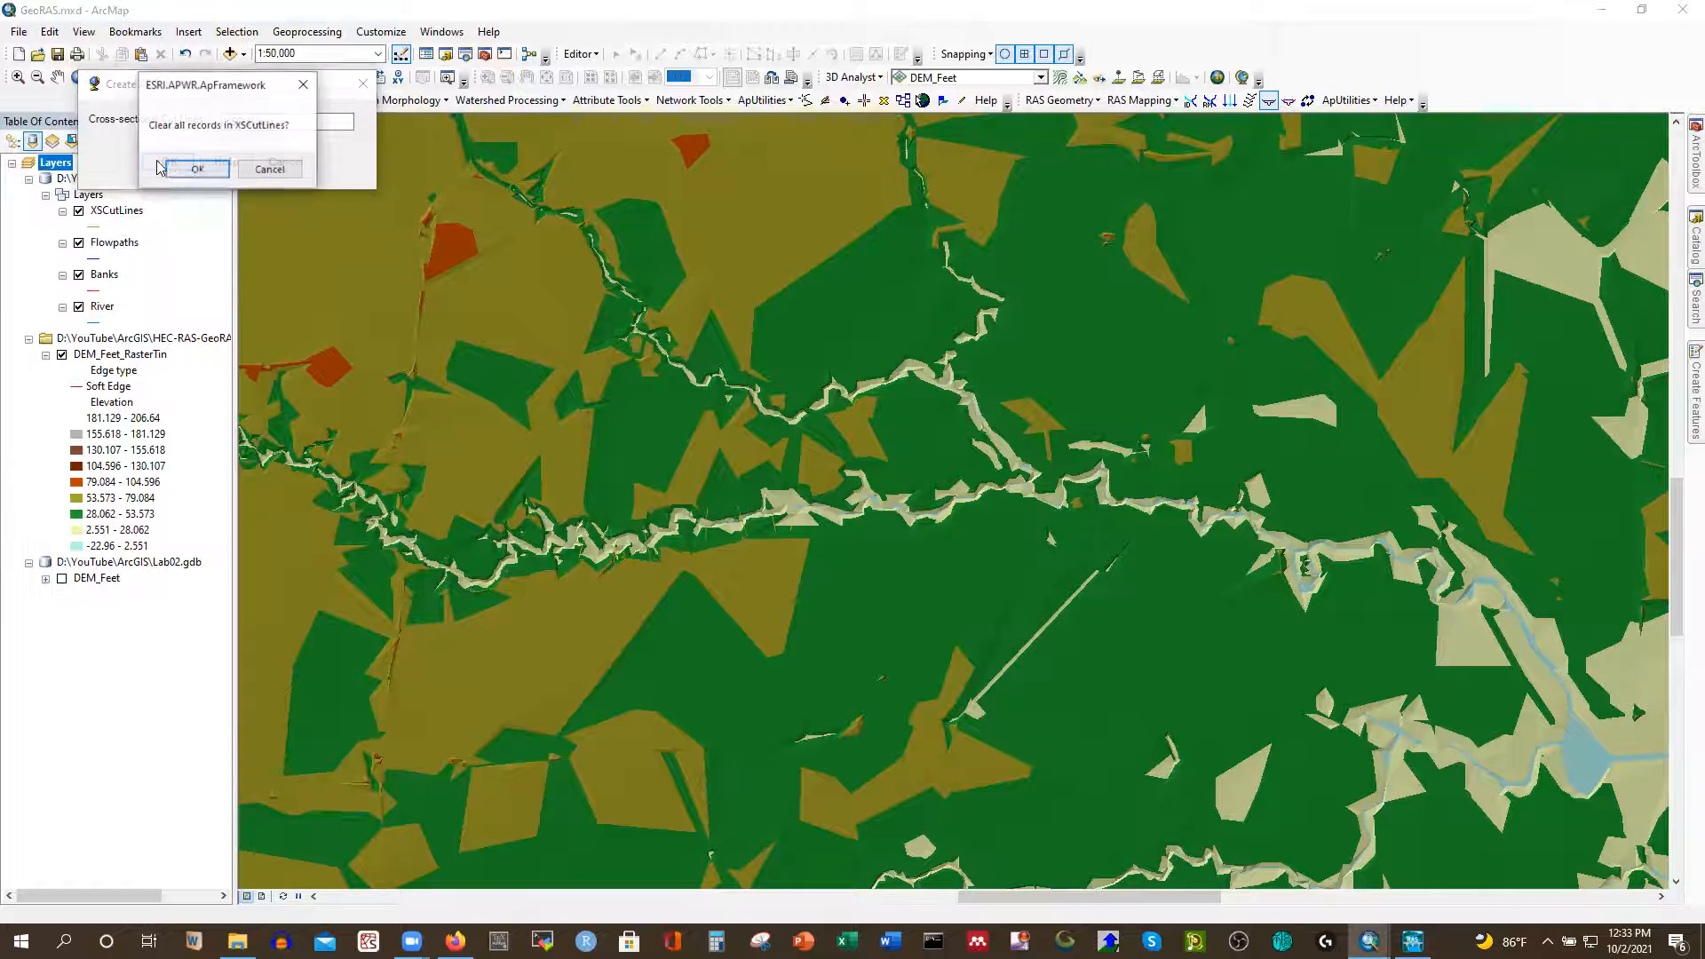
pyautogui.click(188, 168)
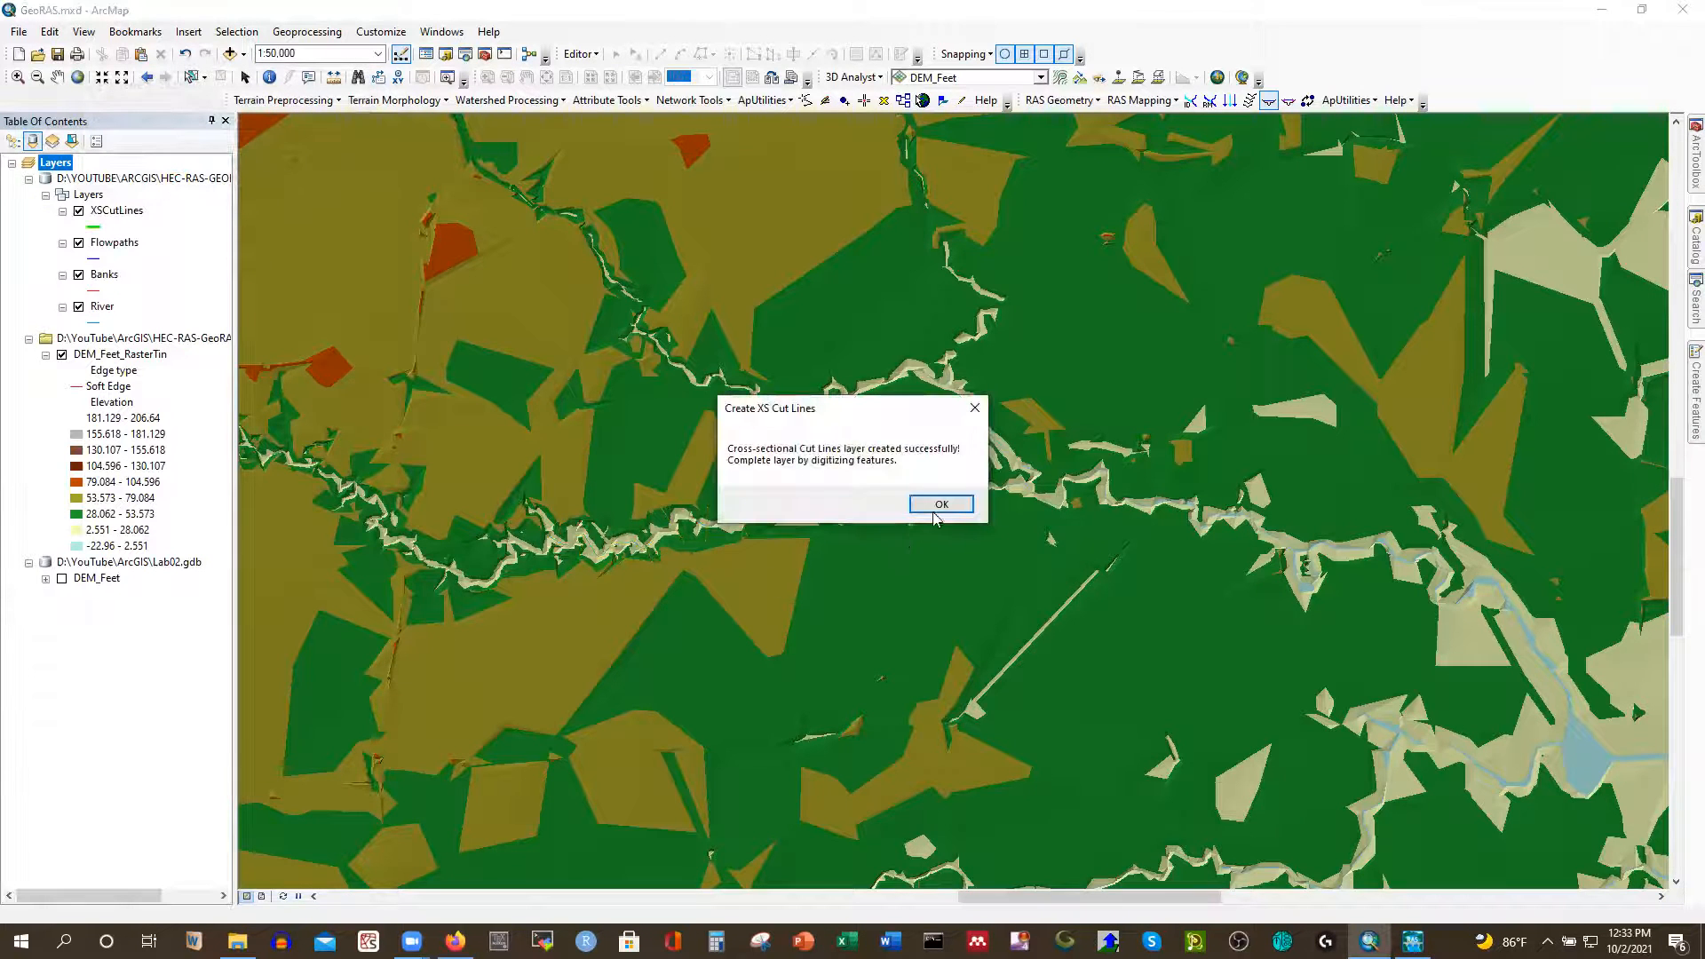
pyautogui.click(939, 505)
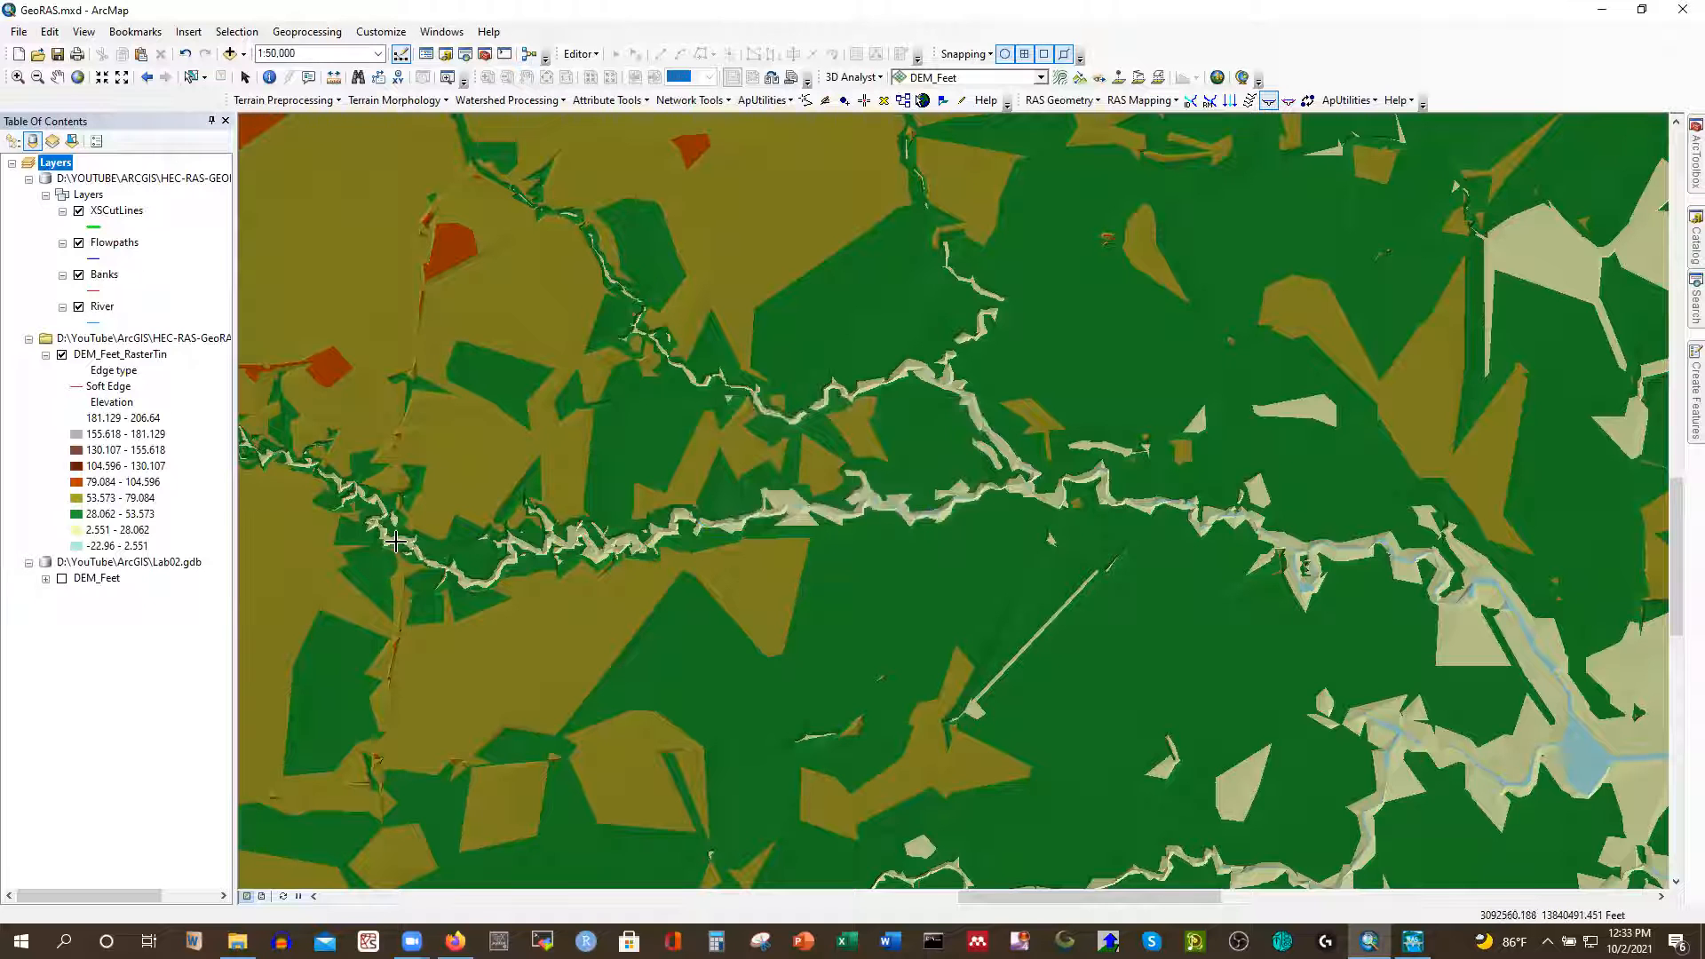
# Start an edit session and choose the River feature template with the Line construction tool, ready at the western end of the main channel
pyautogui.scroll(-2, 391, 559)
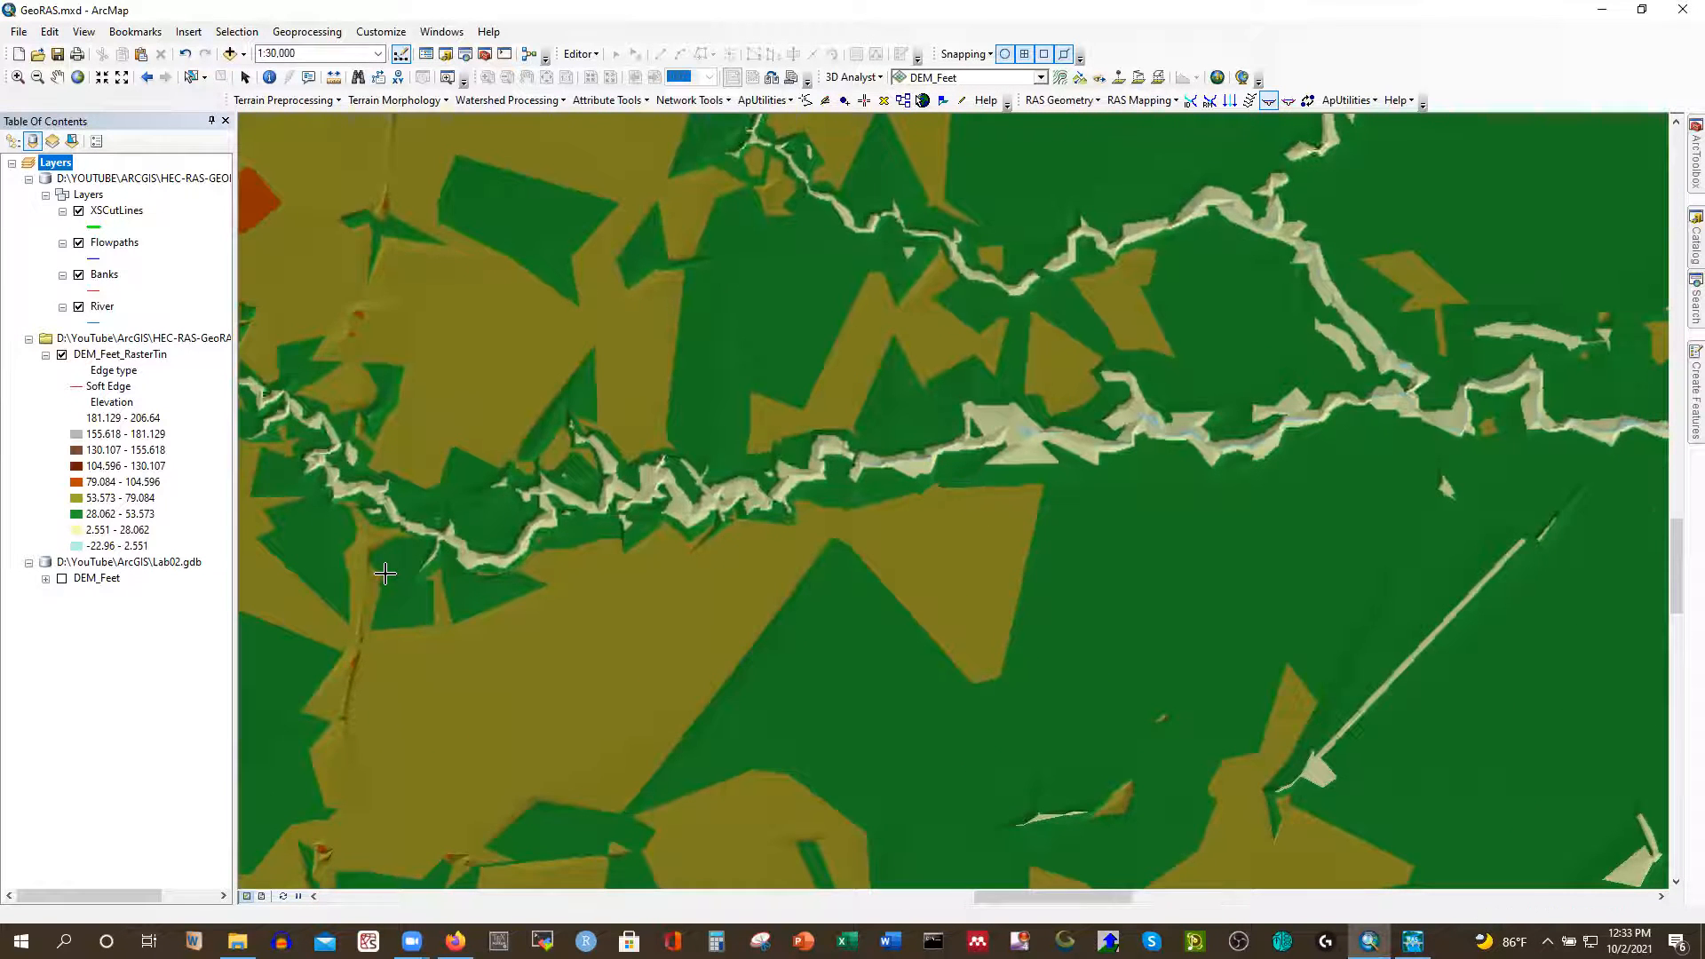
pyautogui.scroll(-1, 384, 574)
pyautogui.scroll(-4, 307, 520)
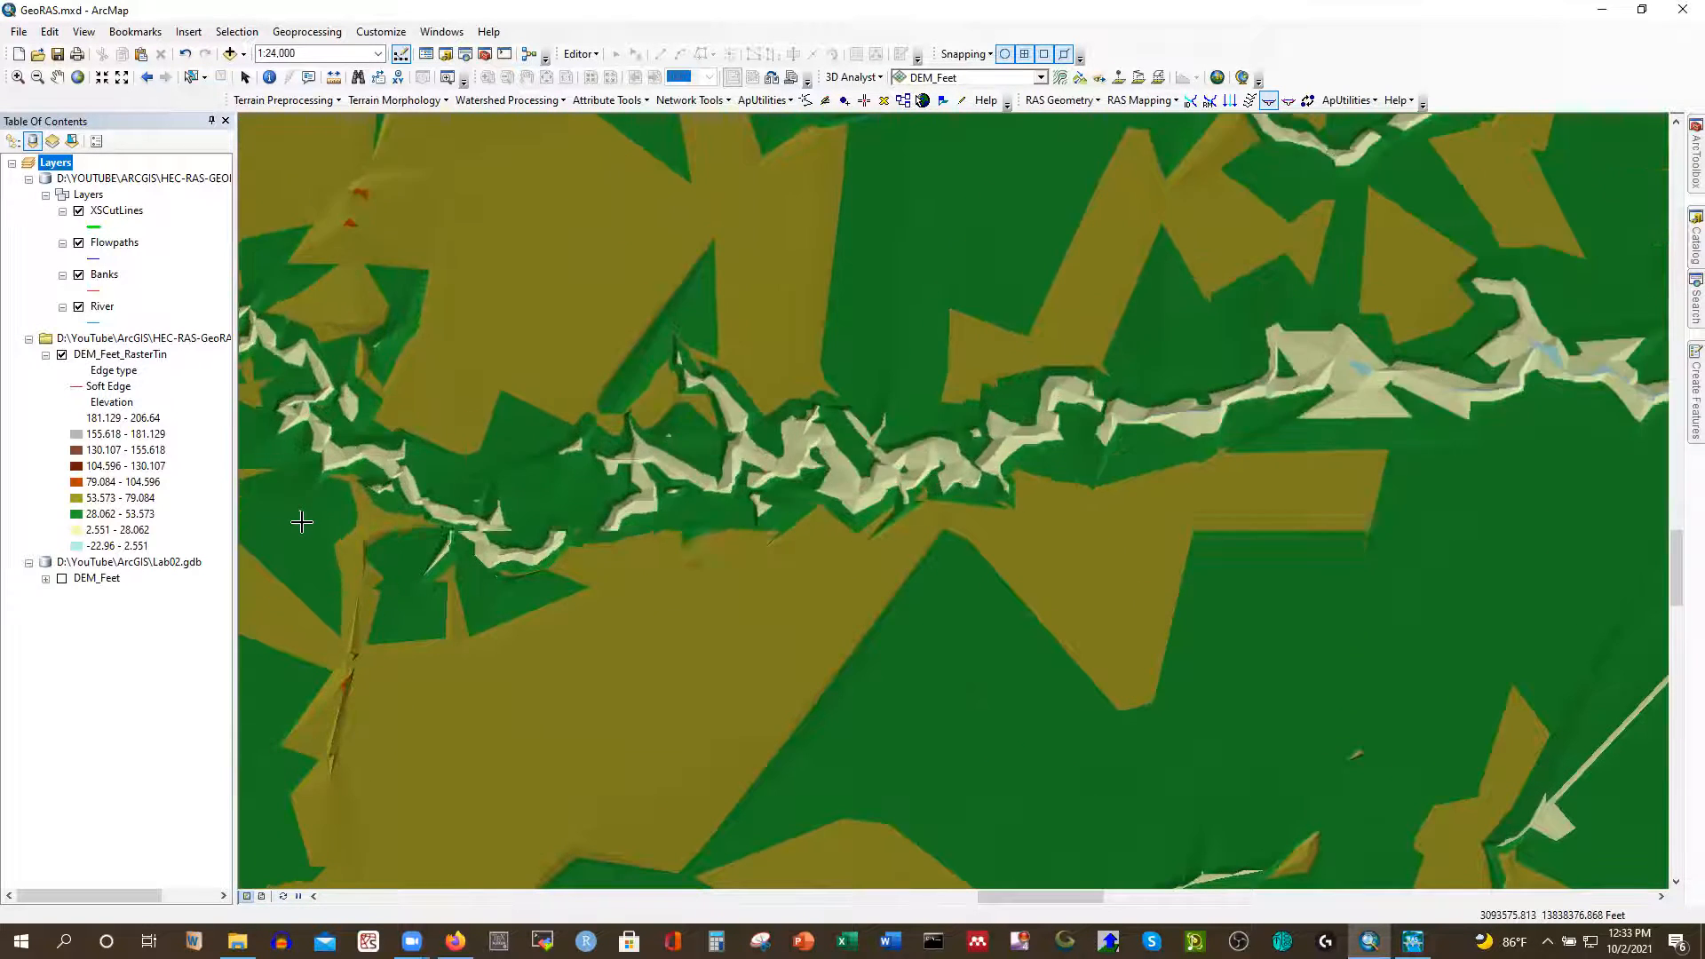
pyautogui.scroll(-2, 305, 487)
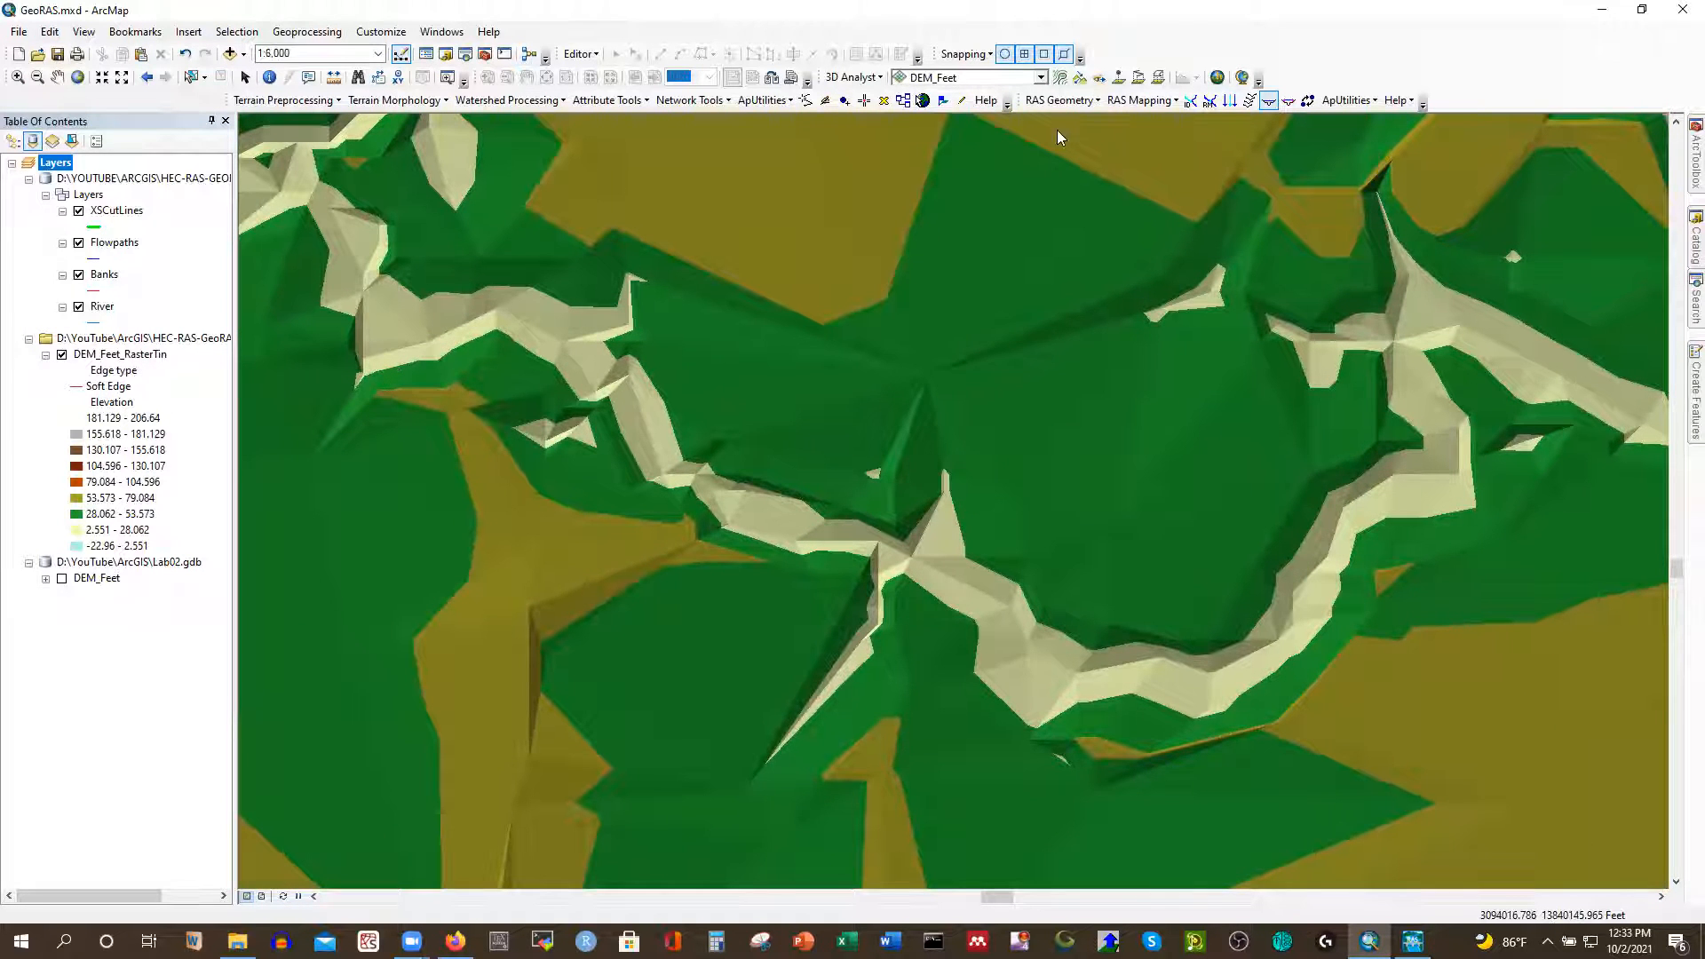
pyautogui.click(577, 55)
pyautogui.click(593, 69)
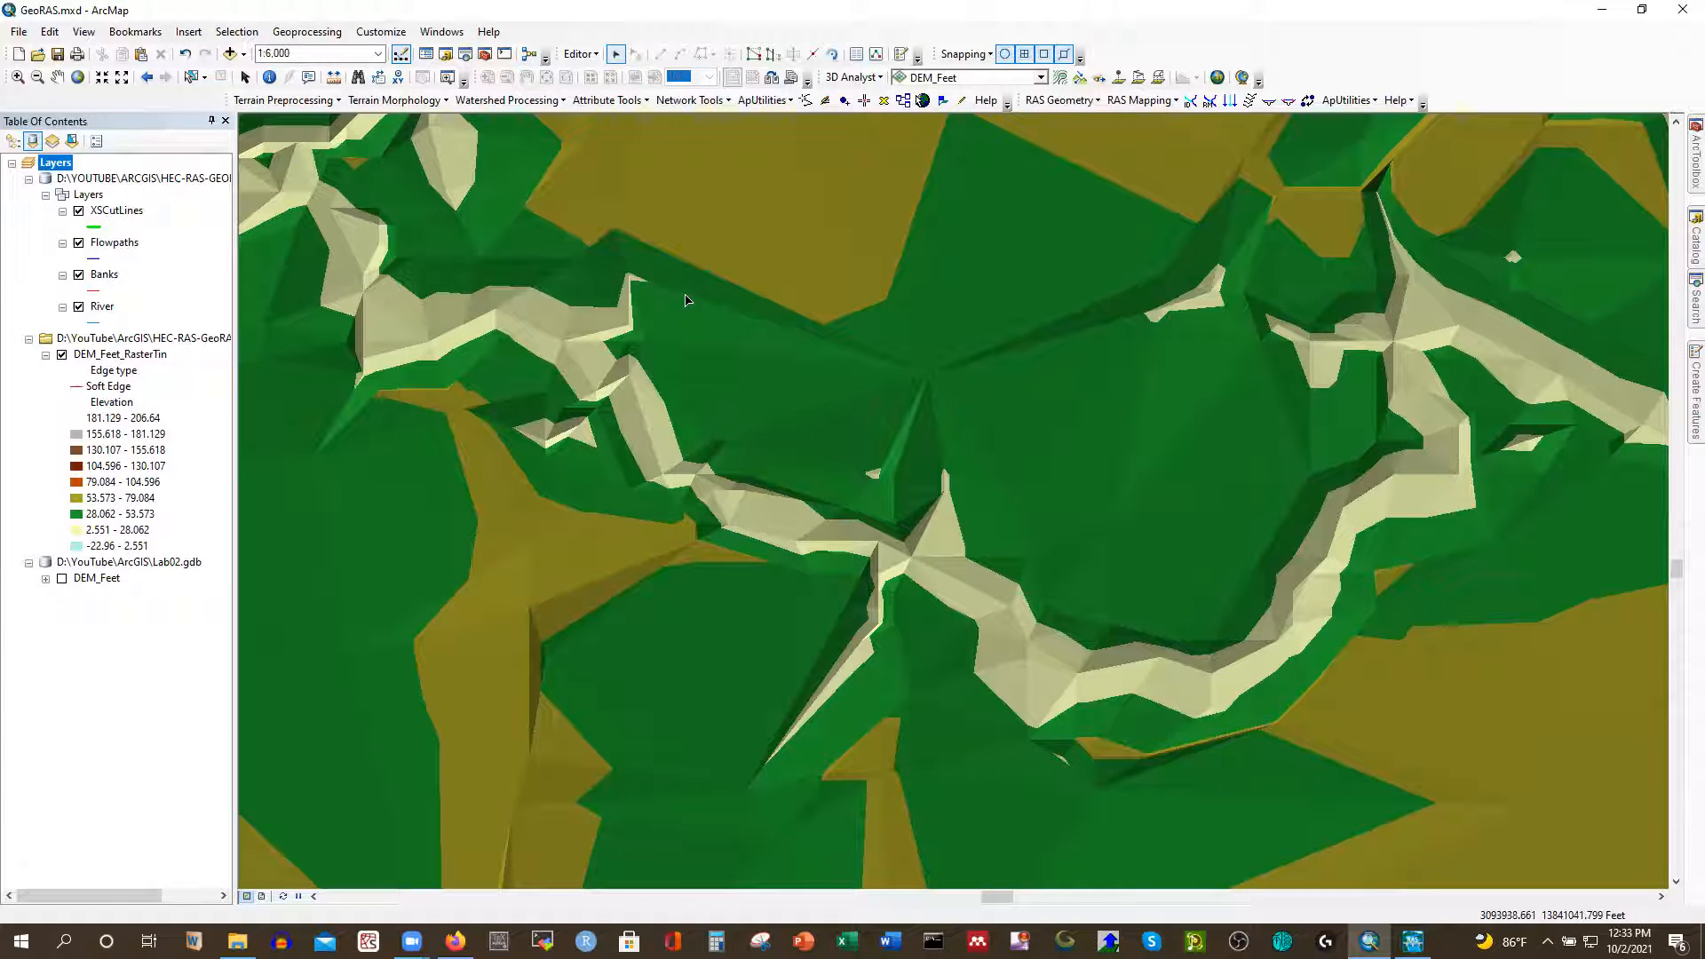
pyautogui.click(579, 54)
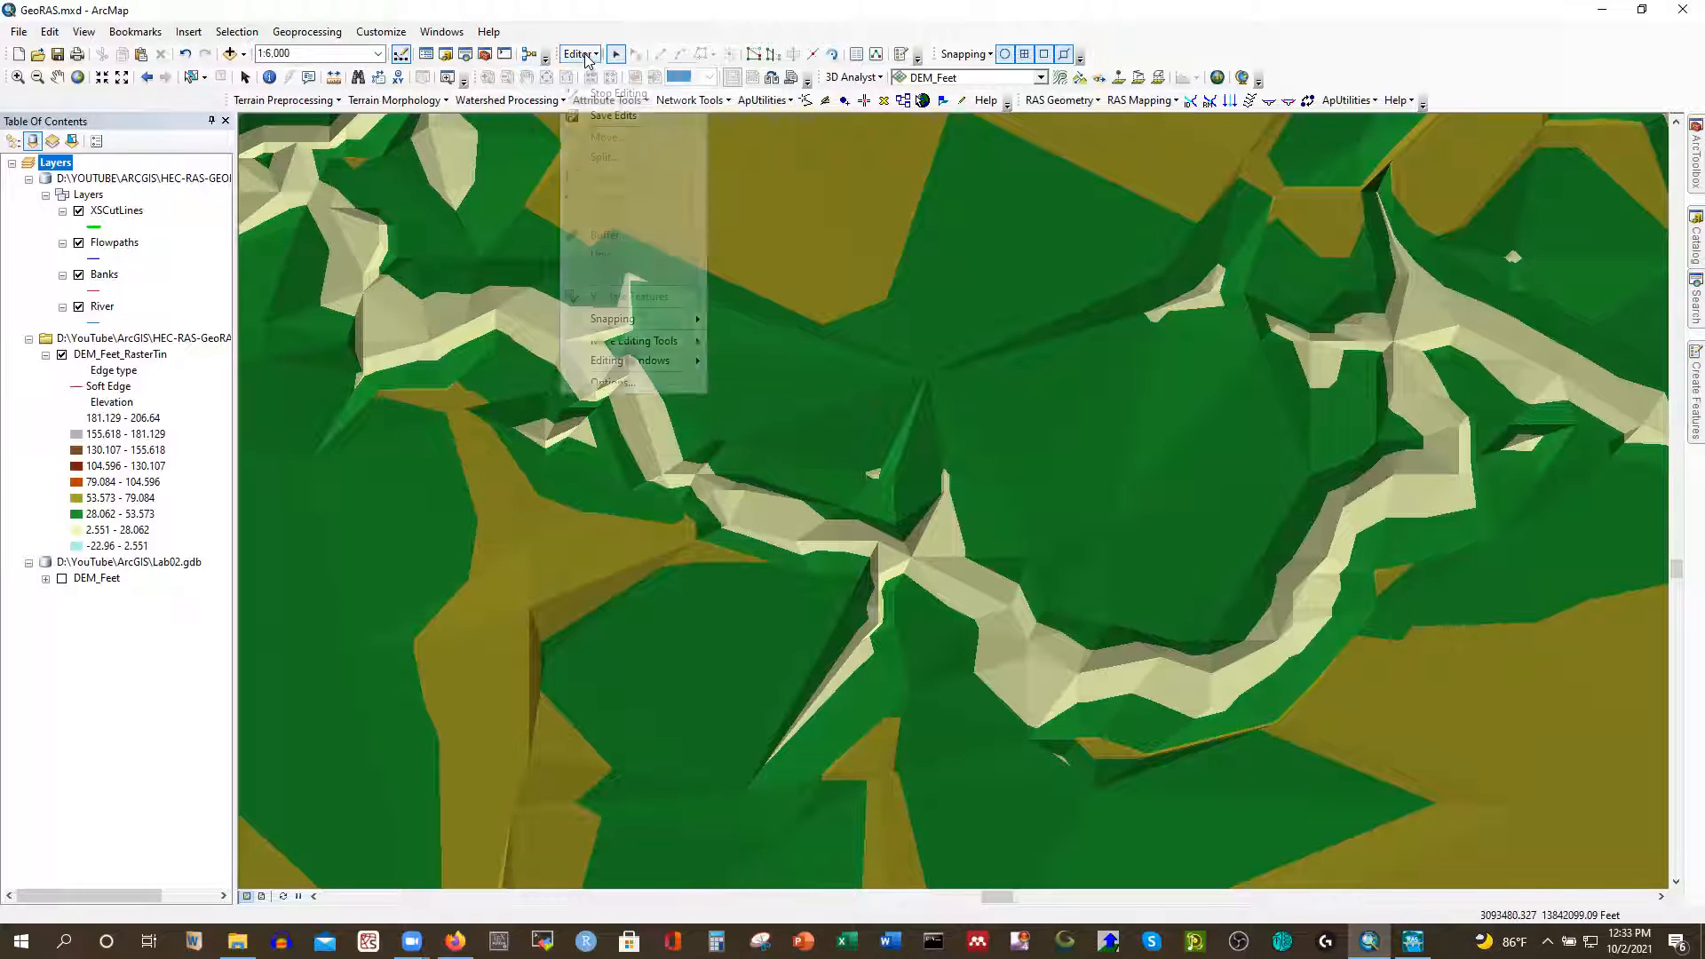
pyautogui.click(610, 94)
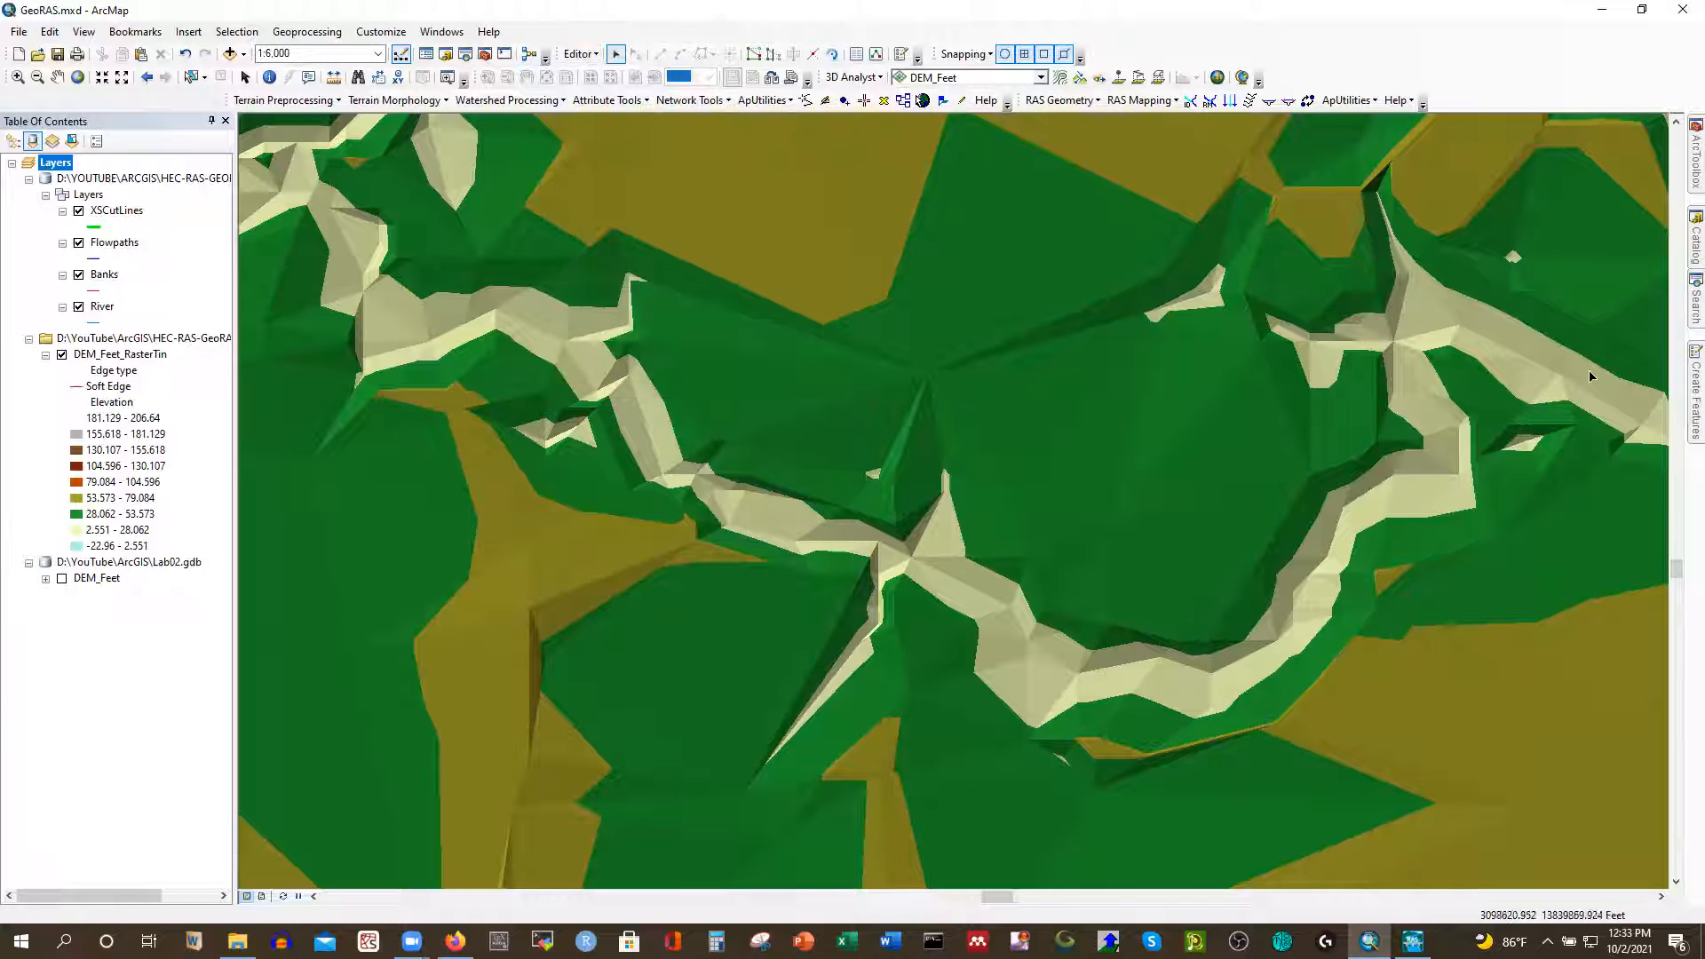
pyautogui.click(1680, 389)
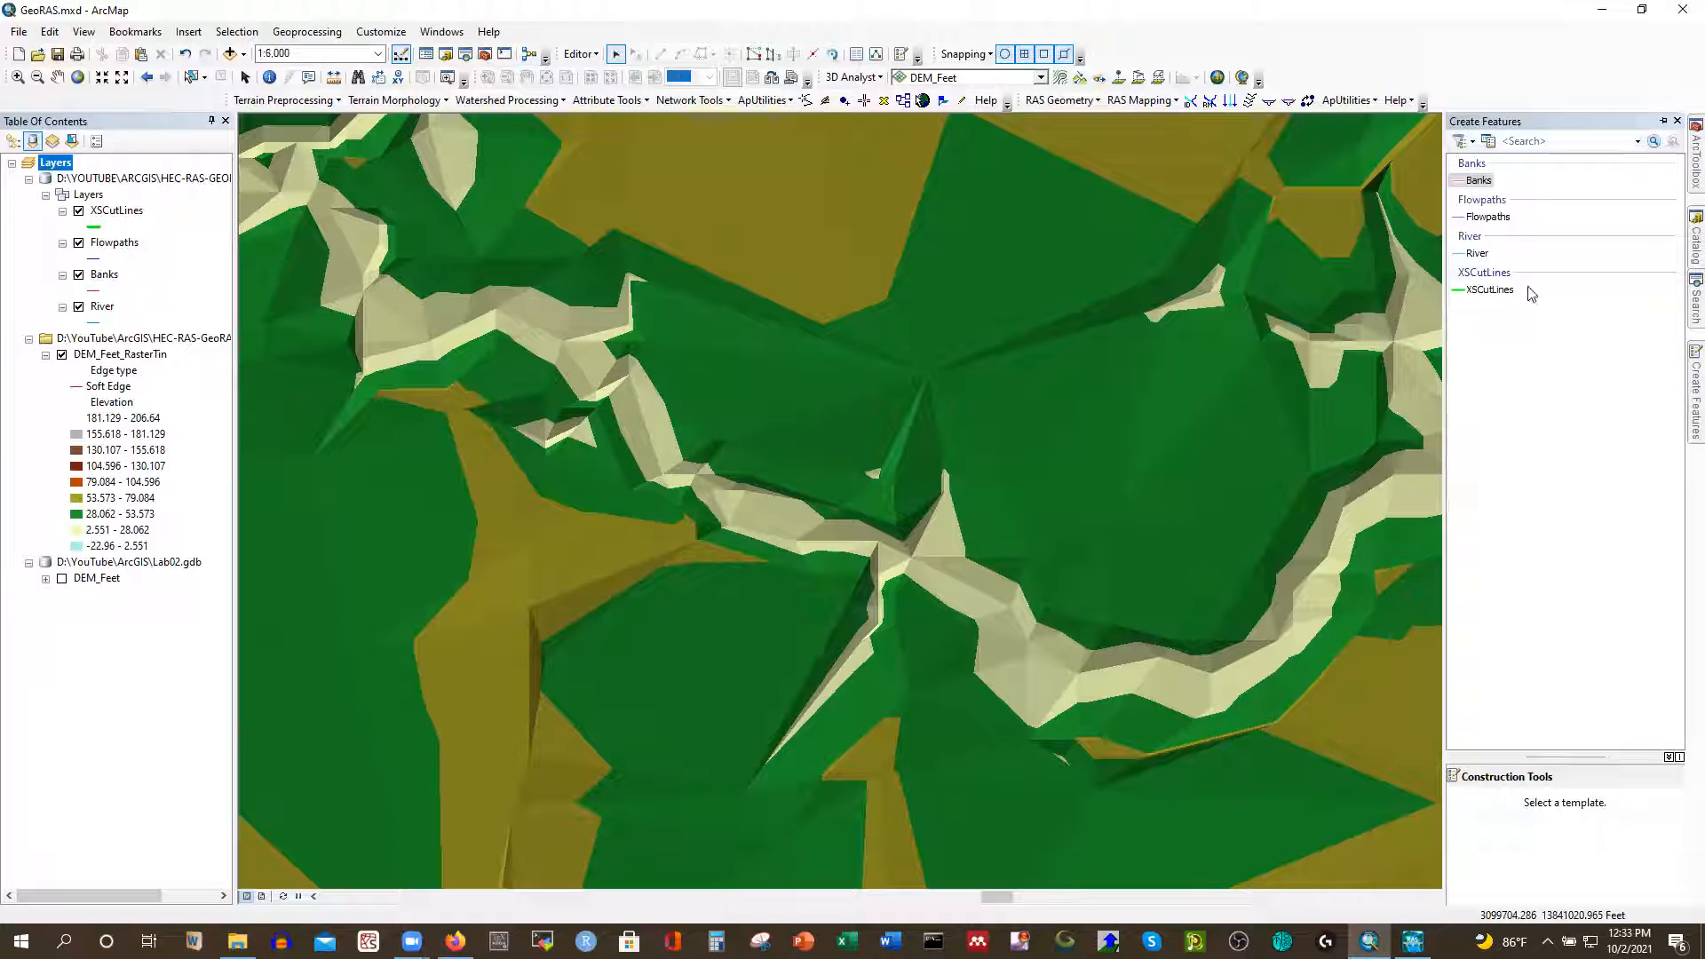
pyautogui.click(1477, 254)
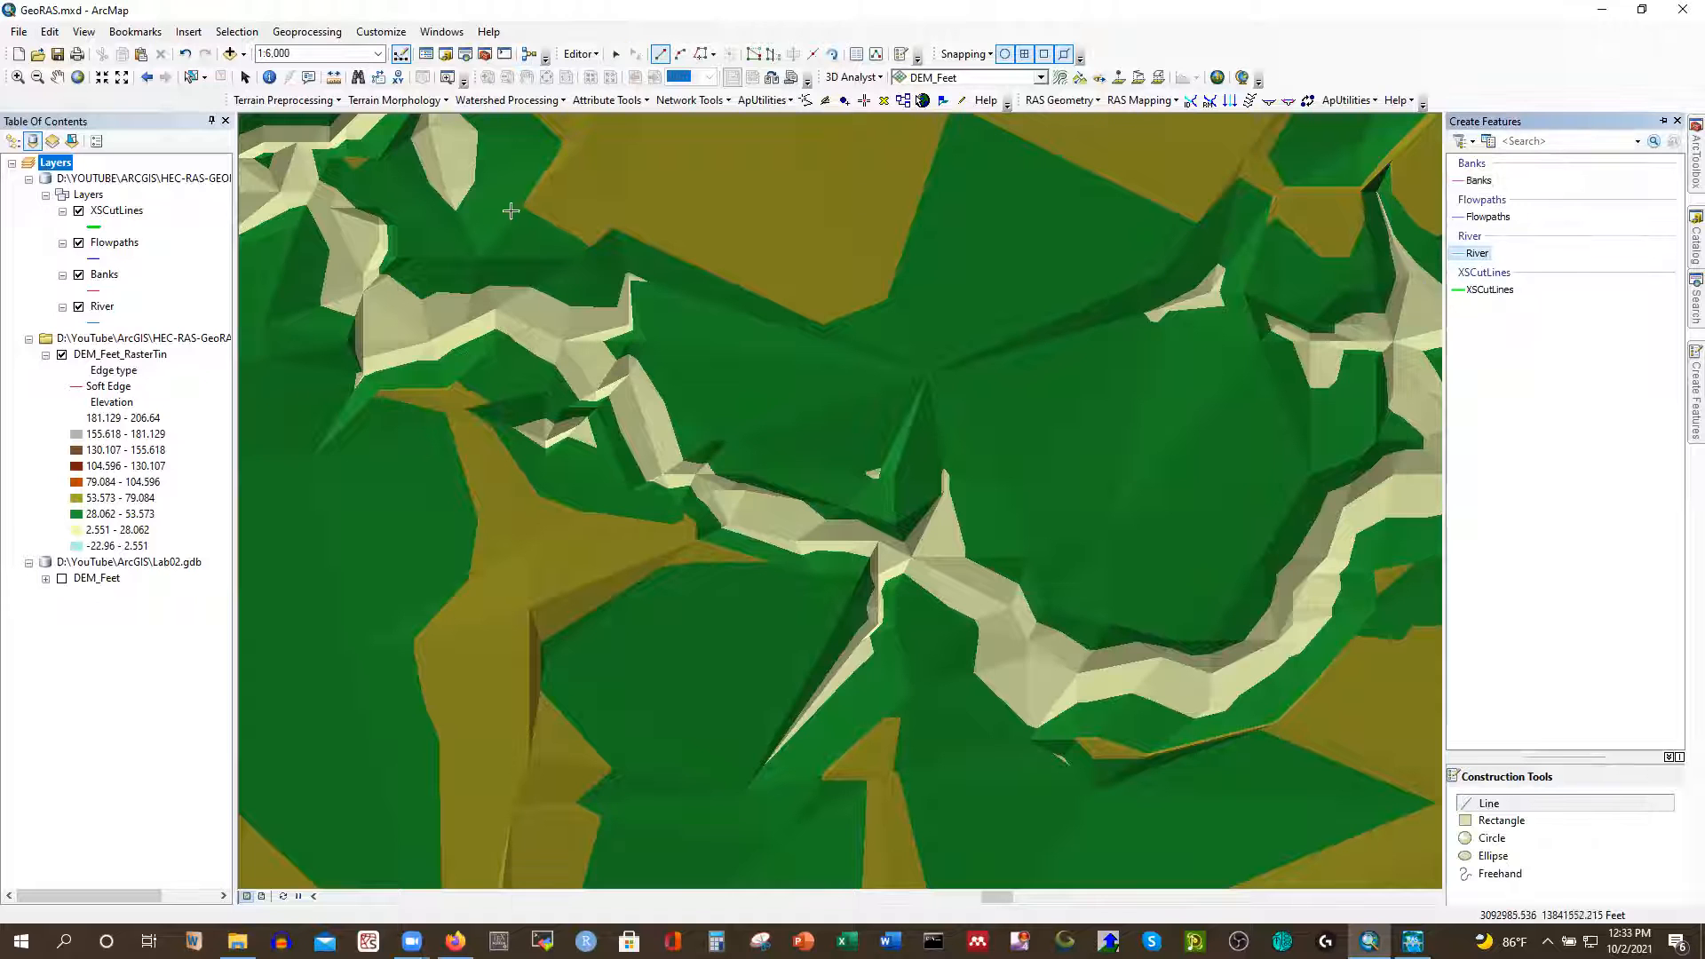
# Digitize the upstream stretch of the River centerline along the TIN channel, around the large southward bend and past the junction northeast of it
pyautogui.click(338, 227)
pyautogui.click(358, 274)
pyautogui.click(384, 313)
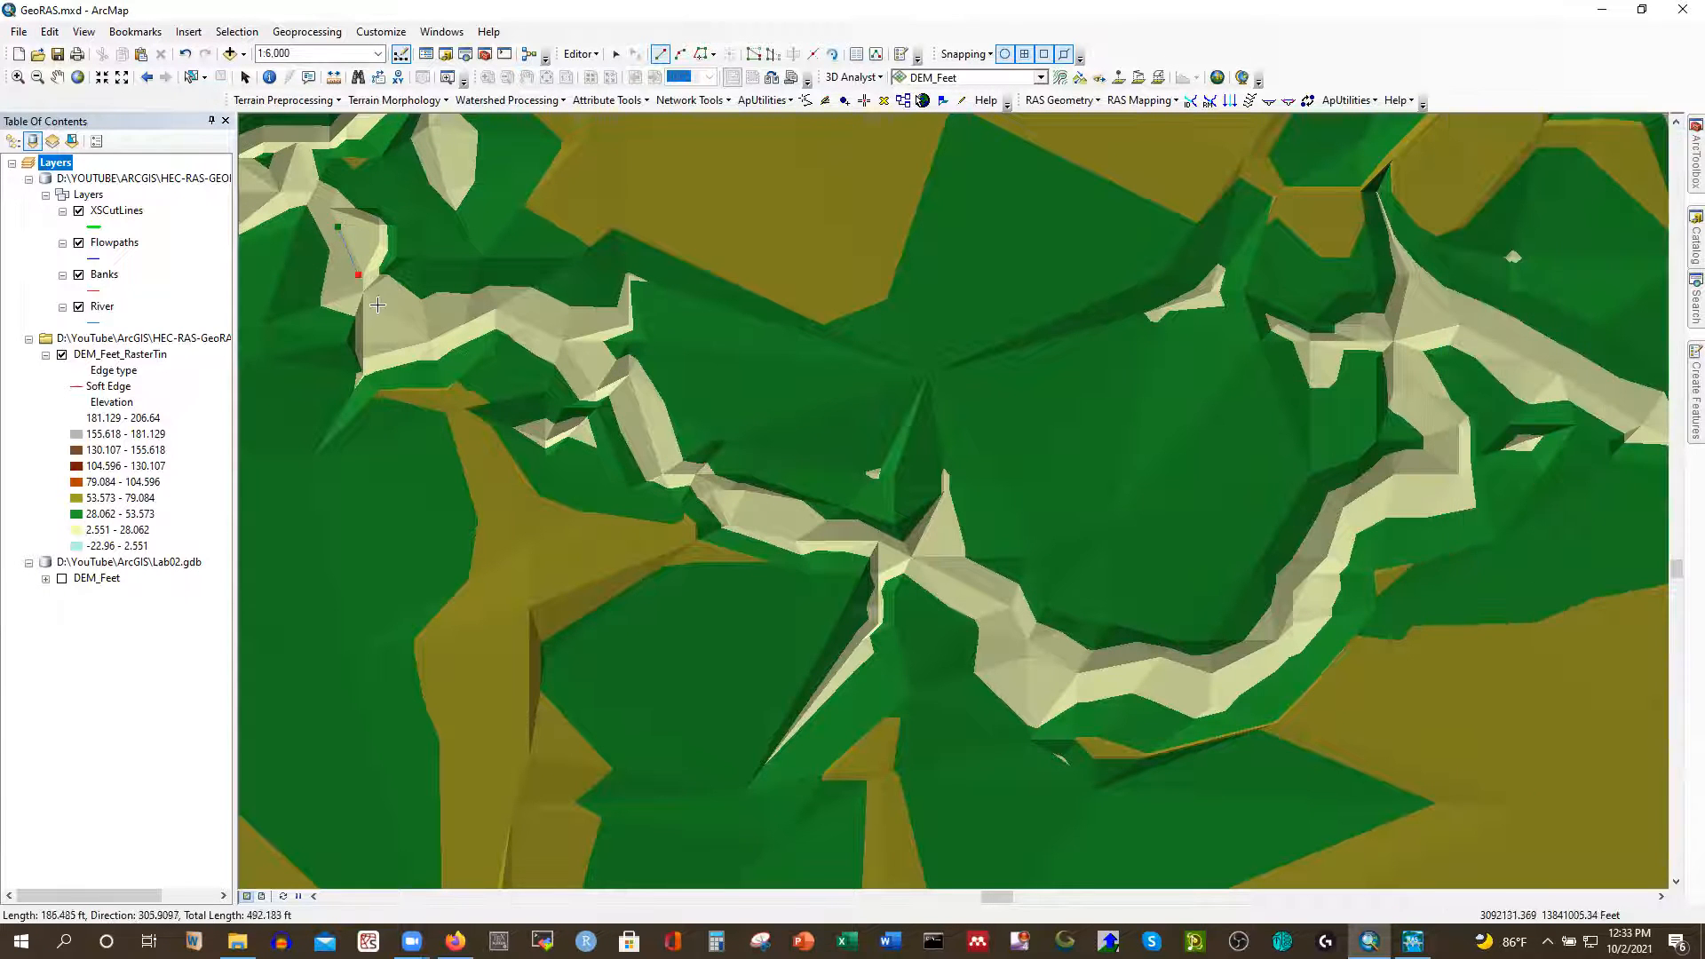
pyautogui.click(419, 334)
pyautogui.click(468, 323)
pyautogui.click(497, 317)
pyautogui.click(536, 333)
pyautogui.click(574, 354)
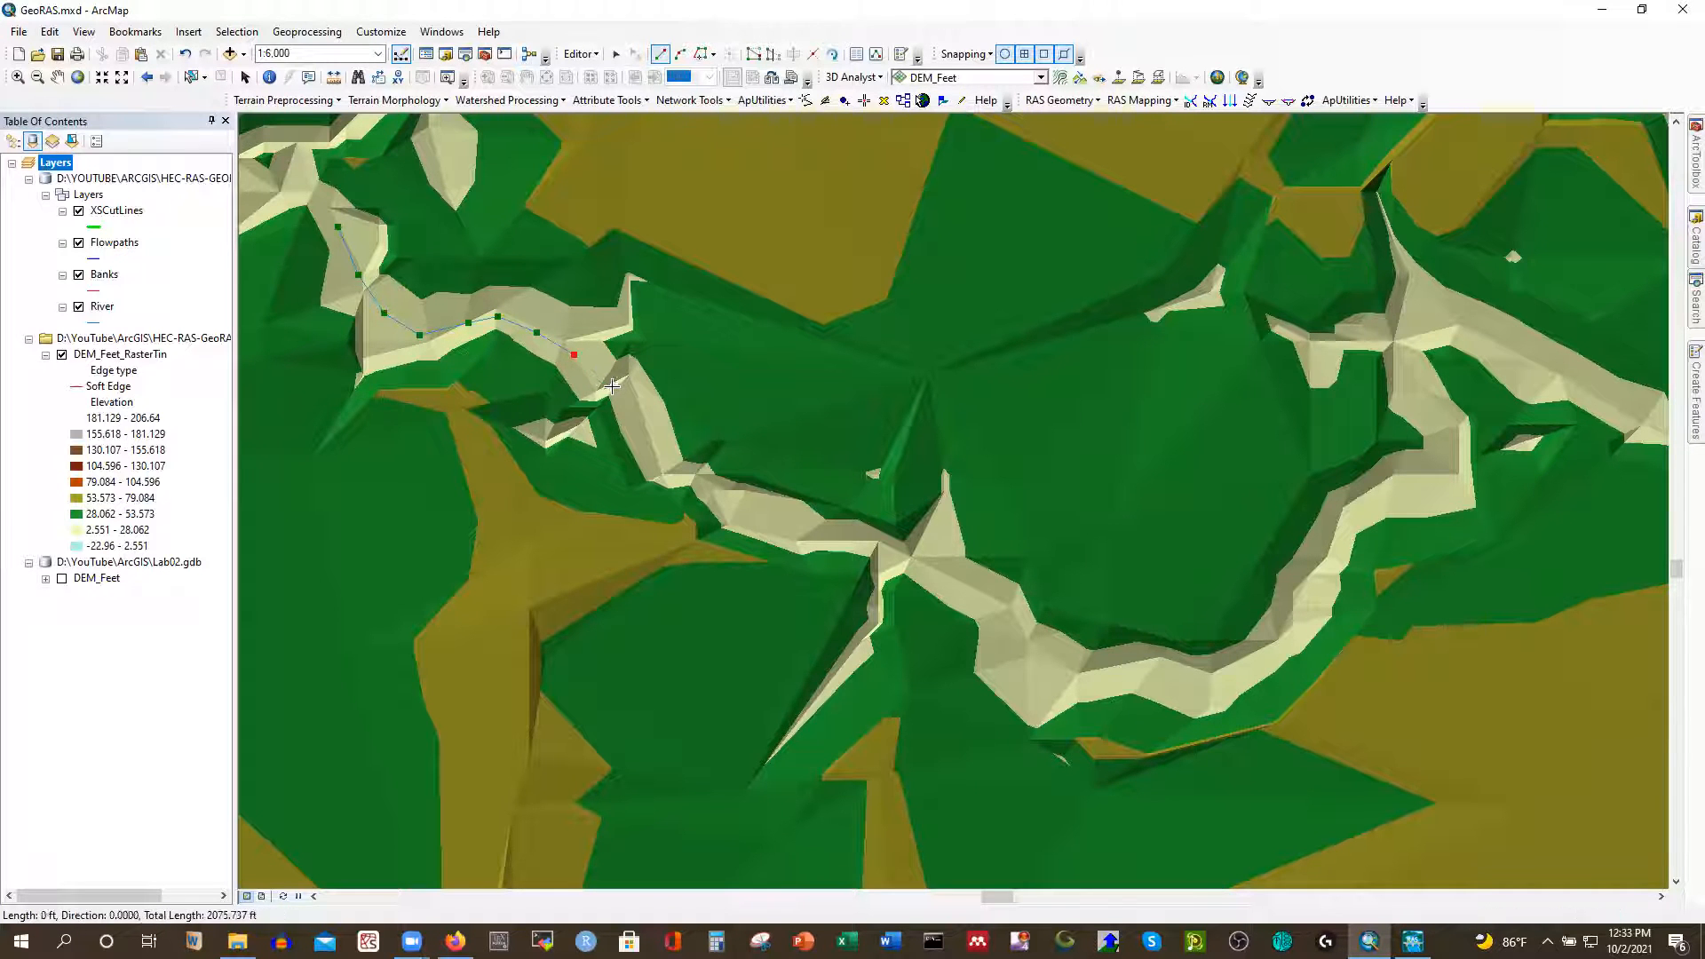
pyautogui.click(639, 426)
pyautogui.click(773, 518)
pyautogui.click(867, 542)
pyautogui.click(926, 567)
pyautogui.click(1043, 650)
pyautogui.click(1100, 672)
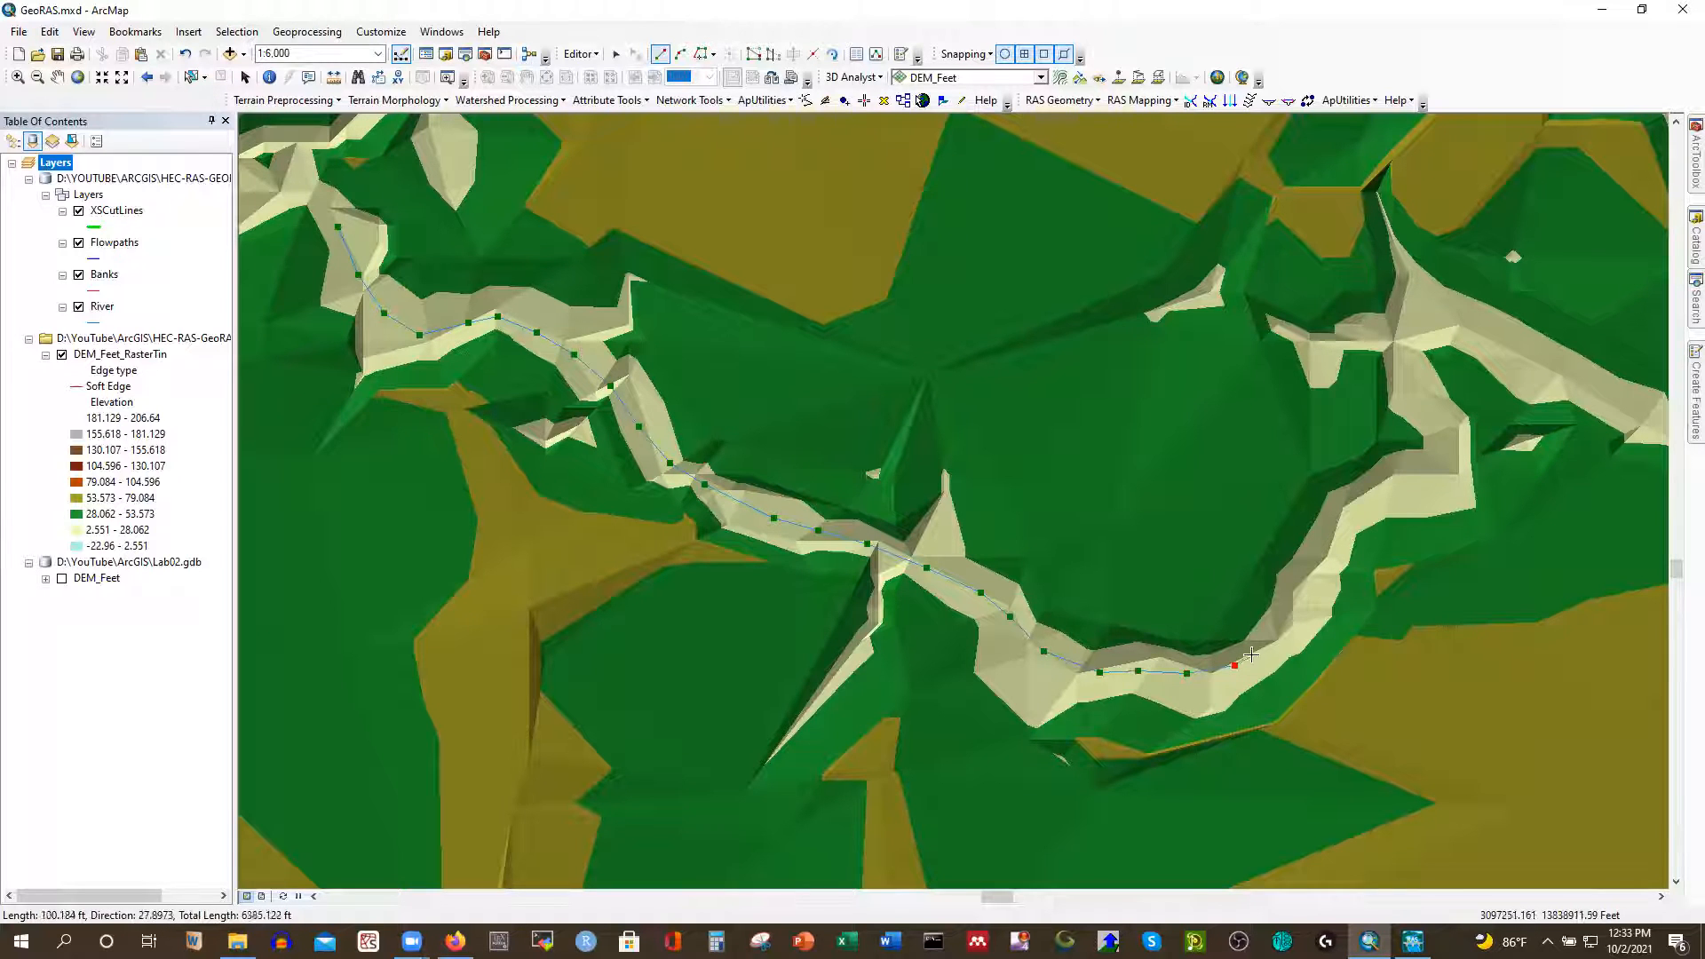
pyautogui.click(1358, 504)
pyautogui.click(1401, 478)
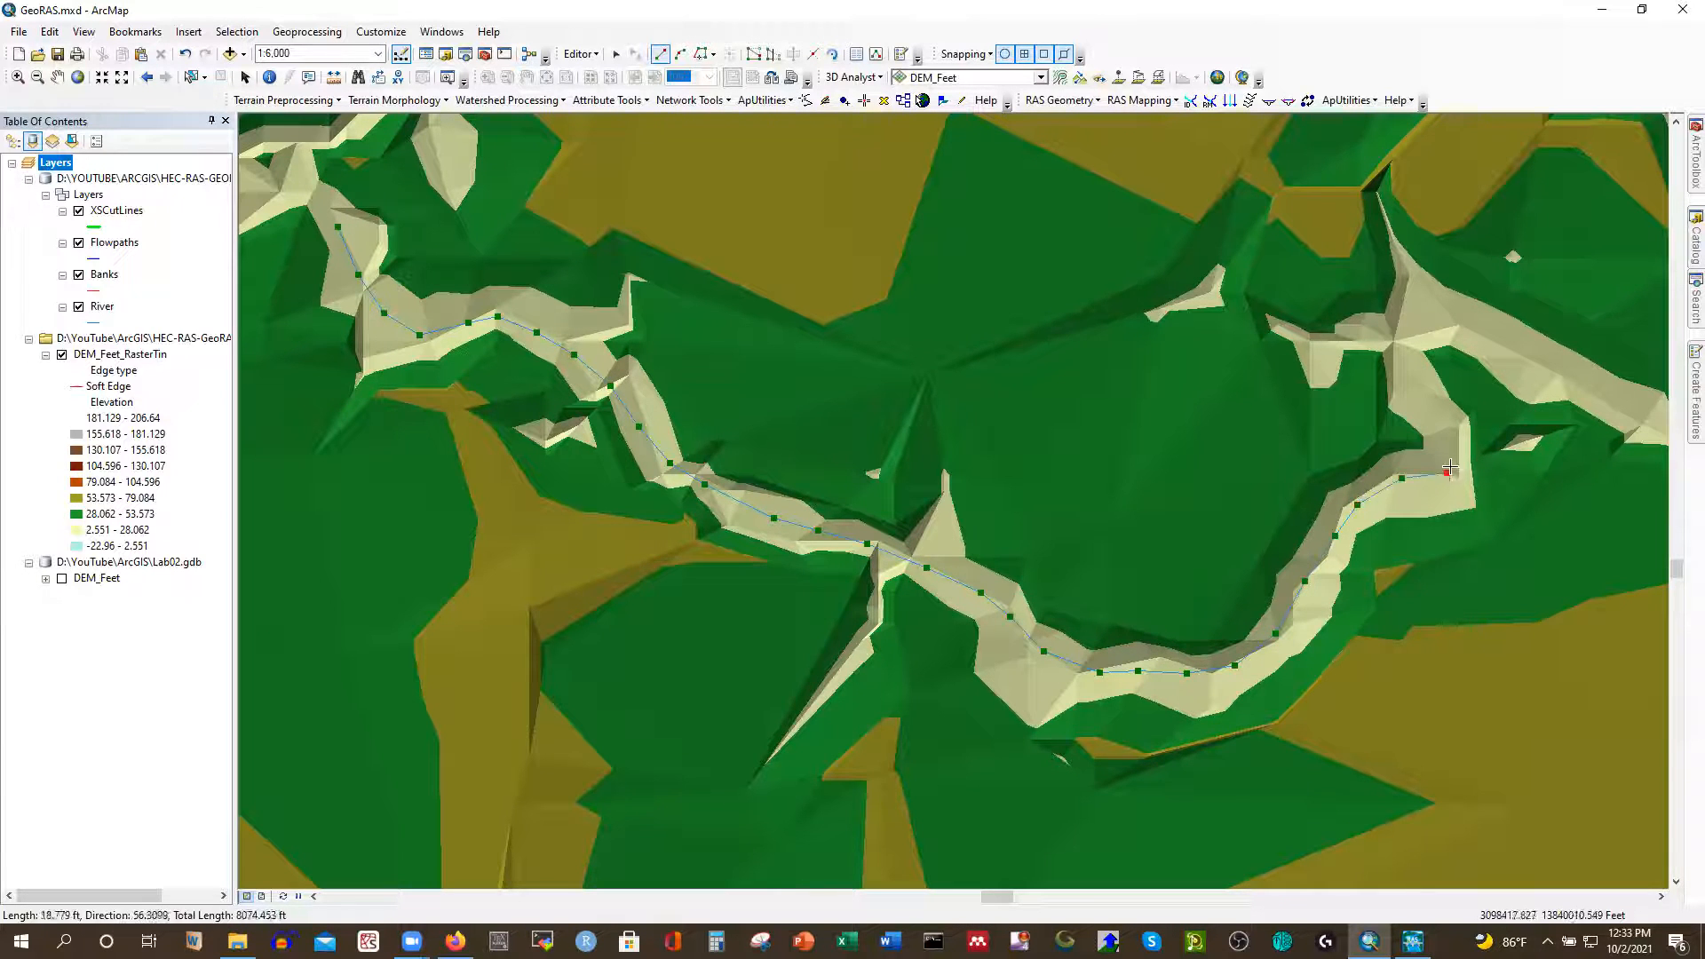
pyautogui.click(1415, 388)
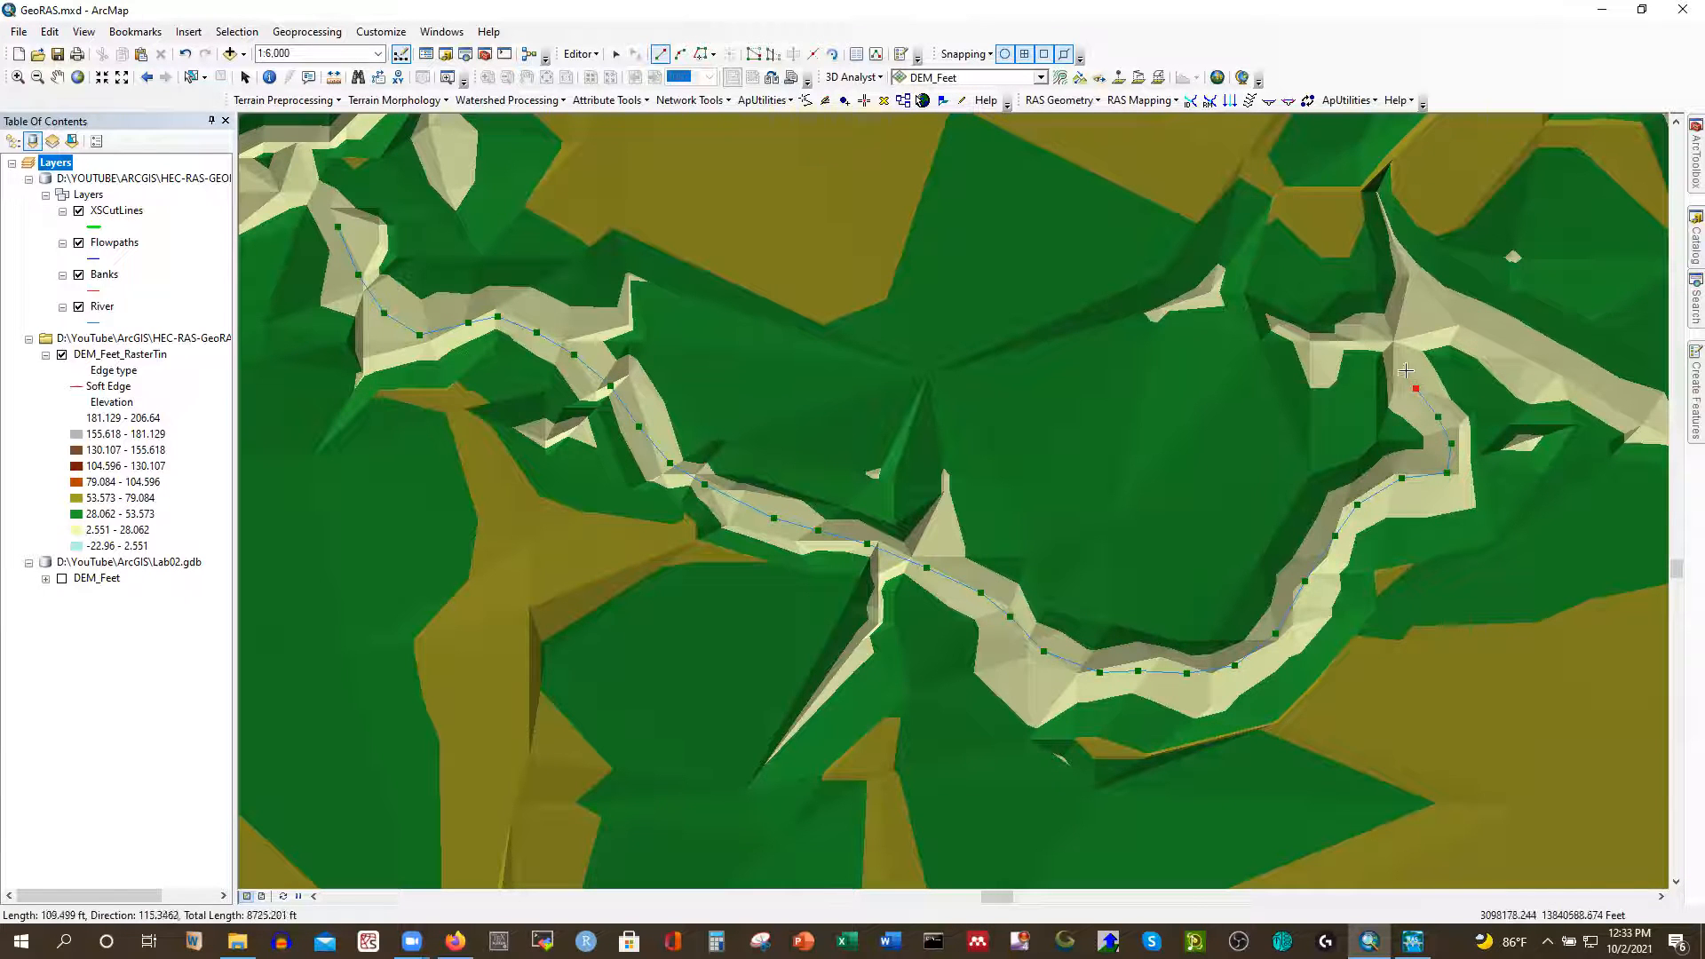
pyautogui.click(1419, 315)
pyautogui.click(1454, 324)
pyautogui.click(1499, 345)
pyautogui.click(1641, 418)
# Continue the River centerline eastward through the tight meanders, following the middle of the light-coloured channel up to its northern bend
pyautogui.scroll(3, 407, 411)
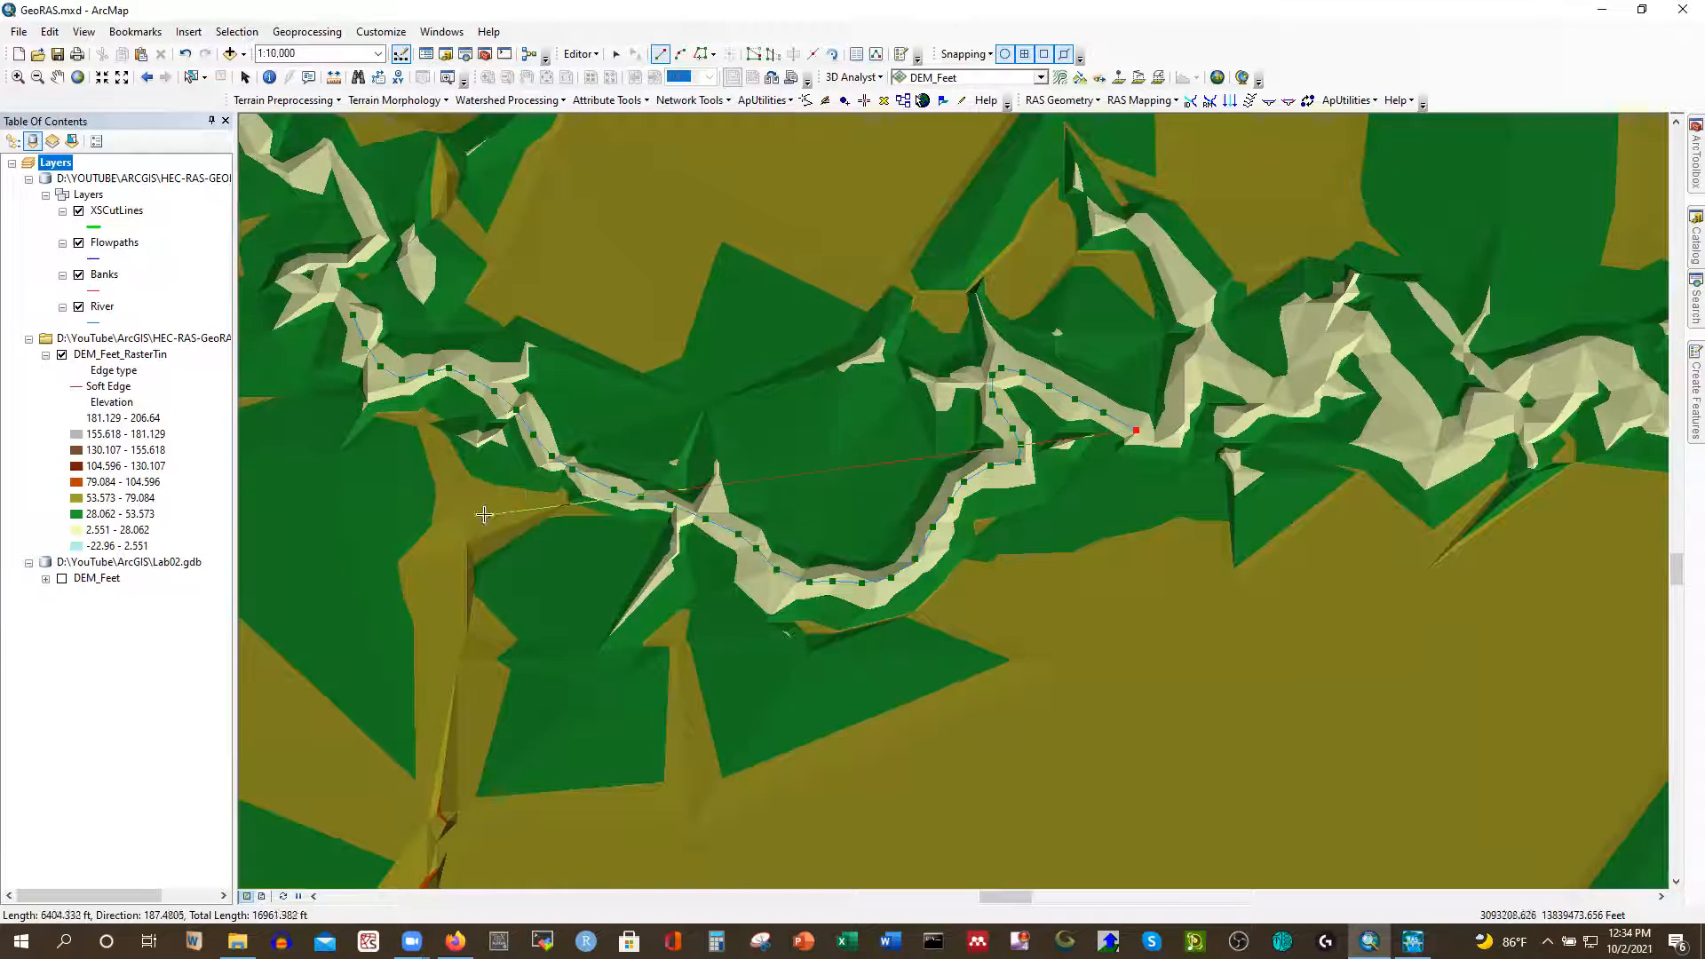
pyautogui.scroll(2, 480, 519)
pyautogui.scroll(-3, 1285, 446)
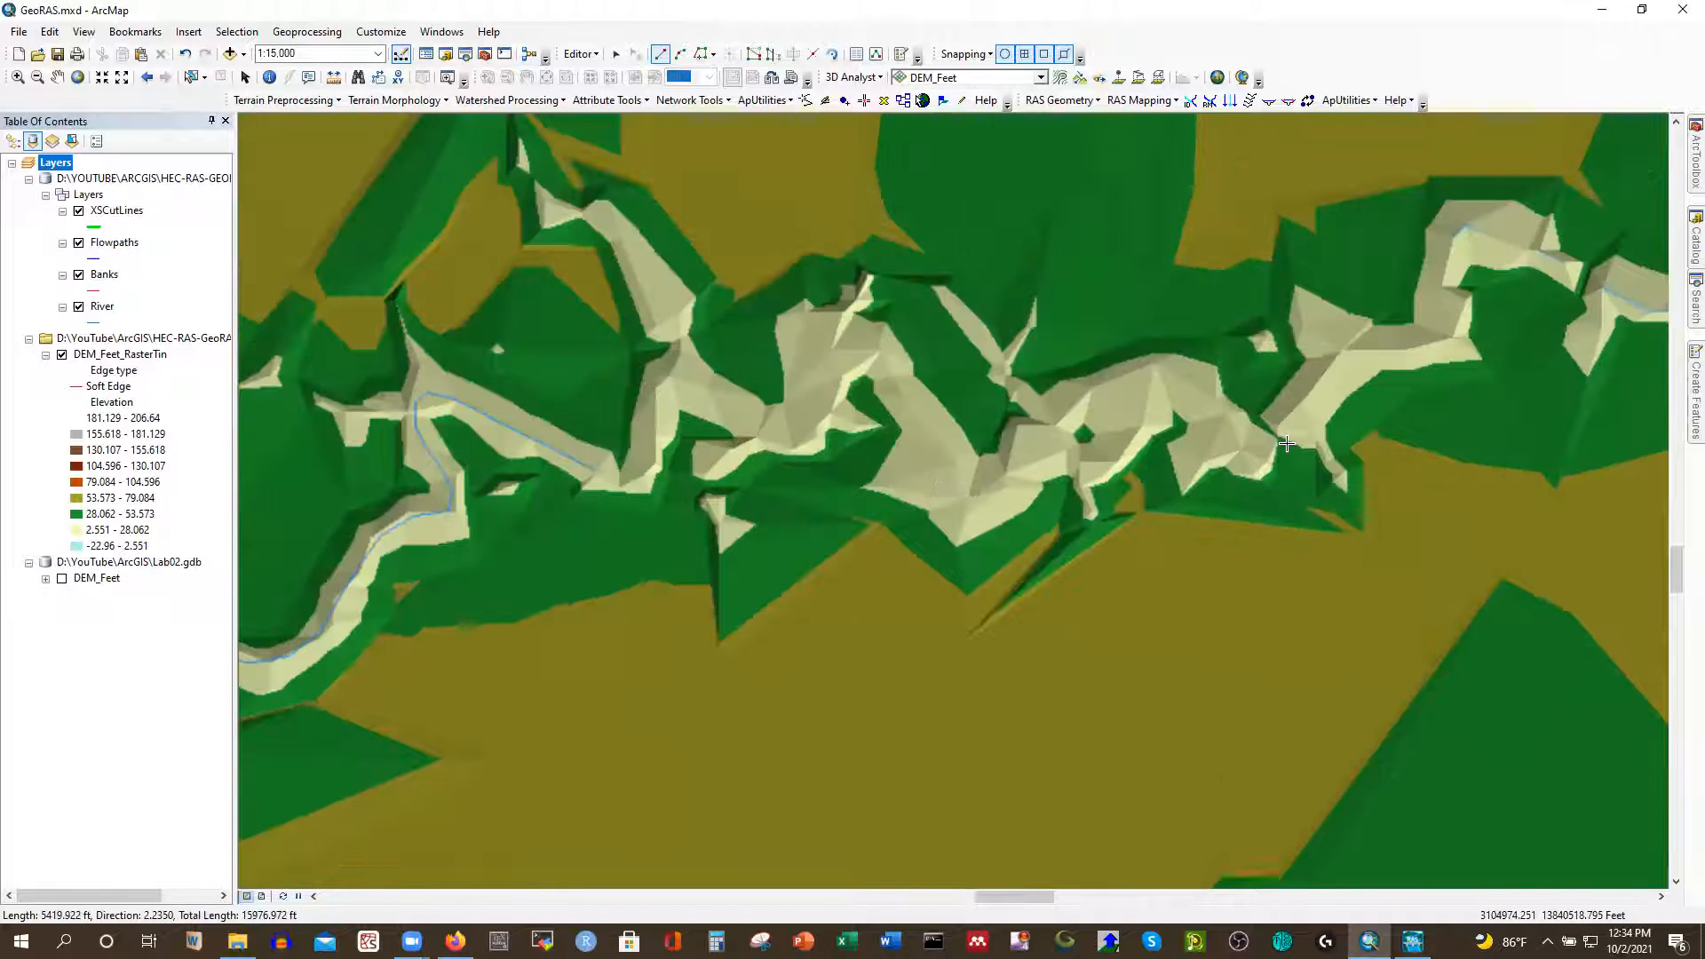
pyautogui.click(613, 484)
pyautogui.click(652, 404)
pyautogui.click(661, 382)
pyautogui.click(764, 429)
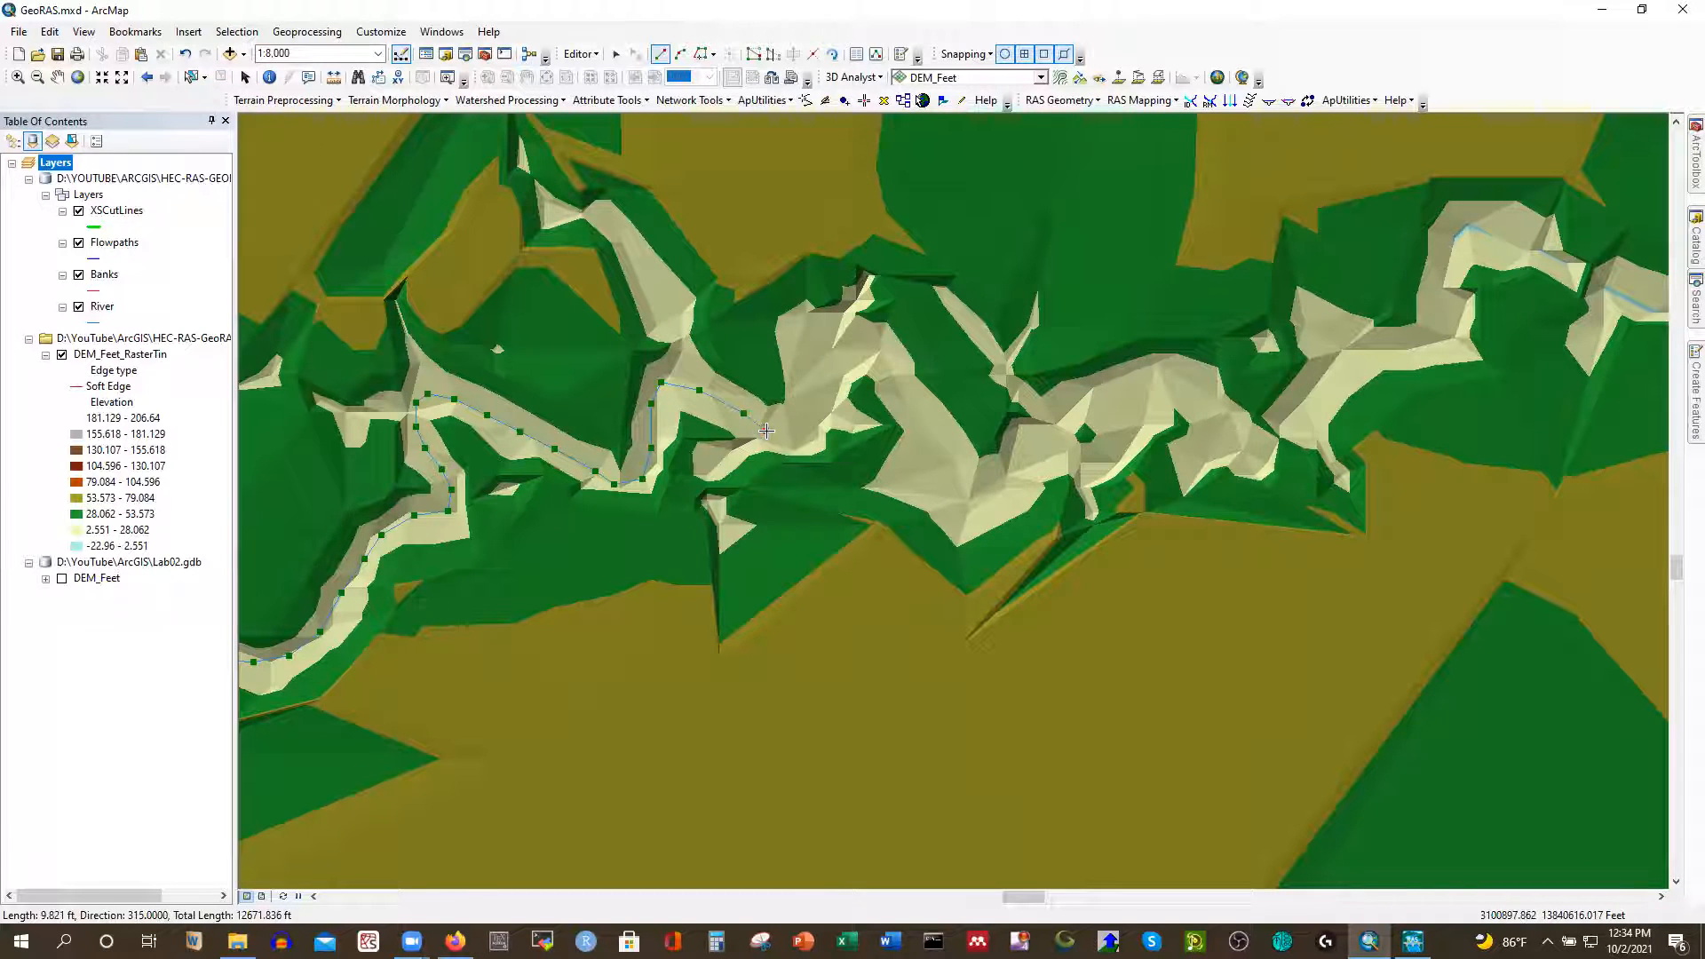
pyautogui.click(816, 388)
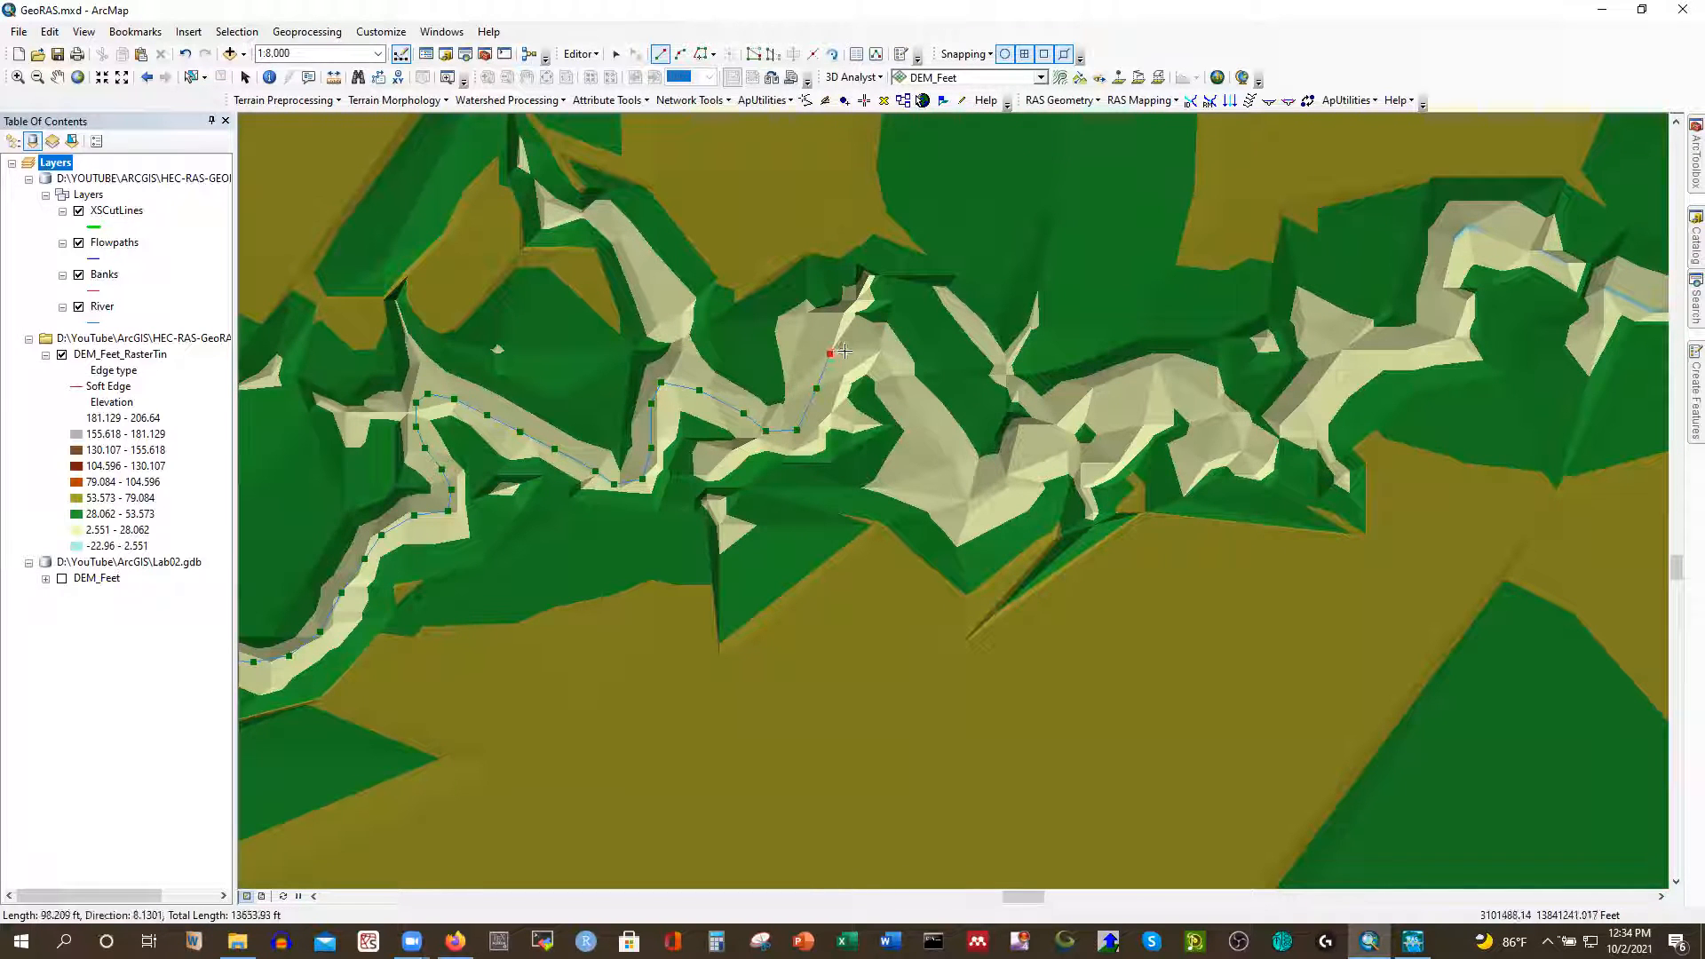
pyautogui.click(881, 365)
pyautogui.click(902, 399)
pyautogui.click(926, 428)
pyautogui.click(937, 452)
pyautogui.click(974, 503)
pyautogui.click(1017, 477)
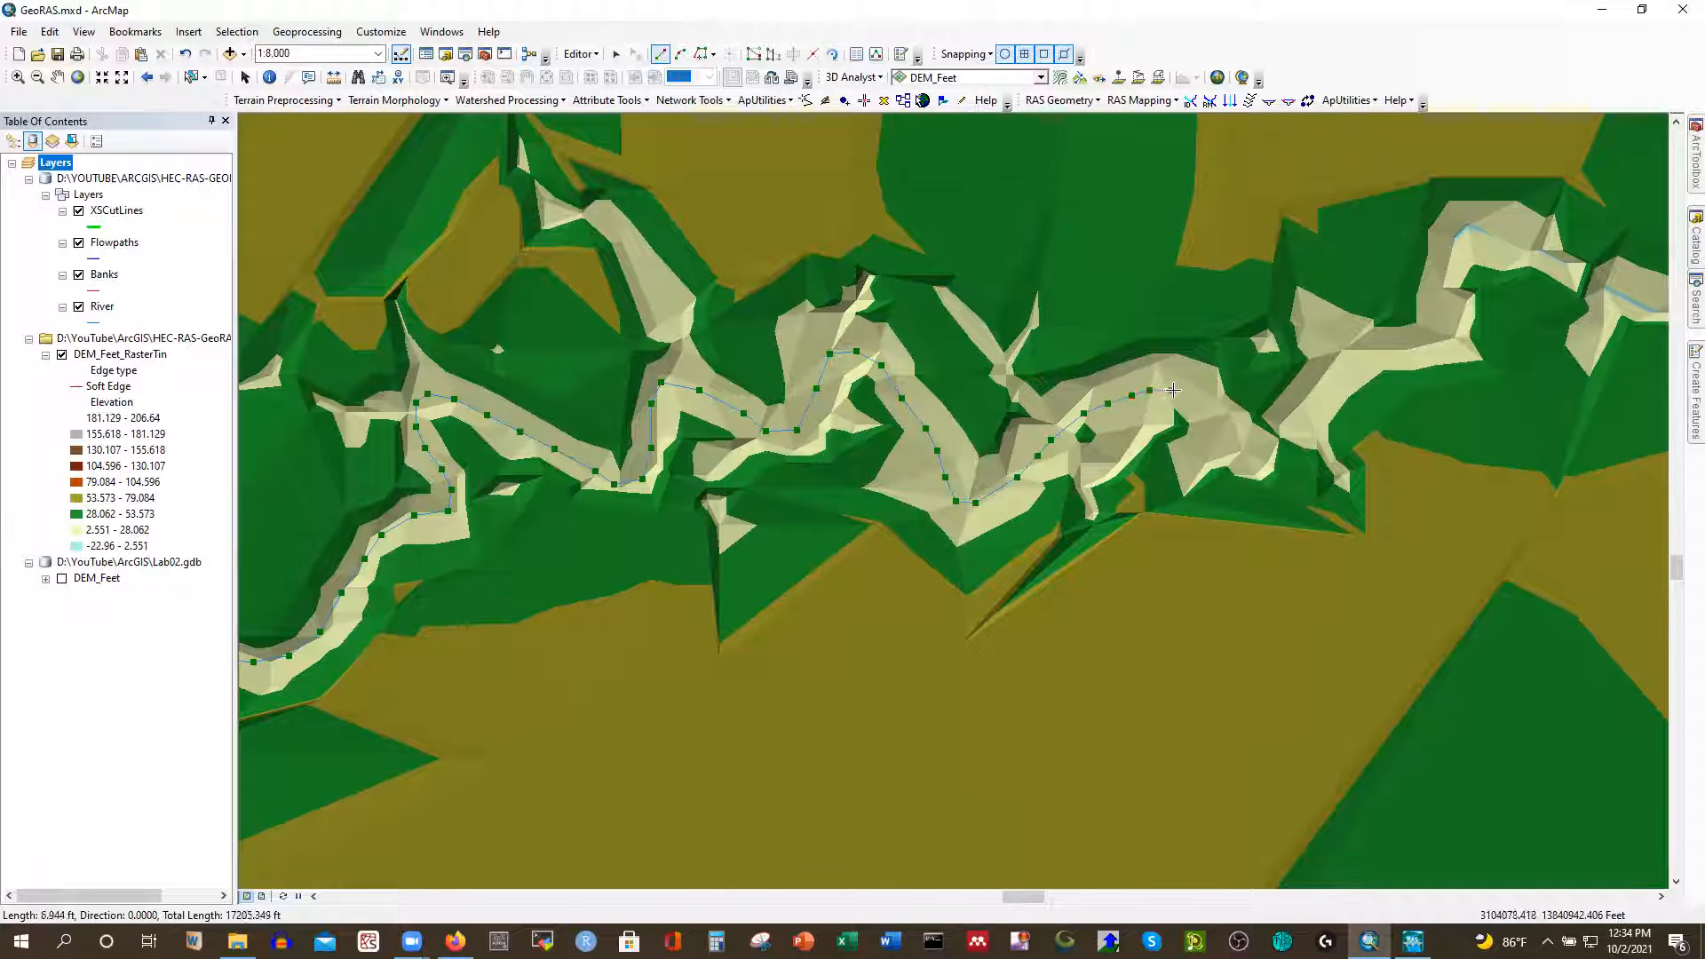
pyautogui.click(1253, 447)
pyautogui.click(1284, 427)
pyautogui.click(1322, 397)
pyautogui.click(1340, 368)
pyautogui.click(1427, 341)
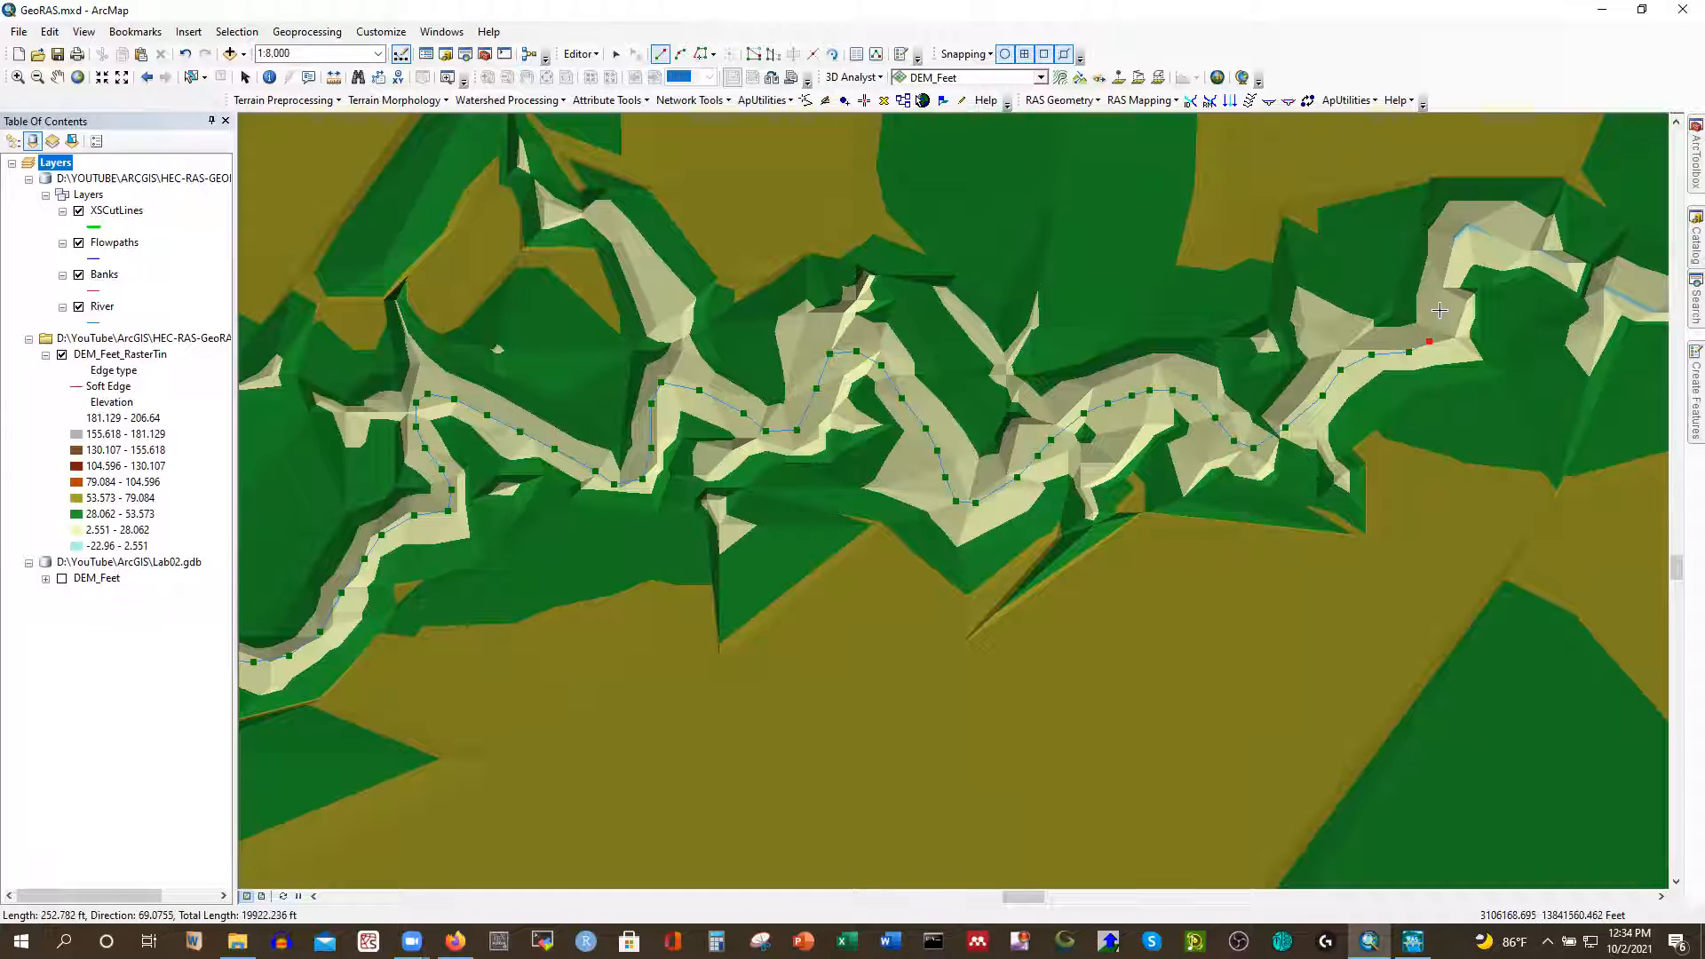
pyautogui.click(1443, 282)
pyautogui.click(1459, 235)
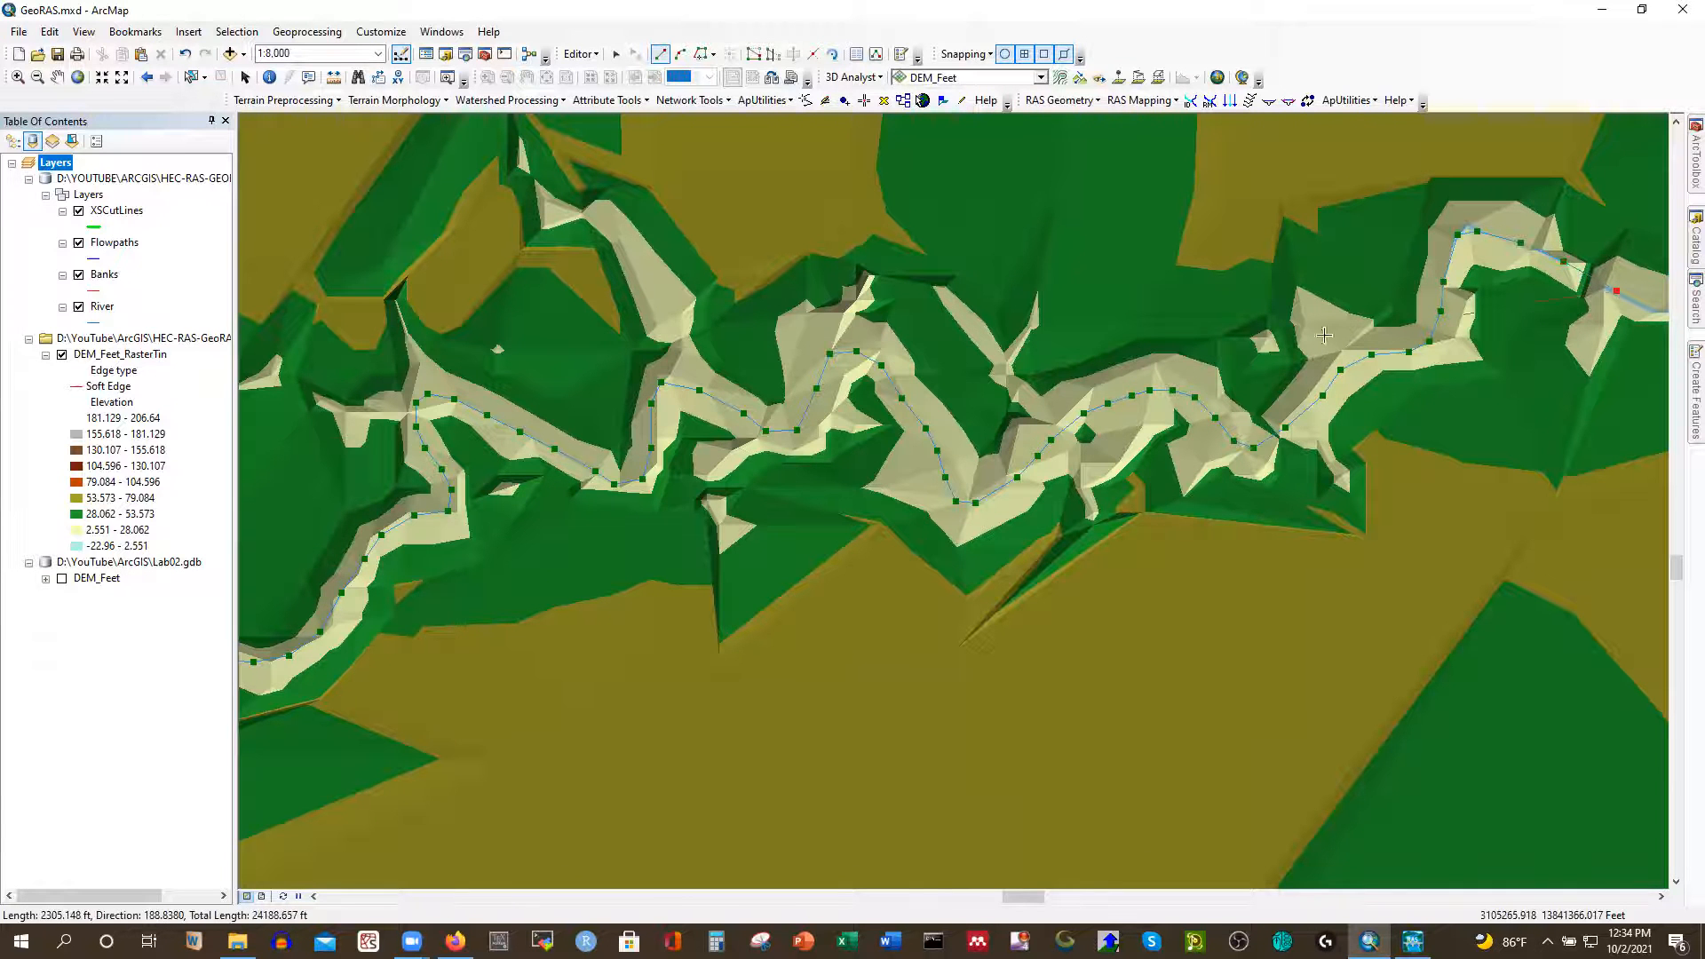
# Continue the River centerline eastward from the northern bend along the narrow, gently rising channel stretch
pyautogui.scroll(-3, 356, 441)
pyautogui.scroll(4, 356, 442)
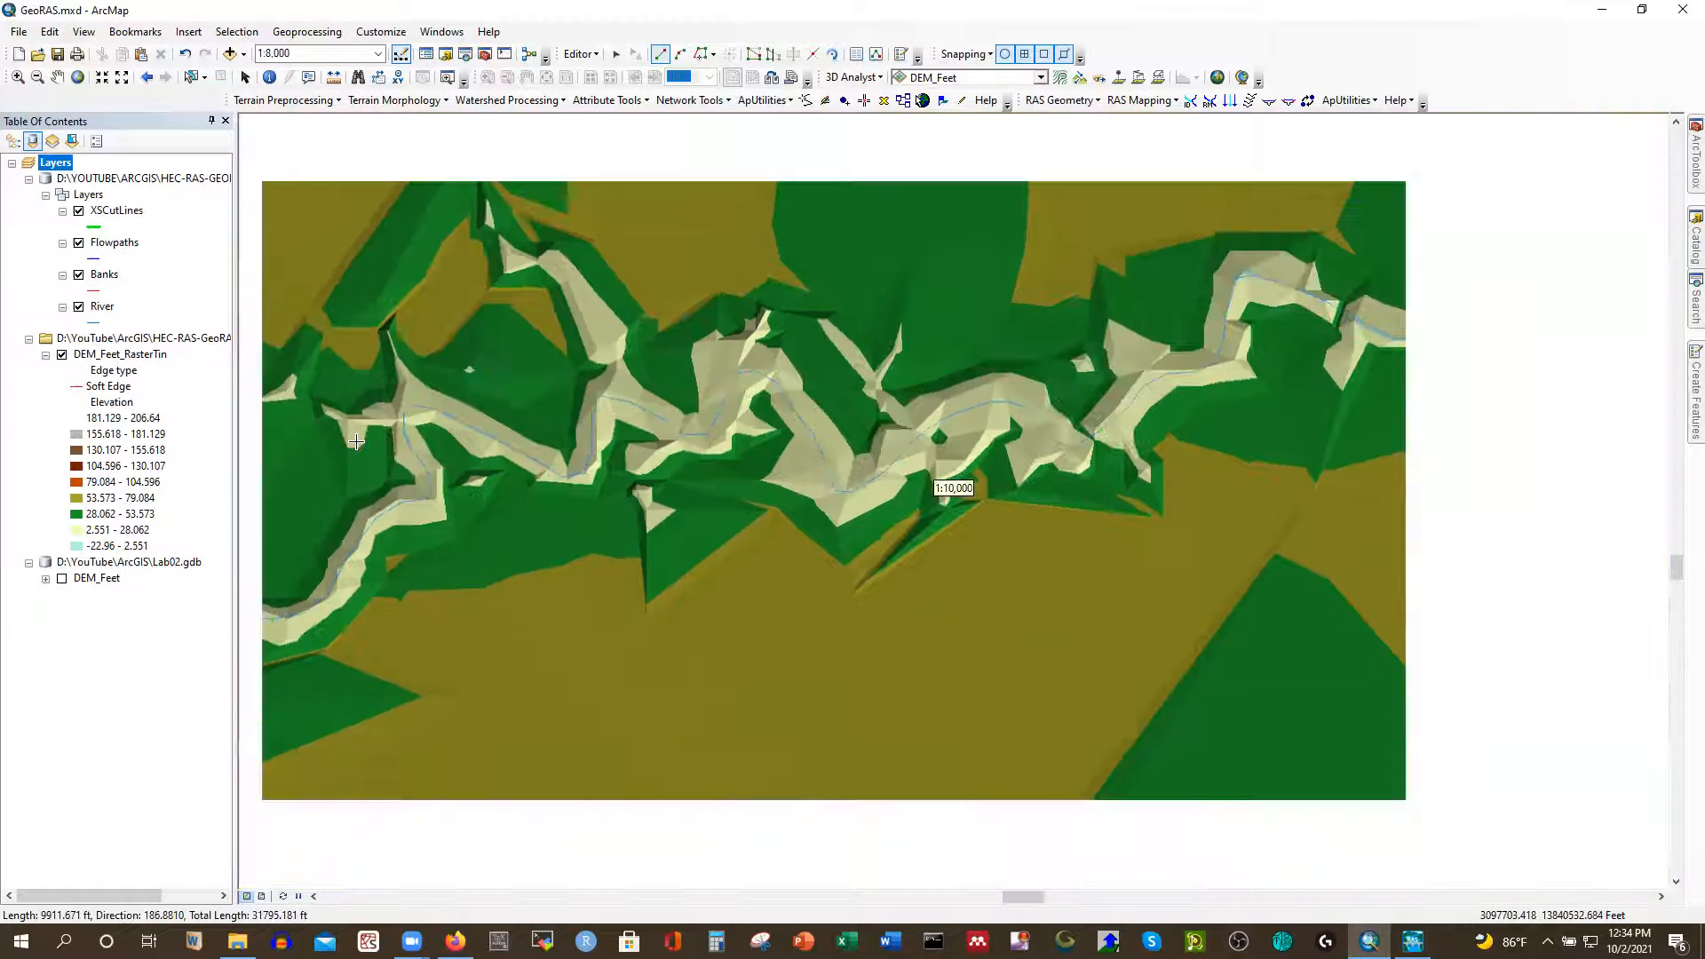
pyautogui.scroll(2, 398, 504)
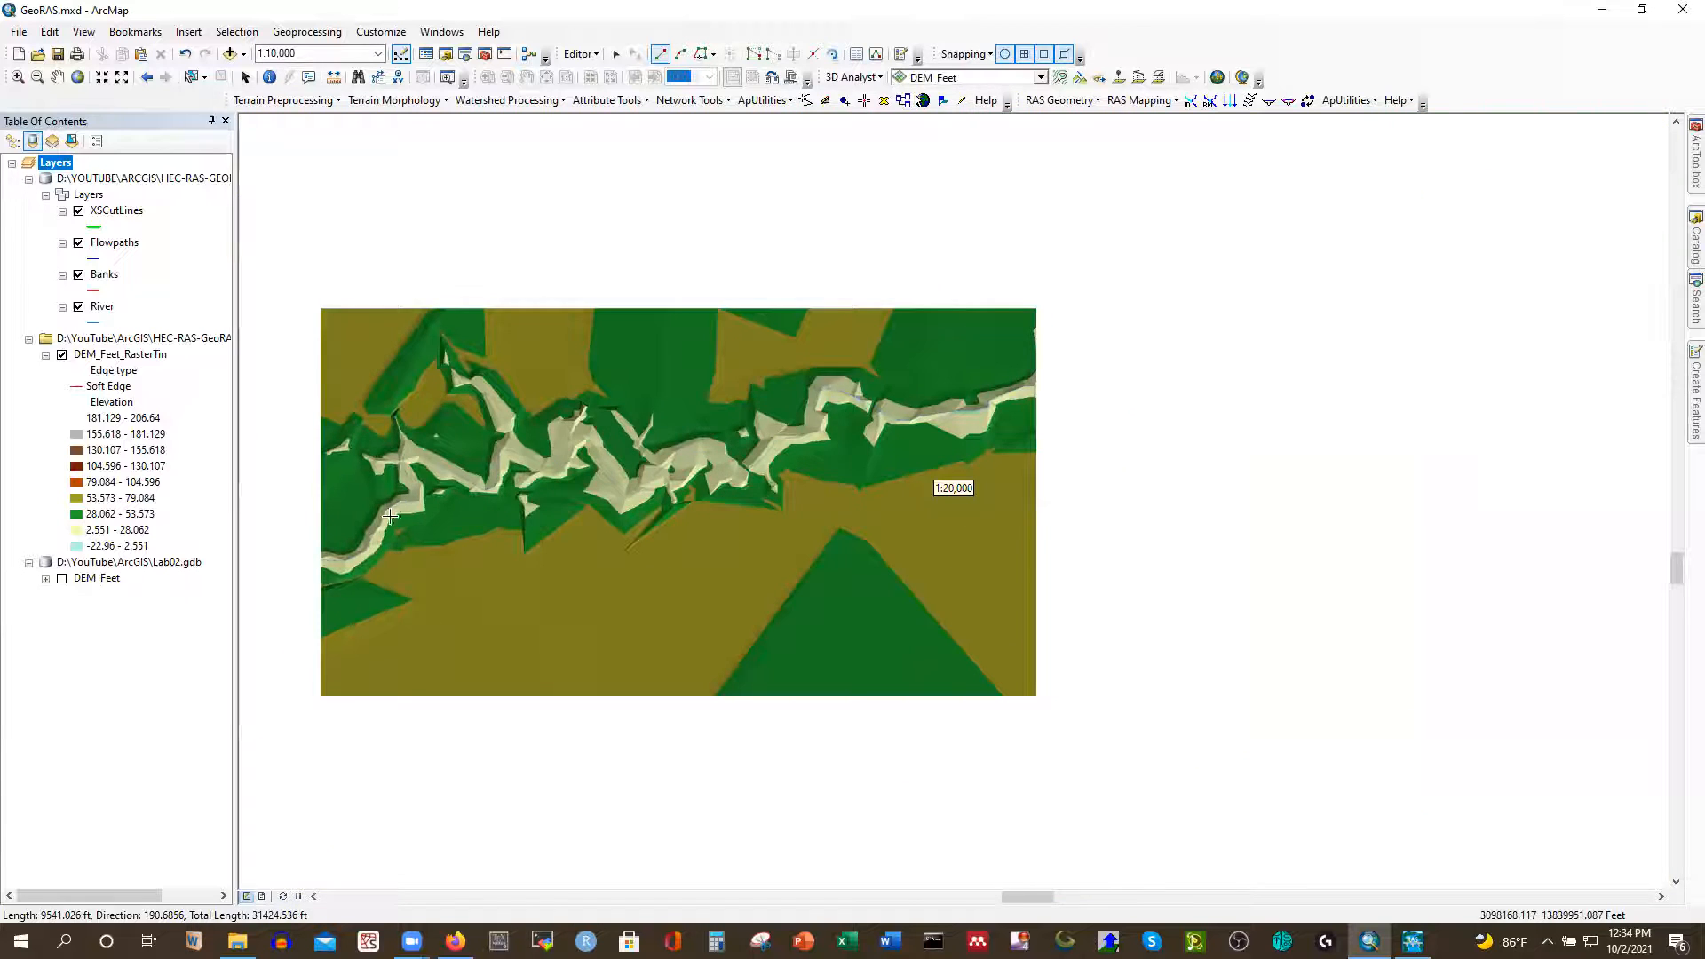
pyautogui.scroll(-2, 1382, 294)
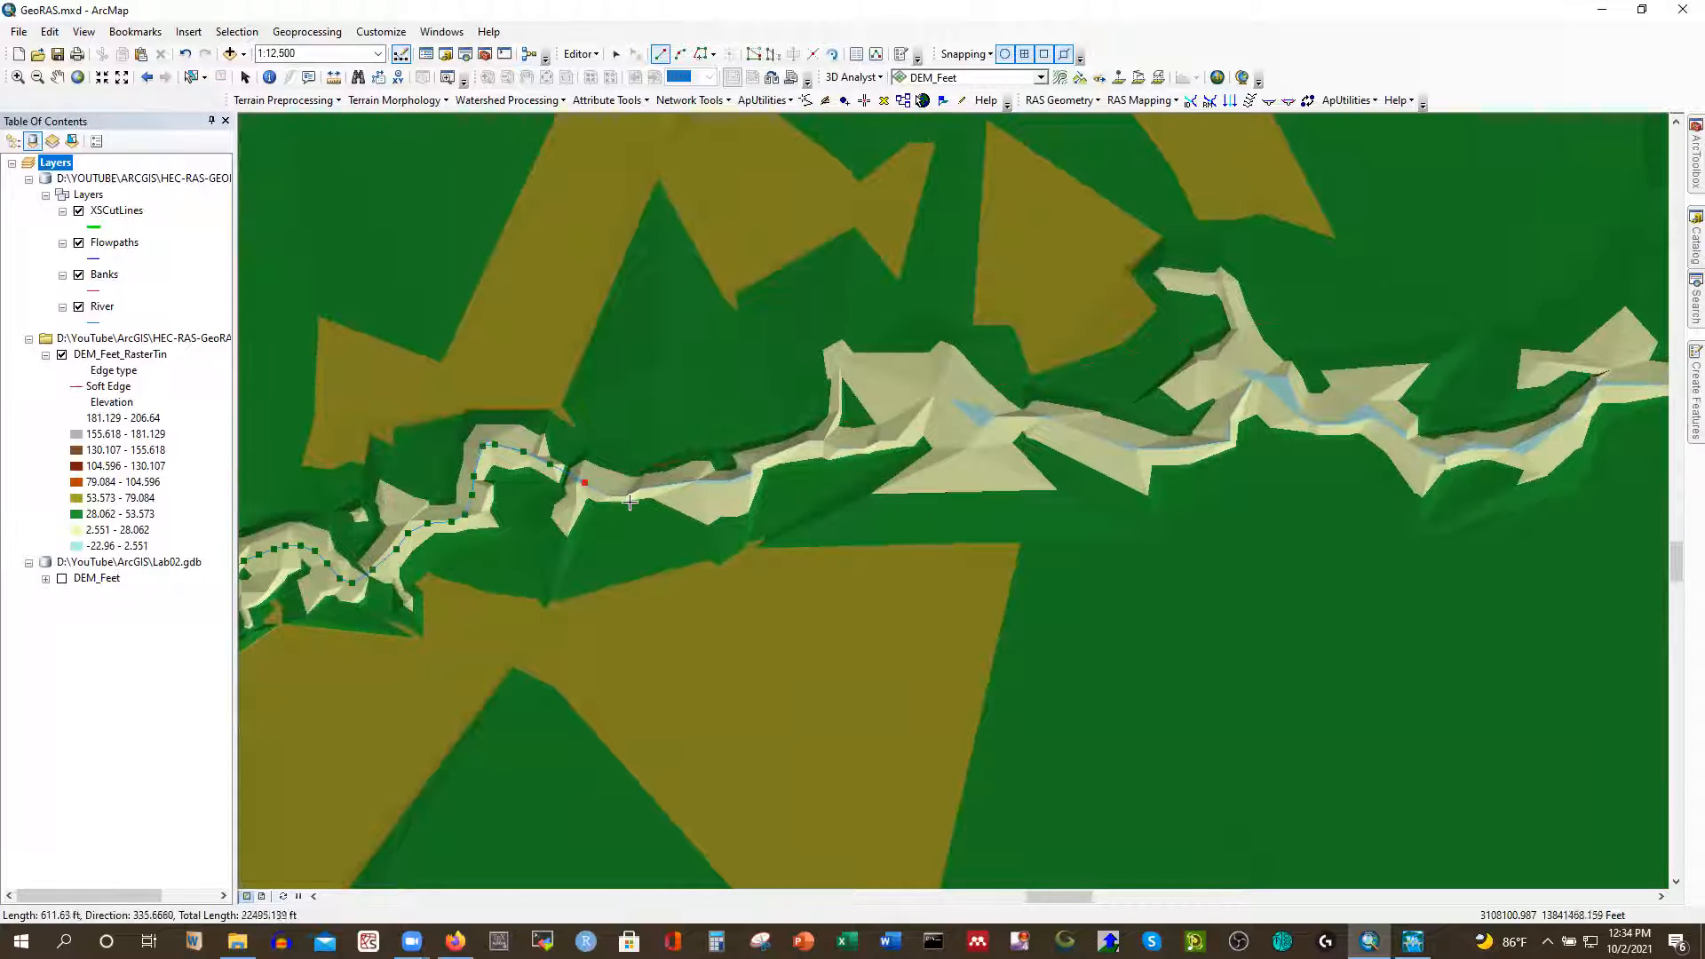
pyautogui.scroll(-1, 632, 502)
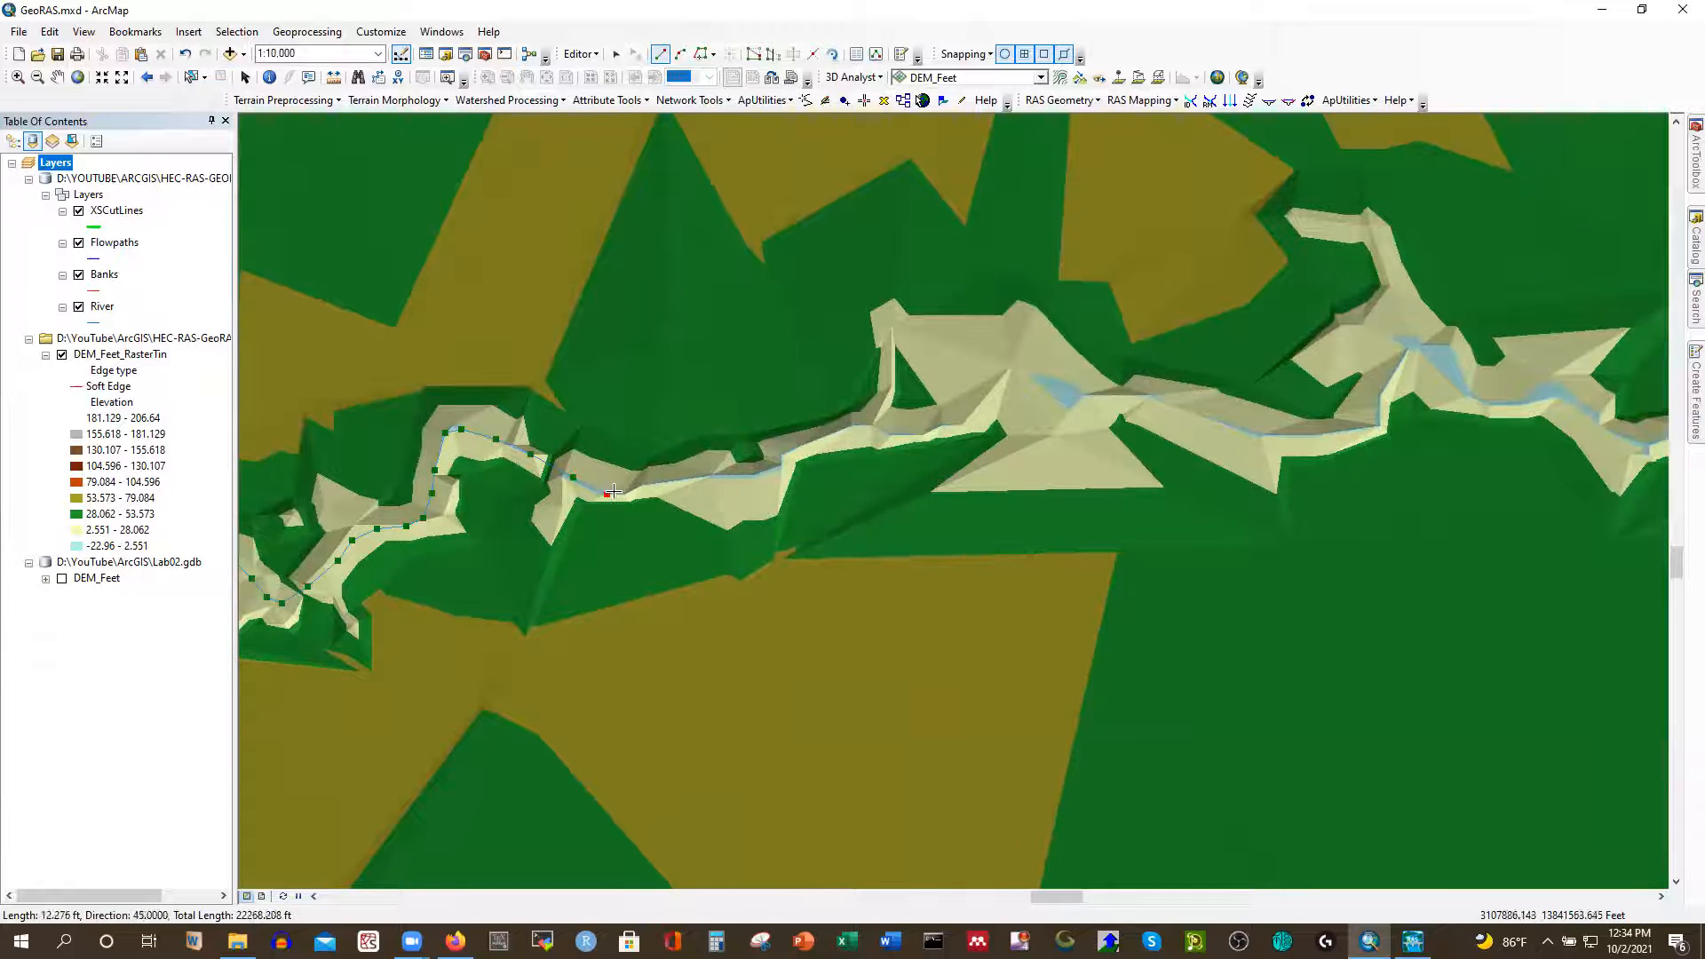
pyautogui.click(635, 488)
pyautogui.click(686, 479)
pyautogui.click(737, 479)
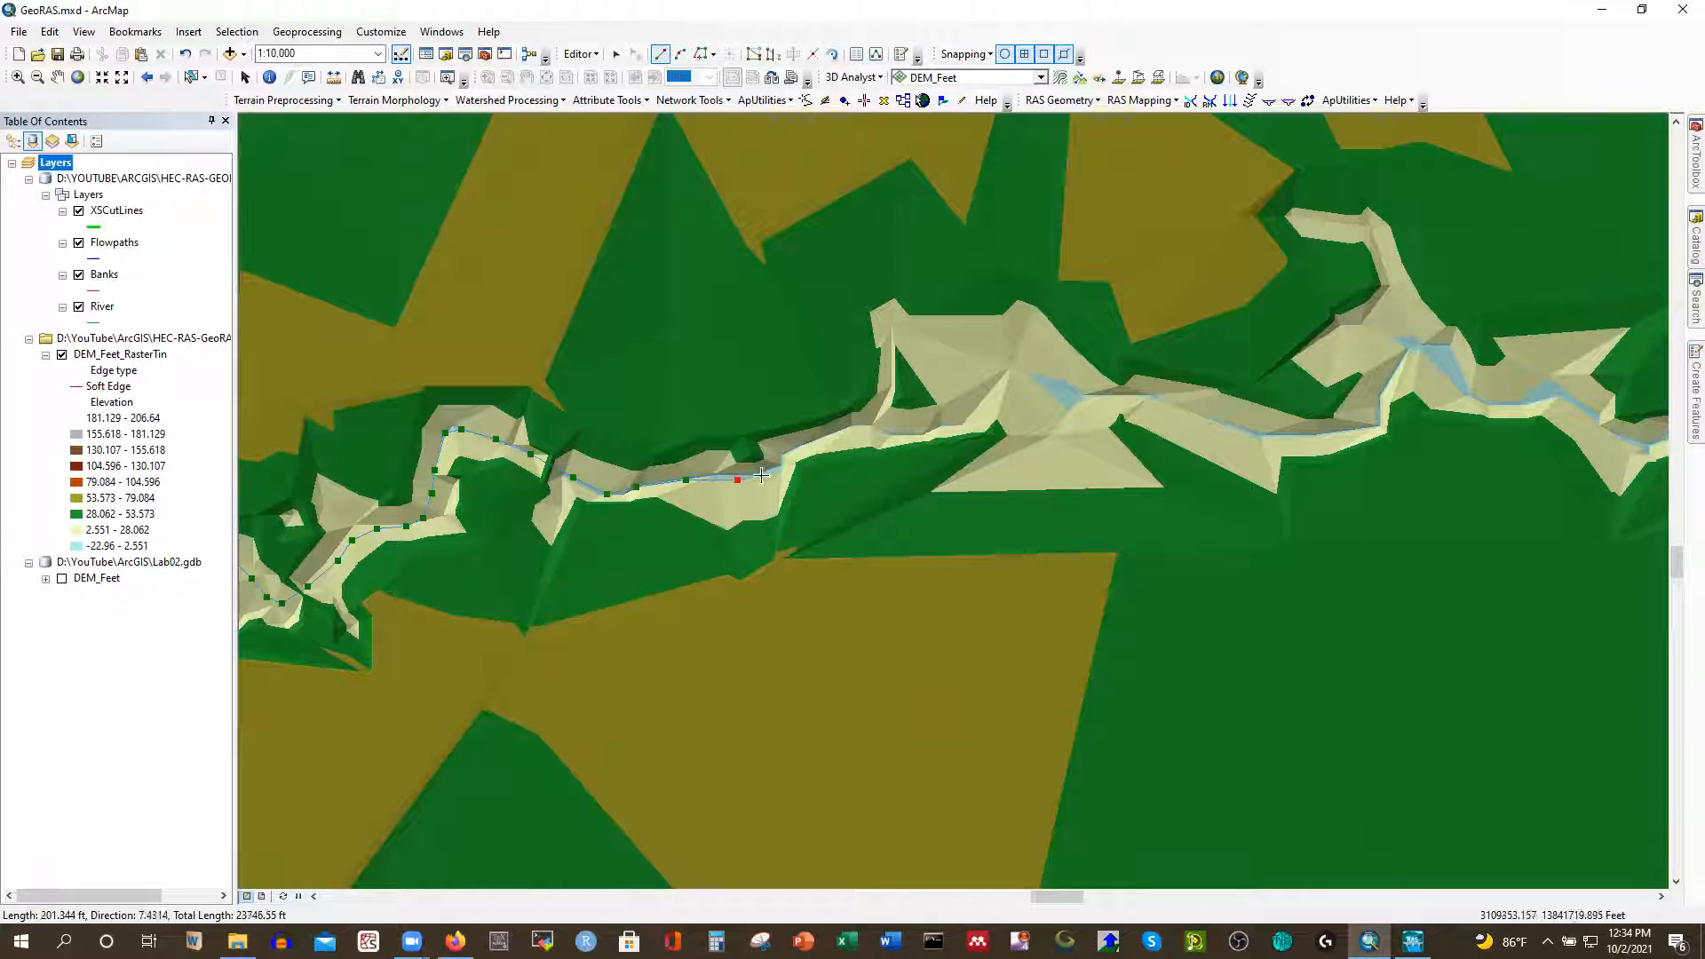
pyautogui.click(832, 434)
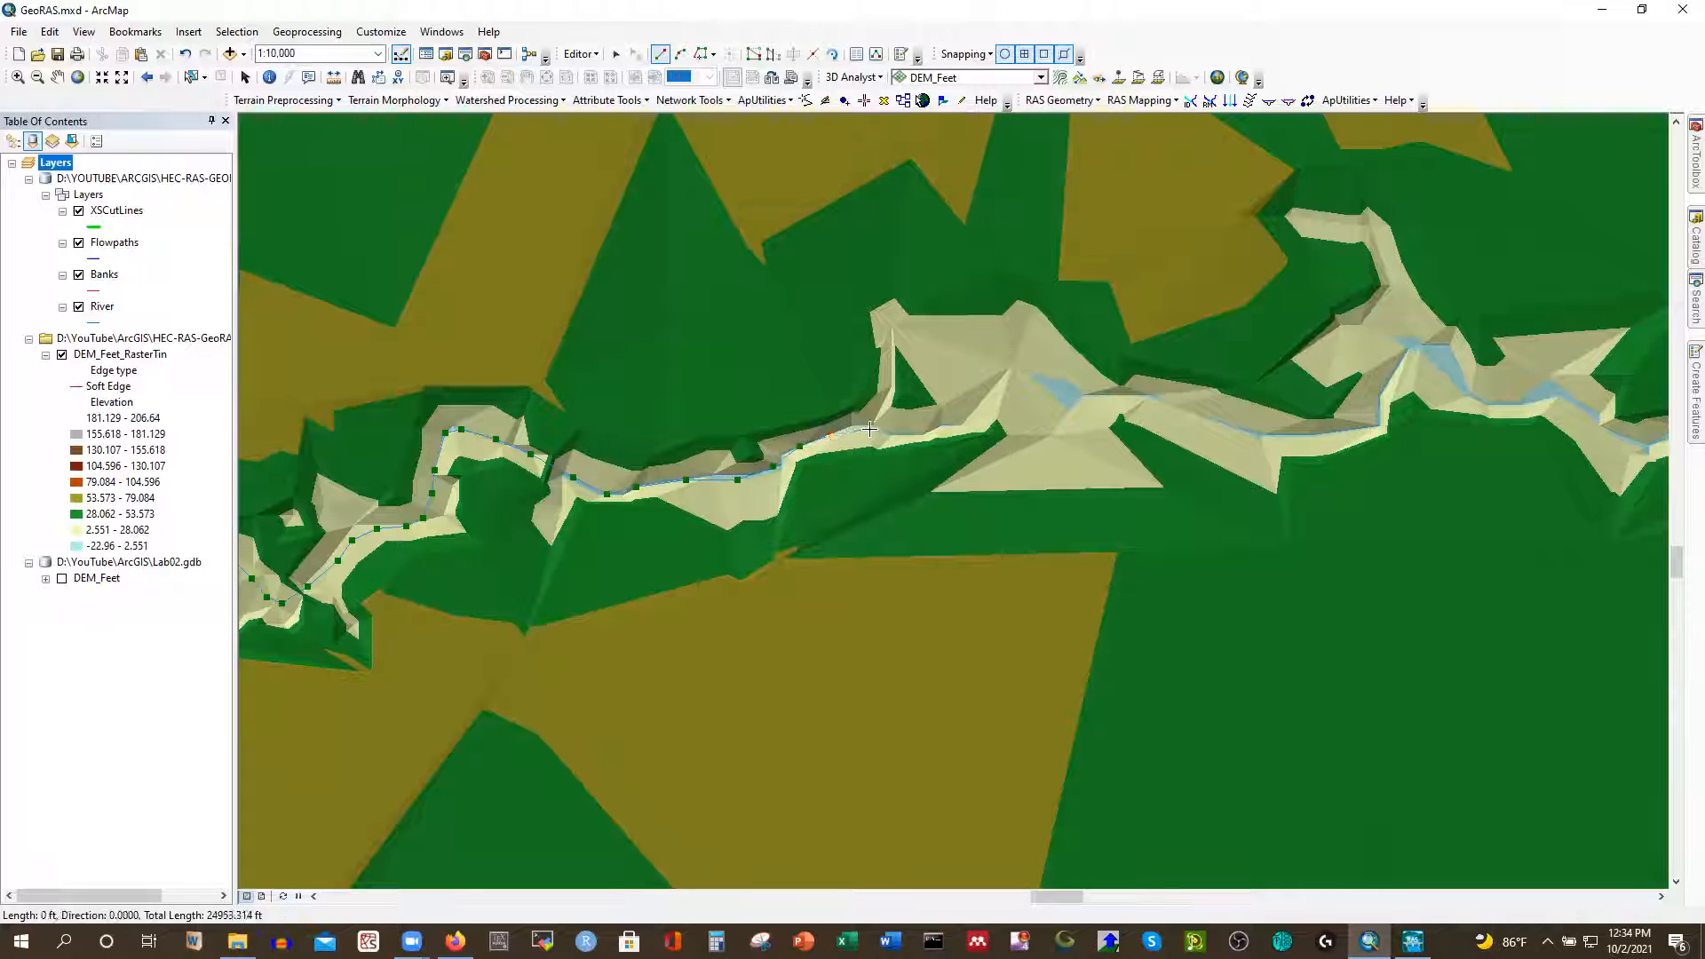
# Extend the River centerline through the broad channel widening and on to the blue pool at the next side-channel junction
pyautogui.click(910, 435)
pyautogui.click(964, 407)
pyautogui.click(983, 379)
pyautogui.click(1005, 366)
pyautogui.click(1116, 394)
pyautogui.click(1233, 426)
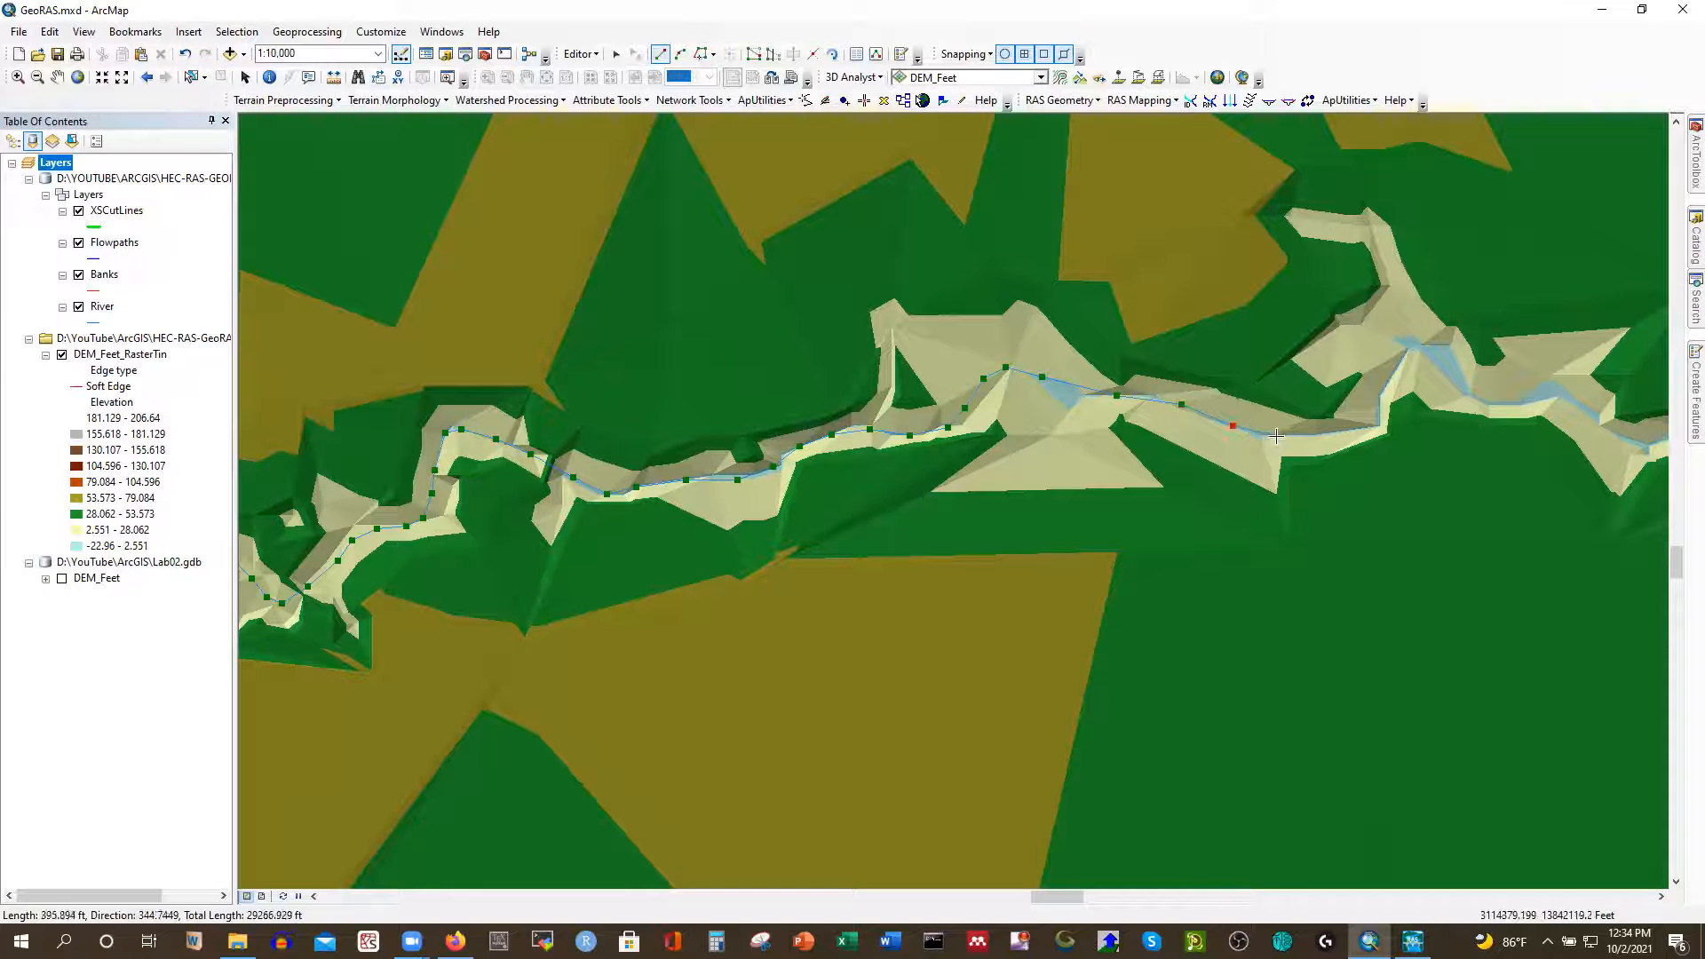
pyautogui.click(1375, 416)
pyautogui.click(1389, 388)
pyautogui.click(1429, 349)
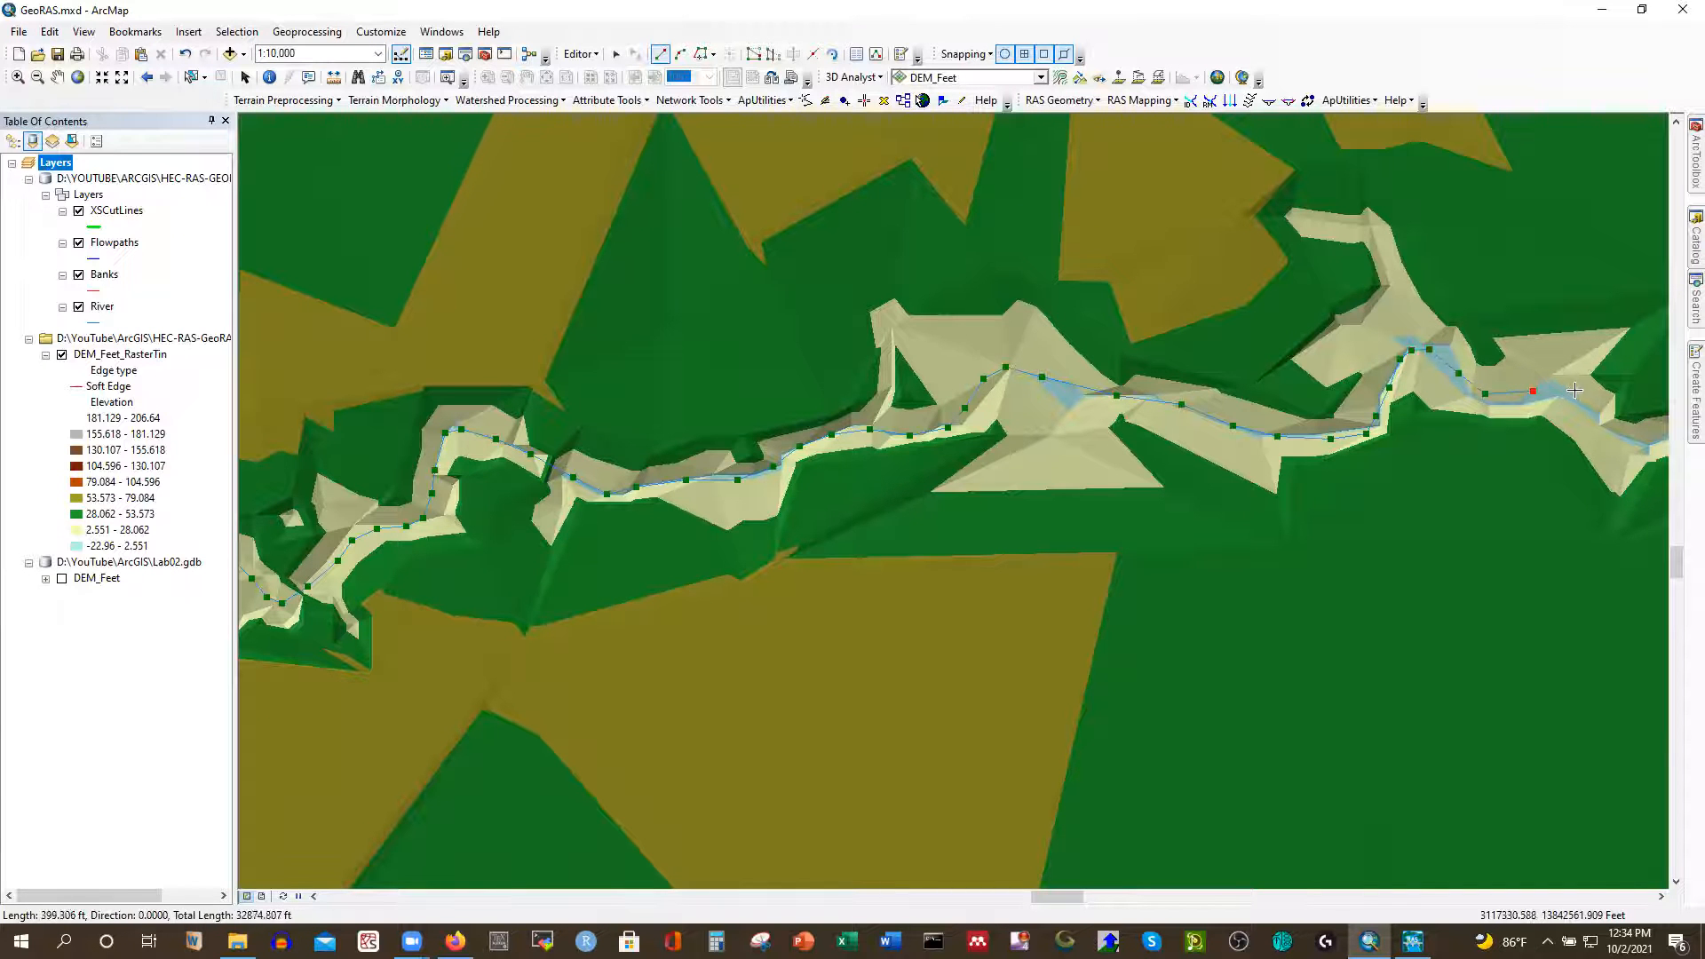
# Carry the River centerline past the blue pool, through the southward dip and back up onto the straight reach northeast of it
pyautogui.scroll(-1, 368, 346)
pyautogui.scroll(1, 368, 345)
pyautogui.scroll(-2, 369, 346)
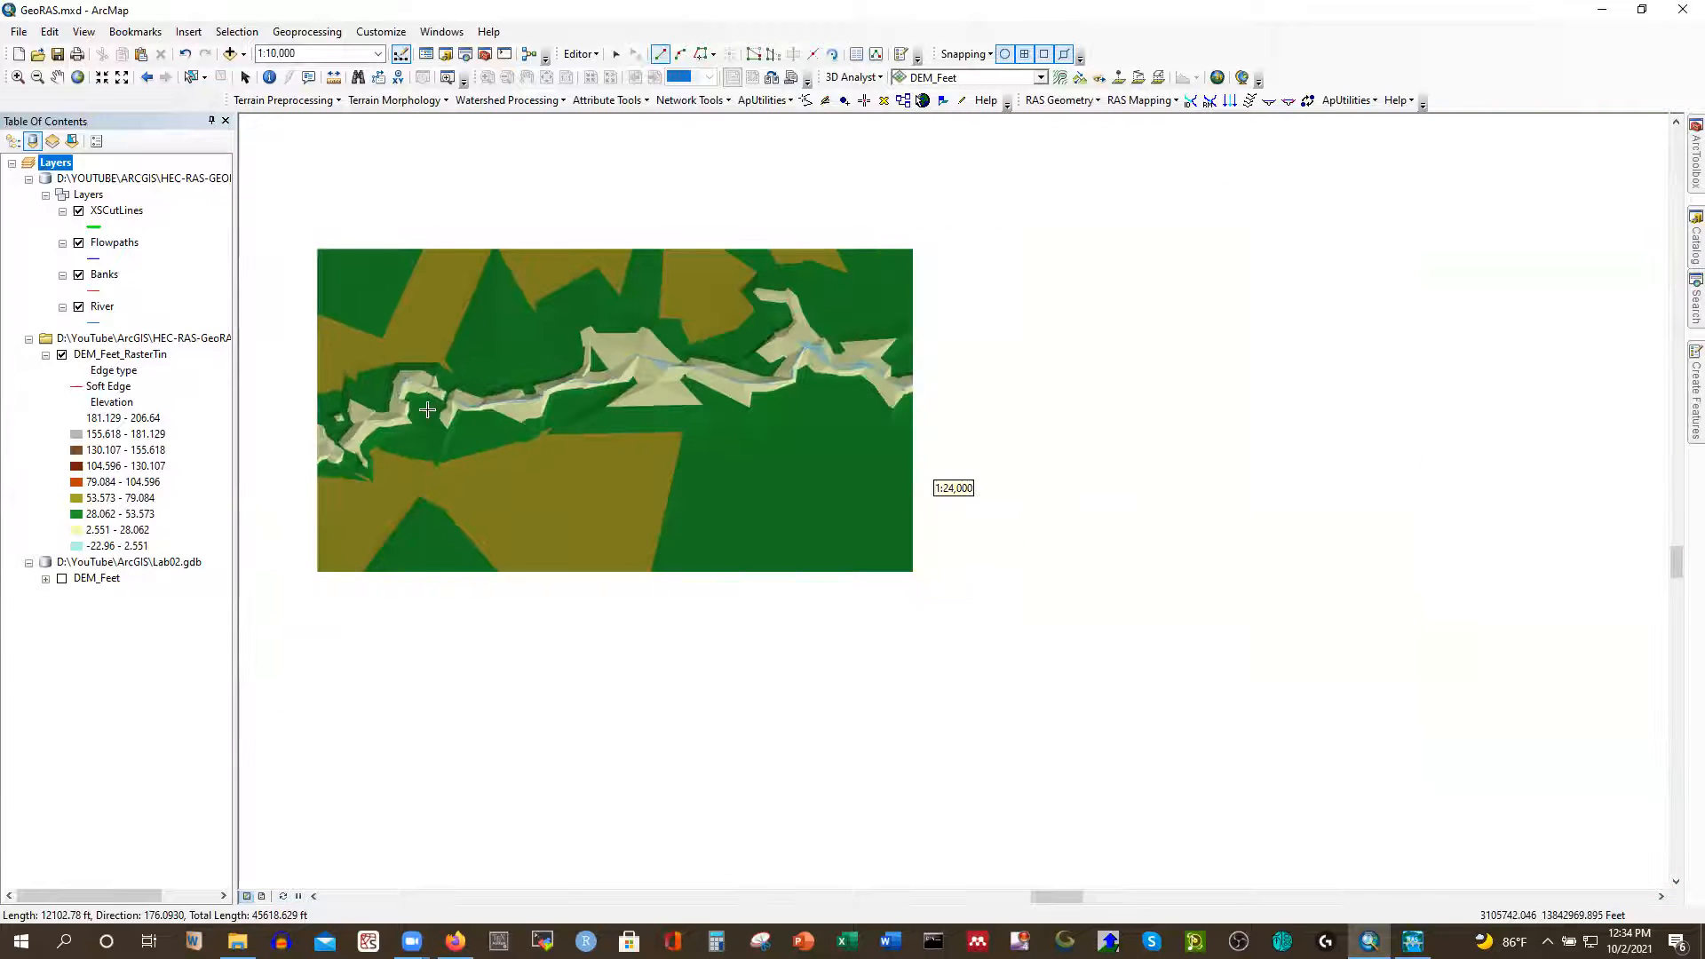
pyautogui.scroll(2, 1173, 328)
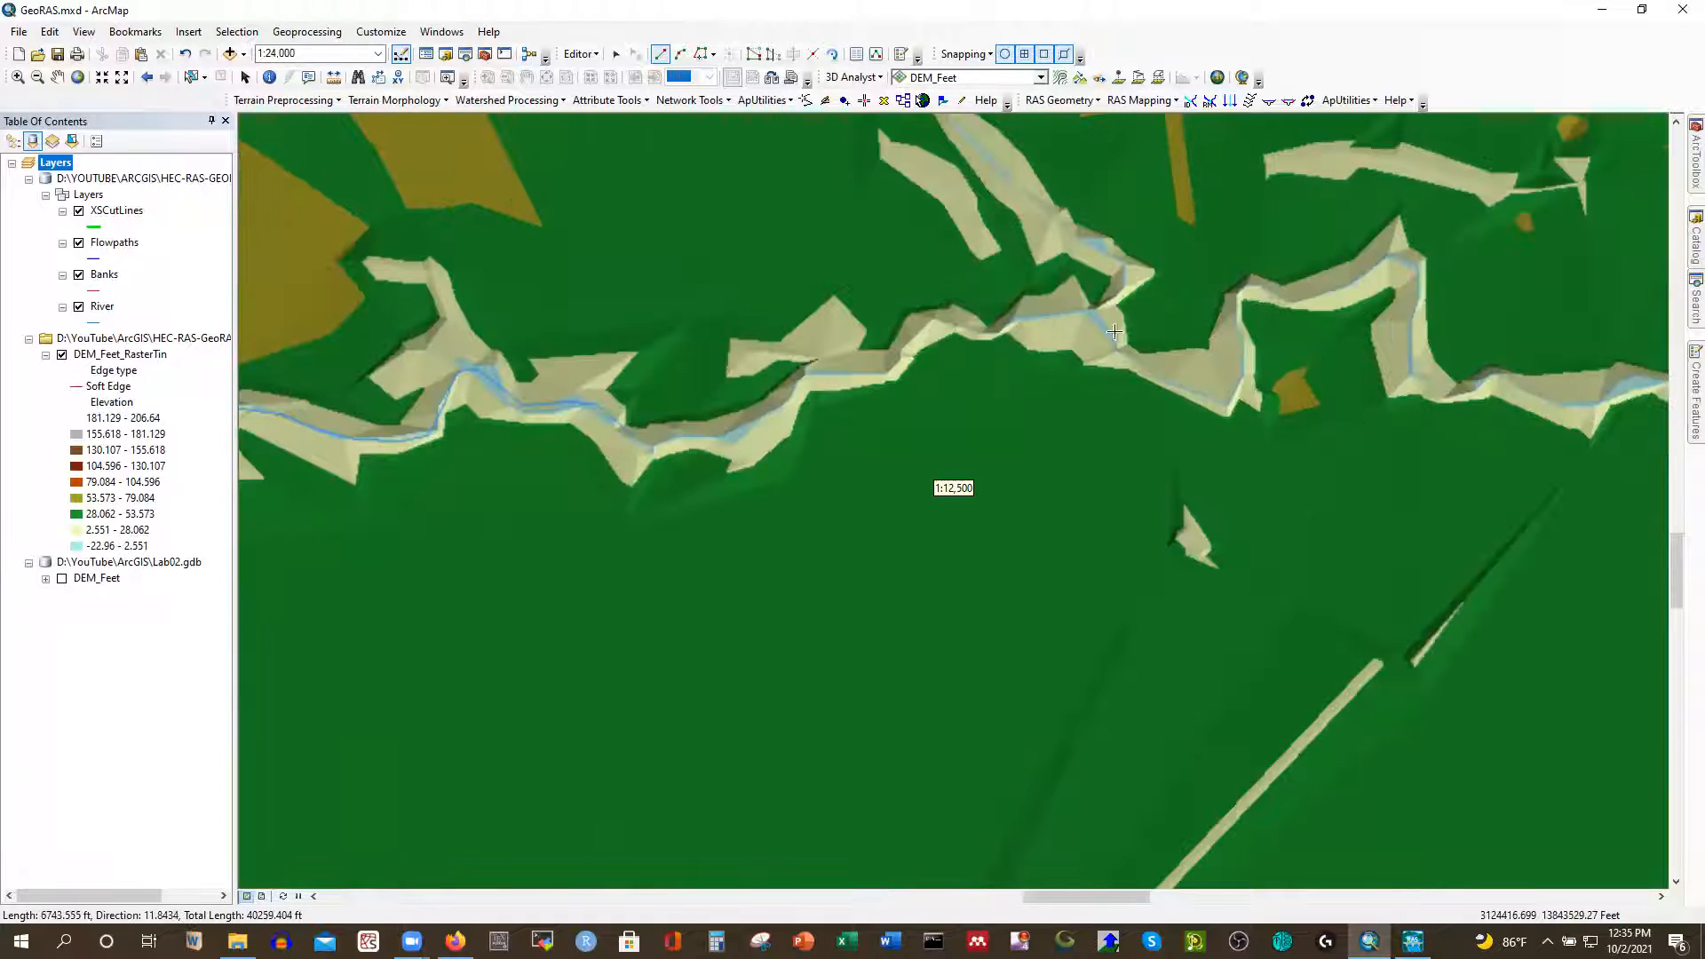
pyautogui.scroll(1, 695, 441)
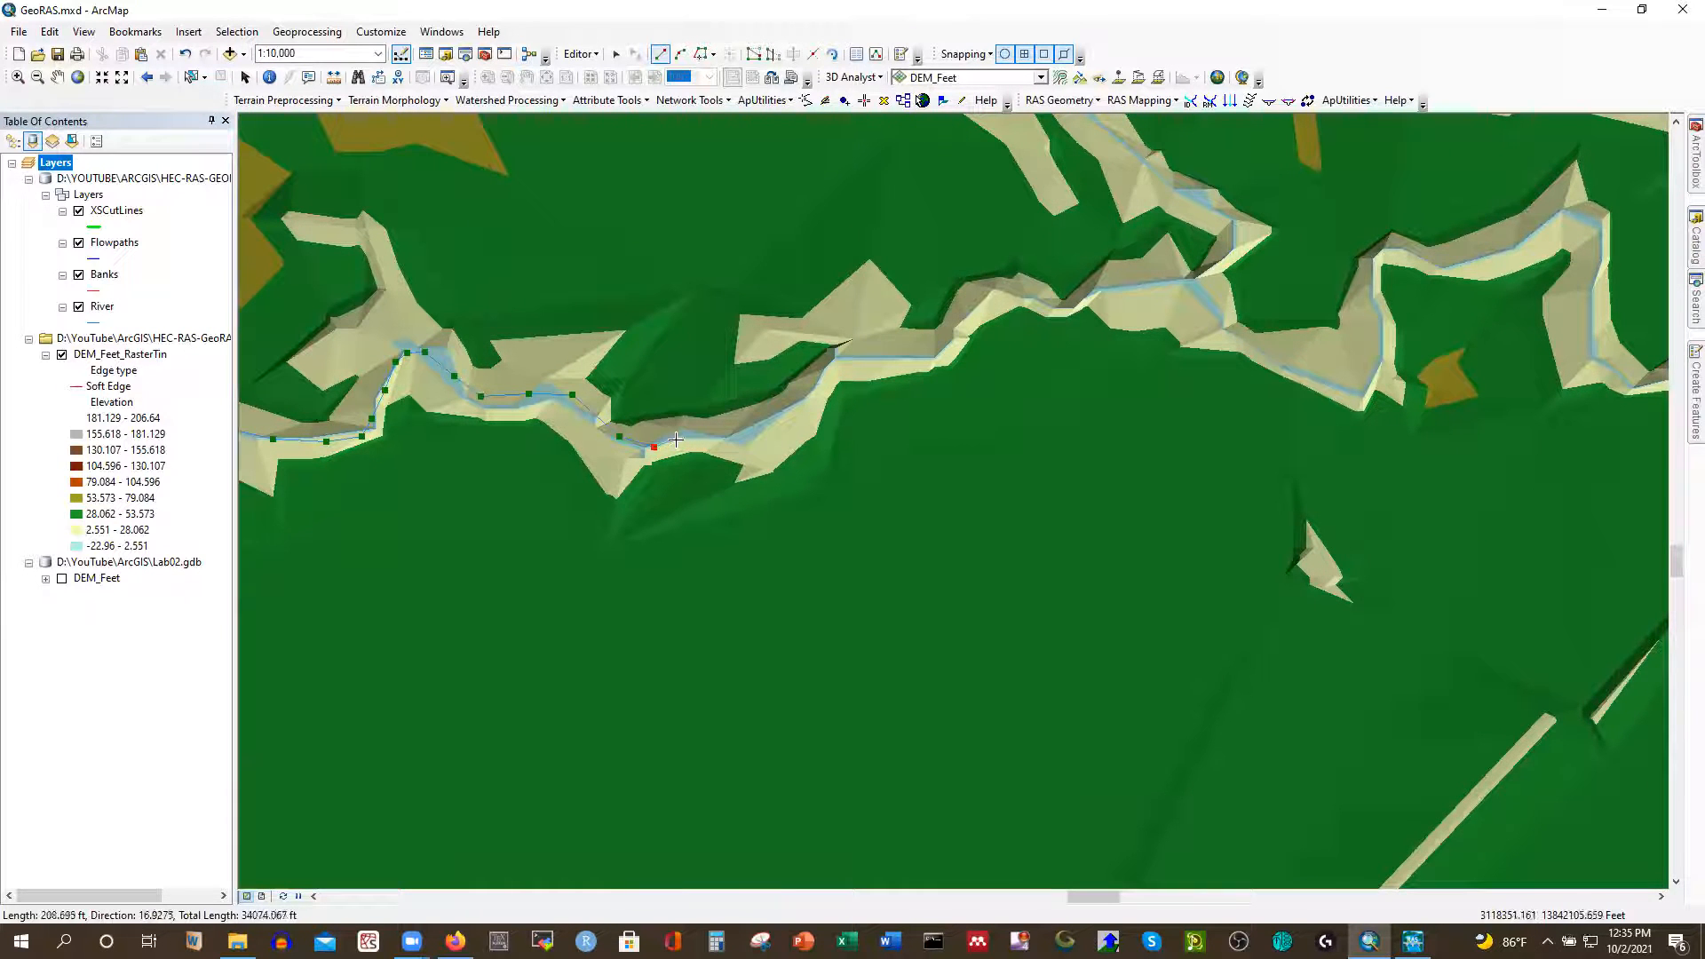
pyautogui.click(734, 438)
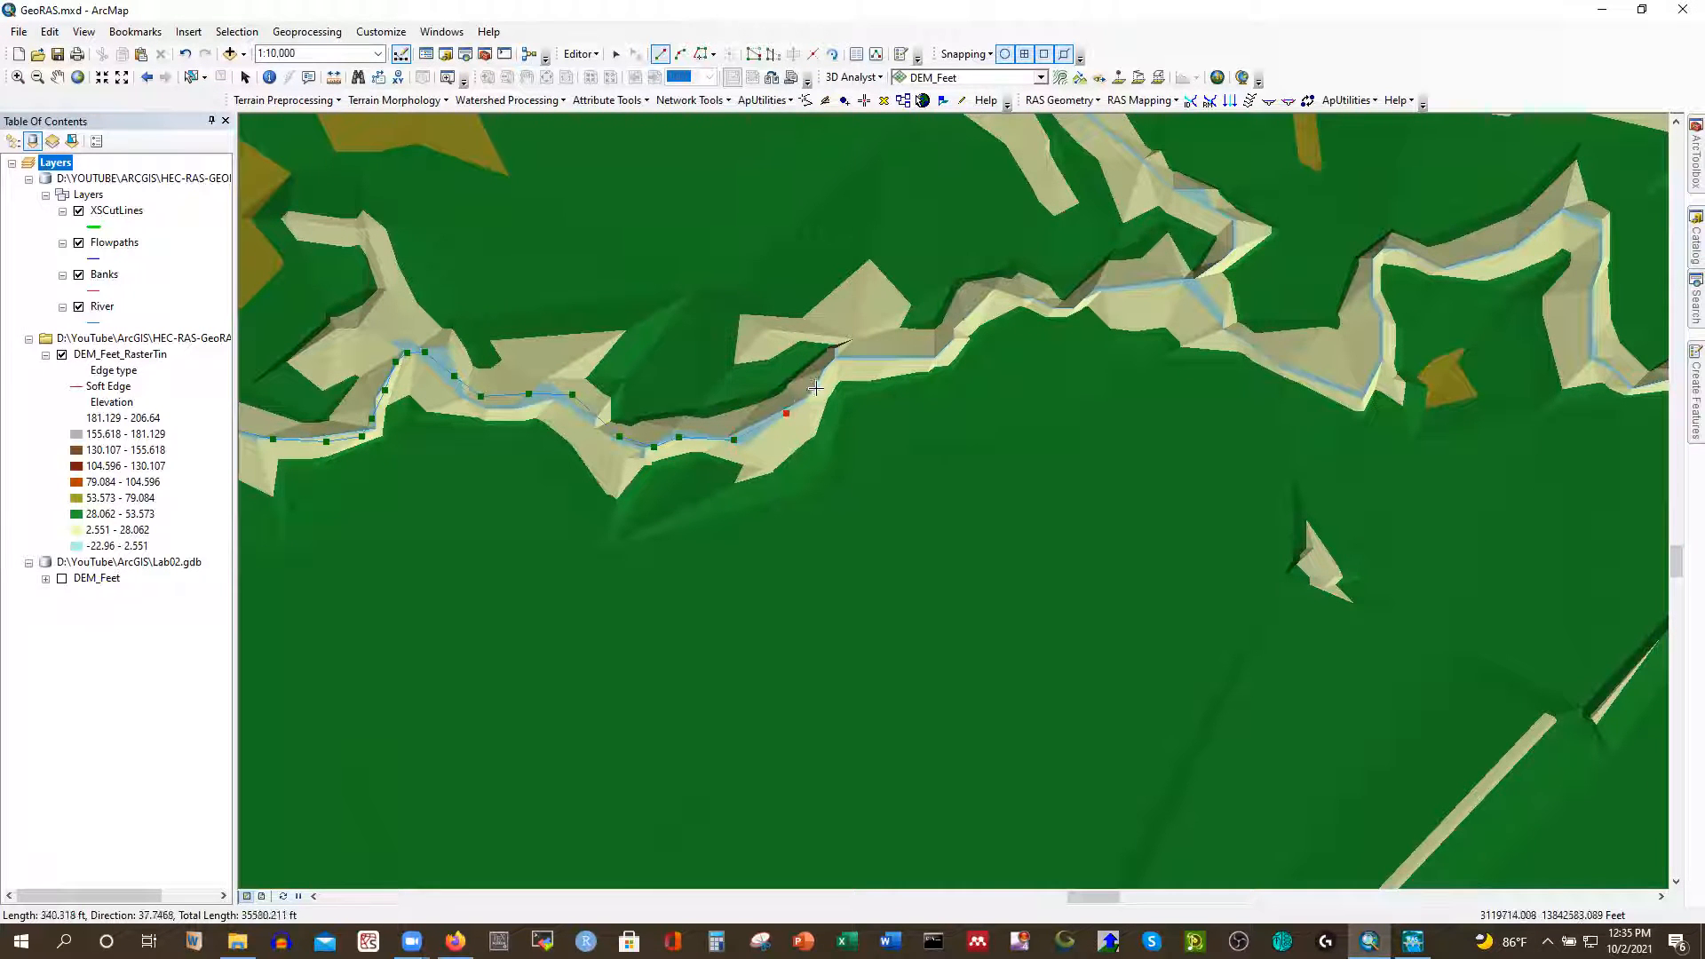
pyautogui.click(836, 366)
pyautogui.click(888, 363)
pyautogui.click(934, 354)
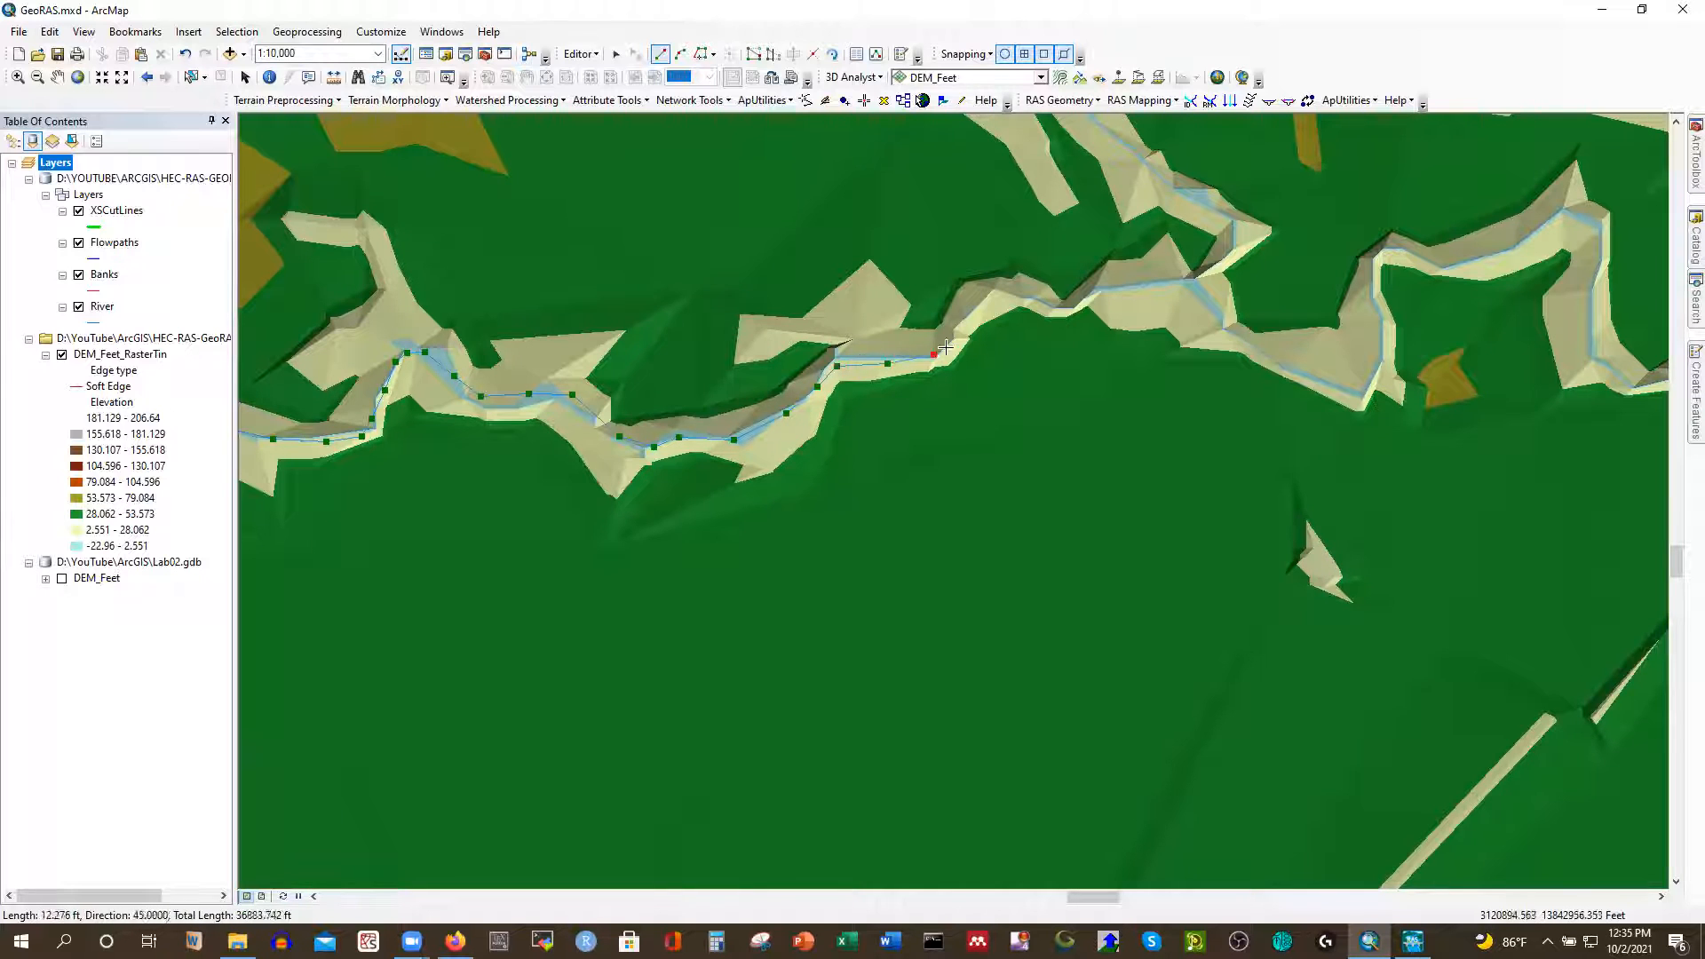
# Digitize the last stretch of the main River centerline and finish the line at the confluence with the northern tributary
pyautogui.click(964, 323)
pyautogui.click(989, 299)
pyautogui.click(1030, 297)
pyautogui.click(1066, 303)
pyautogui.click(1090, 293)
pyautogui.click(1116, 285)
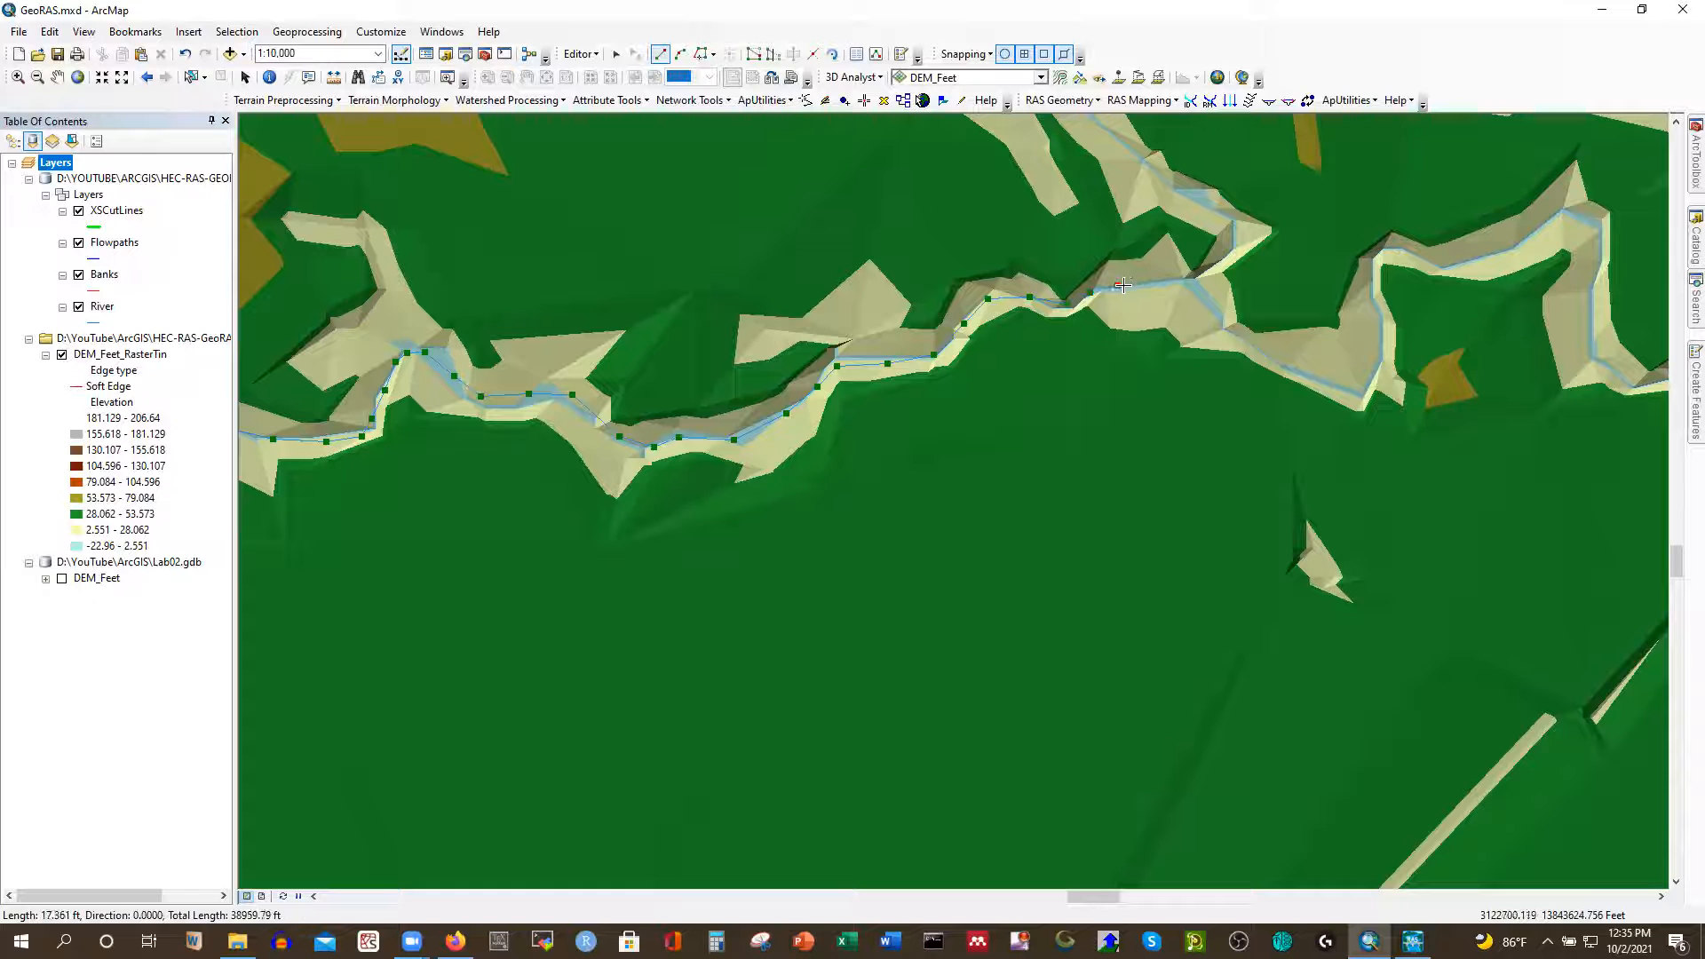
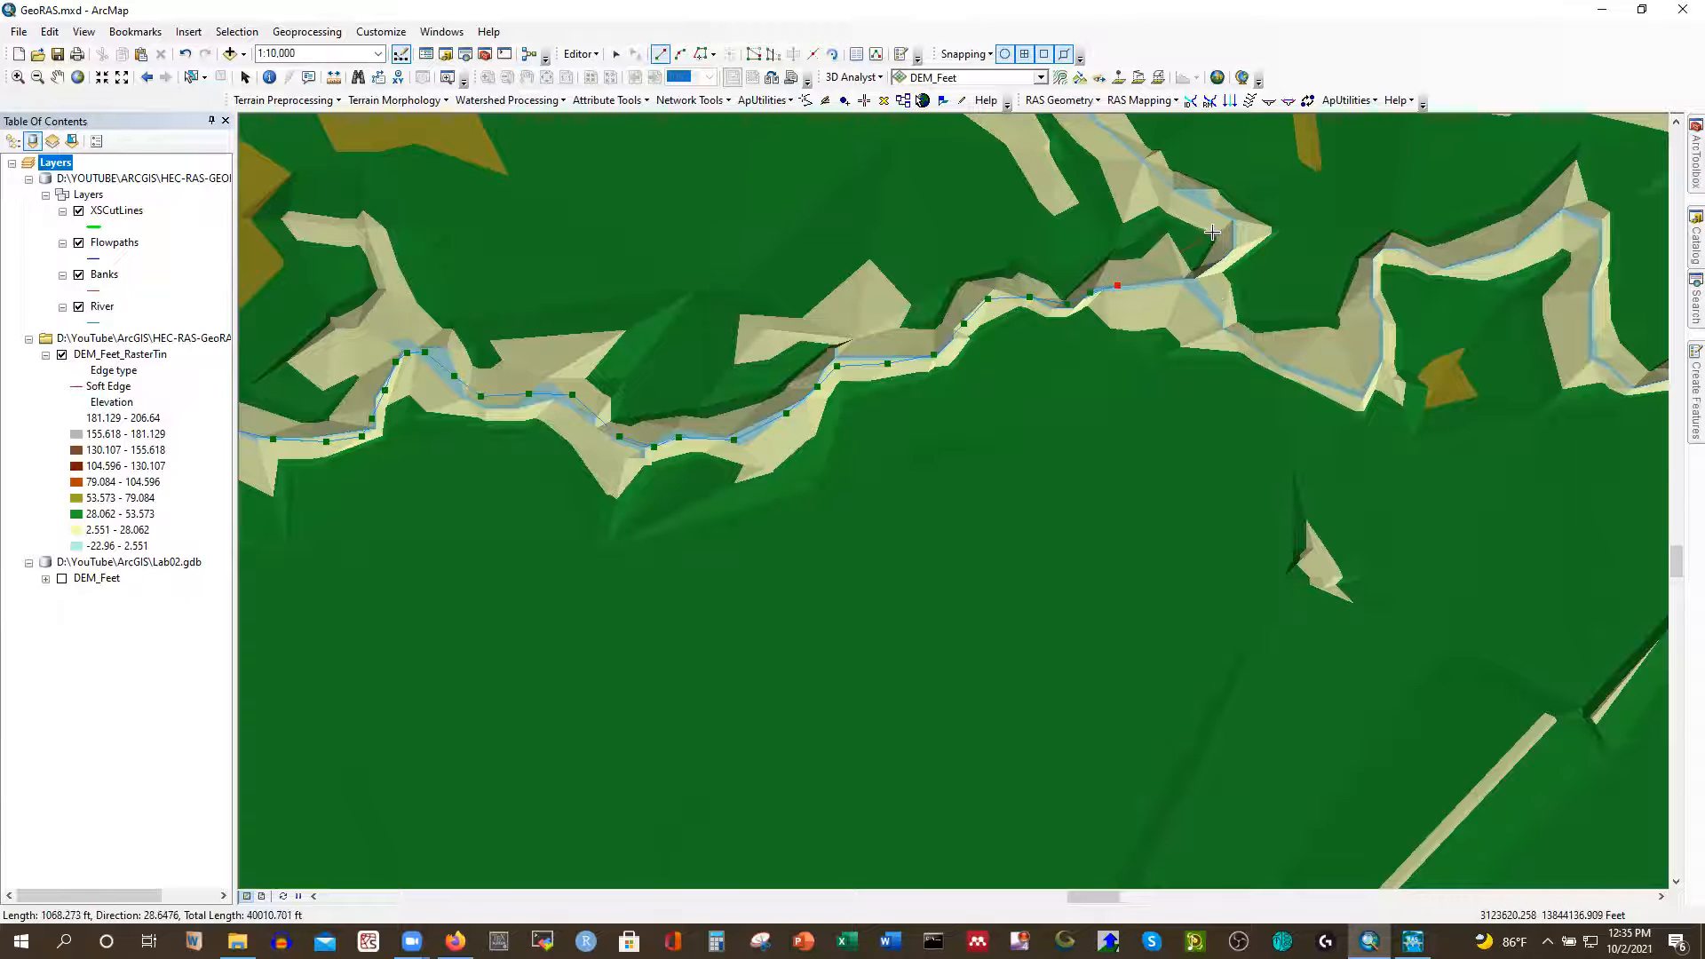
pyautogui.scroll(3, 1205, 242)
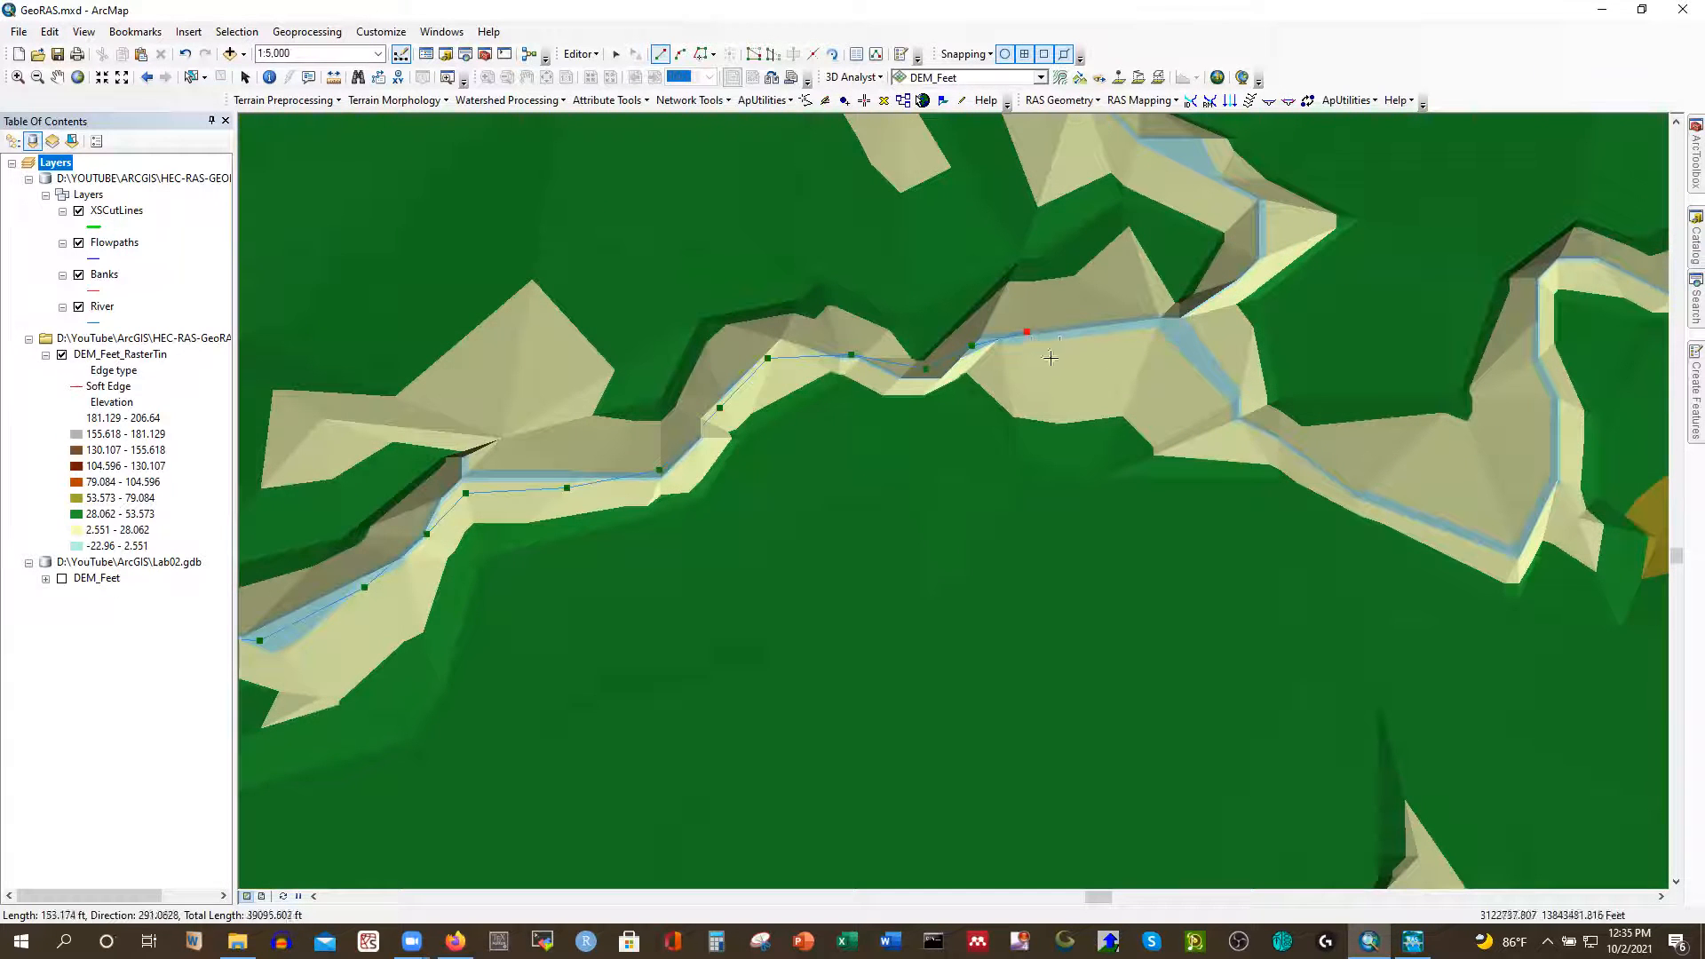
pyautogui.click(1067, 332)
pyautogui.click(1103, 329)
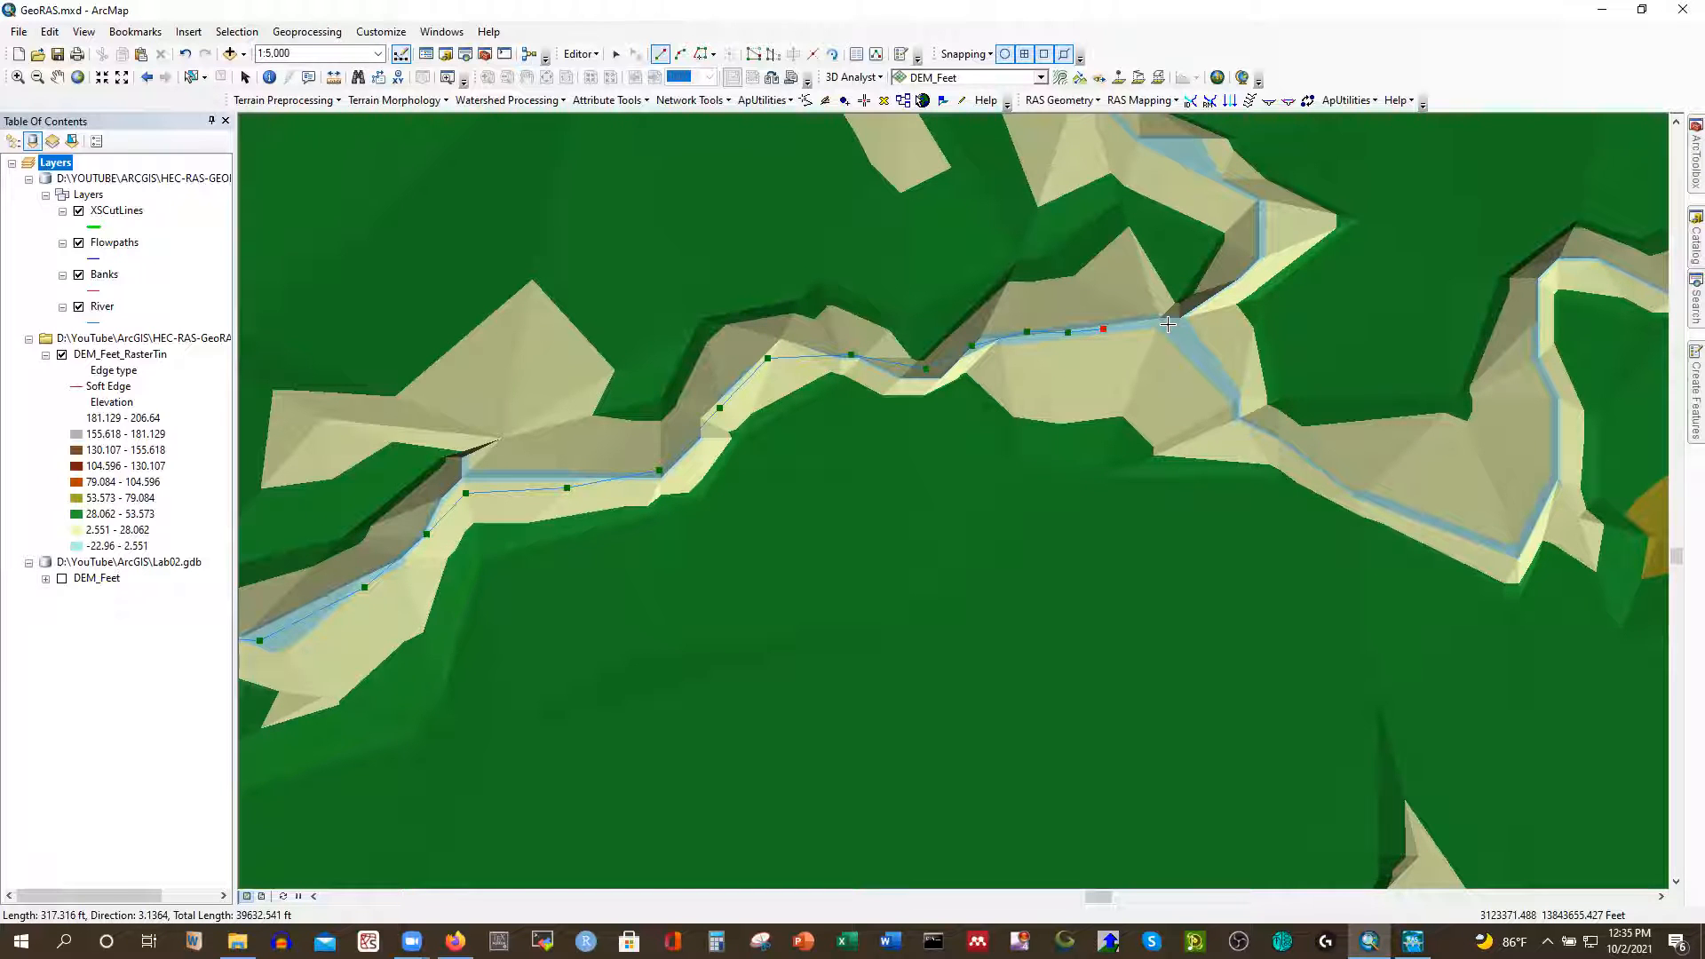
pyautogui.doubleClick(1167, 324)
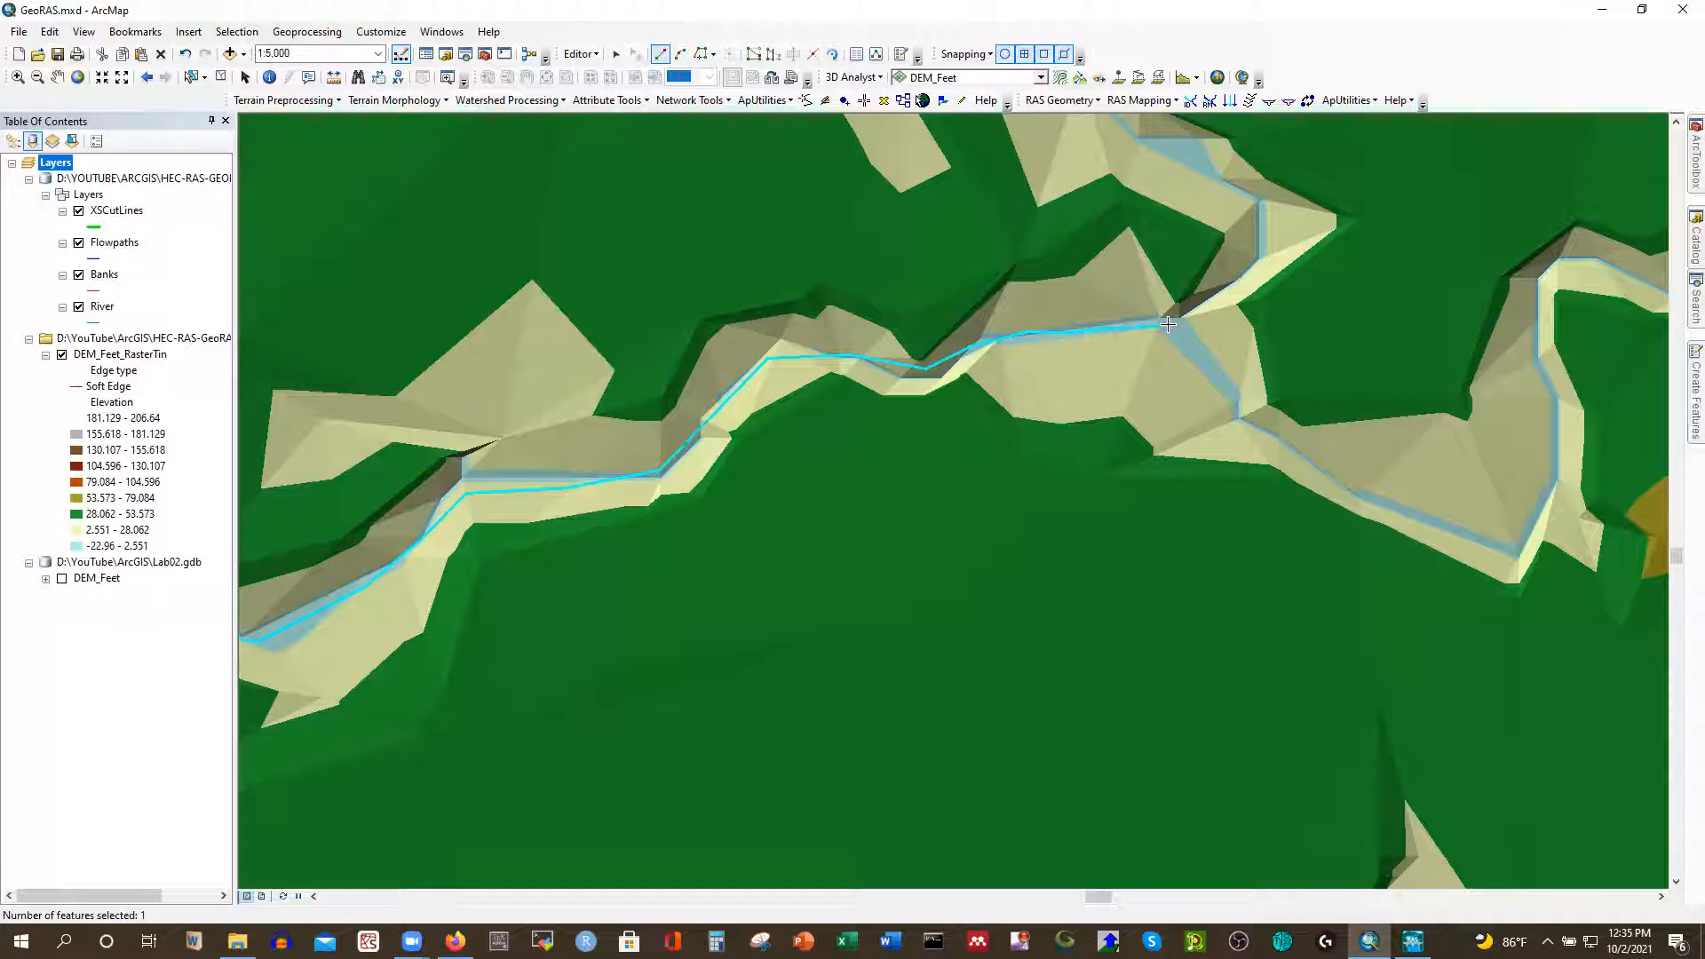
# Start a second River line on the tributary north of the main channel, from the channel gap up its northward reach
pyautogui.scroll(3, 1031, 610)
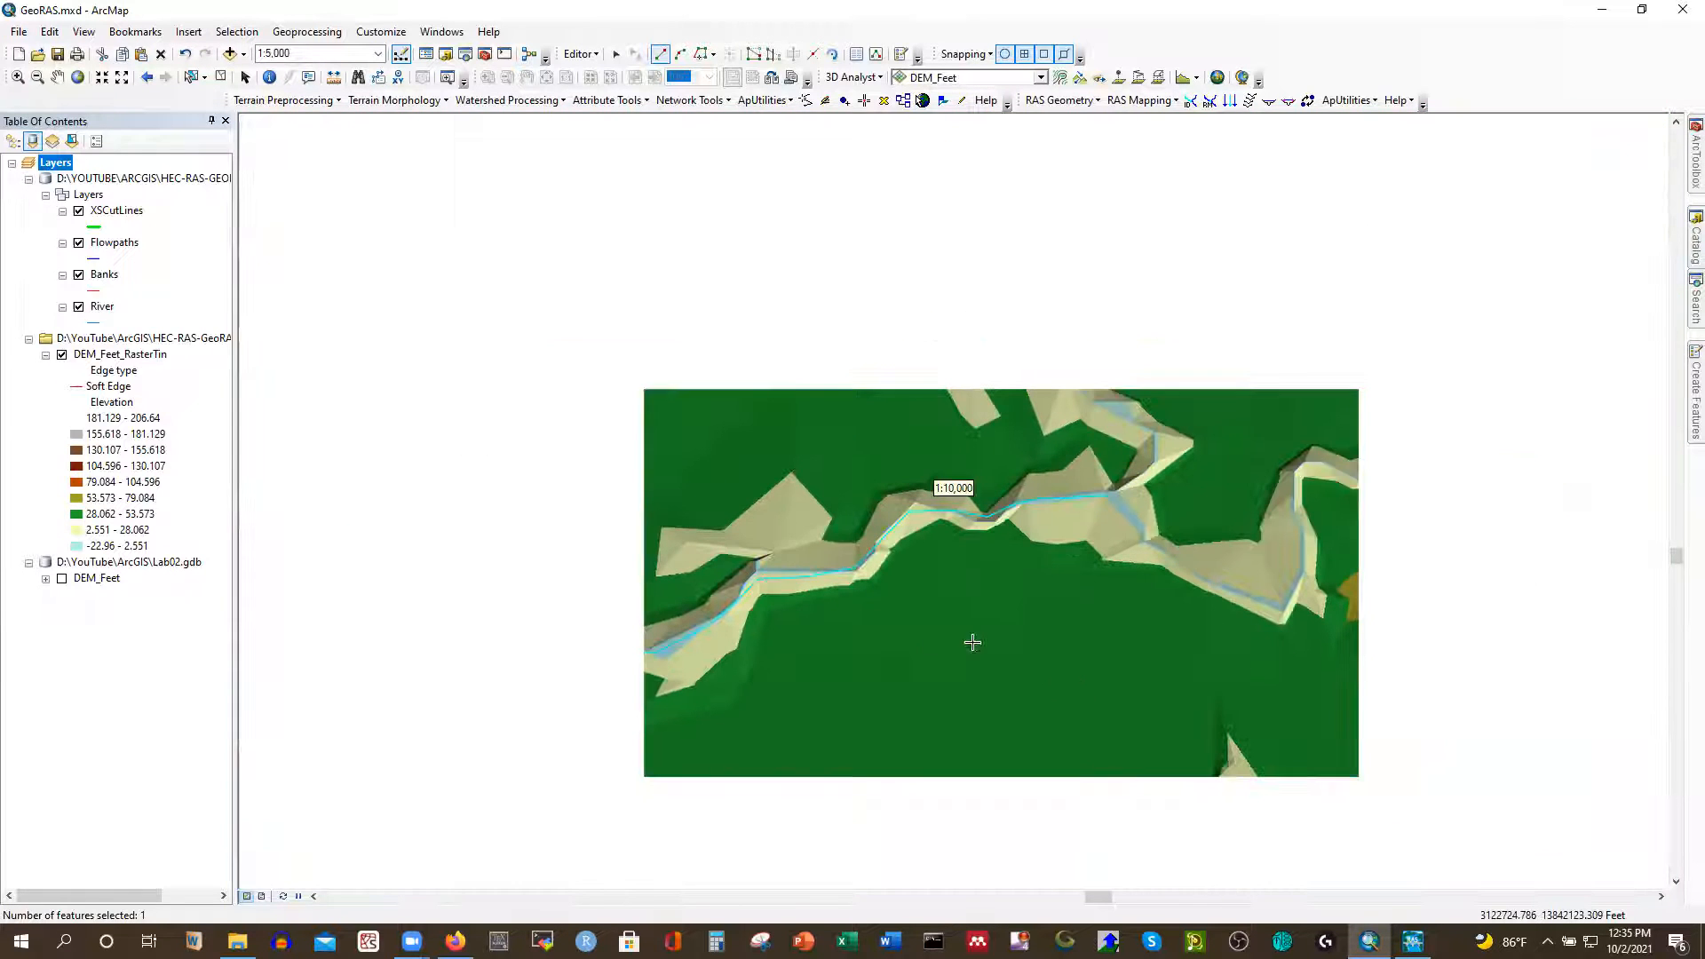
pyautogui.scroll(3, 659, 661)
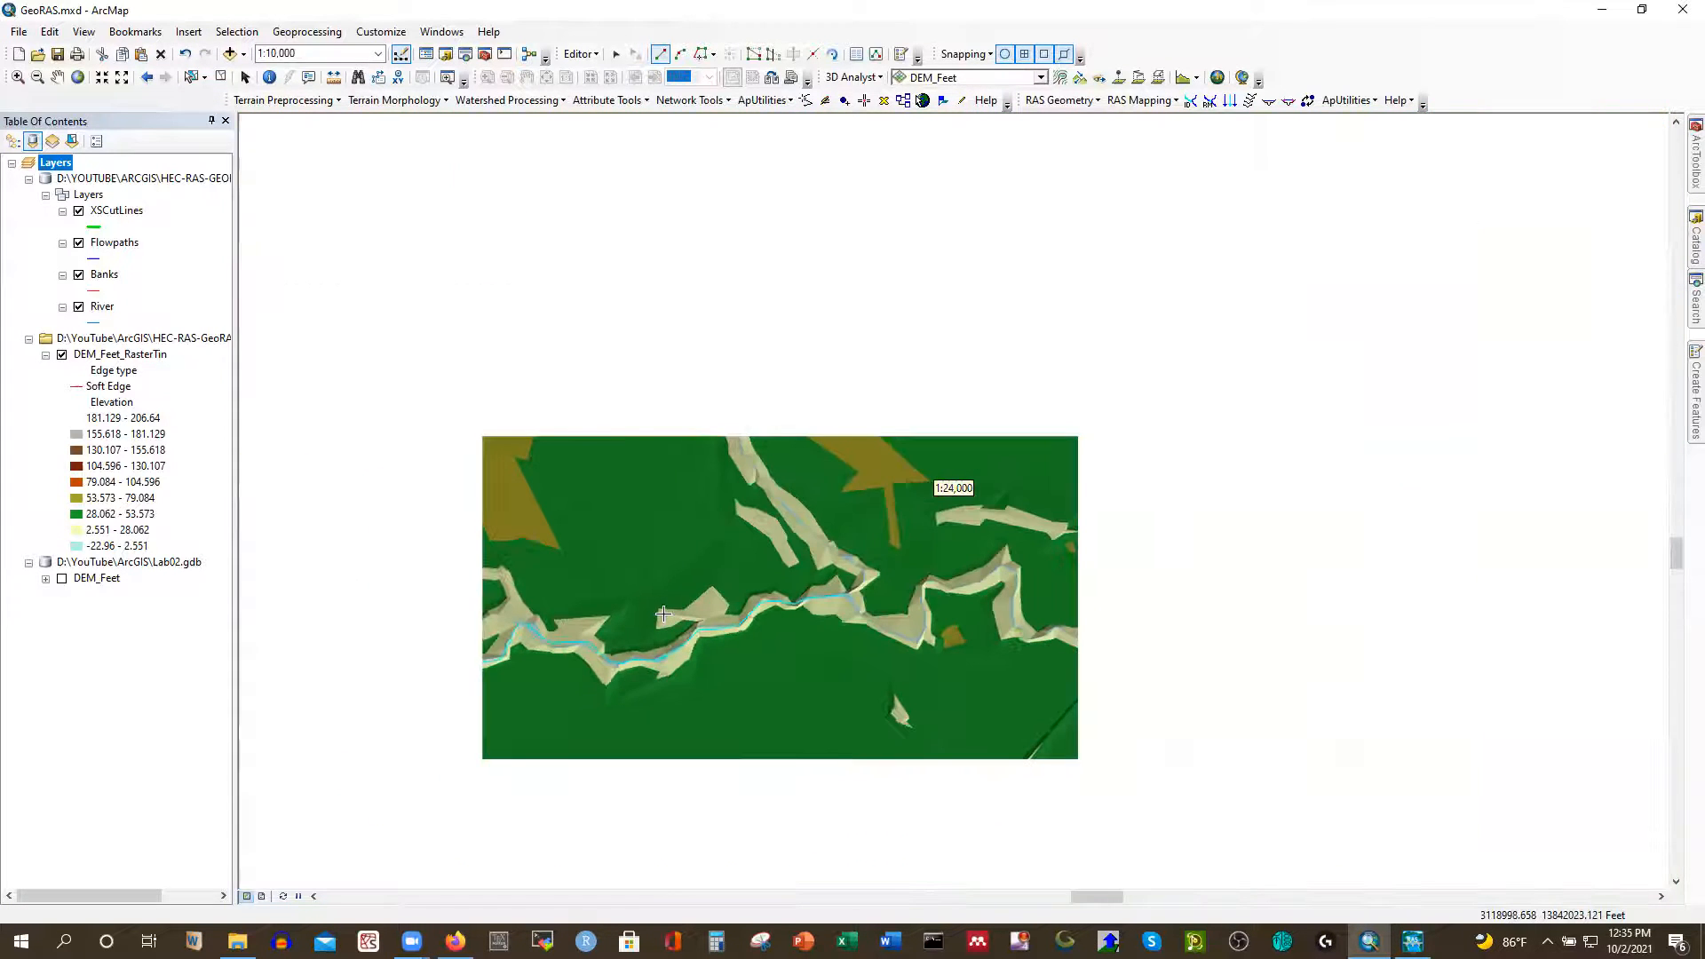
pyautogui.scroll(1, 1103, 475)
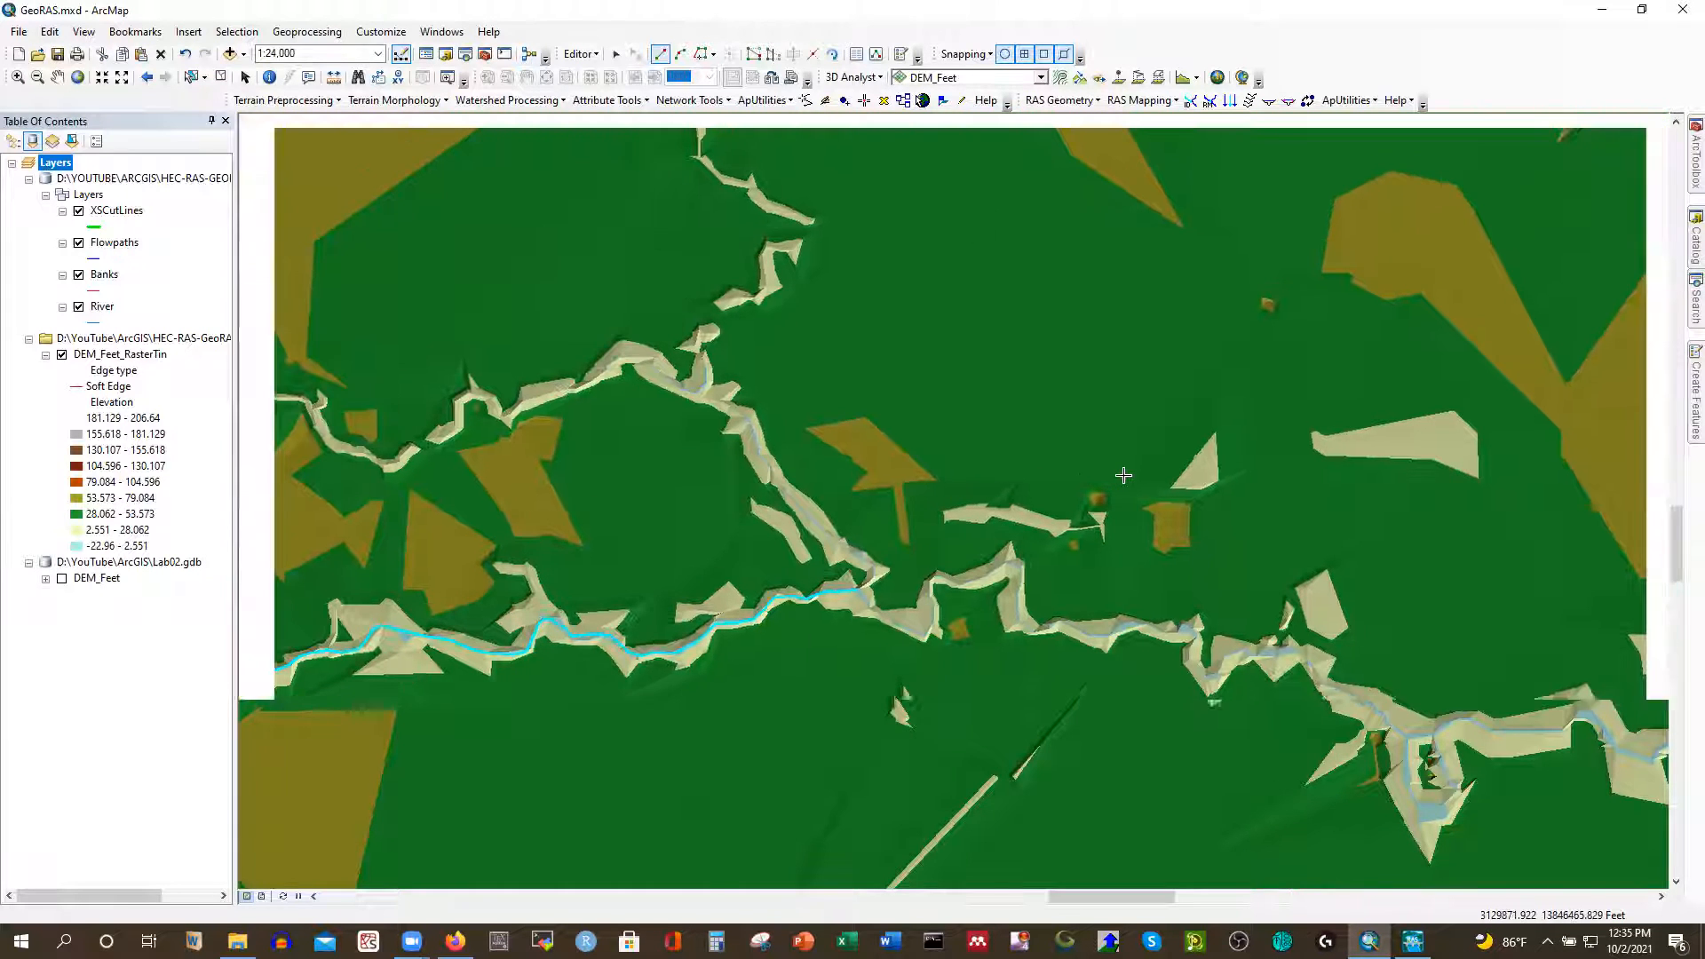
pyautogui.scroll(1, 1264, 471)
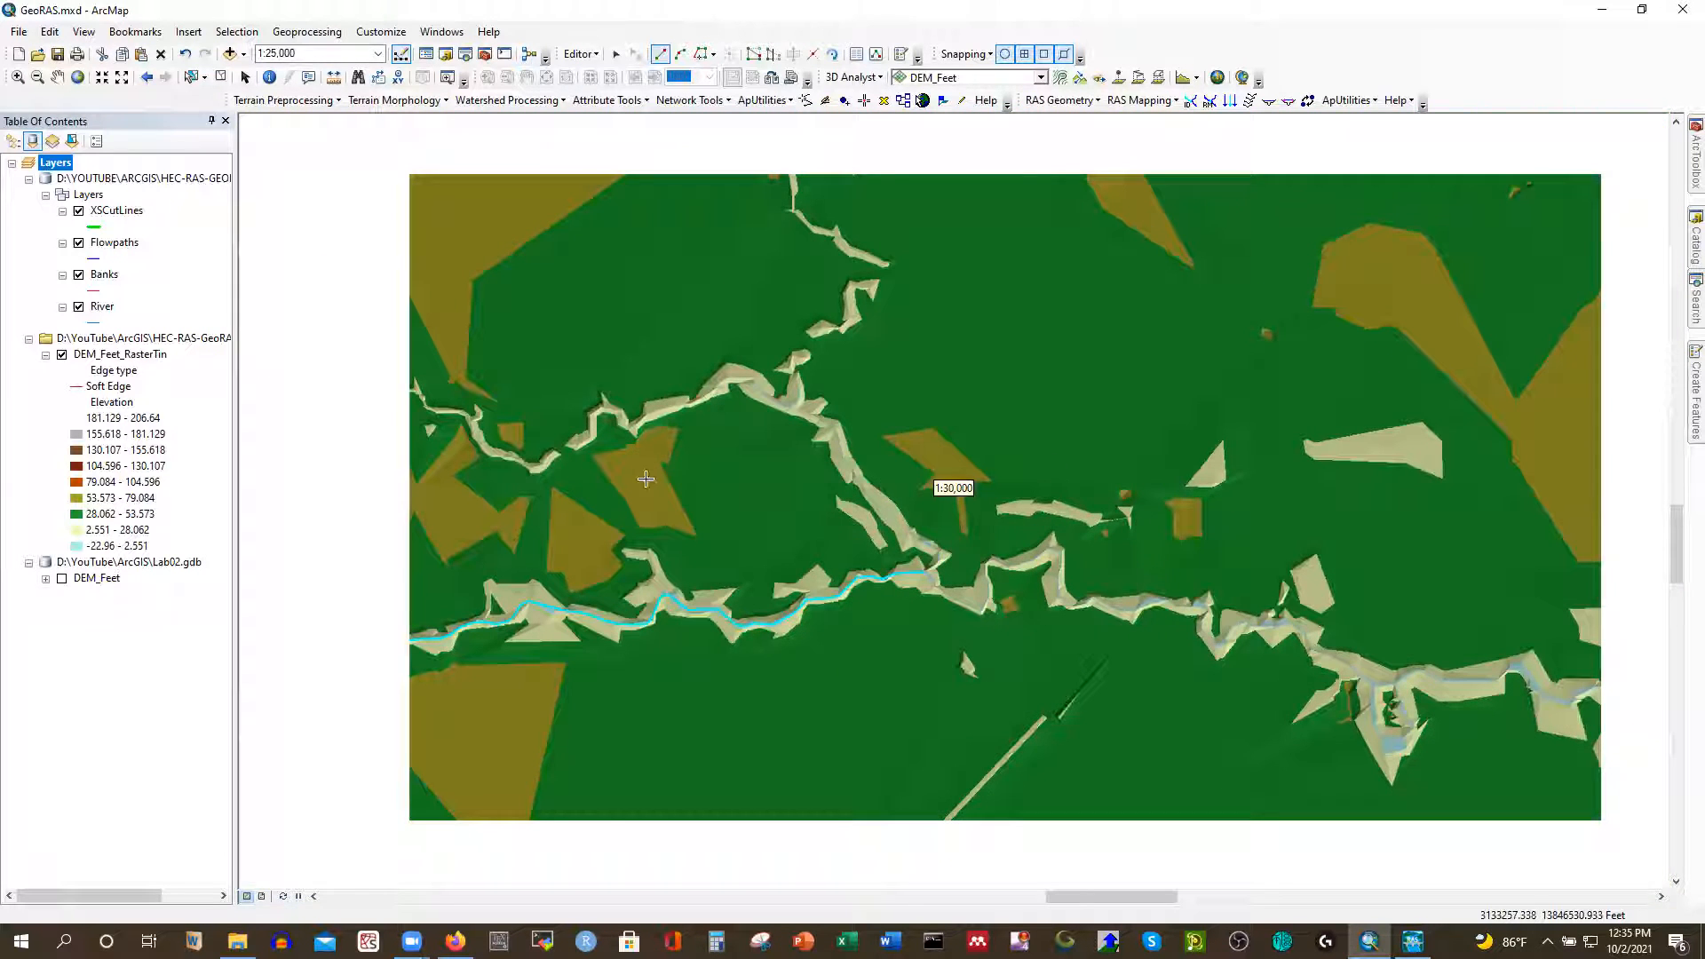
pyautogui.scroll(-5, 532, 491)
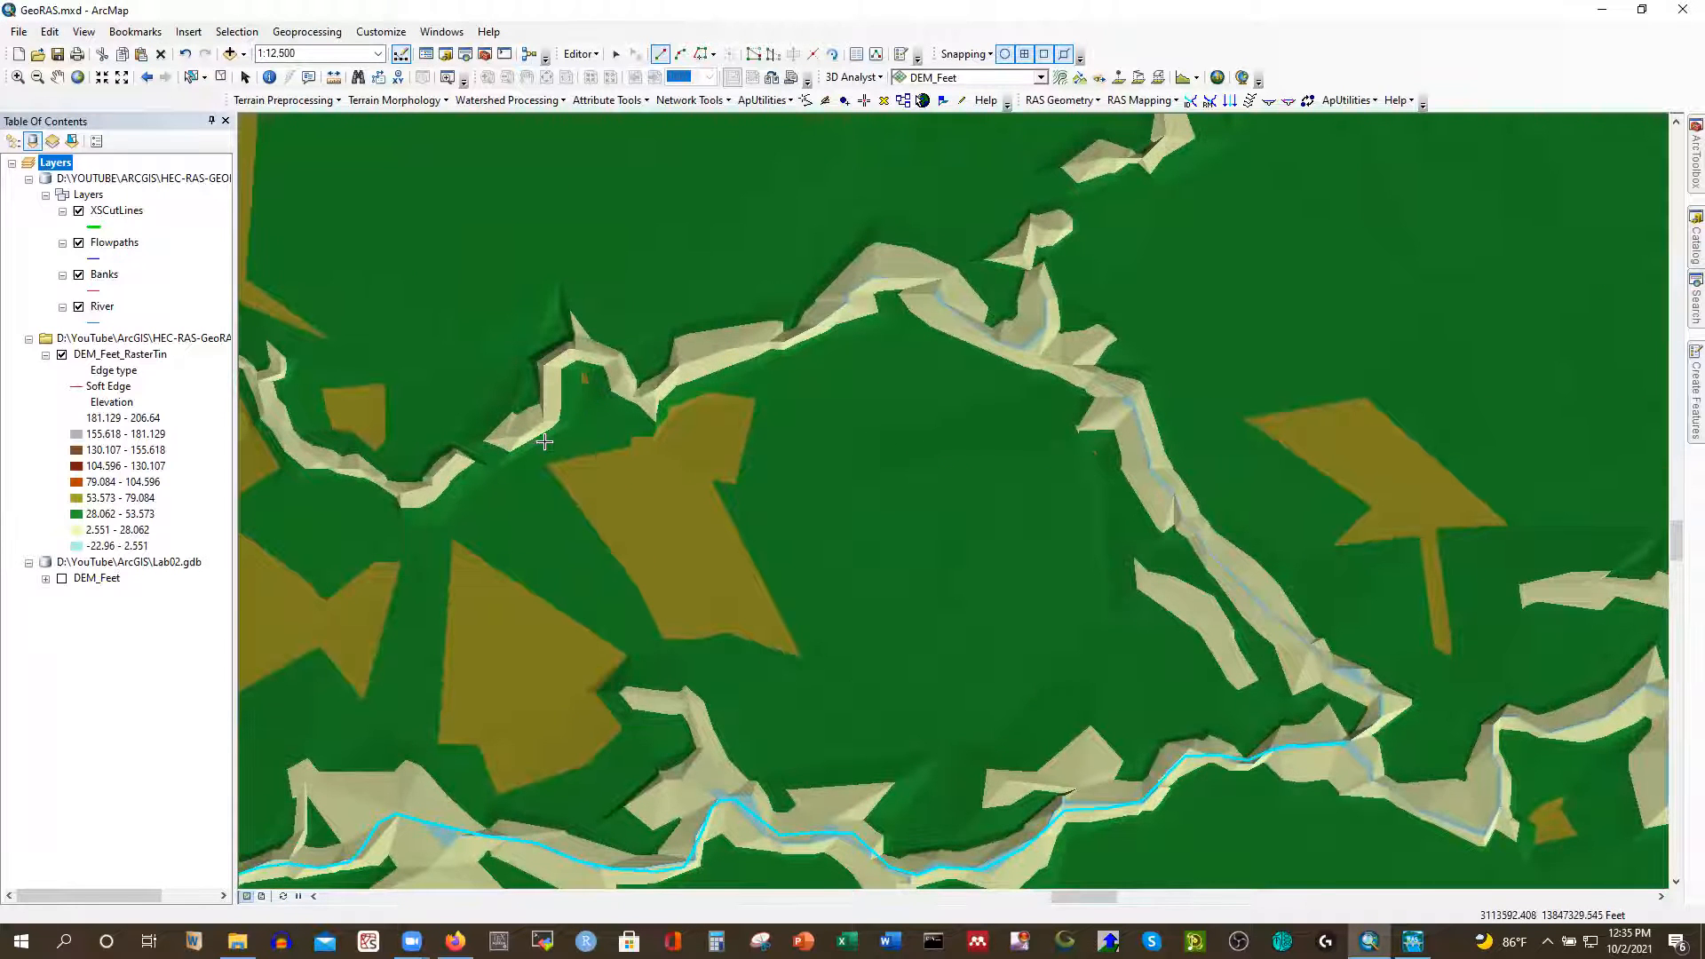
pyautogui.scroll(-4, 544, 441)
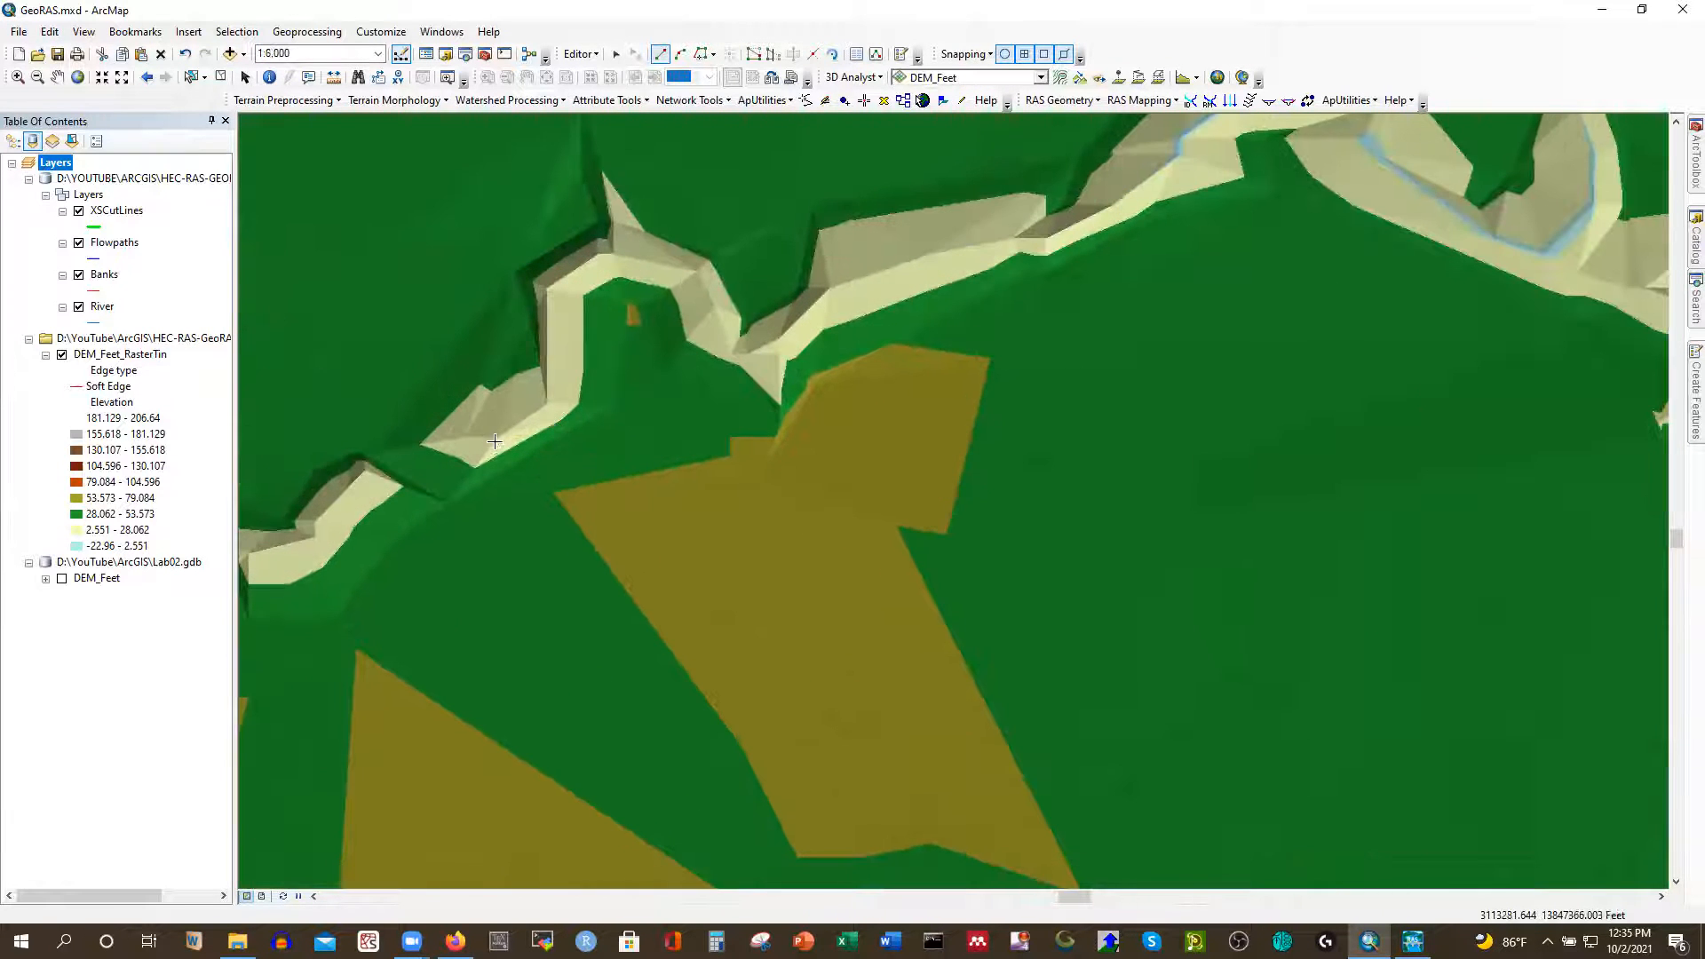
pyautogui.click(449, 441)
pyautogui.click(491, 439)
pyautogui.click(526, 419)
pyautogui.click(547, 402)
pyautogui.click(547, 357)
pyautogui.click(549, 318)
# Trace the tributary centerline around the arch-shaped bend and down its eastern side
pyautogui.click(555, 286)
pyautogui.click(580, 266)
pyautogui.click(617, 259)
pyautogui.click(660, 261)
pyautogui.click(687, 271)
pyautogui.click(704, 299)
pyautogui.click(736, 349)
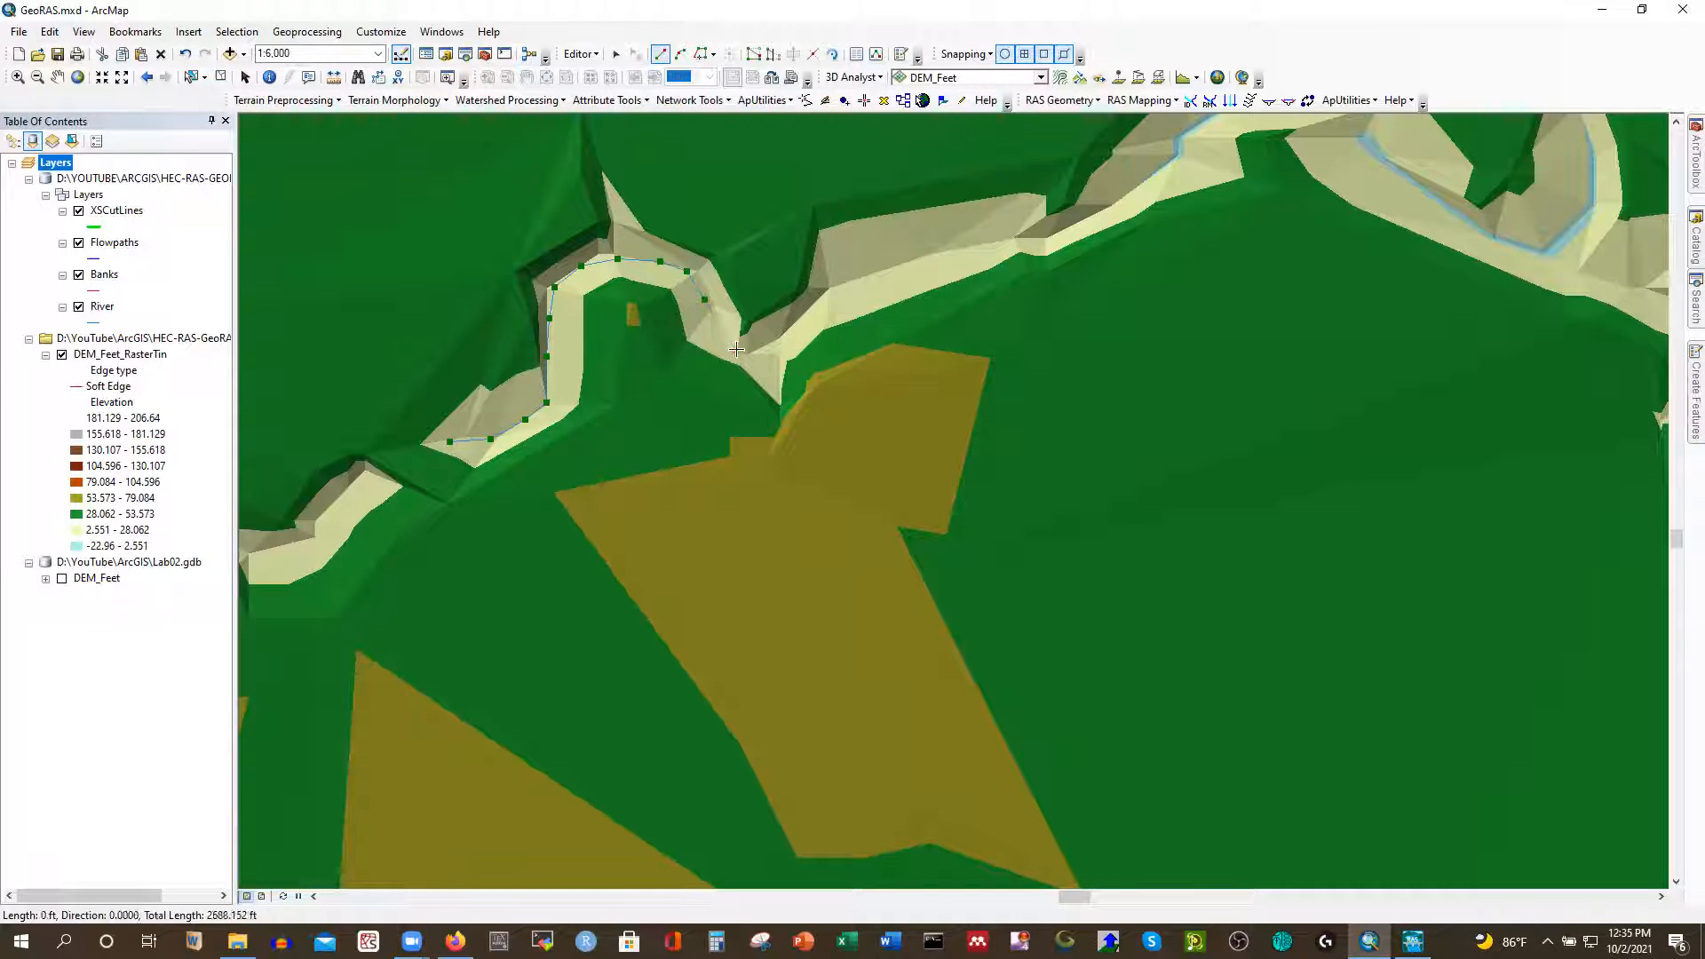
# Continue the tributary centerline northeast along the long, nearly straight reach to the start of the blue channel bottom
pyautogui.click(771, 348)
pyautogui.click(799, 324)
pyautogui.click(838, 285)
pyautogui.click(910, 266)
pyautogui.click(996, 244)
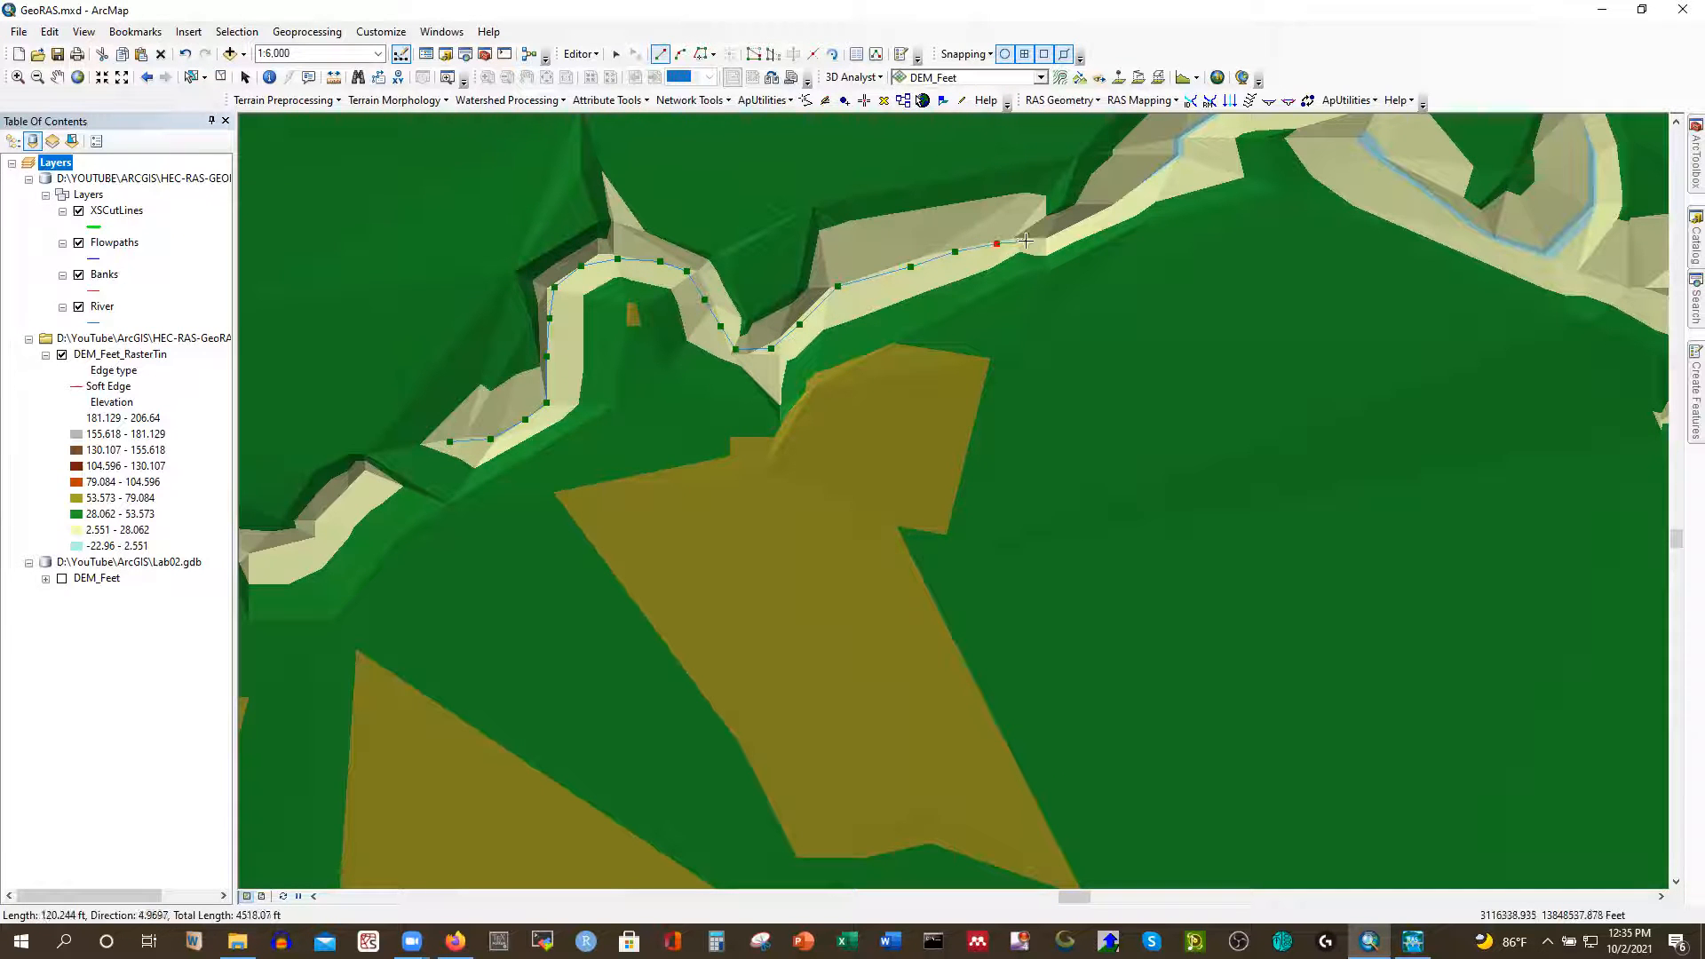
pyautogui.click(1070, 227)
pyautogui.click(1137, 191)
pyautogui.click(1166, 168)
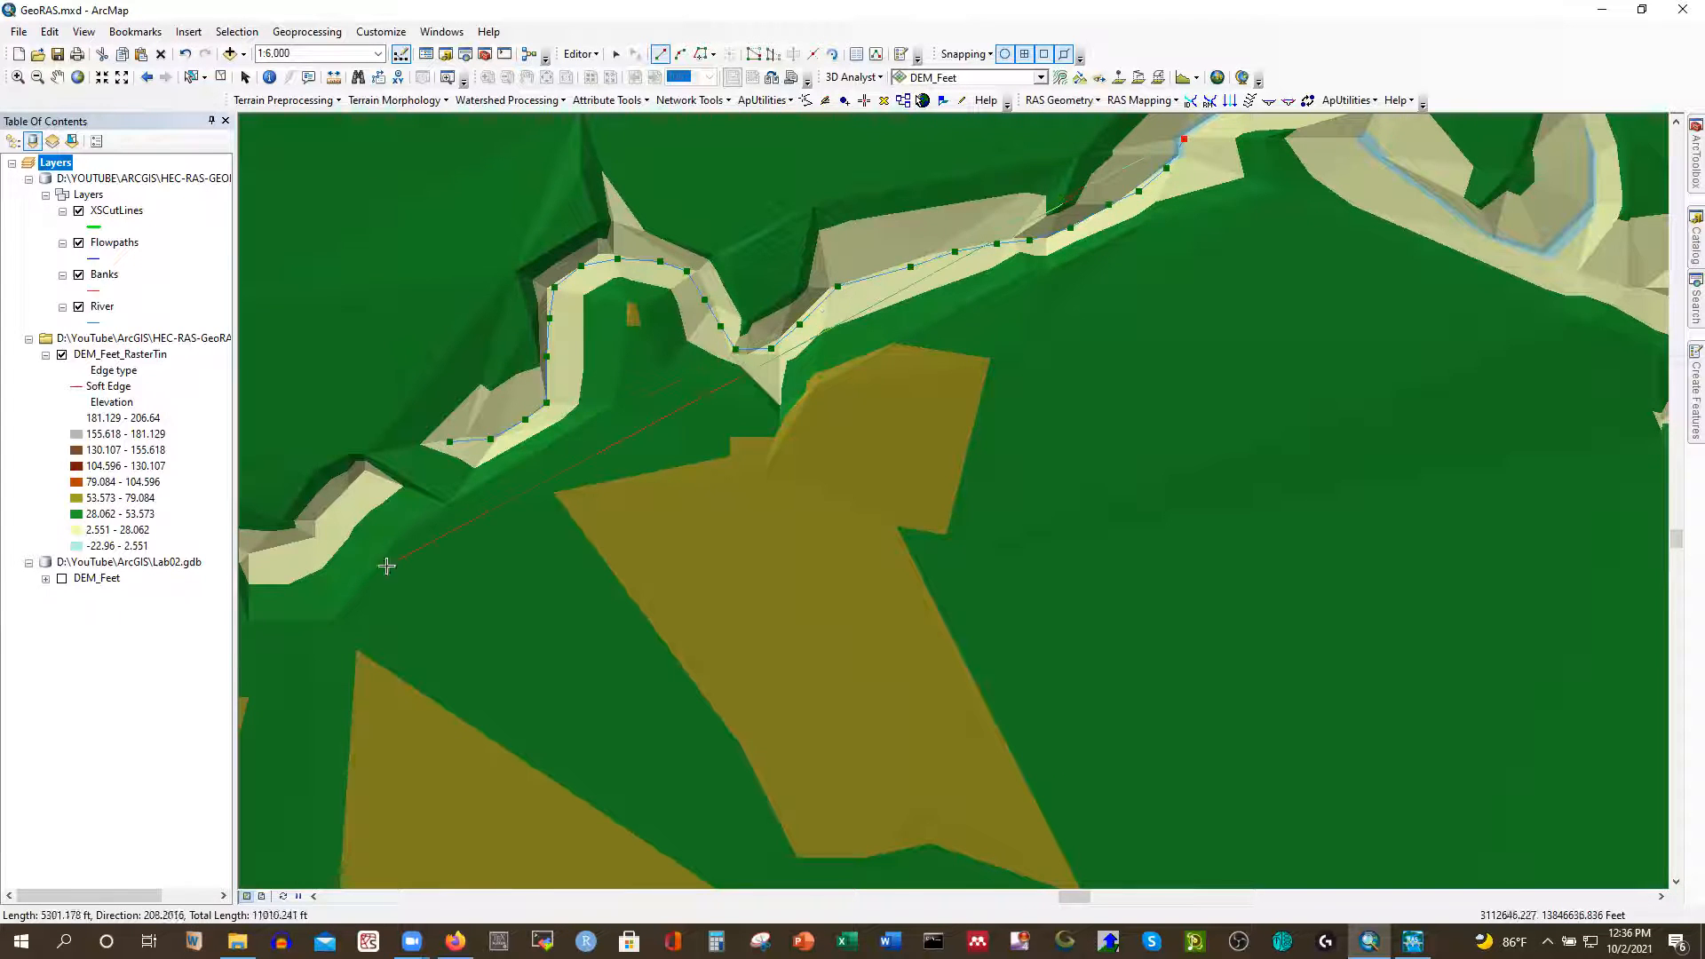
# Extend the tributary centerline over its northern crest and southeast past the junction with the short side channel
pyautogui.scroll(2, 369, 563)
pyautogui.scroll(-2, 892, 374)
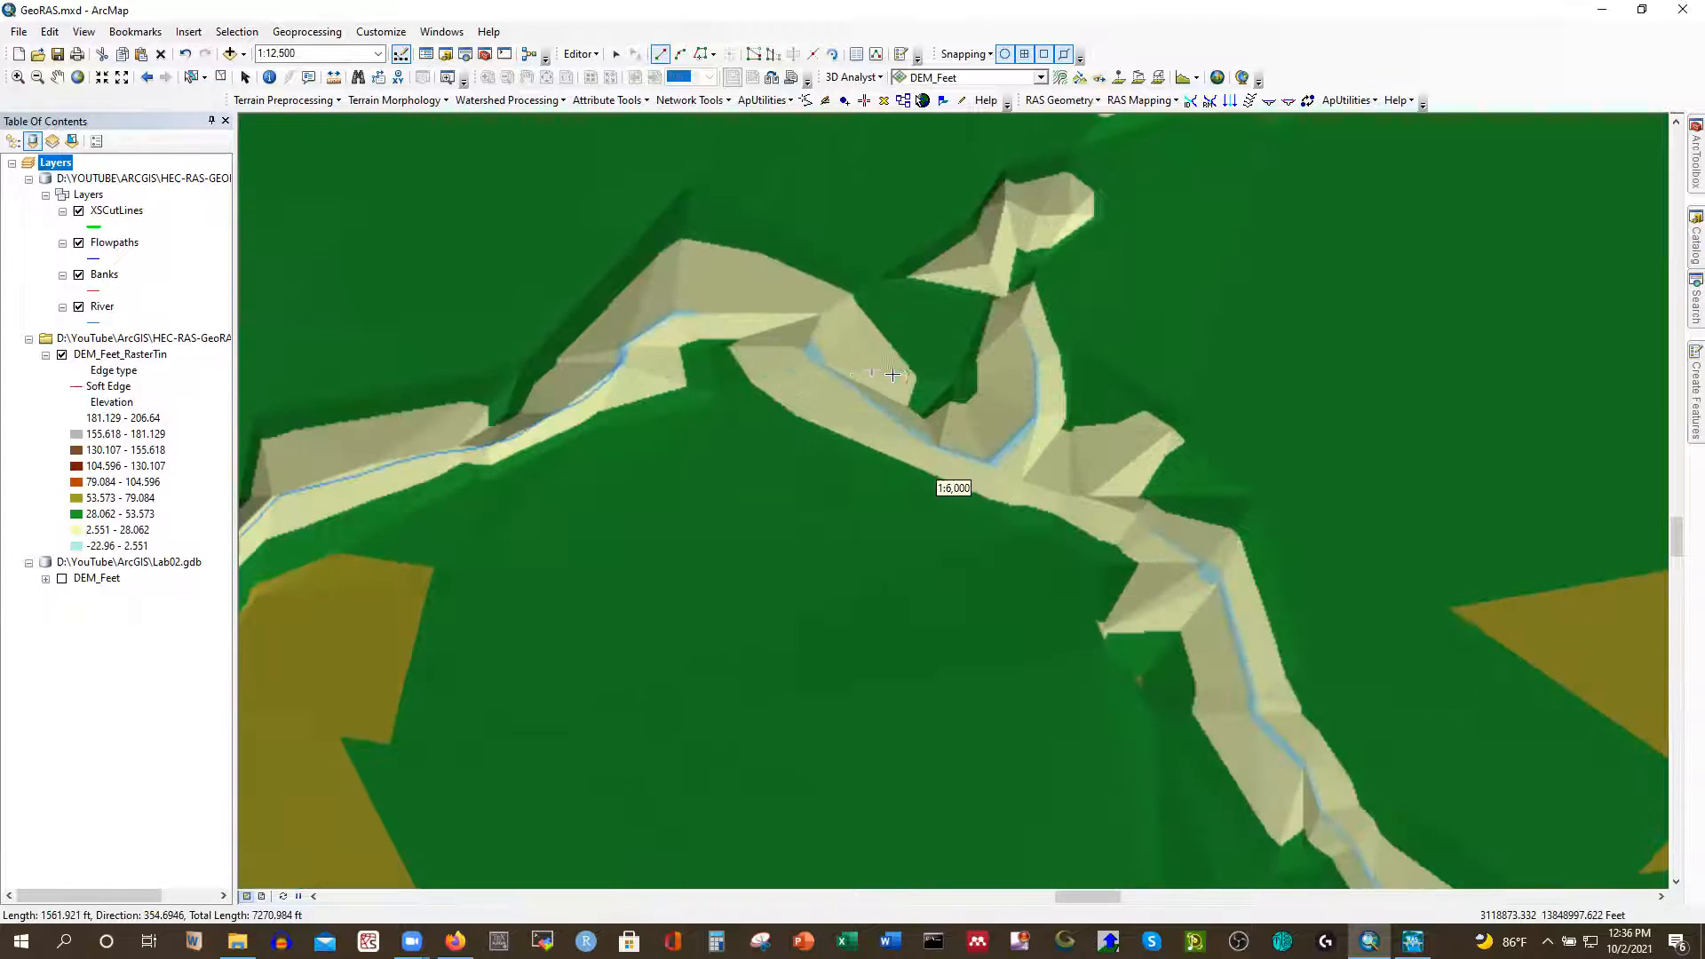
pyautogui.click(652, 329)
pyautogui.click(683, 313)
pyautogui.click(728, 313)
pyautogui.click(771, 315)
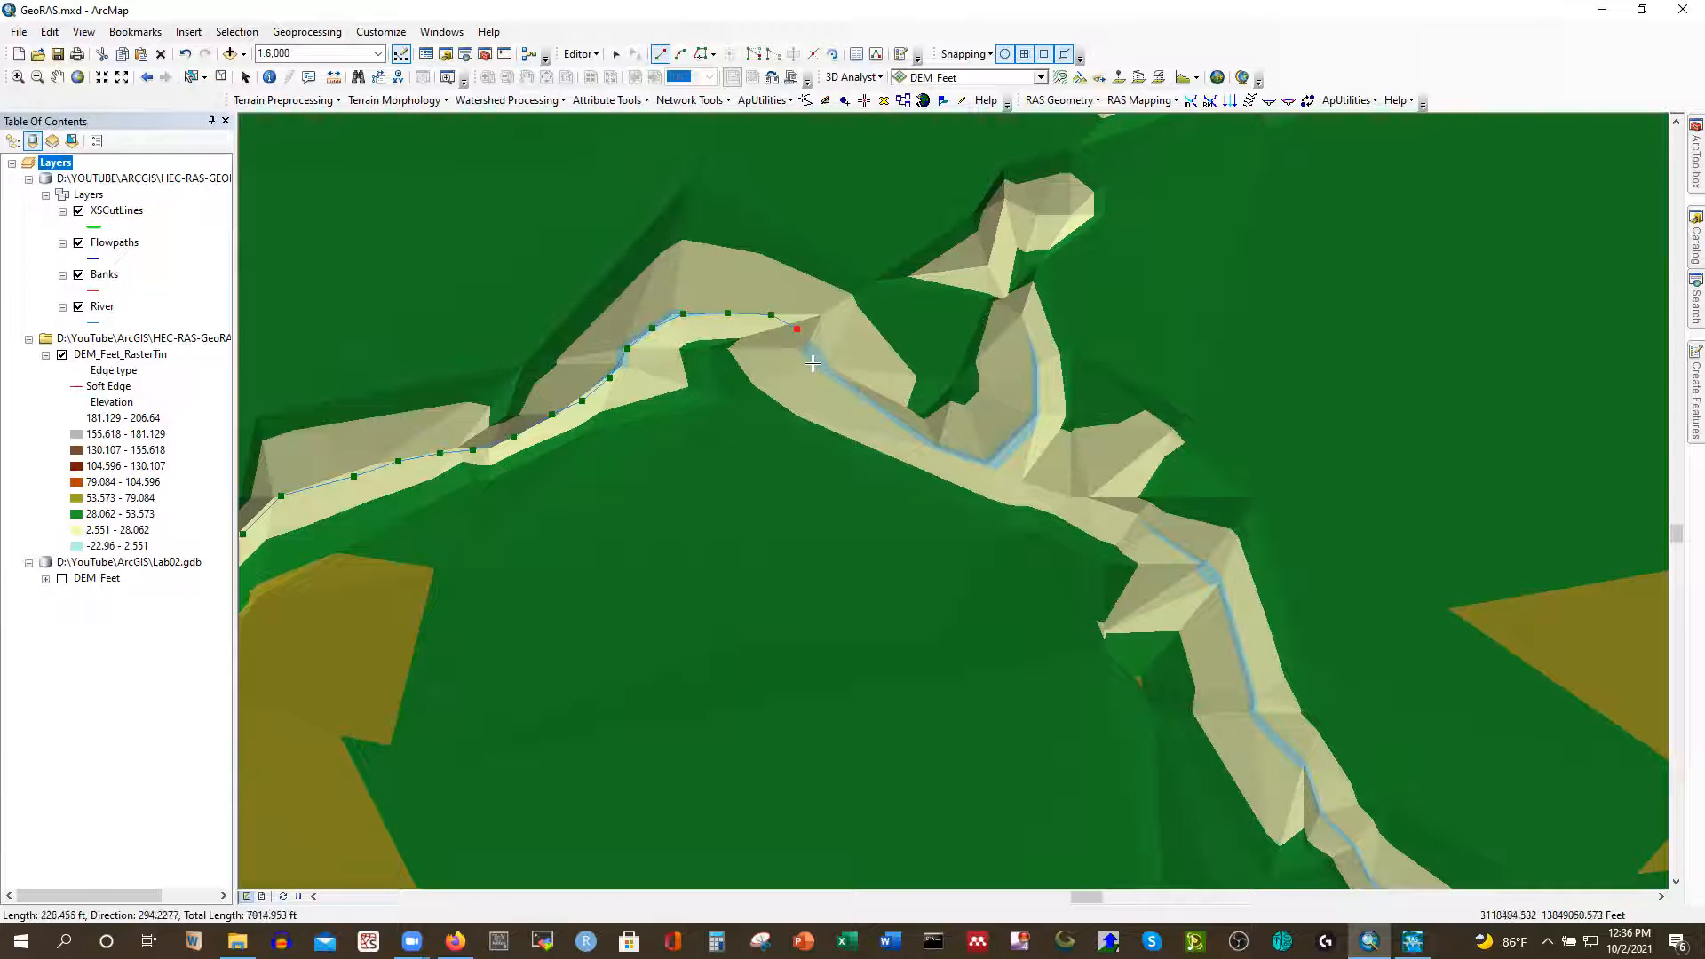
pyautogui.click(879, 415)
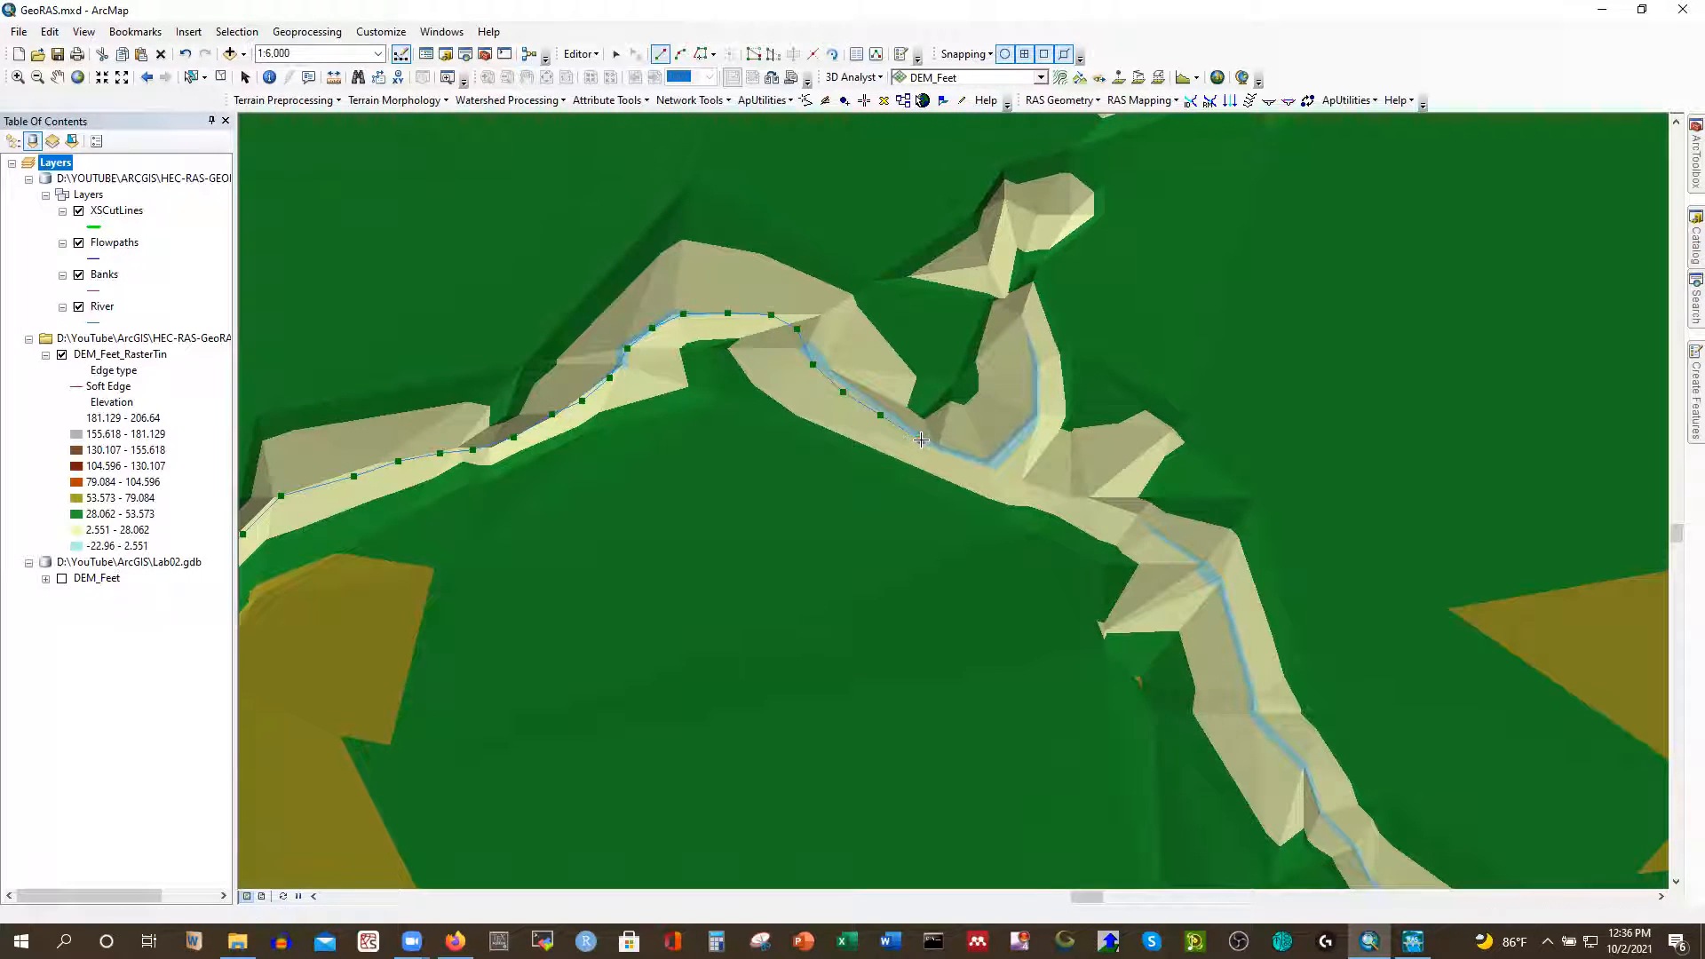
pyautogui.click(978, 461)
pyautogui.click(1020, 472)
pyautogui.click(1063, 489)
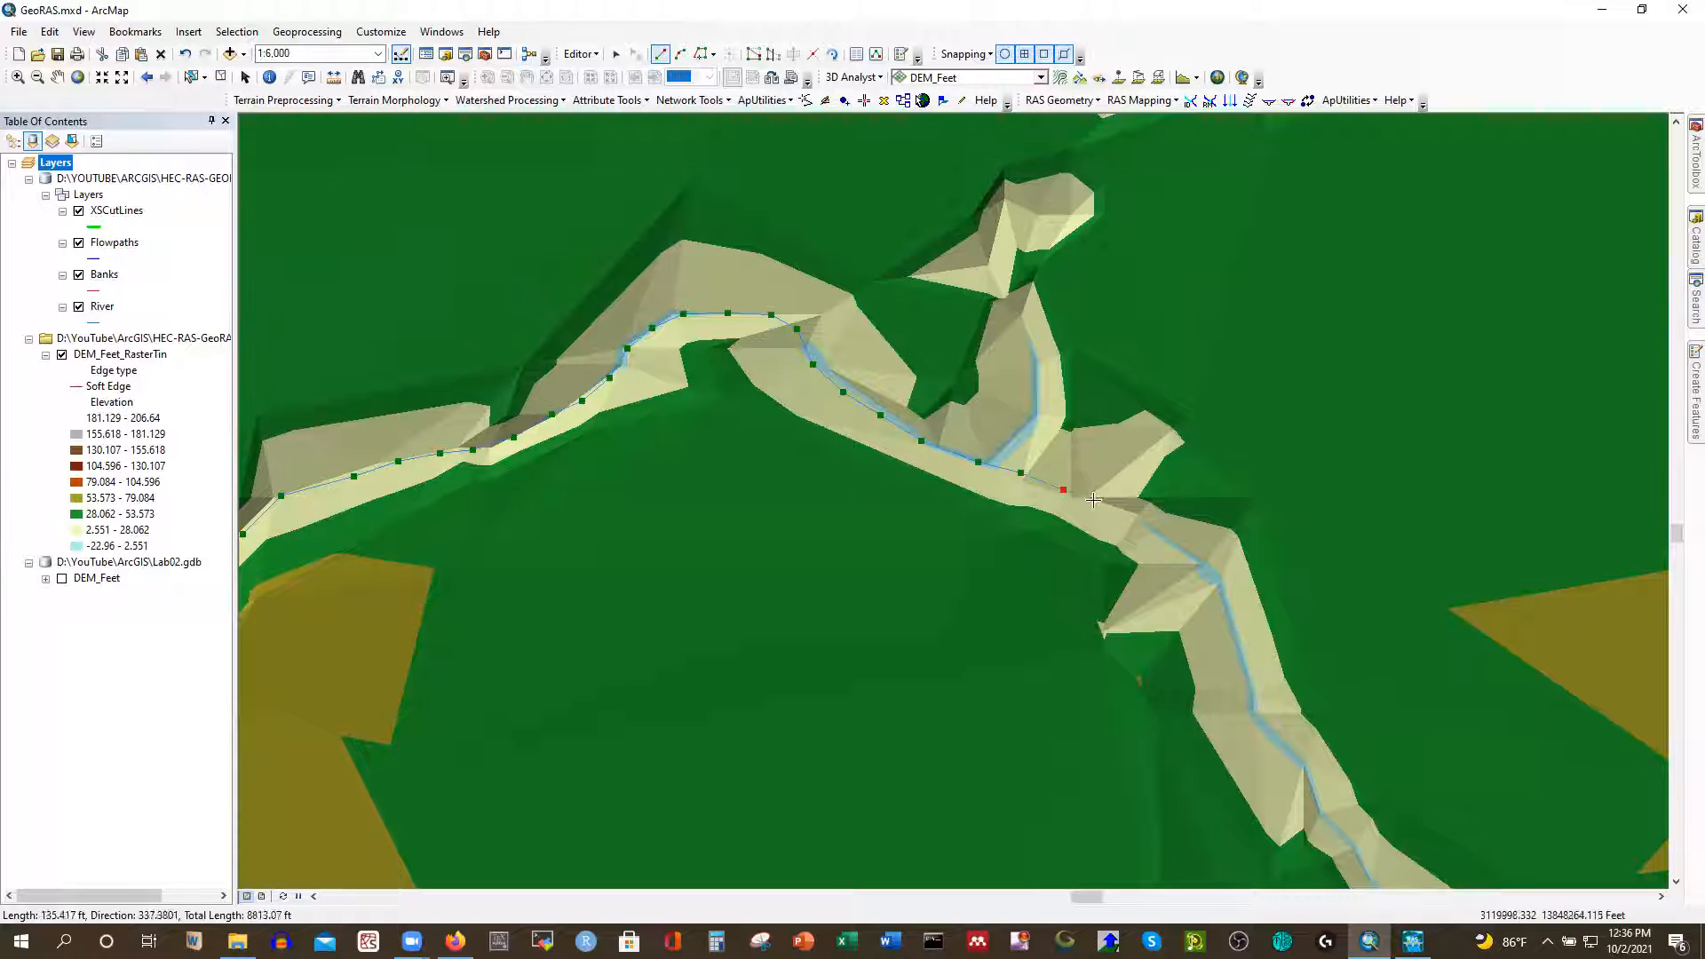
# Continue the tributary centerline southeast past the side-channel junction and along the blue channel bottom of the steep southward reach
pyautogui.click(1145, 525)
pyautogui.click(1212, 586)
pyautogui.click(1251, 700)
pyautogui.click(1271, 739)
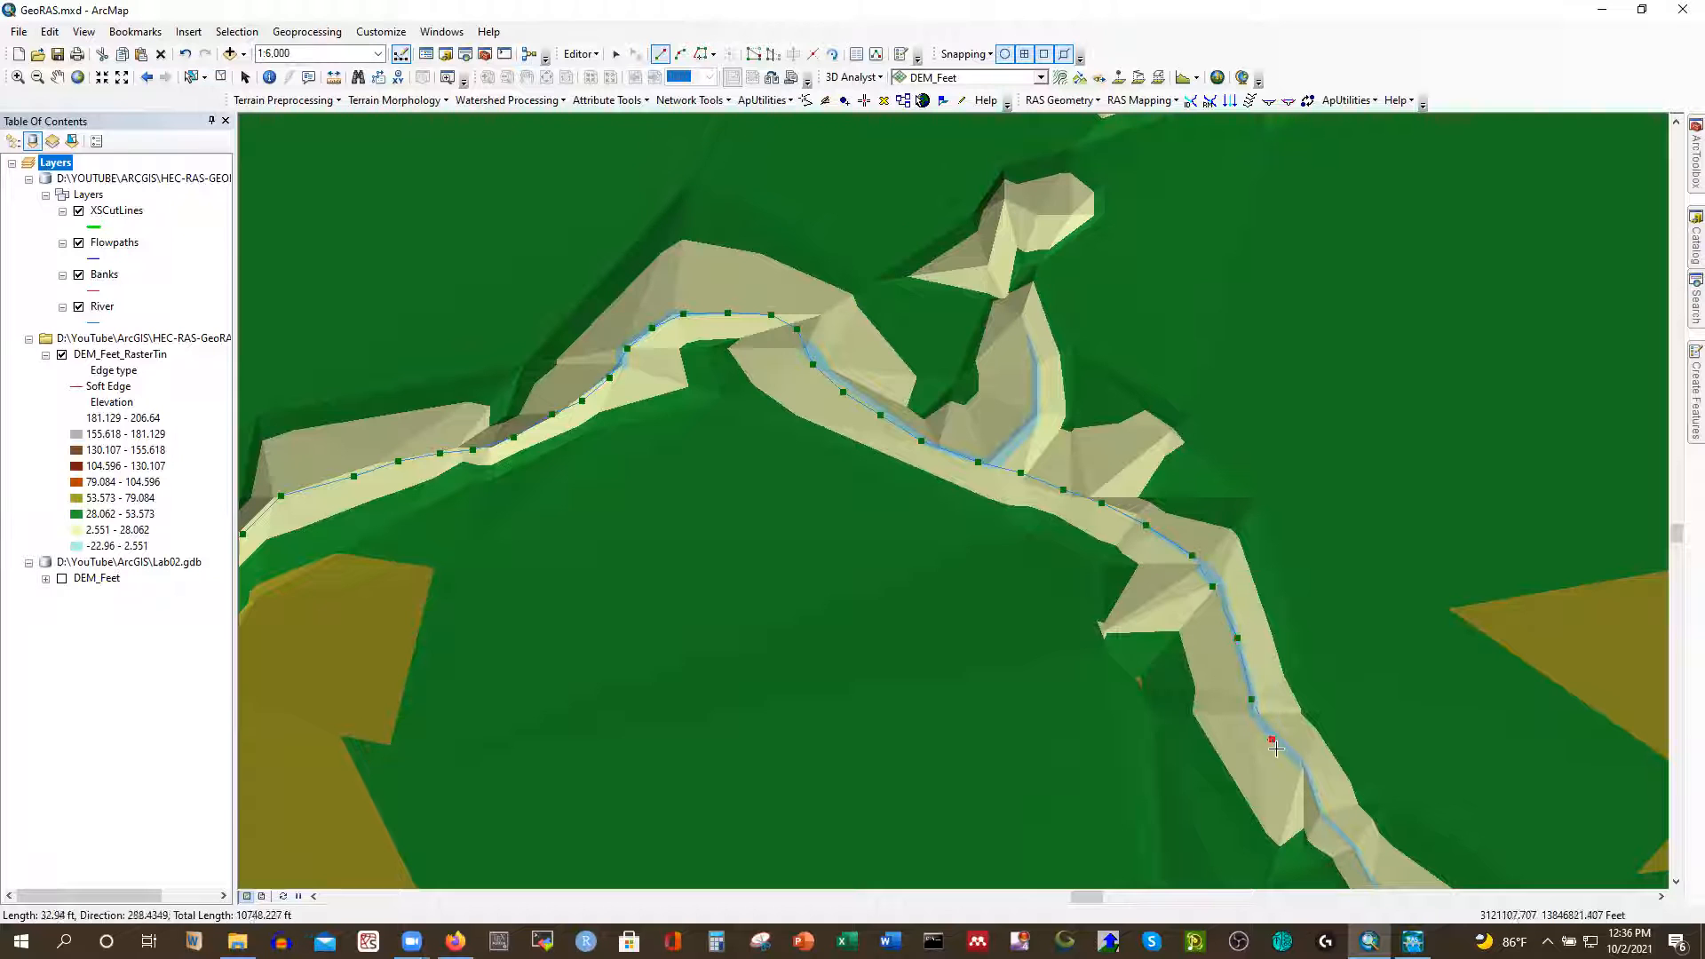
pyautogui.click(1307, 785)
# Trace the tributary centerline down the long southeast reach and around the sharp bend just above the main river
pyautogui.scroll(-3, 395, 246)
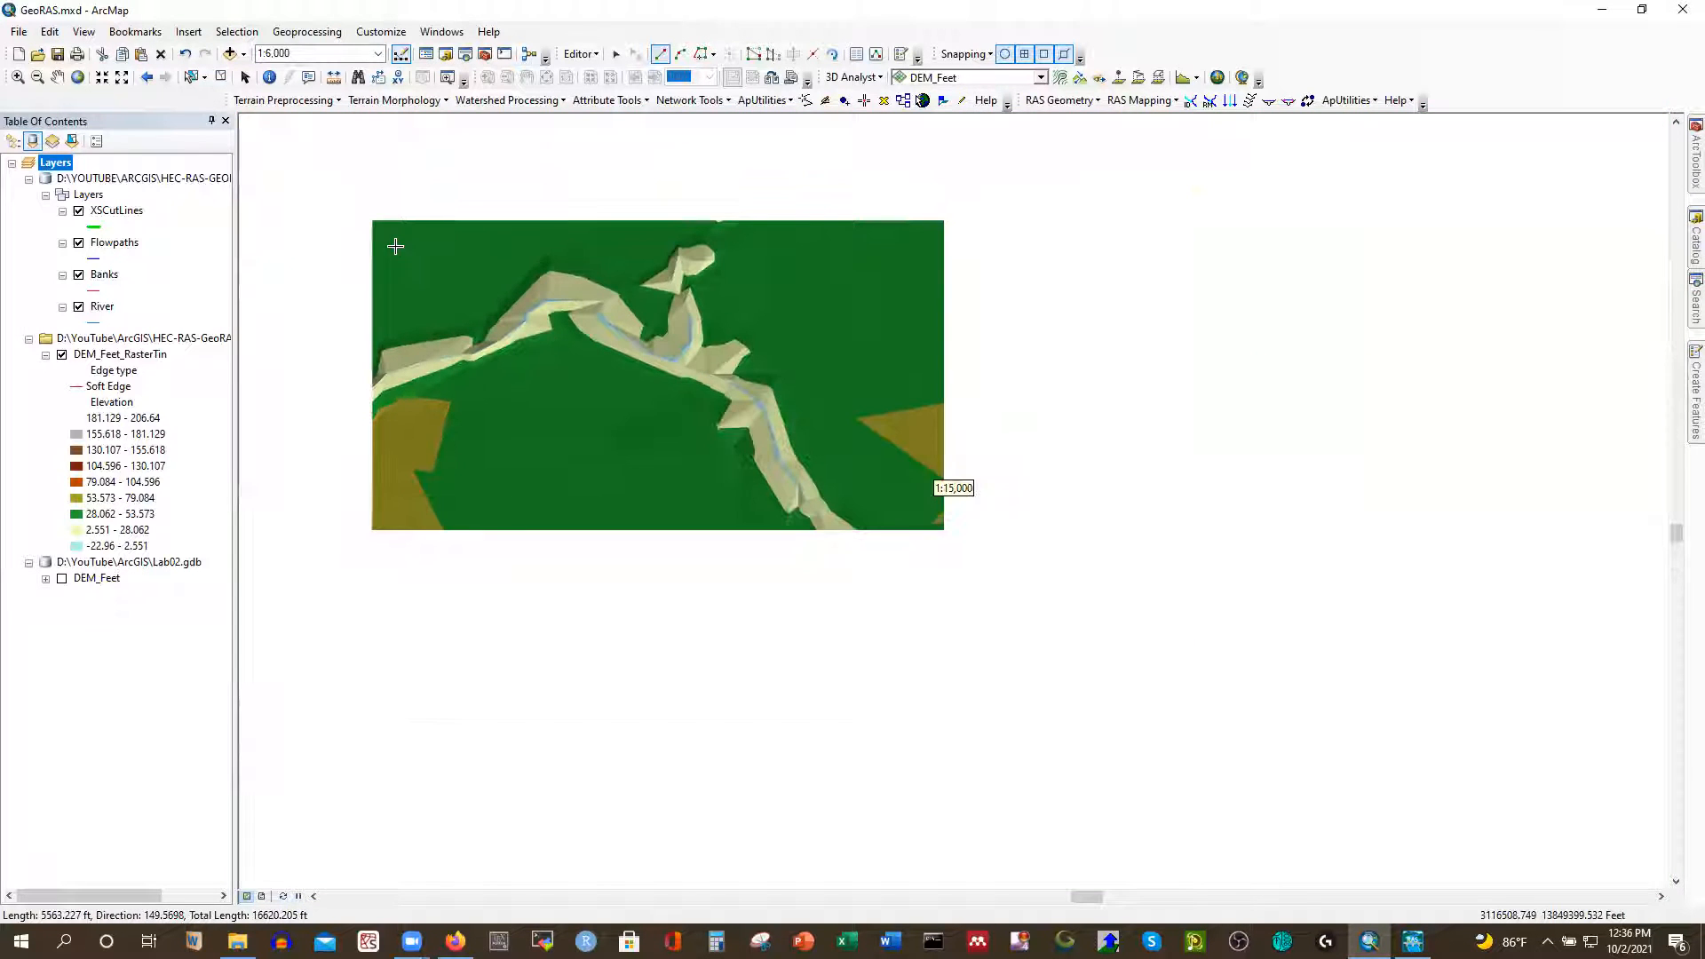
pyautogui.scroll(2, 928, 702)
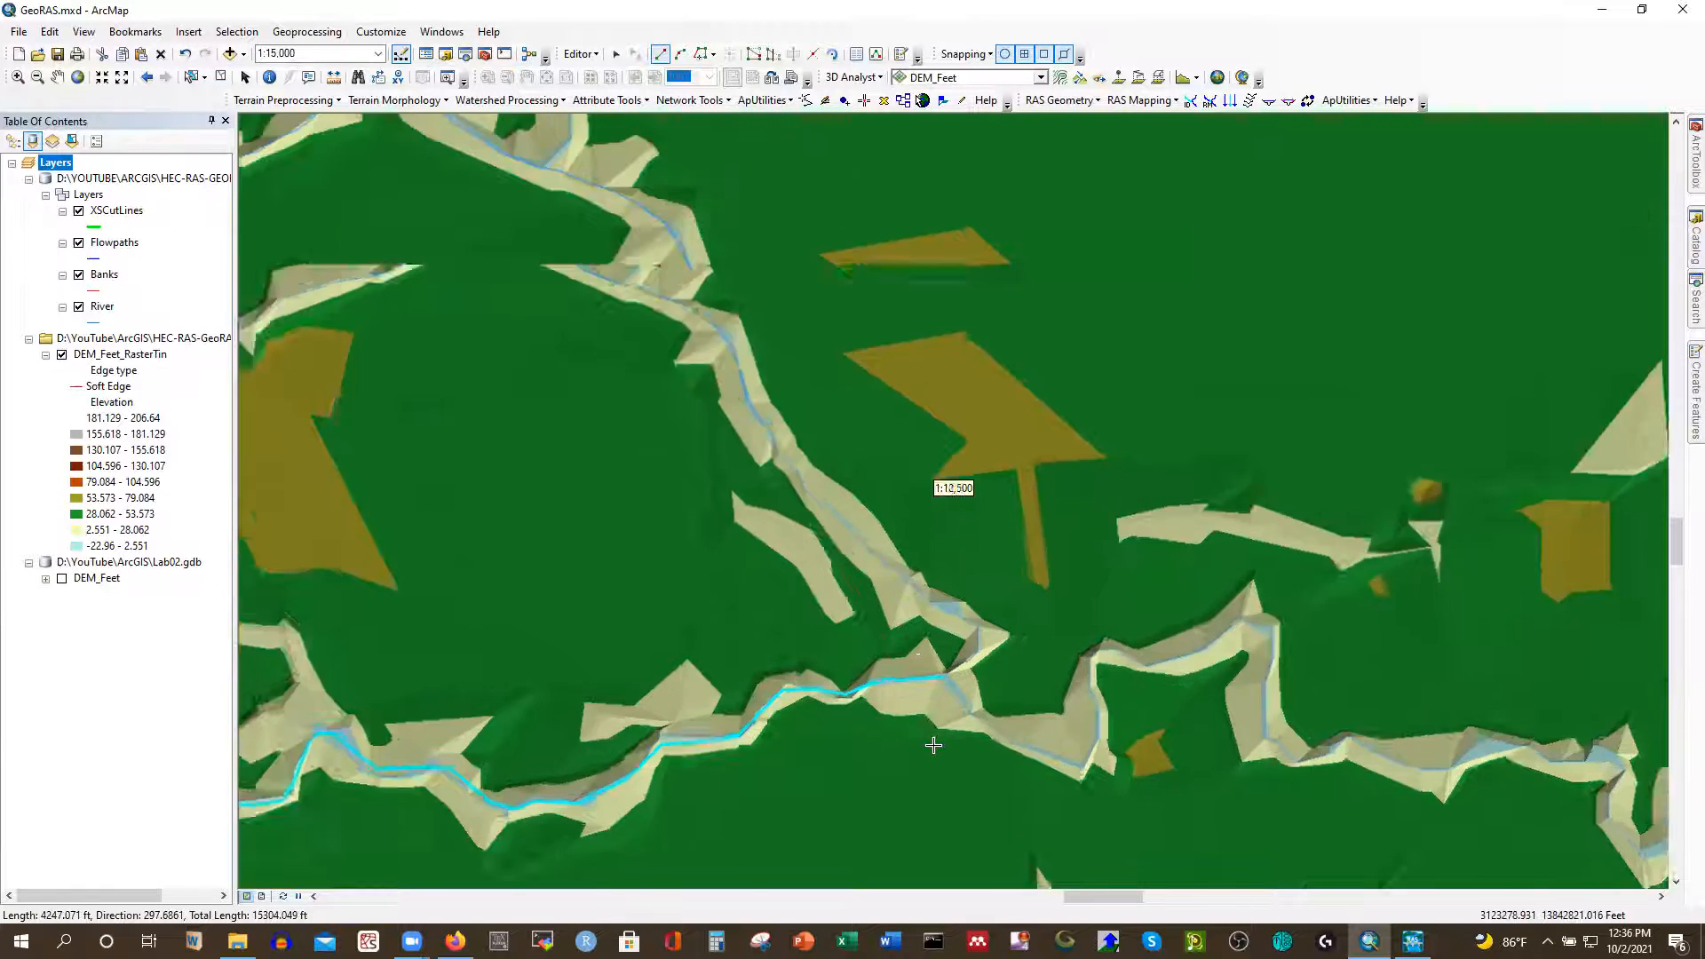
pyautogui.click(754, 394)
pyautogui.click(803, 450)
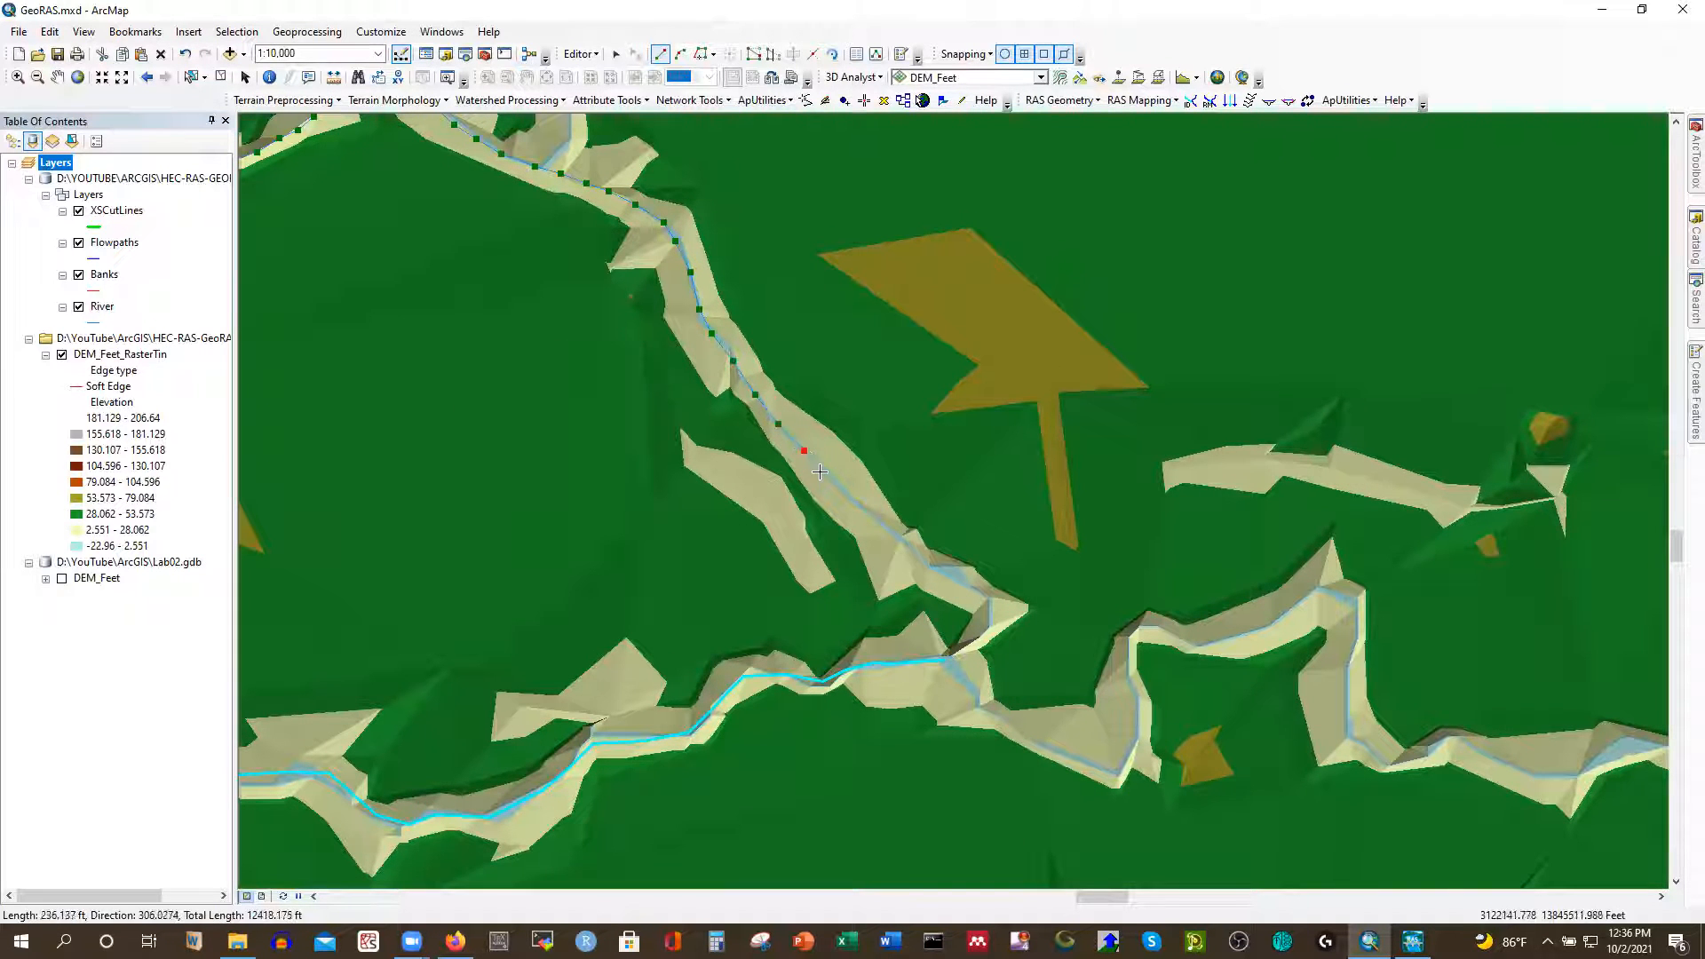
pyautogui.click(903, 546)
pyautogui.click(927, 565)
pyautogui.click(974, 591)
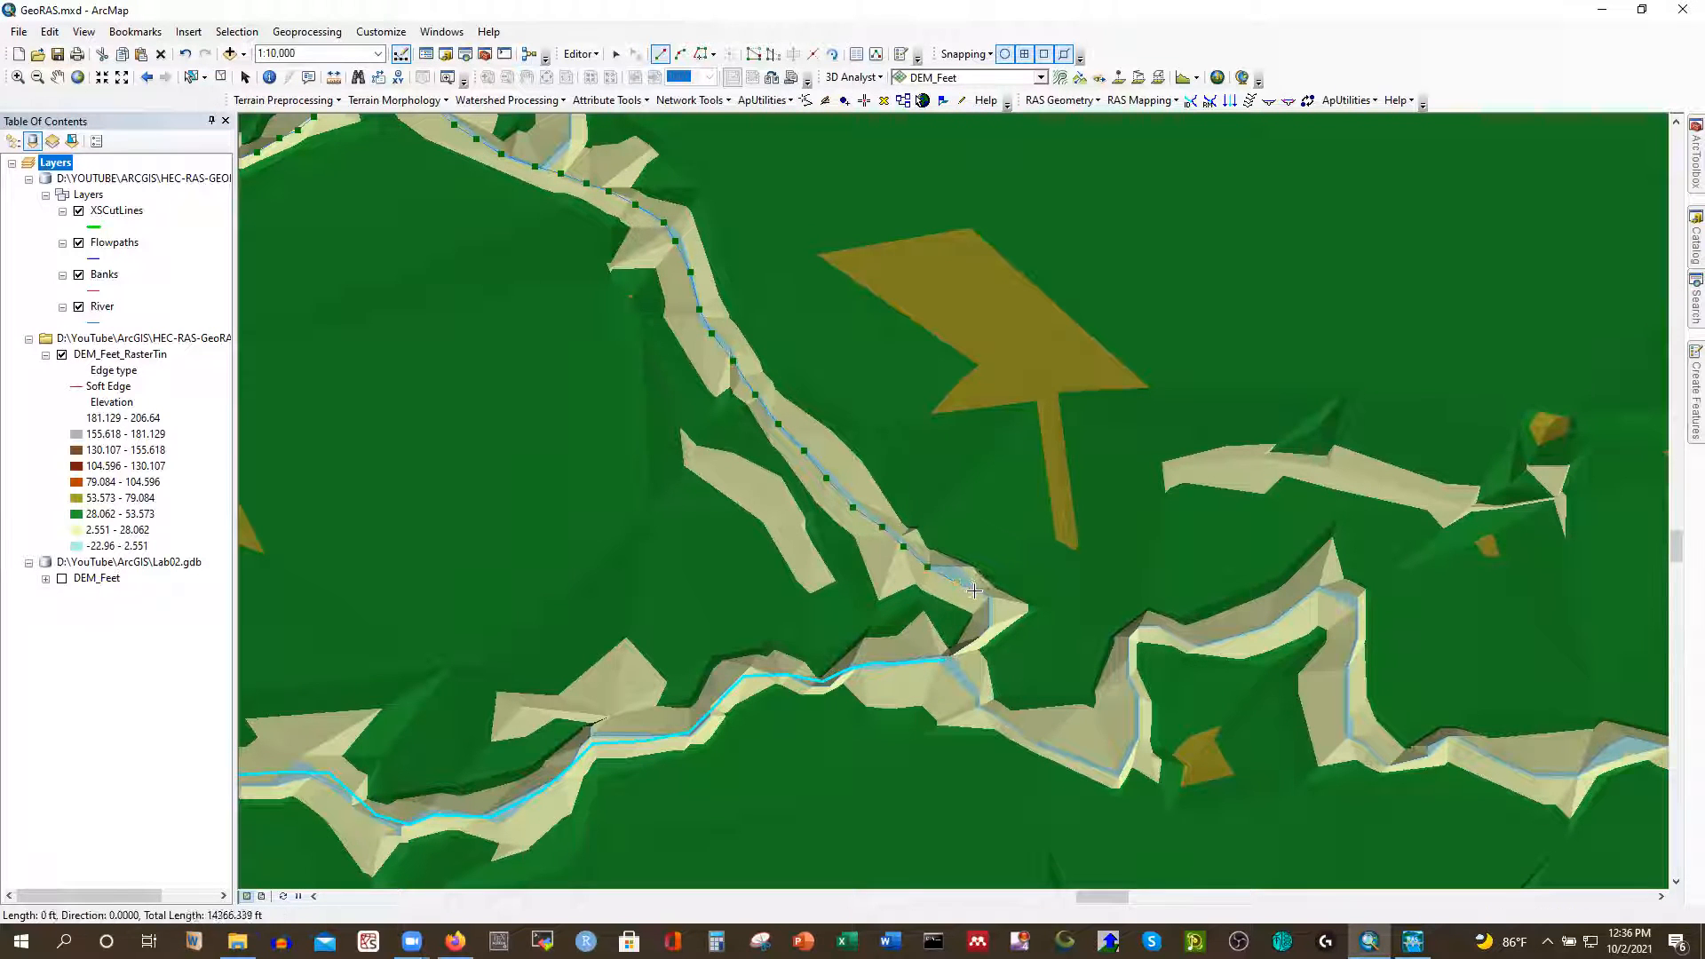
pyautogui.click(987, 603)
pyautogui.click(988, 623)
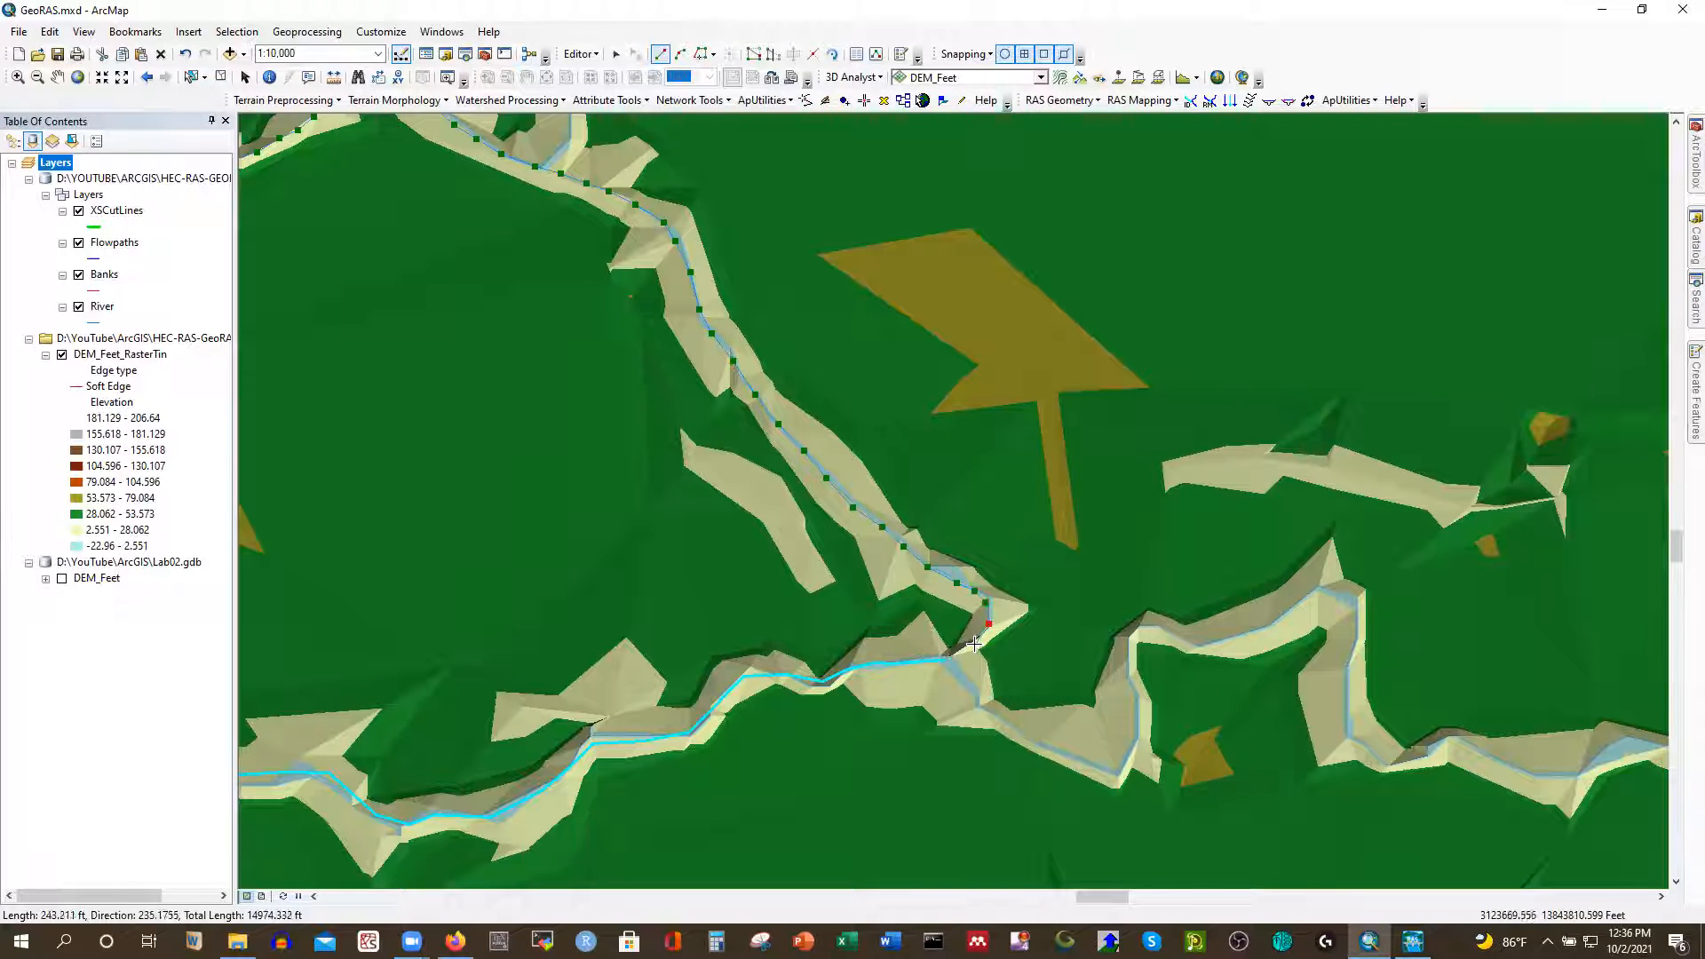
# Extend the tributary centerline southwest from the sharp bend to just short of the main river's endpoint
pyautogui.scroll(-2, 884, 781)
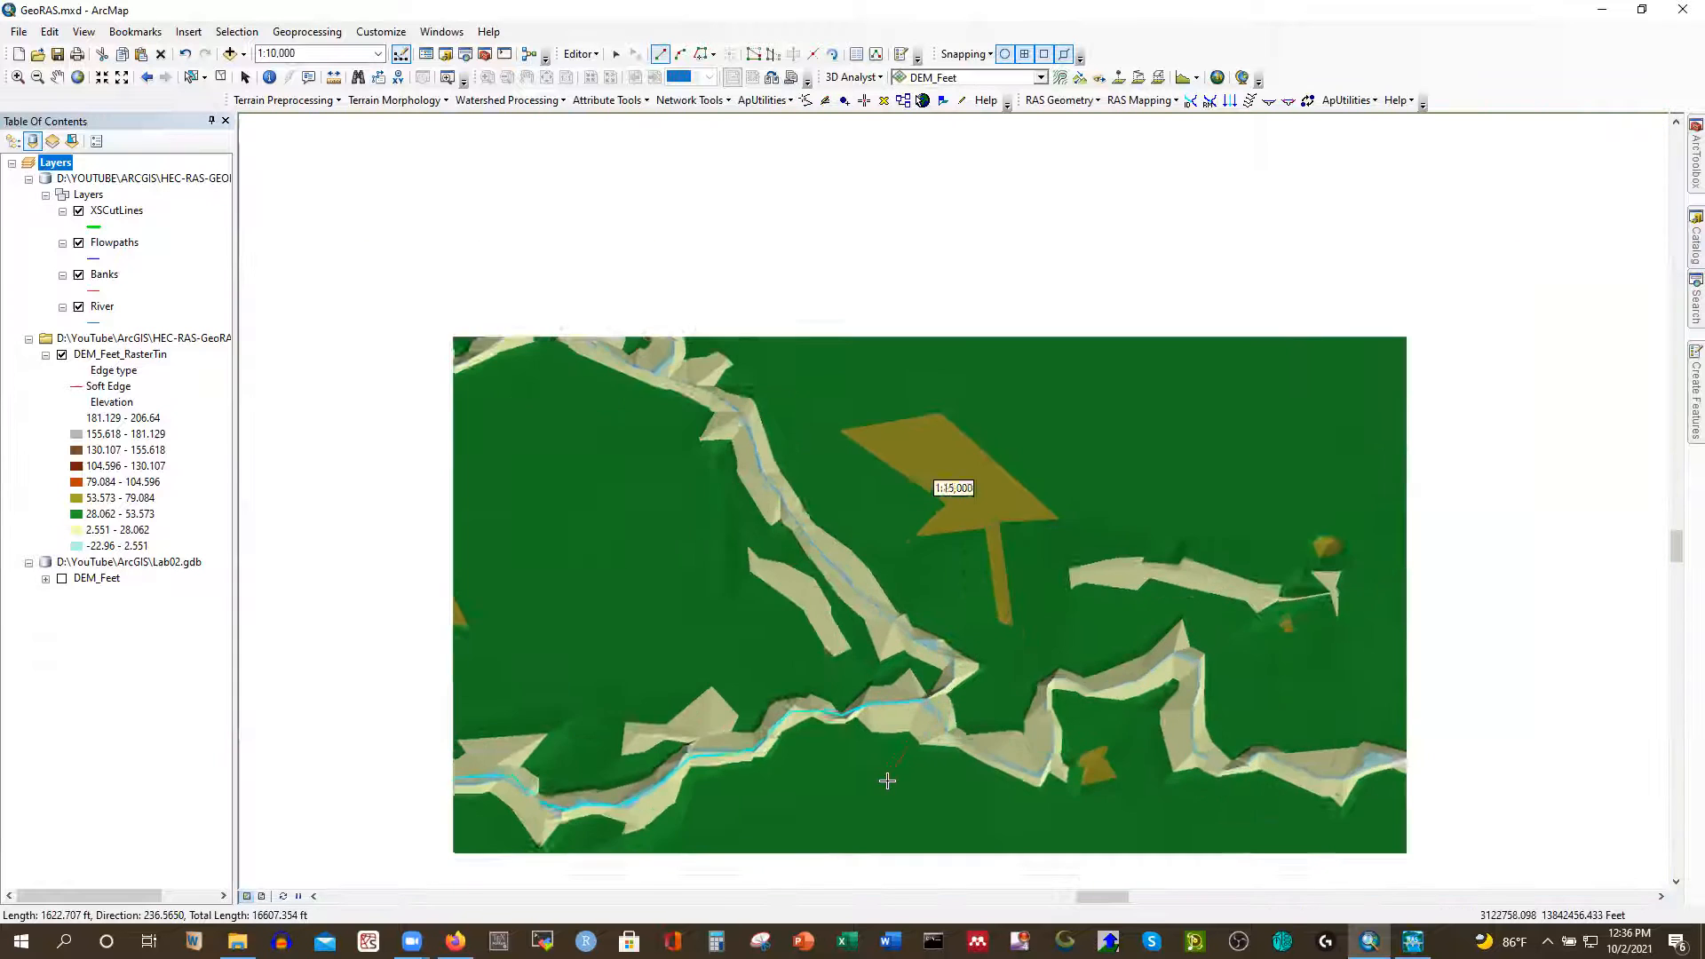
pyautogui.scroll(4, 887, 781)
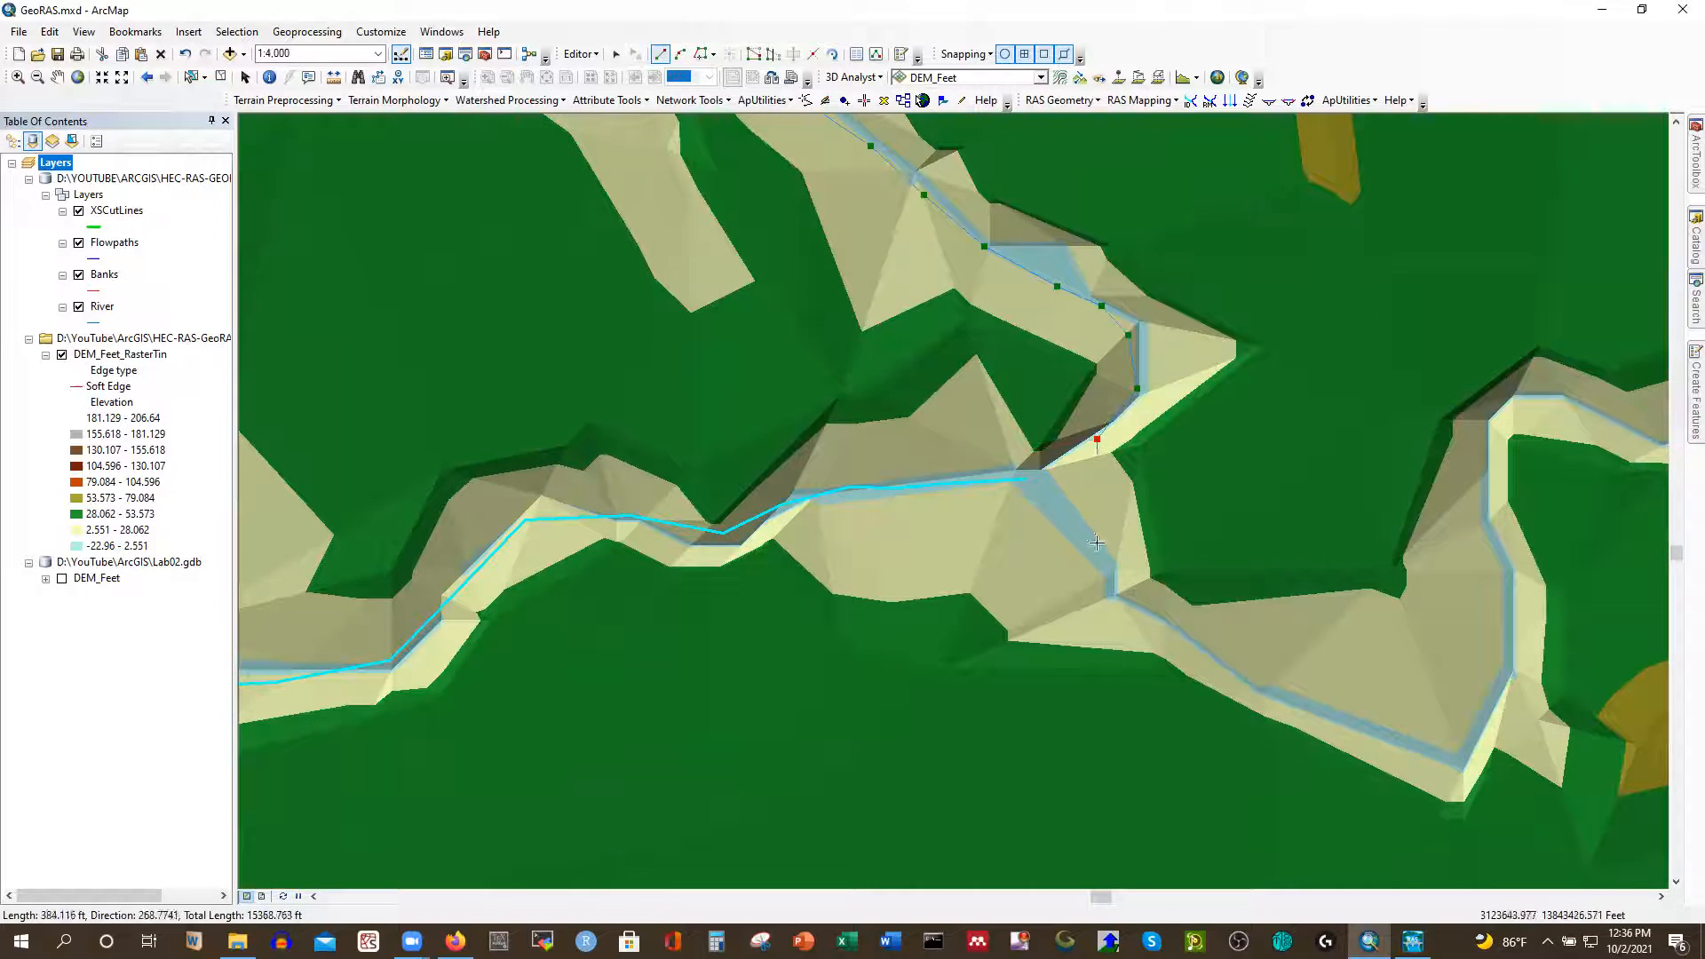
pyautogui.scroll(2, 1096, 543)
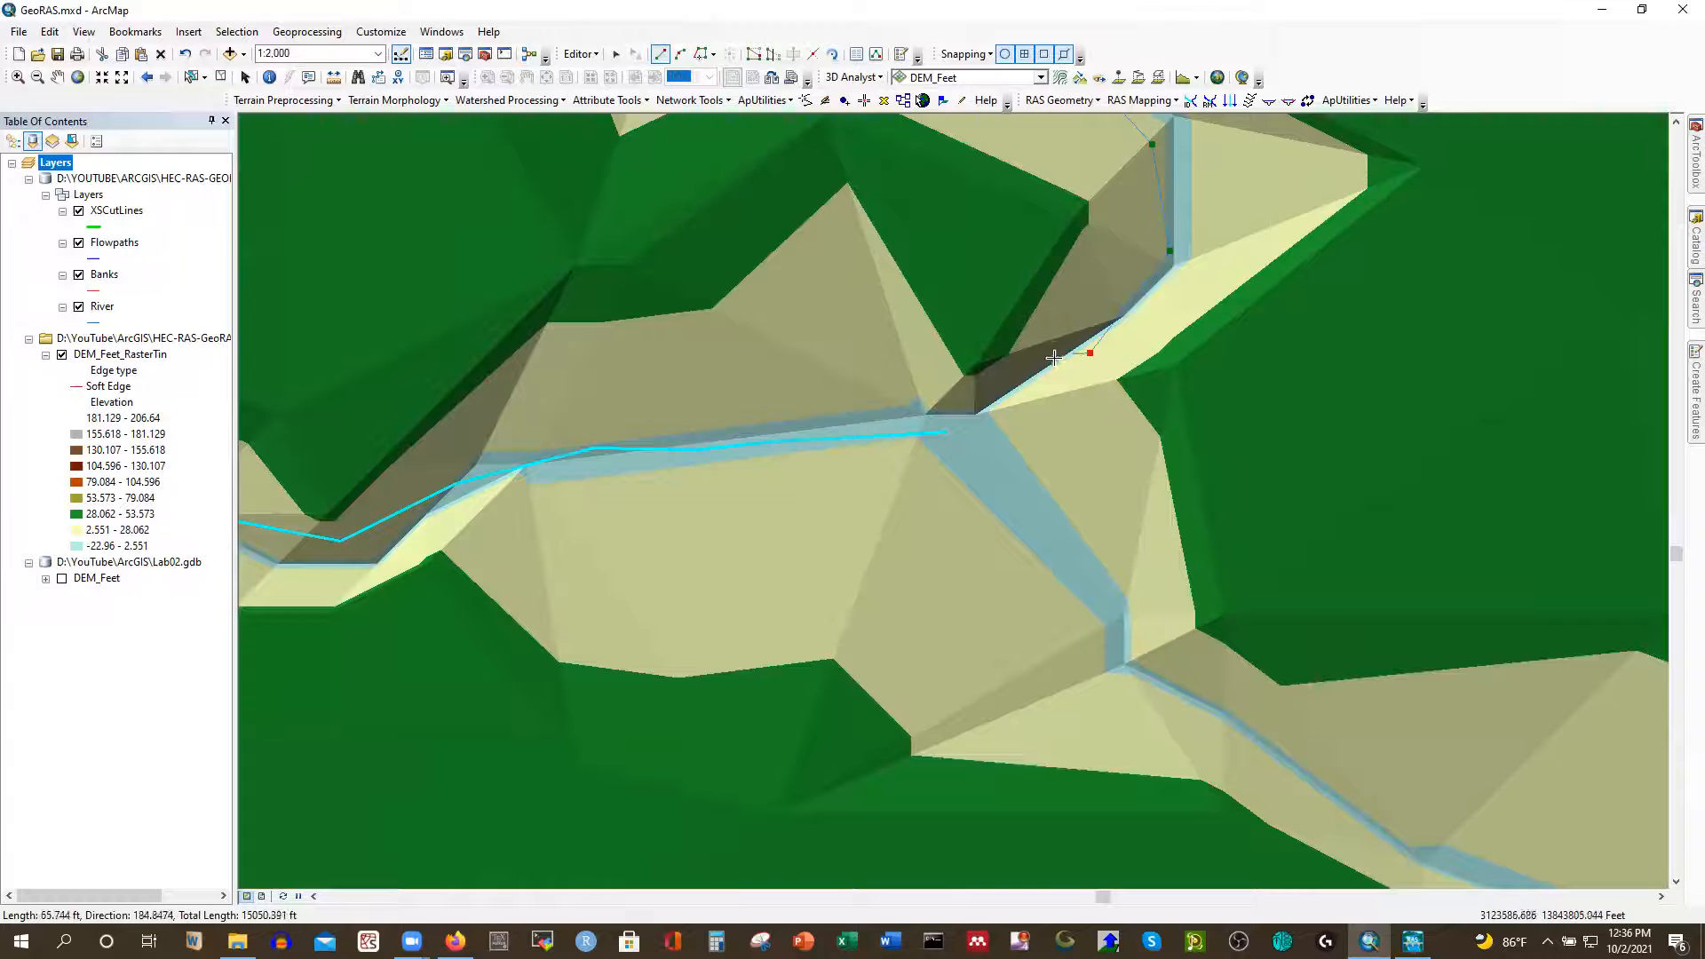
pyautogui.click(1040, 376)
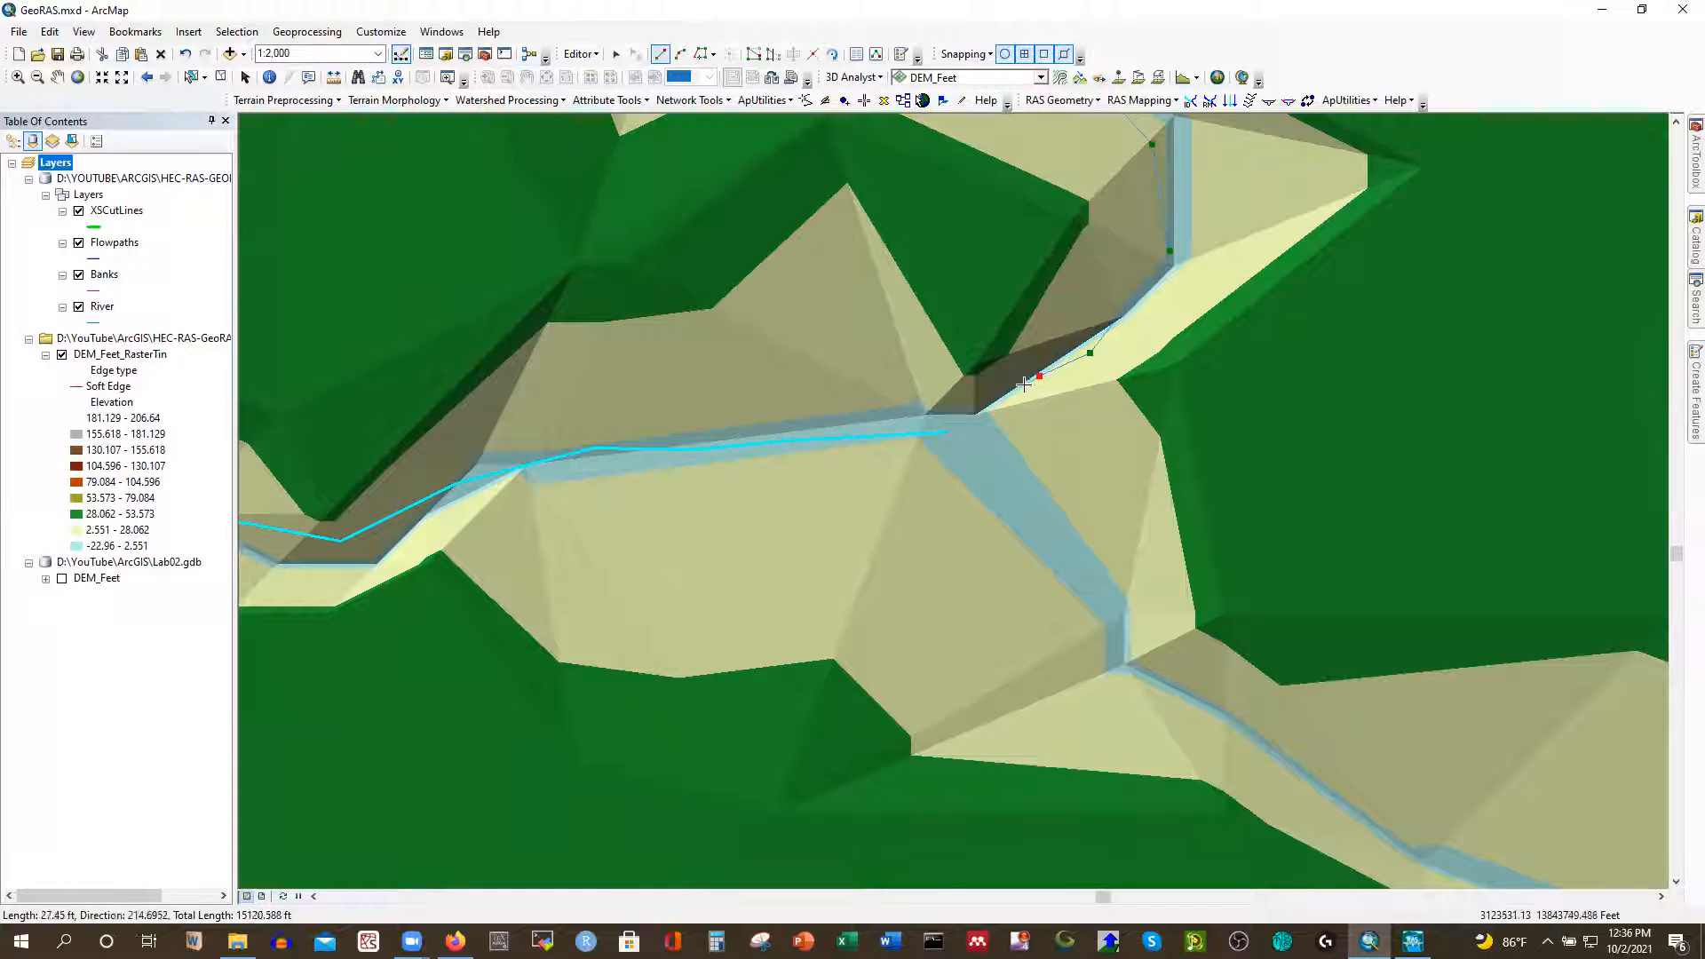
pyautogui.click(993, 405)
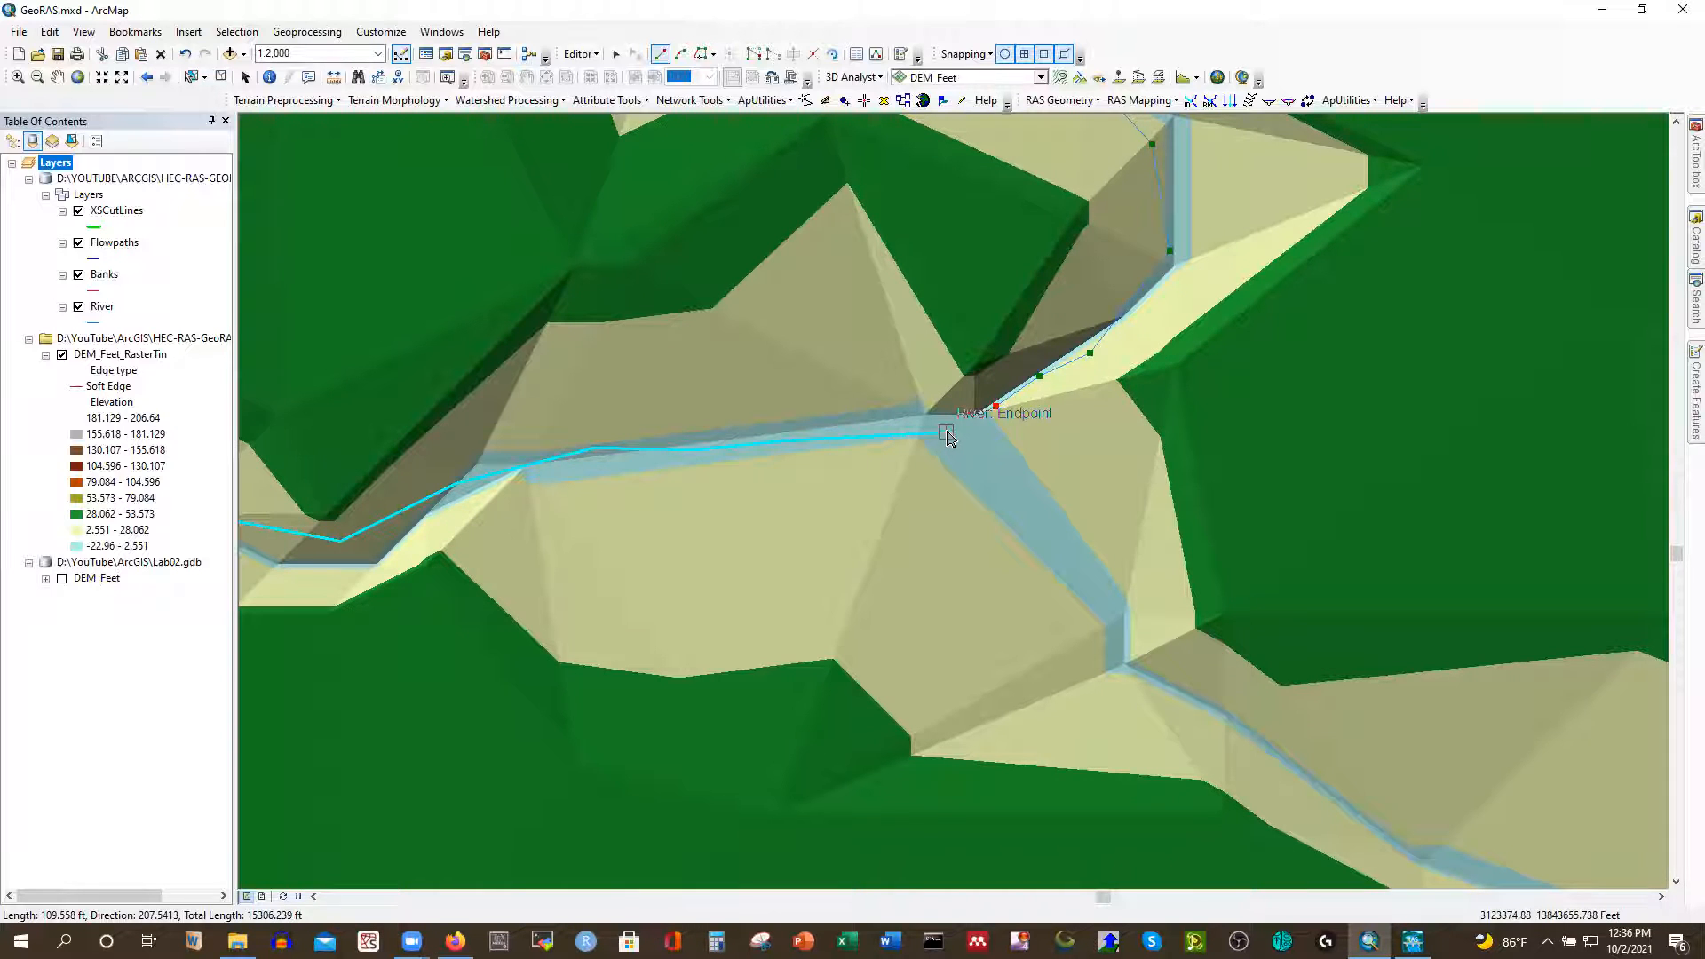
# Snap the tributary's last point to the main river's end vertex and finish the sketch
pyautogui.rightClick(947, 434)
pyautogui.moveTo(971, 442)
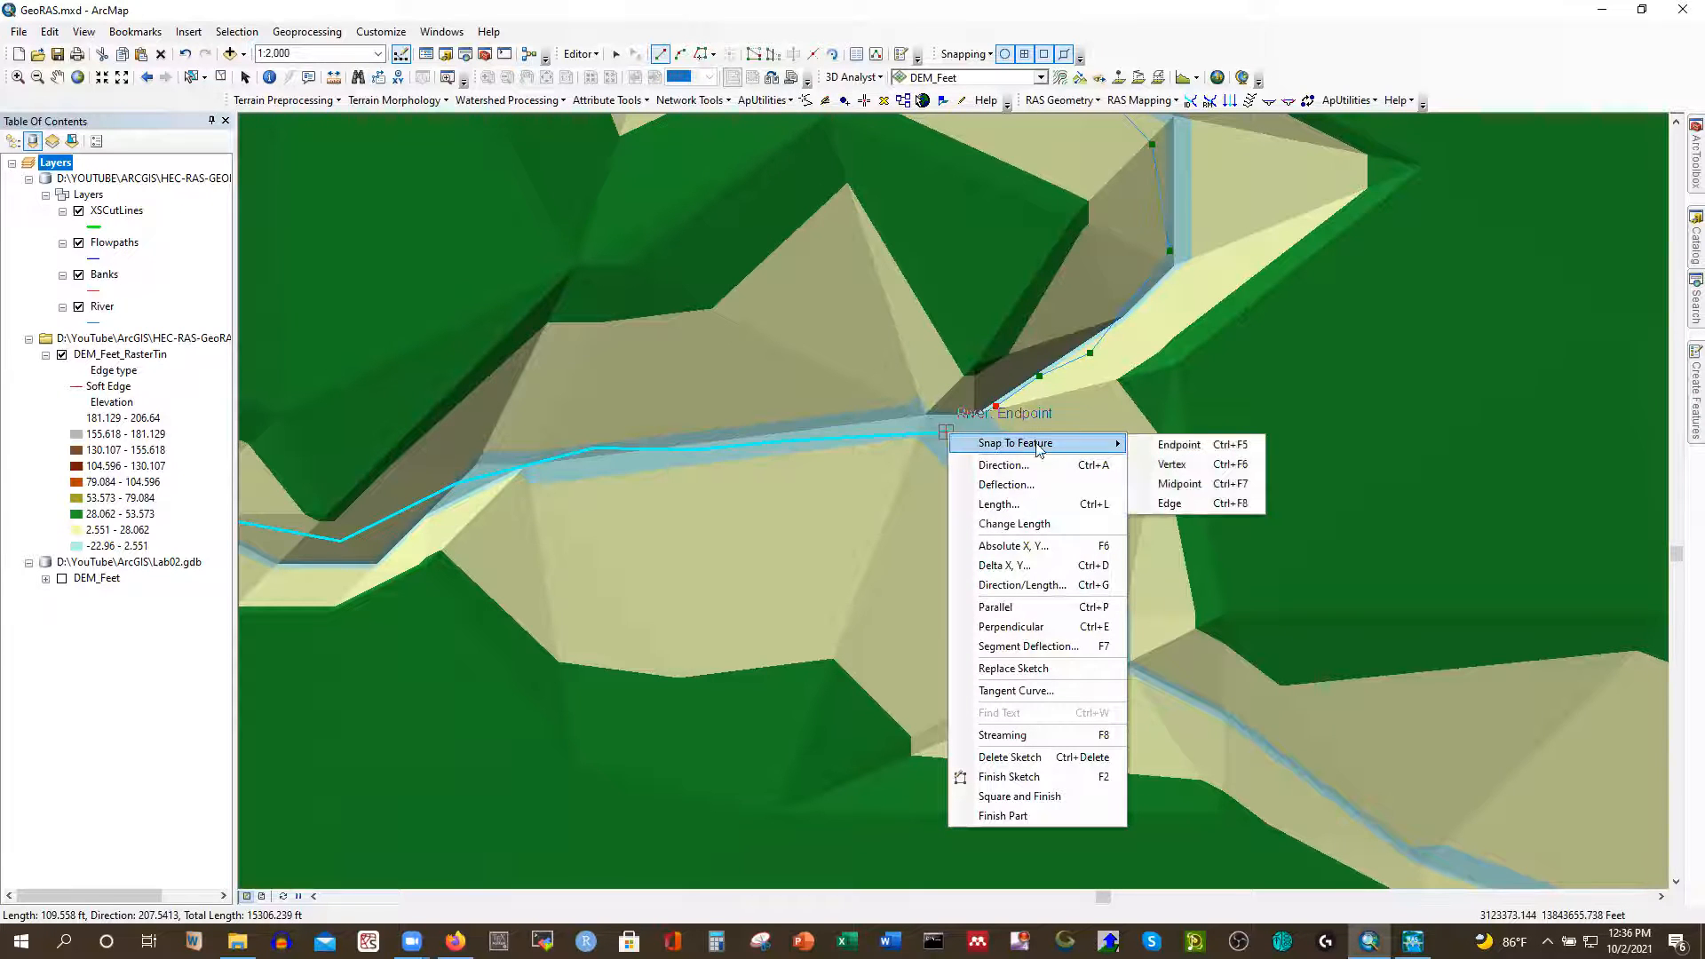
pyautogui.click(1151, 467)
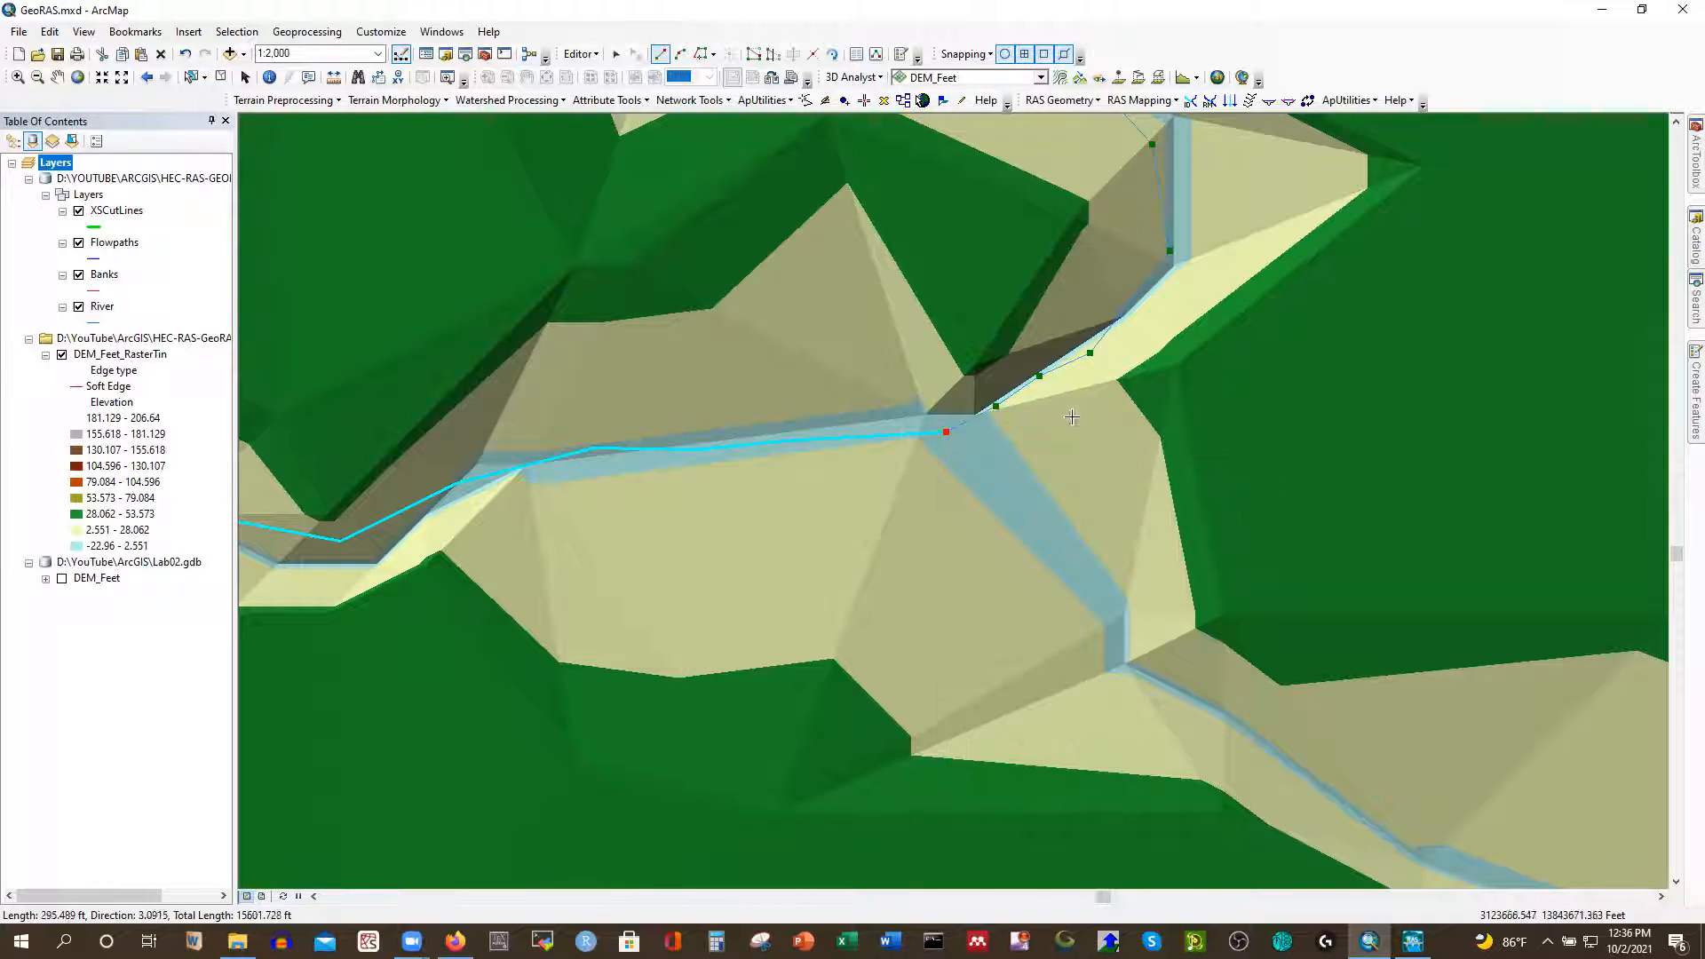
pyautogui.rightClick(947, 438)
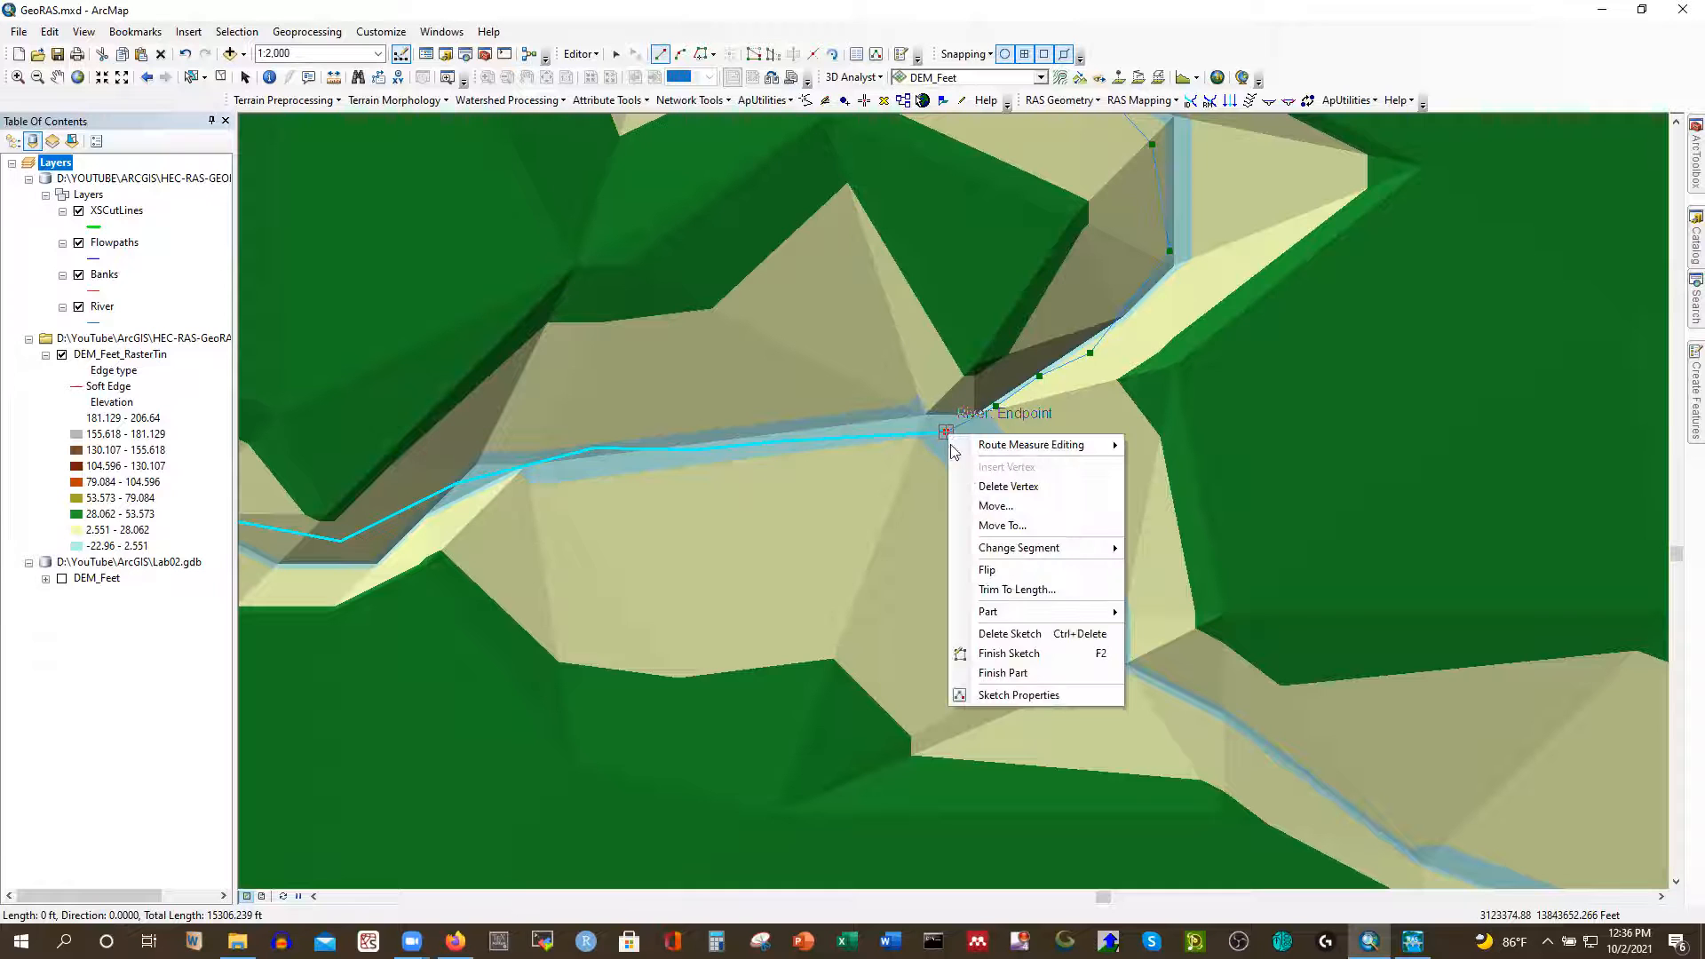
pyautogui.click(1011, 656)
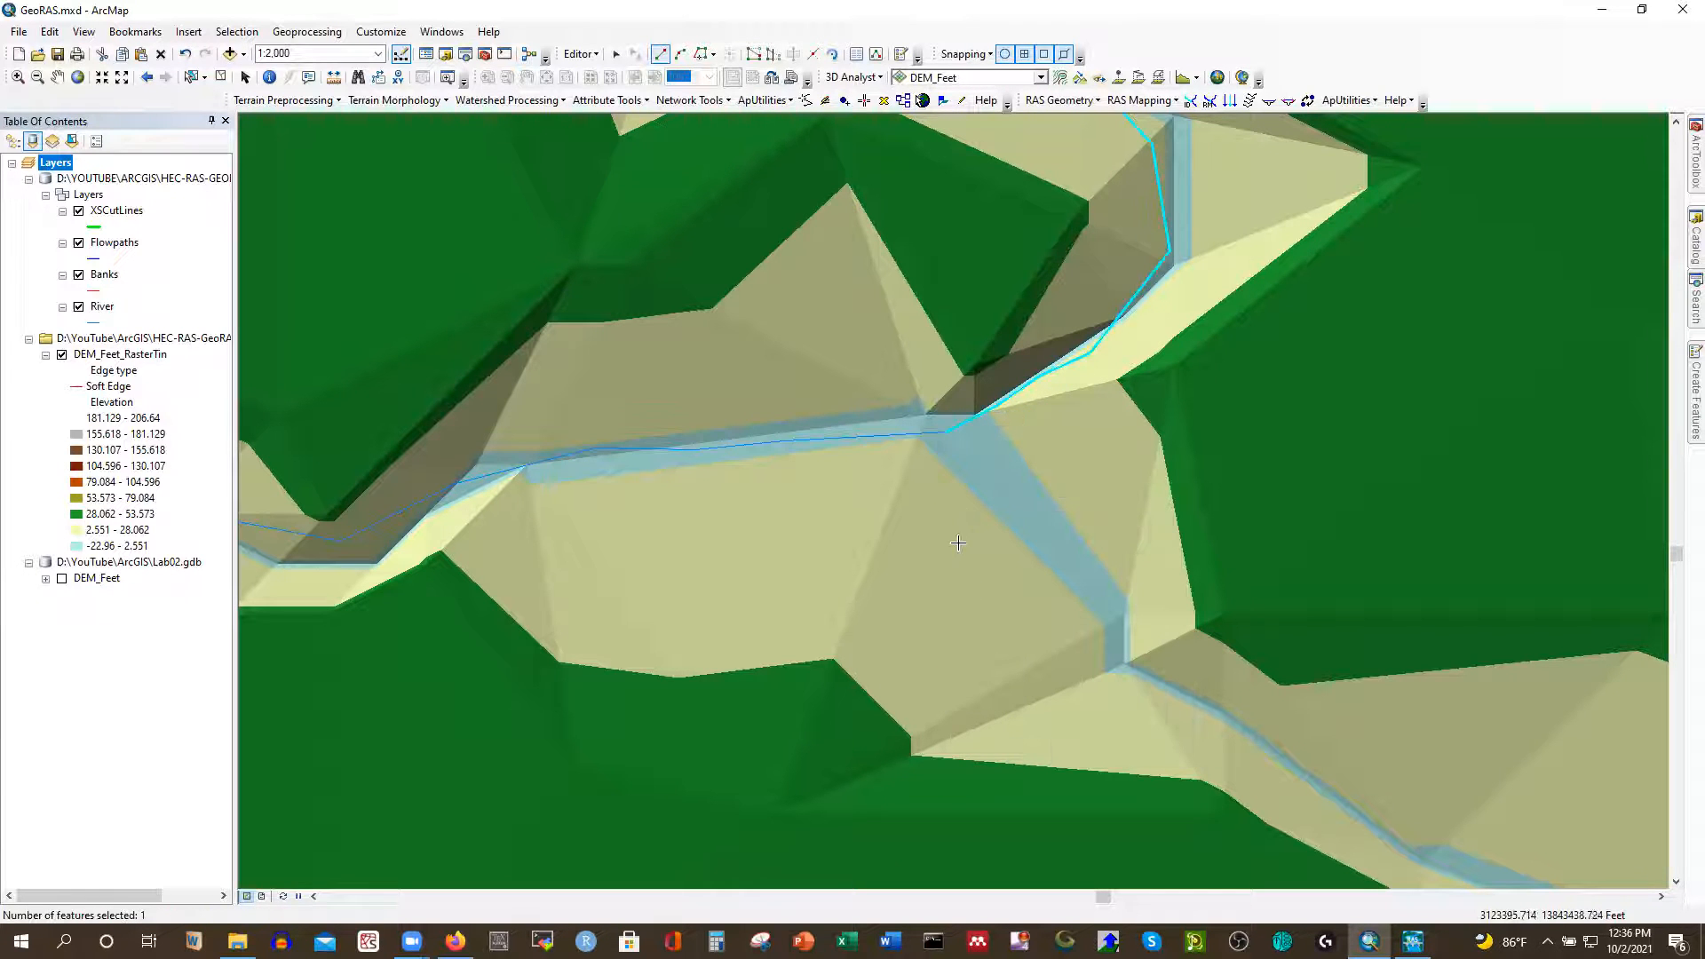
# Start a third River line snapped to the confluence vertex and trace it down the wide blue channel just below the junction
pyautogui.rightClick(947, 431)
pyautogui.moveTo(1085, 442)
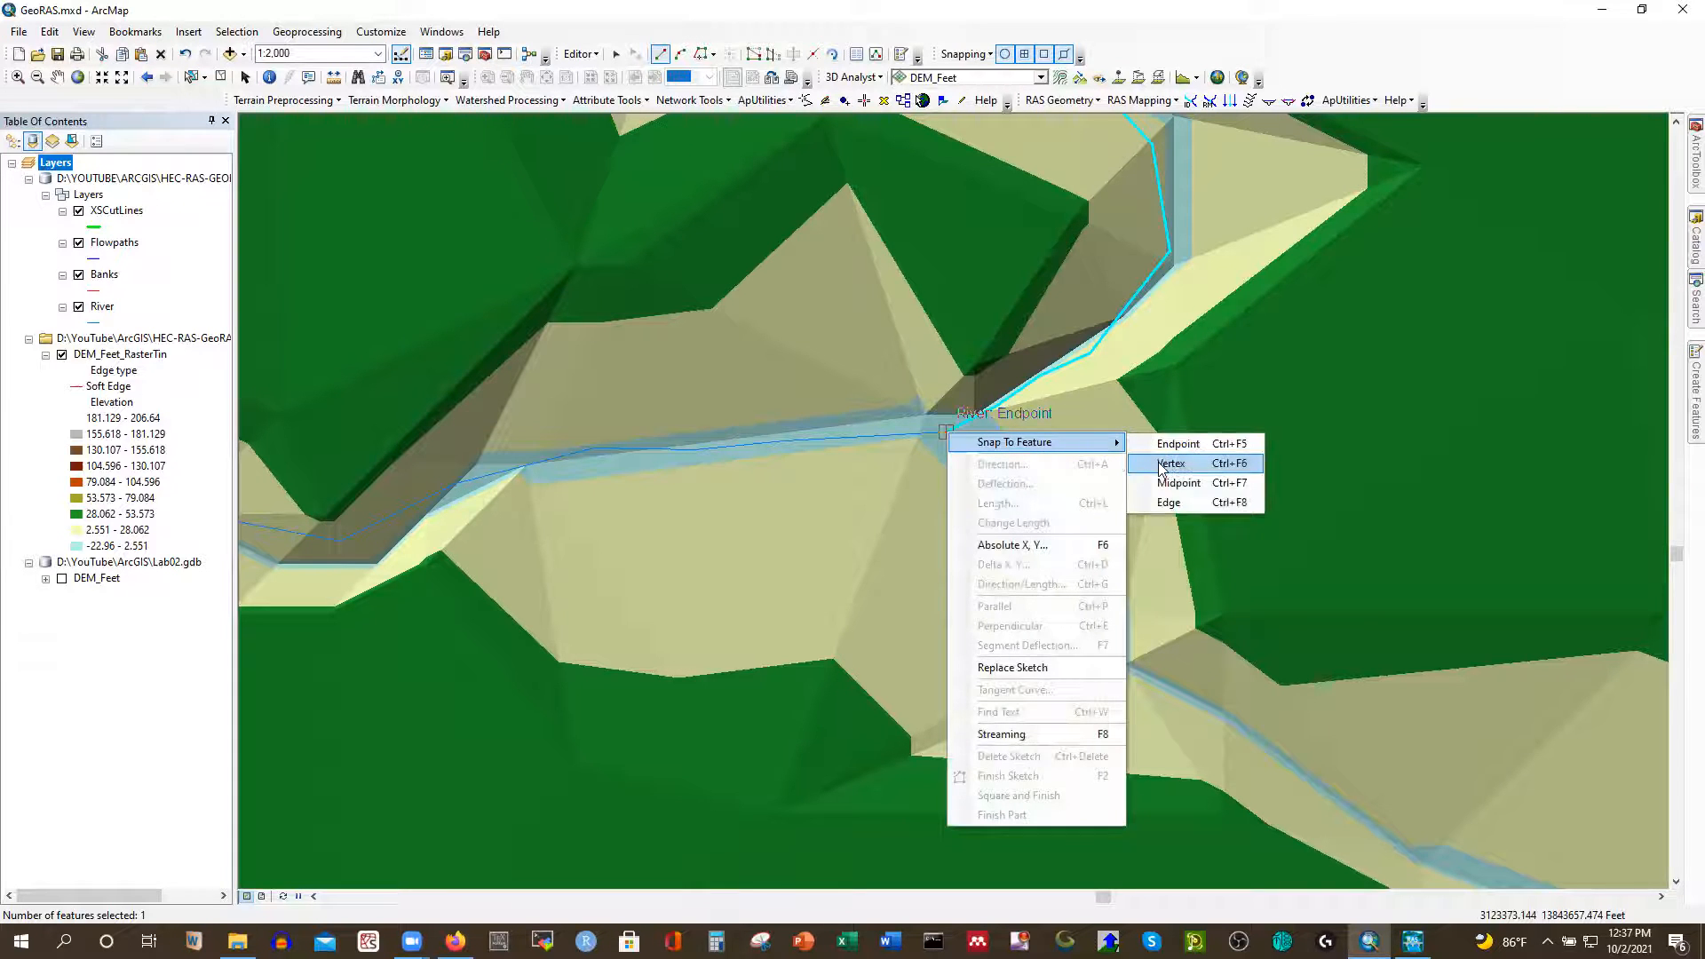
pyautogui.click(1160, 468)
pyautogui.scroll(2, 525, 291)
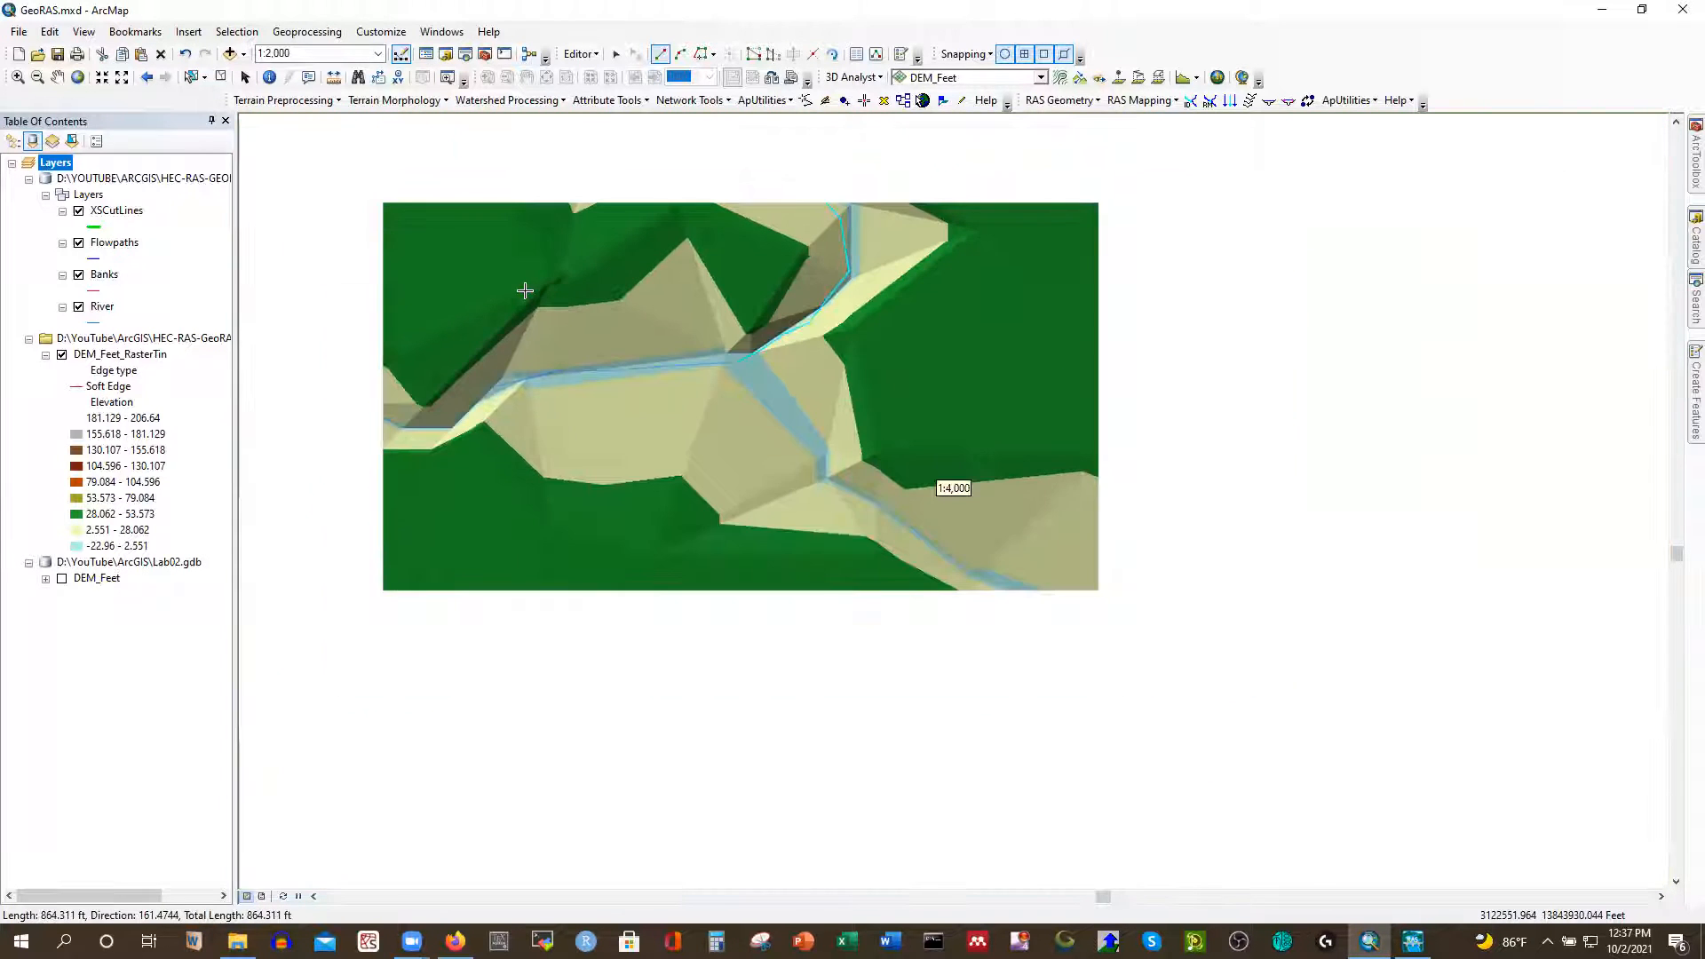
pyautogui.scroll(-1, 811, 428)
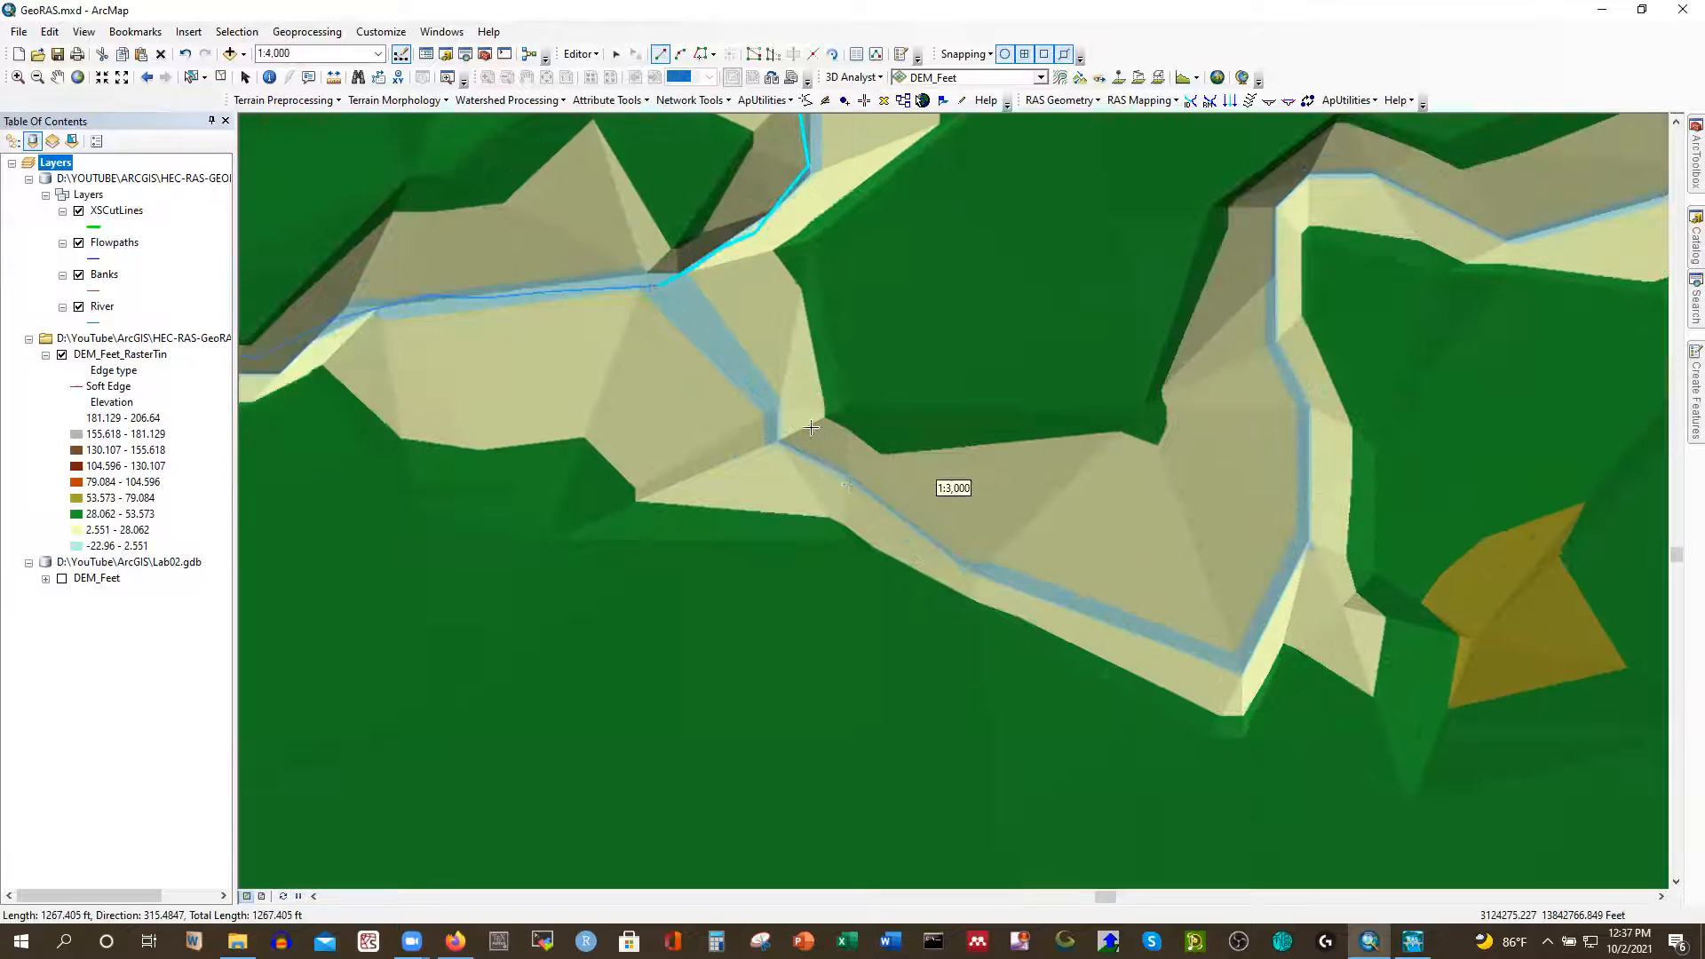
pyautogui.click(685, 317)
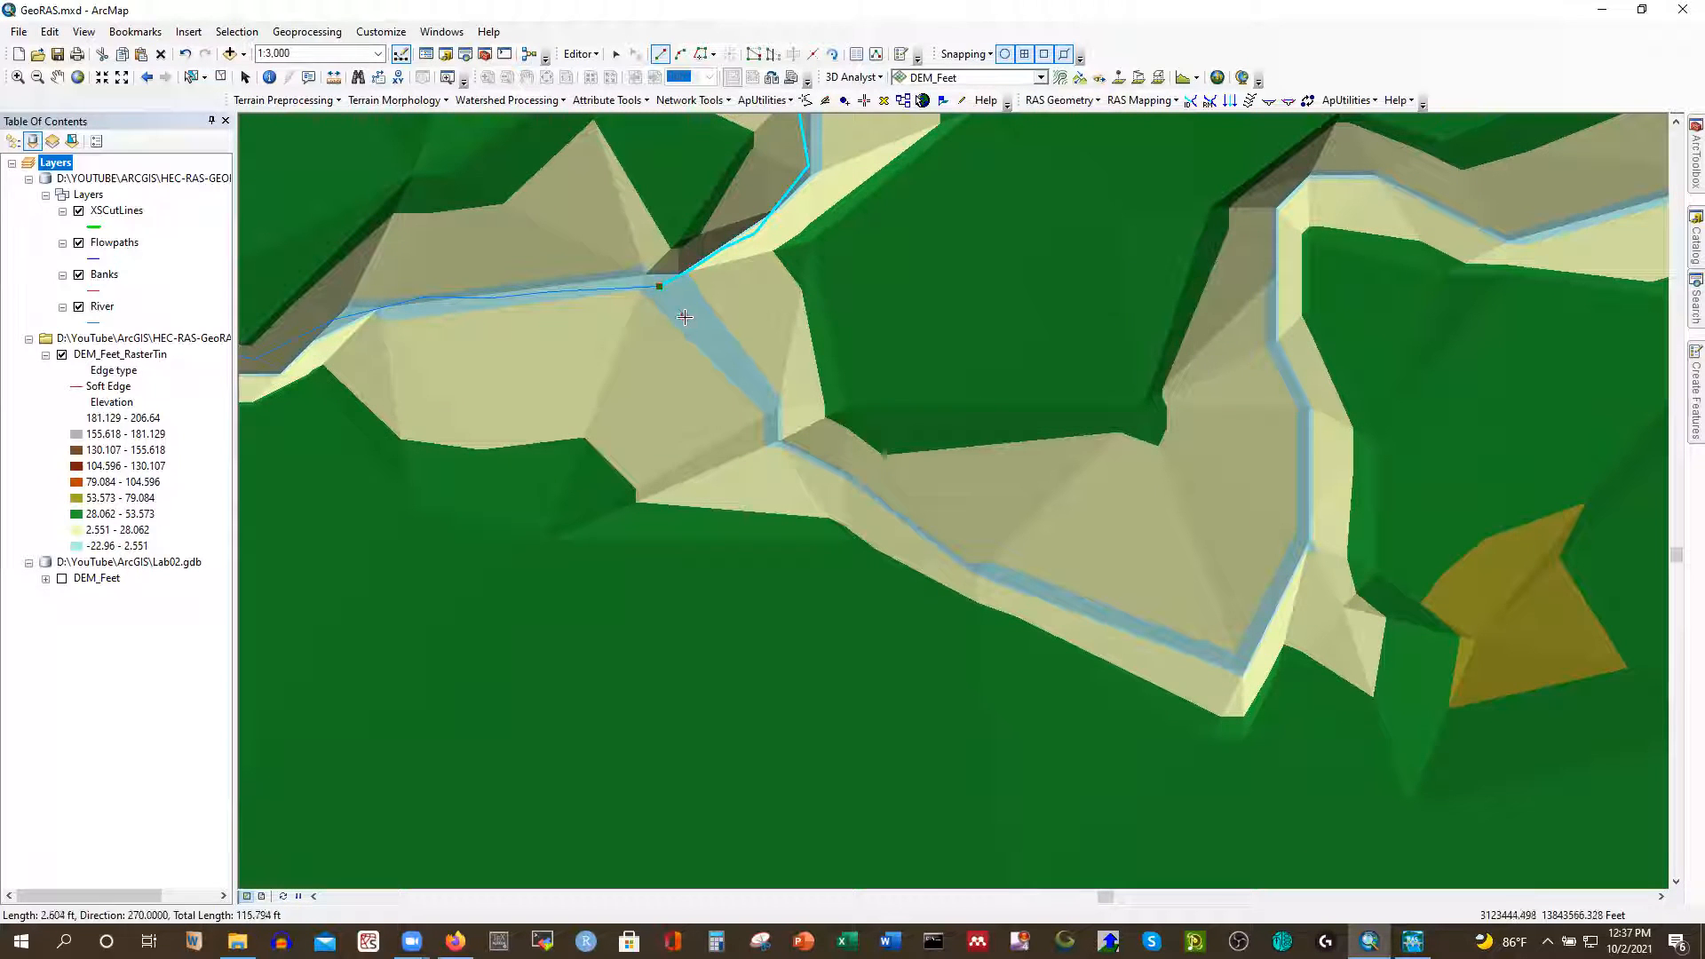
pyautogui.click(754, 388)
pyautogui.click(773, 422)
# Trace the downstream river centerline along the southeast leg and just around its sharp lower corner
pyautogui.click(808, 459)
pyautogui.click(907, 522)
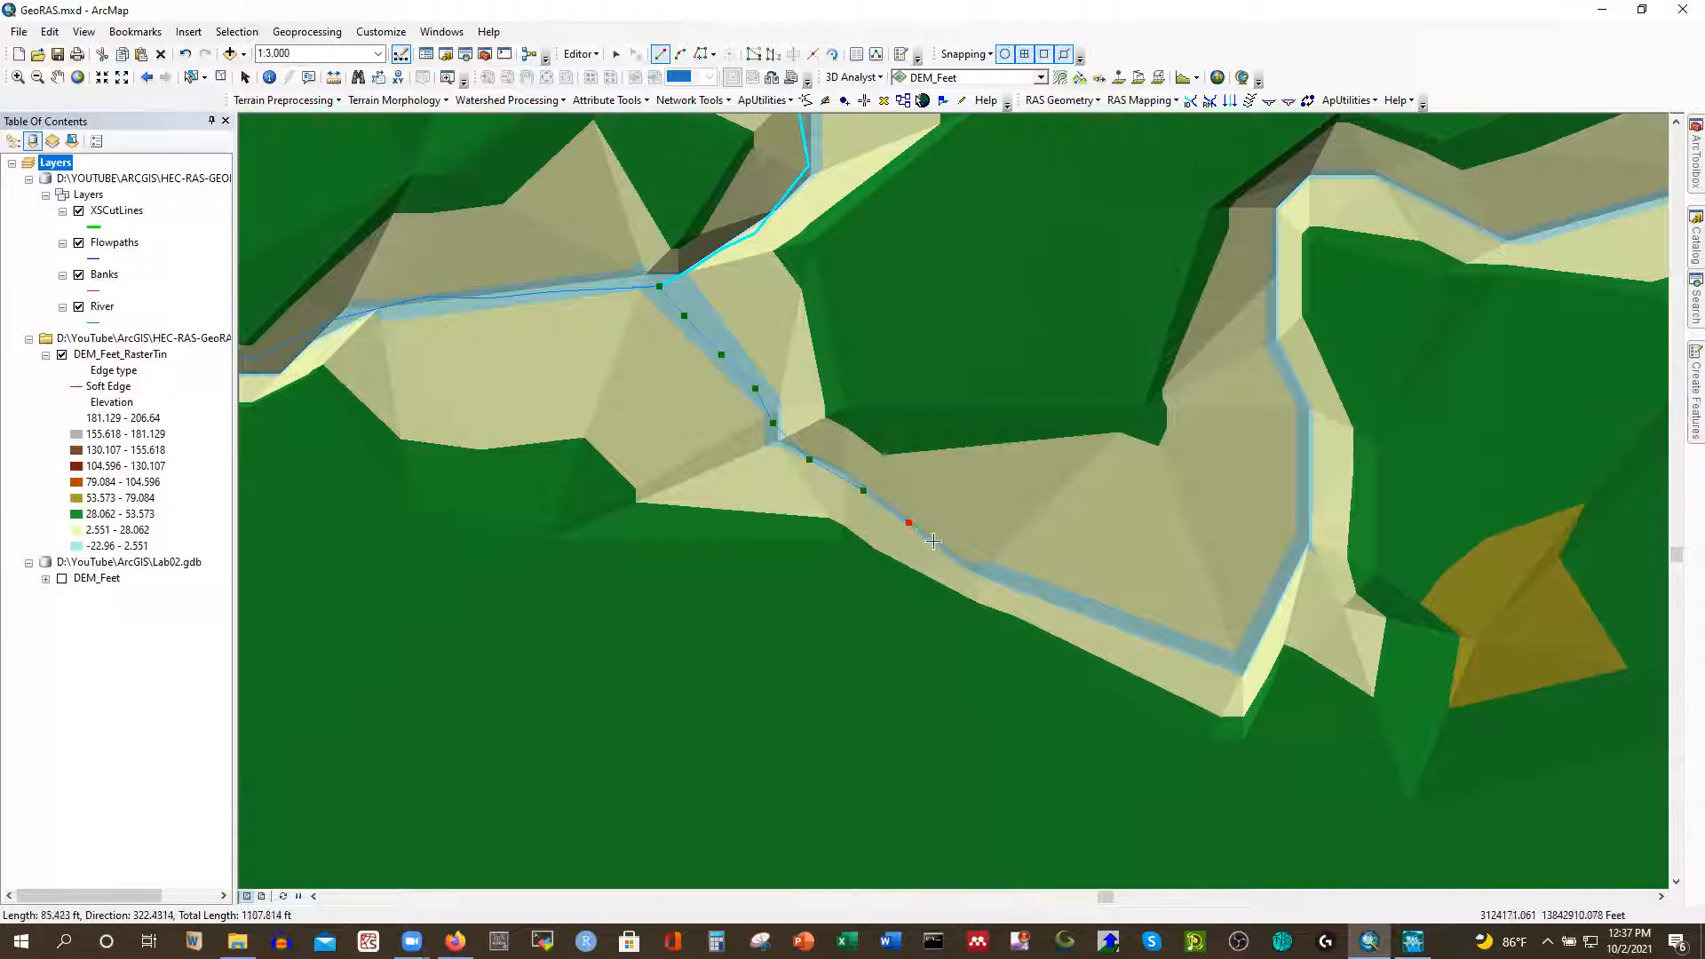
pyautogui.click(1025, 588)
pyautogui.click(1180, 649)
pyautogui.click(1223, 659)
pyautogui.click(1256, 635)
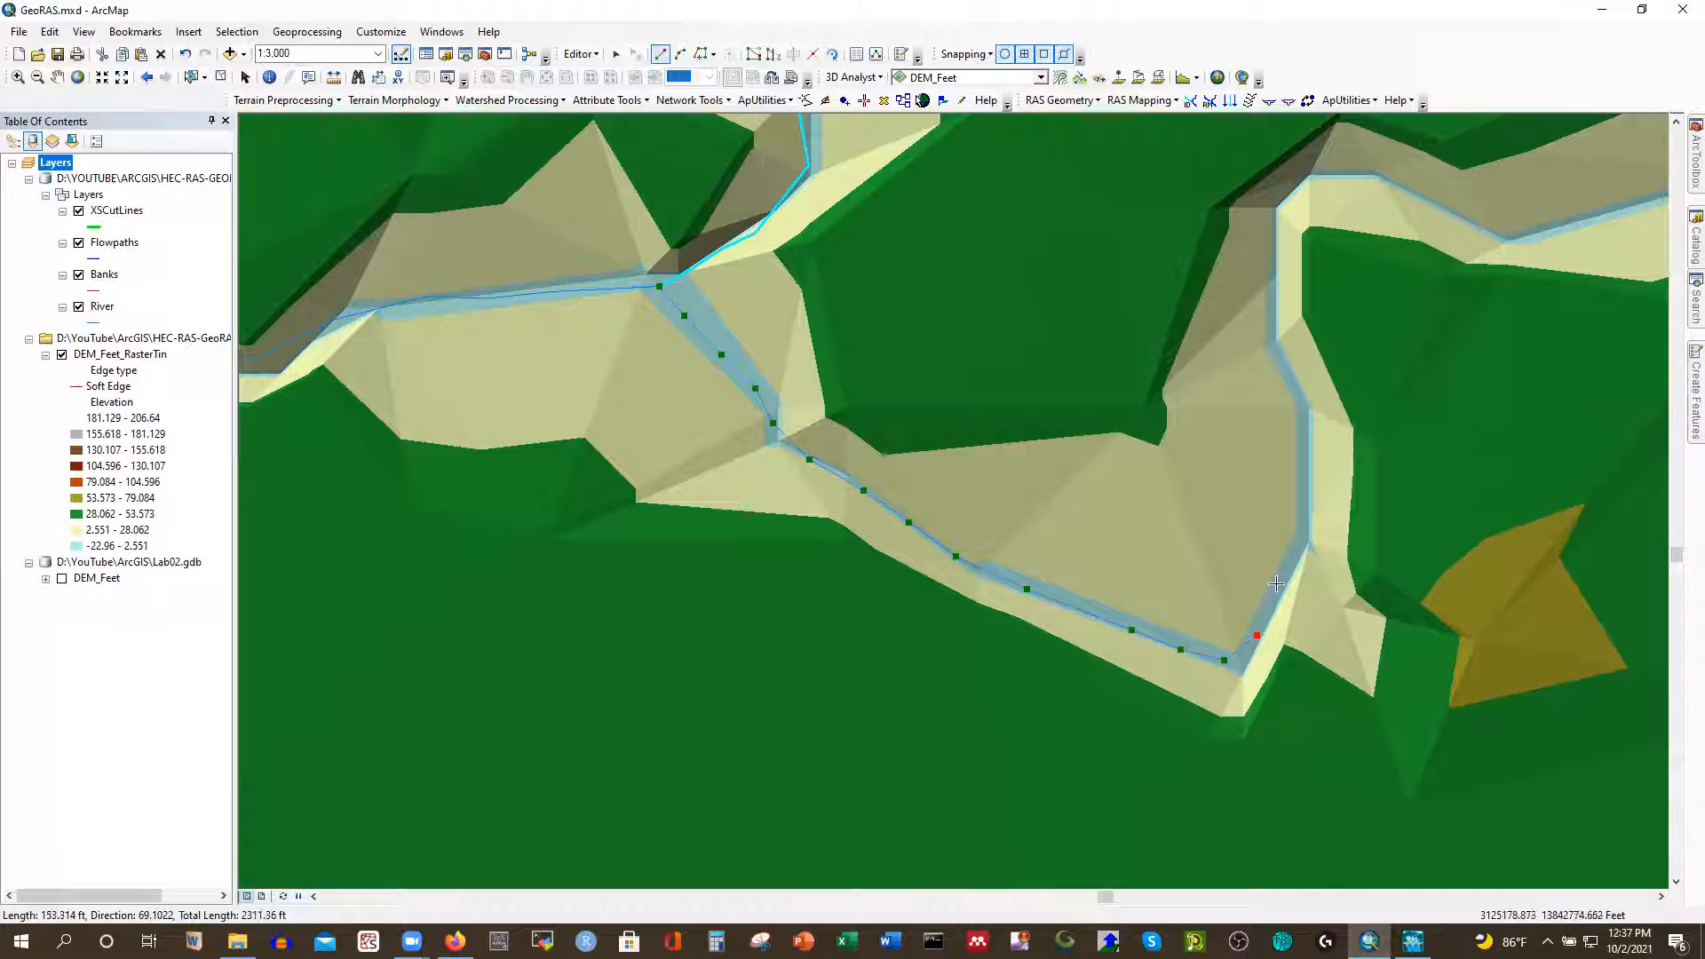
# Continue the downstream centerline north along the narrow channel to the start of the upper bend
pyautogui.click(1297, 553)
pyautogui.click(1306, 481)
pyautogui.click(1301, 407)
pyautogui.click(1278, 340)
pyautogui.click(1269, 270)
pyautogui.click(1275, 222)
# Carry the downstream centerline around the upper bend, through the dip and onto the reach rising northeast
pyautogui.click(1298, 189)
pyautogui.click(1332, 173)
pyautogui.click(1384, 176)
pyautogui.click(1430, 201)
pyautogui.click(1479, 226)
pyautogui.click(1519, 240)
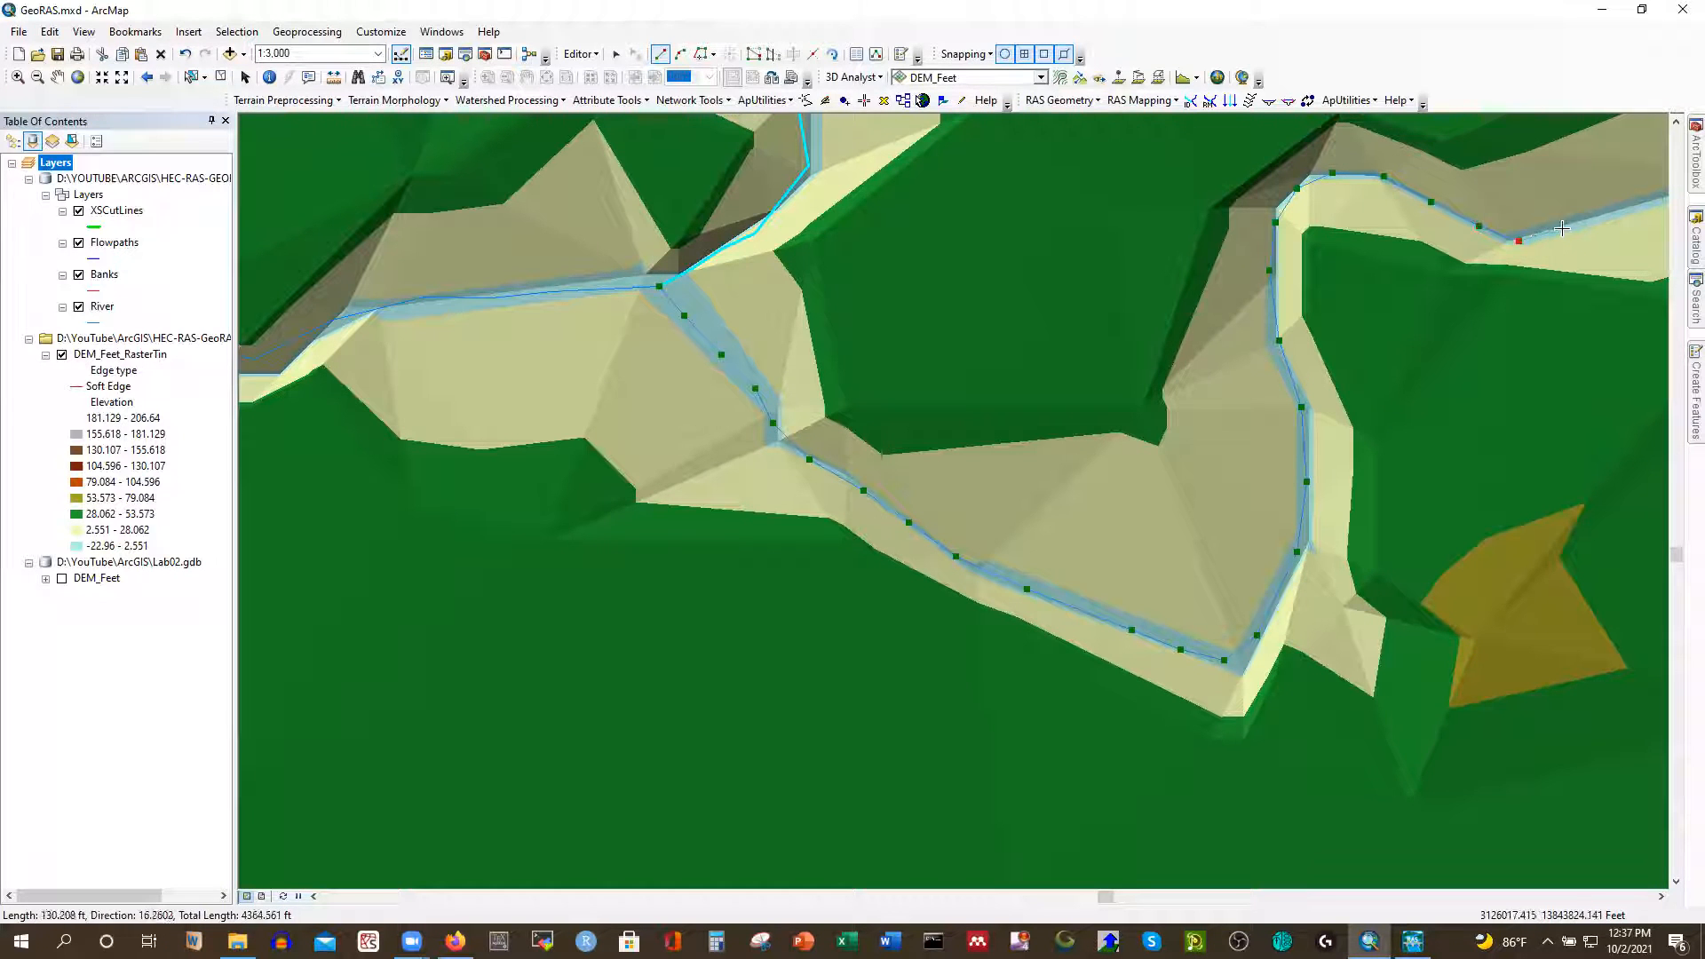
pyautogui.click(1645, 206)
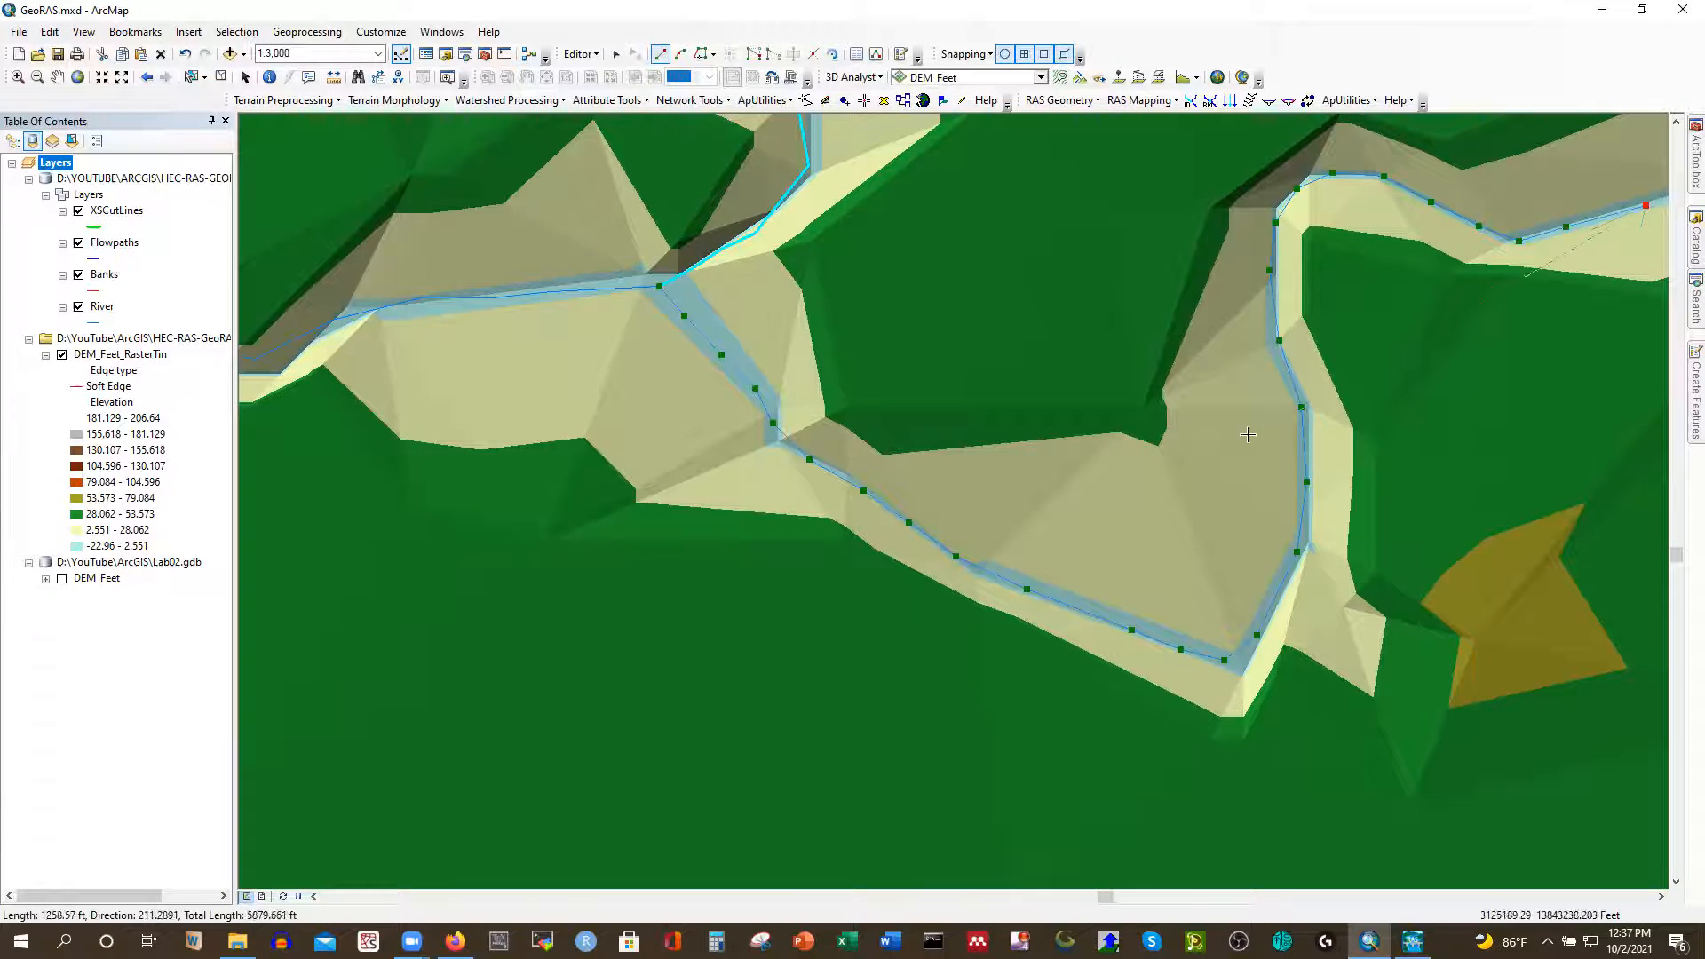
pyautogui.scroll(2, 518, 509)
pyautogui.scroll(1, 518, 508)
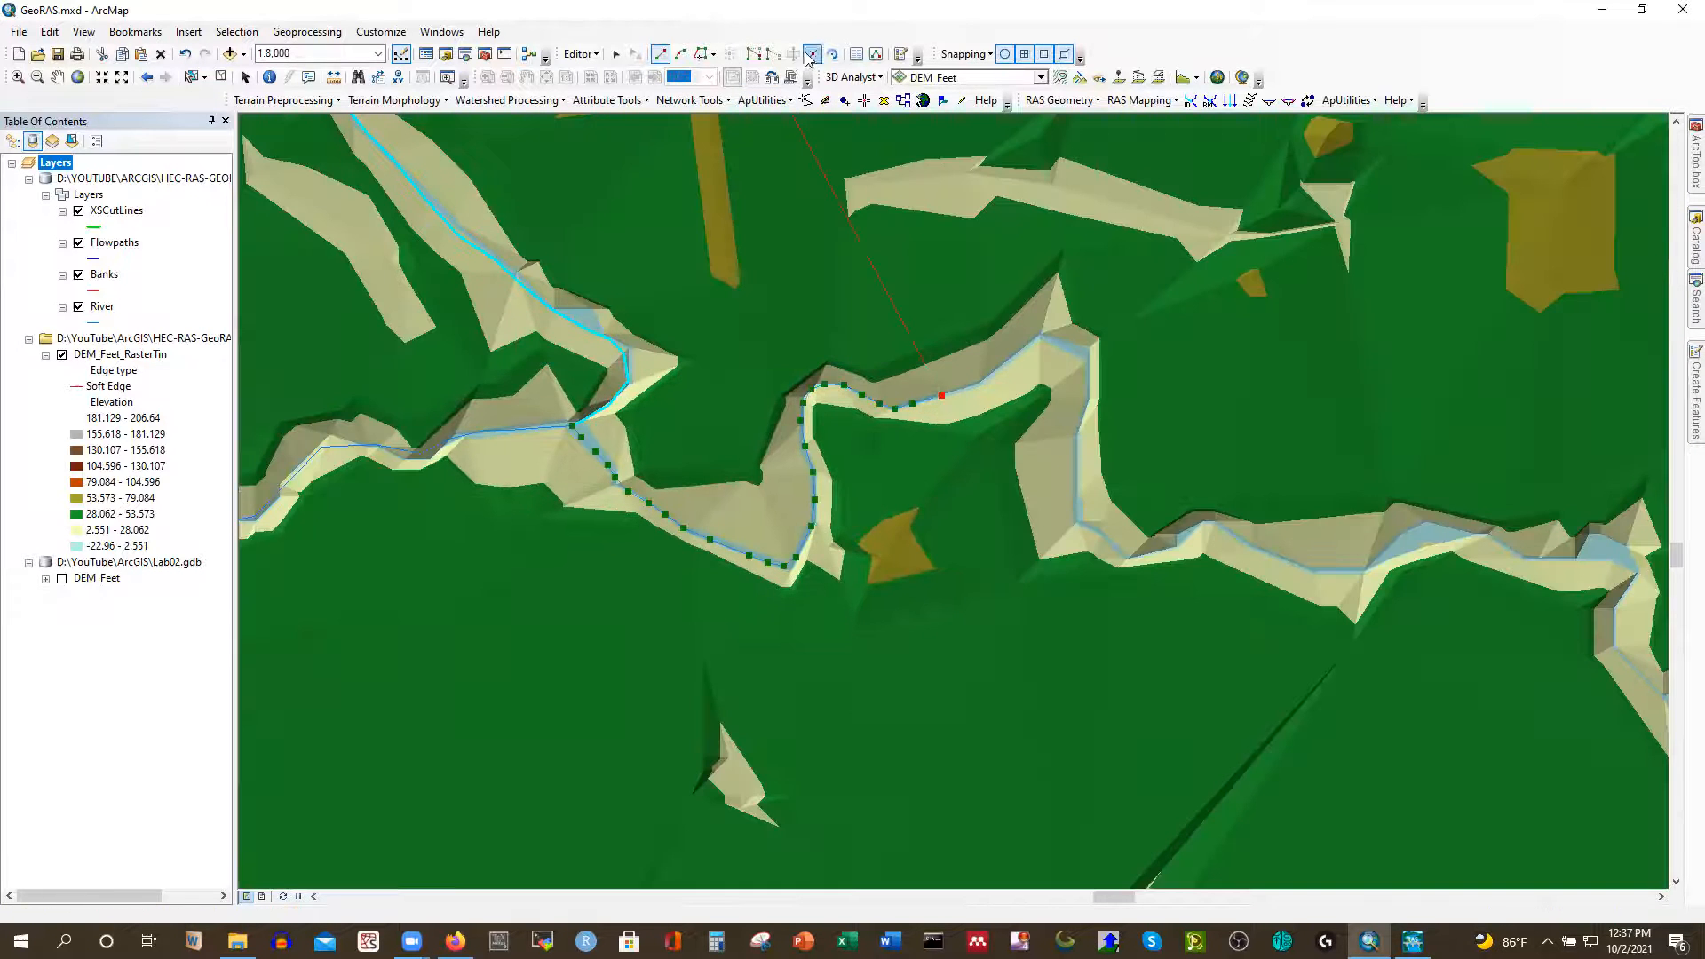
# Continue digitizing the downstream river line east along the channel, over the peak of the large meander and onto its eastern limb
pyautogui.scroll(-2, 1088, 365)
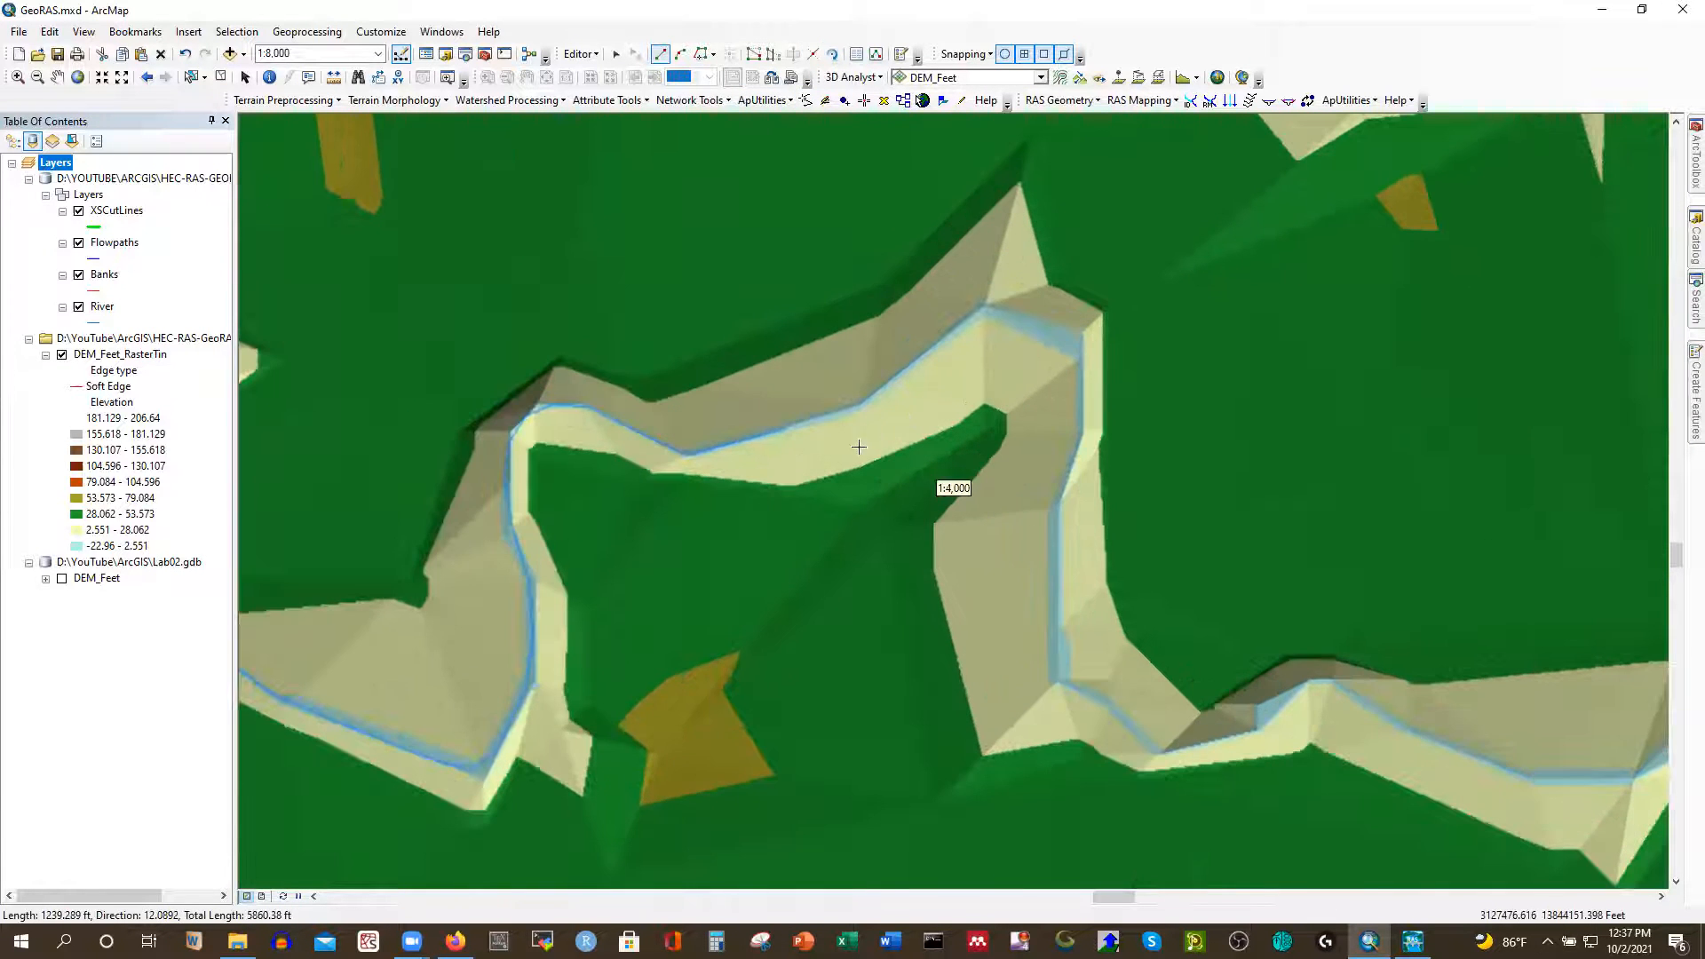
pyautogui.click(827, 415)
pyautogui.click(867, 401)
pyautogui.click(951, 329)
pyautogui.click(983, 311)
pyautogui.click(1053, 326)
pyautogui.click(1082, 424)
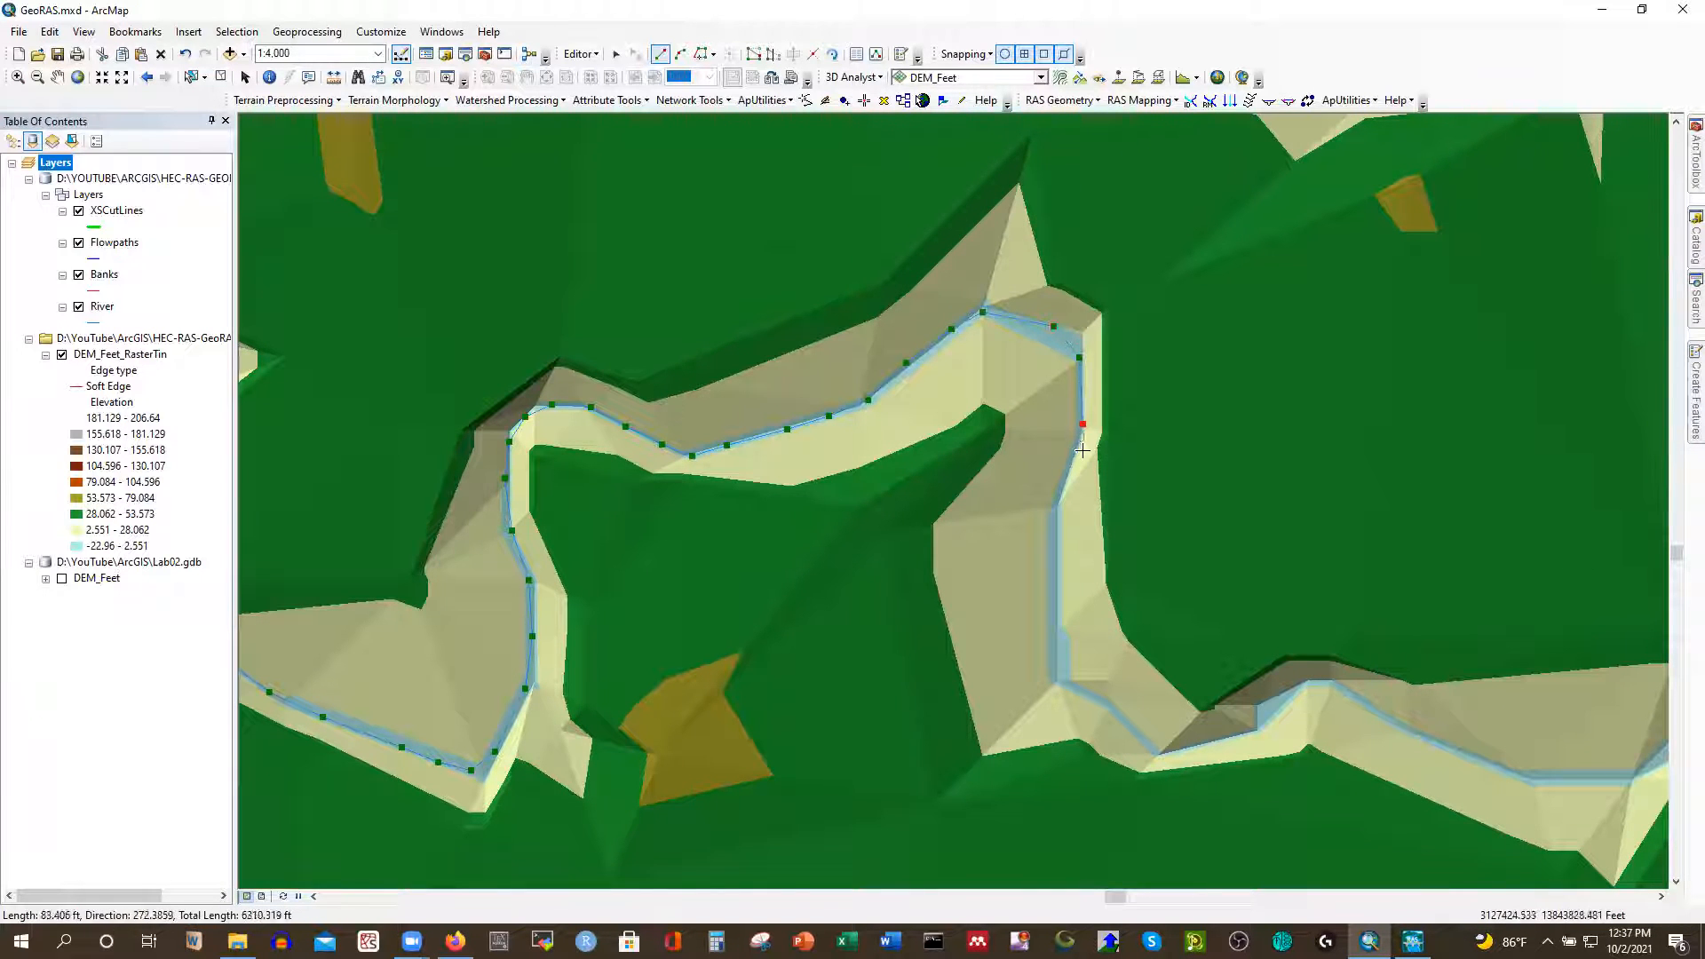
# Extend the river line south down the meander's eastern limb, around its foot and up toward the next small crest
pyautogui.click(1061, 489)
pyautogui.click(1053, 540)
pyautogui.click(1053, 621)
pyautogui.click(1063, 670)
pyautogui.click(1148, 742)
pyautogui.click(1193, 750)
pyautogui.click(1257, 729)
pyautogui.click(1288, 693)
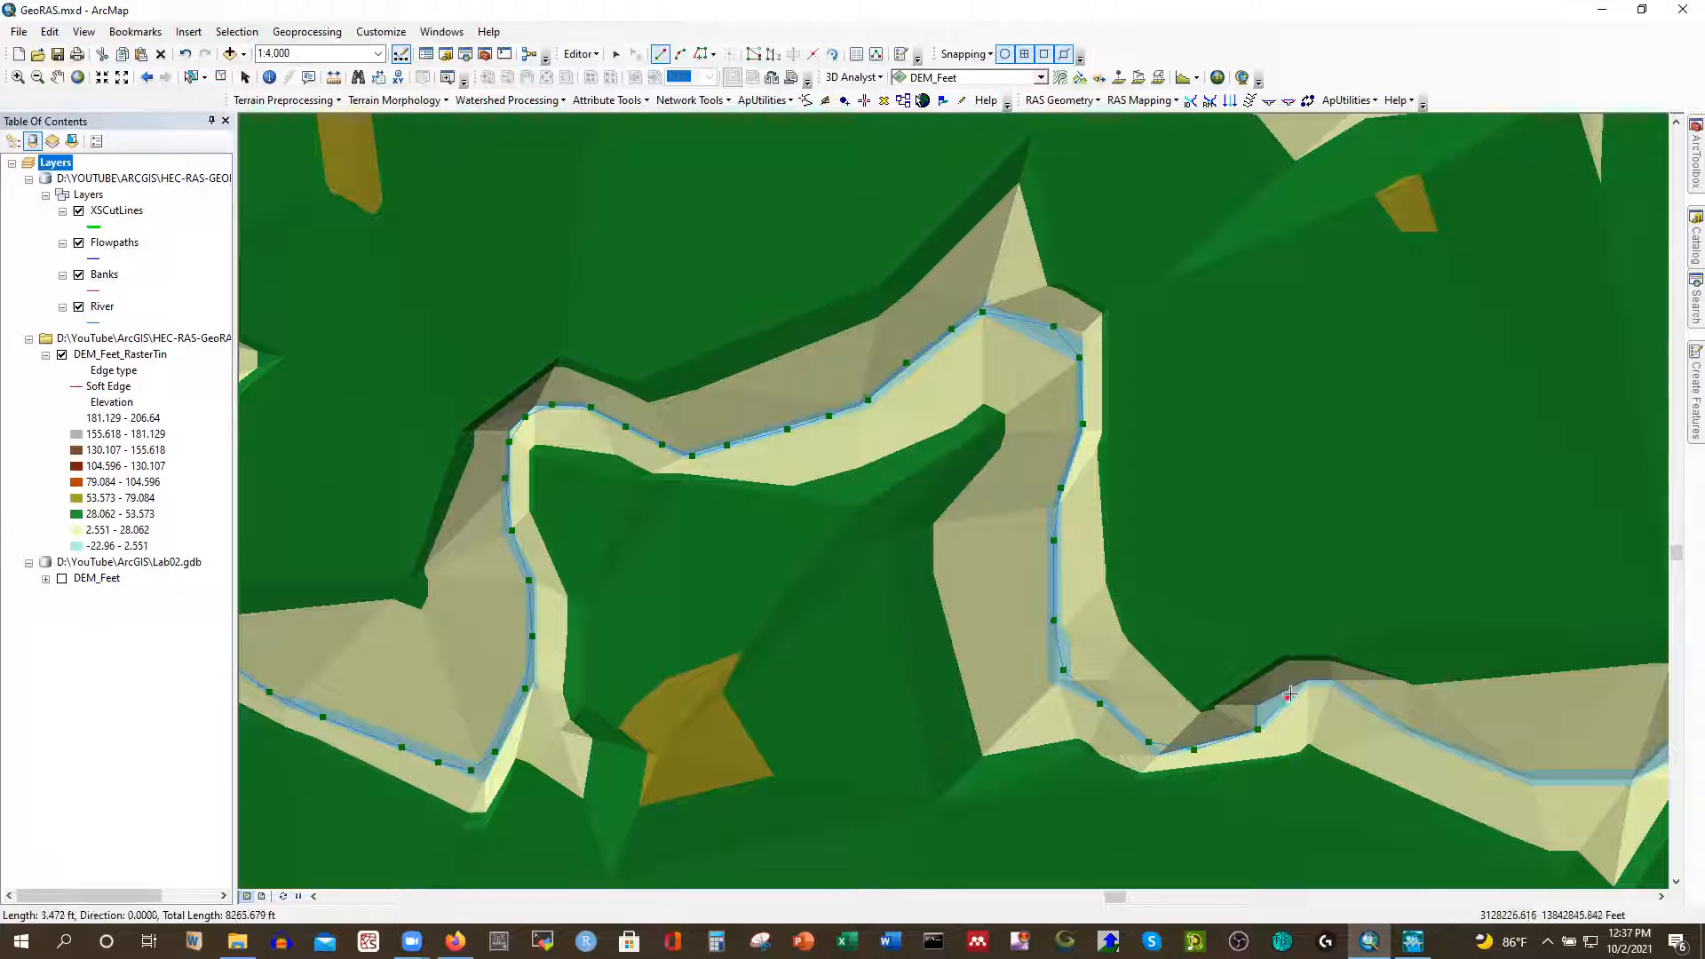
# Trace the river line east from the small crest, through the shallow dip and across the first wide blue pool
pyautogui.click(1366, 704)
pyautogui.click(1497, 768)
pyautogui.click(1606, 781)
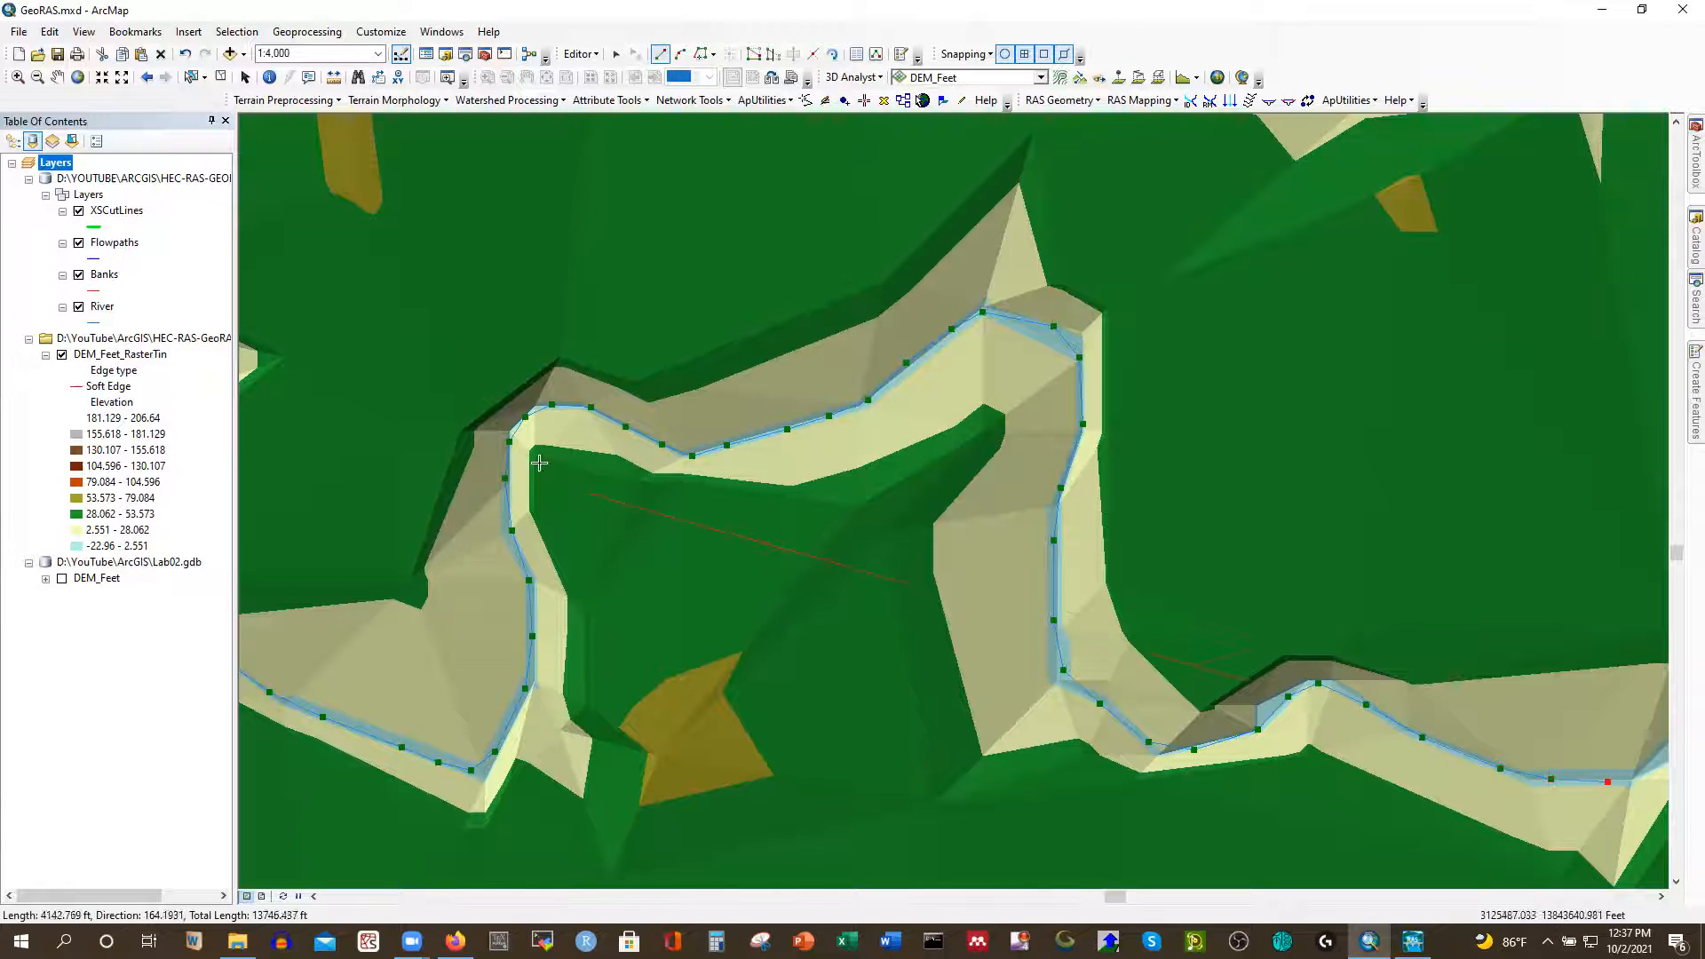
pyautogui.scroll(3, 447, 402)
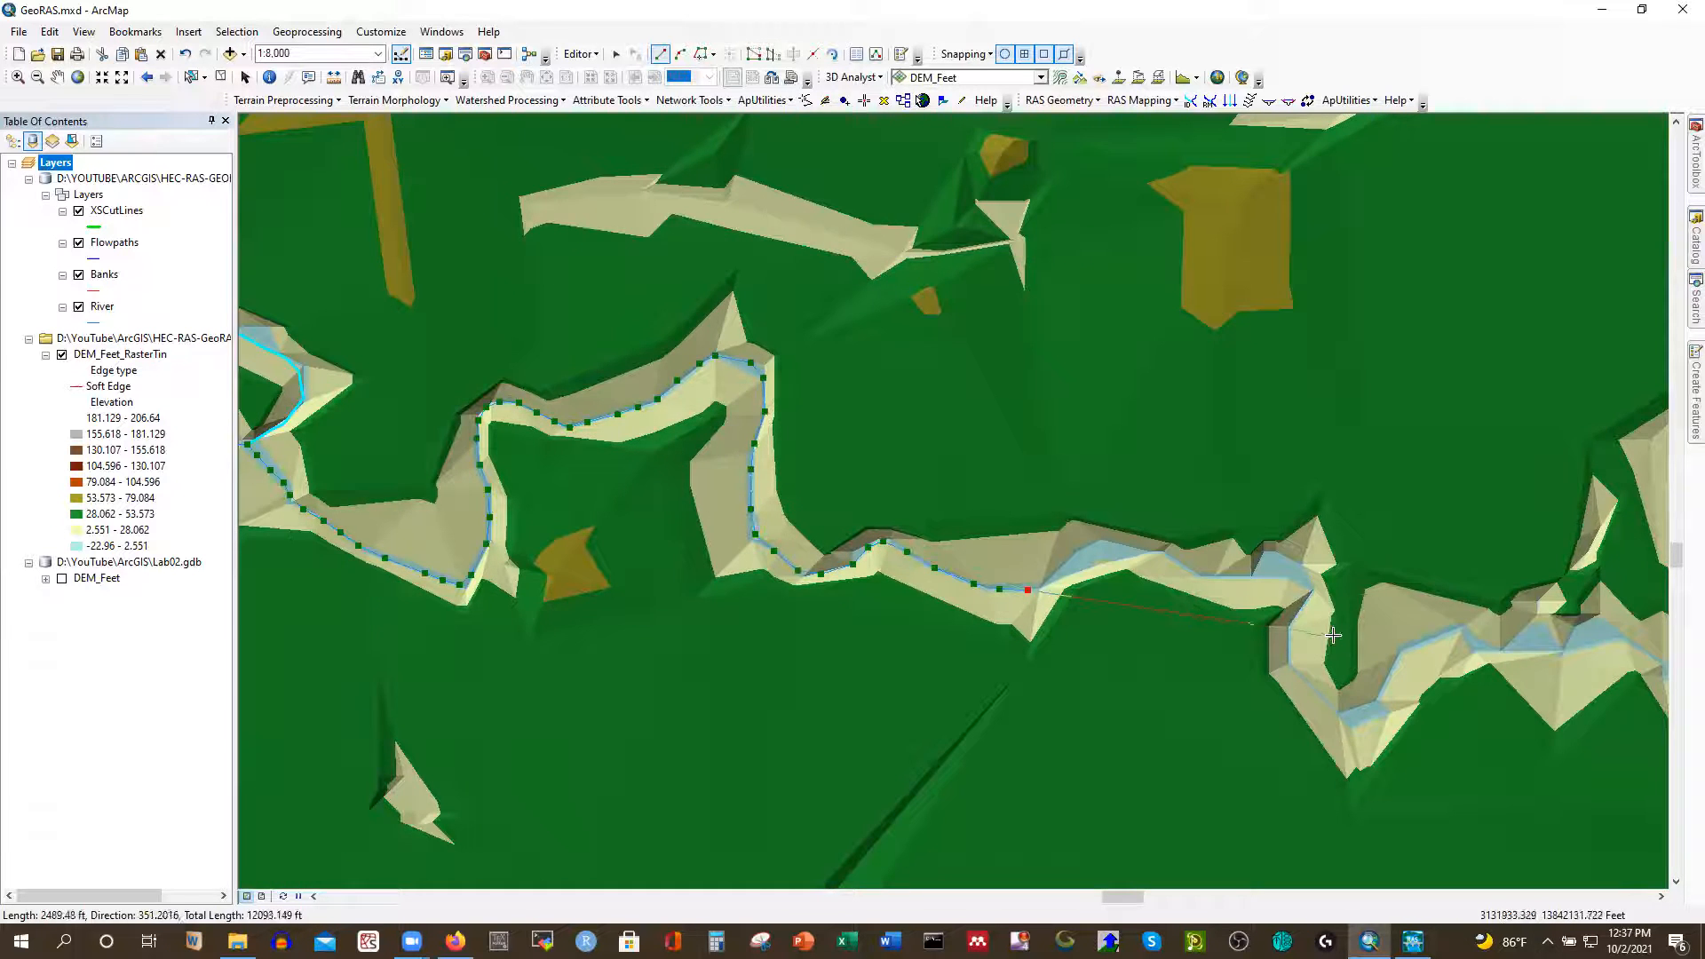
pyautogui.scroll(-3, 1337, 636)
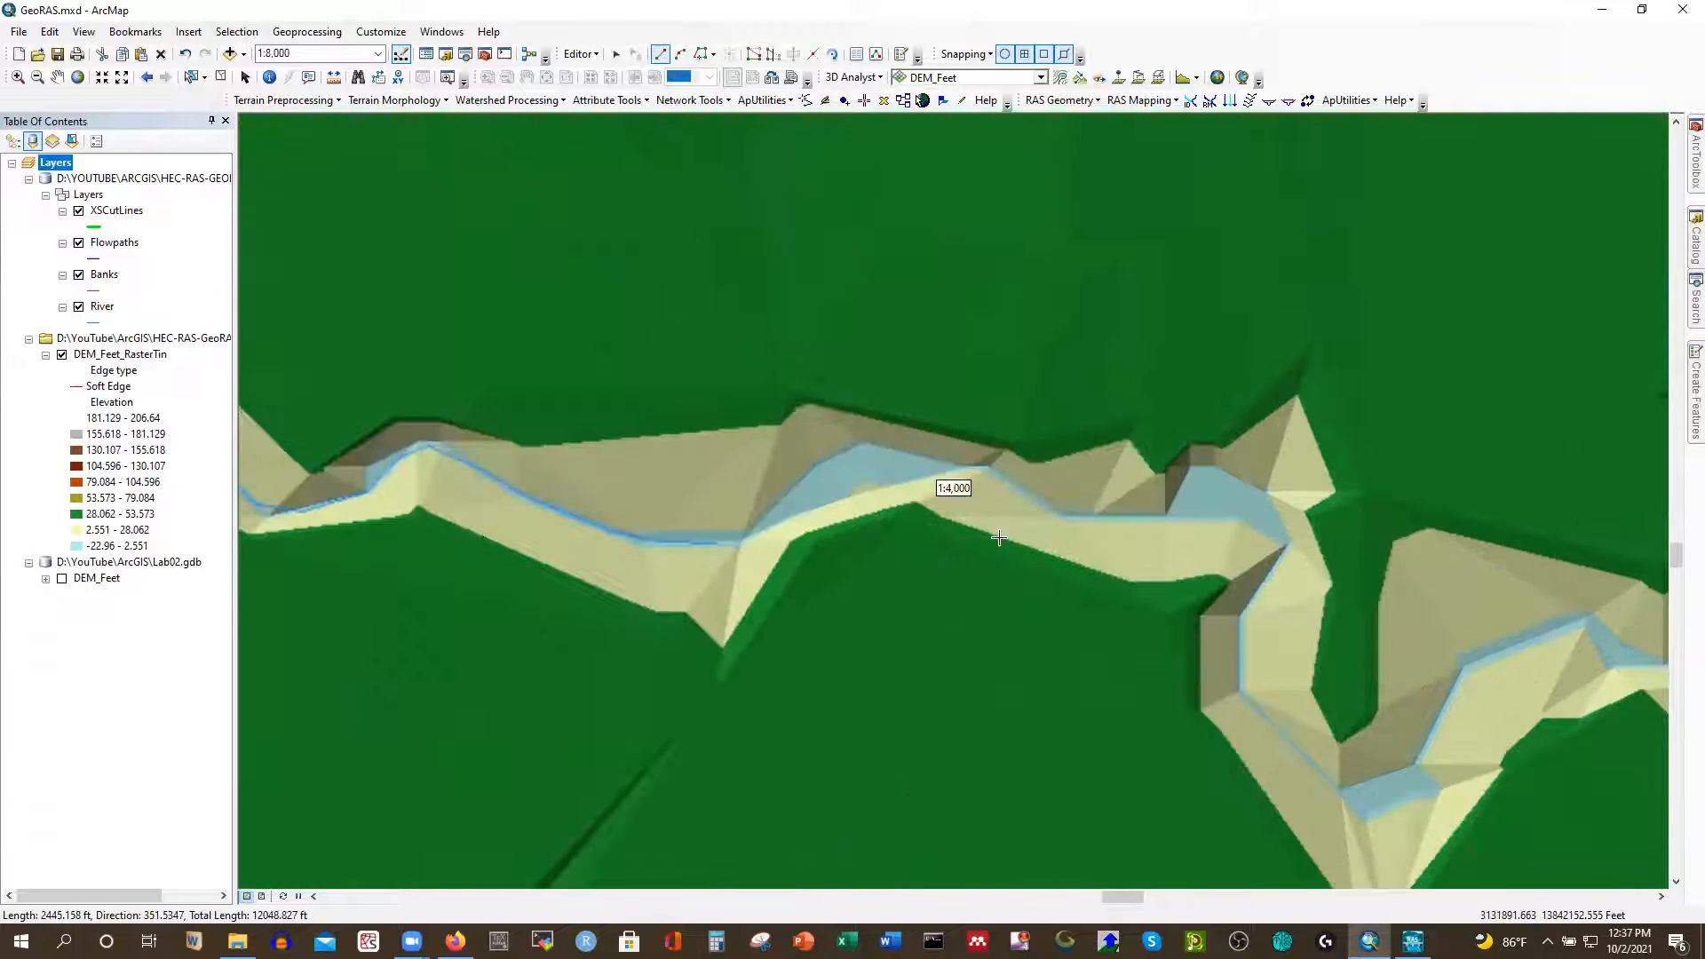
pyautogui.click(763, 527)
pyautogui.click(802, 494)
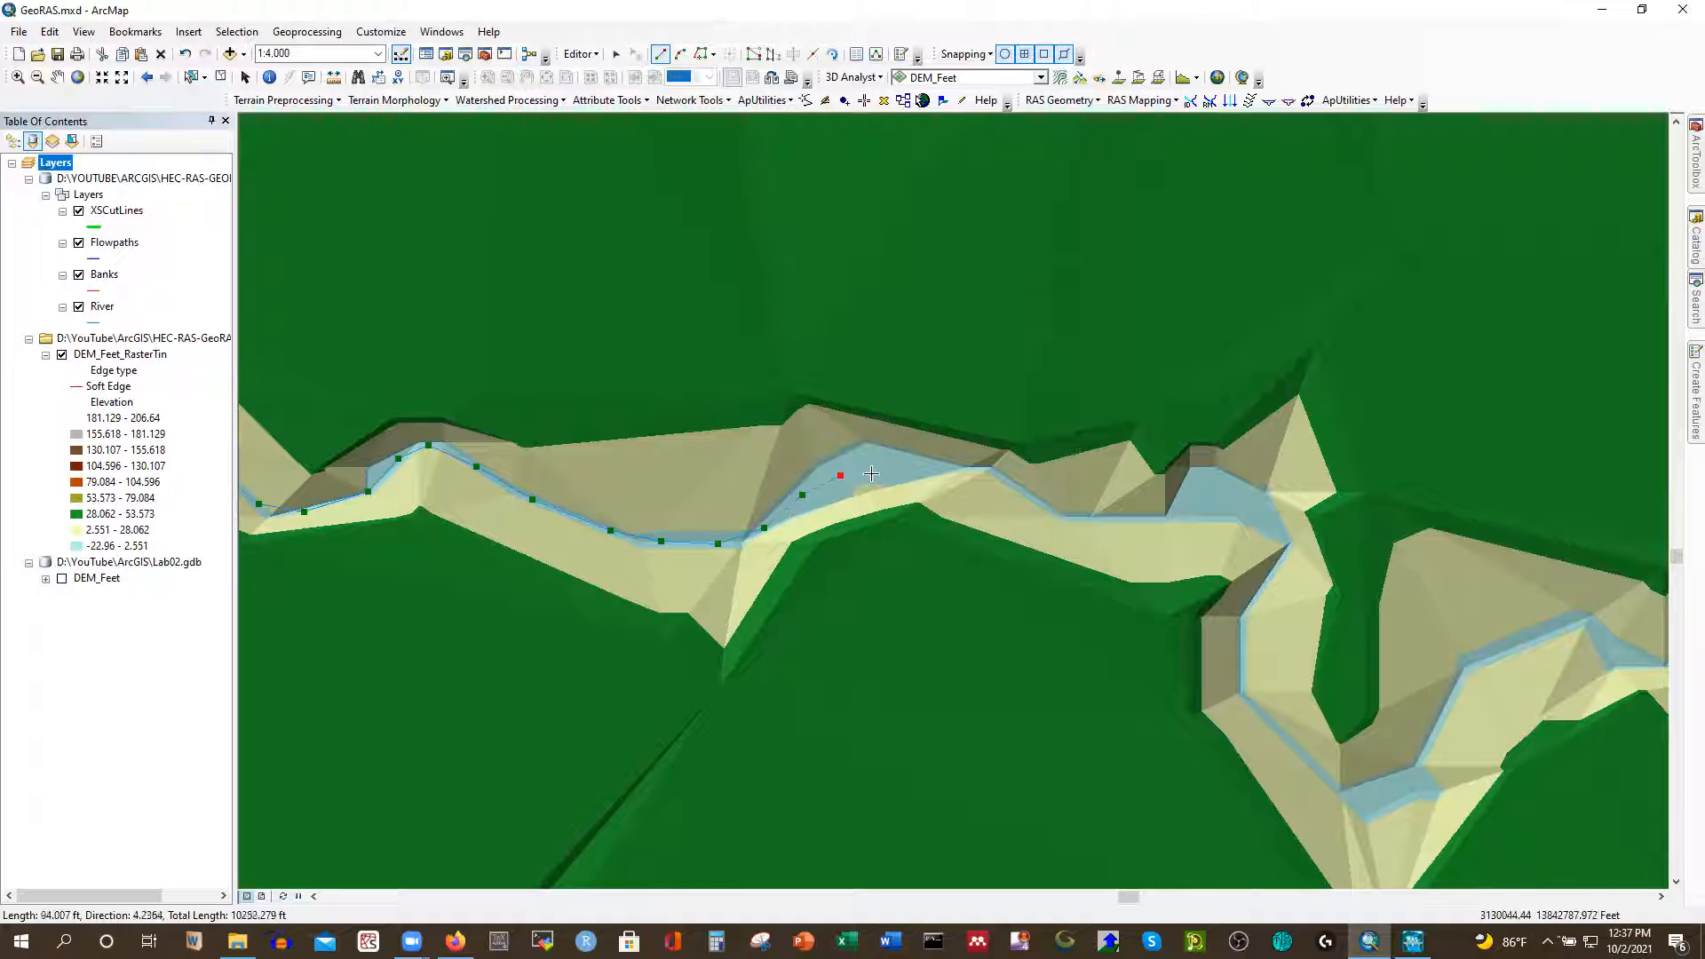
pyautogui.click(915, 467)
pyautogui.click(1003, 481)
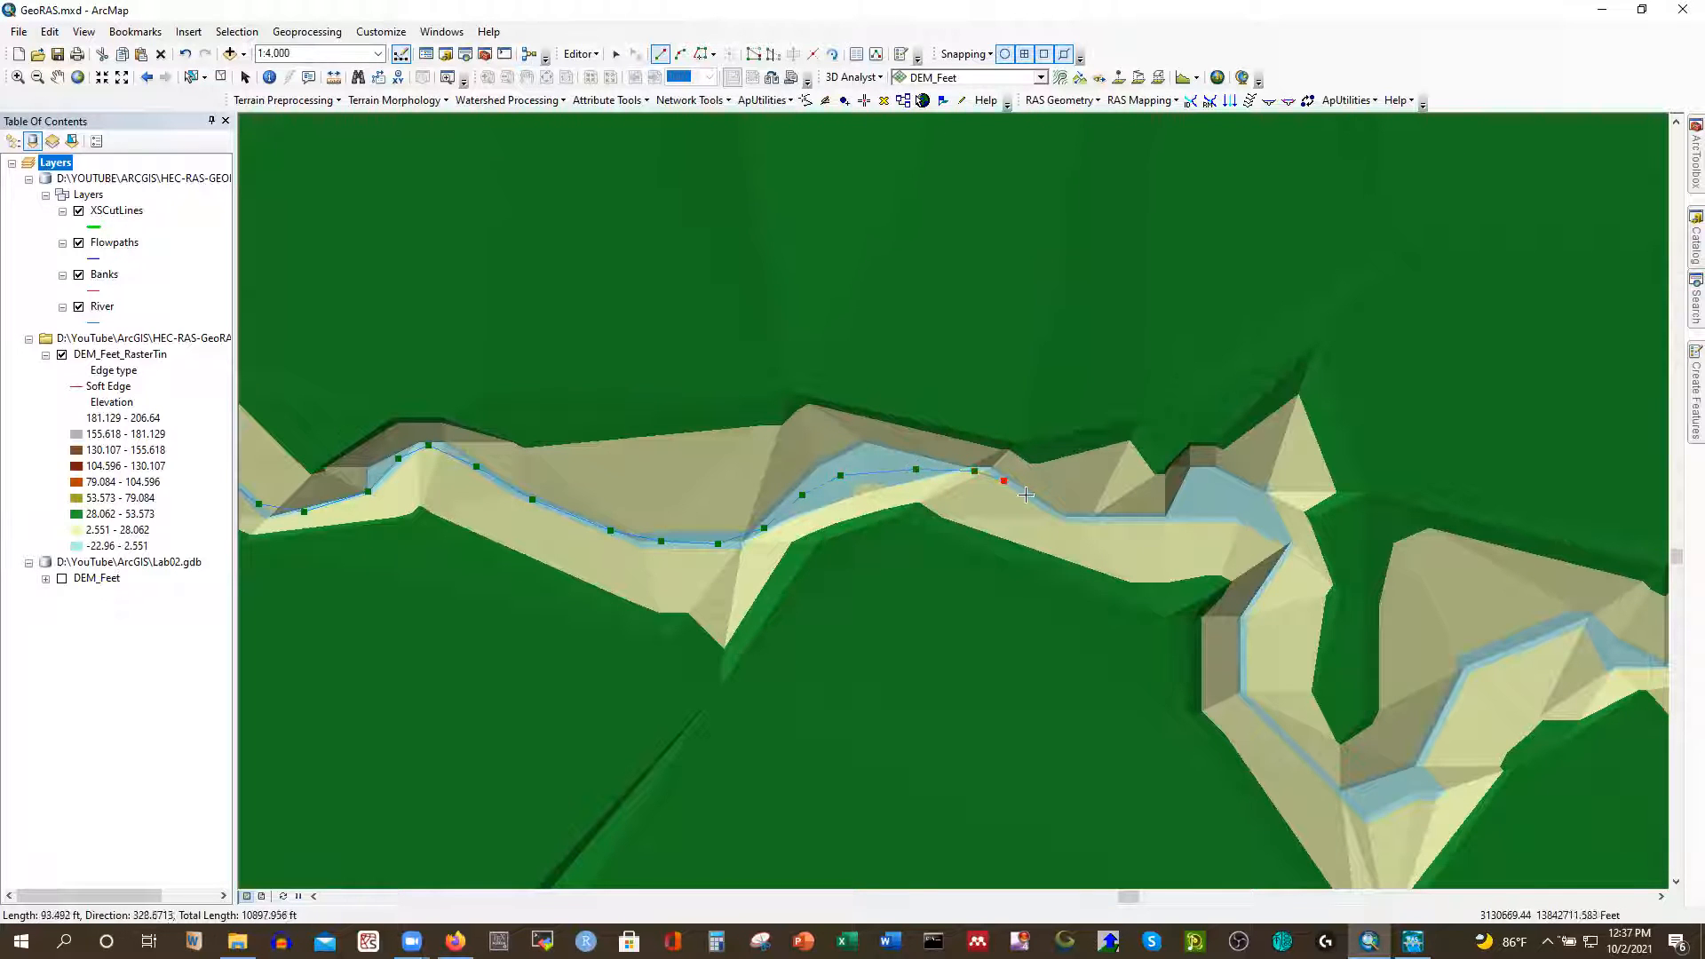
# Extend the river line along the straight channel, through the second wide pool and south into the U-shaped bend
pyautogui.click(1170, 522)
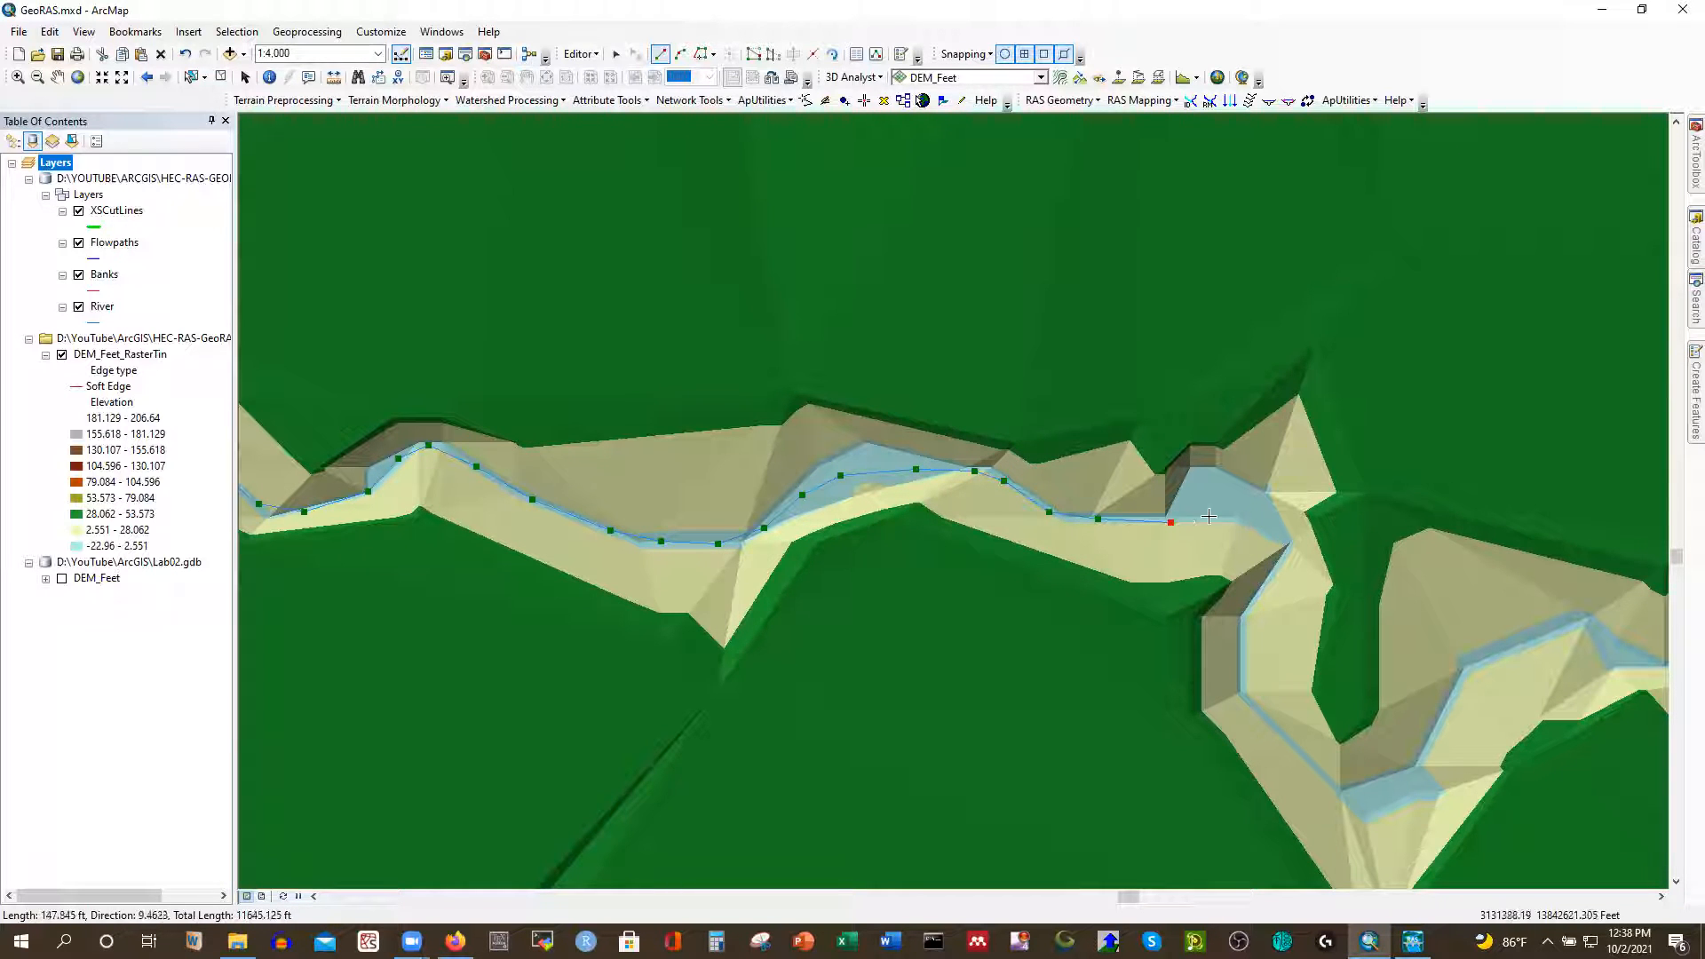
pyautogui.click(1284, 535)
pyautogui.click(1286, 552)
pyautogui.click(1246, 628)
pyautogui.click(1241, 679)
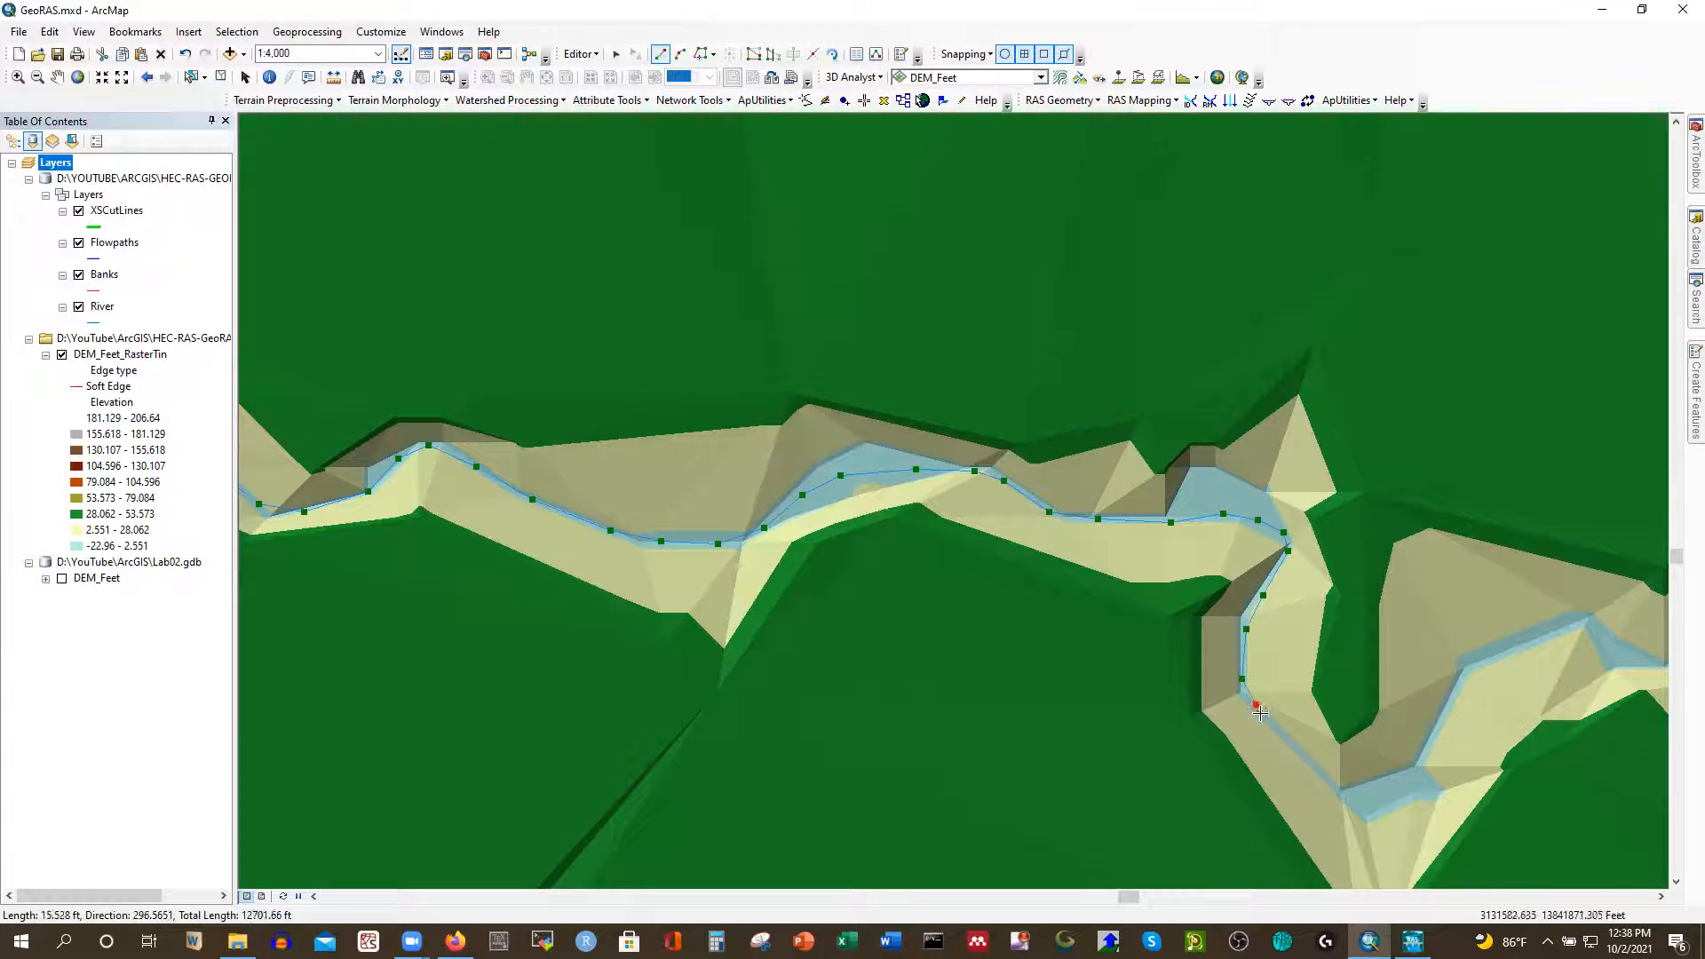
pyautogui.click(1321, 770)
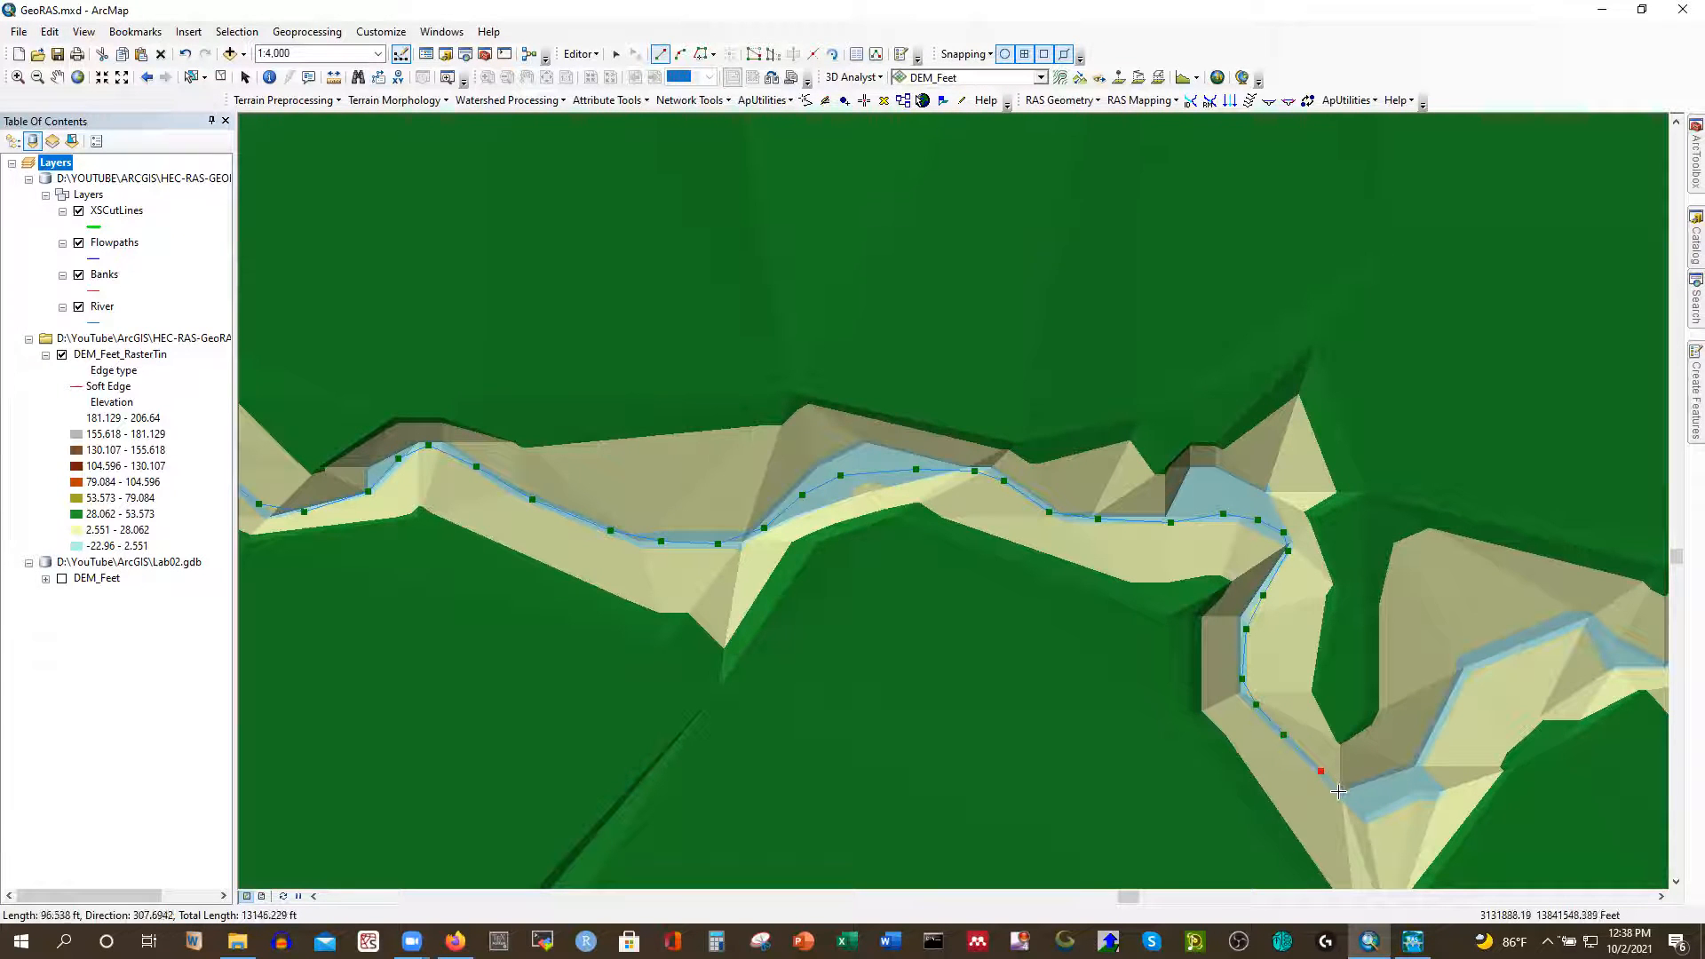
# Trace the river line around the base of the U-shaped bend and northeast up to the following crest
pyautogui.click(1406, 787)
pyautogui.click(1421, 754)
pyautogui.click(1441, 709)
pyautogui.click(1461, 673)
pyautogui.click(1495, 651)
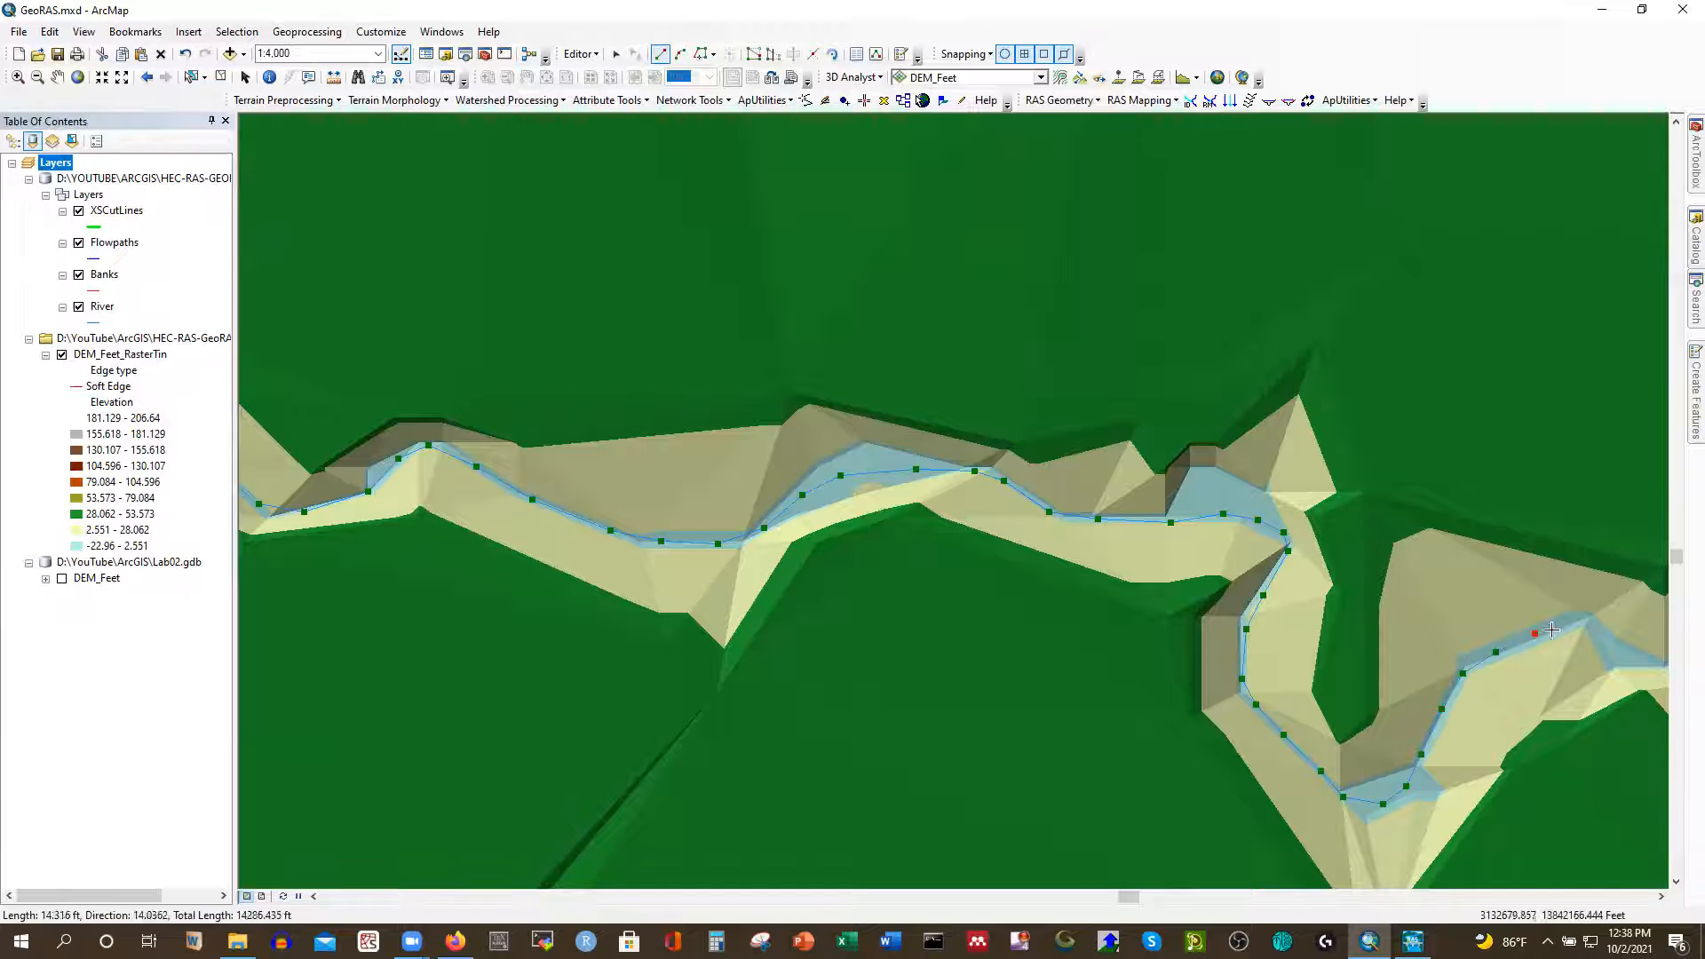
pyautogui.click(1583, 626)
pyautogui.click(1611, 640)
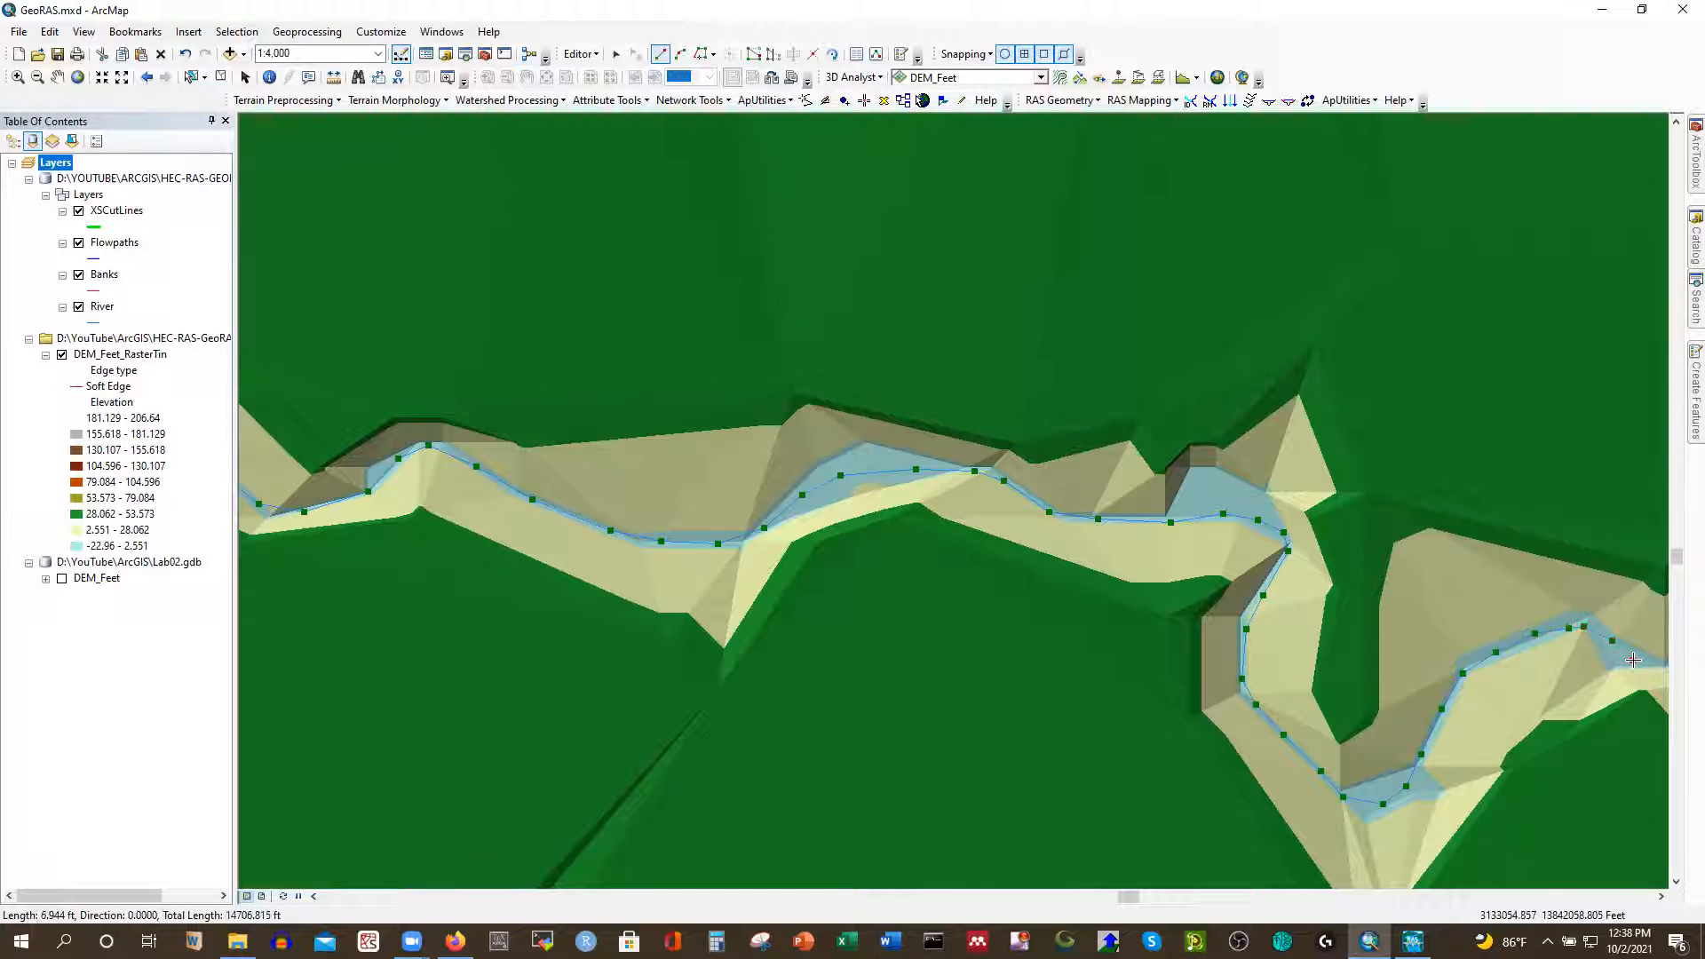
# Continue the river line east through the twin wide pools and into the channel's southeast turn
pyautogui.scroll(-1, 377, 391)
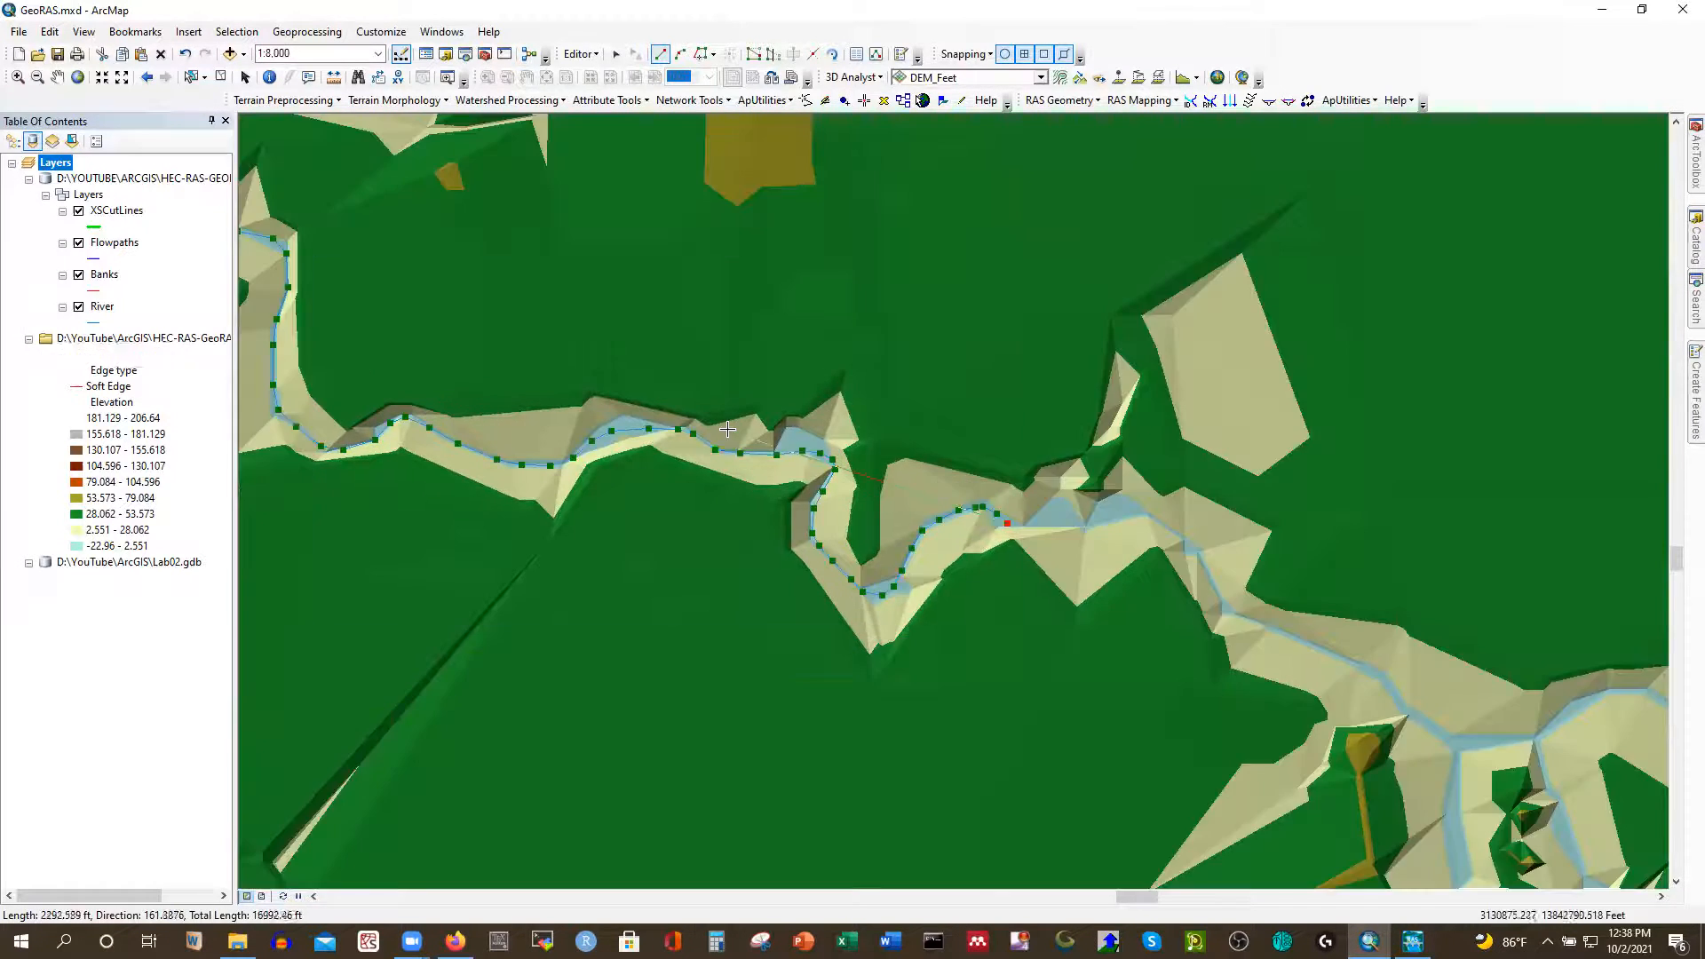
pyautogui.scroll(2, 841, 431)
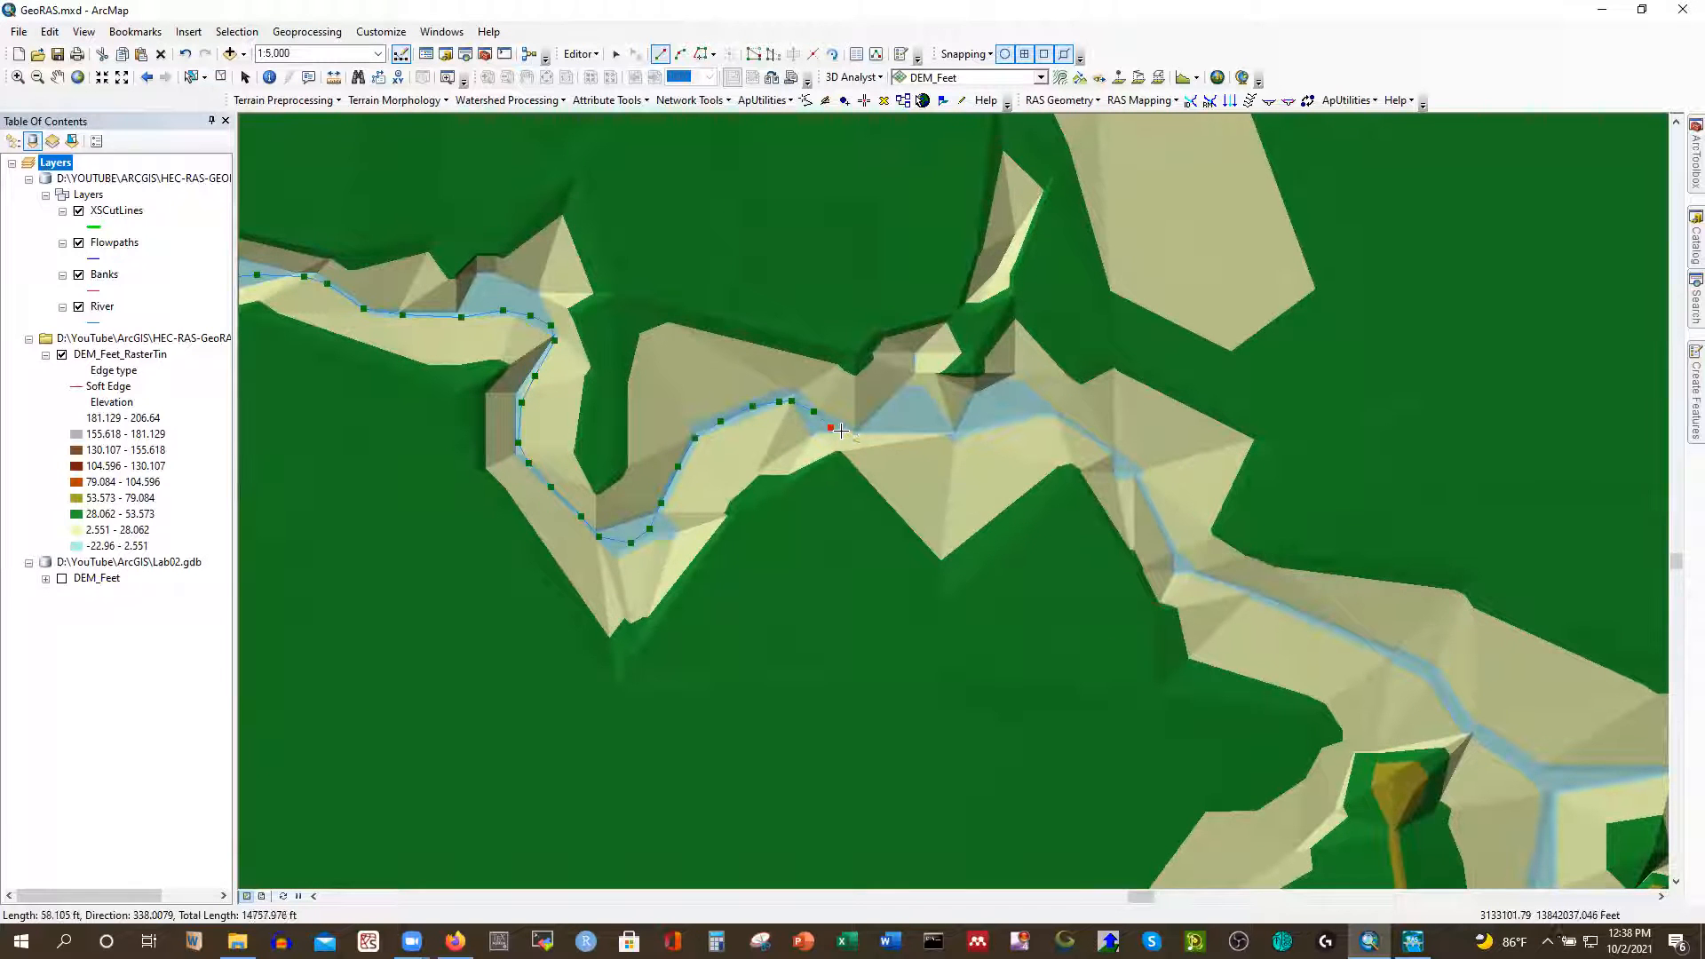
pyautogui.click(948, 420)
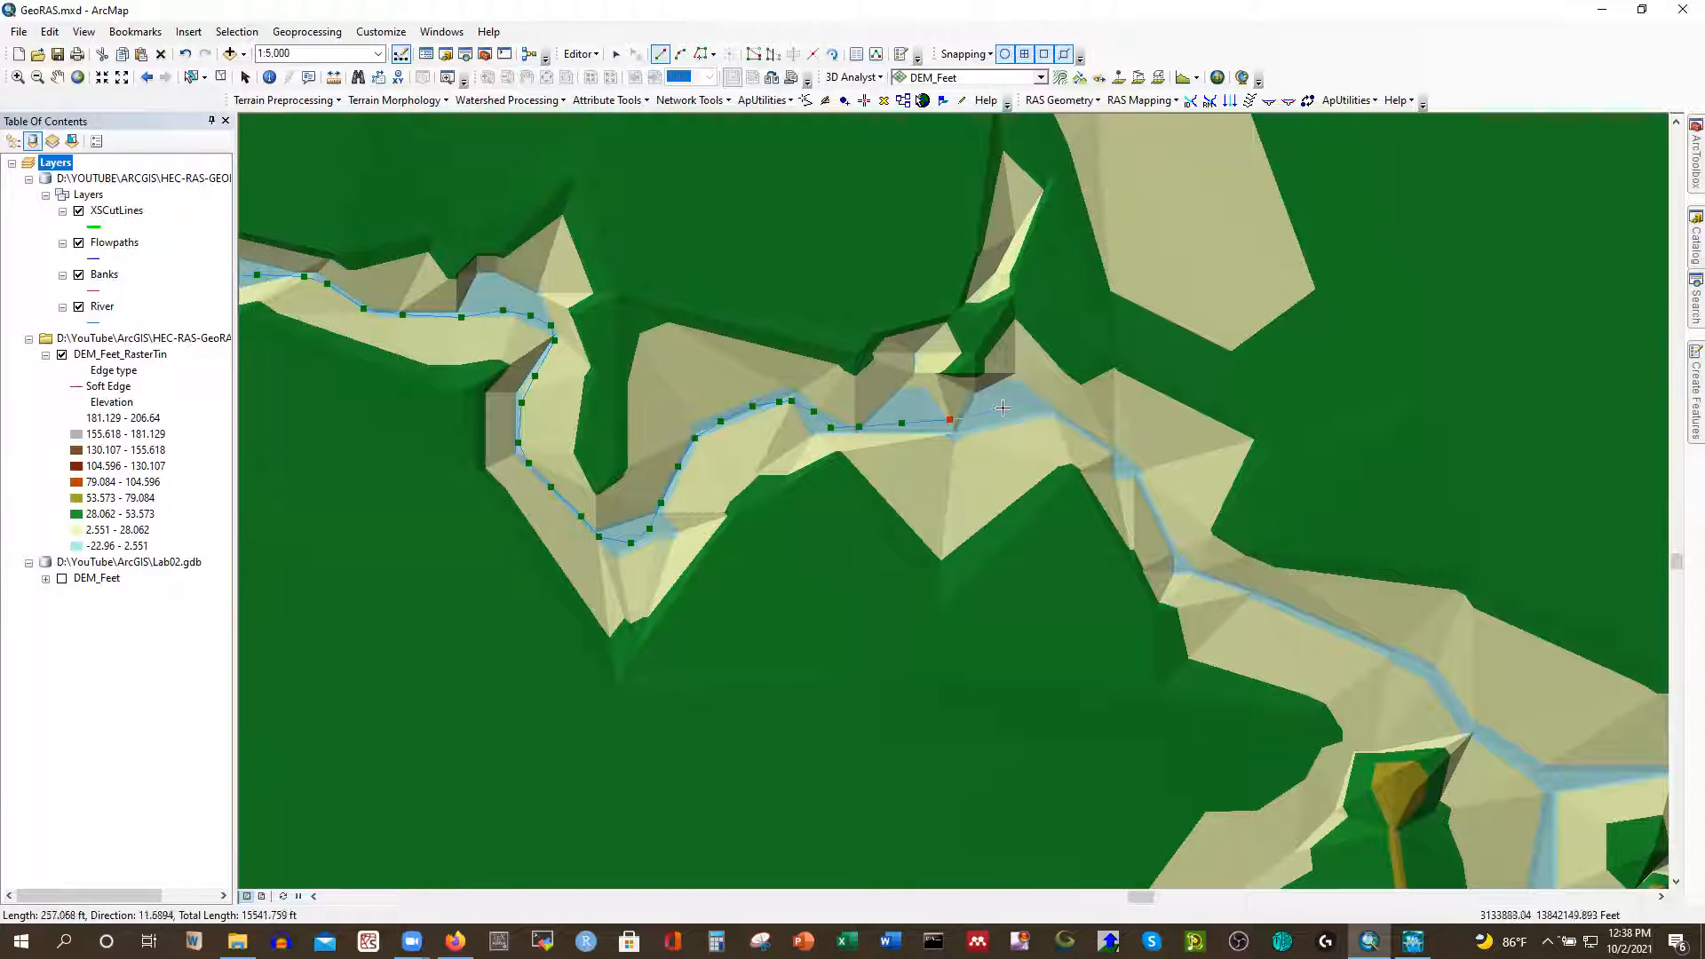
pyautogui.click(1071, 417)
pyautogui.click(1116, 454)
pyautogui.click(1146, 497)
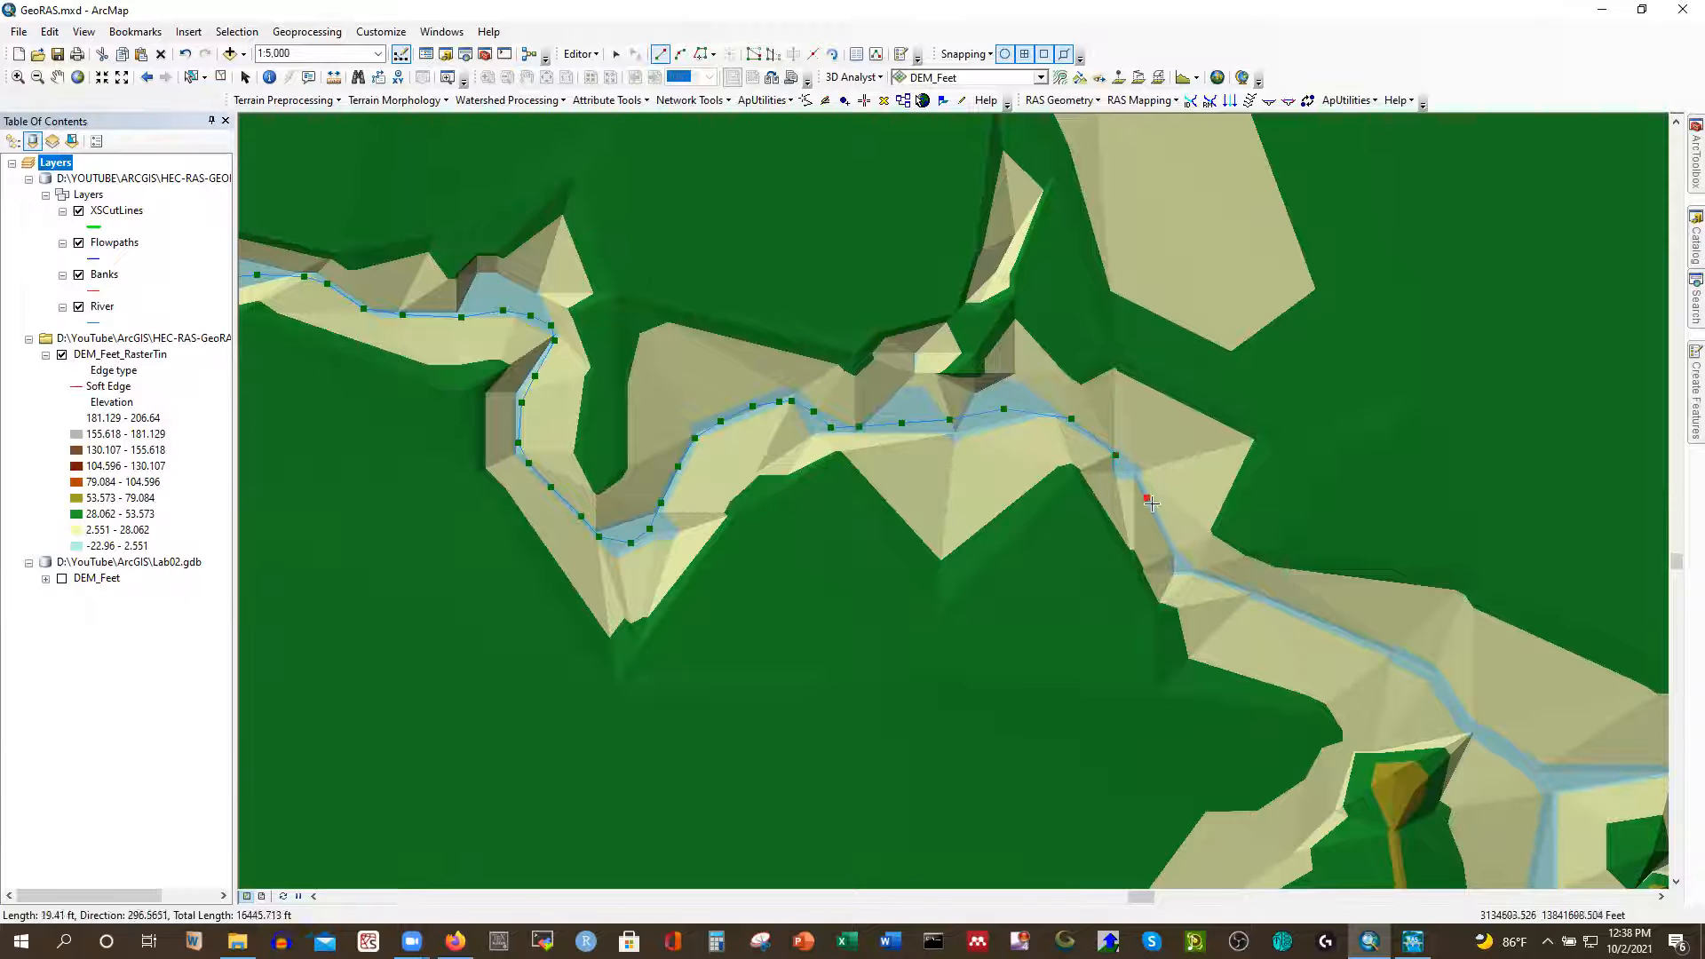
# Extend the river line southeast around the narrow corner and along the straight channel beyond it
pyautogui.click(1170, 545)
pyautogui.click(1189, 569)
pyautogui.click(1235, 589)
pyautogui.click(1285, 603)
pyautogui.click(1327, 623)
pyautogui.click(1368, 644)
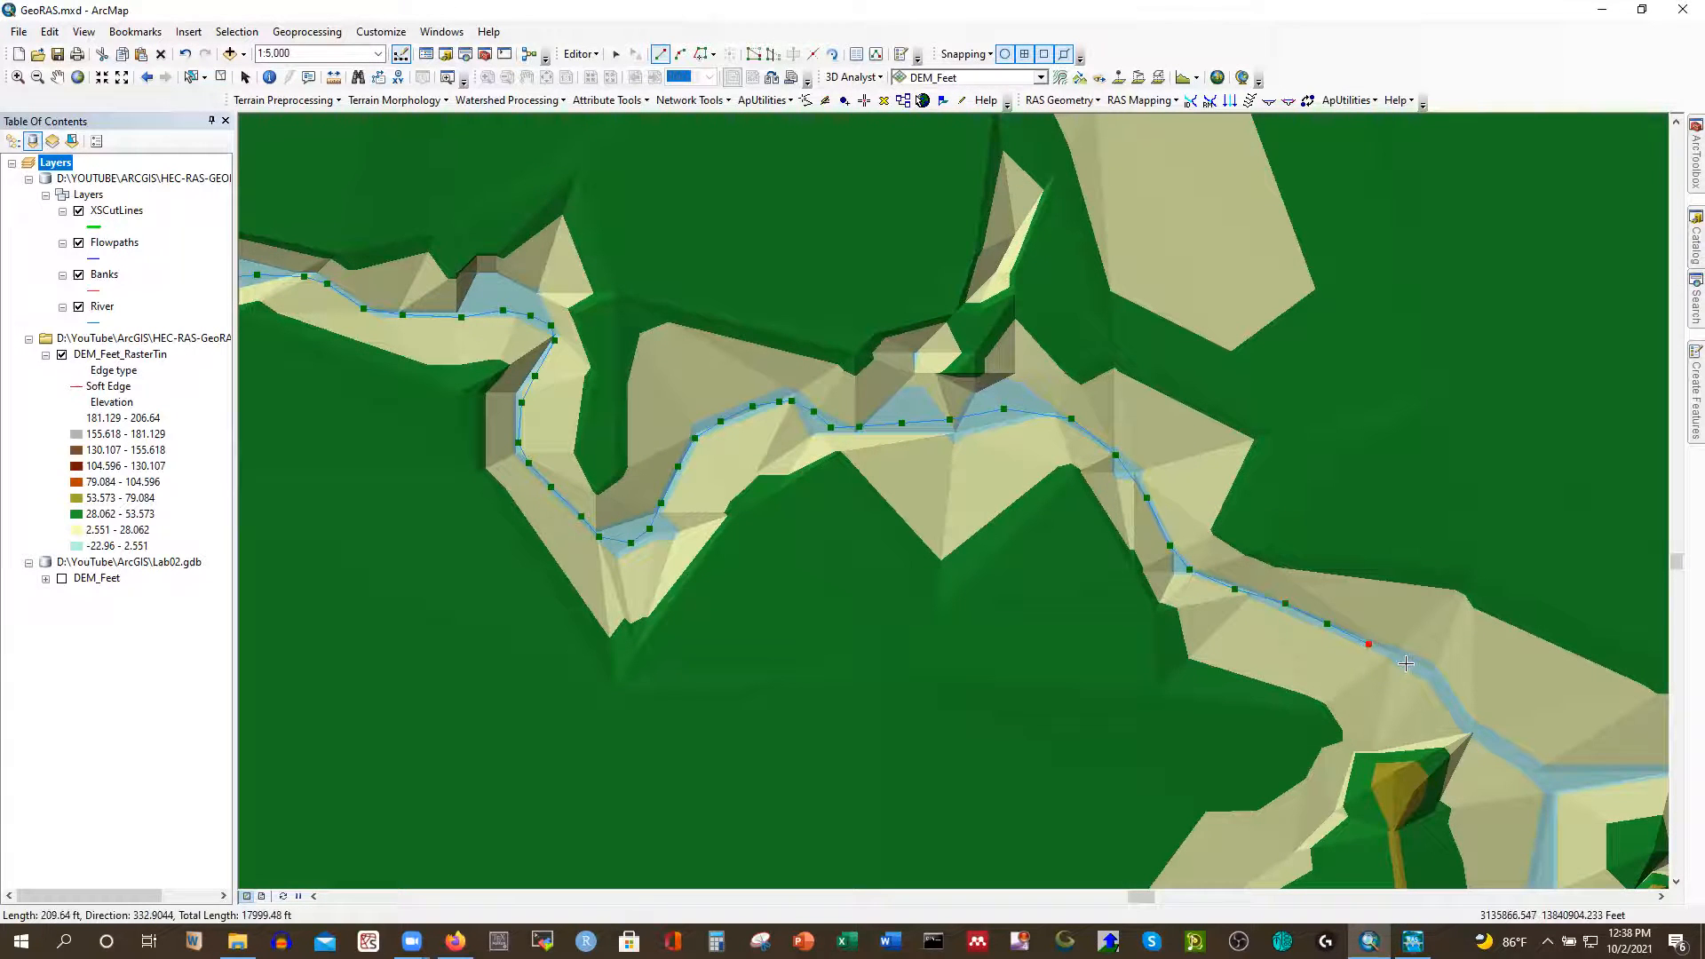
# Trace the last channel stretch southeast and finish the river line just before the channel splits around the island
pyautogui.click(1421, 667)
pyautogui.click(1449, 696)
pyautogui.click(1469, 721)
pyautogui.click(1500, 748)
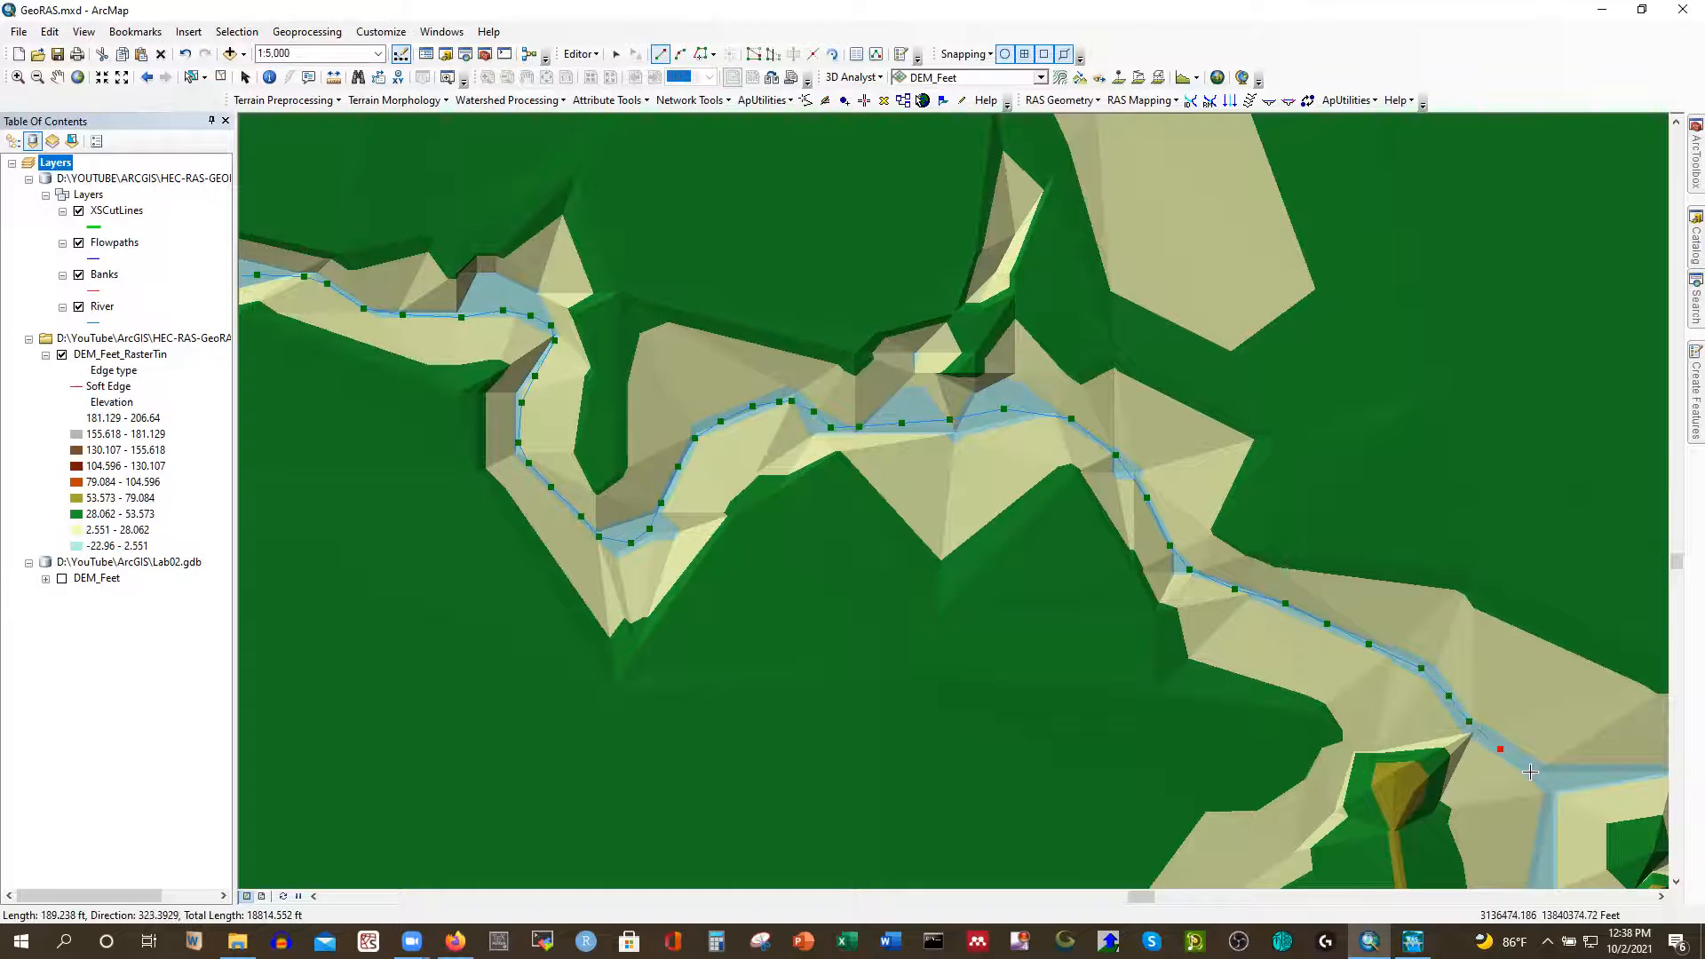
pyautogui.doubleClick(1529, 771)
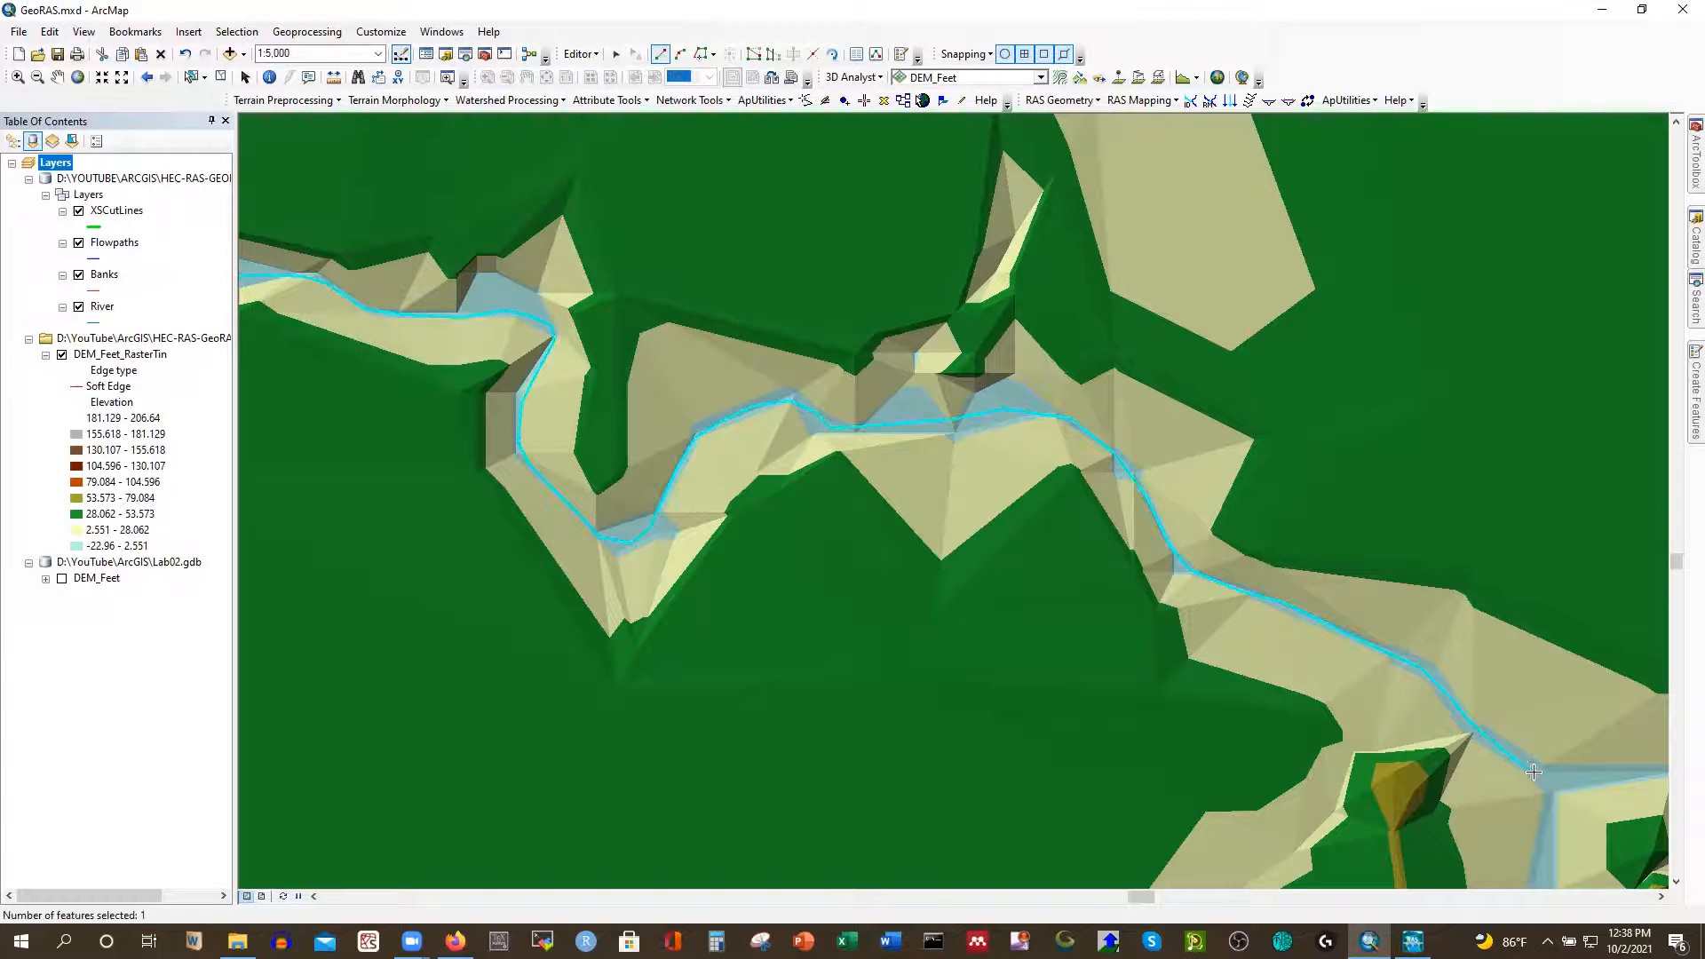
# Stop the editing session and save the digitized river lines
pyautogui.scroll(1, 1318, 626)
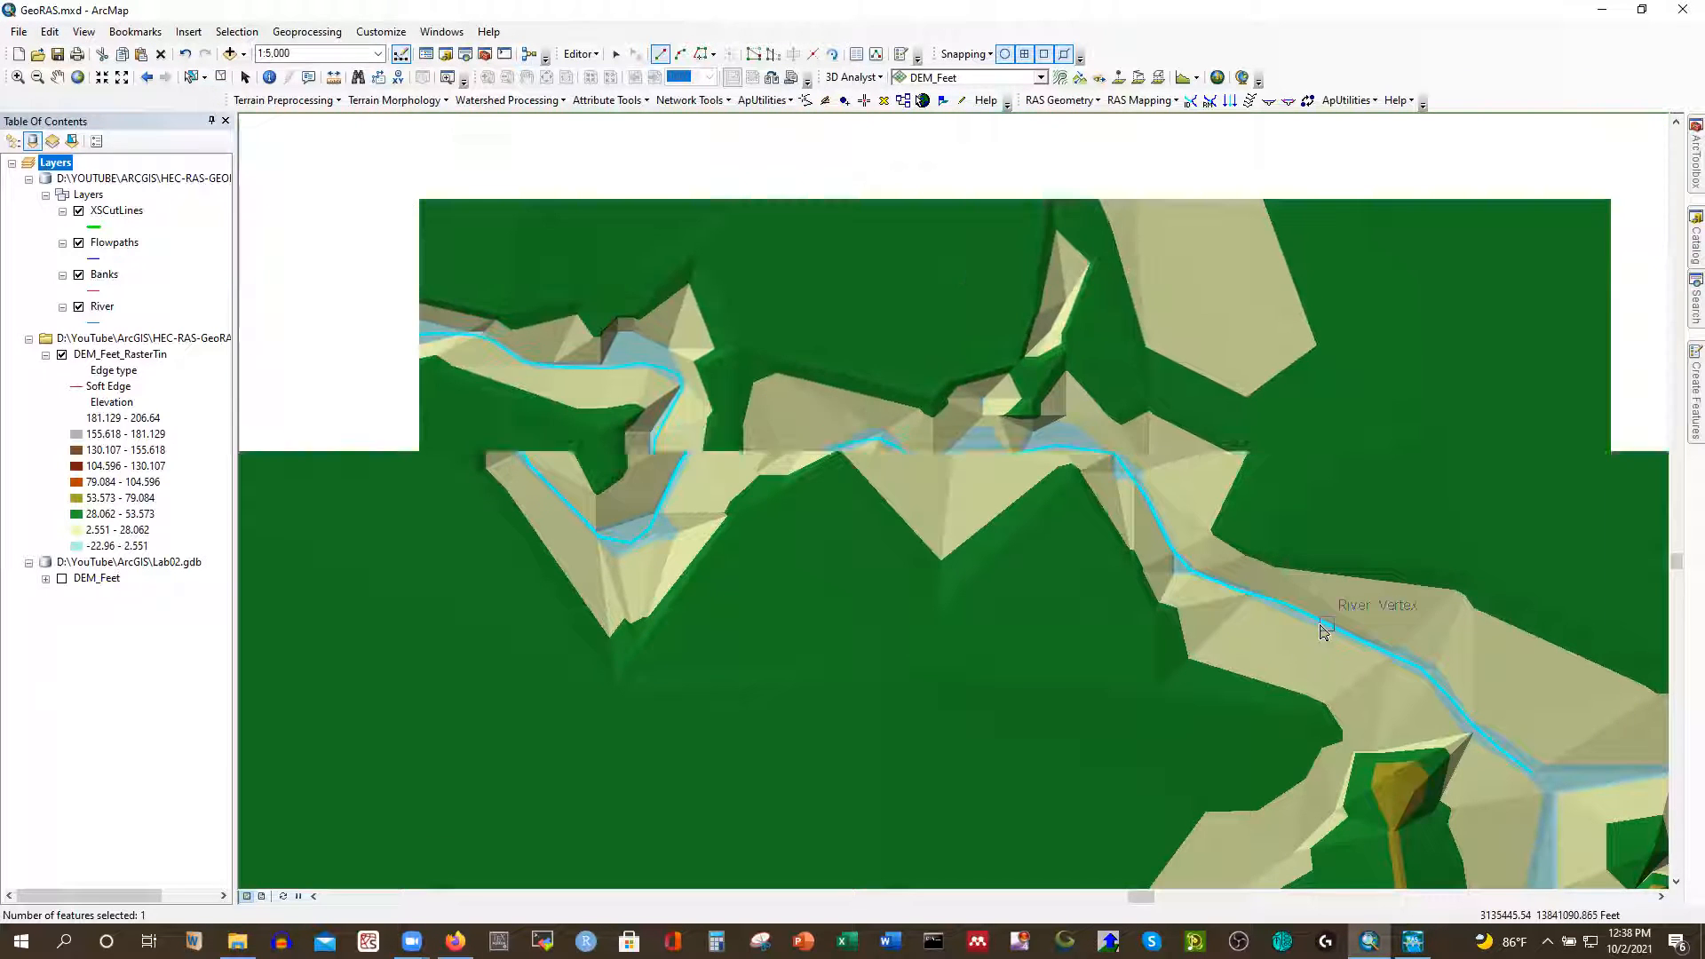
pyautogui.scroll(3, 968, 419)
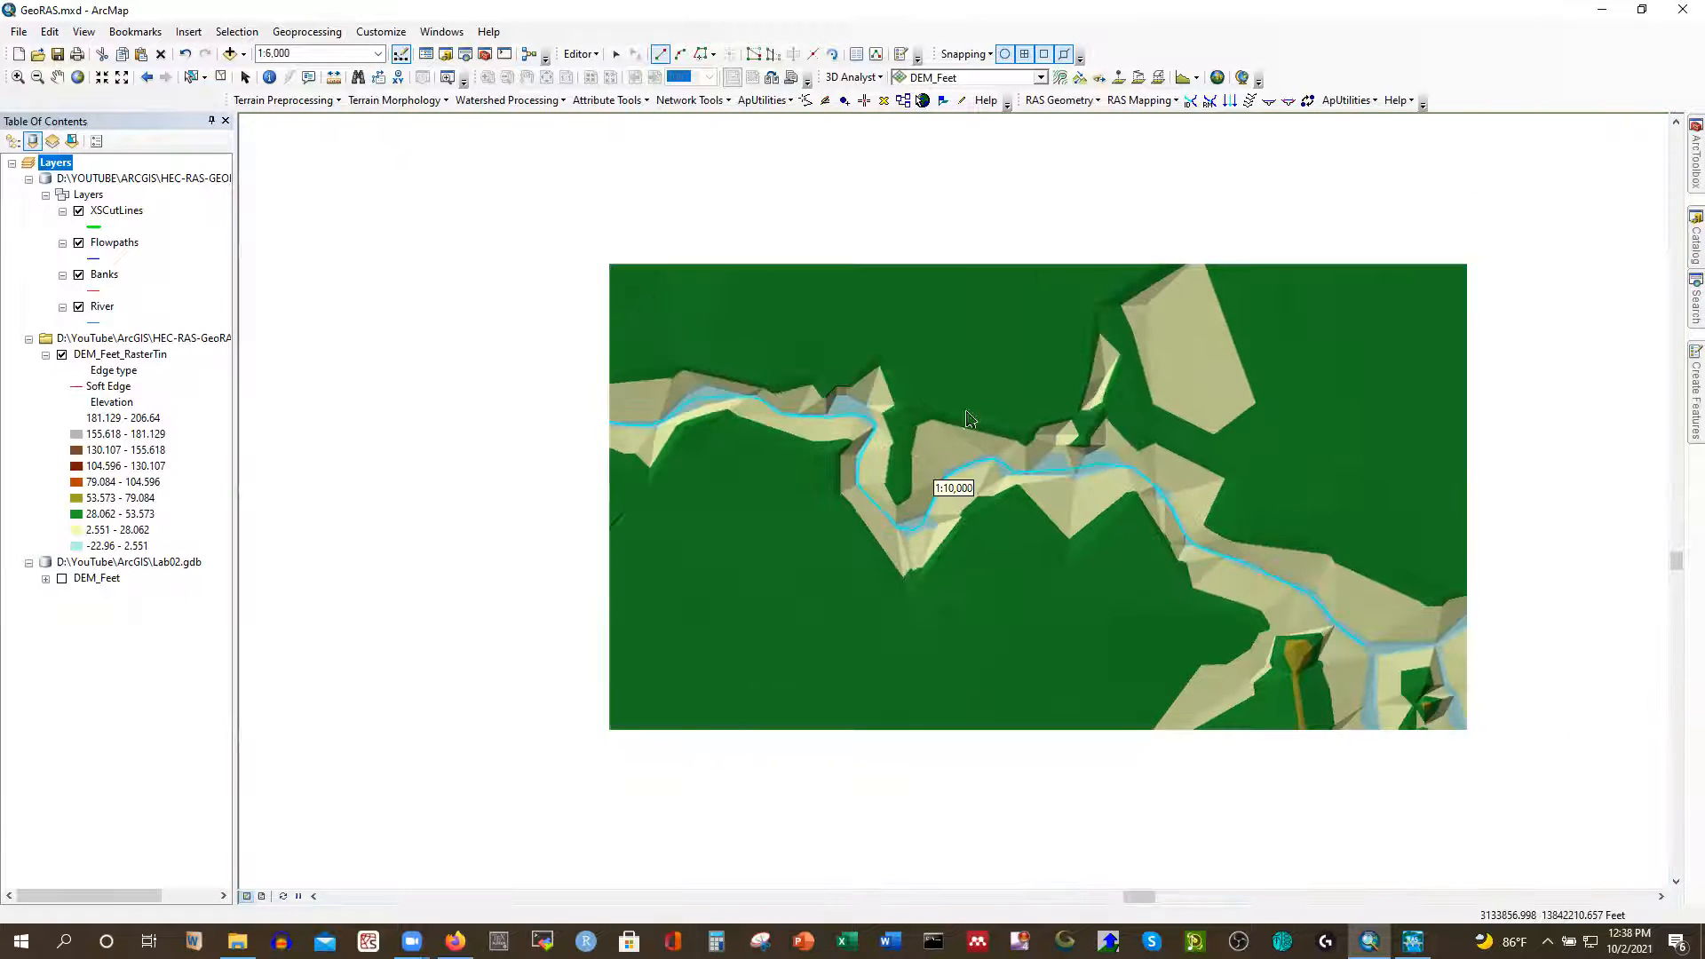
pyautogui.scroll(2, 1053, 623)
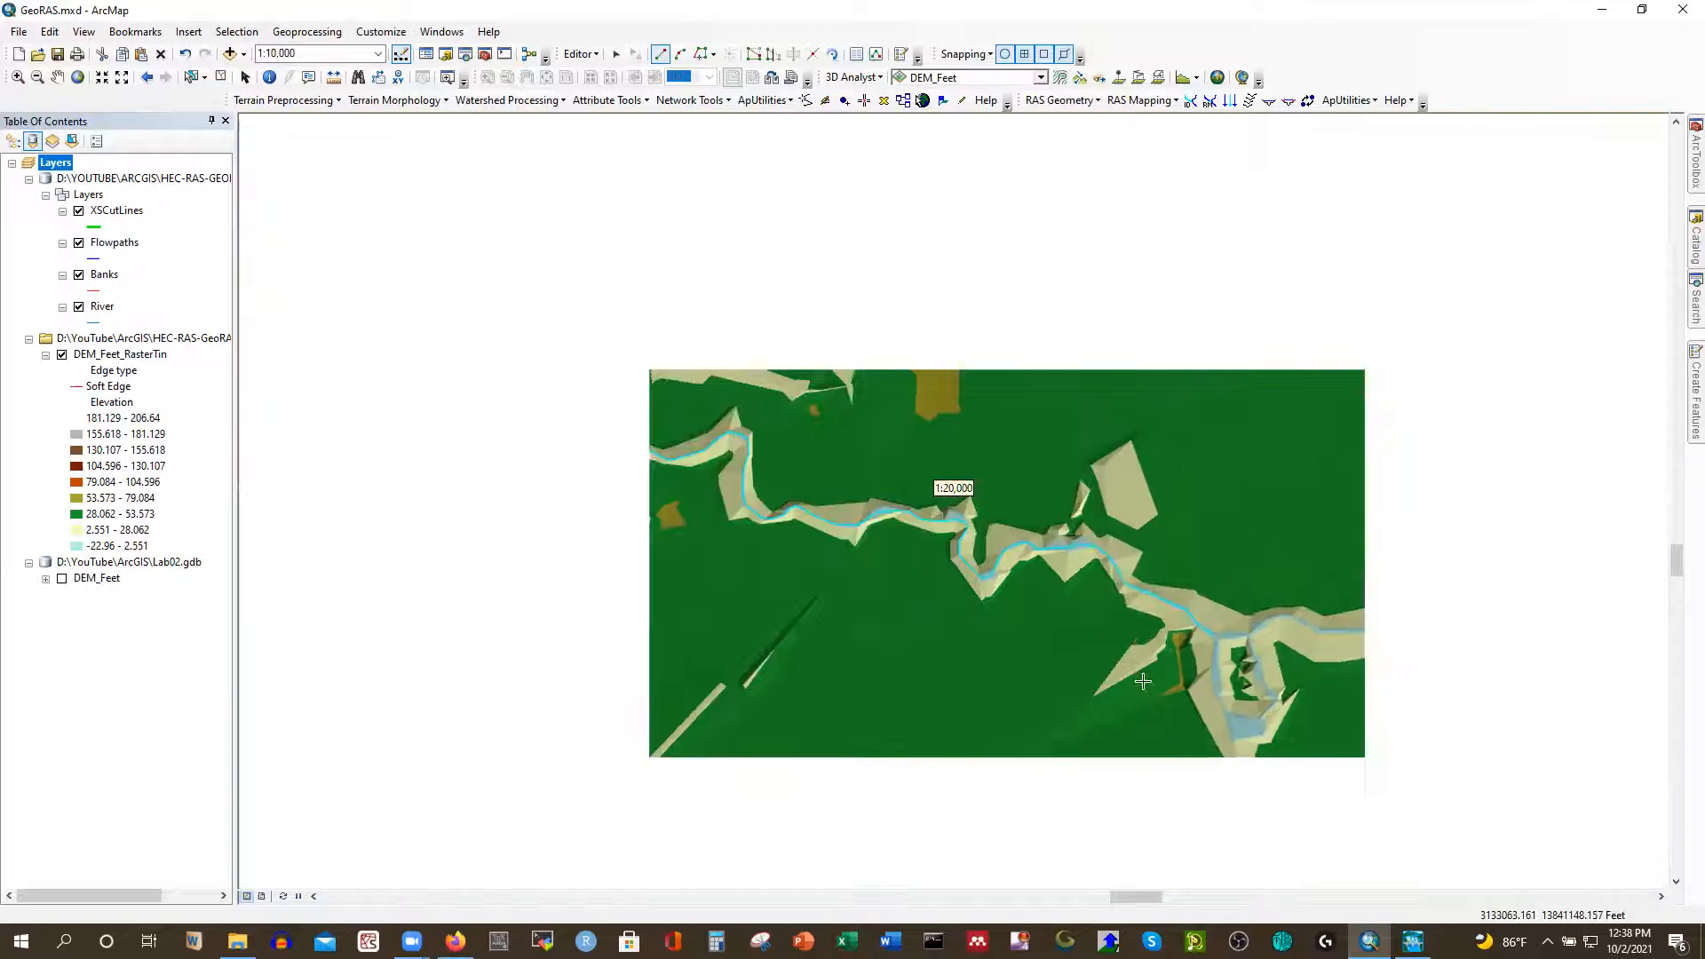
pyautogui.scroll(1, 1361, 727)
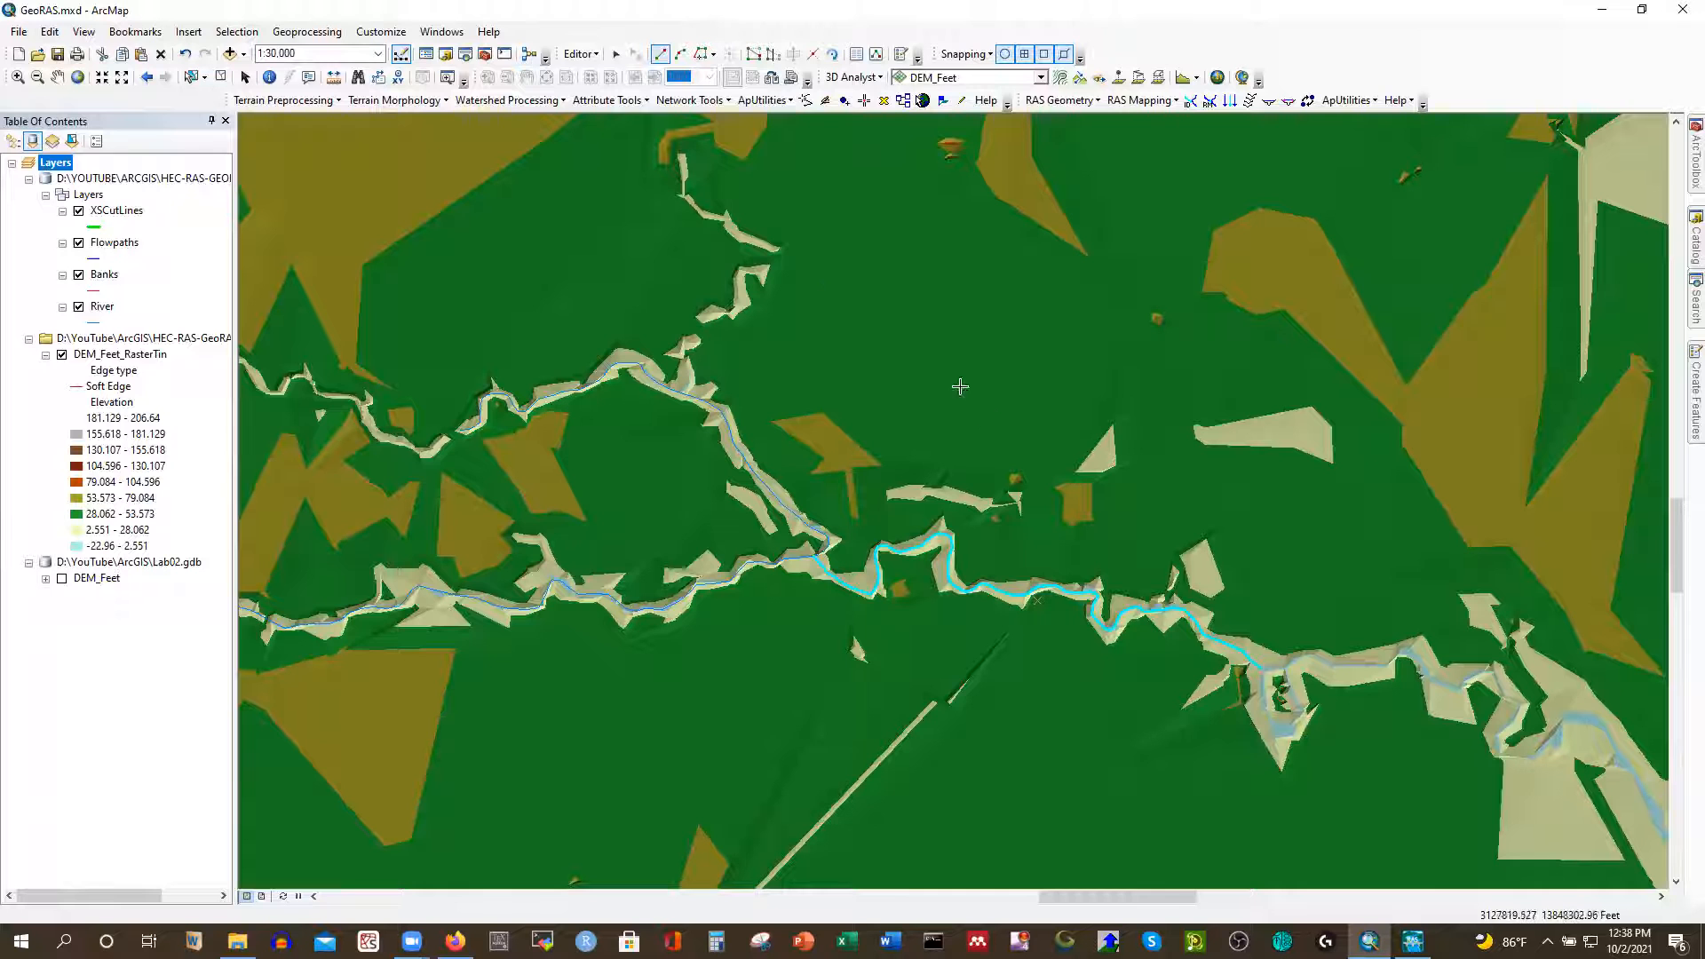
pyautogui.click(579, 54)
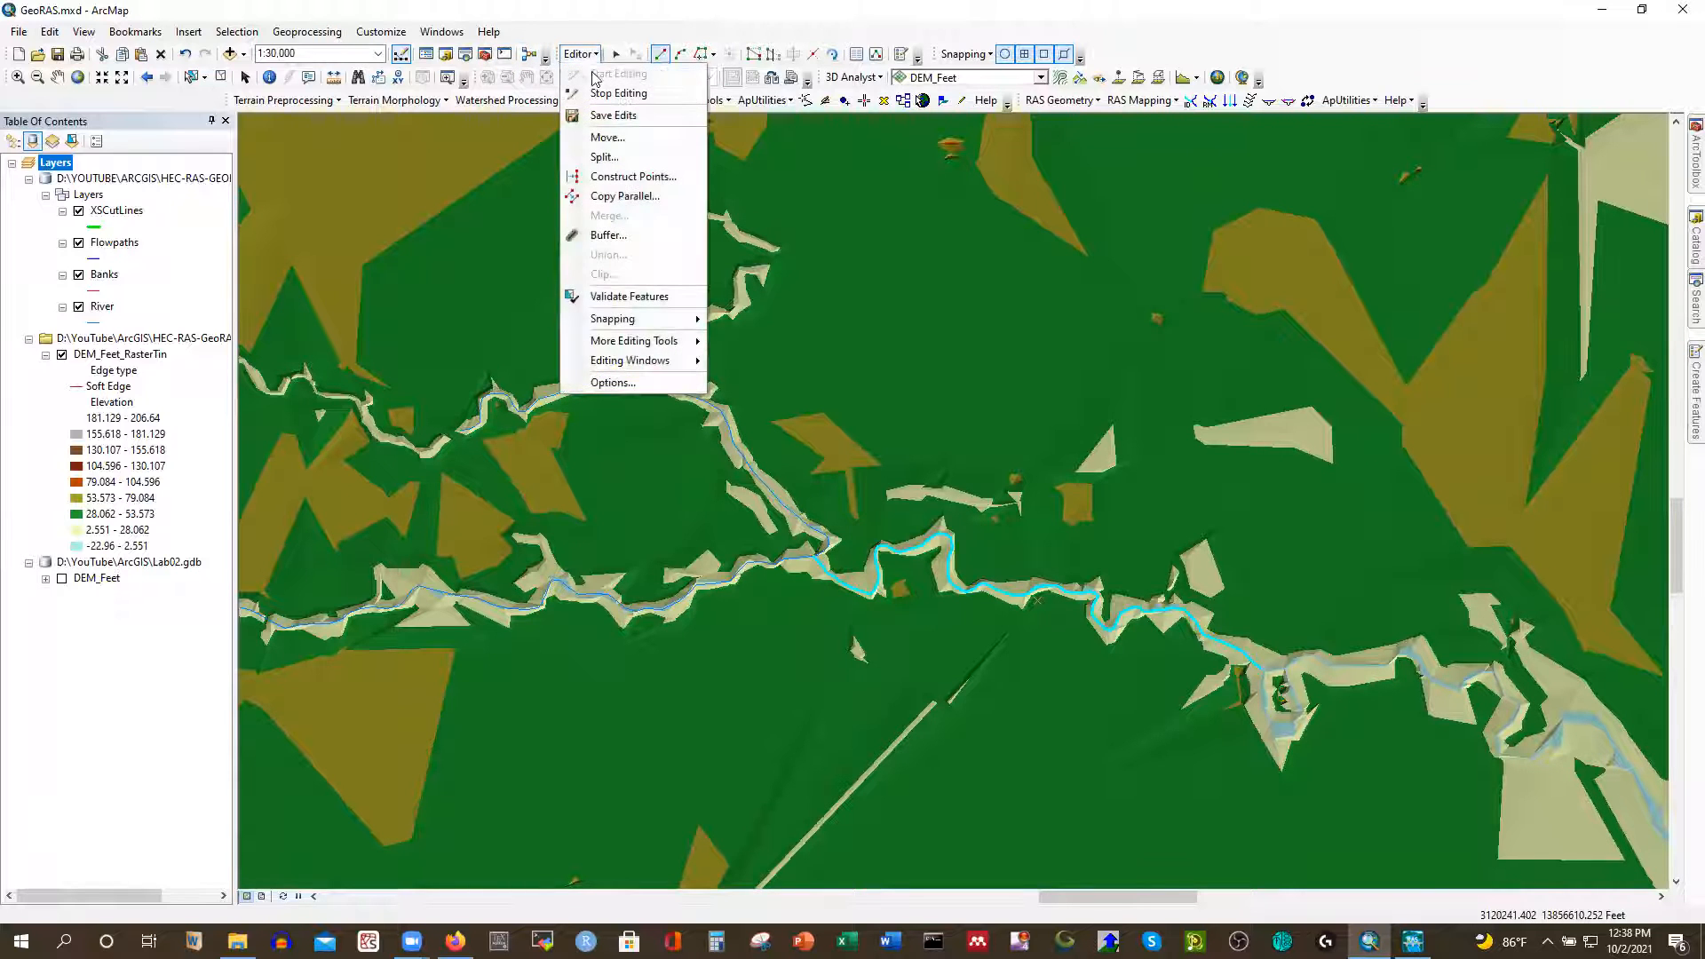
pyautogui.click(604, 95)
pyautogui.click(792, 525)
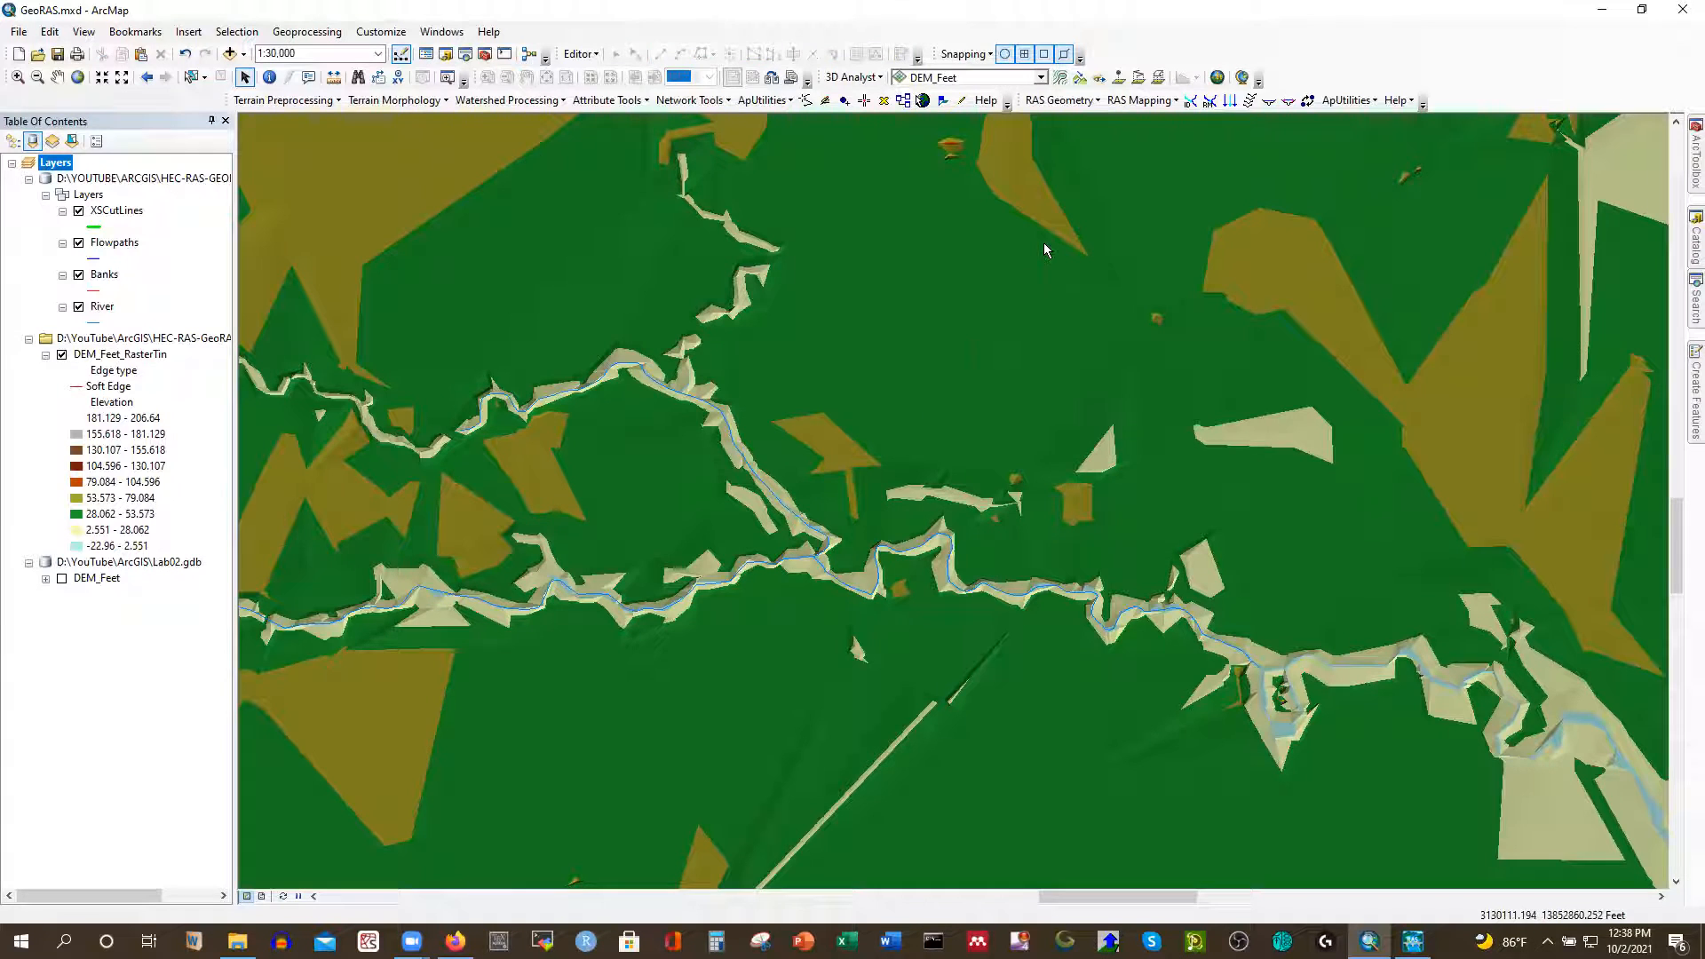
# Assign the river name MainRiver and reach name USReach to the western river line upstream of the confluence
pyautogui.click(1189, 102)
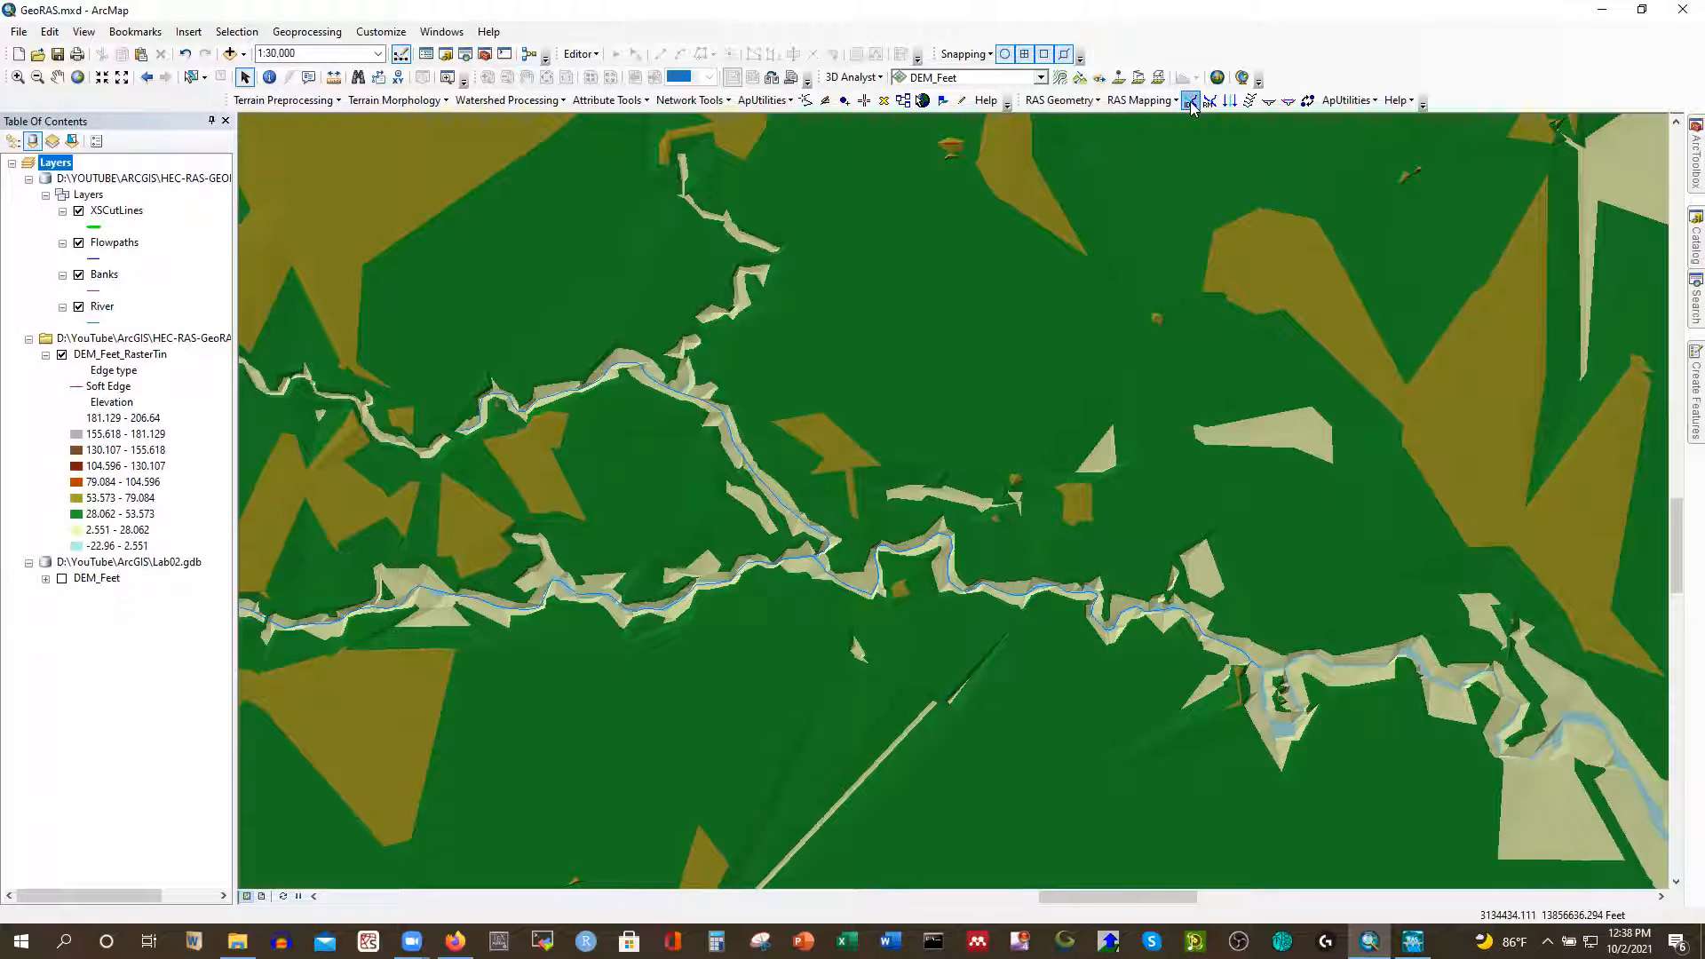
pyautogui.click(487, 602)
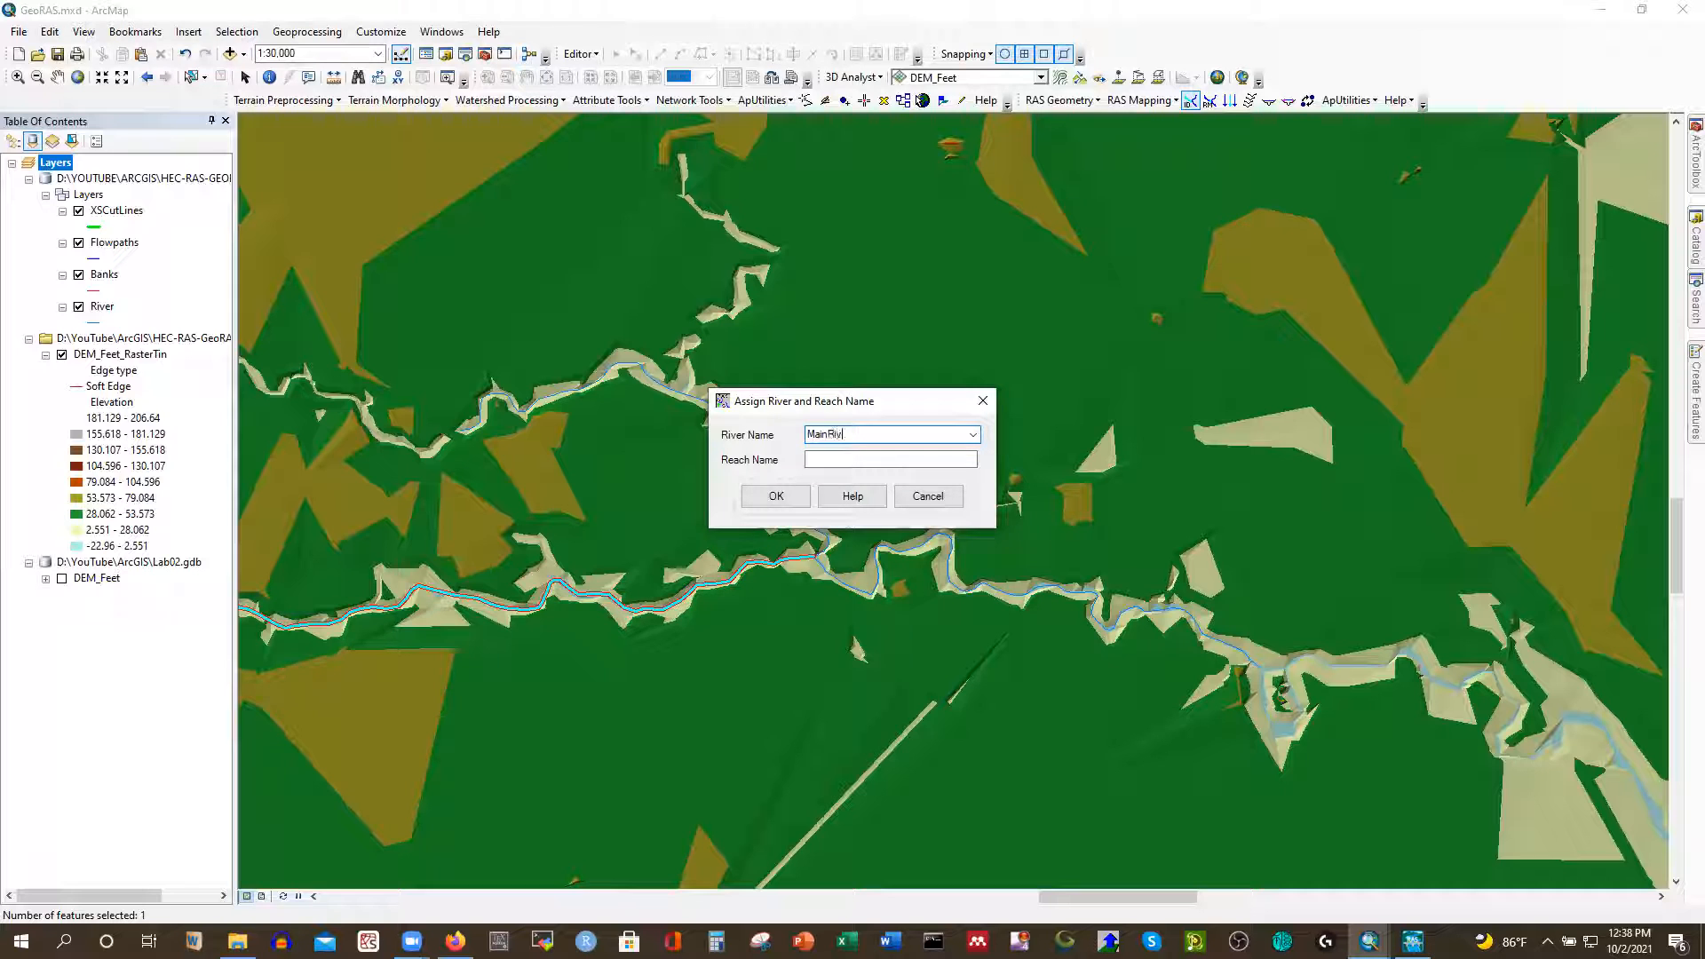
pyautogui.click(888, 458)
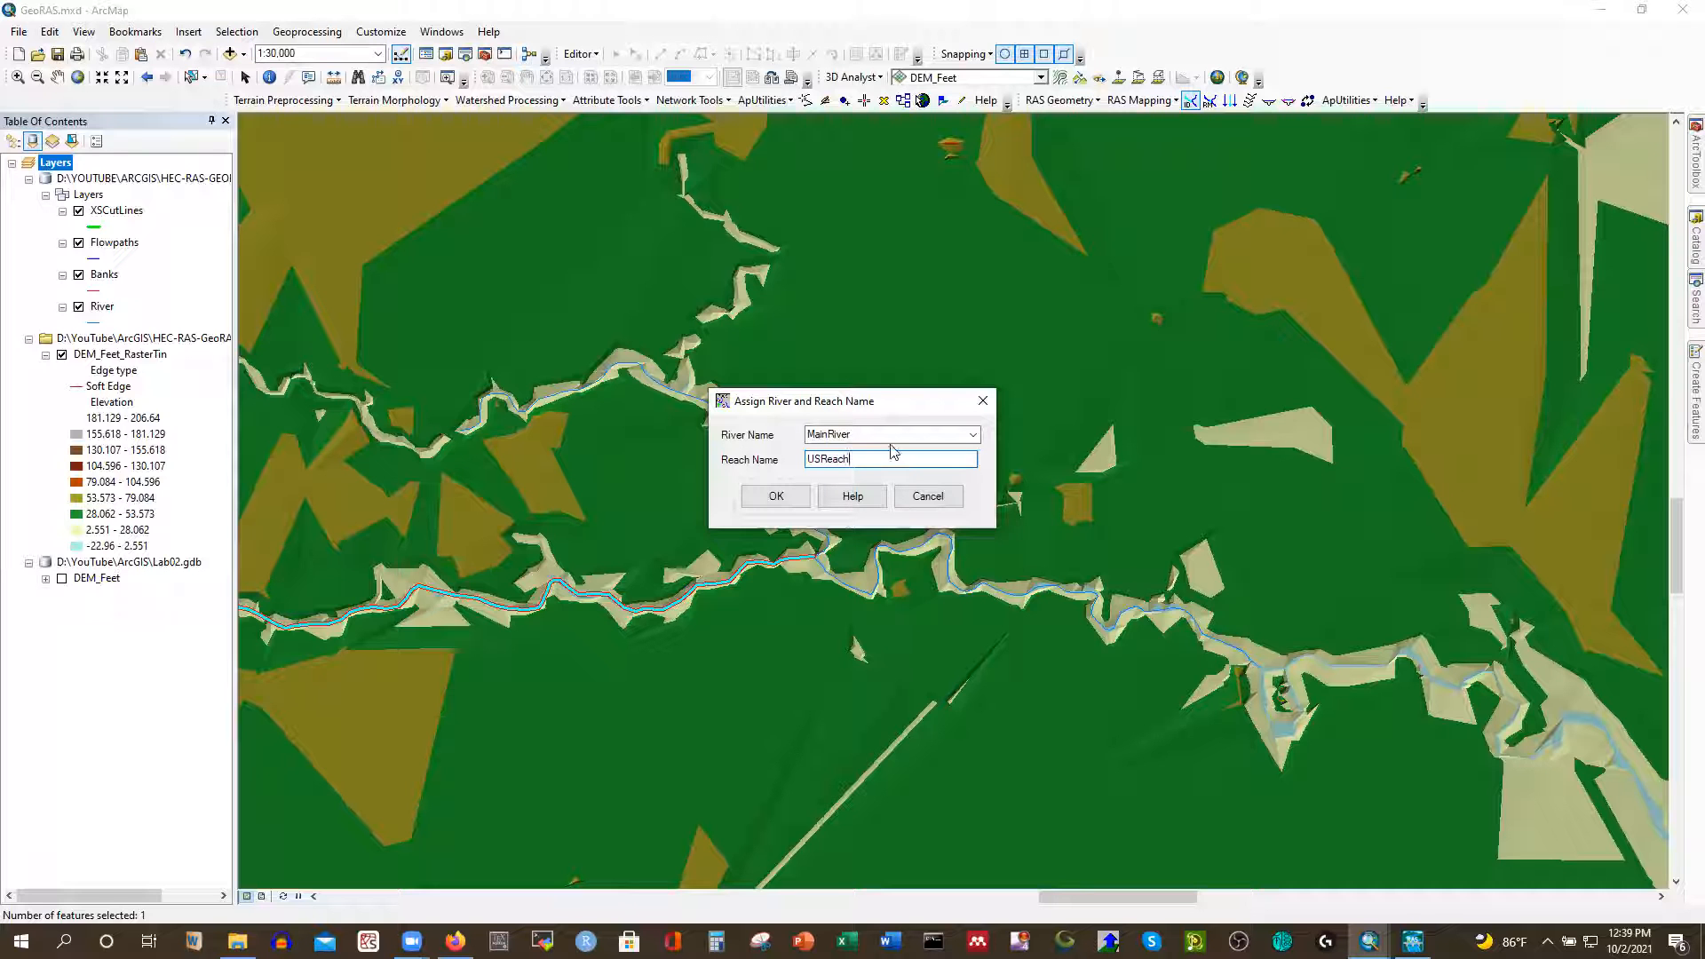
pyautogui.click(776, 495)
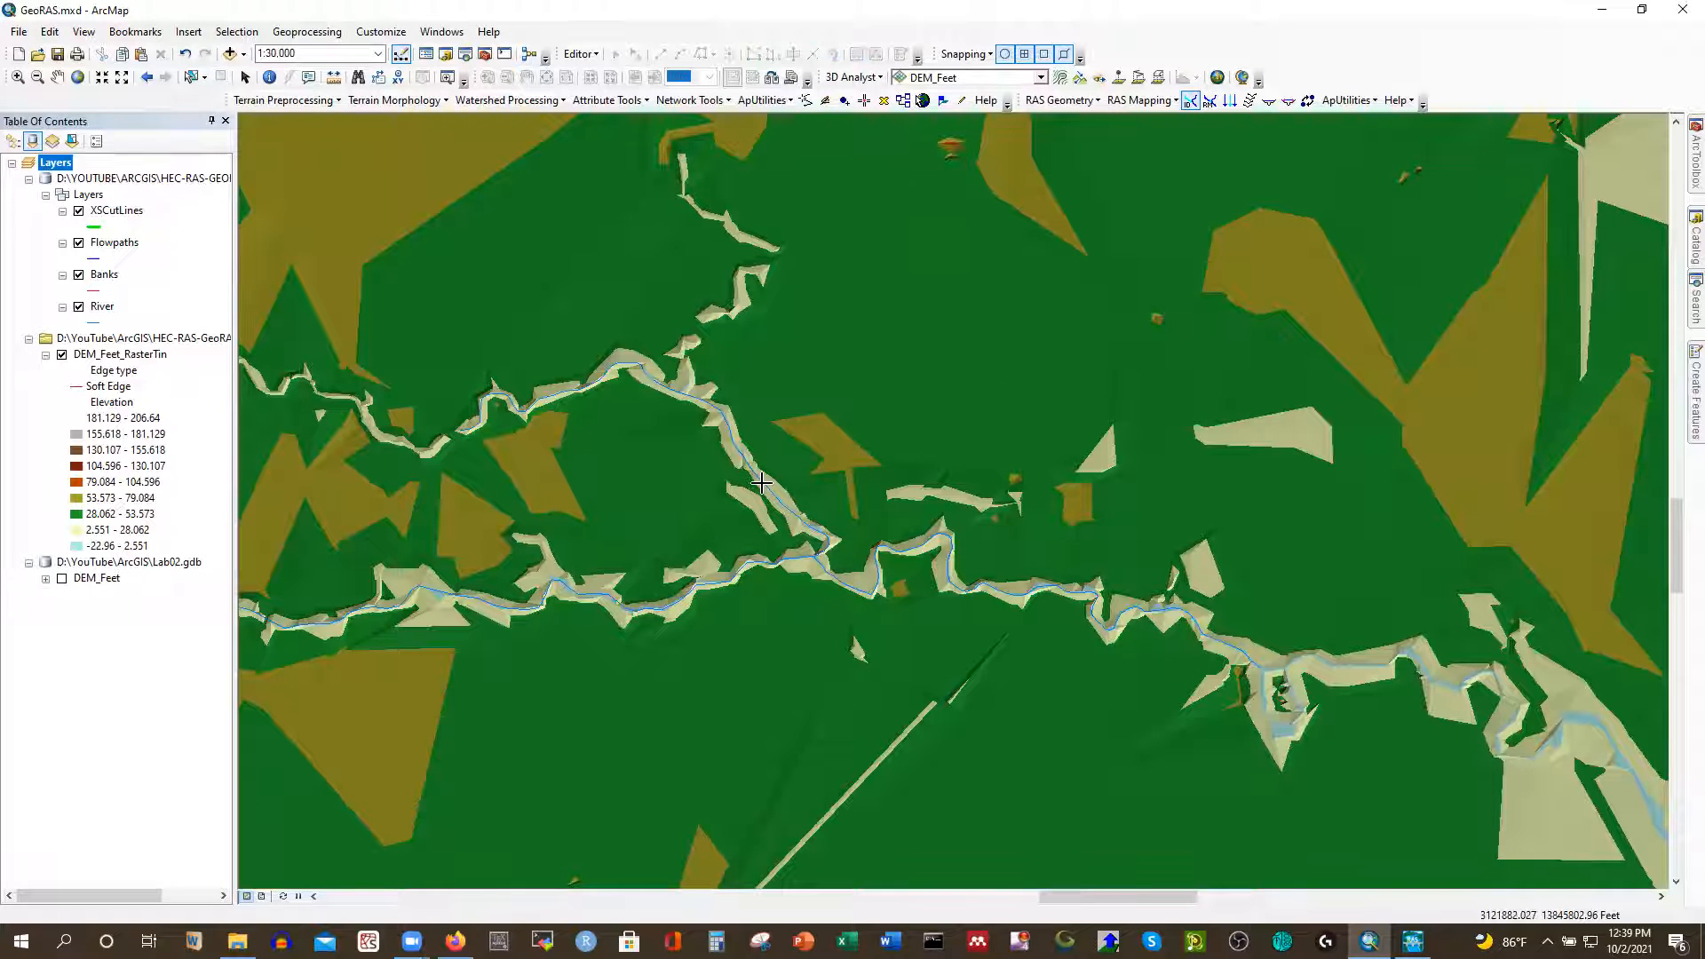
# Assign the river name MainRiver and reach name DSReach to the river line downstream of the confluence
pyautogui.click(914, 550)
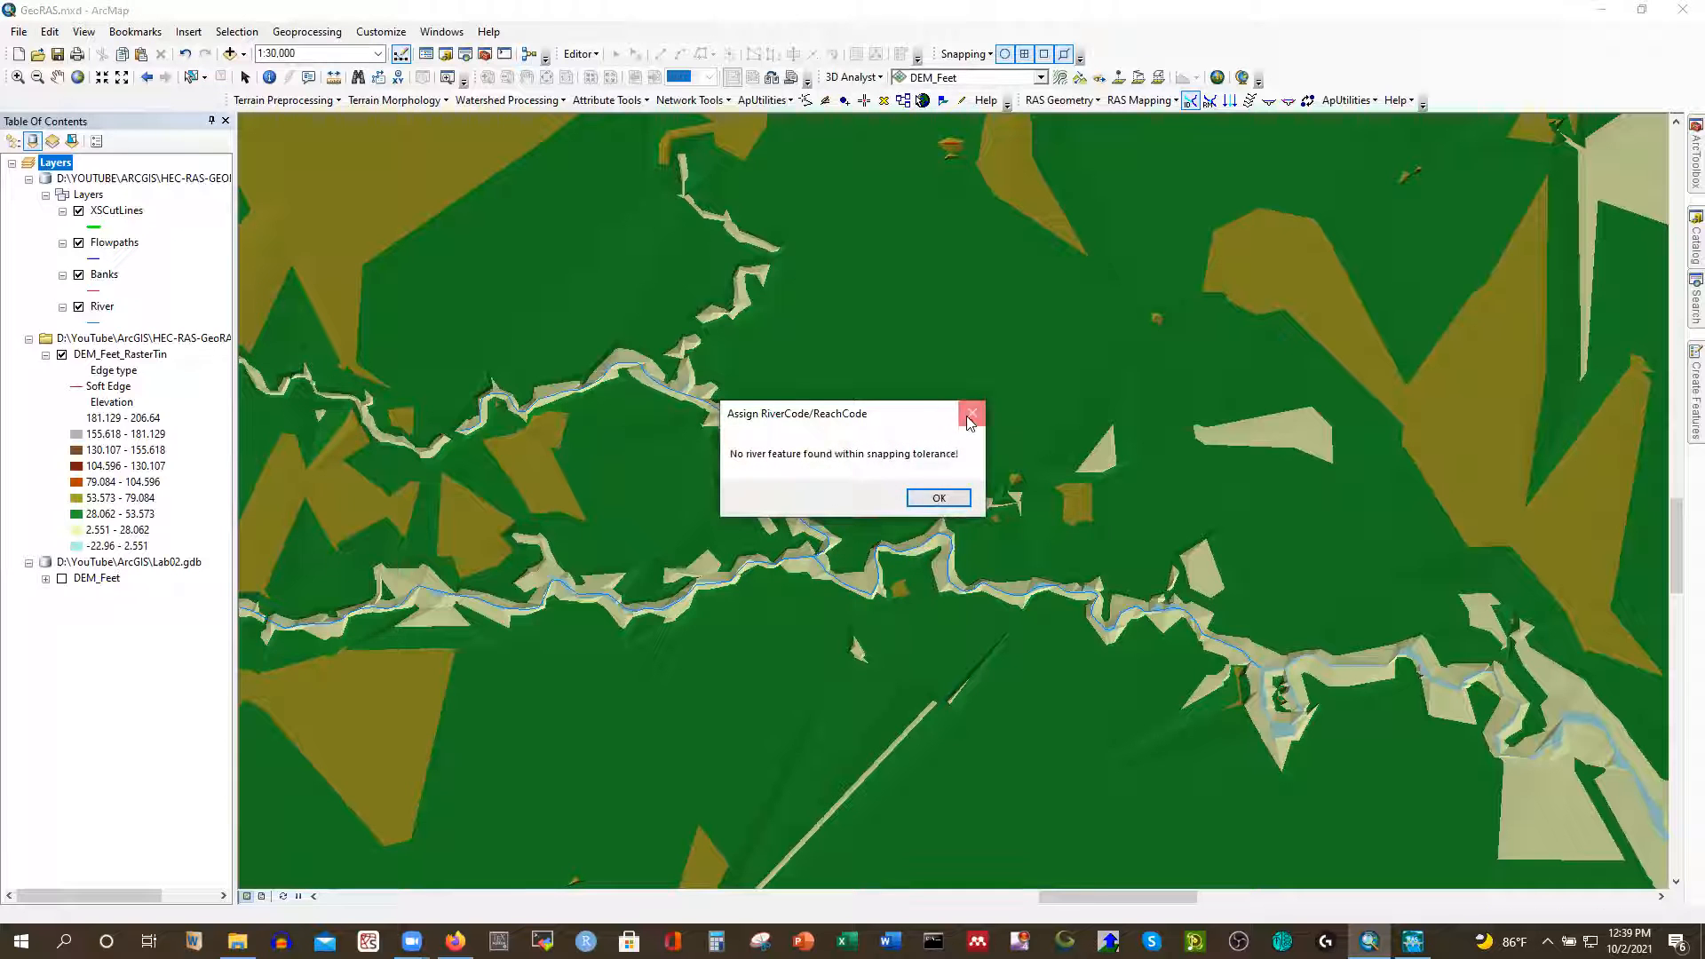
pyautogui.press('Return')
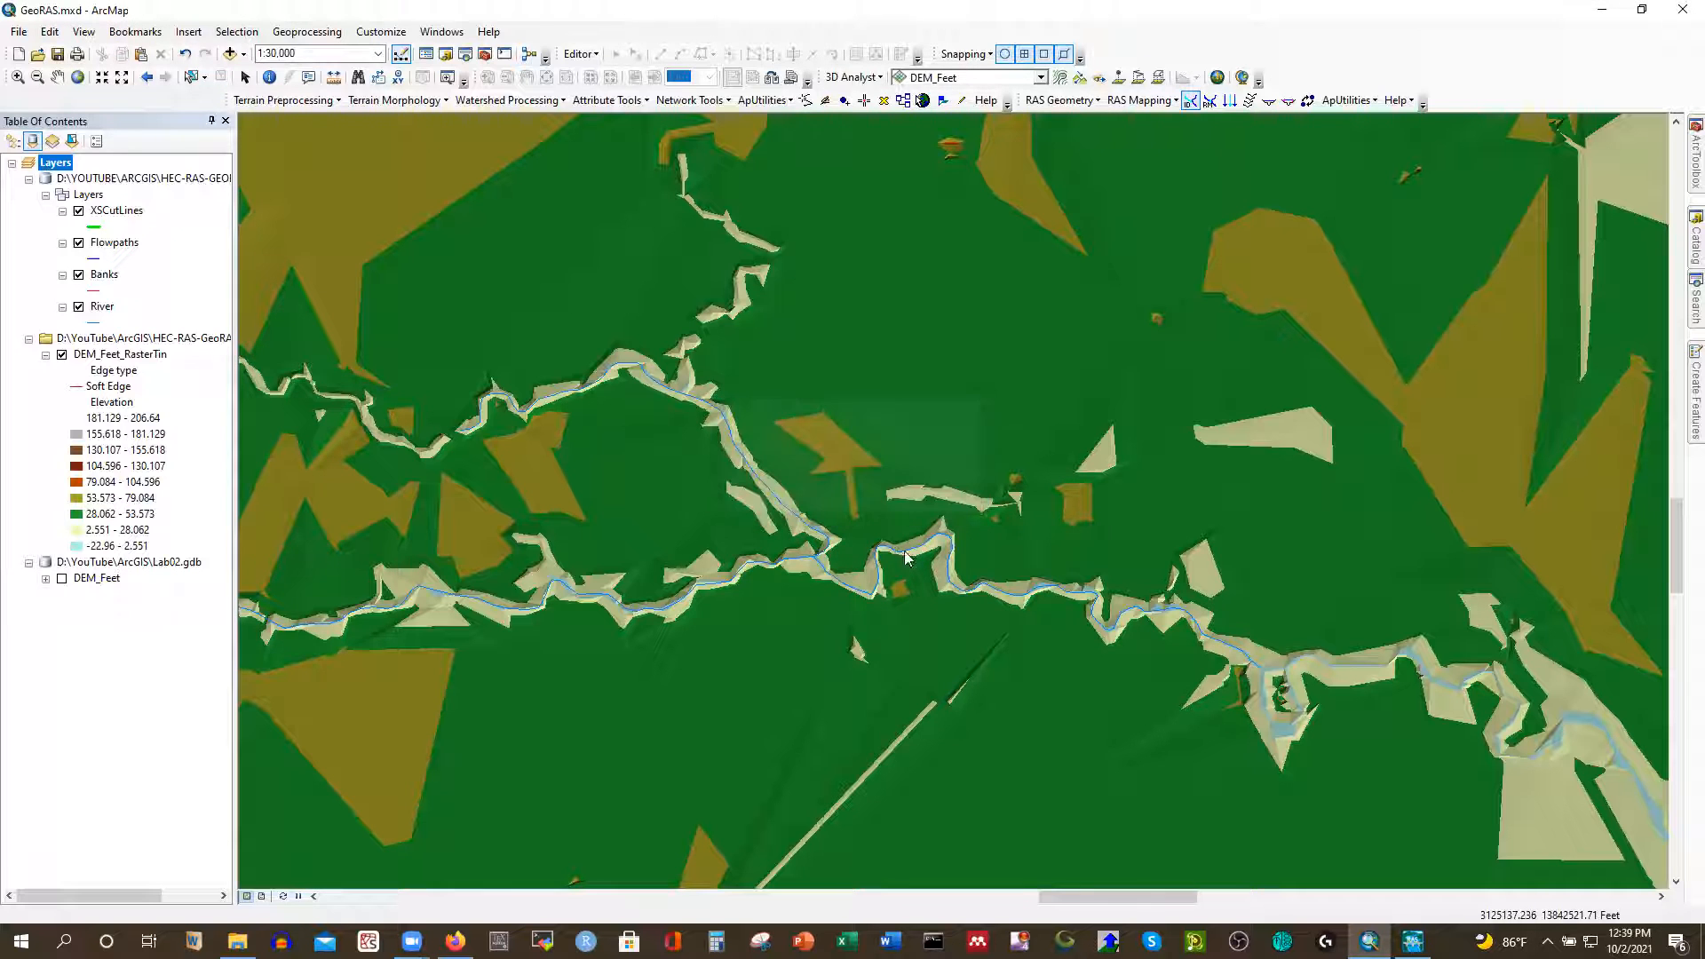
pyautogui.click(877, 593)
pyautogui.click(817, 436)
pyautogui.click(974, 435)
pyautogui.click(861, 449)
pyautogui.click(840, 460)
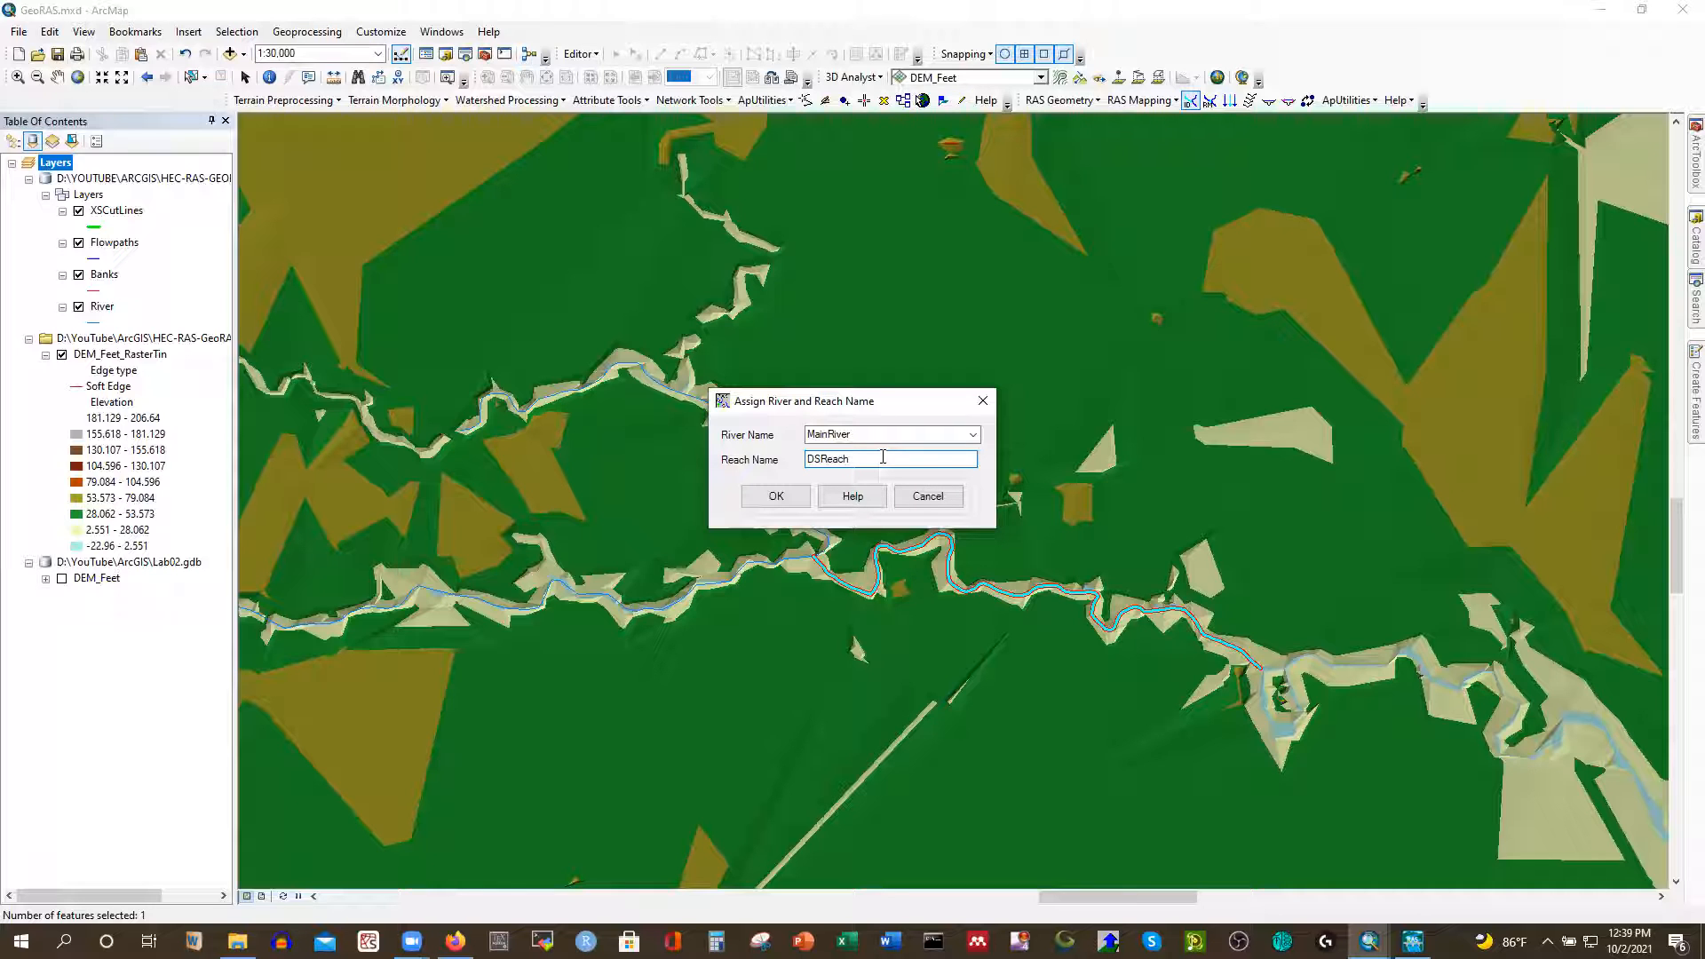
pyautogui.click(776, 497)
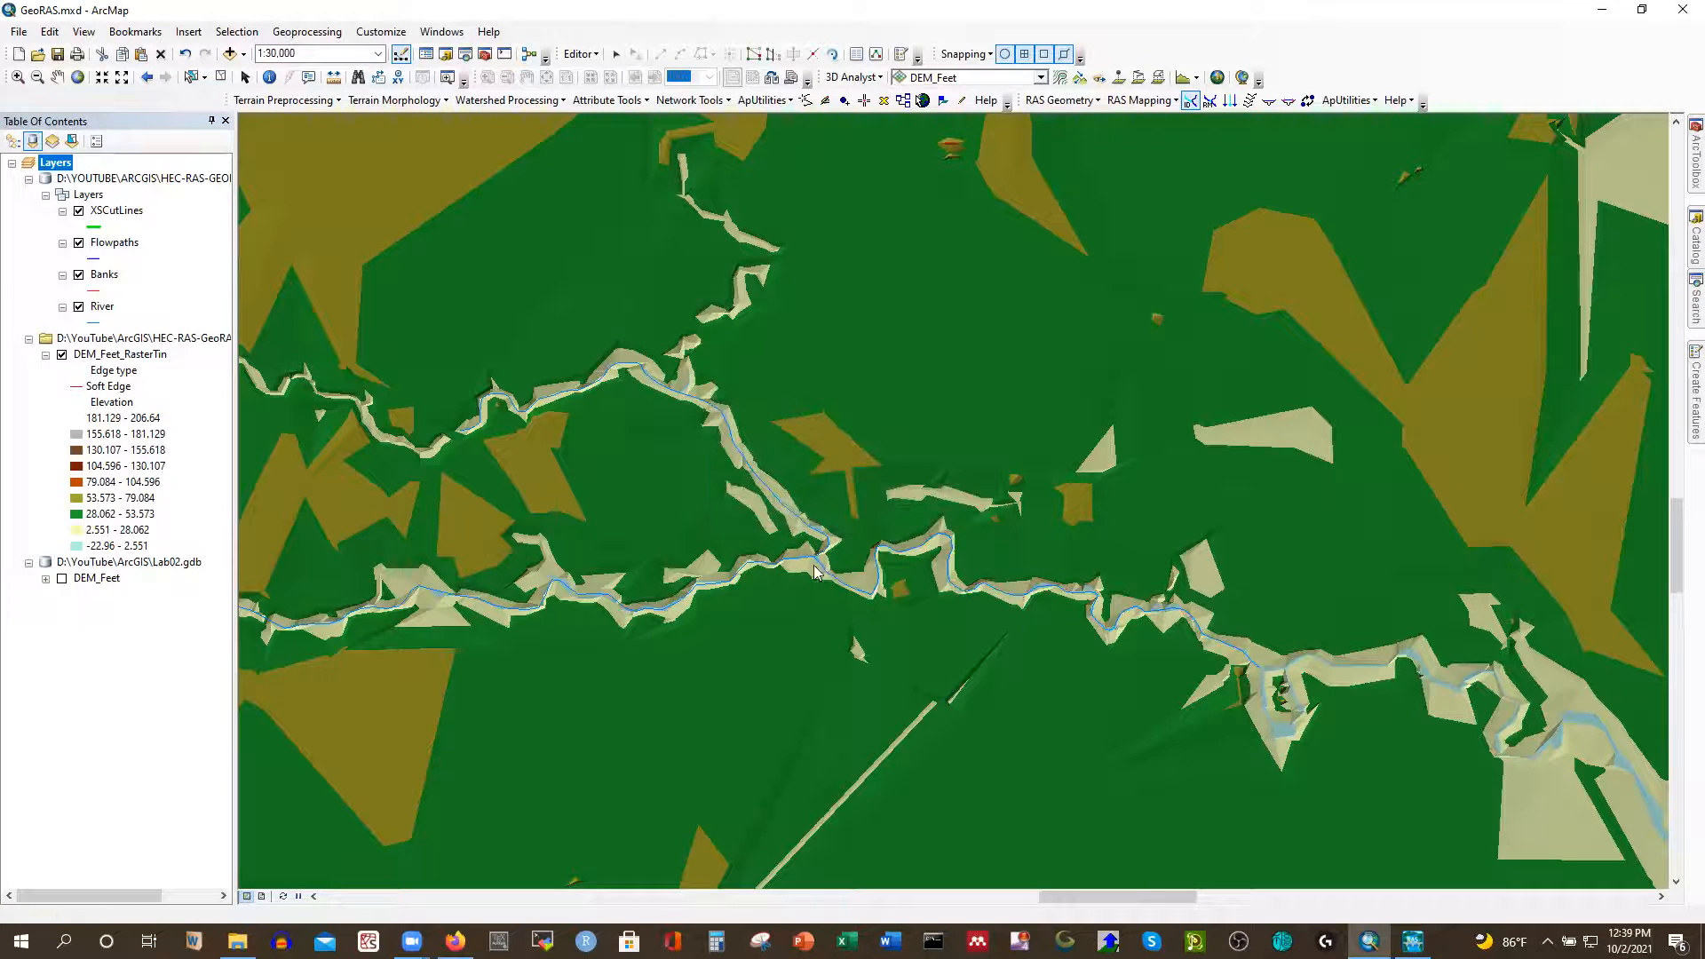
# Assign the river name Tributary and reach name Creek to the northern river line that joins at the confluence
pyautogui.click(734, 445)
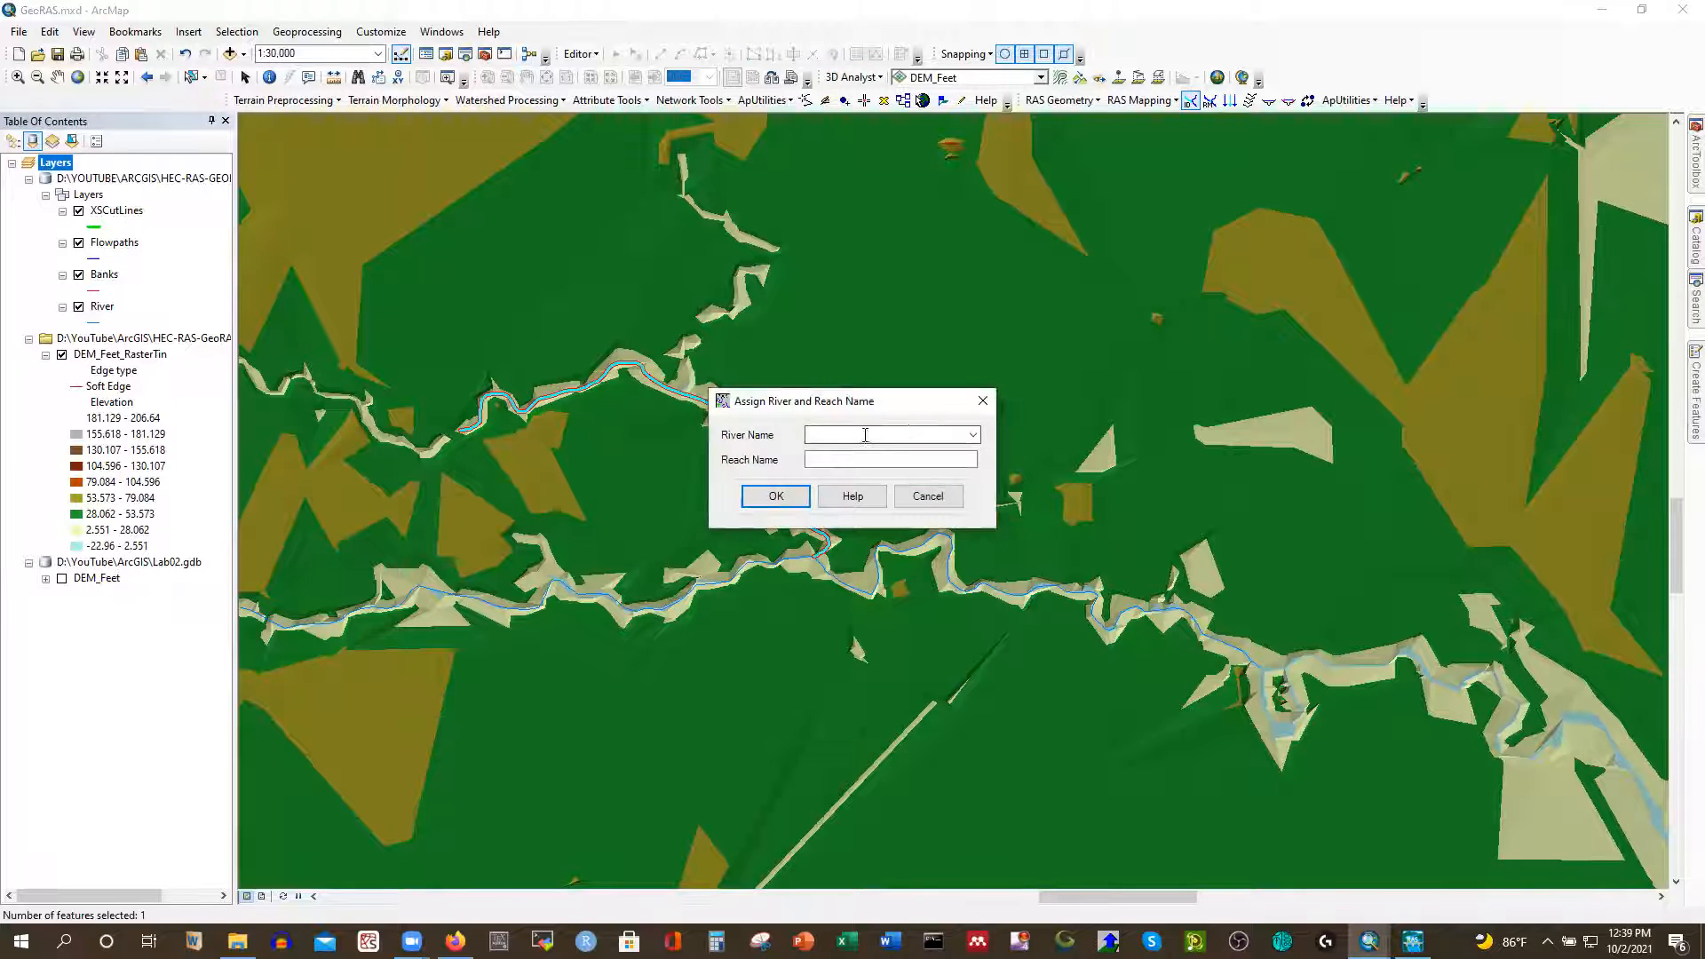
pyautogui.click(908, 432)
pyautogui.write('Triv')
pyautogui.press('BackSpace')
pyautogui.click(925, 458)
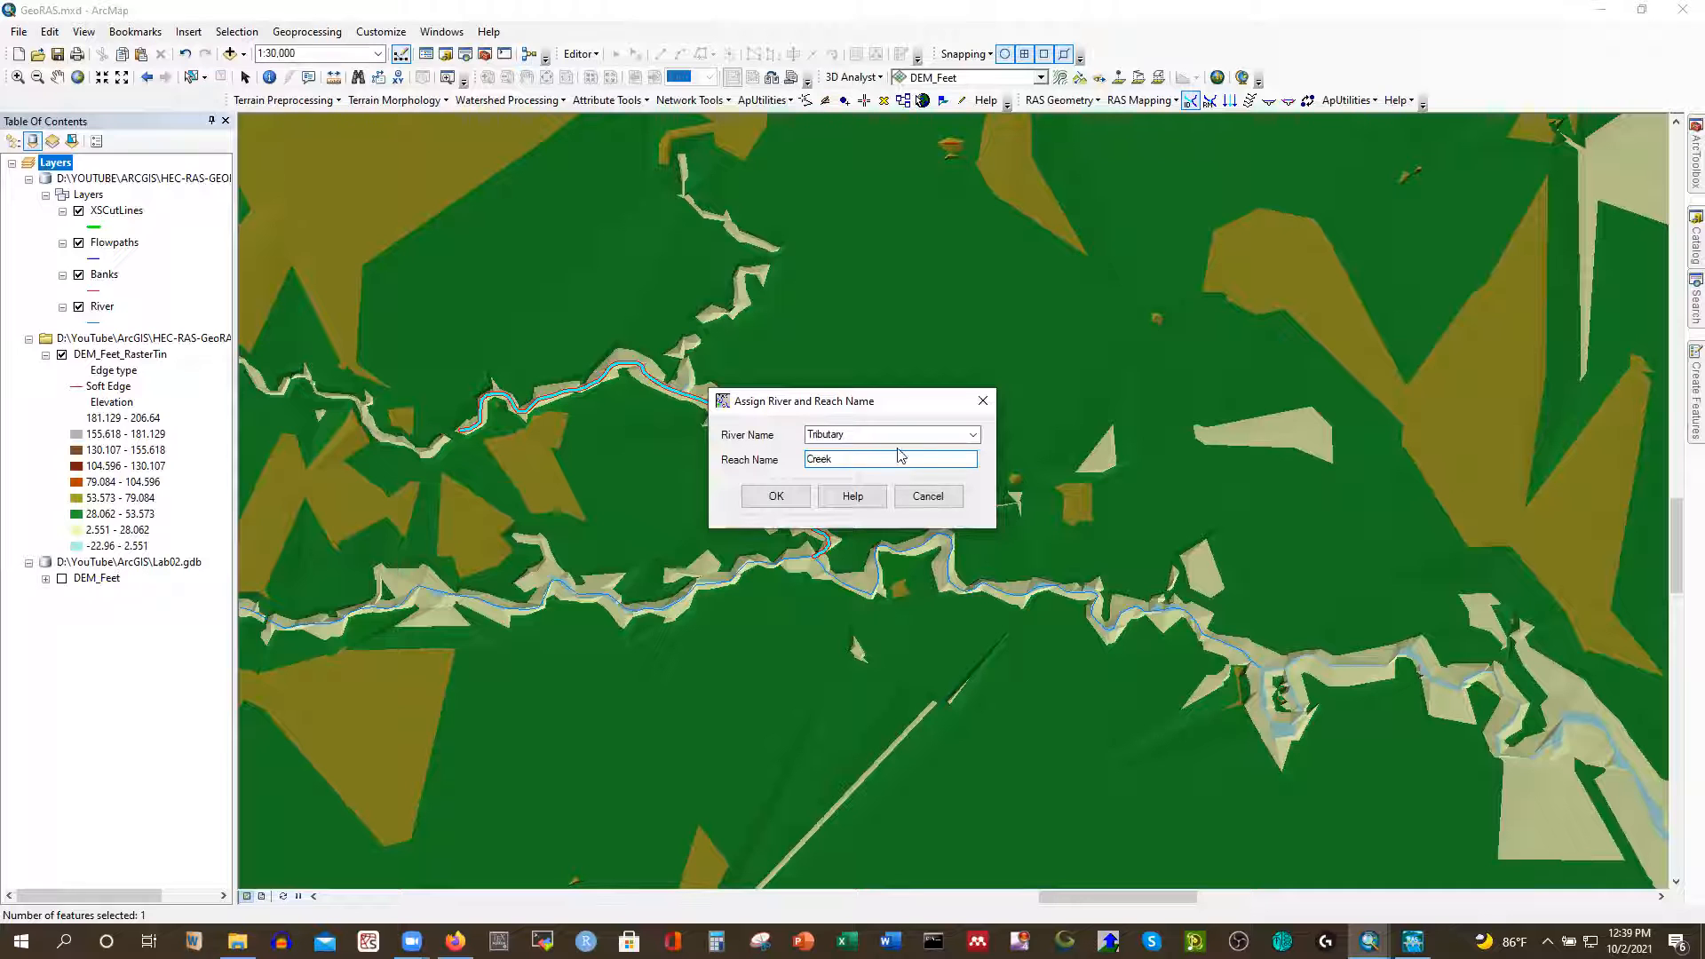
pyautogui.click(775, 495)
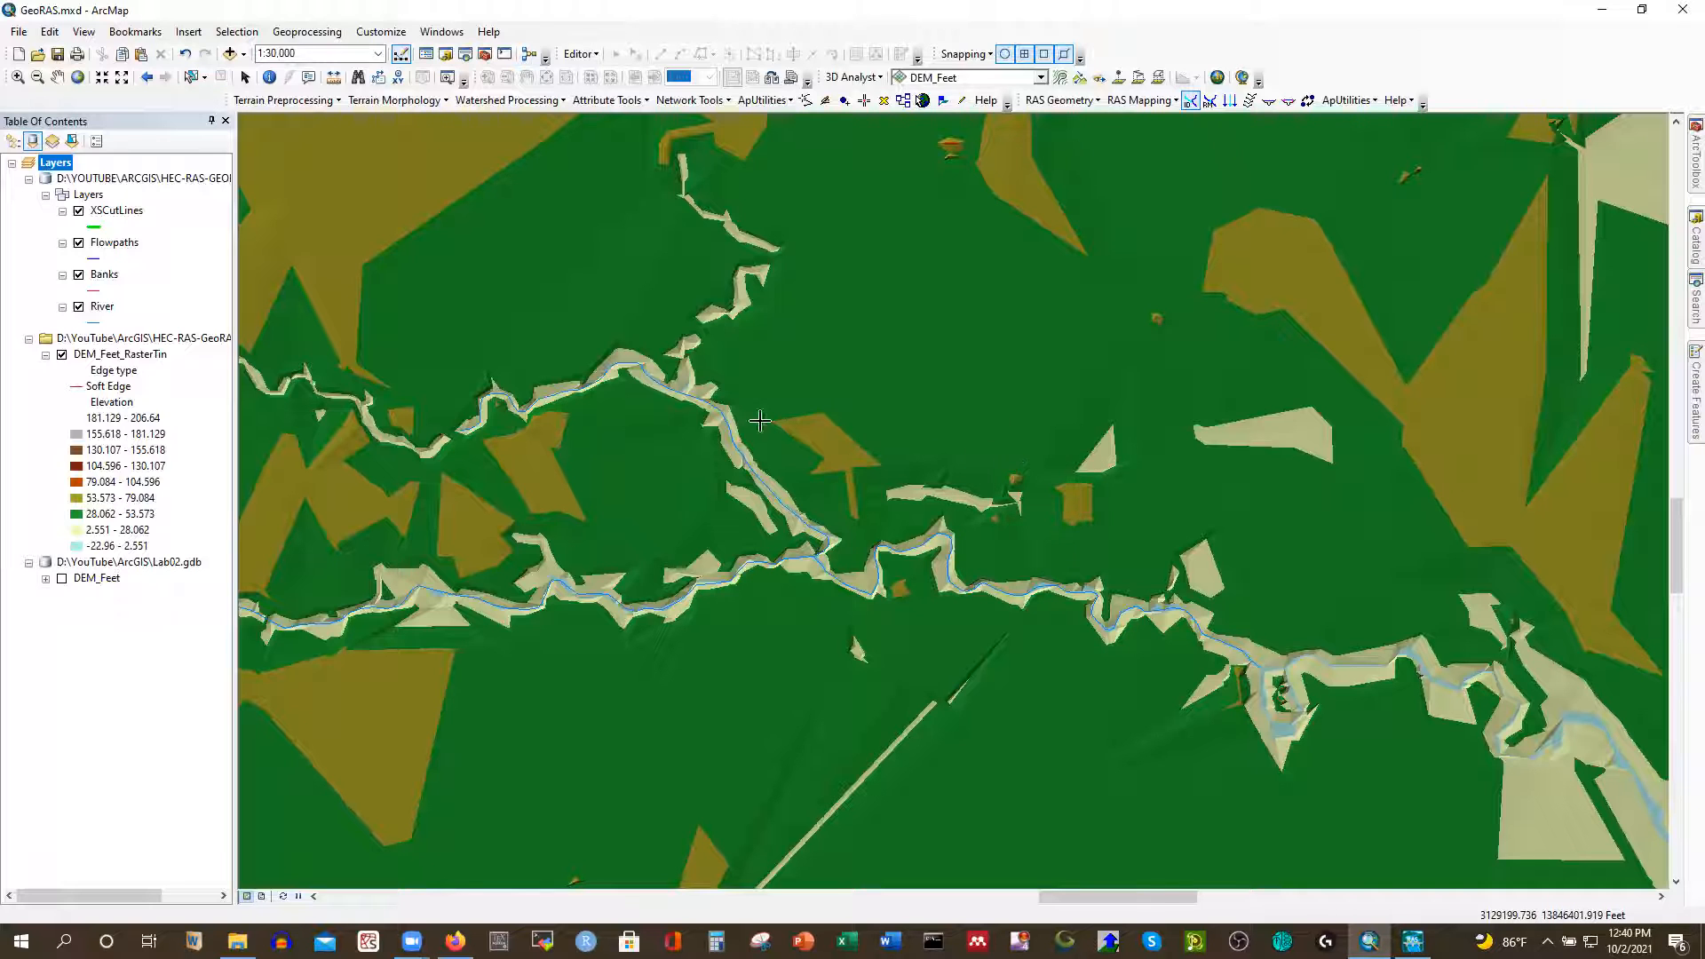
# Start an editing session and activate the Banks feature template for drawing lines
pyautogui.click(591, 55)
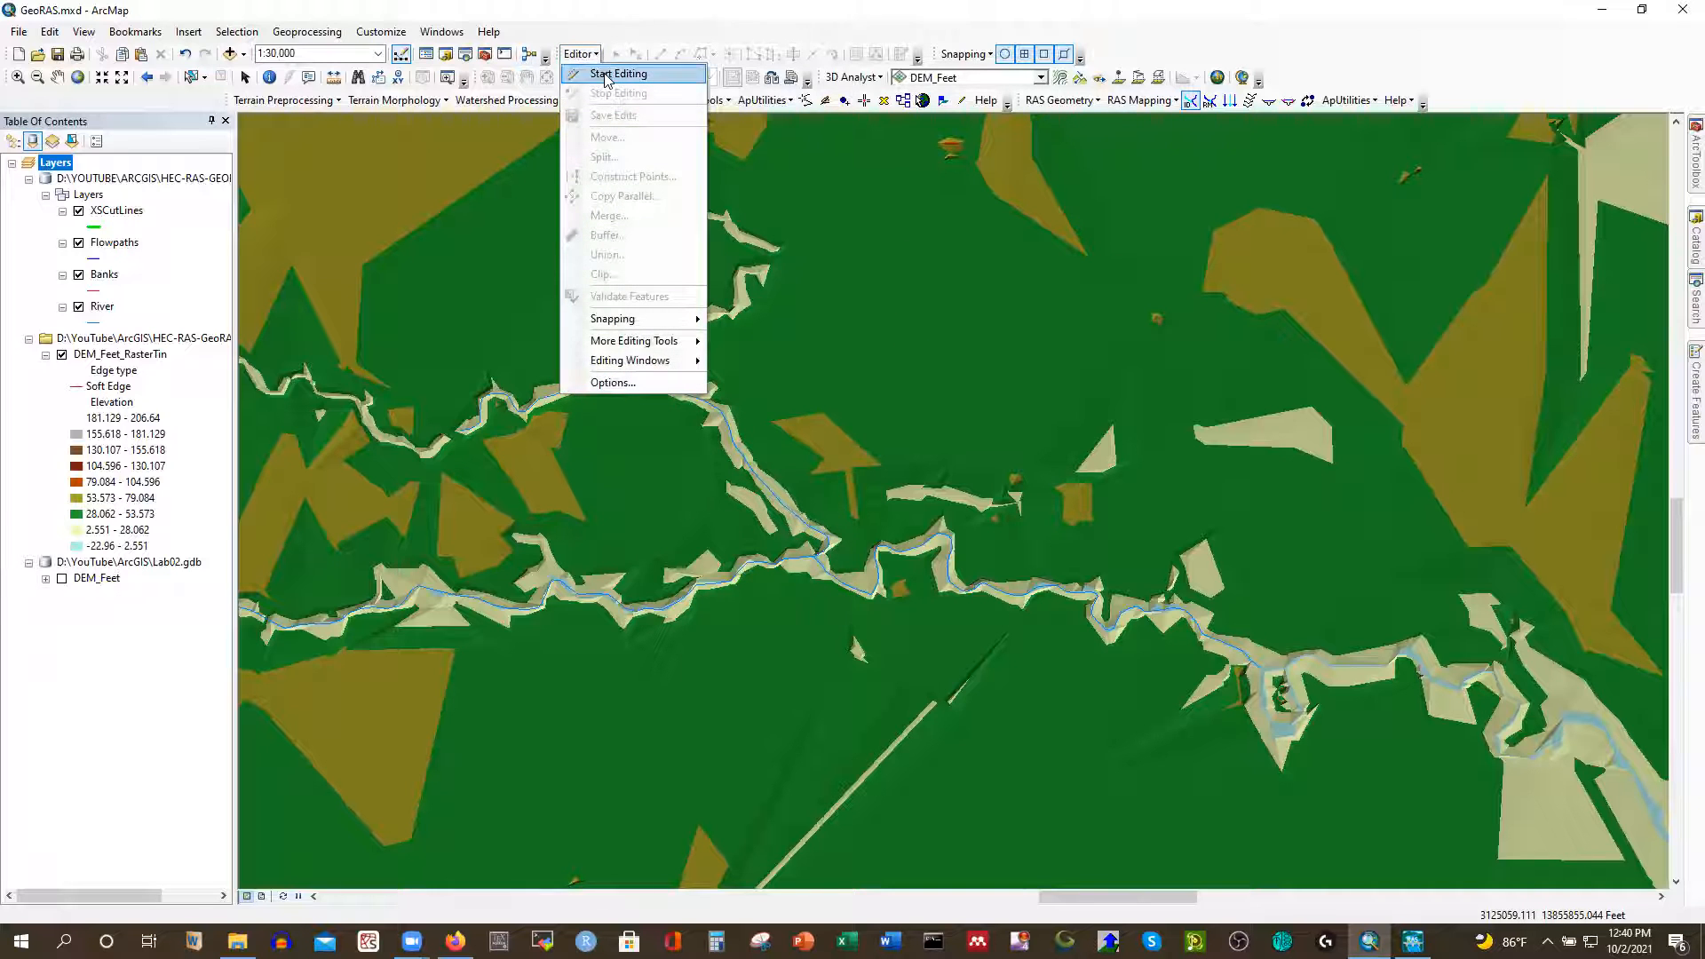
pyautogui.click(603, 76)
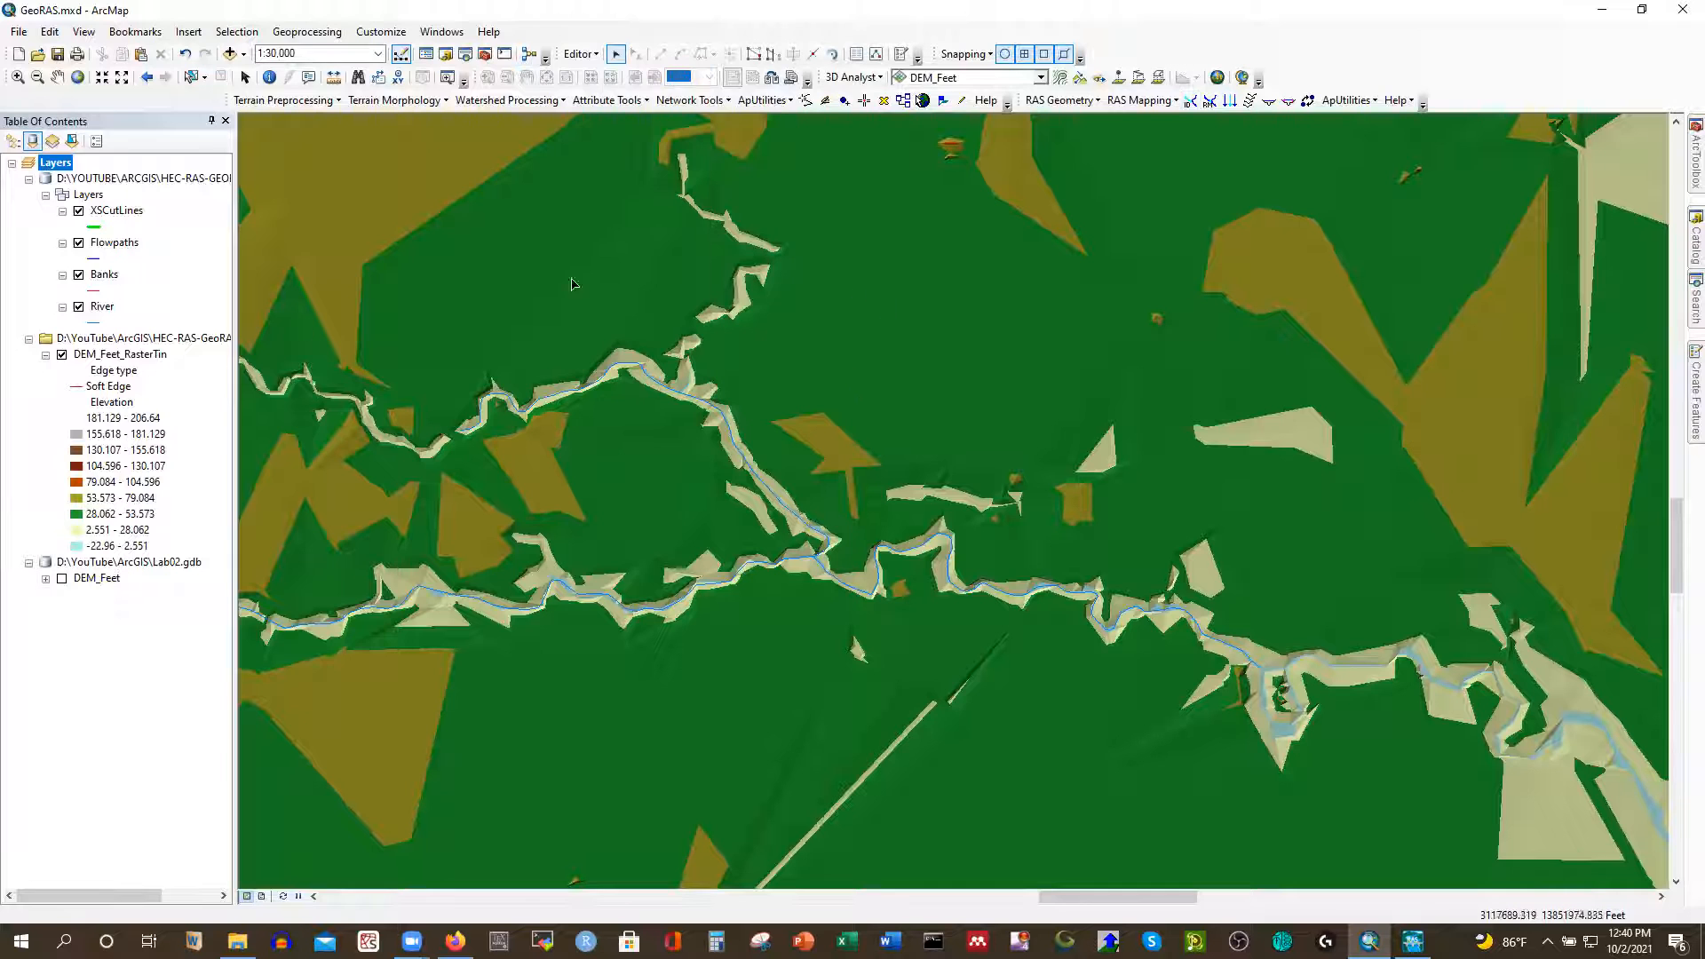
pyautogui.click(1681, 381)
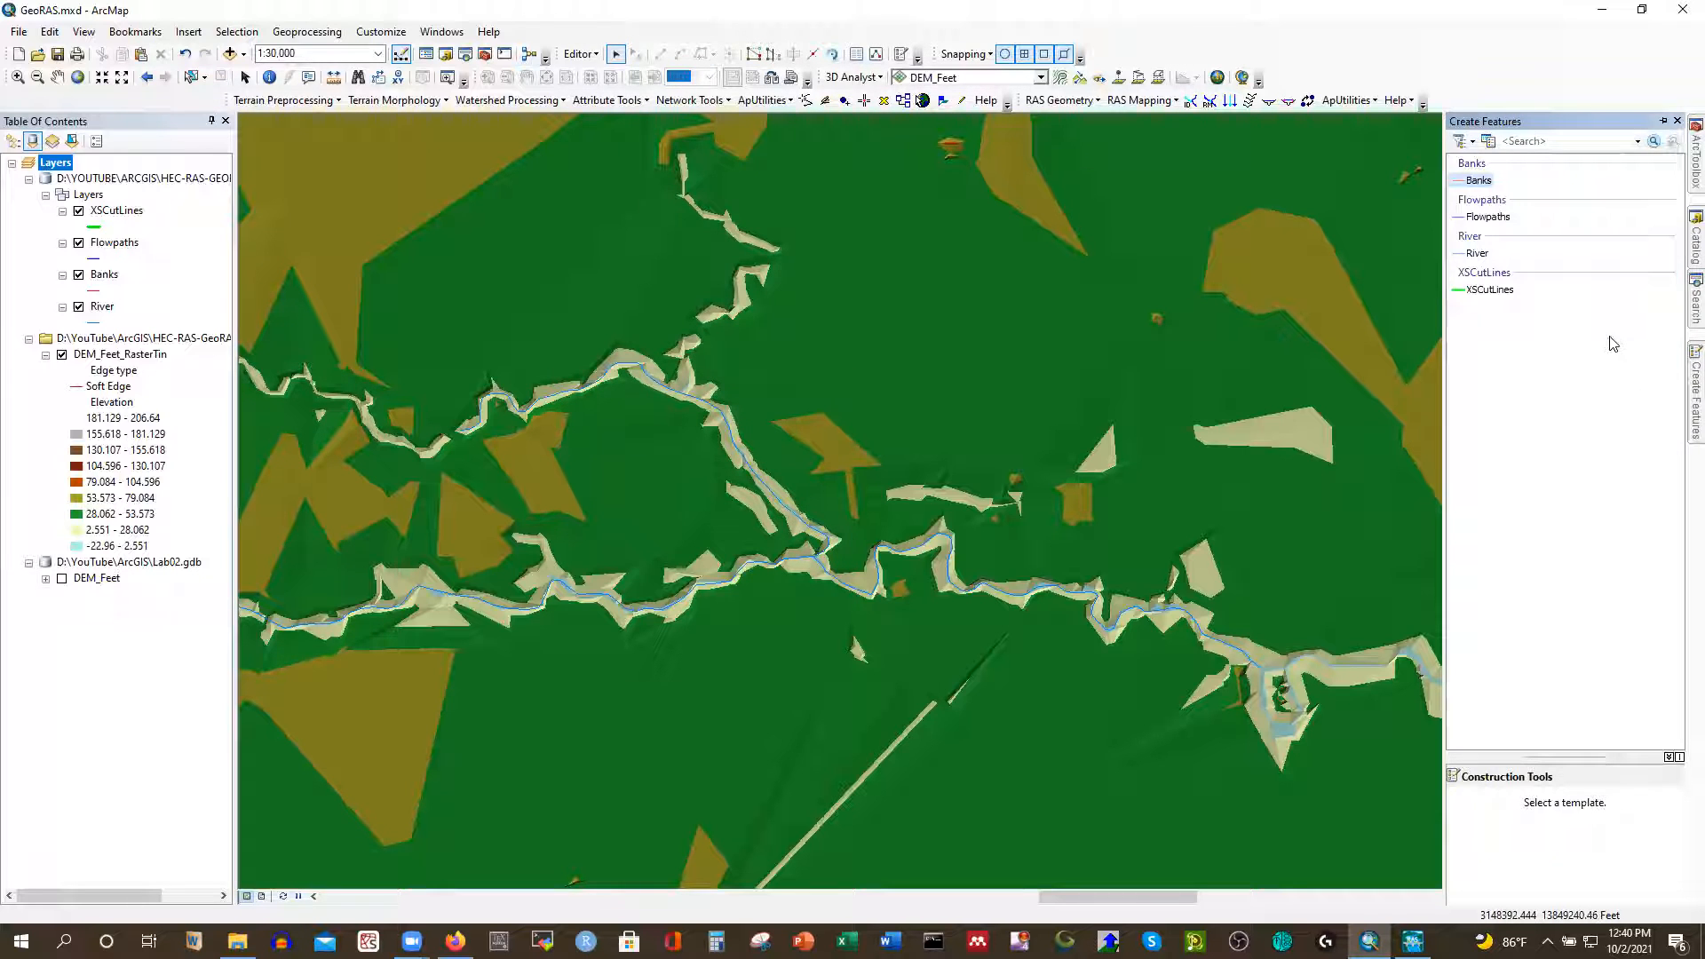
pyautogui.click(1481, 183)
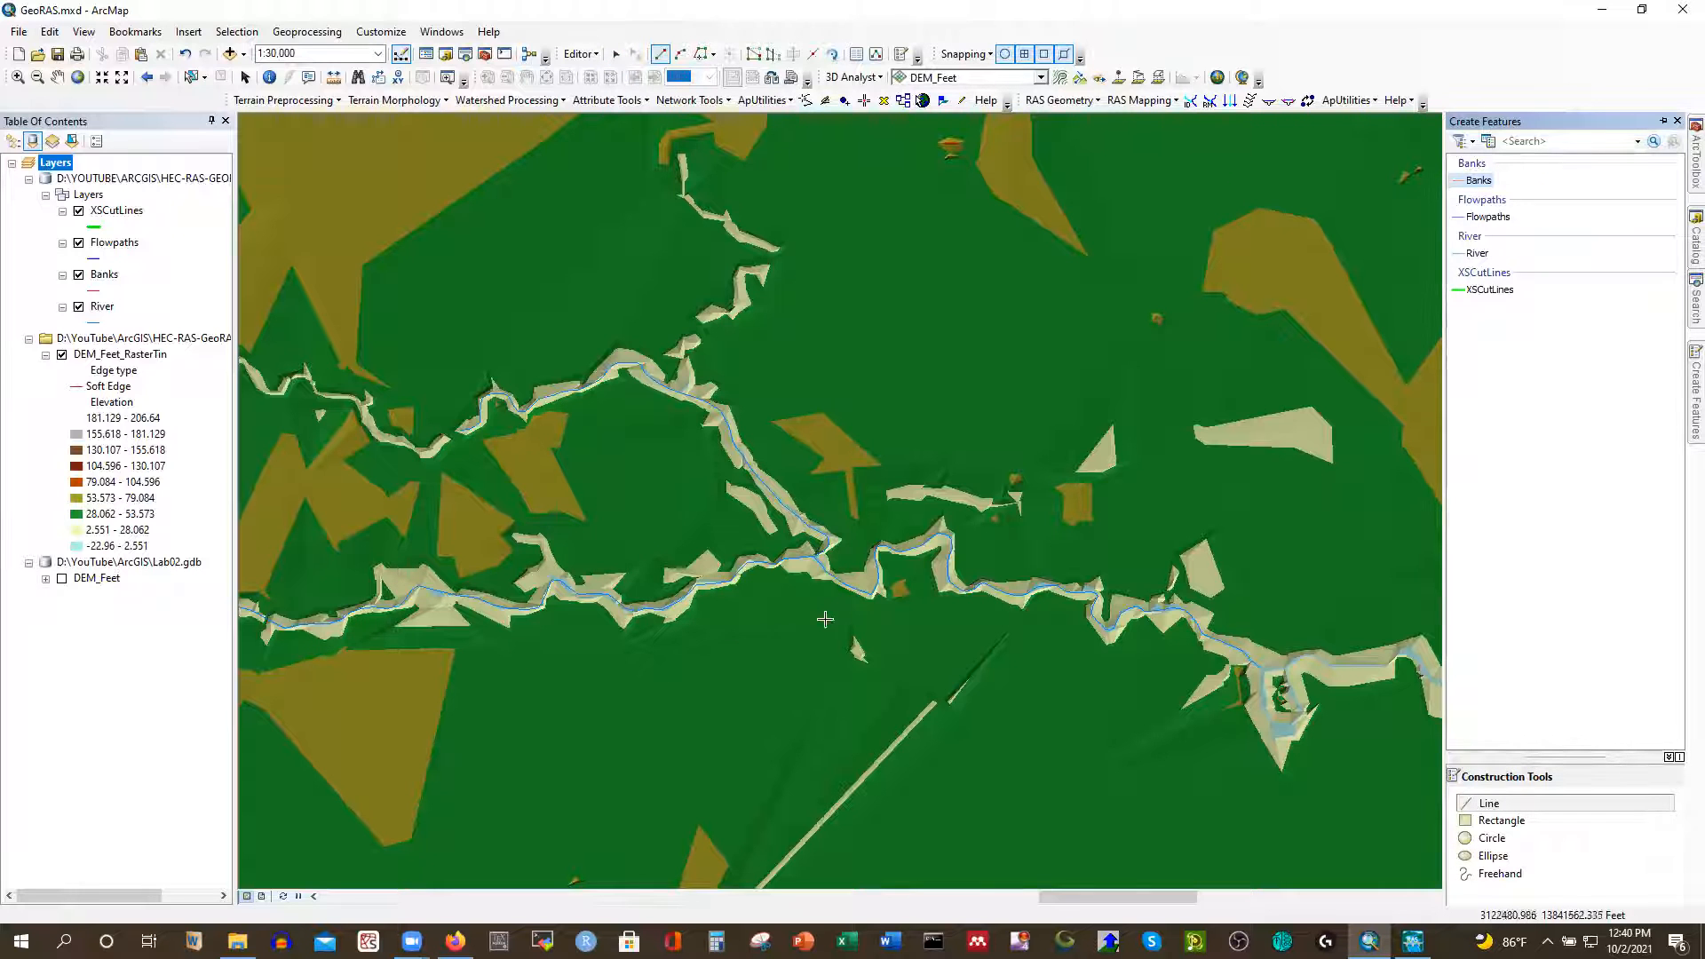
# Start a bank line at the main river's western upstream end and trace the north bank southeast to the large southward bend
pyautogui.scroll(-1, 720, 615)
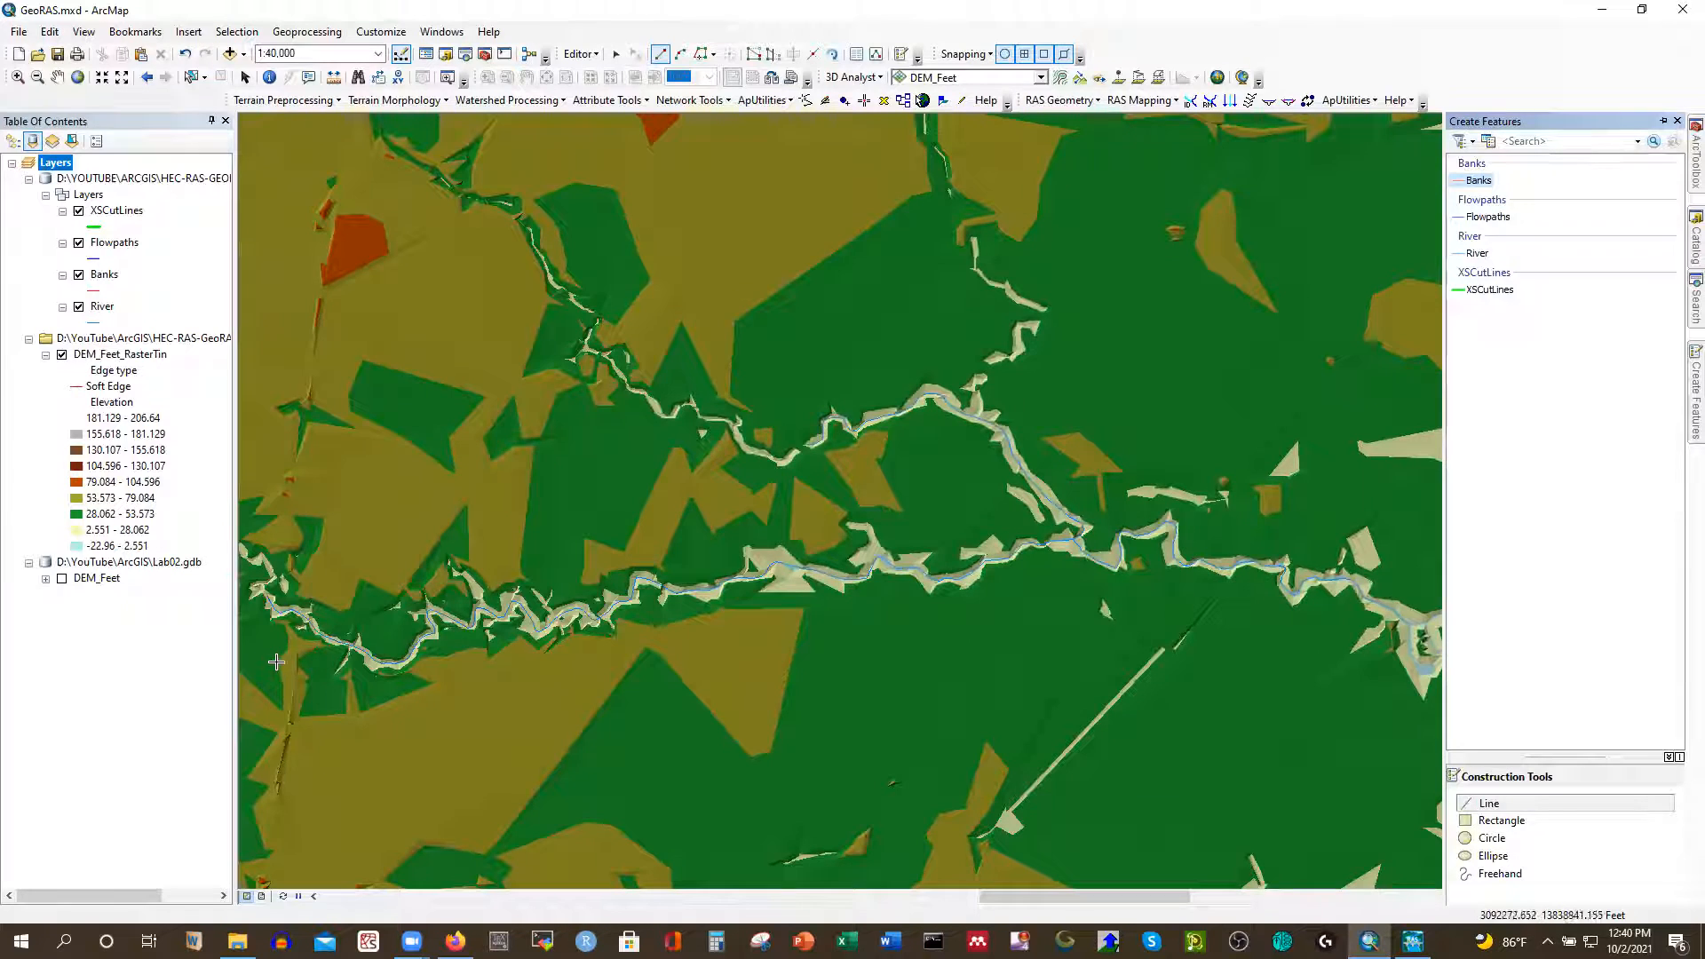
pyautogui.scroll(4, 248, 635)
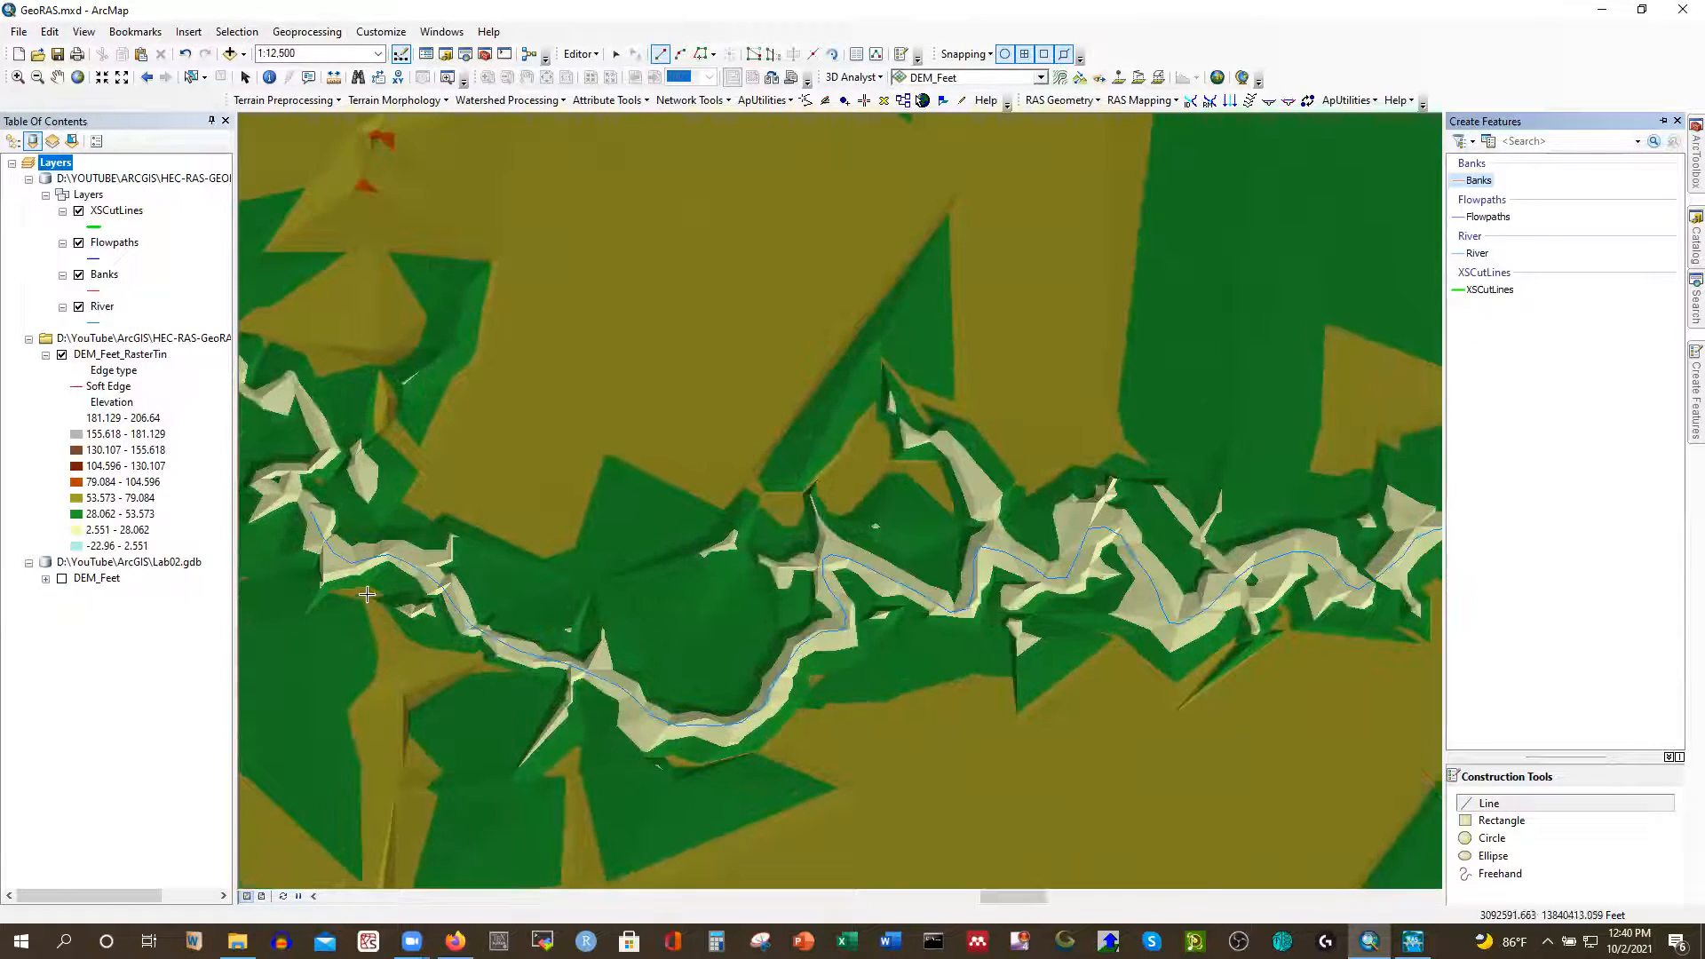
pyautogui.scroll(2, 346, 644)
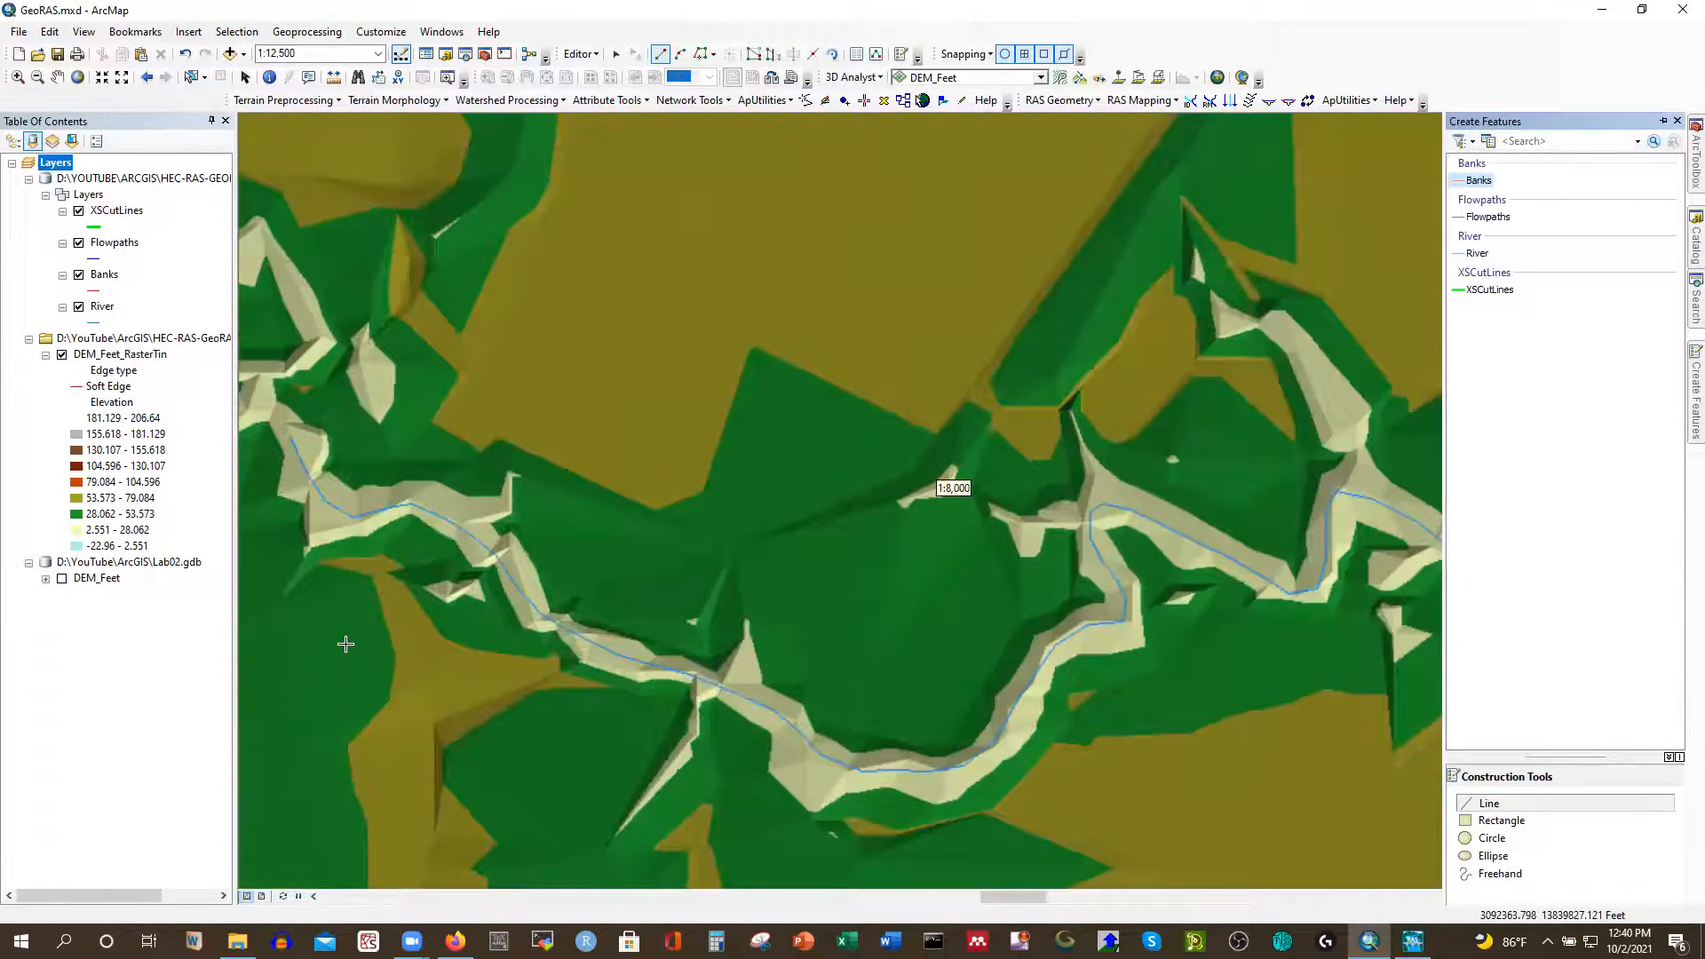
pyautogui.click(311, 427)
pyautogui.click(322, 444)
pyautogui.click(339, 483)
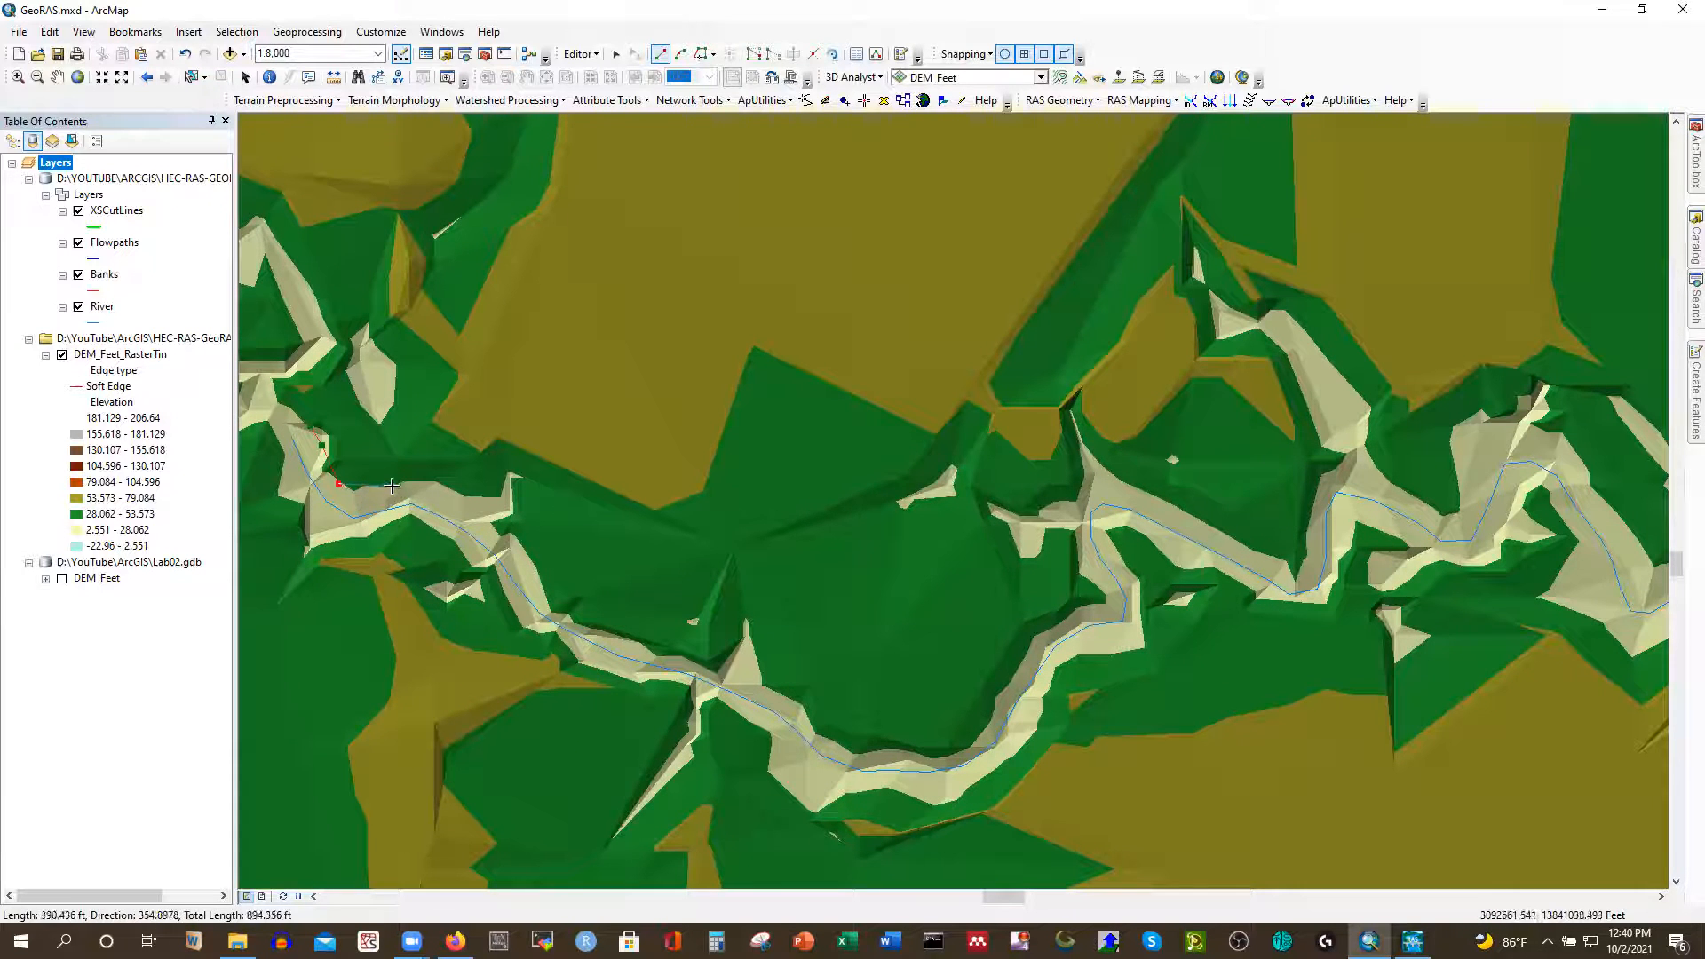
pyautogui.click(435, 484)
pyautogui.click(479, 500)
pyautogui.click(536, 582)
pyautogui.click(579, 617)
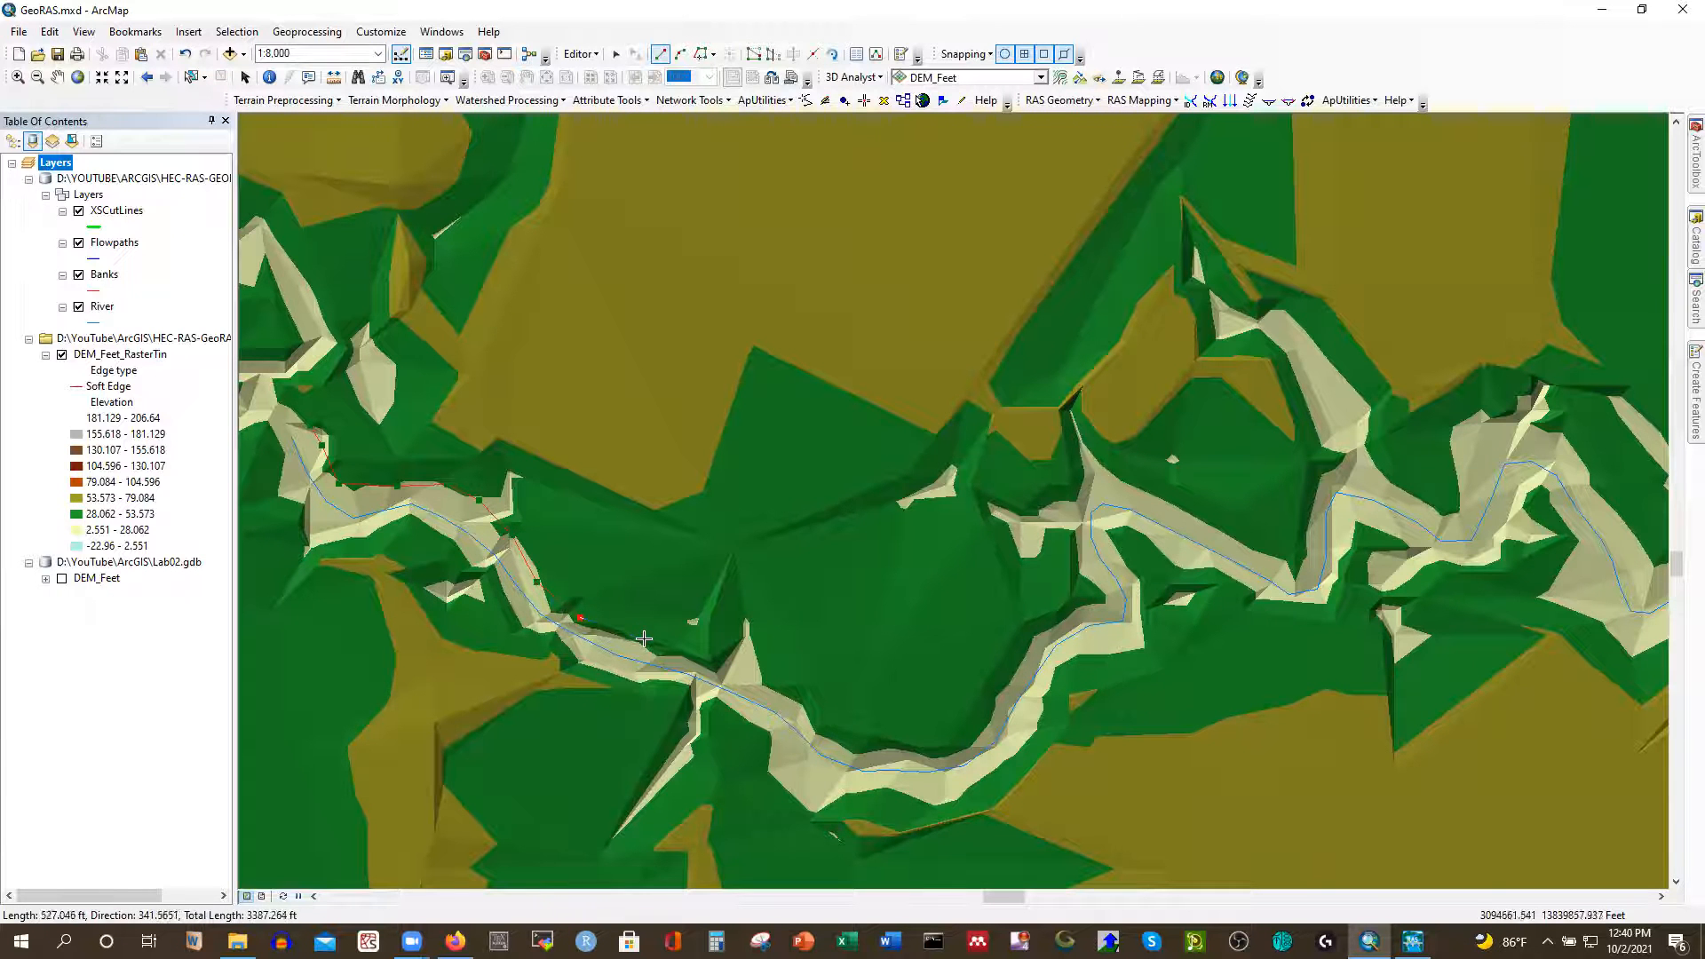
pyautogui.click(768, 682)
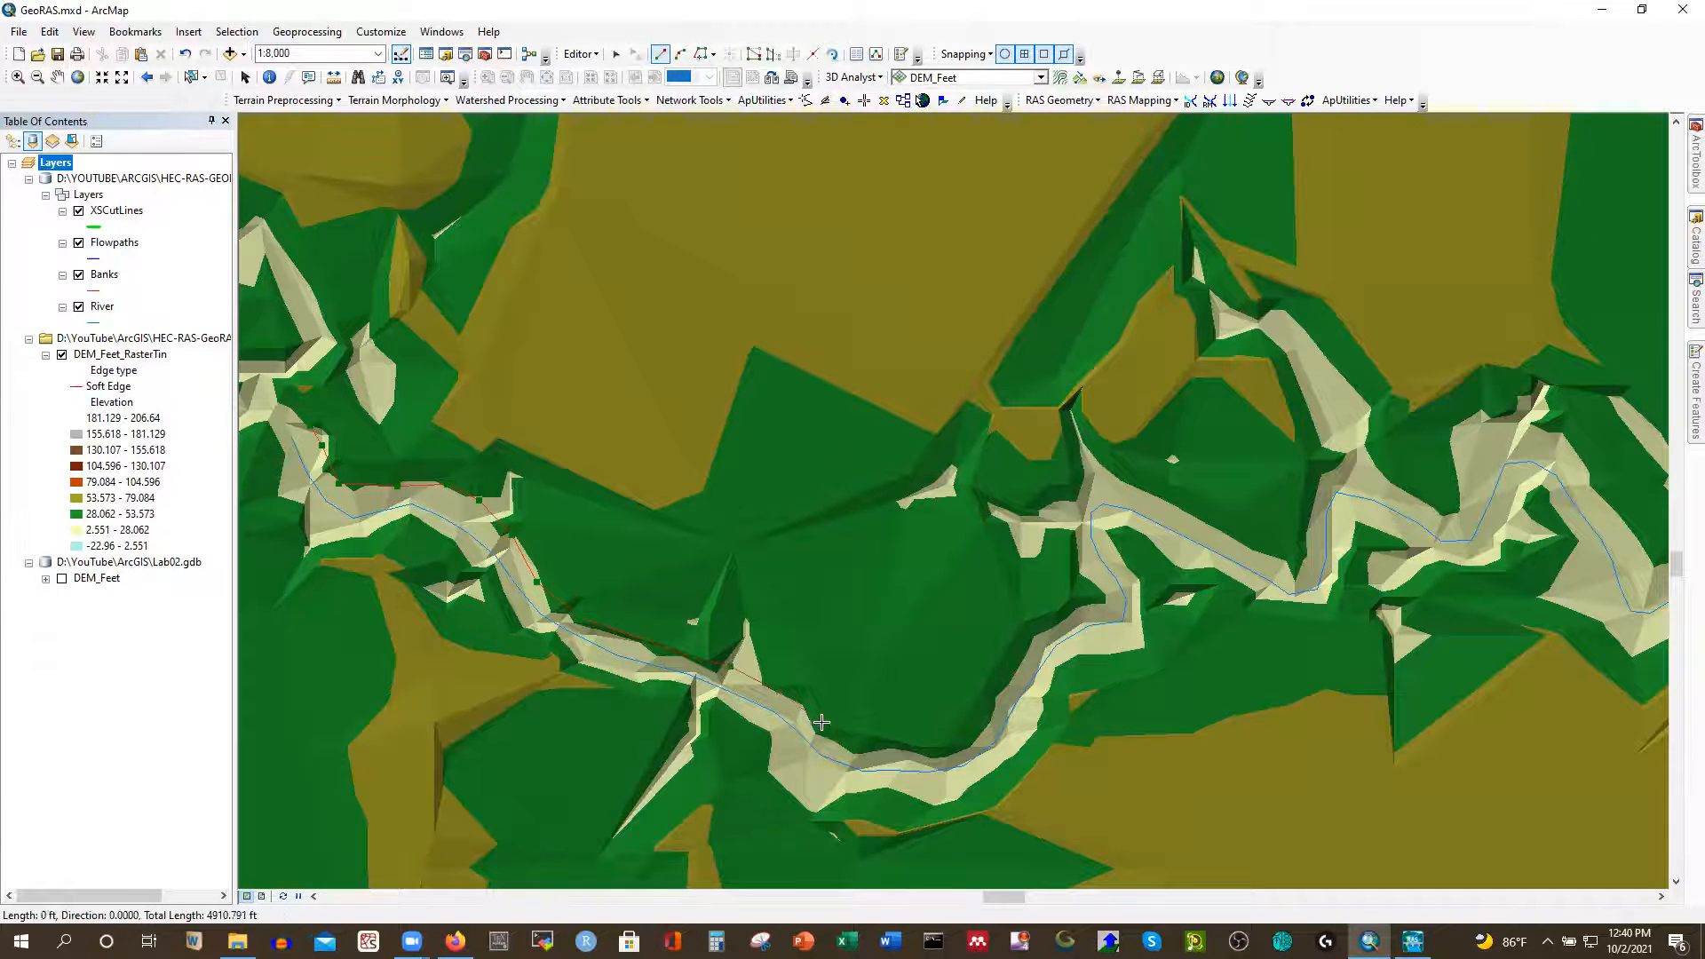
# Continue the north bank line around the inside of the large bend, north along the channel, and southeast down the following stretch
pyautogui.click(958, 748)
pyautogui.click(1017, 663)
pyautogui.click(1040, 631)
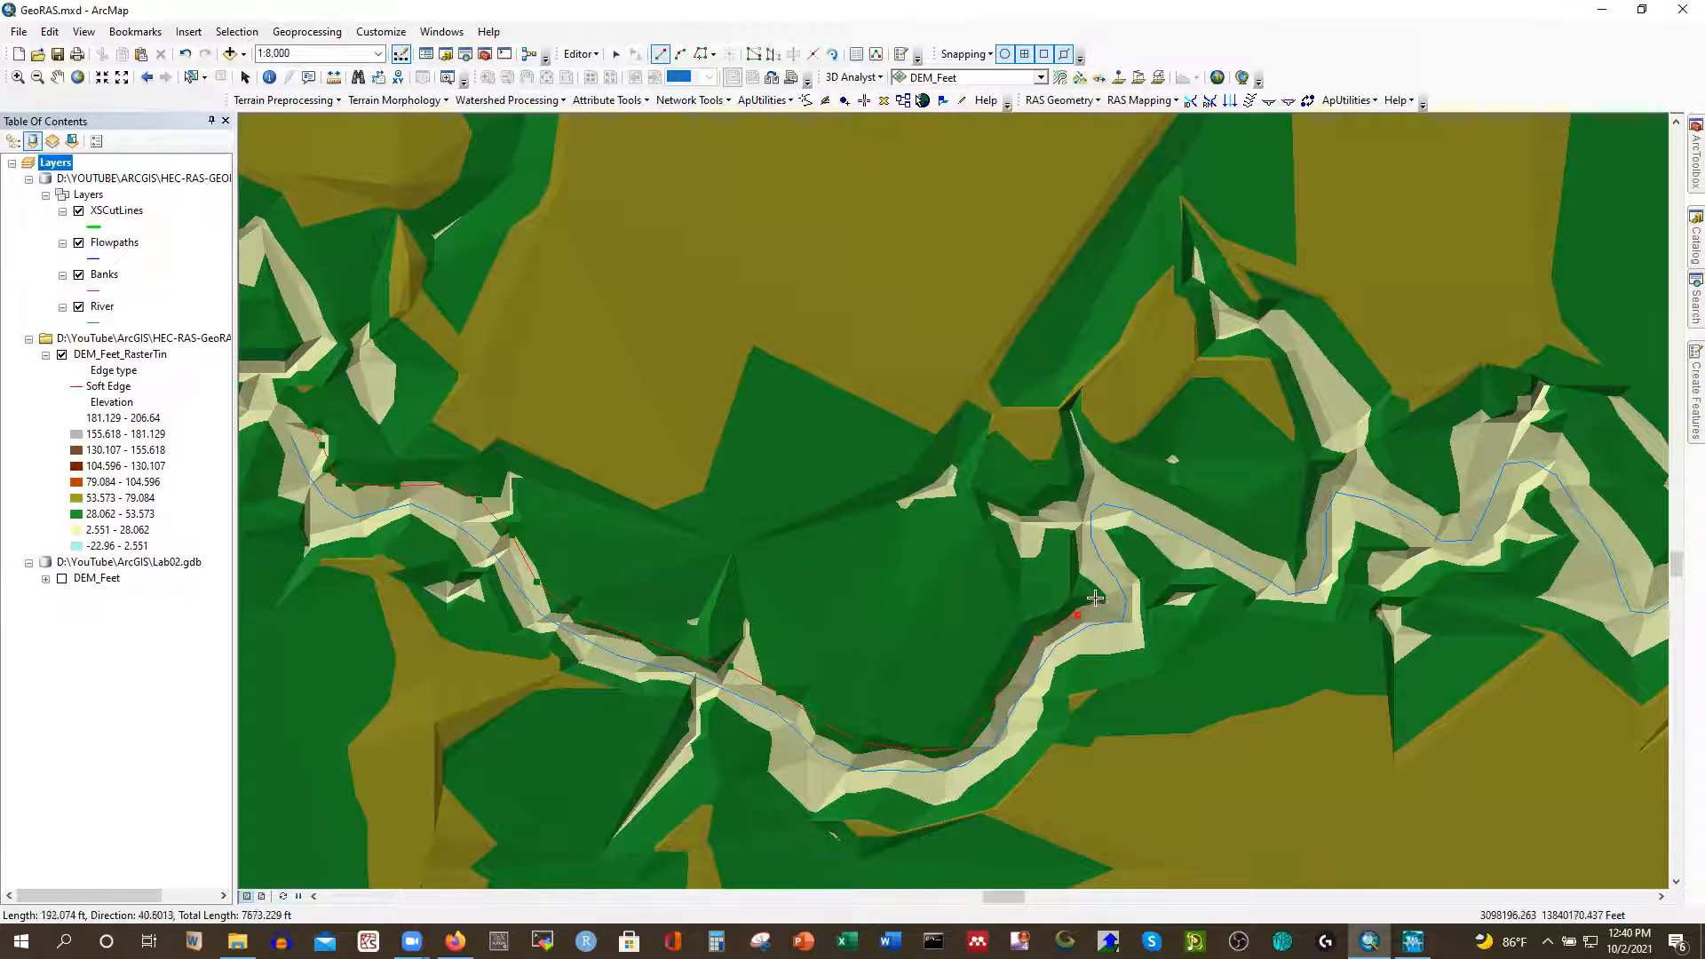
pyautogui.click(1081, 574)
pyautogui.click(1075, 531)
pyautogui.click(1091, 477)
pyautogui.click(1262, 551)
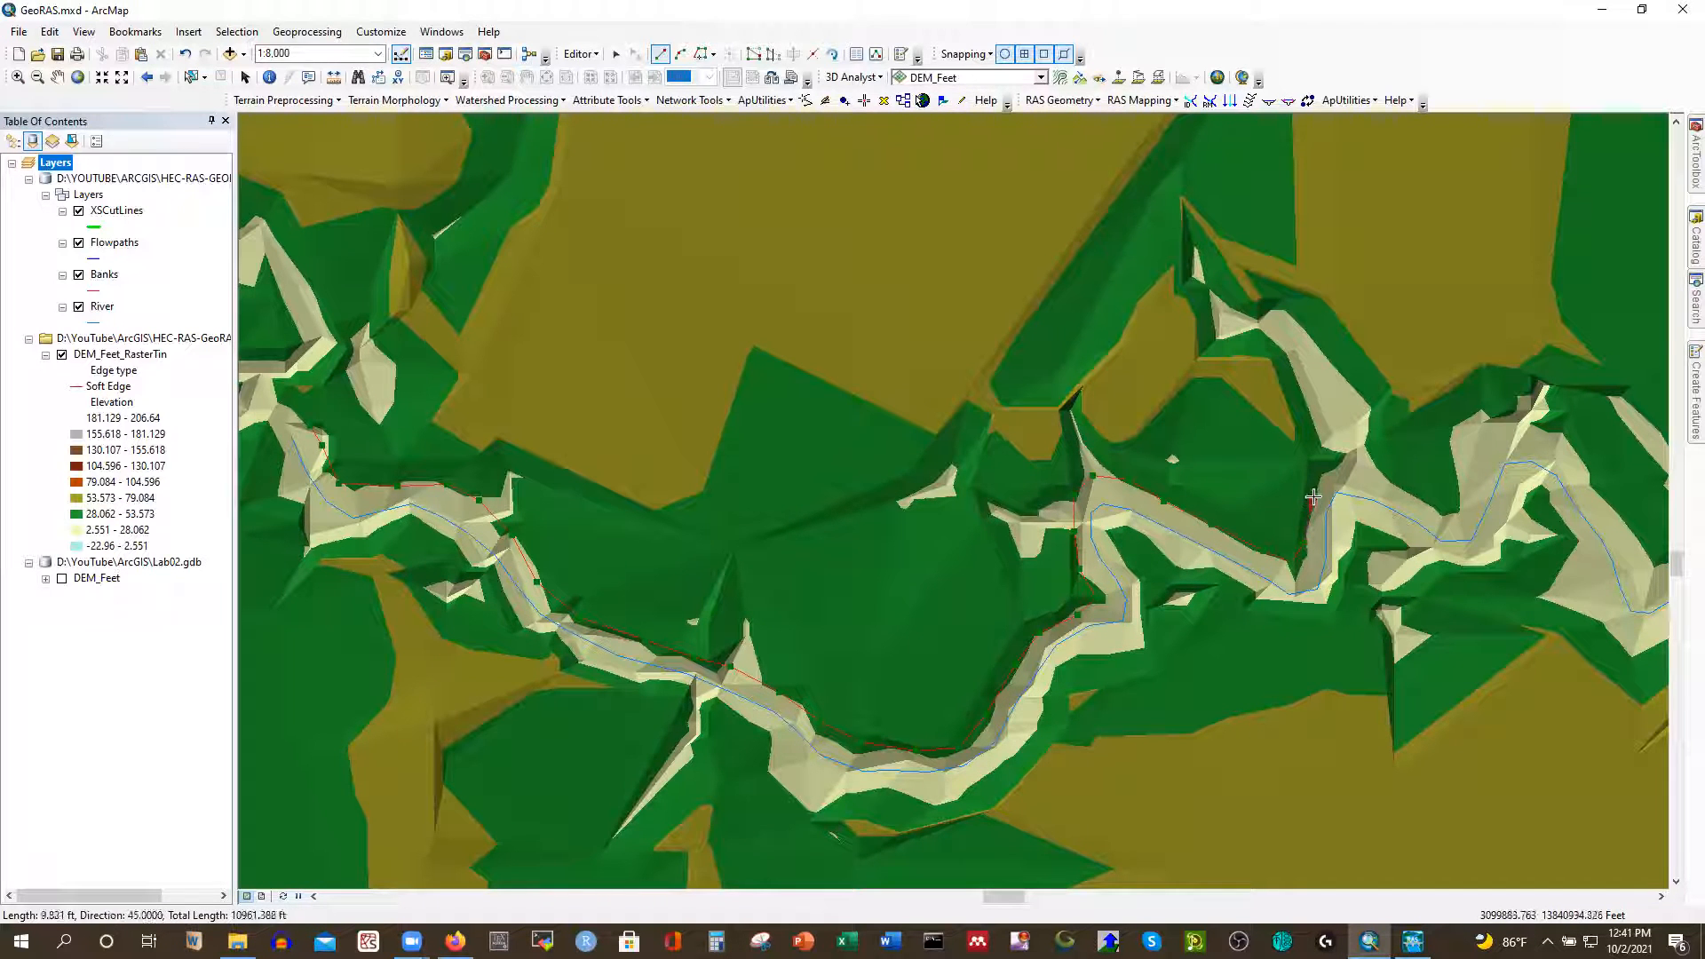
# Trace the north bank past the mouth of the northern side channel and over the crest of the next meander
pyautogui.click(1349, 459)
pyautogui.click(1381, 465)
pyautogui.click(1450, 508)
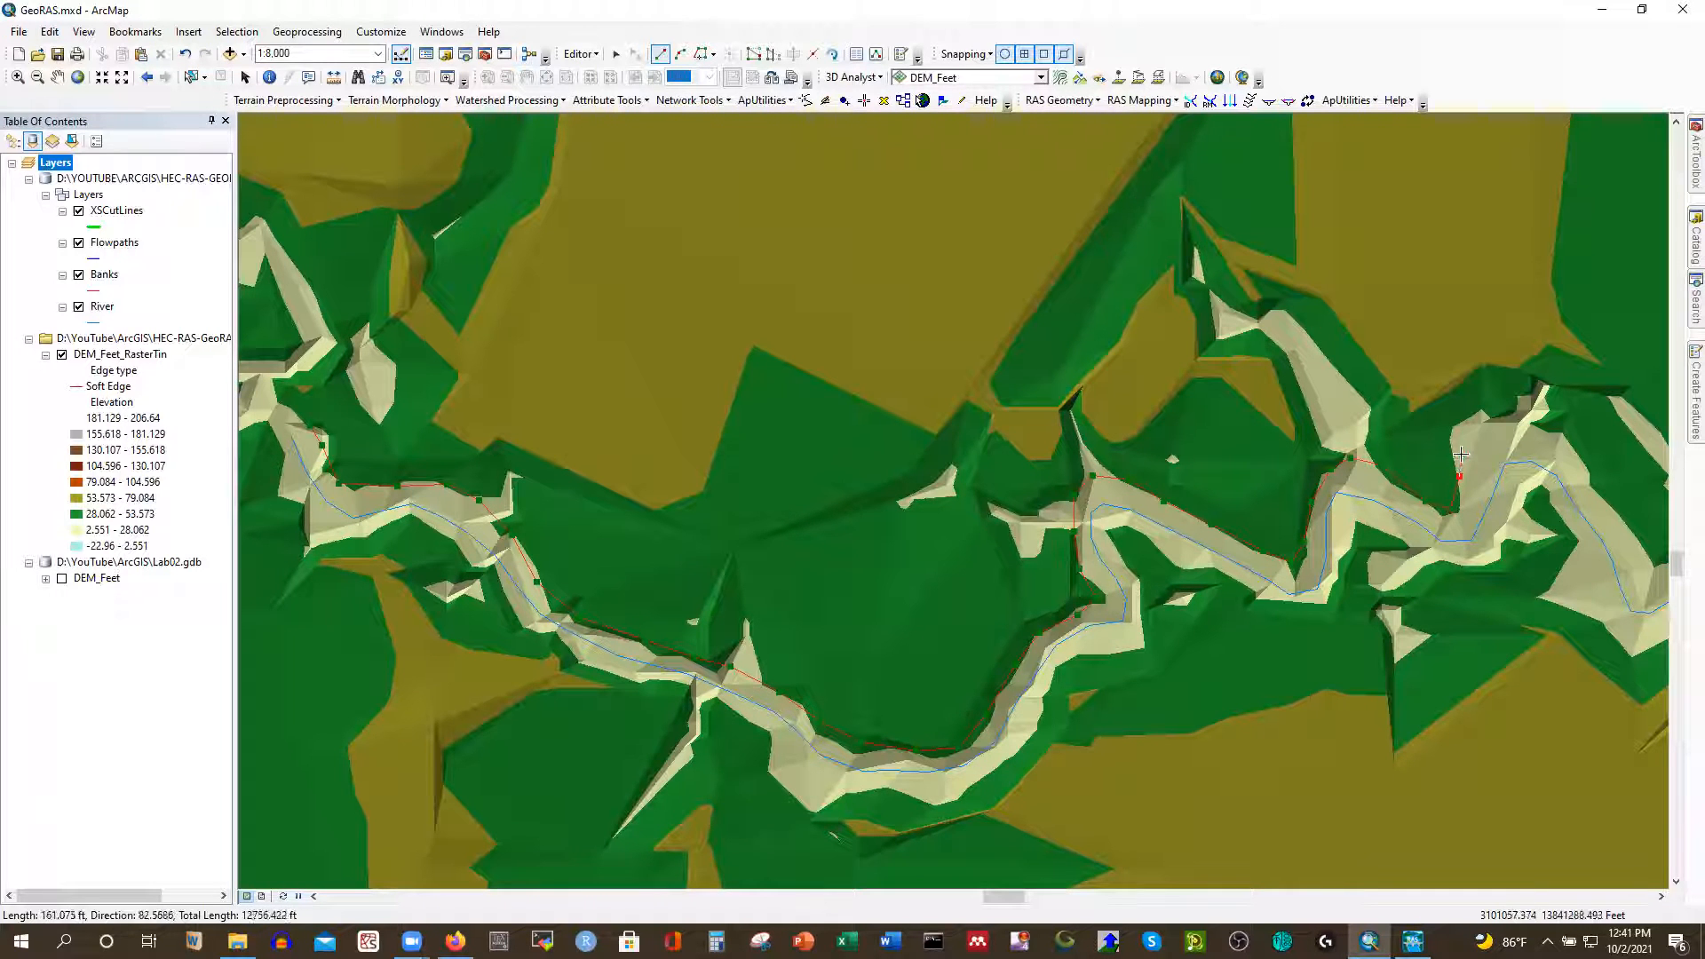
pyautogui.click(1482, 433)
pyautogui.click(1578, 446)
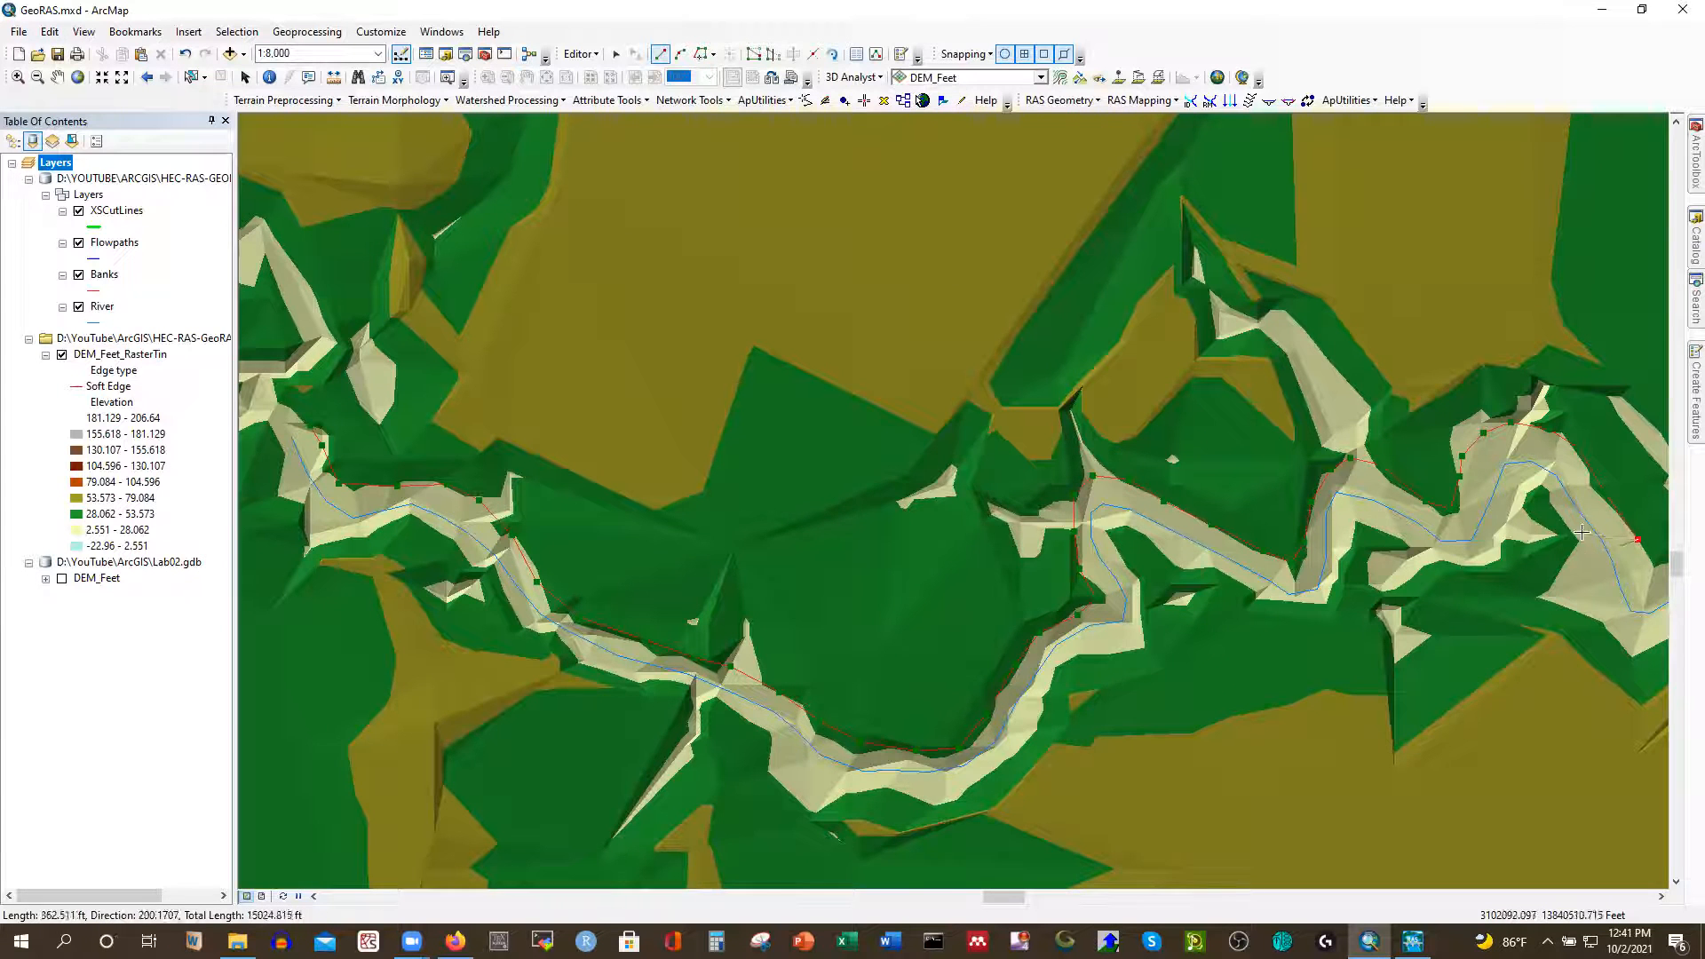
# Continue the north bank line past the narrow side gully and over the broad arched bend to its low eastern end
pyautogui.scroll(2, 323, 415)
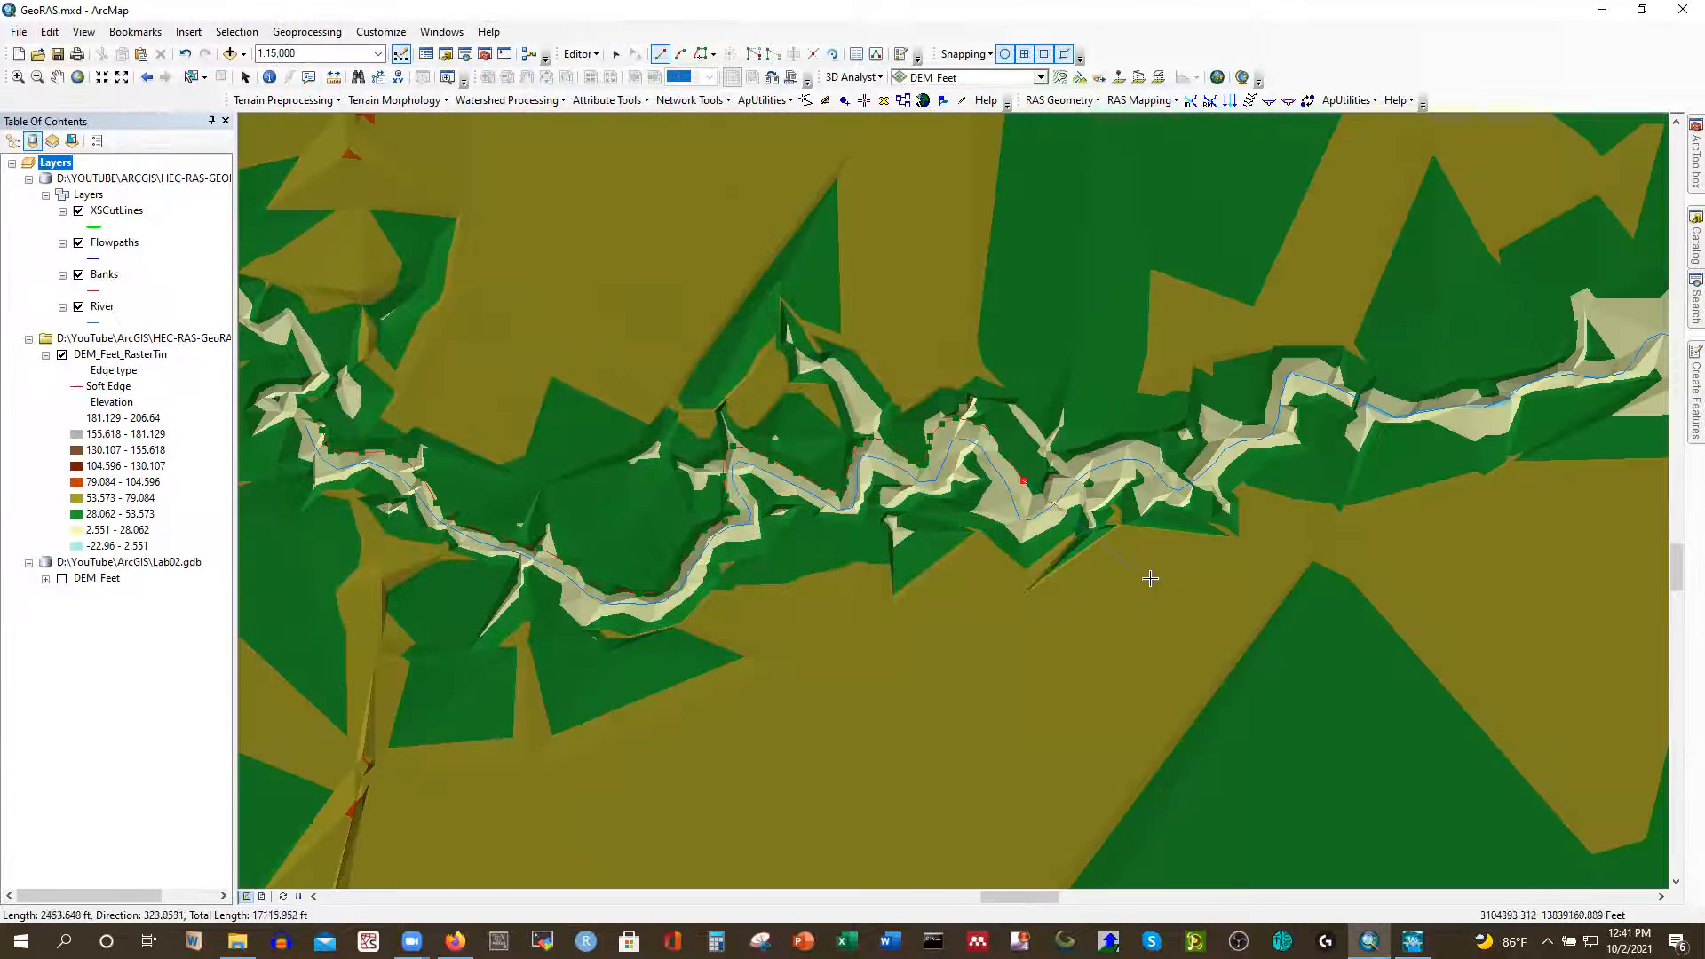
pyautogui.scroll(-2, 1191, 527)
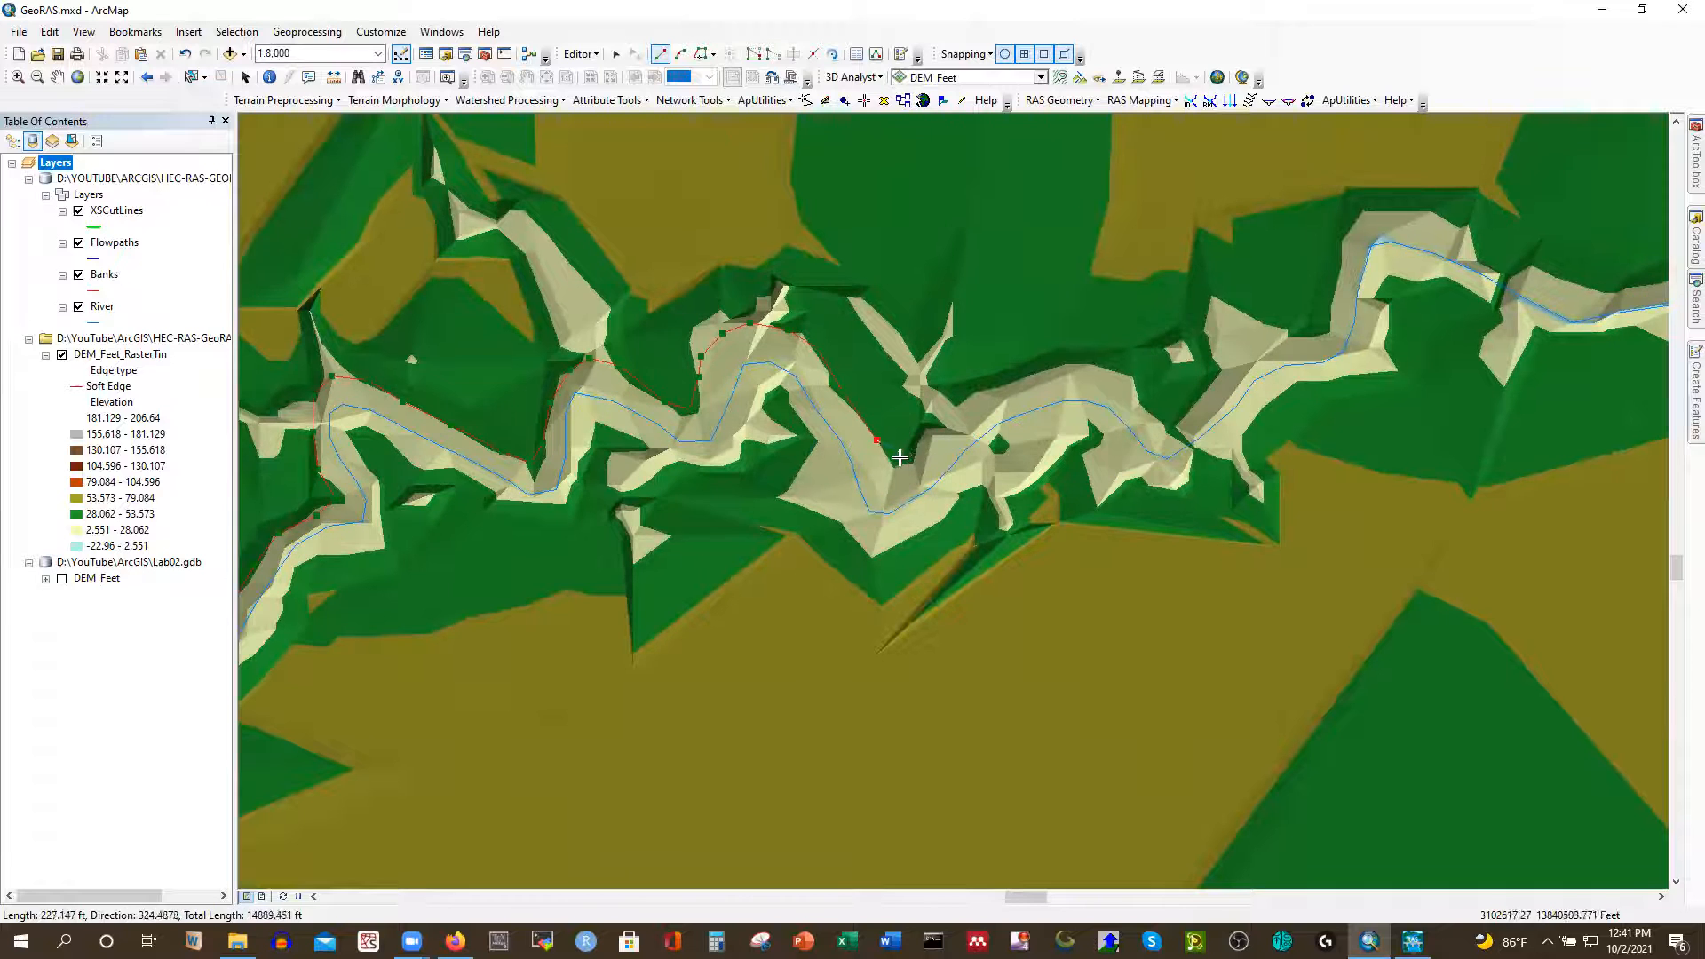
pyautogui.click(920, 438)
pyautogui.click(986, 391)
pyautogui.click(1076, 367)
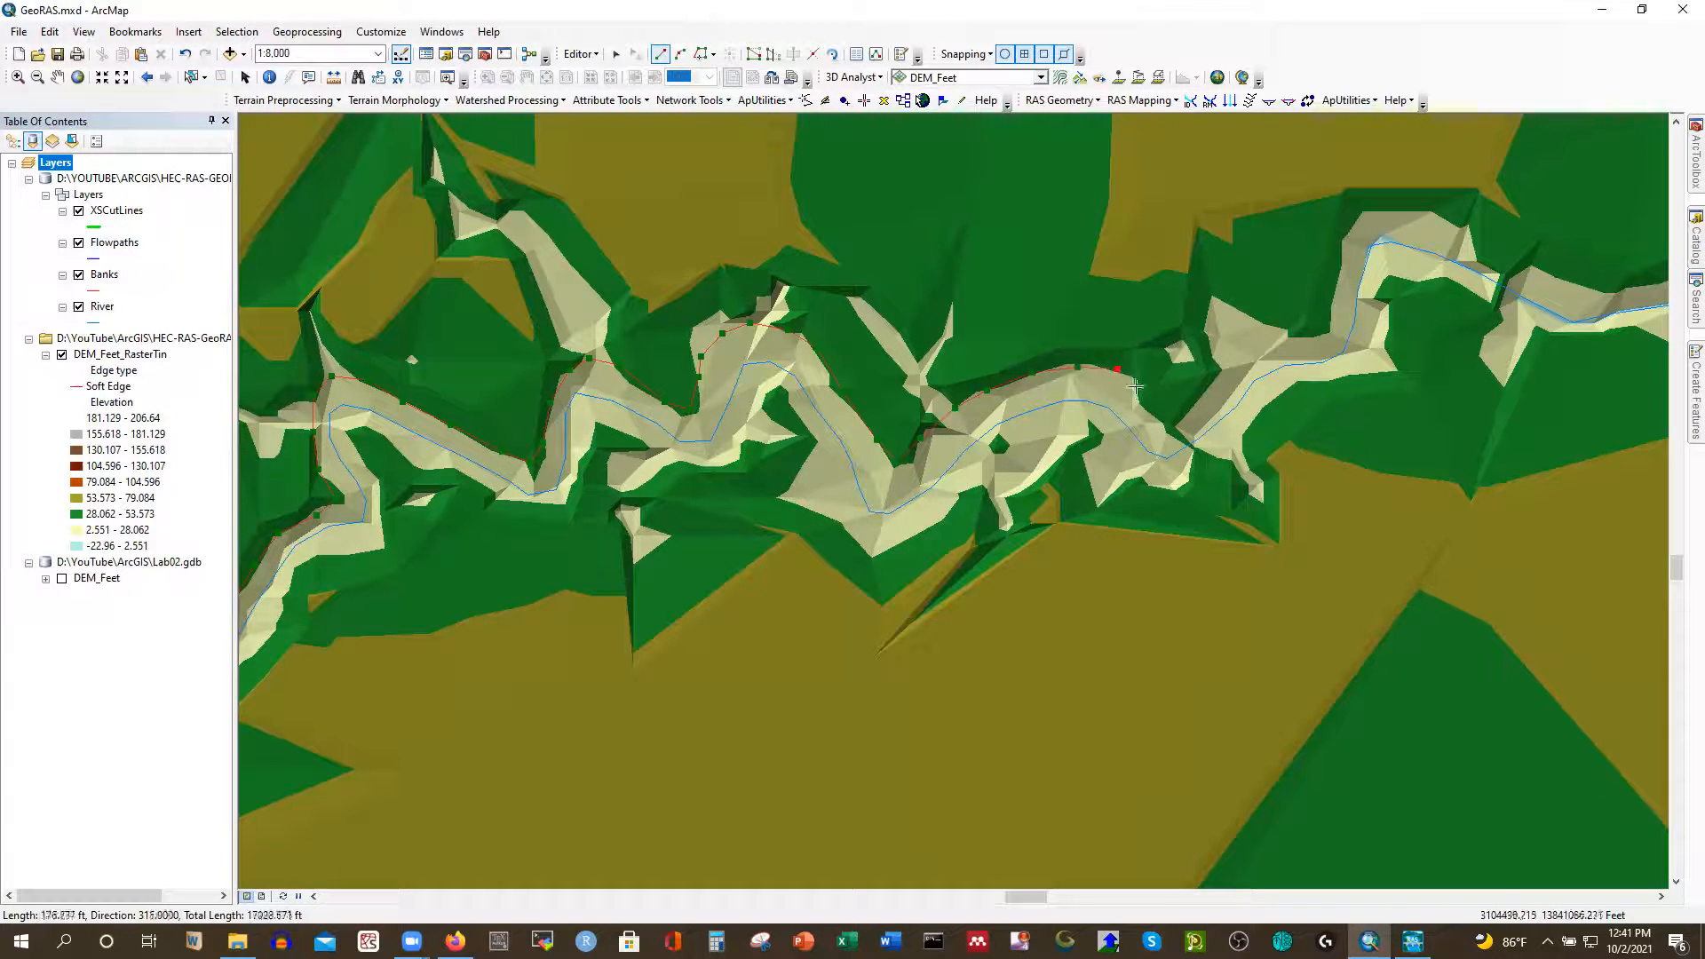
pyautogui.click(1169, 416)
# Trace the north bank northeast, around the sharp northern bend, and onto the straighter stretch heading east
pyautogui.click(1228, 366)
pyautogui.click(1260, 351)
pyautogui.click(1319, 323)
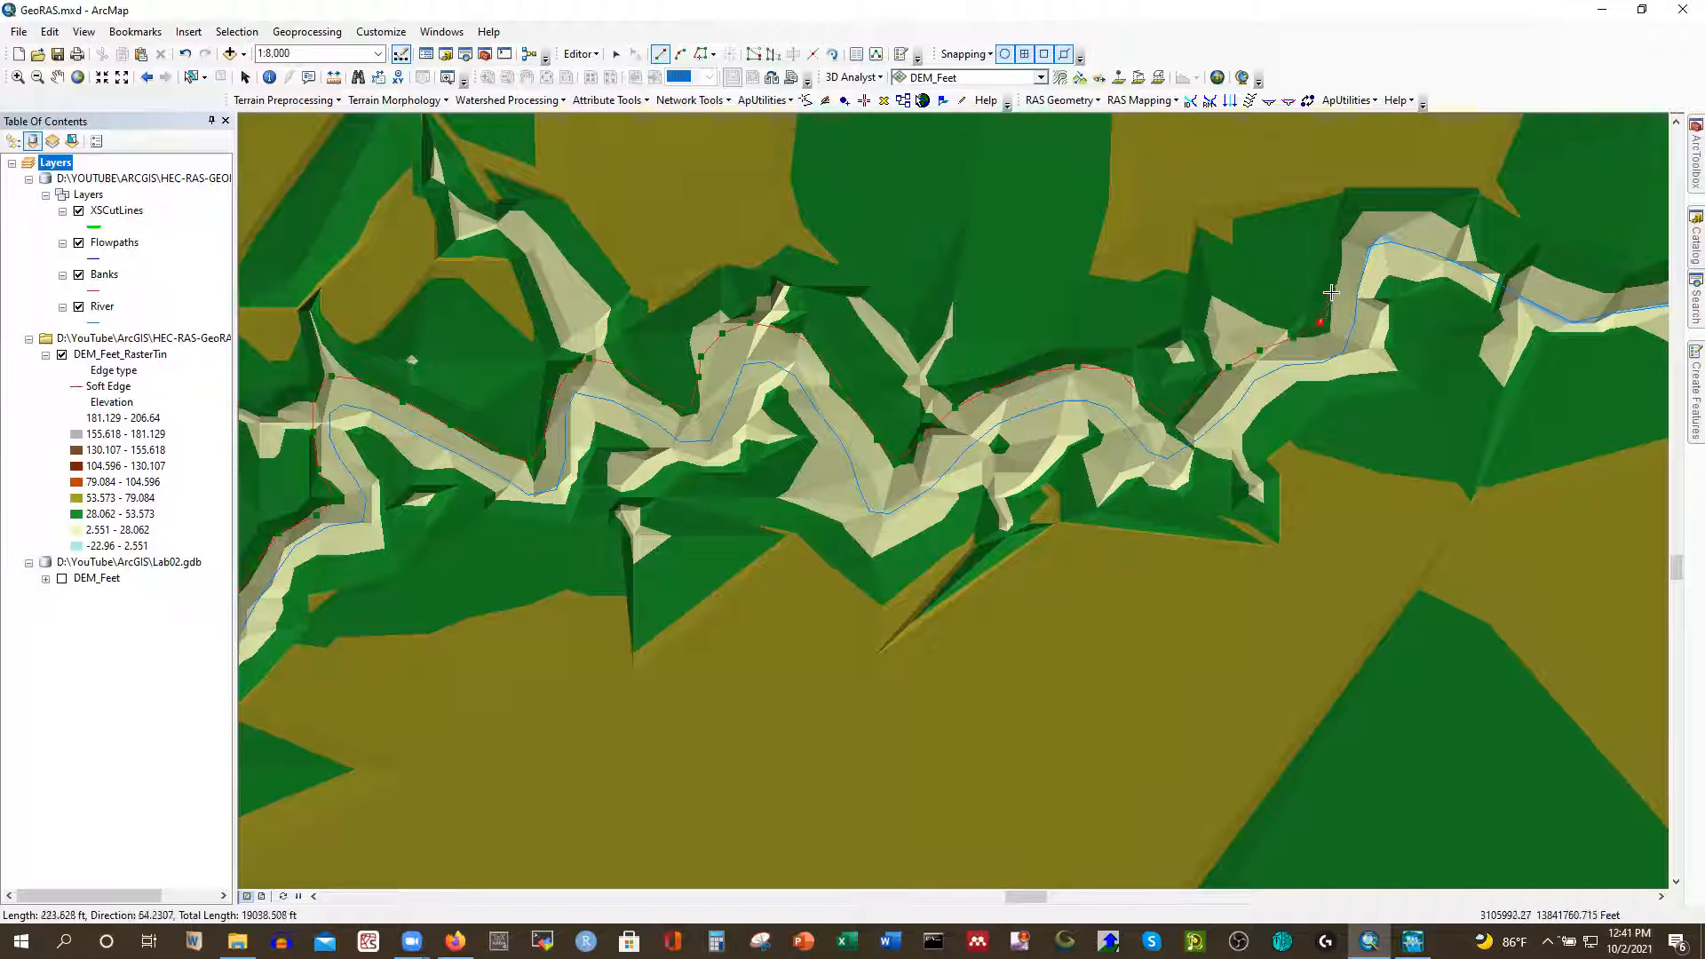
pyautogui.click(1375, 211)
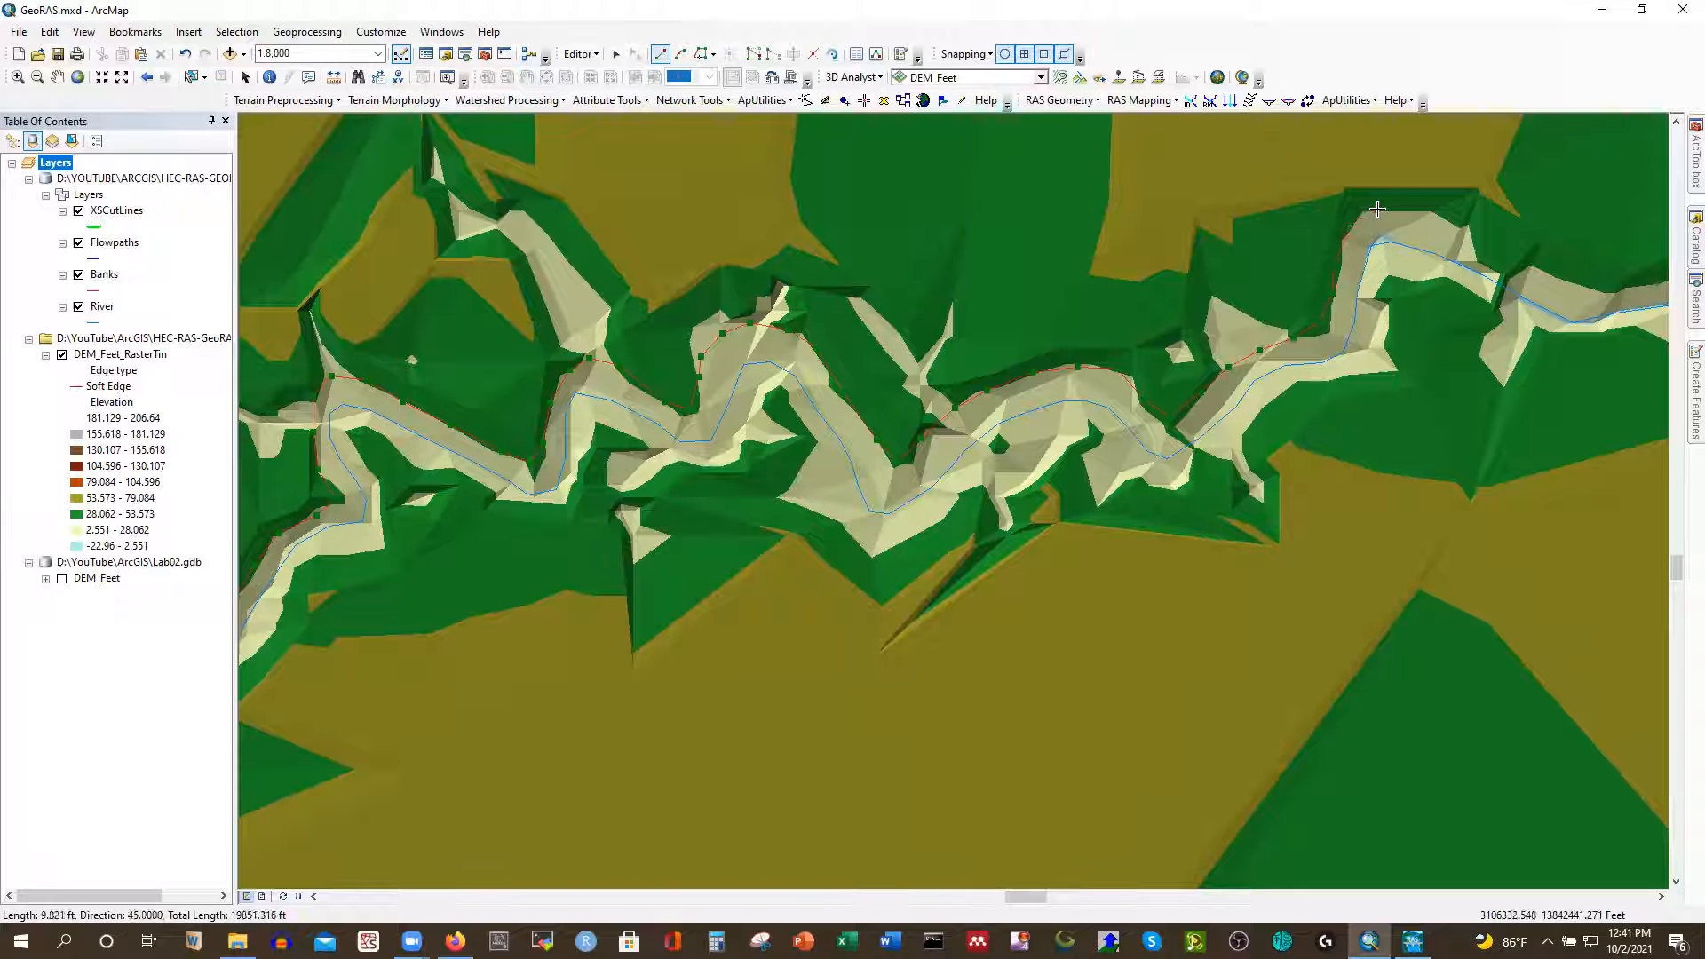
pyautogui.click(1473, 249)
pyautogui.click(1536, 272)
pyautogui.click(1583, 282)
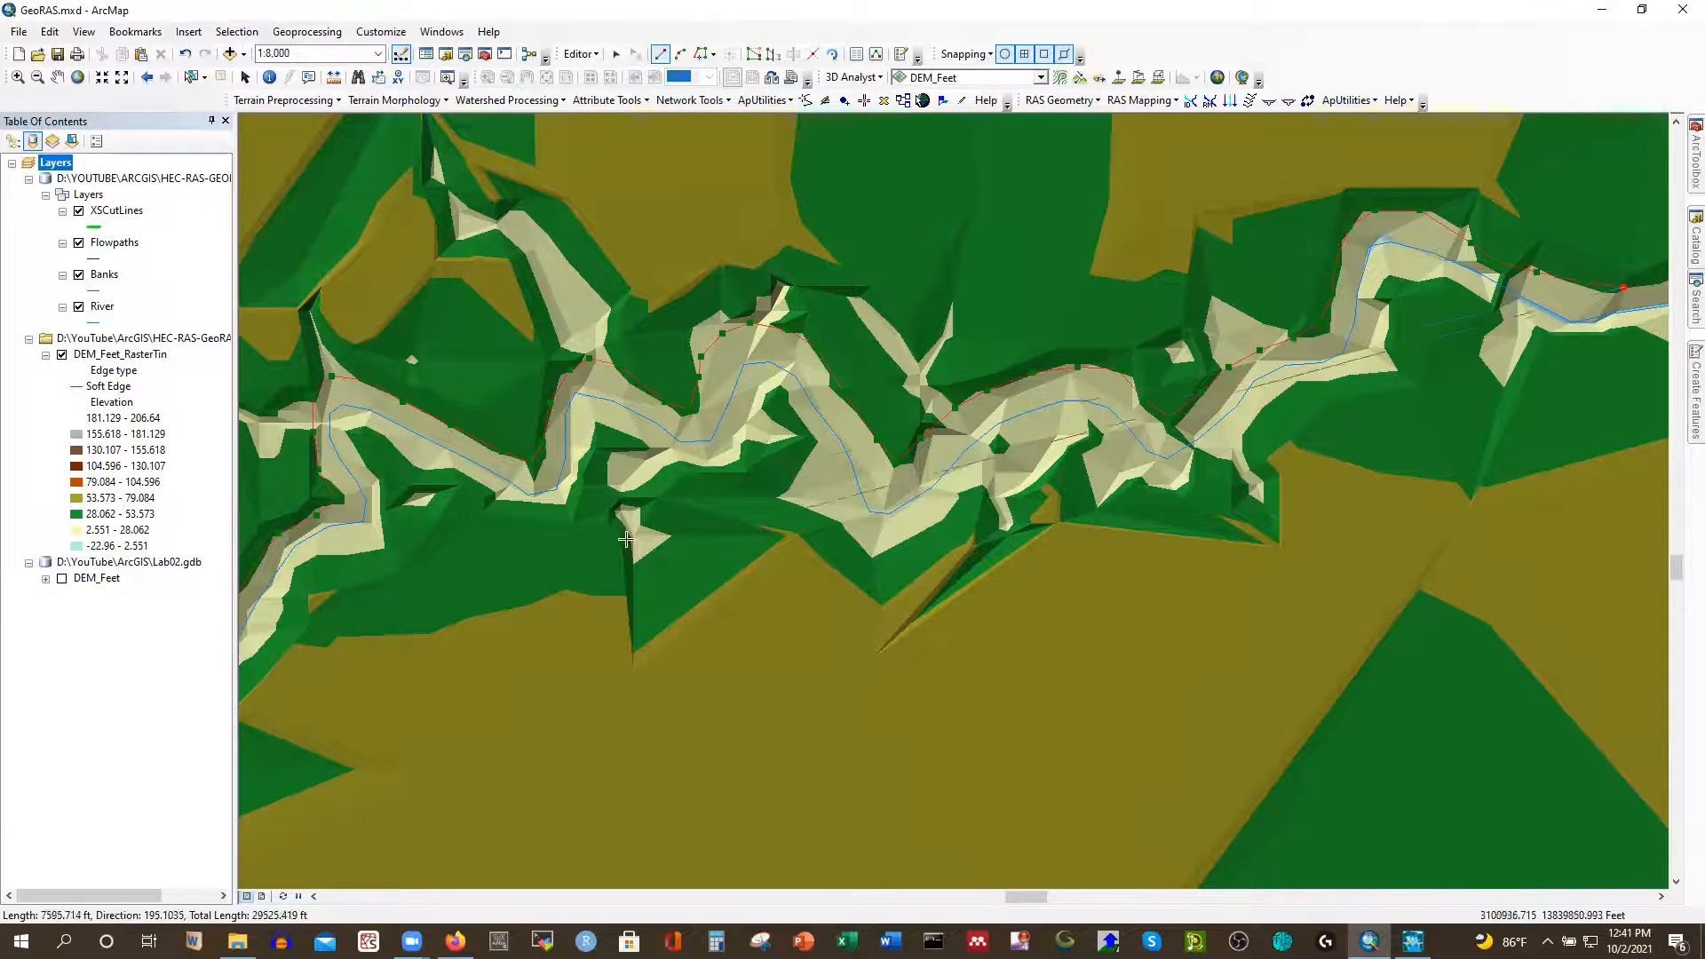
# Continue the north bank line along the straighter stretch and across the wide channel area to the dip before the next side inlet
pyautogui.scroll(-2, 393, 515)
pyautogui.scroll(-3, 357, 553)
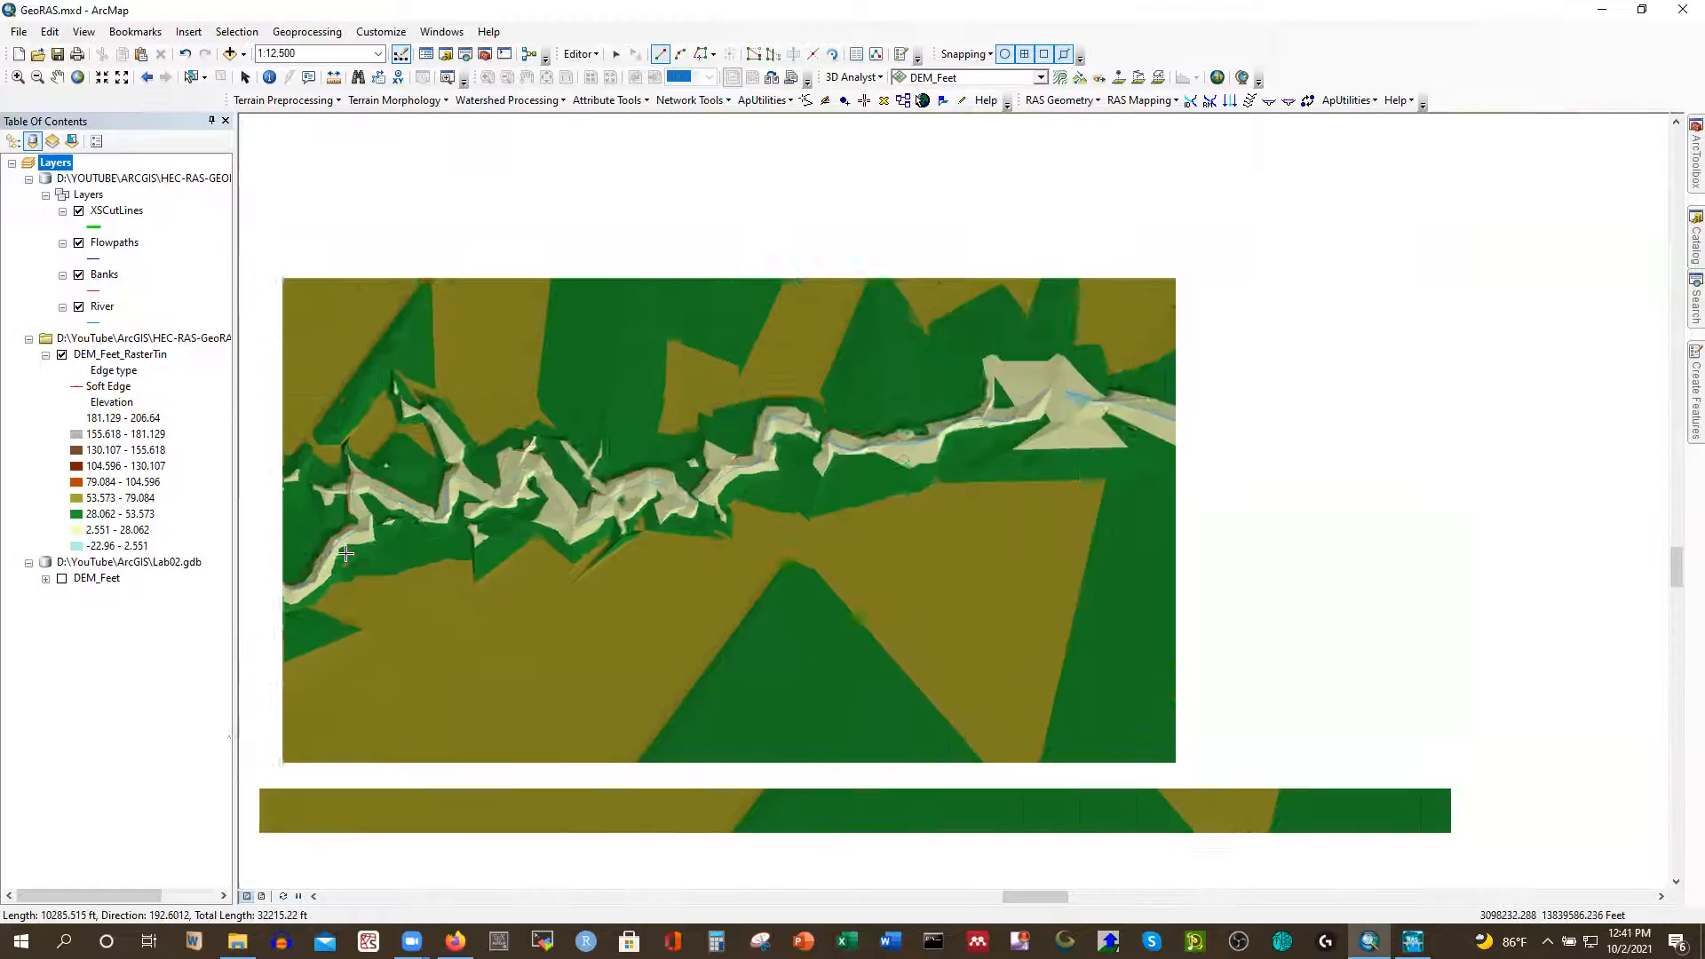
pyautogui.scroll(1, 1058, 387)
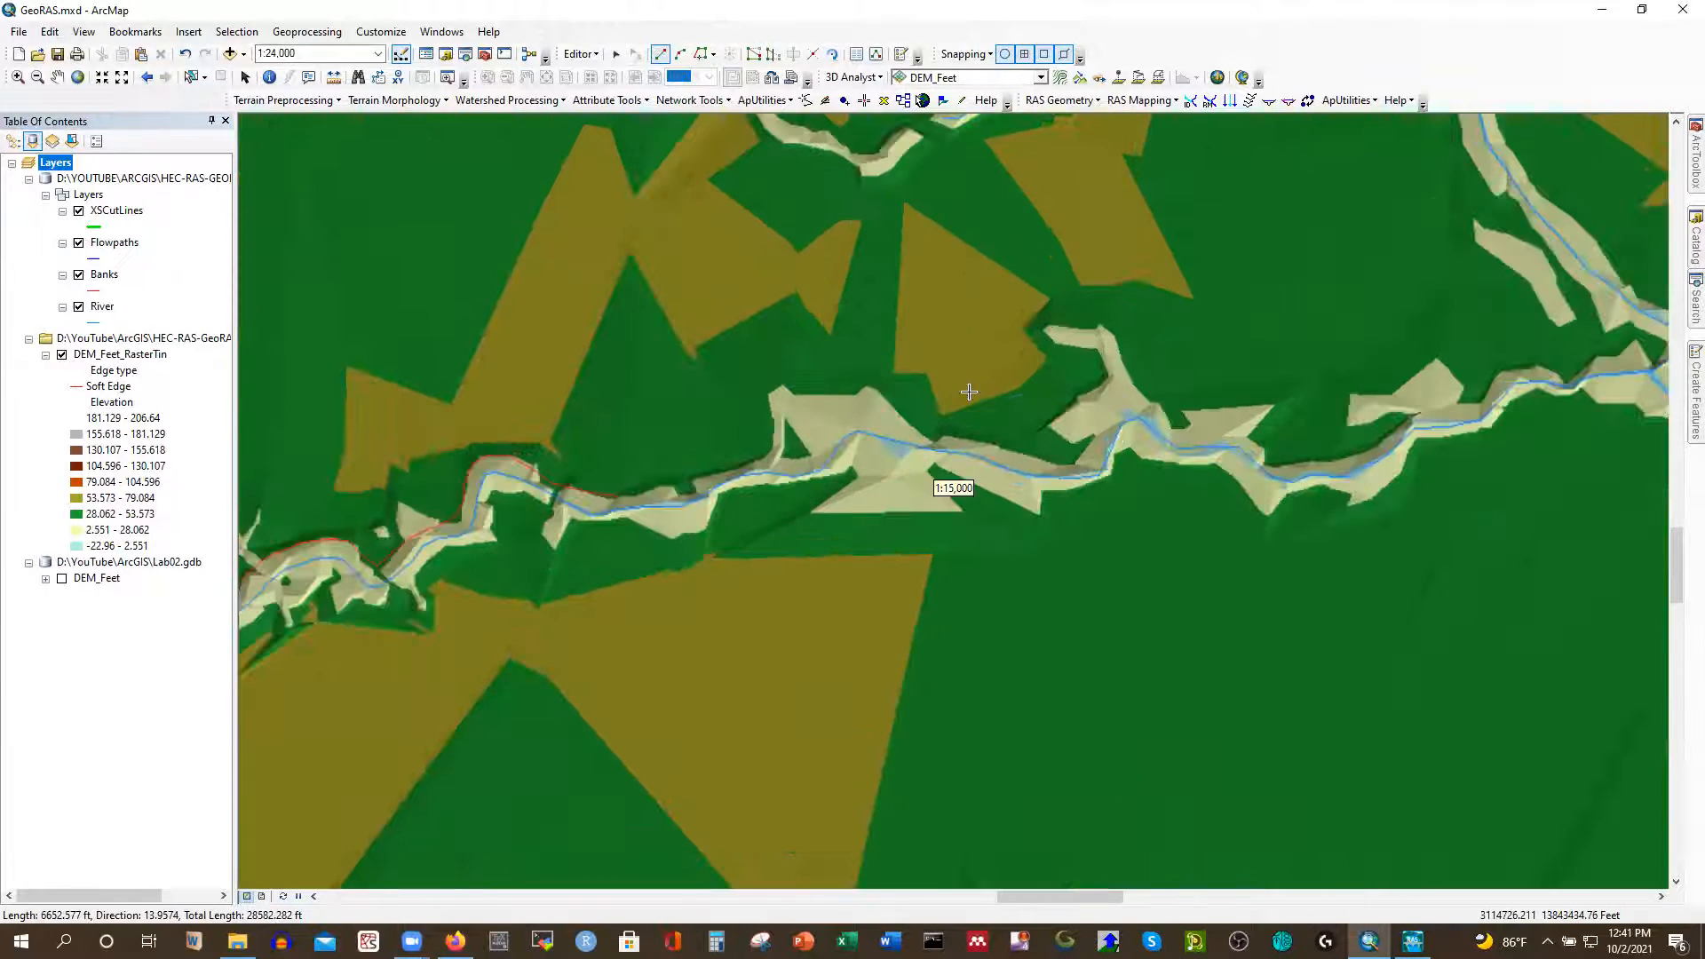
pyautogui.scroll(1, 941, 484)
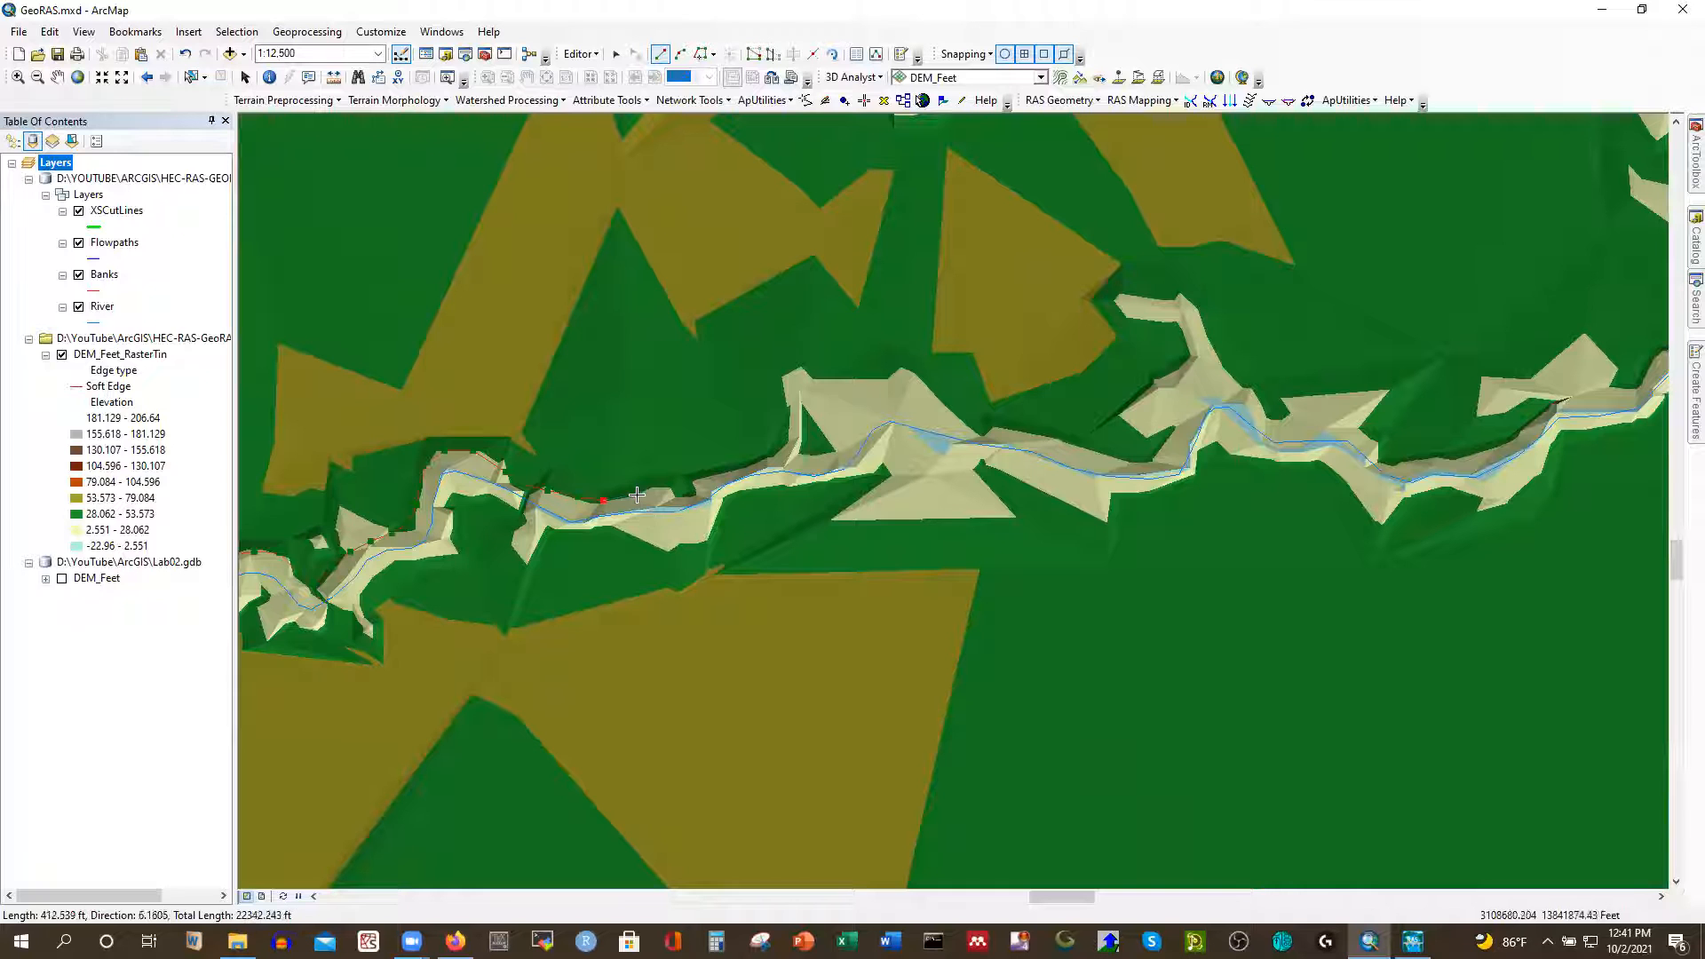
pyautogui.click(702, 477)
pyautogui.click(780, 441)
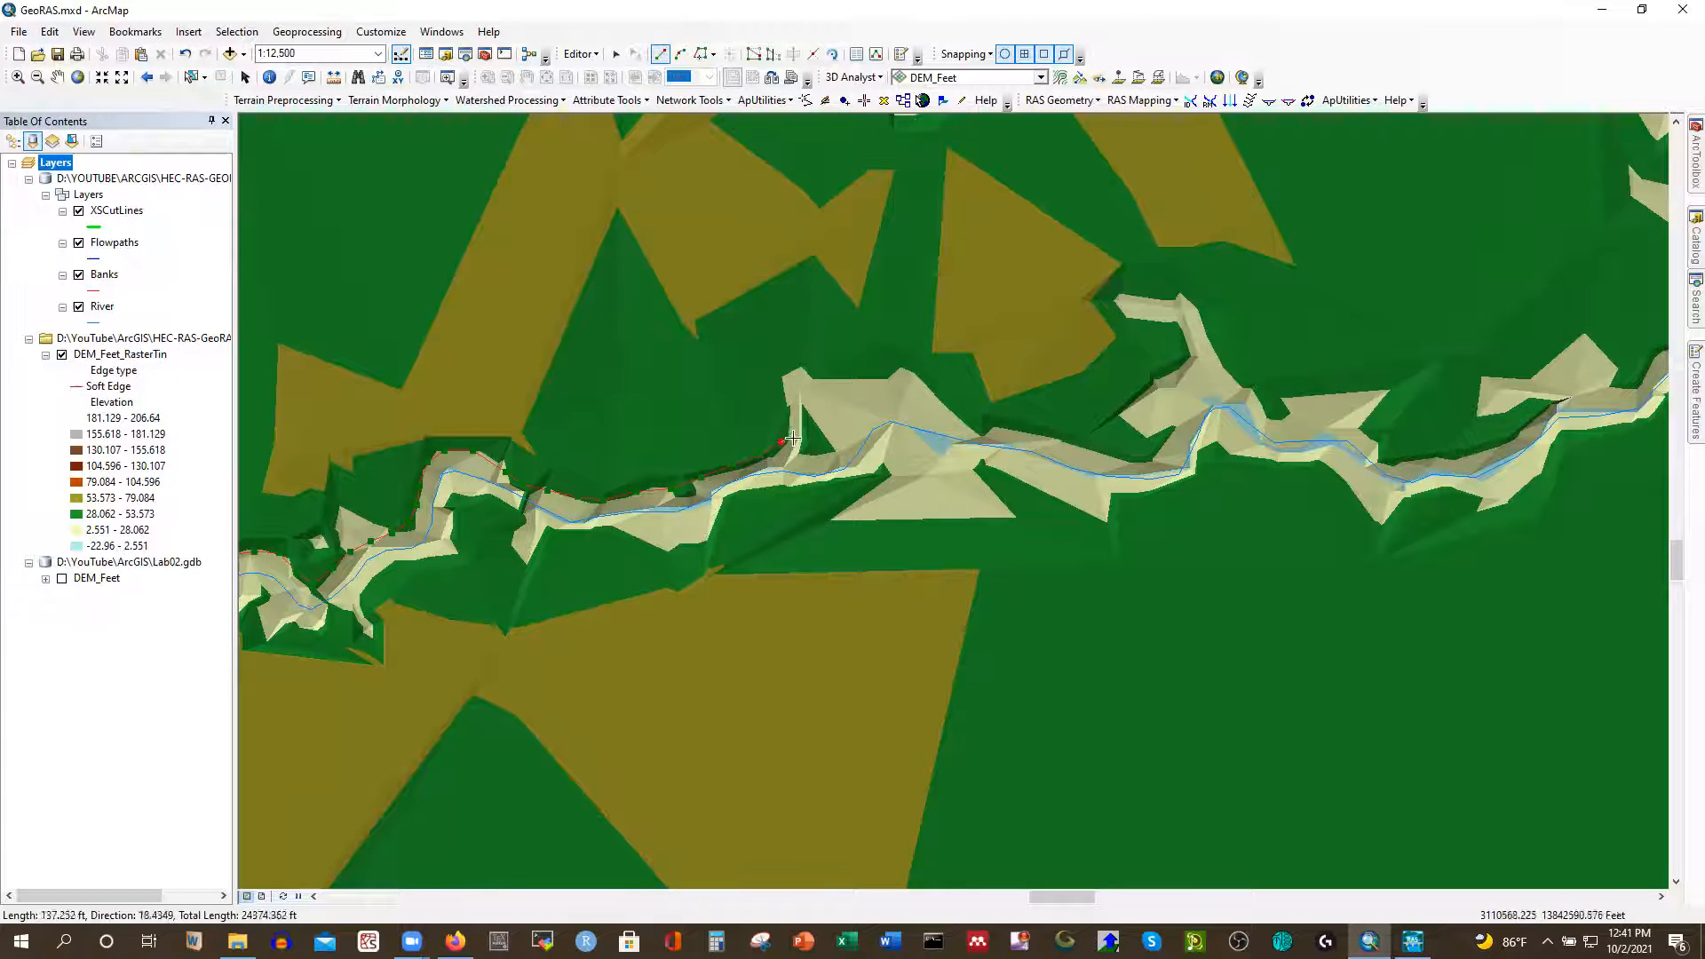
pyautogui.click(874, 405)
pyautogui.click(945, 400)
pyautogui.click(1037, 431)
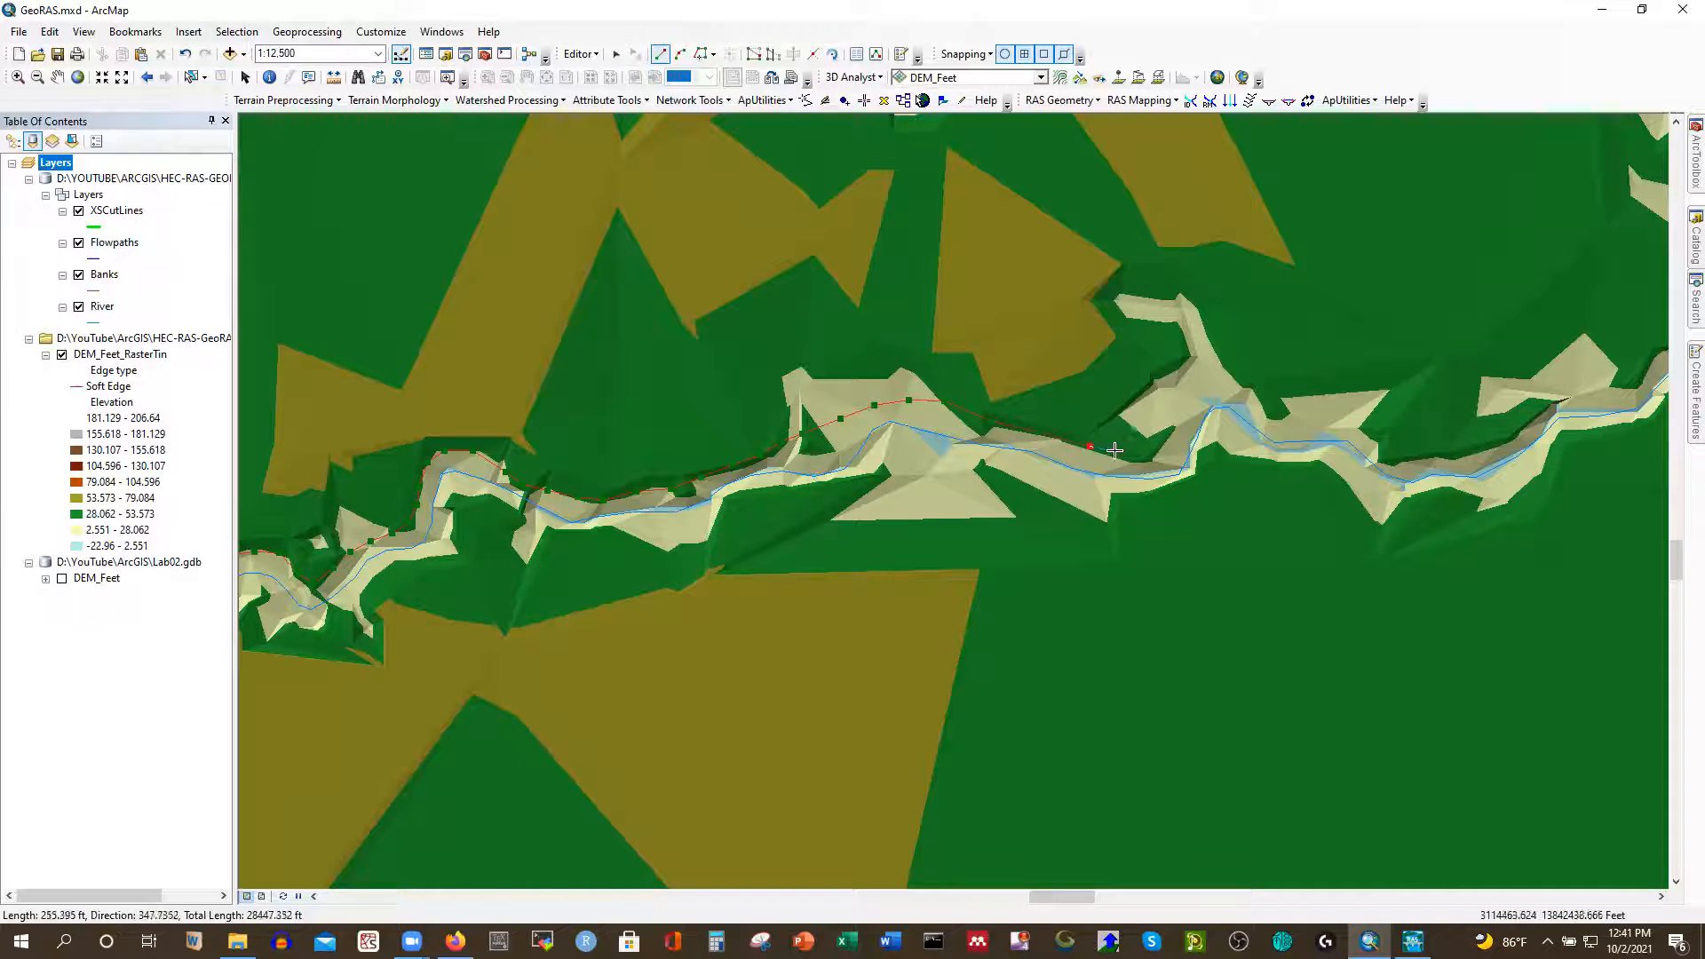
pyautogui.click(1150, 454)
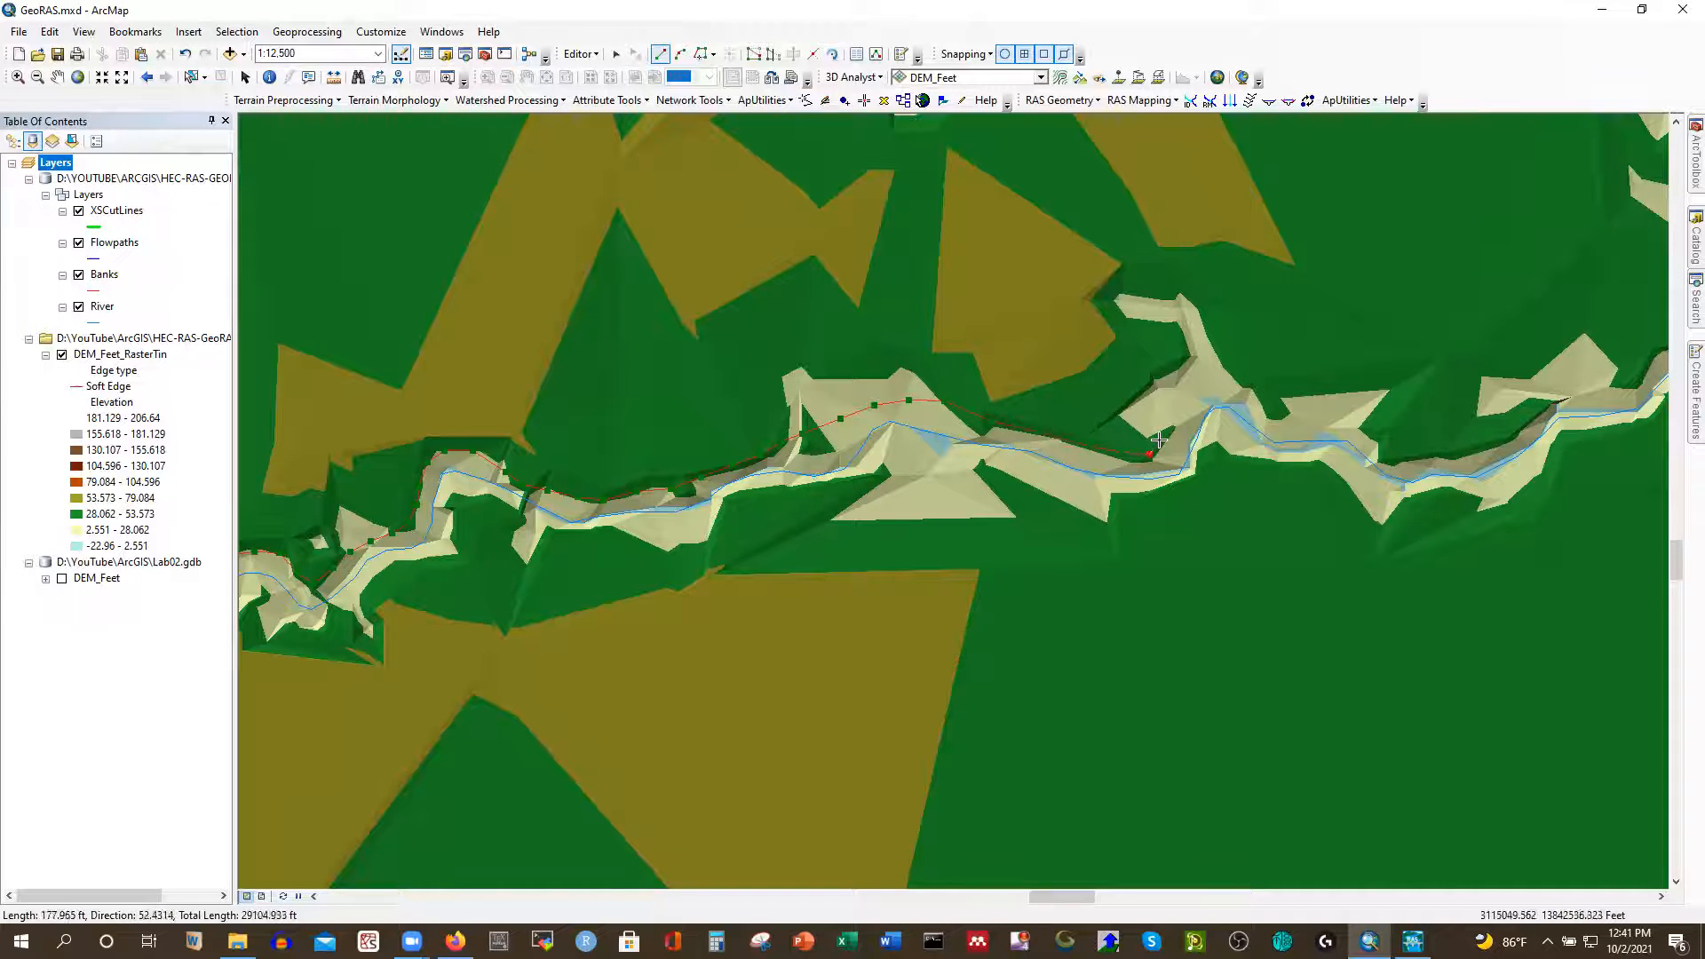
# Trace the north bank across the side inlet mouth, through the next shallow bend, and northeast past its rise
pyautogui.click(1194, 391)
pyautogui.click(1310, 413)
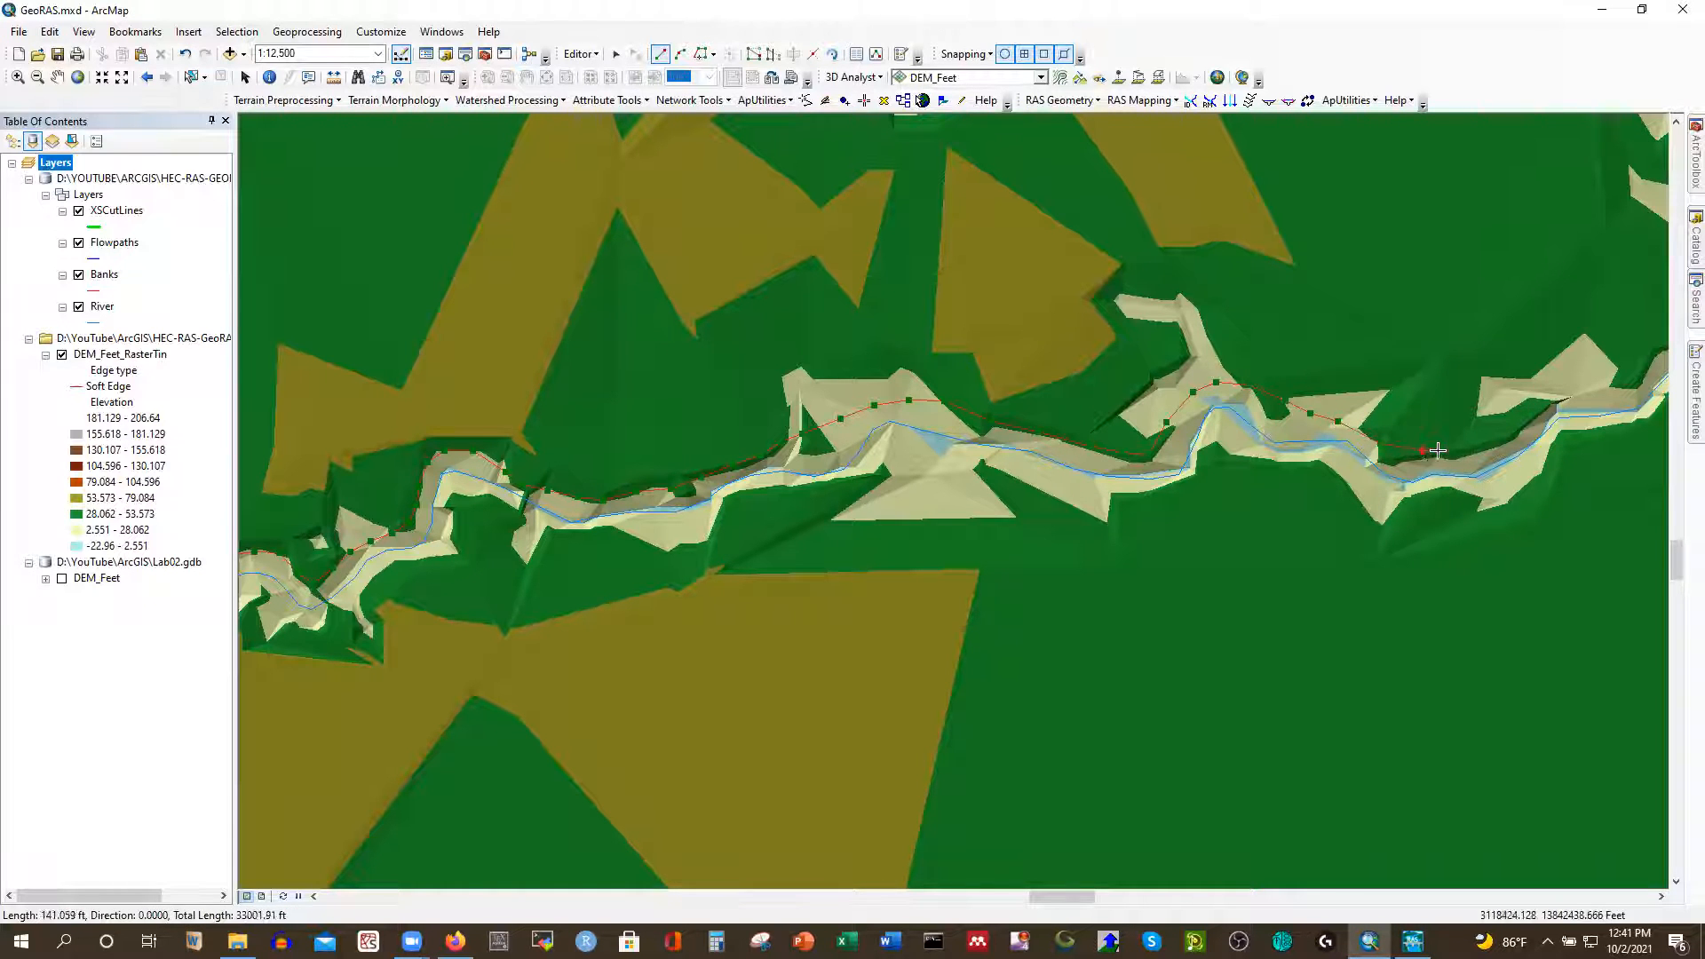
pyautogui.click(1489, 439)
pyautogui.click(1539, 400)
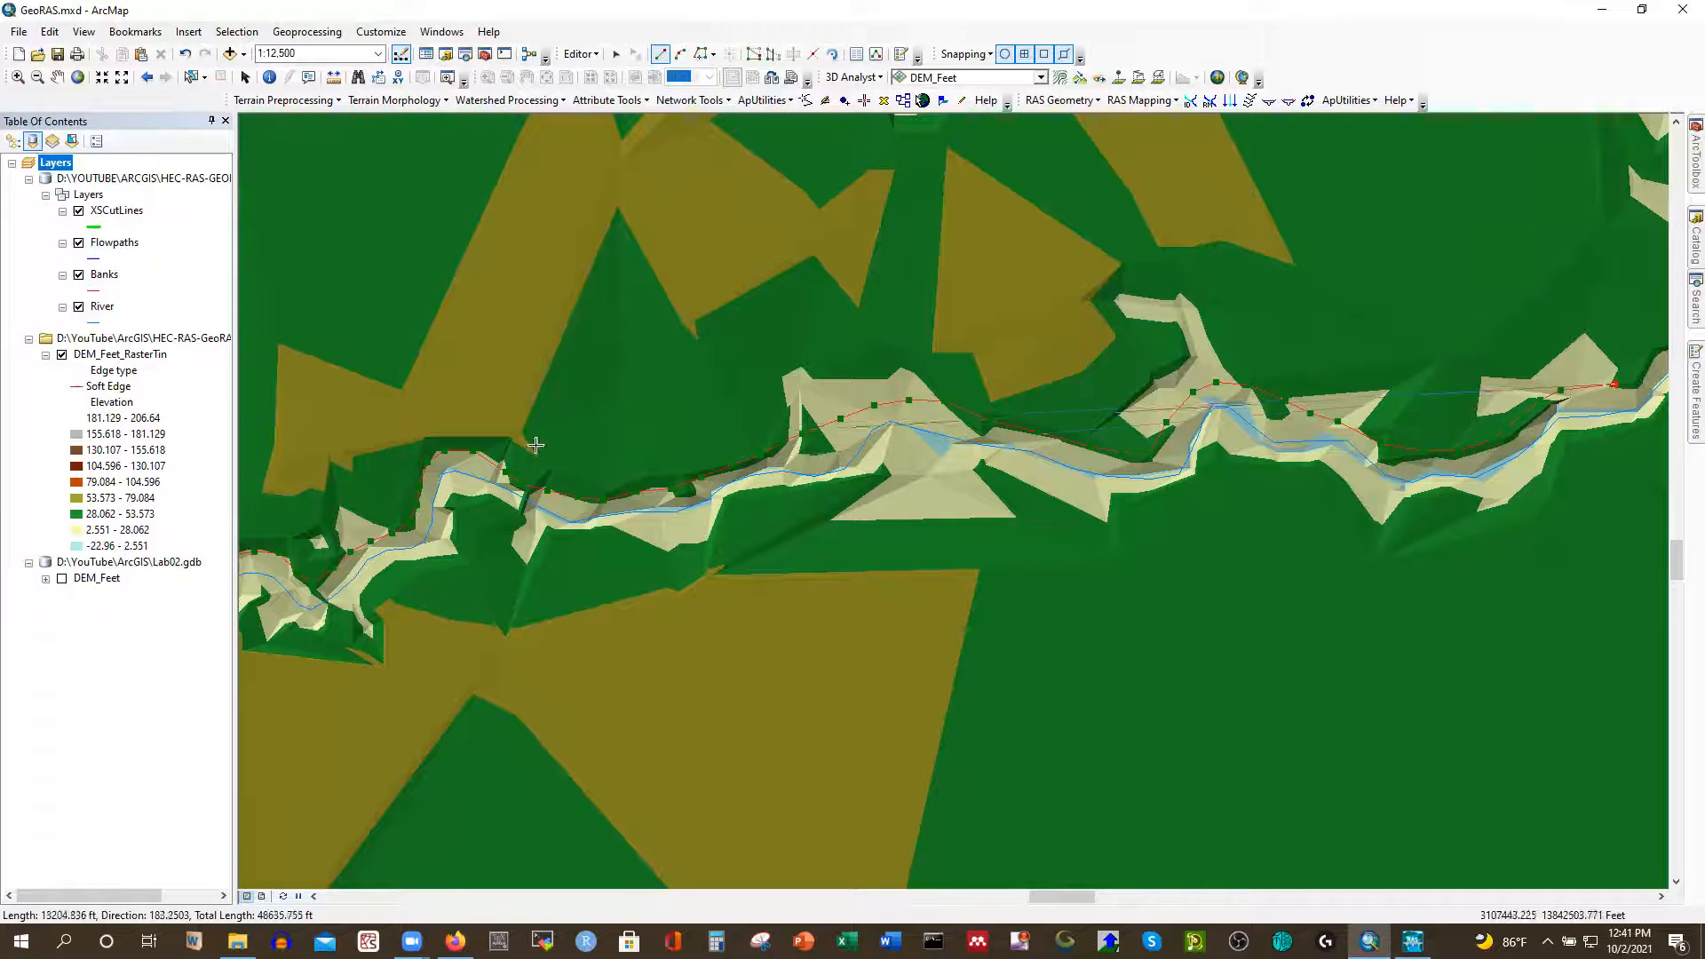
# Trace the remaining north bank east and finish the bank line just west of the confluence with the tributary
pyautogui.scroll(2, 323, 499)
pyautogui.scroll(-3, 323, 499)
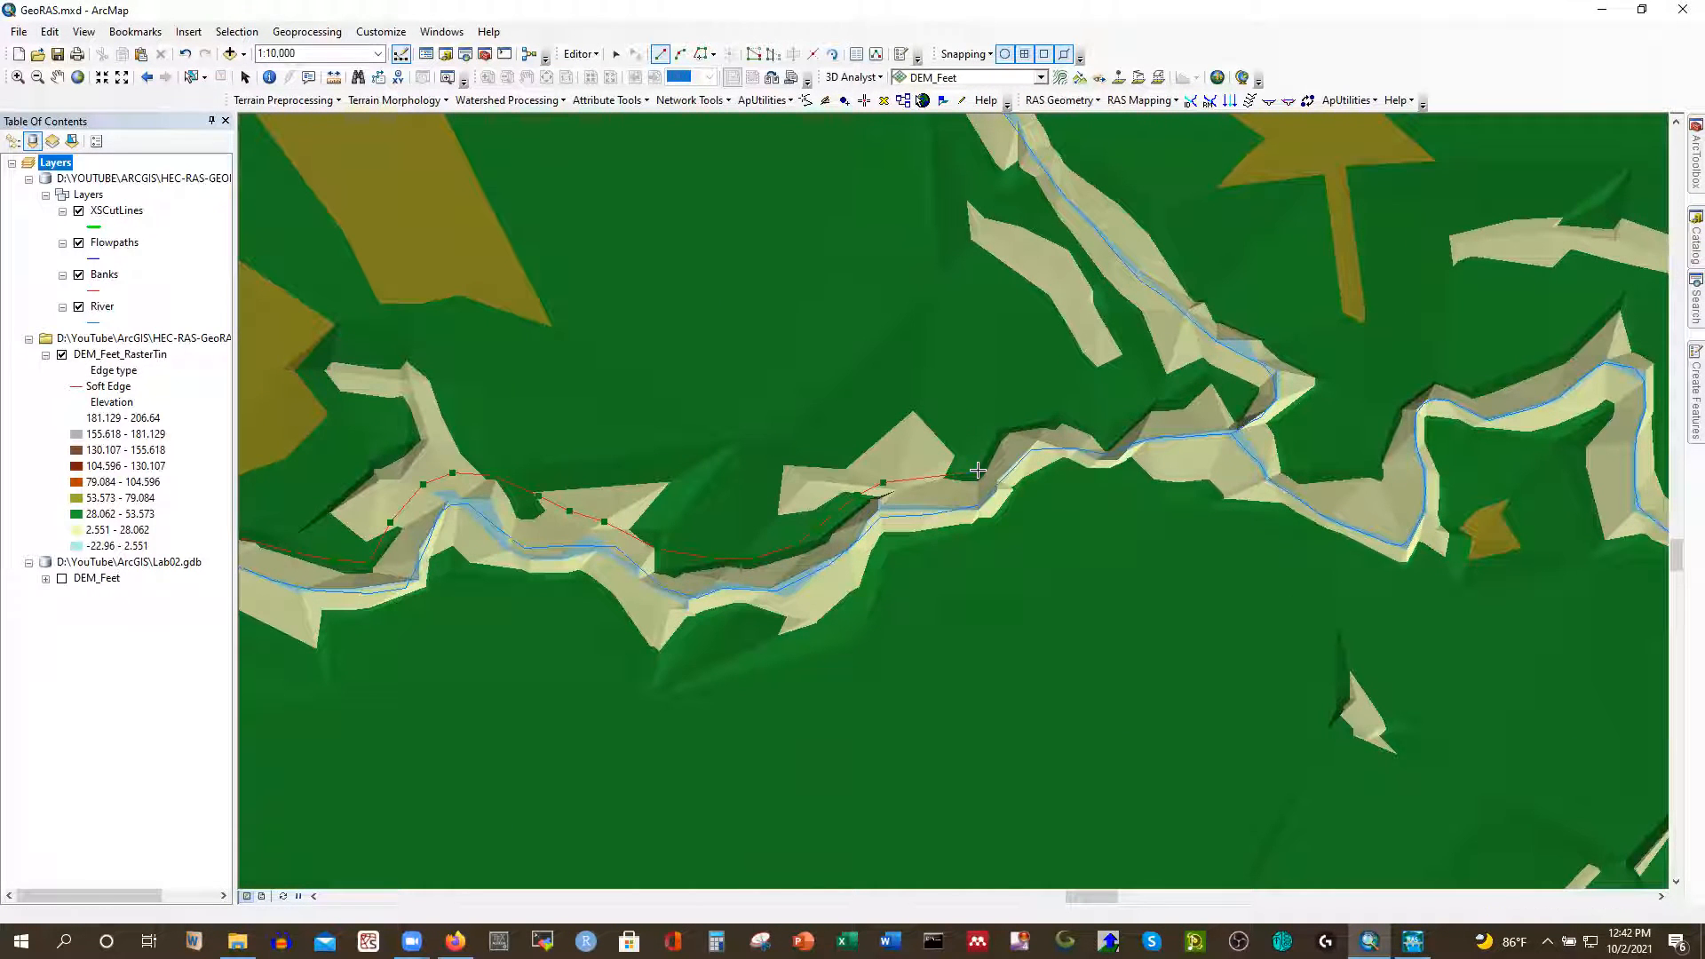
pyautogui.click(1007, 430)
pyautogui.click(1091, 428)
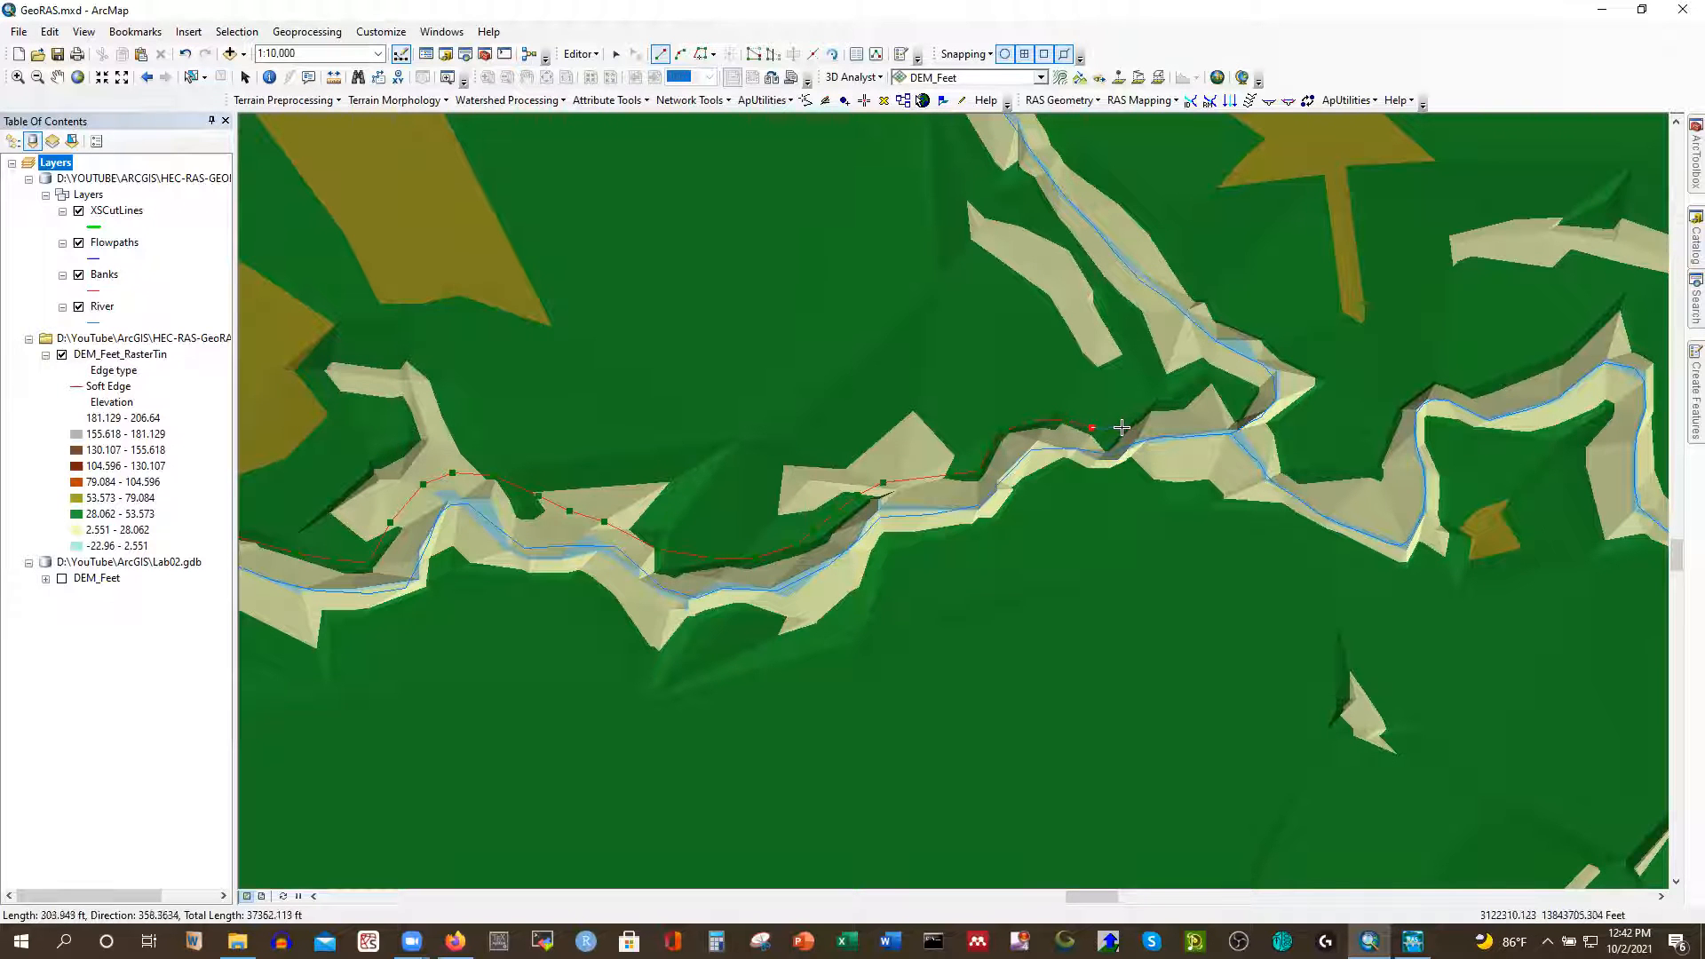
pyautogui.click(1113, 430)
pyautogui.click(1142, 409)
pyautogui.click(1172, 405)
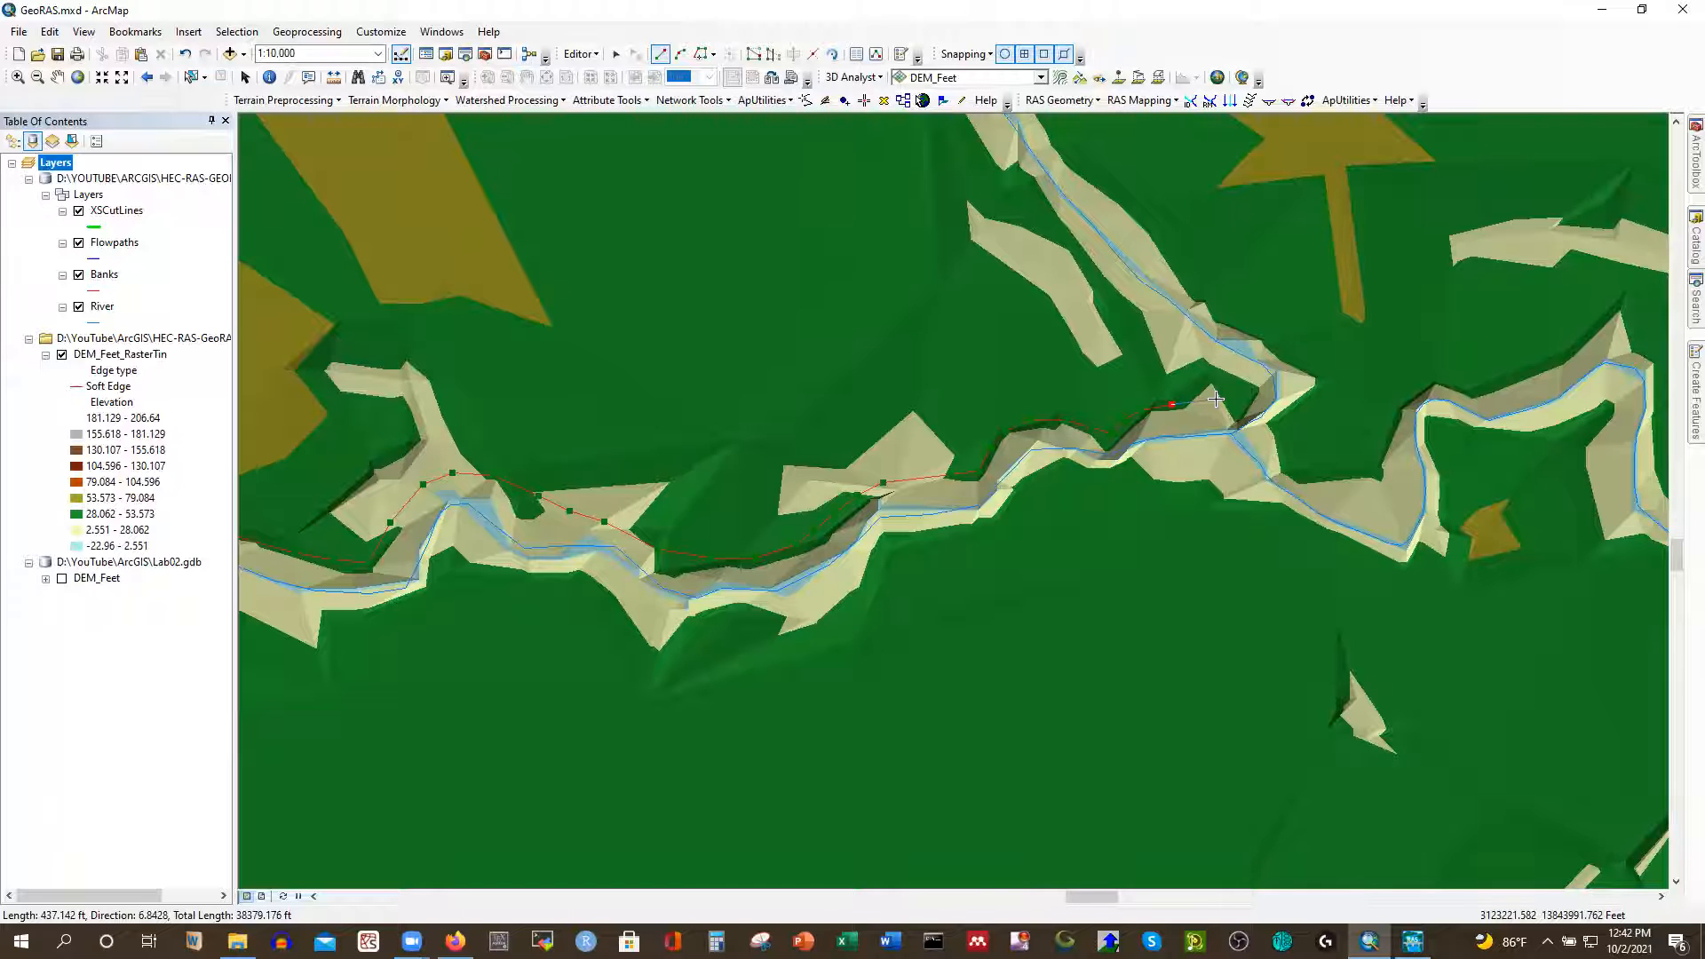
pyautogui.doubleClick(1217, 399)
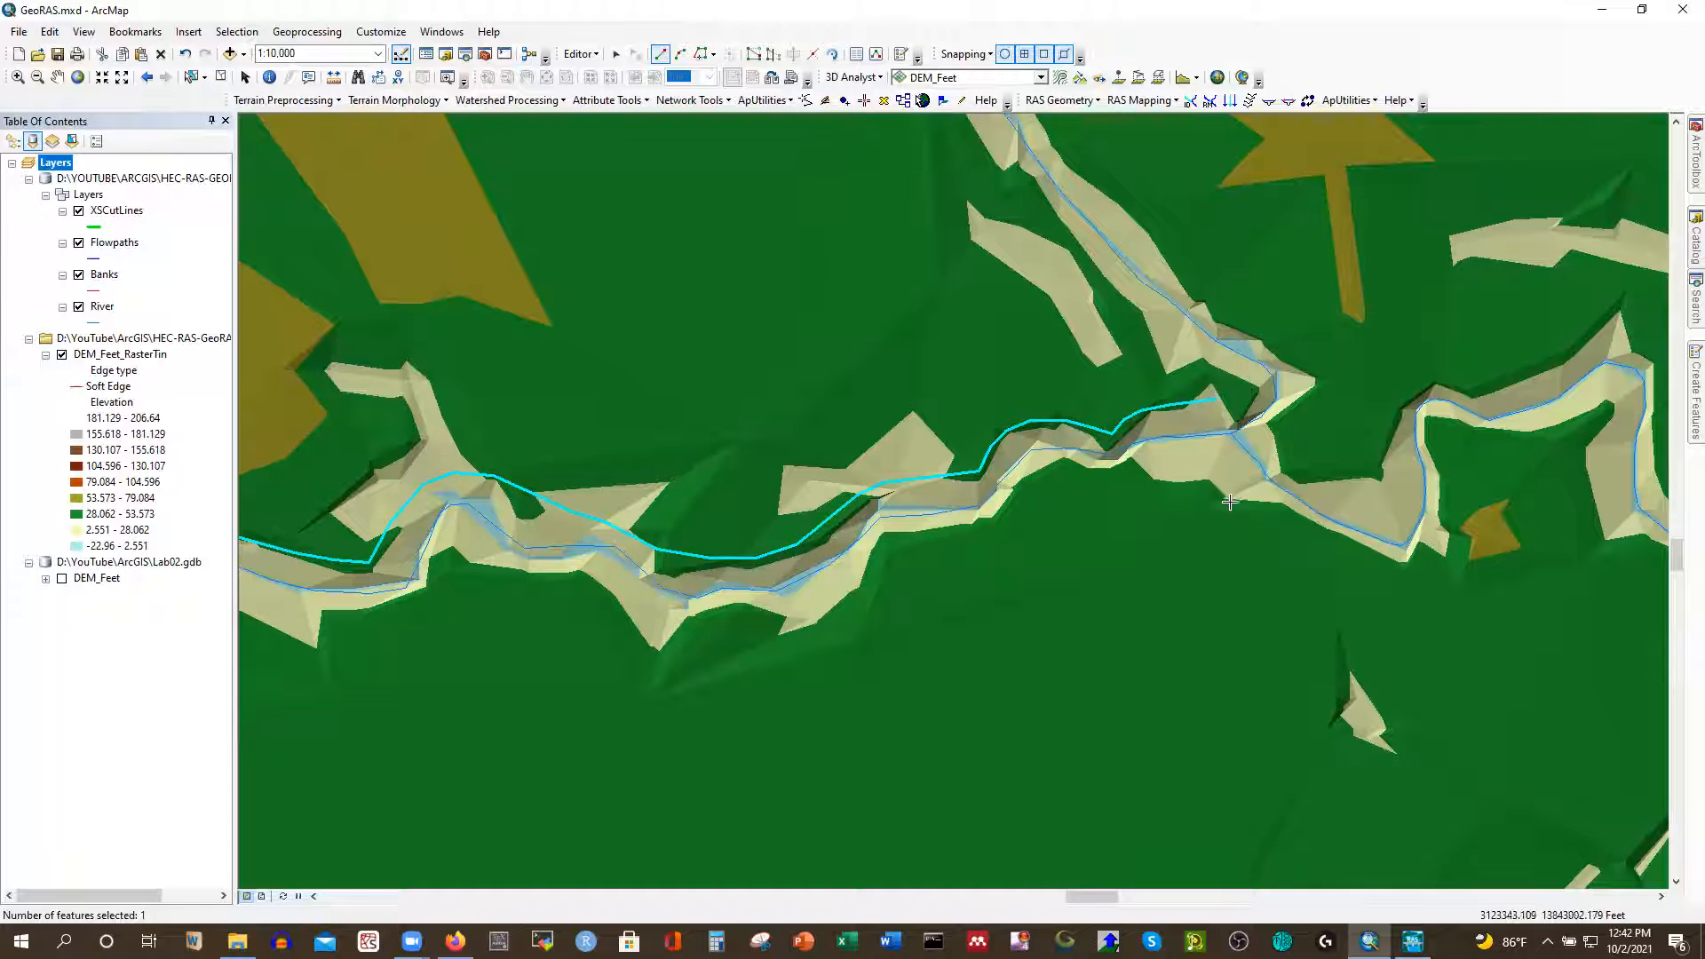
# Start the south bank line at the main river's western upstream end and trace it around the first small bend eastward
pyautogui.scroll(-2, 1319, 513)
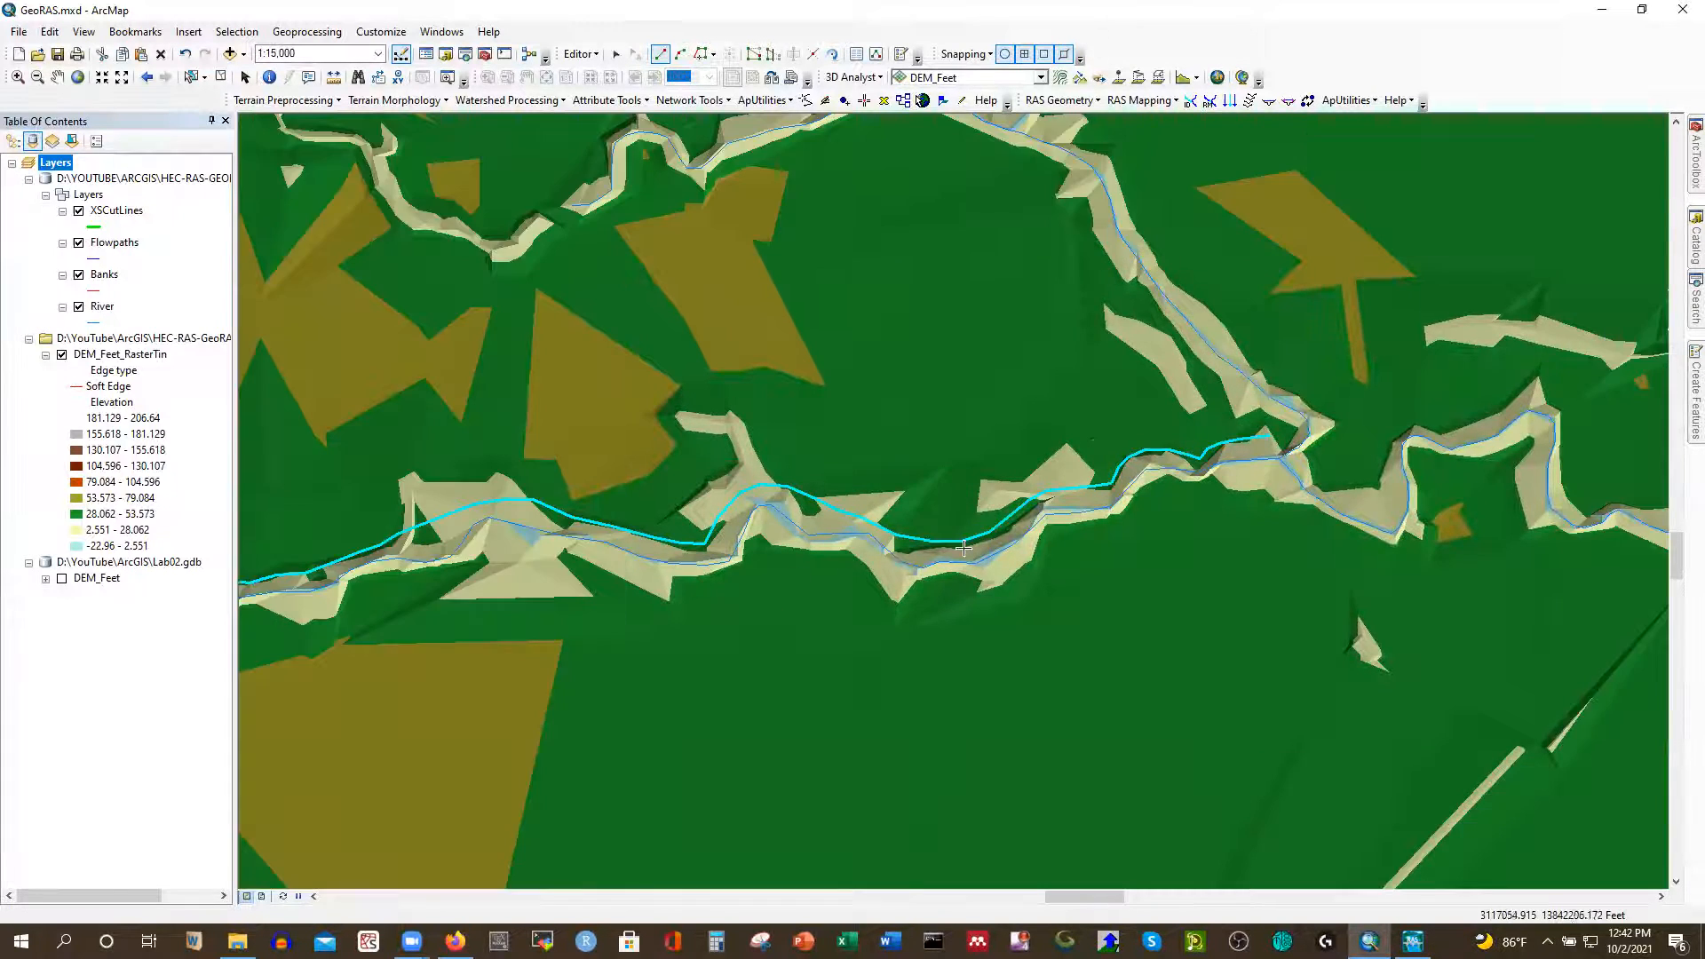
pyautogui.scroll(-3, 963, 548)
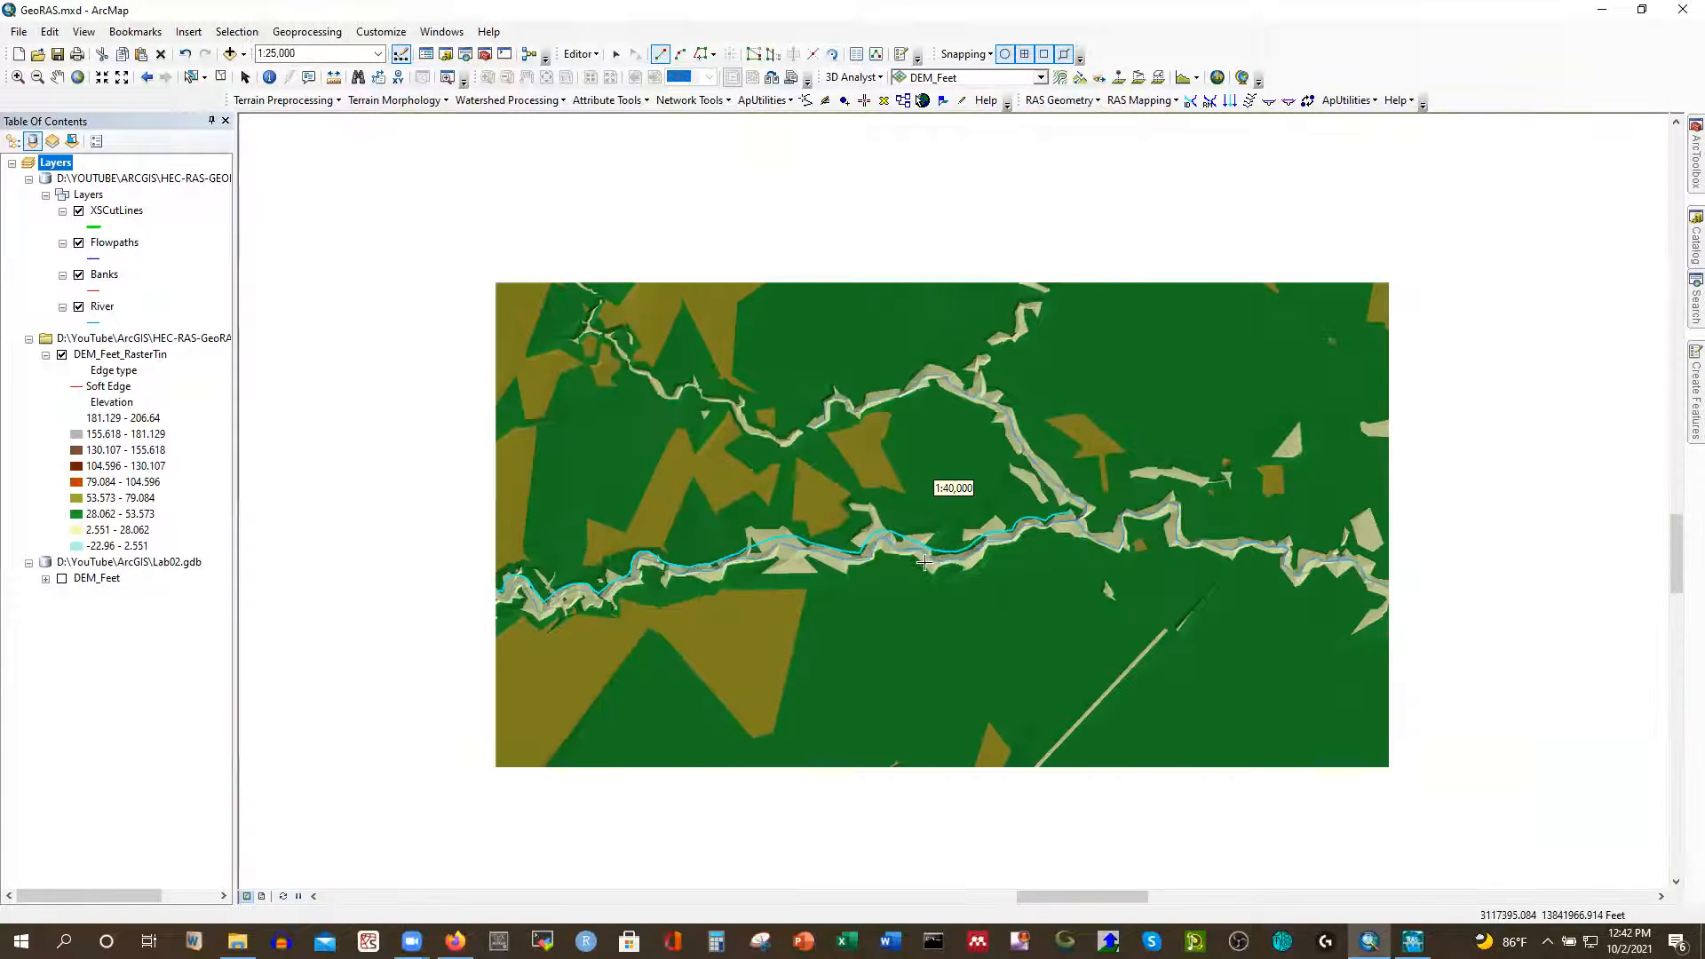
pyautogui.scroll(-1, 995, 522)
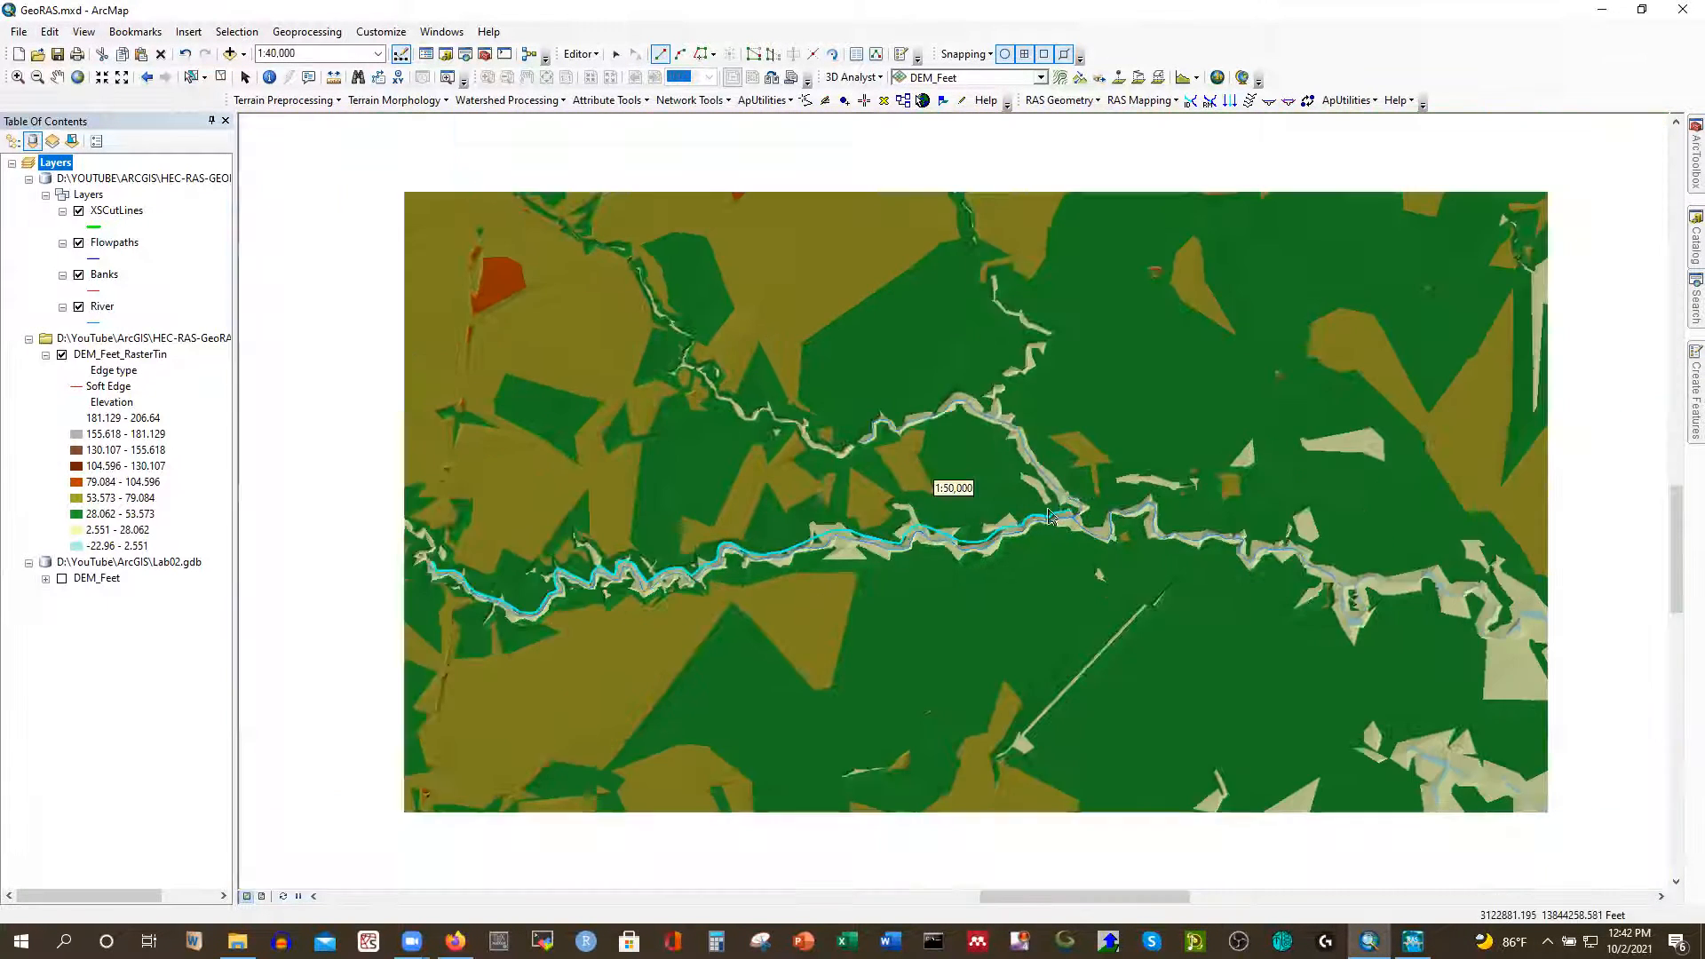
pyautogui.scroll(2, 477, 633)
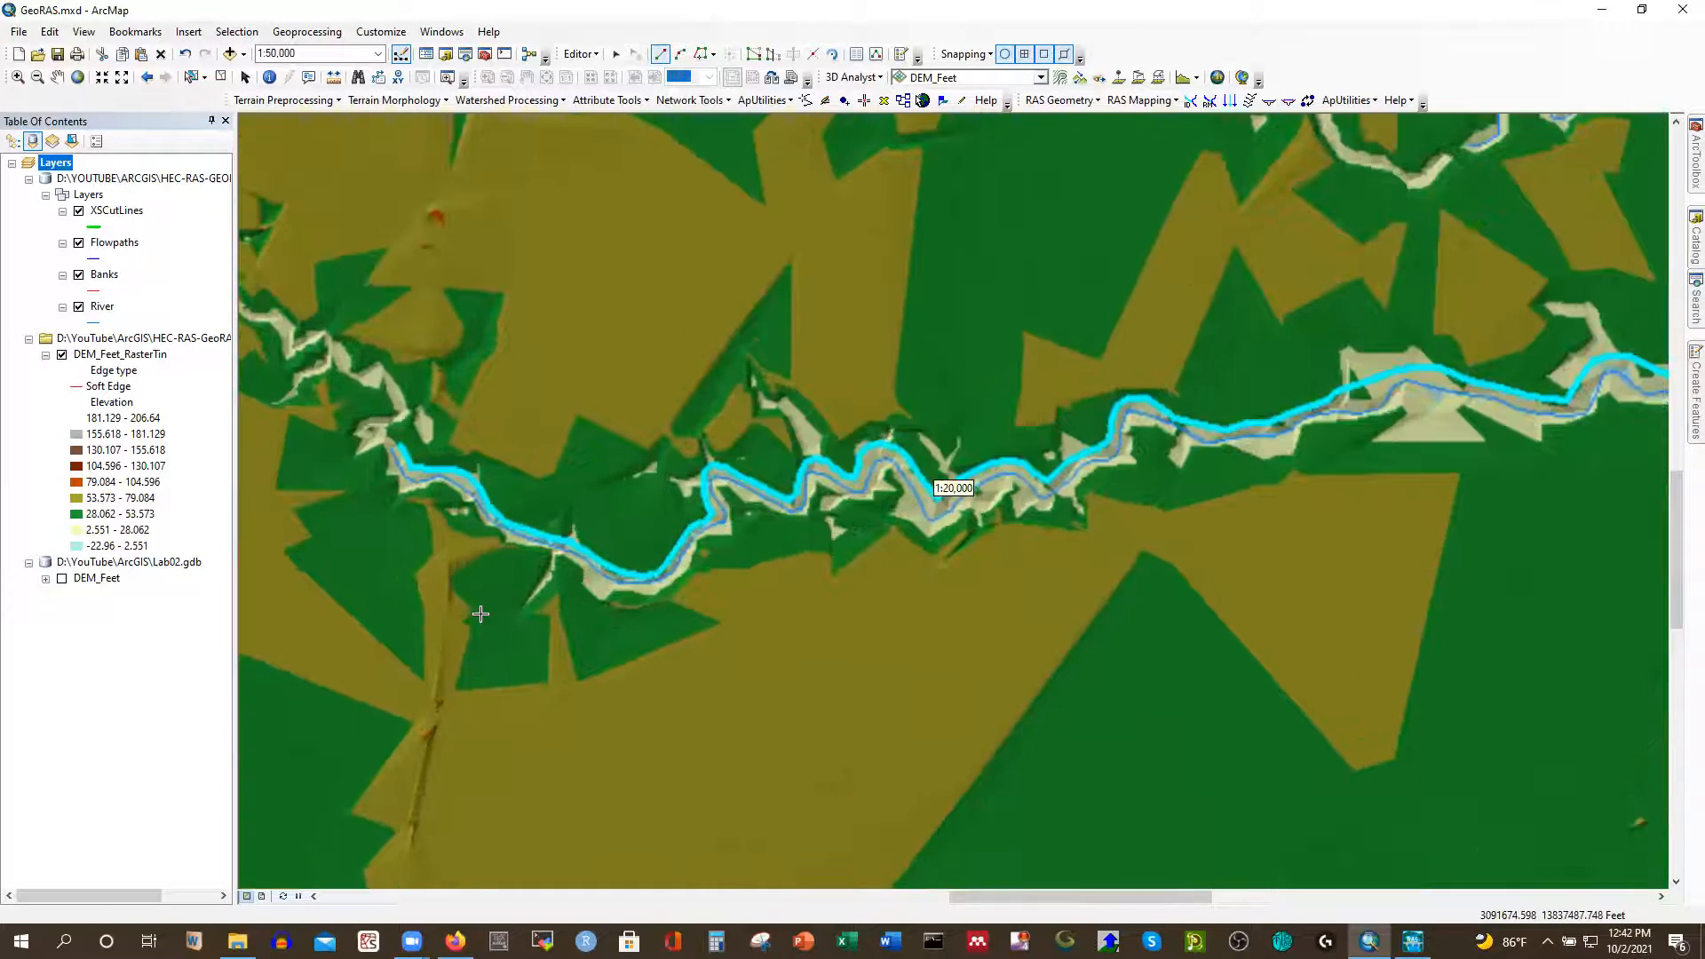
pyautogui.scroll(2, 402, 456)
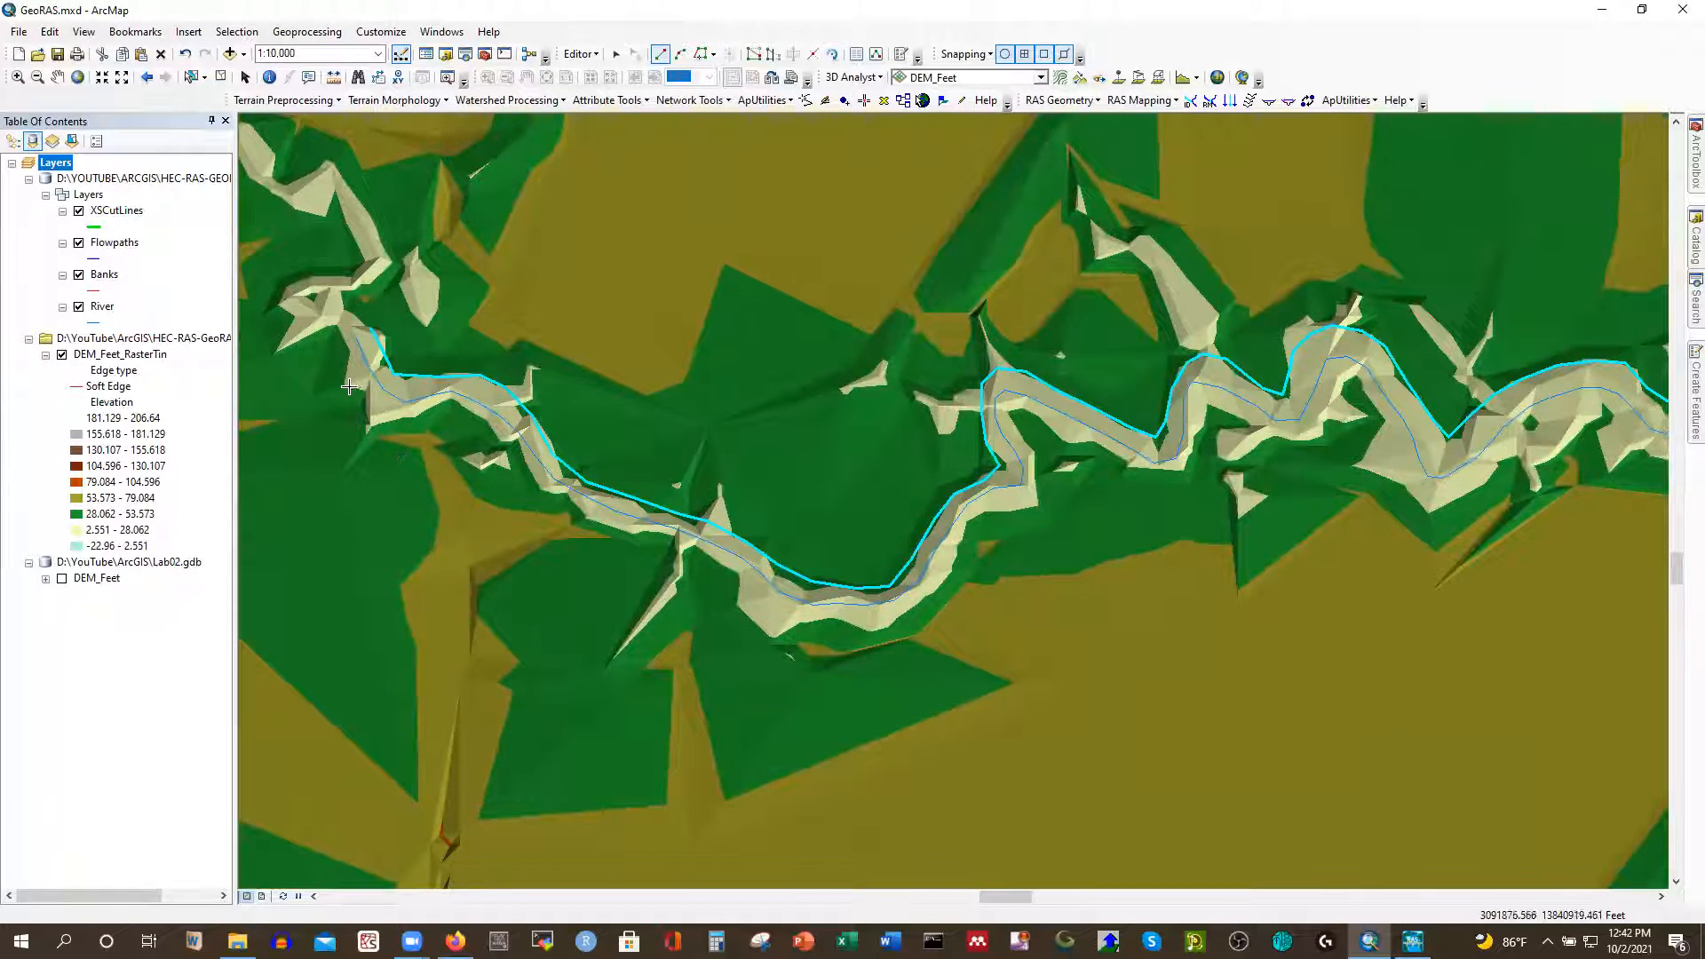
pyautogui.click(344, 352)
pyautogui.click(349, 382)
pyautogui.click(365, 410)
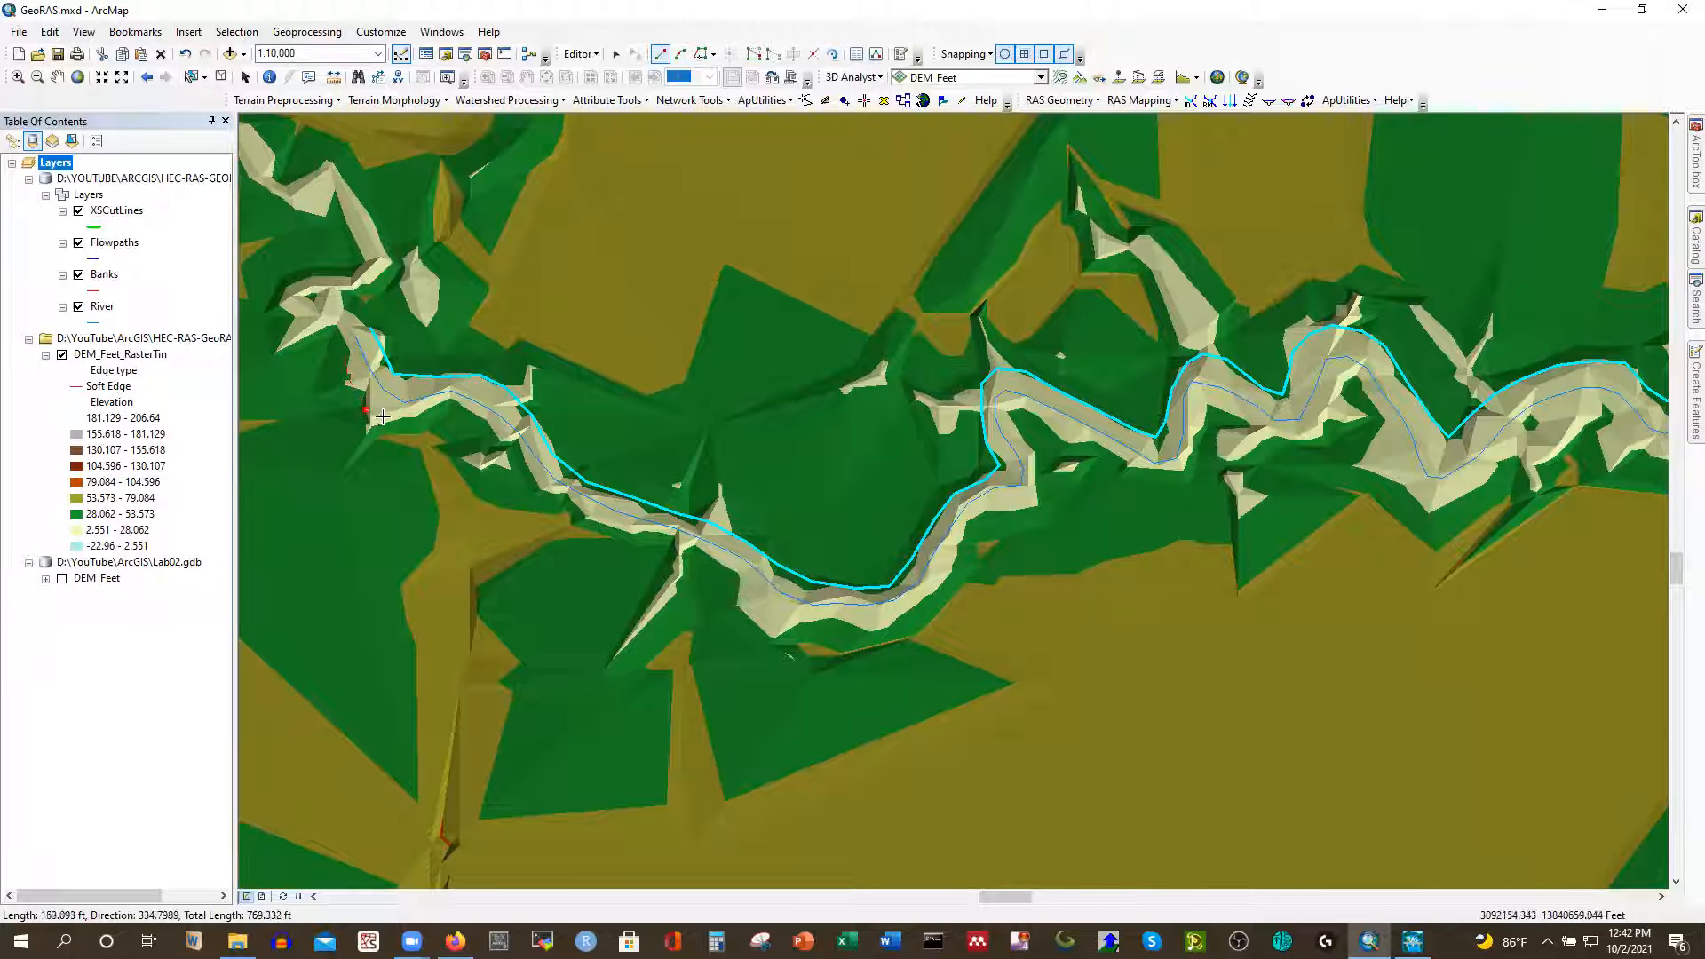
pyautogui.click(473, 416)
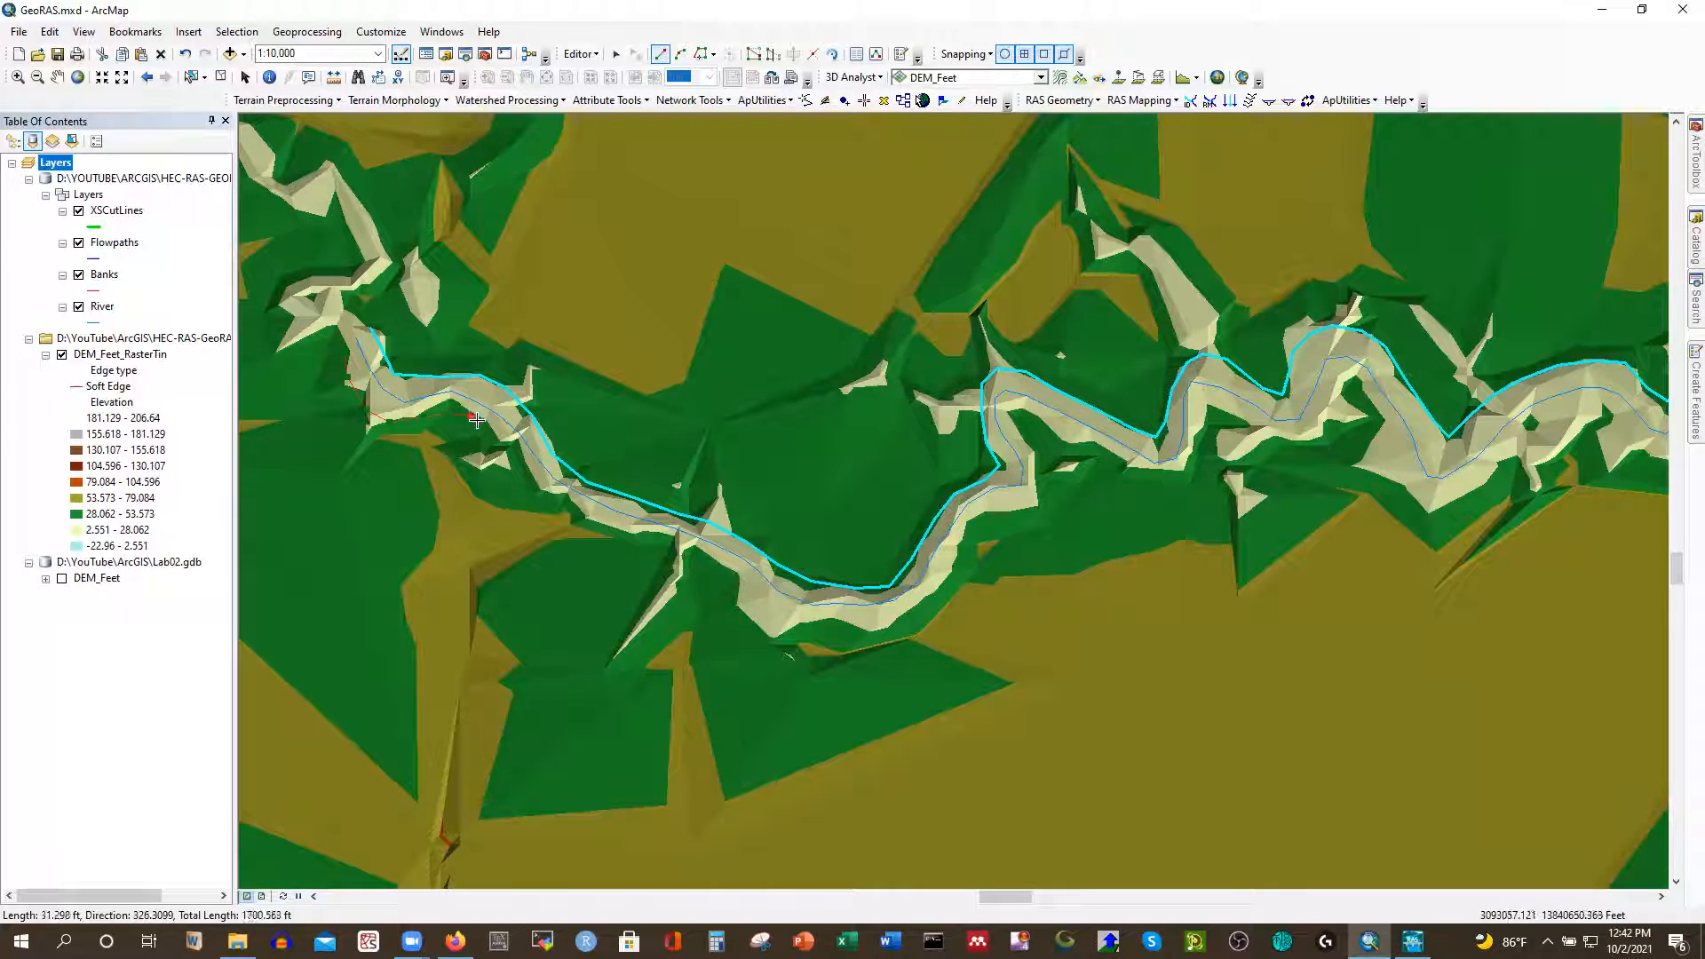
# Trace the south bank southeast, around the large southern bend, and up its northeastern side
pyautogui.click(568, 513)
pyautogui.click(599, 530)
pyautogui.click(706, 561)
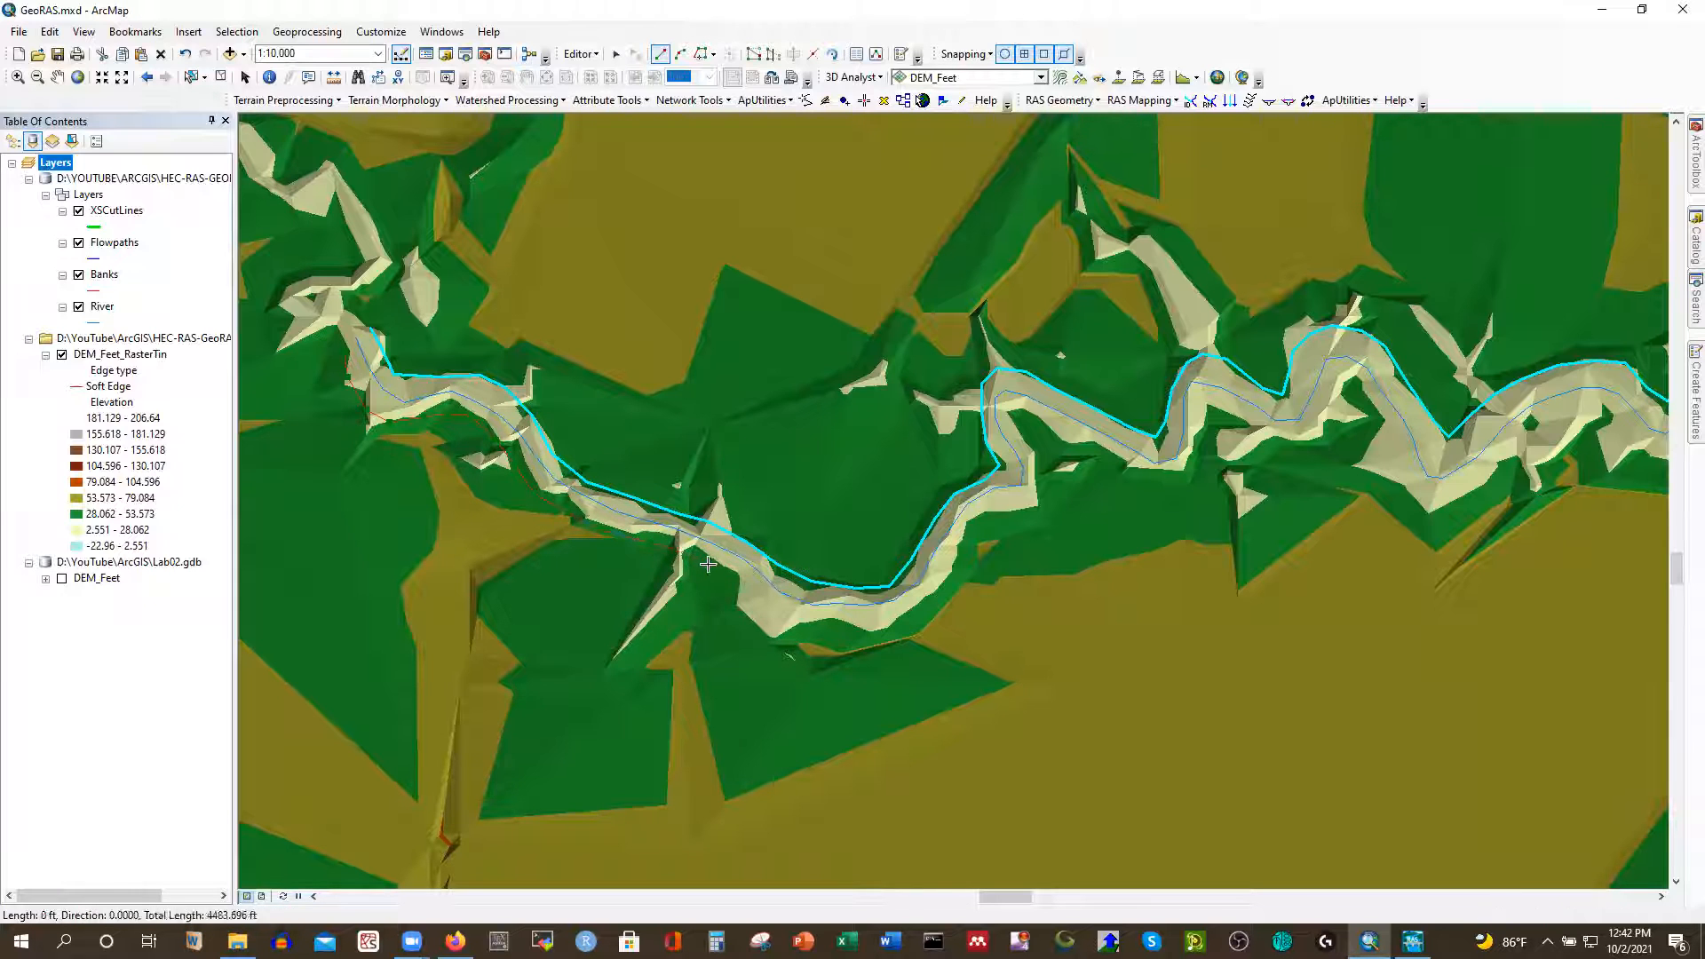
pyautogui.click(766, 626)
pyautogui.click(888, 627)
pyautogui.click(916, 606)
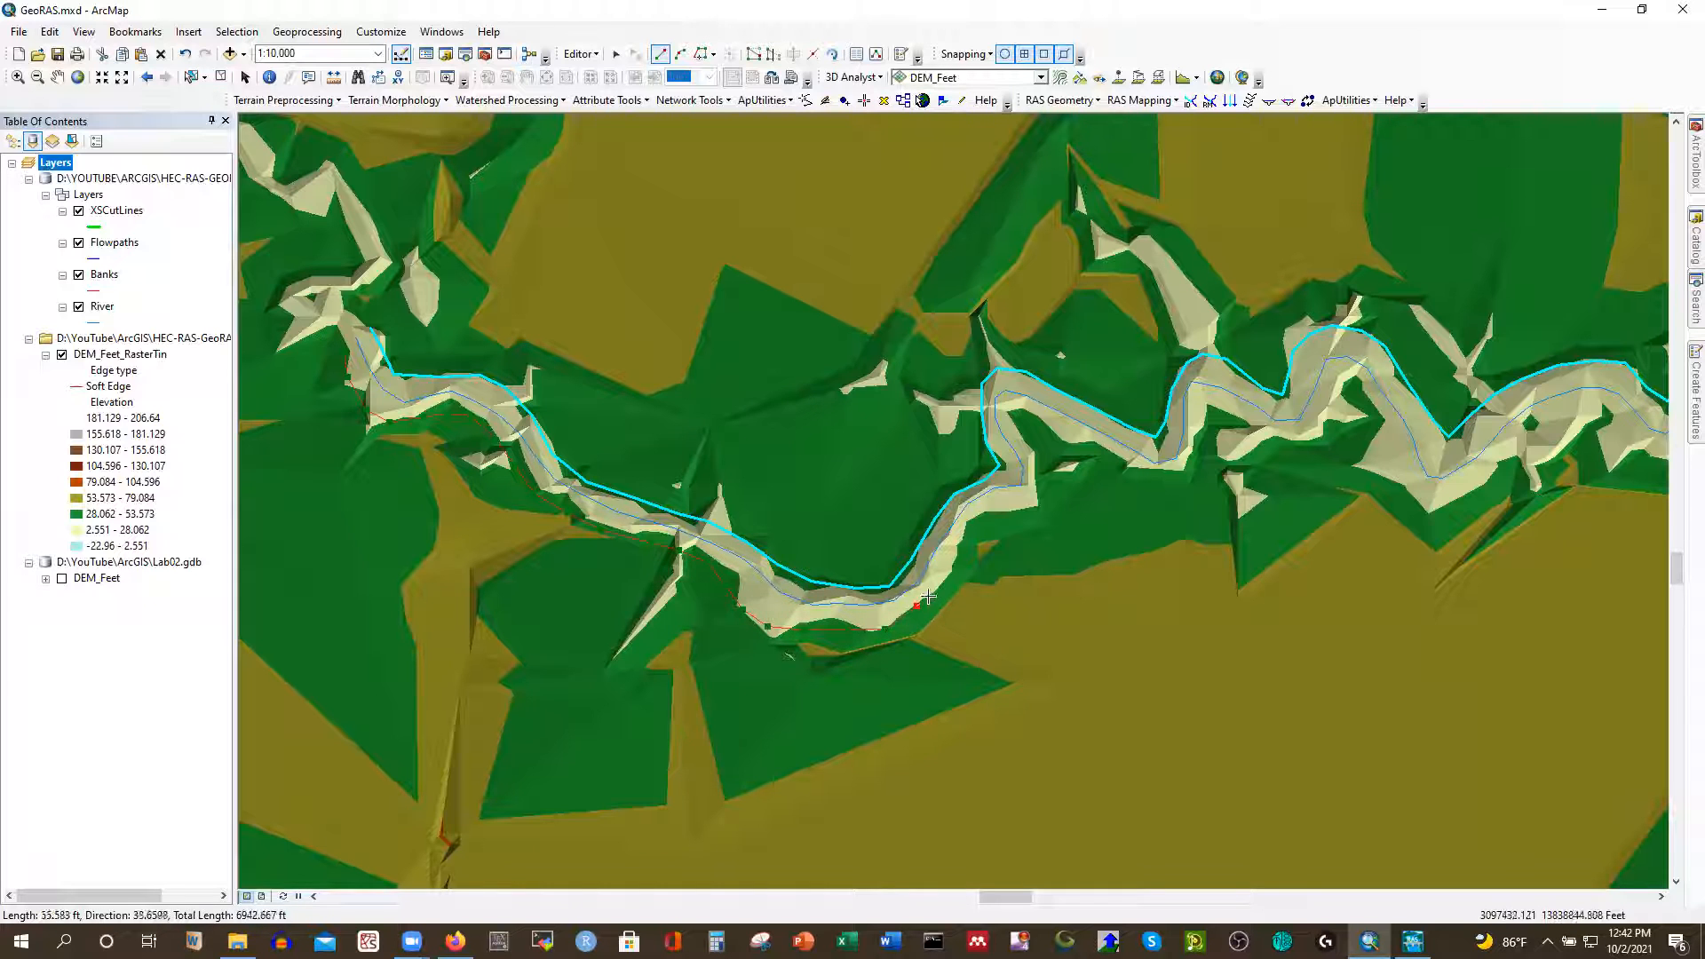
pyautogui.click(982, 525)
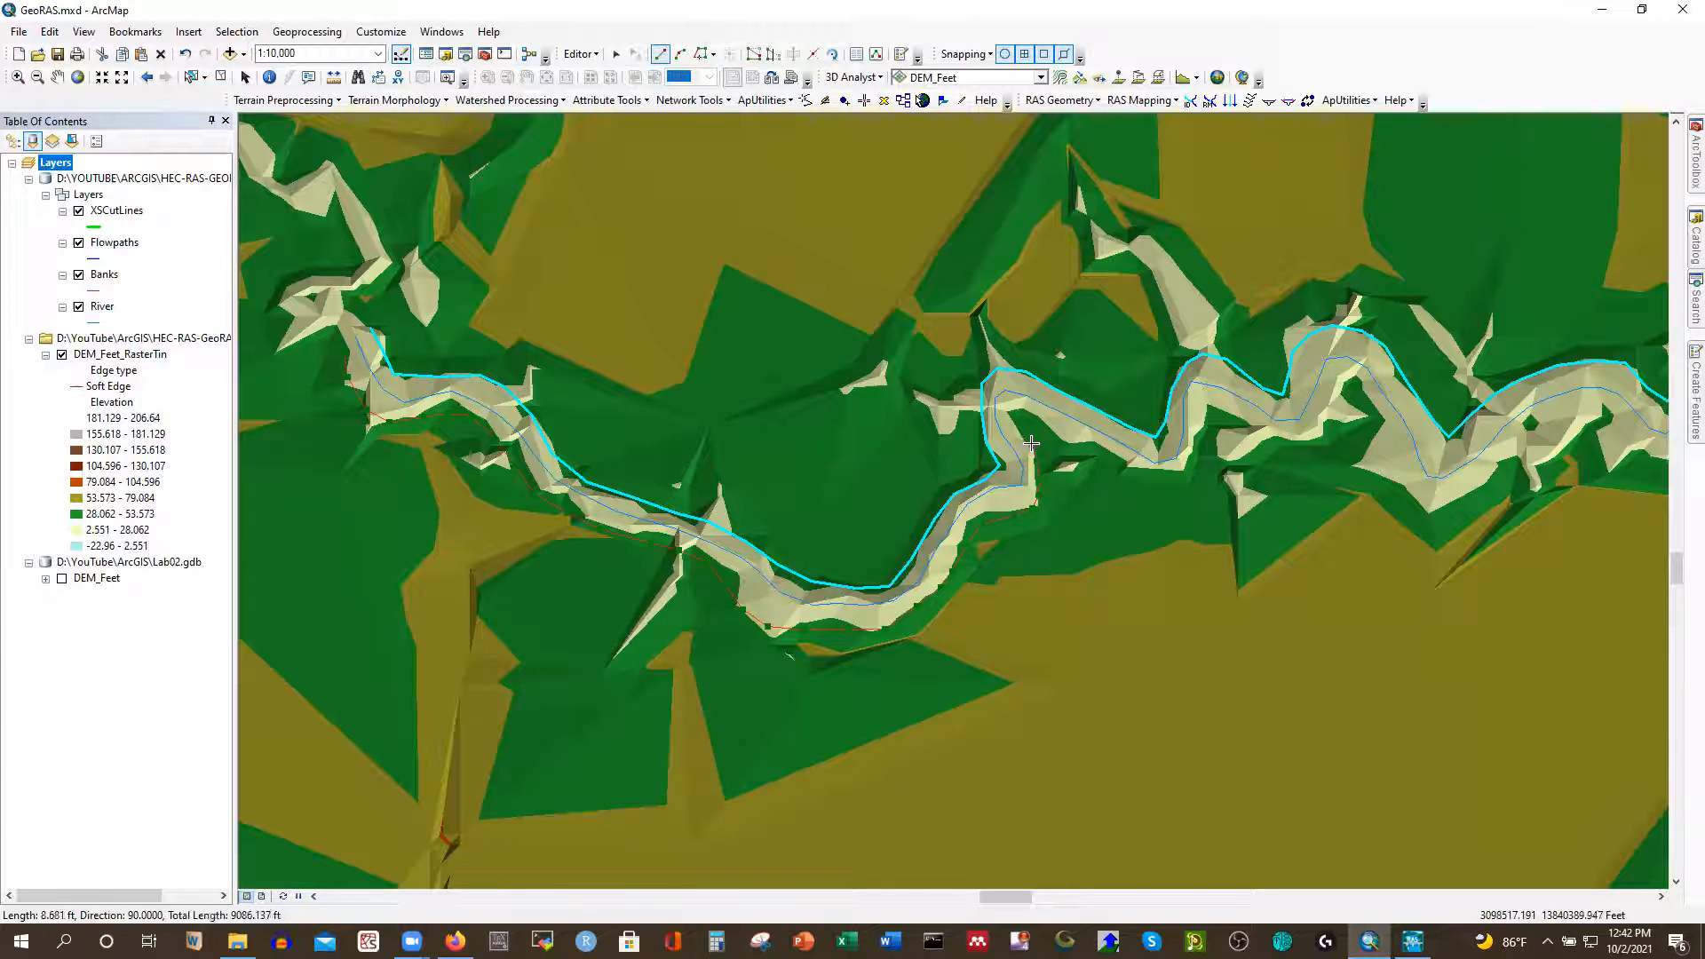
# Continue the south bank line along the next southeast stretch, past its low corner, and up to the inside of the following bend
pyautogui.click(1098, 452)
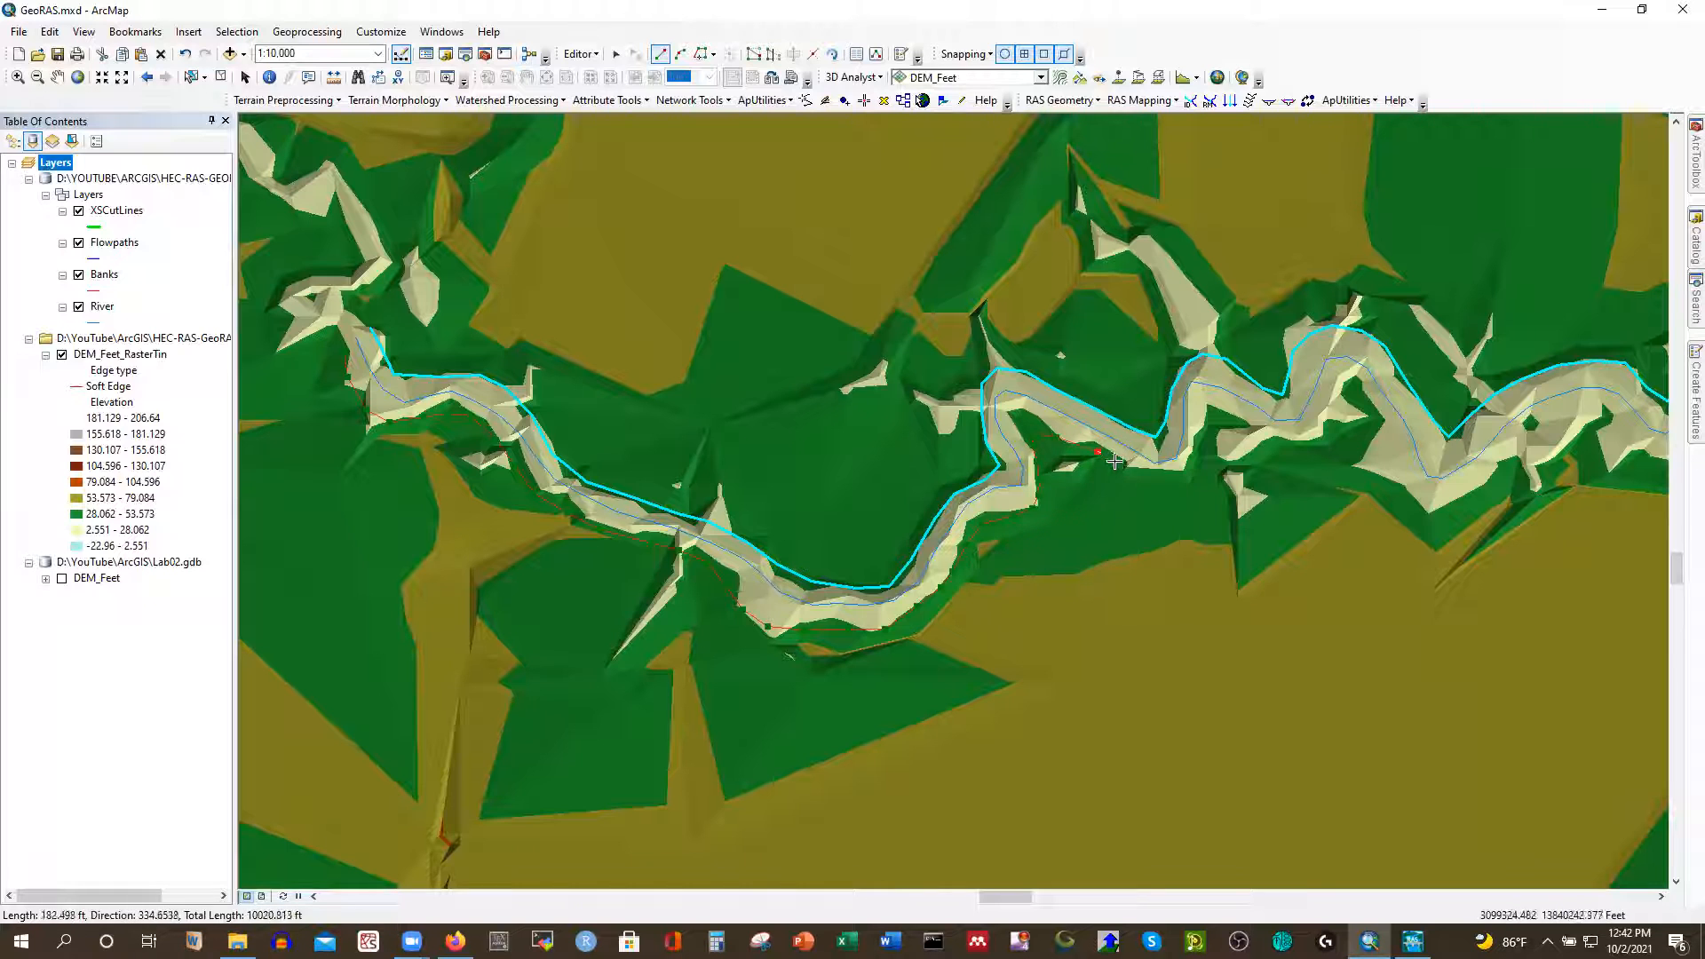
pyautogui.click(1132, 474)
pyautogui.click(1200, 457)
pyautogui.click(1289, 442)
pyautogui.click(1334, 409)
pyautogui.click(1350, 404)
pyautogui.click(1368, 413)
# Trace the south bank down around the deep V-shaped bend and back up along the next shallow rise
pyautogui.click(1390, 468)
pyautogui.click(1409, 500)
pyautogui.click(1429, 509)
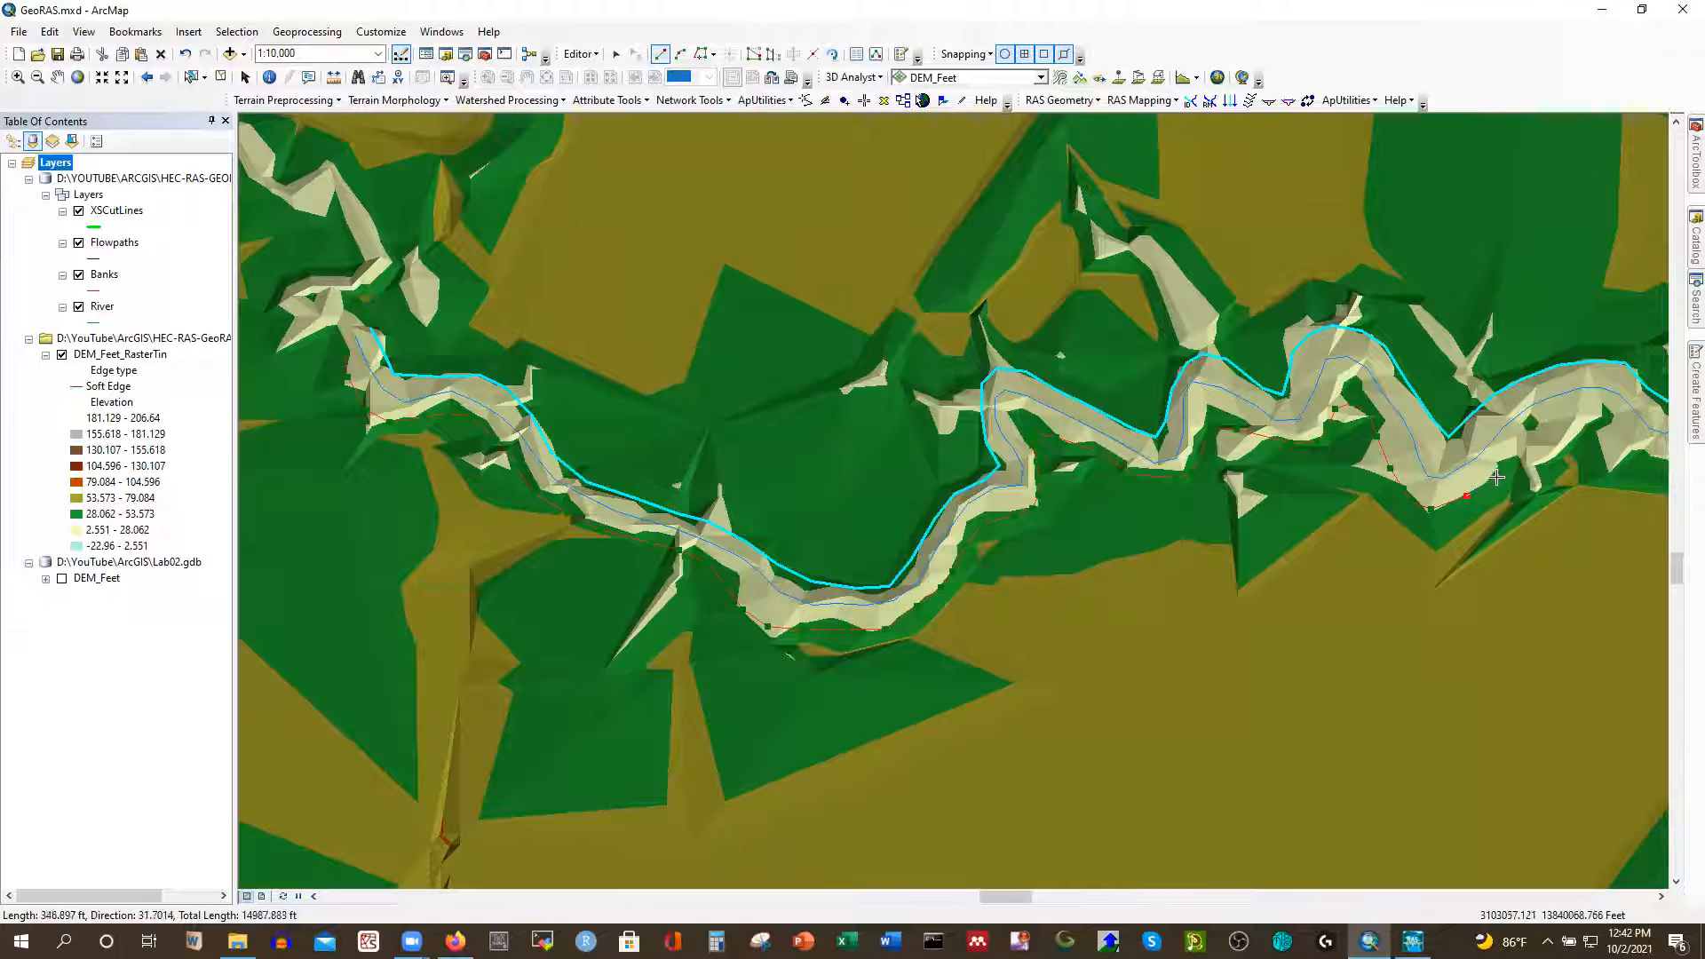
pyautogui.click(1537, 453)
pyautogui.click(1562, 435)
pyautogui.click(1616, 437)
# Continue the south bank line northeast past the small side notches and east along the straighter stretch
pyautogui.scroll(-2, 368, 423)
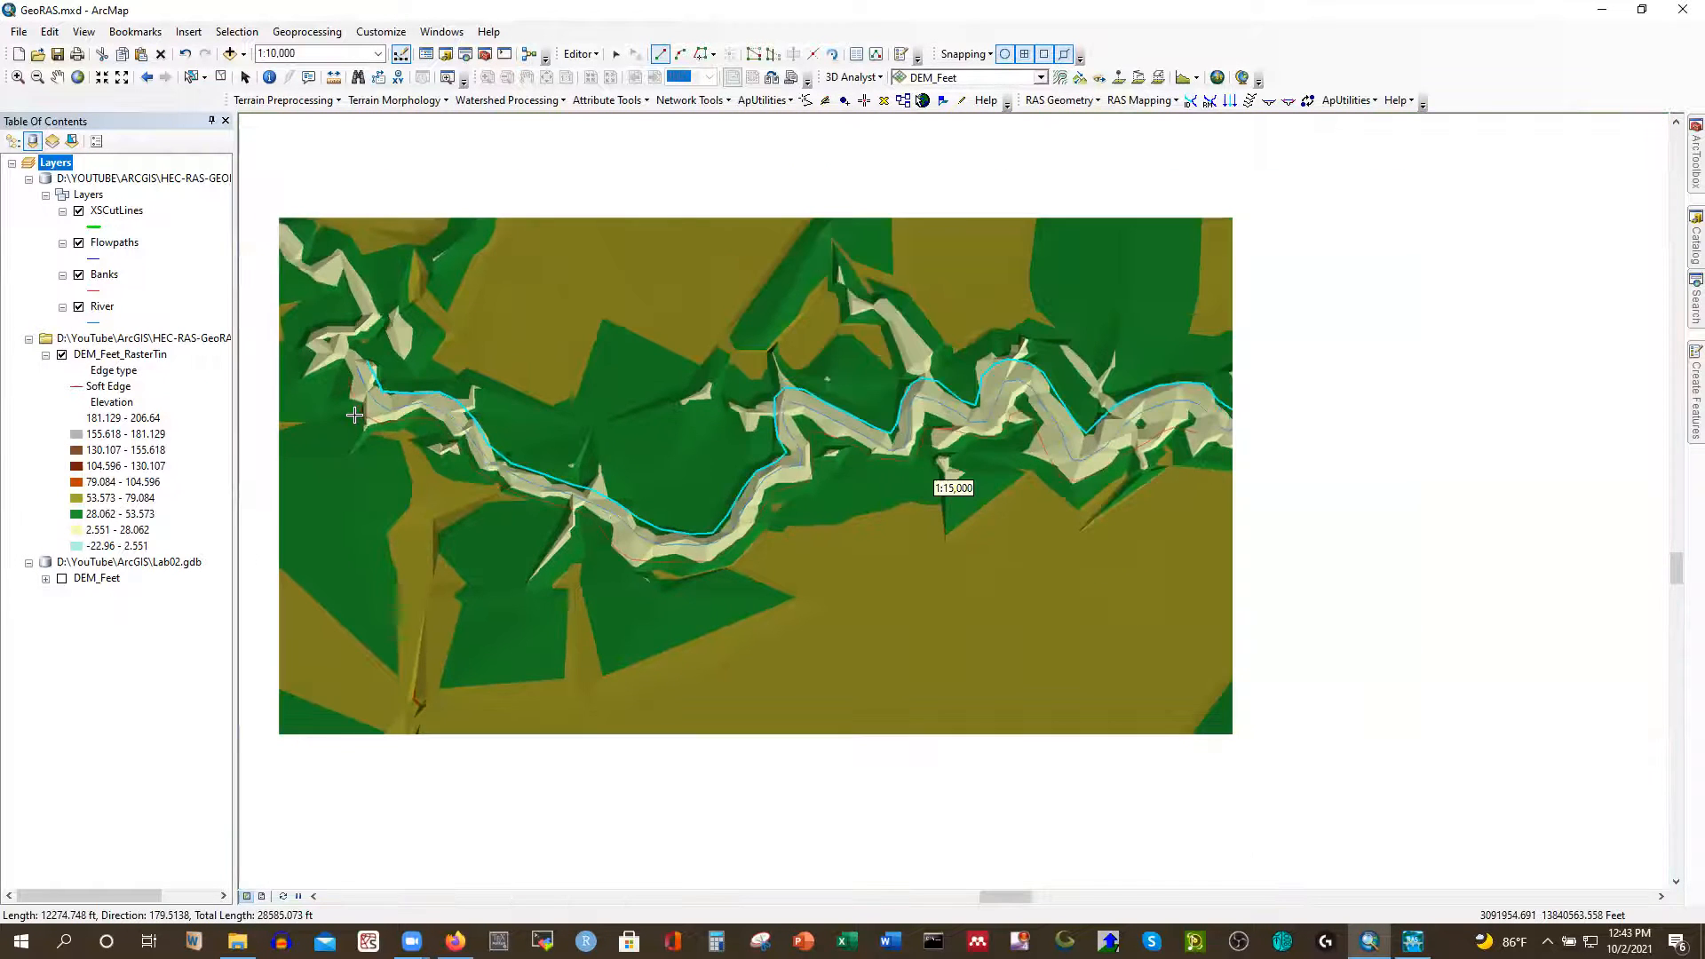
pyautogui.scroll(-2, 391, 506)
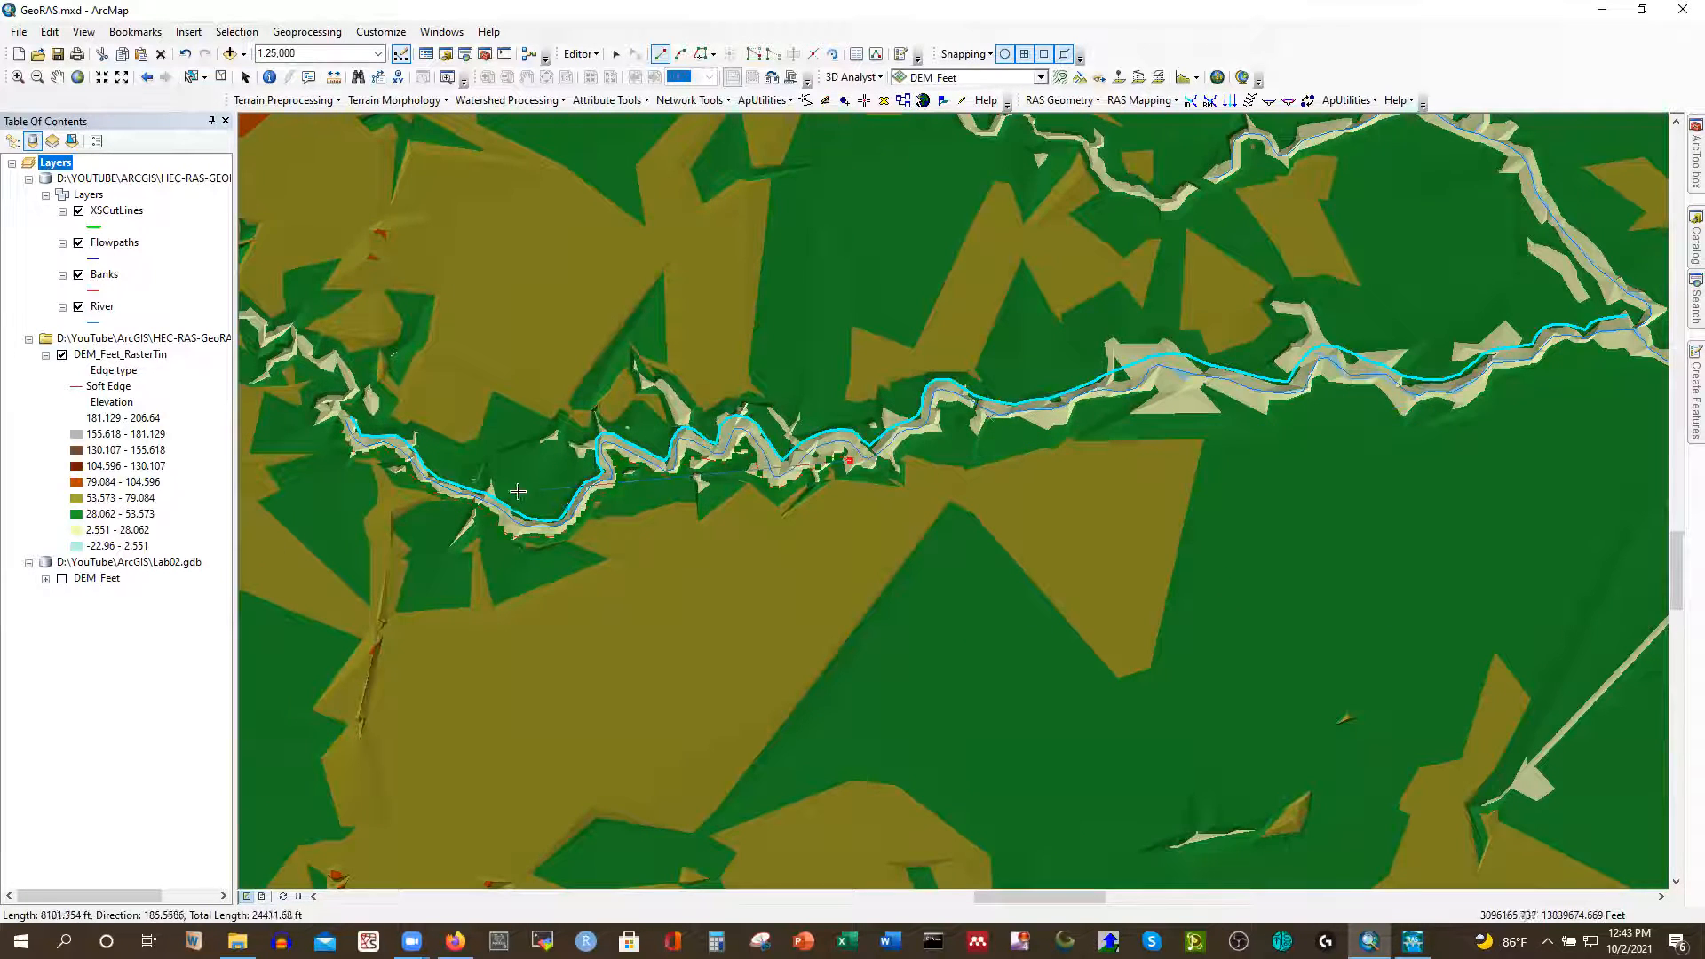
pyautogui.scroll(-2, 768, 473)
pyautogui.scroll(3, 748, 481)
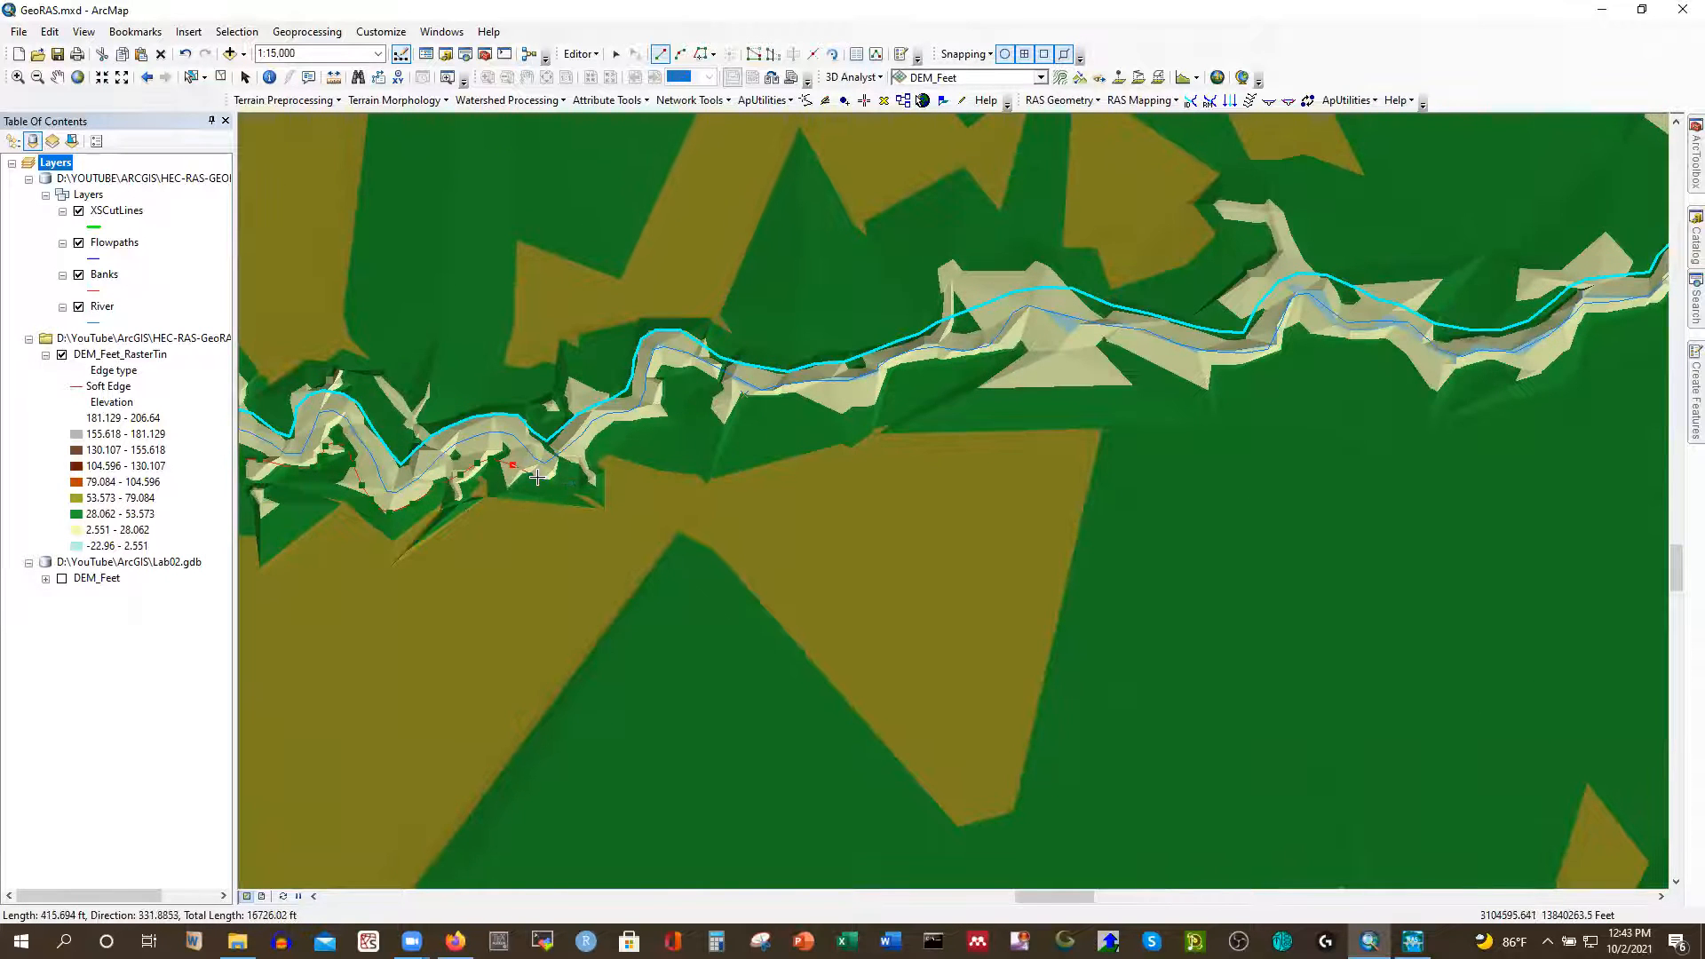
pyautogui.click(534, 480)
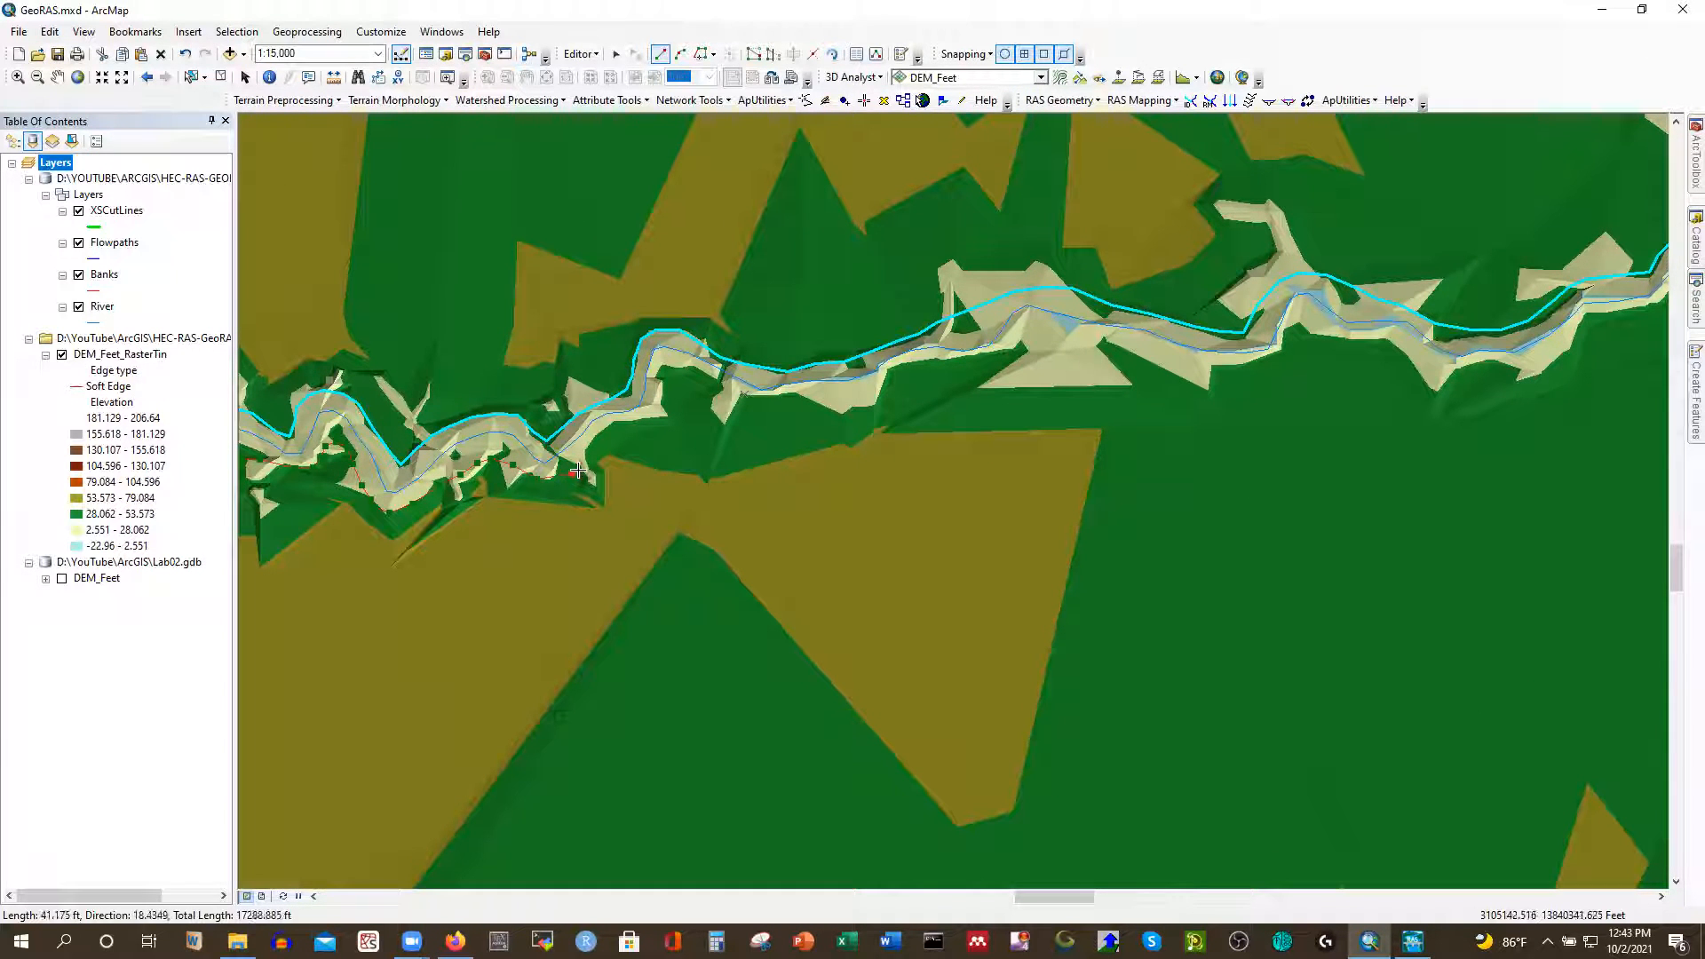
pyautogui.click(631, 434)
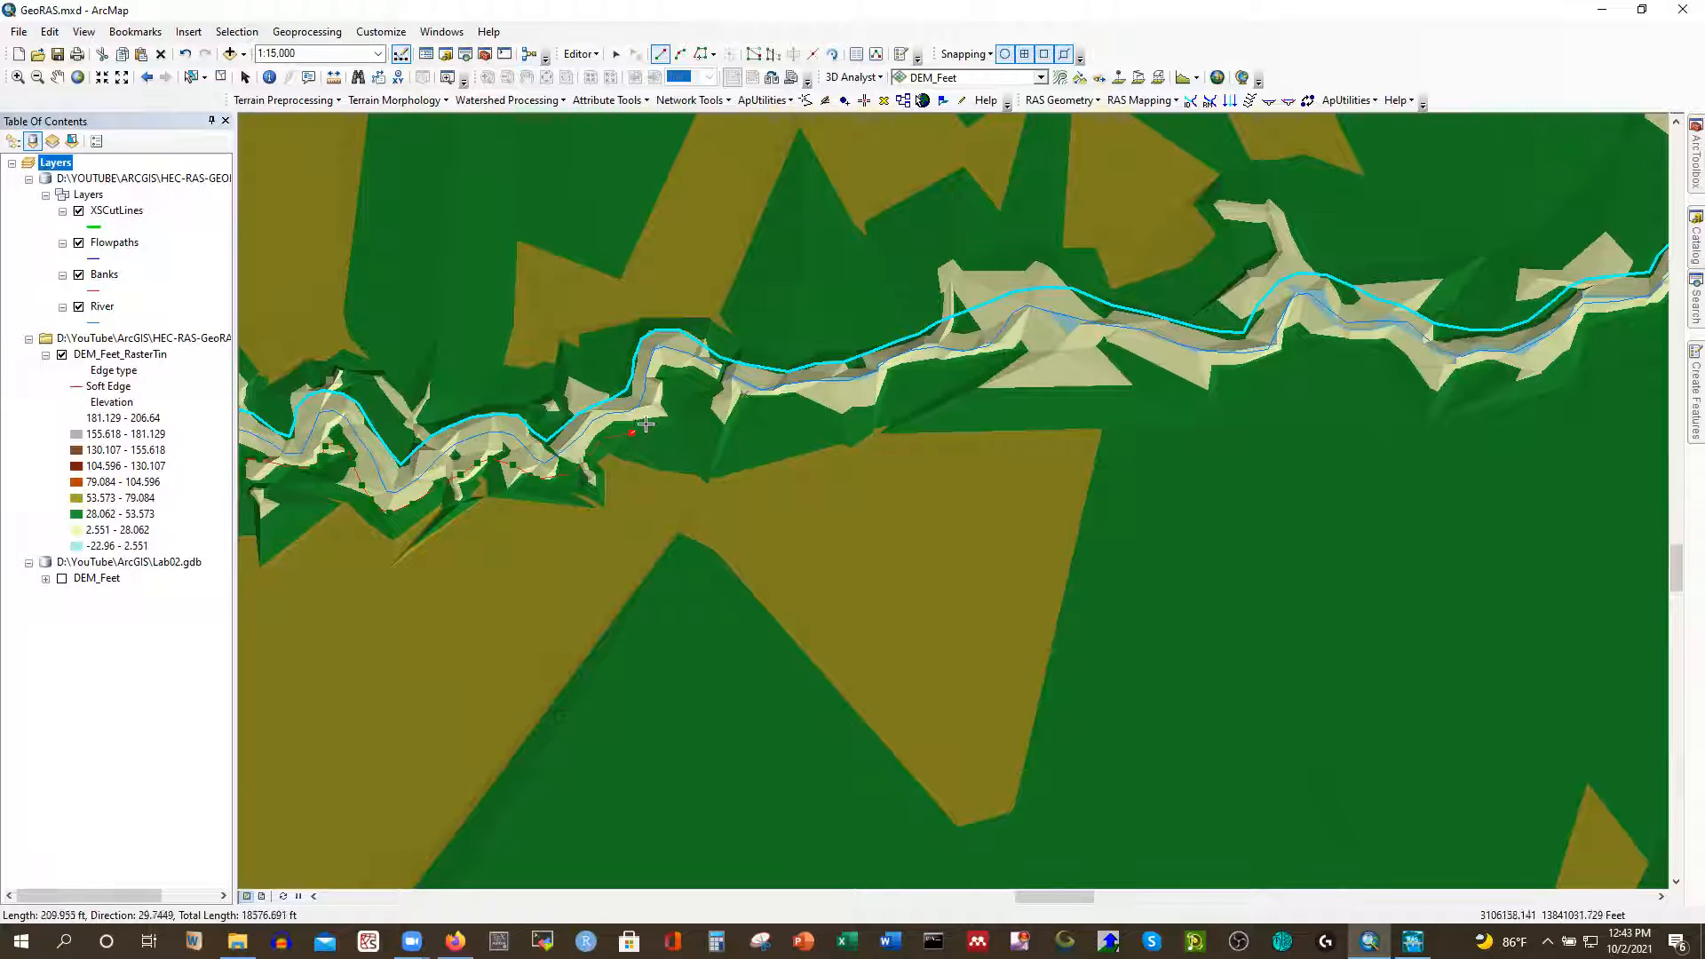
pyautogui.click(663, 385)
pyautogui.click(713, 391)
pyautogui.click(843, 410)
pyautogui.click(879, 395)
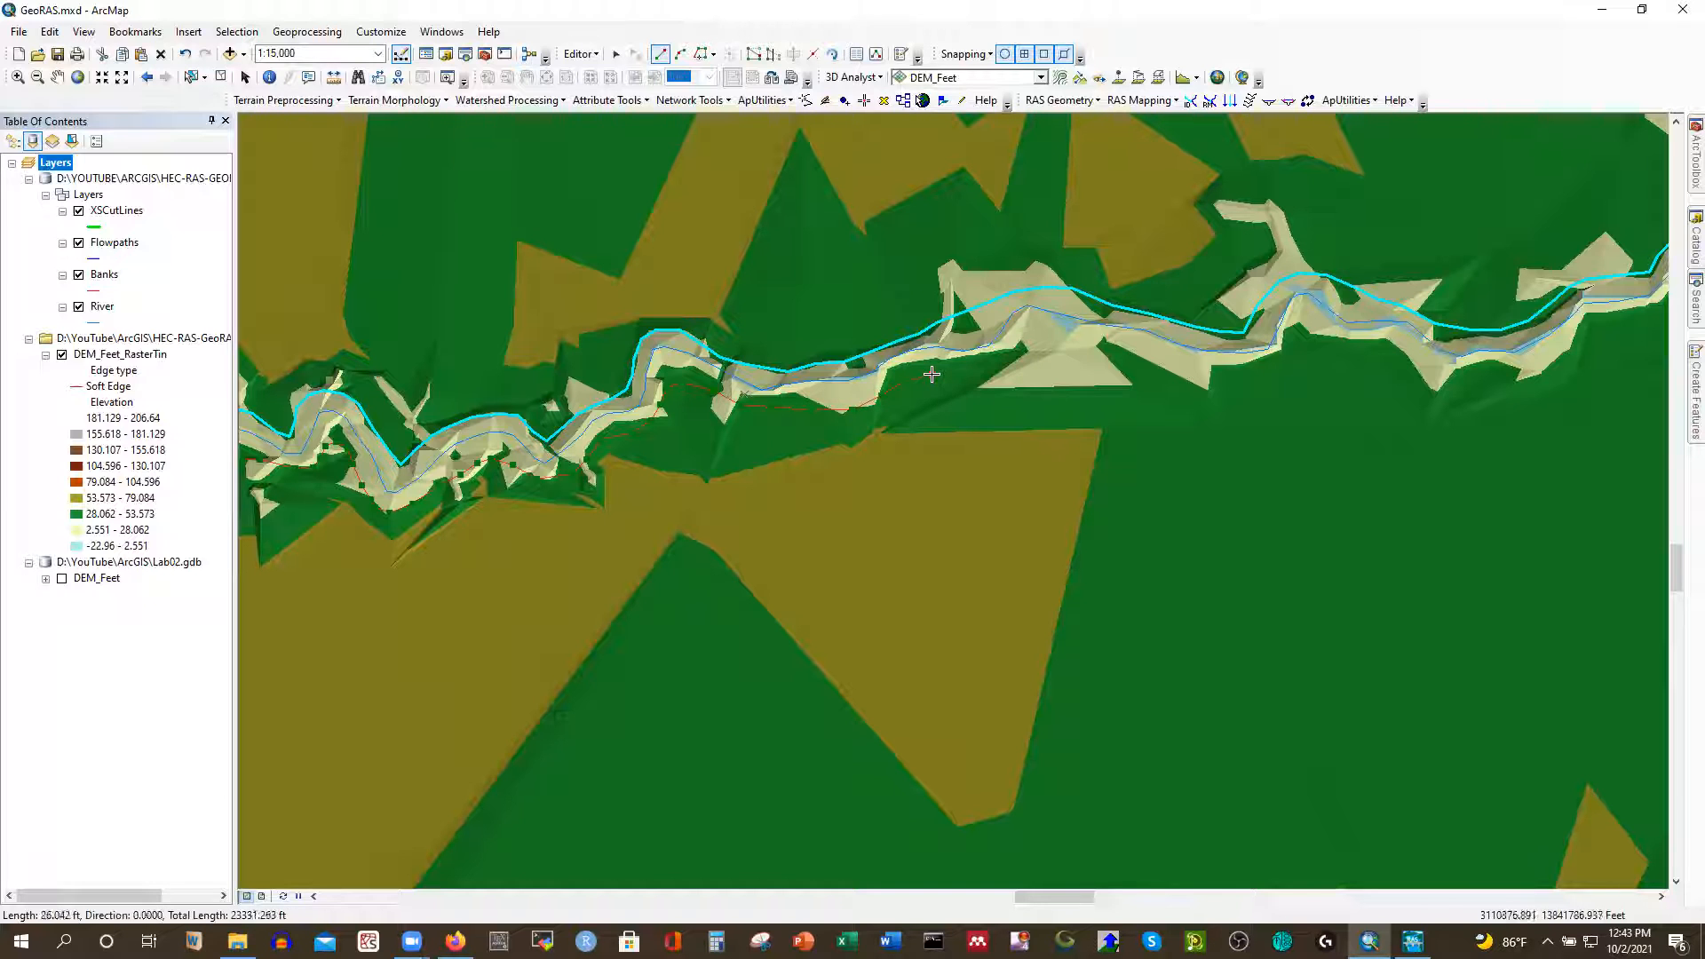
# Trace the south bank across the wide channel area, opposite the northern side inlet, and through the next shallow bend
pyautogui.click(987, 363)
pyautogui.click(1047, 346)
pyautogui.click(1123, 354)
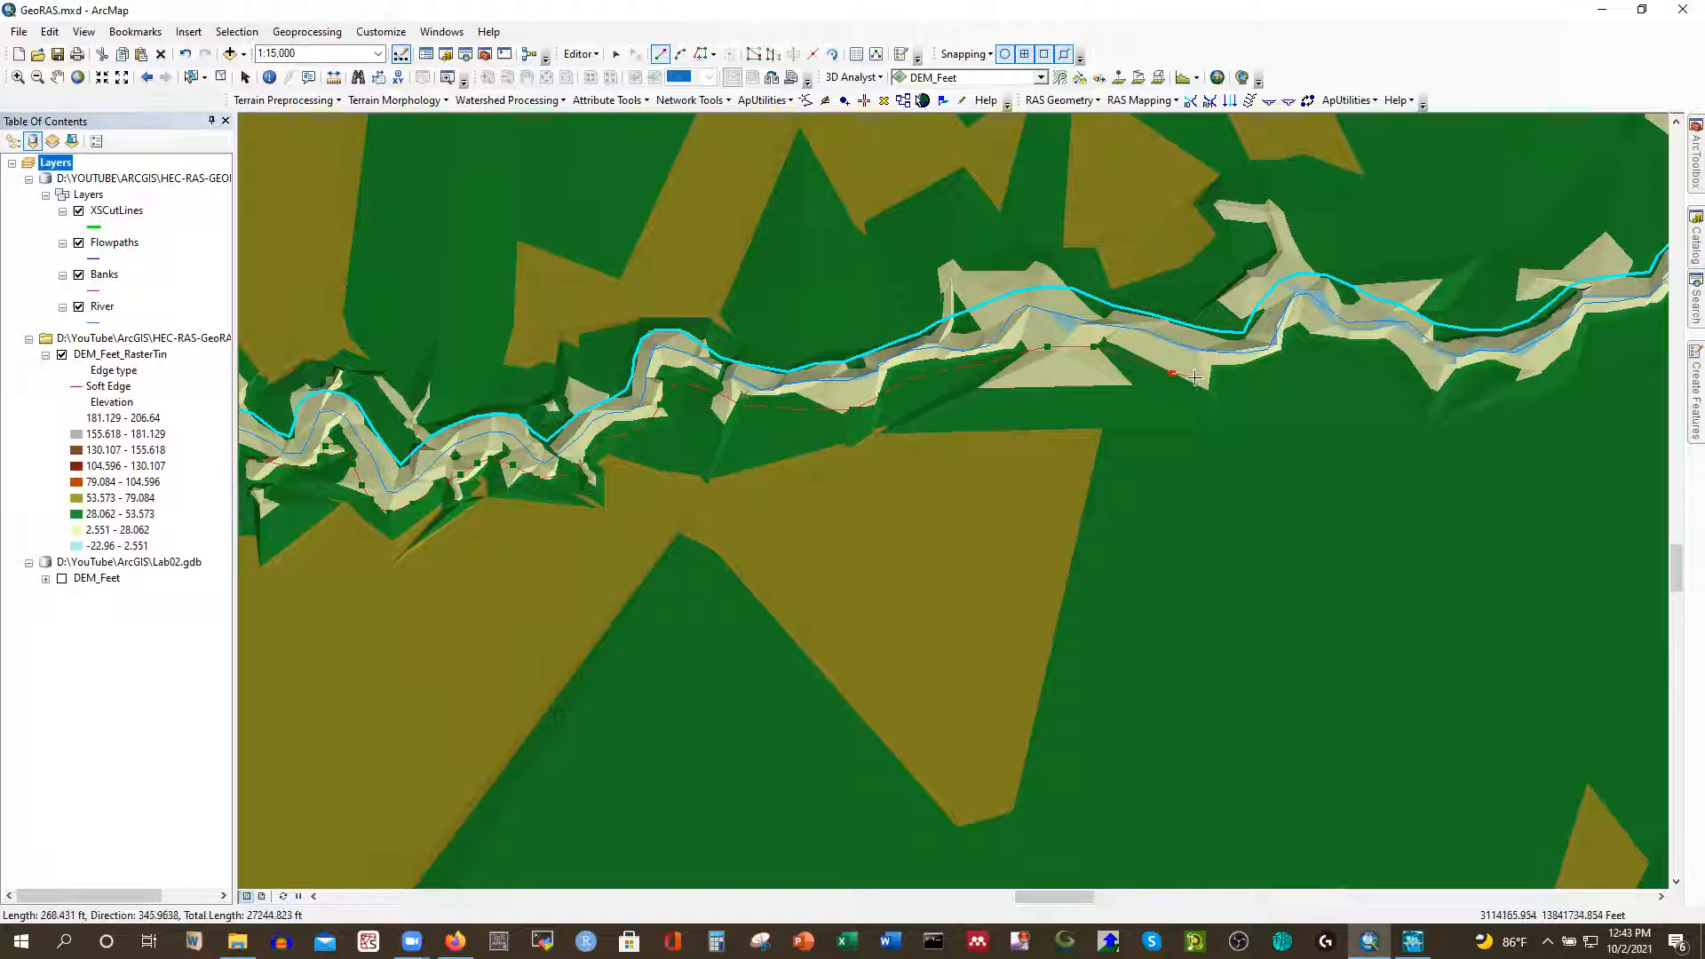
pyautogui.click(1236, 379)
pyautogui.click(1292, 353)
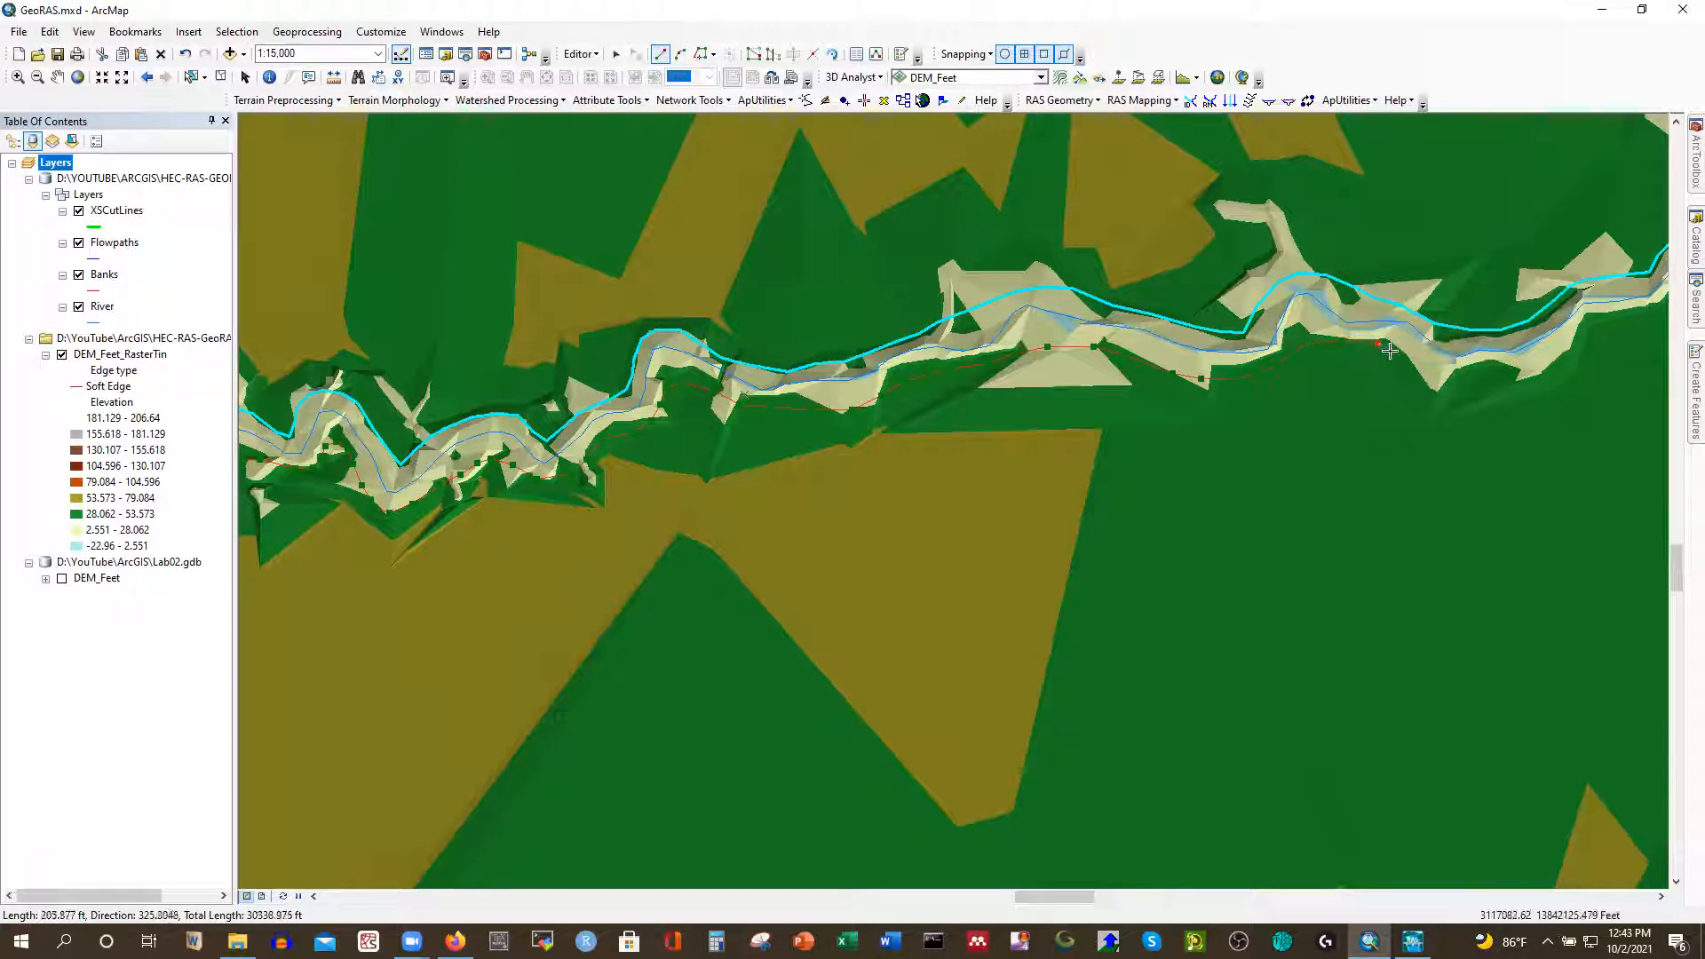
pyautogui.click(1420, 380)
pyautogui.click(1537, 371)
pyautogui.click(1593, 327)
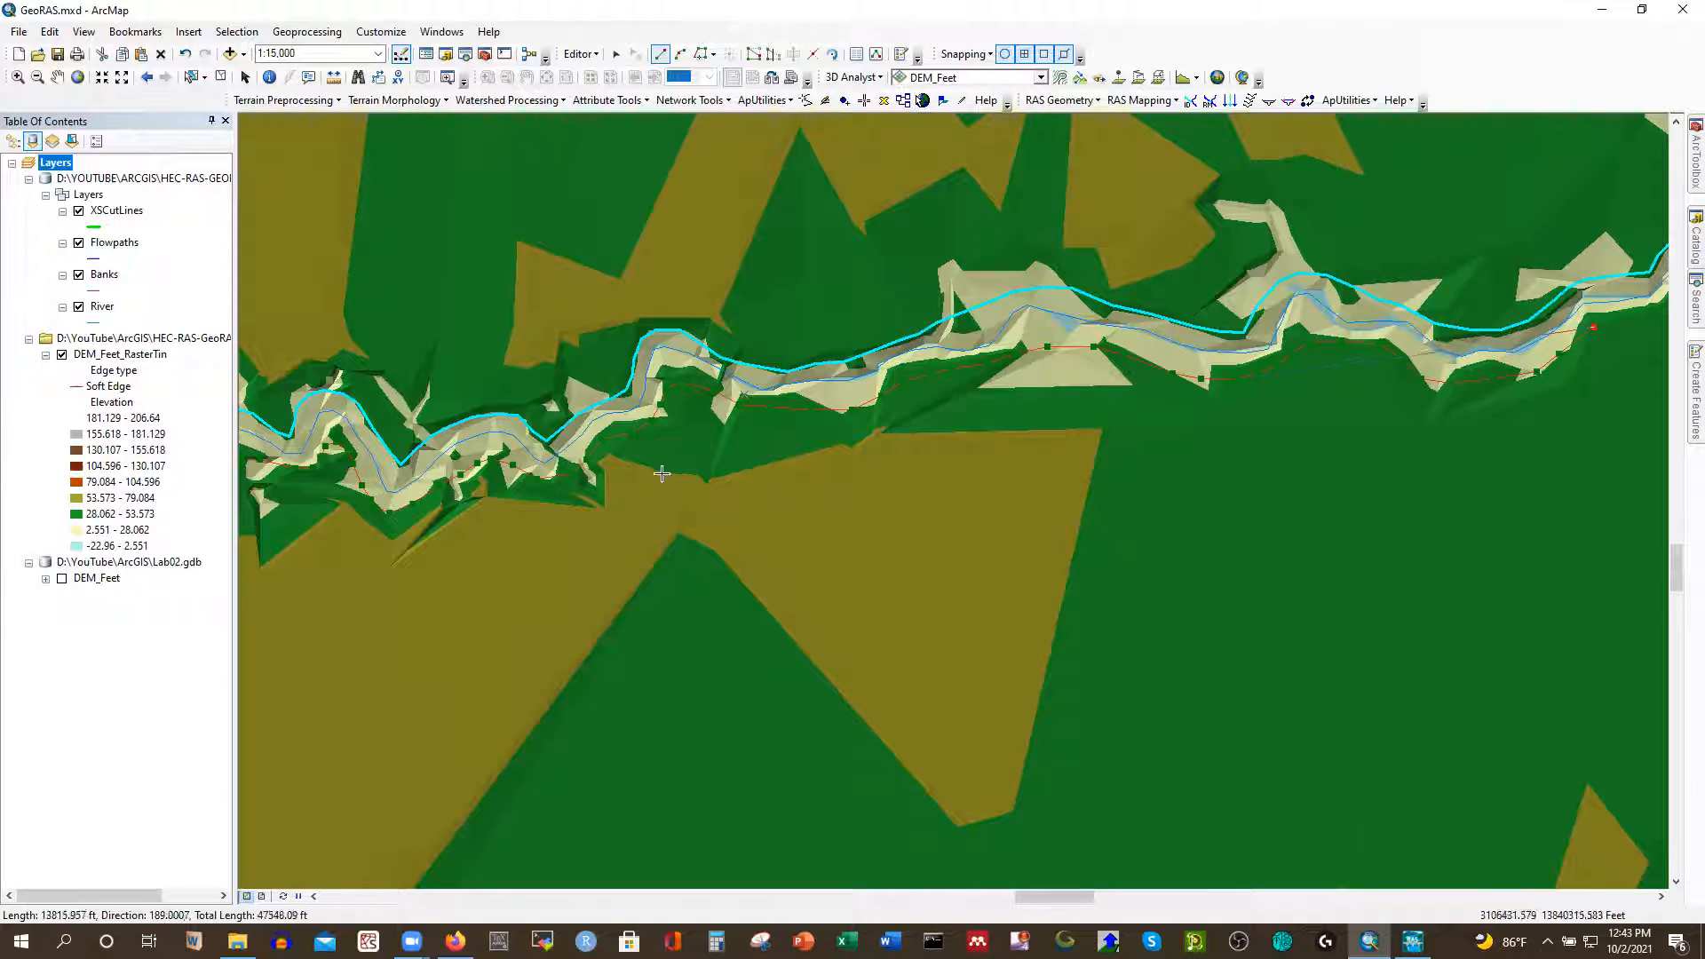
# Trace the remaining south bank east and finish the bank line just southwest of the confluence with the tributary
pyautogui.scroll(2, 666, 472)
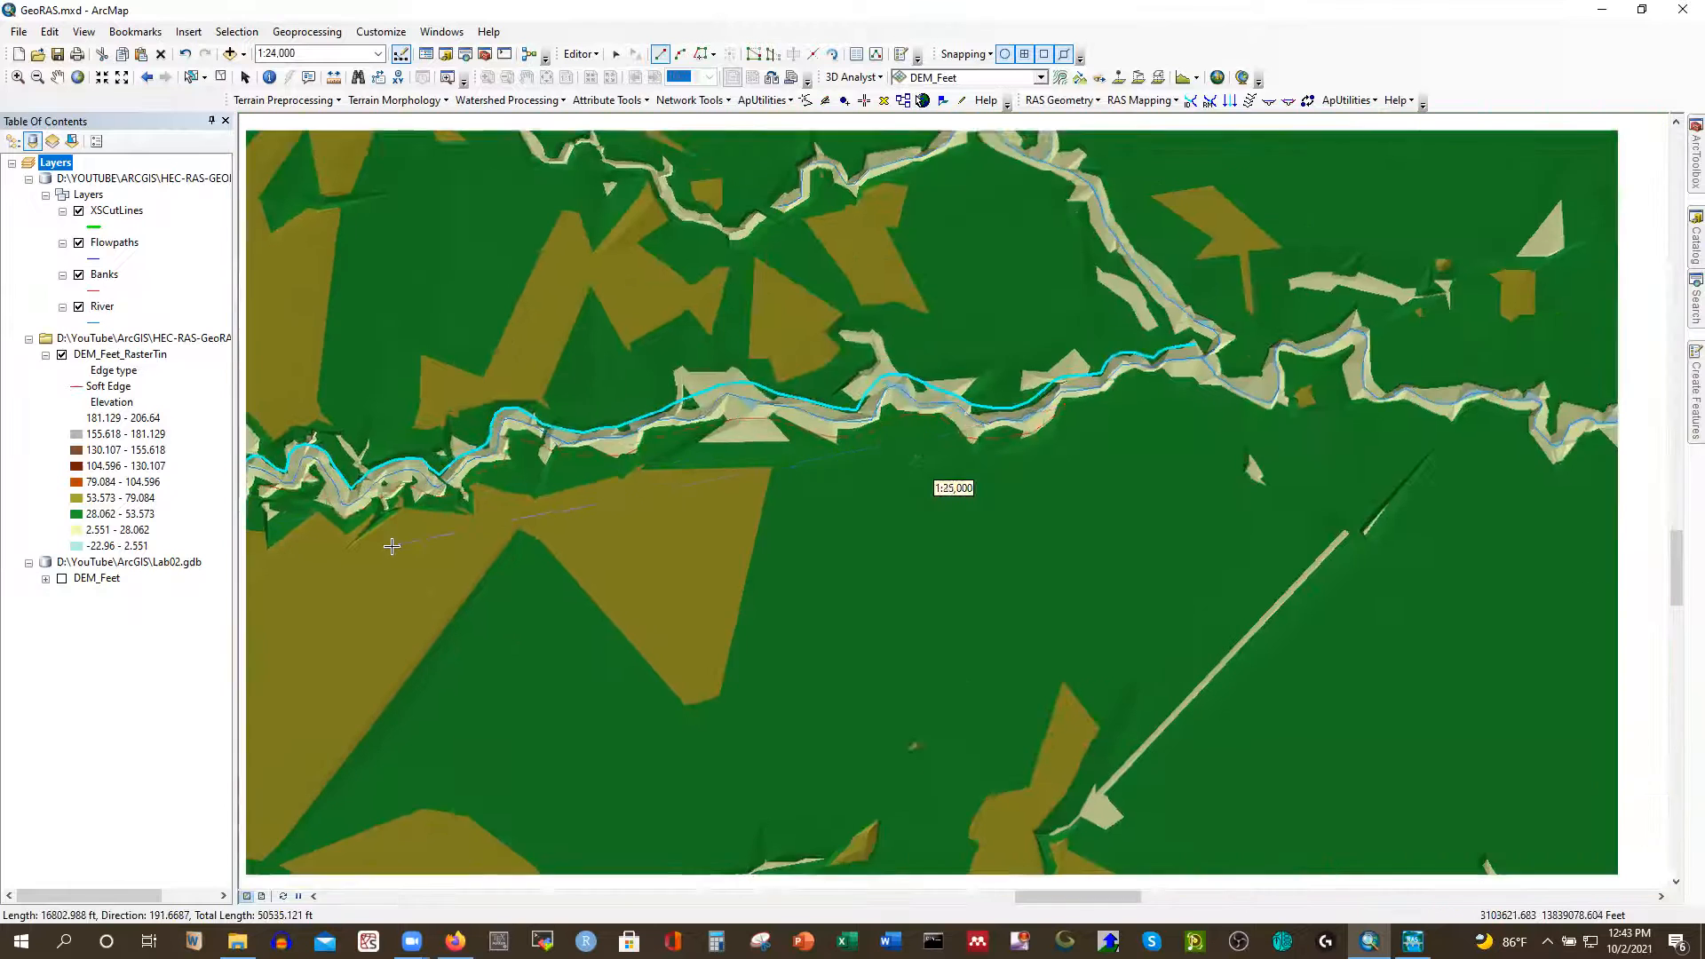
pyautogui.scroll(-1, 1104, 439)
pyautogui.scroll(-3, 1114, 396)
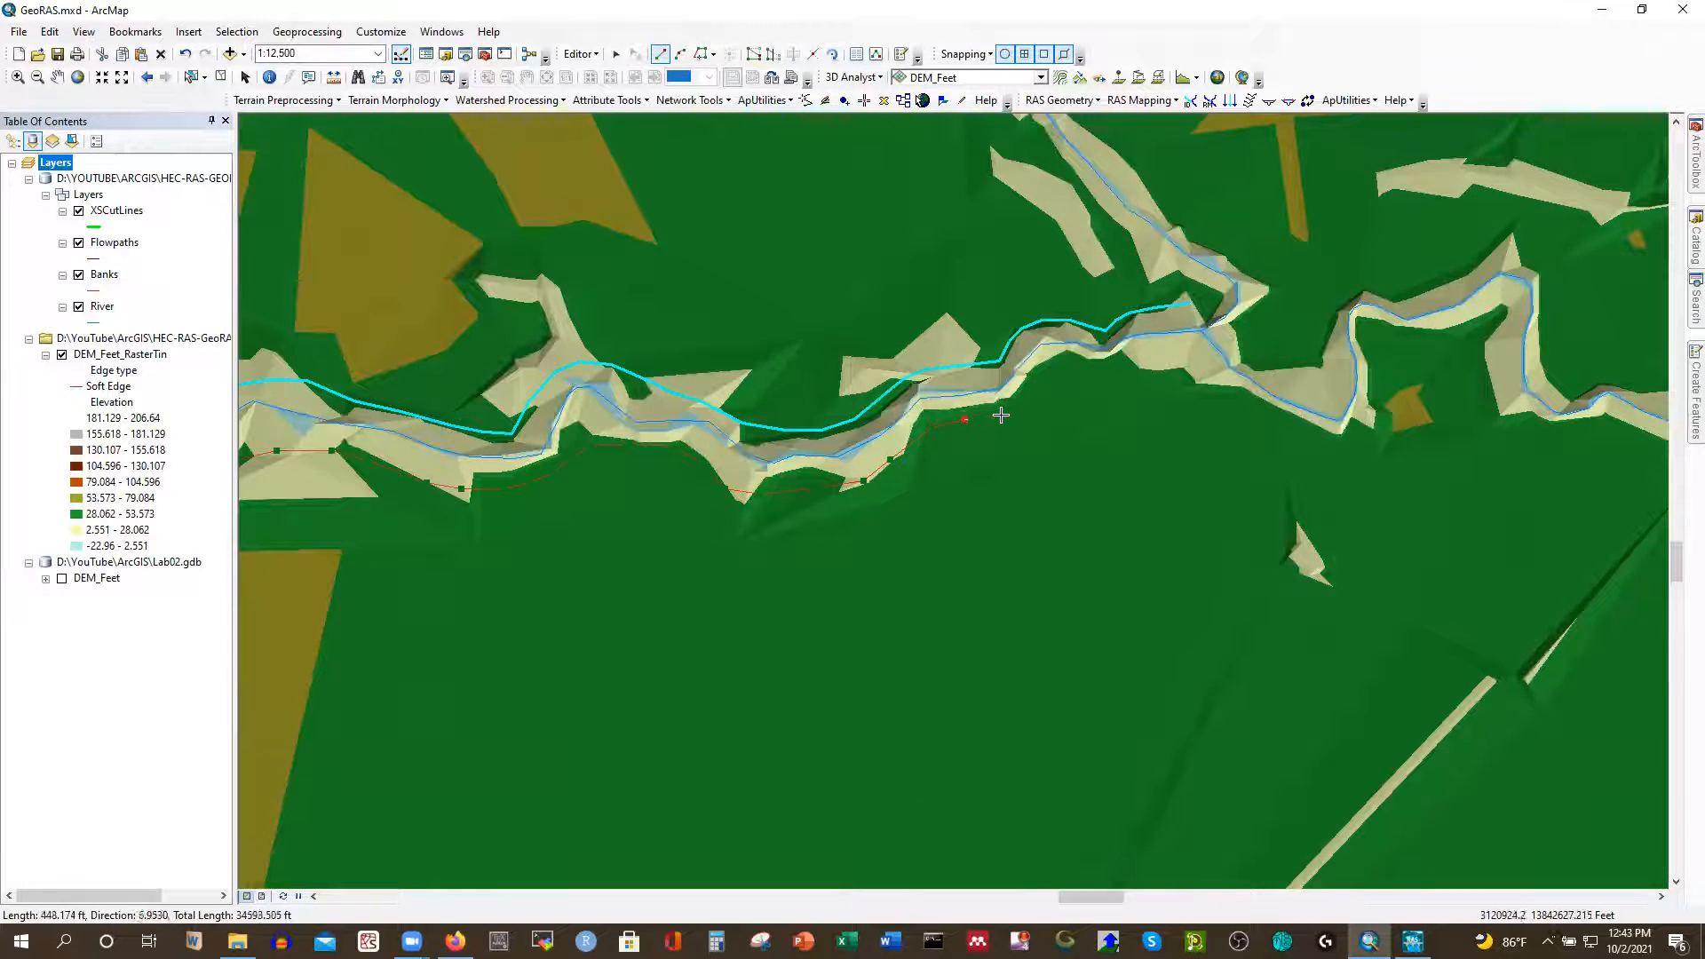
pyautogui.click(1065, 374)
pyautogui.click(1126, 373)
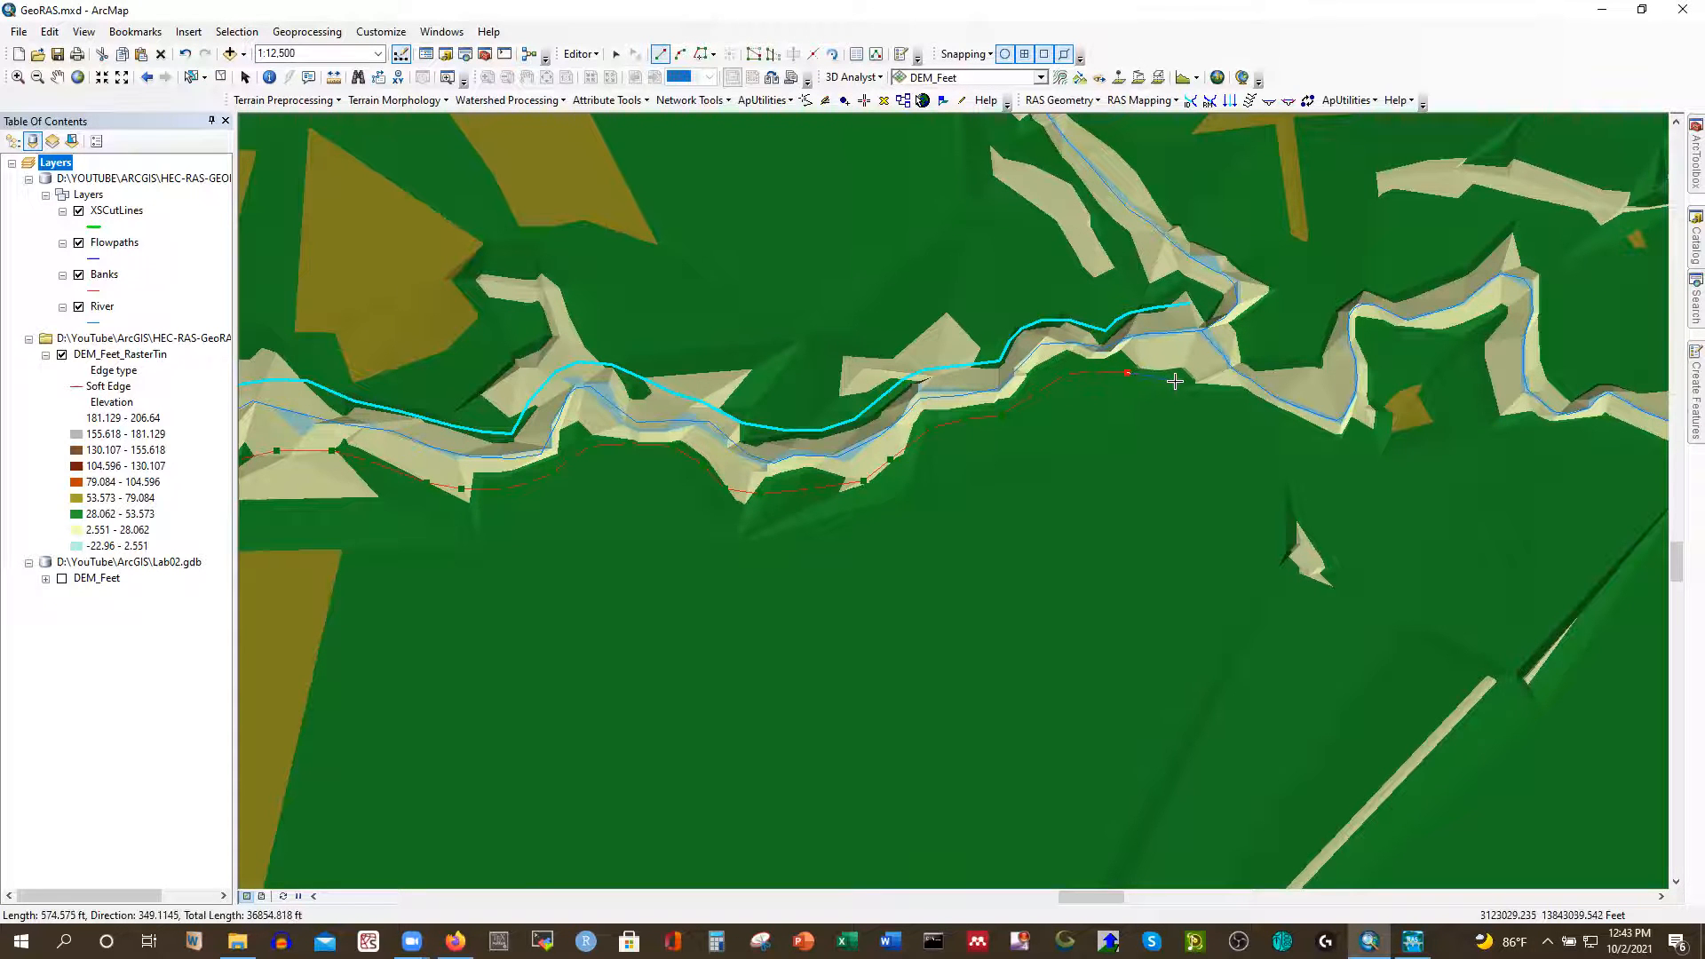
pyautogui.doubleClick(1176, 381)
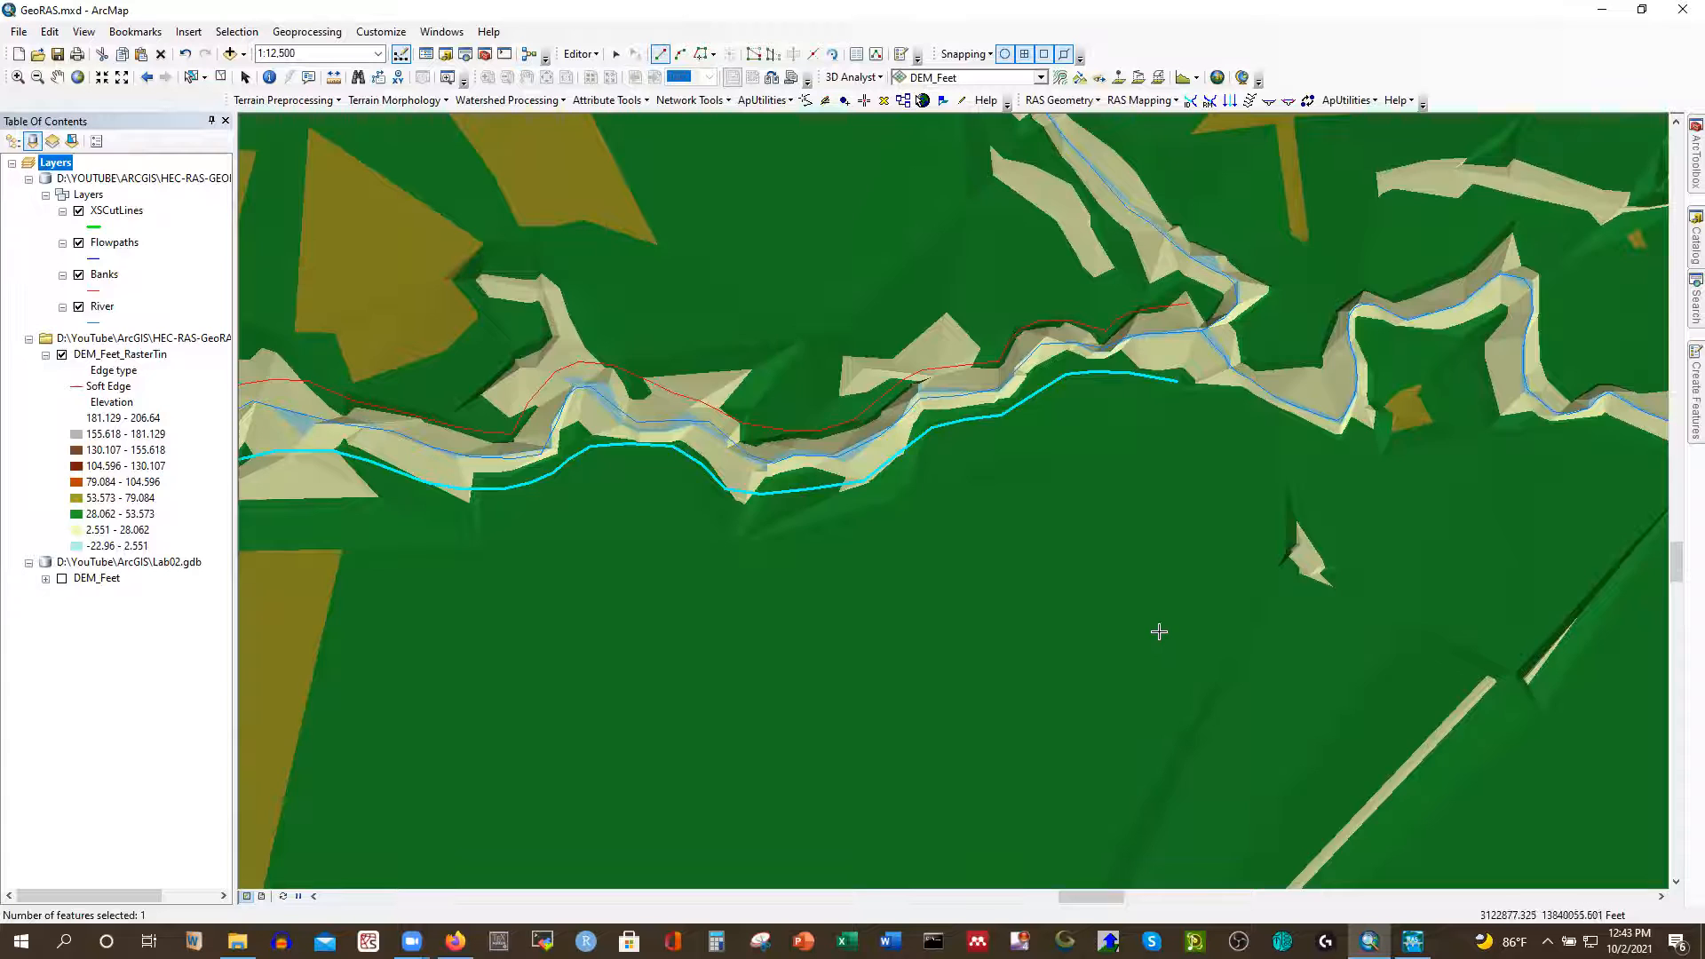
# Start the tributary's south bank line at its western upstream end and trace it through the first loop to the following dip
pyautogui.scroll(2, 1148, 656)
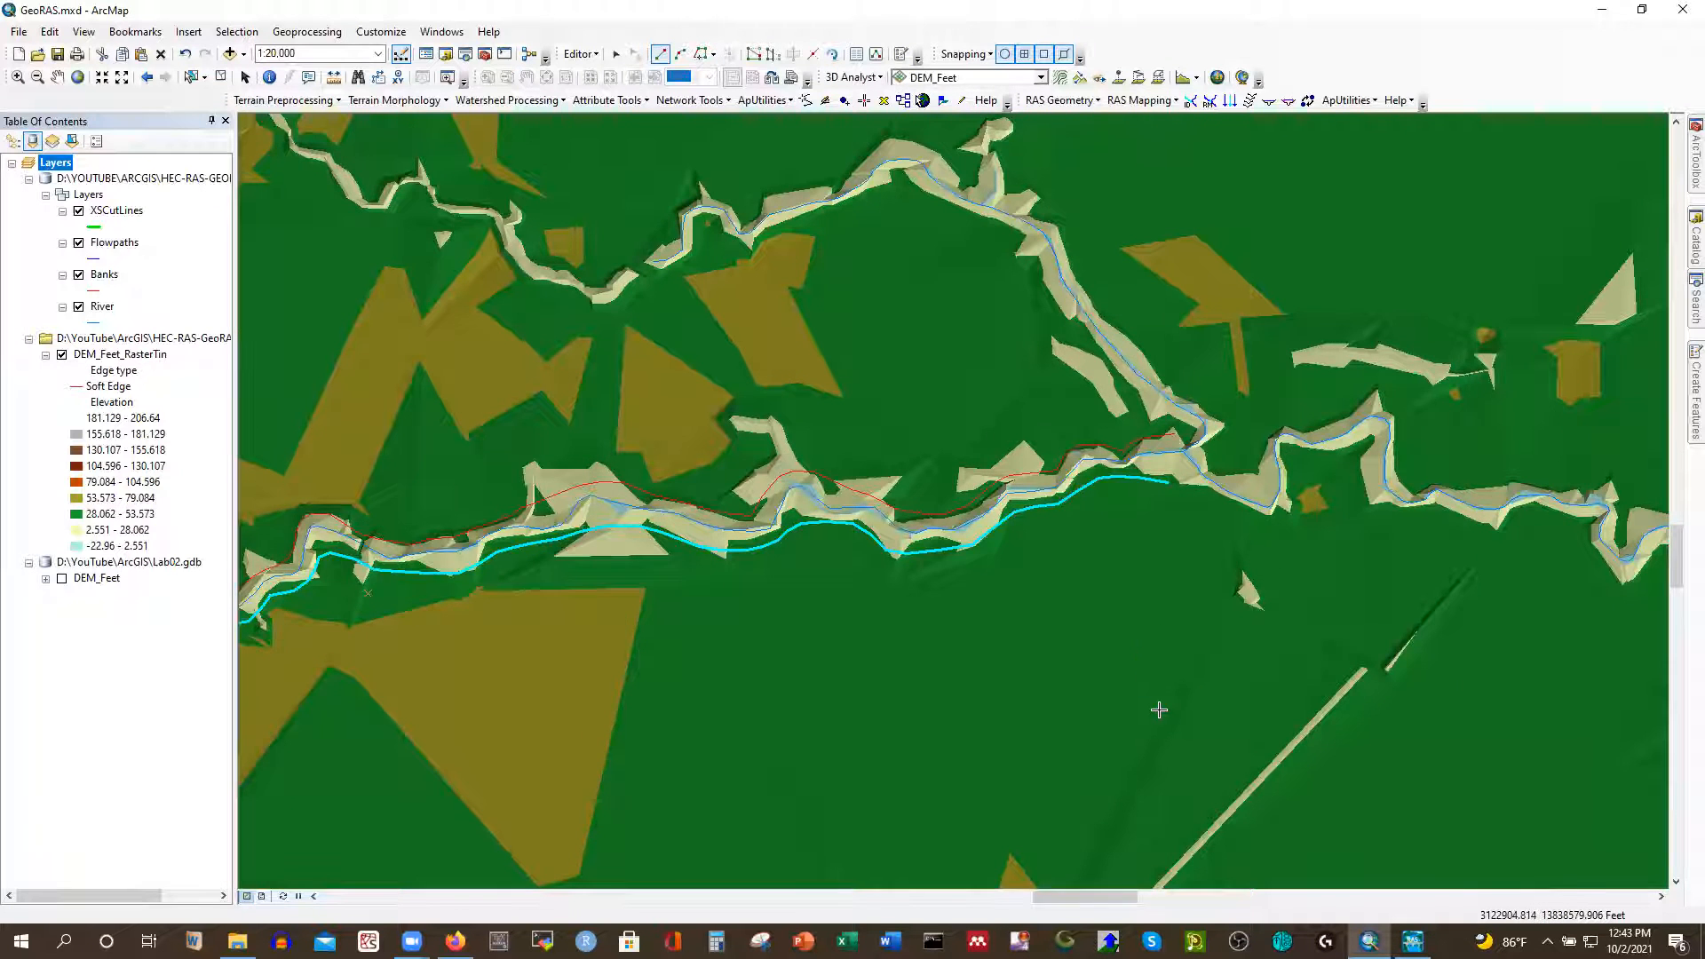
pyautogui.scroll(1, 1159, 709)
pyautogui.scroll(-2, 825, 294)
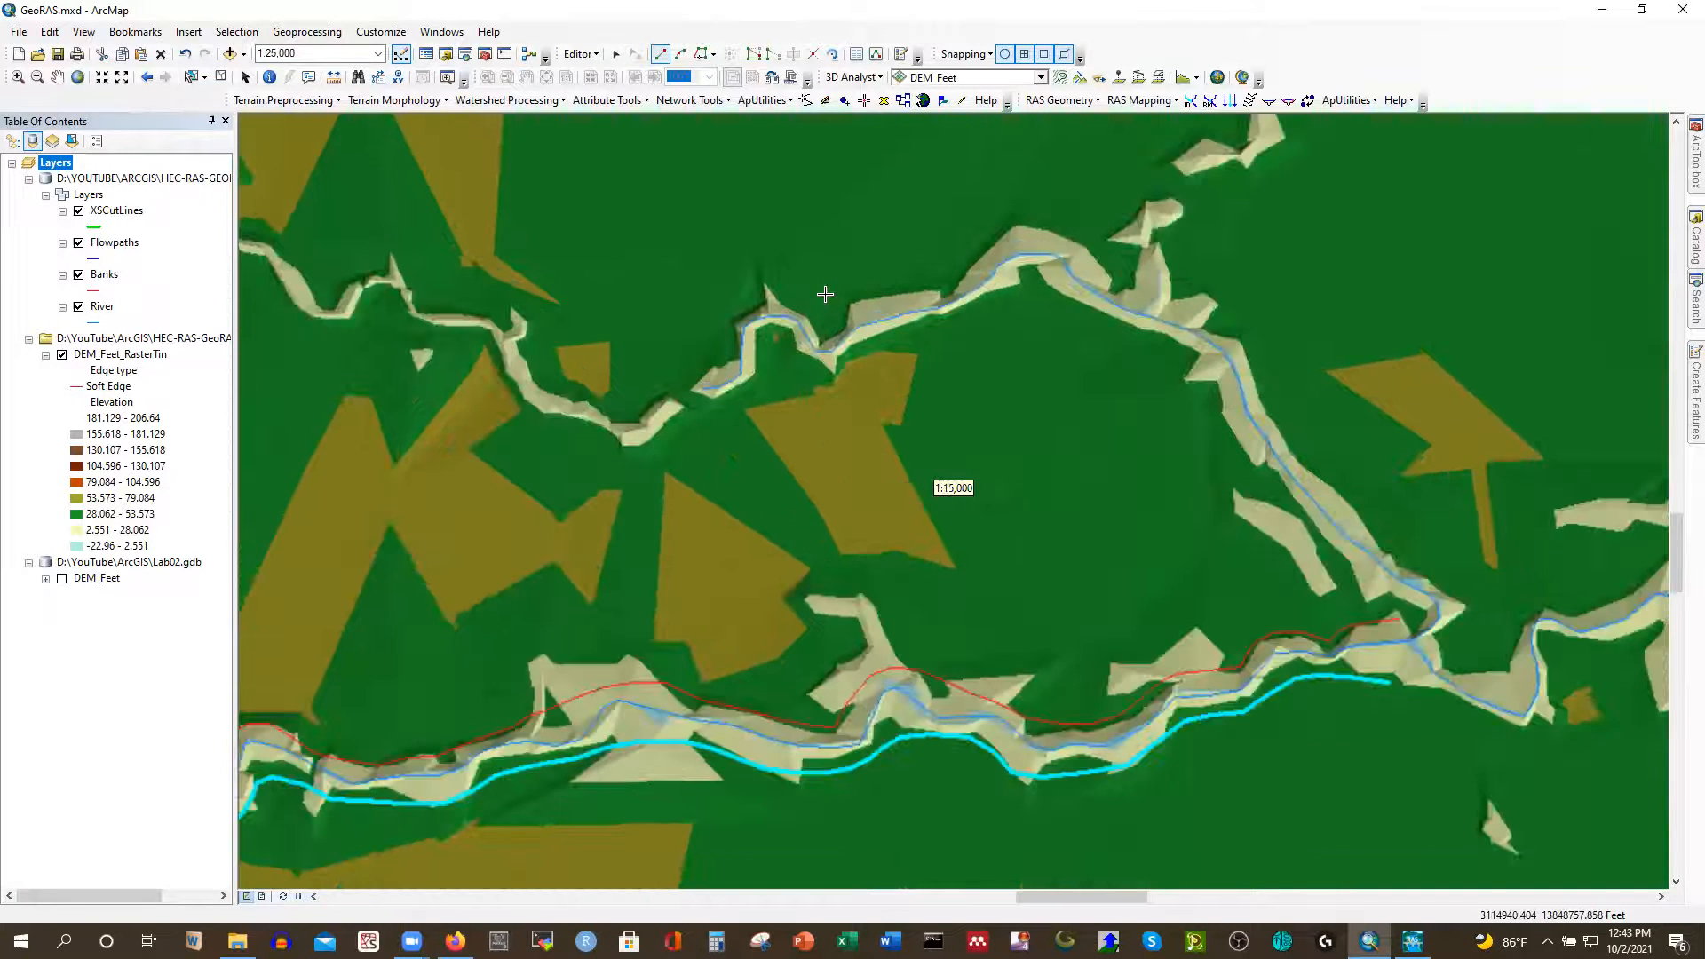
pyautogui.scroll(-1, 824, 294)
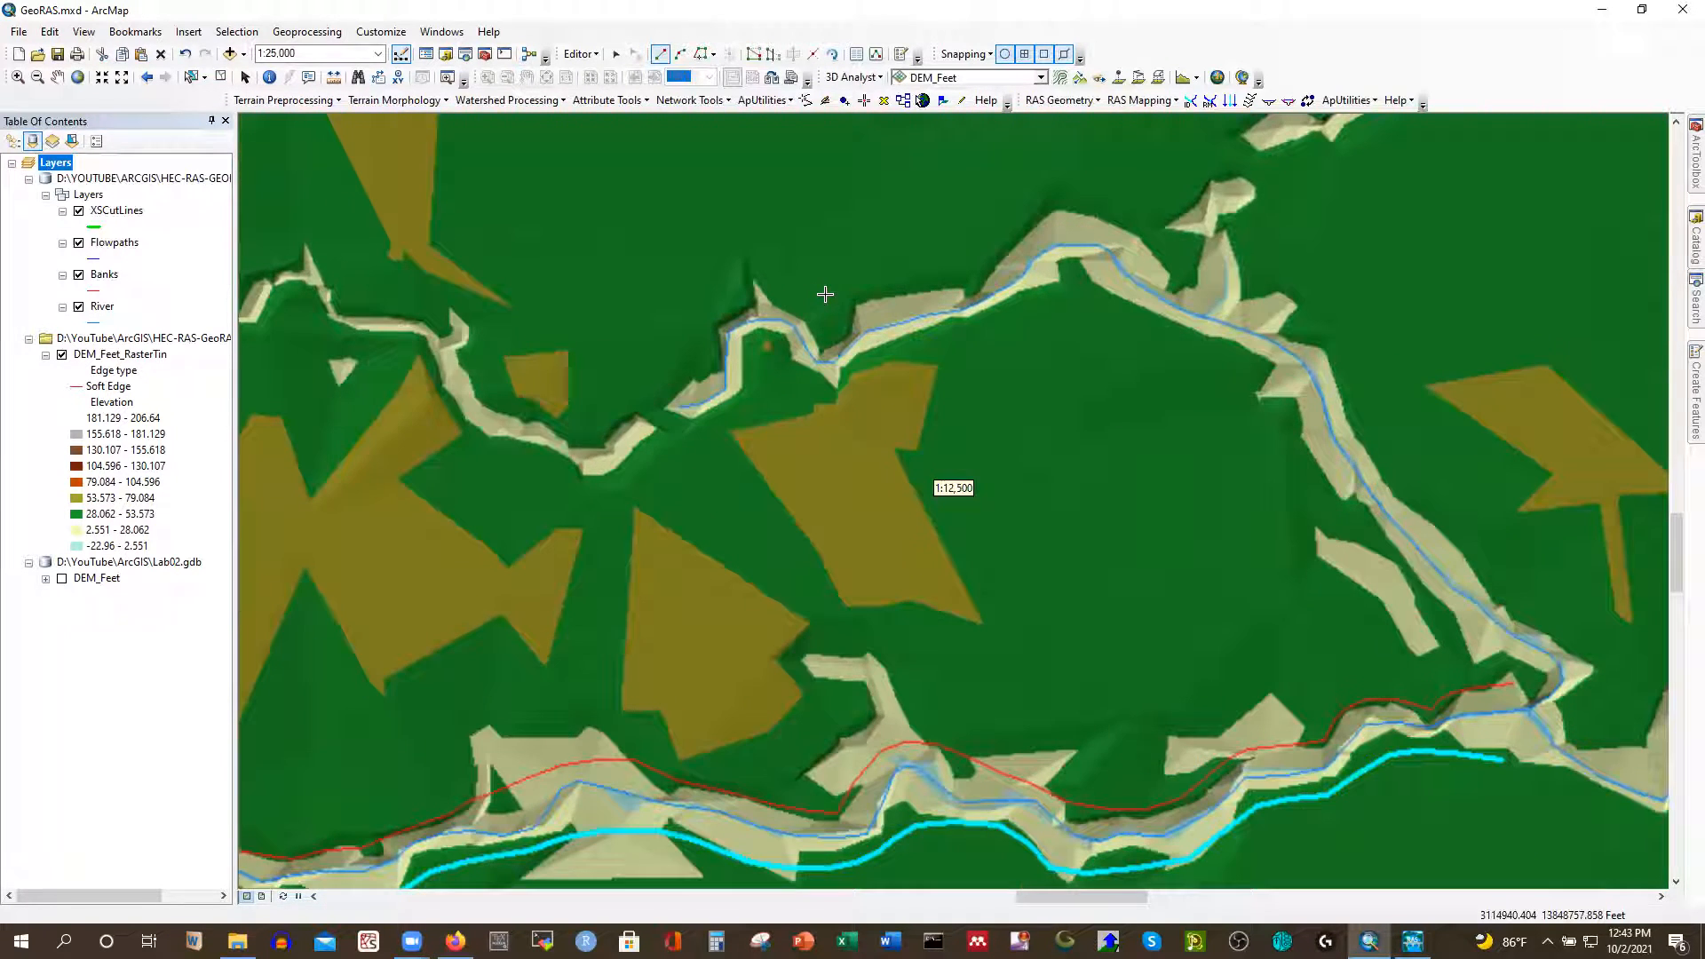
pyautogui.click(699, 425)
pyautogui.click(739, 396)
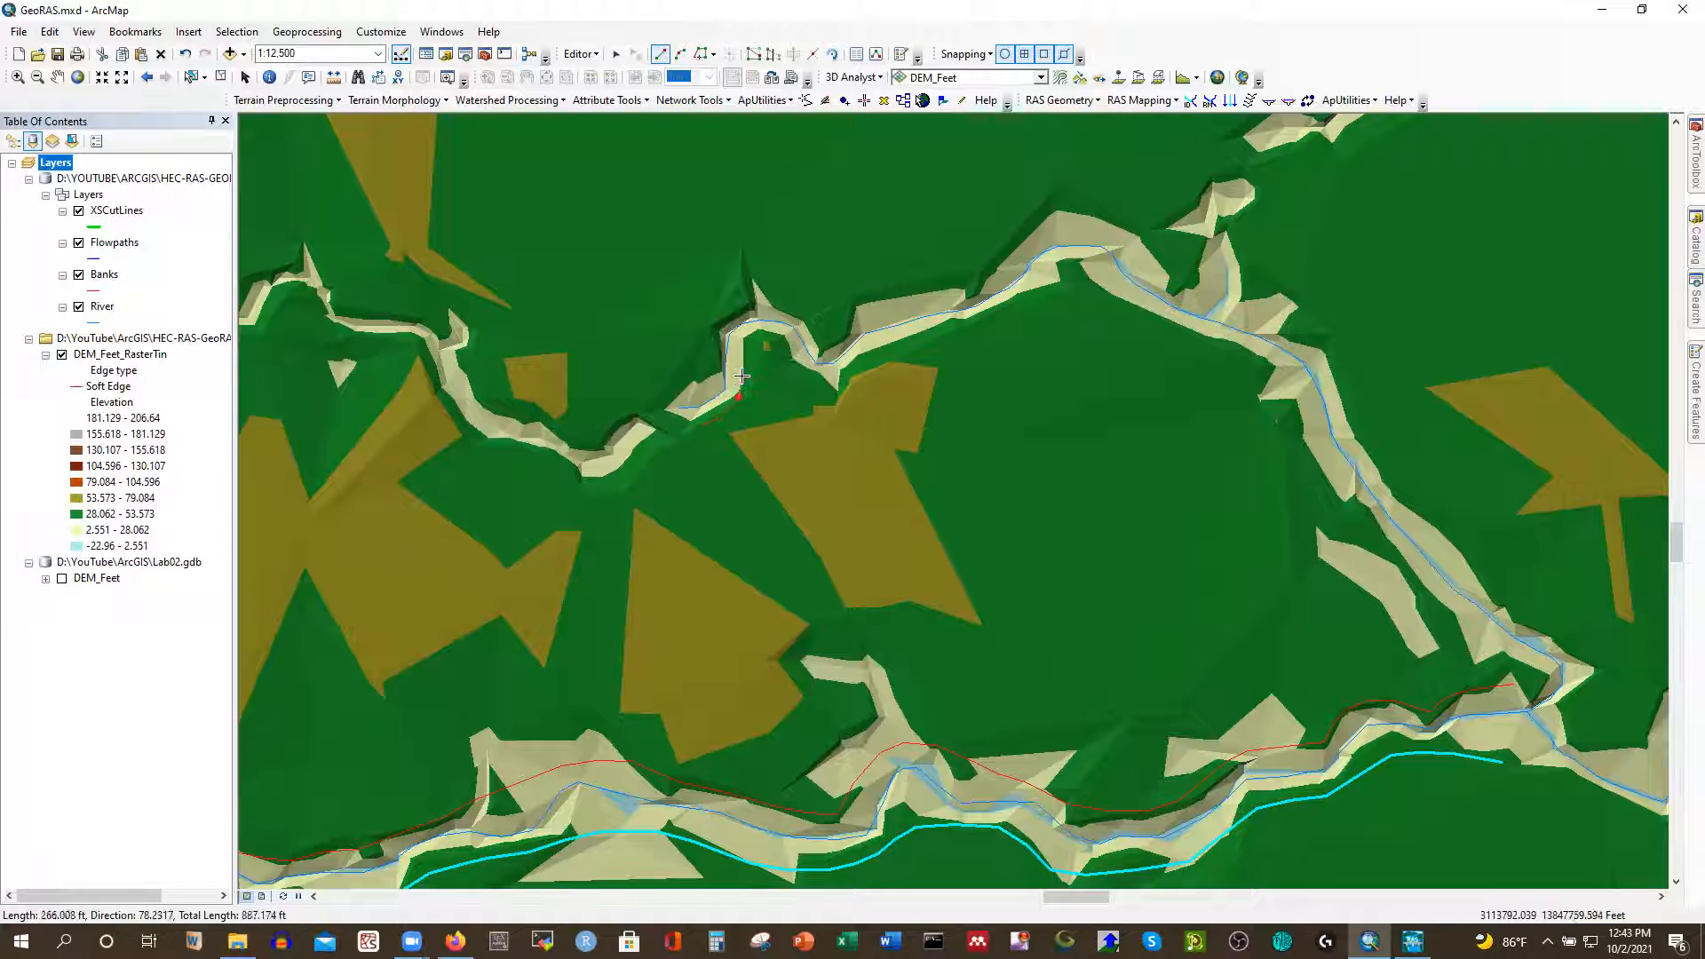
pyautogui.click(766, 344)
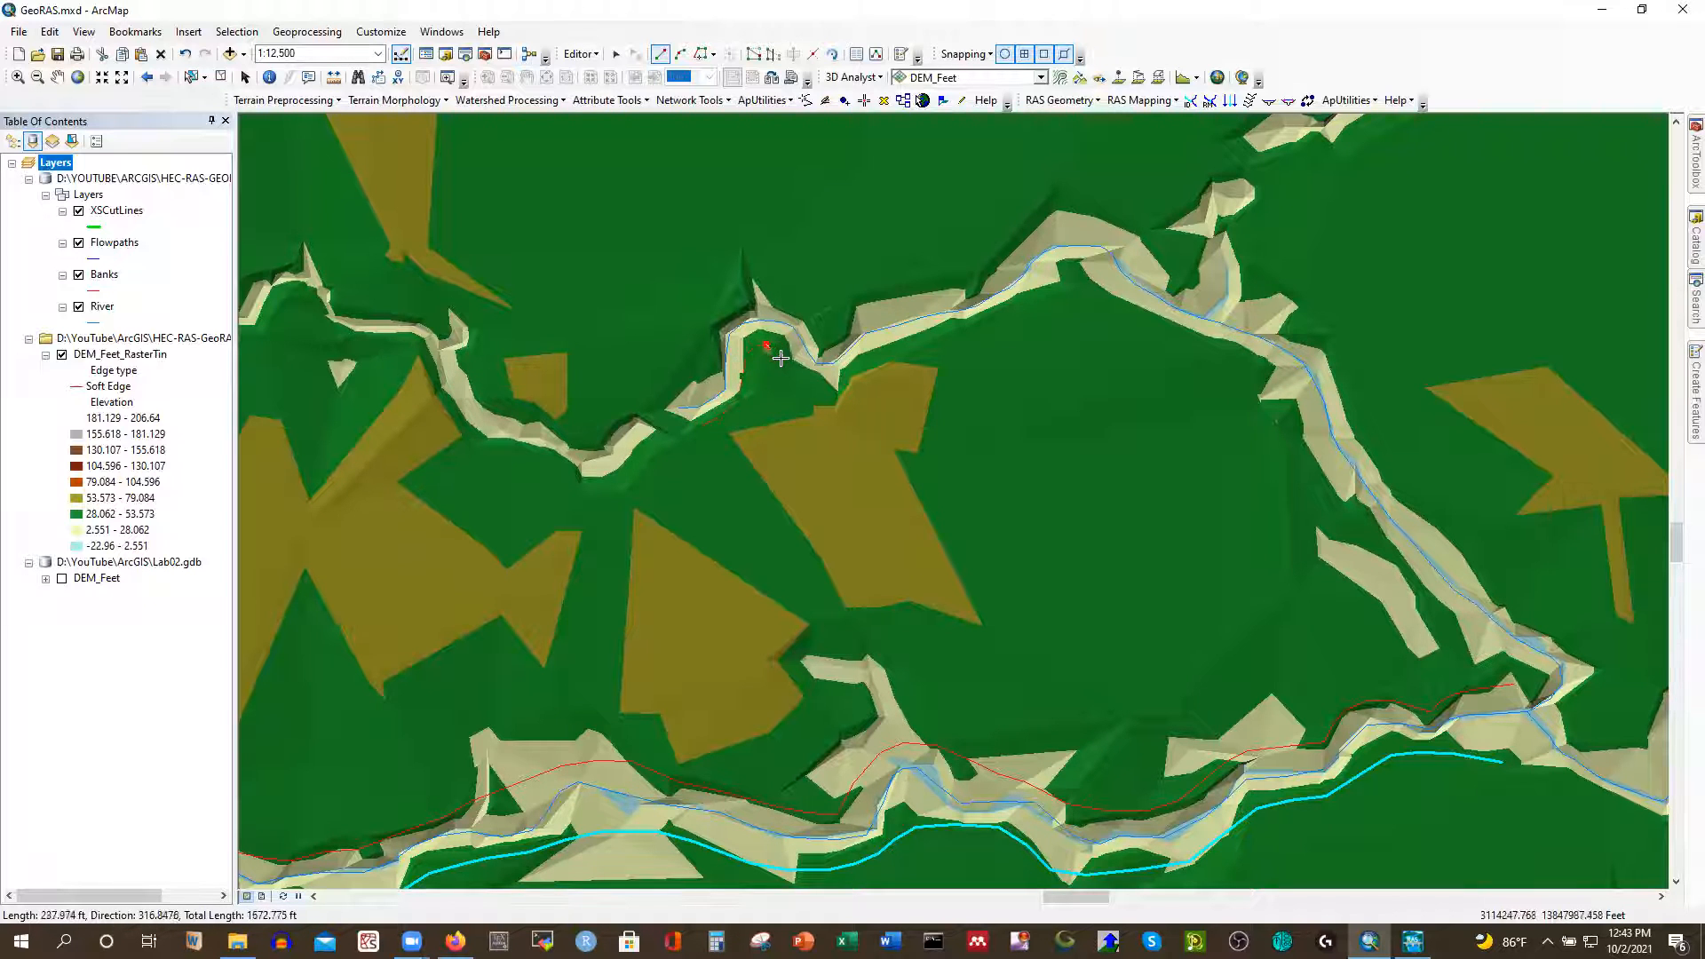
pyautogui.click(836, 379)
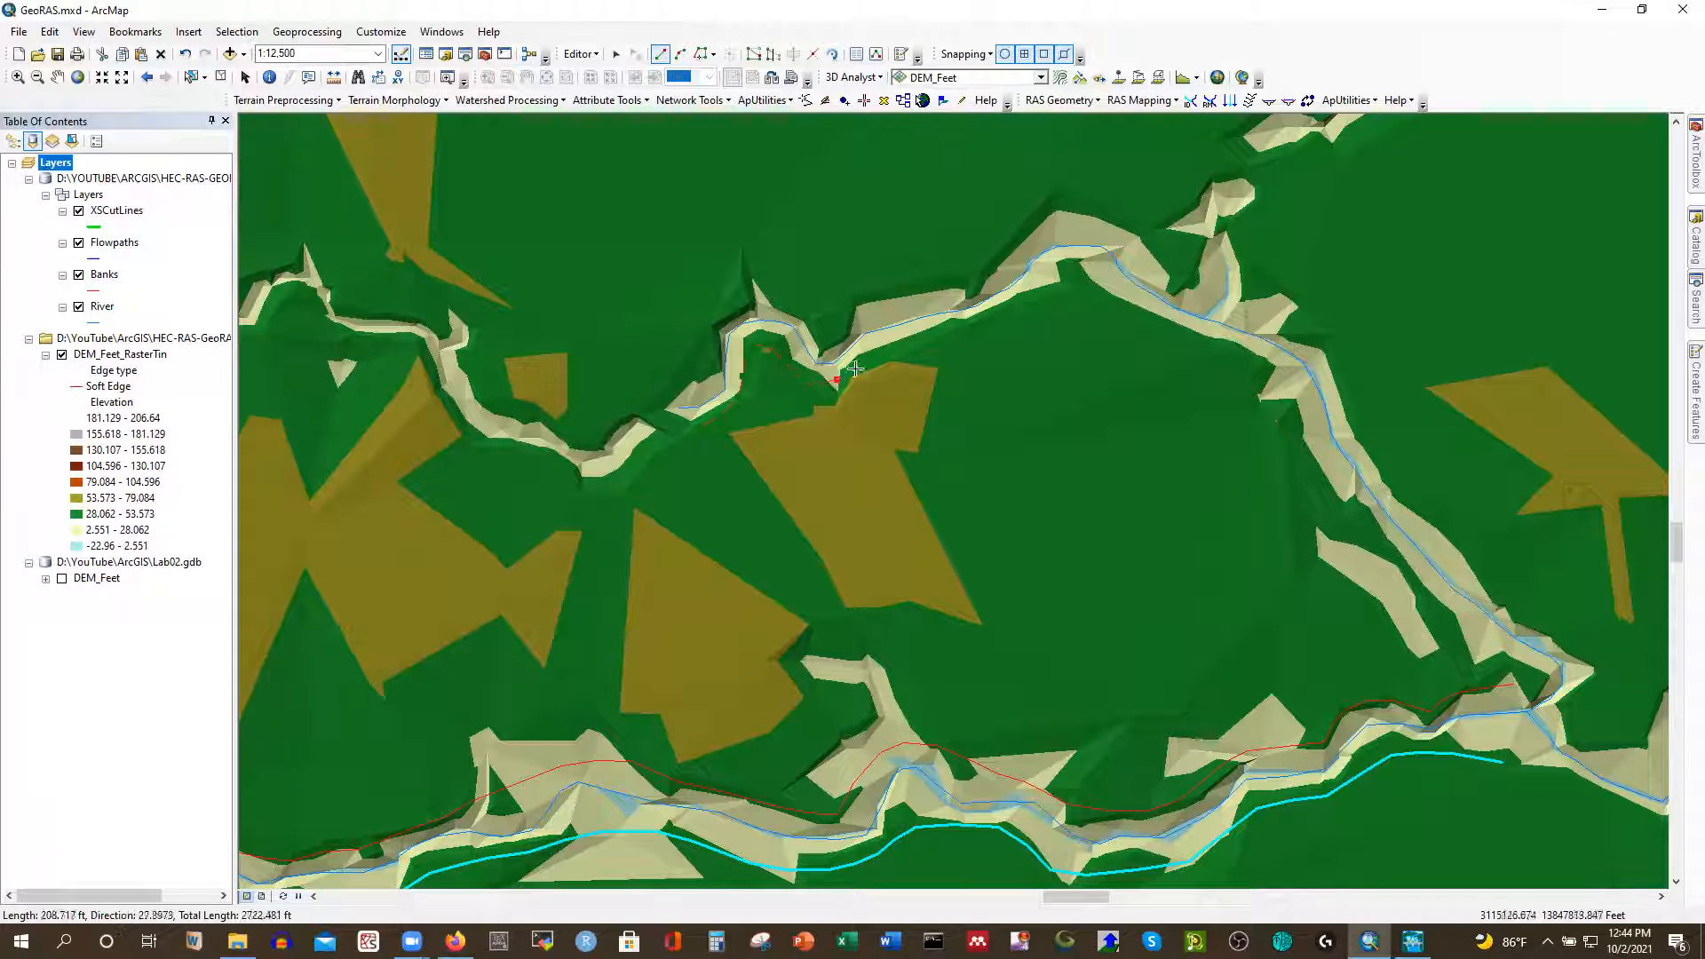
# Continue the tributary's south bank line northeast to the channel's northern crest and around it to the bend where the channel turns southeast
pyautogui.click(933, 343)
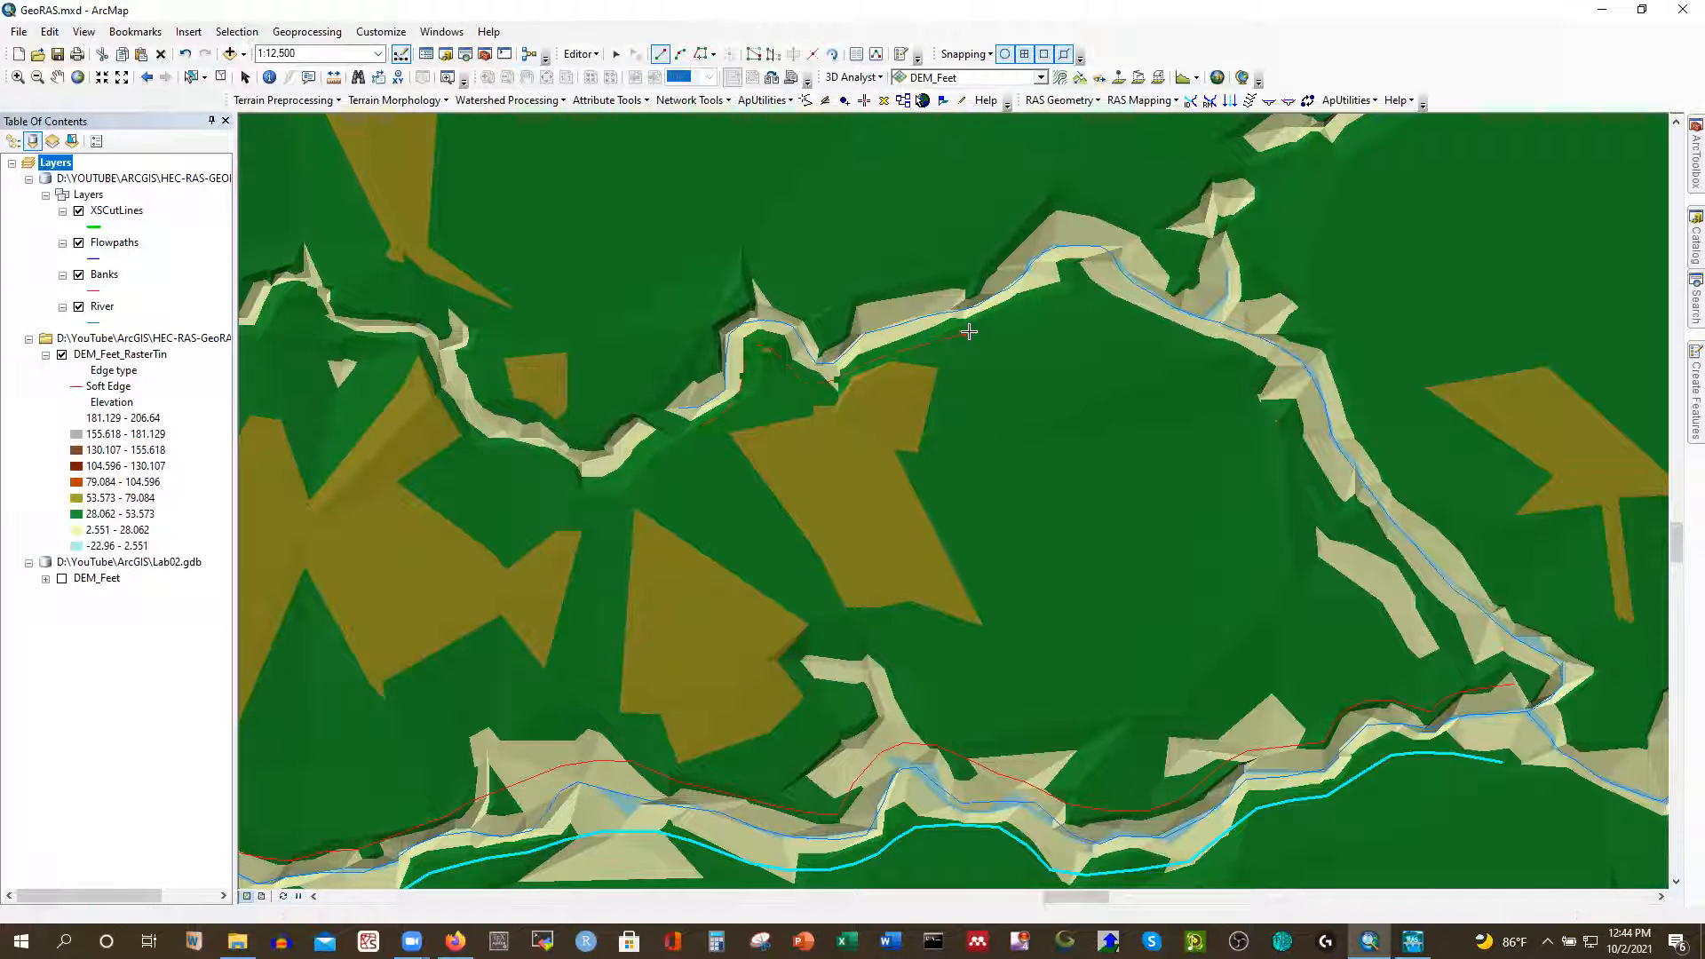
pyautogui.click(1062, 284)
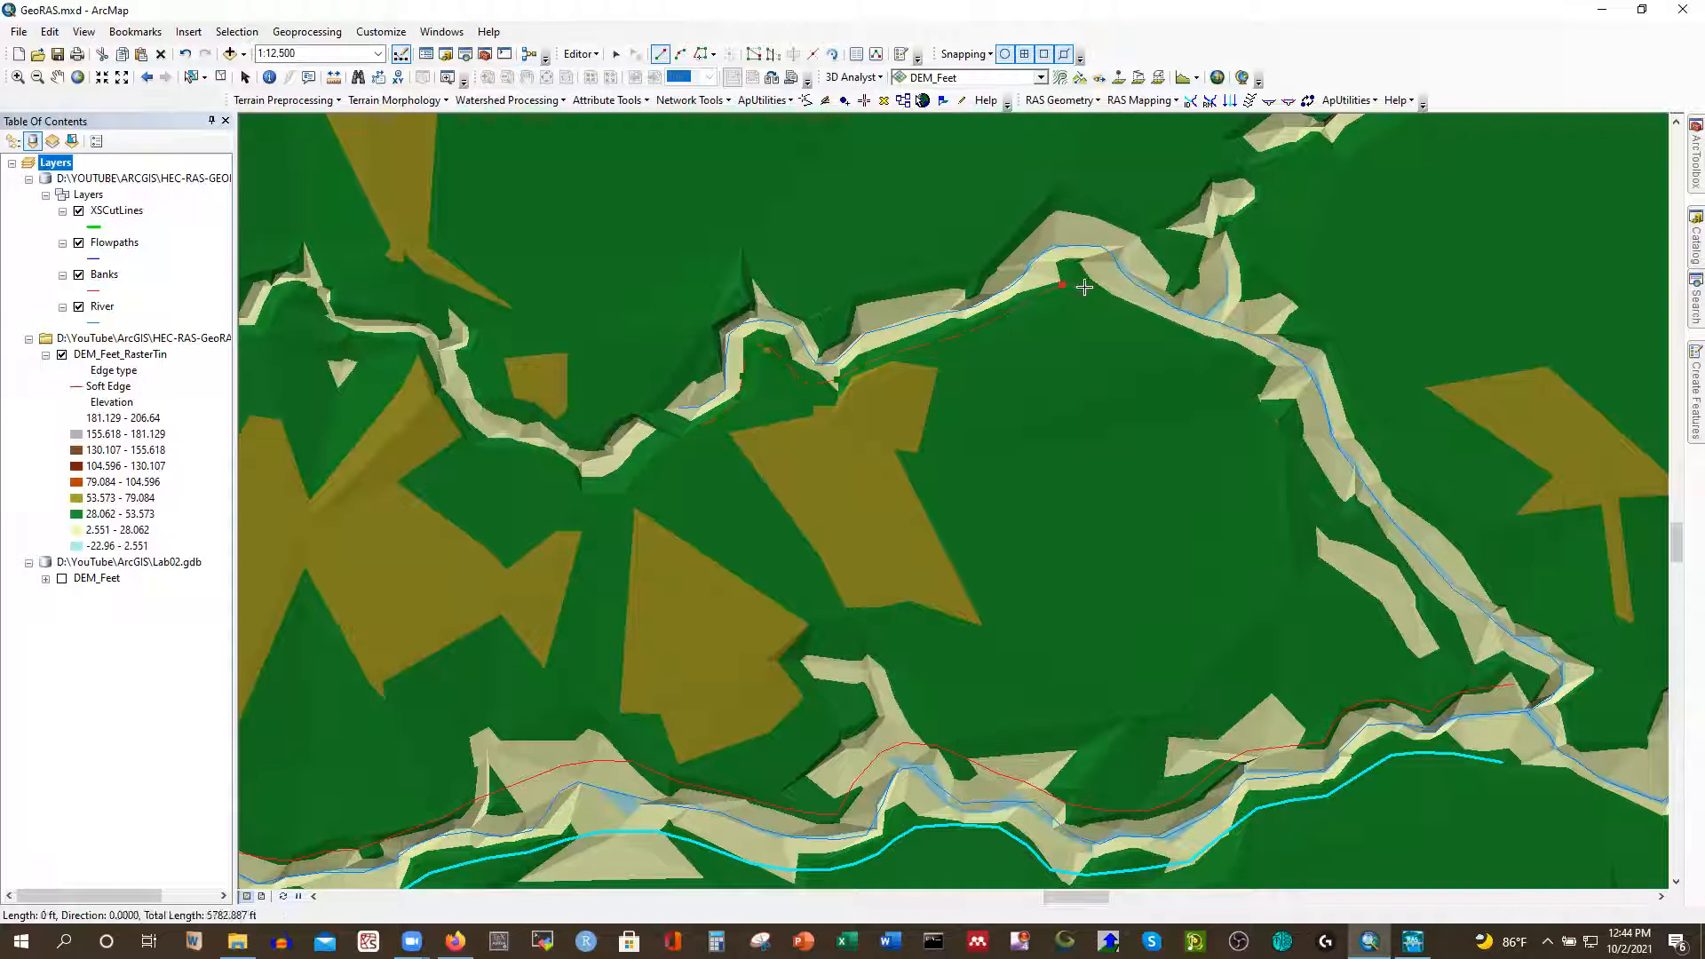
pyautogui.click(1168, 334)
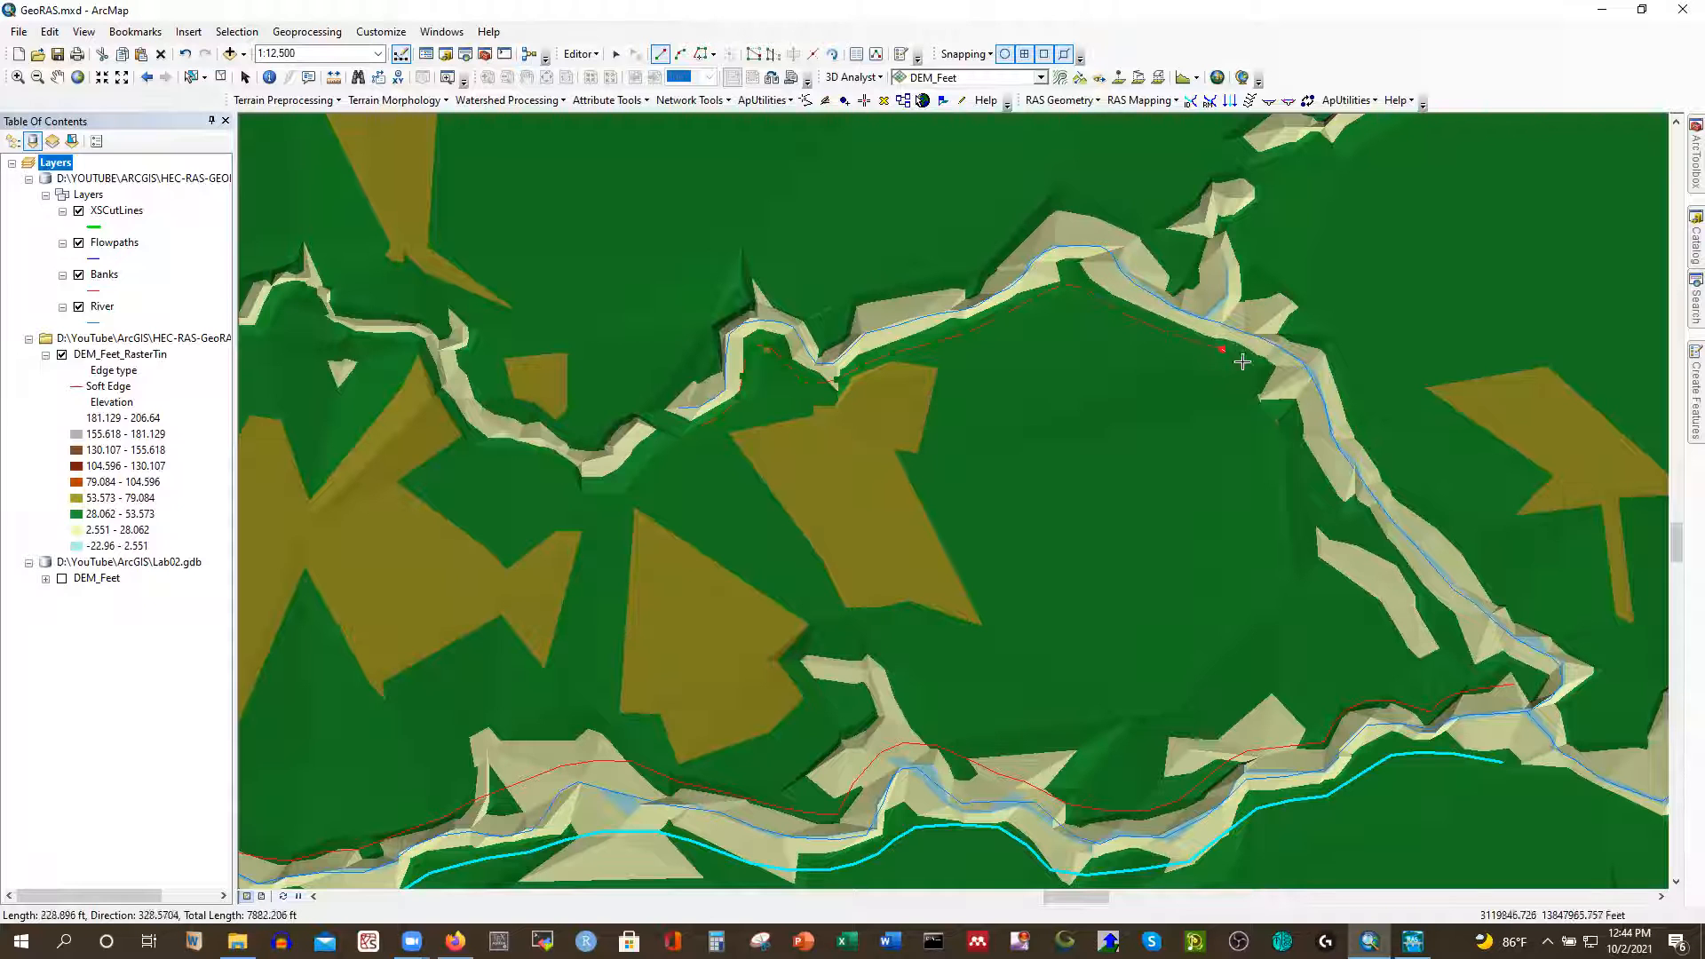
pyautogui.click(1279, 403)
pyautogui.click(1297, 440)
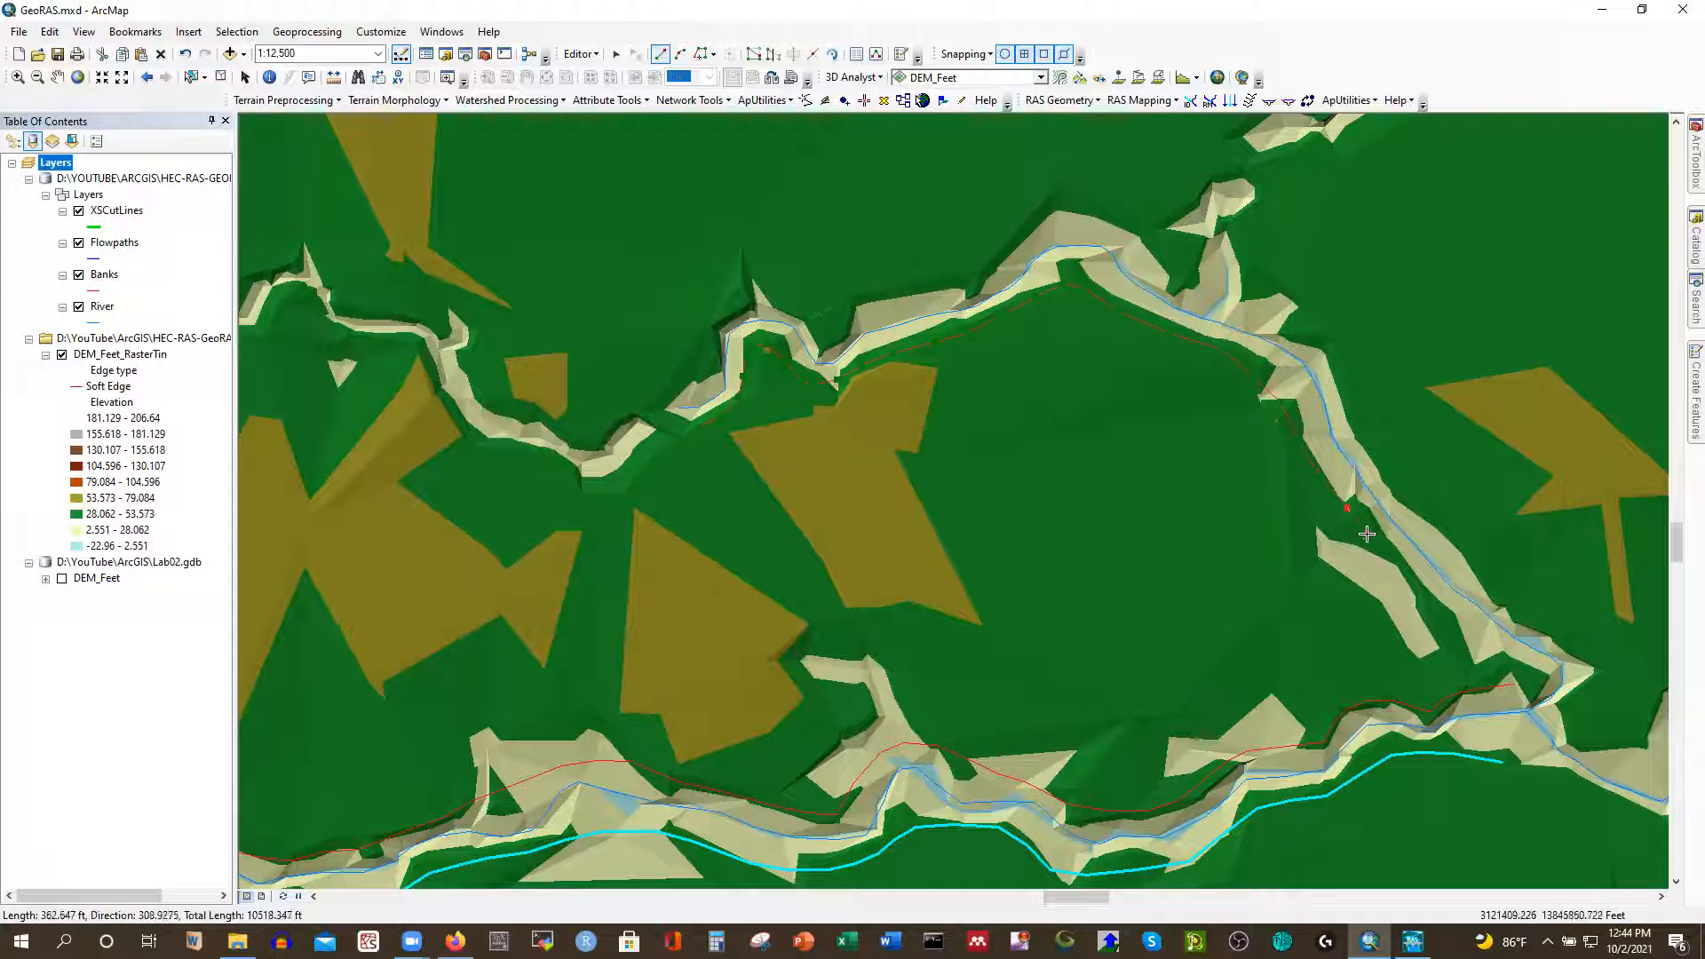
# Trace the tributary's south bank southeast to the confluence, snap its end to the main river's north bank line, and finish the sketch
pyautogui.click(1402, 571)
pyautogui.click(1485, 645)
pyautogui.click(1523, 663)
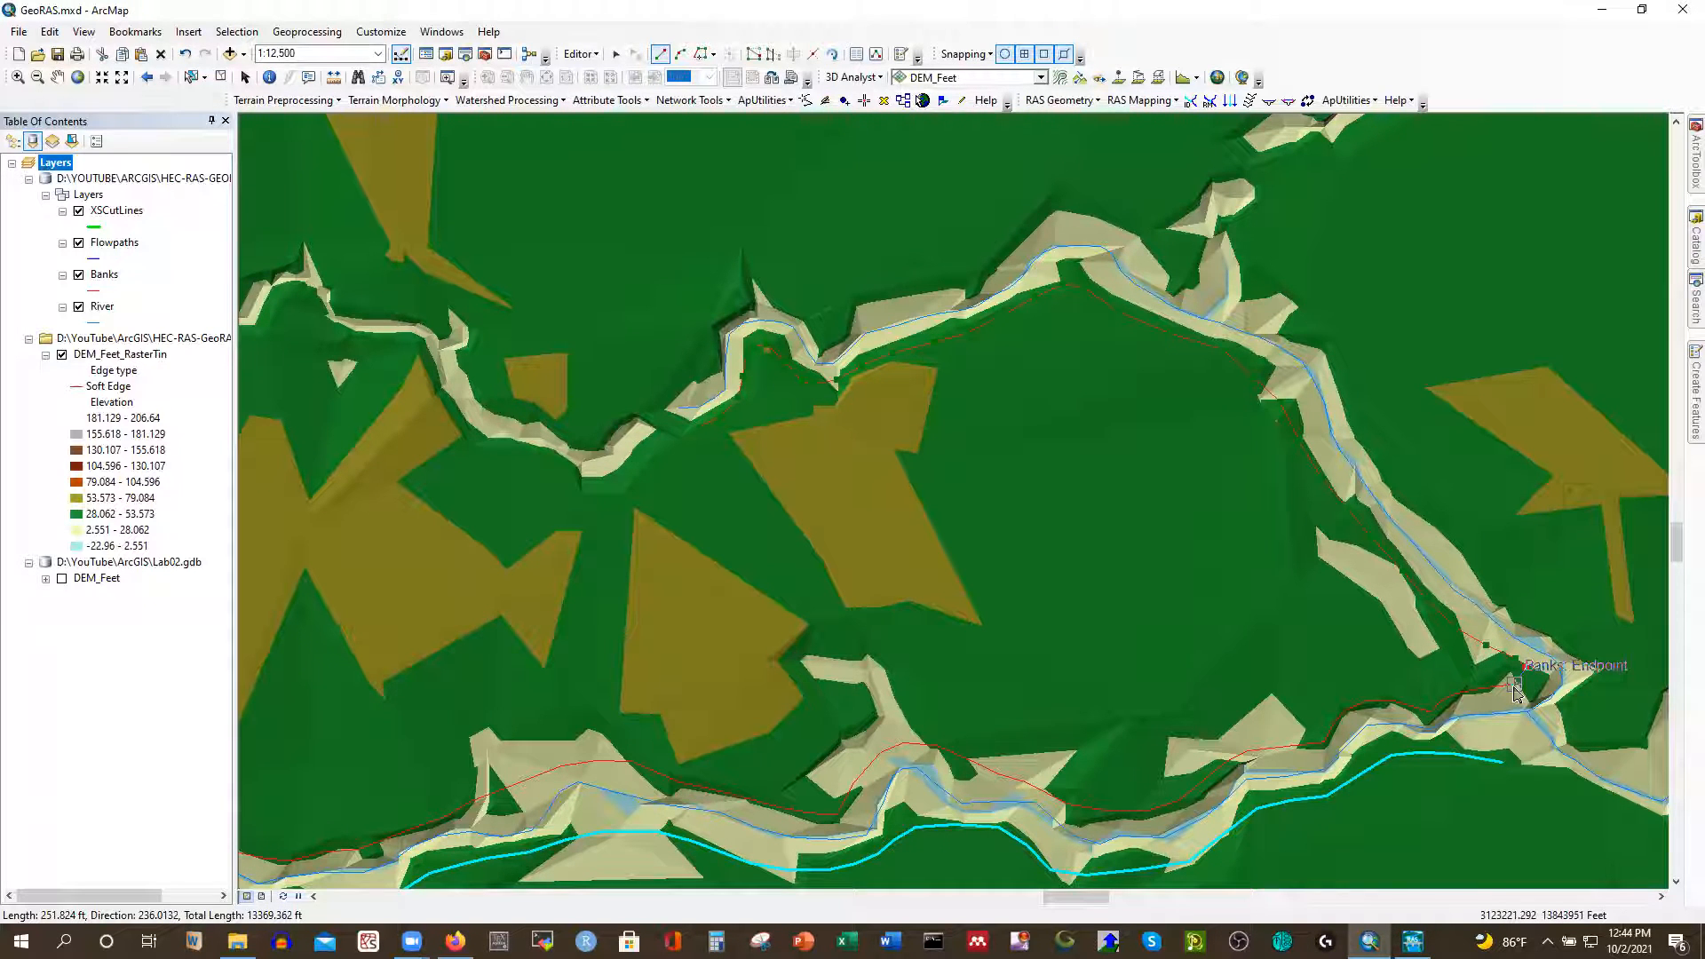
pyautogui.rightClick(1515, 691)
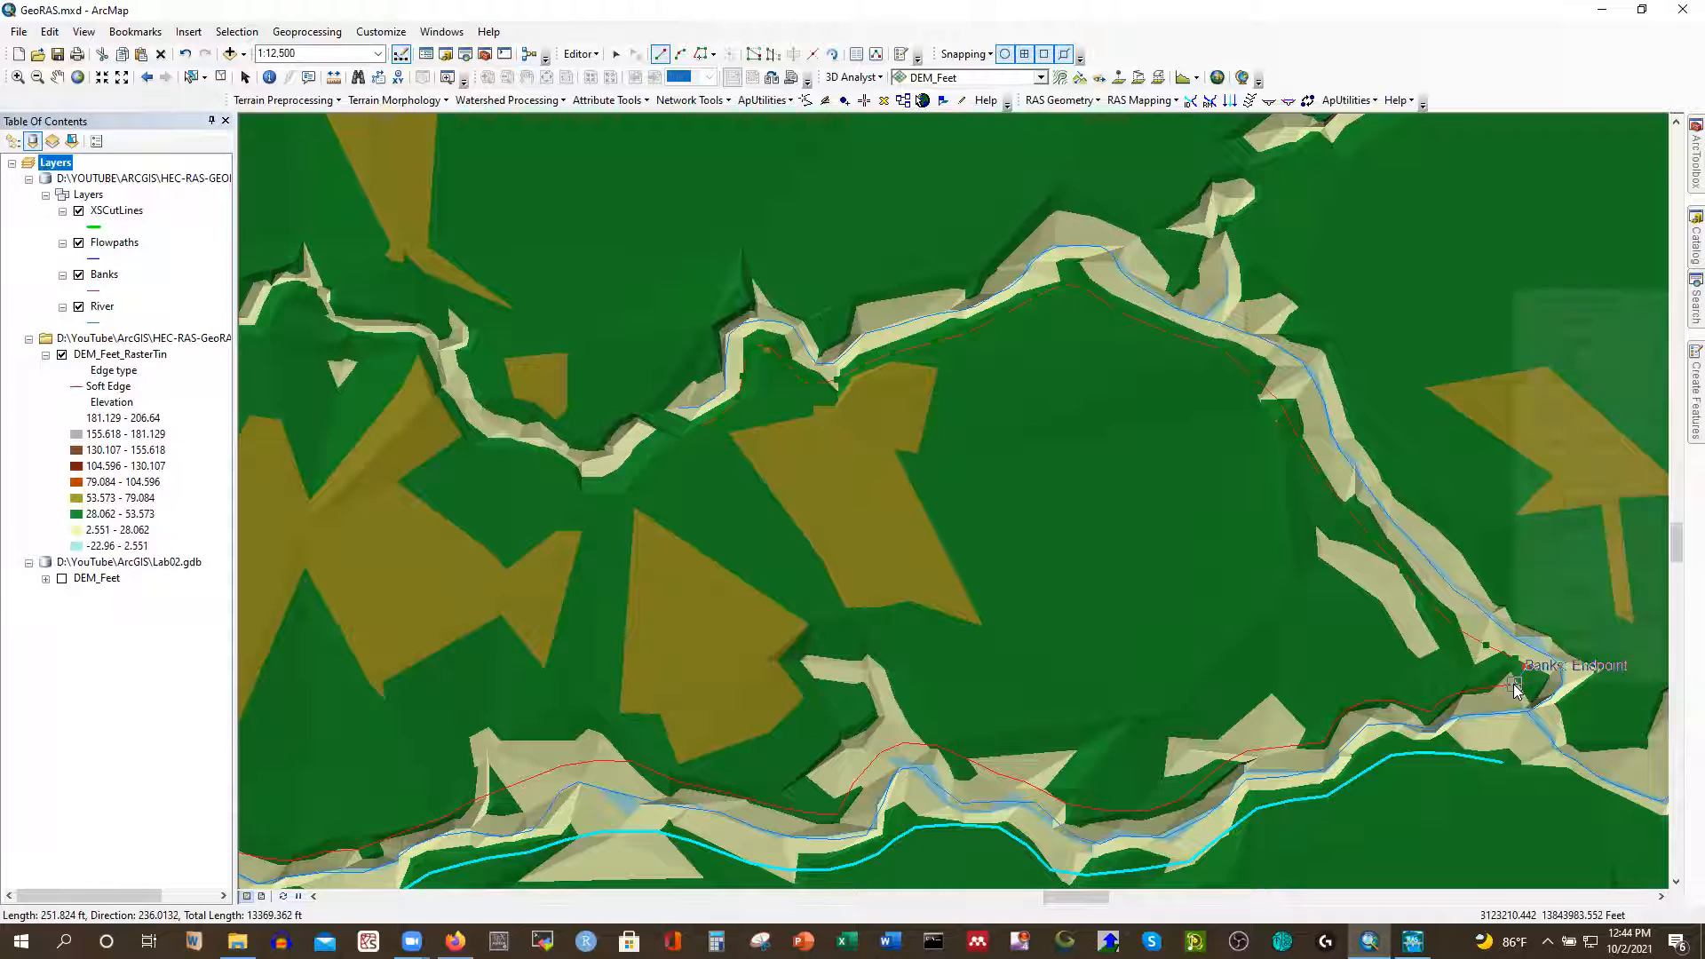
pyautogui.moveTo(1544, 306)
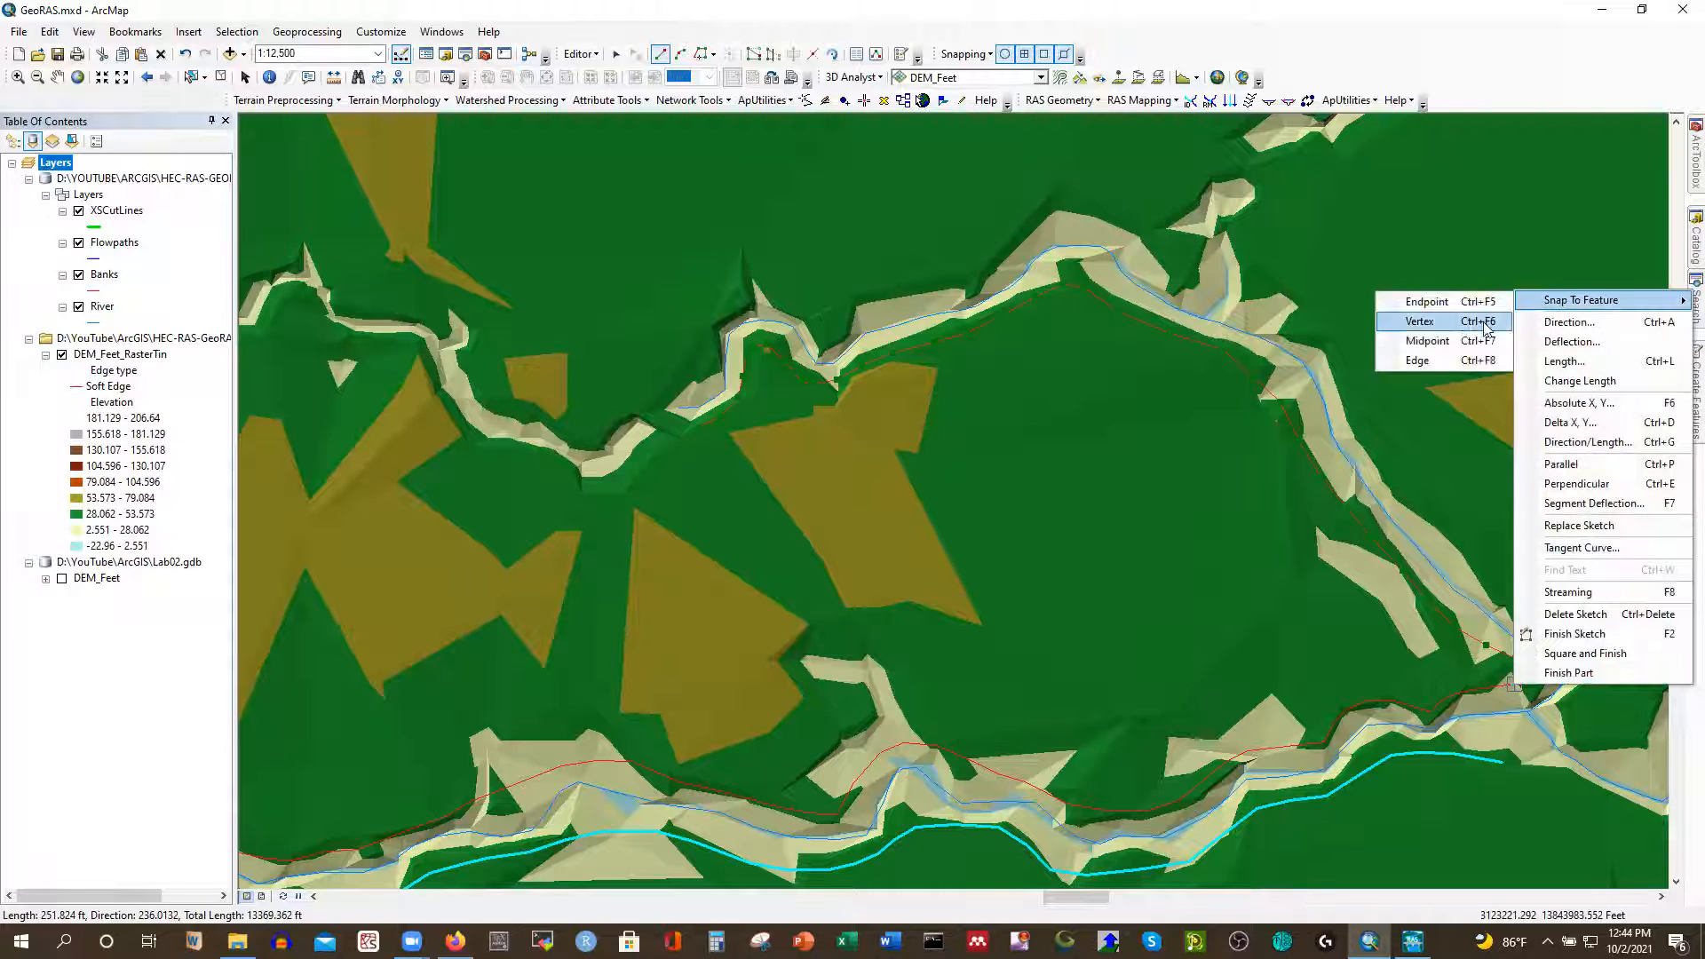
pyautogui.click(1417, 322)
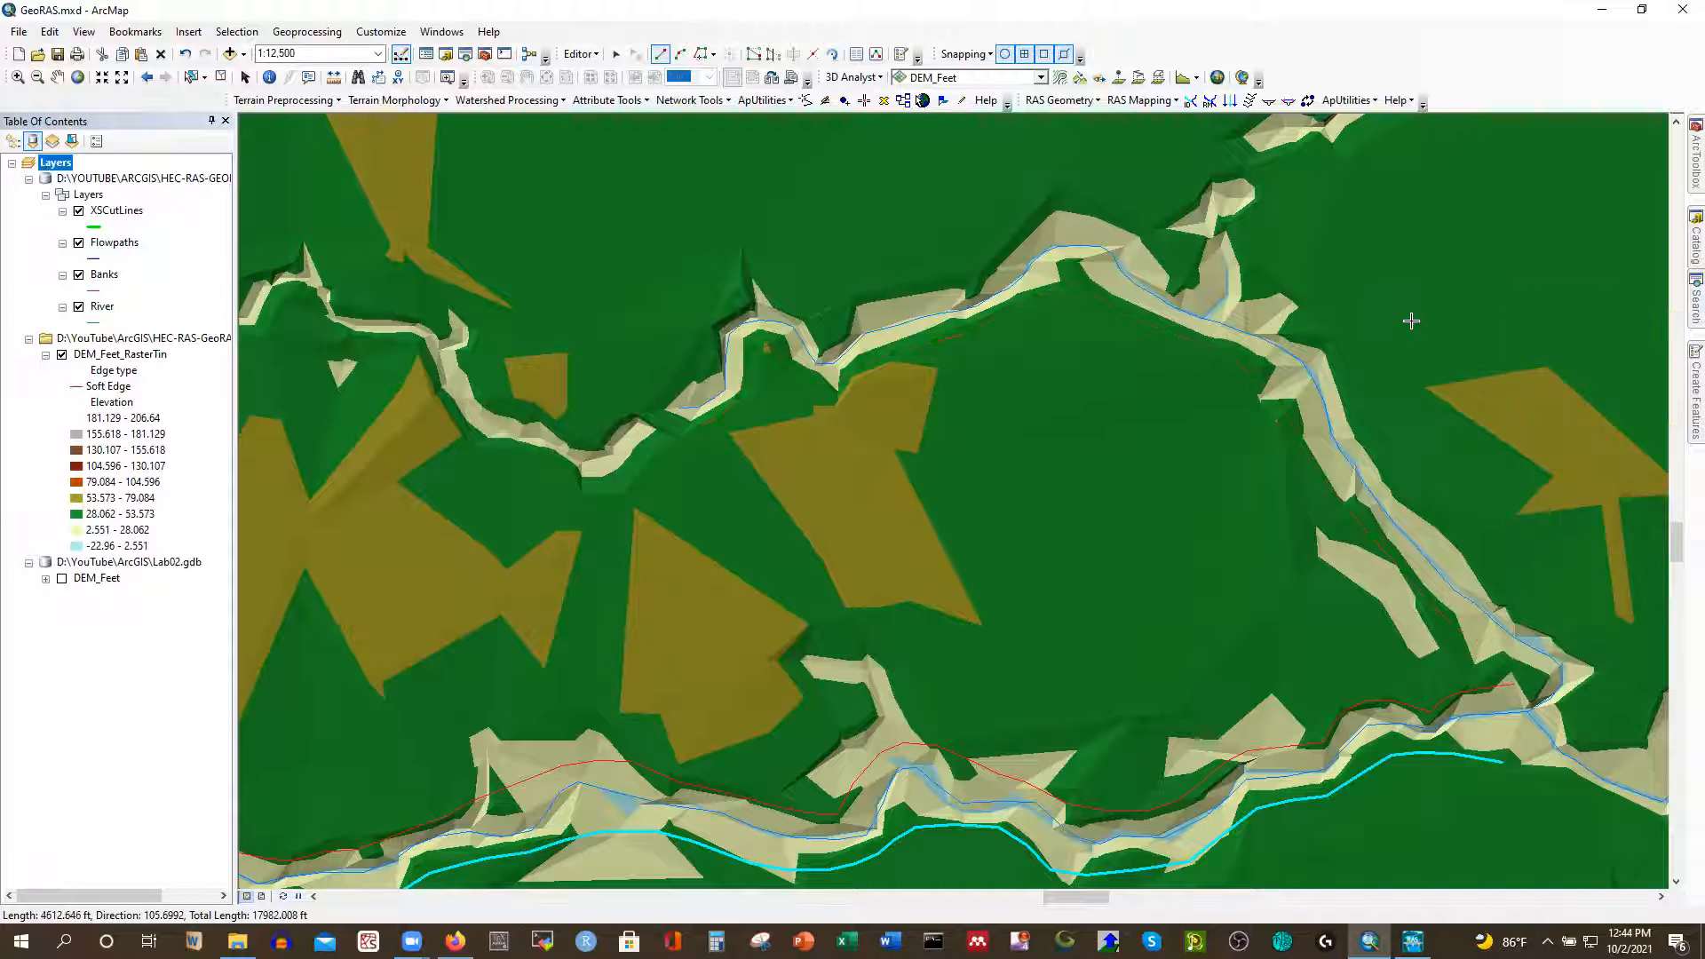
pyautogui.rightClick(1516, 691)
pyautogui.click(1532, 636)
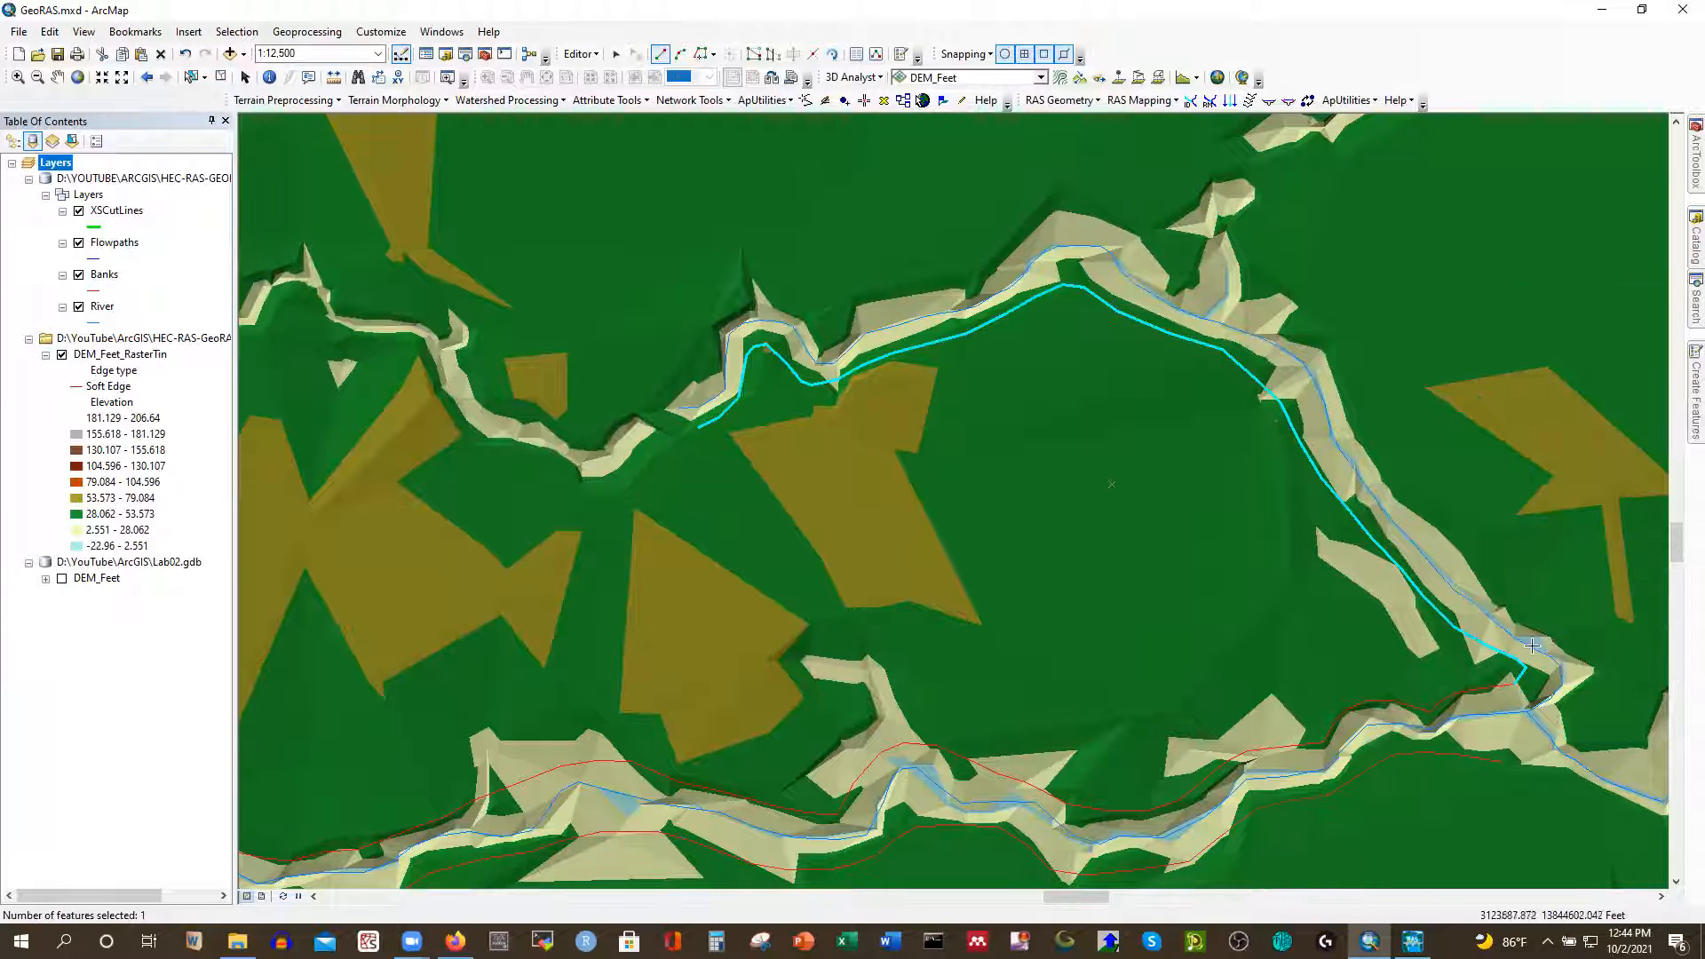
# Start the tributary's north bank line at its western upstream end and trace it around the first loop and along the stretch northeast
pyautogui.click(673, 394)
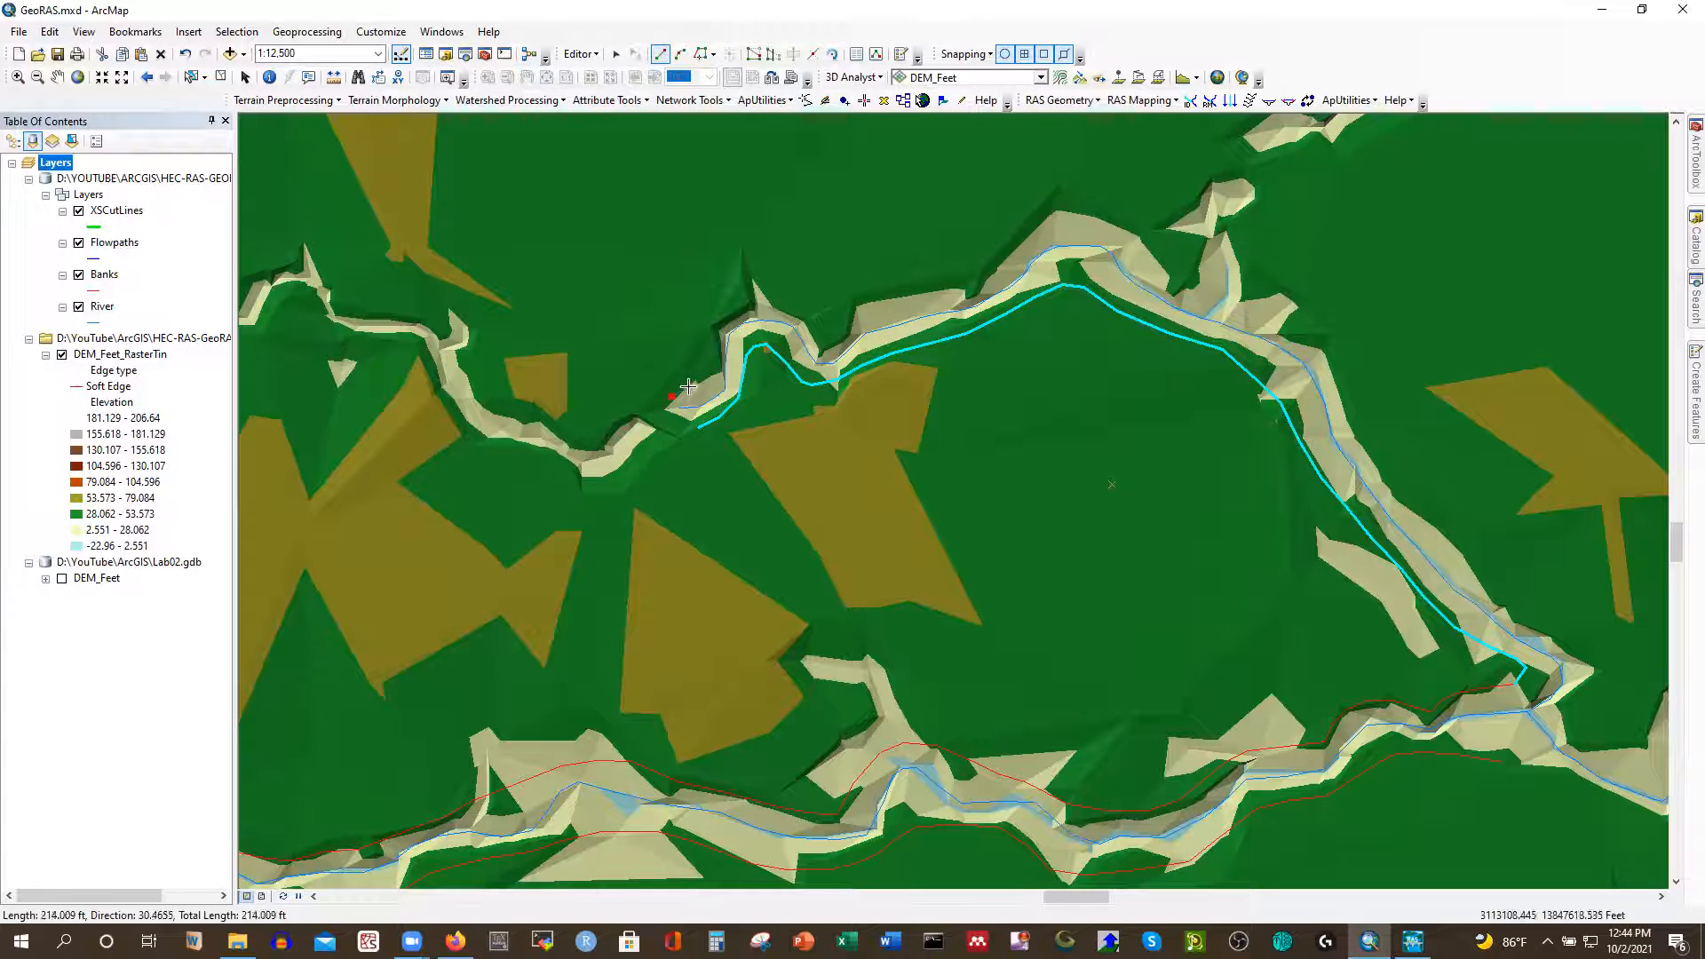
pyautogui.click(708, 373)
pyautogui.click(718, 321)
pyautogui.click(813, 331)
pyautogui.click(843, 321)
pyautogui.click(942, 285)
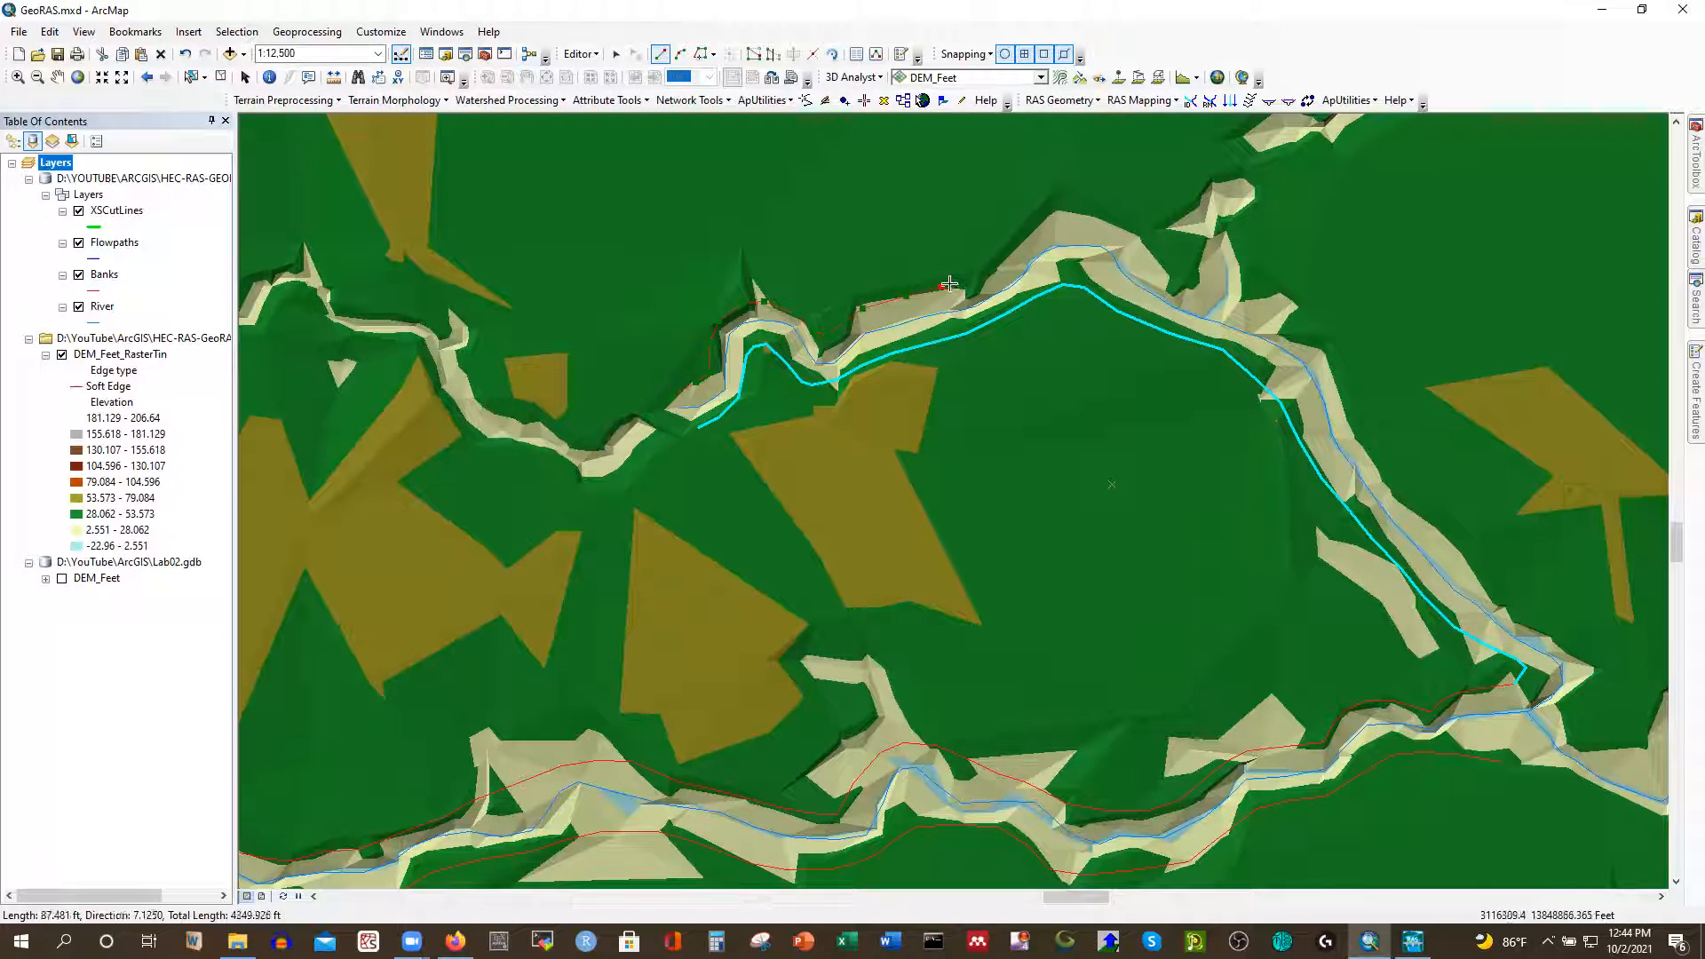
# Continue the tributary's north bank over the northern crest, across the side inlets, and southeast to the channel's pointed corner near the confluence
pyautogui.click(1042, 215)
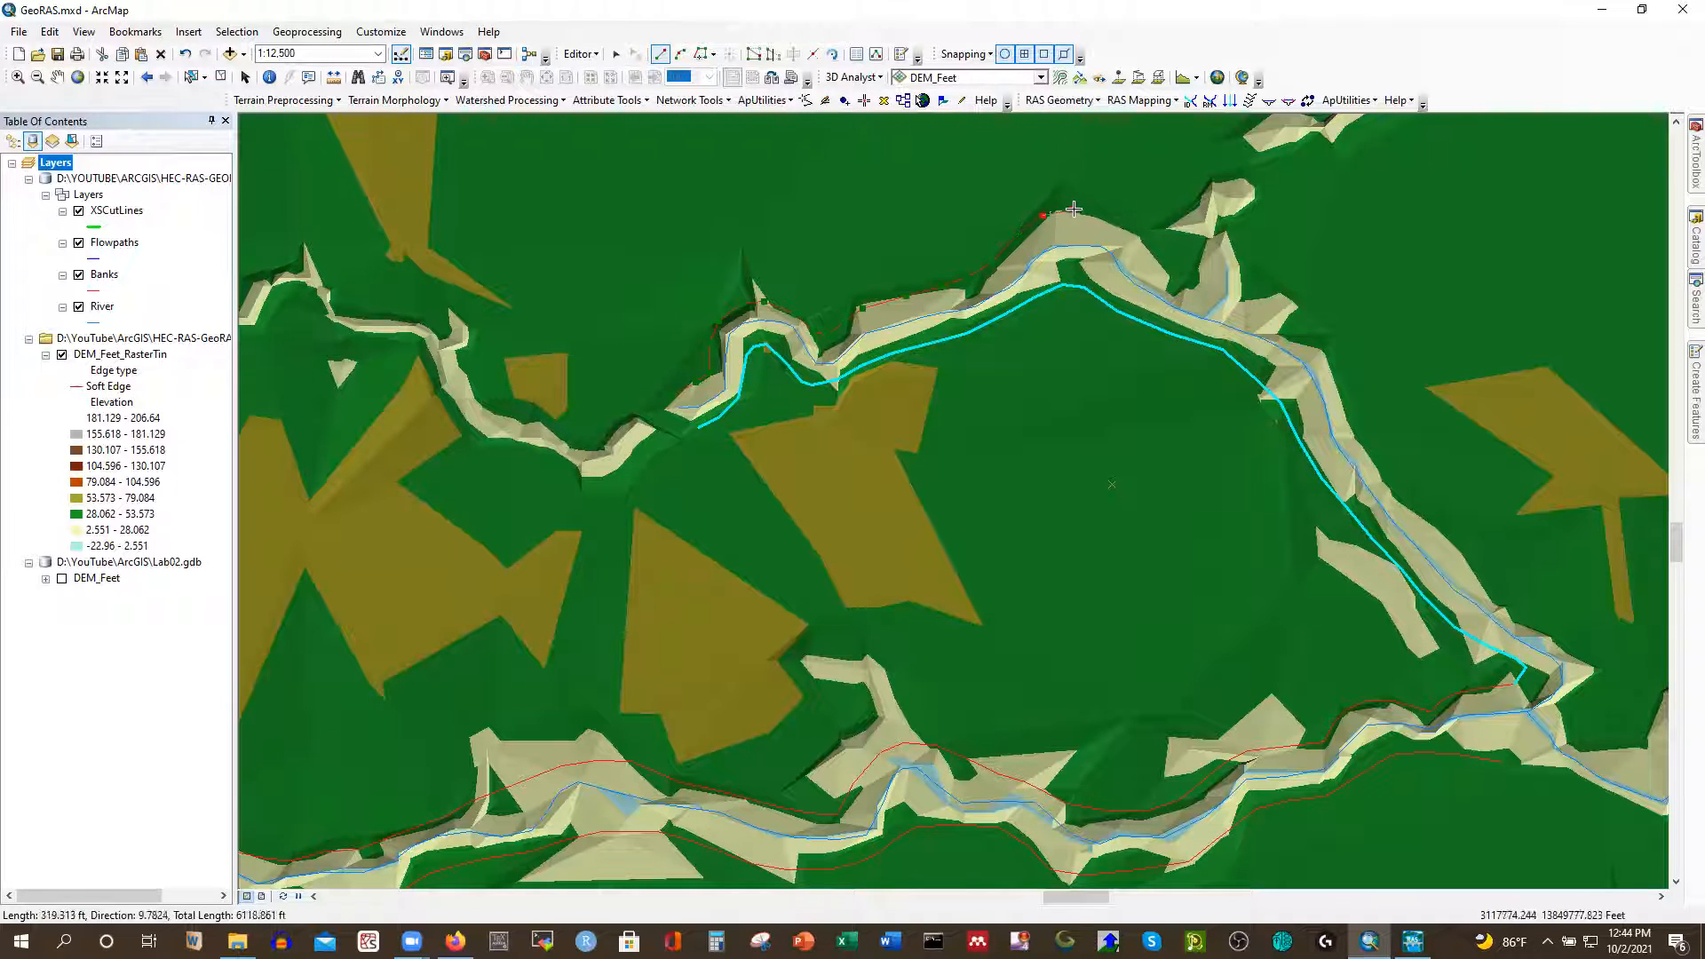
pyautogui.click(1186, 279)
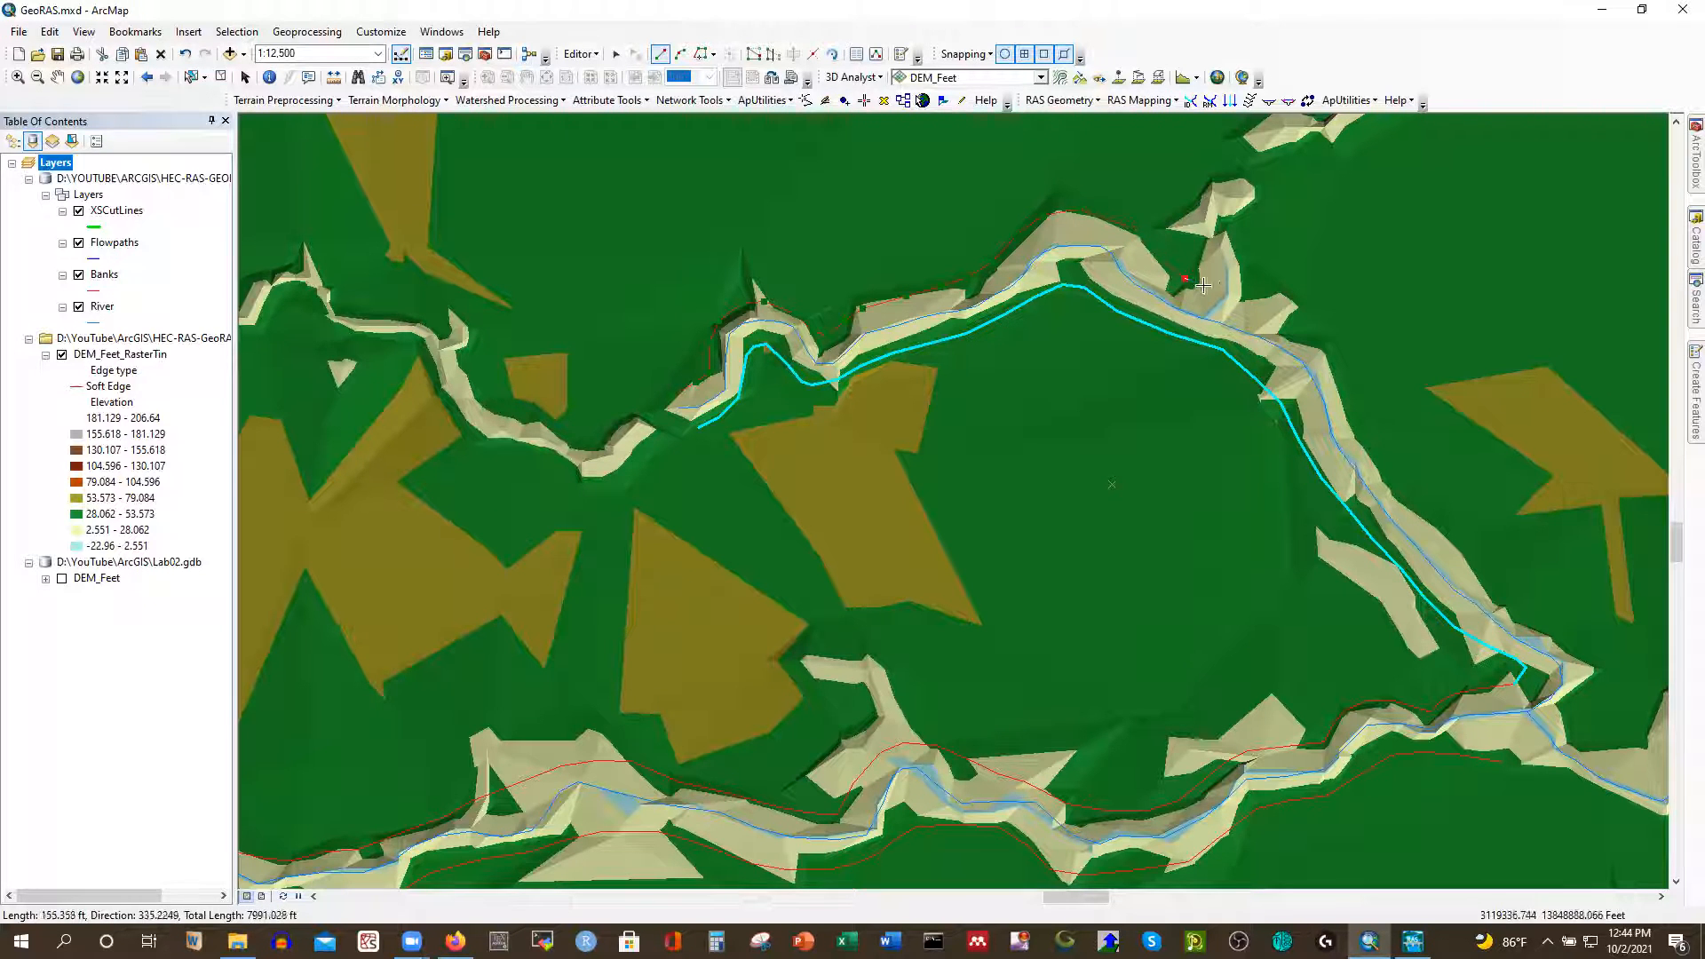
pyautogui.click(1322, 352)
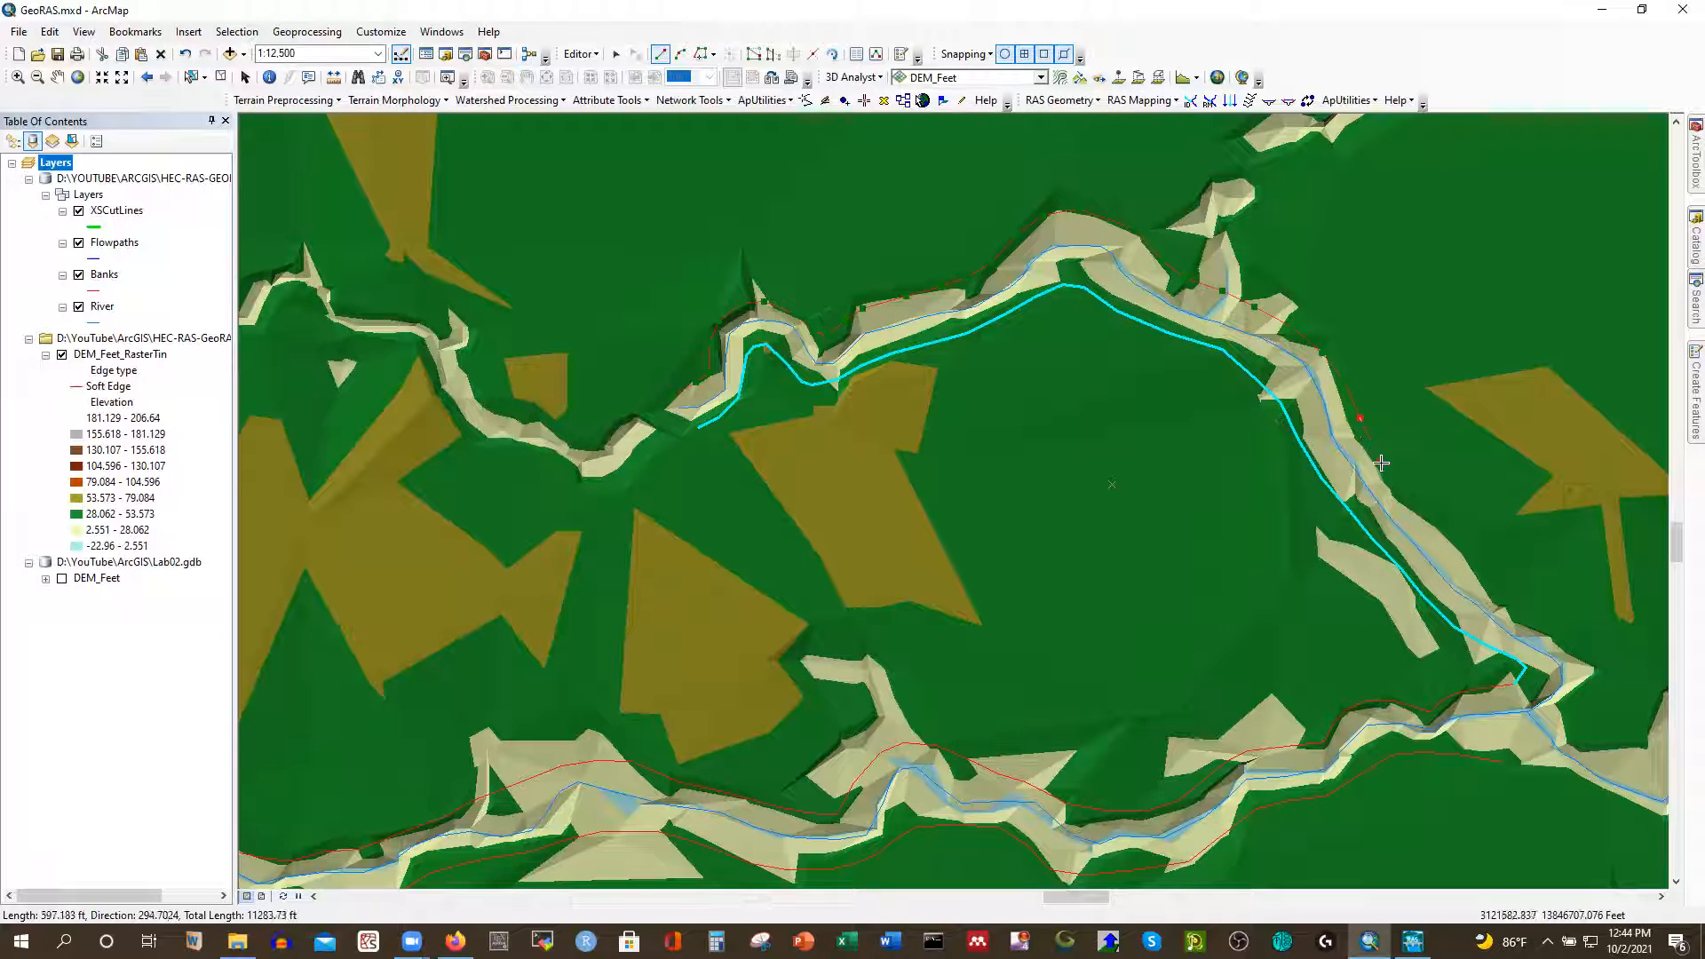
pyautogui.click(1434, 521)
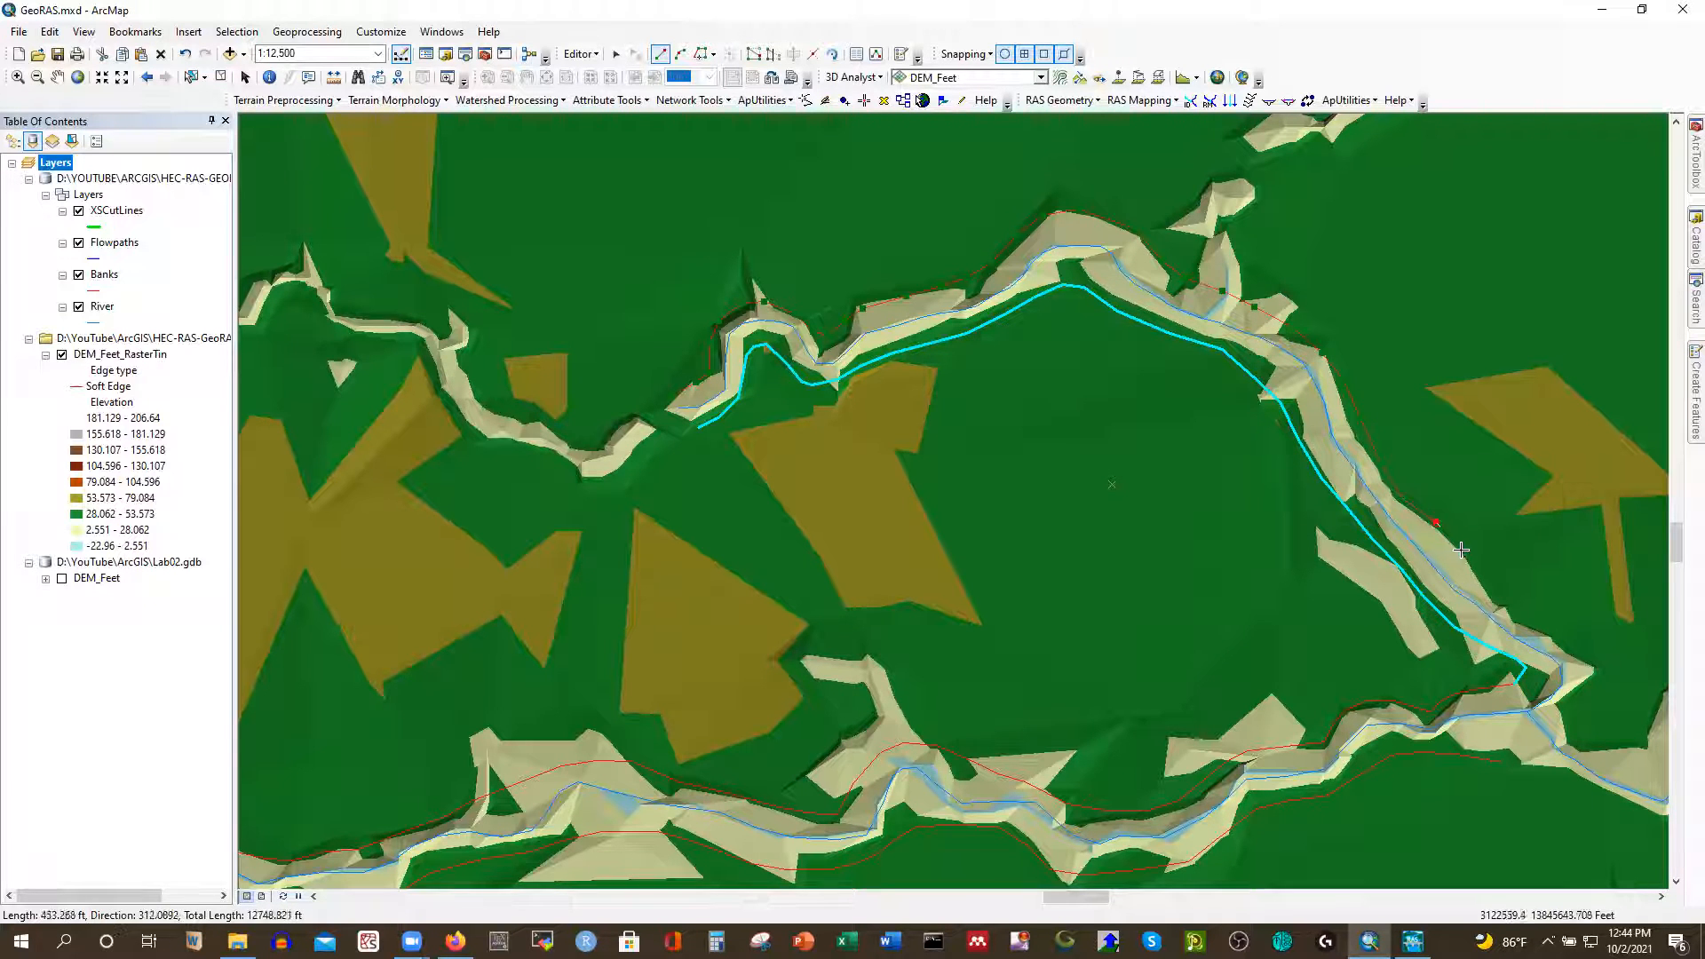
pyautogui.click(1545, 625)
pyautogui.click(1592, 668)
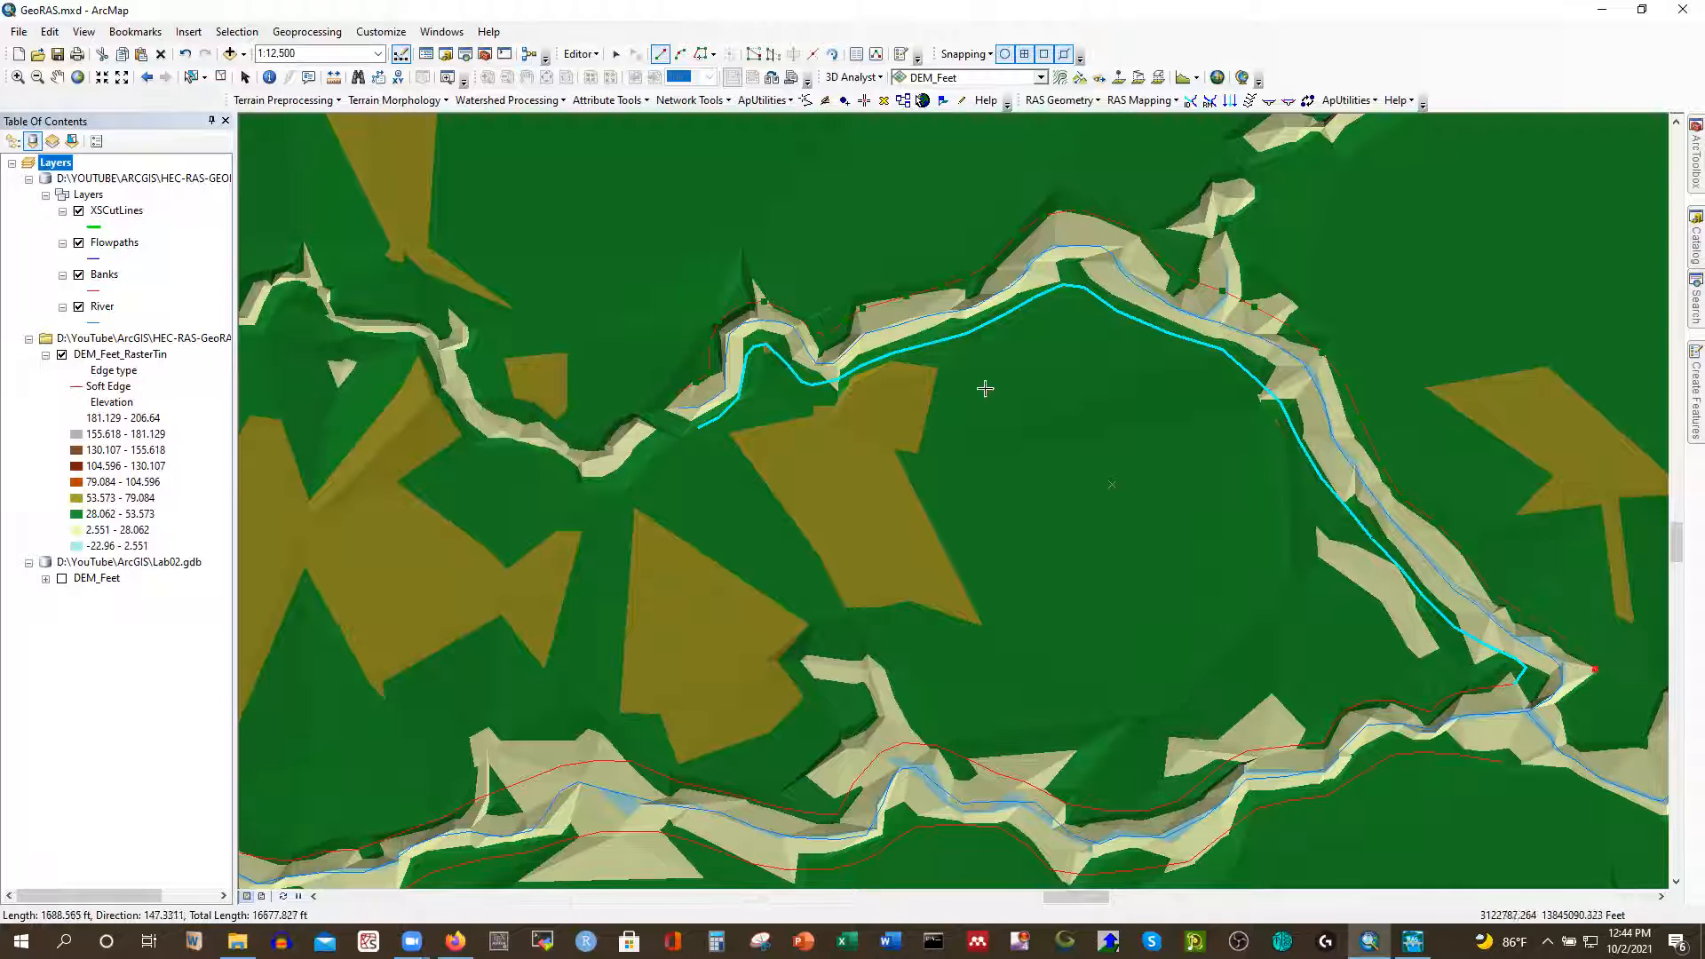
# Turn the tributary's north bank line southwest around the pointed corner and finish it just above the confluence
pyautogui.scroll(2, 256, 275)
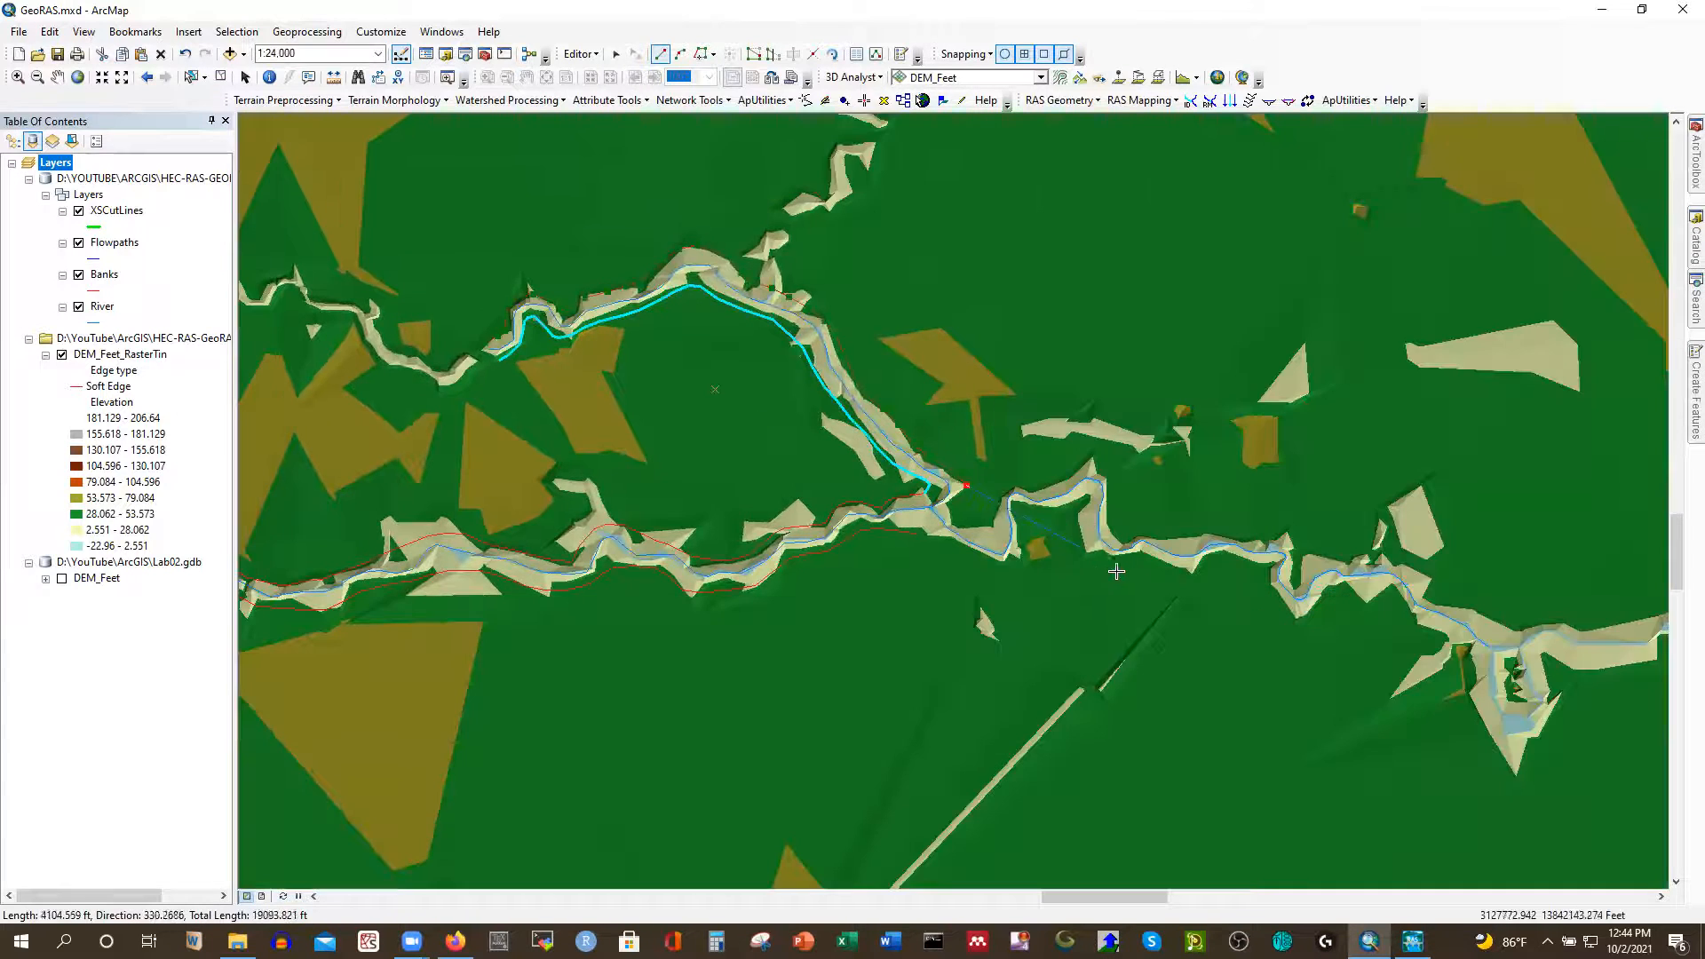
pyautogui.scroll(-2, 951, 549)
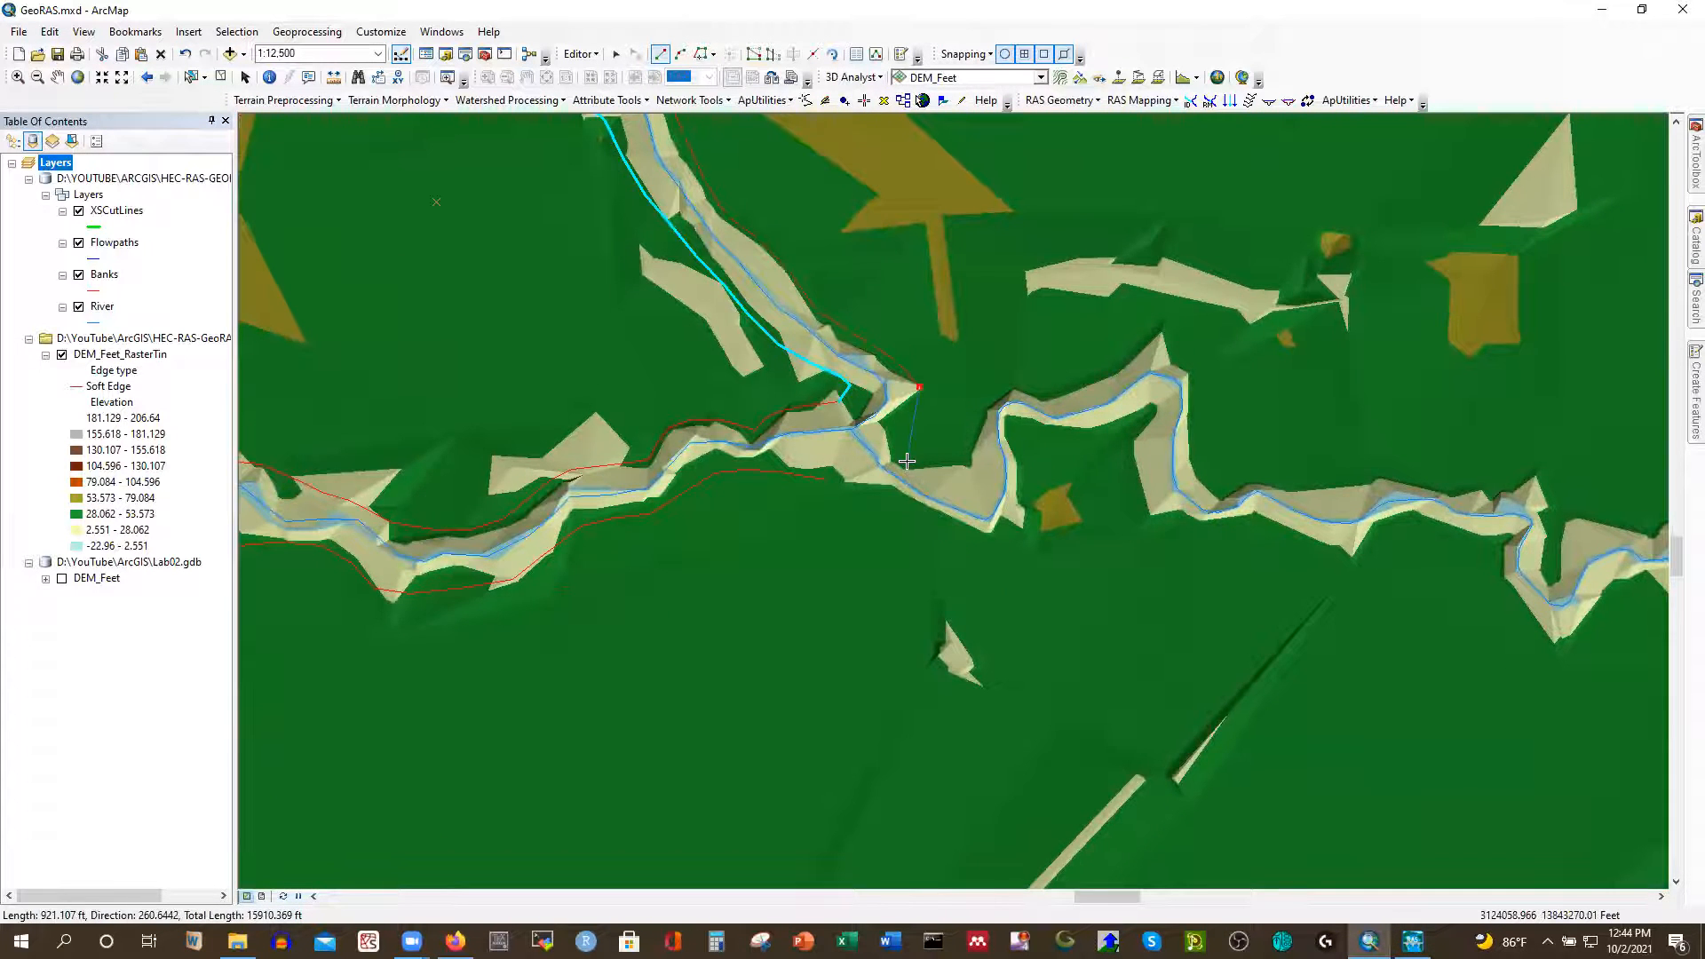
pyautogui.scroll(-1, 908, 462)
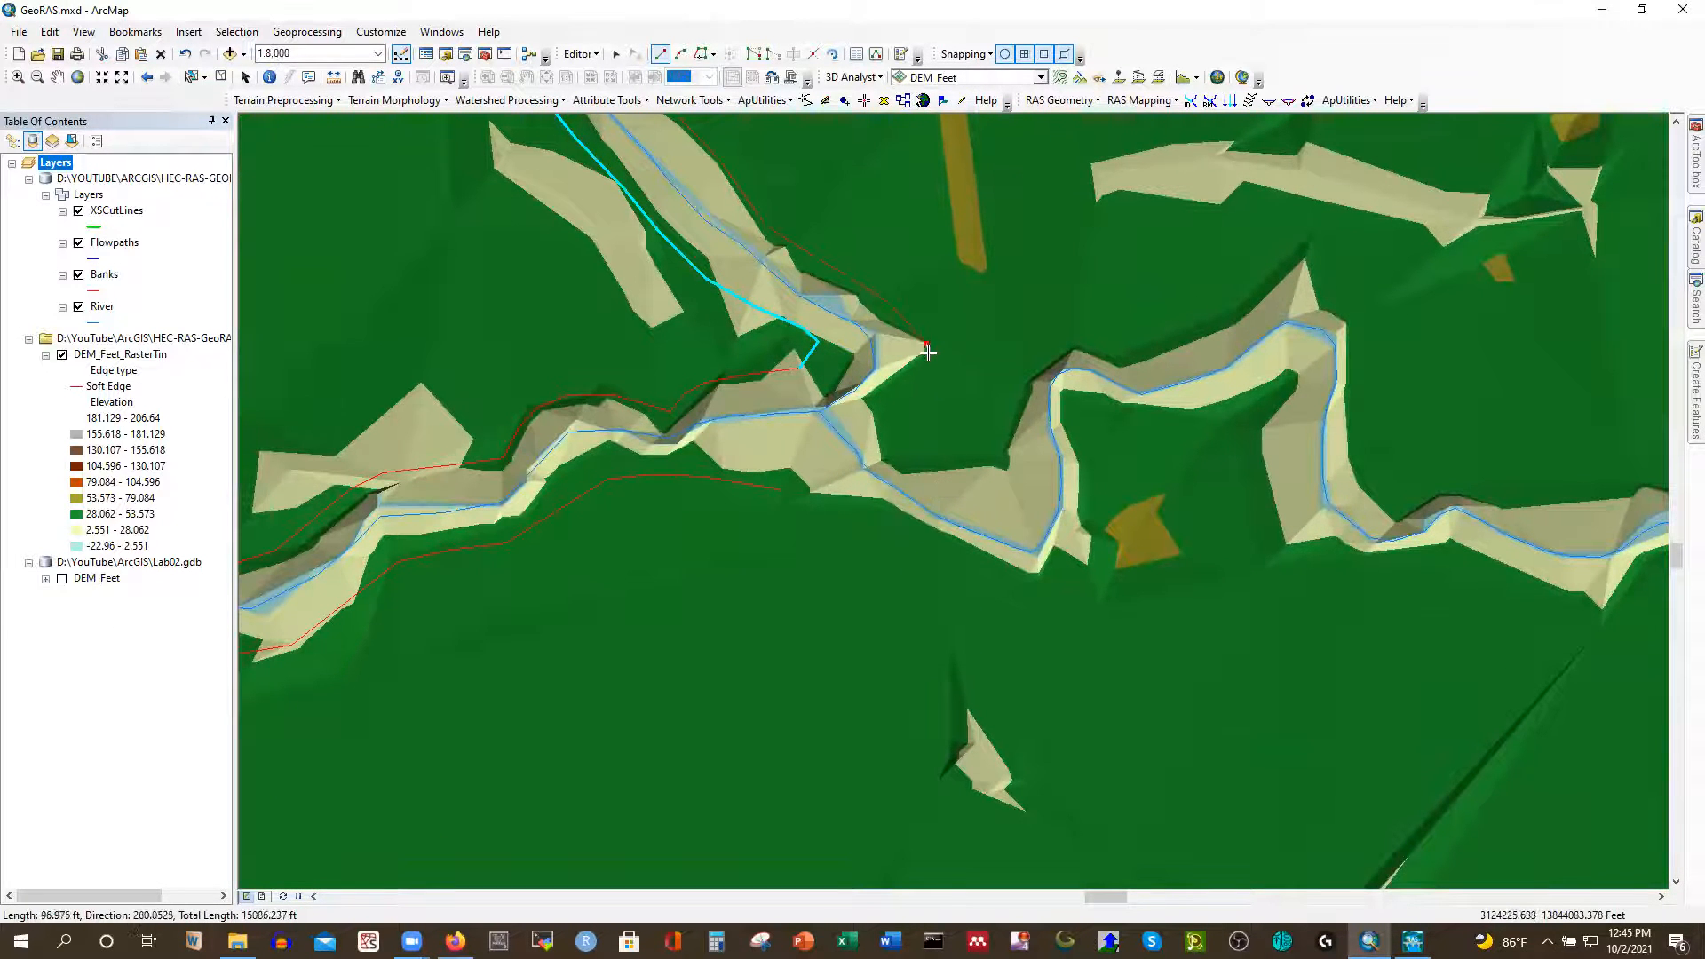
pyautogui.click(905, 376)
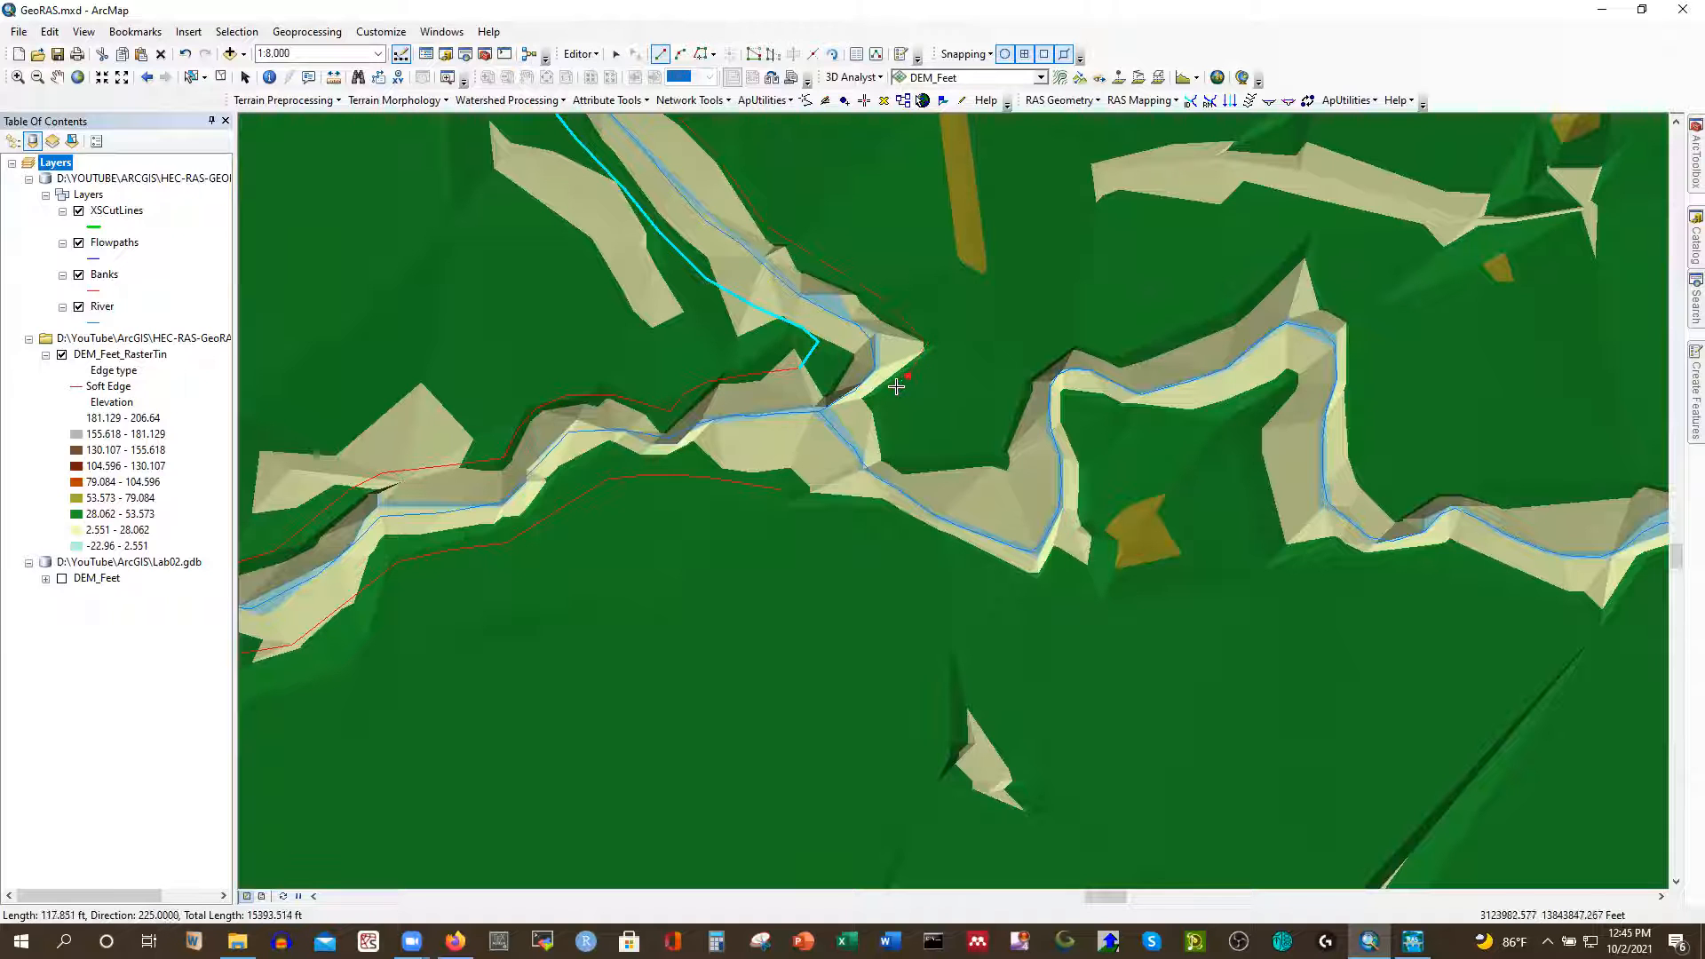
pyautogui.doubleClick(891, 390)
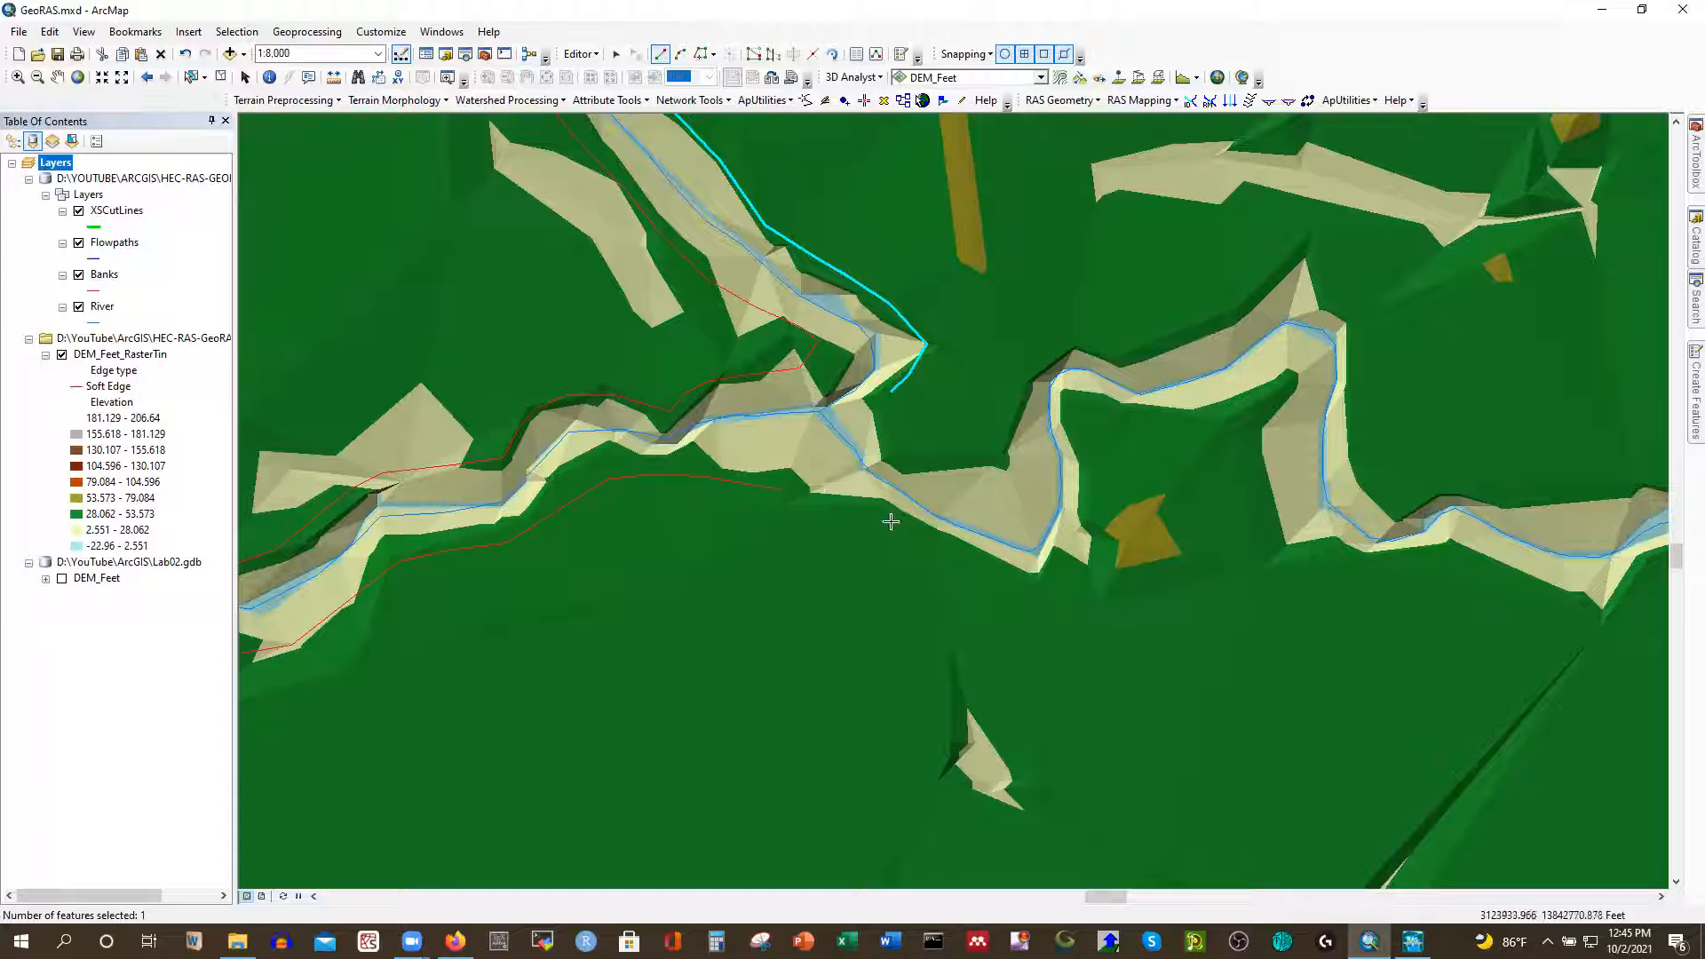
# Start a bank line snapped to the main river's south bank endpoint and trace it southeast past the confluence to the first bend
pyautogui.rightClick(779, 491)
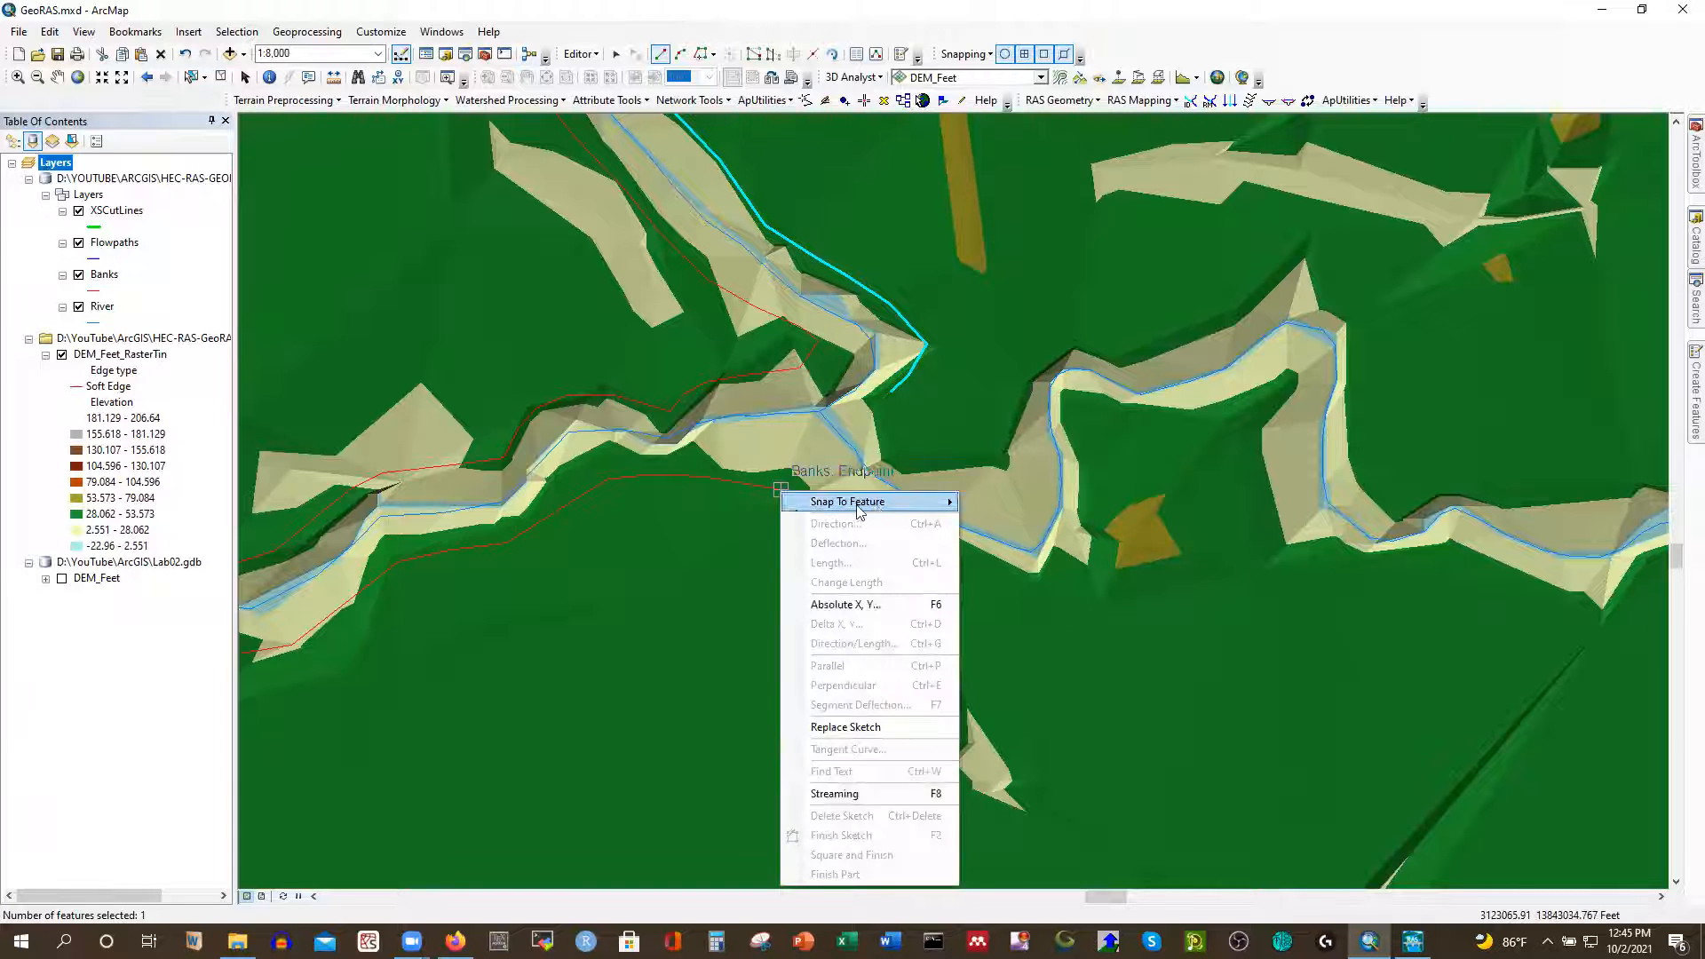
pyautogui.moveTo(858, 510)
pyautogui.click(986, 523)
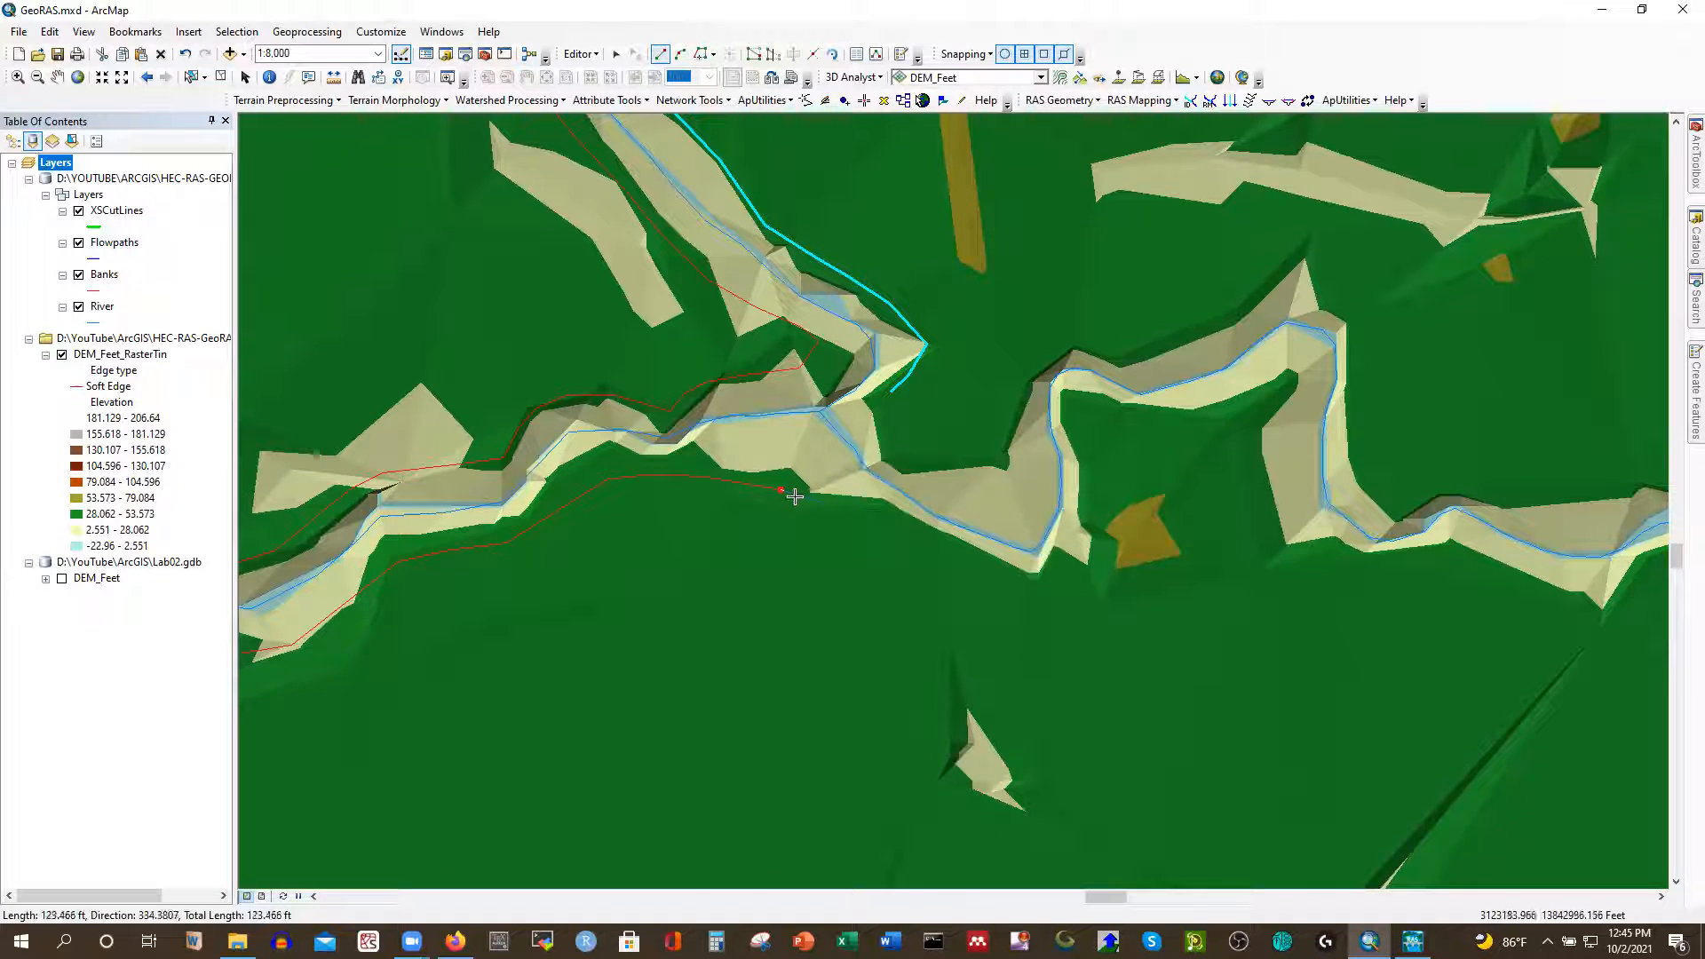
pyautogui.click(848, 505)
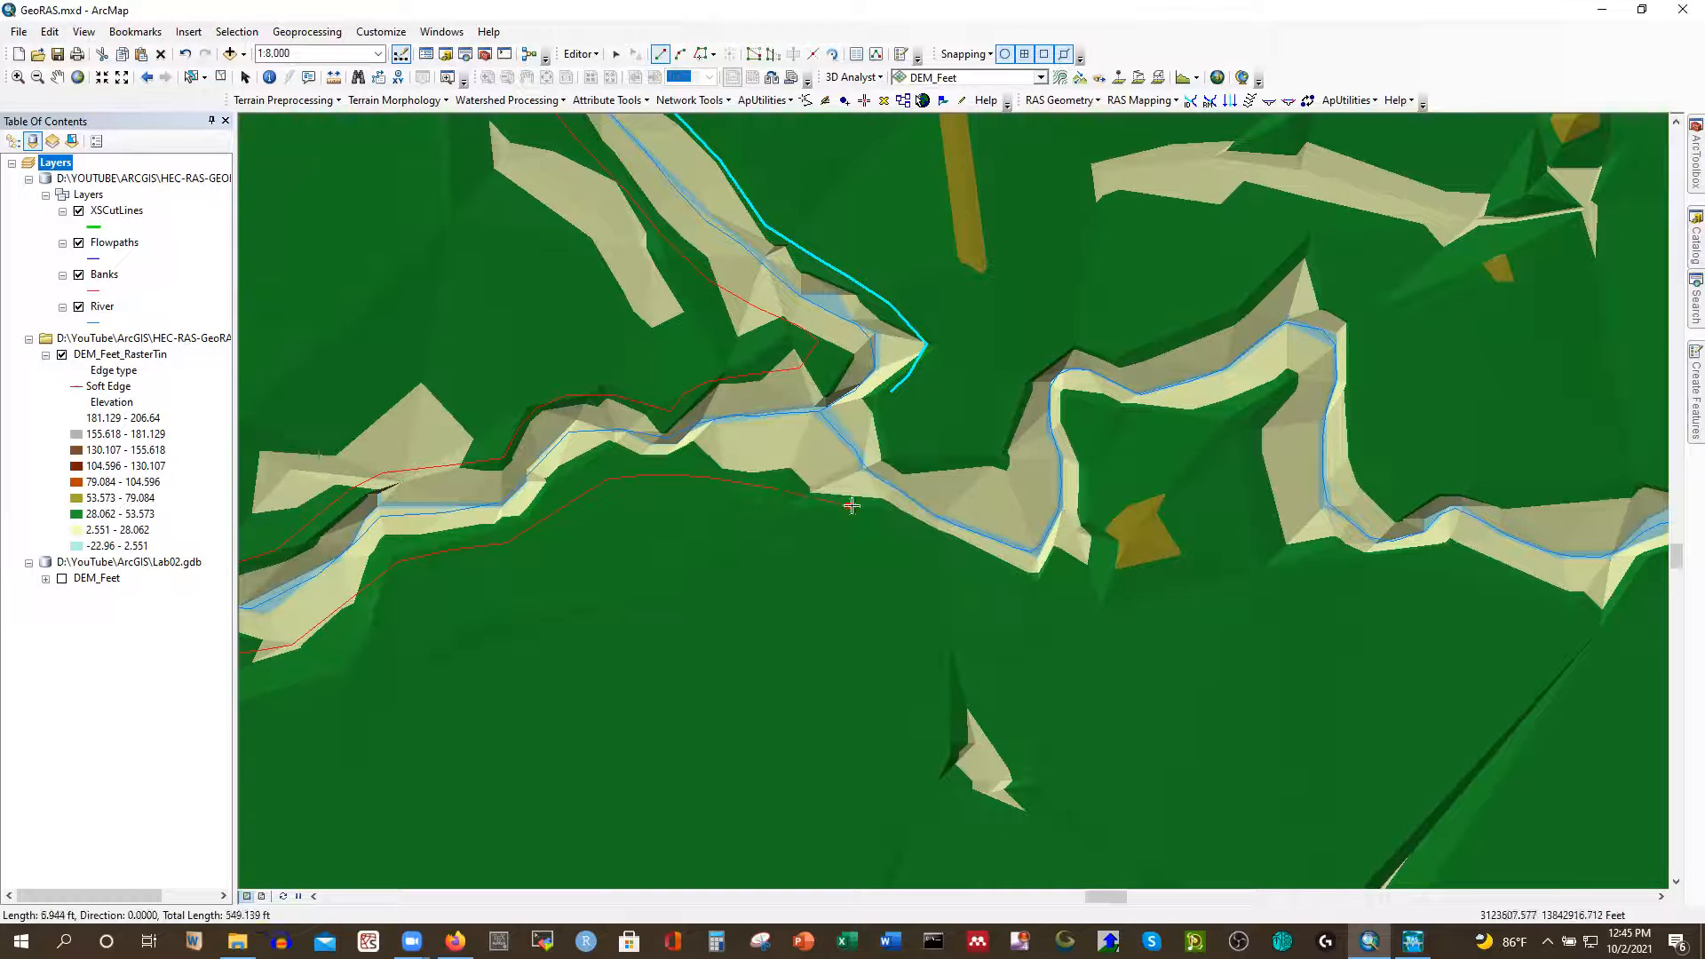
pyautogui.click(891, 517)
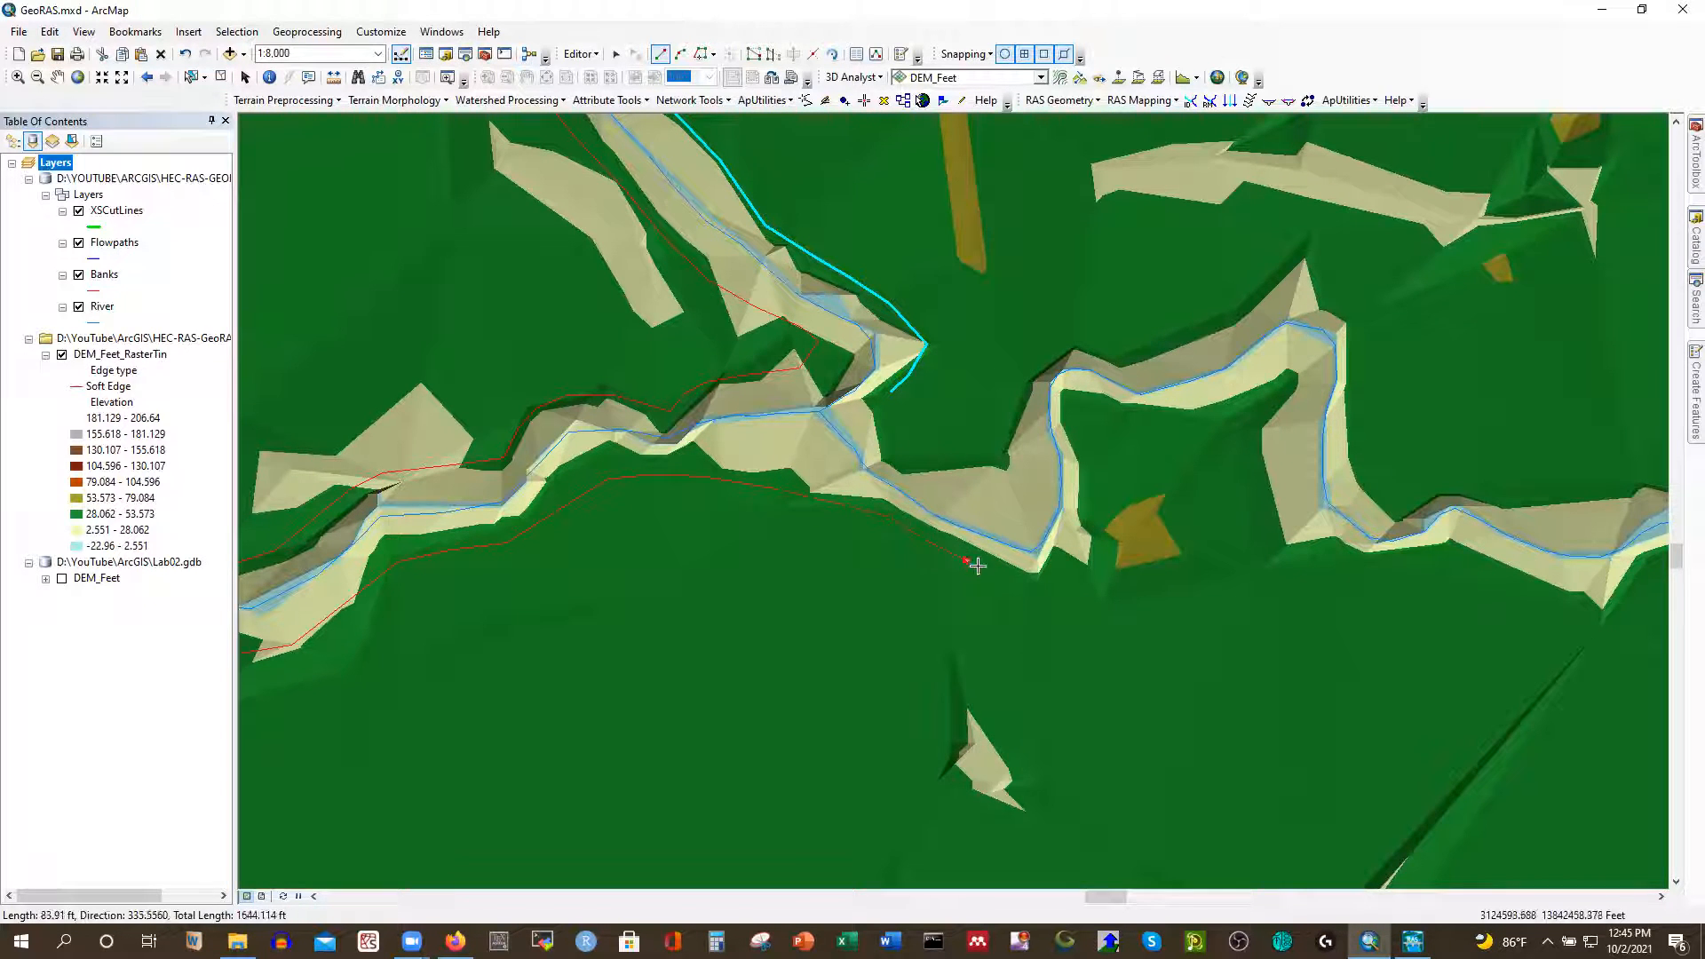
pyautogui.click(1045, 573)
# Trace the downstream south bank north around the first bend and east along the inside of the large meander
pyautogui.click(1077, 559)
pyautogui.click(1085, 526)
pyautogui.click(1066, 425)
pyautogui.click(1086, 401)
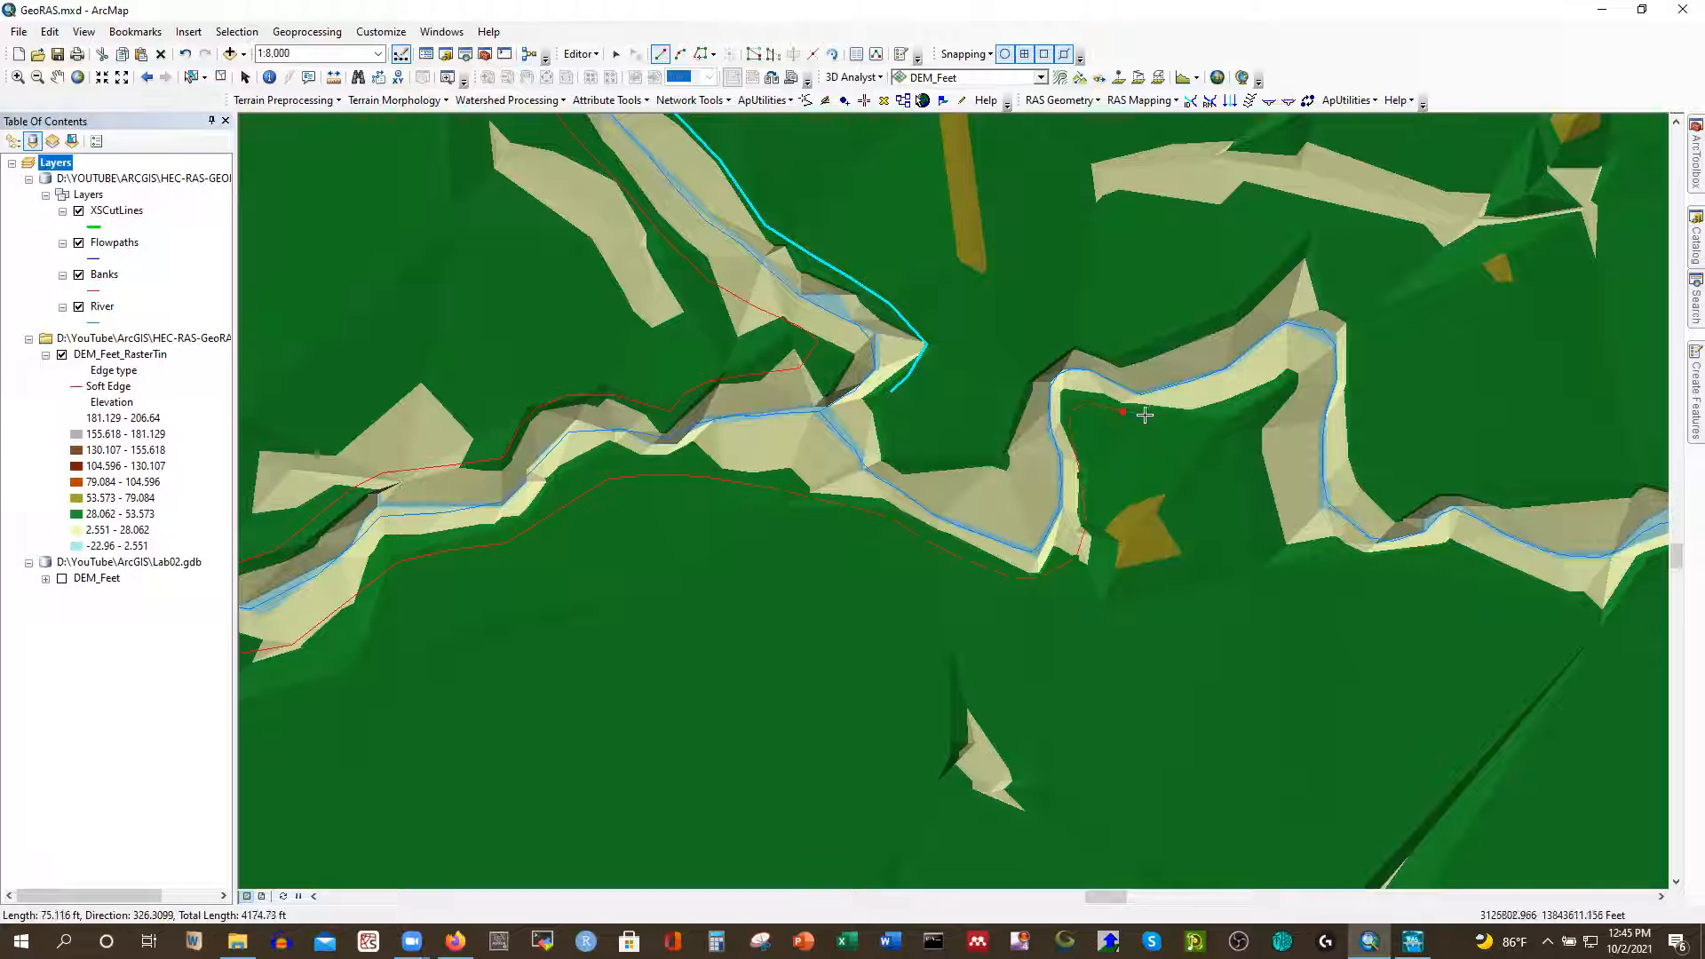
pyautogui.click(1212, 402)
pyautogui.click(1270, 376)
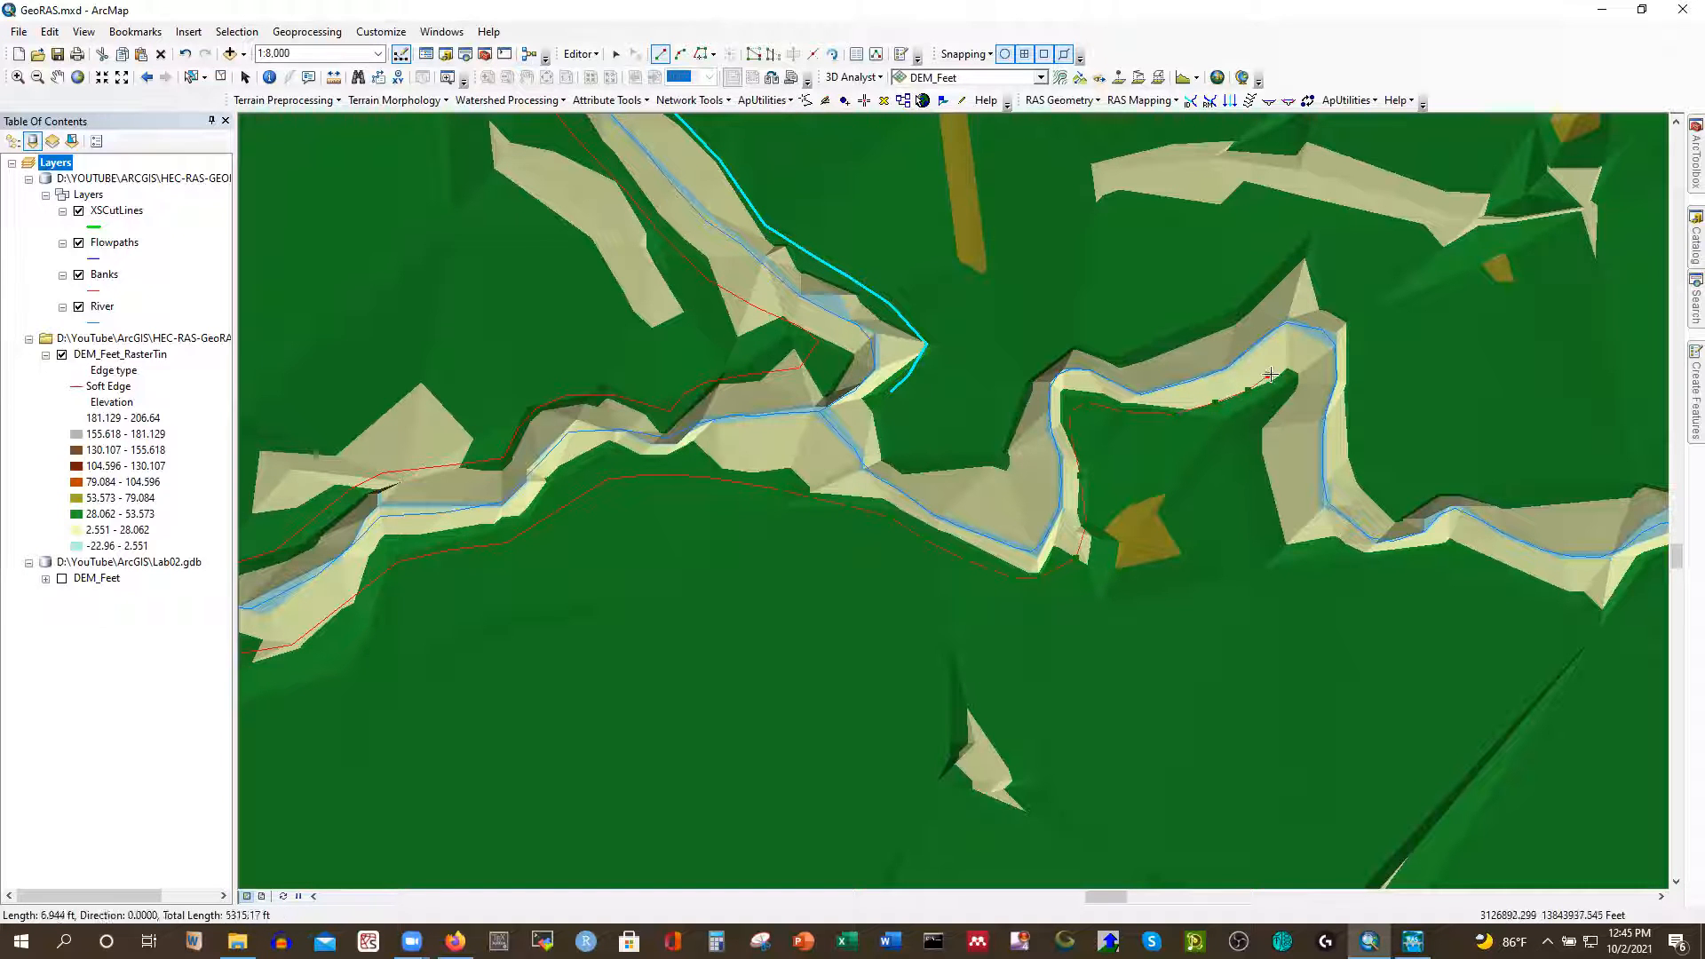
# Continue the south bank down the meander's eastern limb and east along the channel to the pointed southern notch
pyautogui.click(1270, 433)
pyautogui.click(1269, 470)
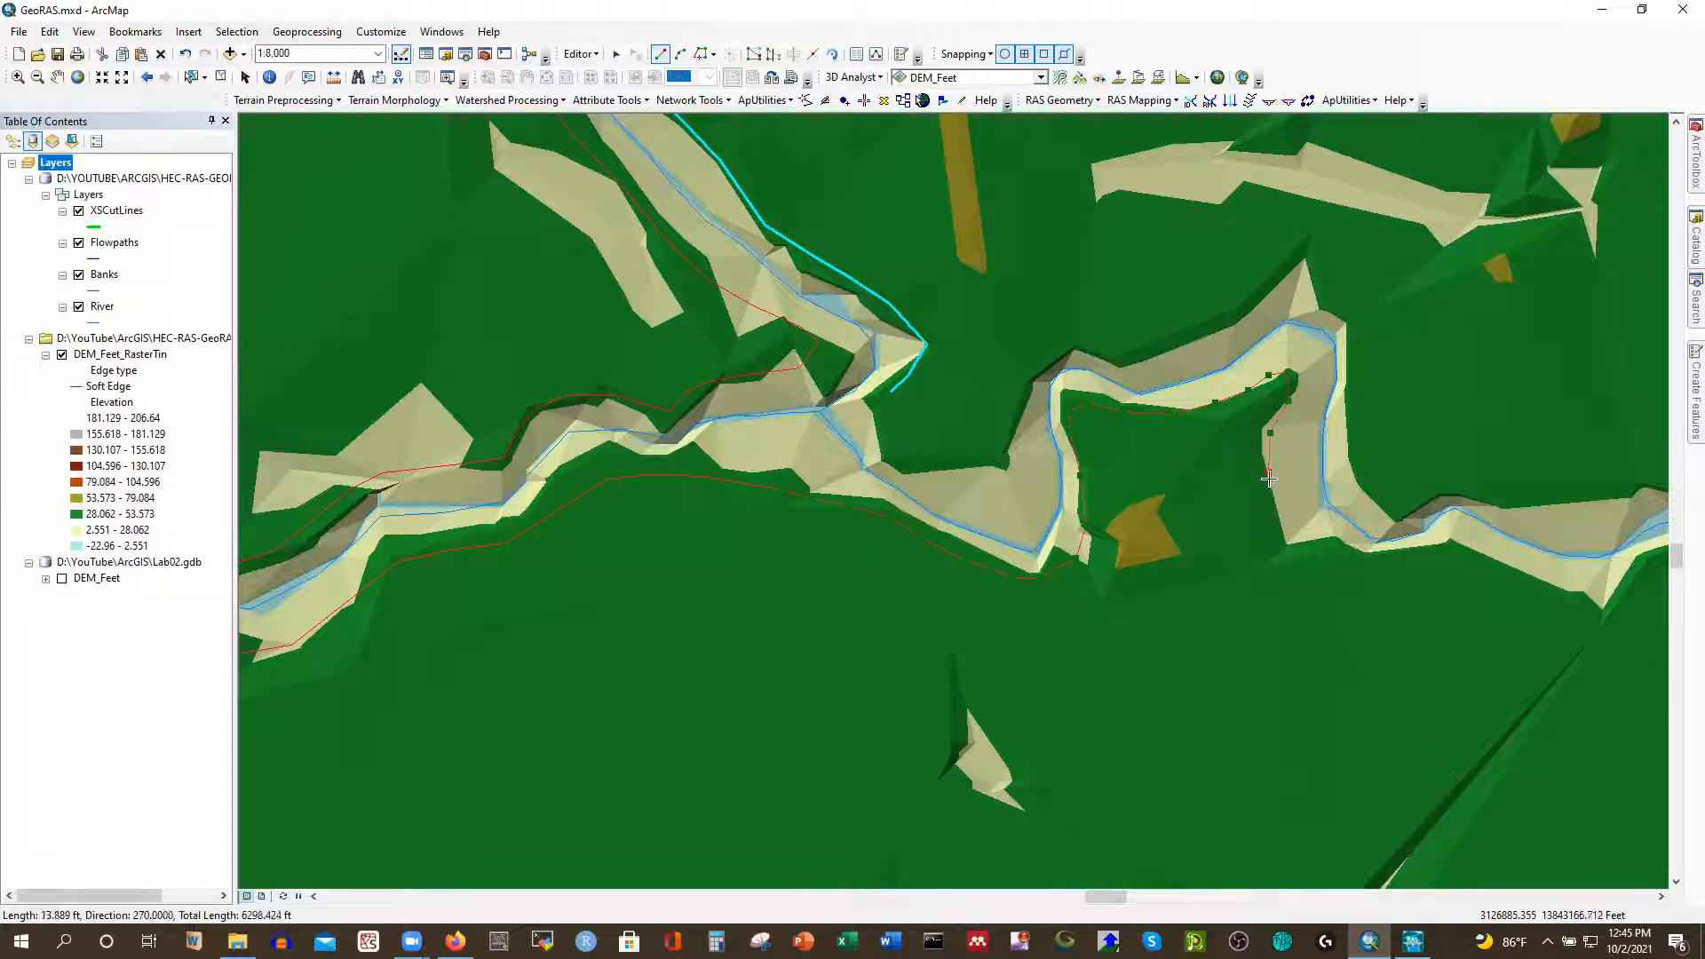
pyautogui.click(1283, 517)
pyautogui.click(1327, 548)
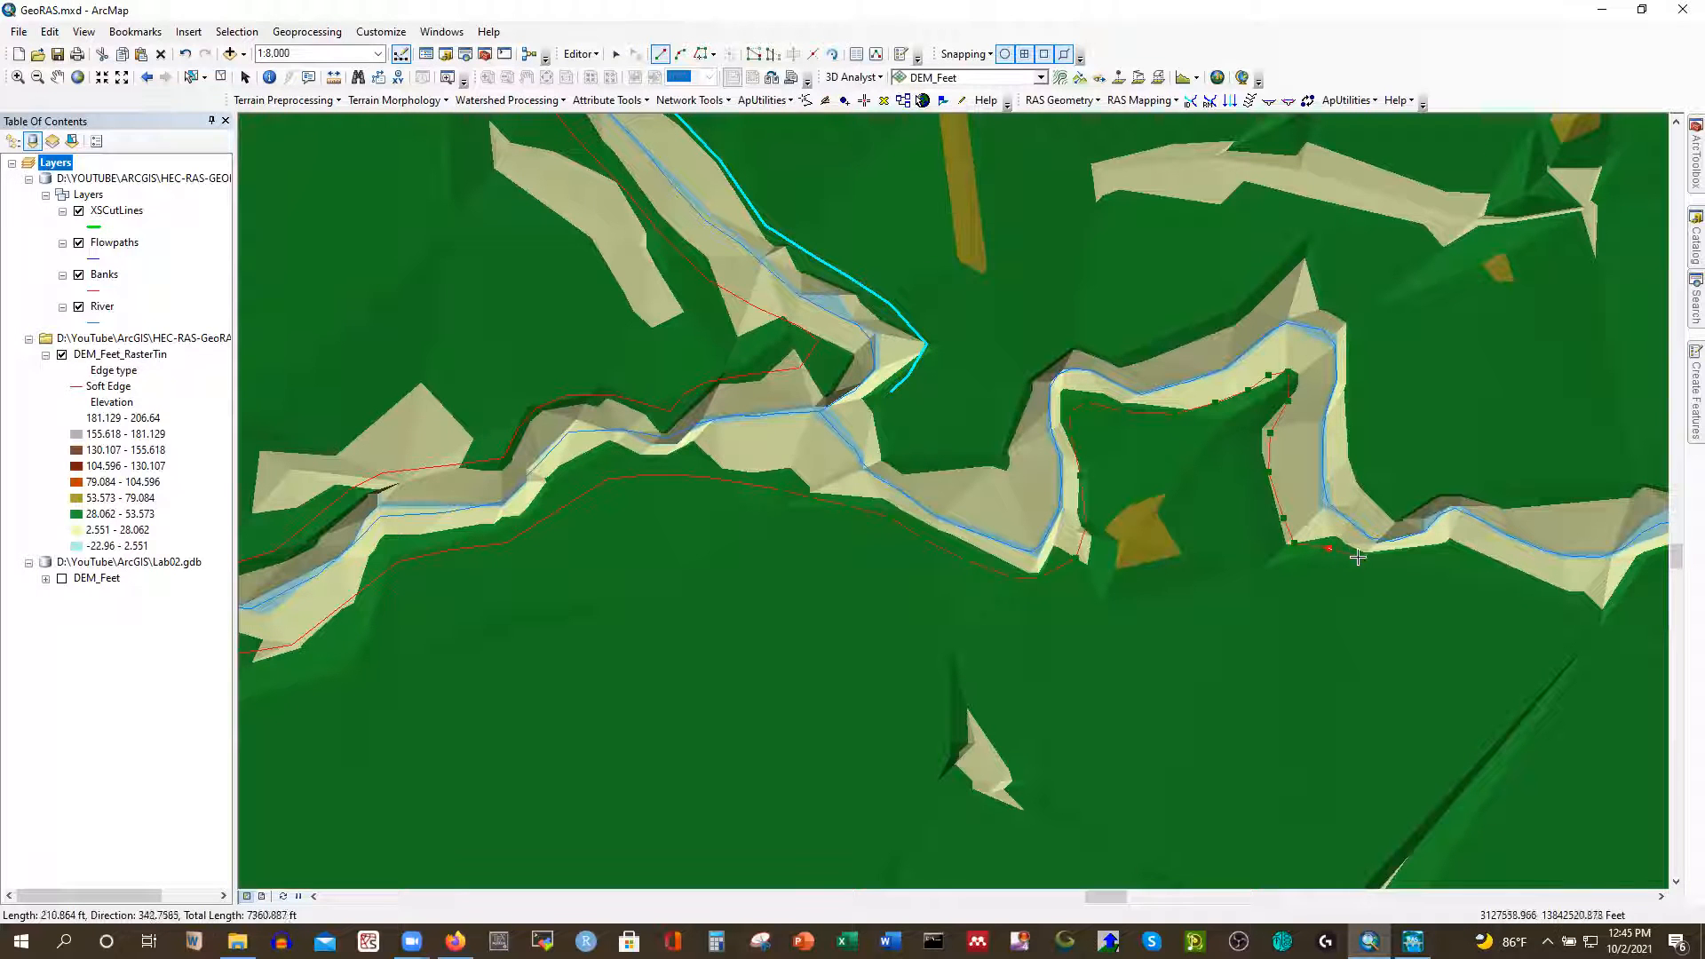
pyautogui.click(1445, 548)
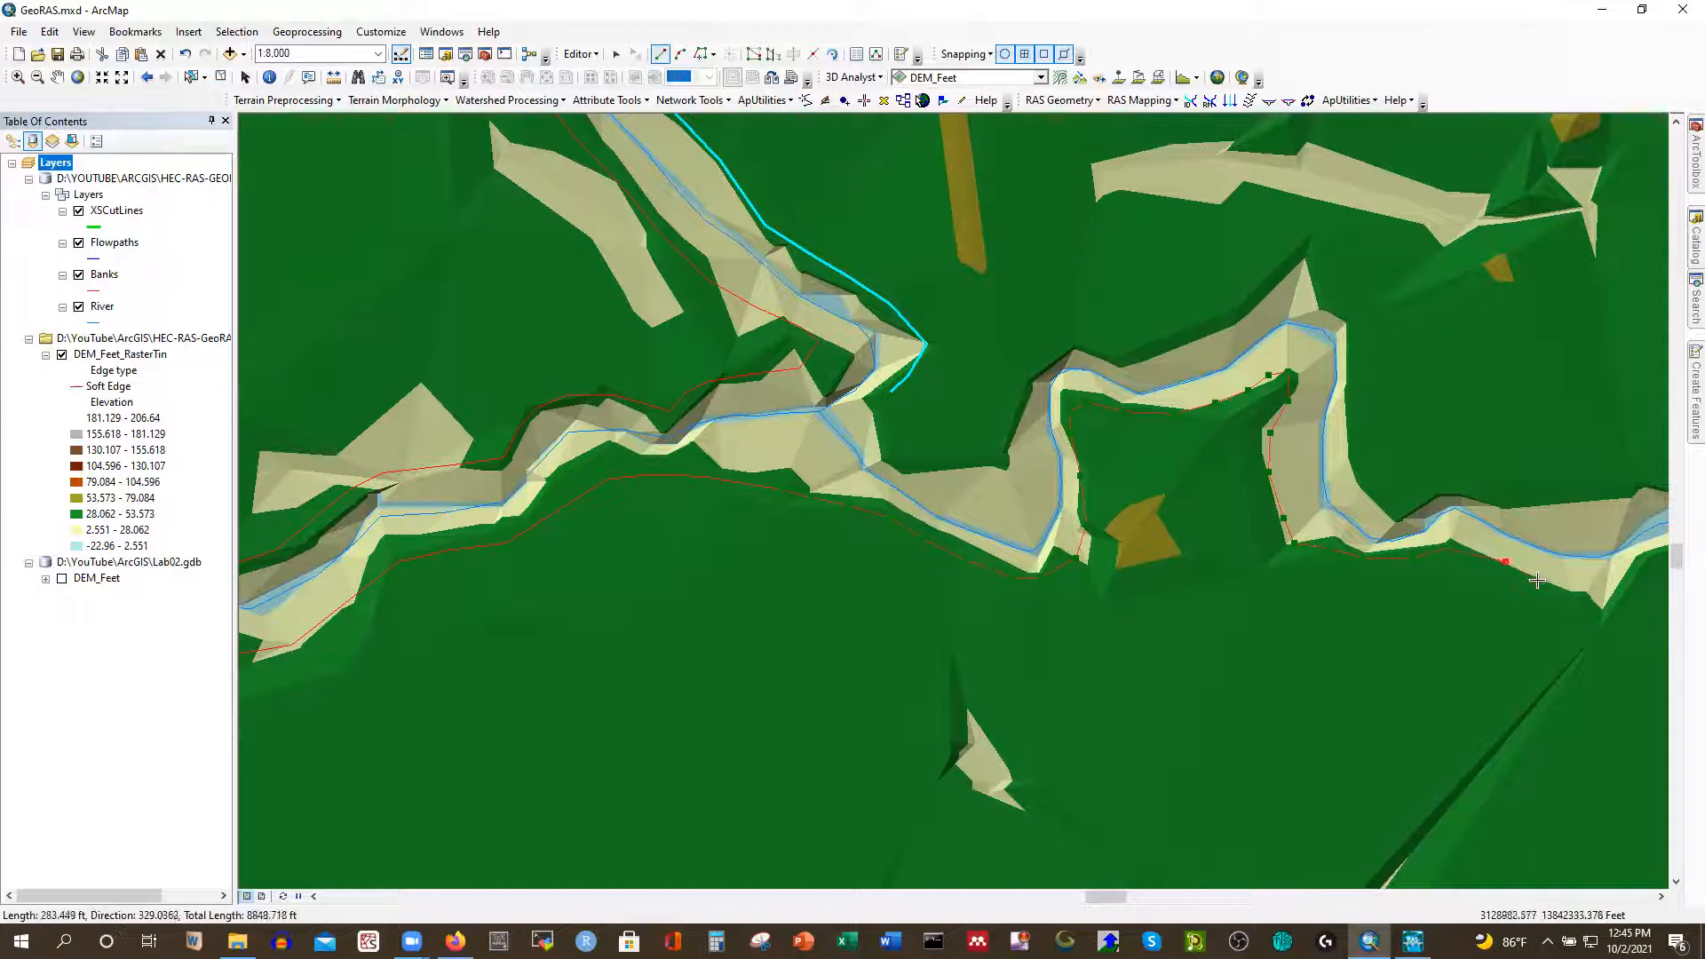
pyautogui.click(1593, 602)
# Trace the south bank east past the pointed notch and down the western side of the next V-shaped dip
pyautogui.scroll(2, 391, 399)
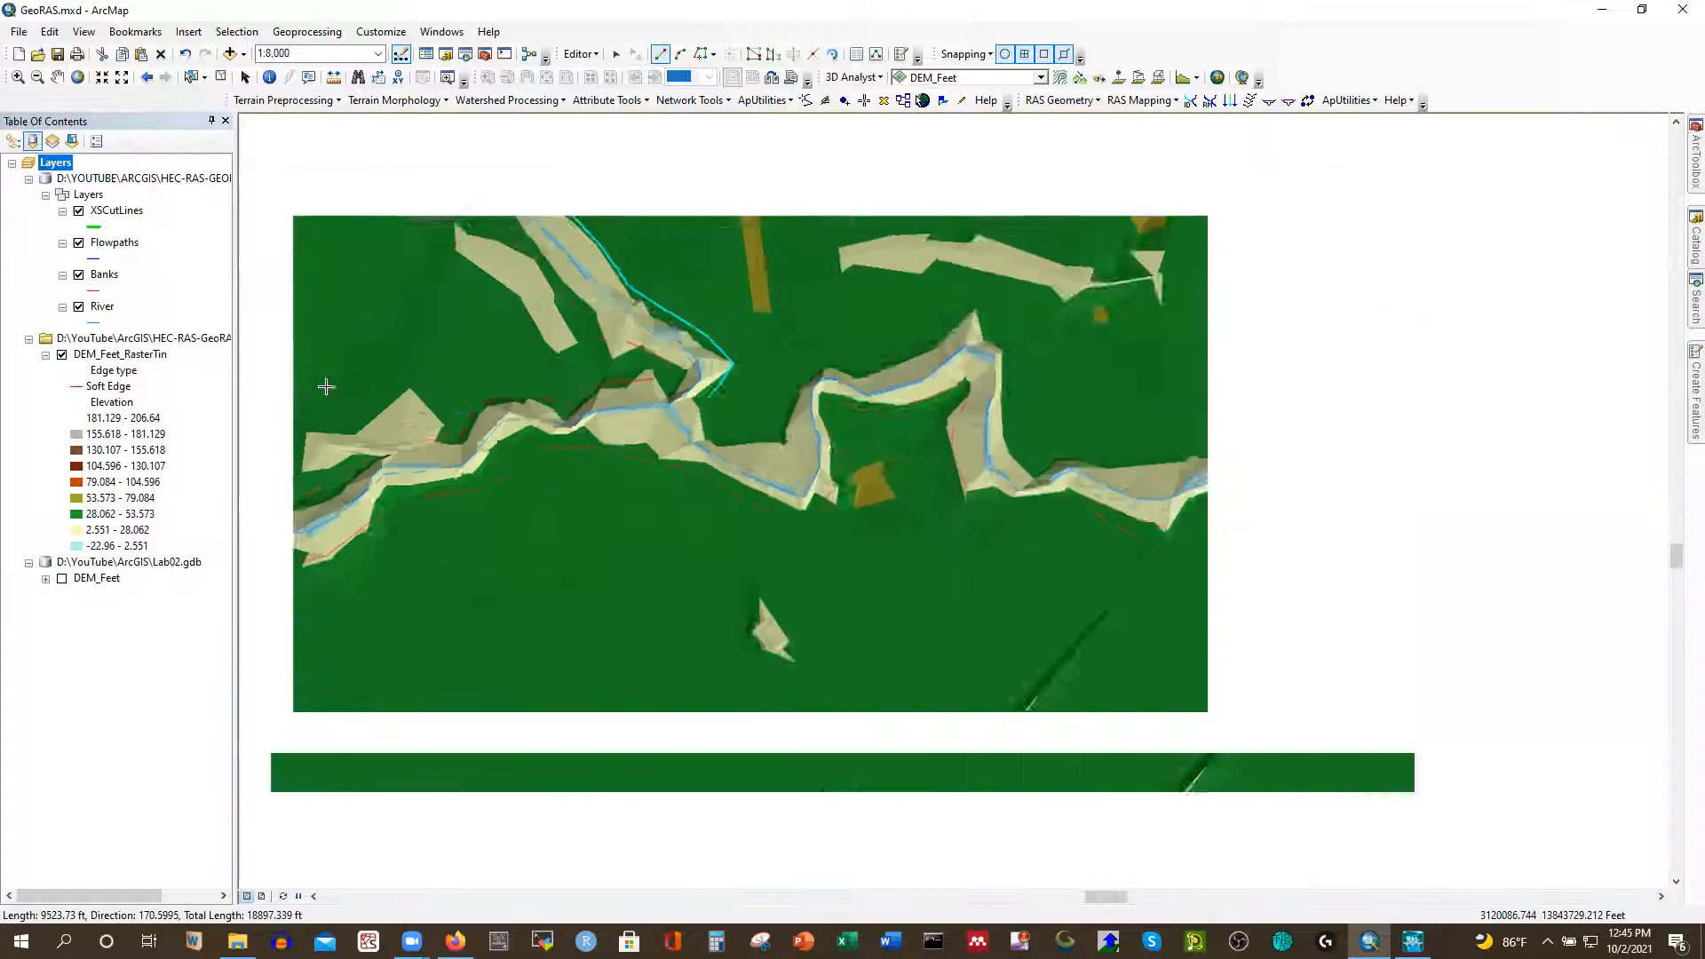
pyautogui.scroll(2, 333, 387)
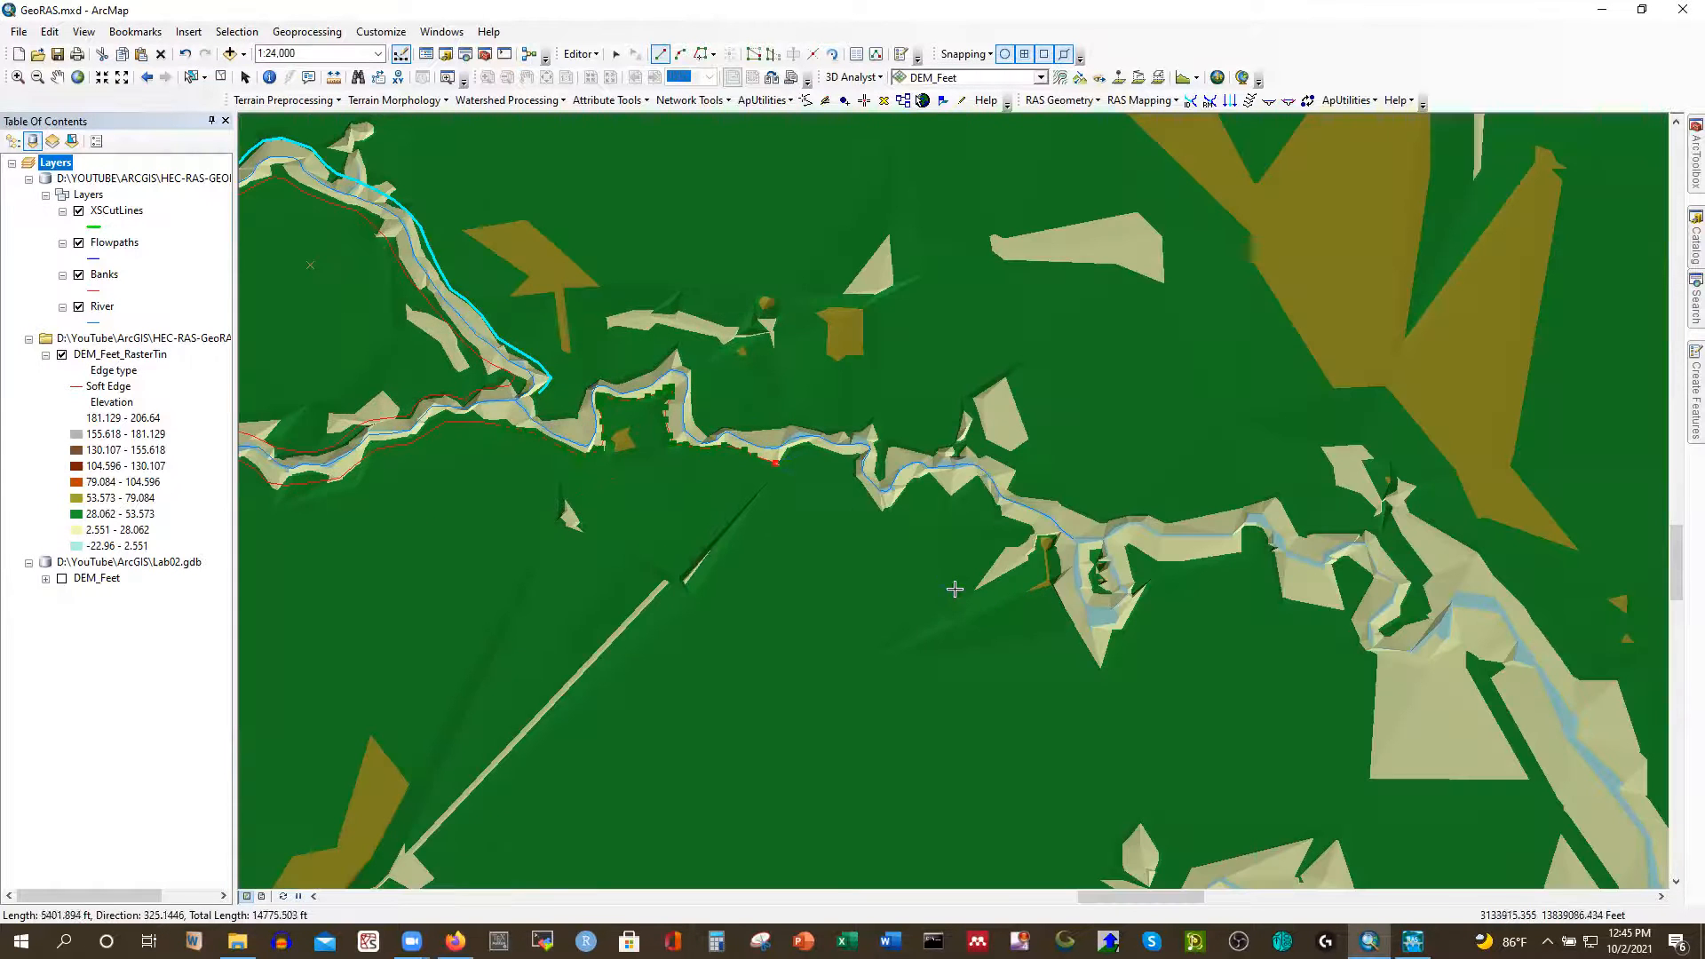
pyautogui.scroll(-1, 950, 582)
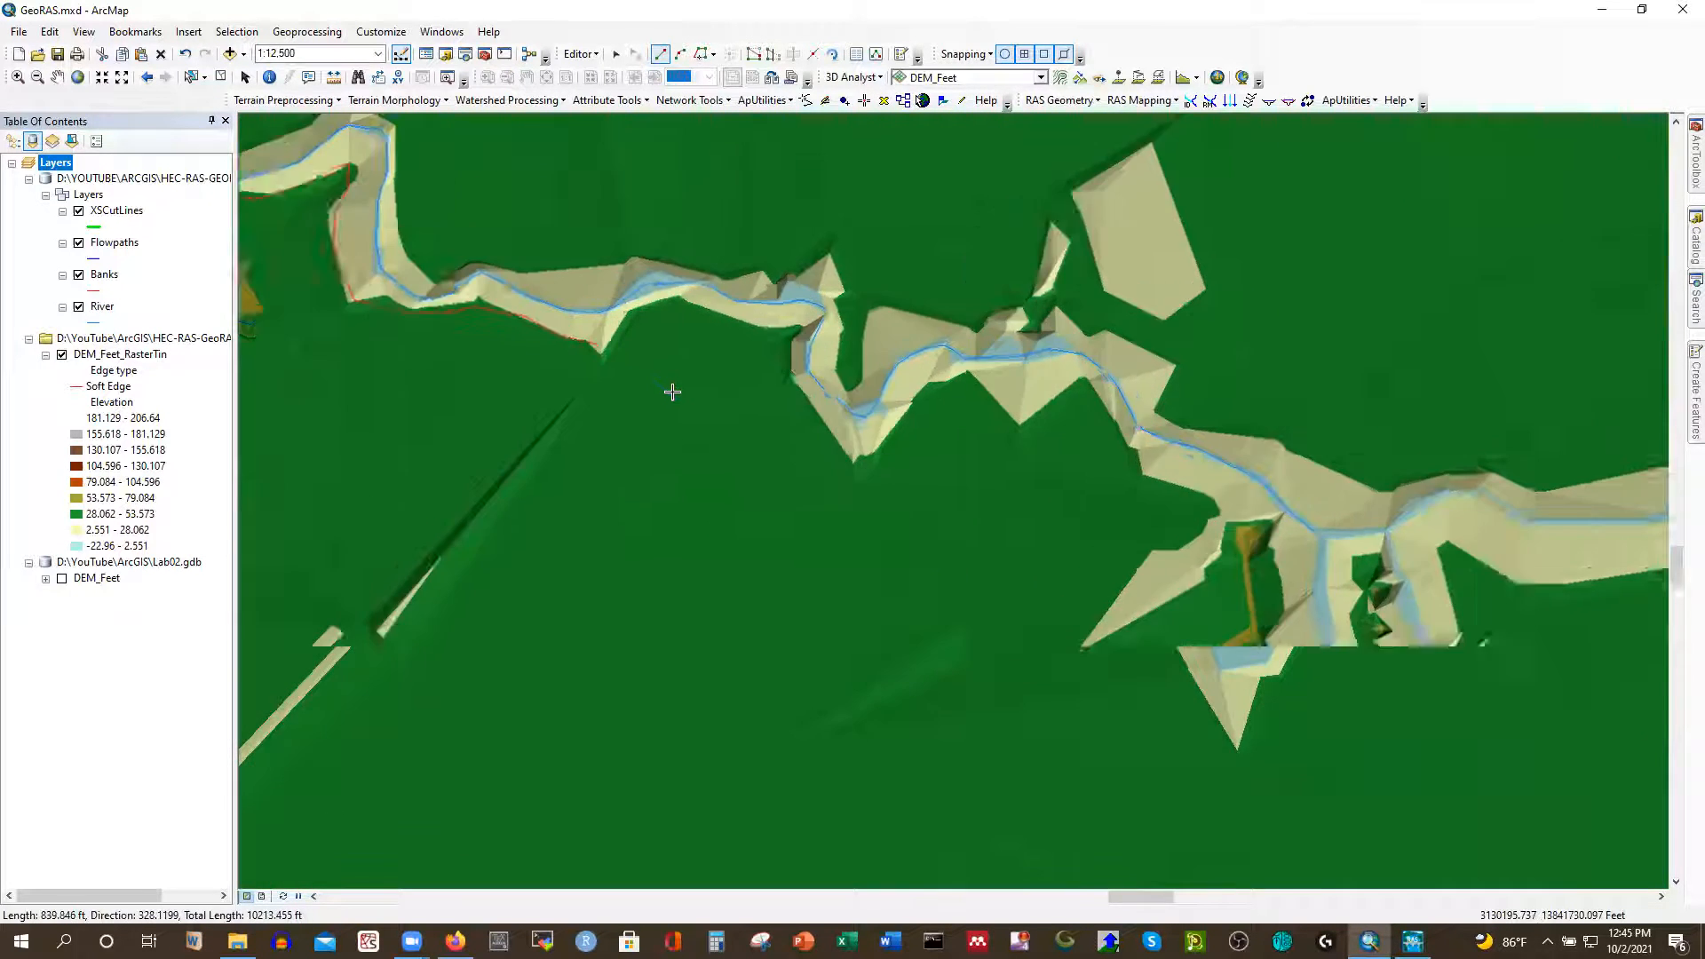
pyautogui.scroll(-1, 673, 391)
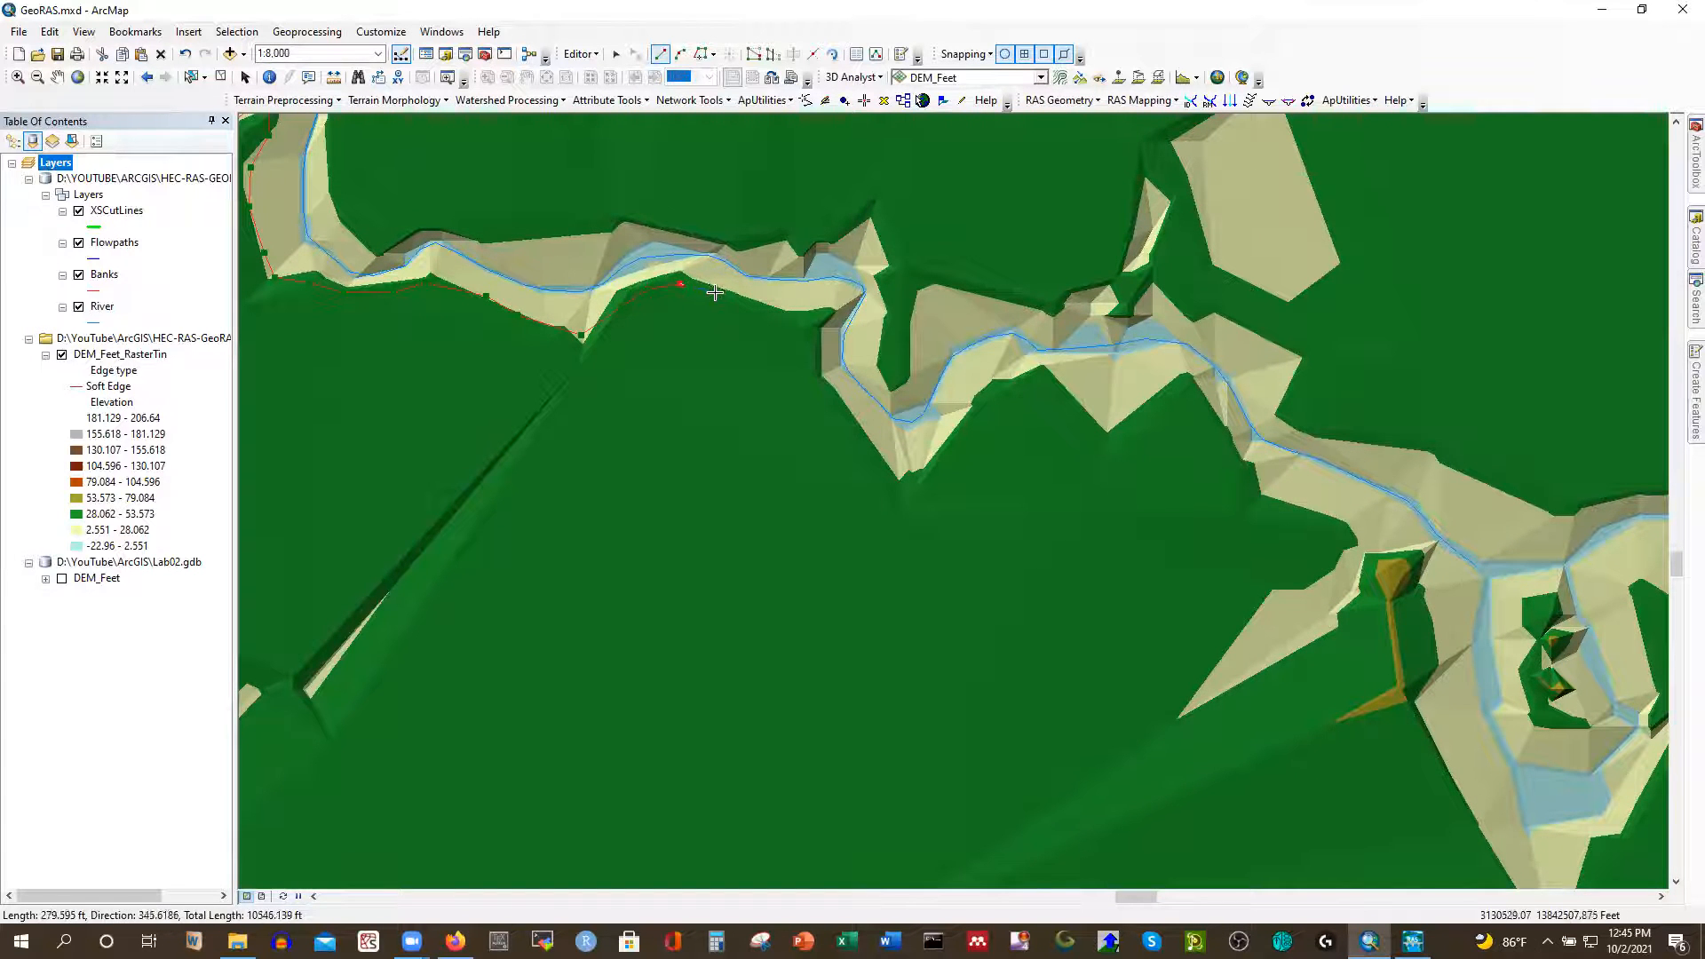
pyautogui.click(770, 303)
pyautogui.click(818, 339)
pyautogui.click(819, 376)
pyautogui.click(870, 447)
pyautogui.click(891, 464)
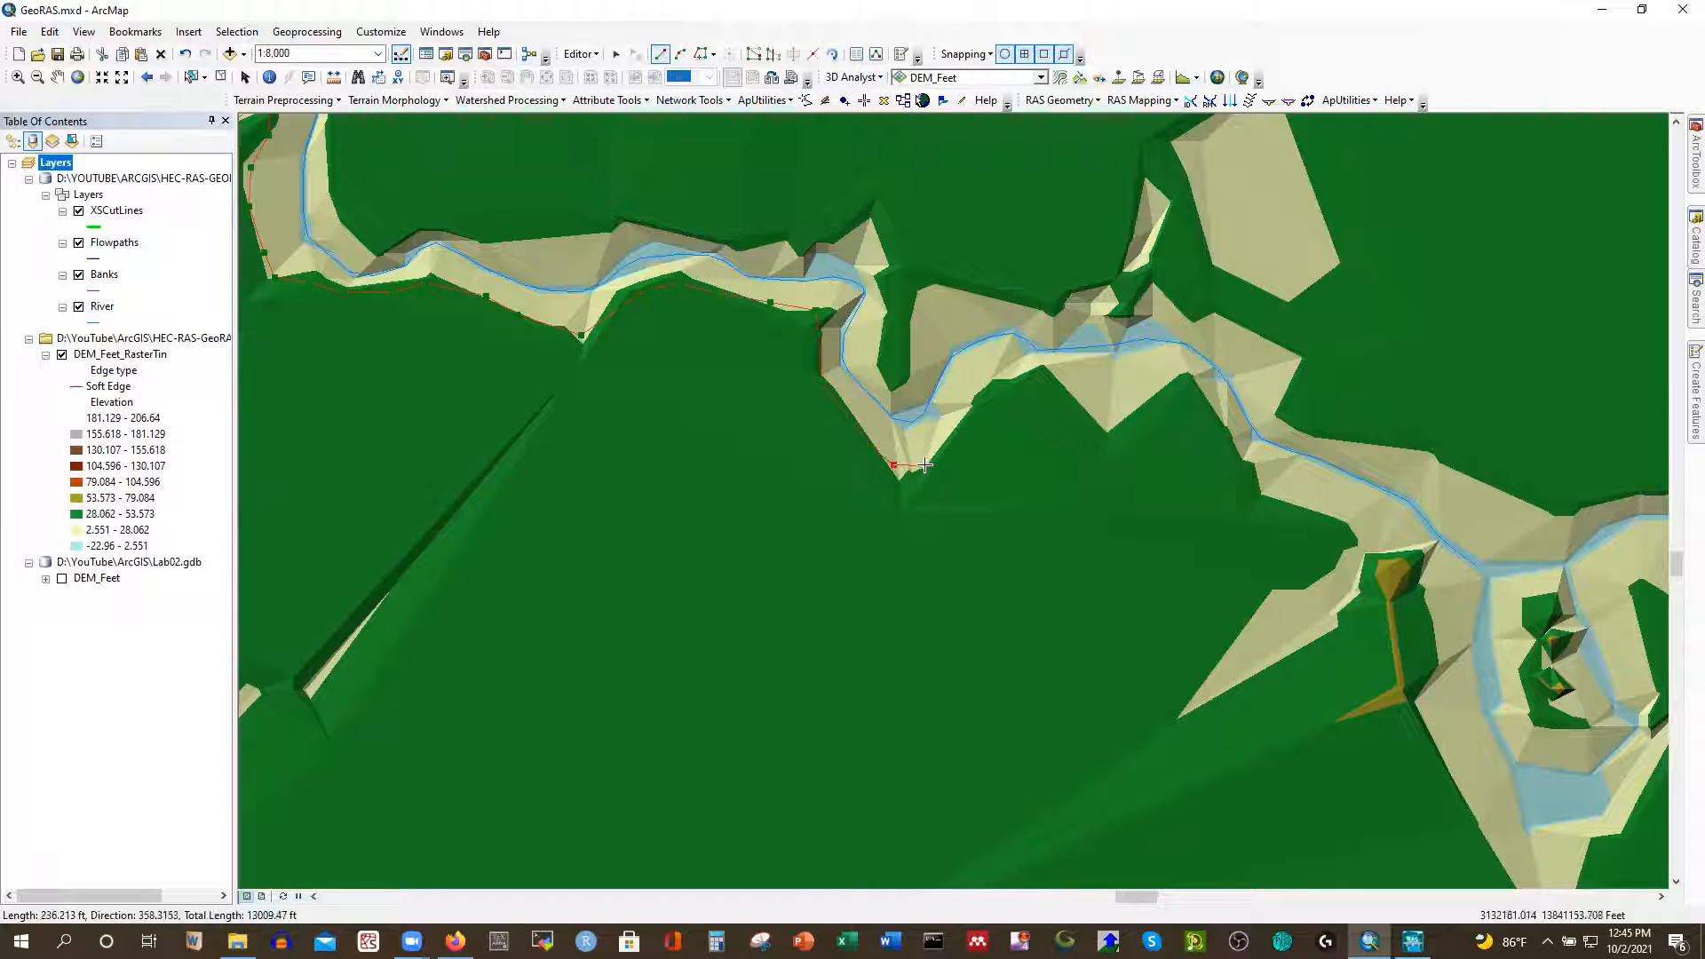
# Trace the south bank up the eastern side of the V-shaped dip and east to the base of the next triangular notch
pyautogui.click(949, 432)
pyautogui.click(1043, 371)
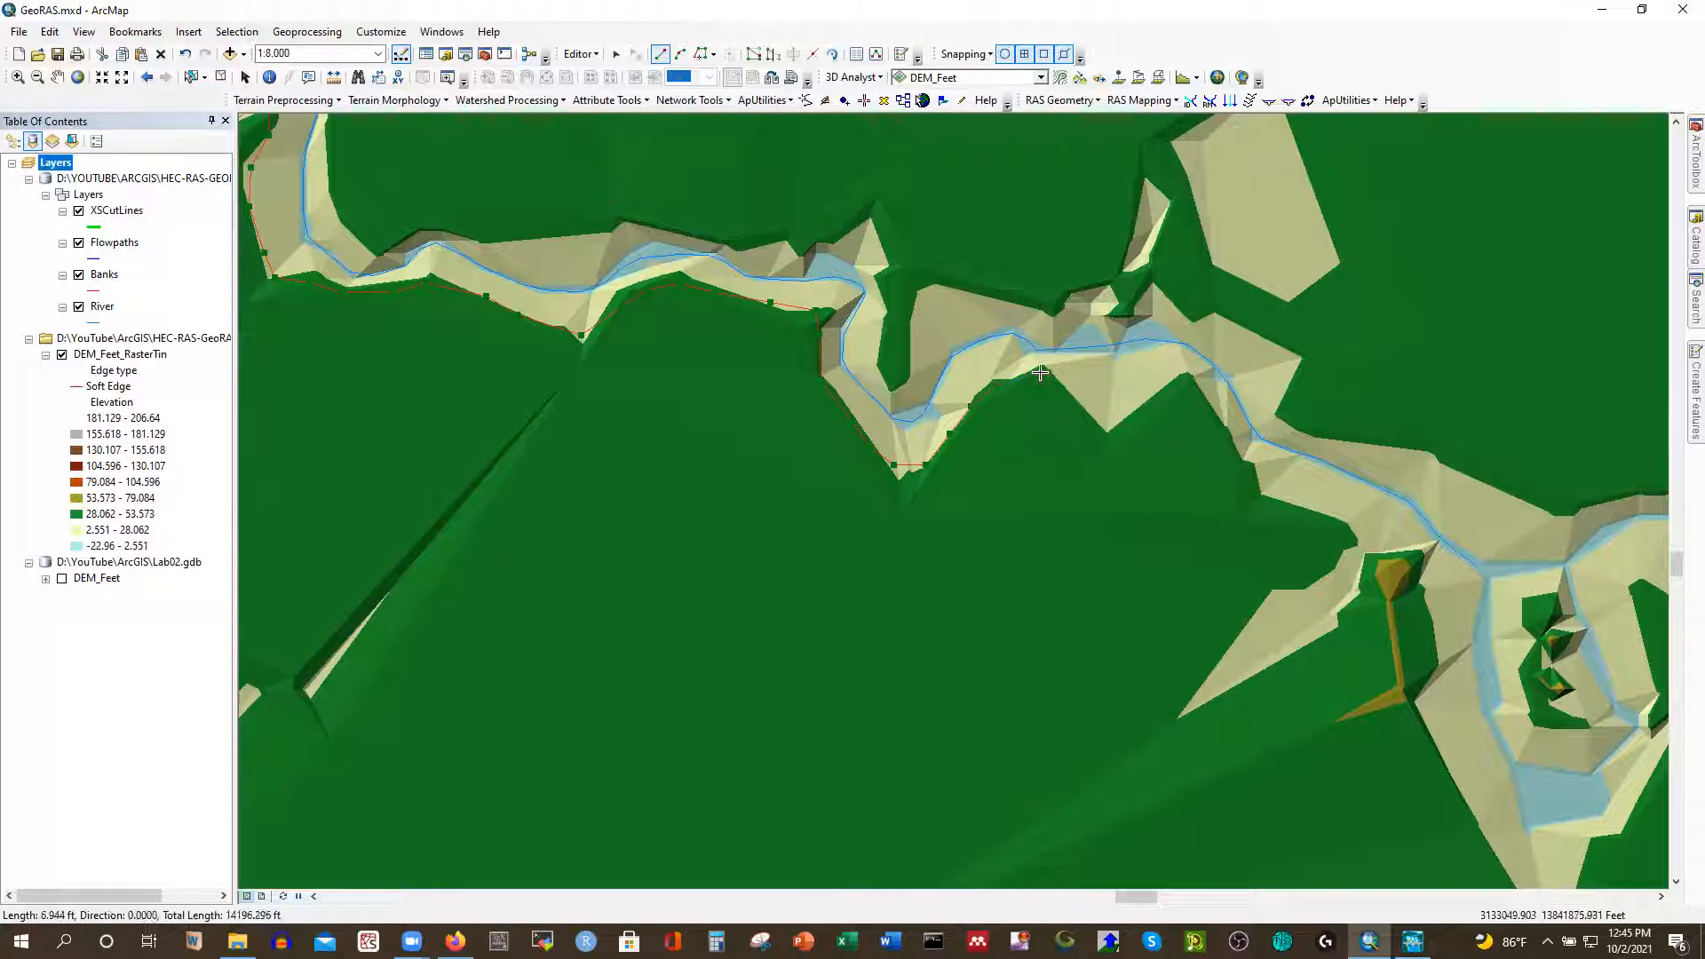
pyautogui.click(1091, 409)
pyautogui.click(1123, 409)
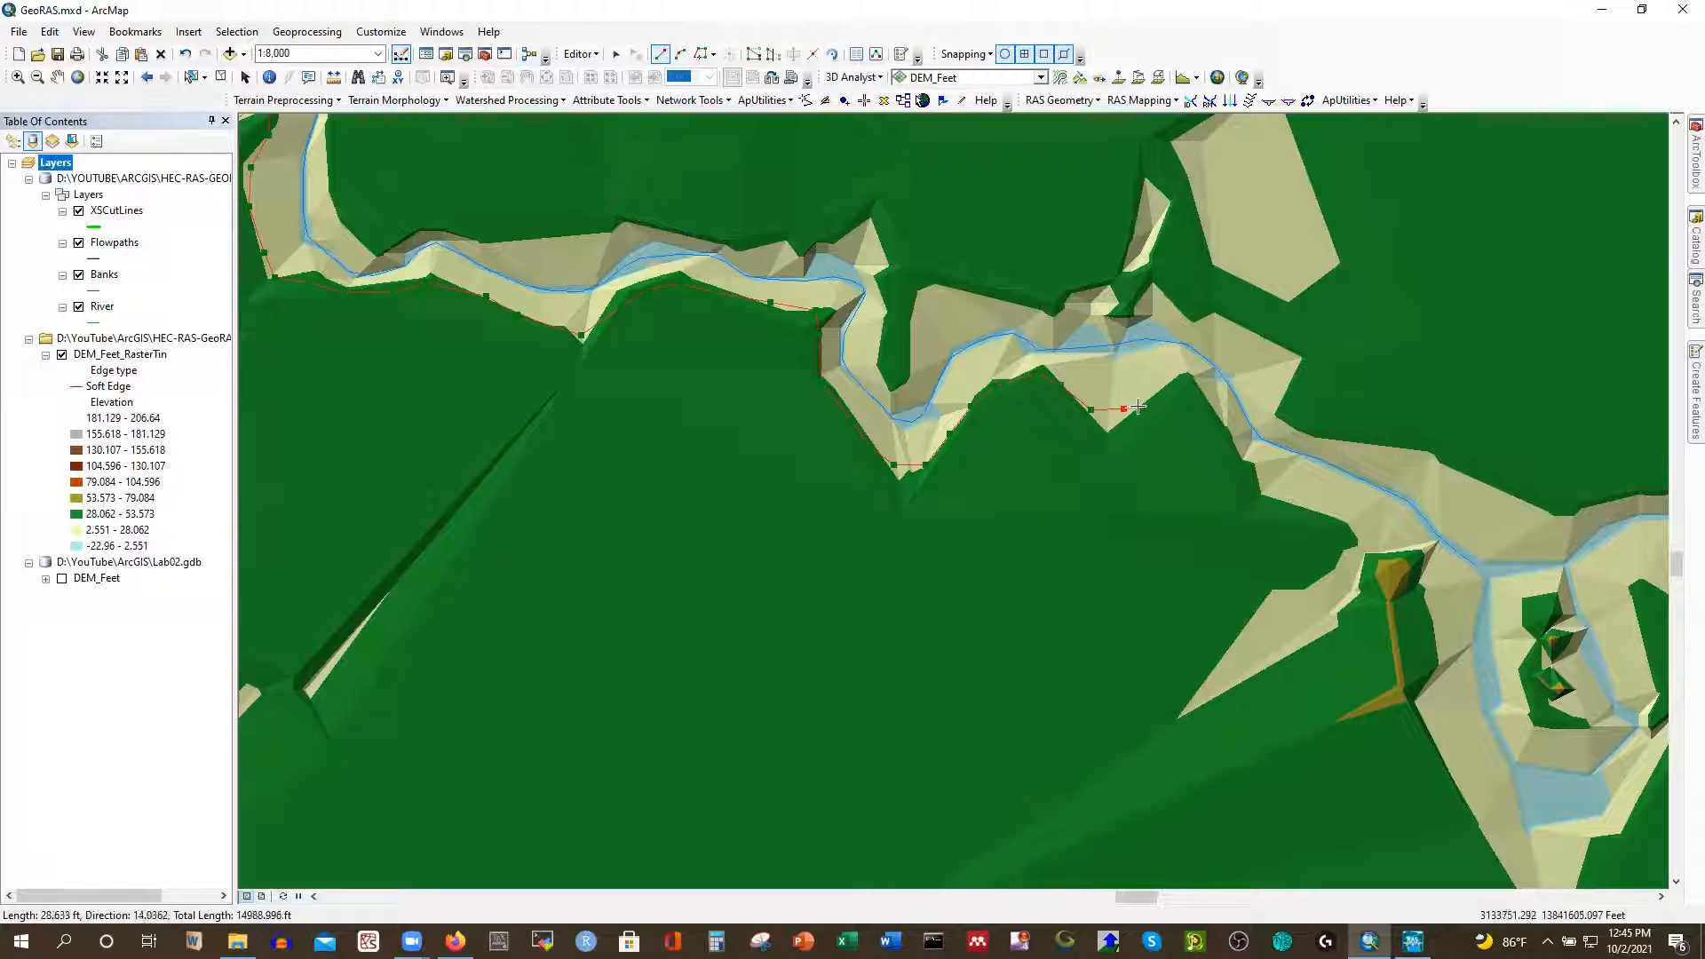
# Continue the south bank out of the triangular notch and southeast to the large loop, finishing the line beside the orange patch
pyautogui.click(1190, 393)
pyautogui.click(1245, 468)
pyautogui.click(1295, 498)
pyautogui.click(1345, 516)
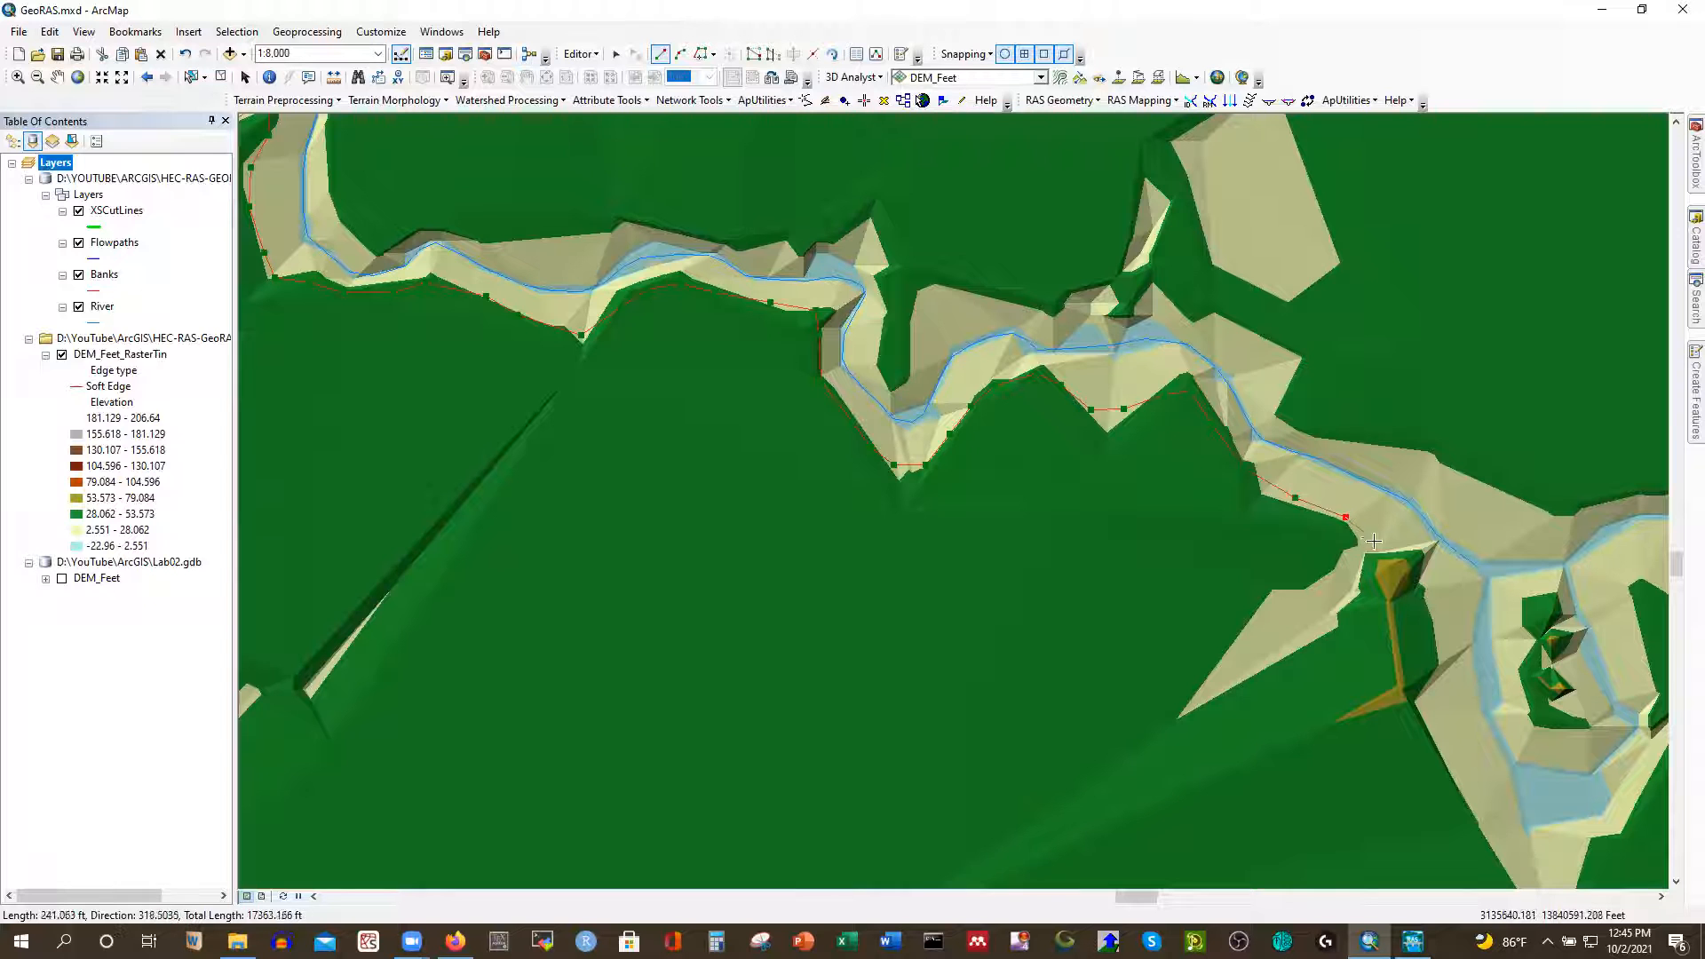
pyautogui.doubleClick(1429, 593)
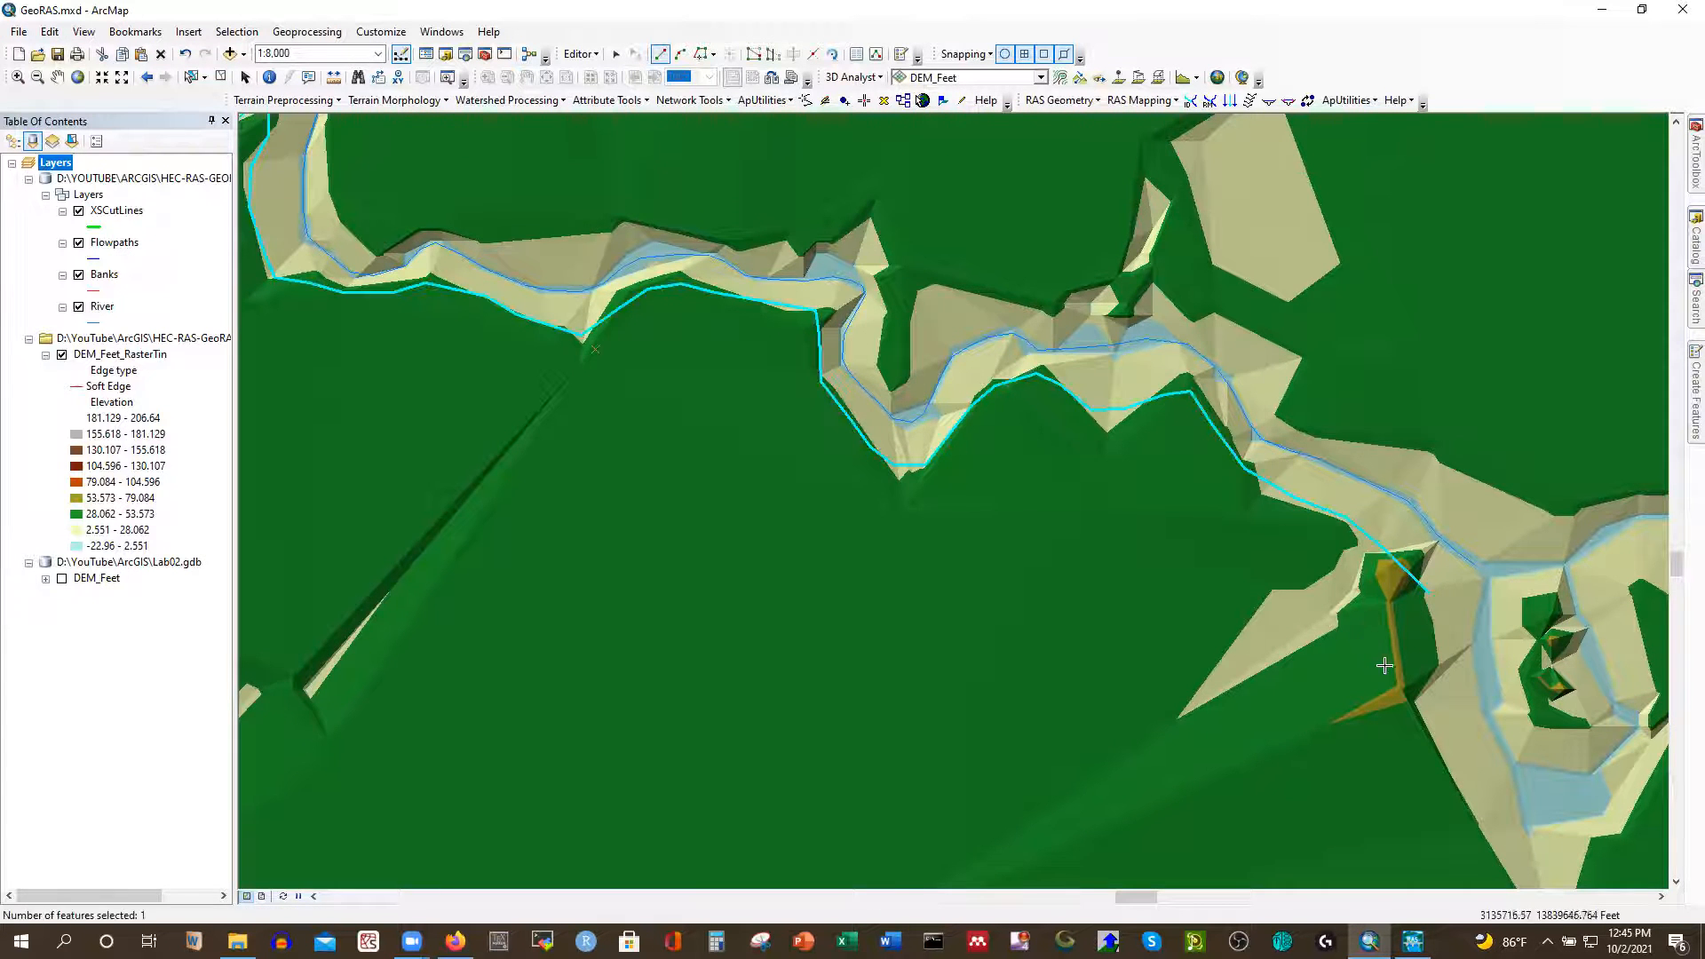
# Start a downstream bank line snapped to the tributary's northeast bank endpoint and trace it around the first bend to the large meander's northern peak
pyautogui.scroll(-3, 1184, 639)
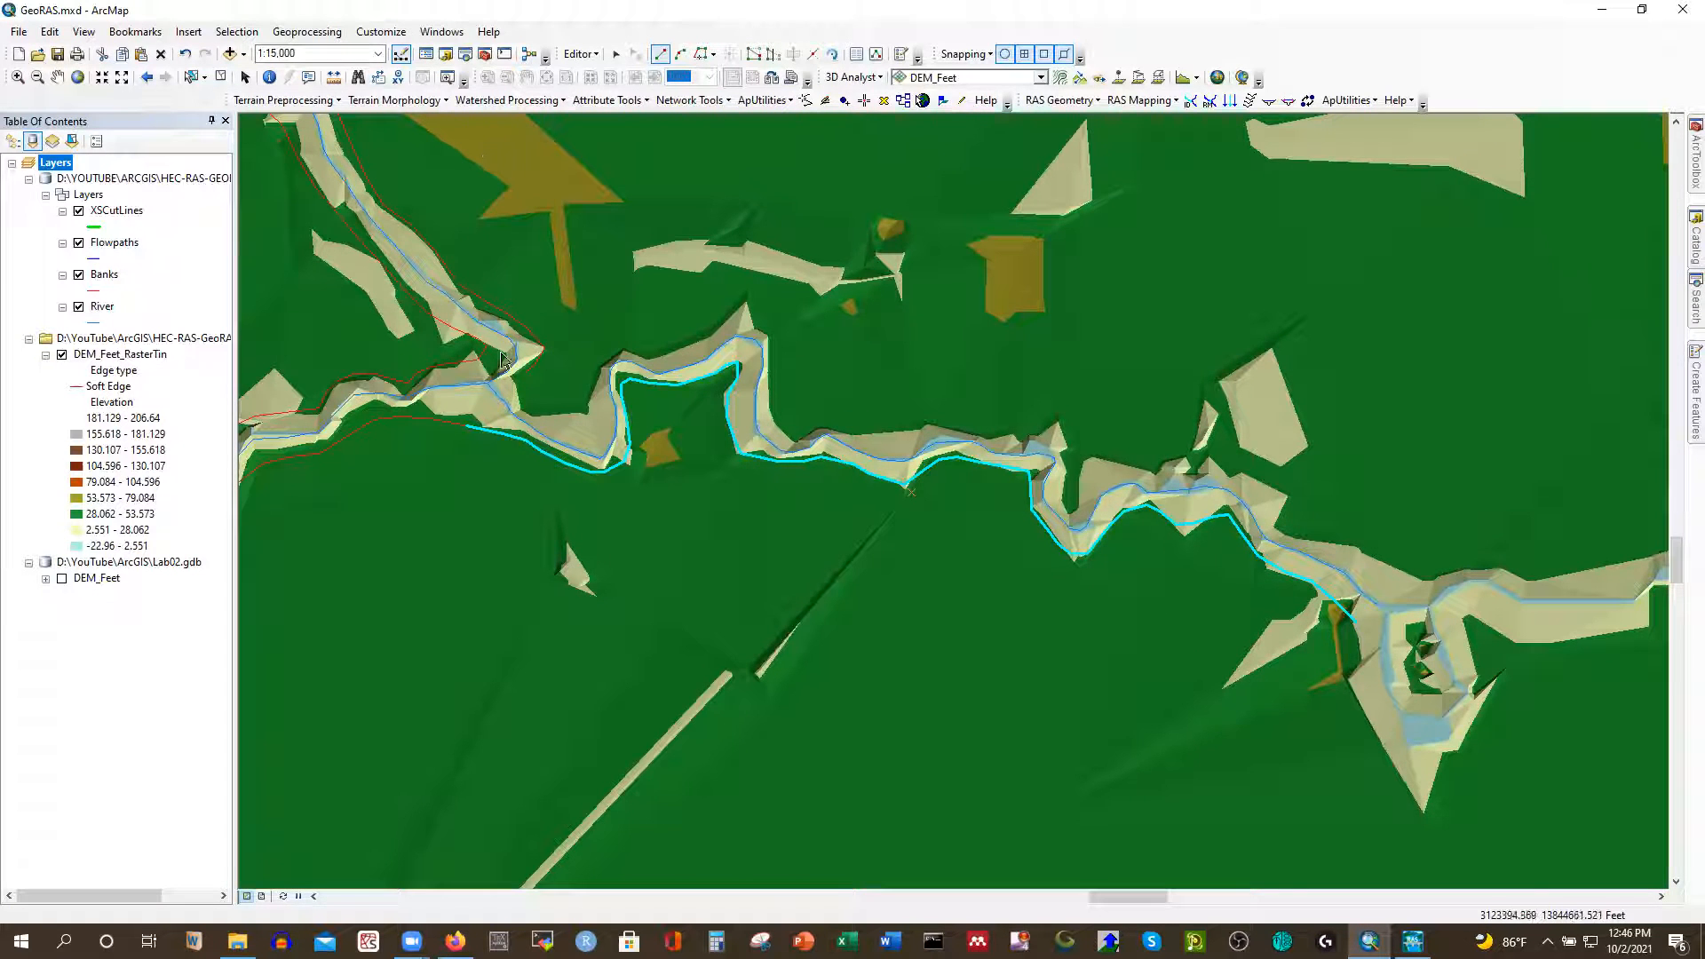
pyautogui.rightClick(524, 371)
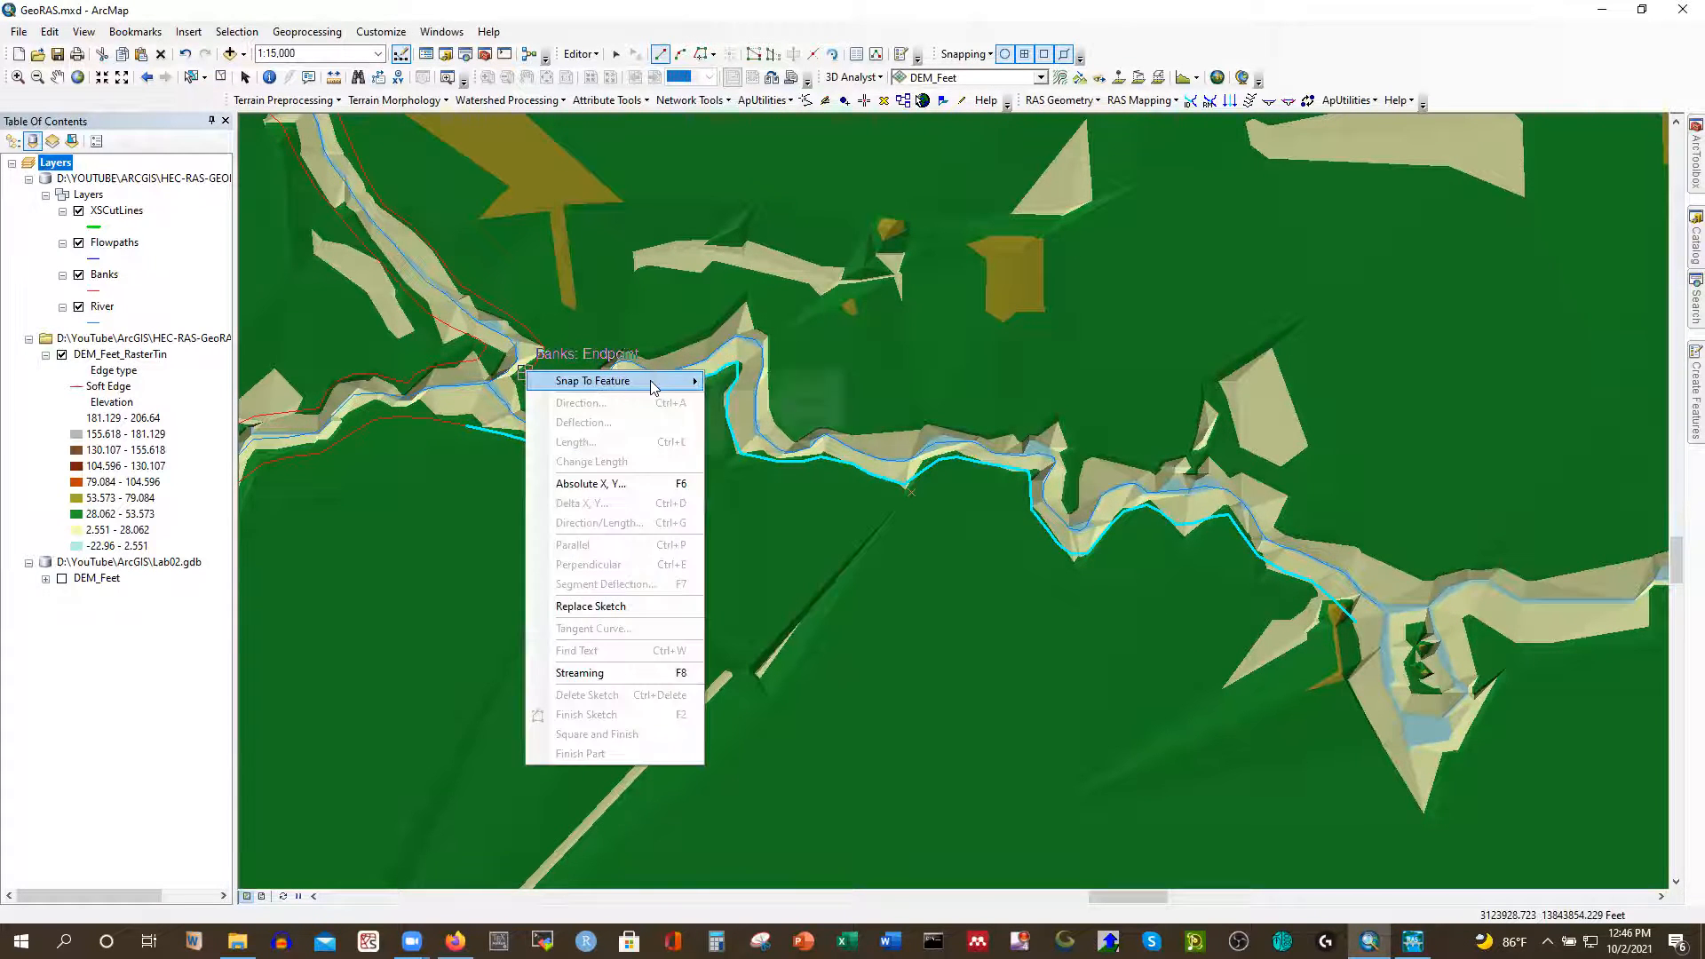
pyautogui.moveTo(655, 385)
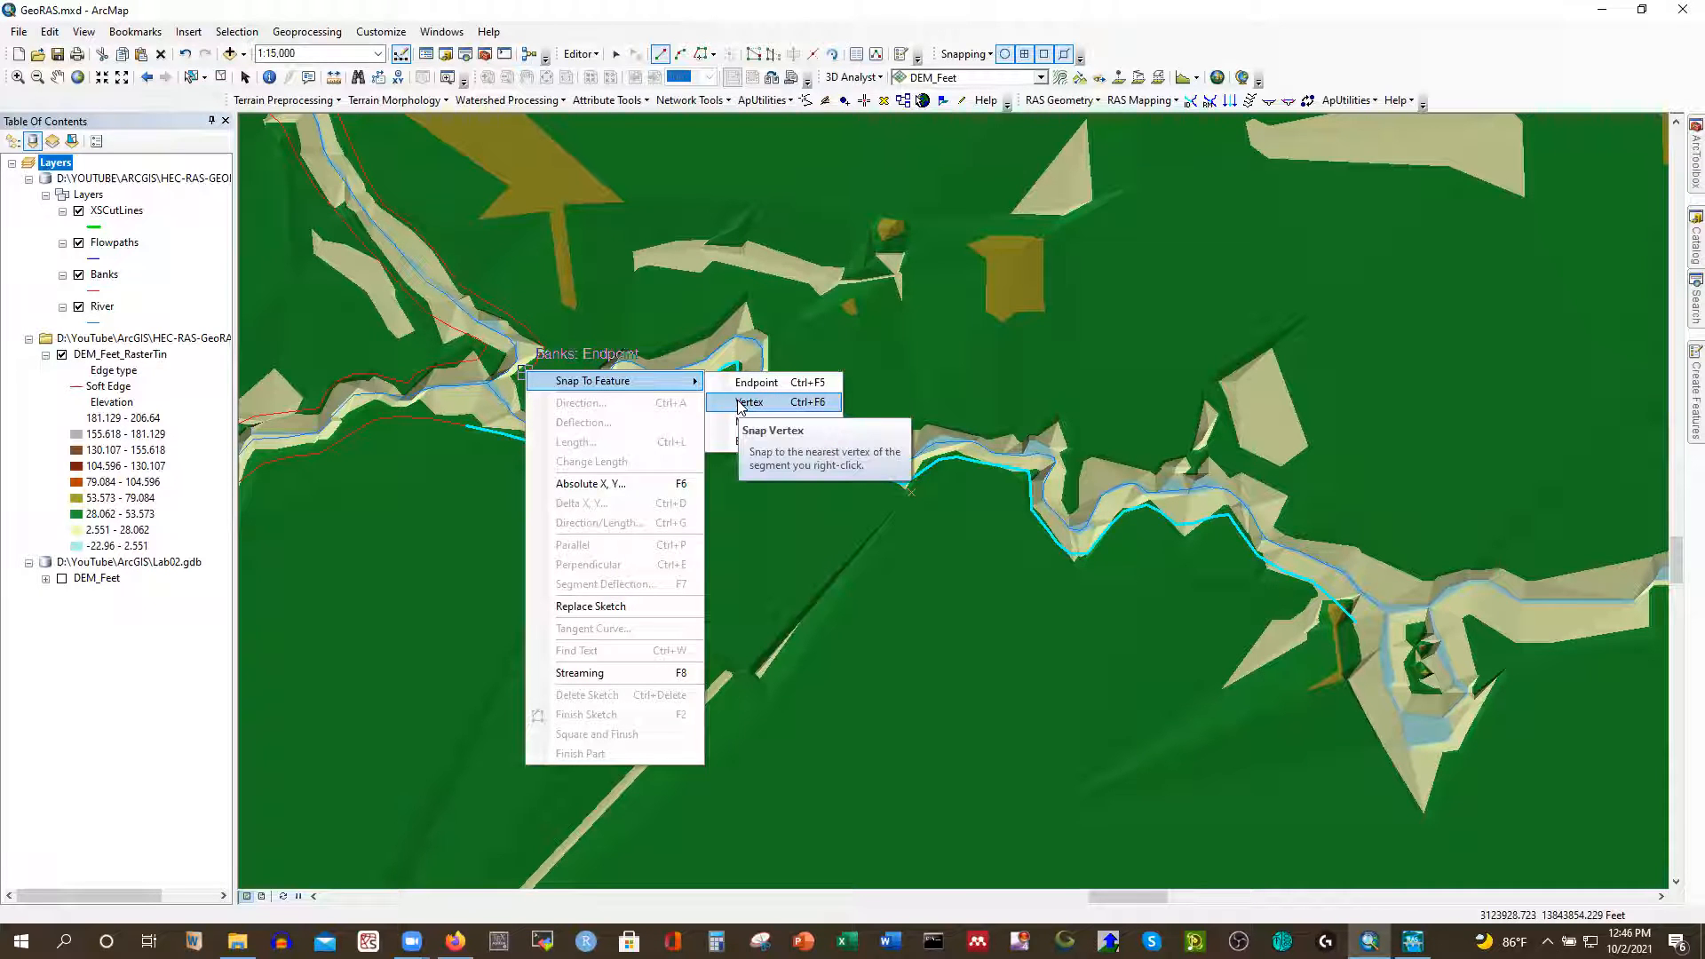
pyautogui.click(746, 402)
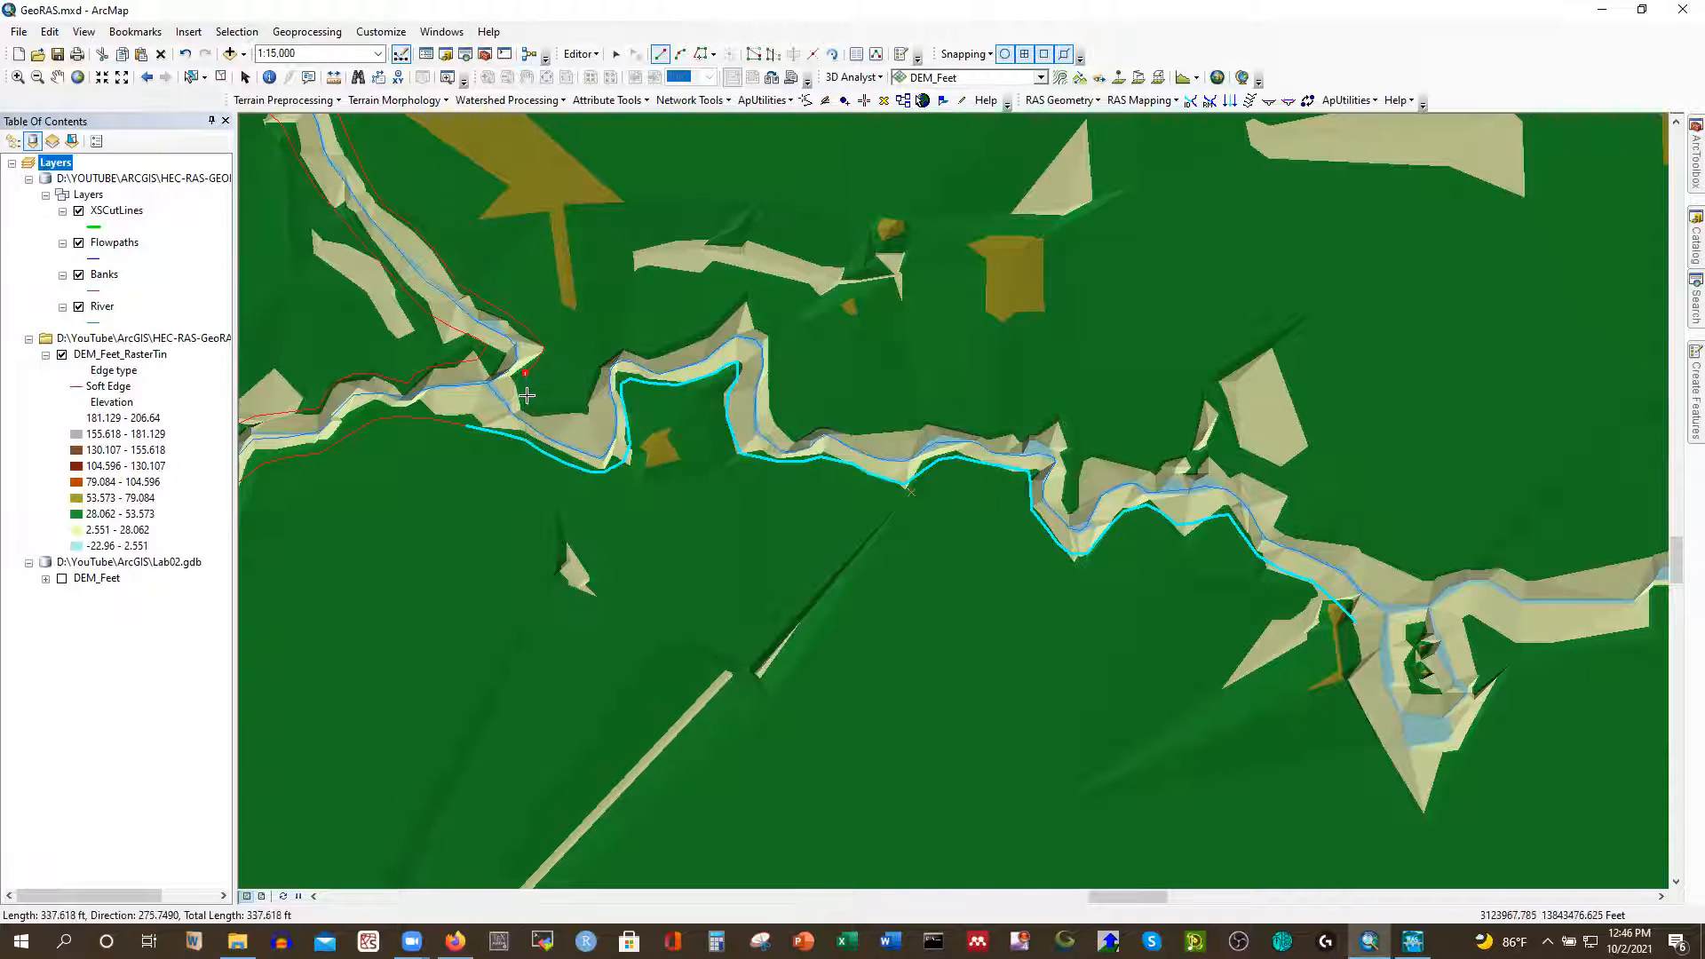
pyautogui.click(537, 406)
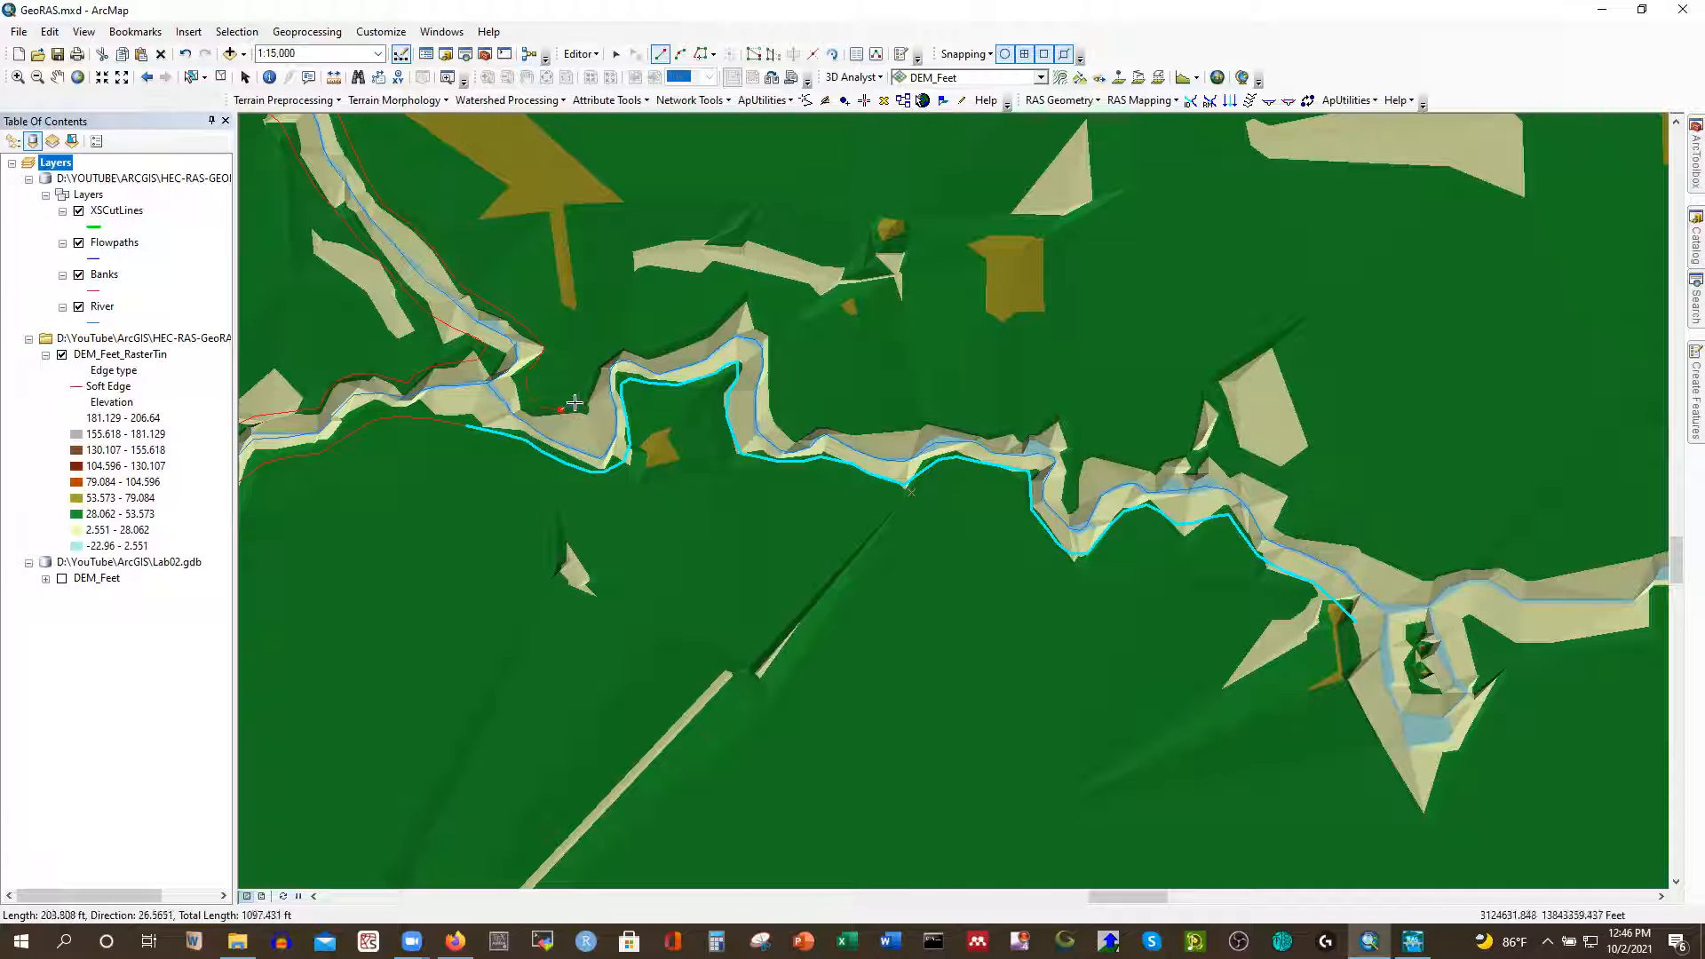
pyautogui.click(588, 369)
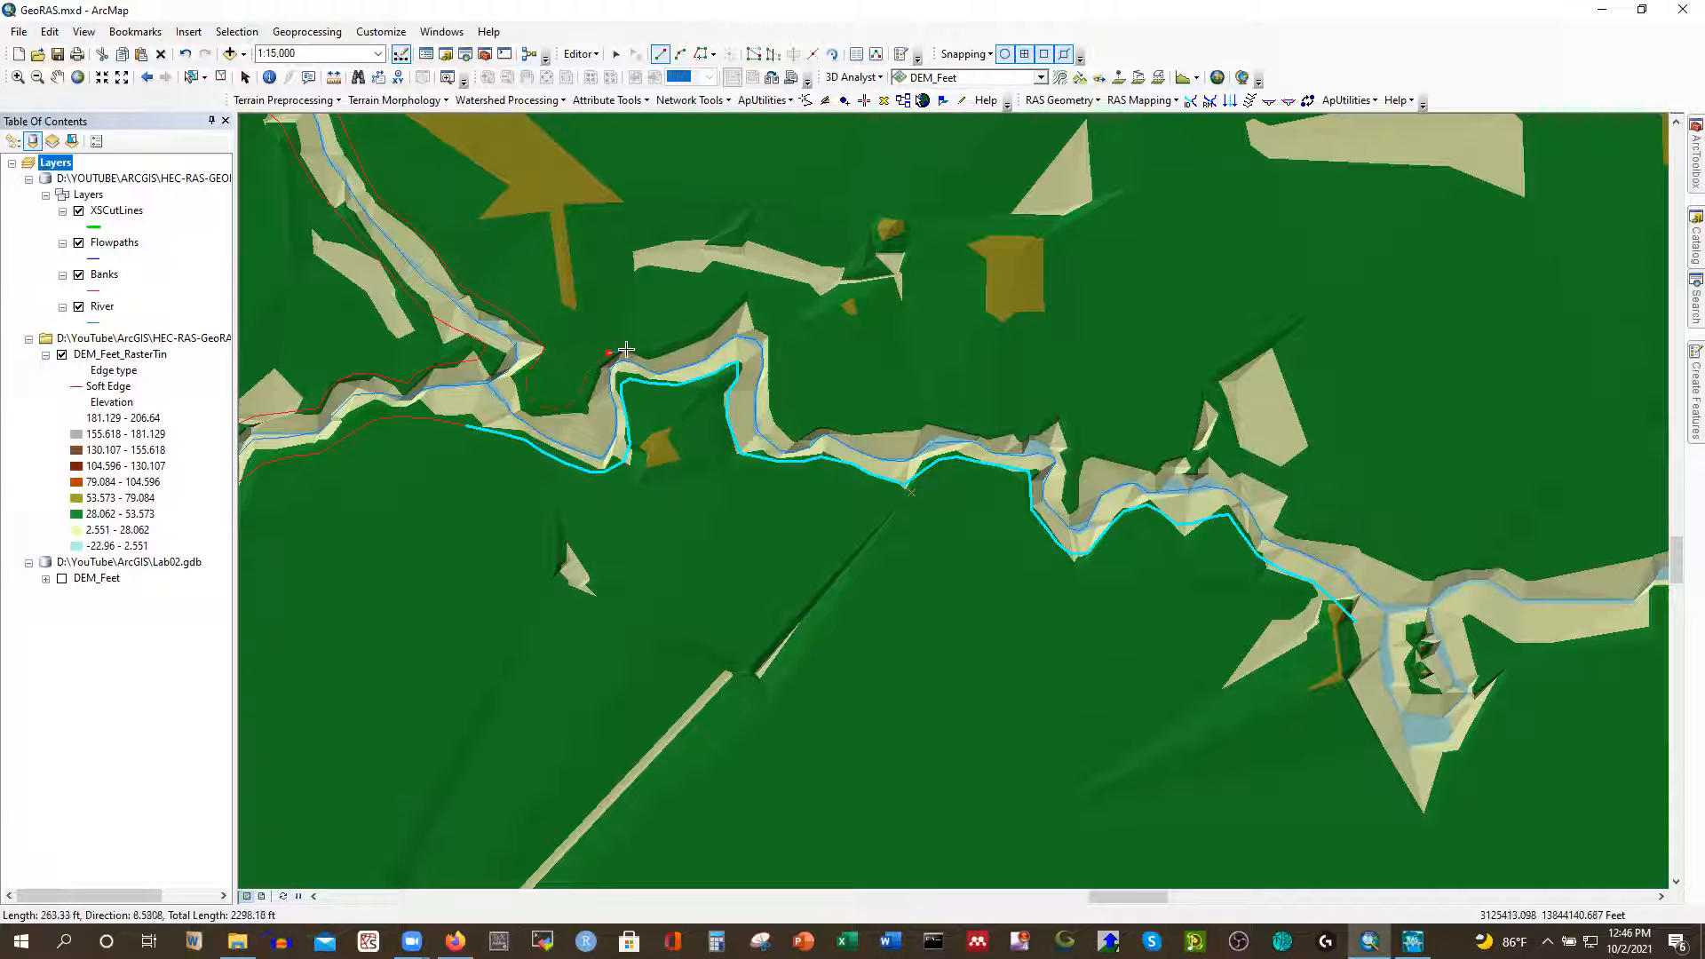
pyautogui.click(739, 316)
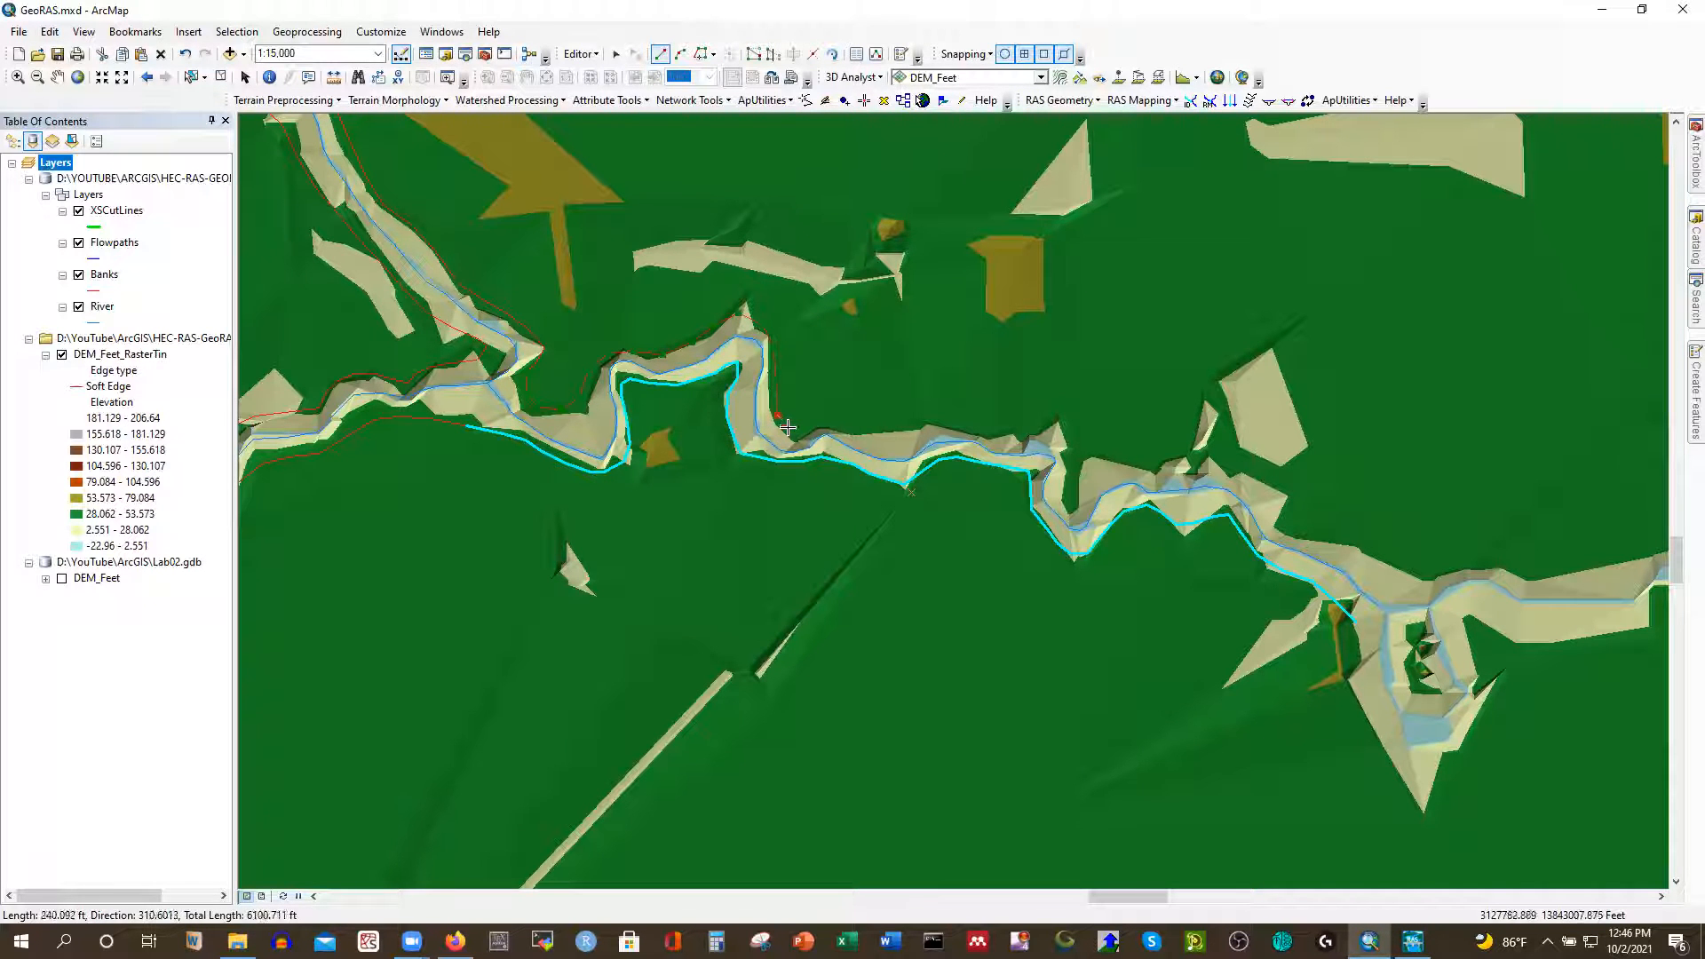
# Trace the downstream north bank east past the meander and V-shaped dip, finishing the line just before the large loop
pyautogui.click(859, 428)
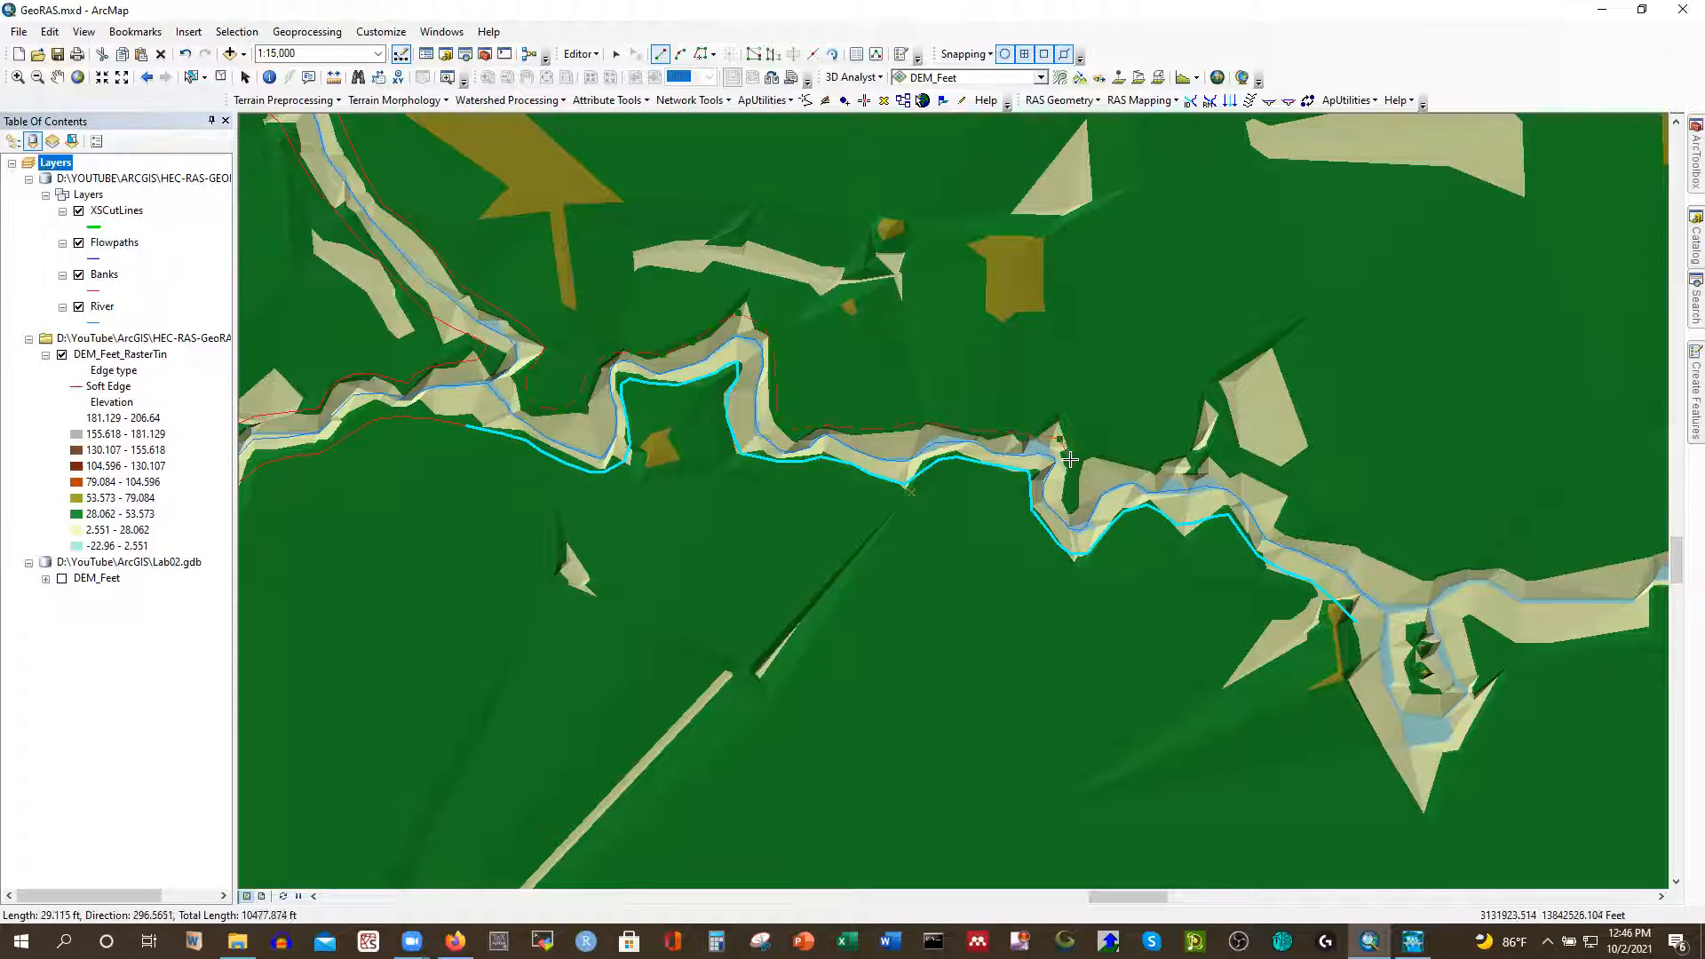
pyautogui.click(1096, 468)
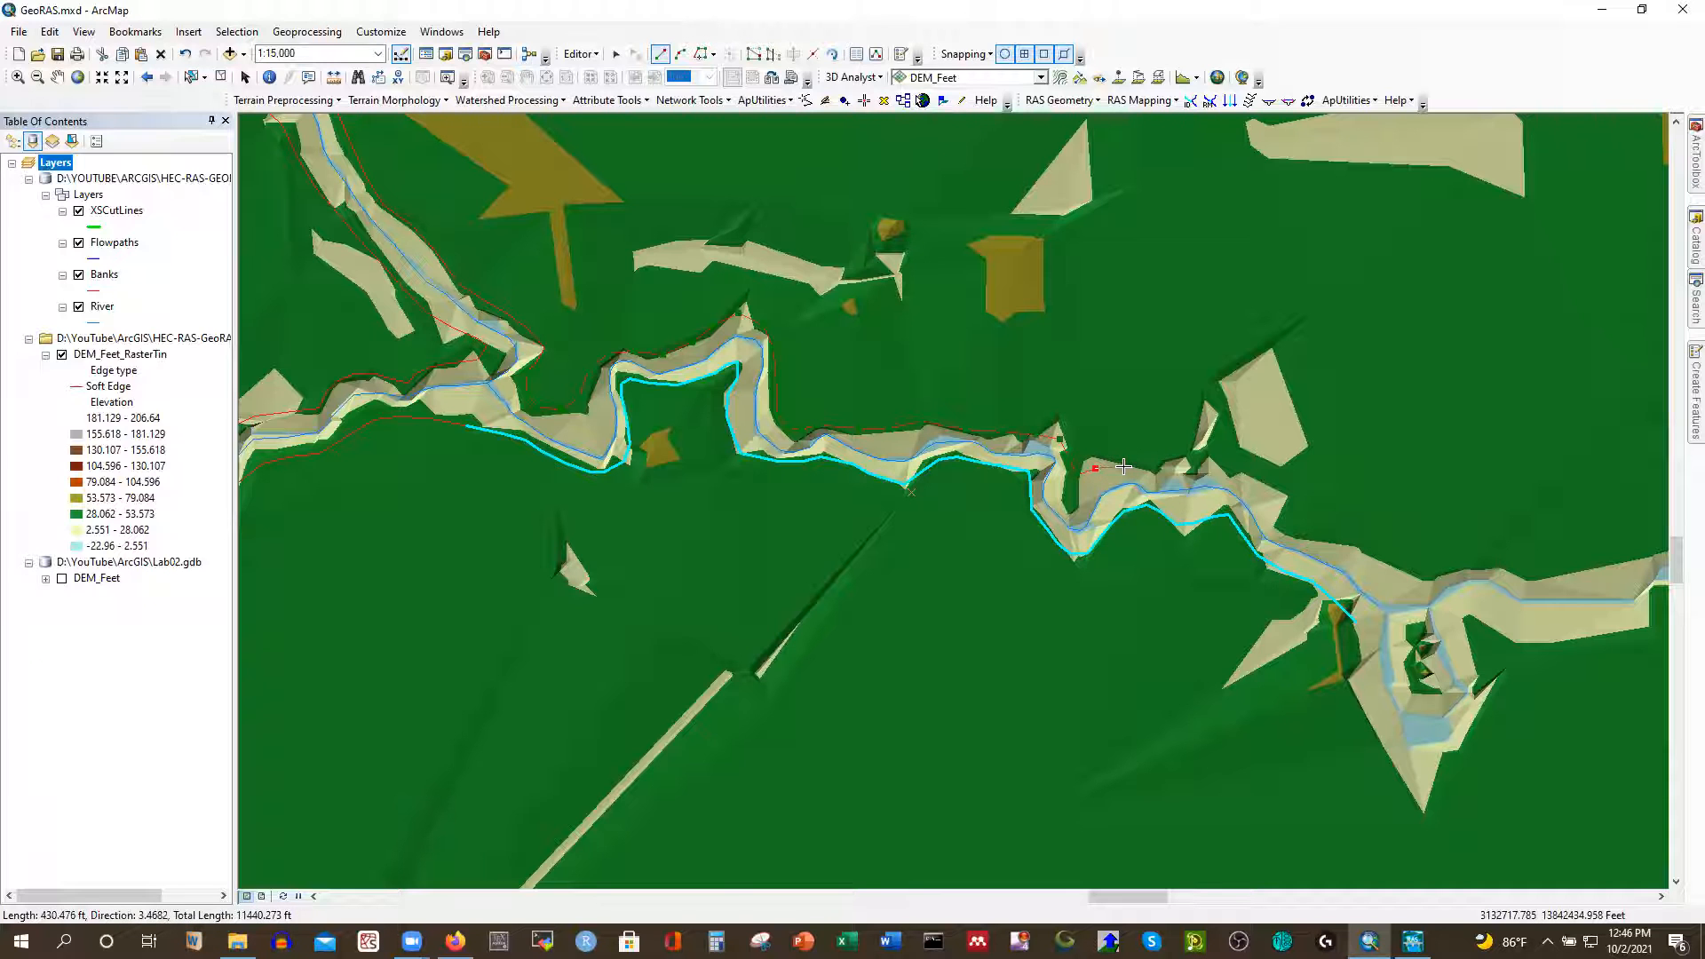
pyautogui.click(1223, 466)
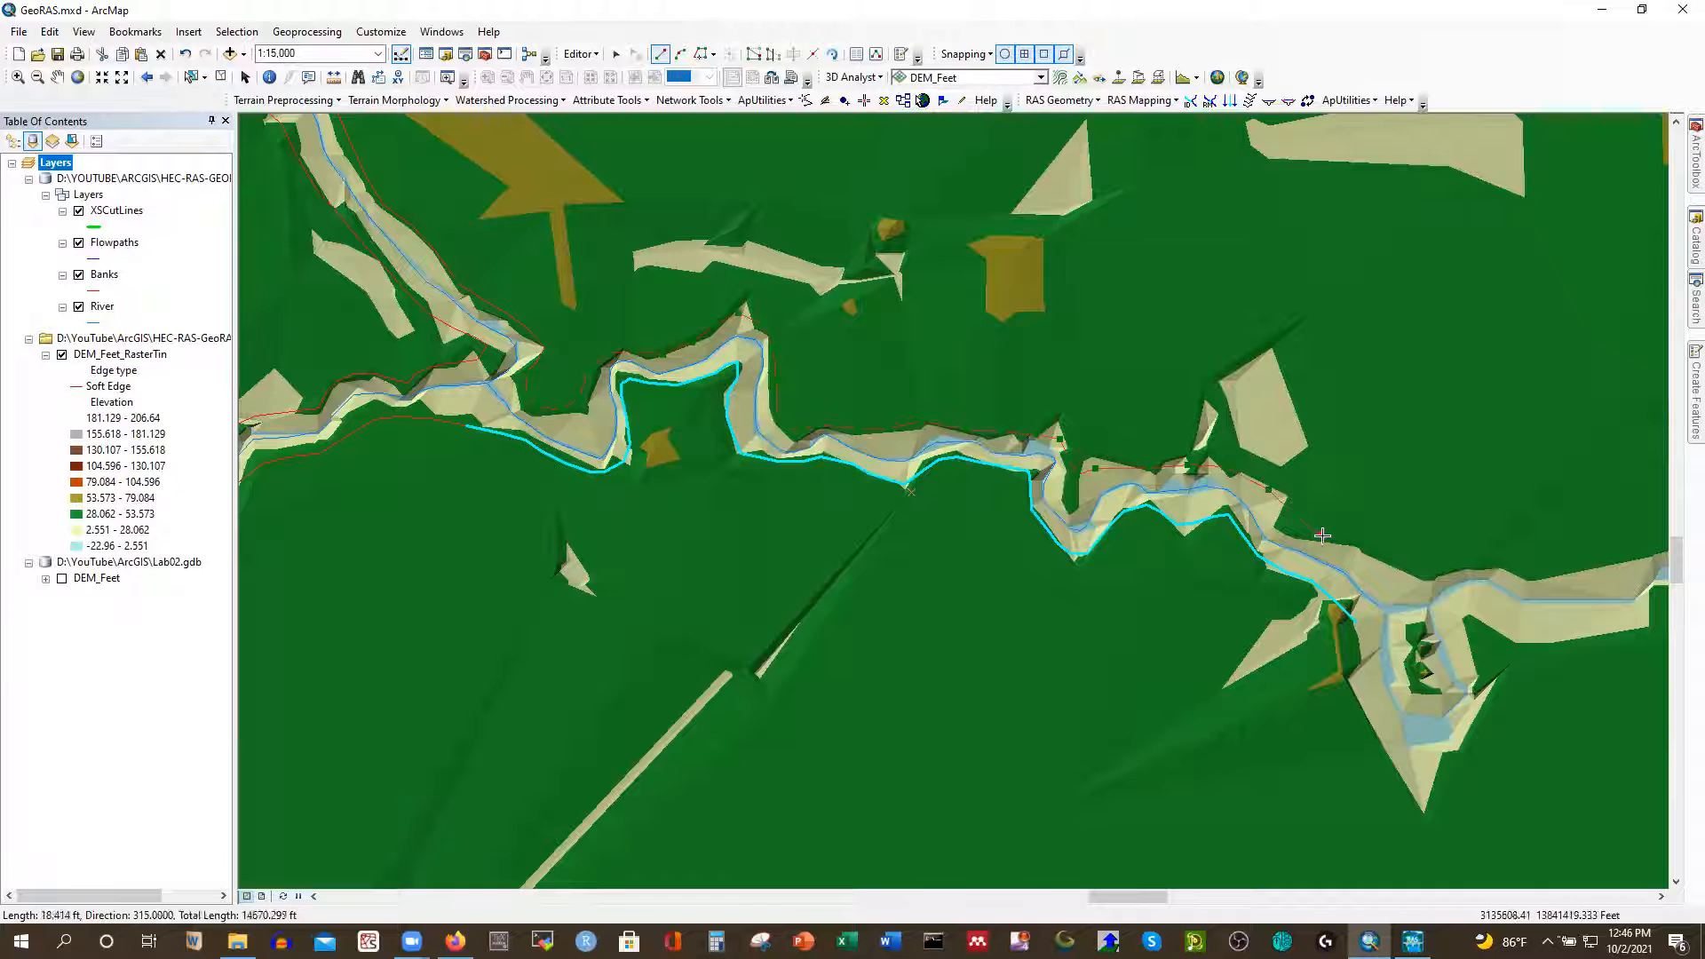
pyautogui.doubleClick(1364, 555)
pyautogui.doubleClick(1386, 565)
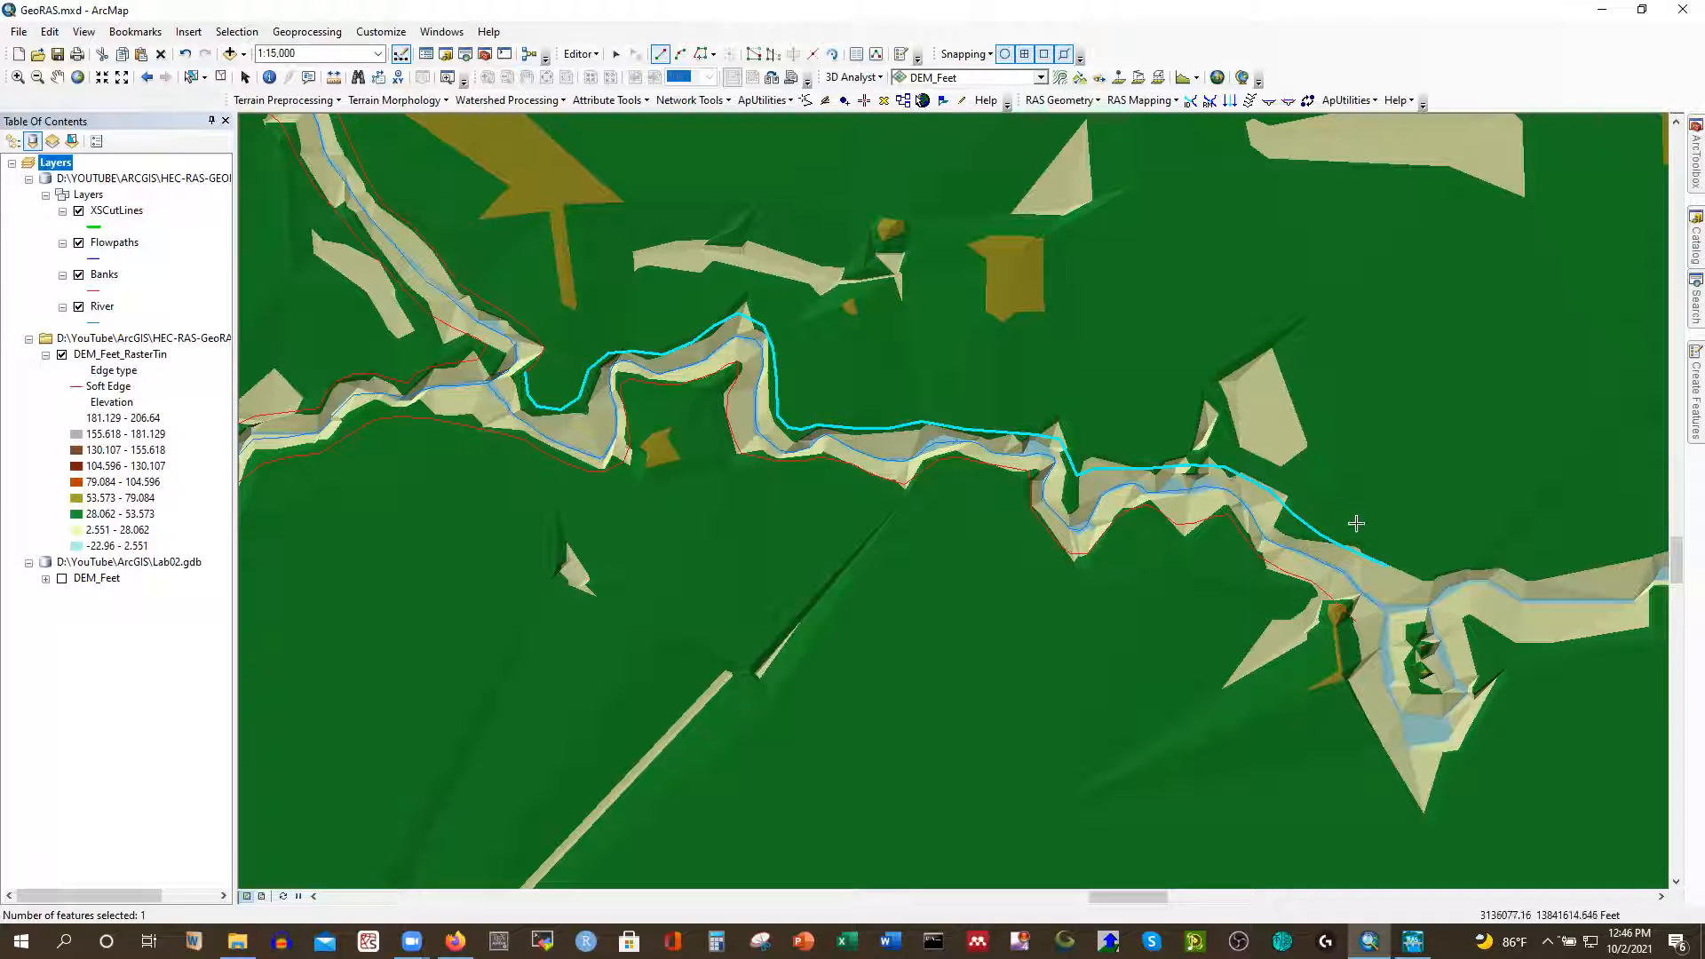
# Stop editing and save the bank line edits
pyautogui.scroll(1, 1425, 542)
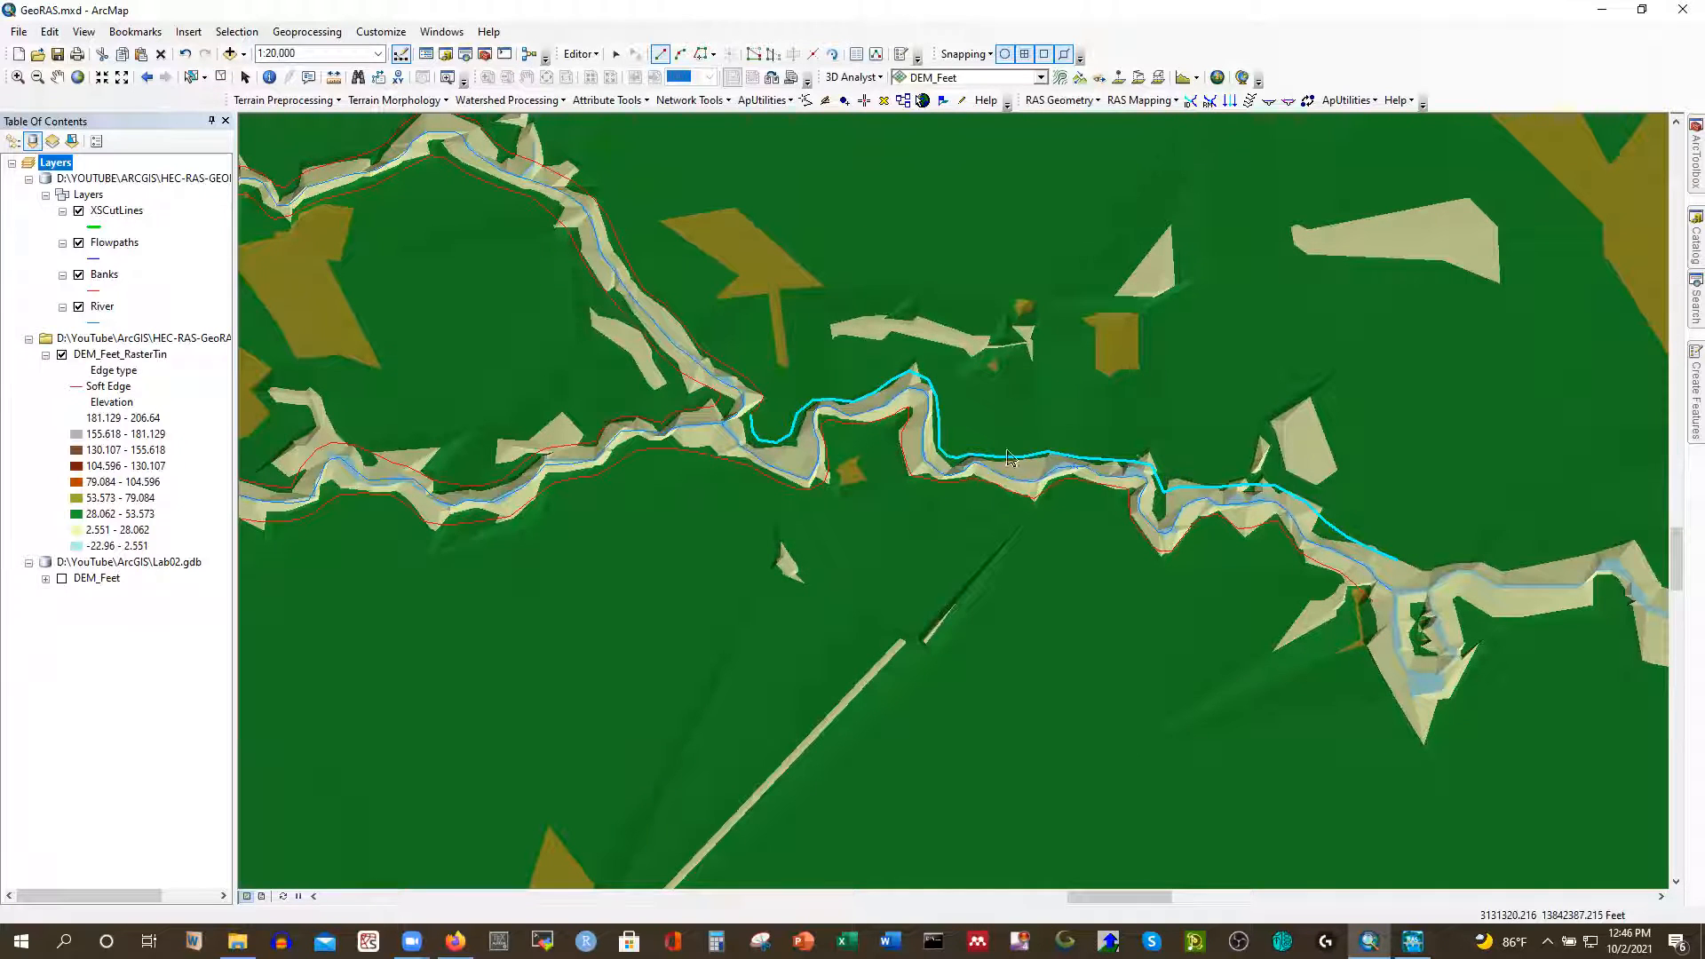
pyautogui.scroll(1, 1166, 569)
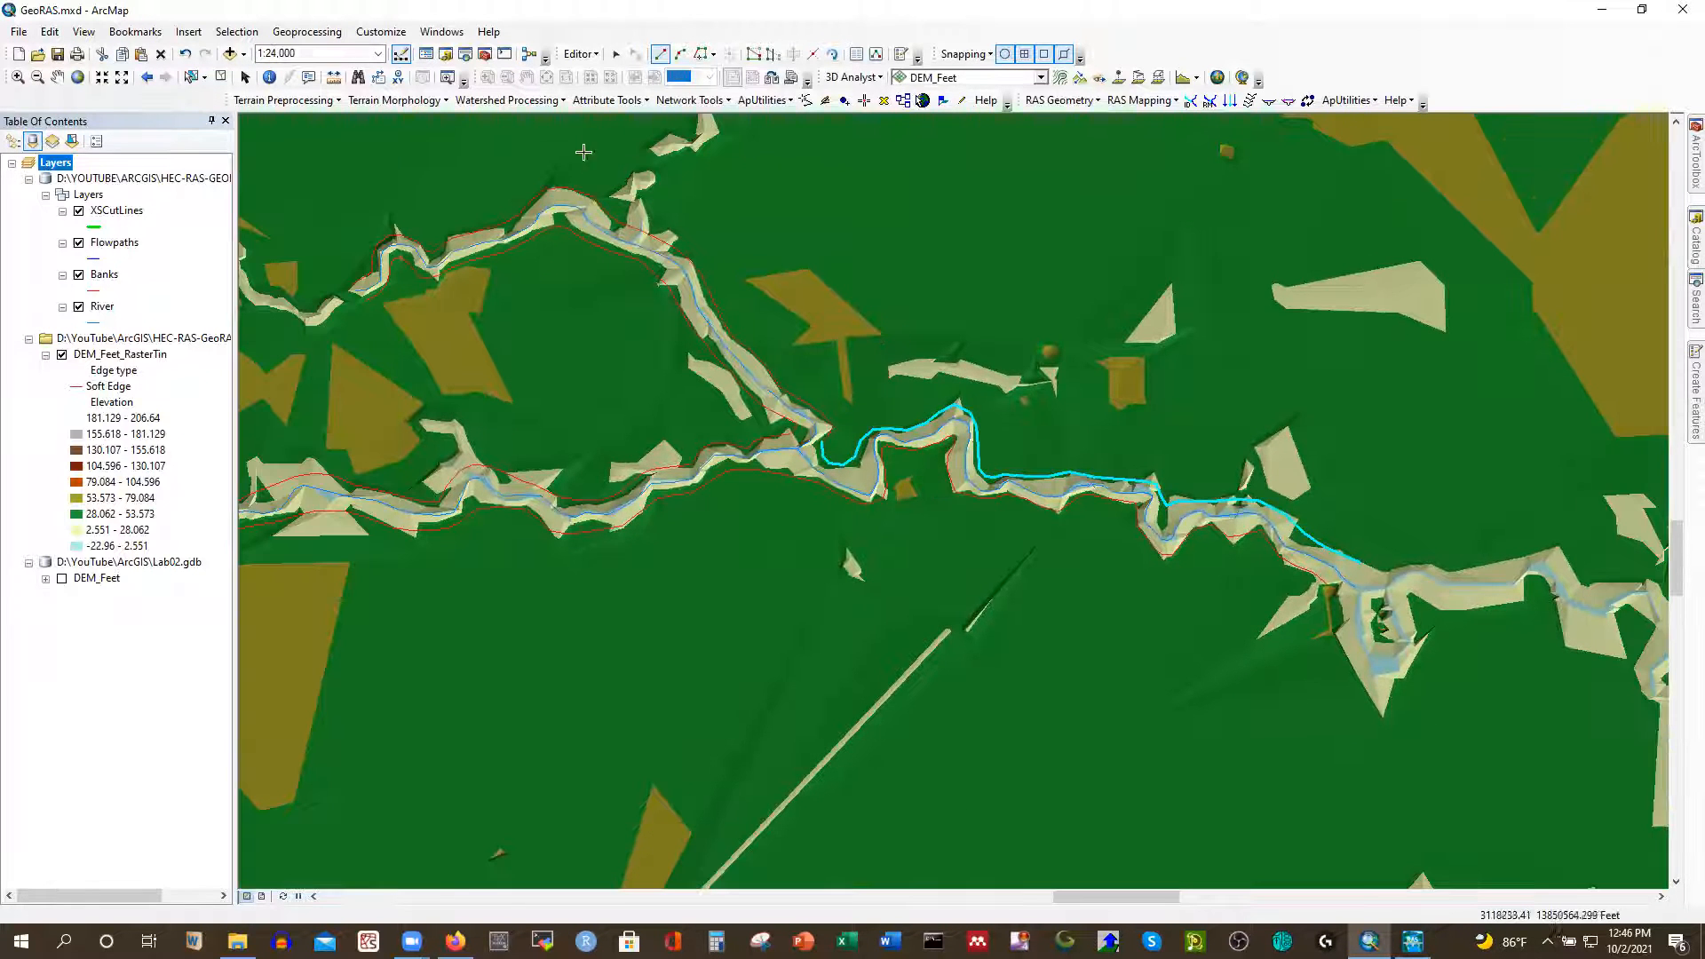
pyautogui.click(582, 54)
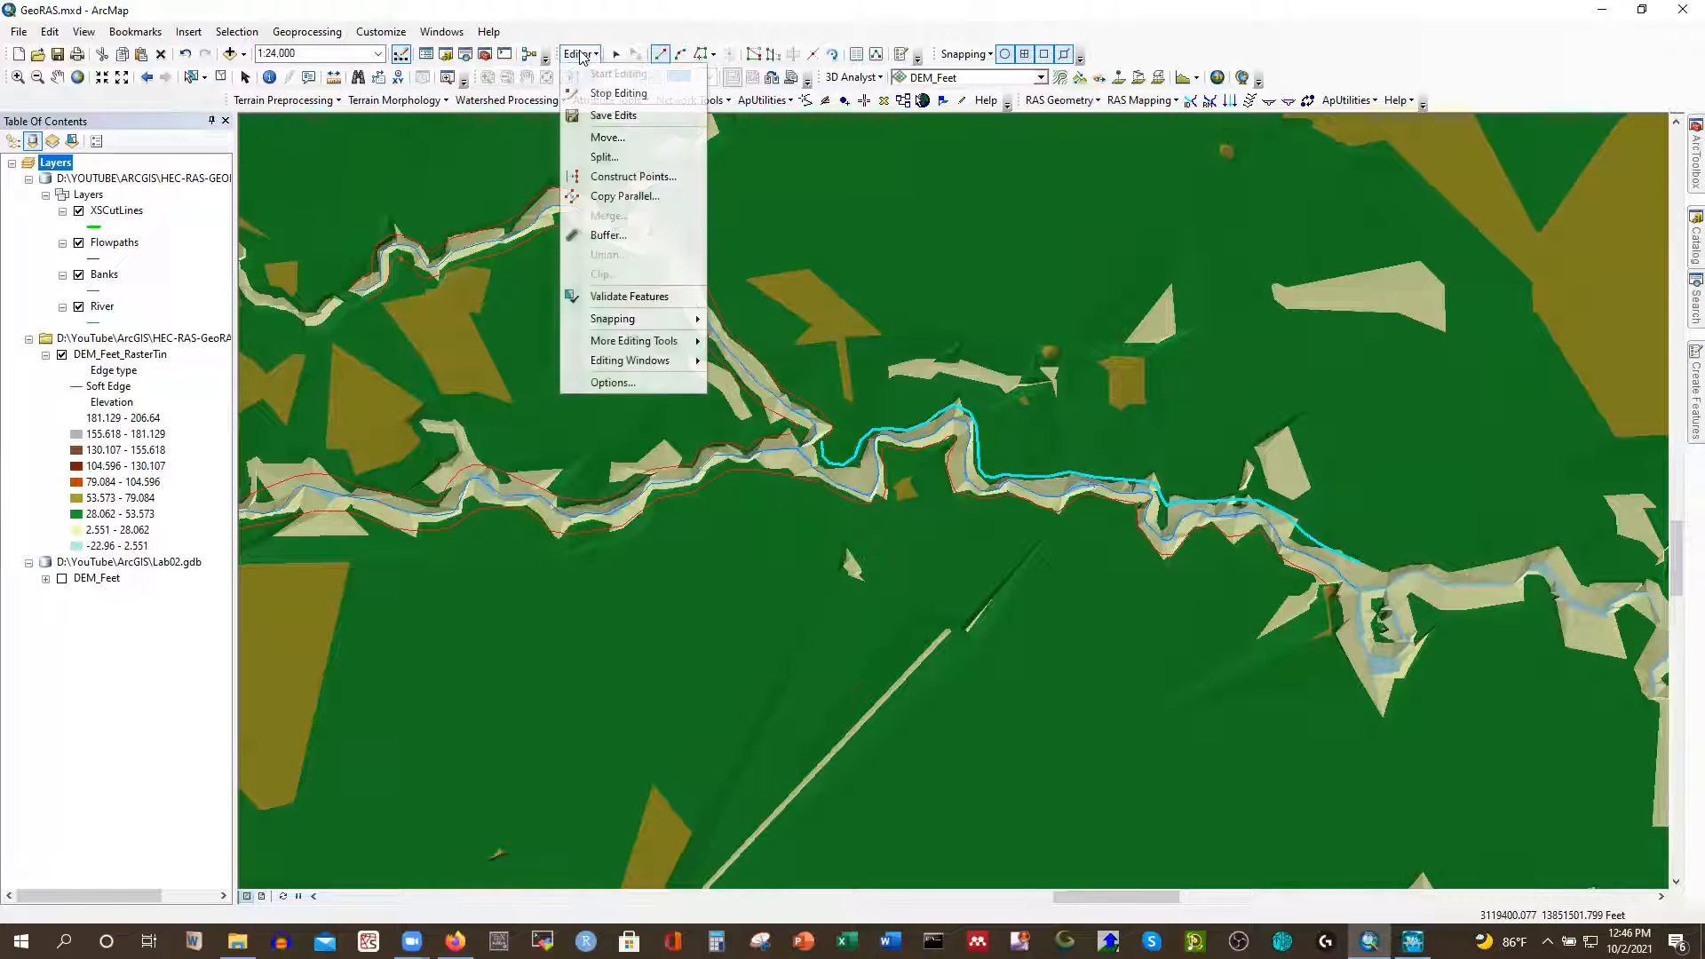
pyautogui.click(601, 93)
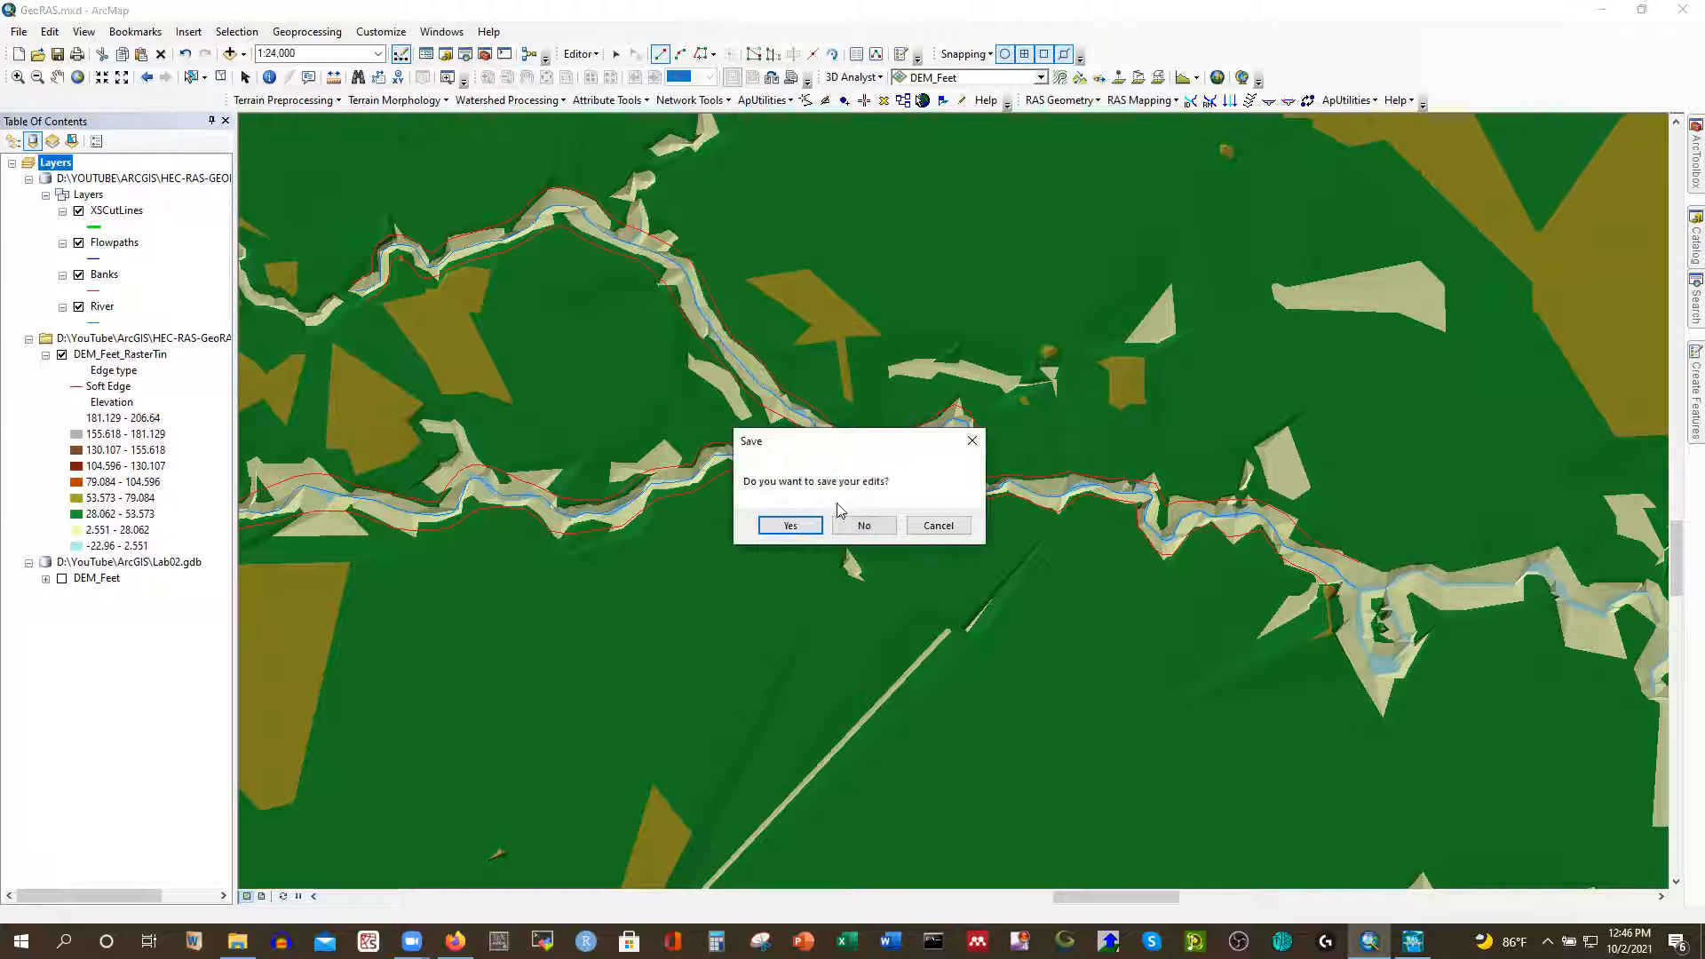
pyautogui.click(789, 524)
# Start a new edit session, choose the Flowpaths template and activate the Trace tool
pyautogui.click(579, 54)
pyautogui.click(597, 69)
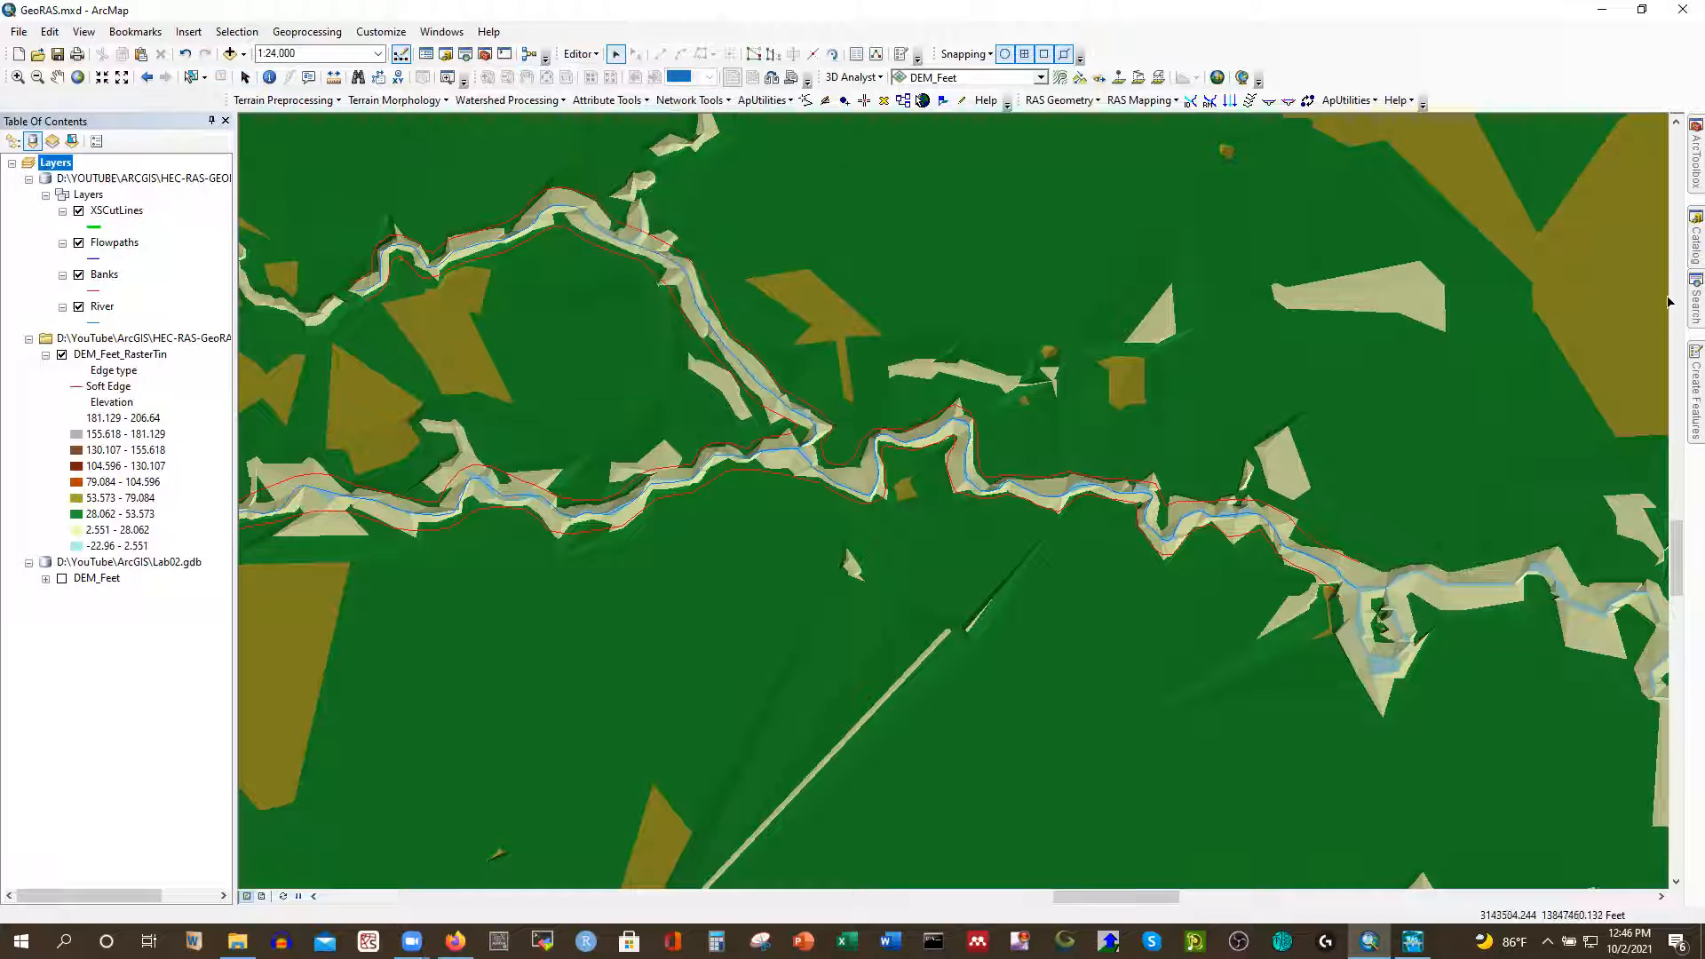
pyautogui.click(1681, 388)
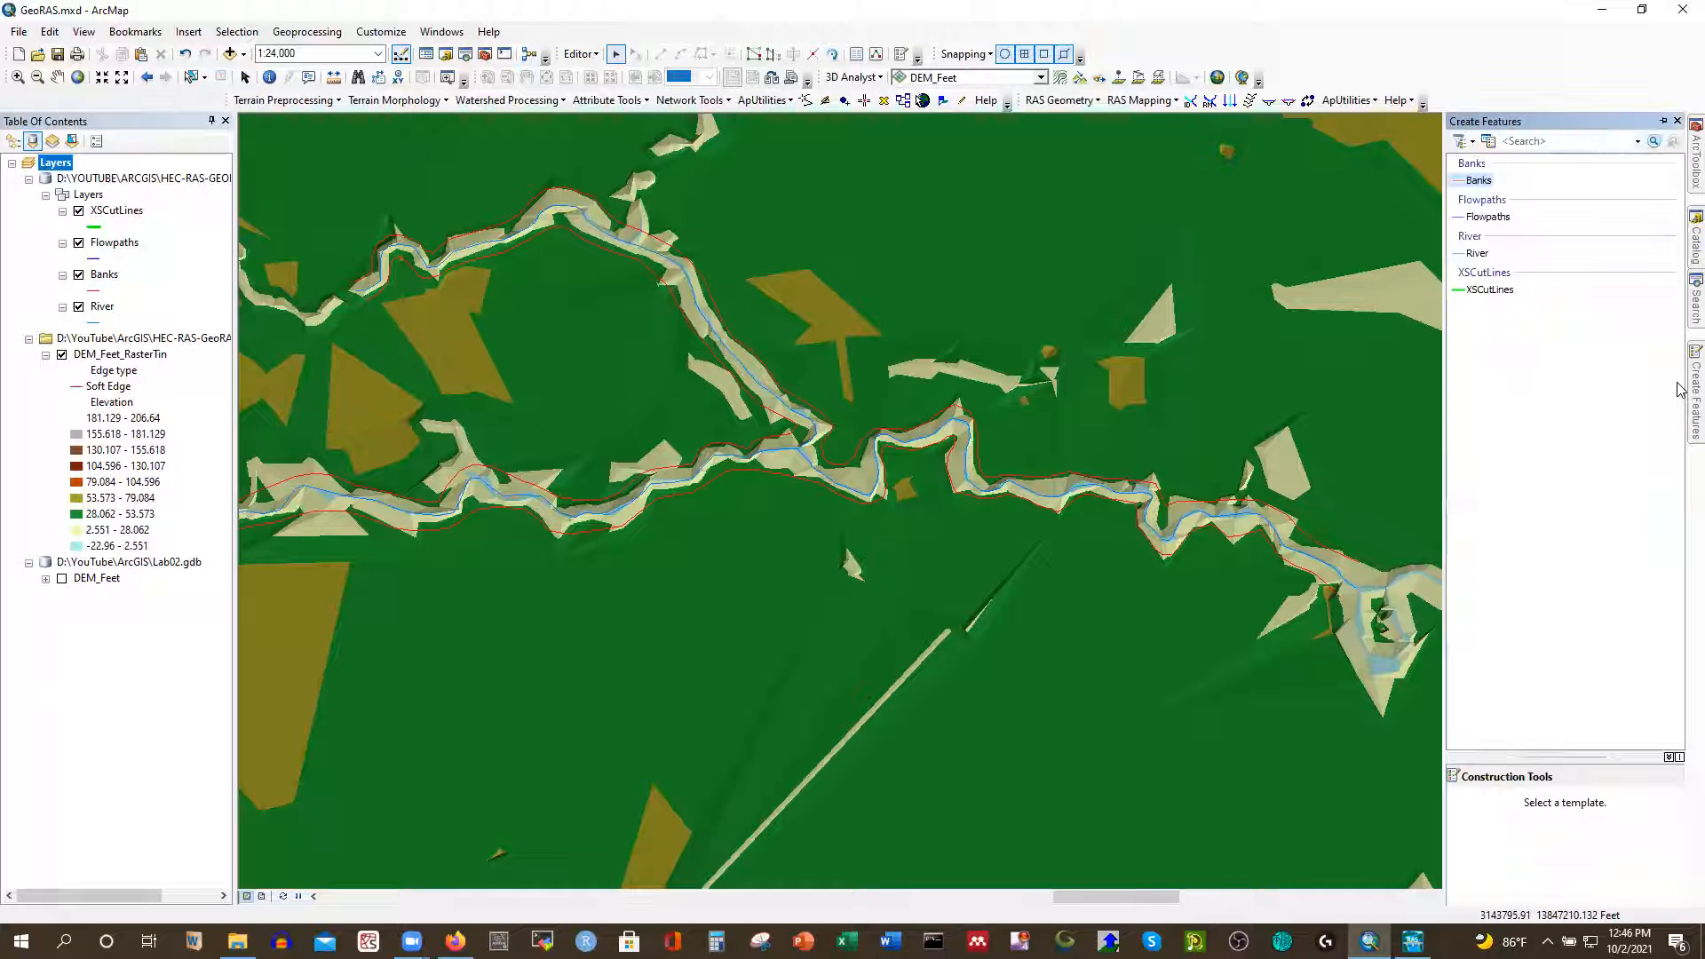
pyautogui.click(1488, 217)
pyautogui.scroll(1, 959, 488)
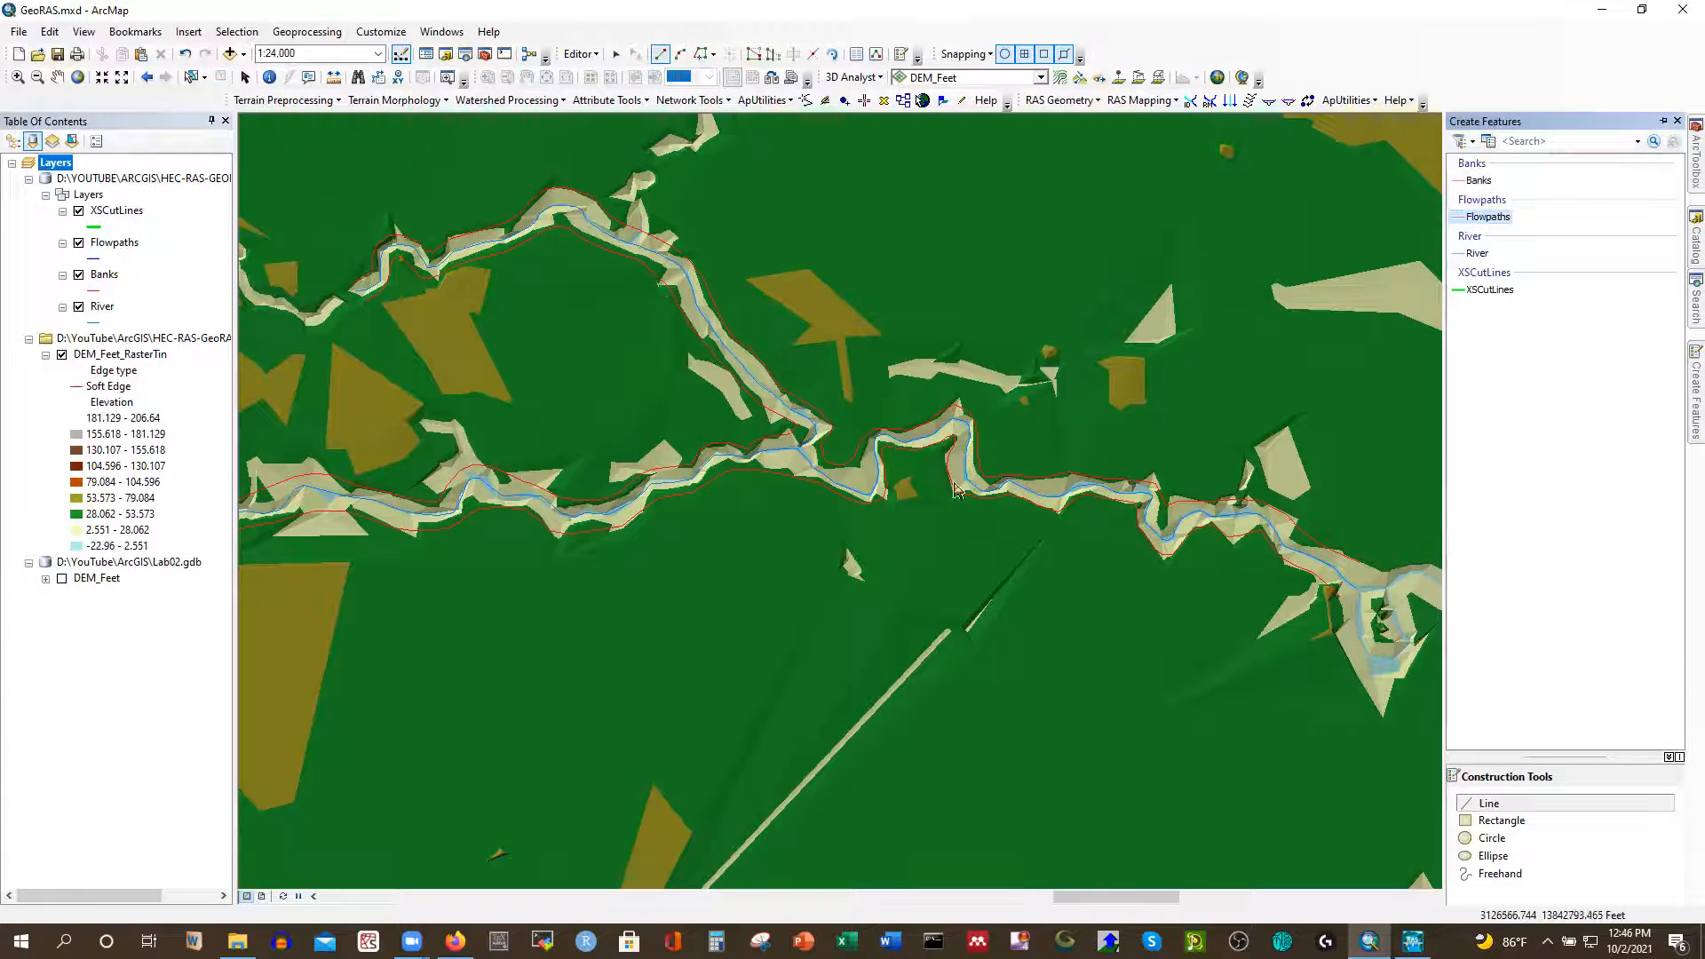
pyautogui.scroll(3, 1143, 459)
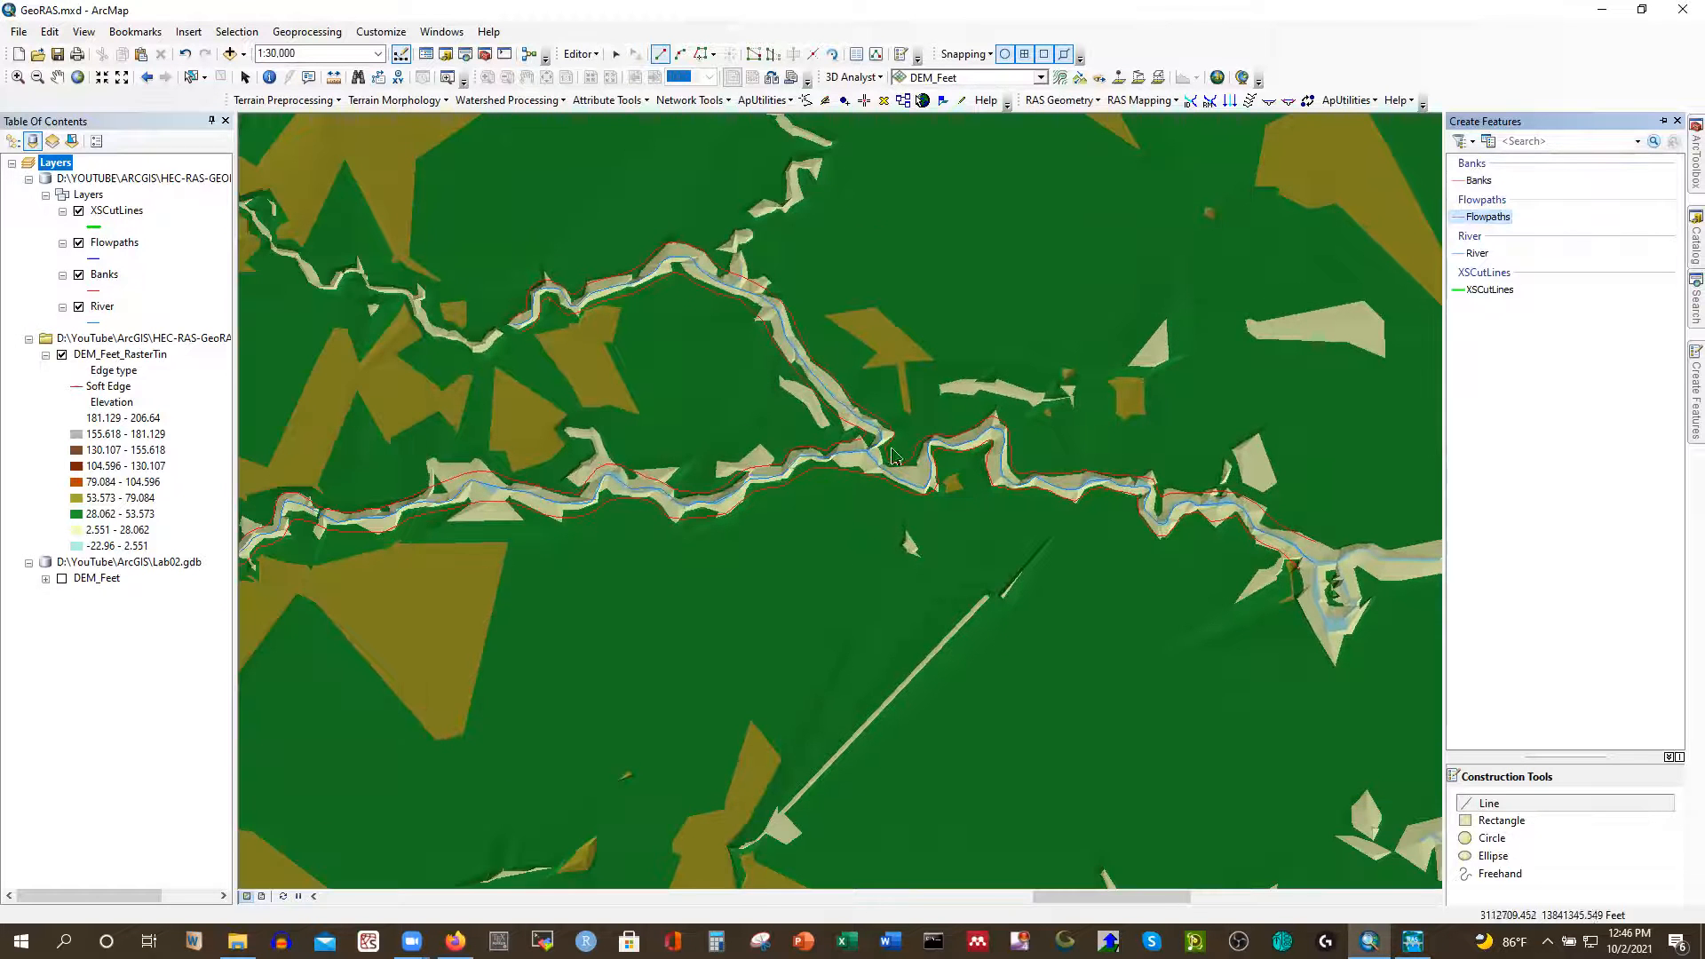
pyautogui.scroll(1, 524, 531)
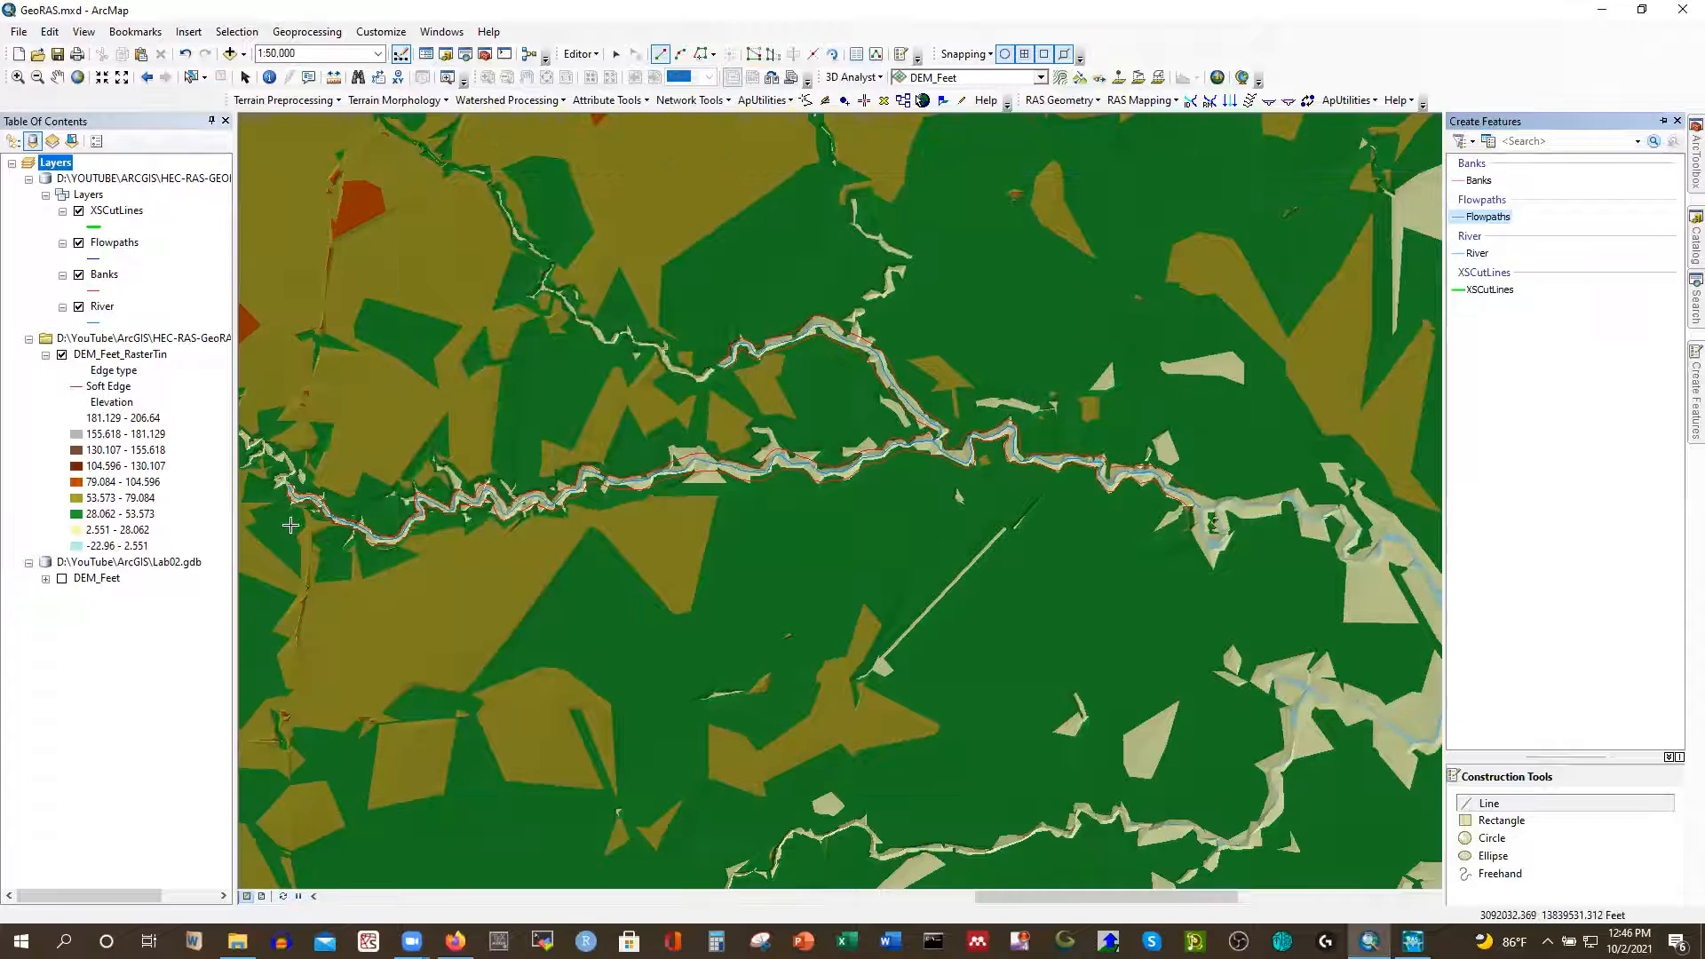
pyautogui.scroll(-4, 306, 527)
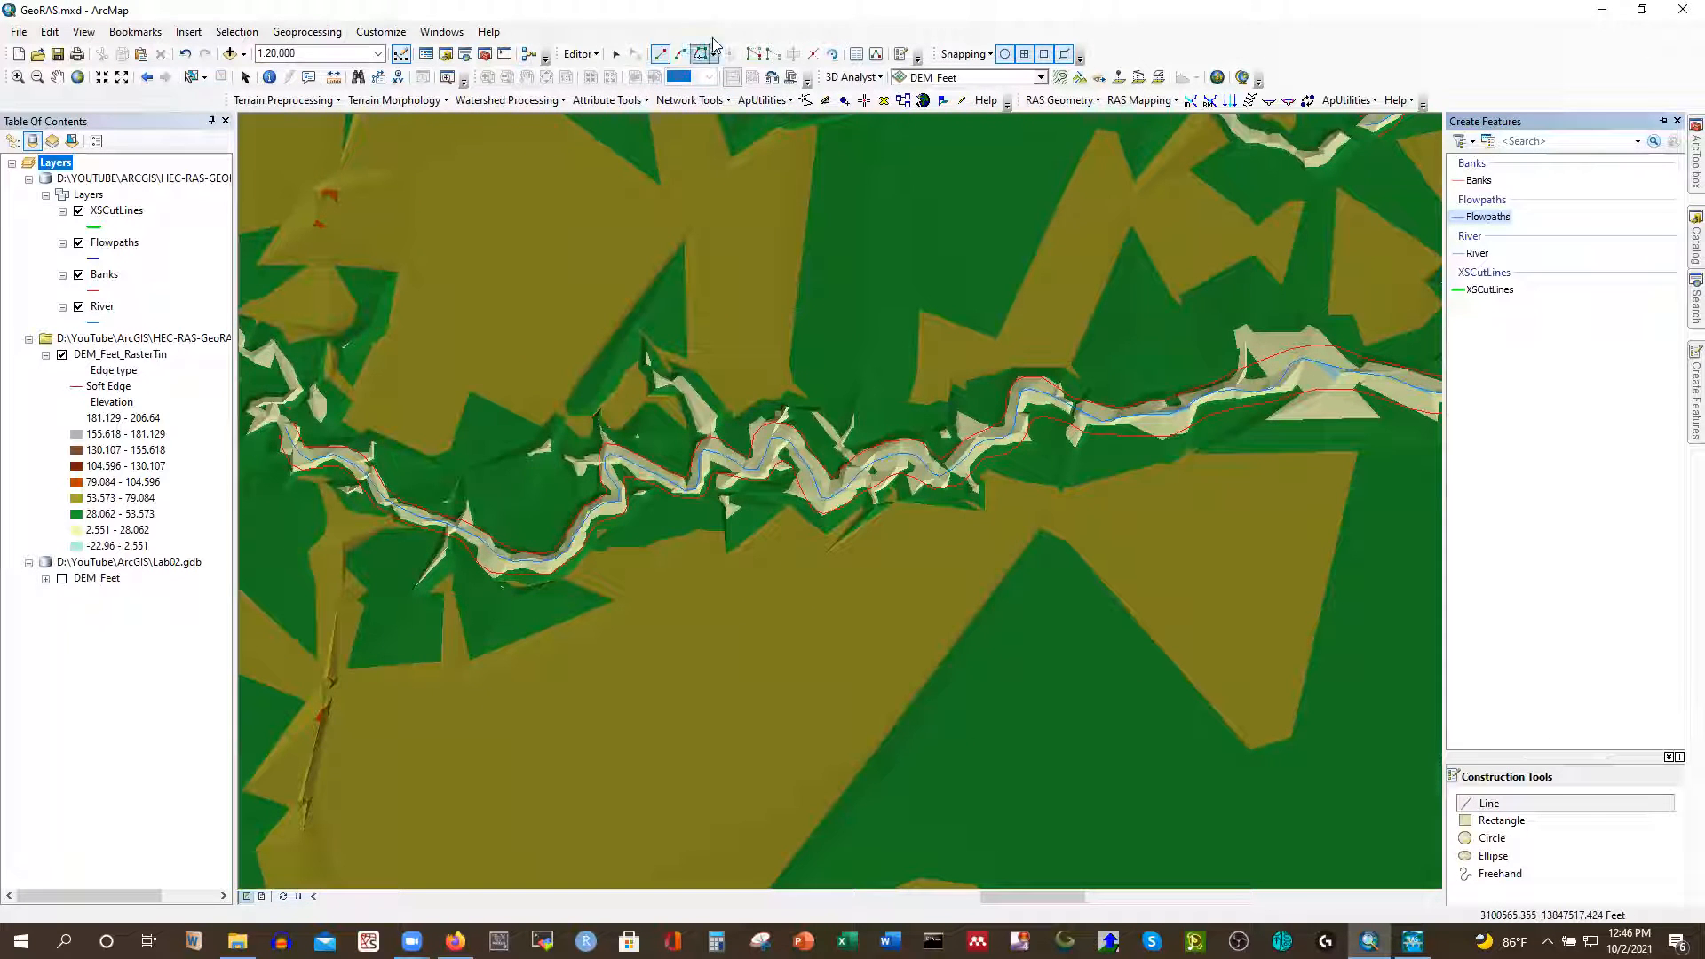
pyautogui.click(702, 55)
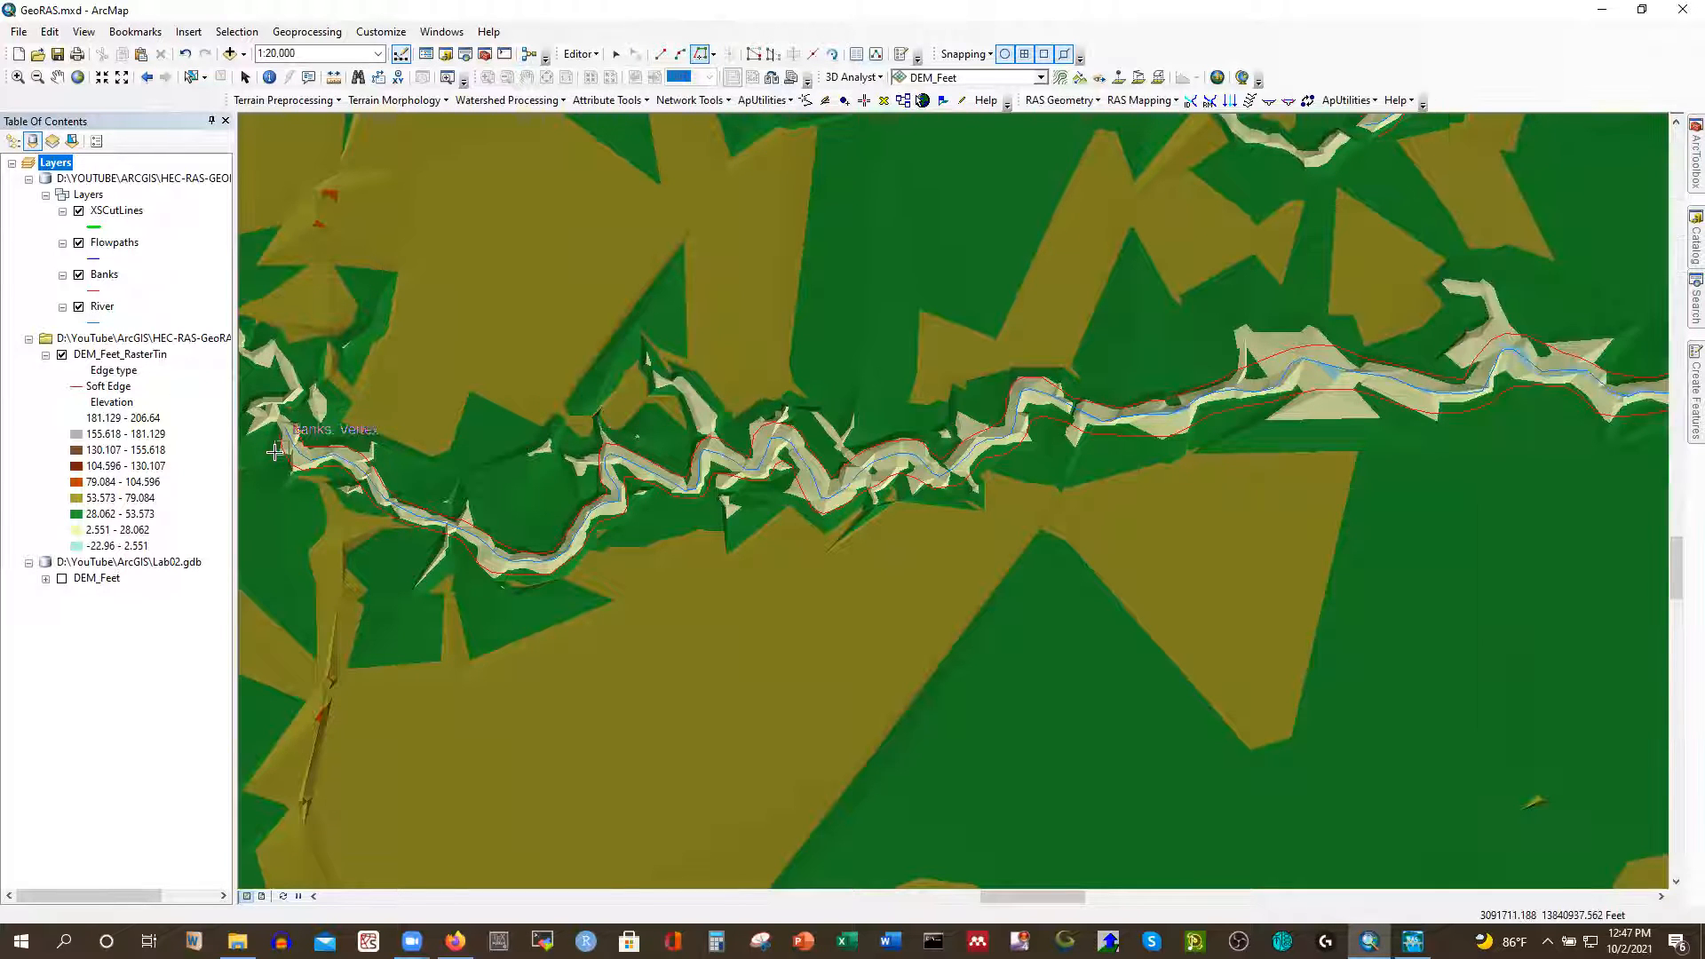
# Trace the main river's centerline as a flowpath from its upstream endpoint to the confluence and finish the line
pyautogui.scroll(-3, 283, 430)
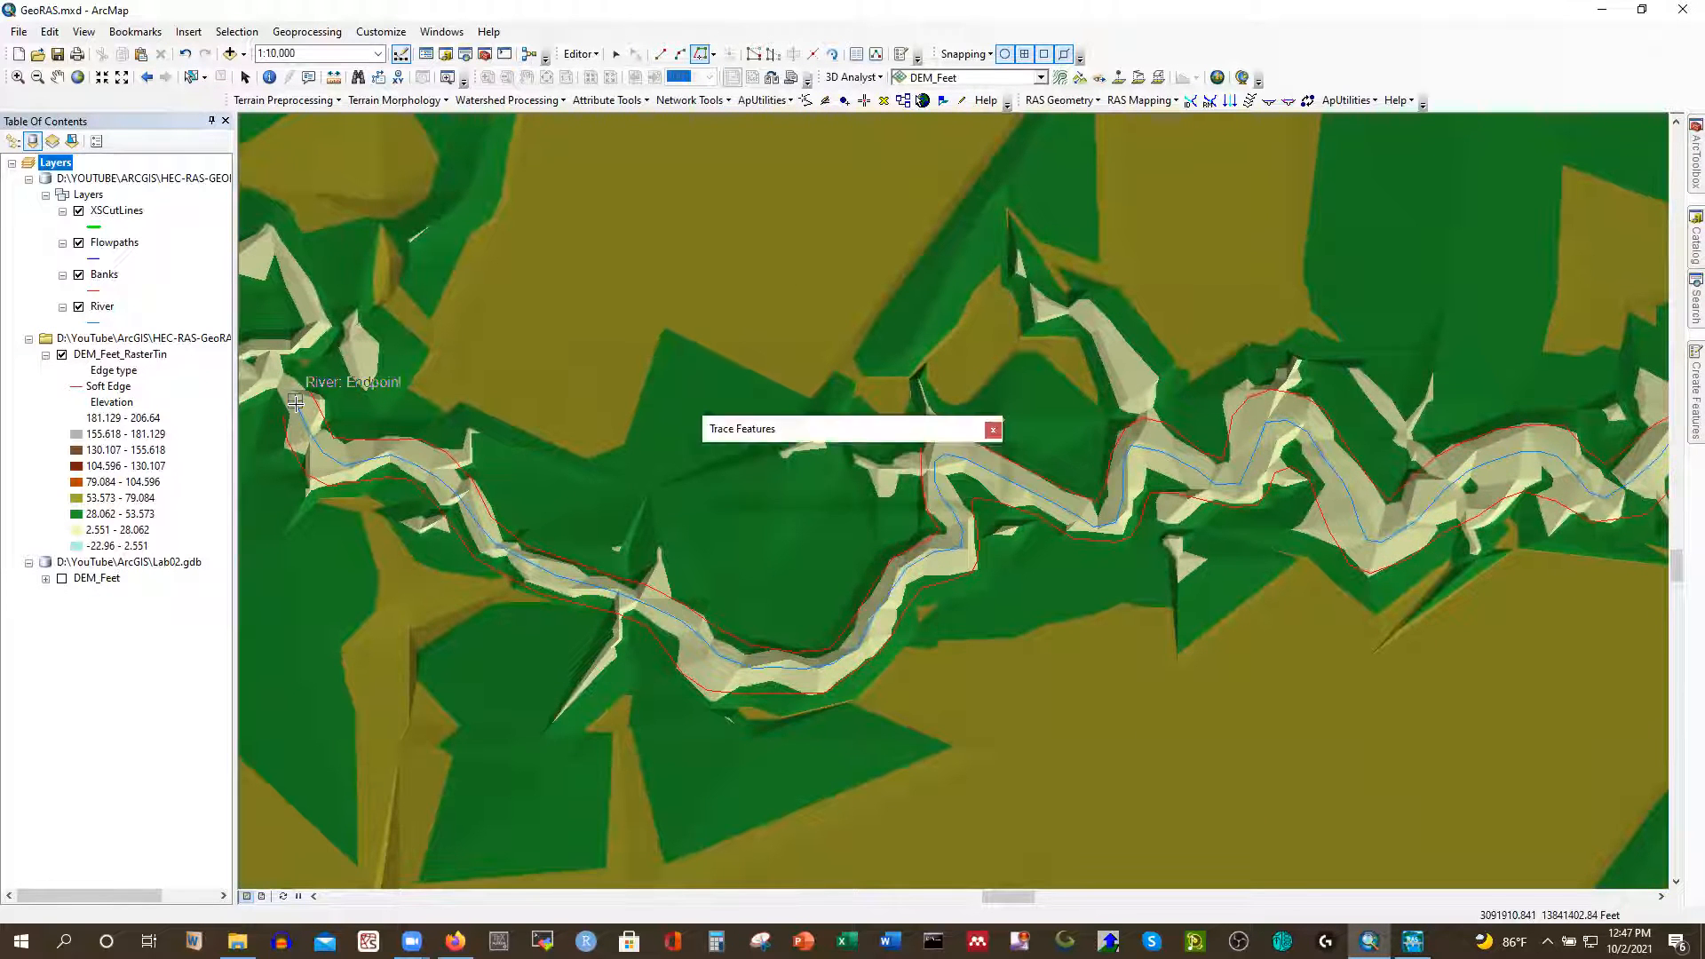
pyautogui.click(297, 404)
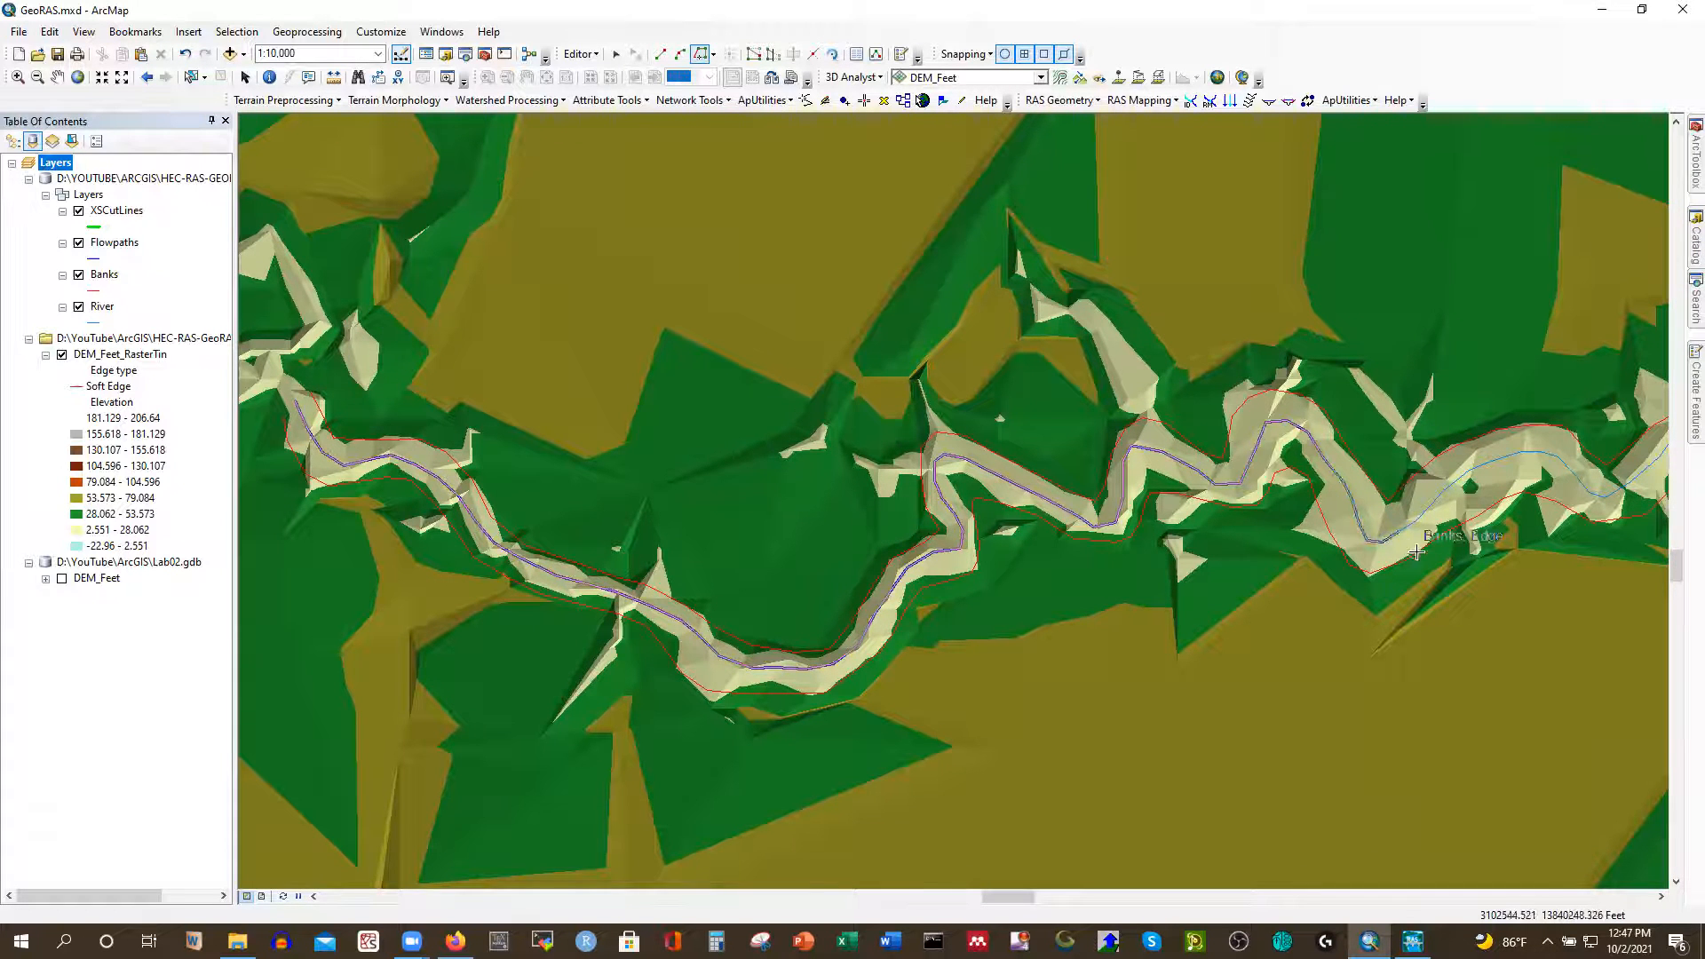
pyautogui.scroll(4, 1323, 536)
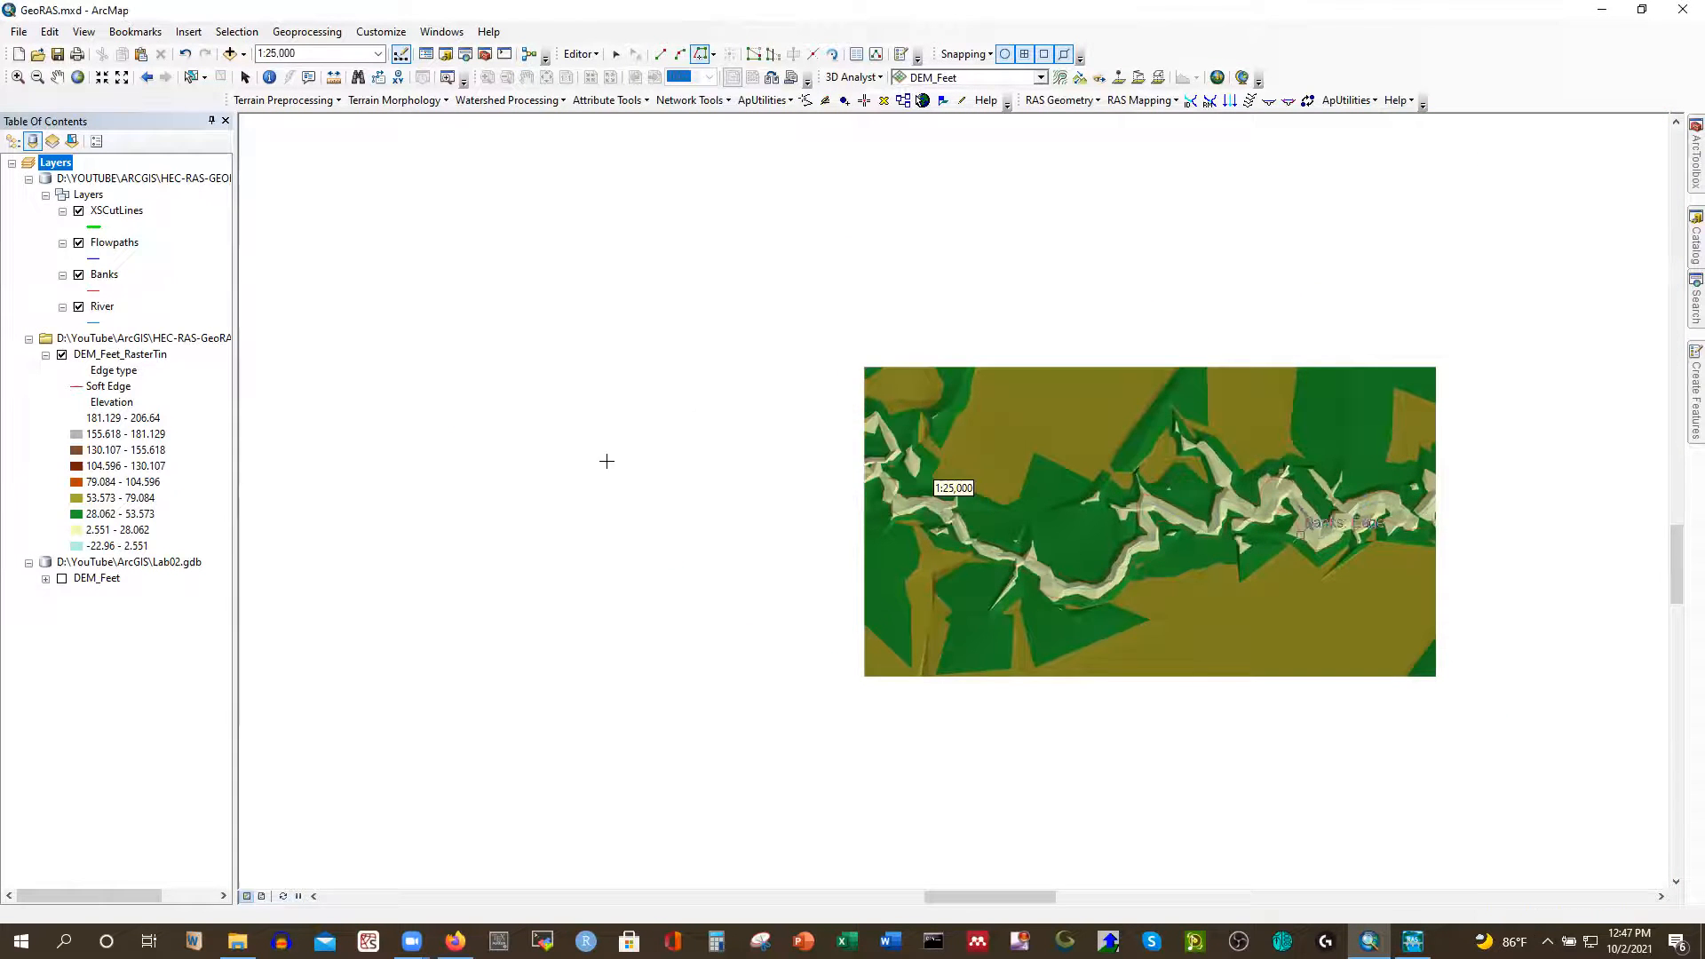
pyautogui.scroll(2, 301, 448)
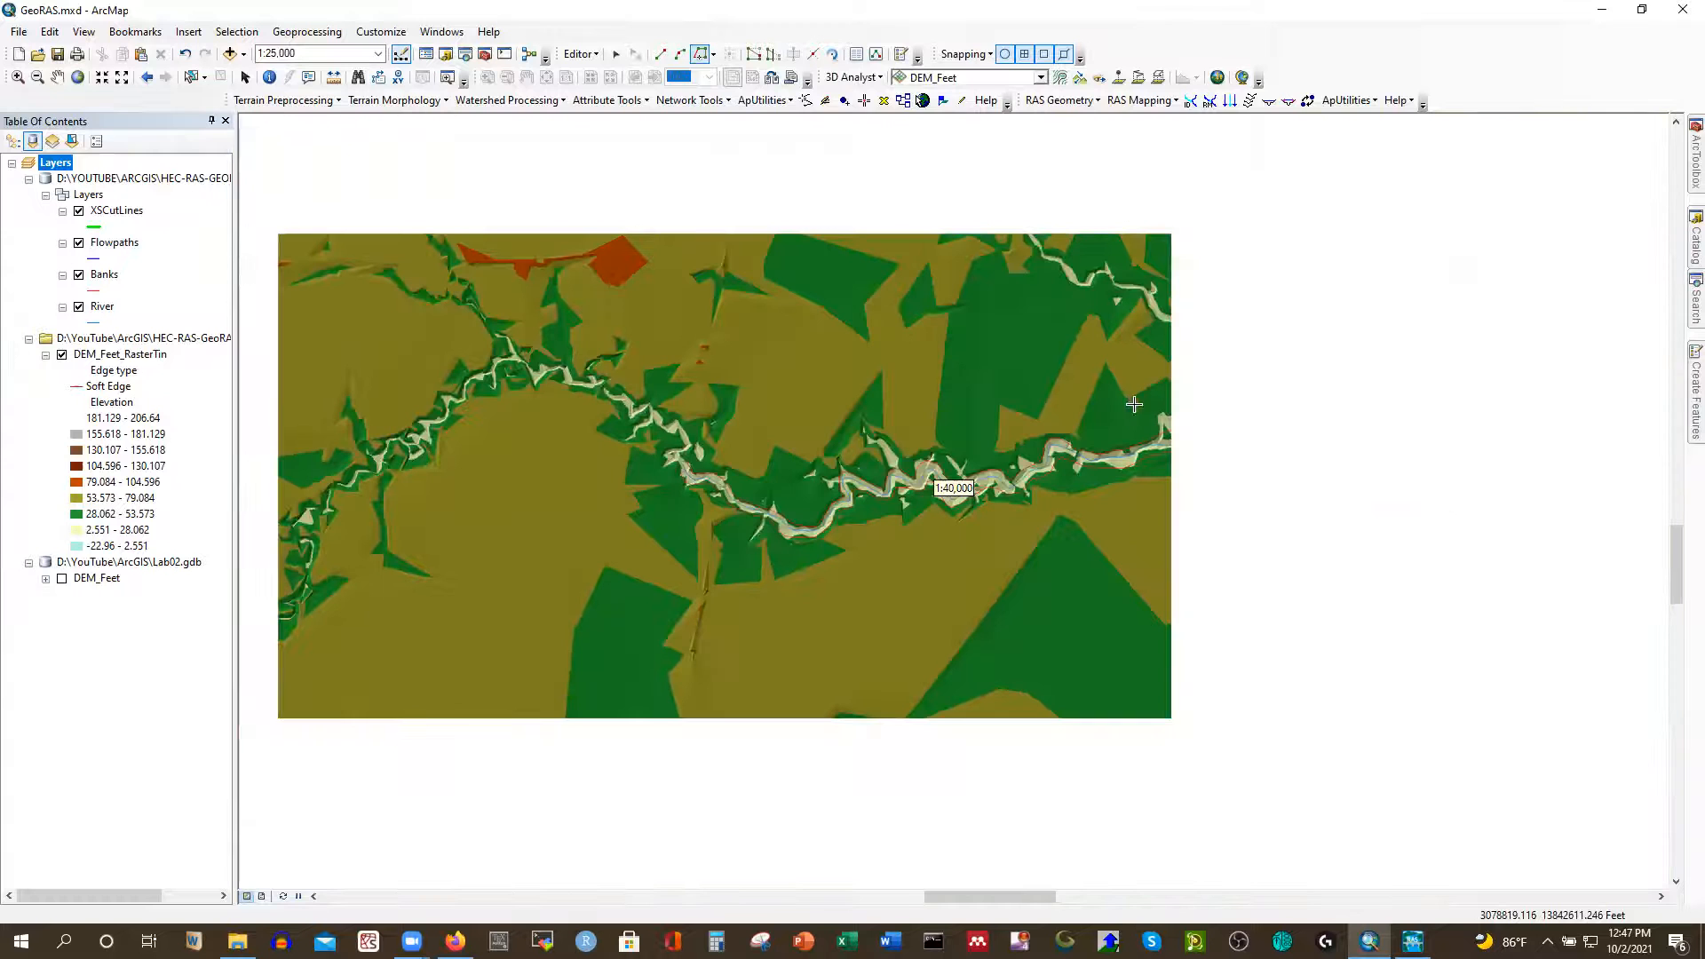
pyautogui.scroll(-2, 1560, 402)
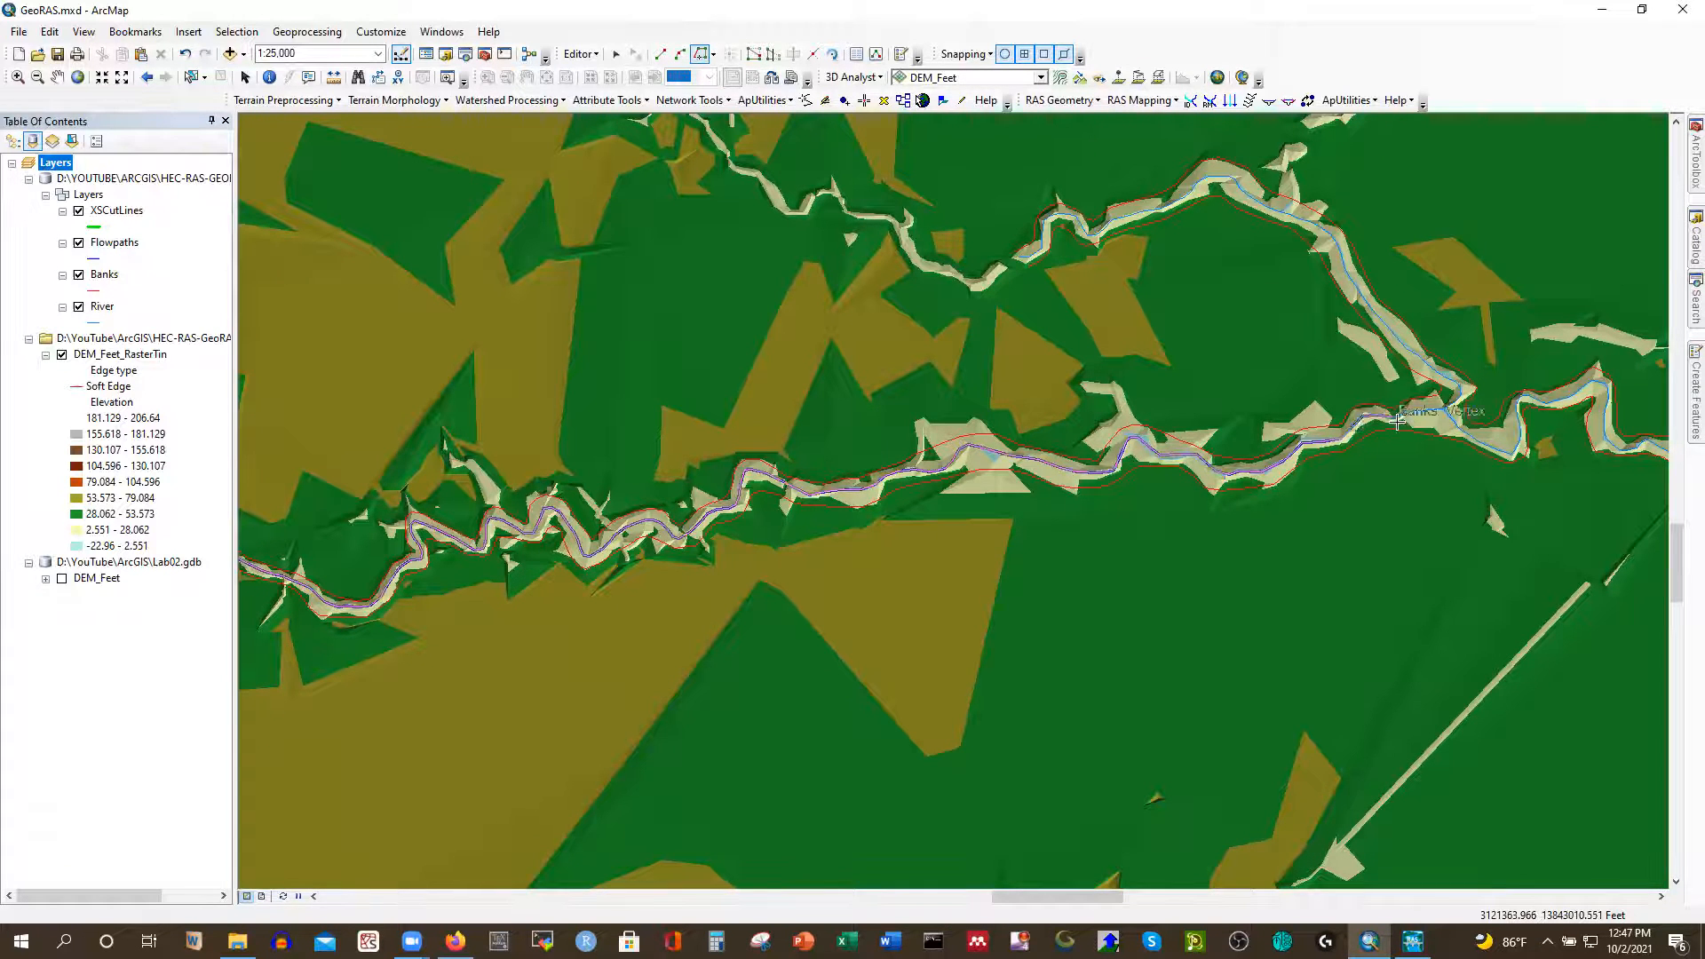
pyautogui.doubleClick(1442, 411)
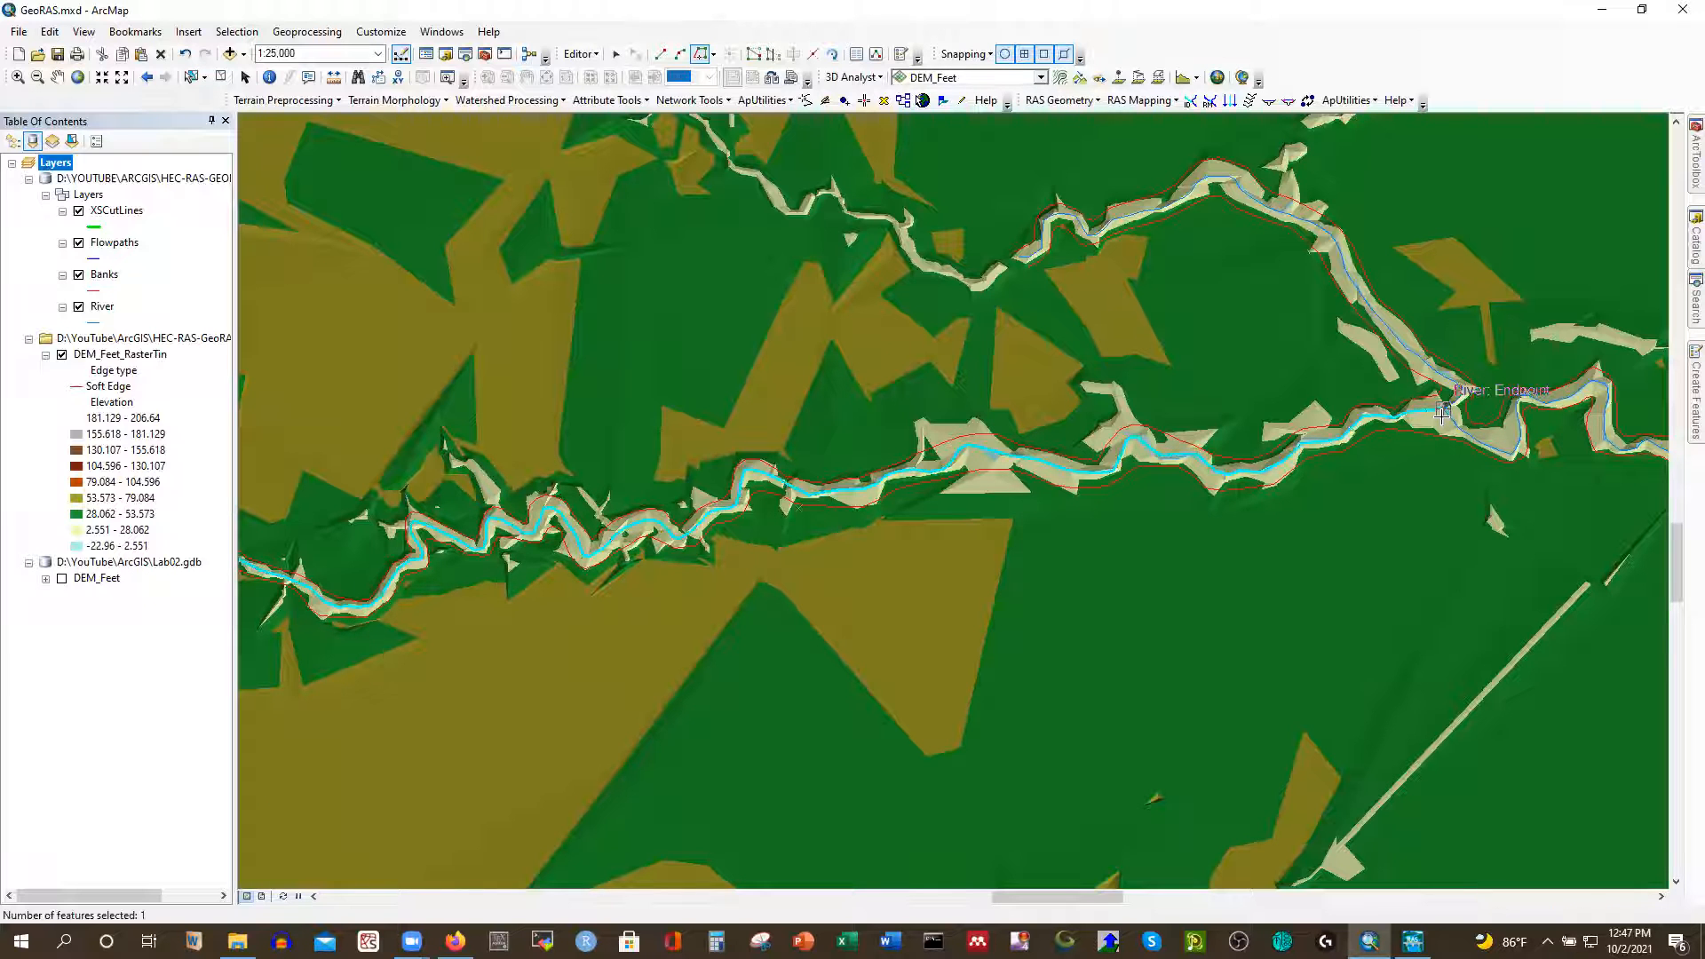
# Trace the tributary's centerline as a flowpath from its upstream endpoint down to the confluence and finish the line
pyautogui.scroll(2, 793, 779)
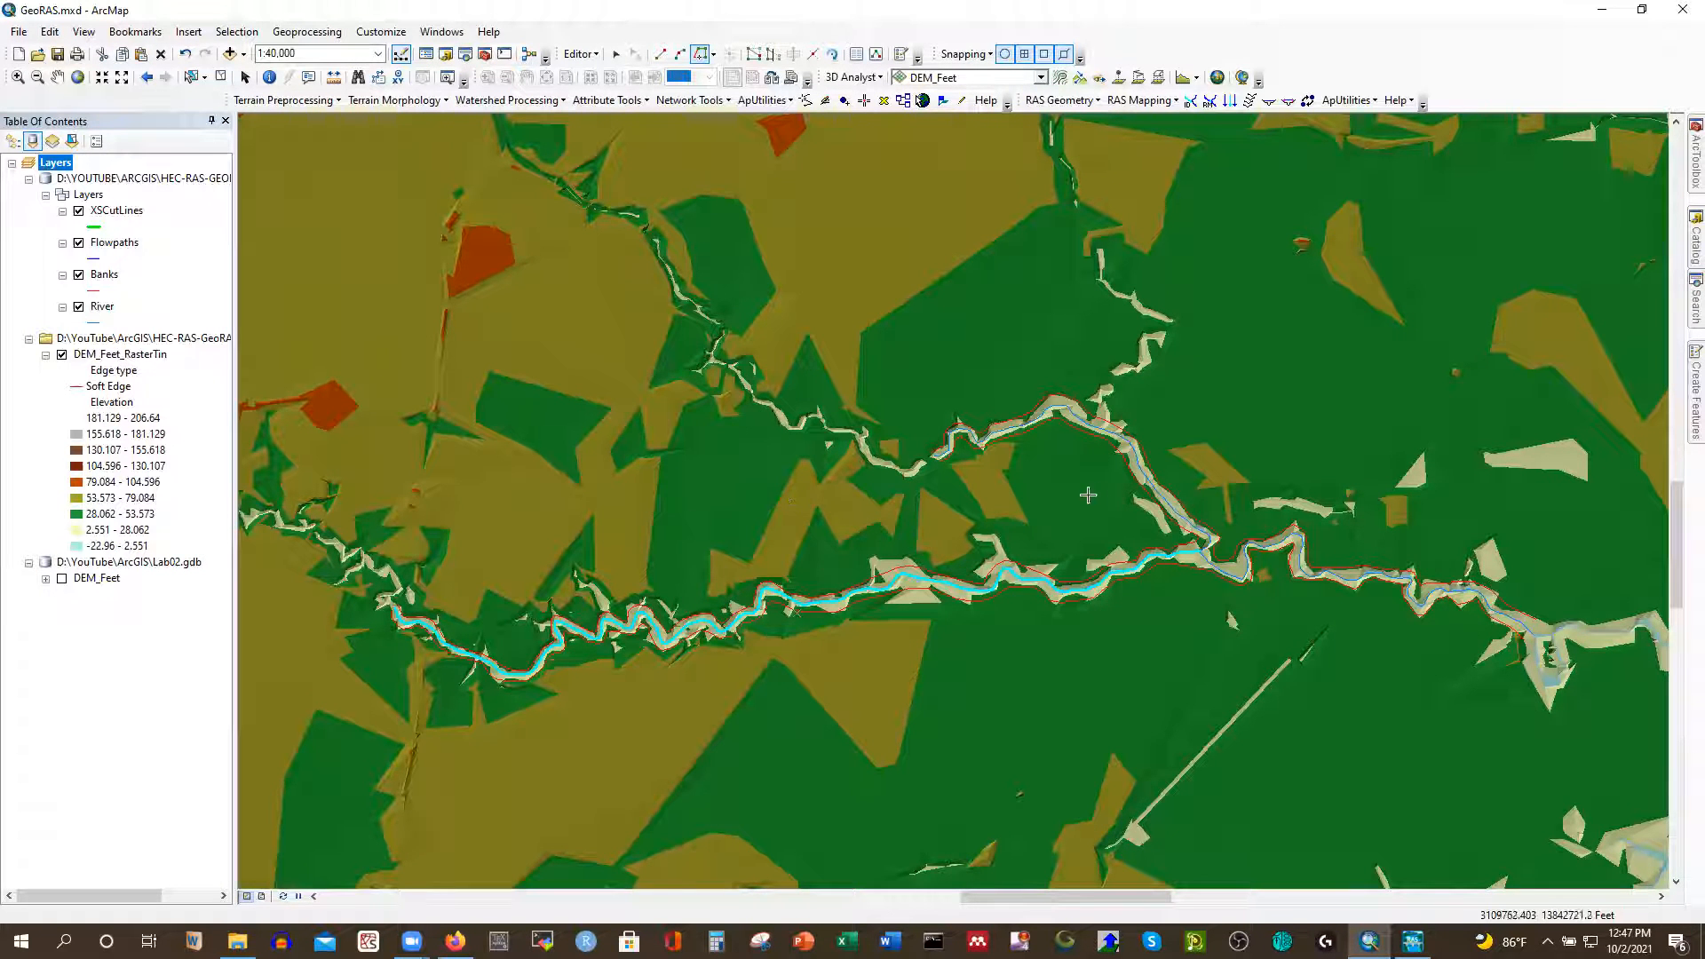
pyautogui.scroll(-2, 1308, 491)
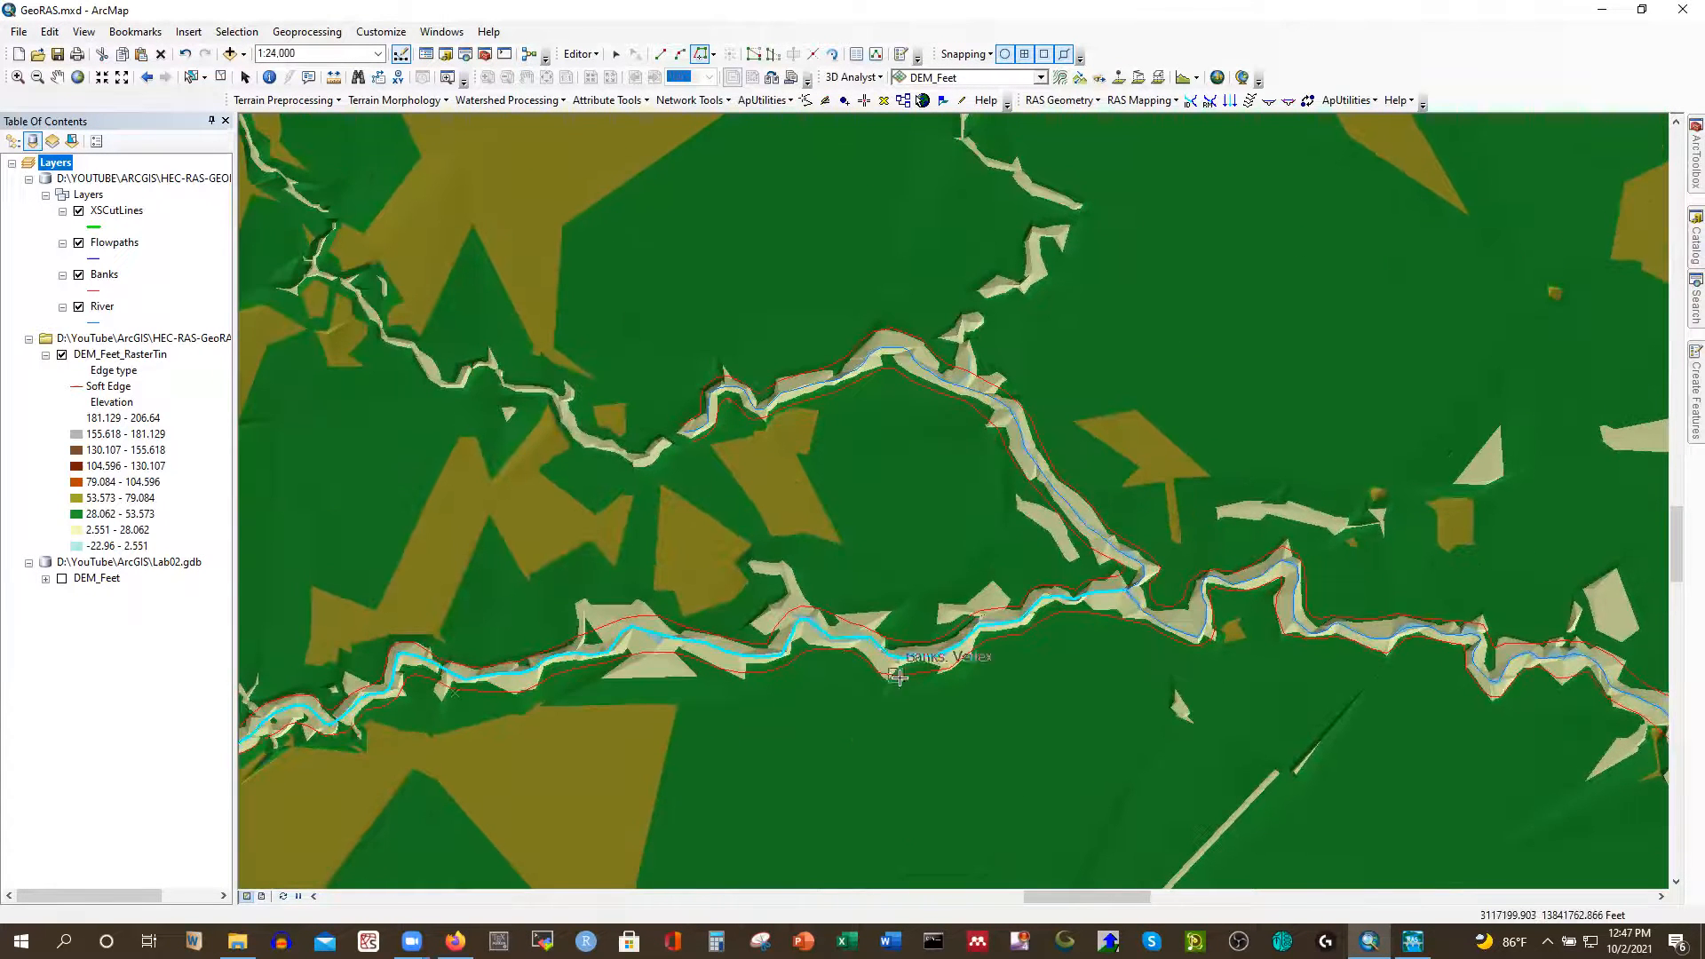
pyautogui.scroll(-2, 901, 596)
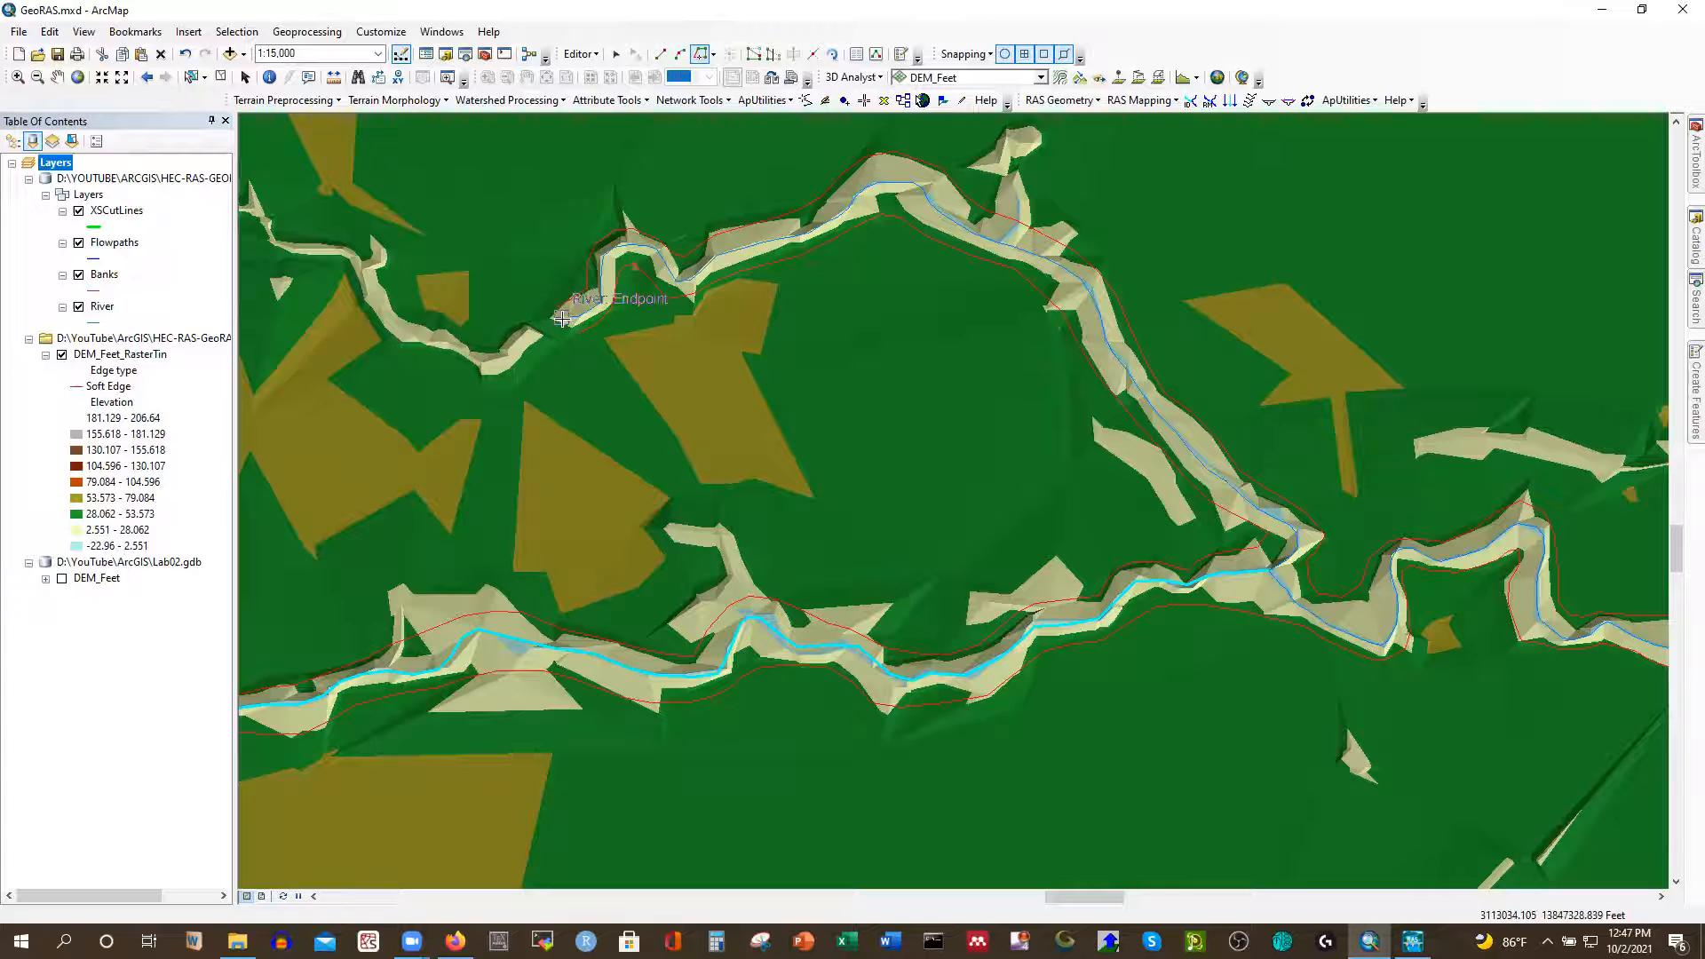
pyautogui.click(561, 318)
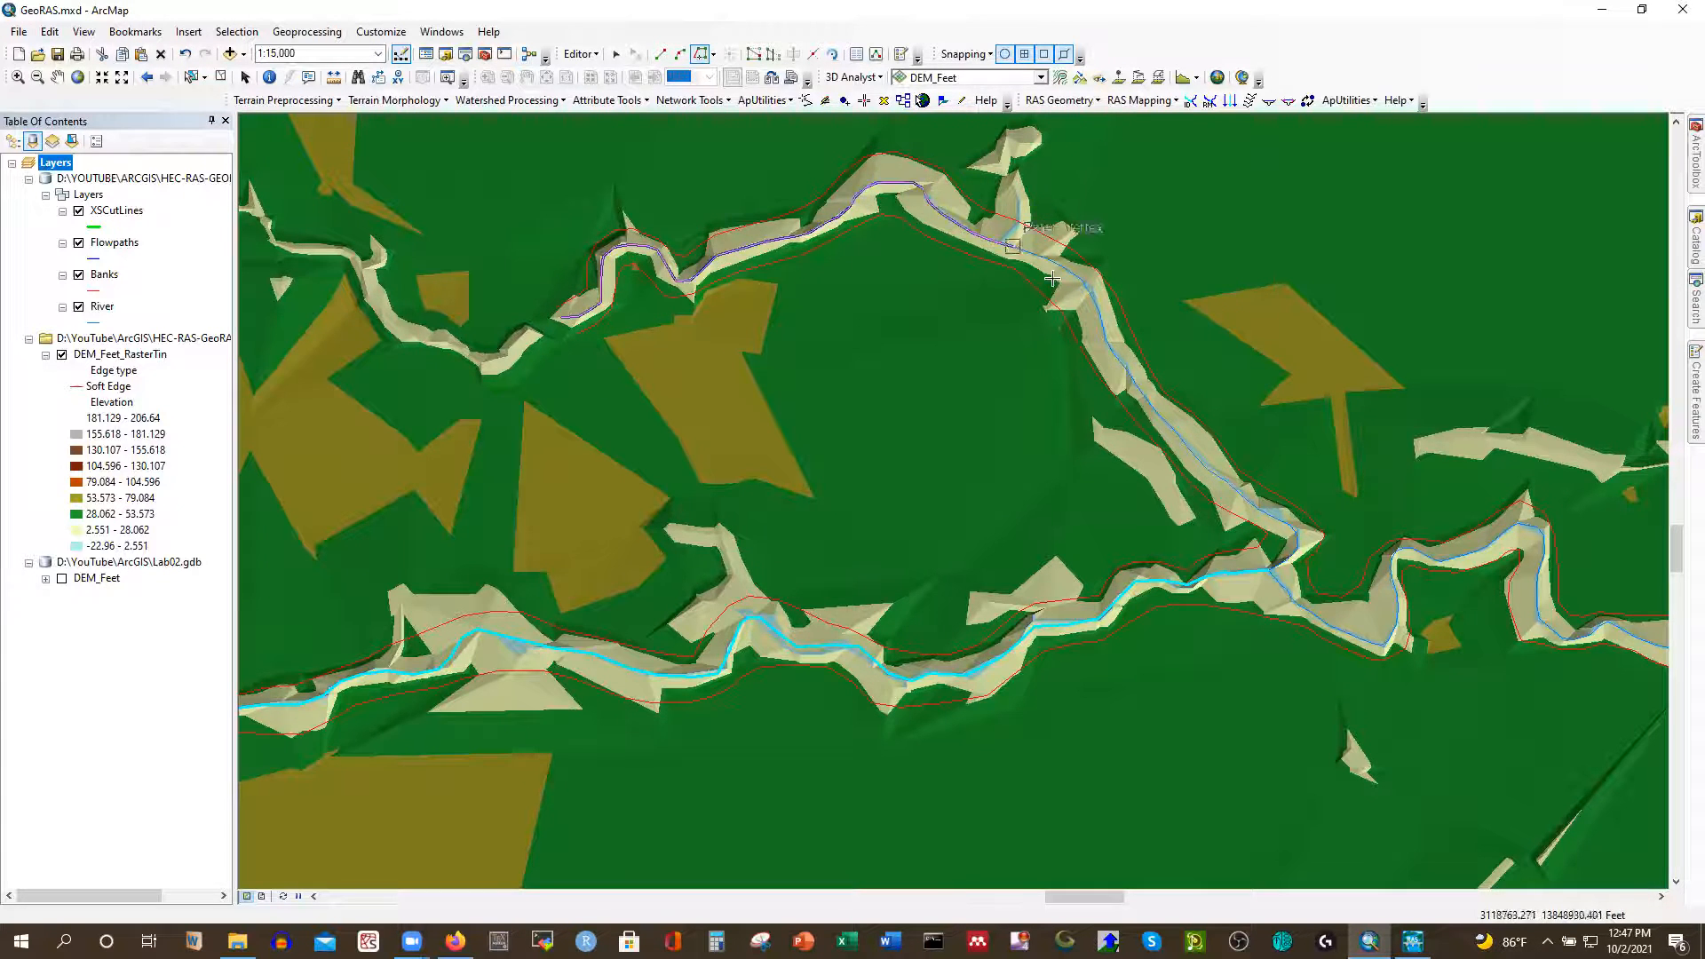
pyautogui.doubleClick(1269, 571)
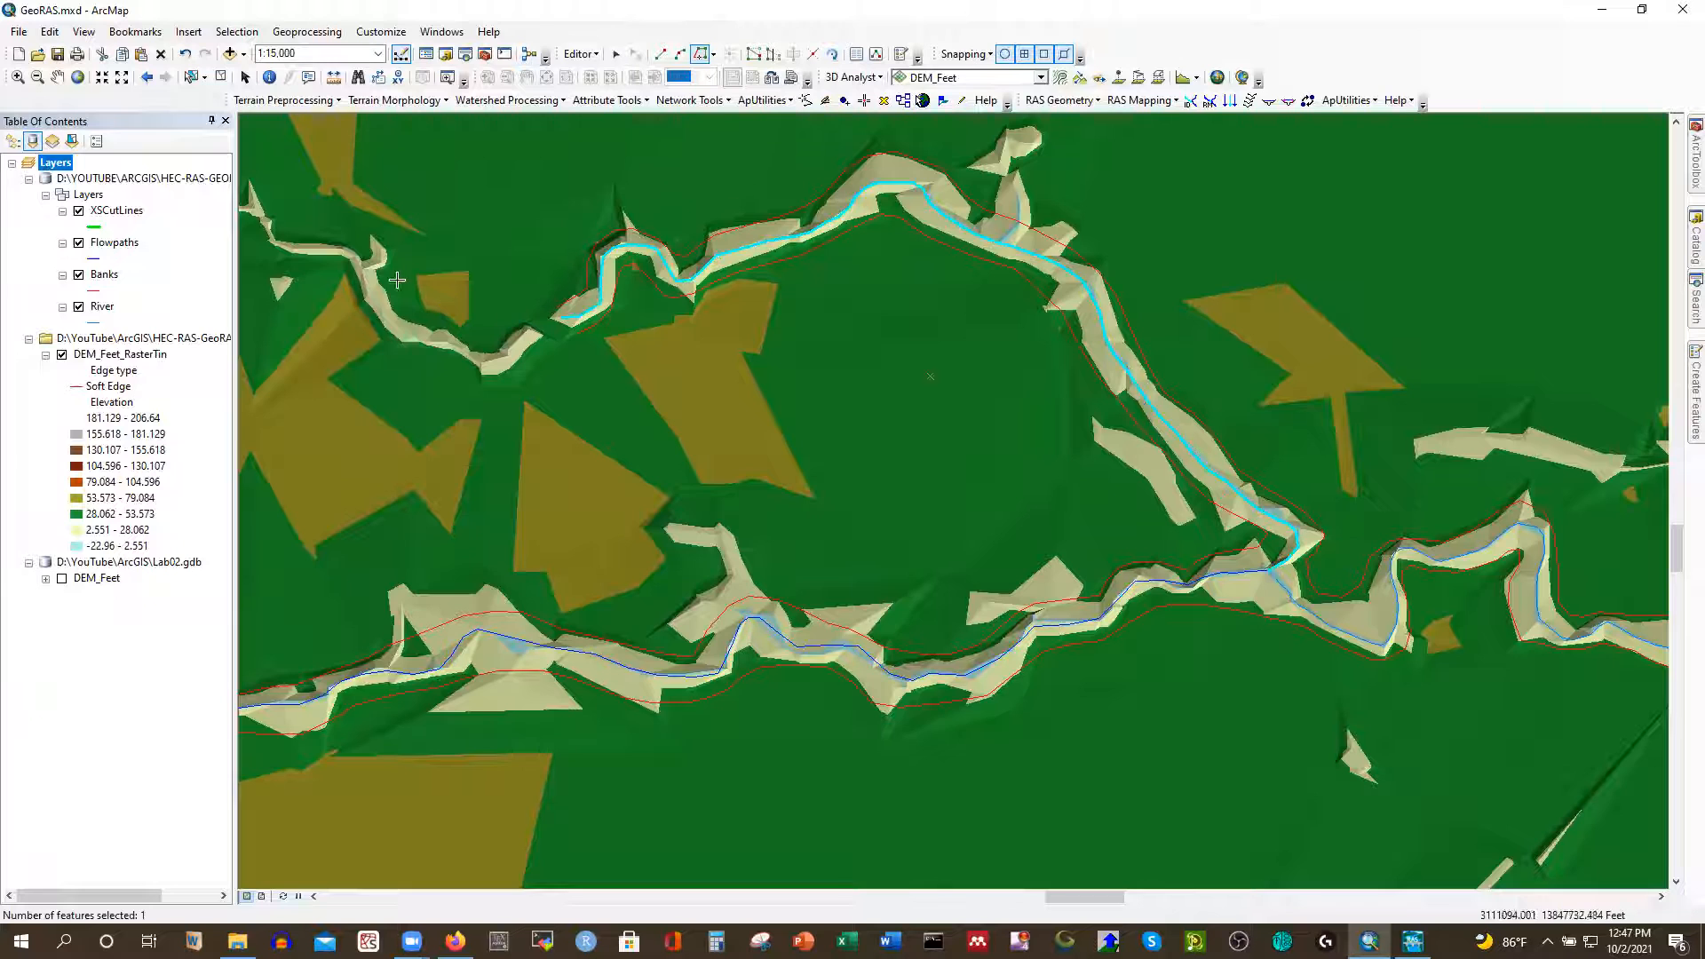
# Trace the downstream reach's centerline as a flowpath from the confluence to its downstream endpoint and finish the line
pyautogui.scroll(-2, 390, 277)
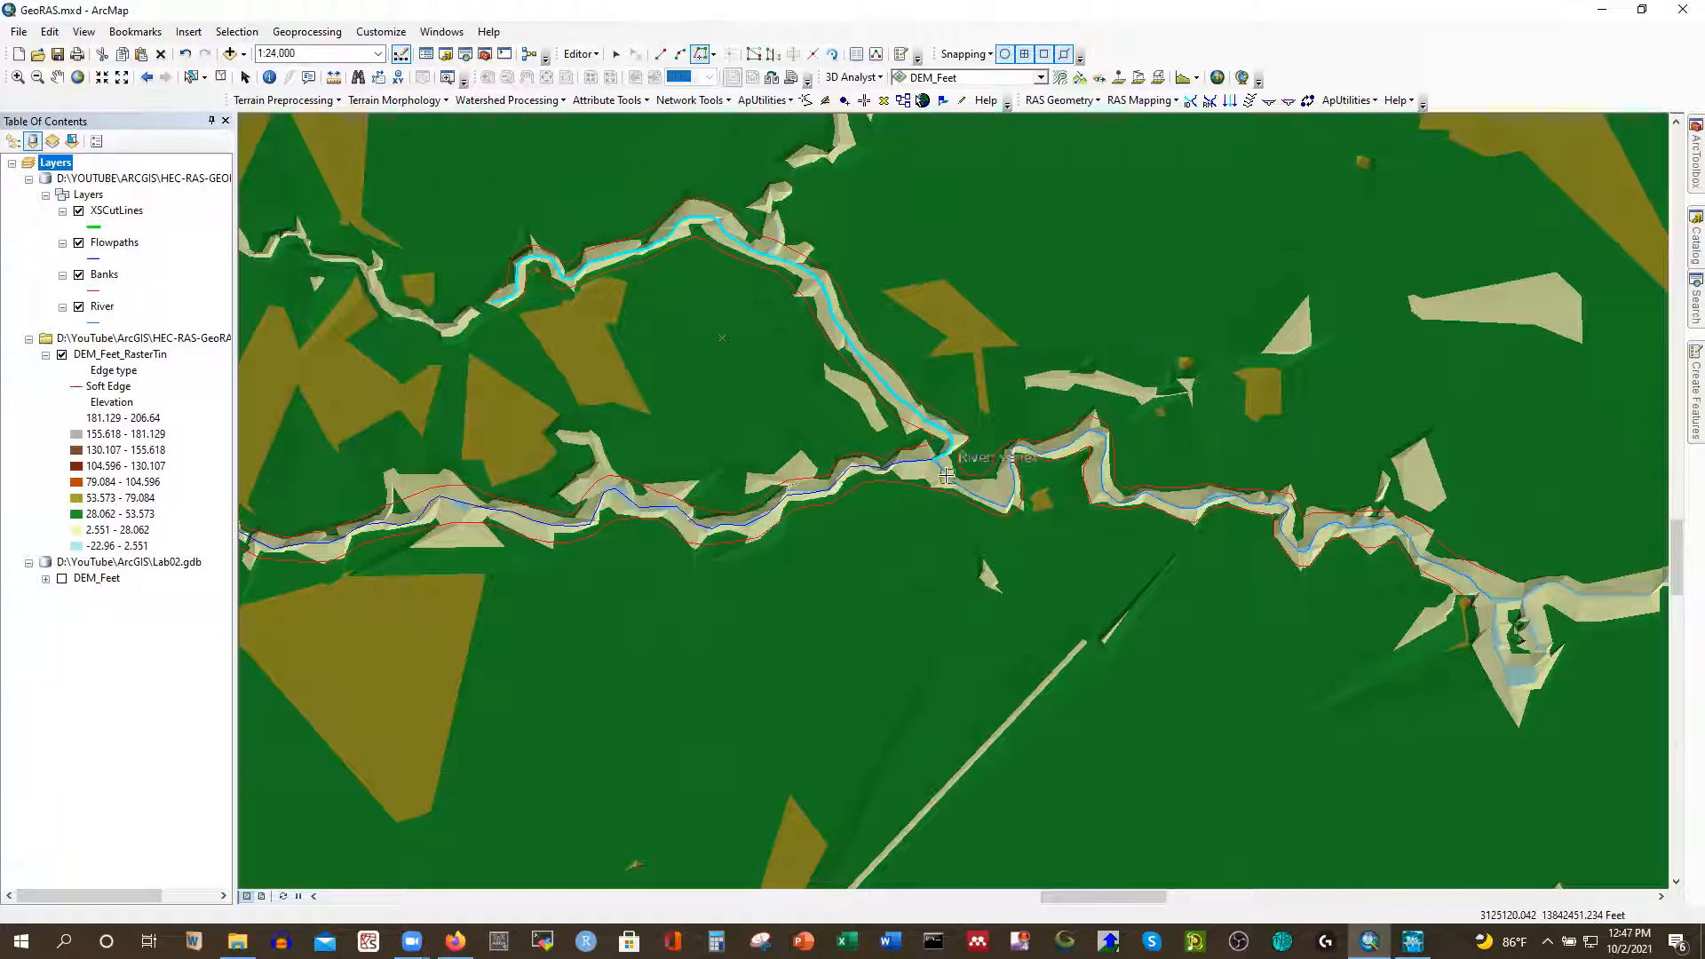
pyautogui.click(933, 462)
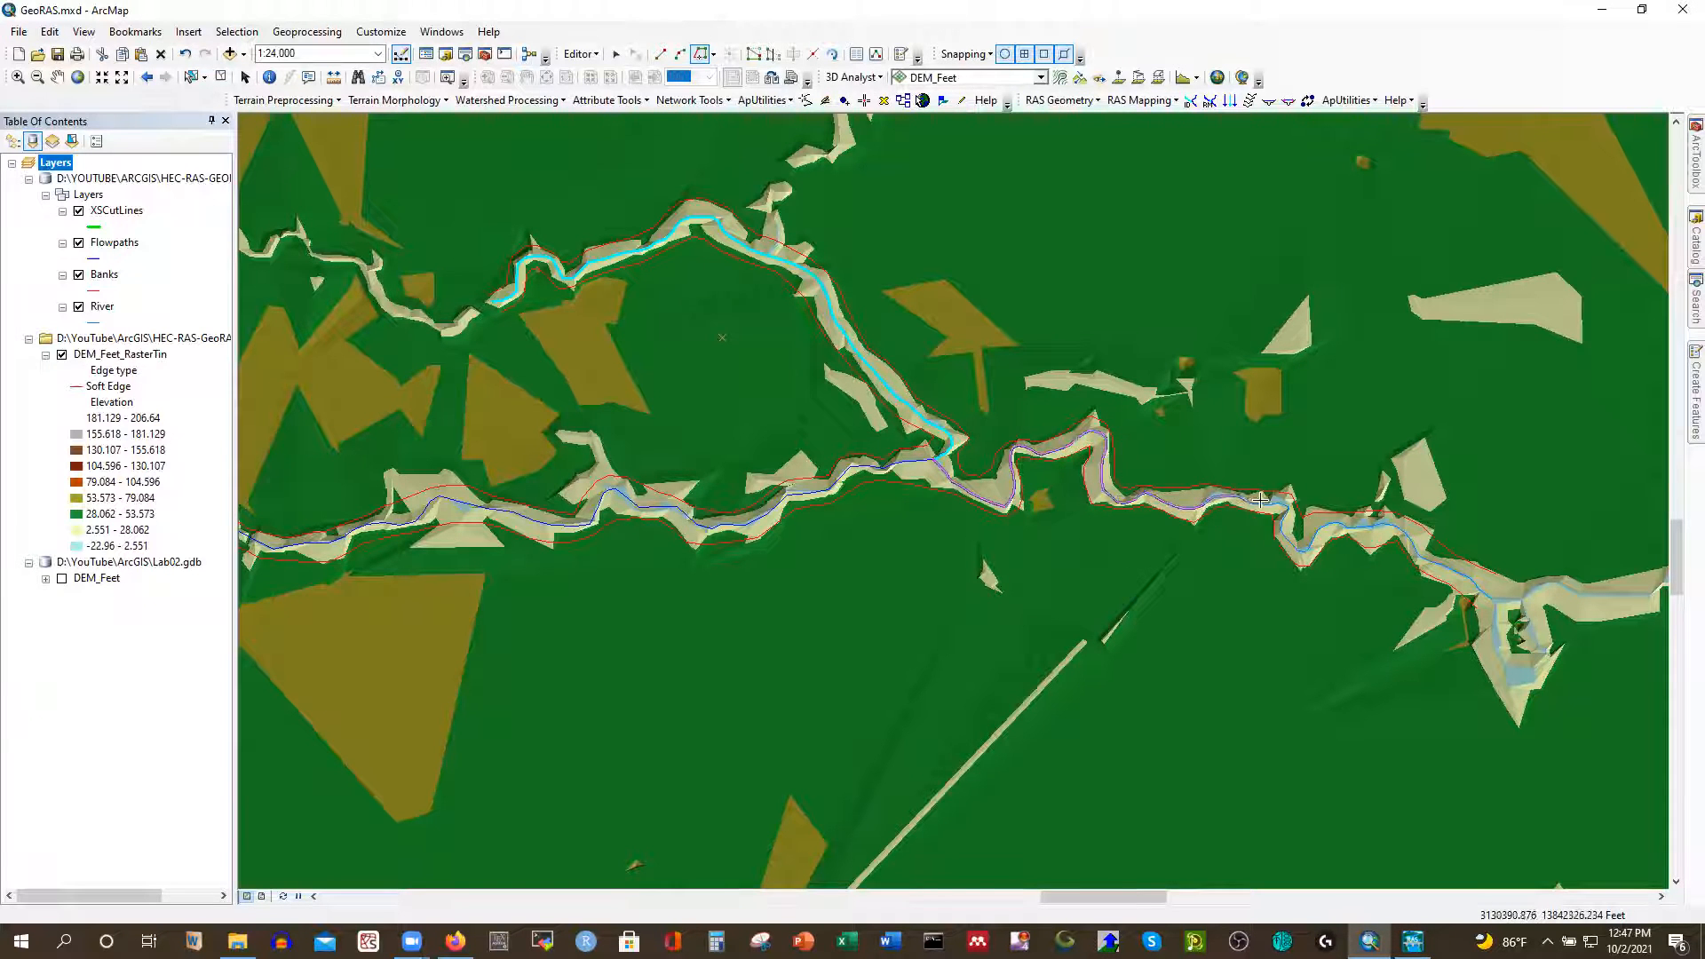
pyautogui.doubleClick(1492, 601)
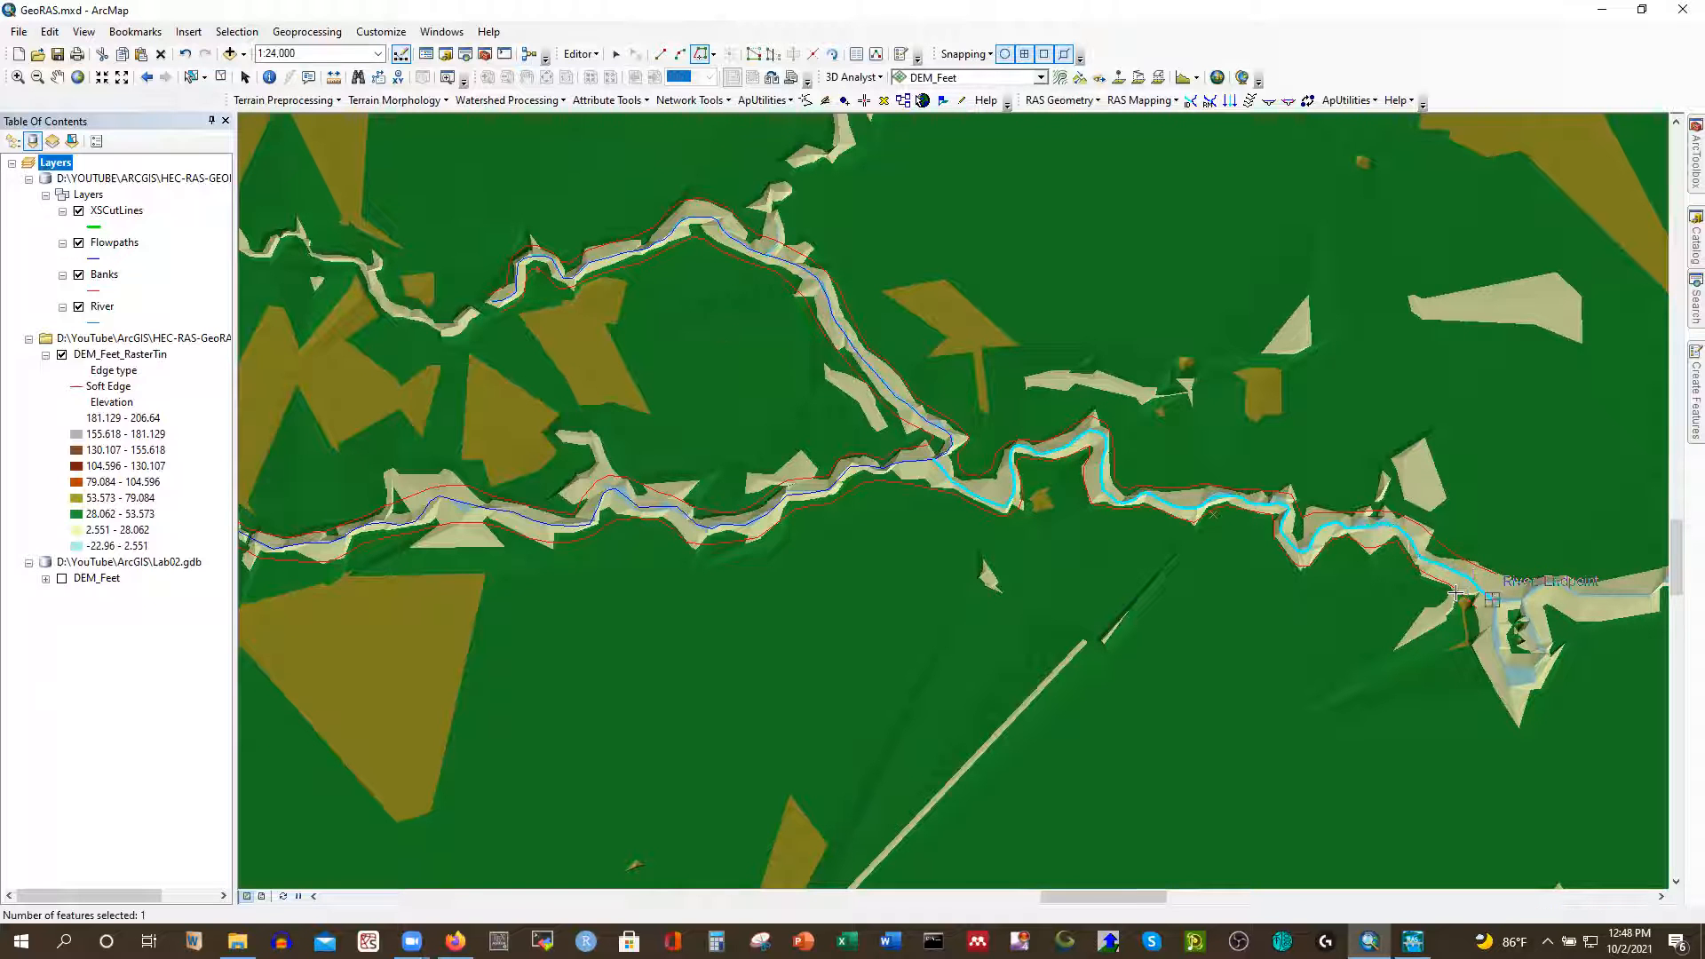
# With straight segments, start a flowpath outside the main river's north bank, from its upstream end to the bottom of the first large bend
pyautogui.scroll(2, 1340, 578)
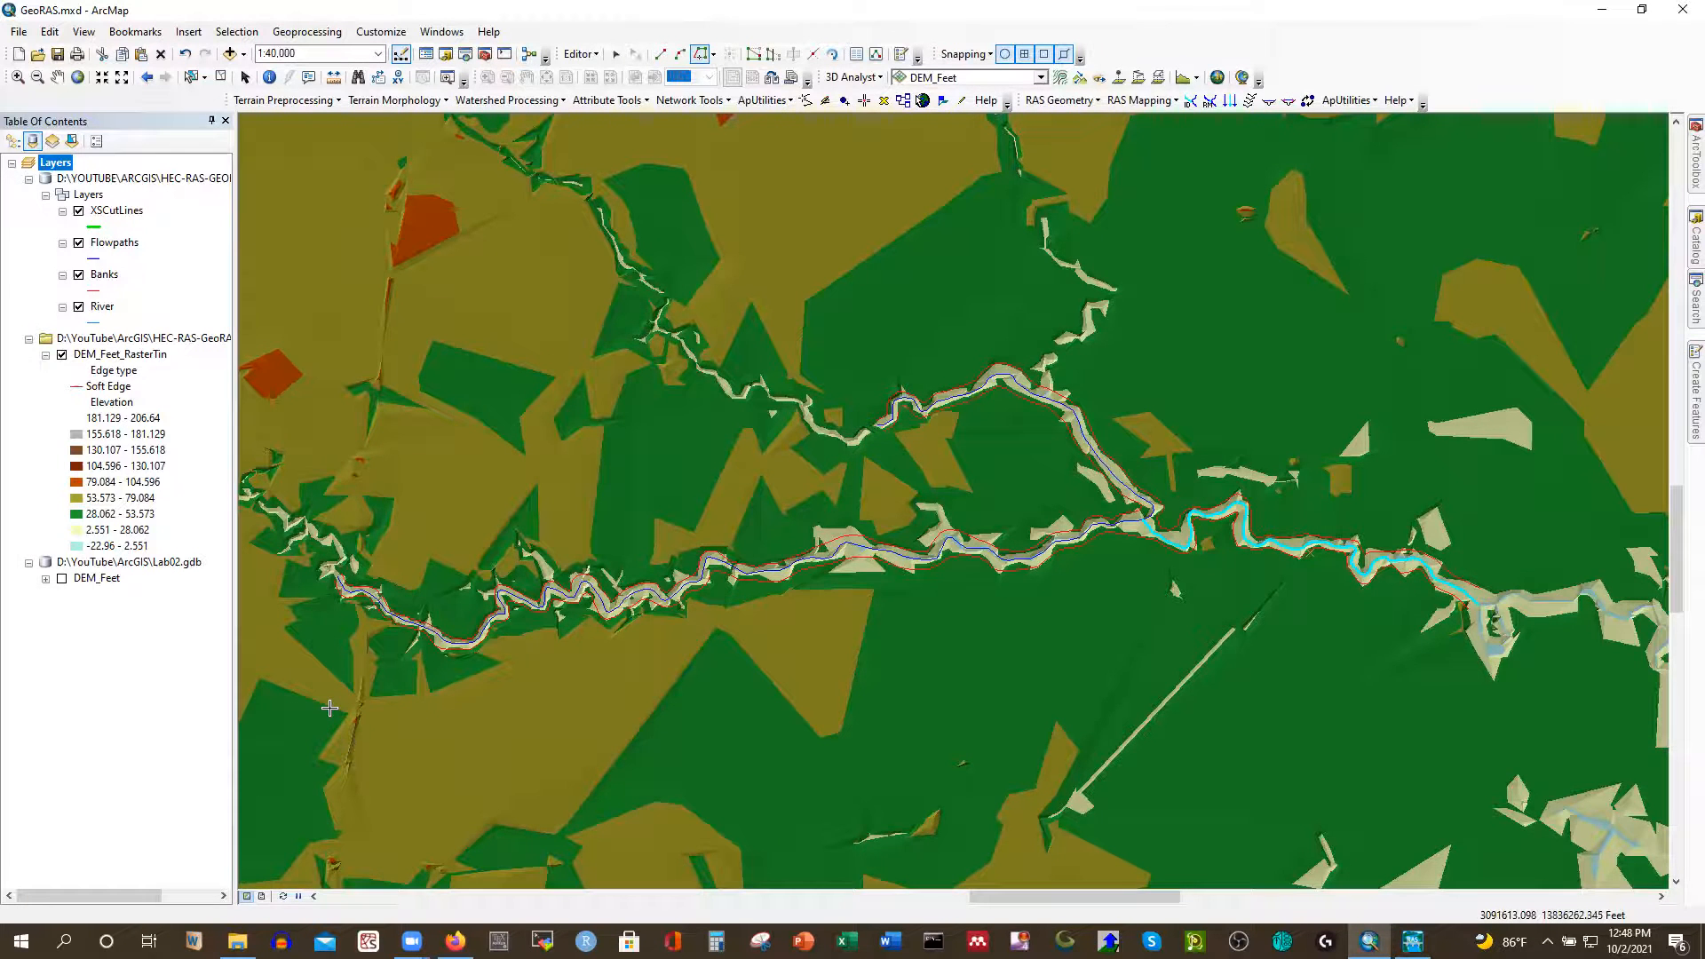
pyautogui.scroll(-3, 329, 707)
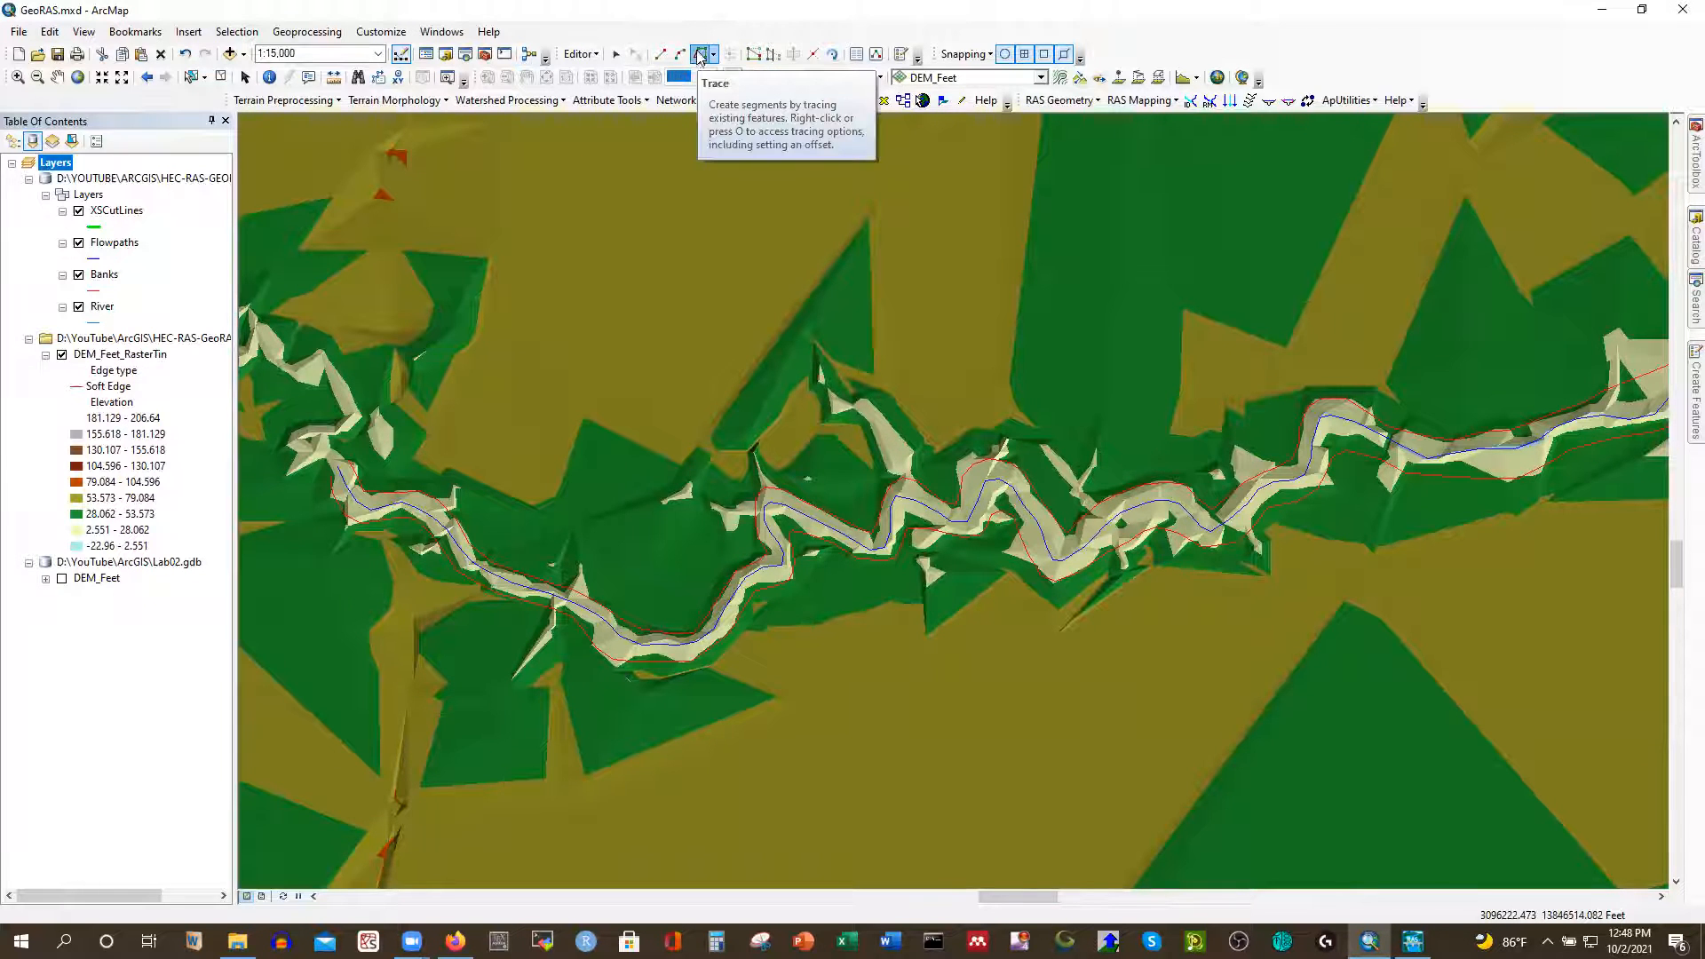
pyautogui.click(660, 55)
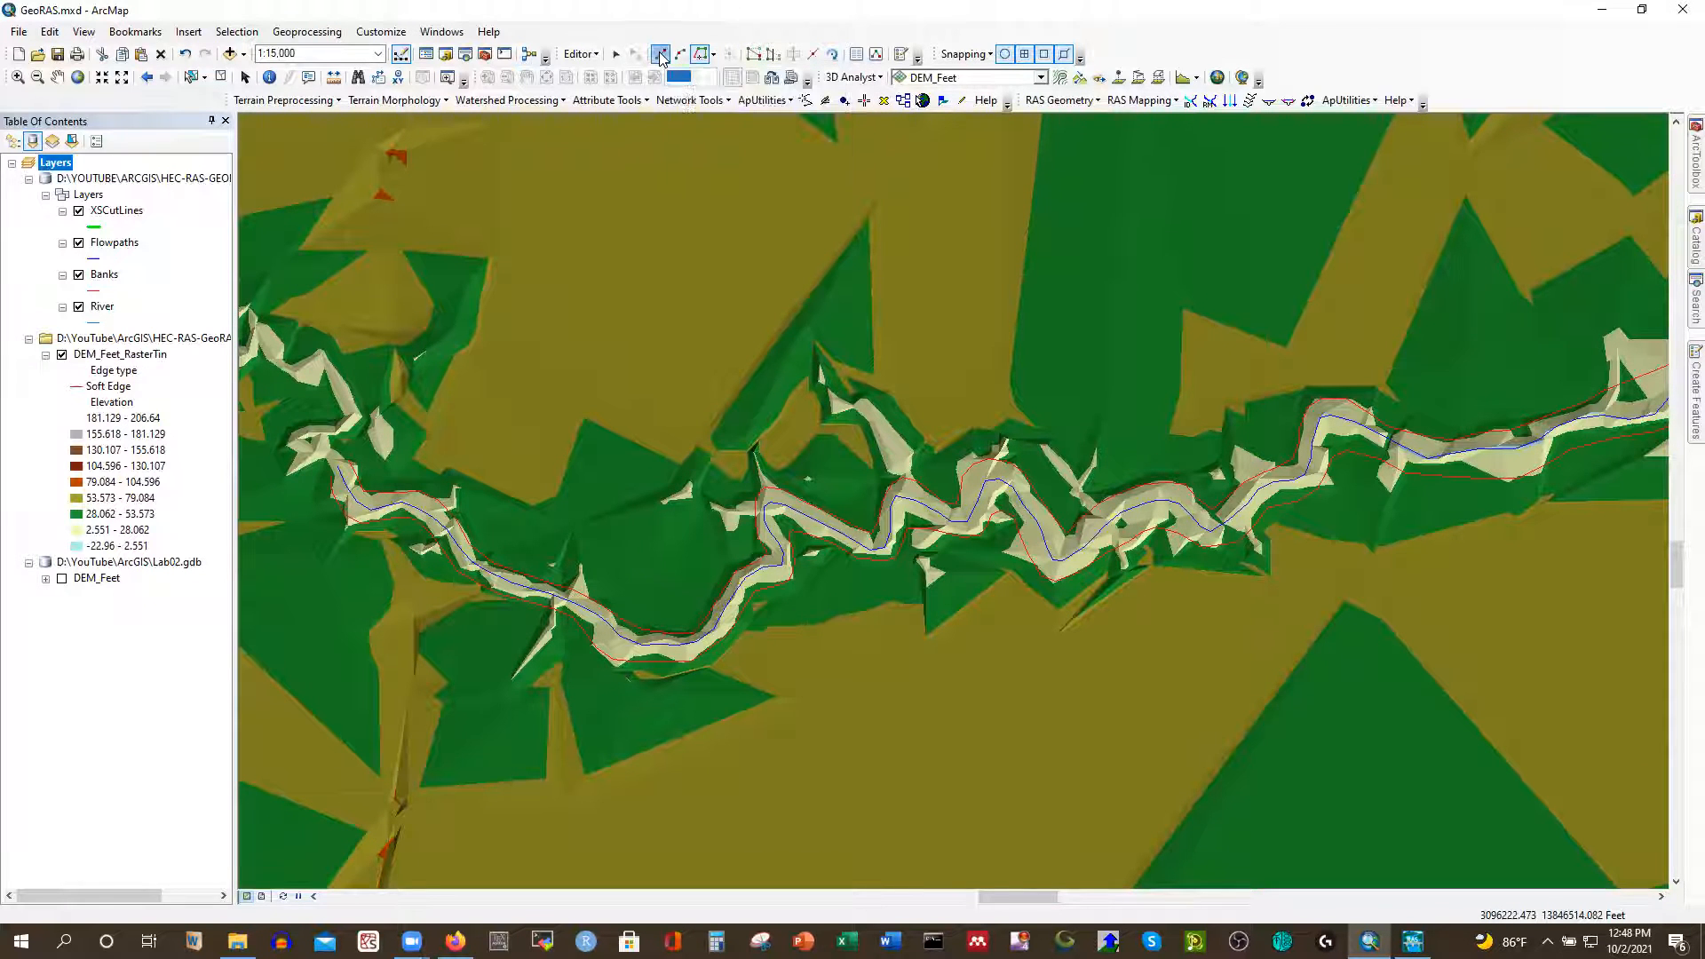
pyautogui.scroll(-1, 378, 488)
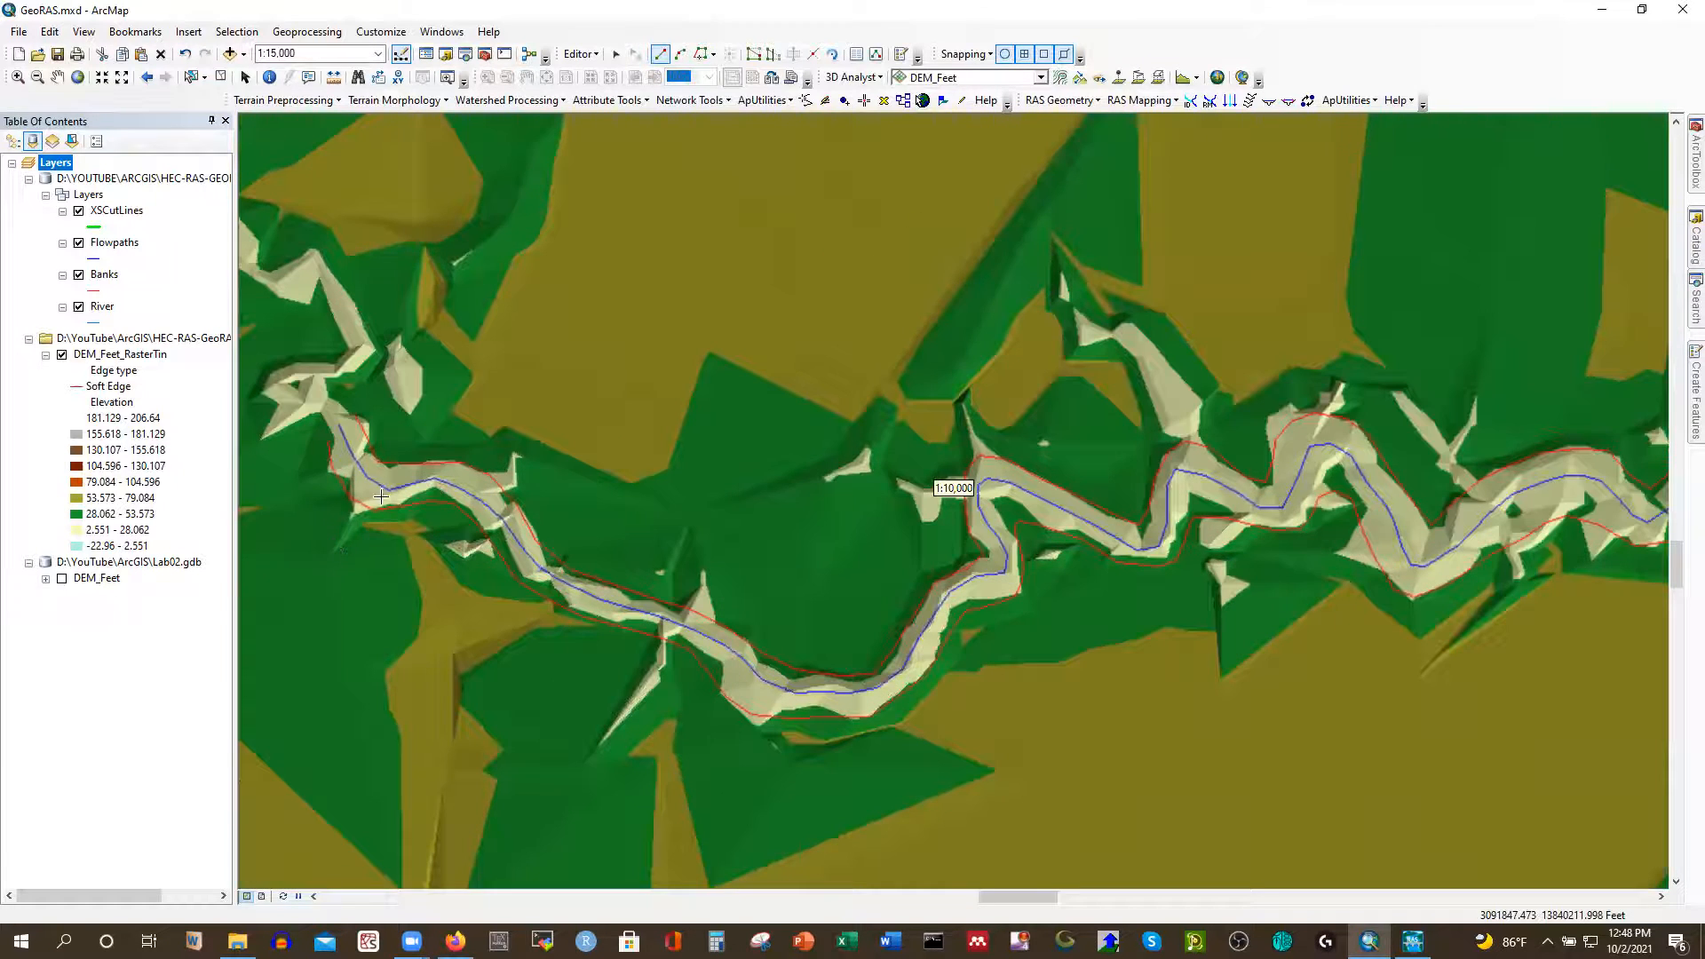
pyautogui.click(373, 406)
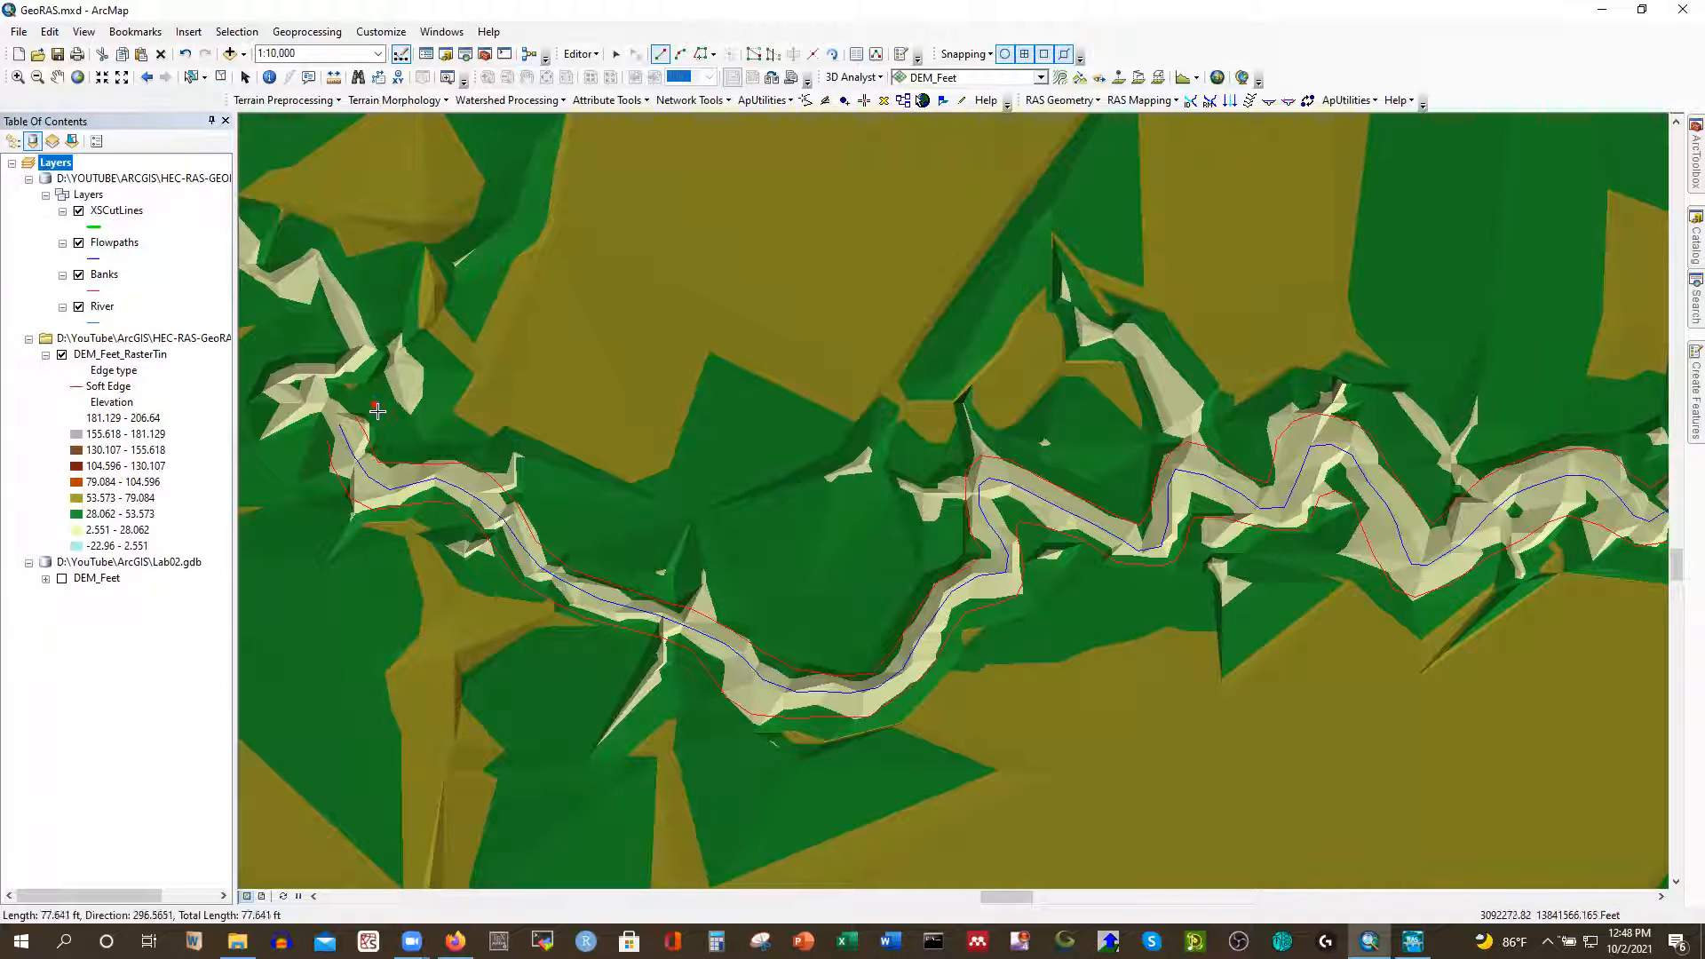
pyautogui.click(399, 435)
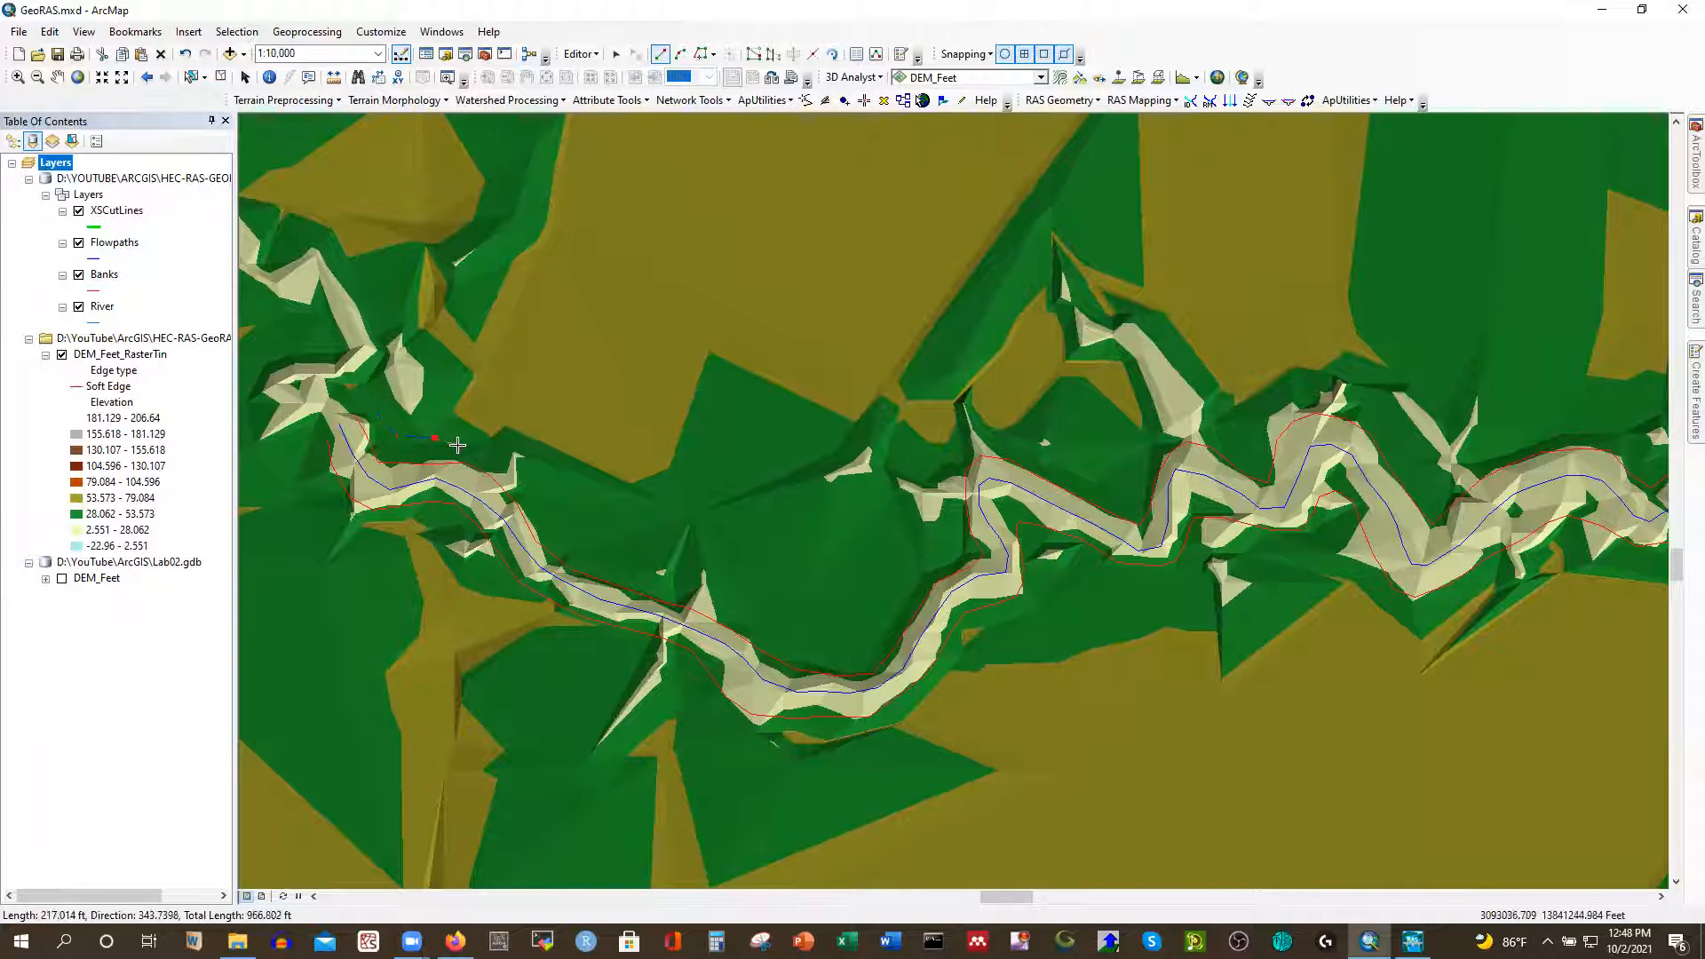
pyautogui.click(508, 455)
pyautogui.click(588, 554)
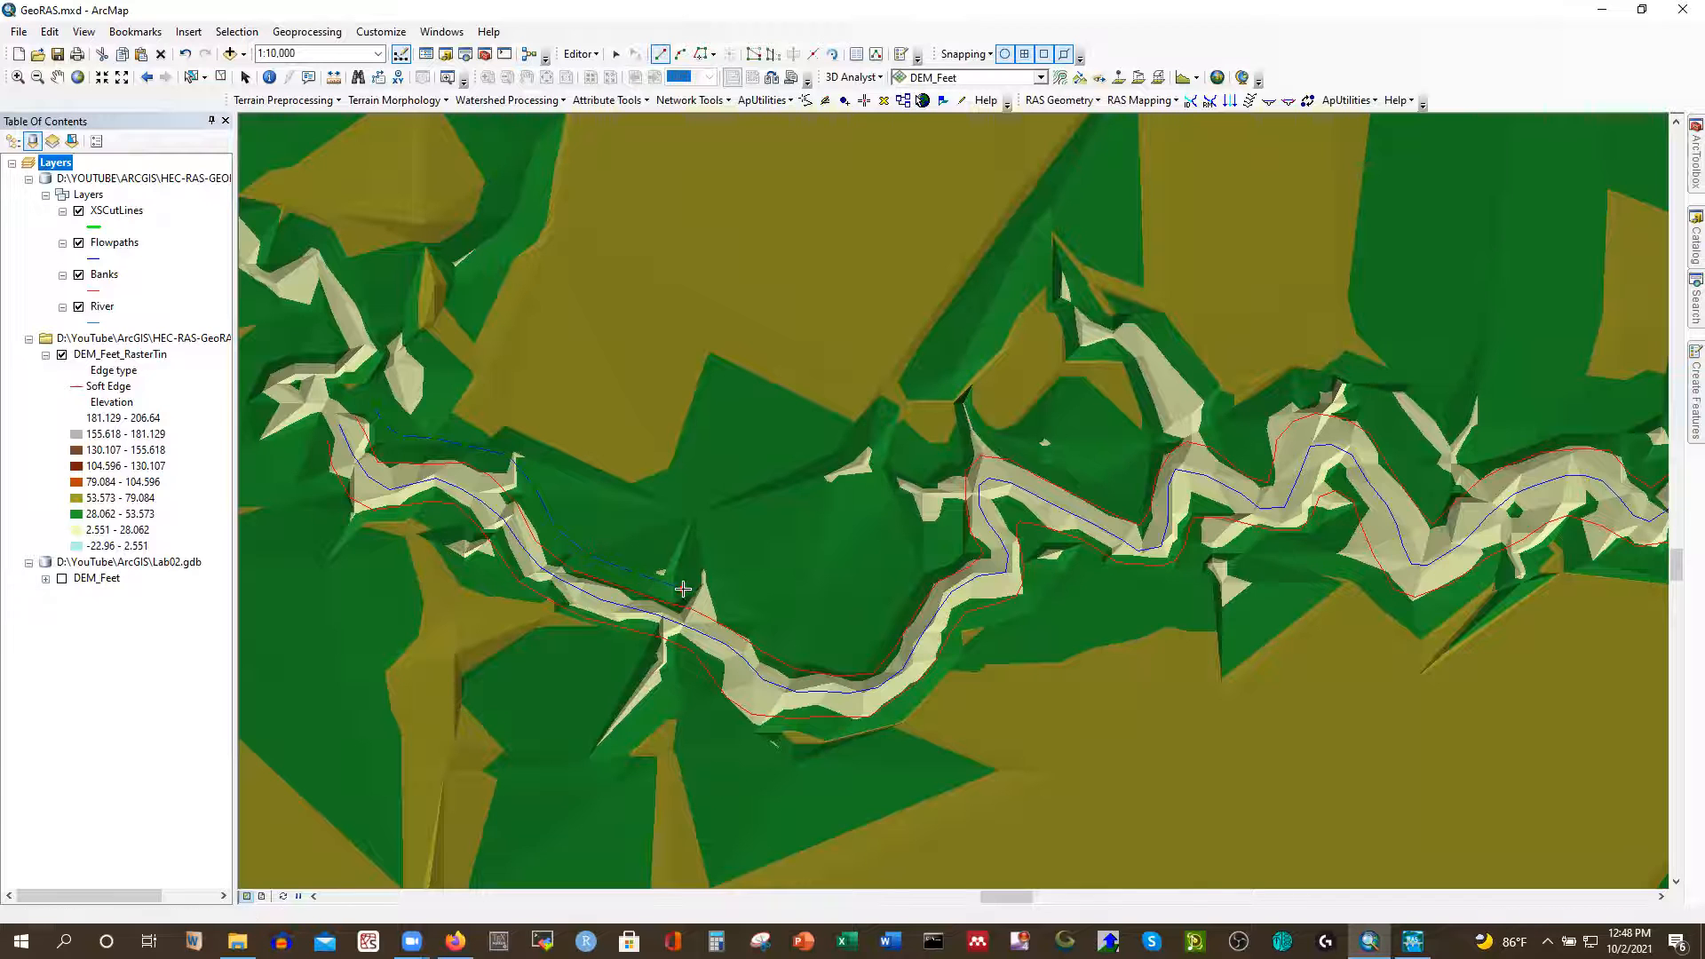
pyautogui.click(766, 627)
pyautogui.click(813, 655)
pyautogui.click(872, 651)
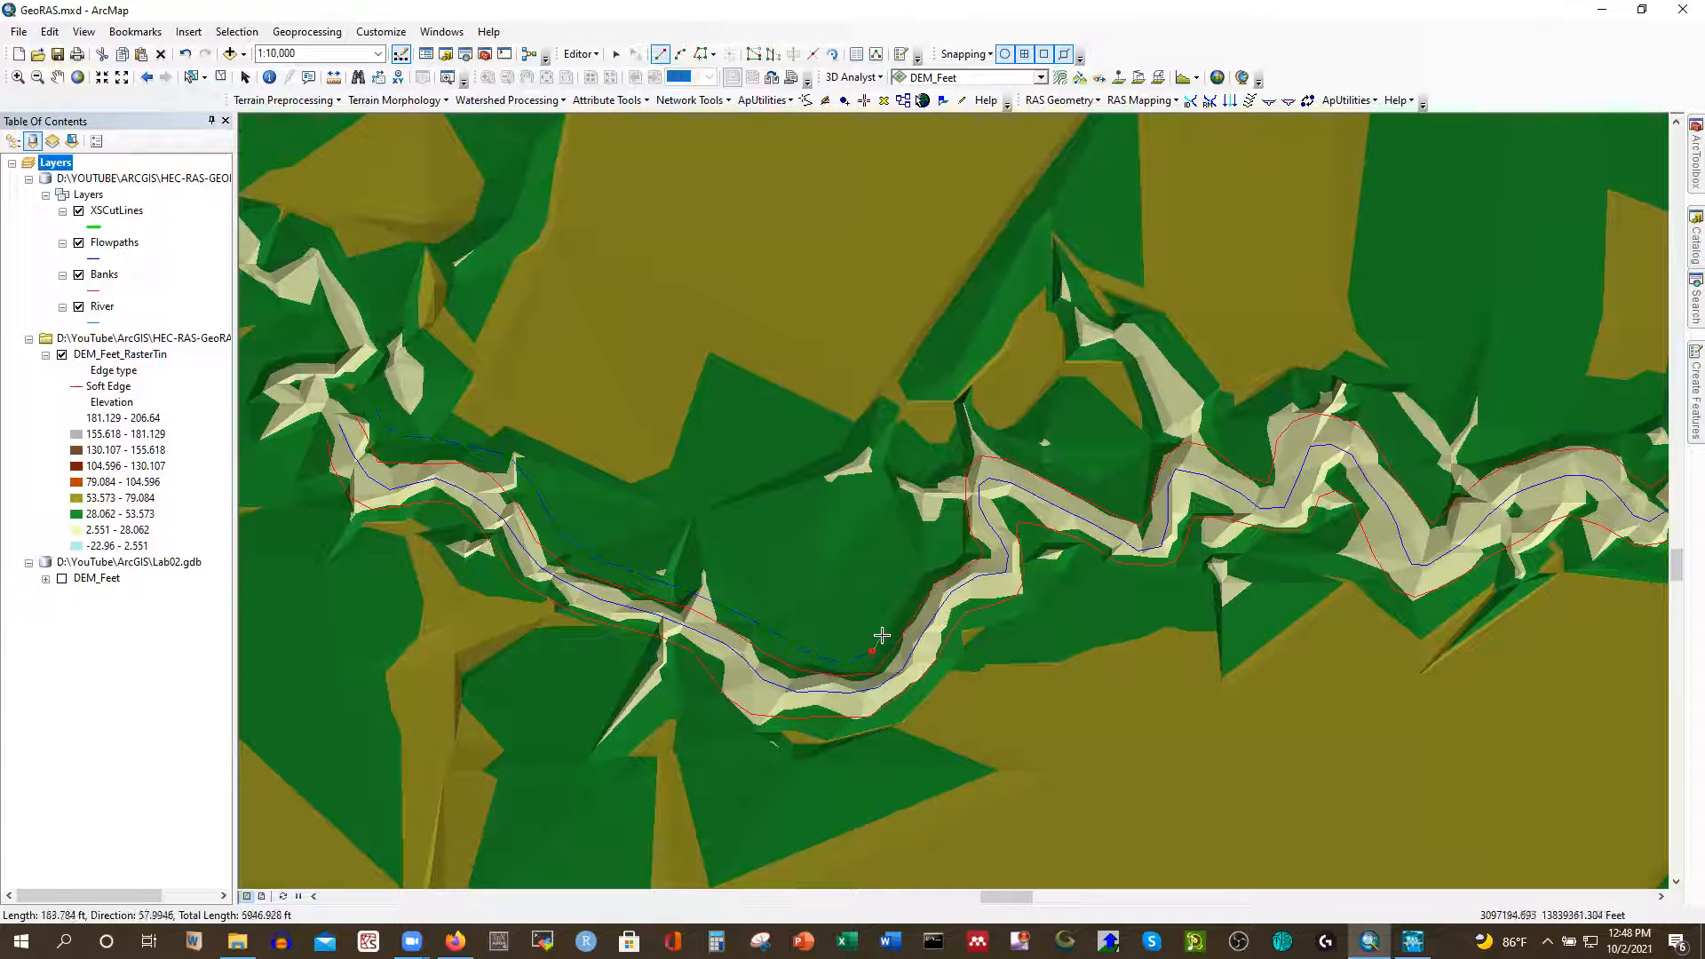
# Continue the north overbank flowpath northeast out of the first large bend and east past the tight meanders, staying outside the bank line
pyautogui.click(941, 560)
pyautogui.click(969, 447)
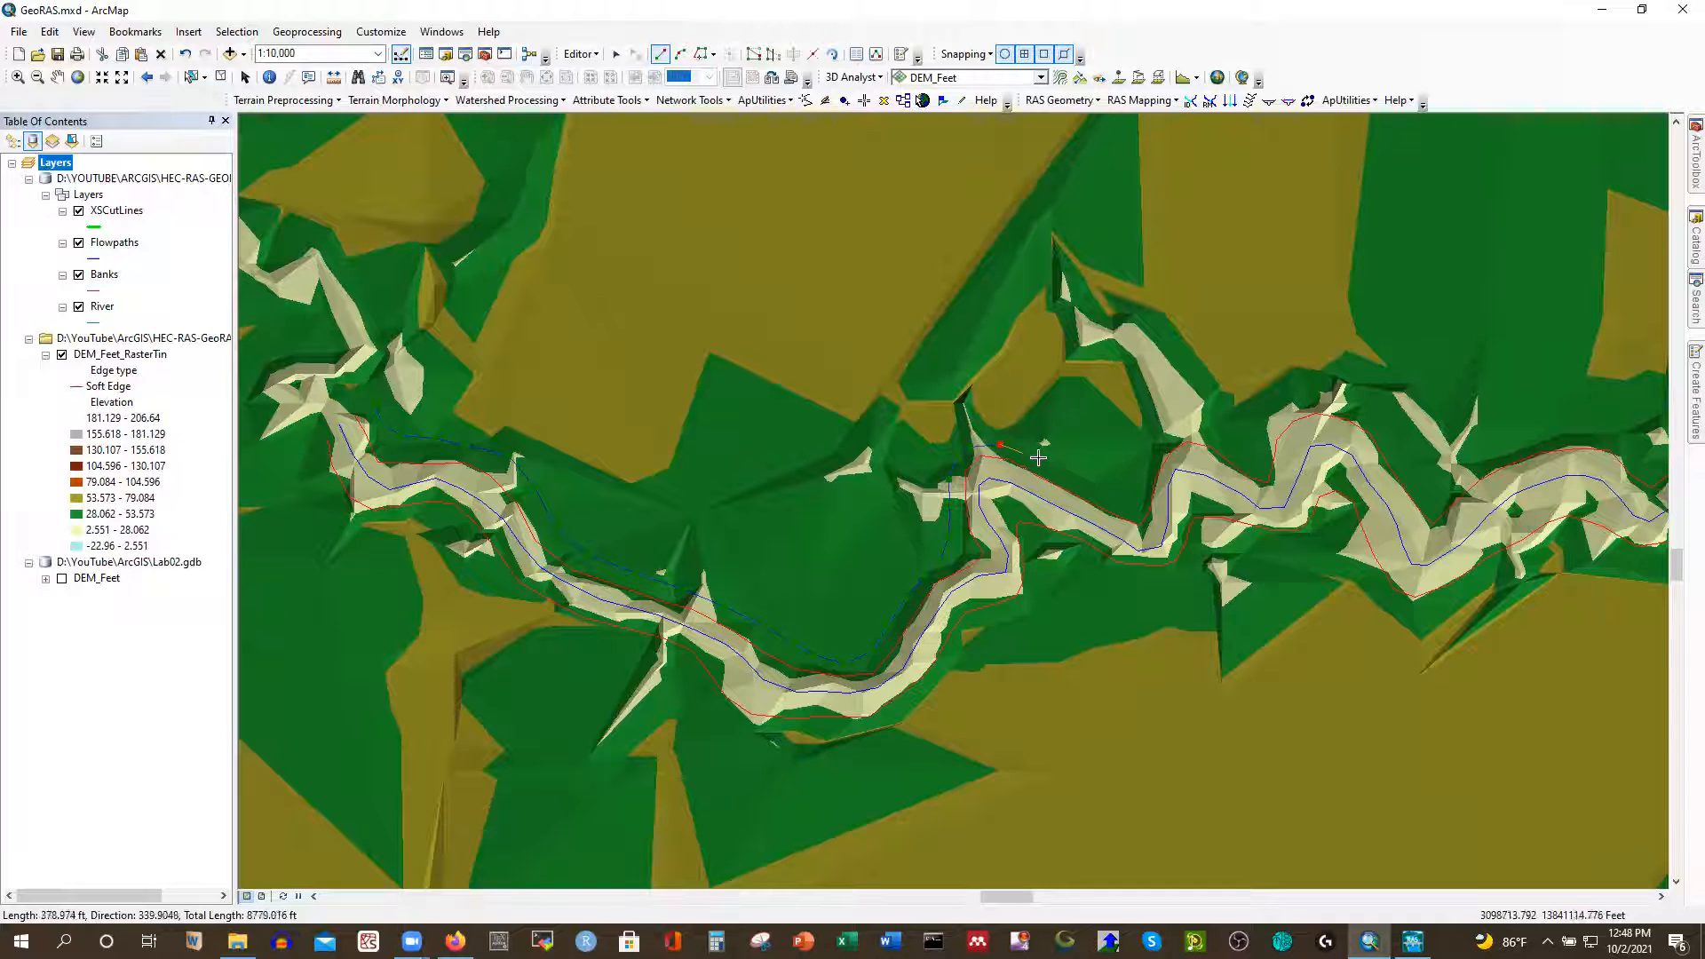
pyautogui.click(1073, 477)
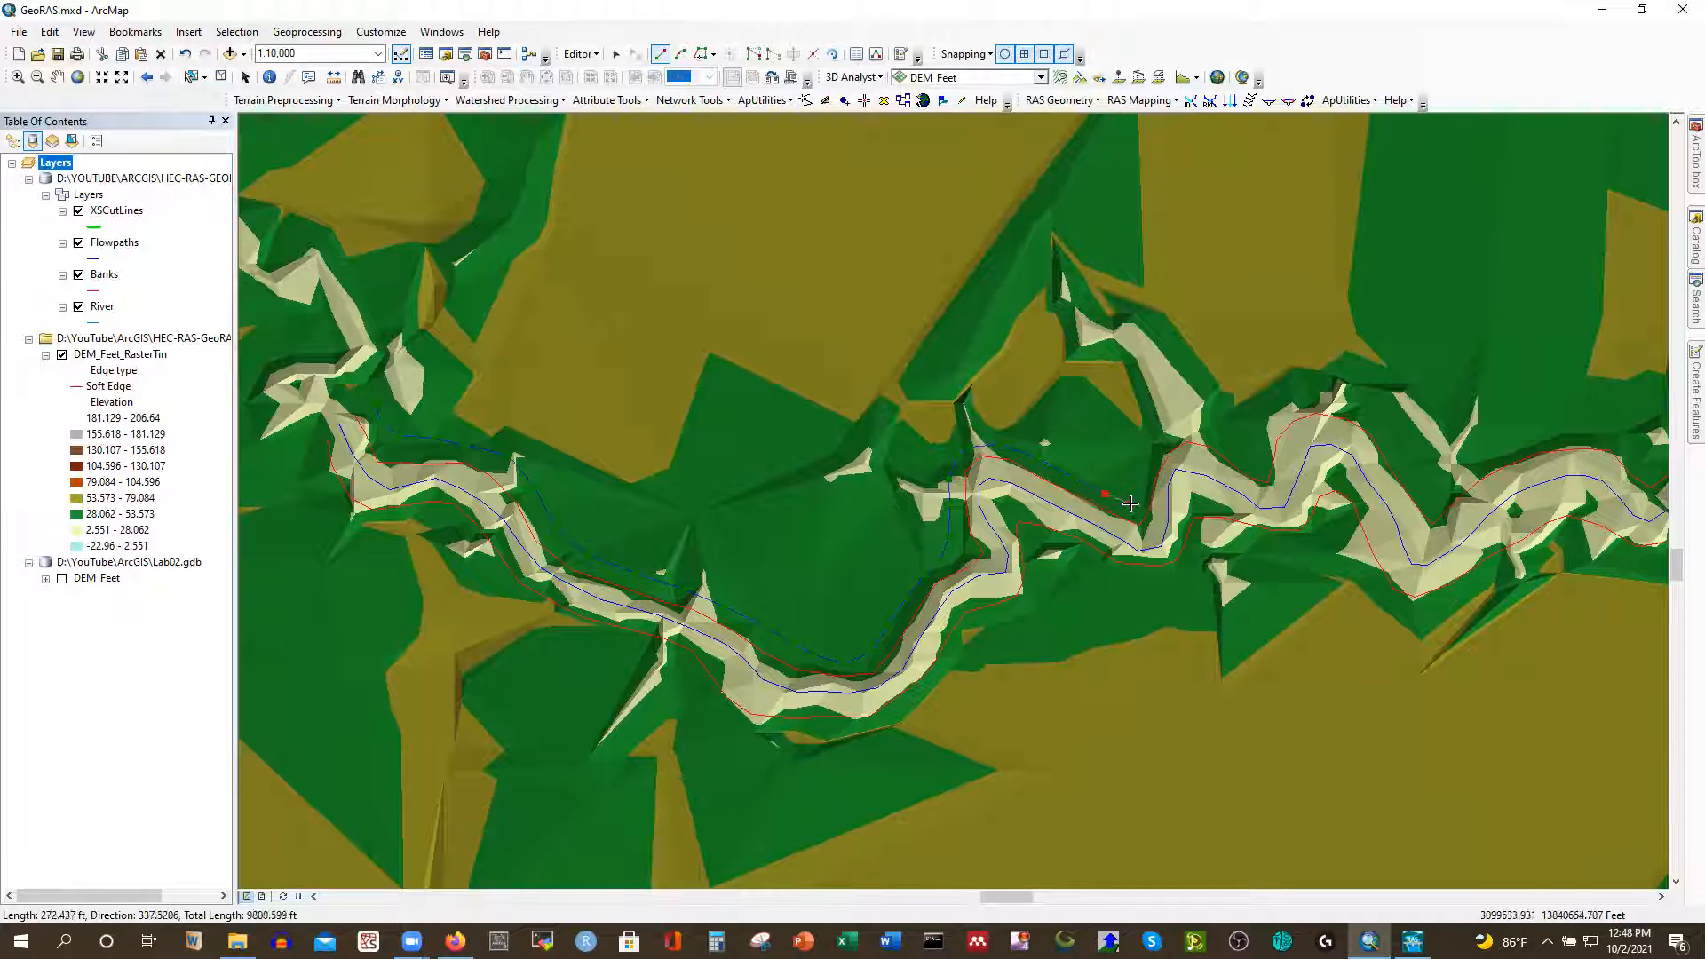
pyautogui.click(1161, 443)
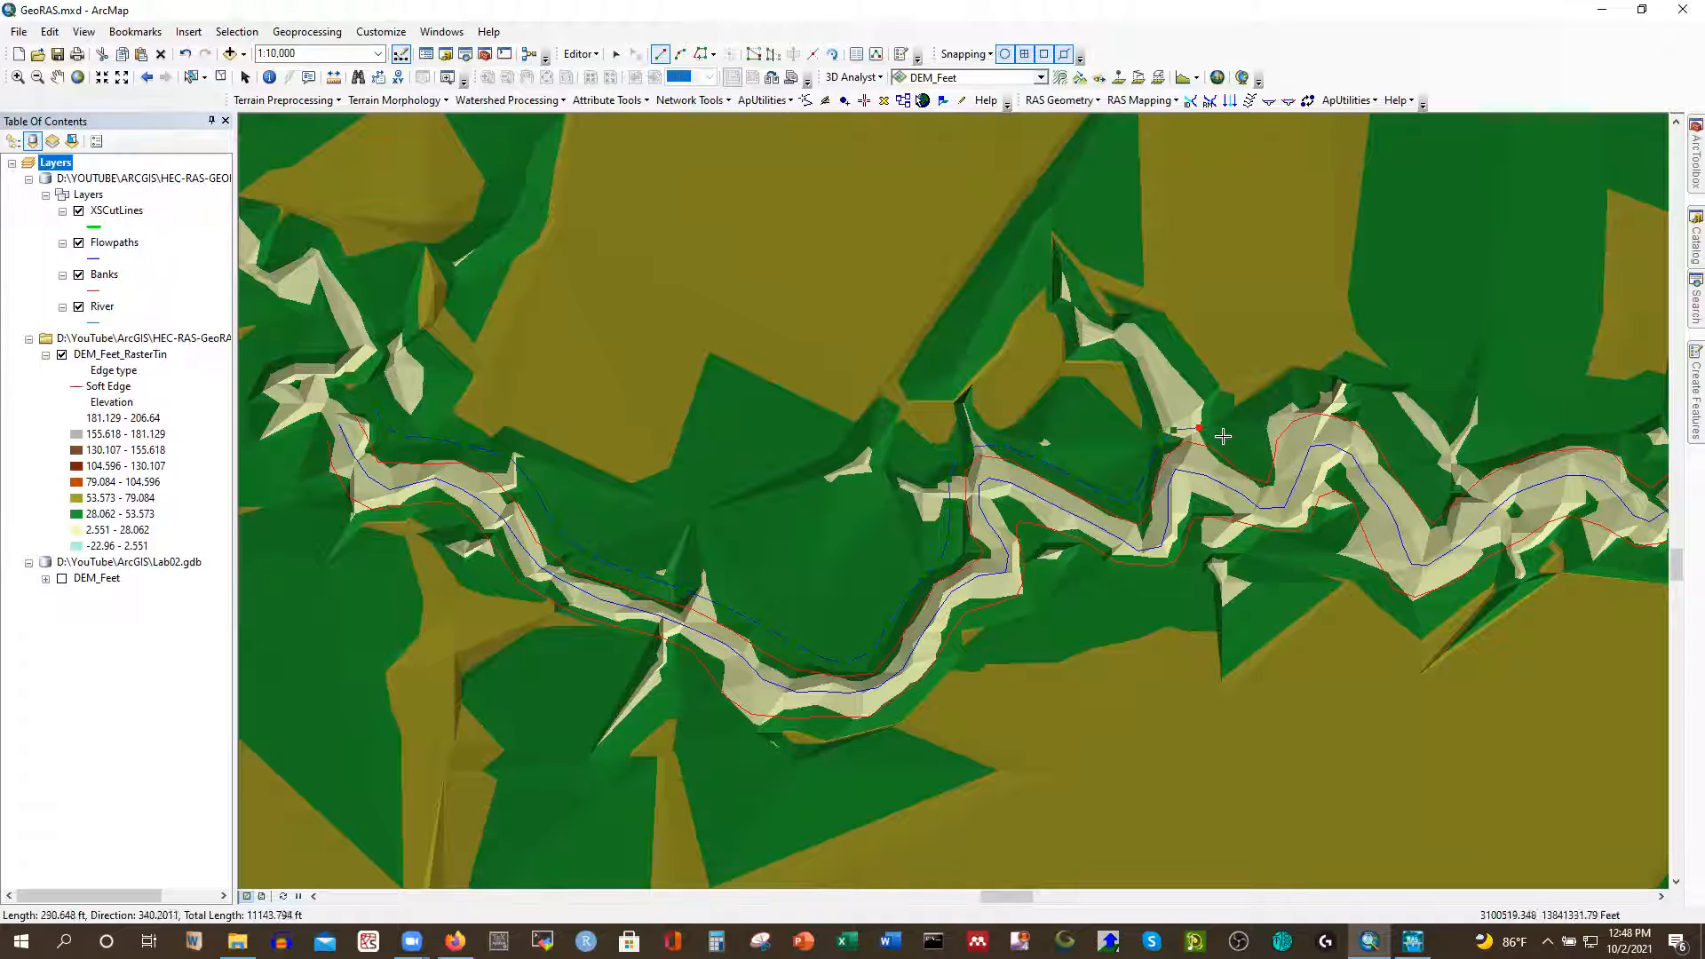
pyautogui.click(1260, 452)
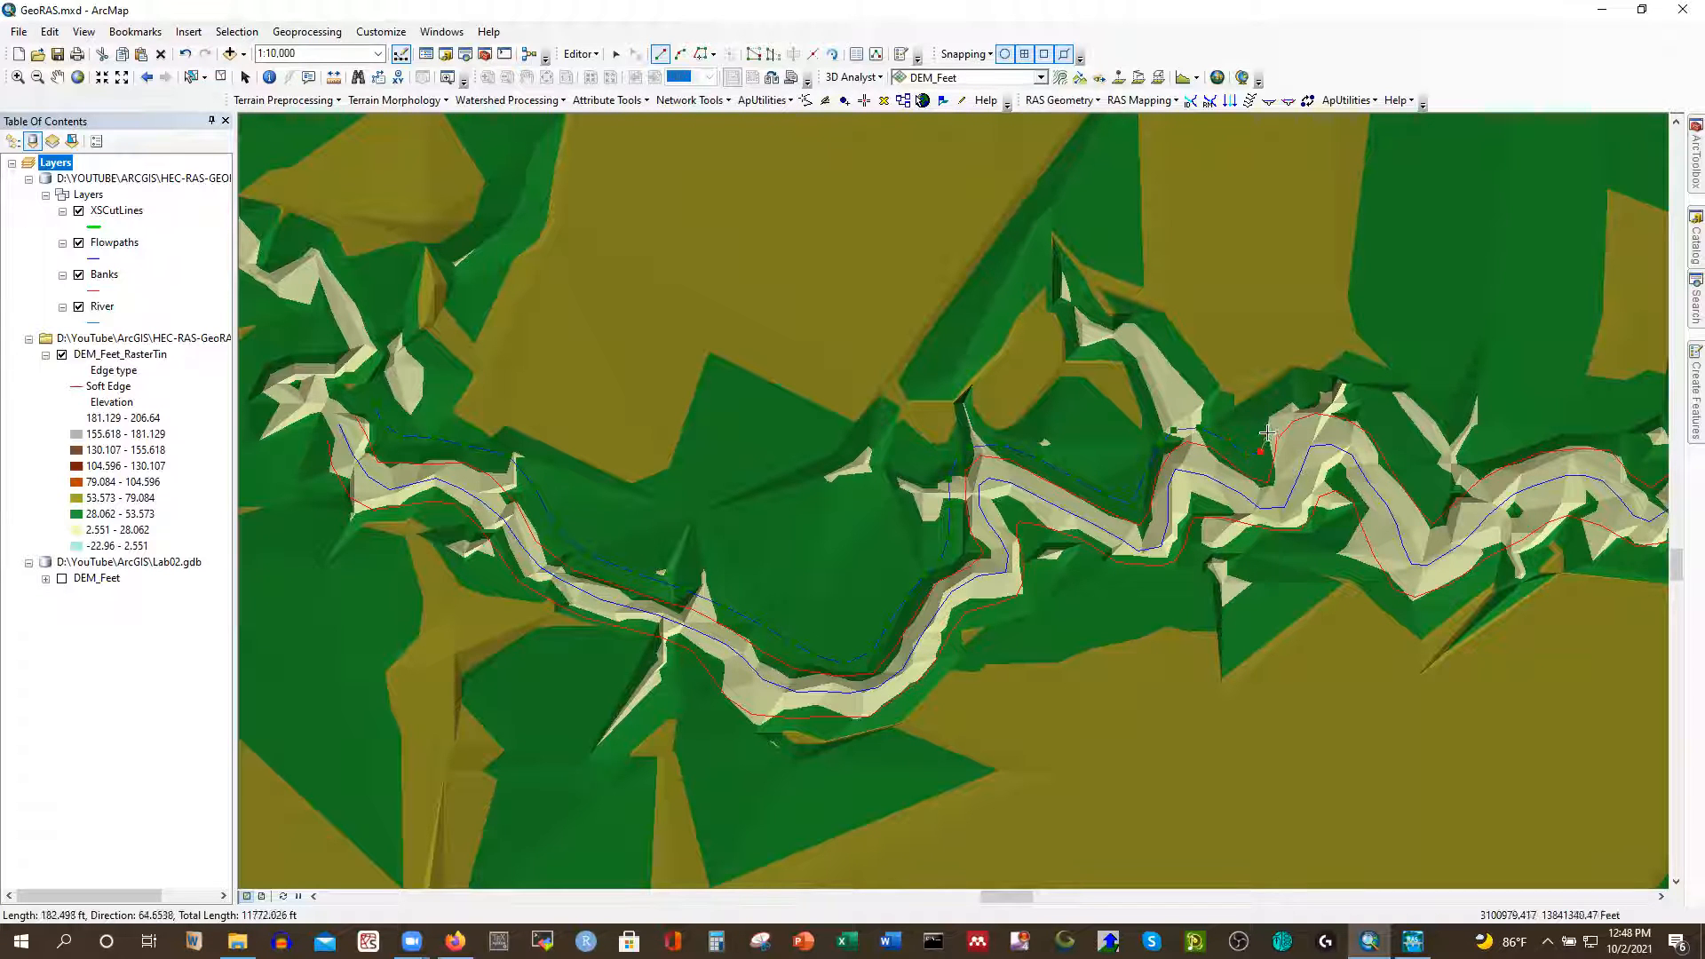
pyautogui.click(1339, 404)
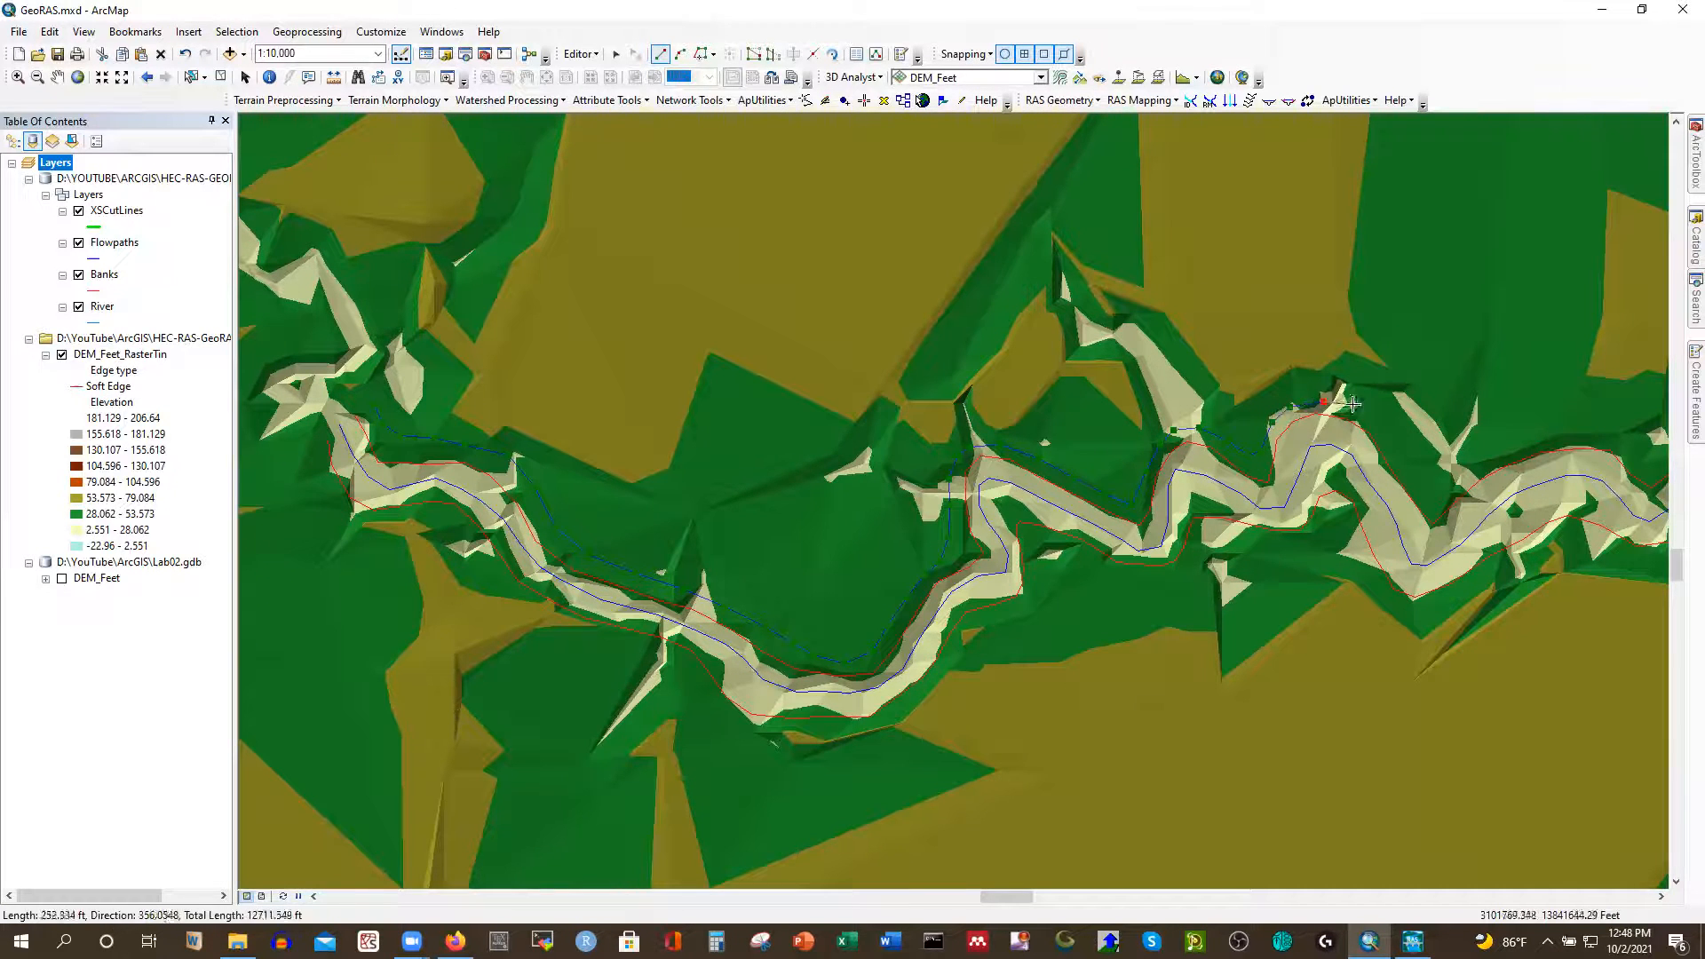
pyautogui.click(1384, 428)
pyautogui.click(1436, 493)
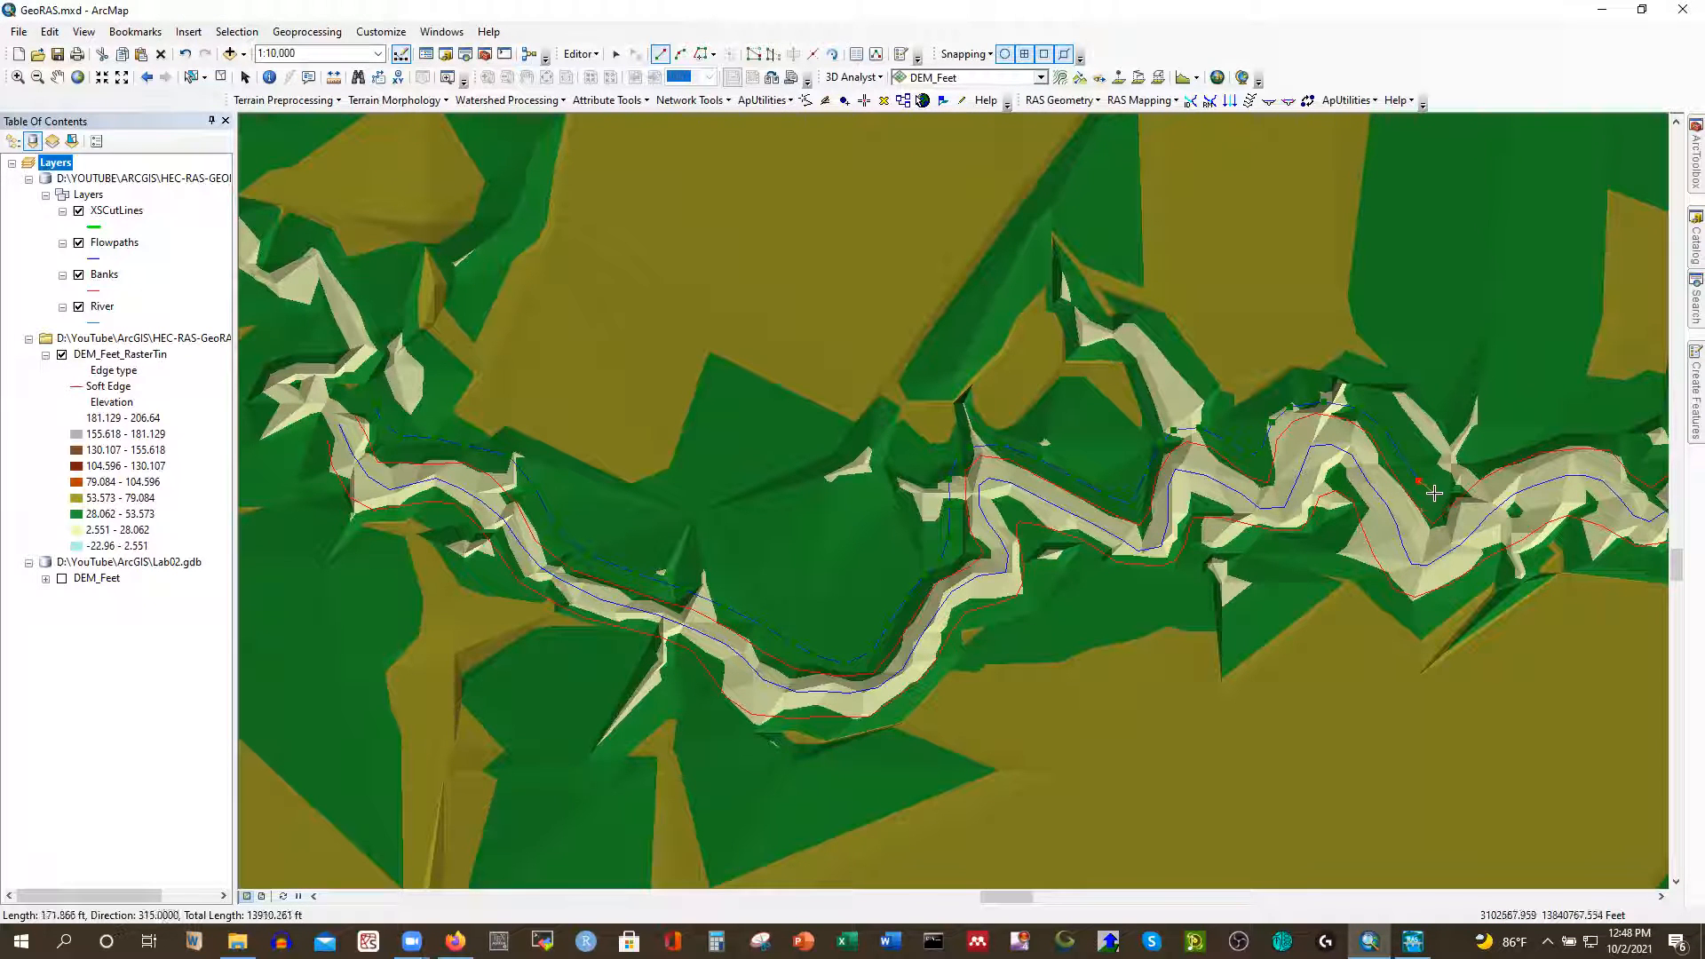
pyautogui.click(1559, 436)
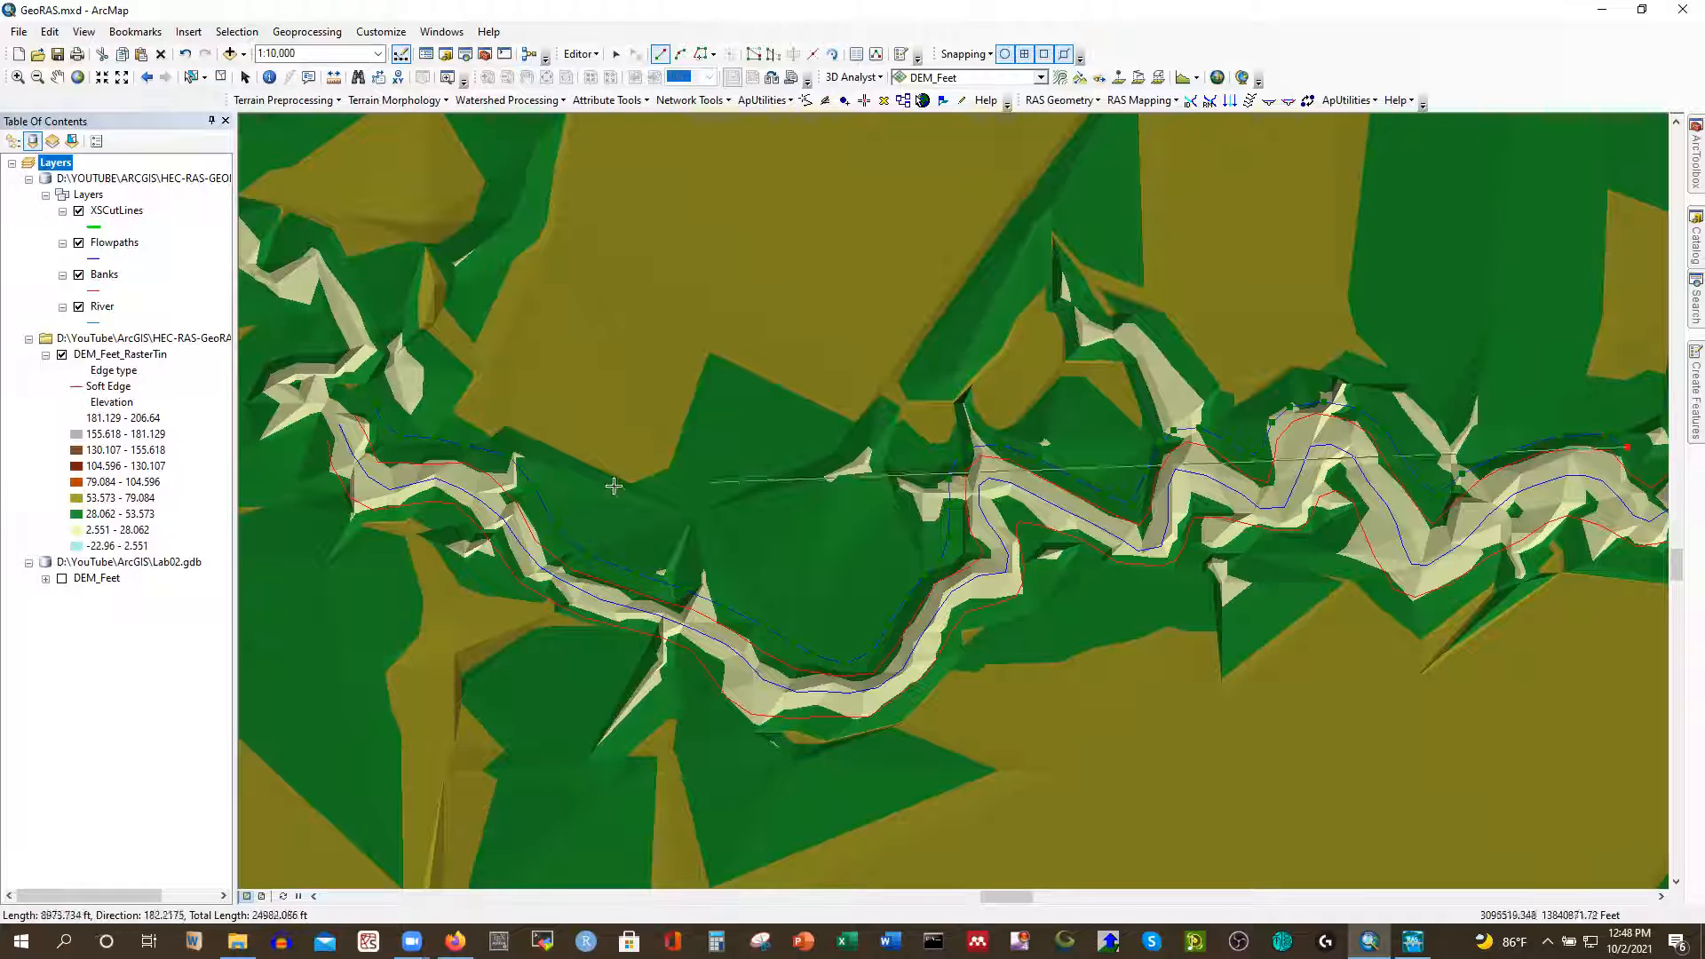
# Extend the north overbank flowpath east along the wider main river reach and finish it just before the confluence with the tributary
pyautogui.scroll(-2, 342, 388)
pyautogui.scroll(-1, 342, 388)
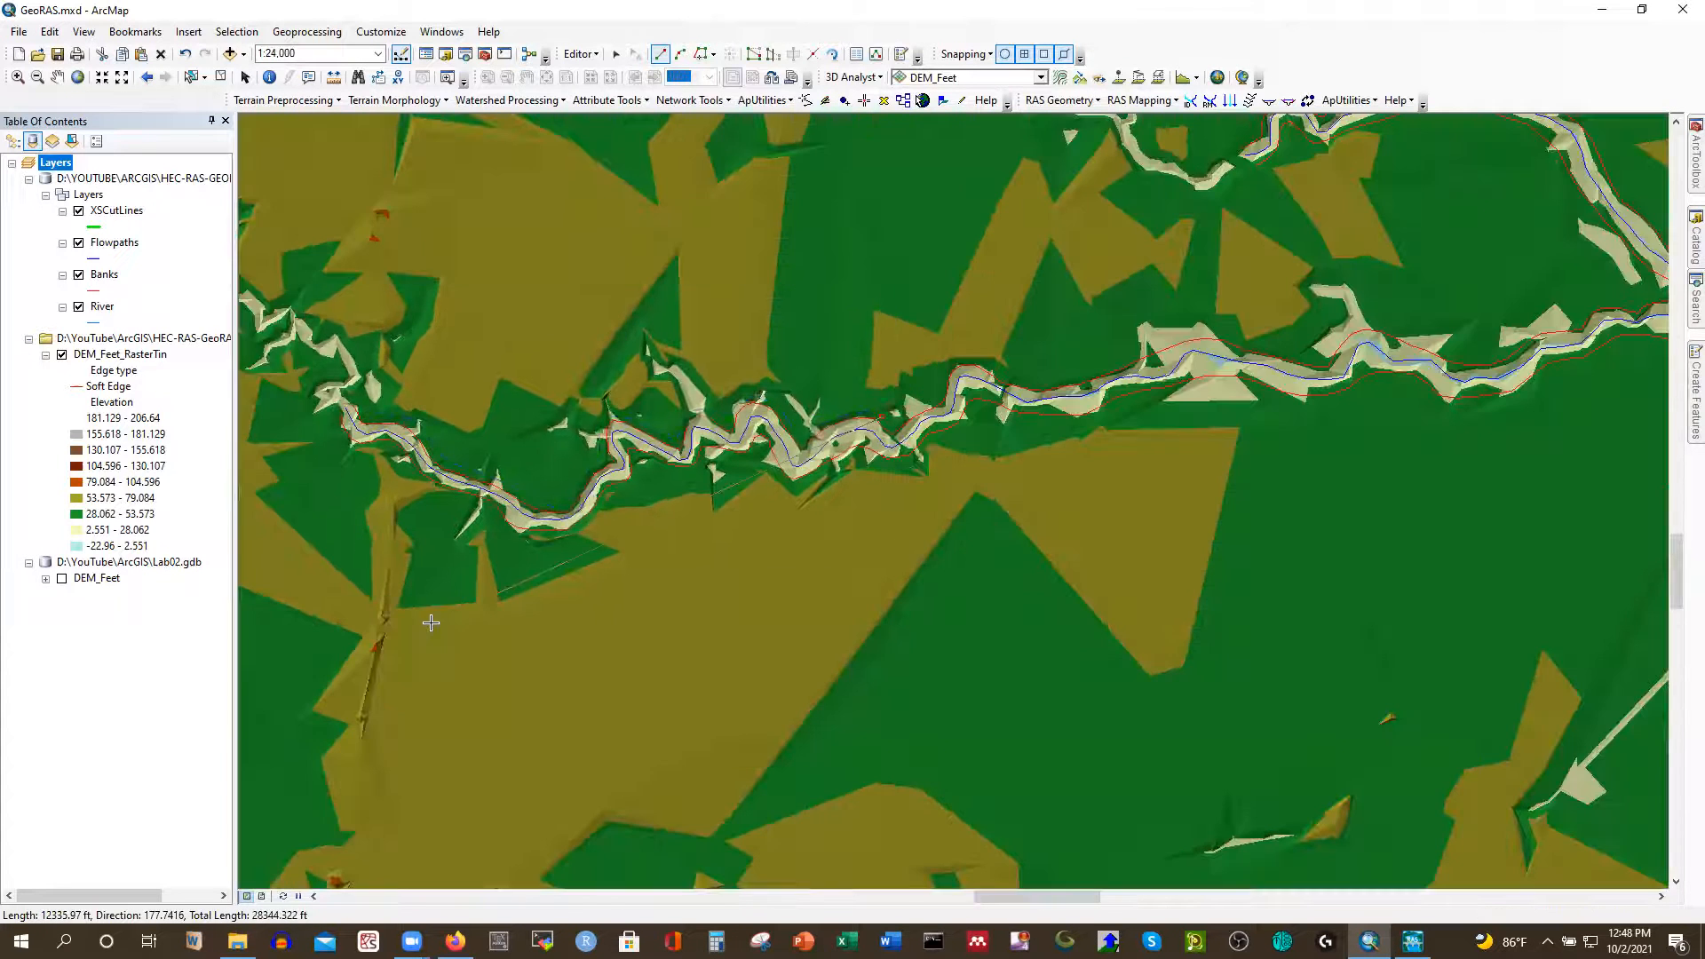
pyautogui.scroll(-1, 395, 592)
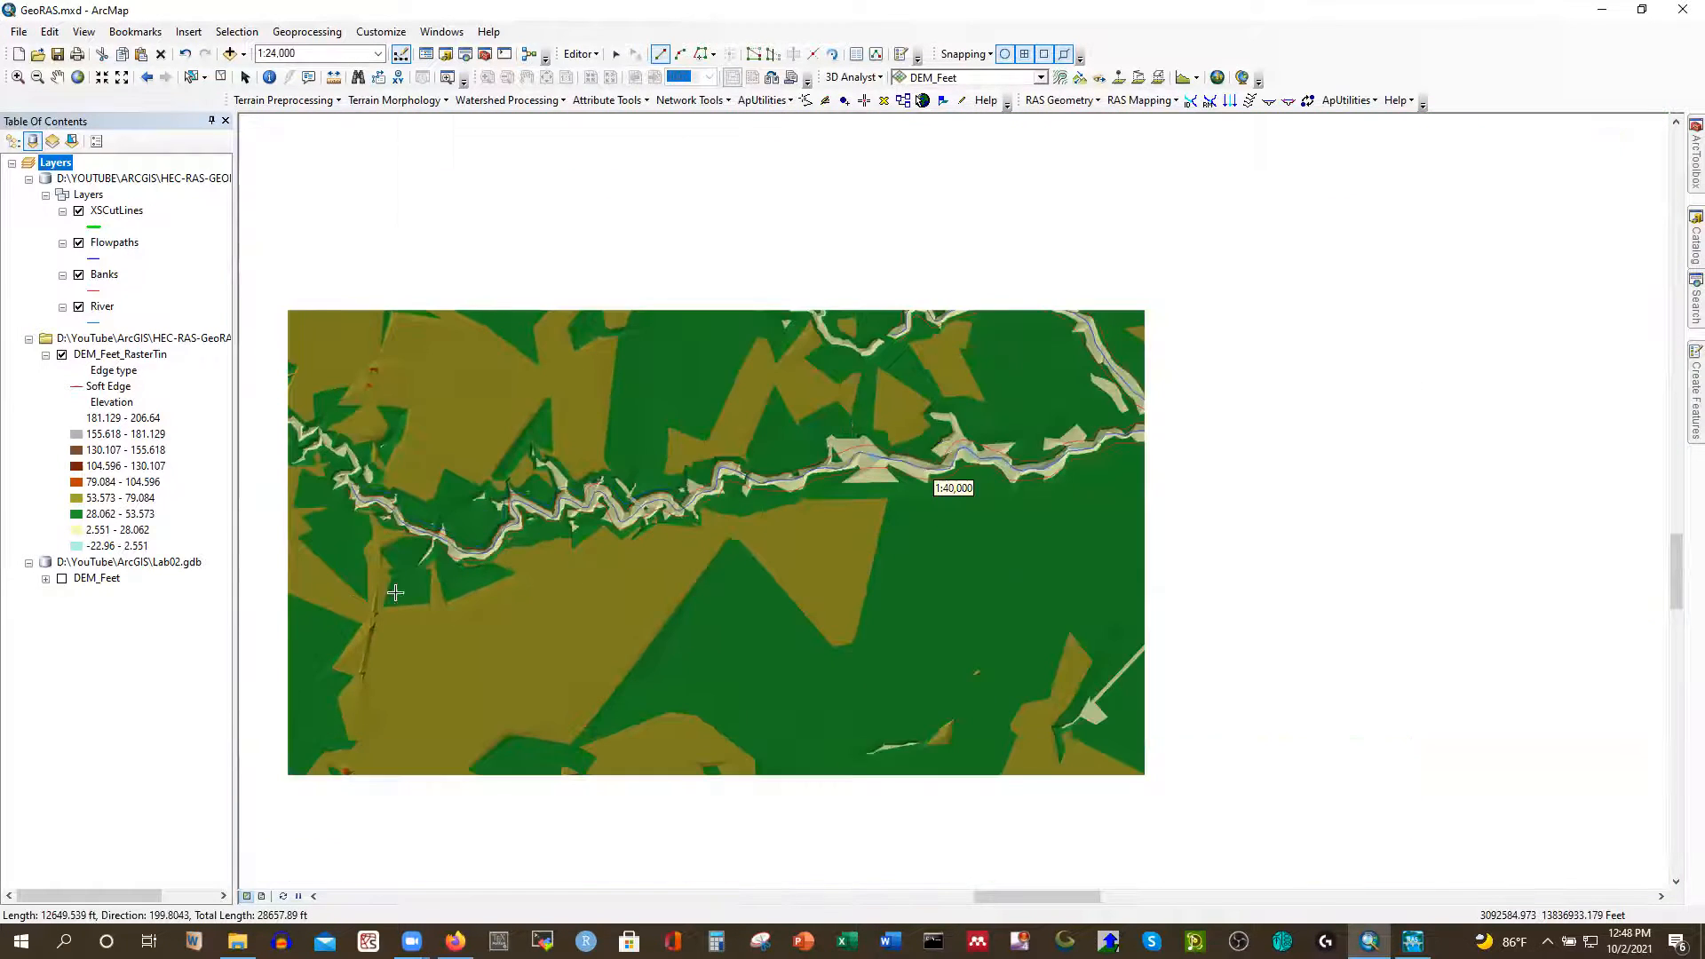
pyautogui.scroll(2, 928, 404)
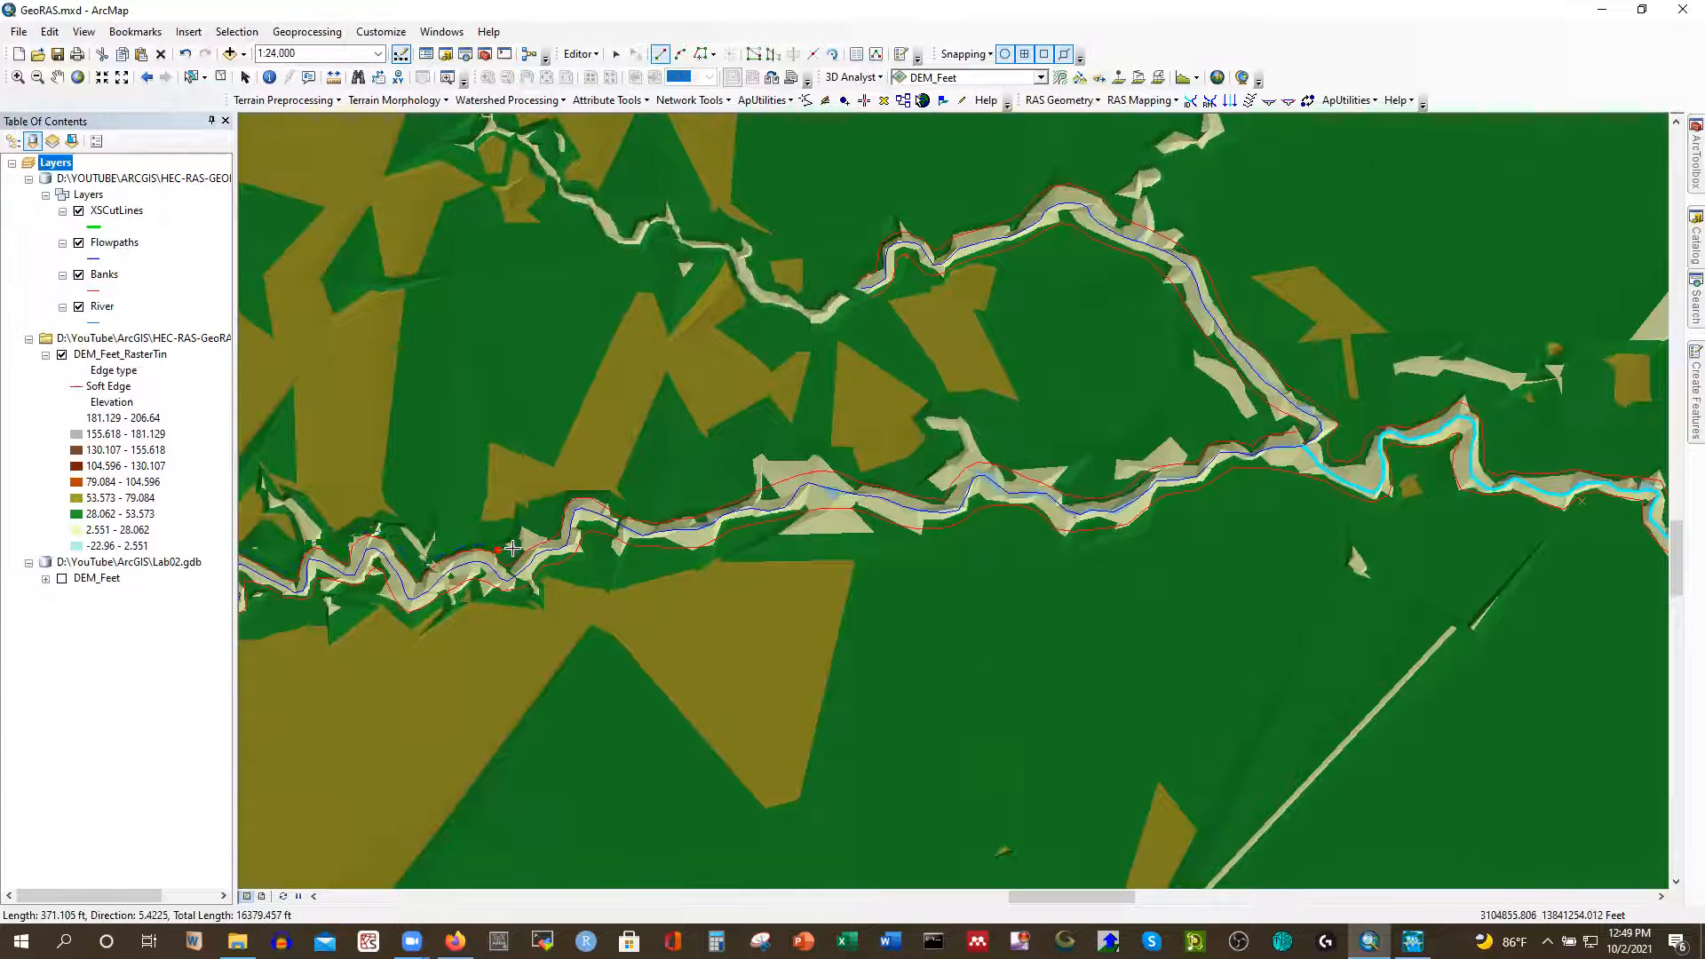
pyautogui.click(539, 519)
pyautogui.click(649, 506)
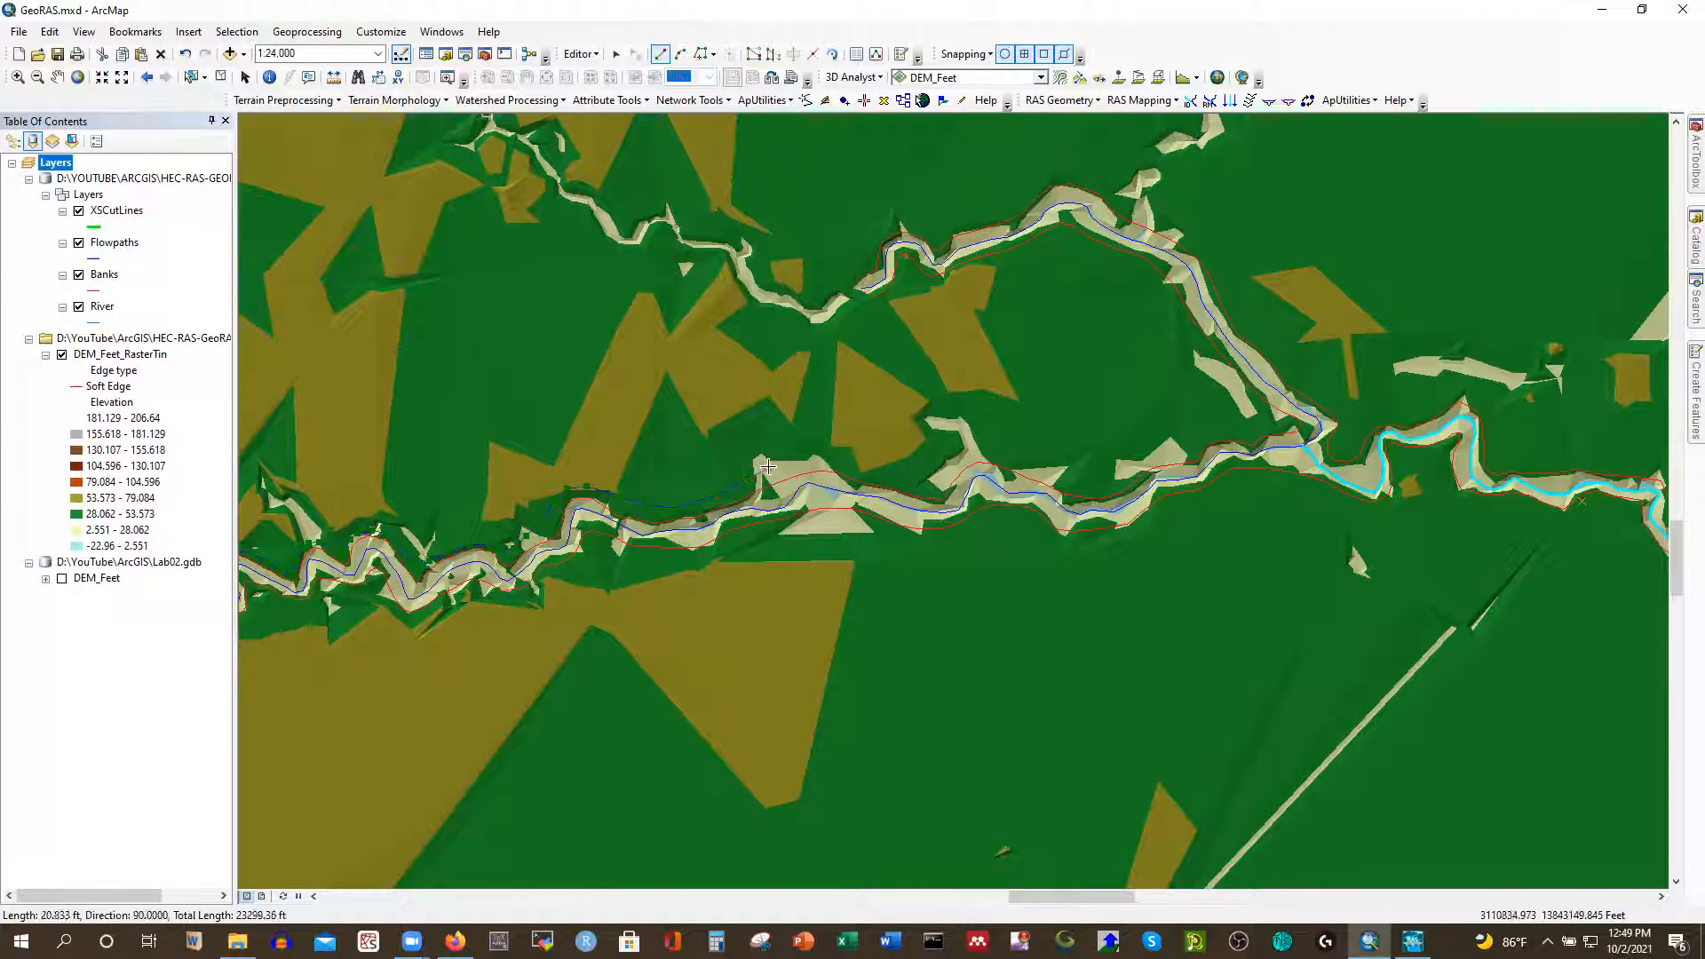
pyautogui.click(871, 468)
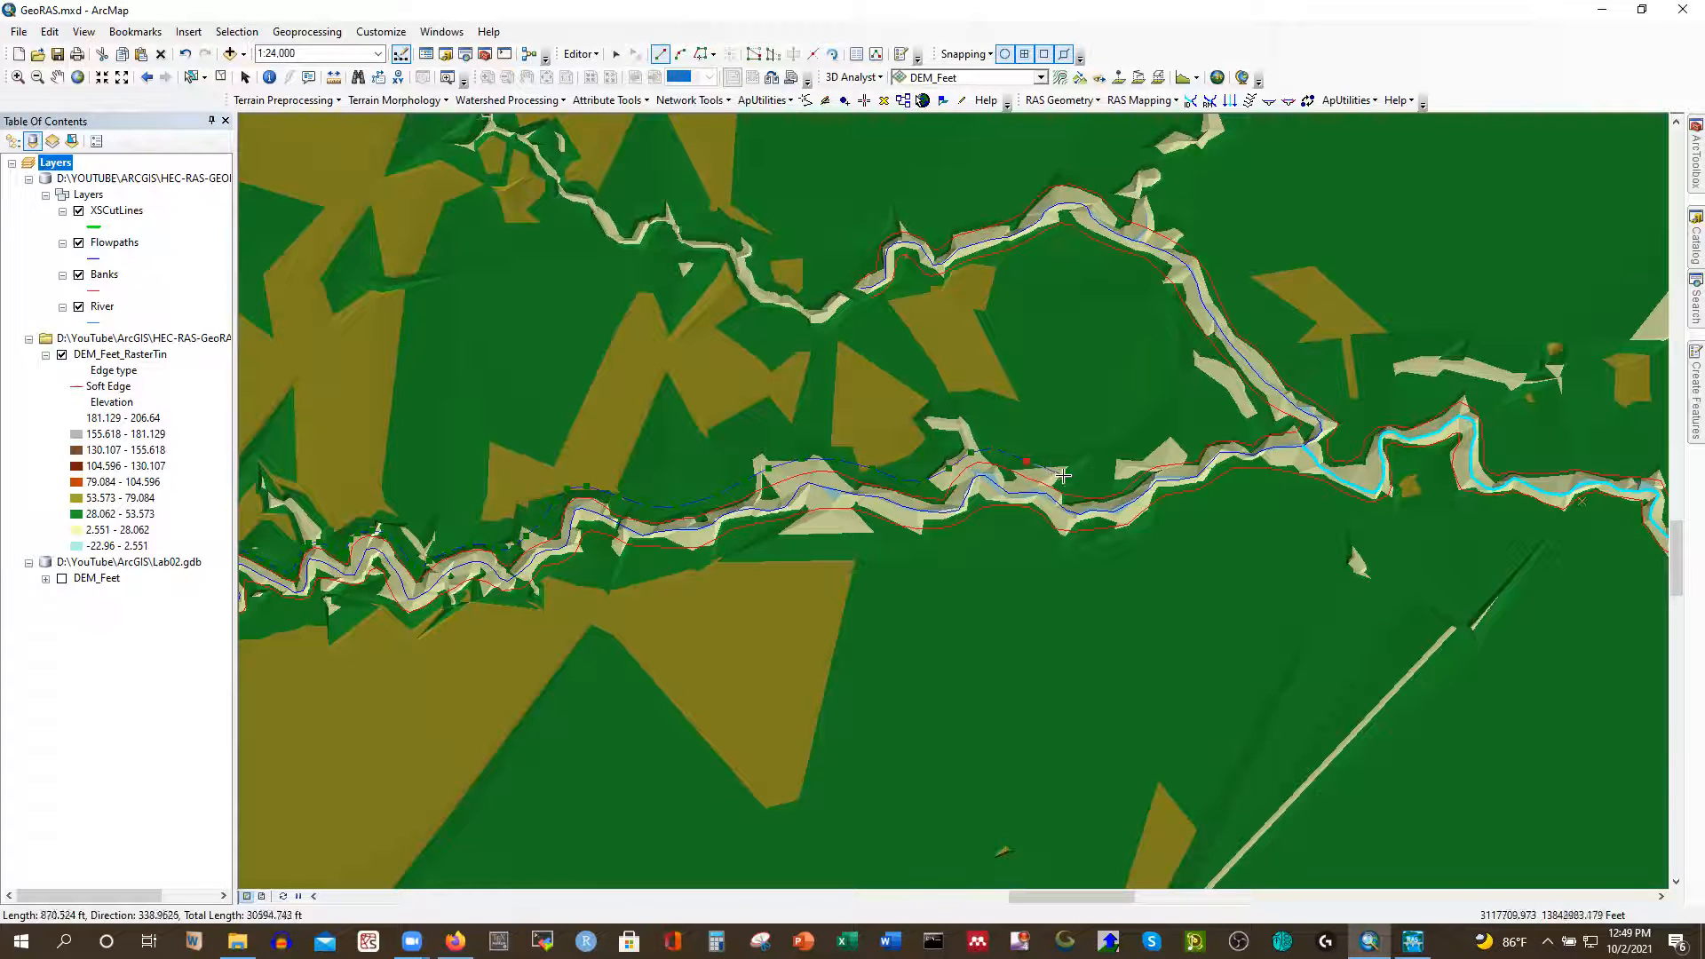
pyautogui.click(1166, 453)
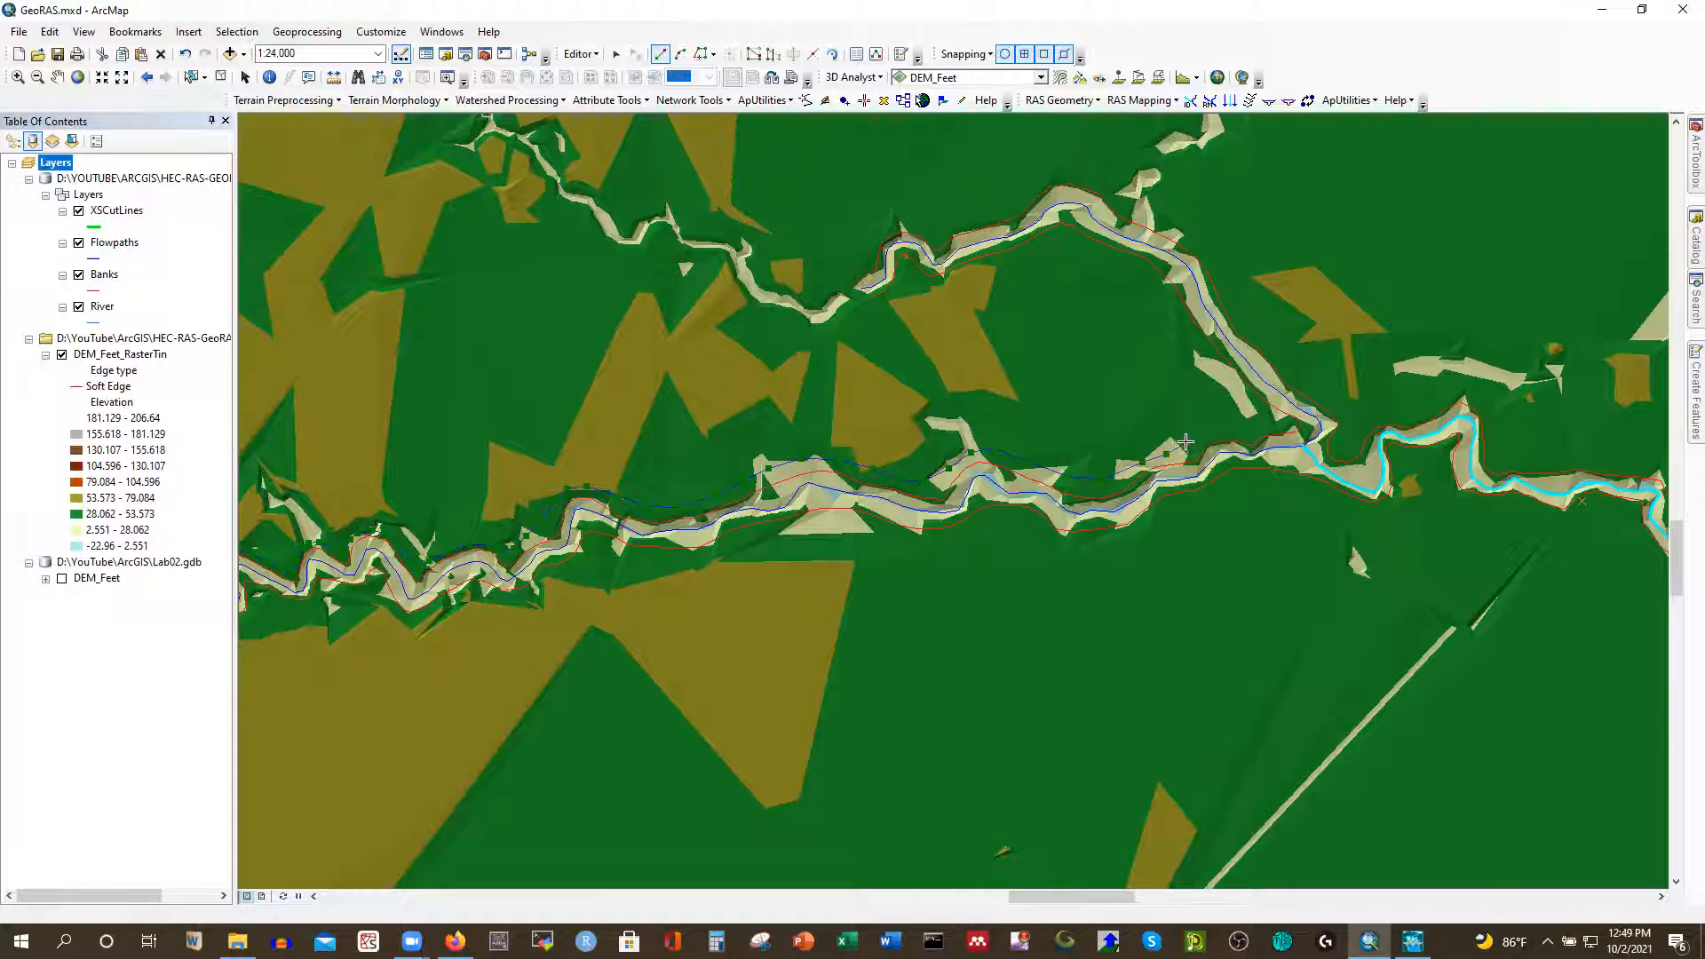
pyautogui.click(1213, 429)
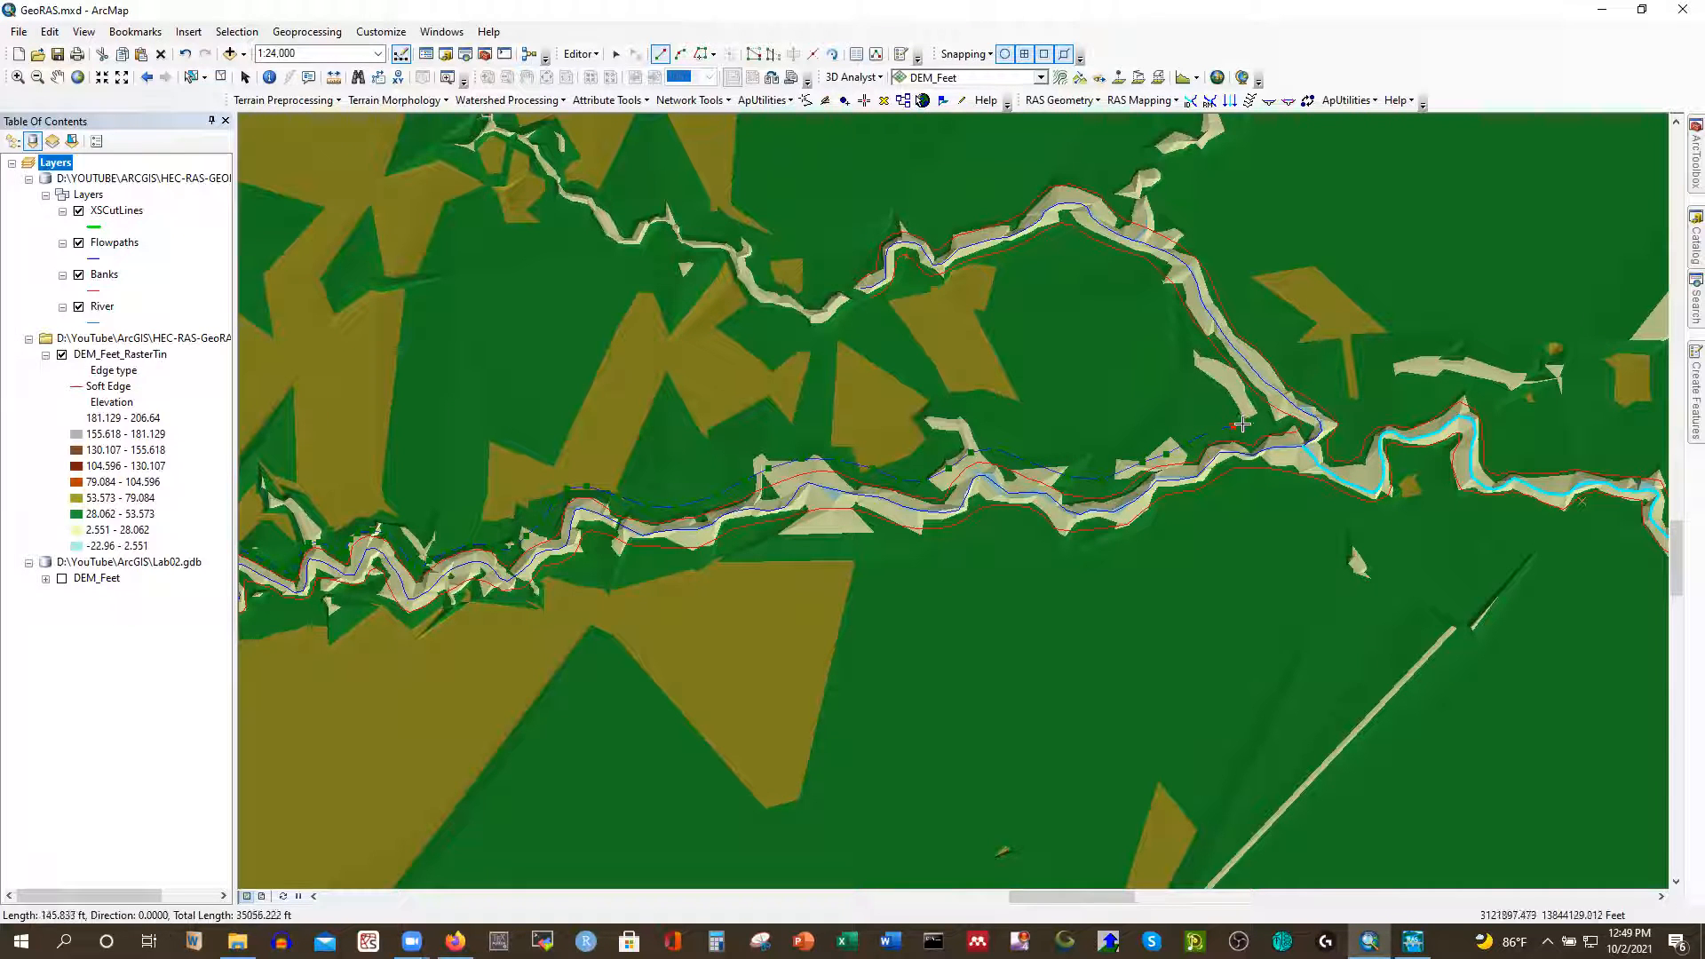
pyautogui.click(1252, 424)
pyautogui.doubleClick(1265, 421)
pyautogui.scroll(-1, 1323, 436)
pyautogui.scroll(1, 1315, 428)
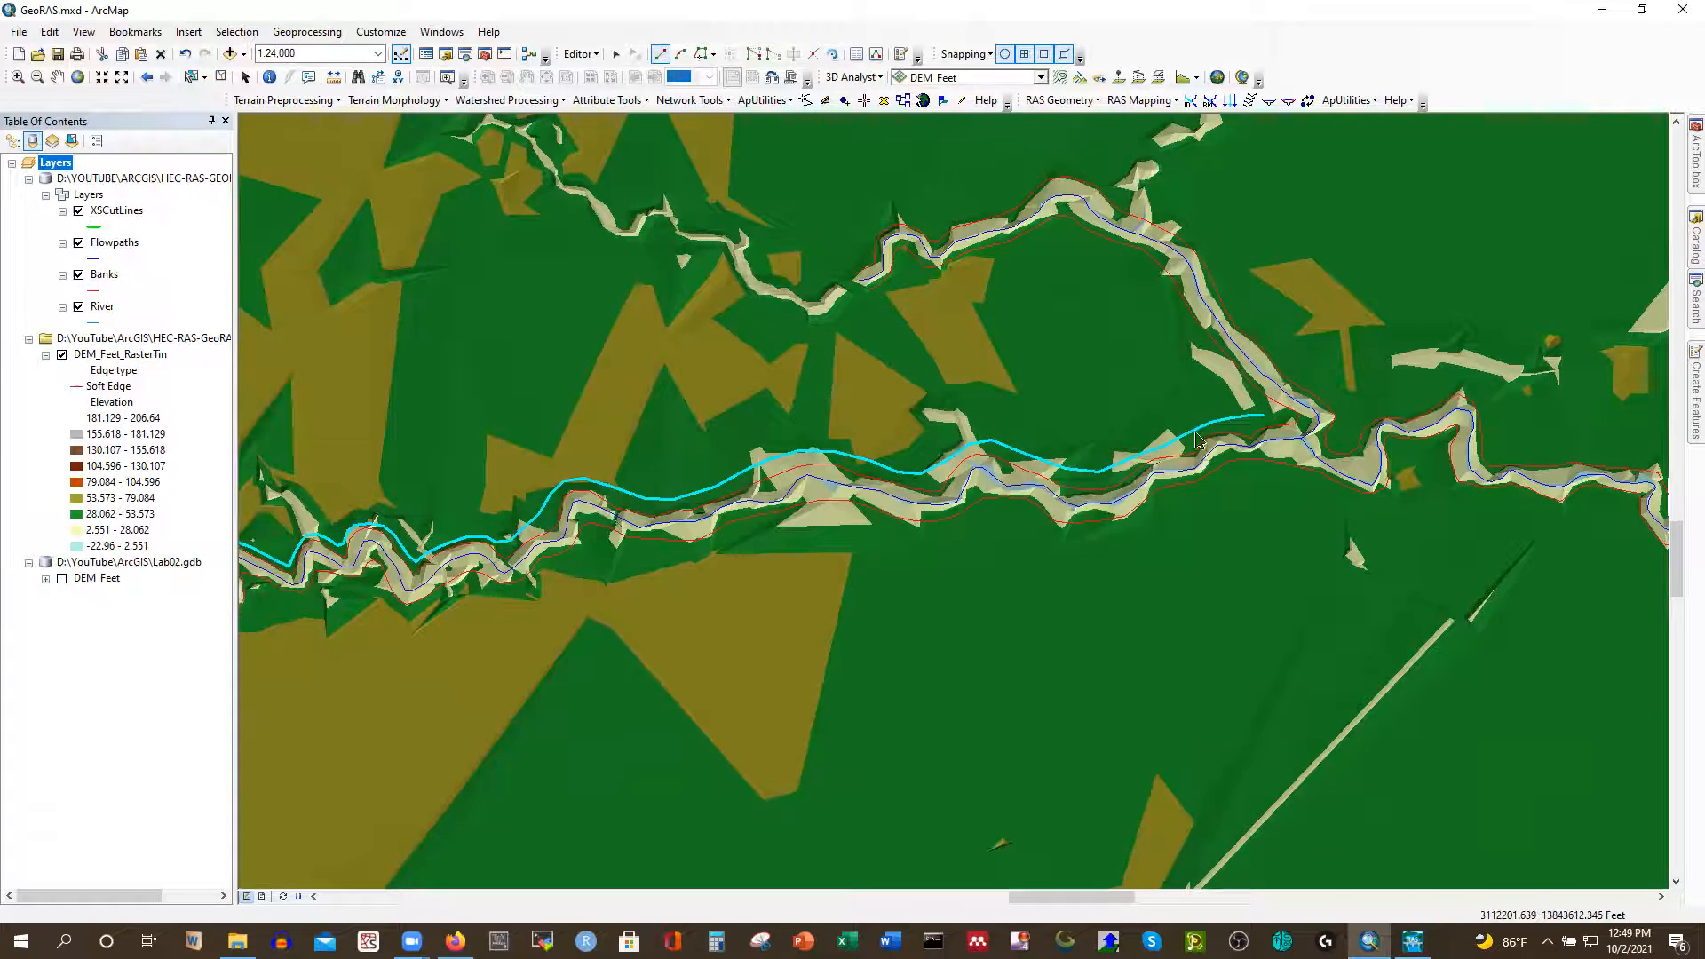
pyautogui.scroll(1, 1260, 414)
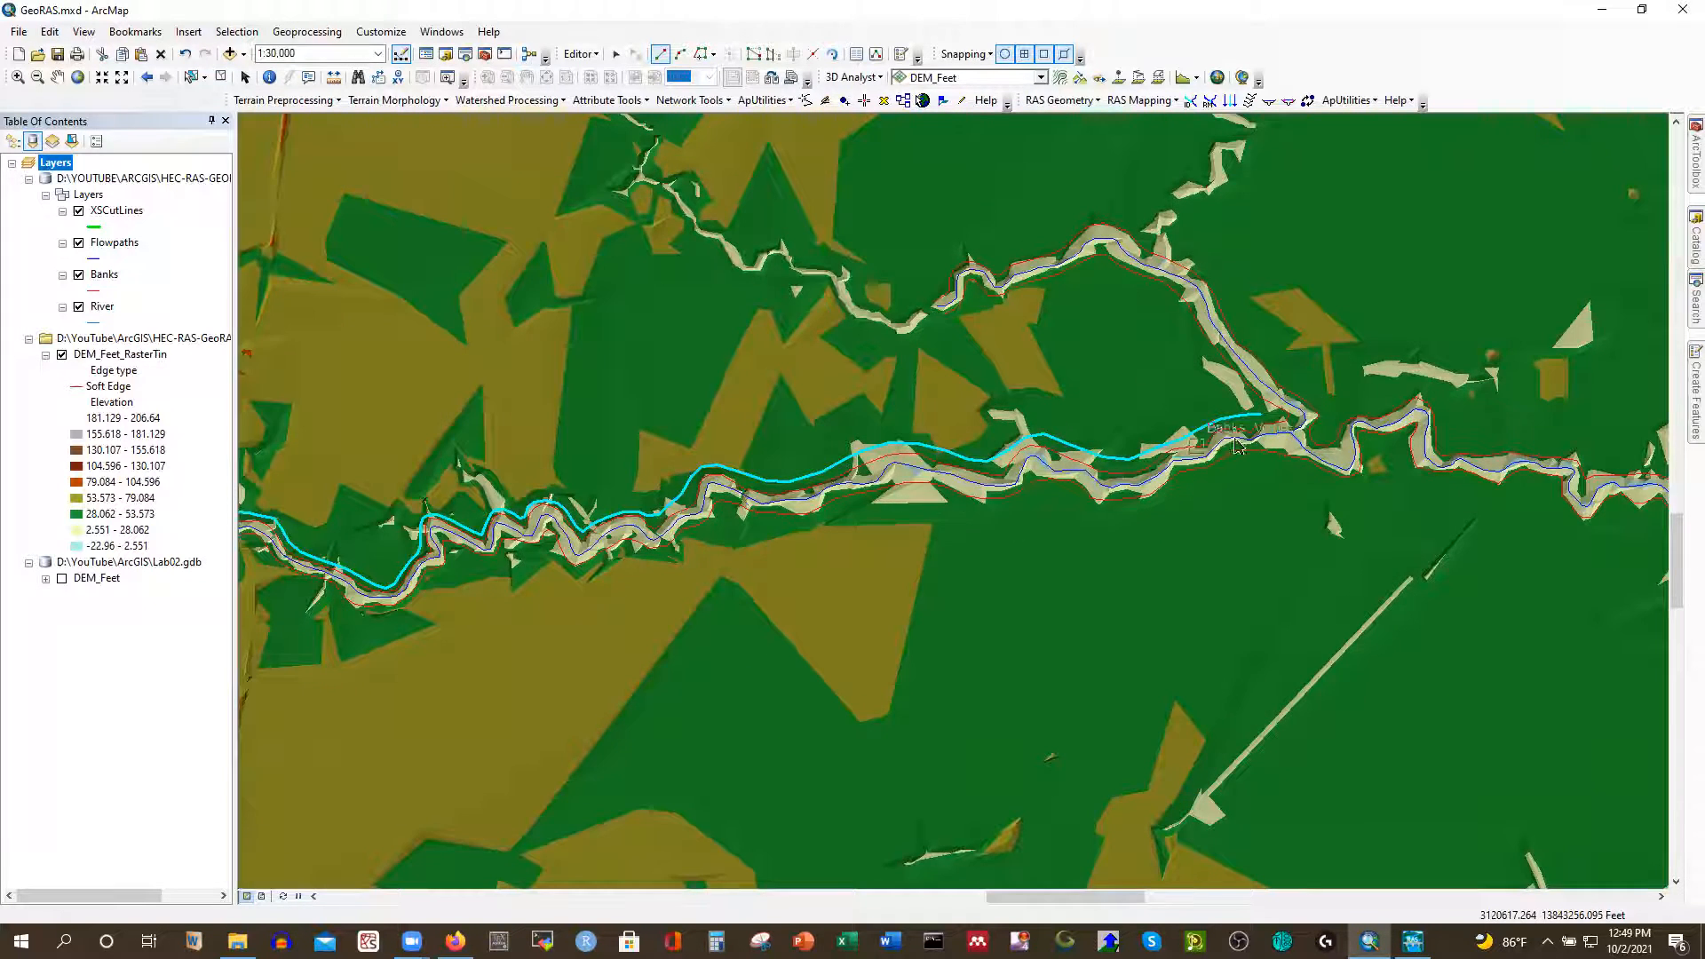
pyautogui.scroll(2, 1243, 443)
pyautogui.scroll(-3, 628, 569)
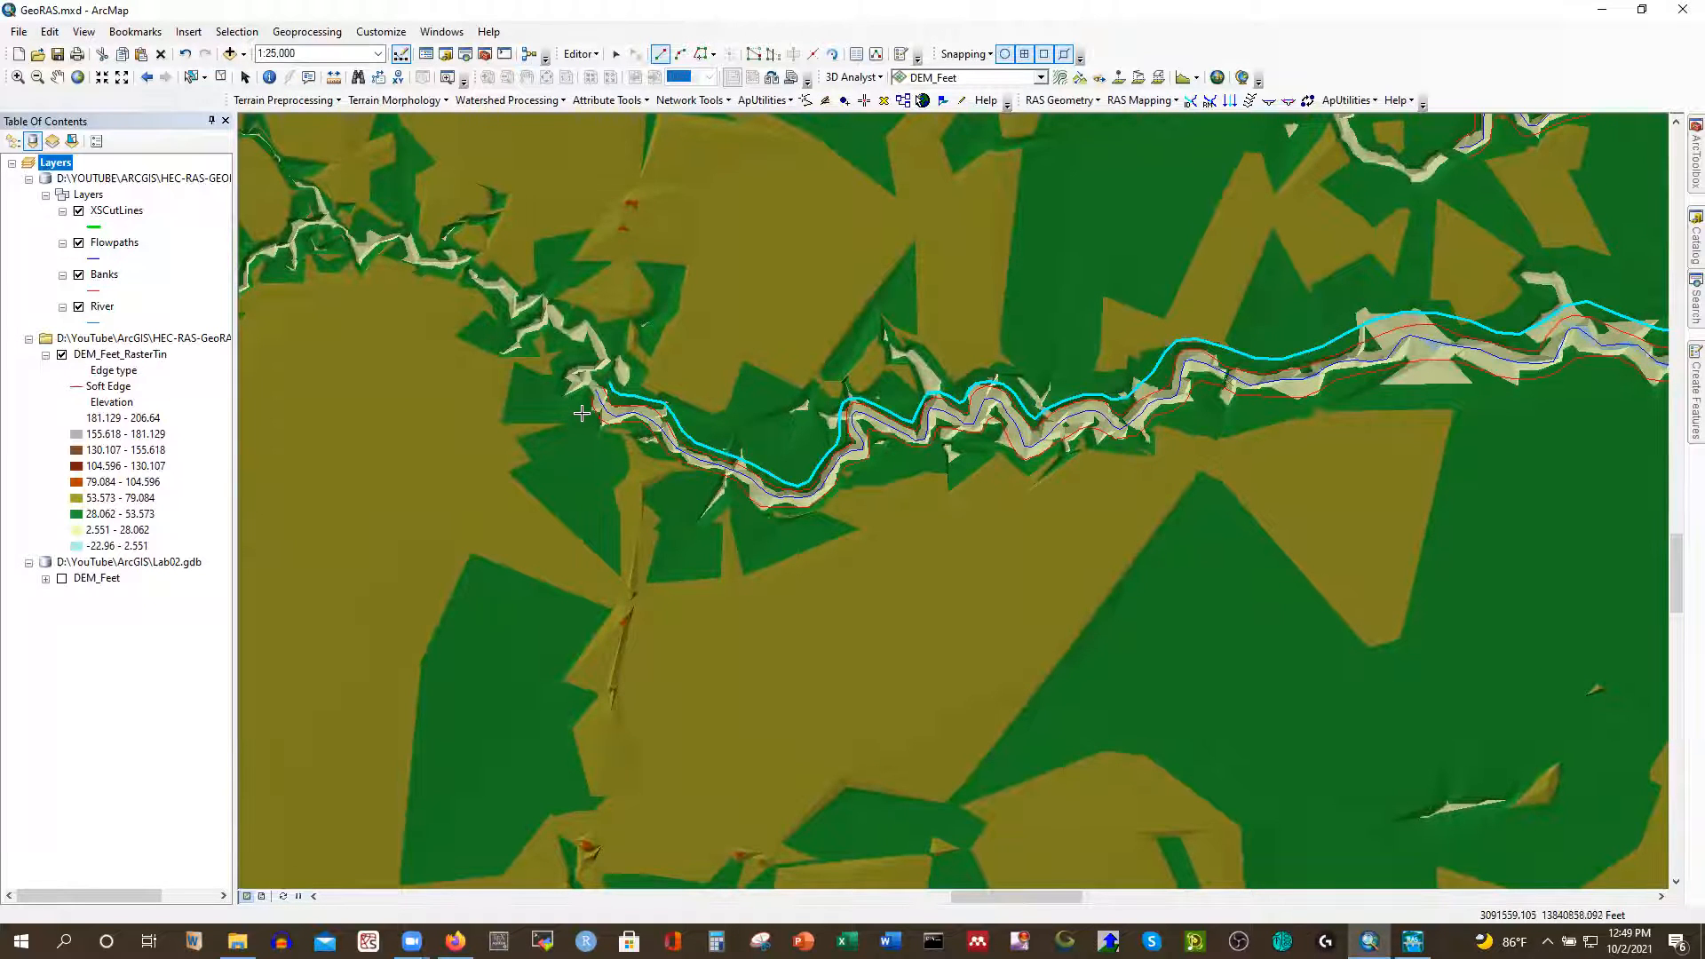
pyautogui.click(583, 413)
pyautogui.click(587, 433)
pyautogui.click(612, 438)
pyautogui.click(646, 450)
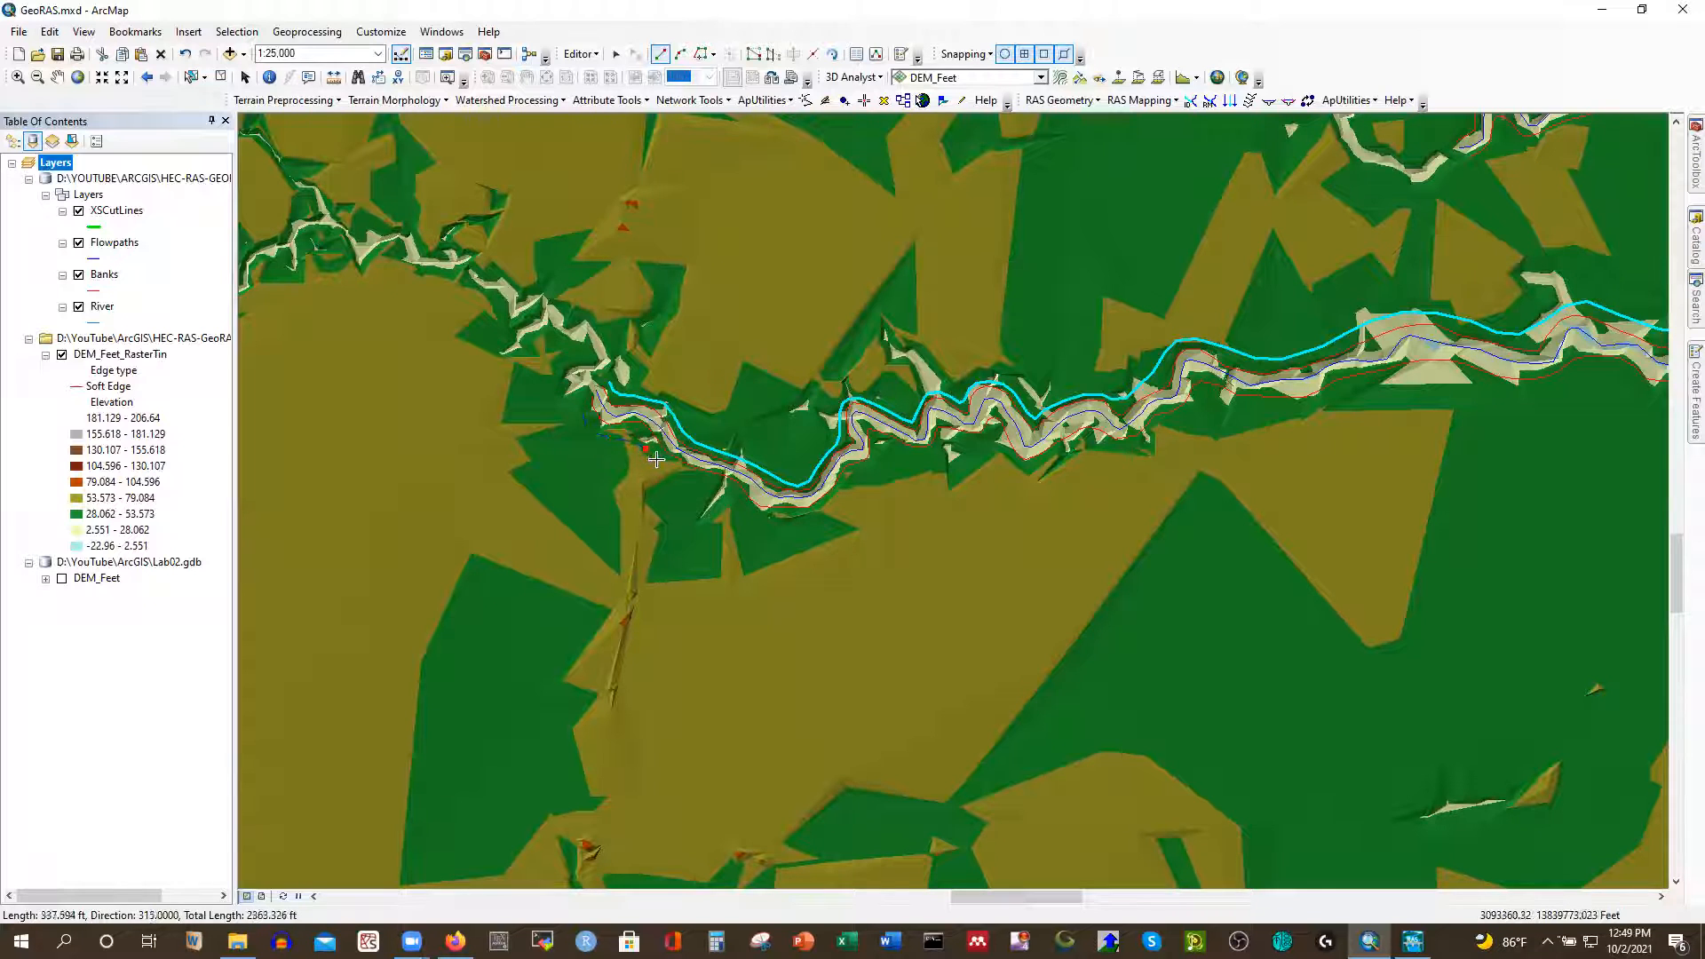
pyautogui.click(754, 519)
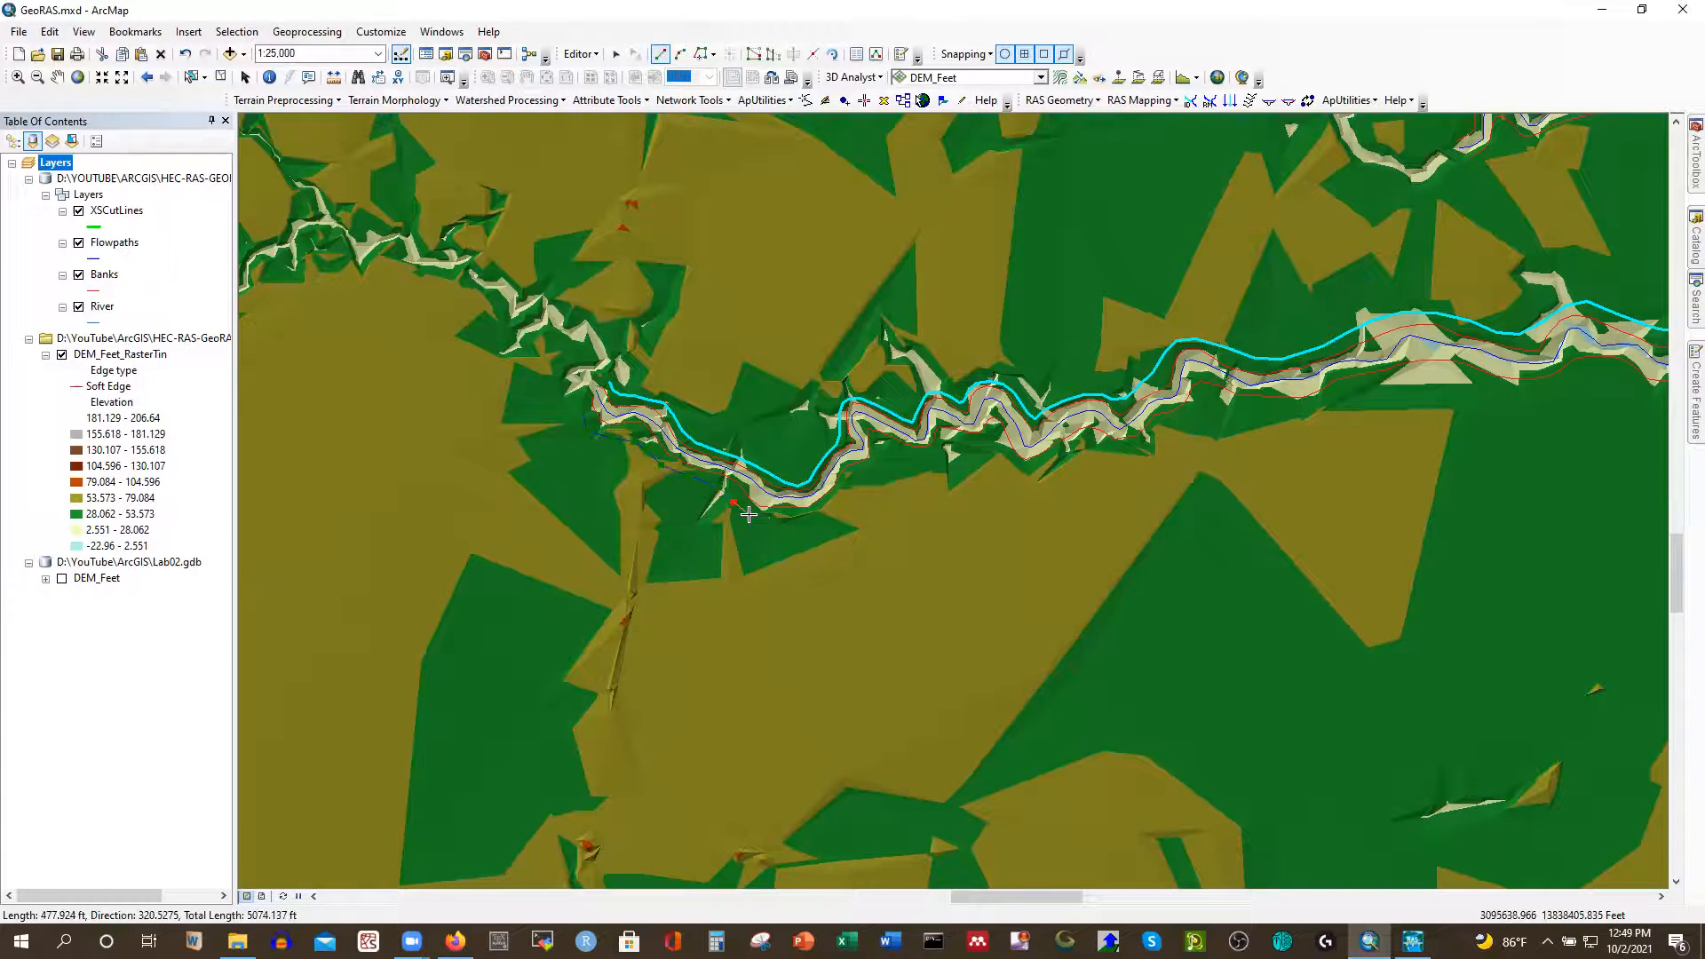
pyautogui.click(838, 503)
pyautogui.click(885, 452)
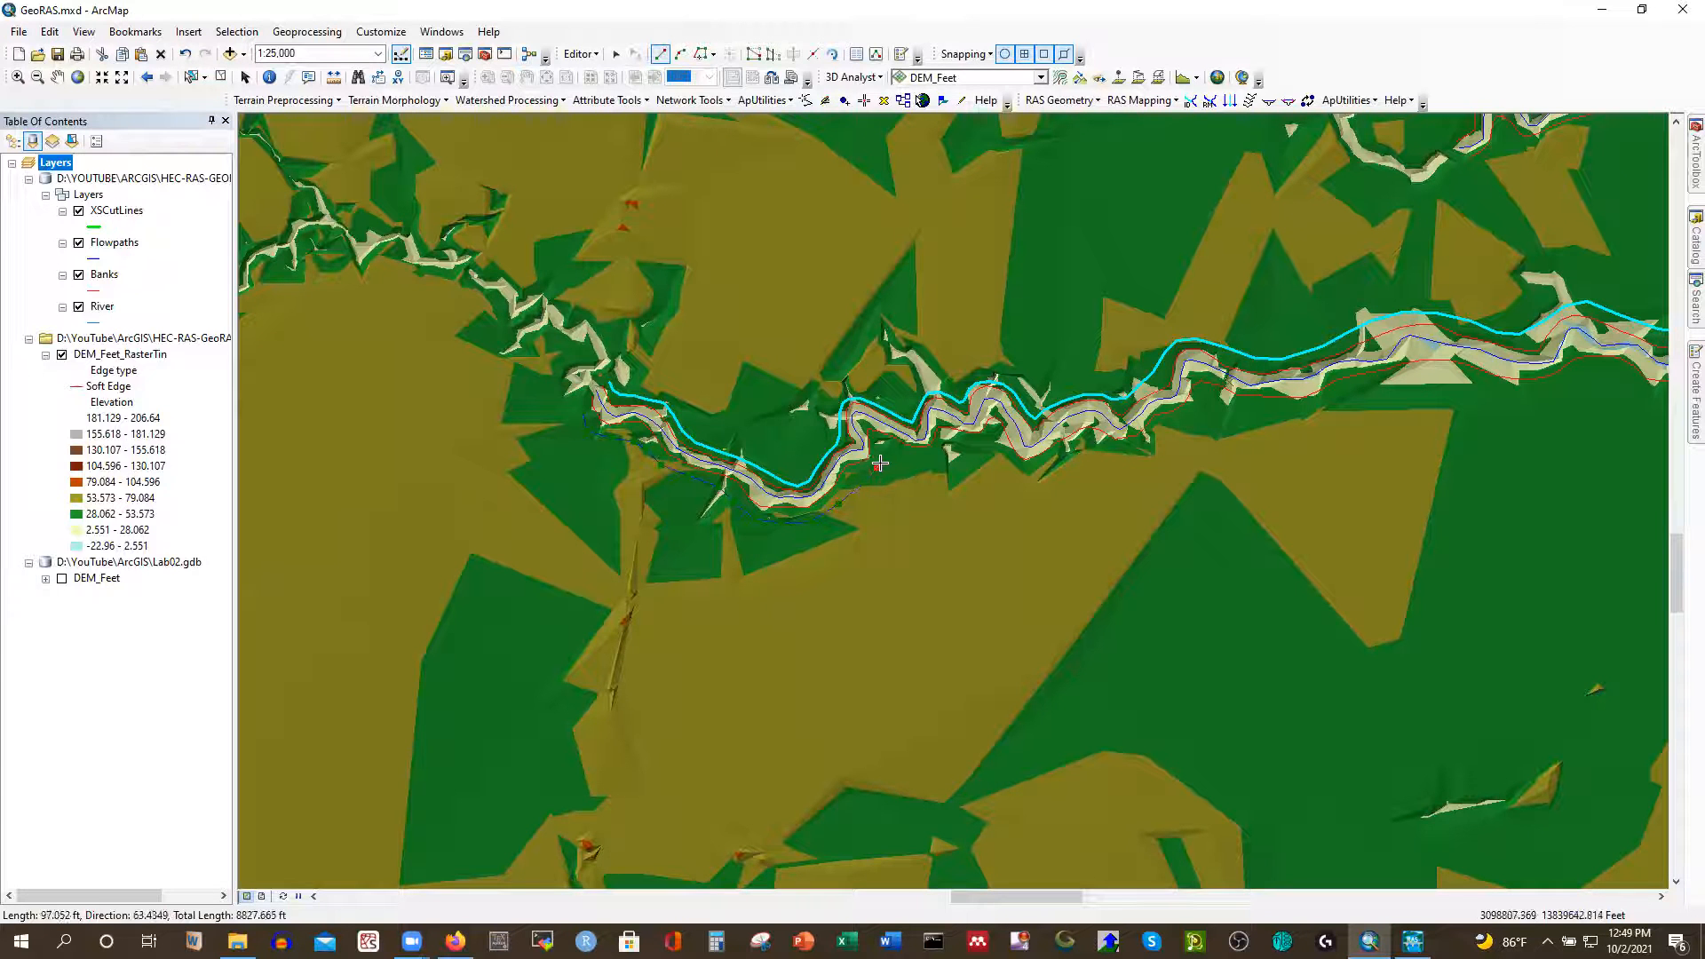
pyautogui.click(901, 454)
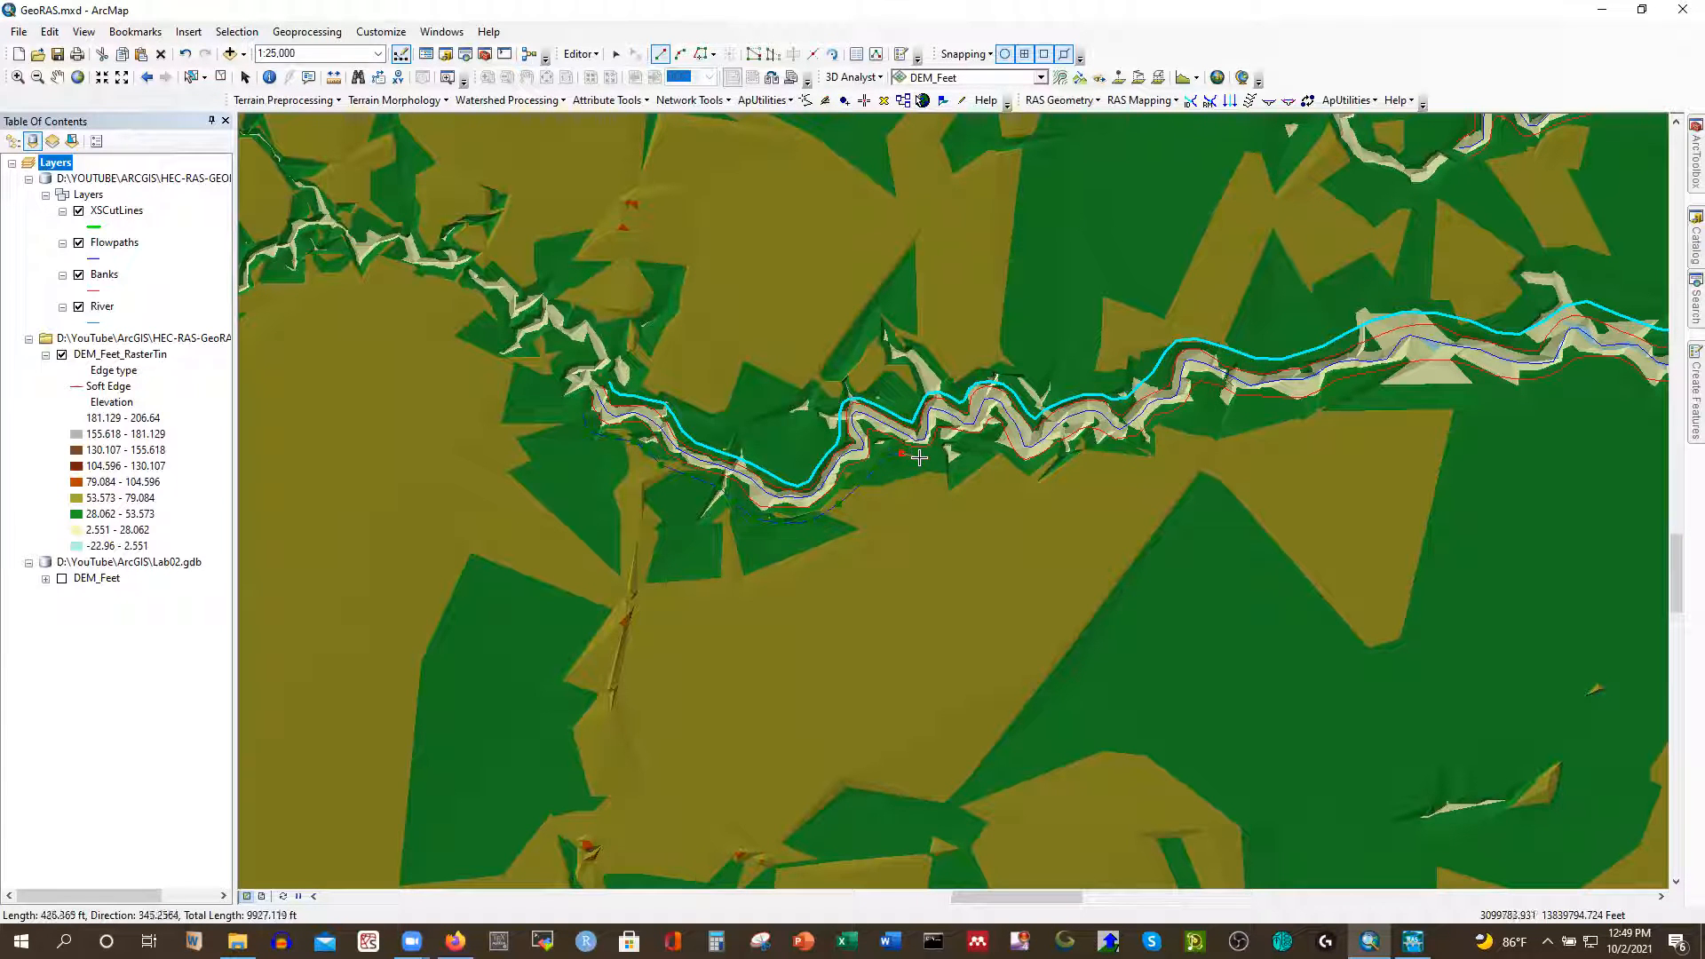
pyautogui.click(980, 431)
pyautogui.scroll(-1, 939, 486)
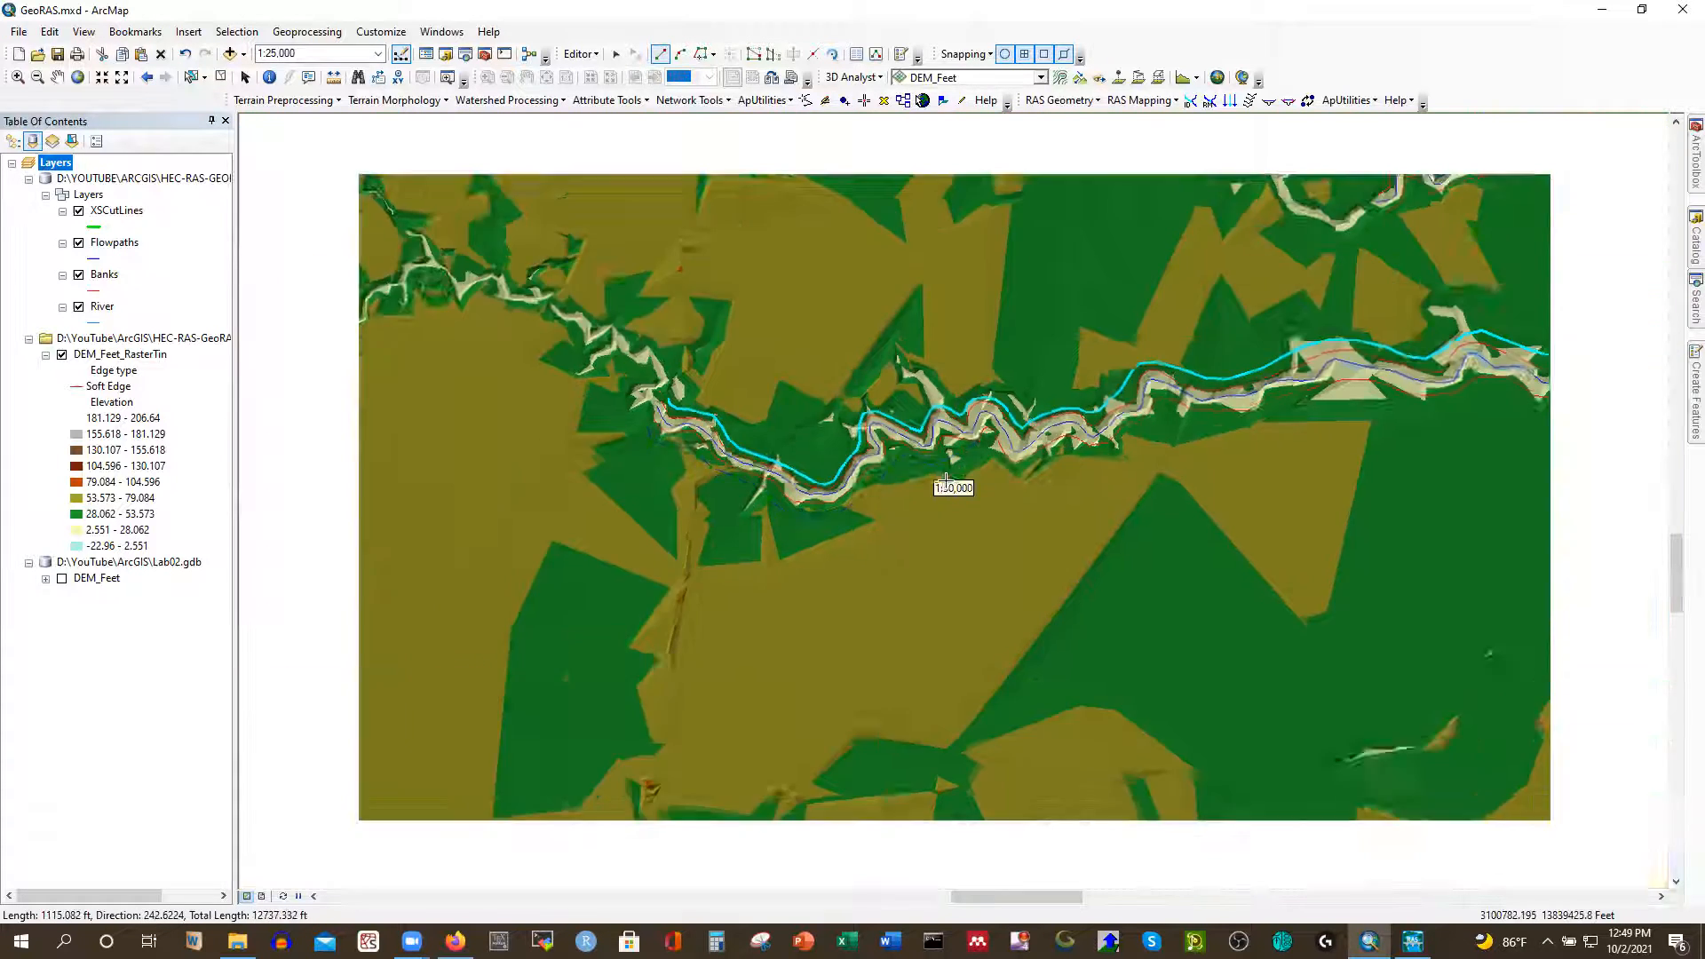
pyautogui.scroll(-2, 940, 486)
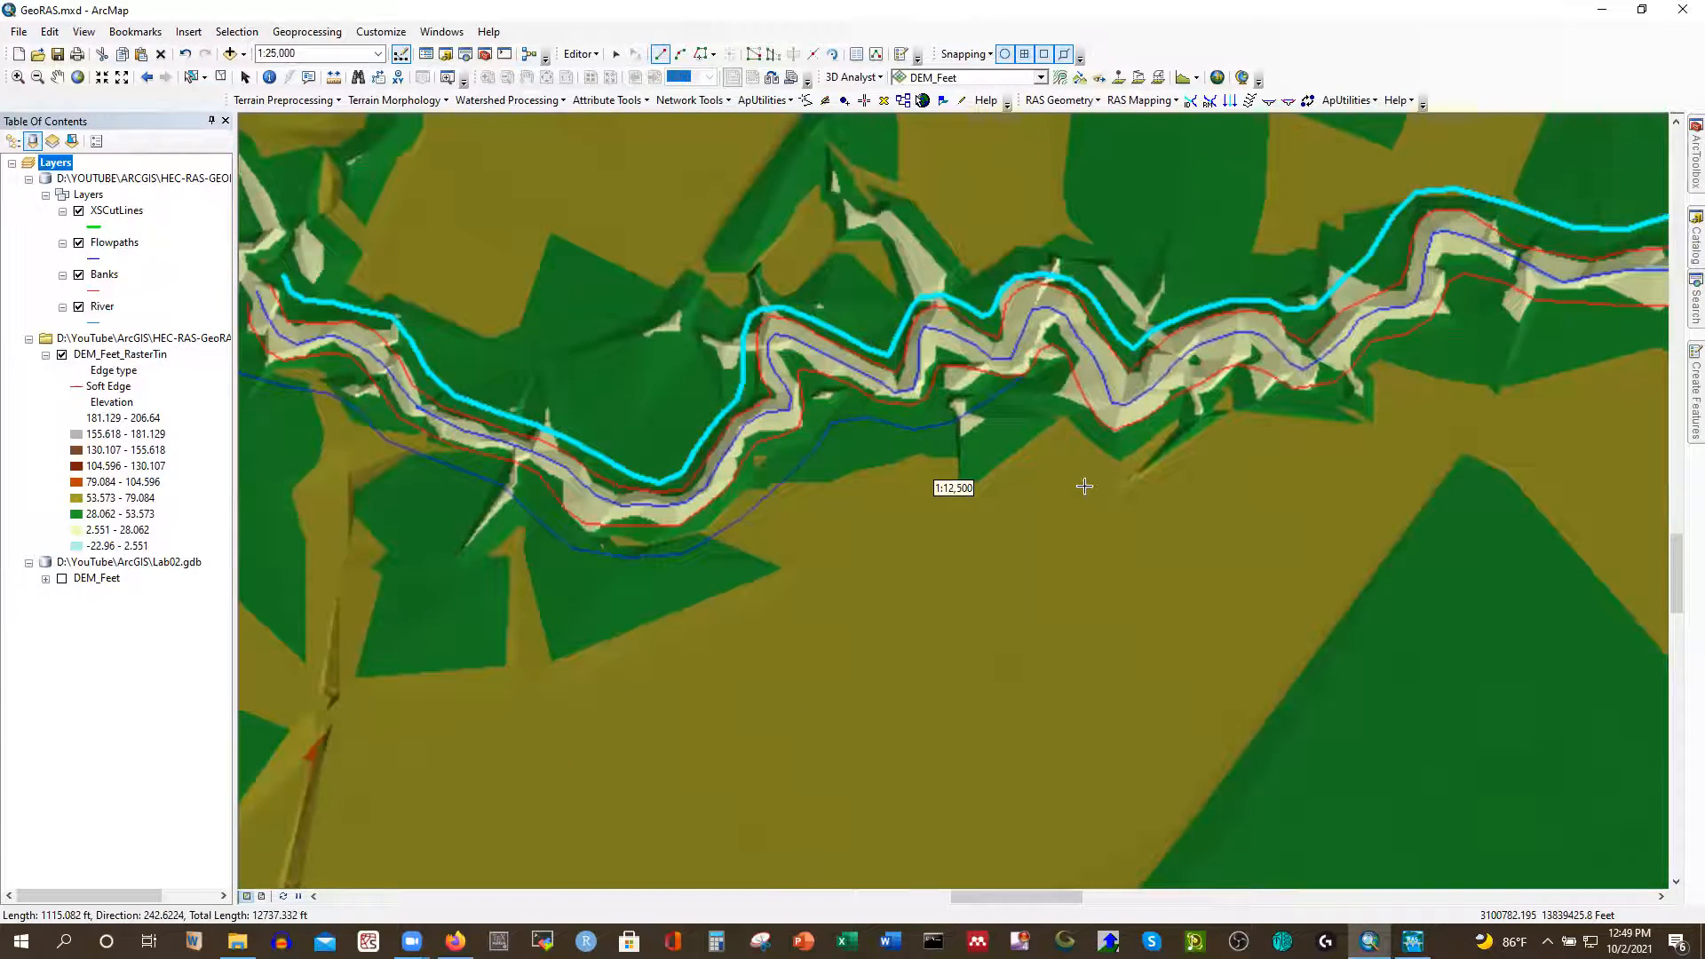
pyautogui.scroll(2, 1066, 489)
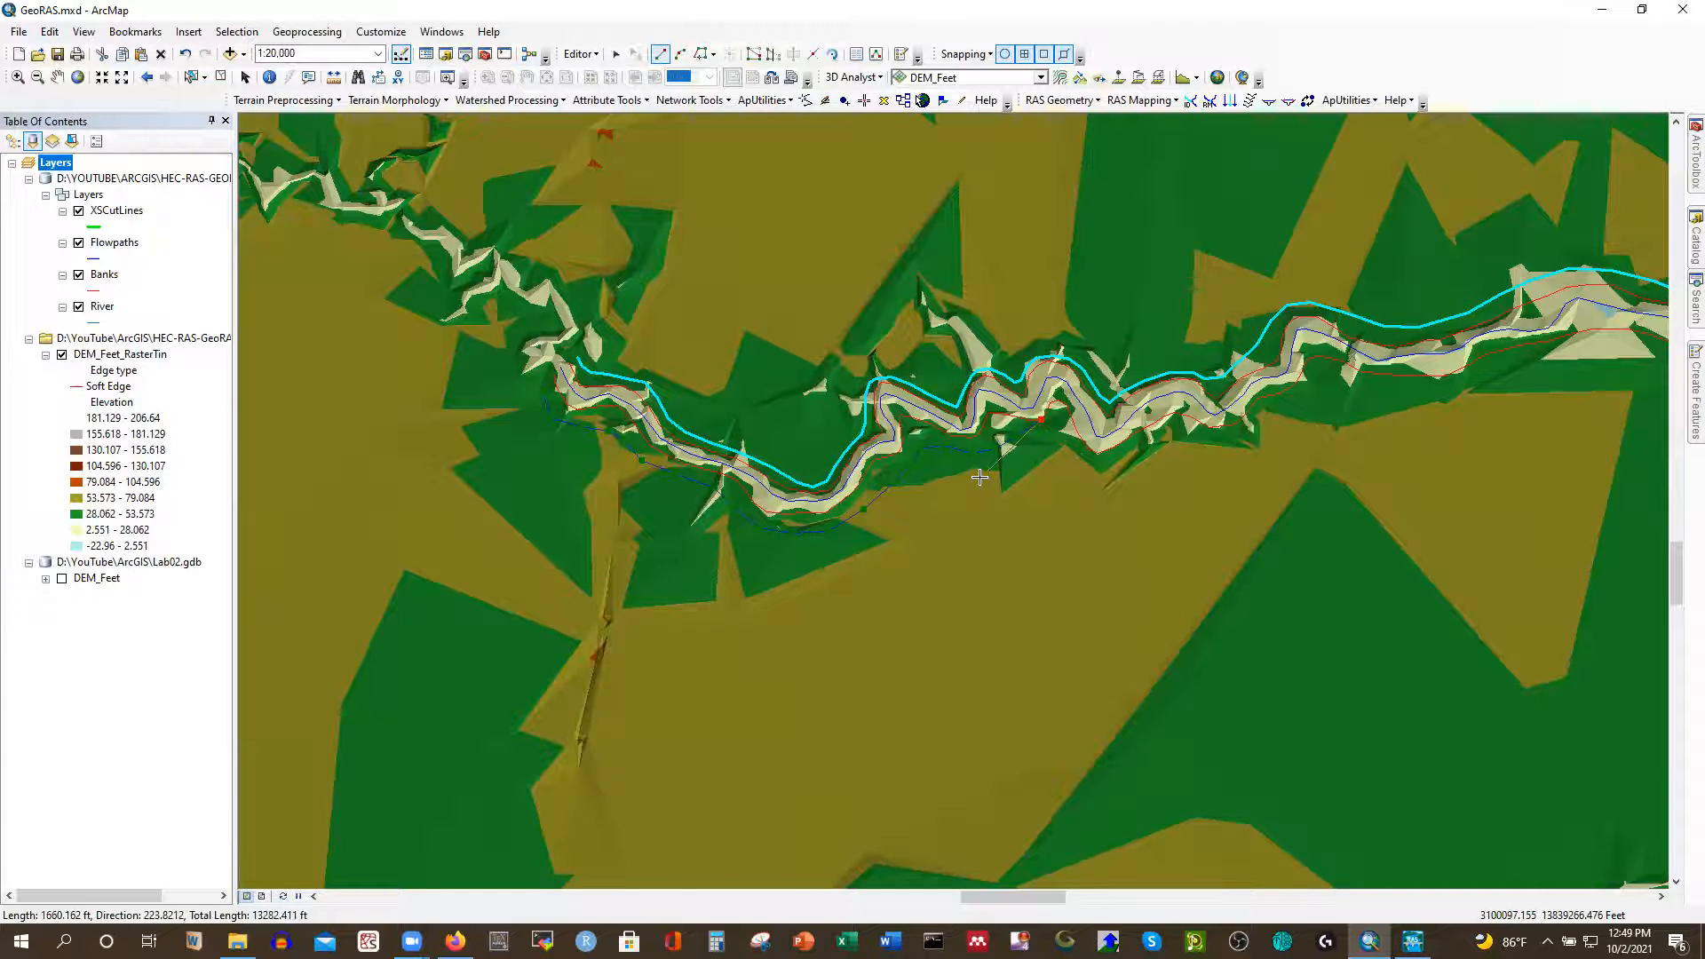
pyautogui.press('Escape')
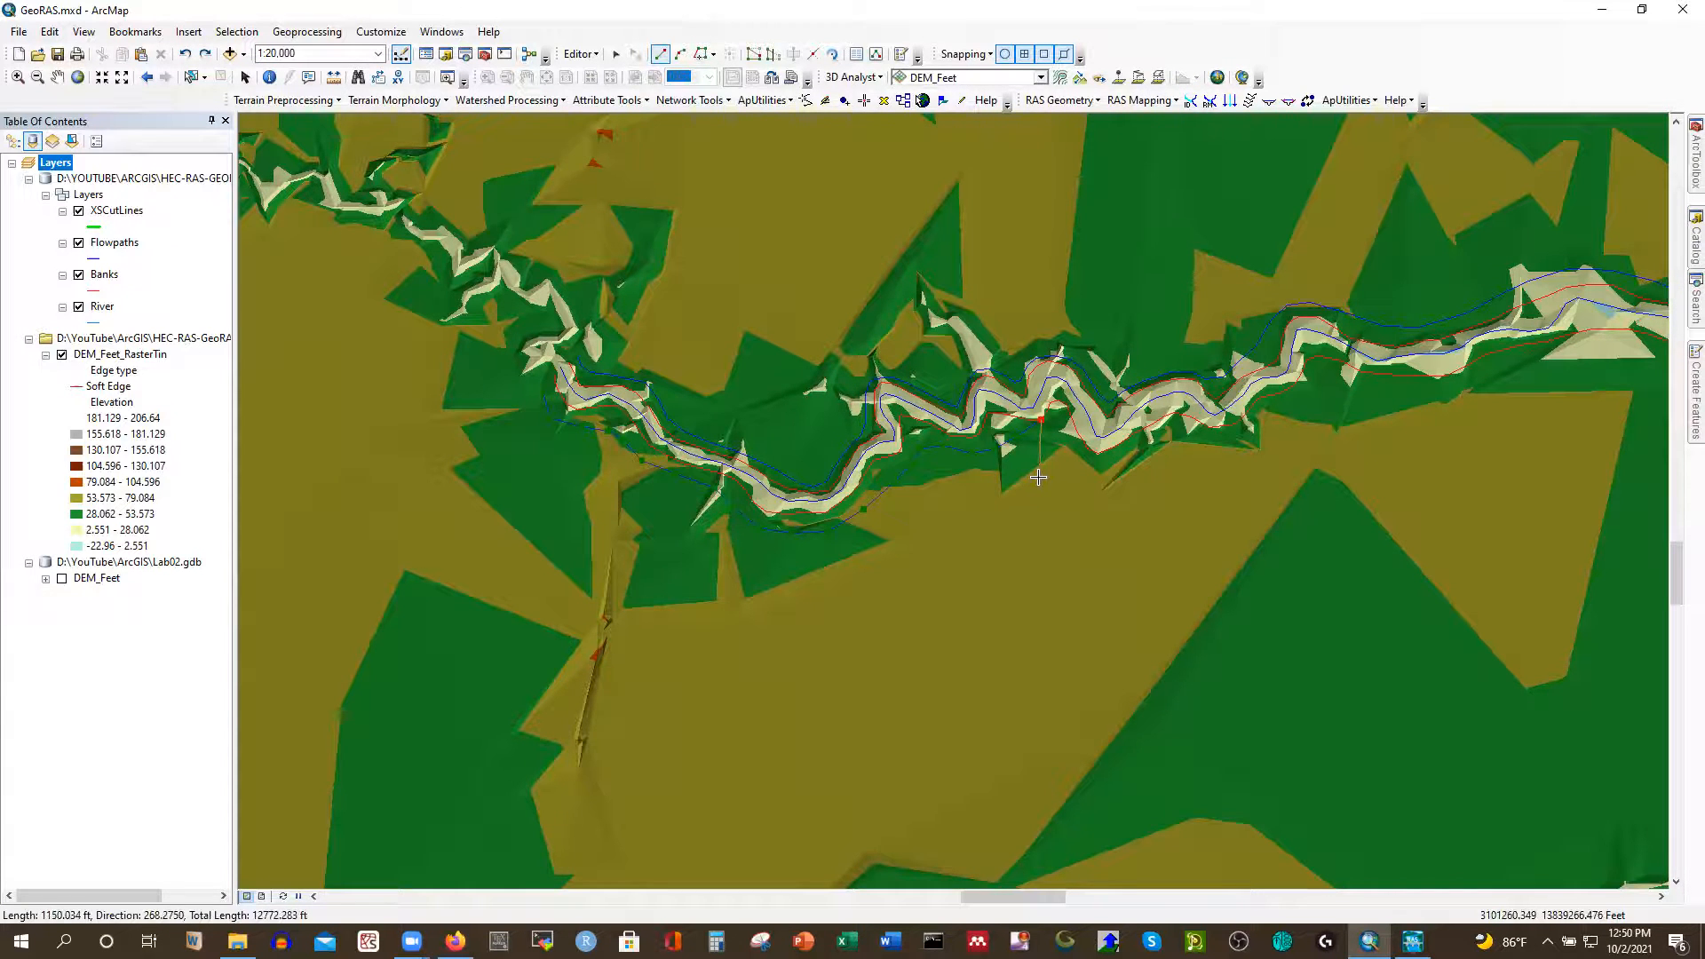
pyautogui.rightClick(1038, 478)
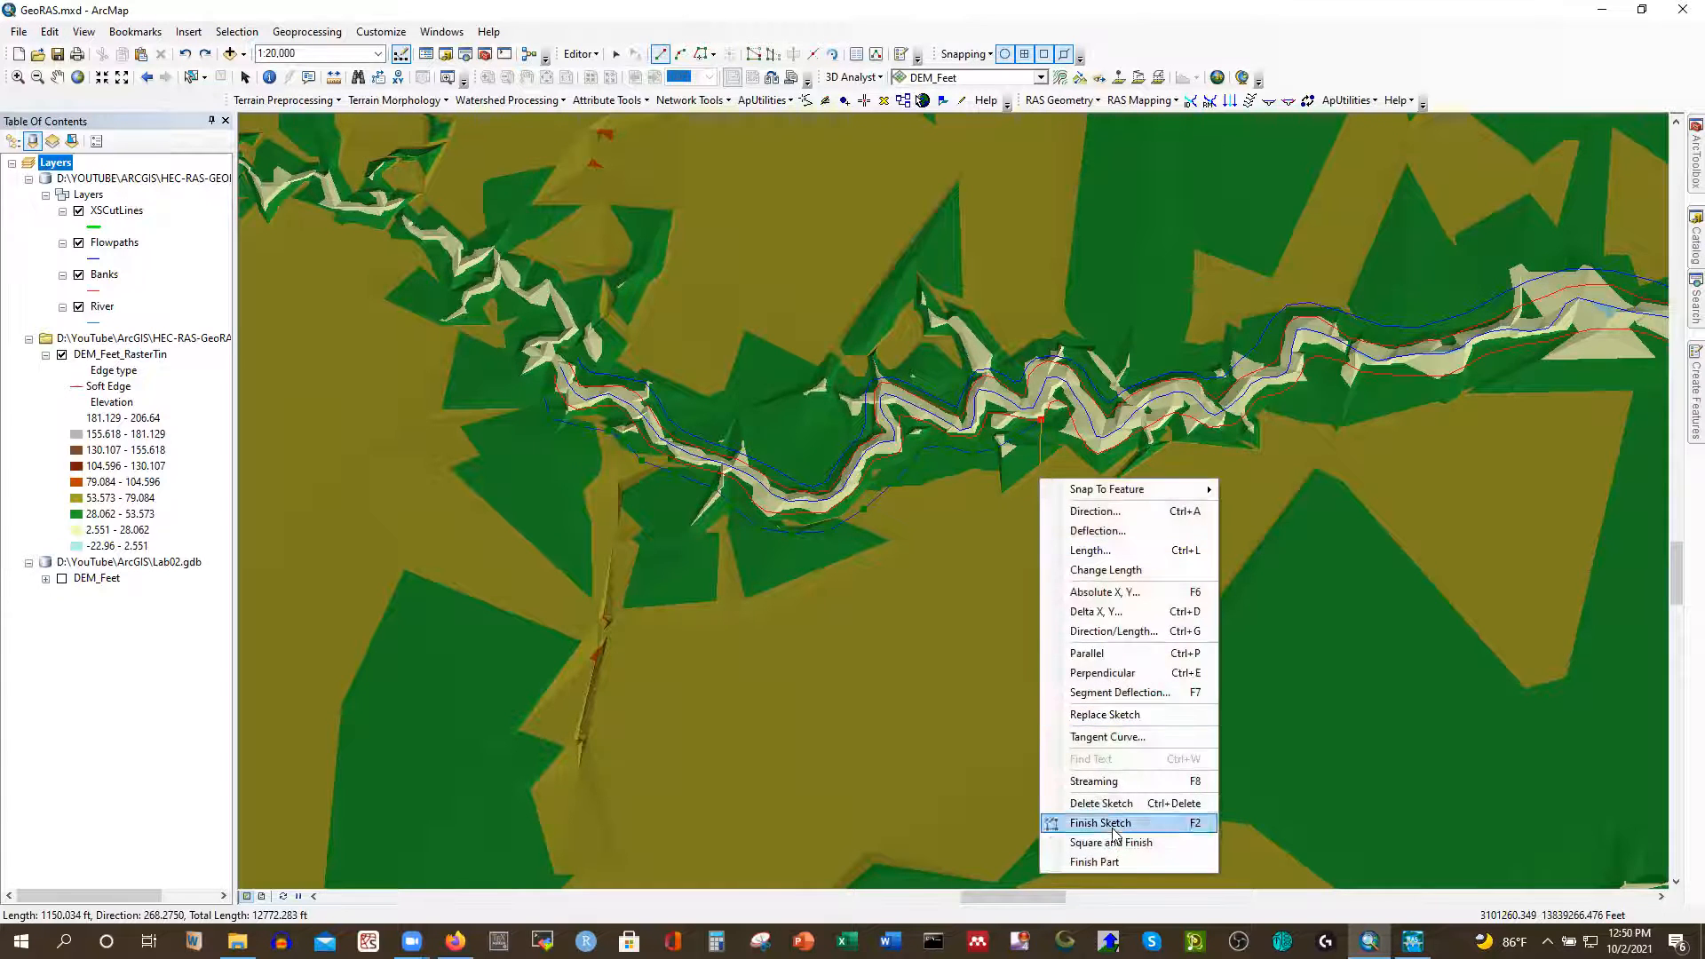
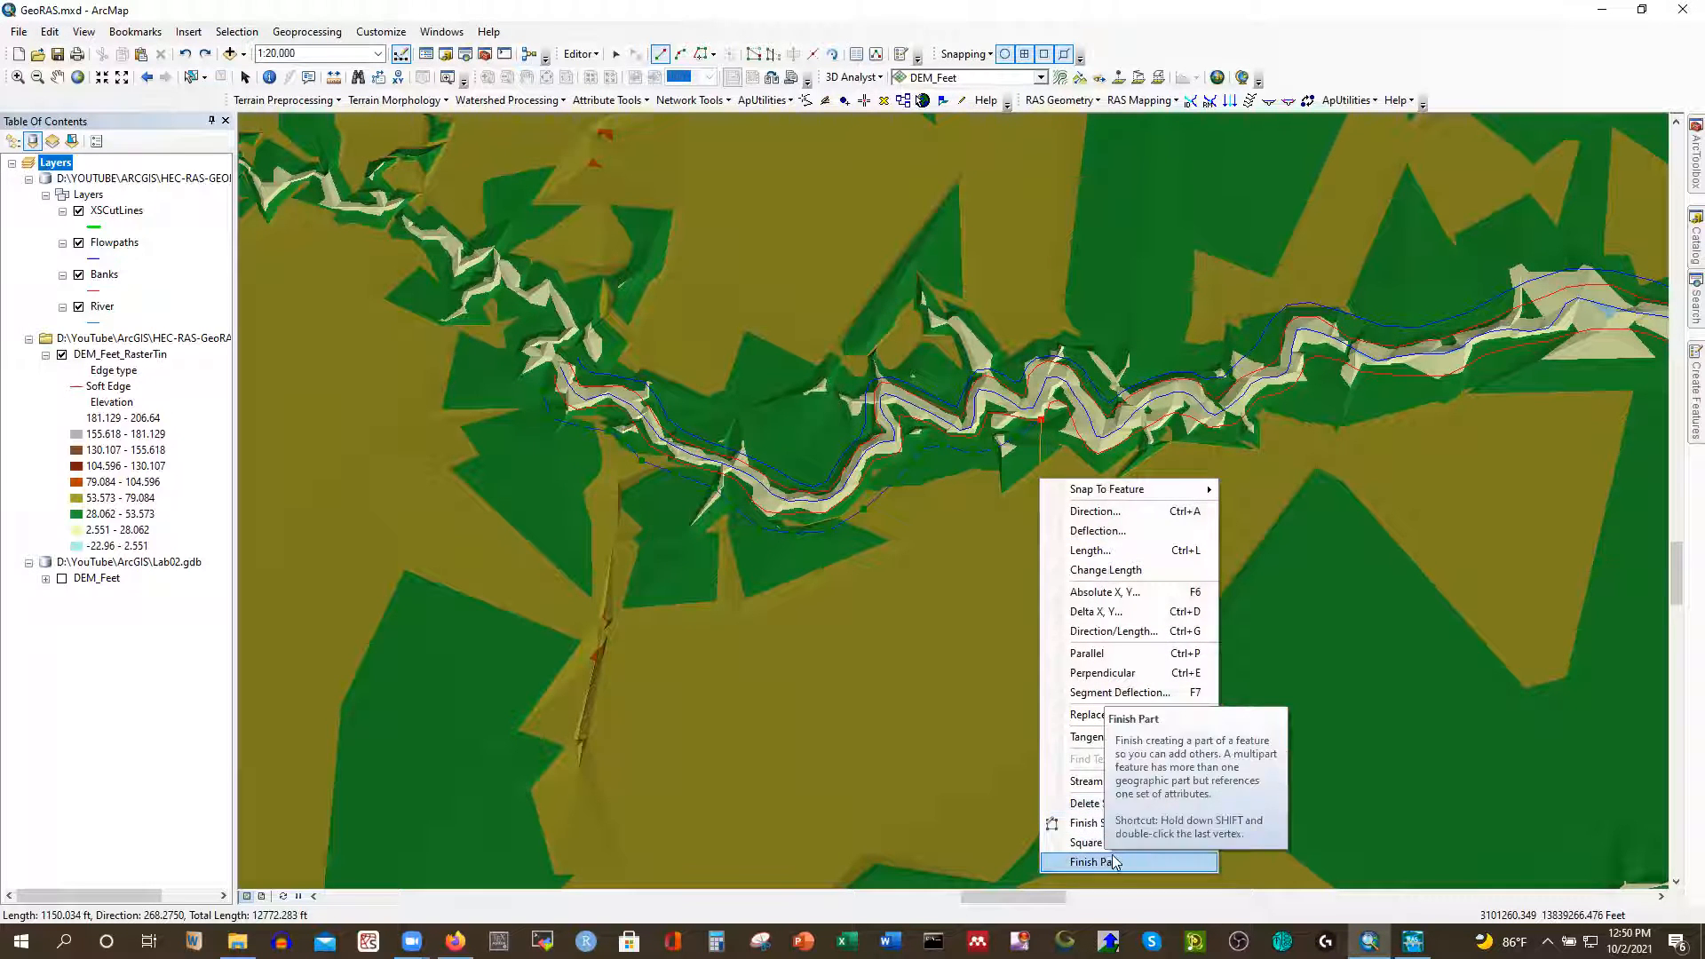
pyautogui.click(1101, 803)
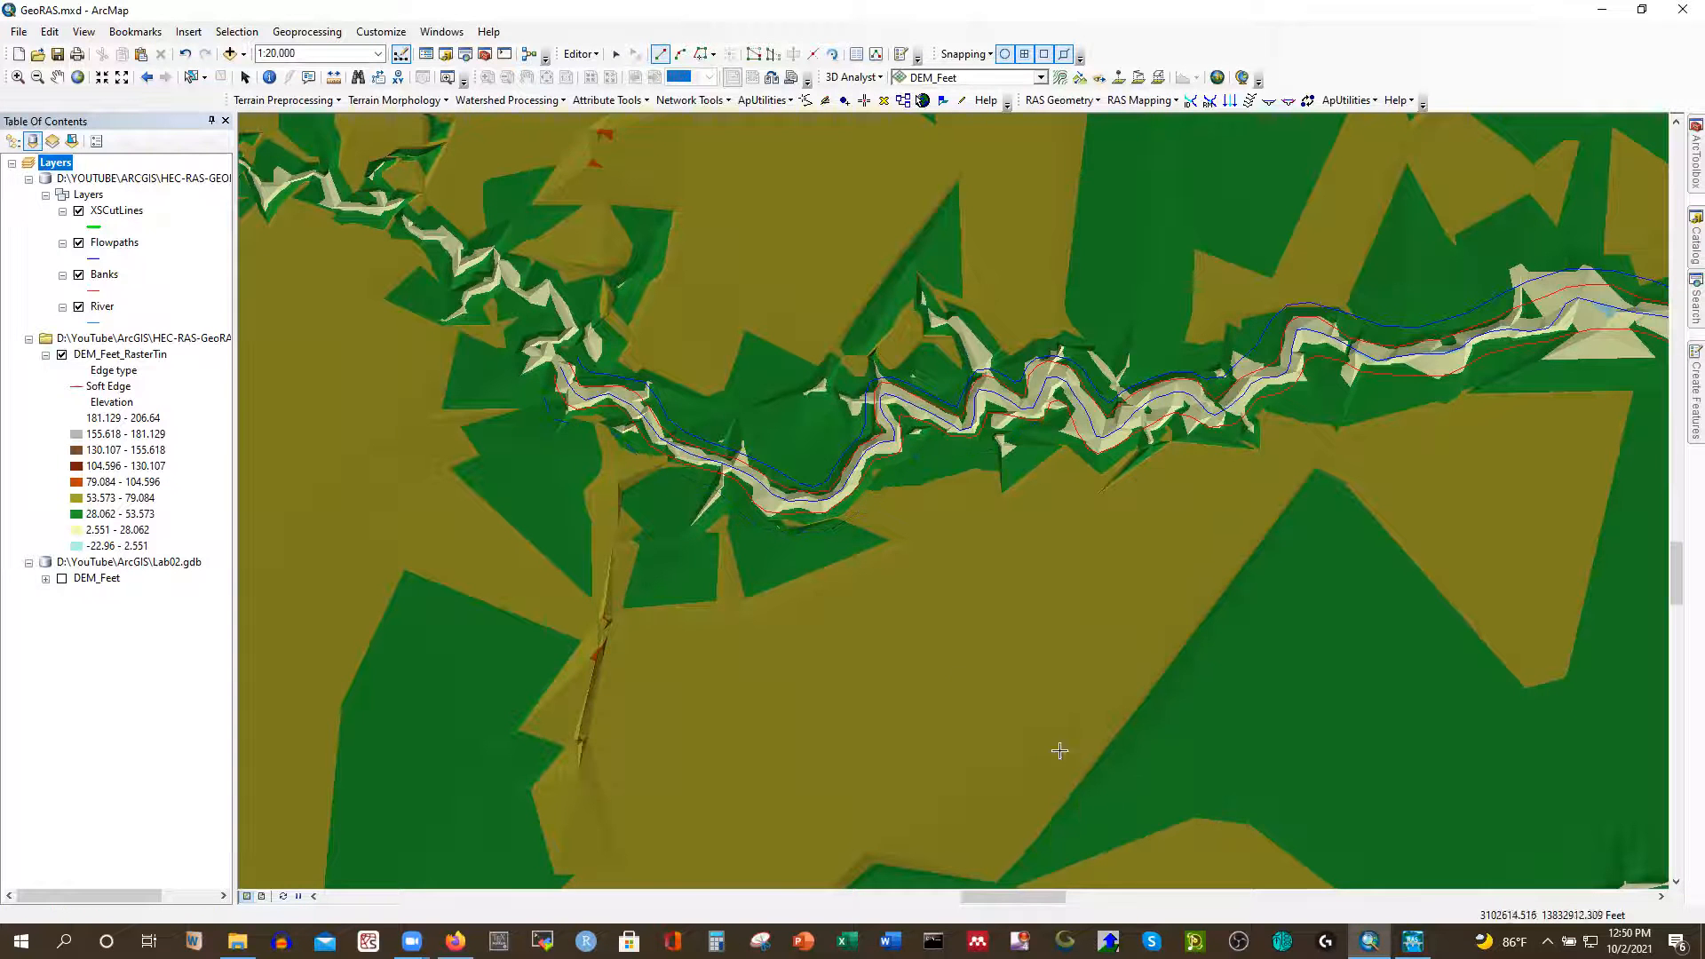
# Start a flowpath outside the main river's south bank, from its upstream end around the bottom of the first large bend
pyautogui.click(543, 389)
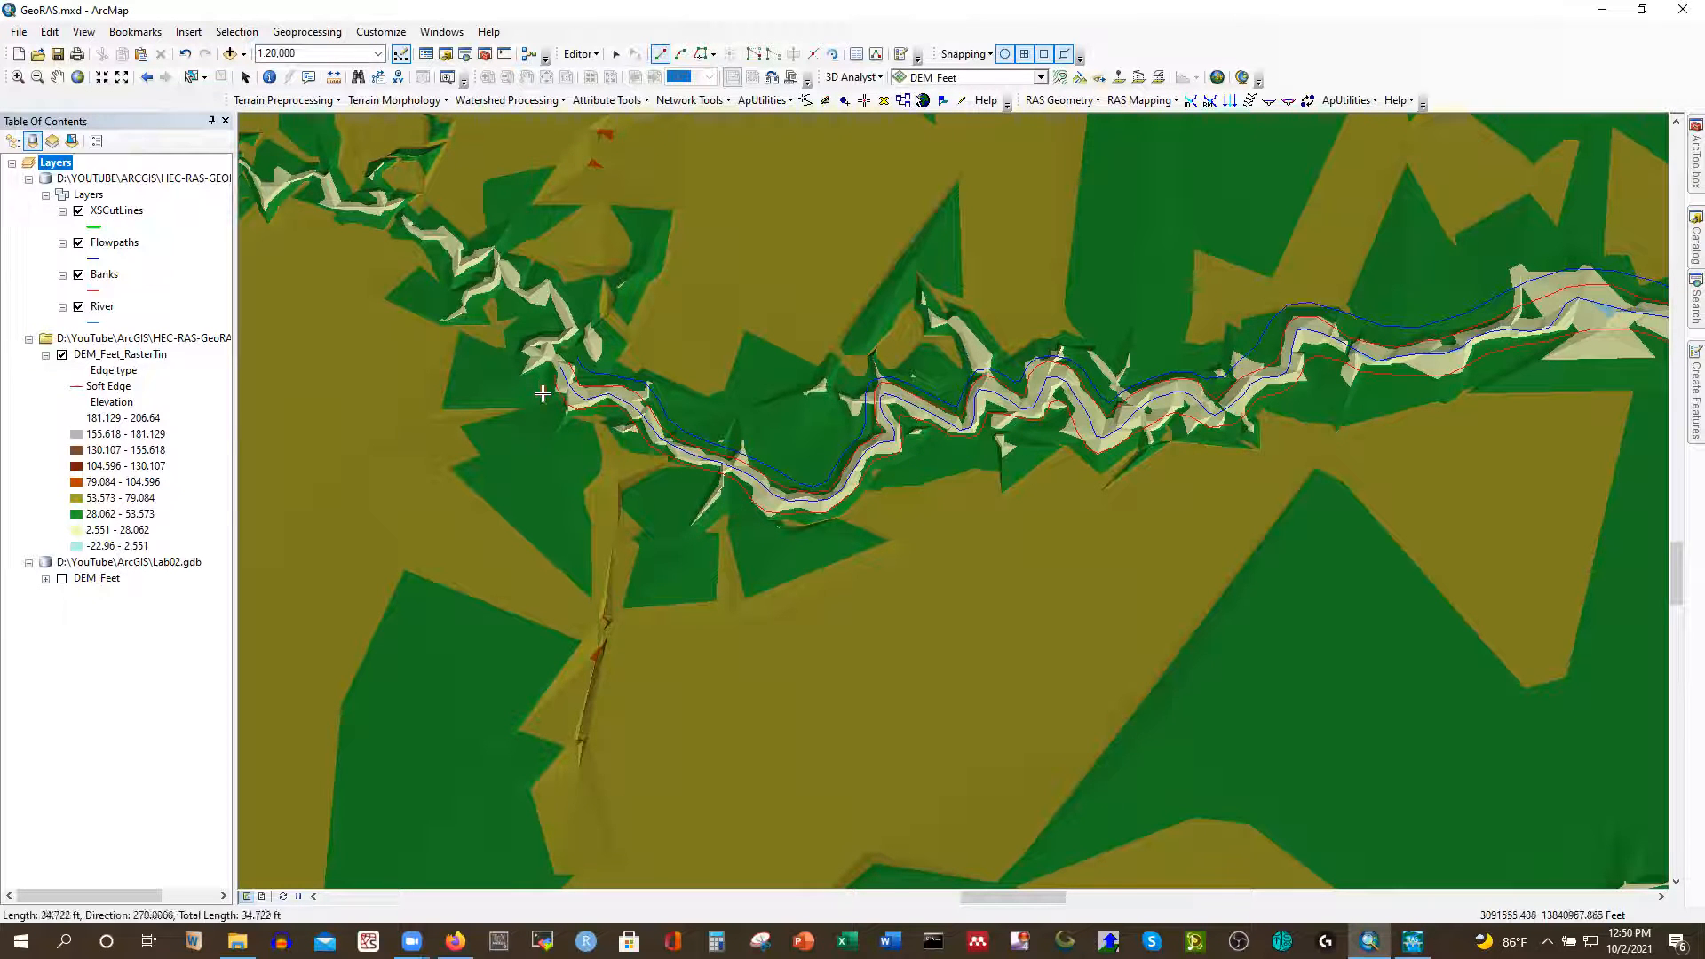
pyautogui.click(570, 419)
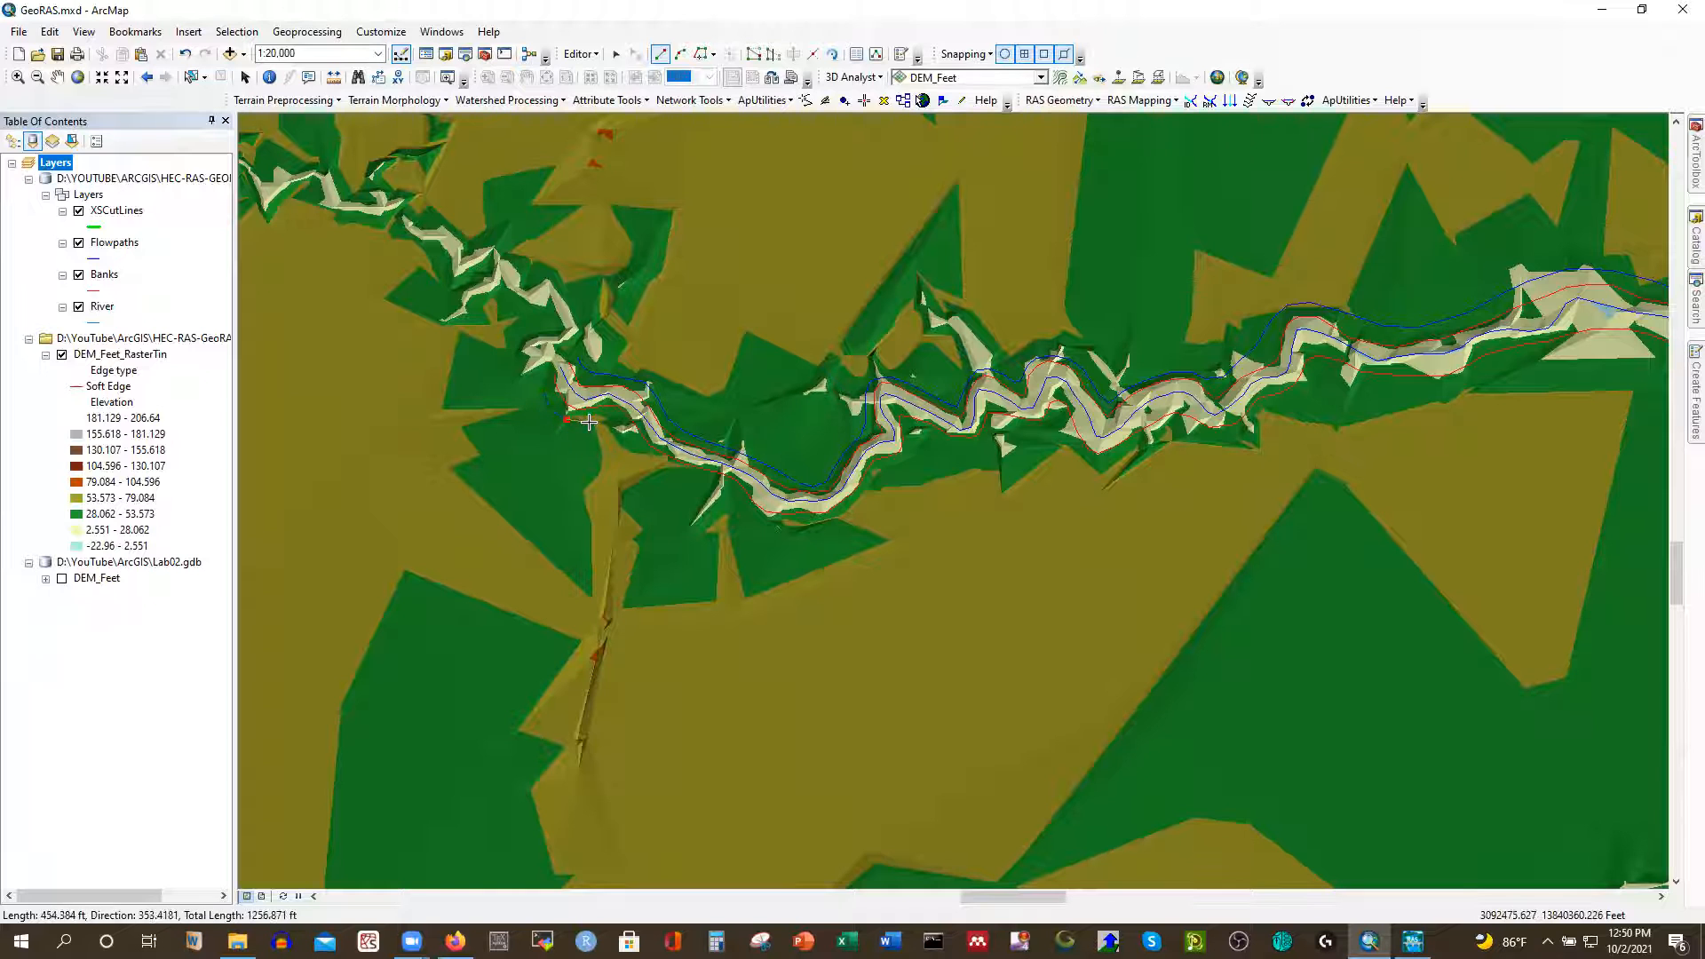
pyautogui.click(619, 439)
pyautogui.click(636, 456)
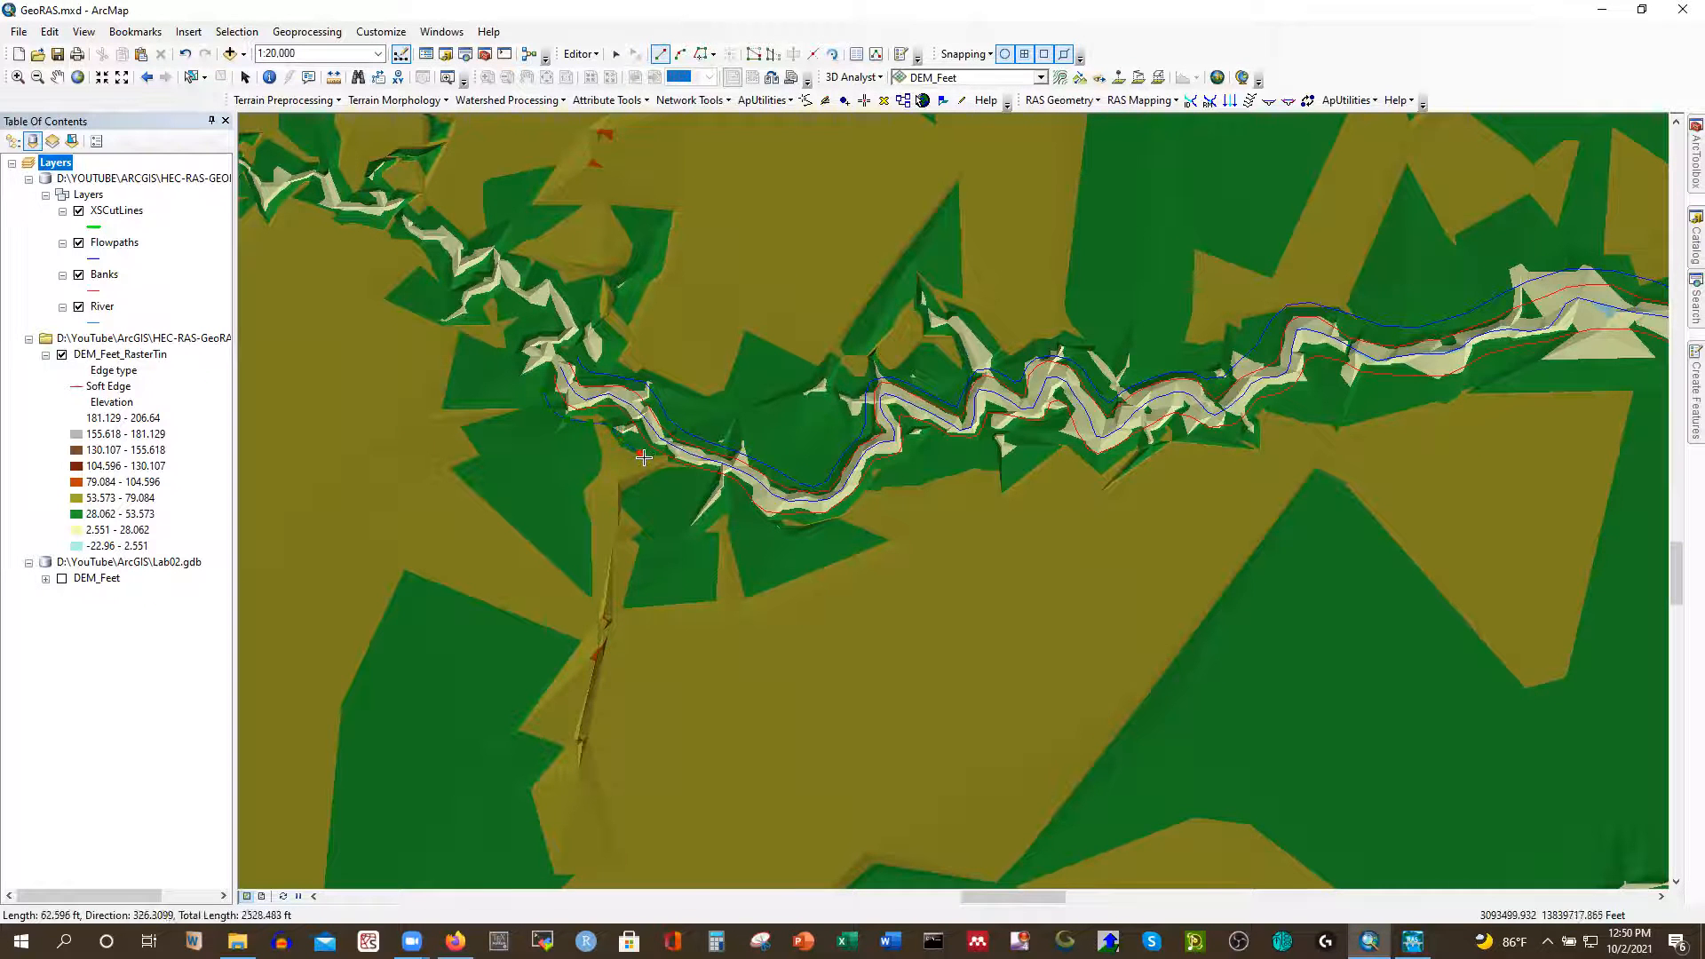
pyautogui.scroll(1, 669, 484)
pyautogui.scroll(-1, 671, 491)
pyautogui.scroll(-2, 671, 491)
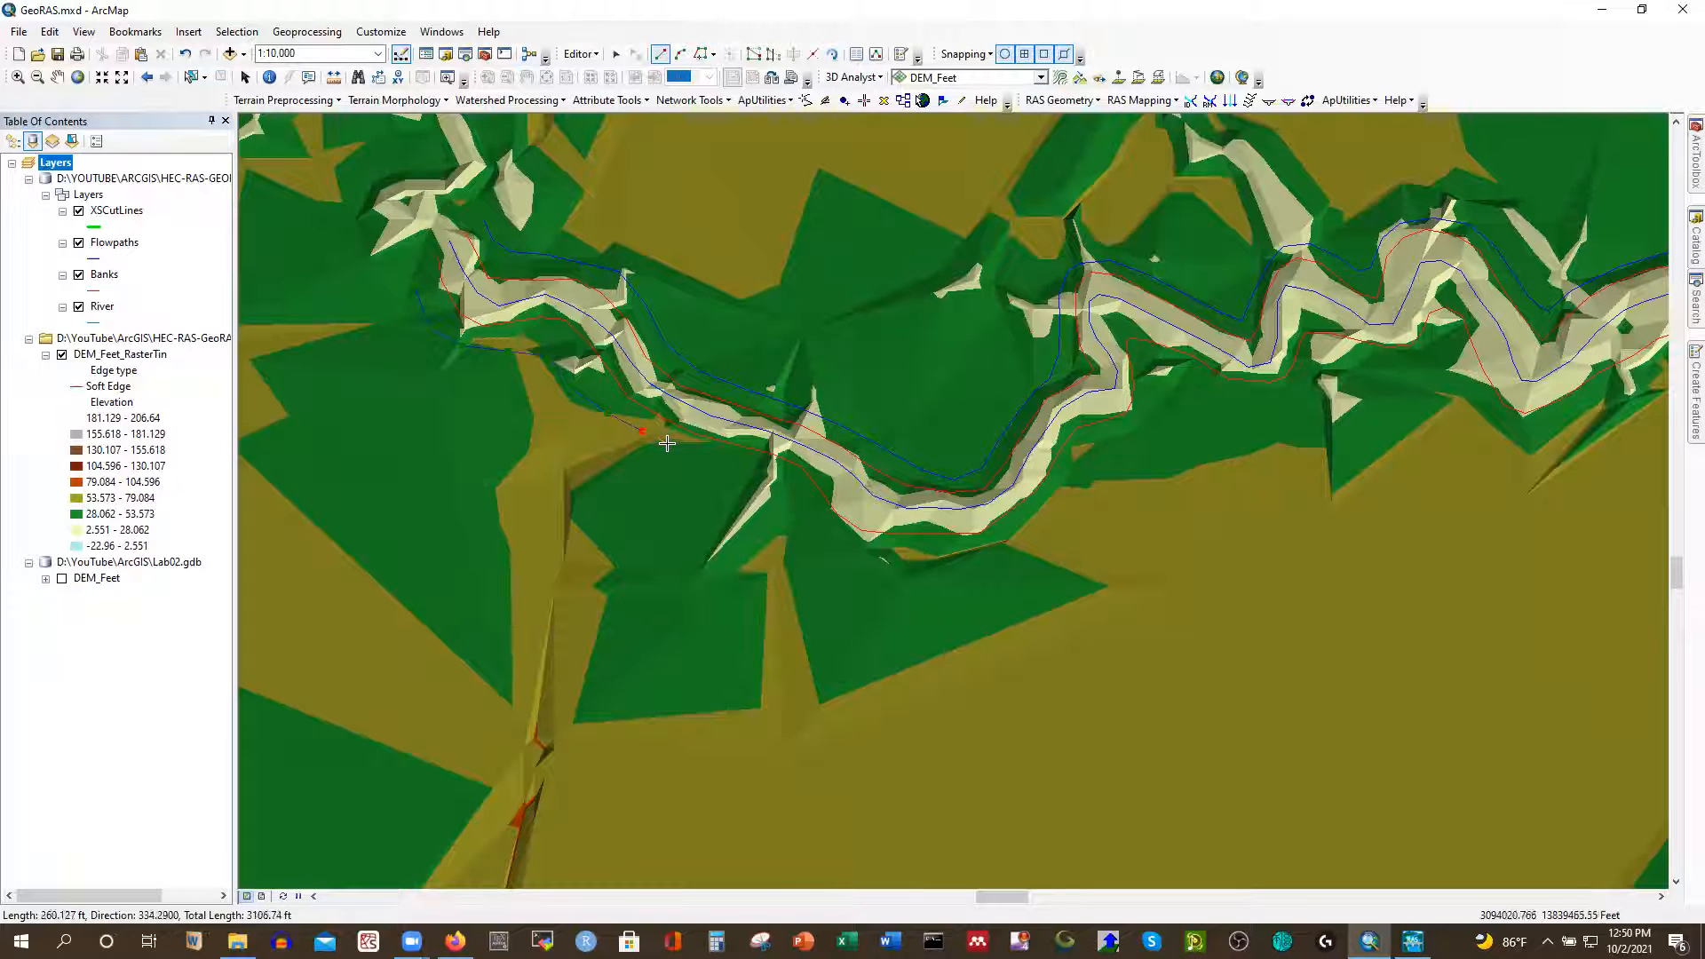
pyautogui.click(754, 461)
pyautogui.doubleClick(778, 477)
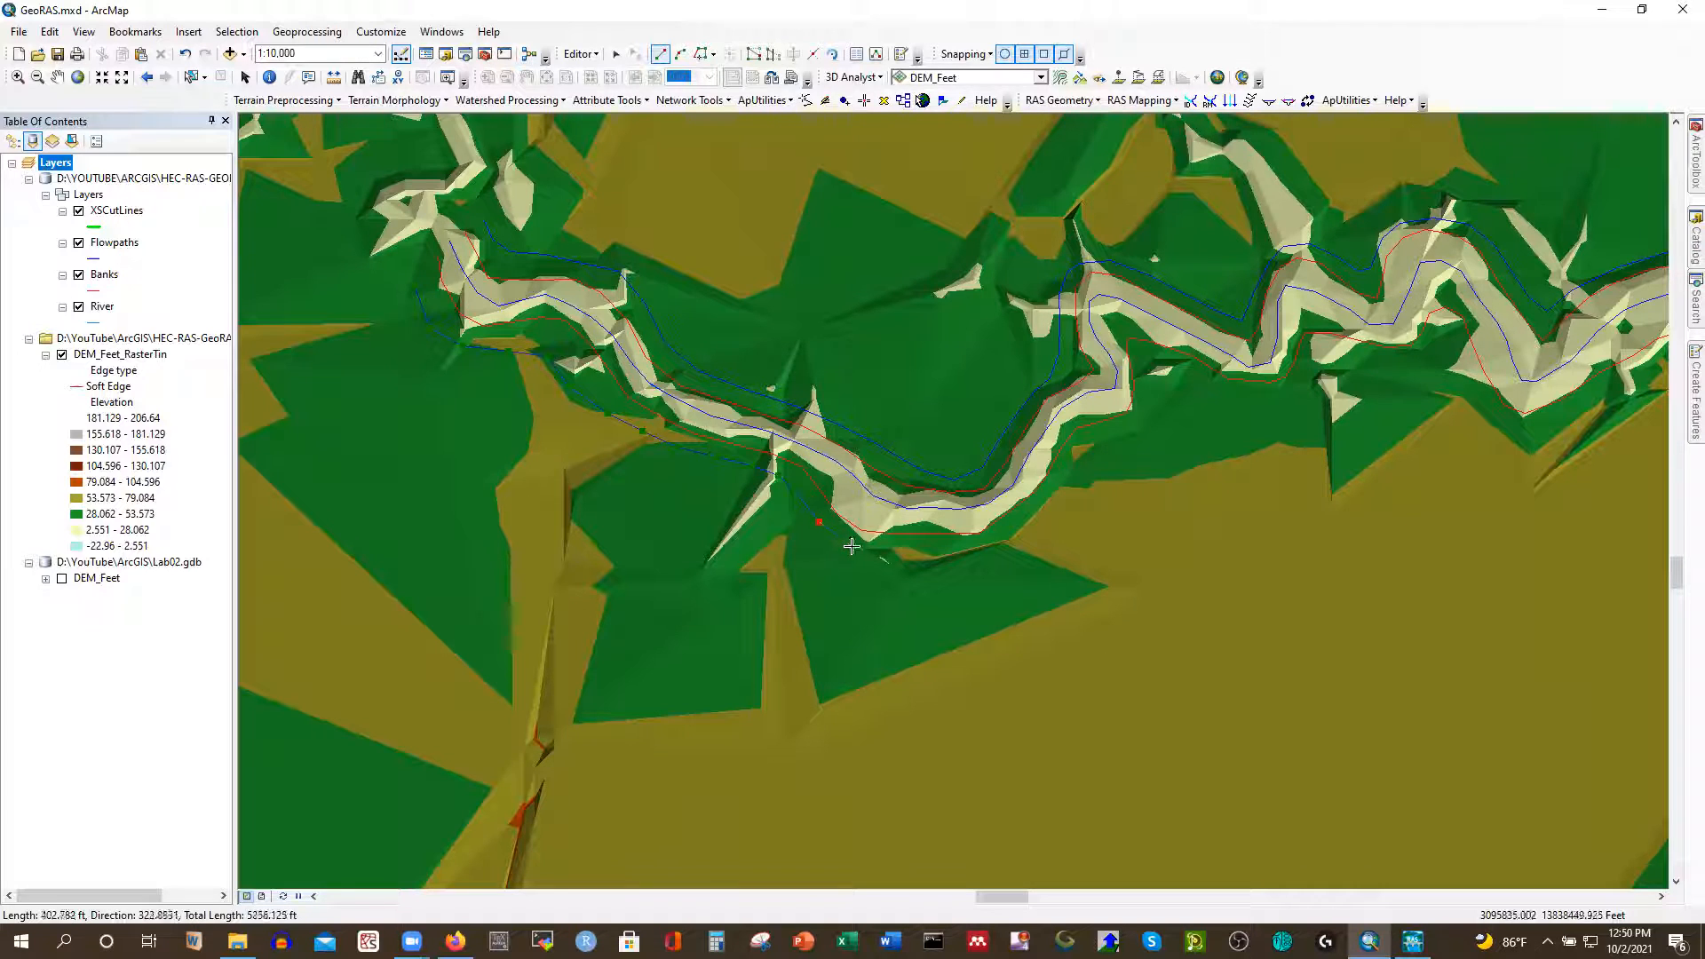
pyautogui.click(977, 556)
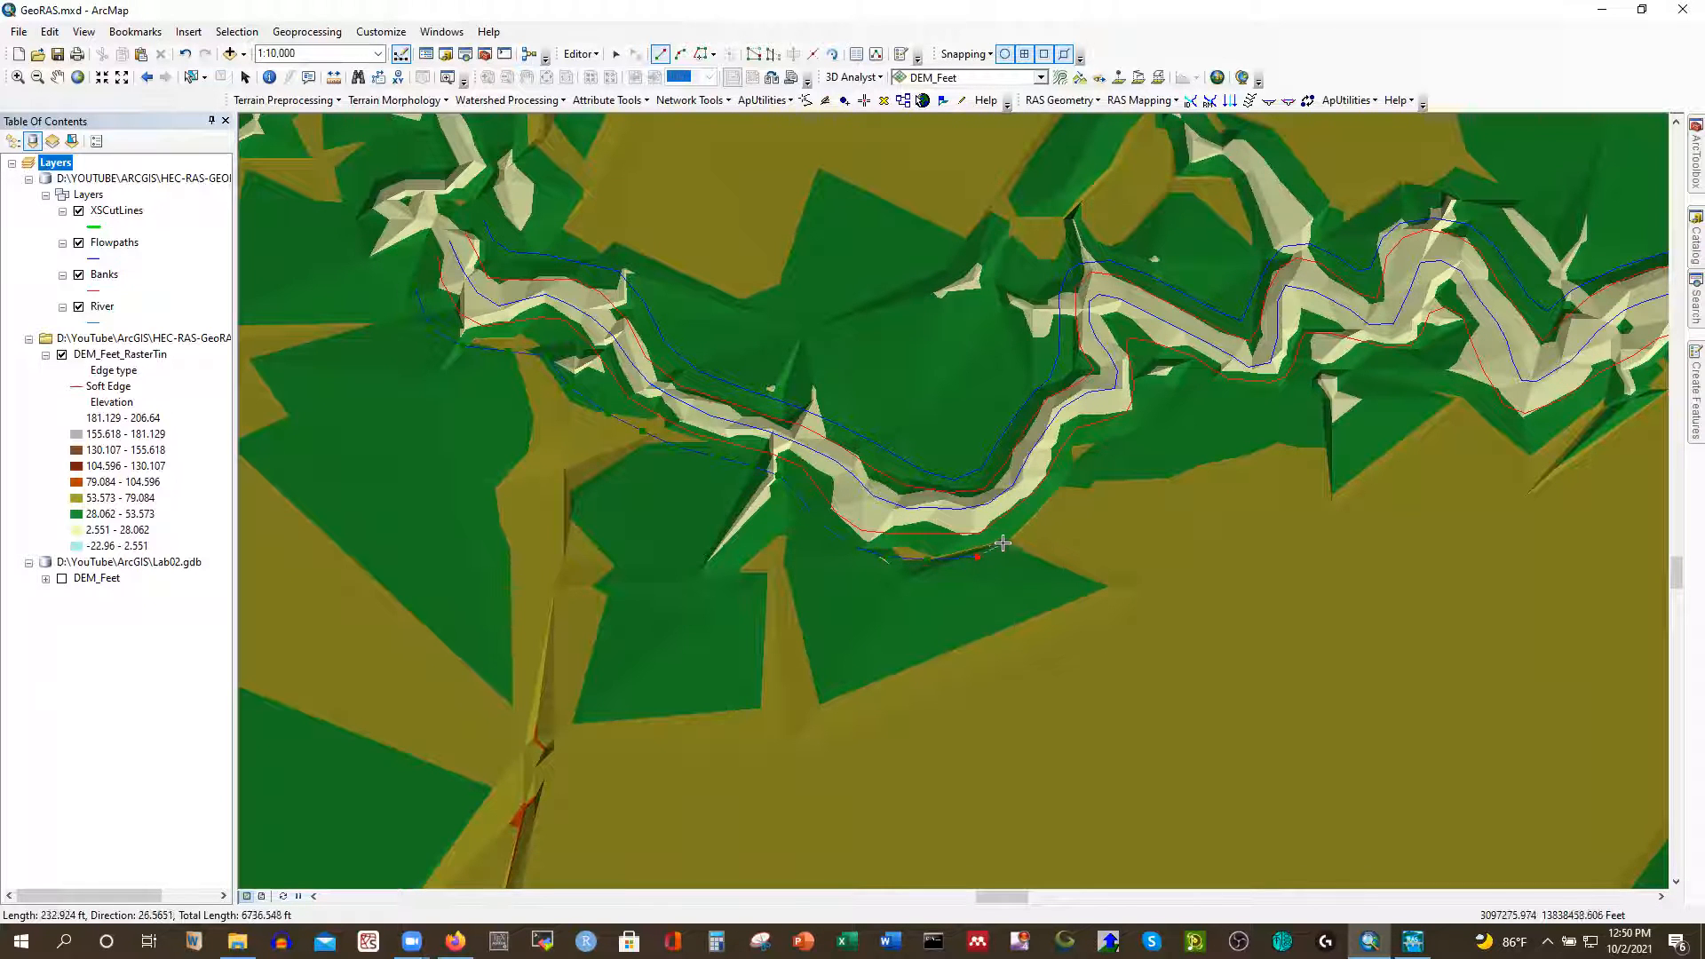
pyautogui.click(1061, 486)
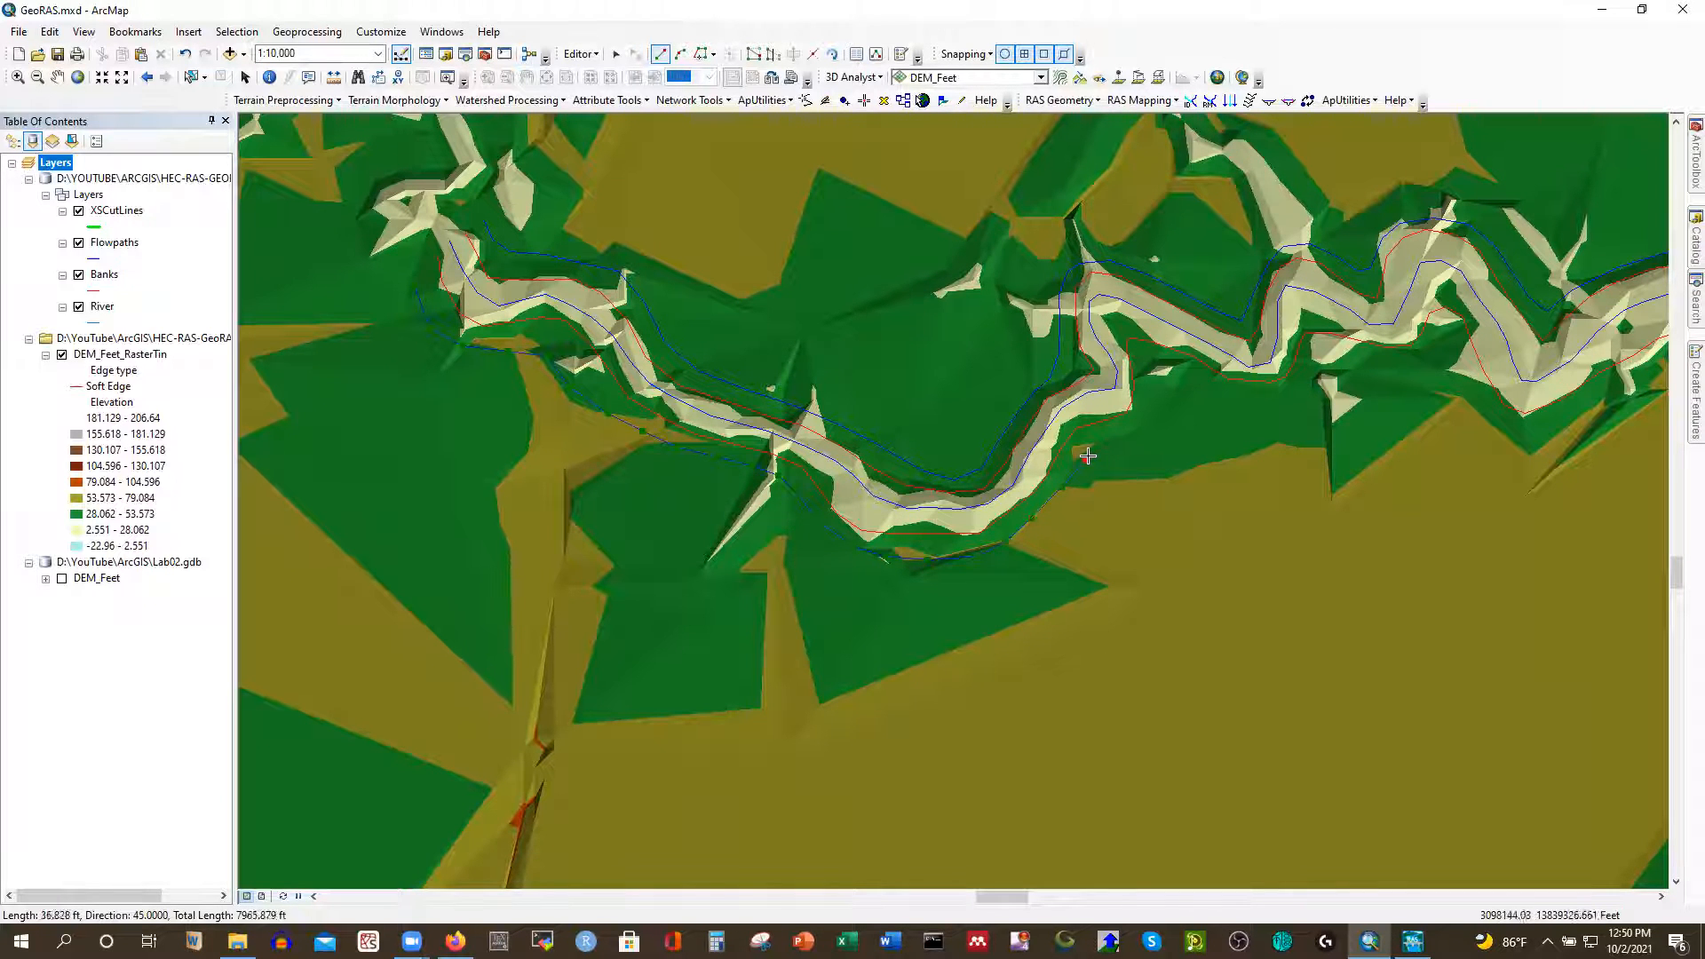
# Continue the south overbank flowpath northeast out of the first large bend and east to the deepest of the tight meanders, outside the bank line
pyautogui.doubleClick(1143, 420)
pyautogui.click(1151, 402)
pyautogui.click(1160, 370)
pyautogui.doubleClick(1188, 381)
pyautogui.click(1253, 398)
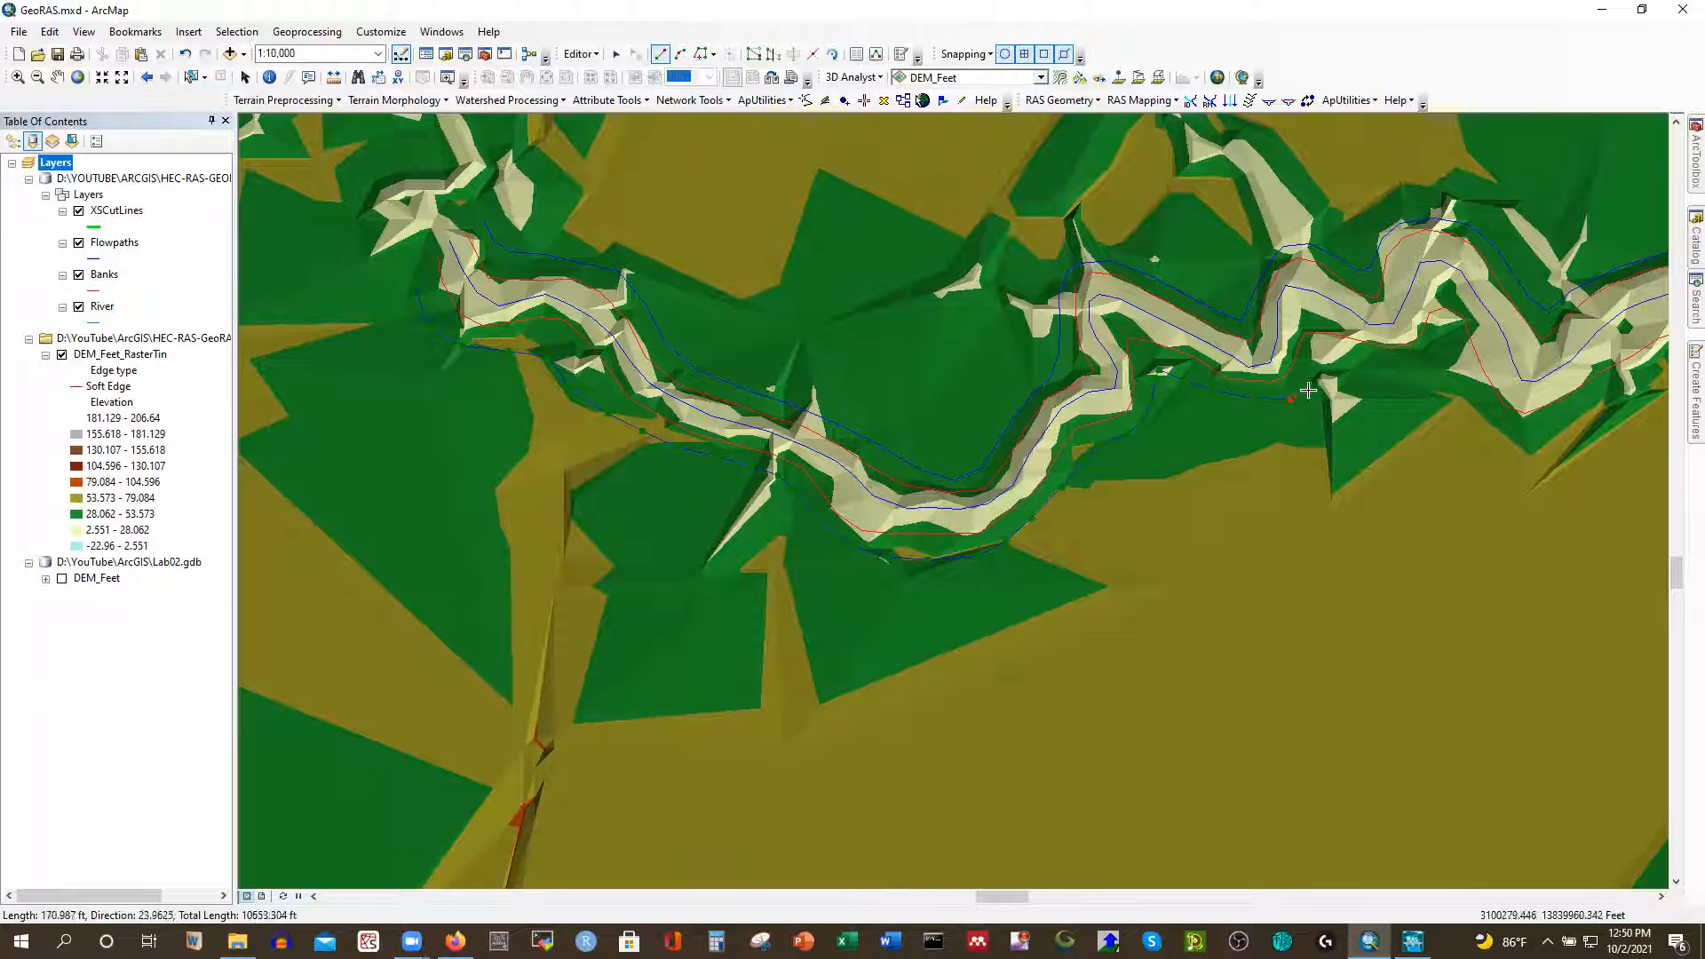
pyautogui.click(1415, 360)
pyautogui.click(1478, 406)
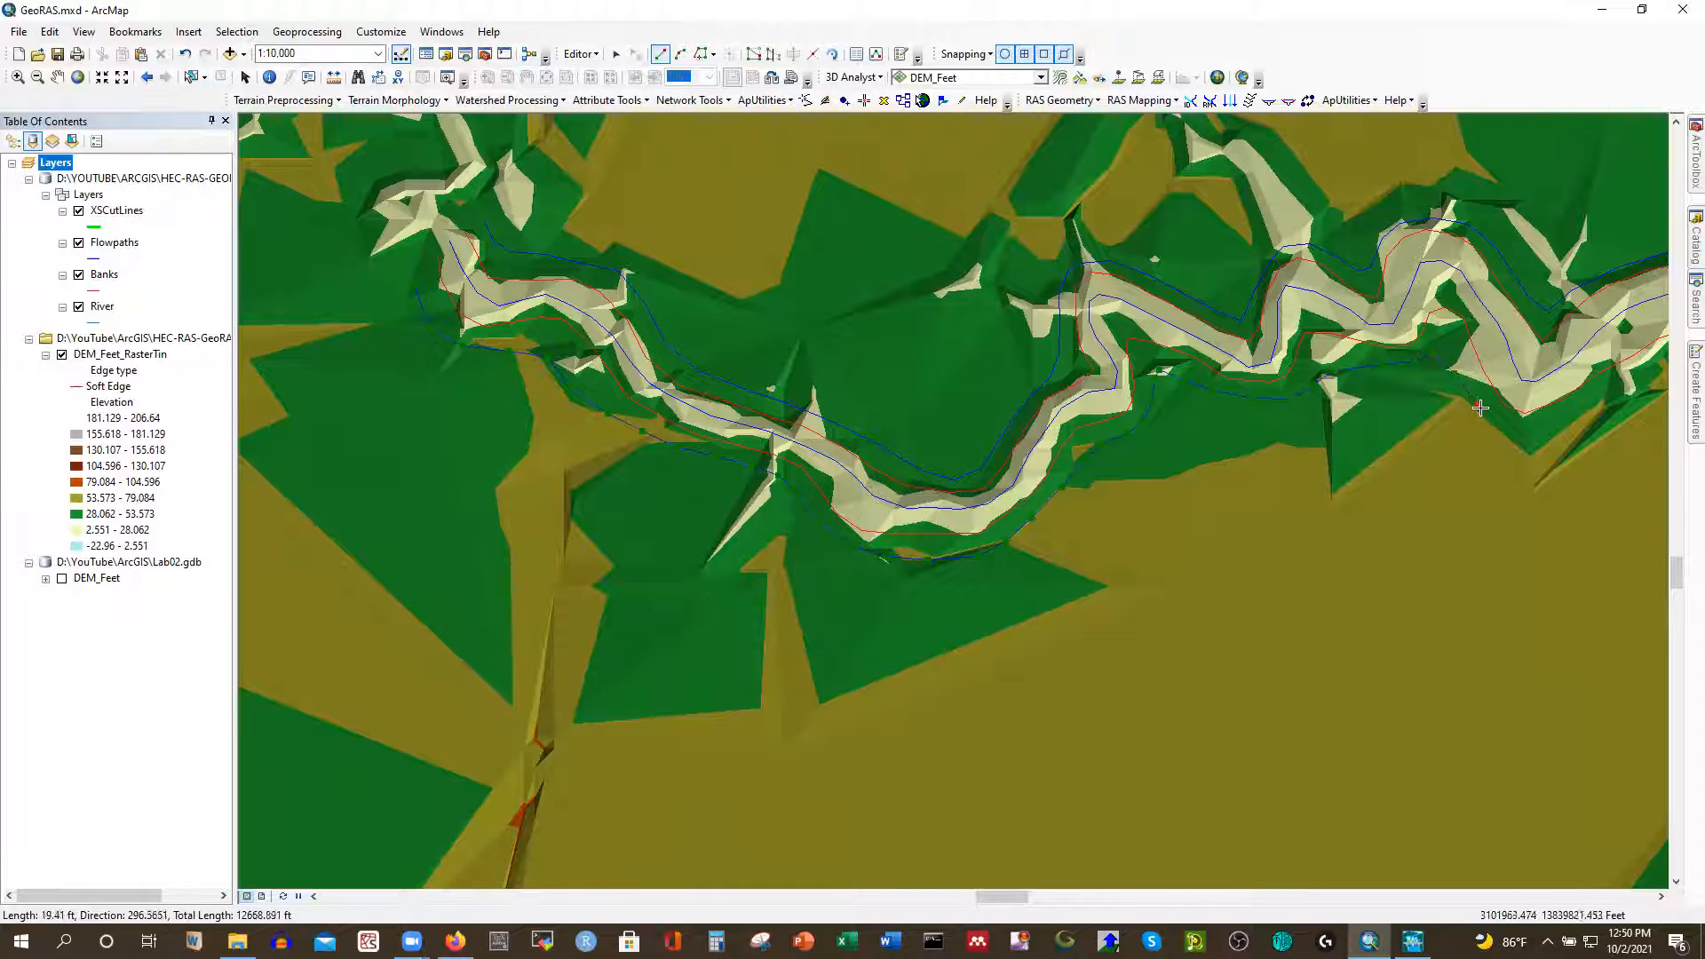
pyautogui.click(1498, 426)
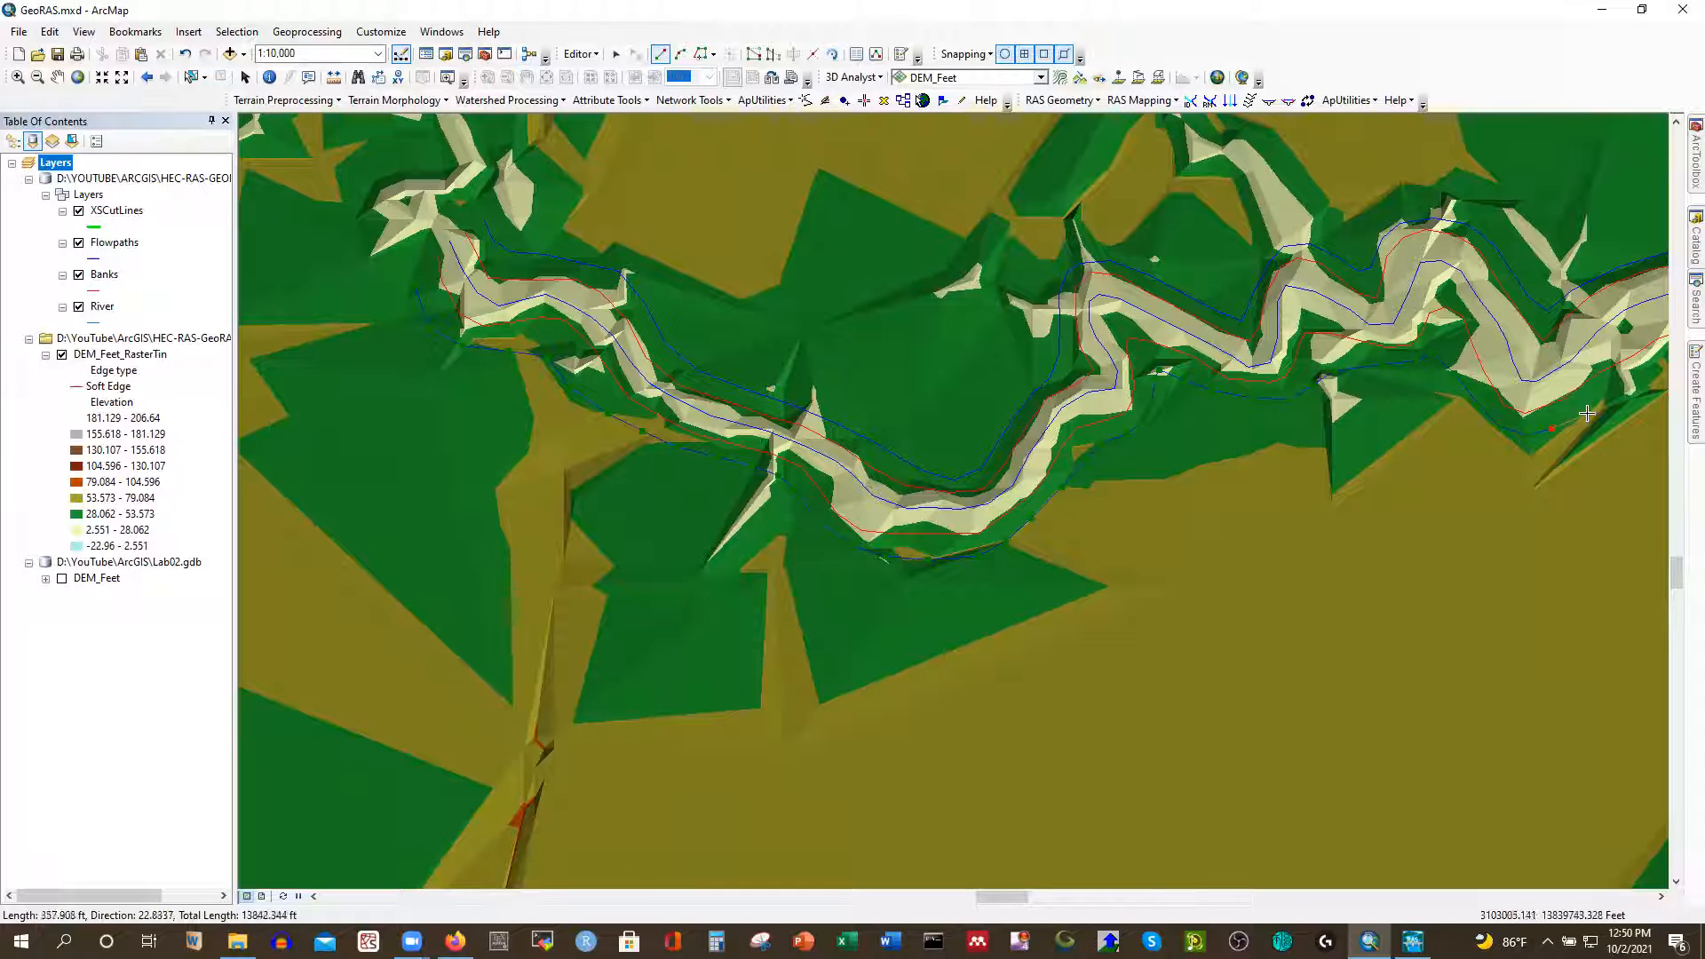
pyautogui.click(1553, 493)
# Carry the south overbank flowpath past the remaining tight meanders to the start of the straighter main river reach
pyautogui.scroll(1, 368, 512)
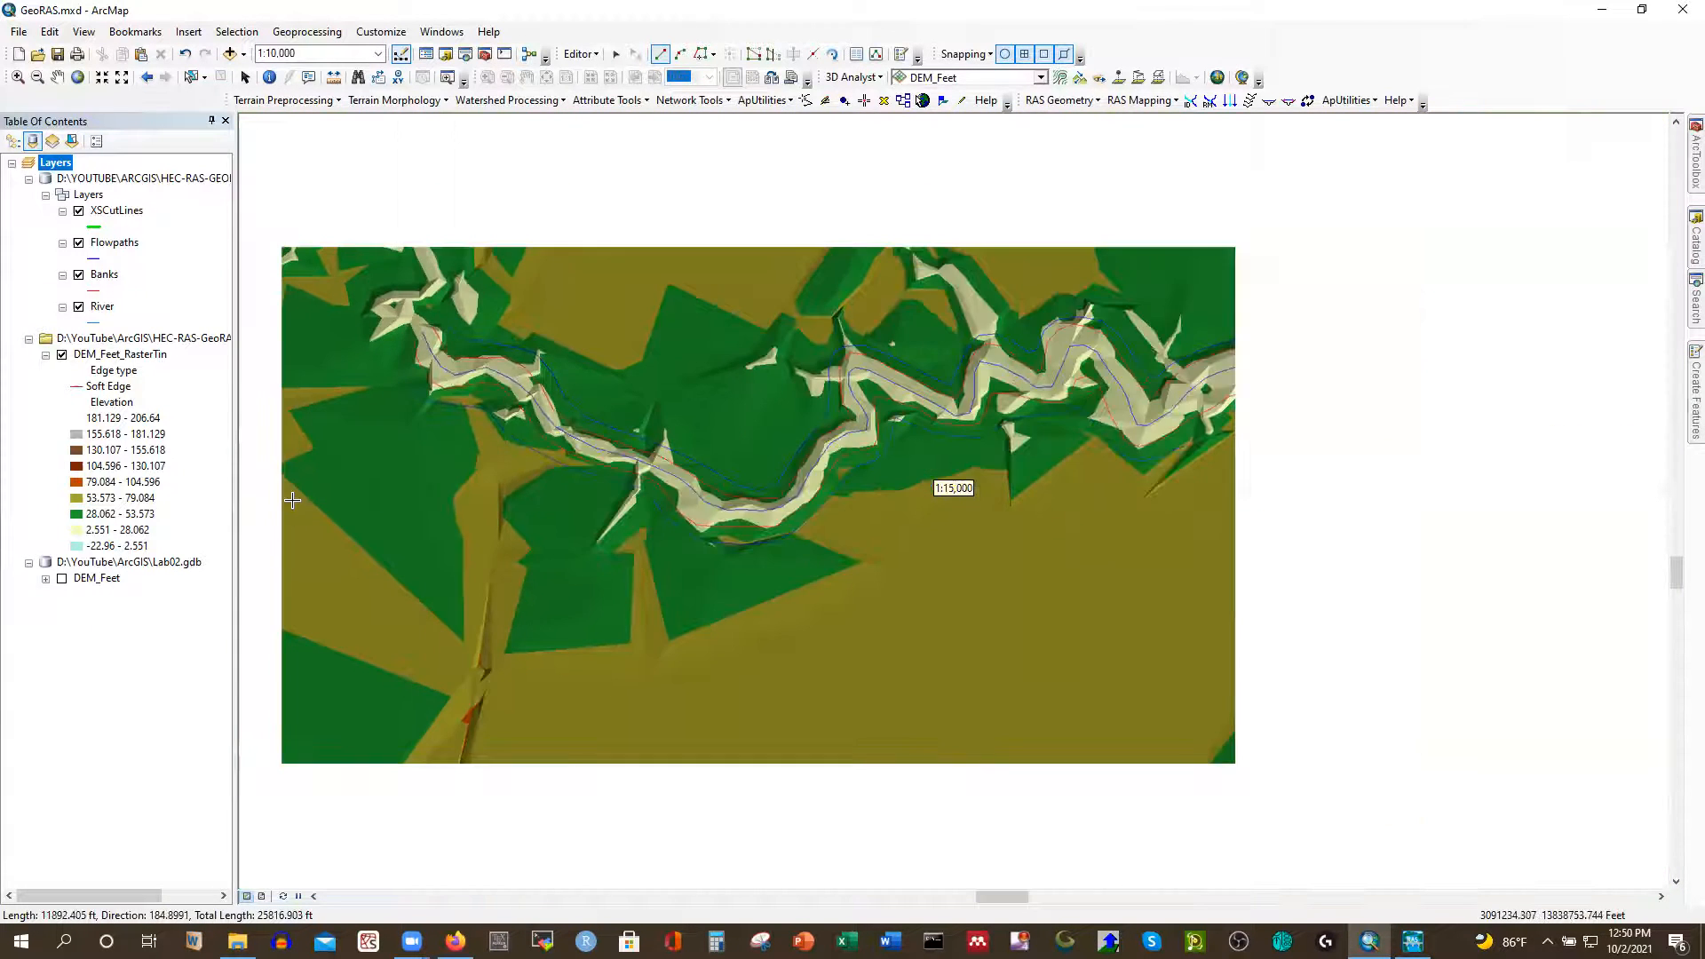
pyautogui.scroll(1, 297, 502)
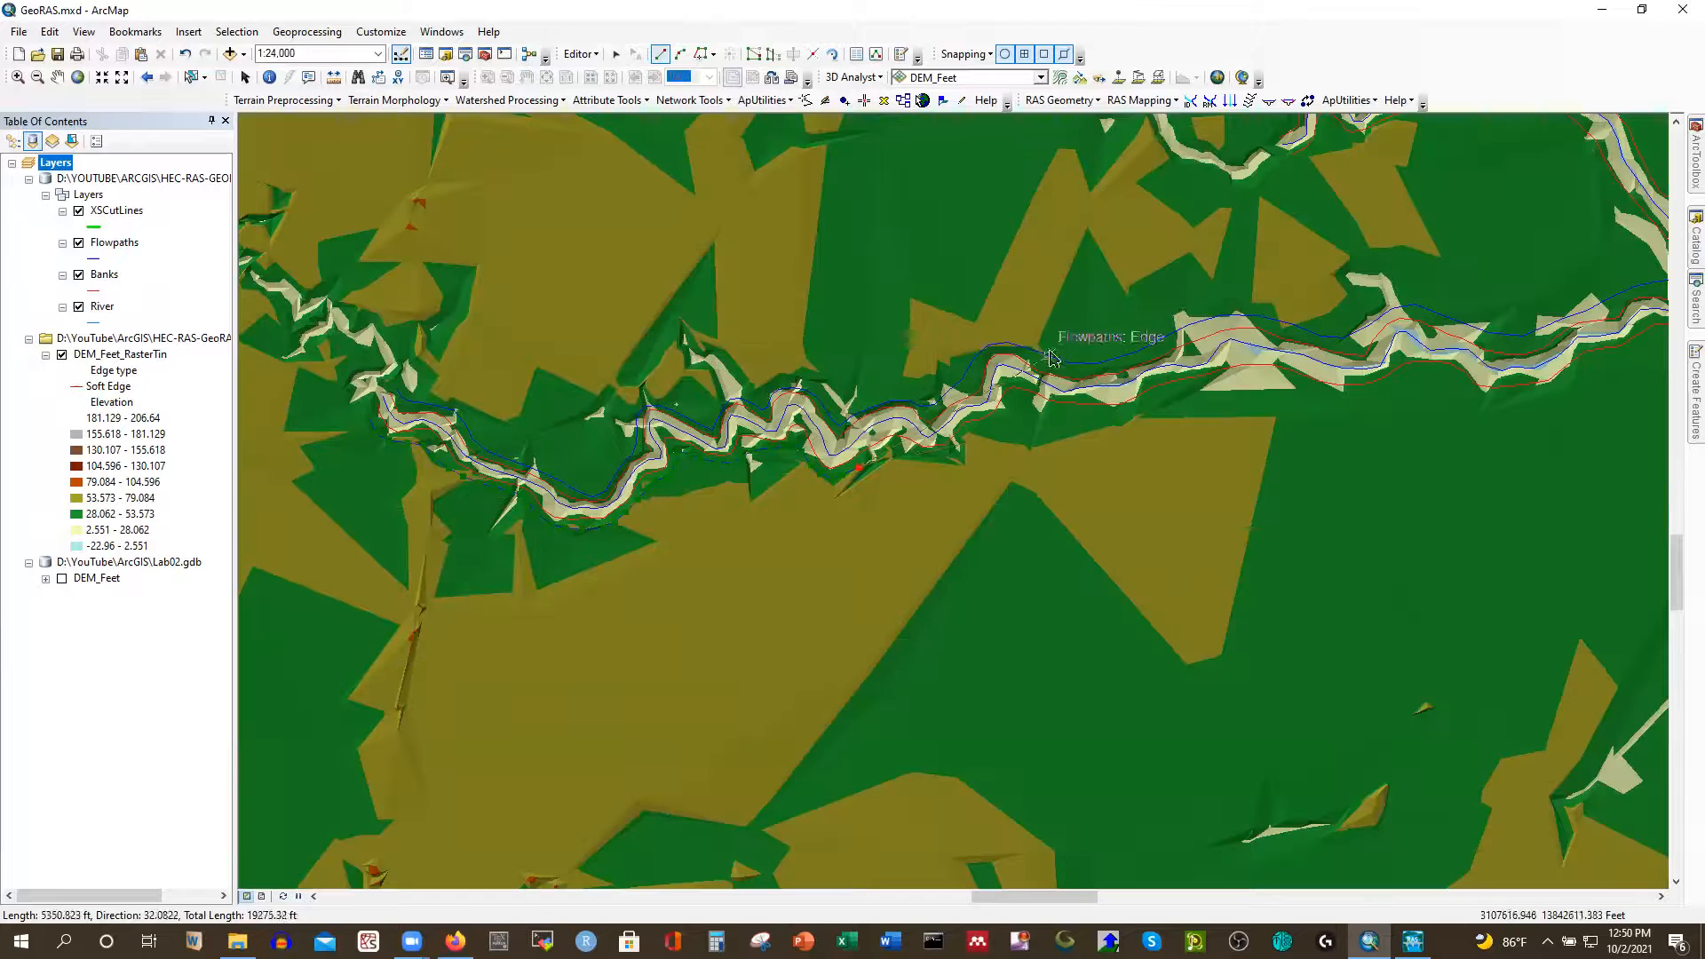
pyautogui.scroll(-1, 923, 498)
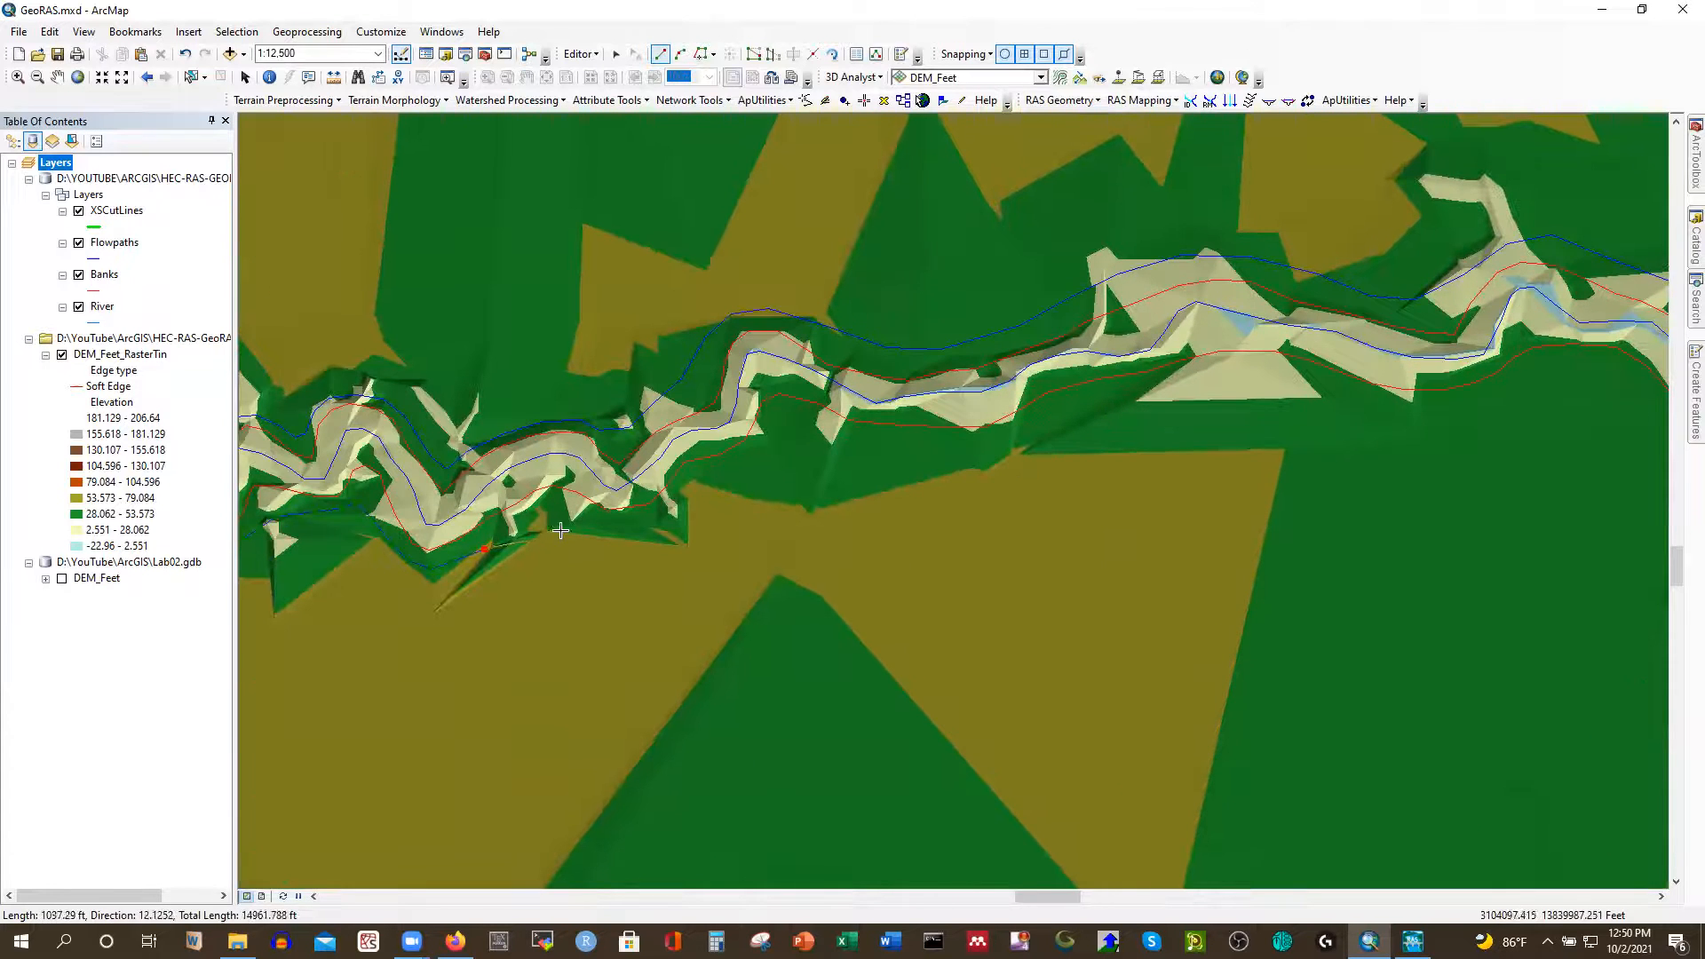
pyautogui.click(532, 529)
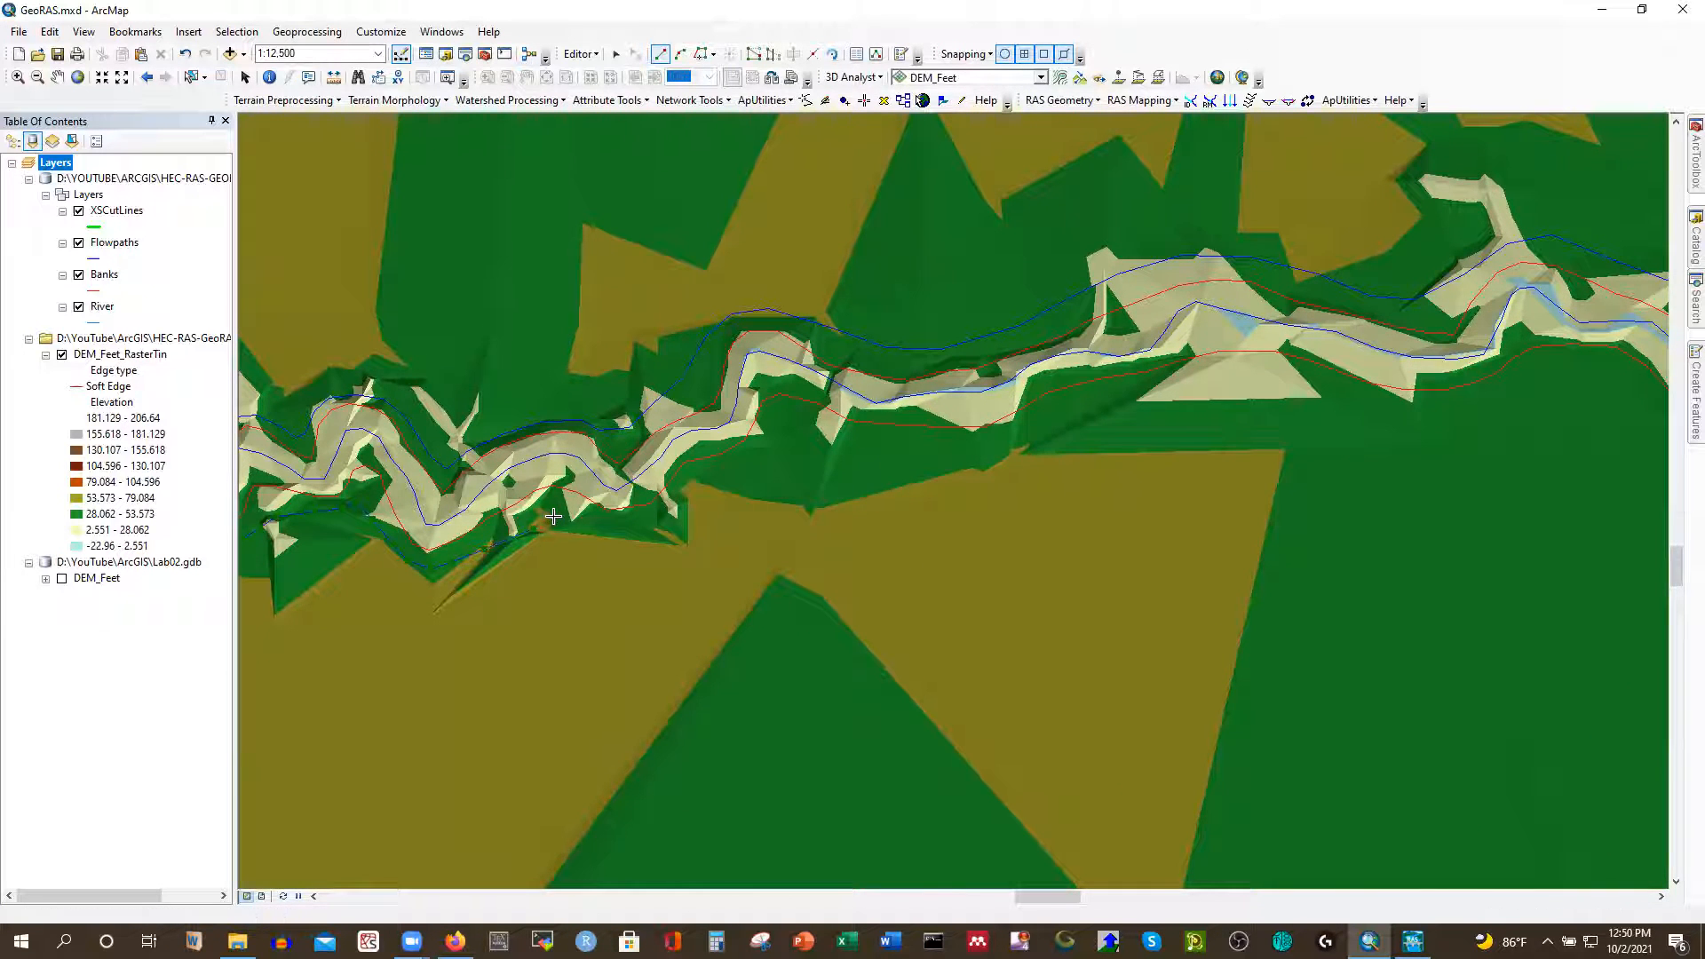
pyautogui.click(648, 526)
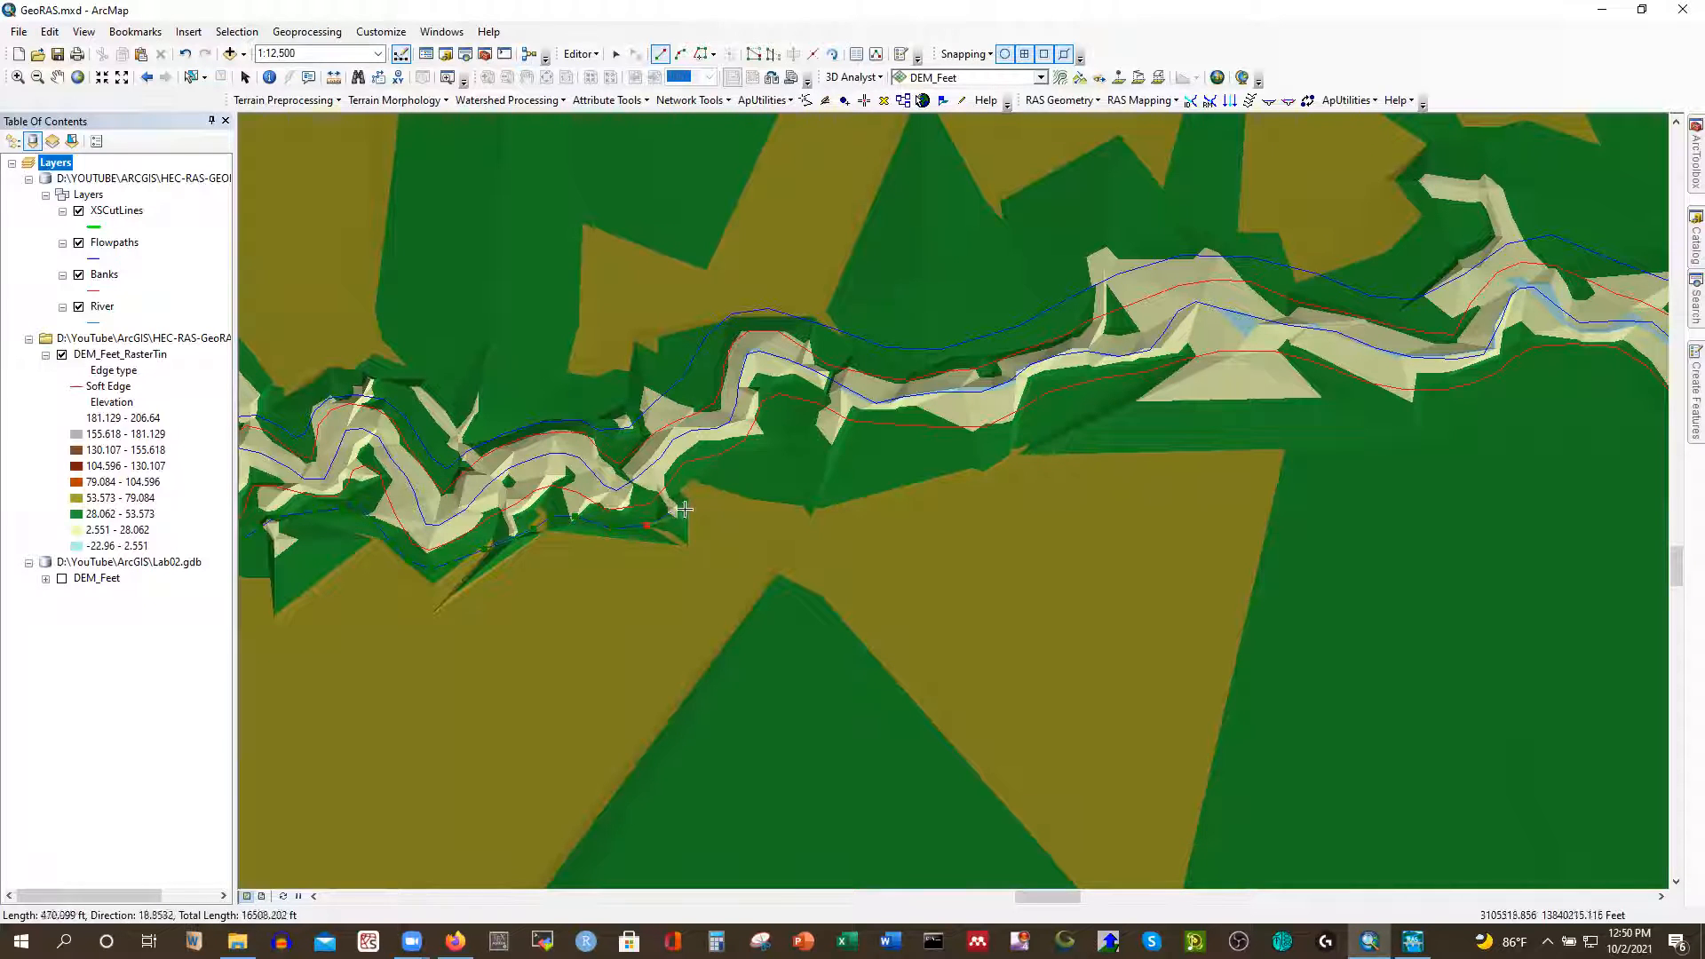
pyautogui.click(734, 474)
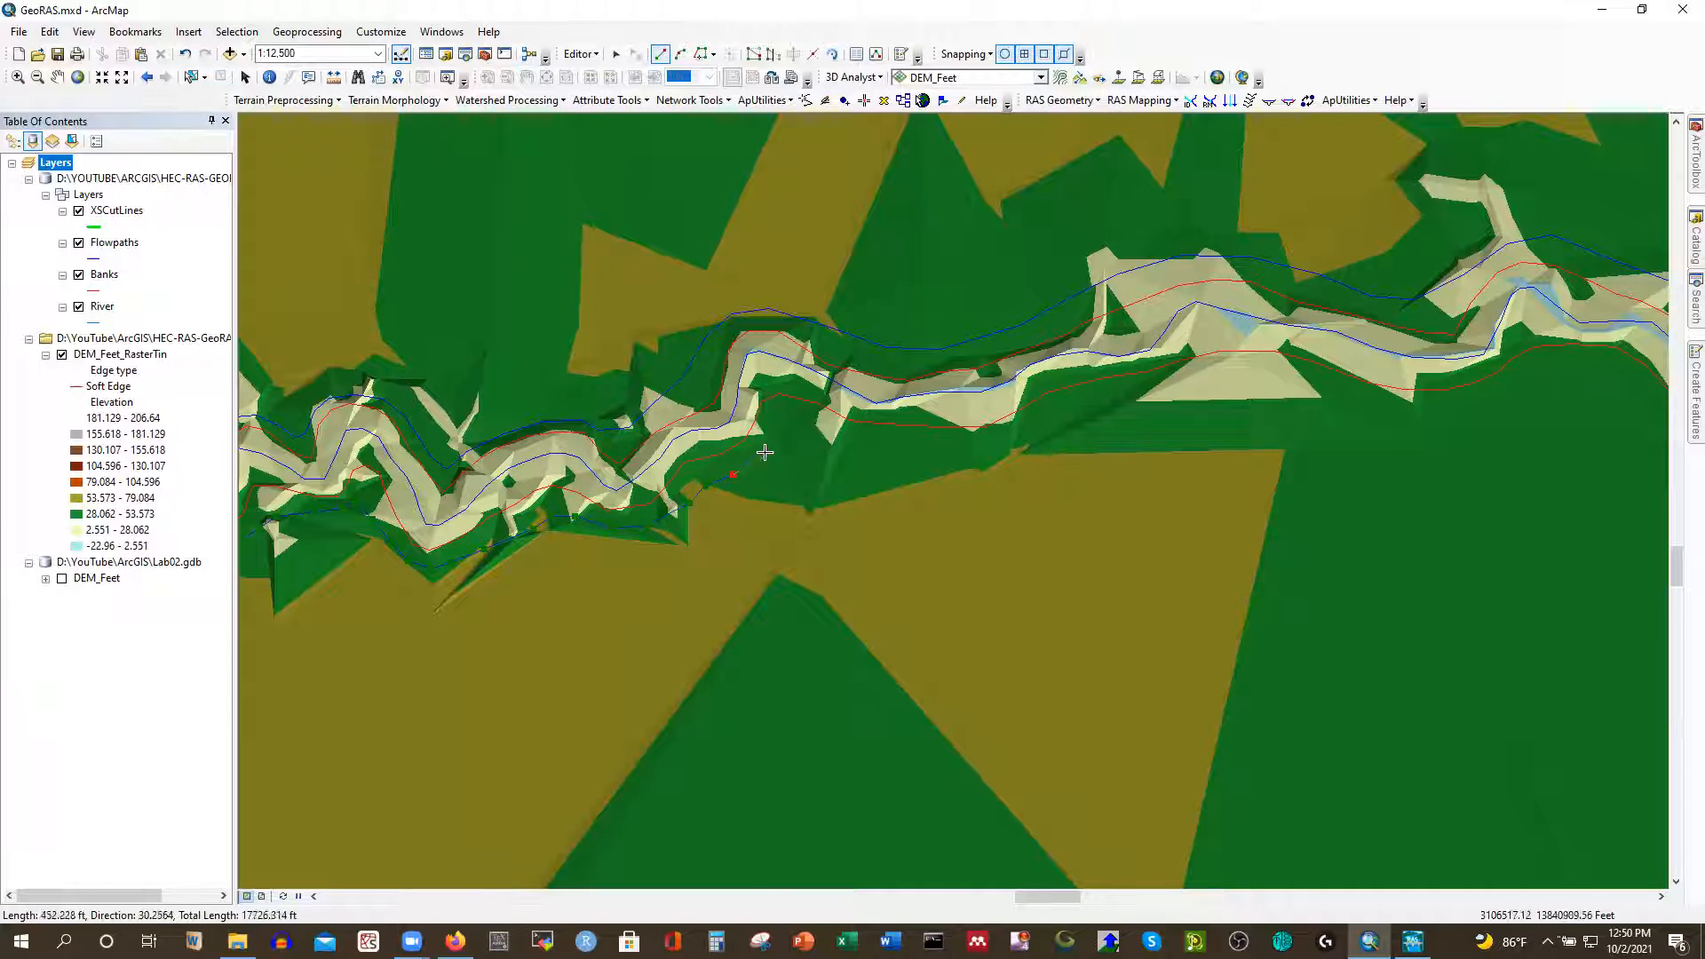
pyautogui.click(814, 435)
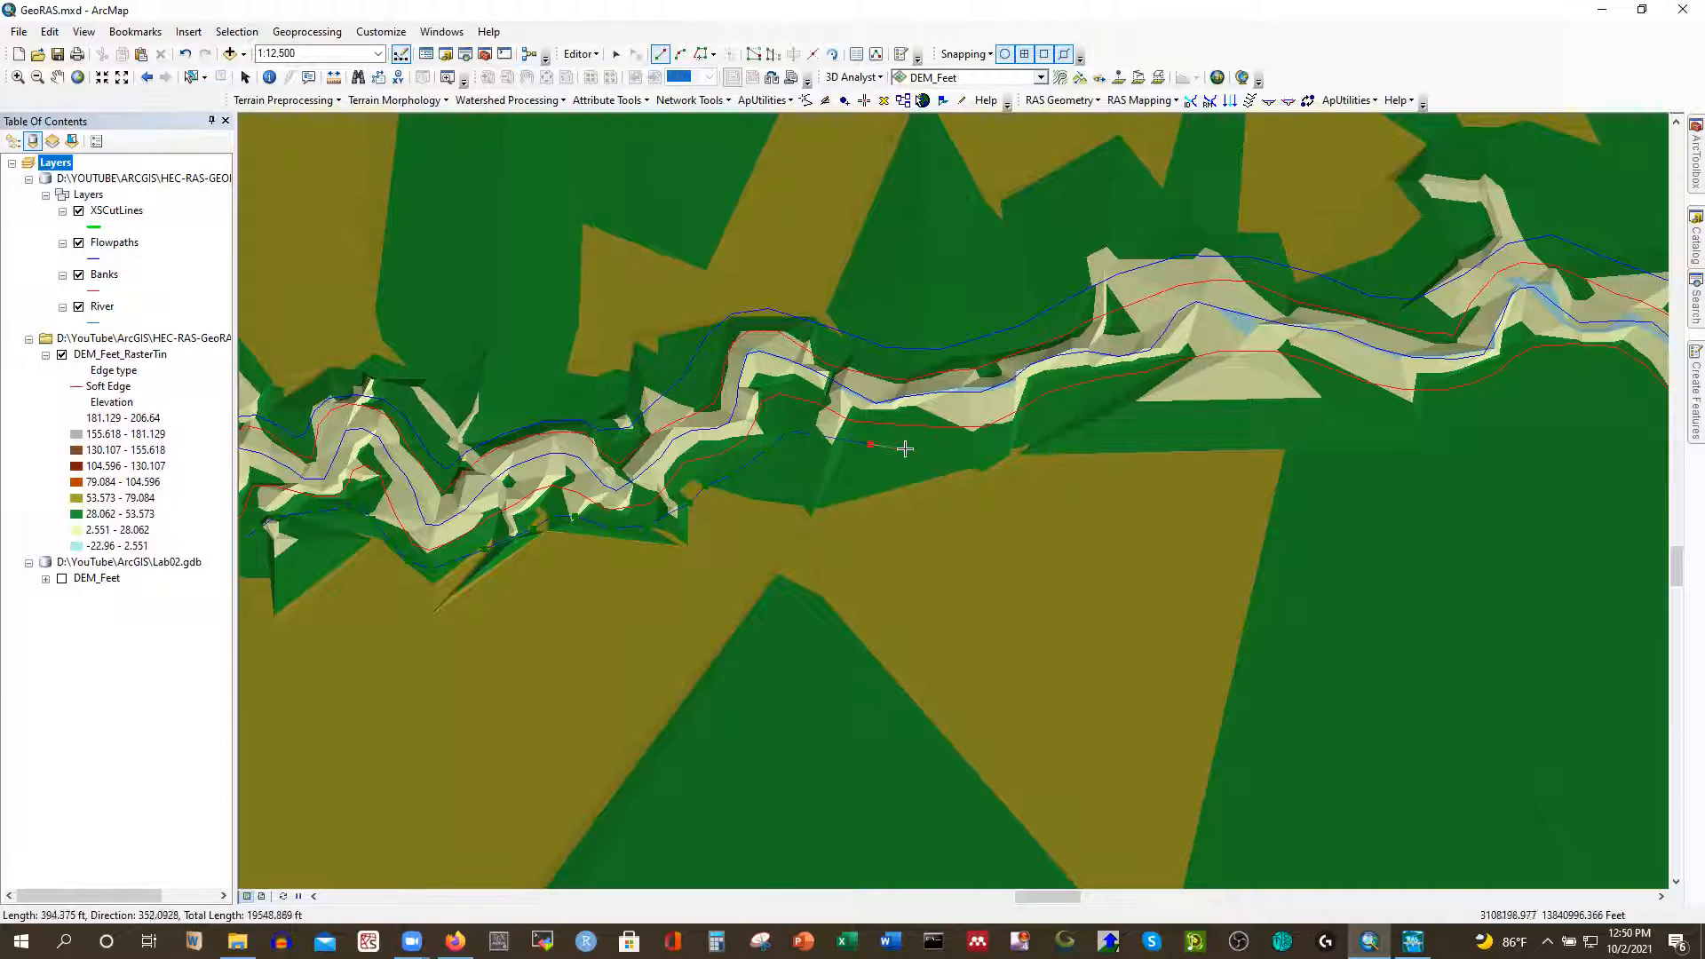
# Carry the south overbank flowpath east along the straighter main river reach, outside the bank line, and finish it just before the confluence
pyautogui.click(997, 450)
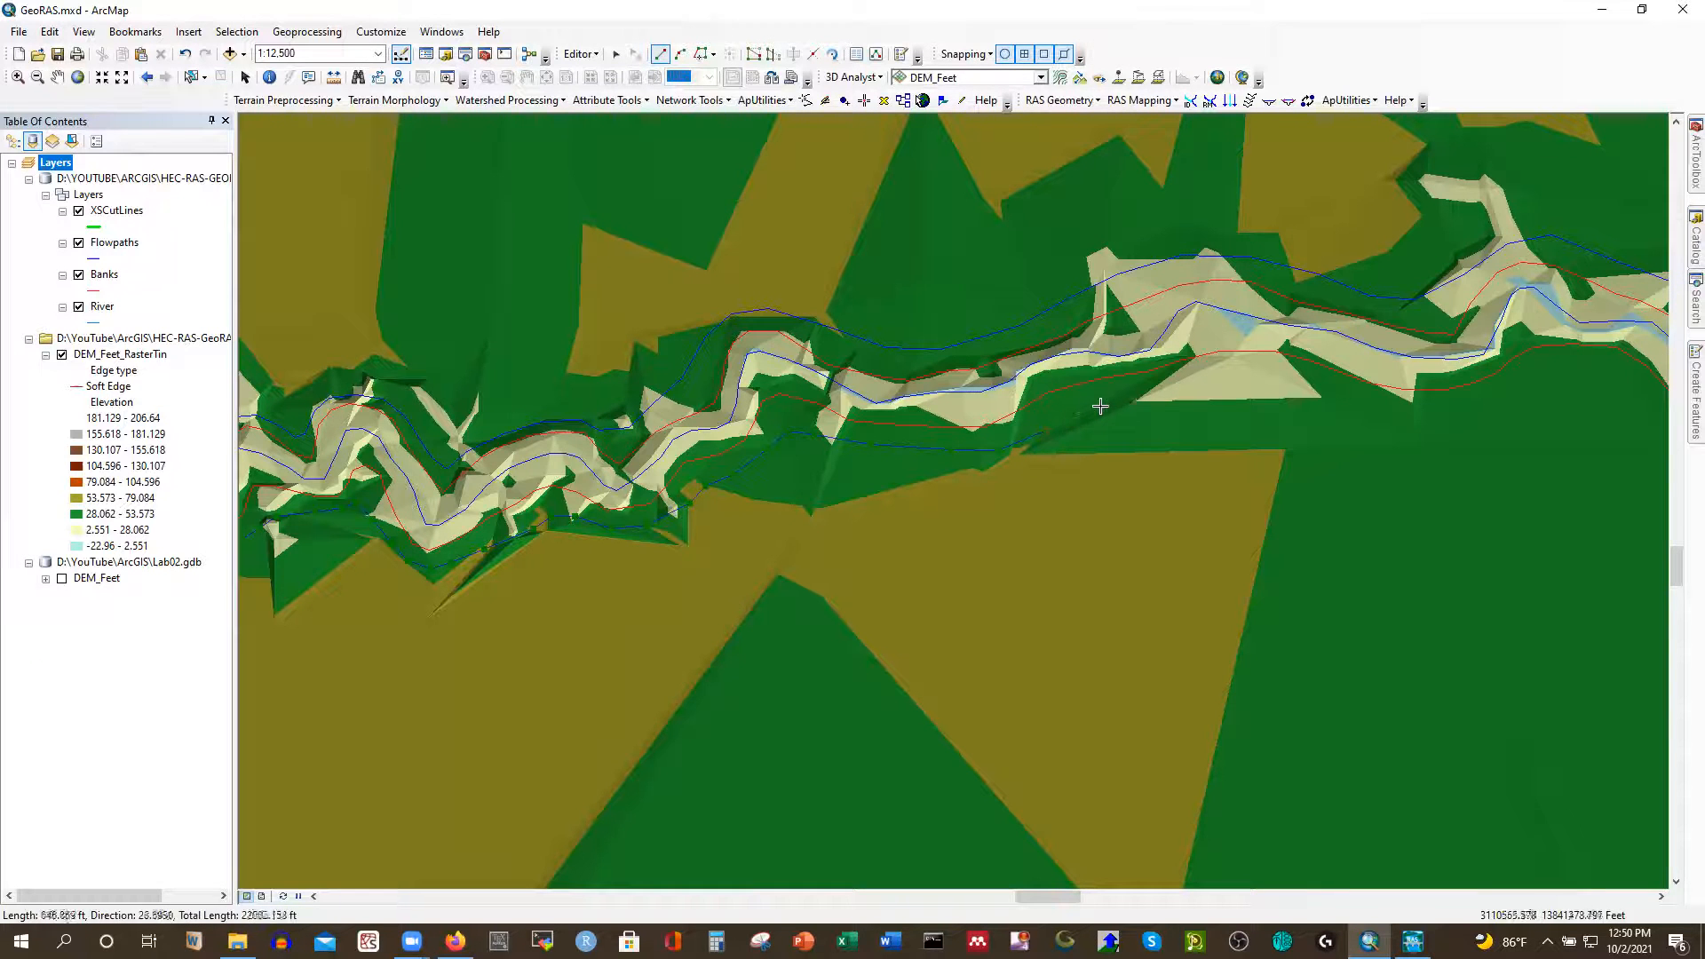
pyautogui.click(1234, 381)
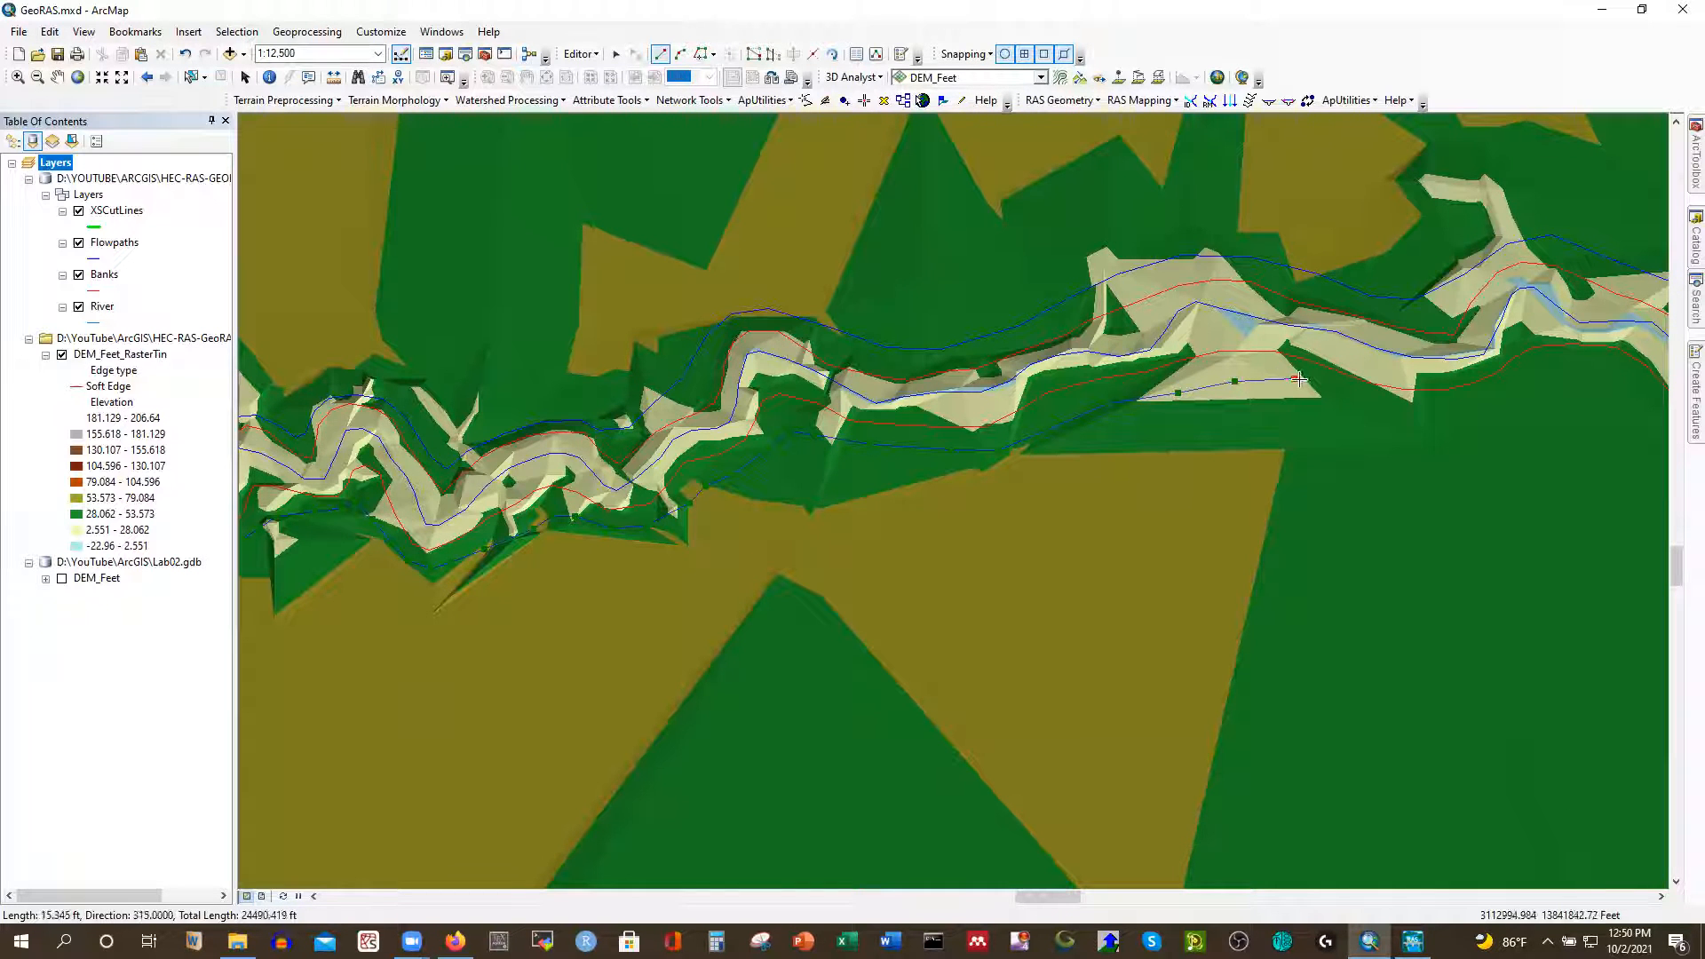
pyautogui.click(1473, 406)
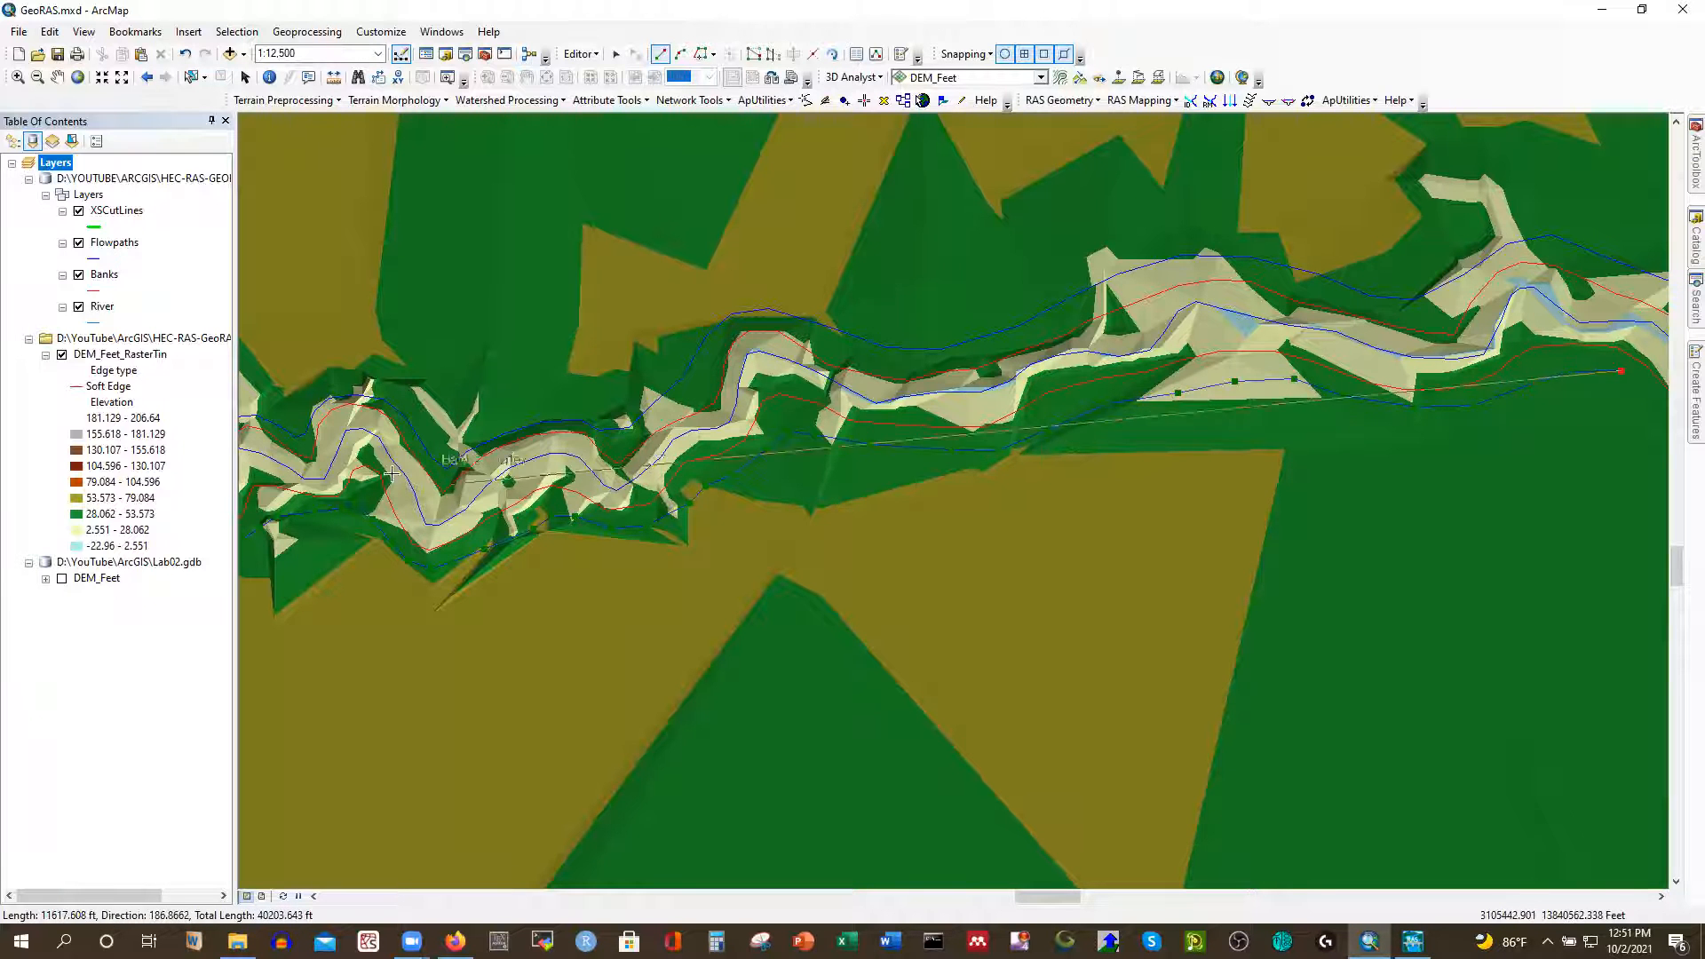
pyautogui.scroll(-3, 986, 468)
pyautogui.scroll(3, 986, 467)
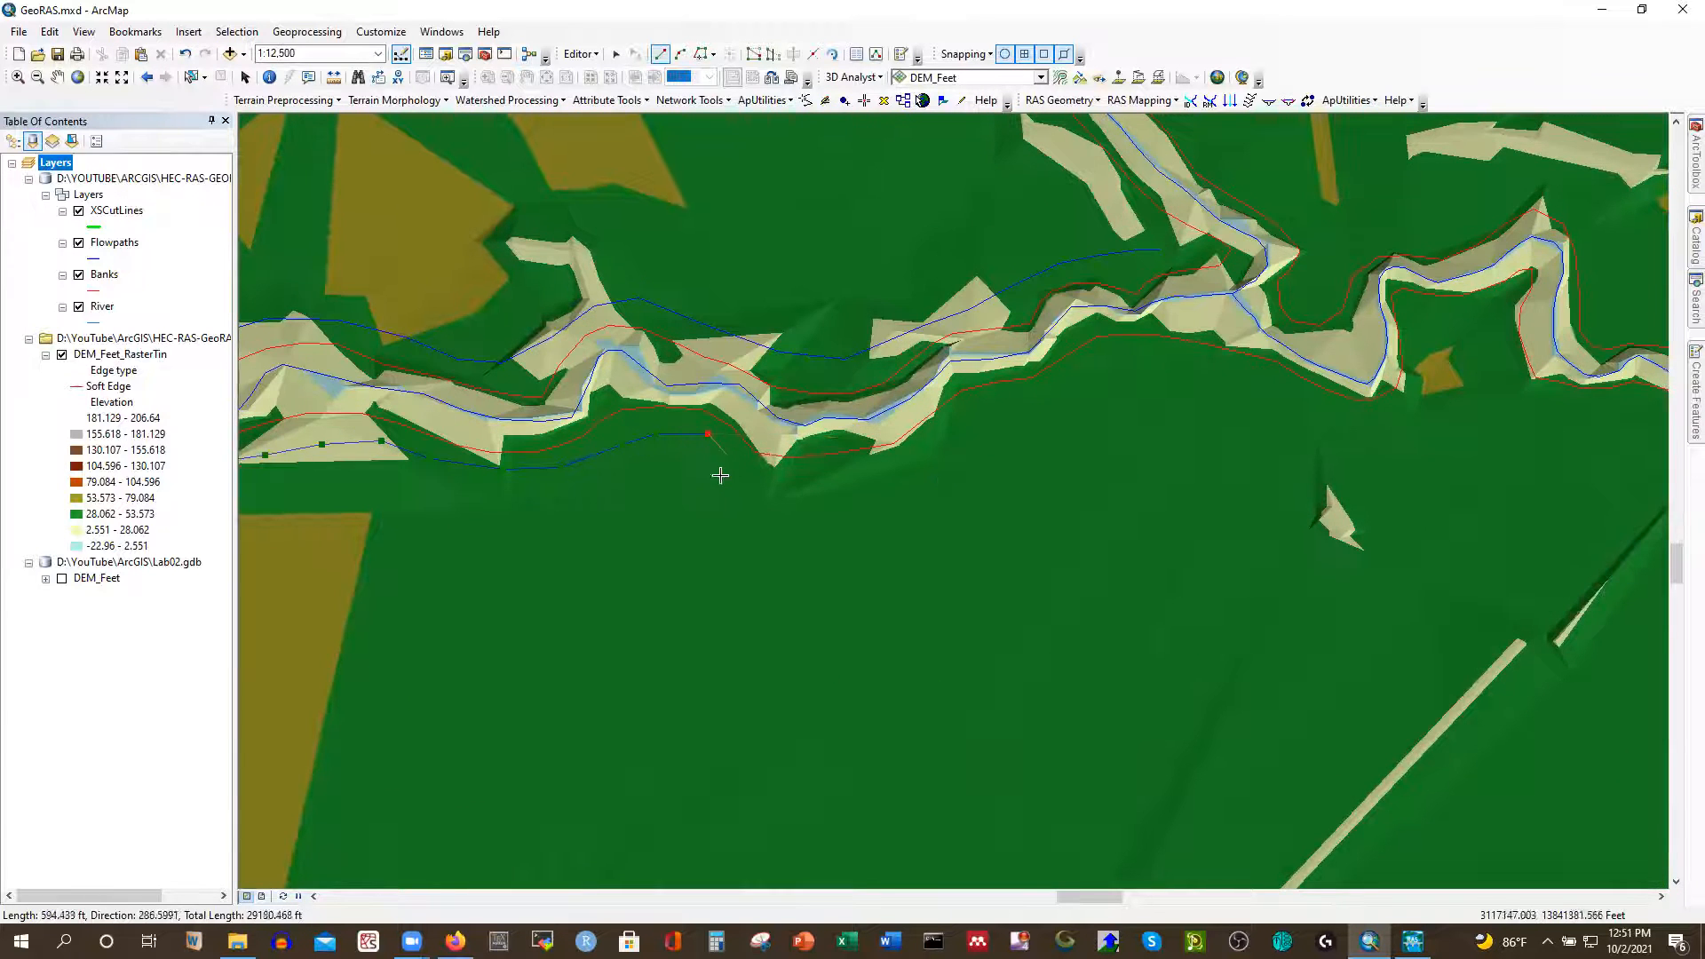
pyautogui.click(795, 482)
pyautogui.click(848, 478)
pyautogui.click(908, 461)
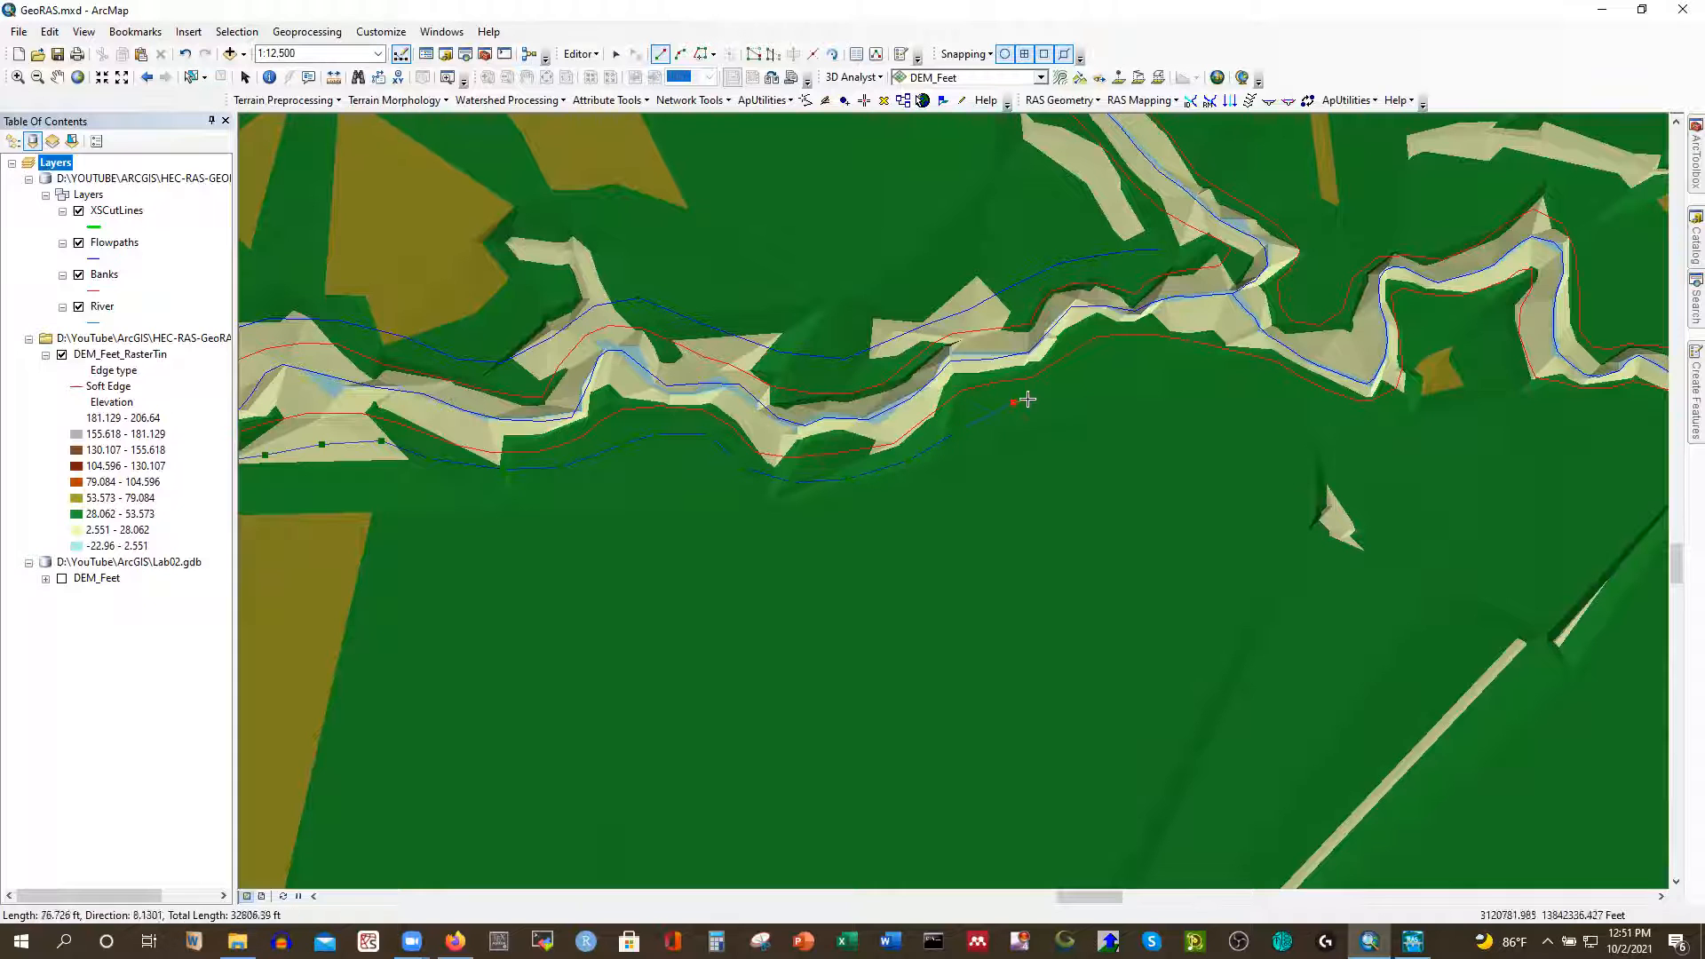
pyautogui.click(1118, 371)
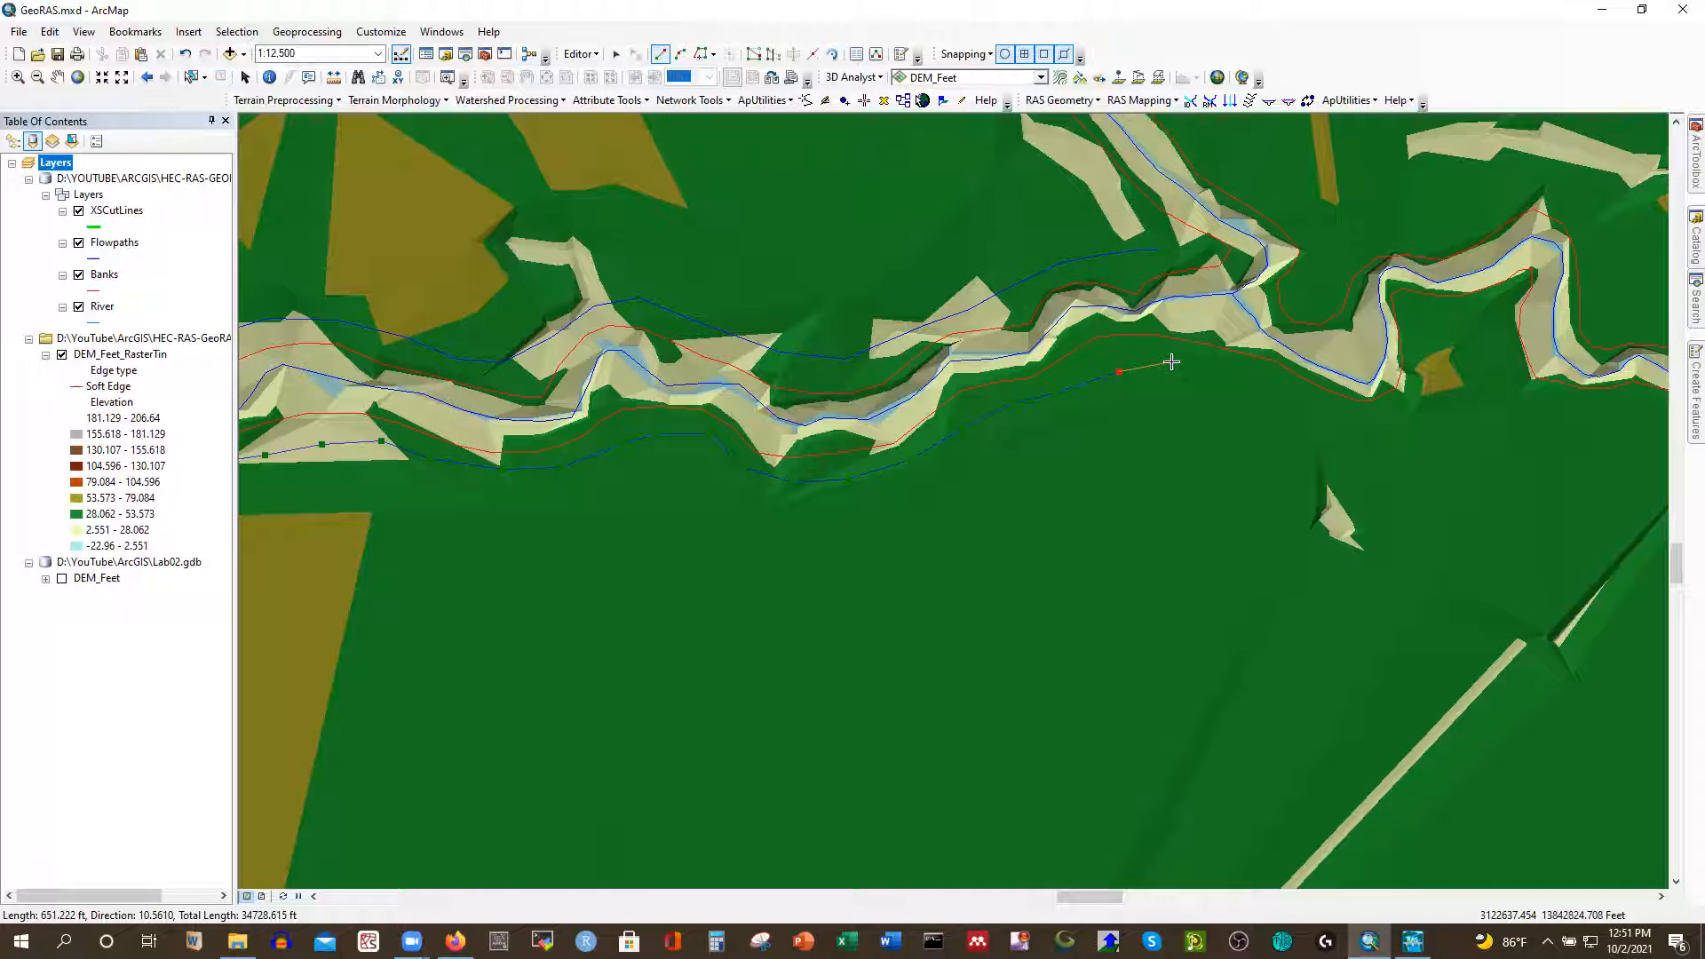
pyautogui.doubleClick(1172, 363)
# Start a flowpath outside the tributary's south bank, from its upstream end east and around the inside of the large bend
pyautogui.scroll(-3, 1117, 586)
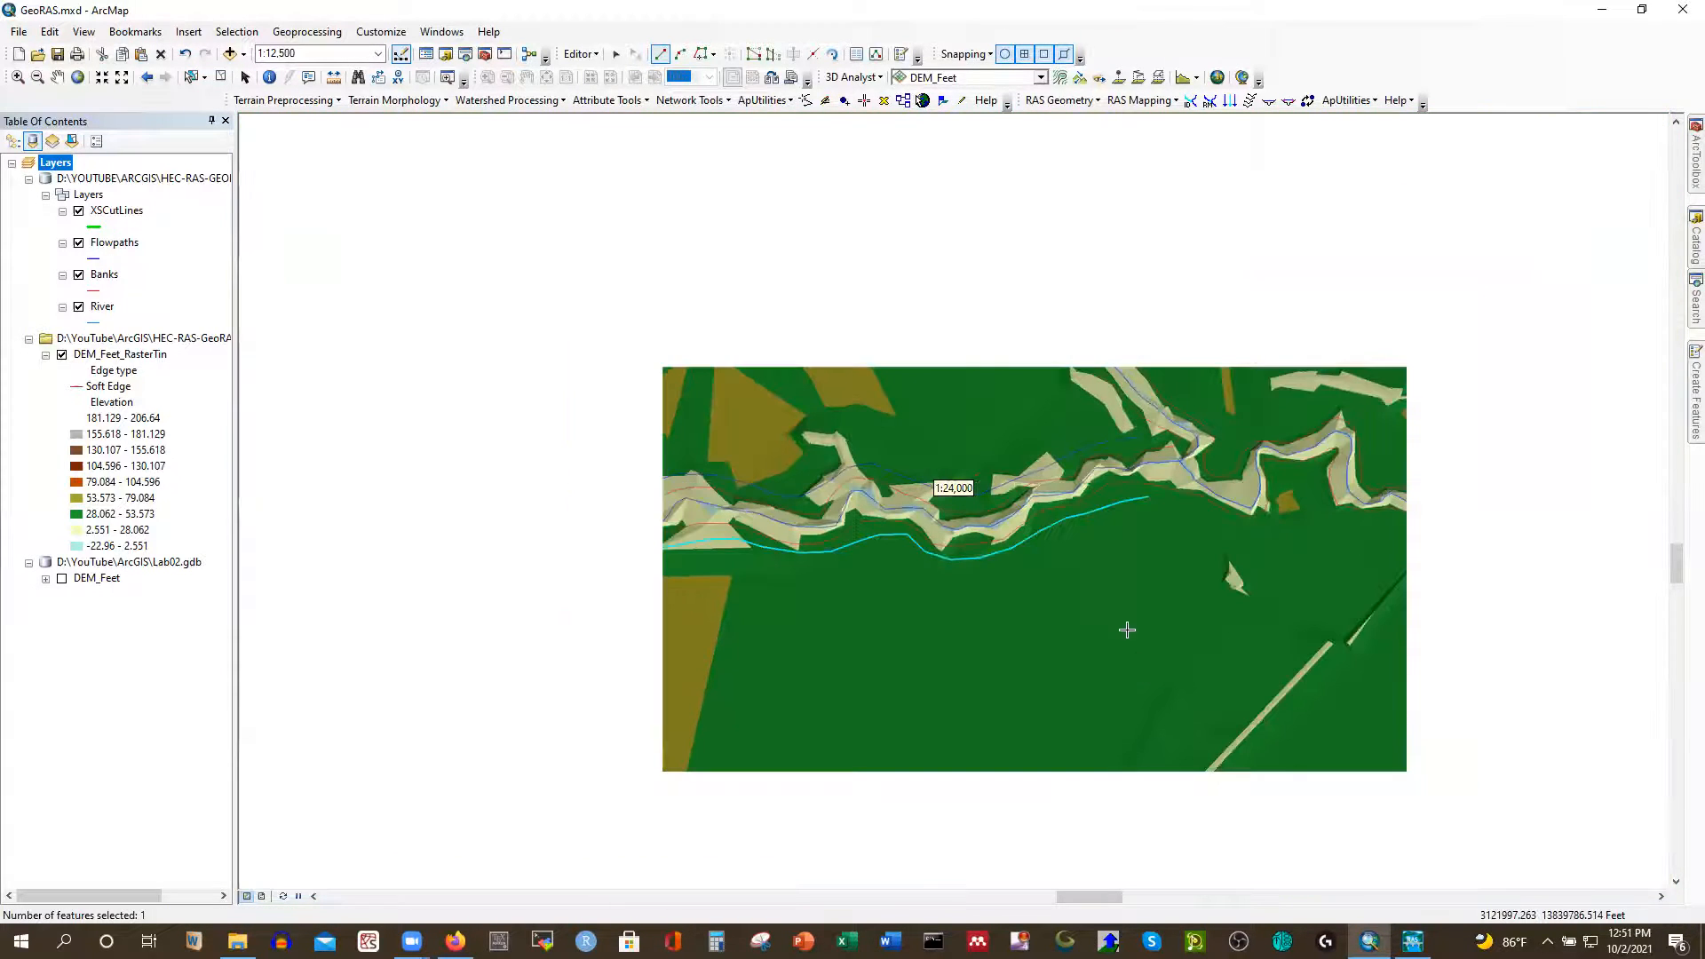
pyautogui.scroll(2, 957, 187)
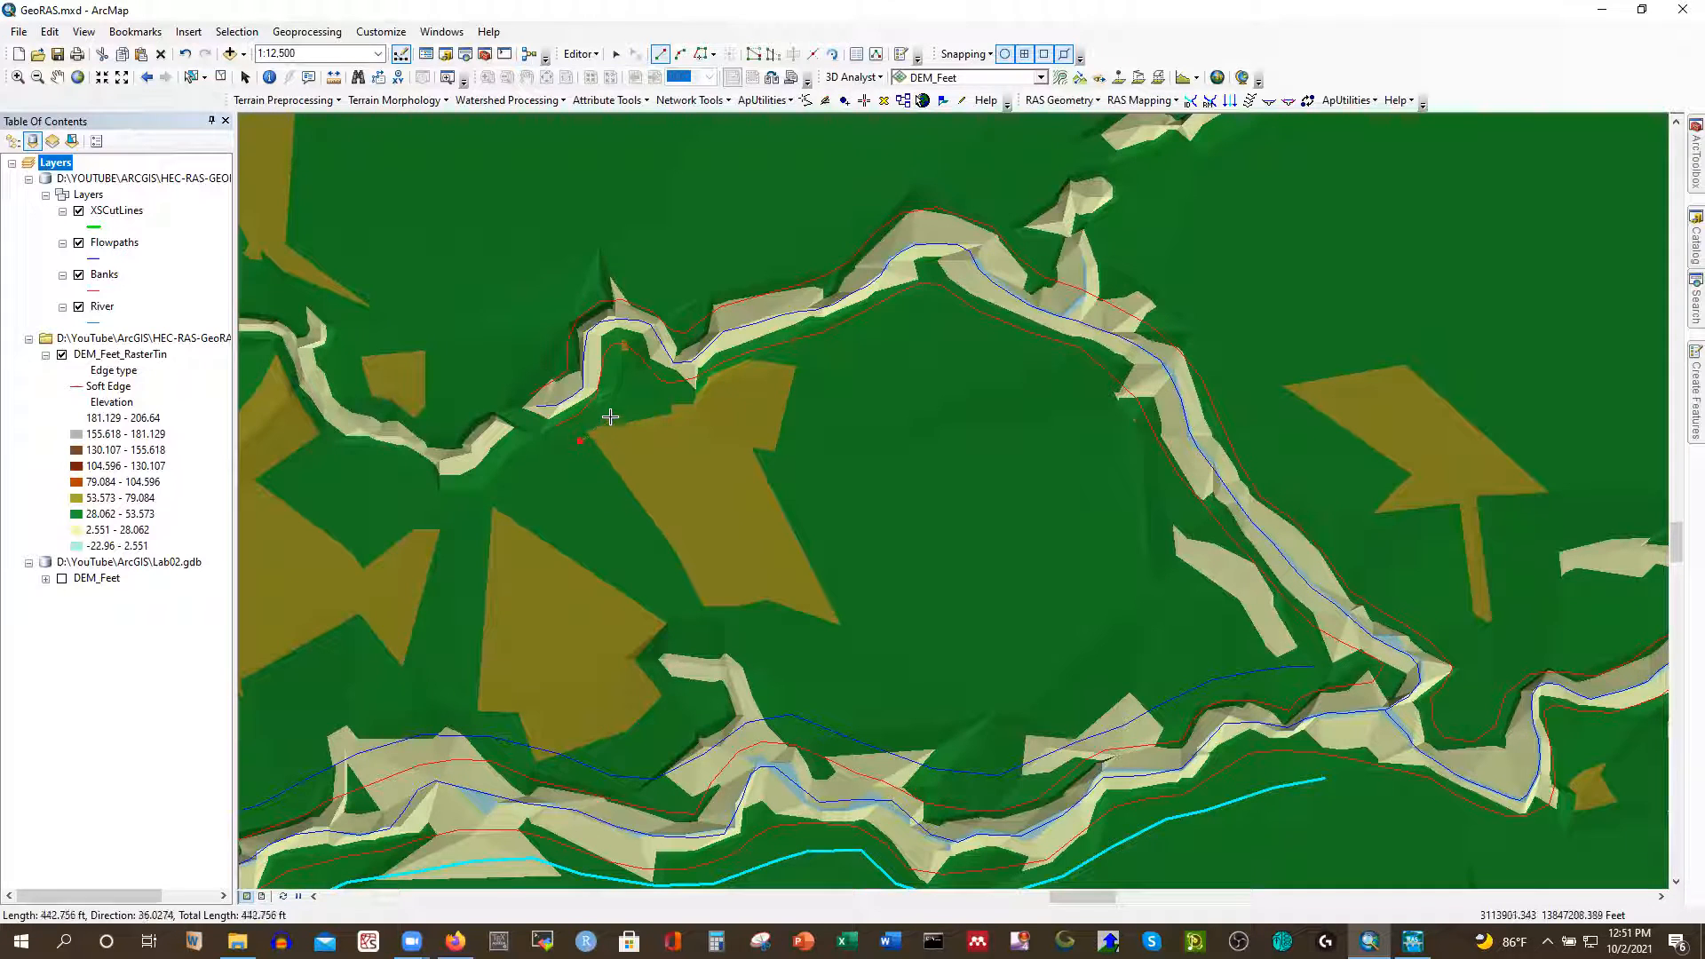
pyautogui.click(626, 386)
pyautogui.click(692, 401)
pyautogui.click(733, 377)
pyautogui.click(777, 362)
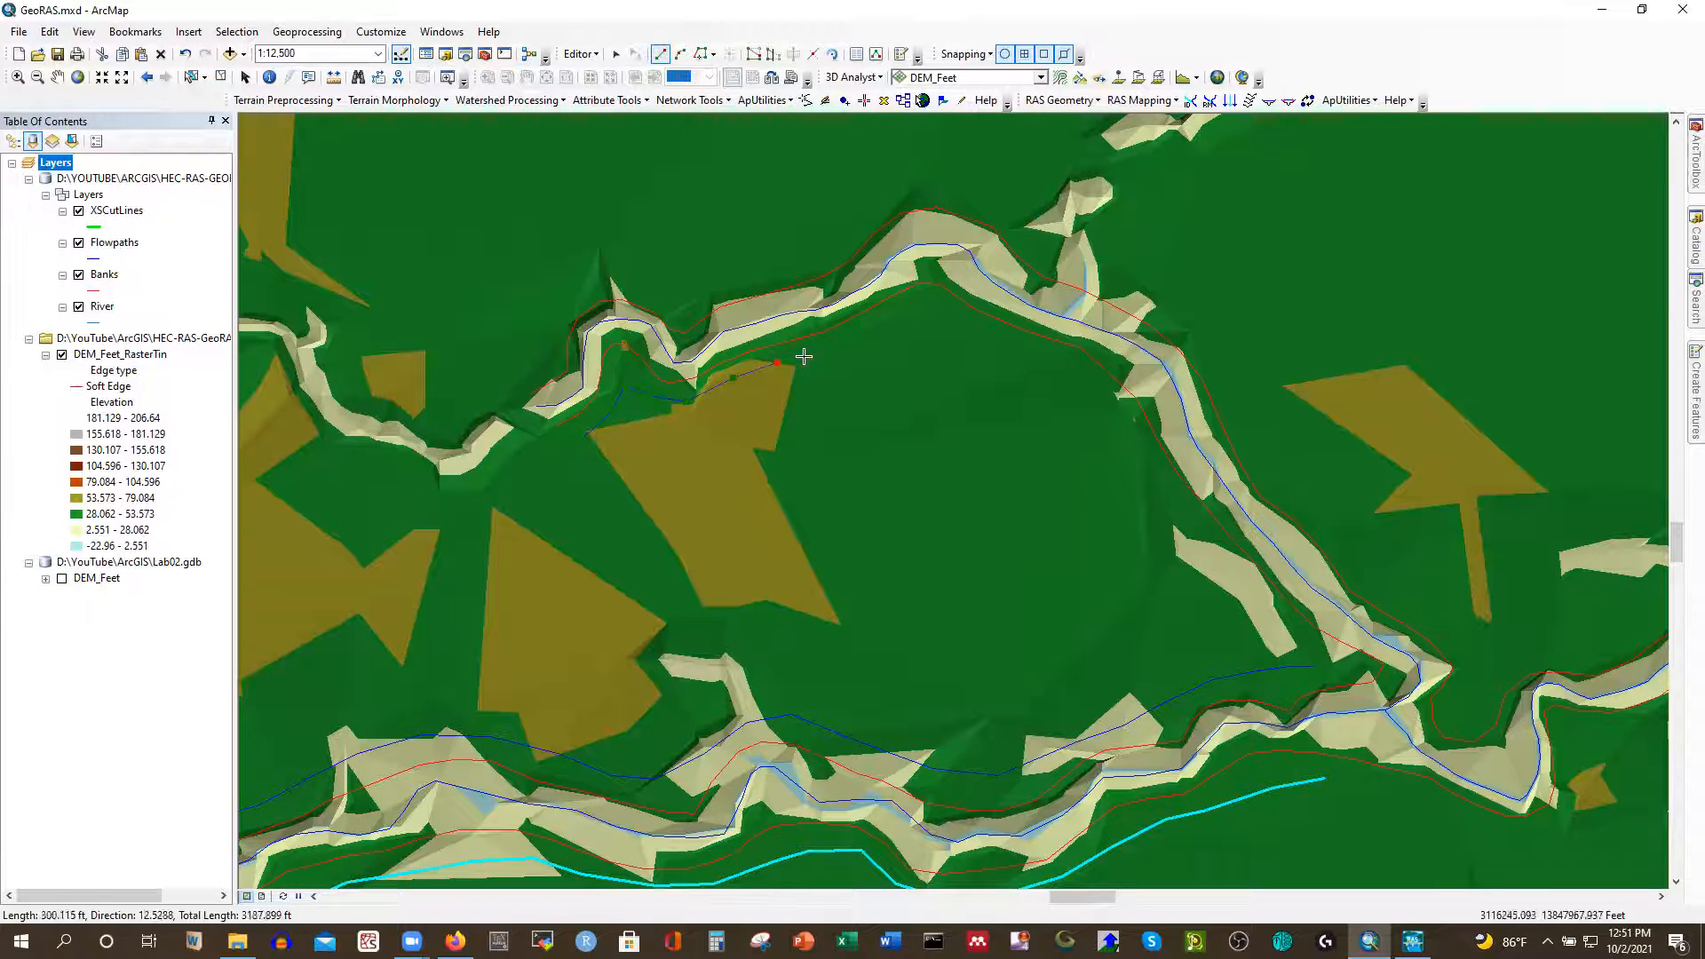
pyautogui.click(924, 316)
pyautogui.click(973, 328)
pyautogui.click(1083, 378)
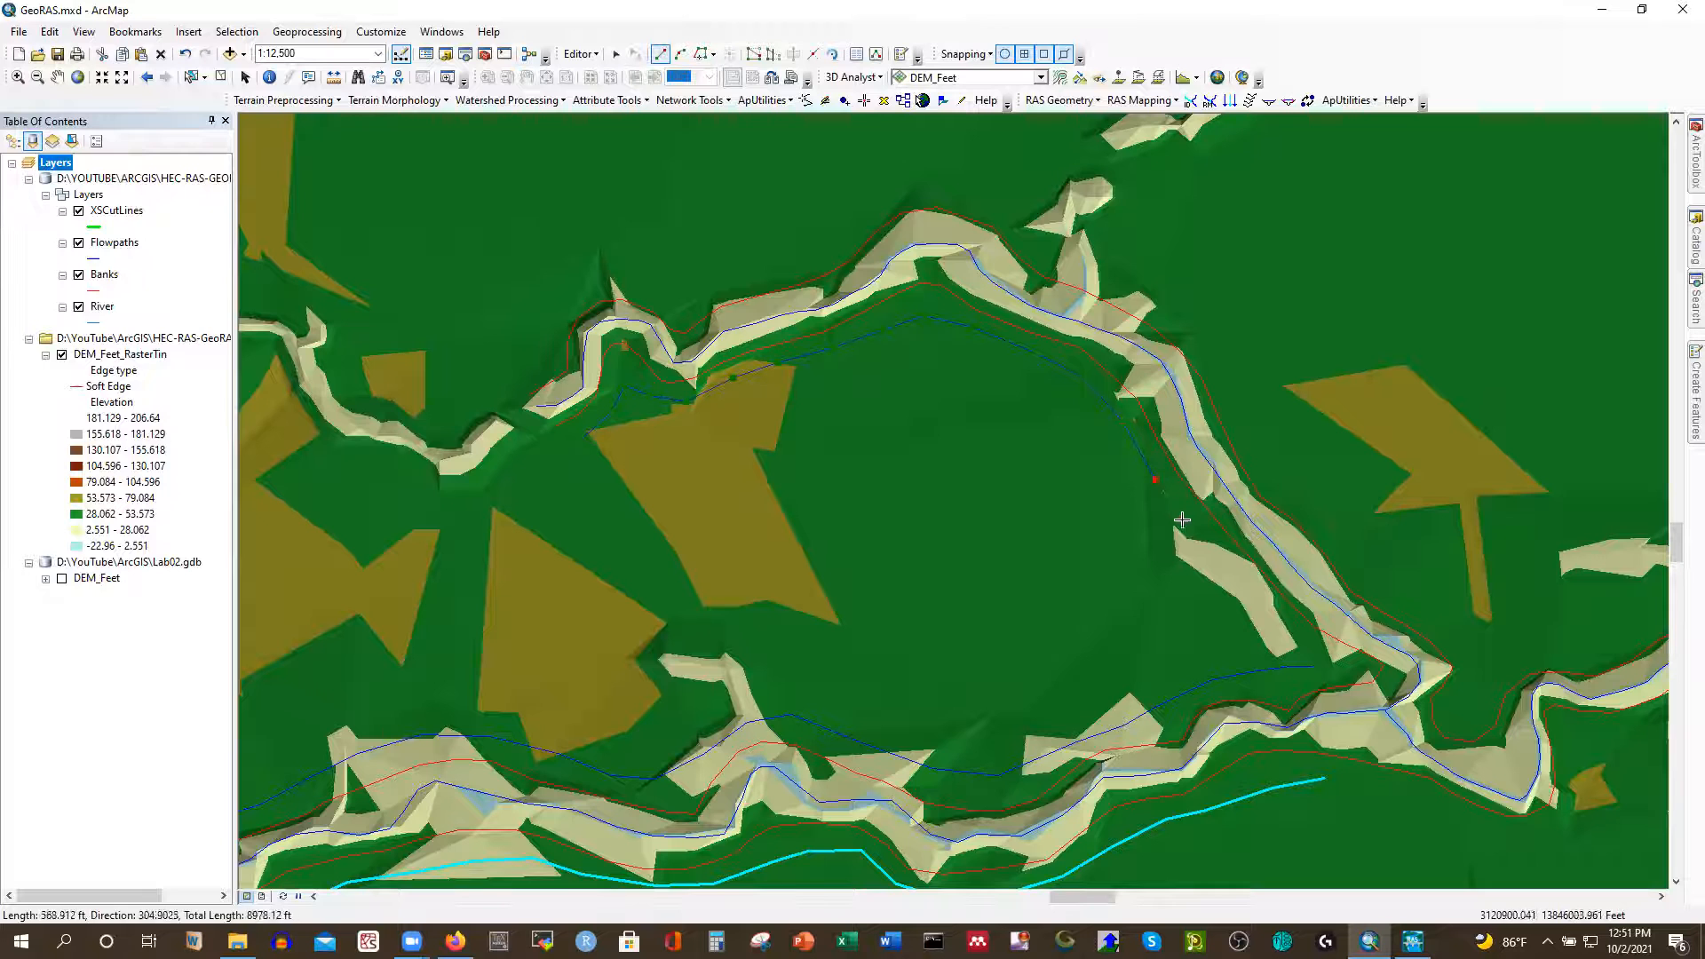
# Extend the tributary's inner overbank flowpath southeast and finish it snapped to the end vertex of the main river's north overbank flowpath
pyautogui.click(1219, 551)
pyautogui.click(1262, 591)
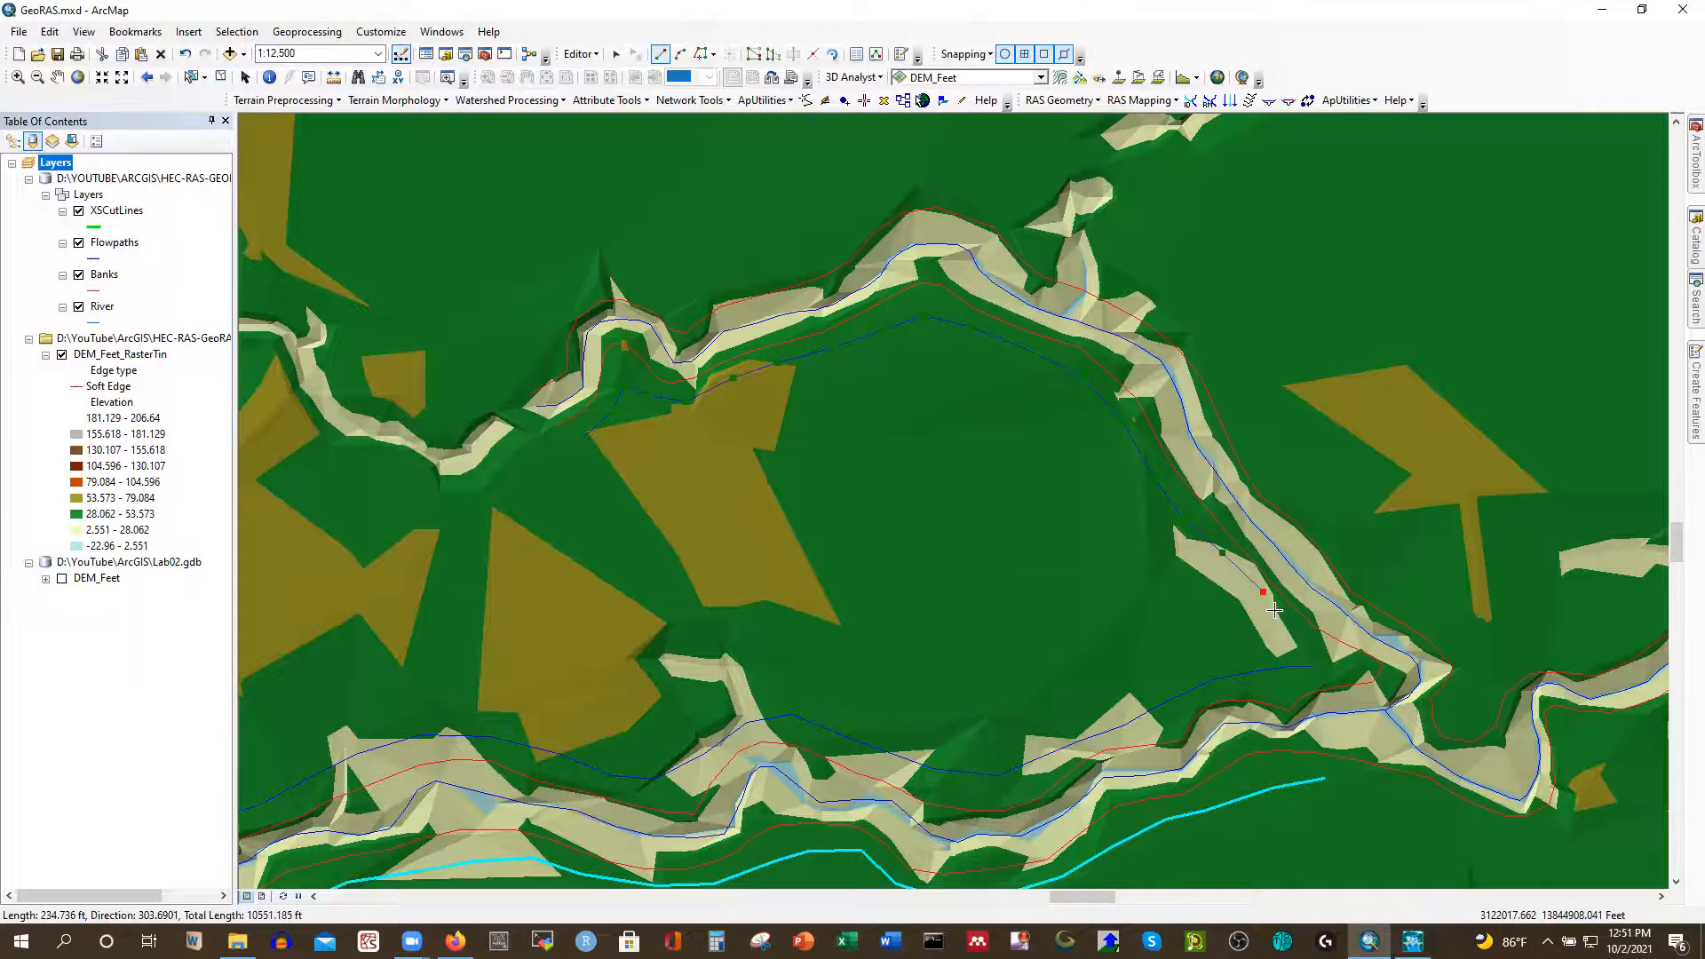
pyautogui.rightClick(1314, 668)
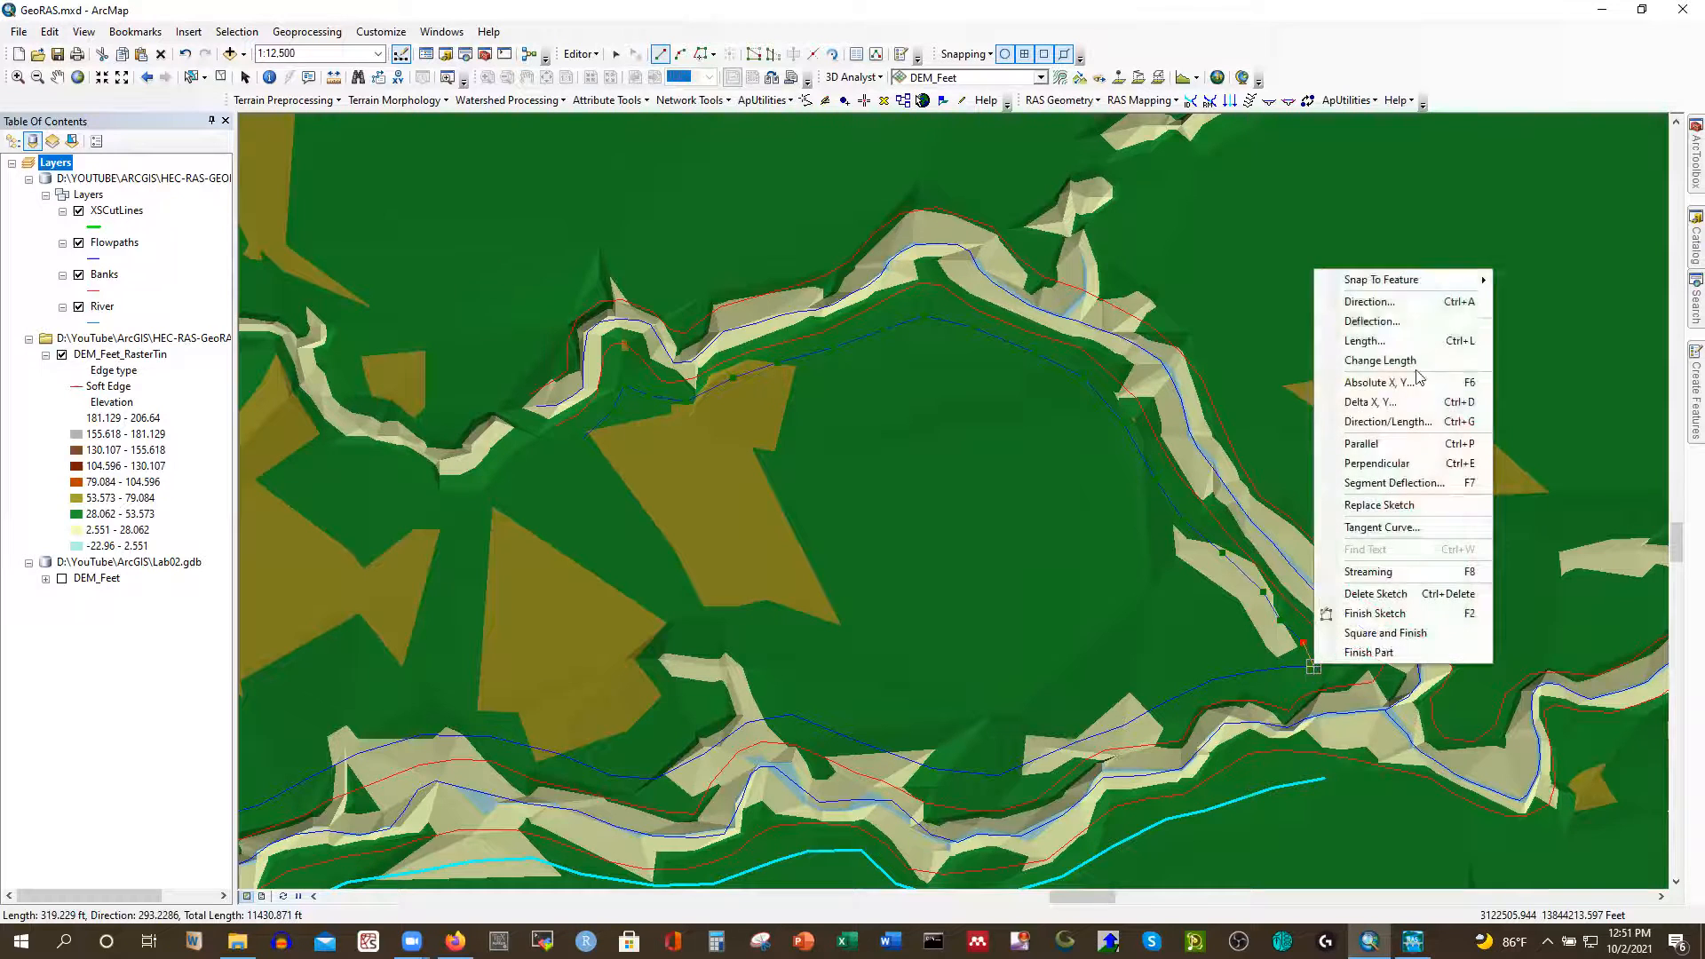
pyautogui.moveTo(1413, 281)
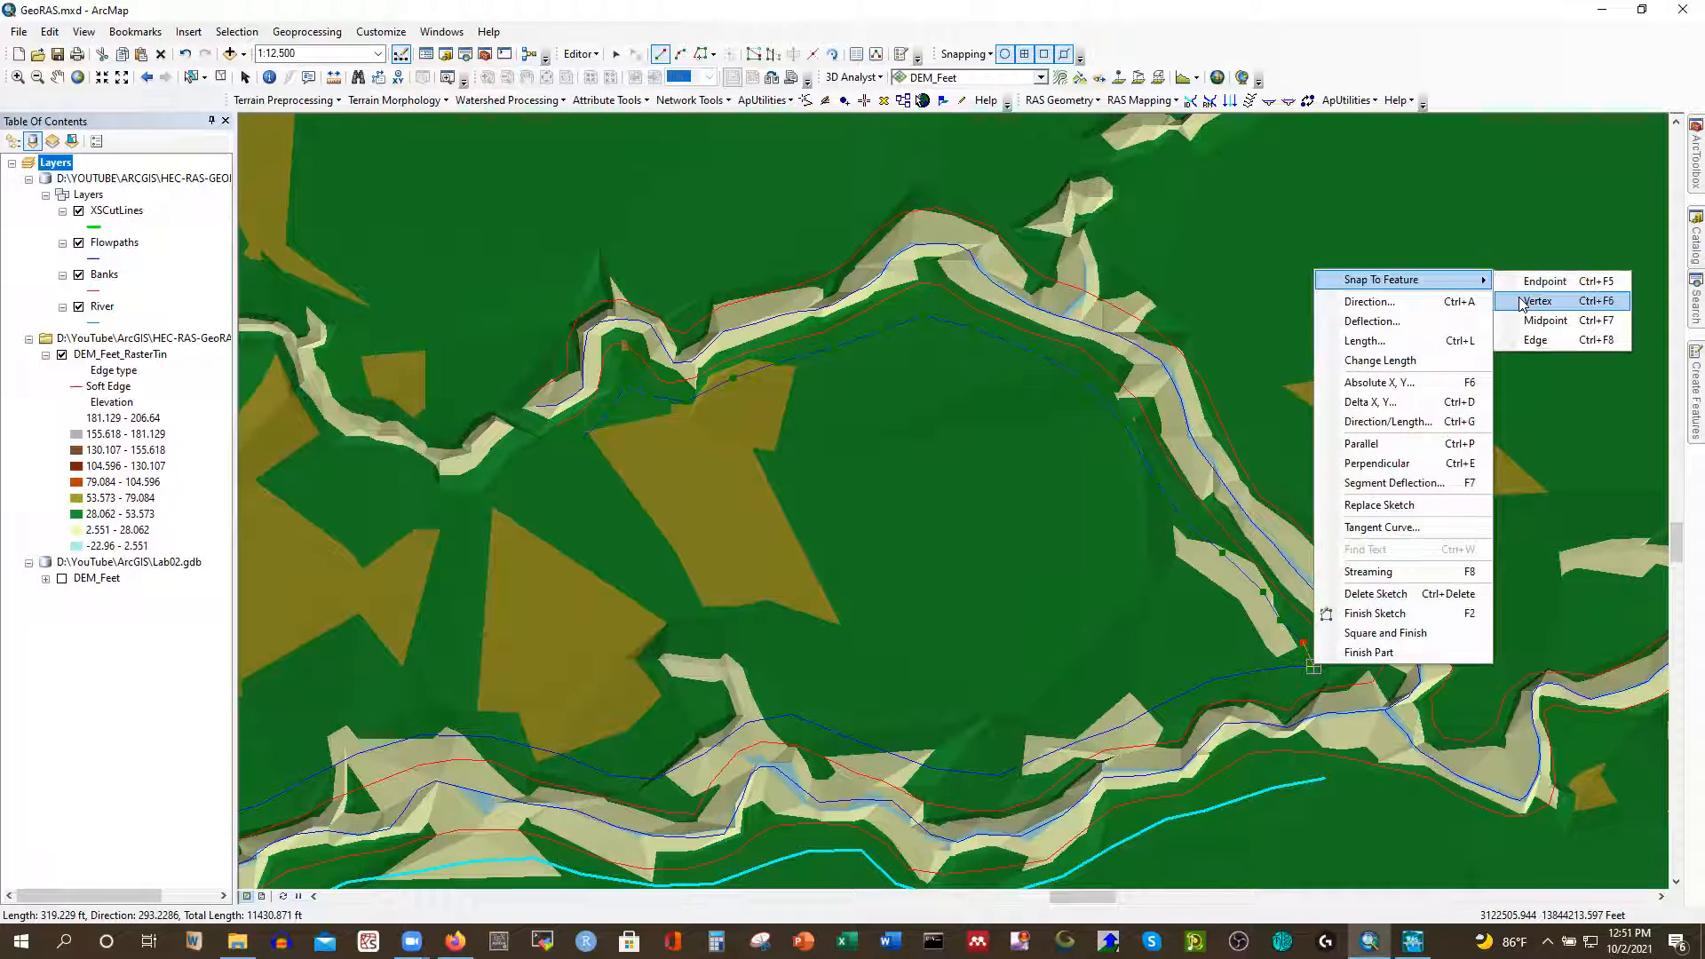
pyautogui.click(1522, 302)
pyautogui.rightClick(1314, 668)
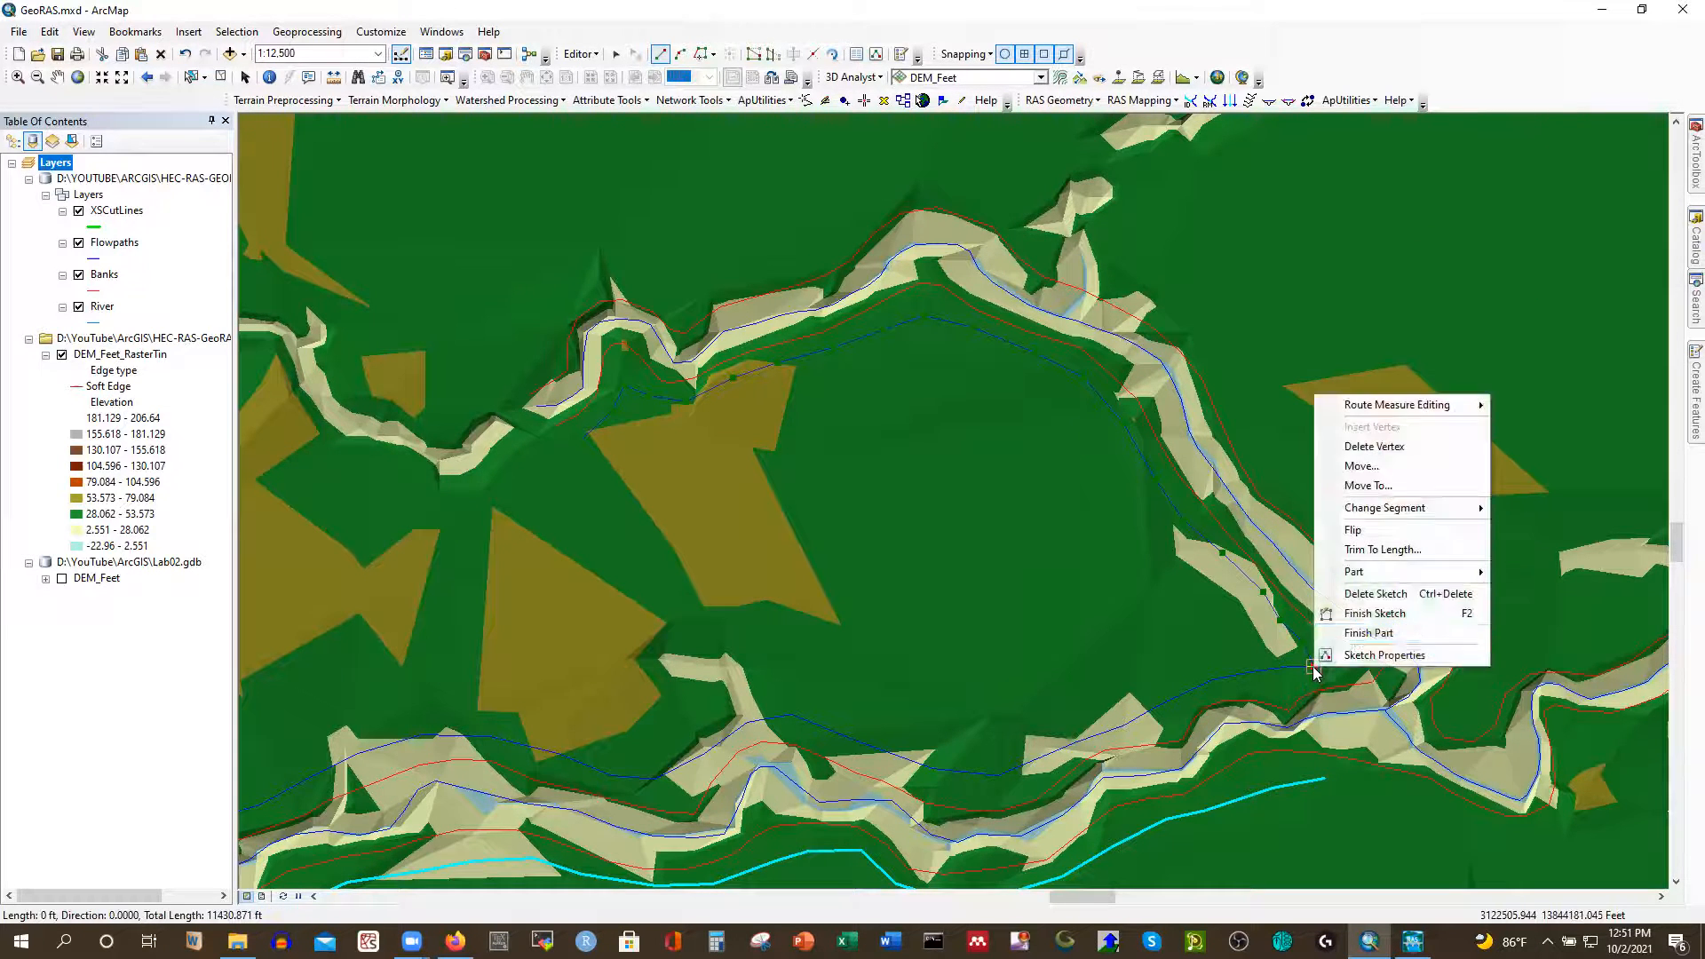
pyautogui.click(1372, 614)
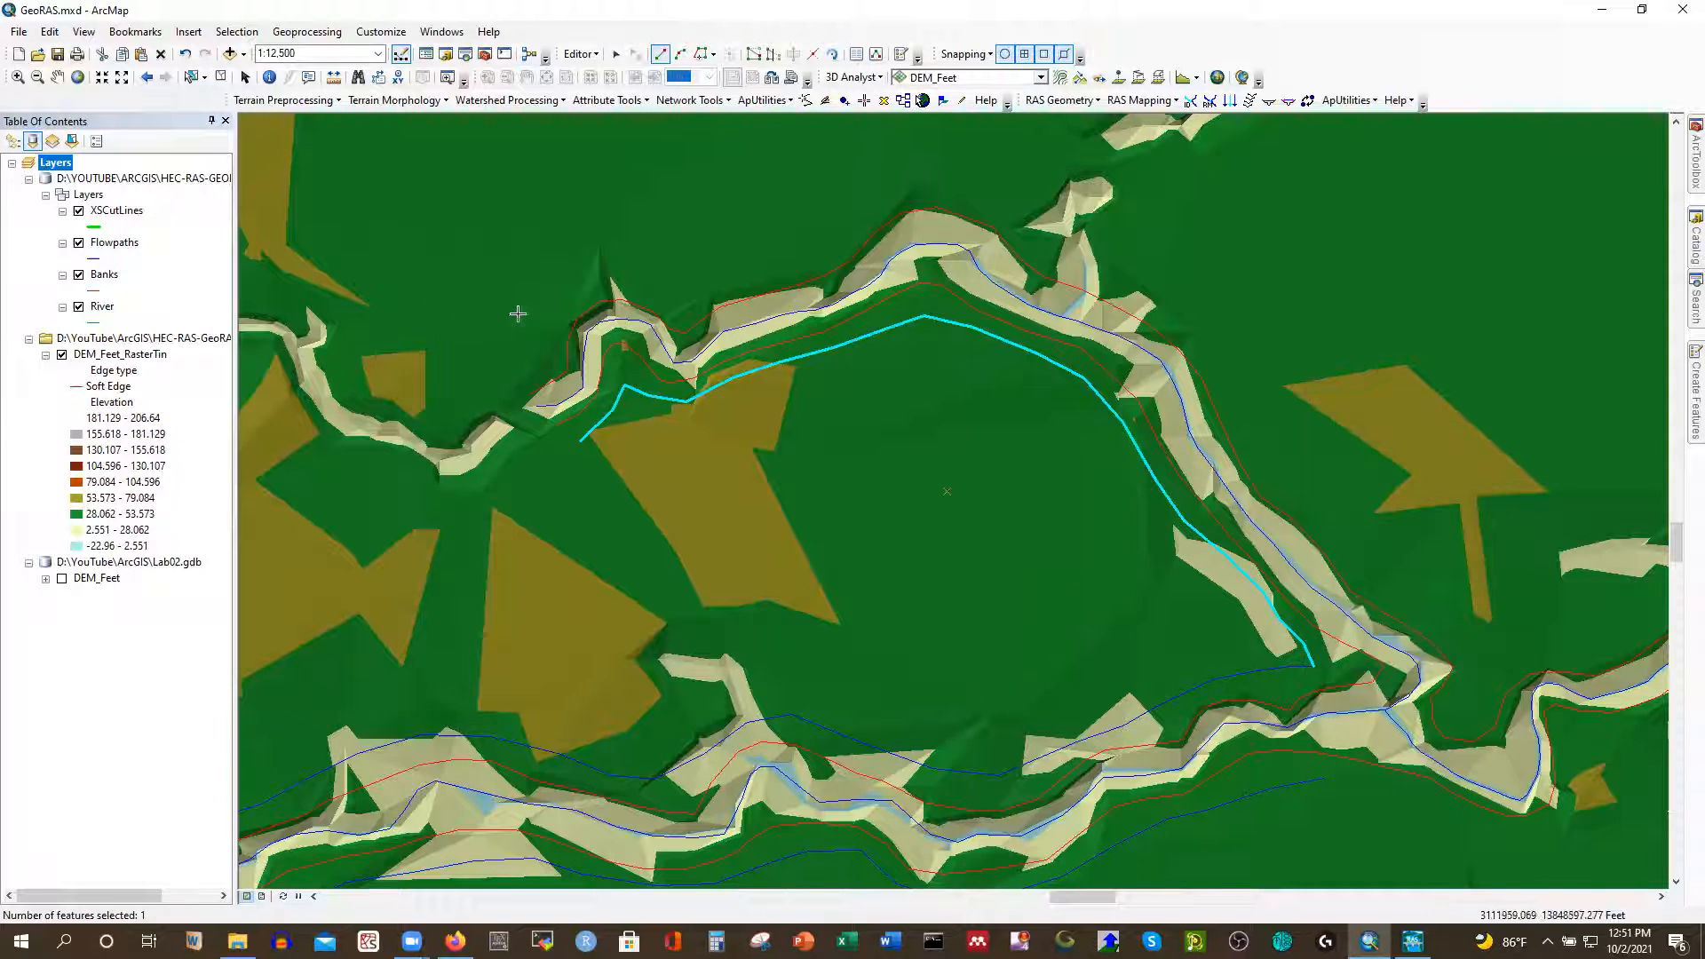
# Start a flowpath outside the tributary's north bank, from its upstream end over the small meander to the top of the large bend
pyautogui.click(521, 382)
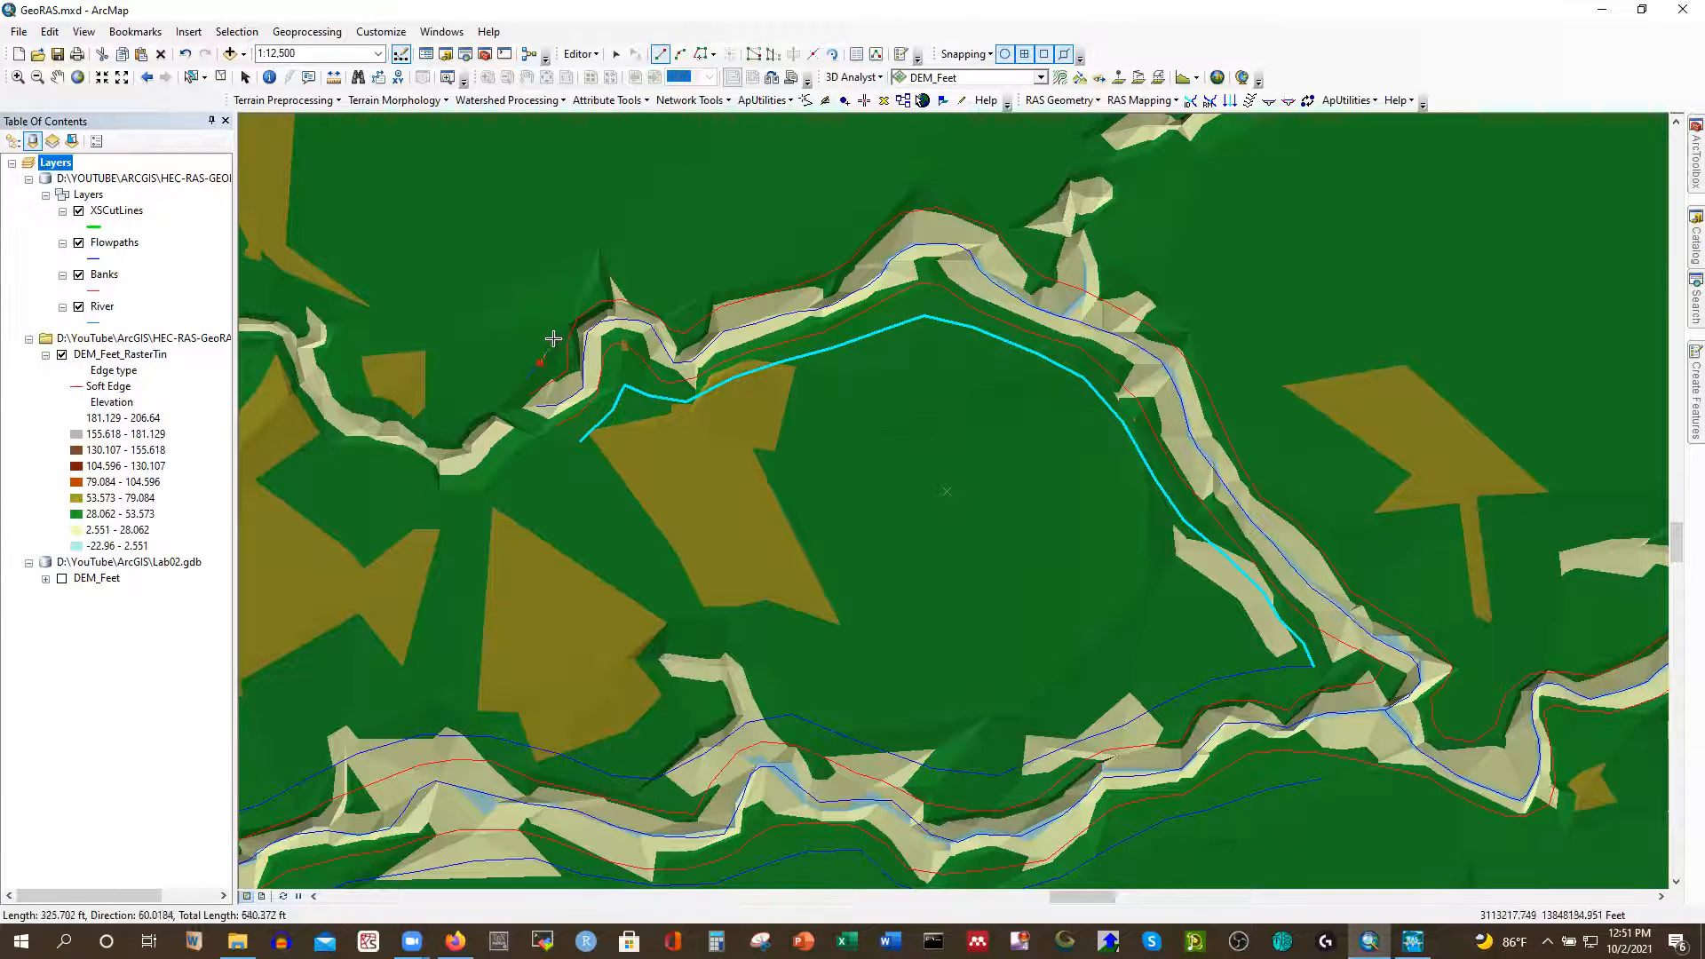
pyautogui.click(572, 298)
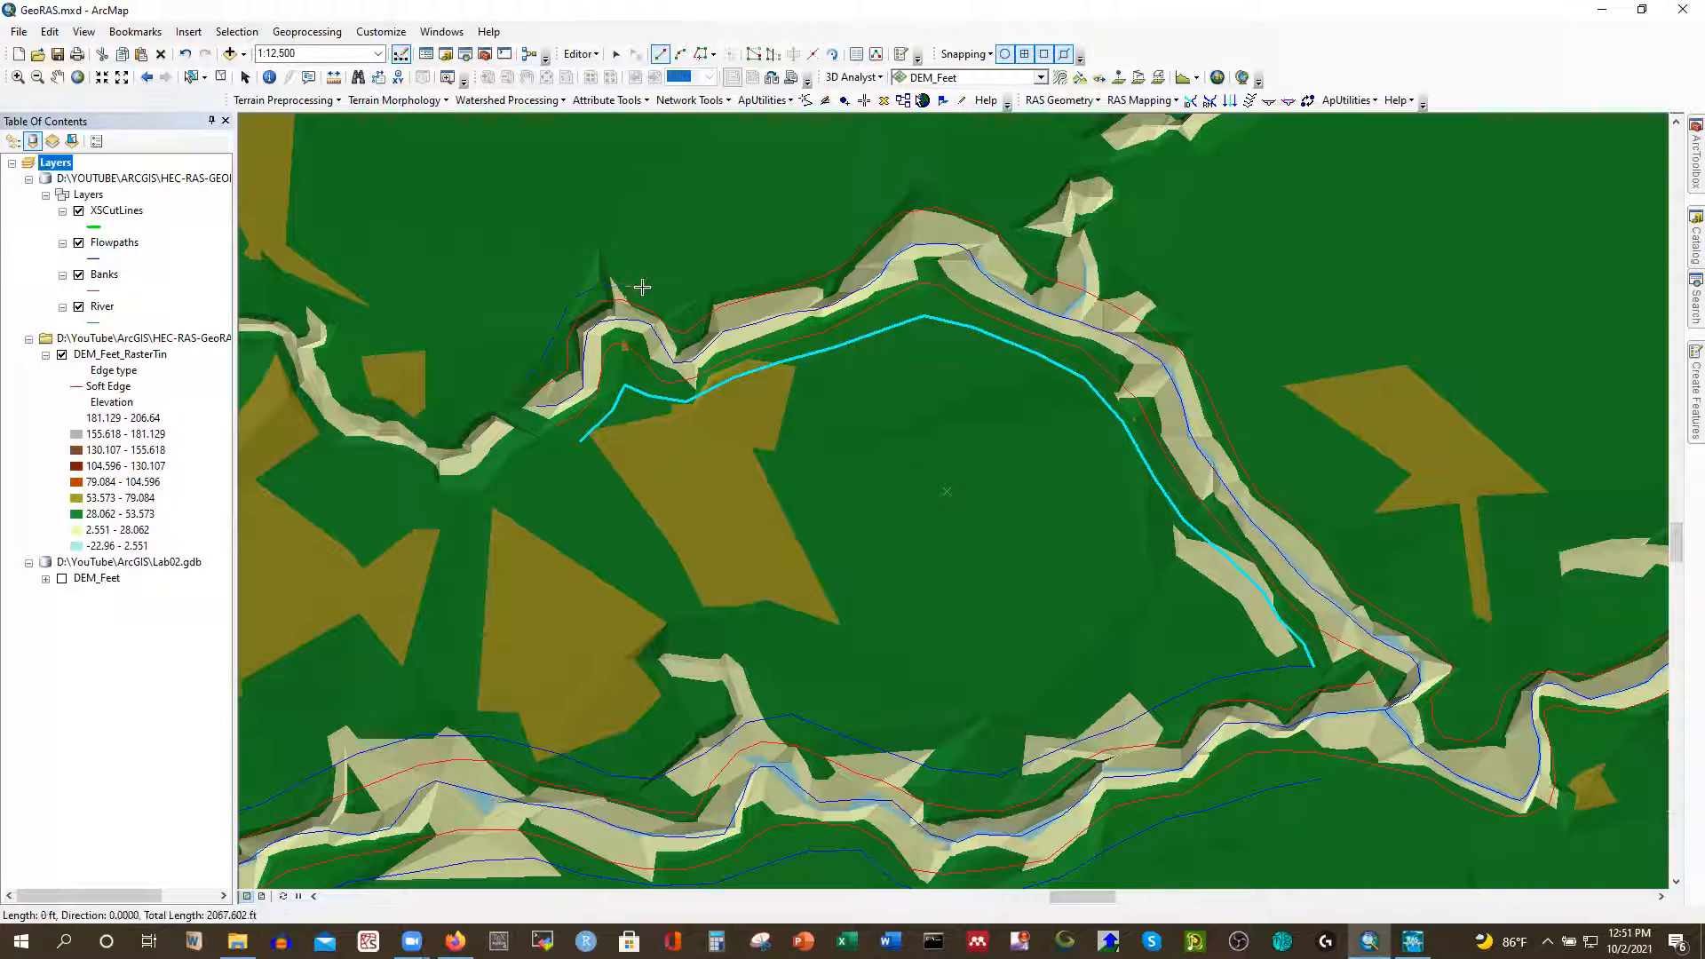
pyautogui.click(703, 301)
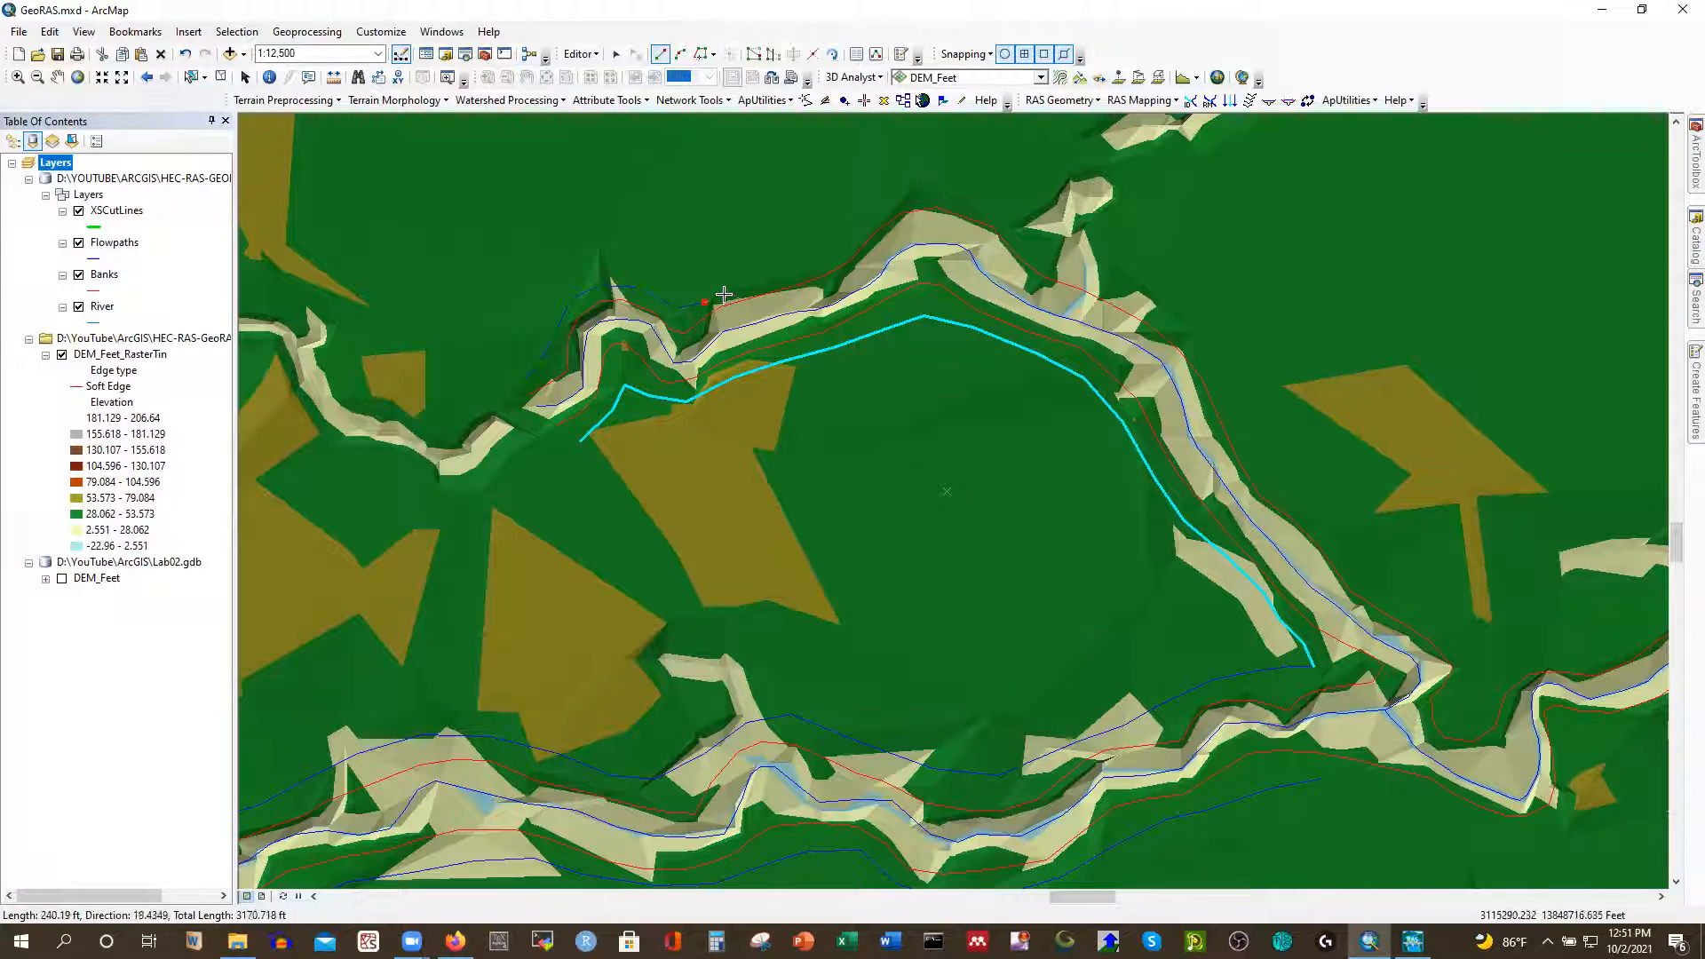
pyautogui.click(802, 269)
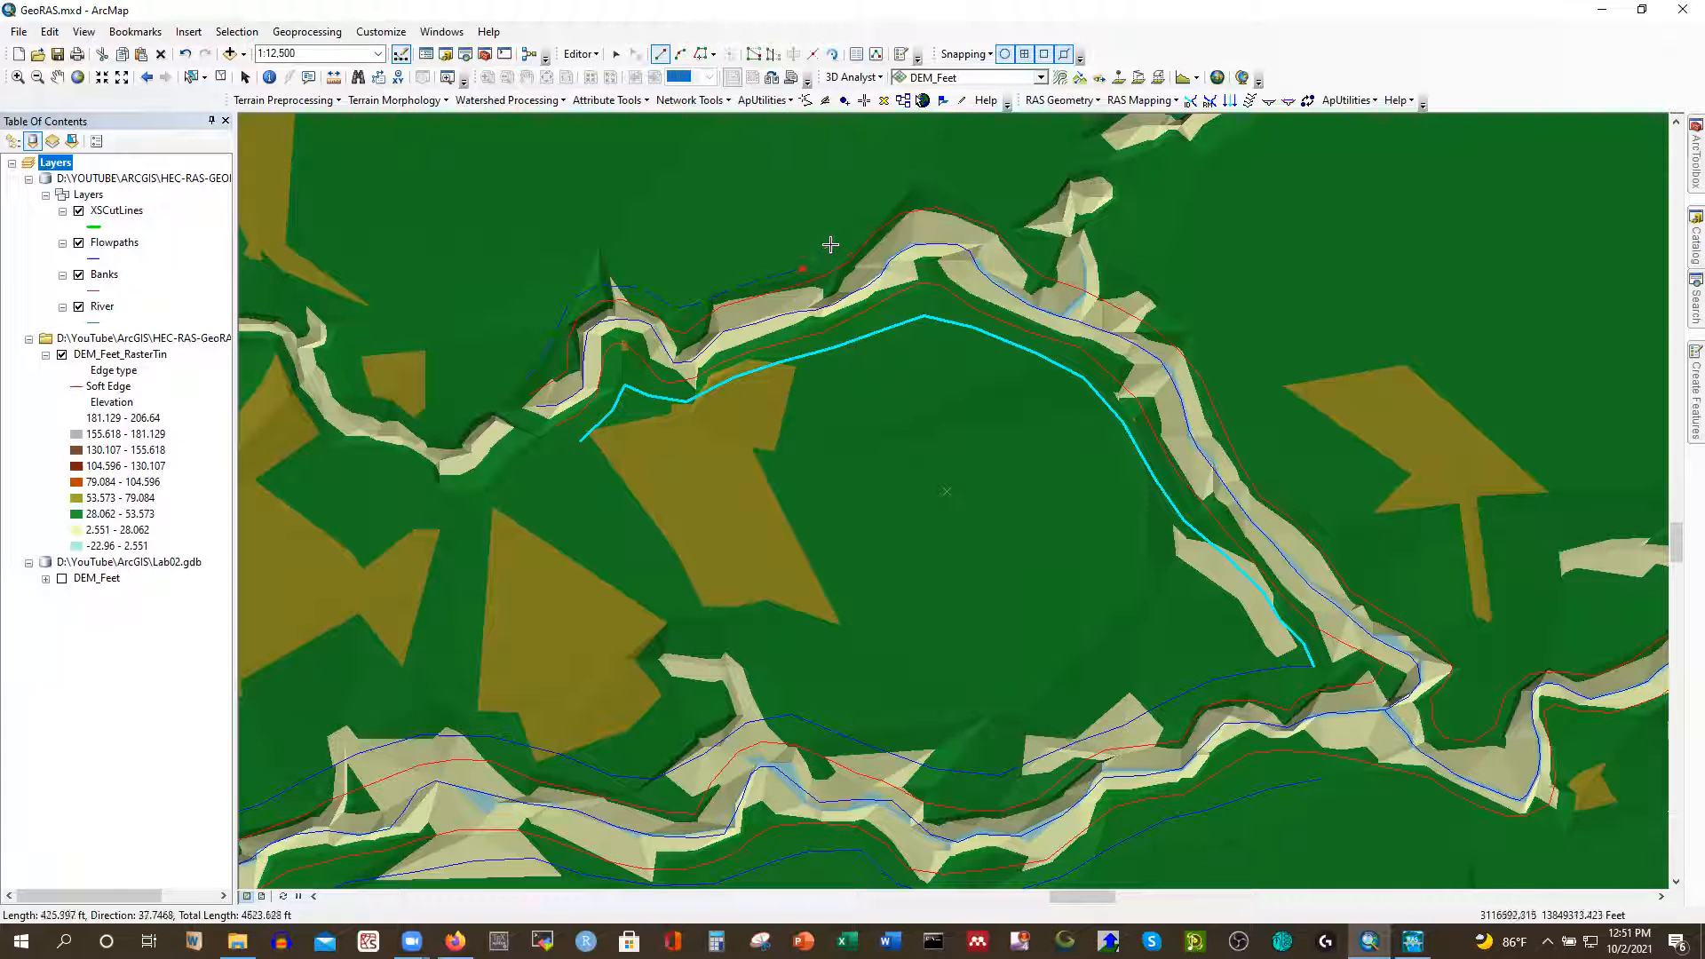
pyautogui.click(926, 186)
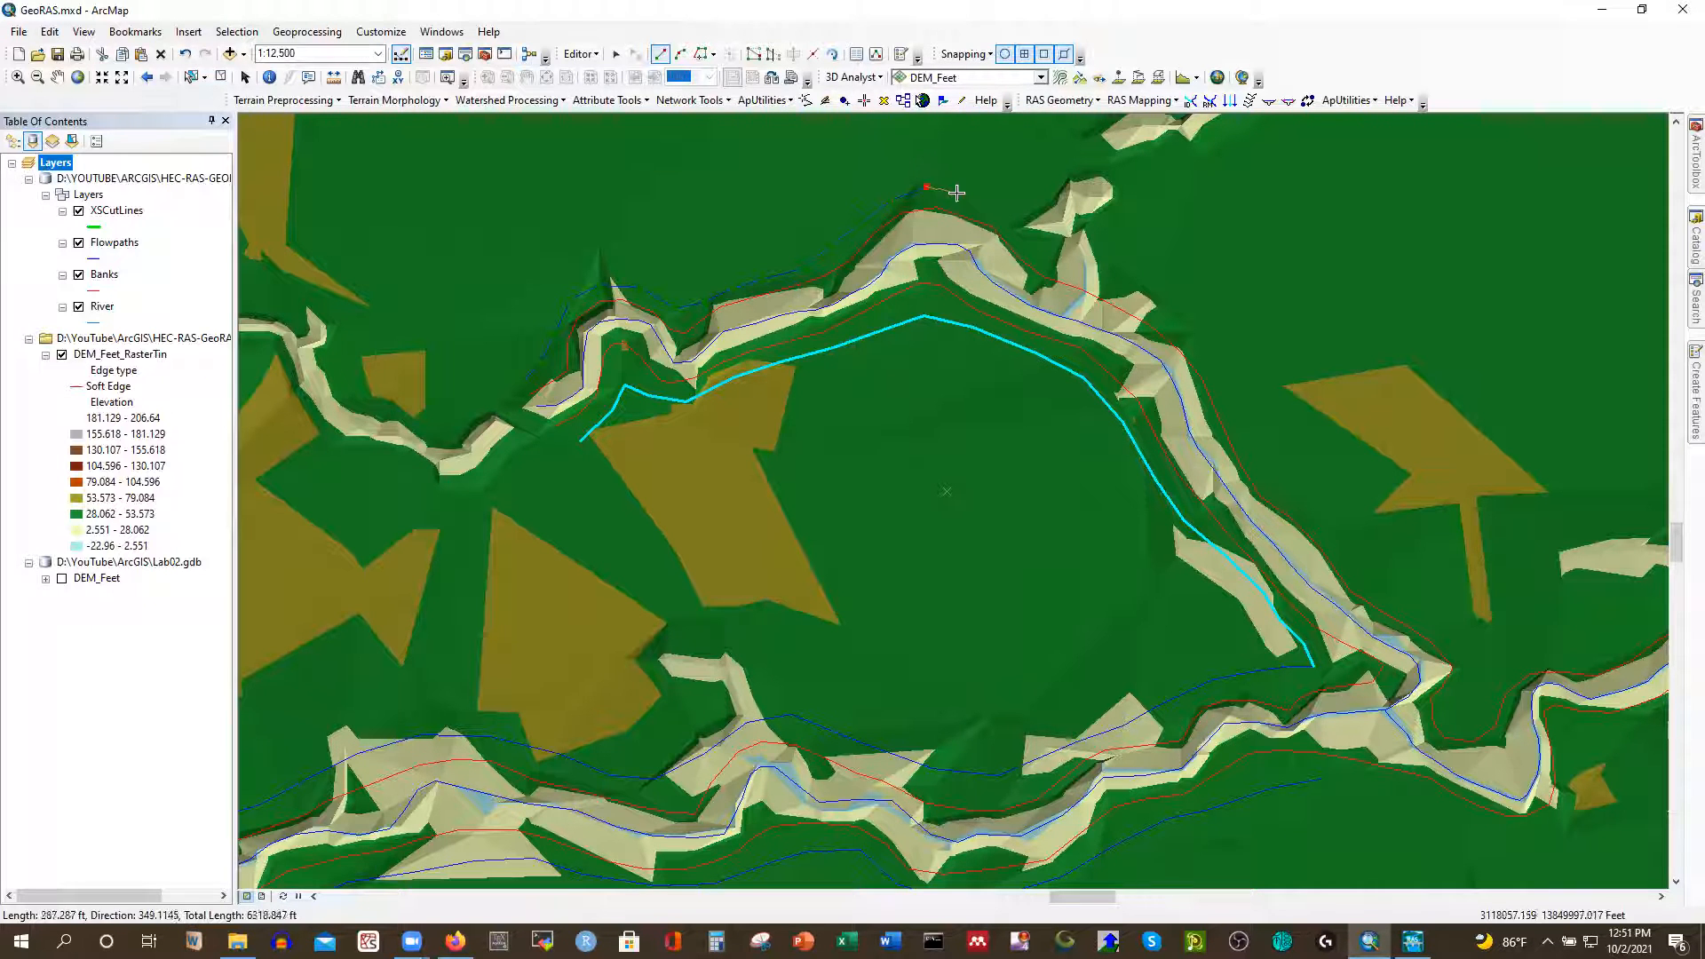
# Continue the tributary's outer overbank flowpath southeast outside the bank line and finish it just before the confluence
pyautogui.click(1052, 260)
pyautogui.click(1197, 344)
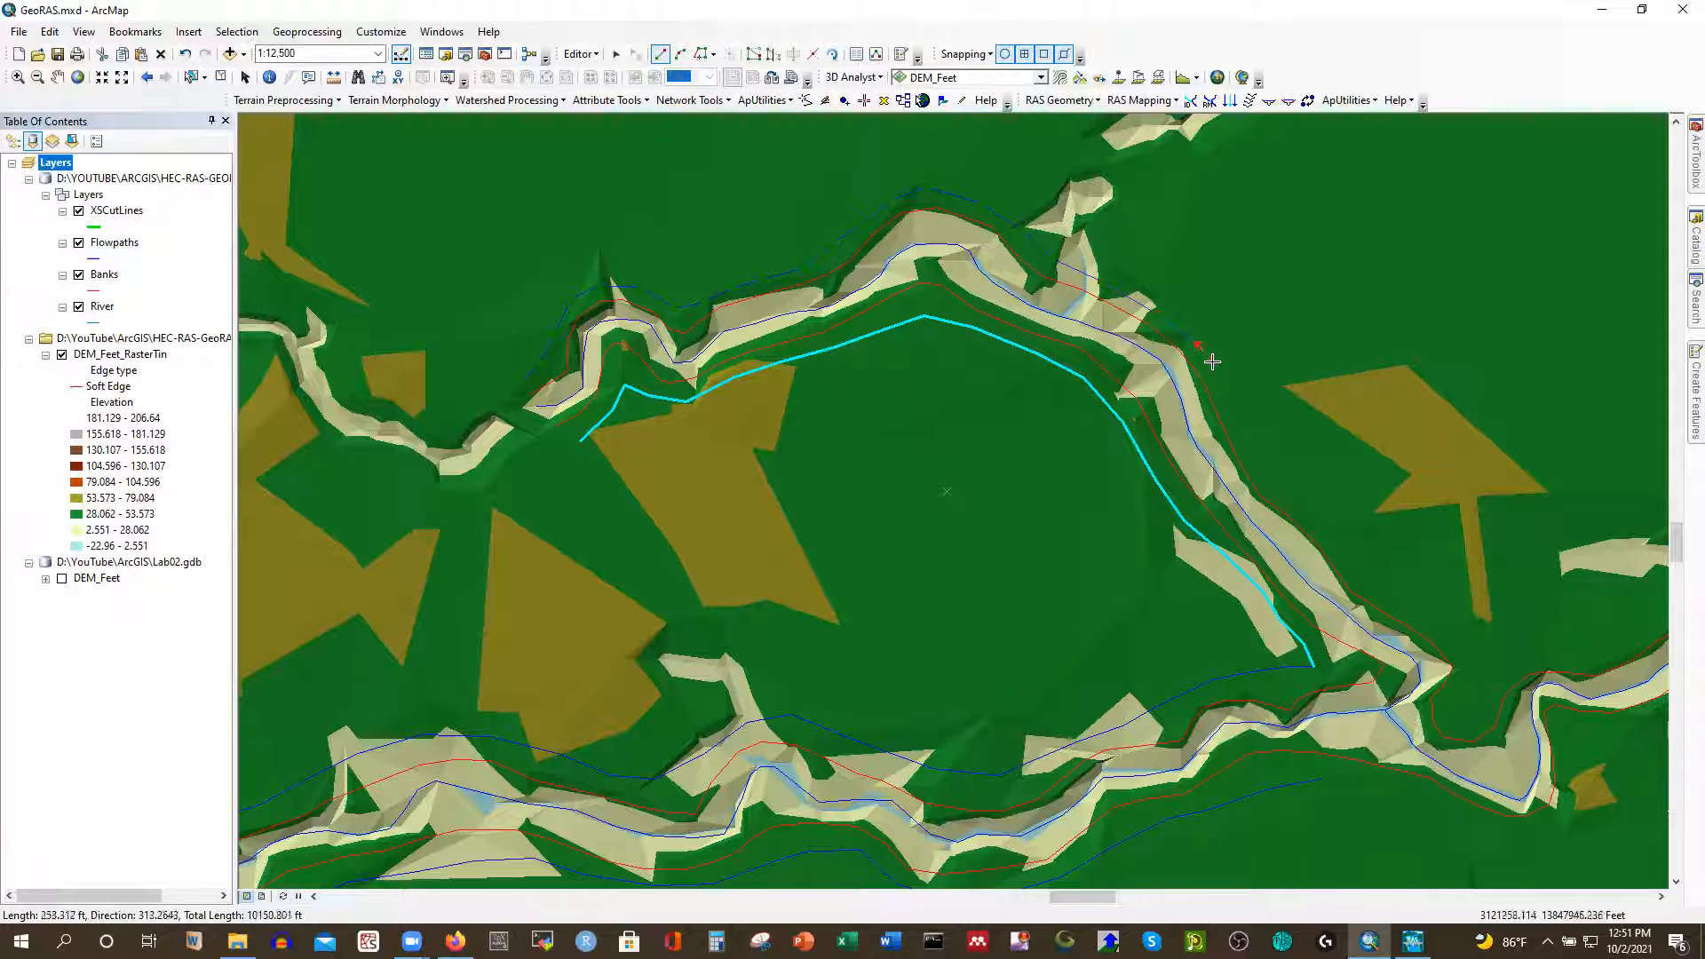
pyautogui.click(1257, 451)
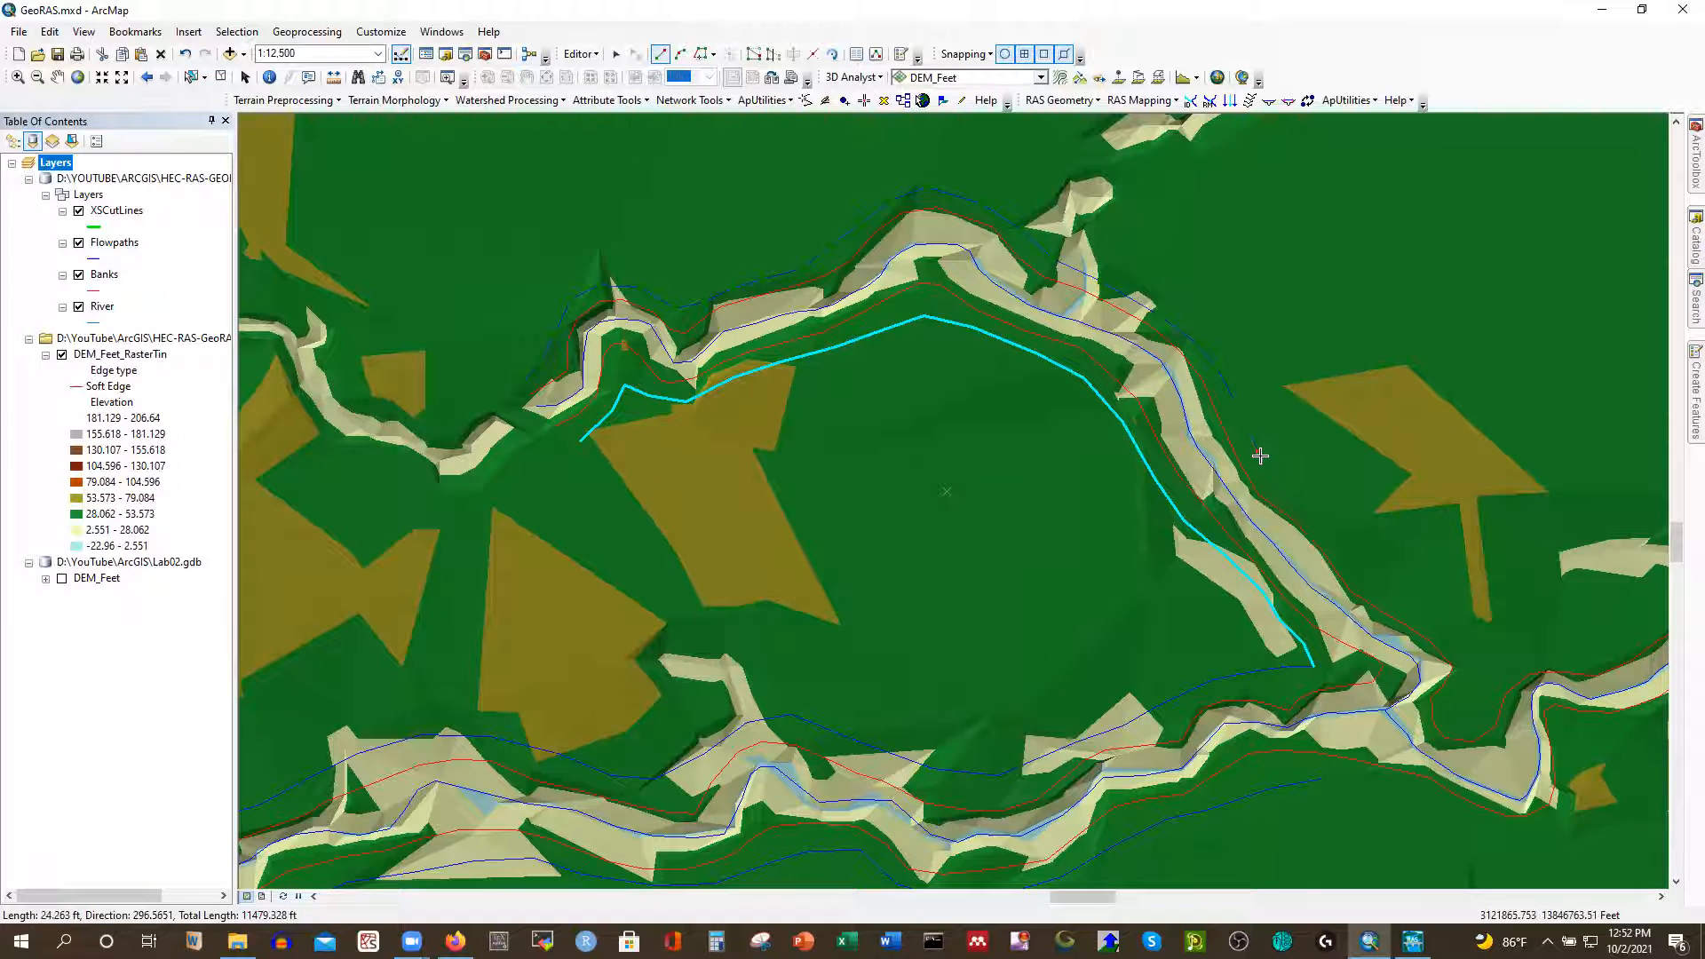
pyautogui.click(1348, 545)
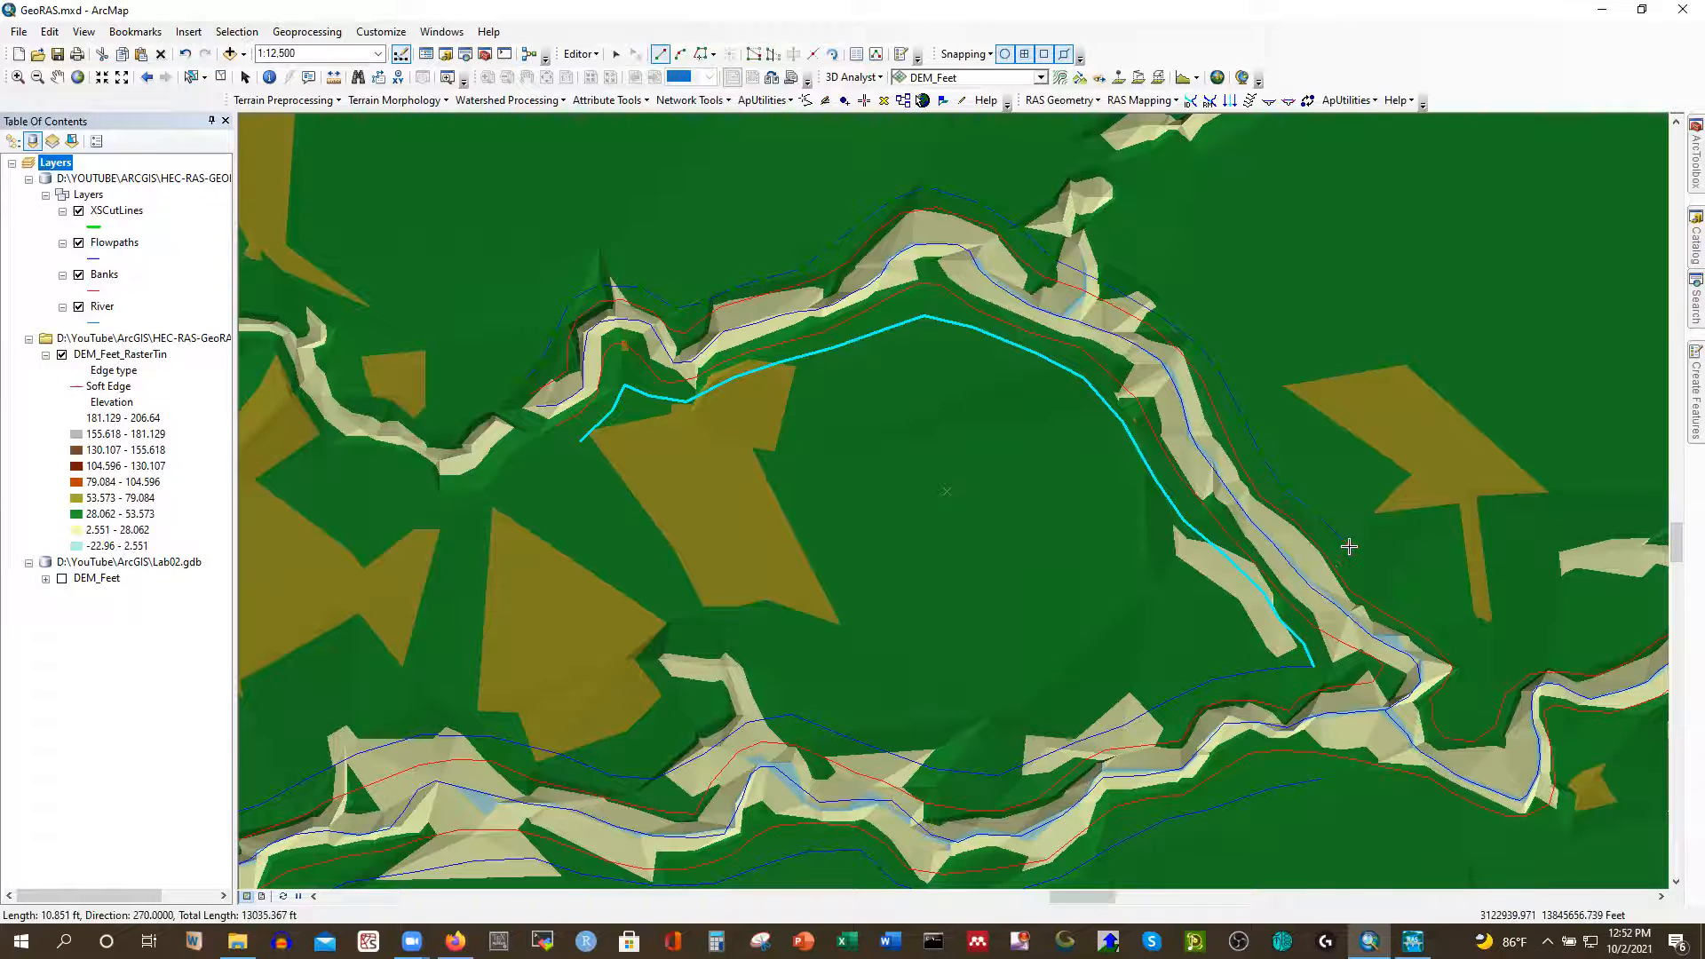
pyautogui.click(1366, 575)
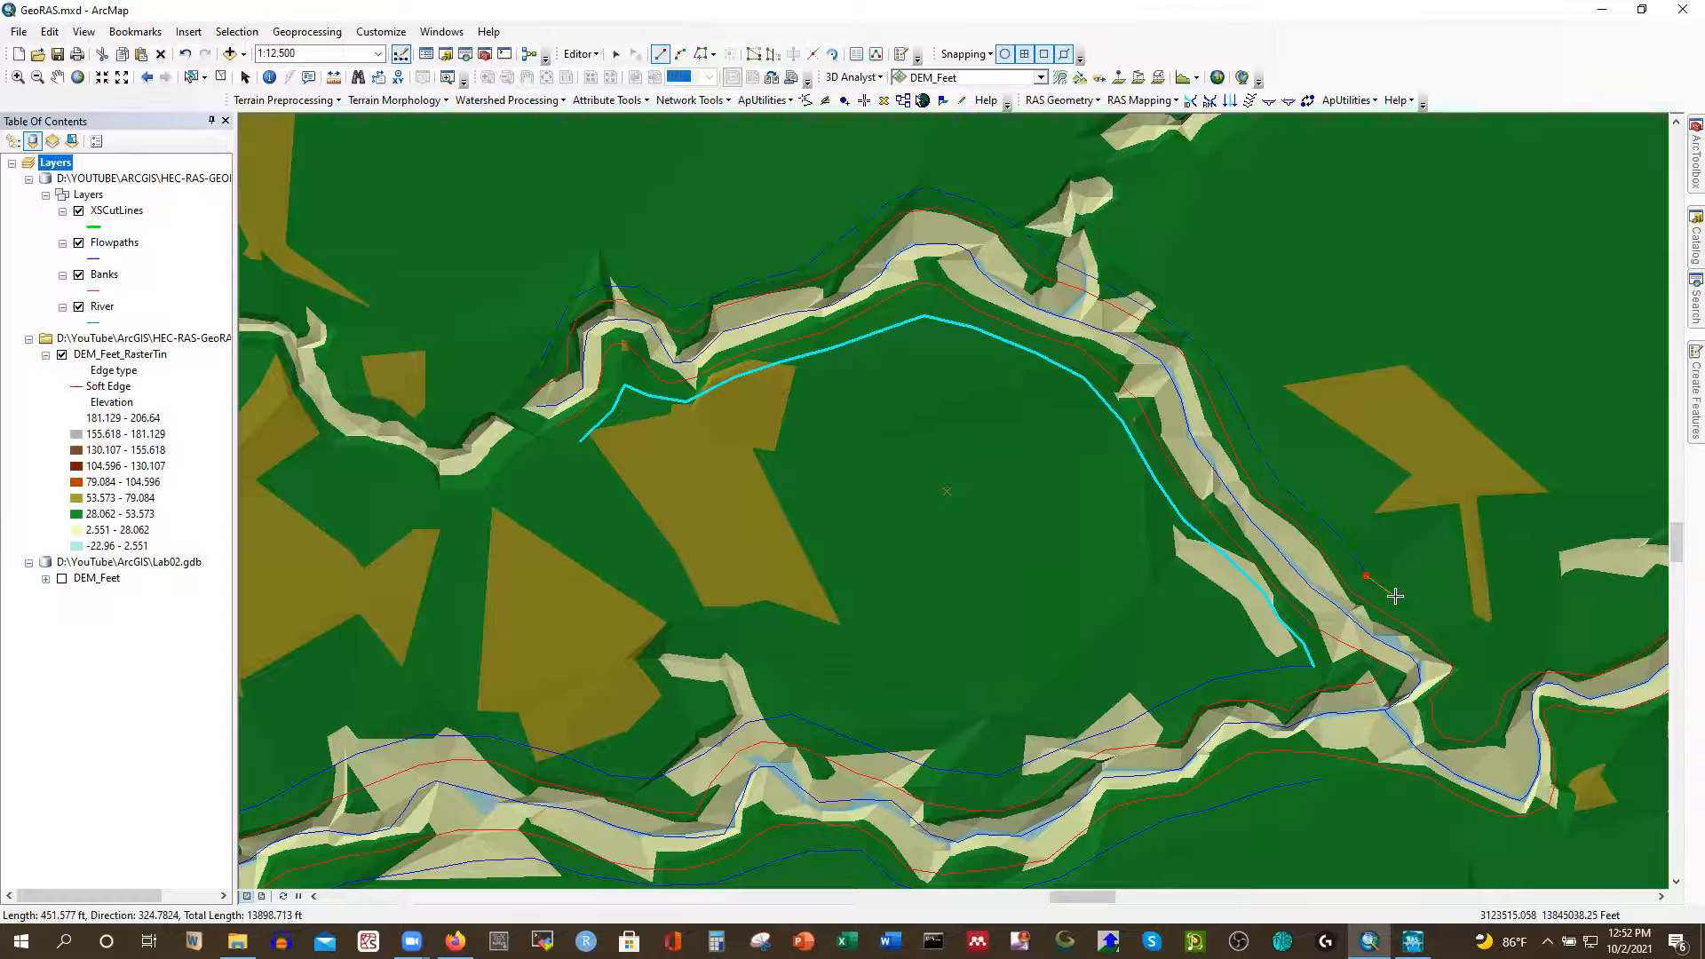
pyautogui.doubleClick(1395, 595)
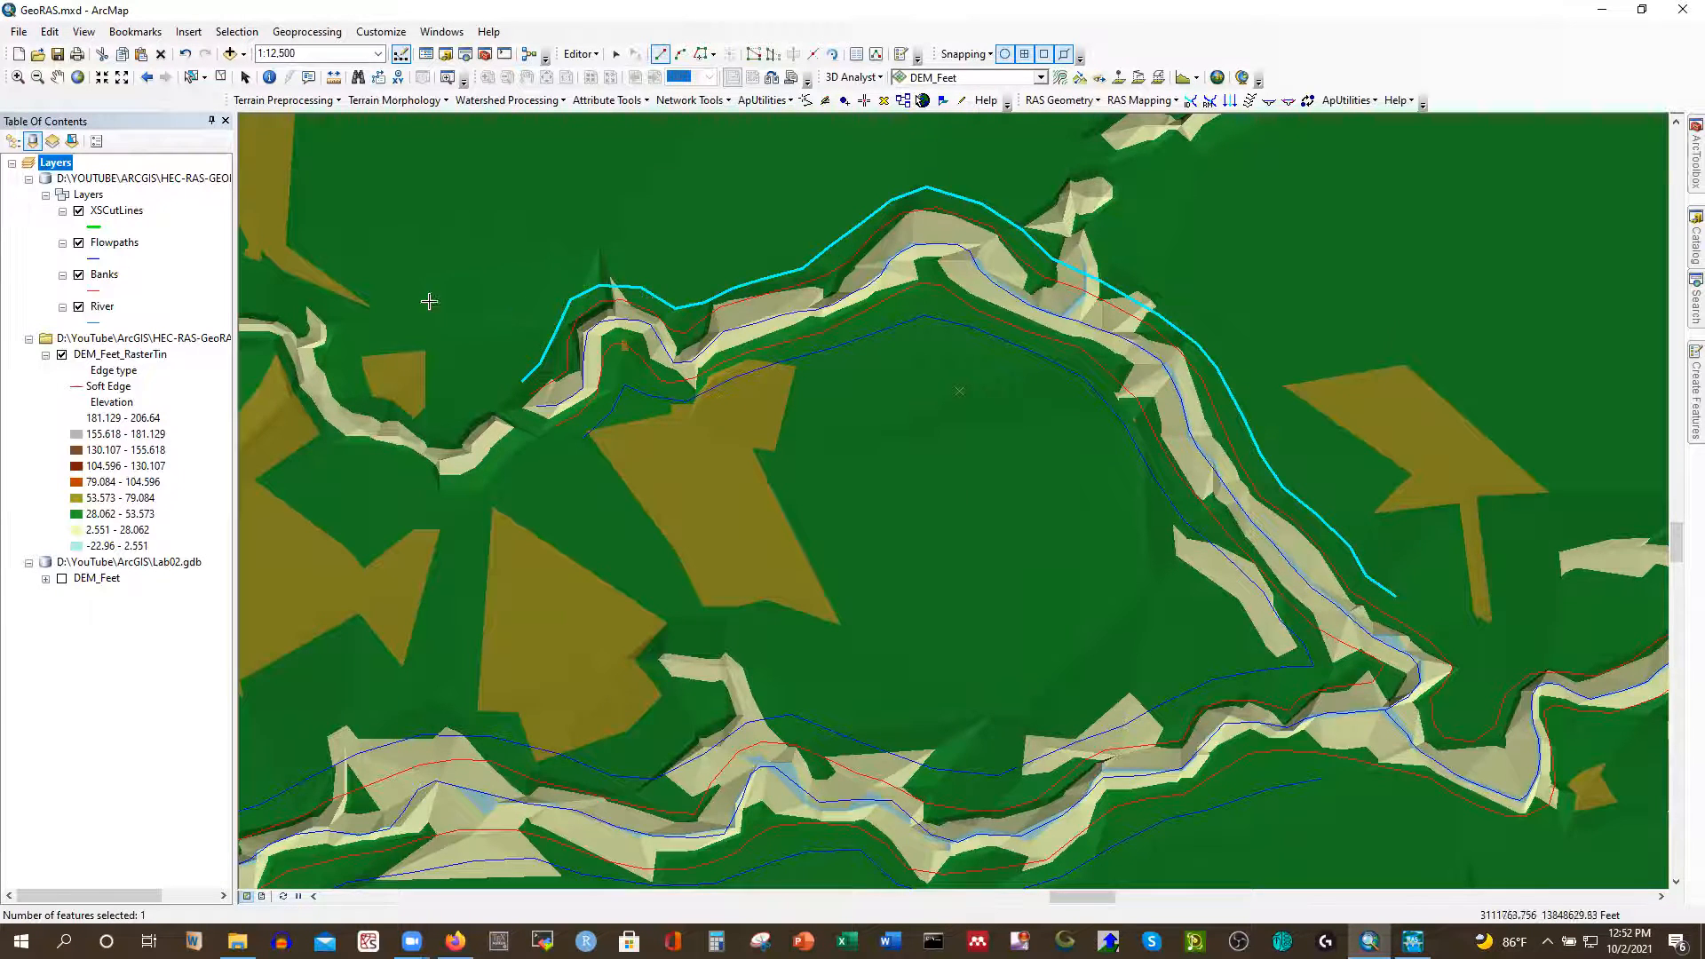
# Start the downstream reach's south overbank flowpath snapped to the end vertex of the main river's south flowpath, and carry it below the first bend
pyautogui.scroll(-2, 347, 285)
pyautogui.scroll(1, 875, 470)
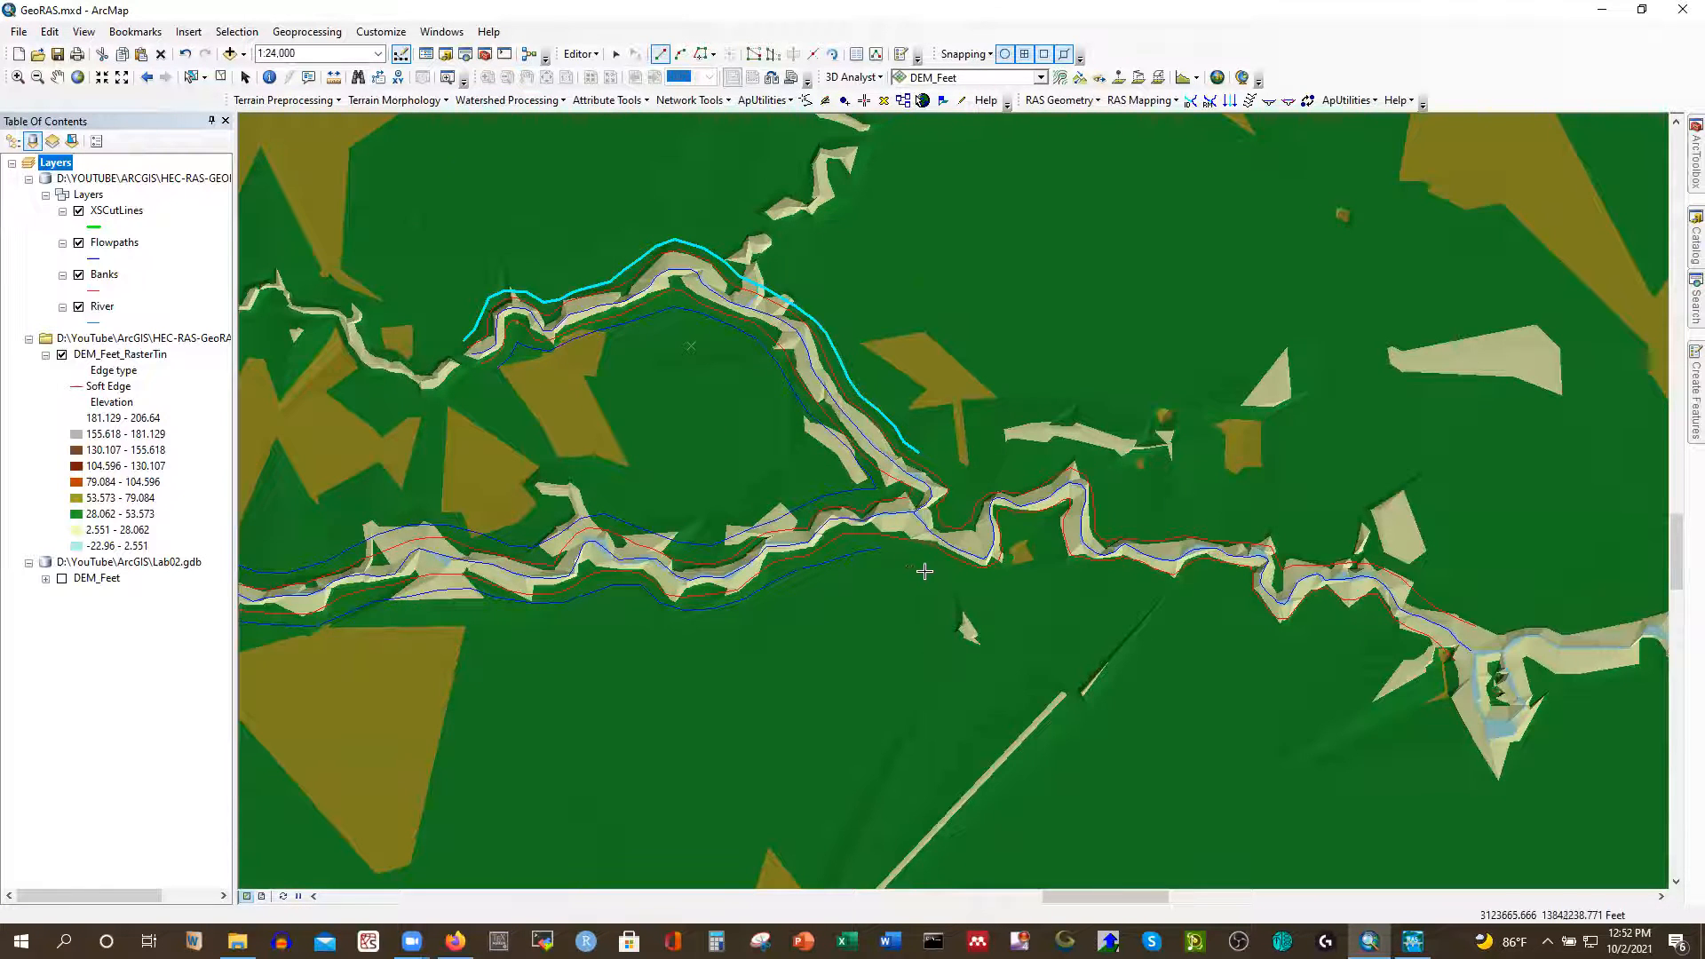
pyautogui.scroll(1, 924, 573)
pyautogui.scroll(2, 963, 582)
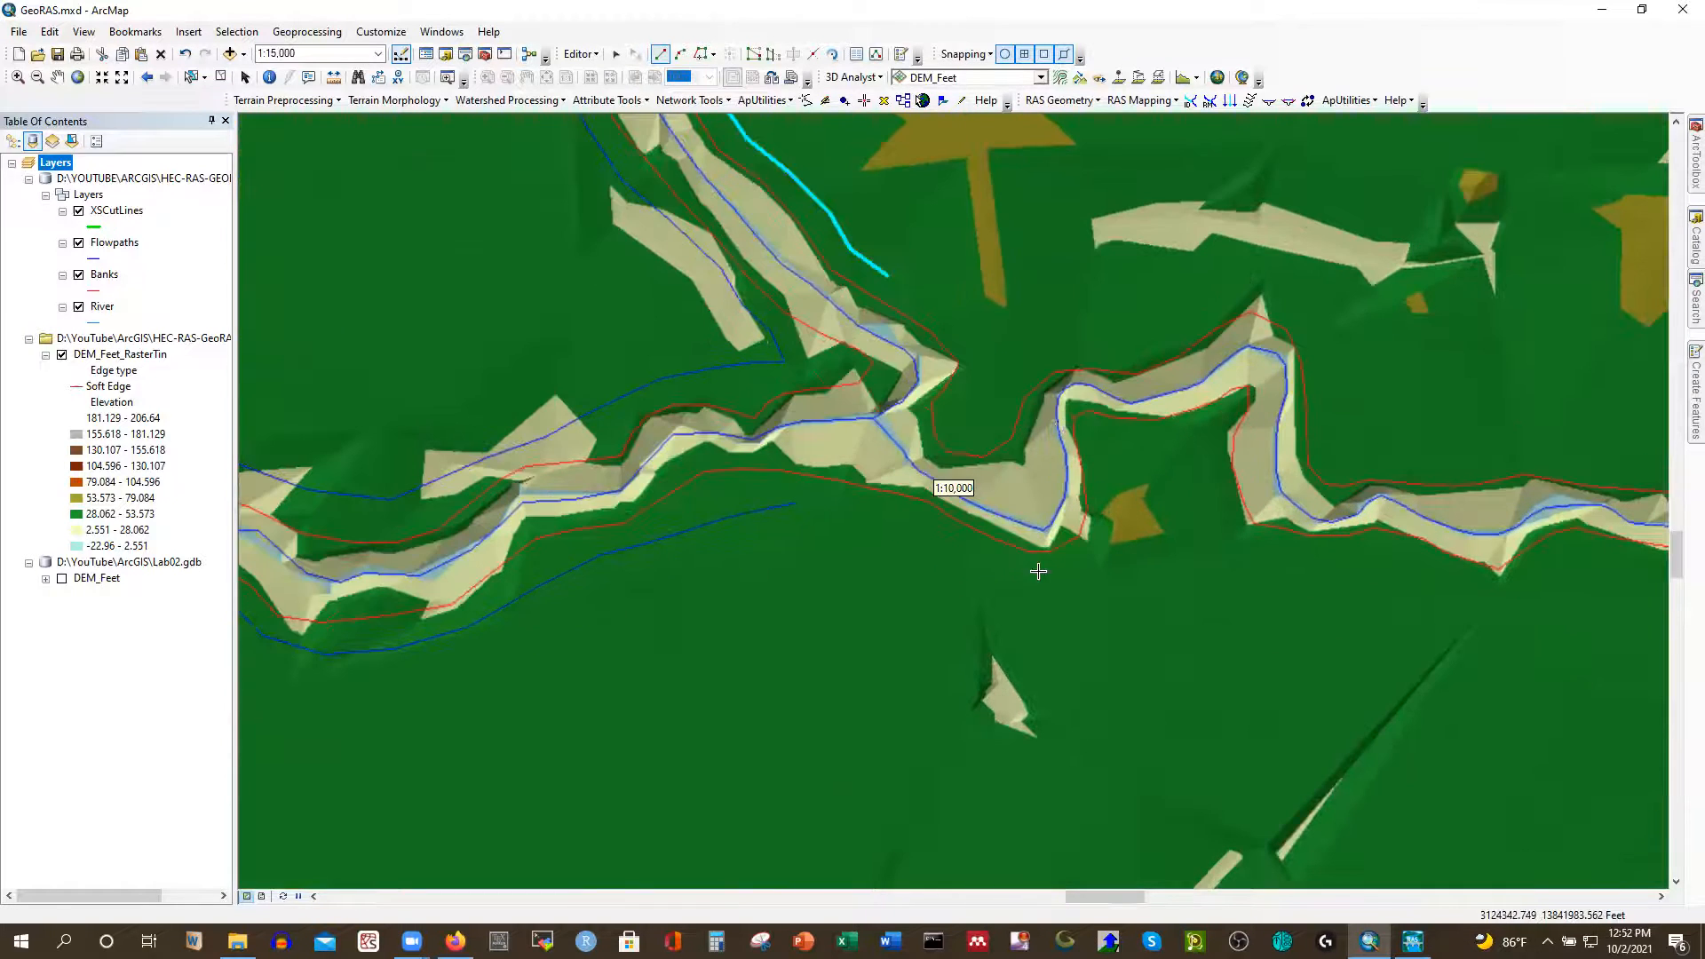
pyautogui.rightClick(797, 503)
pyautogui.moveTo(957, 519)
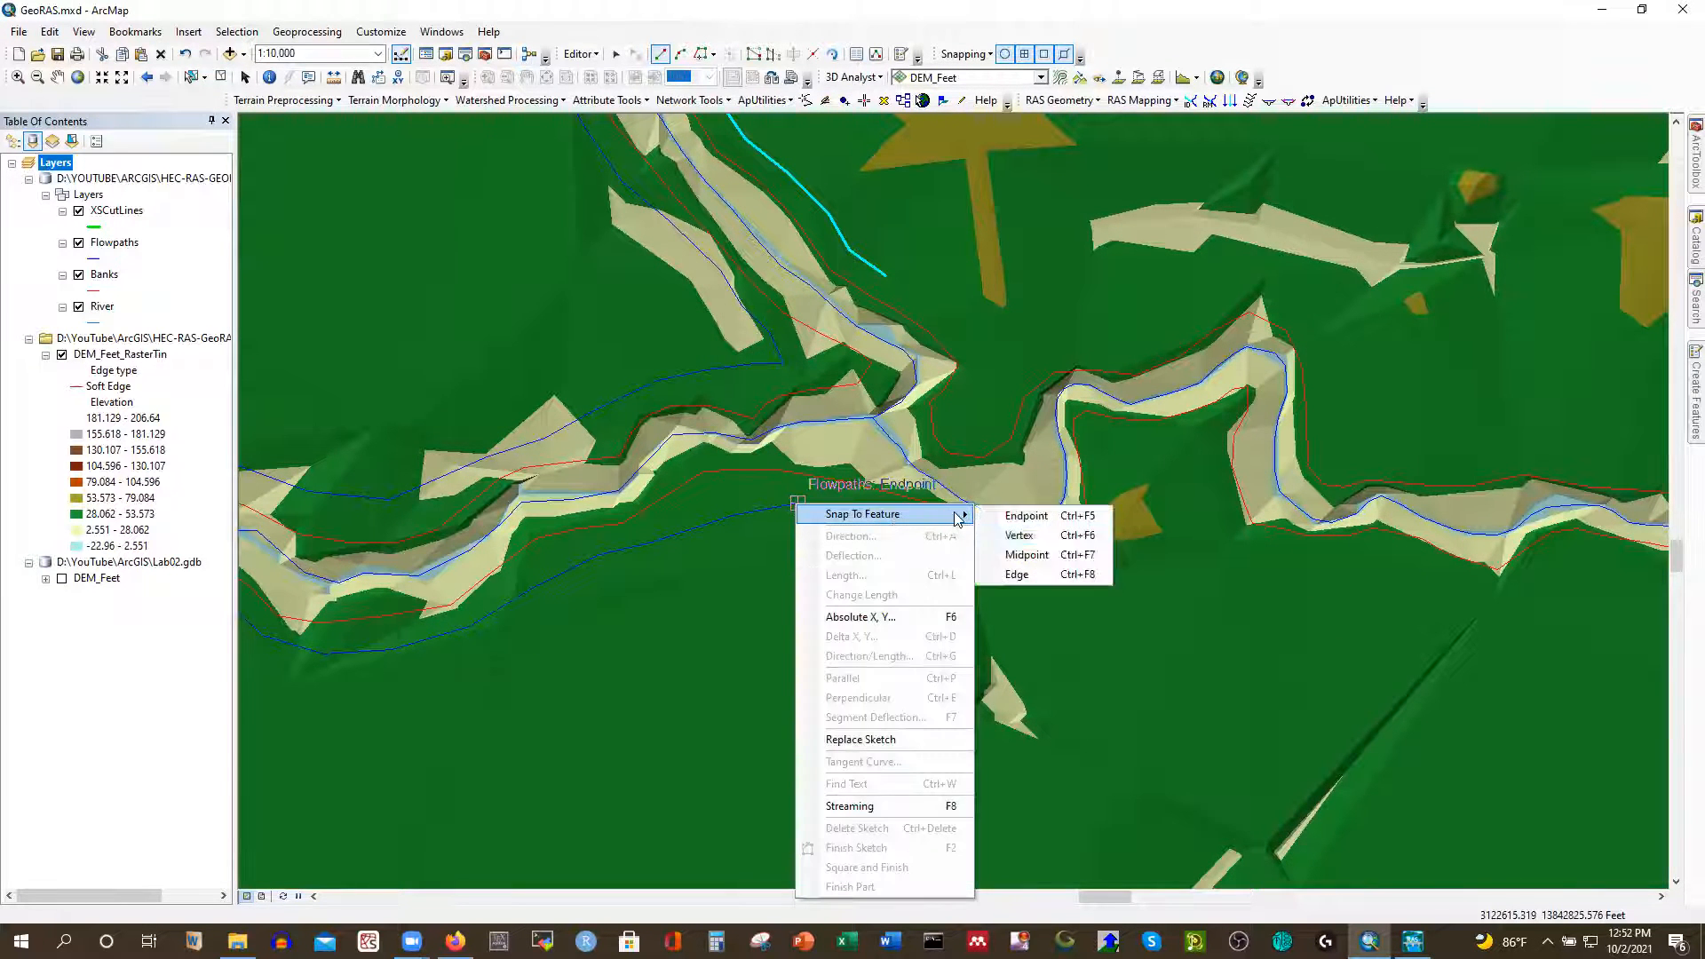
pyautogui.click(1018, 536)
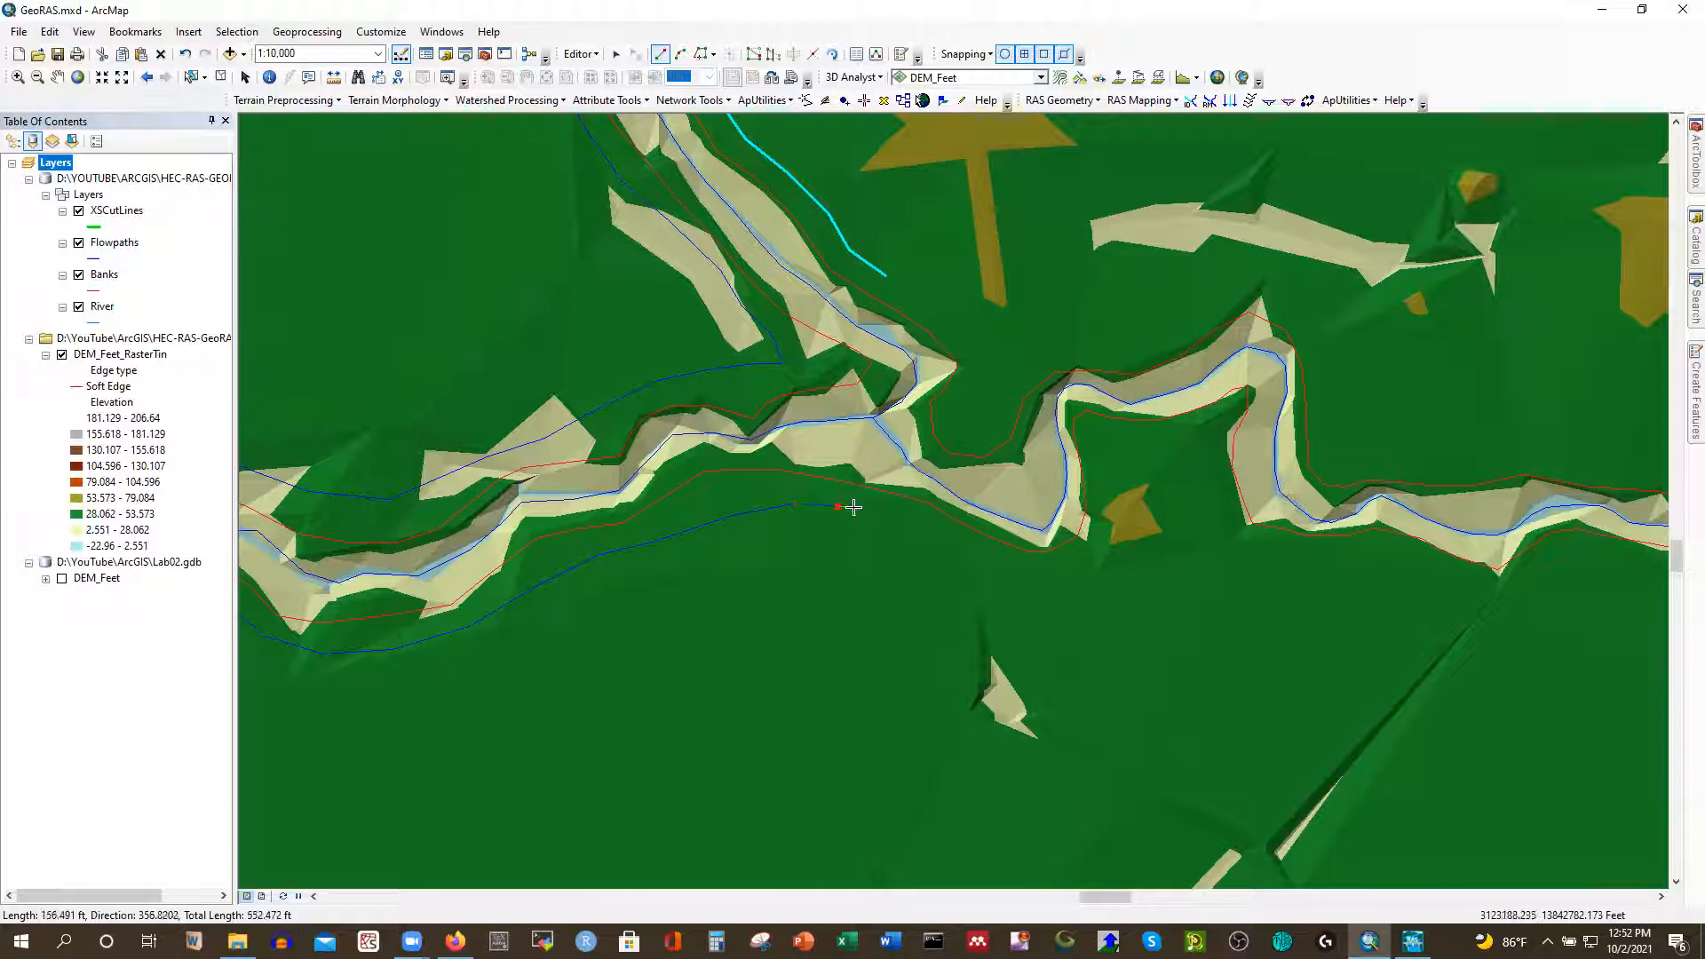
pyautogui.click(902, 517)
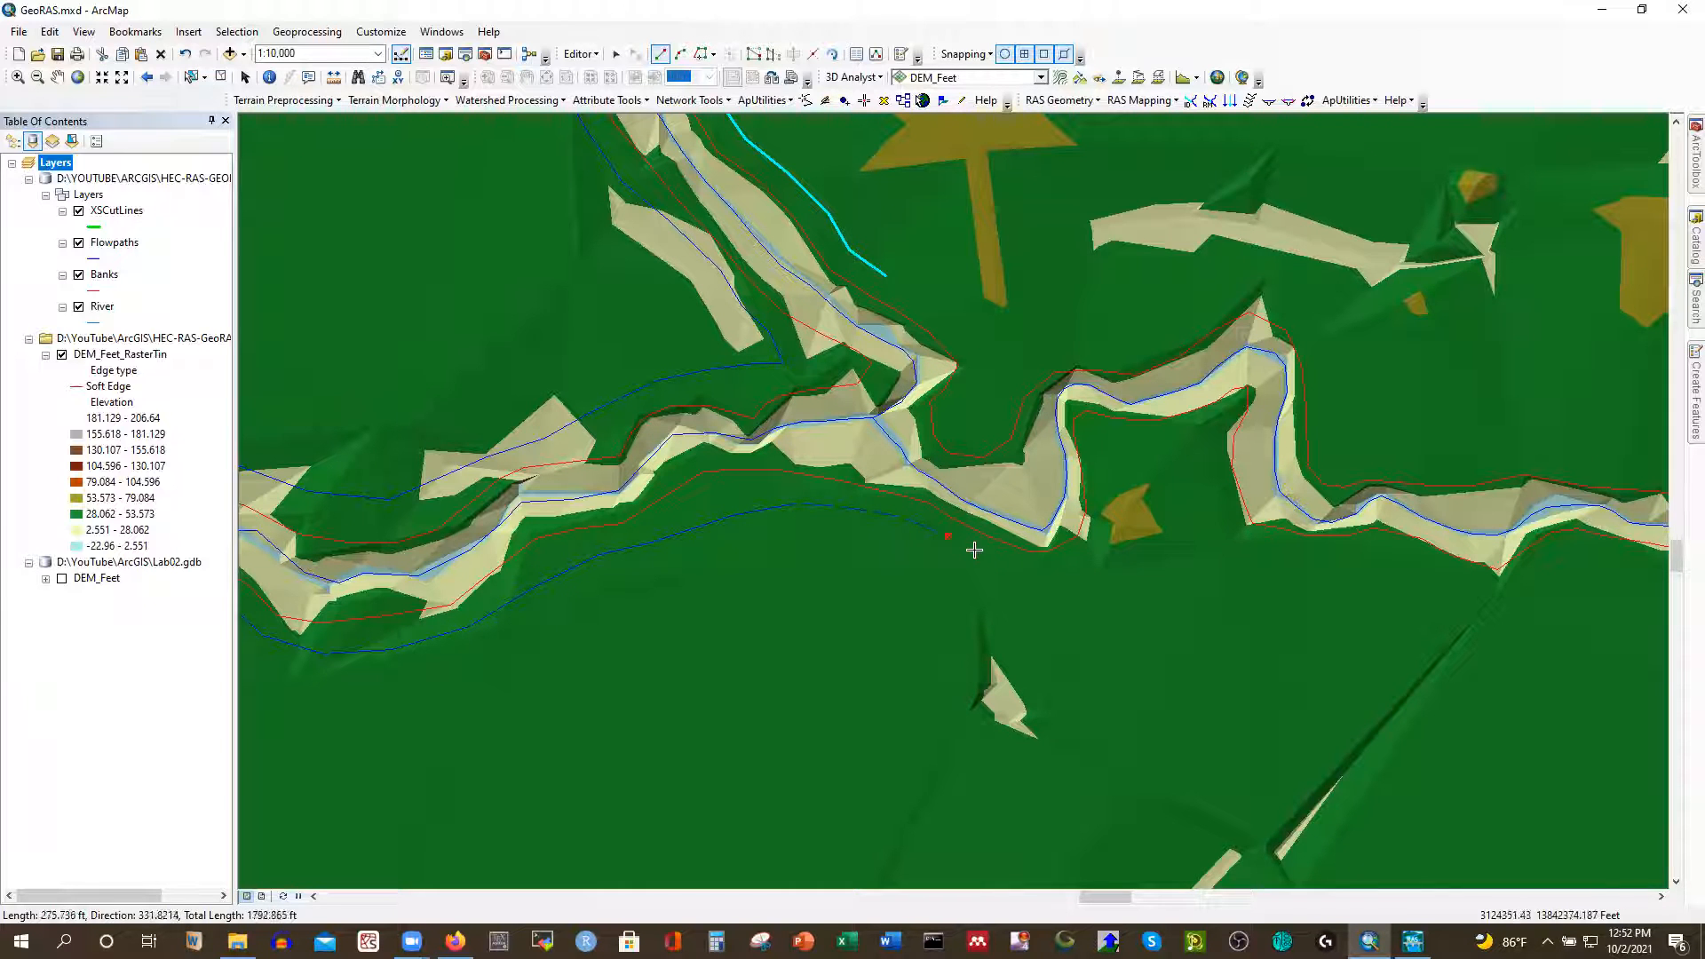
pyautogui.click(1062, 567)
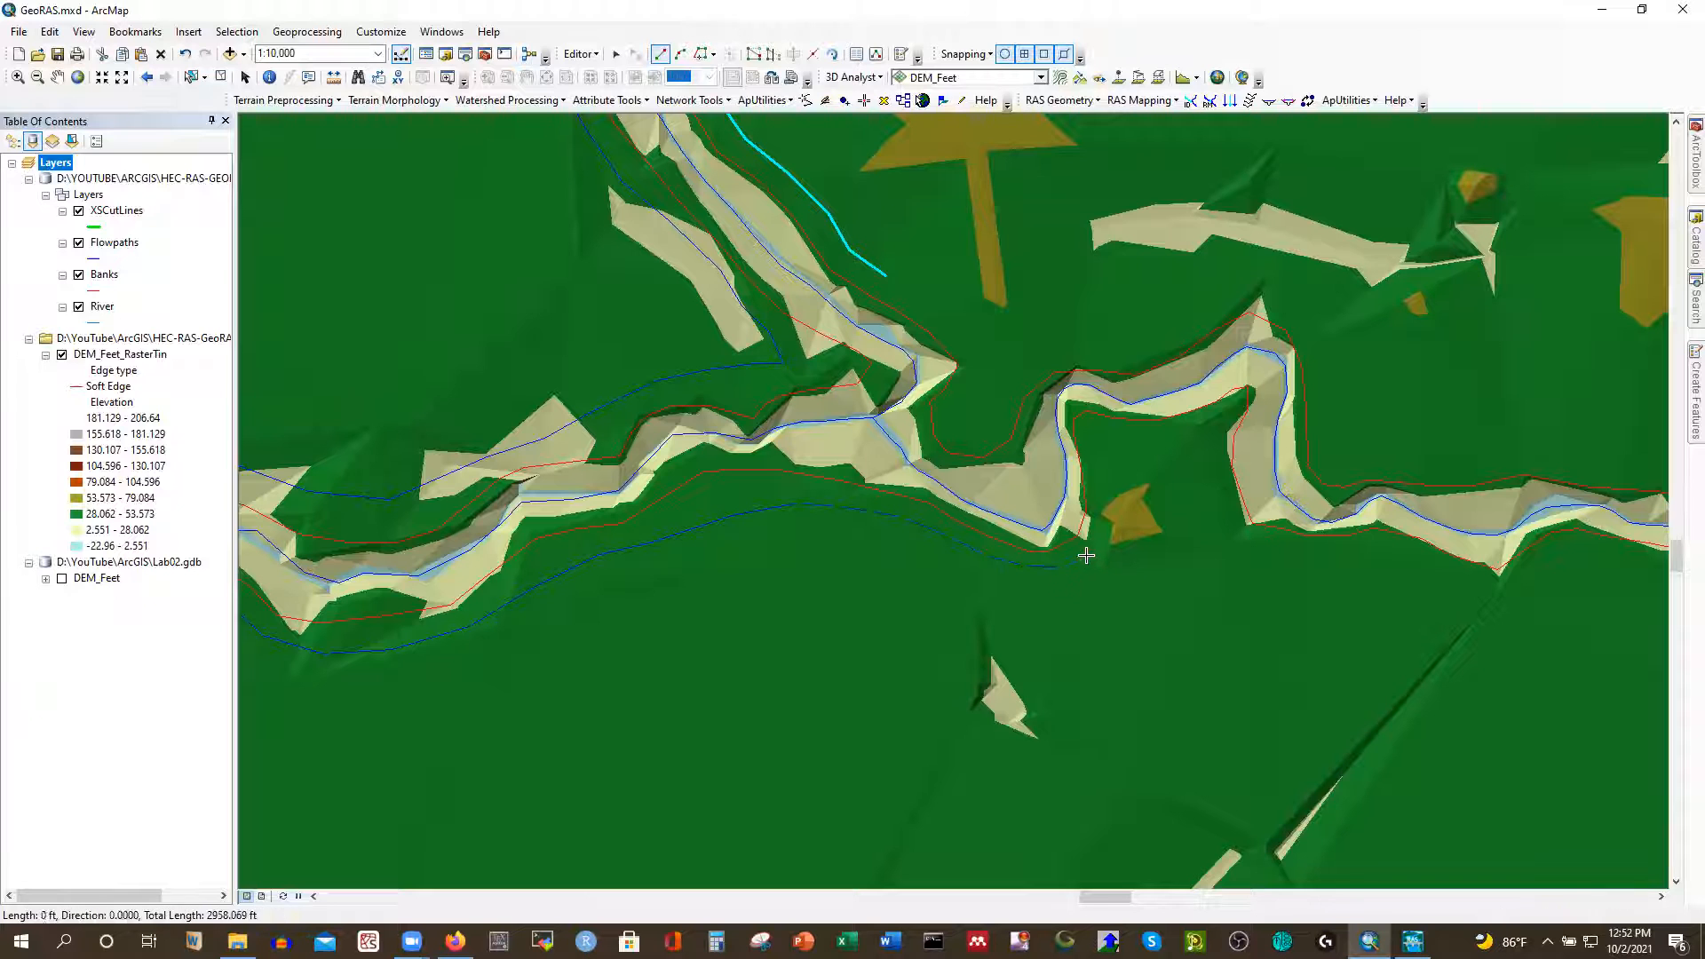
# Carry the downstream south overbank flowpath up around the inside of the large loop and back down past its eastern side
pyautogui.click(1103, 511)
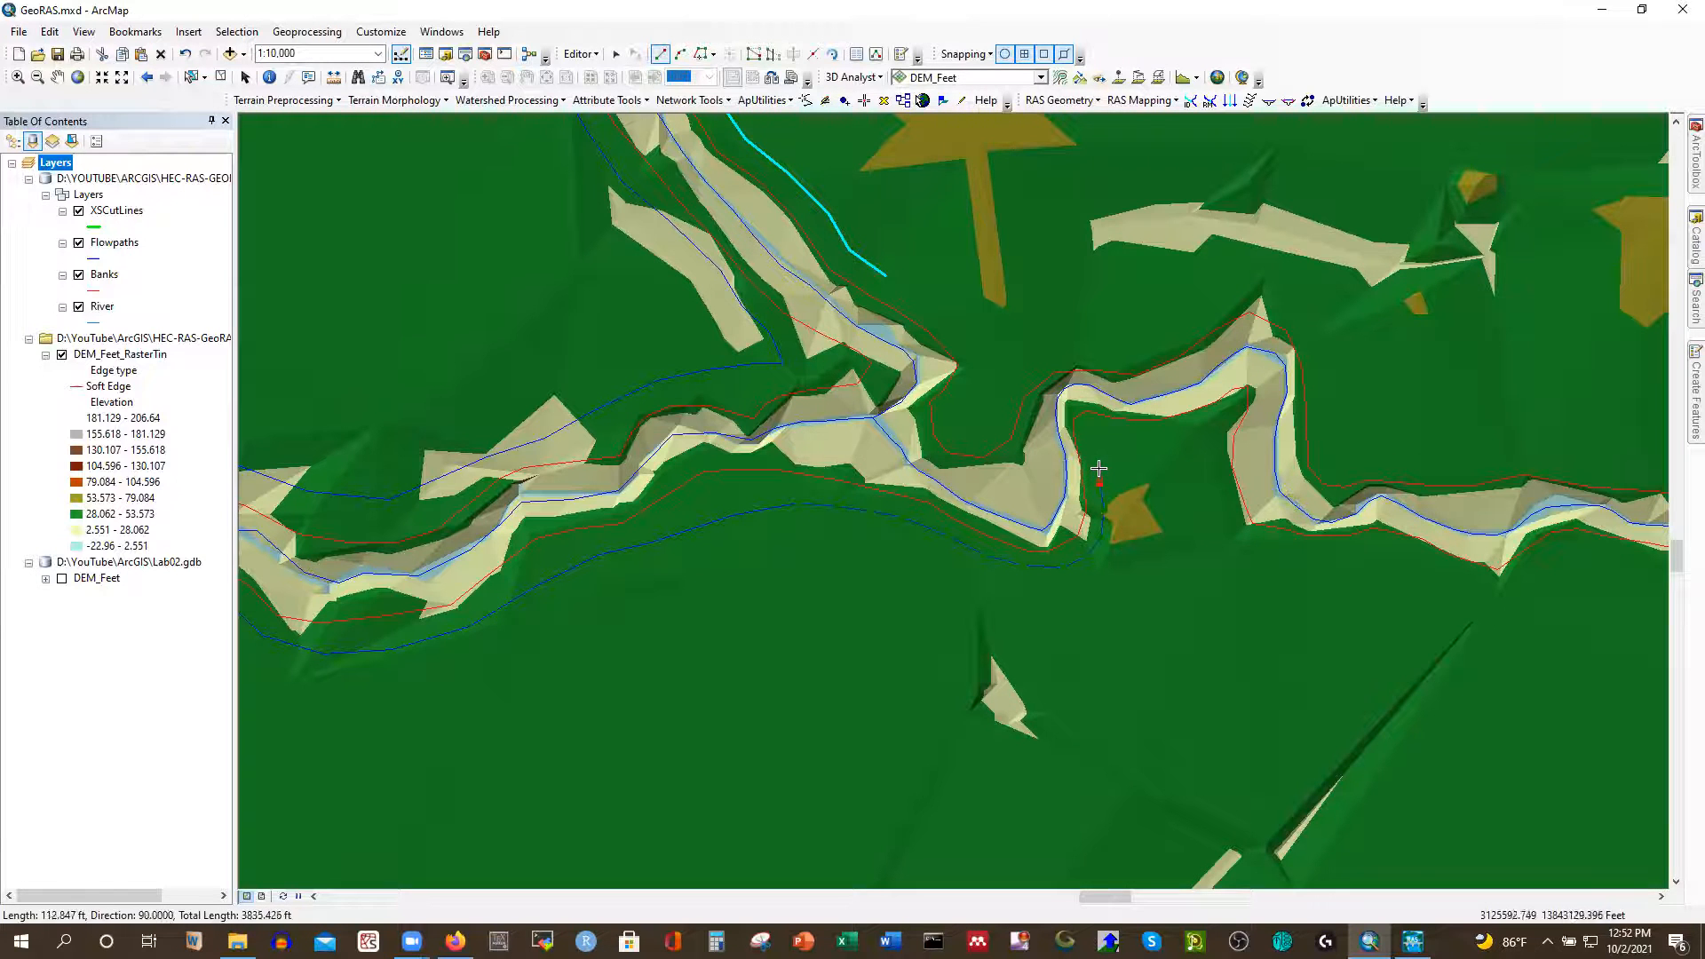
pyautogui.click(1100, 450)
pyautogui.click(1145, 436)
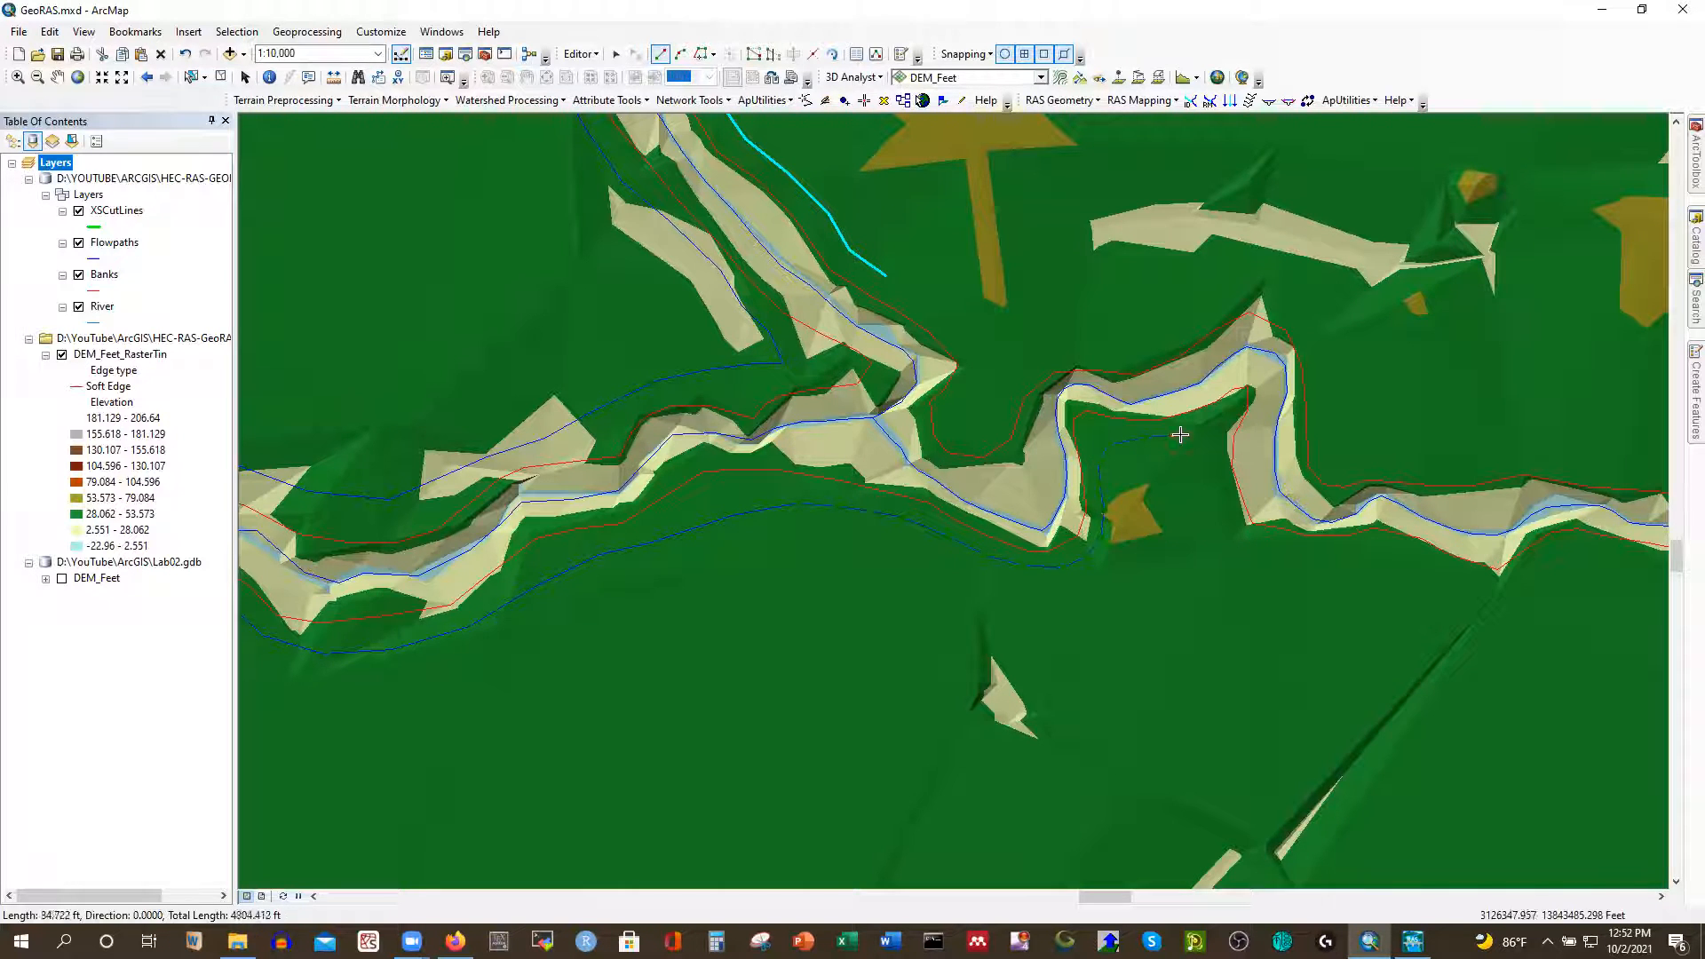
pyautogui.click(1204, 469)
pyautogui.click(1236, 539)
pyautogui.click(1270, 553)
# Continue the downstream south overbank flowpath east outside the bank line to the start of the next sharp southward bend
pyautogui.click(1383, 554)
pyautogui.click(1430, 568)
pyautogui.click(1540, 571)
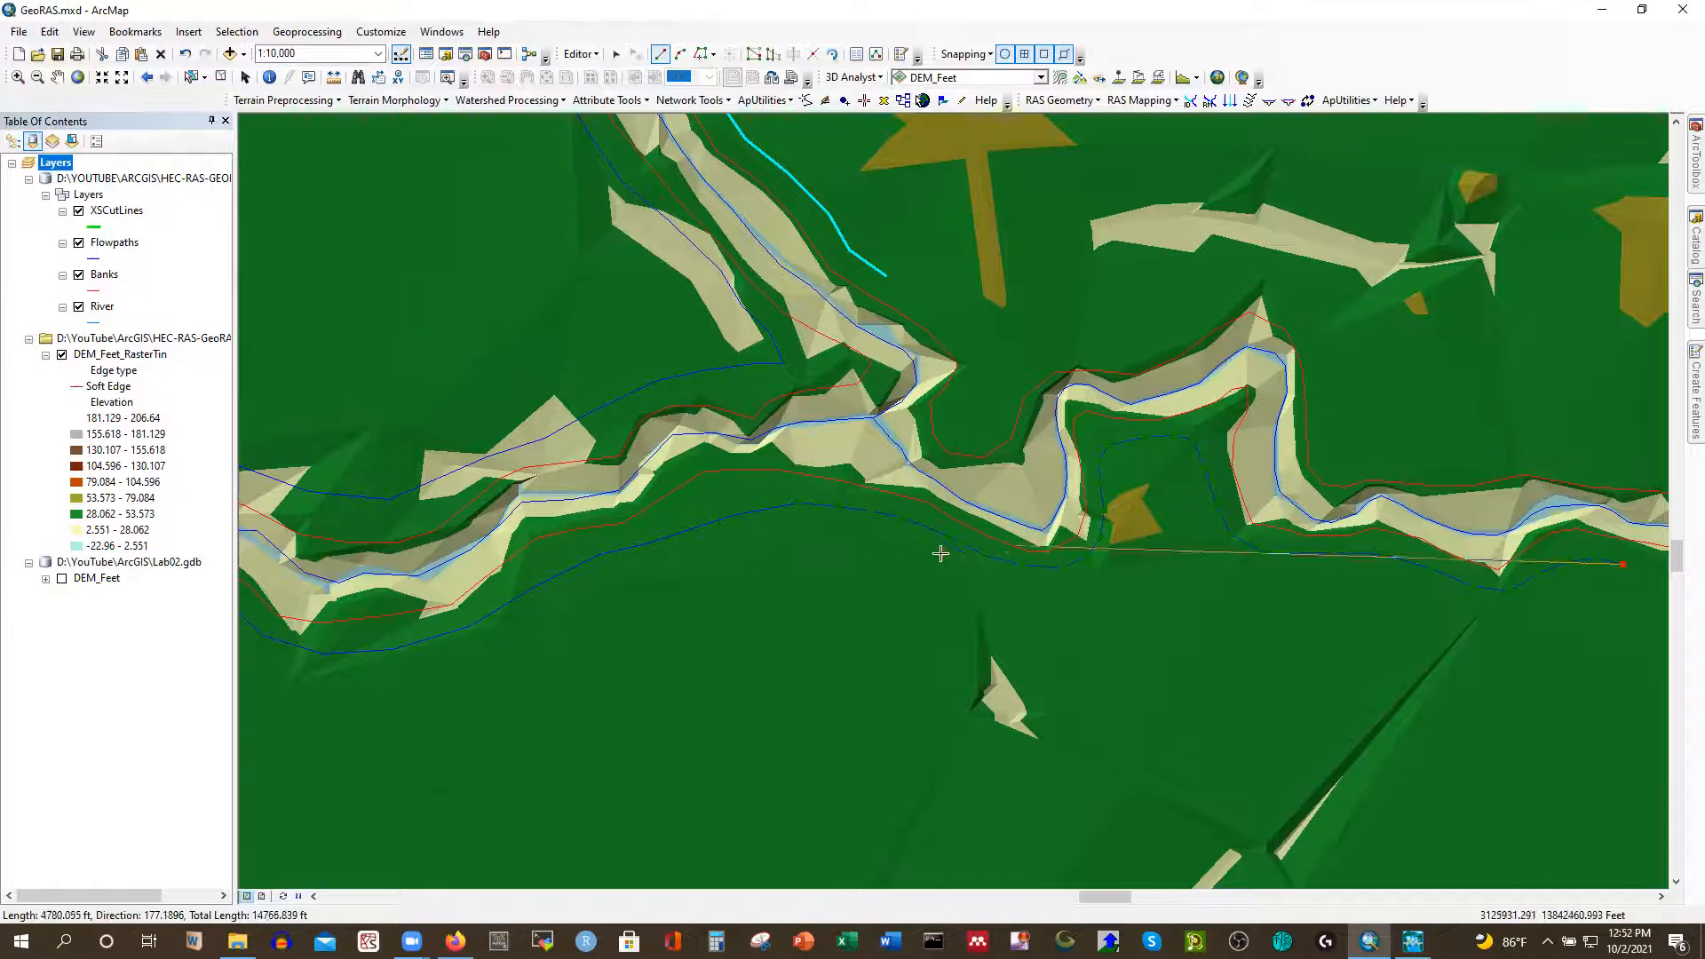
pyautogui.scroll(-3, 278, 456)
pyautogui.scroll(-2, 320, 460)
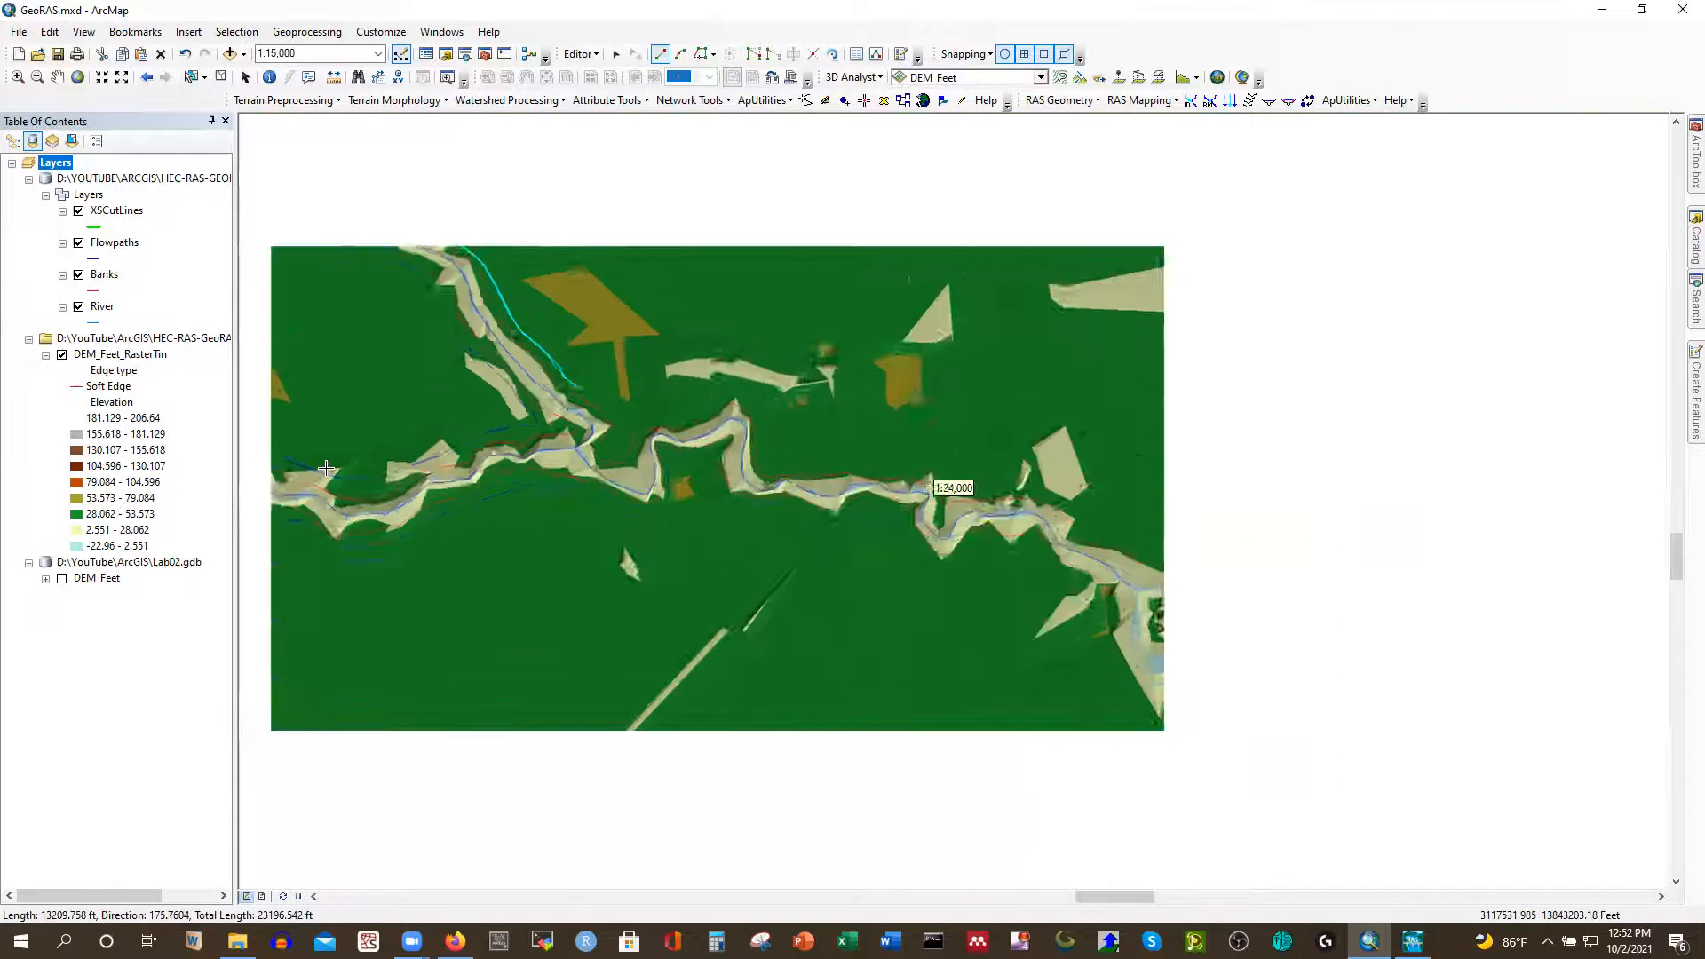
pyautogui.scroll(1, 996, 681)
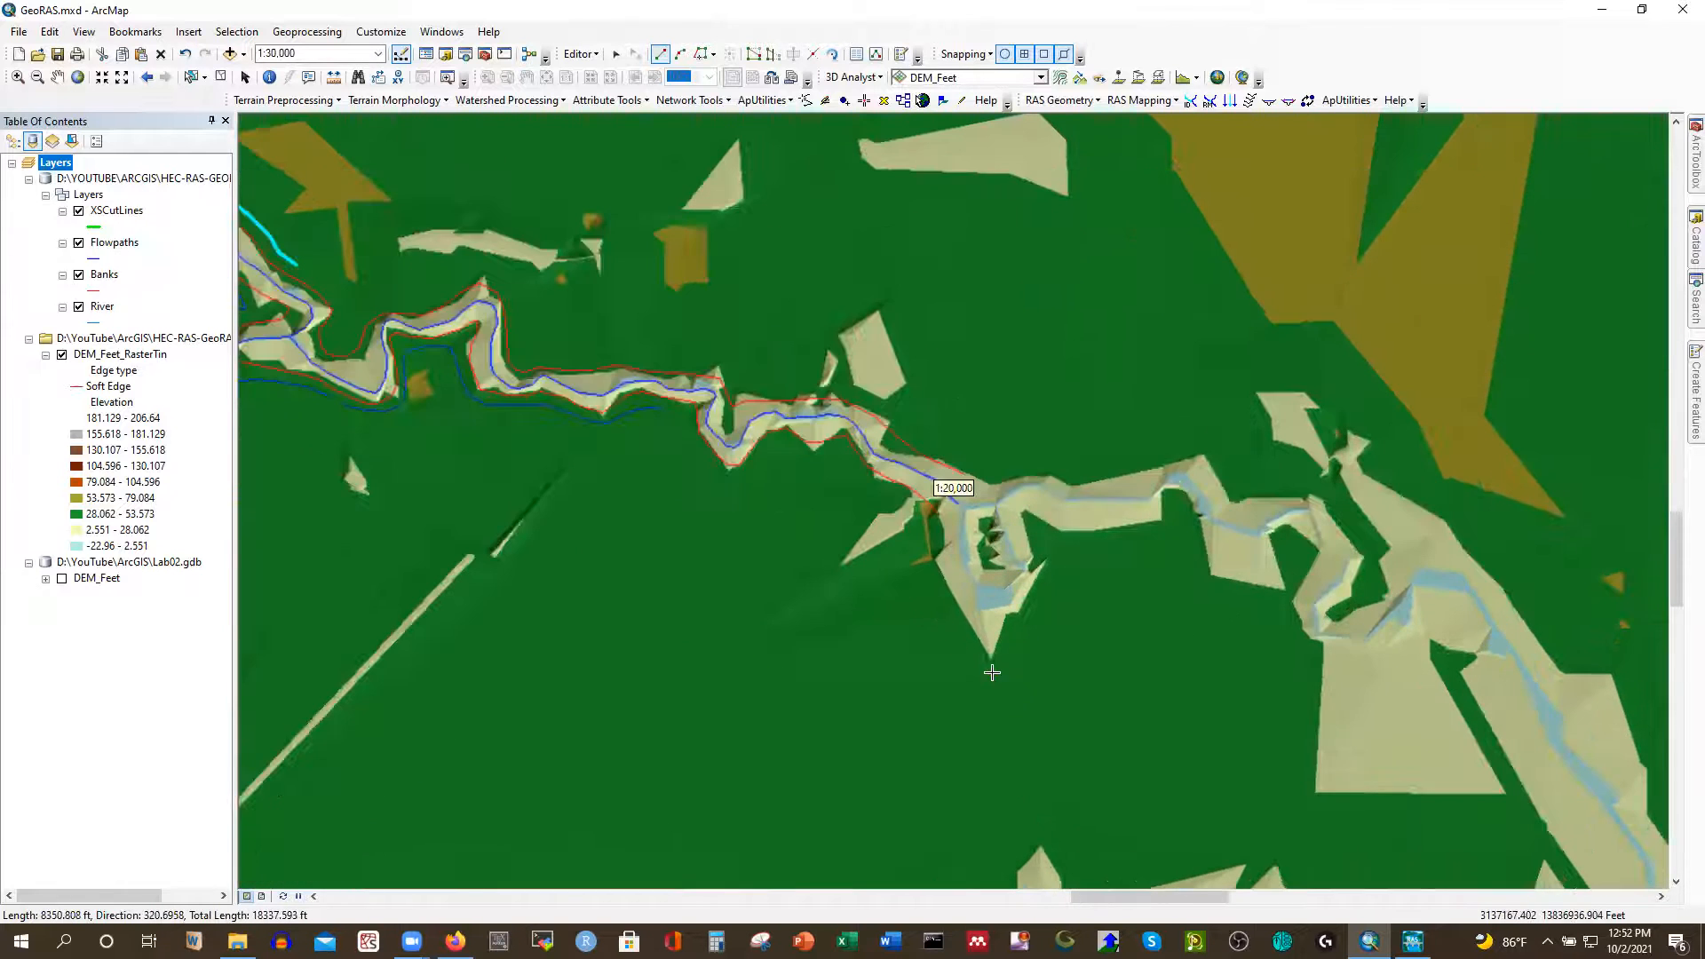
pyautogui.scroll(1, 708, 514)
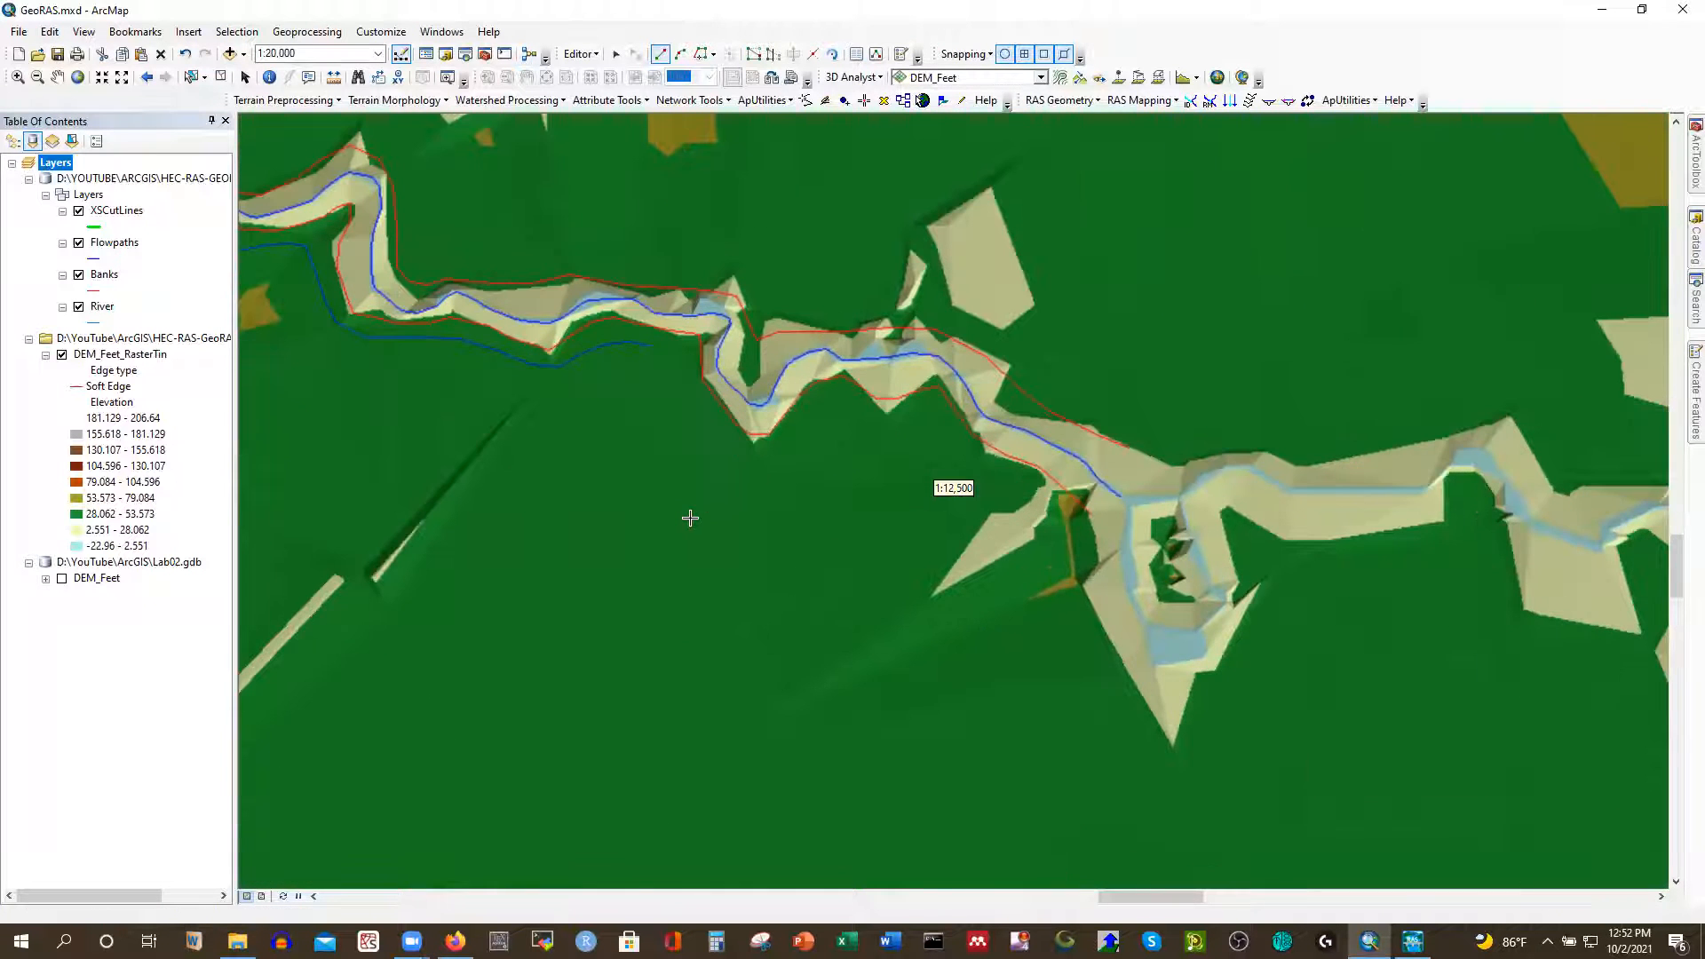
pyautogui.click(673, 357)
pyautogui.click(681, 382)
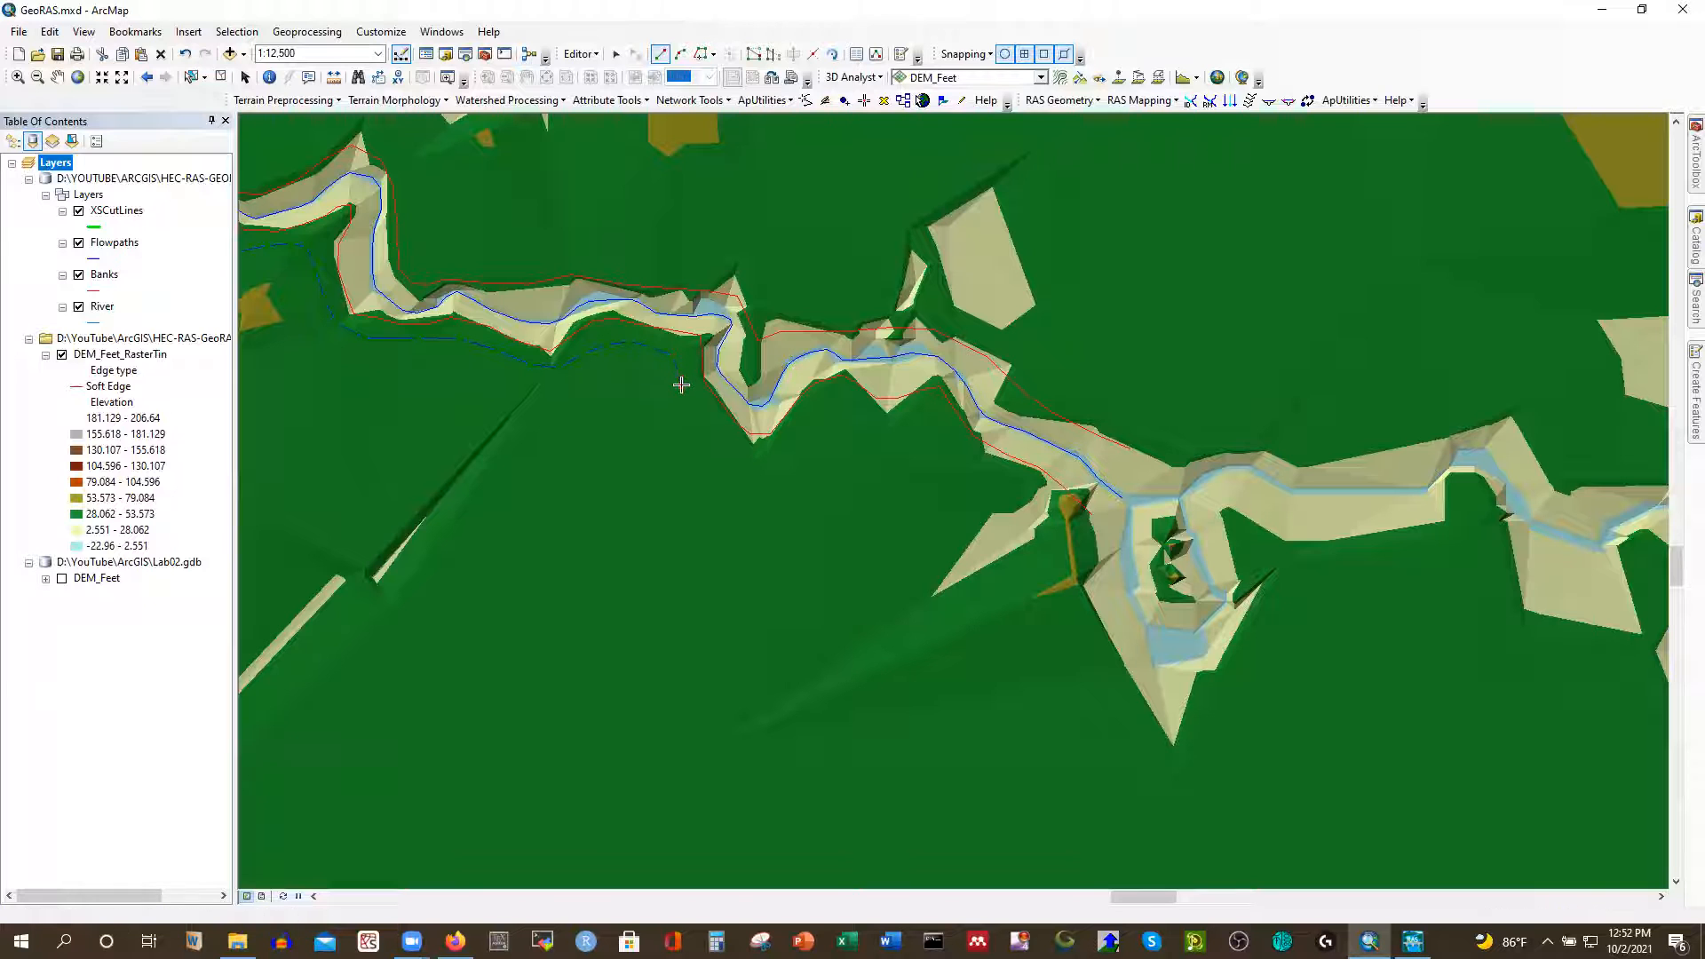
# Carry the south overbank flowpath around the southward bend and finish it just south of the downstream end of the river centerline
pyautogui.click(732, 449)
pyautogui.click(759, 456)
pyautogui.click(797, 446)
pyautogui.click(825, 410)
pyautogui.click(849, 407)
pyautogui.click(874, 428)
pyautogui.click(890, 427)
pyautogui.click(924, 418)
pyautogui.click(945, 436)
pyautogui.click(982, 461)
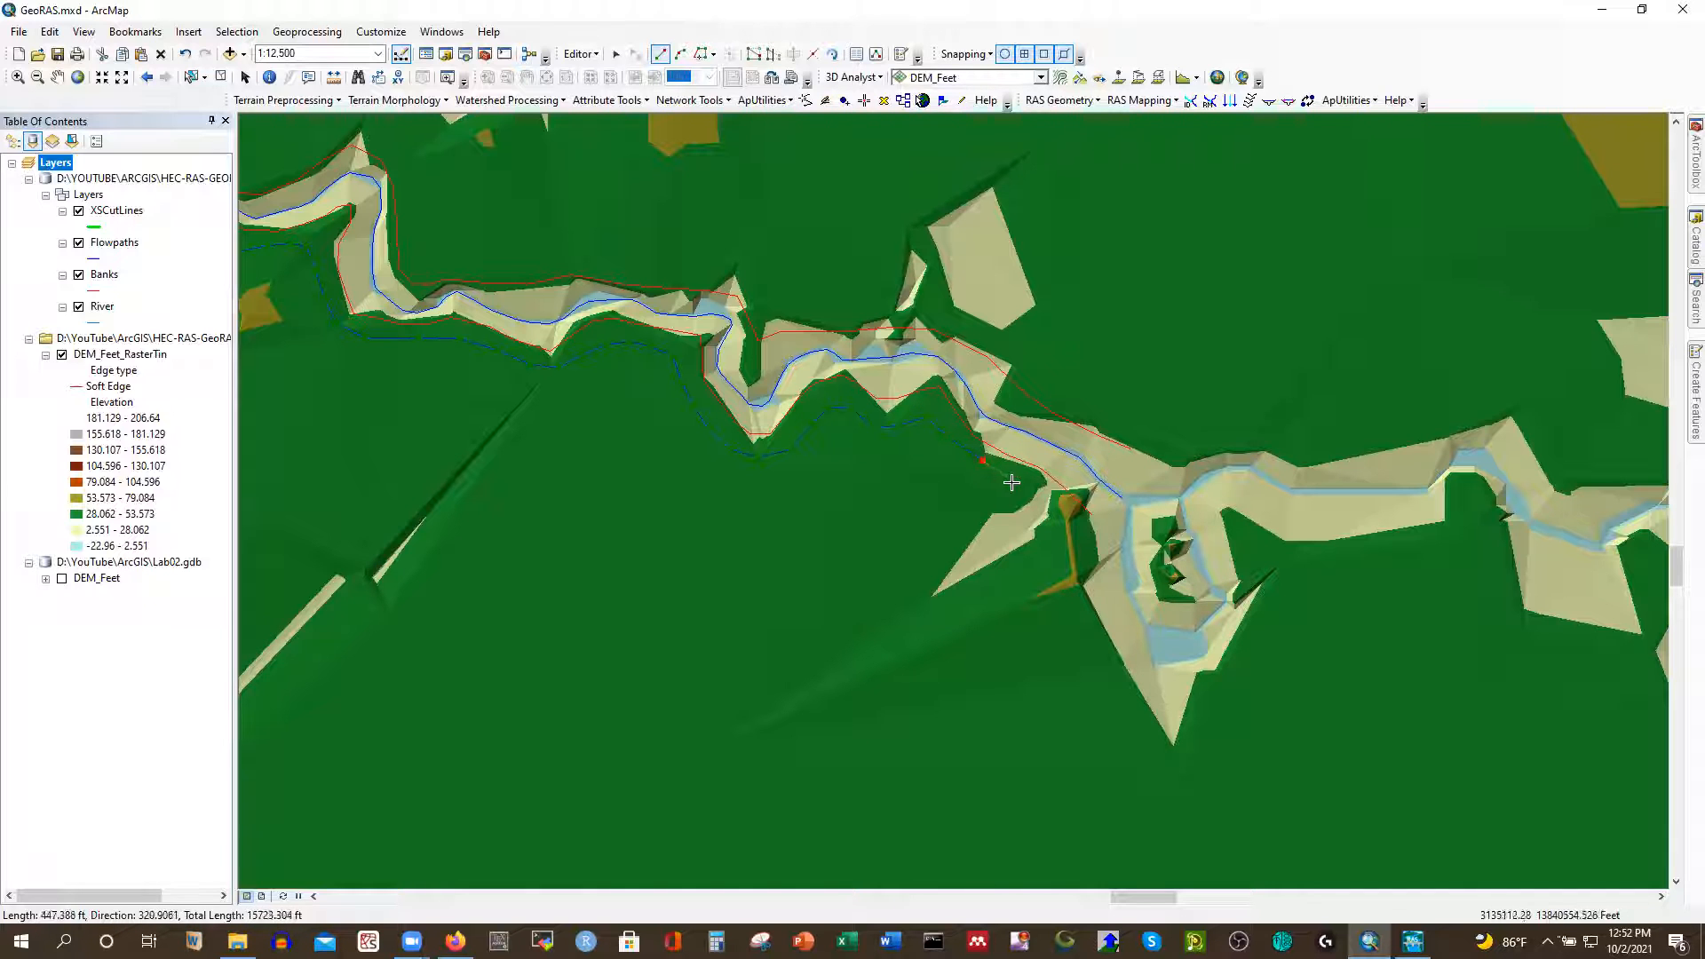
pyautogui.doubleClick(1069, 521)
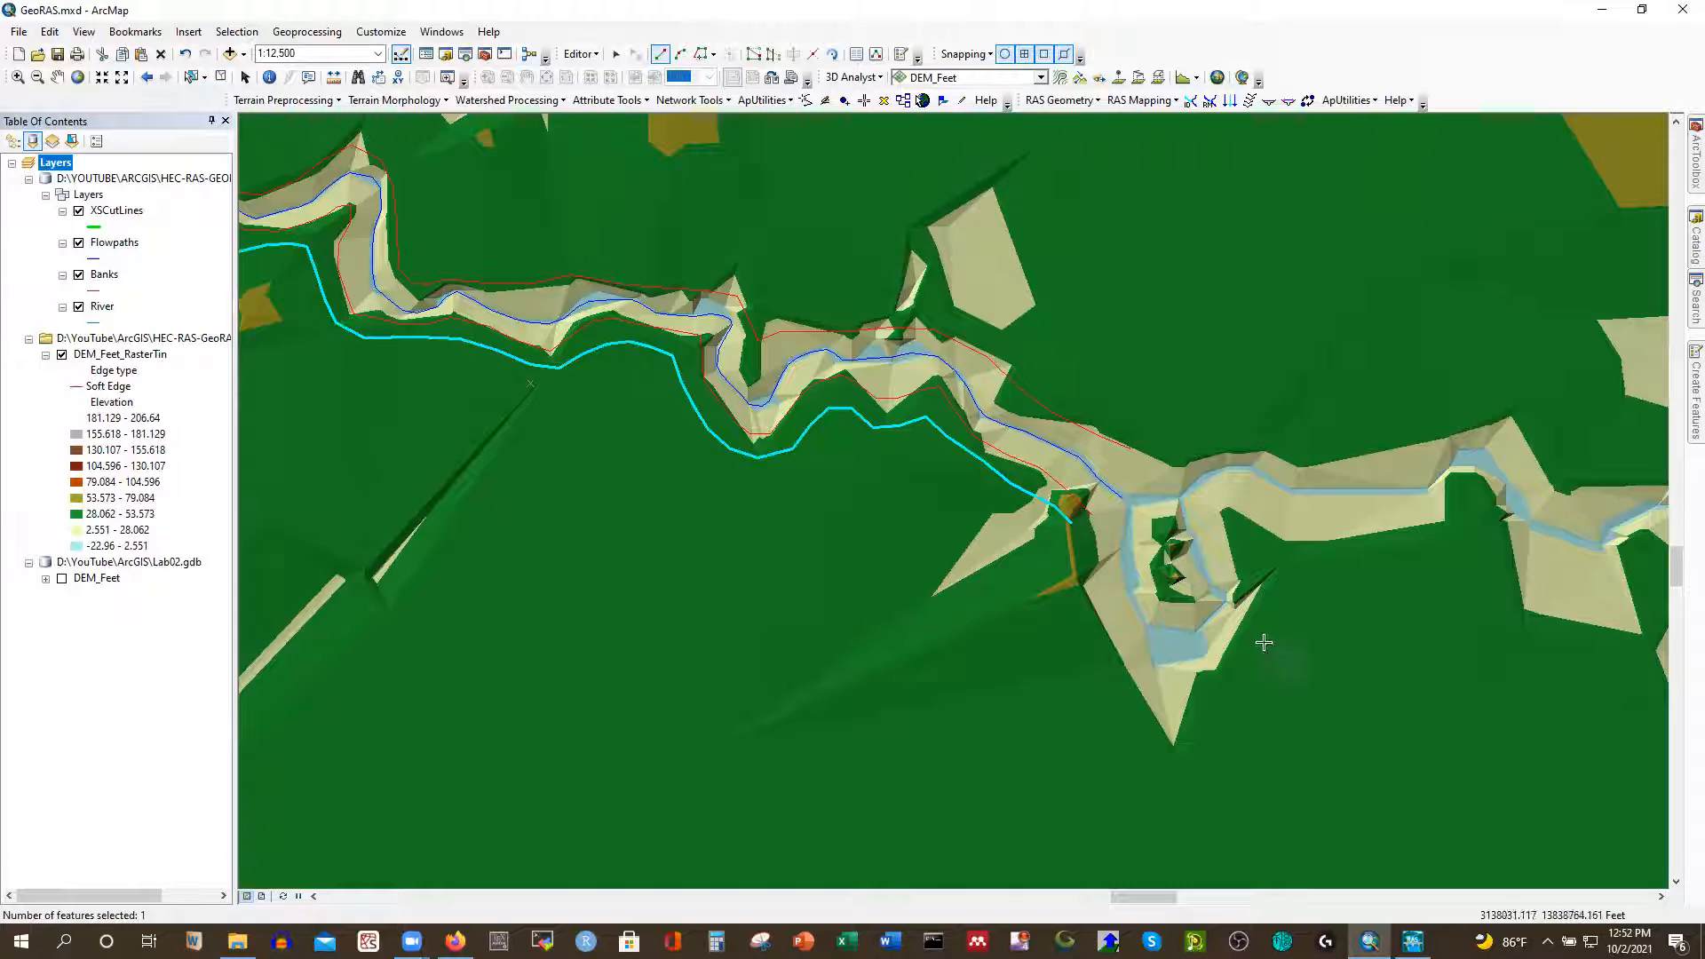
# Start the downstream reach's north overbank flowpath snapped to the tributary's outer flowpath end, and carry it over the large loop and eastward
pyautogui.scroll(3, 1285, 675)
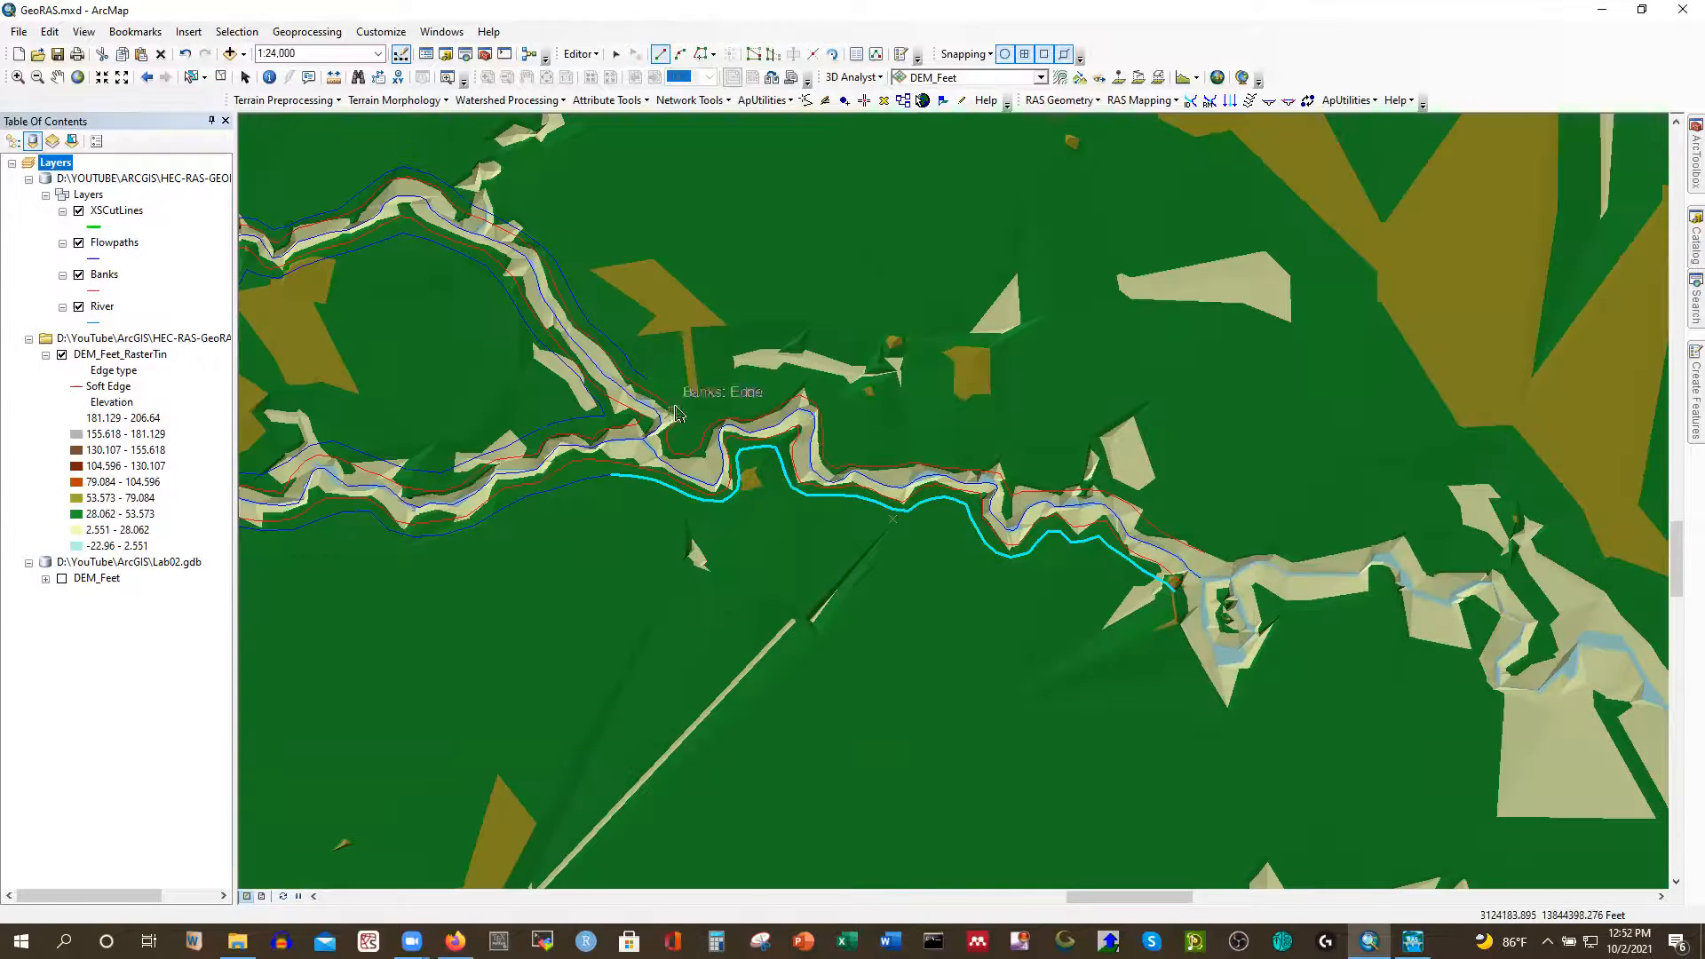
pyautogui.rightClick(652, 382)
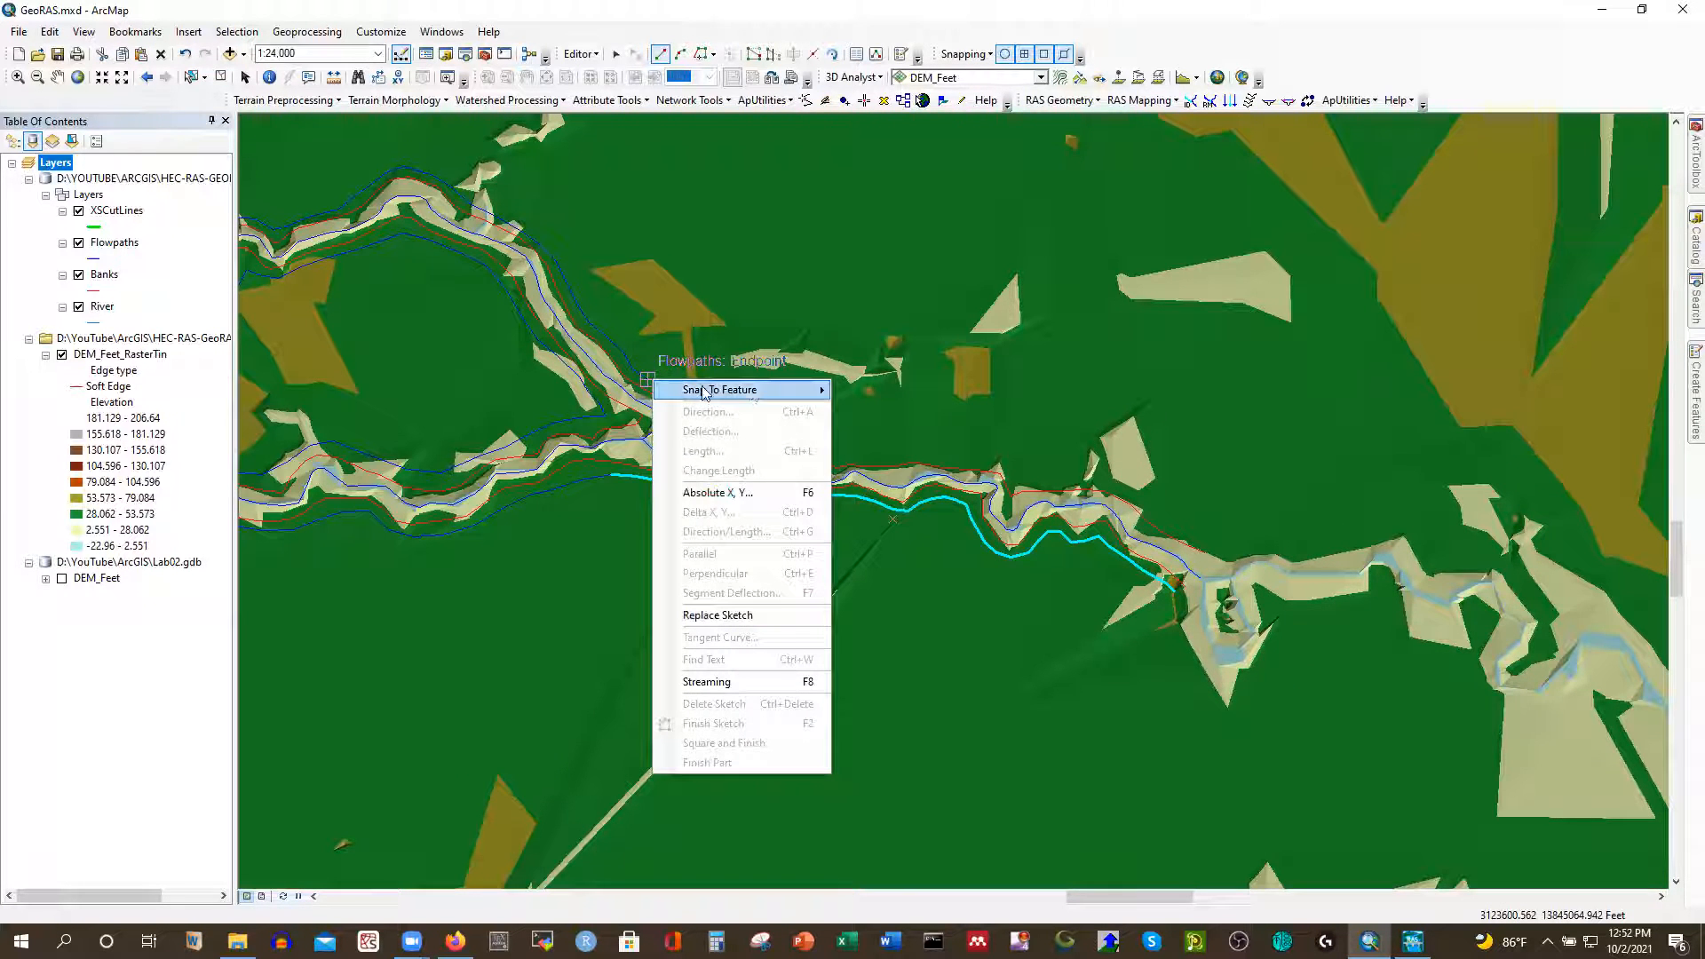
pyautogui.moveTo(817, 391)
pyautogui.click(867, 417)
pyautogui.scroll(2, 675, 422)
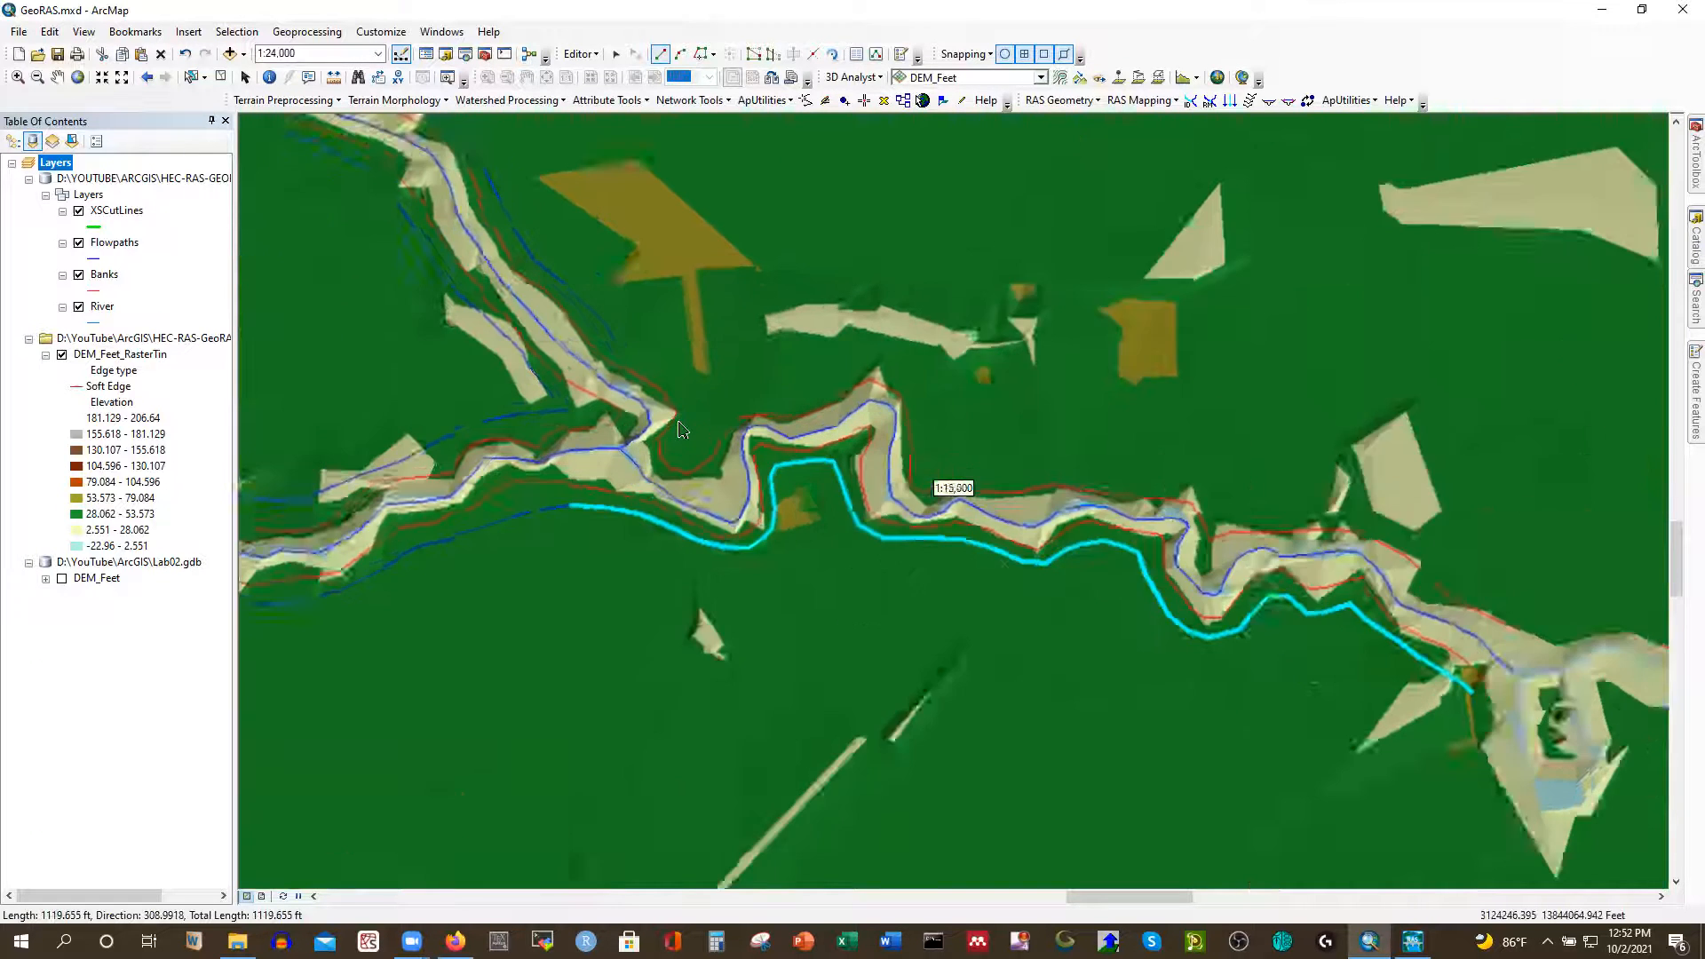
pyautogui.click(664, 368)
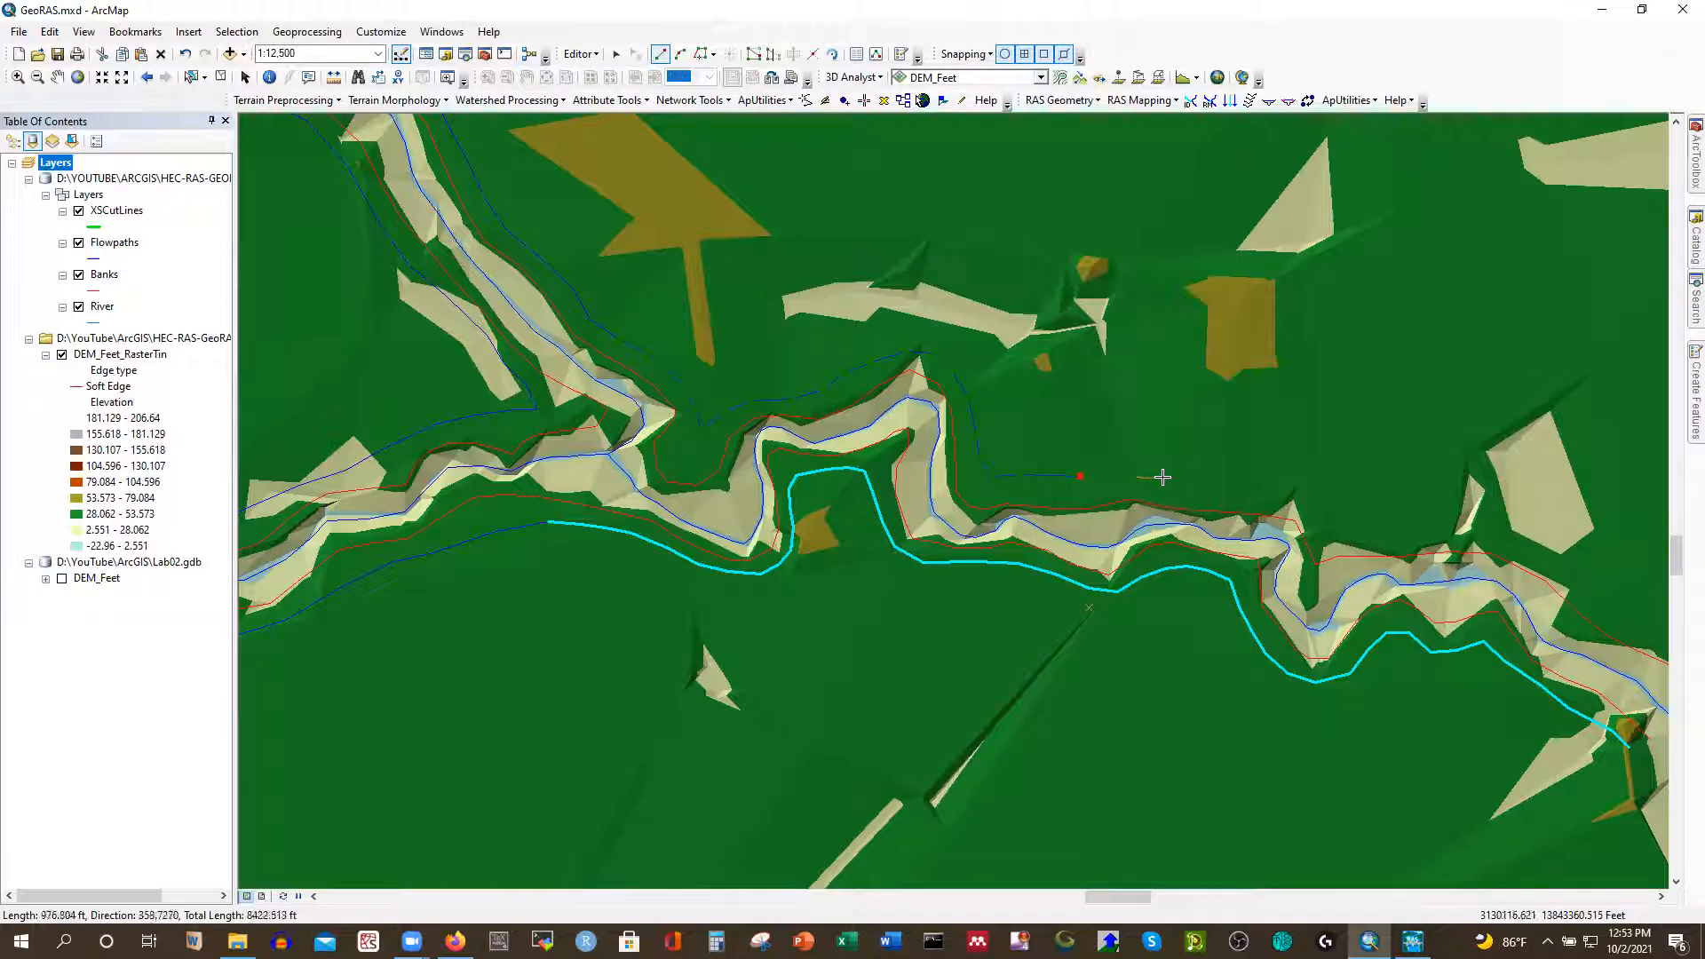
pyautogui.click(1283, 491)
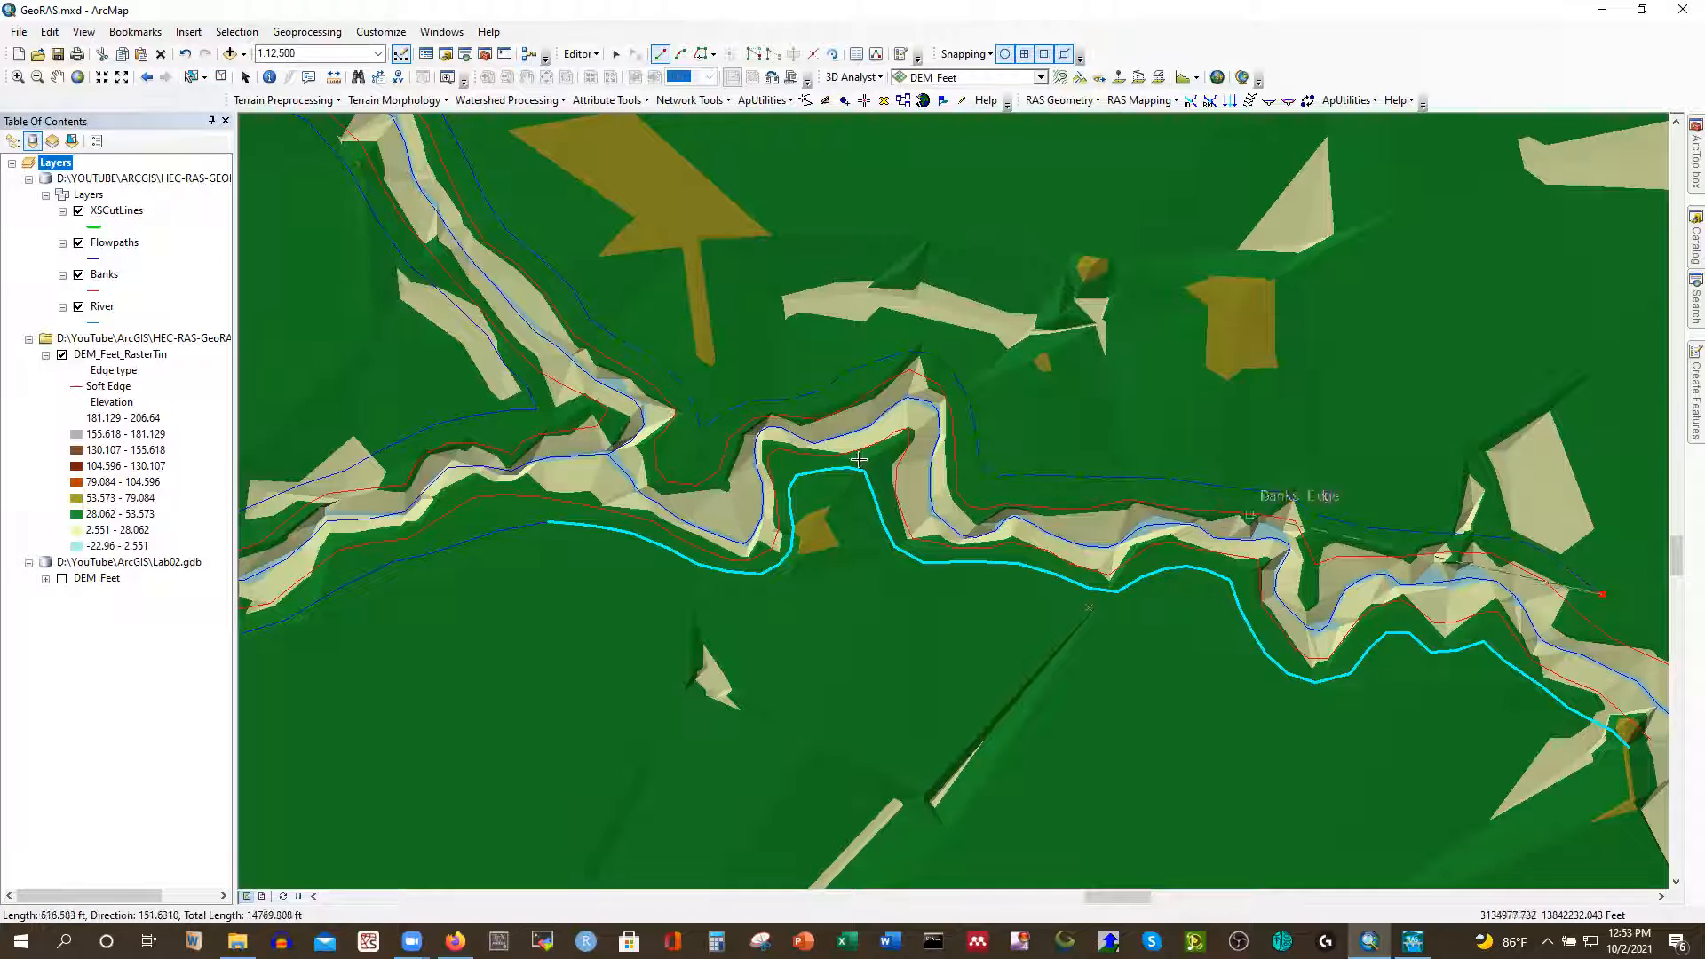
# Continue the downstream north overbank flowpath southeast outside the bank line and finish it north of the river centerline's downstream end
pyautogui.scroll(3, 299, 369)
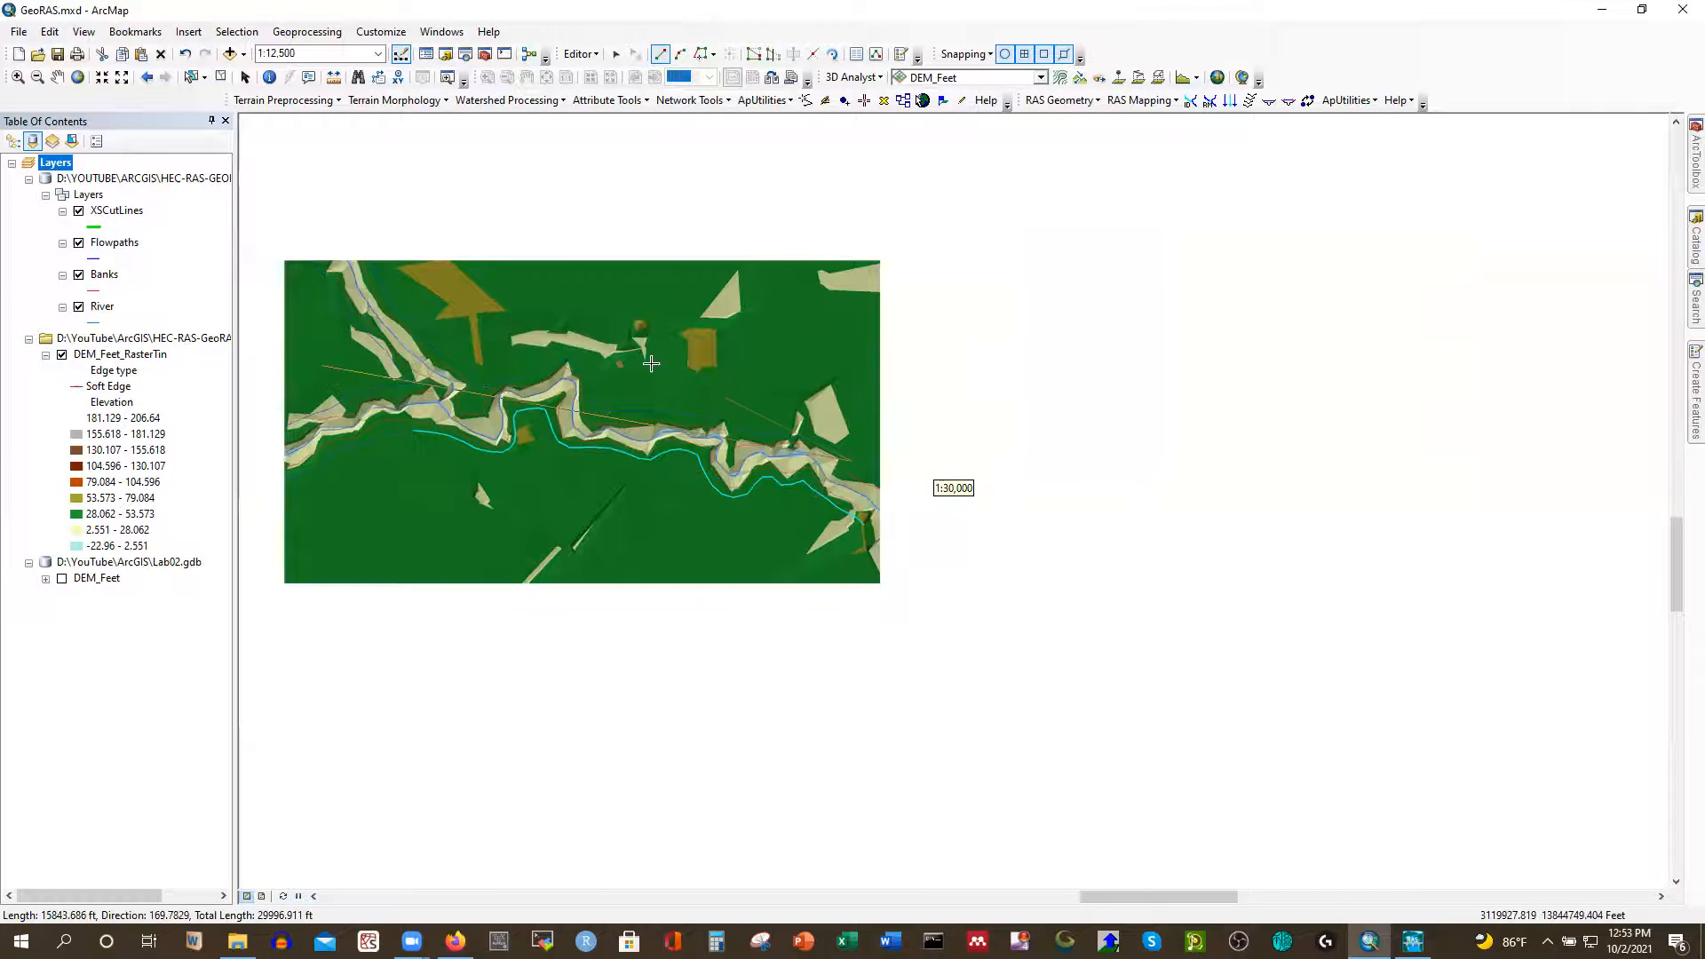
pyautogui.scroll(-1, 859, 519)
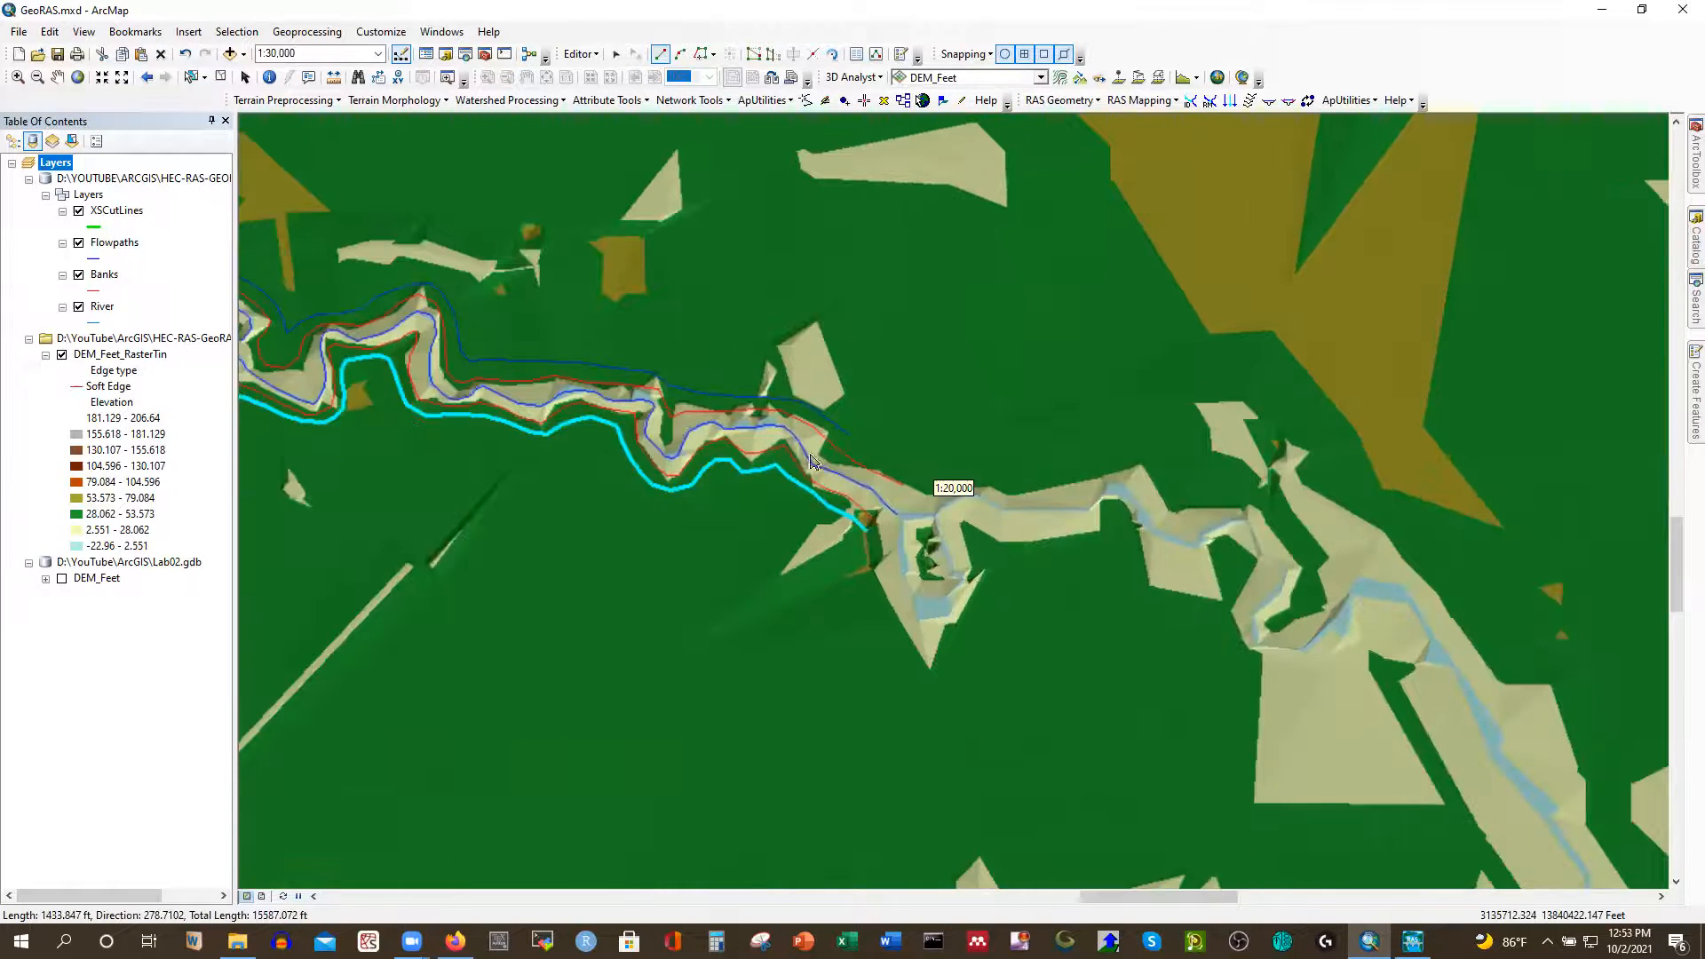
pyautogui.scroll(-2, 874, 426)
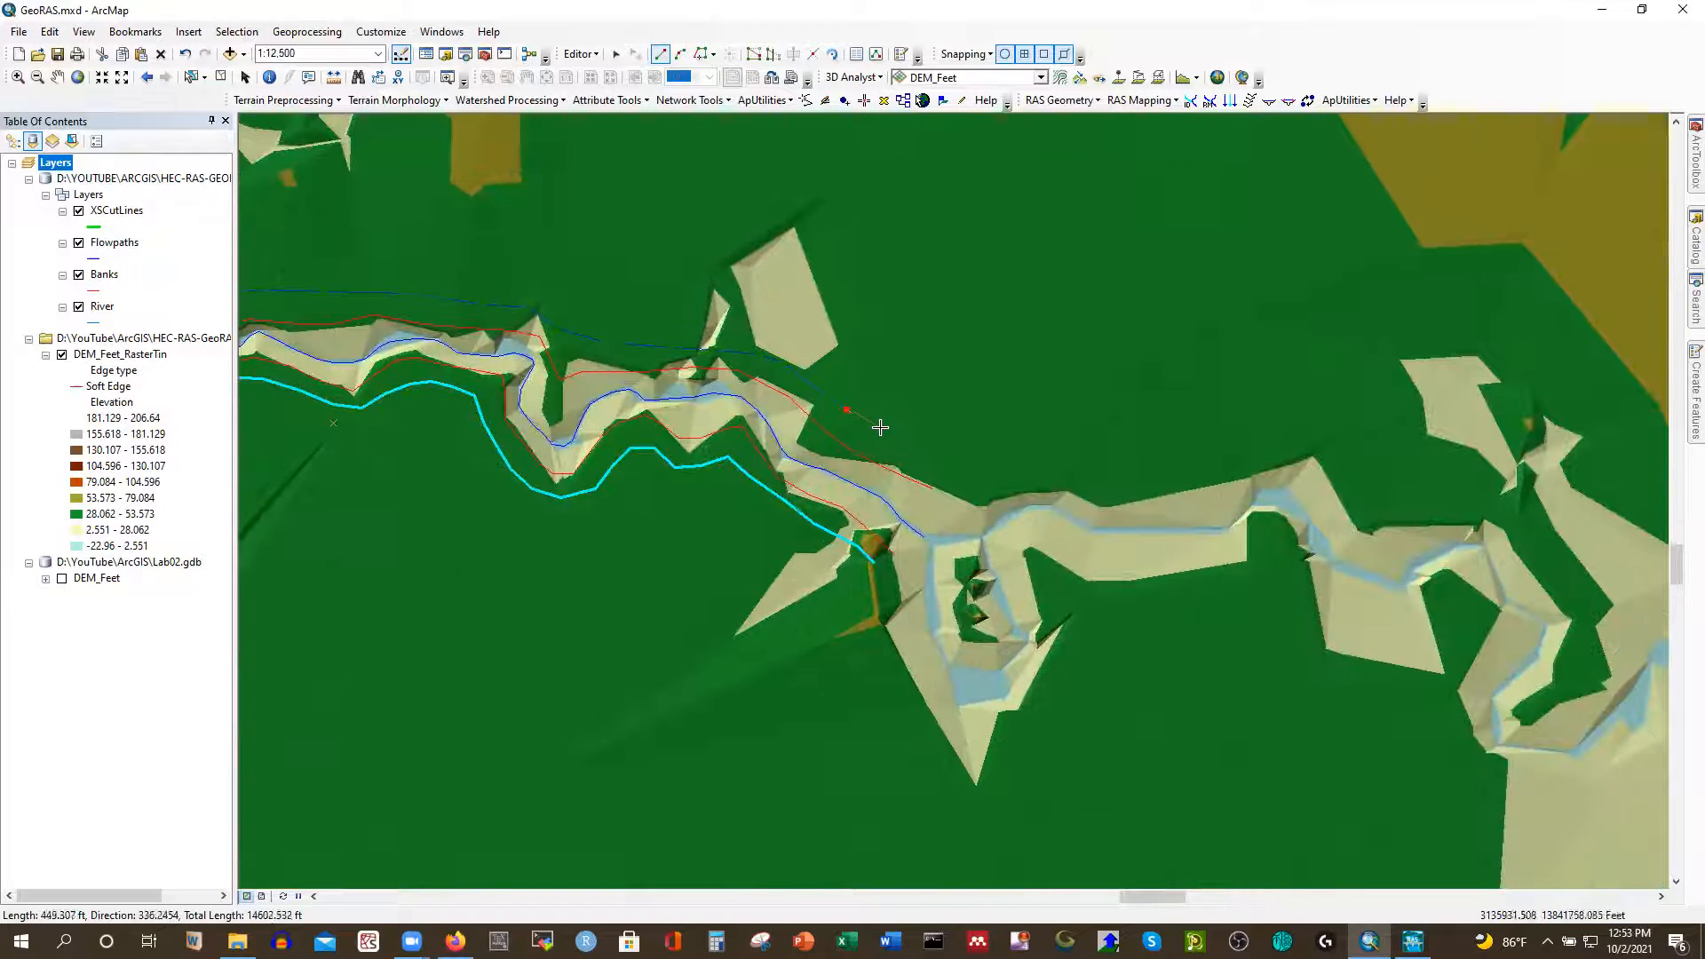
pyautogui.click(914, 450)
pyautogui.doubleClick(948, 461)
# Stop the editing session and save the flowpath edits
pyautogui.scroll(3, 949, 495)
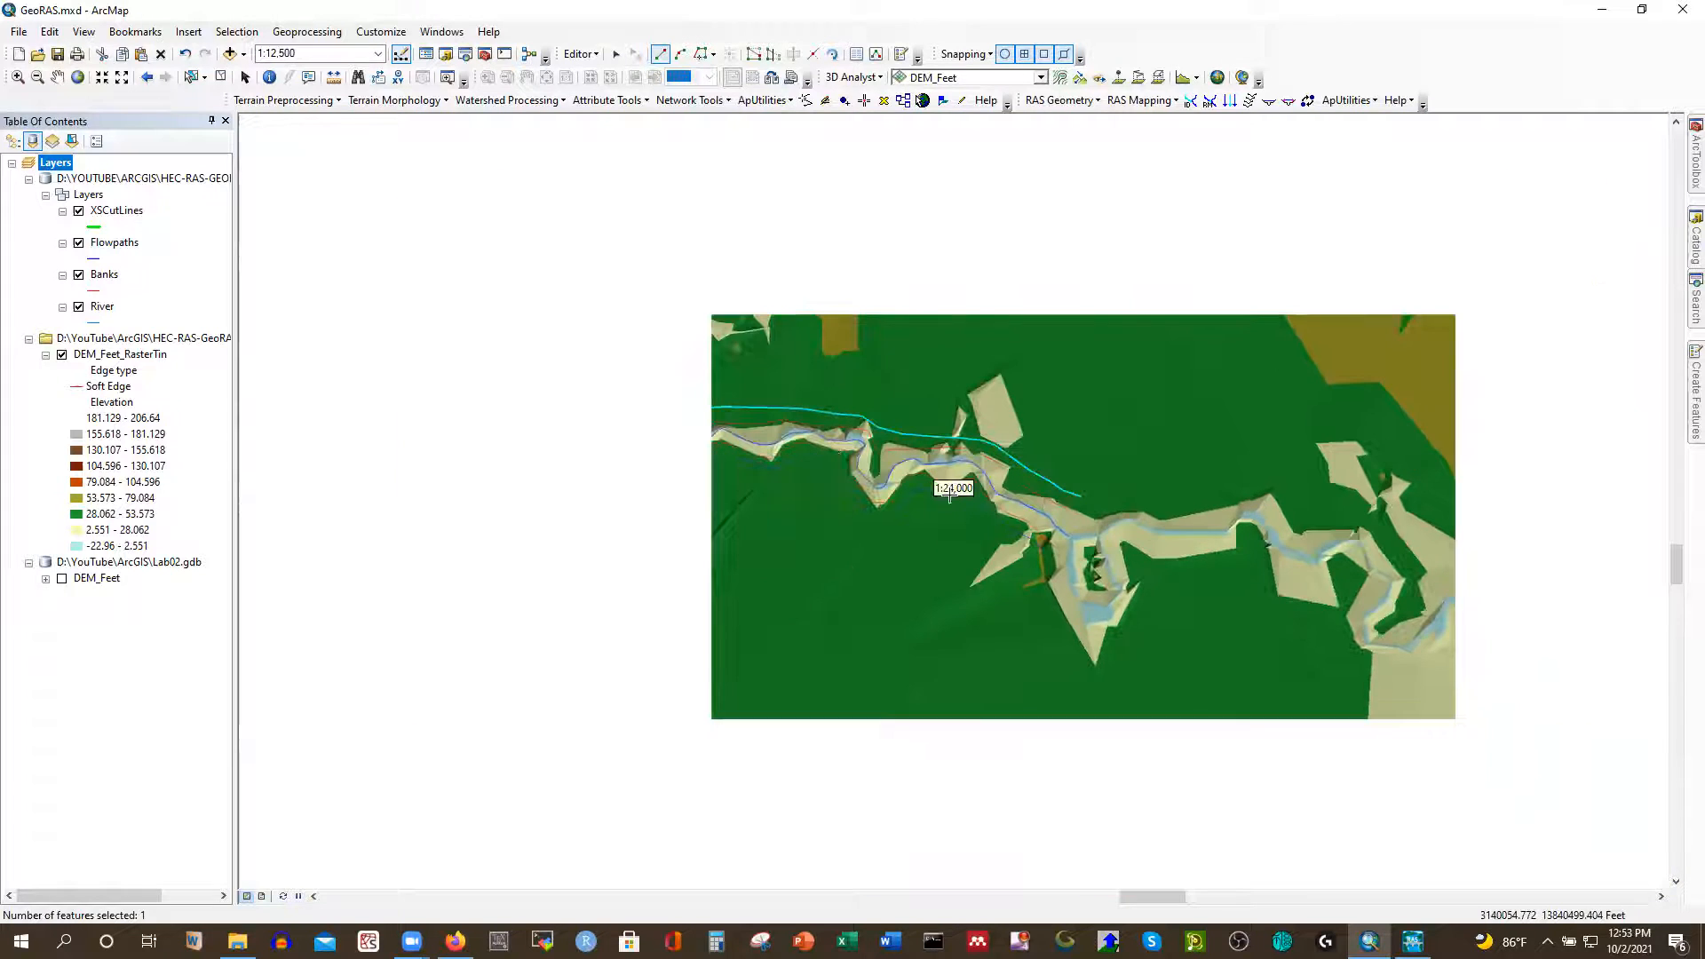
pyautogui.scroll(1, 1013, 538)
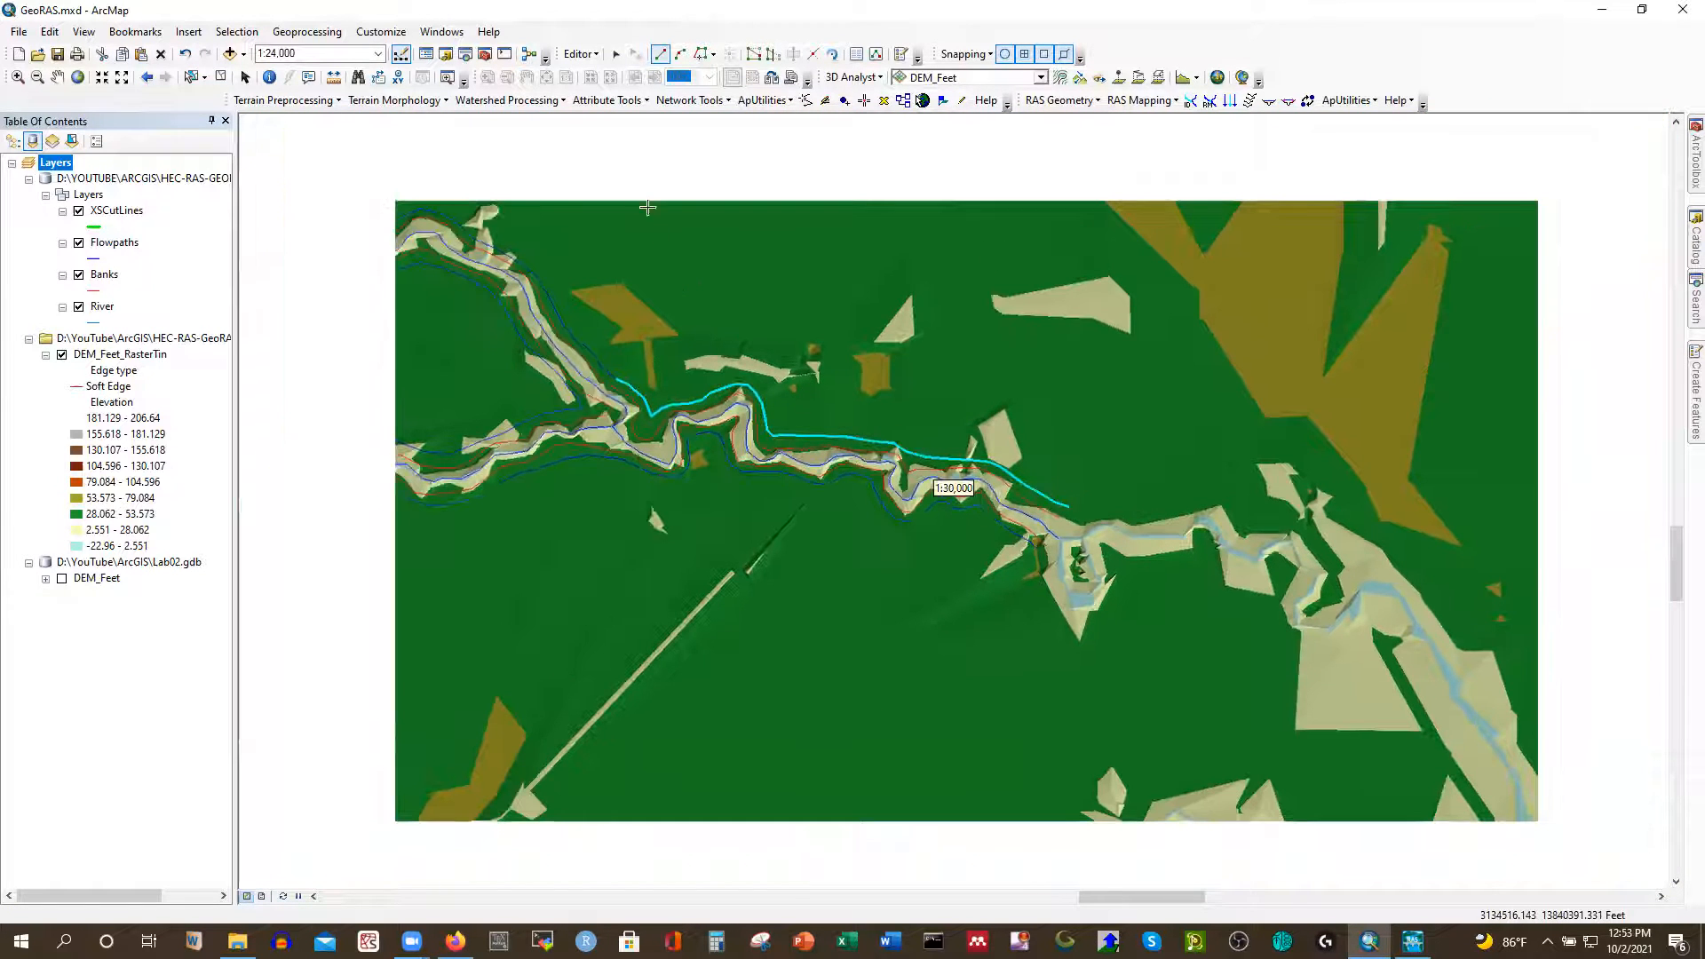
pyautogui.click(580, 53)
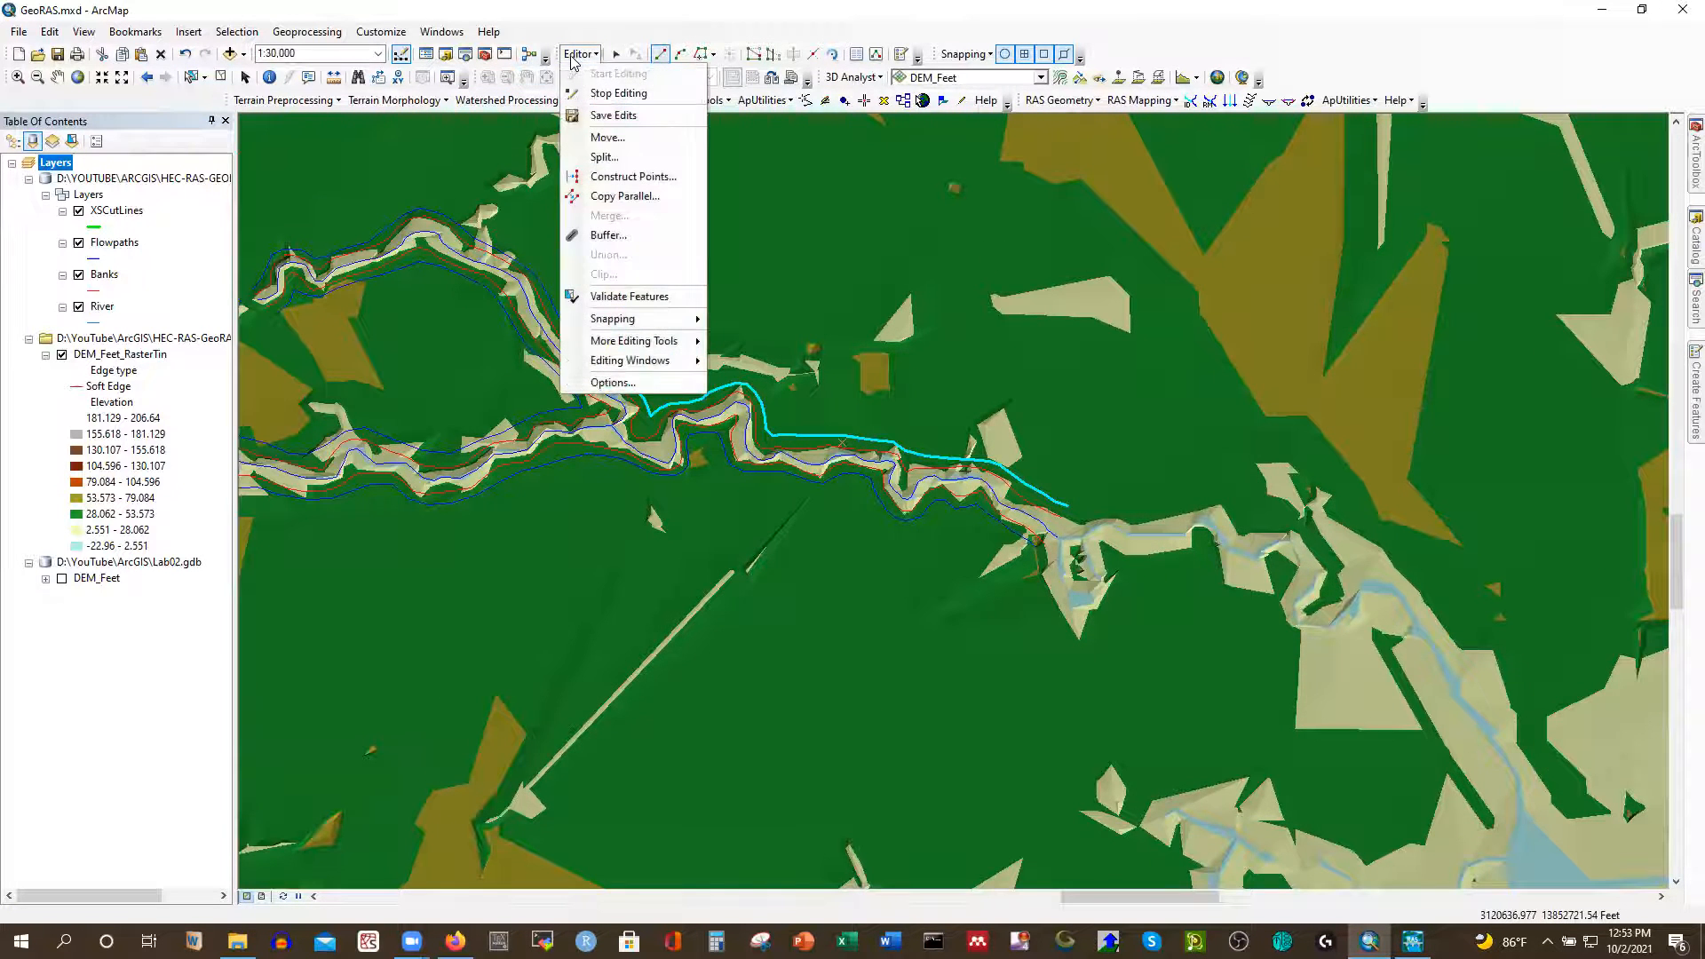
pyautogui.click(613, 93)
pyautogui.click(792, 526)
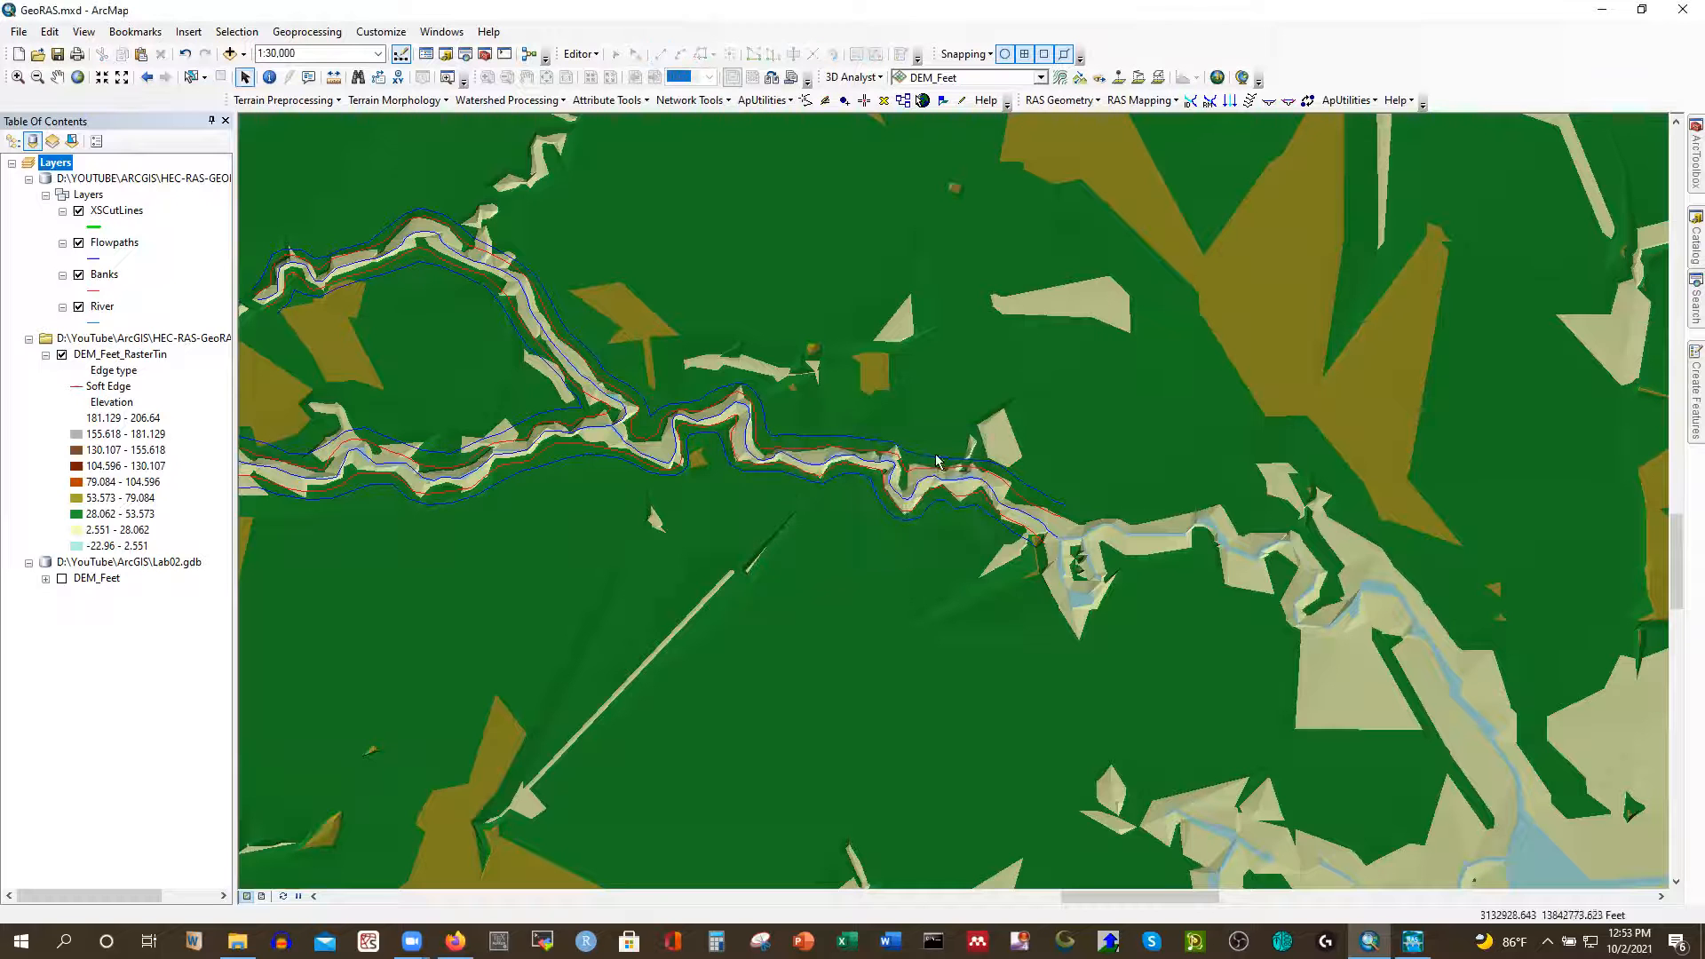
# Start assigning flowpath line types and set the main river's centerline flowpath to Channel
pyautogui.scroll(1, 1104, 468)
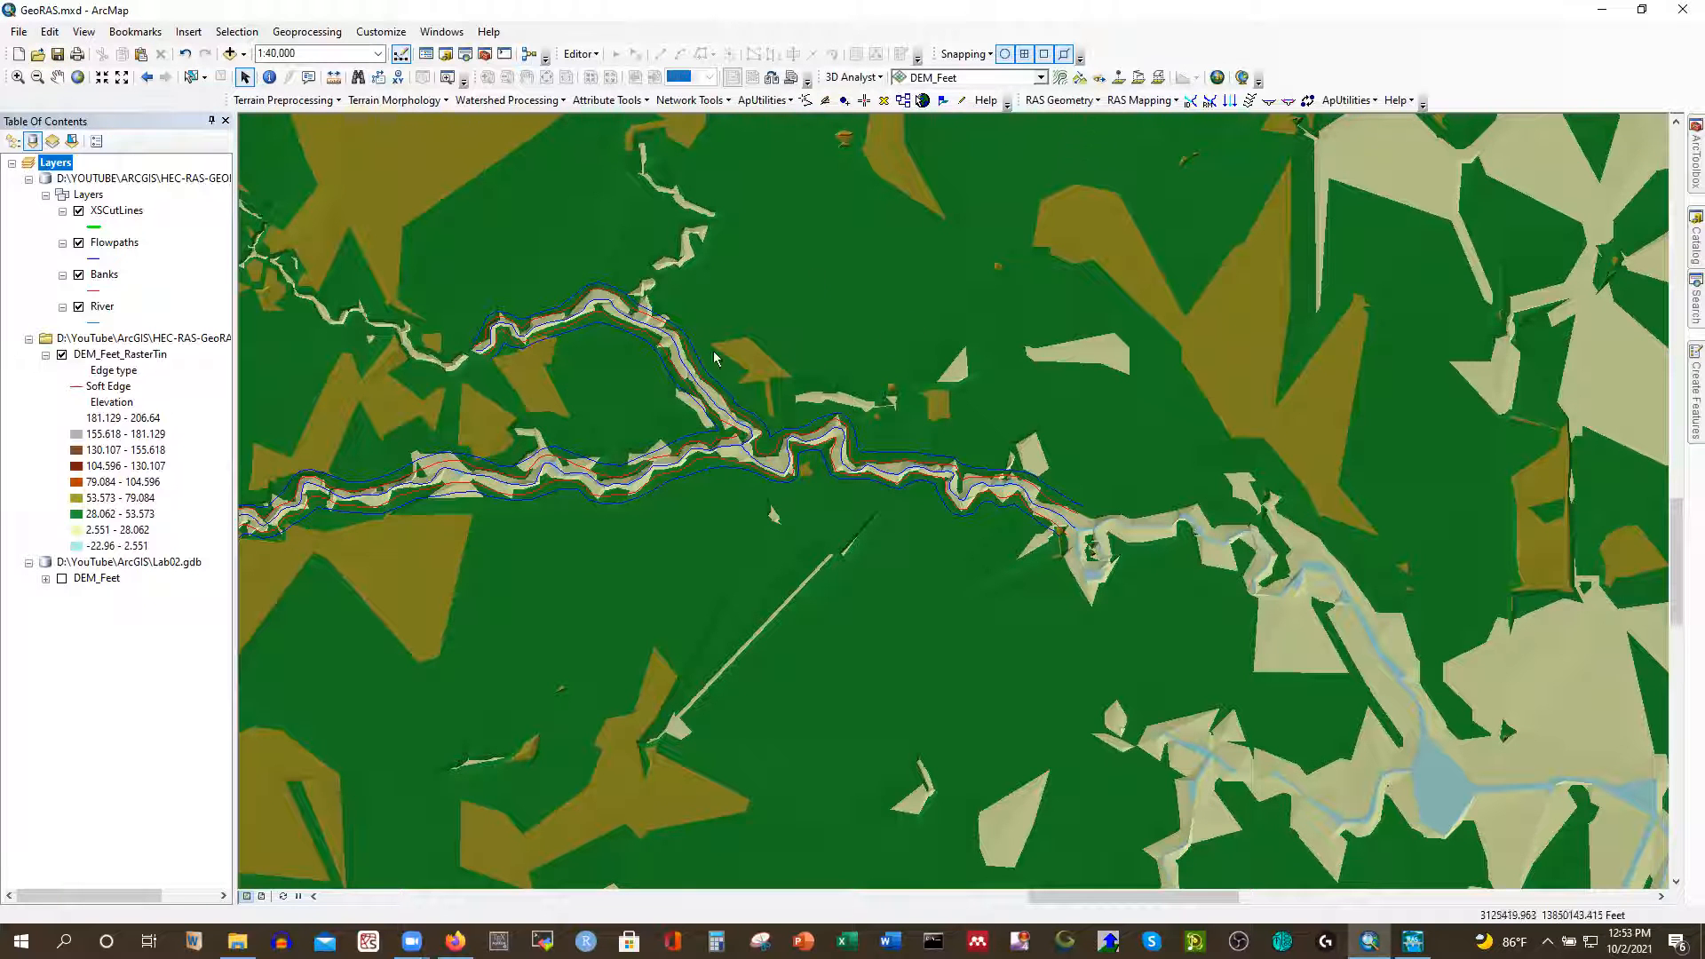
pyautogui.scroll(1, 424, 513)
pyautogui.scroll(-3, 422, 506)
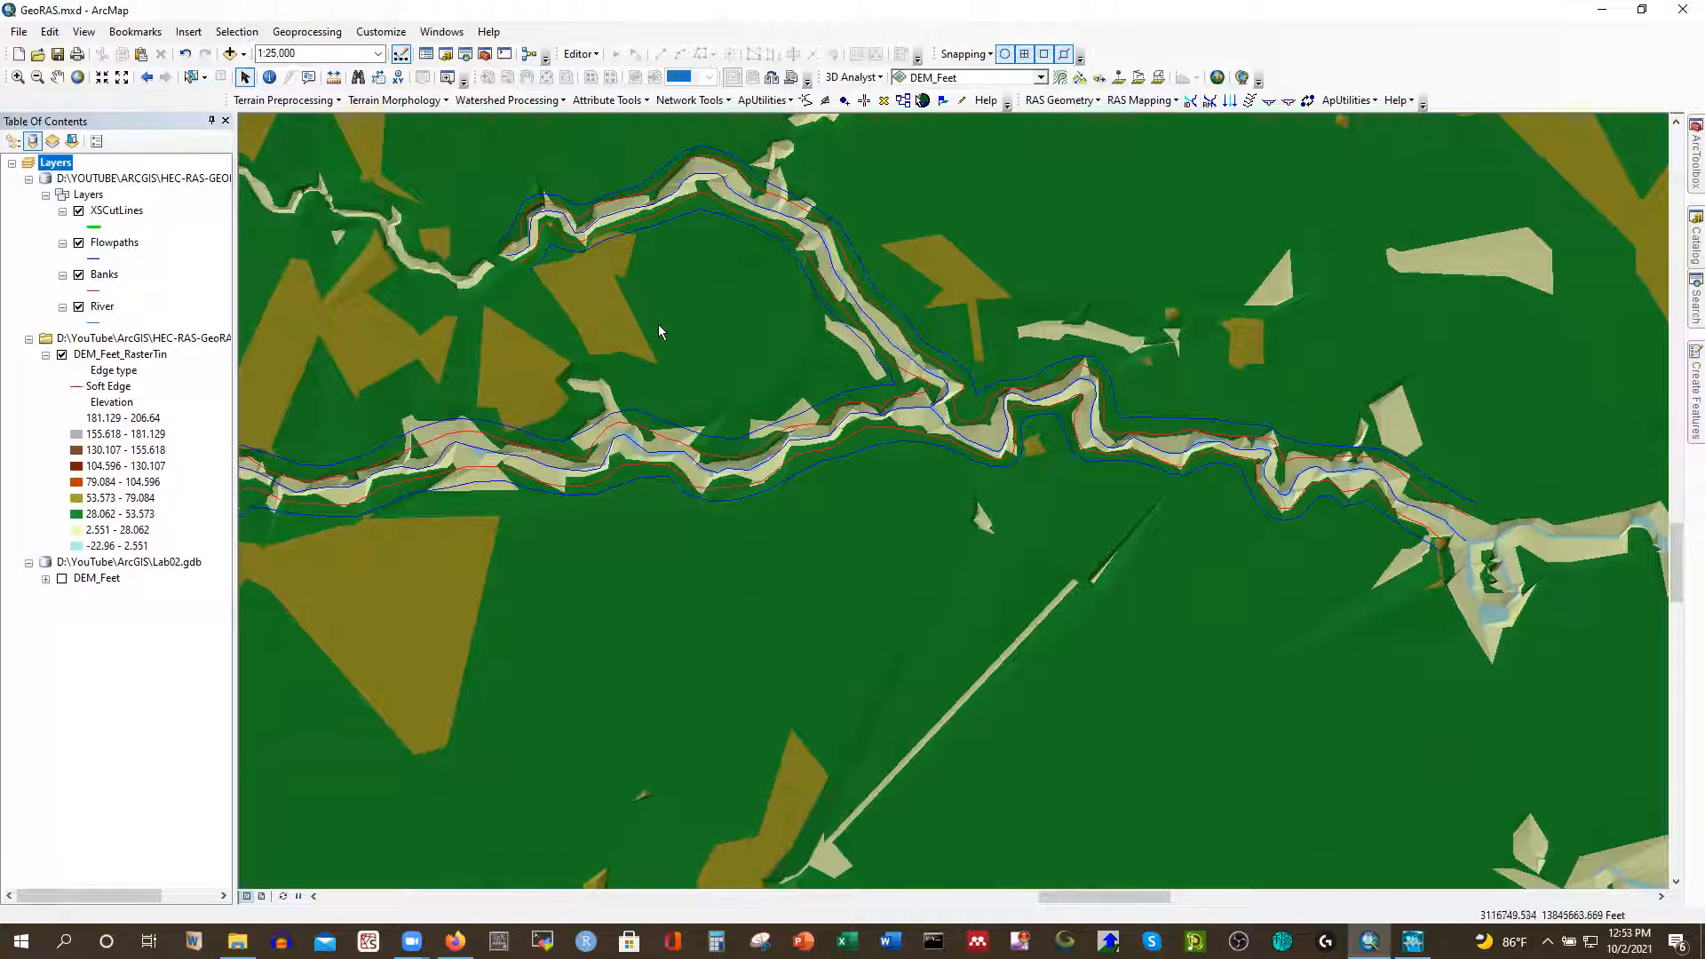
pyautogui.click(1230, 102)
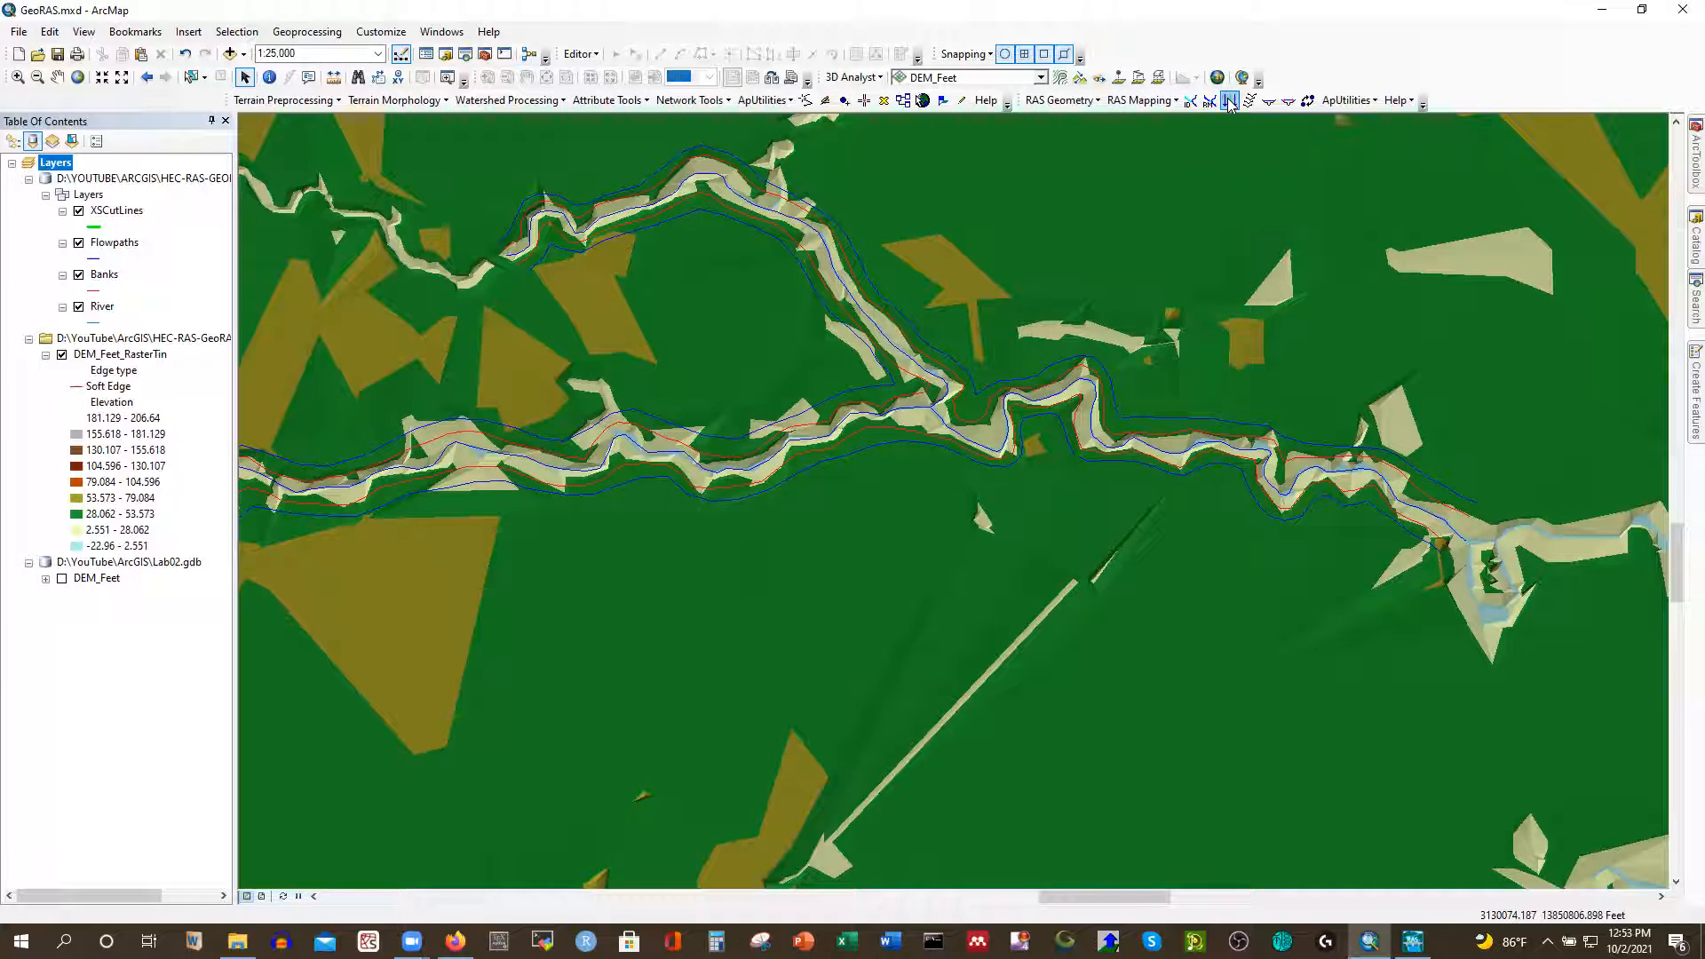
pyautogui.scroll(-2, 370, 475)
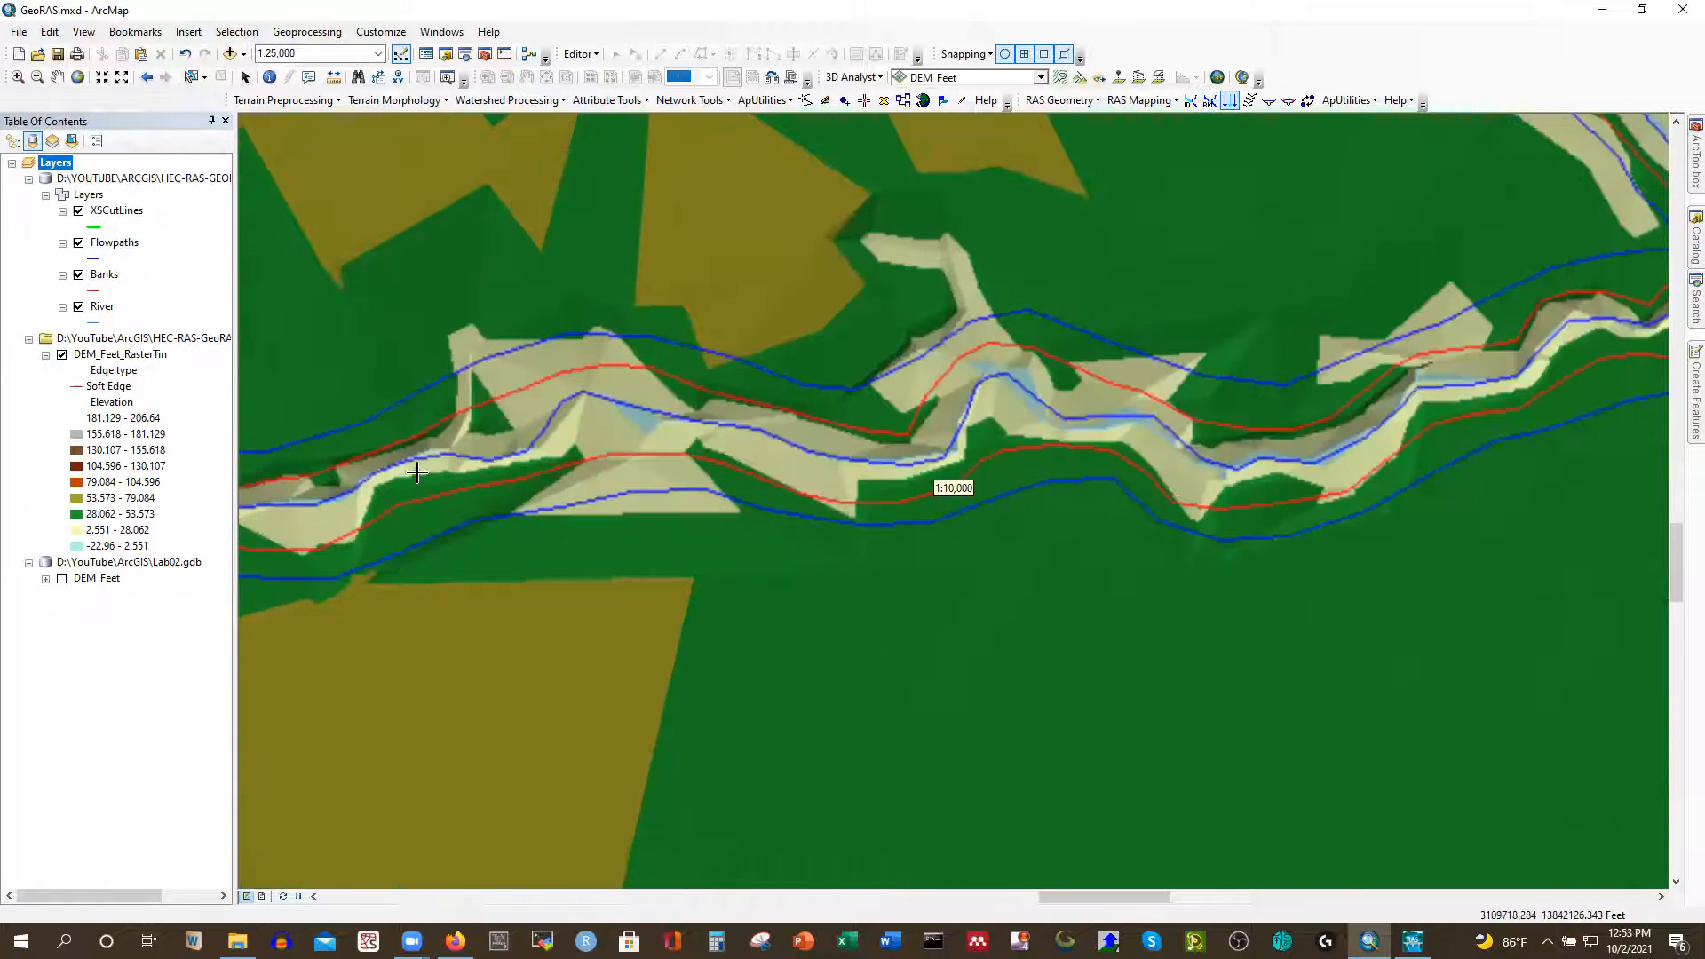
pyautogui.click(417, 458)
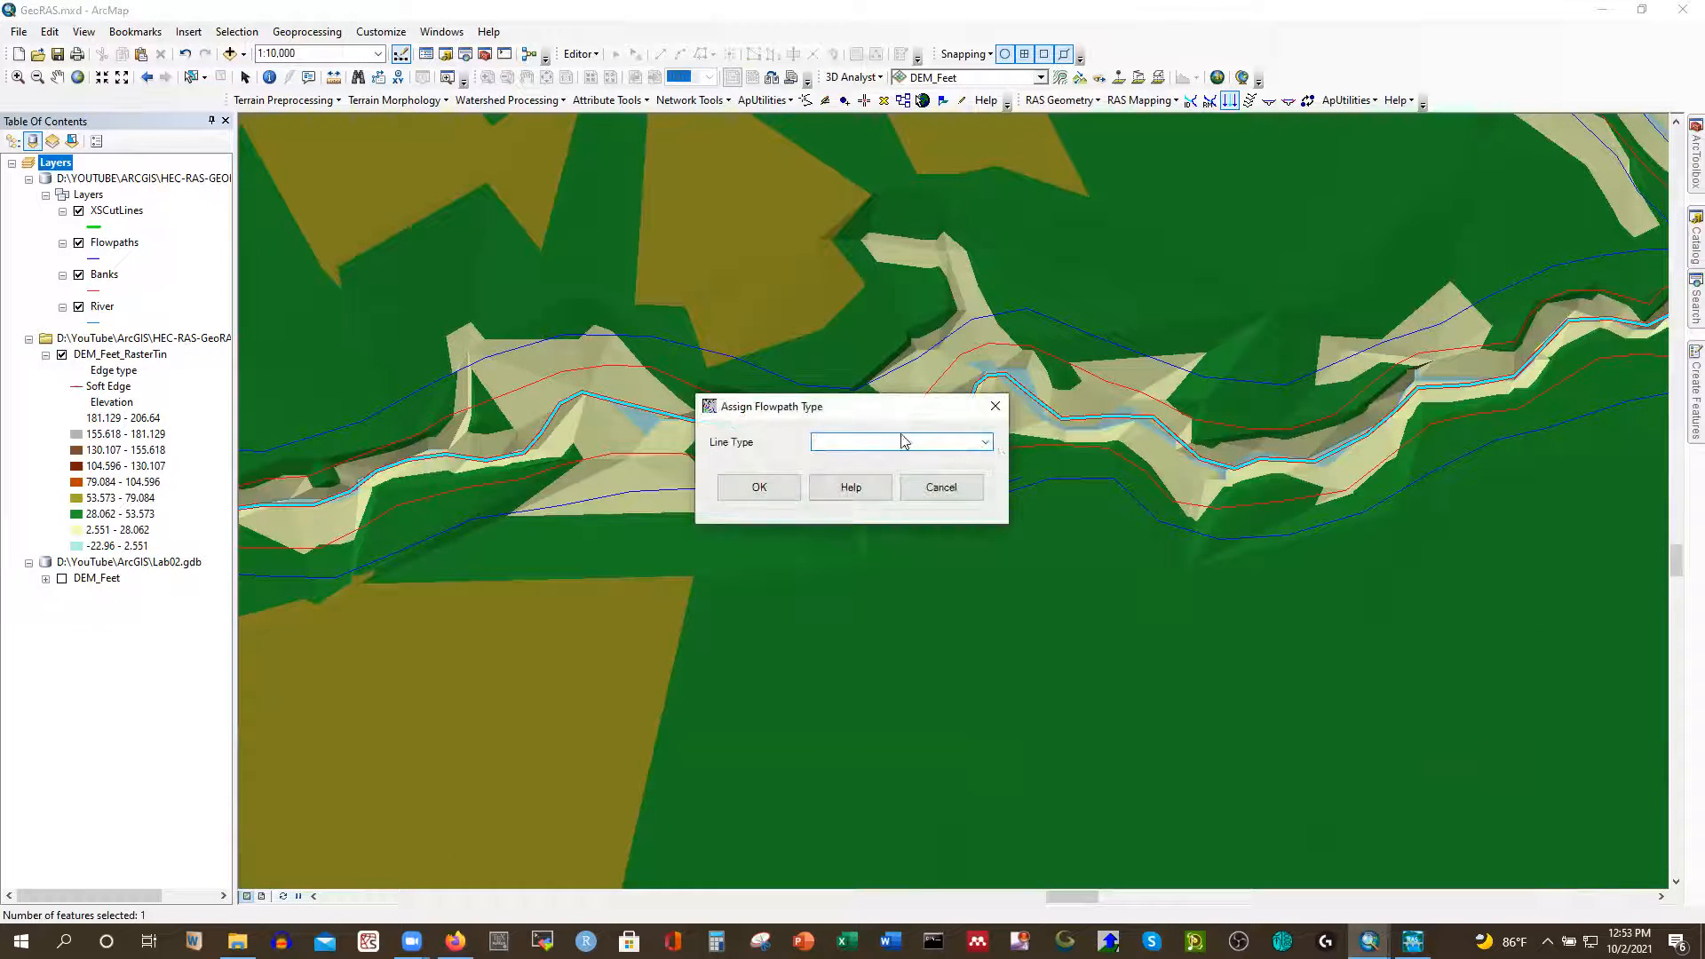
pyautogui.click(985, 443)
pyautogui.click(830, 469)
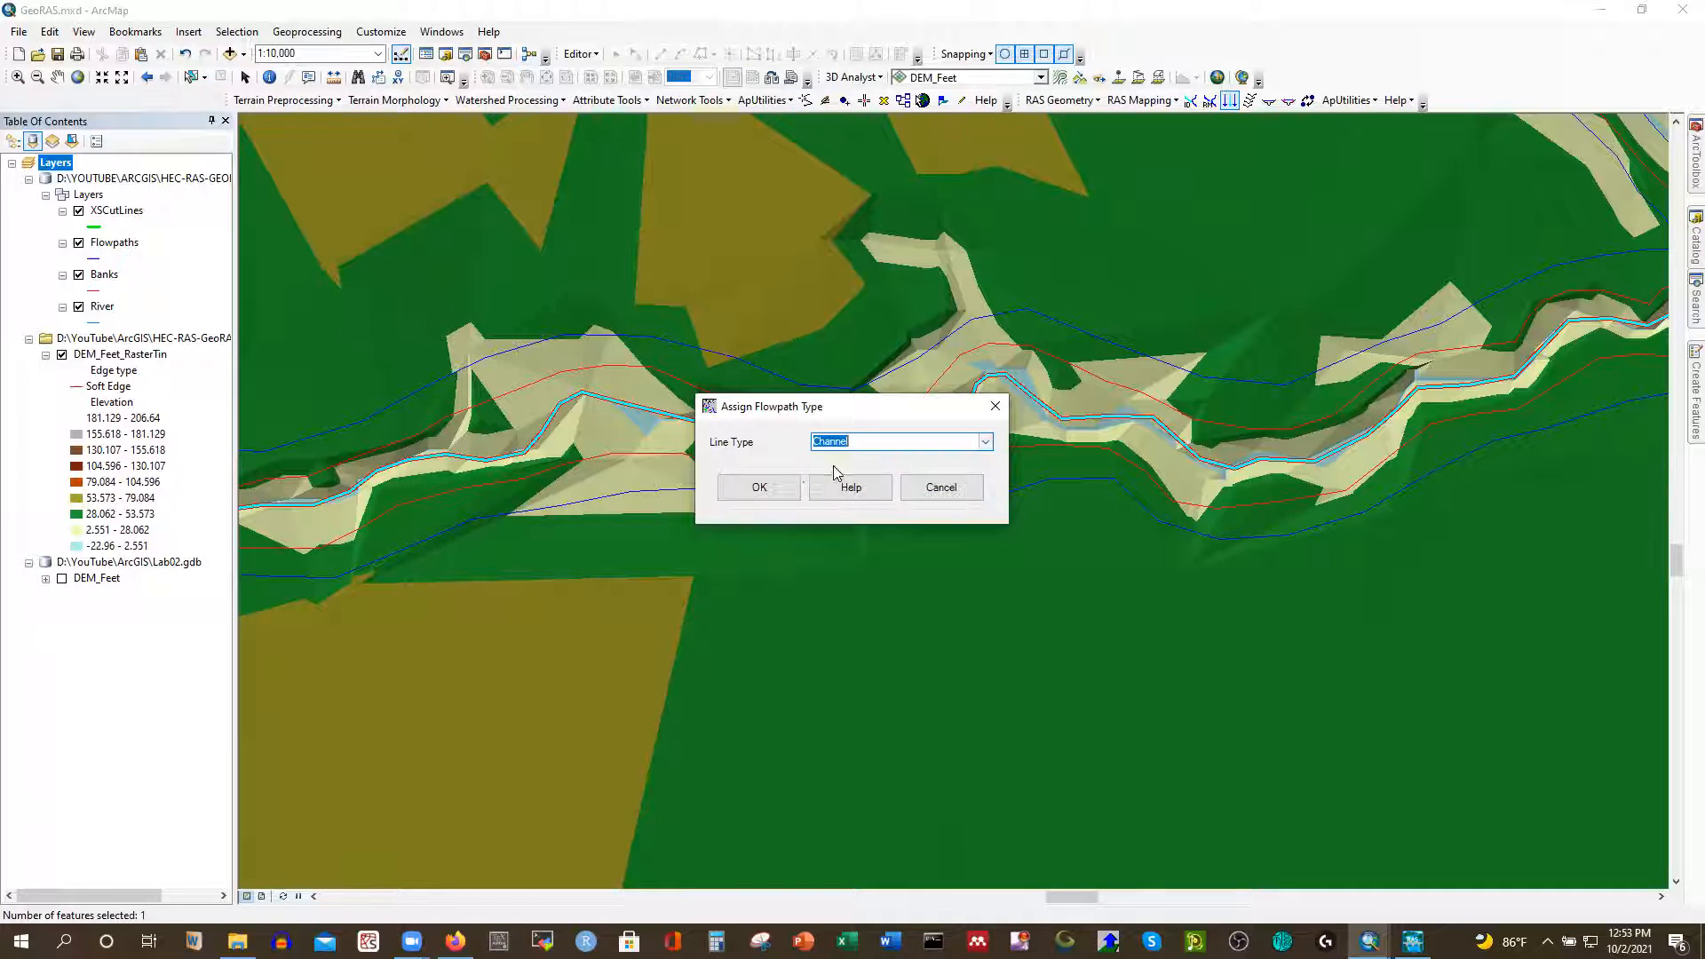
pyautogui.click(770, 488)
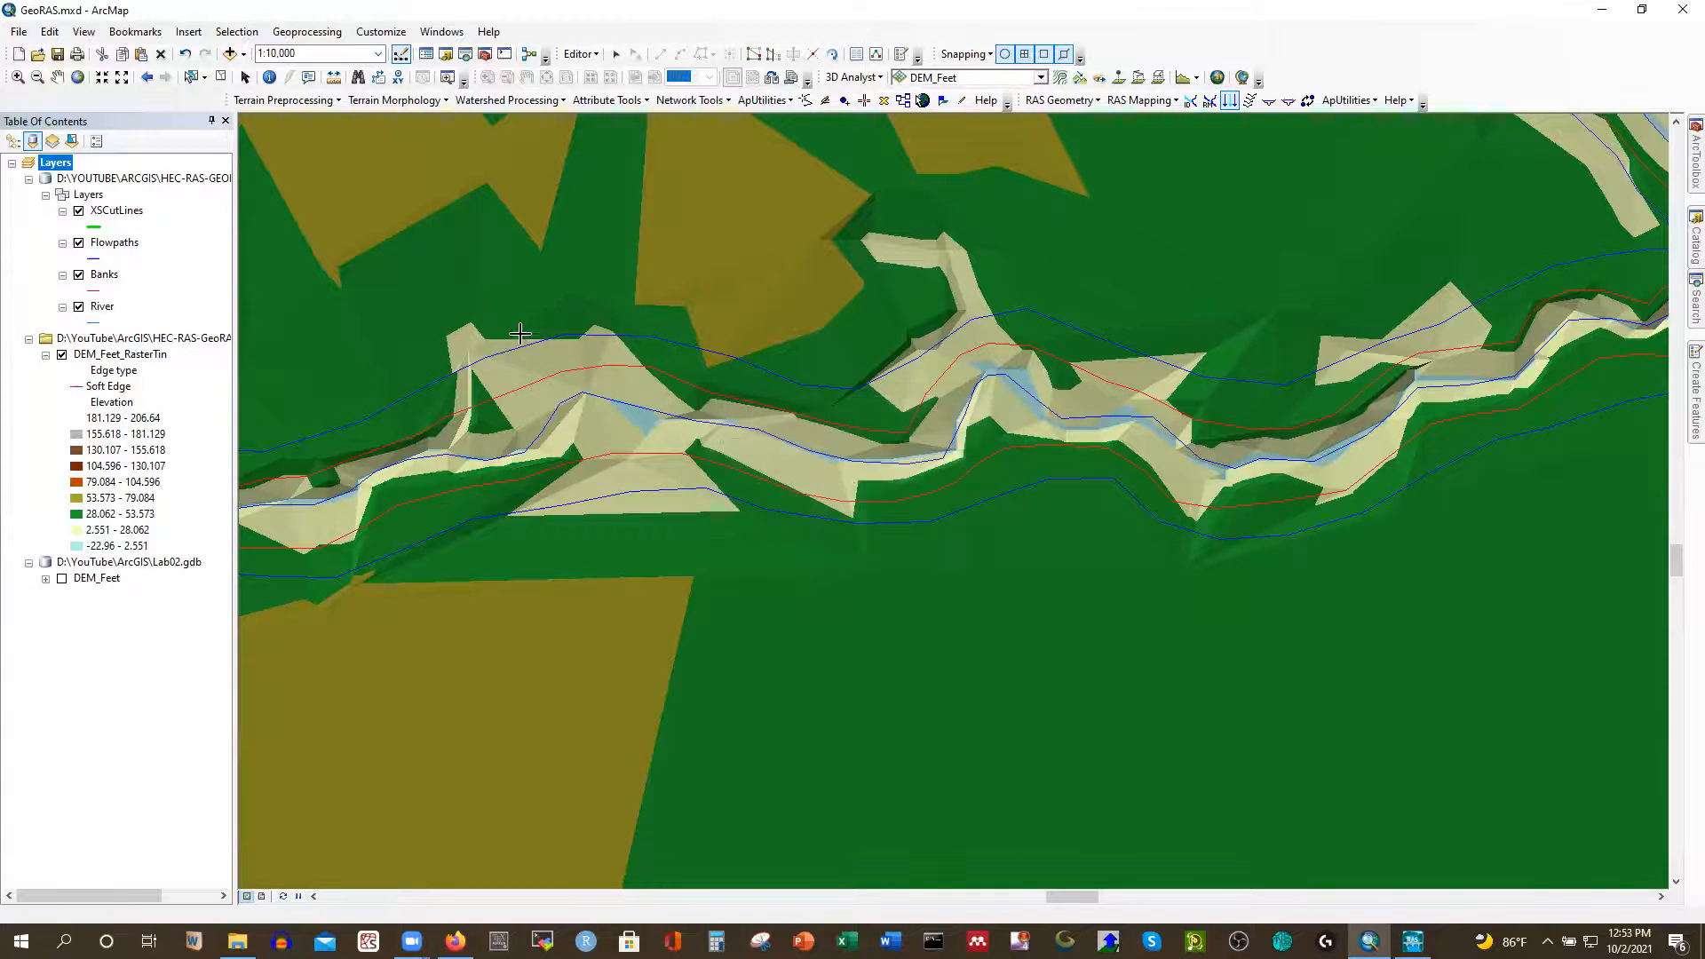
# Assign the Left line type to the main river's north overbank flowpath
pyautogui.click(507, 350)
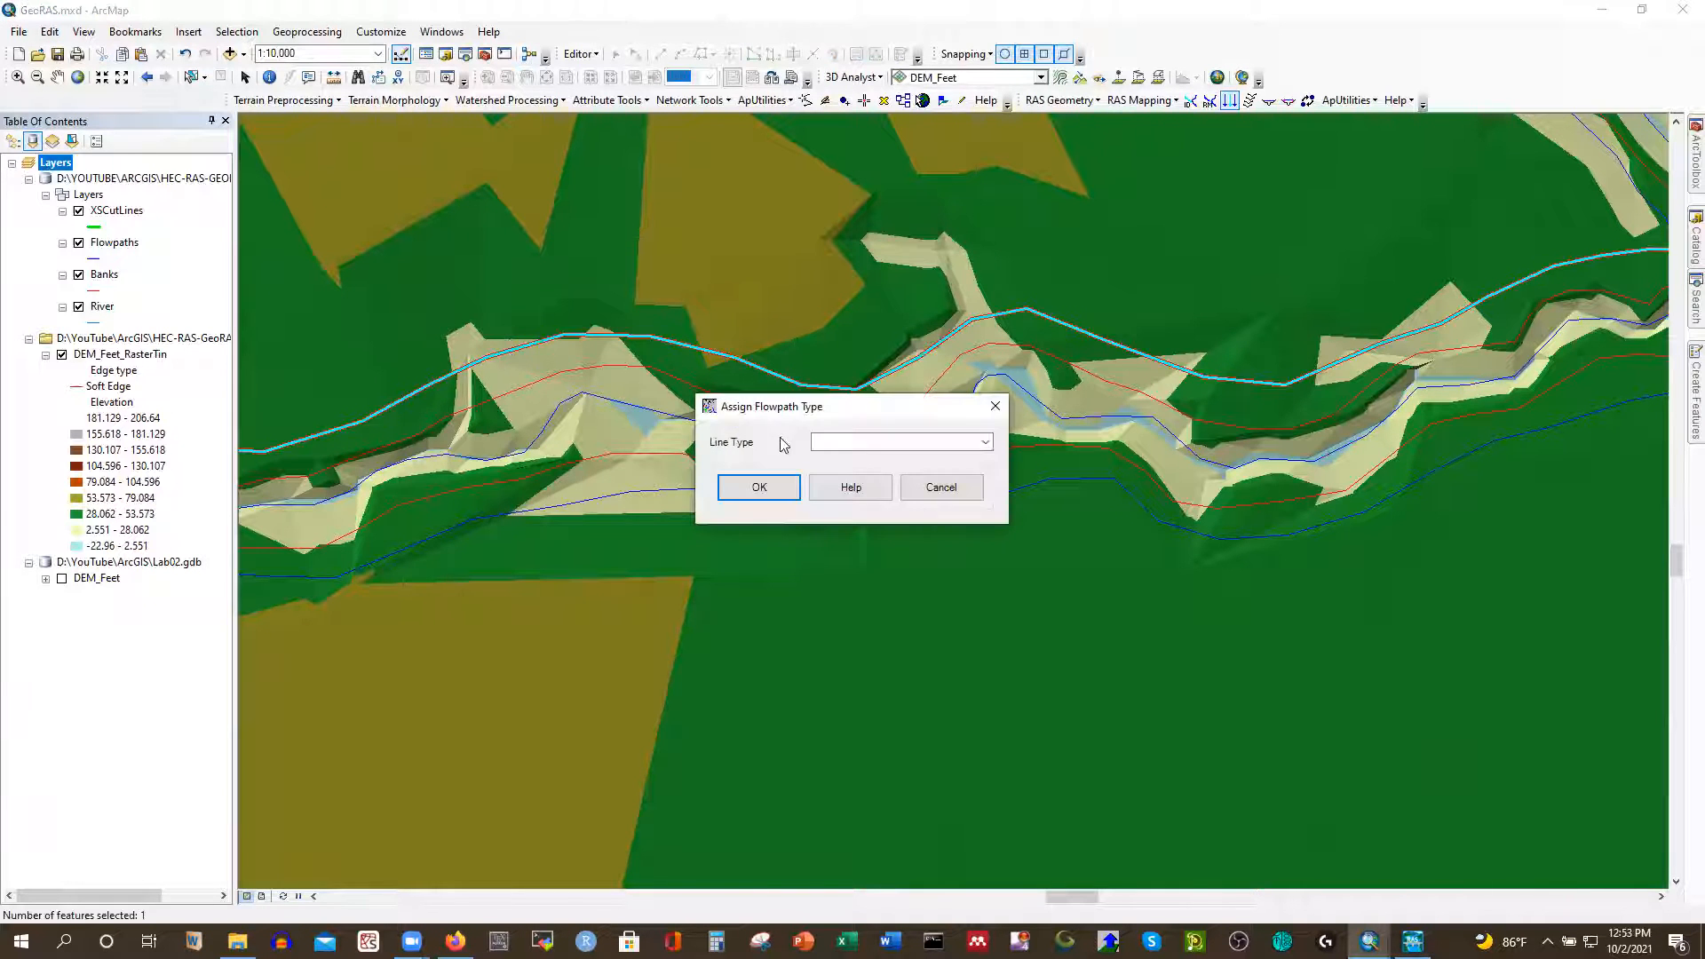
pyautogui.click(985, 443)
pyautogui.click(844, 457)
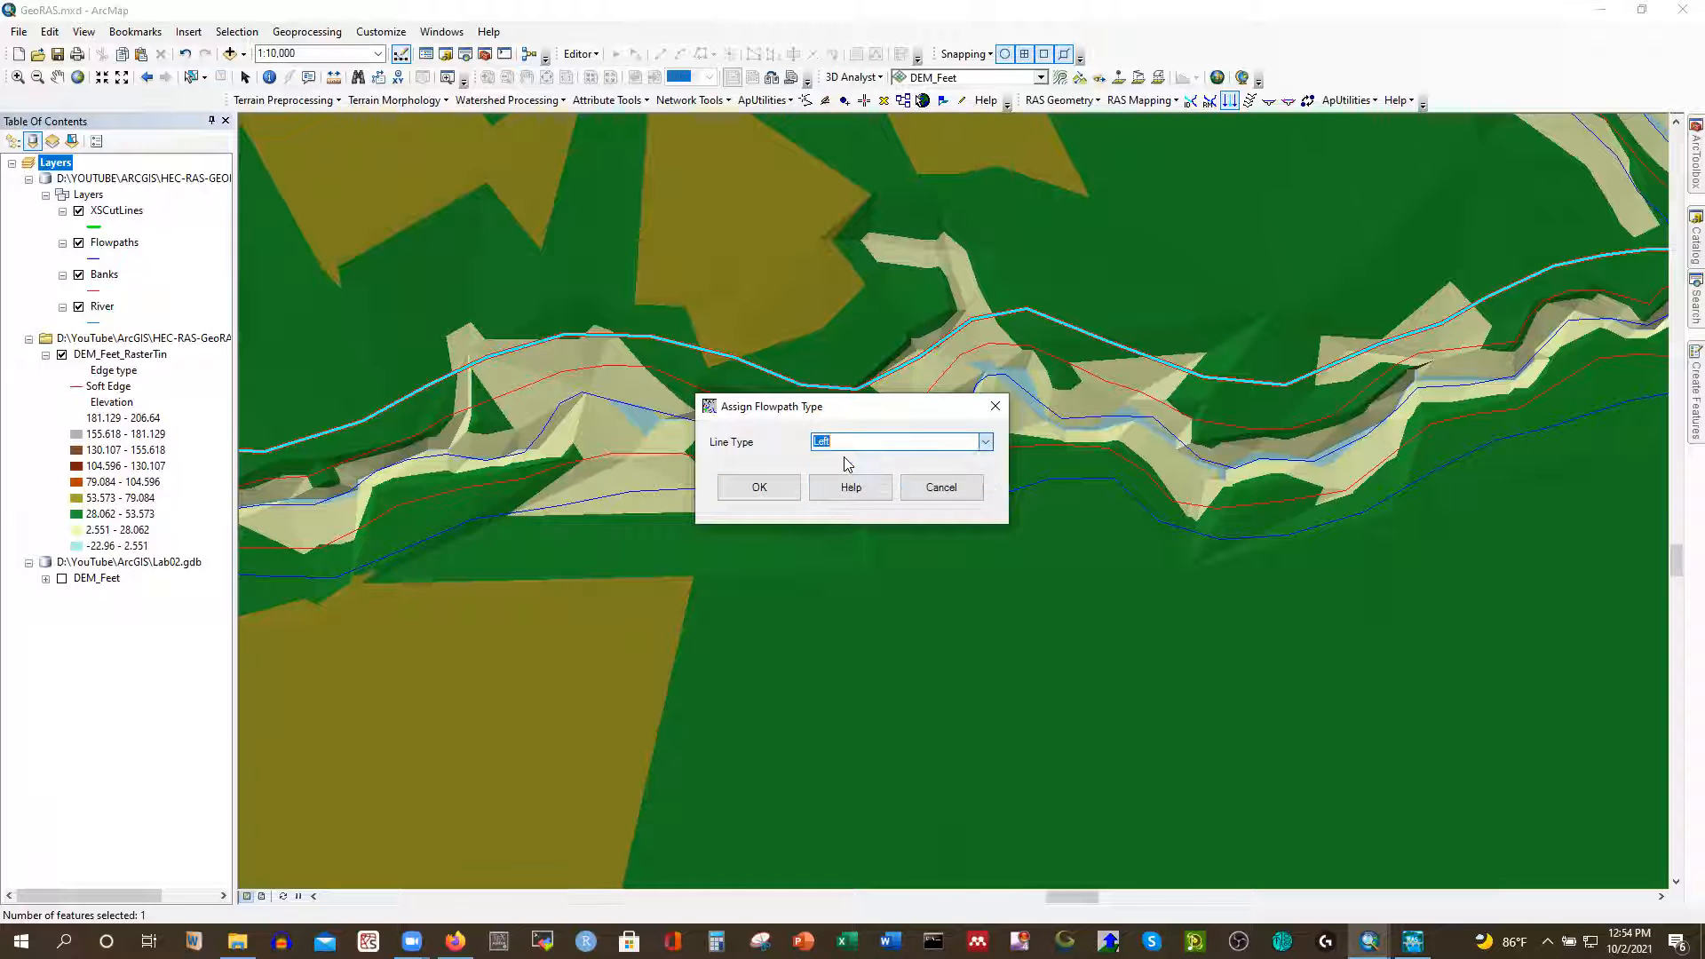
pyautogui.click(759, 487)
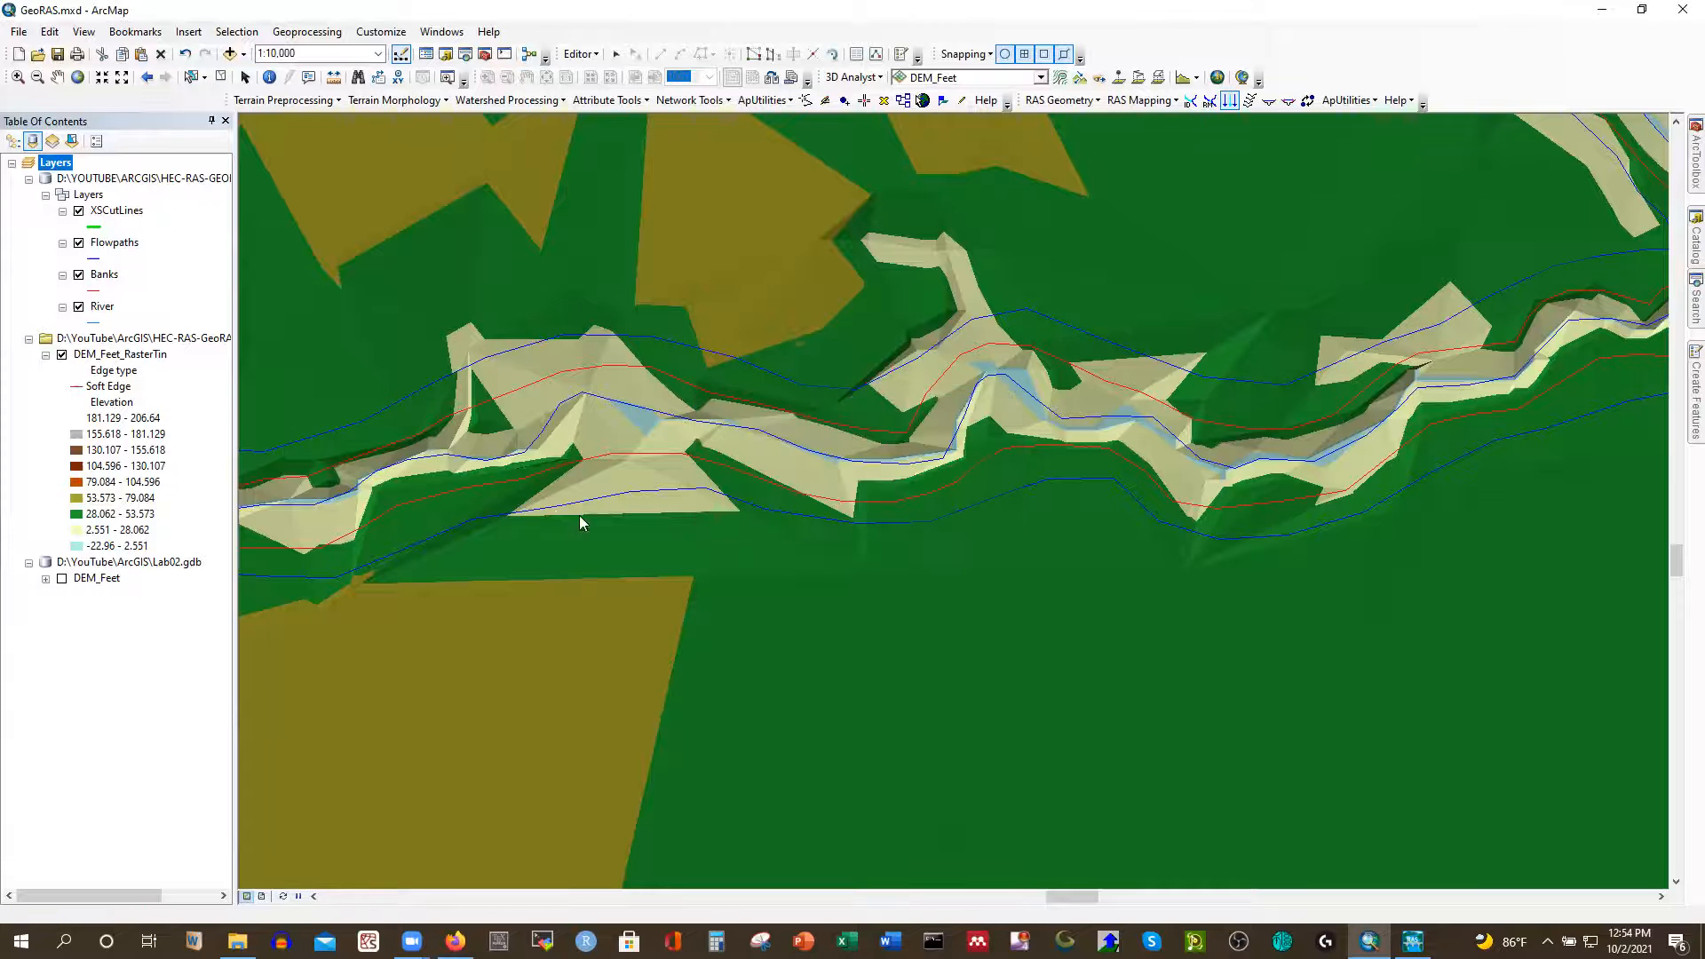
# Assign the Right line type to the main river's south overbank flowpath
pyautogui.click(533, 512)
pyautogui.click(963, 442)
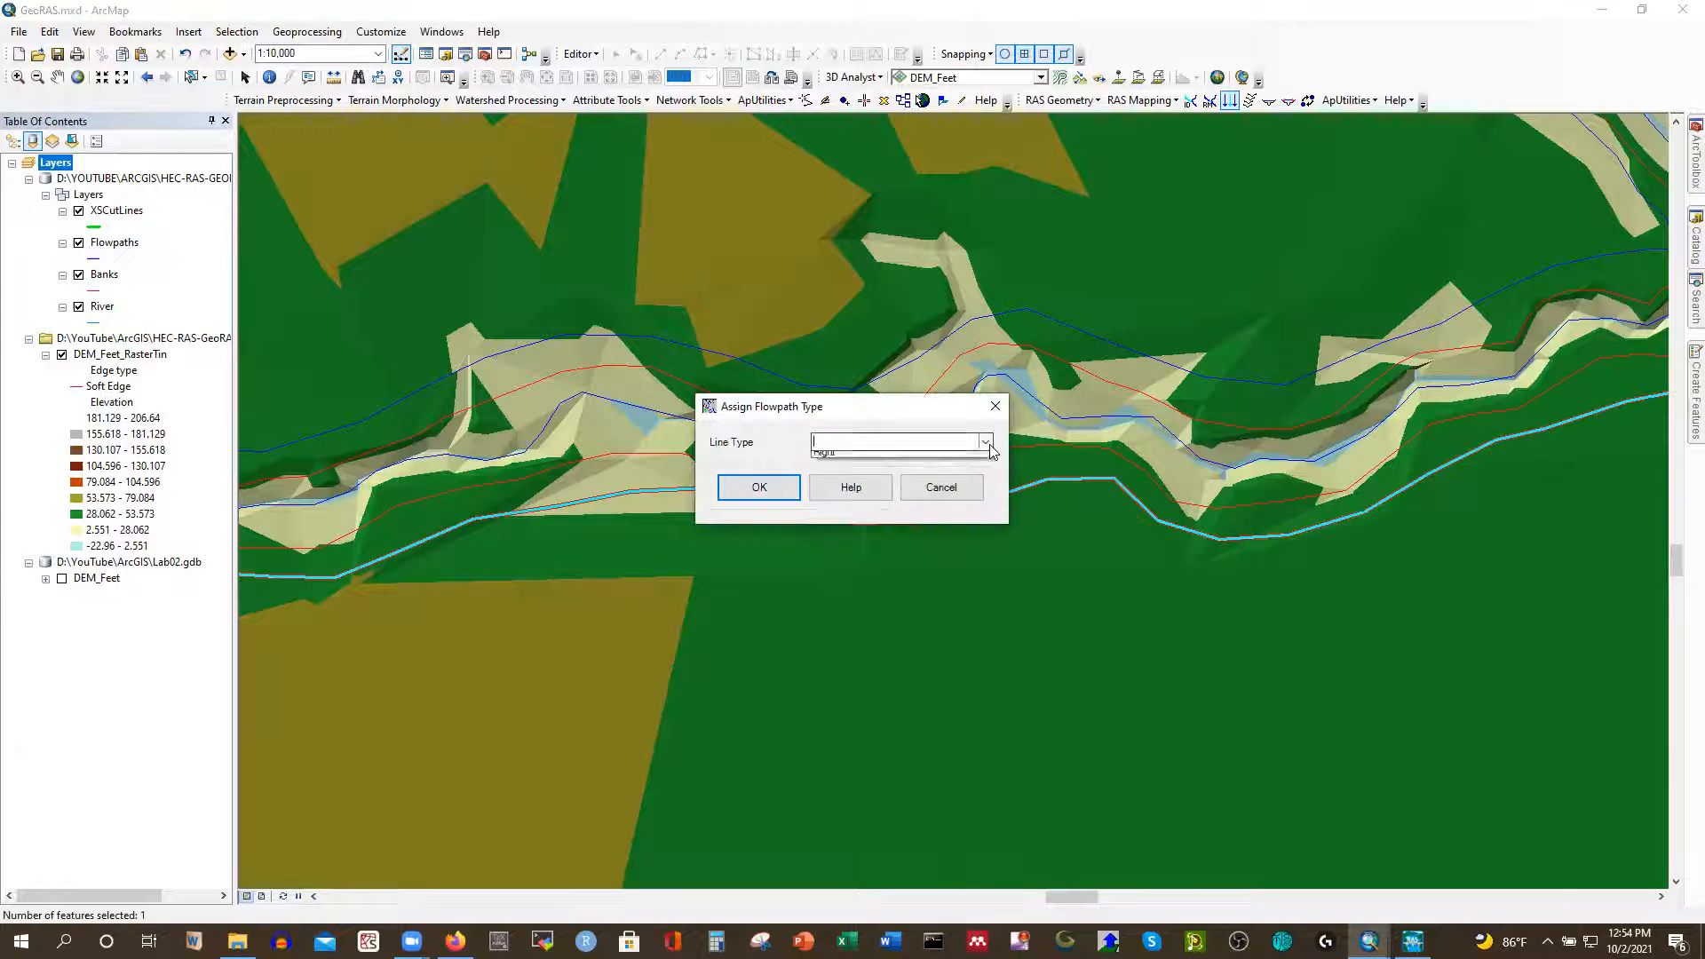
pyautogui.click(853, 482)
pyautogui.click(759, 488)
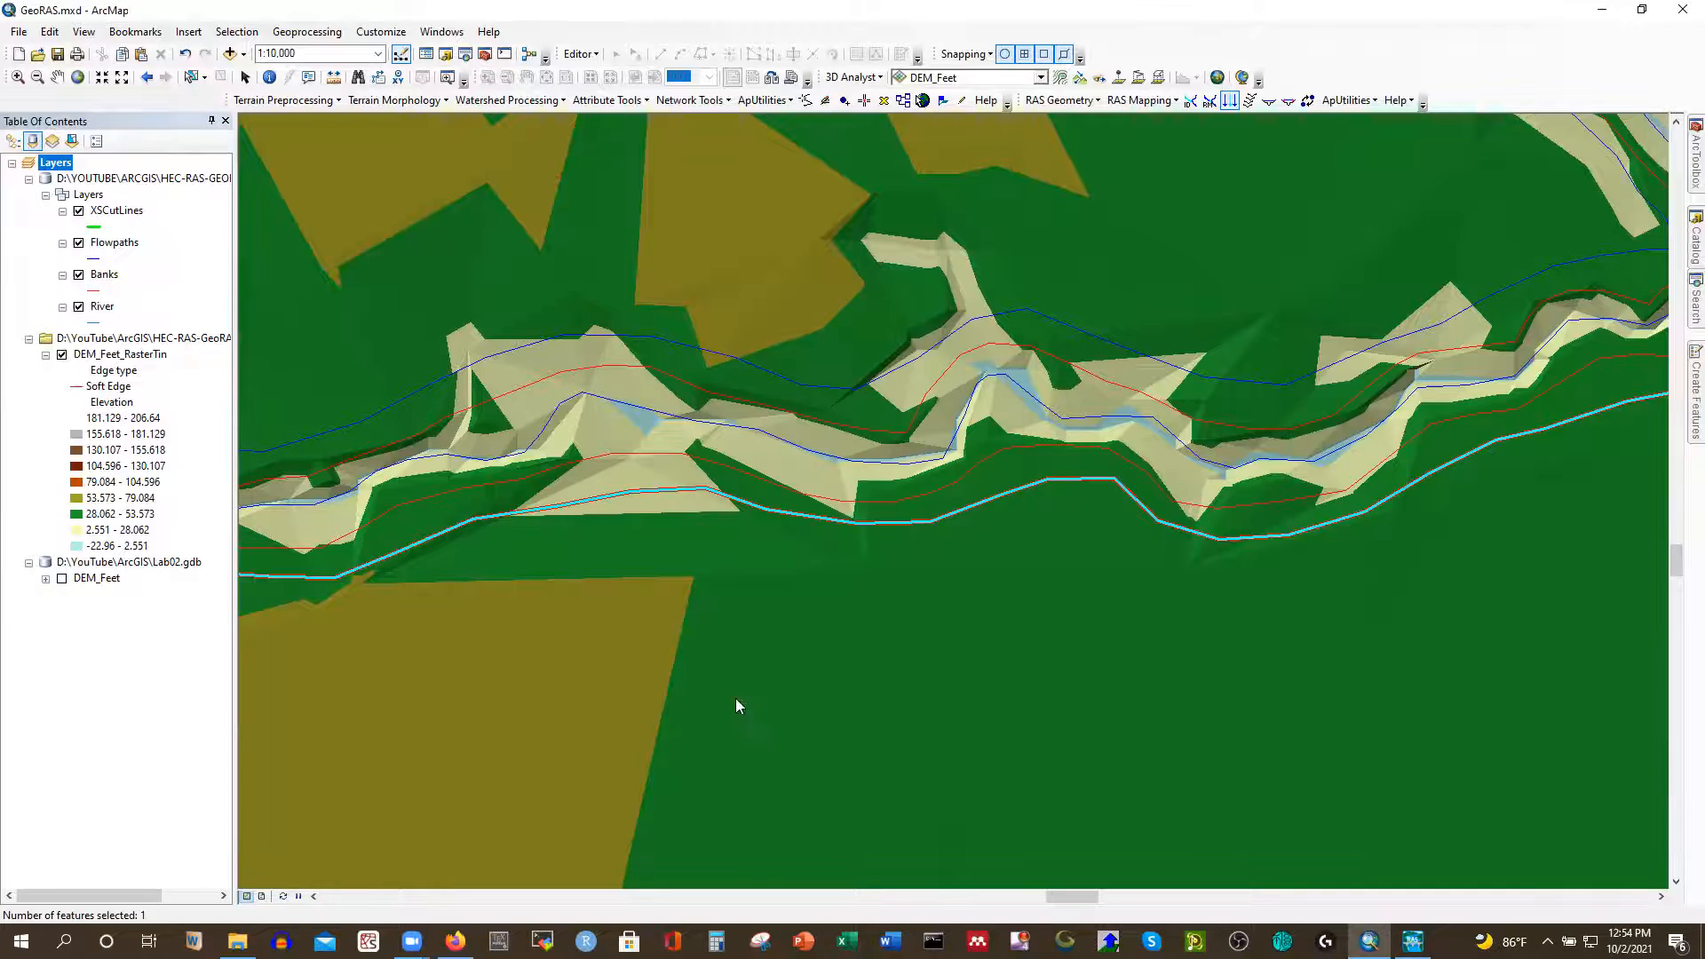
# Assign the Channel line type to the tributary's centerline flowpath
pyautogui.scroll(1, 694, 762)
pyautogui.scroll(1, 695, 761)
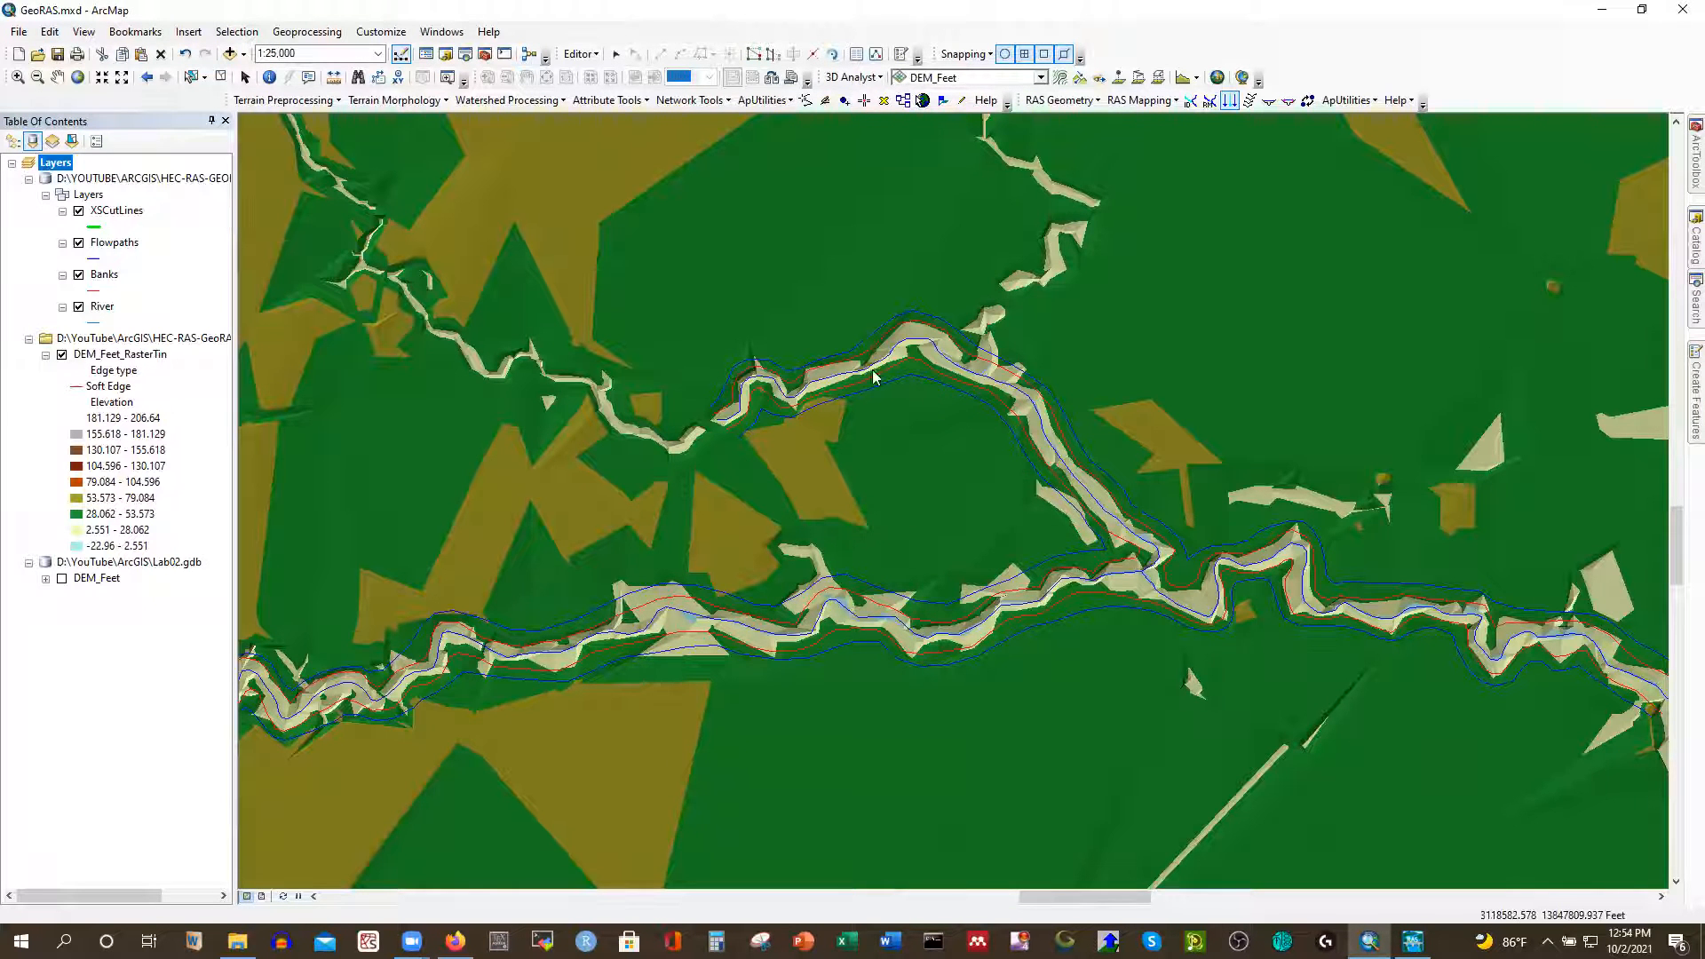
pyautogui.click(832, 377)
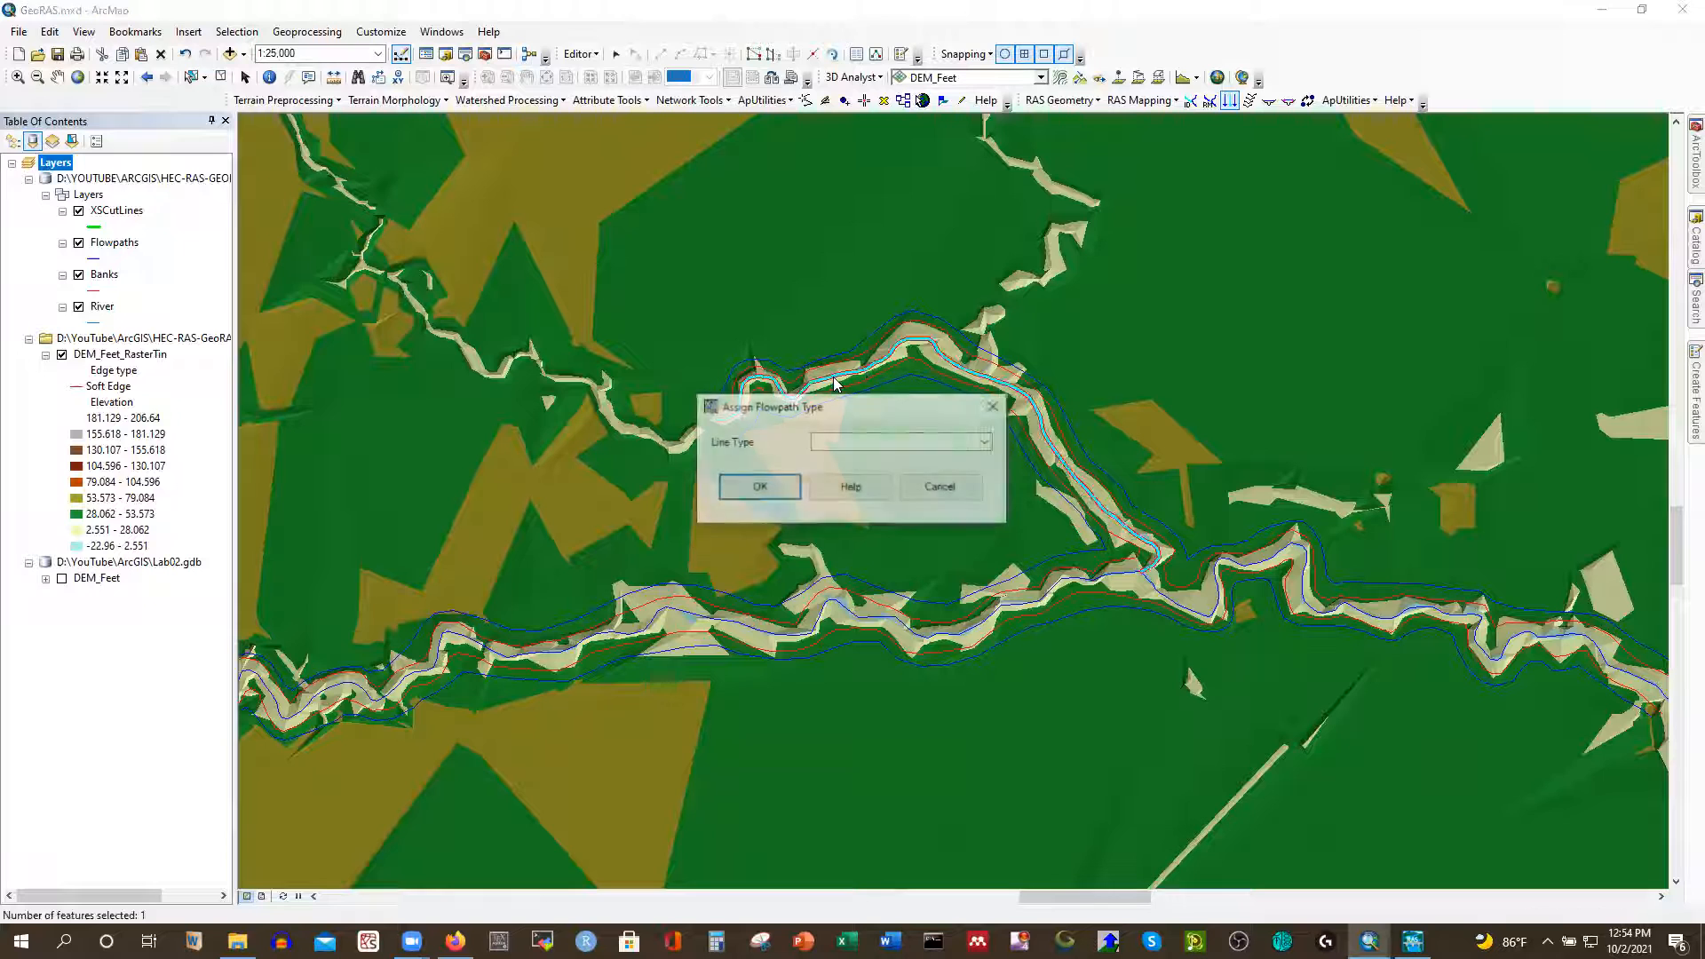
pyautogui.click(985, 441)
pyautogui.click(841, 470)
pyautogui.click(759, 486)
# Assign the Left line type to the tributary's north overbank flowpath
pyautogui.click(793, 364)
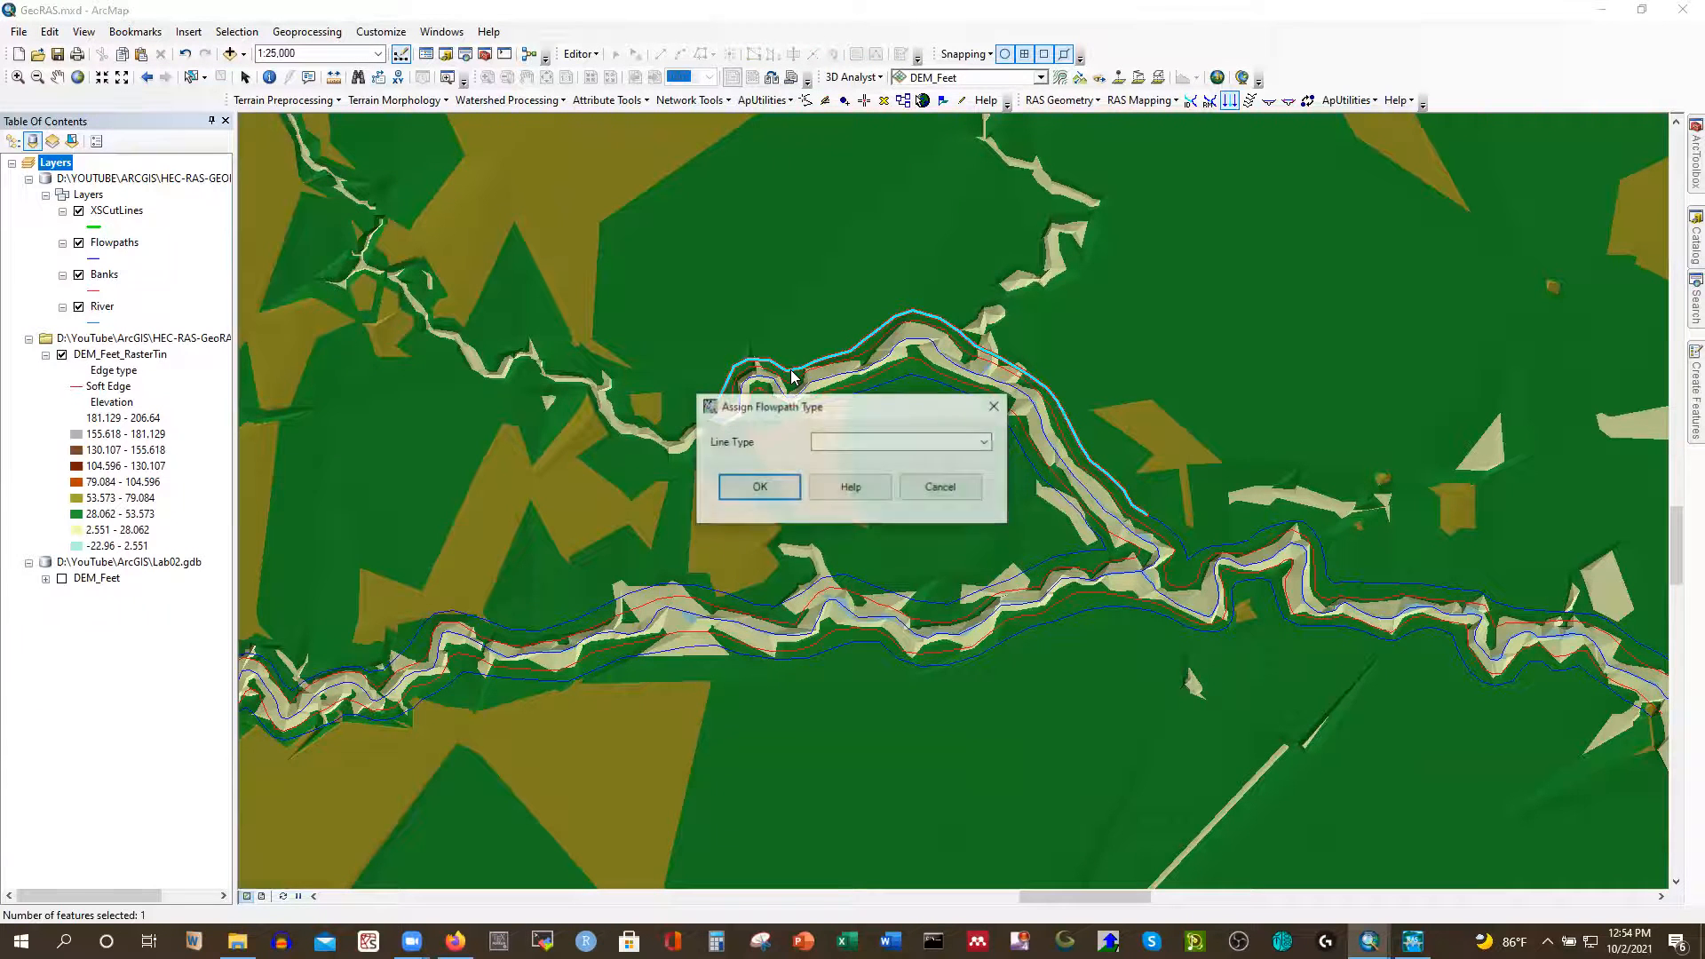
pyautogui.click(985, 441)
pyautogui.click(820, 459)
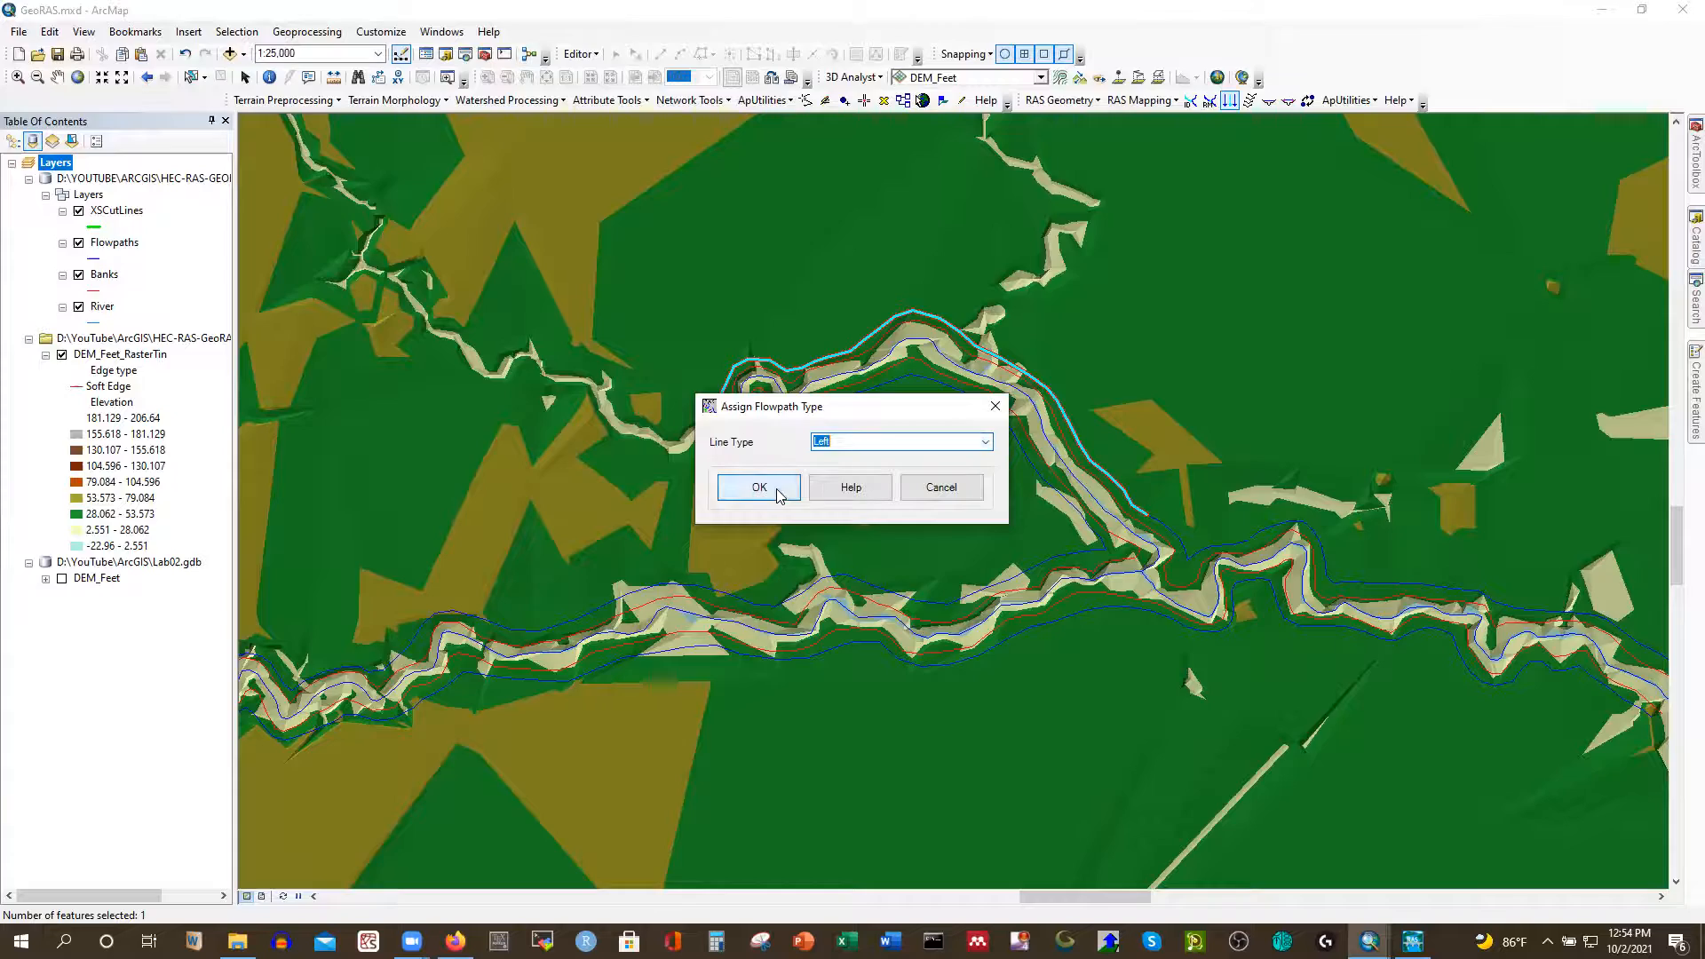
pyautogui.click(785, 484)
# Assign the Right line type to the tributary's south overbank flowpath
pyautogui.click(782, 414)
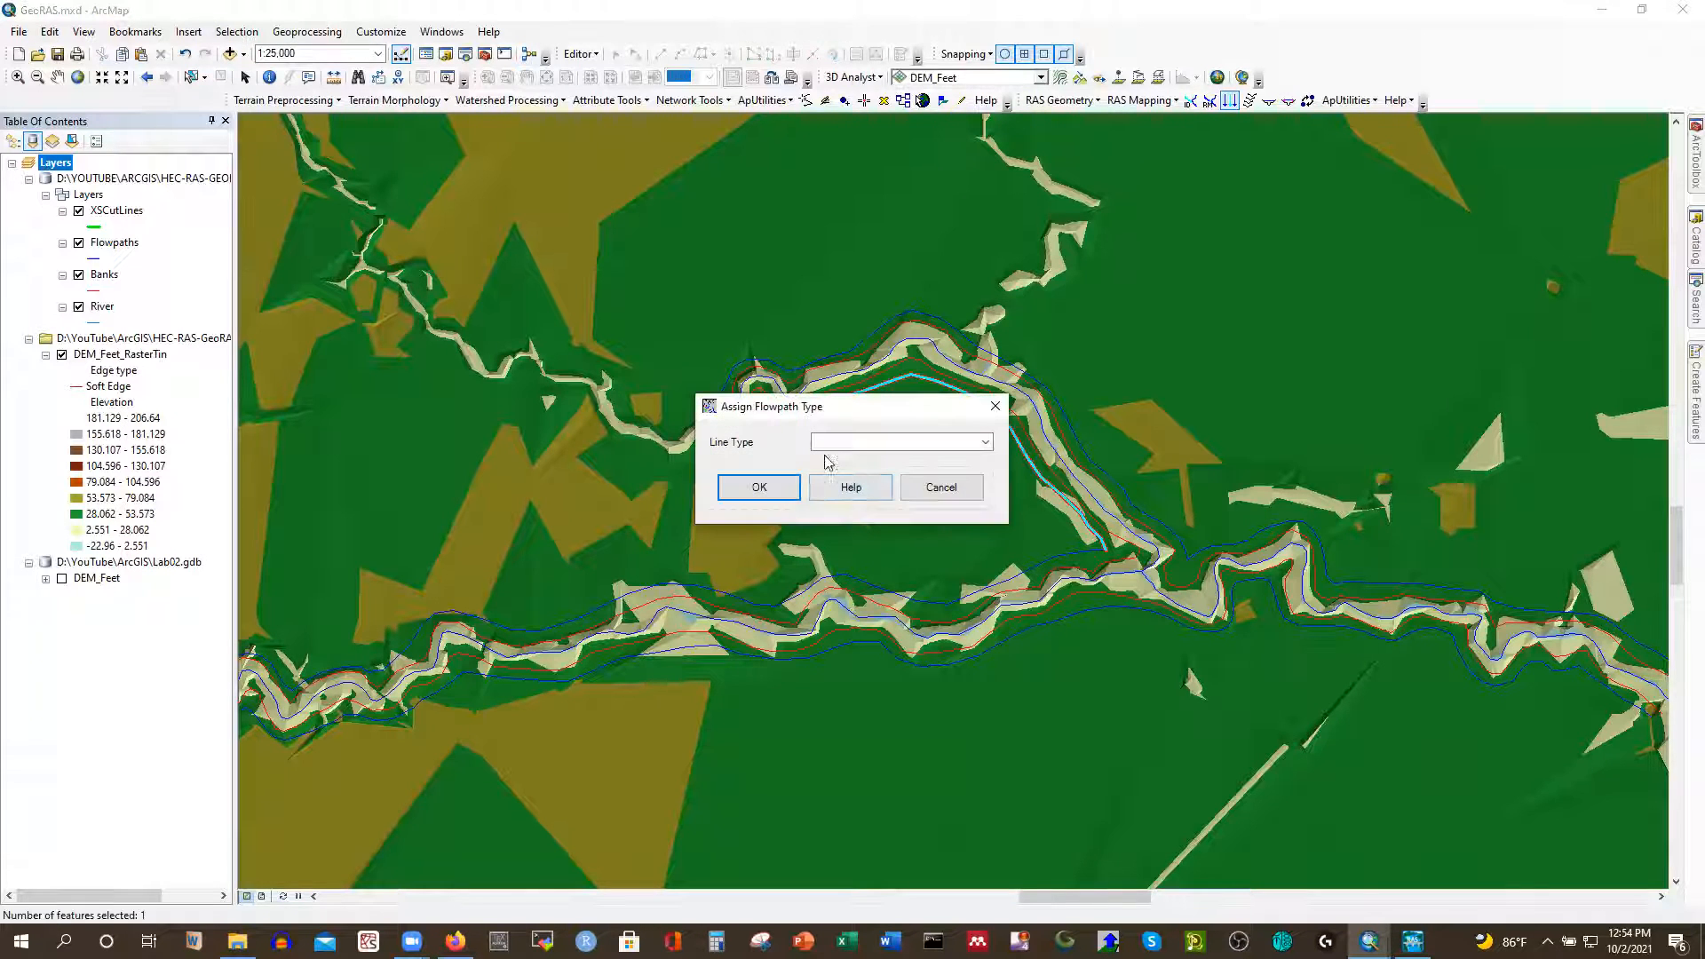
pyautogui.click(984, 441)
pyautogui.click(824, 479)
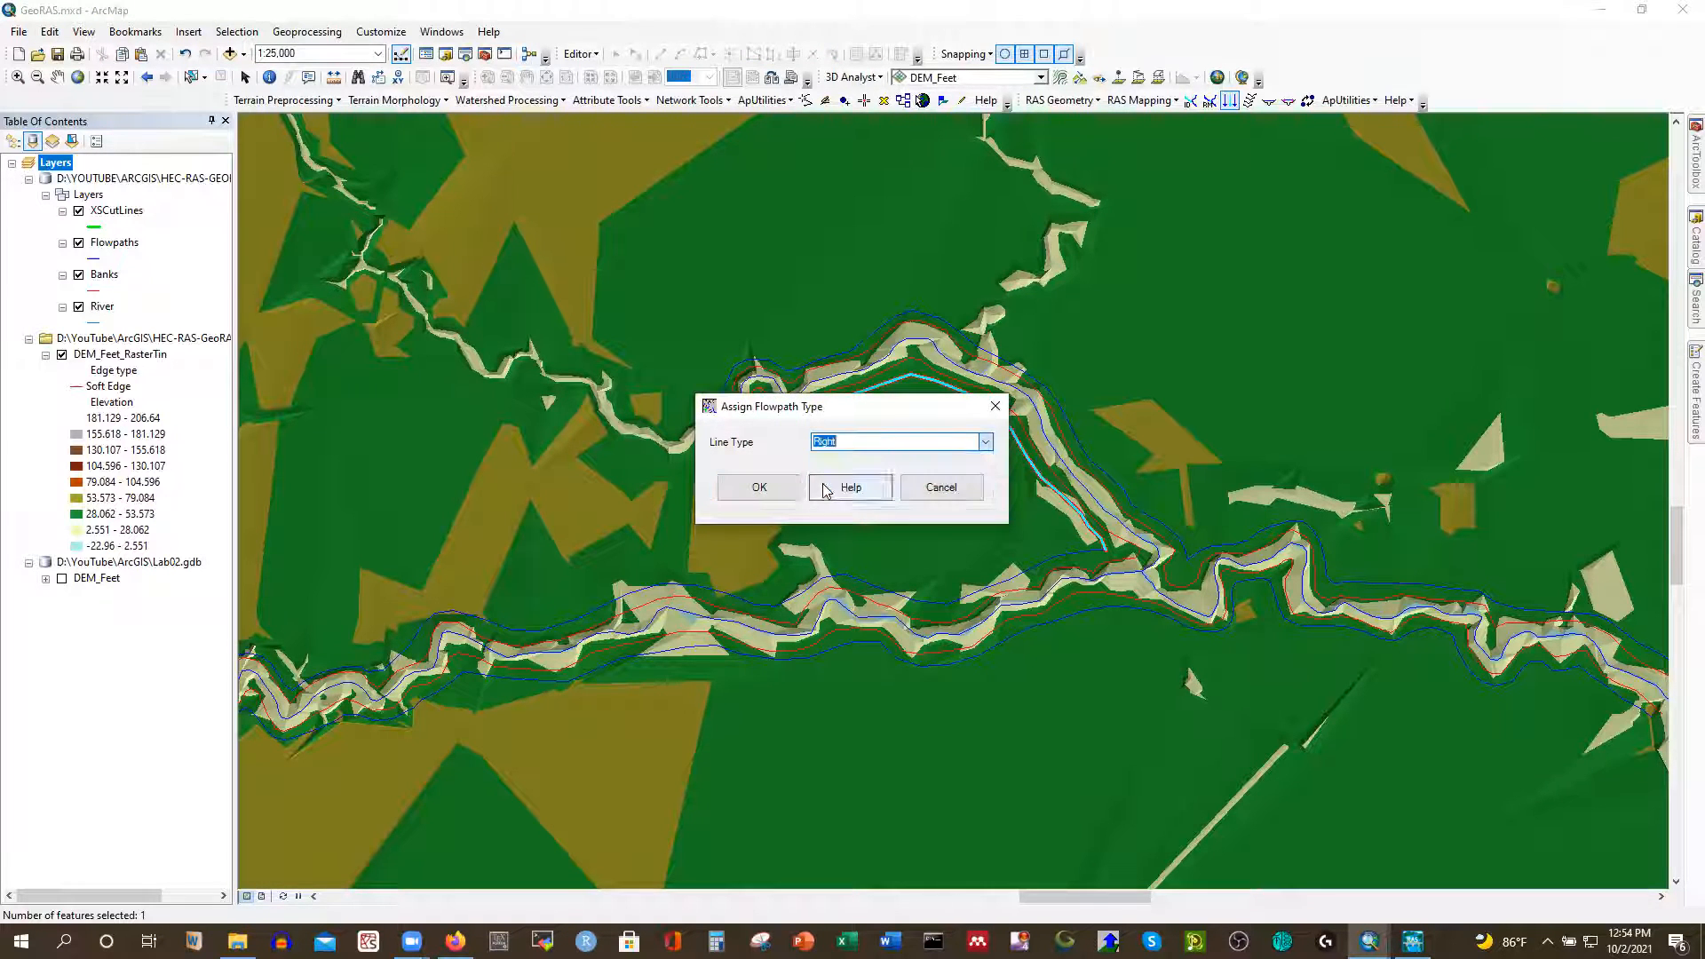
pyautogui.click(761, 486)
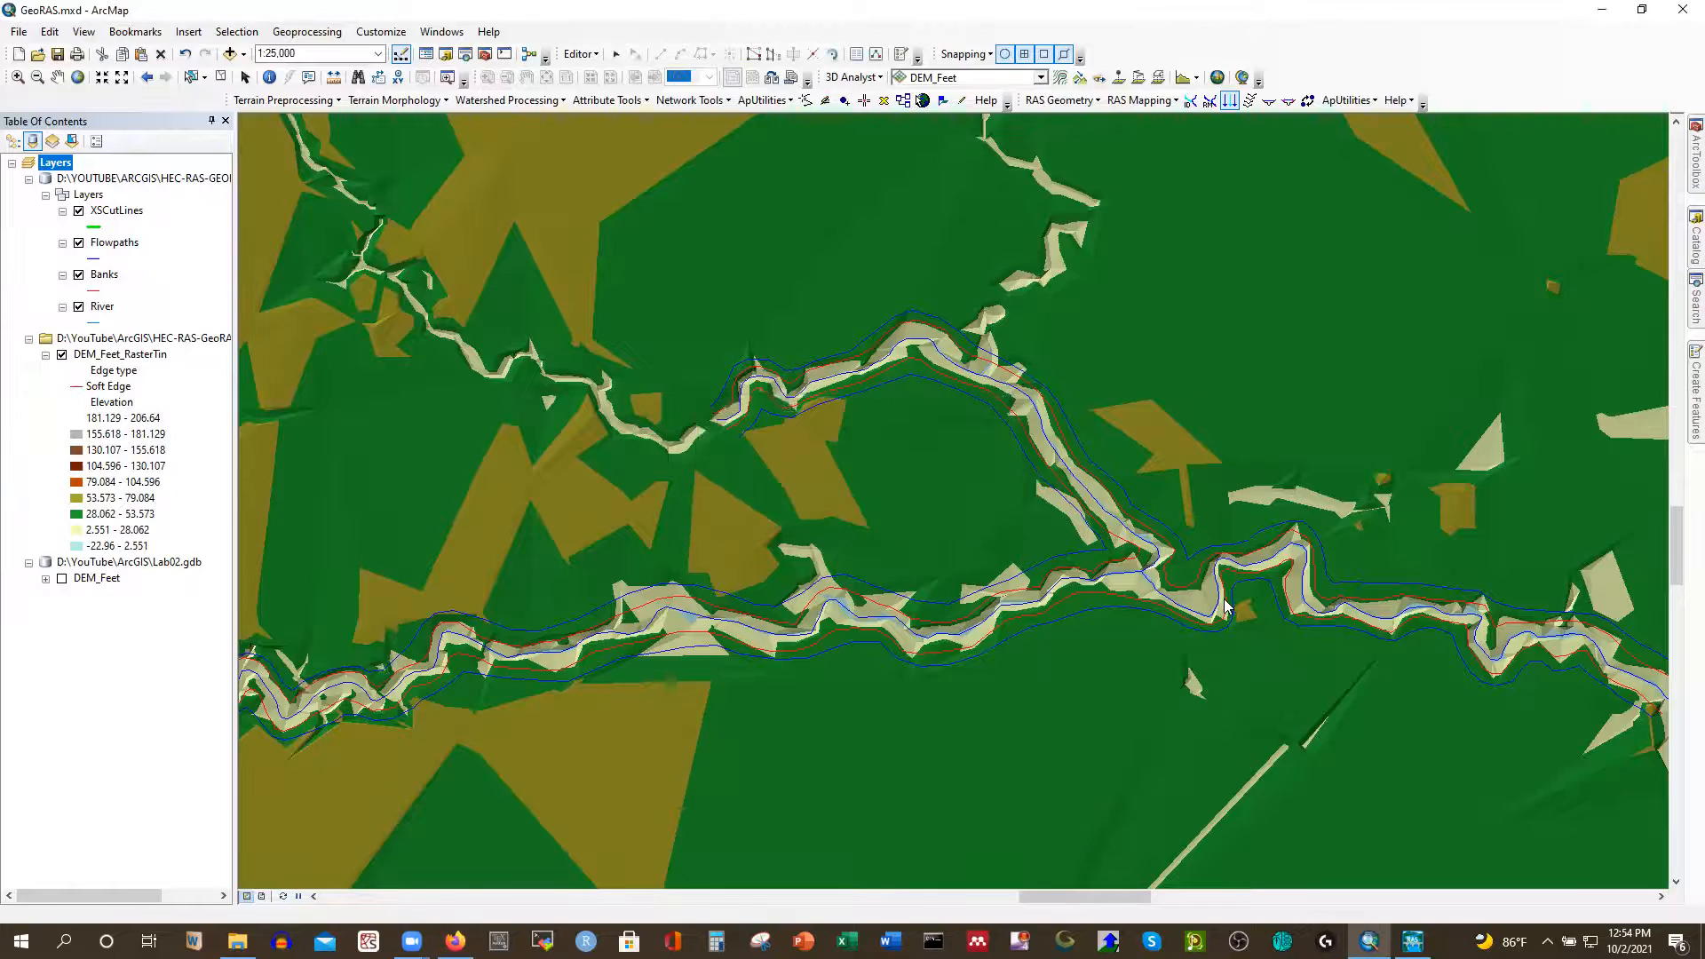
# Assign the Channel line type to the centerline flowpath of the reach downstream of the confluence
pyautogui.click(1165, 597)
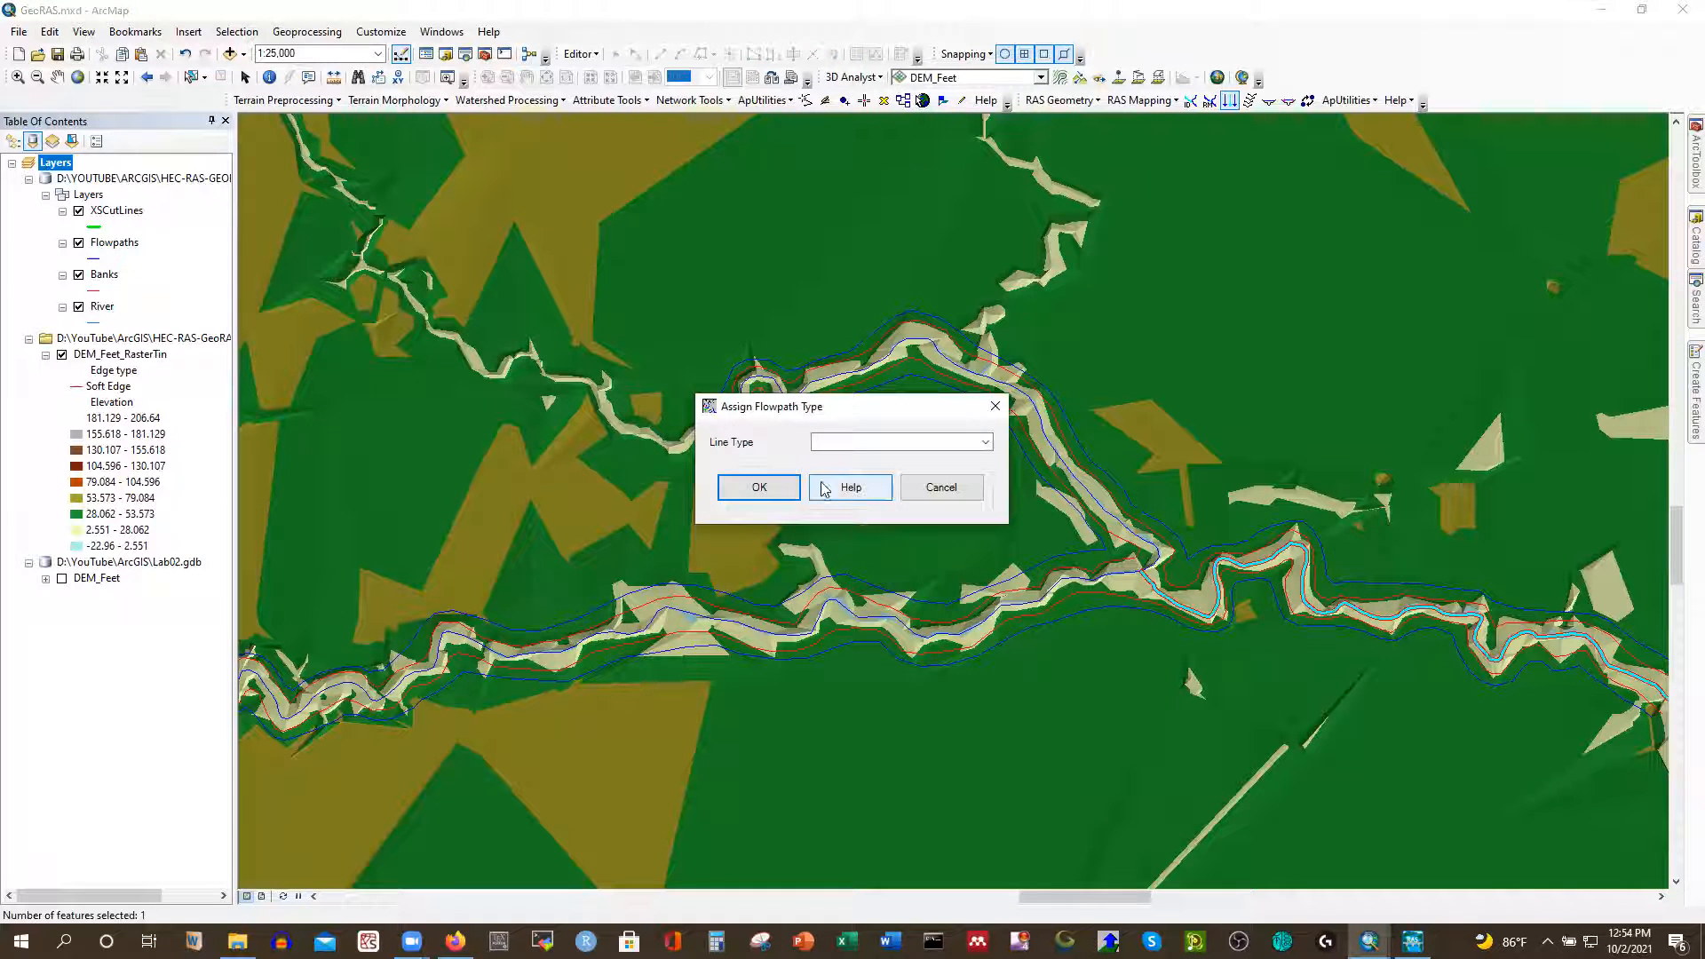
pyautogui.click(986, 442)
pyautogui.click(830, 460)
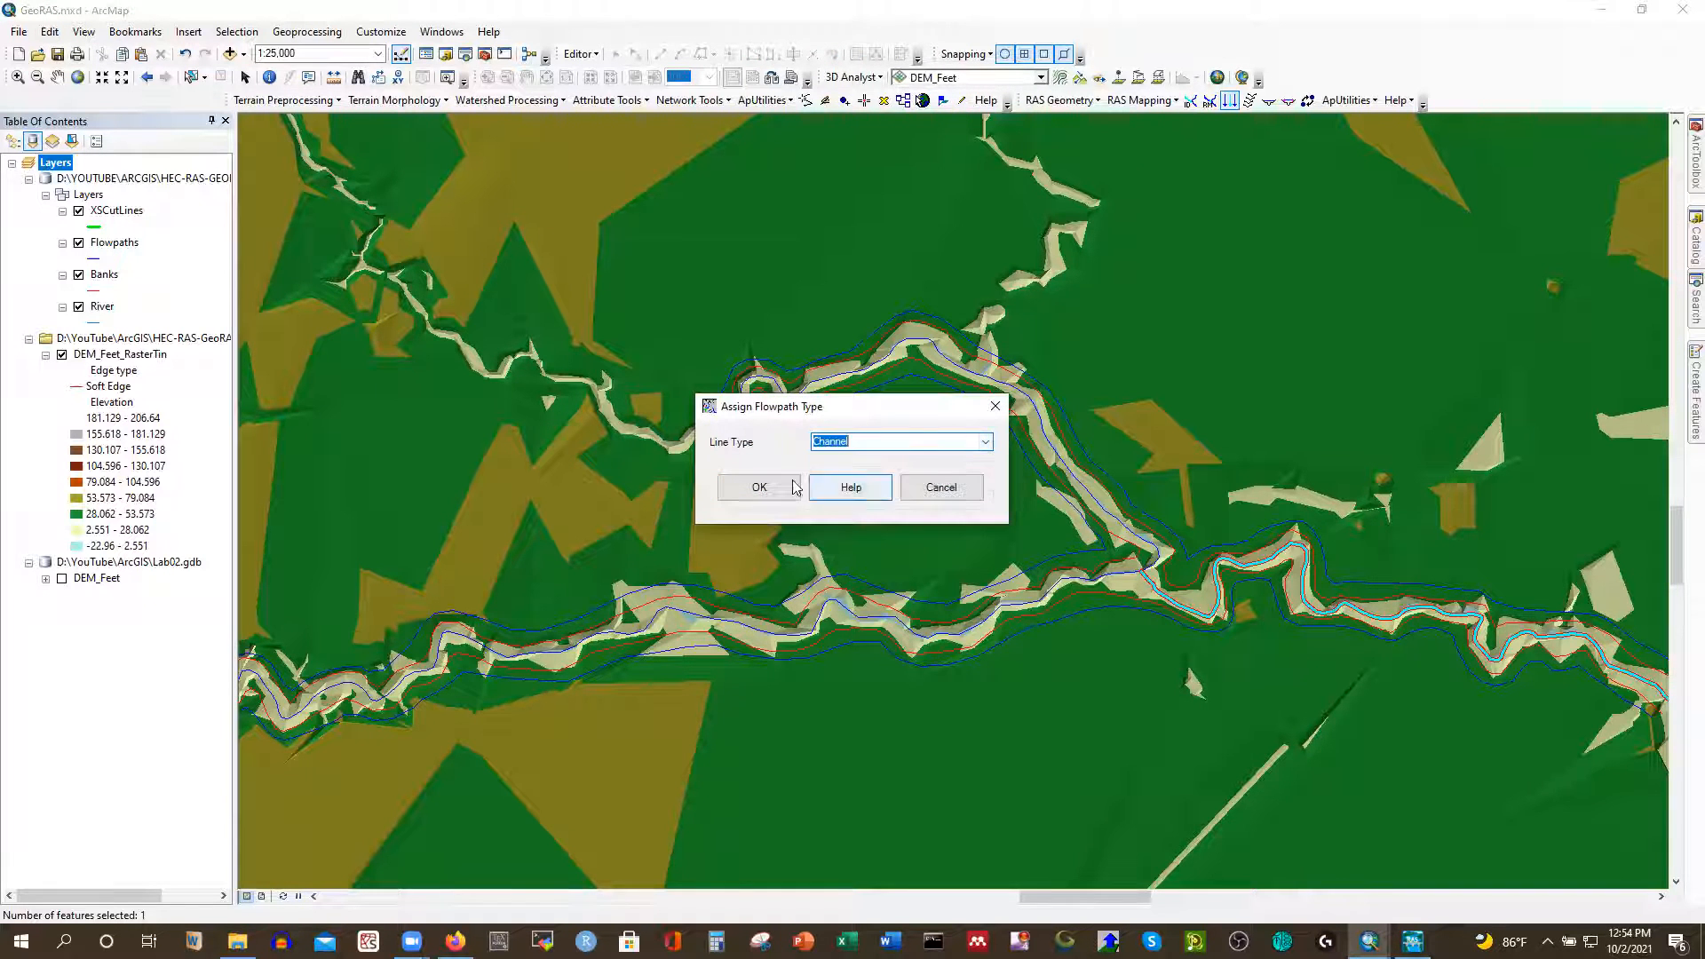
pyautogui.click(759, 487)
# Assign the Left line type to the downstream reach's north overbank flowpath
pyautogui.click(1218, 548)
pyautogui.click(985, 442)
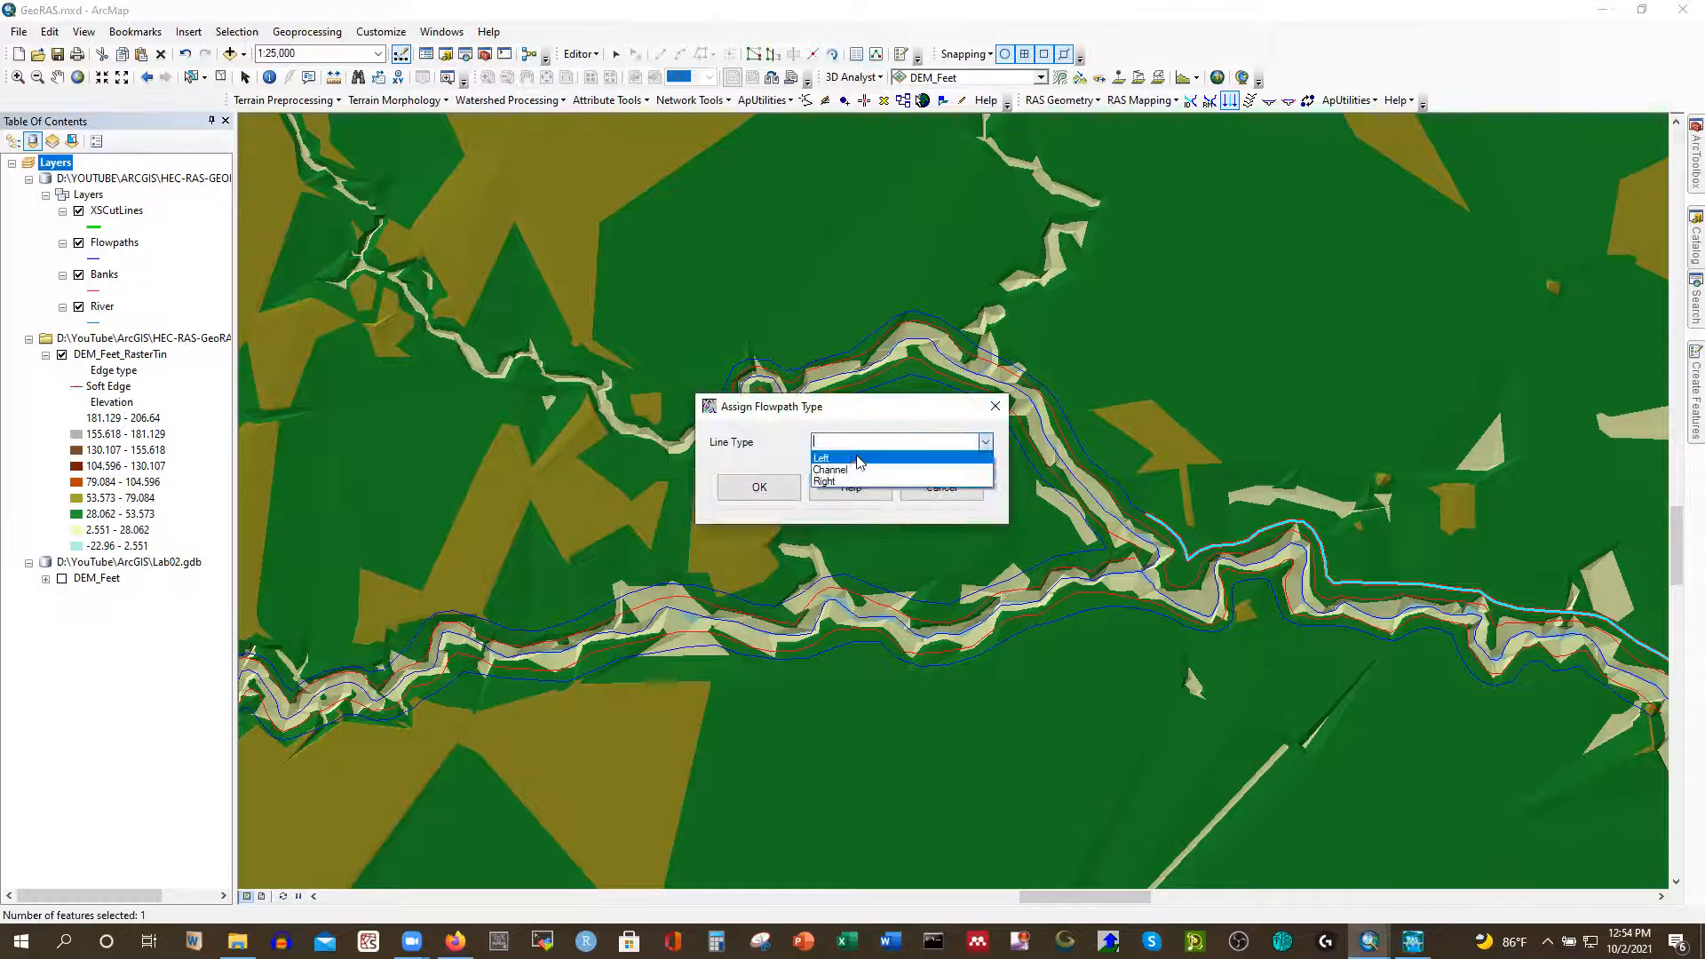
pyautogui.click(845, 460)
pyautogui.click(759, 488)
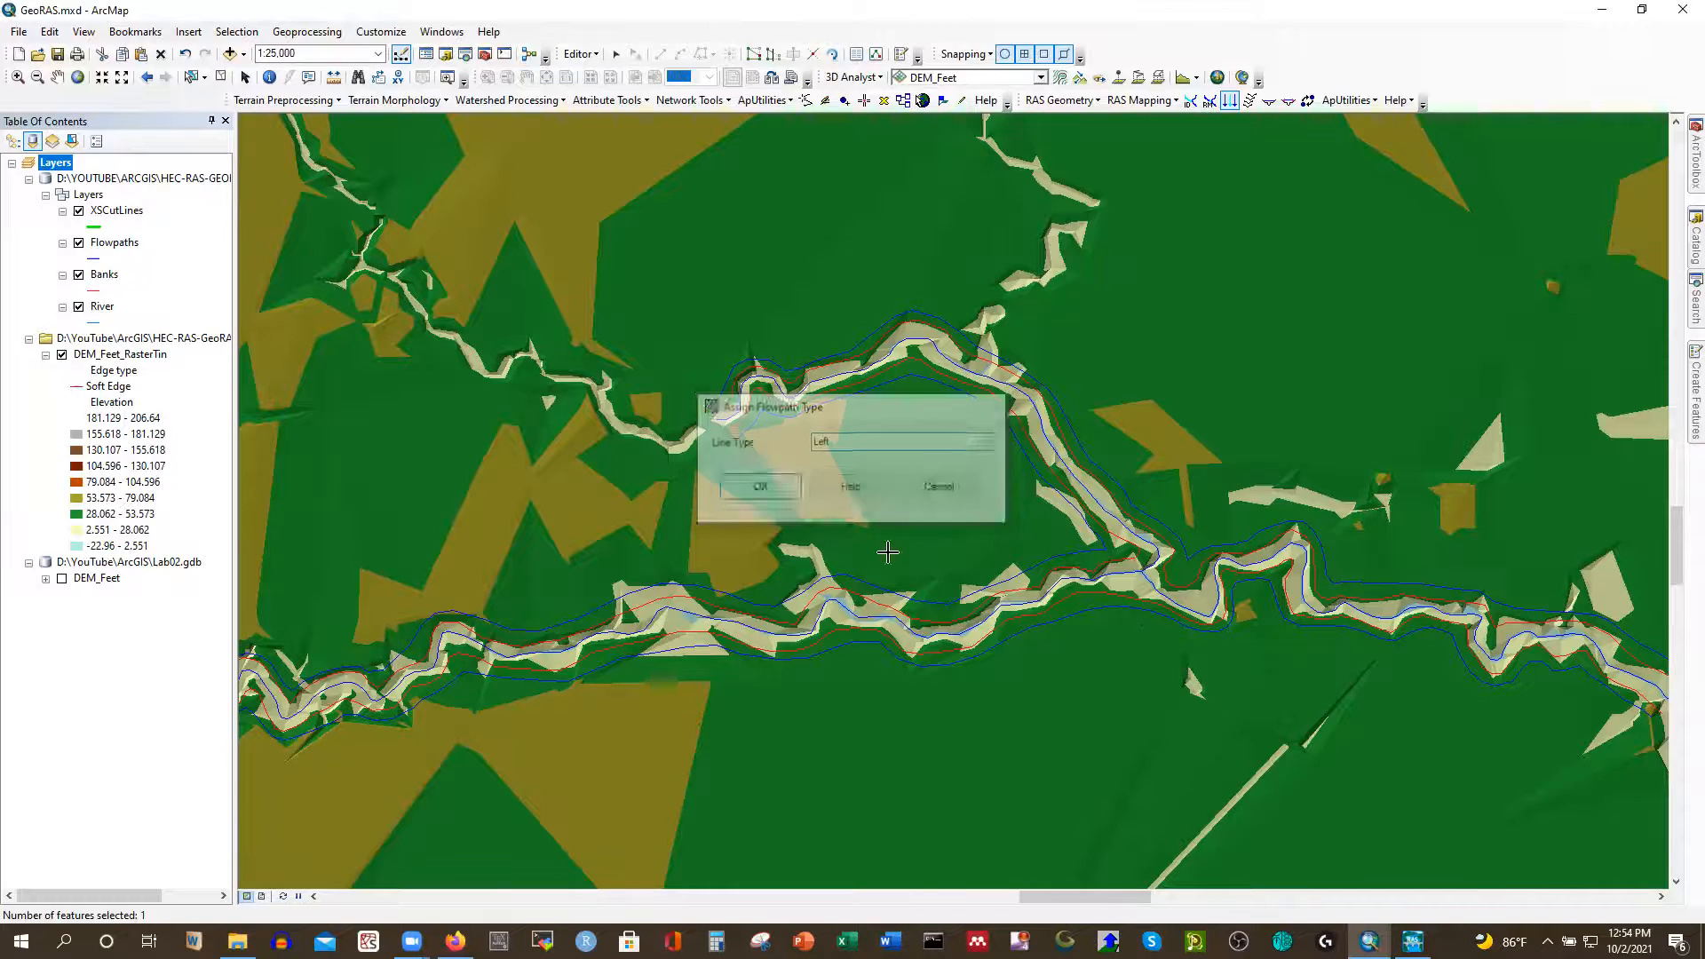
# Assign the Right line type to the downstream reach's south overbank flowpath
pyautogui.click(1233, 625)
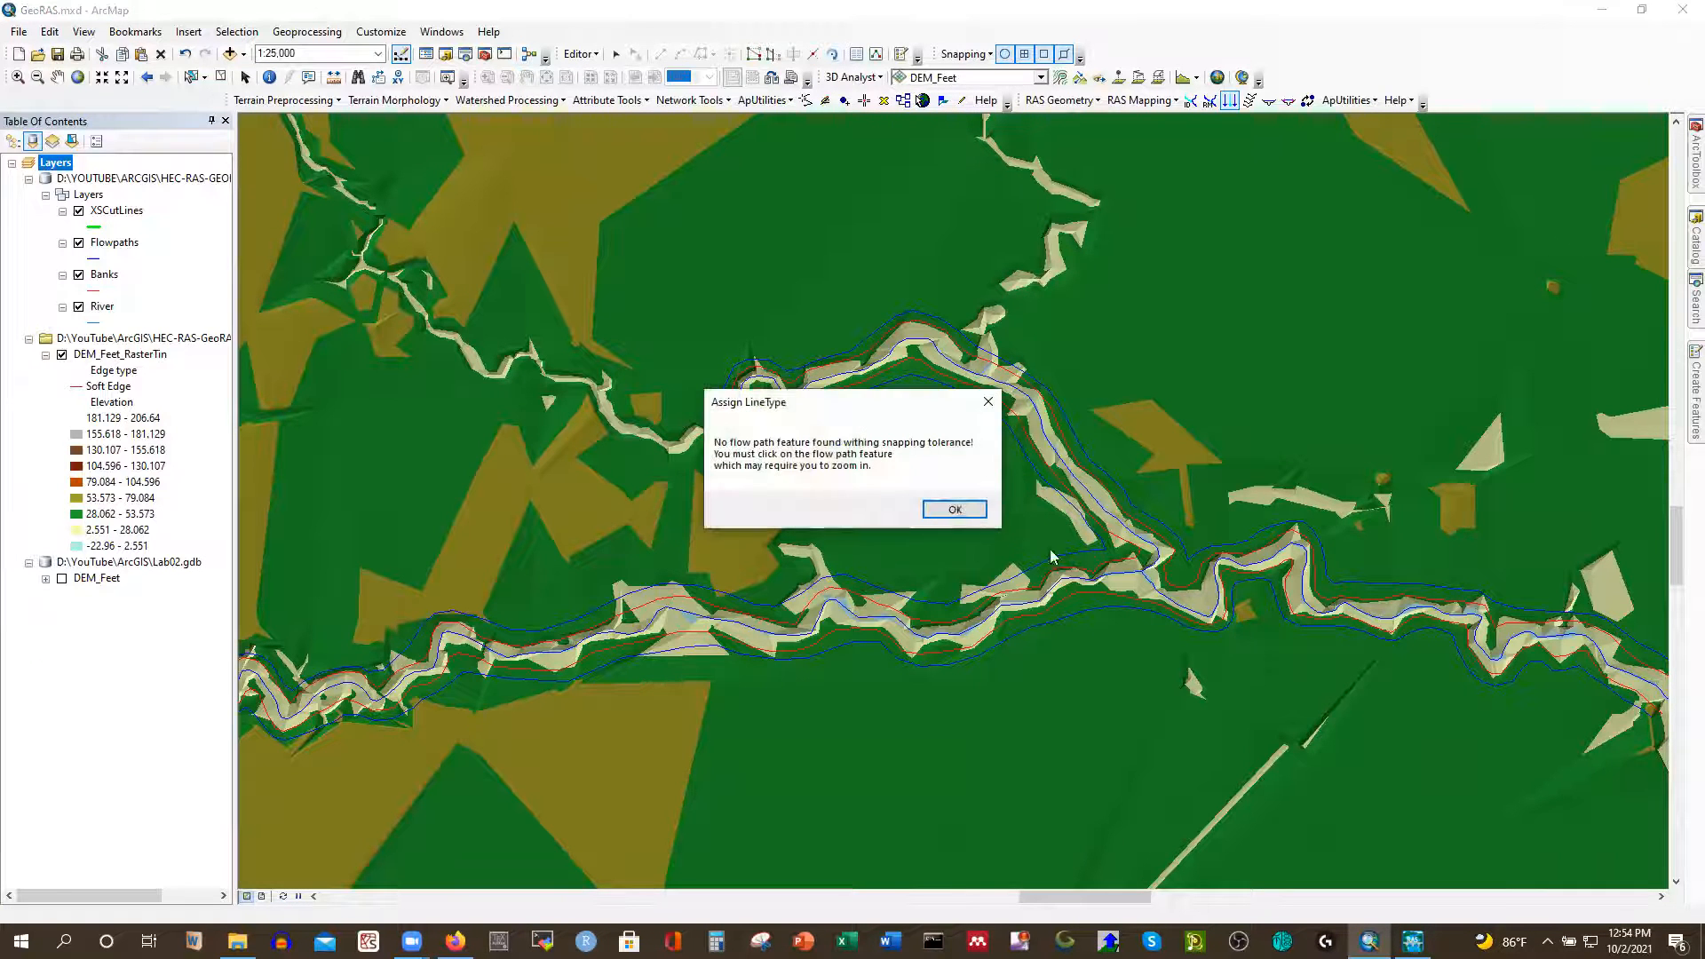
pyautogui.click(955, 510)
pyautogui.click(1268, 586)
pyautogui.click(983, 441)
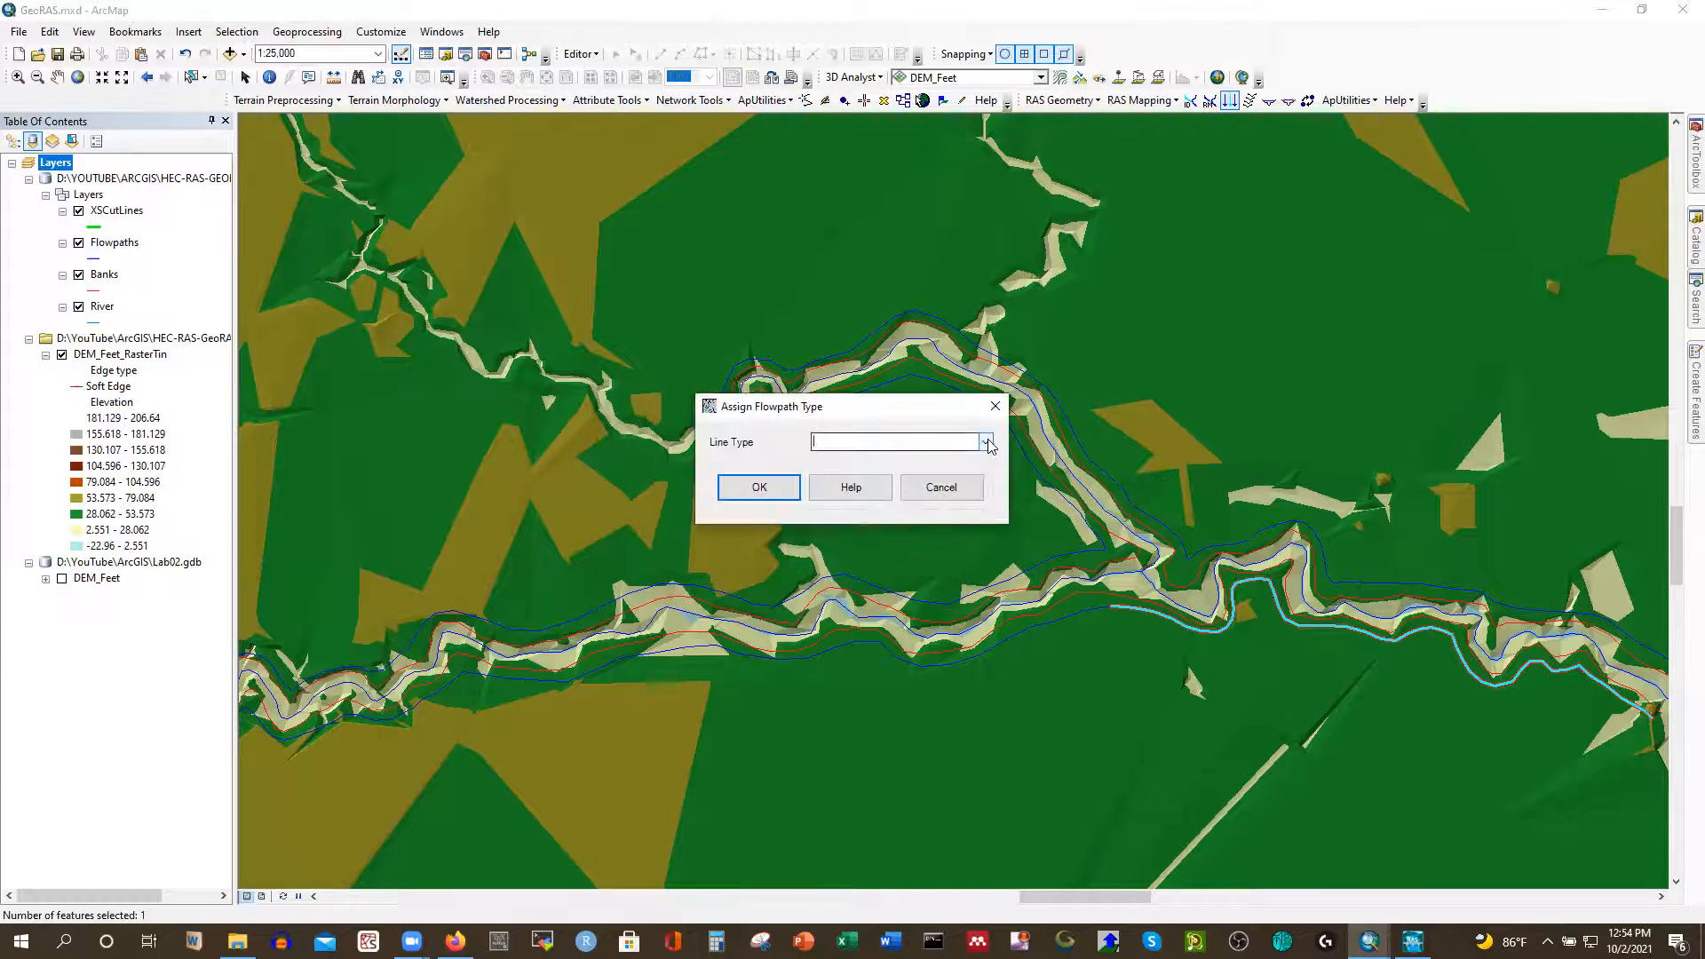
pyautogui.click(826, 480)
pyautogui.click(760, 486)
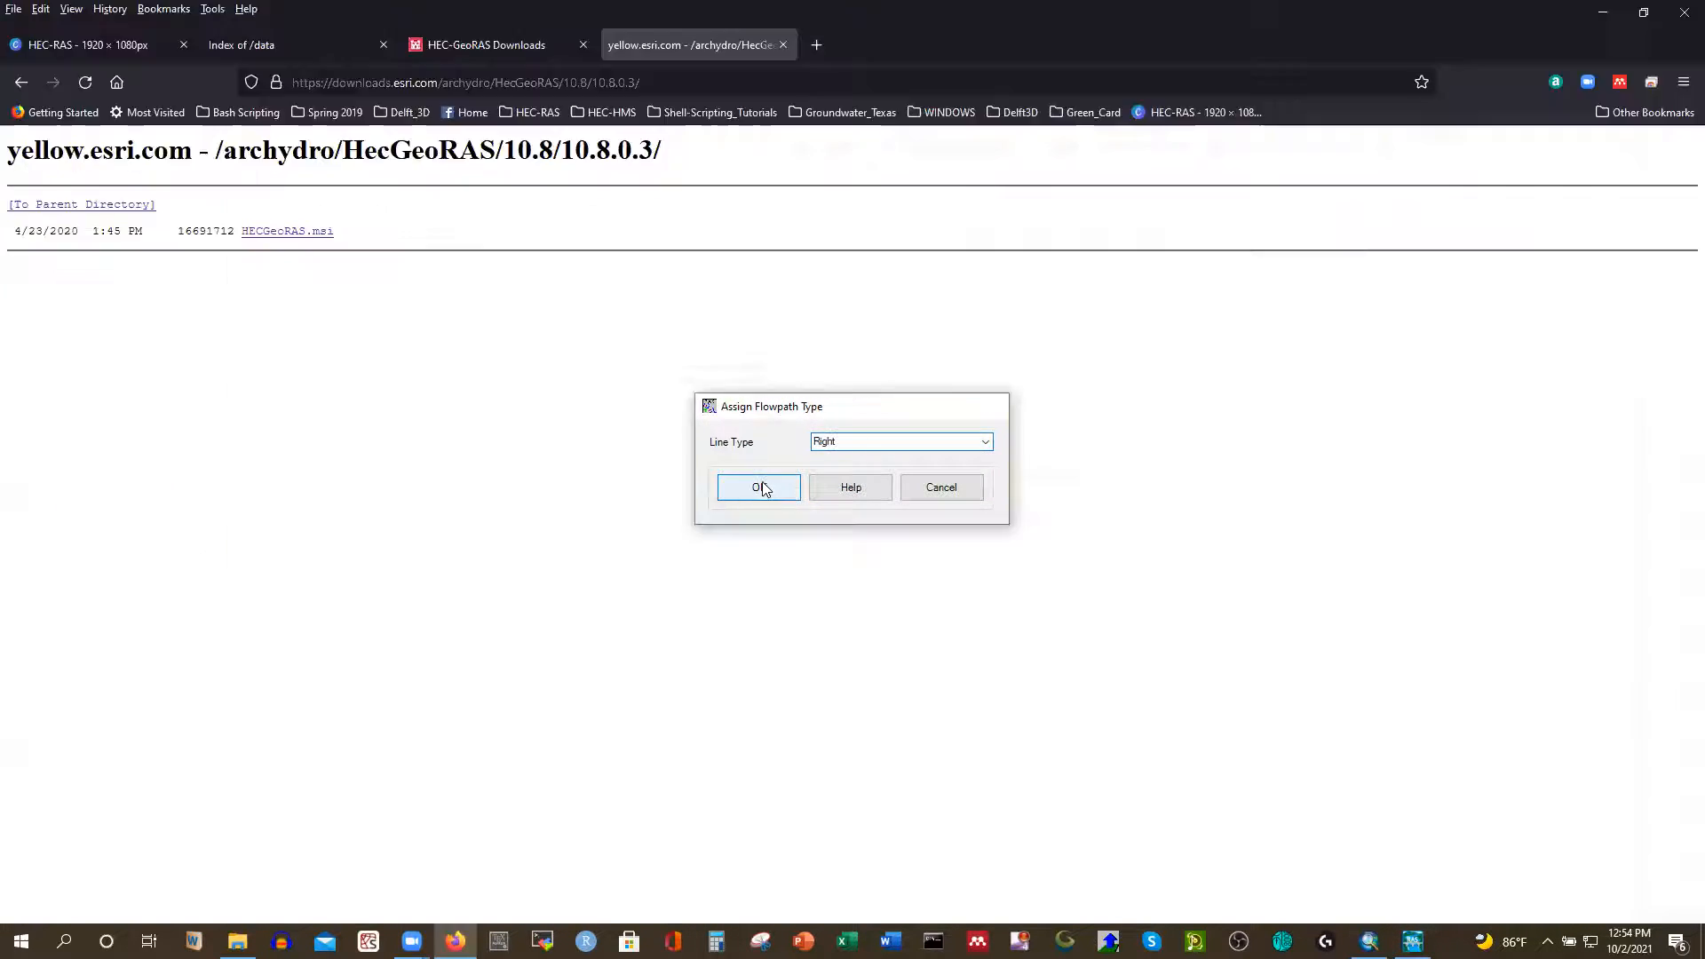
# Compute all stream centerline attributes, covering topology, lengths/stations and elevations, and allow the existing River3D records to be cleared
pyautogui.scroll(-2, 469, 475)
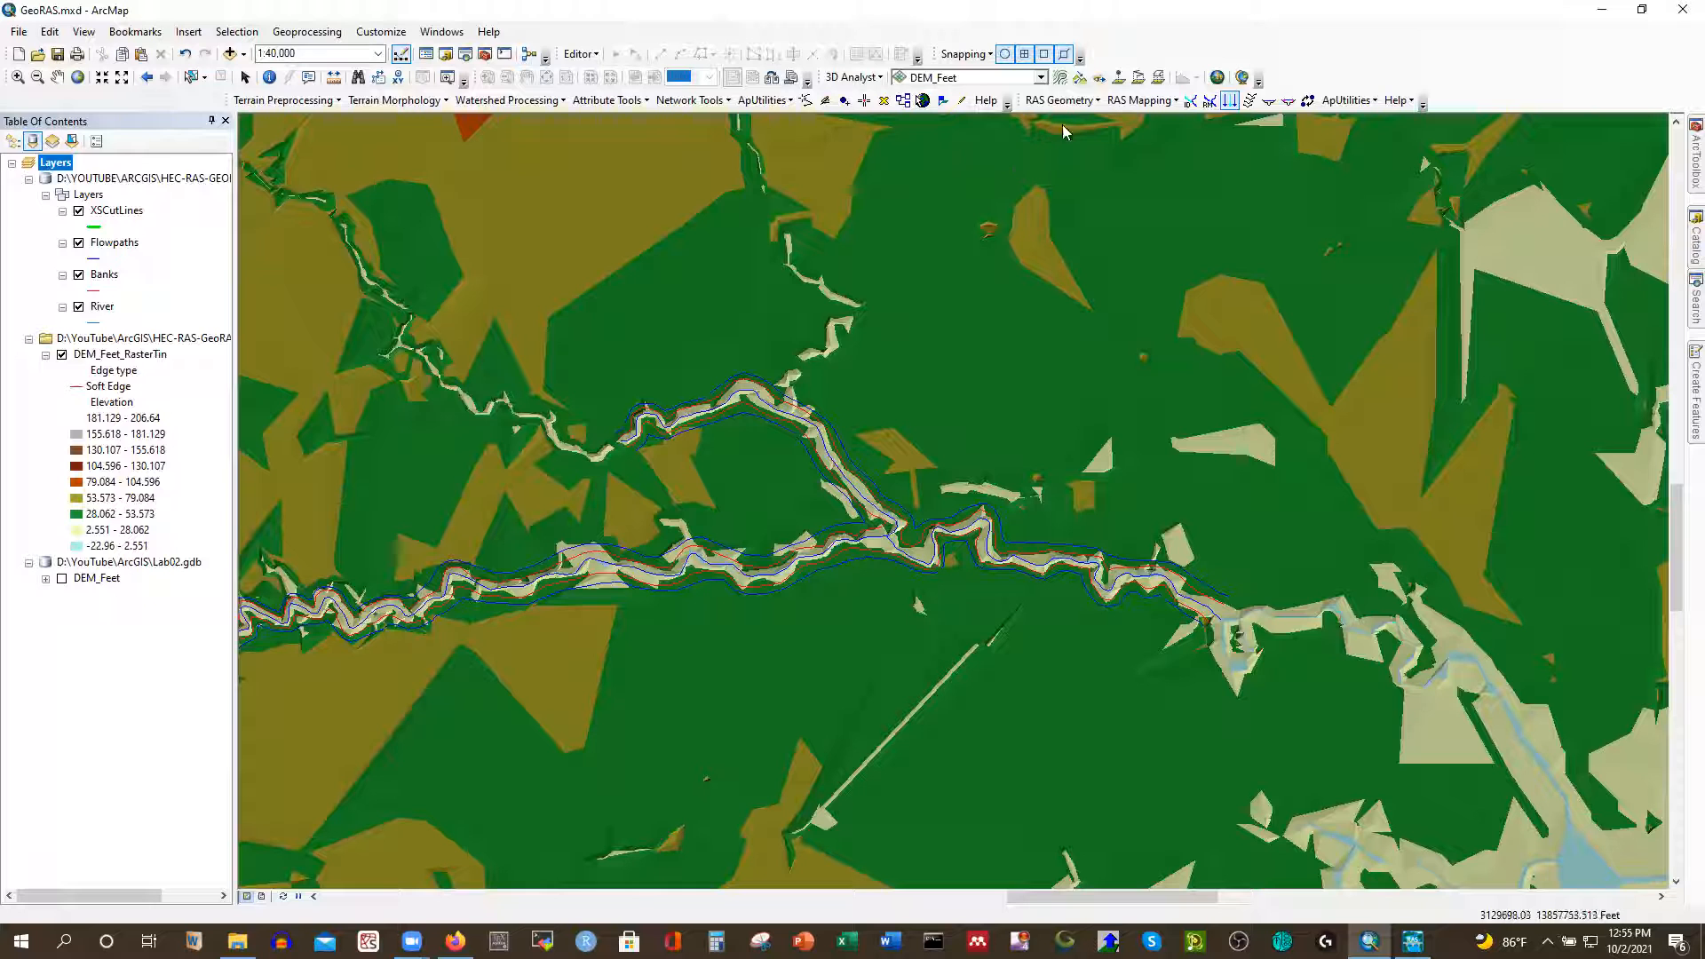
pyautogui.click(1090, 100)
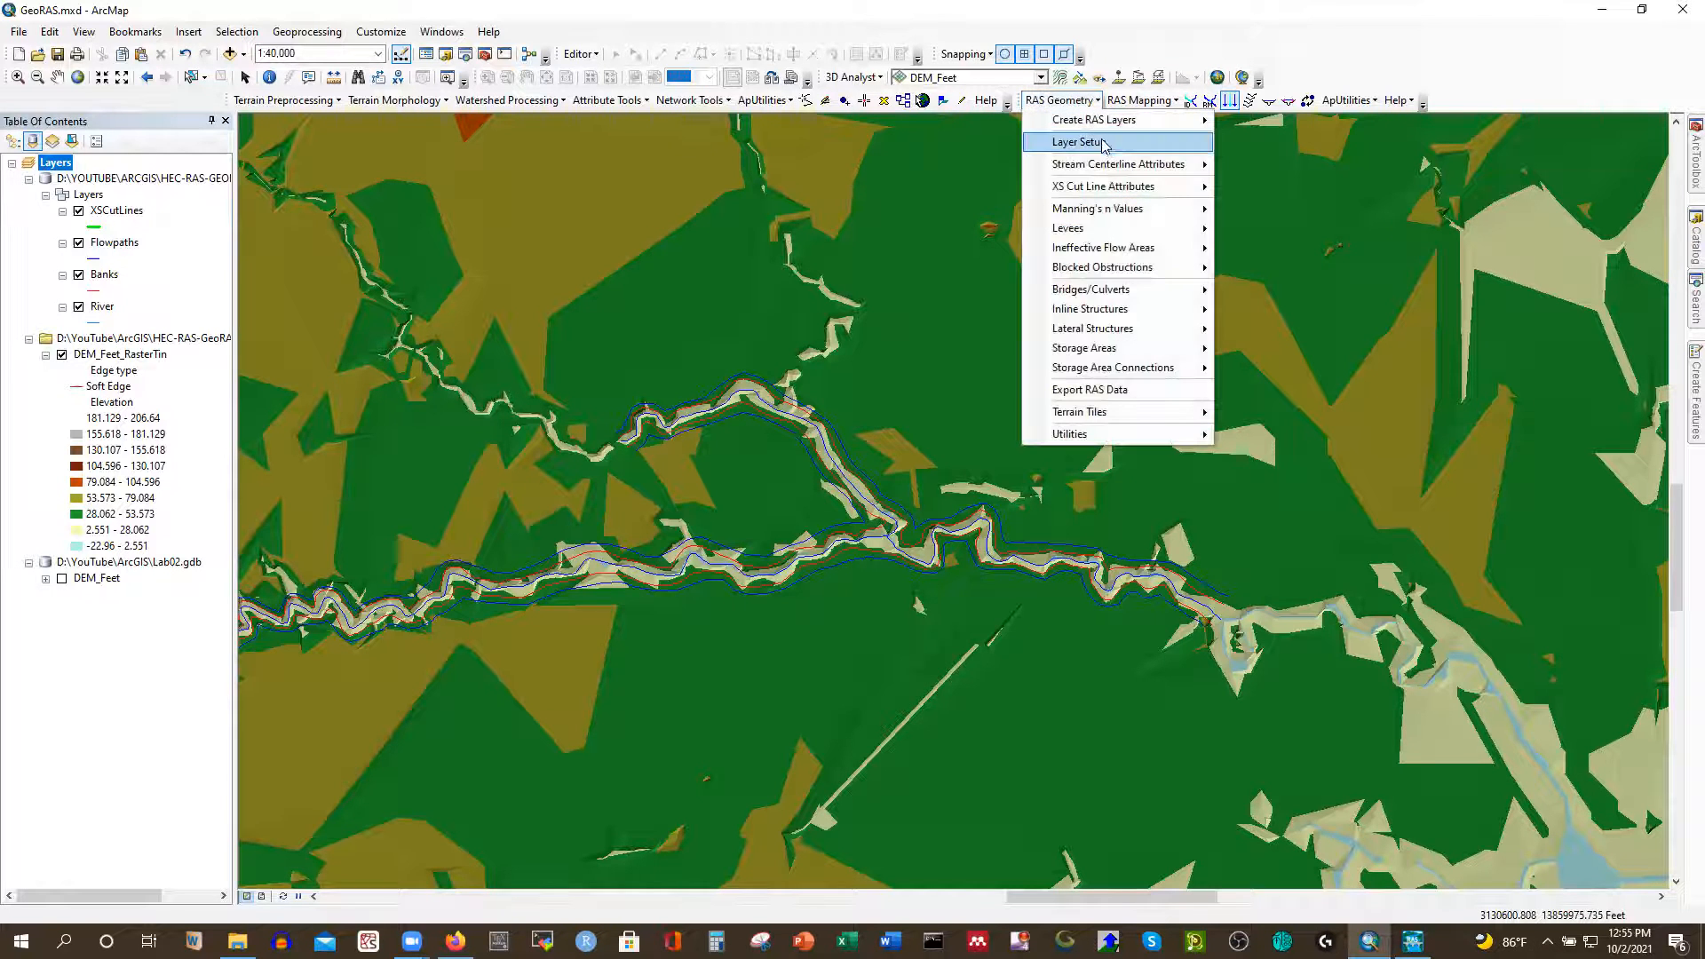
pyautogui.moveTo(1120, 164)
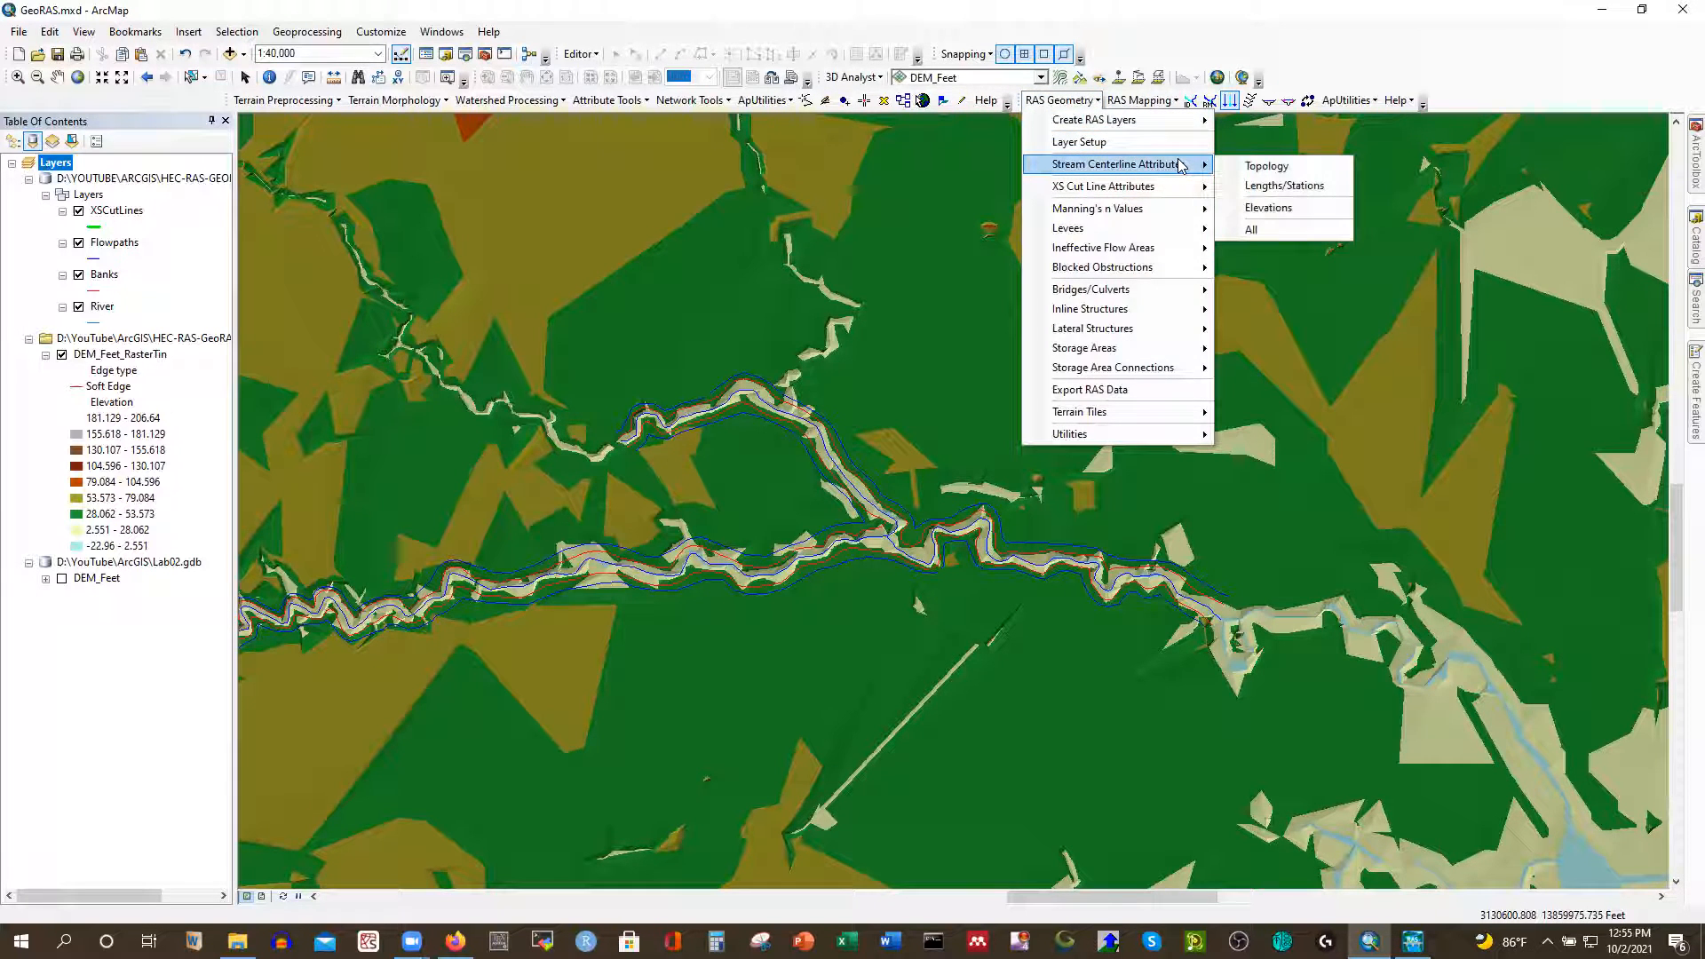
pyautogui.click(1253, 228)
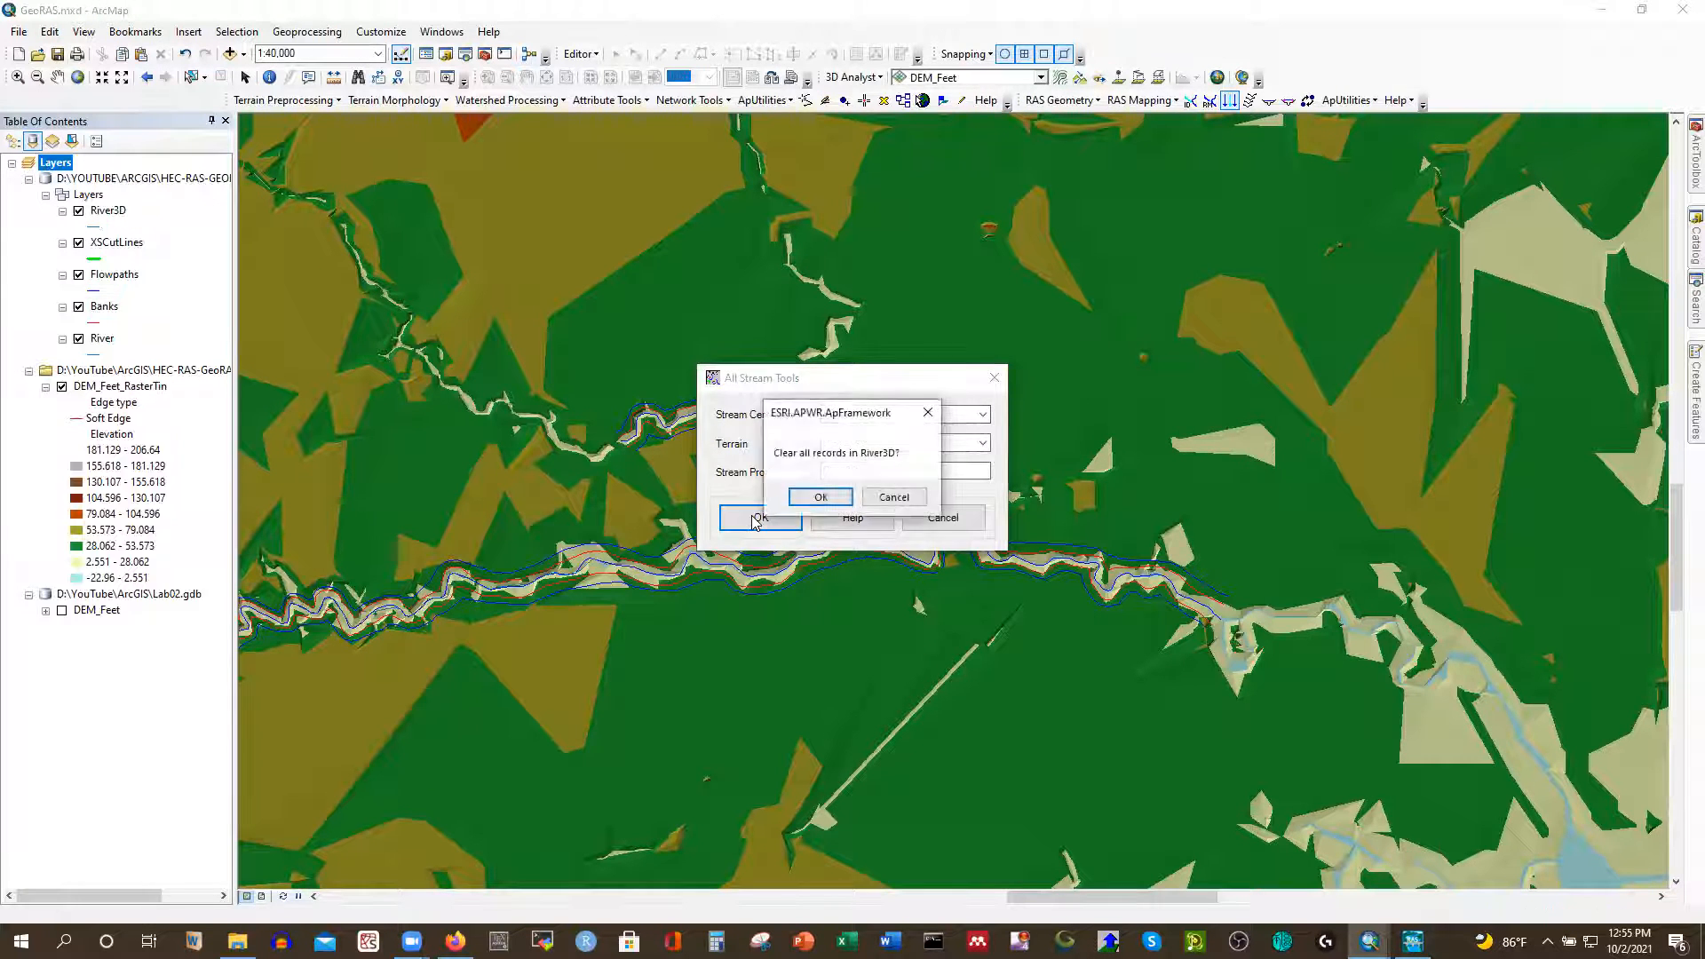
pyautogui.click(818, 499)
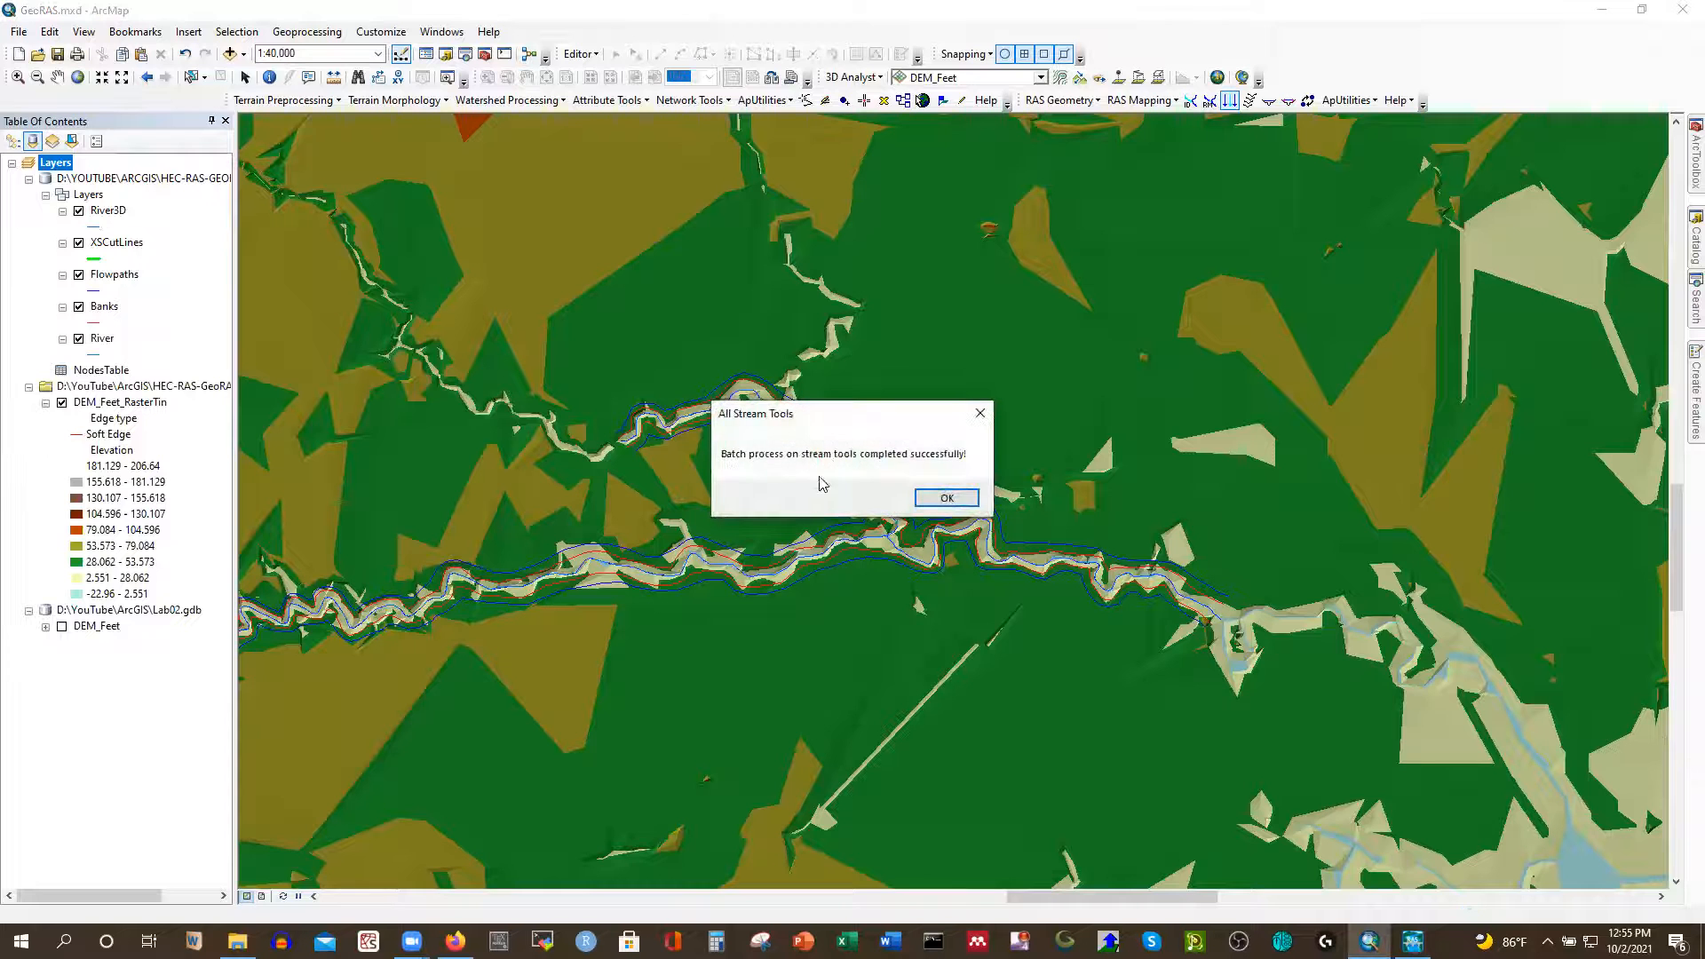
pyautogui.click(945, 500)
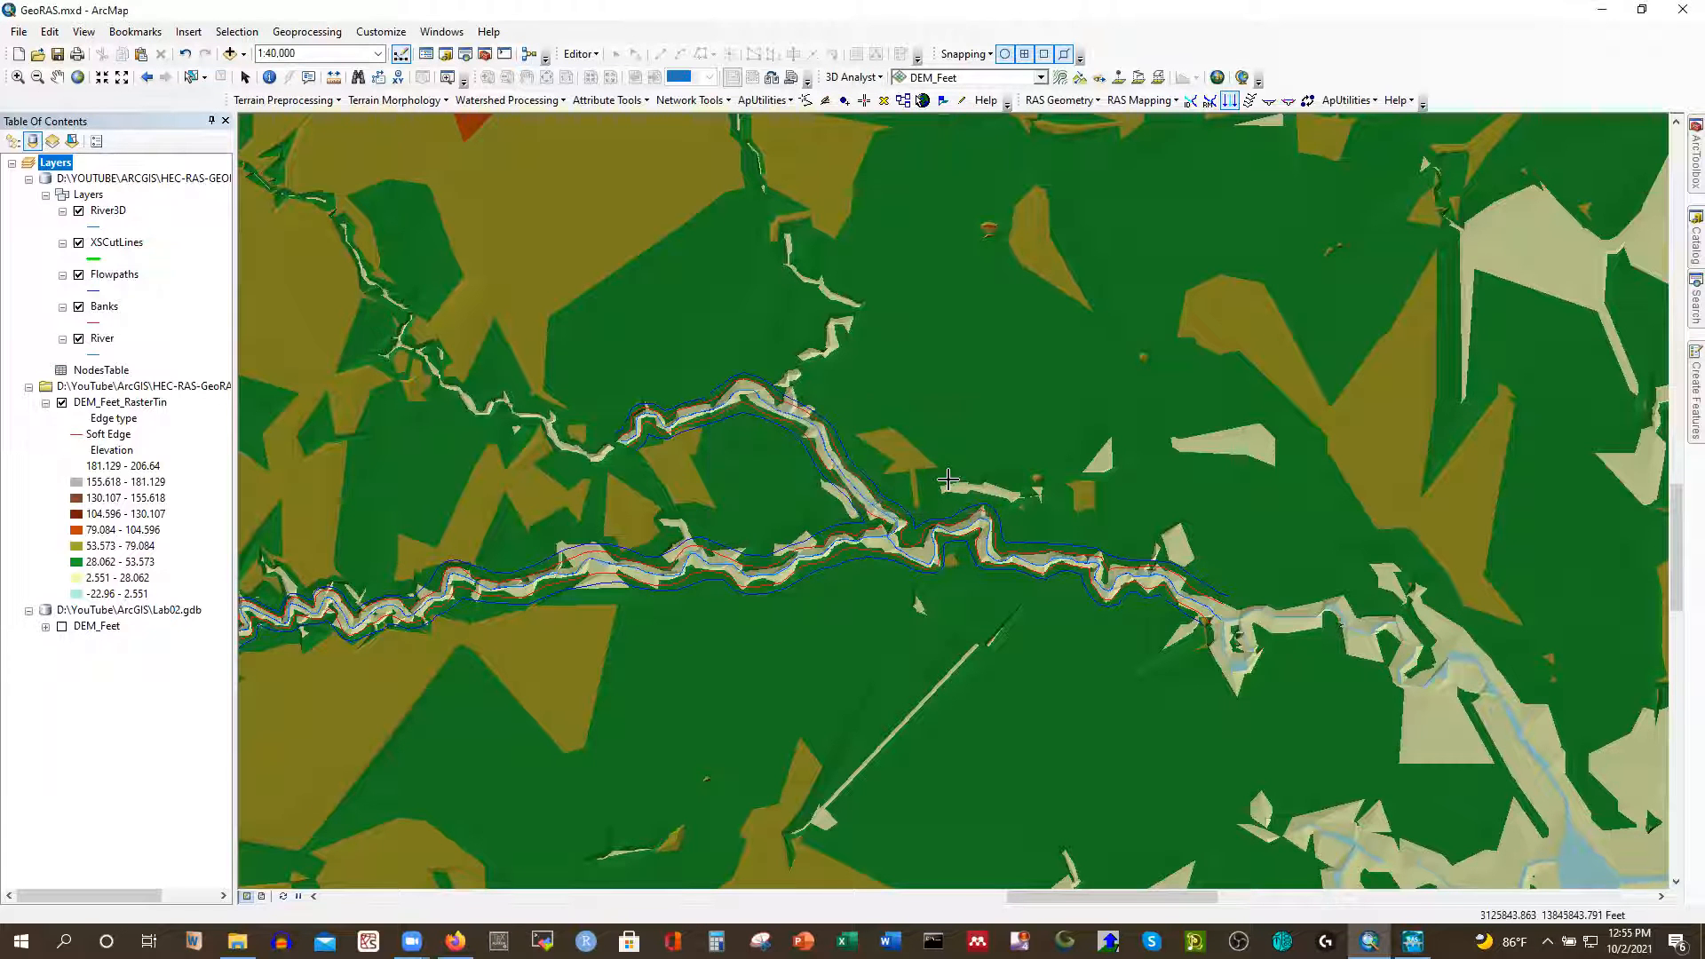
pyautogui.scroll(-1, 1267, 470)
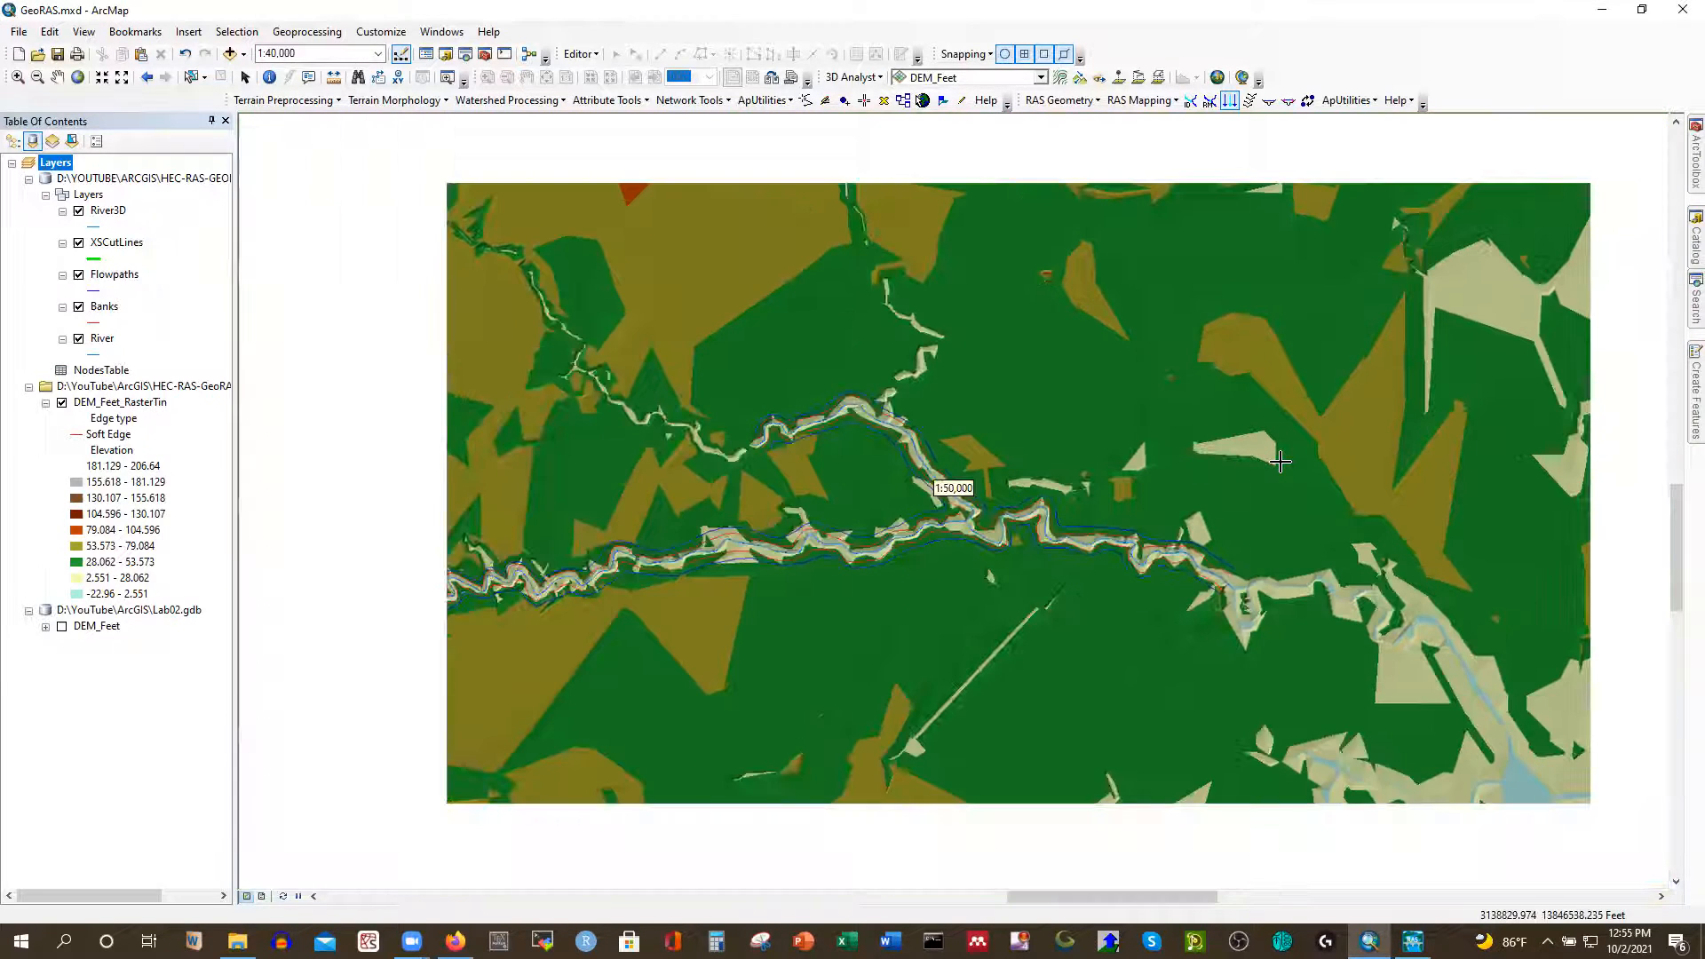
pyautogui.scroll(-1, 1274, 457)
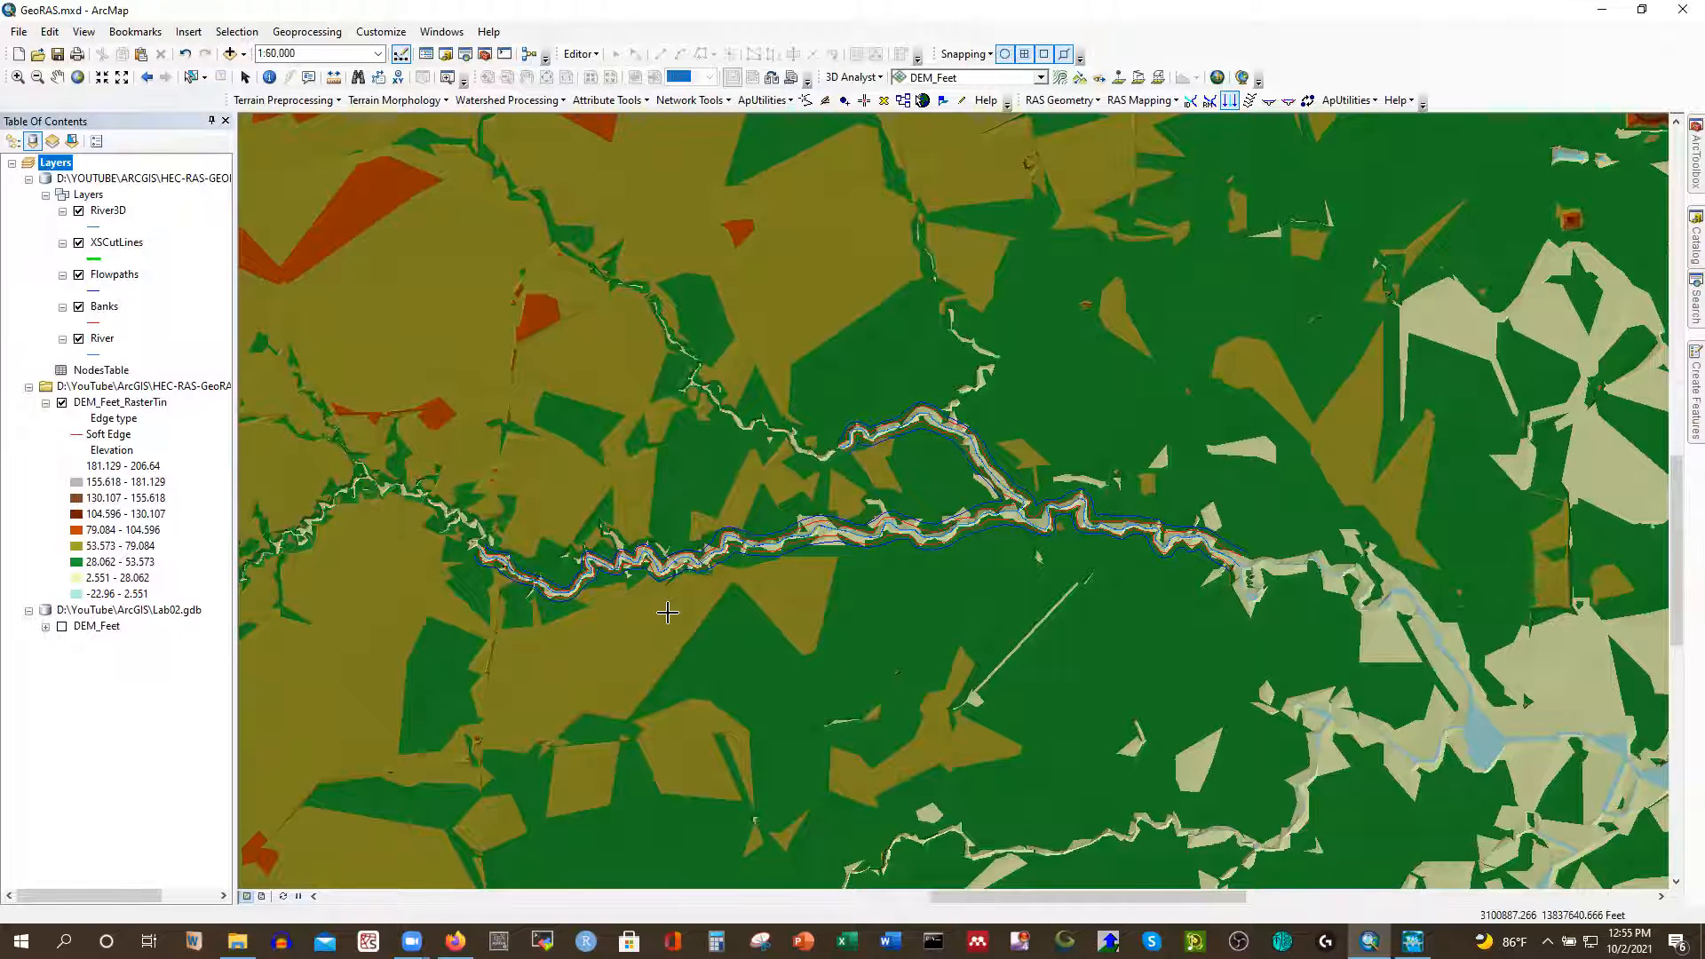
pyautogui.scroll(1, 666, 612)
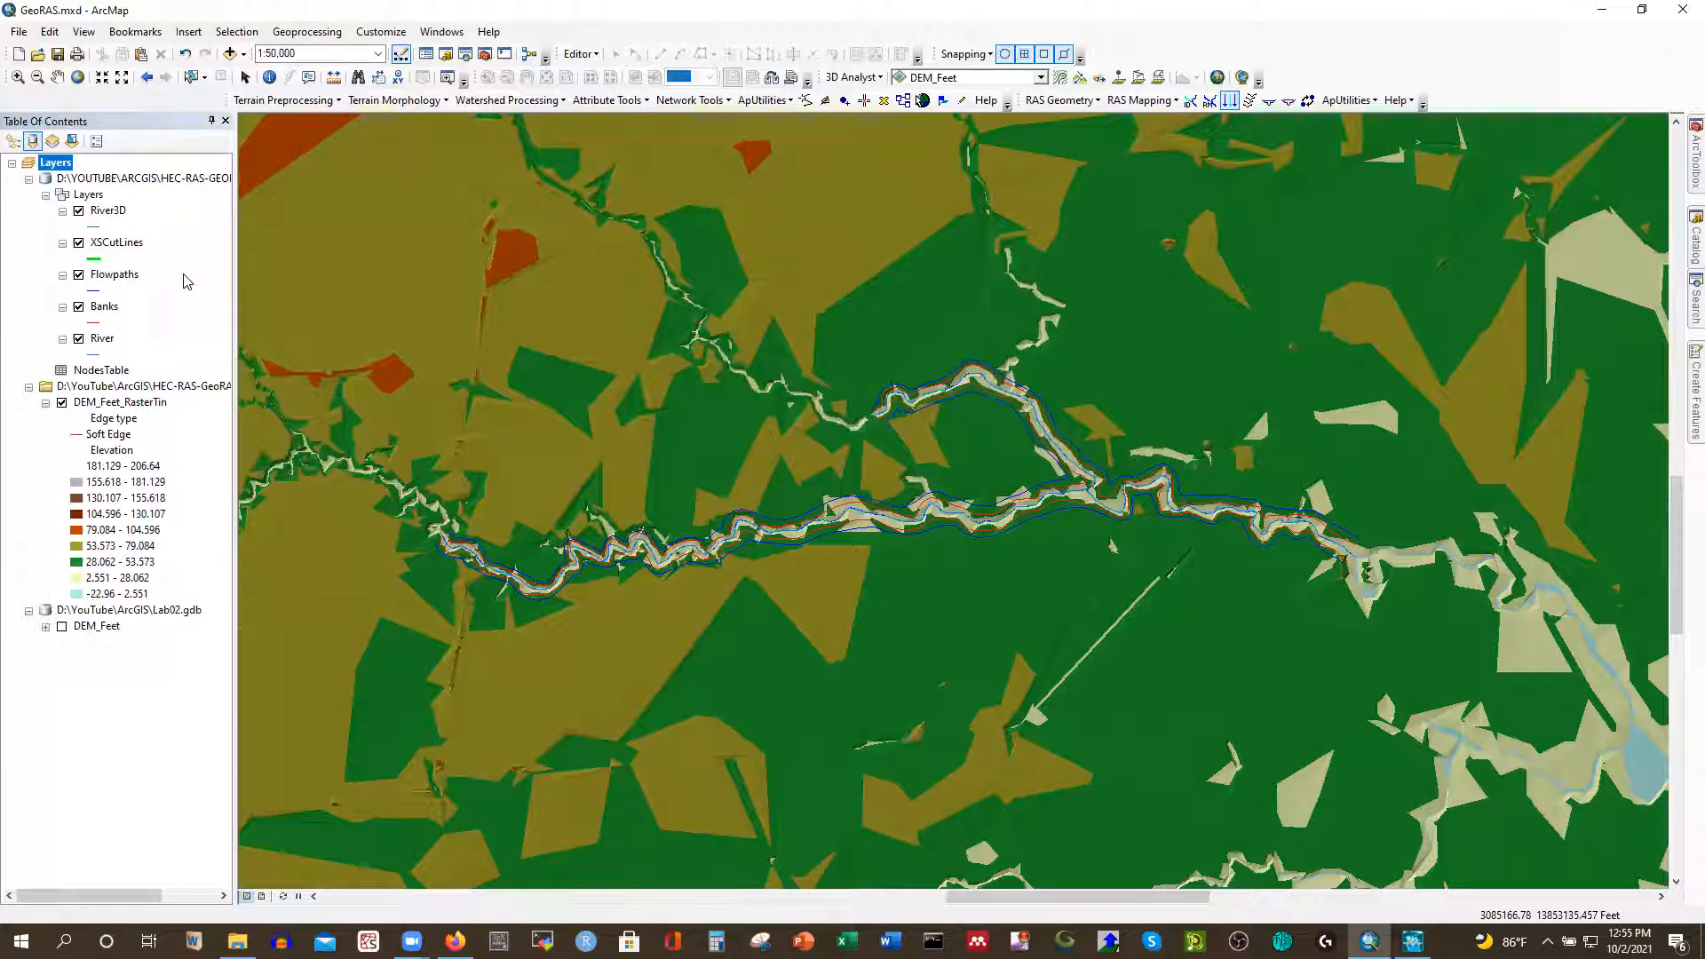
pyautogui.click(1250, 101)
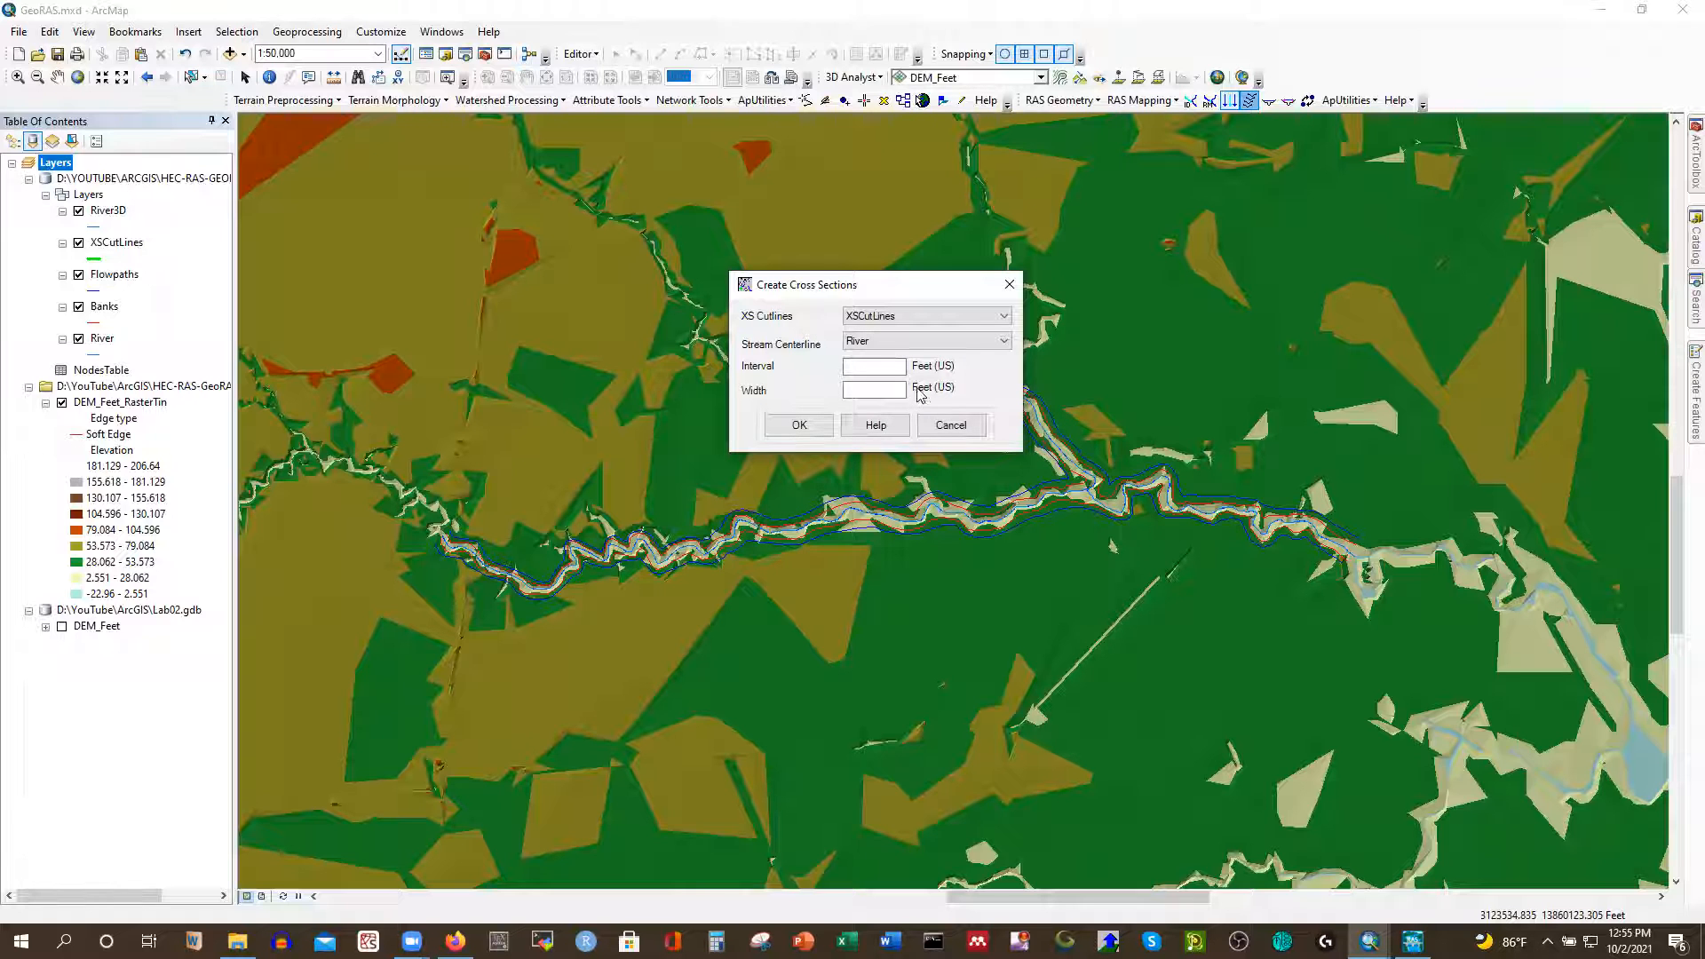
pyautogui.click(1008, 284)
# Measure the distance in feet across the main river corridor, starting from its northern flowpath line
pyautogui.scroll(2, 661, 567)
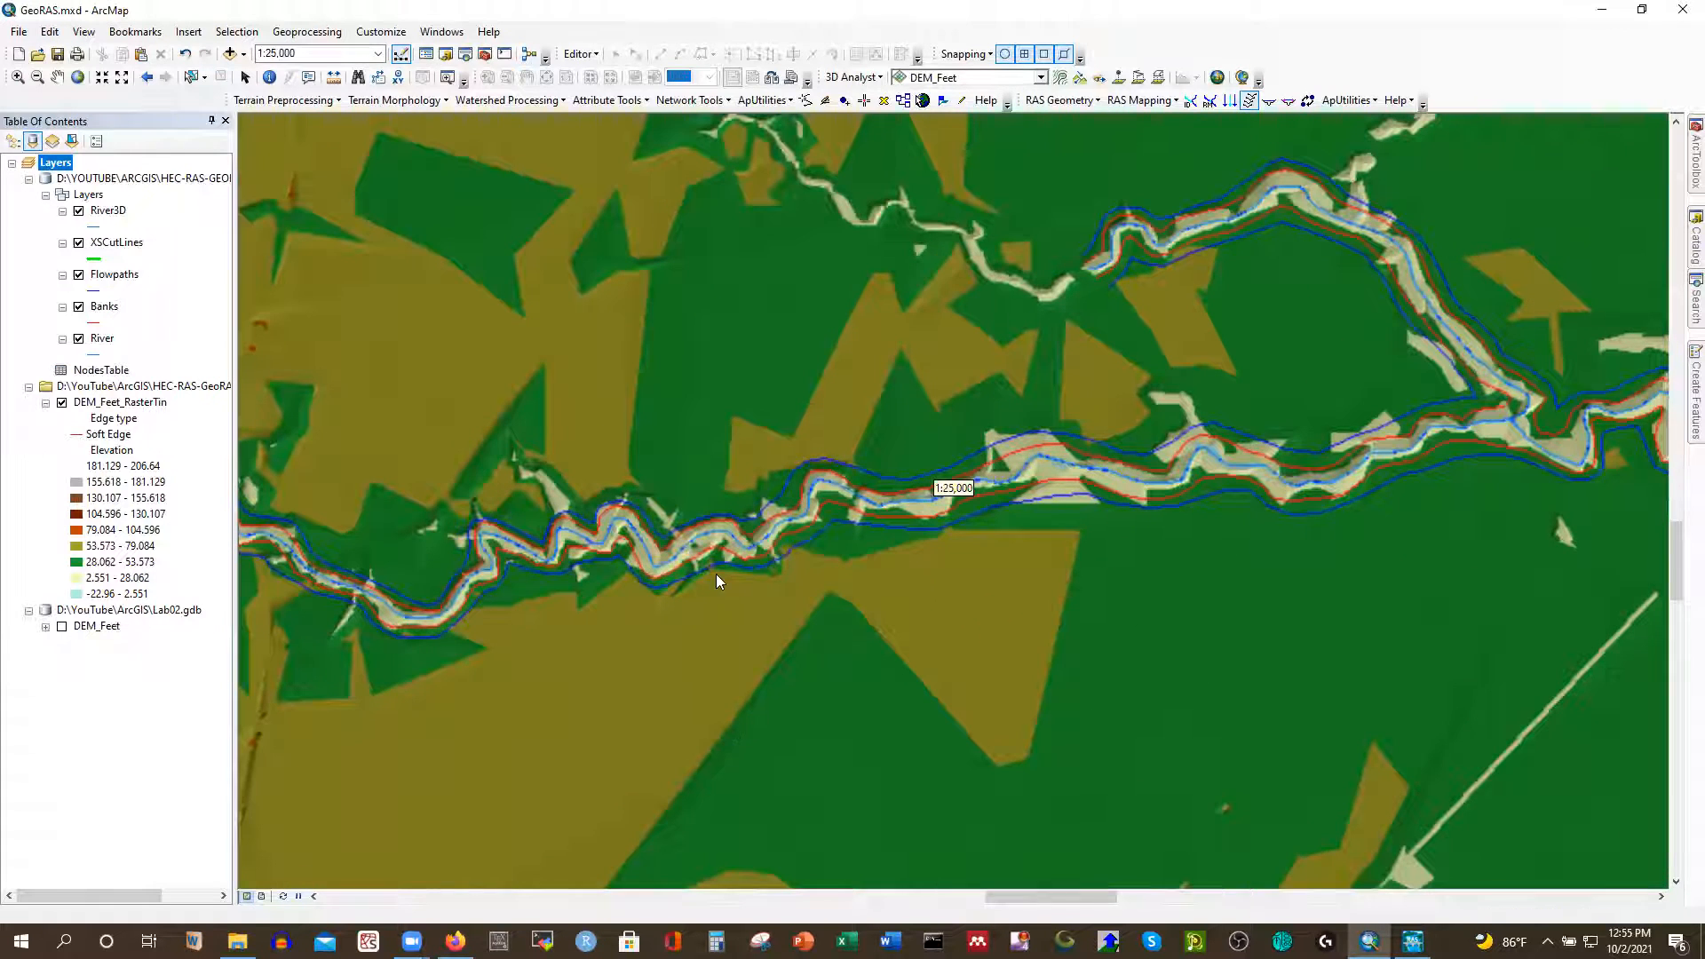
pyautogui.click(334, 79)
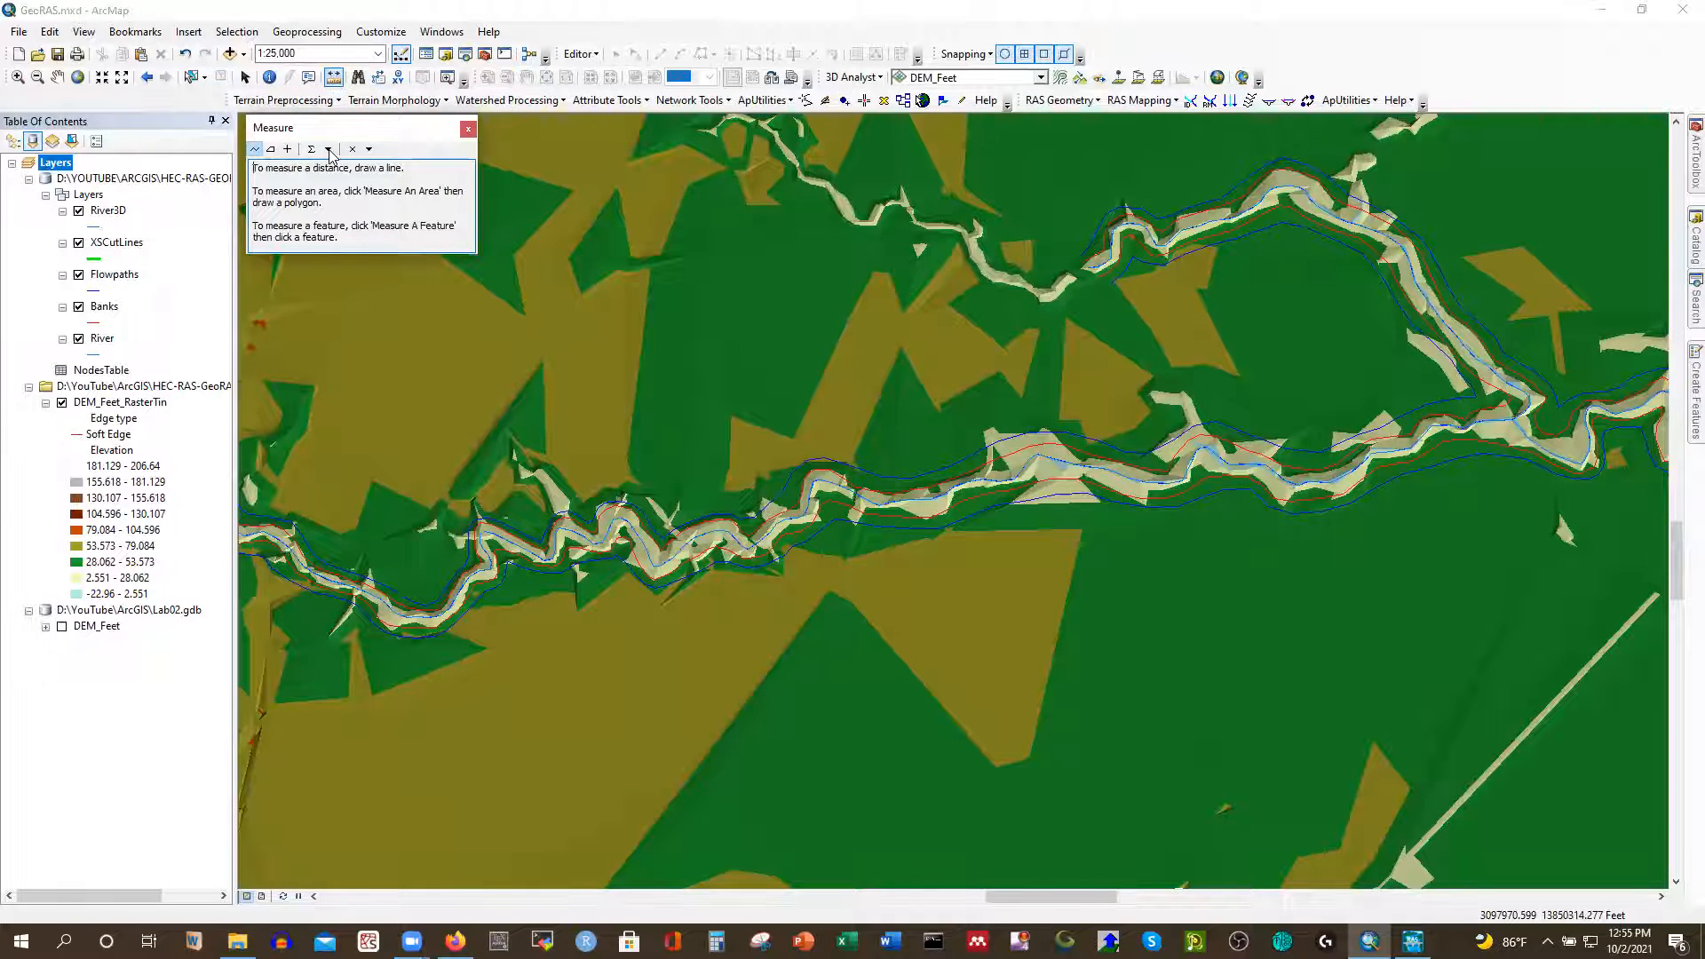
pyautogui.click(327, 148)
pyautogui.moveTo(384, 175)
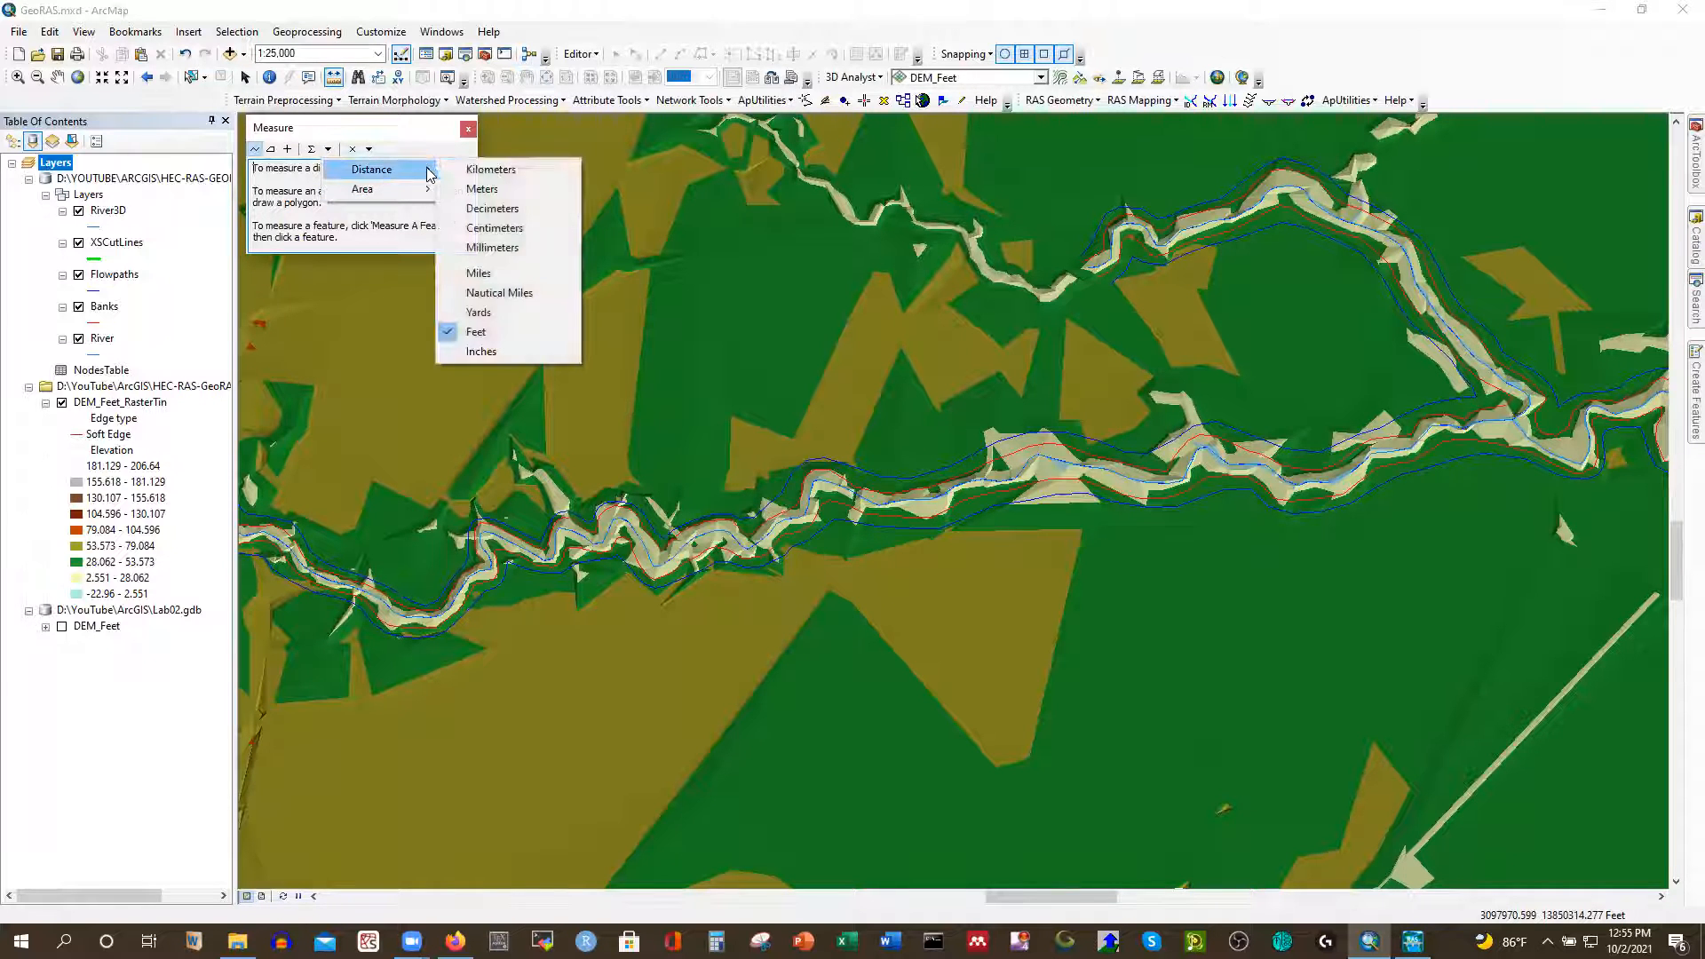
pyautogui.click(1161, 47)
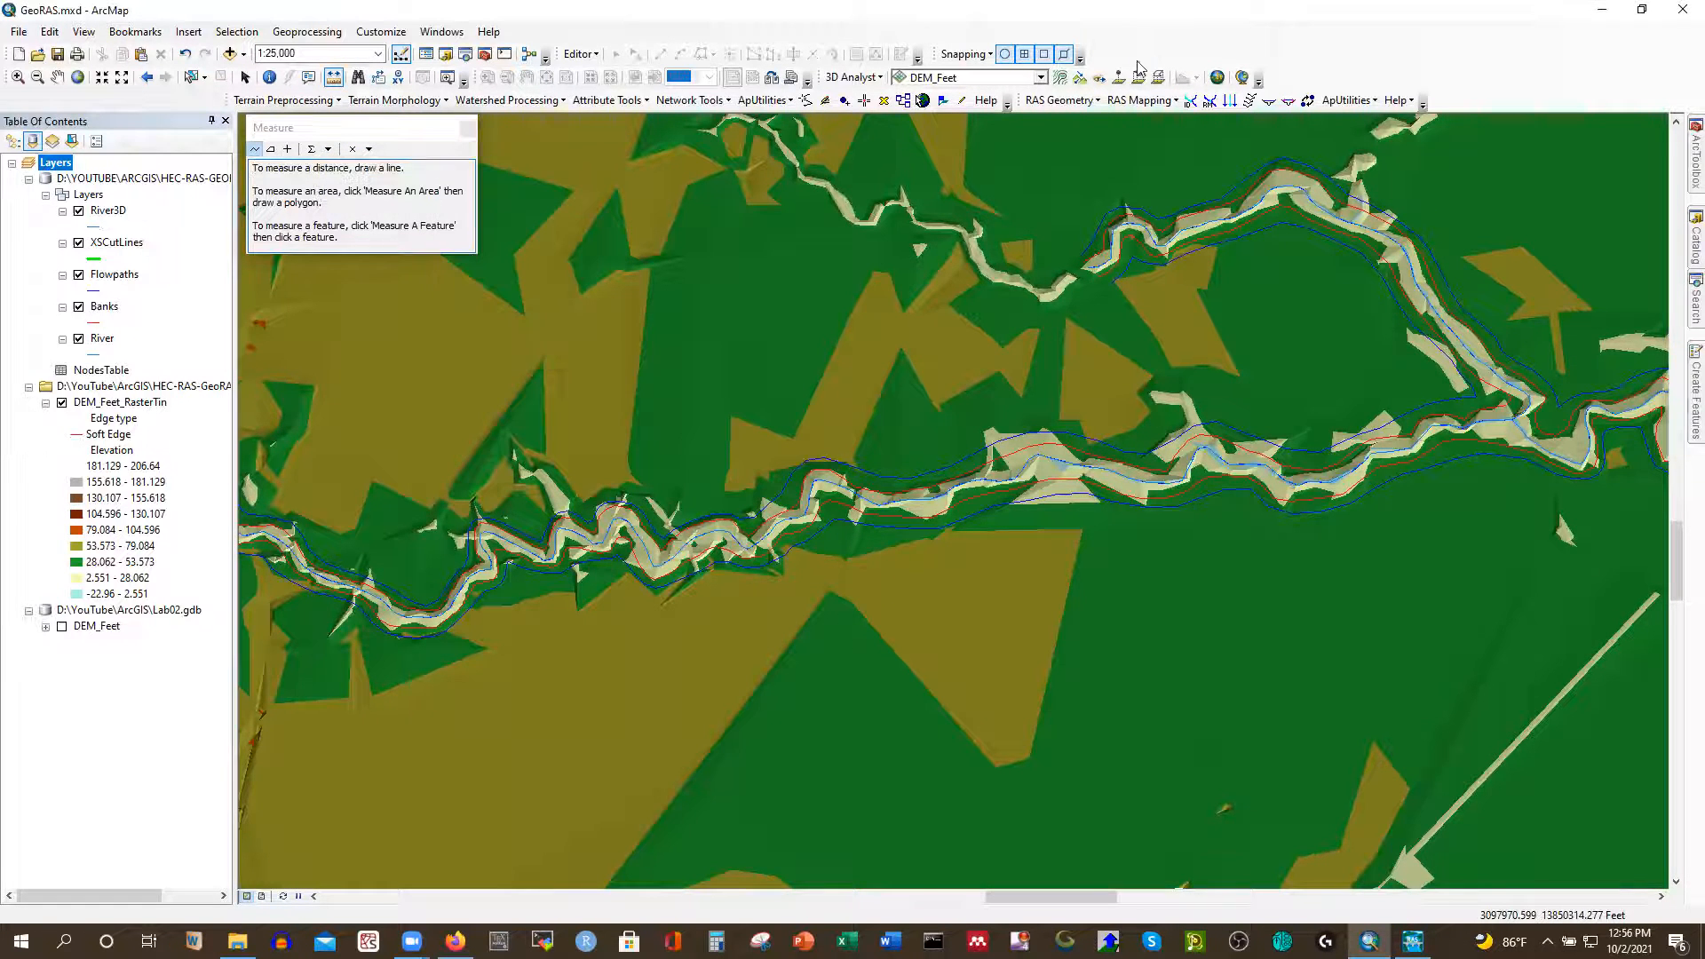
pyautogui.scroll(1, 788, 537)
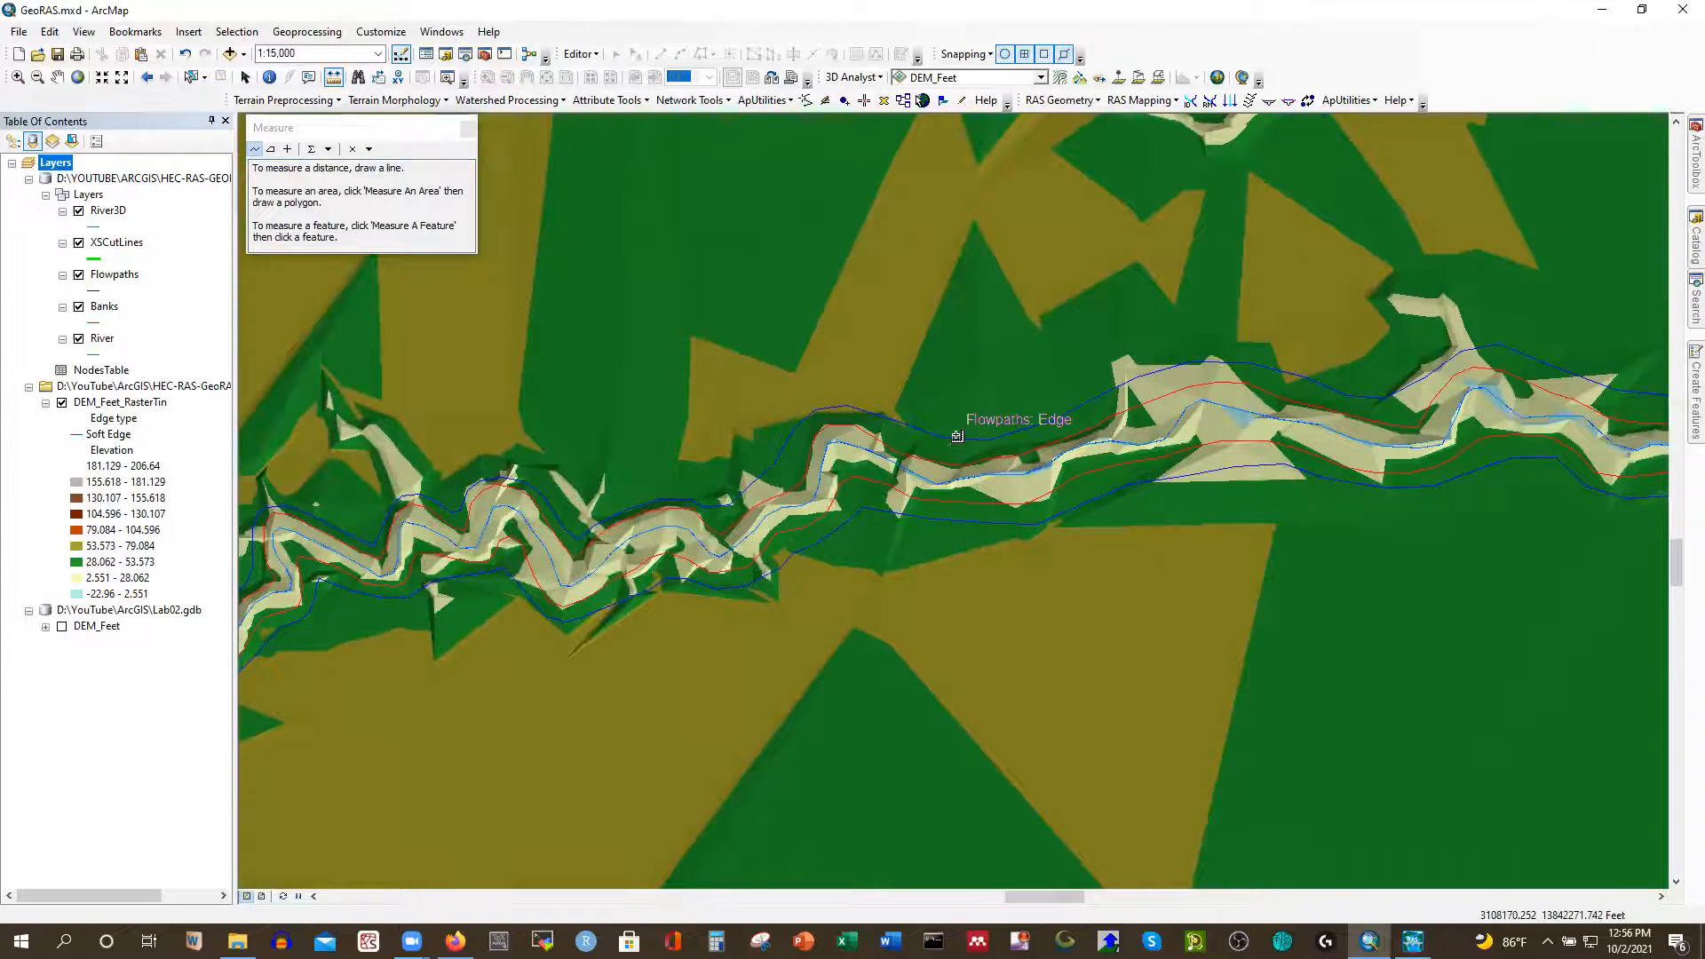
pyautogui.click(829, 409)
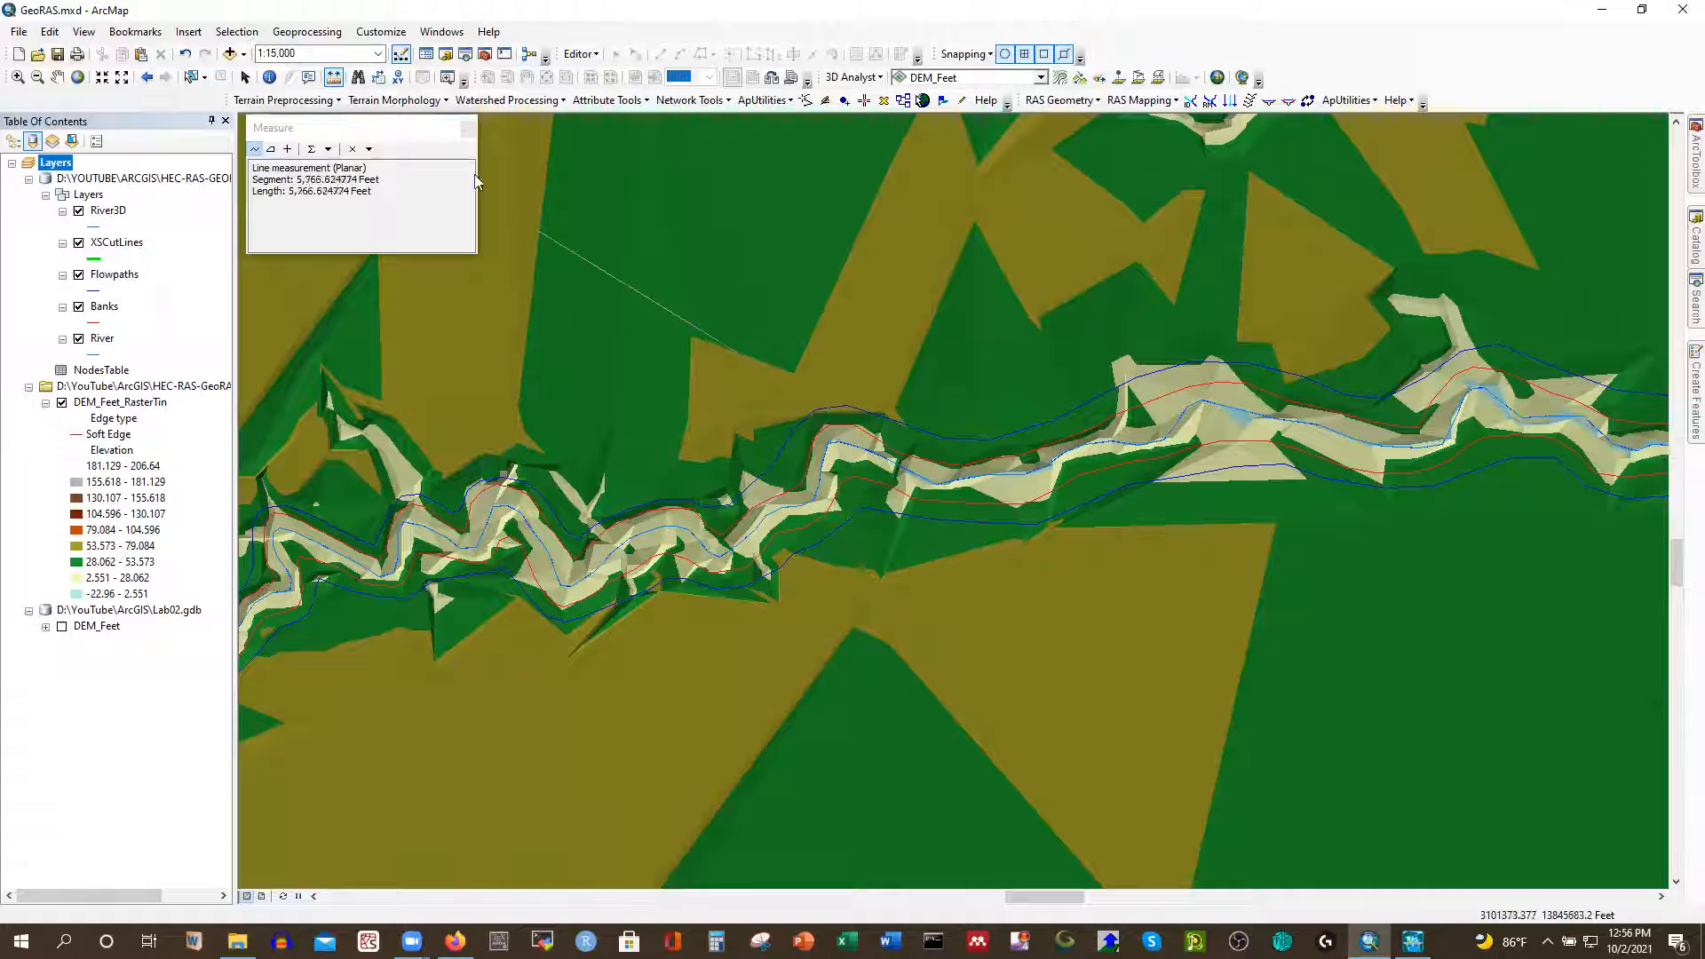
pyautogui.click(467, 128)
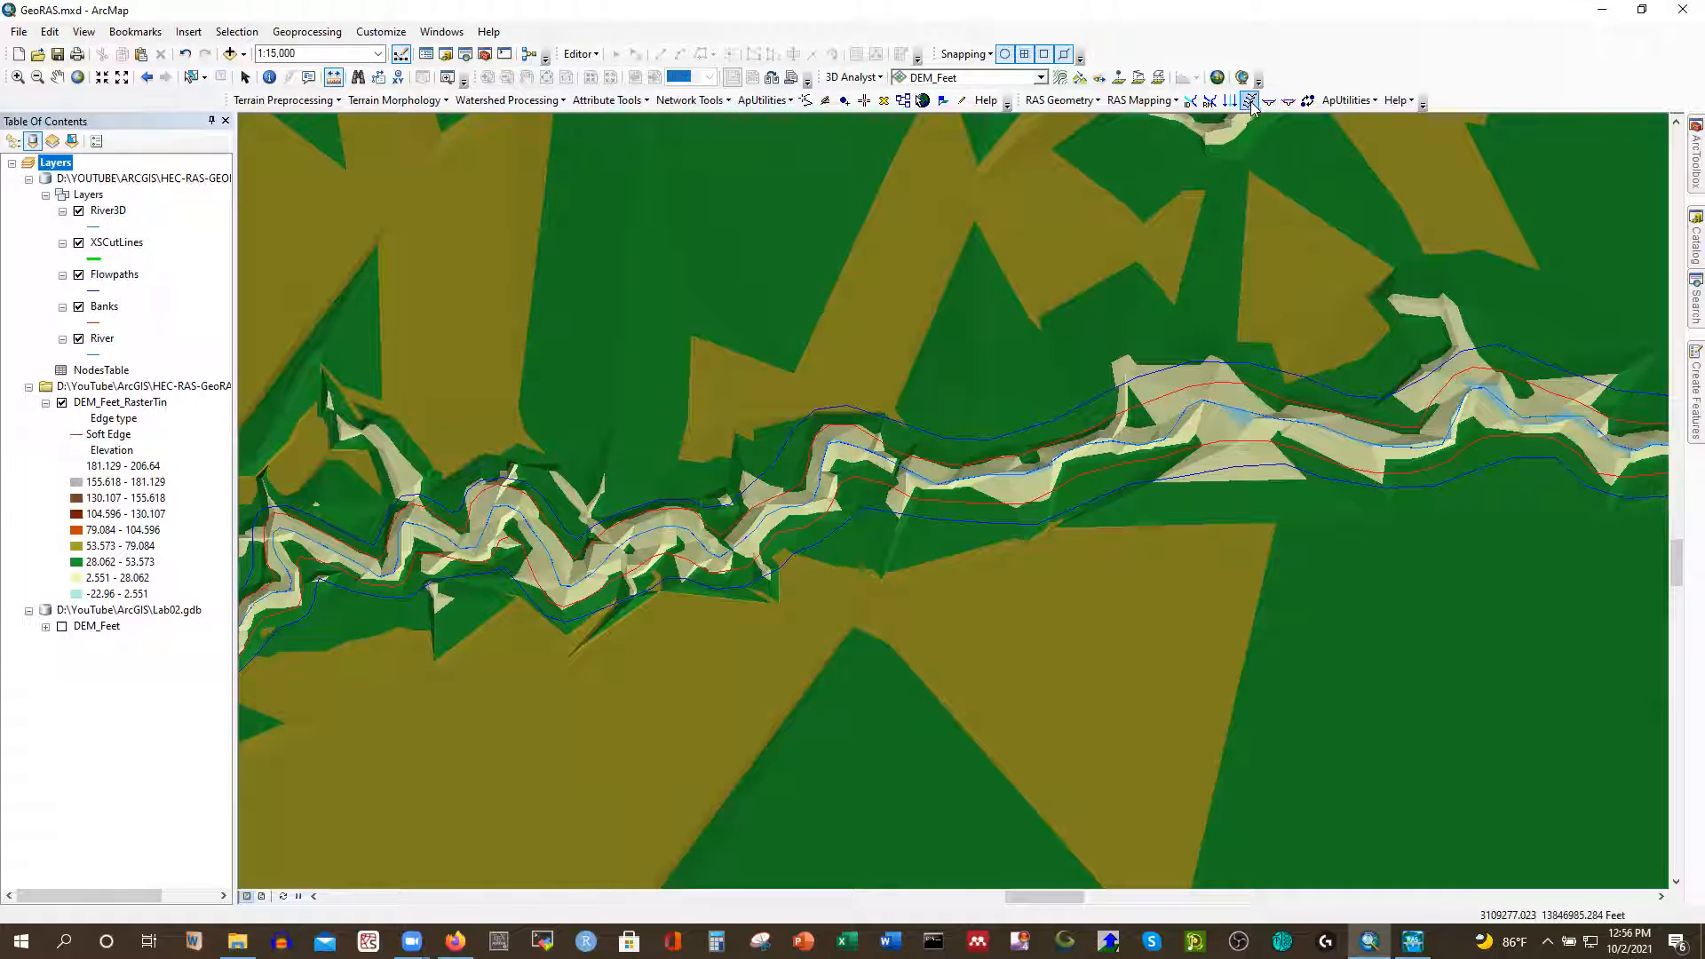
# Create XSCutLines cross sections along the River centerline at a 1000 ft interval and 1600 ft width
pyautogui.scroll(-2, 905, 471)
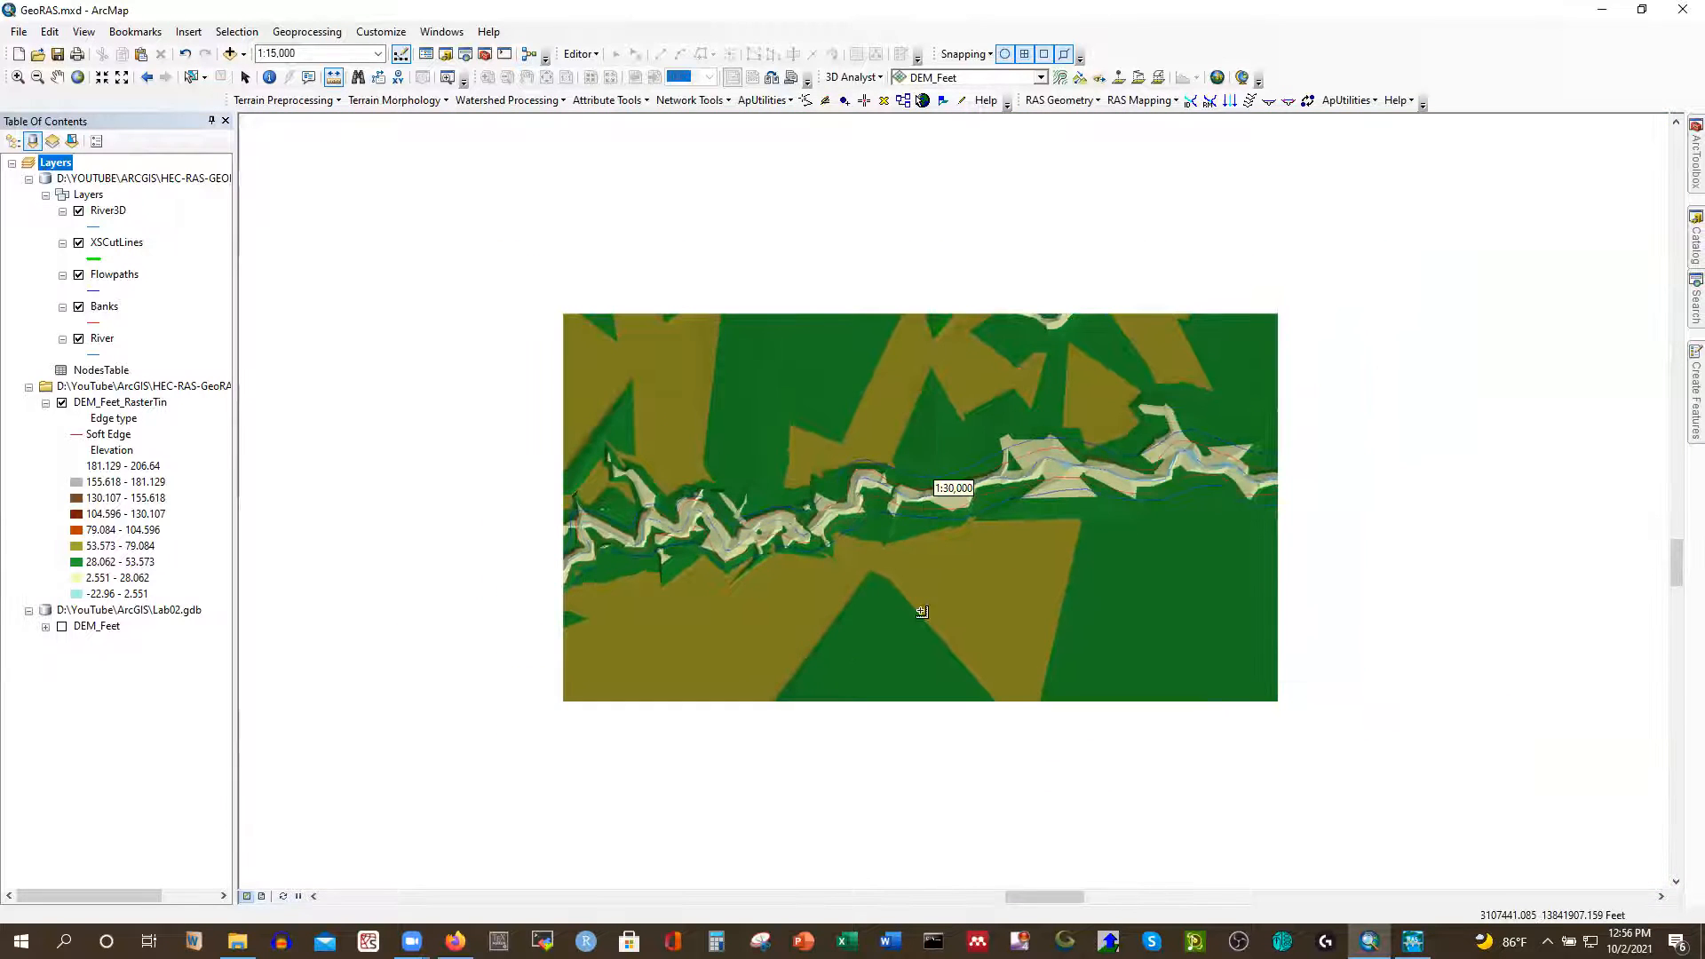
pyautogui.scroll(-3, 922, 613)
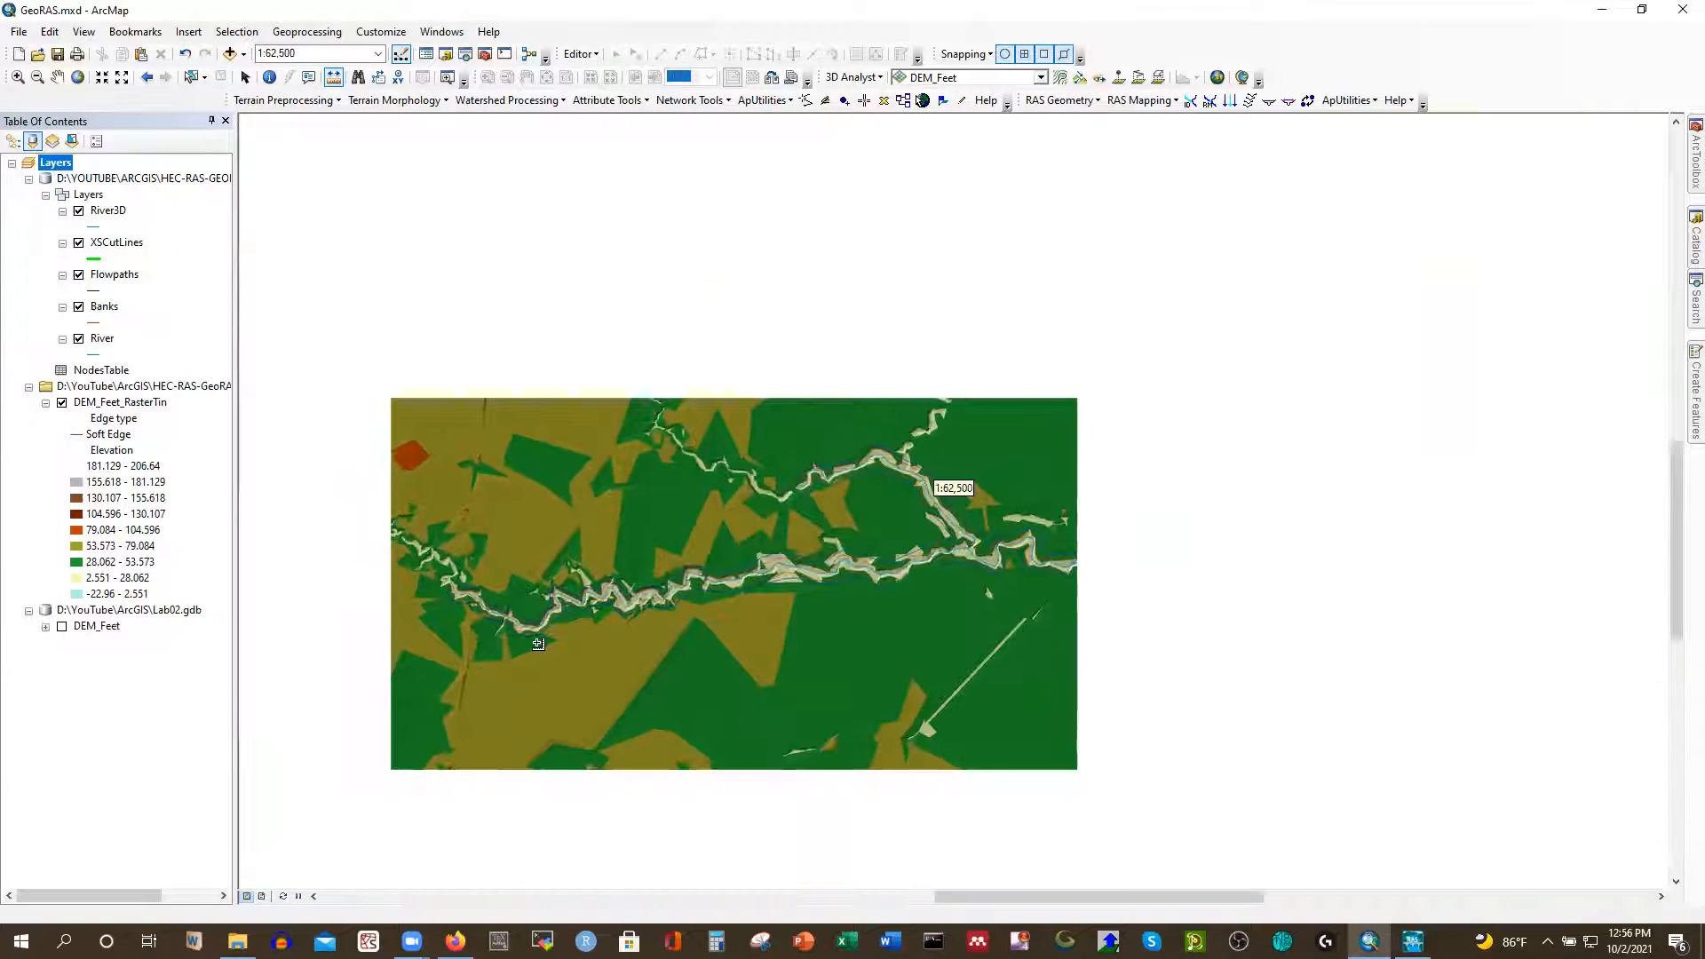
pyautogui.scroll(1, 567, 681)
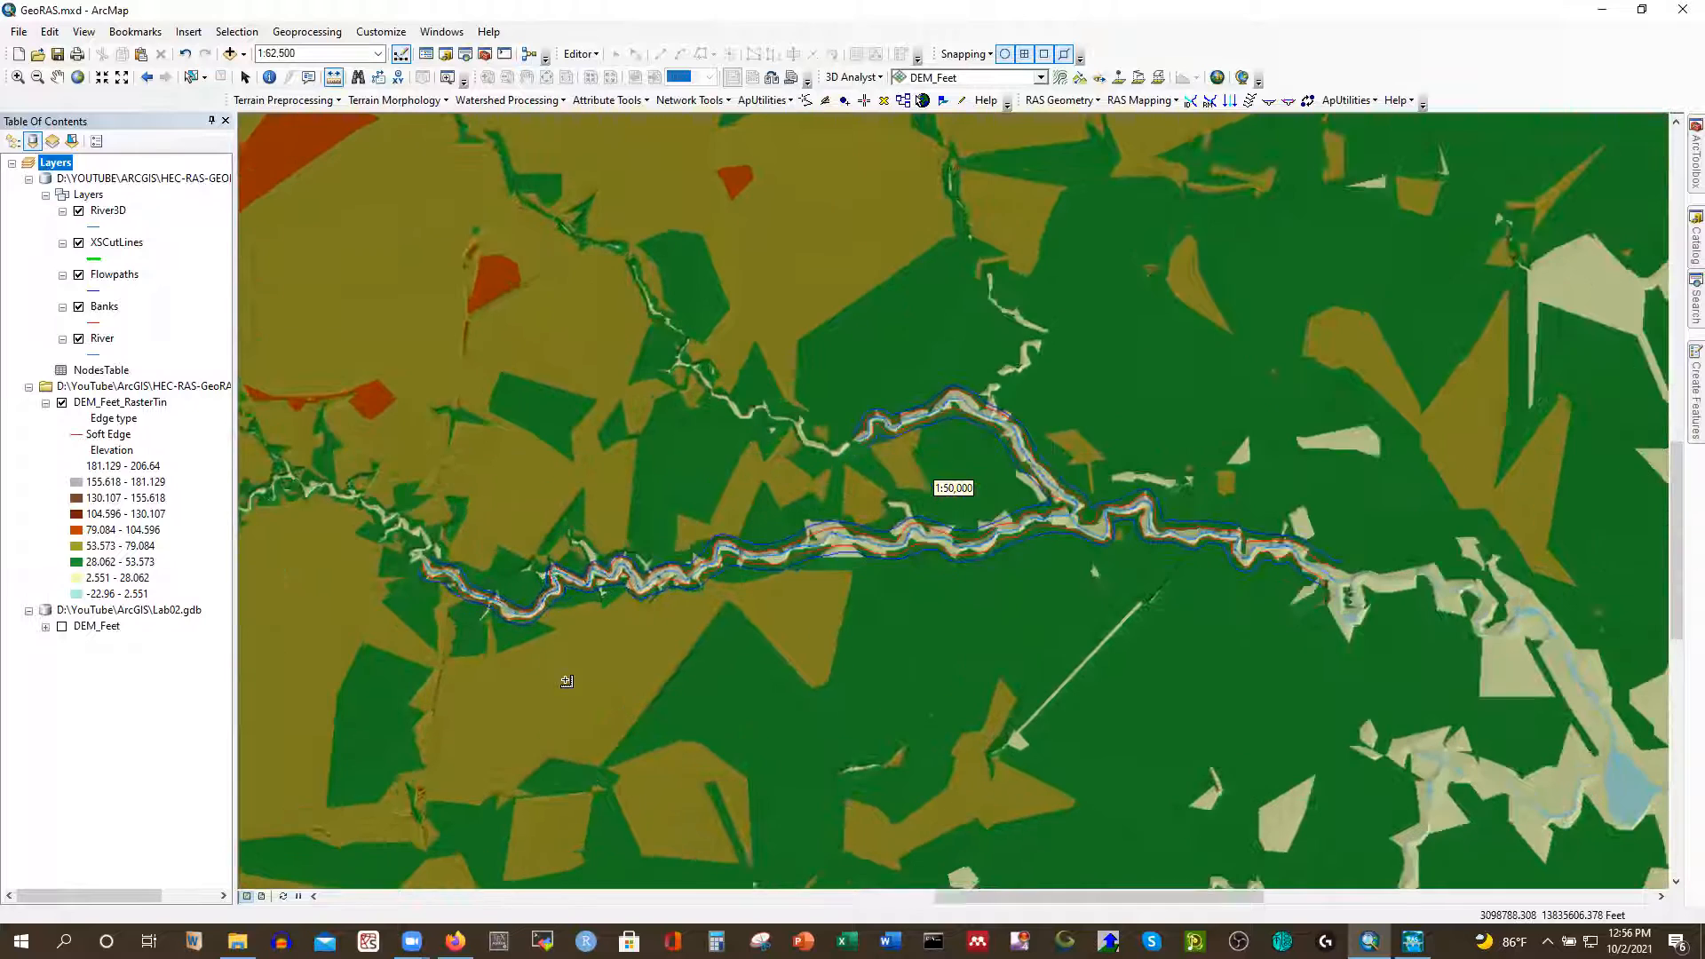
pyautogui.scroll(2, 773, 689)
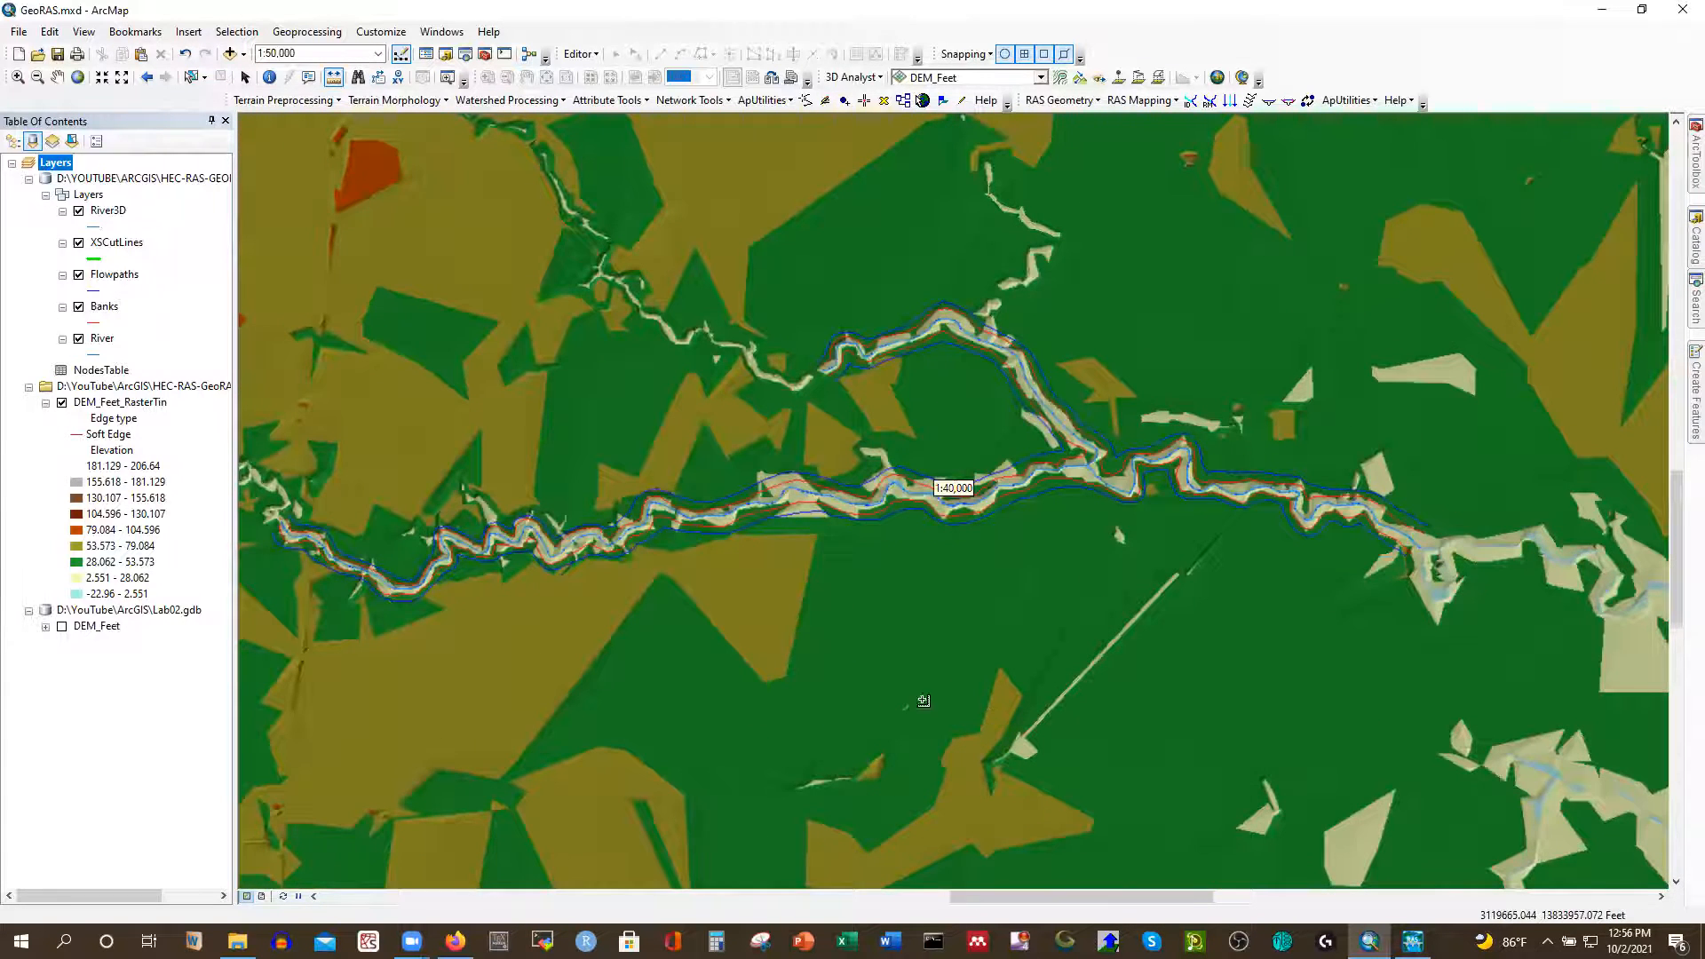
pyautogui.click(1250, 100)
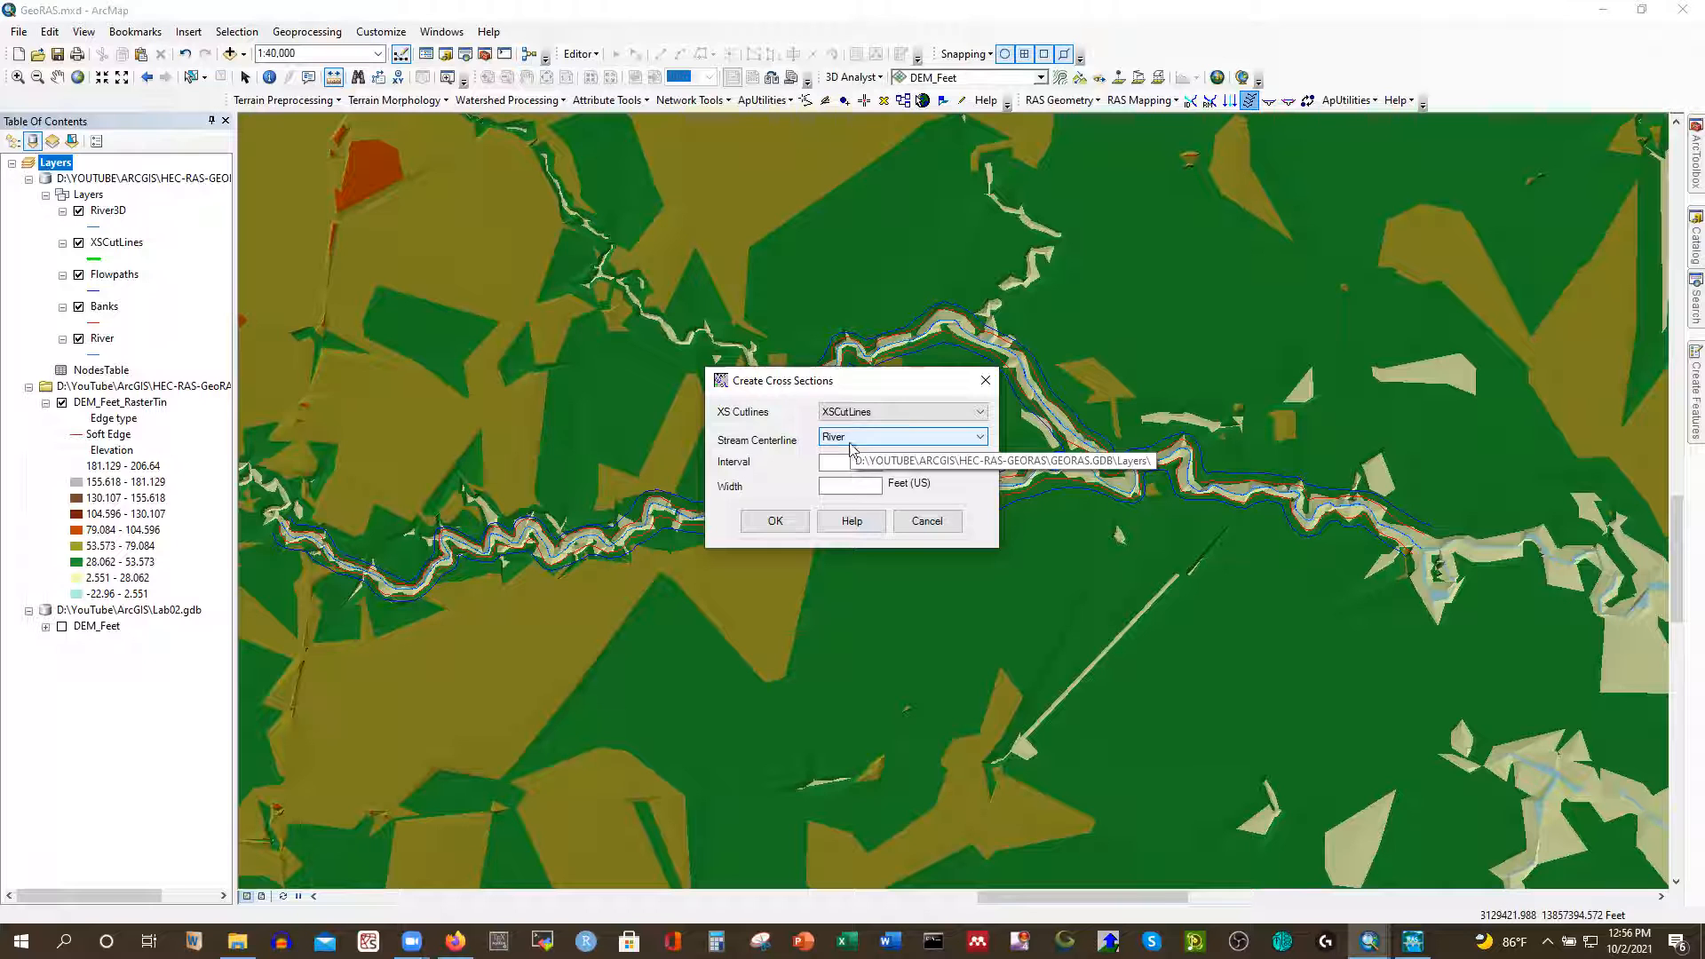
pyautogui.click(861, 462)
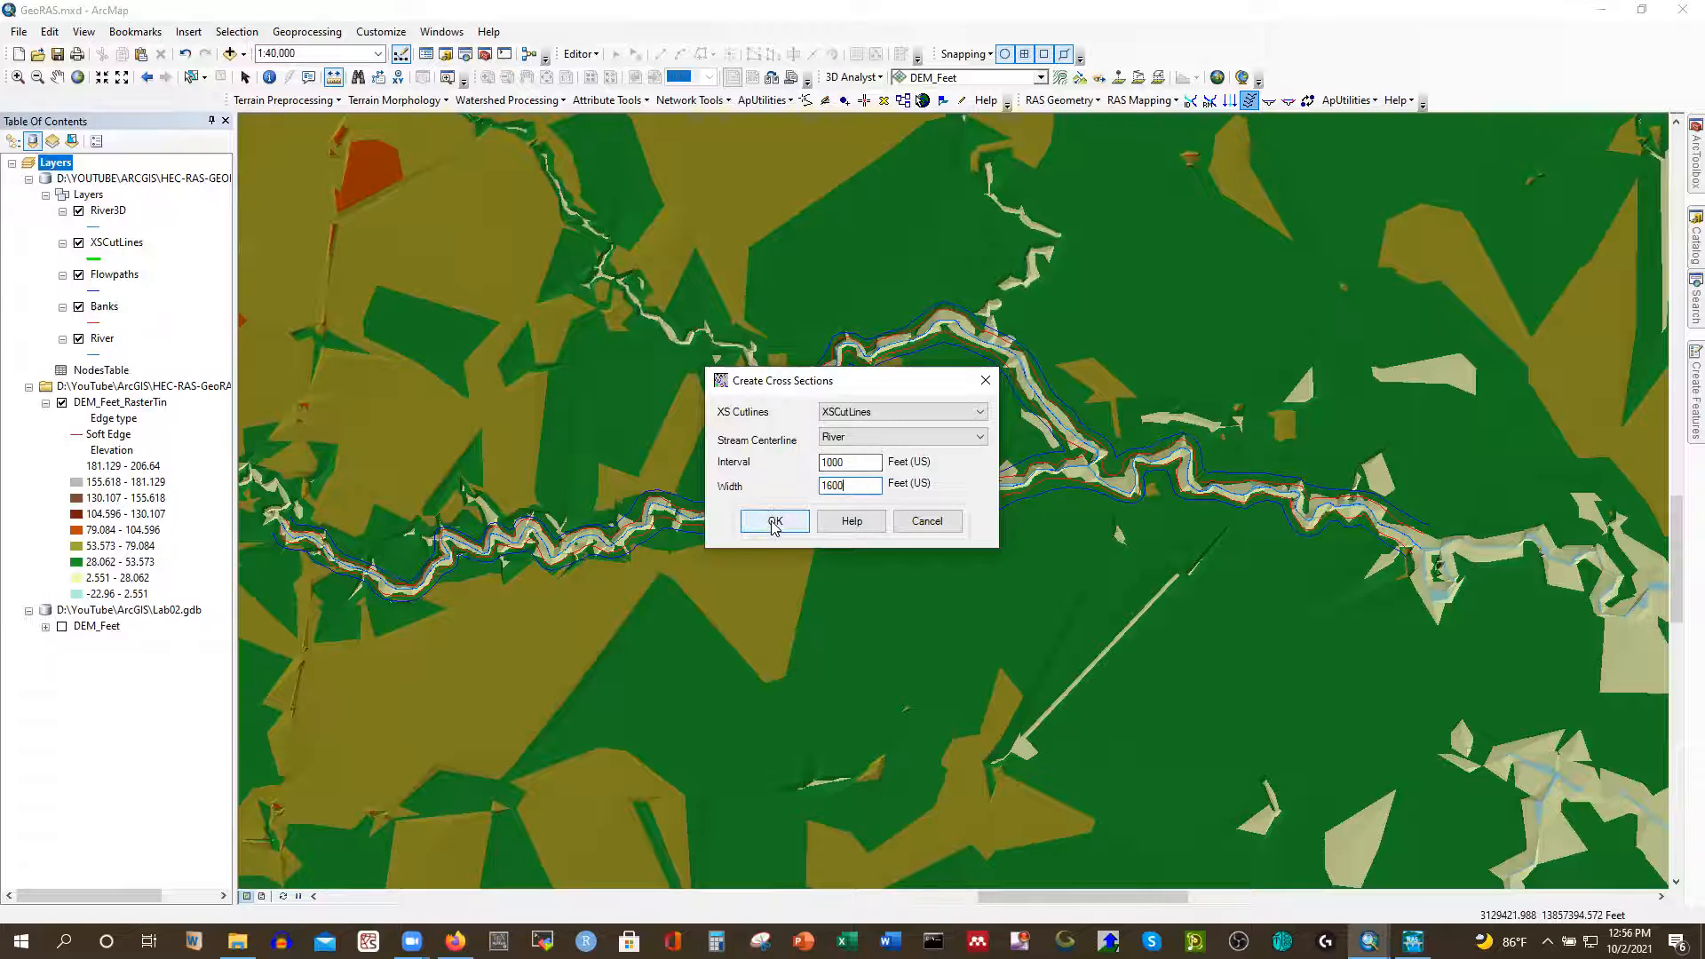
pyautogui.click(775, 523)
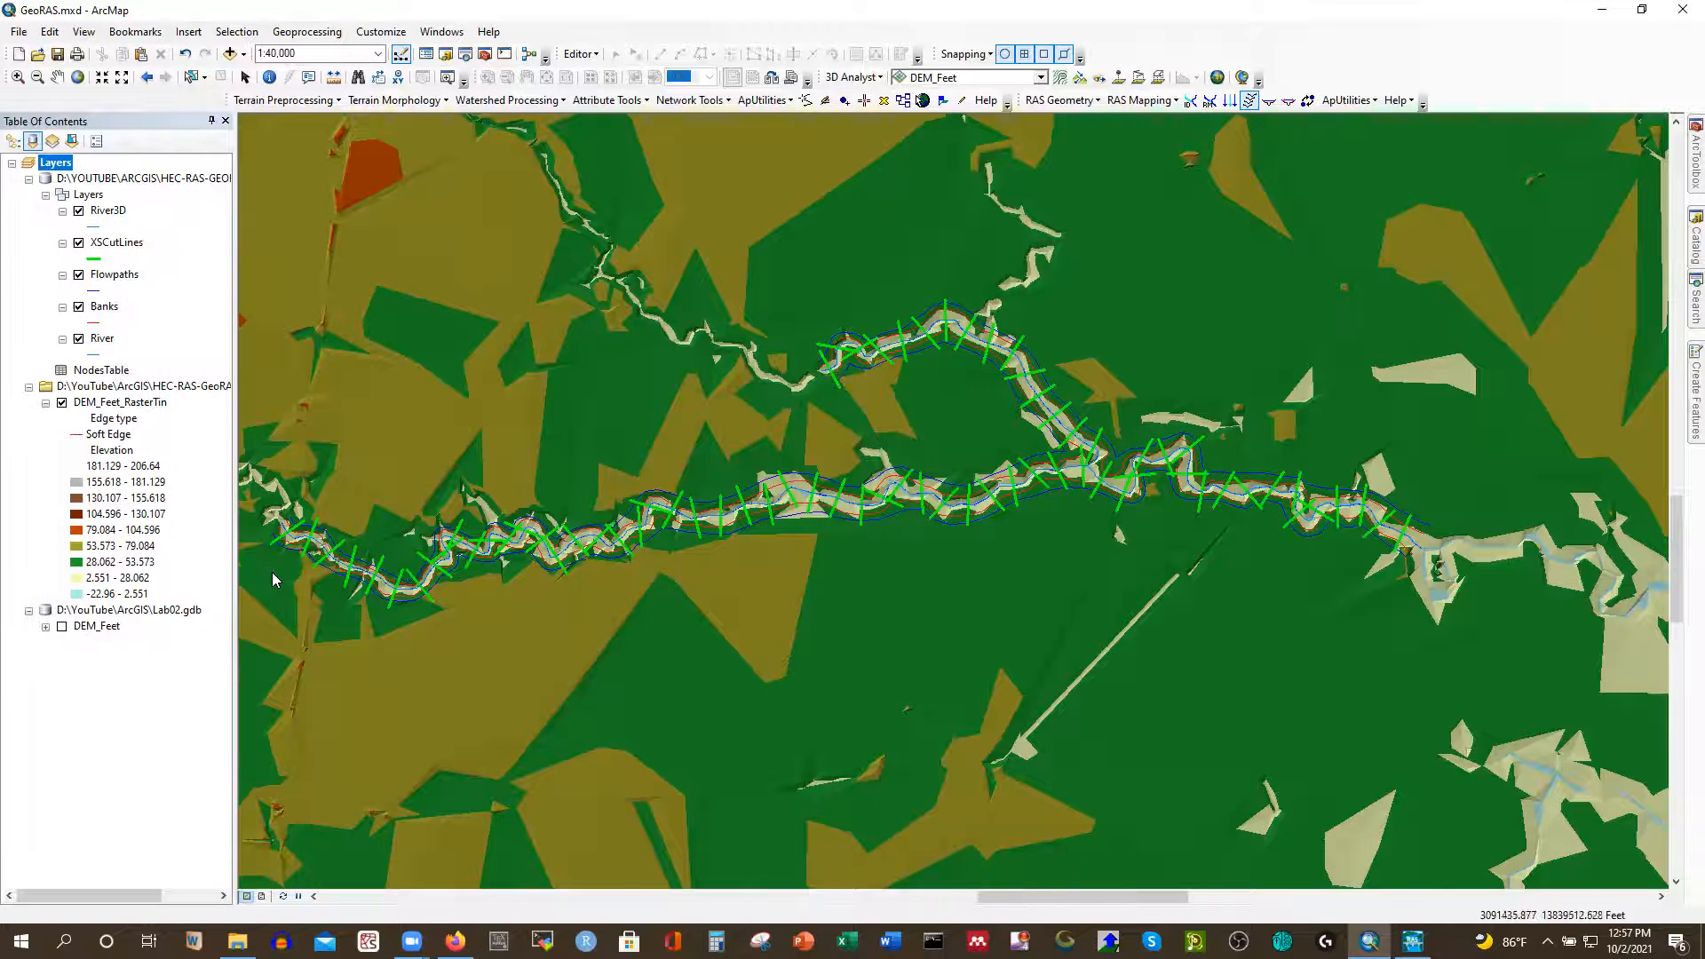
# Start an edit session and activate the Edit tool for adjusting the XSCutLines along the western meanders of the main river
pyautogui.scroll(-3, 277, 588)
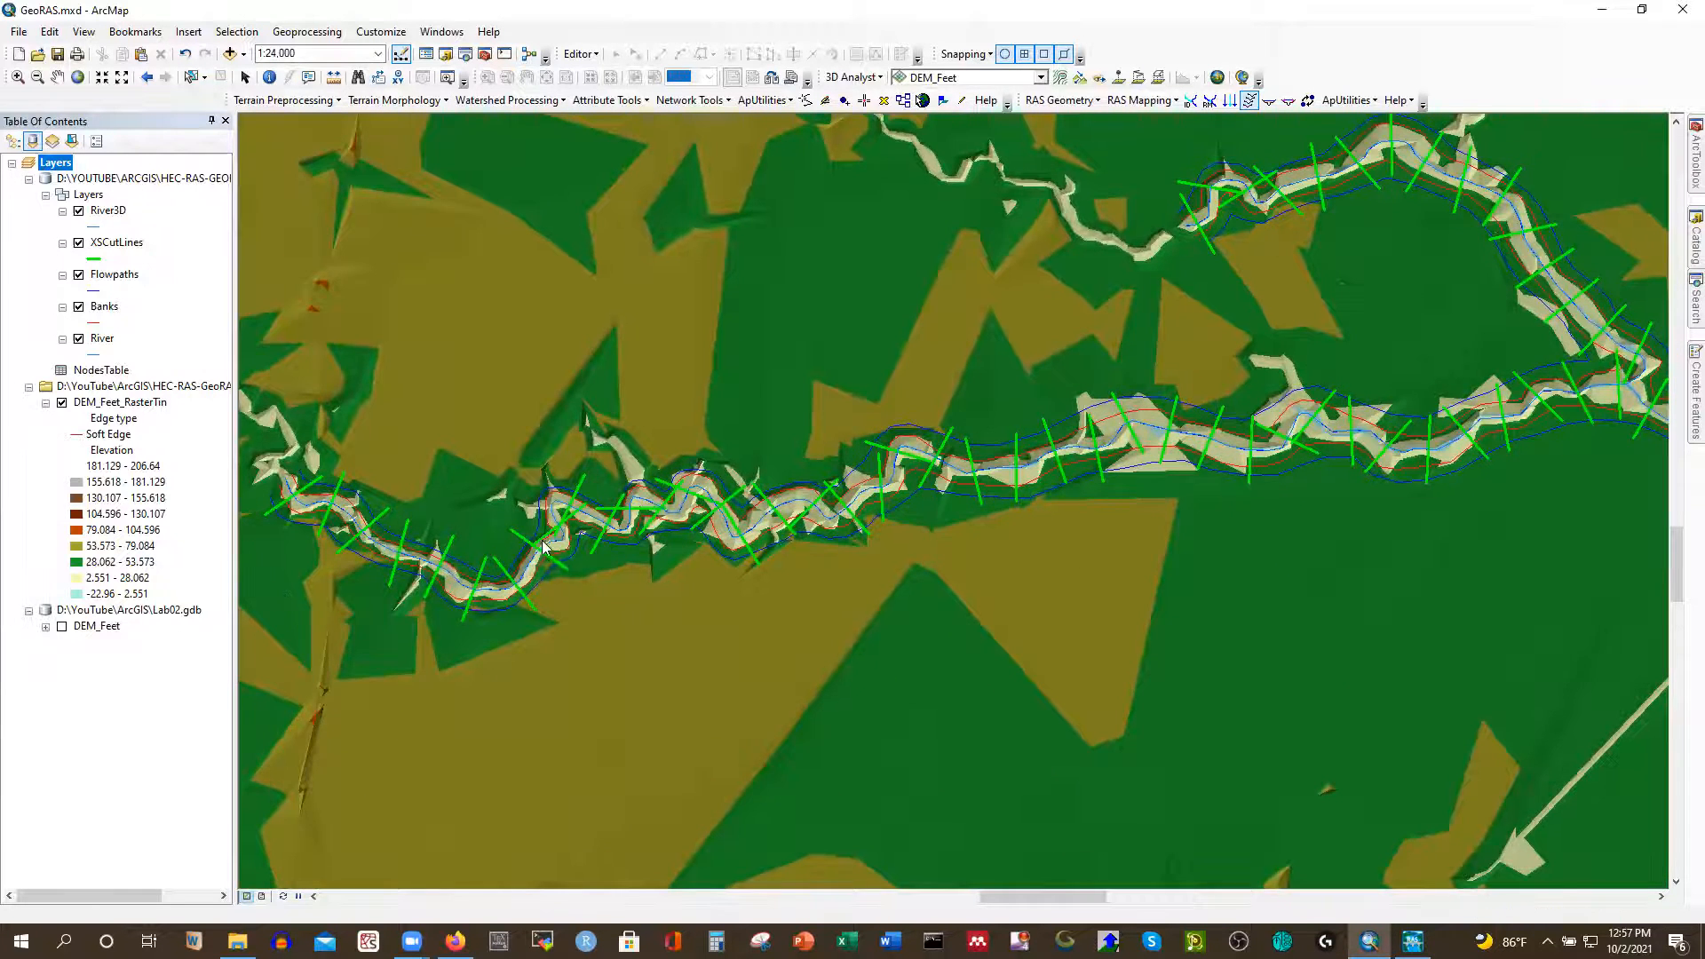
pyautogui.scroll(-2, 579, 576)
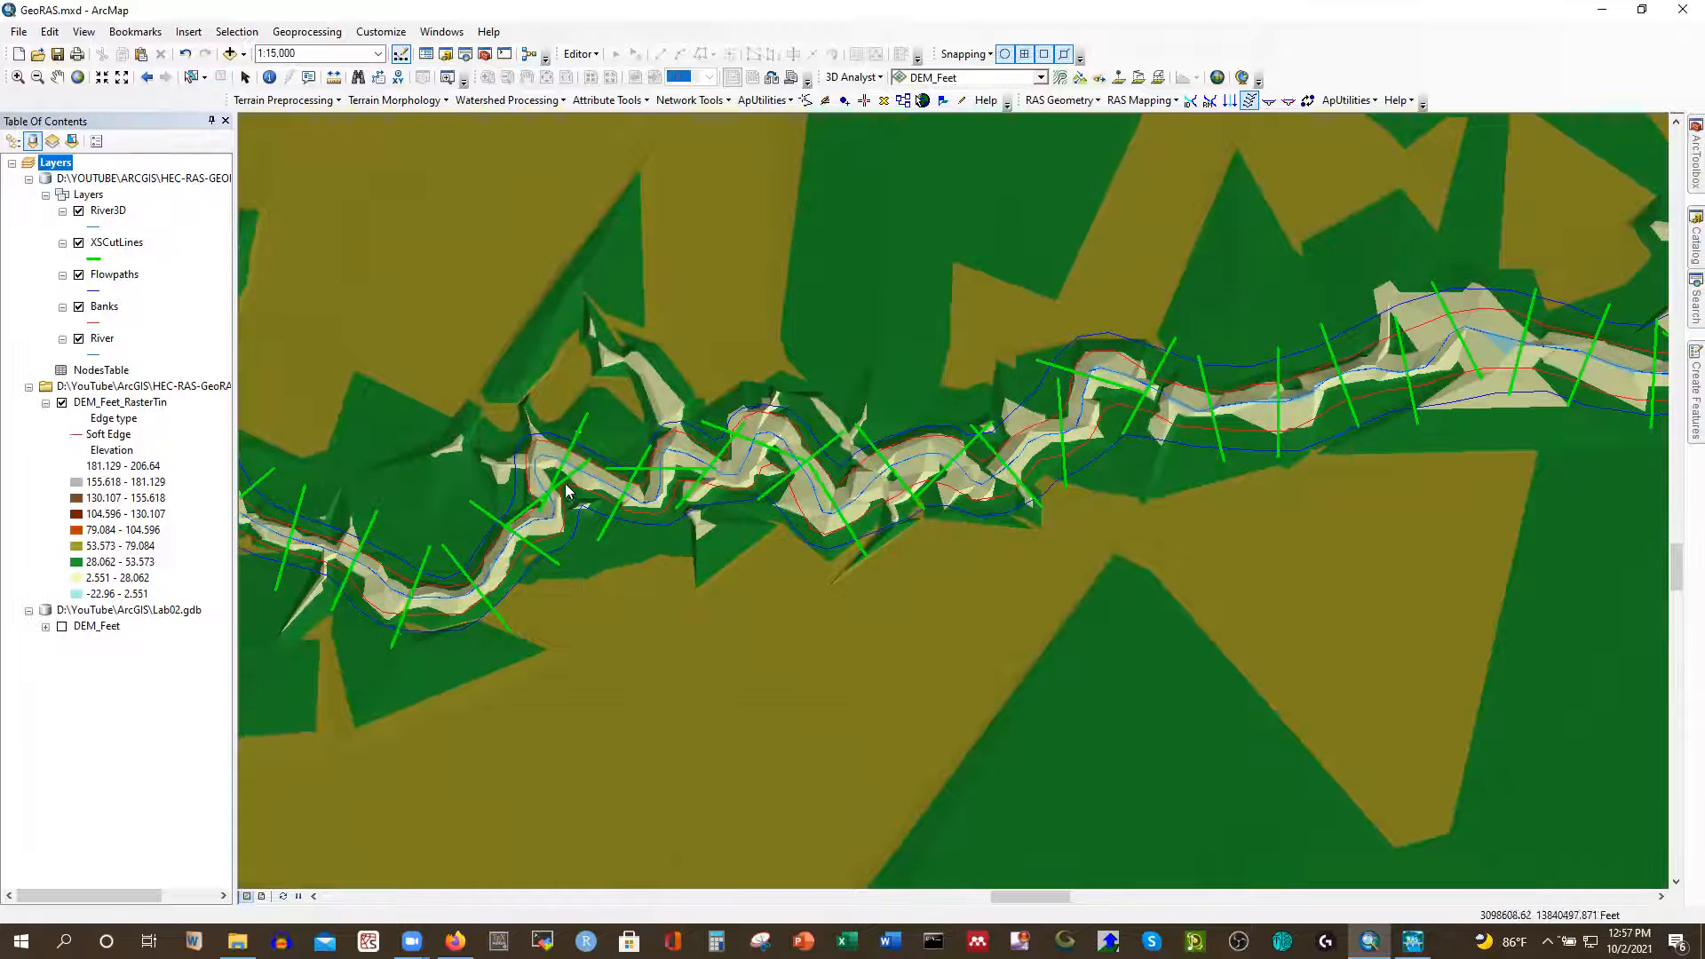
pyautogui.scroll(-1, 577, 498)
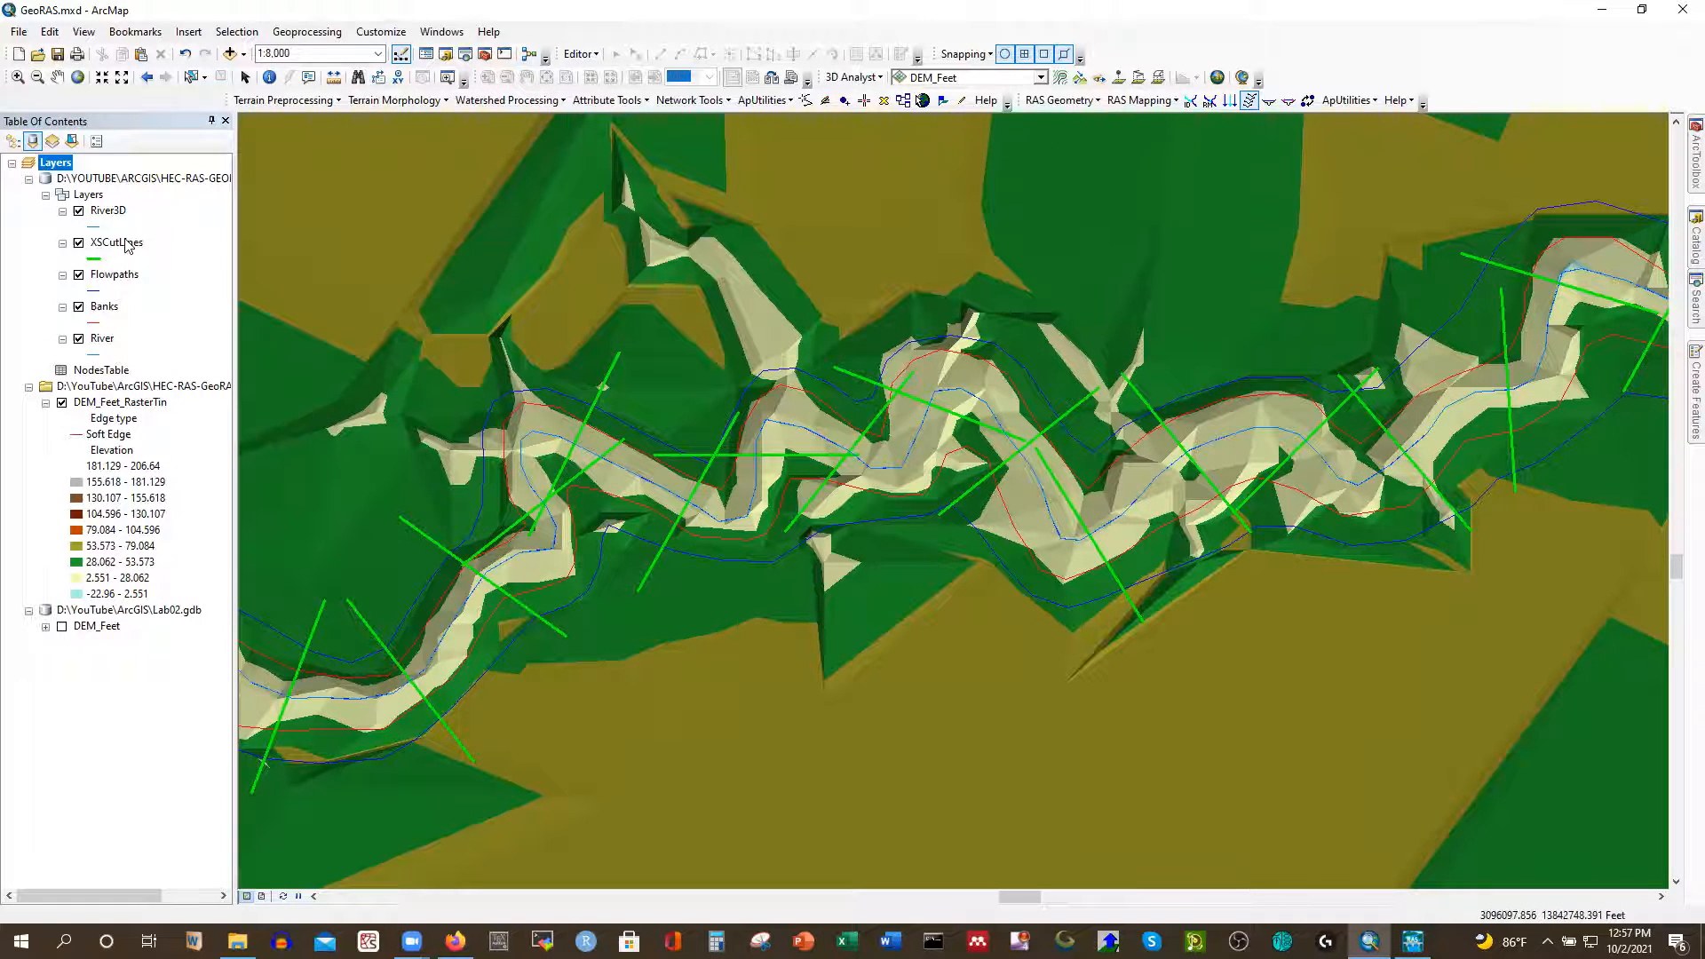
pyautogui.click(580, 54)
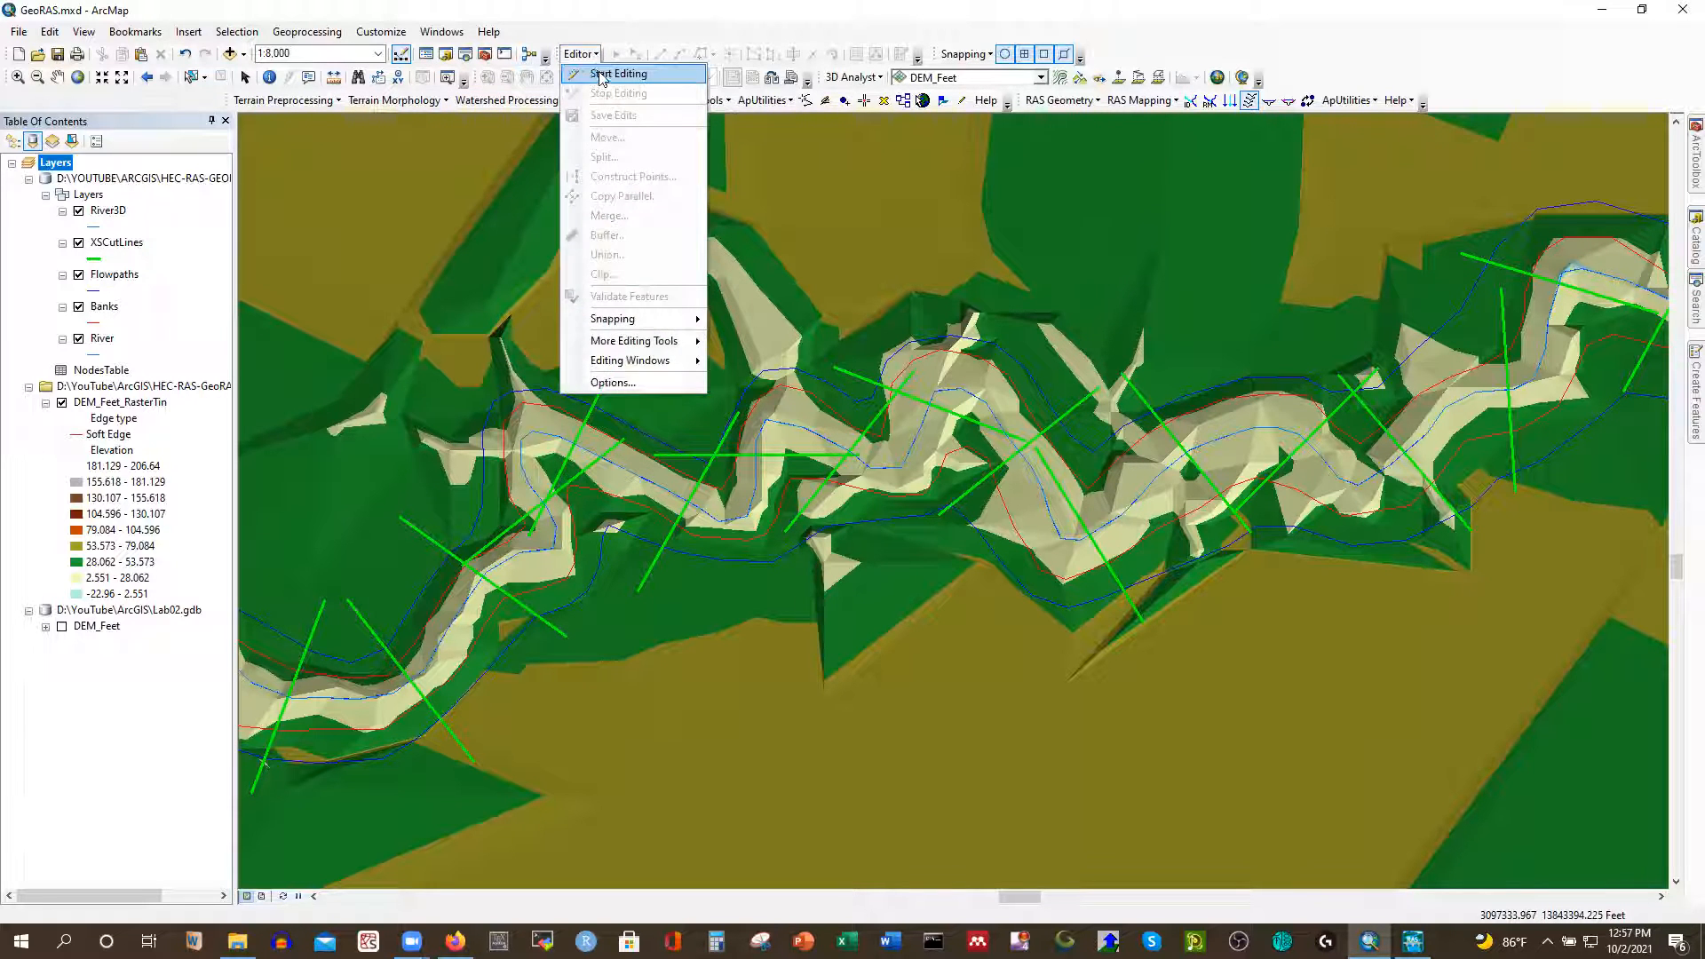
pyautogui.click(602, 75)
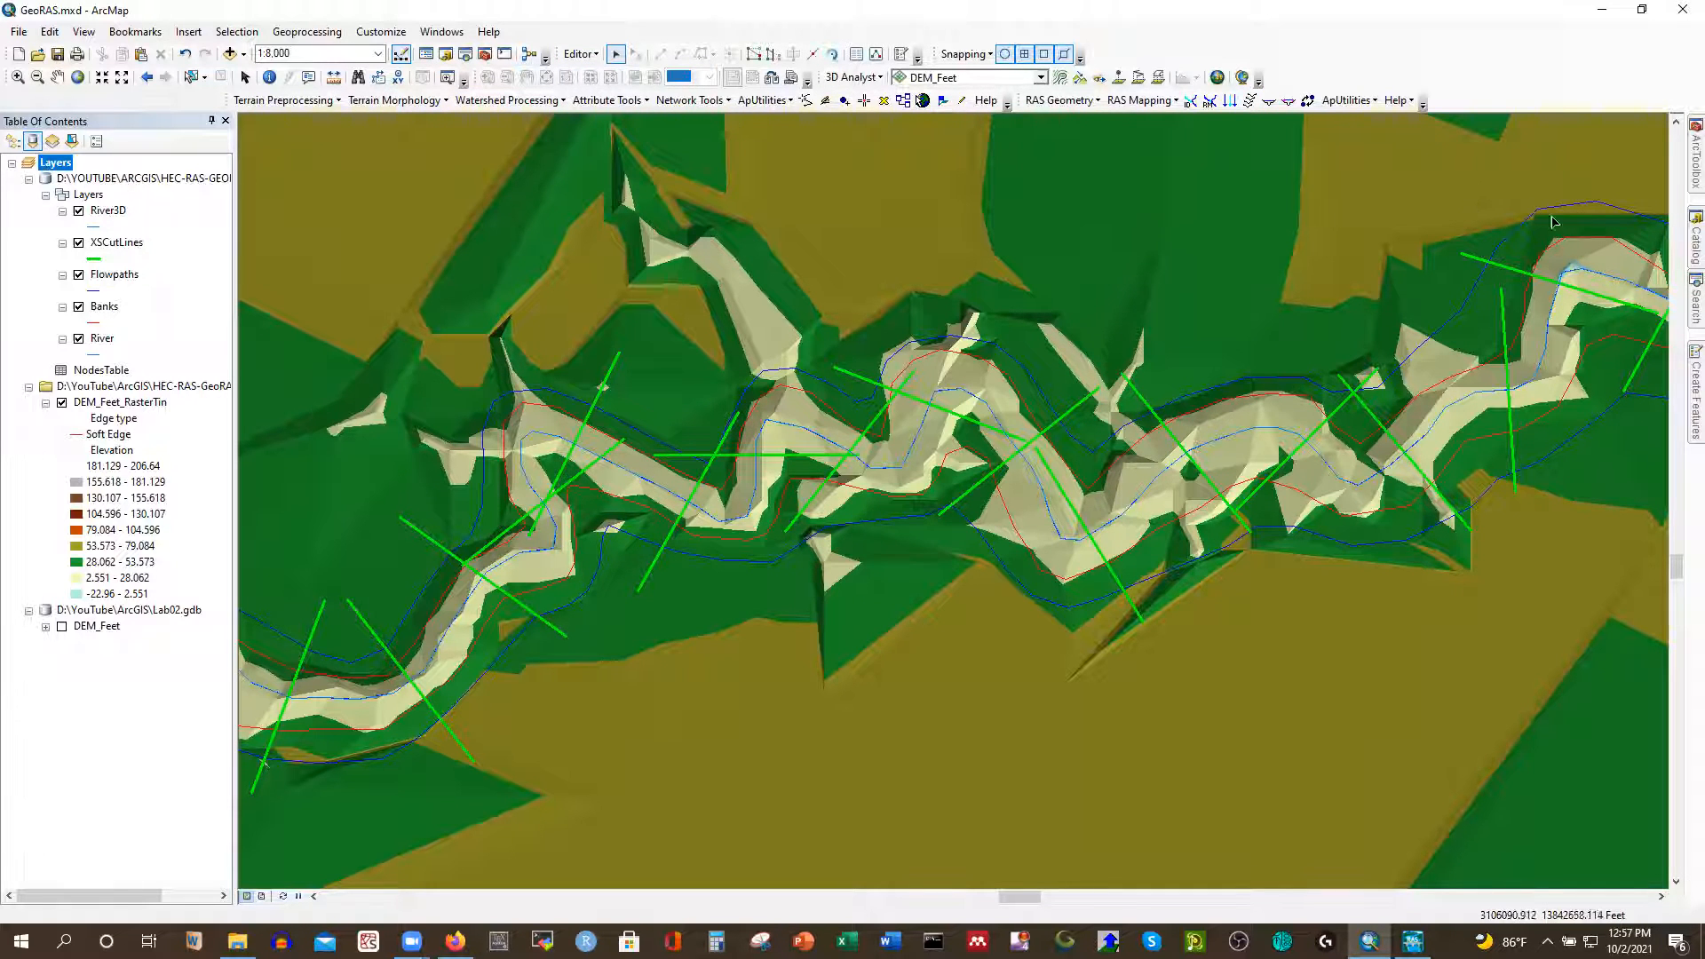
pyautogui.click(1679, 397)
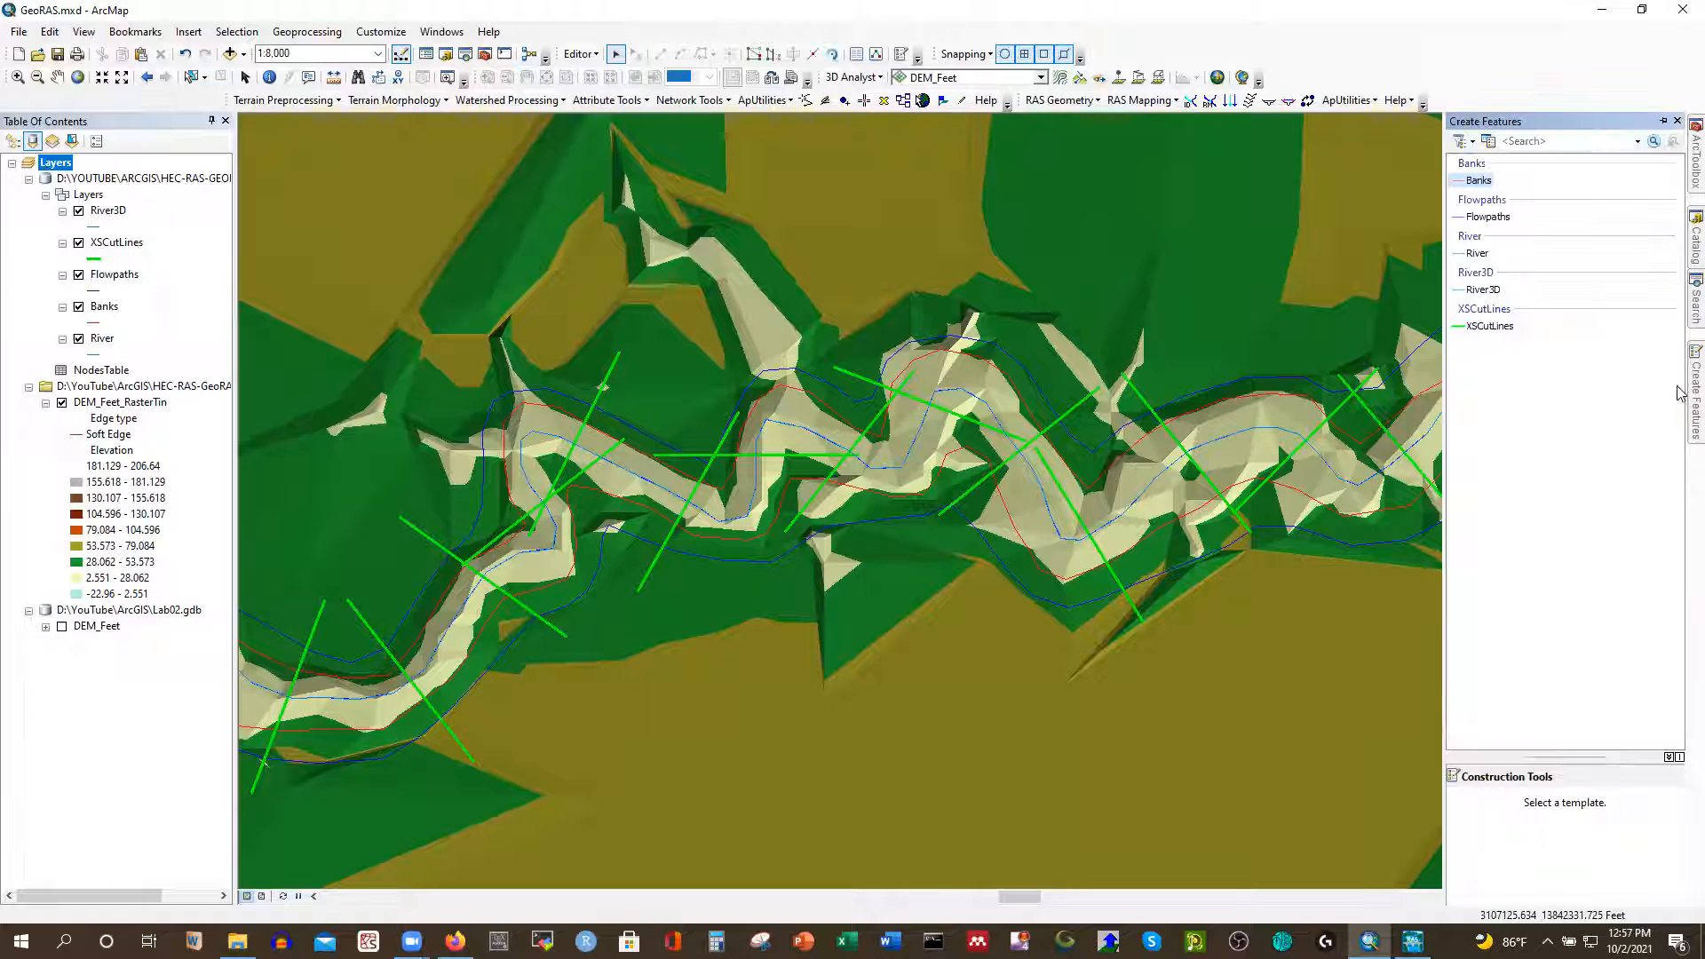
pyautogui.click(1491, 327)
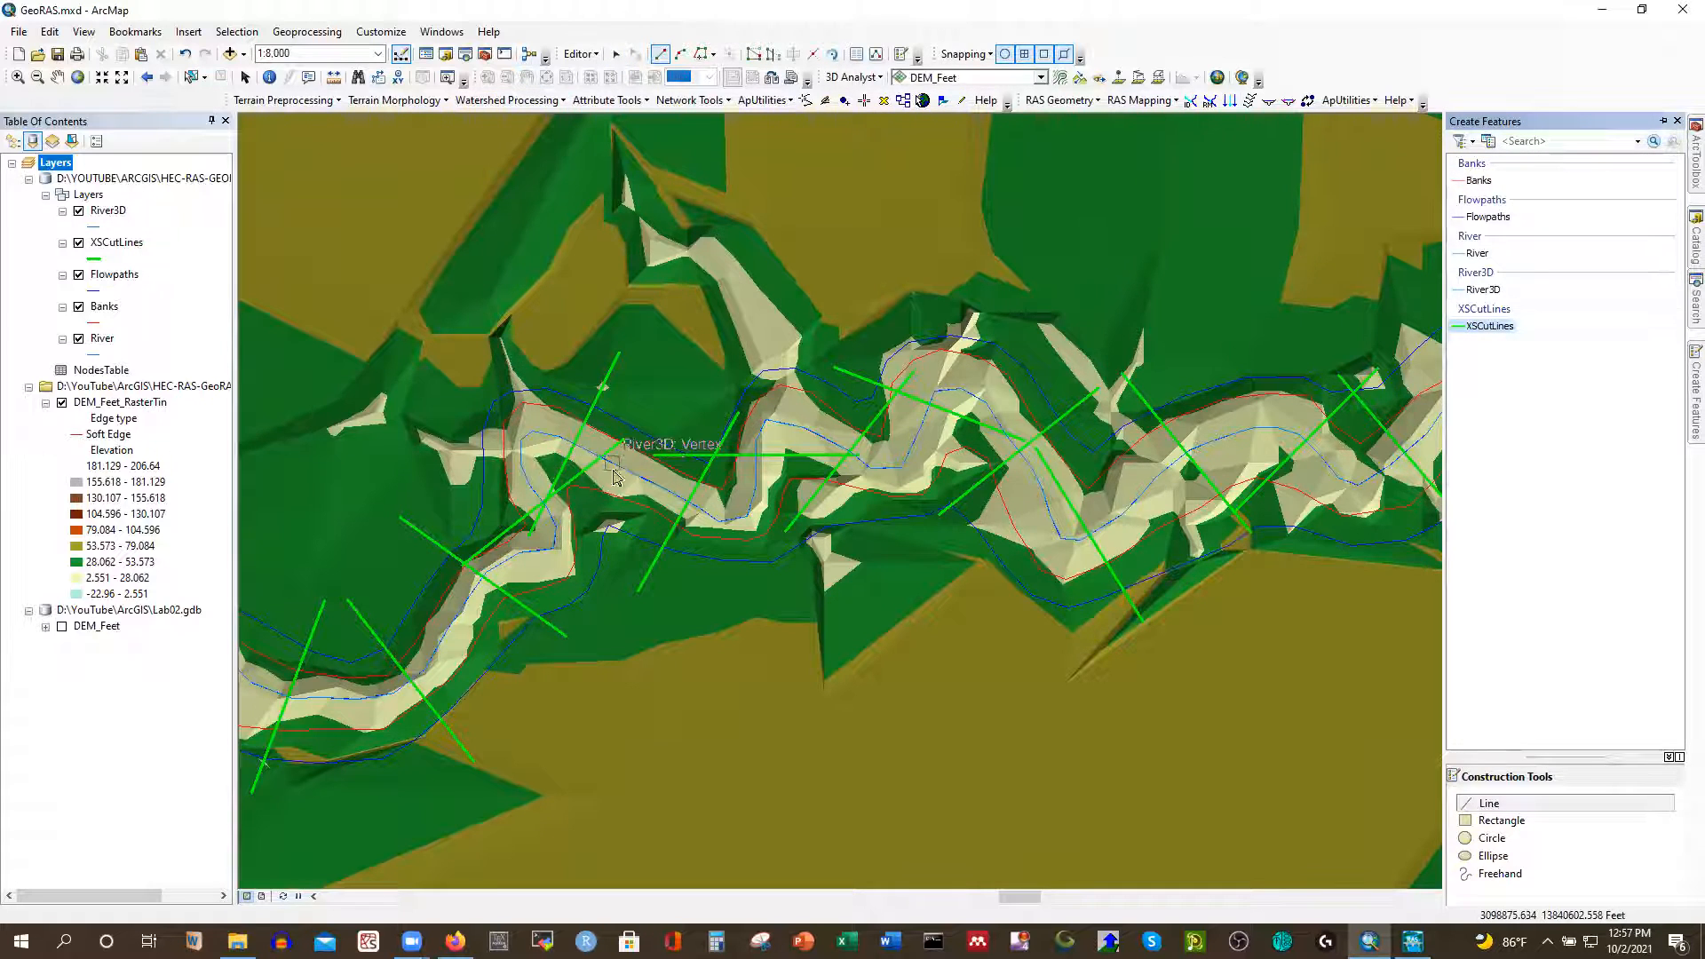
pyautogui.click(616, 55)
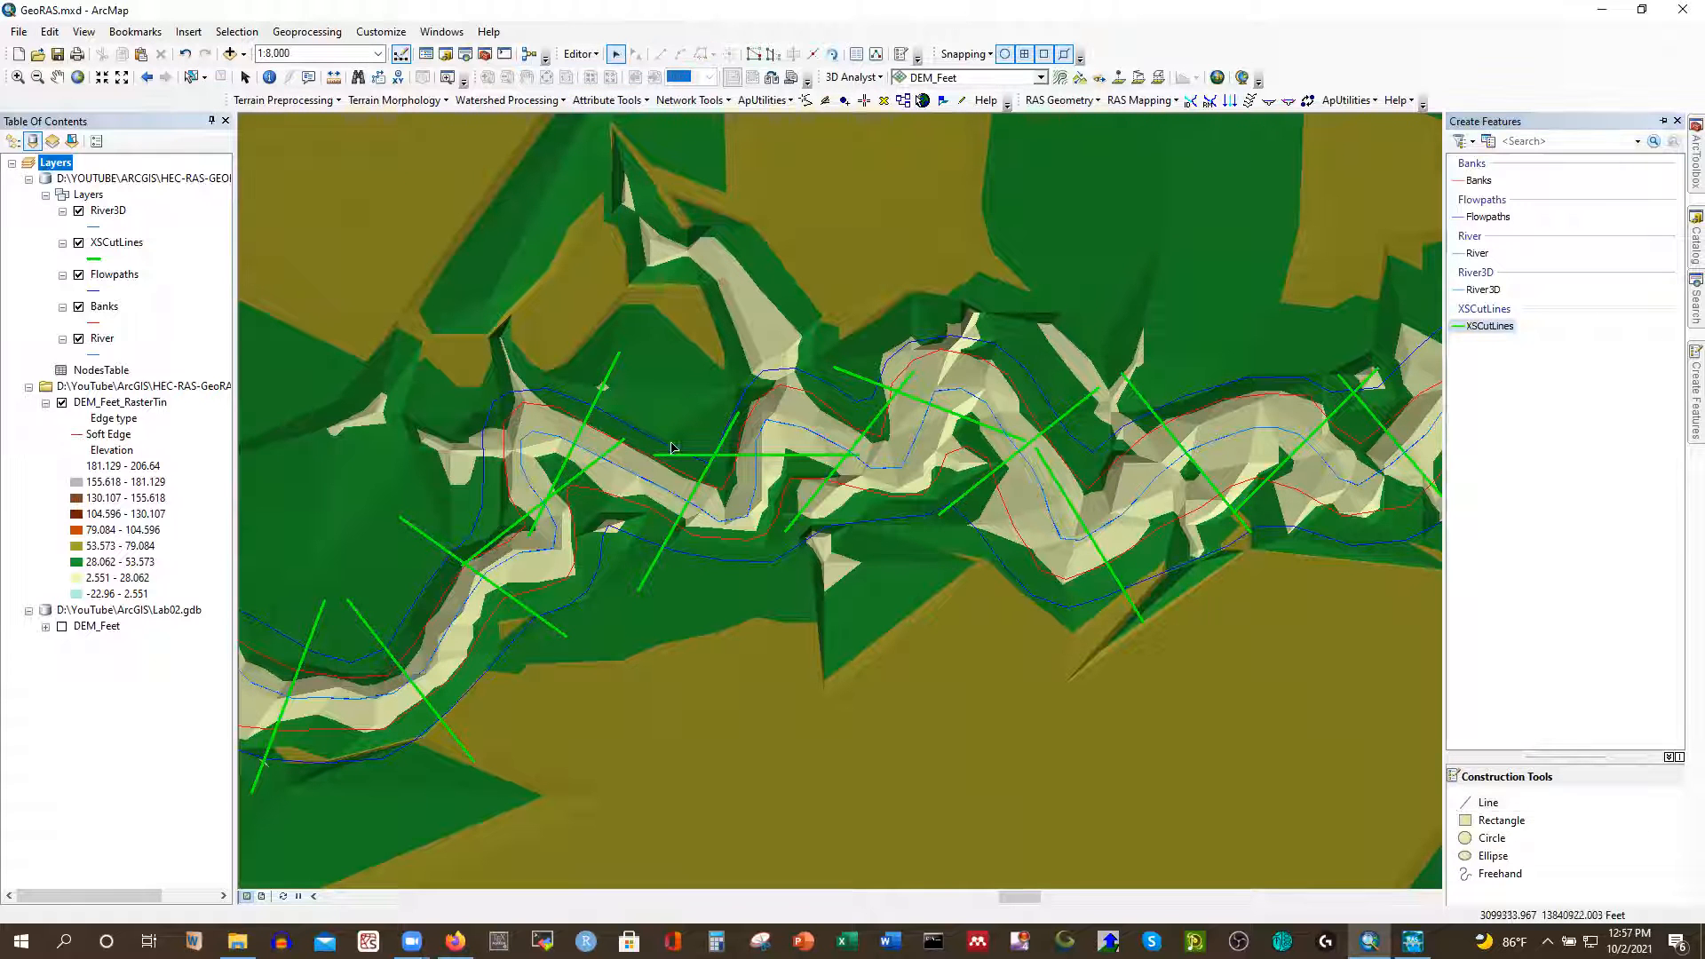
# Delete the crossing cut lines at the sharp western bend and the overlapping ones around the next meander to the east
pyautogui.click(615, 452)
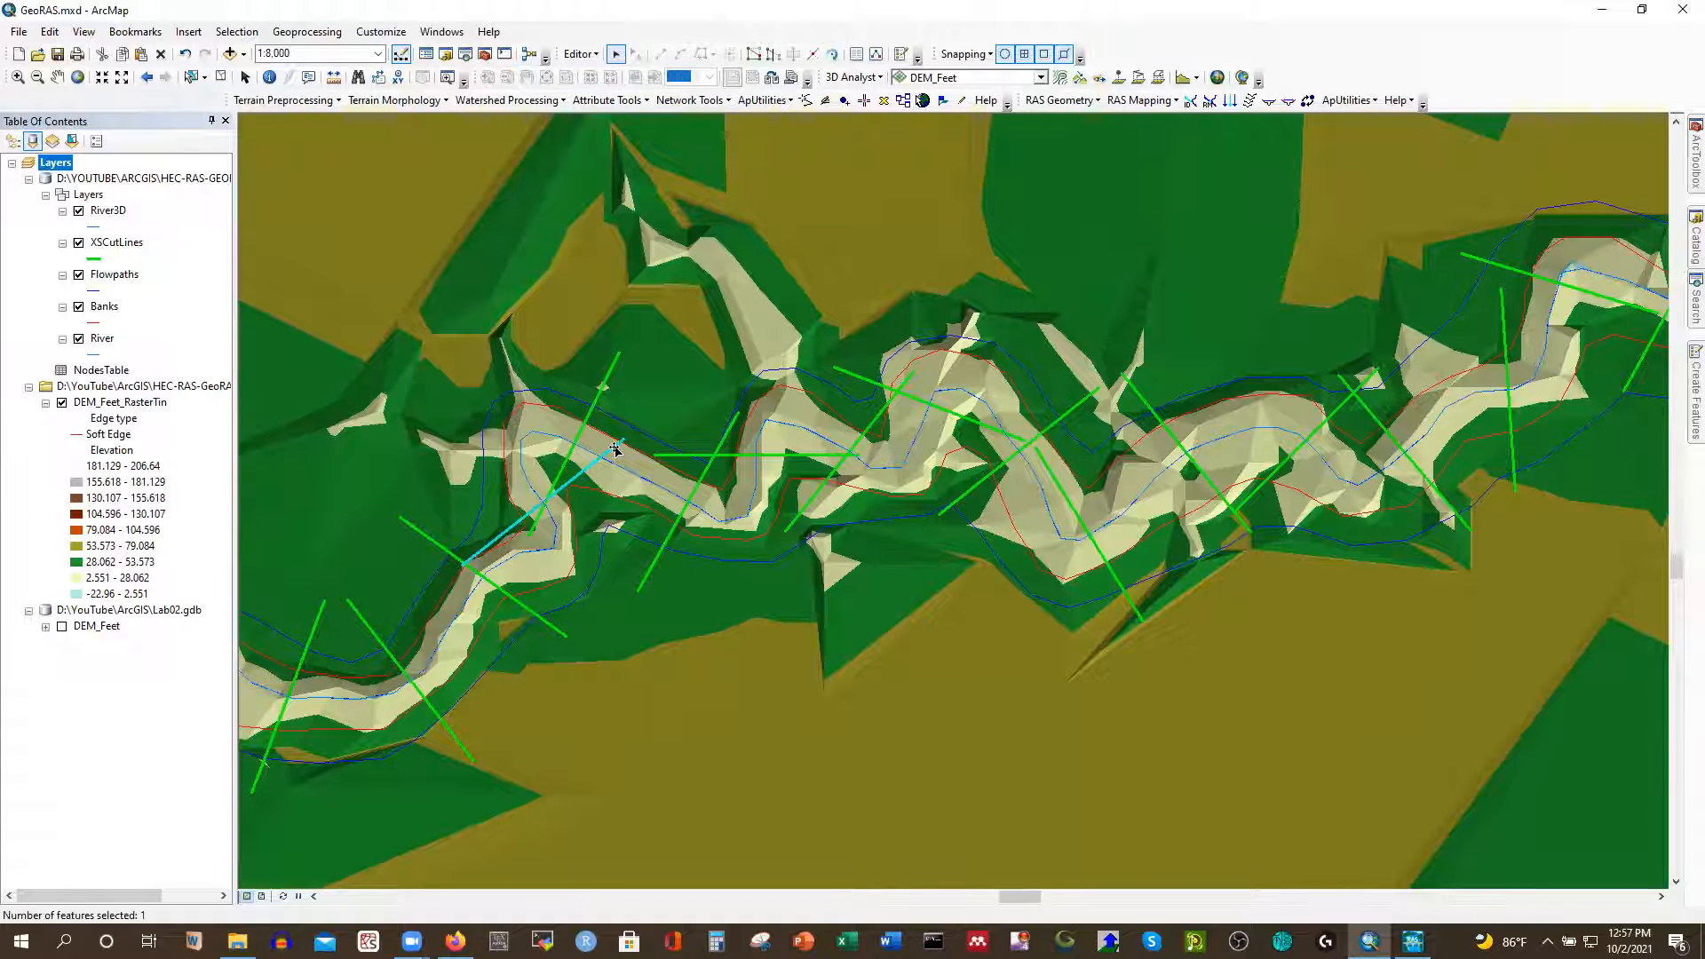
pyautogui.moveTo(615, 452); pyautogui.dragTo(615, 390)
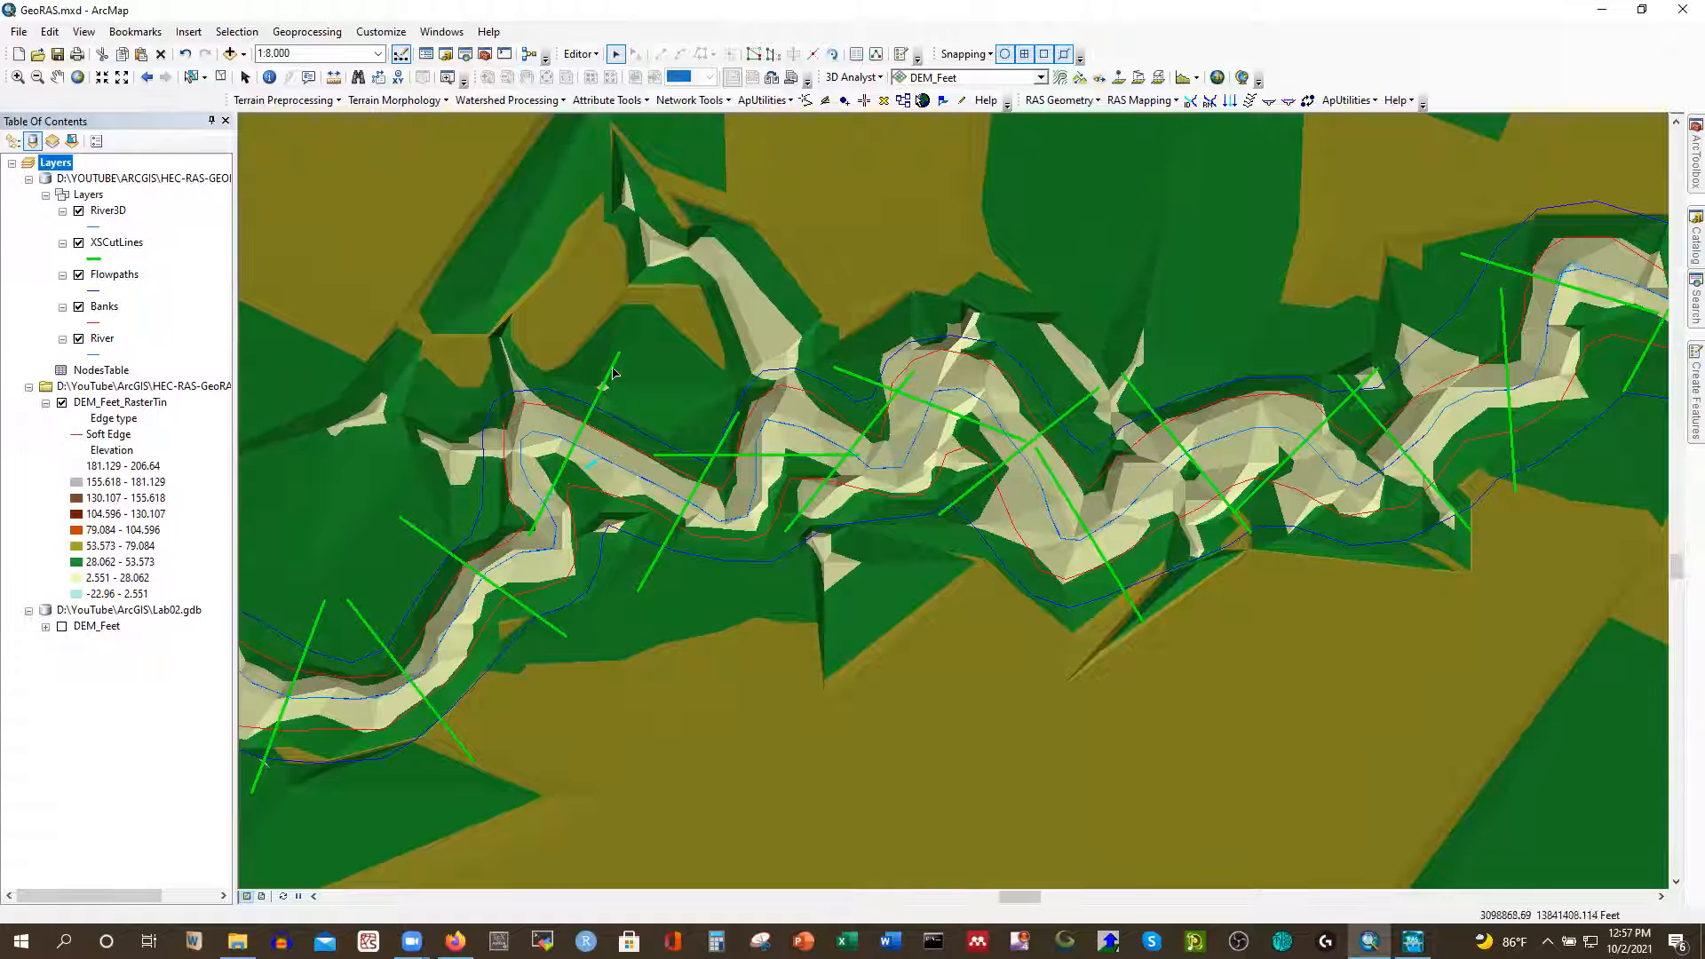
pyautogui.press('Delete')
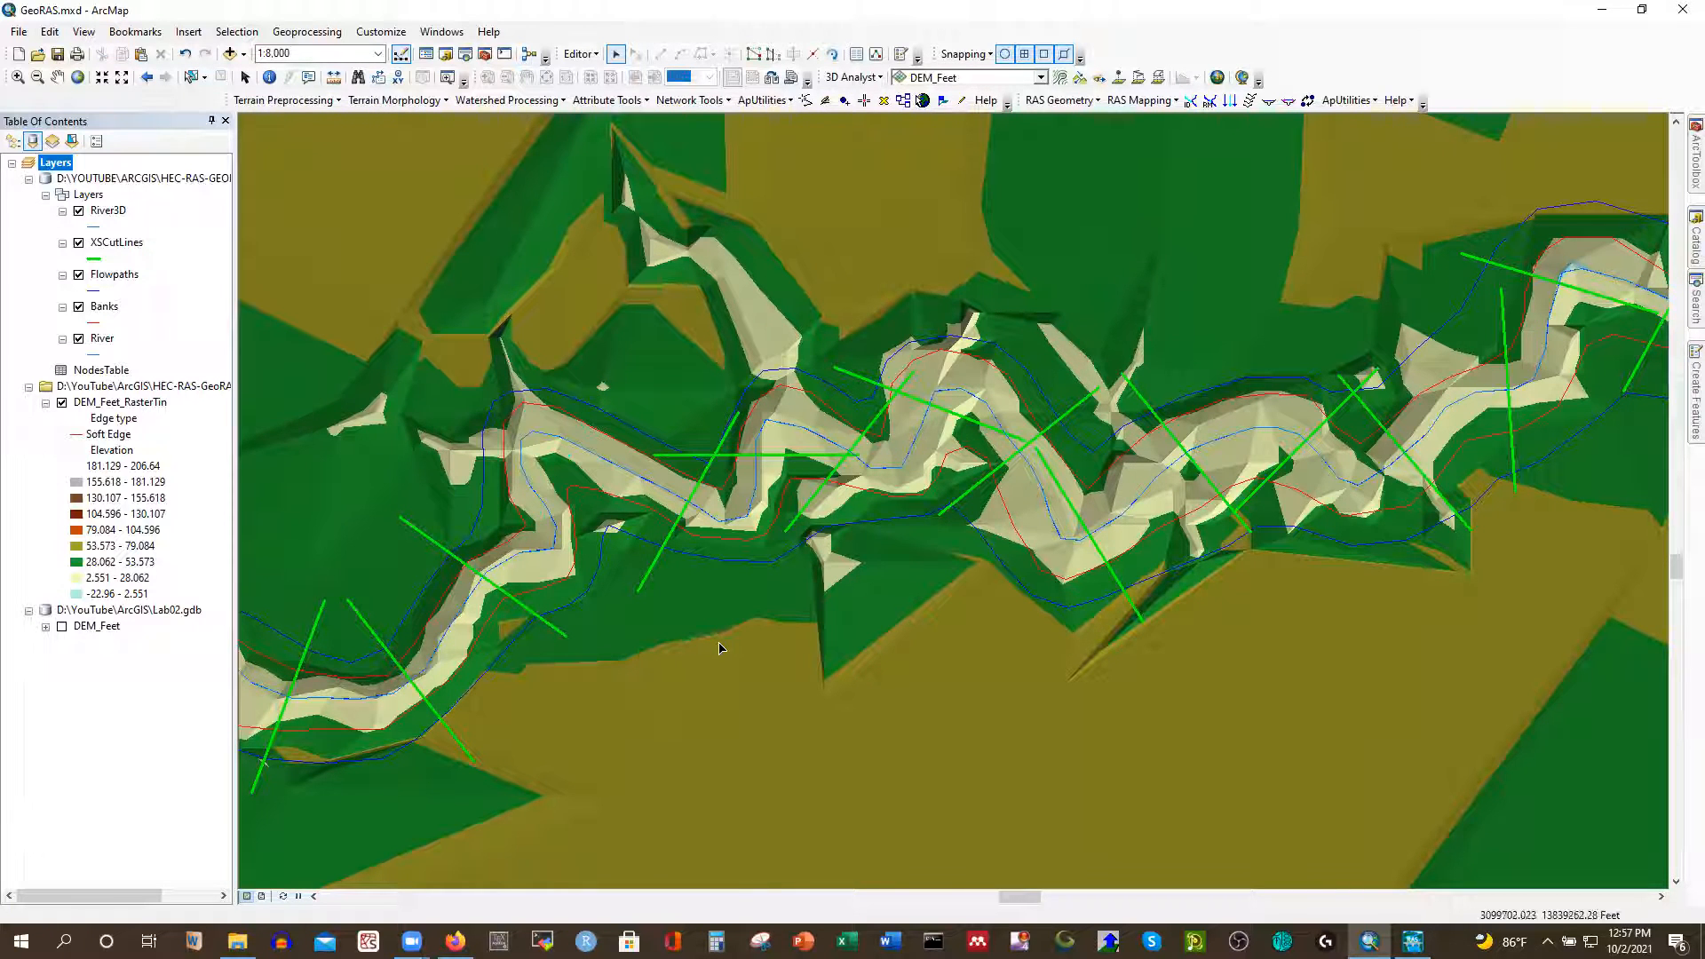
pyautogui.click(779, 457)
pyautogui.moveTo(779, 457); pyautogui.dragTo(877, 437)
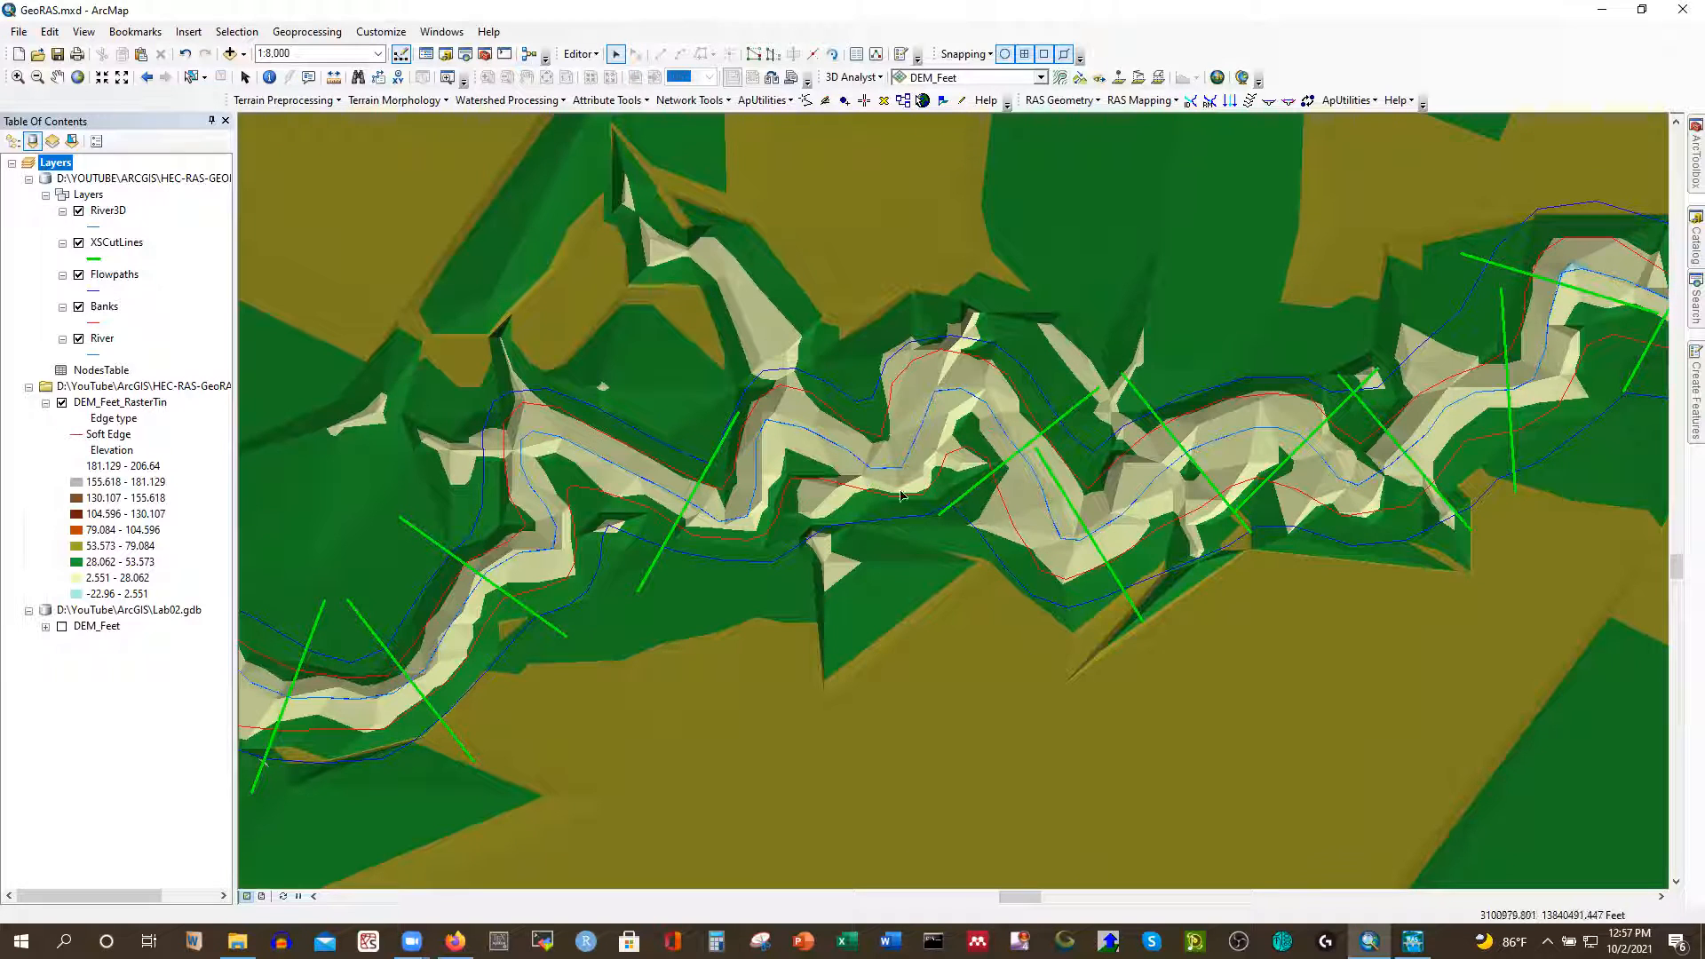
# Shift one cut line slightly south on the central meander and move the two neighbouring northwest-southeast cut lines farther east along the river
pyautogui.click(977, 490)
pyautogui.moveTo(977, 490); pyautogui.dragTo(974, 522)
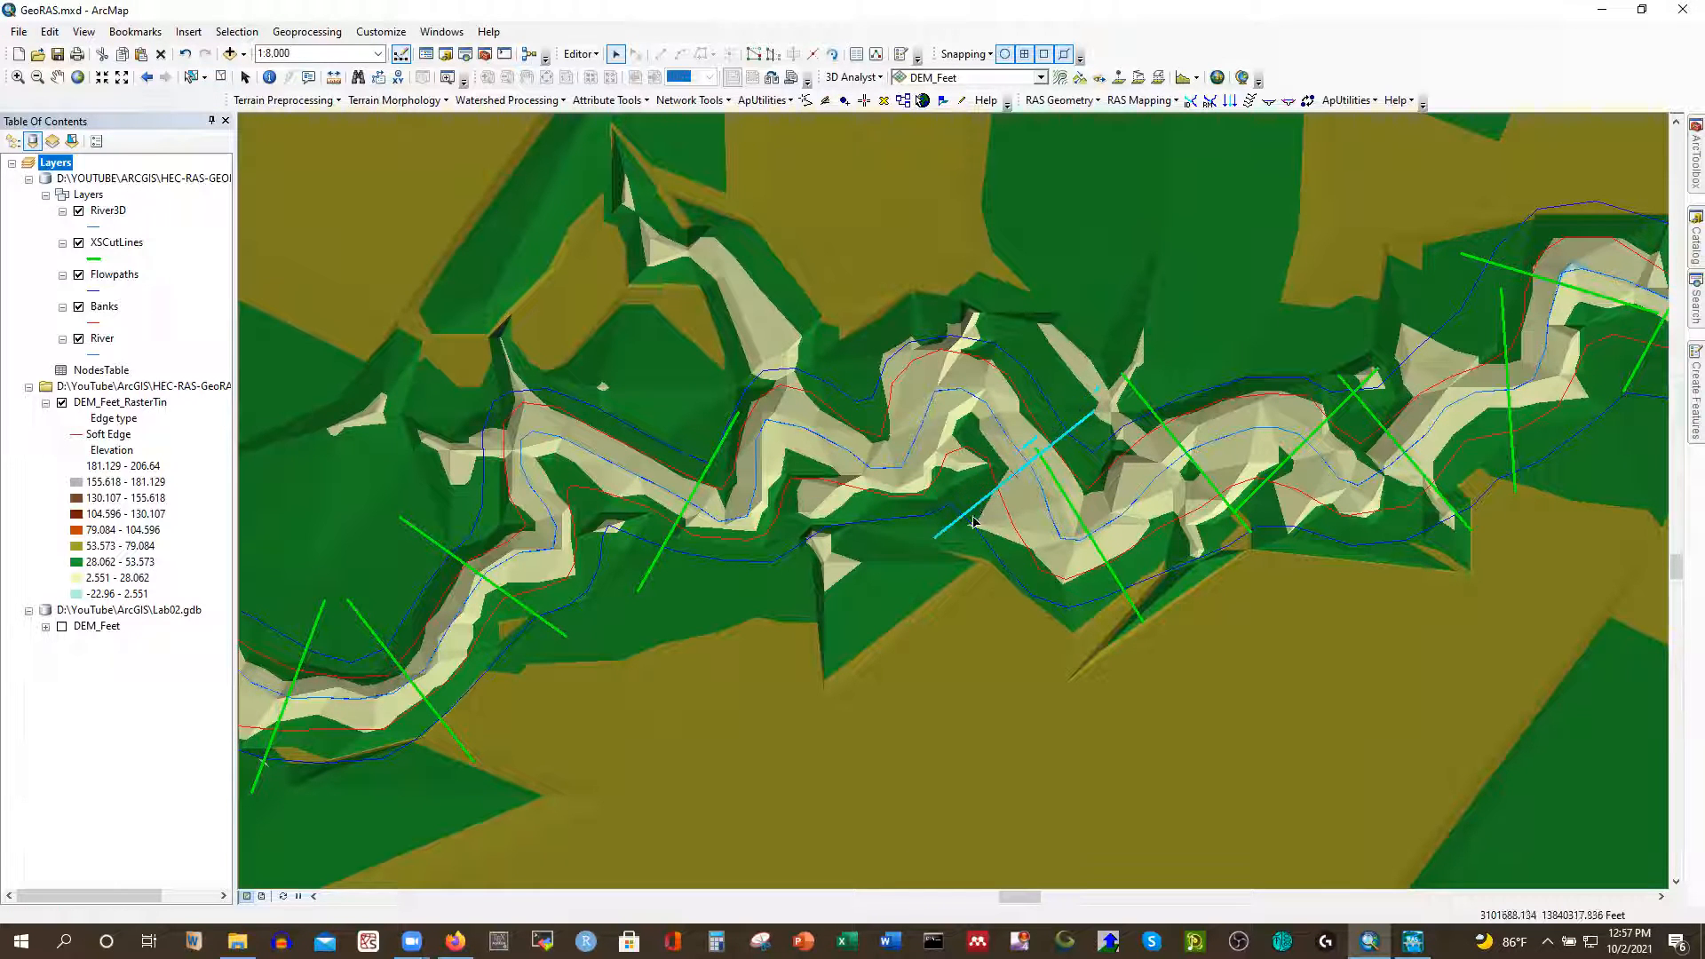
pyautogui.click(1081, 525)
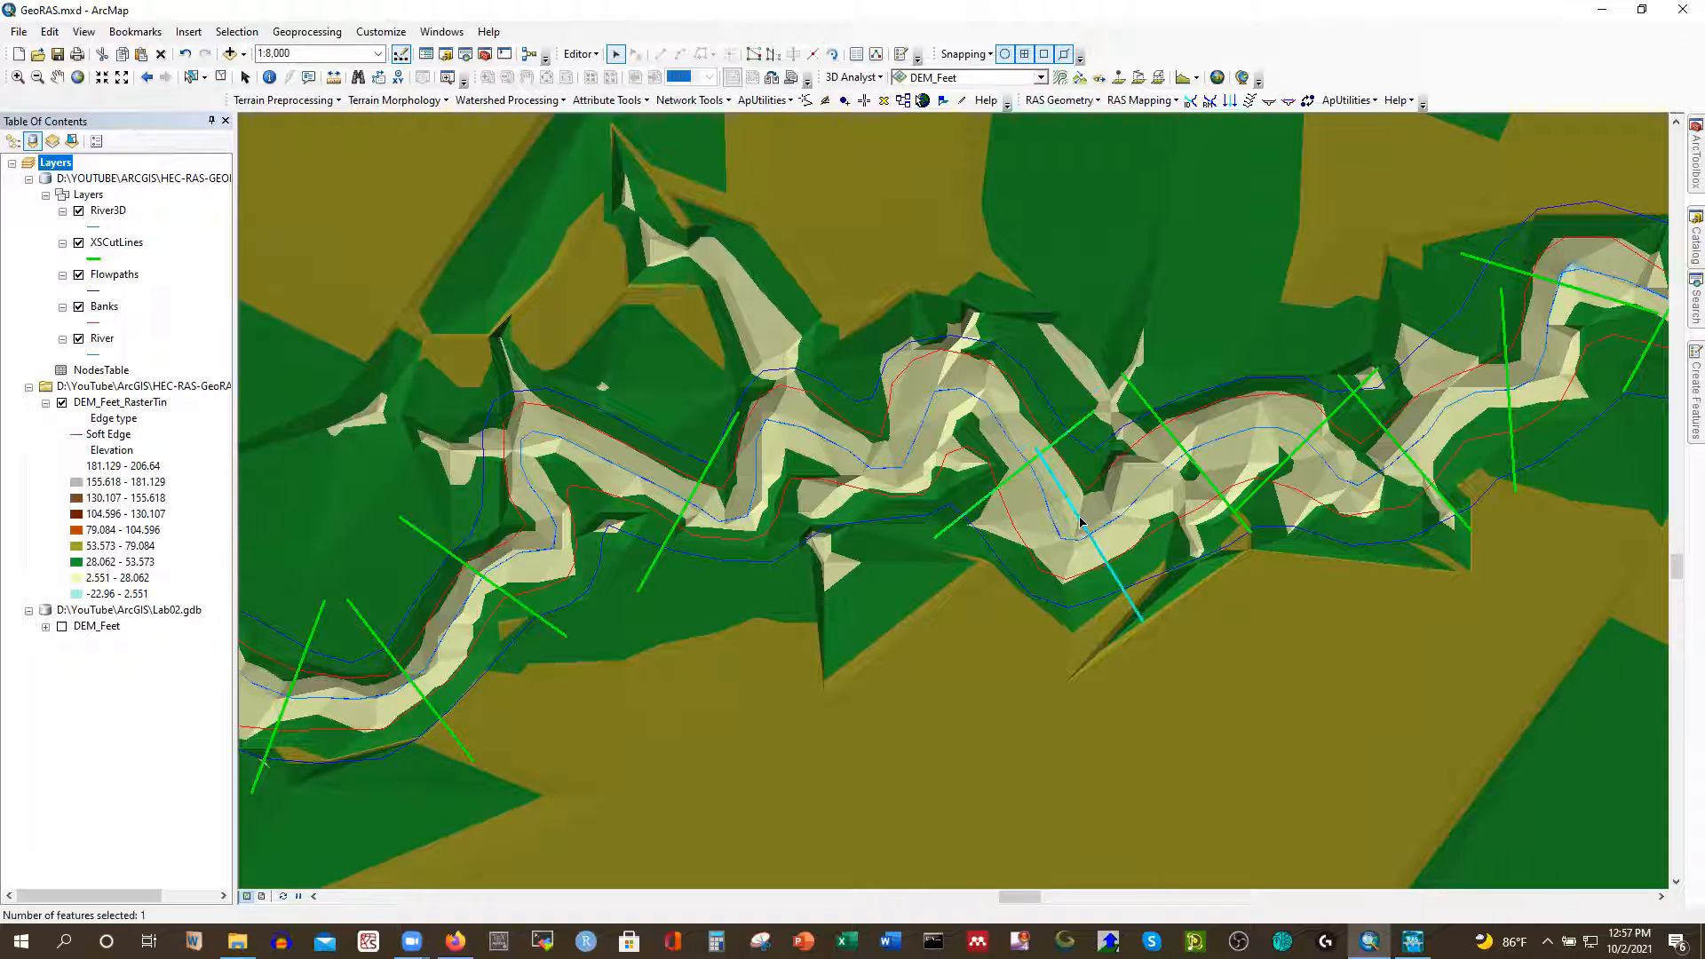
pyautogui.click(1181, 449)
pyautogui.moveTo(1181, 448); pyautogui.dragTo(1249, 462)
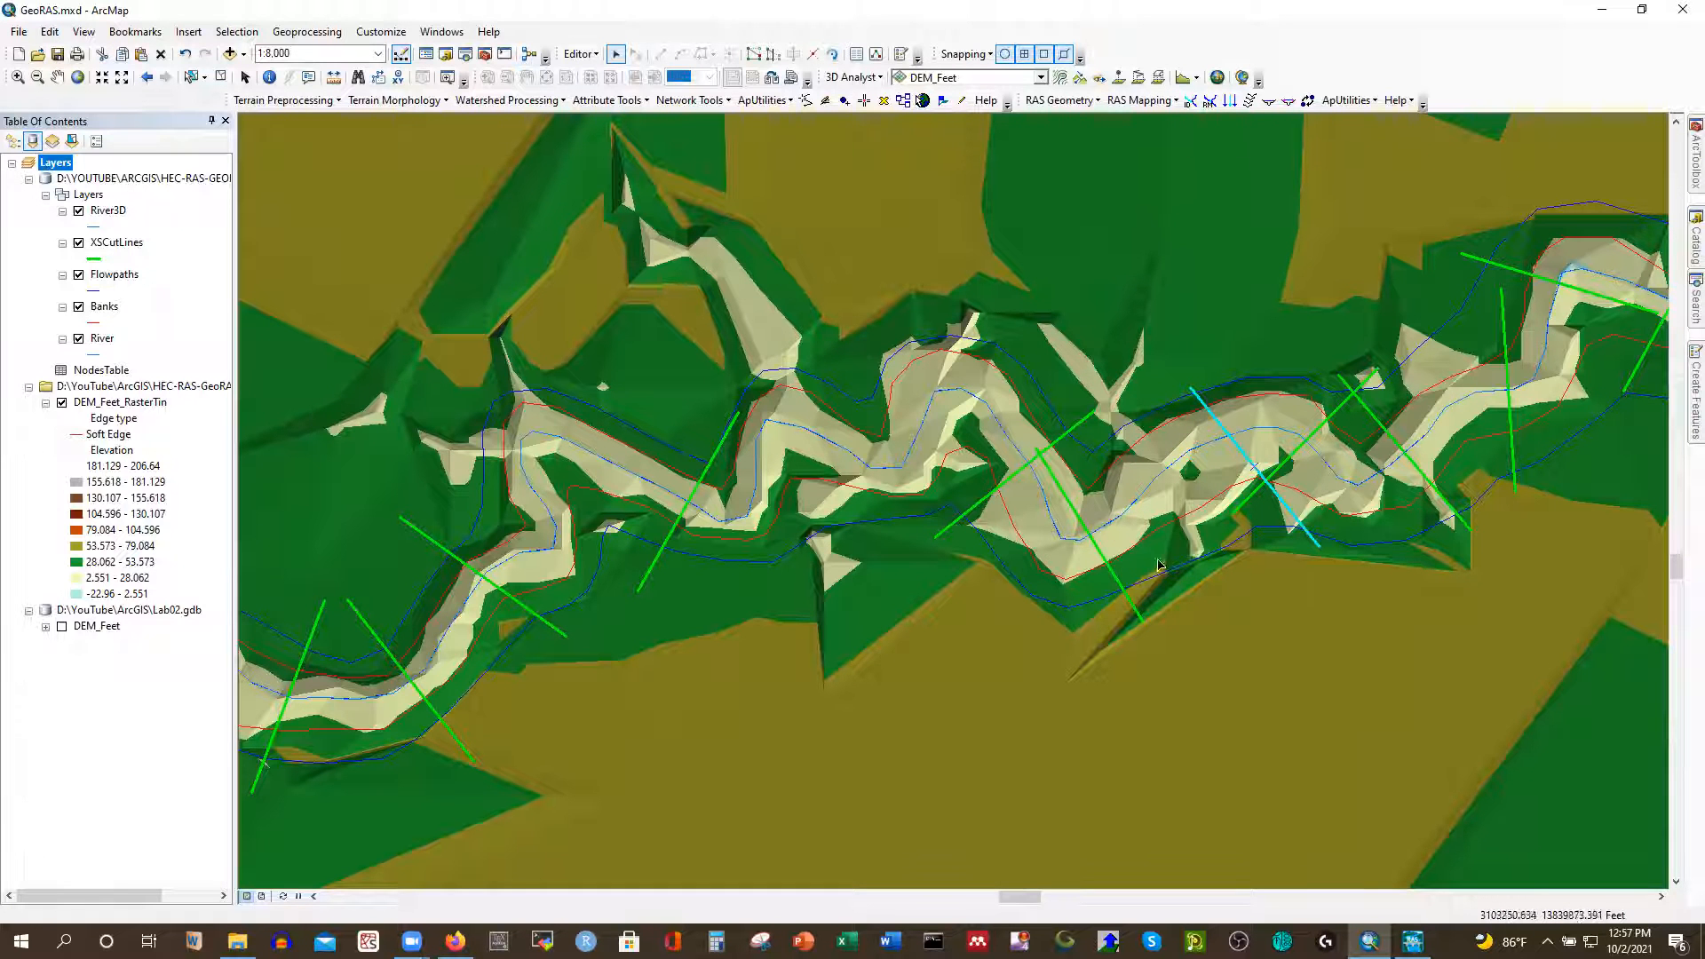
pyautogui.click(1085, 529)
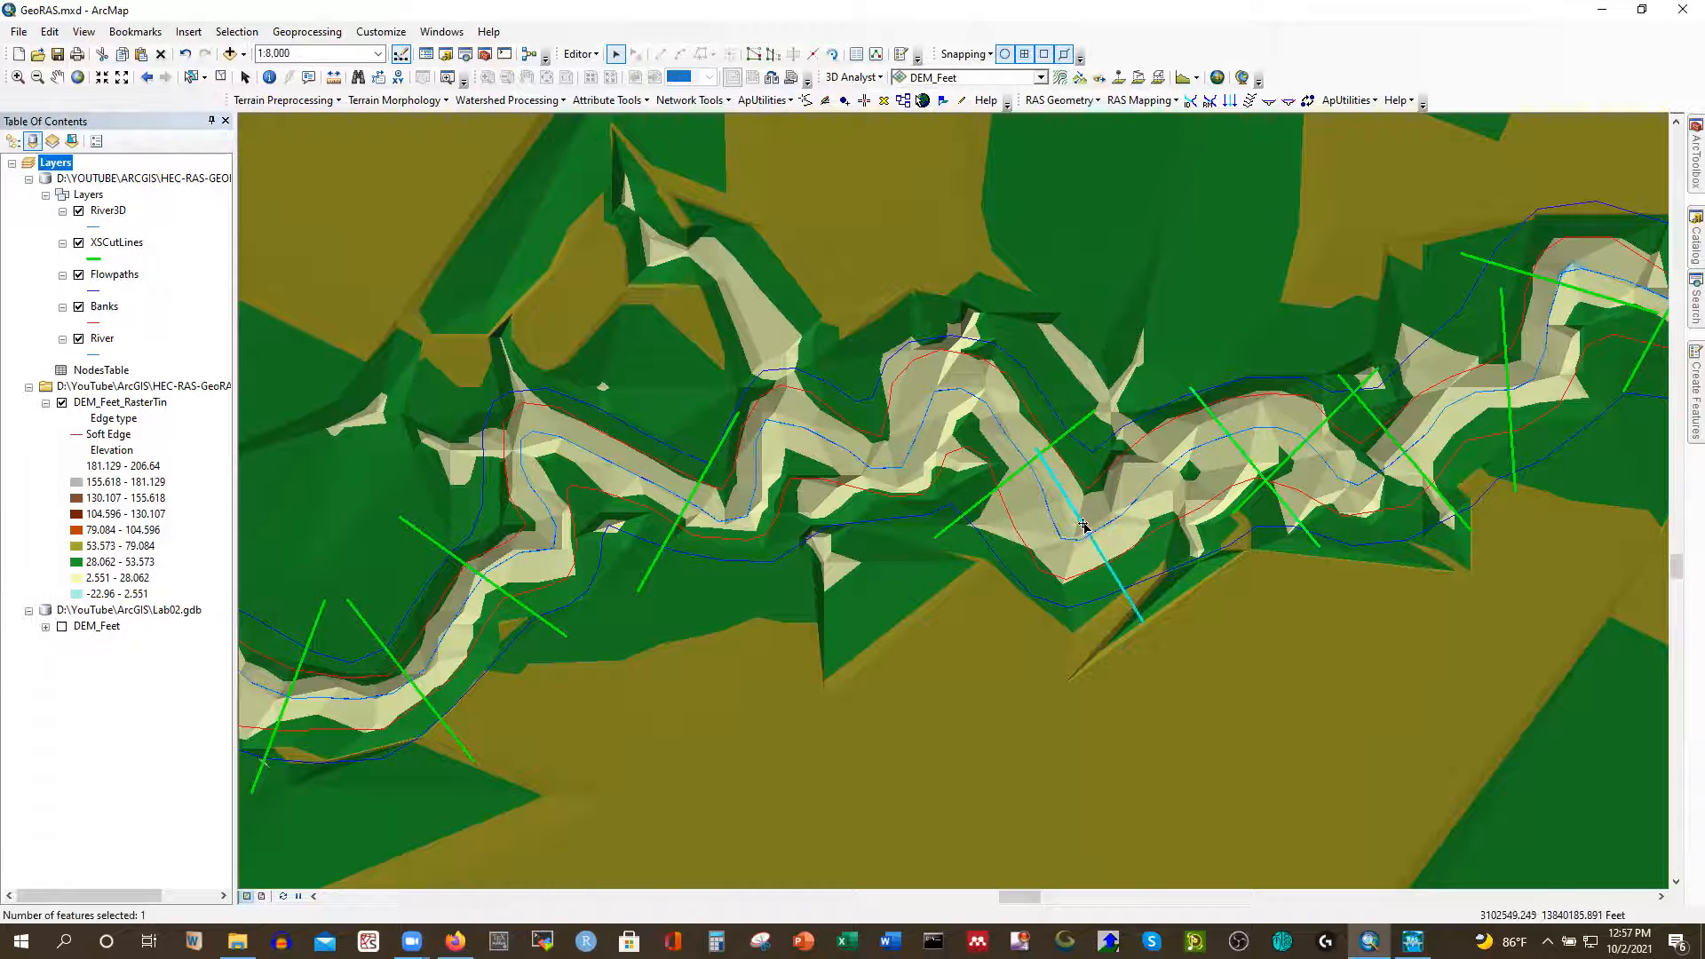
pyautogui.moveTo(1085, 528); pyautogui.dragTo(1182, 494)
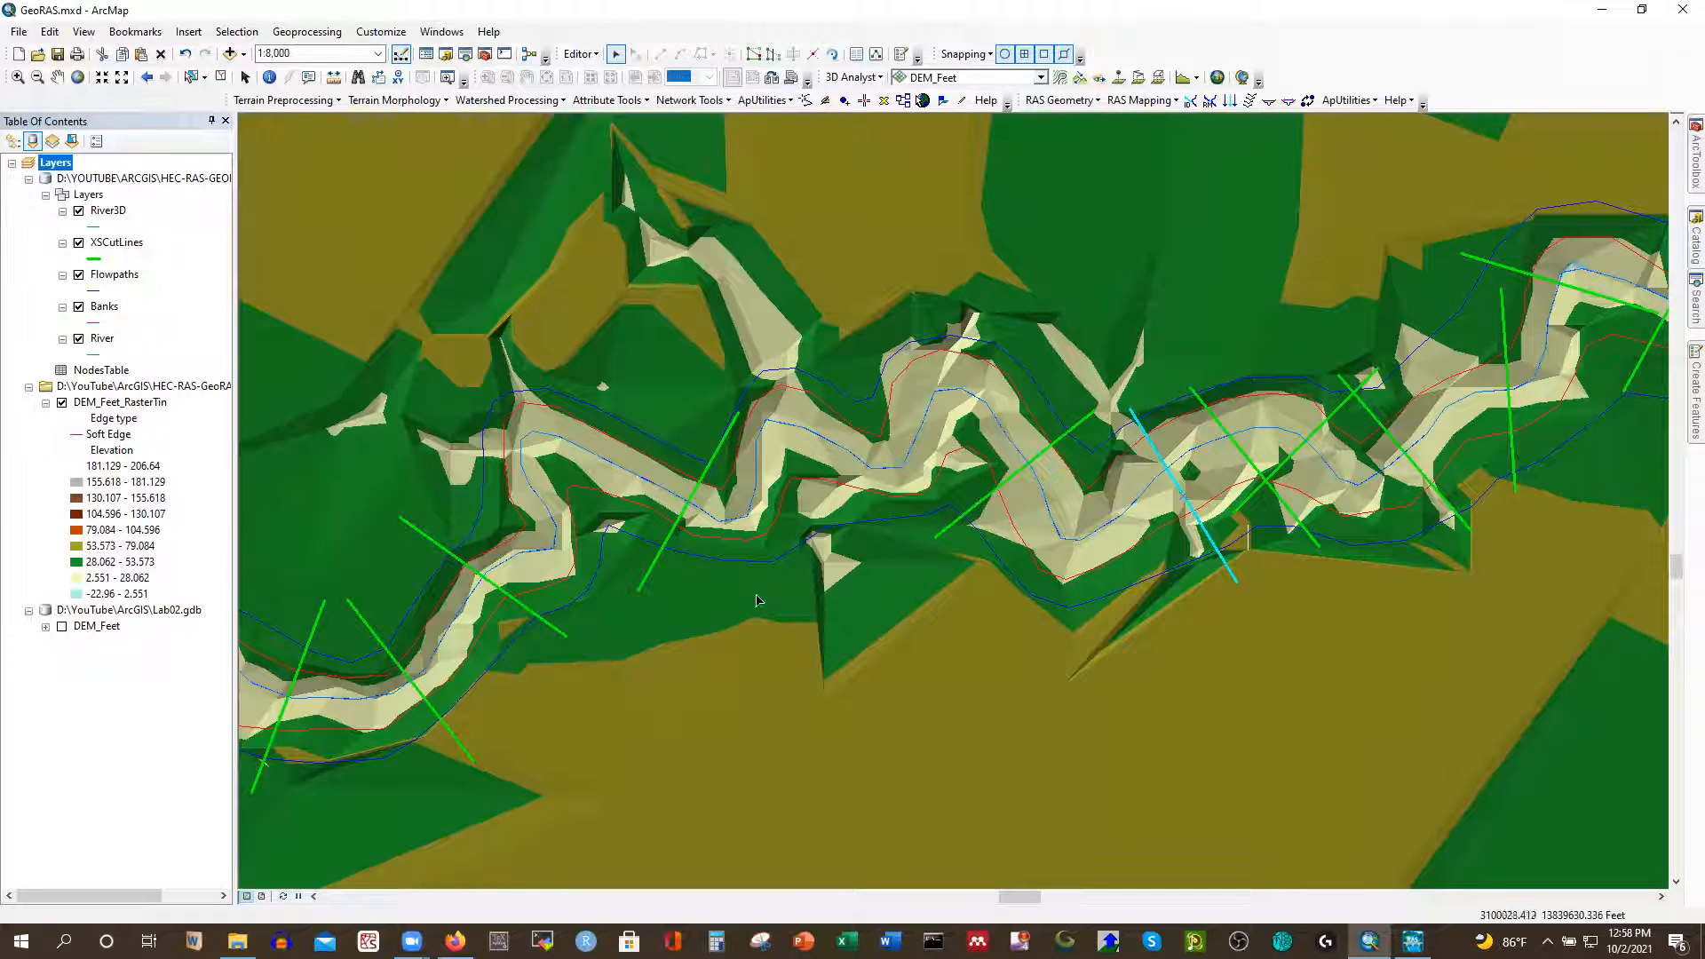
# Move the northeast-southwest cut line on the western meander slightly southwest along the river
pyautogui.click(700, 483)
pyautogui.moveTo(699, 483); pyautogui.dragTo(672, 492)
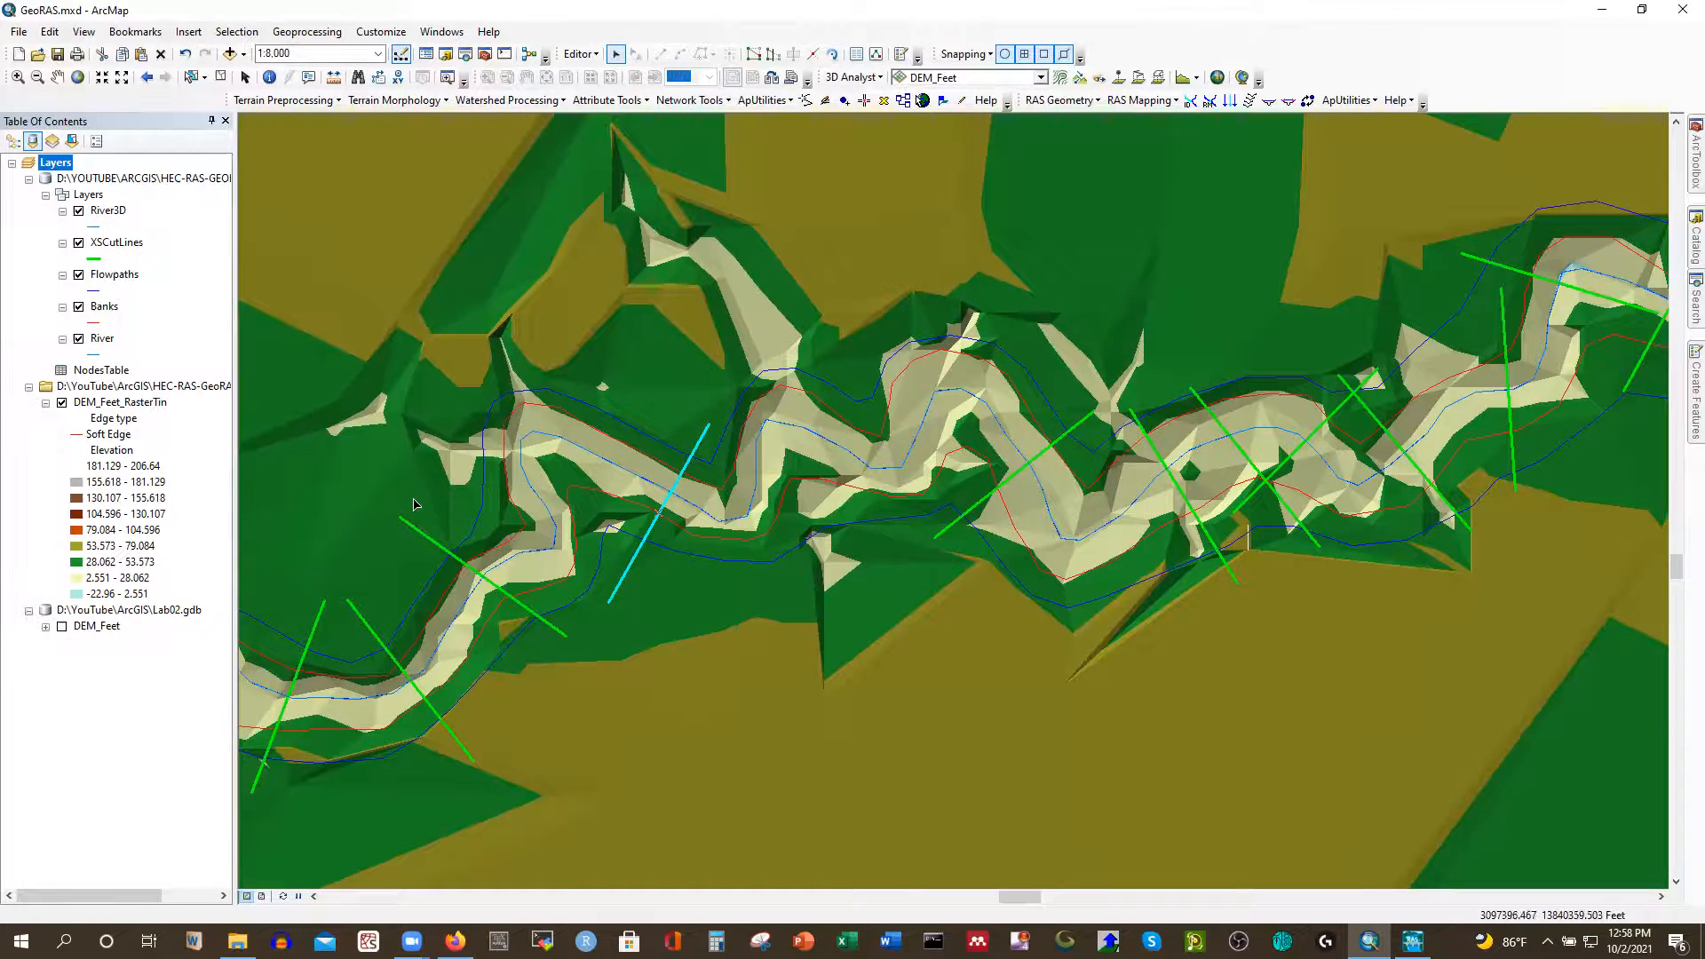
# Delete the crossing cut line on the central meander and both lines at the sharp bend to its east, shifting the next line slightly south
pyautogui.scroll(3, 380, 494)
pyautogui.scroll(-4, 366, 503)
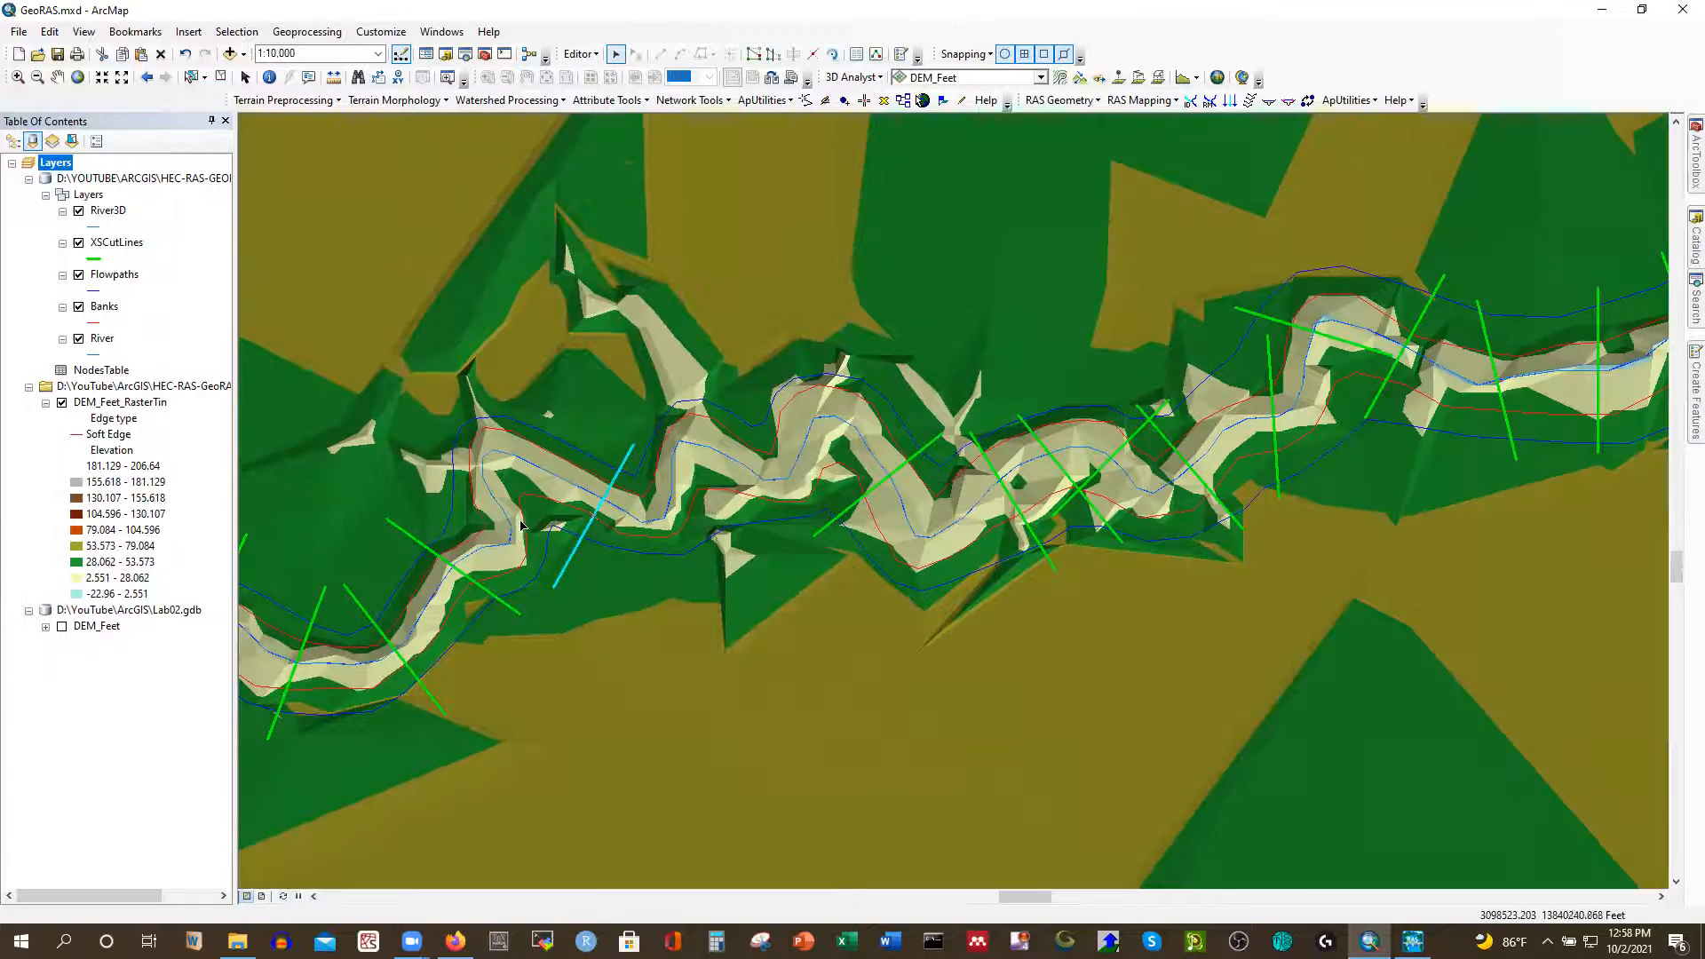
pyautogui.scroll(-2, 529, 531)
pyautogui.scroll(2, 1157, 454)
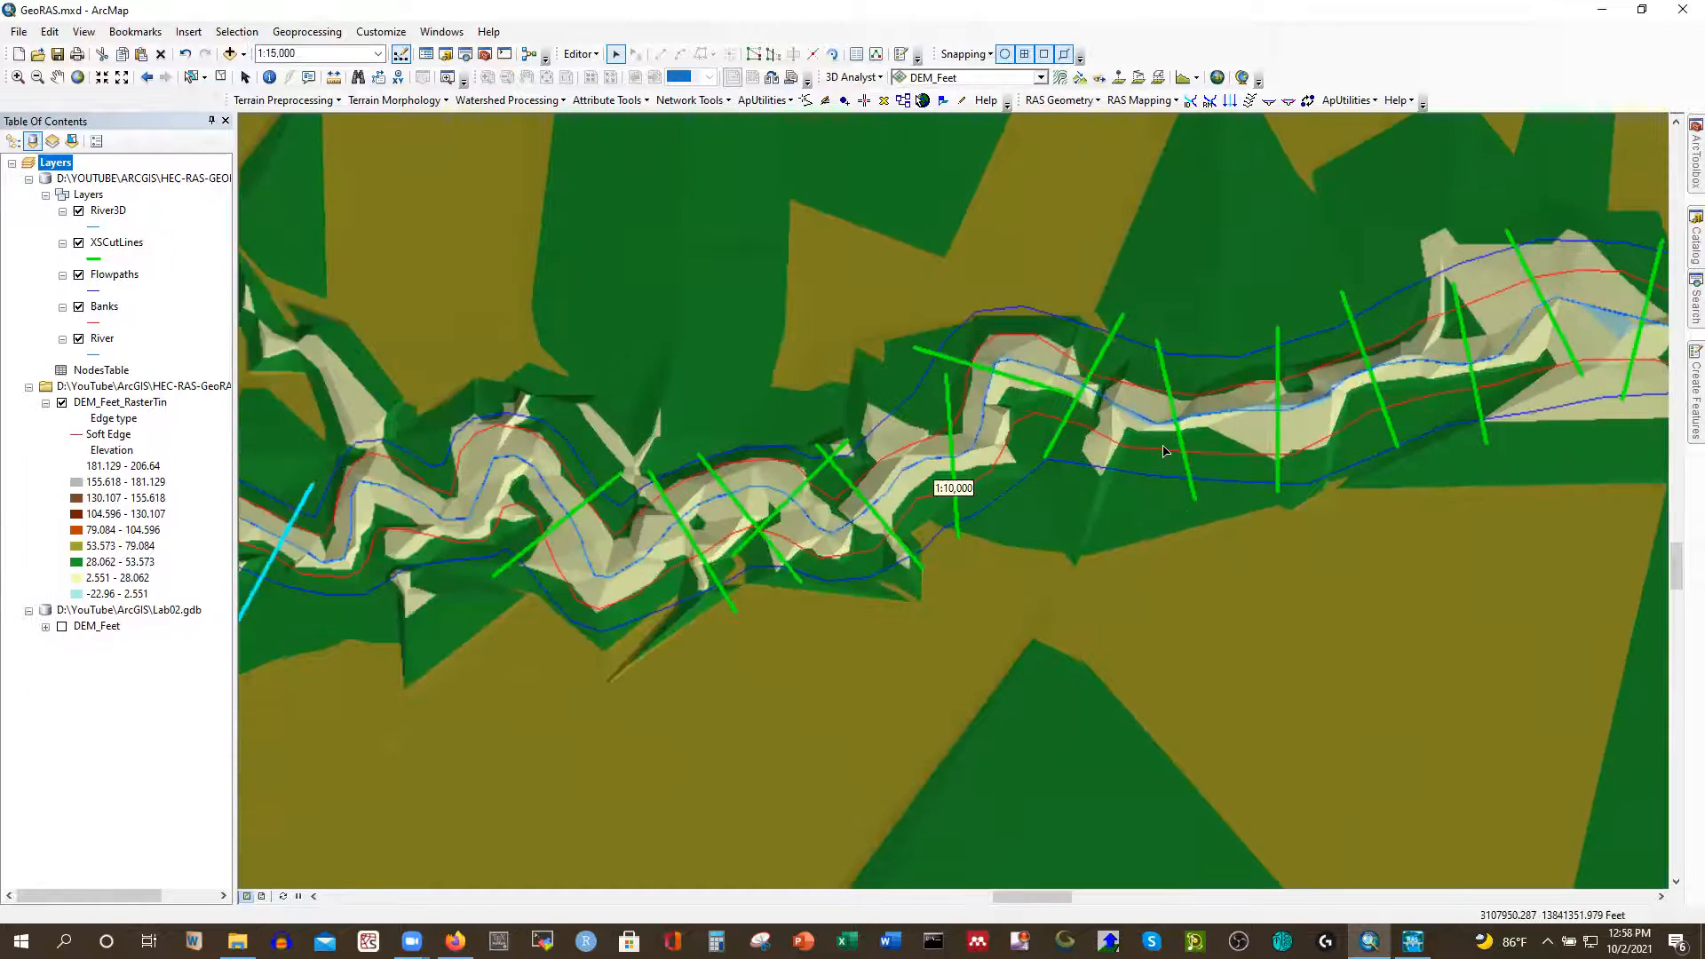
pyautogui.scroll(2, 828, 548)
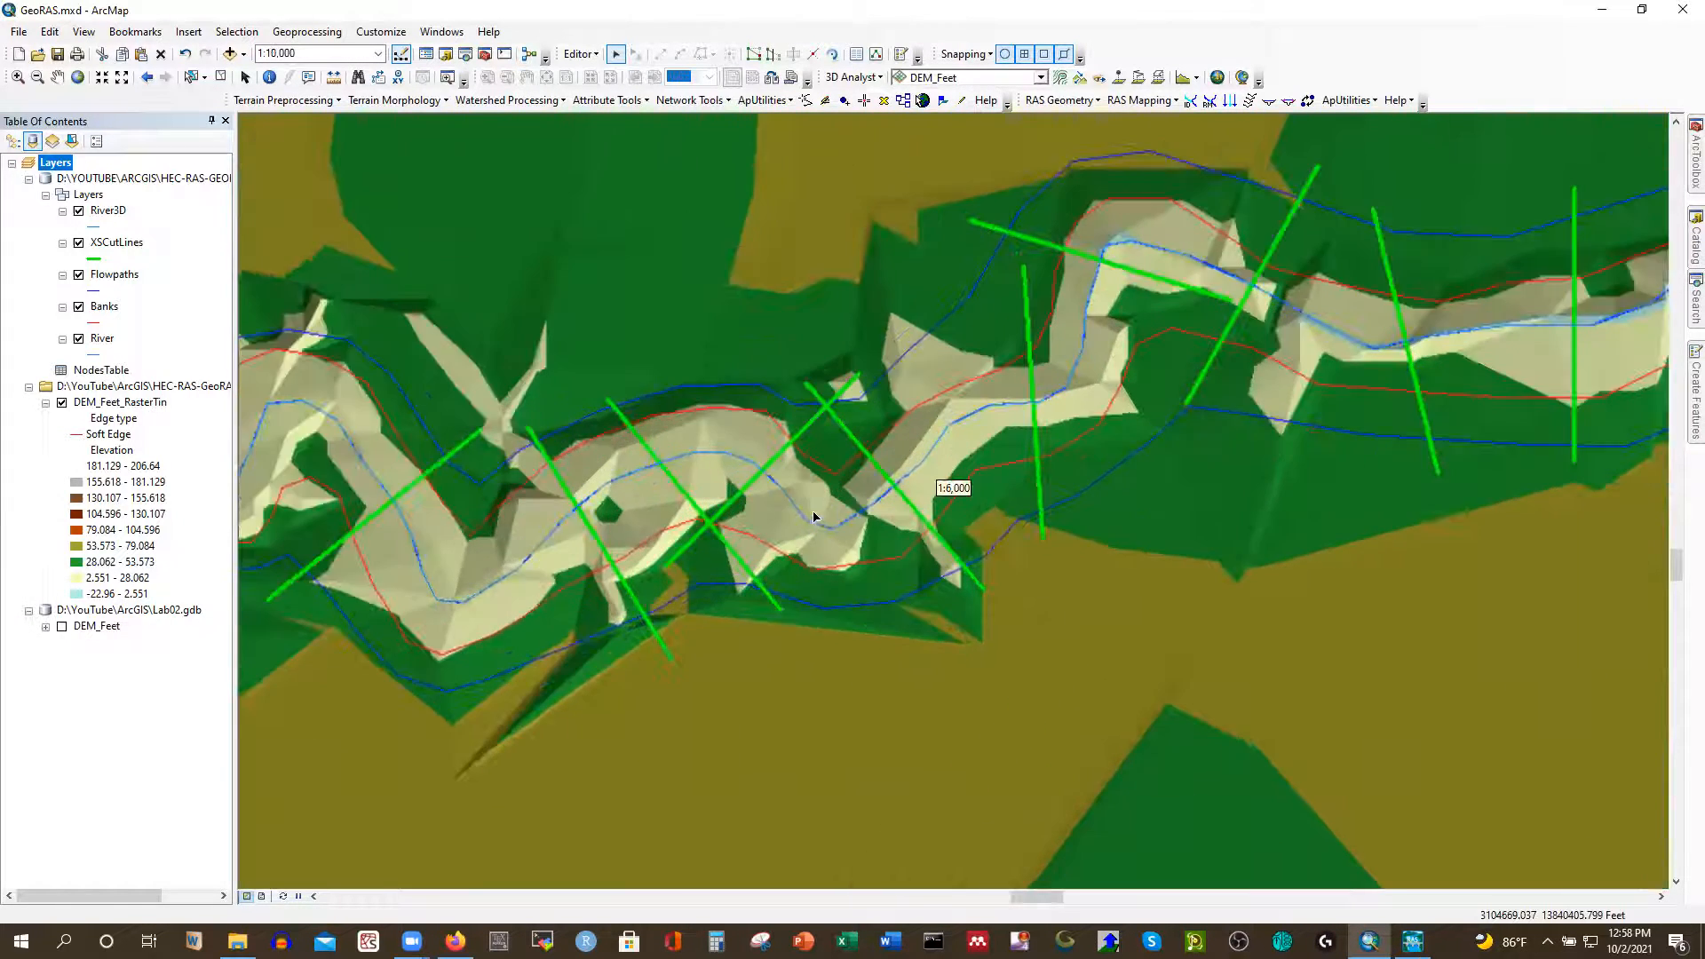
pyautogui.click(782, 452)
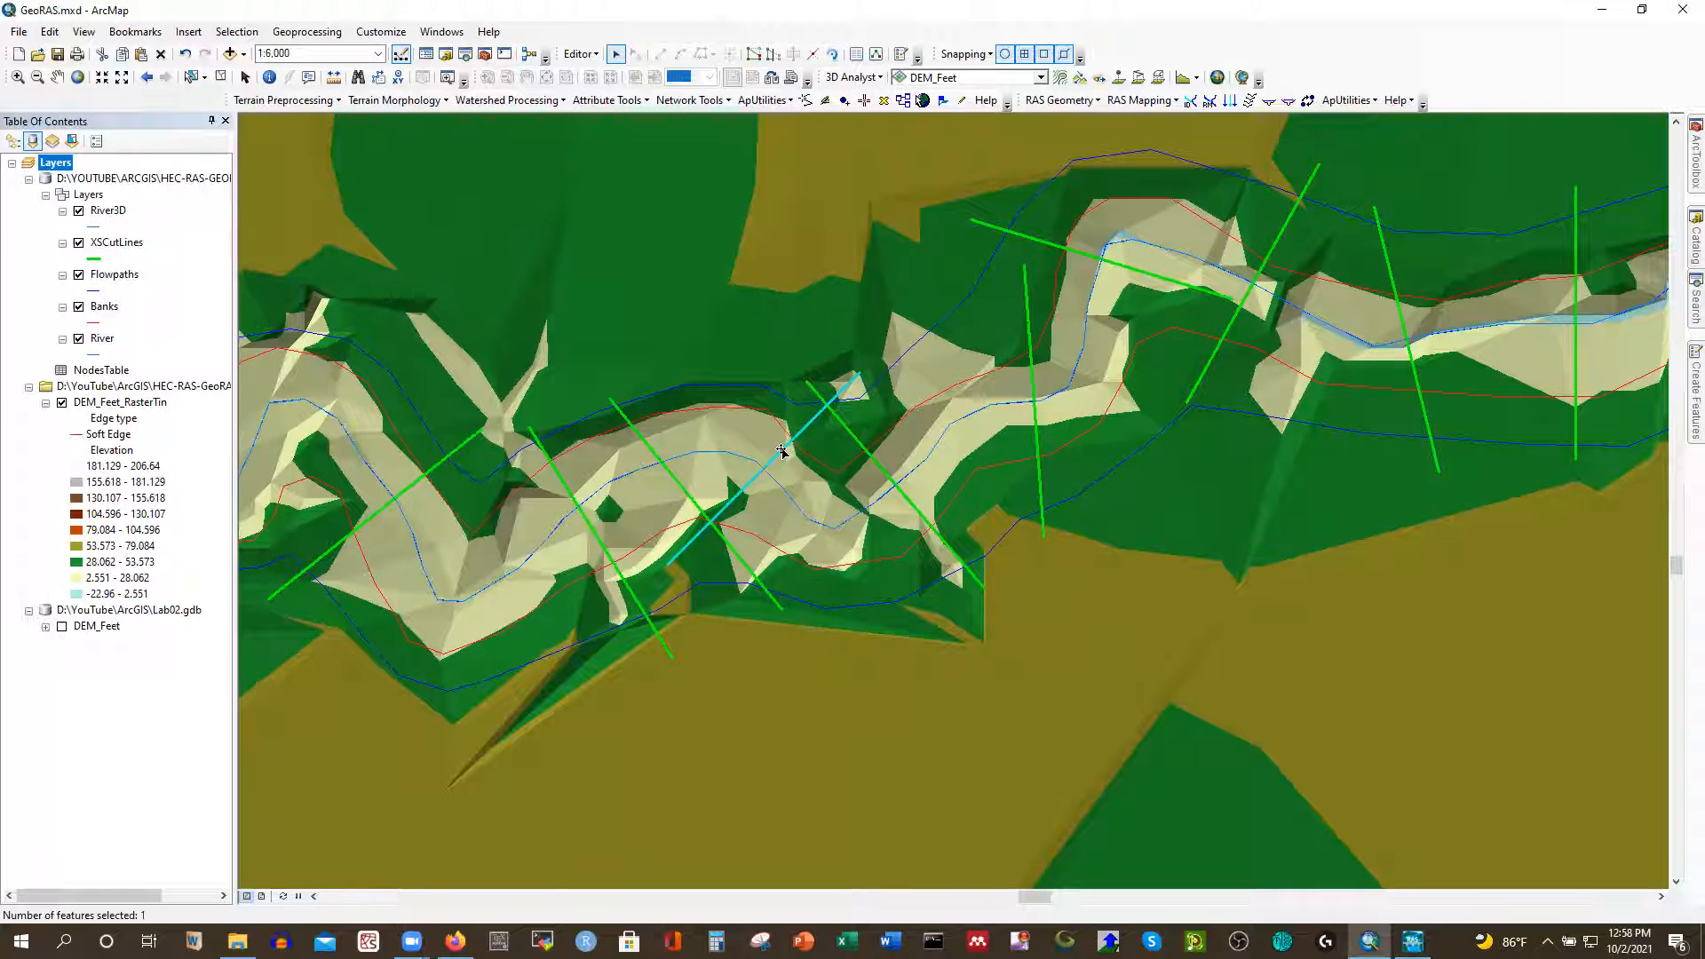
pyautogui.press('Delete')
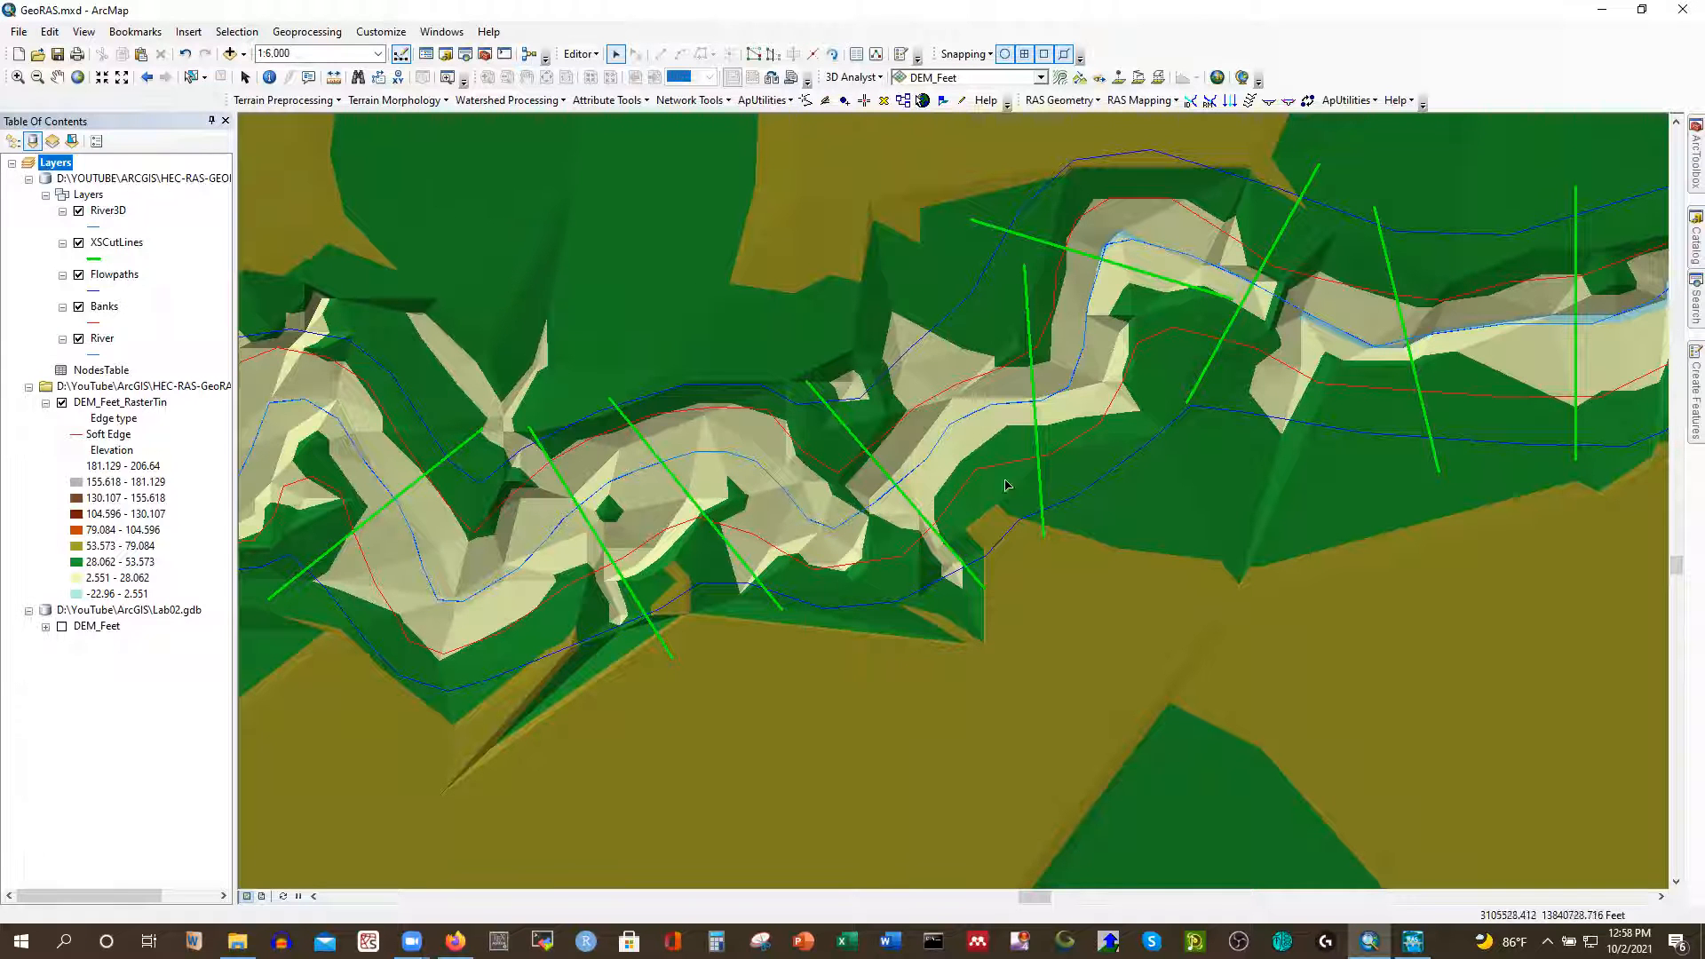
pyautogui.click(1027, 335)
pyautogui.press('Delete')
pyautogui.click(1154, 282)
pyautogui.press('Delete')
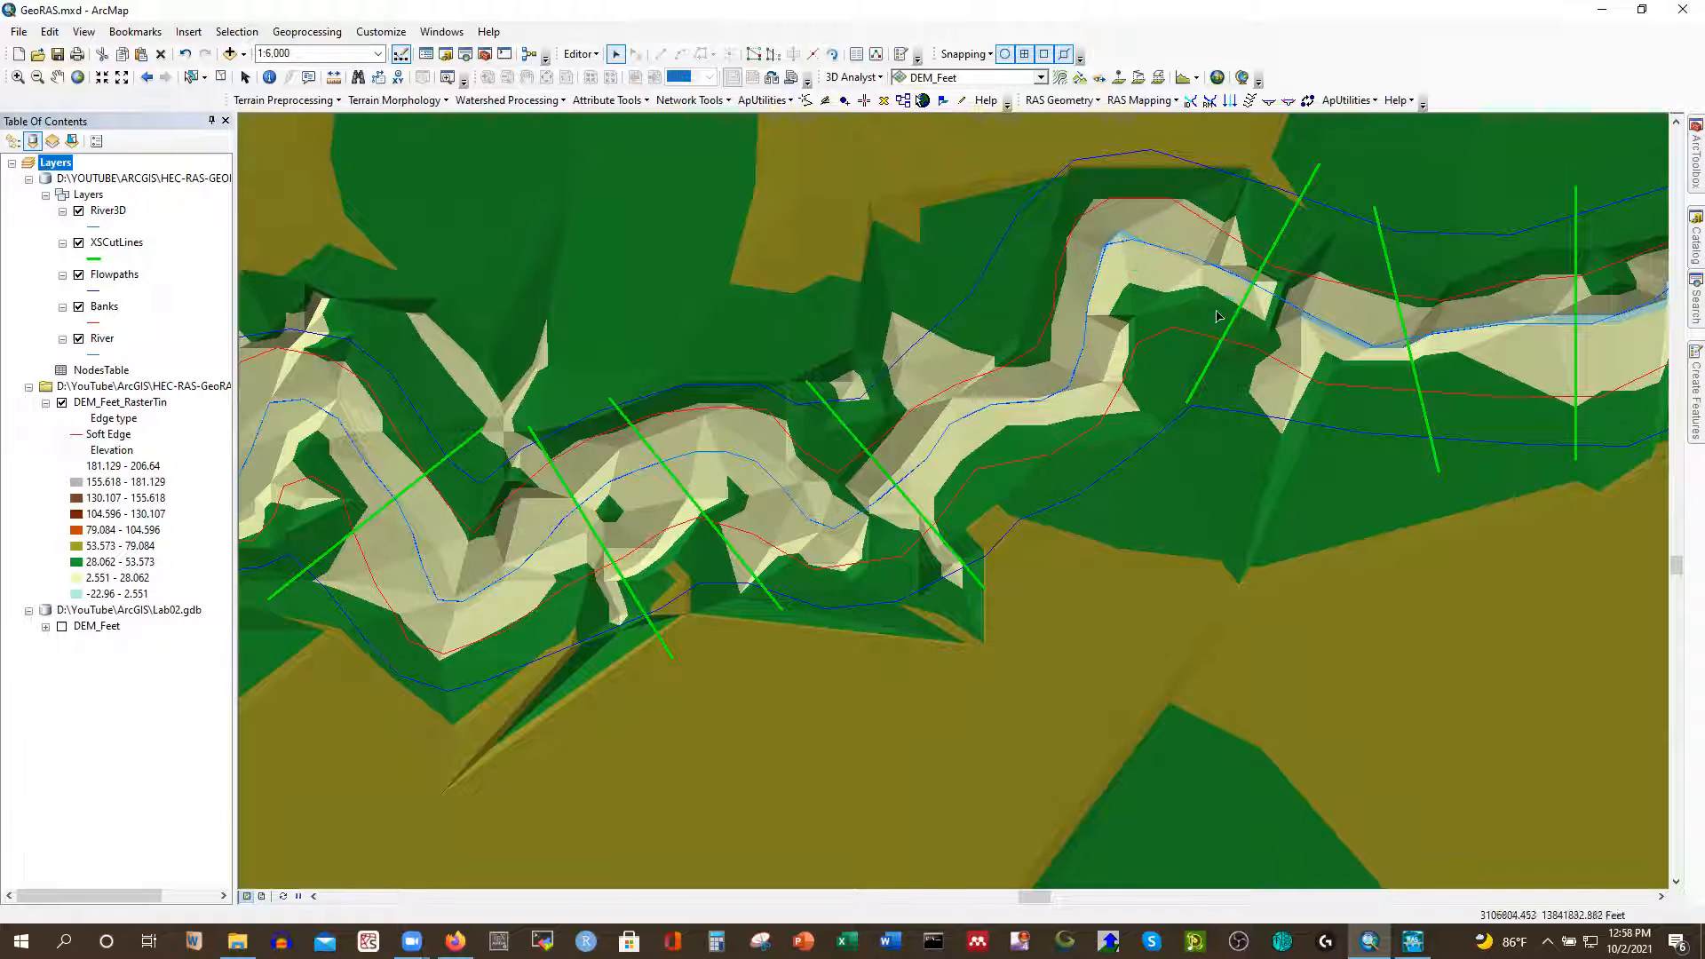
pyautogui.click(1241, 318)
pyautogui.moveTo(1240, 317); pyautogui.dragTo(1234, 348)
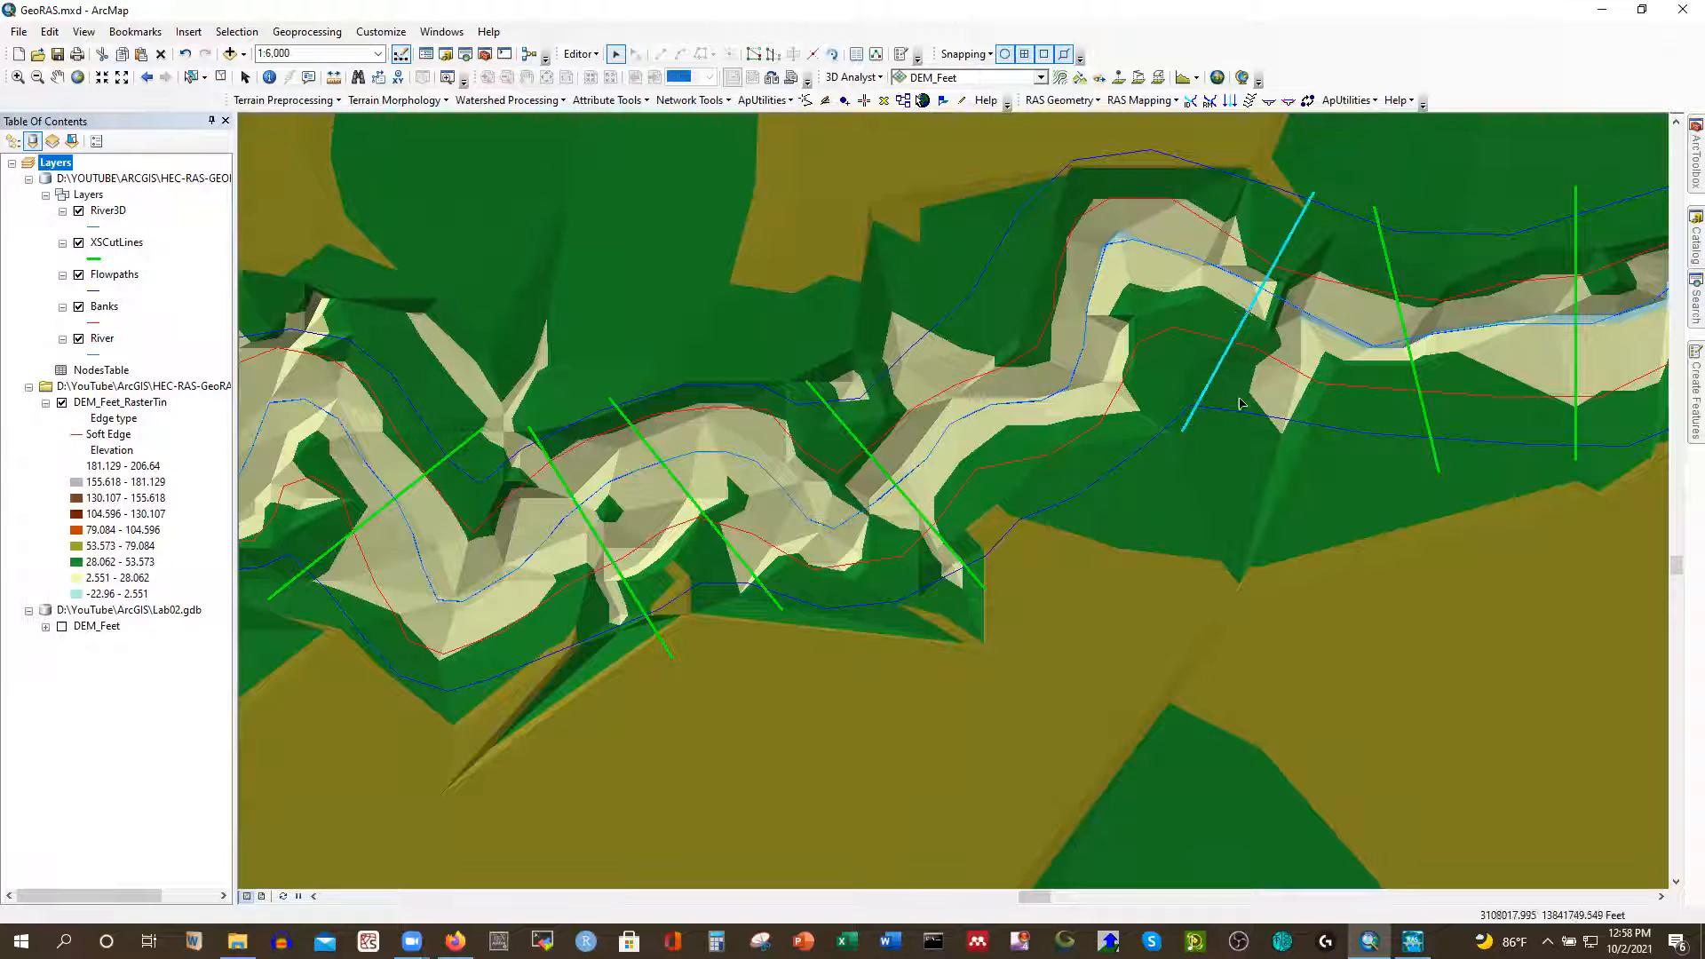
# On the reach farther east, shift one cut line slightly southeast and its eastern neighbour slightly northwest so both span the flowpaths
pyautogui.scroll(-3, 518, 534)
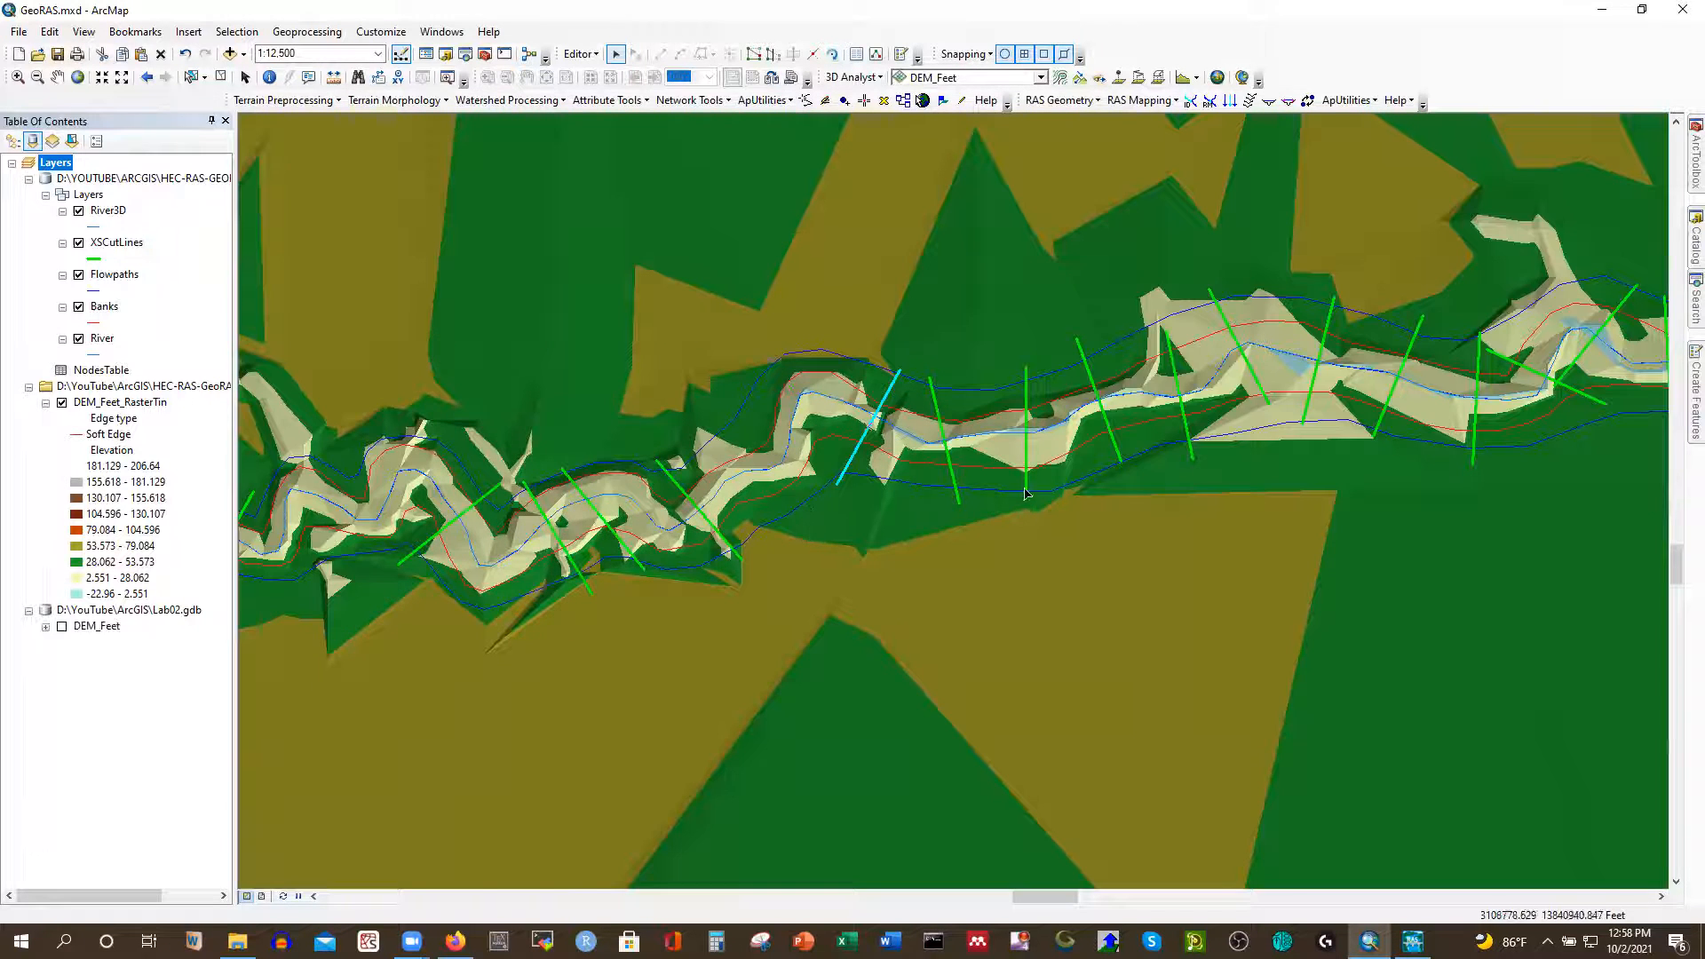
pyautogui.scroll(-3, 834, 503)
pyautogui.scroll(2, 843, 502)
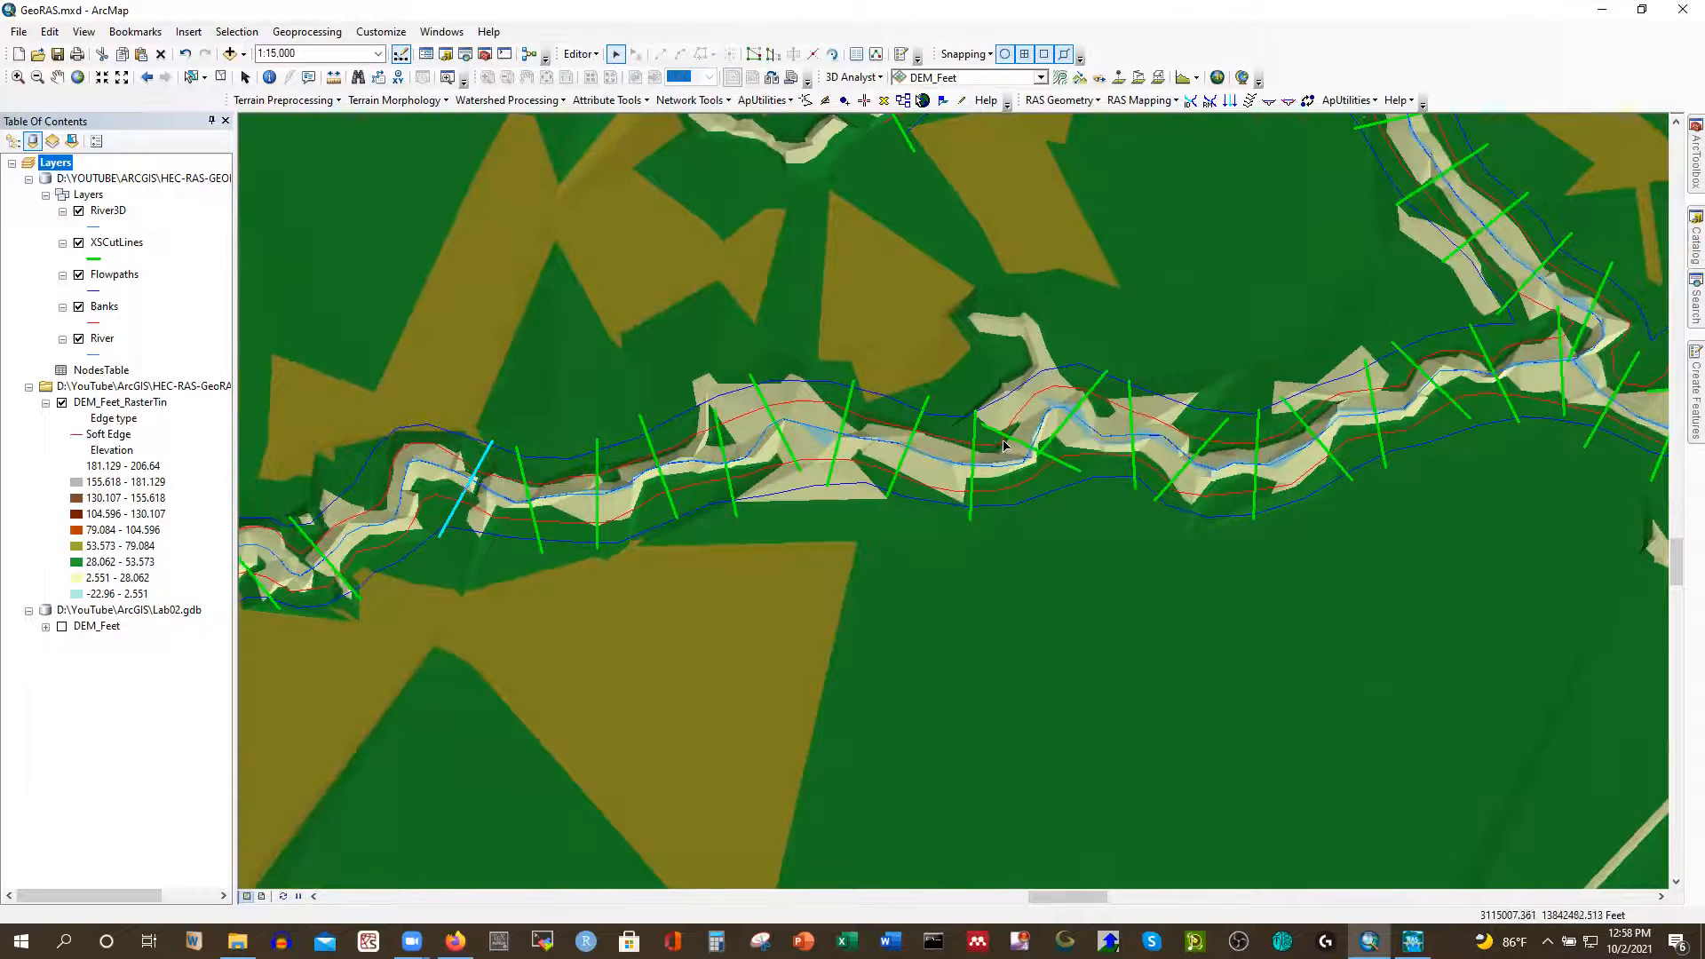
pyautogui.scroll(2, 1004, 445)
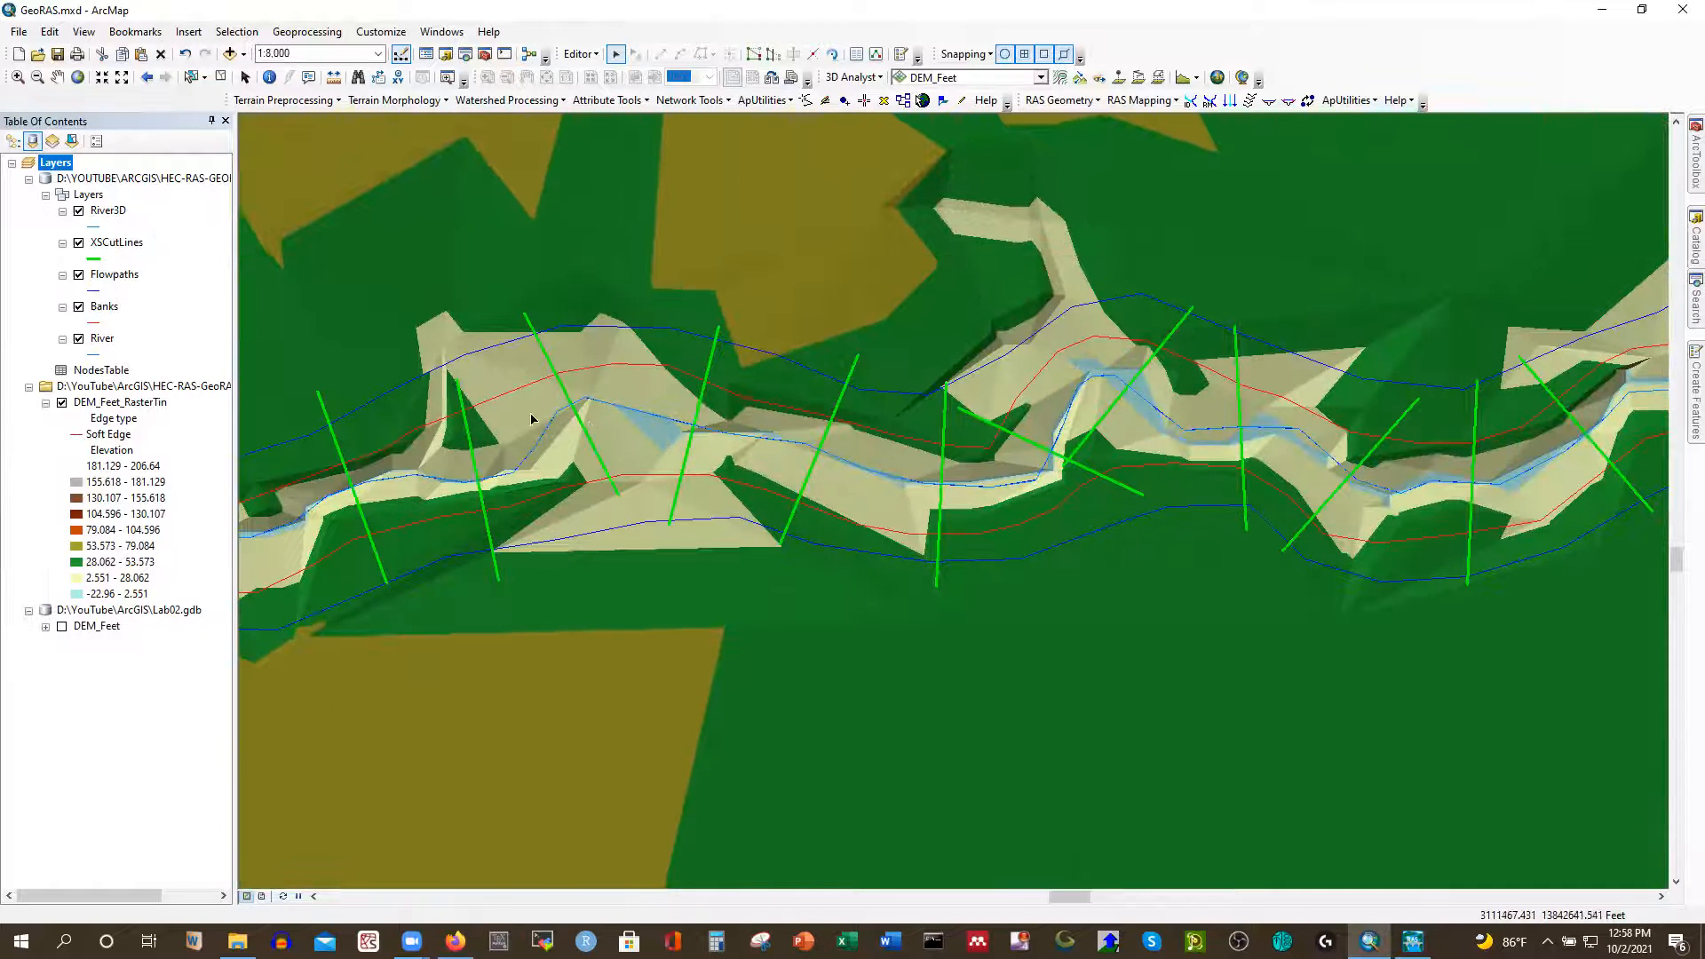
pyautogui.click(344, 454)
pyautogui.moveTo(346, 457); pyautogui.dragTo(353, 477)
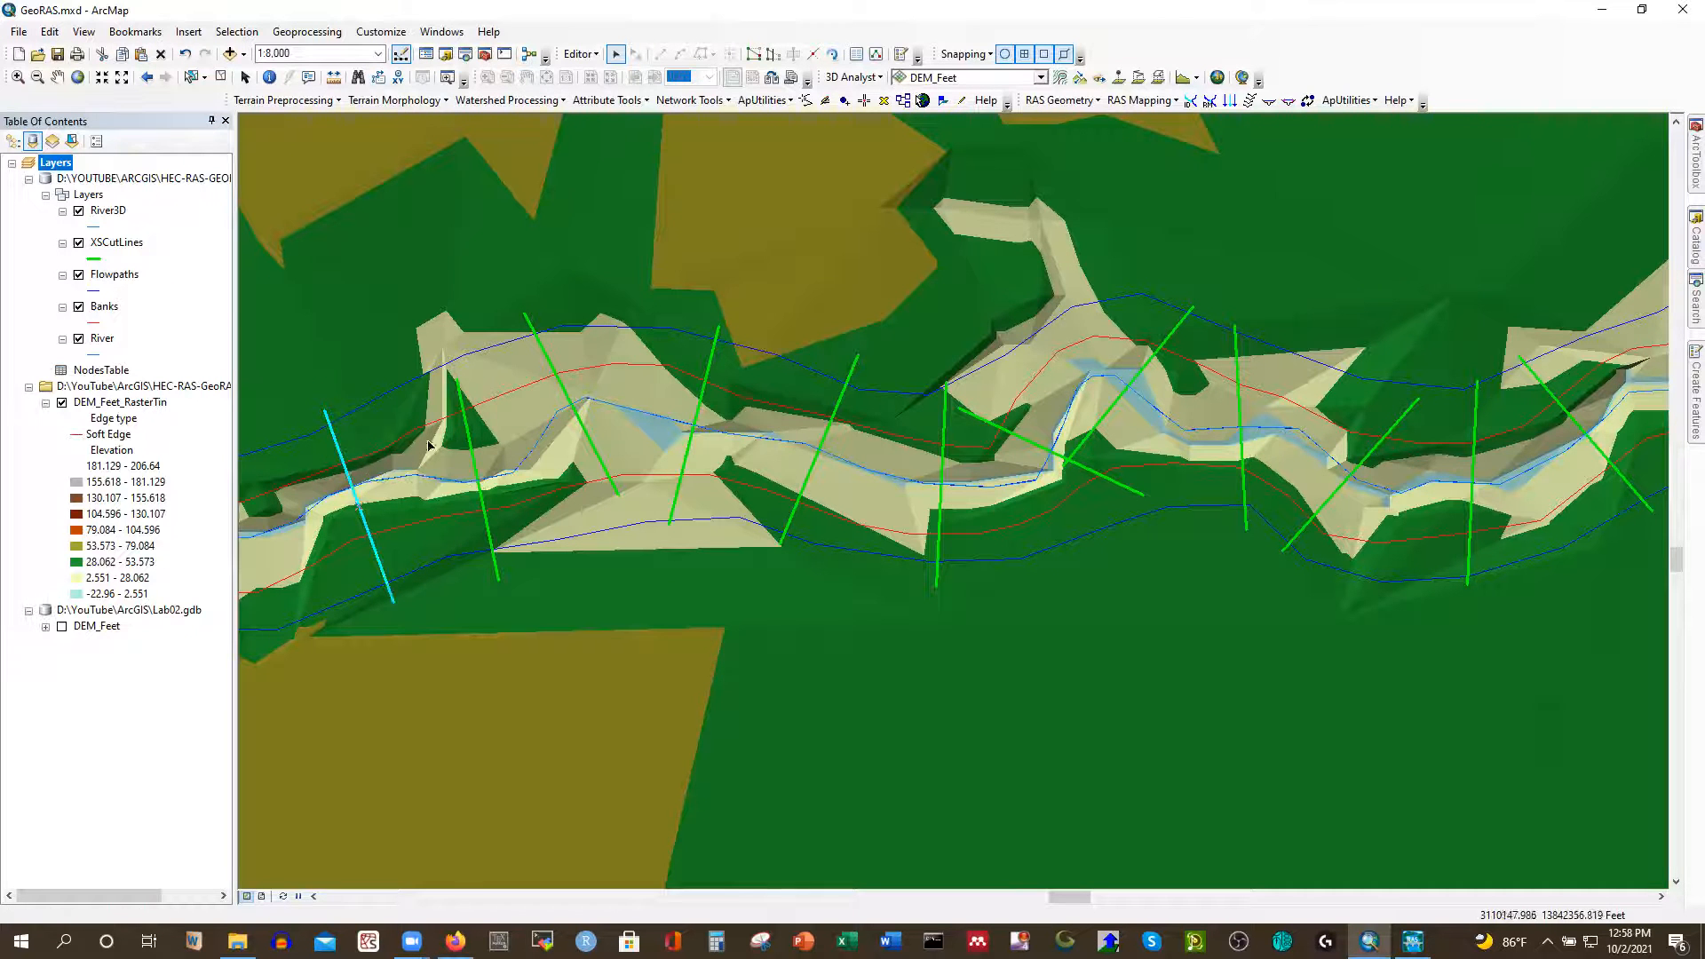
pyautogui.click(469, 441)
pyautogui.moveTo(469, 441); pyautogui.dragTo(462, 408)
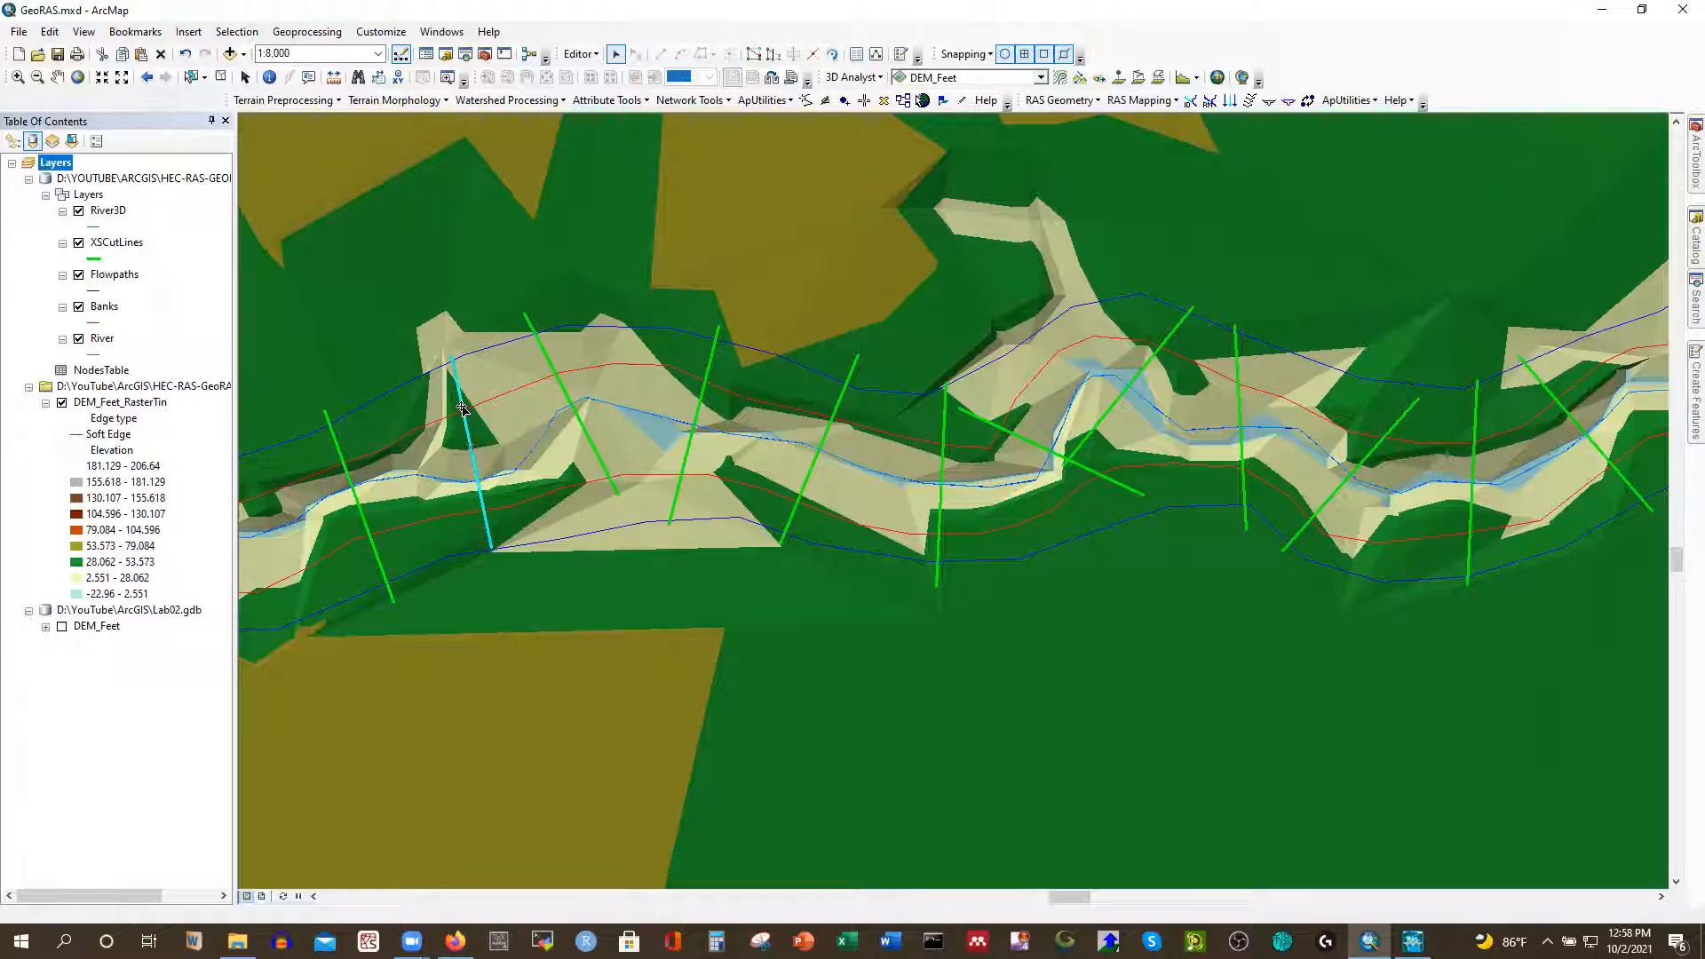
pyautogui.doubleClick(475, 444)
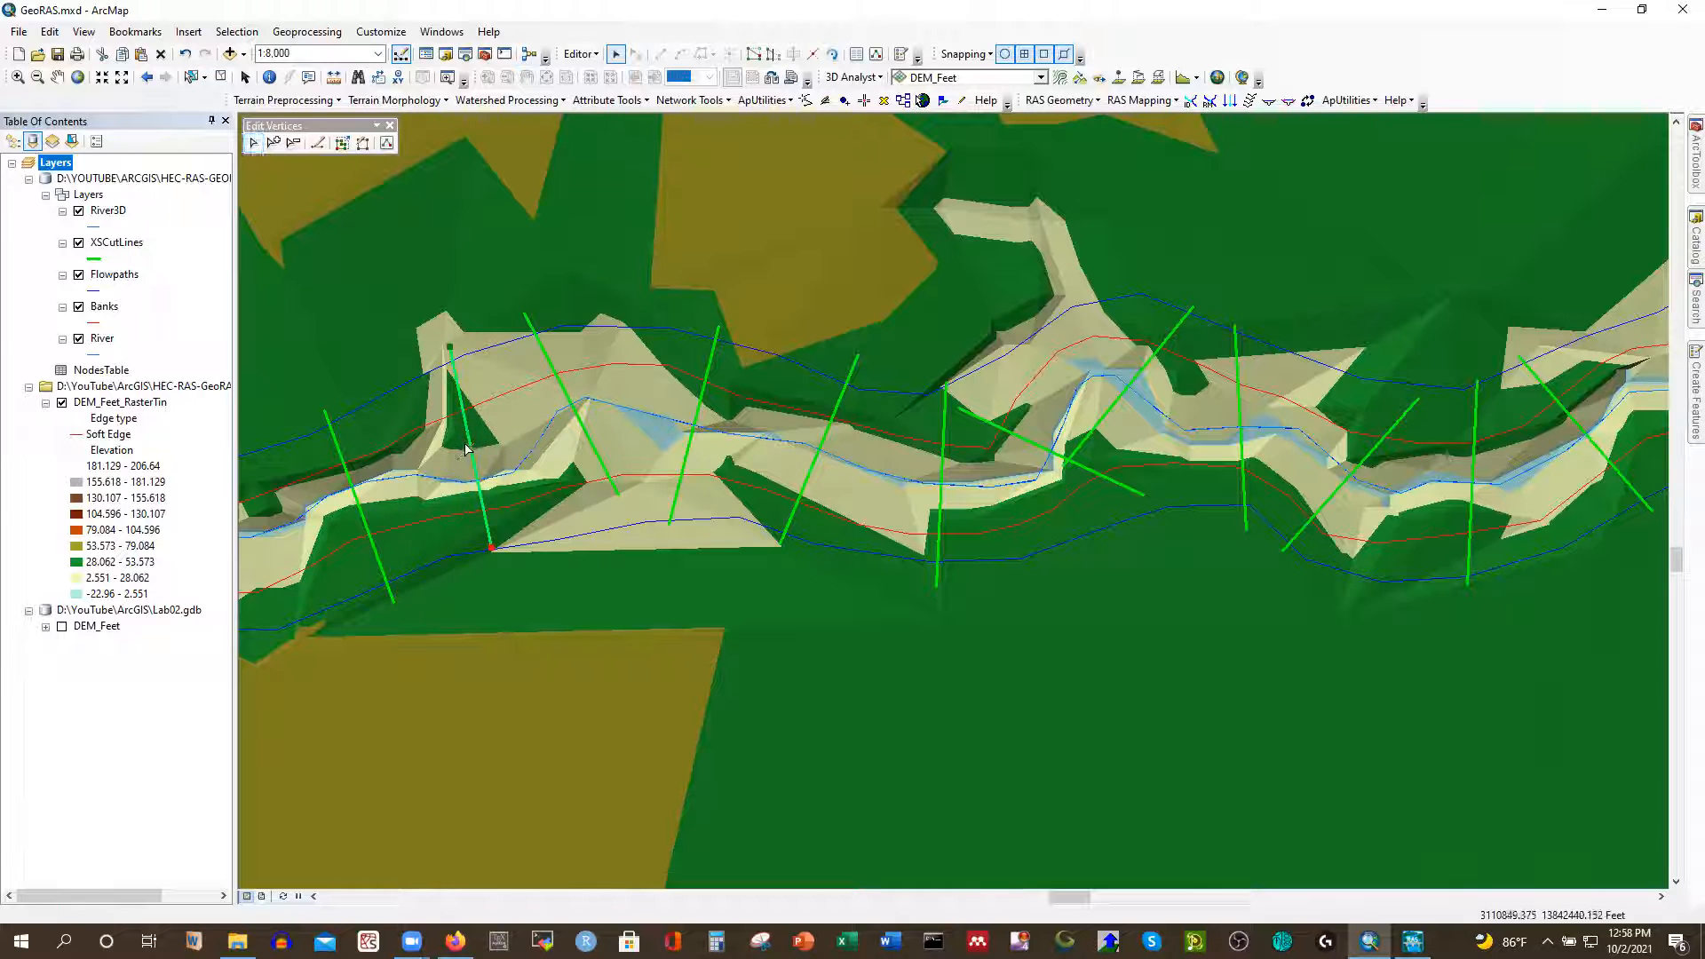
pyautogui.moveTo(471, 435); pyautogui.dragTo(452, 455)
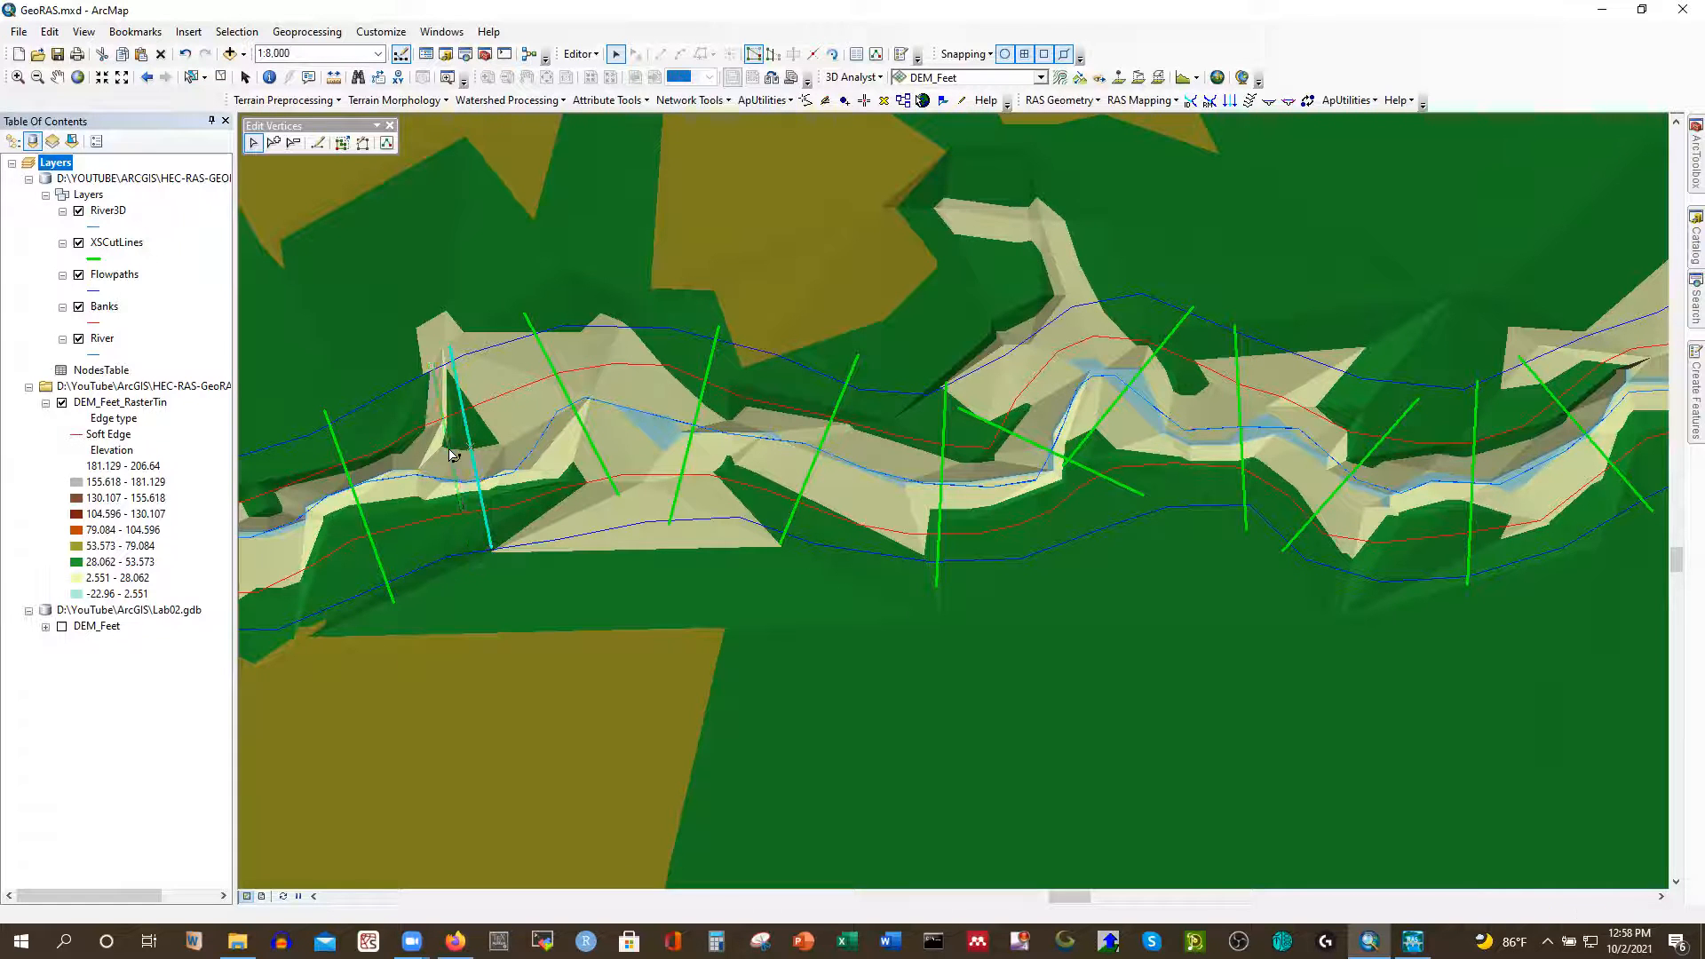
# Delete the four skewed cut lines at the bends along this reach and shift the north-south line past the last one slightly west
pyautogui.click(548, 359)
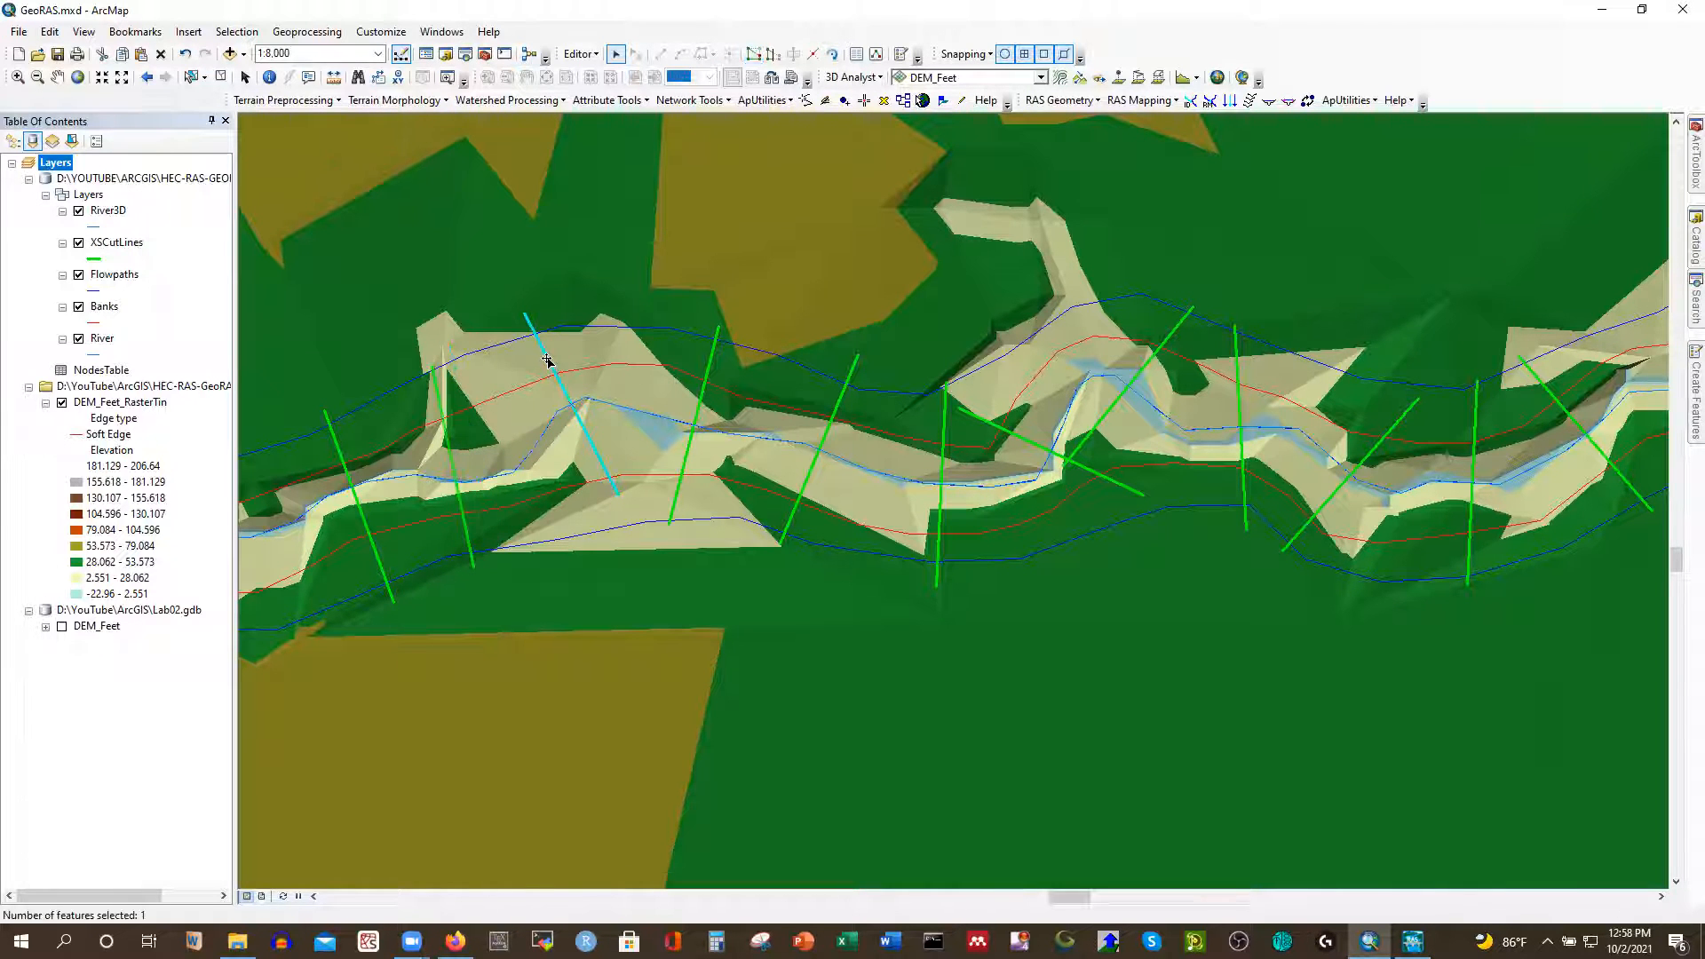
pyautogui.press('Delete')
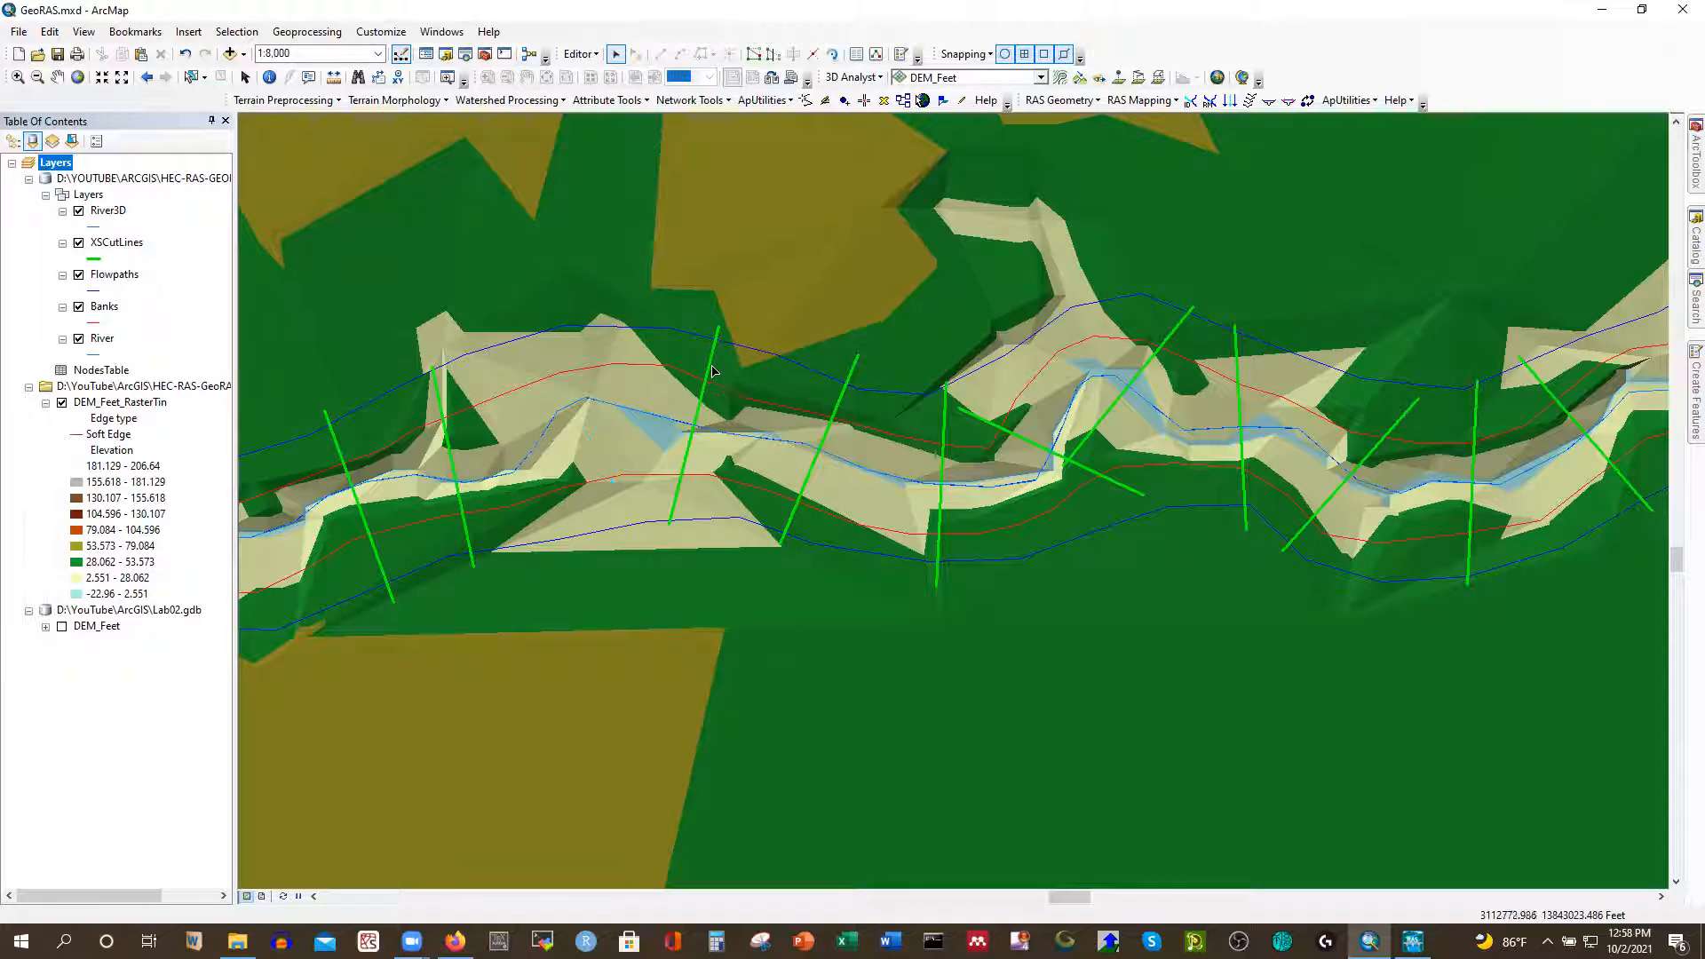
pyautogui.click(945, 438)
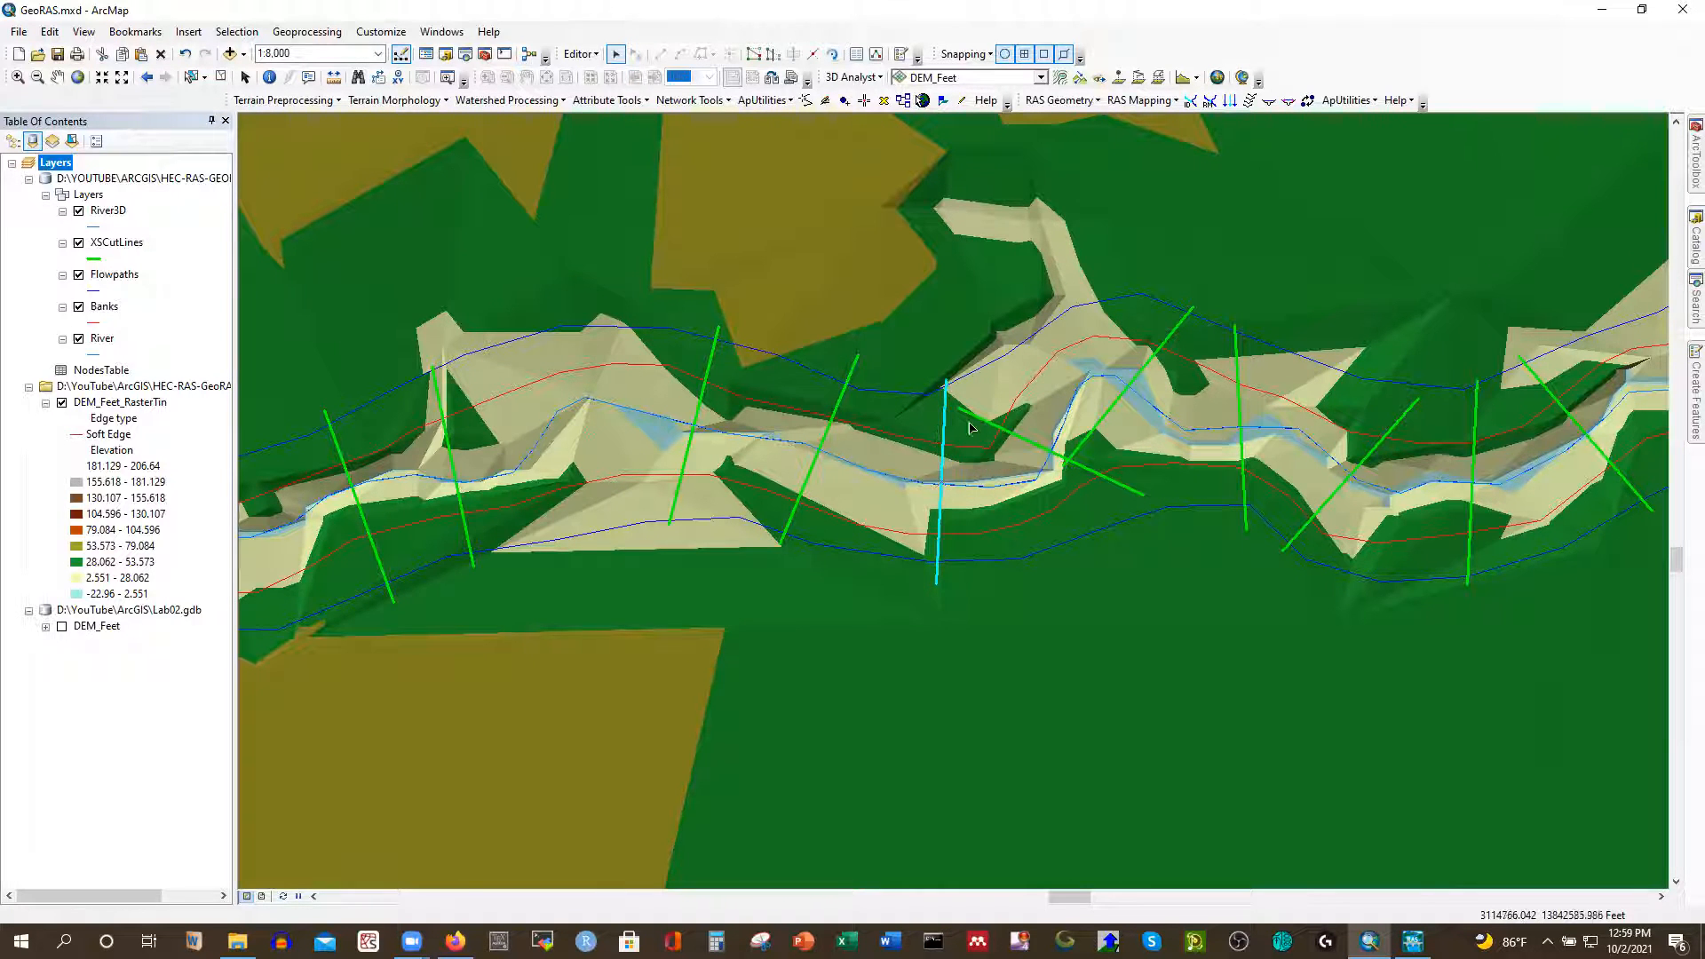
pyautogui.click(971, 424)
pyautogui.press('Delete')
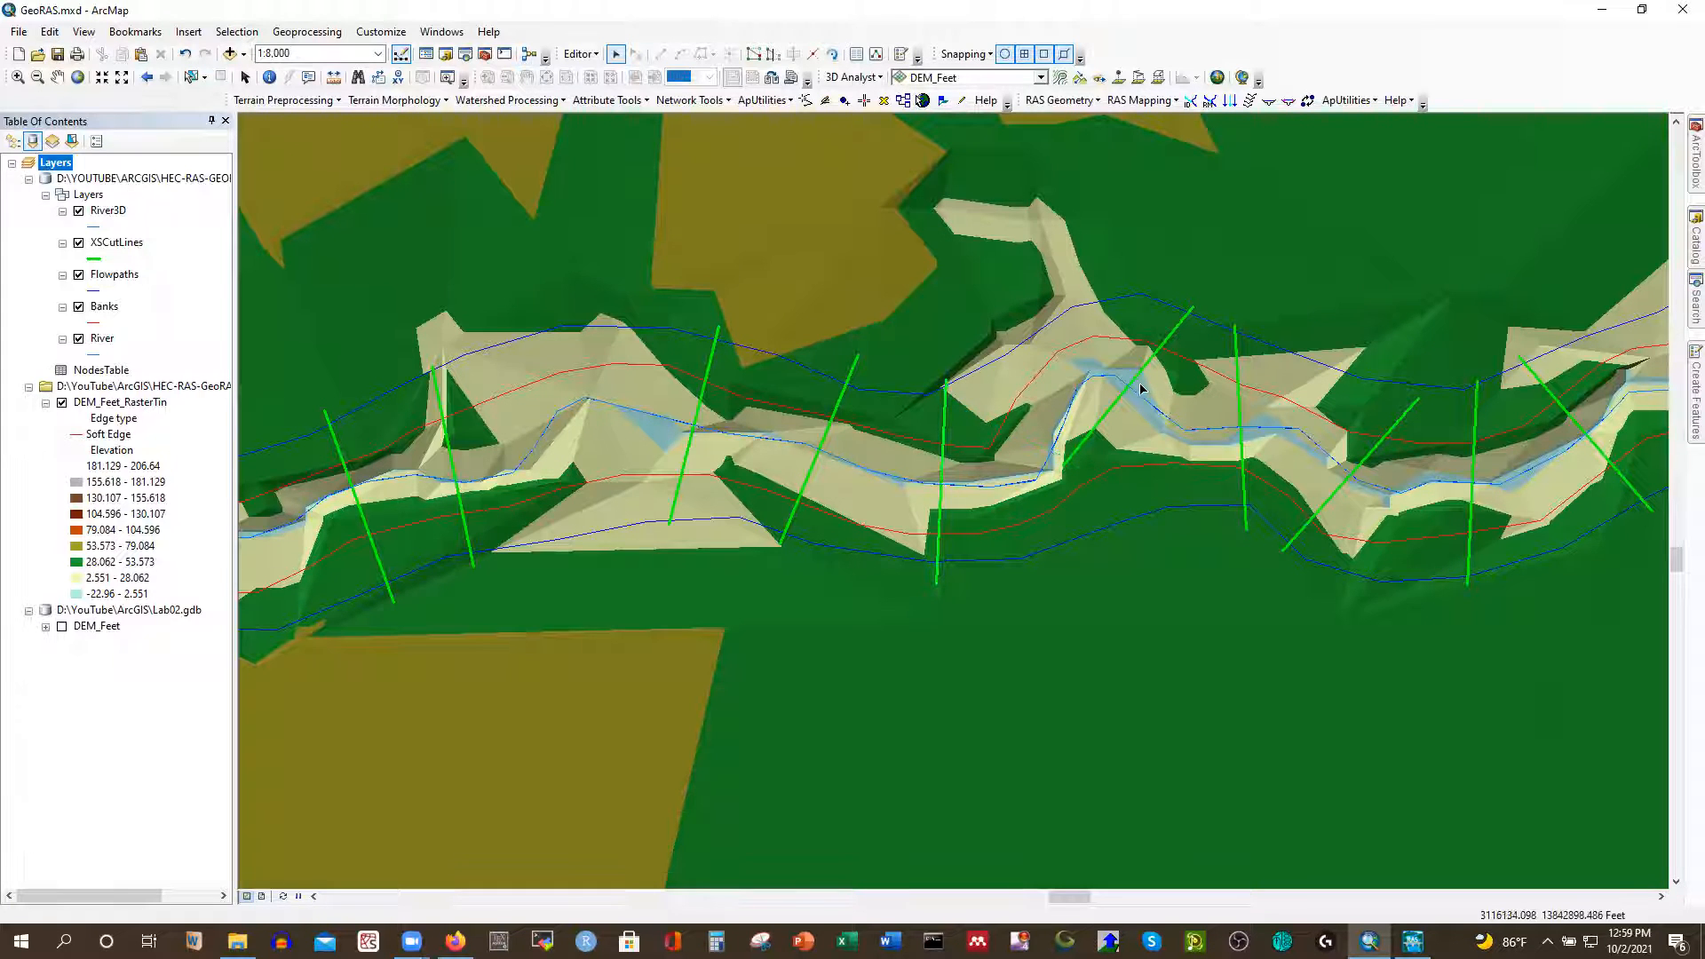
pyautogui.click(1143, 371)
pyautogui.press('Delete')
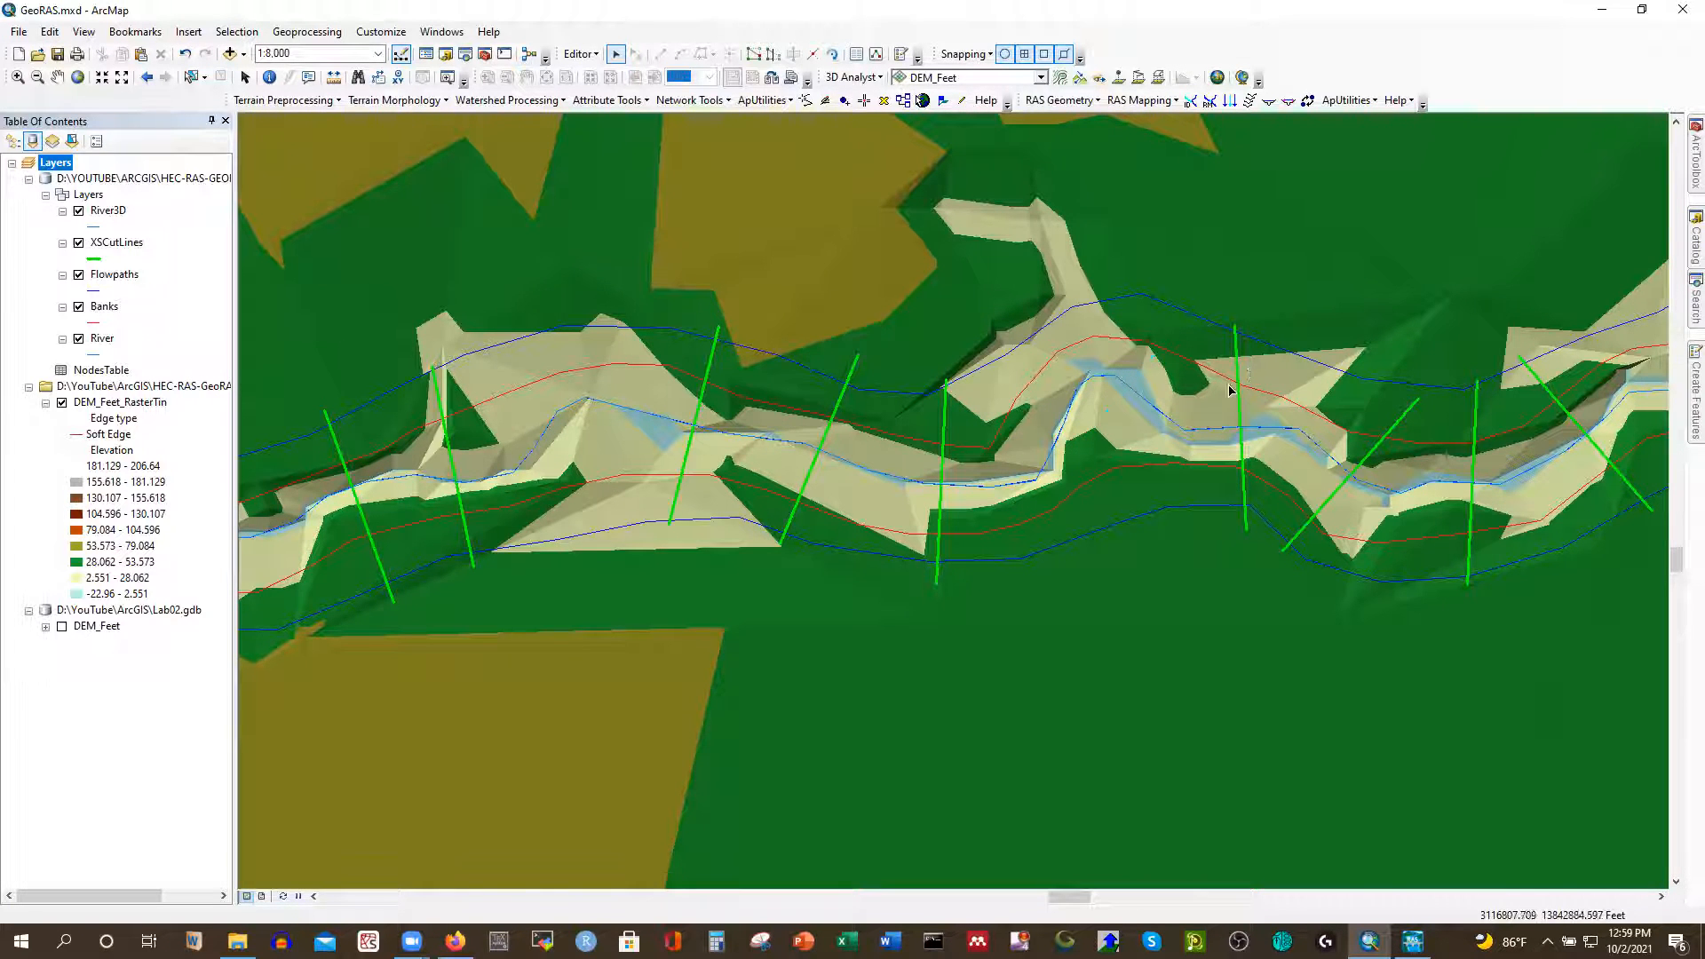
pyautogui.click(1371, 460)
pyautogui.press('Delete')
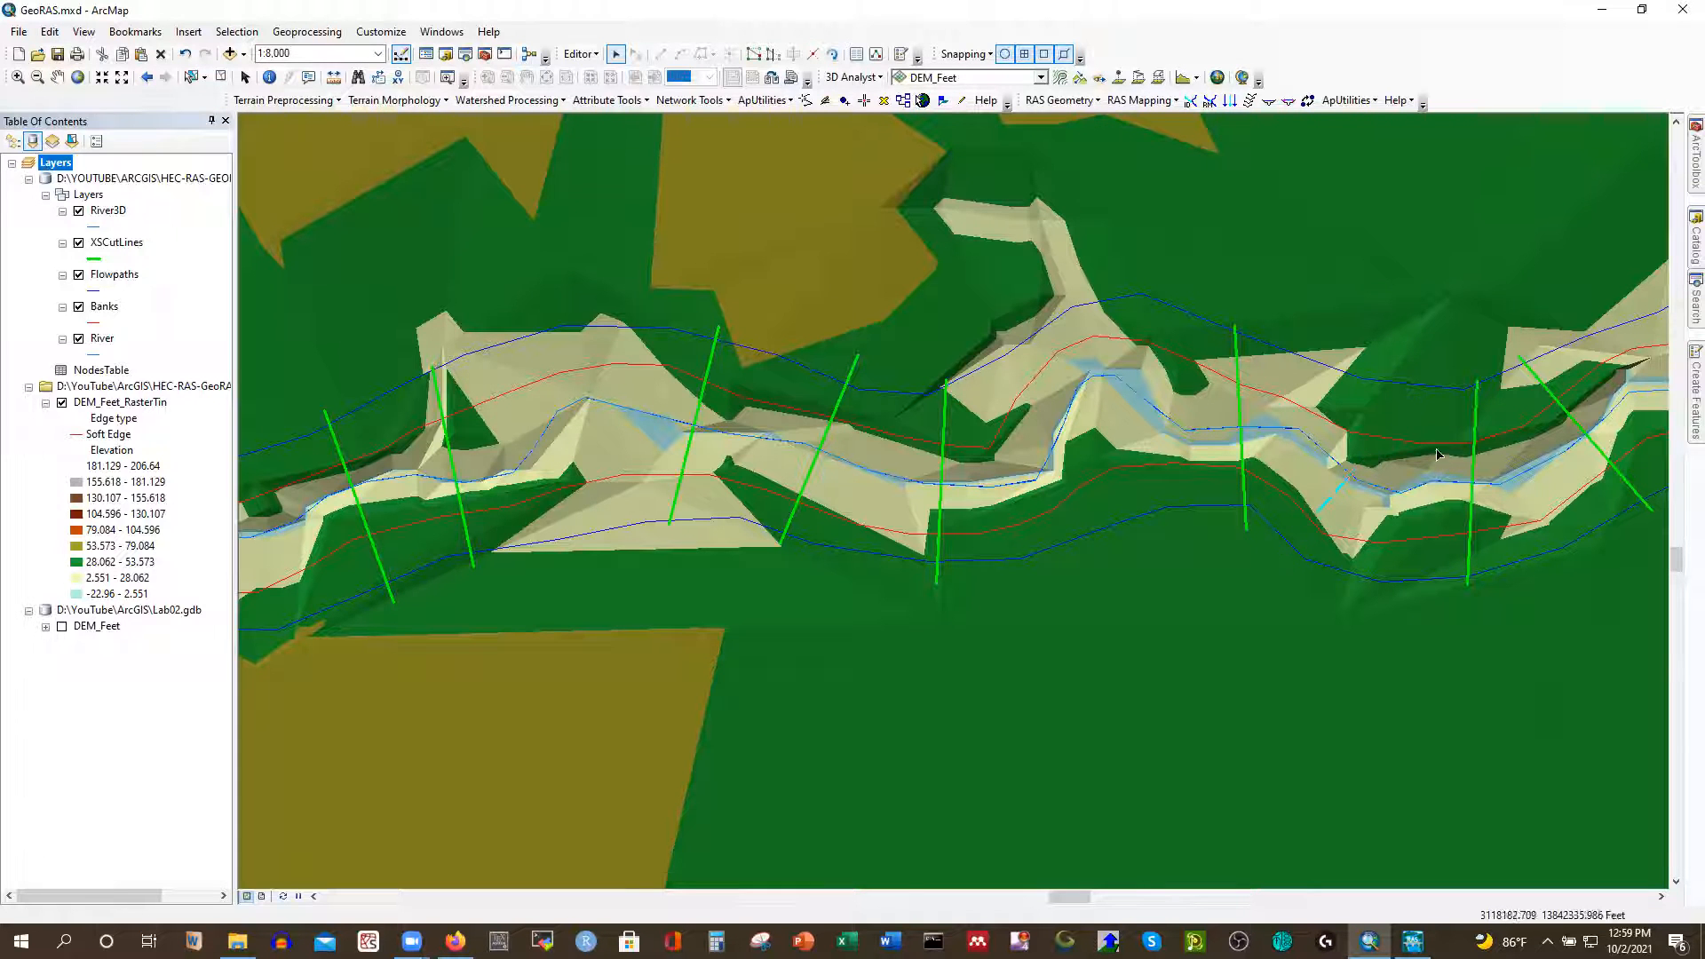
pyautogui.click(1478, 430)
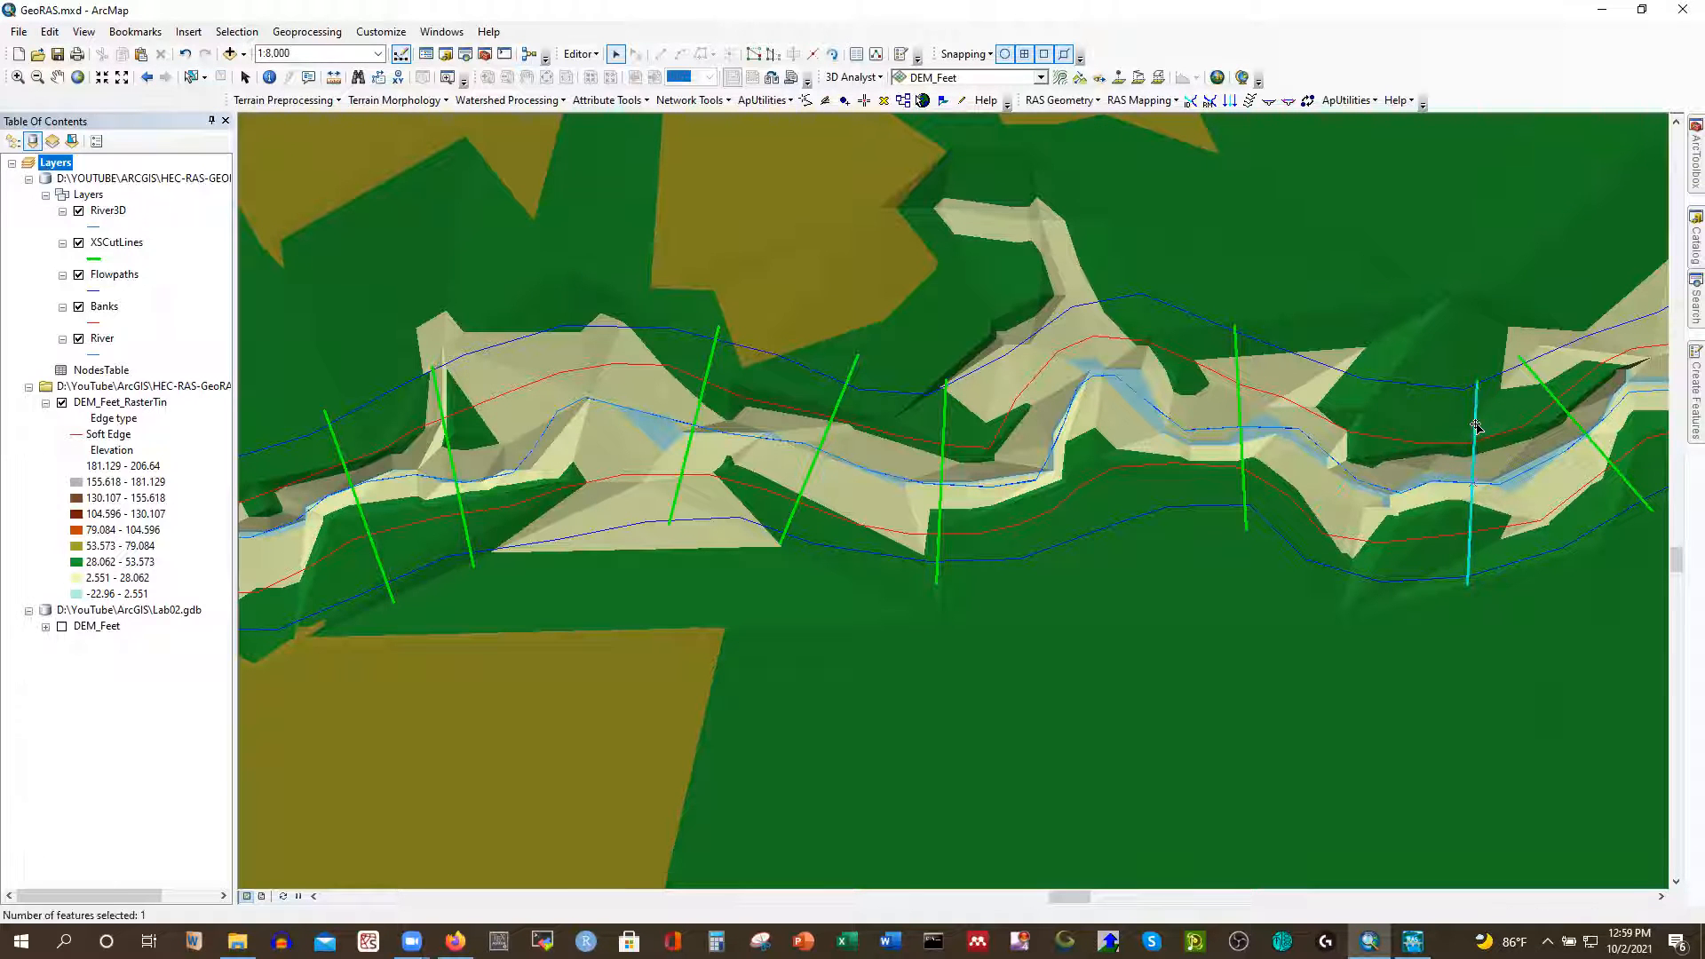
pyautogui.moveTo(1478, 431); pyautogui.dragTo(1450, 429)
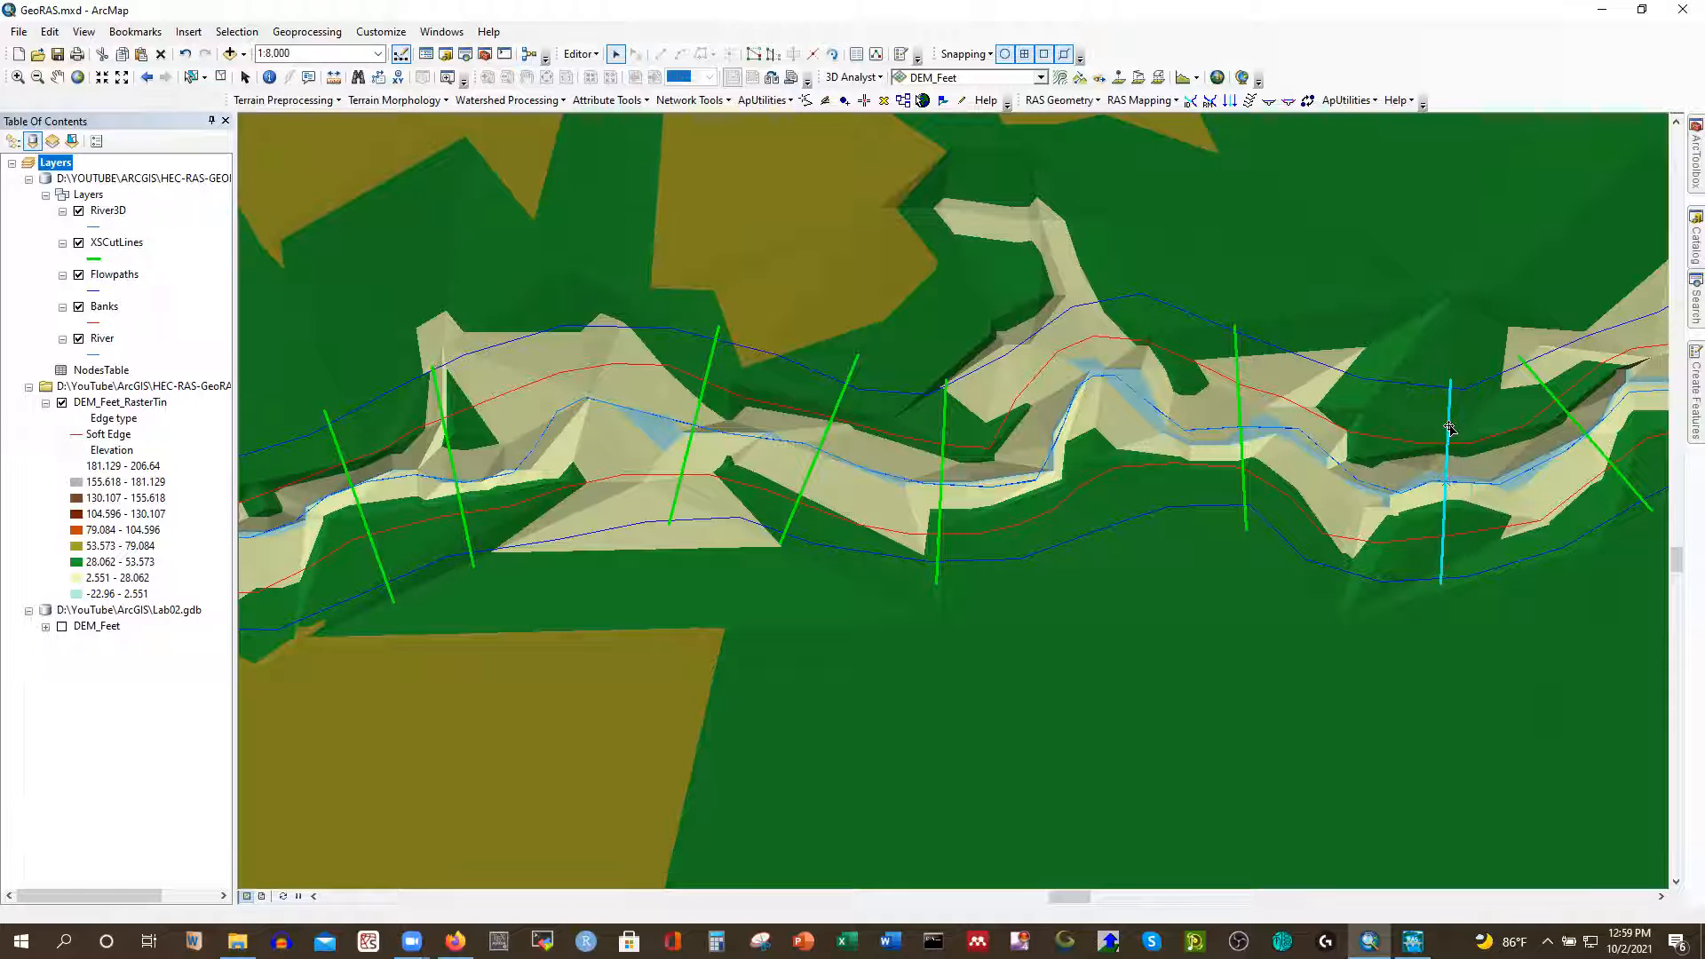
# Delete the two crossing cut lines at the tight western bend of the northern tributary
pyautogui.scroll(1, 411, 484)
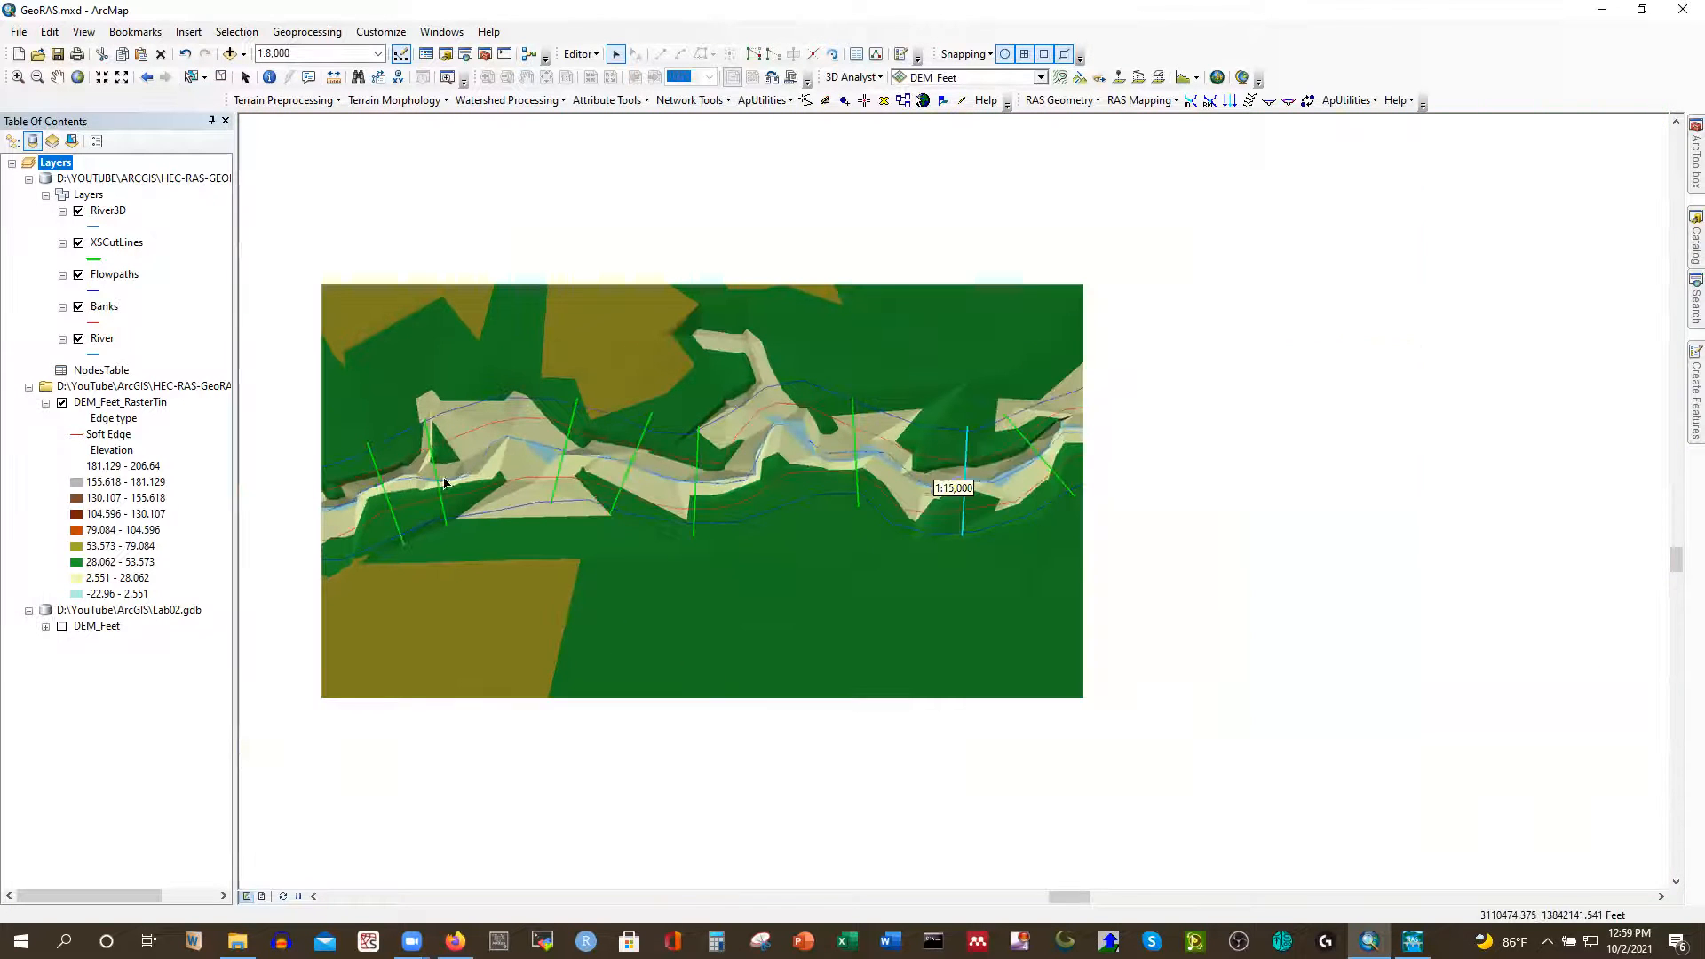
pyautogui.scroll(2, 1092, 458)
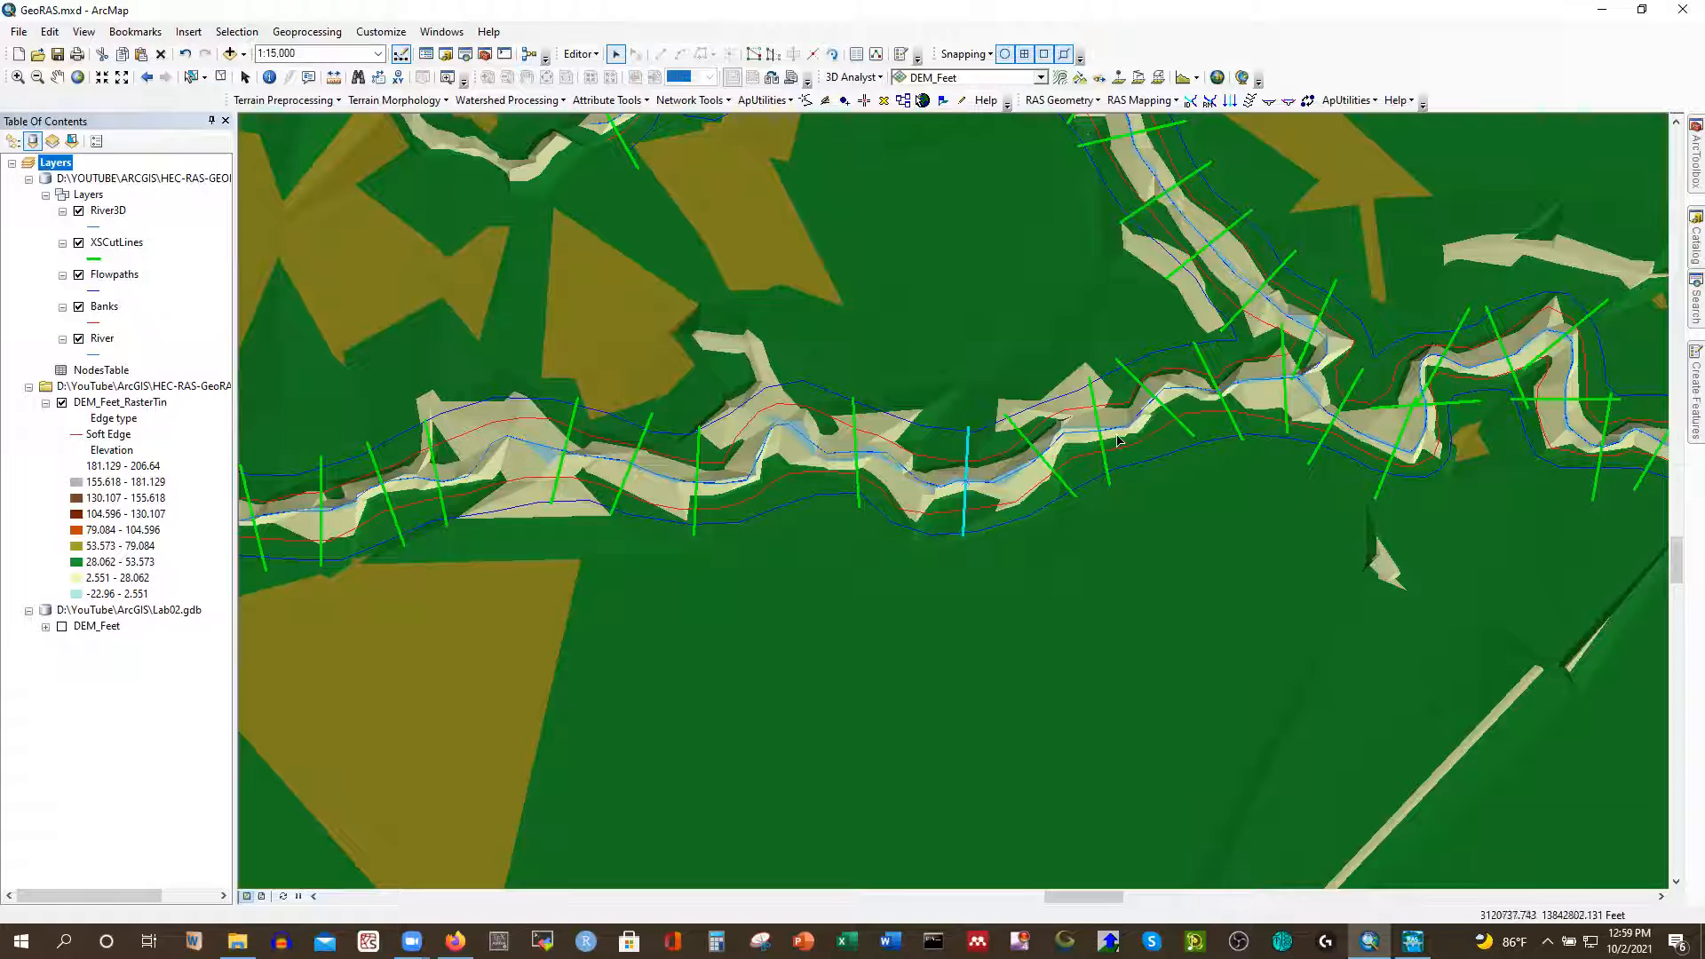
pyautogui.scroll(-2, 945, 484)
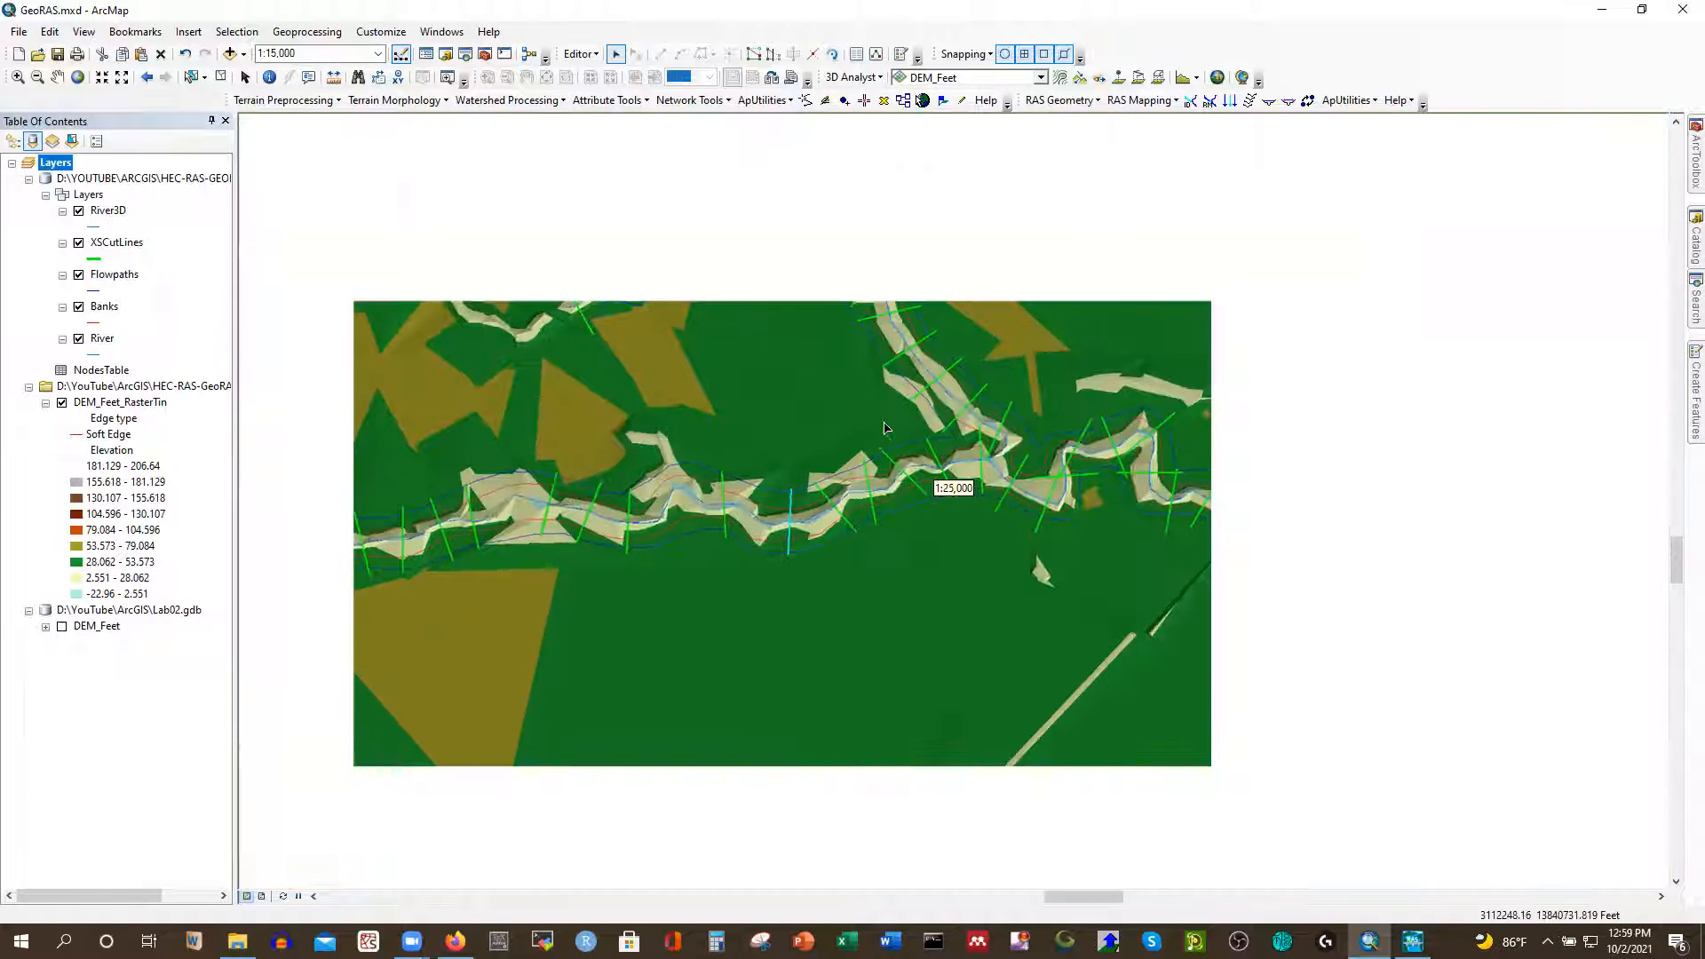
pyautogui.scroll(3, 661, 234)
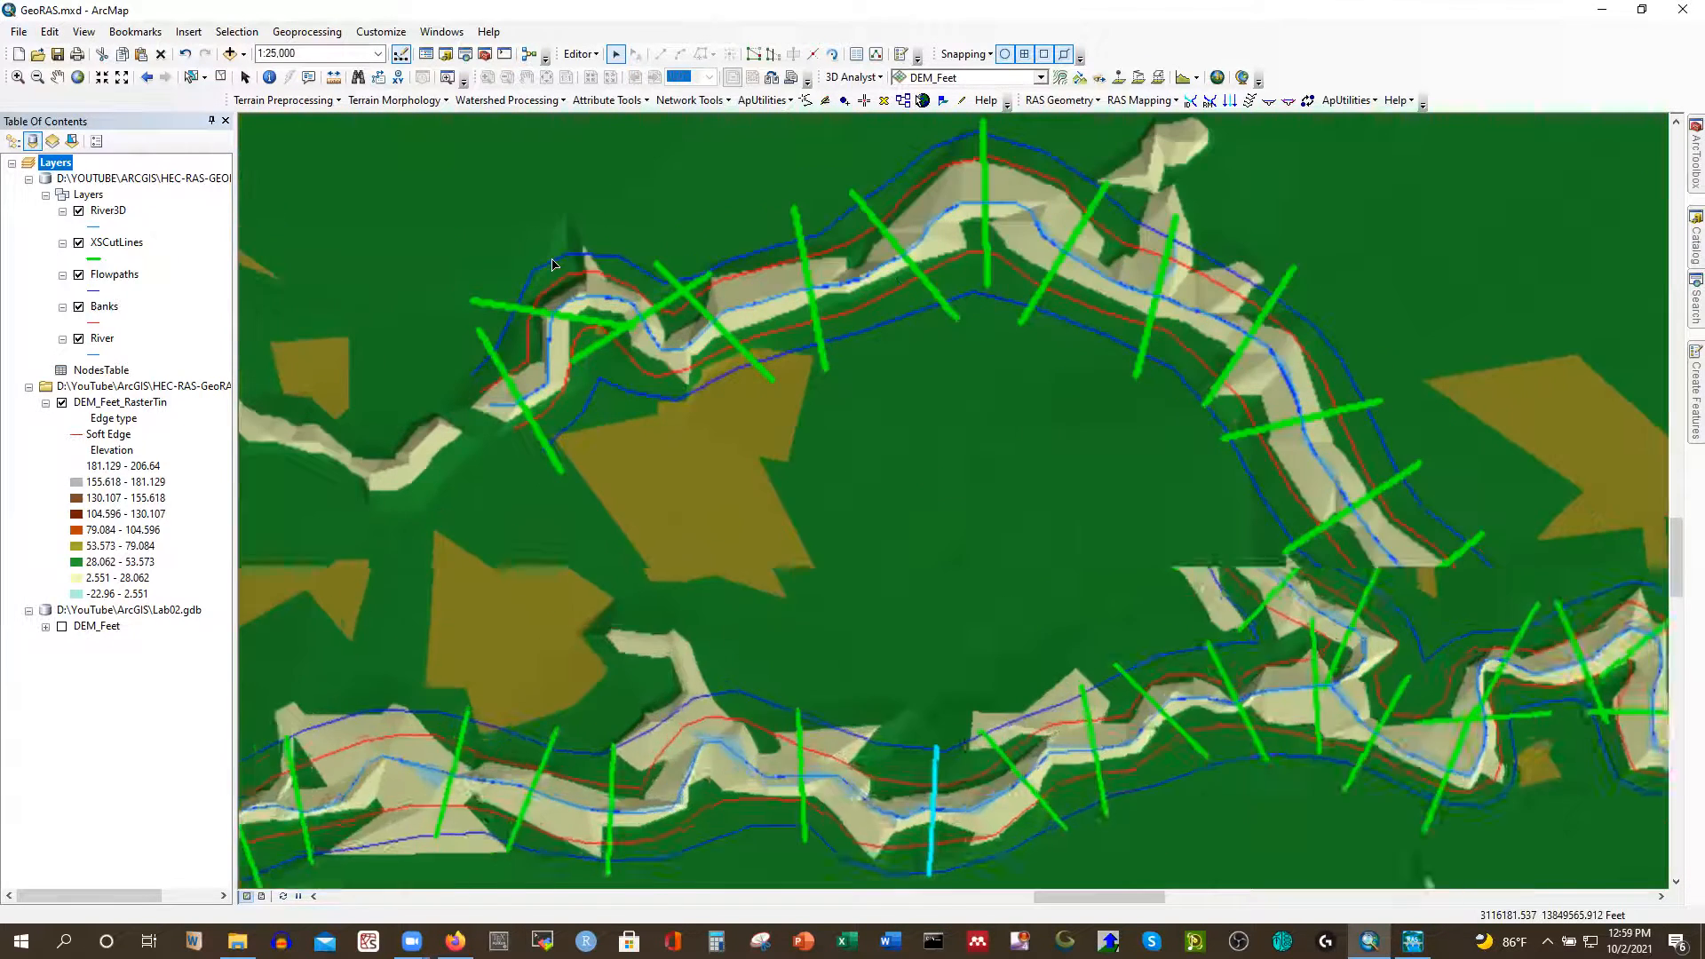
pyautogui.click(565, 320)
pyautogui.press('Delete')
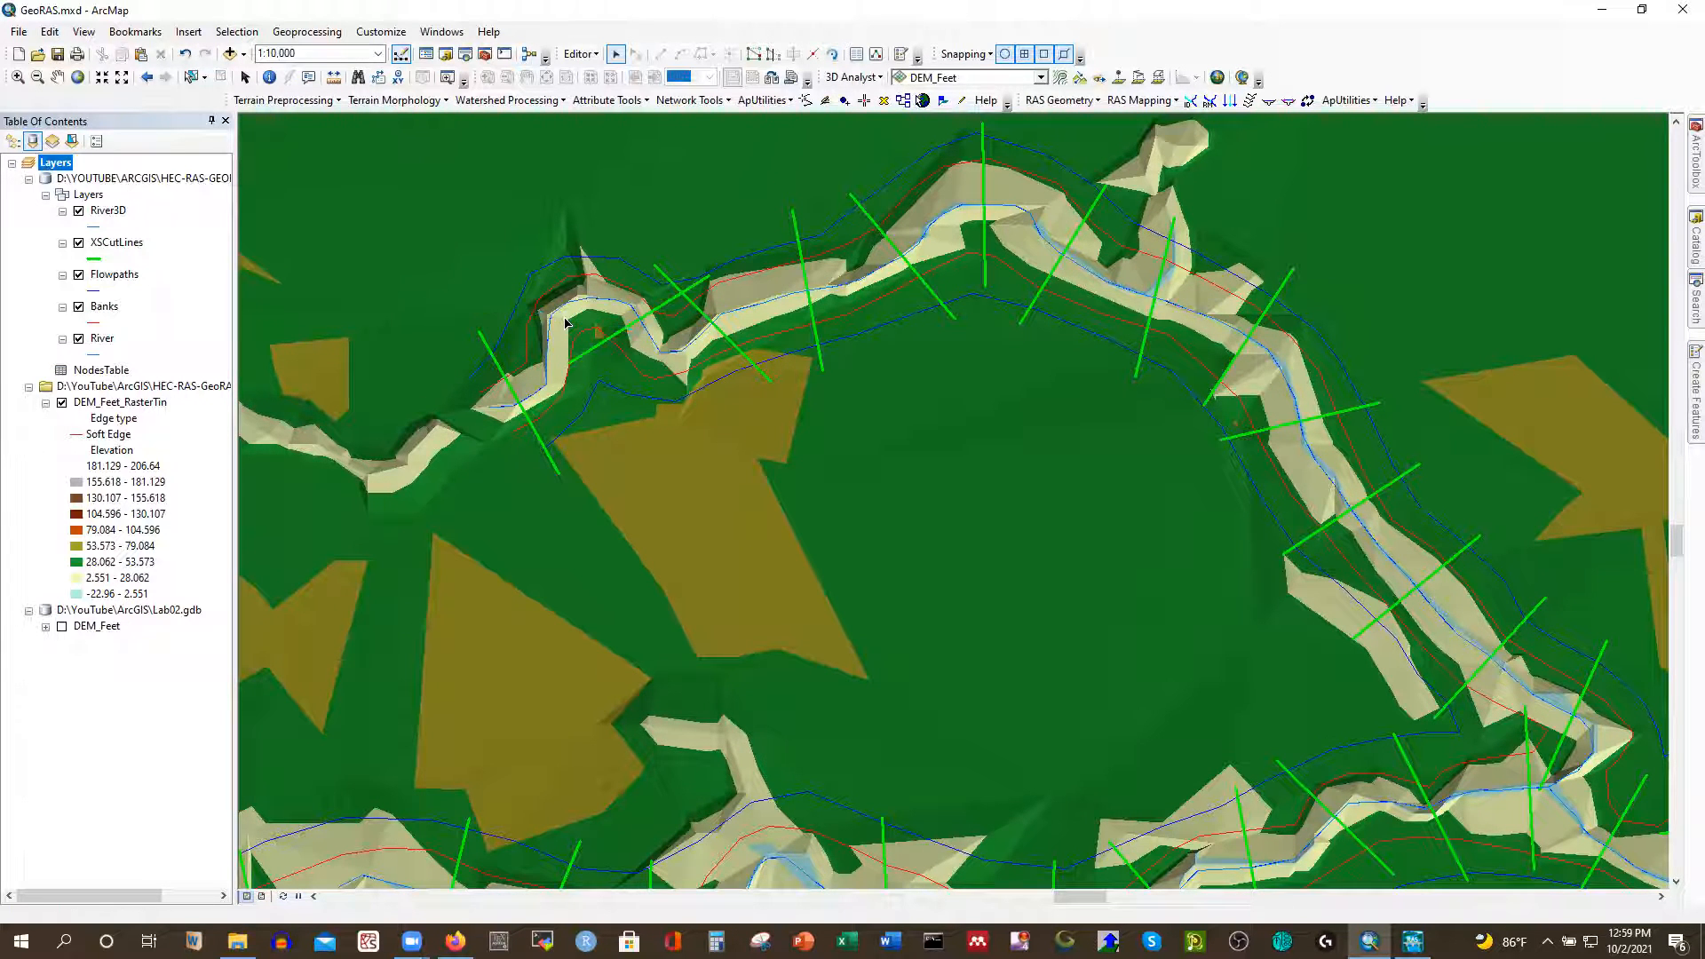
pyautogui.click(627, 332)
pyautogui.press('Delete')
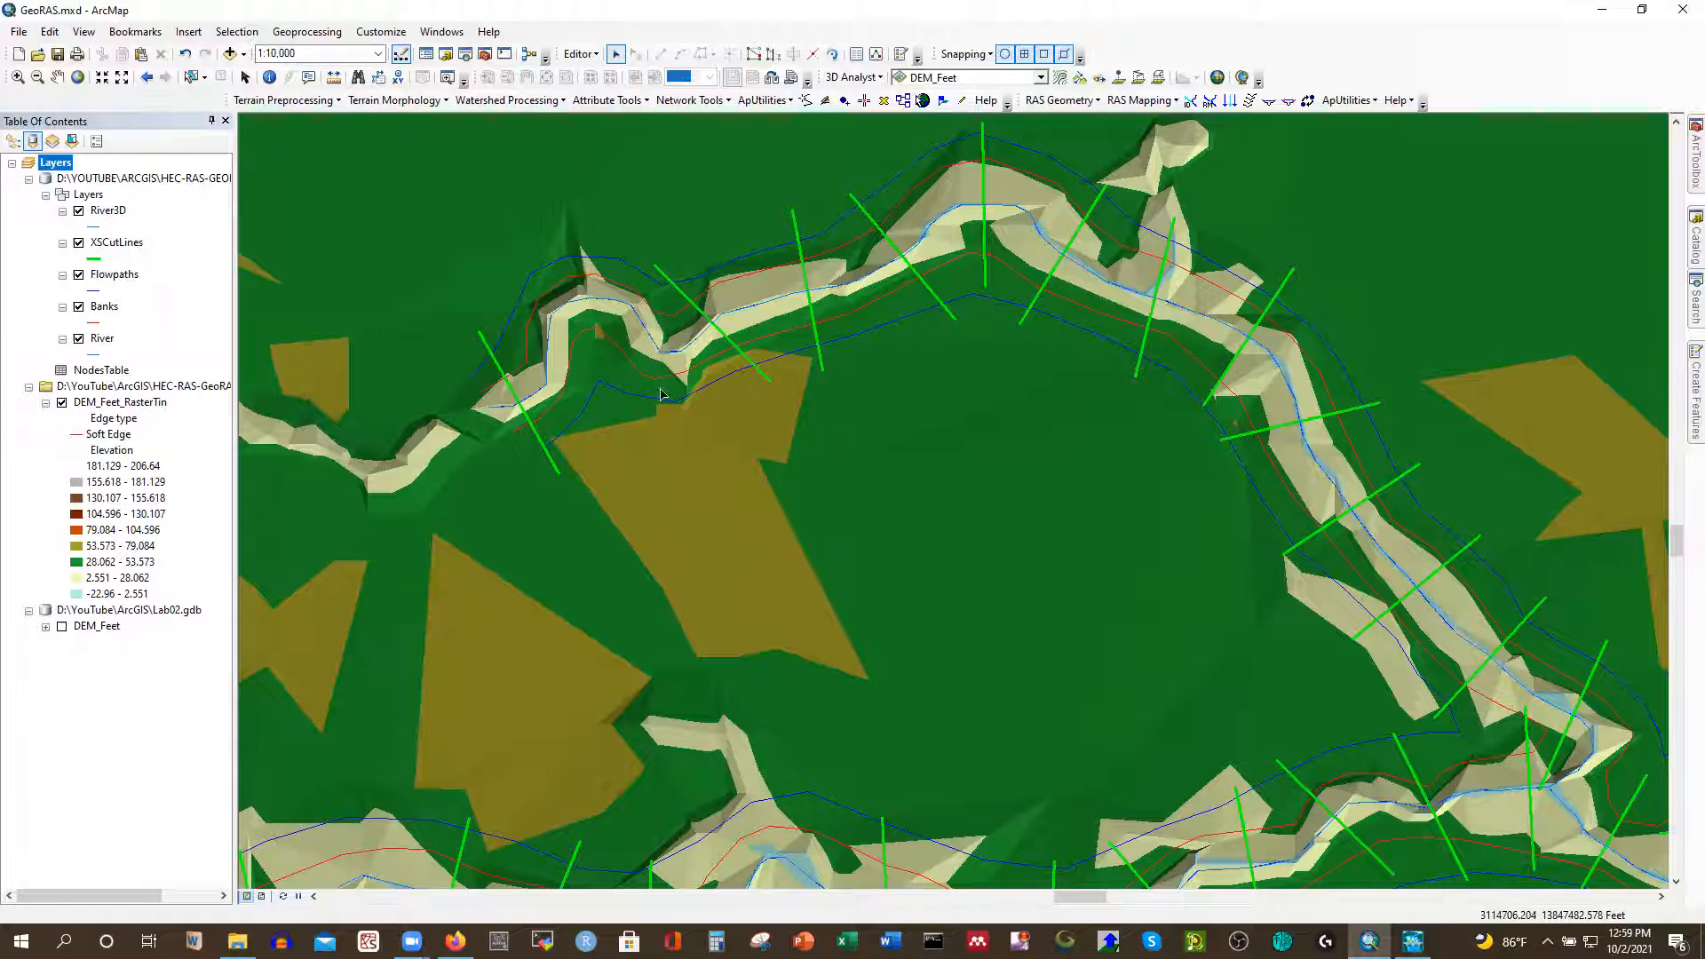
# Delete the north-south cut line at the northernmost bend of the tributary
pyautogui.click(982, 185)
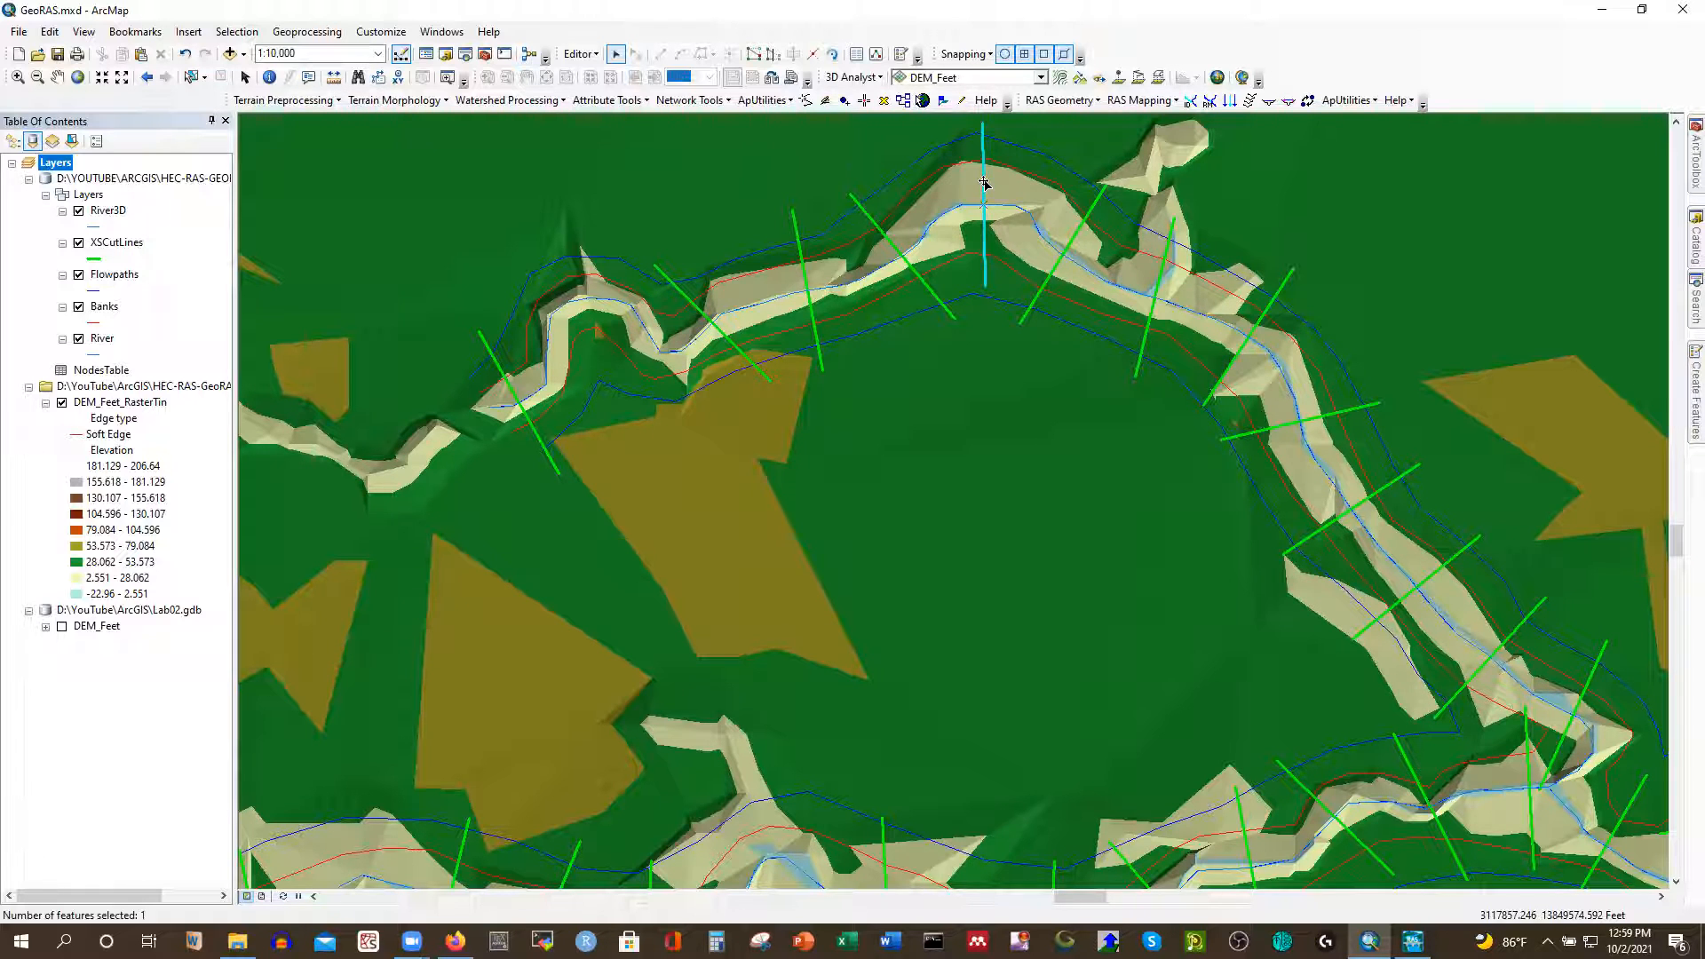
pyautogui.moveTo(982, 185); pyautogui.dragTo(1005, 197)
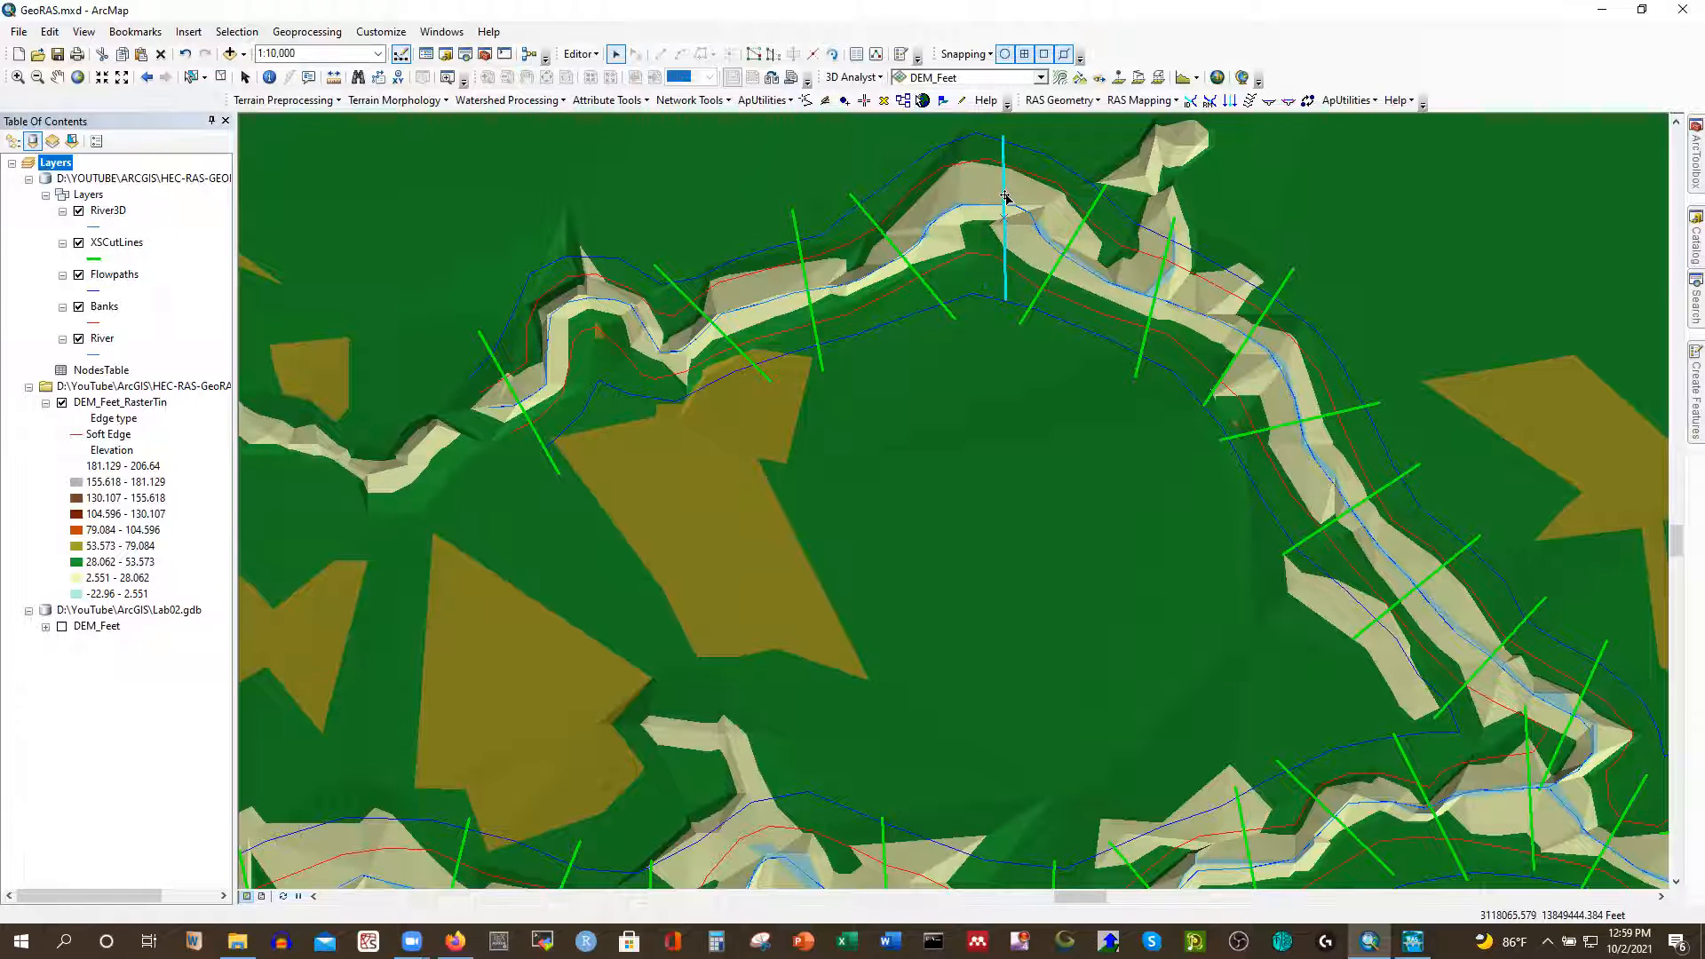
pyautogui.press('Delete')
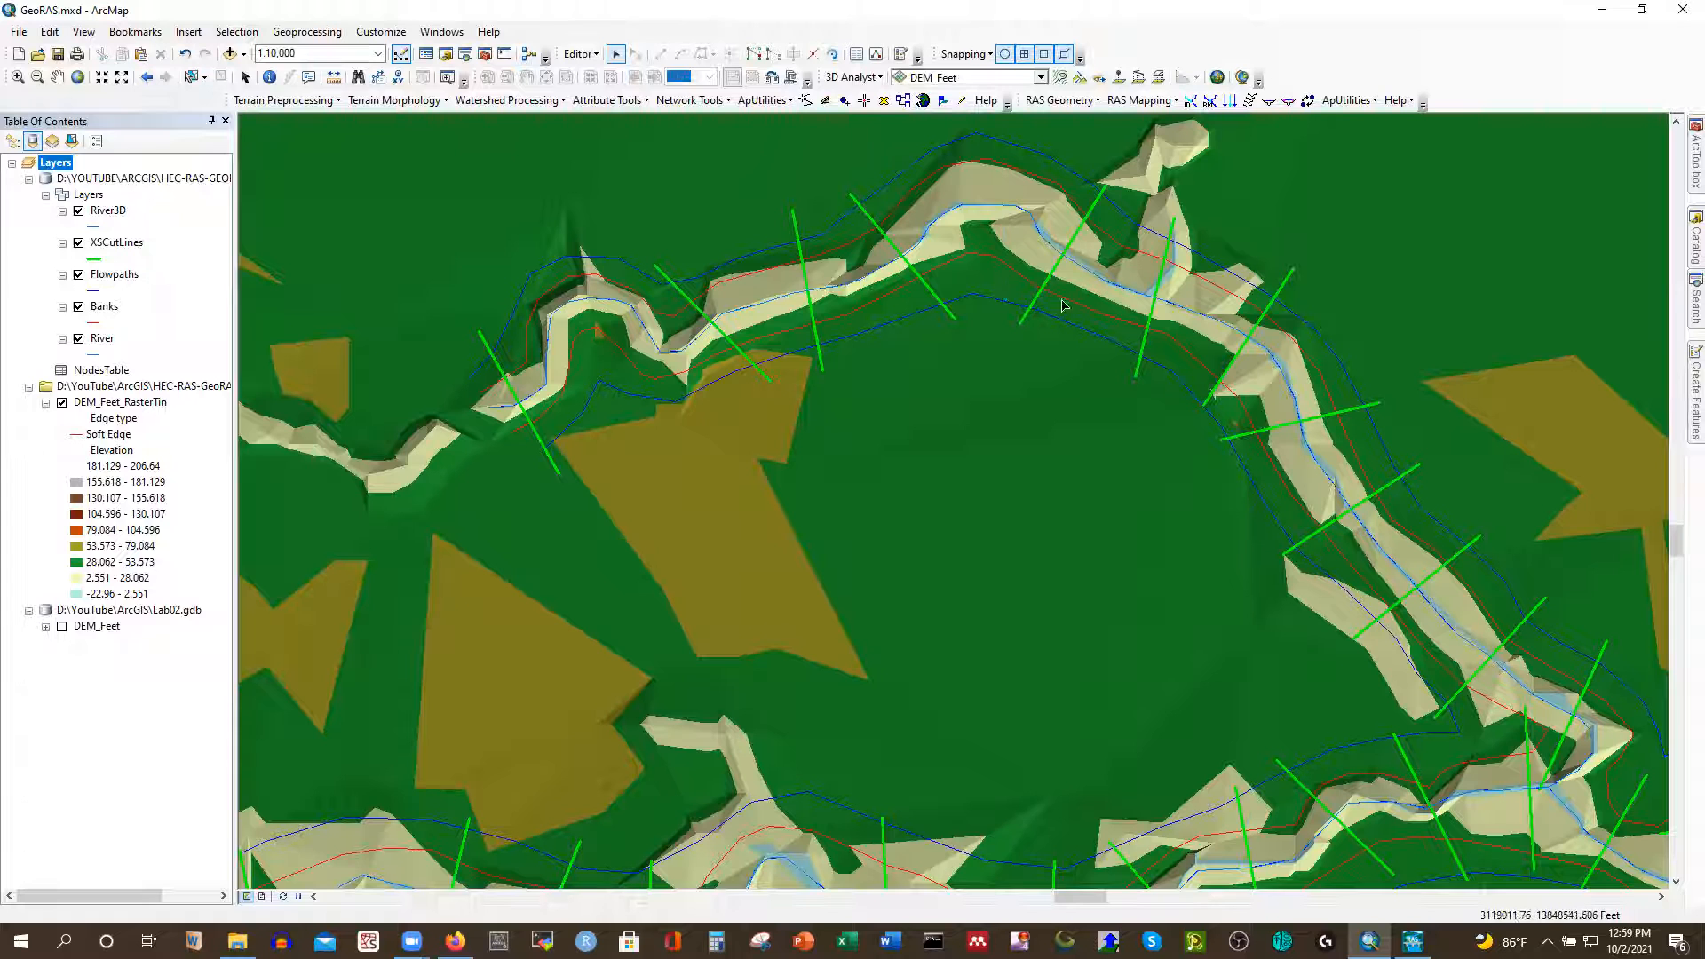
# Shift the northeast-southwest cut line at the tributary's eastern bend slightly south to span both flowpaths
pyautogui.scroll(1, 470, 321)
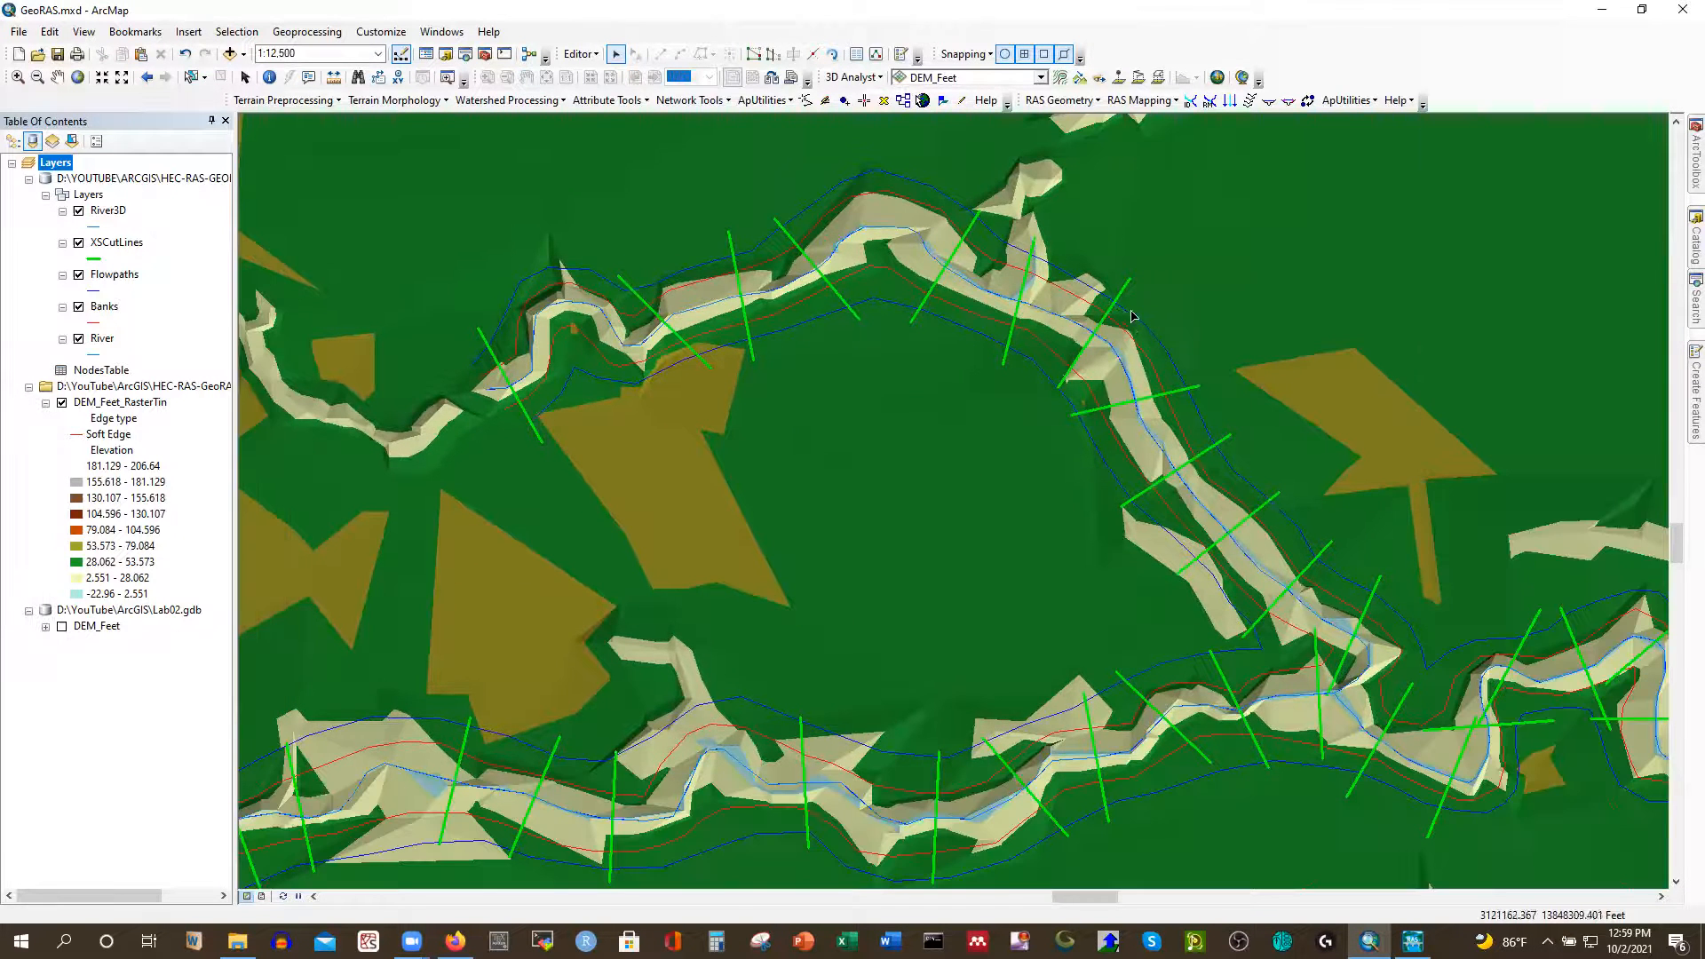
pyautogui.click(1114, 311)
pyautogui.moveTo(1114, 311); pyautogui.dragTo(1108, 335)
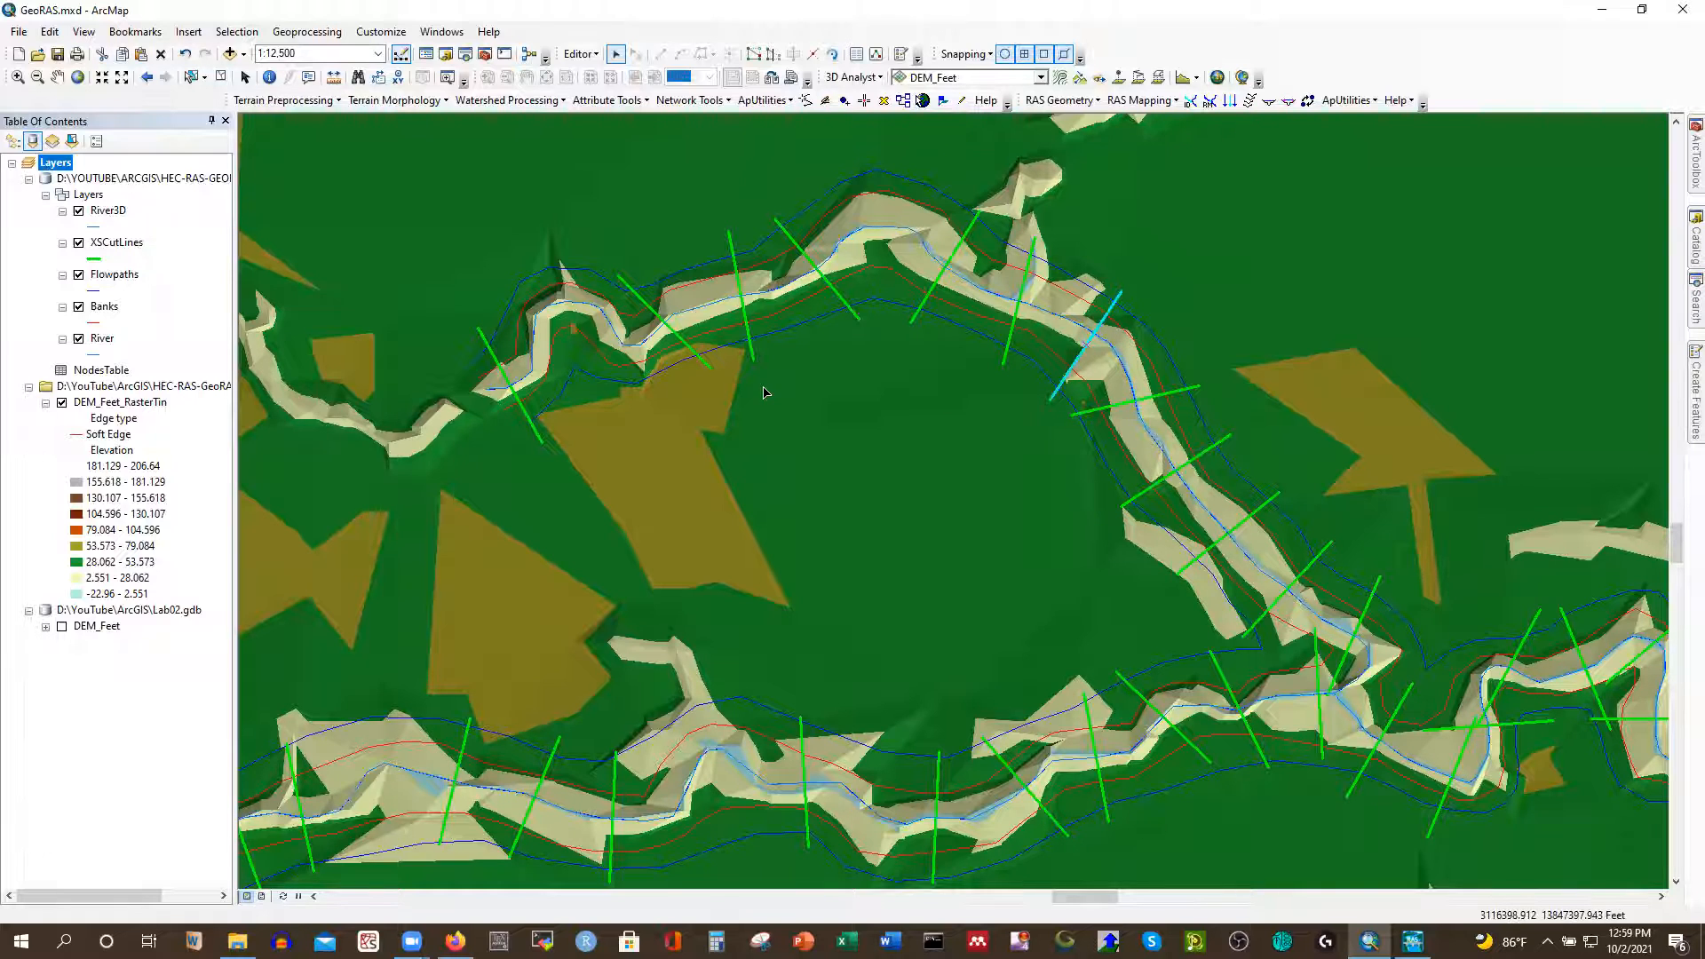
pyautogui.scroll(1, 890, 510)
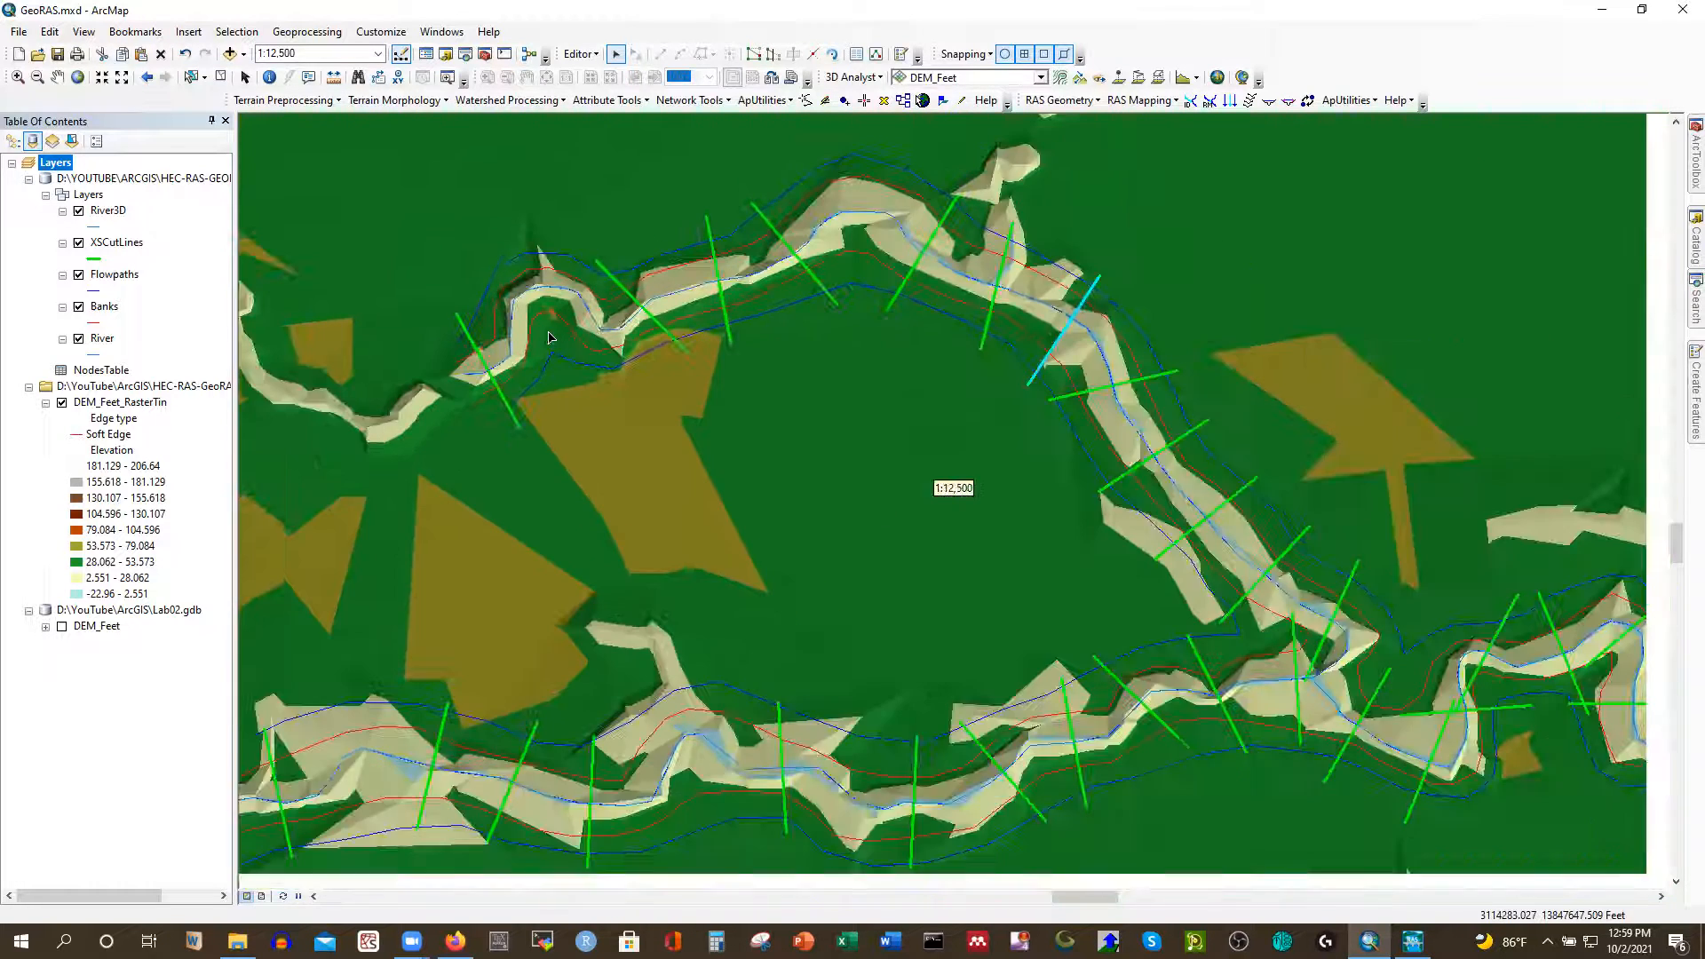
# Delete the last cut line on the tributary above the confluence and the north-south cut line on the main river beside the junction
pyautogui.scroll(1, 710, 360)
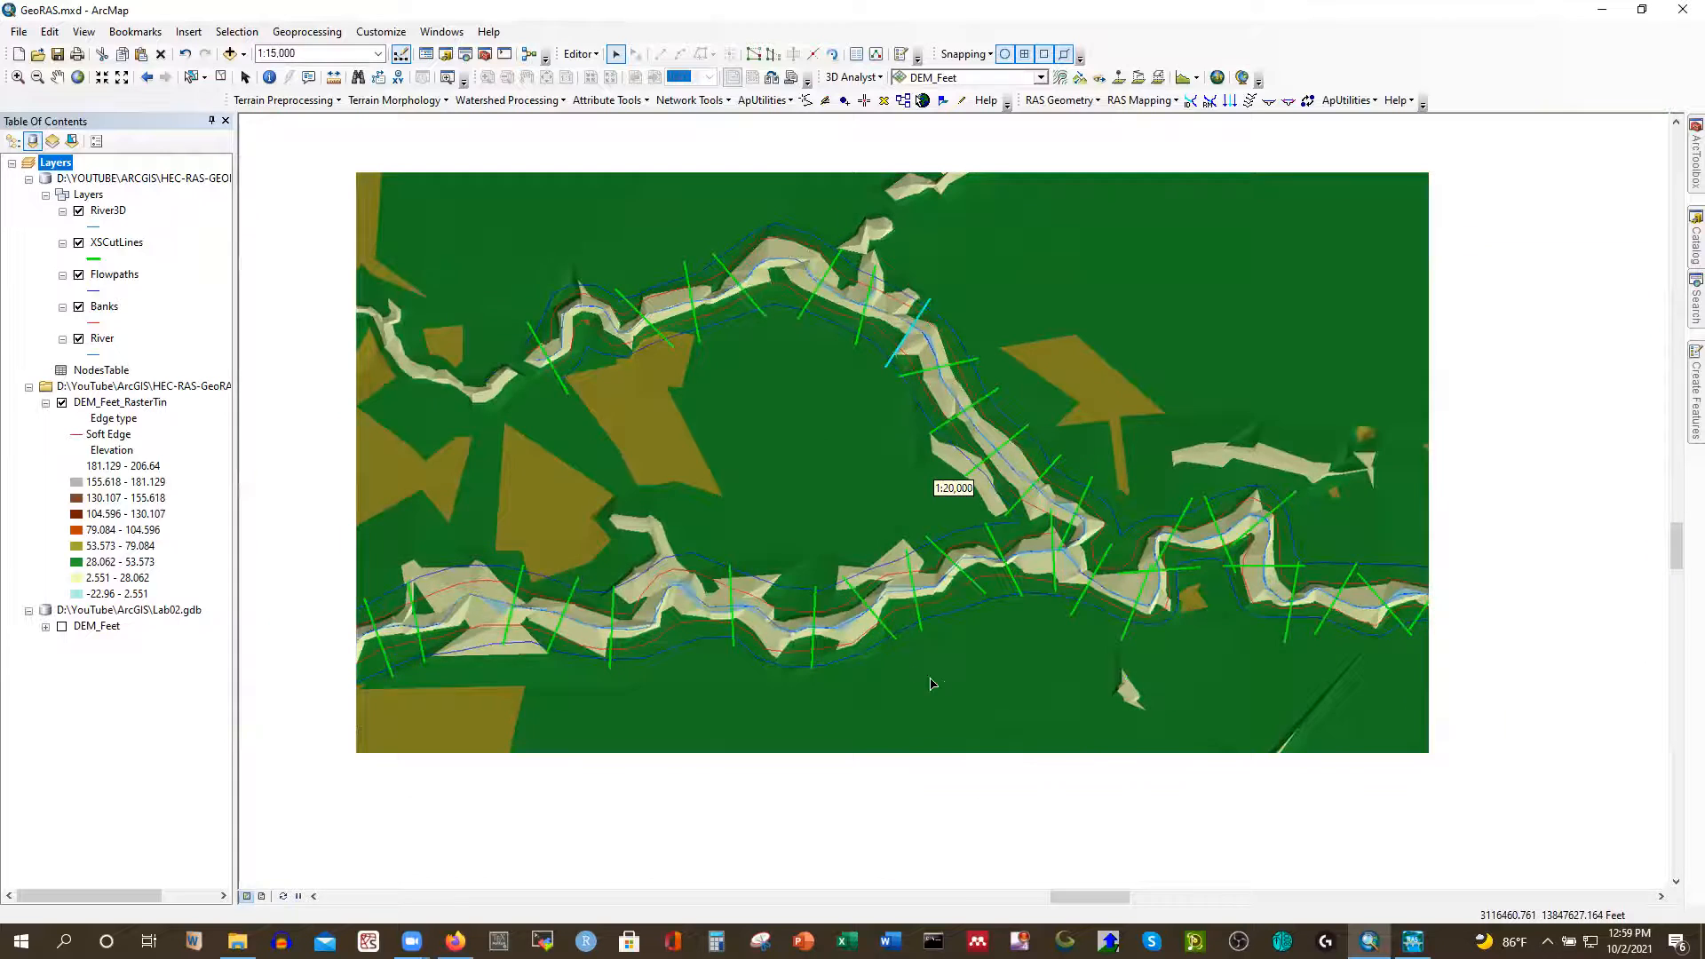
pyautogui.scroll(-2, 939, 685)
pyautogui.scroll(-2, 1134, 487)
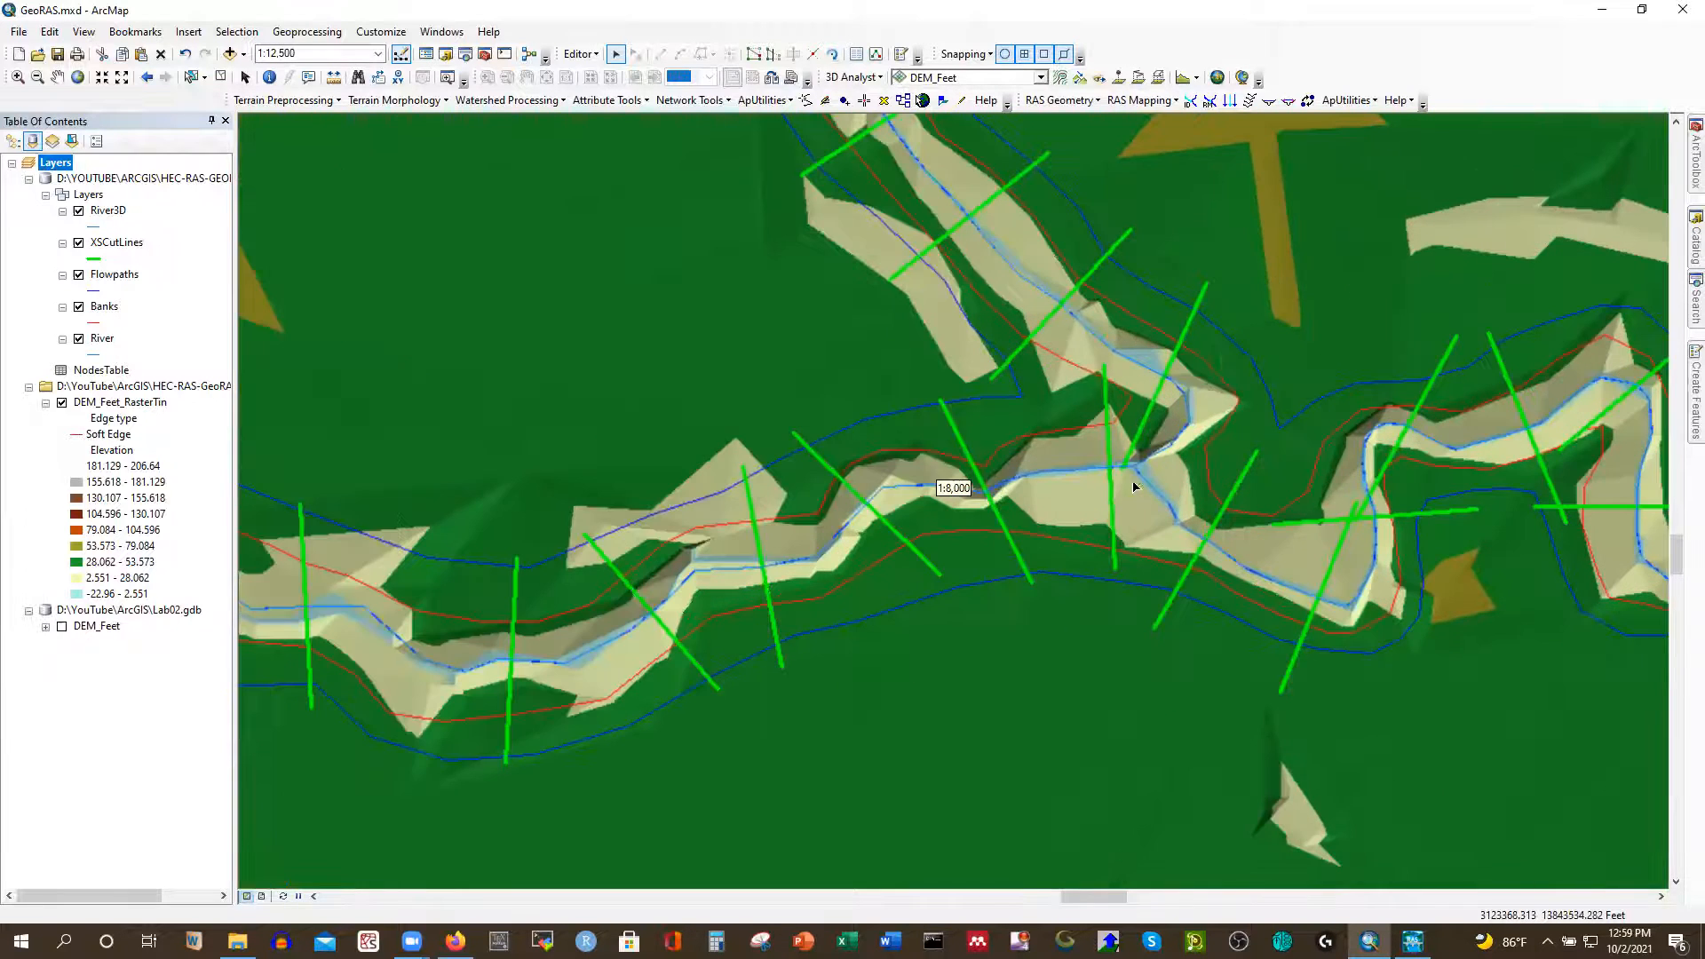
pyautogui.click(1192, 326)
pyautogui.press('Delete')
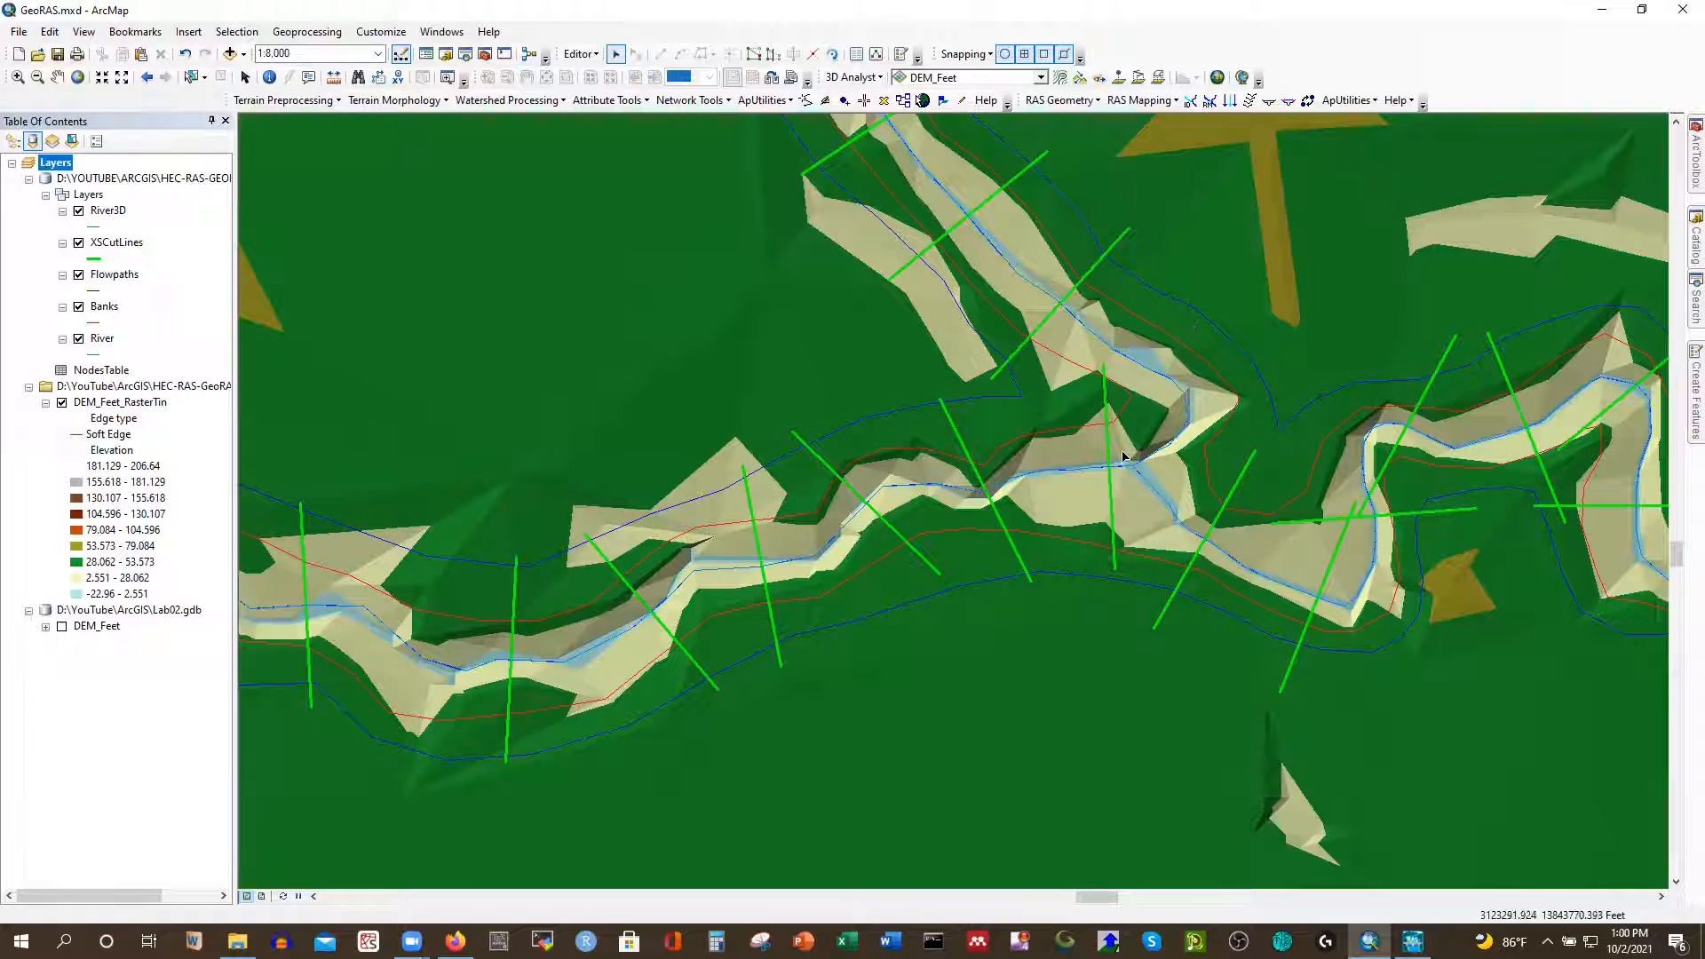
pyautogui.click(1108, 449)
pyautogui.press('Delete')
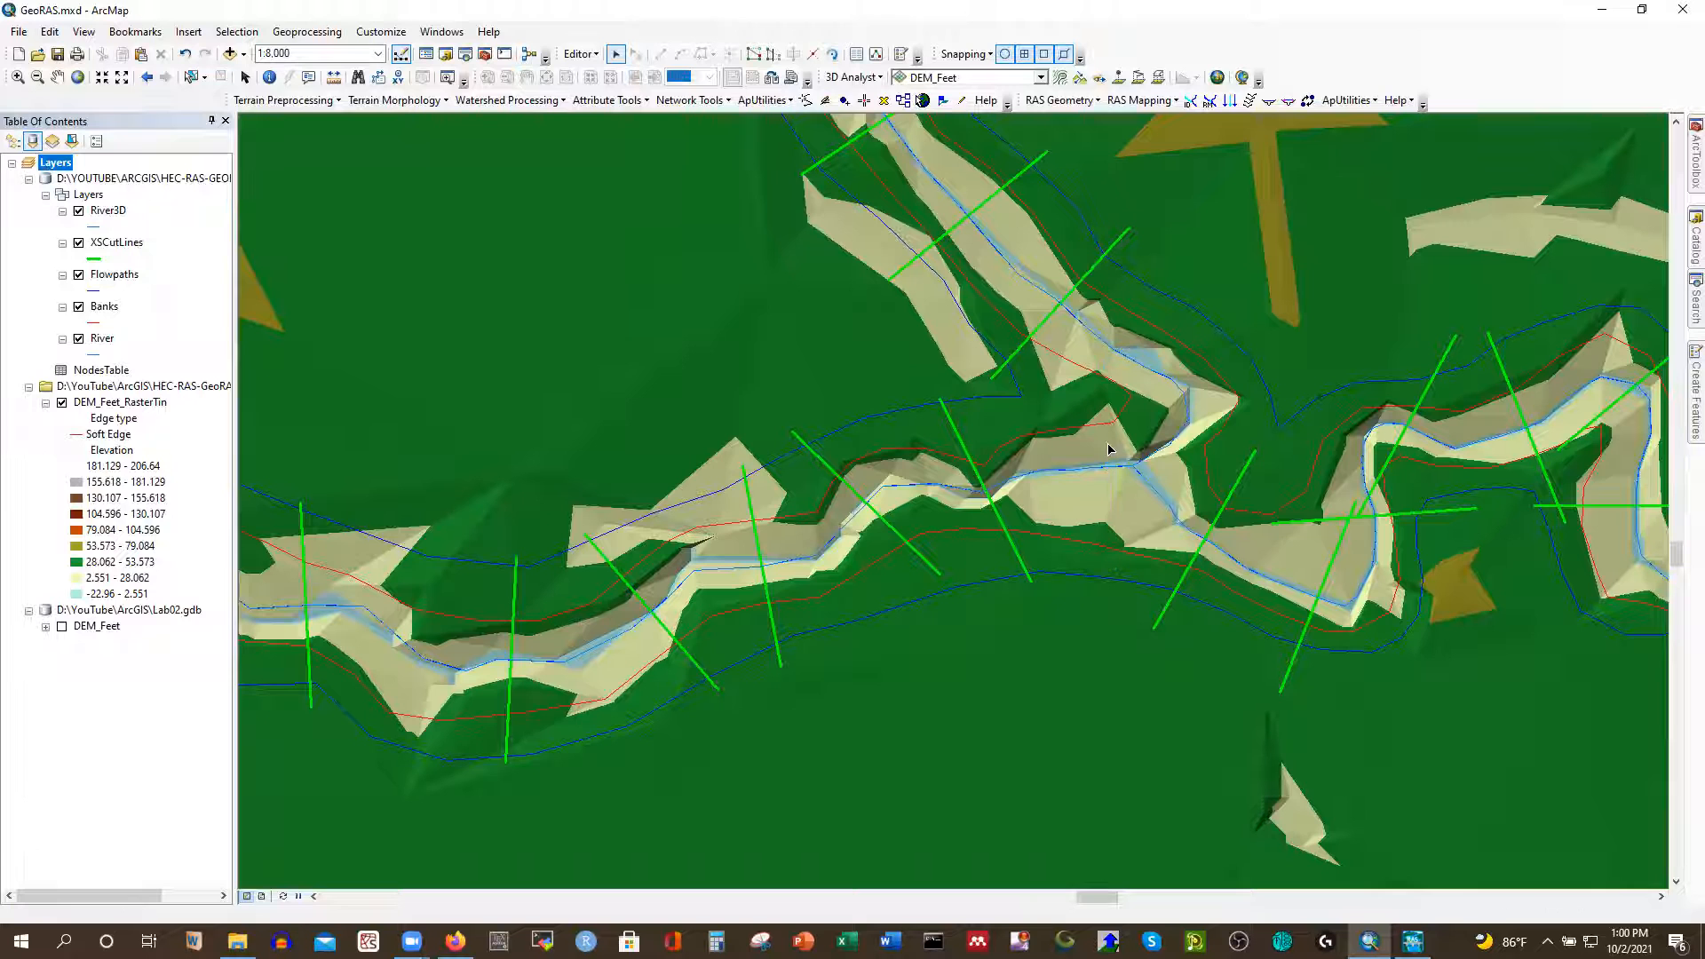
# Delete the northwest-southeast cut line at the second position west of the confluence on the main river
pyautogui.click(877, 515)
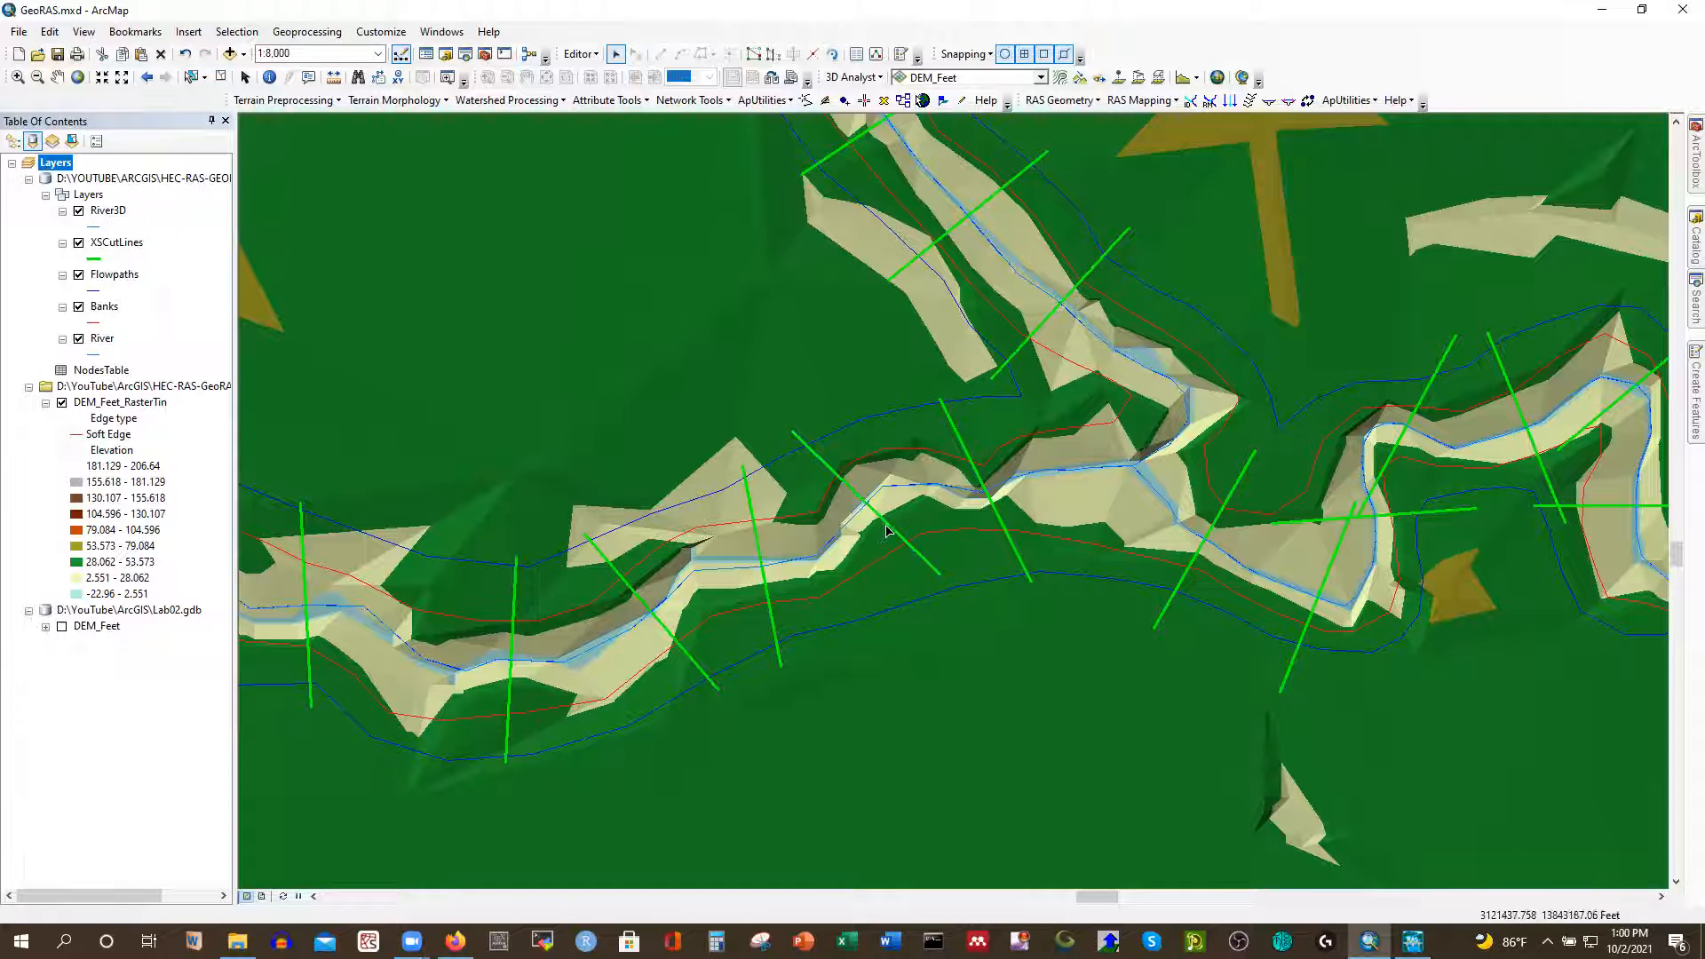
pyautogui.moveTo(888, 524)
pyautogui.mouseDown()
pyautogui.moveTo(906, 549)
pyautogui.moveTo(887, 523)
pyautogui.mouseUp()
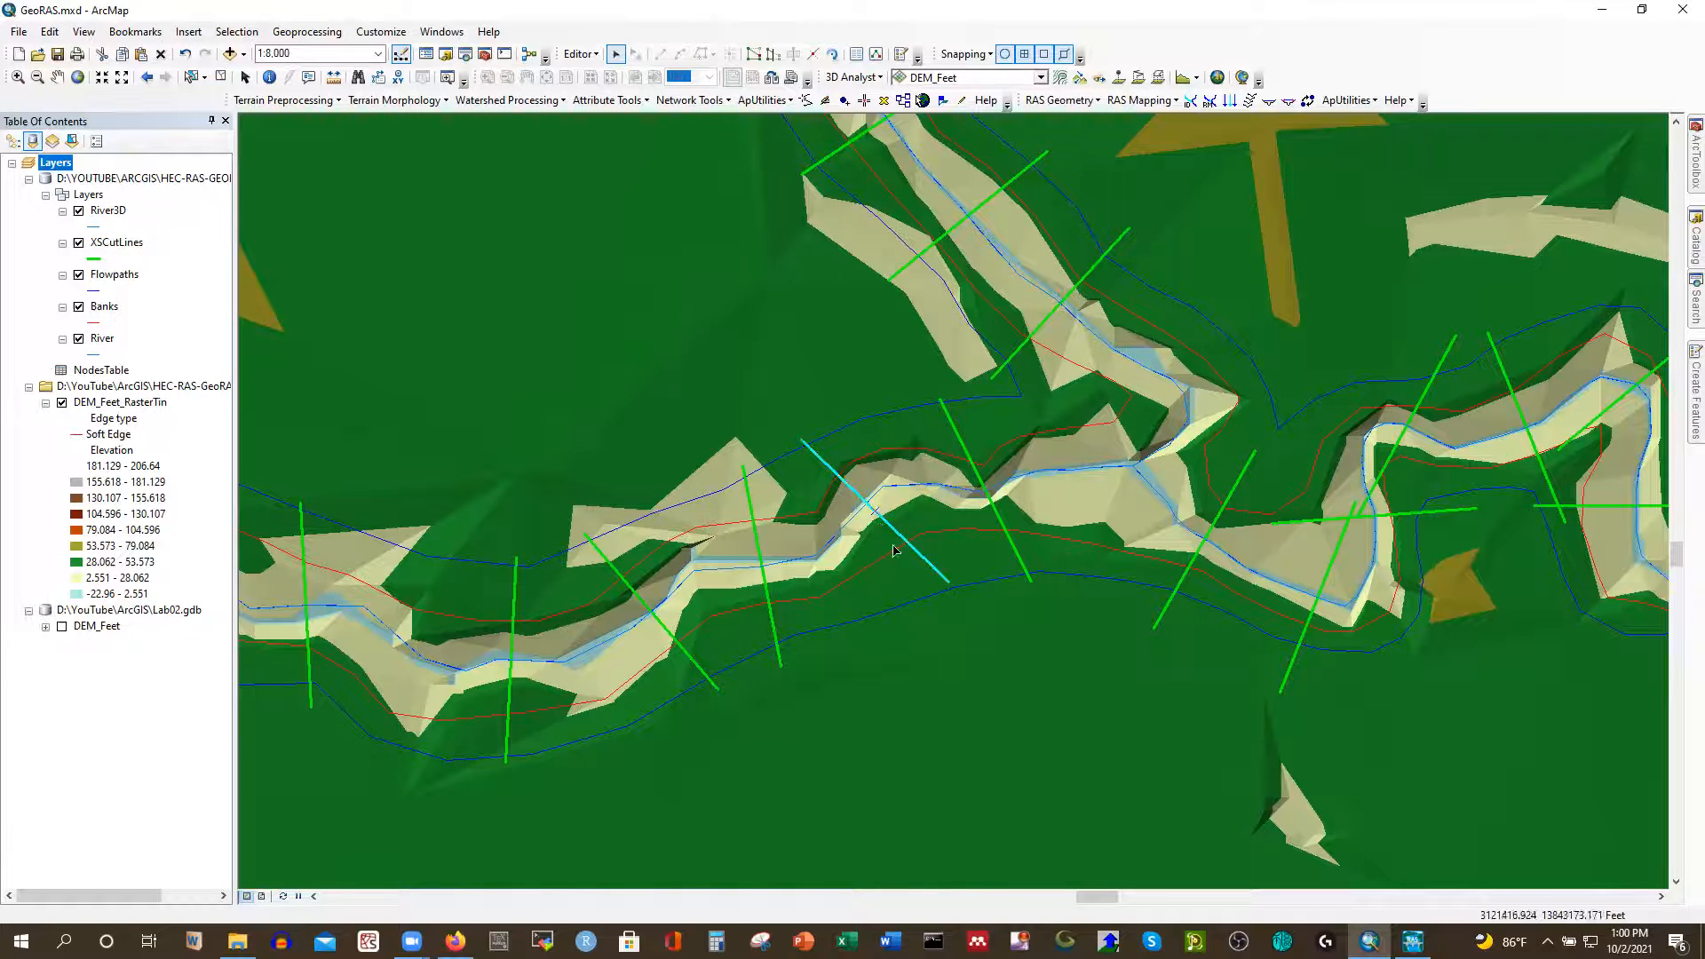
pyautogui.press('Delete')
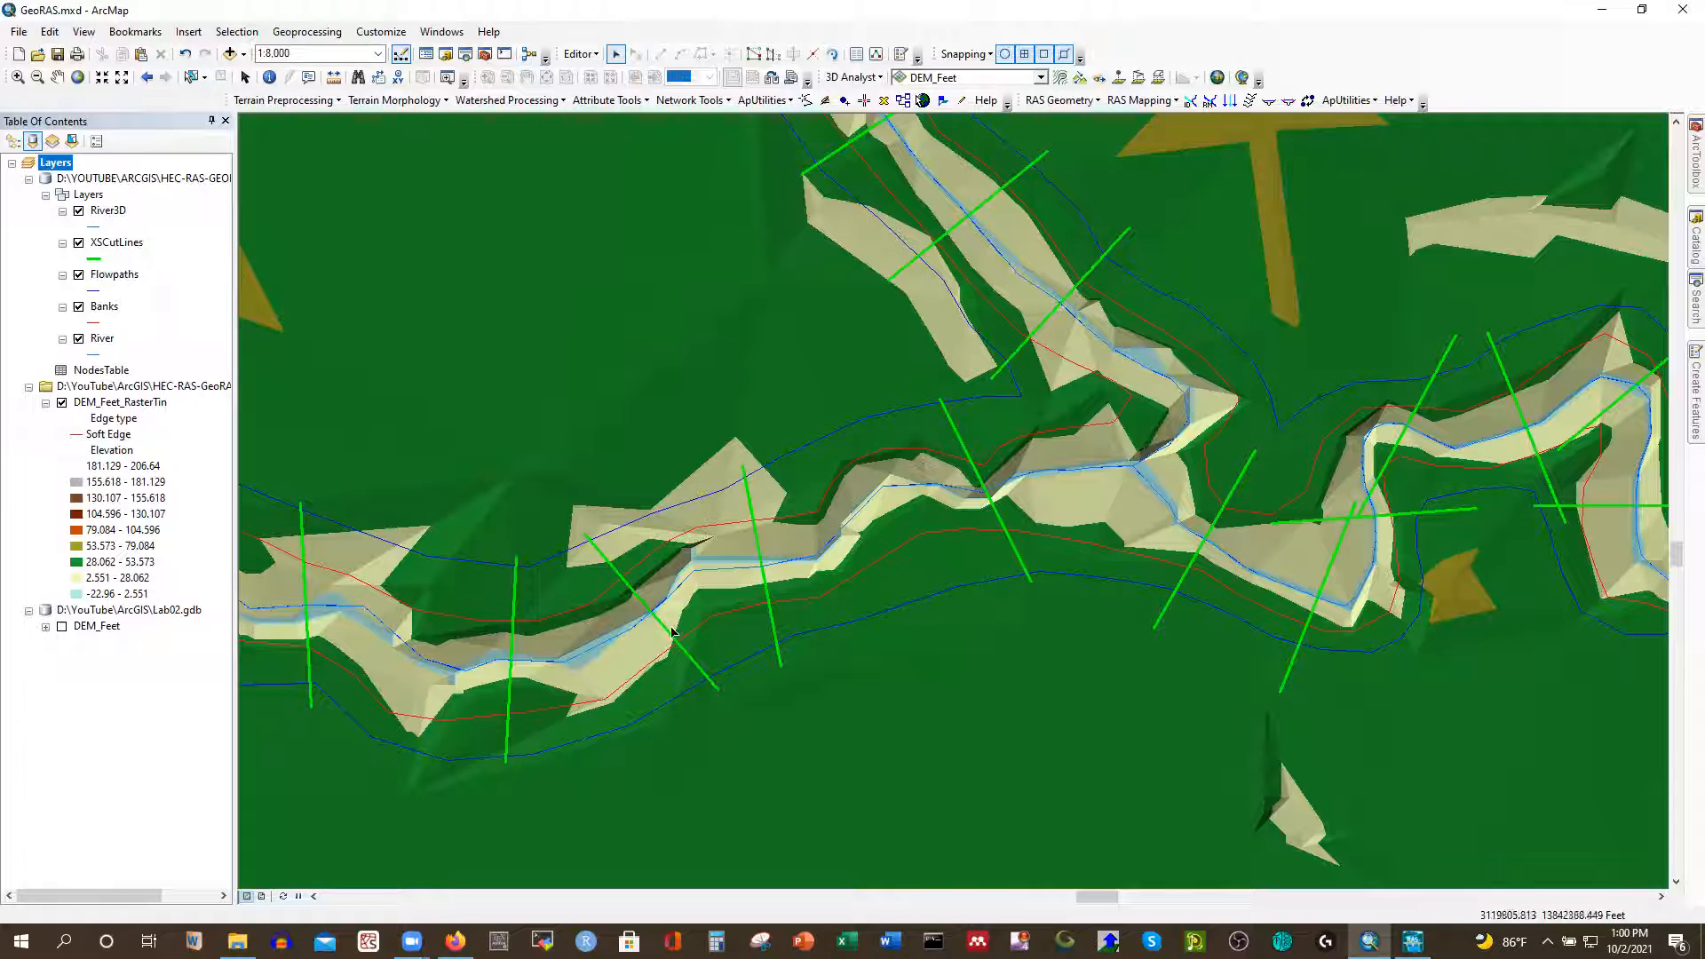
# Delete the overlapping cut lines at the sharp bend just east of the confluence, plus the northeast-southwest line between the junction and that bend
pyautogui.click(1382, 522)
pyautogui.press('Delete')
pyautogui.doubleClick(1343, 539)
pyautogui.press('Delete')
pyautogui.click(1215, 526)
pyautogui.moveTo(1215, 526)
pyautogui.mouseDown()
pyautogui.moveTo(1241, 494)
pyautogui.moveTo(1230, 531)
pyautogui.mouseUp()
pyautogui.press('Escape')
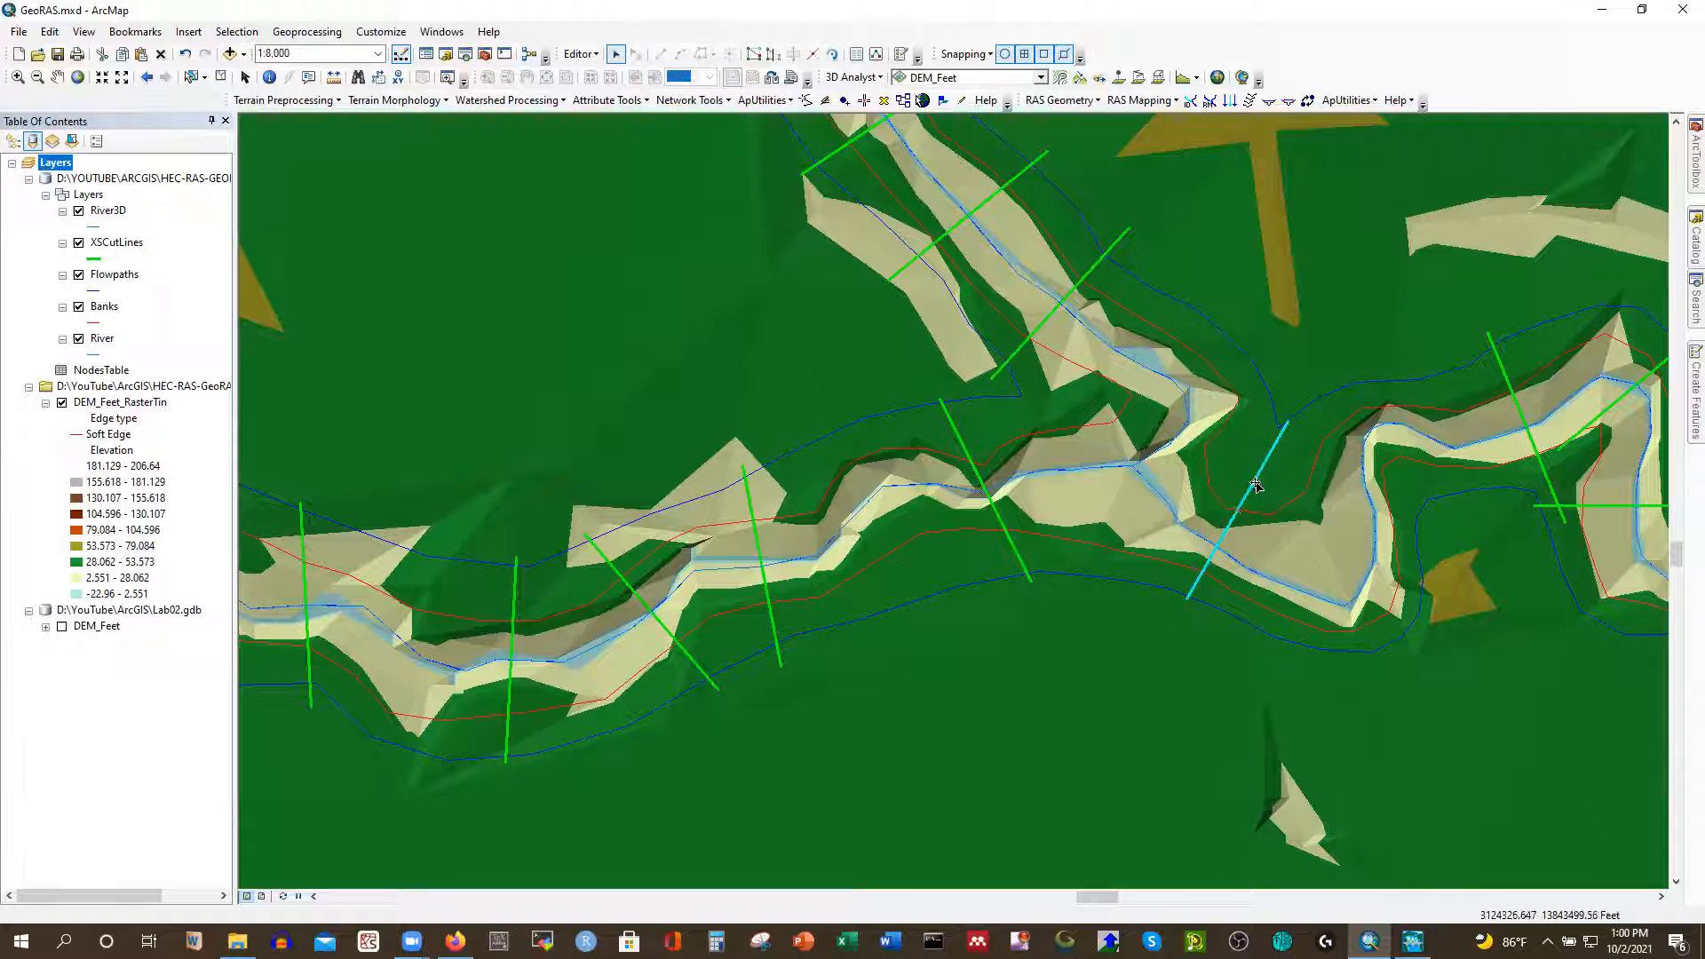
pyautogui.press('Delete')
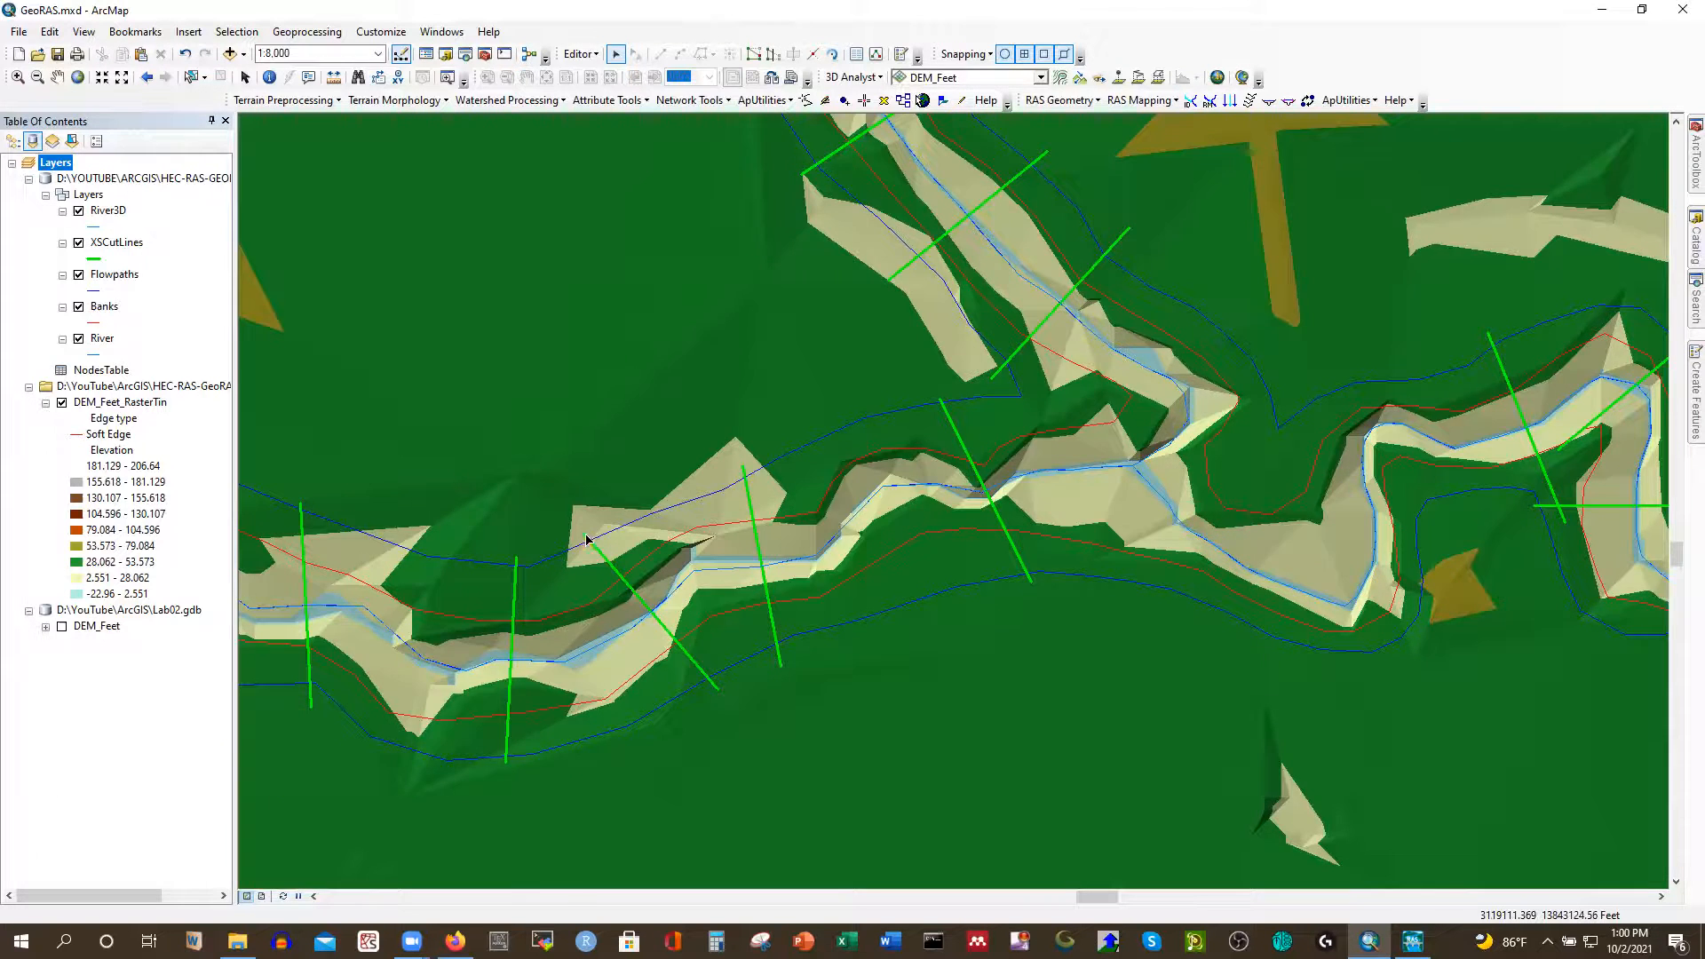
# Shift the northwest-southeast cut line upstream of the next northern bend west, so it spans the flowpaths on the straighter stretch
pyautogui.scroll(1, 586, 539)
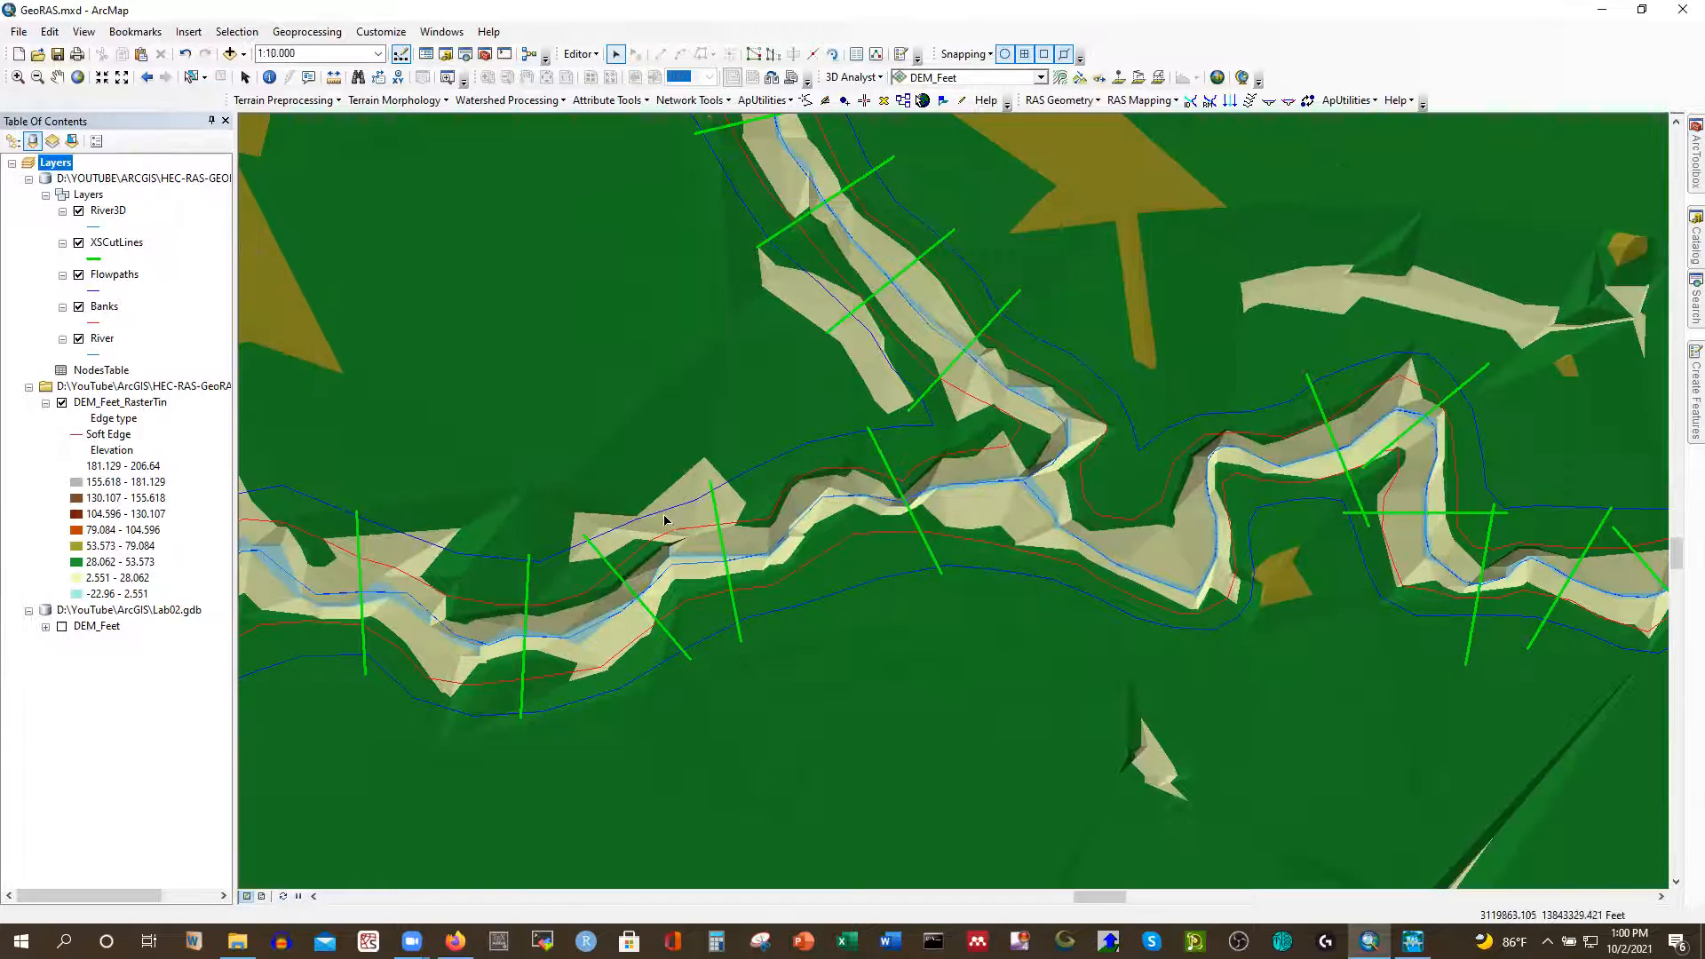
pyautogui.scroll(3, 664, 519)
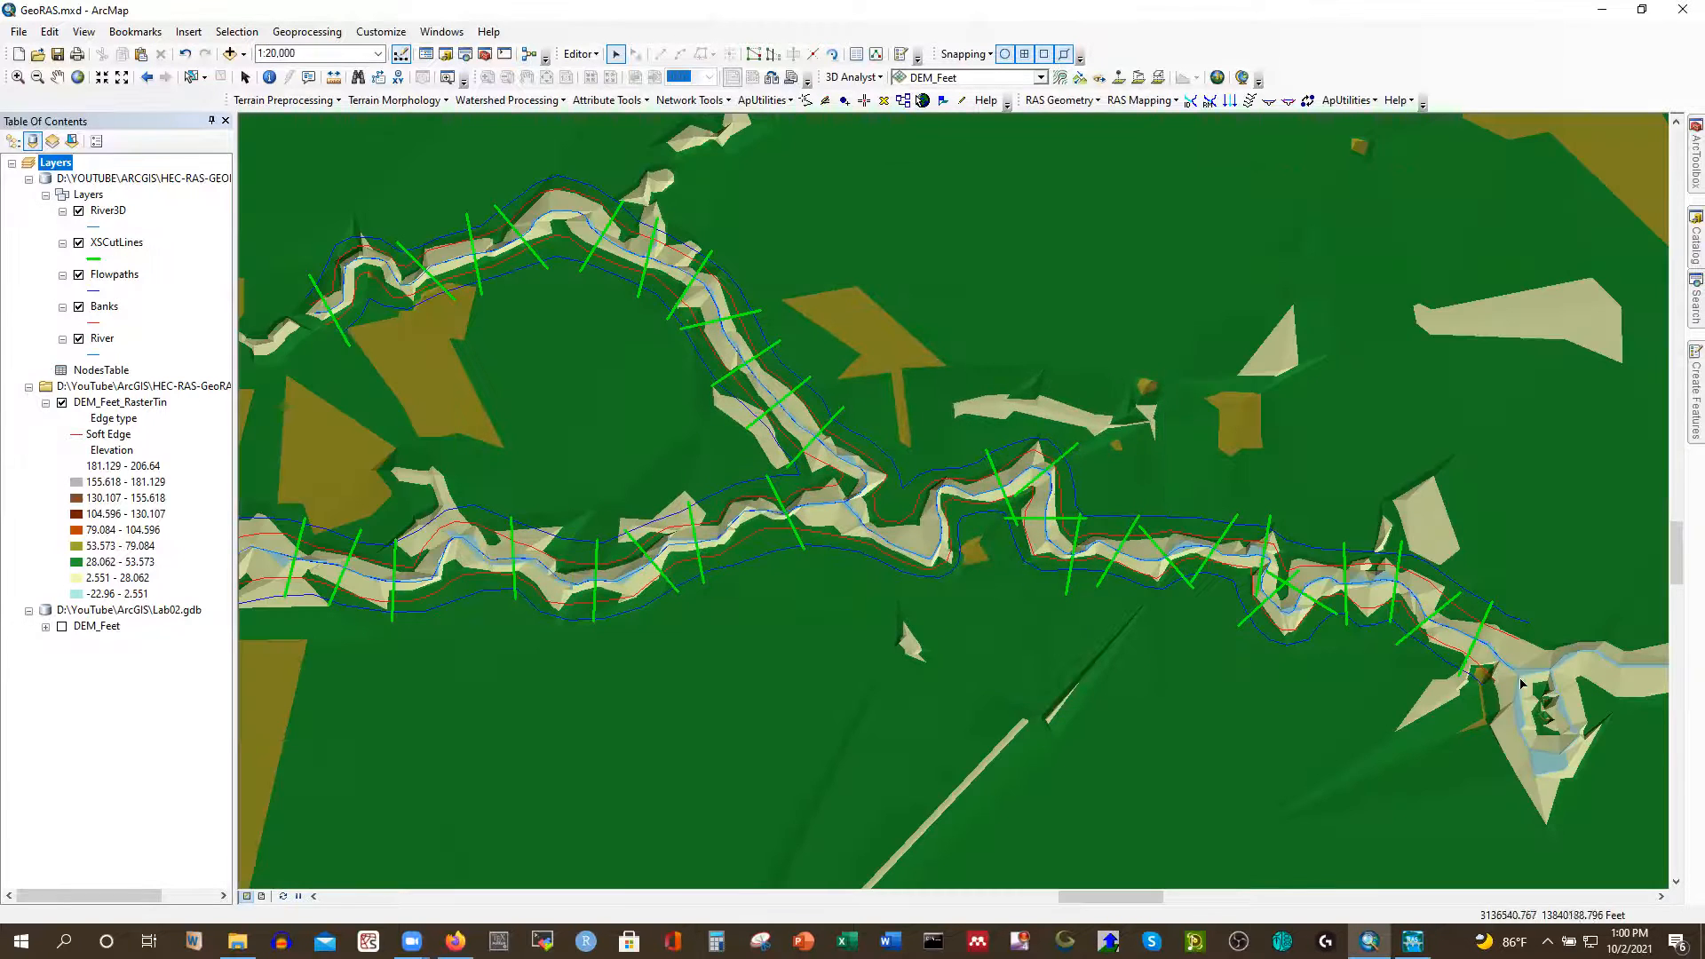
pyautogui.scroll(-3, 1521, 683)
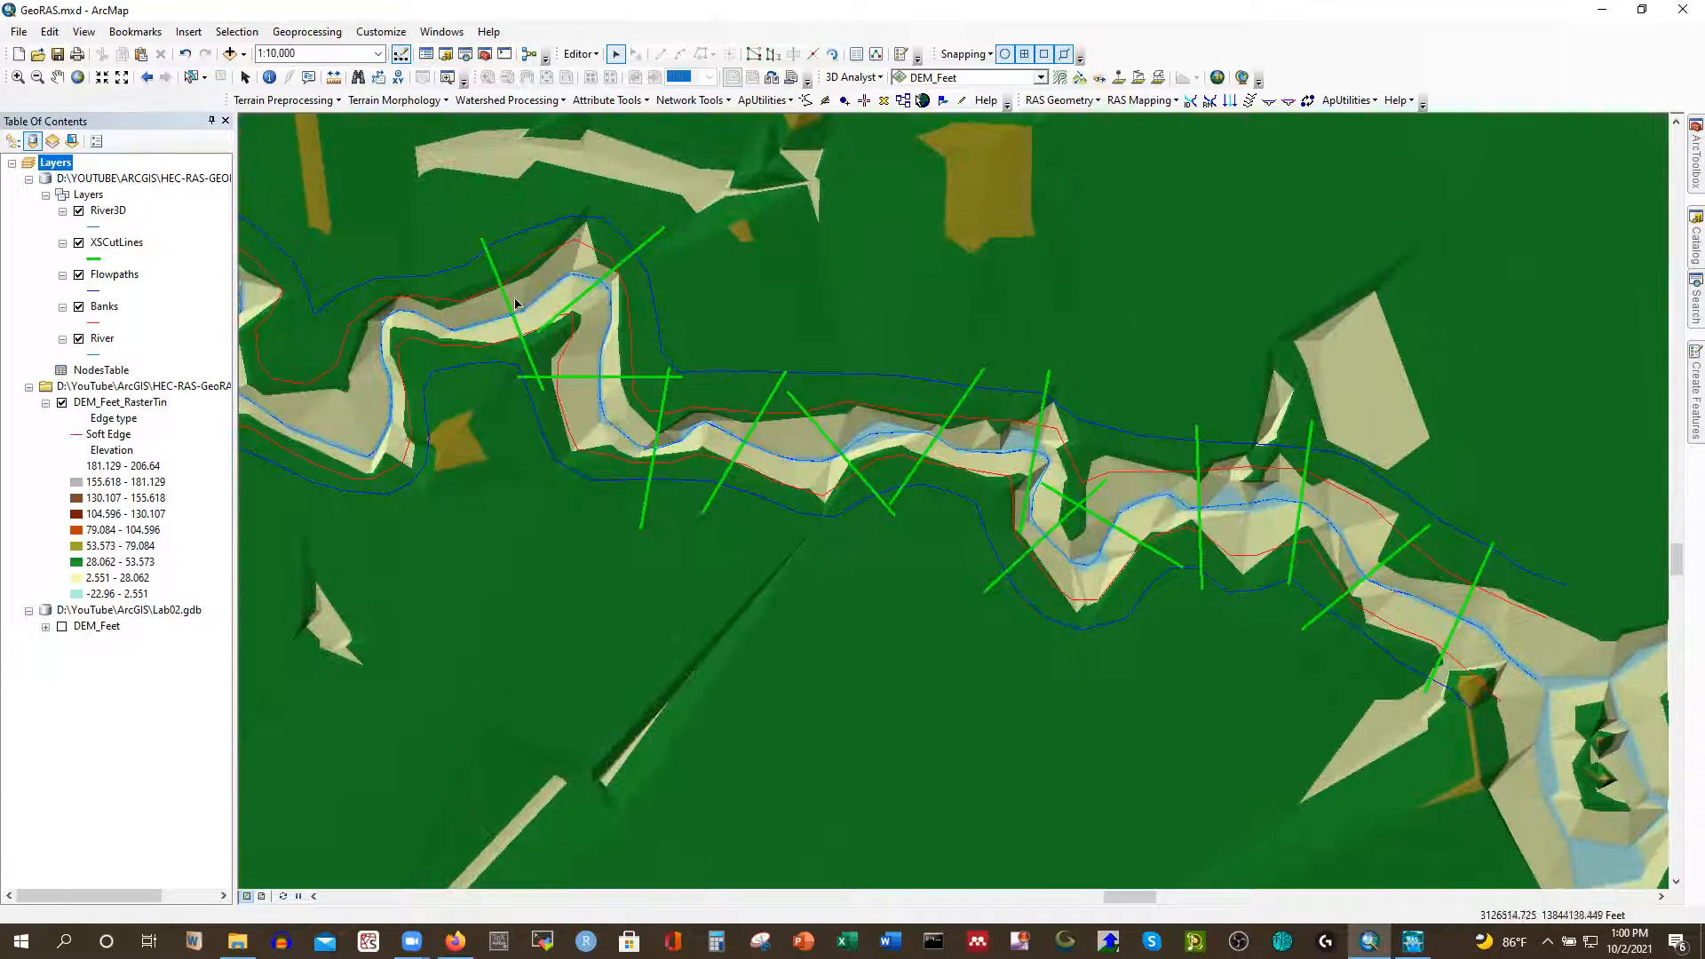
pyautogui.click(510, 305)
pyautogui.moveTo(511, 304); pyautogui.dragTo(466, 317)
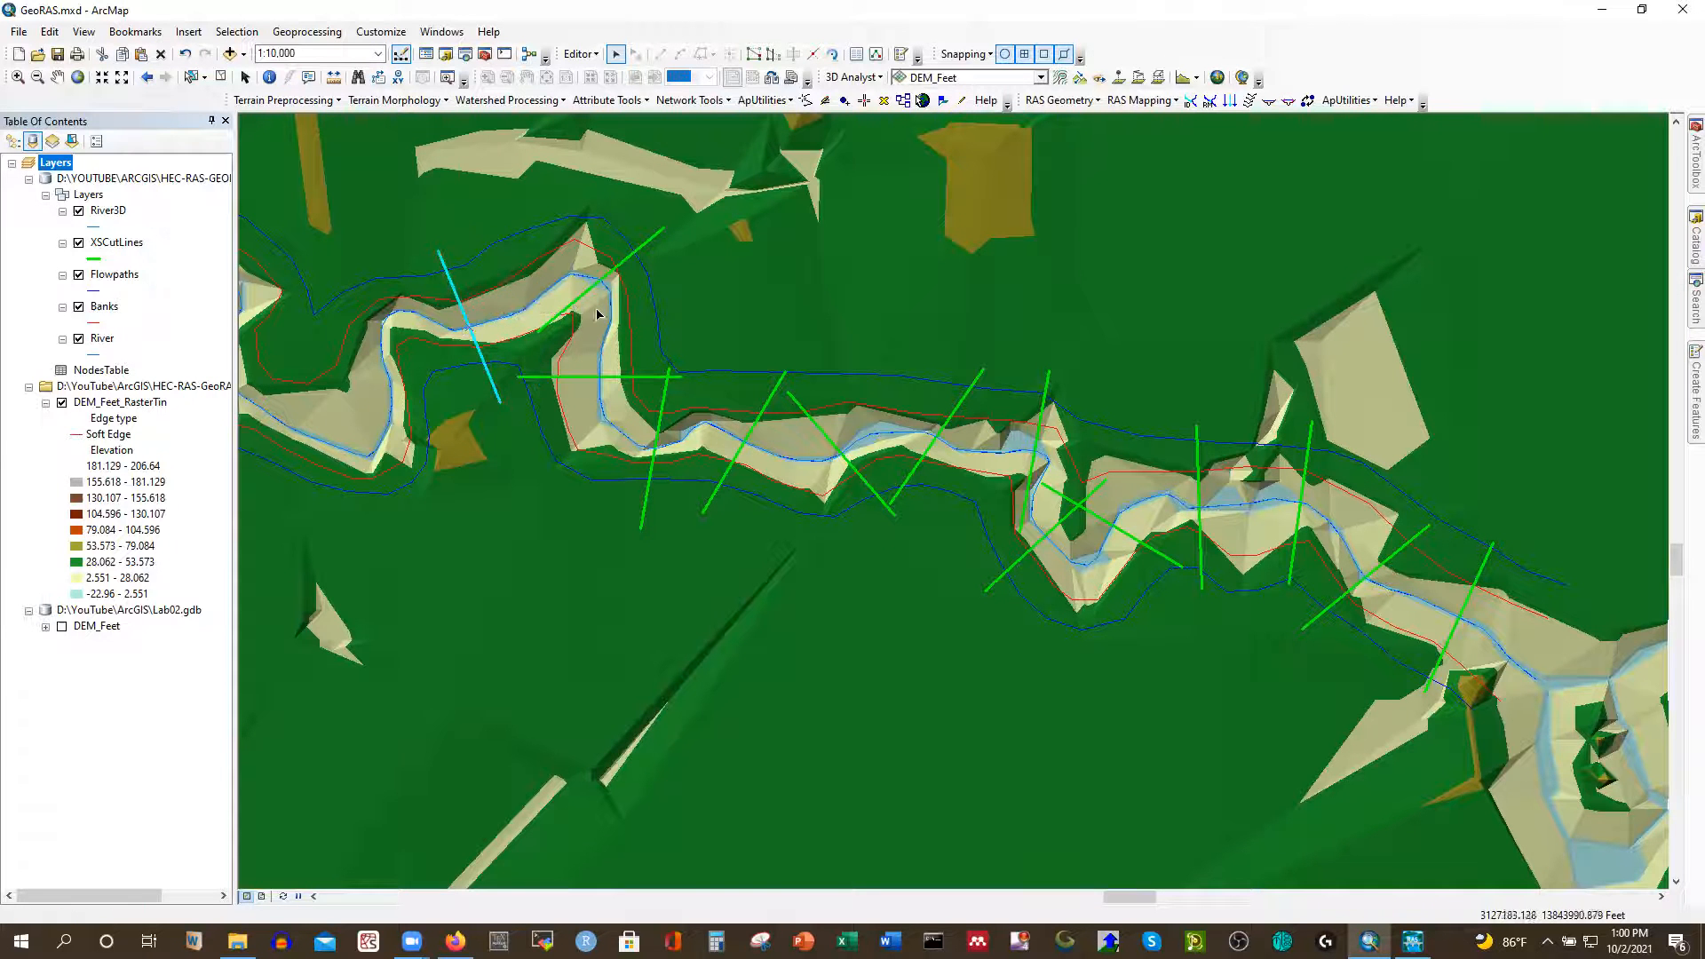
# Delete the east-west cut line across the south-flowing stretch below the northern bend
pyautogui.click(608, 377)
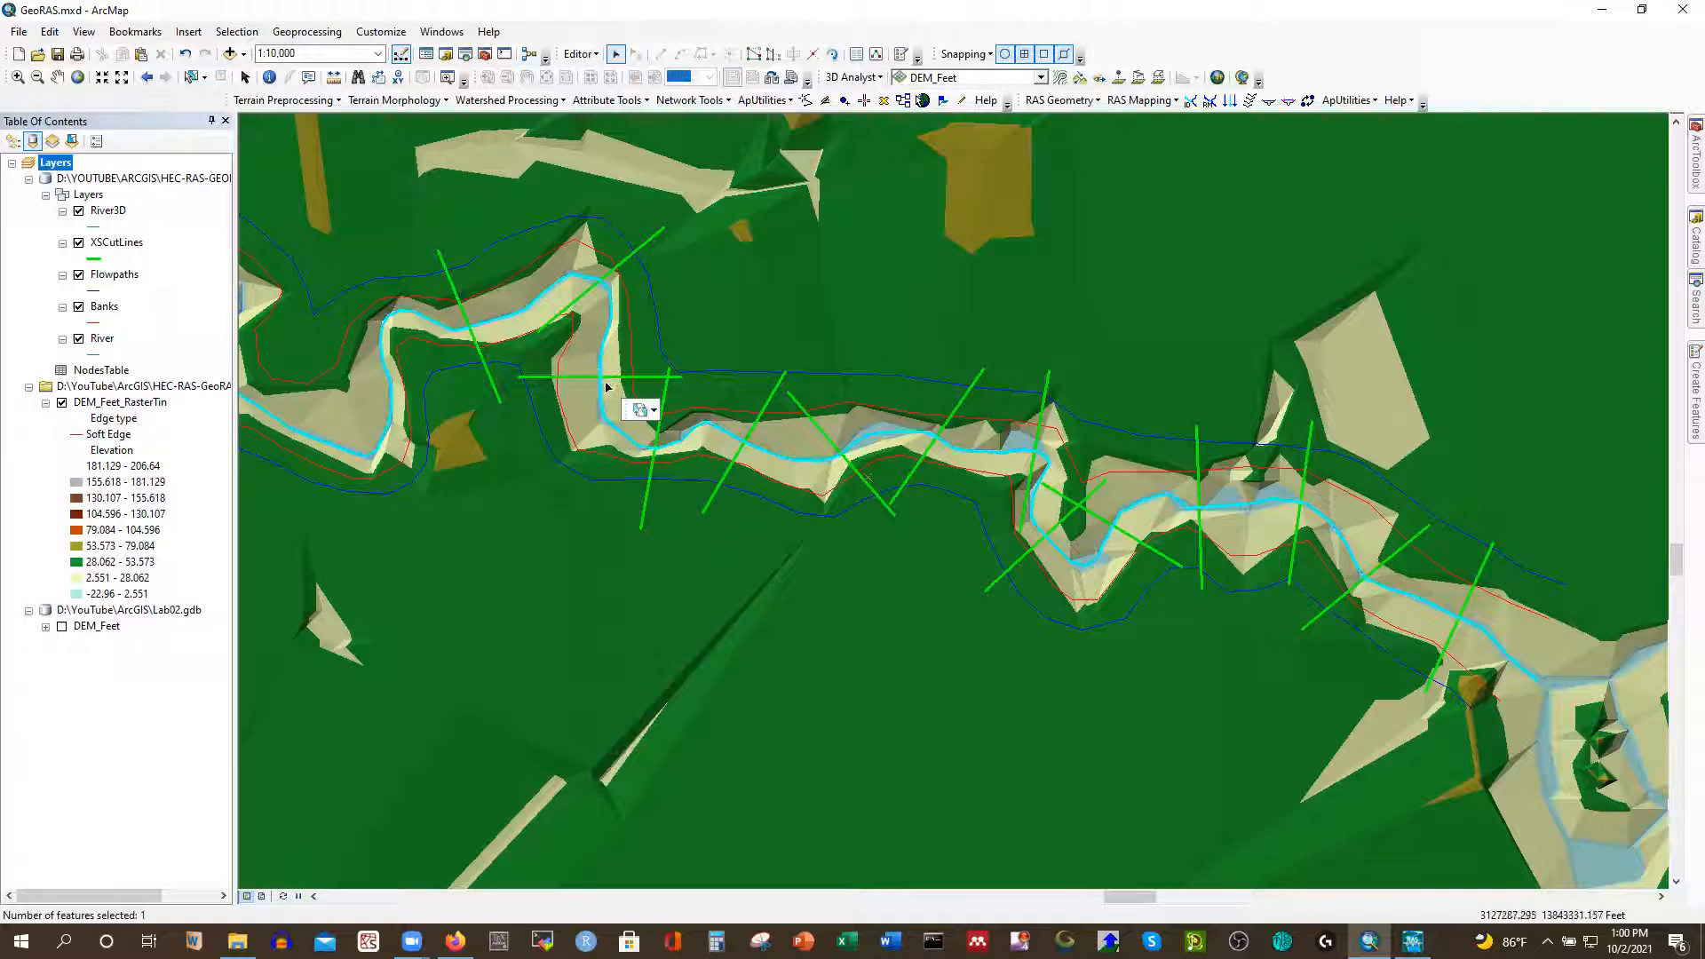
pyautogui.click(619, 377)
pyautogui.press('Delete')
# Shift the near north-south cut line below the bend slightly northeast, and move the northeast-southwest line at the bend south onto the south-flowing stretch
pyautogui.click(663, 397)
pyautogui.moveTo(662, 397); pyautogui.dragTo(679, 382)
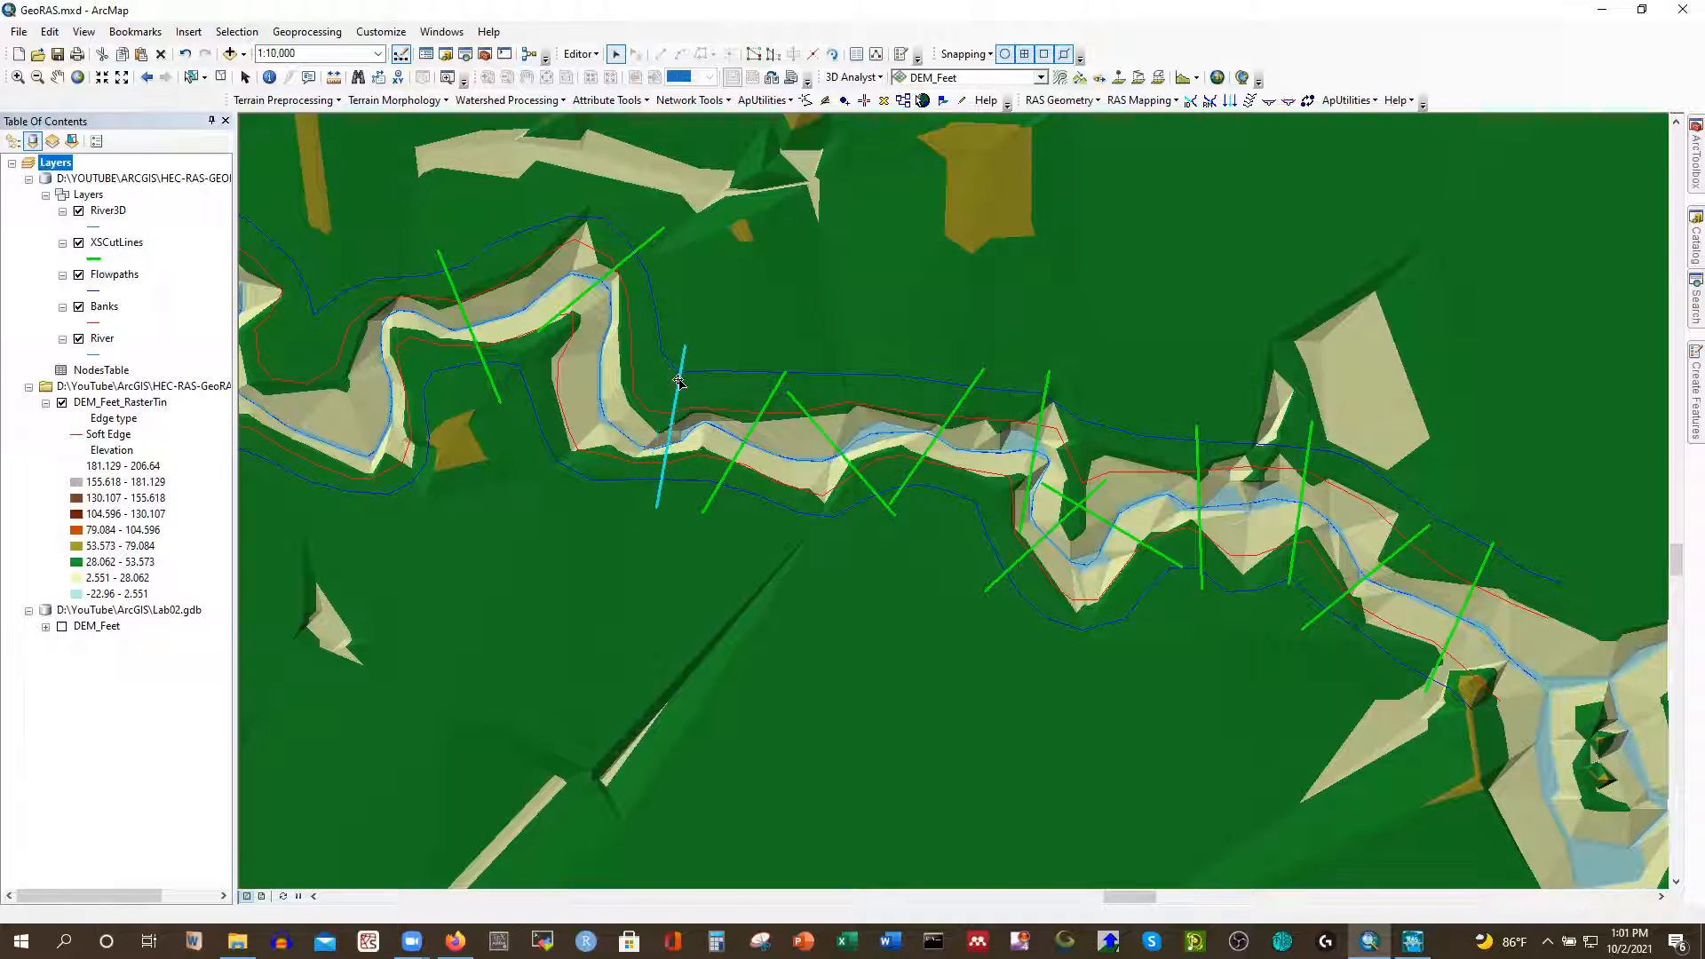
pyautogui.click(611, 275)
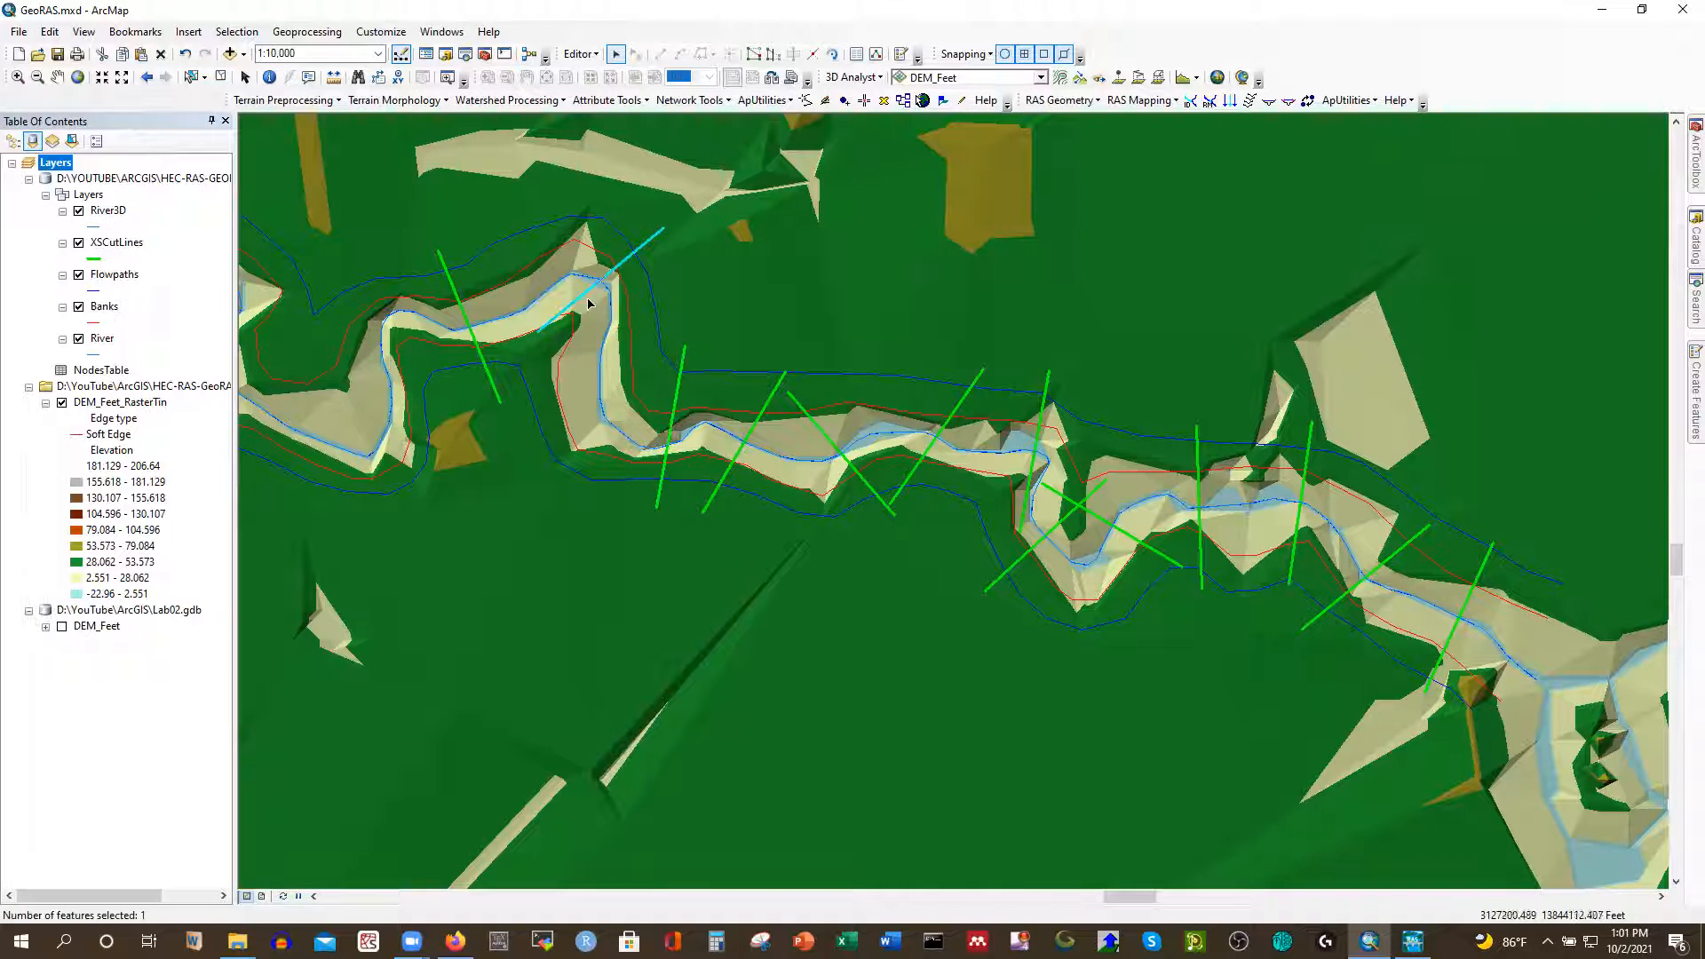
pyautogui.moveTo(571, 303); pyautogui.dragTo(574, 406)
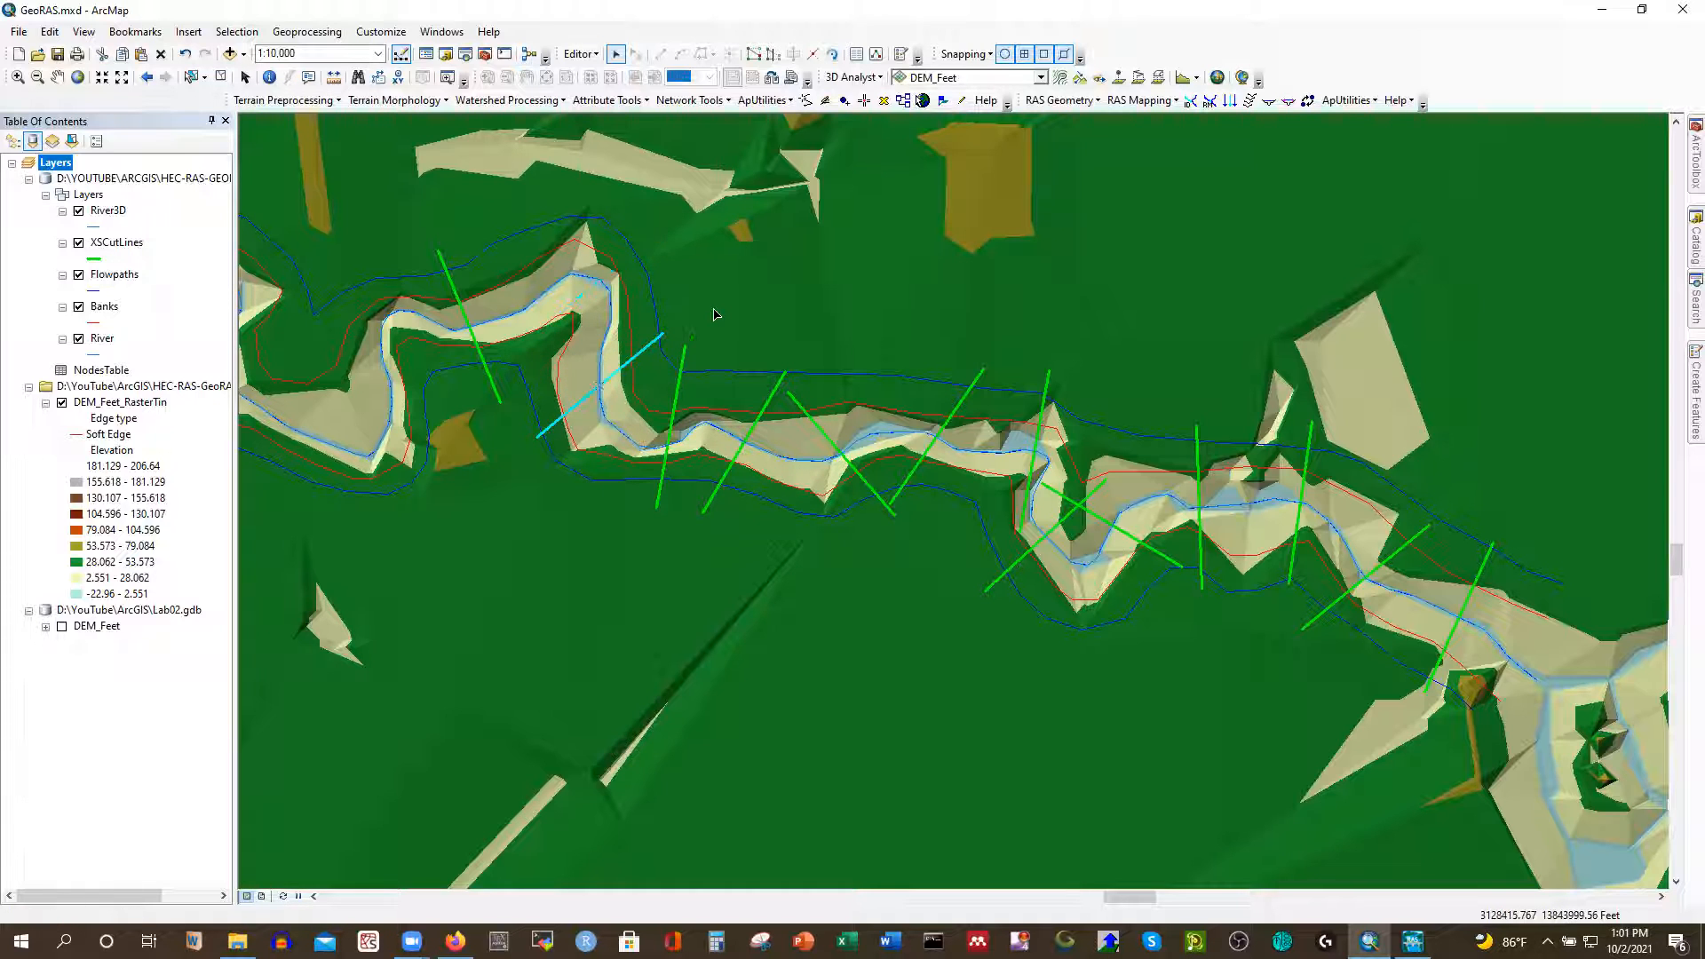
# Delete the northwest-southeast cut line midway along the eastern reach and nudge the neighboring line to its west slightly northeast
pyautogui.click(817, 427)
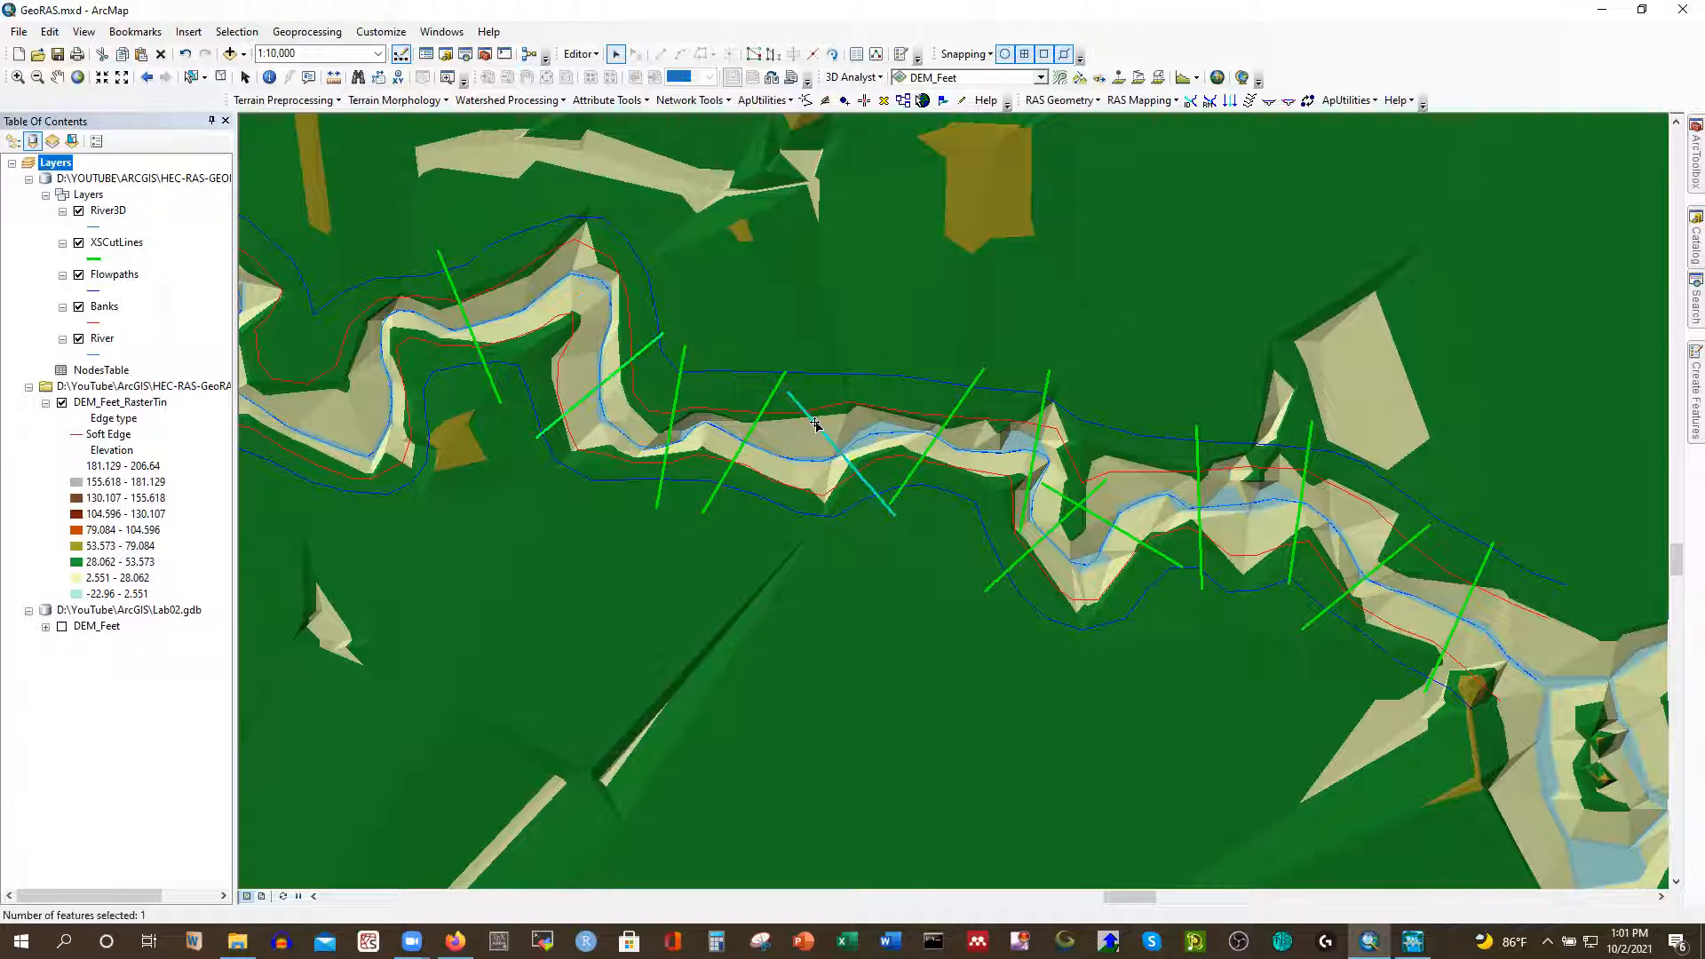
pyautogui.press('Delete')
pyautogui.click(750, 438)
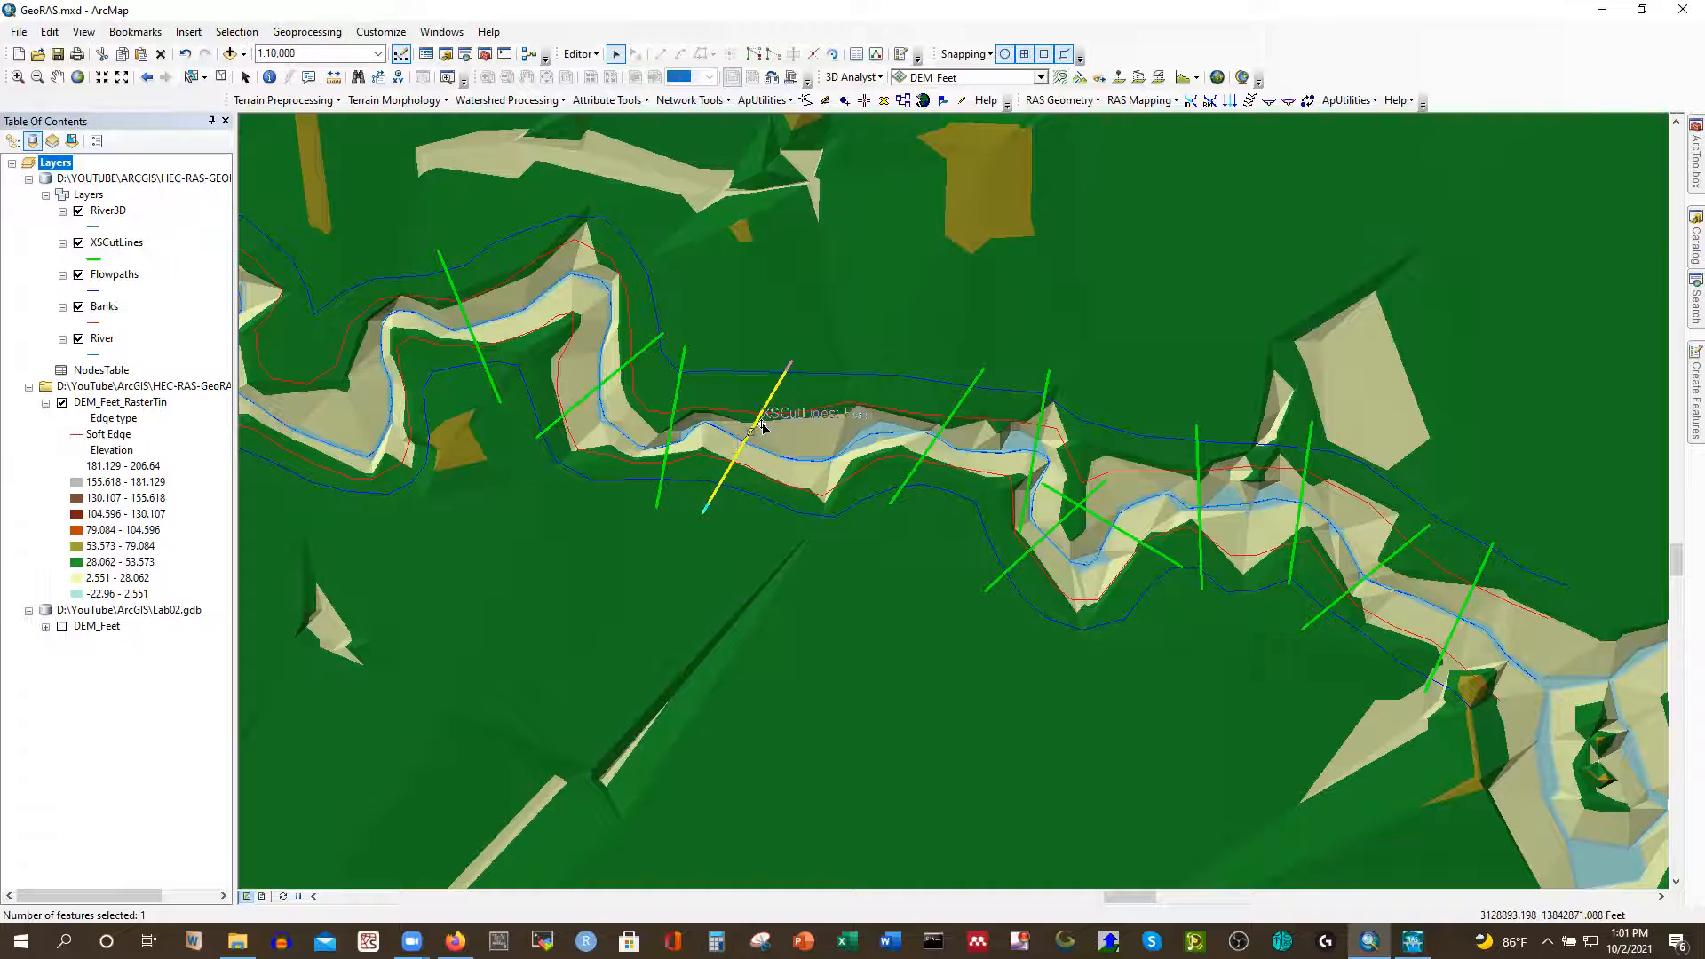
# Delete the near north-south and northwest-southeast cut lines at the V-shaped bend, and move the remaining northeast-southwest line northwest to the bend's upstream side
pyautogui.click(1039, 444)
pyautogui.press('Delete')
pyautogui.click(1056, 528)
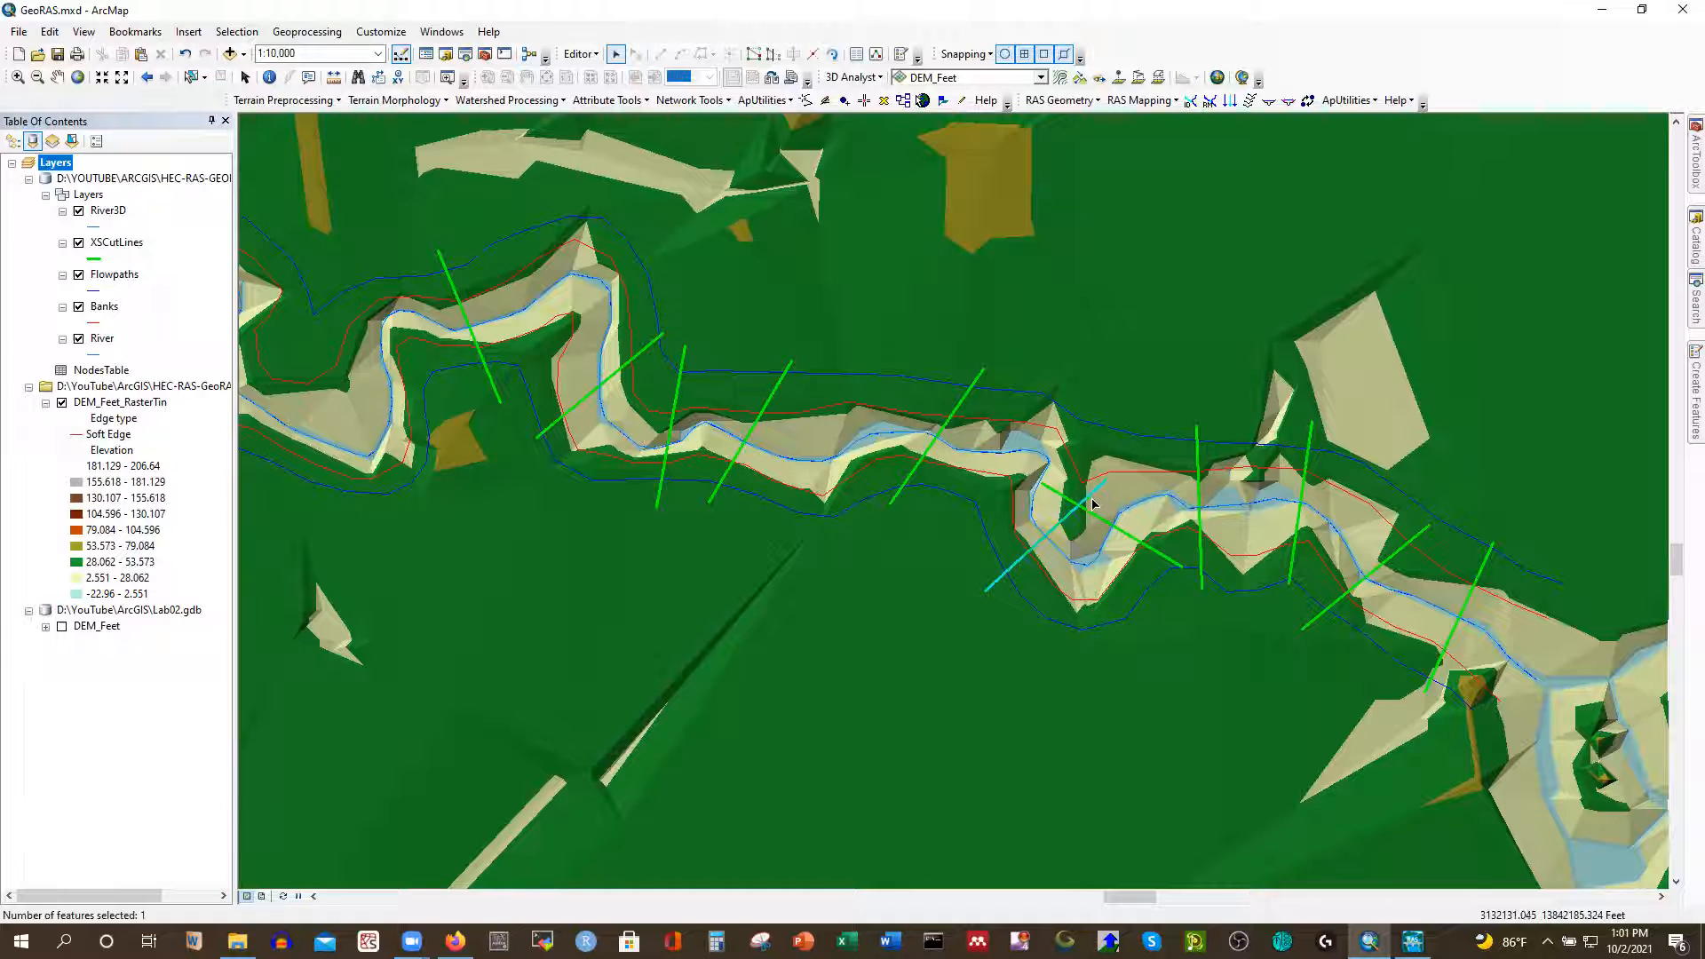
pyautogui.click(1057, 490)
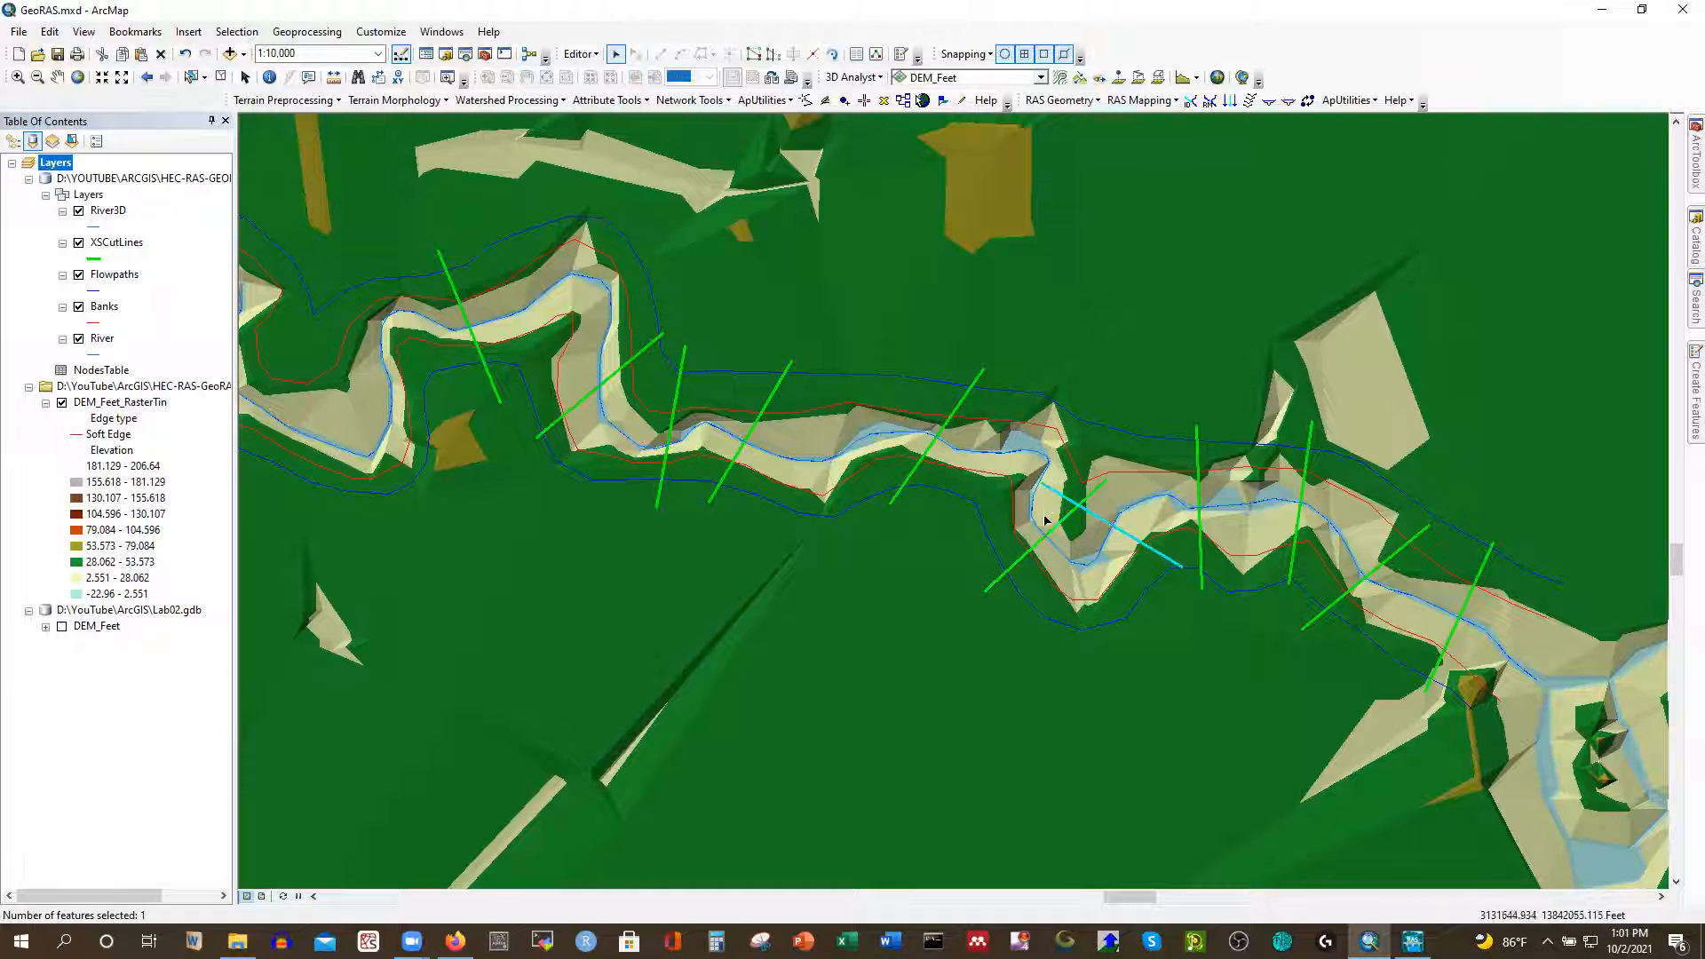
pyautogui.press('Delete')
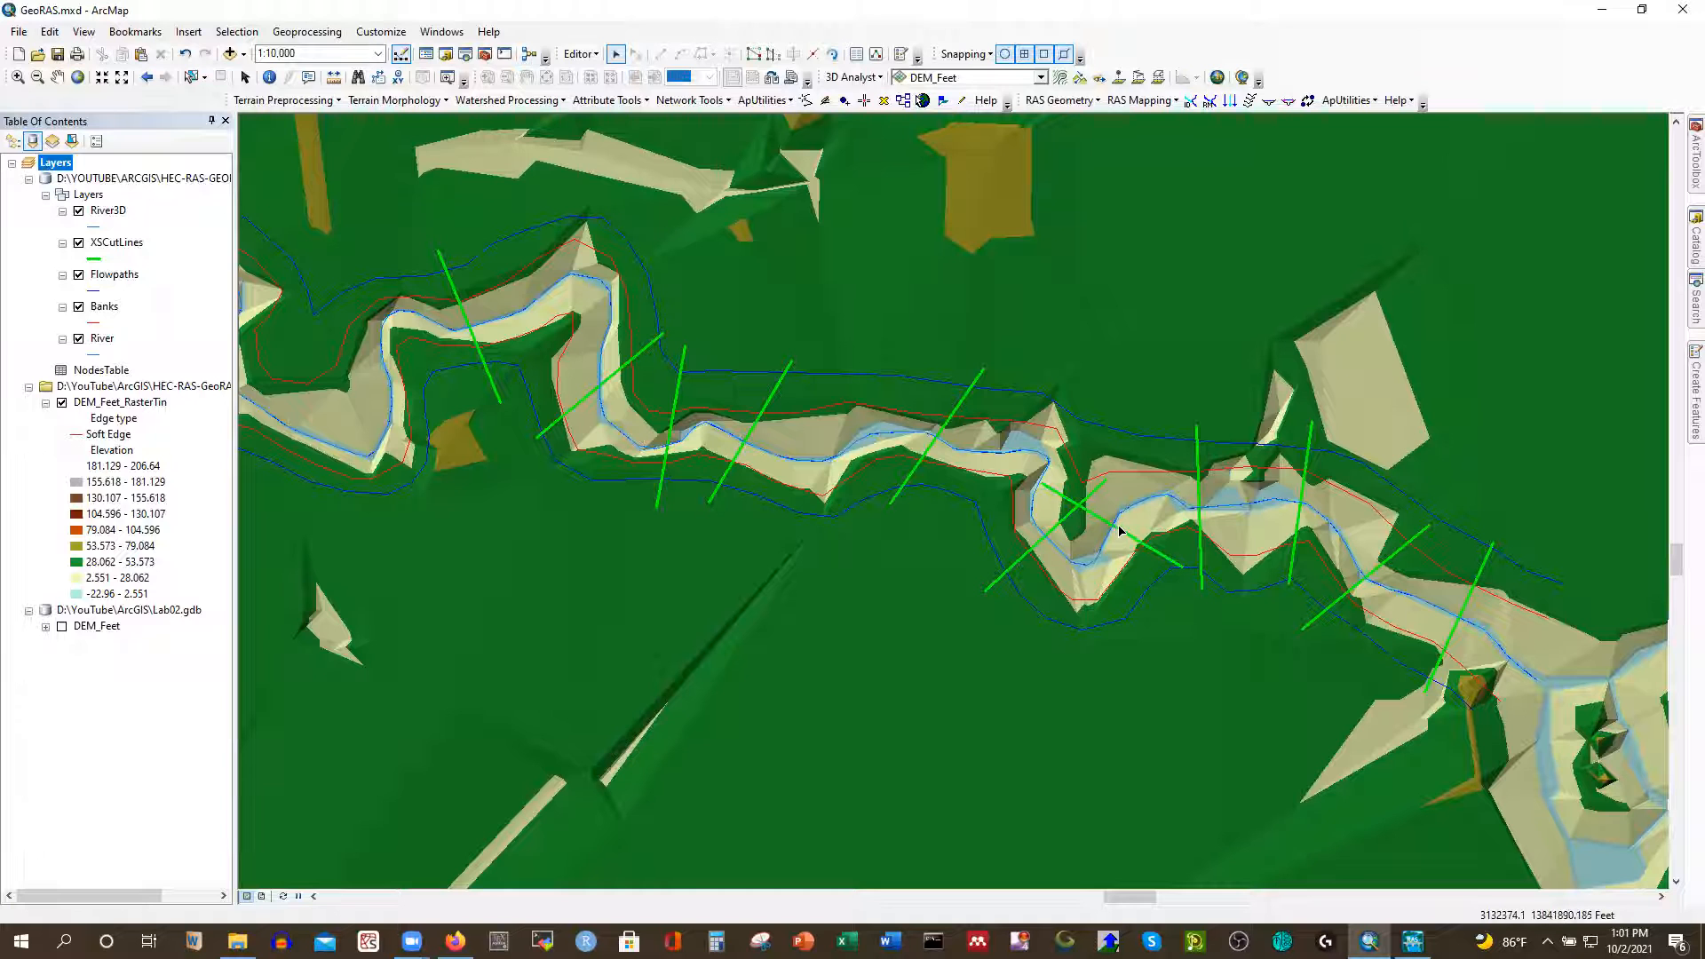
pyautogui.click(1119, 533)
pyautogui.press('Delete')
pyautogui.click(1061, 524)
pyautogui.moveTo(1061, 524)
pyautogui.mouseDown()
pyautogui.moveTo(1056, 468)
pyautogui.moveTo(1035, 456)
pyautogui.mouseUp()
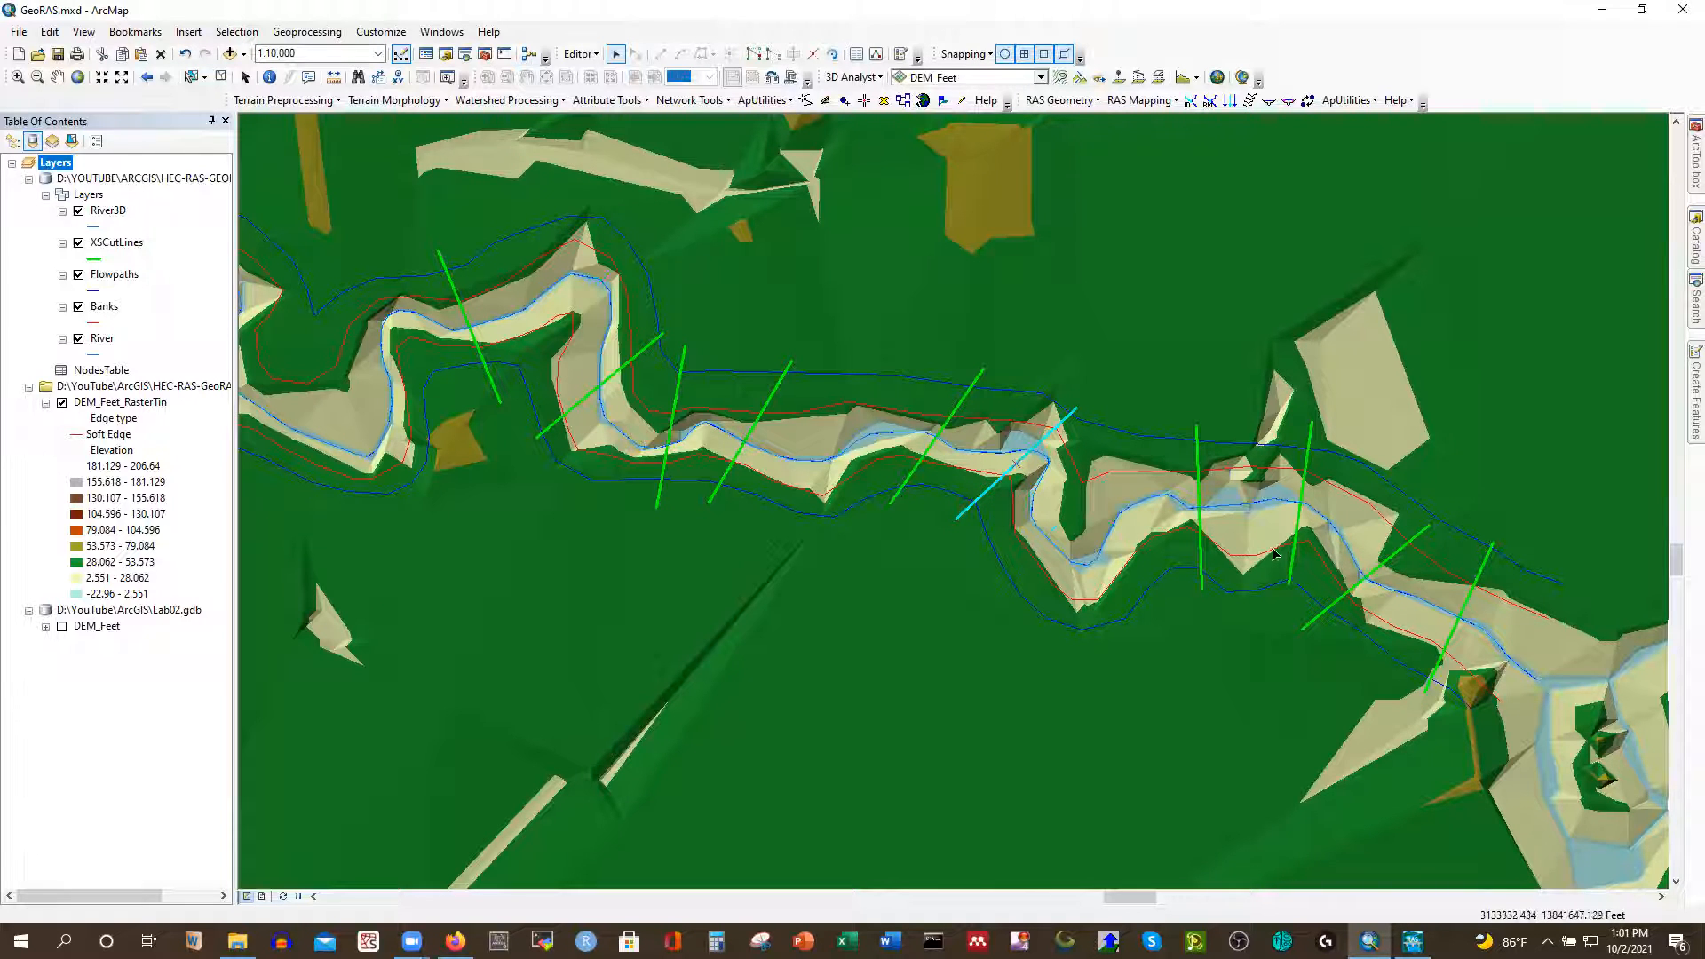
# Nudge the second near north-south cut line past the V-shaped bend slightly south and the next northeast-southwest line slightly northeast to span both flowpaths
pyautogui.click(1305, 461)
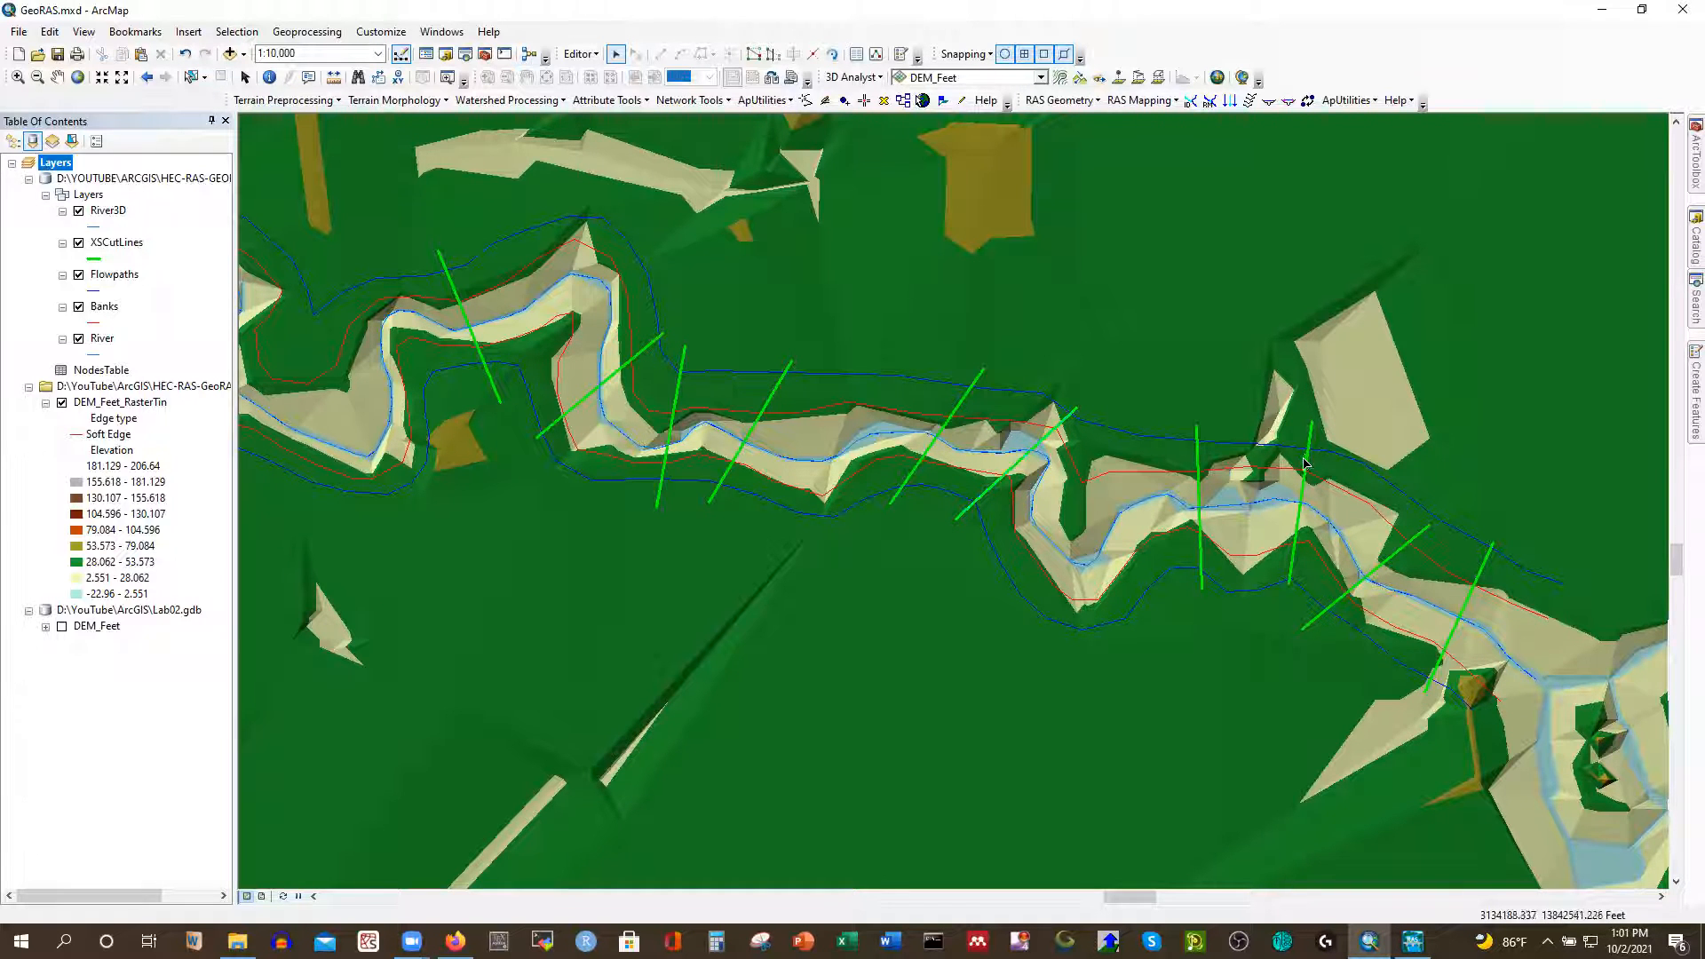
pyautogui.click(1307, 462)
pyautogui.moveTo(1298, 514); pyautogui.dragTo(1298, 515)
pyautogui.click(1390, 568)
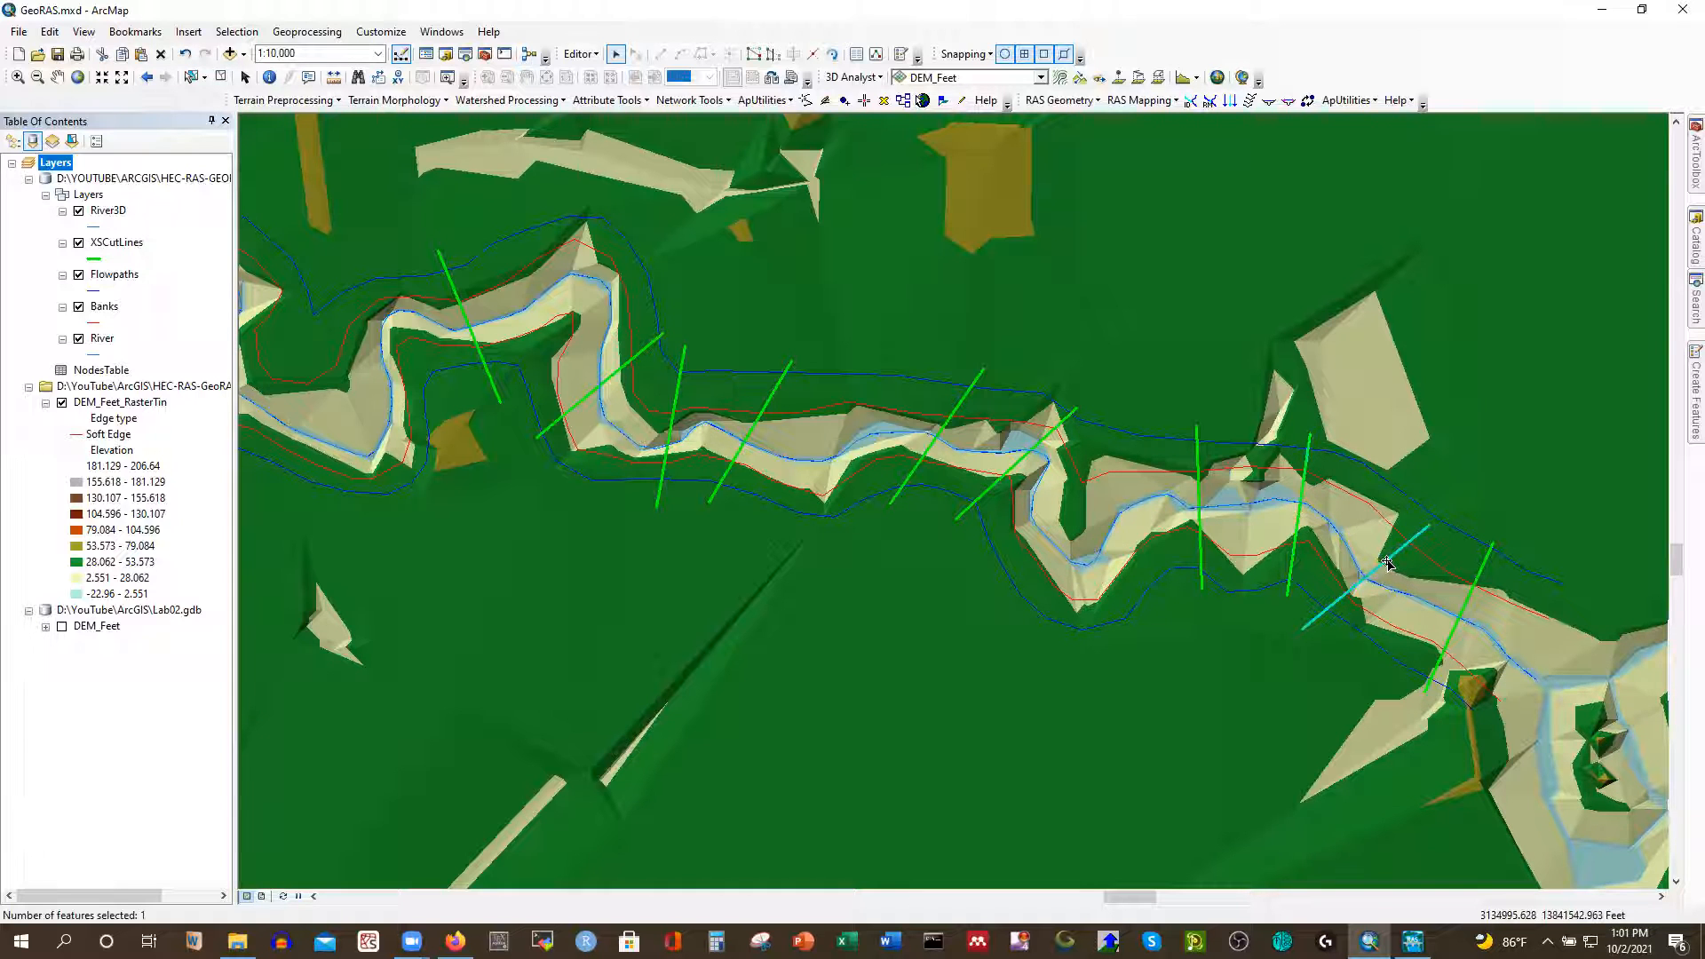
pyautogui.moveTo(1381, 558); pyautogui.dragTo(1392, 547)
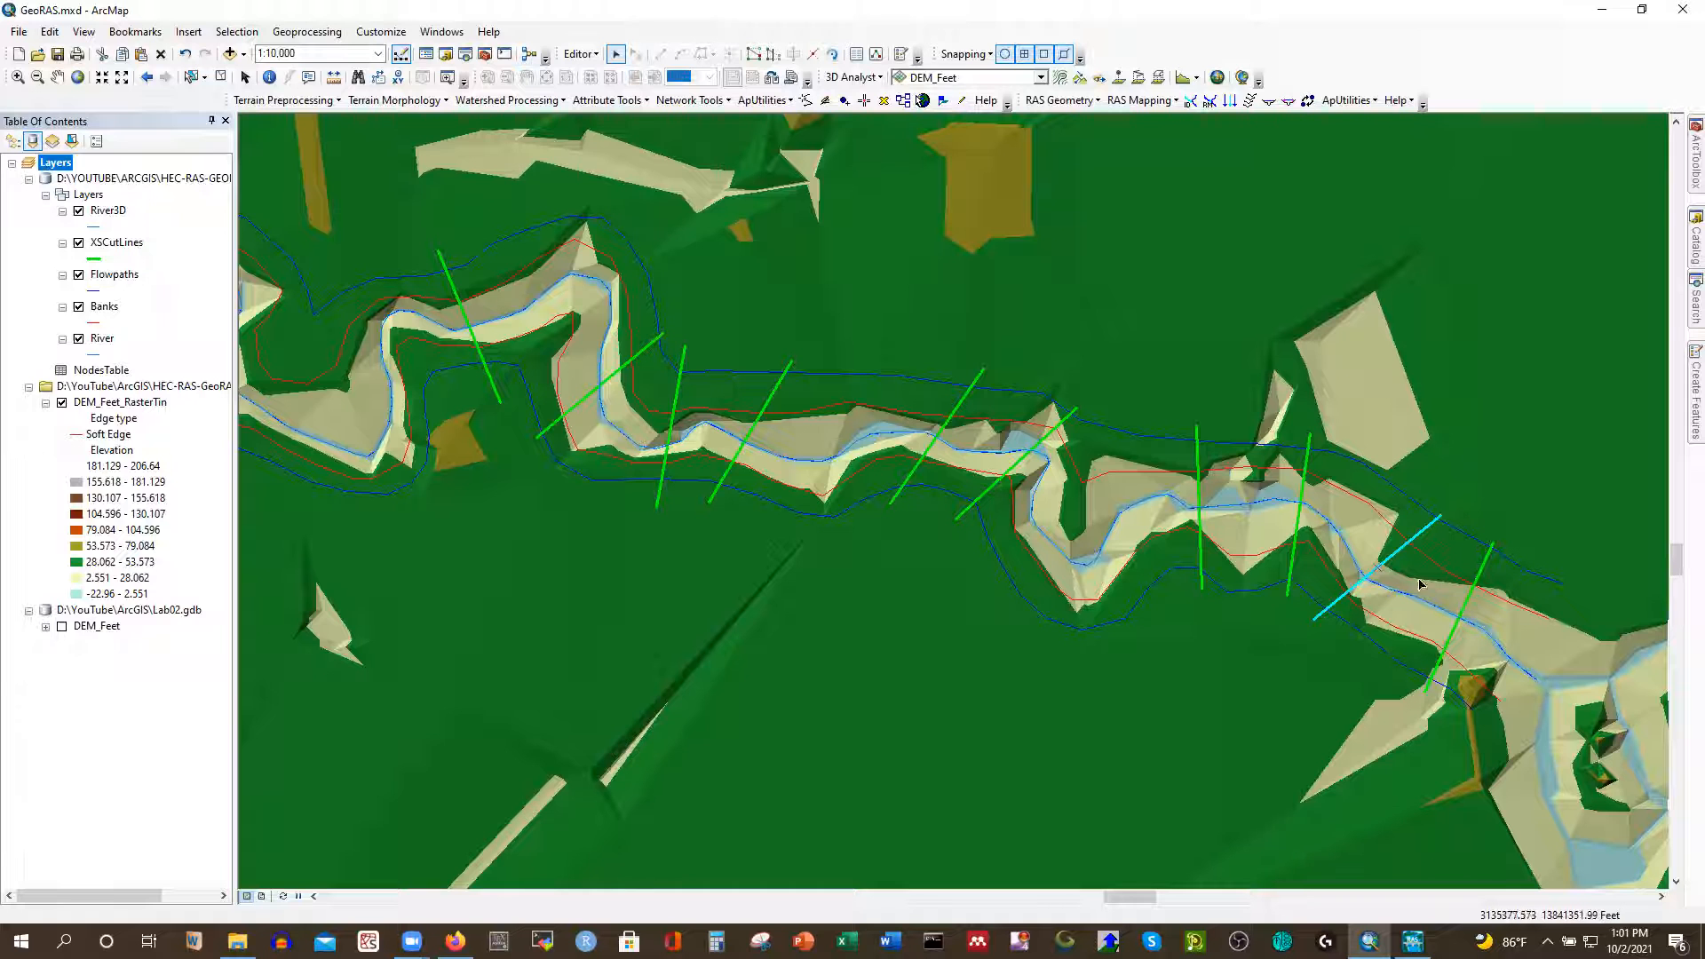
# Examine the remaining cut lines along the full length of the main river and the tributary for overlaps and flowpath coverage
pyautogui.scroll(5, 1419, 584)
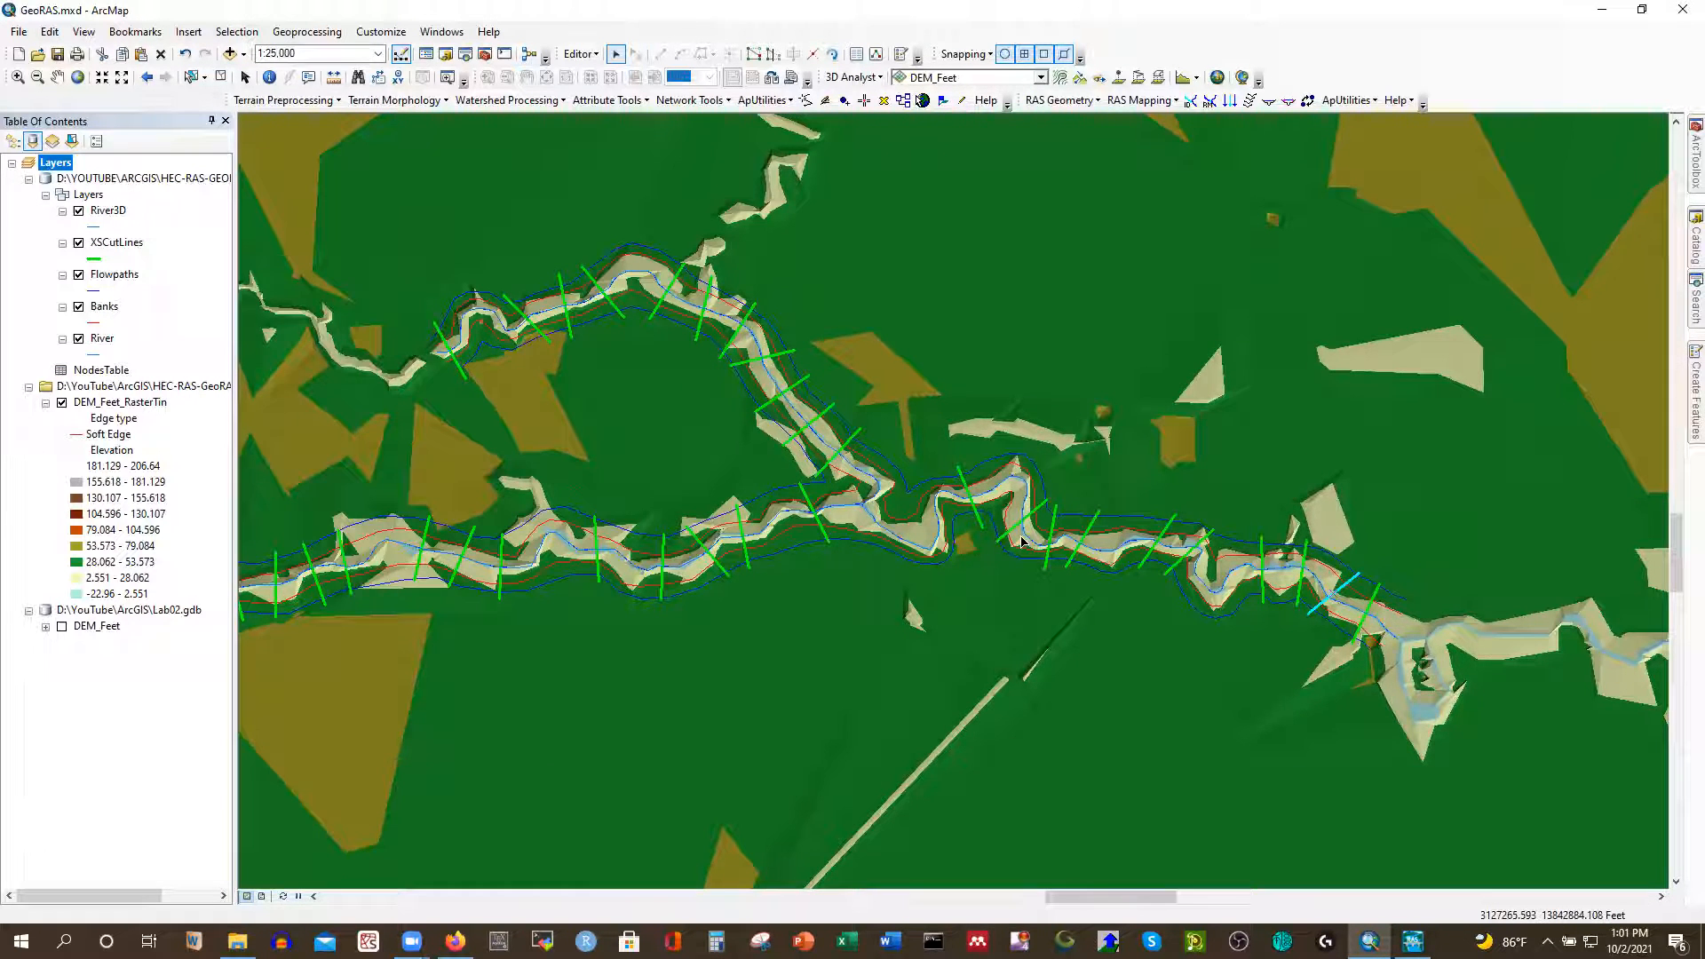
pyautogui.scroll(2, 1024, 539)
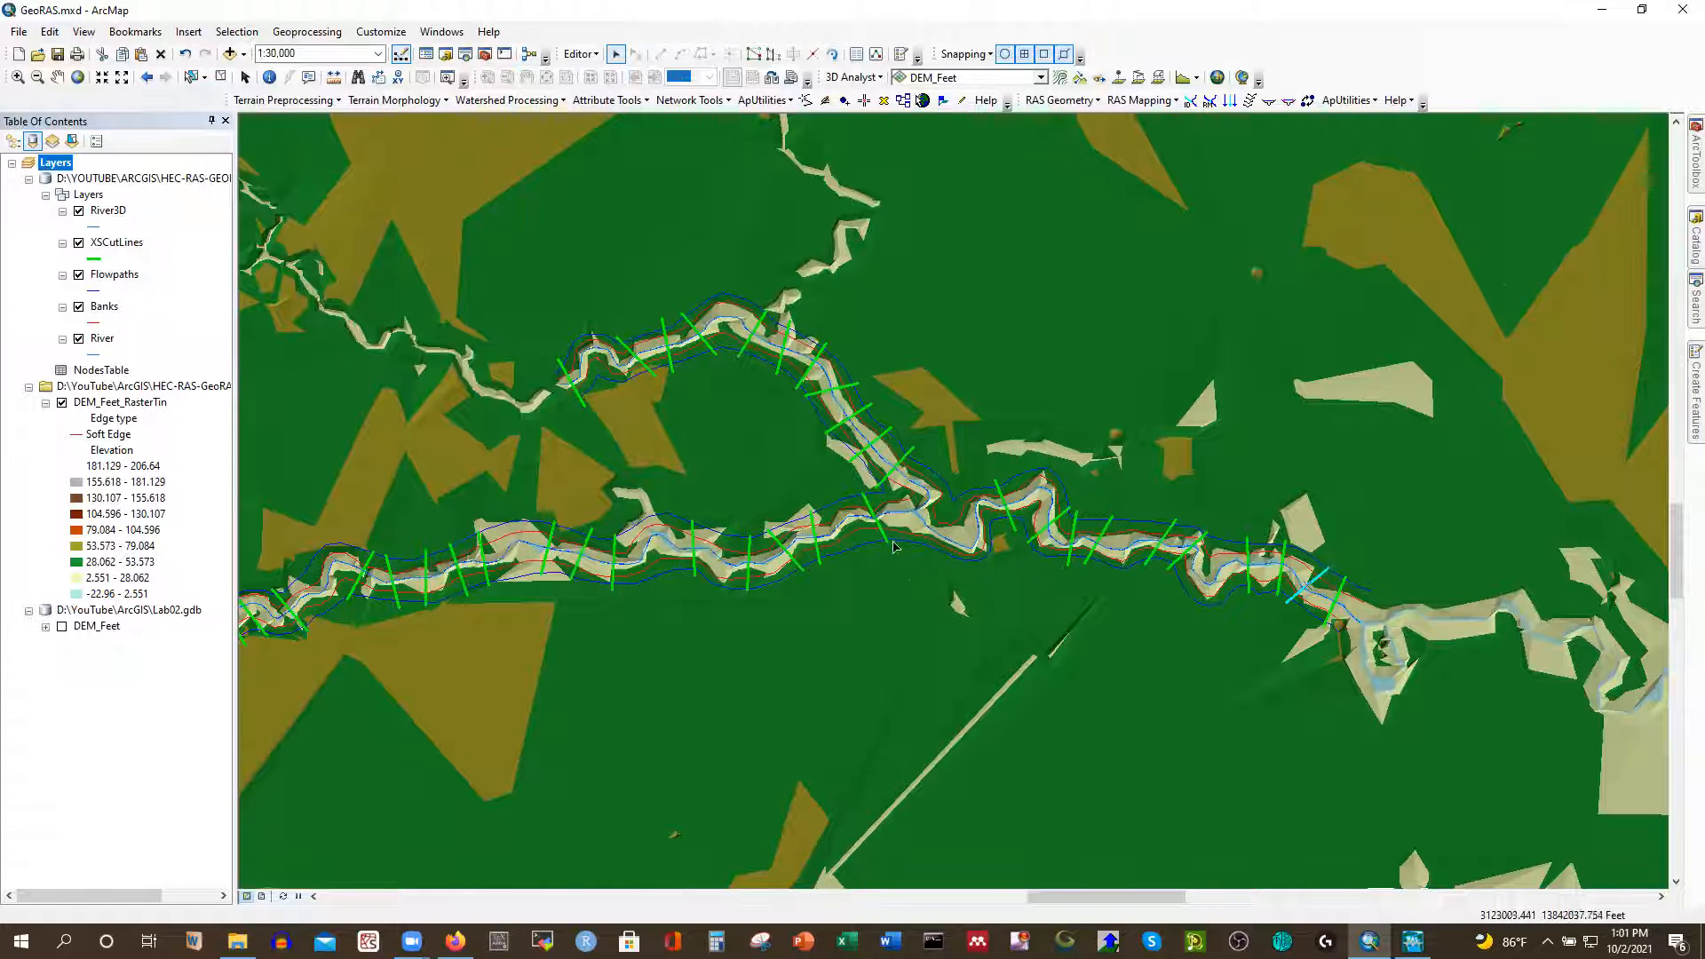
pyautogui.scroll(3, 995, 566)
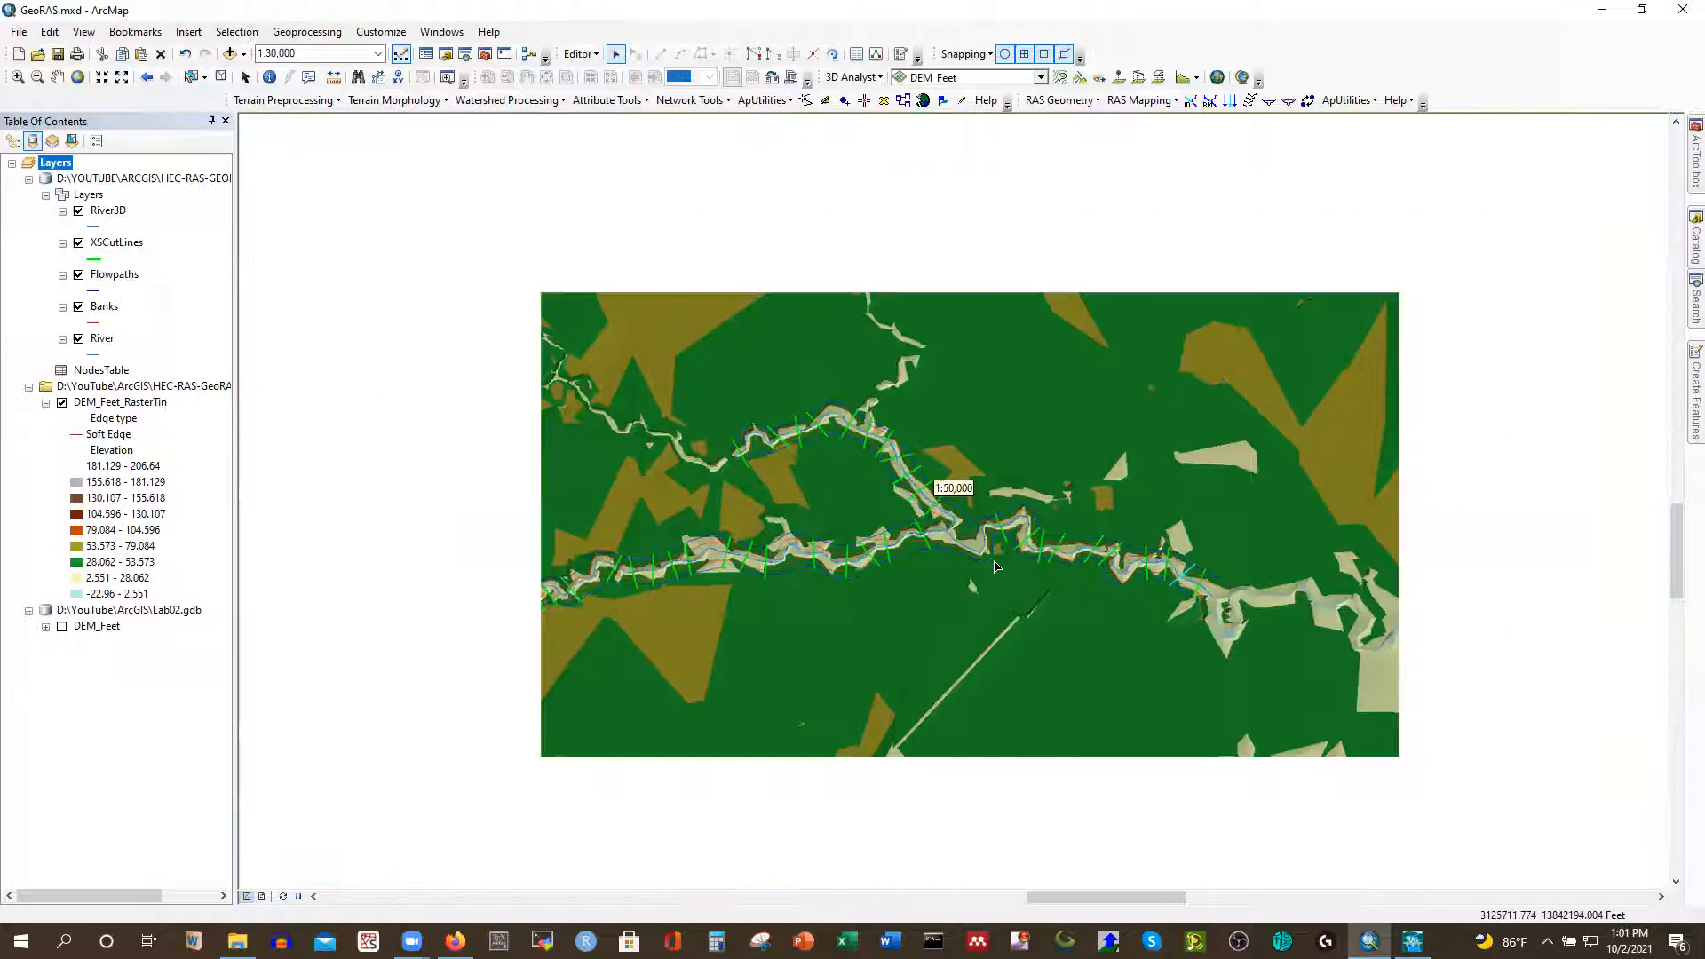
pyautogui.scroll(-4, 548, 607)
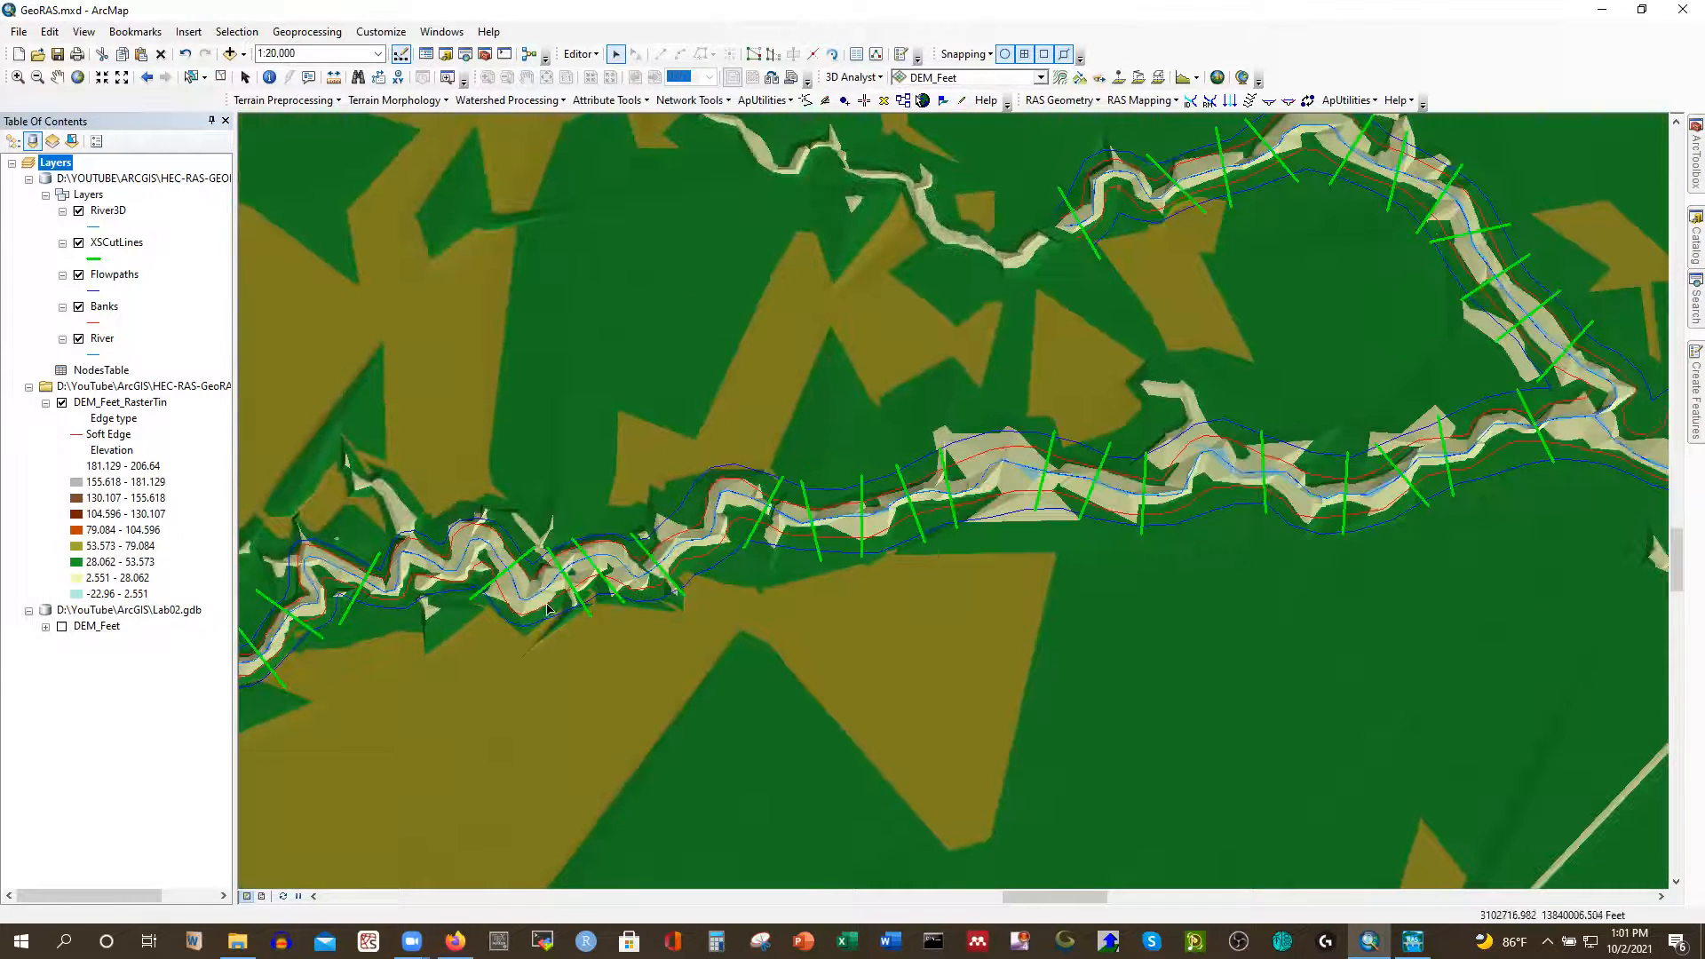
pyautogui.scroll(3, 724, 613)
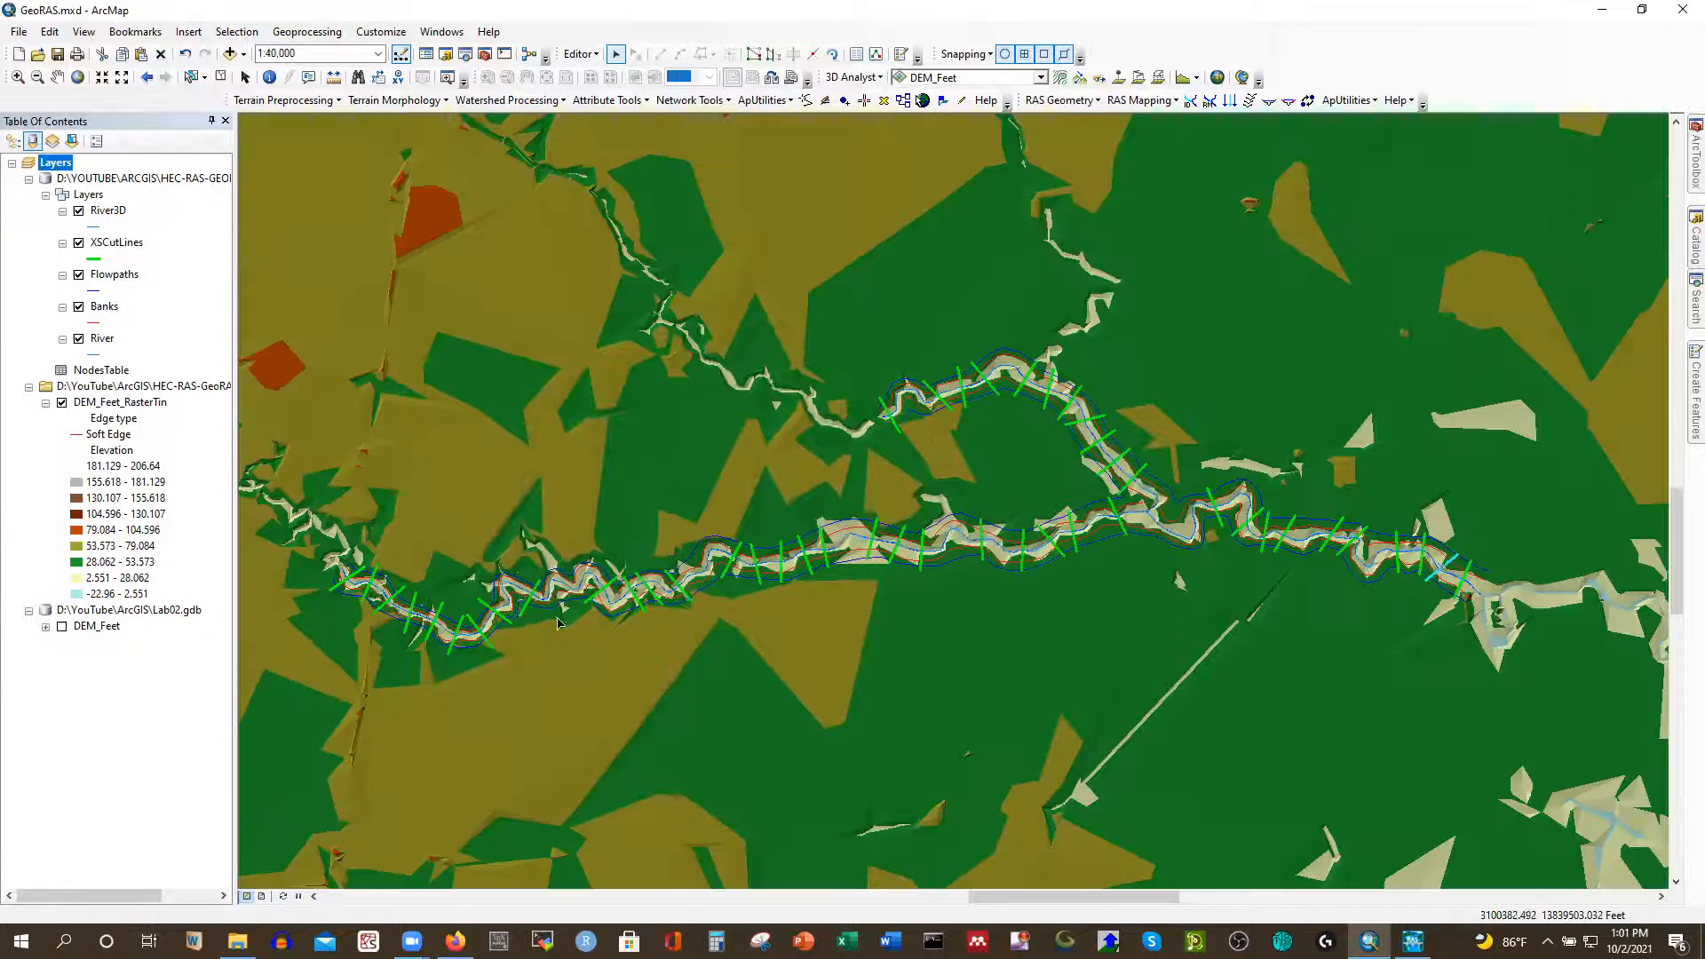
pyautogui.scroll(-2, 359, 550)
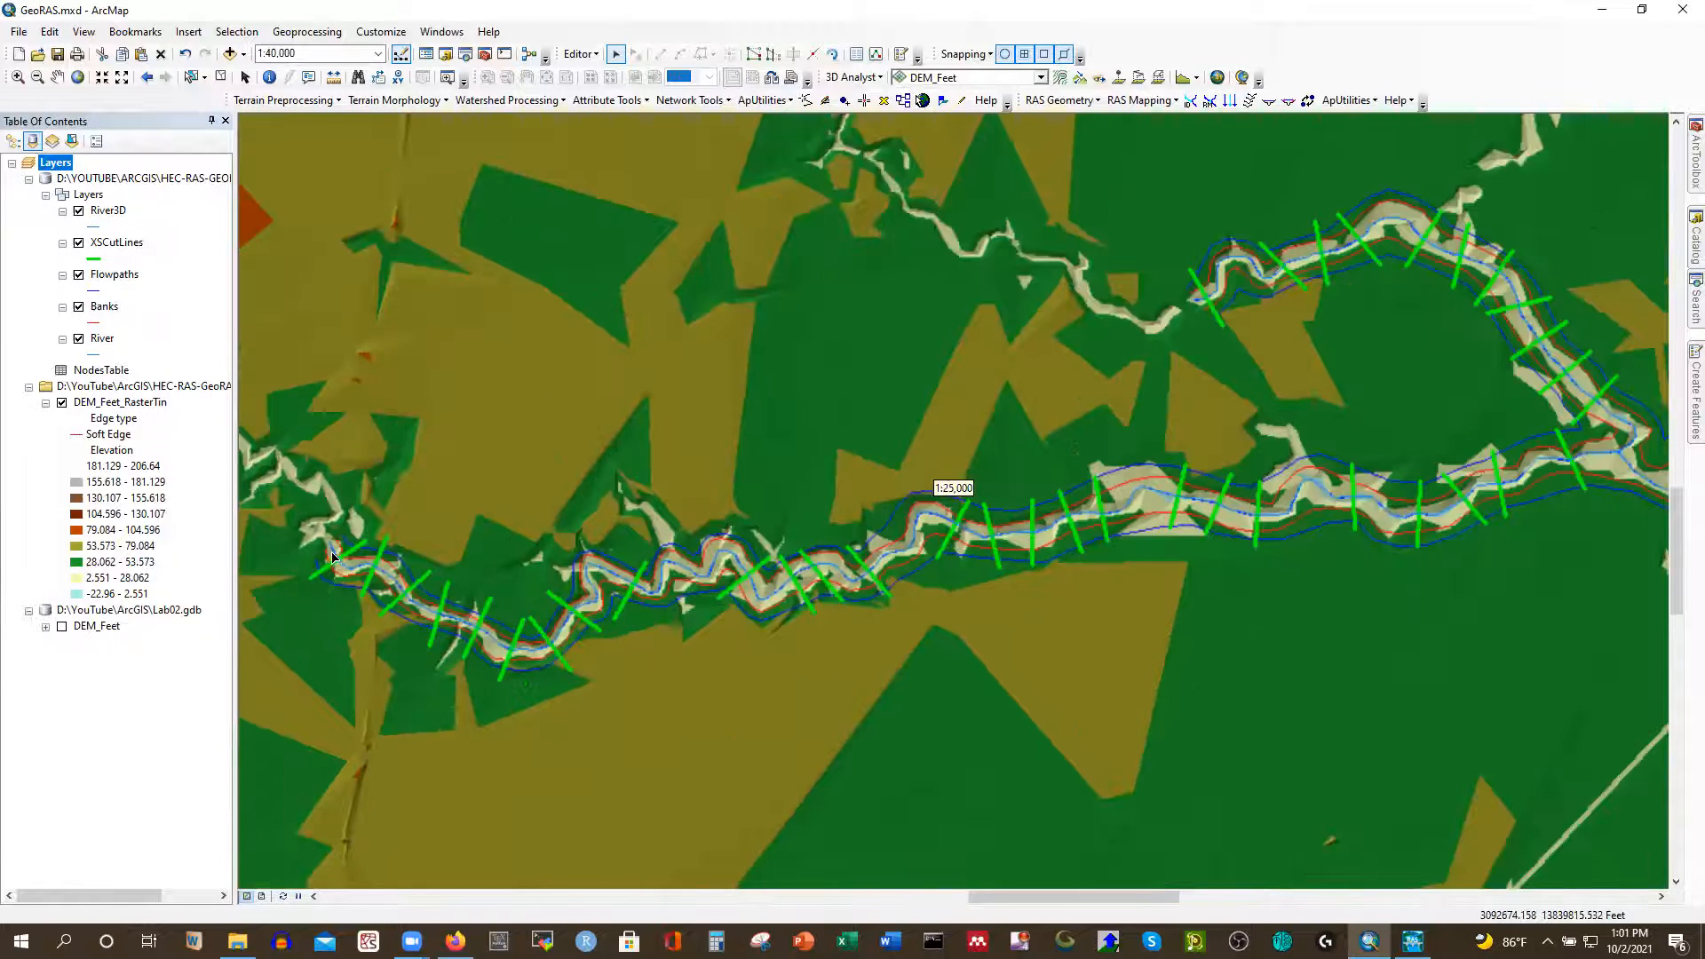
pyautogui.scroll(-1, 329, 568)
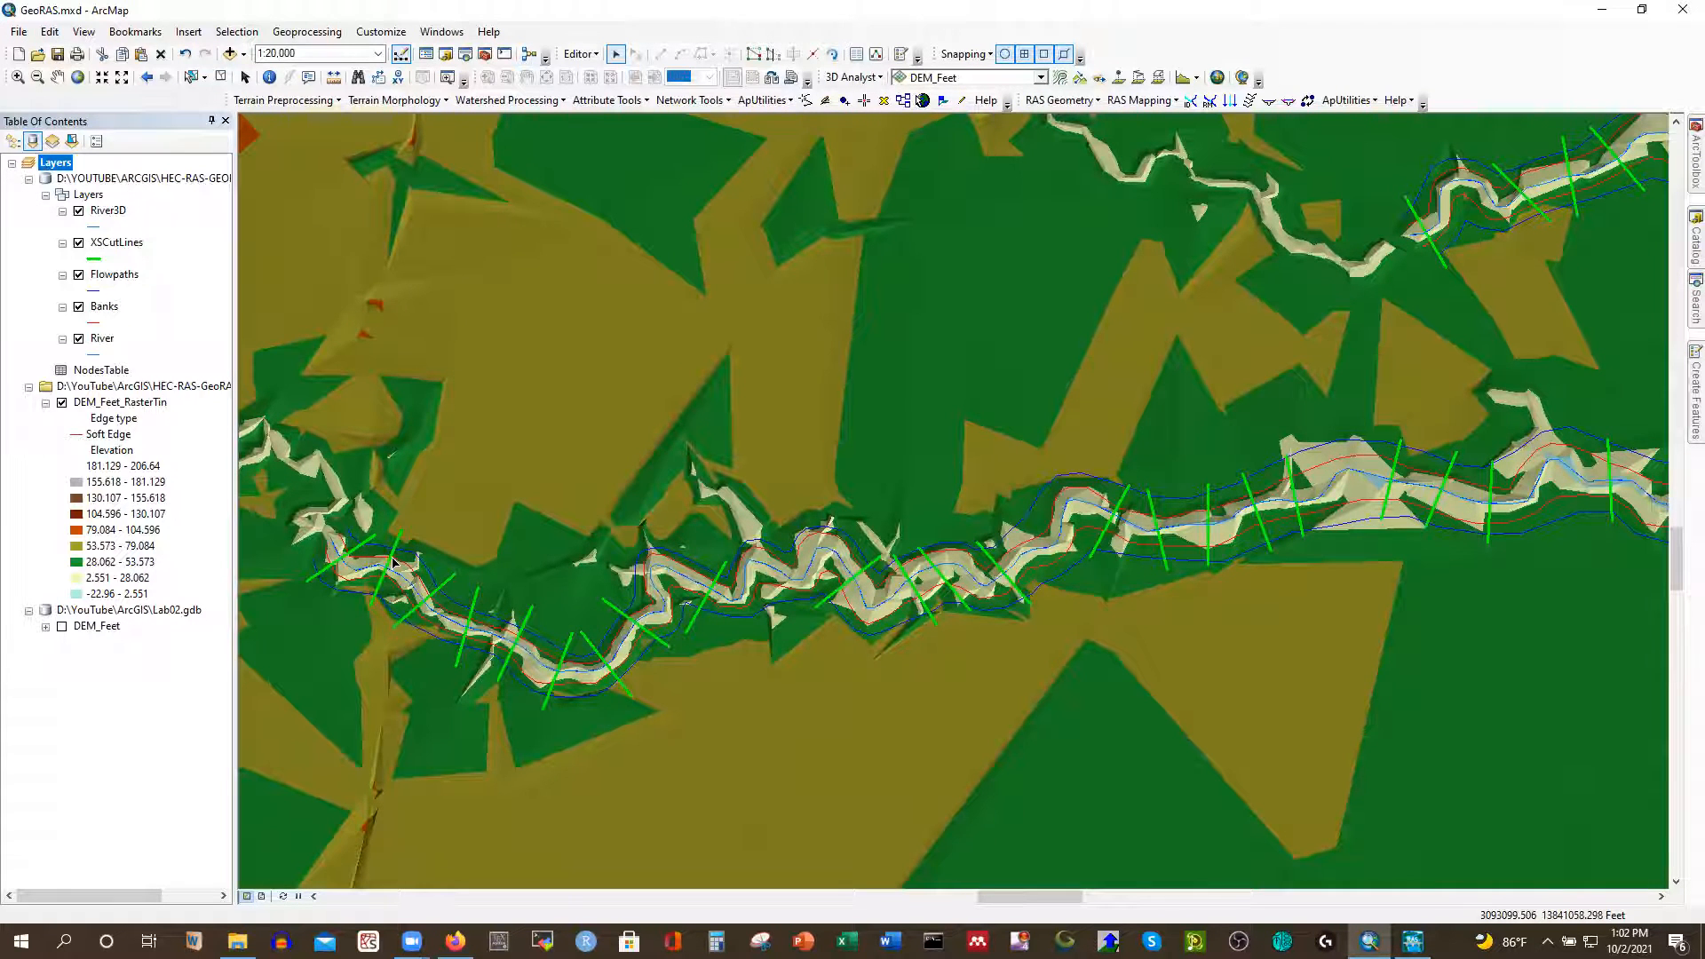
pyautogui.scroll(1, 421, 643)
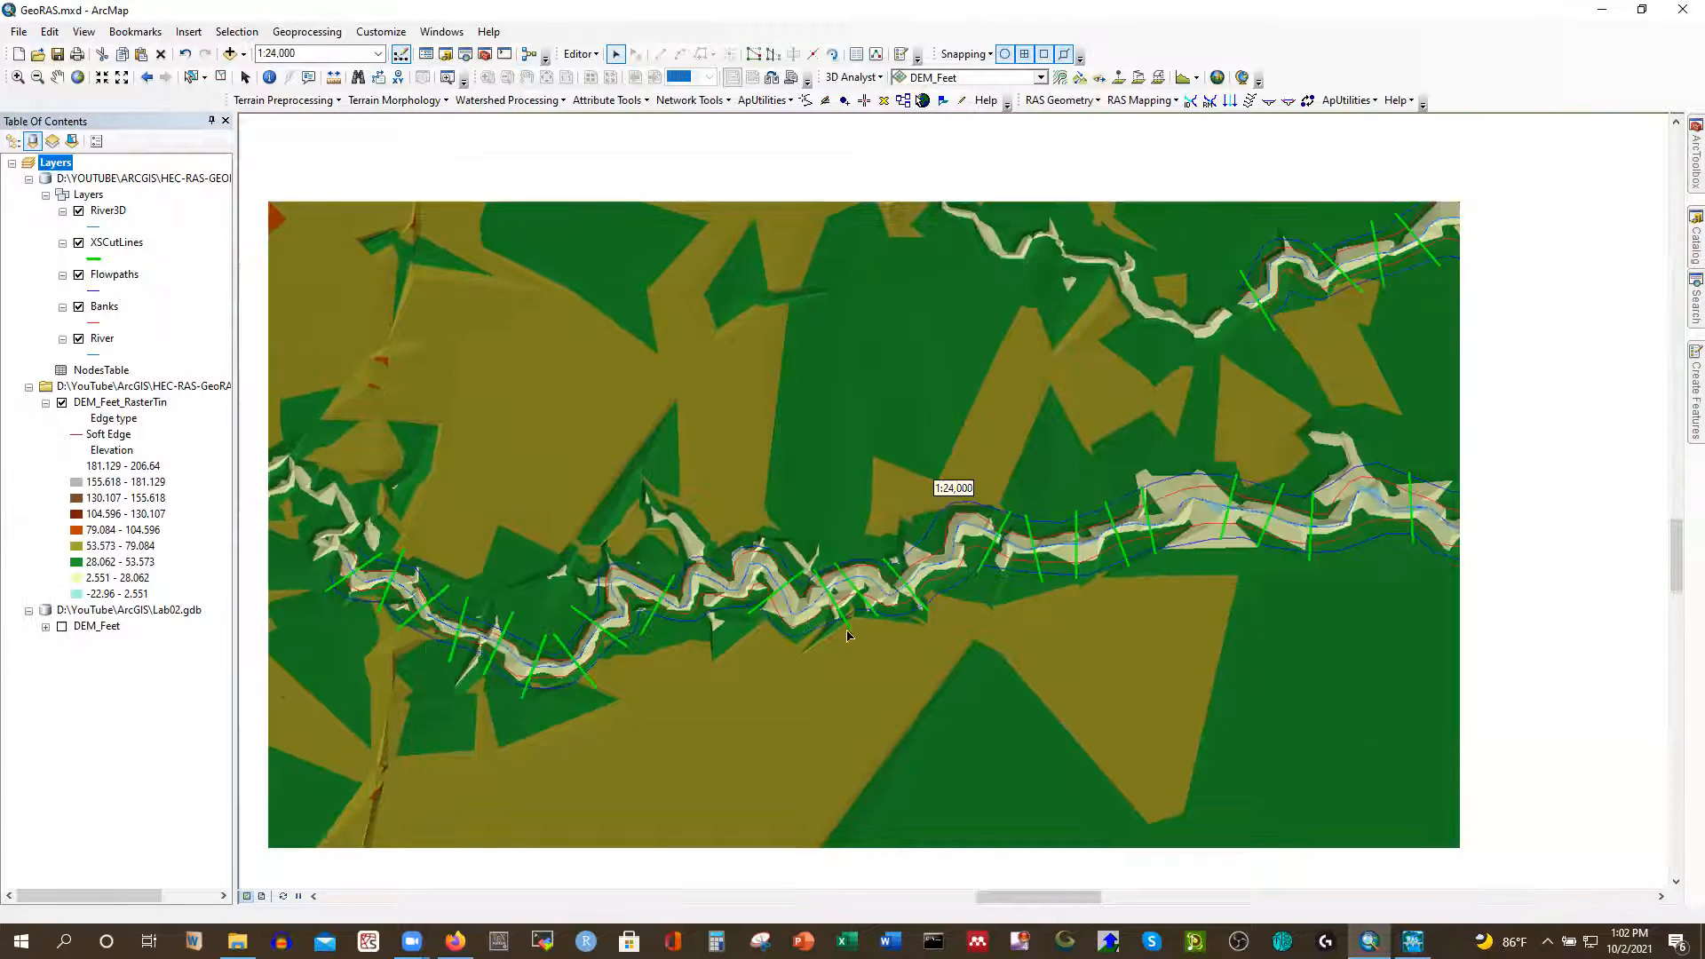
pyautogui.scroll(1, 848, 635)
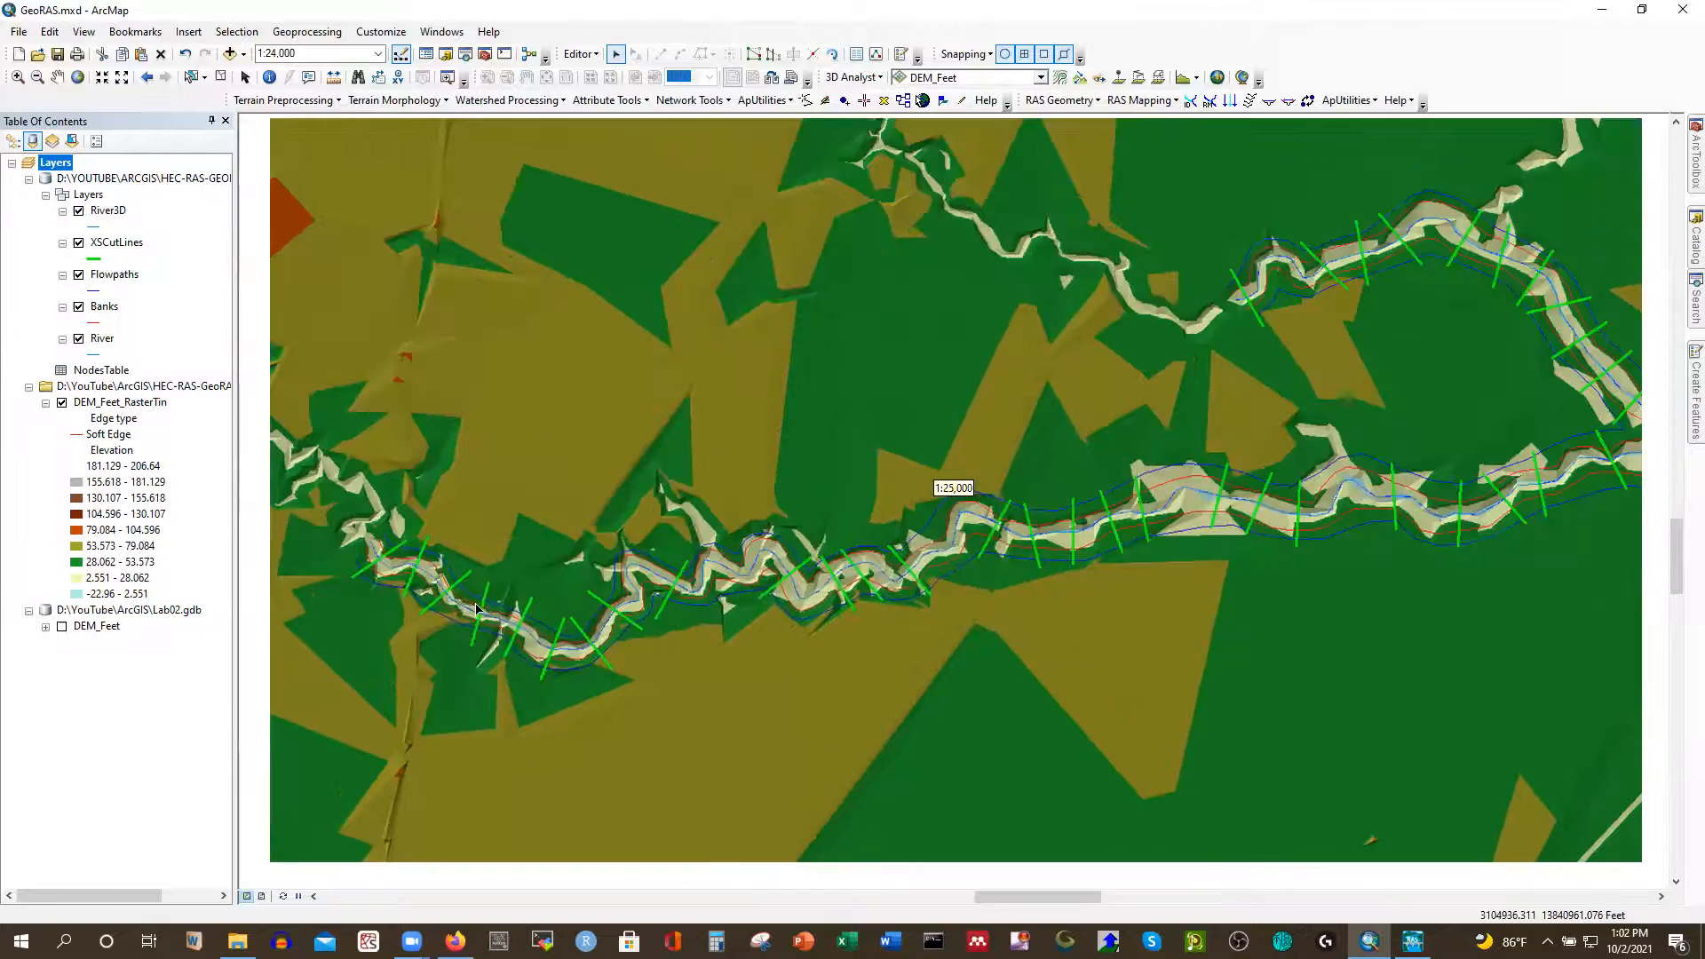
# Save the cut line edits and compute all stream centerline attributes, clearing the existing records in River3D
pyautogui.scroll(3, 483, 599)
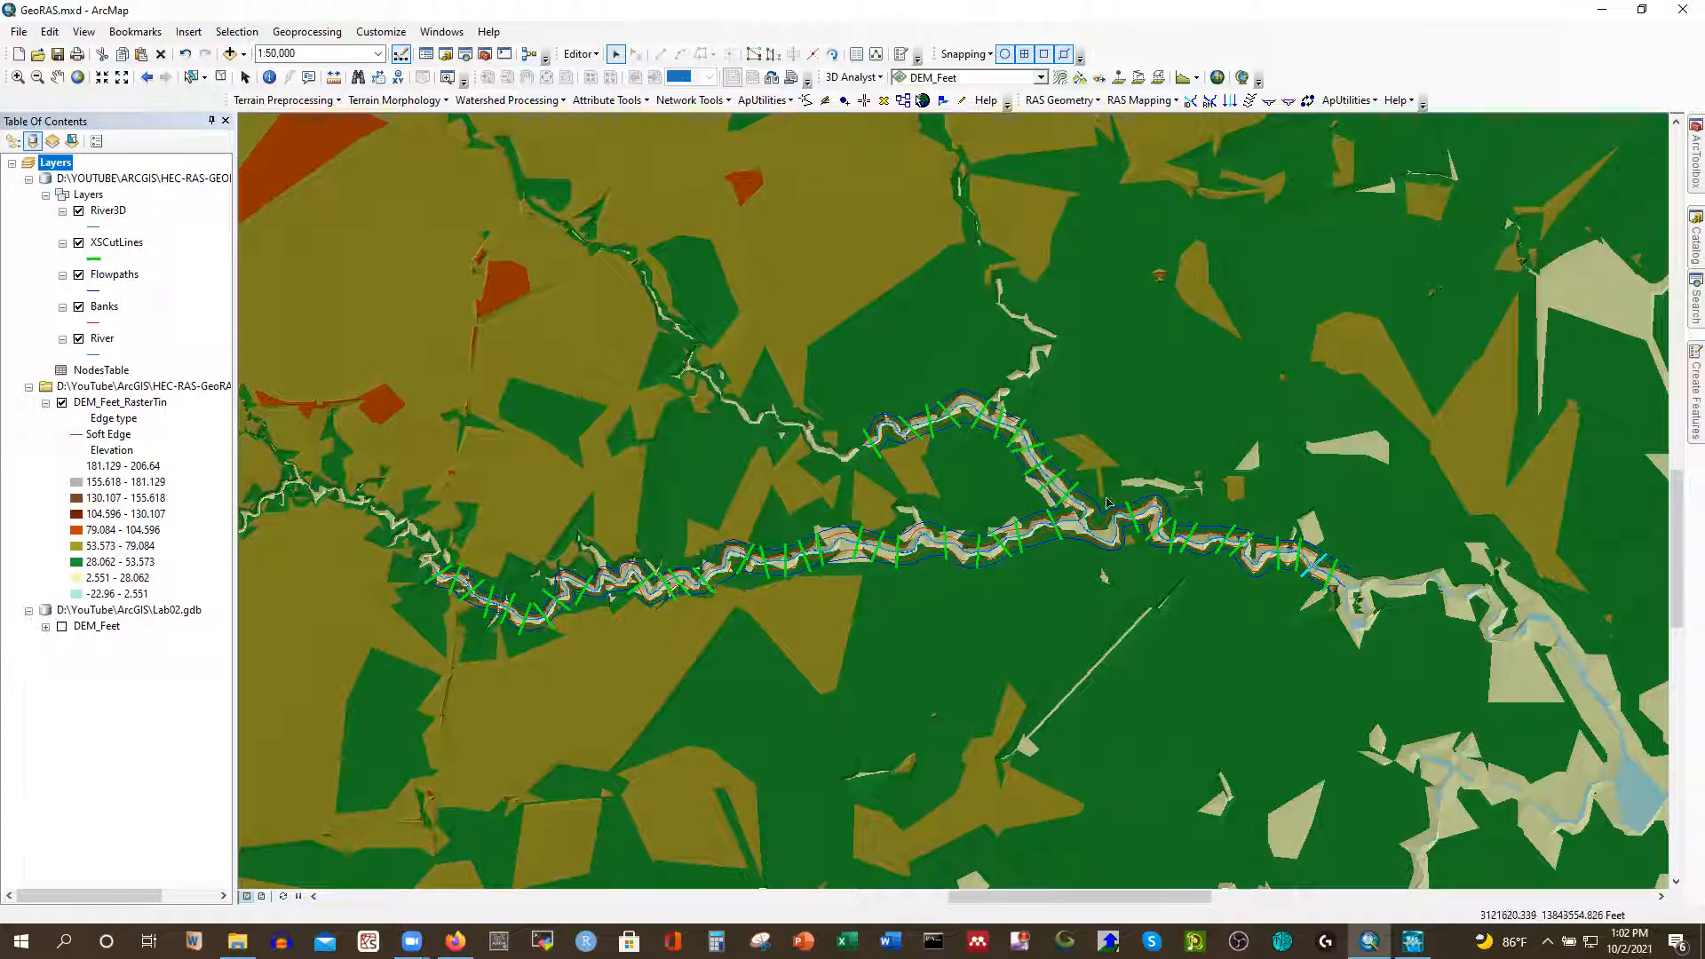
pyautogui.click(1059, 100)
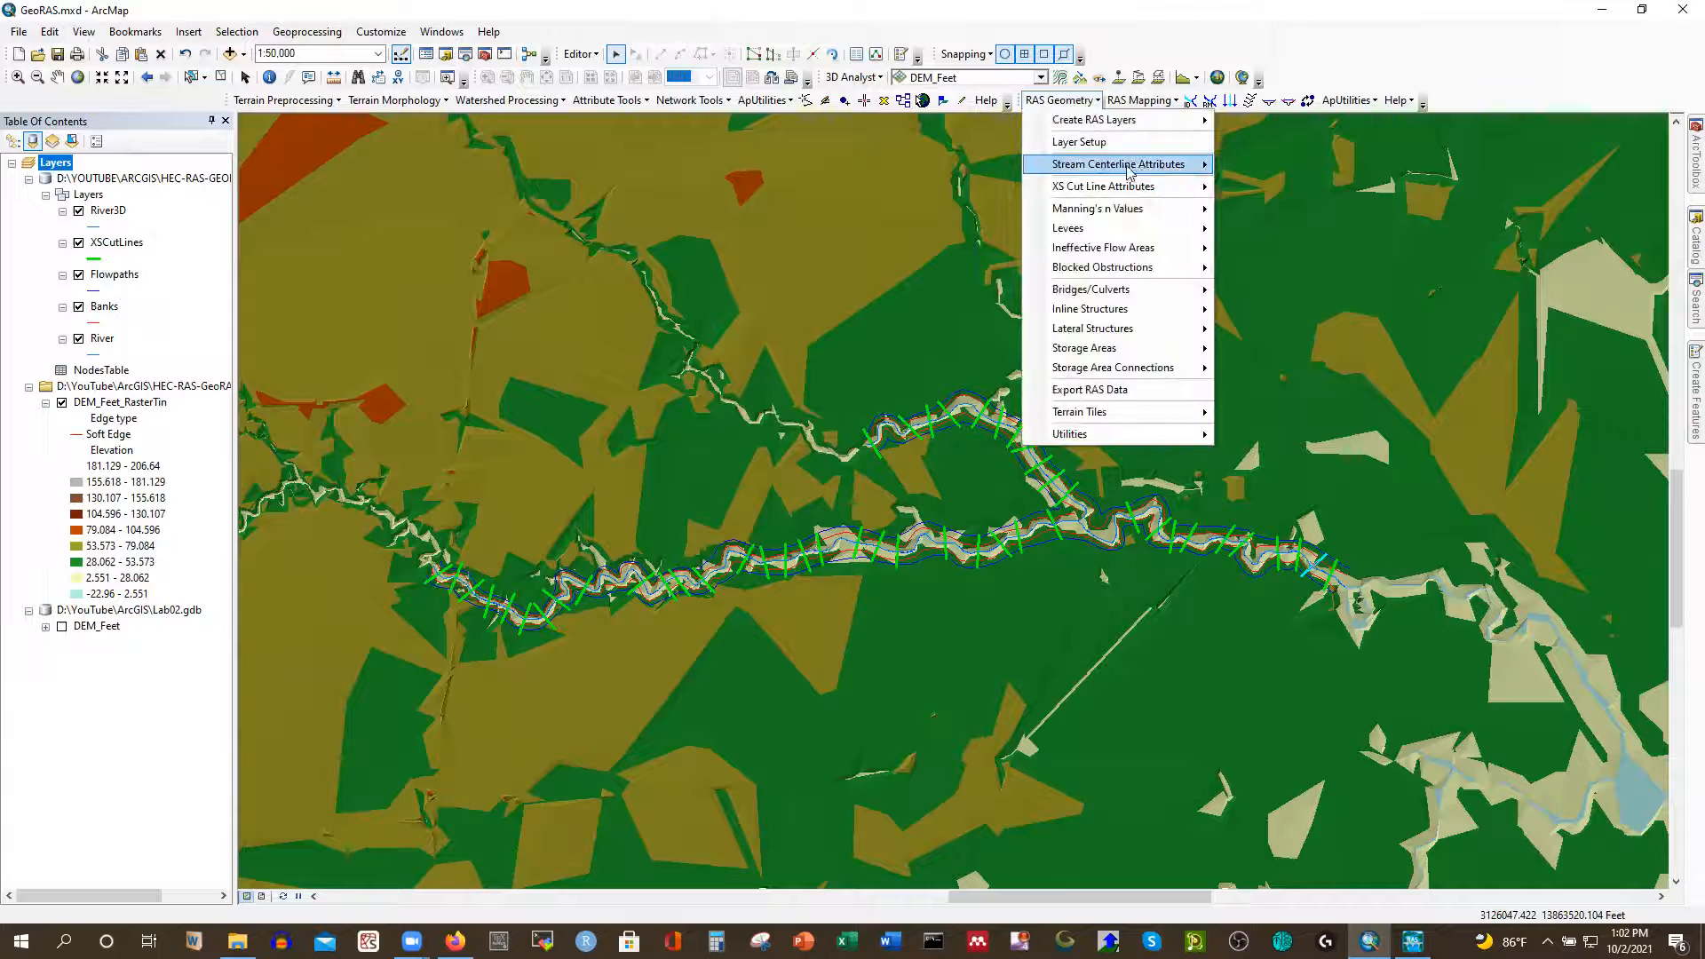
pyautogui.moveTo(1128, 168)
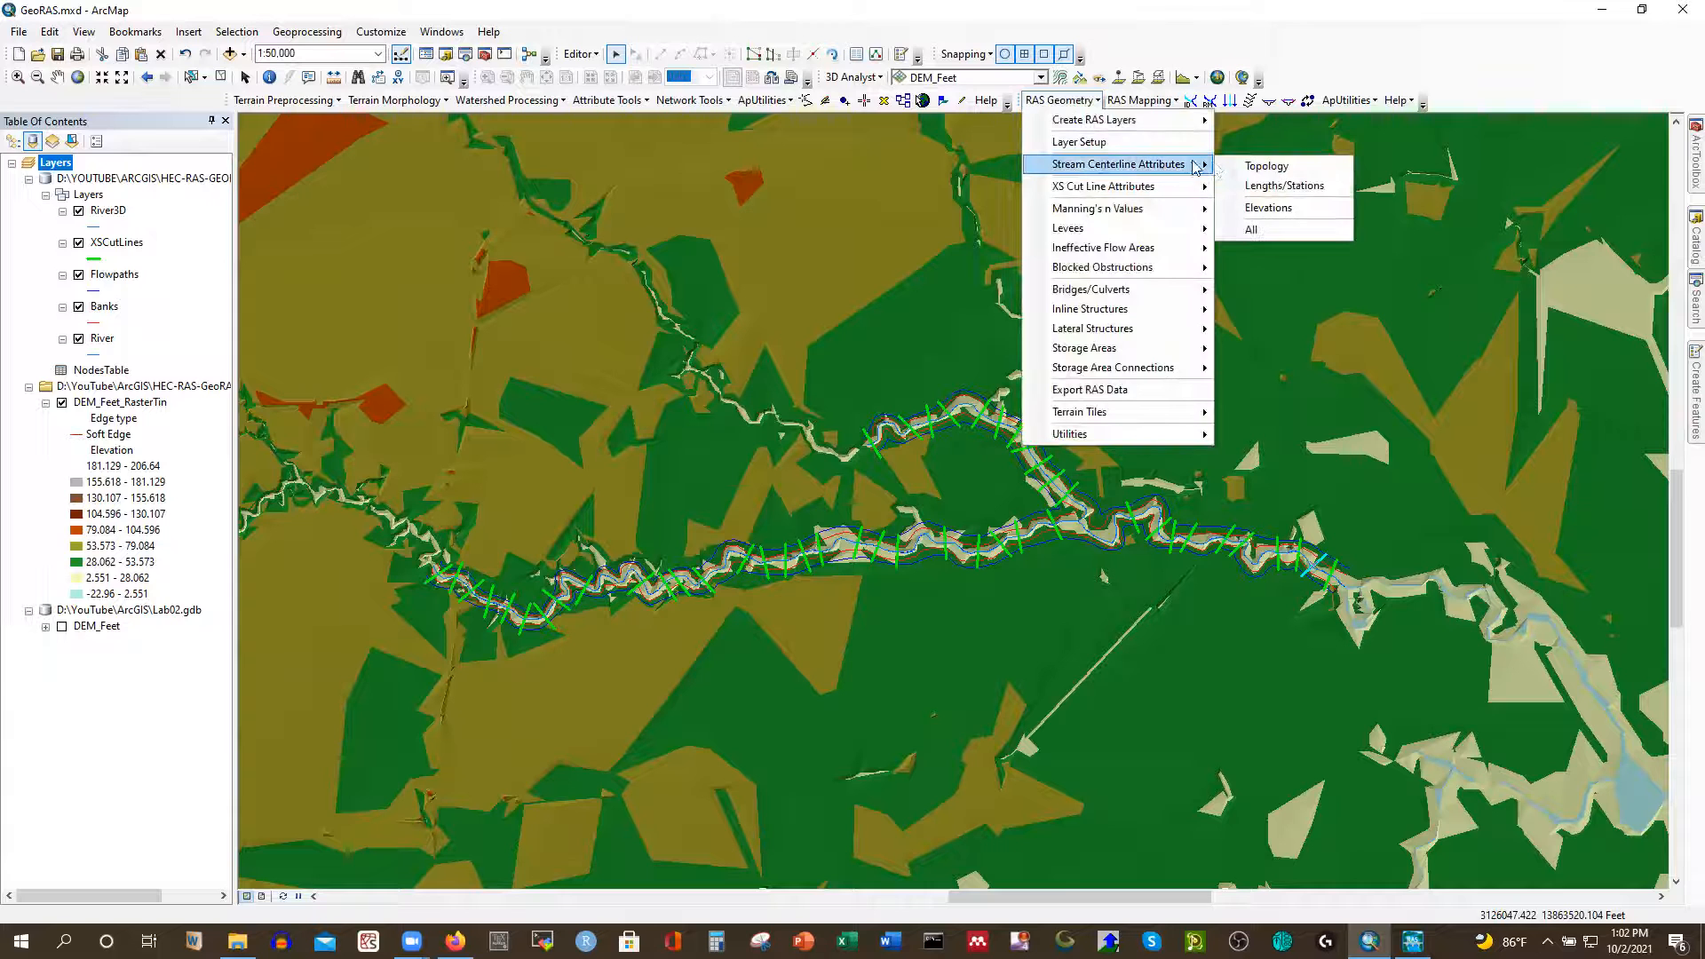
pyautogui.click(1252, 231)
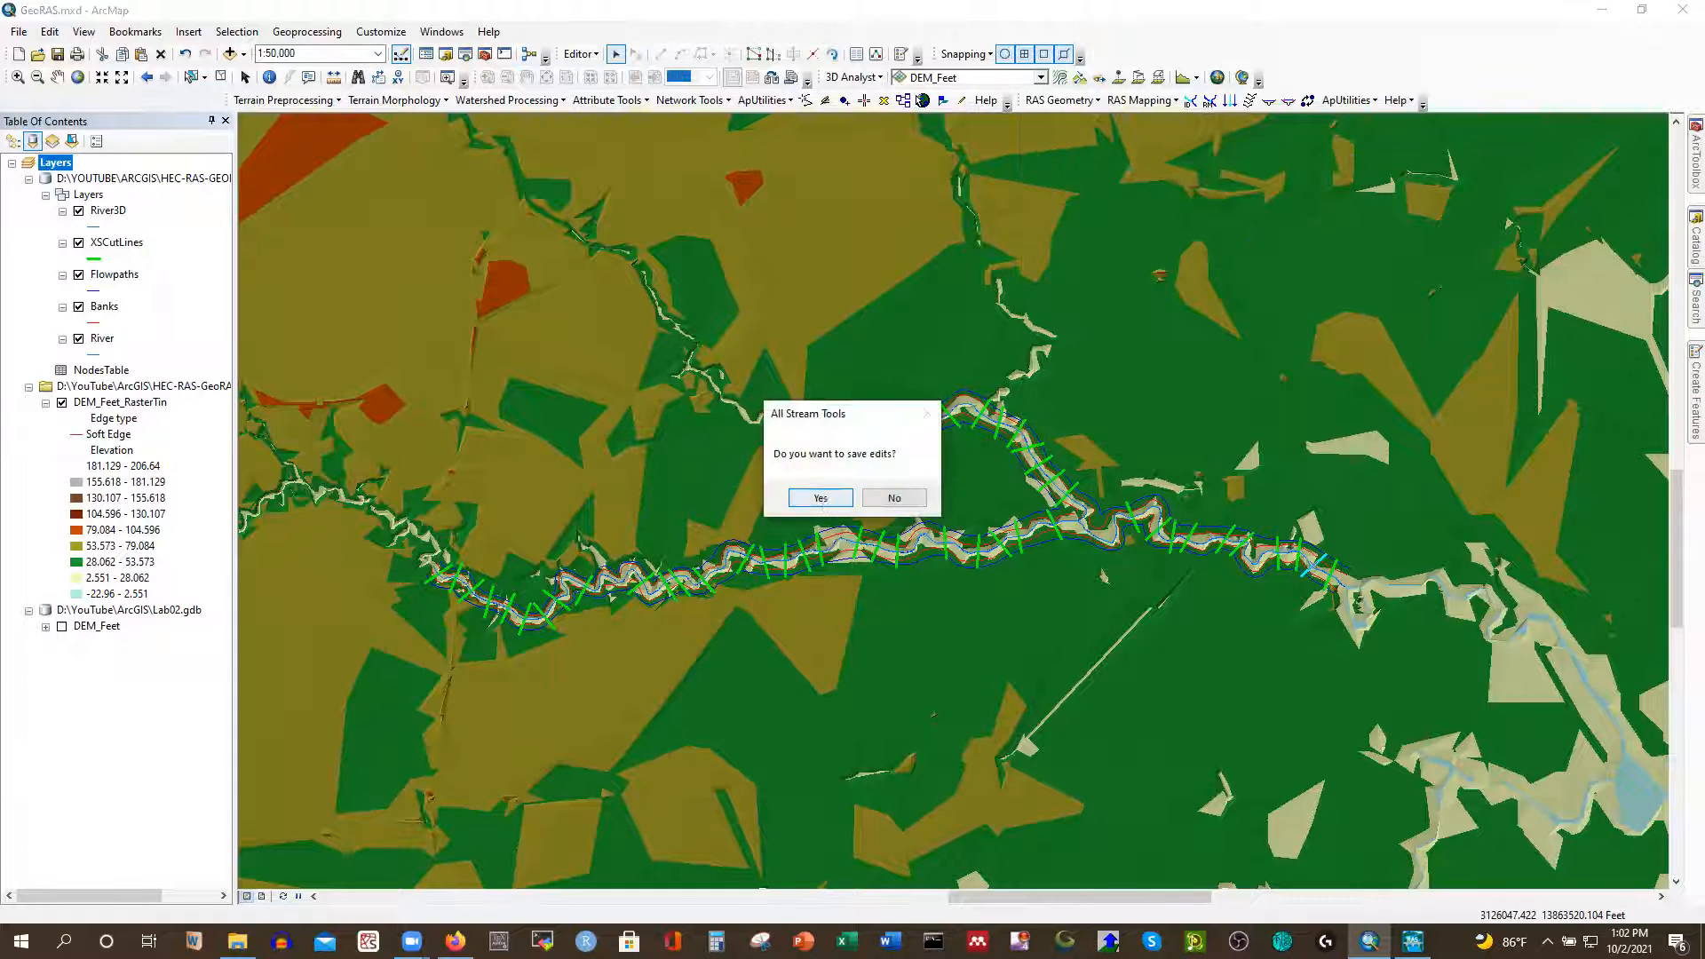
pyautogui.click(761, 517)
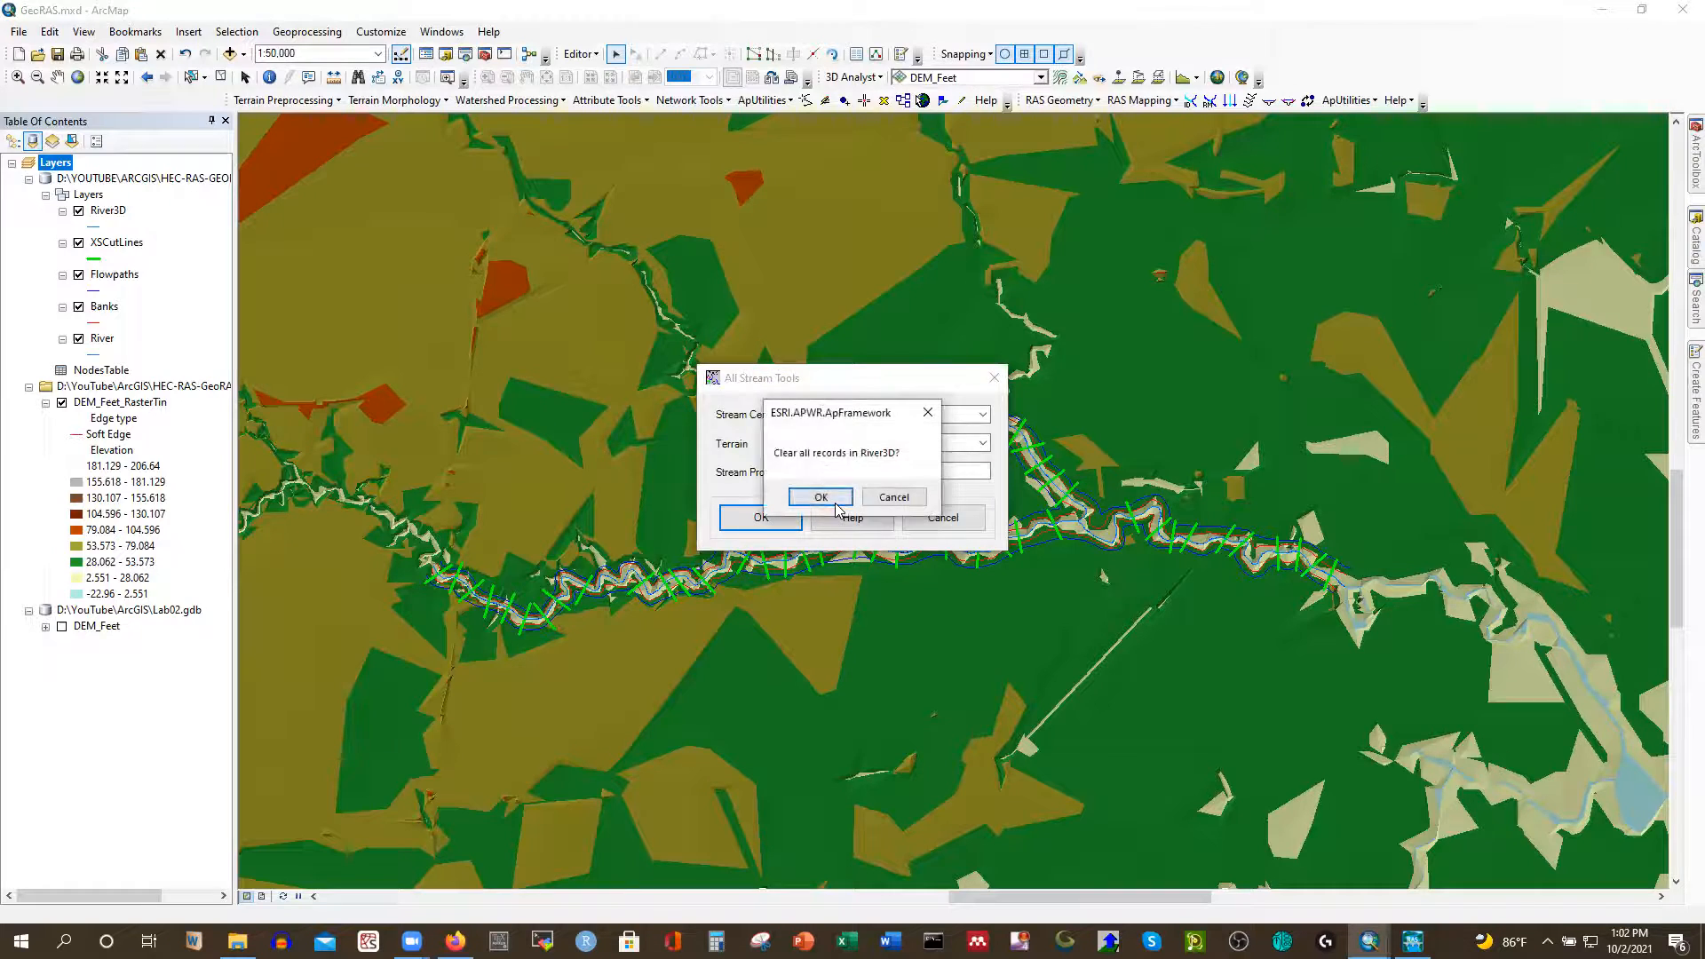
pyautogui.click(821, 497)
pyautogui.click(947, 494)
# Compute all XS cut line attributes using River, Banks, Flowpaths, XSCutLines and the DEM_Feet_RasterTin terrain, with XSCutLines3D as the profile output
pyautogui.click(1088, 101)
pyautogui.moveTo(1181, 191)
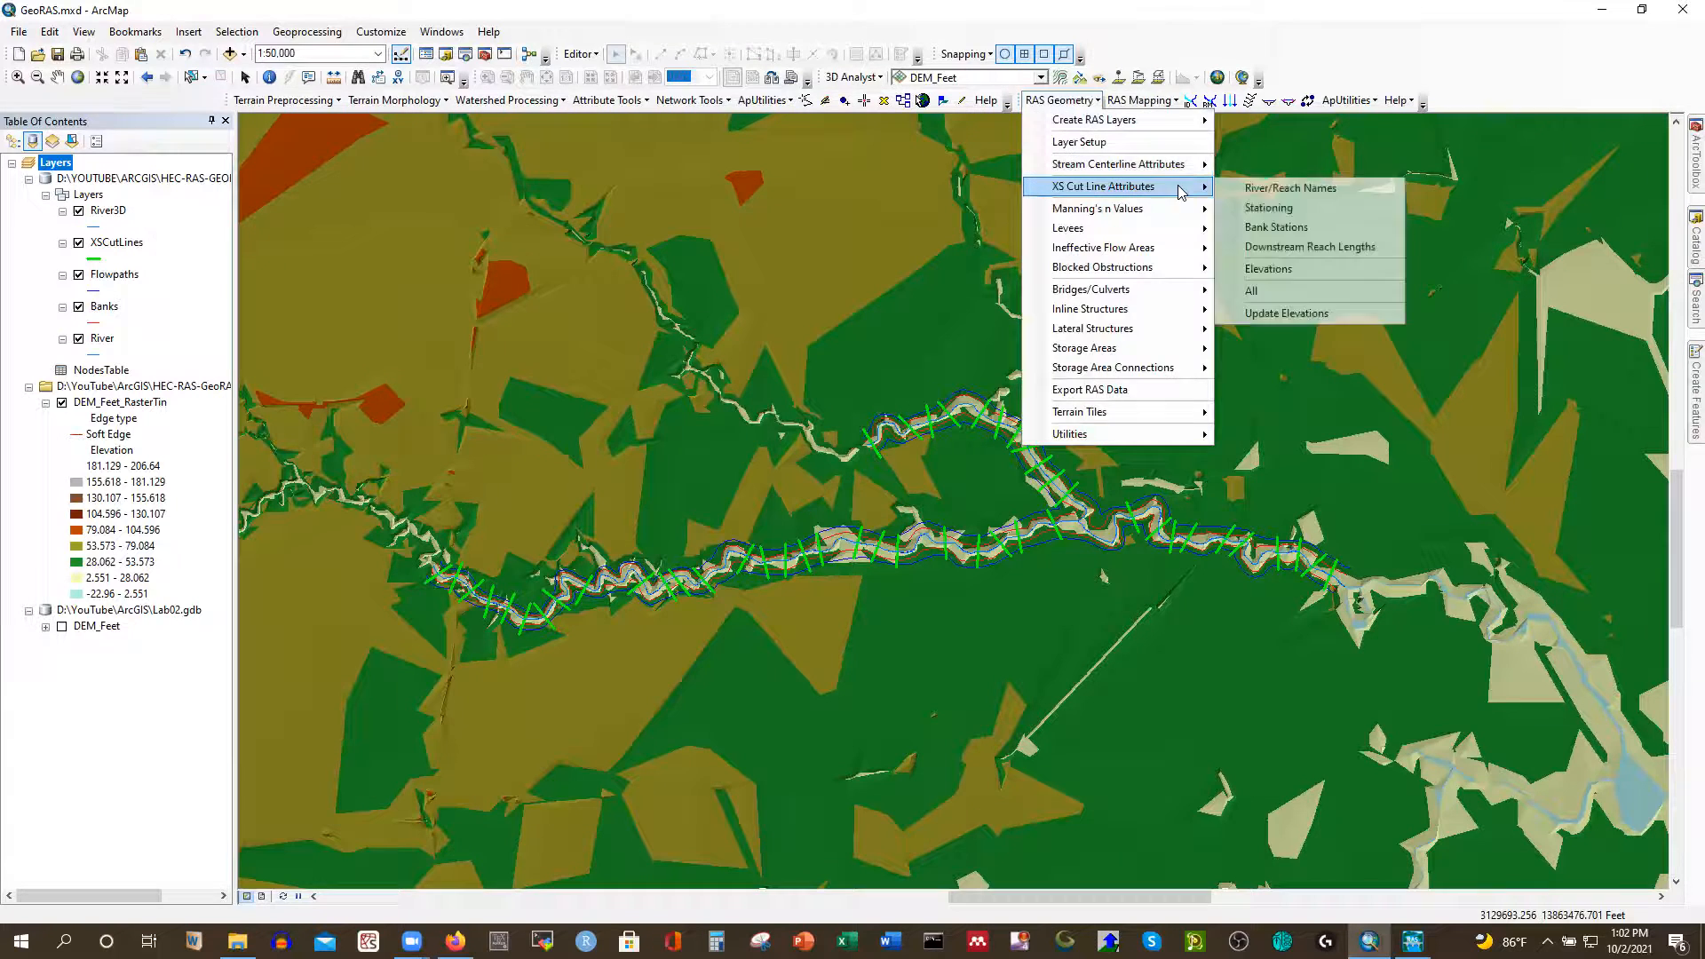
pyautogui.click(1250, 291)
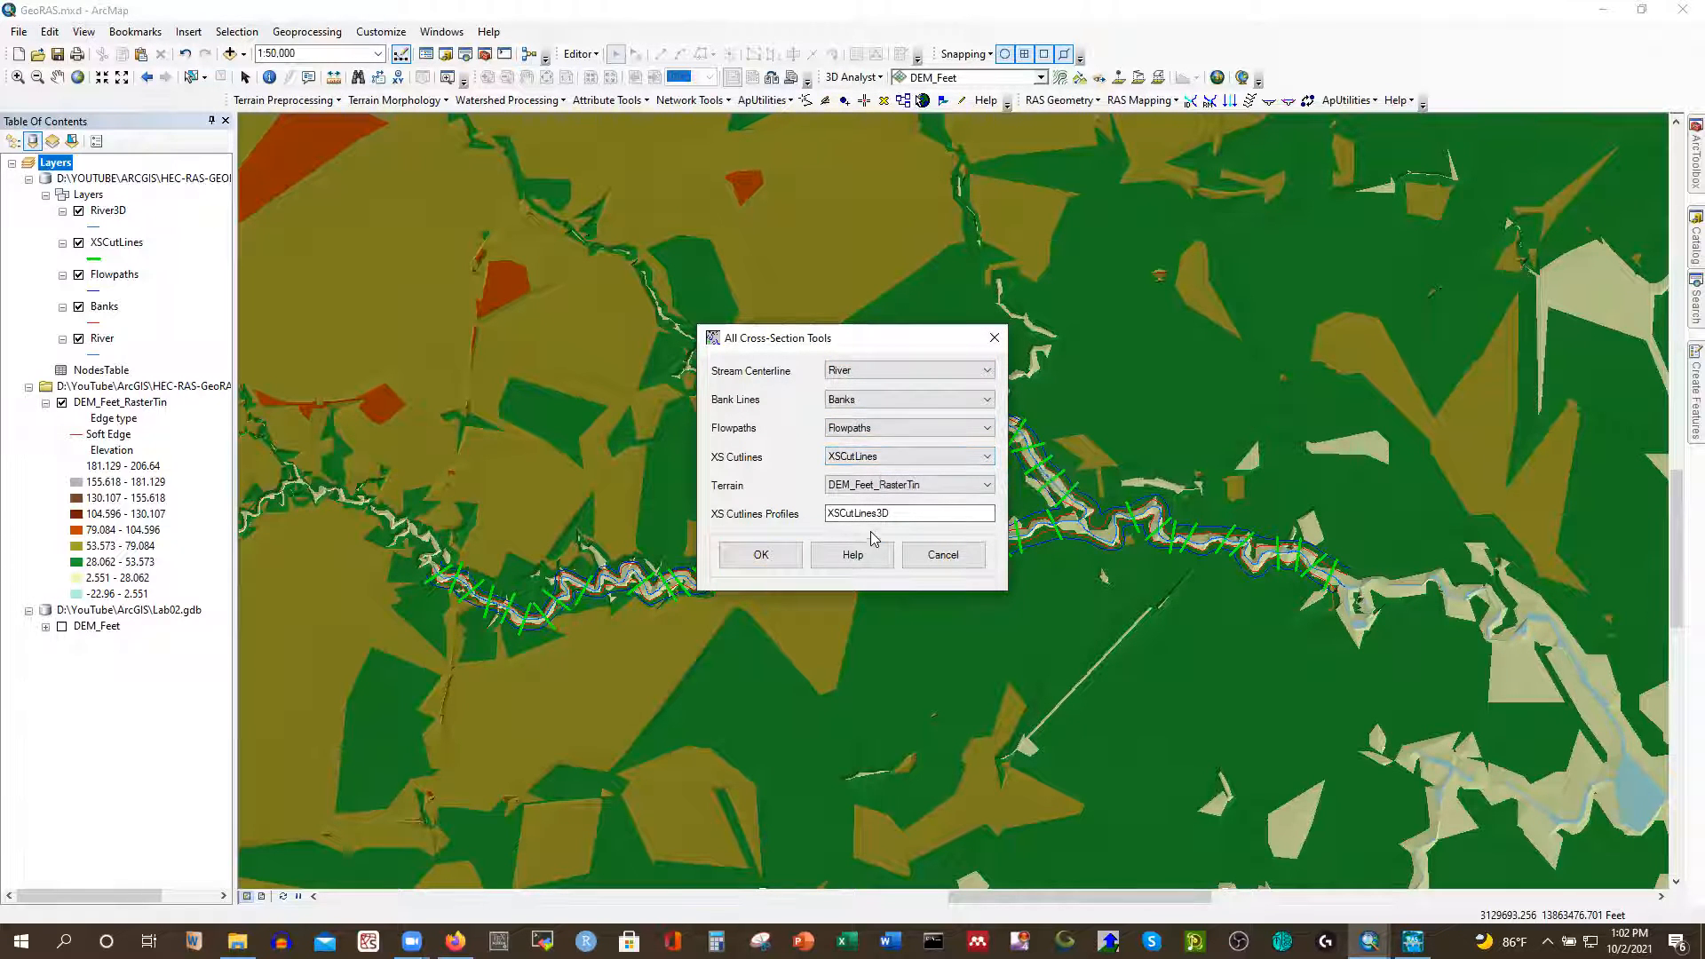
pyautogui.click(761, 556)
pyautogui.click(828, 492)
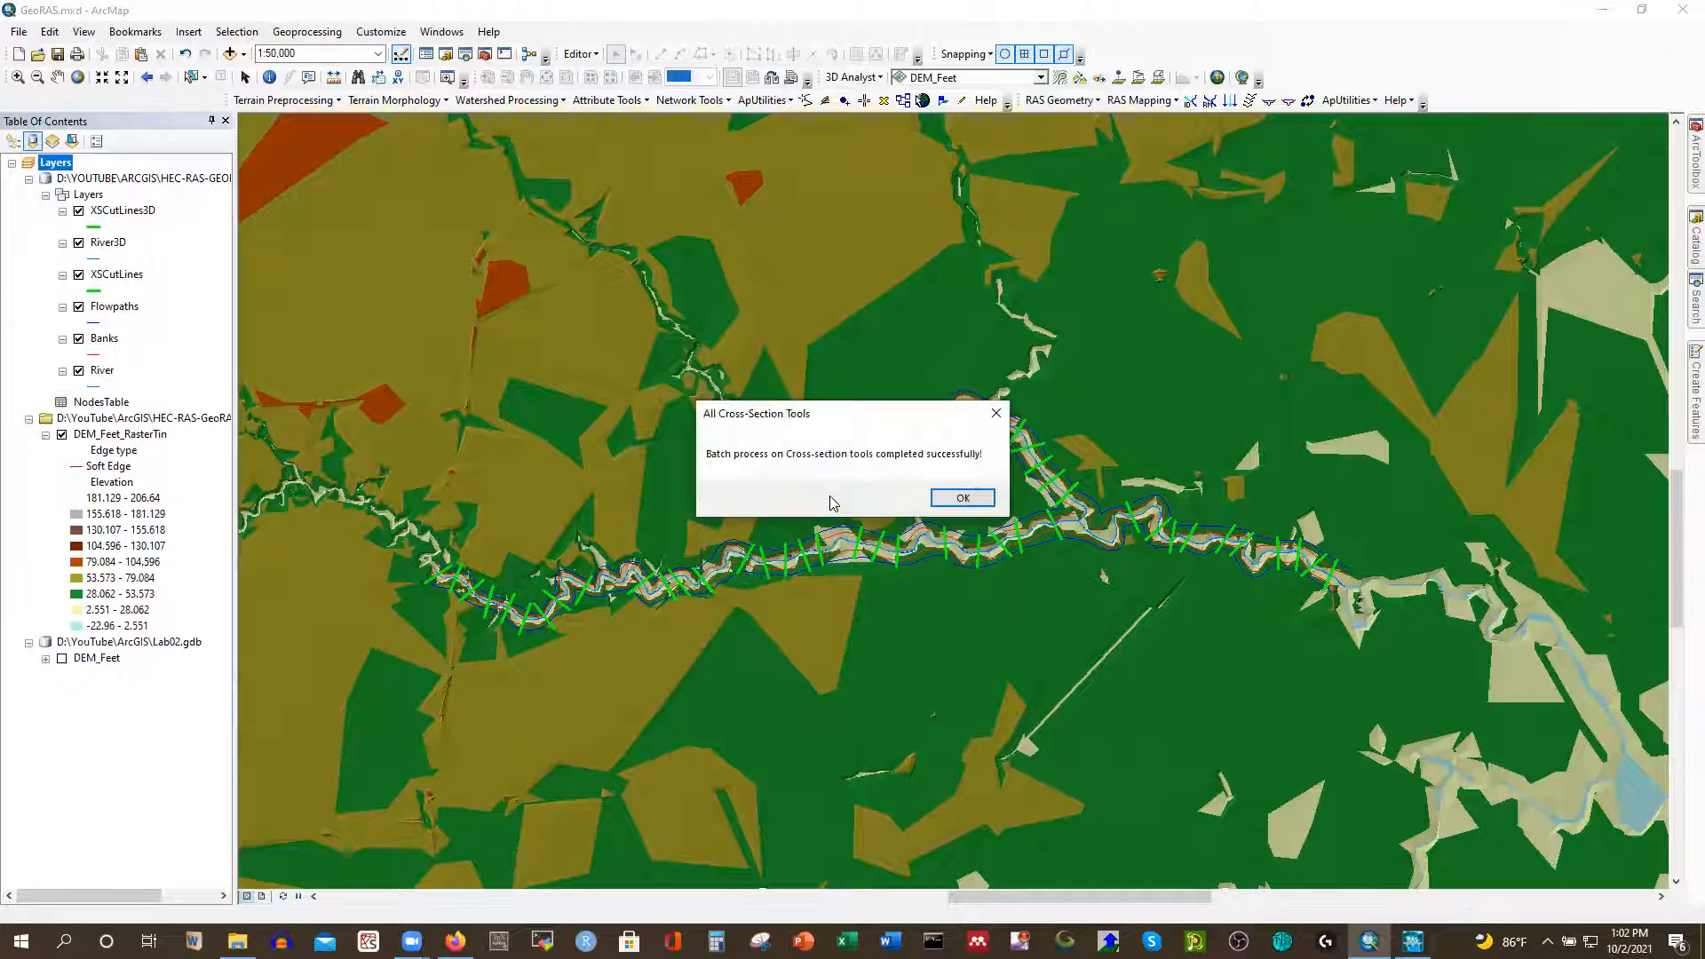
pyautogui.click(962, 498)
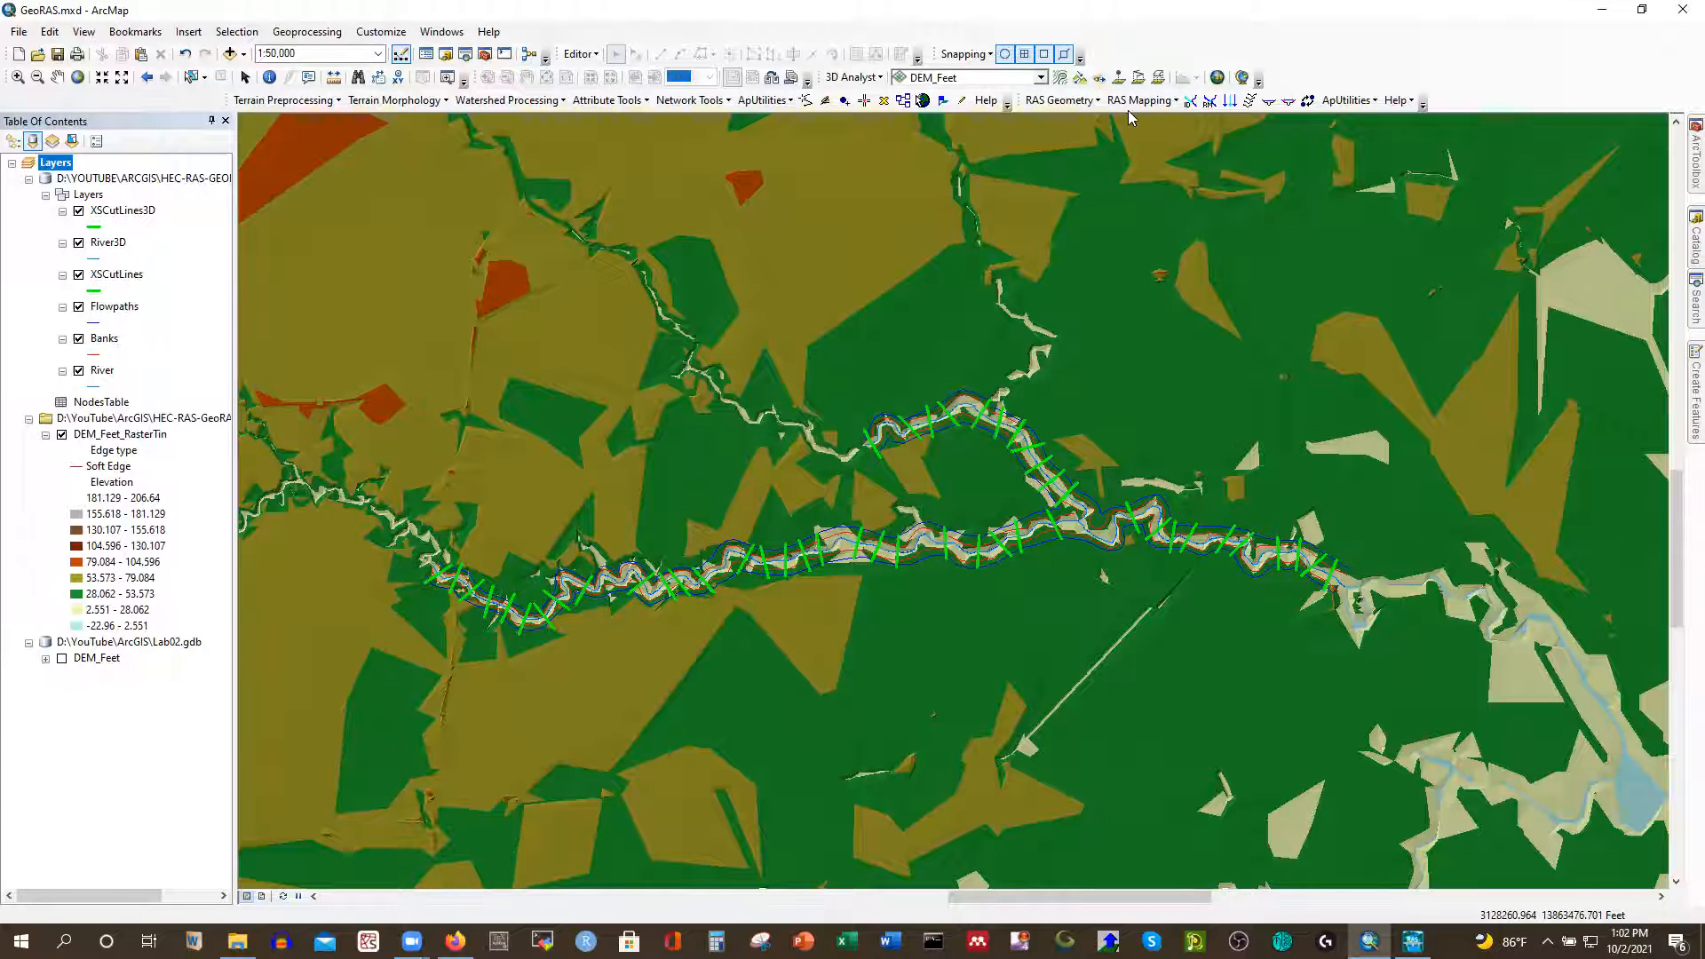
# Export the RAS data to the GIS2RAS file in the HEC-RAS-GeoRAS folder, overwriting the existing files
pyautogui.click(1073, 103)
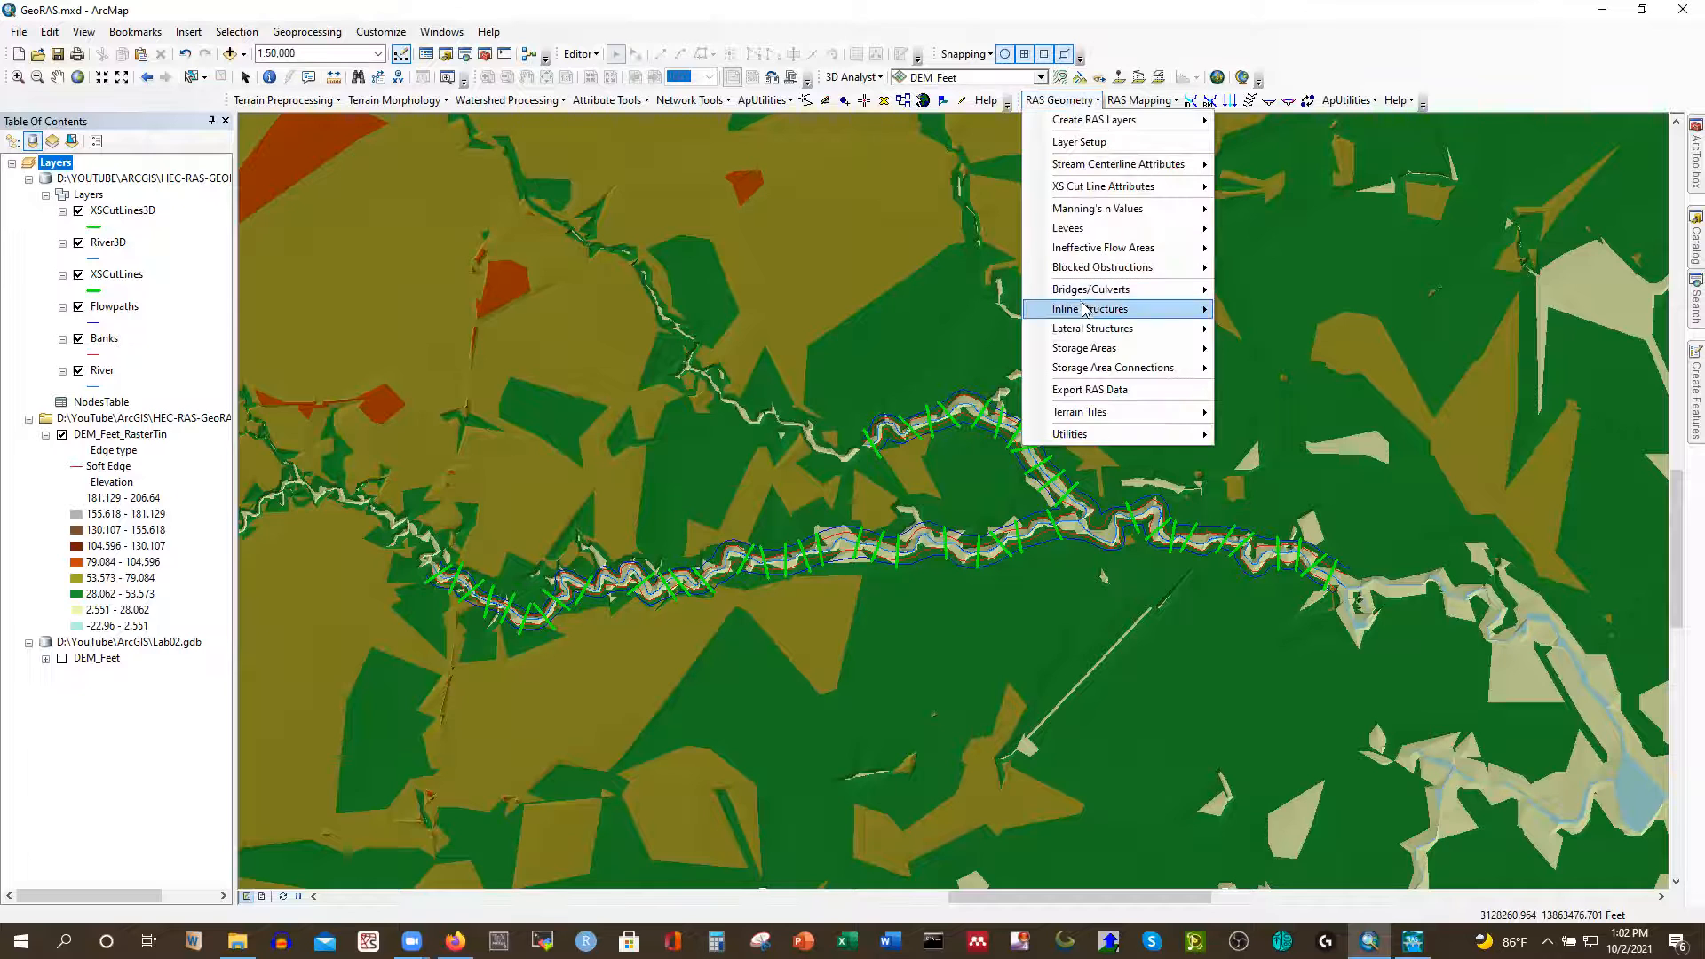
pyautogui.click(1077, 392)
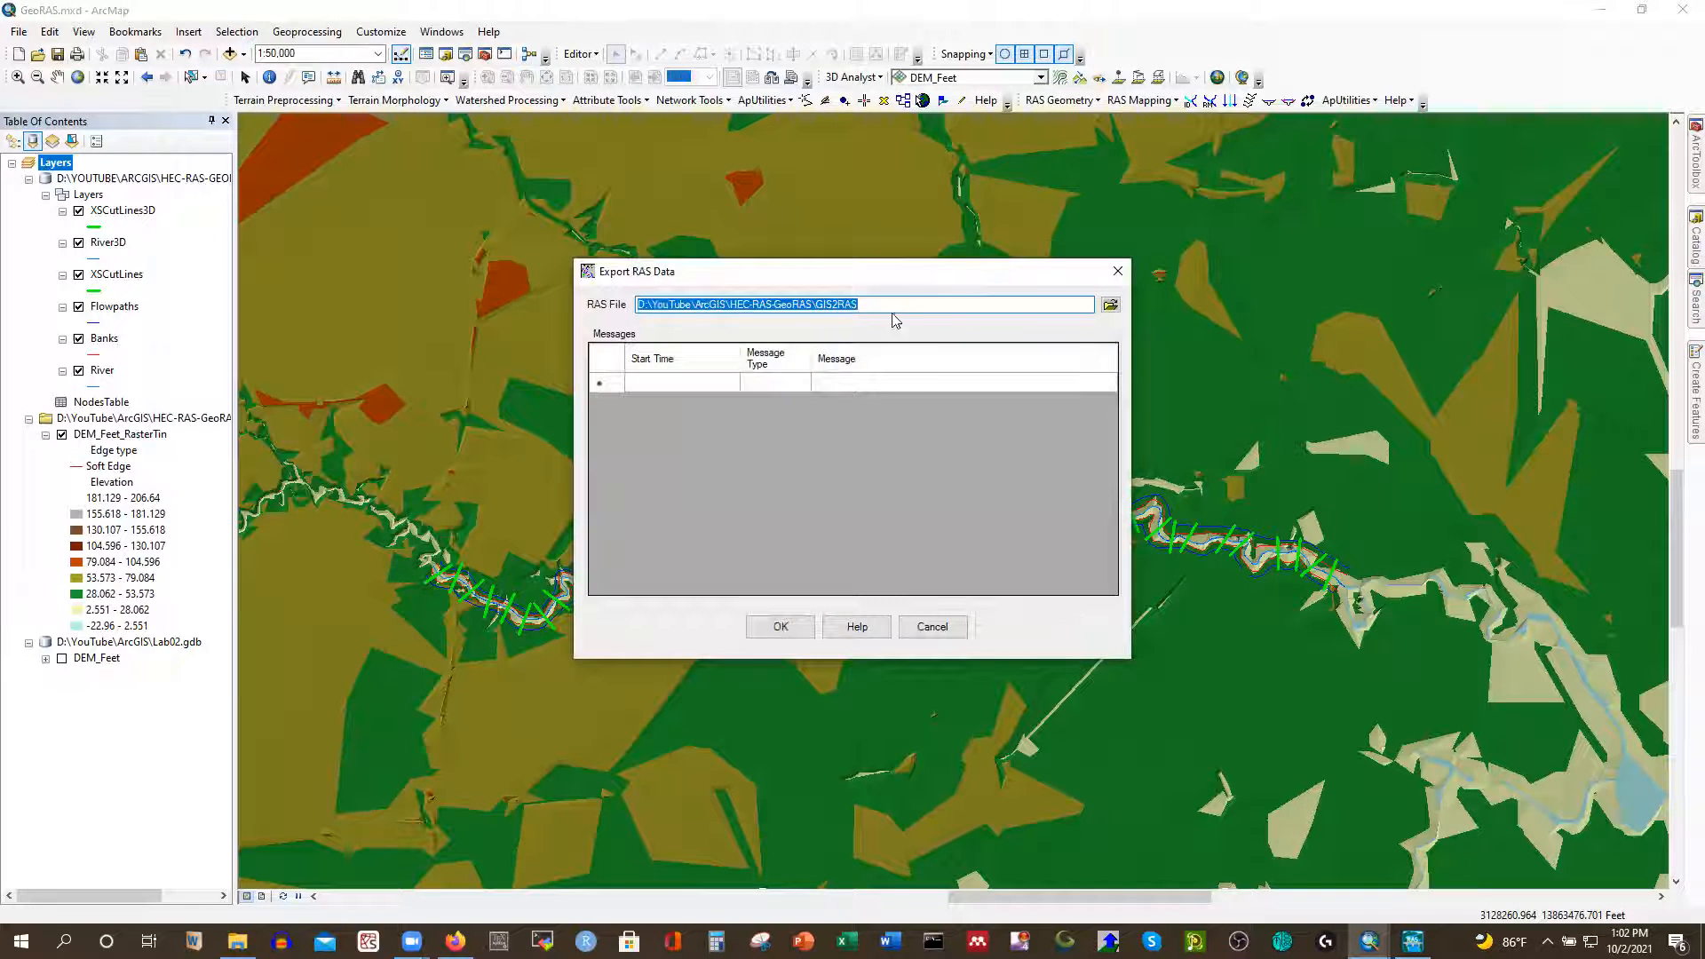
pyautogui.click(784, 627)
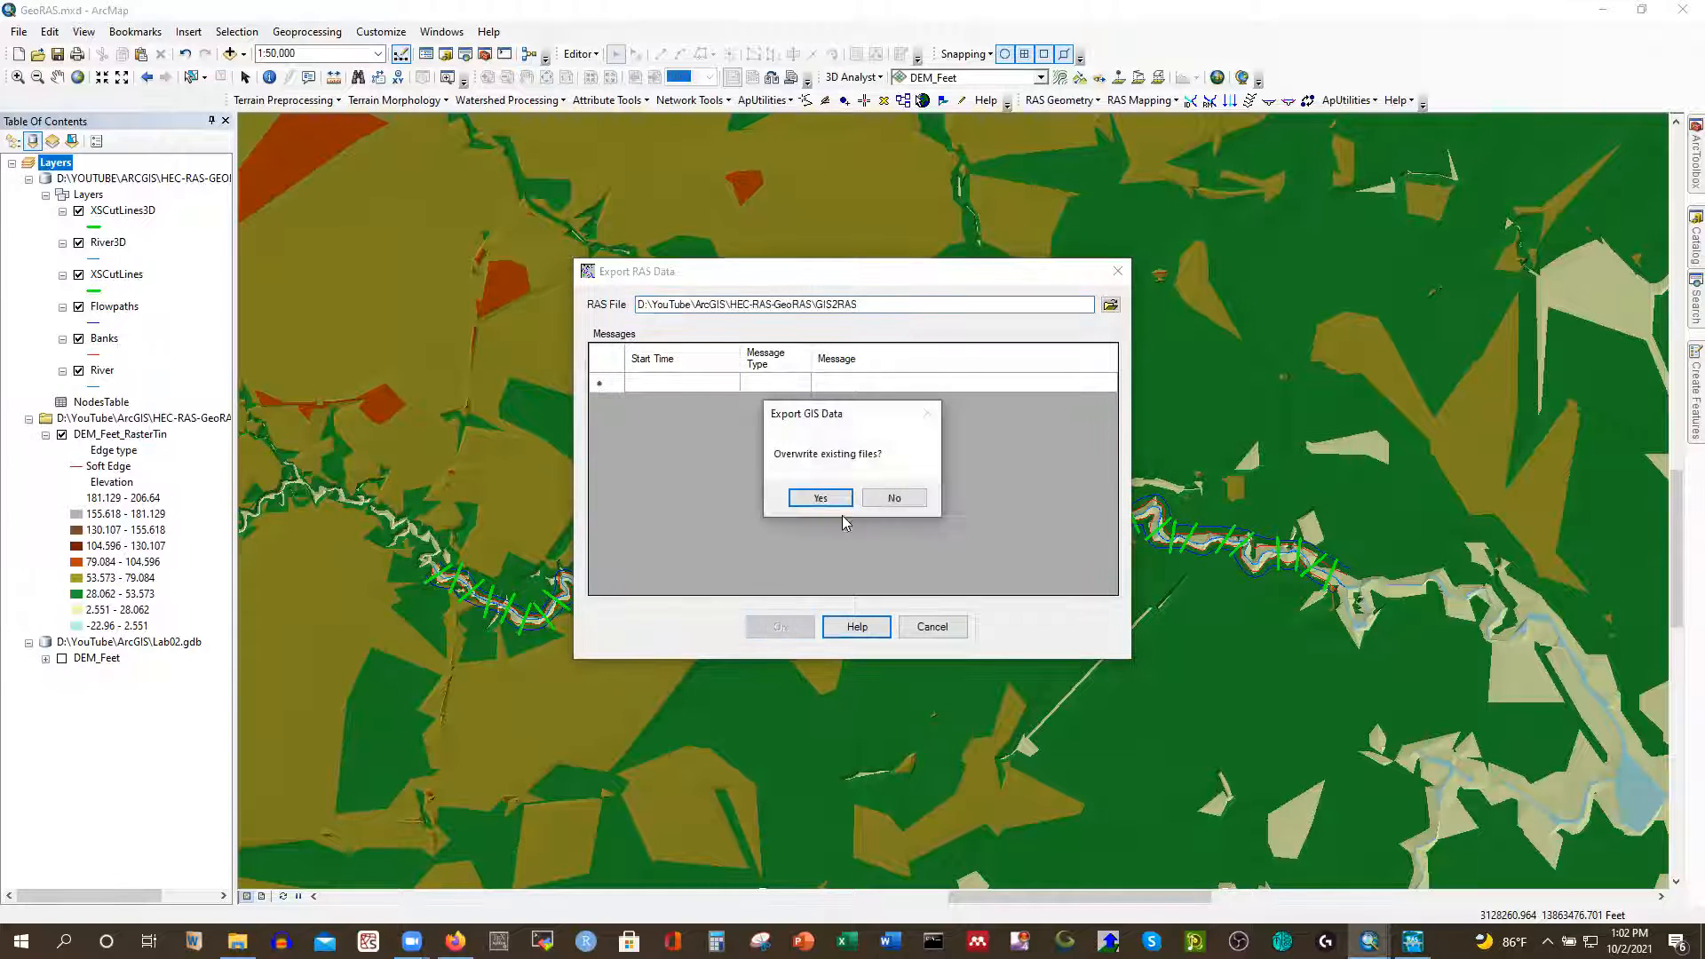
pyautogui.click(818, 498)
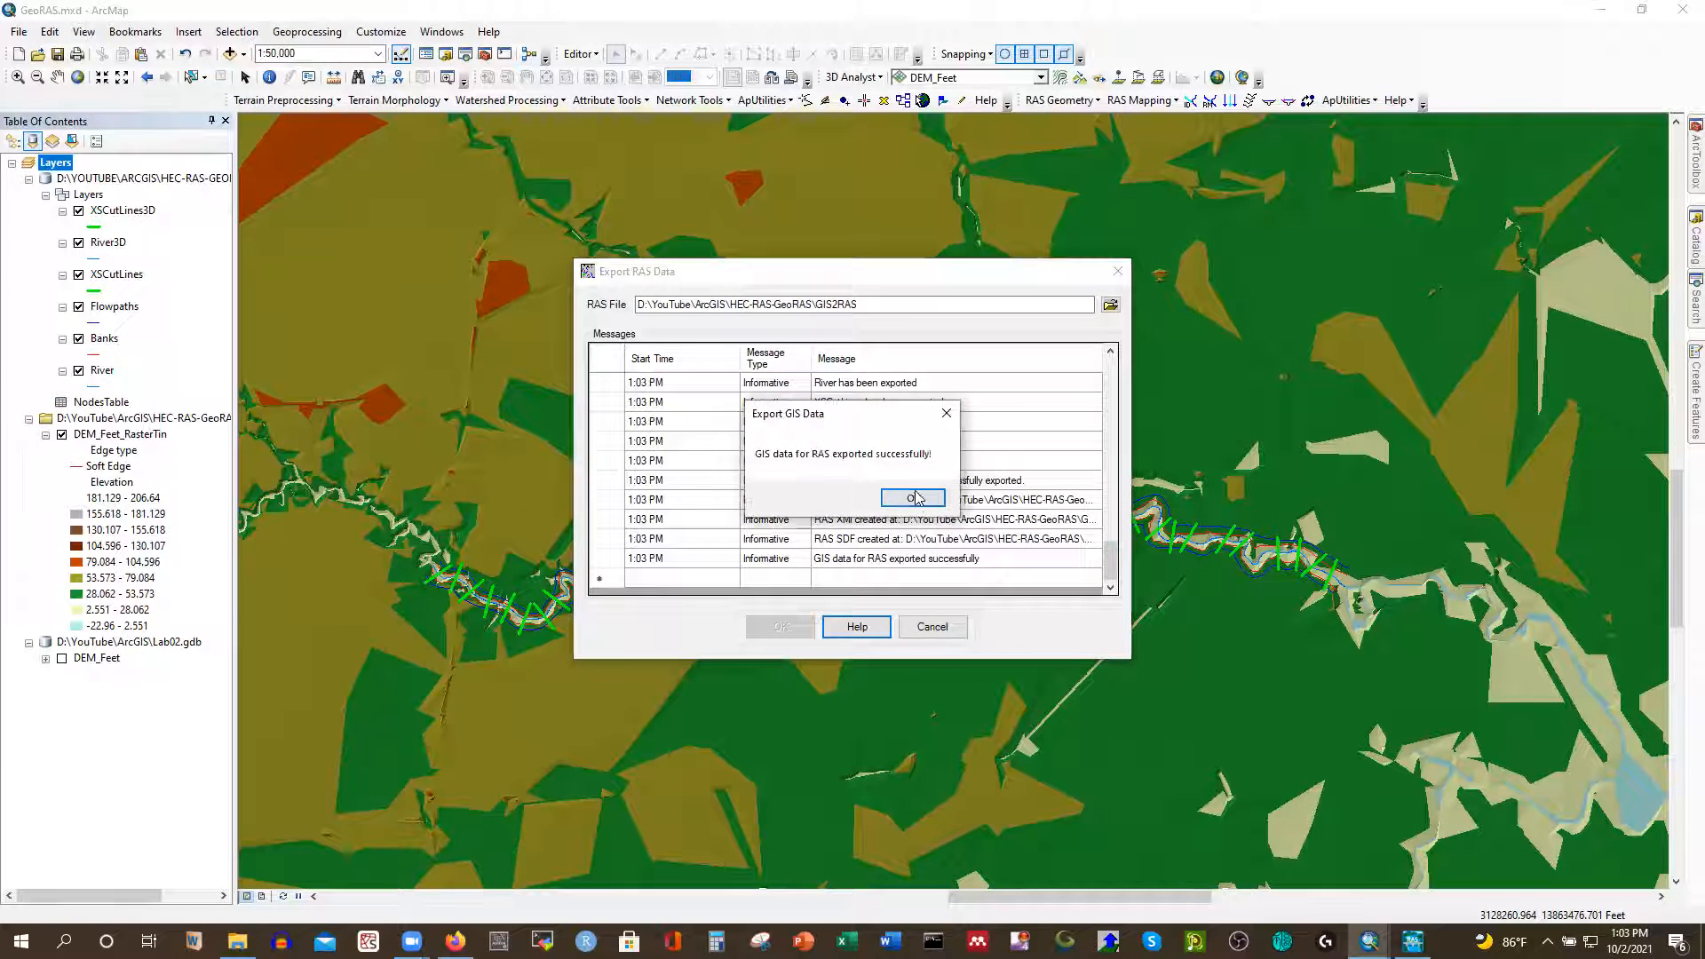
pyautogui.click(917, 498)
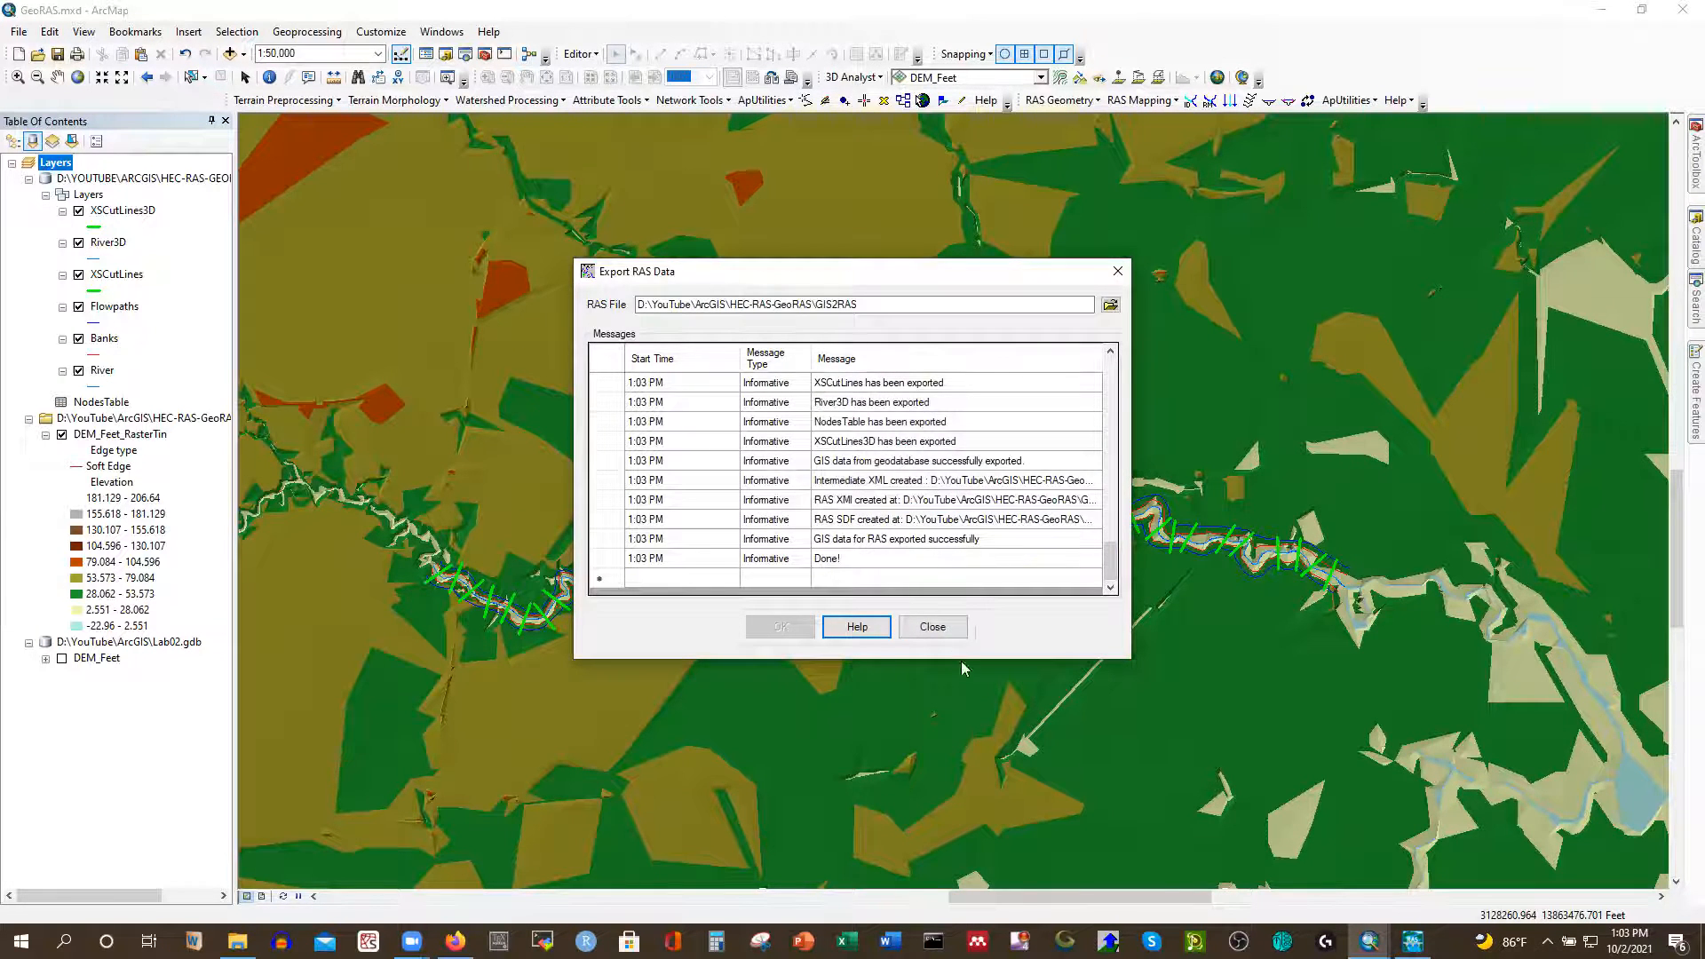
pyautogui.click(929, 626)
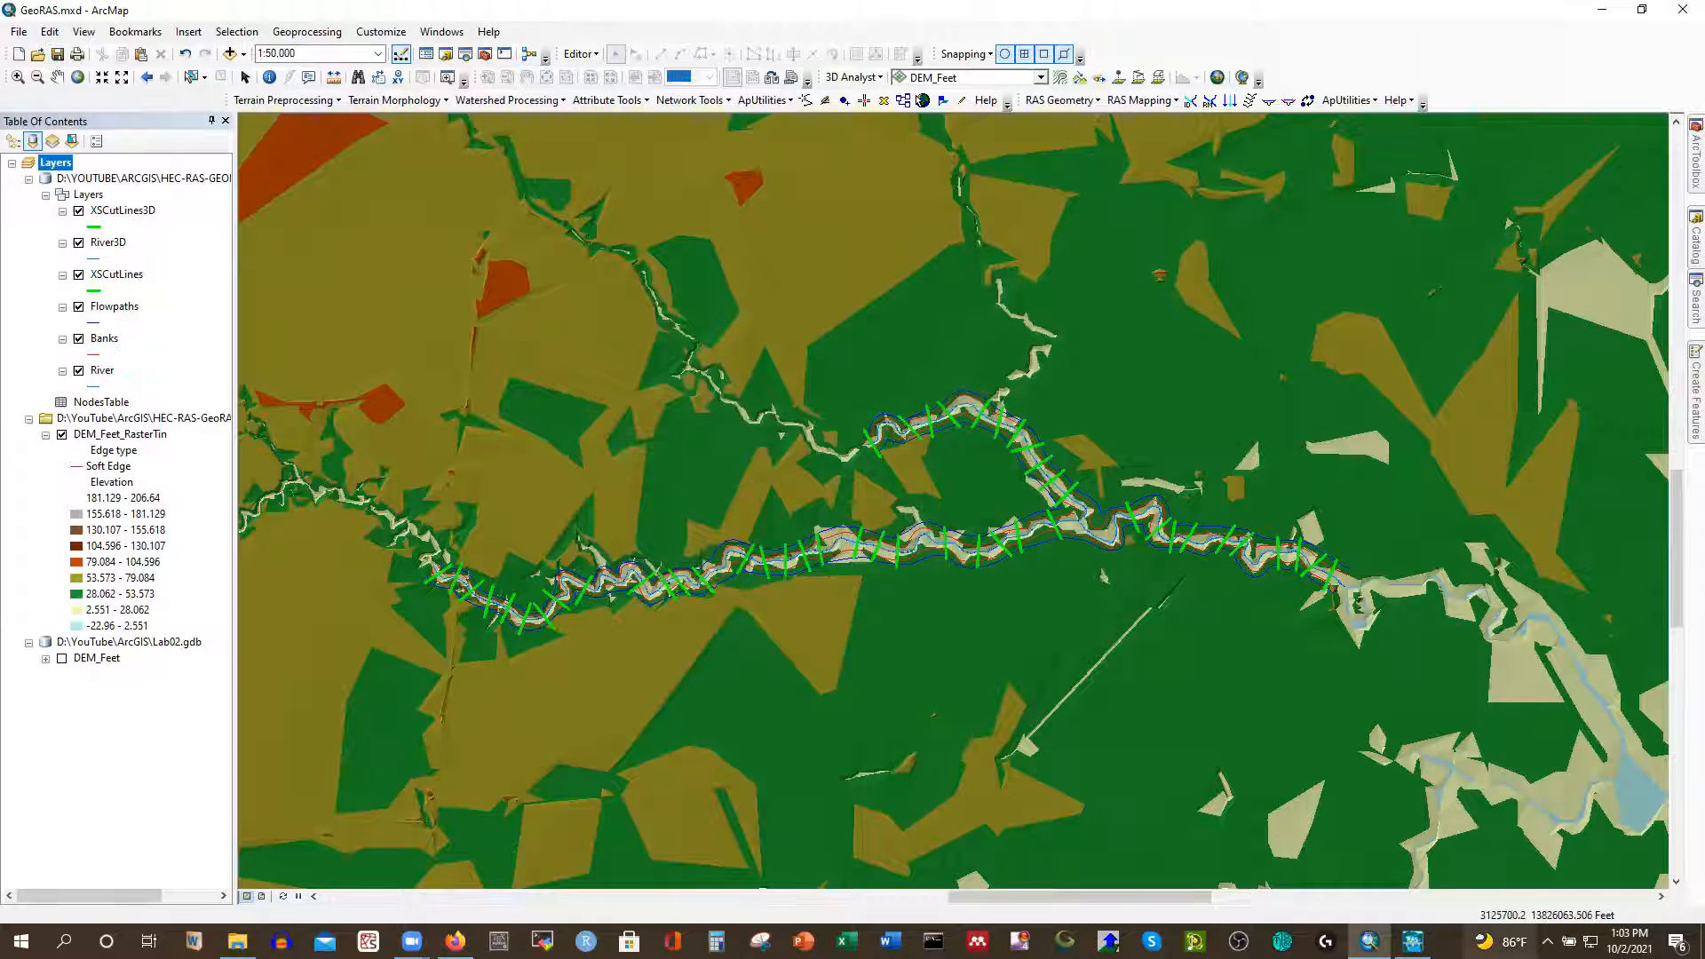
# Switch to HEC-RAS and import all reaches and cross sections from GIS2RAS.RASImport.sdf into the open geometry, and close the geometry editor
pyautogui.click(1413, 941)
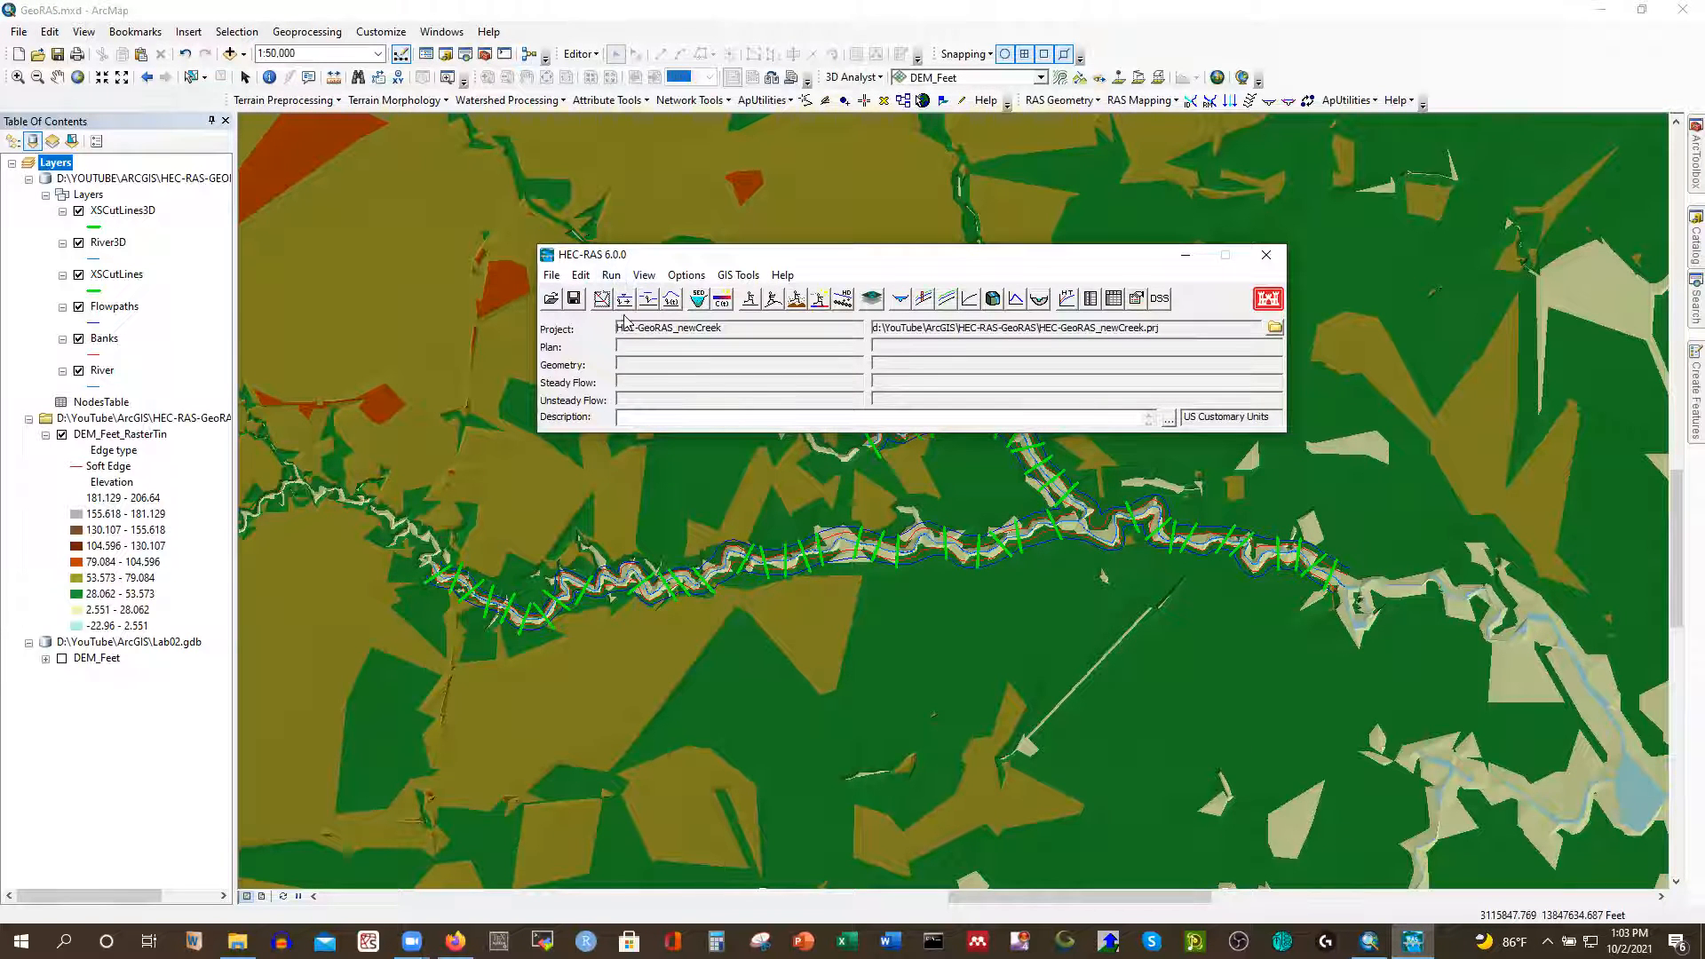
pyautogui.click(602, 300)
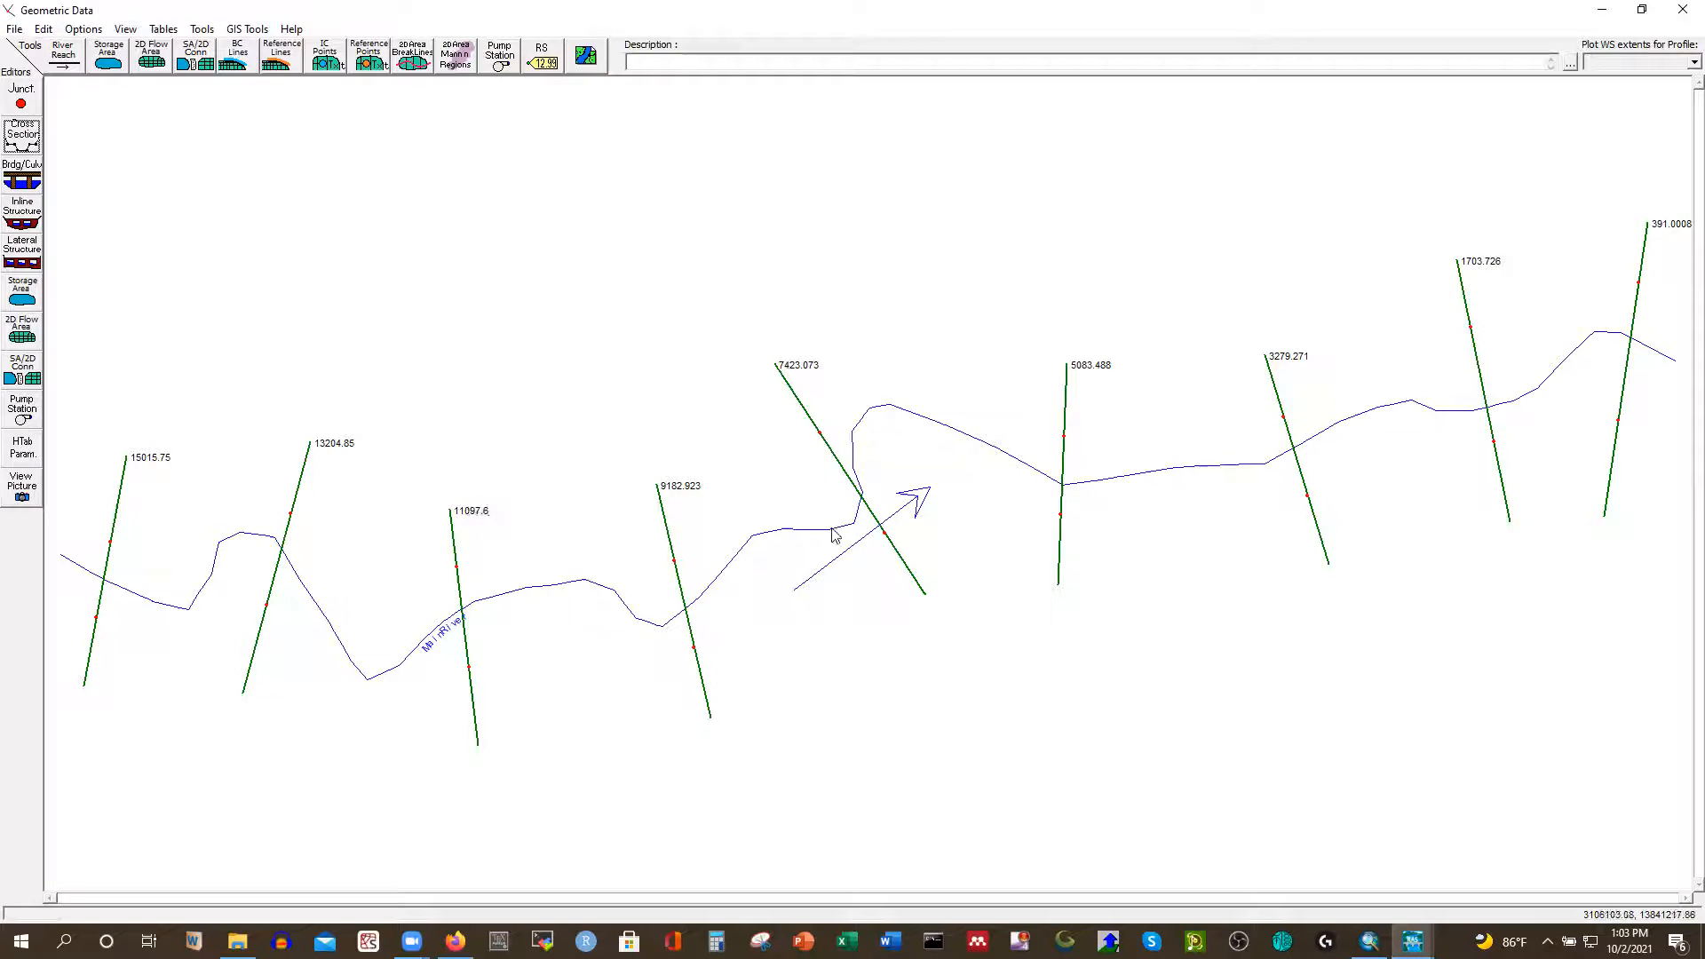
pyautogui.click(12, 30)
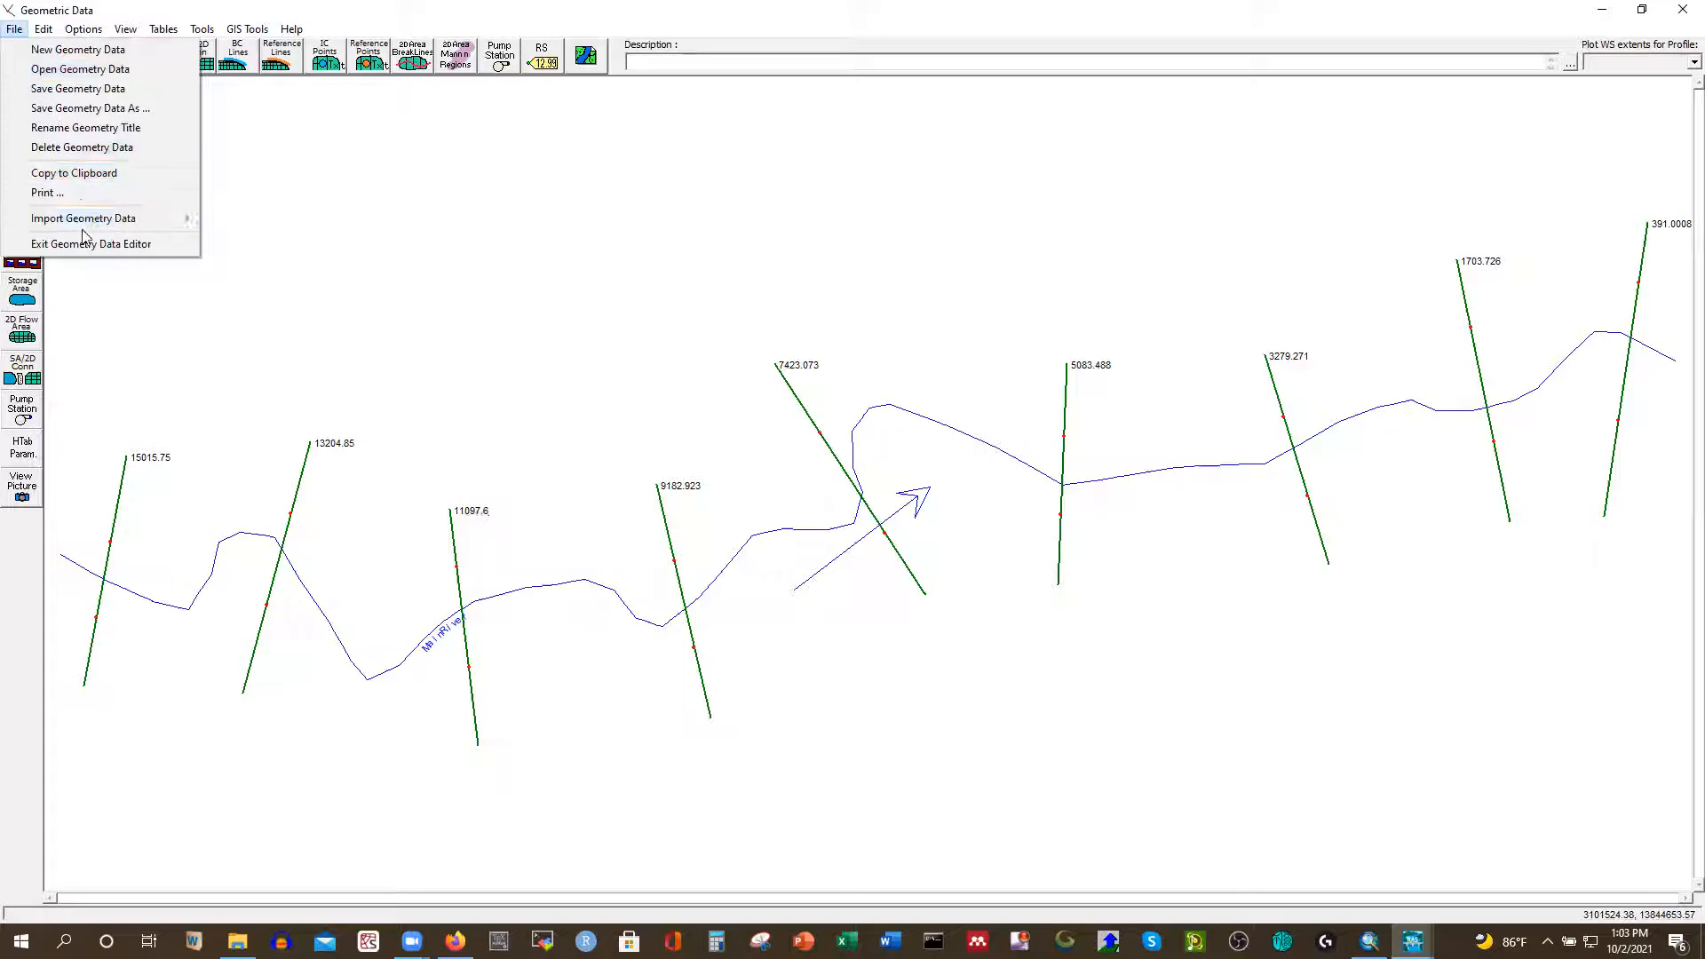
pyautogui.click(224, 220)
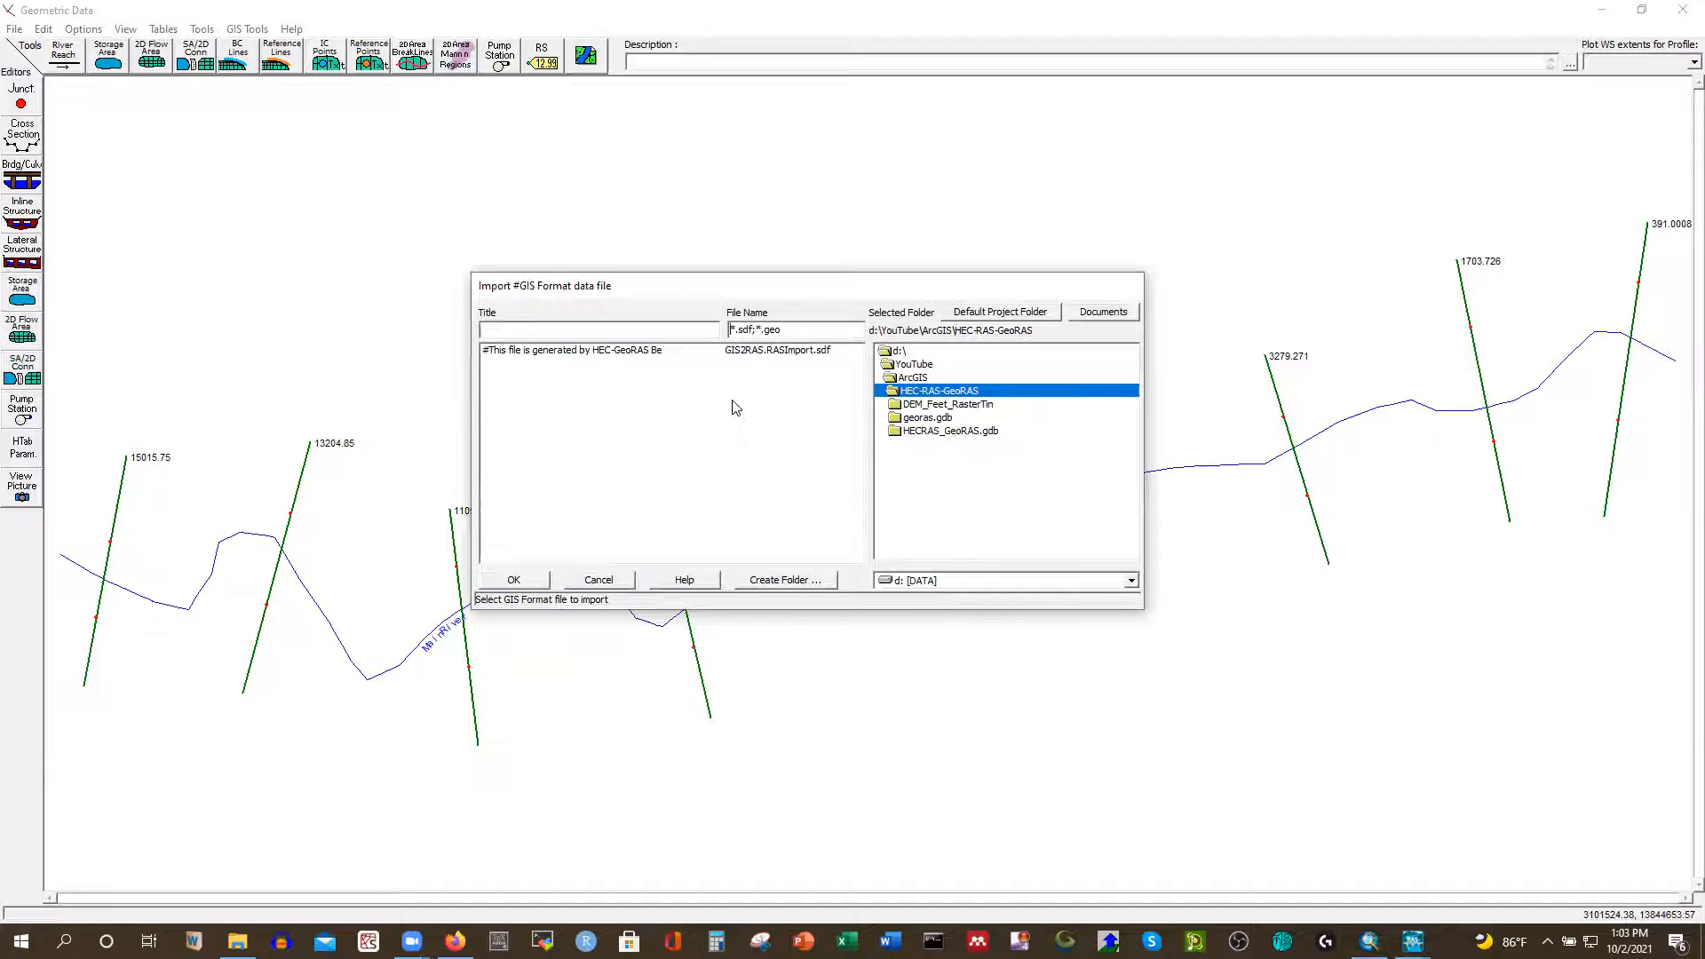
pyautogui.click(752, 350)
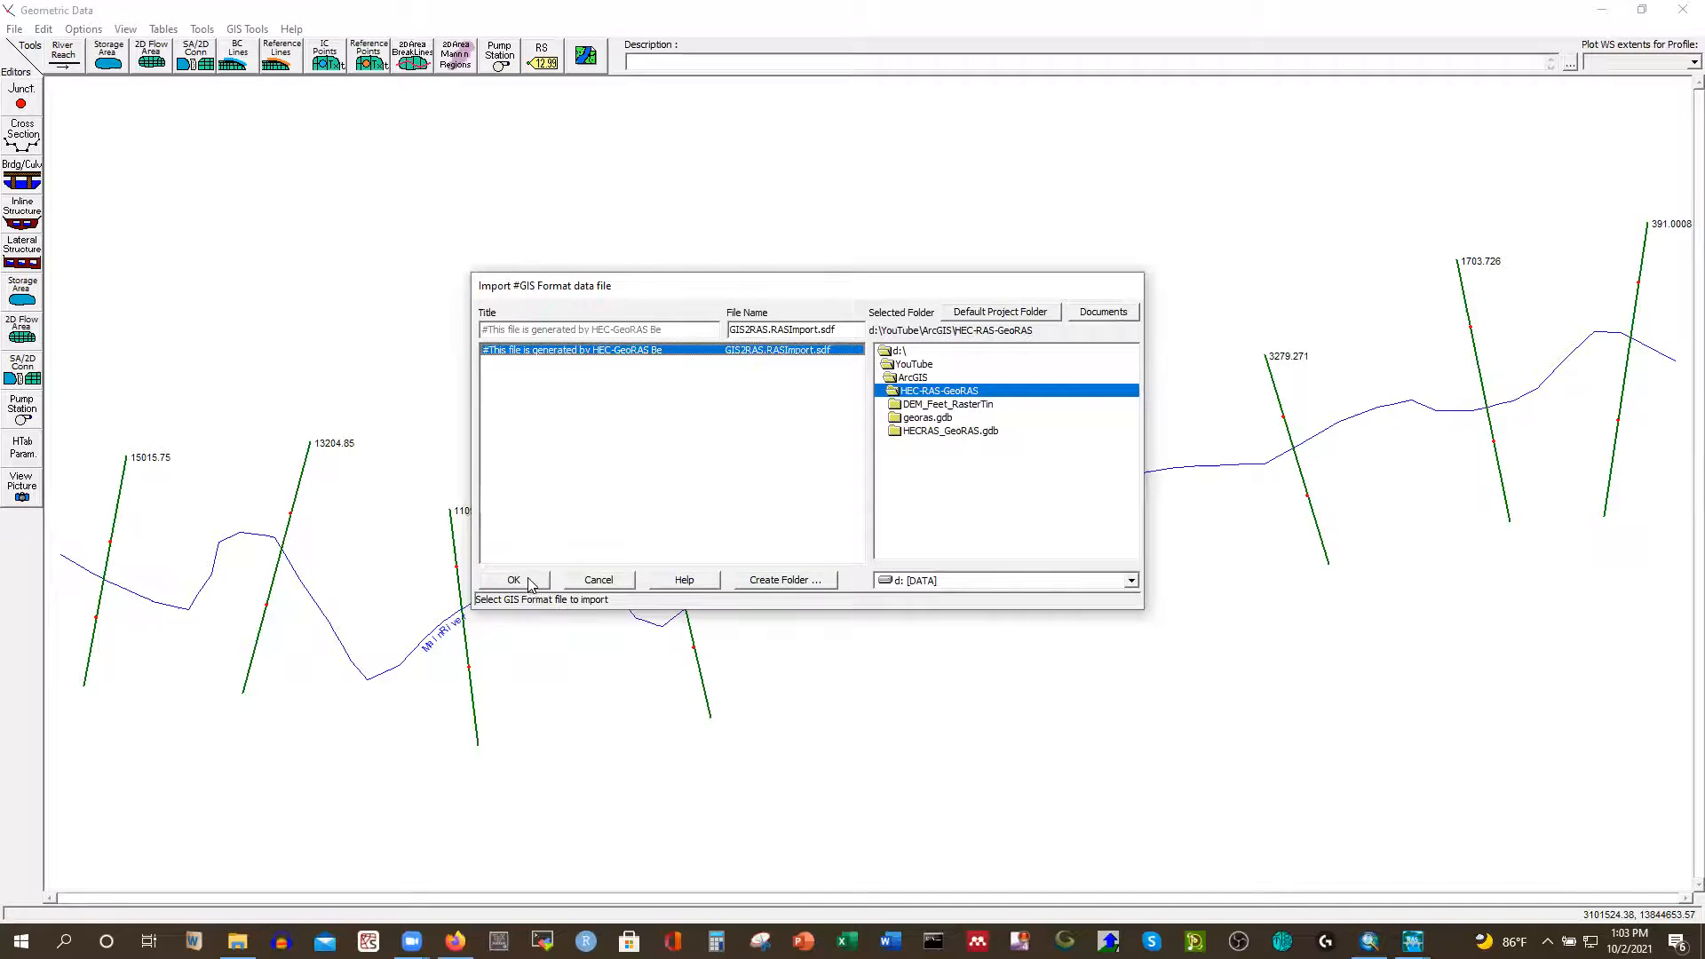
pyautogui.click(514, 580)
pyautogui.click(996, 734)
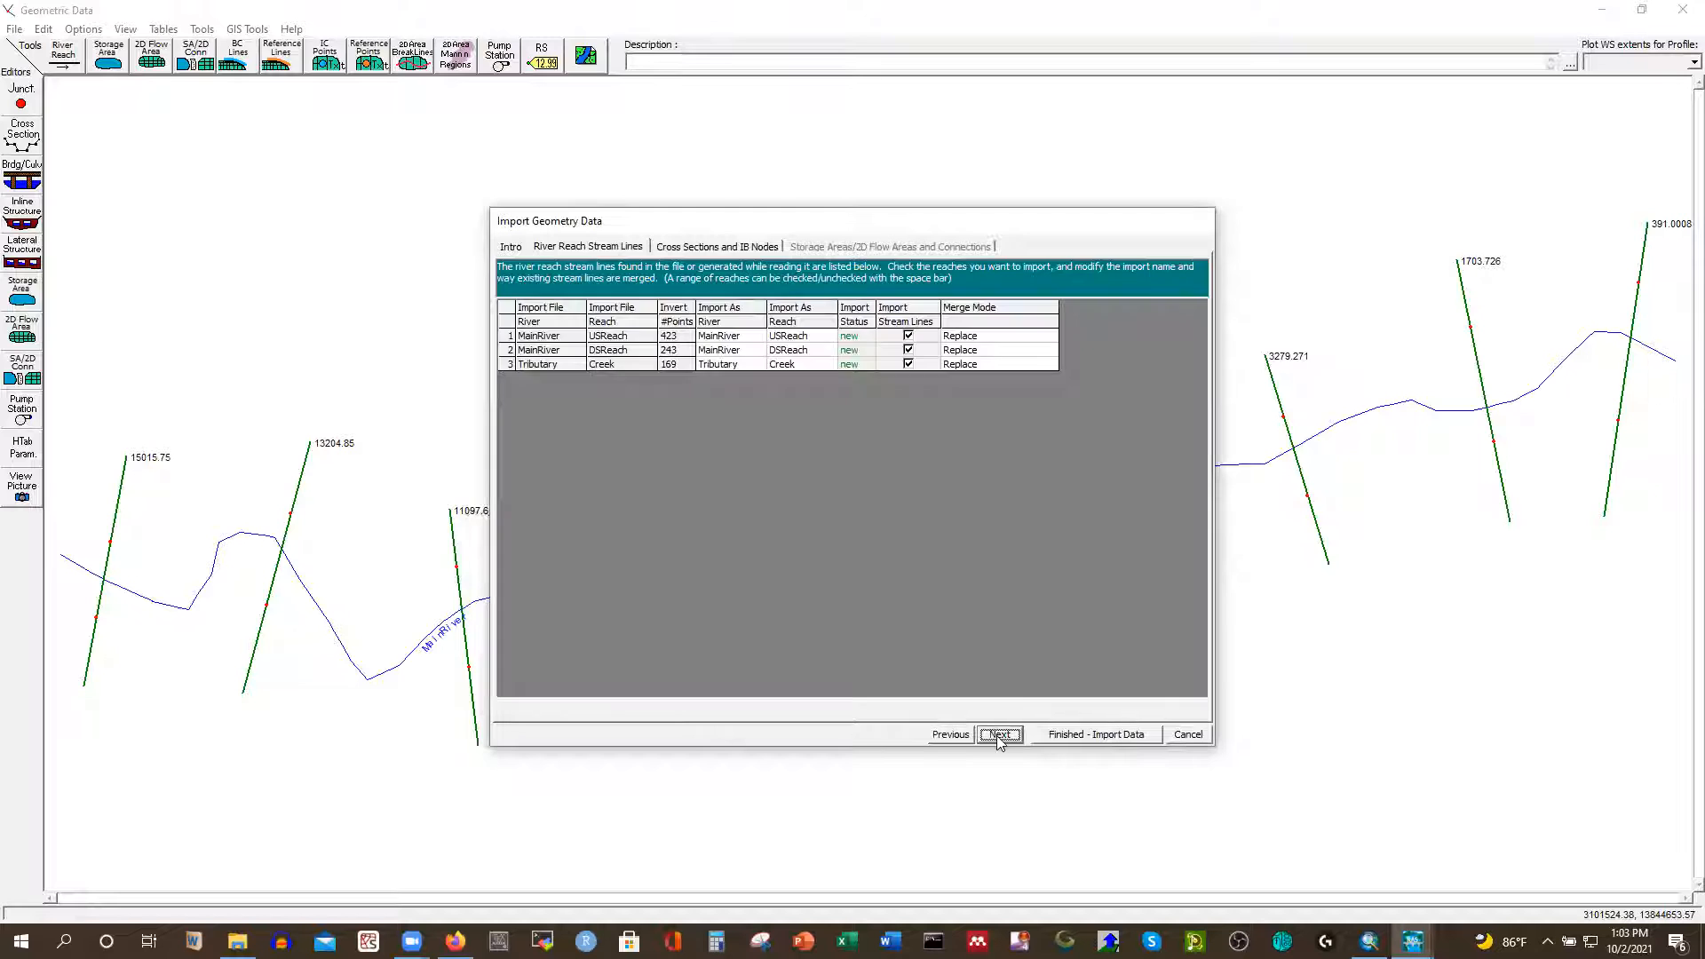
pyautogui.click(998, 735)
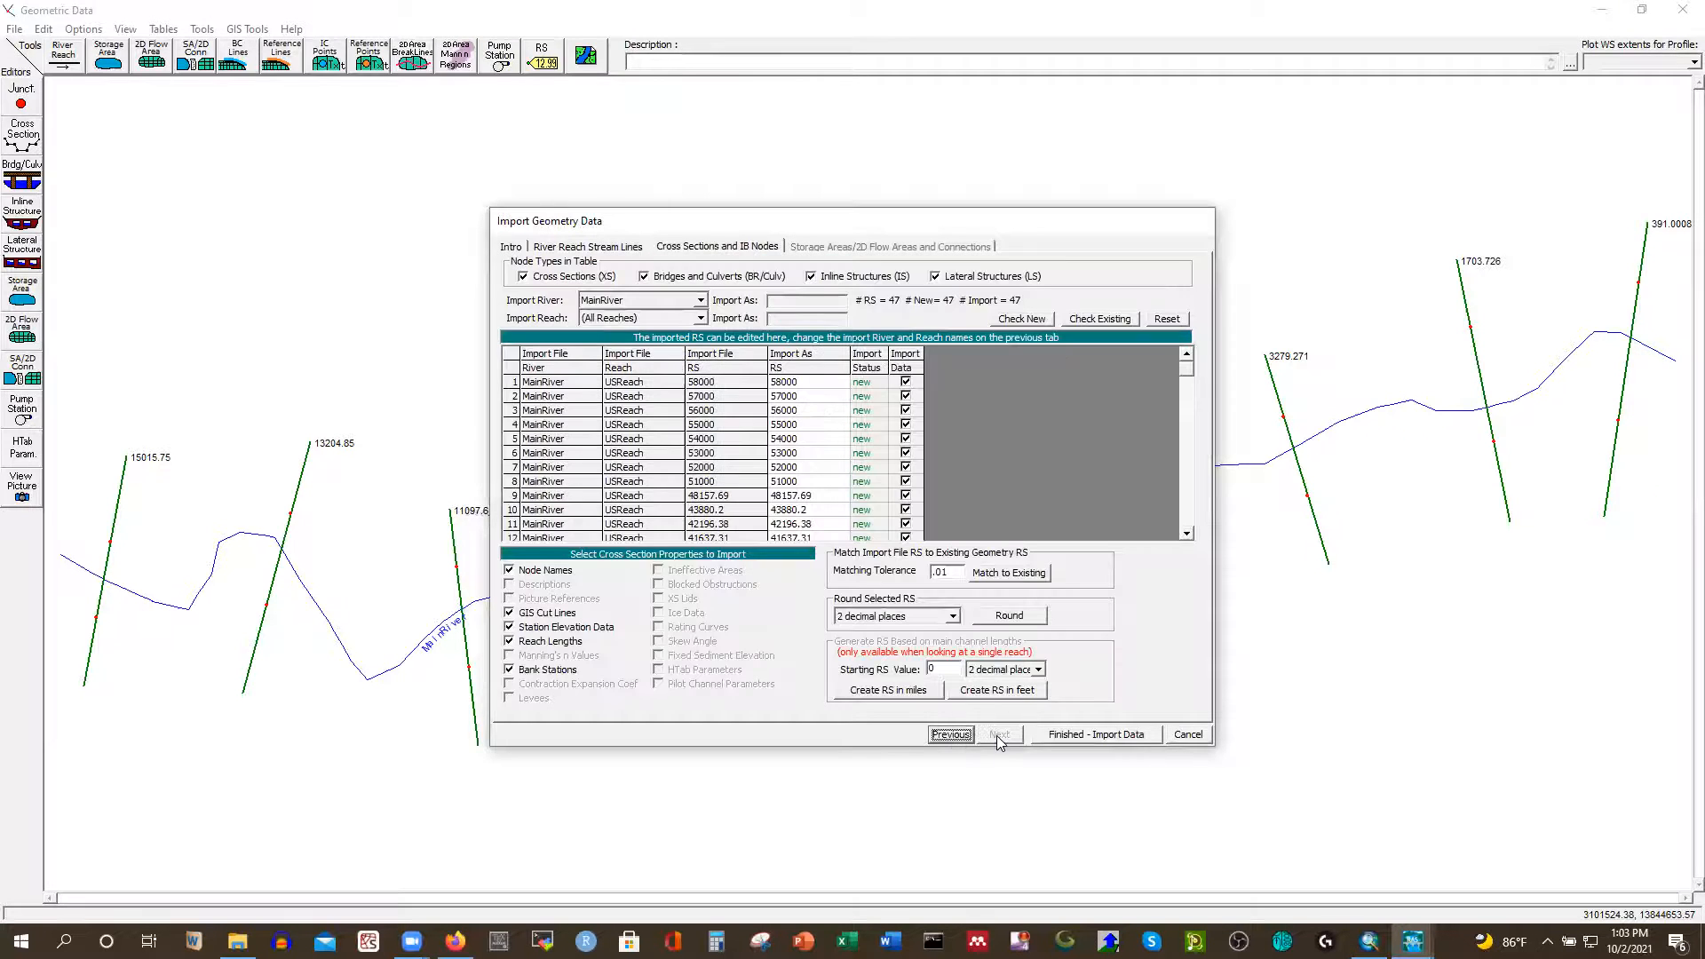
pyautogui.click(1065, 735)
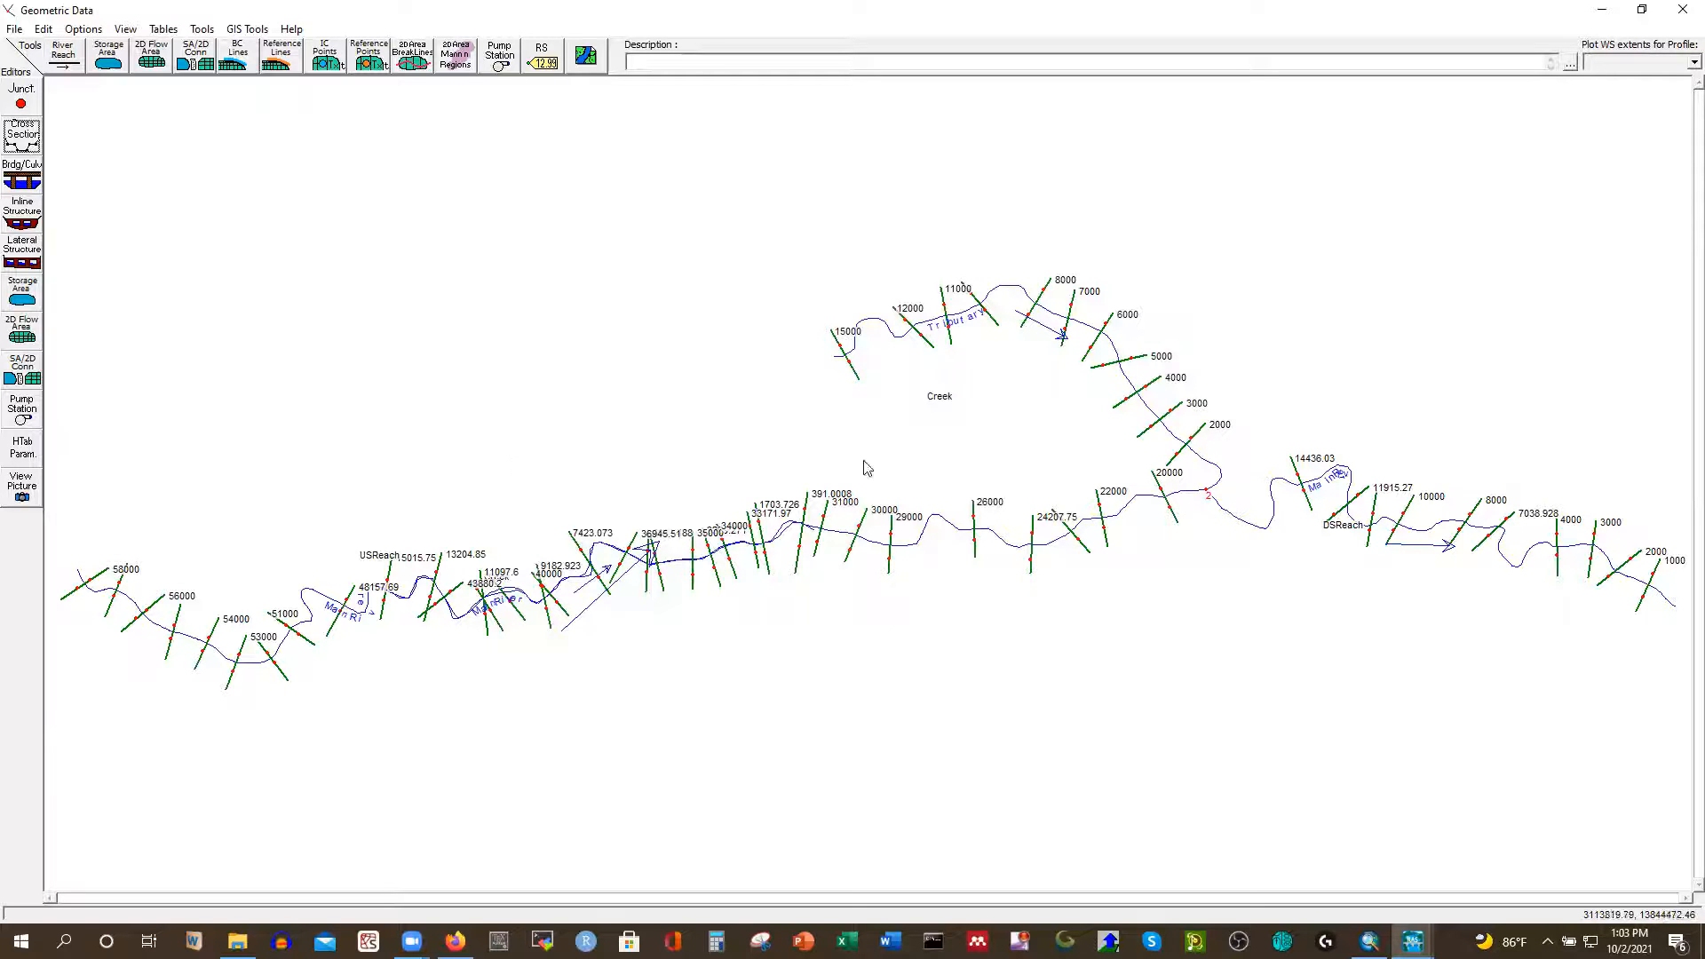
pyautogui.click(1681, 18)
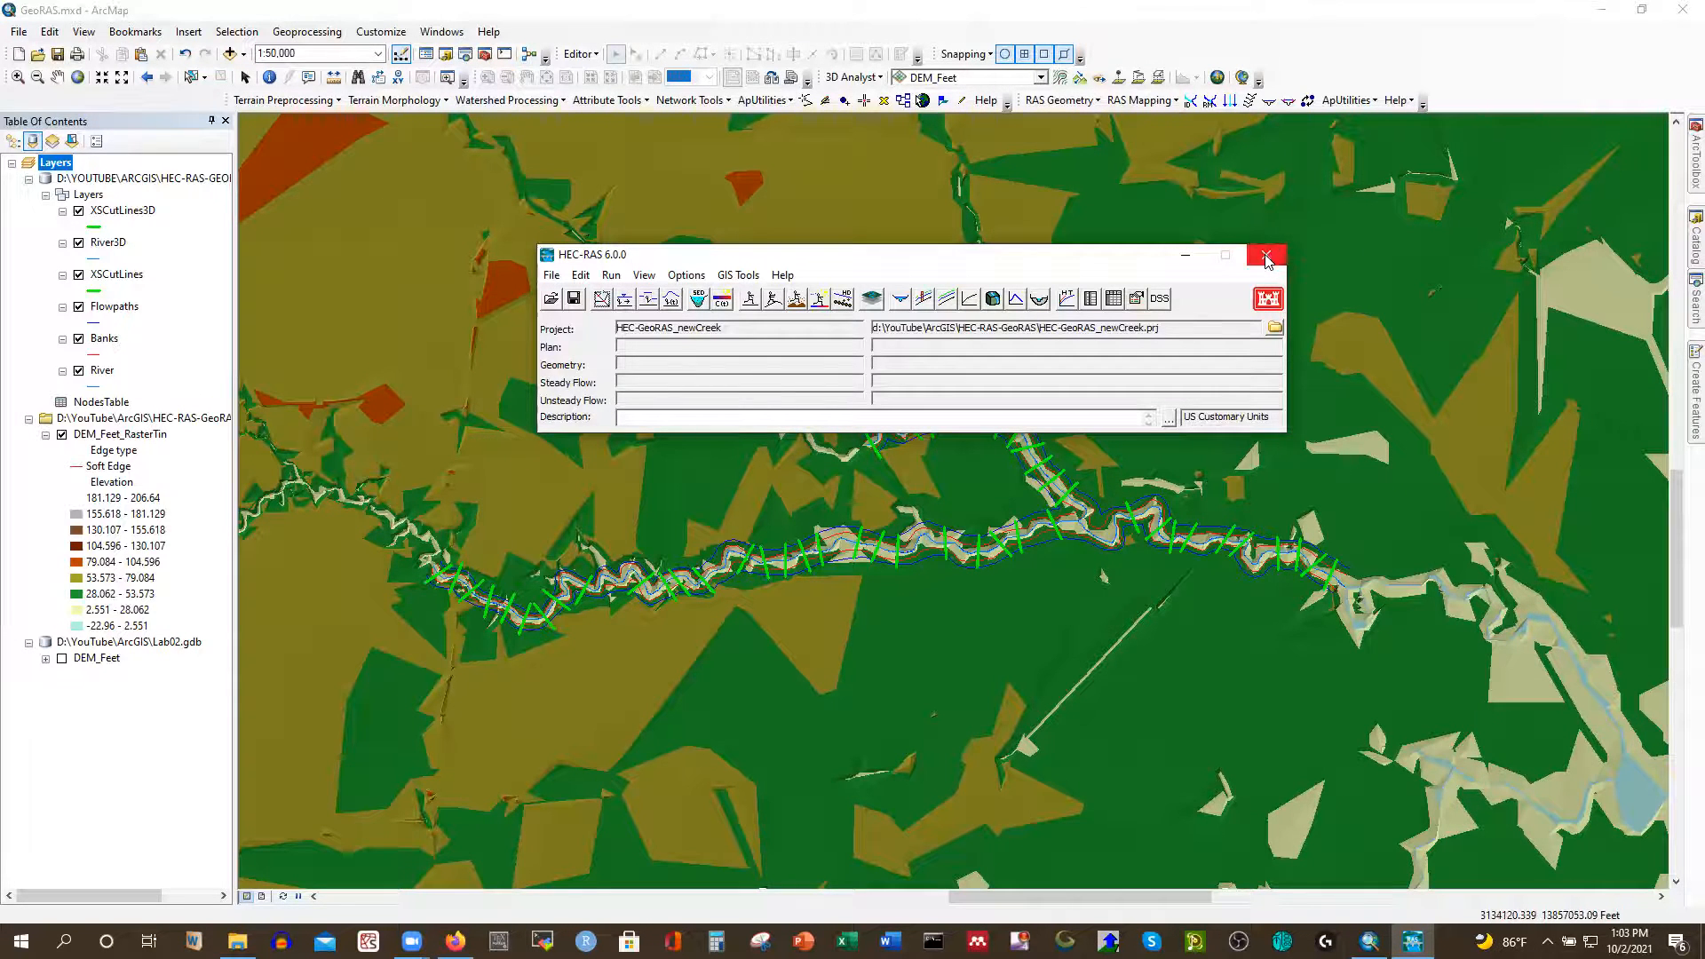
pyautogui.click(551, 299)
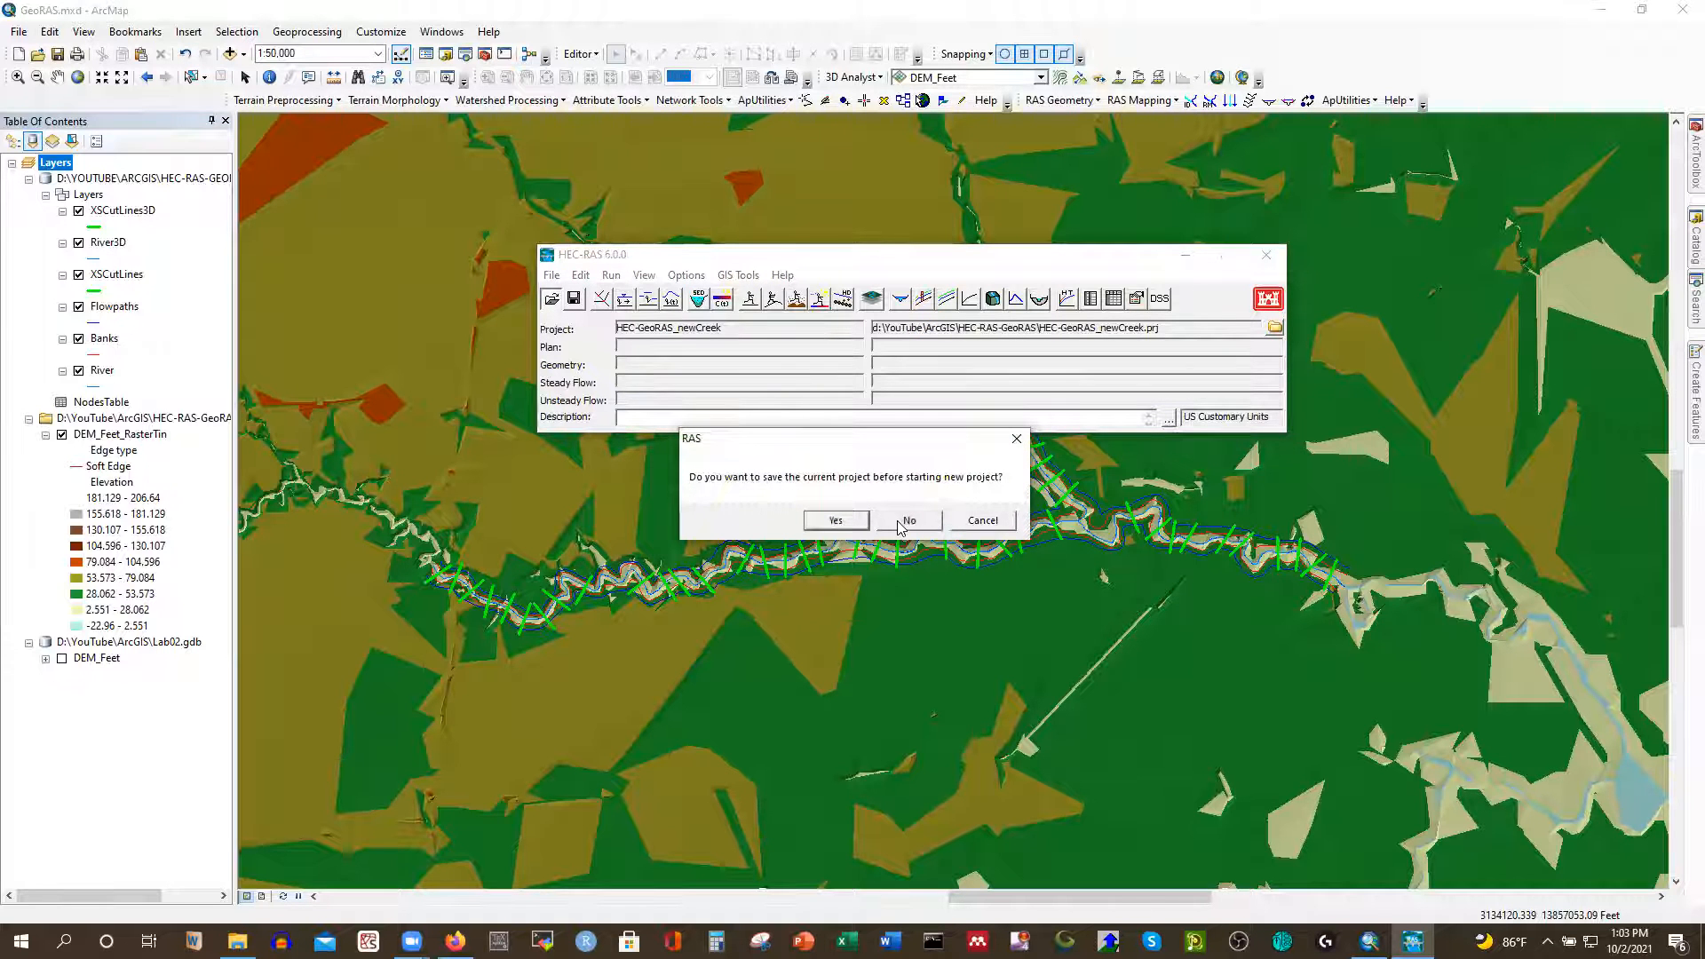
pyautogui.click(903, 521)
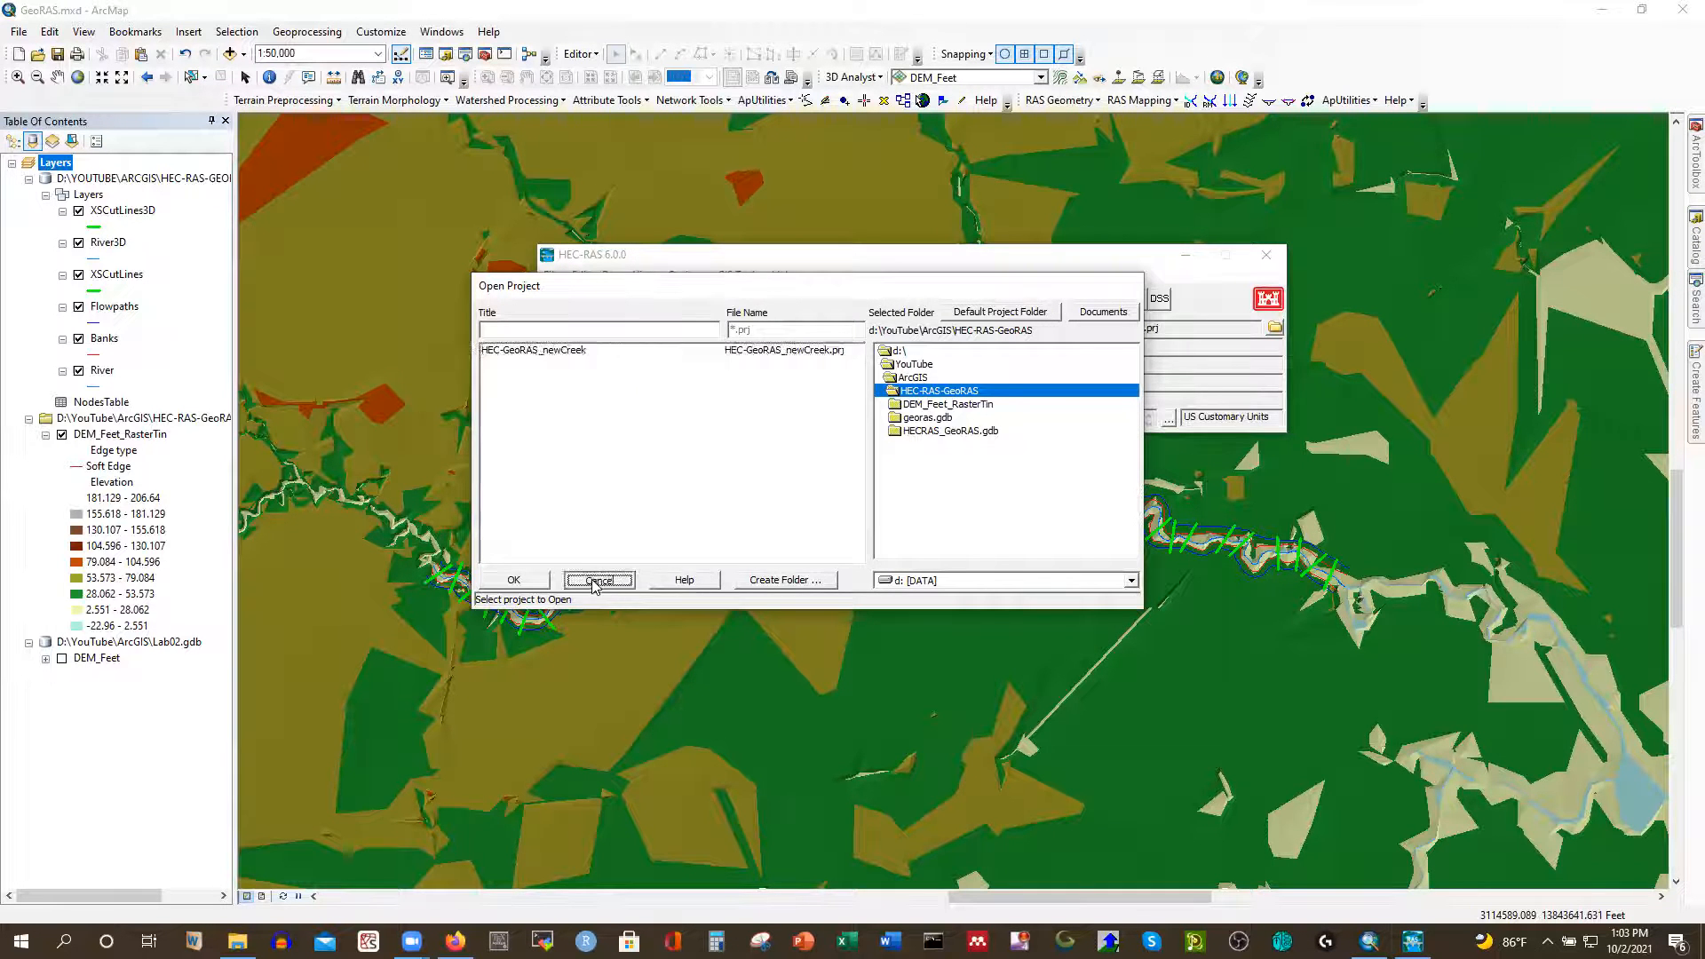
pyautogui.click(524, 579)
pyautogui.click(554, 300)
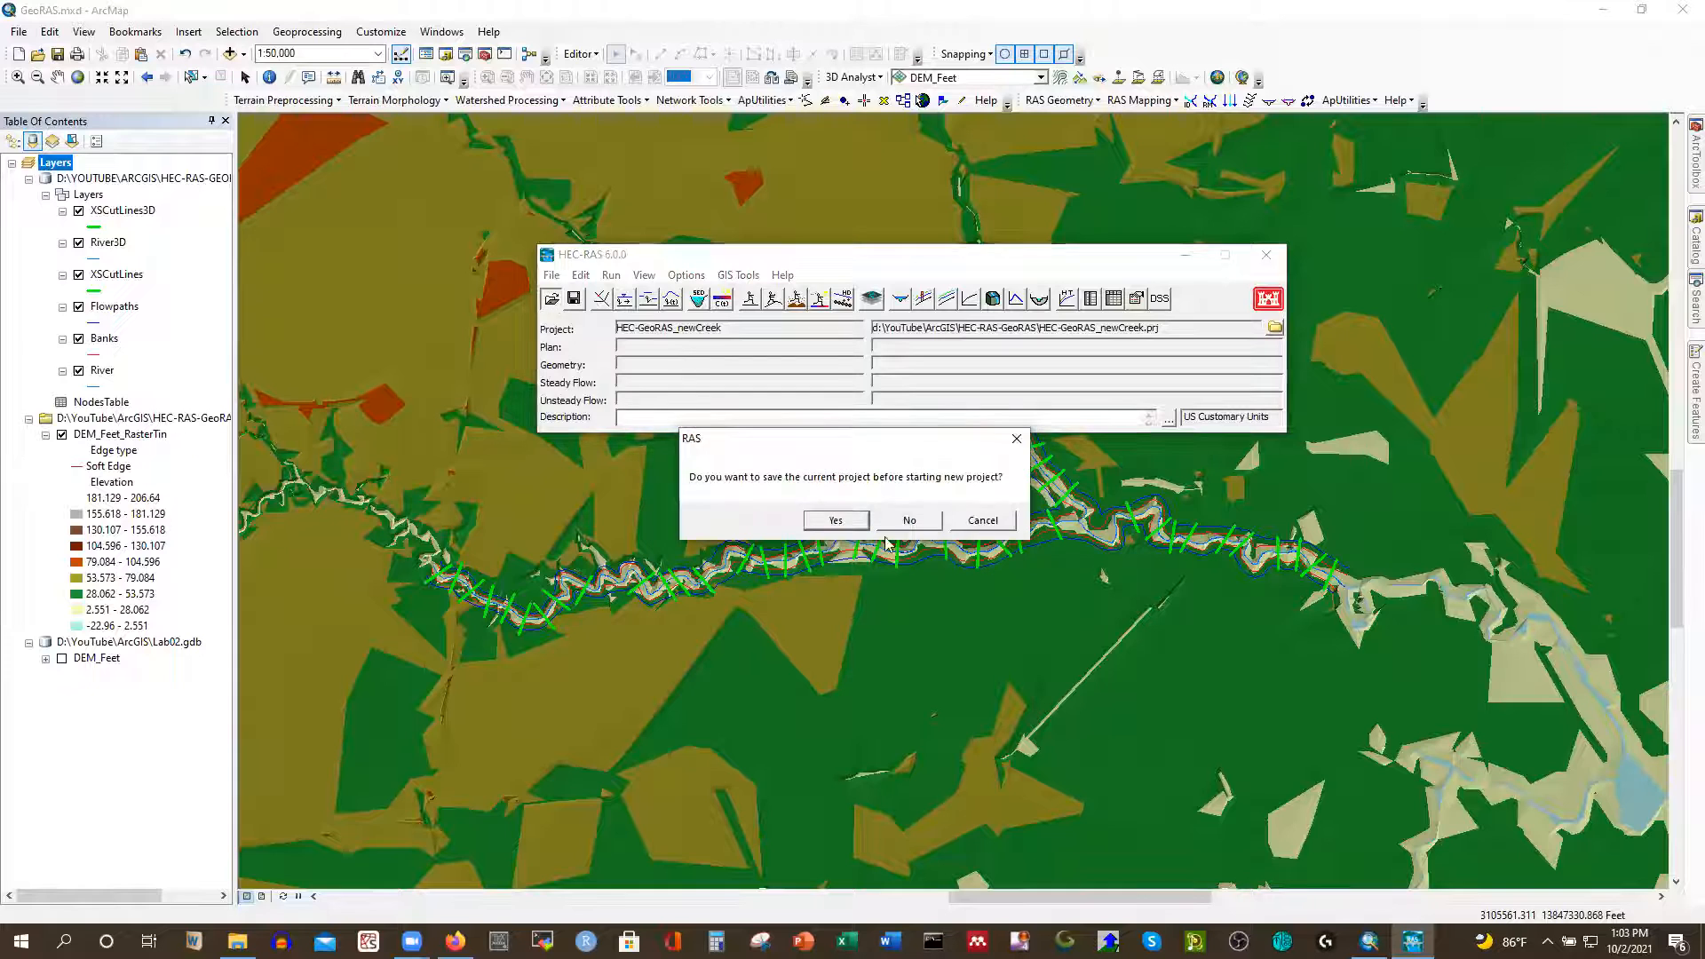
pyautogui.click(908, 521)
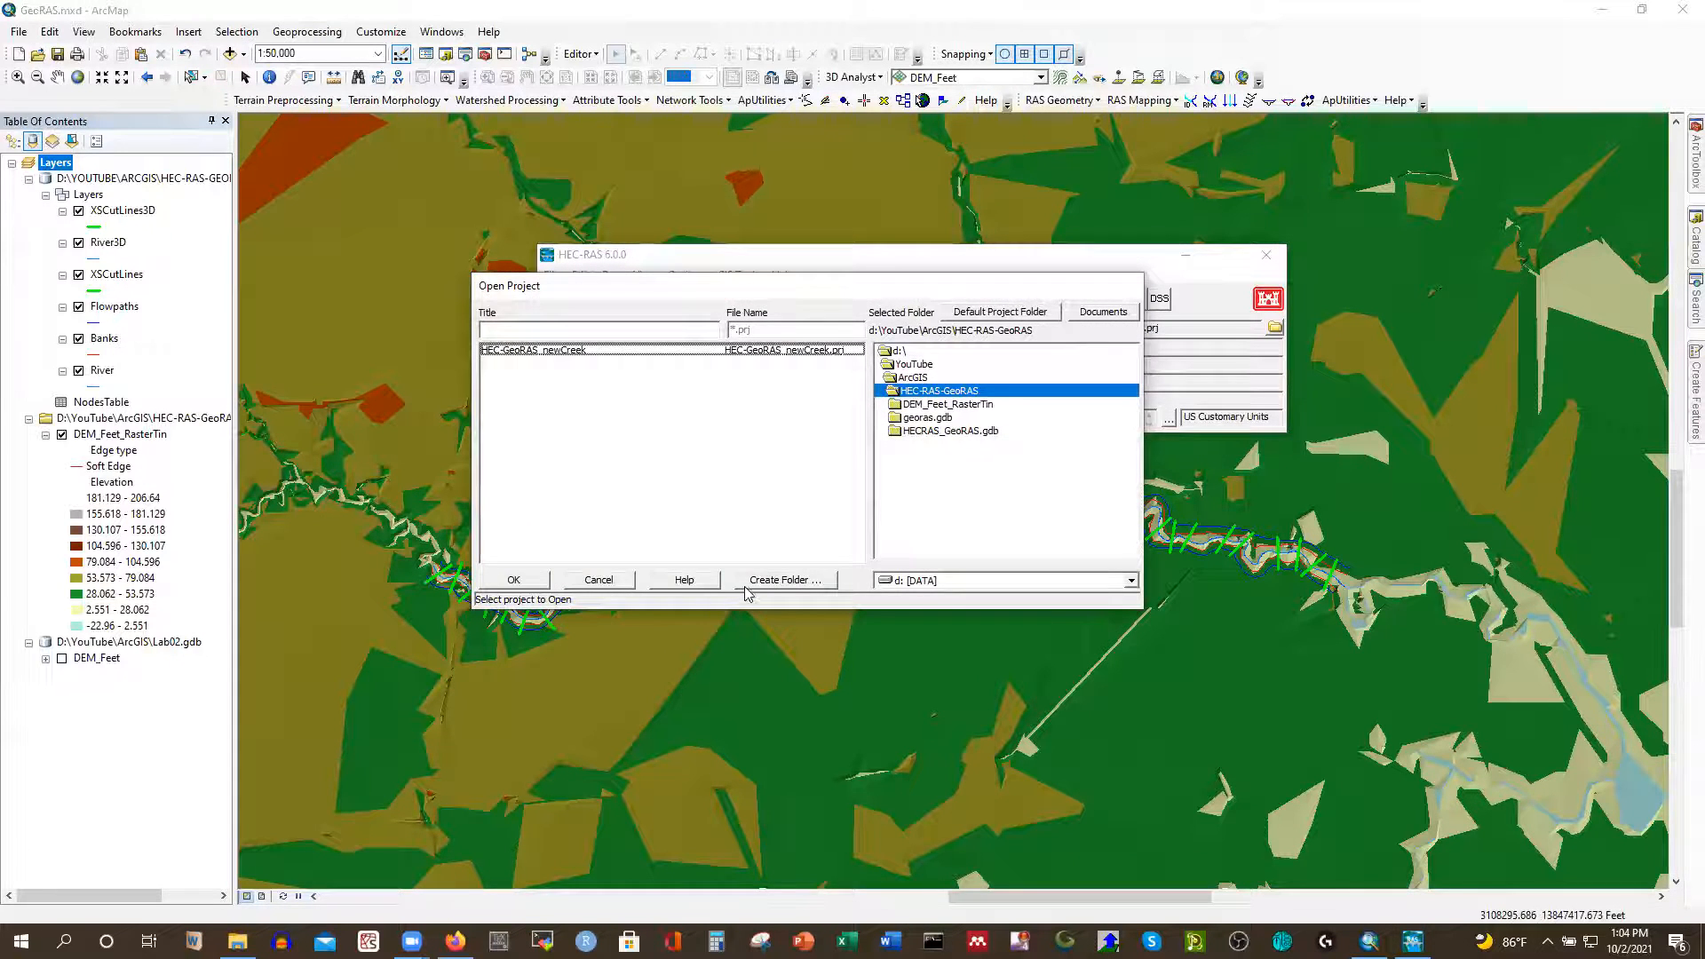
pyautogui.click(600, 583)
# Create a new project titled HEC-GeoRAS_MainRiver with file name HEC-GeoRAS_MainRive.prj in the HEC-RAS-GeoRAS folder, without saving the current project
pyautogui.click(551, 275)
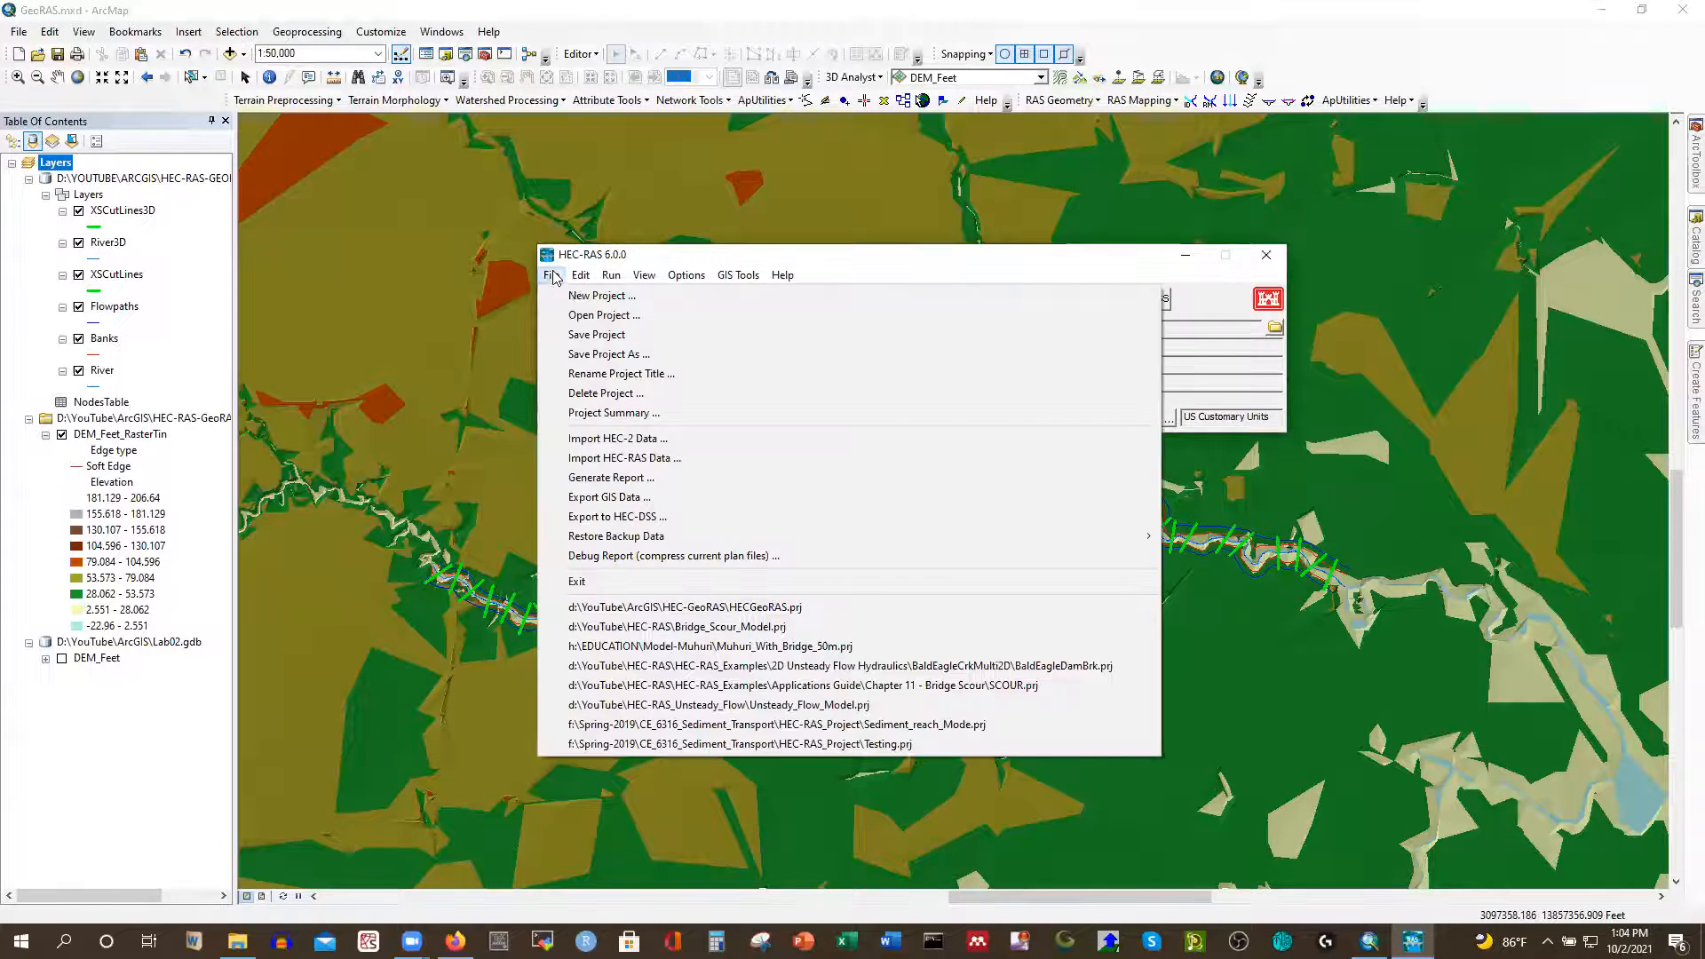
pyautogui.click(578, 297)
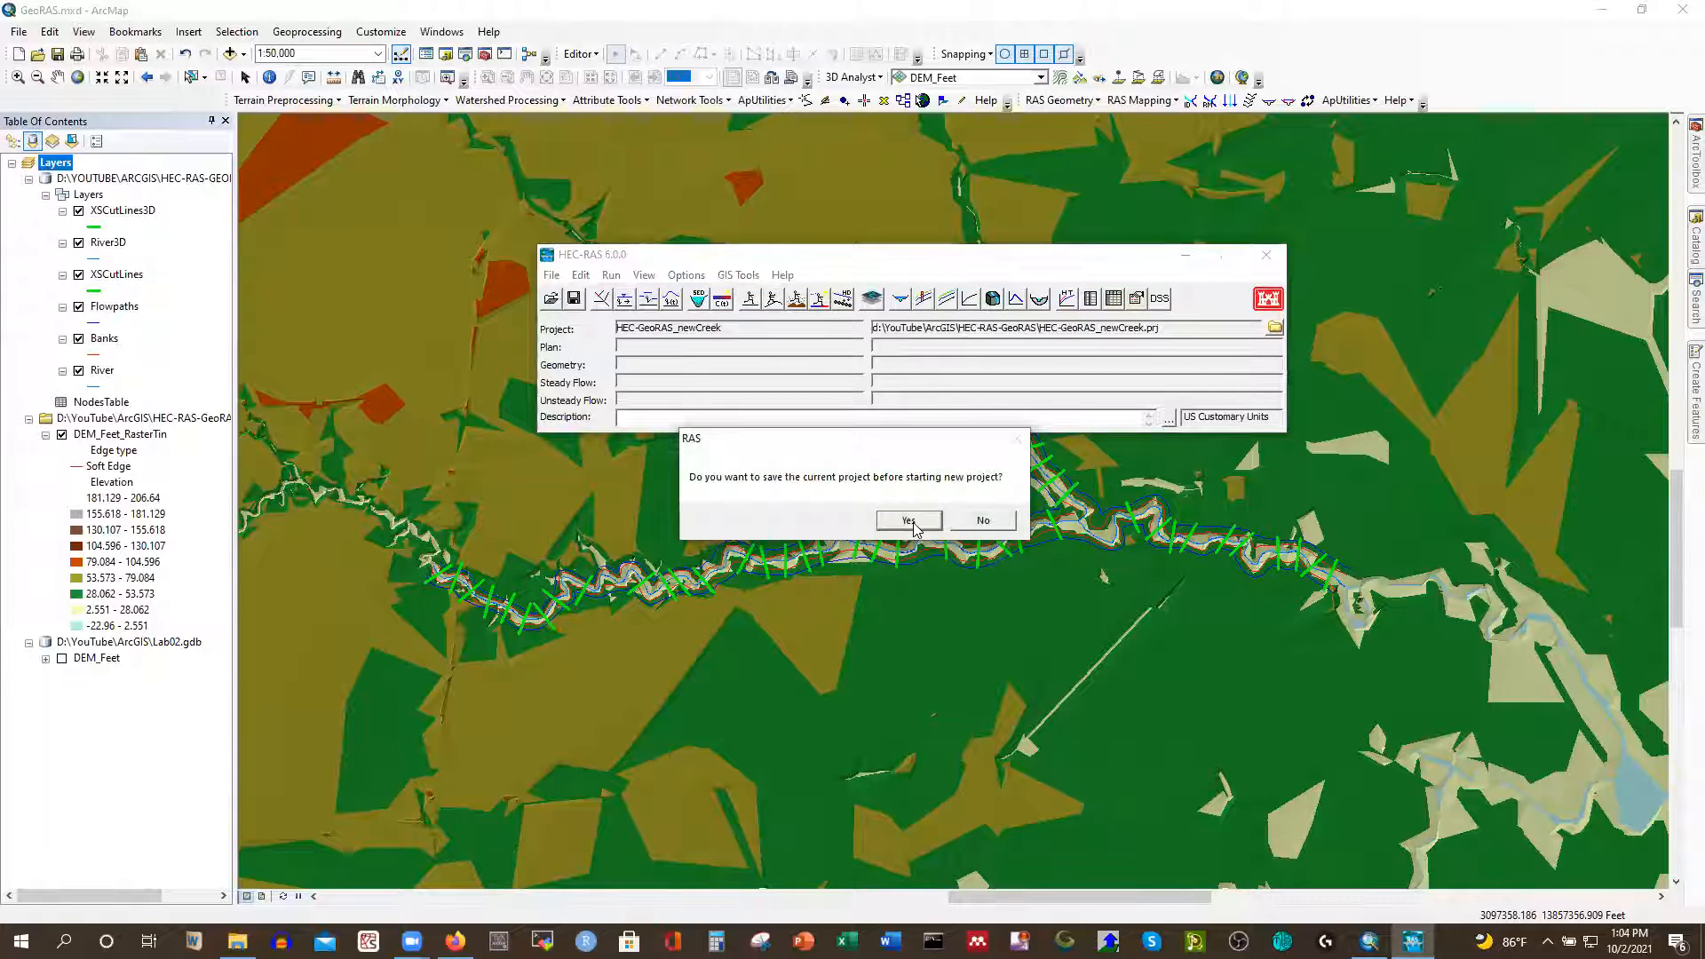
pyautogui.click(980, 523)
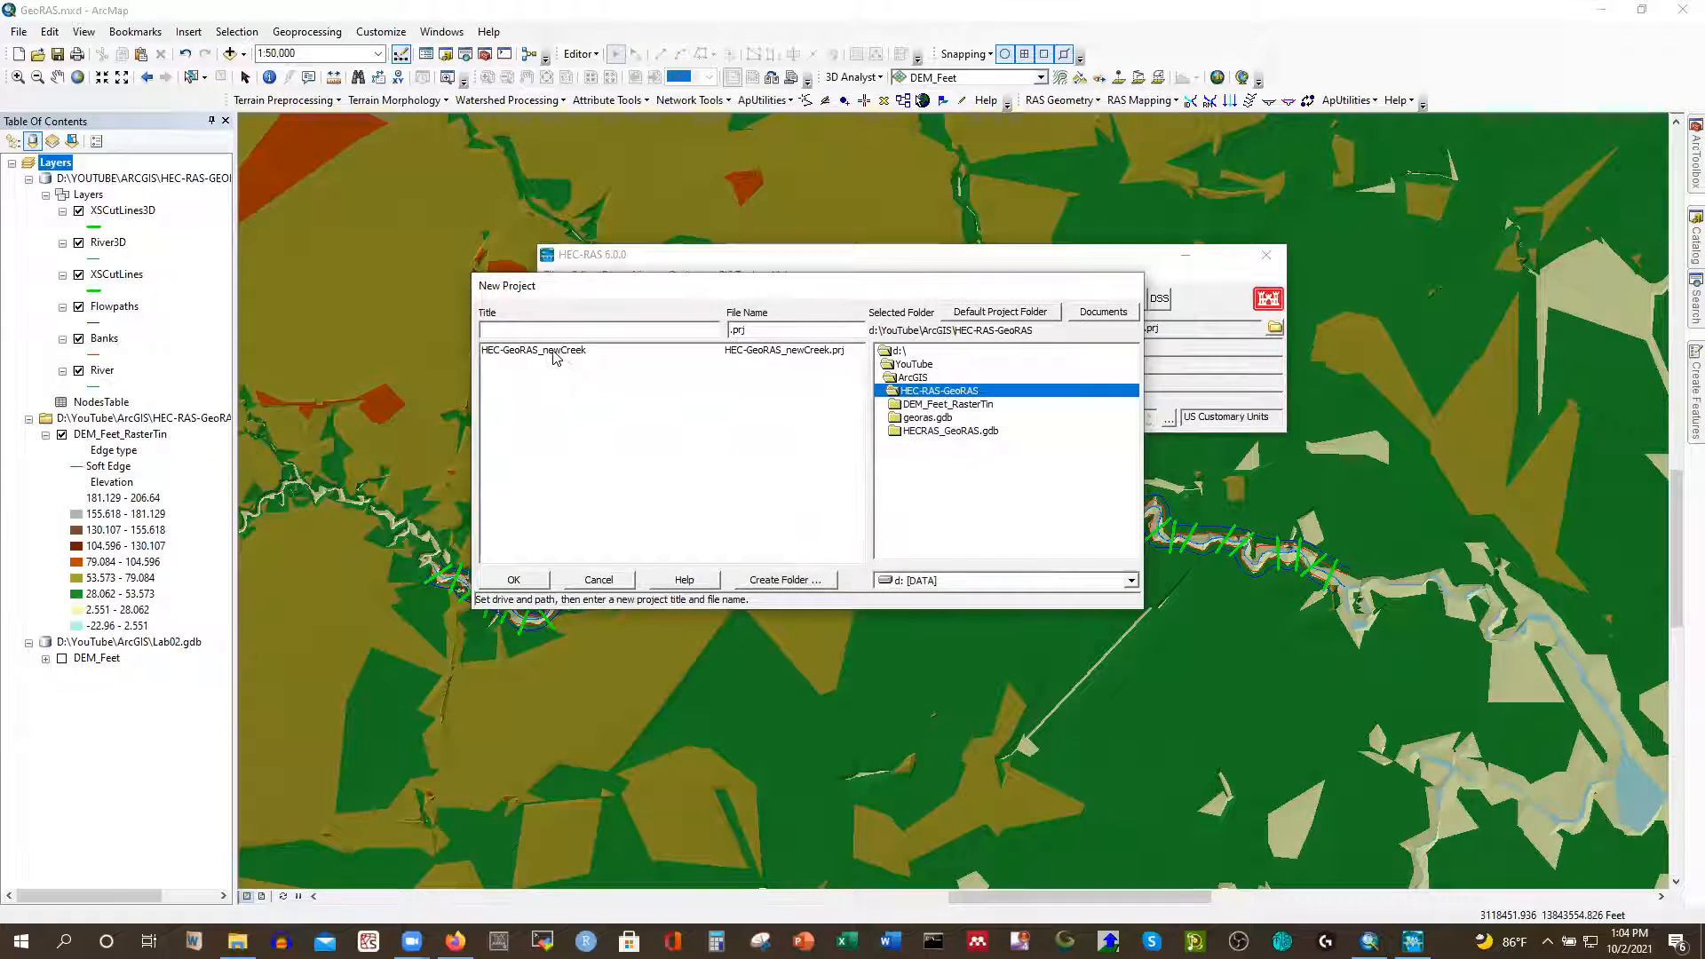
pyautogui.click(553, 356)
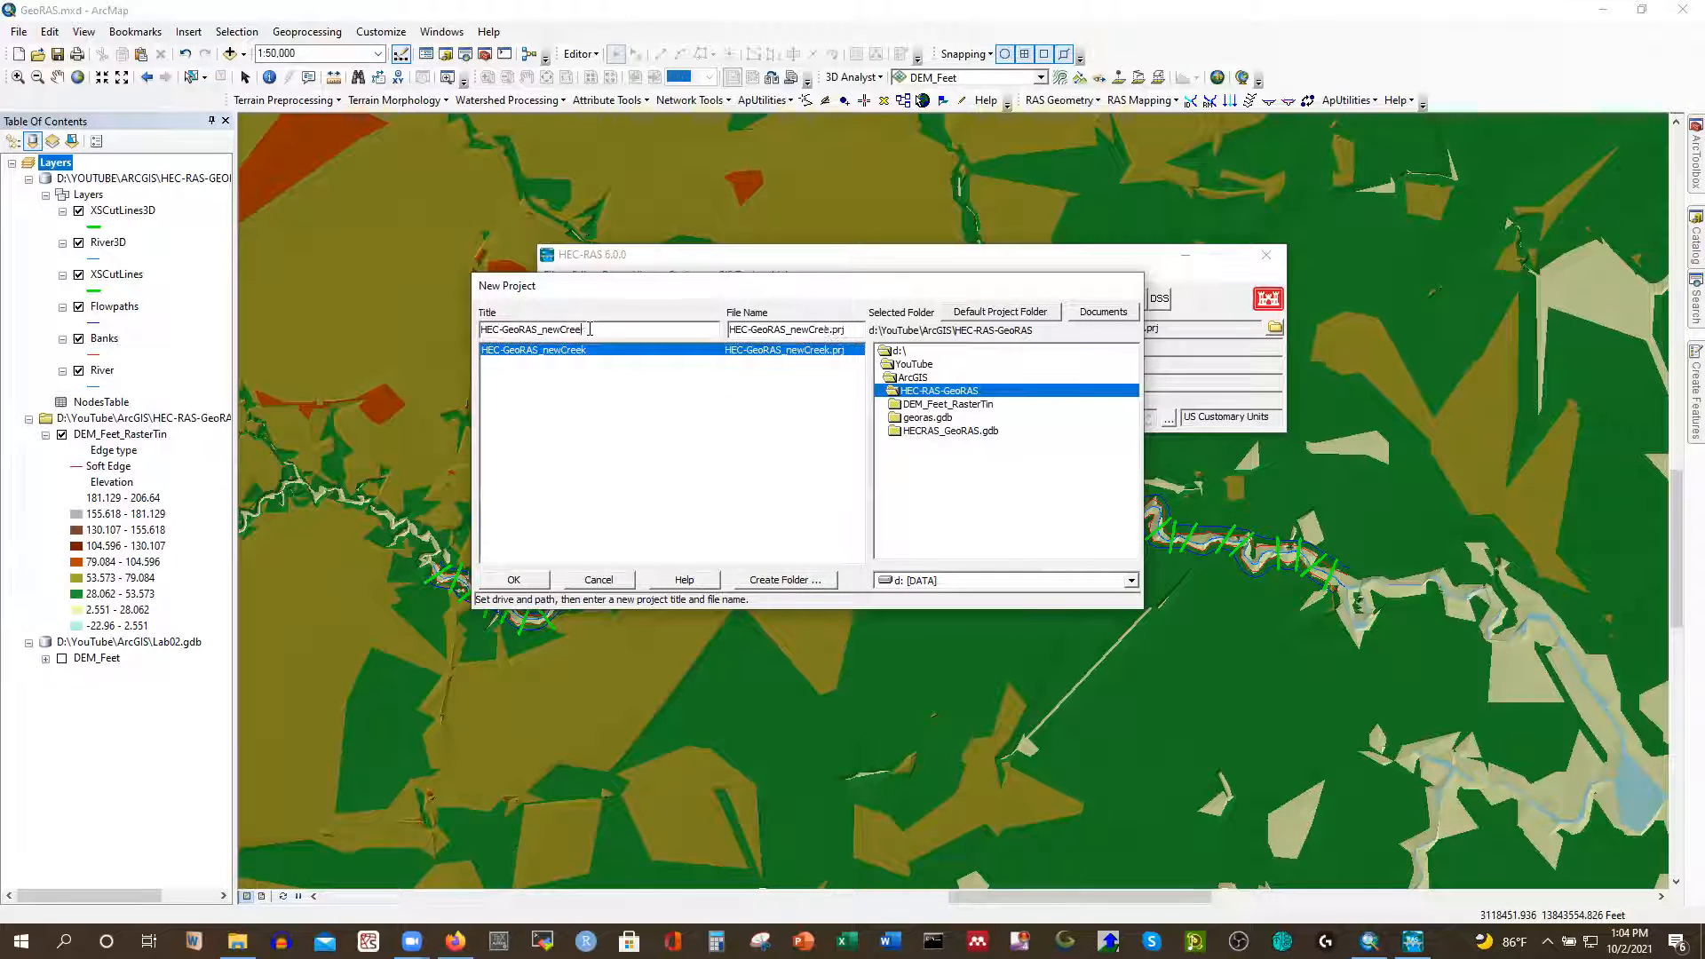
pyautogui.press('BackSpace')
pyautogui.press('BackSpace')
pyautogui.press('BackSpace')
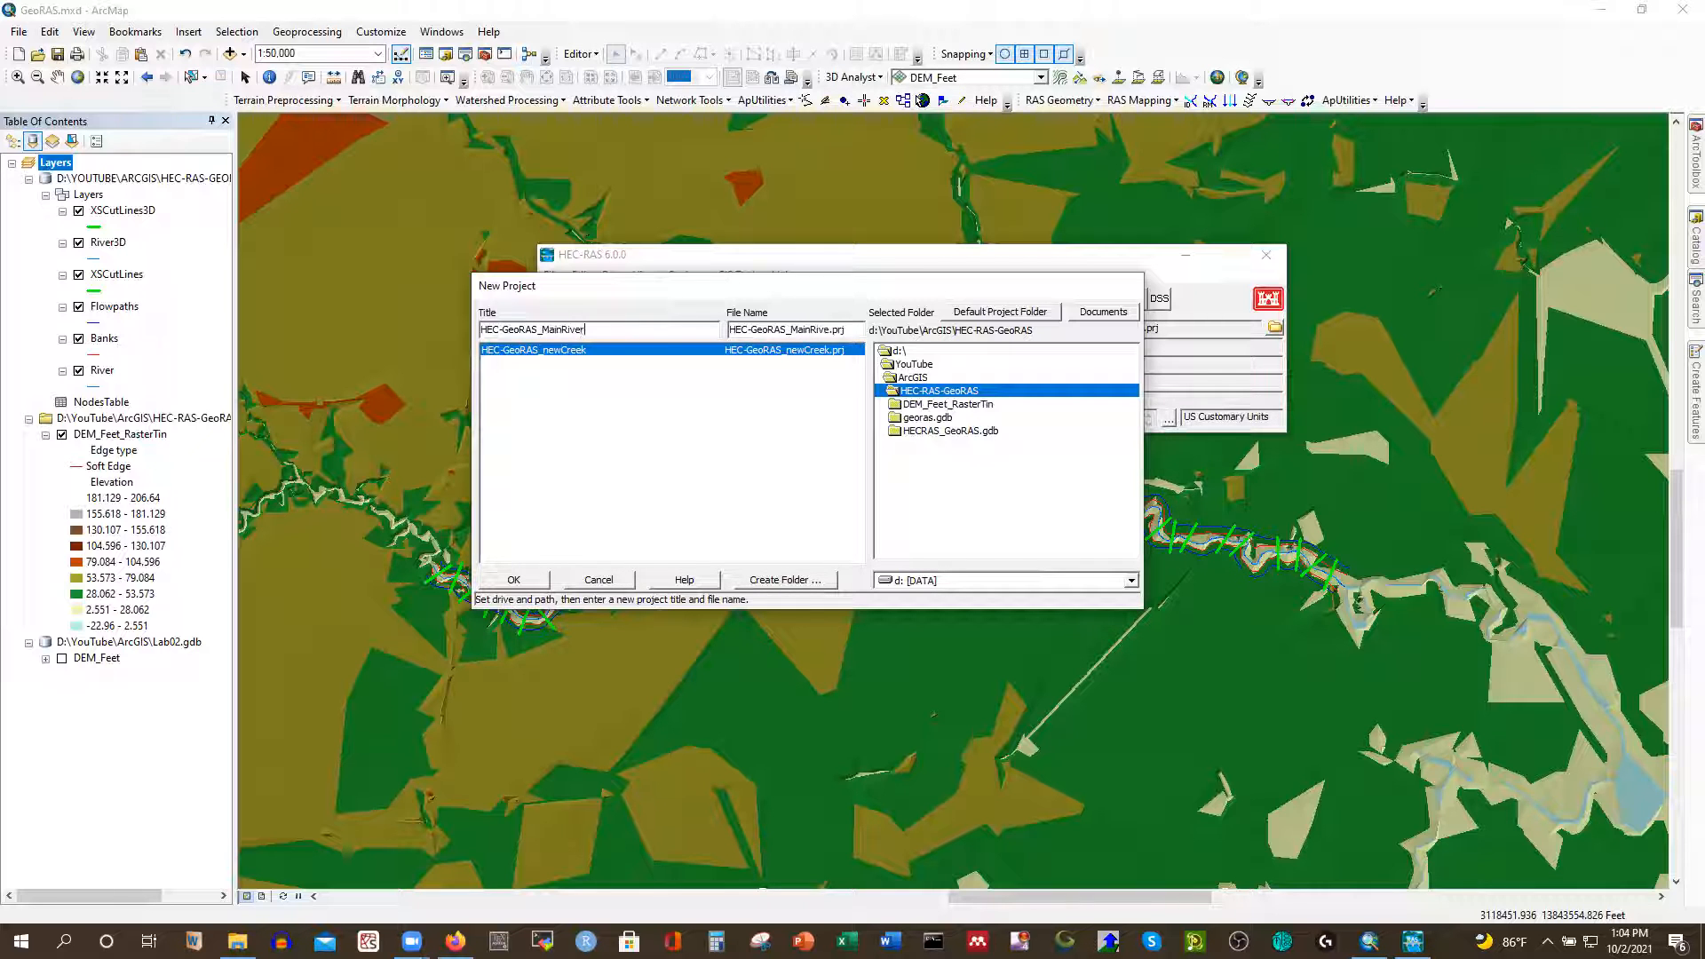
pyautogui.click(513, 580)
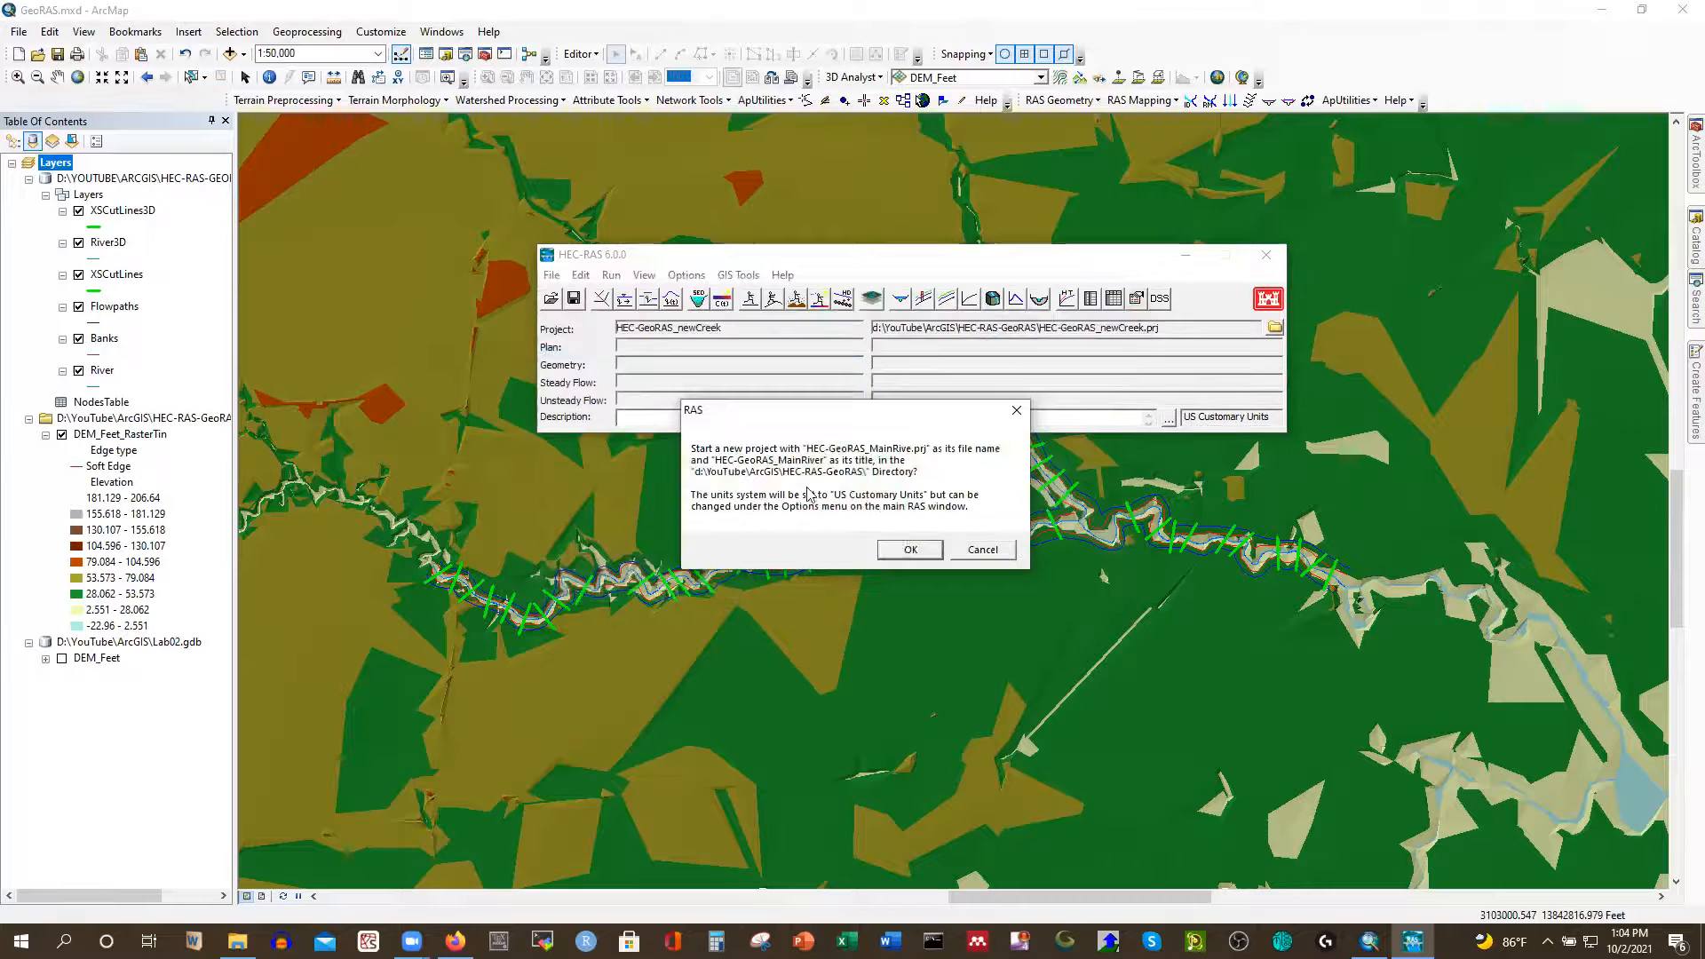
pyautogui.click(910, 550)
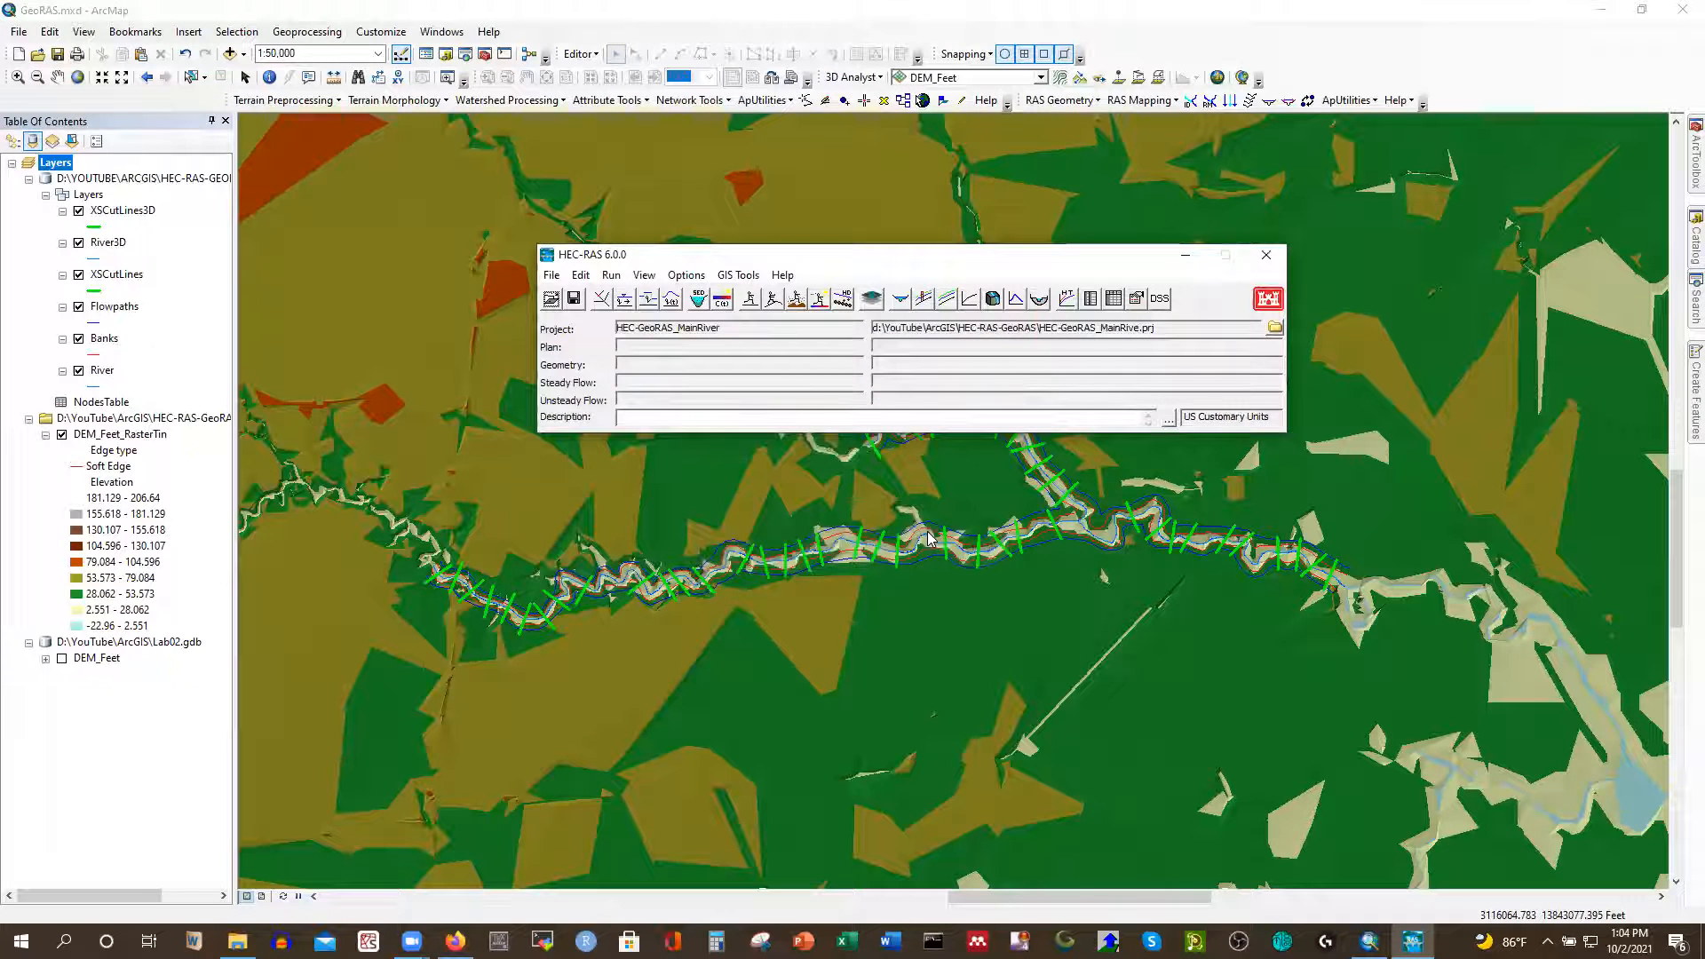
# Import all river reaches and cross sections from GIS2RAS.RASImport.sdf in US Customary units into the geometric data, and maximize the geometry editor
pyautogui.click(603, 300)
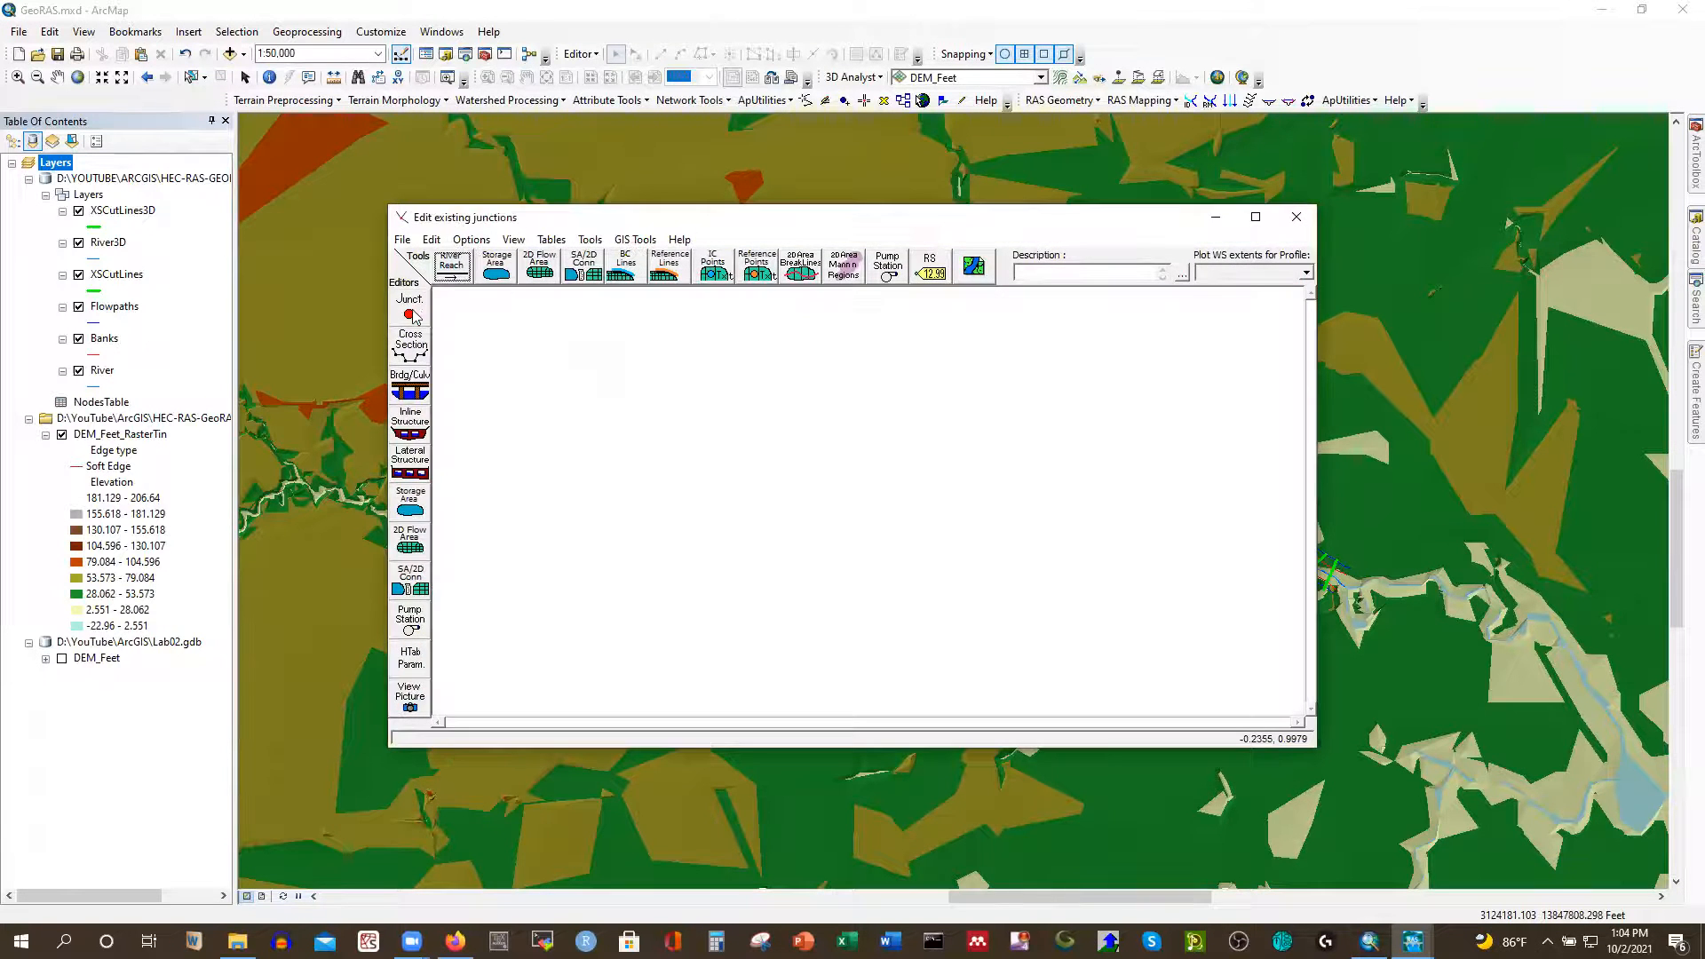
pyautogui.click(403, 240)
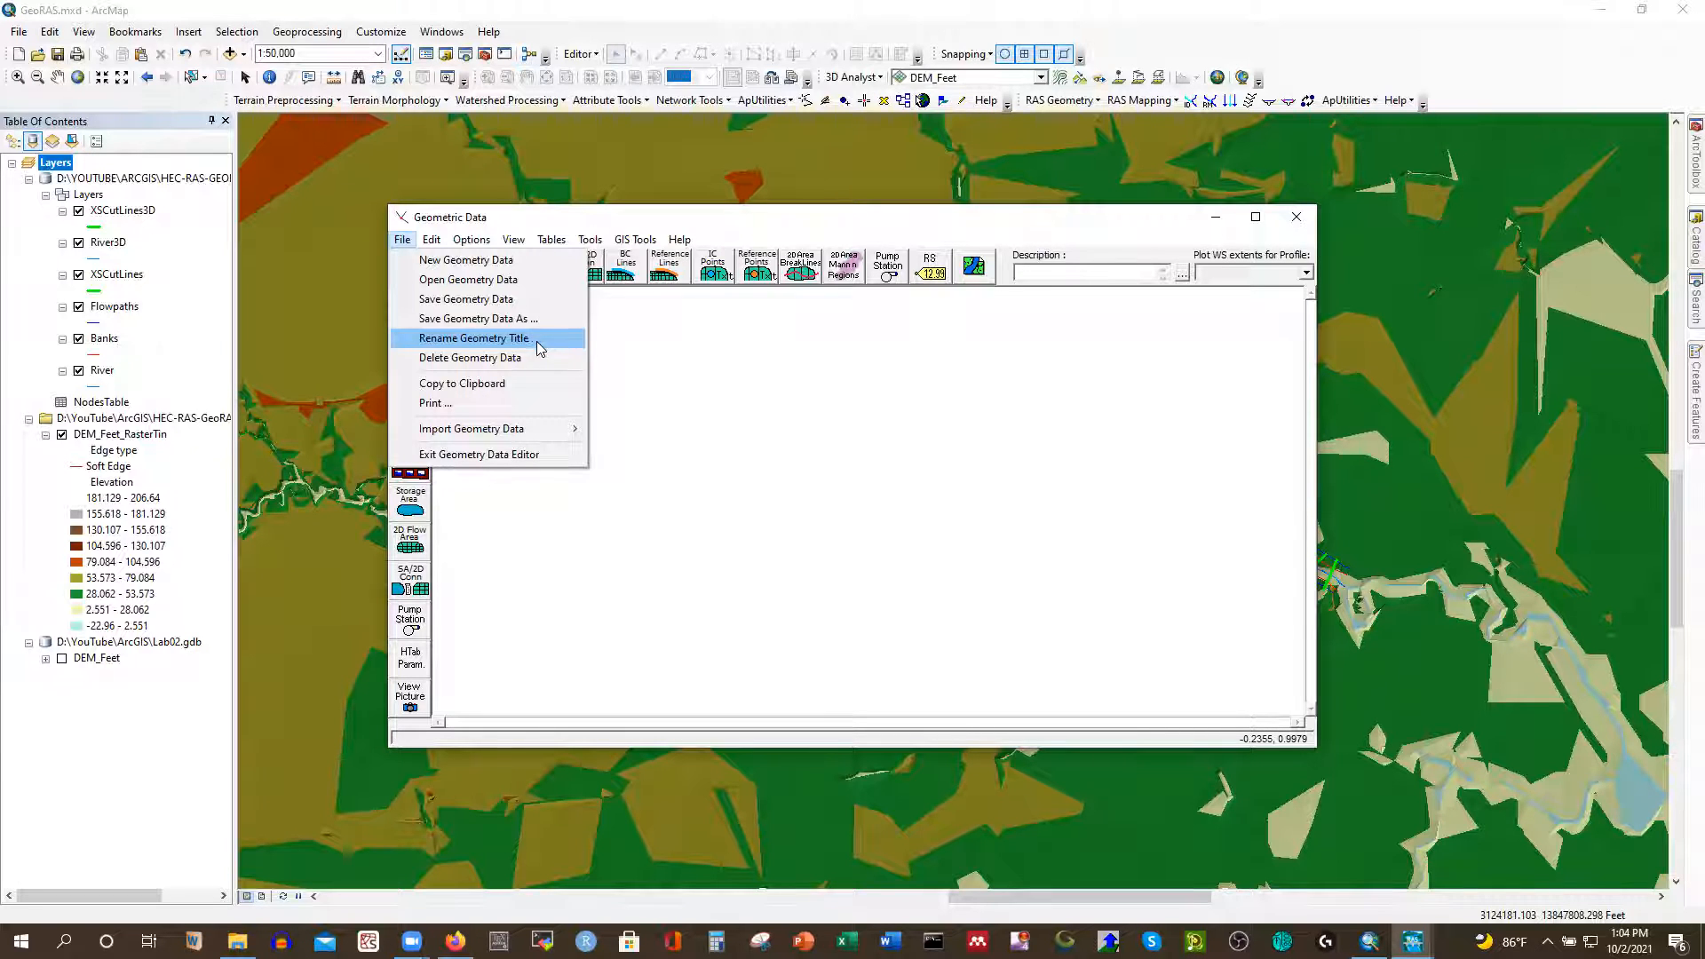
pyautogui.moveTo(548, 432)
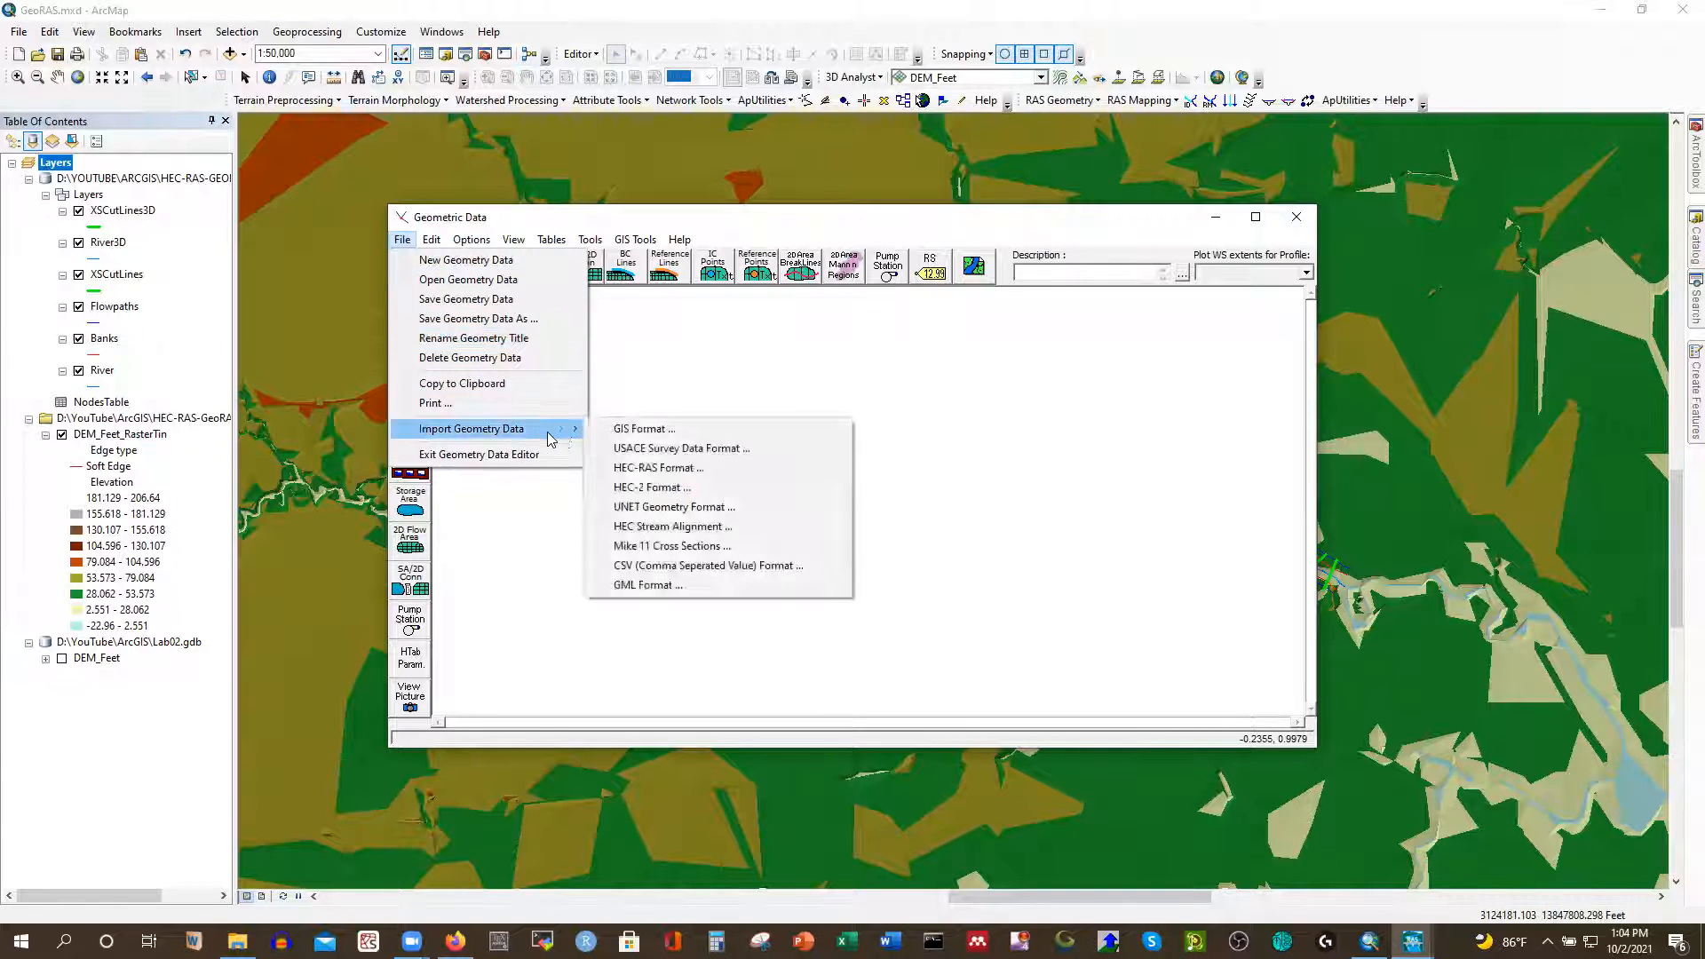
pyautogui.click(629, 430)
pyautogui.click(626, 353)
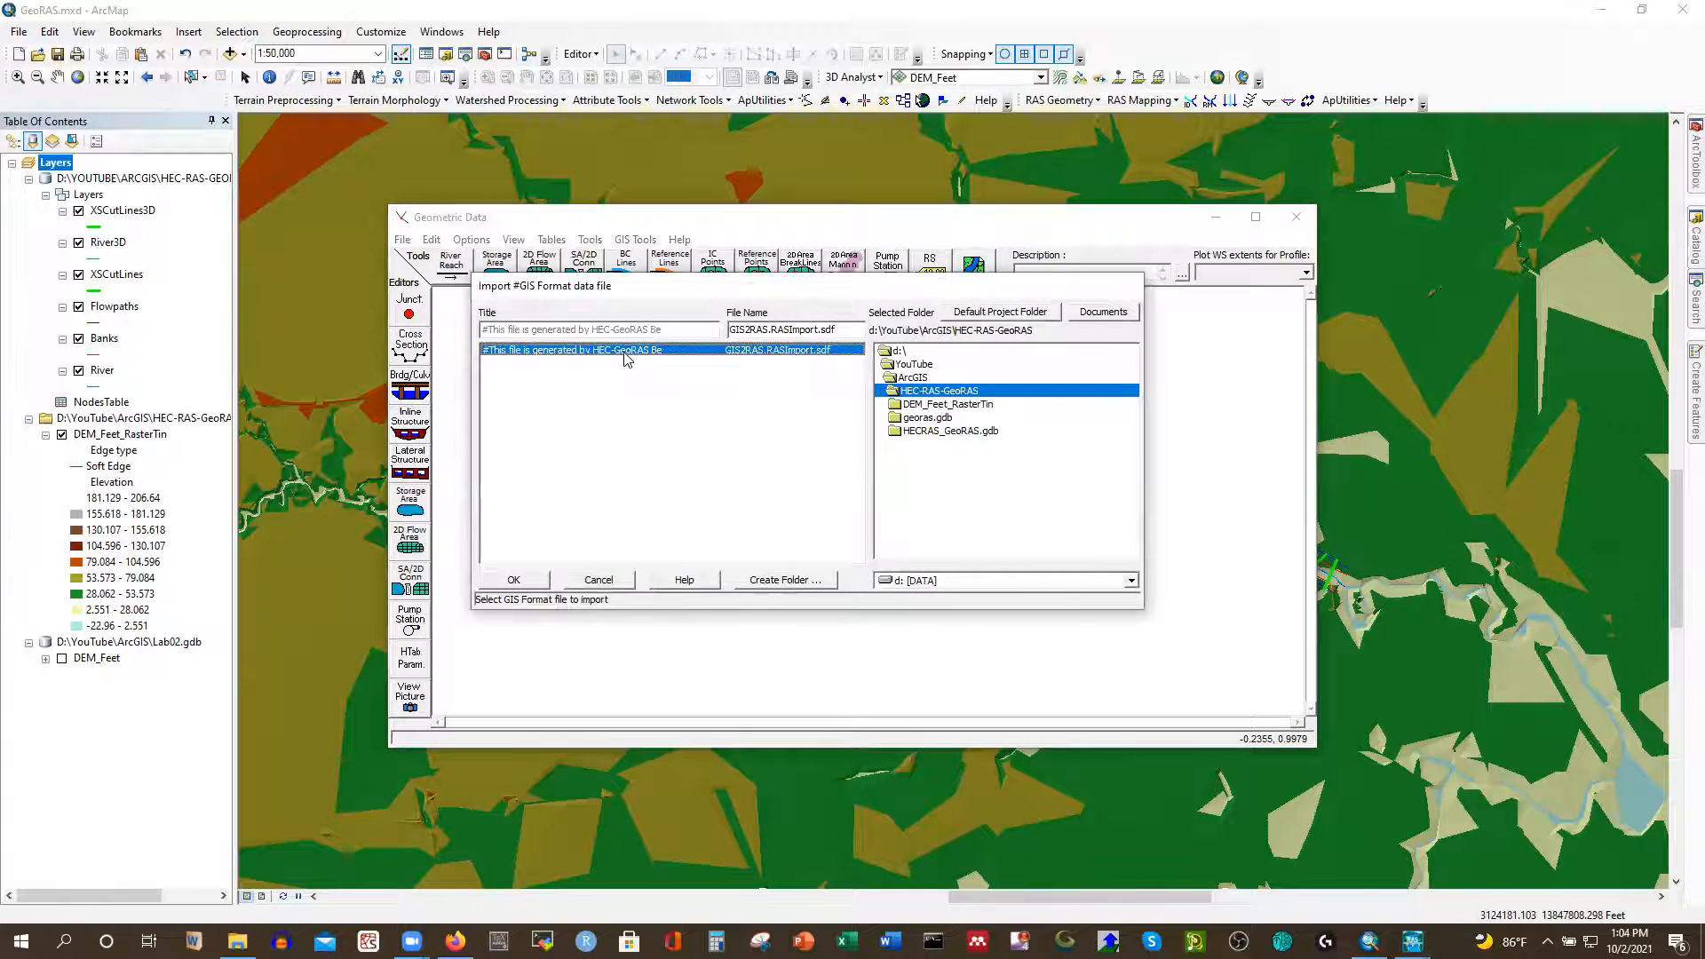
pyautogui.click(514, 579)
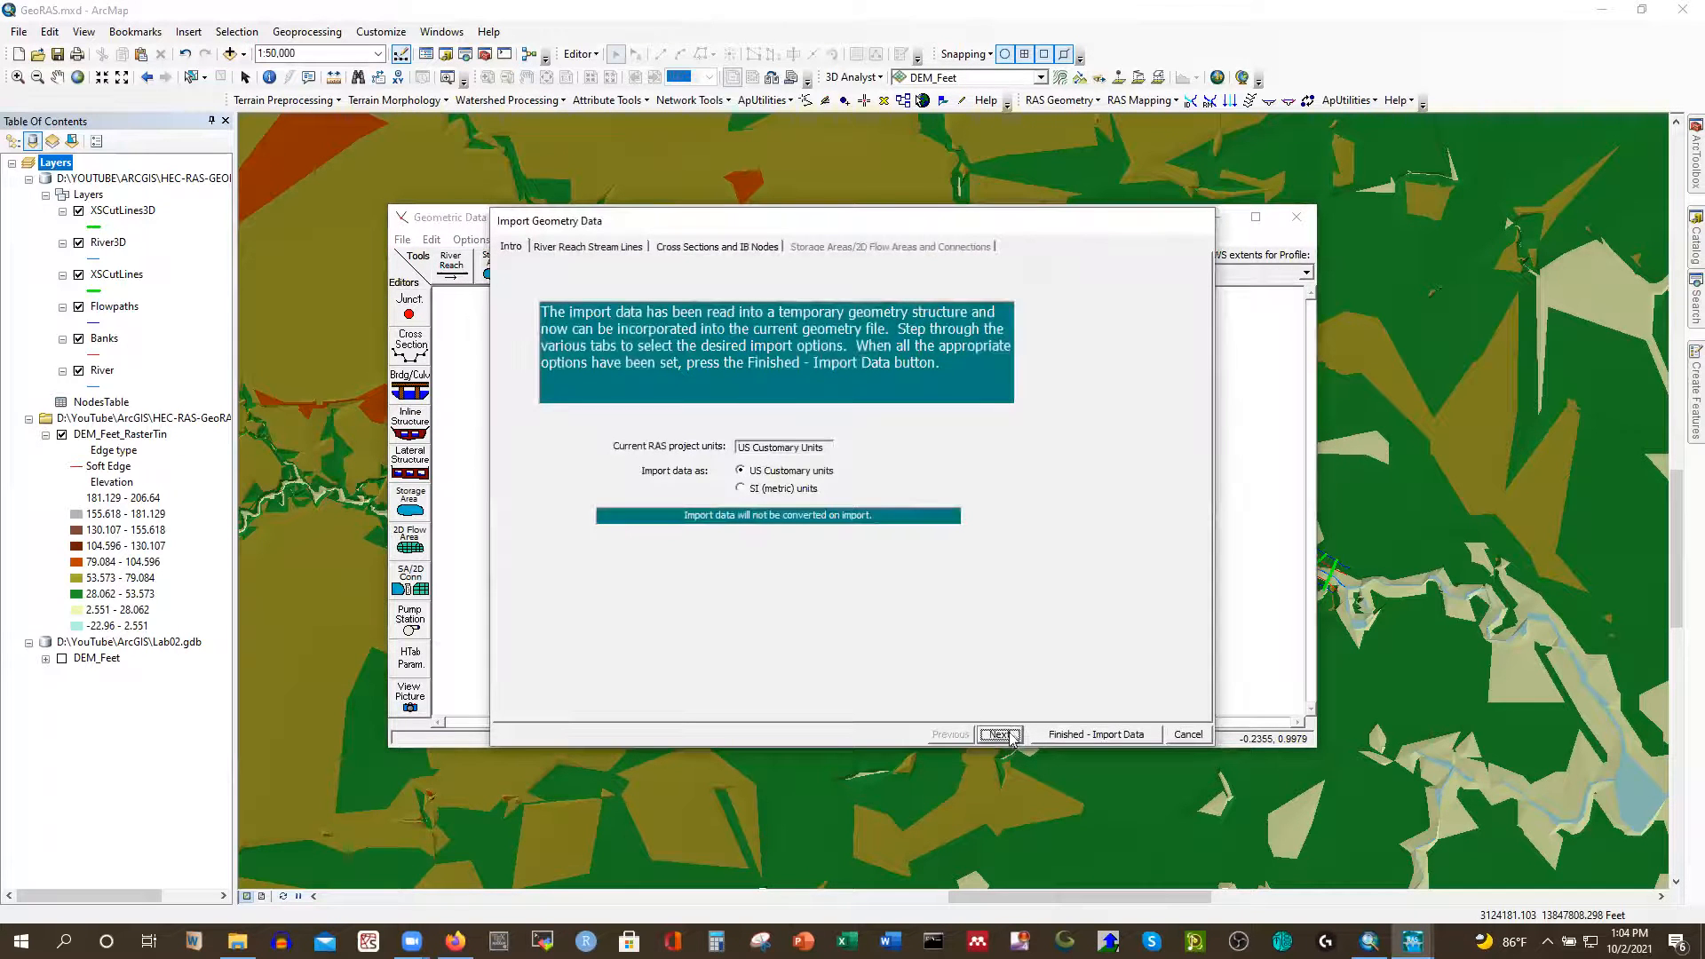
pyautogui.click(1001, 734)
pyautogui.click(1000, 734)
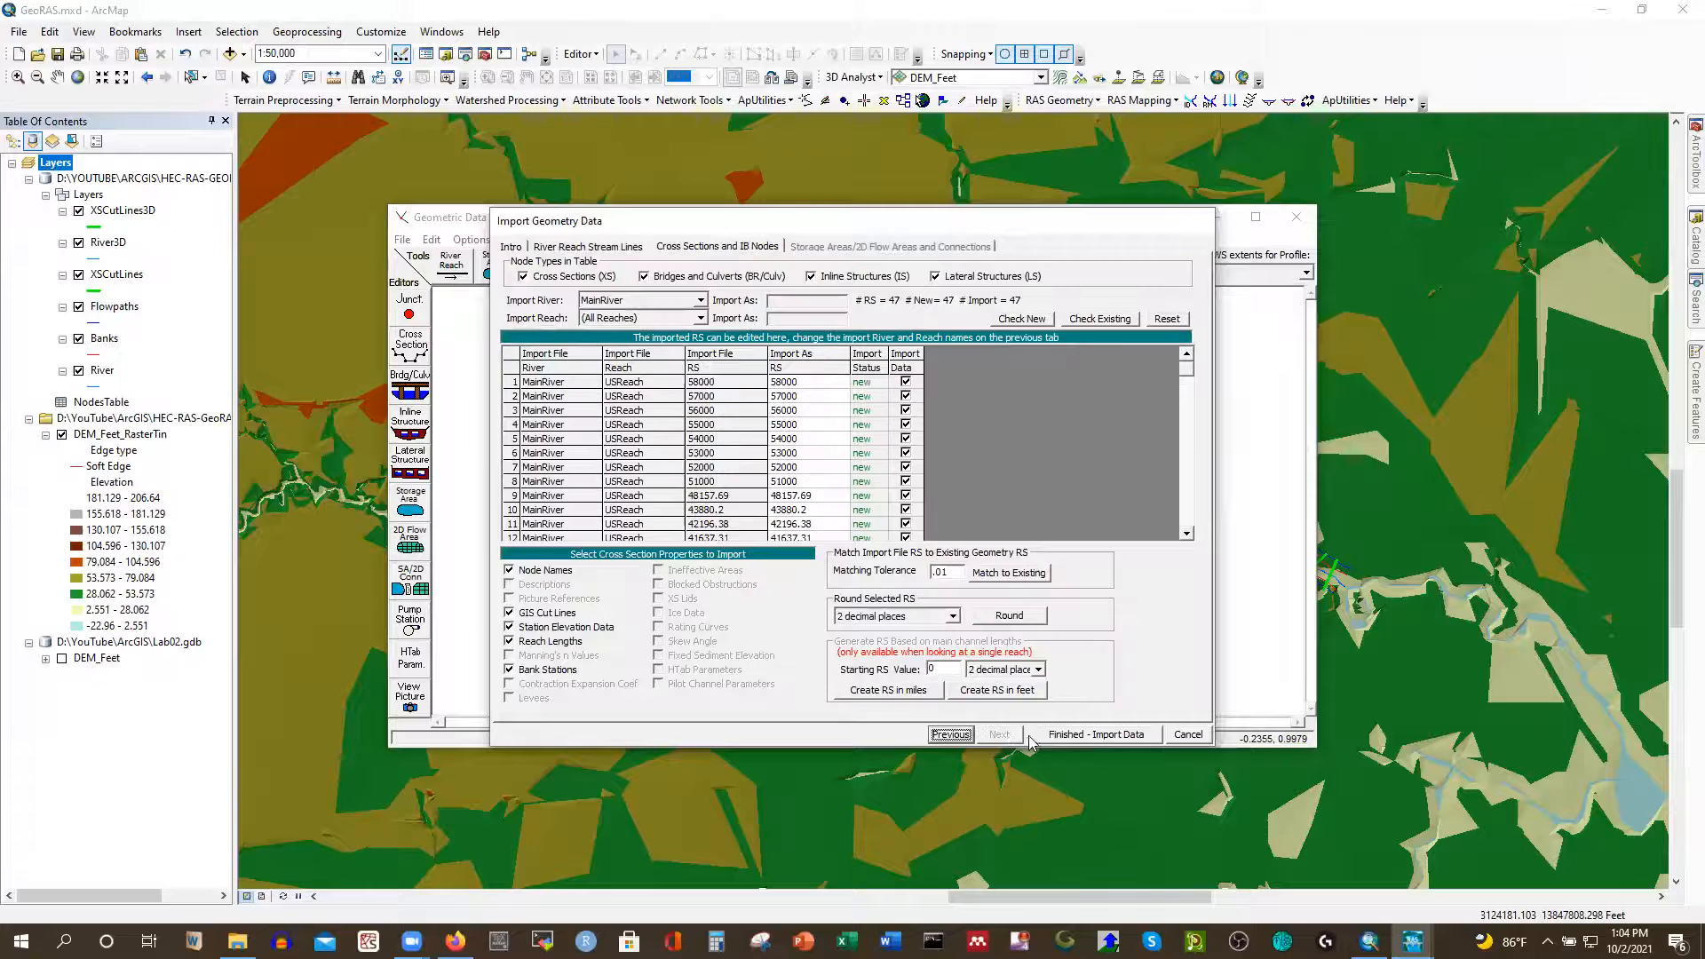
pyautogui.click(1096, 734)
pyautogui.click(1256, 217)
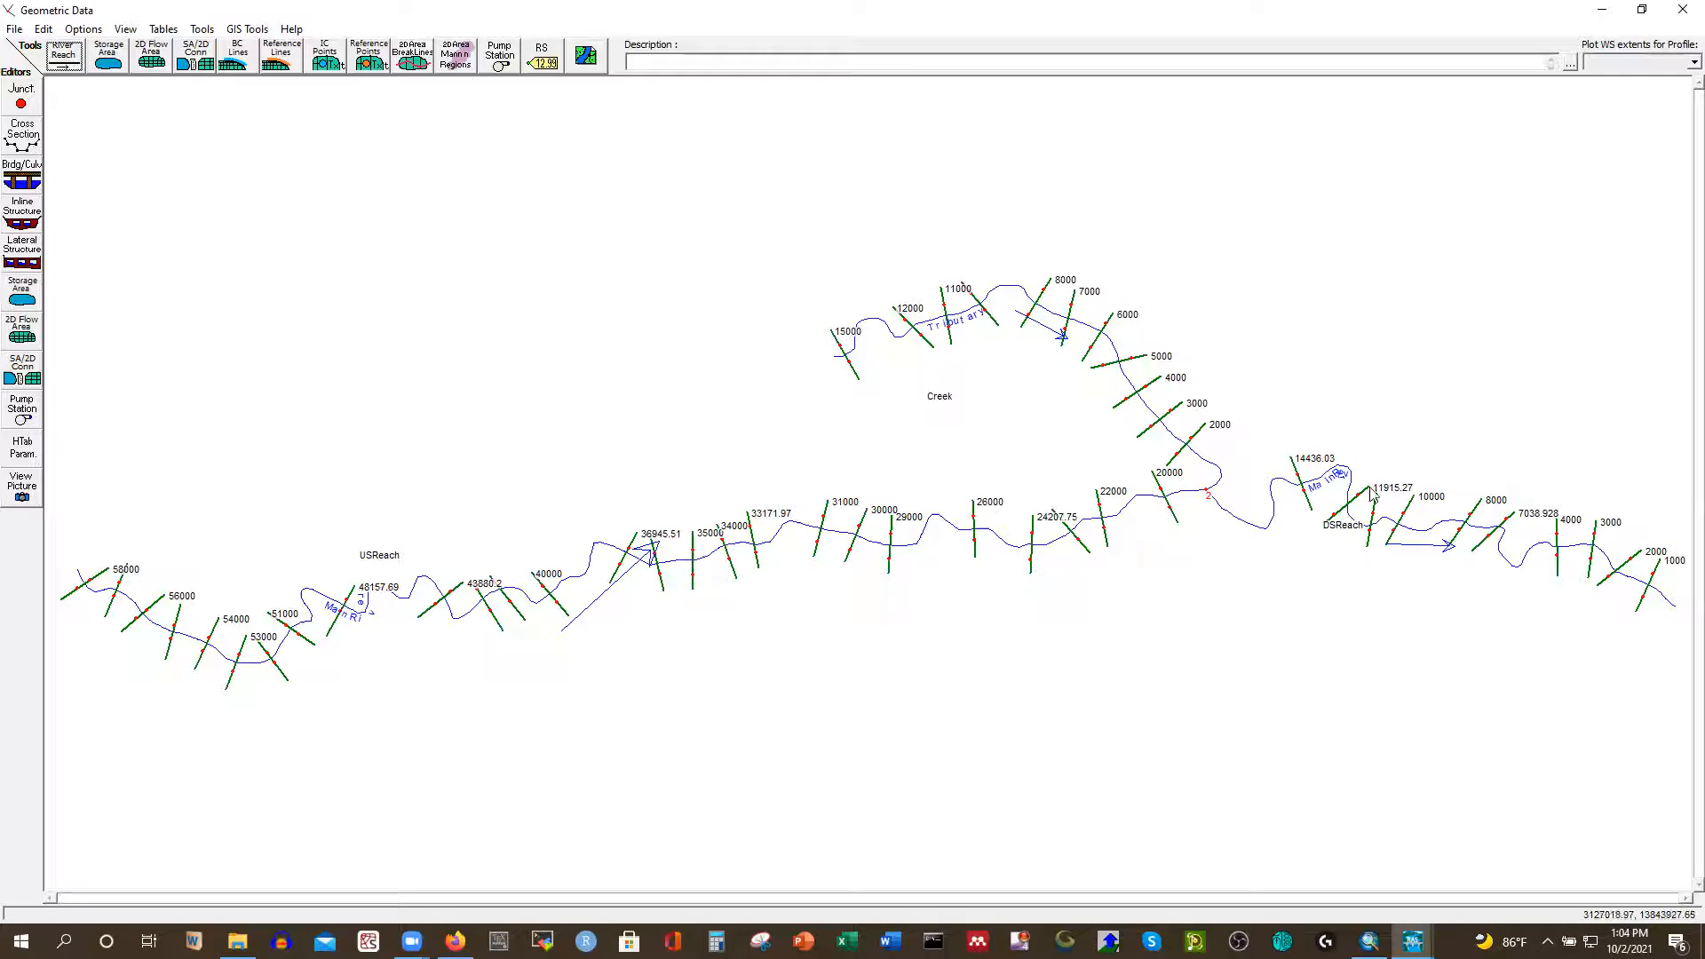
# Examine the Tributary Creek cross sections one by one downstream from river station 15000
pyautogui.click(23, 135)
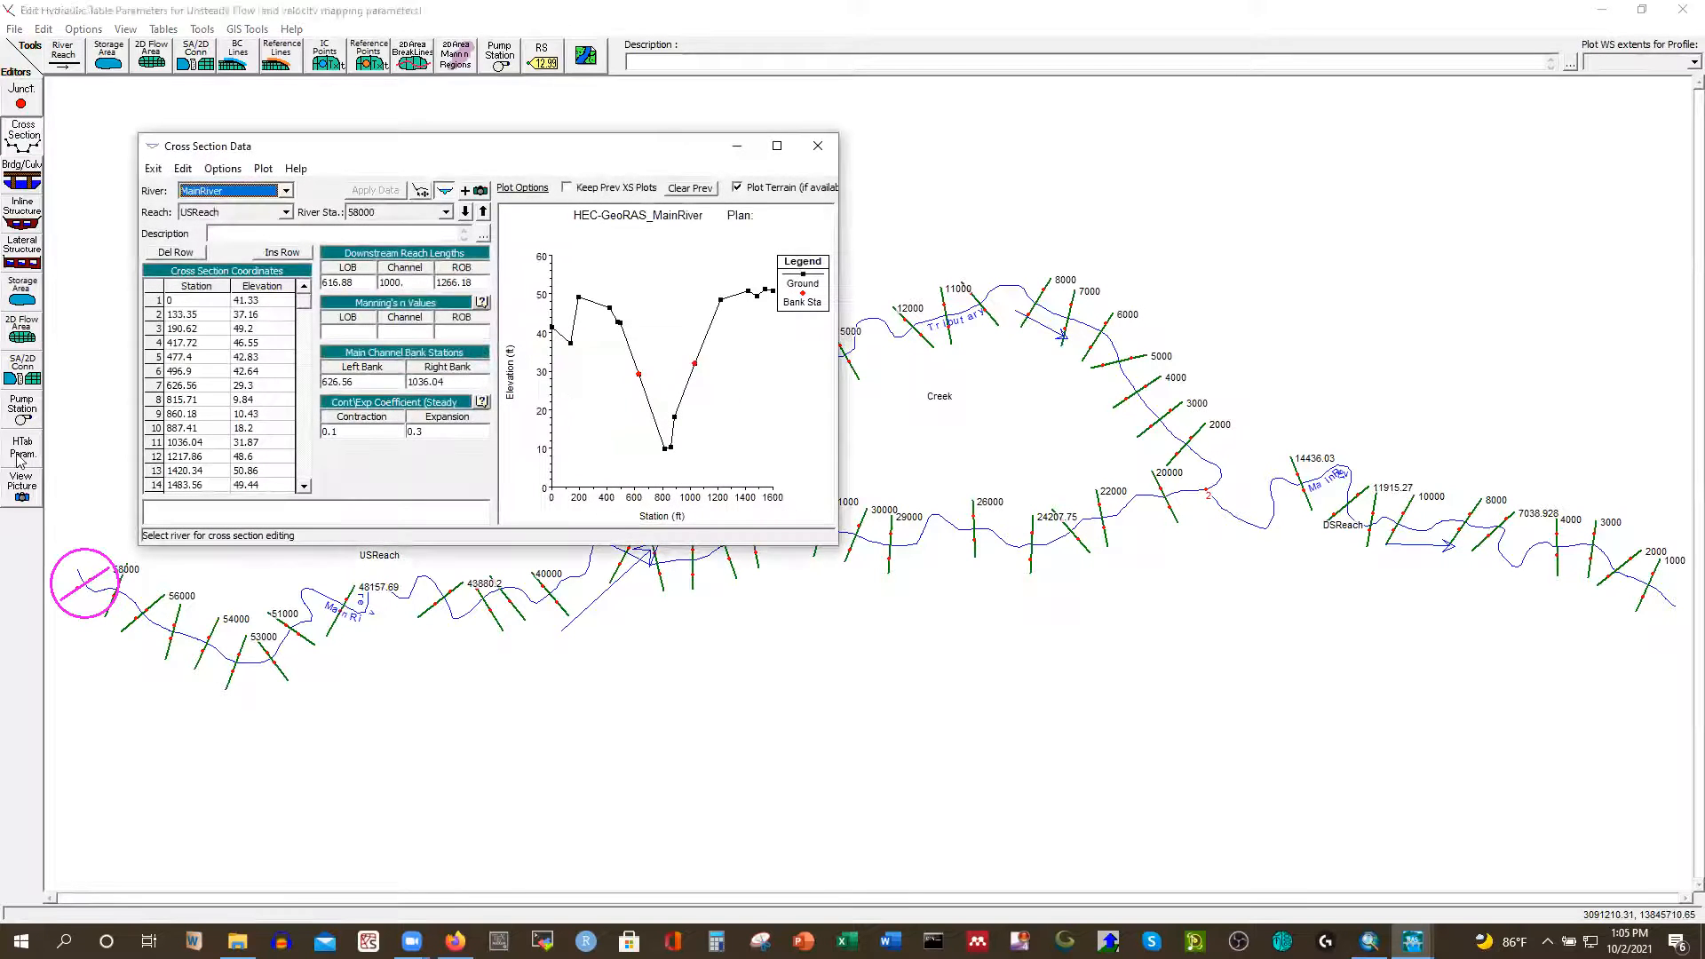
pyautogui.click(286, 191)
pyautogui.click(217, 219)
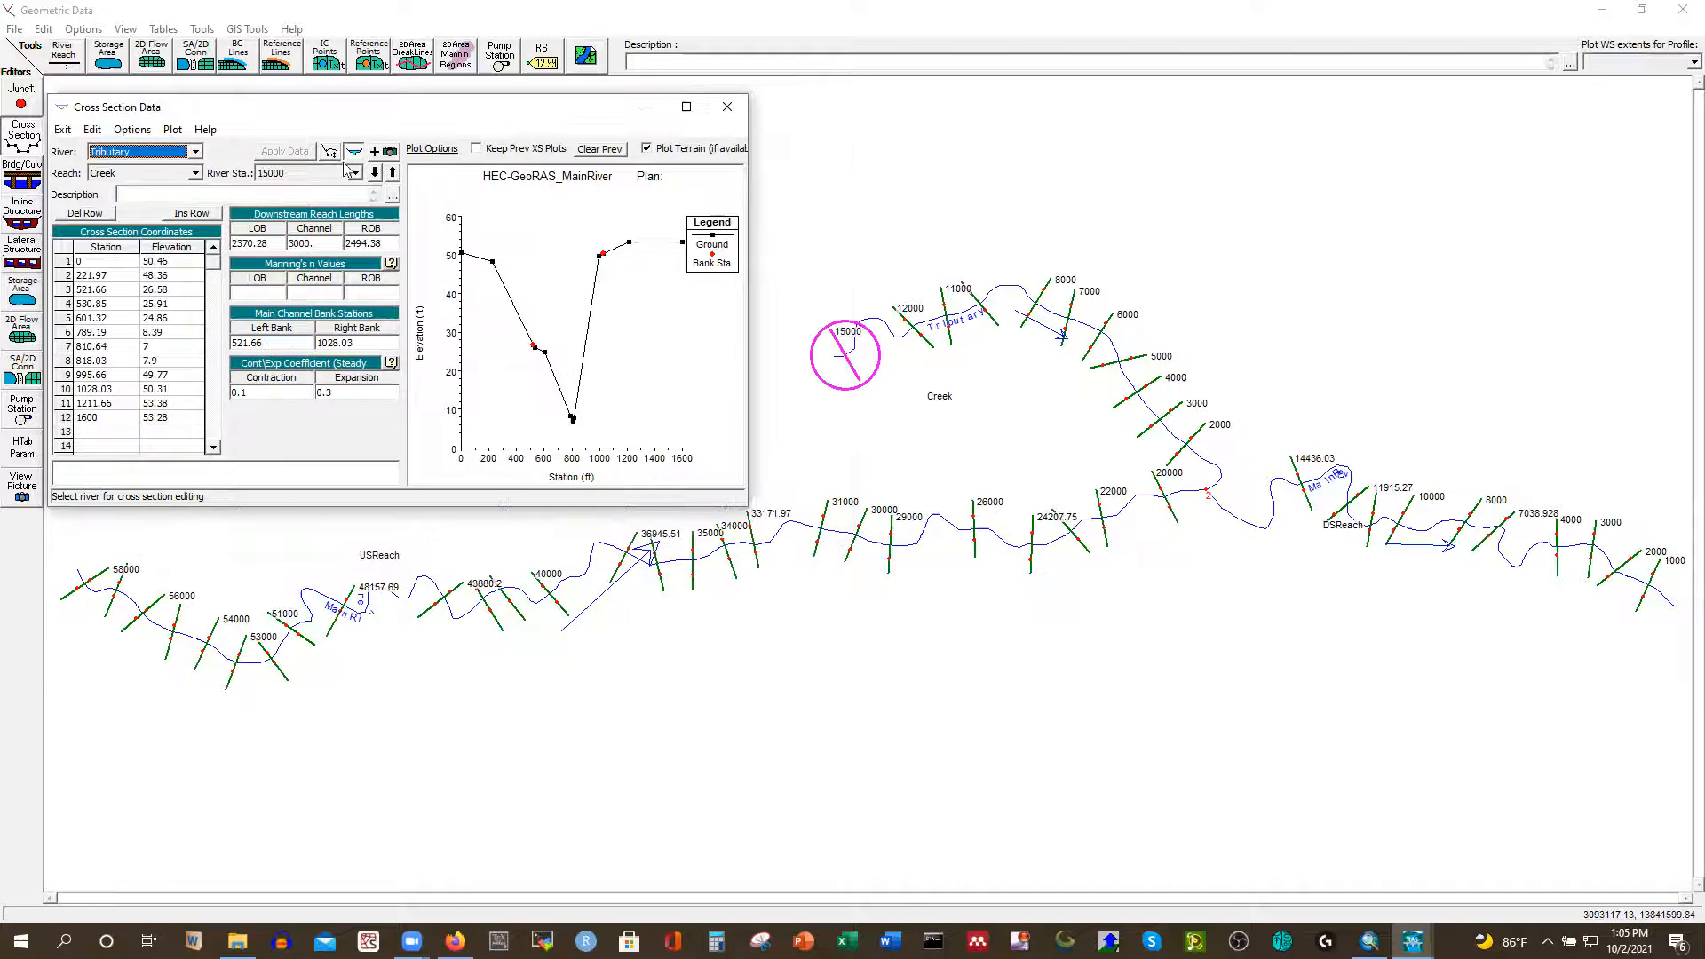
pyautogui.click(374, 174)
pyautogui.click(373, 174)
pyautogui.click(374, 173)
pyautogui.click(374, 173)
pyautogui.click(374, 173)
pyautogui.click(374, 174)
pyautogui.click(374, 173)
pyautogui.click(374, 173)
pyautogui.click(374, 173)
pyautogui.click(374, 173)
pyautogui.click(373, 174)
pyautogui.click(374, 173)
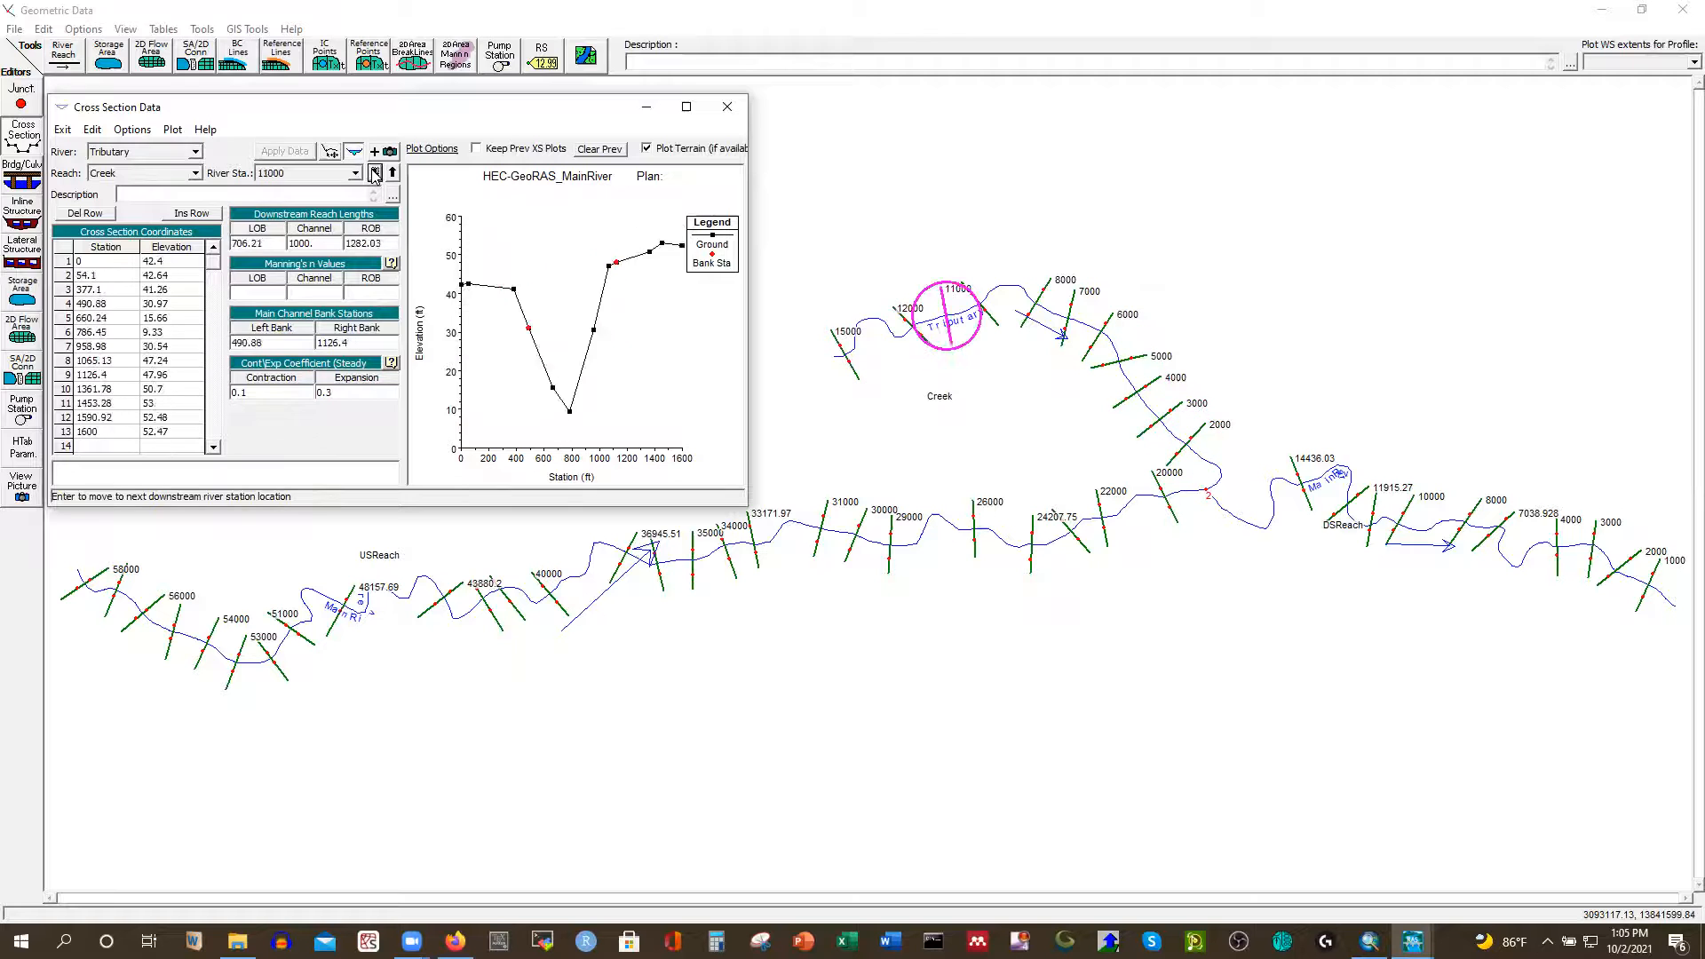
# Examine the MainRiver USReach cross sections one by one downstream from river station 58000
pyautogui.click(196, 152)
pyautogui.click(147, 177)
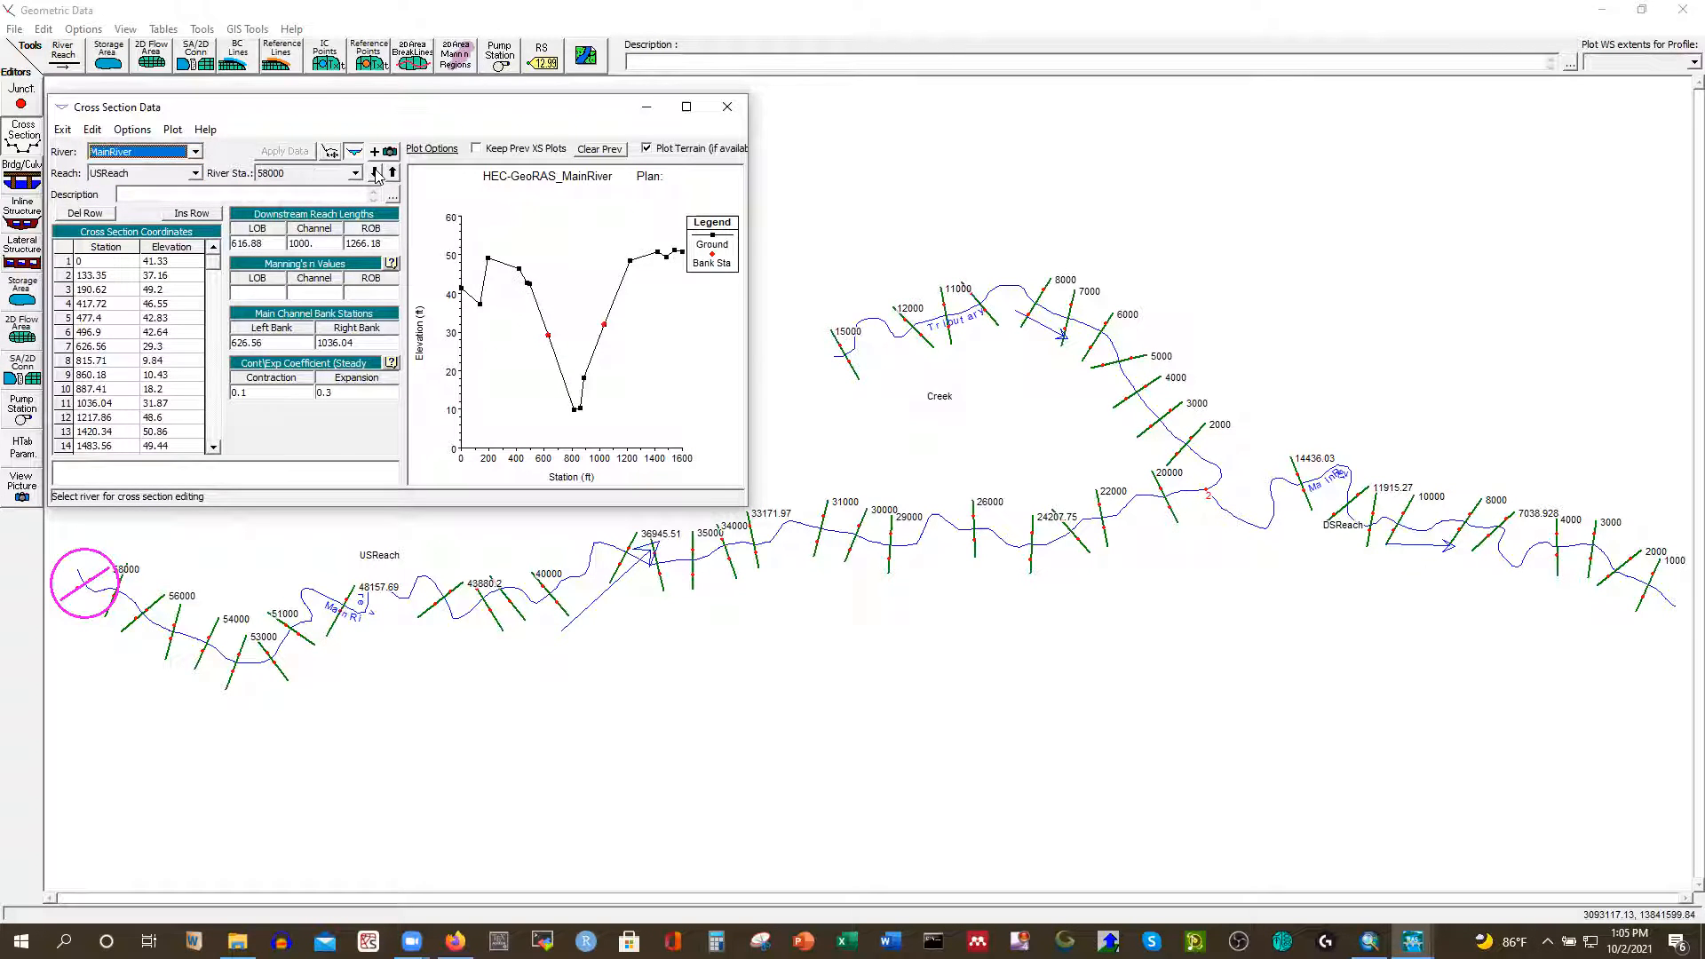
pyautogui.click(374, 174)
pyautogui.click(374, 173)
pyautogui.click(373, 174)
pyautogui.click(374, 173)
pyautogui.click(374, 173)
pyautogui.click(374, 174)
pyautogui.click(374, 174)
pyautogui.click(374, 174)
pyautogui.click(373, 173)
pyautogui.click(374, 173)
pyautogui.click(374, 173)
pyautogui.click(373, 173)
pyautogui.click(373, 173)
pyautogui.click(373, 174)
pyautogui.click(374, 173)
pyautogui.click(375, 174)
# Examine the MainRiver DSReach cross sections from station 14436.03 down to 1000, and close the cross section data
pyautogui.click(194, 173)
pyautogui.click(124, 206)
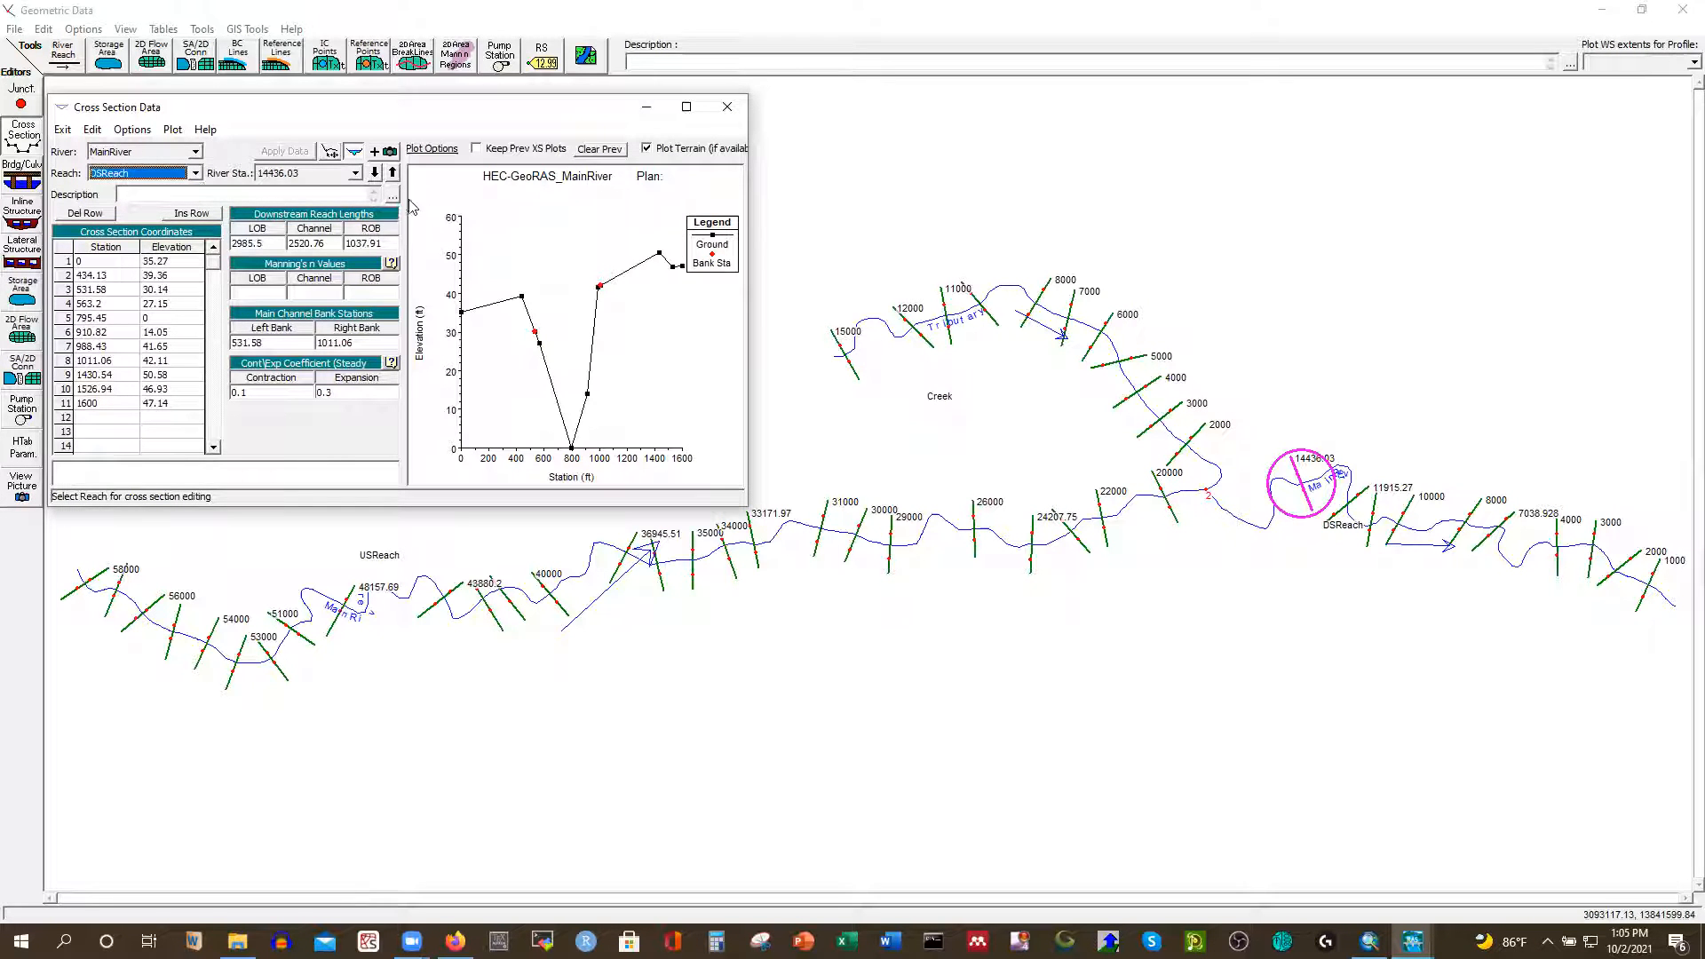
pyautogui.click(374, 174)
pyautogui.click(374, 173)
pyautogui.click(374, 173)
pyautogui.click(374, 174)
pyautogui.click(373, 173)
pyautogui.click(374, 173)
pyautogui.click(374, 173)
pyautogui.click(374, 173)
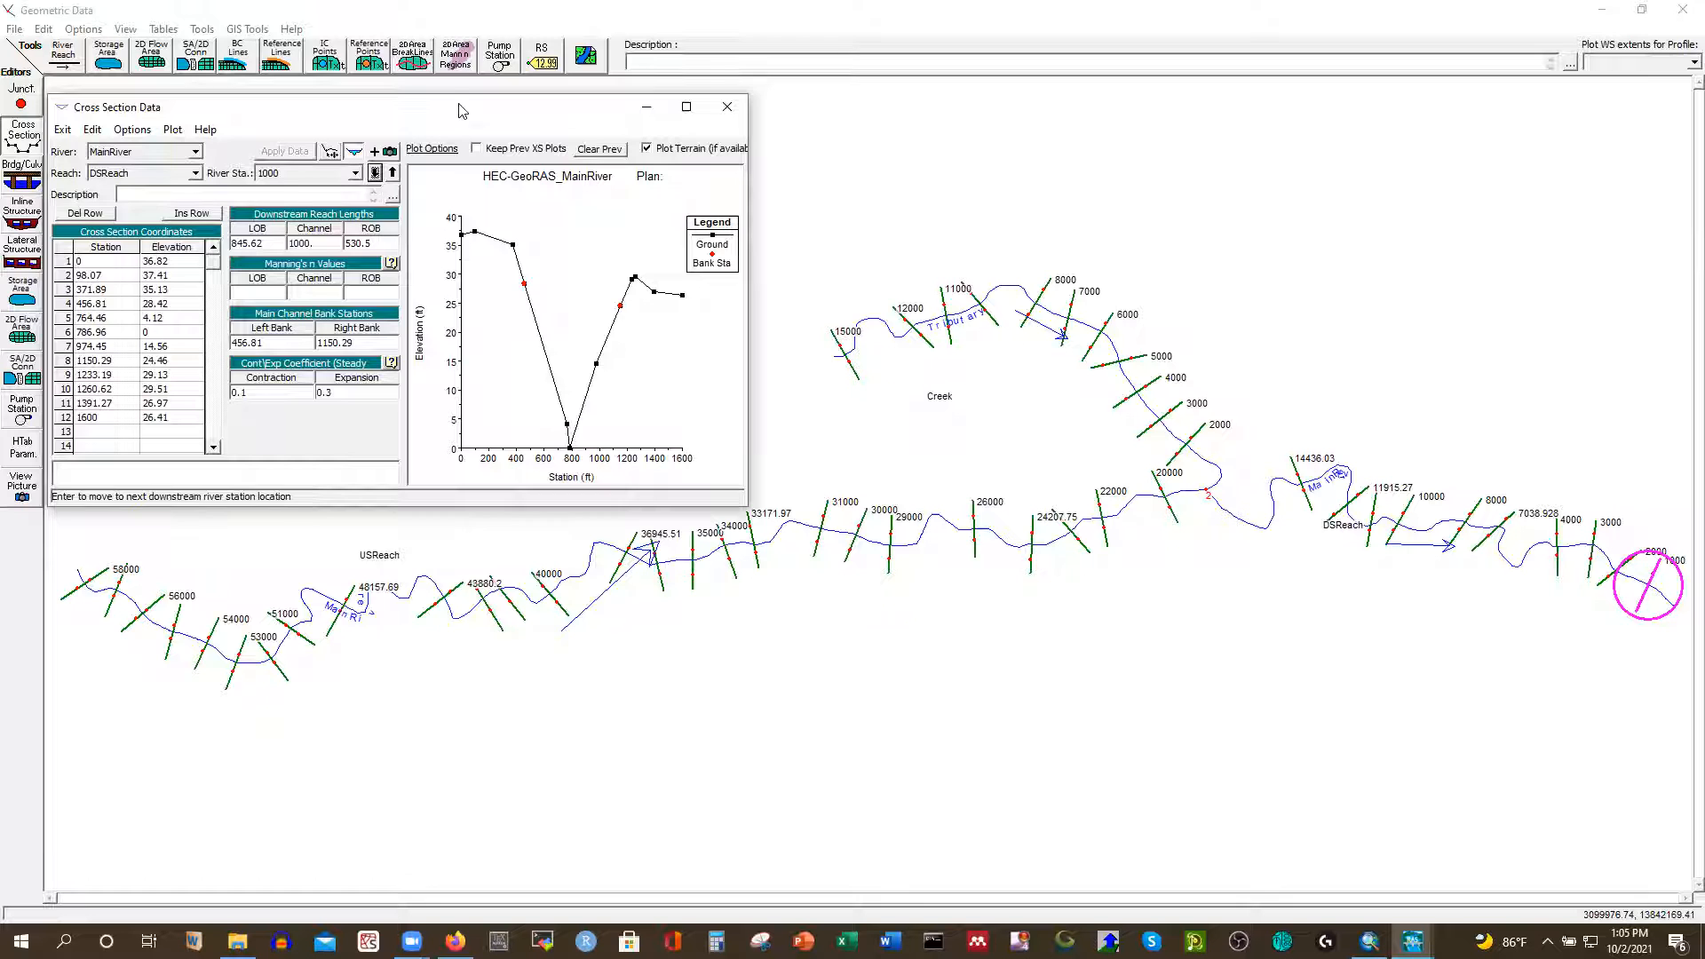
pyautogui.moveTo(458, 117); pyautogui.dragTo(592, 409)
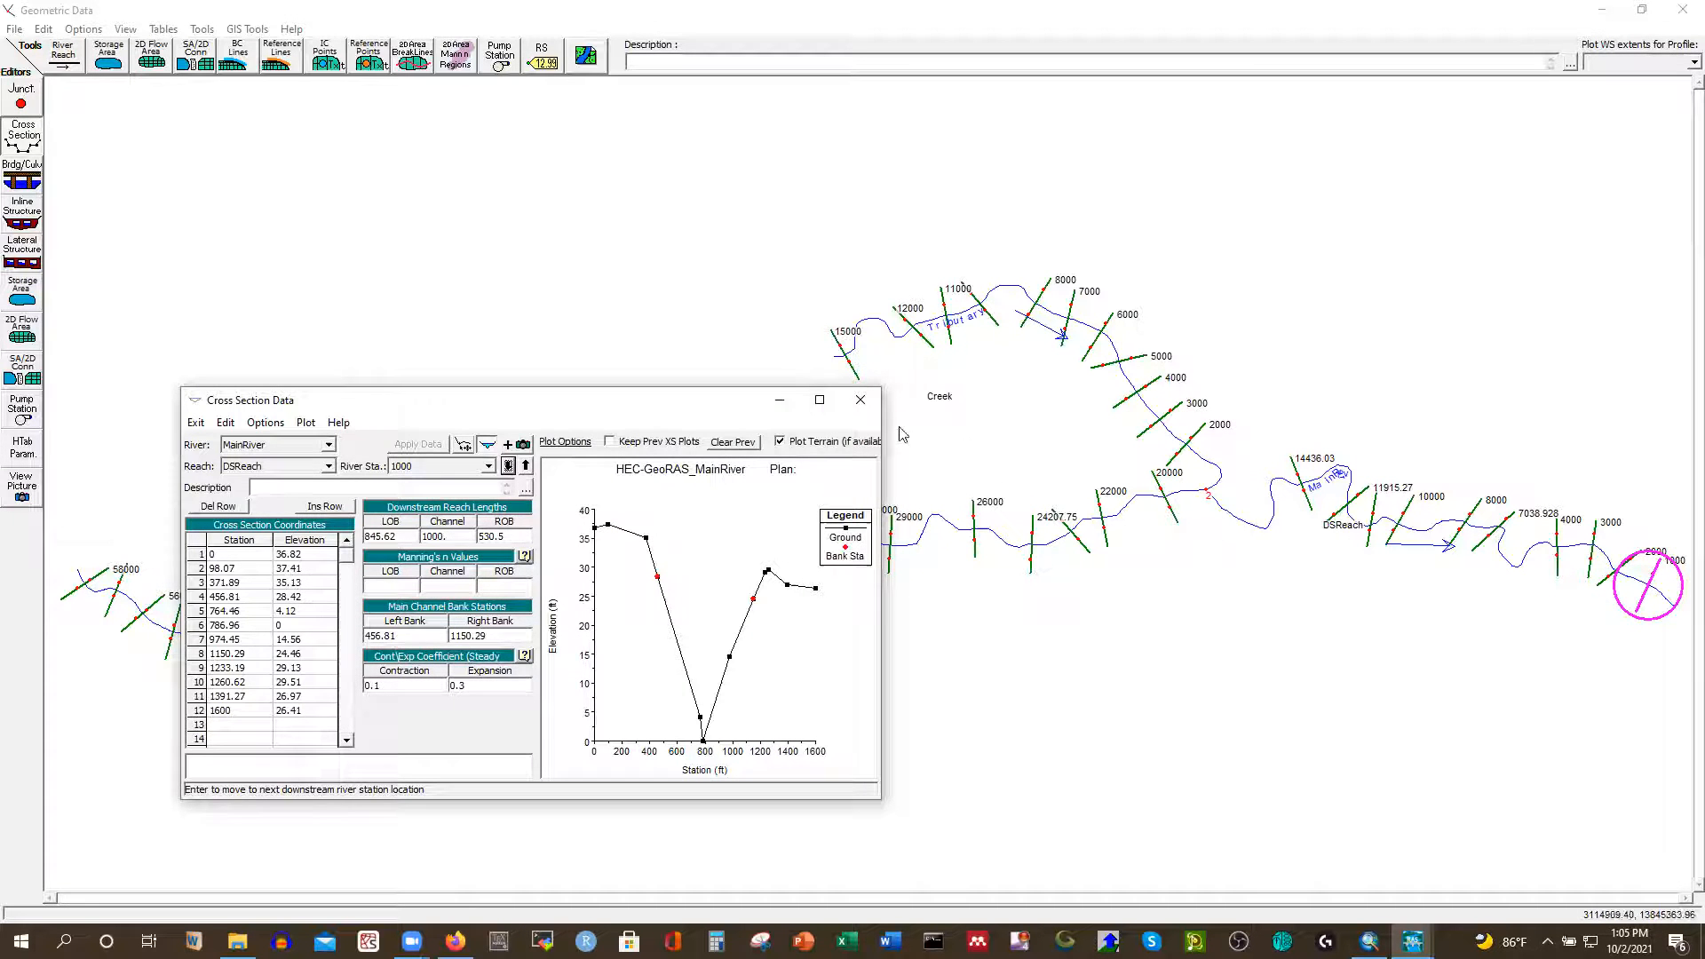
pyautogui.click(859, 399)
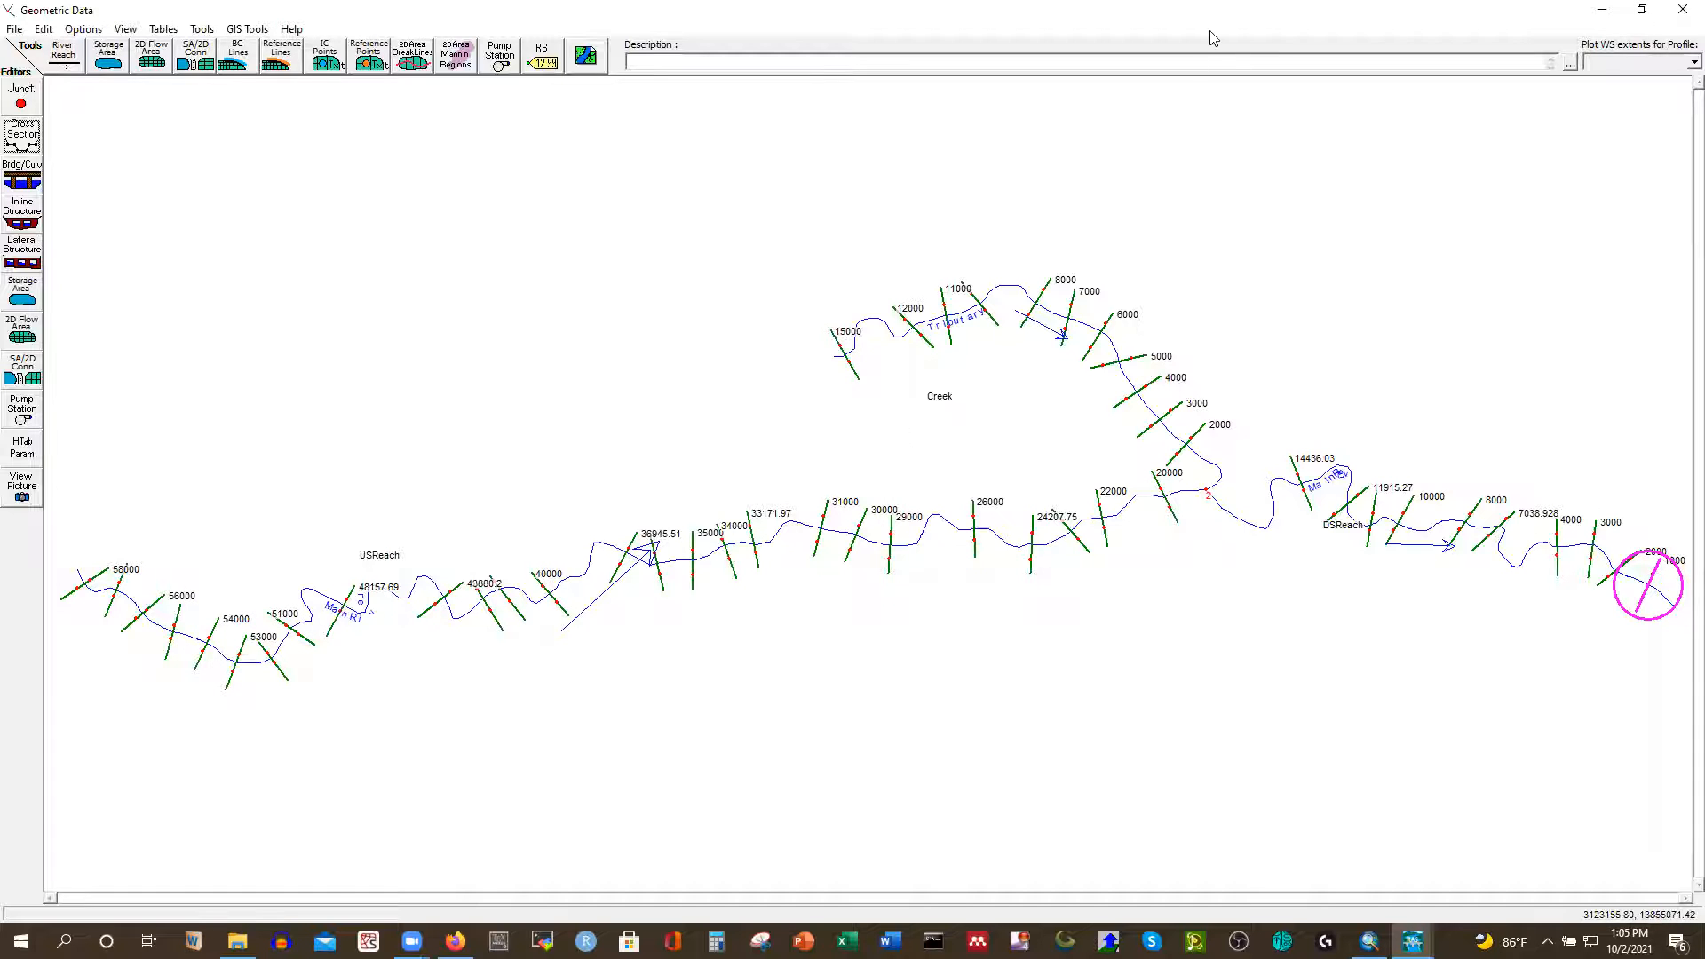
# Save the geometry data under the title Geometry in the HEC-RAS-GeoRAS folder
pyautogui.click(15, 29)
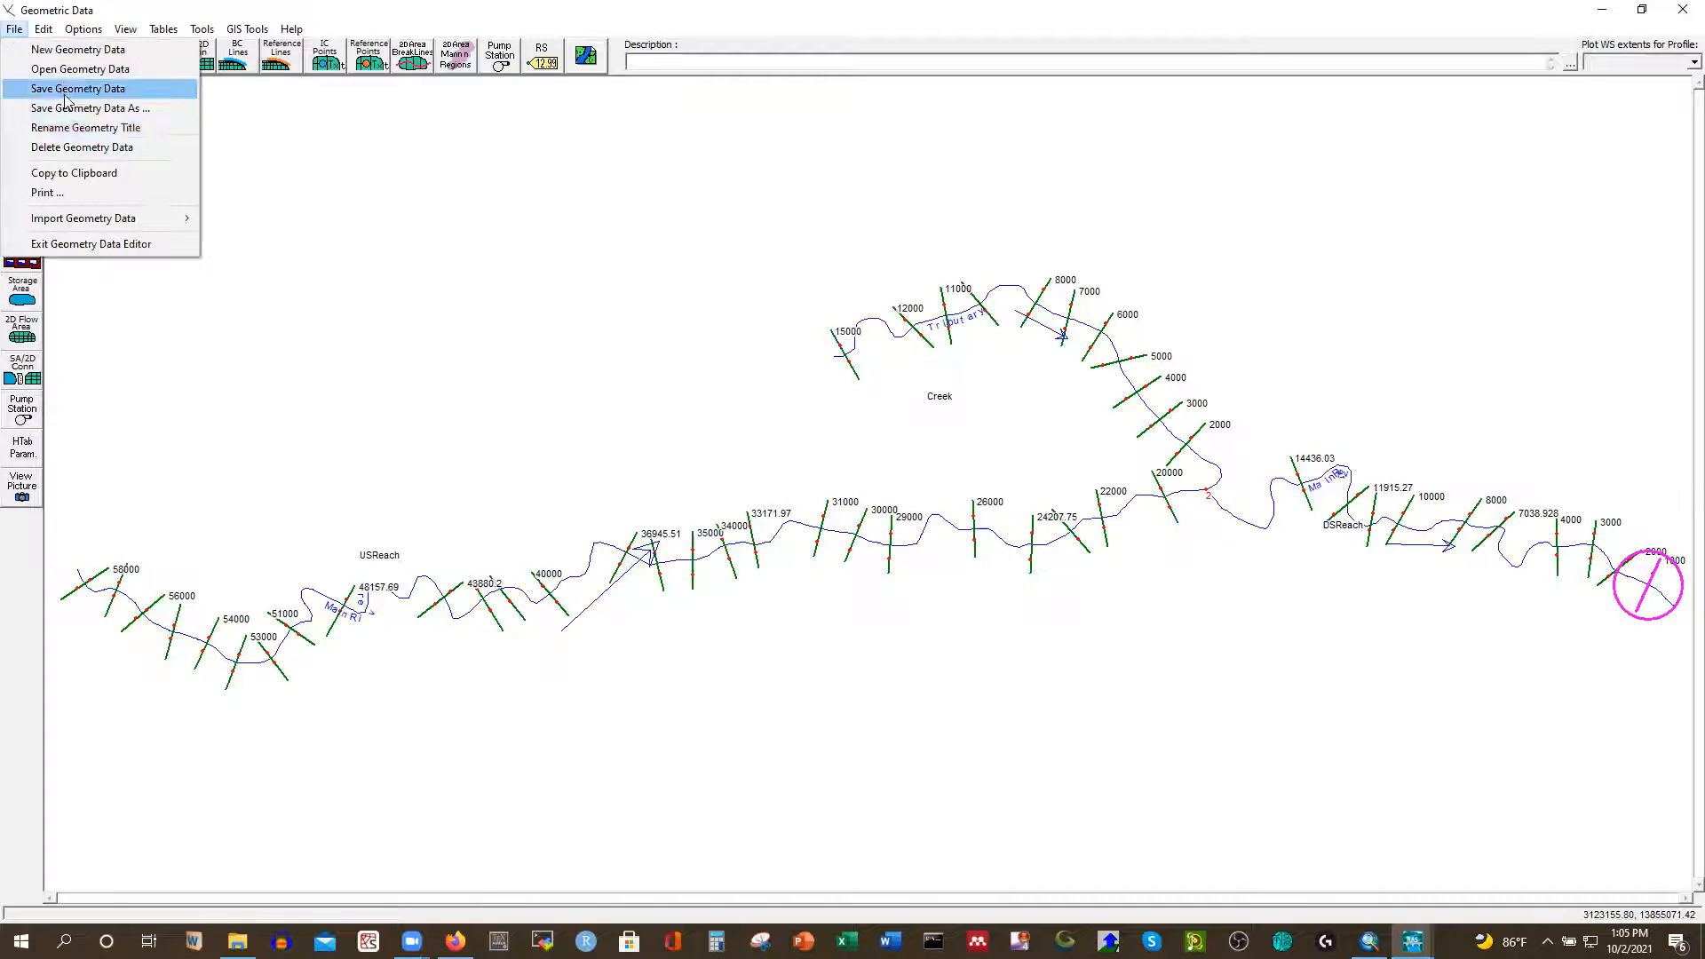
pyautogui.click(110, 109)
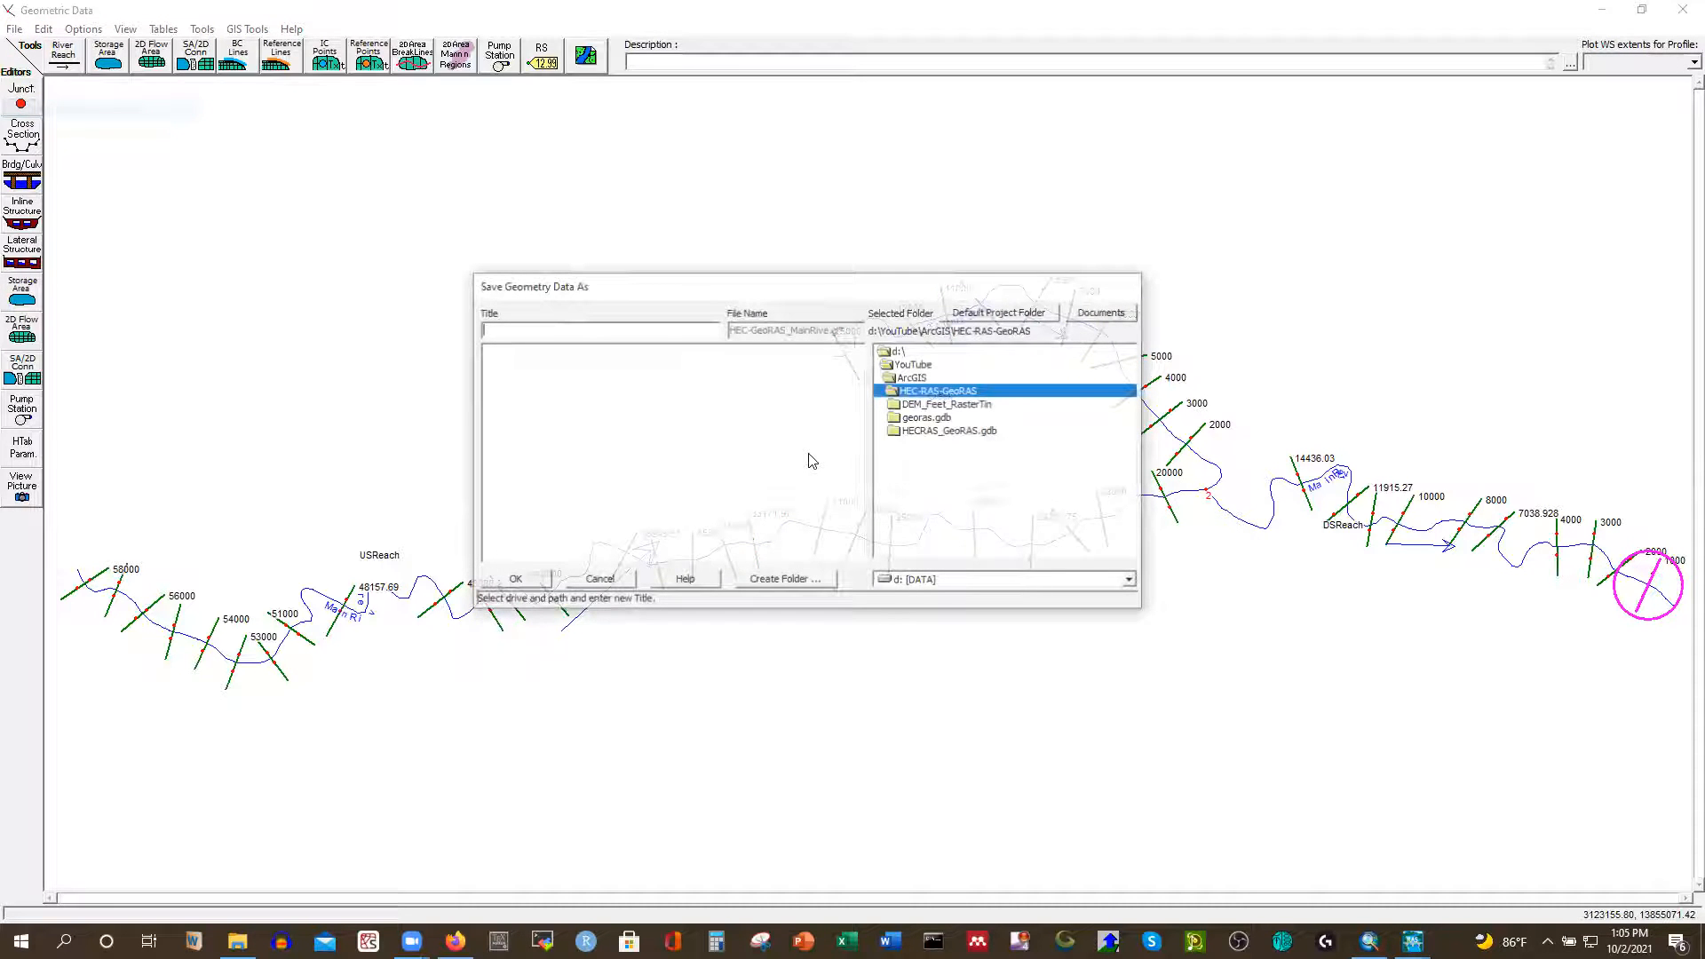
pyautogui.write('Geometry')
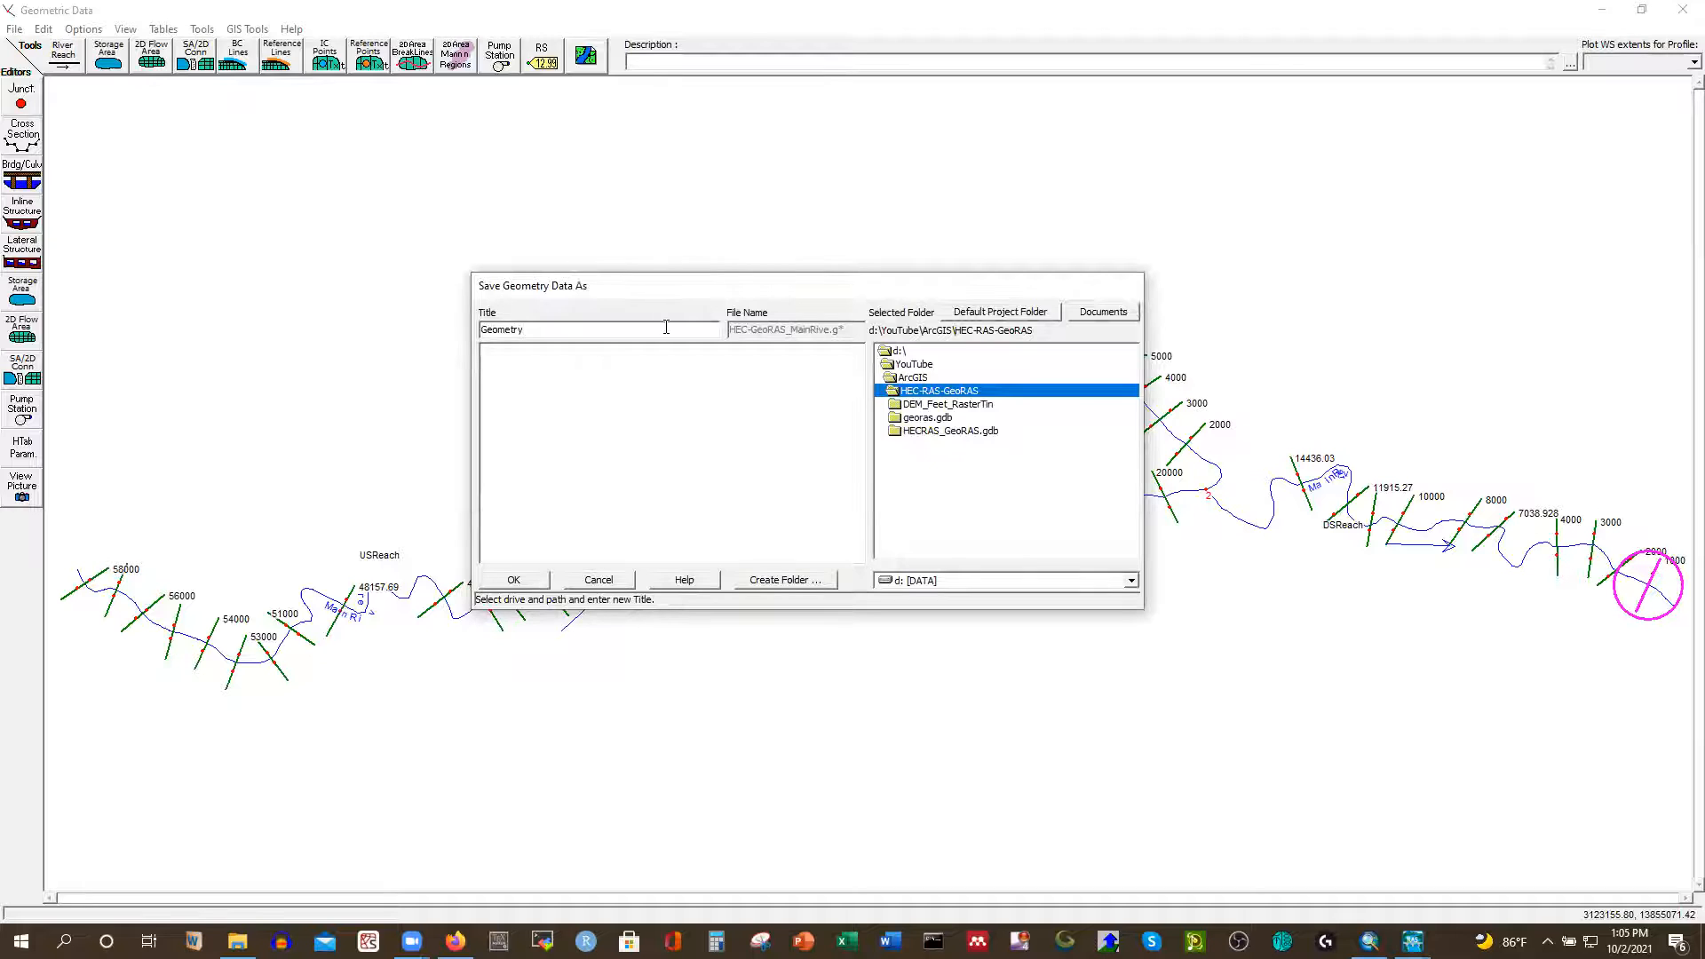
pyautogui.click(503, 580)
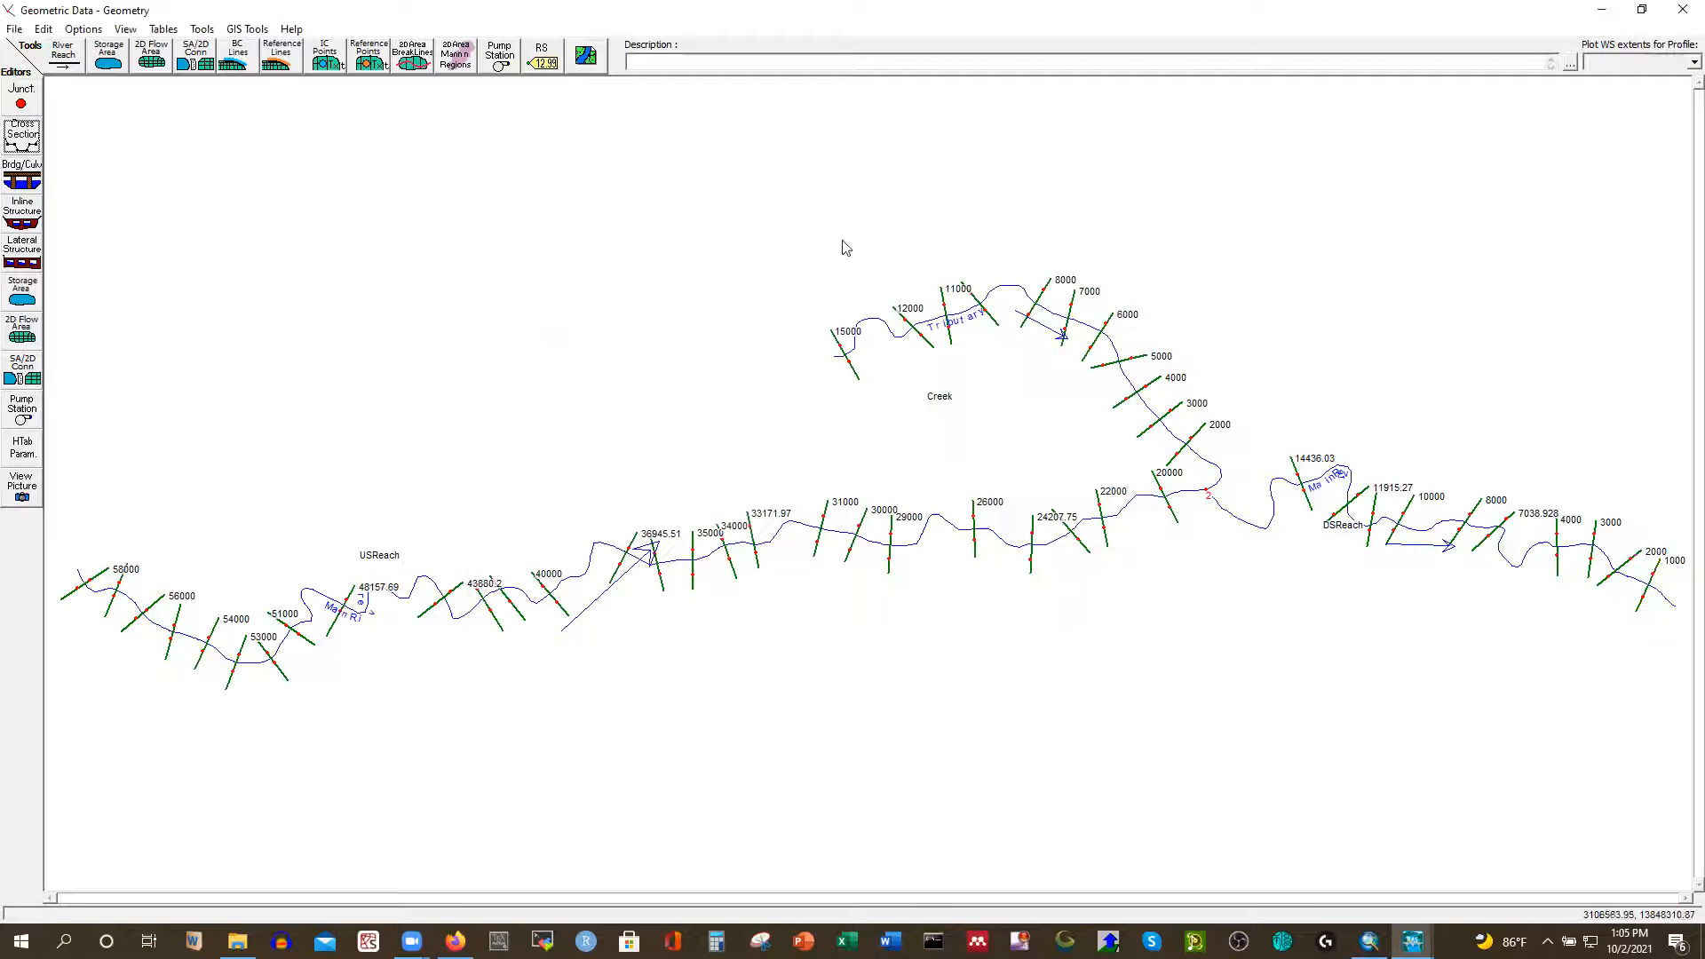
# Open the steady flow data for the project and set the MainRiver USReach flow at station 58000 to 10000 cfs
pyautogui.click(1412, 940)
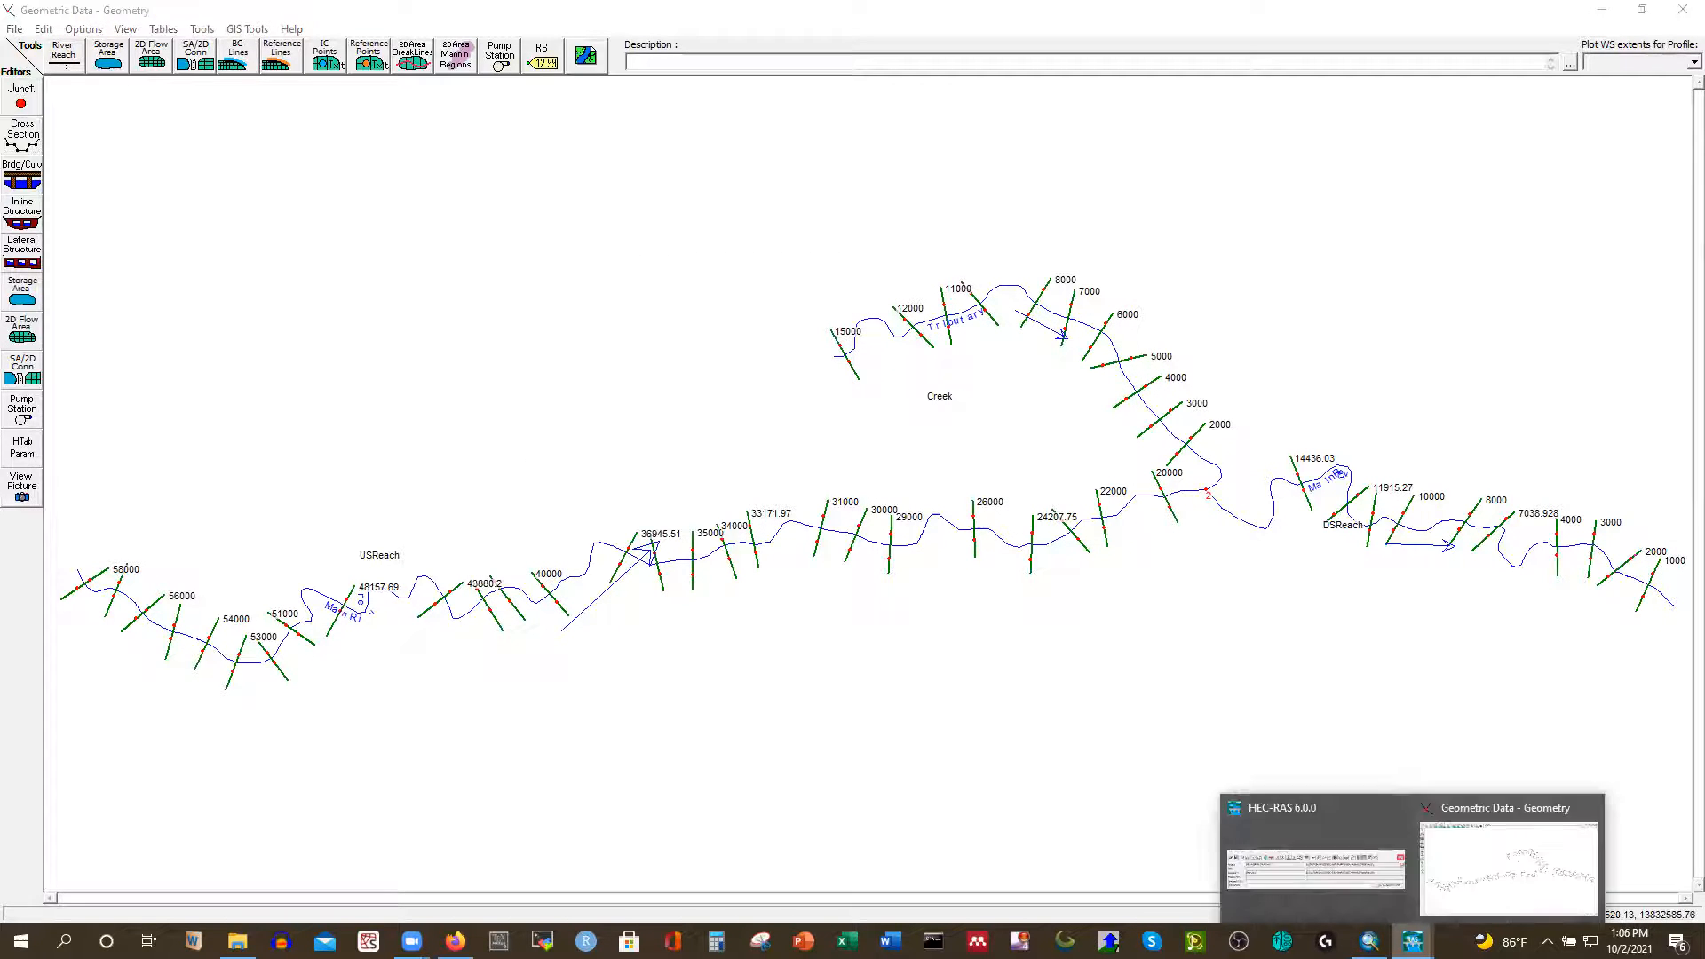
pyautogui.click(1314, 852)
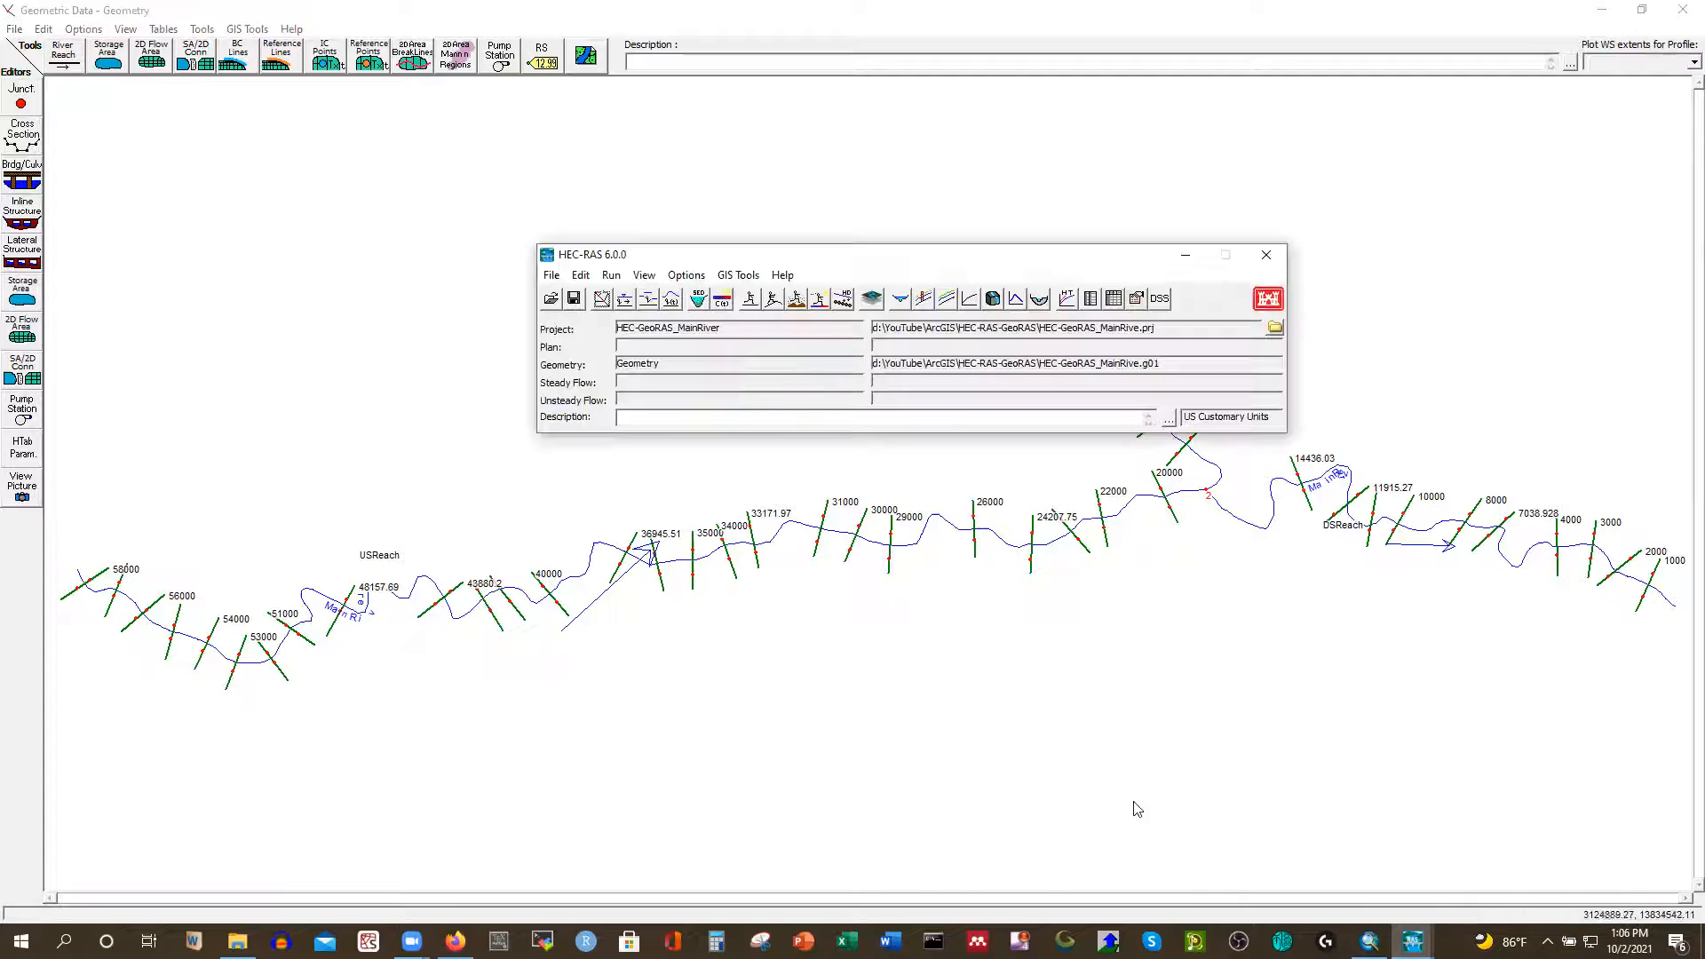
pyautogui.click(582, 276)
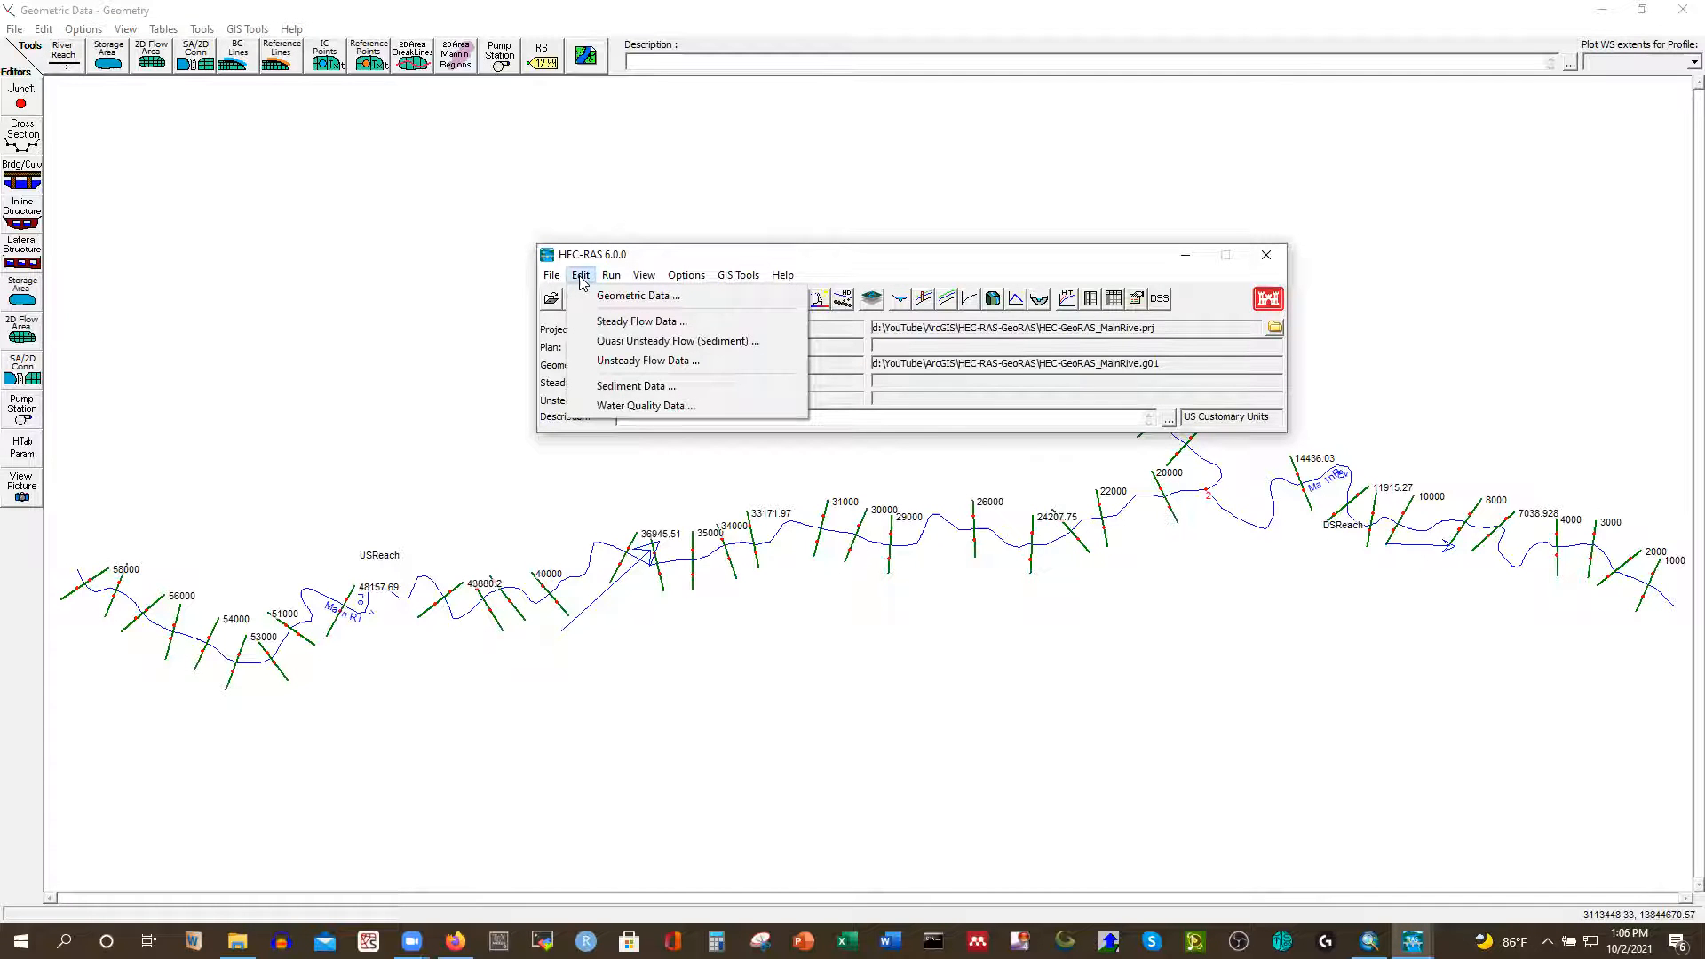
pyautogui.click(620, 323)
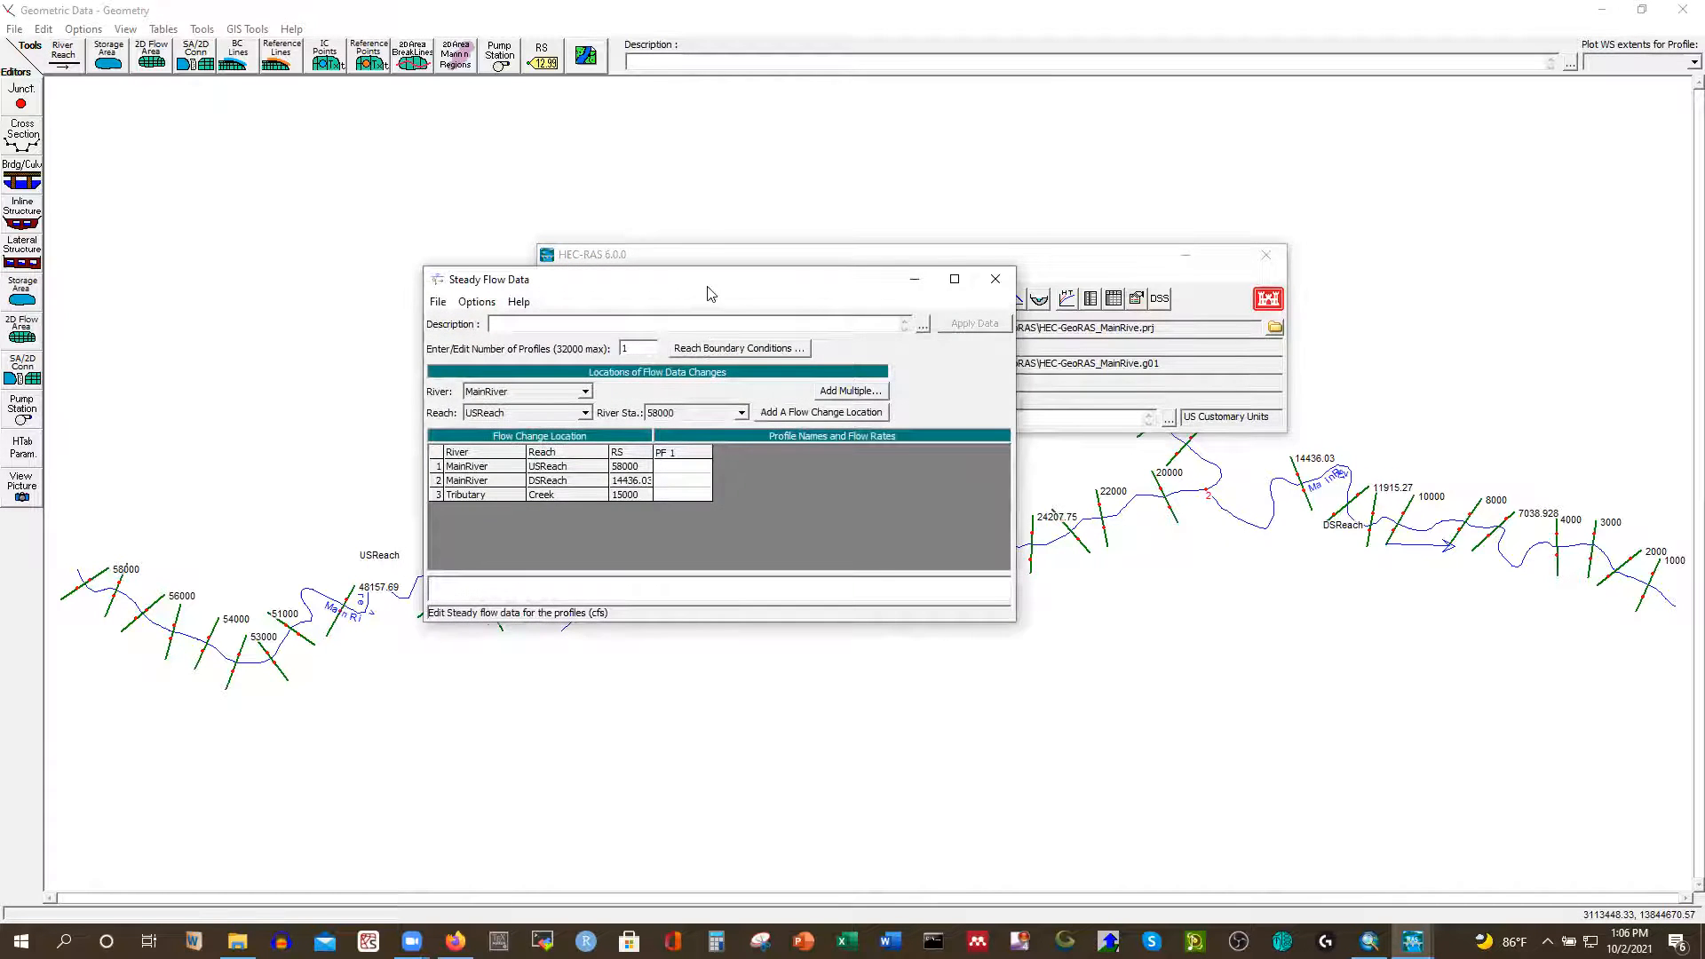
pyautogui.moveTo(708, 289); pyautogui.dragTo(705, 241)
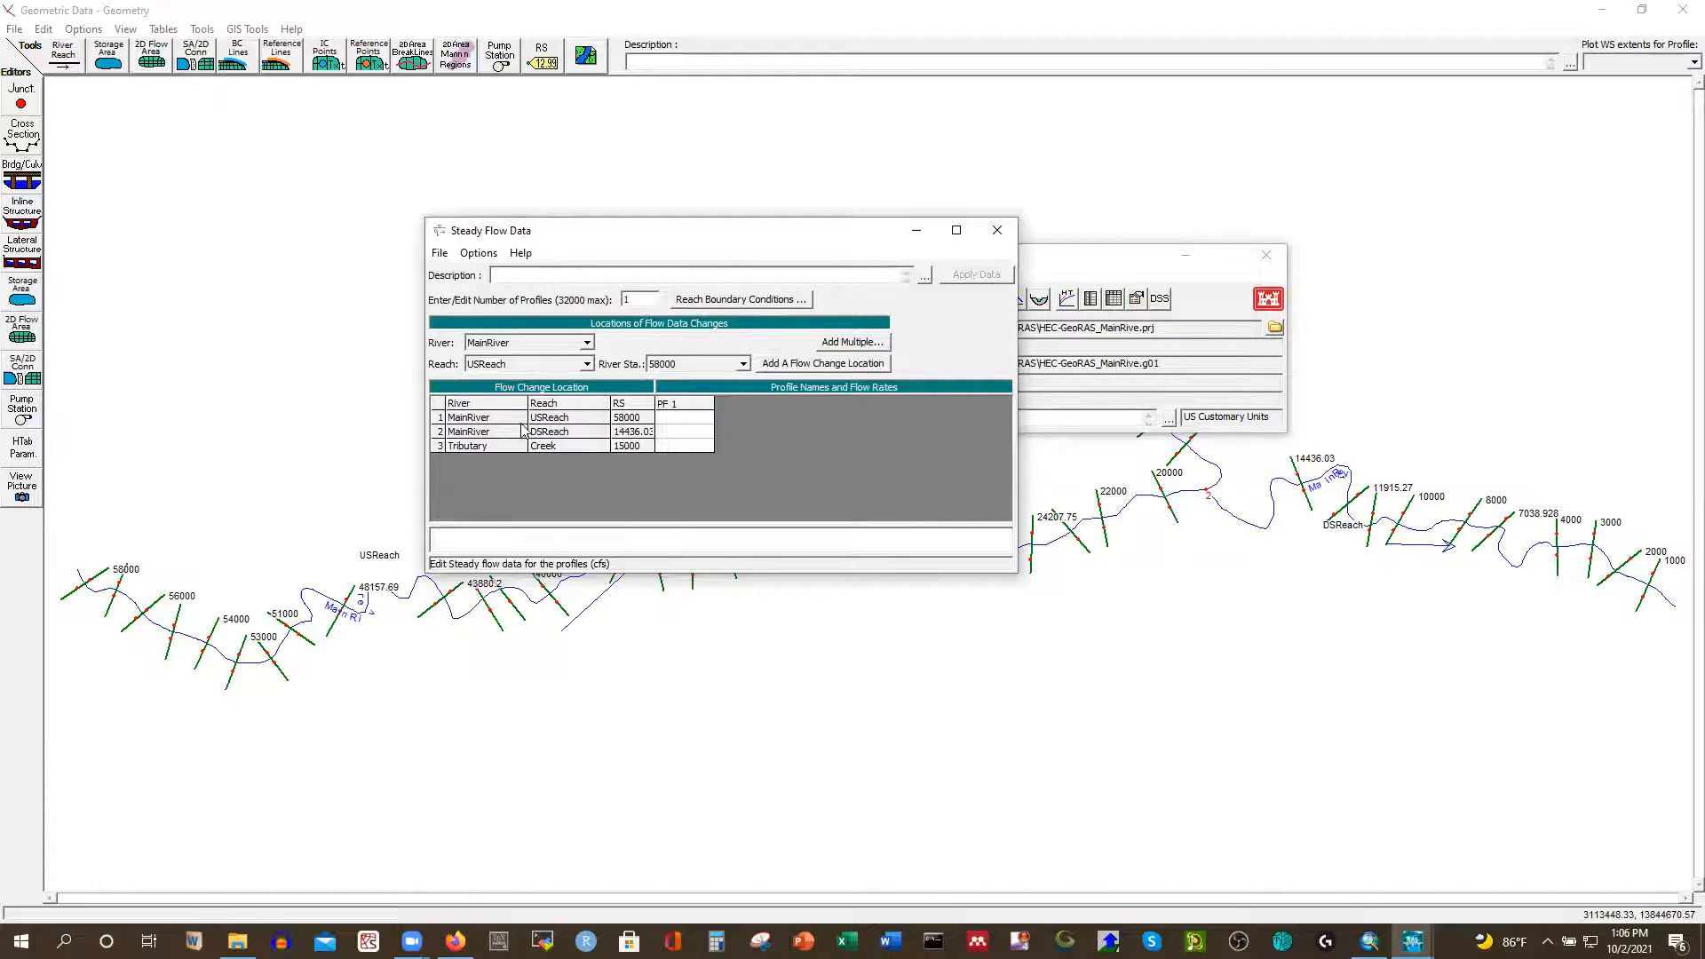
pyautogui.click(631, 417)
pyautogui.write('1')
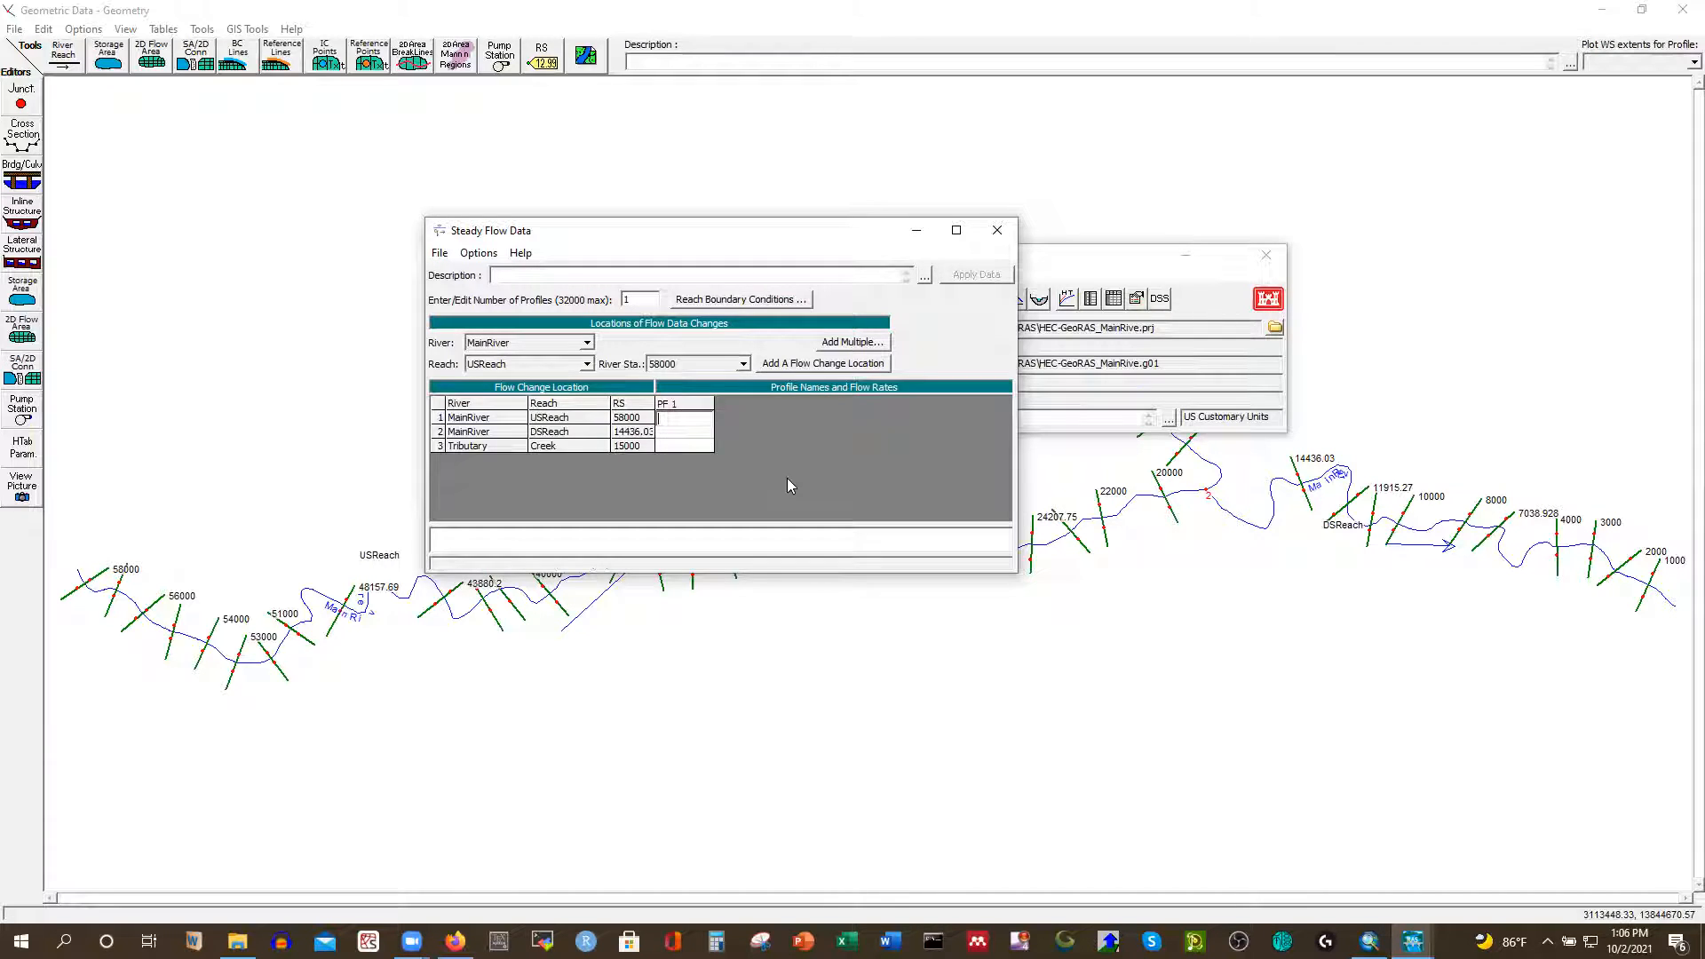
pyautogui.write('0000')
pyautogui.press('Down')
pyautogui.press('Down')
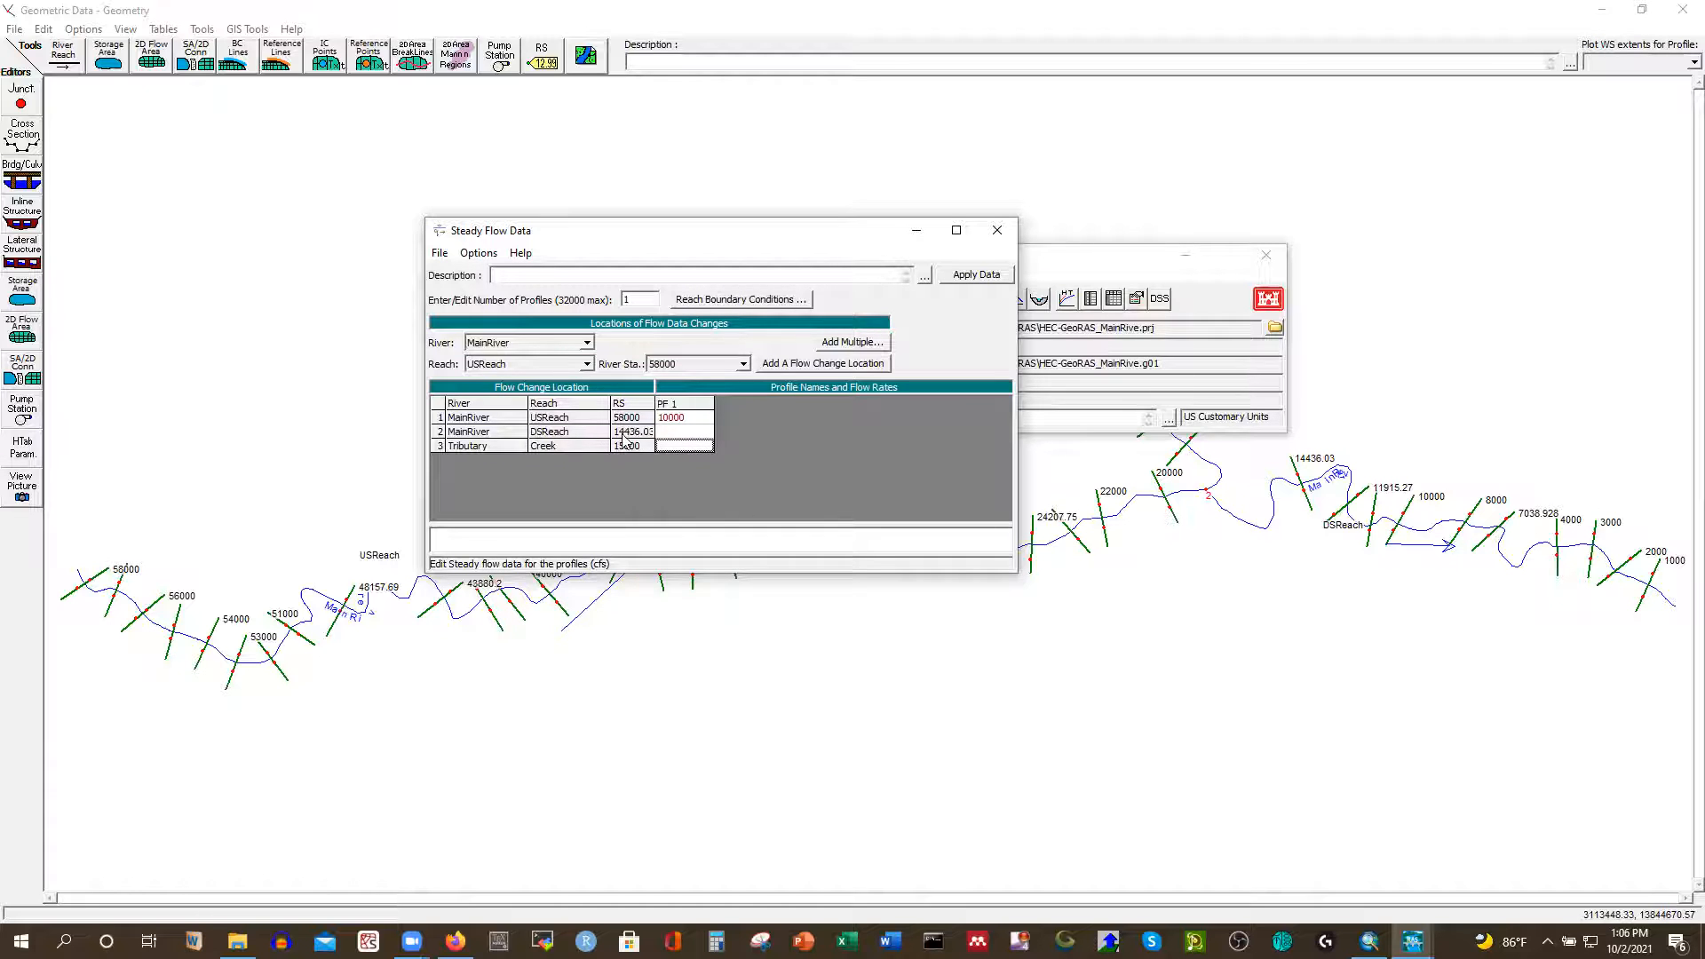
# Set the Tributary Creek flow to 5000 cfs and the MainRiver DSReach flow to 3000 cfs
pyautogui.click(675, 434)
pyautogui.click(669, 448)
pyautogui.write('5000')
pyautogui.press('Up')
pyautogui.press('Up')
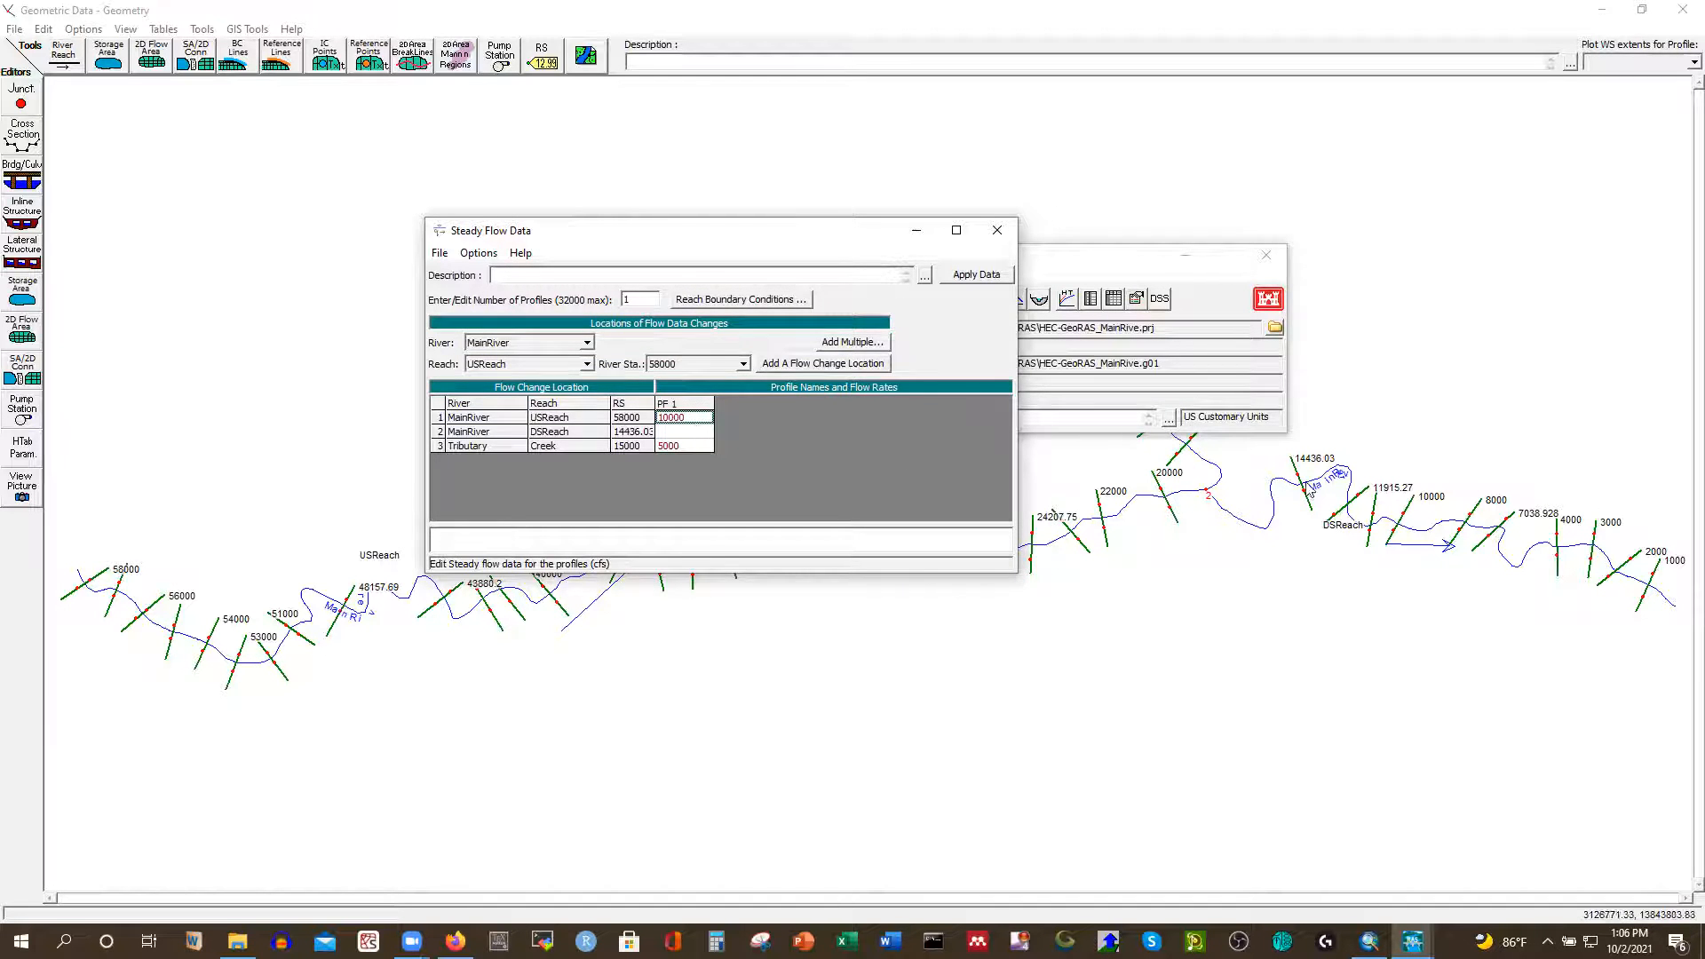
pyautogui.click(676, 433)
pyautogui.write('3000')
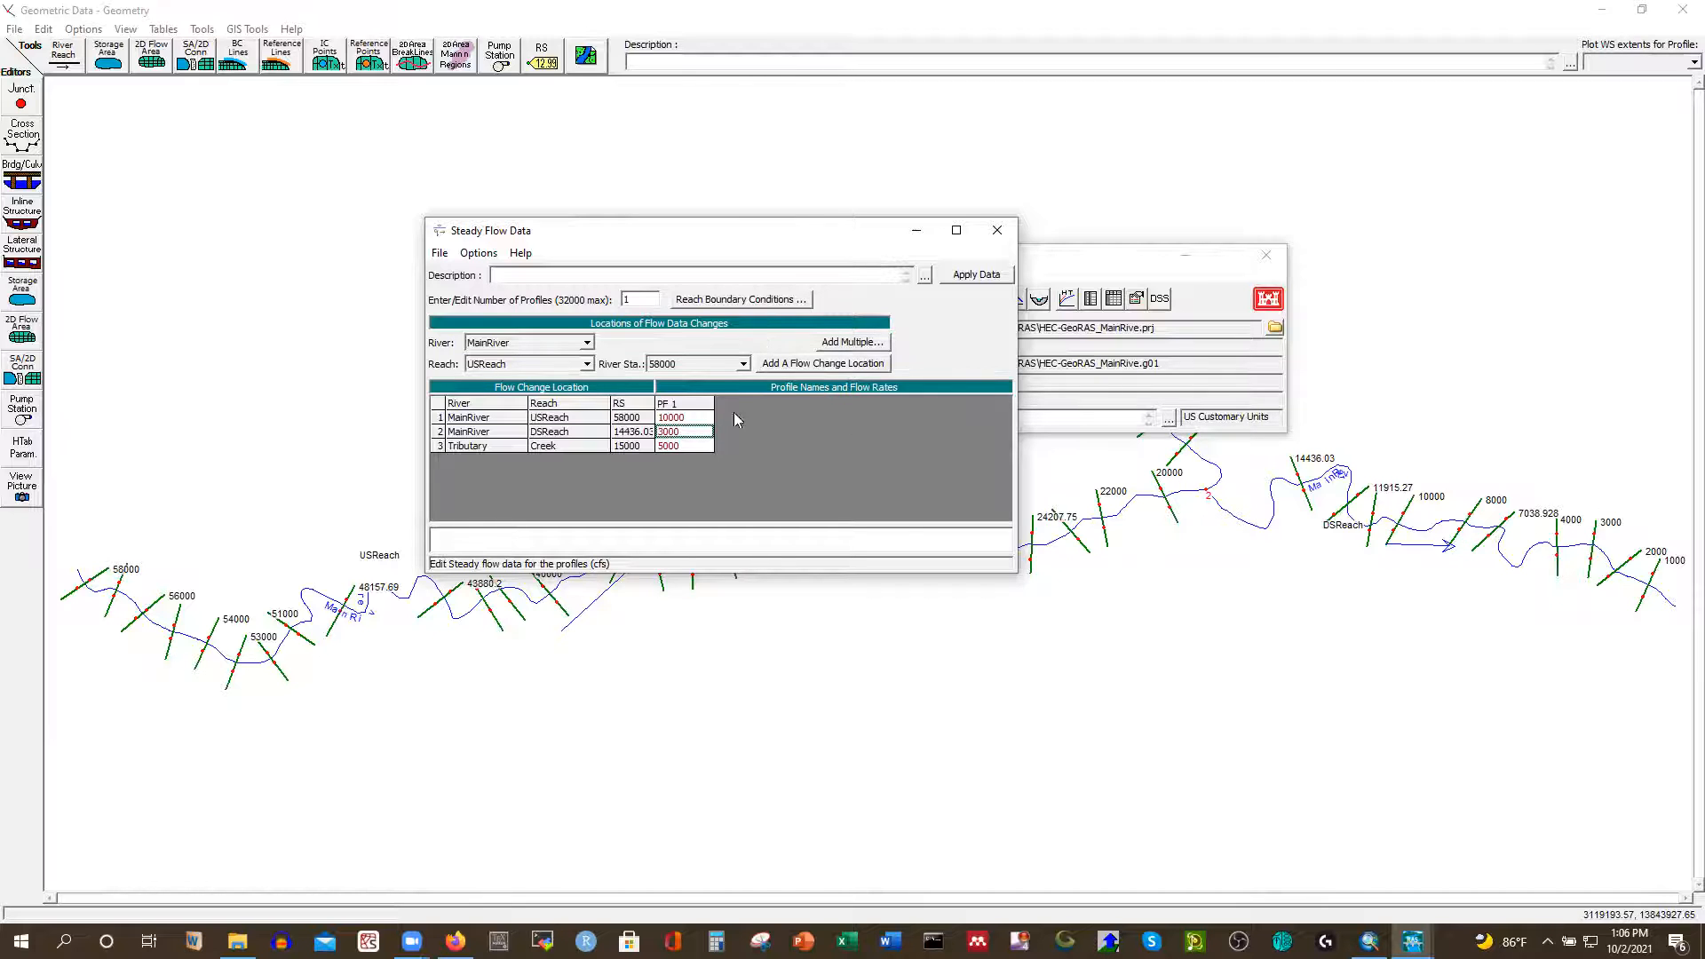
# Rename the steady flow profile PF 1 as 100yr
pyautogui.click(673, 404)
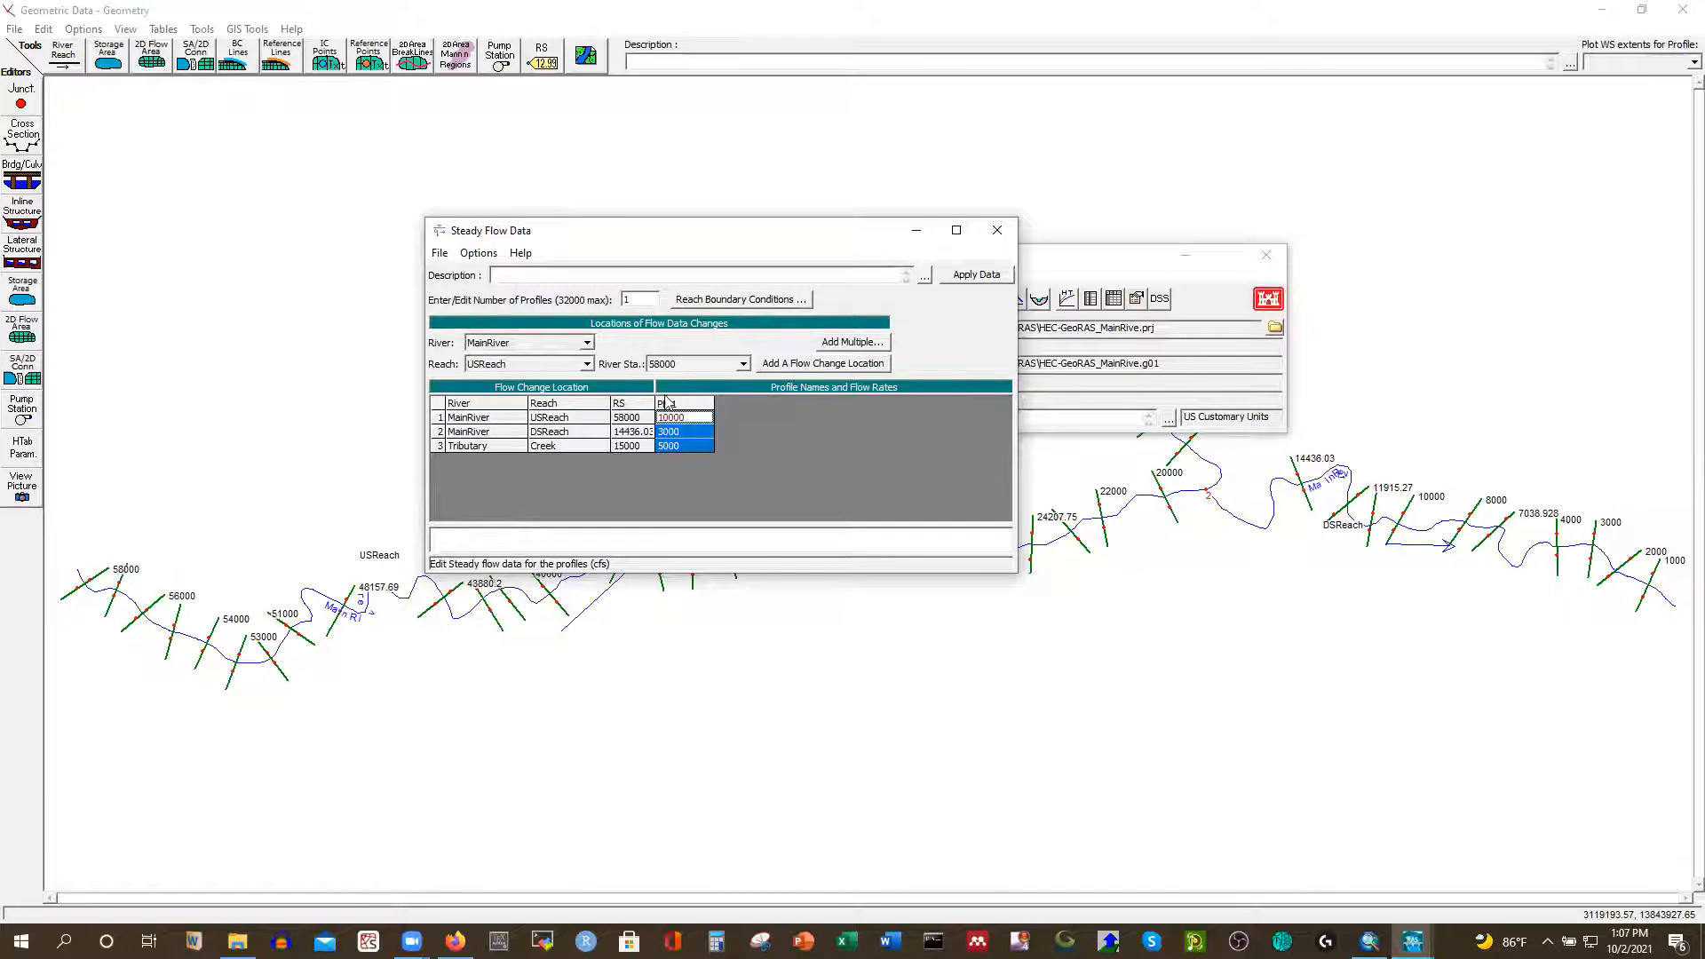
pyautogui.click(478, 253)
pyautogui.click(519, 398)
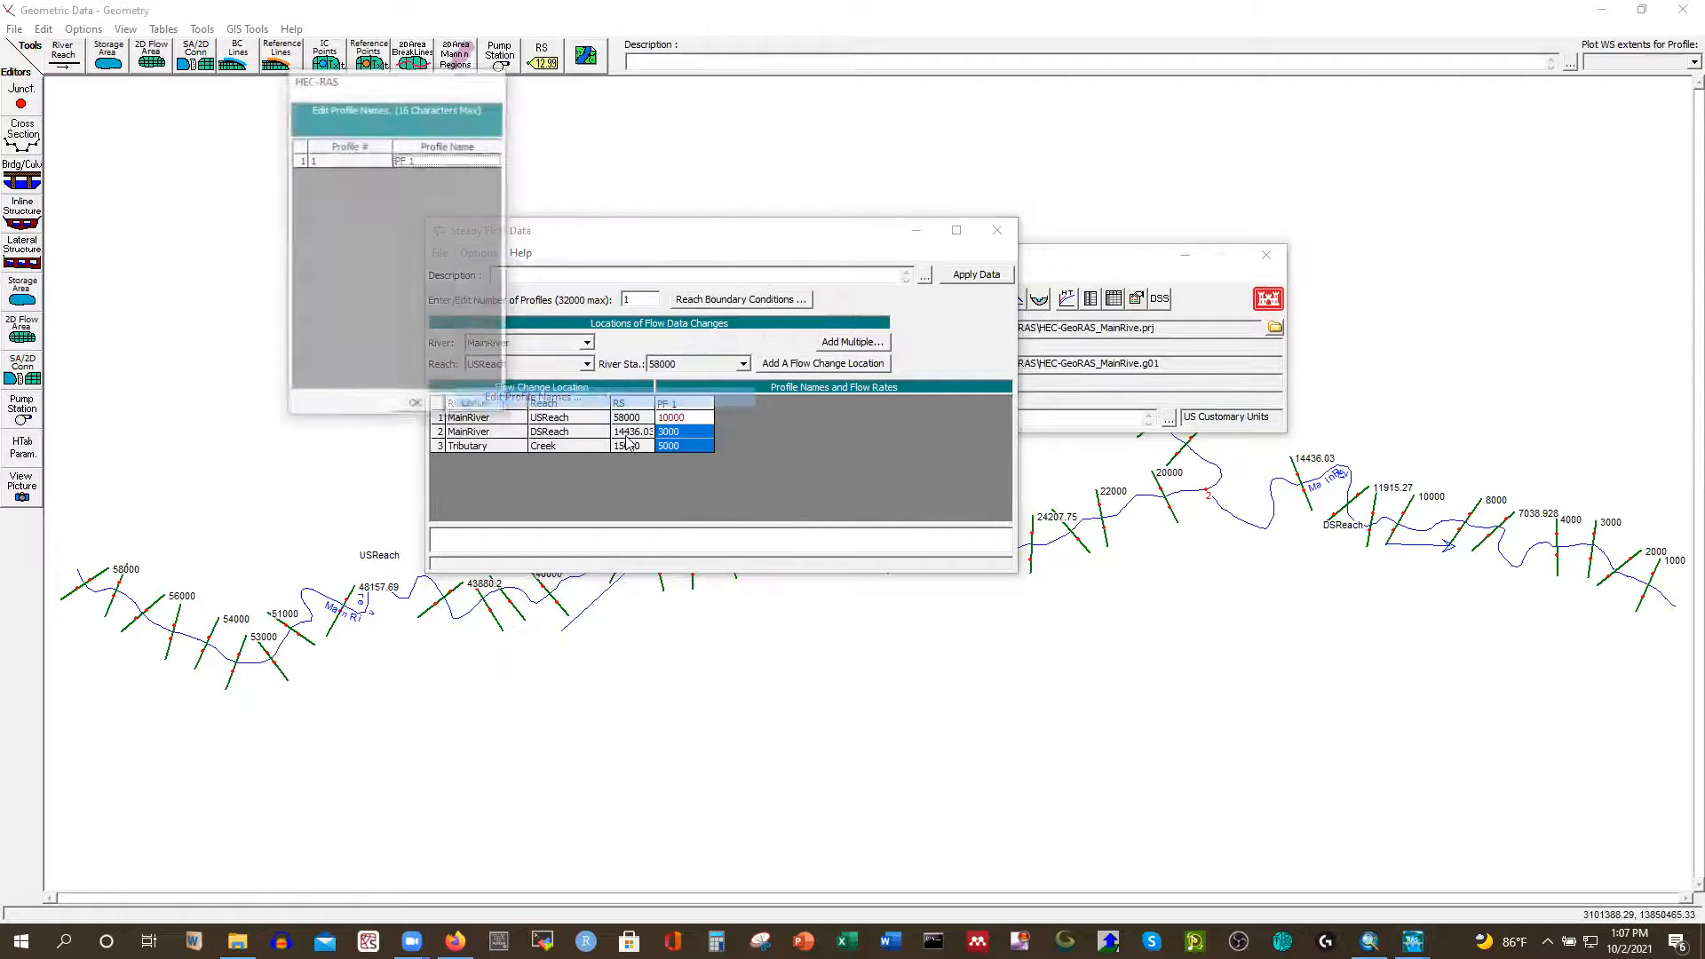
pyautogui.click(423, 159)
pyautogui.press('BackSpace')
pyautogui.press('BackSpace')
pyautogui.press('BackSpace')
pyautogui.press('BackSpace')
pyautogui.write('10')
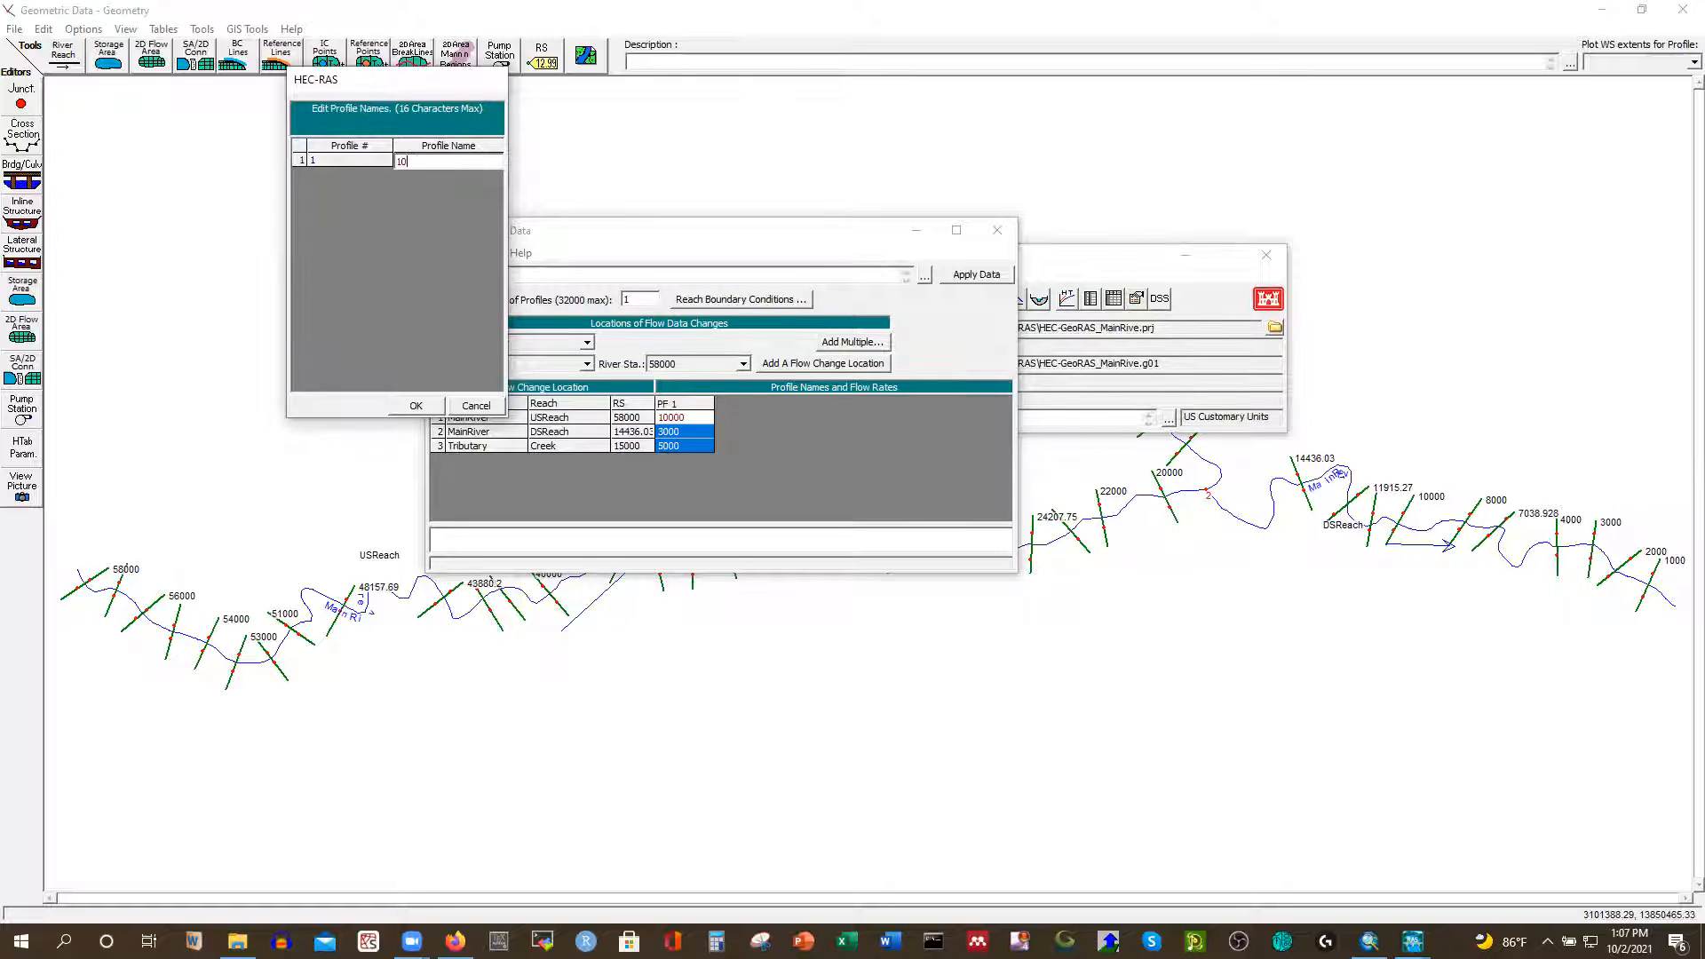
pyautogui.write('0yr')
pyautogui.click(415, 406)
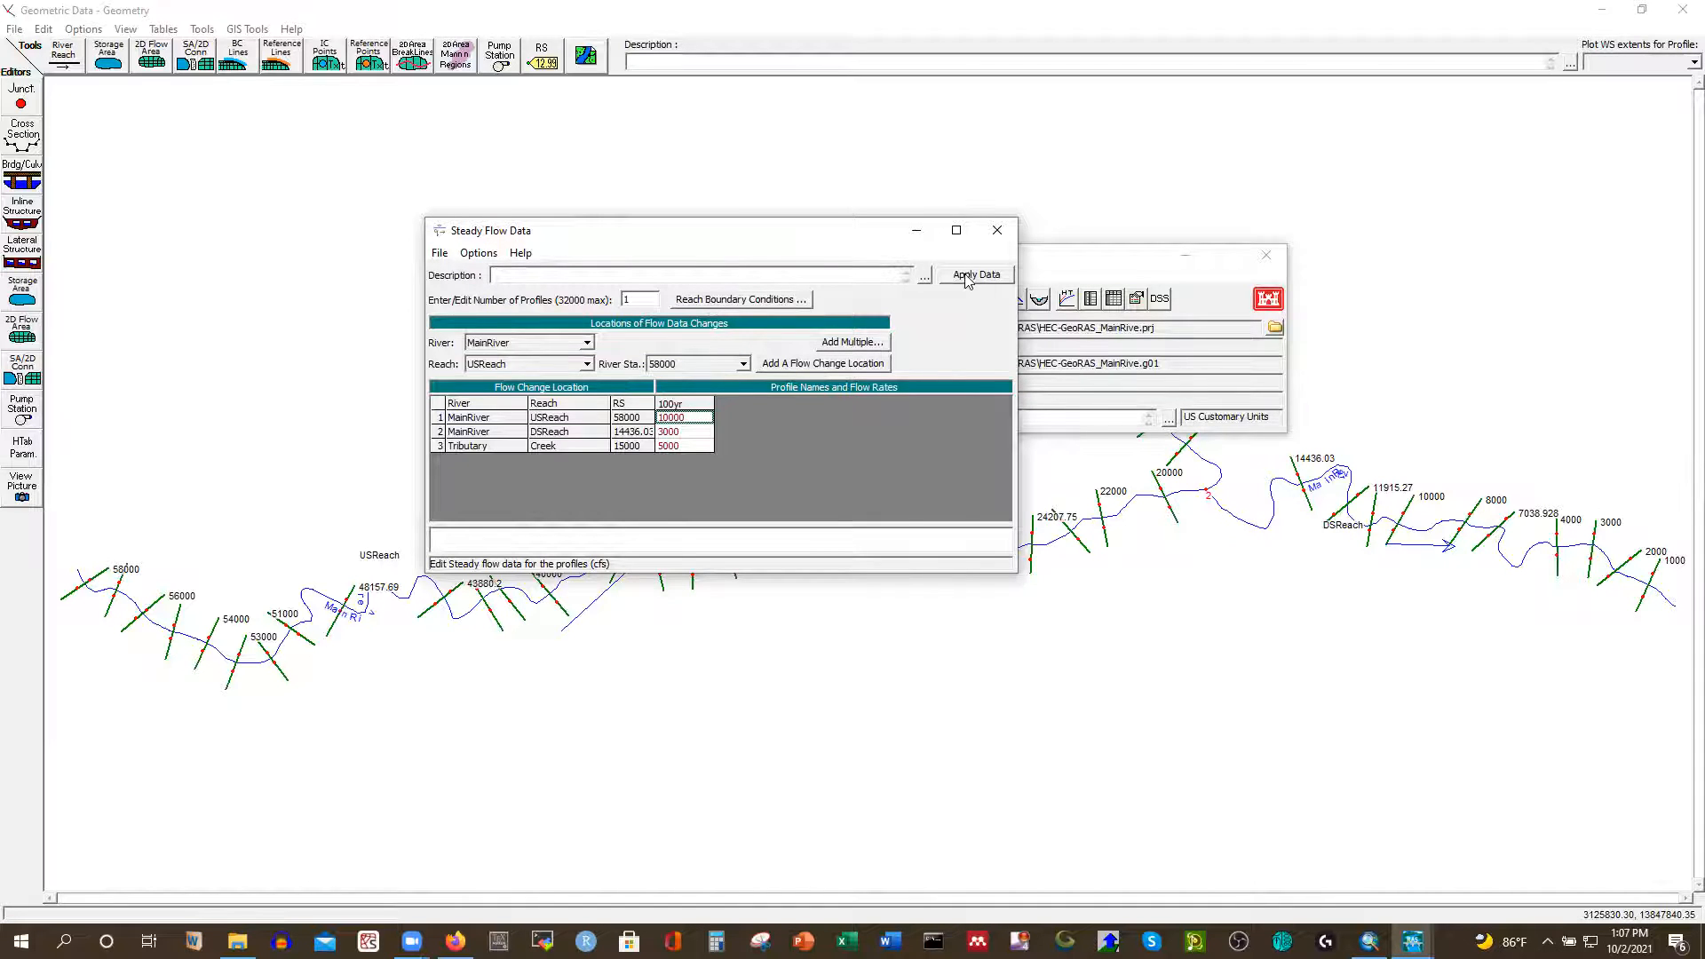
# Set the downstream boundary condition of MainRiver DSReach to a known water surface of 15 ft for all profiles
pyautogui.click(708, 300)
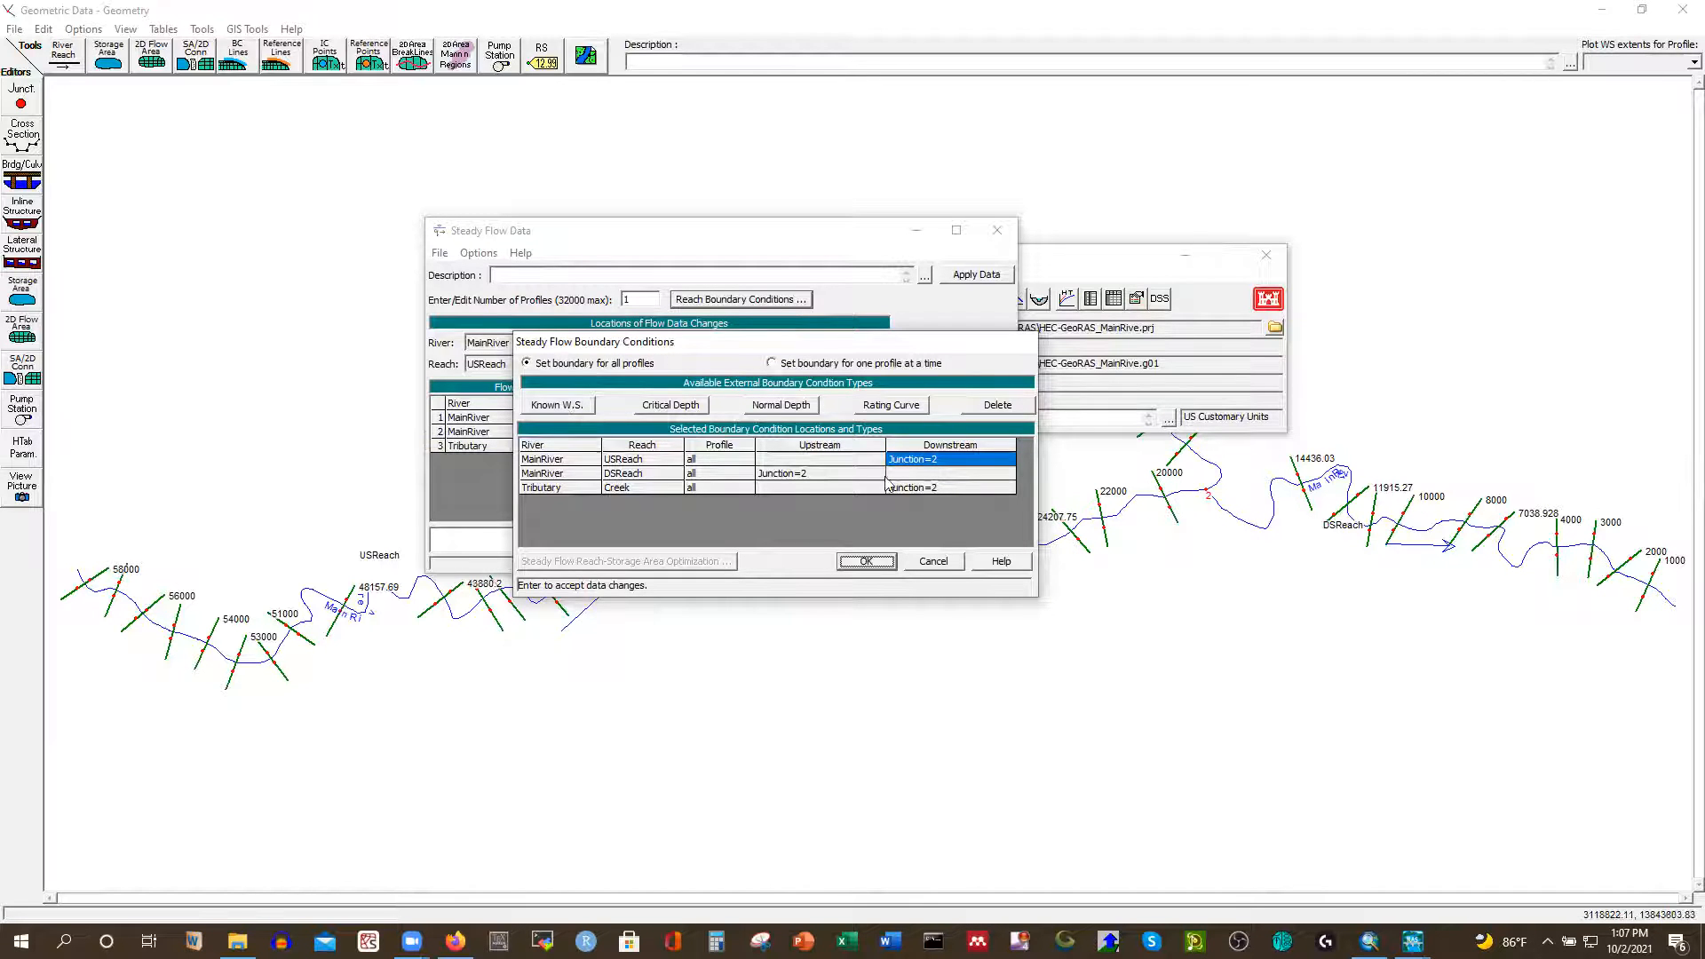
pyautogui.click(936, 463)
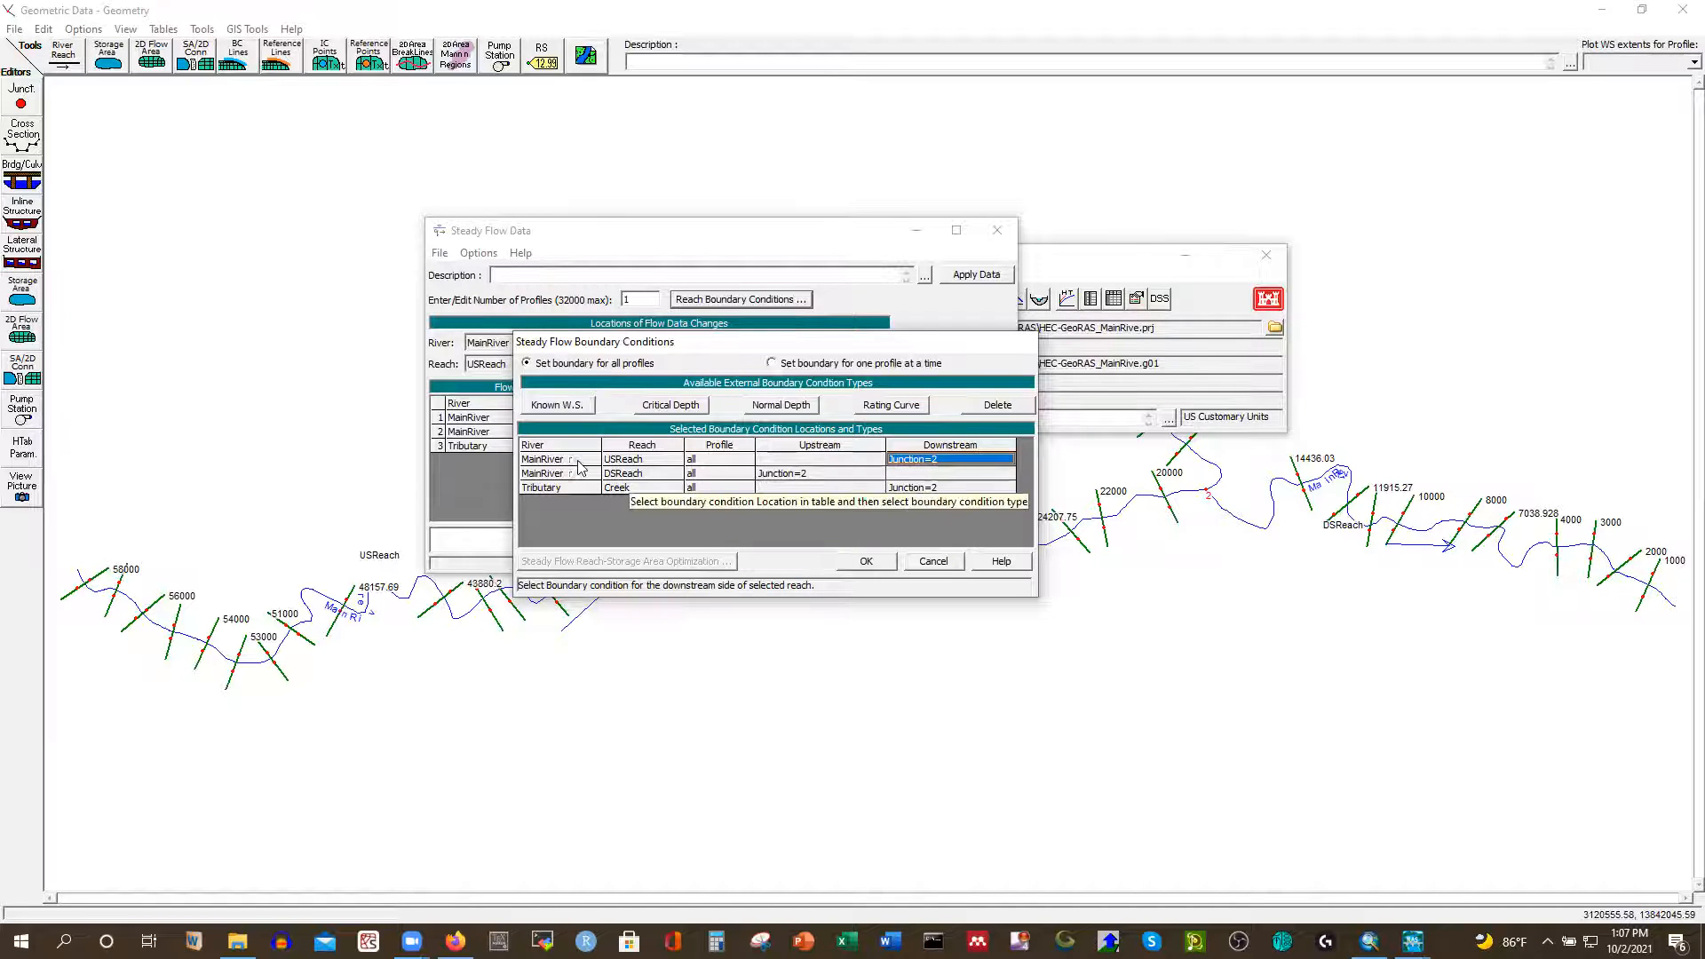
pyautogui.click(638, 477)
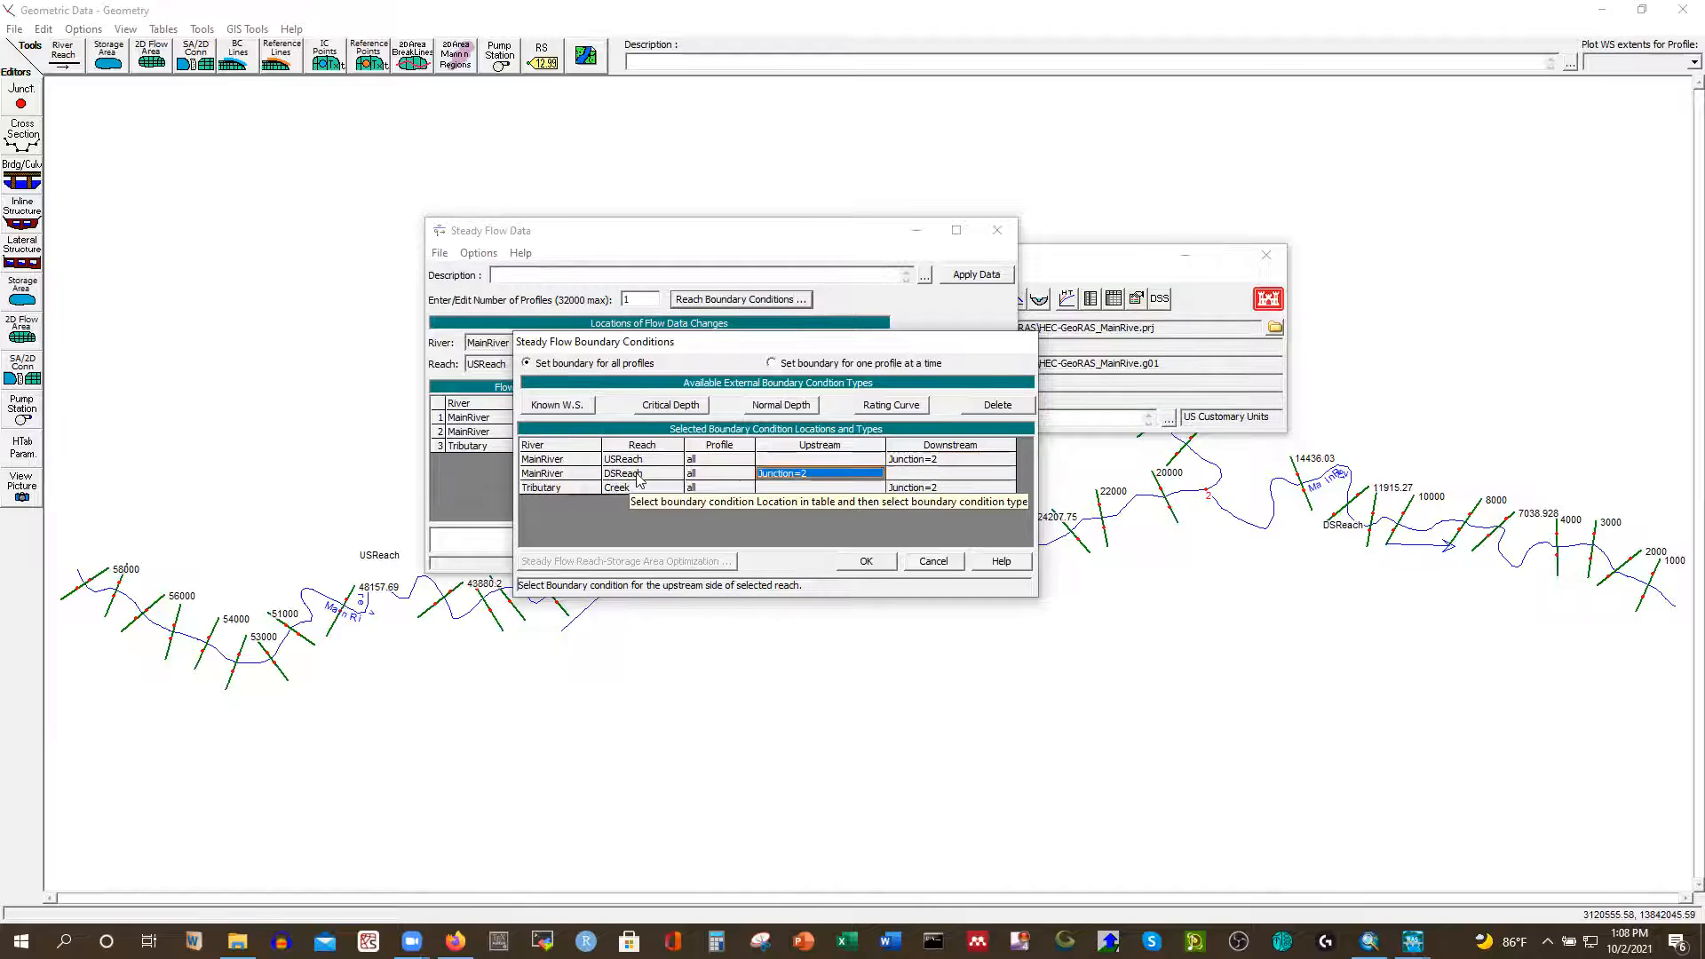
pyautogui.click(914, 476)
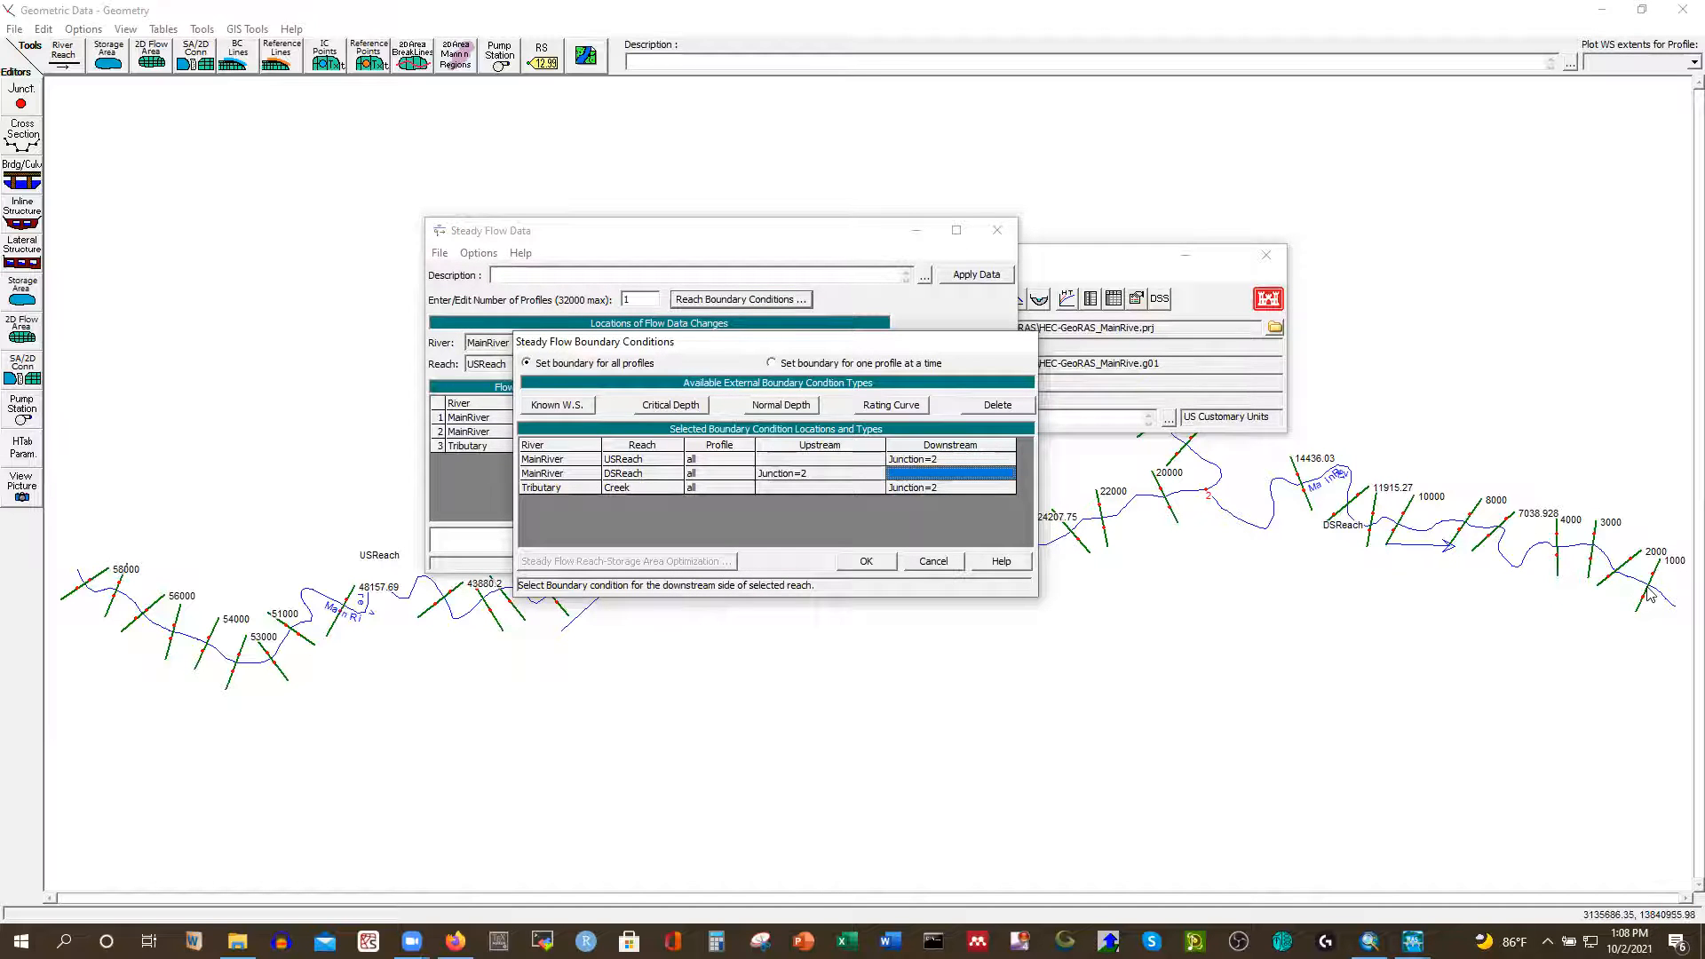
pyautogui.click(552, 408)
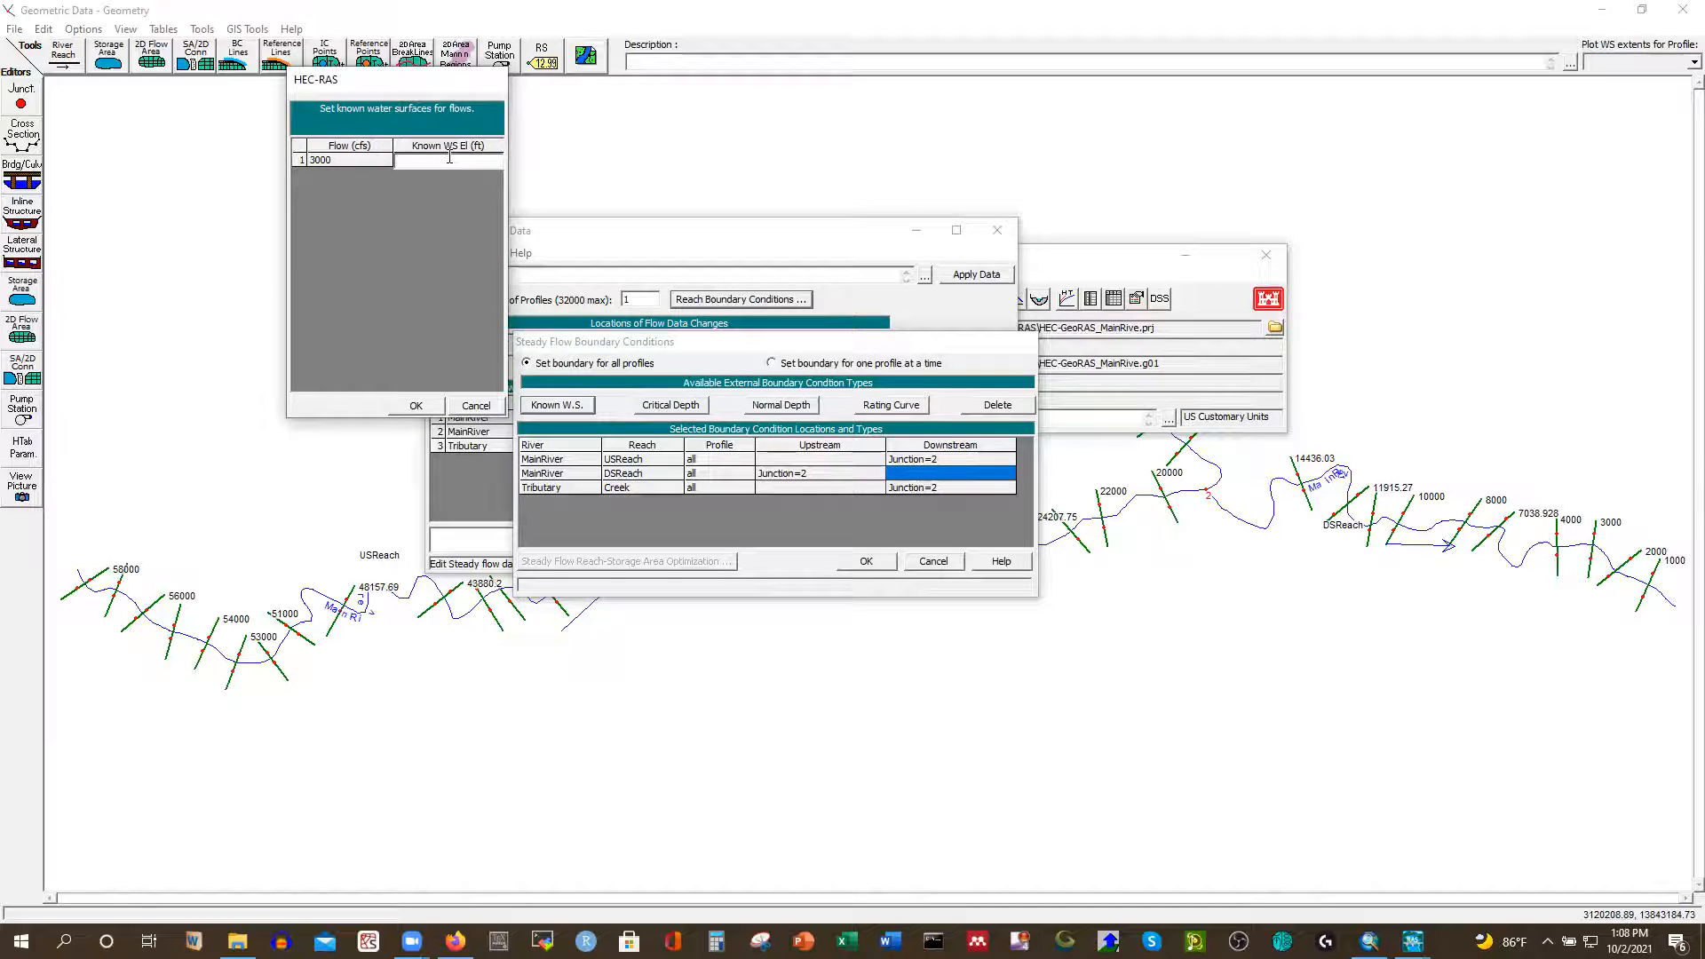
pyautogui.write('15')
pyautogui.press('Return')
pyautogui.click(417, 406)
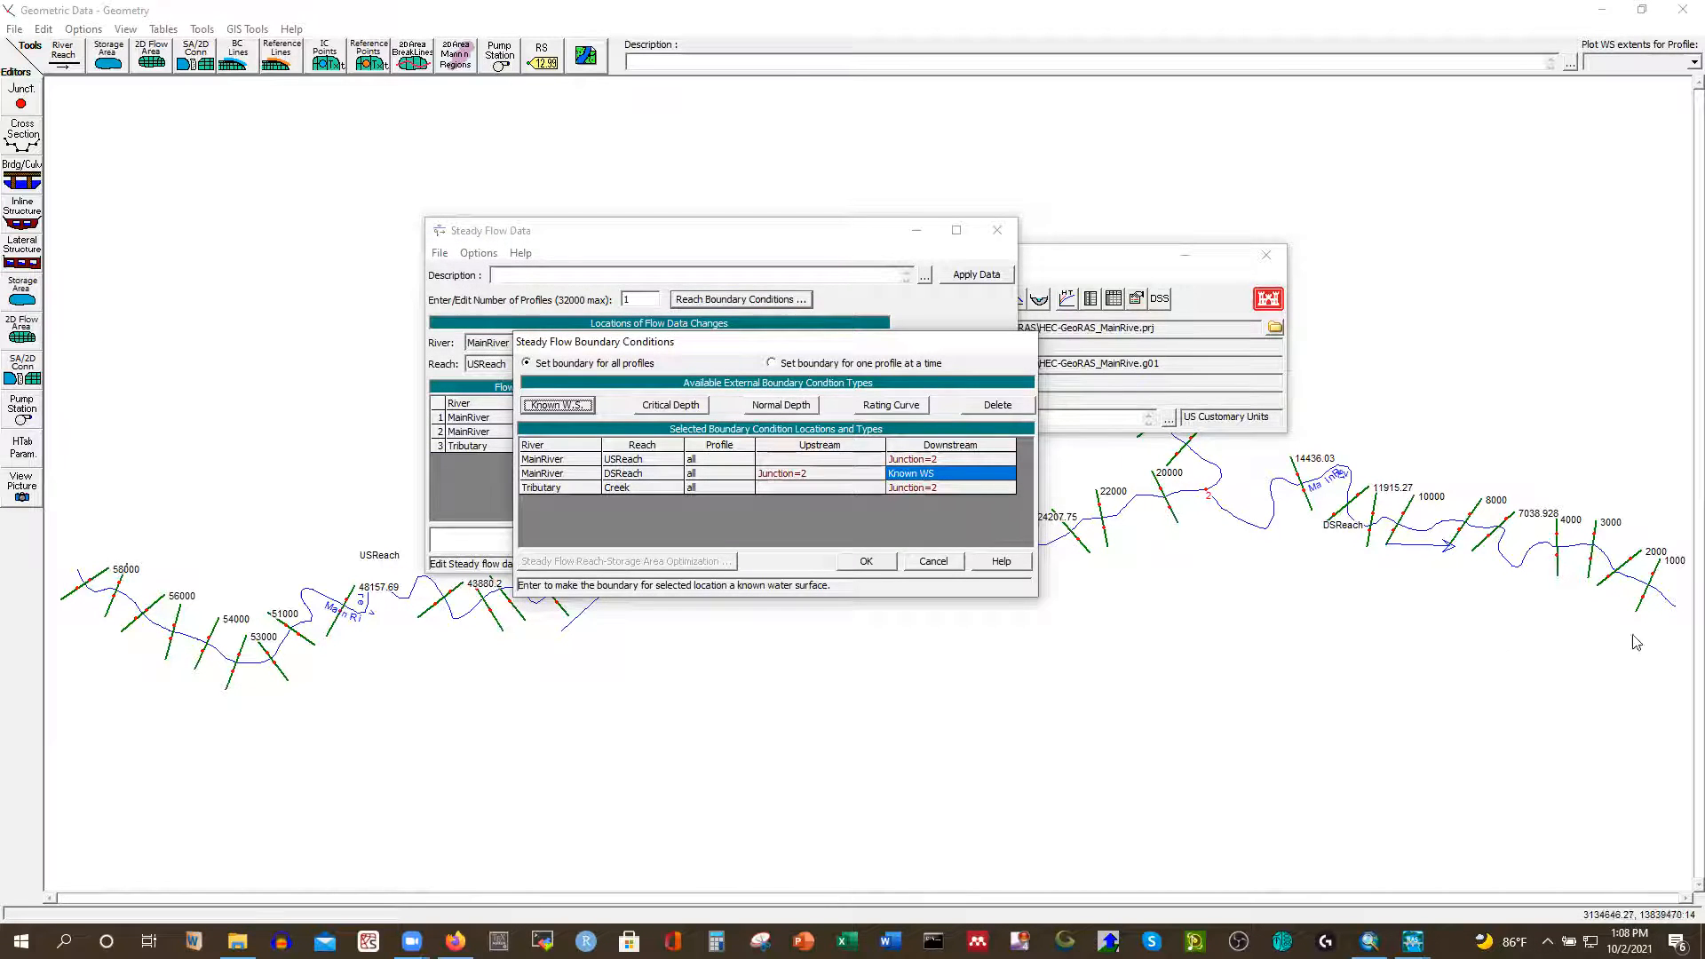
pyautogui.click(869, 563)
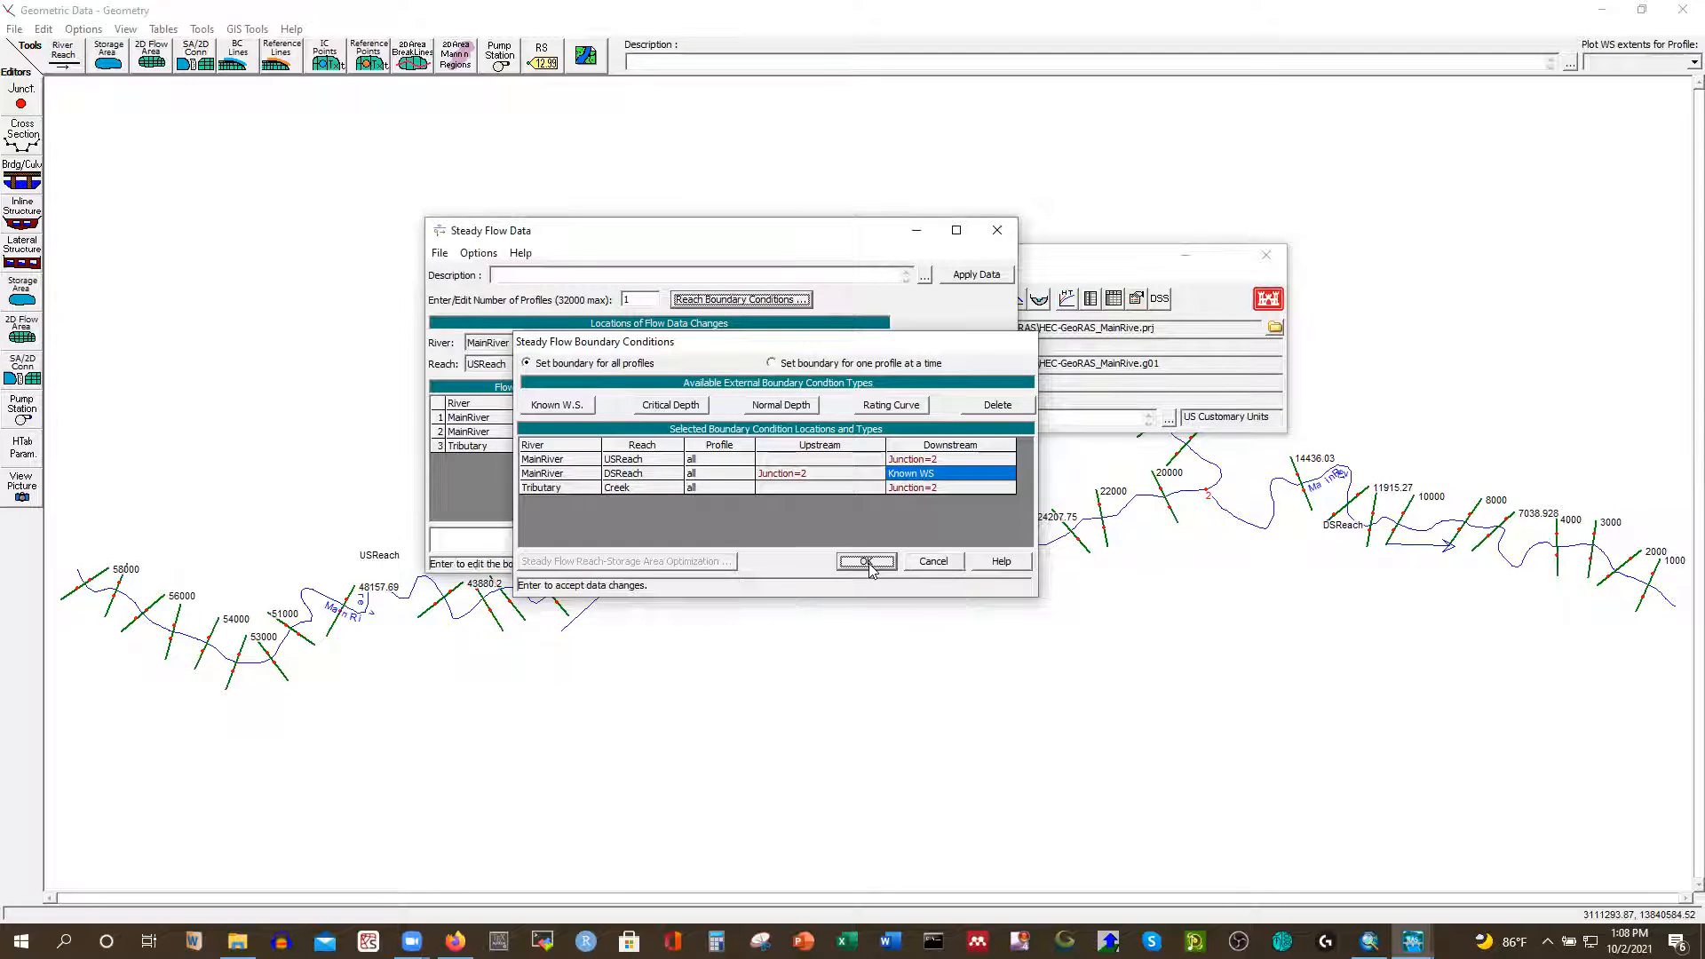
# Save the flow data under the title Steady_Flow in the HEC-RAS-GeoRAS folder and close the steady flow editor
pyautogui.click(440, 254)
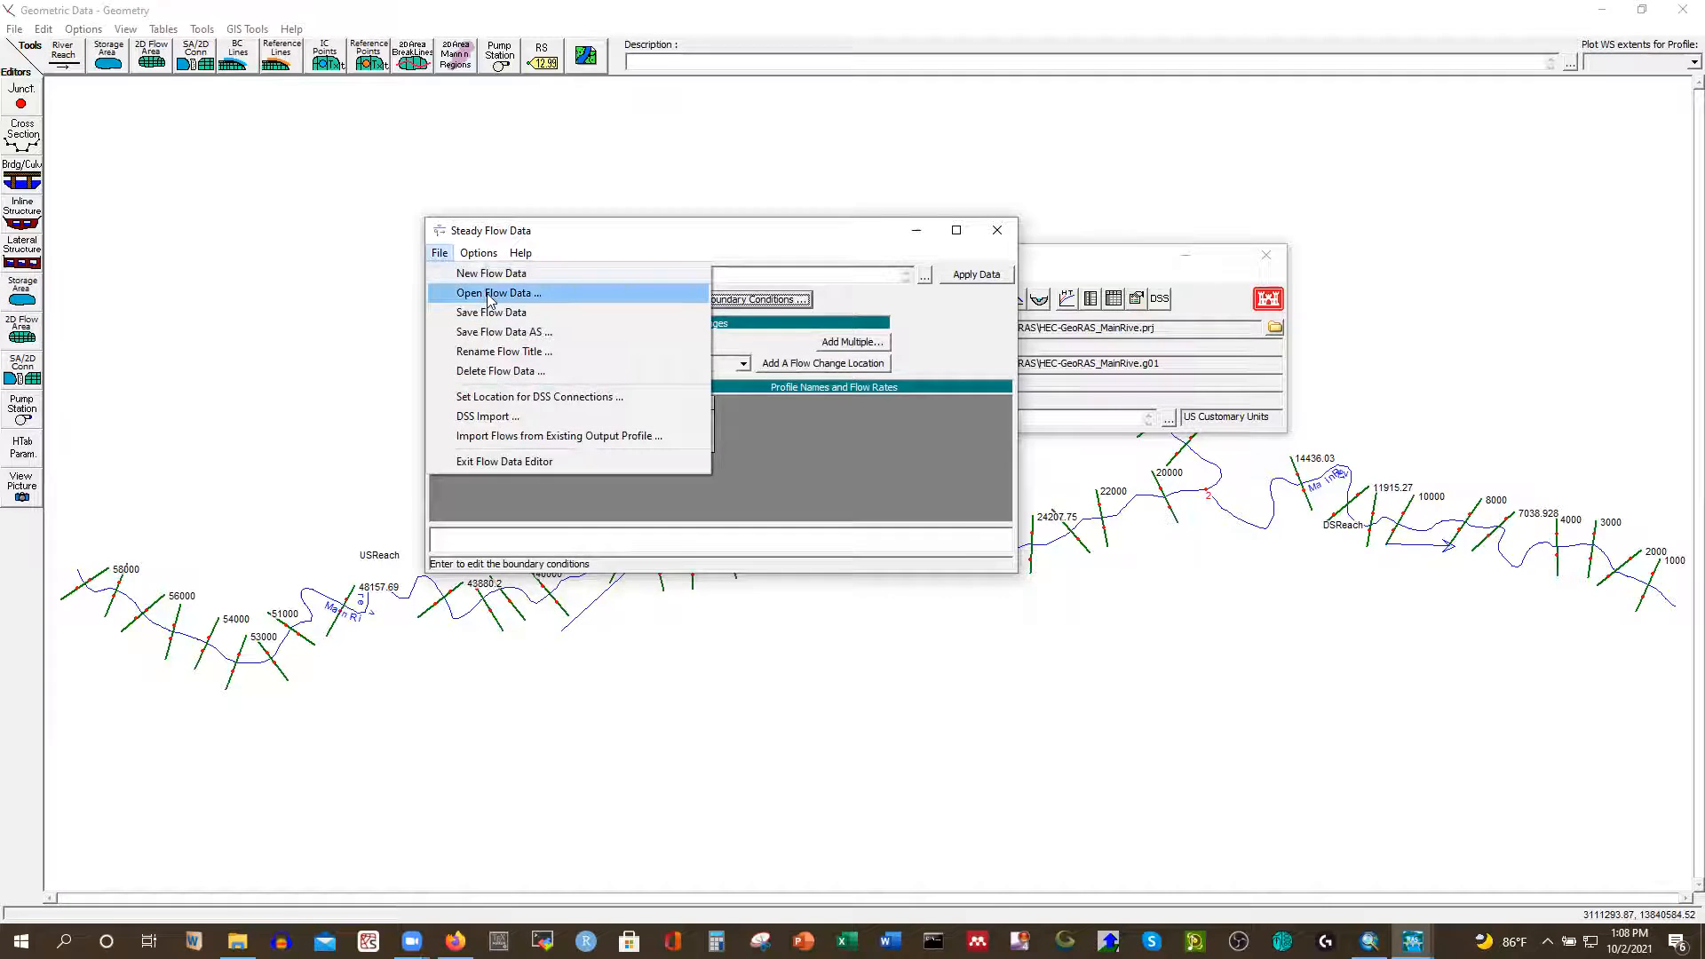
pyautogui.click(497, 333)
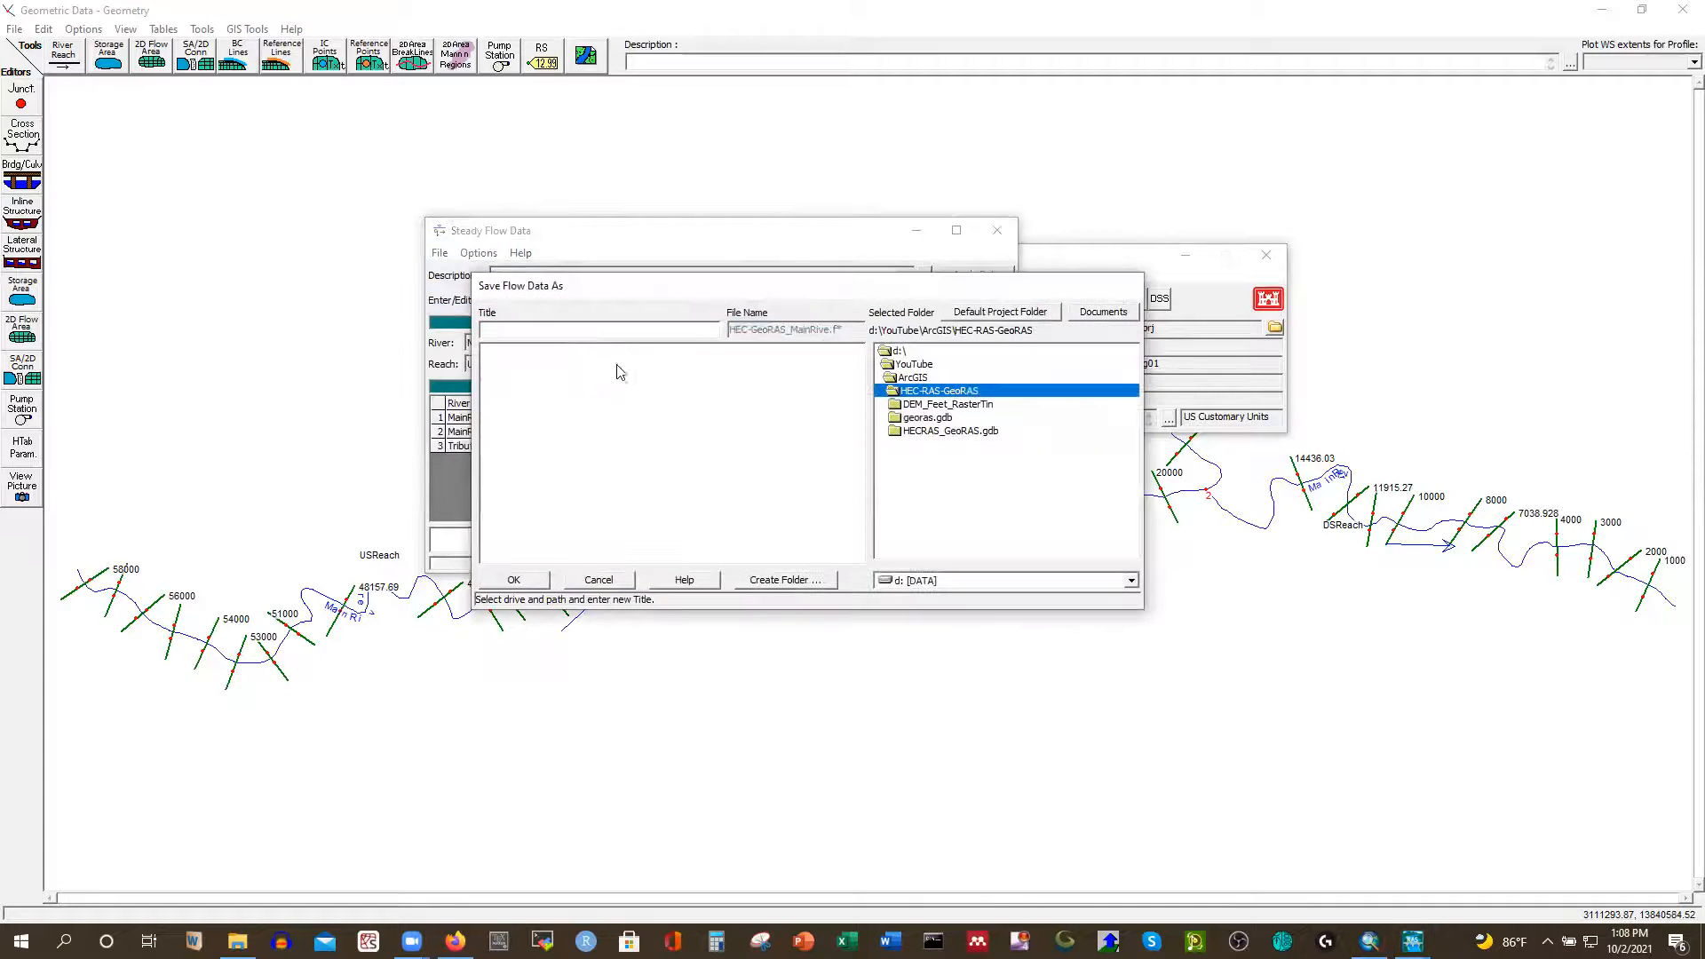
pyautogui.write('Flor')
pyautogui.press('BackSpace')
pyautogui.press('BackSpace')
pyautogui.press('BackSpace')
pyautogui.write('Steady_Flow')
pyautogui.click(513, 579)
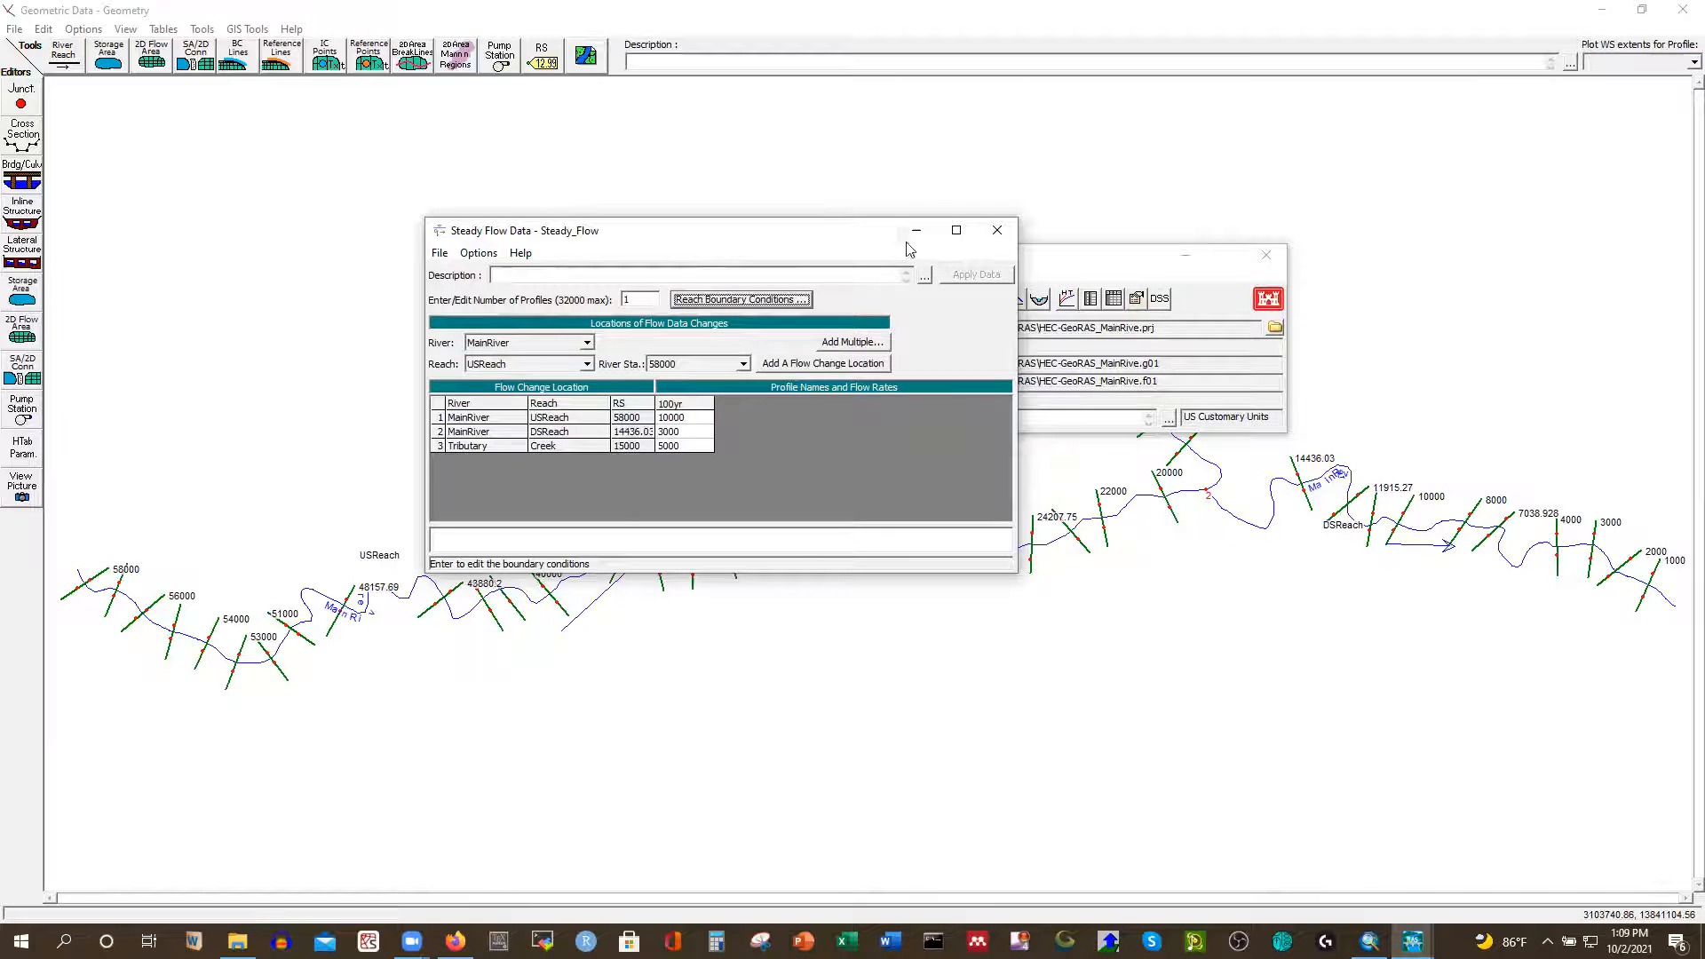
pyautogui.click(995, 233)
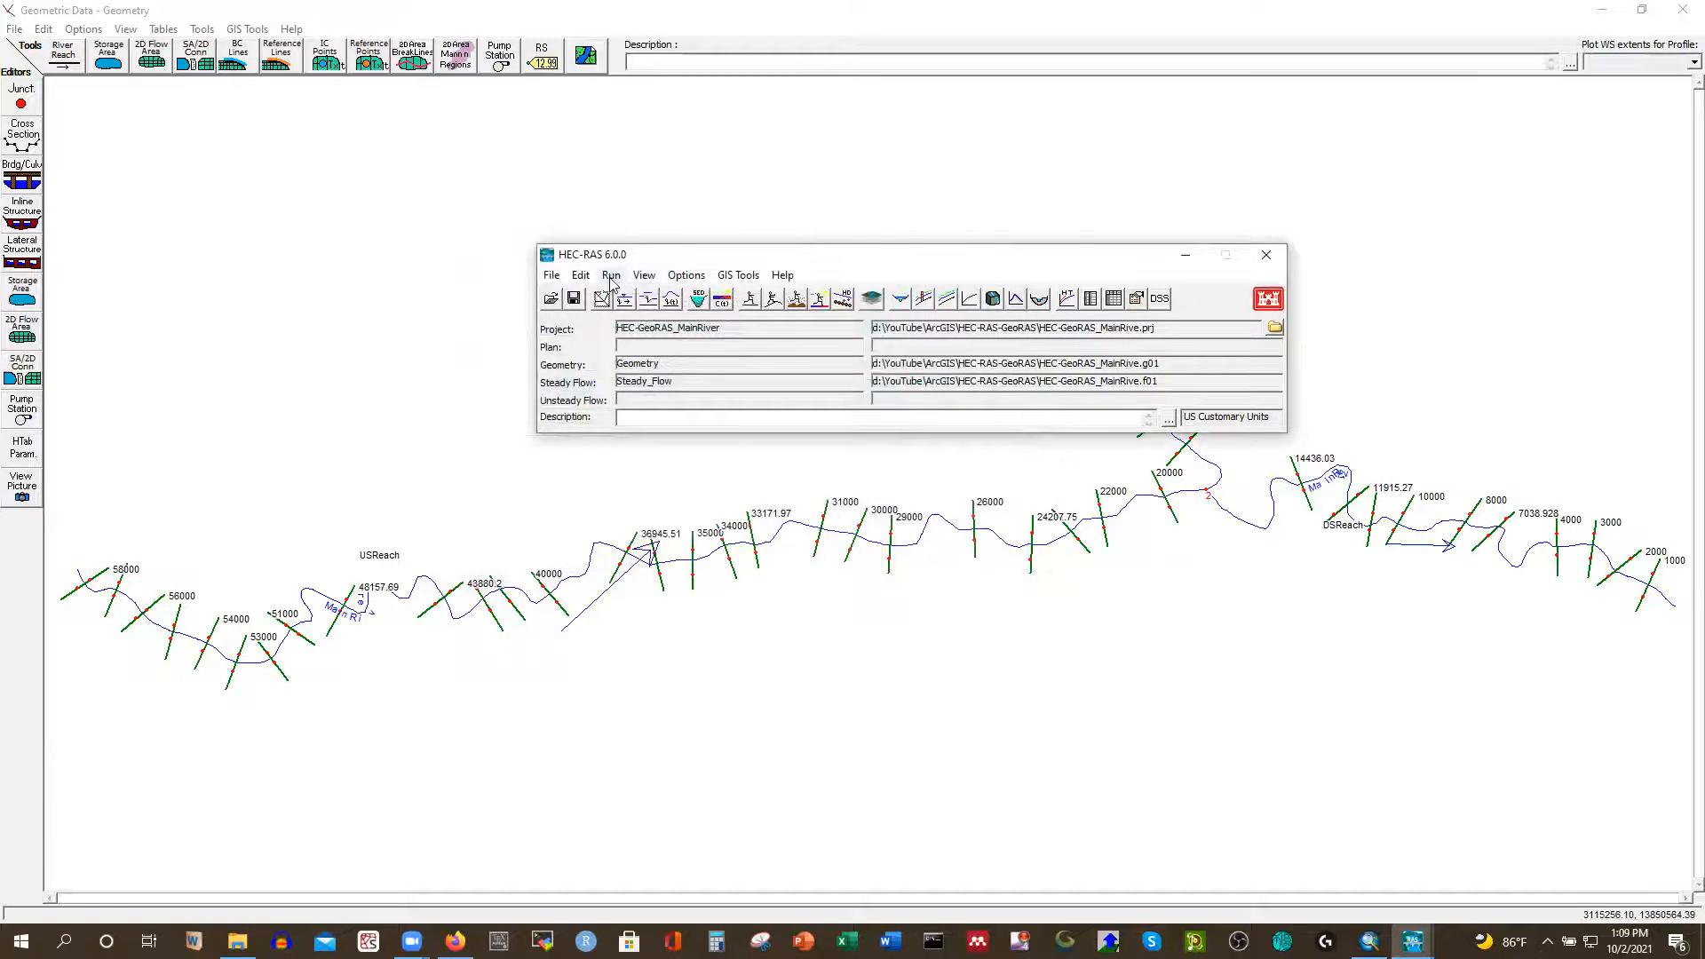
# Open the steady flow analysis and select Geometry as the geometry file and Steady_Flow as the flow file
pyautogui.click(611, 276)
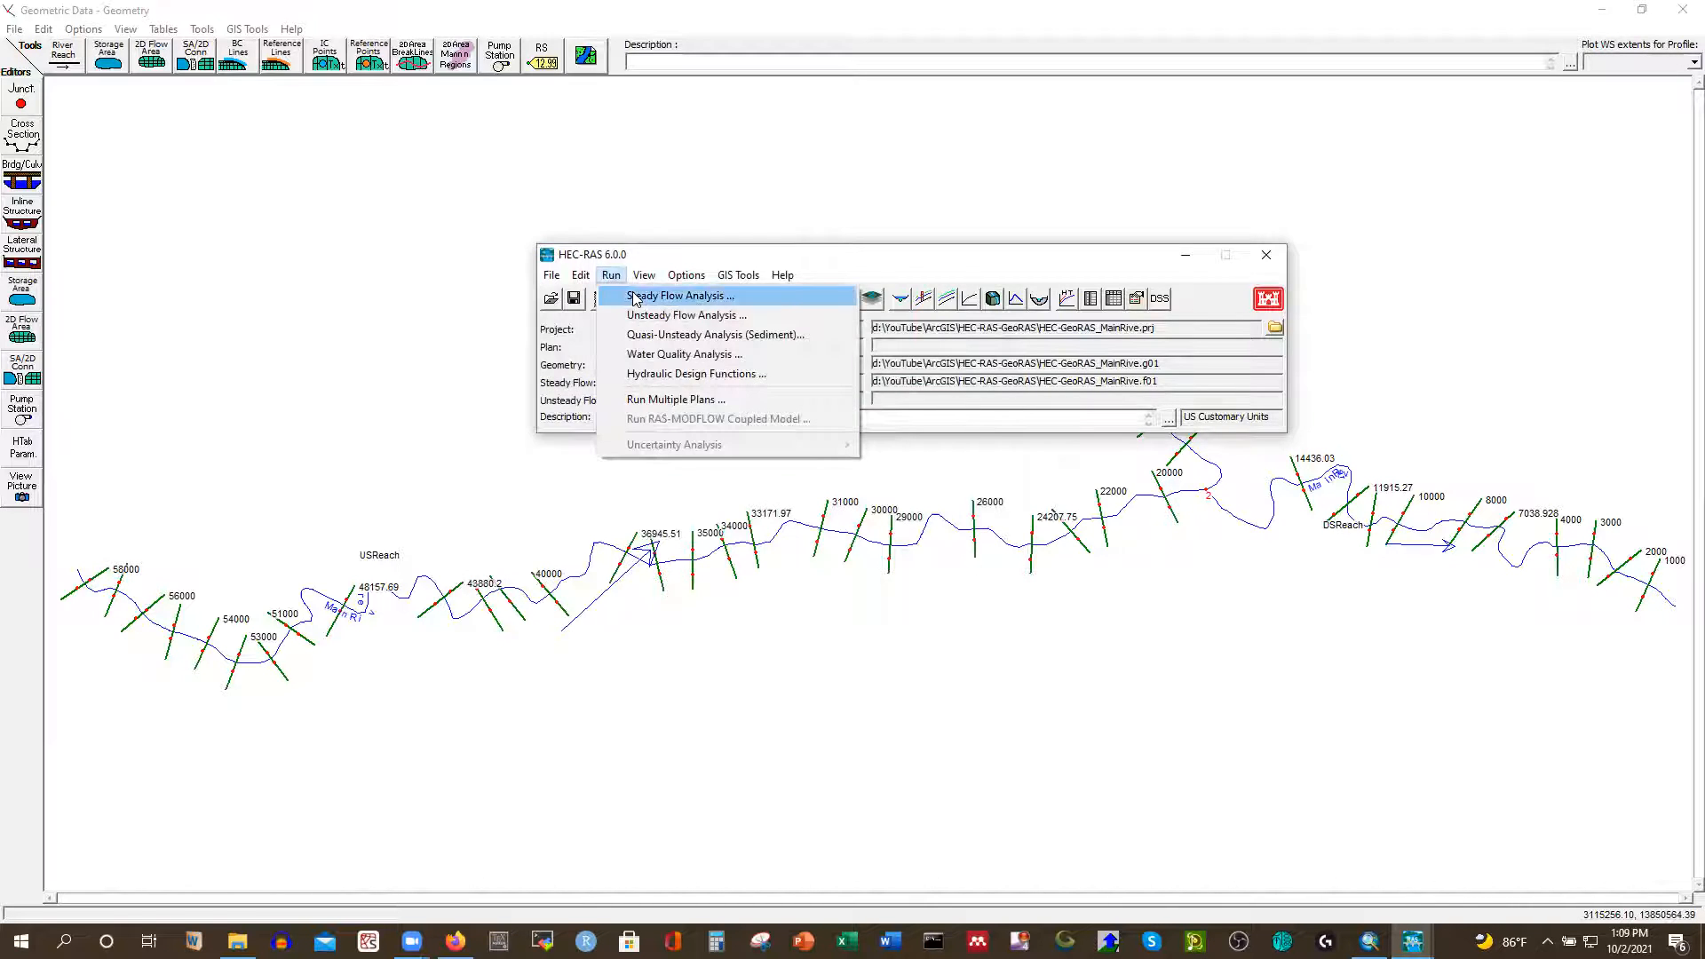
pyautogui.click(636, 298)
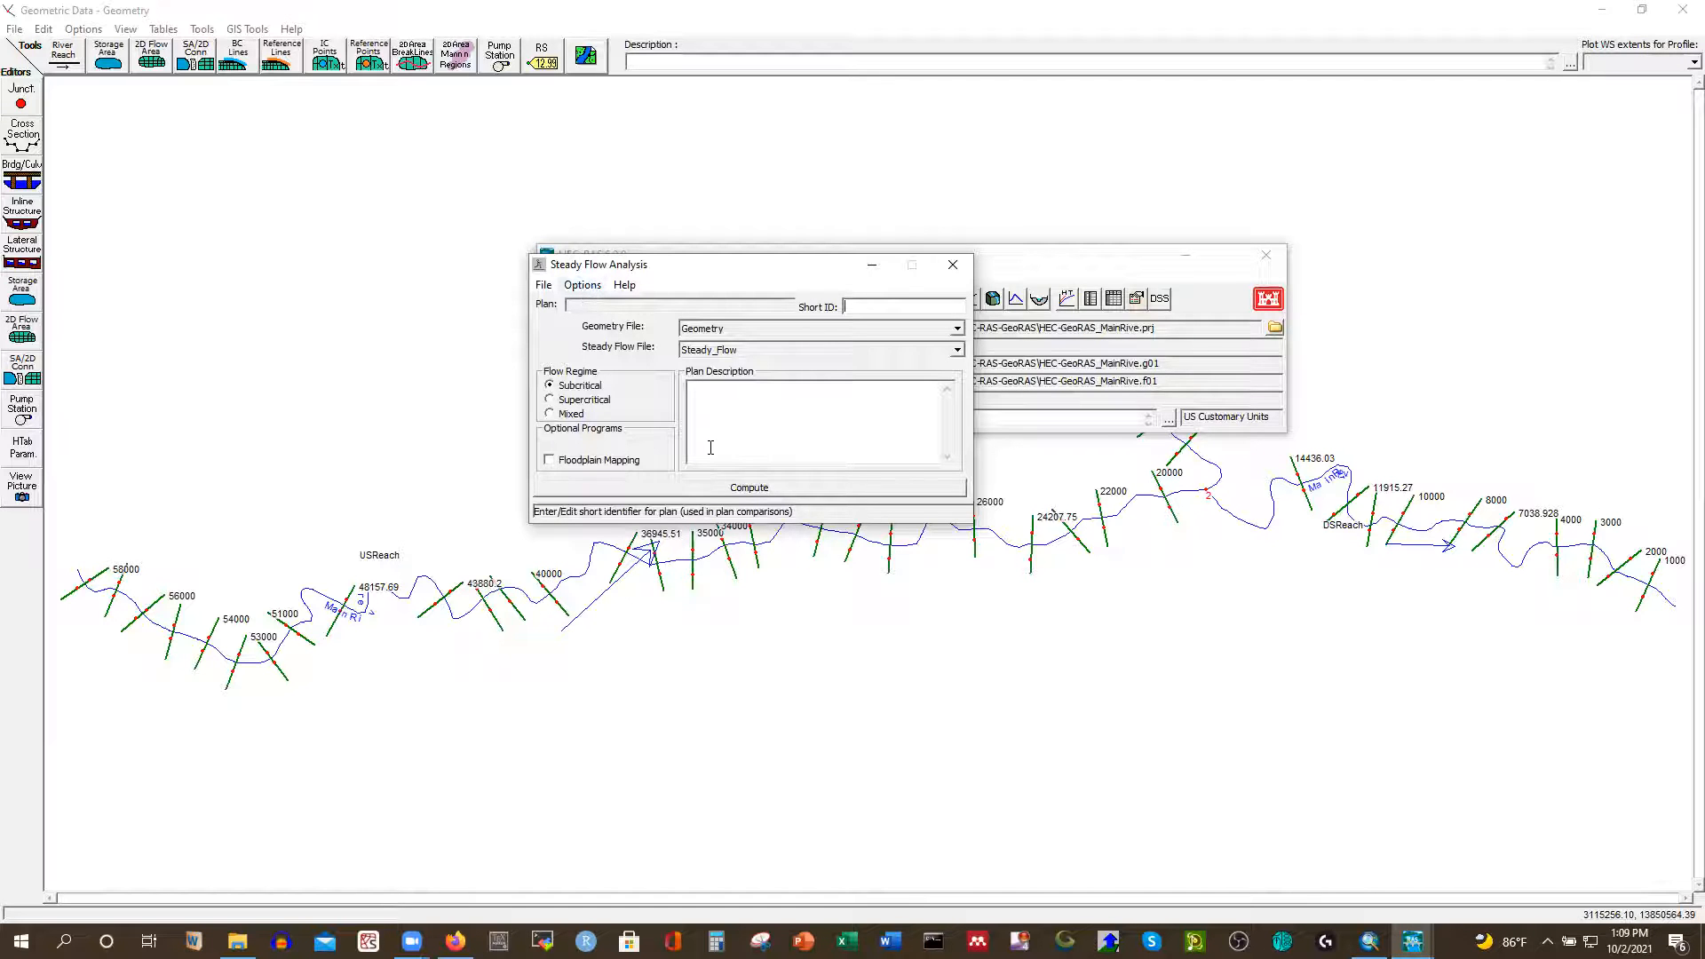
pyautogui.click(957, 328)
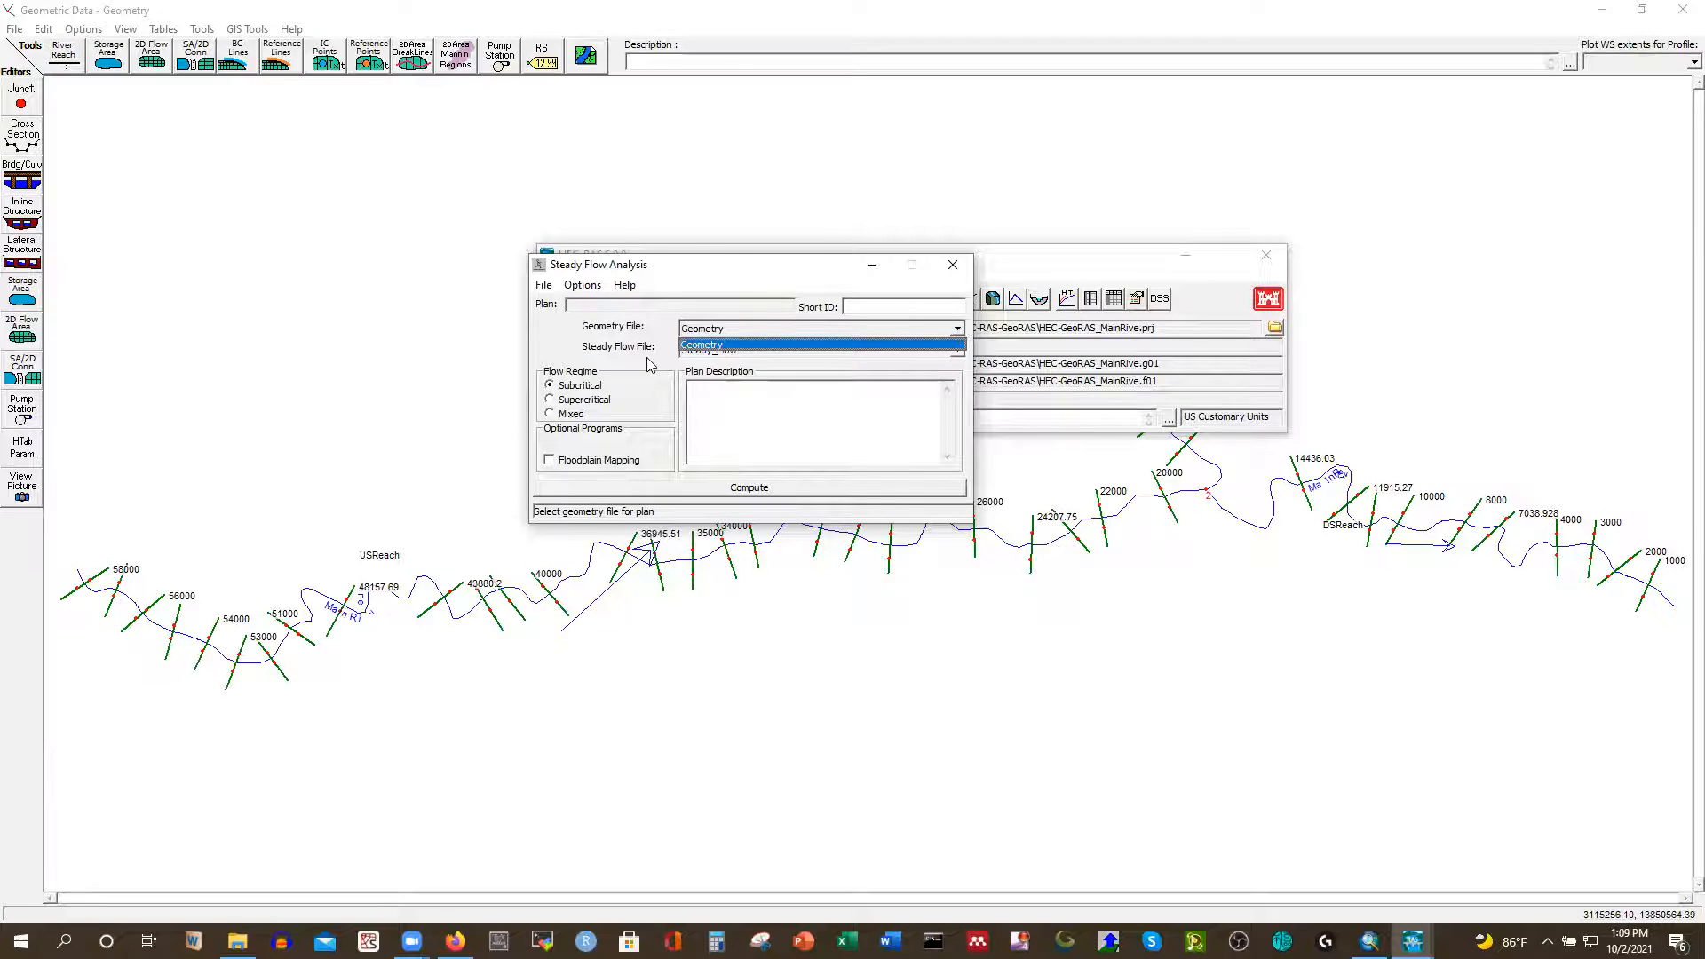
pyautogui.click(710, 346)
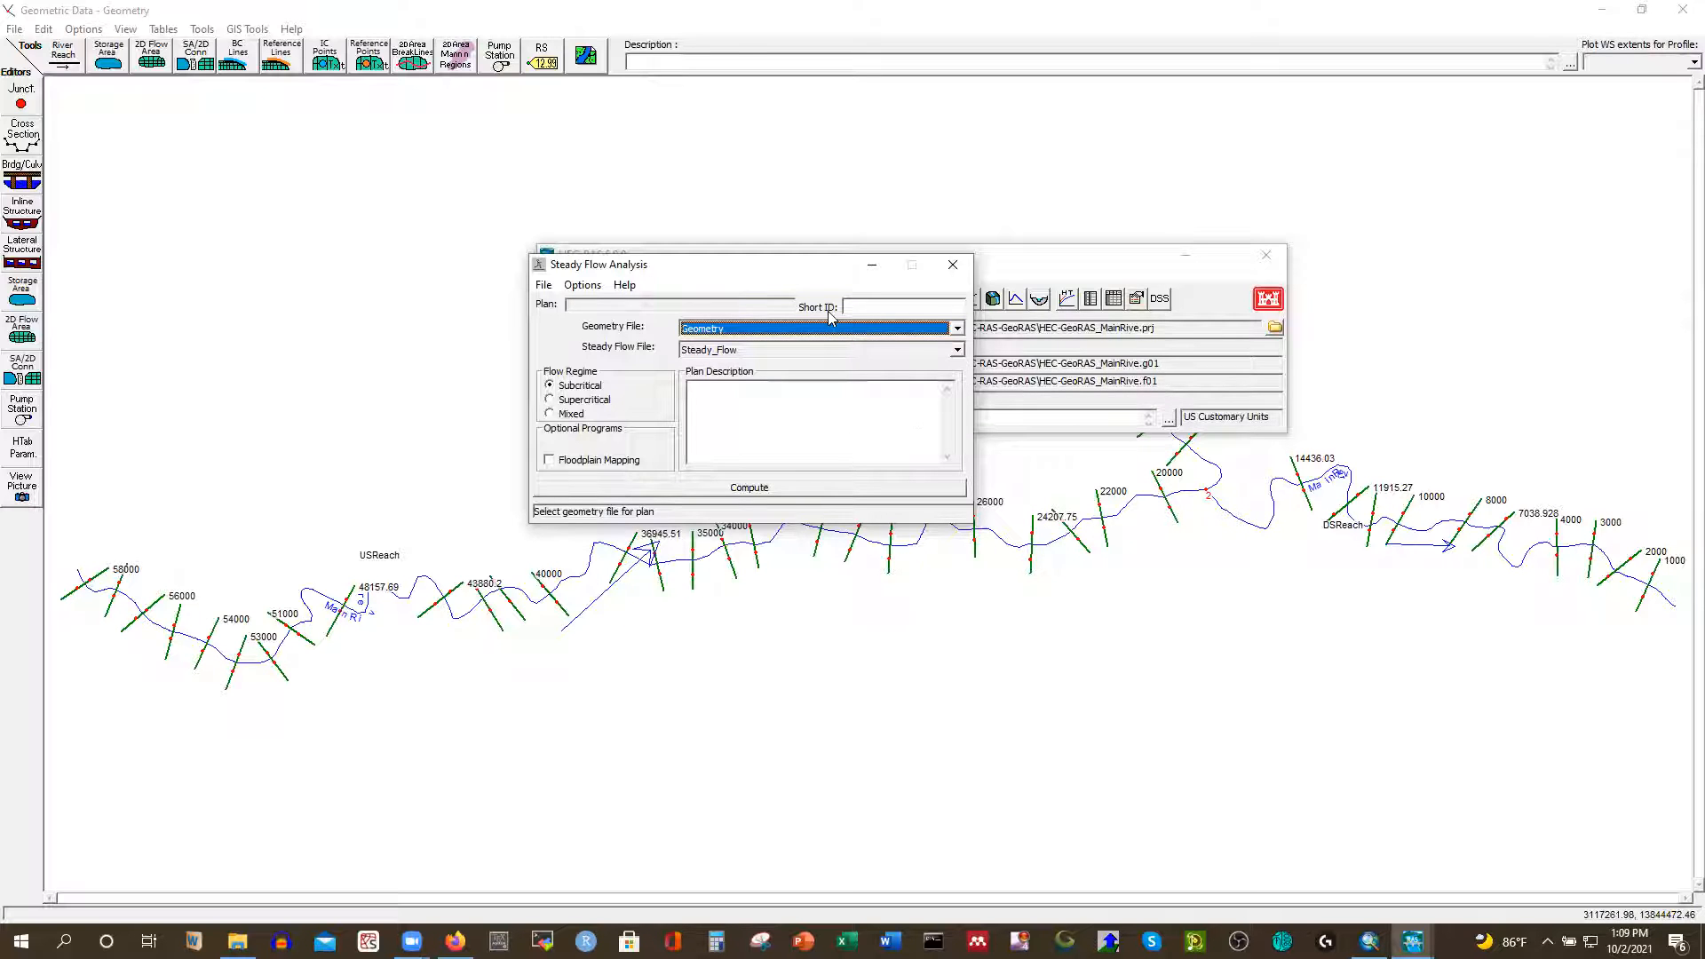
pyautogui.click(957, 350)
pyautogui.click(956, 354)
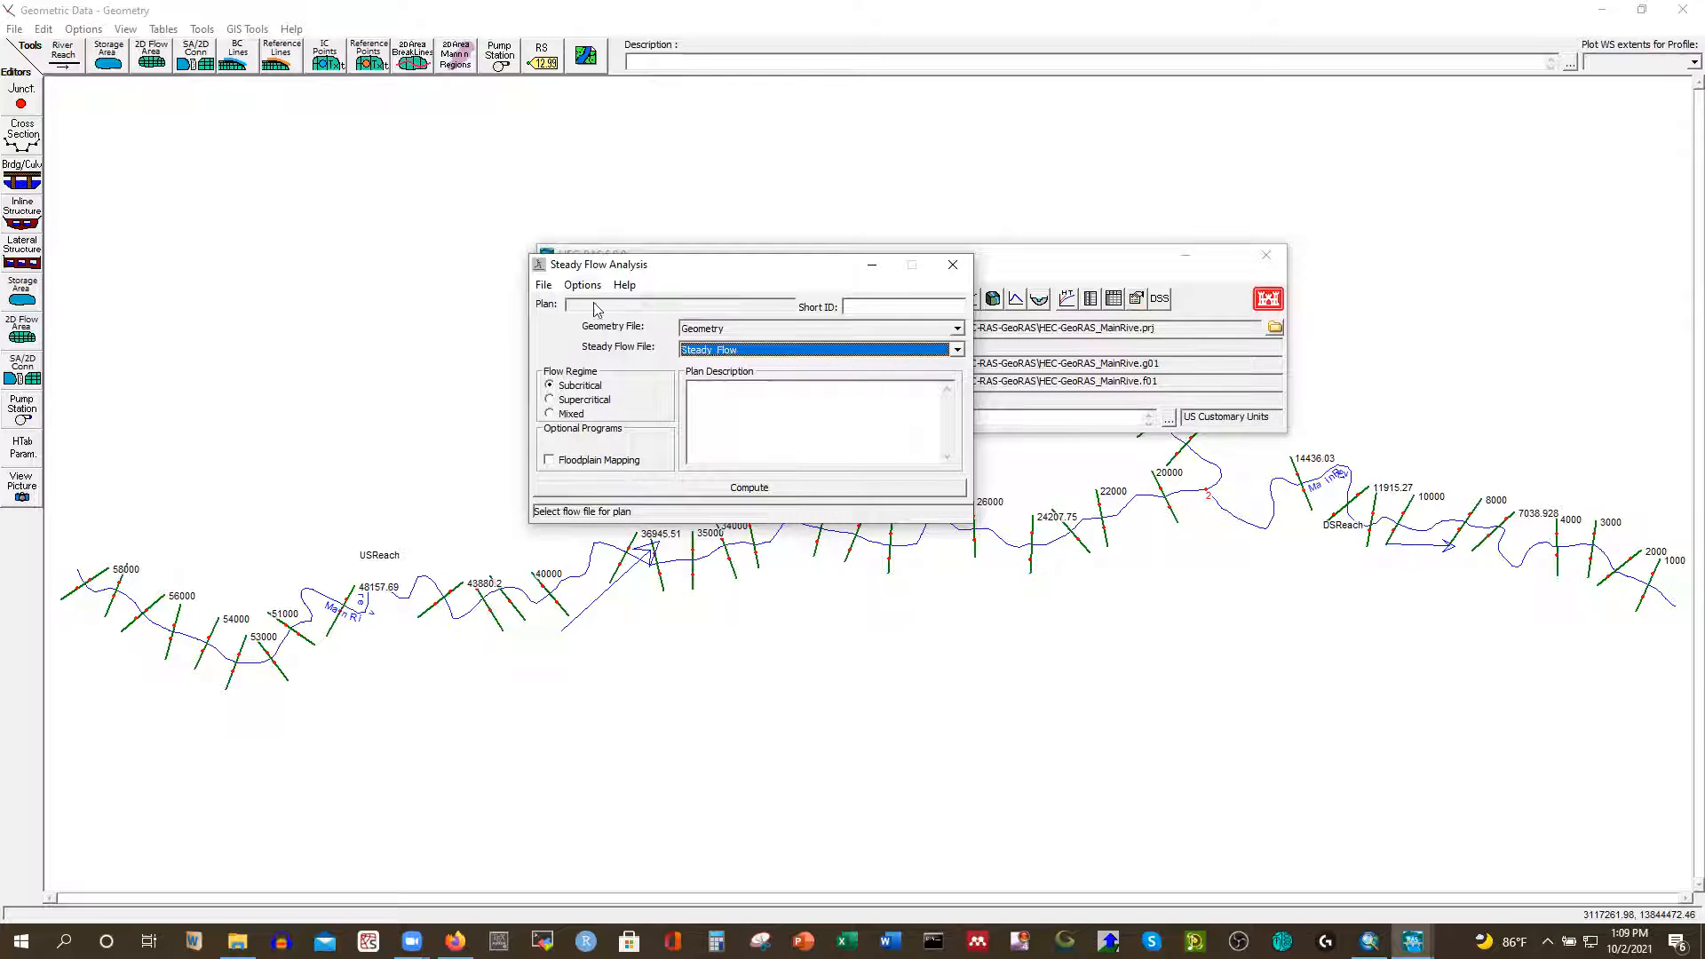
# Save the steady flow plan as Run01 with the short identifier Plan01
pyautogui.click(544, 286)
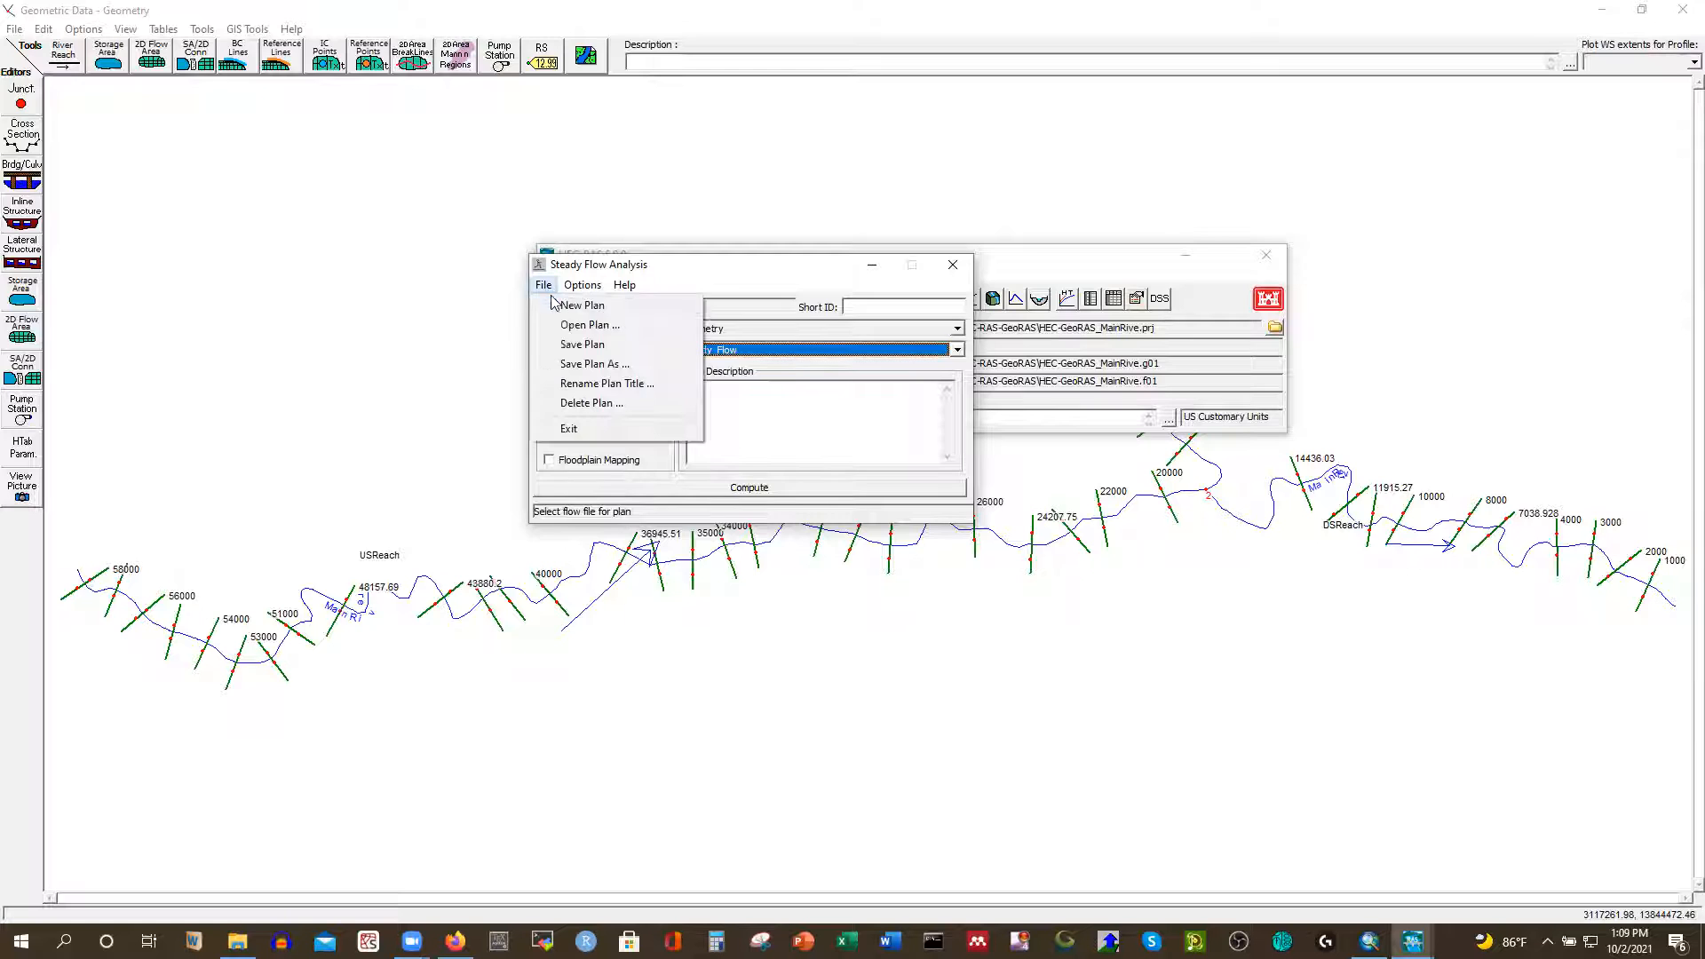
pyautogui.click(584, 345)
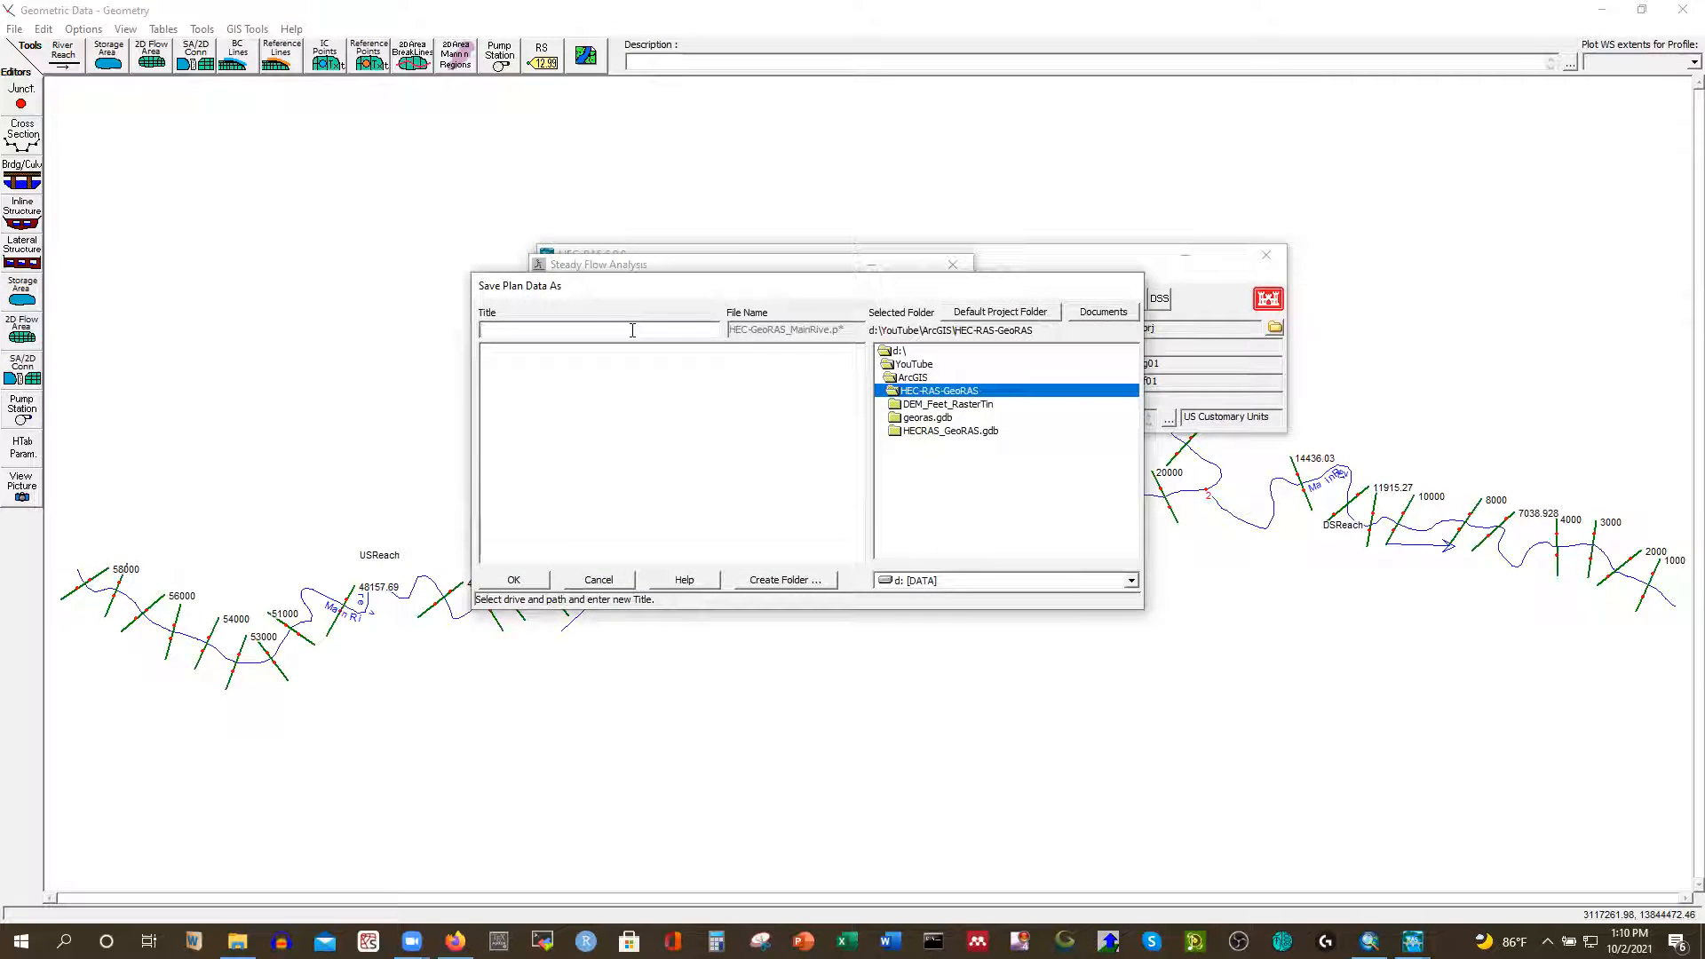
pyautogui.write('Run01')
pyautogui.click(513, 579)
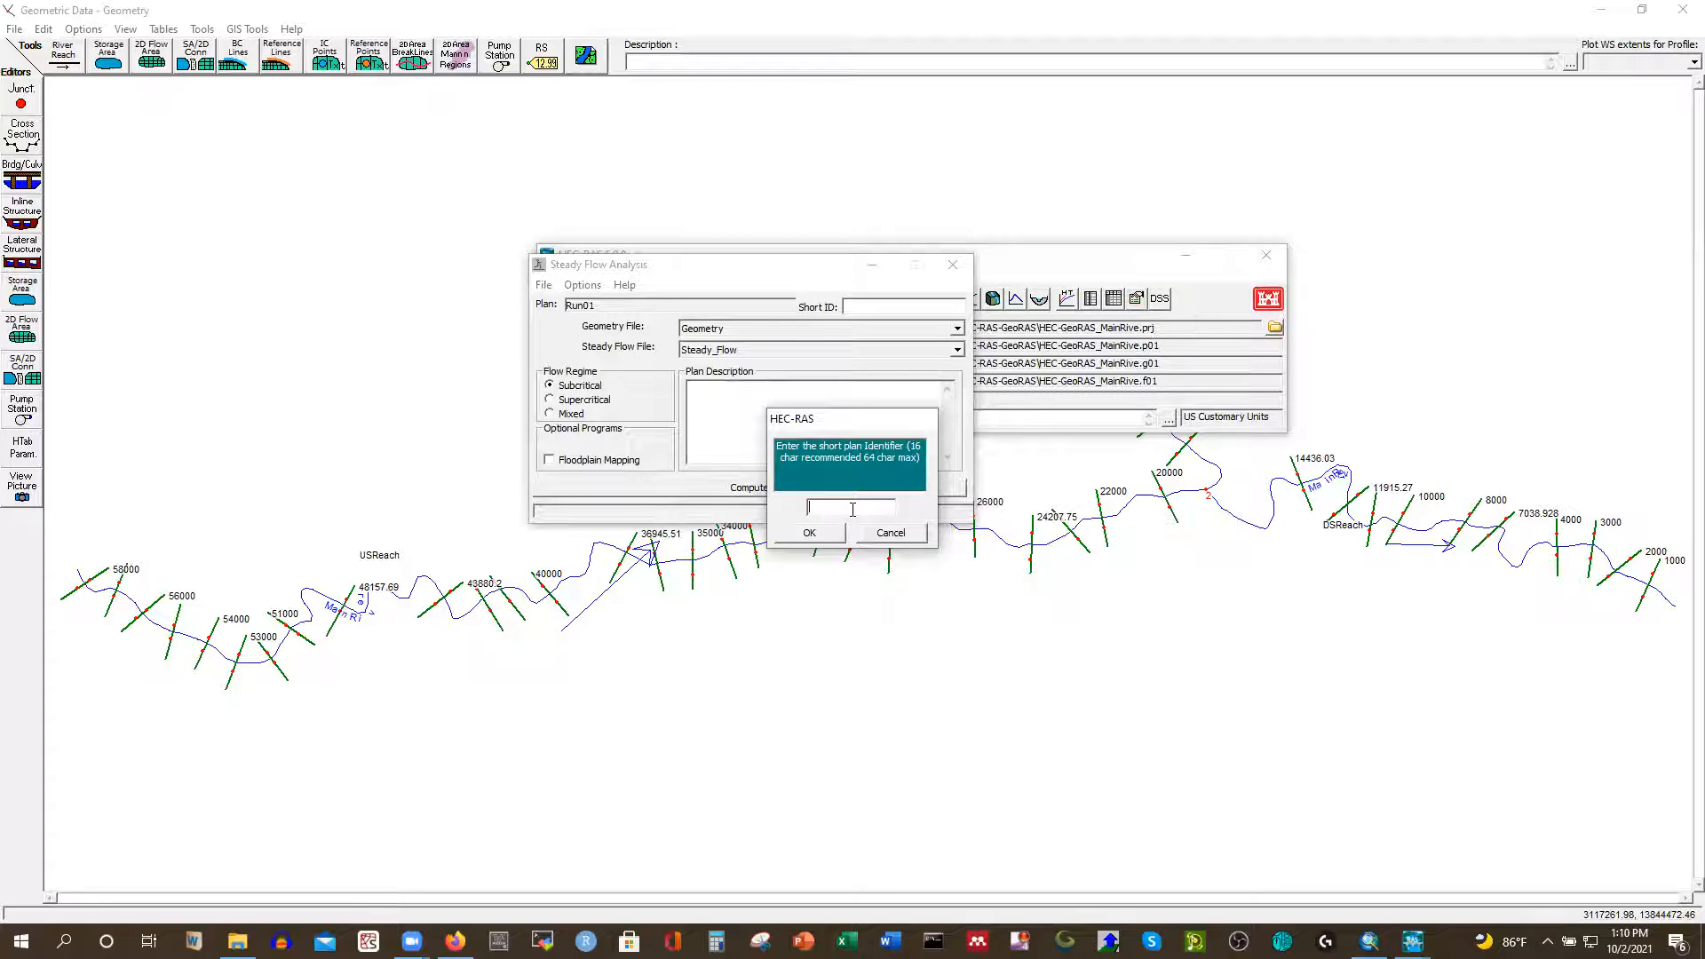
pyautogui.write('P')
pyautogui.click(819, 534)
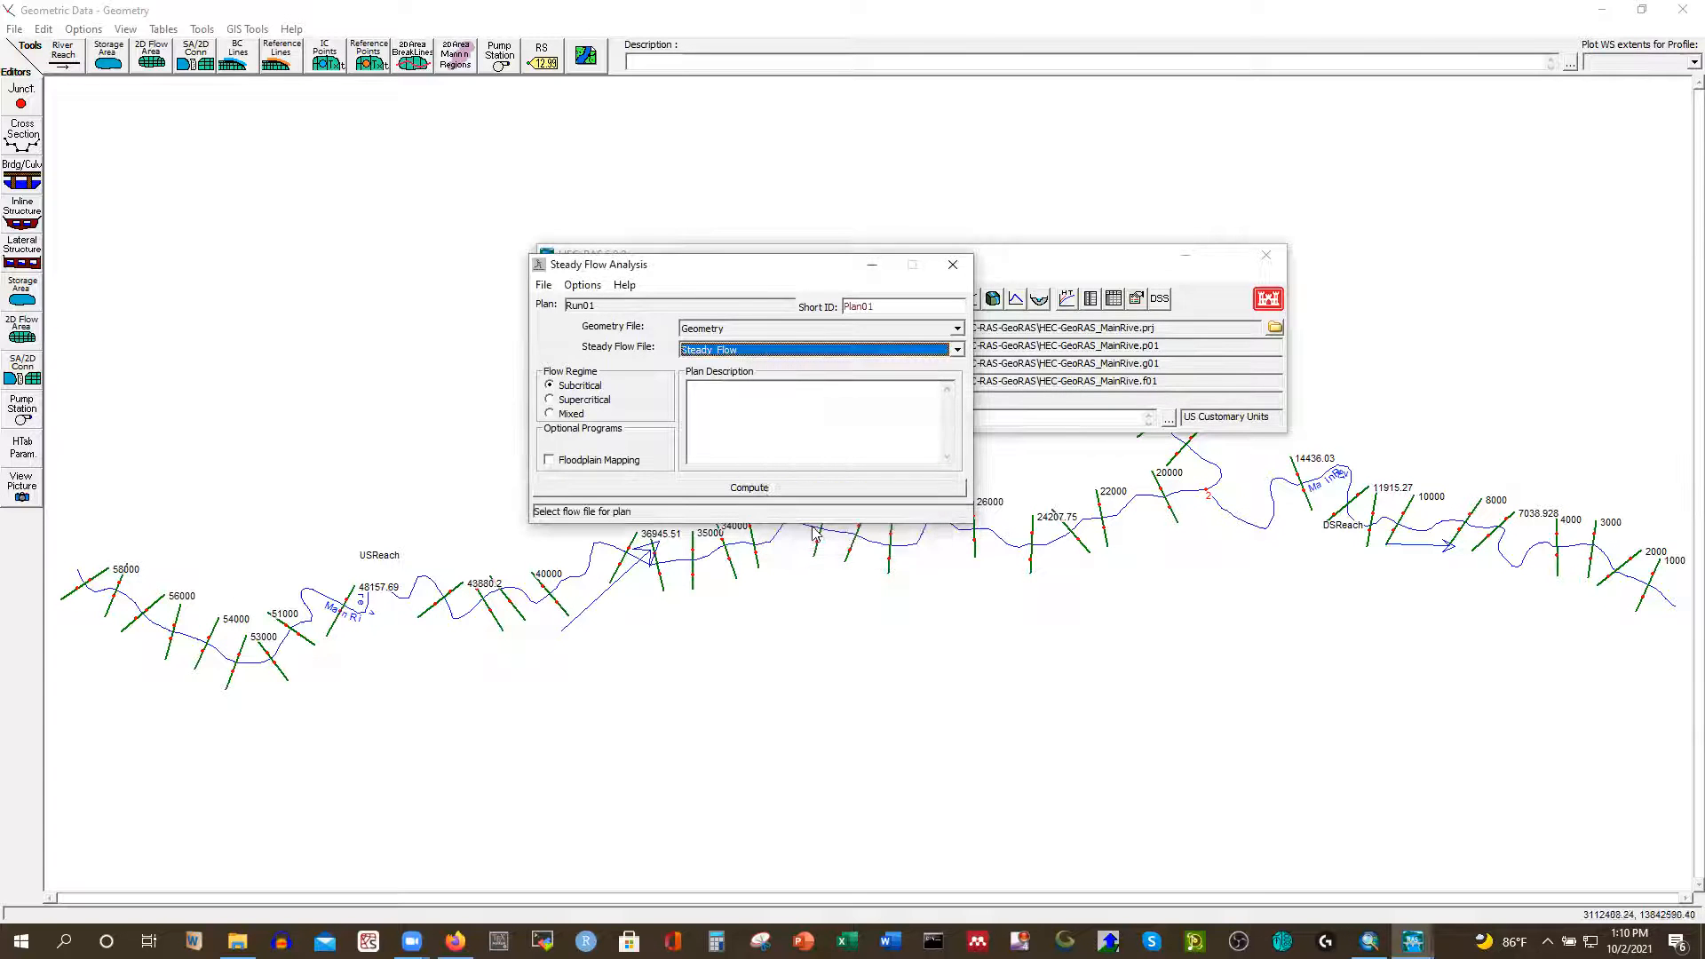
# Choose the LOB, channel and ROB flow distribution subsections for MainRiver DSReach station 1000, and save the plan
pyautogui.click(582, 285)
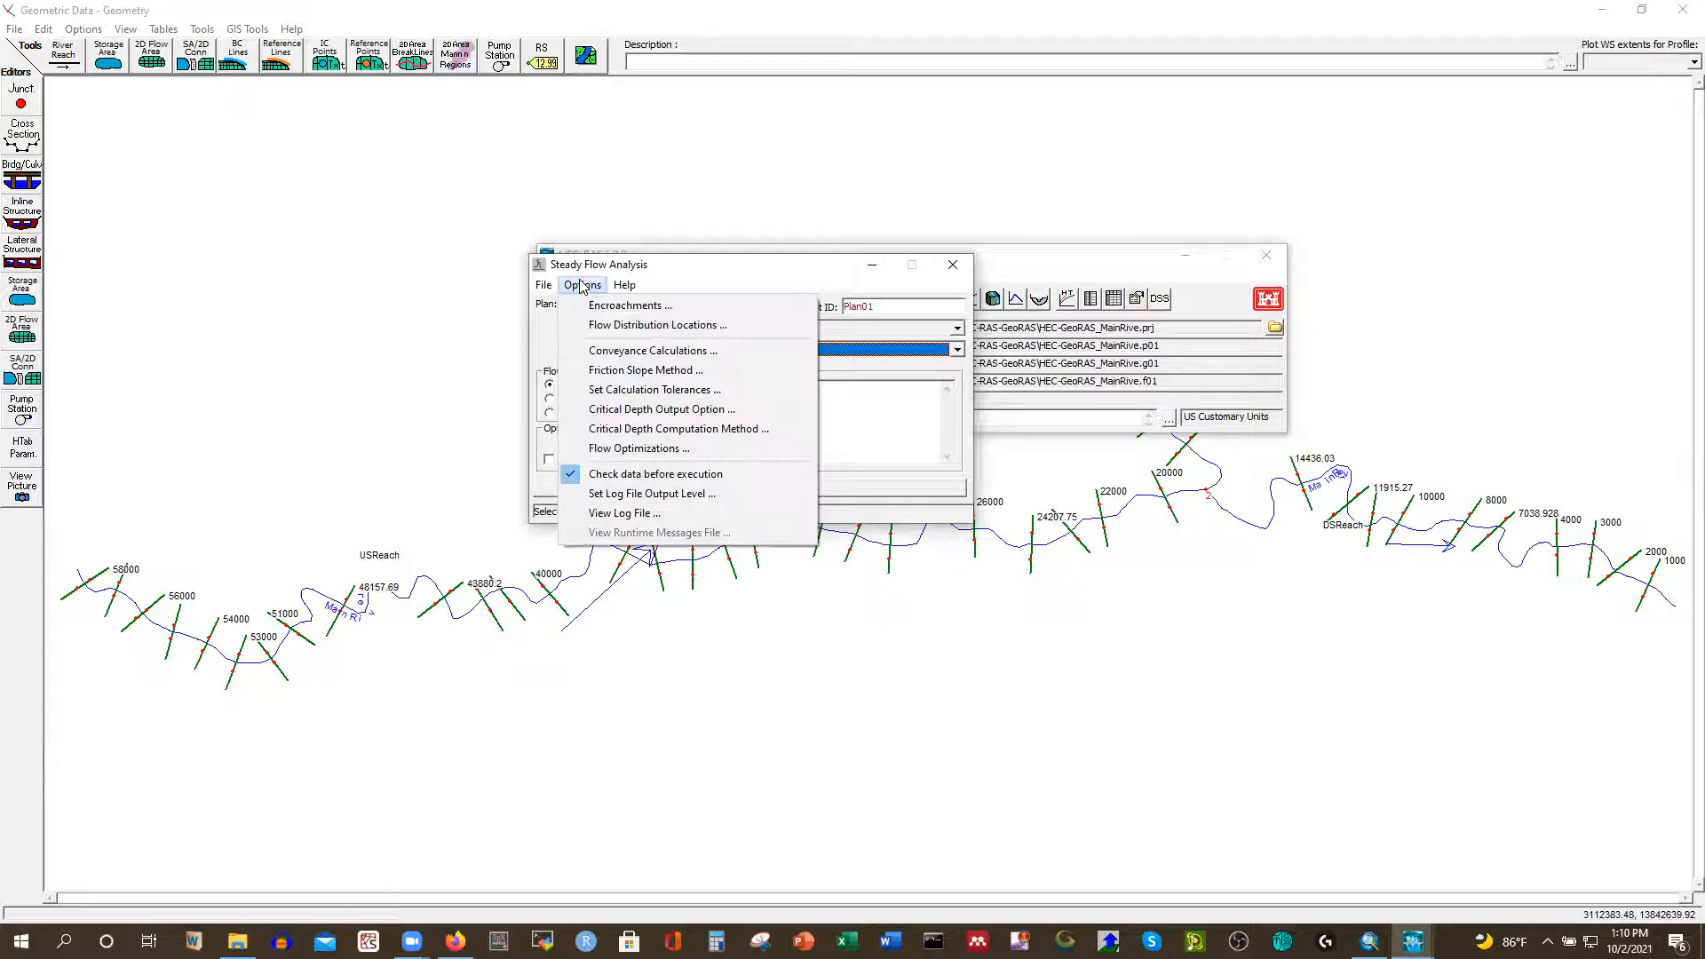
pyautogui.click(627, 326)
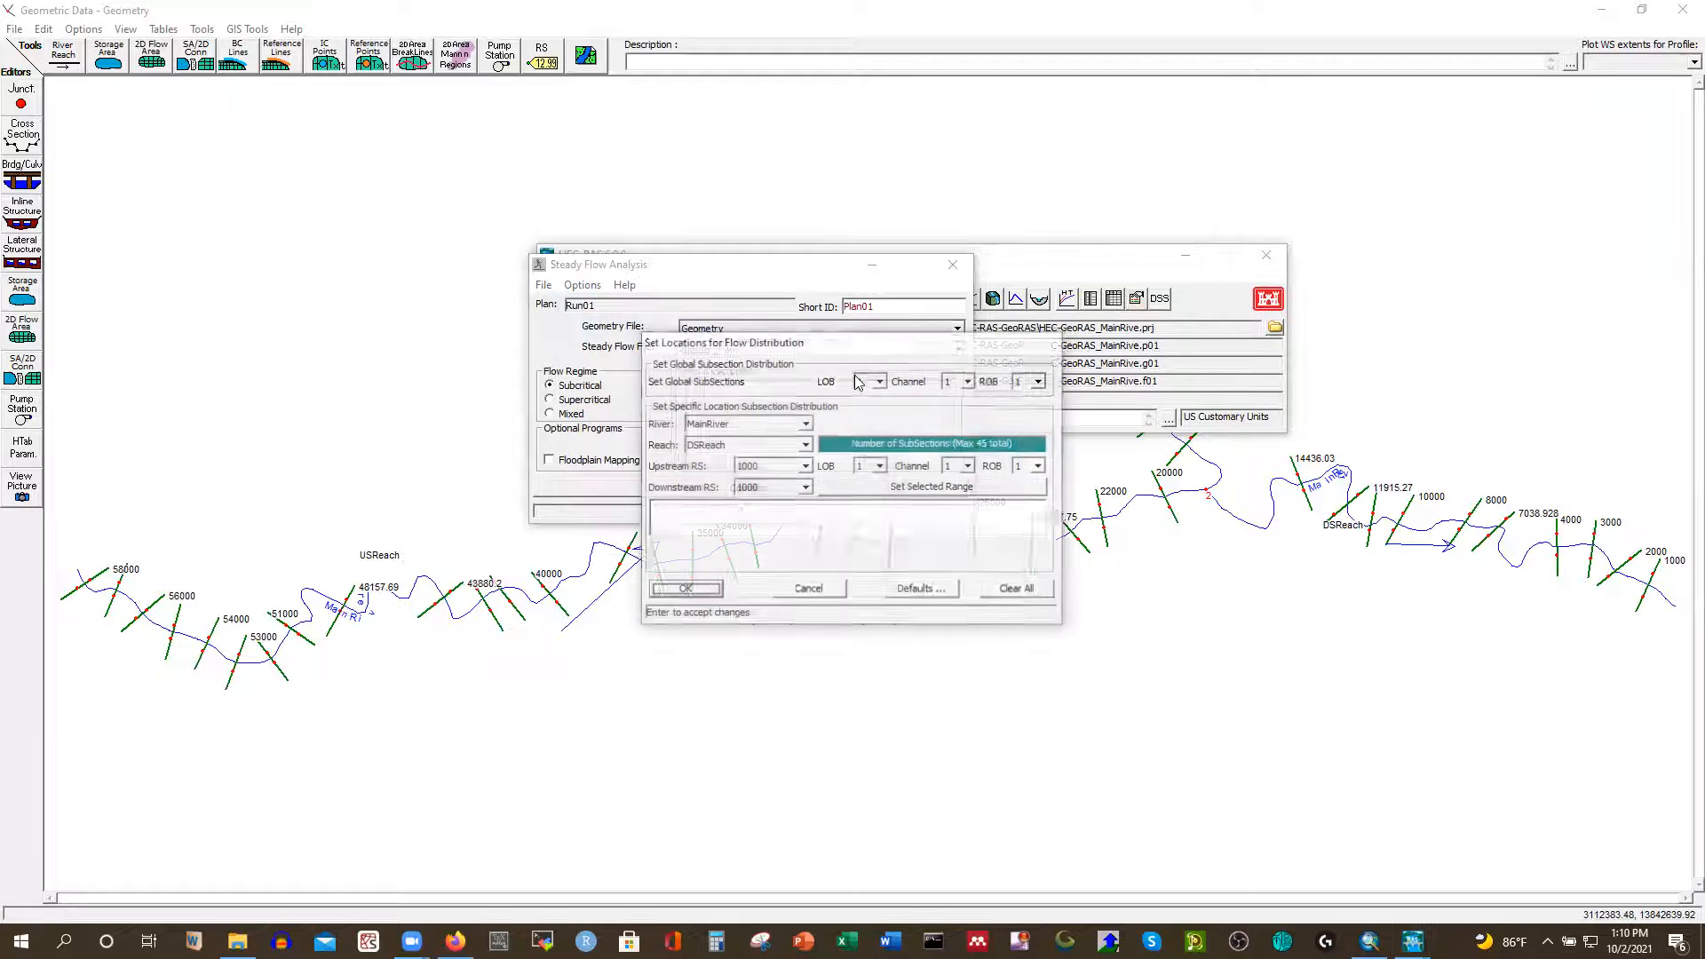
pyautogui.click(880, 467)
pyautogui.click(863, 562)
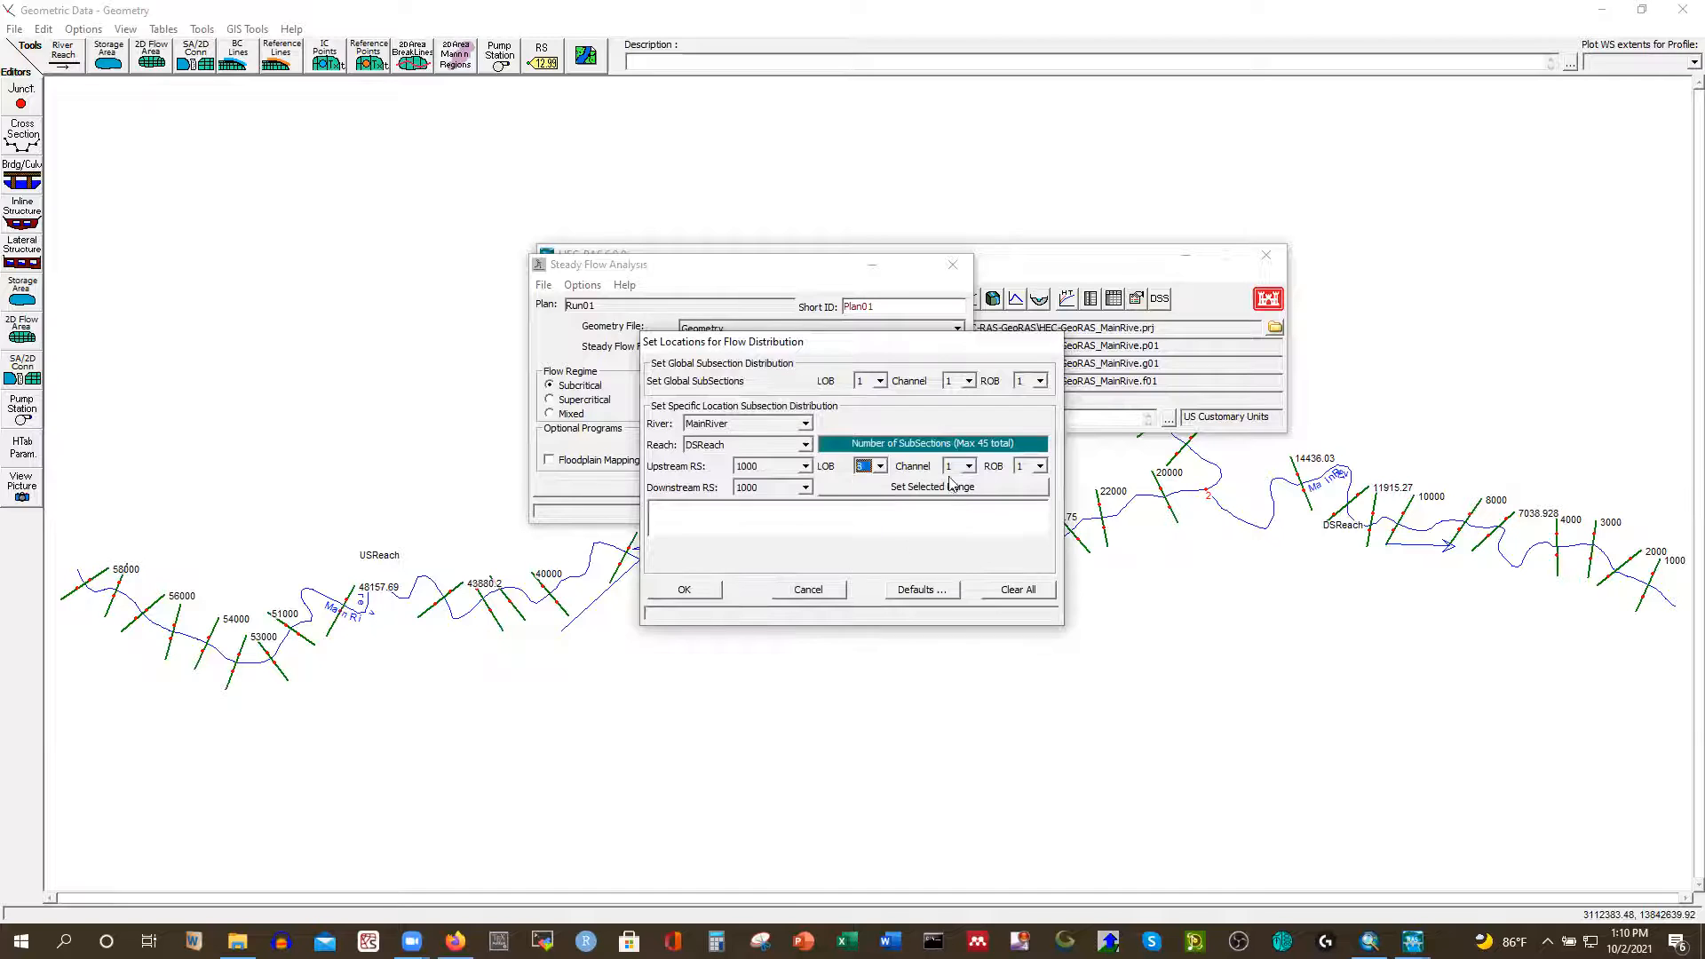
pyautogui.click(966, 467)
pyautogui.click(948, 562)
pyautogui.click(1039, 467)
pyautogui.click(1024, 557)
pyautogui.click(684, 590)
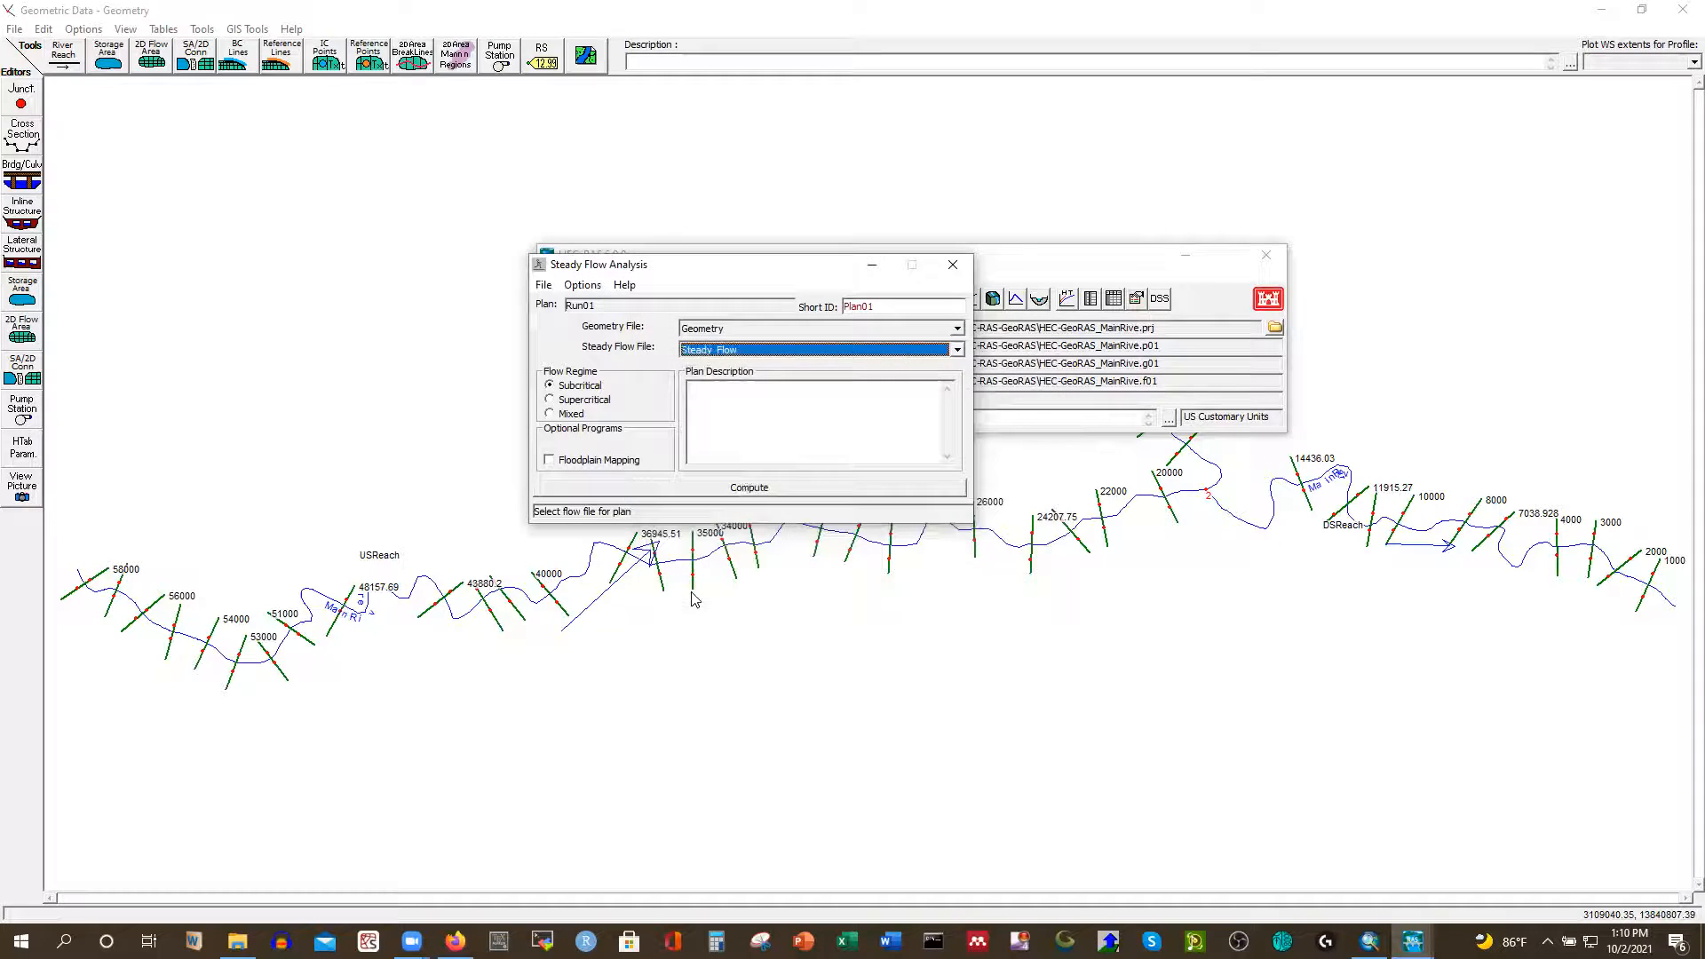
pyautogui.click(542, 285)
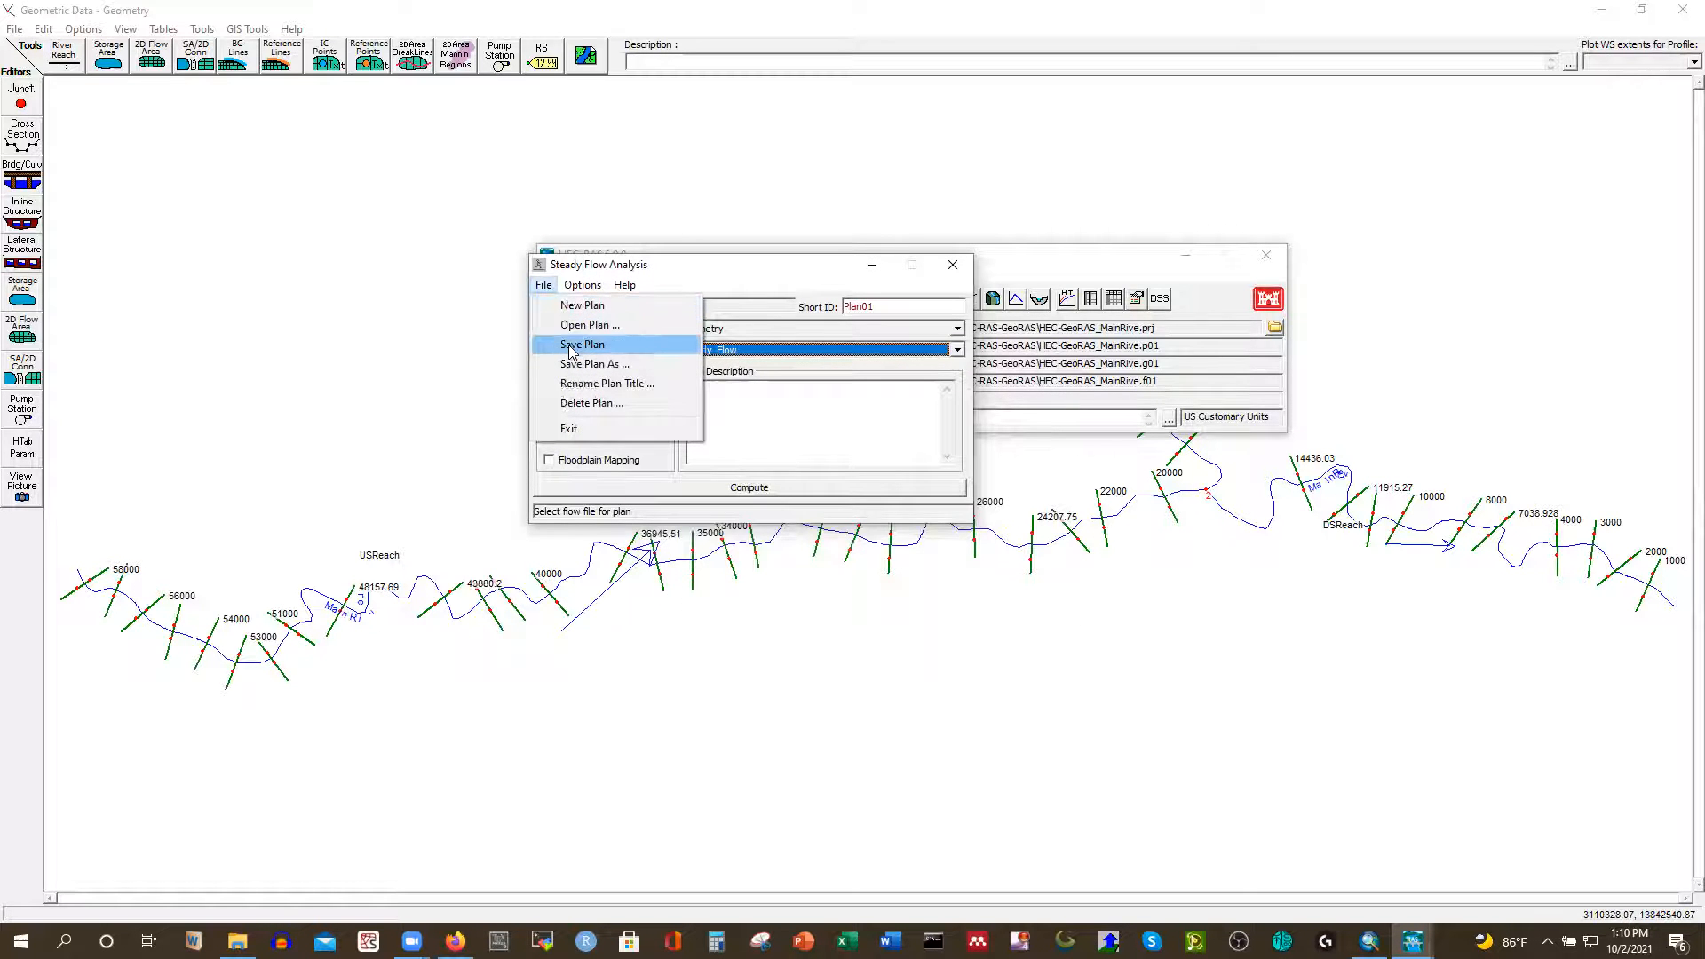
pyautogui.click(571, 346)
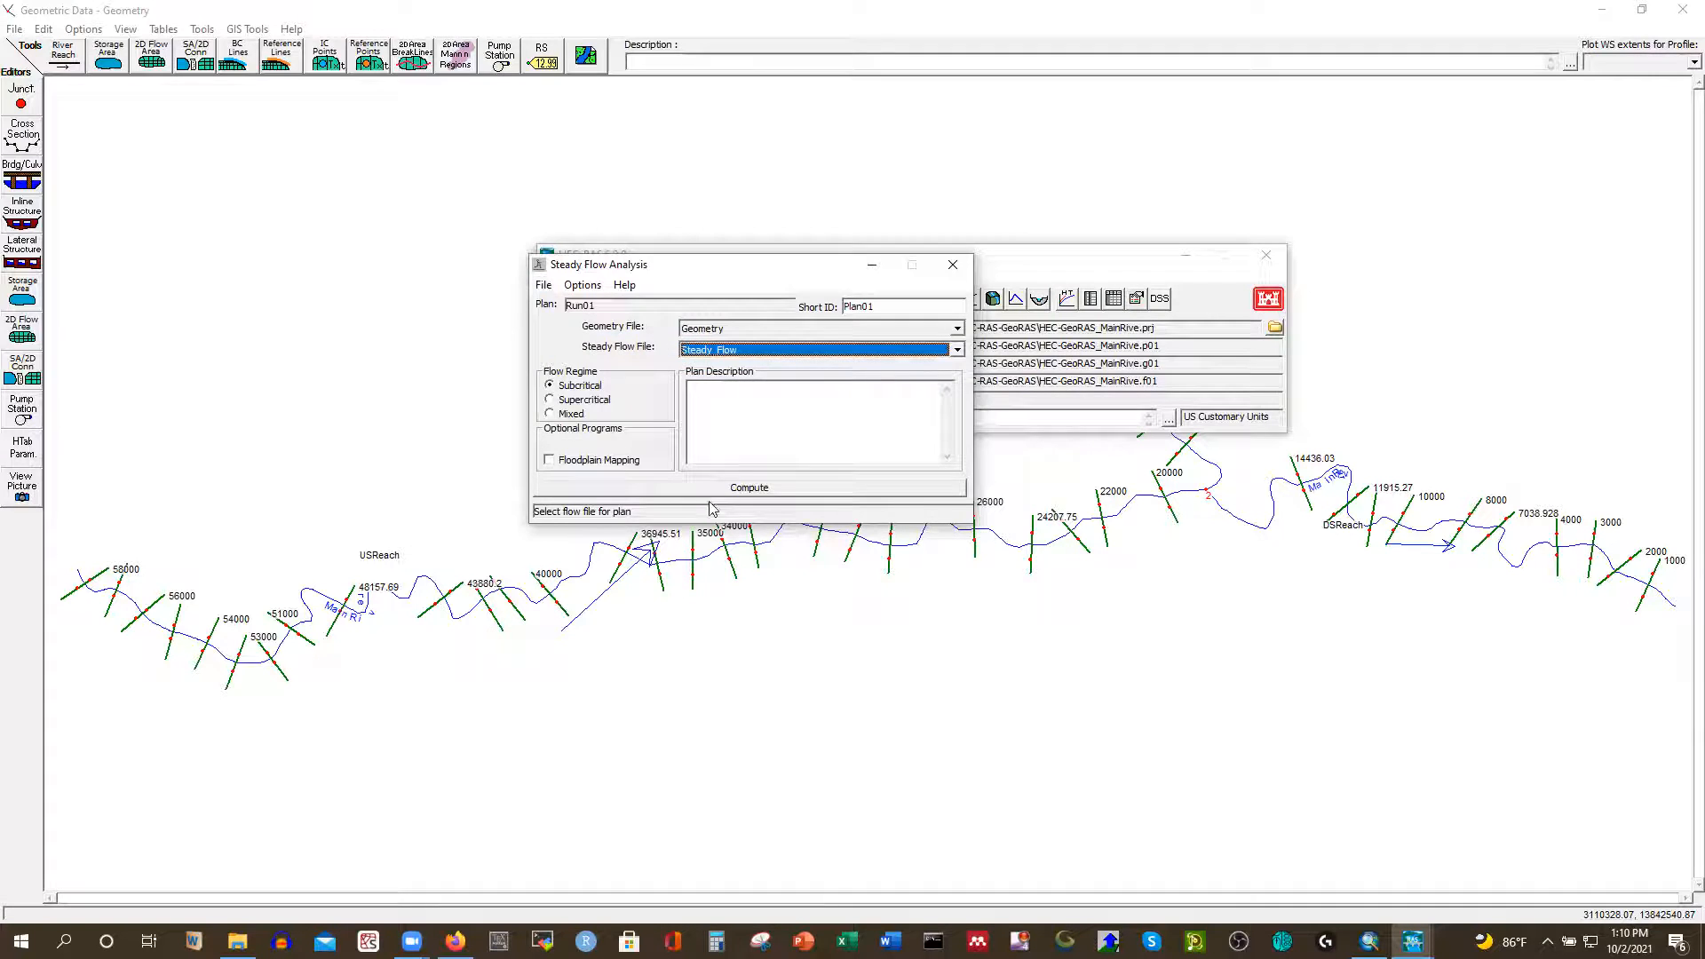
# Try to compute the steady flow plan, review the error list, and close the analysis
pyautogui.click(756, 489)
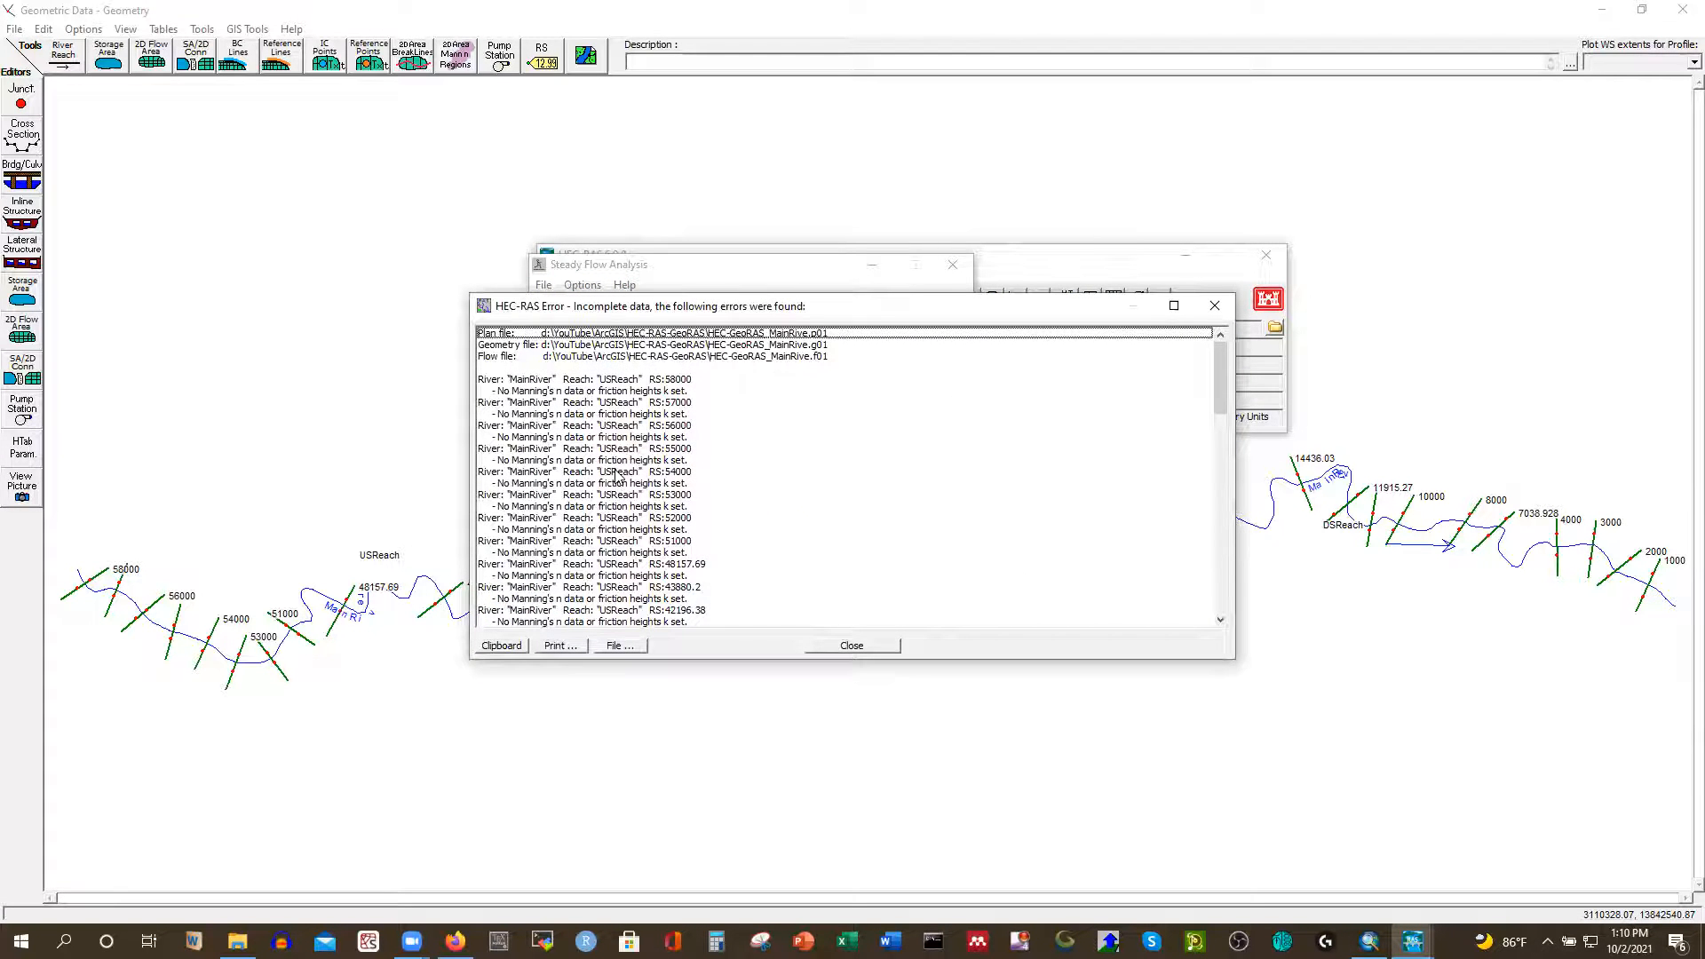
pyautogui.scroll(-12, 619, 478)
pyautogui.scroll(-9, 625, 507)
pyautogui.scroll(12, 601, 453)
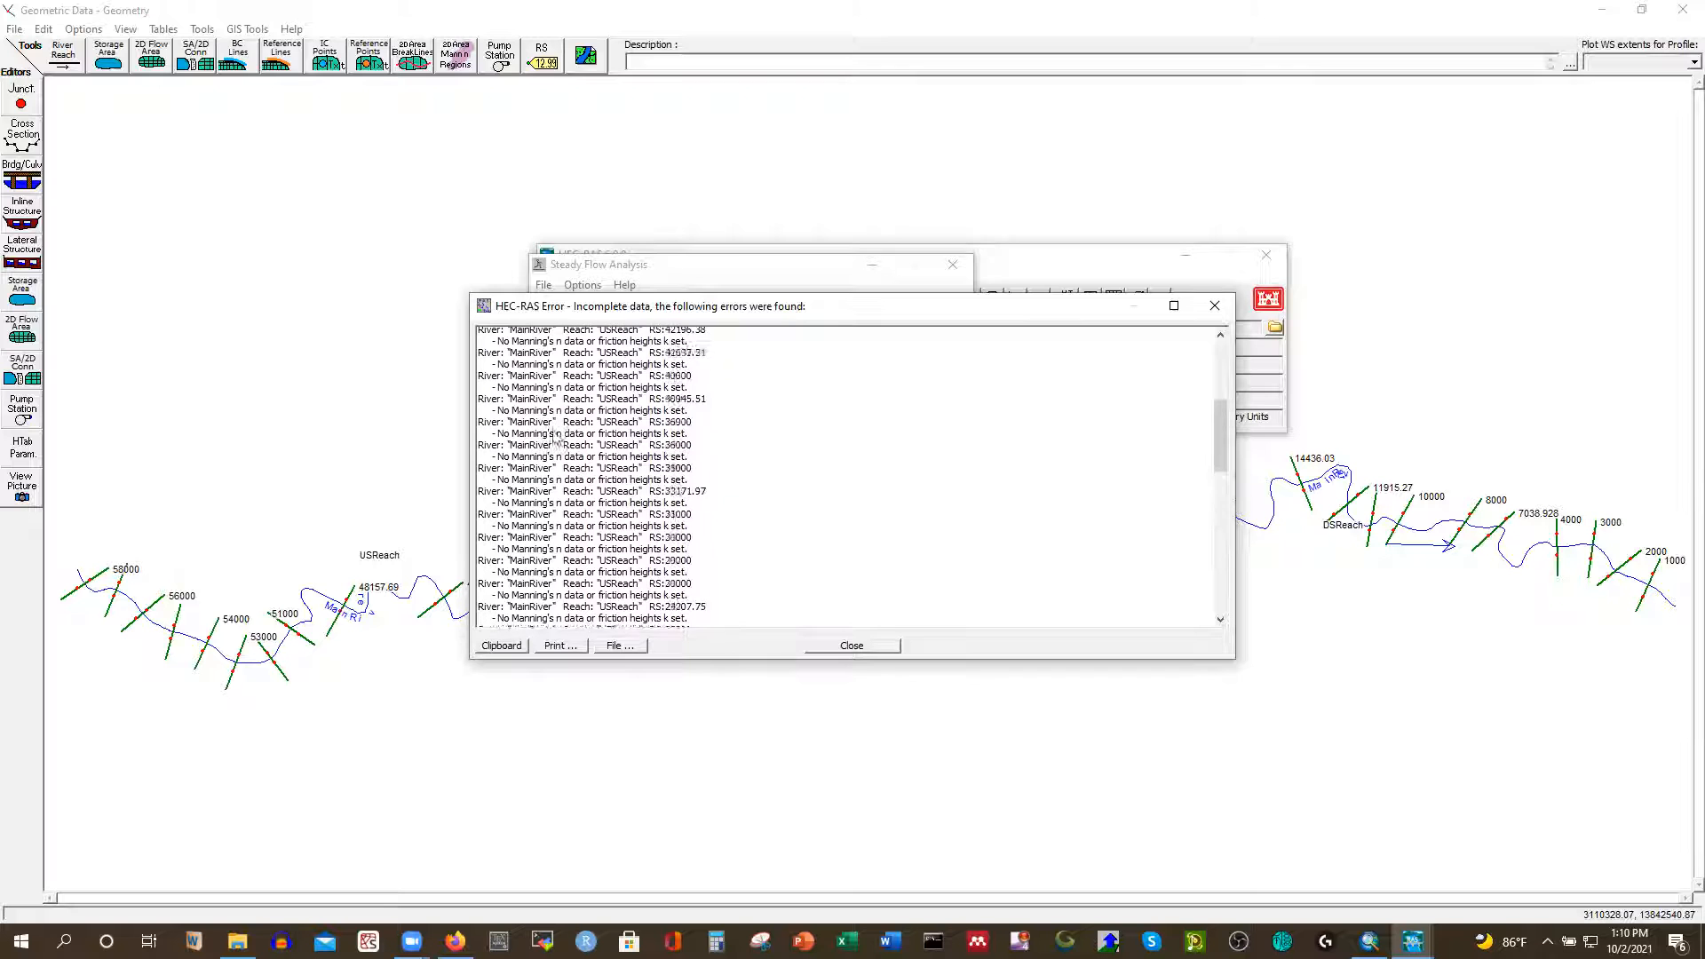
pyautogui.scroll(8, 555, 435)
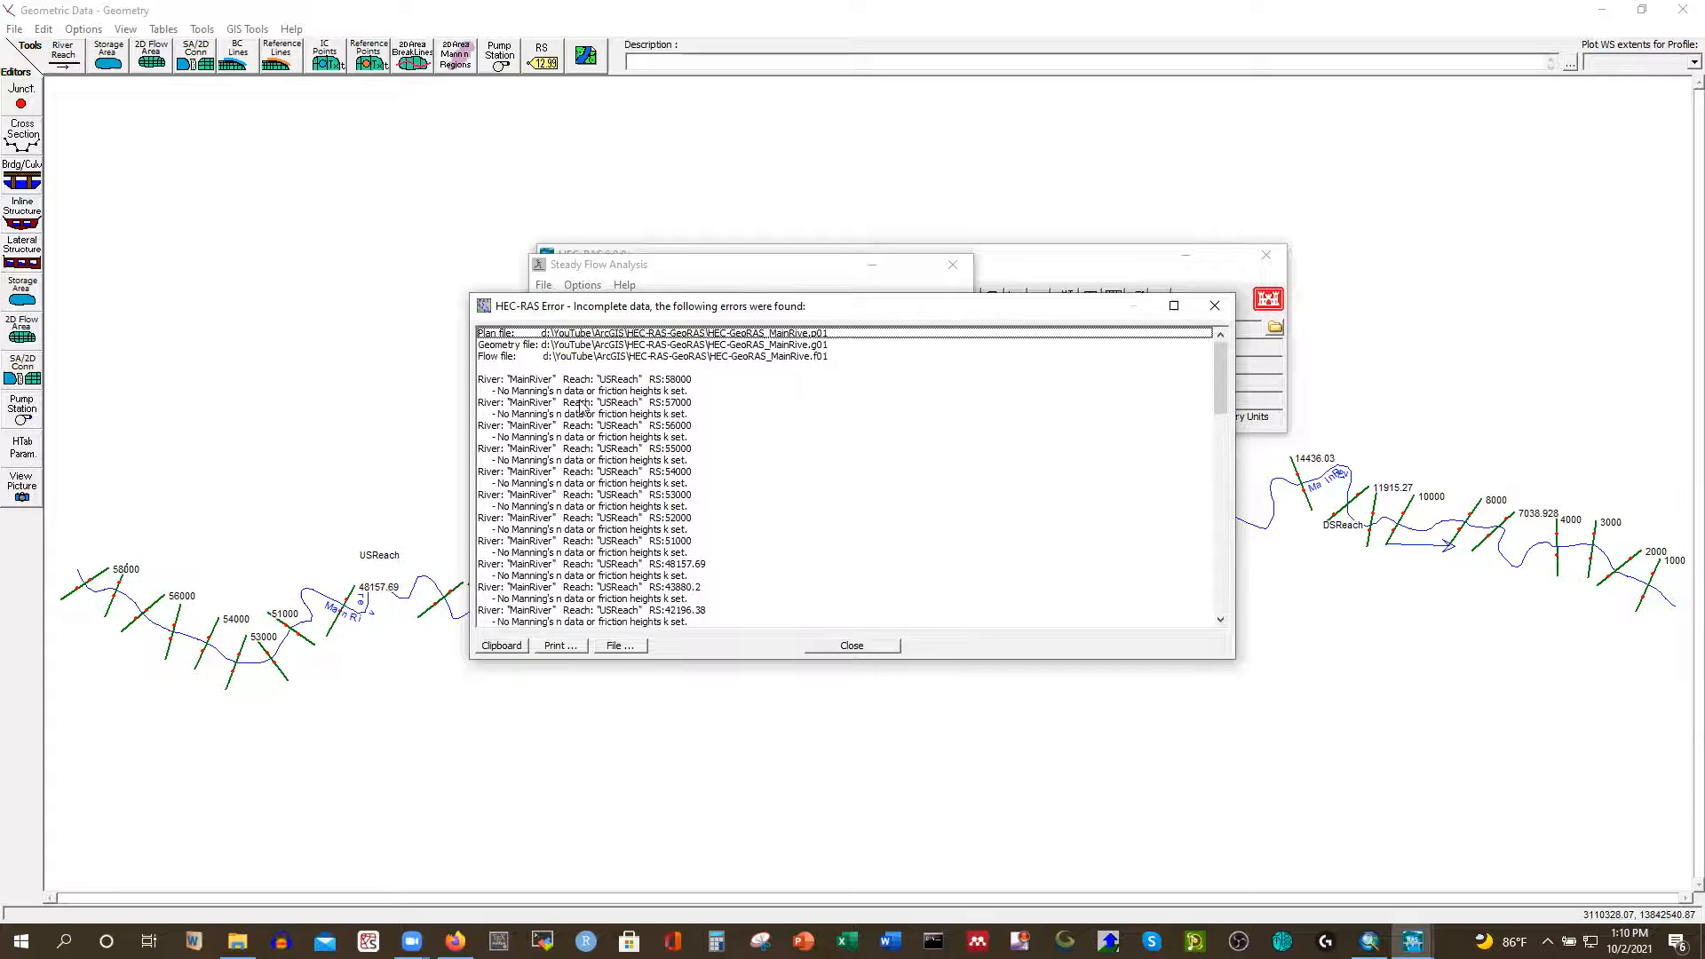
pyautogui.click(852, 646)
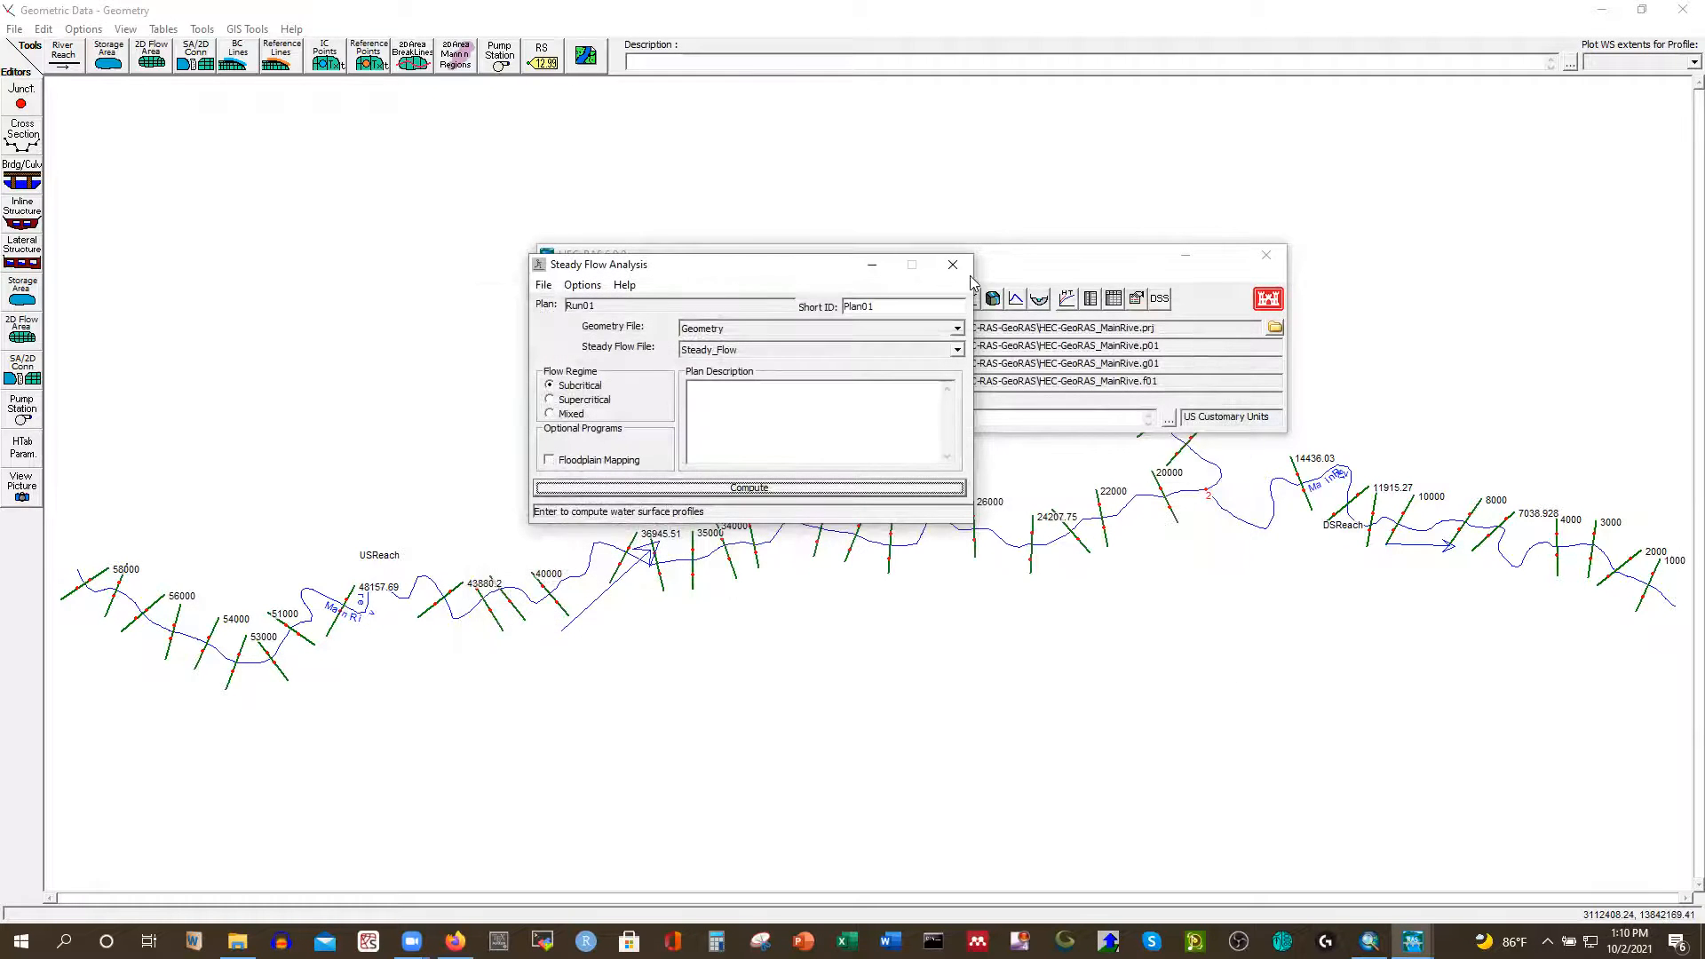
pyautogui.click(953, 265)
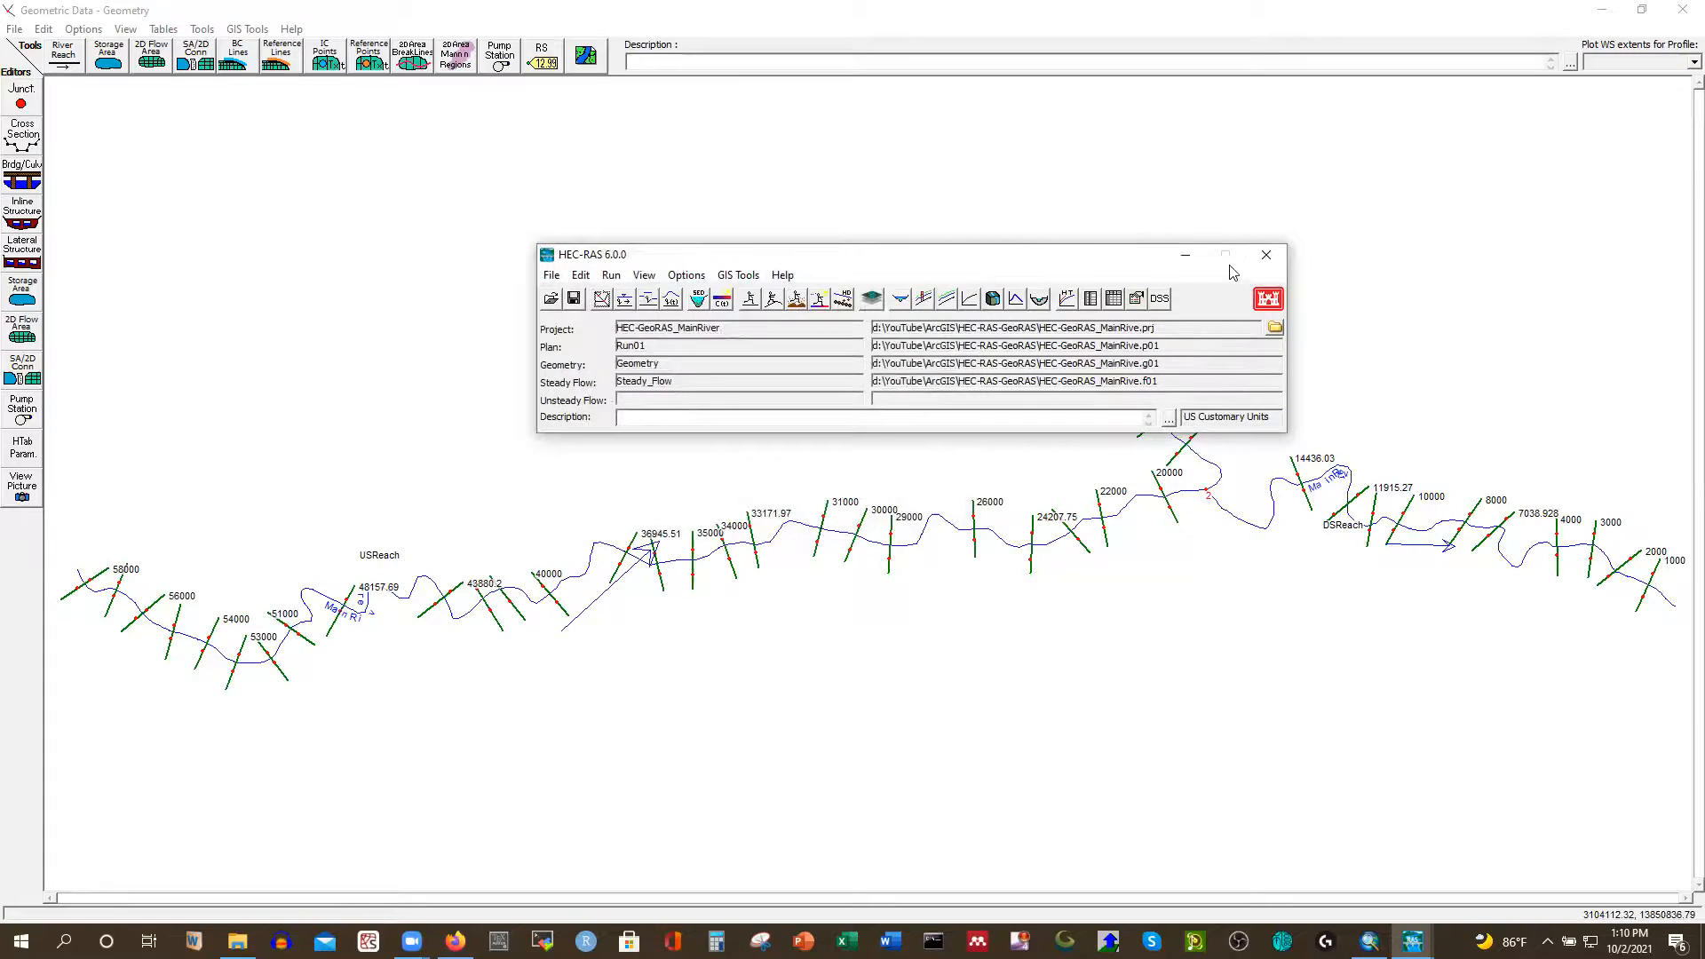
# Open the Manning's n table of the geometry for MainRiver with all reaches listed
pyautogui.click(1185, 255)
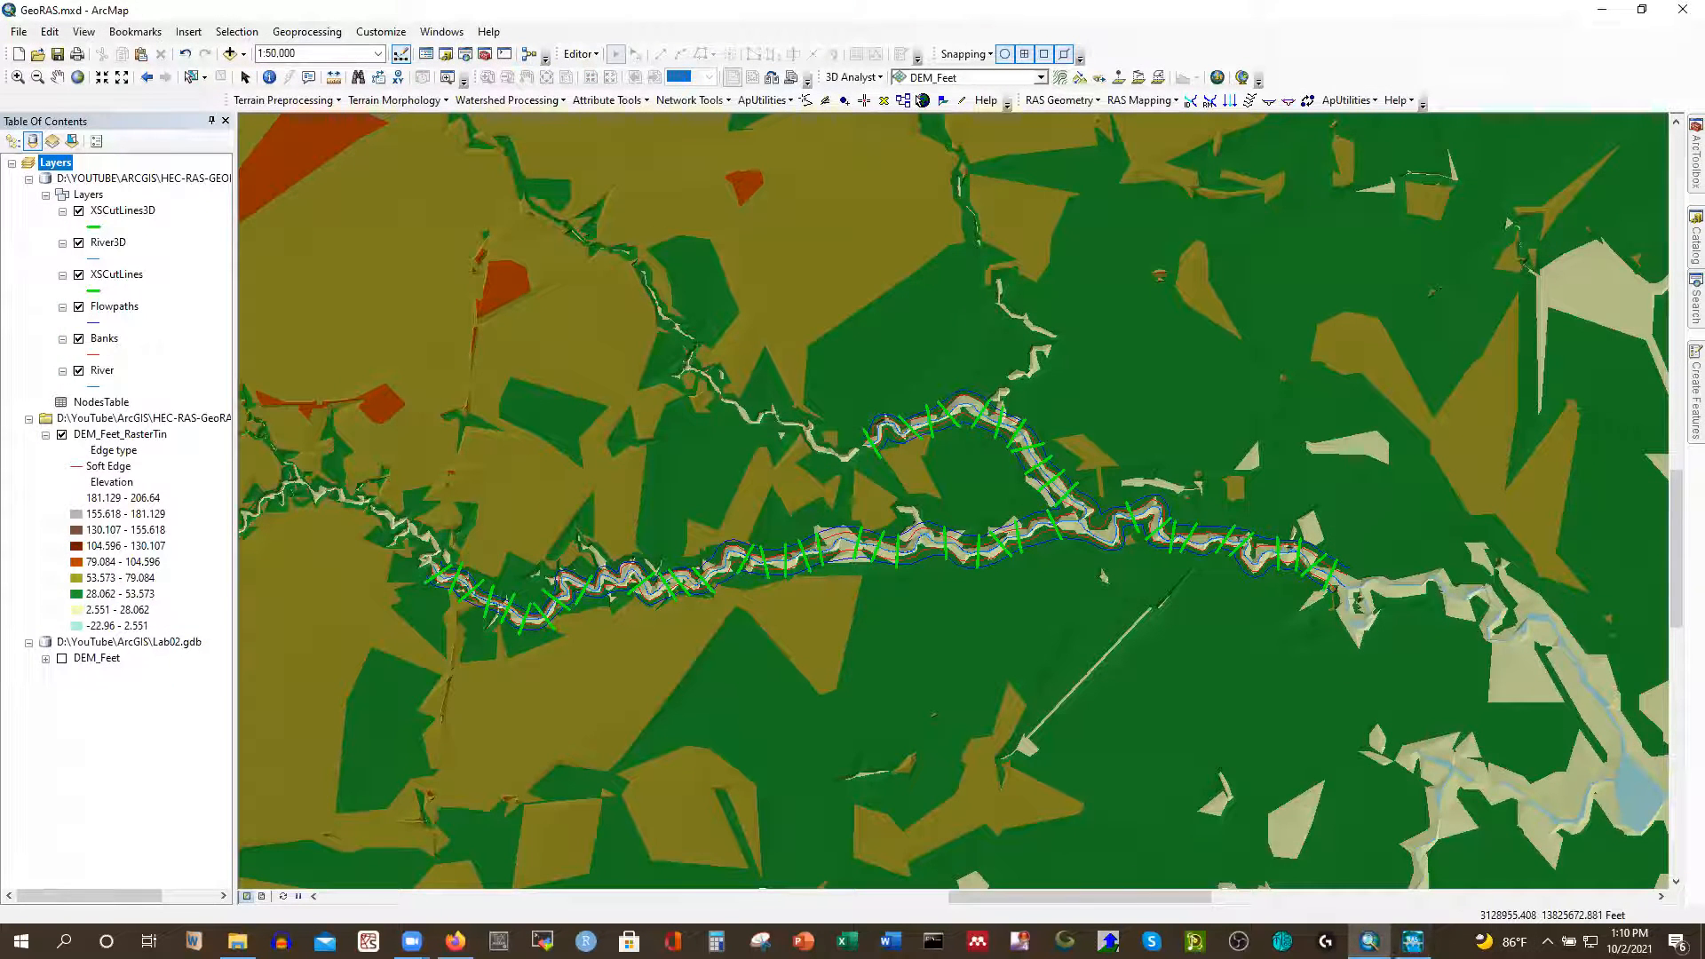
pyautogui.click(1413, 941)
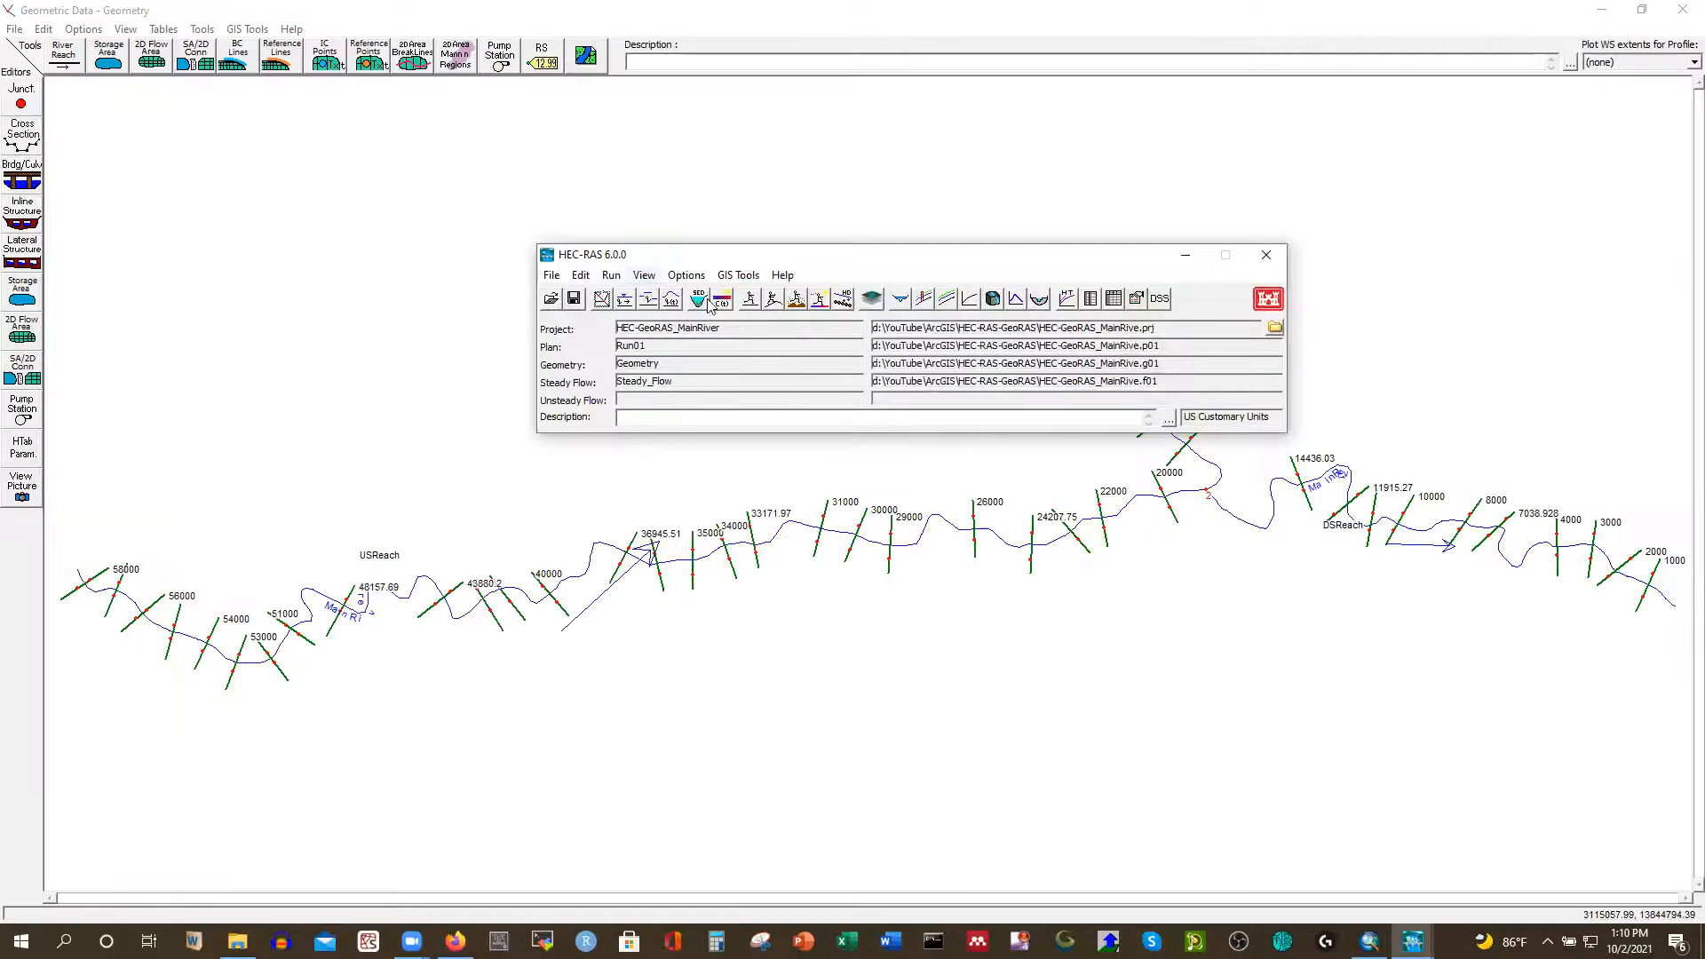
pyautogui.click(203, 29)
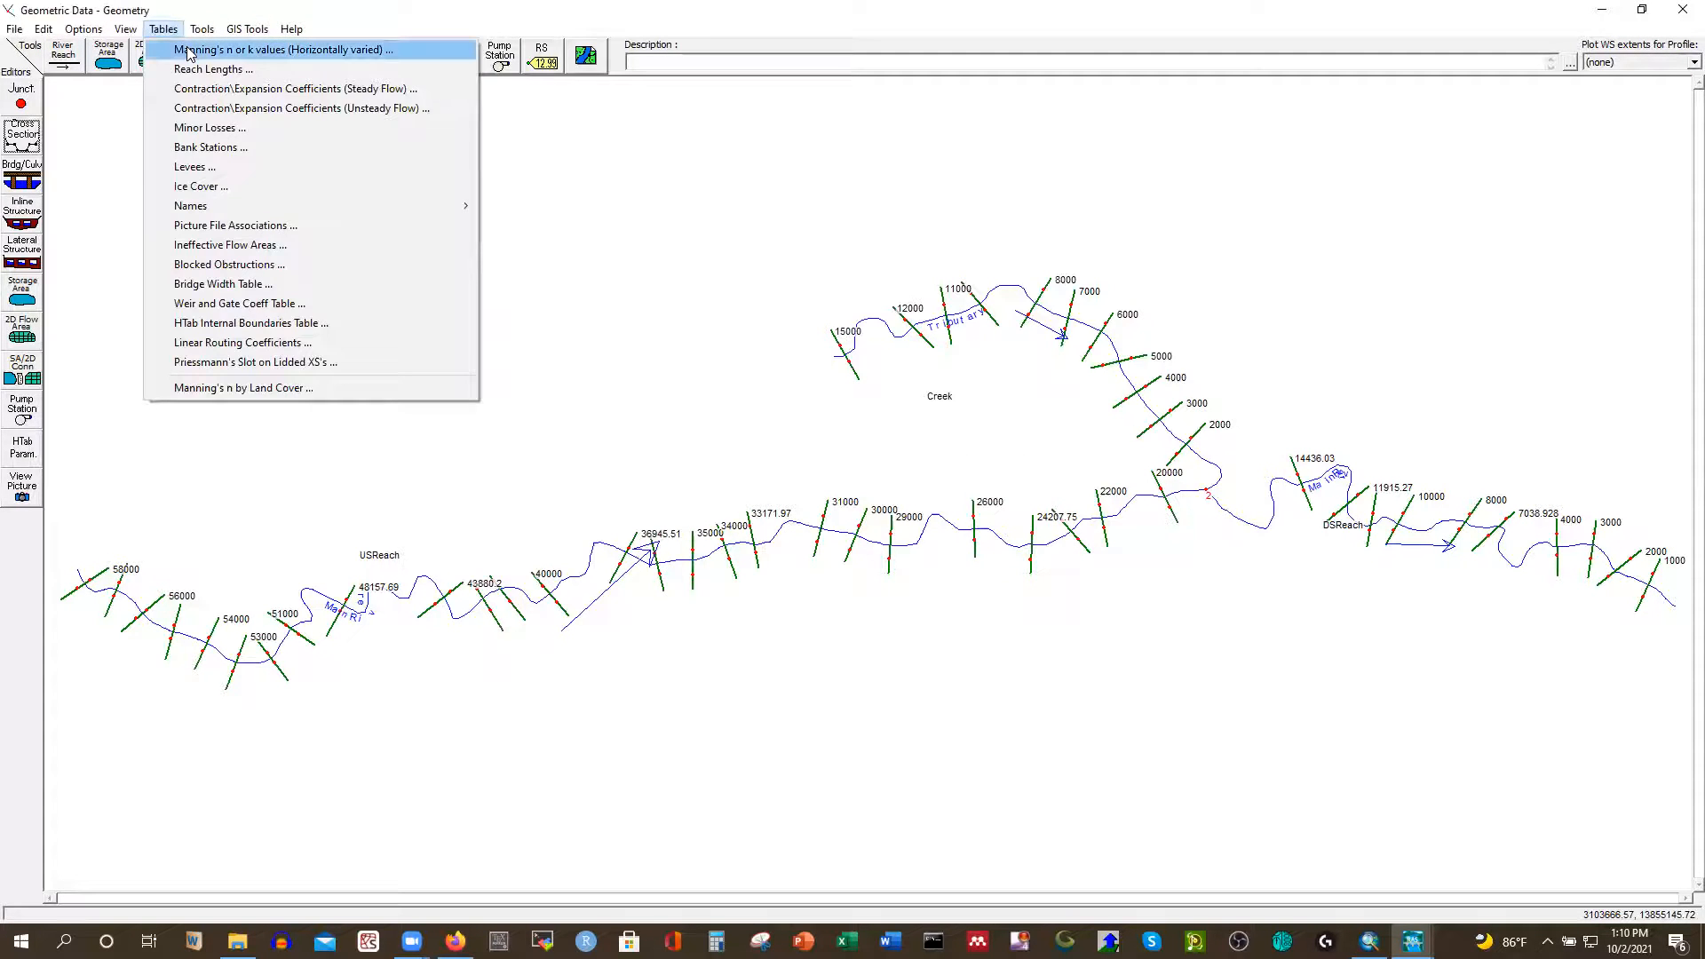
pyautogui.click(189, 51)
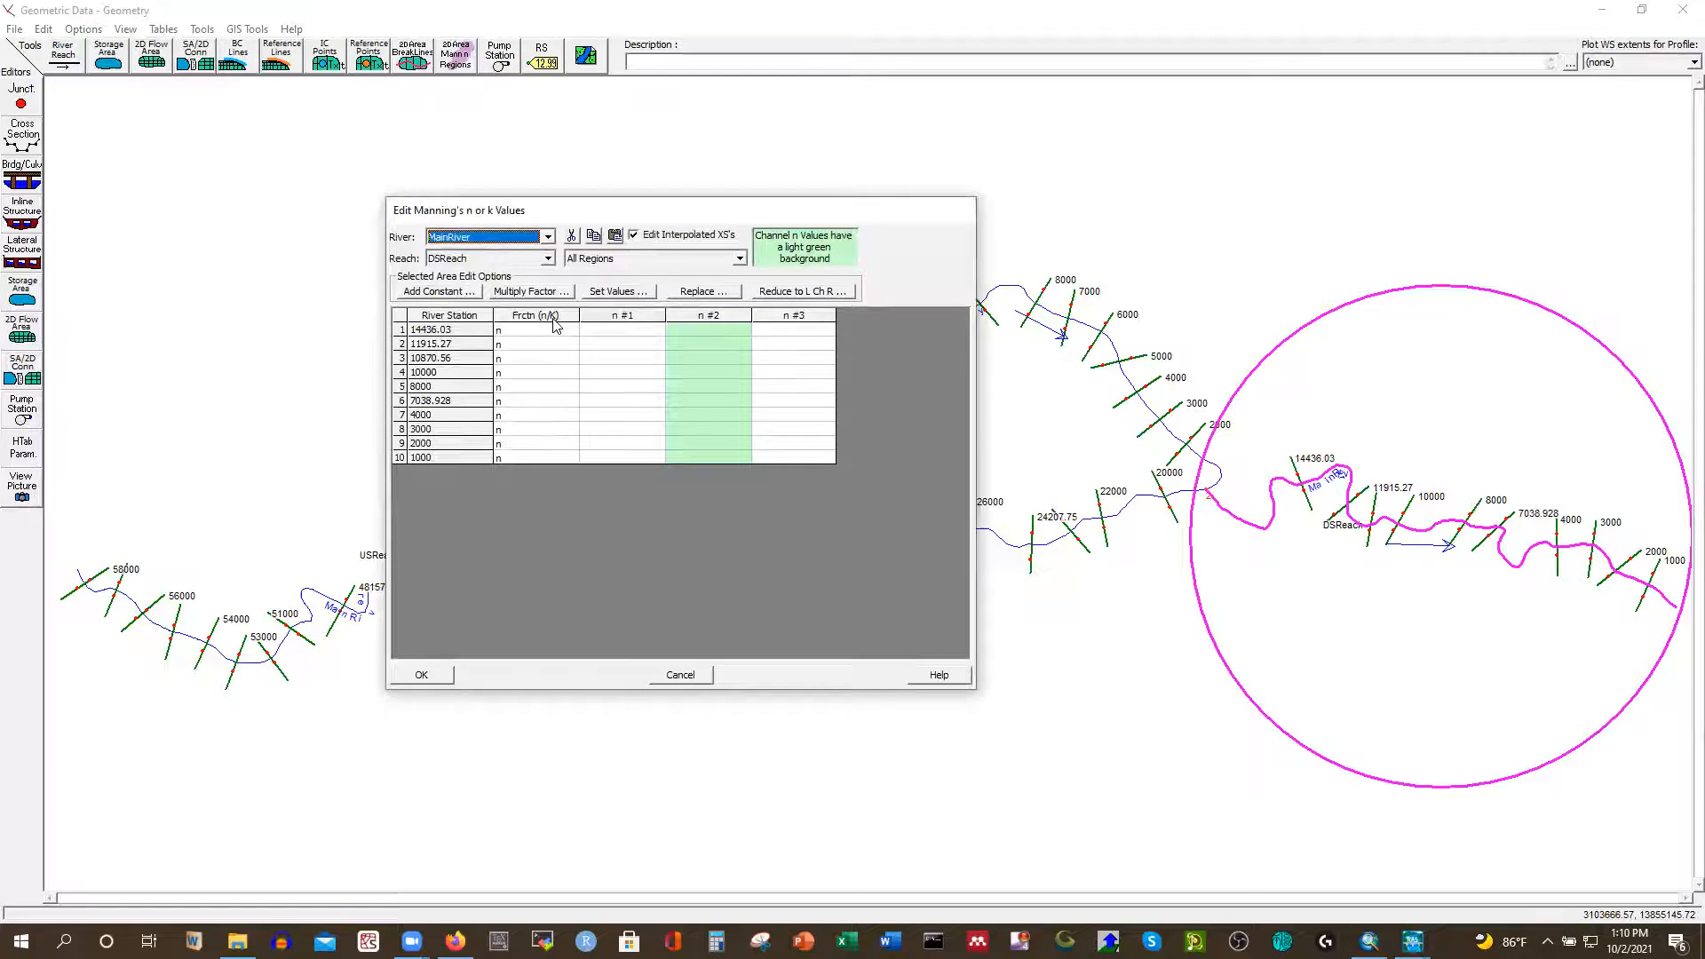
pyautogui.click(548, 238)
pyautogui.click(448, 264)
pyautogui.click(548, 258)
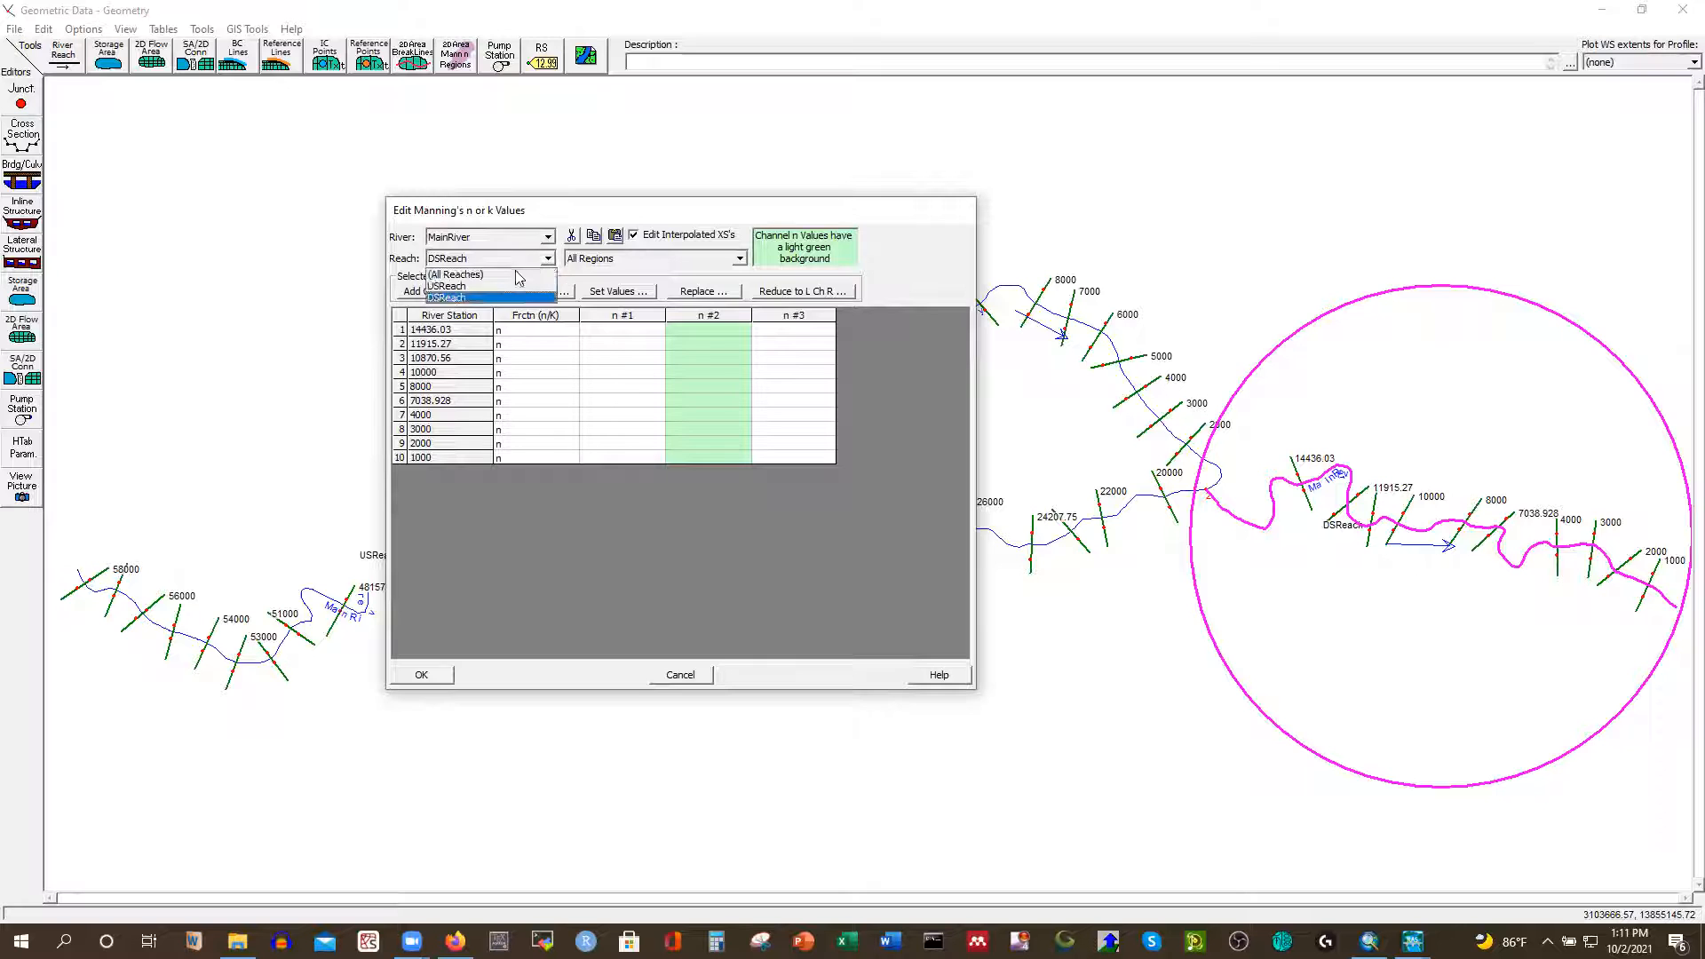
pyautogui.click(465, 276)
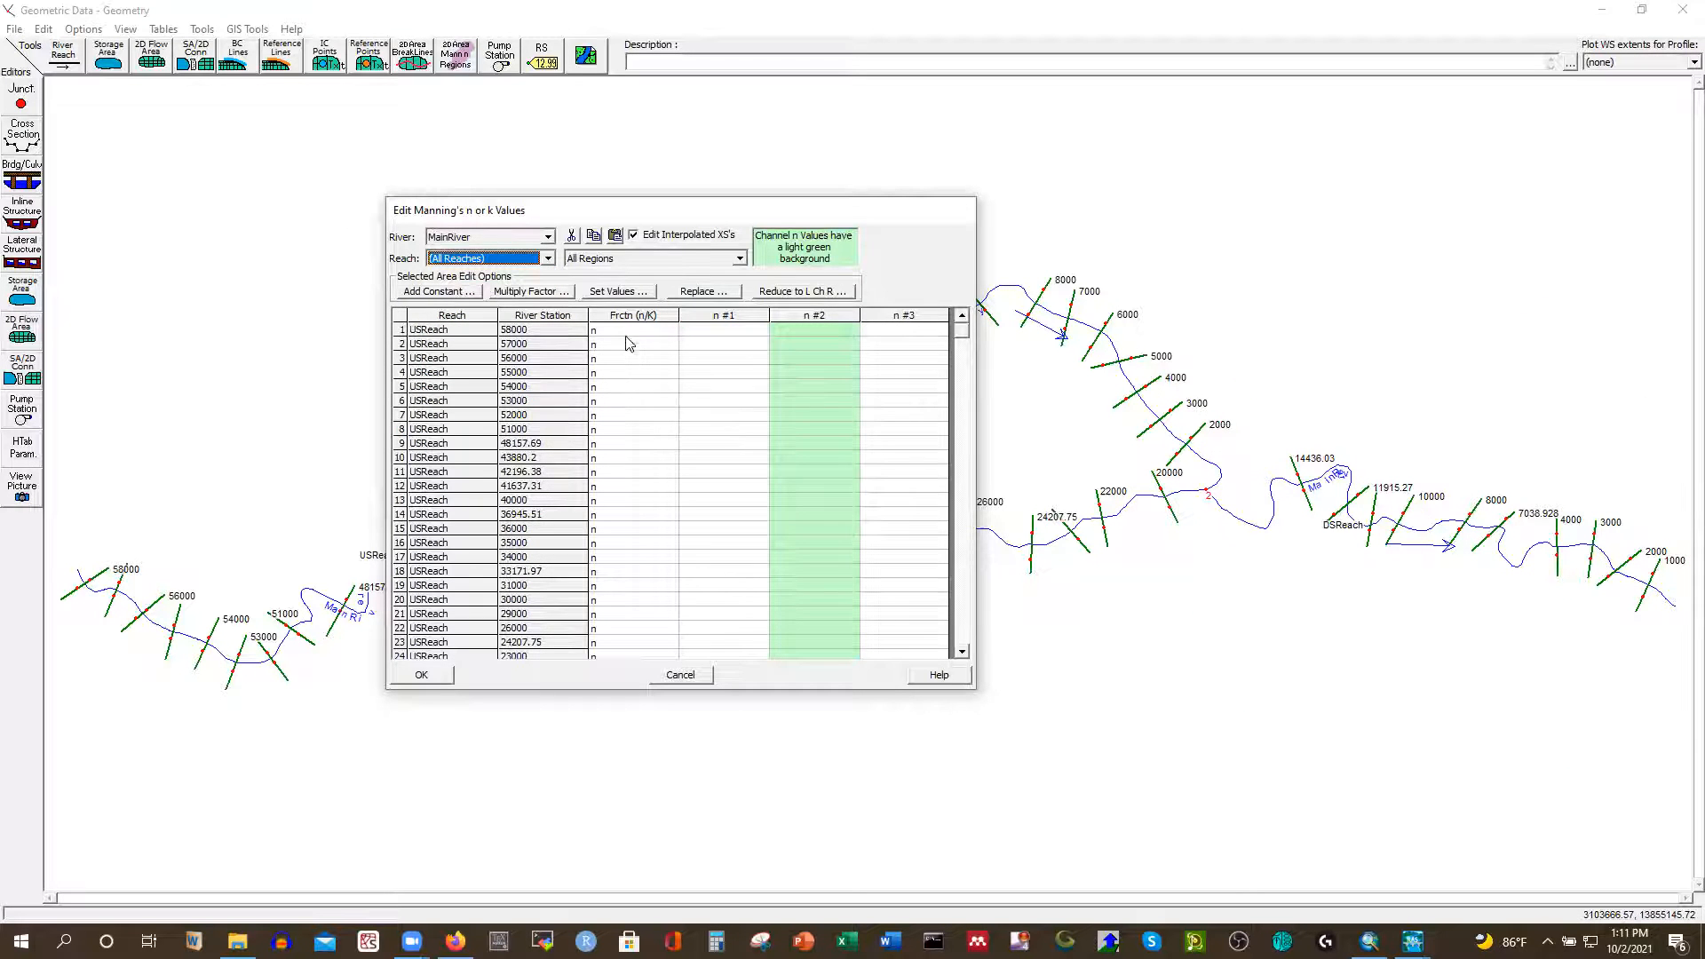
# Set the n #1 Manning's values of all MainRiver cross sections to 0.025
pyautogui.click(712, 317)
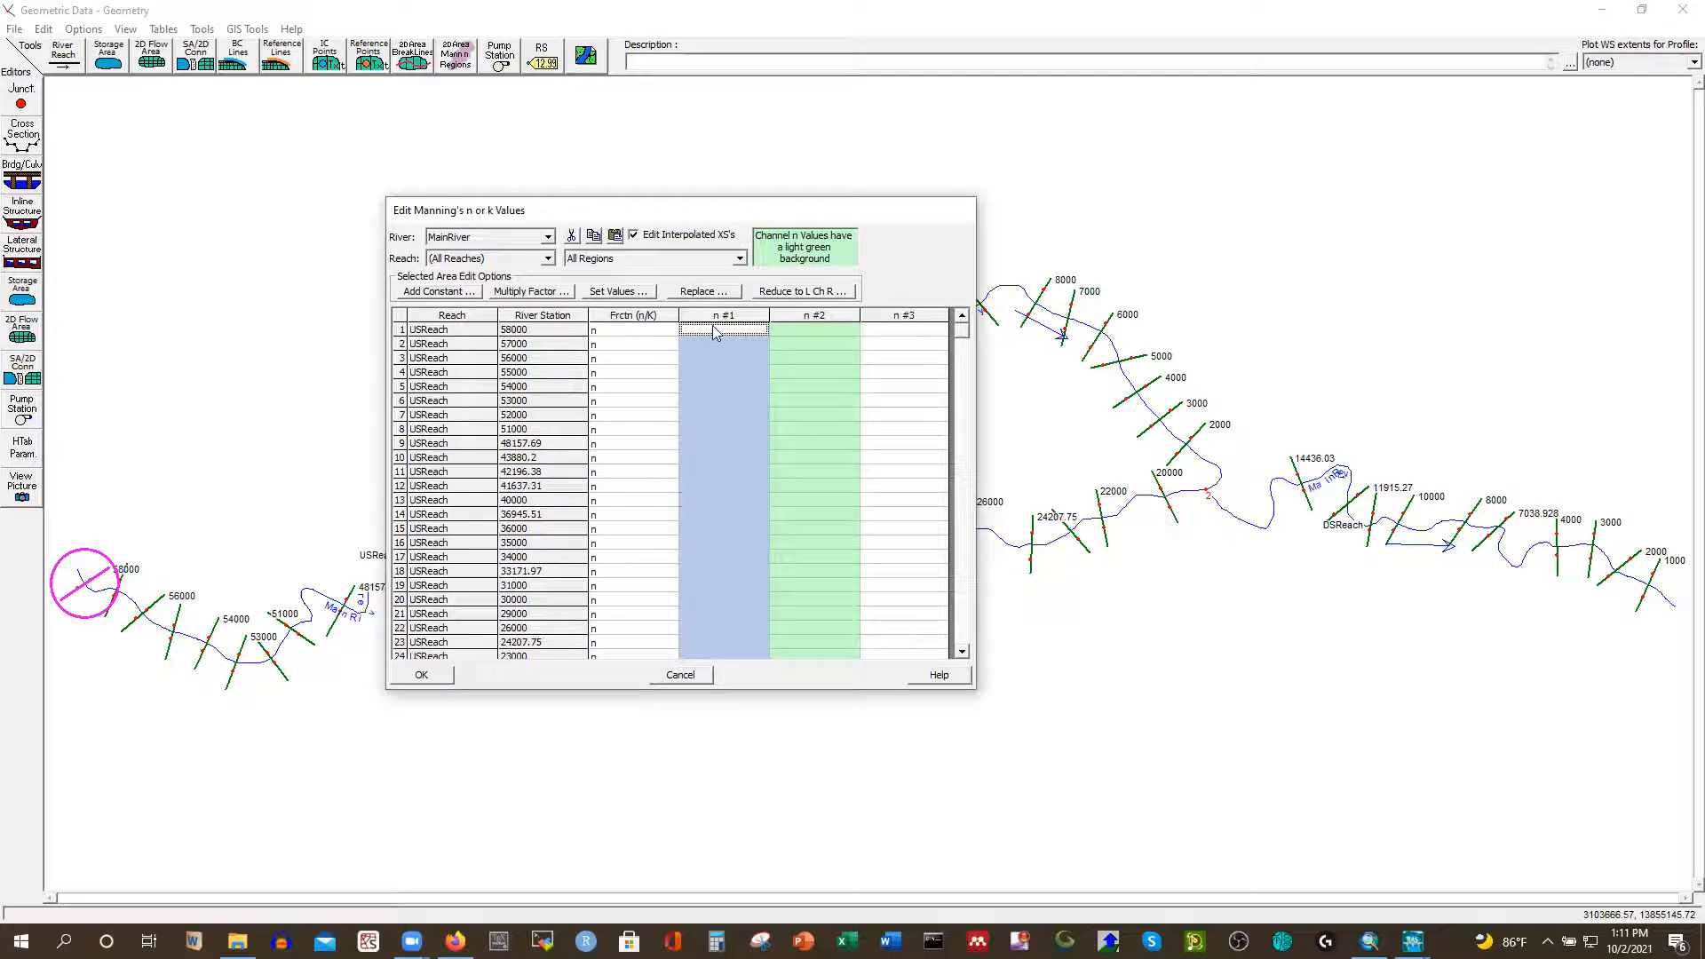
pyautogui.click(619, 291)
pyautogui.write('0.035')
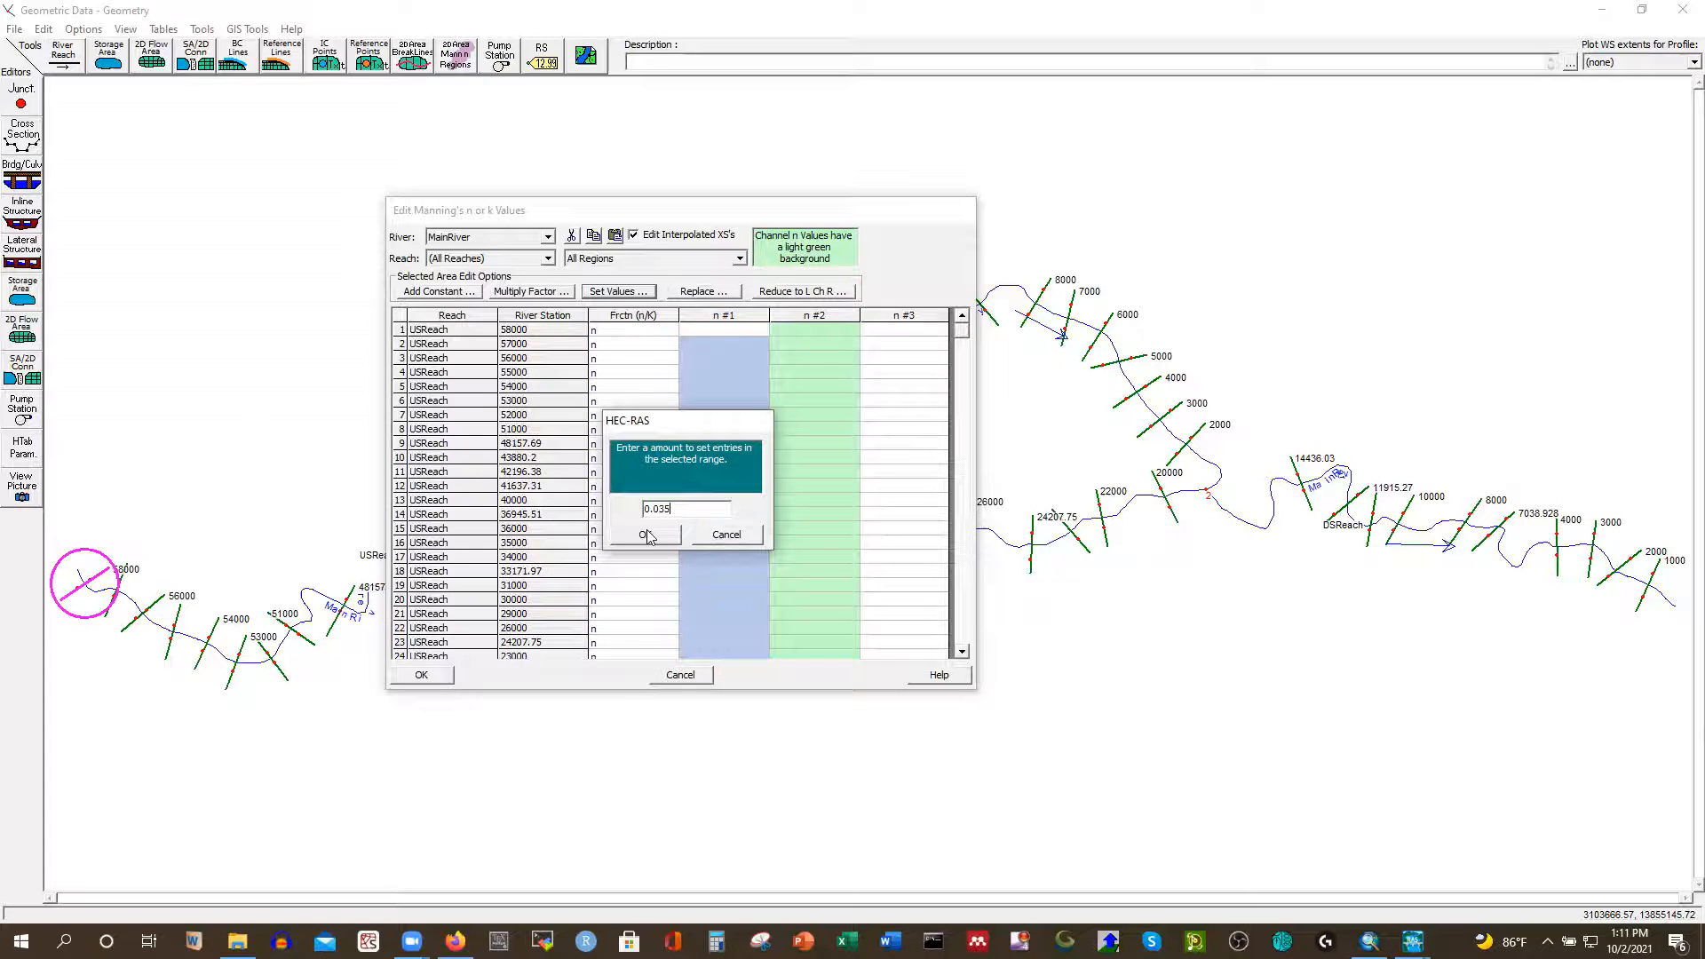
pyautogui.press('BackSpace')
pyautogui.press('BackSpace')
pyautogui.click(668, 537)
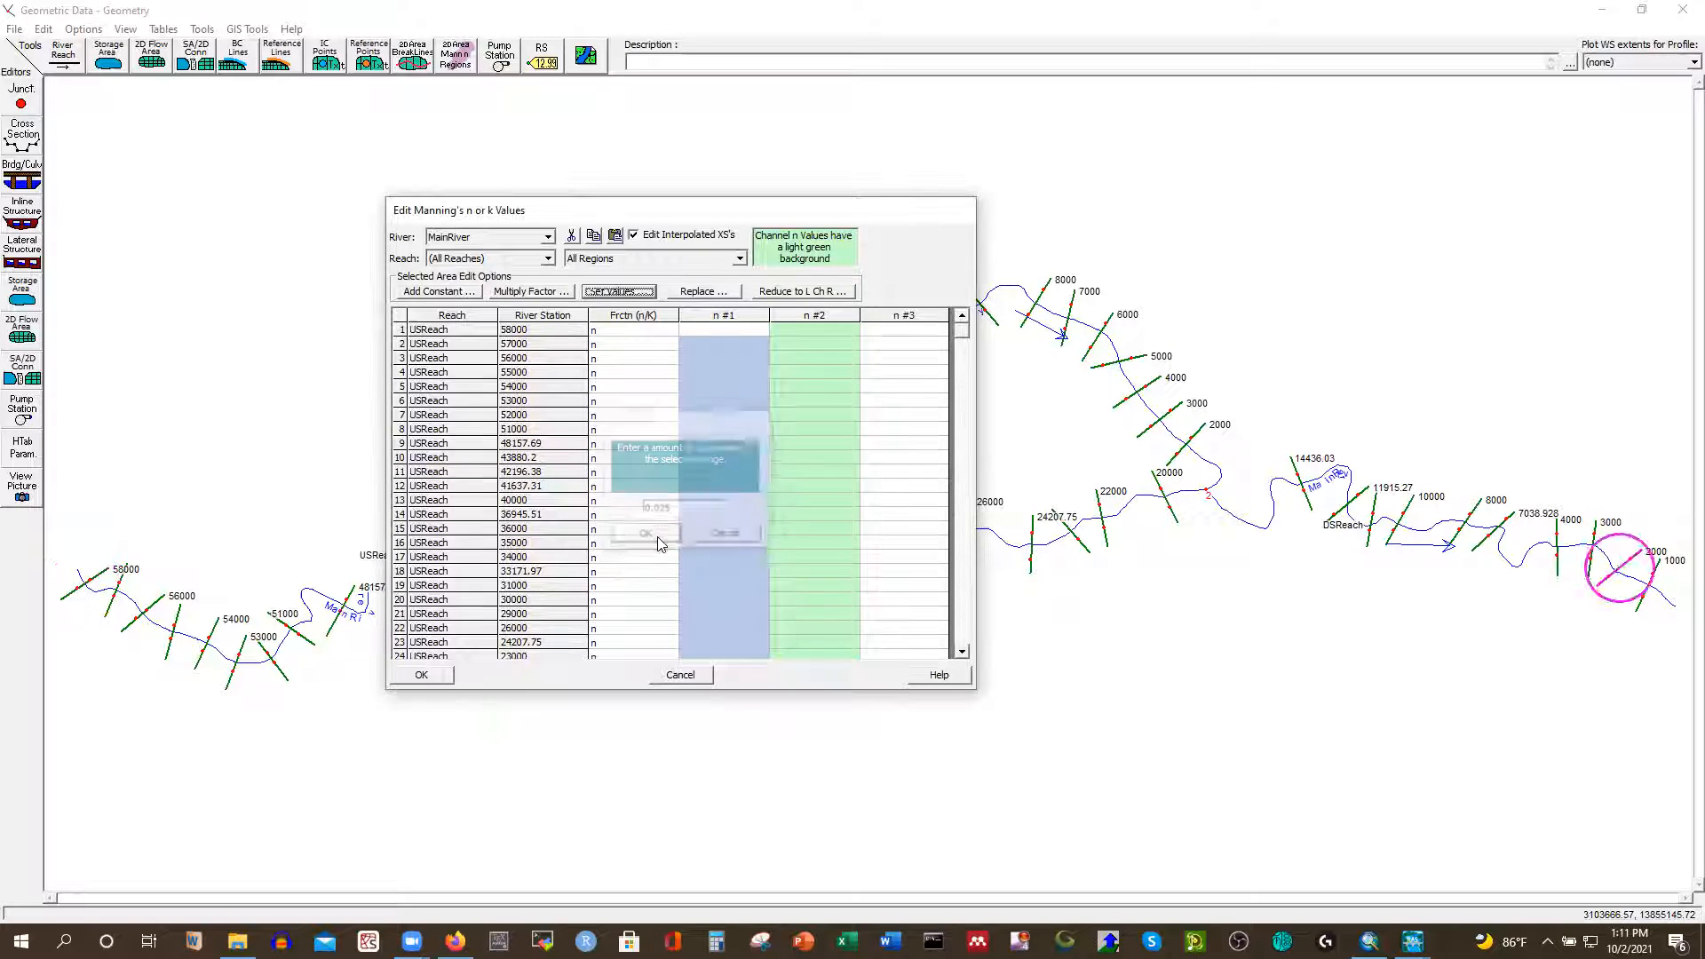
# Set the channel Manning's values (n #2) of all MainRiver cross sections to 0.020
pyautogui.click(813, 317)
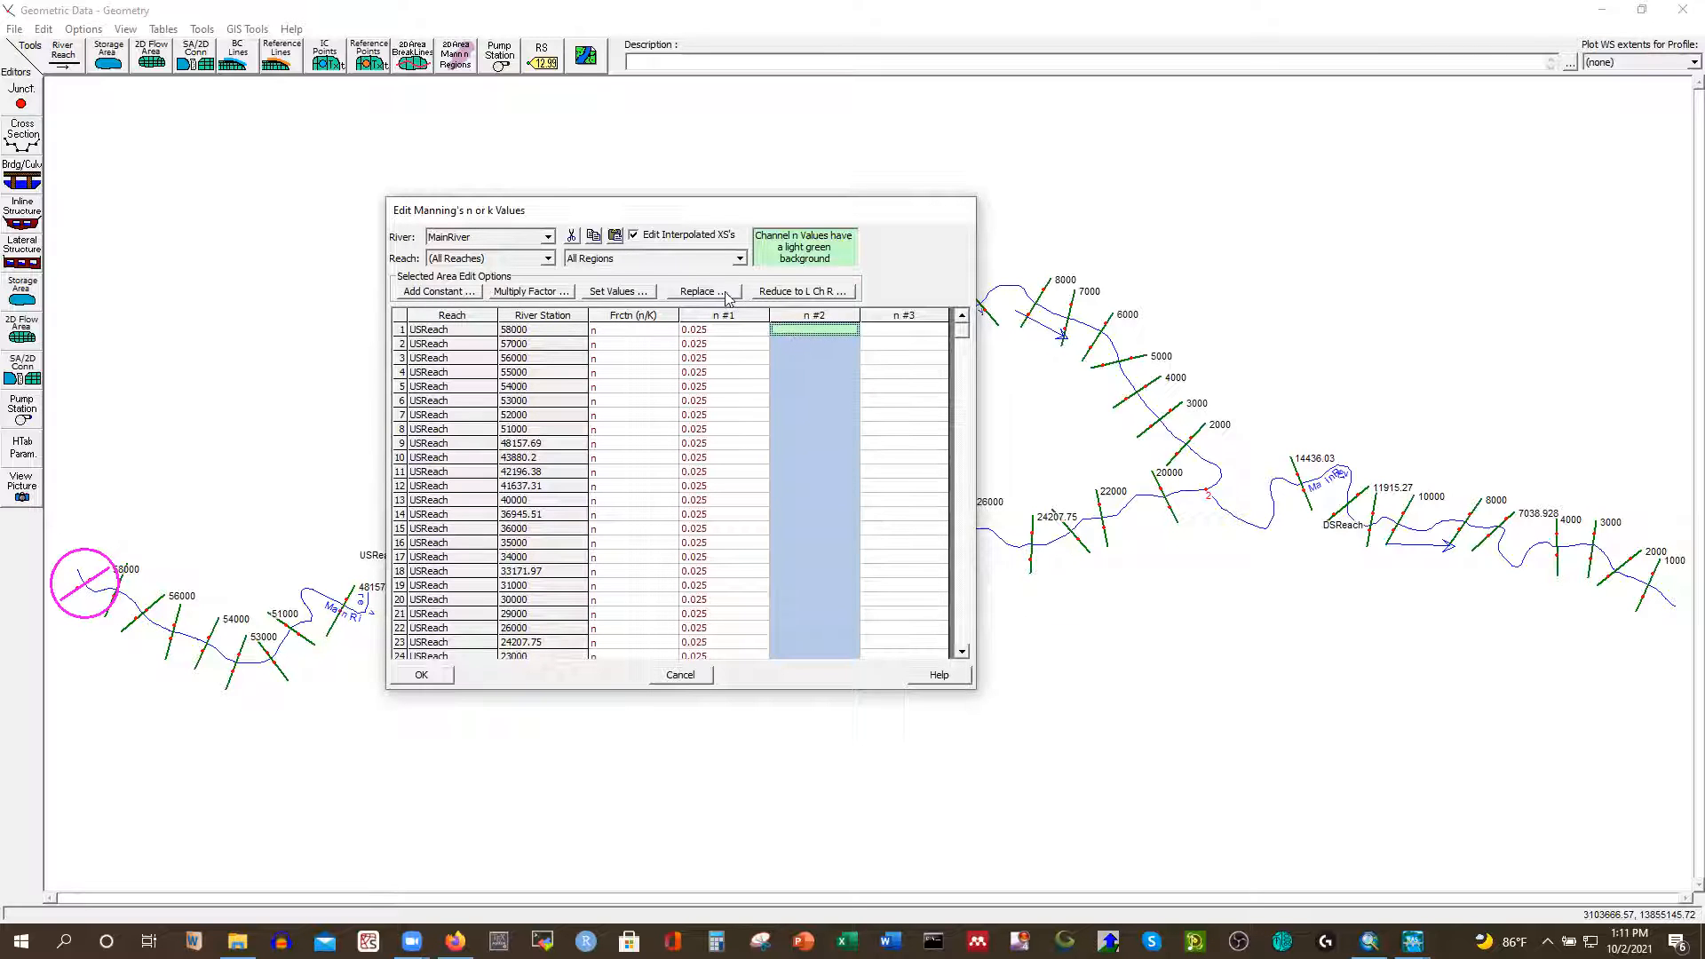
pyautogui.click(617, 293)
pyautogui.write('0.')
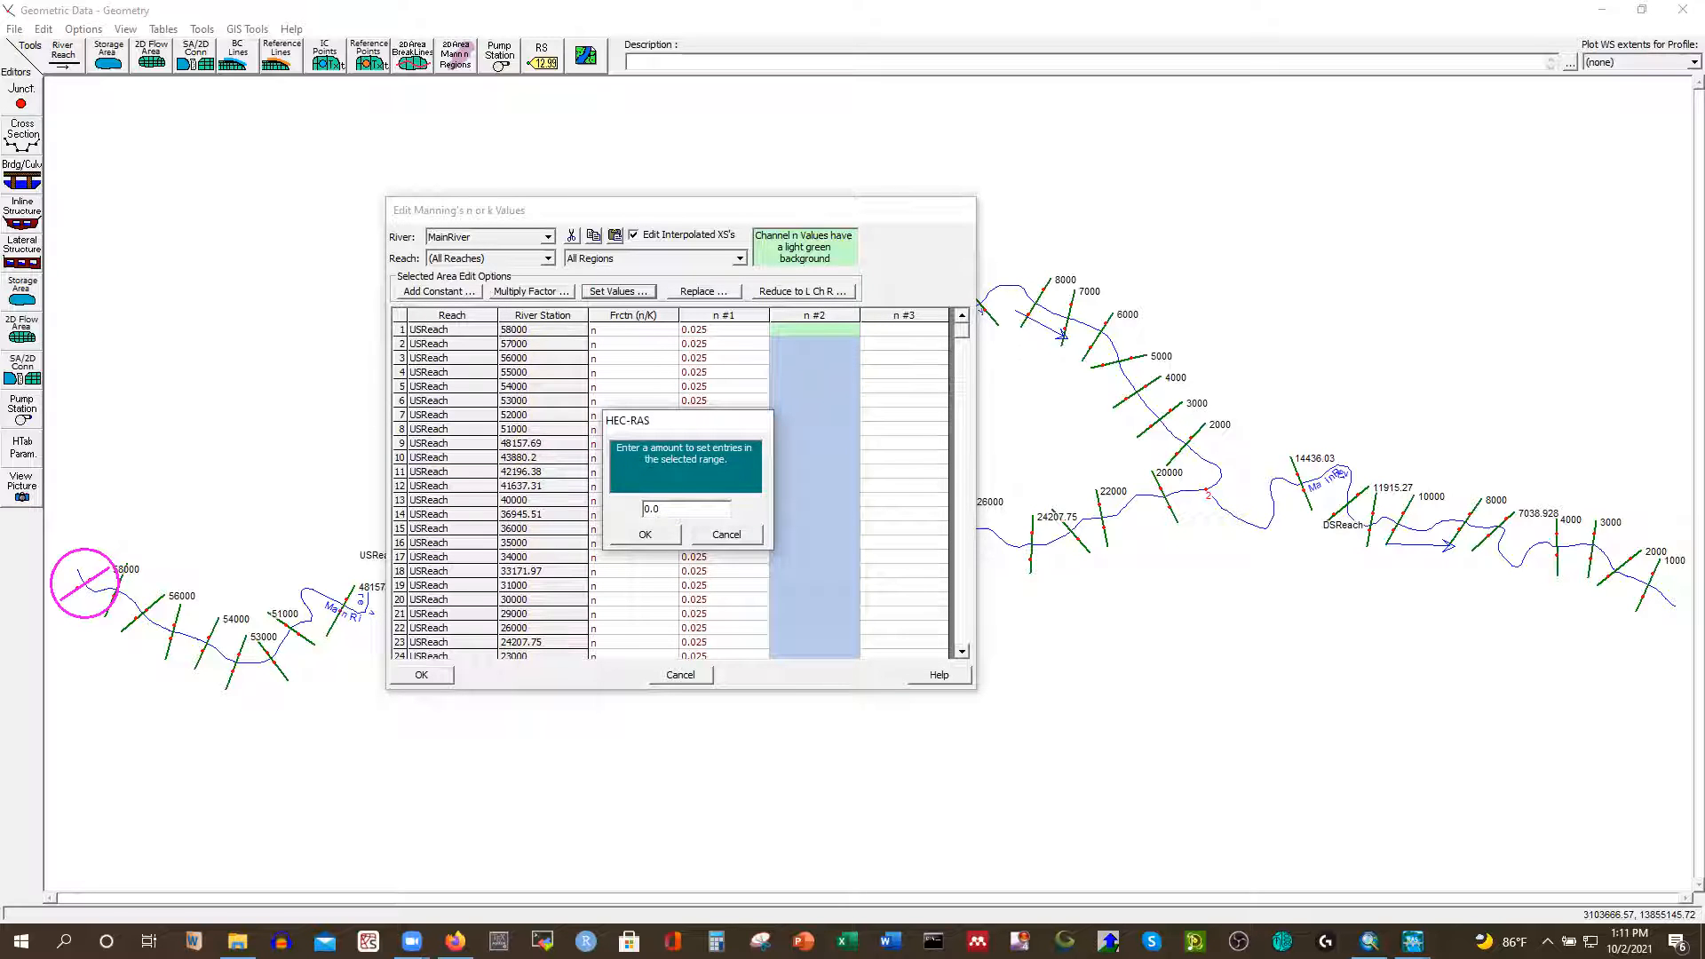
pyautogui.write('020')
pyautogui.click(648, 535)
# Set the n #3 Manning's values of all MainRiver cross sections to 0.025 and accept the table
pyautogui.click(895, 316)
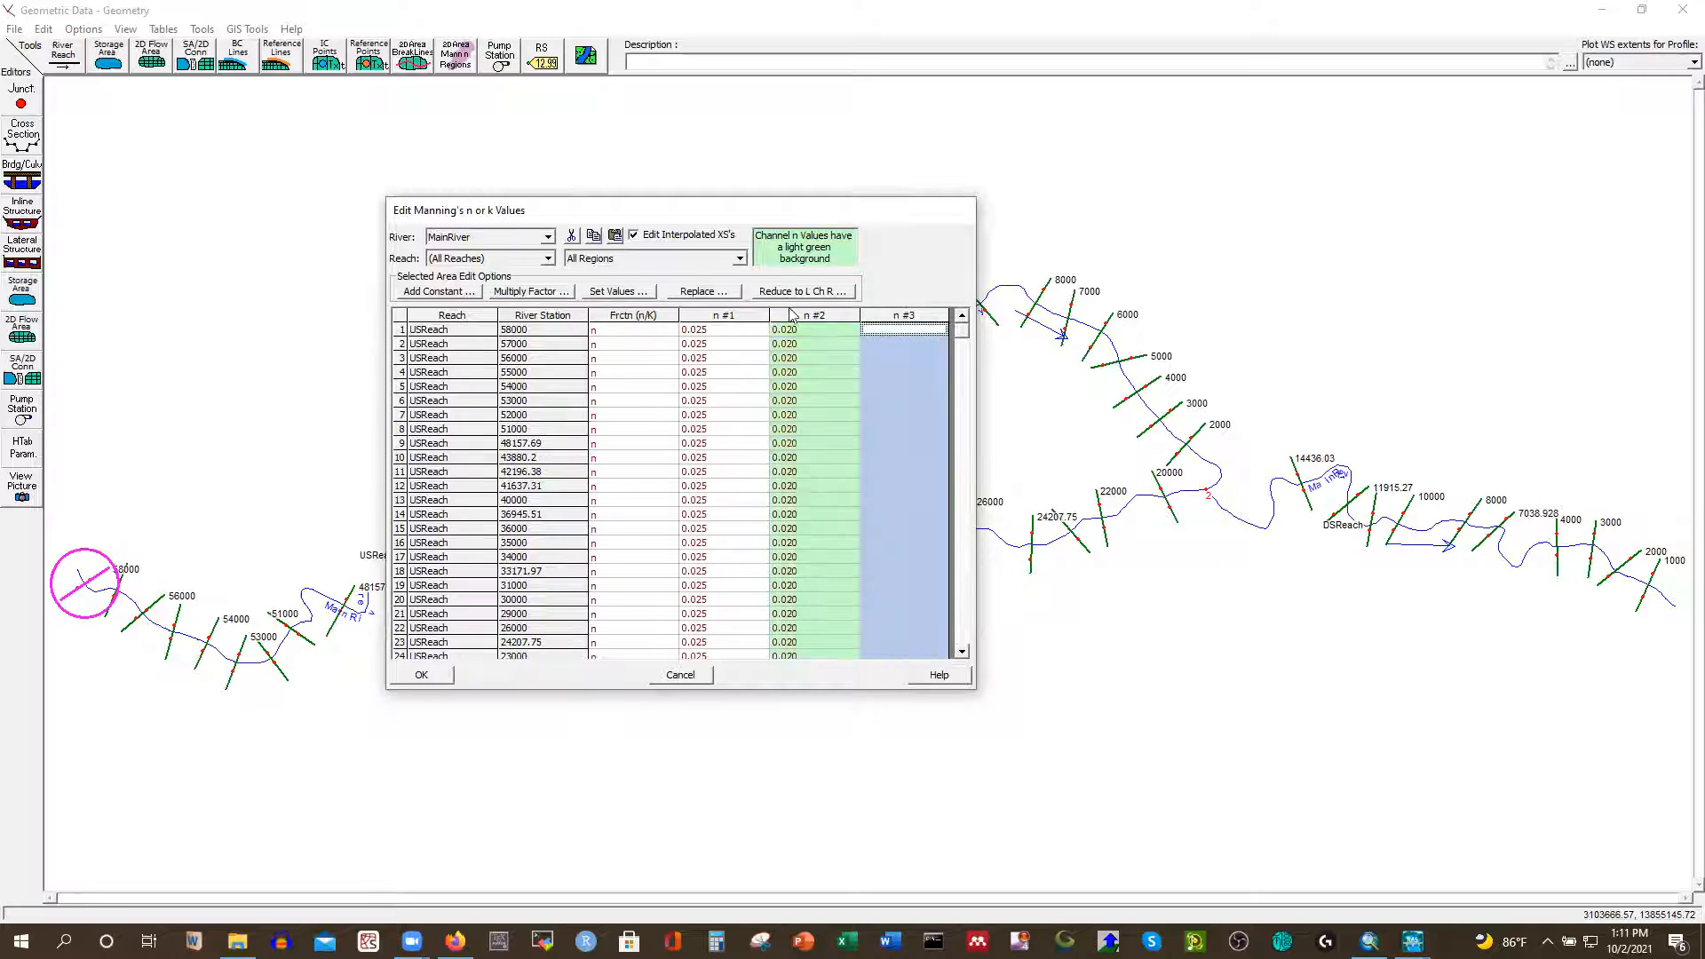
pyautogui.click(603, 293)
pyautogui.write('0.025')
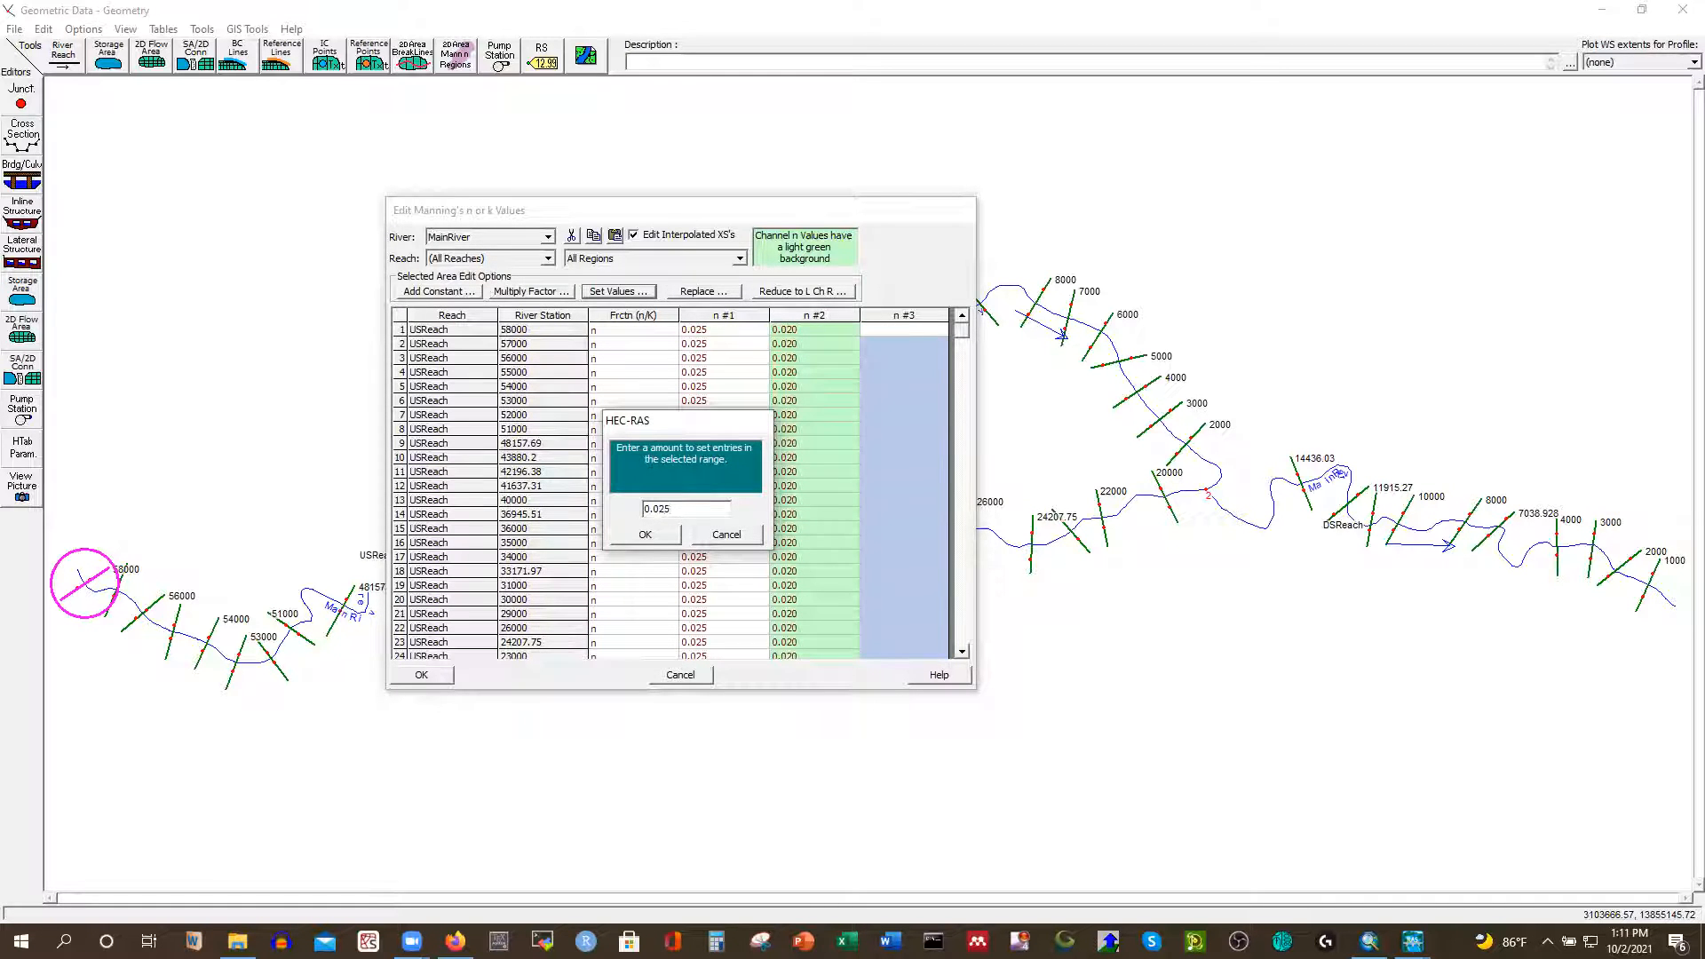
pyautogui.click(646, 535)
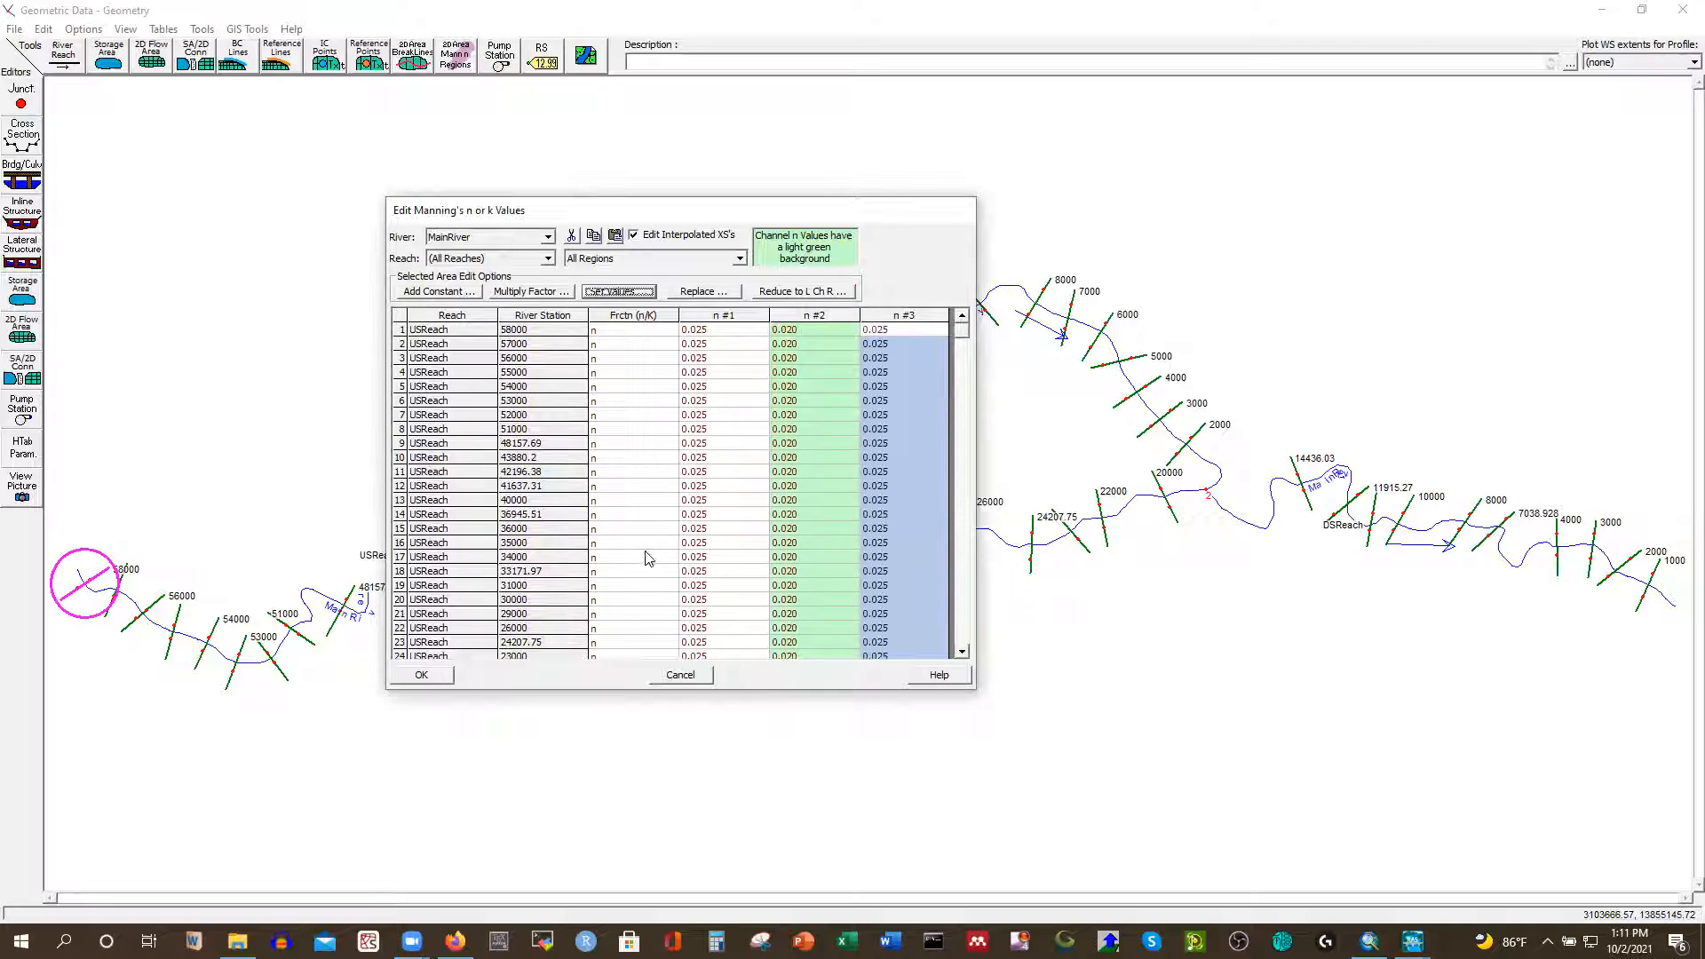
pyautogui.click(421, 675)
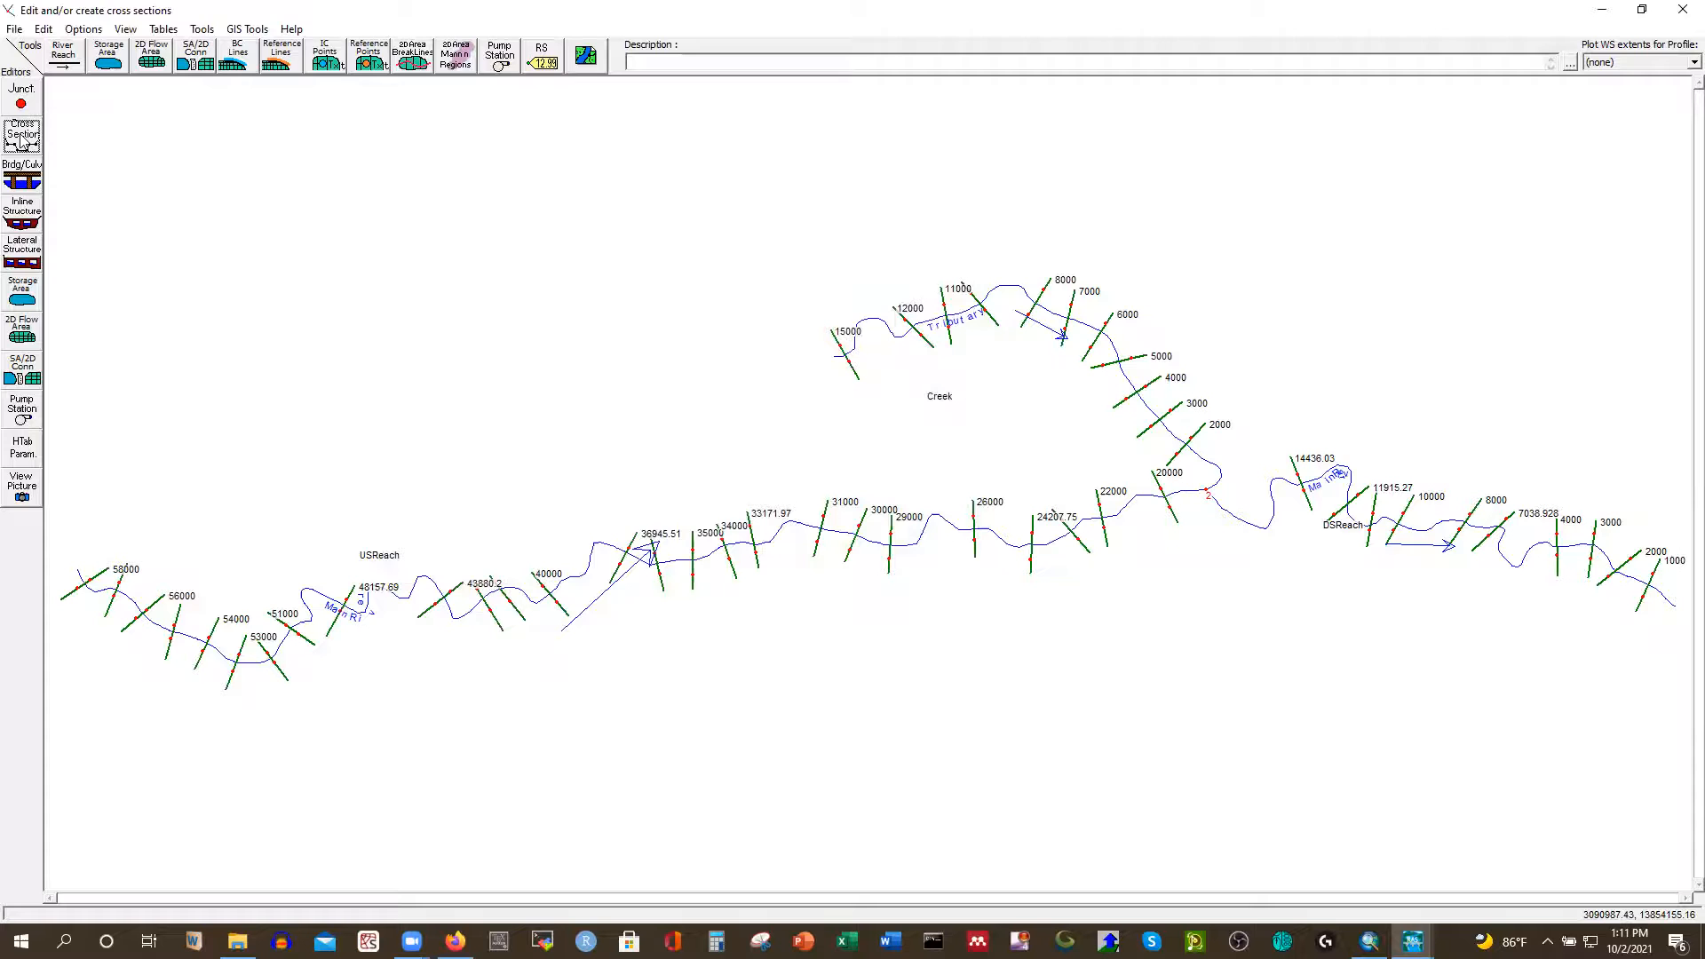
# Check the Manning's n values in the MainRiver USReach cross sections from station 58000 down to 40000
pyautogui.click(21, 137)
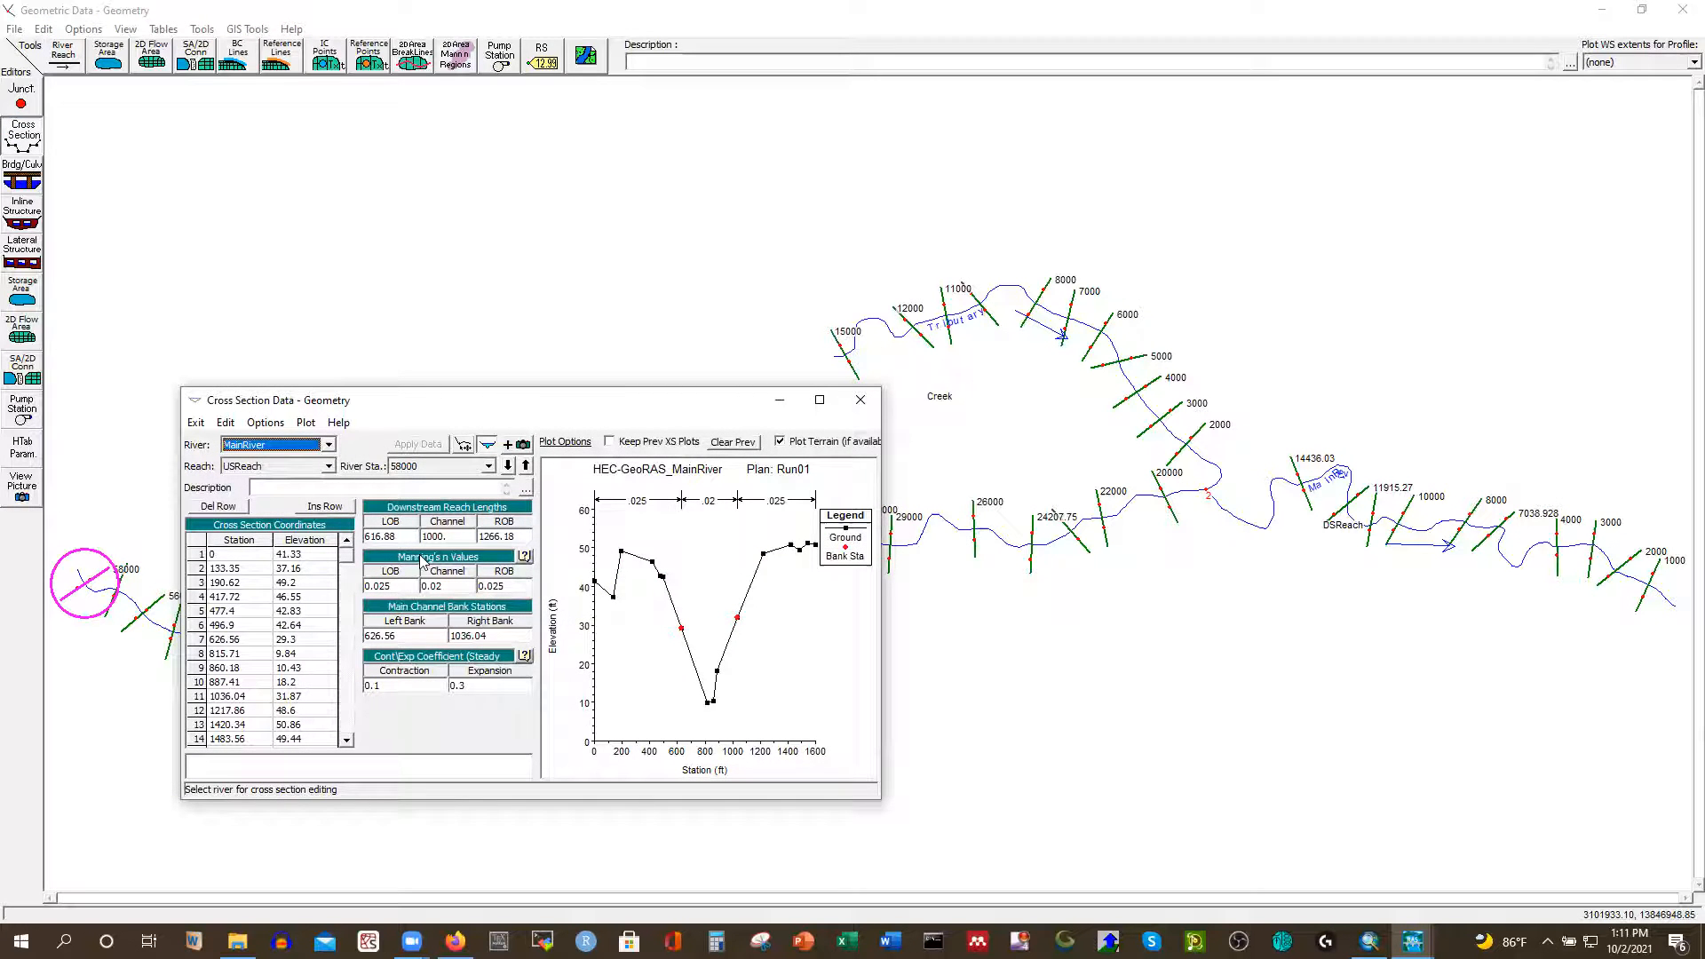
pyautogui.click(508, 467)
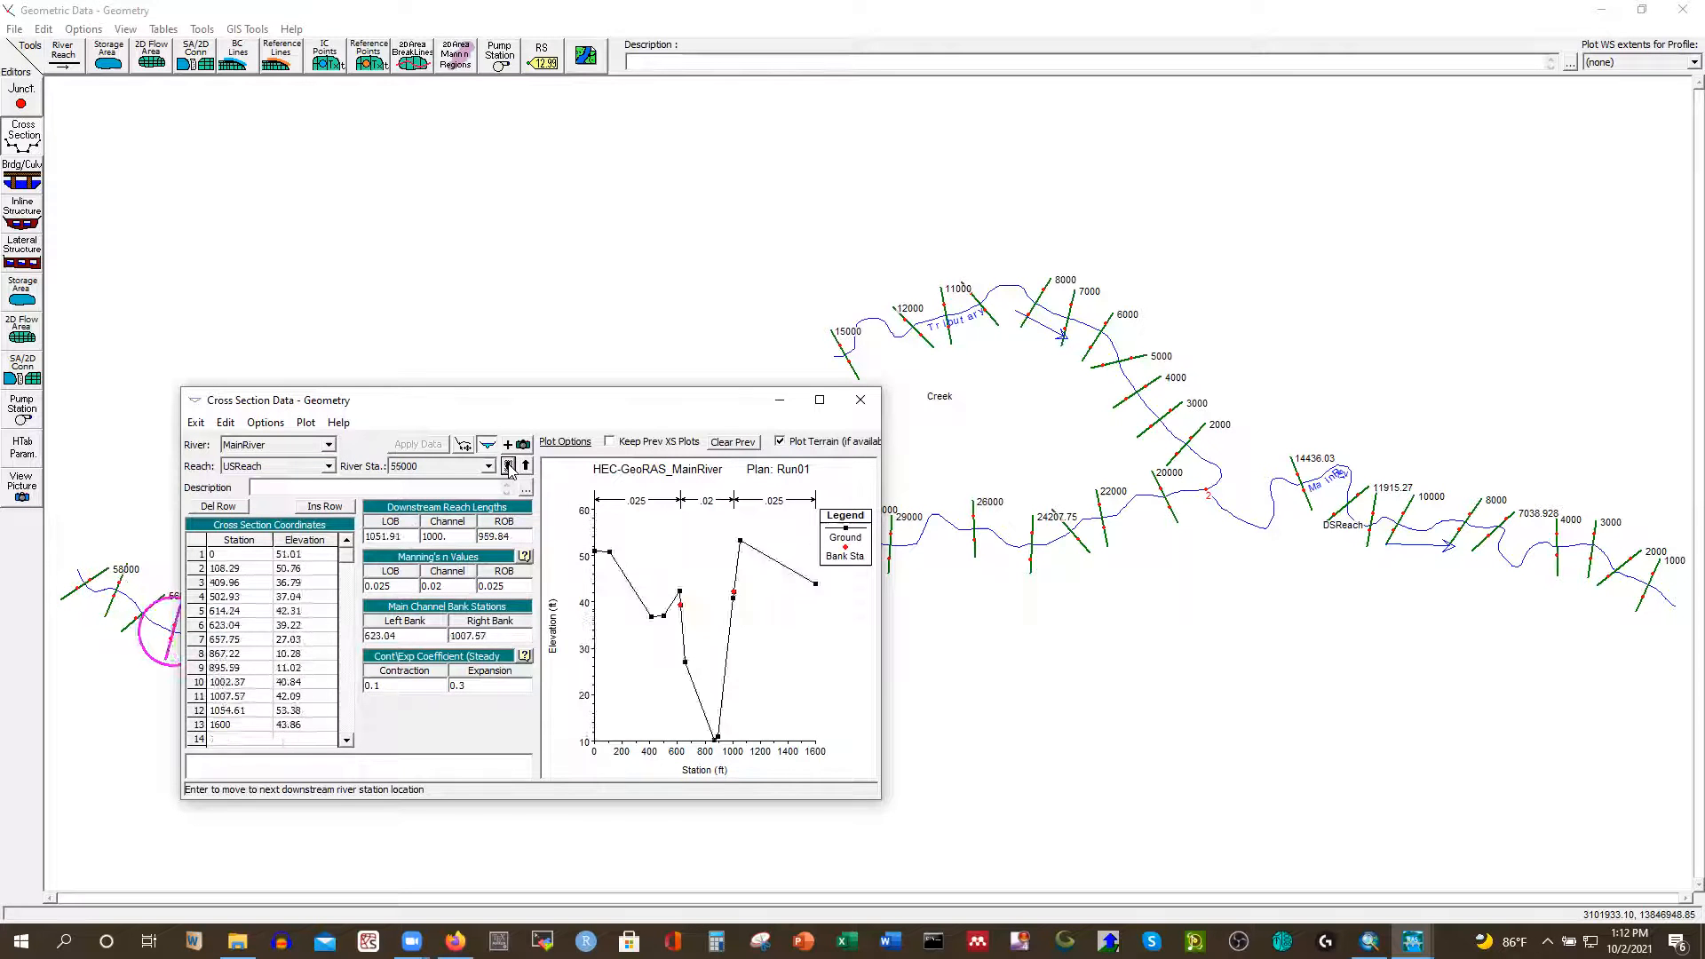
pyautogui.click(508, 466)
pyautogui.click(508, 466)
pyautogui.click(507, 466)
pyautogui.click(508, 466)
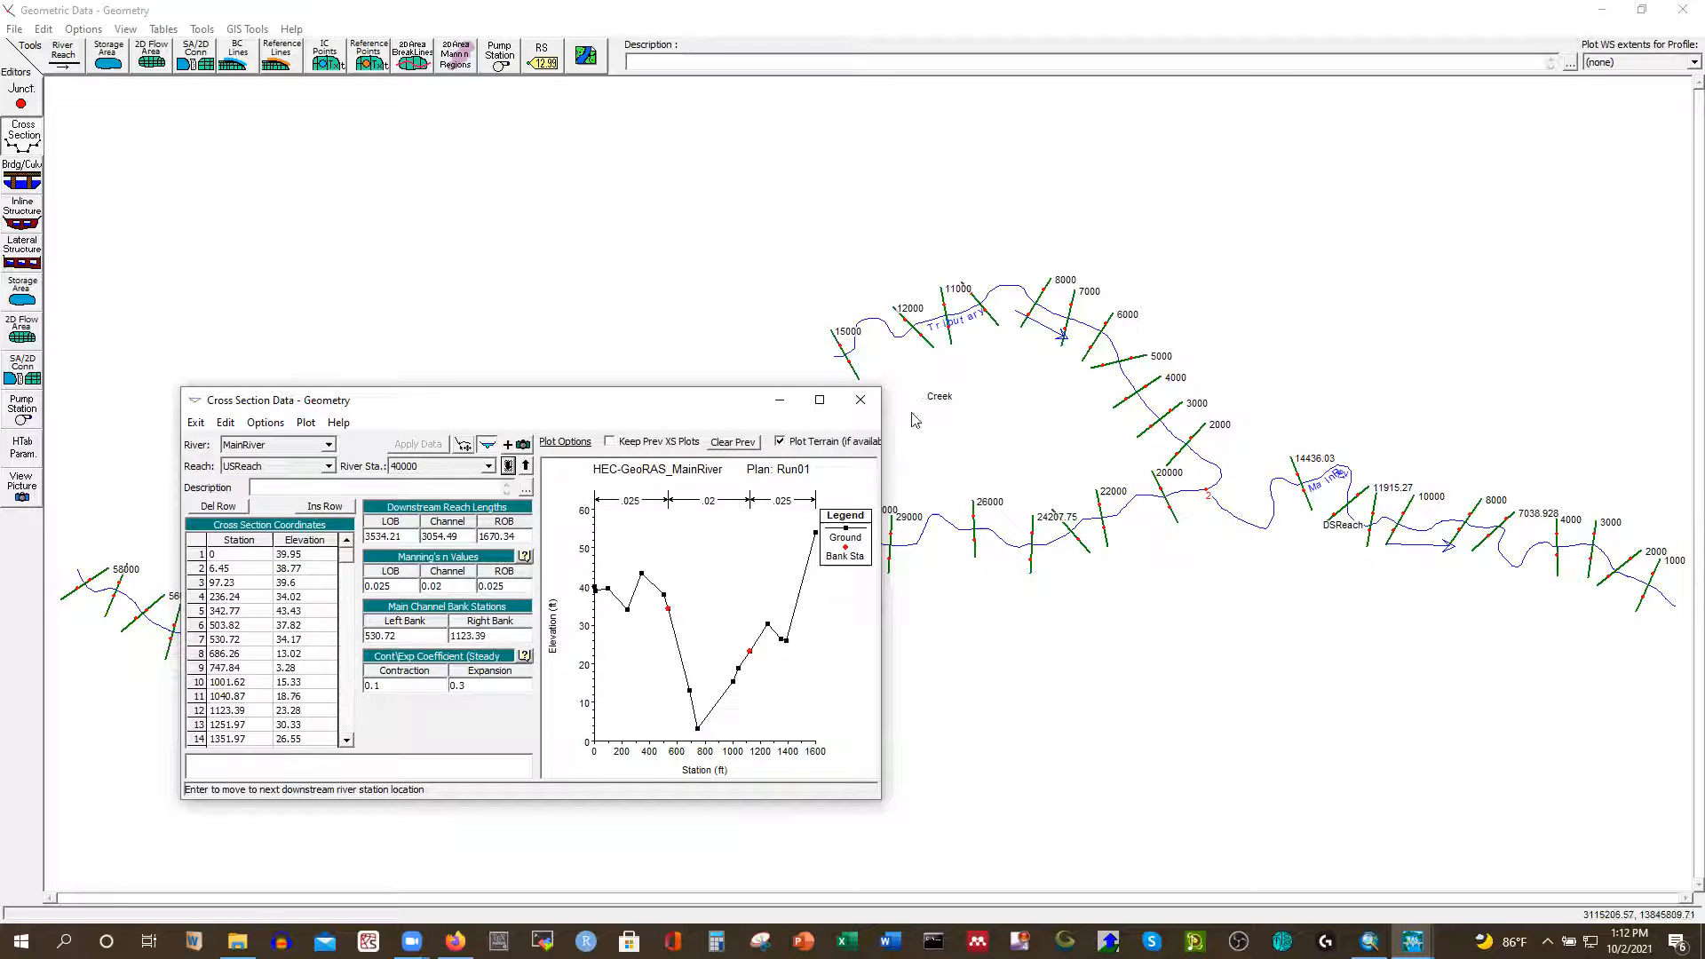
pyautogui.click(866, 404)
# Save the geometry data, and try to compute the Run01 steady flow plan
pyautogui.click(14, 30)
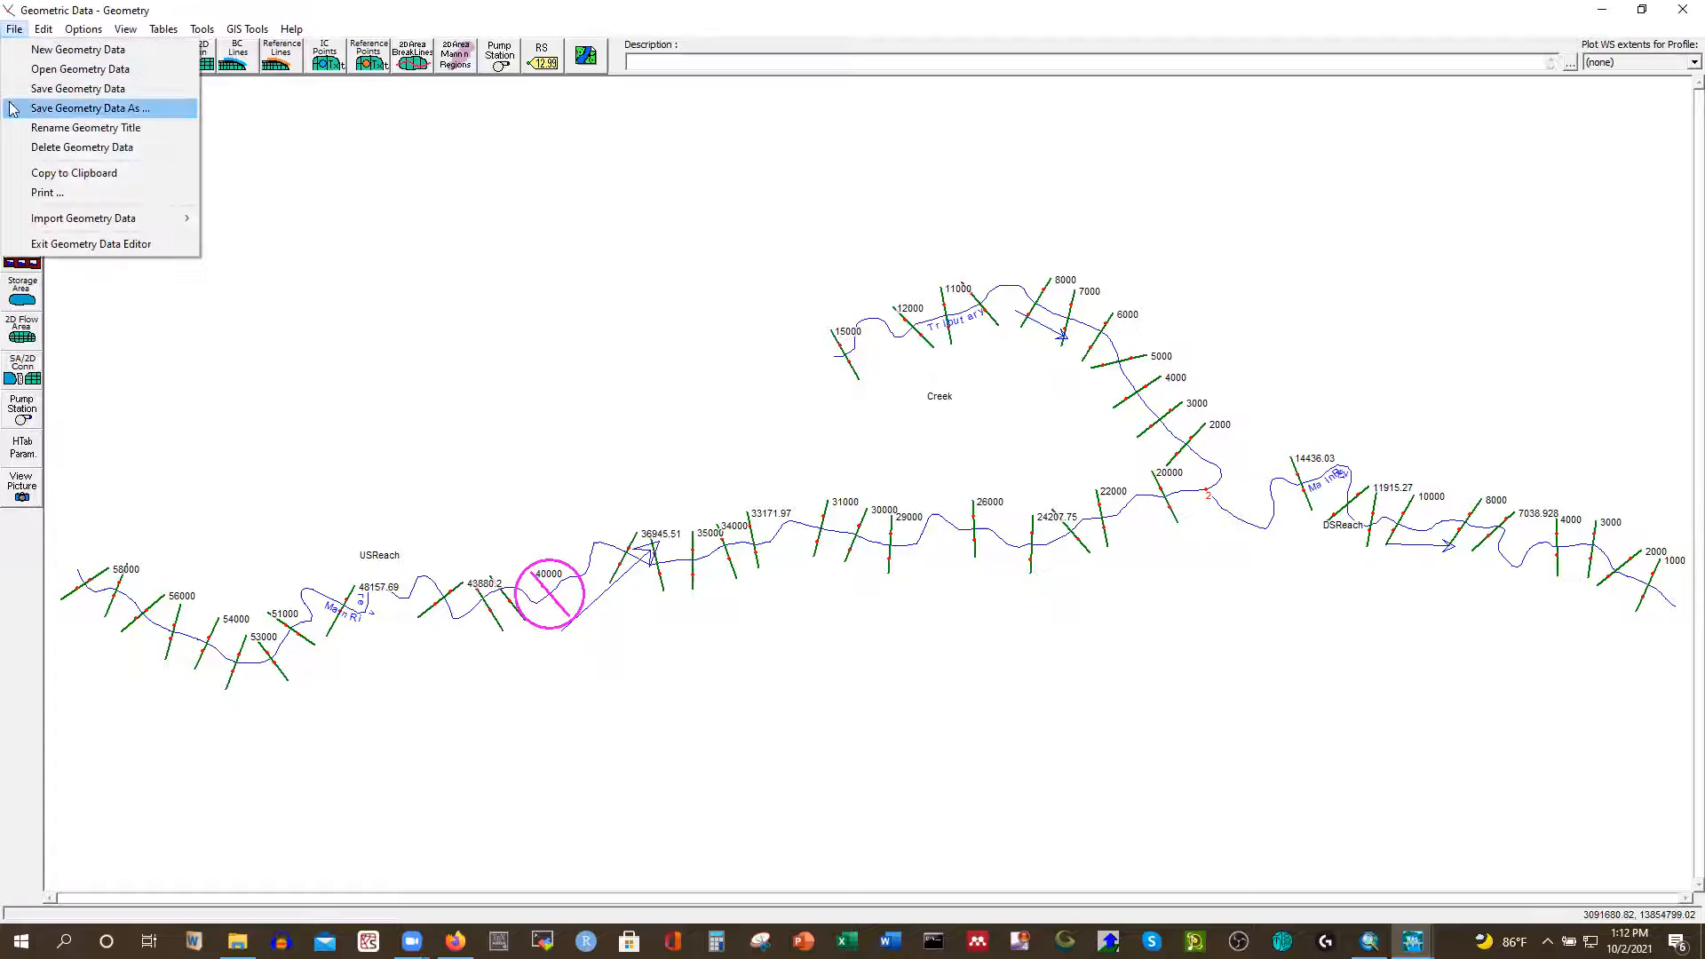
pyautogui.click(44, 89)
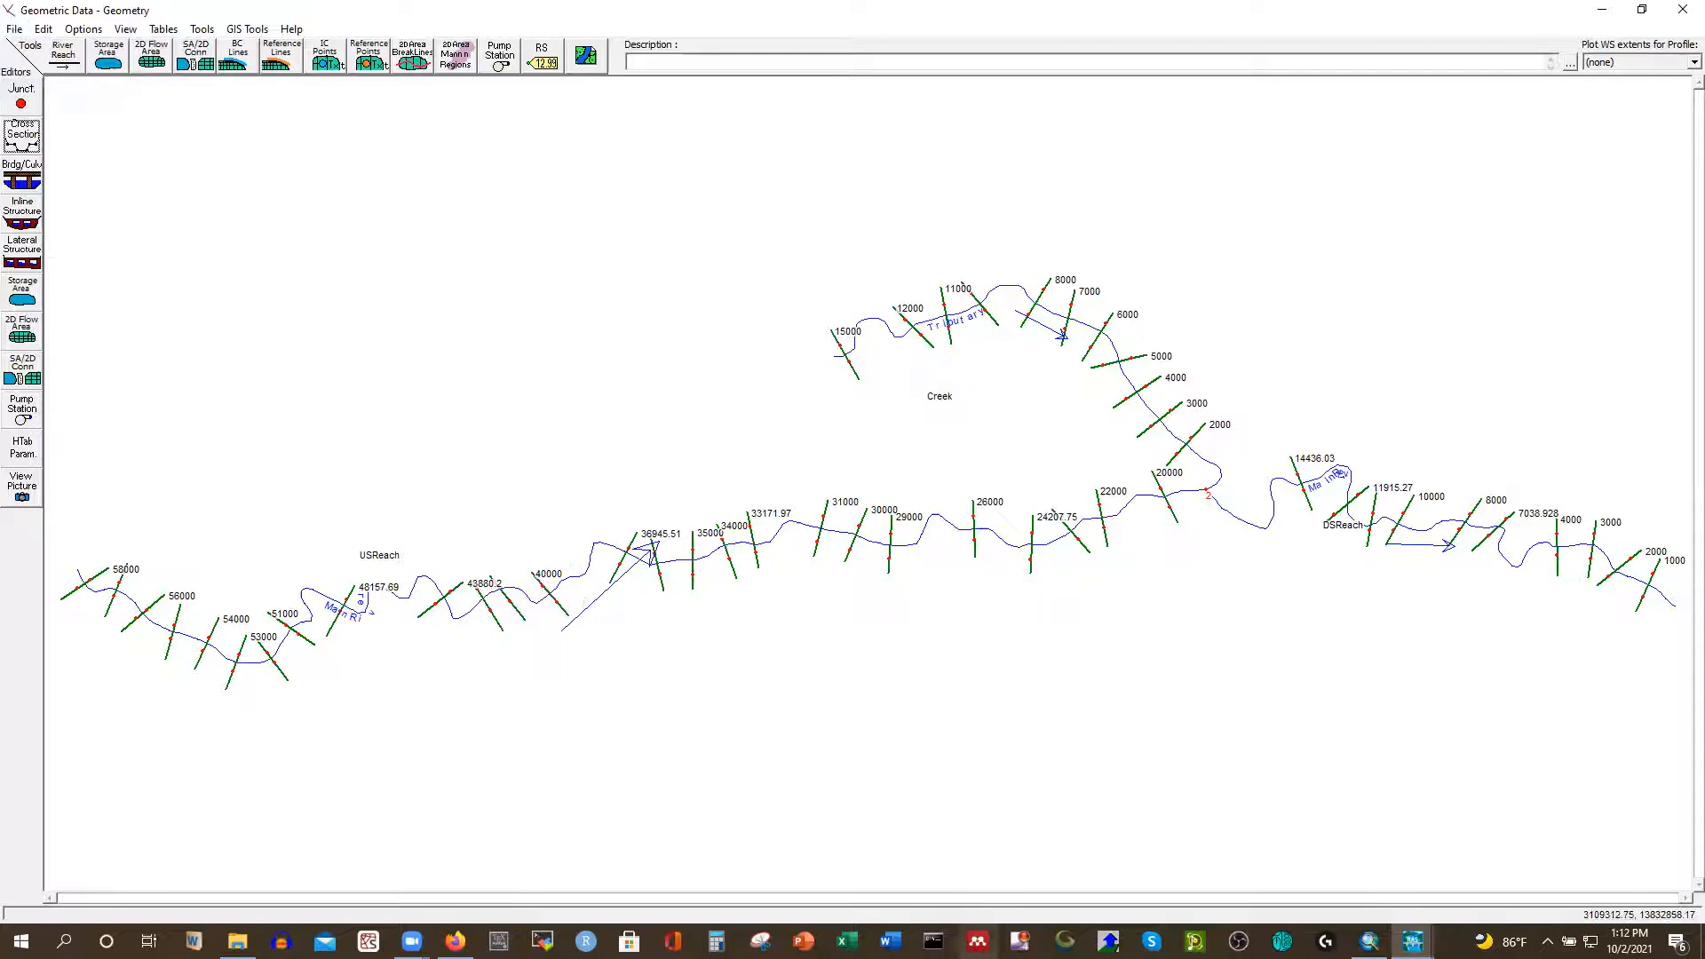
pyautogui.moveTo(1411, 941)
pyautogui.click(1368, 879)
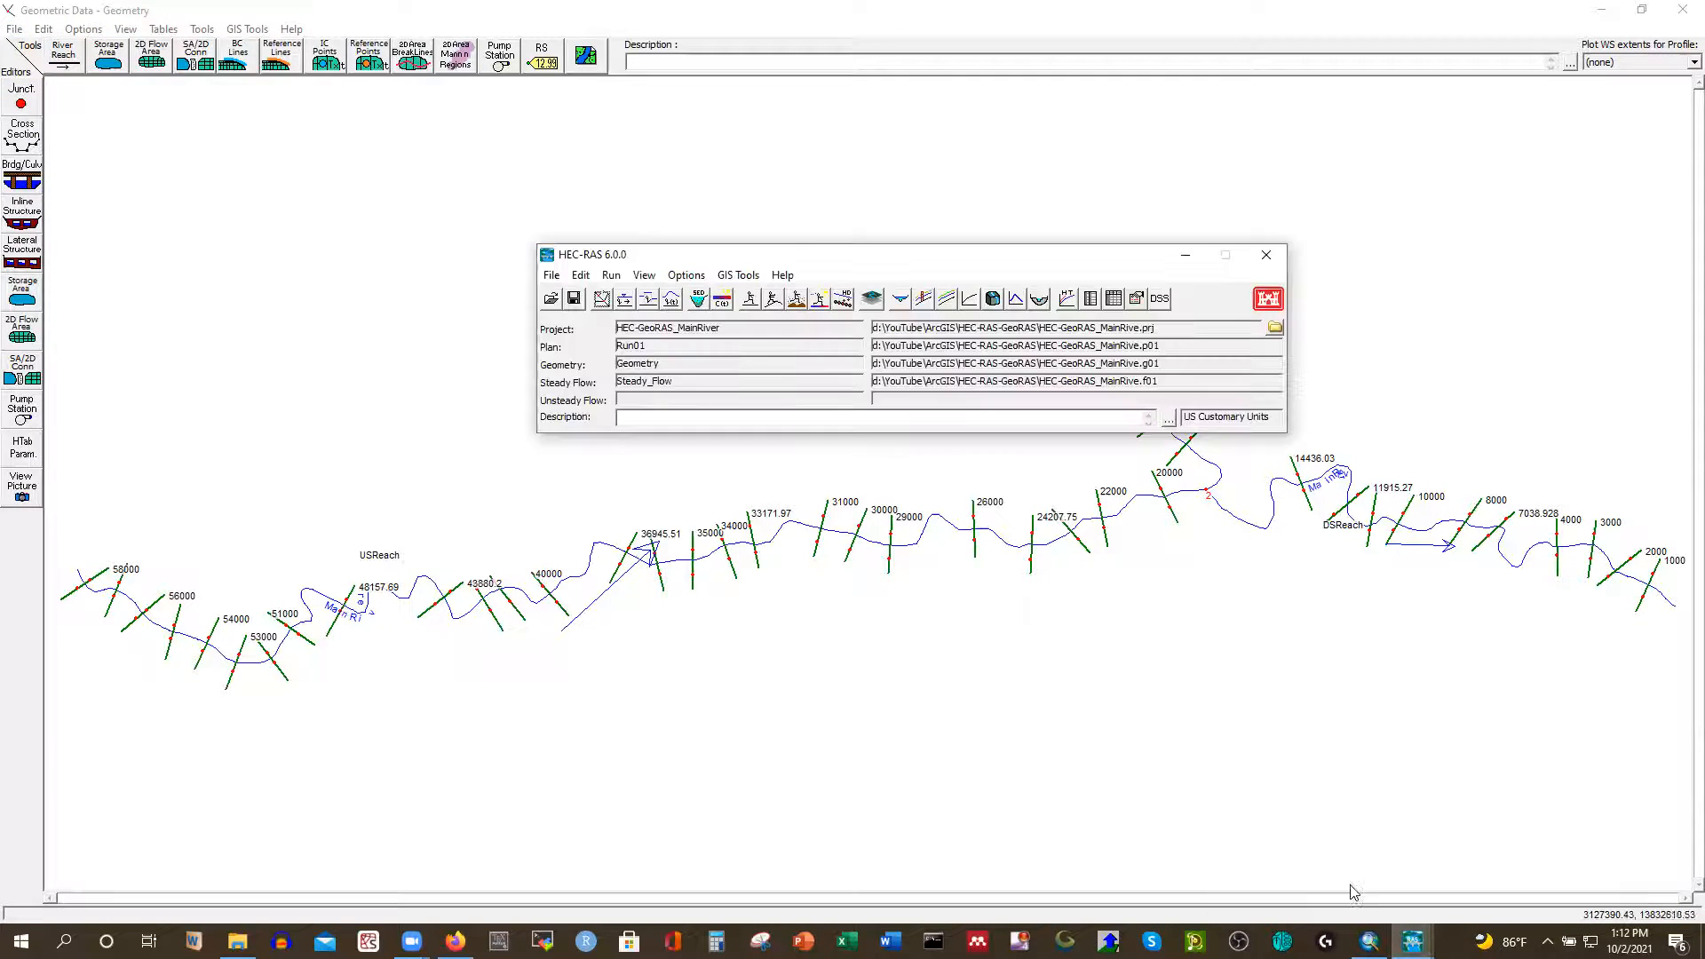
pyautogui.click(611, 277)
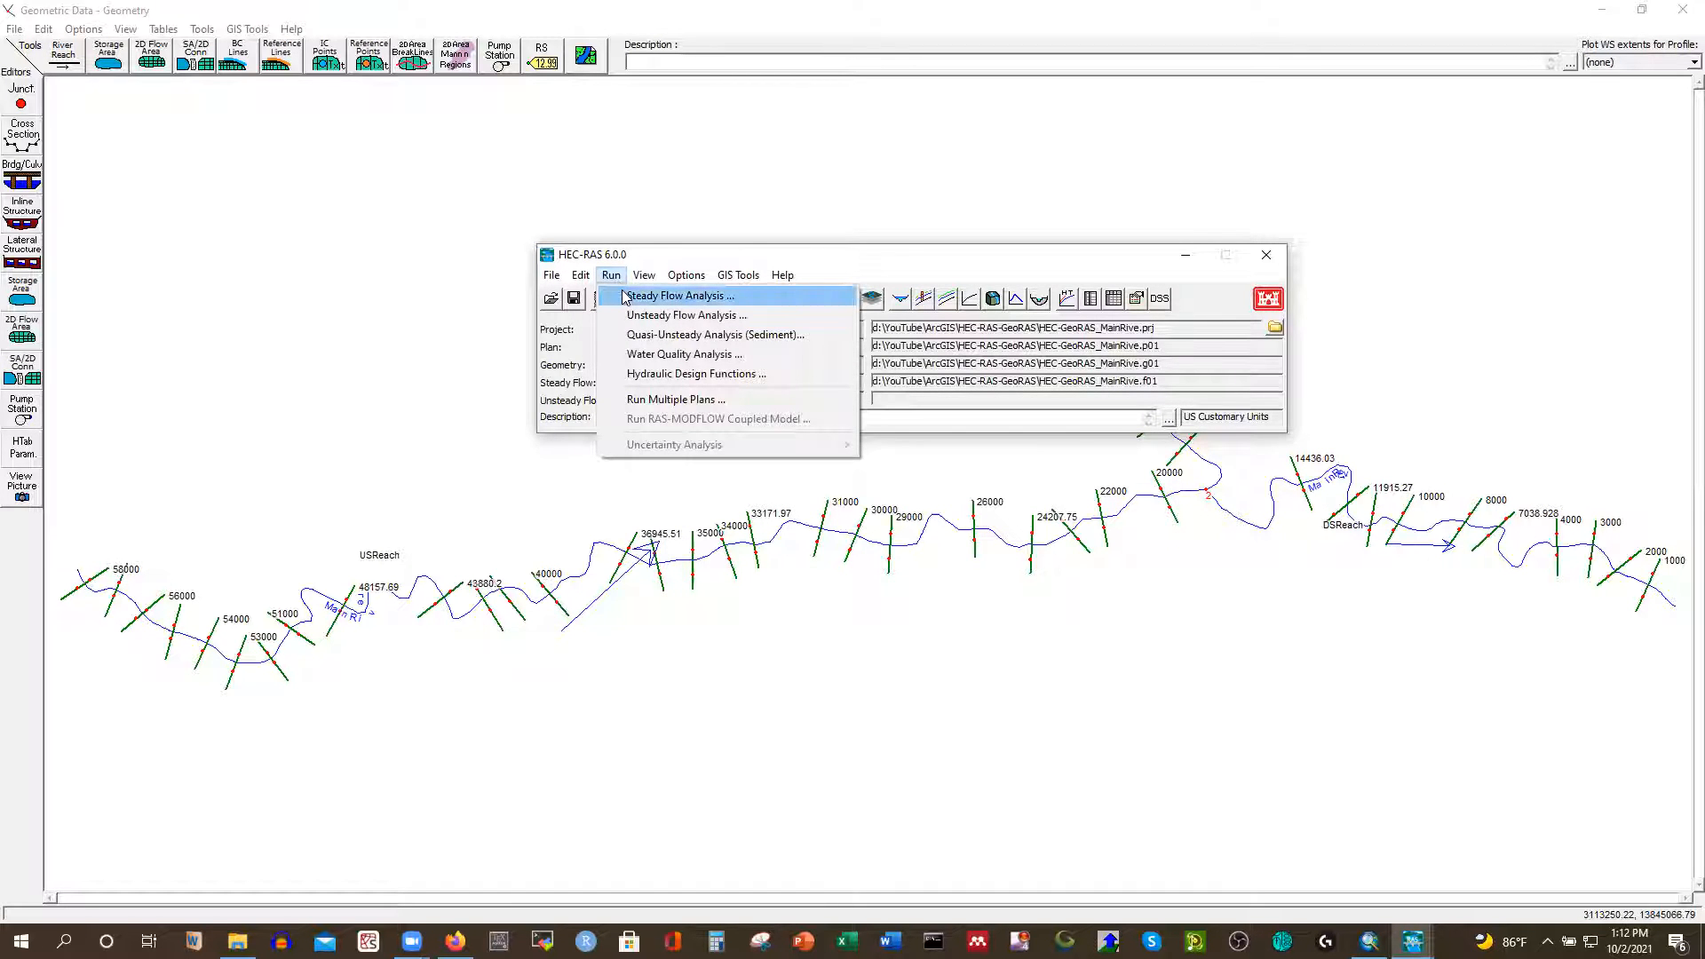
pyautogui.click(626, 297)
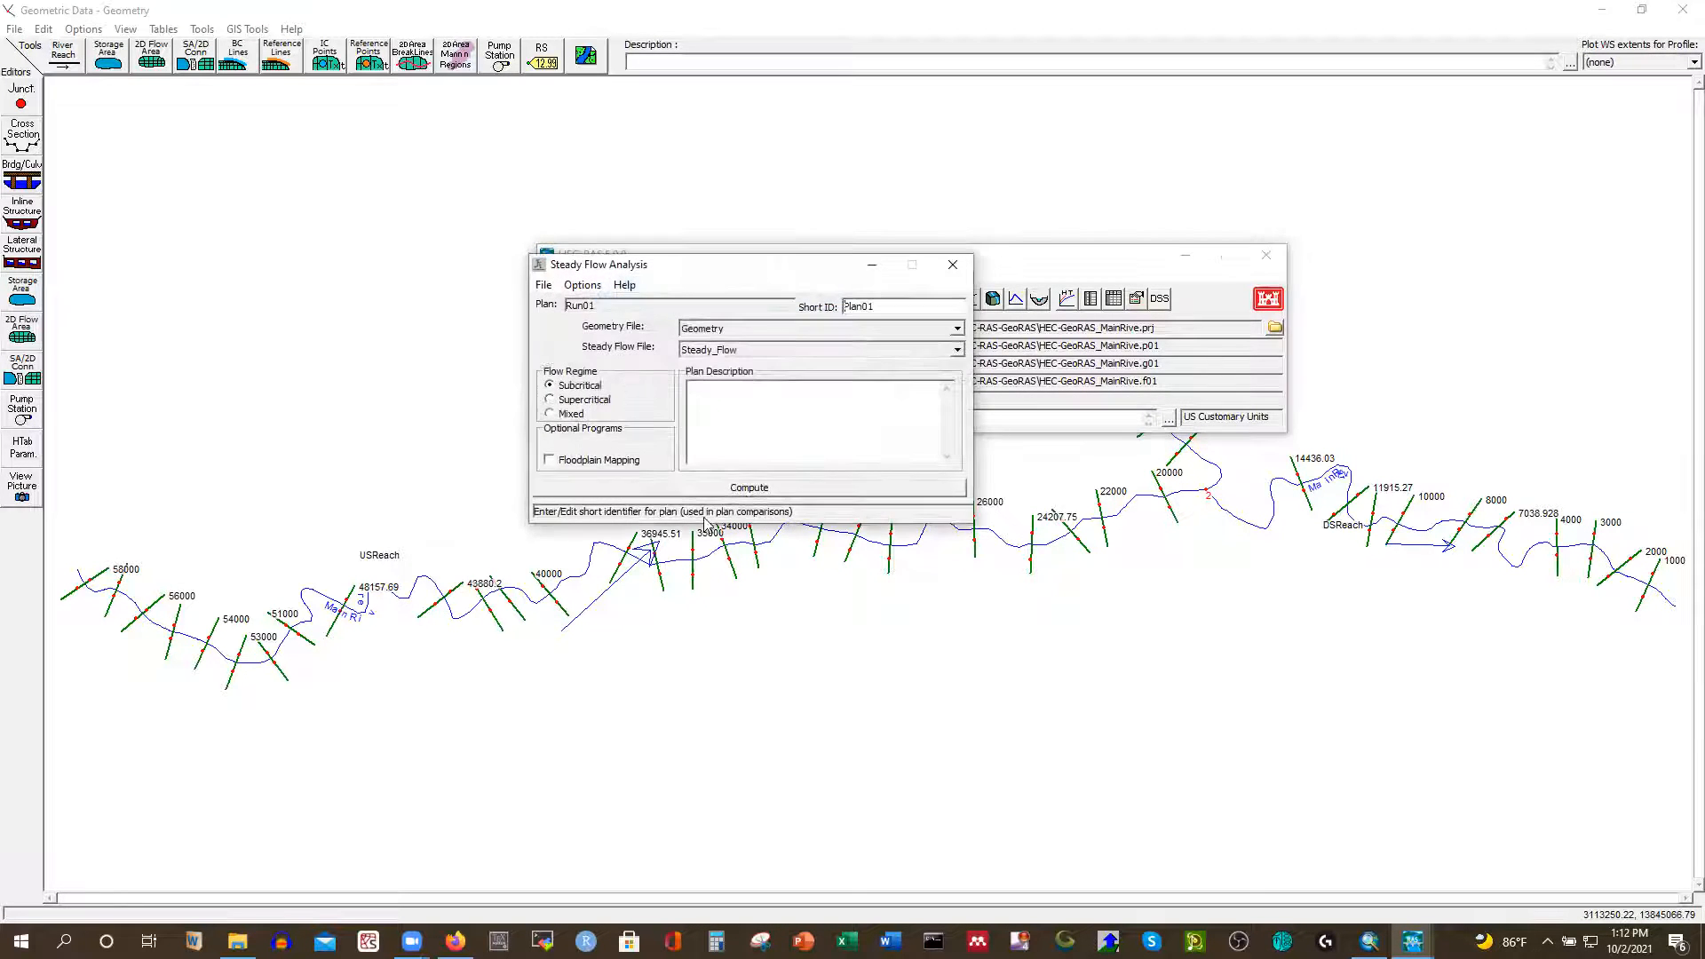
pyautogui.click(744, 489)
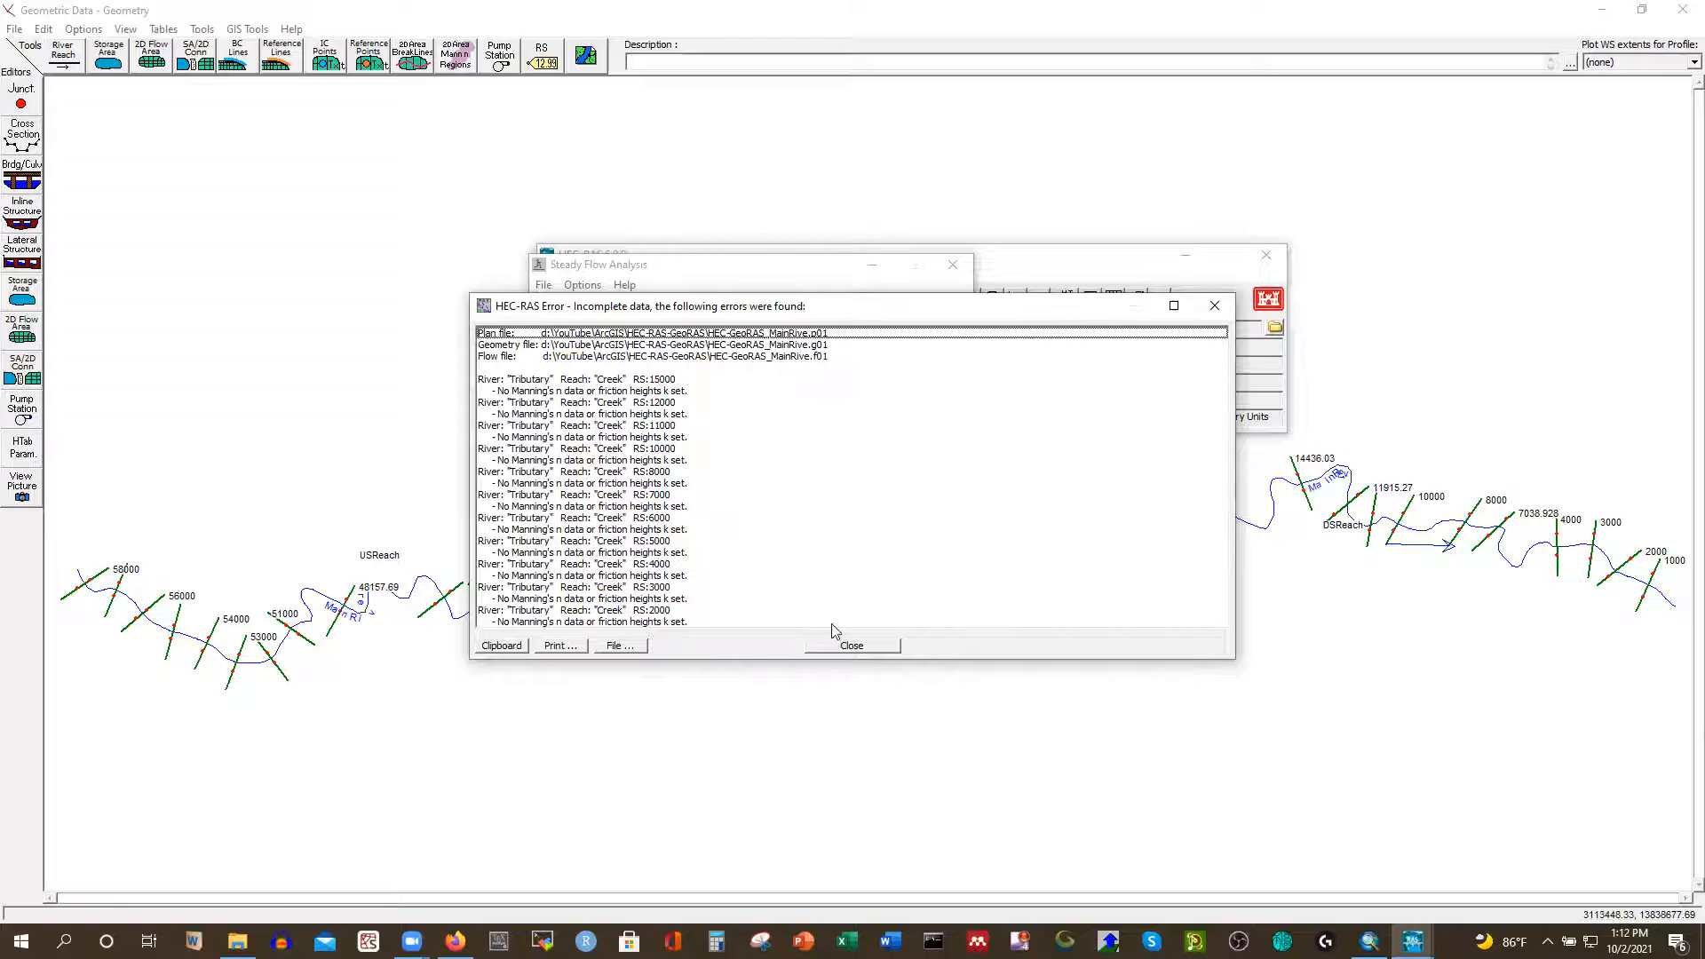
pyautogui.click(850, 646)
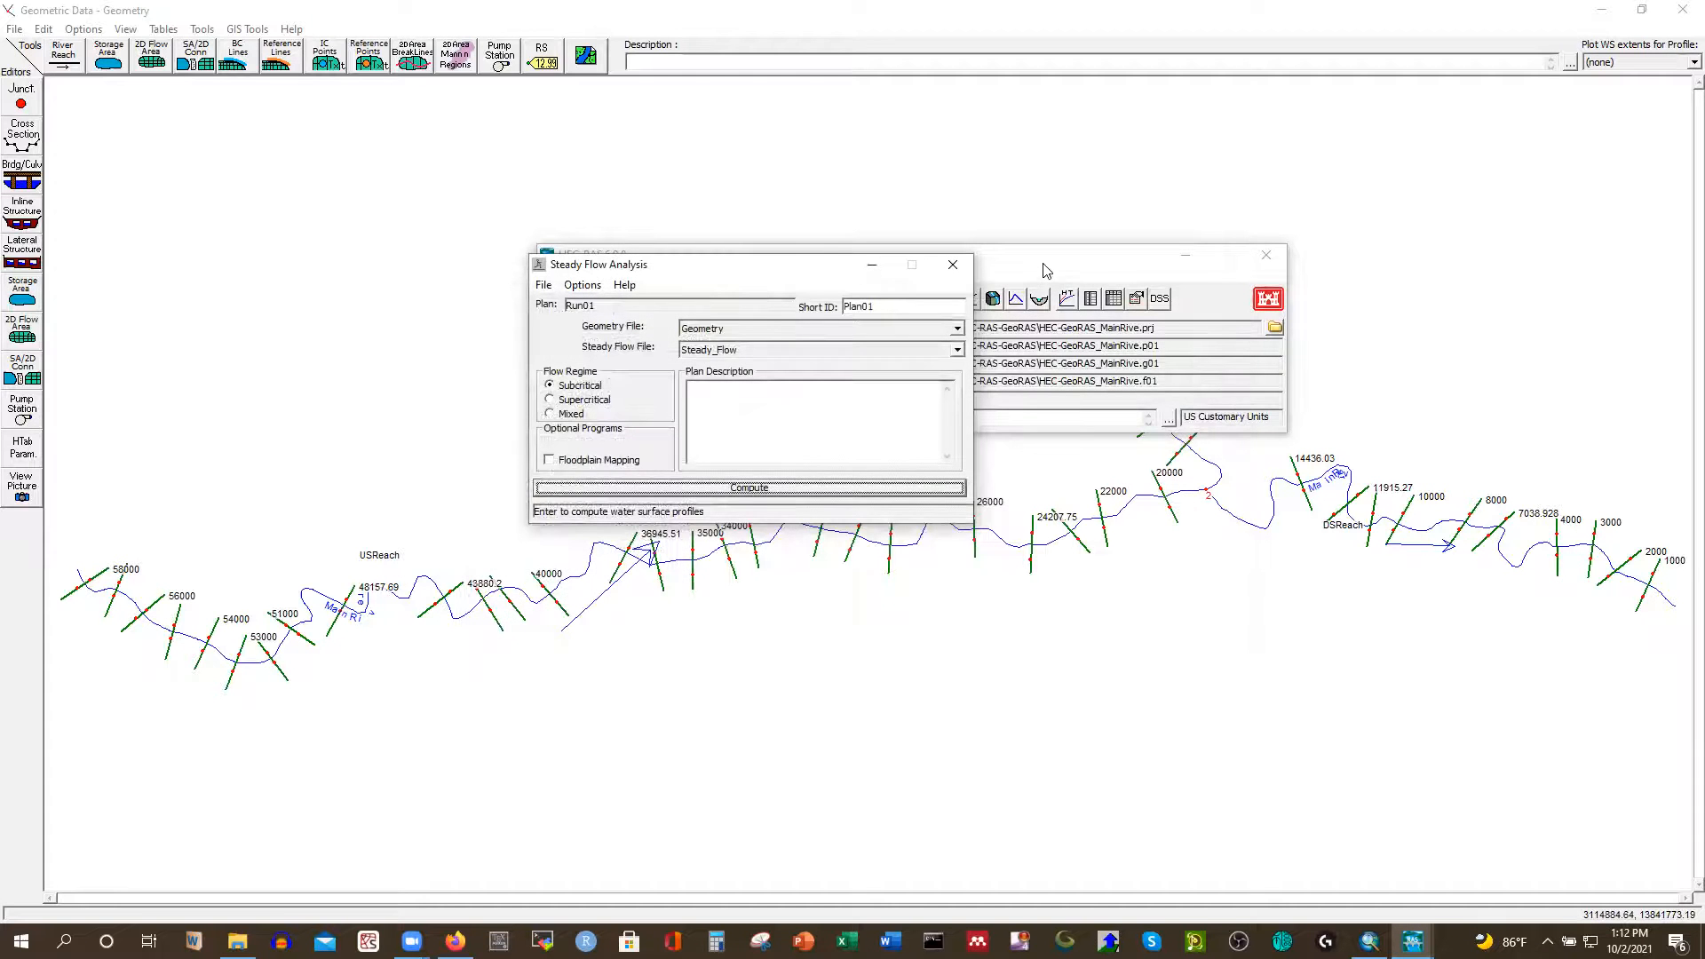
# Reopen the Manning's n table, check the MainRiver DSReach values, and switch the table to the Tributary river
pyautogui.click(638, 34)
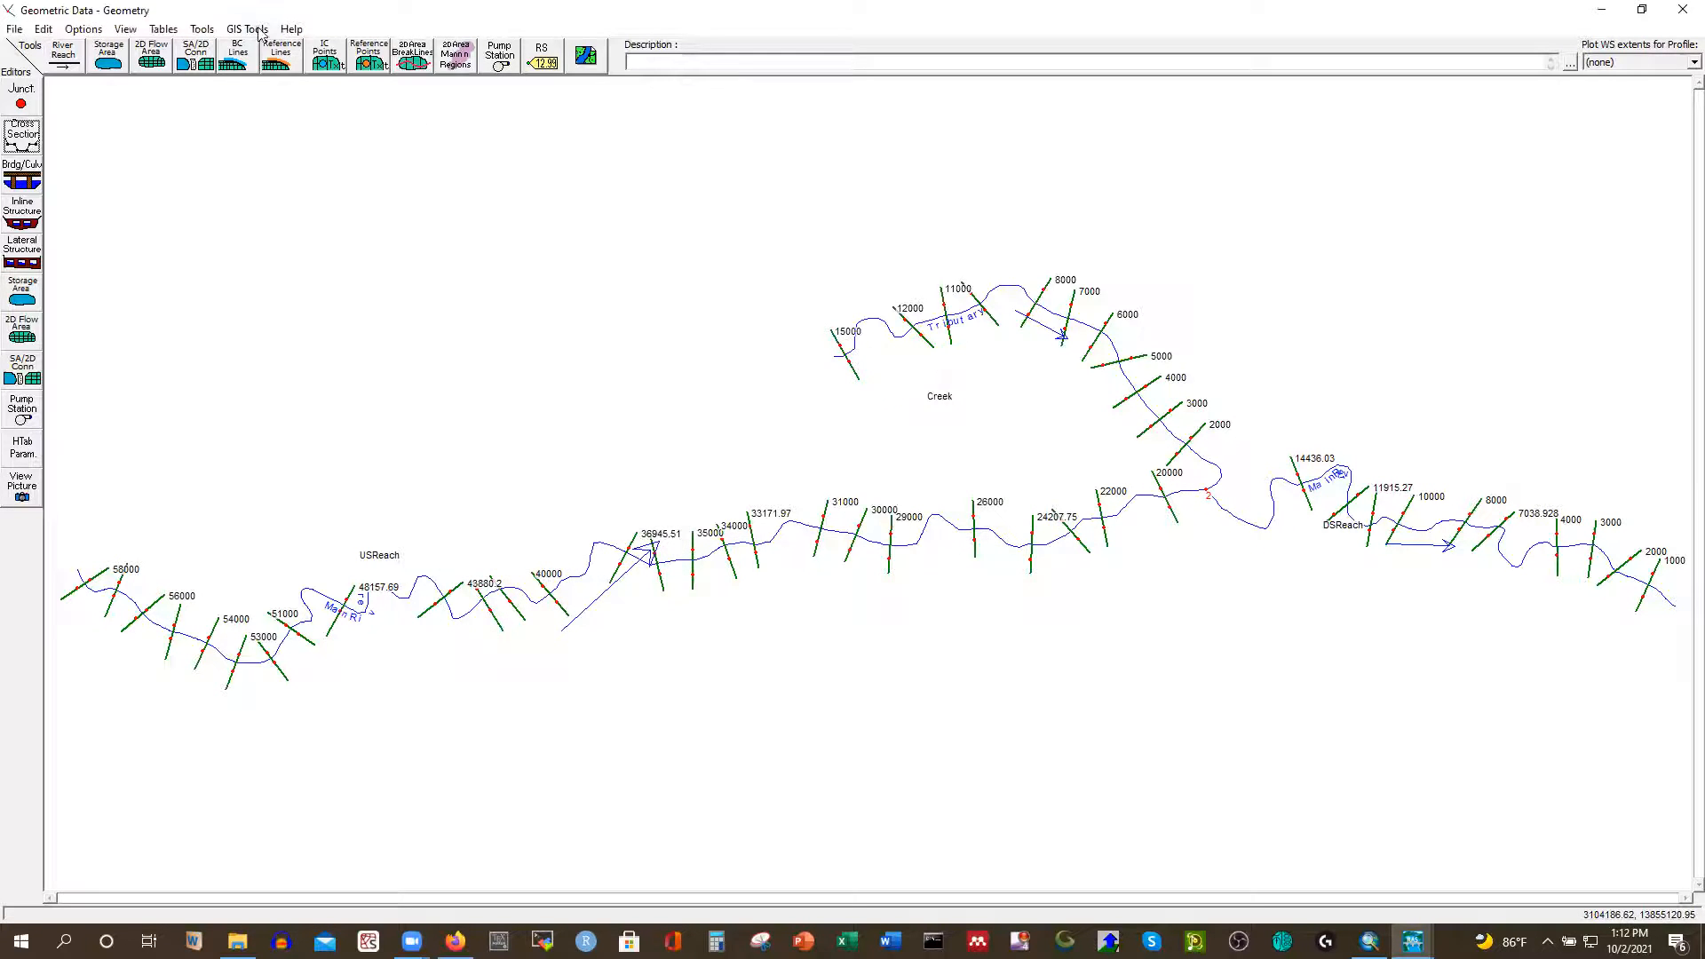
pyautogui.click(163, 29)
pyautogui.click(266, 49)
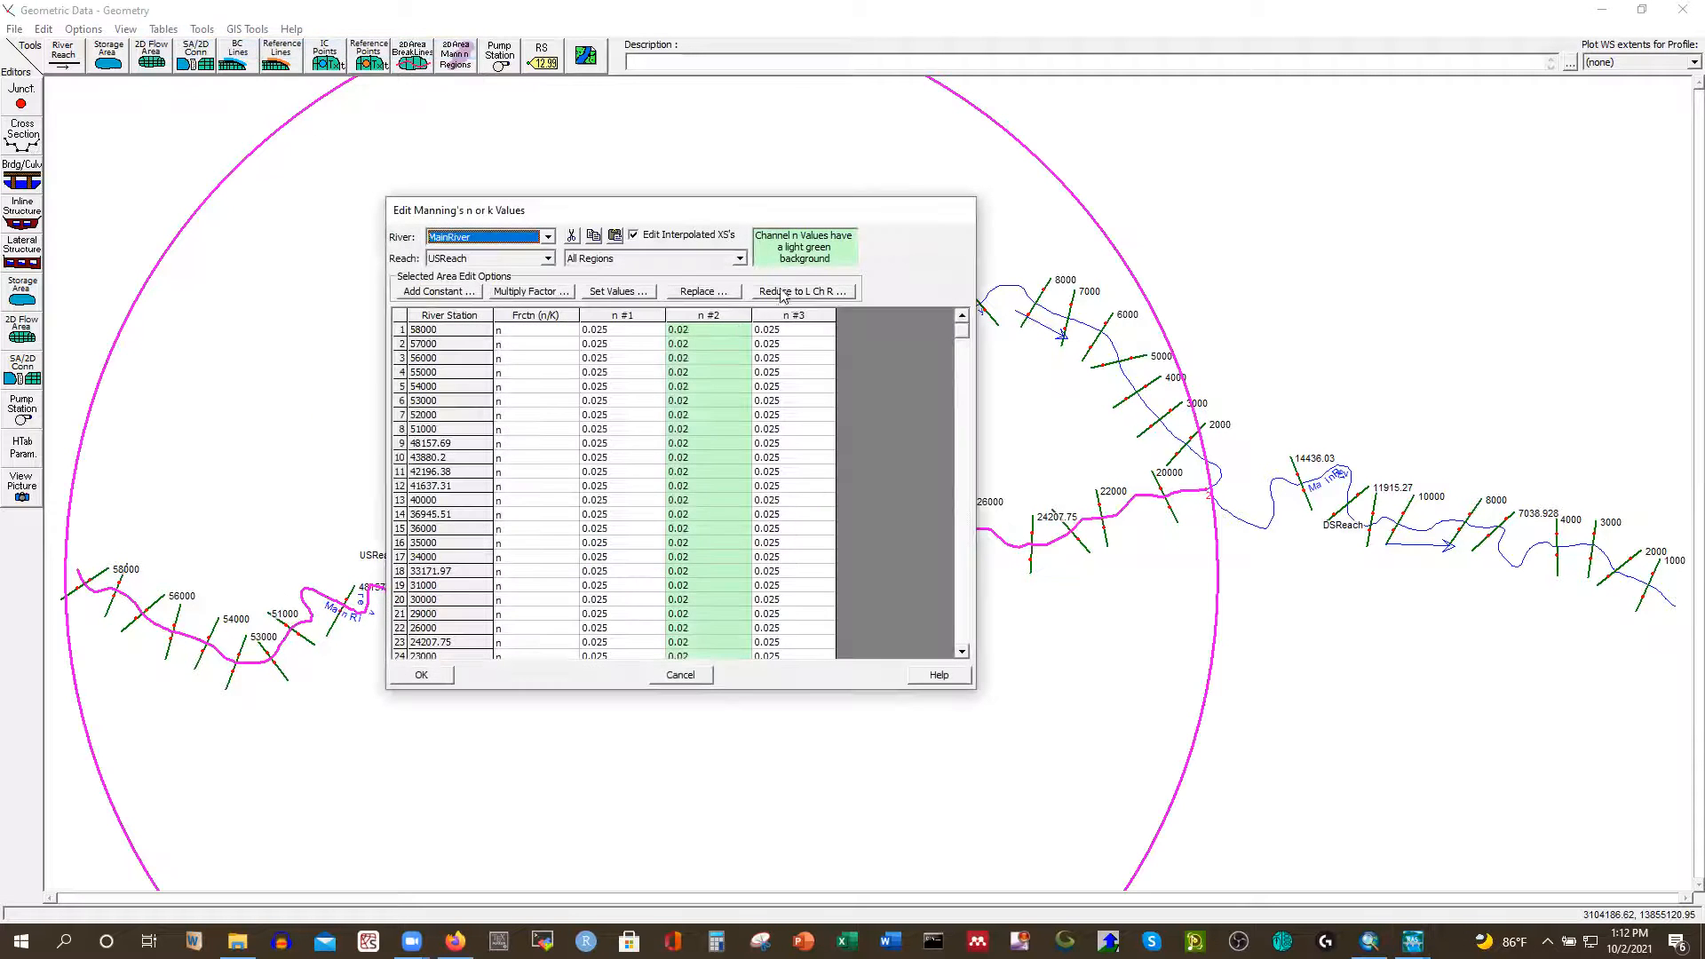
pyautogui.click(547, 259)
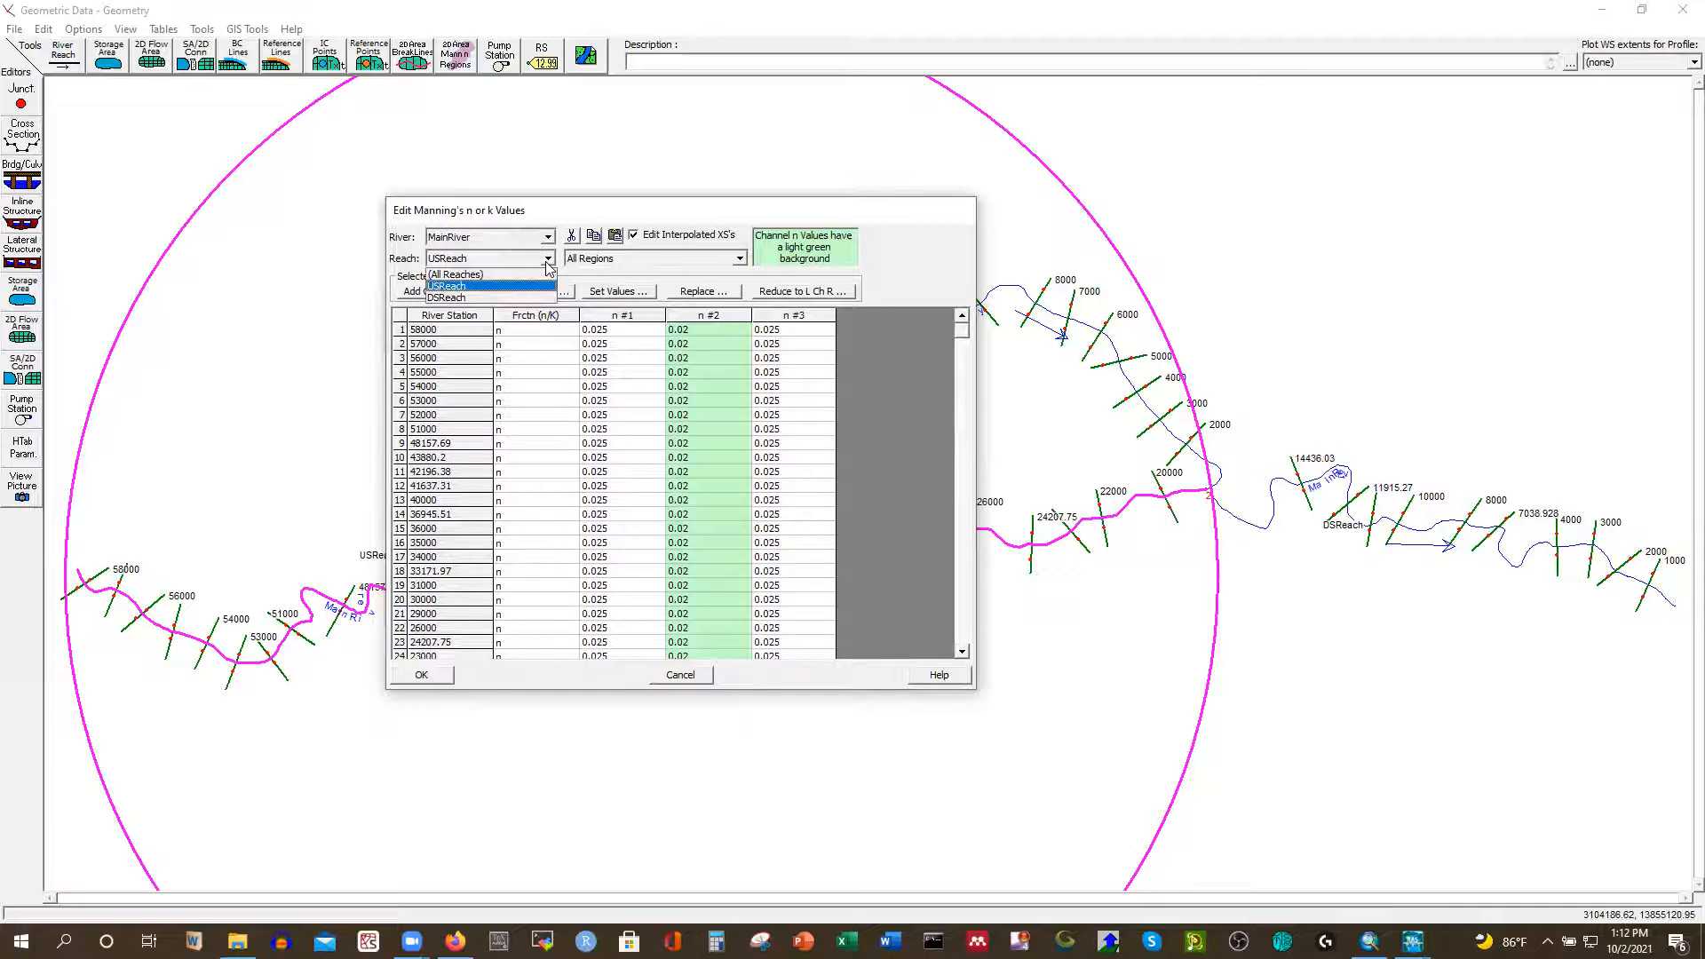
pyautogui.click(458, 299)
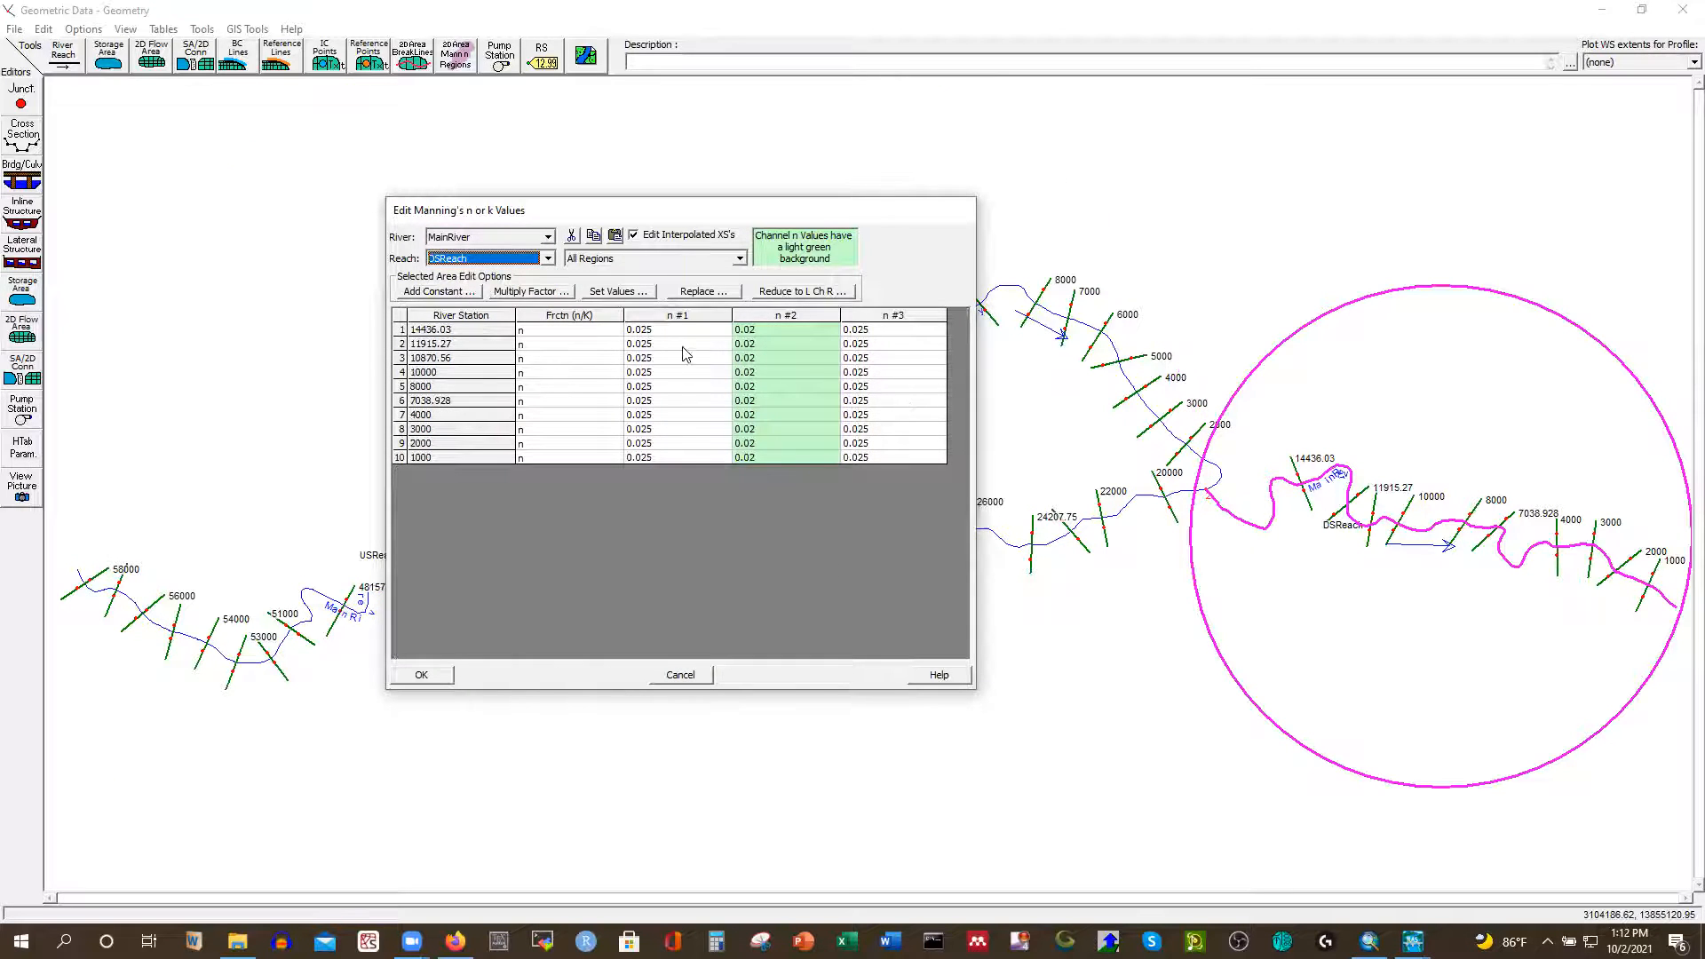
pyautogui.click(547, 238)
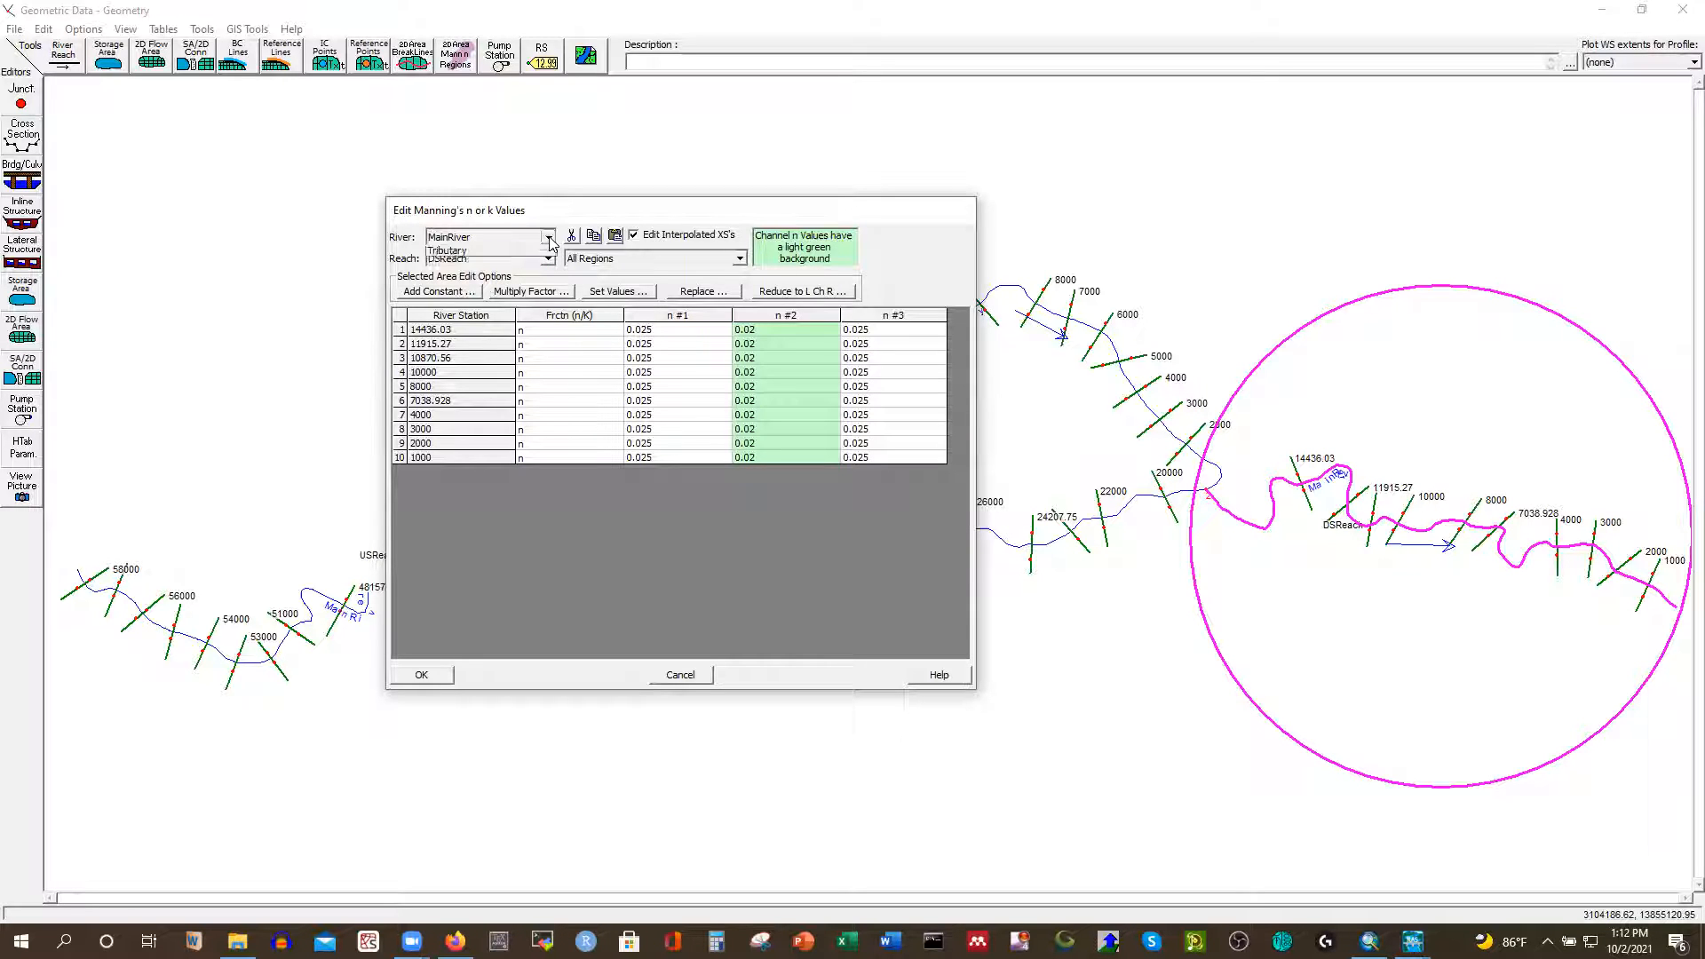
pyautogui.click(457, 277)
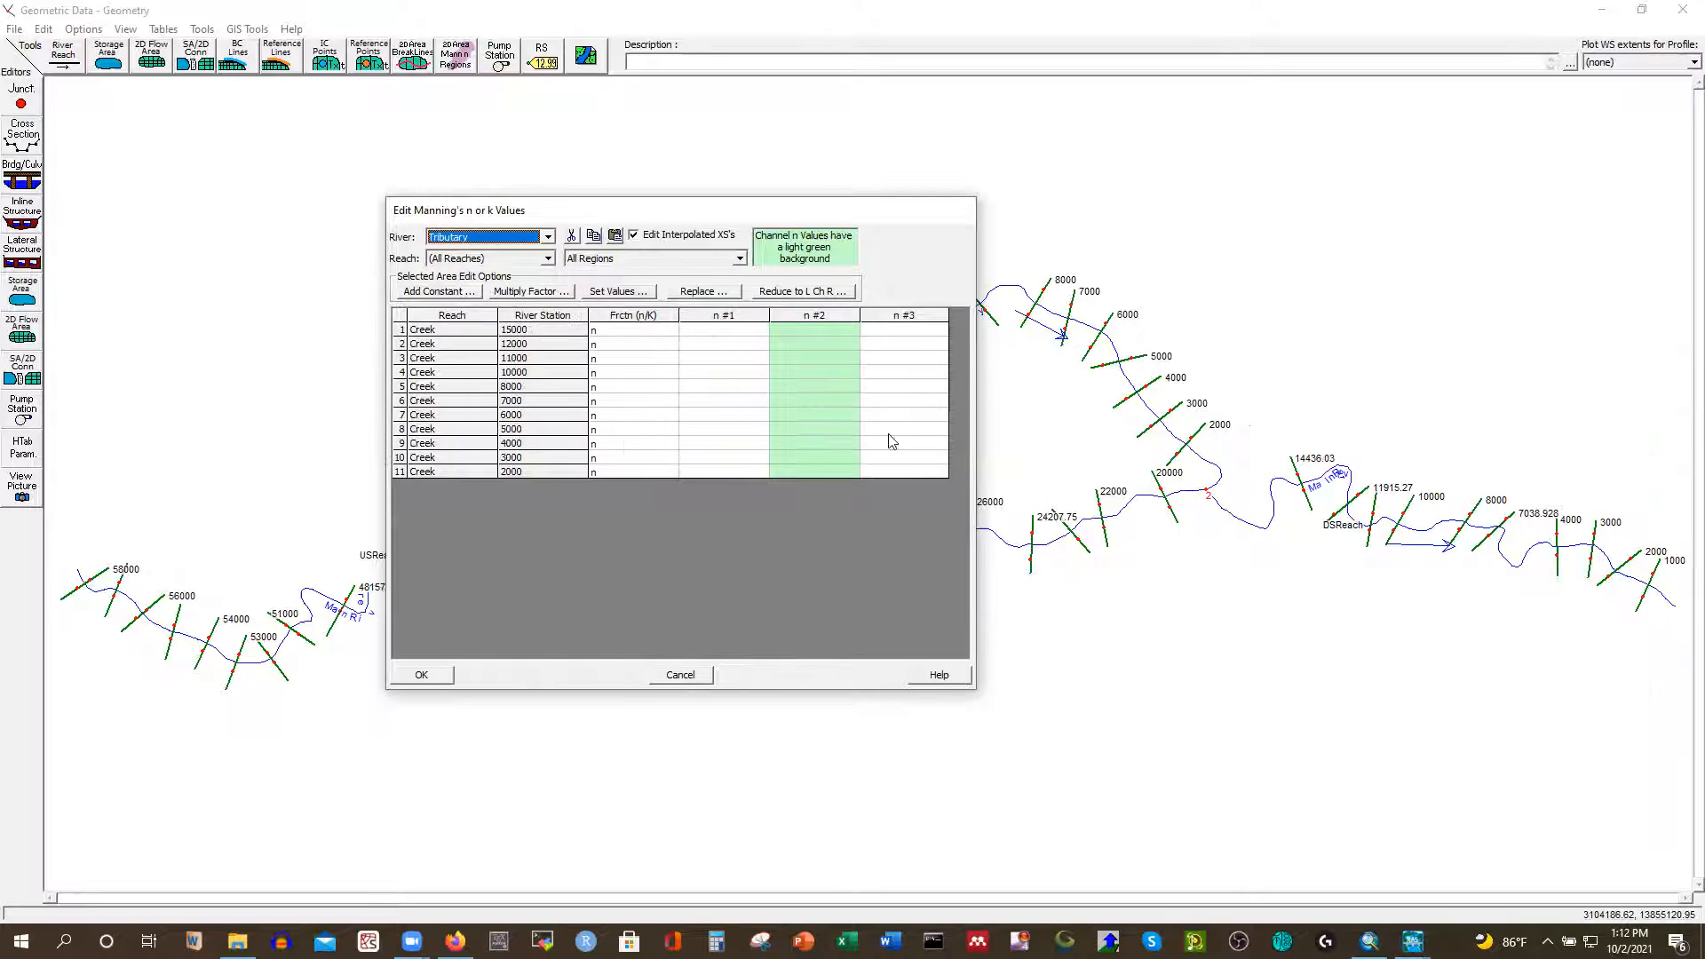
# Set the n #1 Manning's values of all Tributary cross sections to 0.025
pyautogui.click(706, 318)
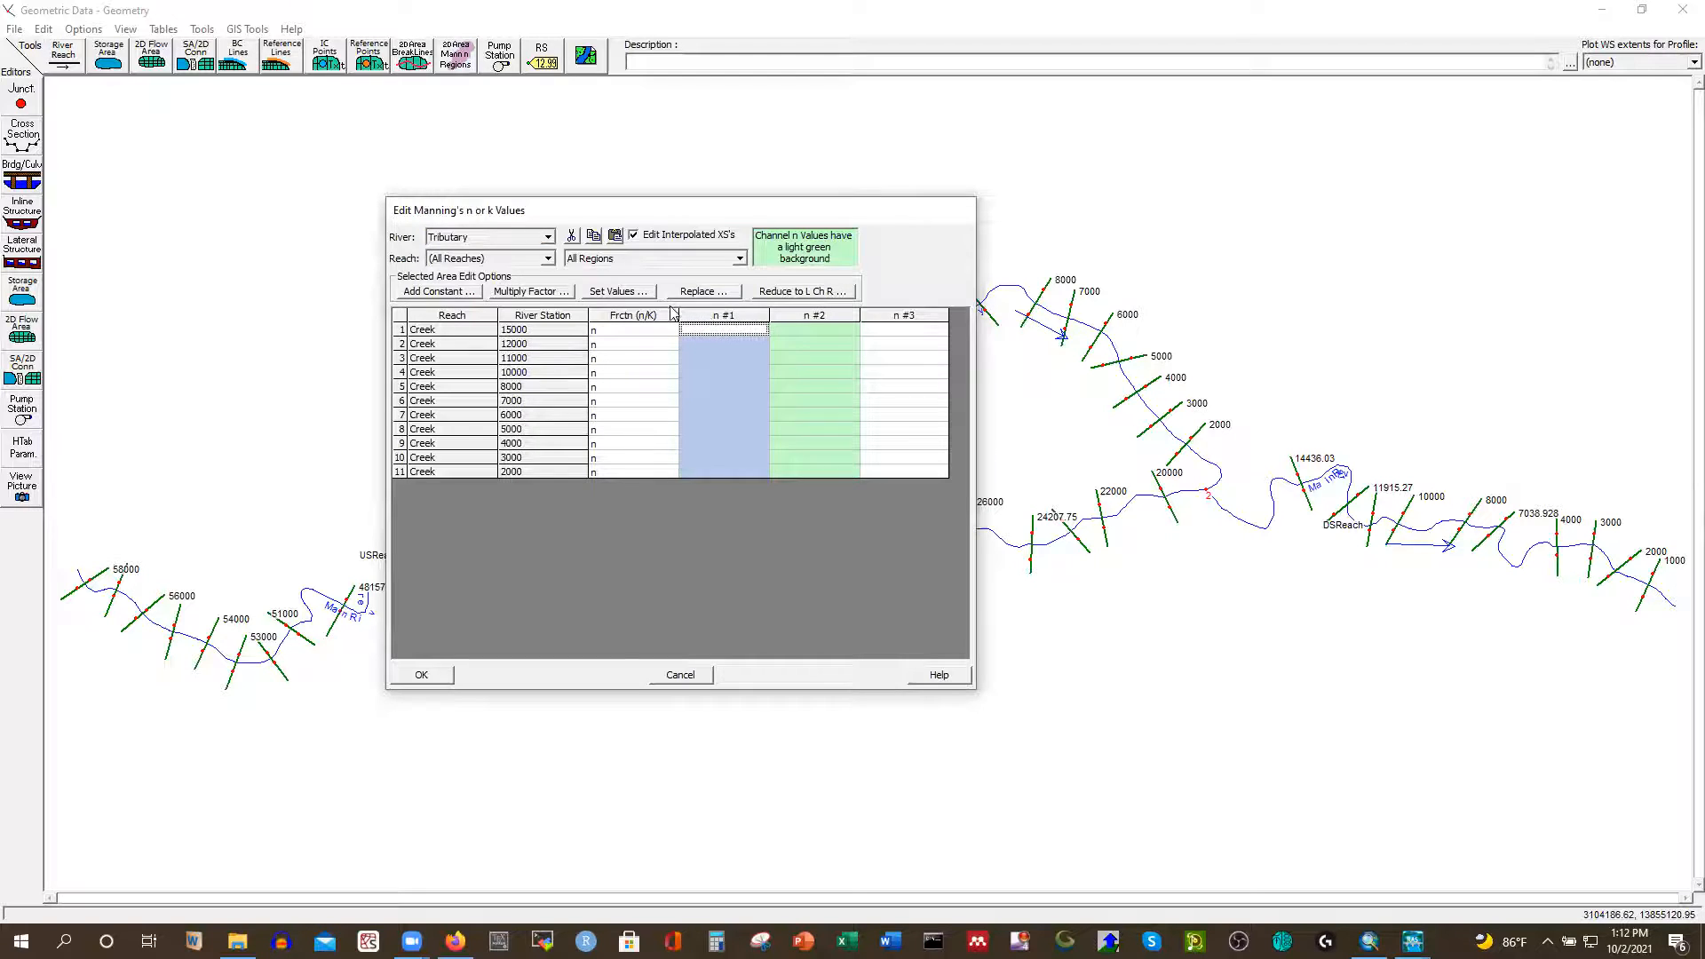
pyautogui.click(621, 292)
pyautogui.write('0.025')
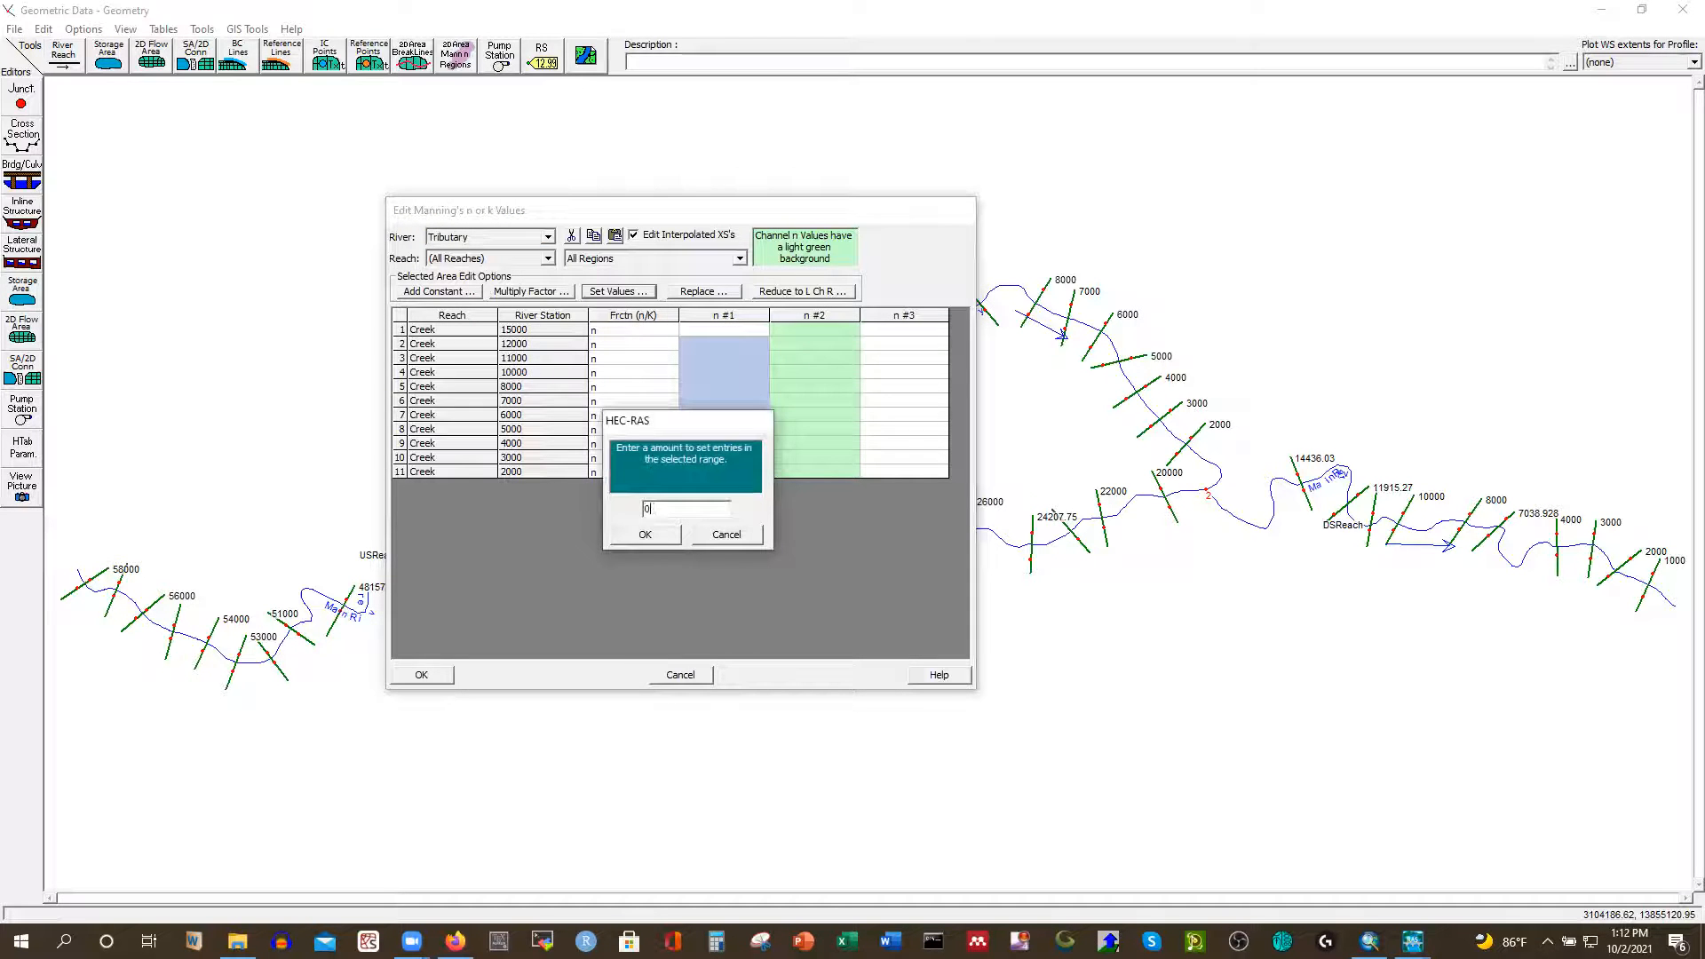
pyautogui.click(646, 534)
# Set the channel Manning's values (n #2) of all Tributary cross sections to 0.020
pyautogui.click(791, 317)
pyautogui.click(618, 291)
pyautogui.write('0.')
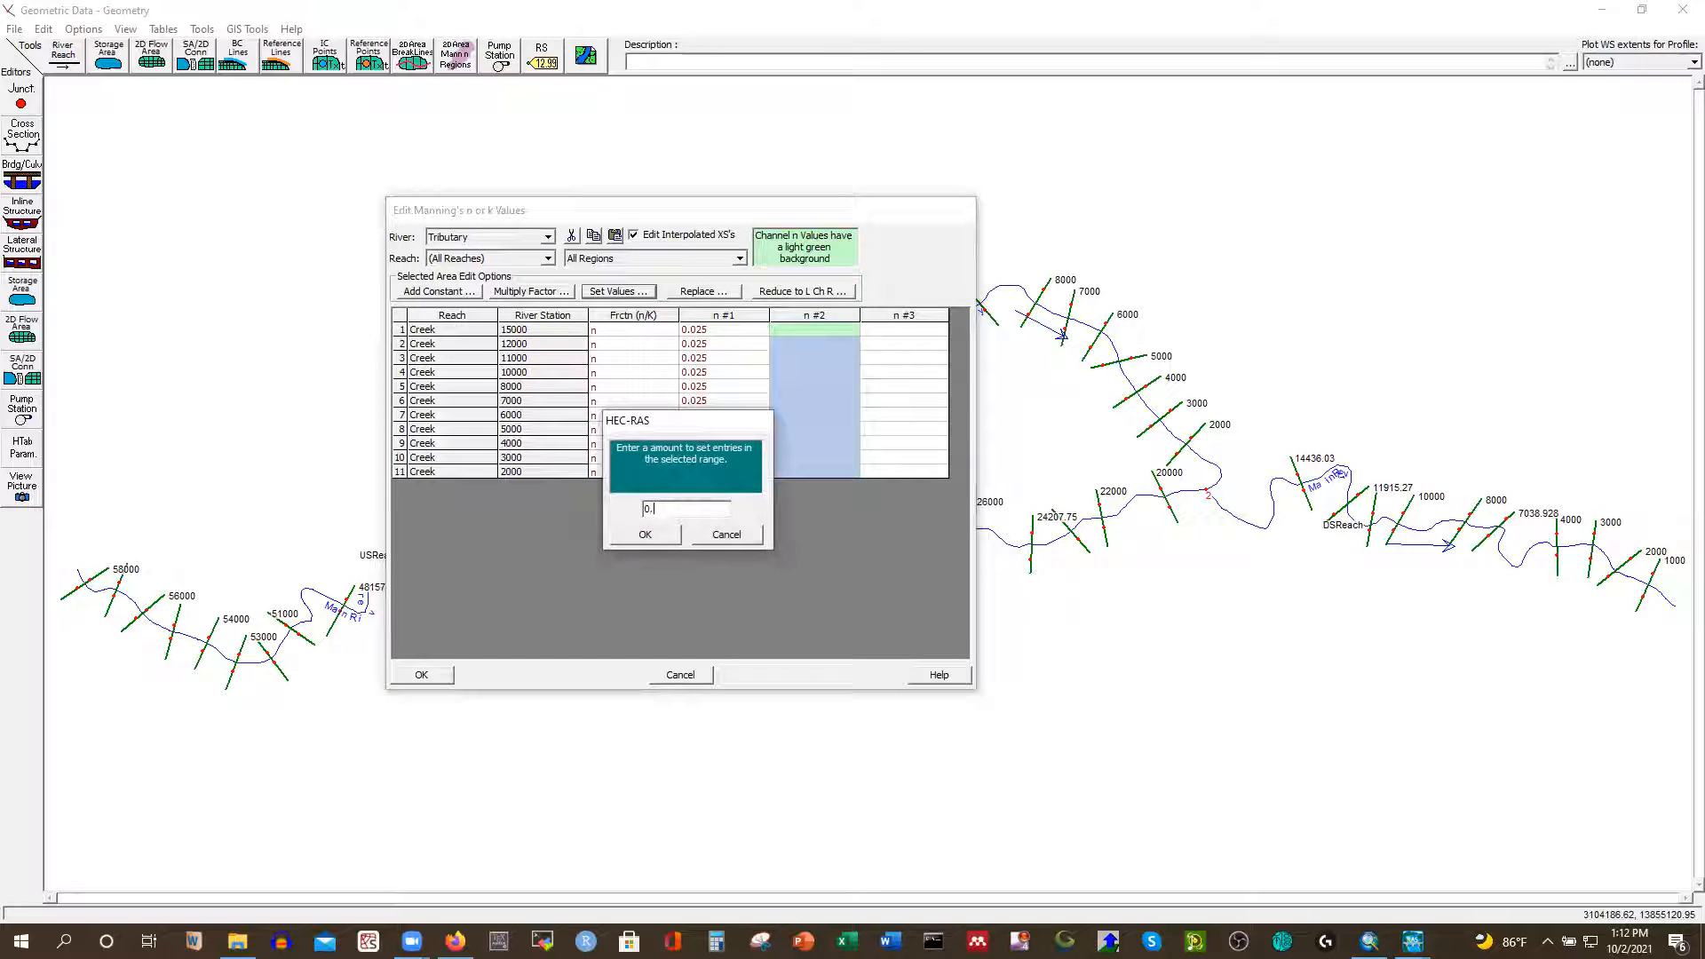
pyautogui.write('20')
pyautogui.press('BackSpace')
pyautogui.press('BackSpace')
pyautogui.write('020')
pyautogui.click(664, 538)
# Set the n #3 Manning's values of all Tributary cross sections to 0.025, and accept the Manning's table
pyautogui.click(903, 315)
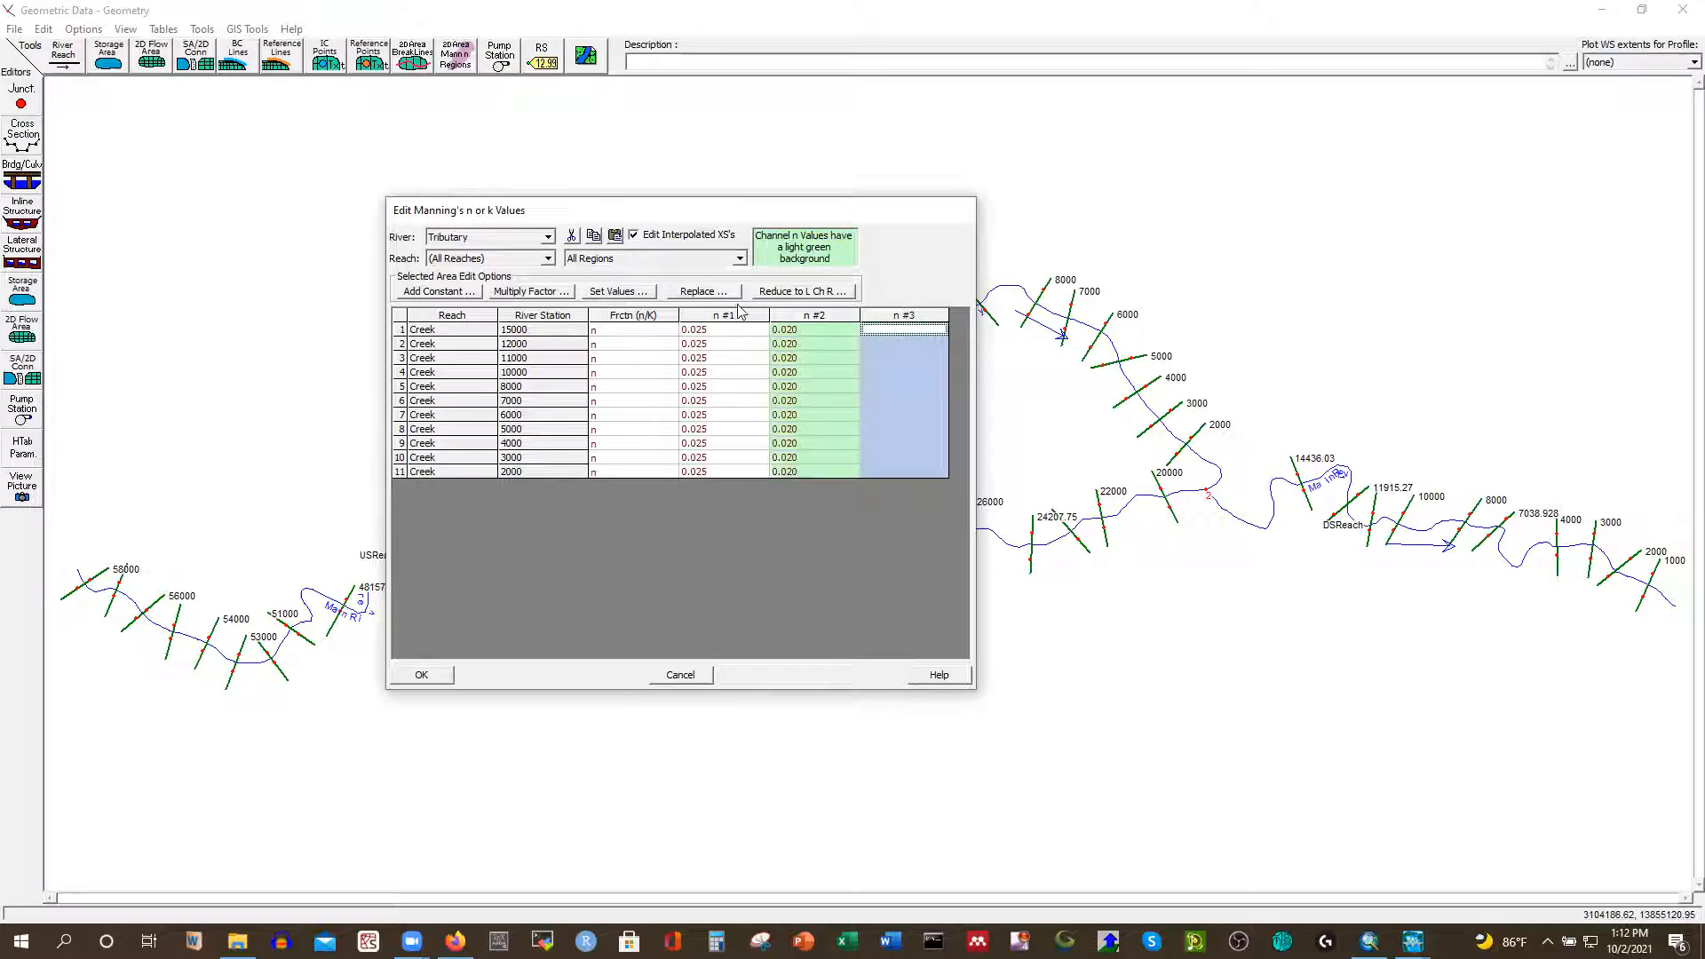
pyautogui.click(627, 292)
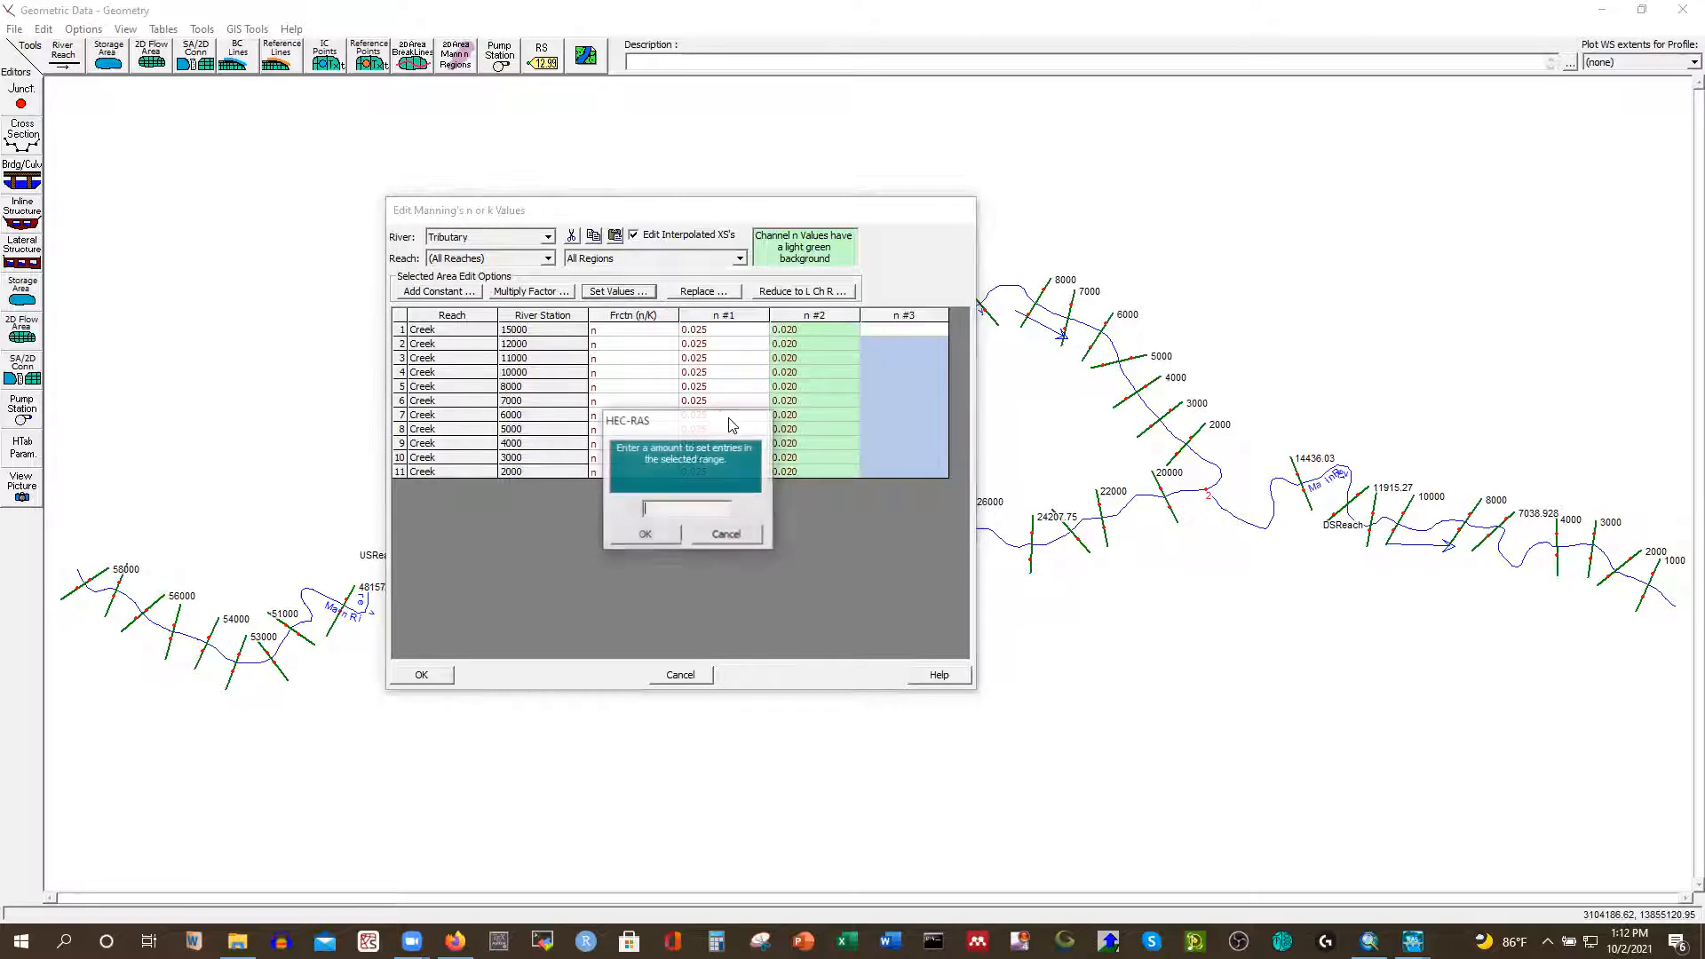
pyautogui.write('0.025')
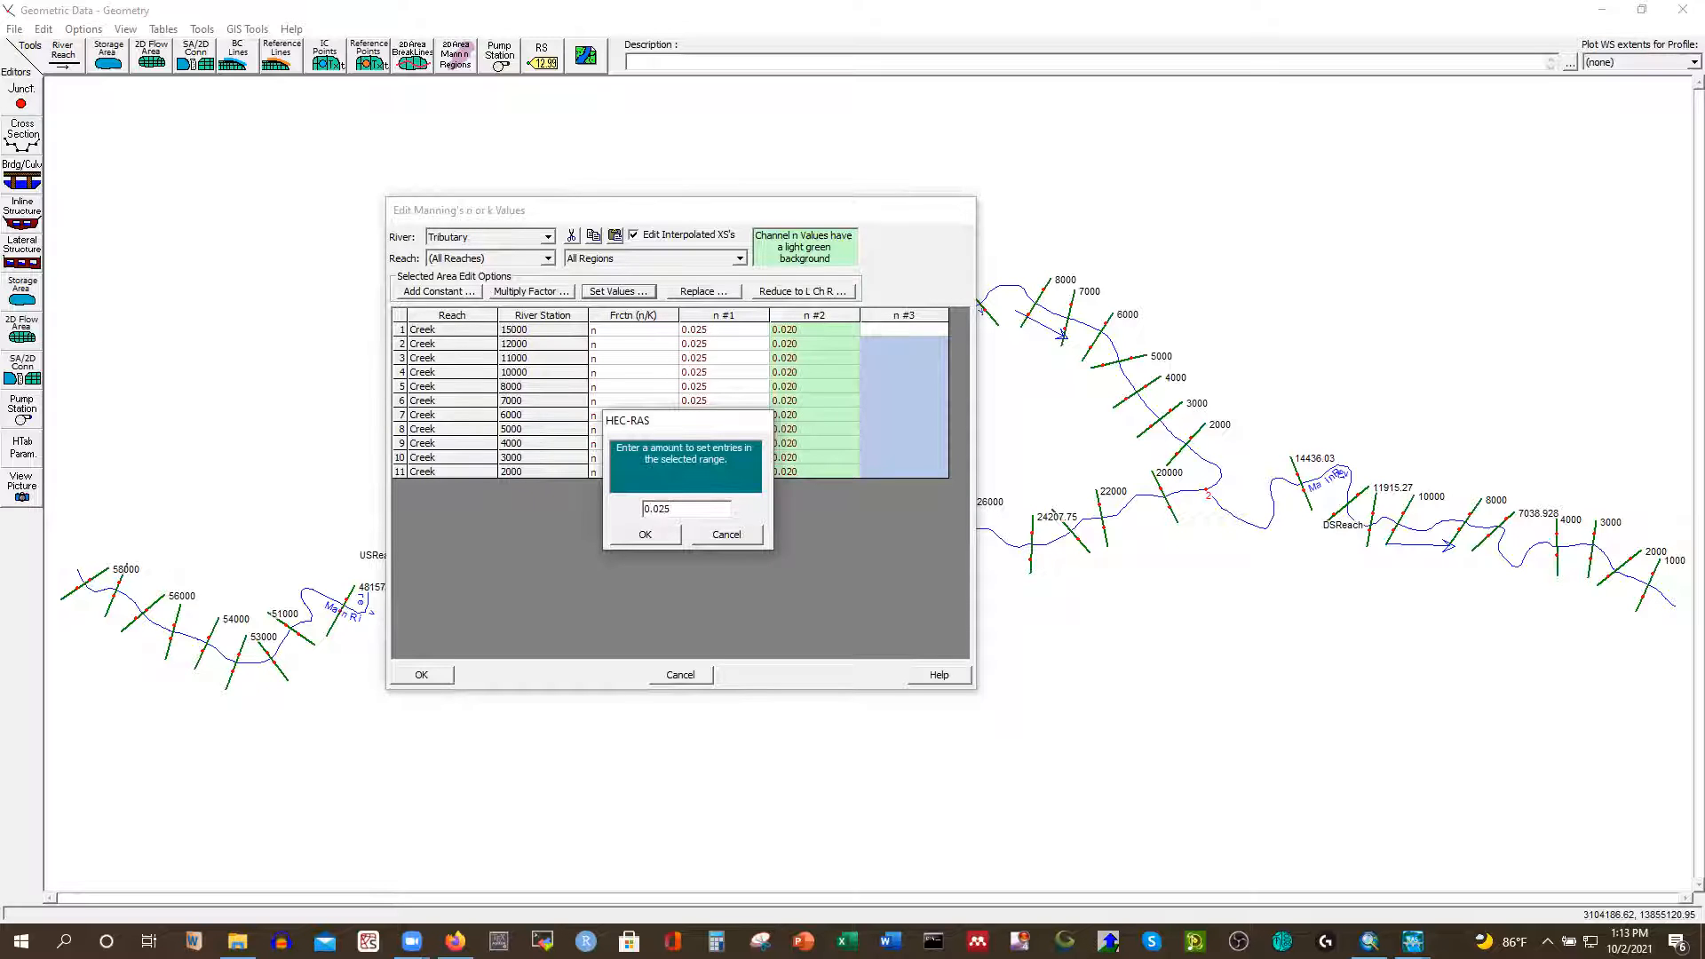
pyautogui.click(655, 535)
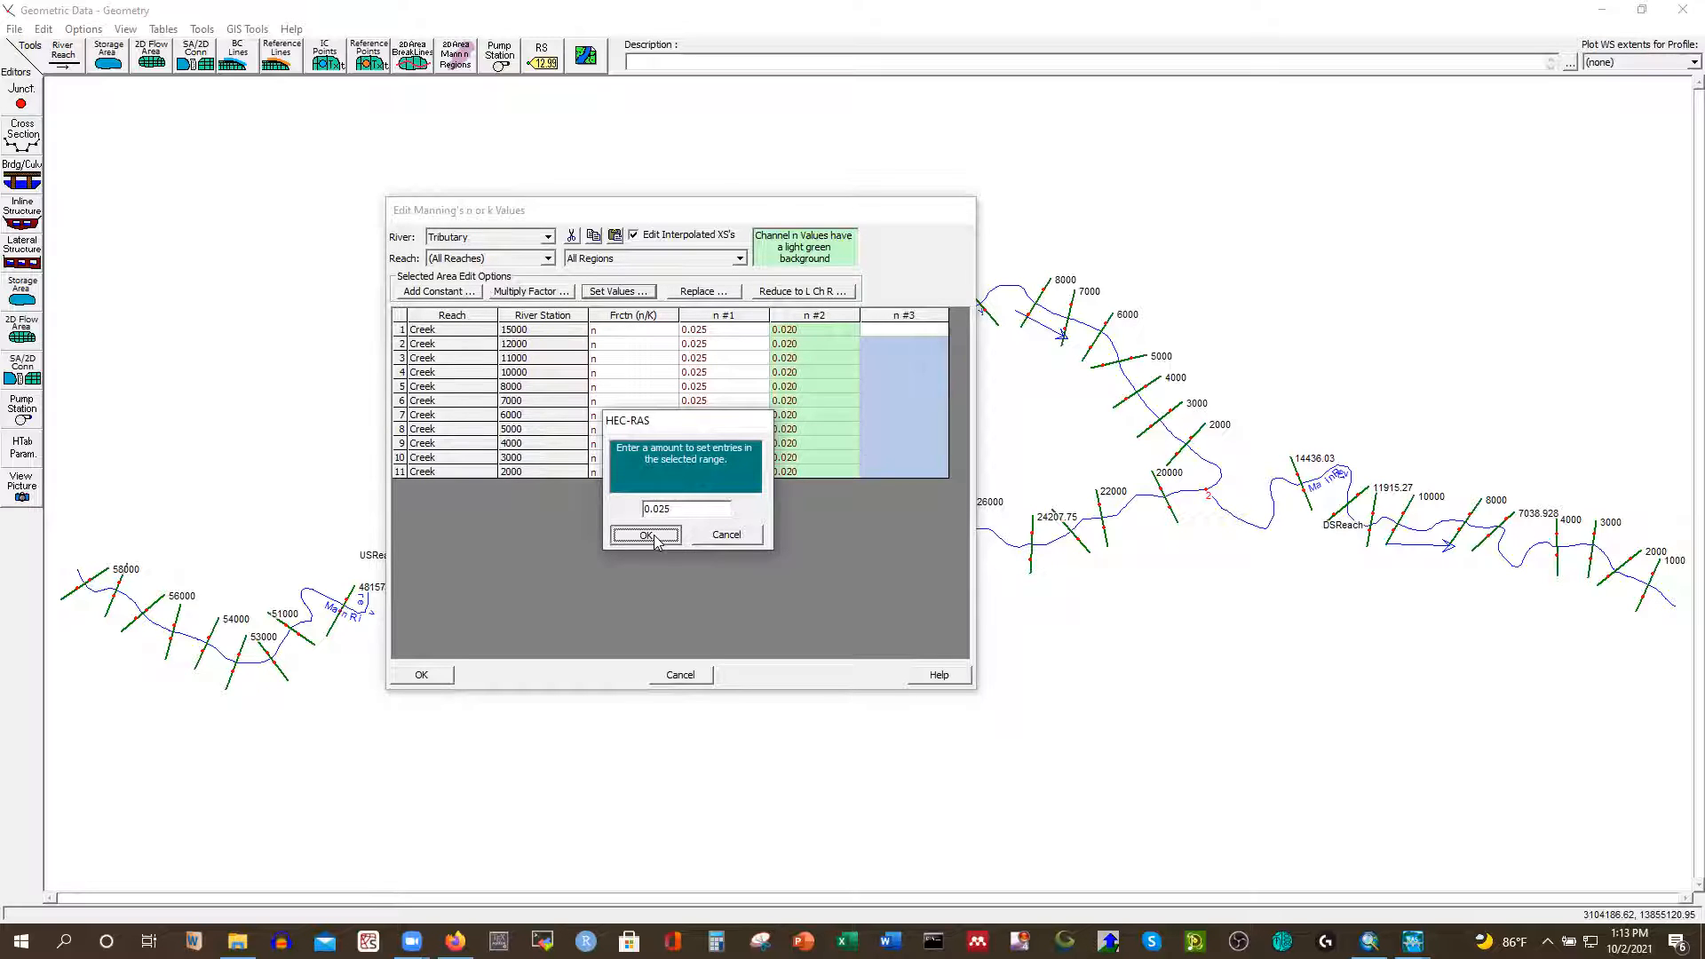
pyautogui.click(422, 676)
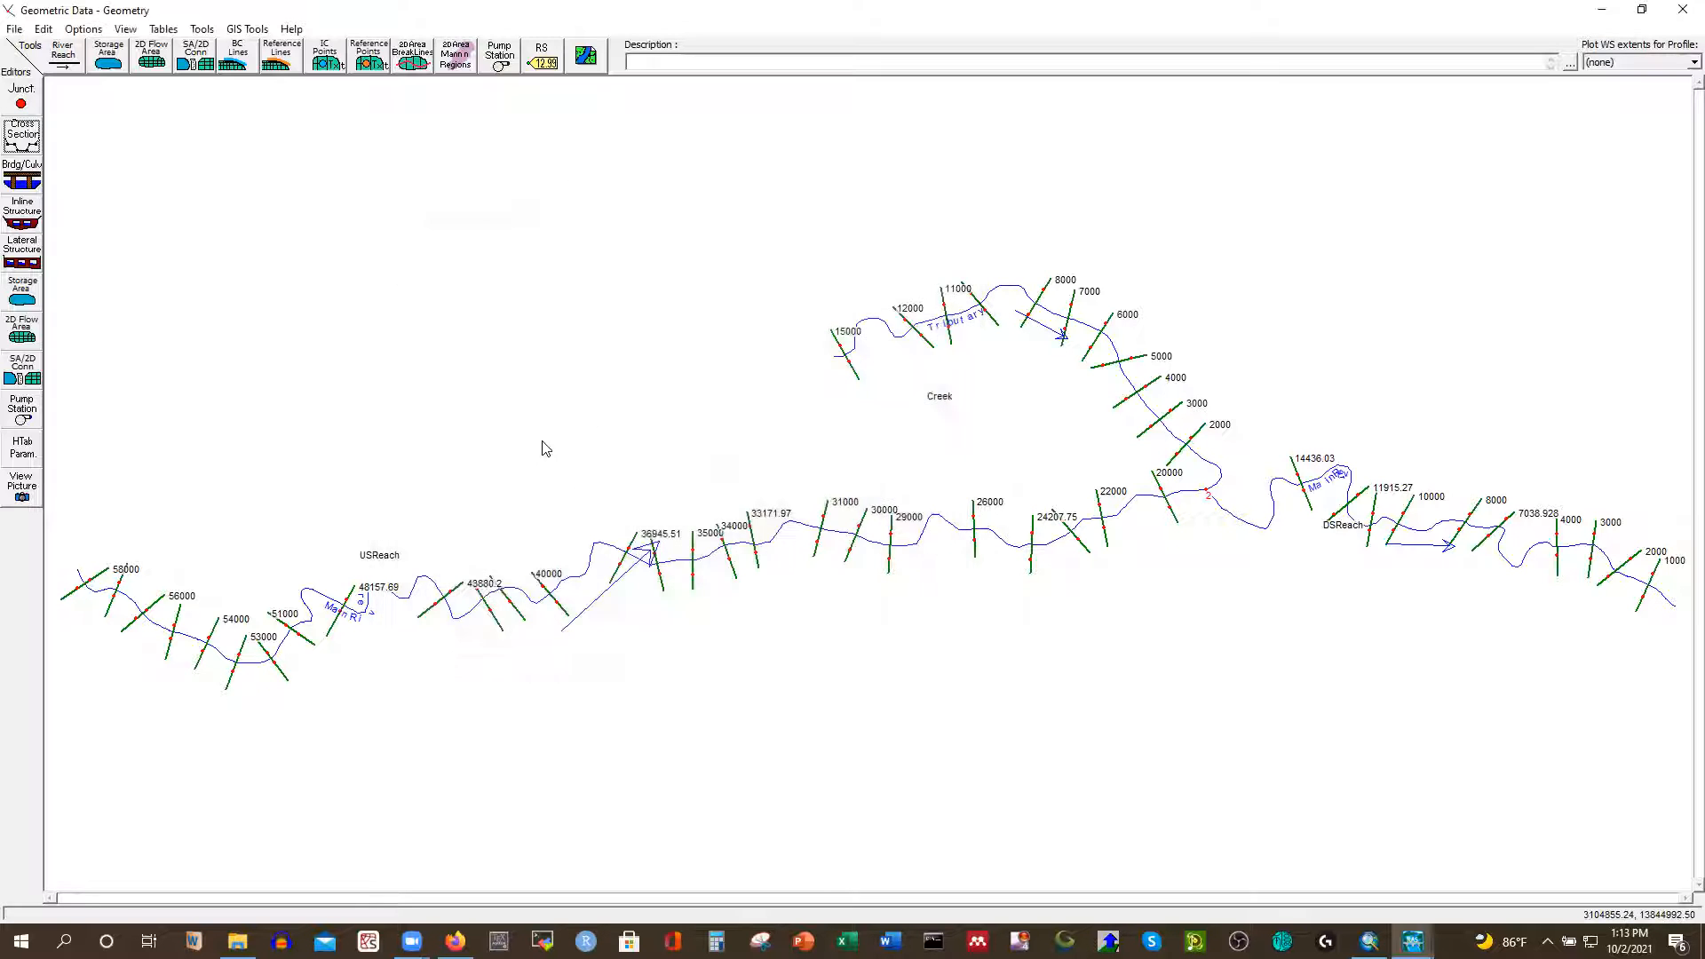
# Save the geometry data, and compute the Run01 steady flow plan with the subcritical flow regime
pyautogui.click(15, 28)
pyautogui.click(58, 89)
pyautogui.moveTo(1412, 941)
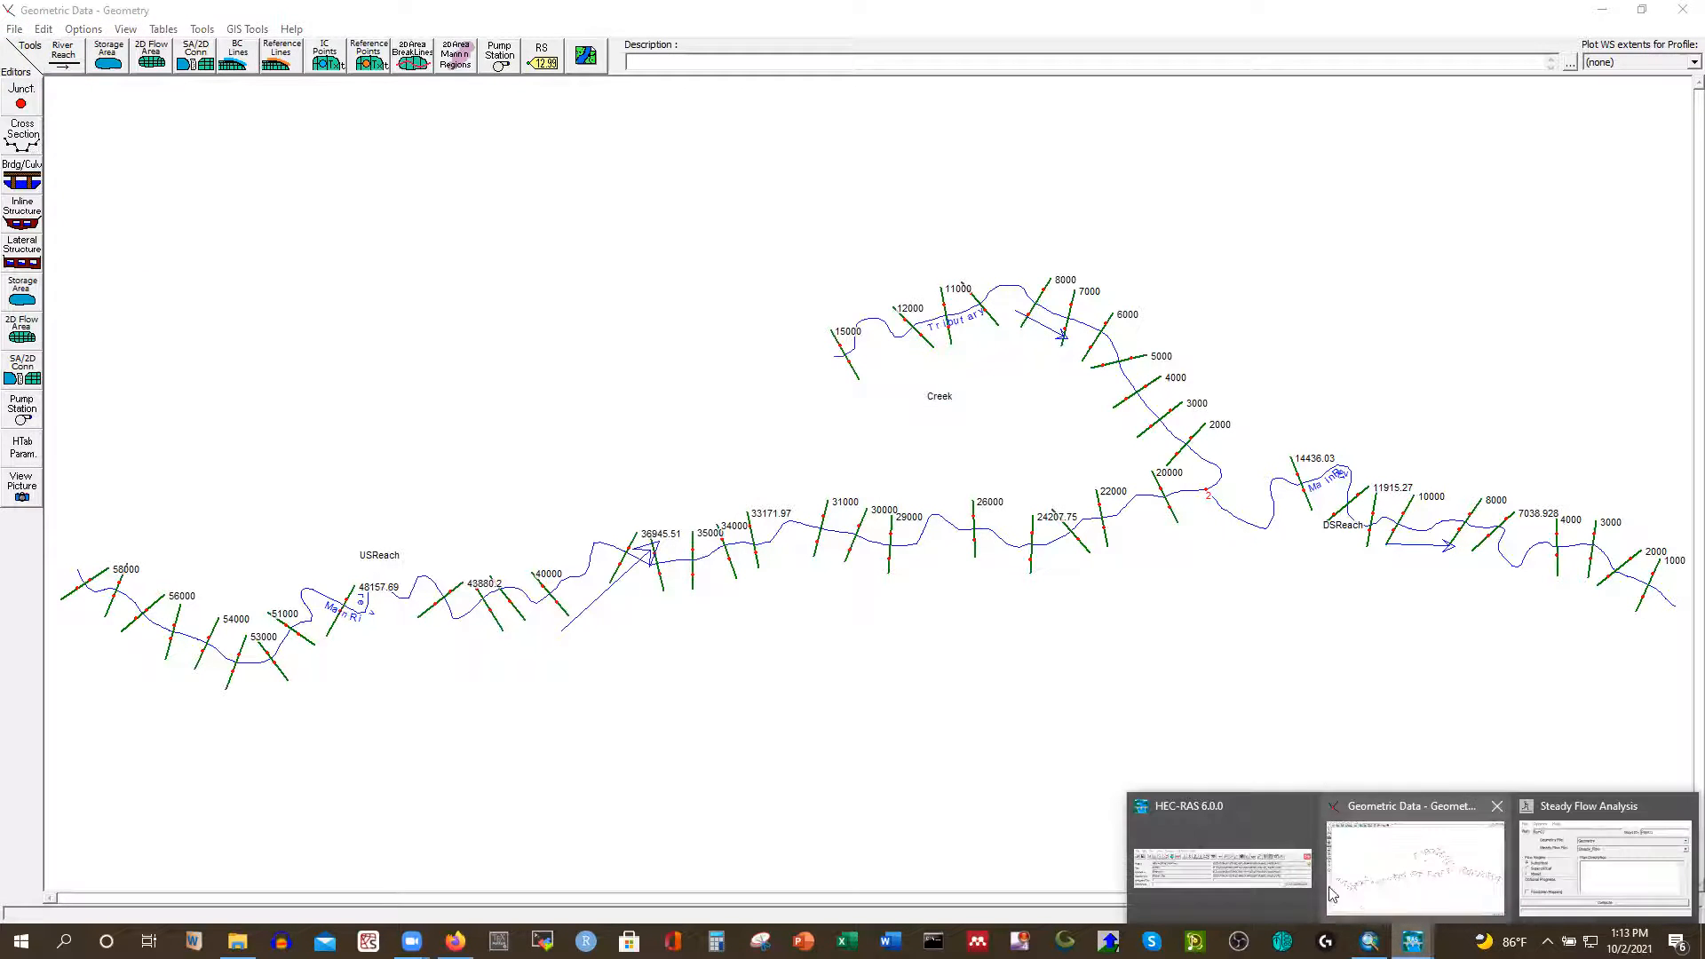
pyautogui.click(1550, 870)
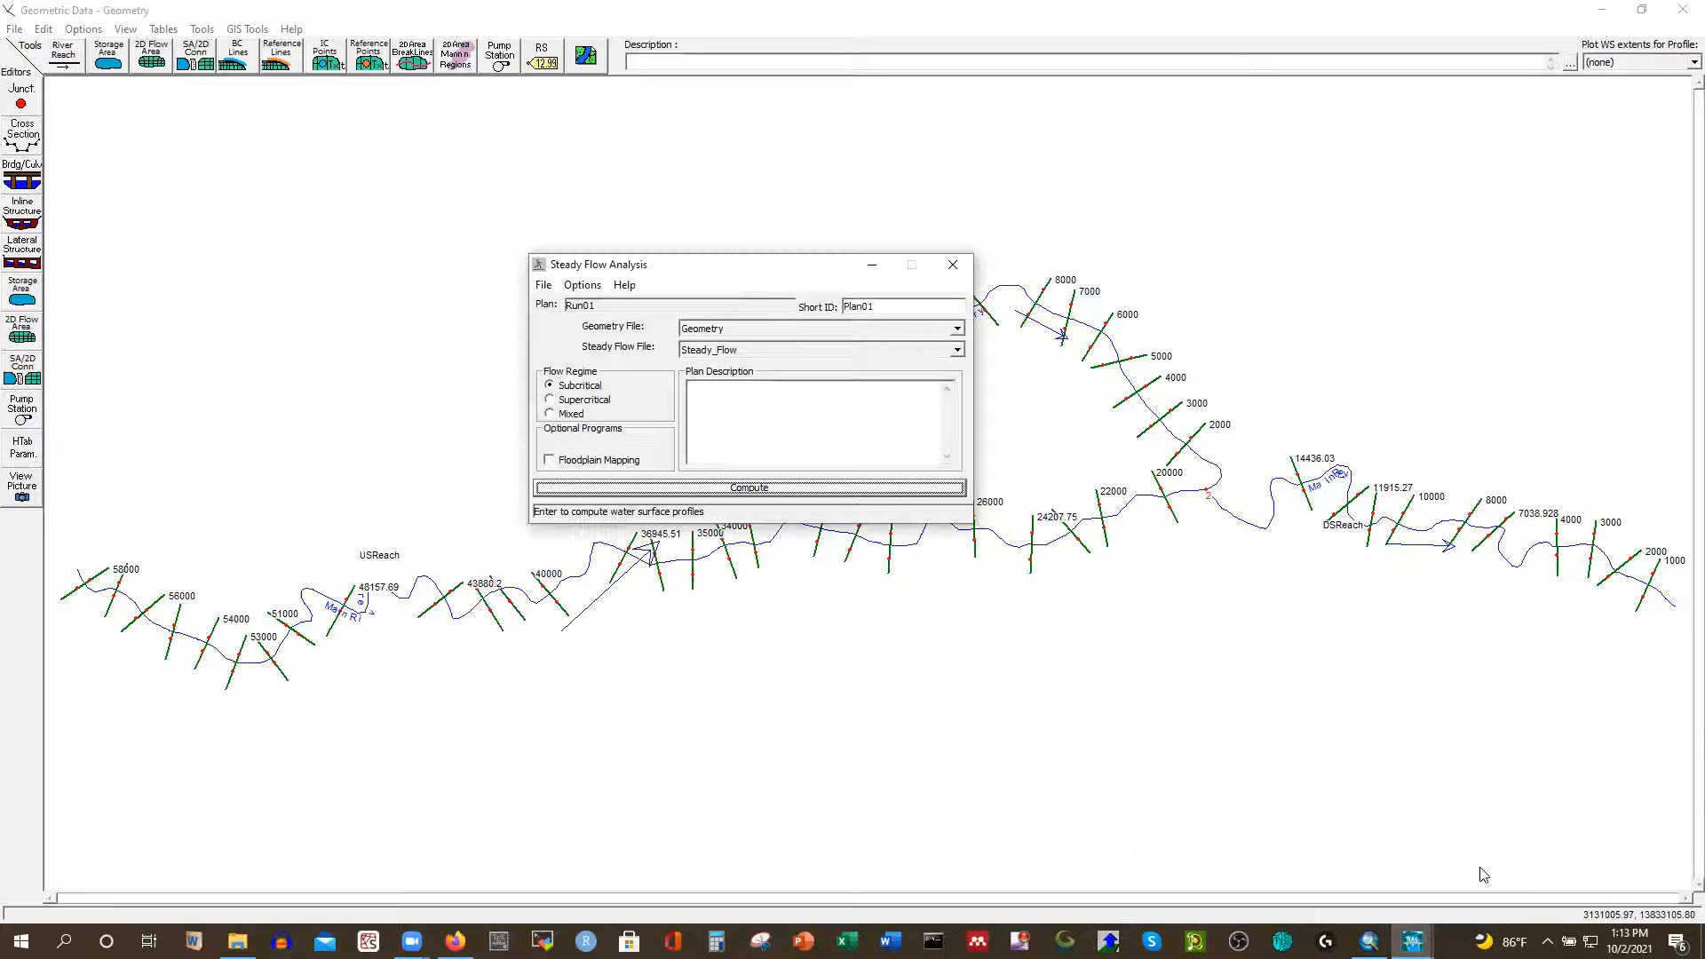
pyautogui.click(749, 488)
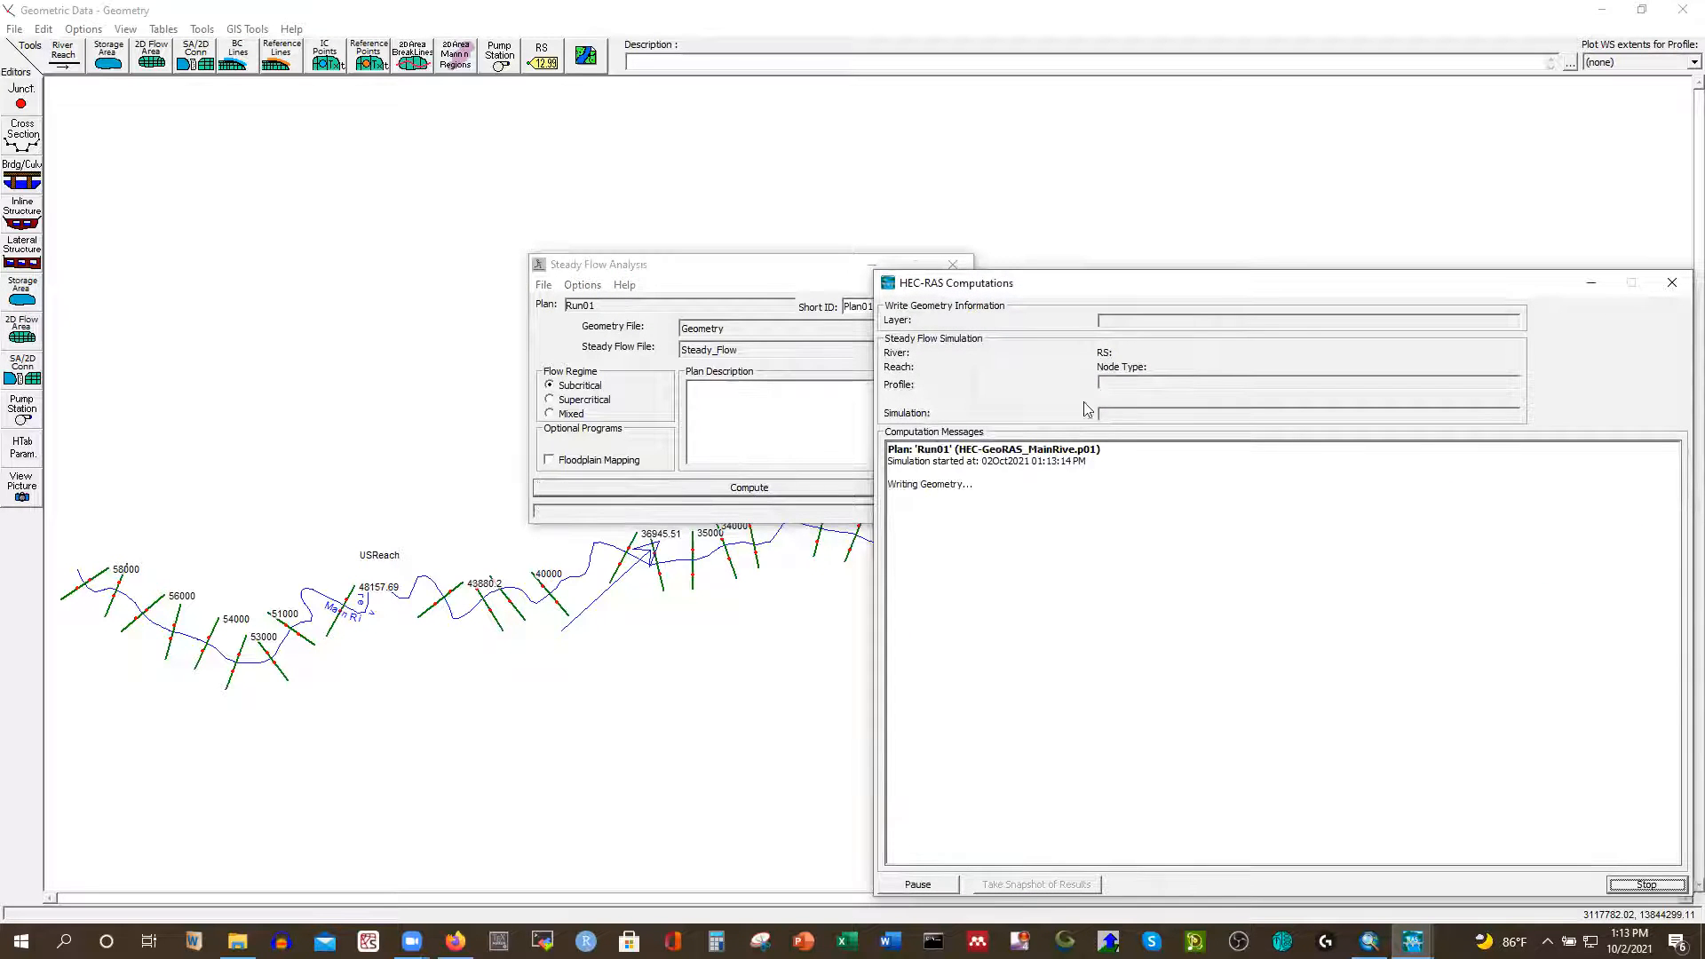
pyautogui.moveTo(1252, 285); pyautogui.dragTo(742, 179)
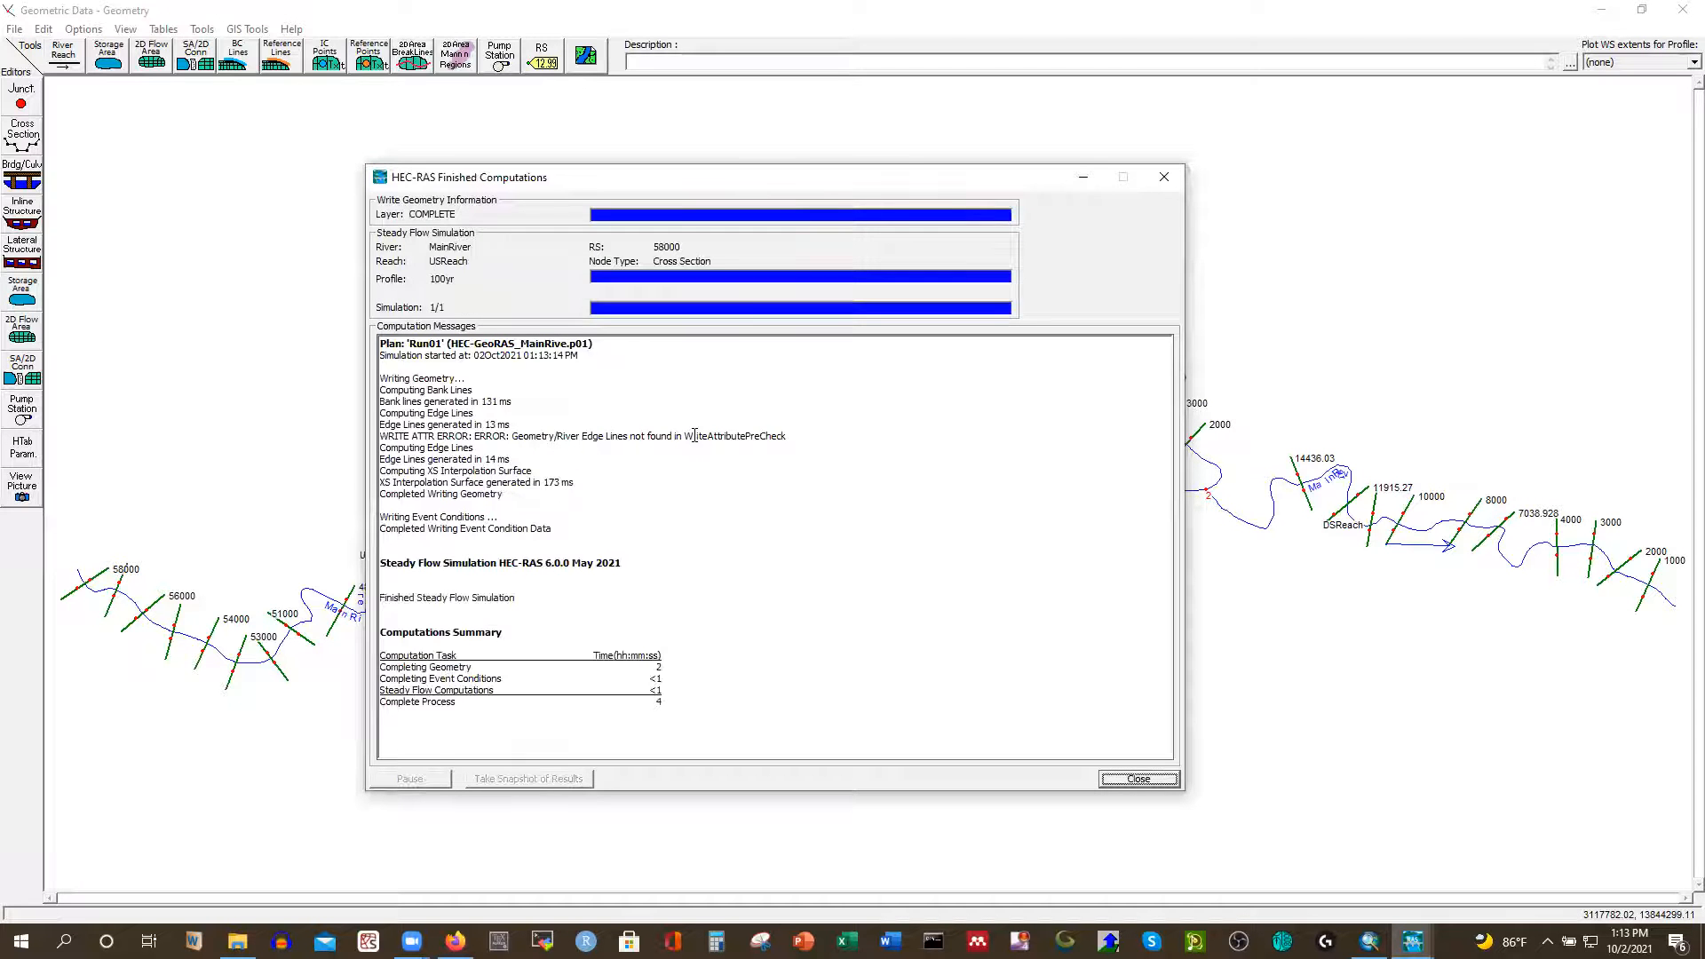
pyautogui.click(1136, 778)
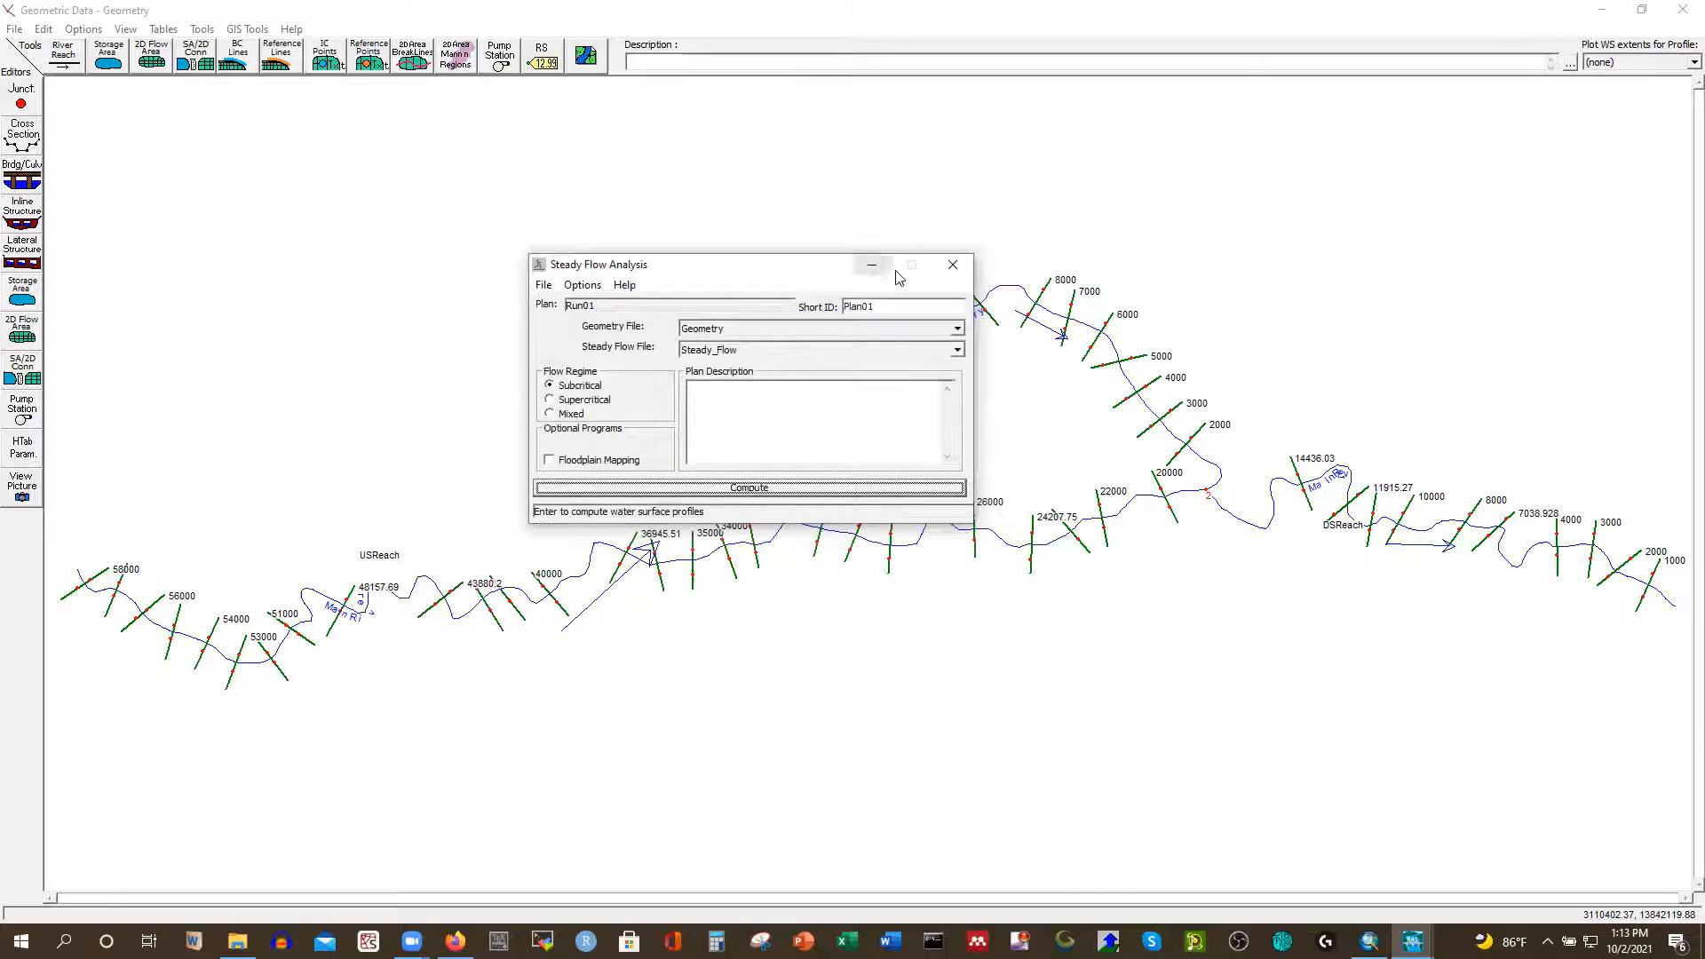
pyautogui.click(951, 266)
# Examine the computed 100yr water surface in the Tributary Creek cross sections from station 15000 downstream to 11000
pyautogui.click(22, 135)
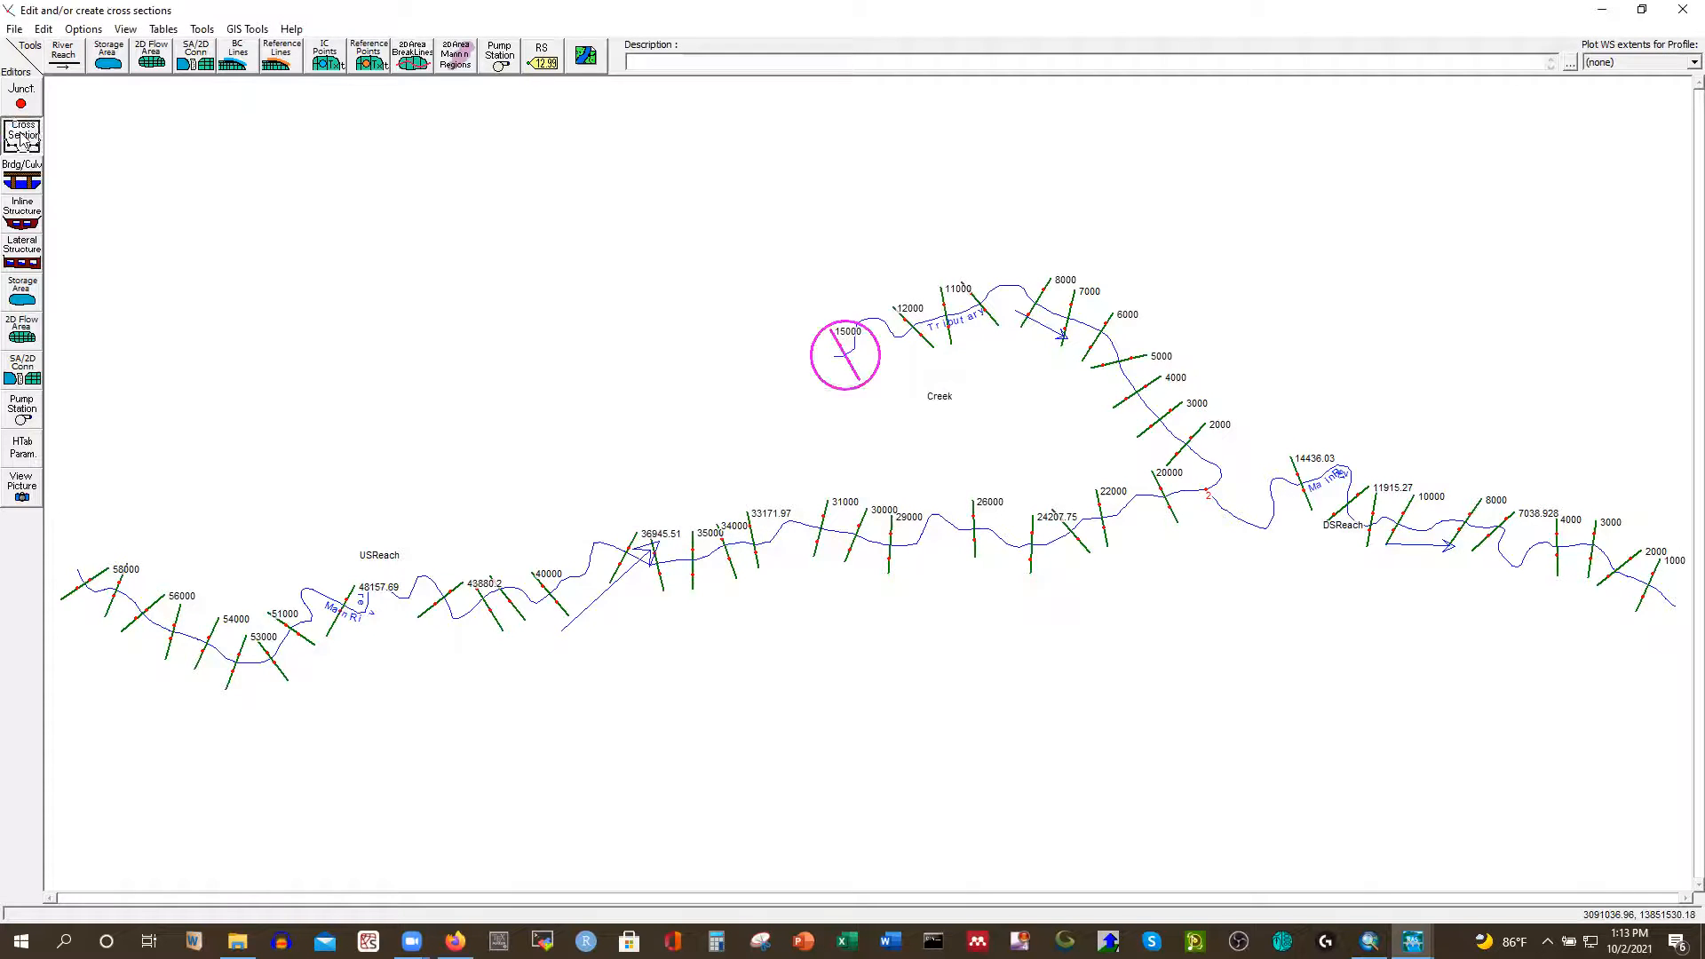
pyautogui.moveTo(647, 405); pyautogui.dragTo(740, 314)
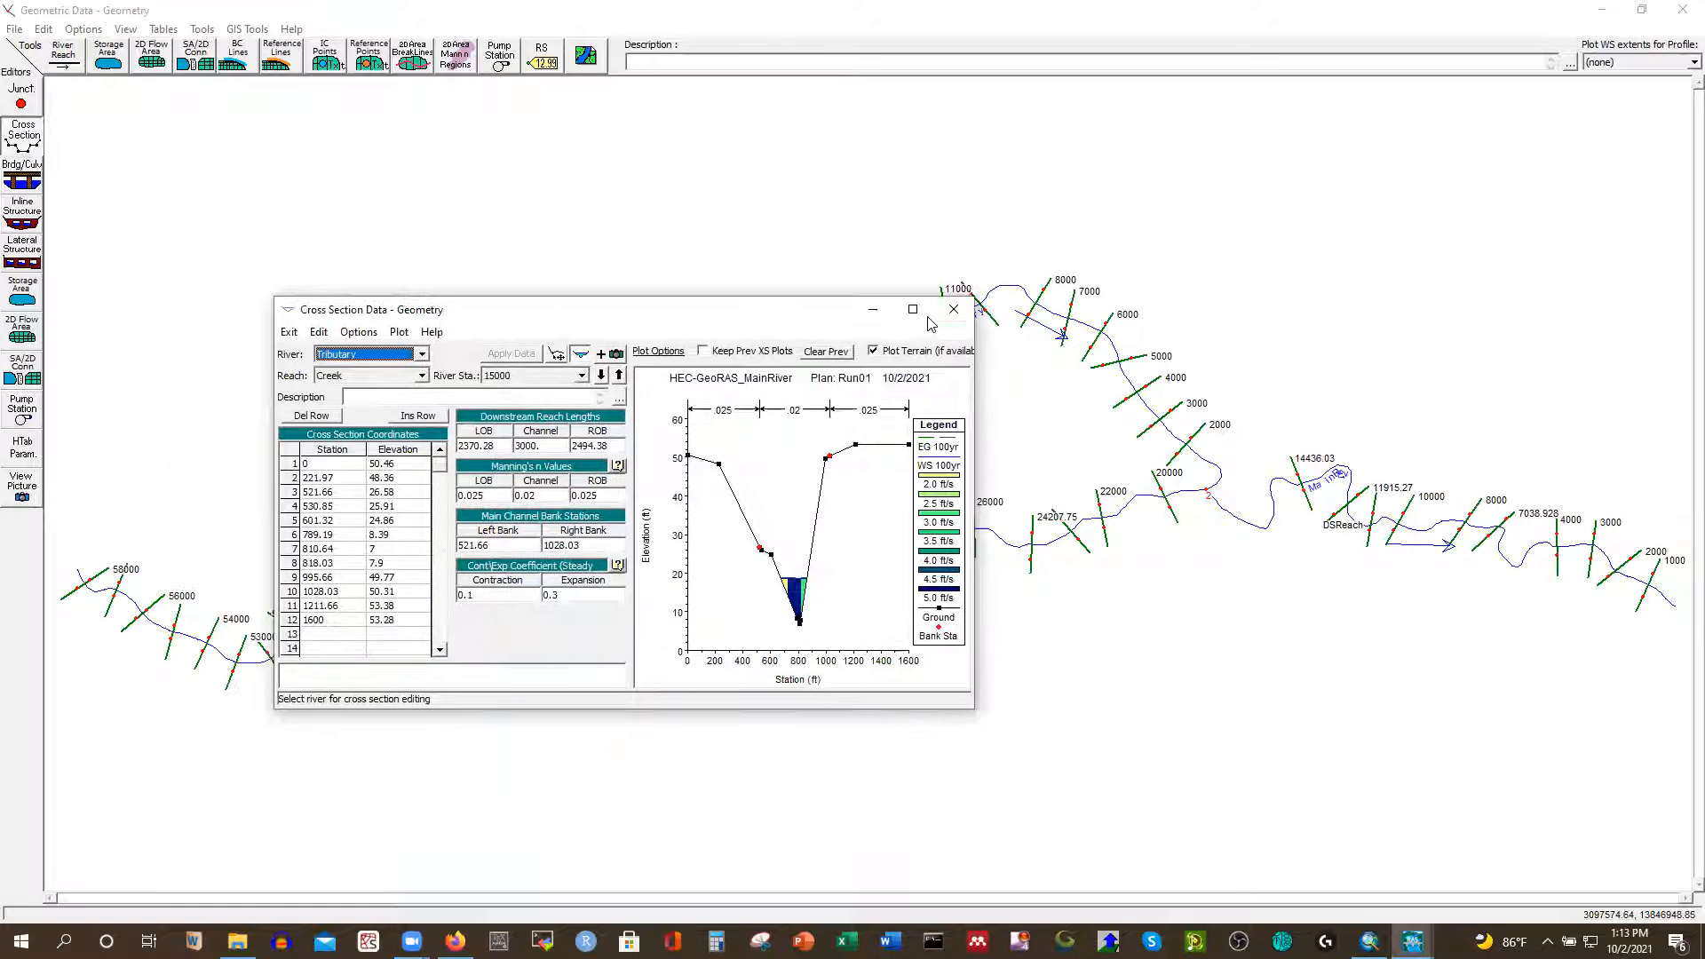
pyautogui.click(912, 309)
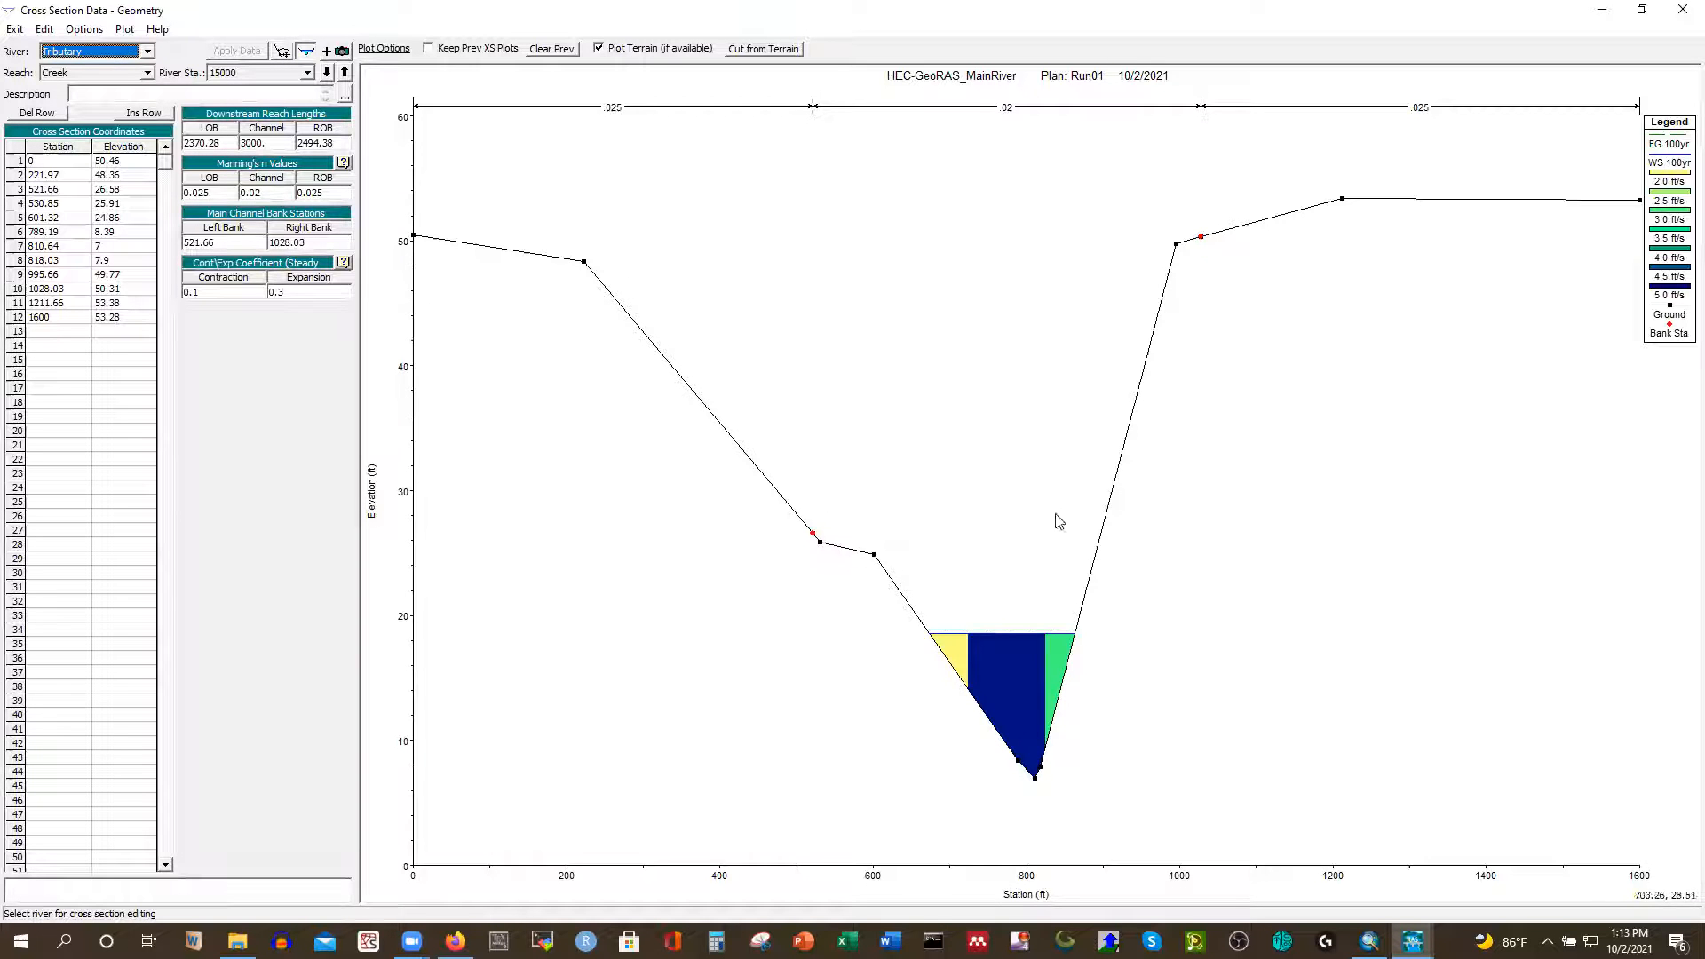
pyautogui.click(327, 73)
pyautogui.click(328, 73)
pyautogui.click(327, 73)
pyautogui.click(328, 73)
pyautogui.click(328, 73)
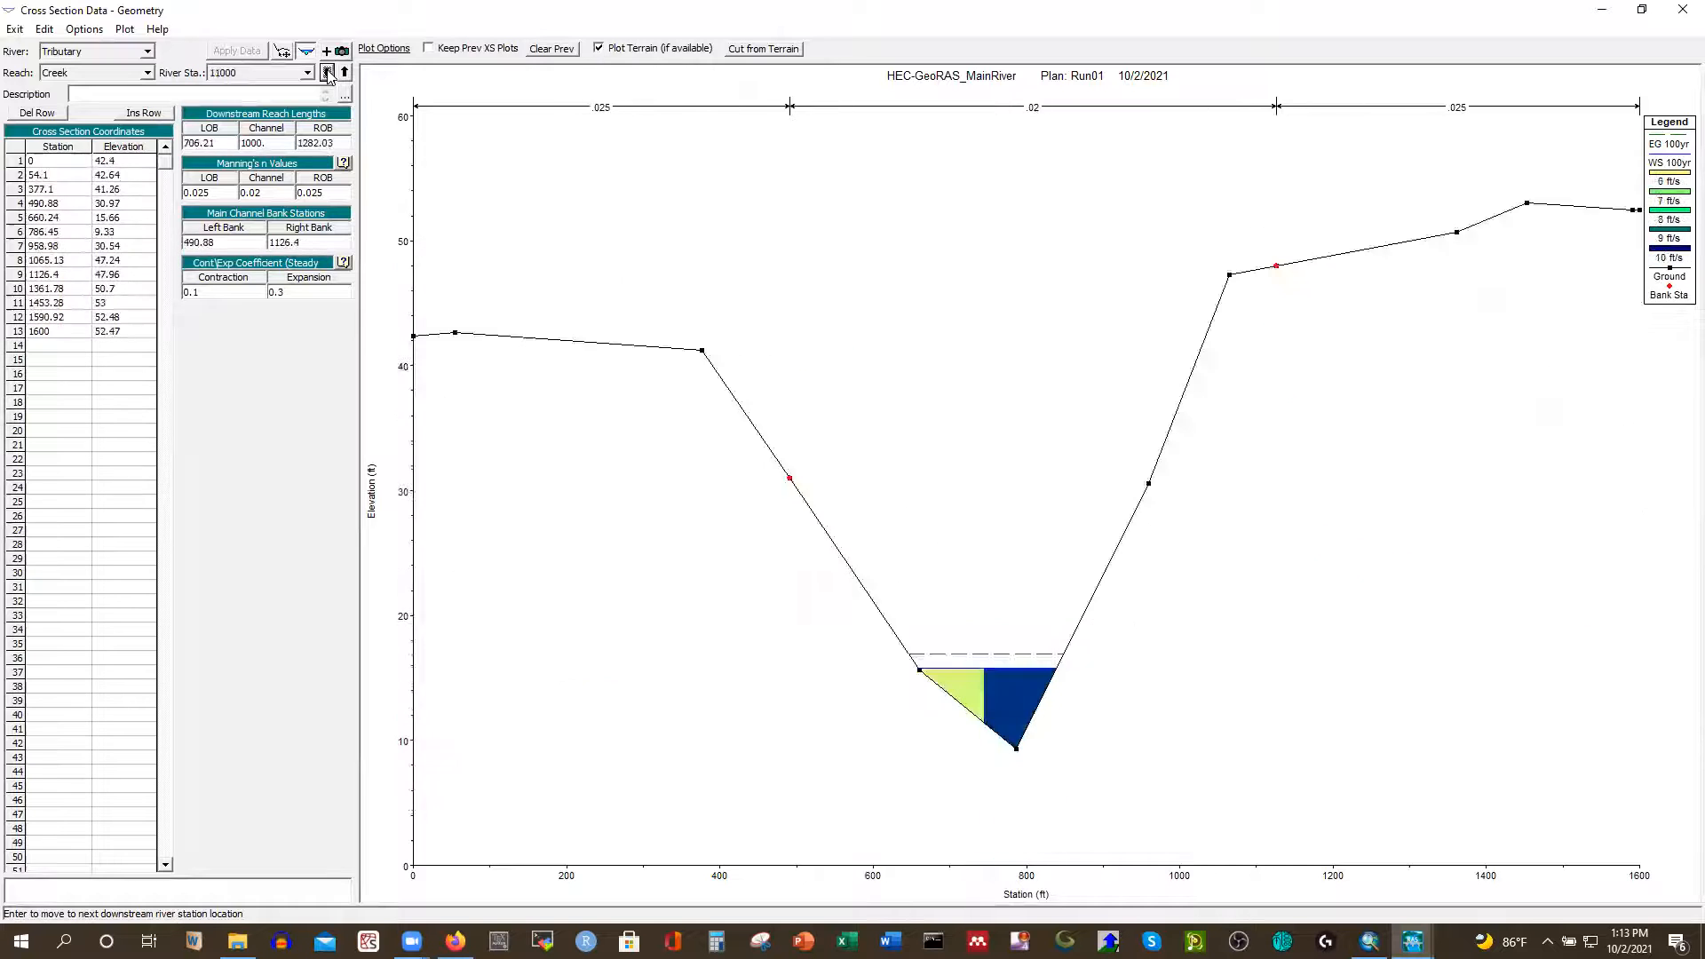
pyautogui.click(1683, 9)
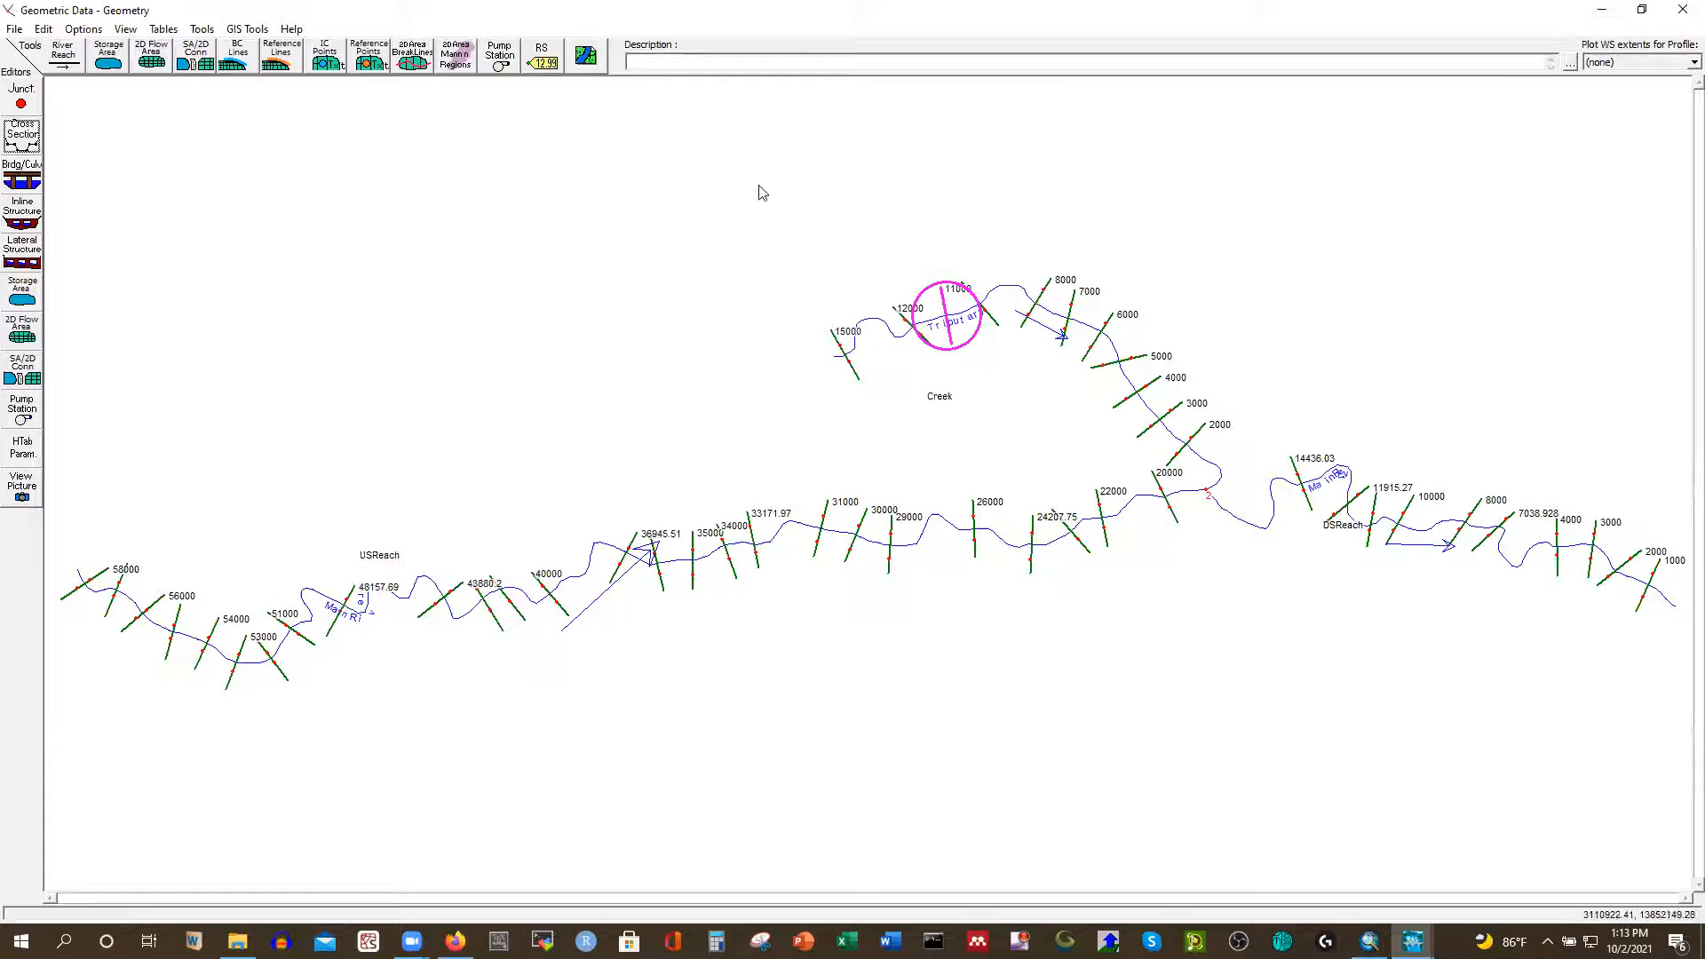
# Set the 100yr steady flows to 30000 for MainRiver USReach, 10000 for MainRiver DSReach and 20000 for Tributary Creek, and apply them
pyautogui.moveTo(1413, 941)
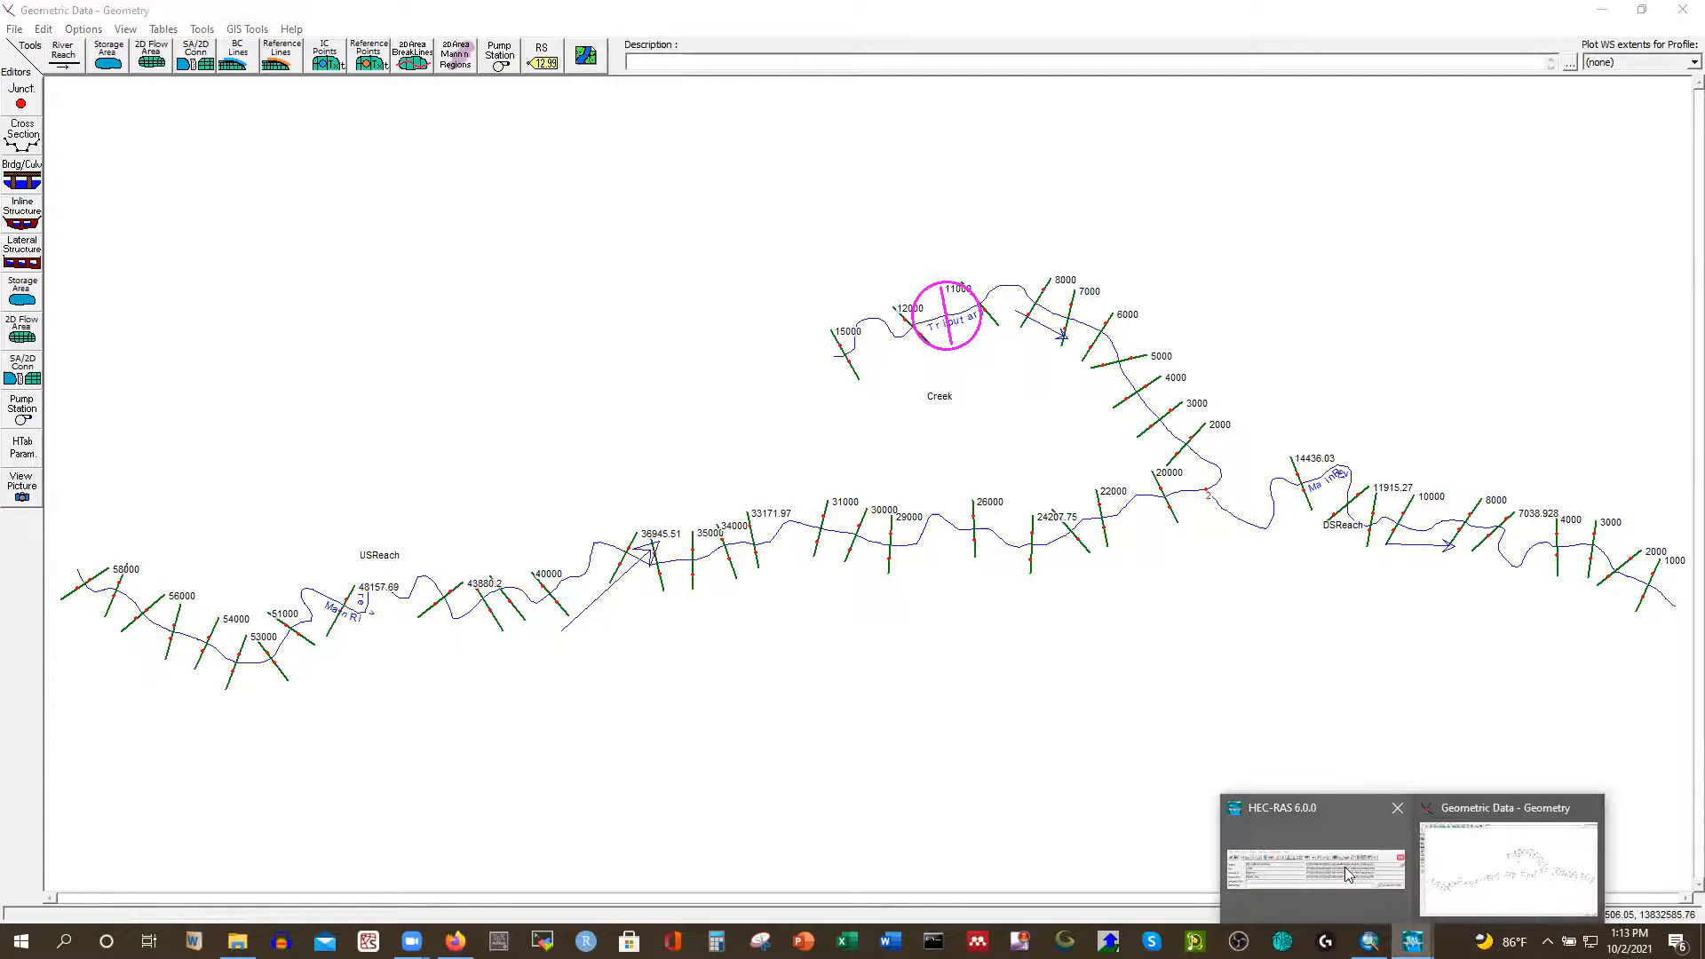
pyautogui.click(1248, 885)
pyautogui.click(579, 276)
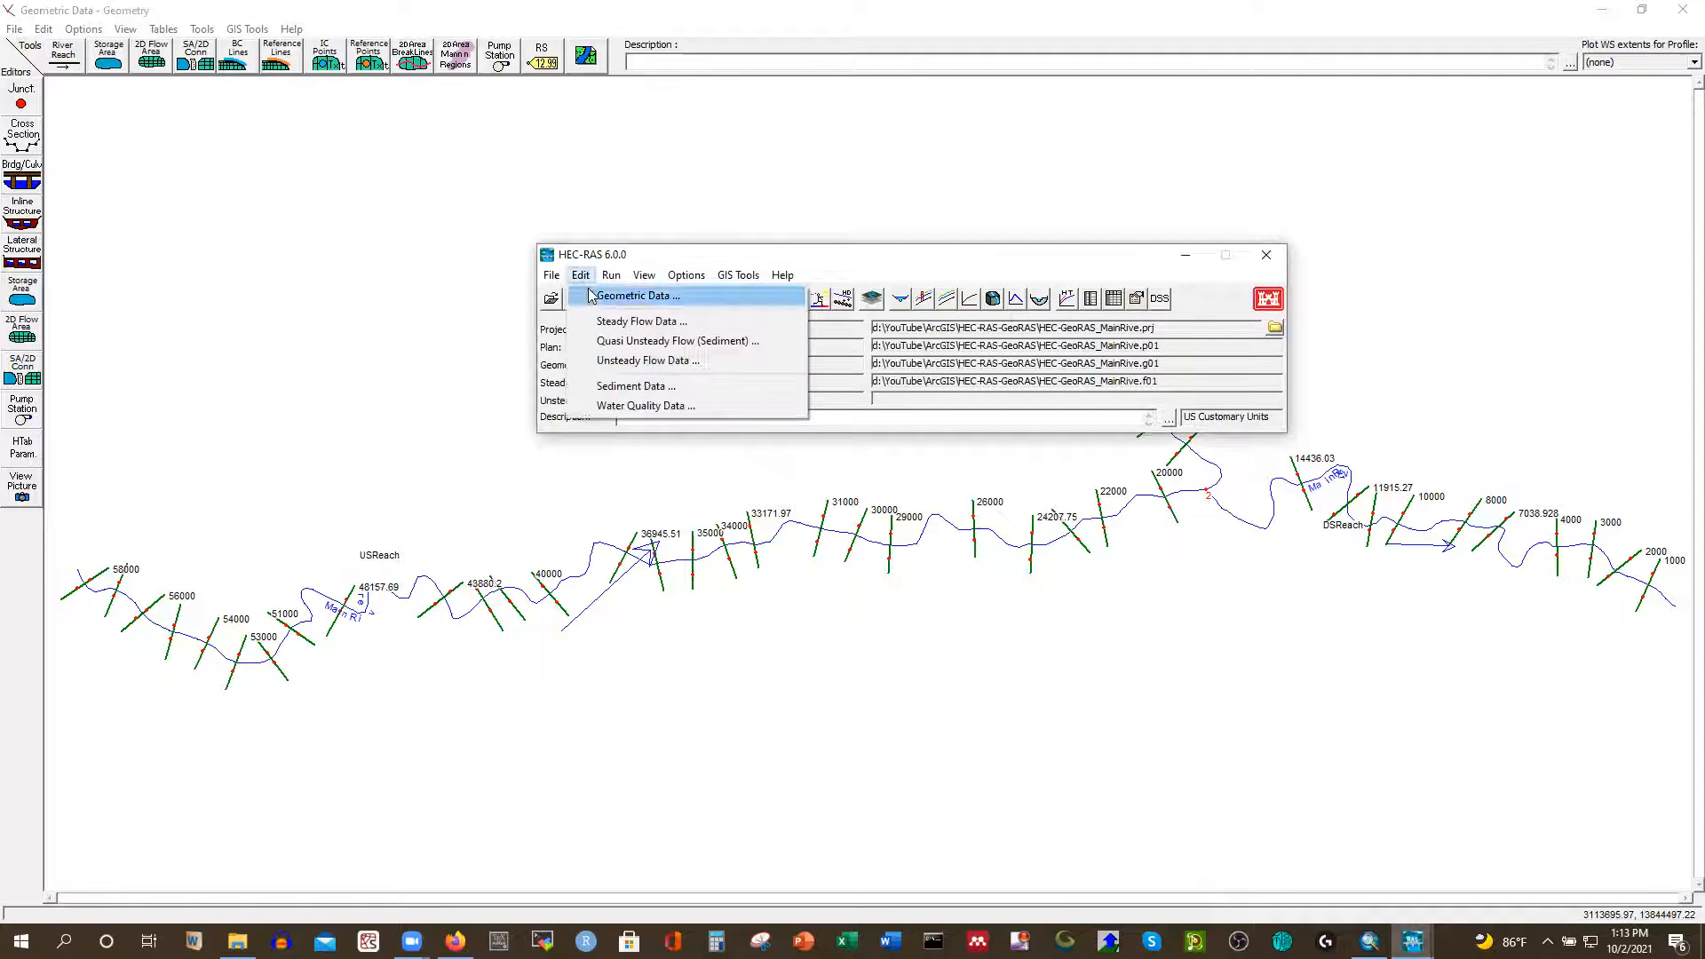
pyautogui.click(613, 325)
pyautogui.click(691, 418)
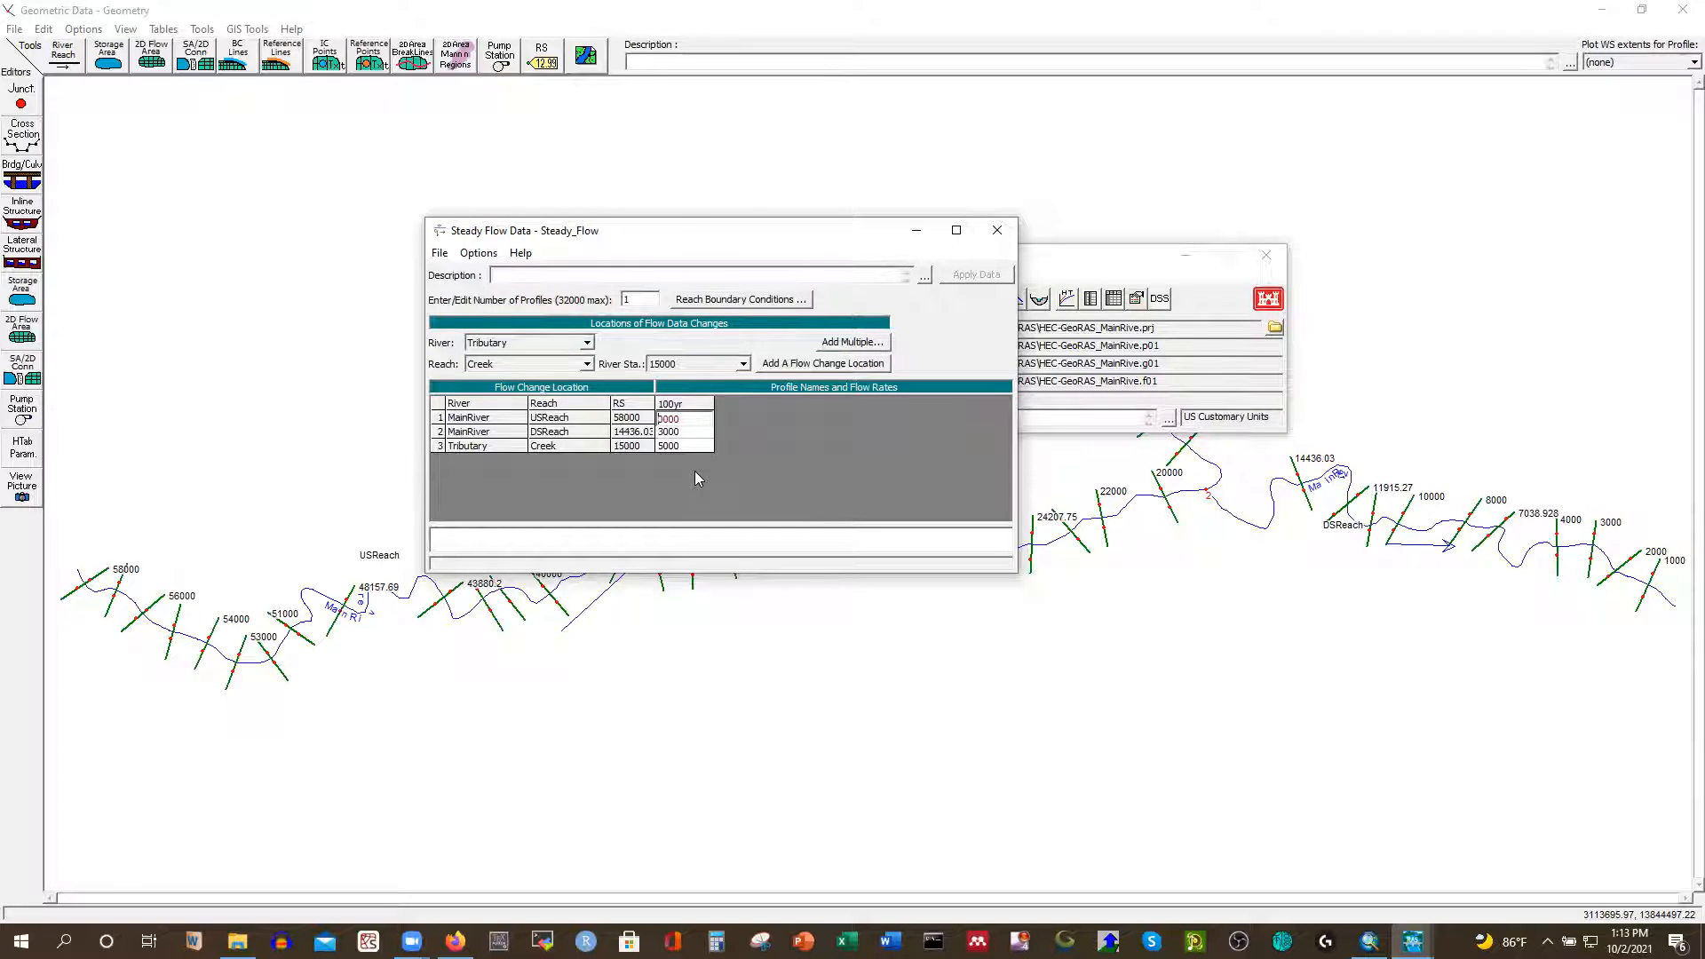
pyautogui.write('3')
pyautogui.press('Return')
pyautogui.click(675, 432)
pyautogui.click(667, 434)
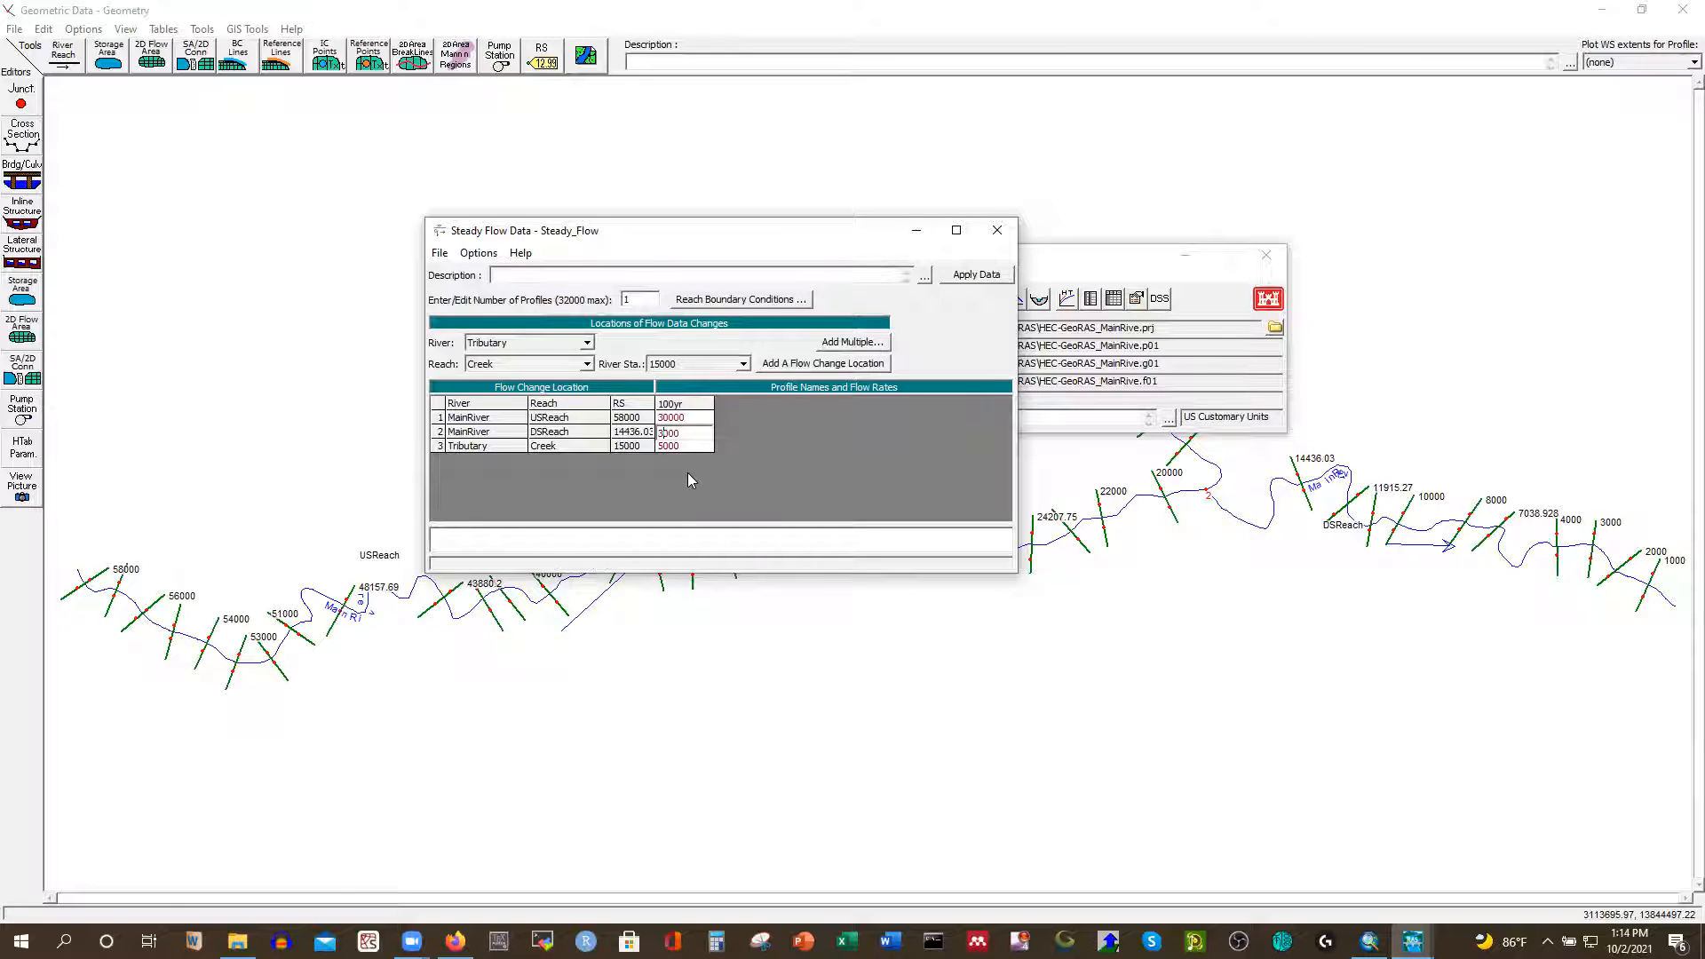
pyautogui.click(666, 446)
pyautogui.click(666, 447)
pyautogui.press('Return')
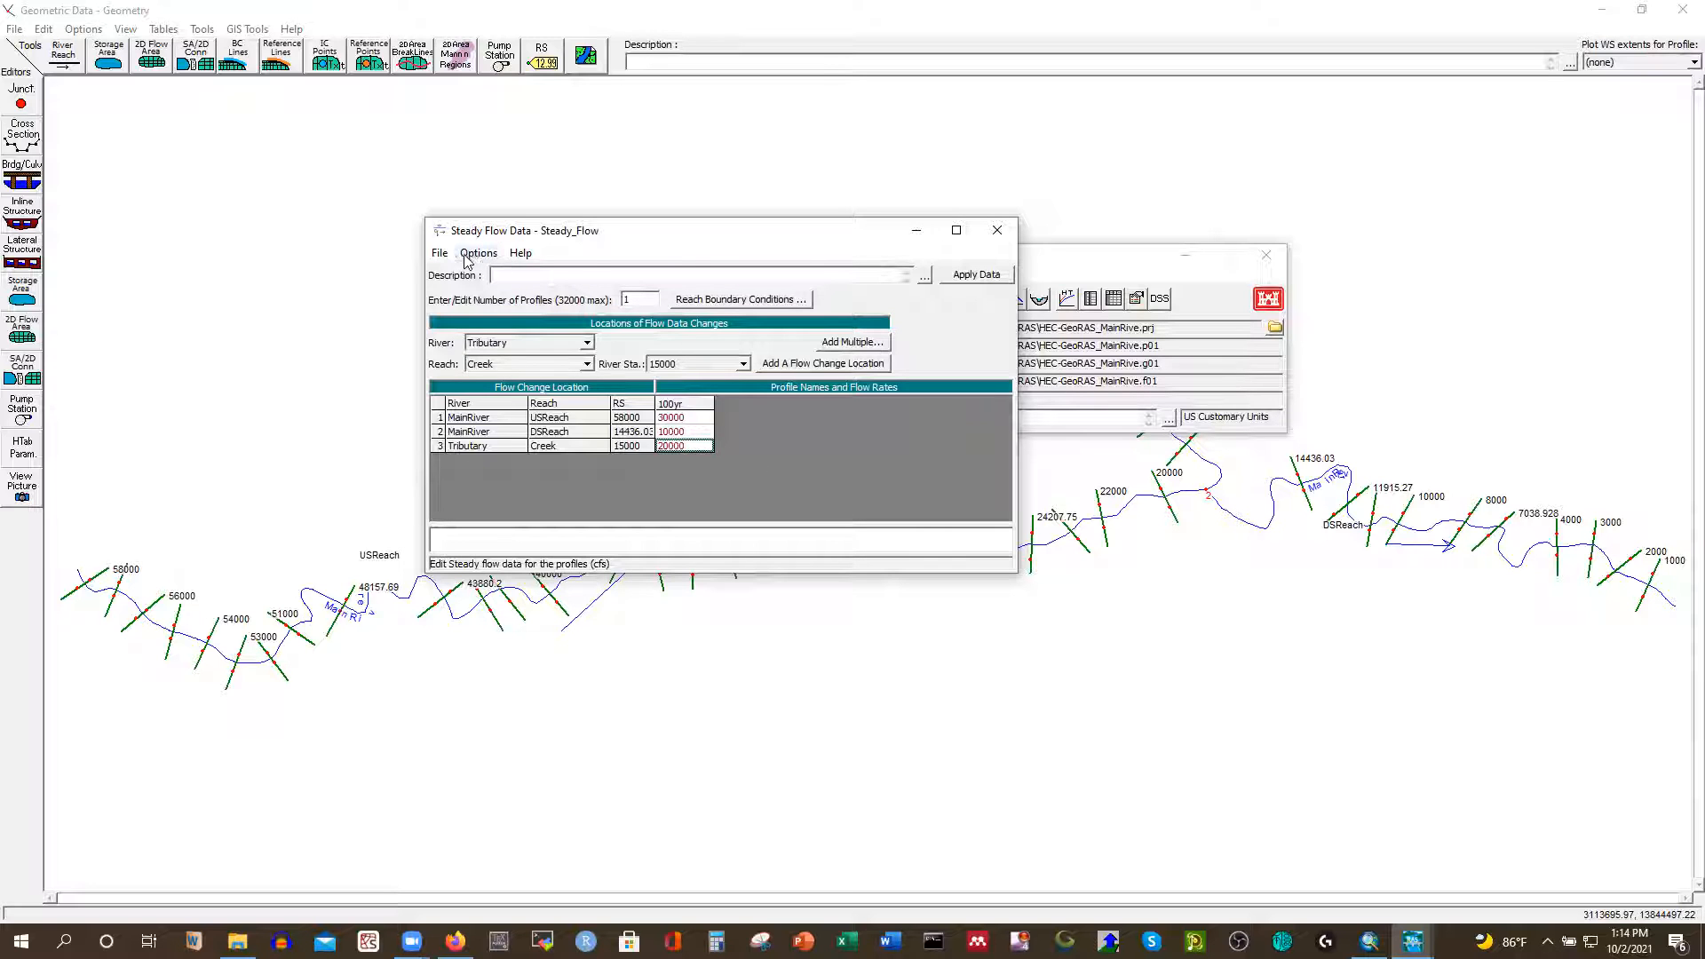
pyautogui.click(997, 277)
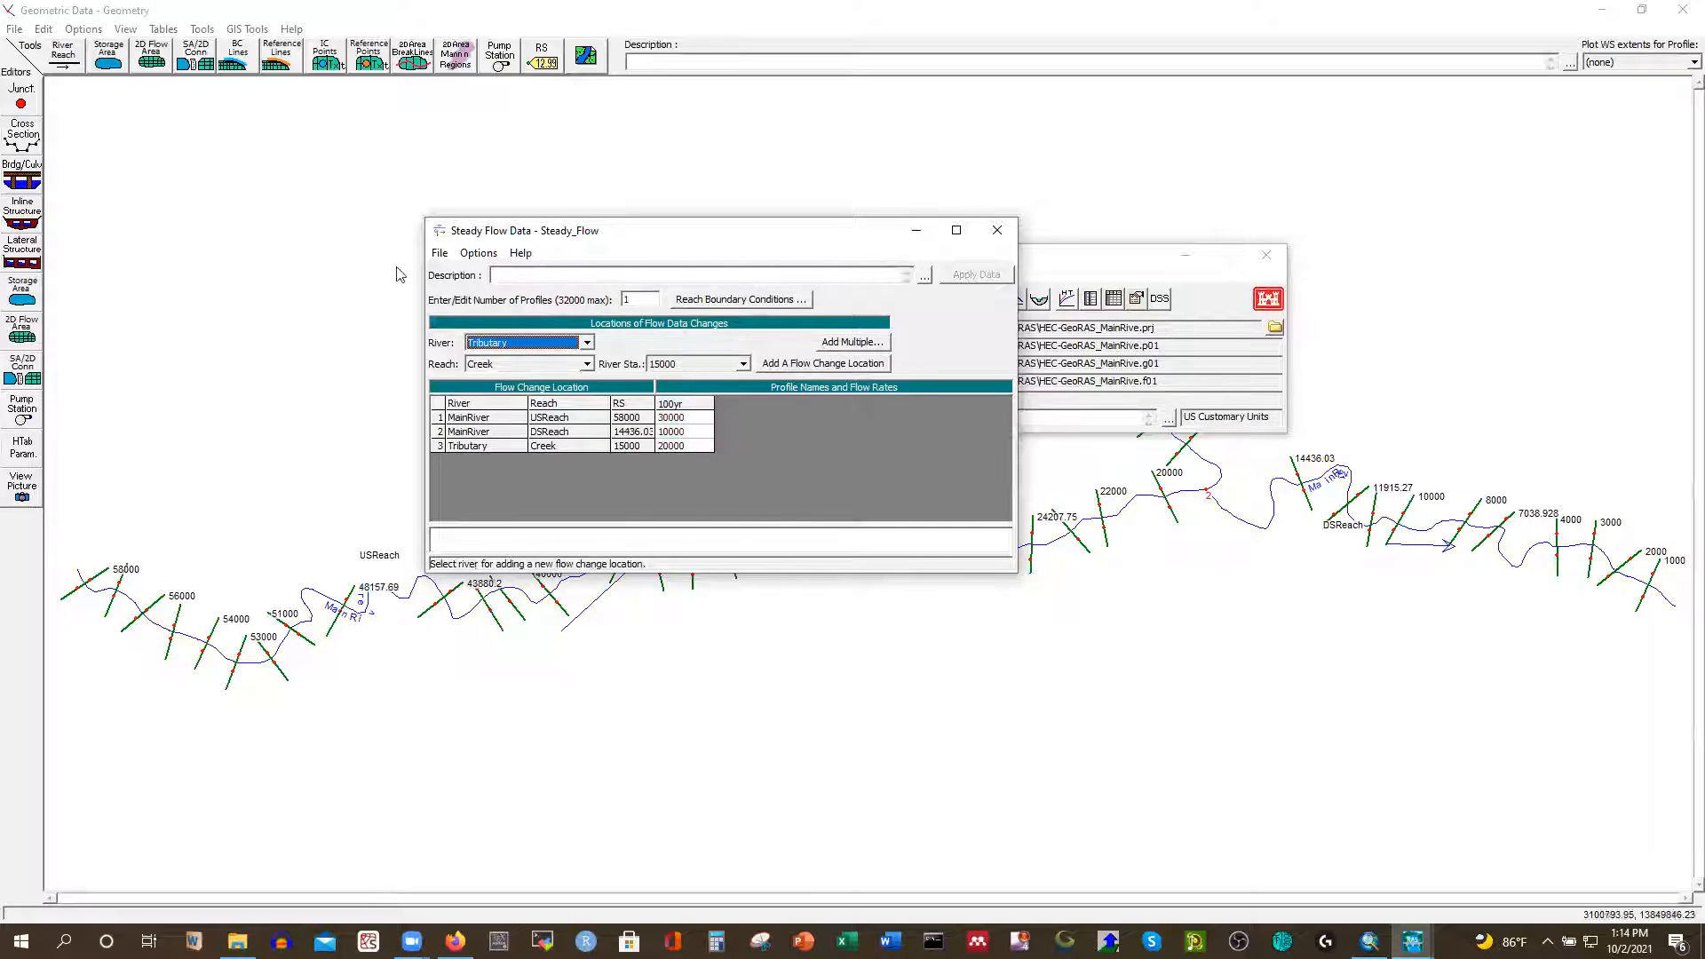
# Set the known water surface elevation at the downstream boundary of MainRiver DSReach to 25 ft
pyautogui.click(697, 301)
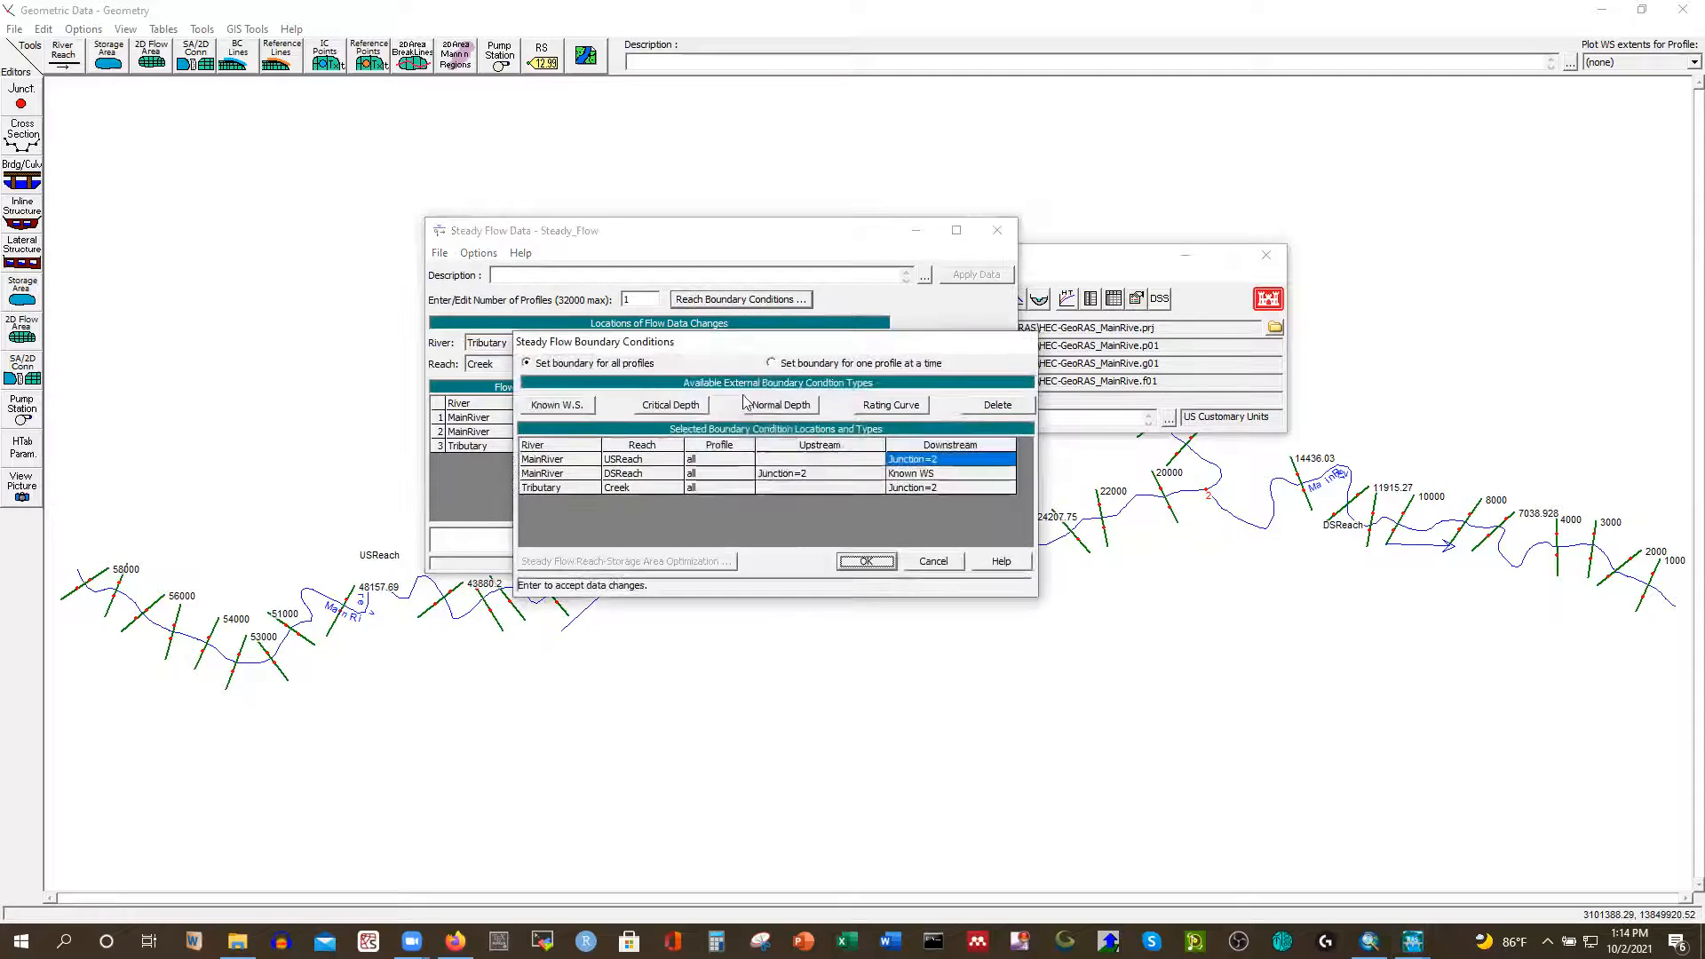
pyautogui.doubleClick(923, 478)
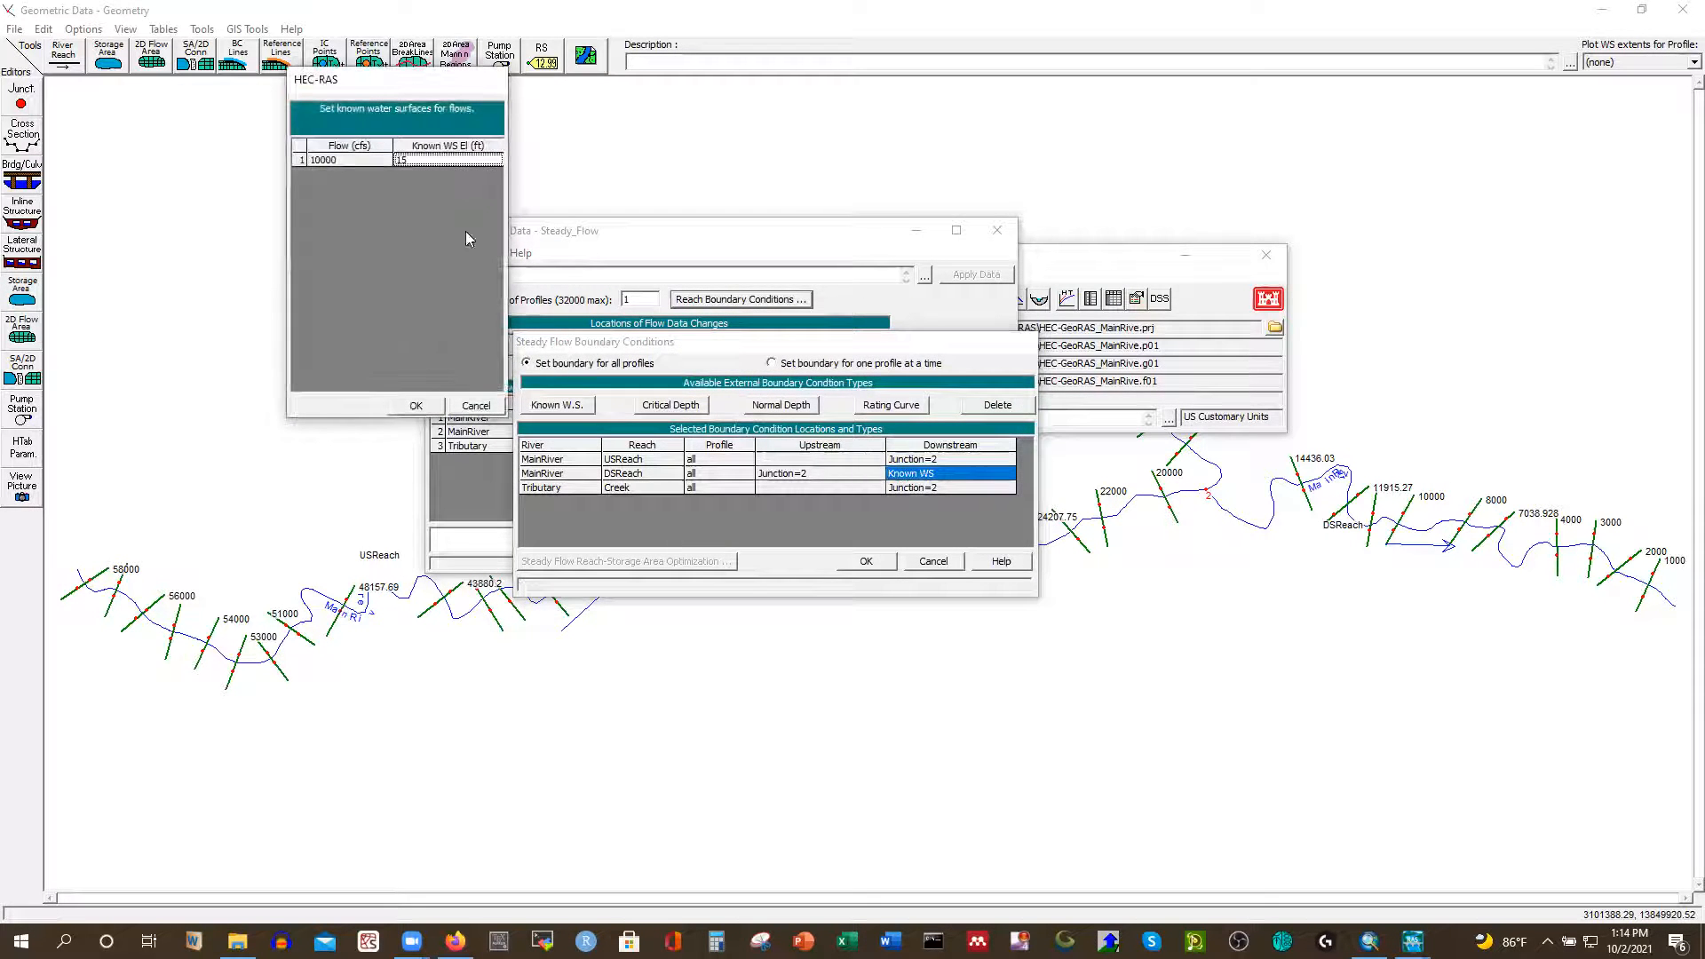
pyautogui.press('BackSpace')
pyautogui.press('BackSpace')
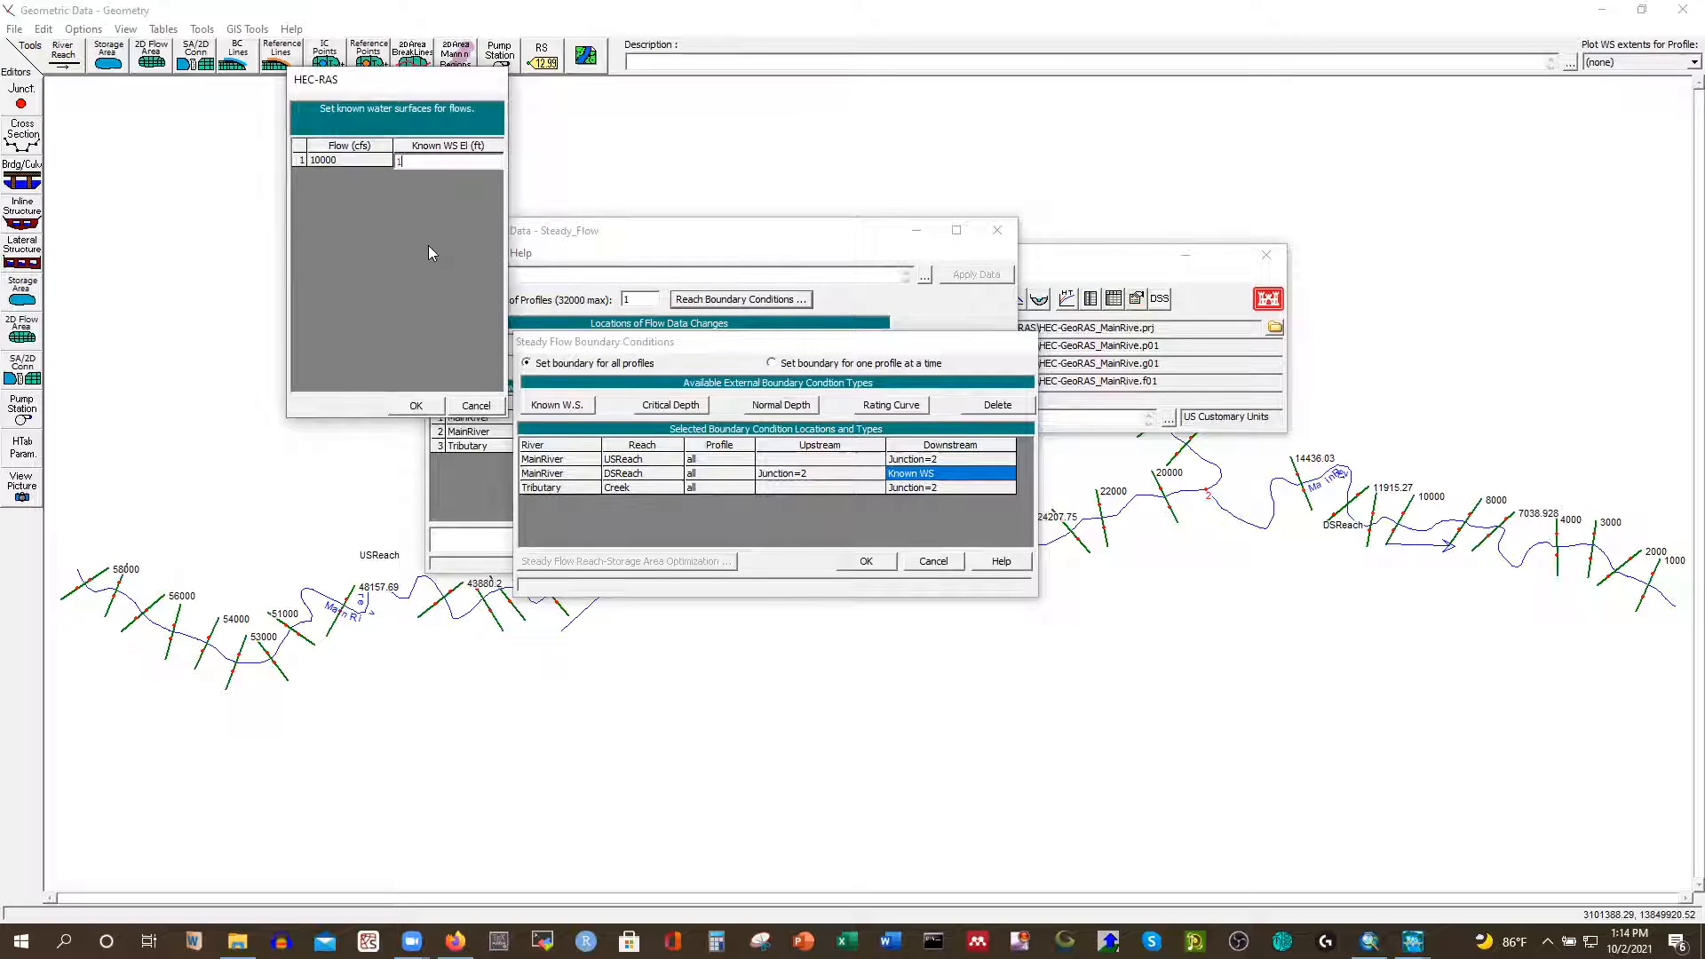
pyautogui.write('25')
pyautogui.click(429, 409)
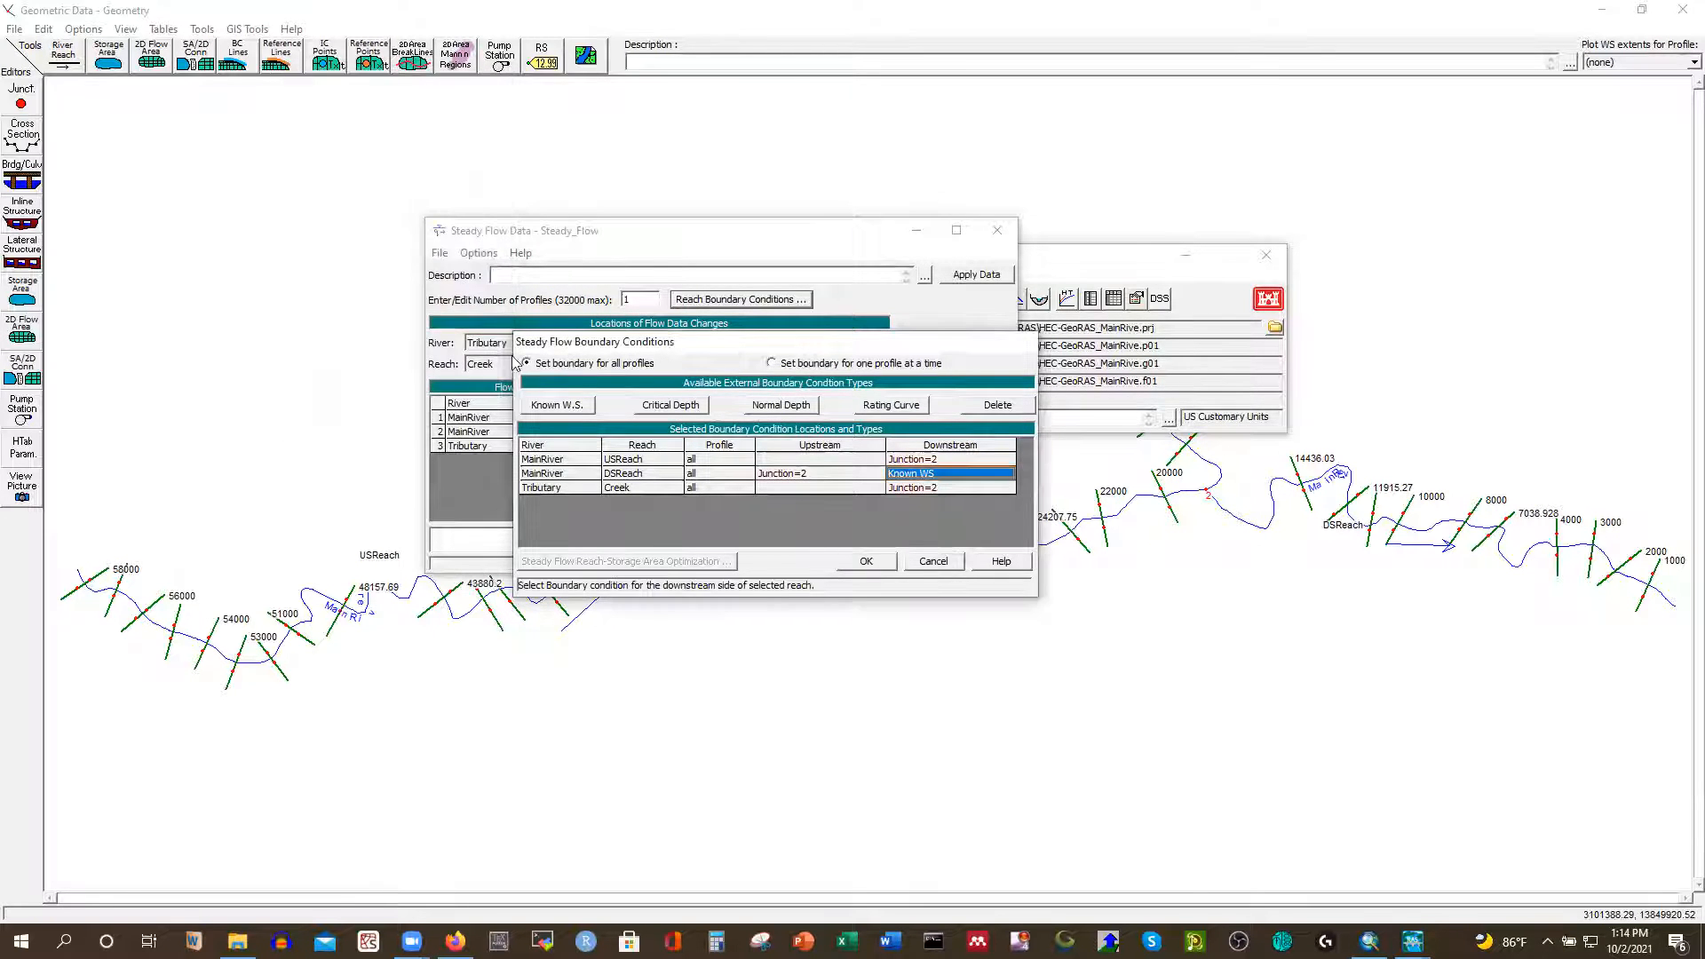
pyautogui.click(865, 561)
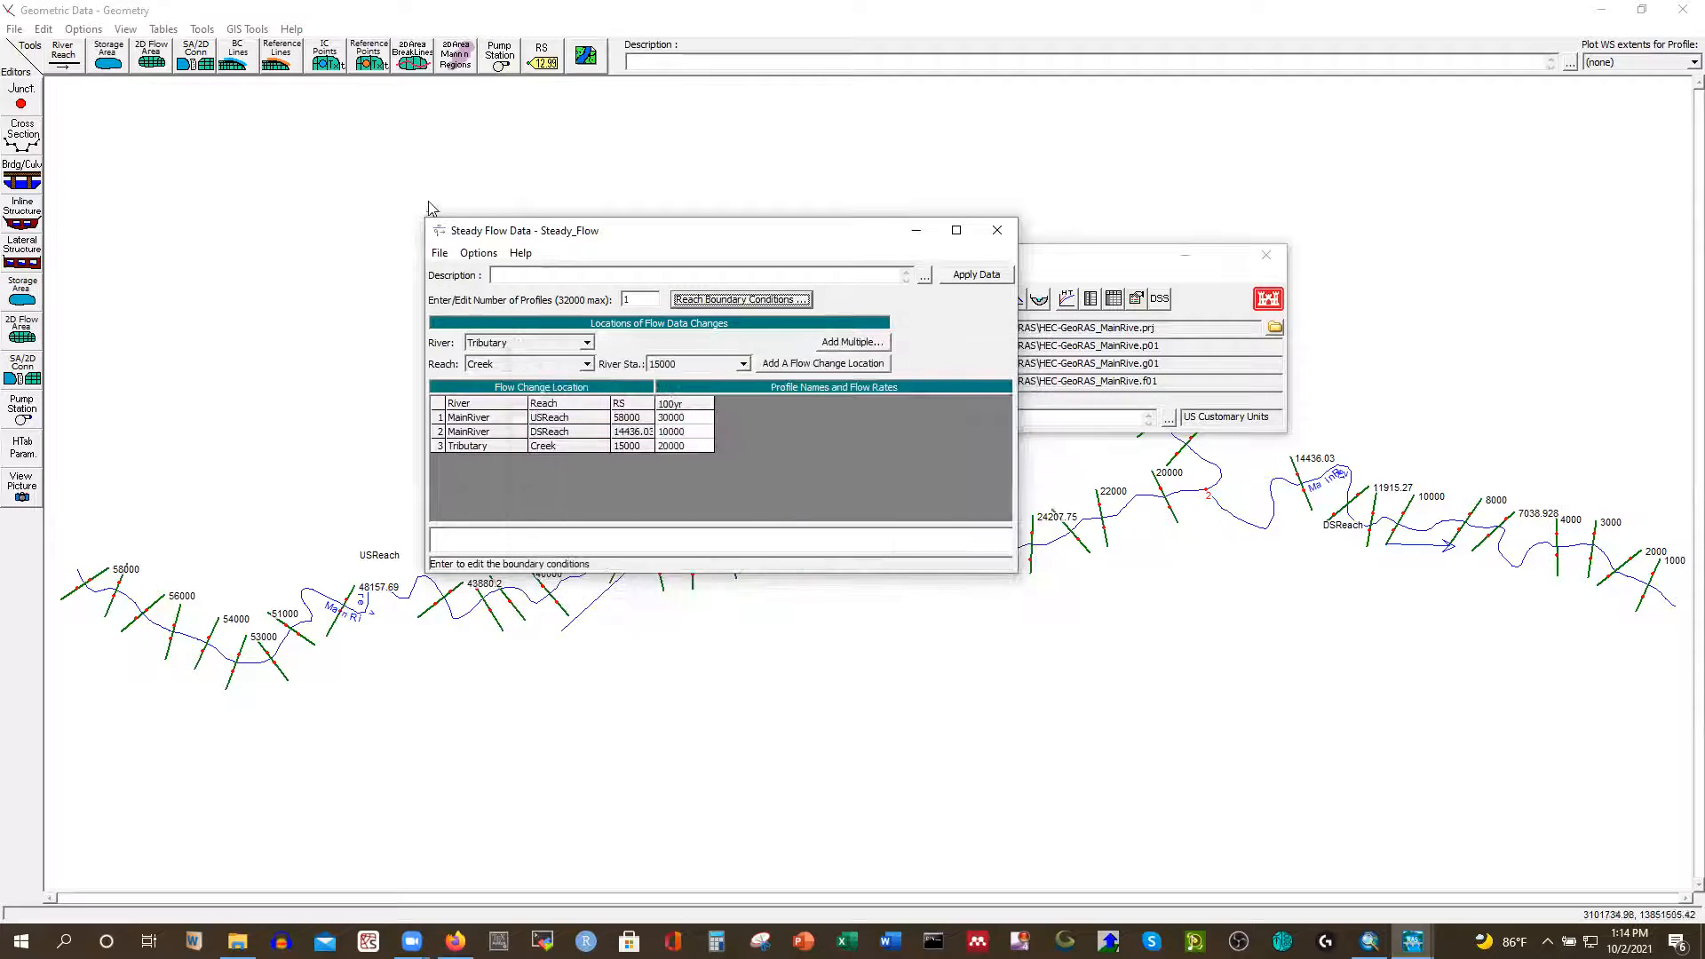
# Save the steady flow data, and recompute the Run01 steady flow plan
pyautogui.click(439, 254)
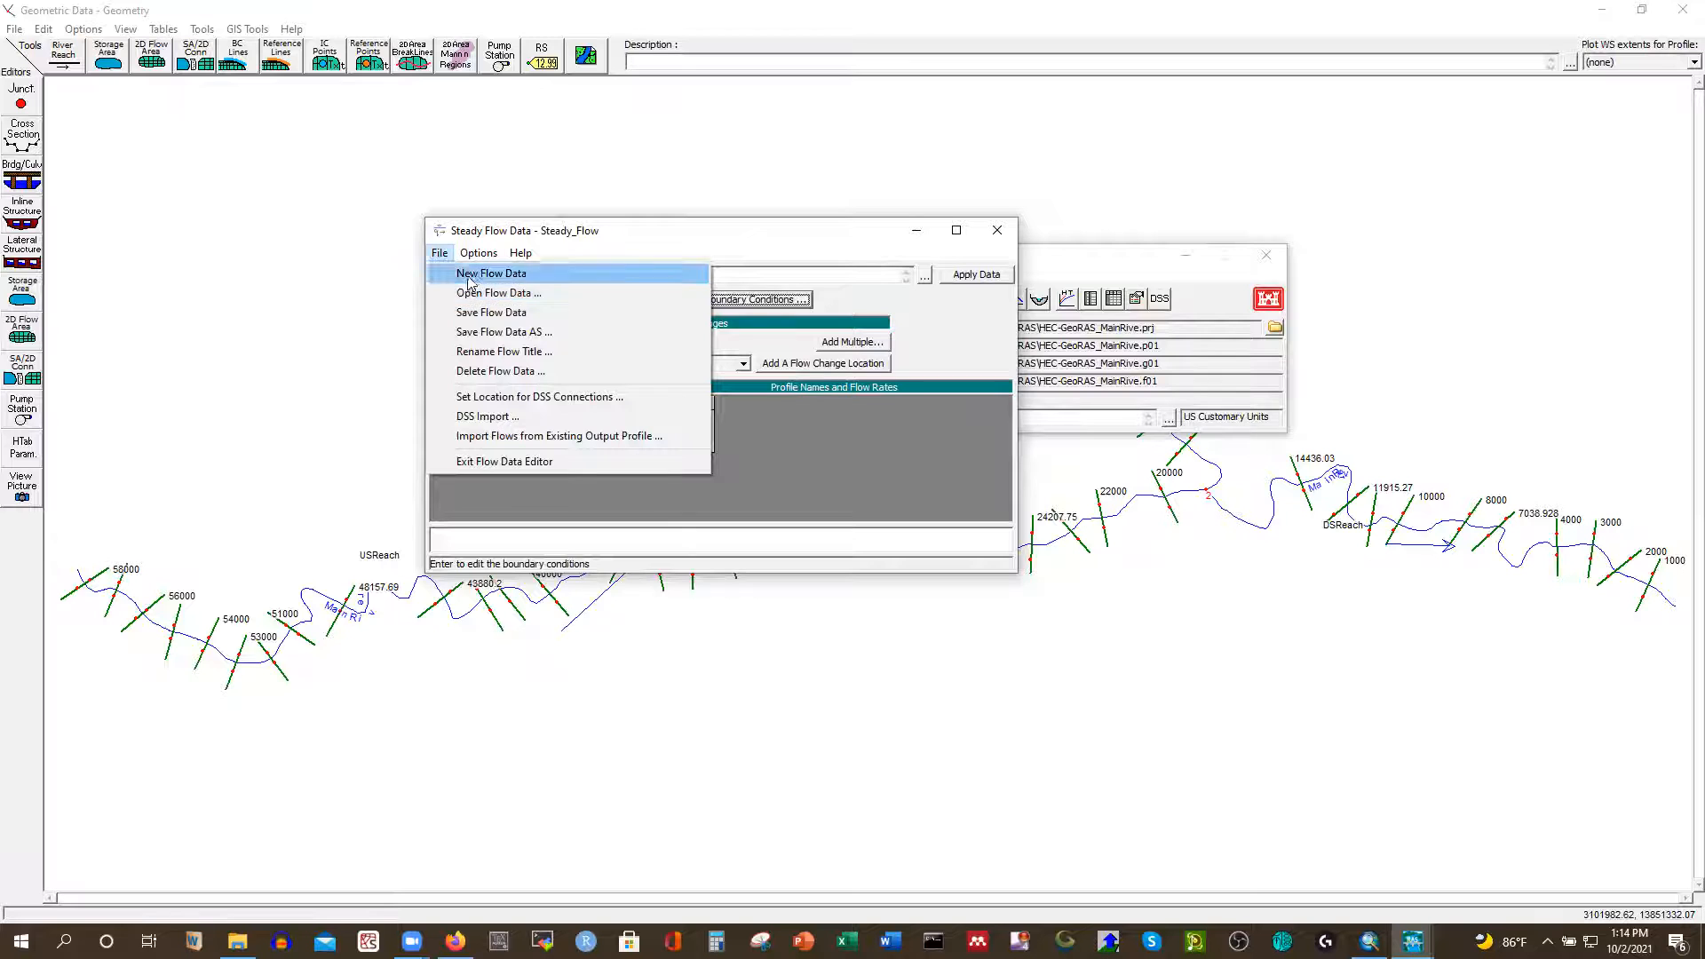
pyautogui.click(475, 313)
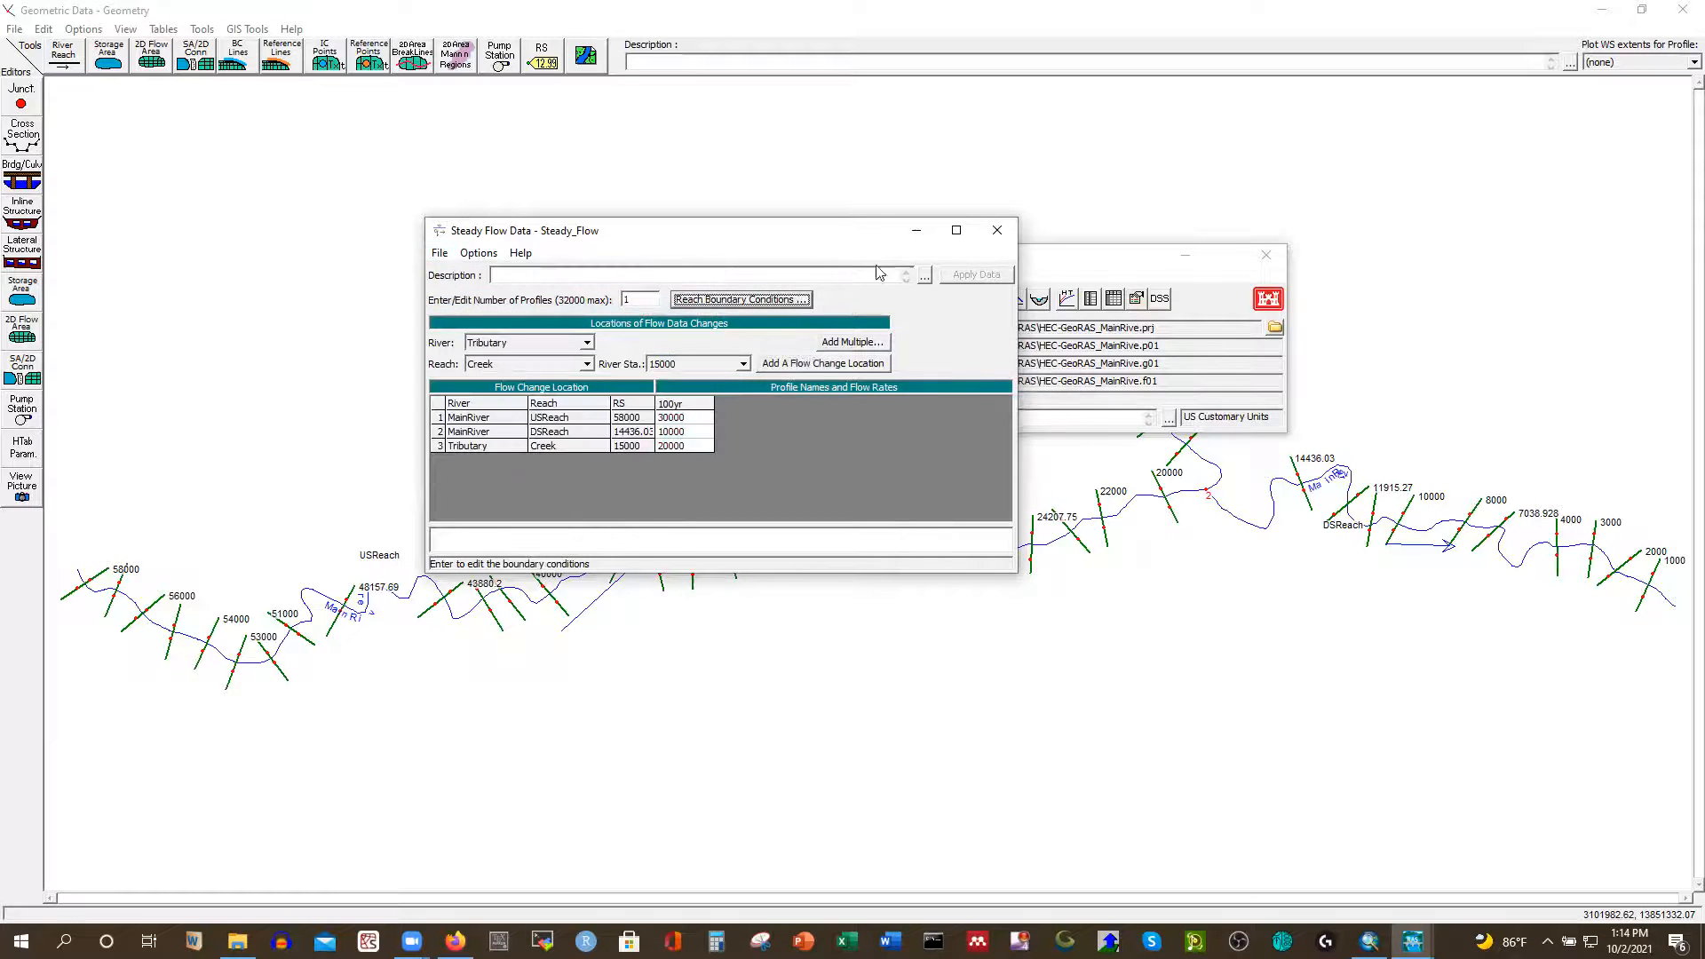
pyautogui.click(994, 232)
pyautogui.click(611, 275)
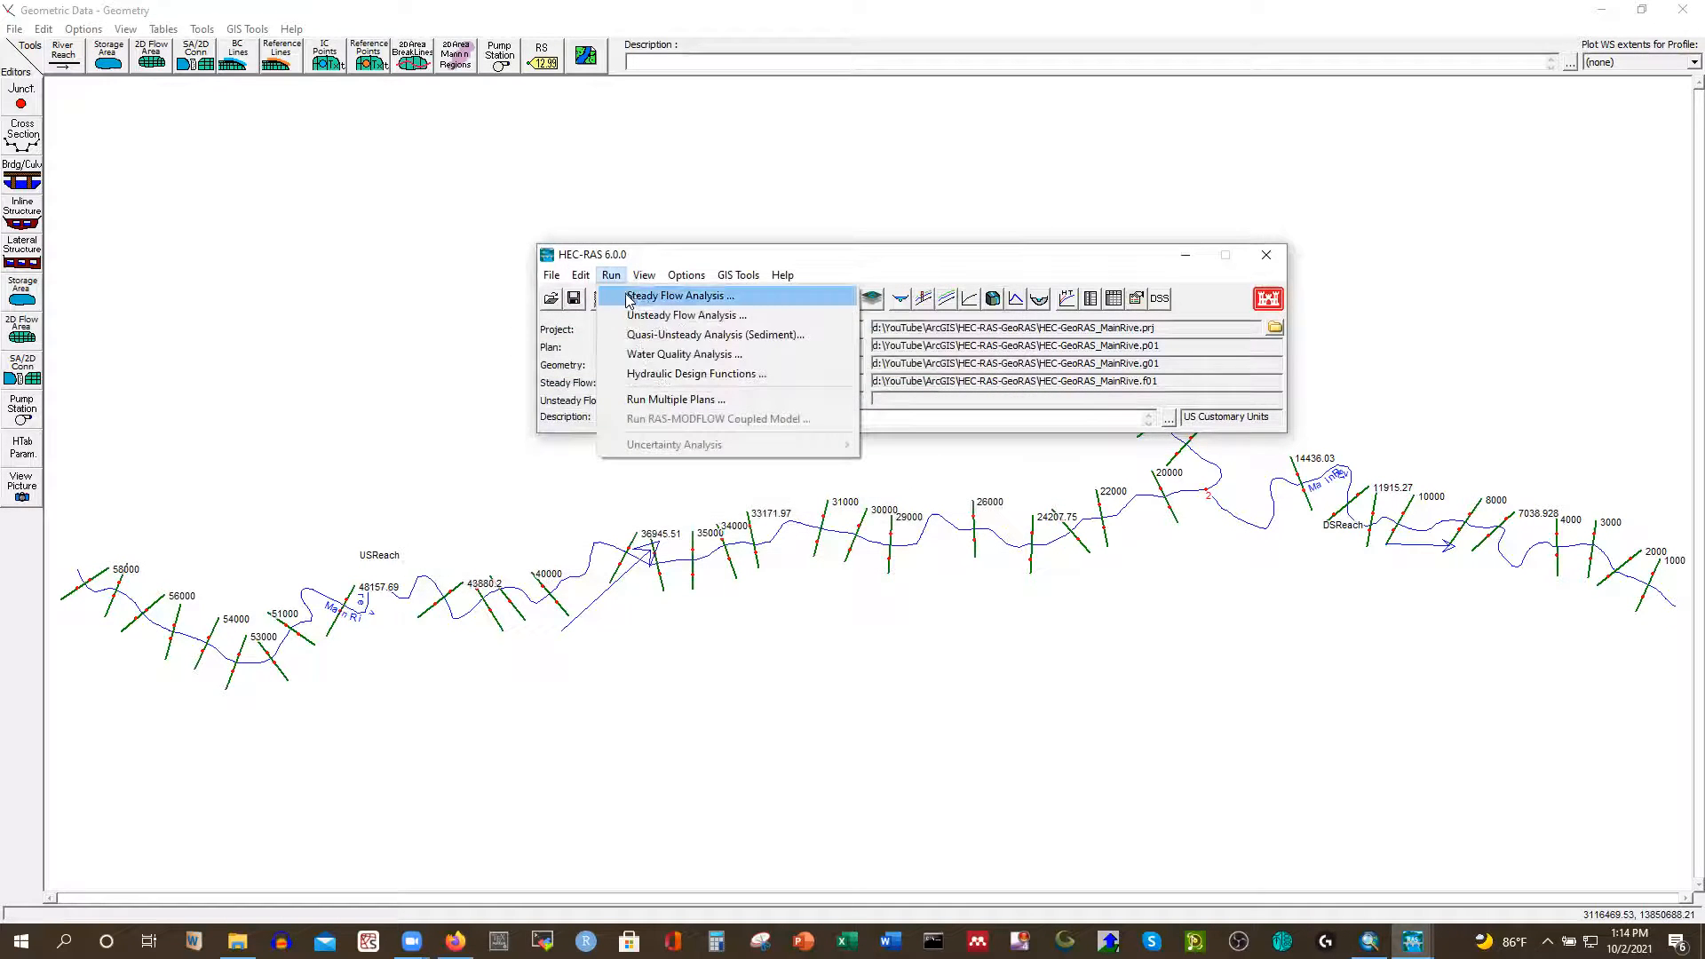
pyautogui.click(628, 297)
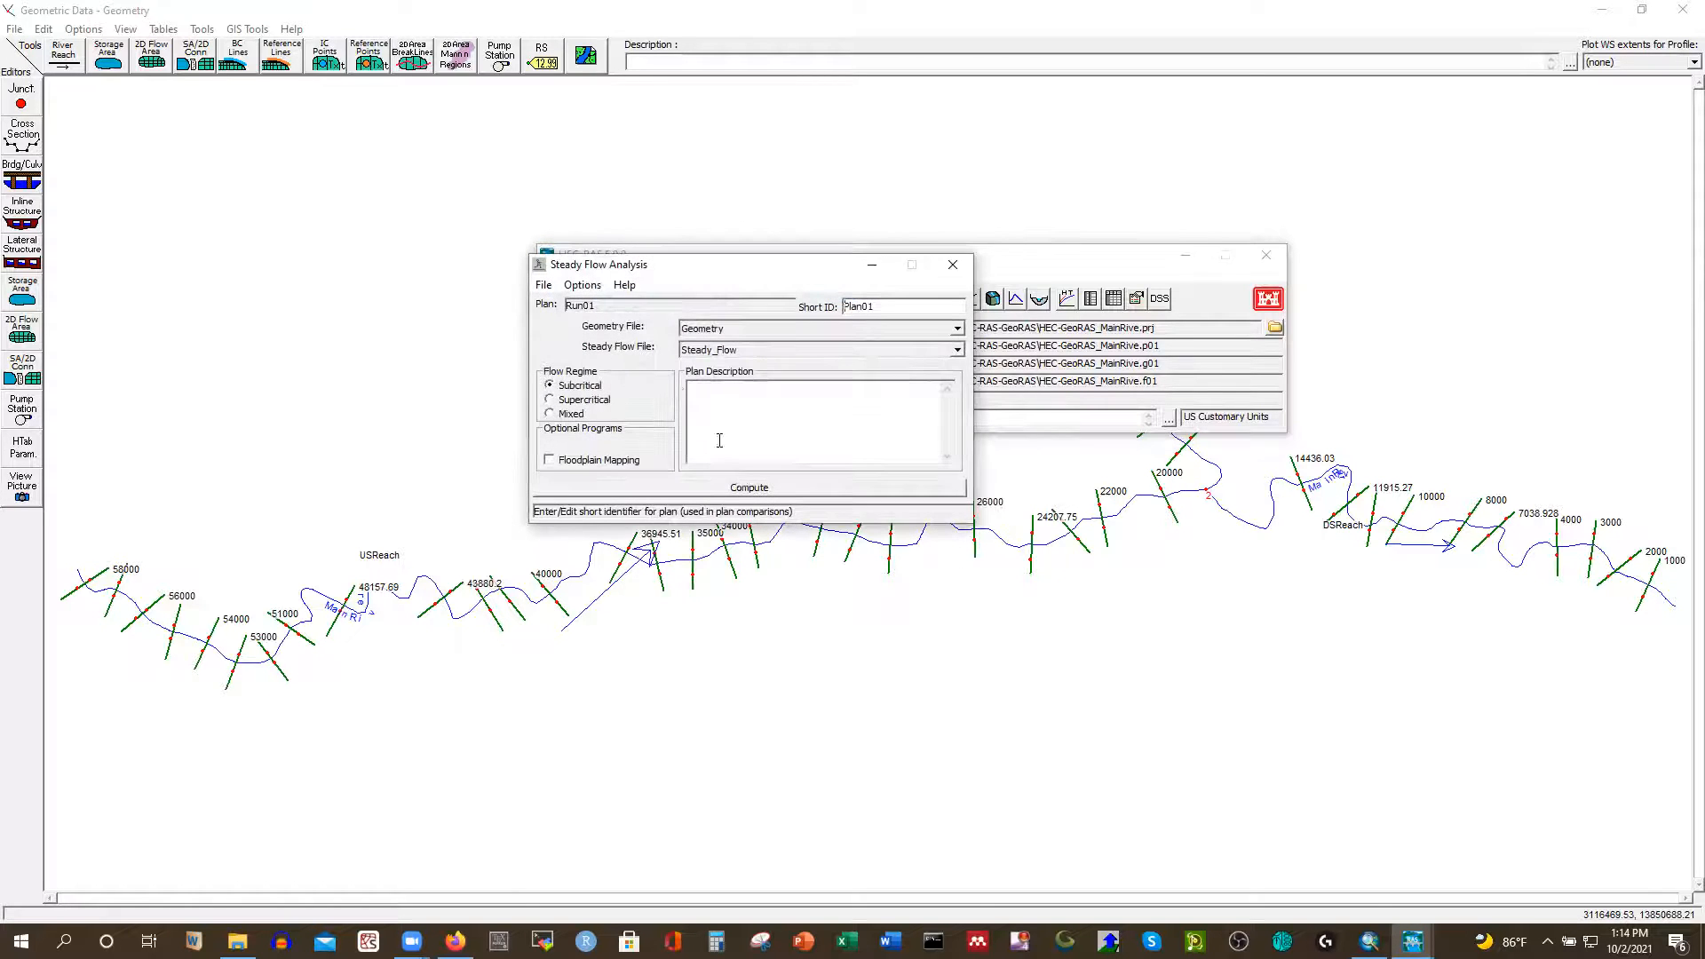
pyautogui.click(742, 489)
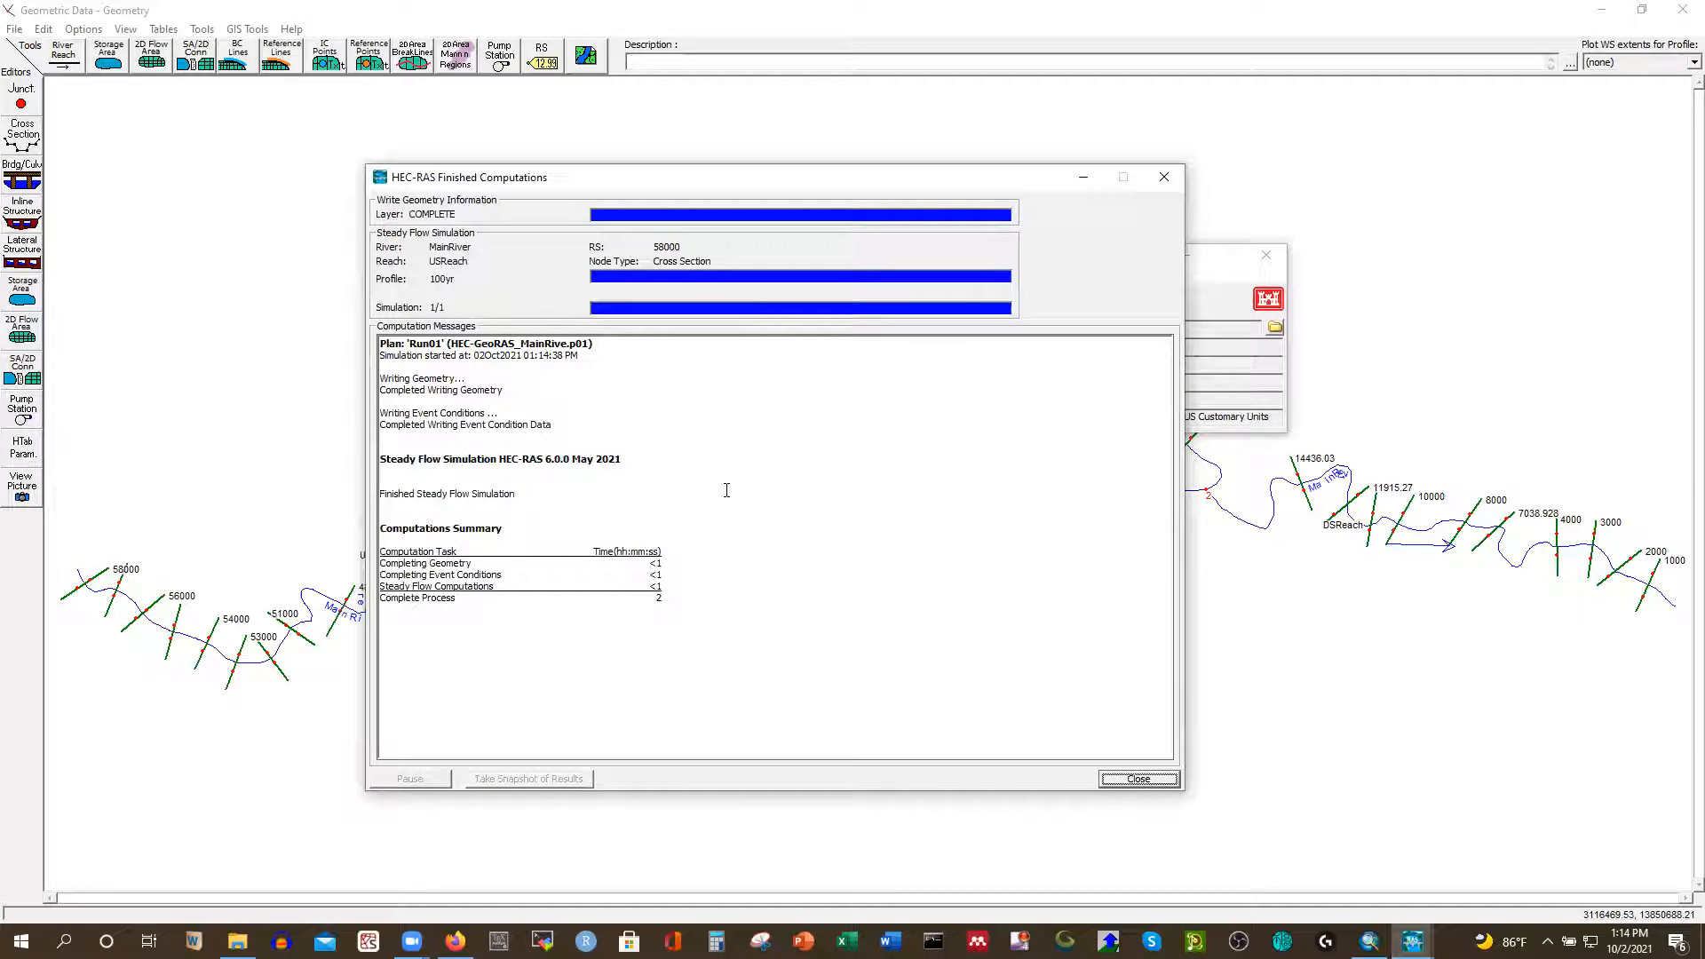
pyautogui.click(1137, 780)
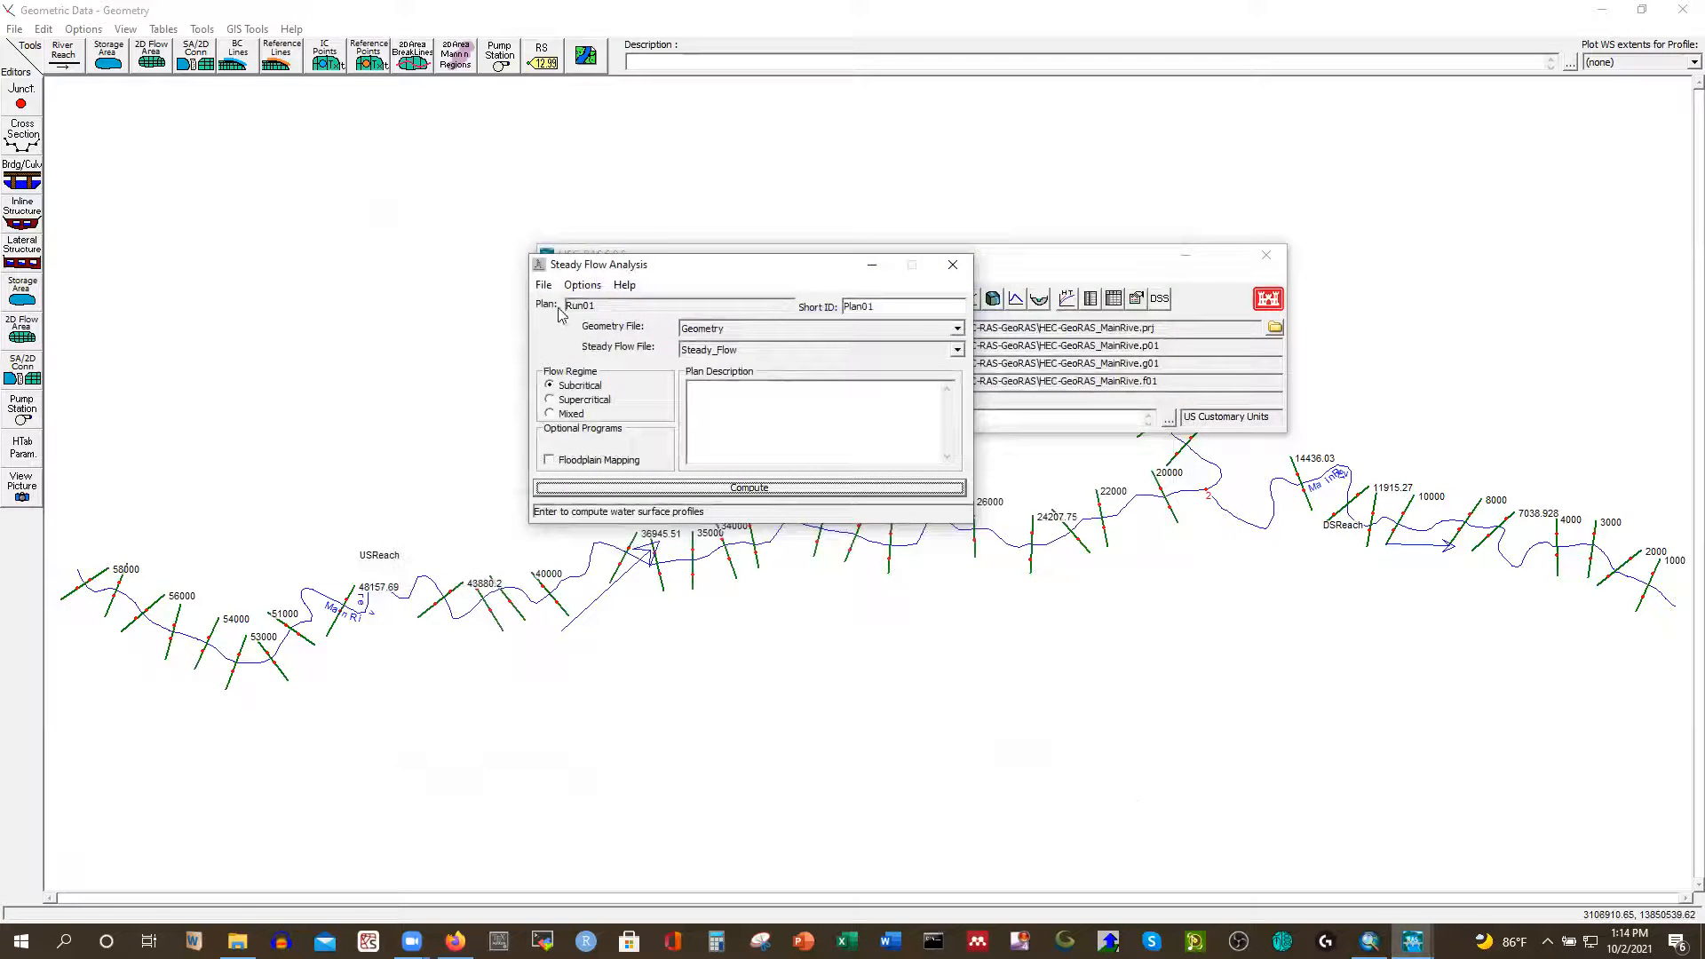
pyautogui.click(951, 267)
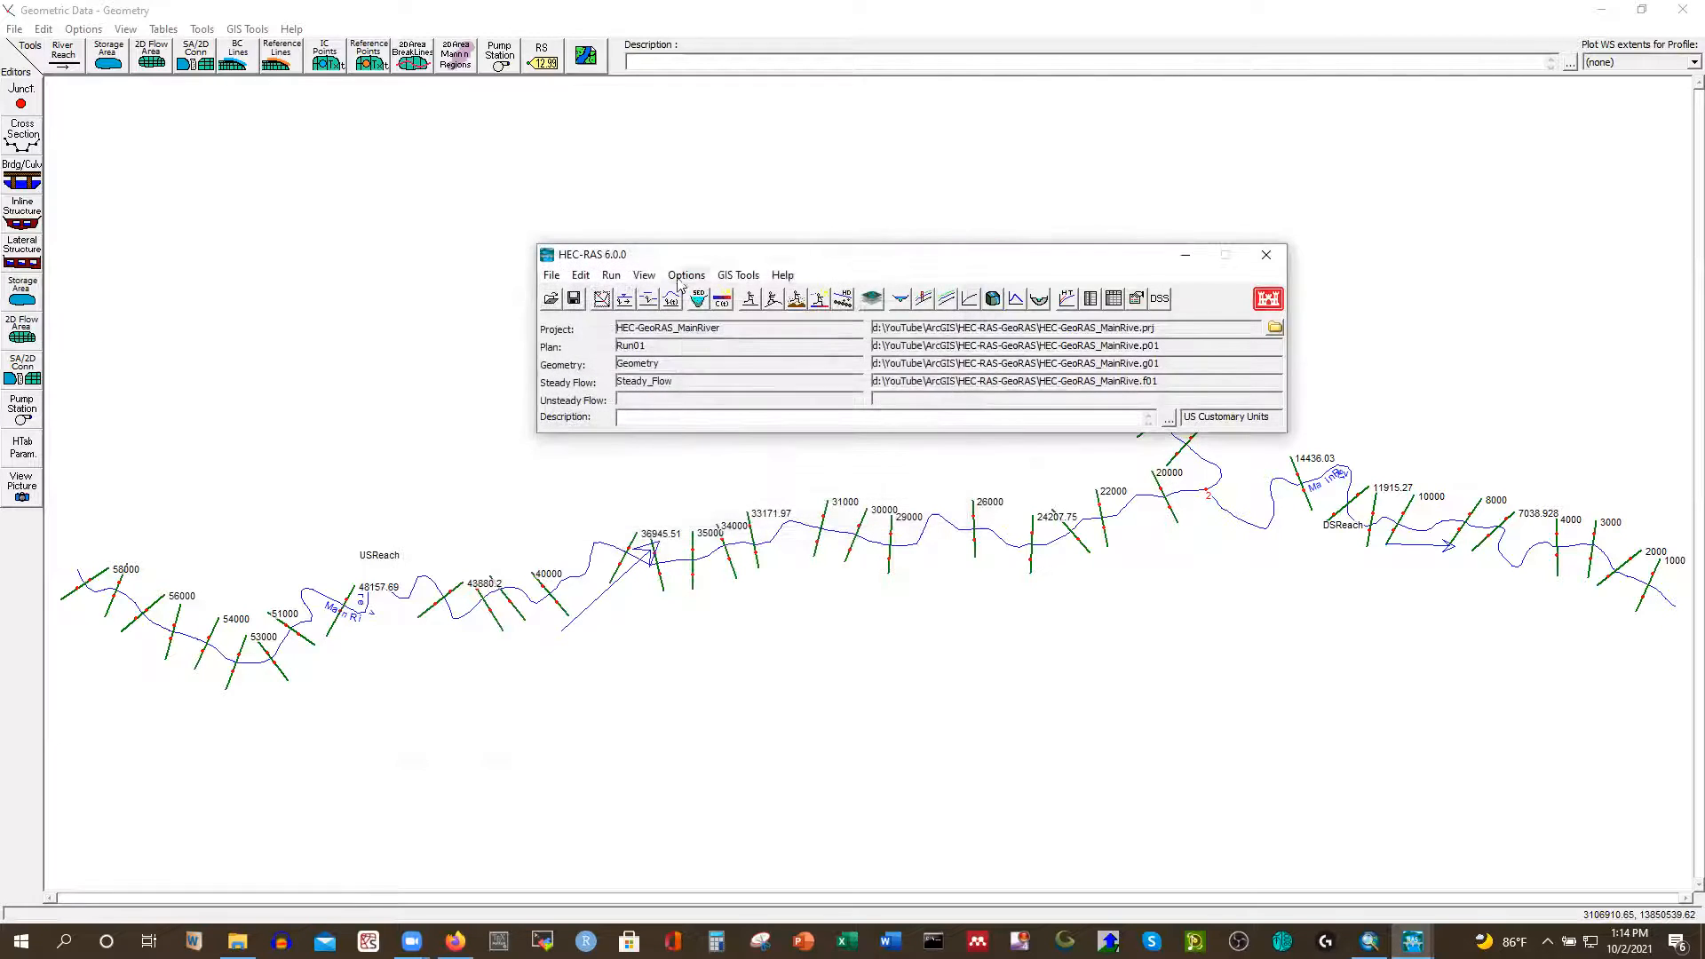
# Examine the recomputed 100yr water surface in the Tributary Creek cross section data, stepping from station 11000 to station 4000
pyautogui.click(25, 135)
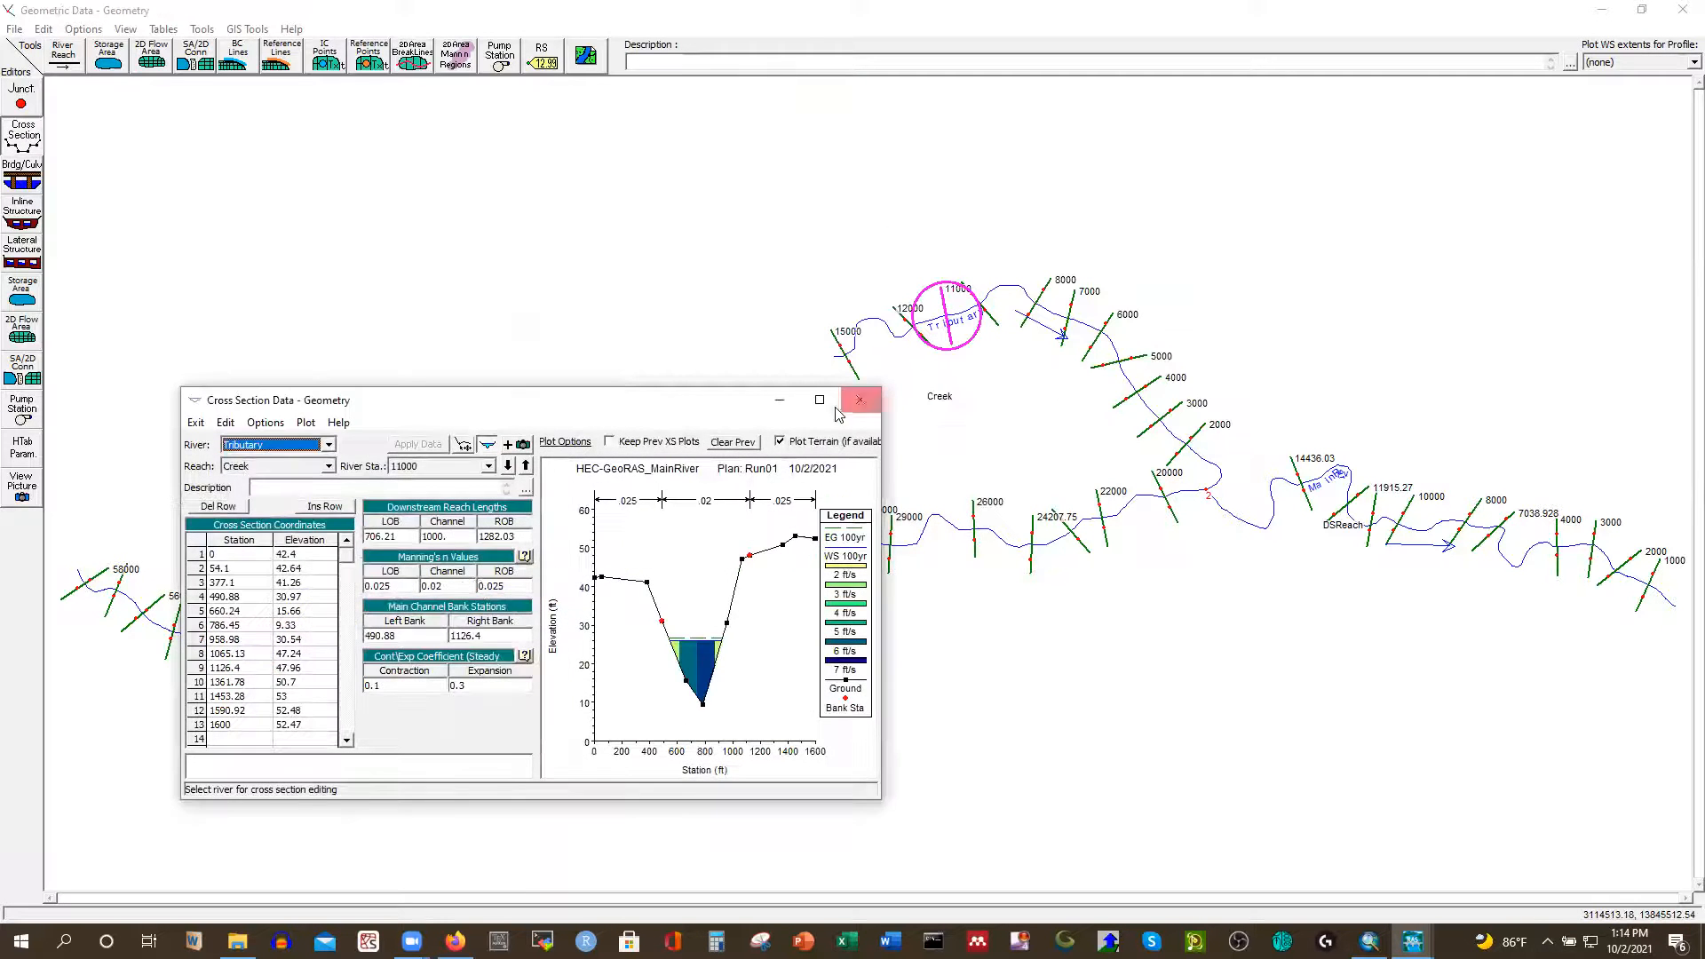
pyautogui.click(819, 396)
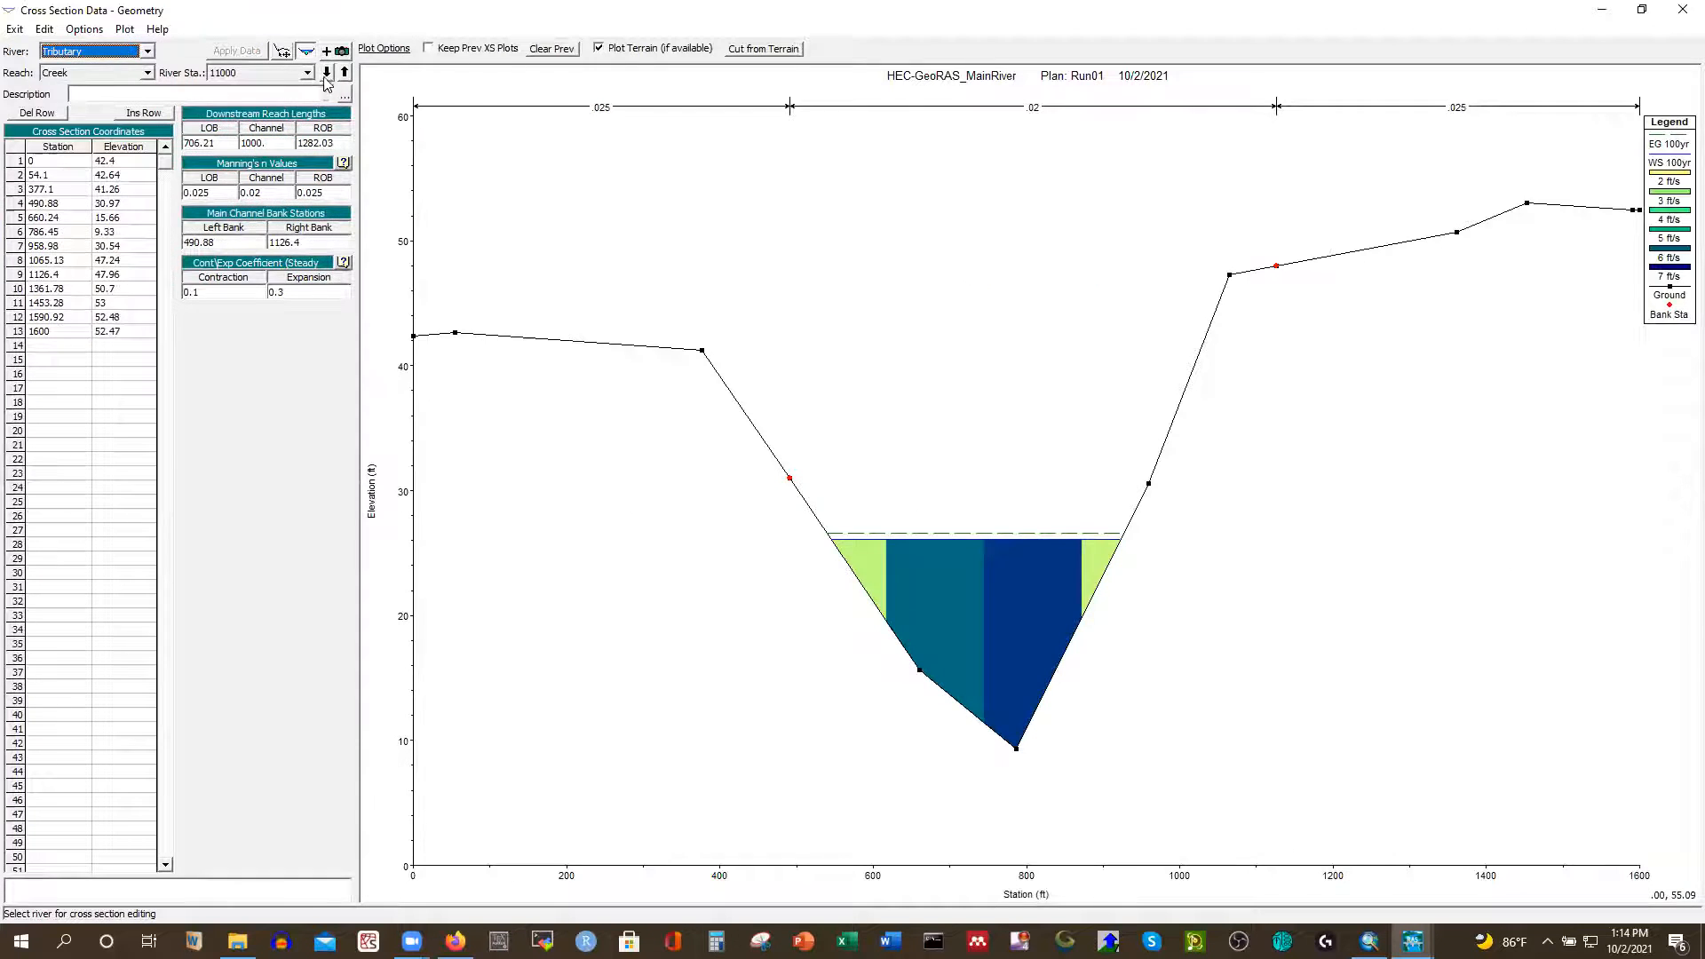
pyautogui.click(345, 72)
pyautogui.click(344, 72)
pyautogui.click(345, 72)
pyautogui.click(344, 72)
pyautogui.click(345, 72)
pyautogui.click(344, 72)
pyautogui.click(345, 71)
pyautogui.click(344, 72)
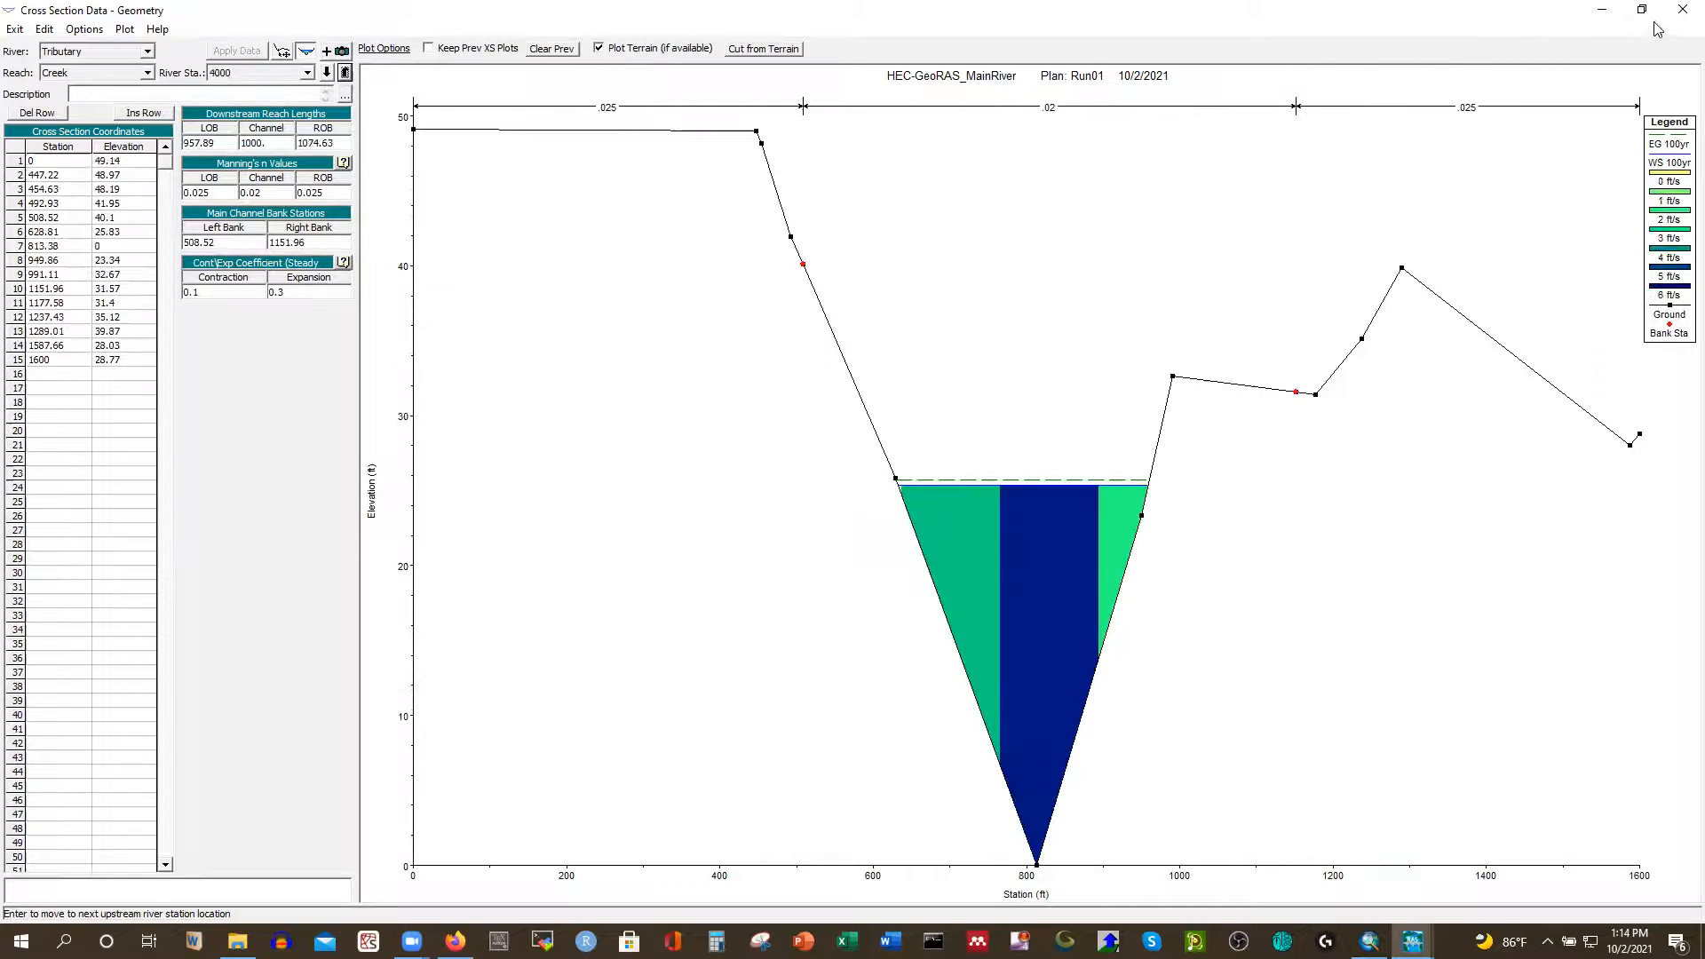
pyautogui.click(1680, 11)
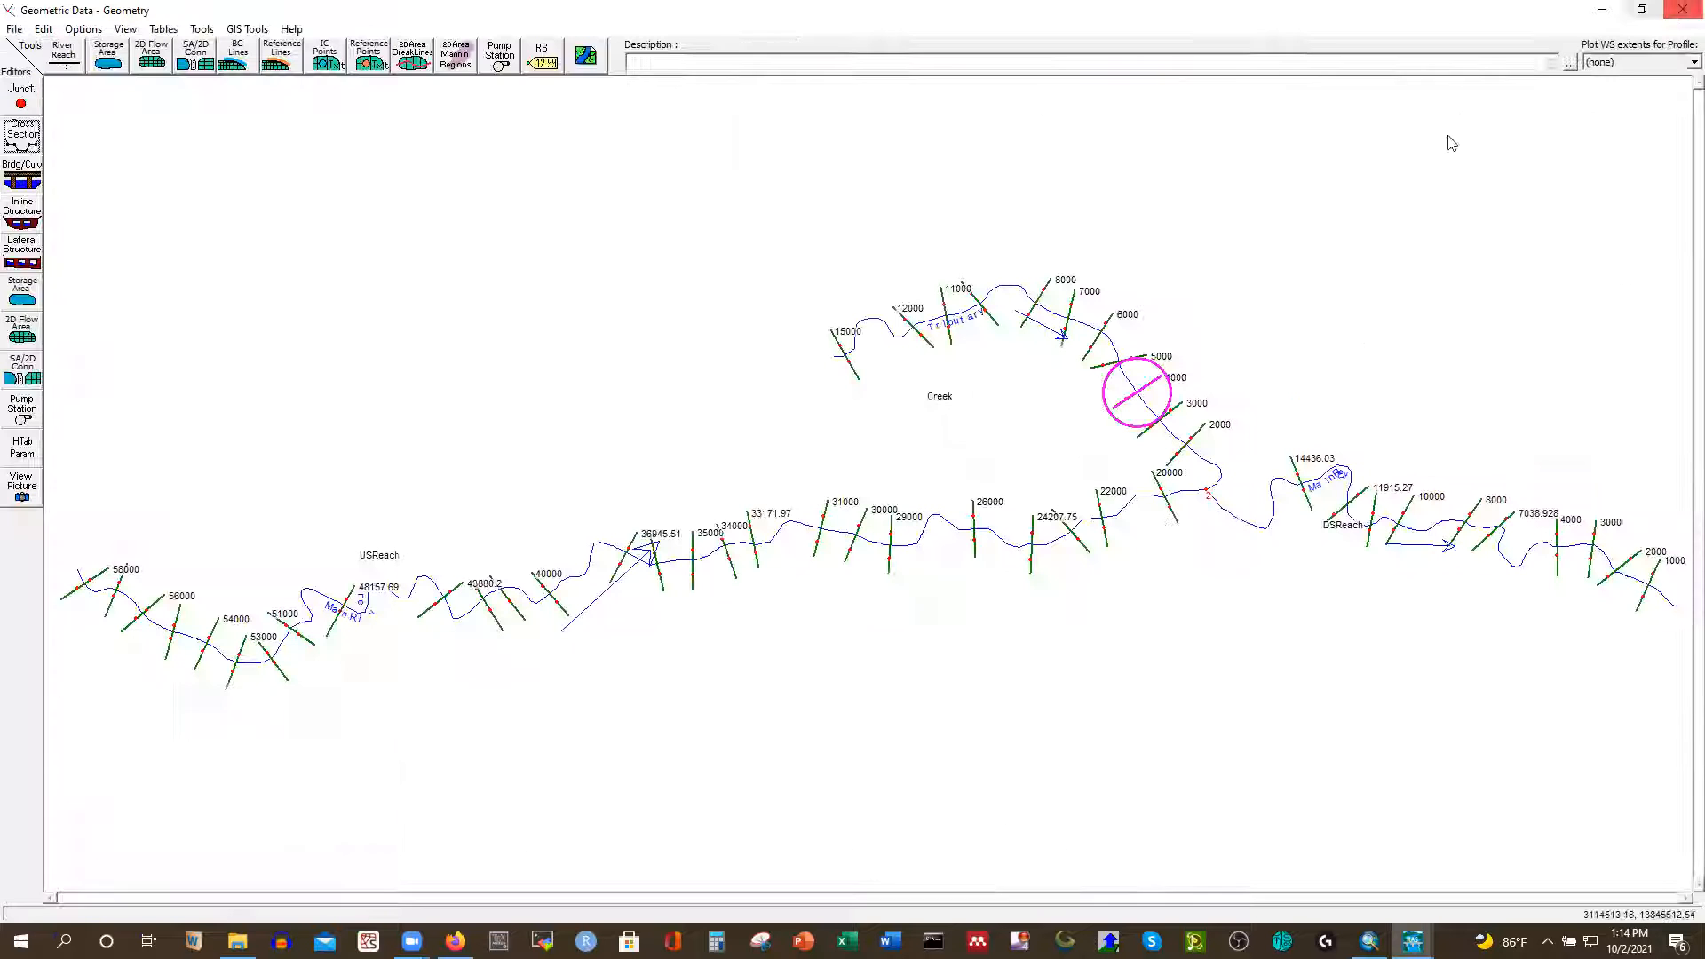
# Examine the 100yr water surface and velocity distribution in the Tributary Creek cross section plots, cycling downstream through all stations and ending at 15000
pyautogui.moveTo(1408, 937)
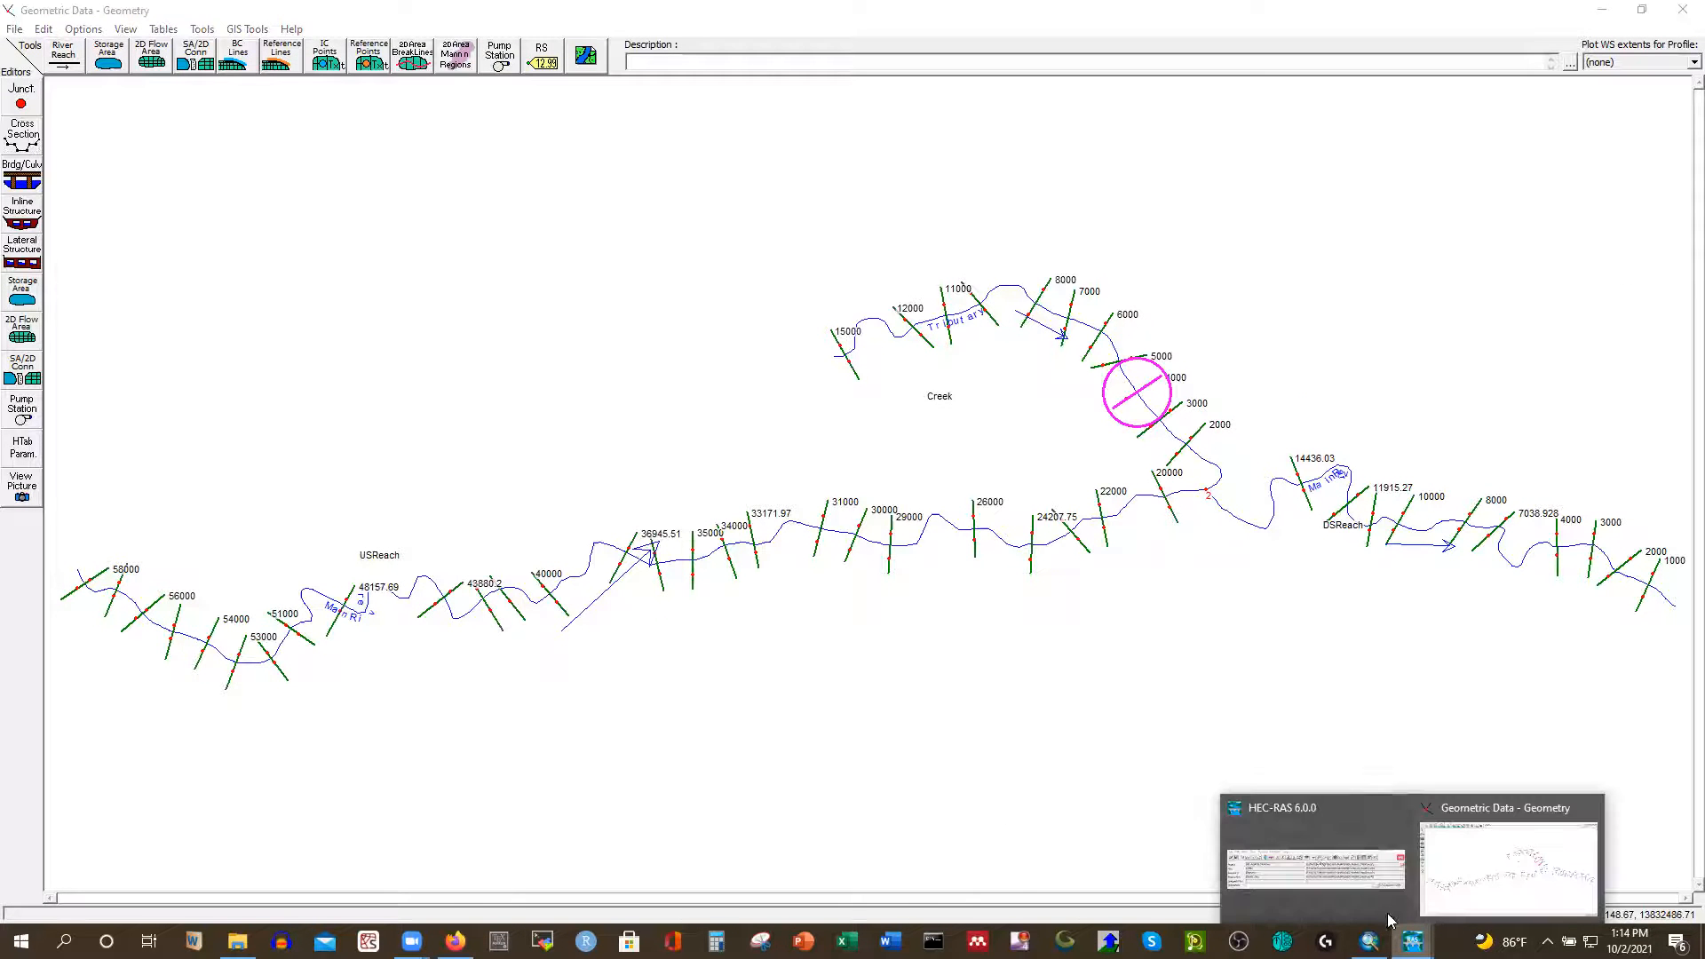
pyautogui.click(1344, 842)
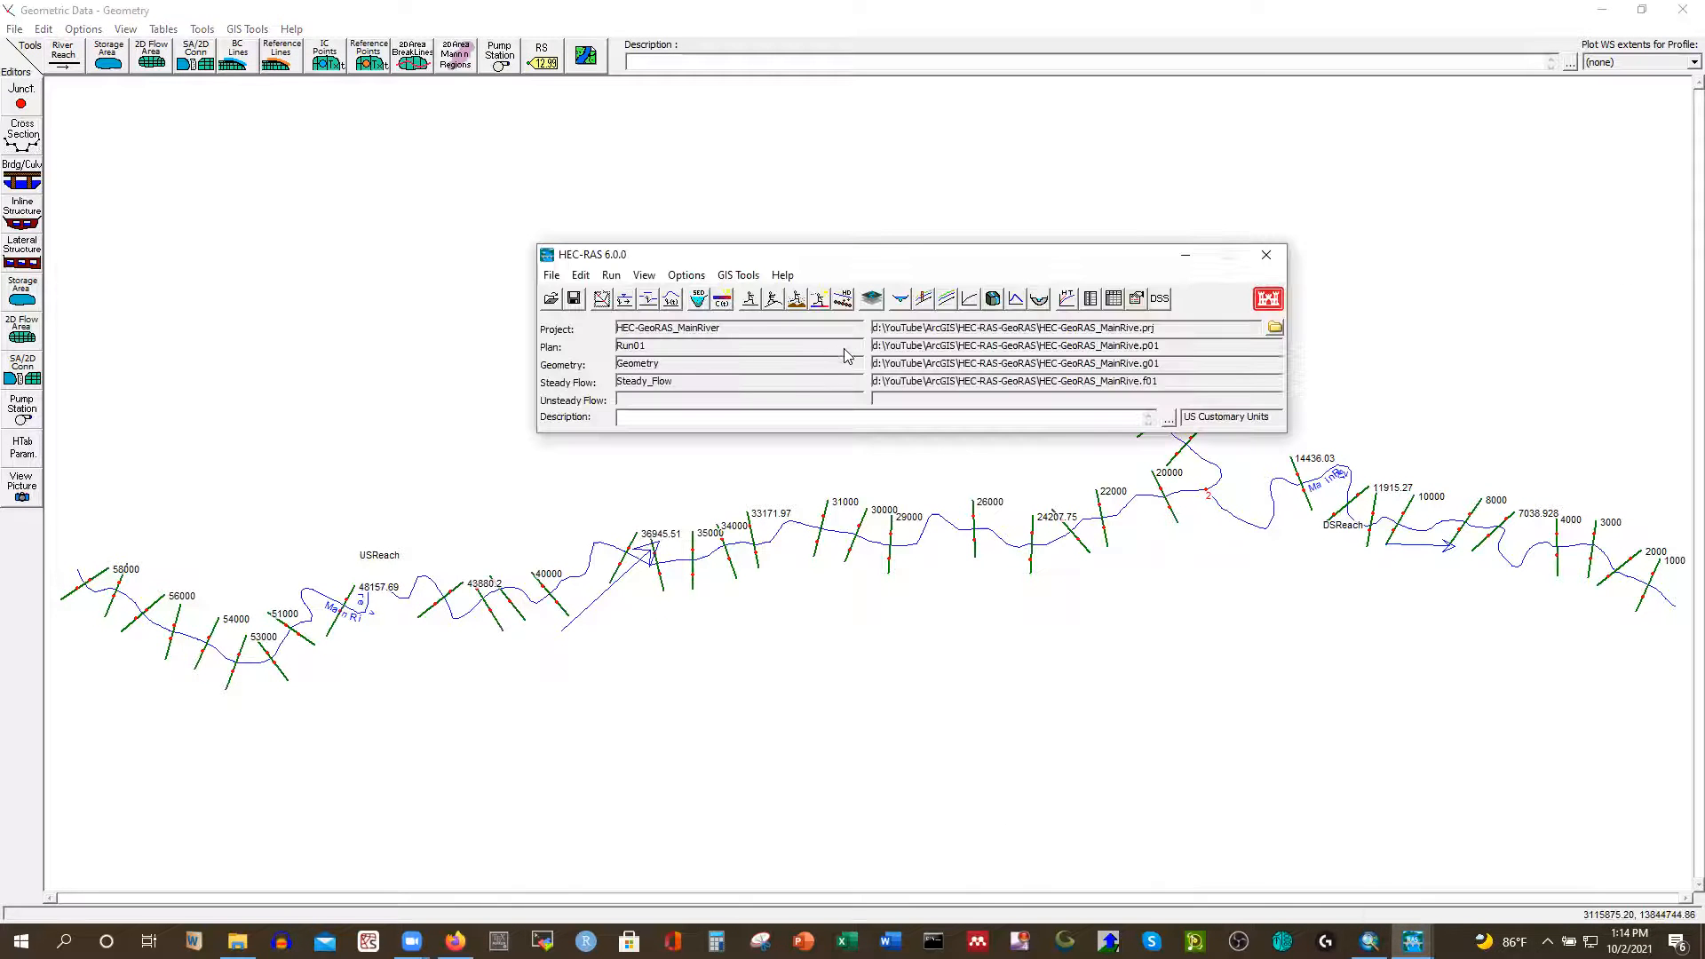
pyautogui.click(901, 299)
pyautogui.doubleClick(963, 321)
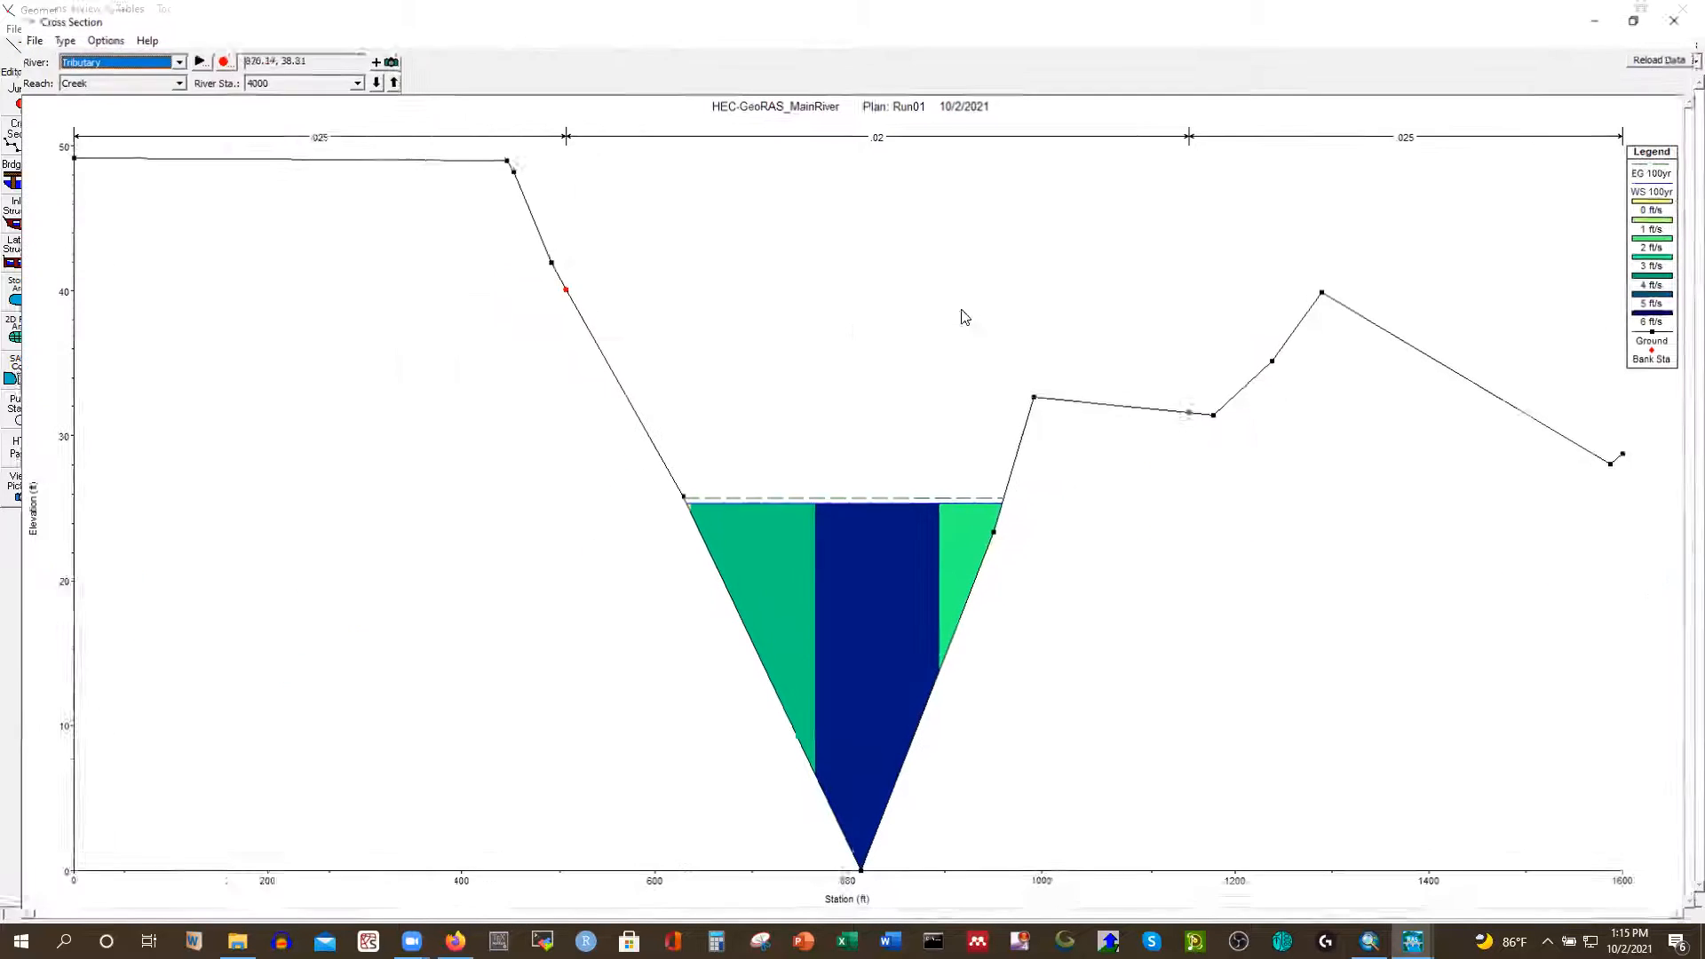
pyautogui.click(362, 73)
pyautogui.click(362, 73)
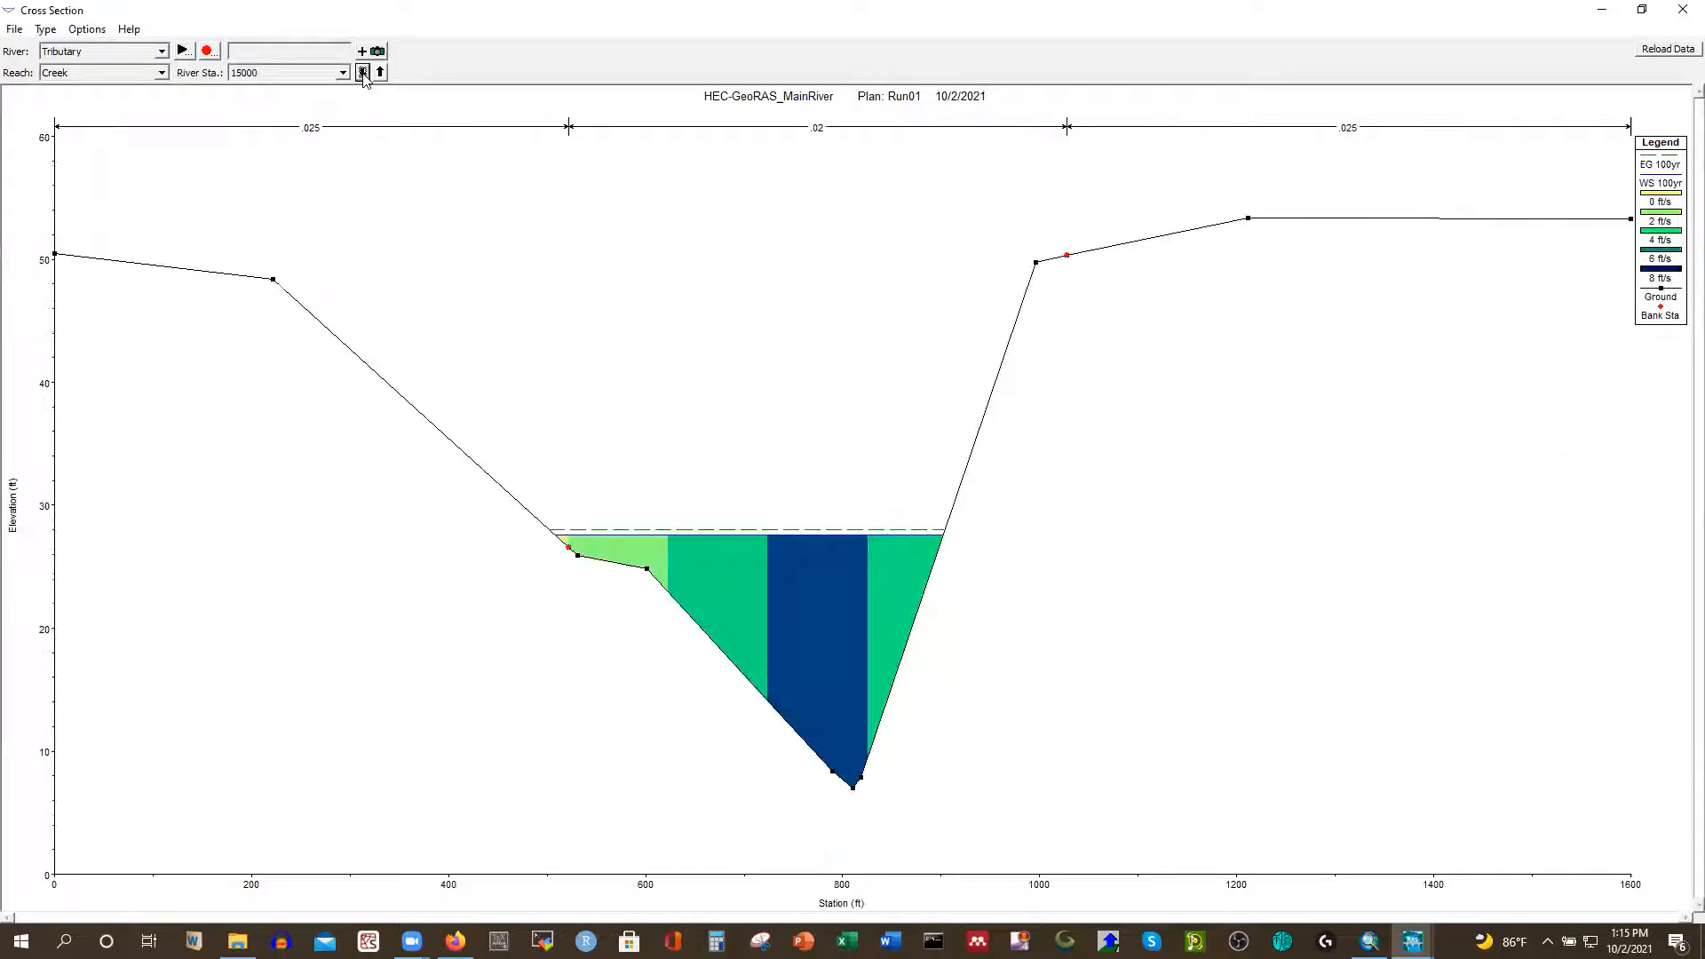
pyautogui.click(362, 72)
pyautogui.click(362, 73)
pyautogui.click(362, 73)
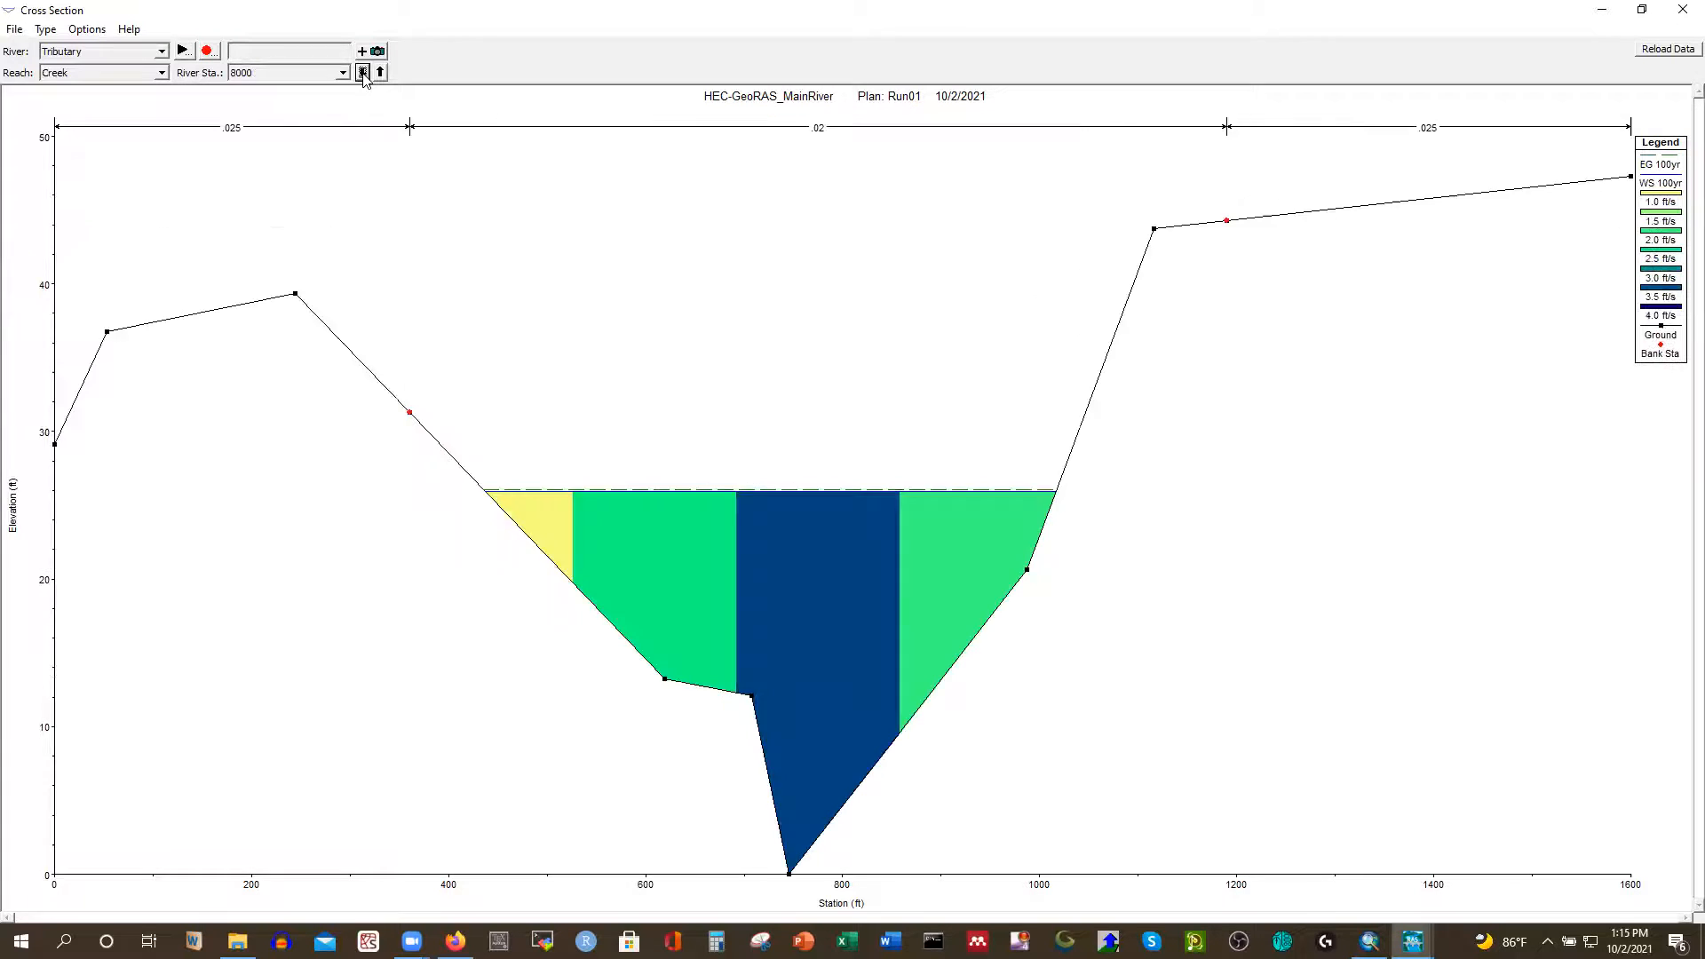
pyautogui.click(362, 73)
pyautogui.click(362, 73)
pyautogui.click(363, 72)
pyautogui.click(362, 73)
pyautogui.click(362, 73)
pyautogui.click(363, 73)
pyautogui.click(362, 73)
pyautogui.click(362, 73)
pyautogui.click(362, 73)
pyautogui.click(362, 73)
pyautogui.click(362, 73)
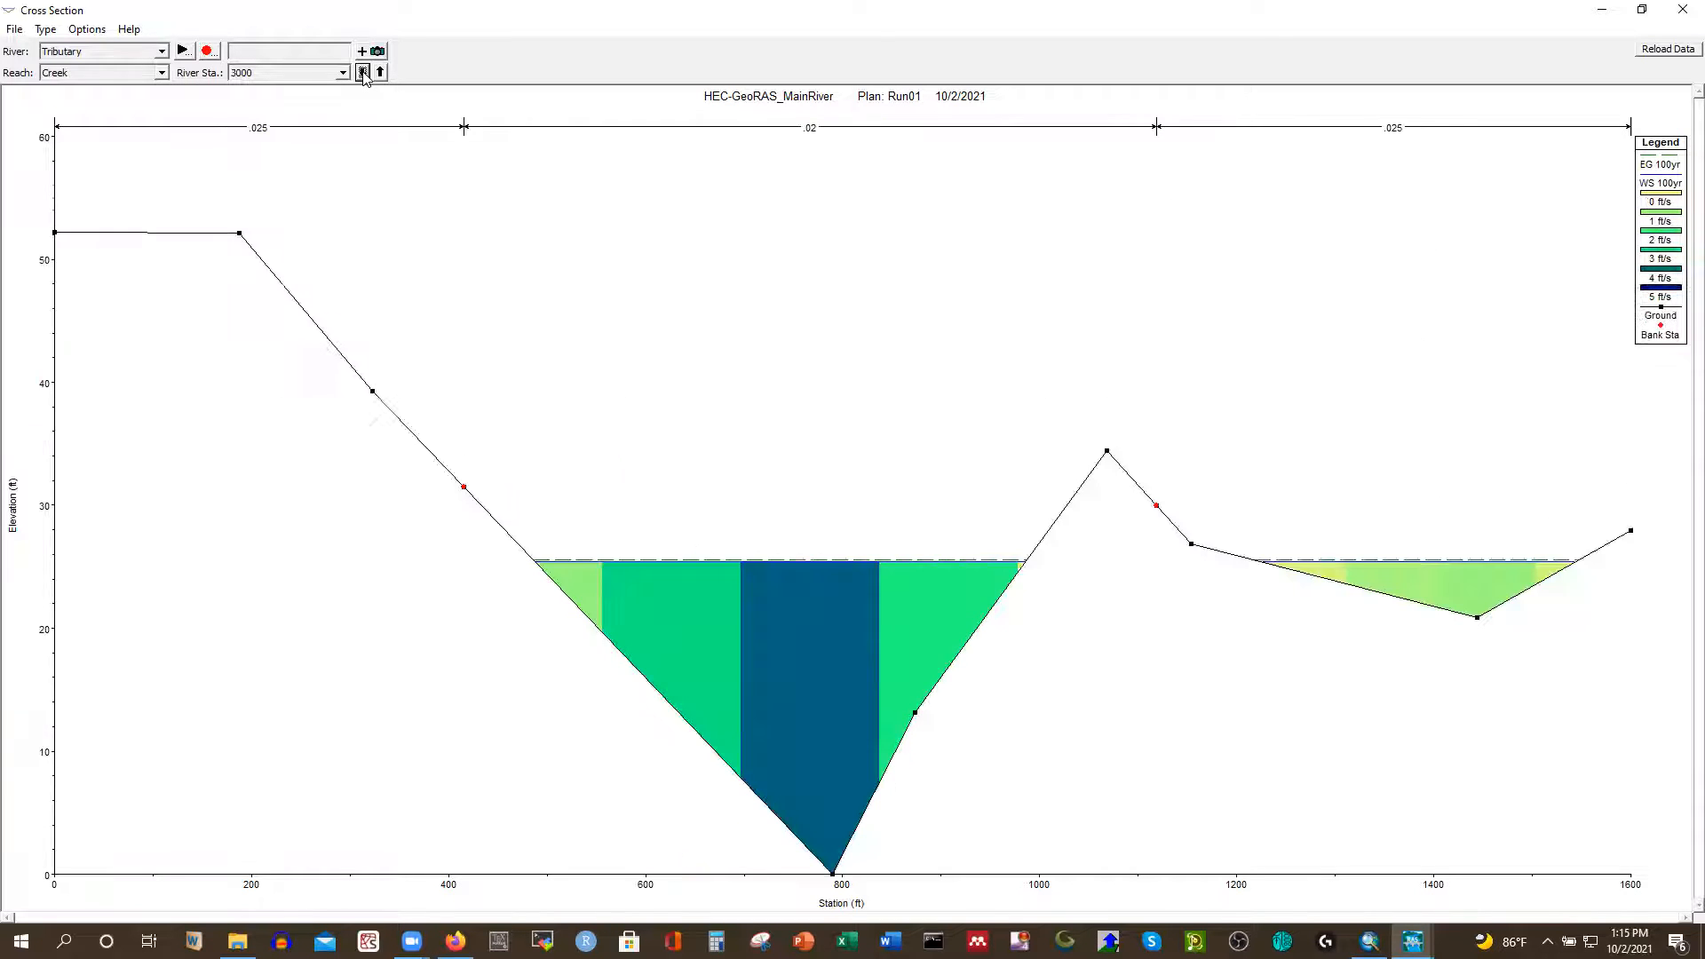
pyautogui.click(362, 73)
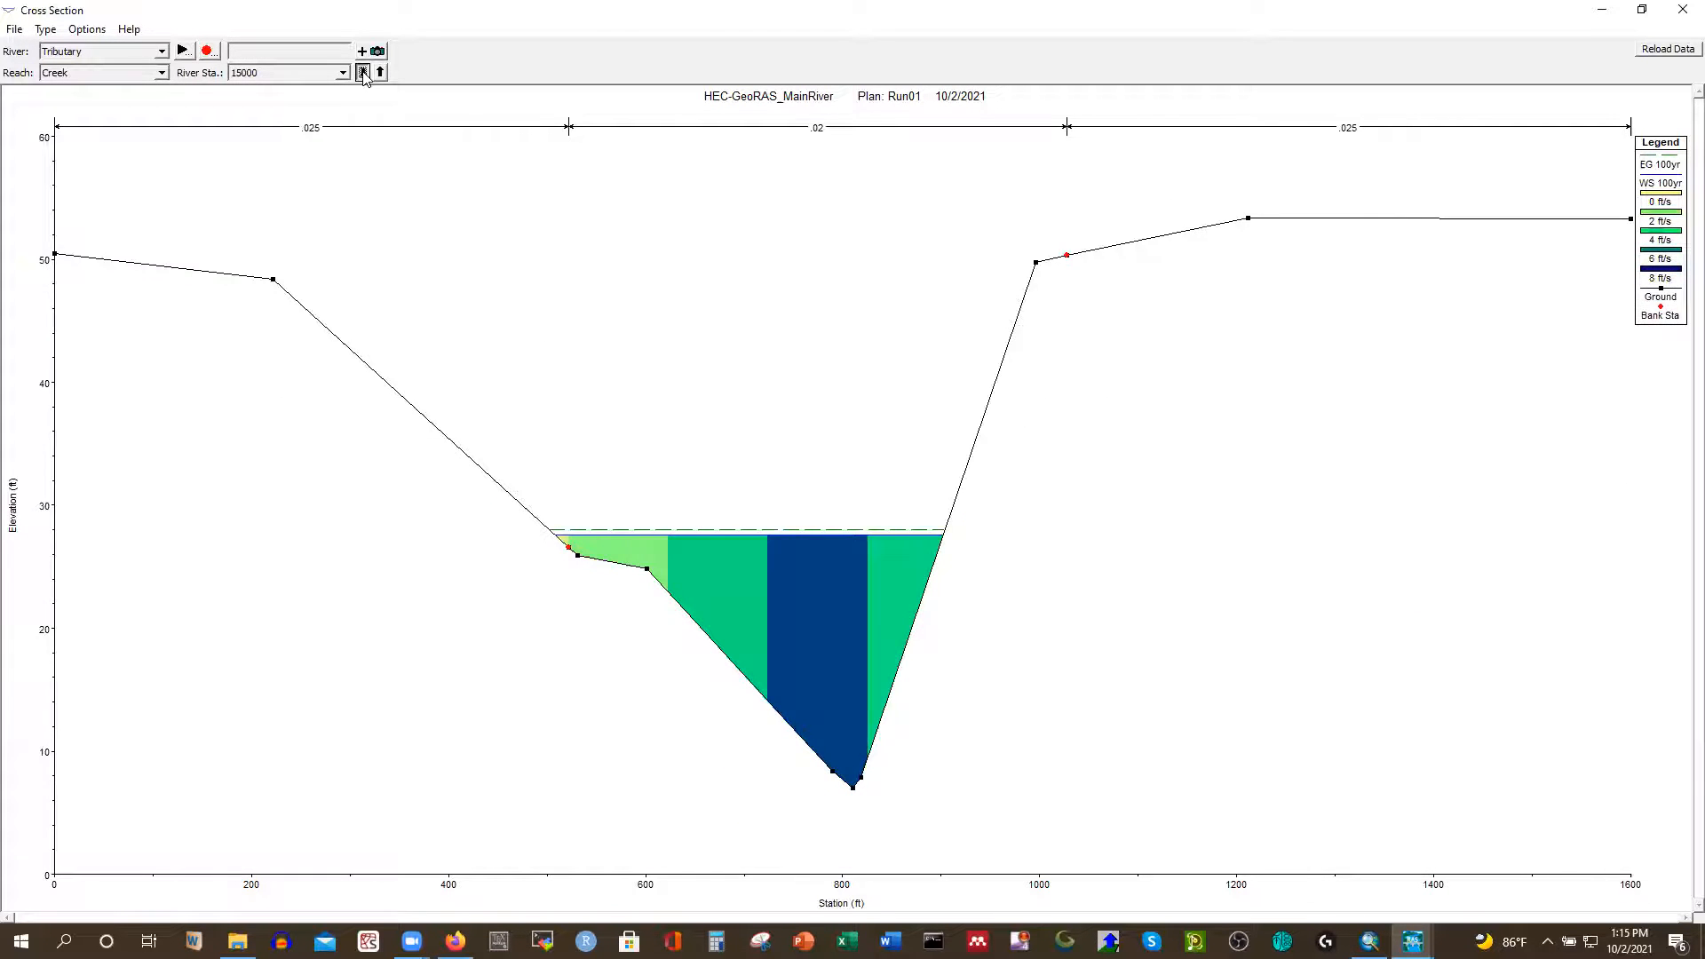
pyautogui.click(363, 72)
pyautogui.click(362, 73)
pyautogui.click(362, 73)
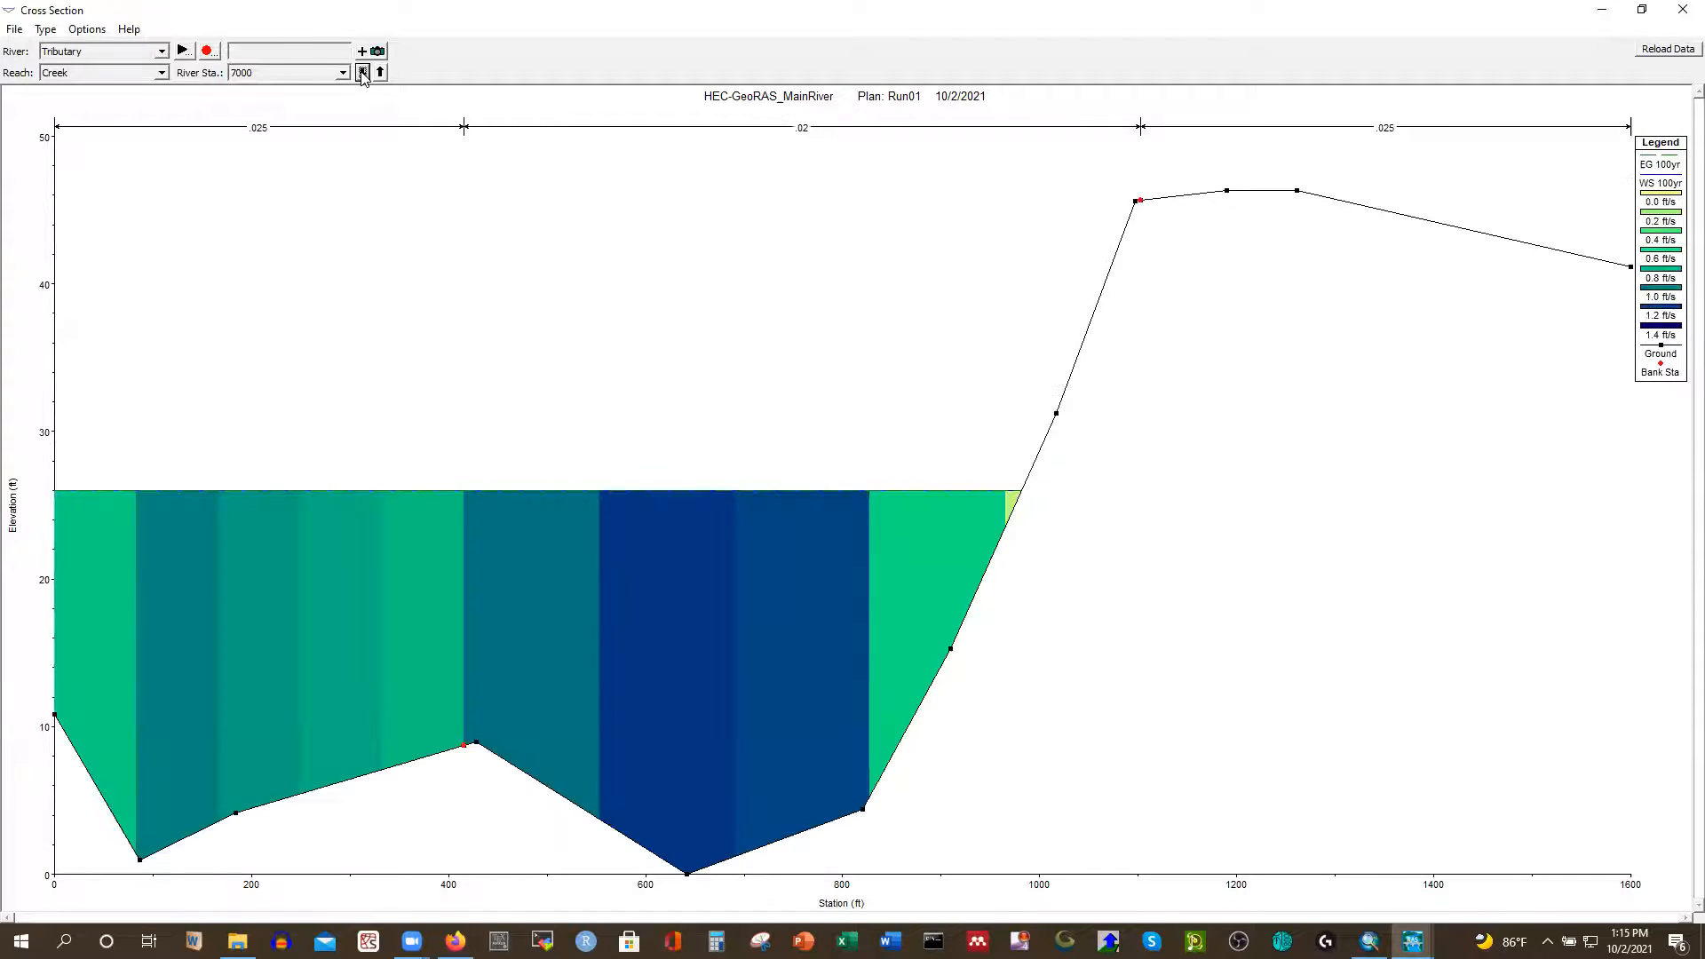
pyautogui.click(362, 73)
pyautogui.click(362, 73)
pyautogui.click(362, 73)
pyautogui.click(362, 73)
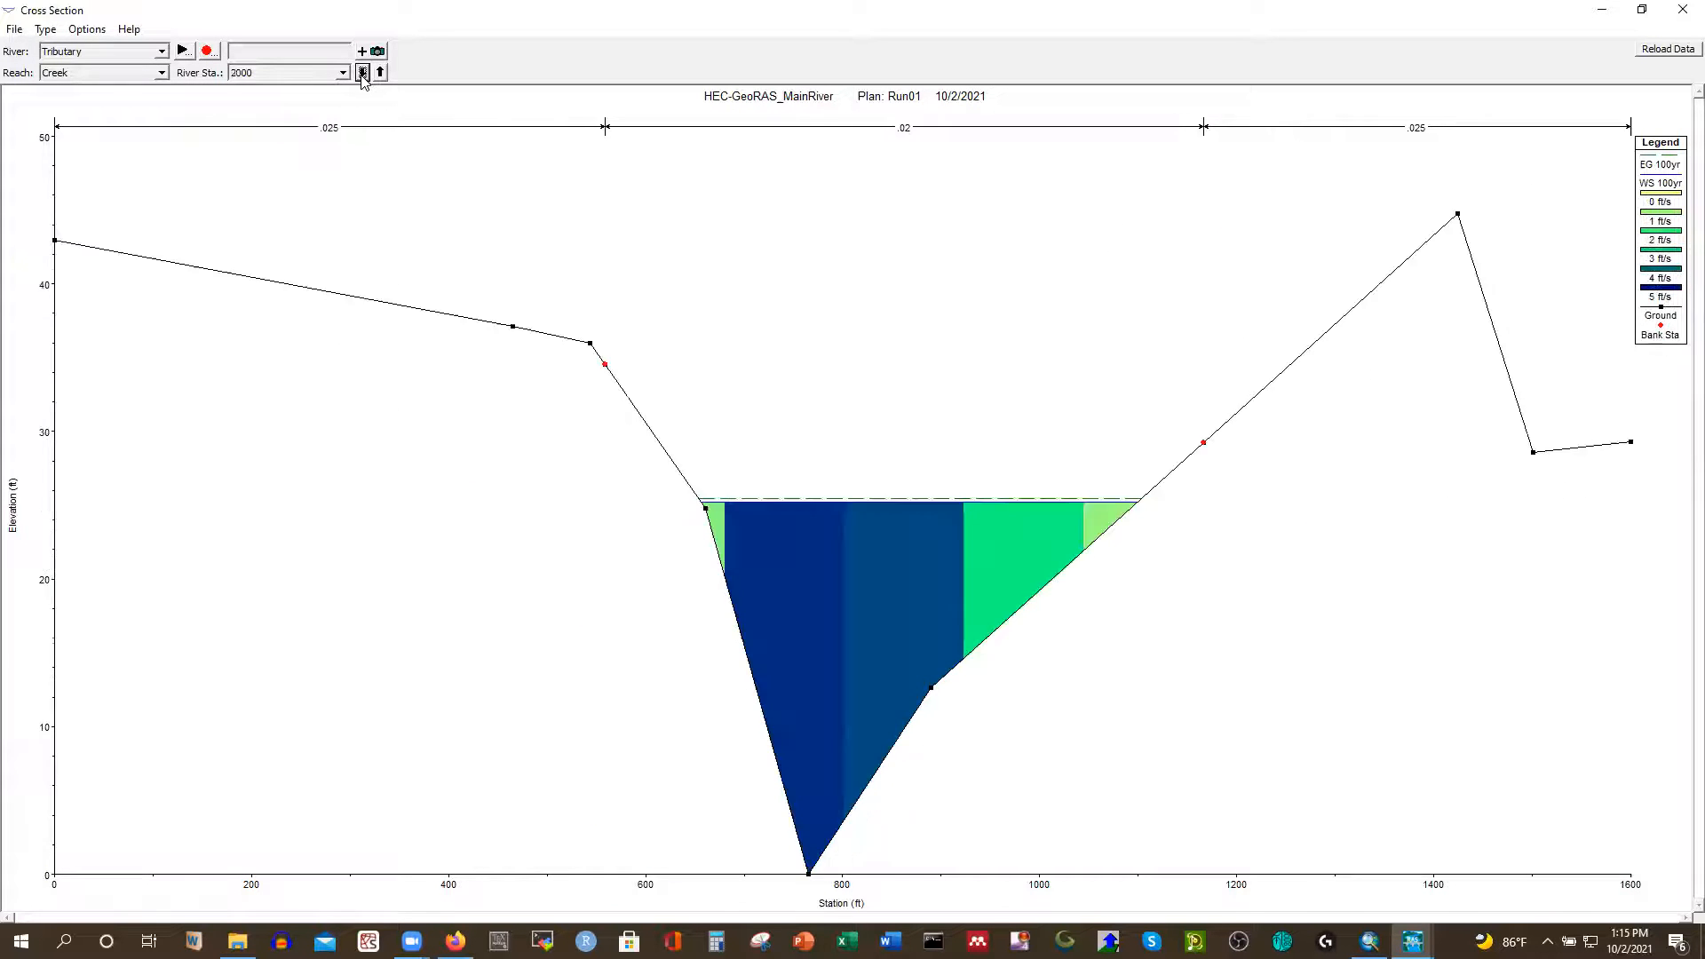
pyautogui.click(362, 73)
pyautogui.click(362, 73)
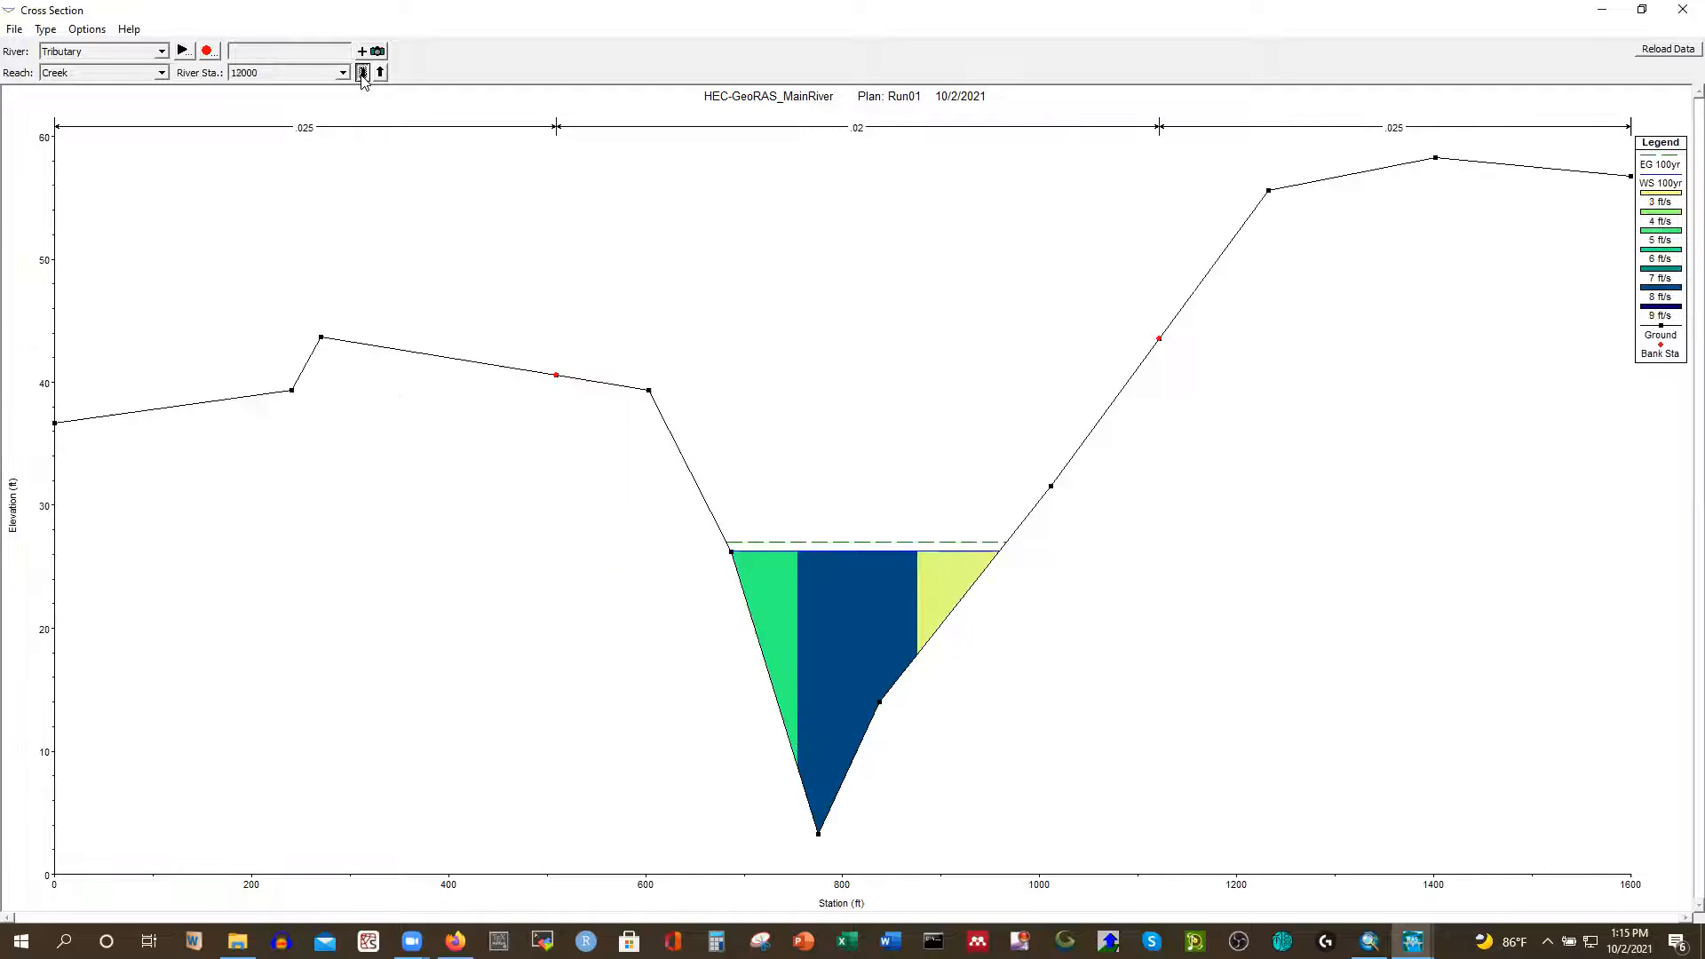
pyautogui.click(363, 72)
pyautogui.click(363, 73)
pyautogui.click(362, 73)
pyautogui.click(362, 73)
pyautogui.click(362, 73)
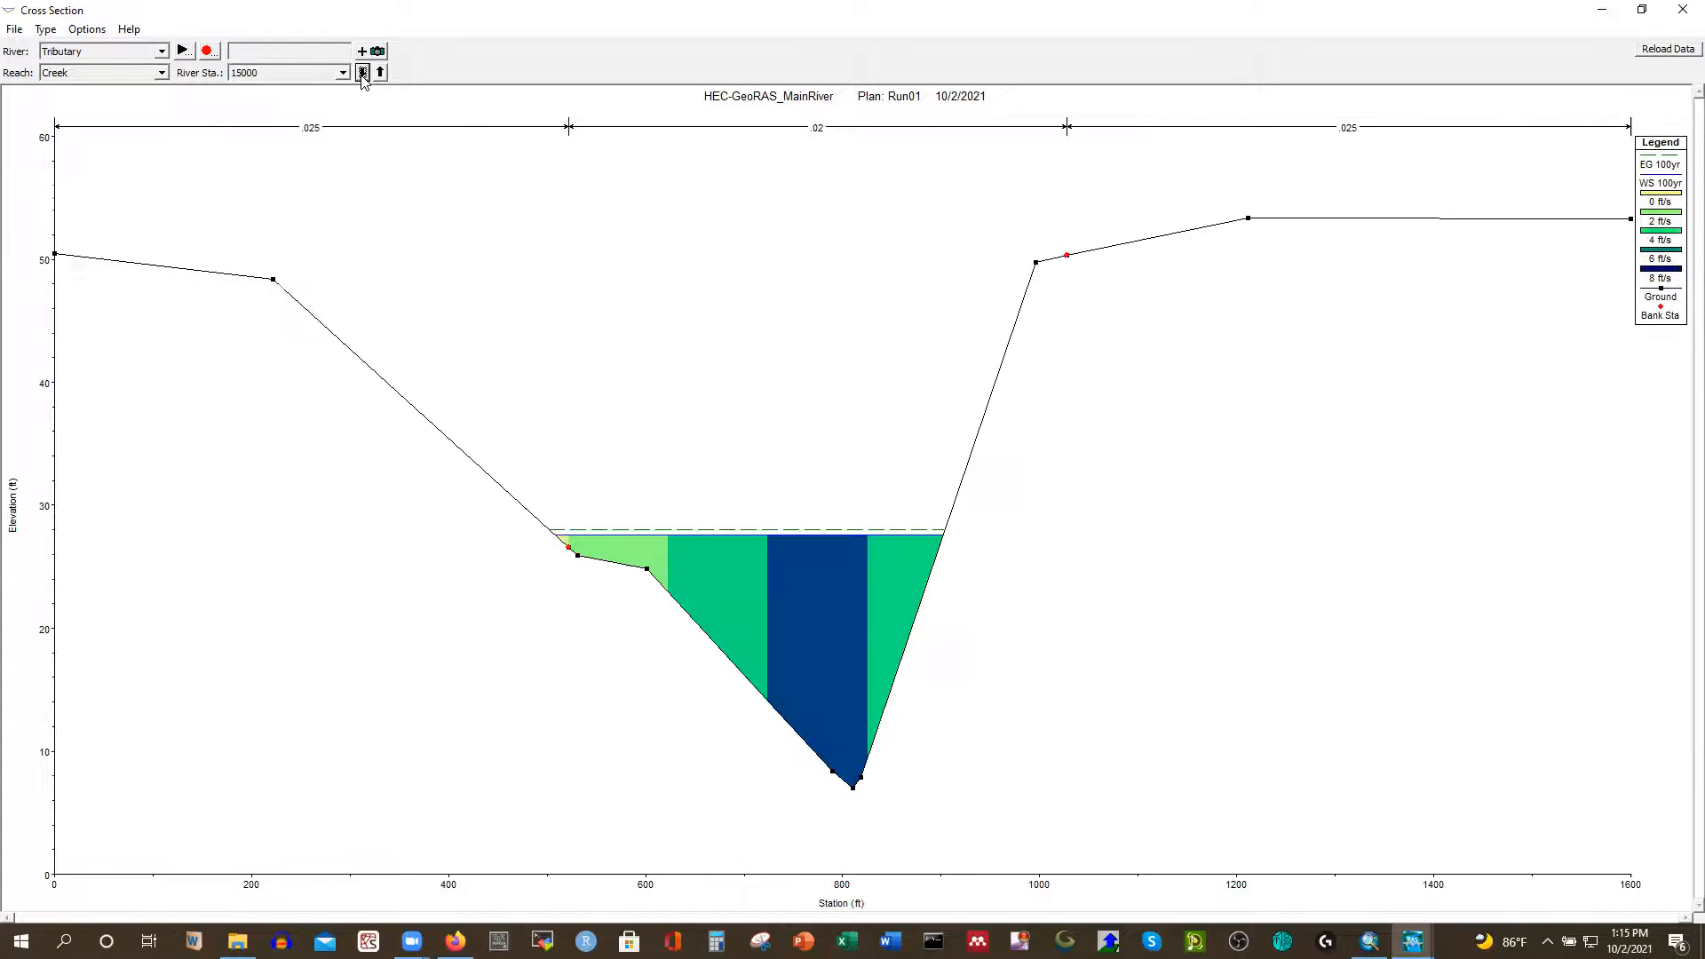
pyautogui.click(1680, 11)
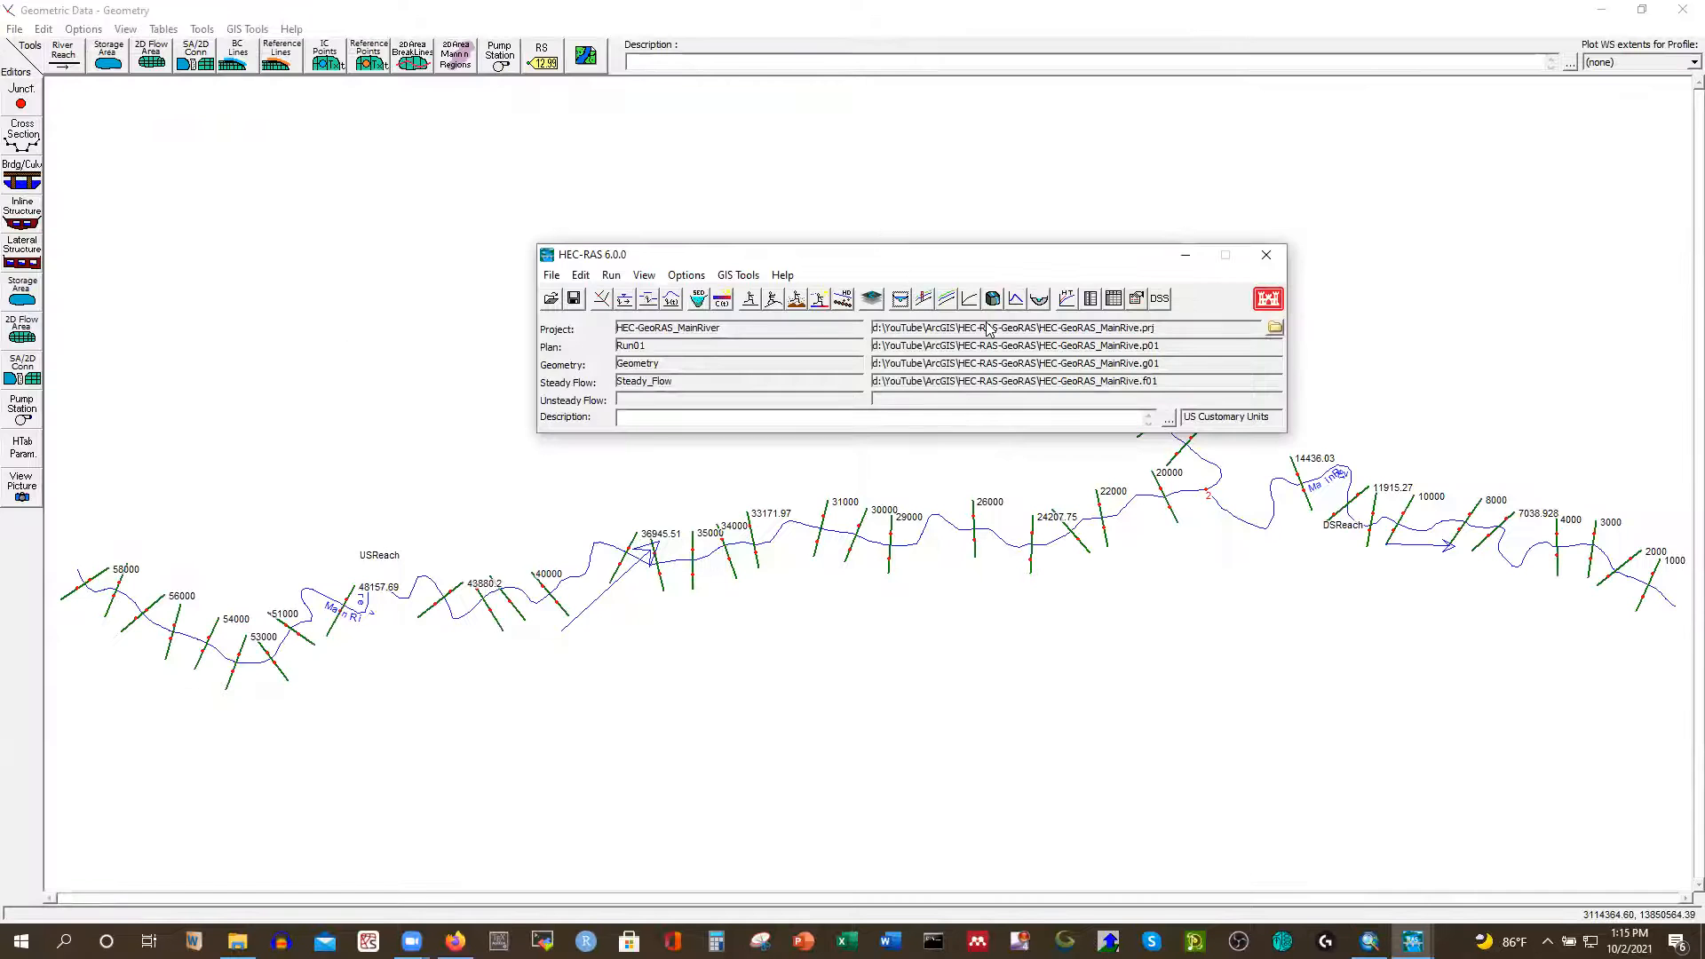
# Review the general velocity profile plot and the 100yr water surface profile plot for Tributary Creek
pyautogui.click(923, 306)
pyautogui.click(1593, 530)
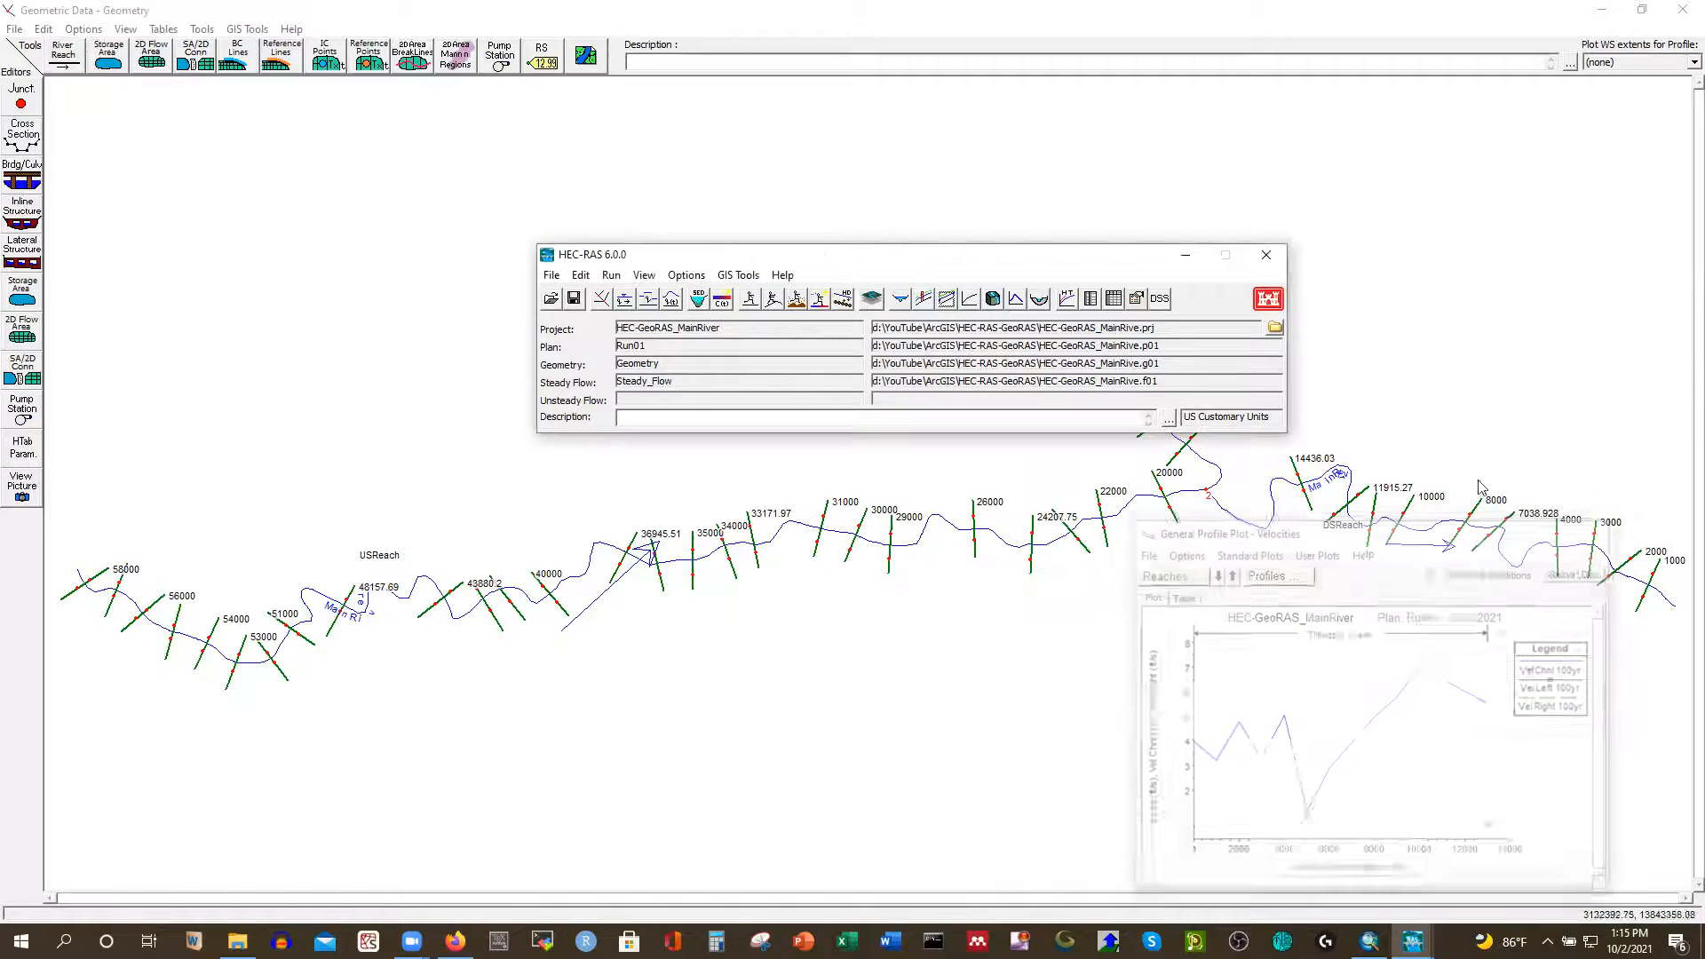
pyautogui.click(923, 302)
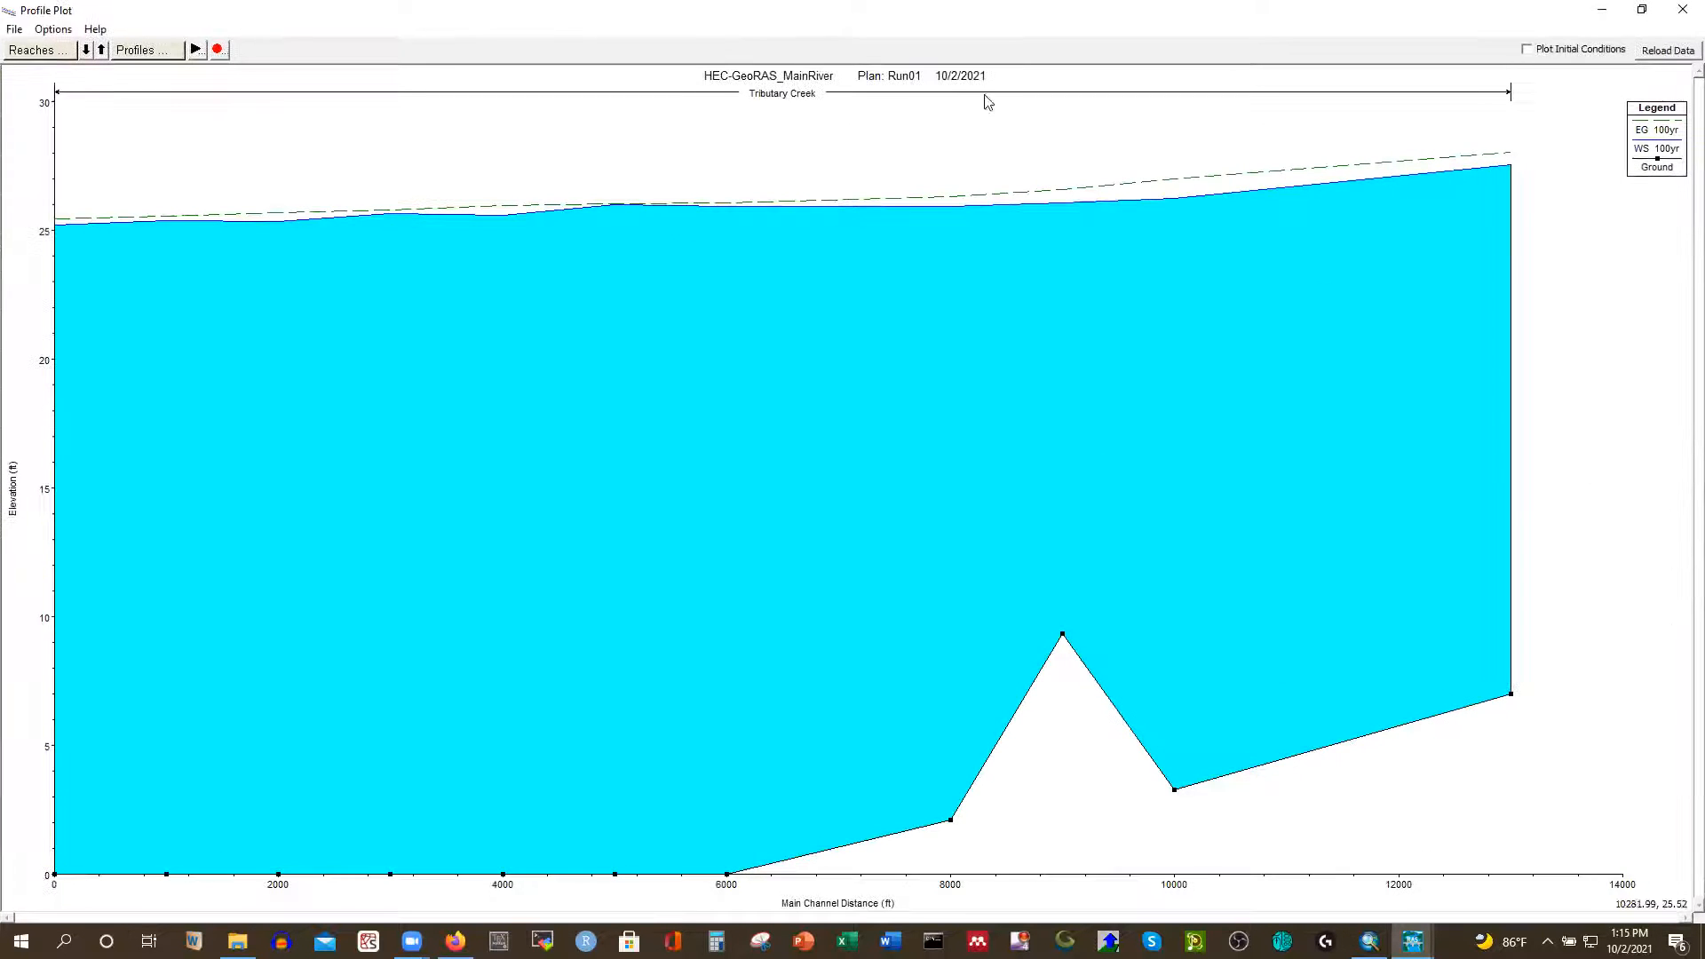
pyautogui.click(1554, 530)
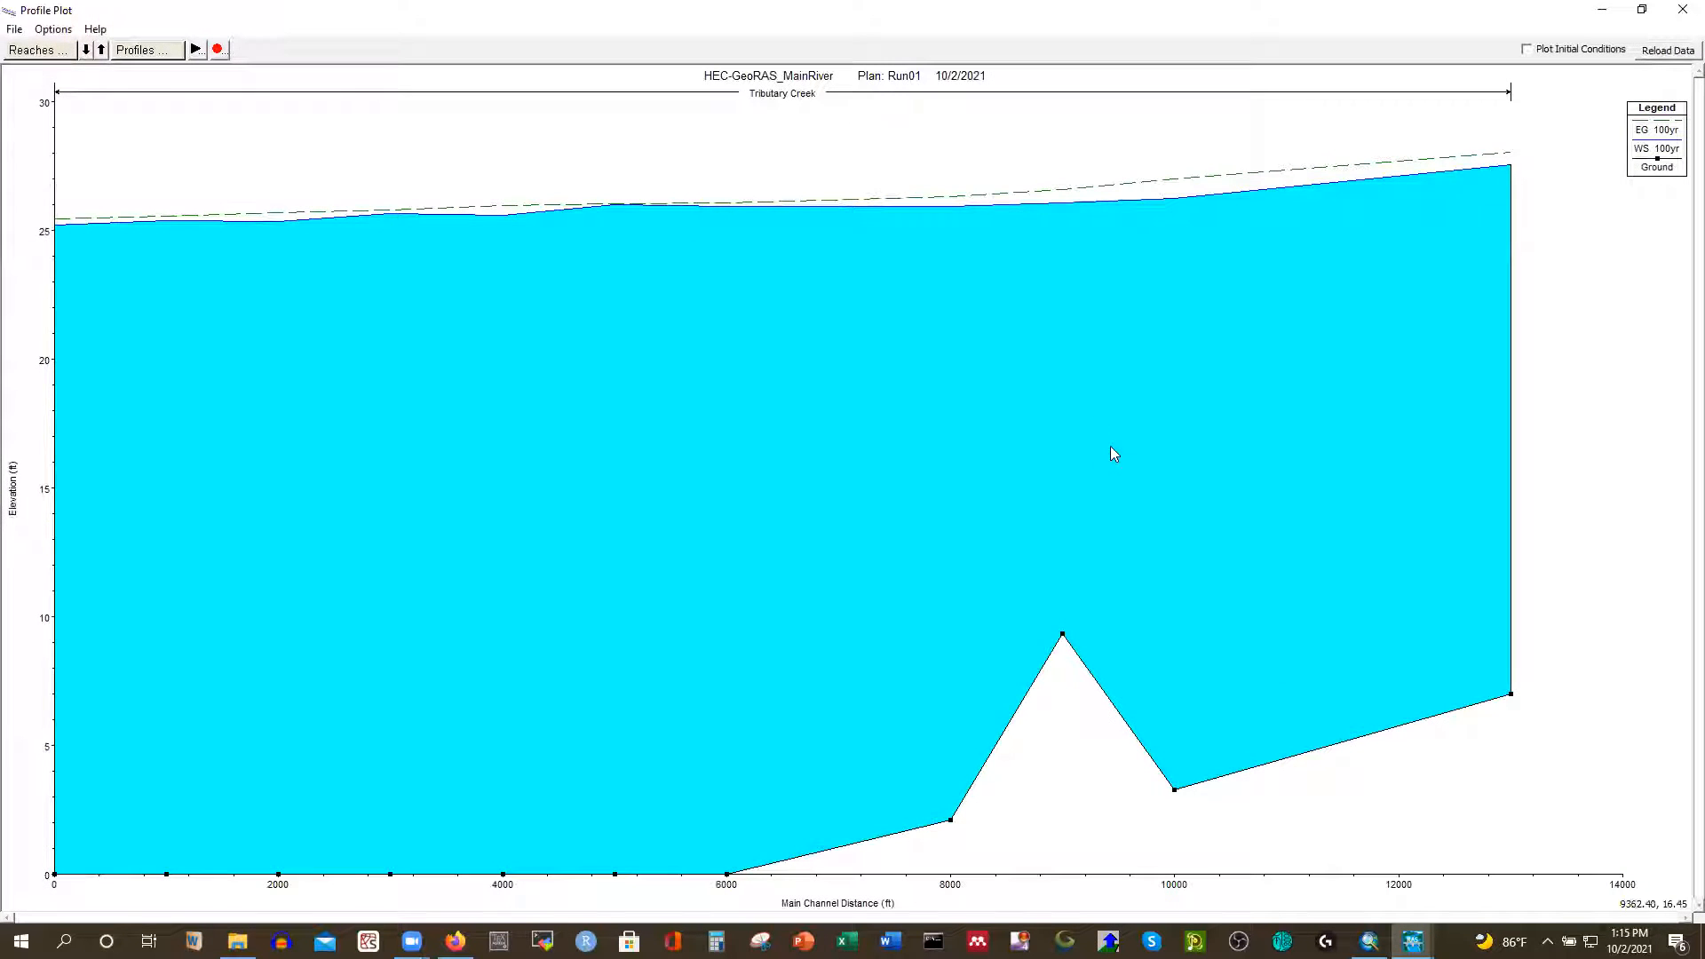
pyautogui.click(1683, 10)
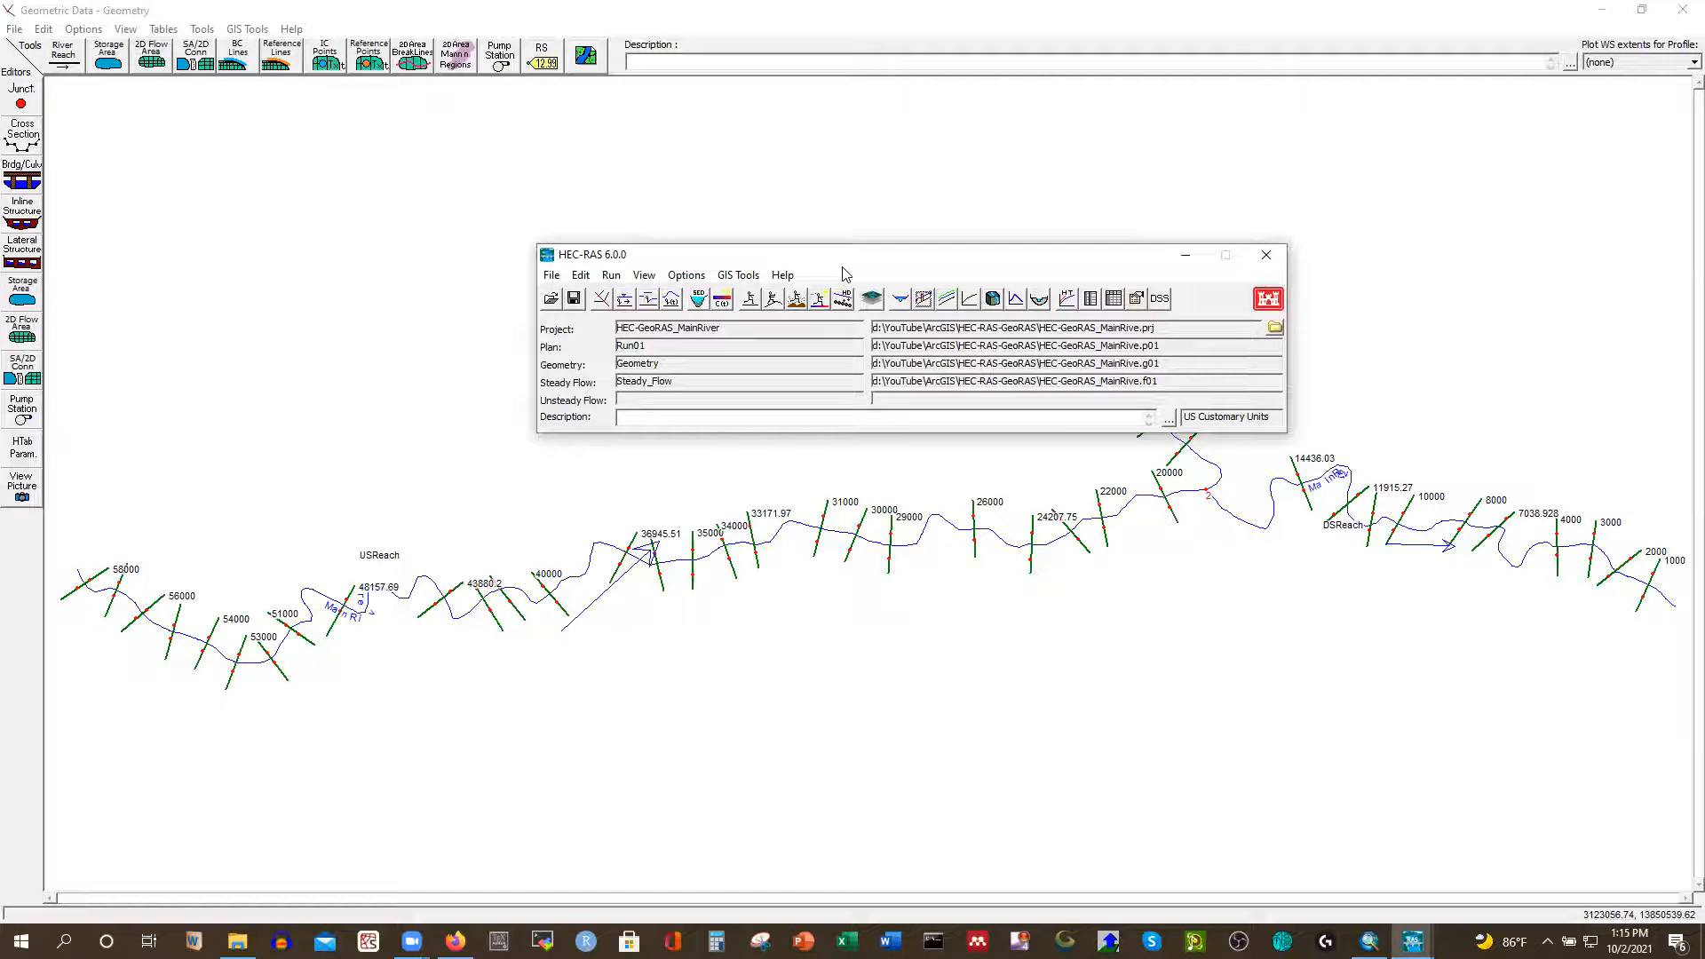
# Examine the X-Y-Z perspective plot of Tributary Creek between upstream station 15000 and downstream station 2000
pyautogui.click(644, 276)
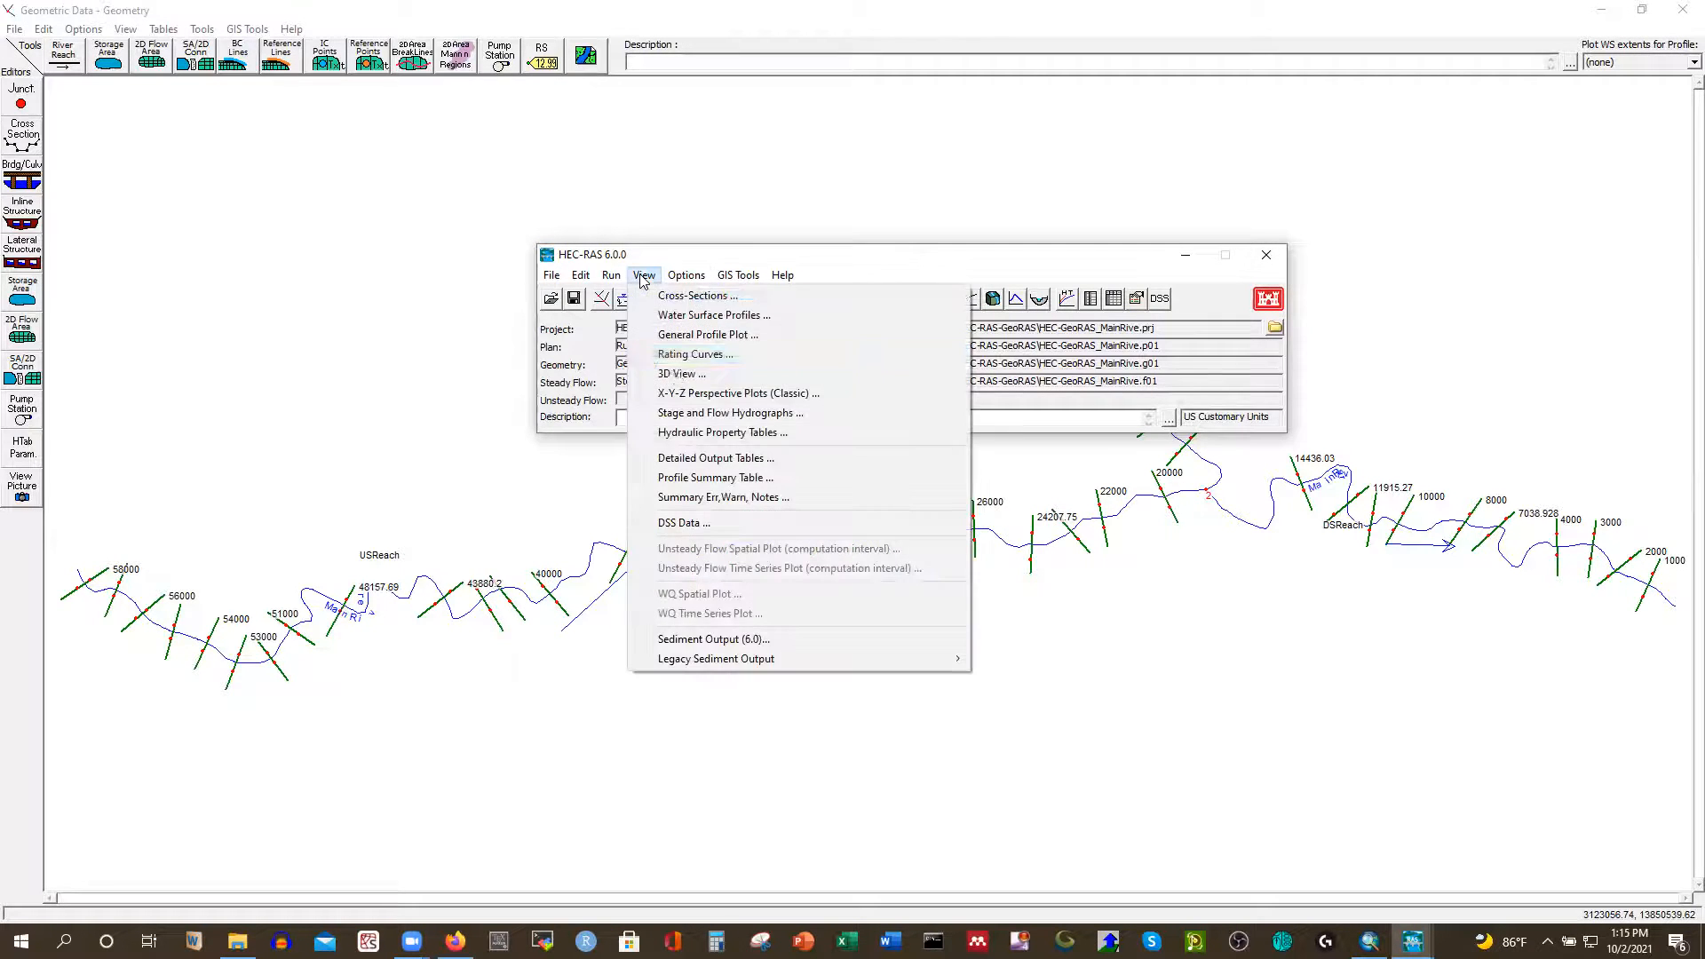
pyautogui.click(701, 392)
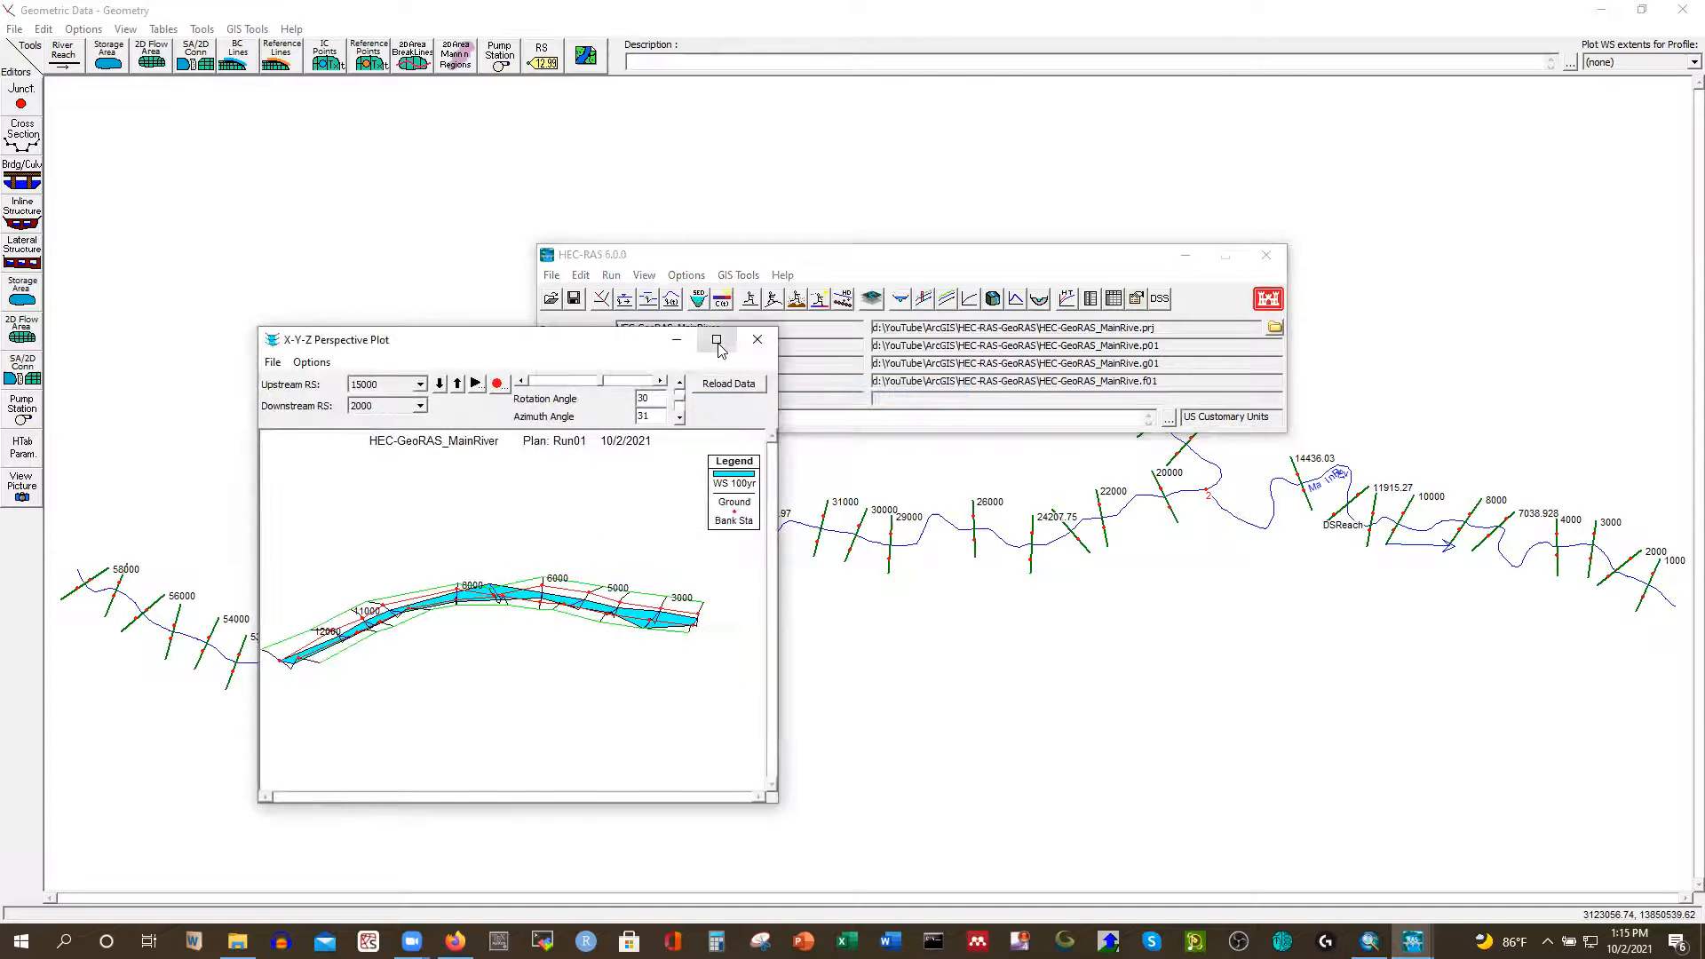
pyautogui.click(717, 341)
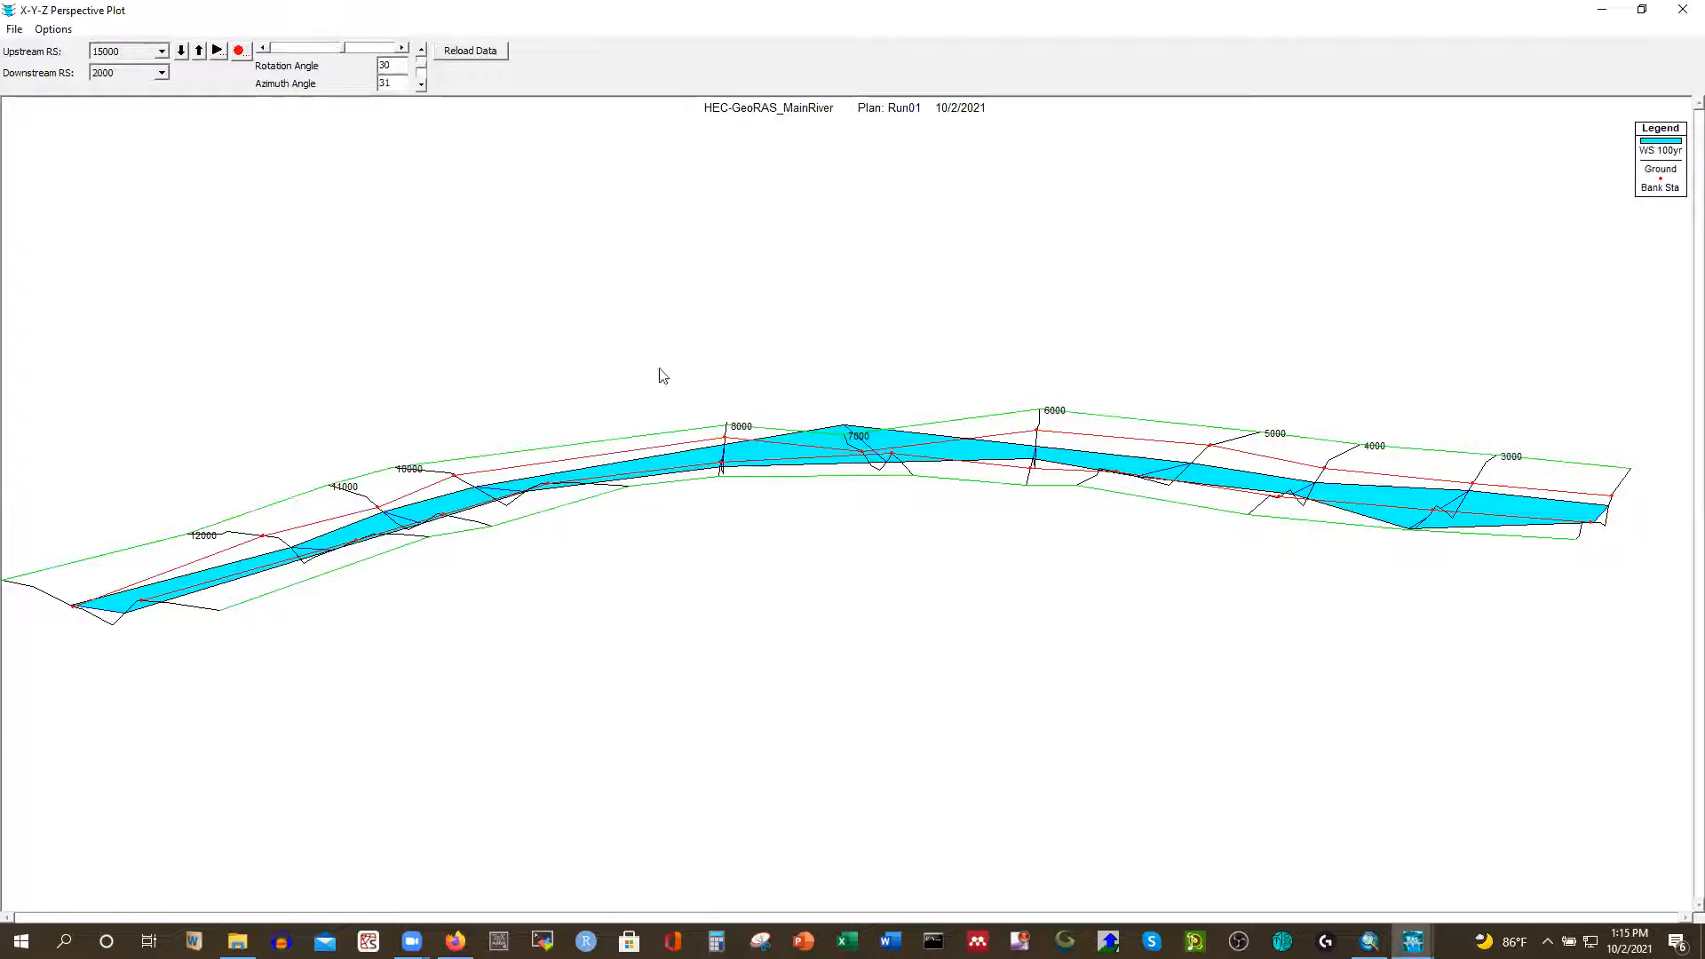
pyautogui.click(162, 52)
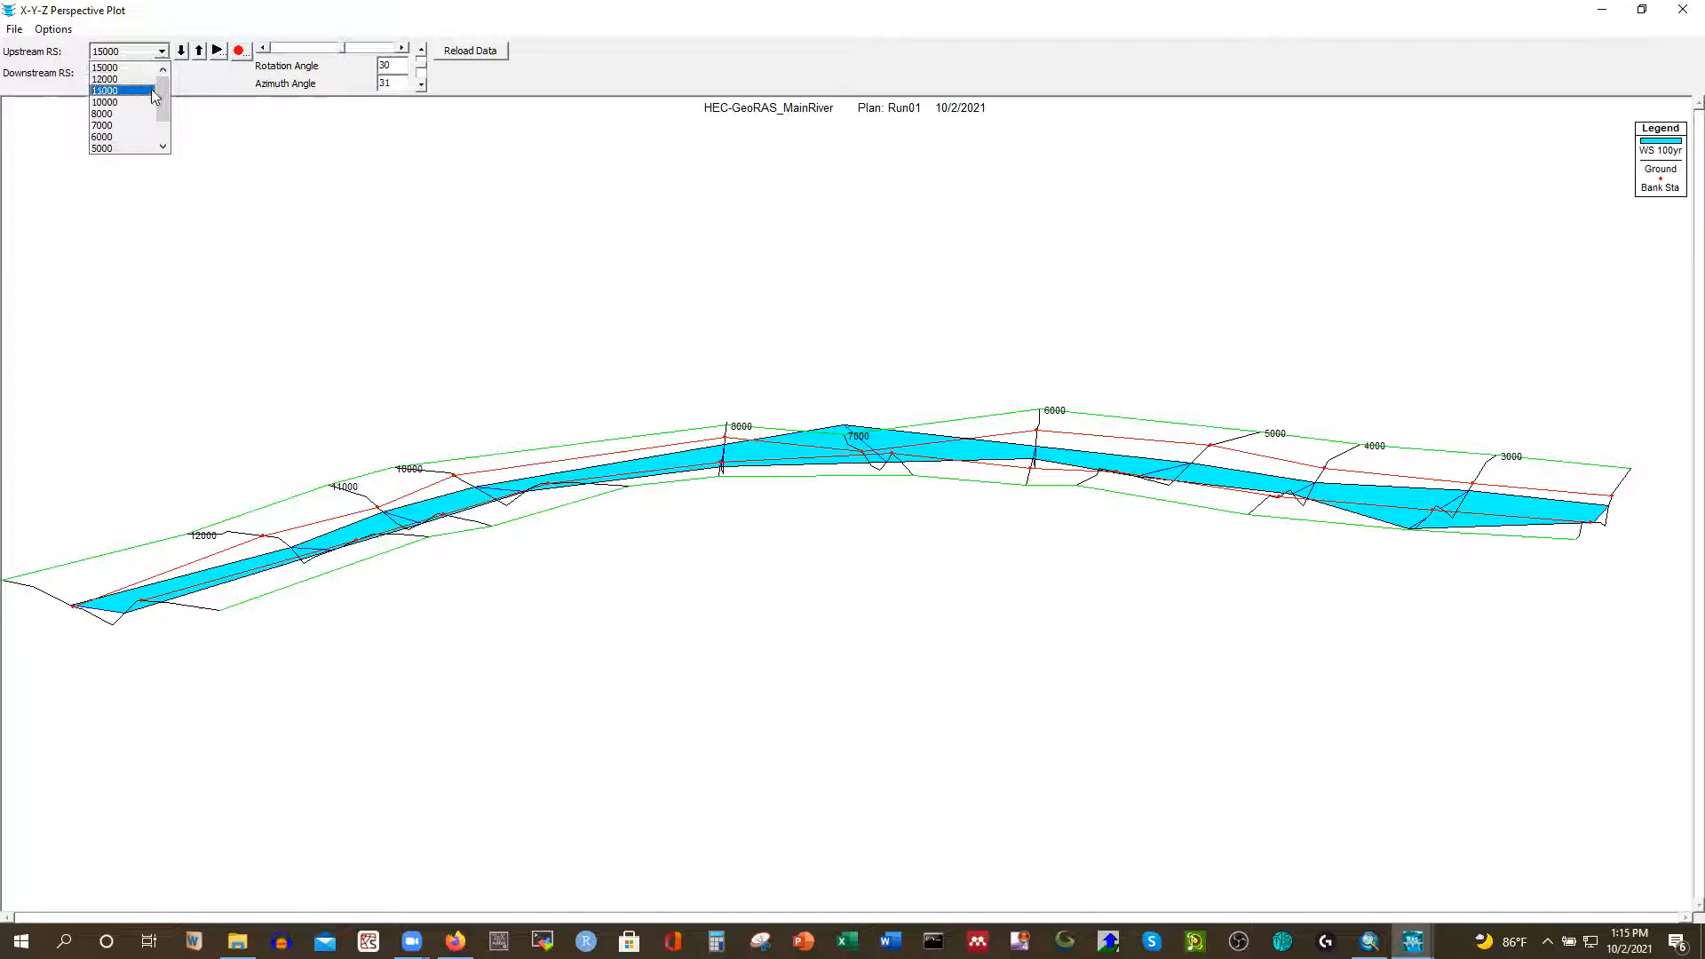
pyautogui.click(579, 59)
pyautogui.click(161, 73)
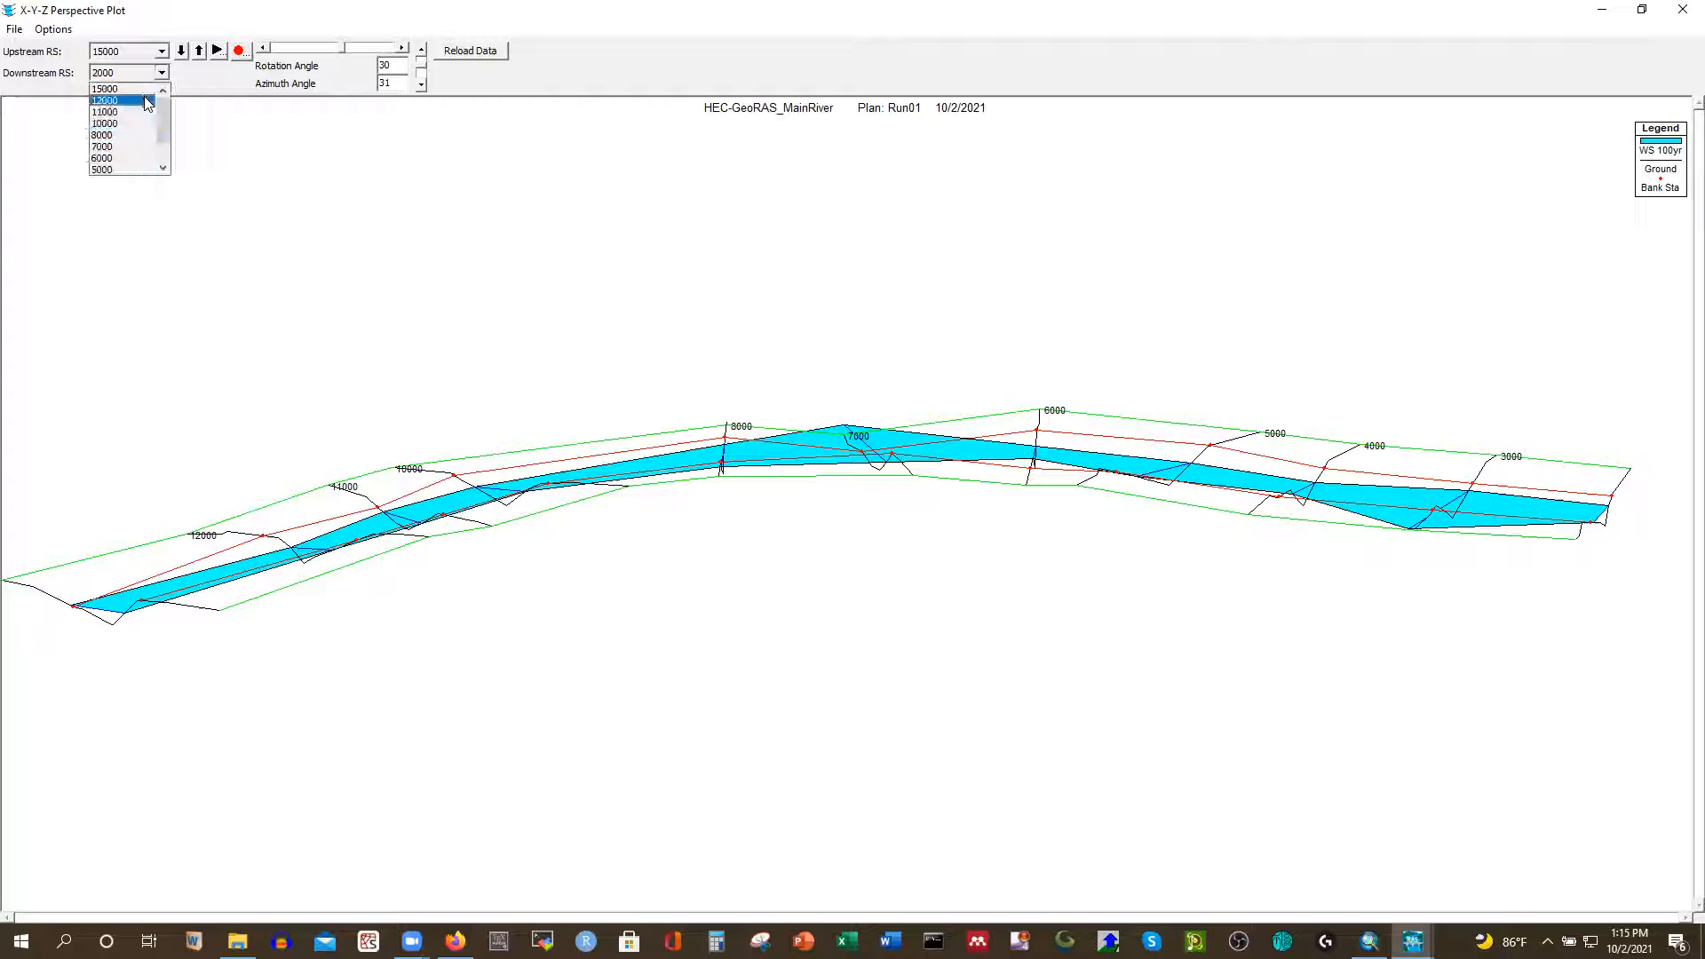
pyautogui.scroll(-1, 166, 169)
pyautogui.click(129, 170)
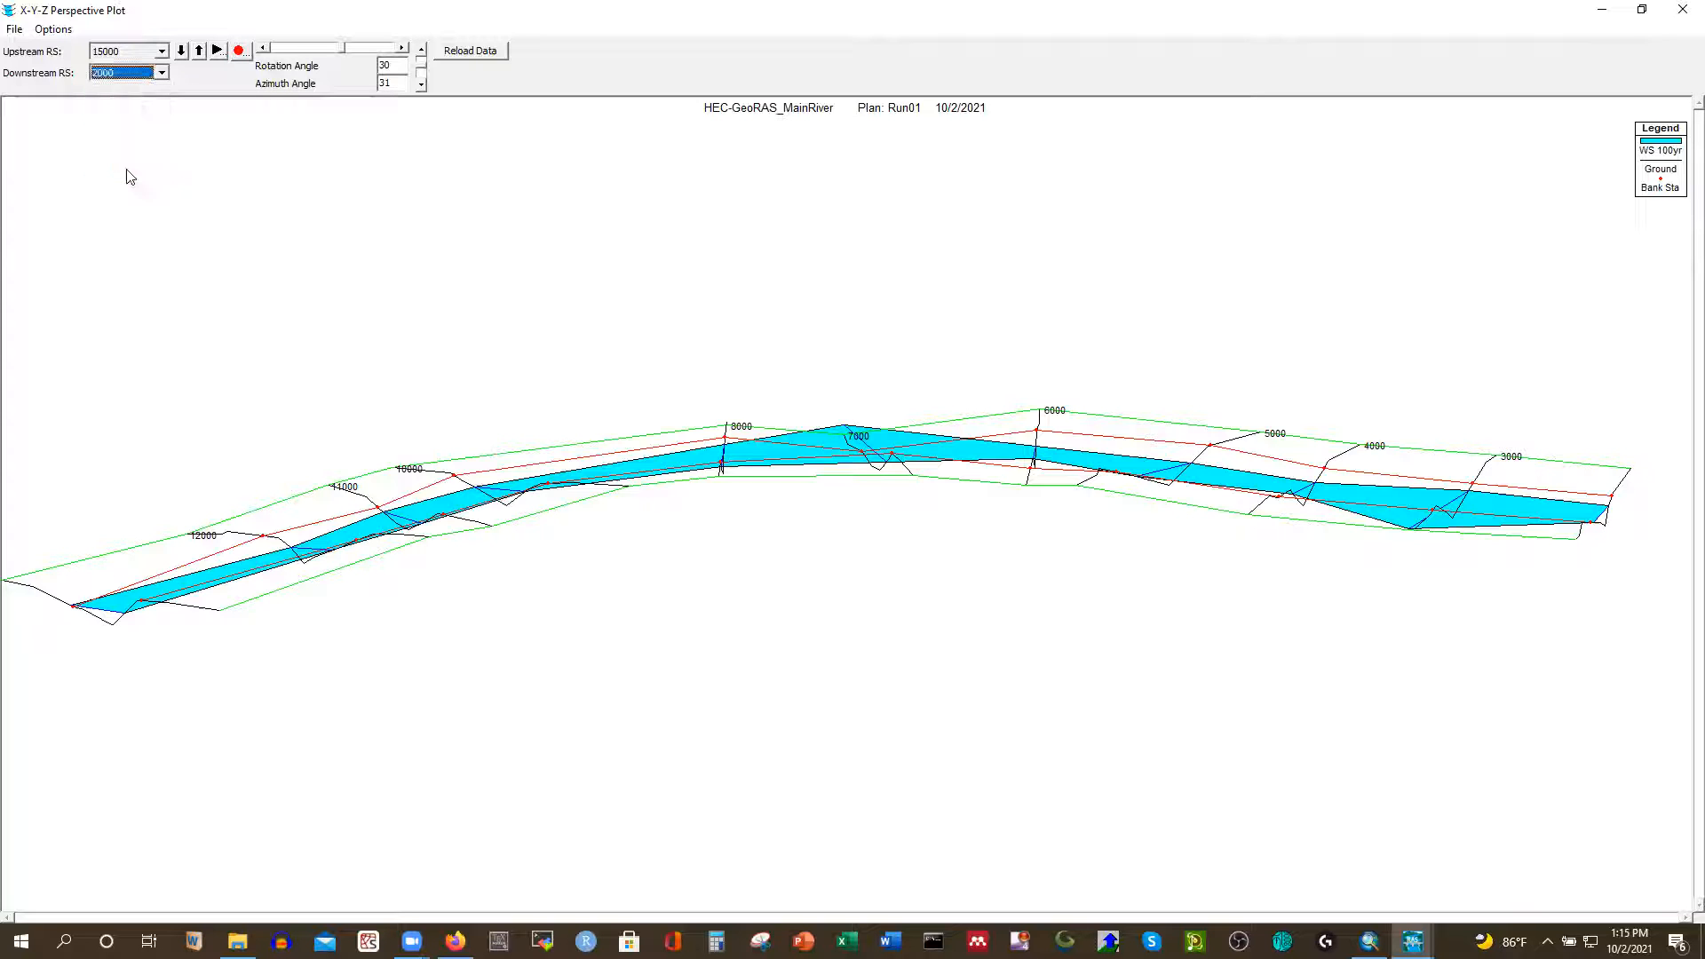
pyautogui.click(1678, 12)
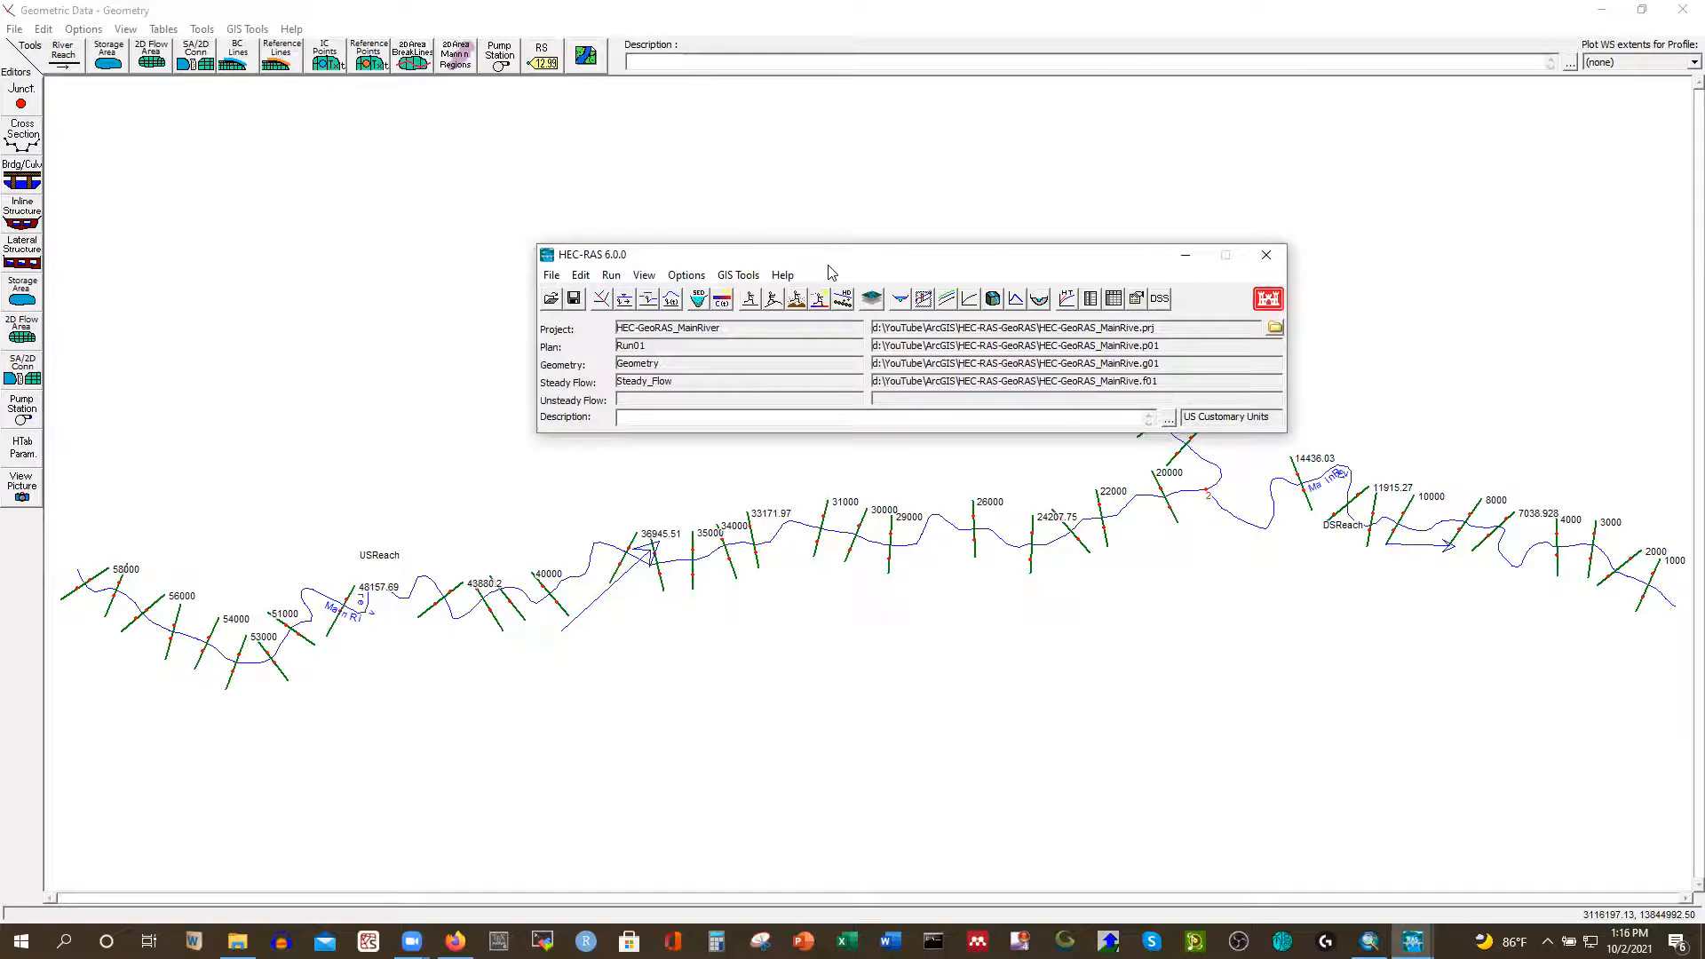
# Switch the cross section data from Tributary Creek to the MainRiver USReach at station 58000
pyautogui.moveTo(831, 264); pyautogui.dragTo(599, 265)
pyautogui.click(25, 135)
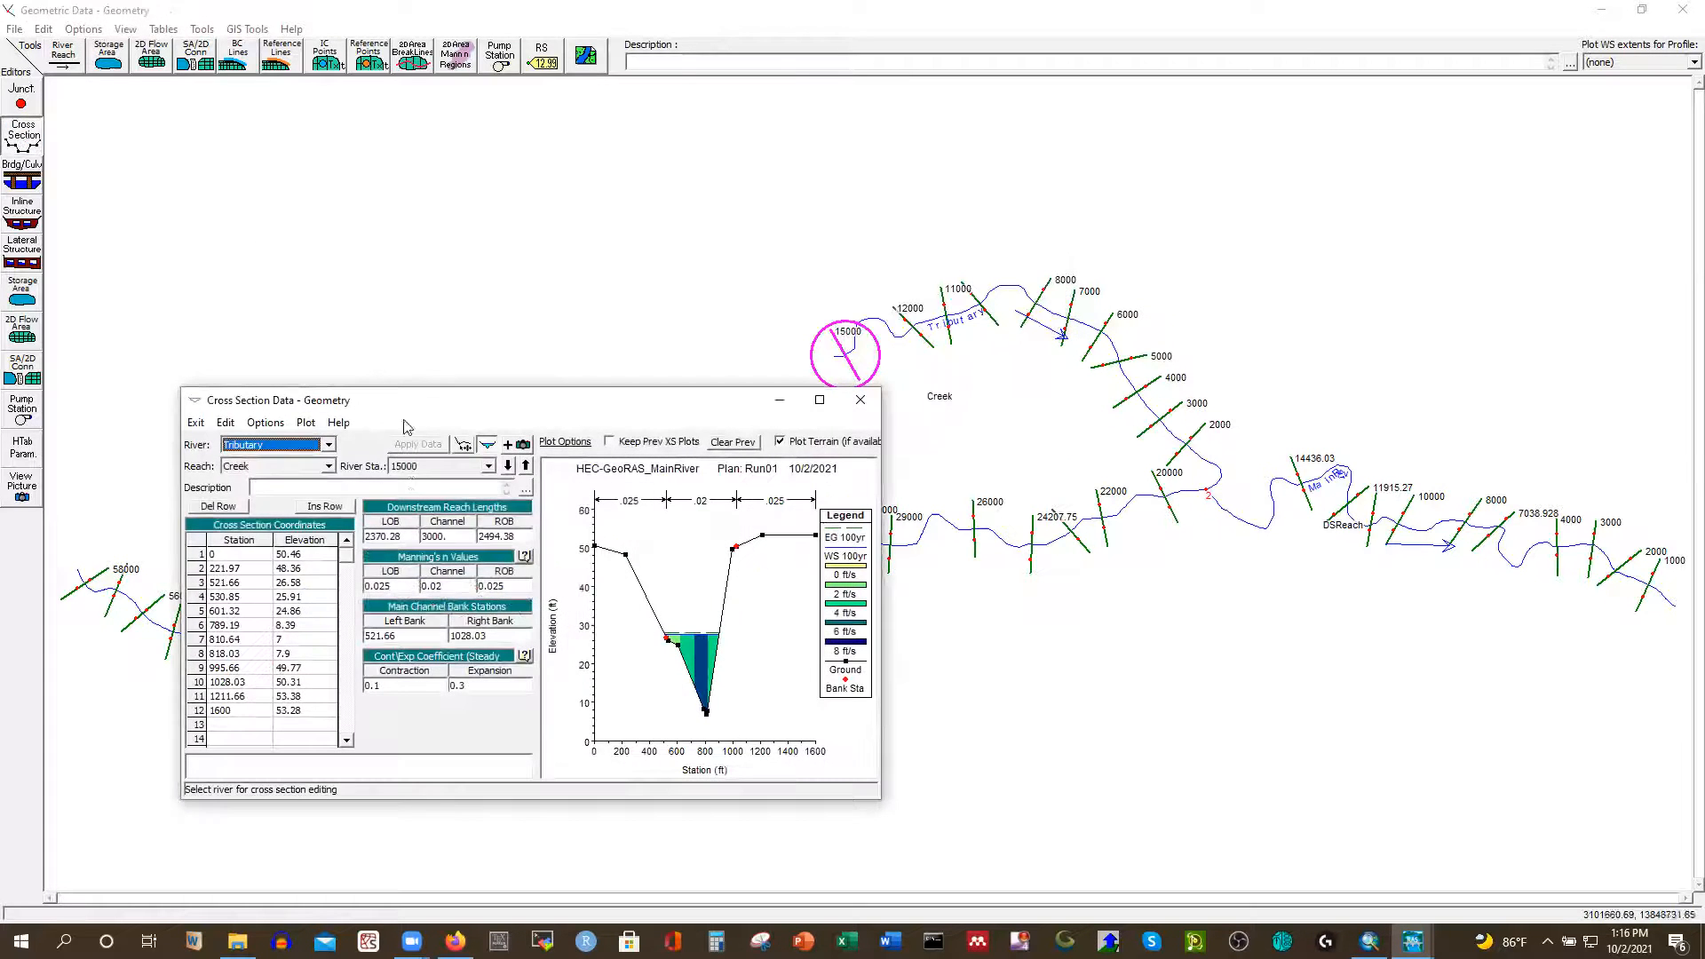
pyautogui.click(326, 445)
pyautogui.click(310, 459)
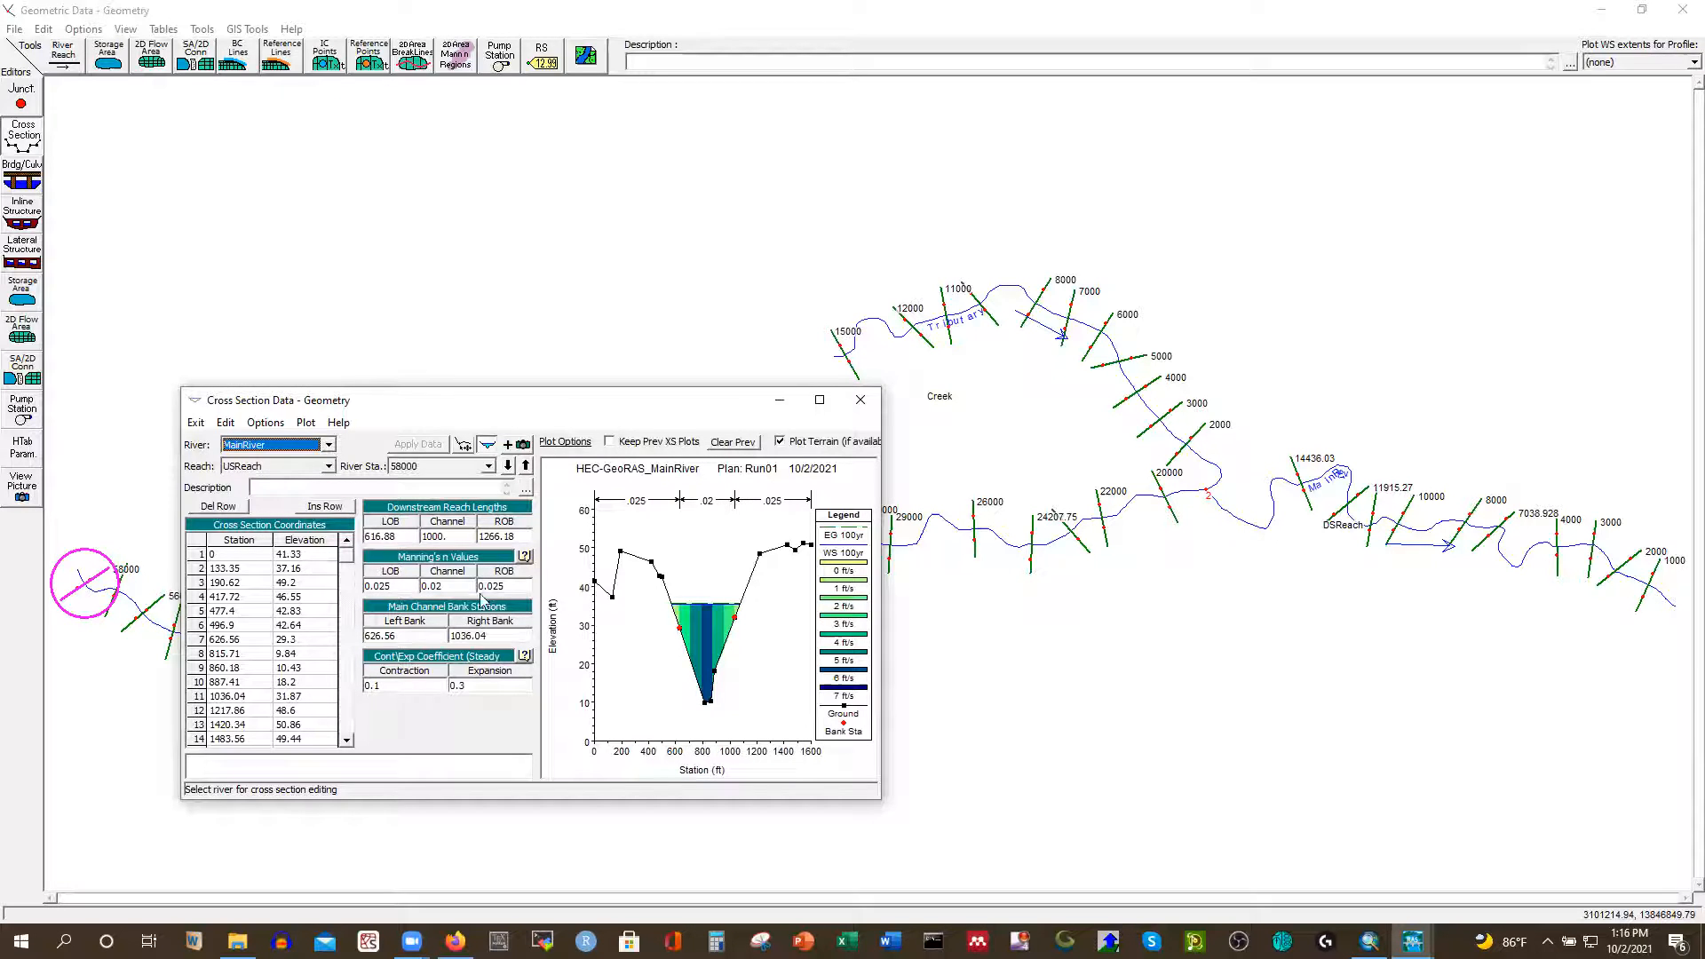
pyautogui.click(328, 466)
pyautogui.click(409, 421)
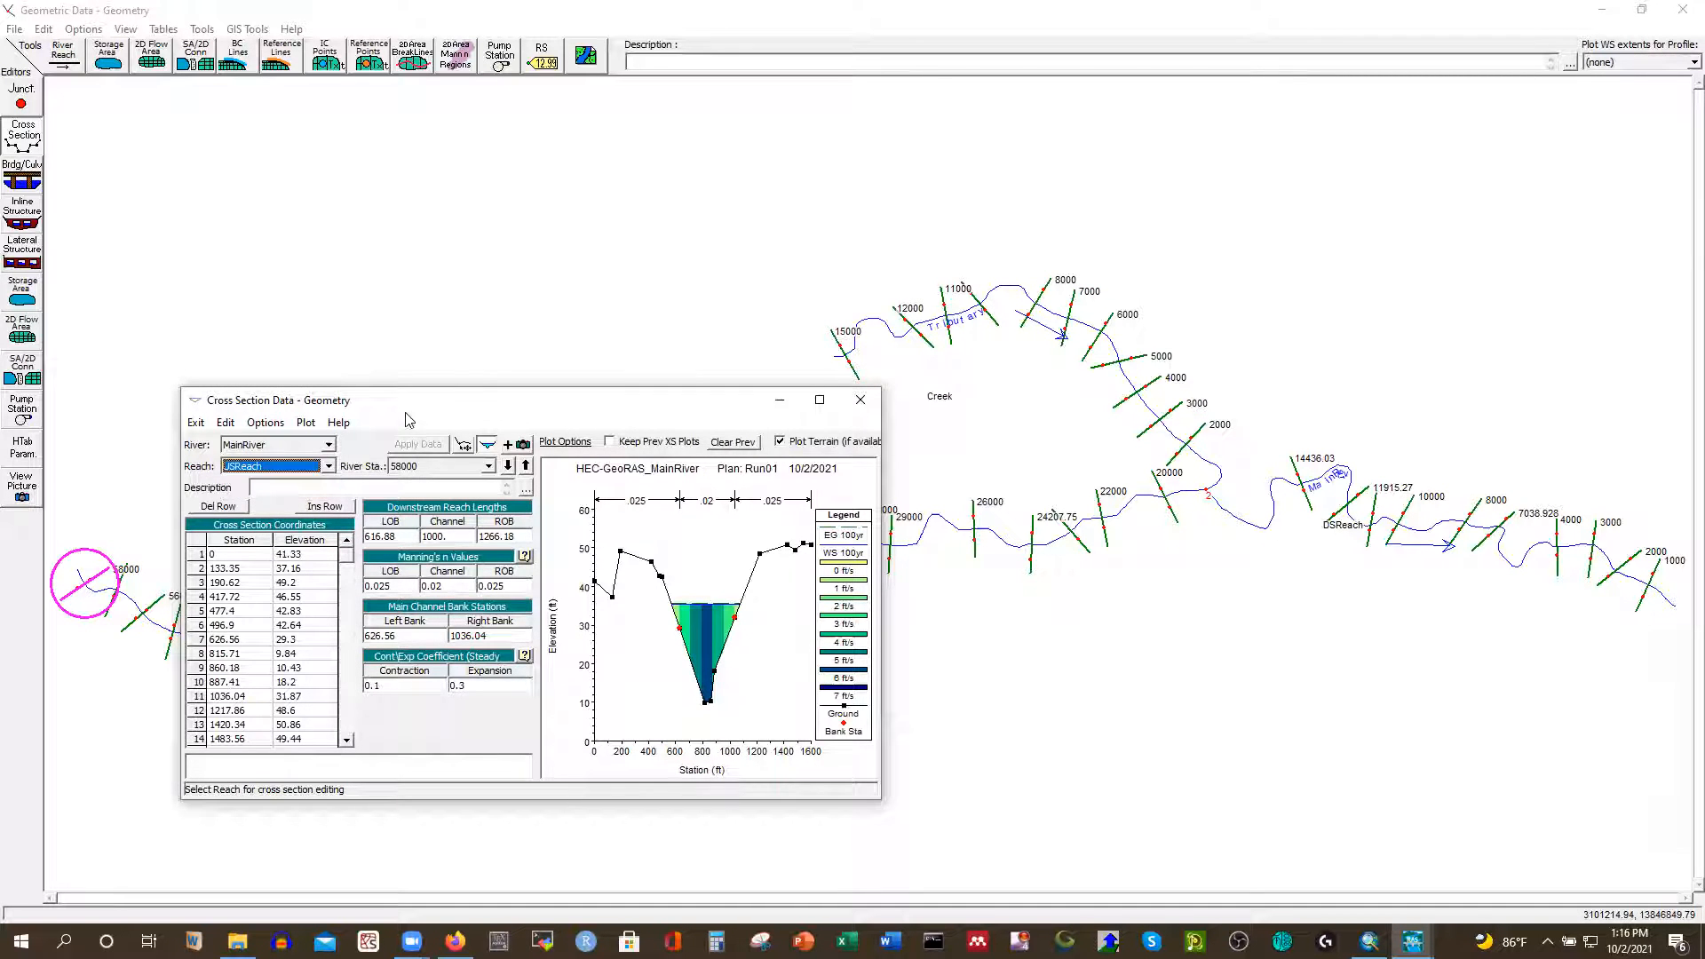
pyautogui.click(860, 399)
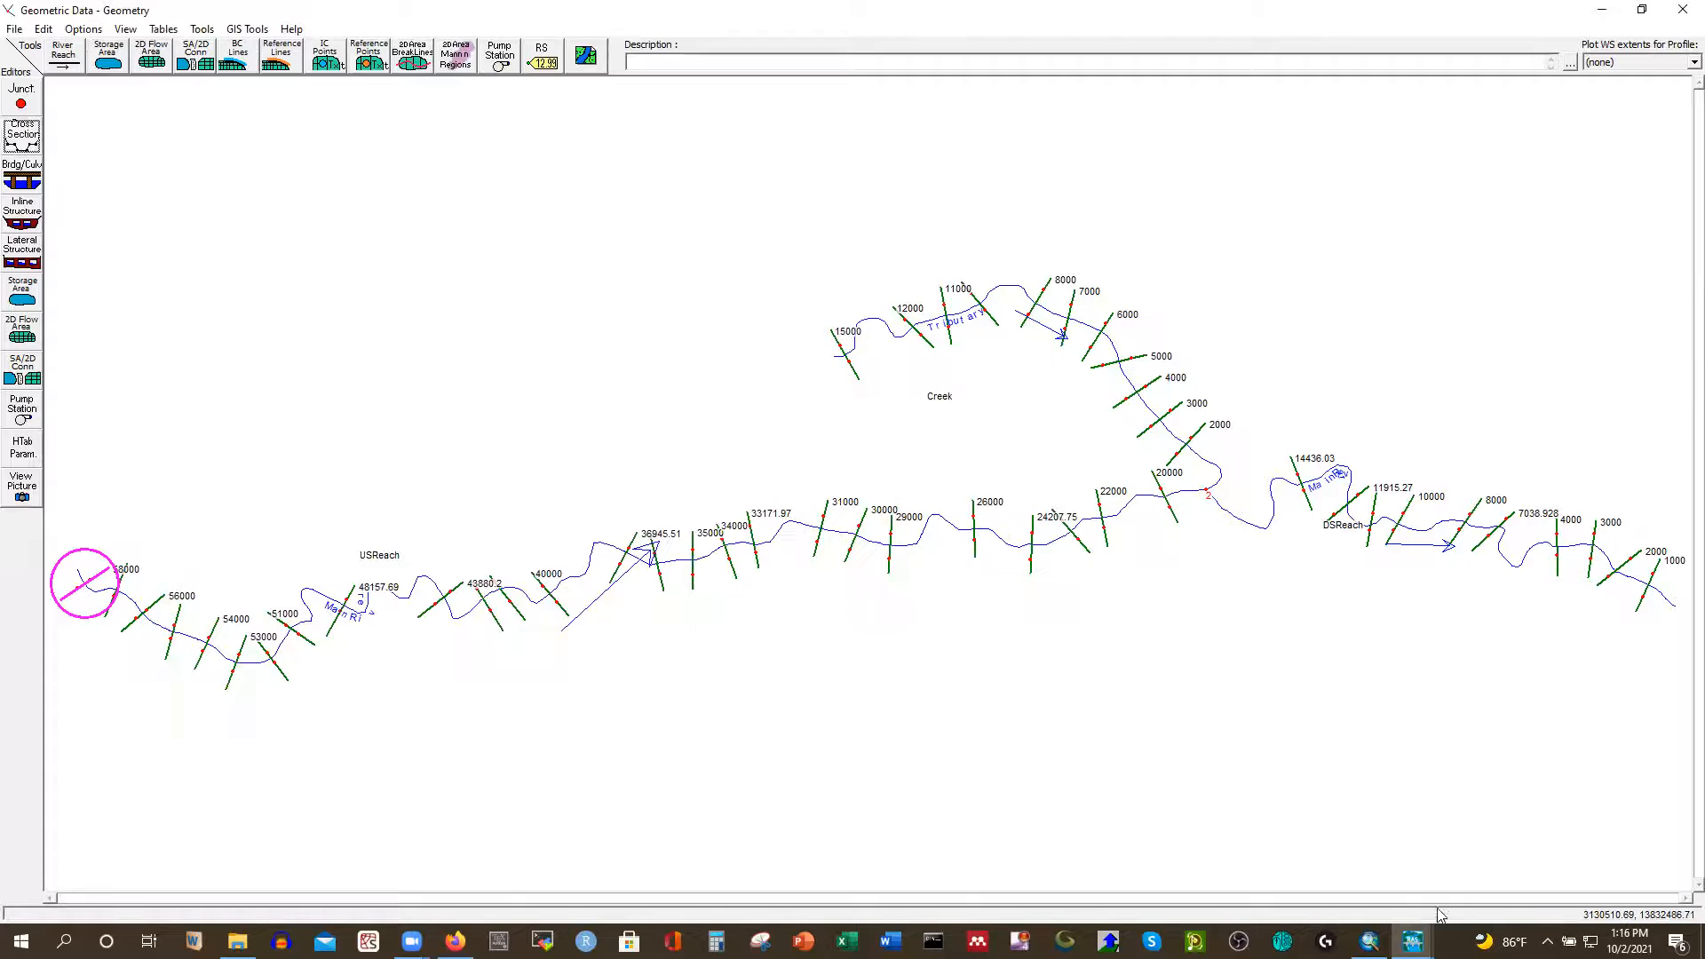
# View the X-Y-Z perspective plot of the MainRiver USReach from station 58000 to station 20000
pyautogui.click(1412, 941)
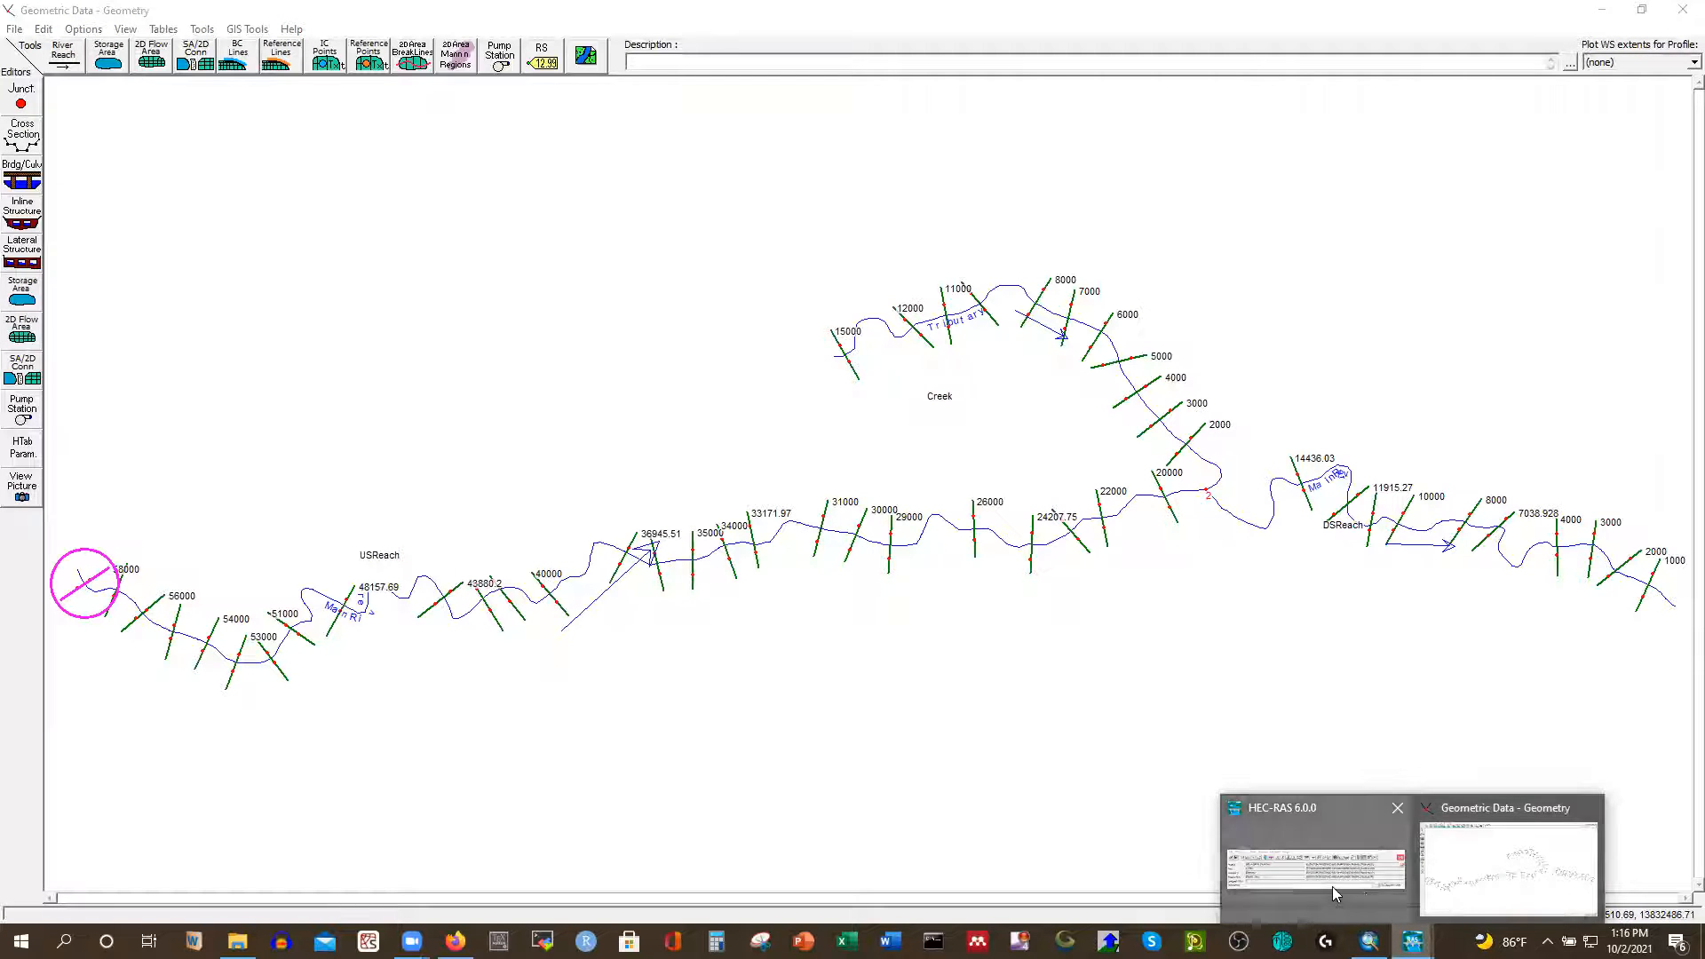
pyautogui.click(1314, 868)
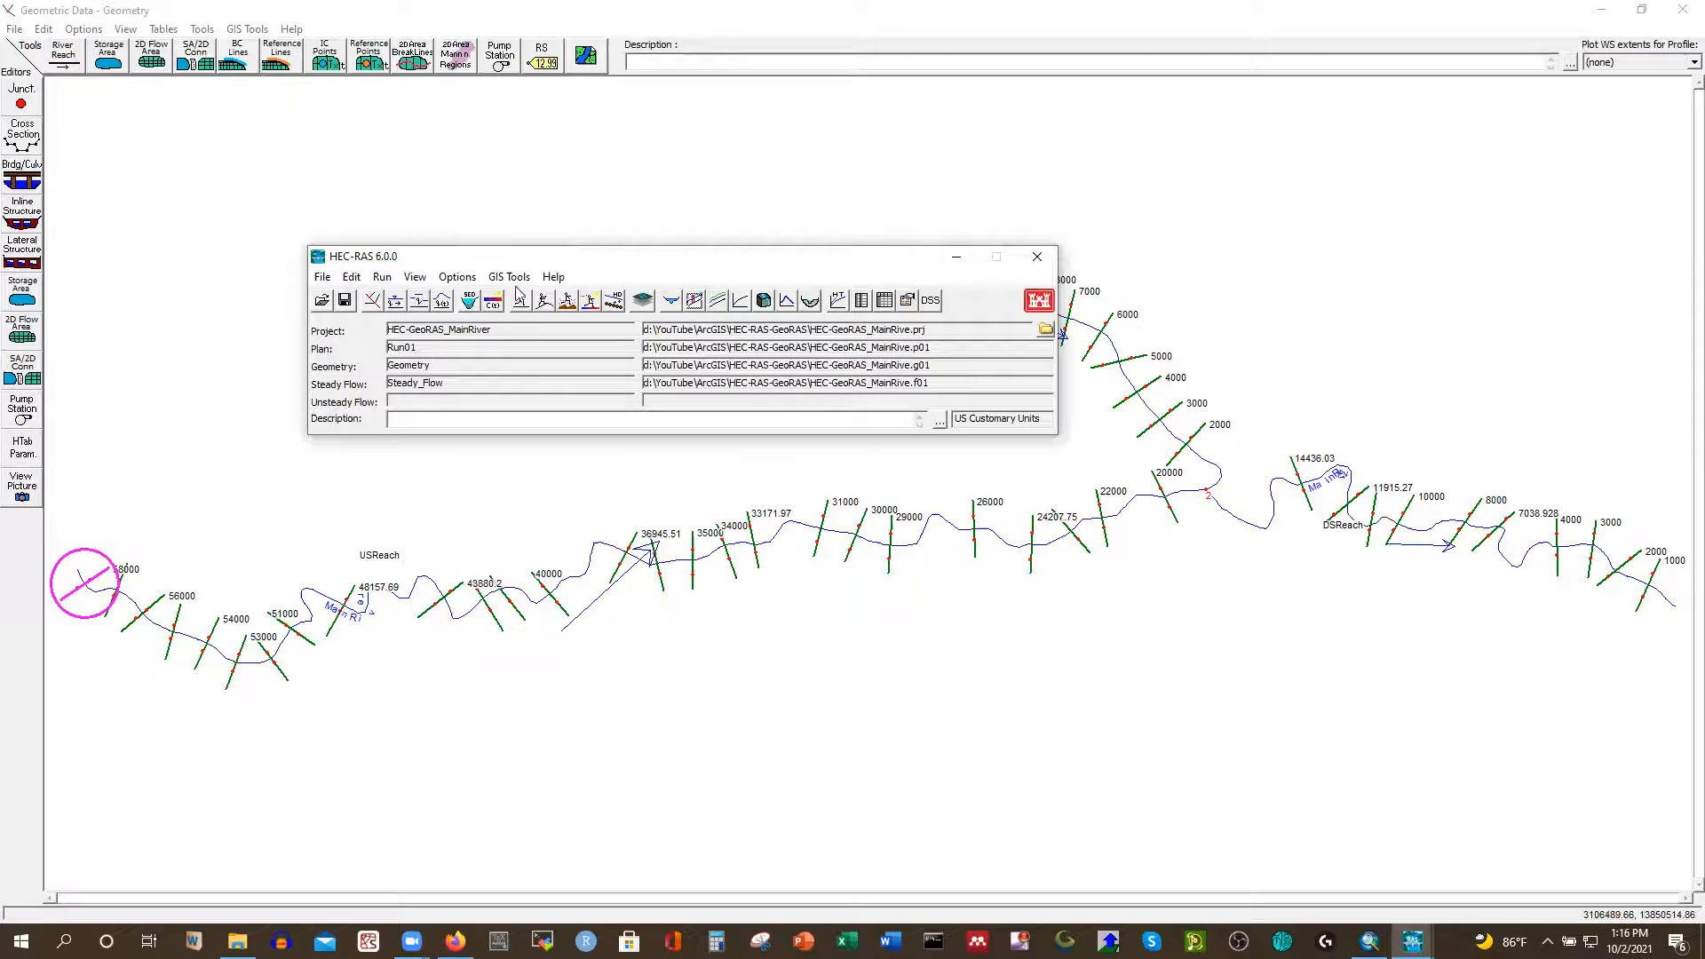
pyautogui.click(414, 277)
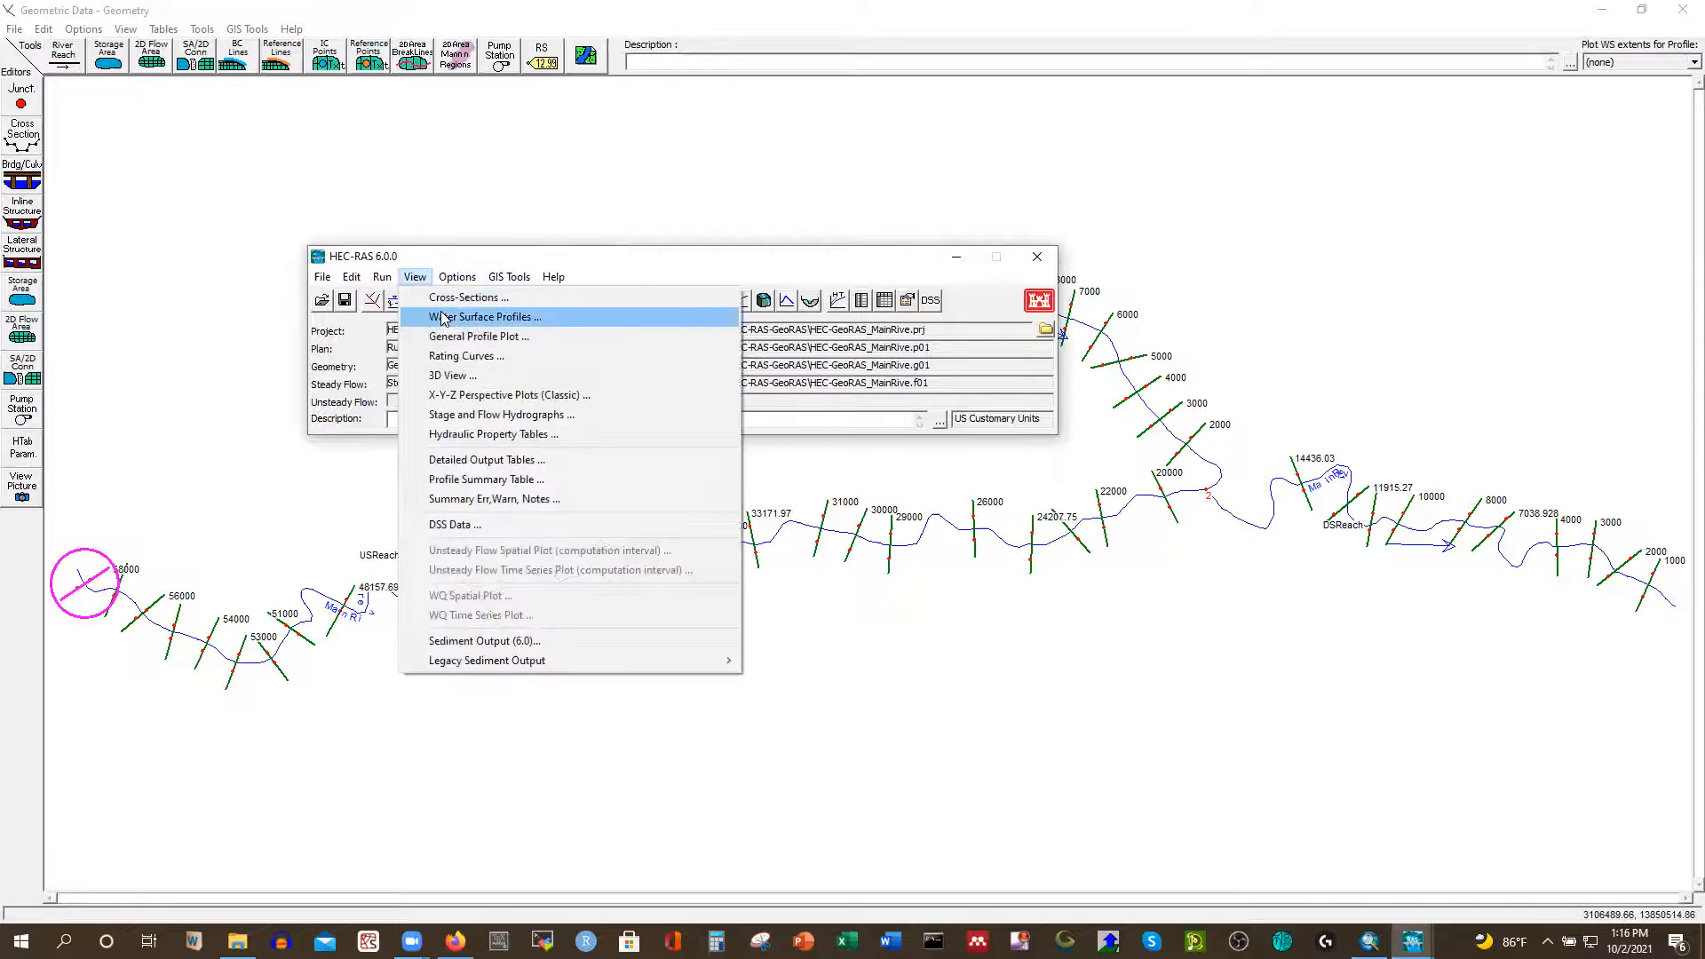
pyautogui.click(480, 395)
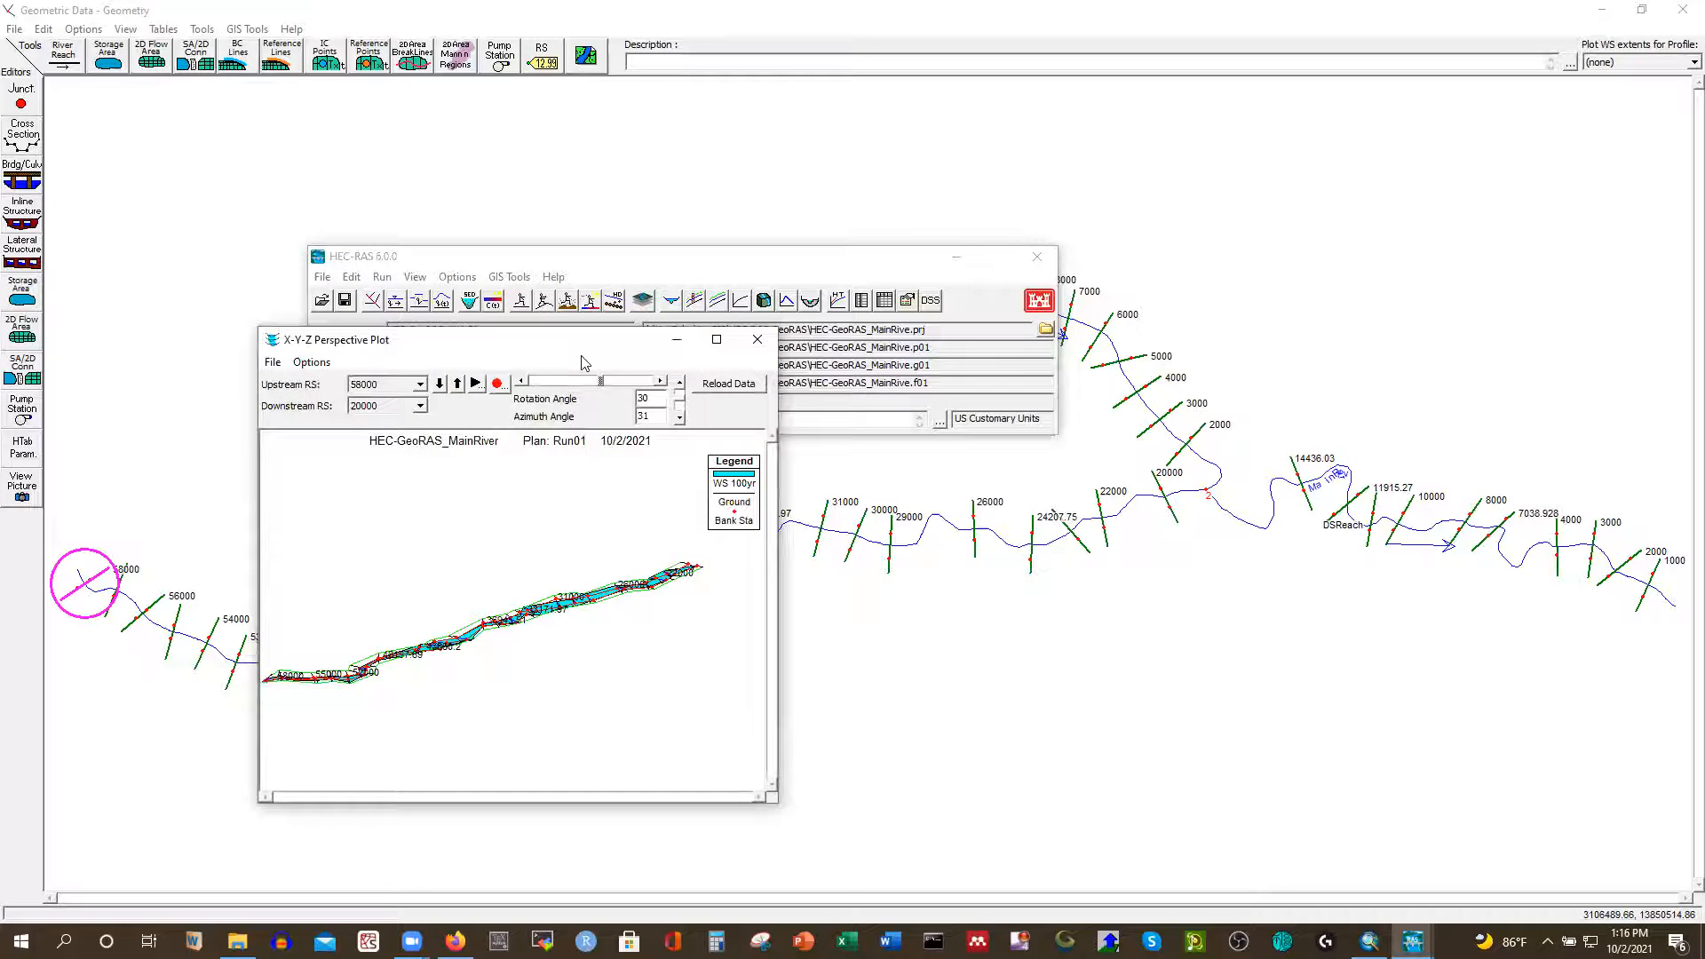
# Examine the 100yr water surface in the enlarged USReach perspective plot, turning the view to a rotation angle of 115, and close the plot
pyautogui.click(717, 339)
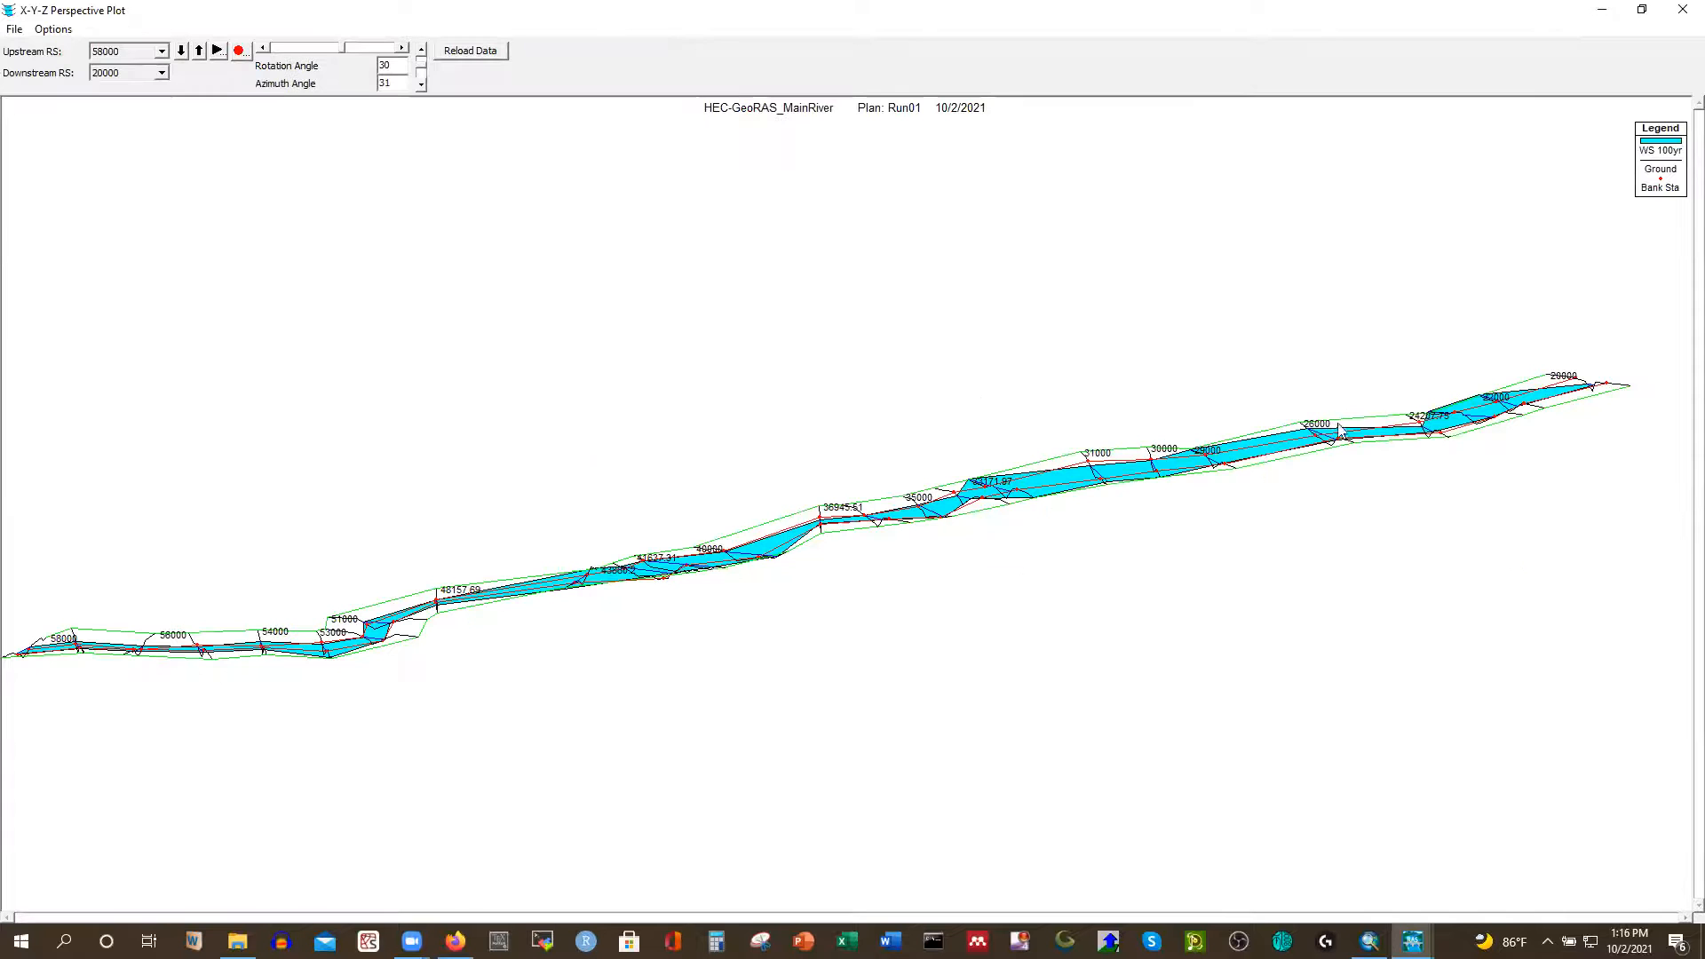
pyautogui.click(402, 49)
pyautogui.click(402, 48)
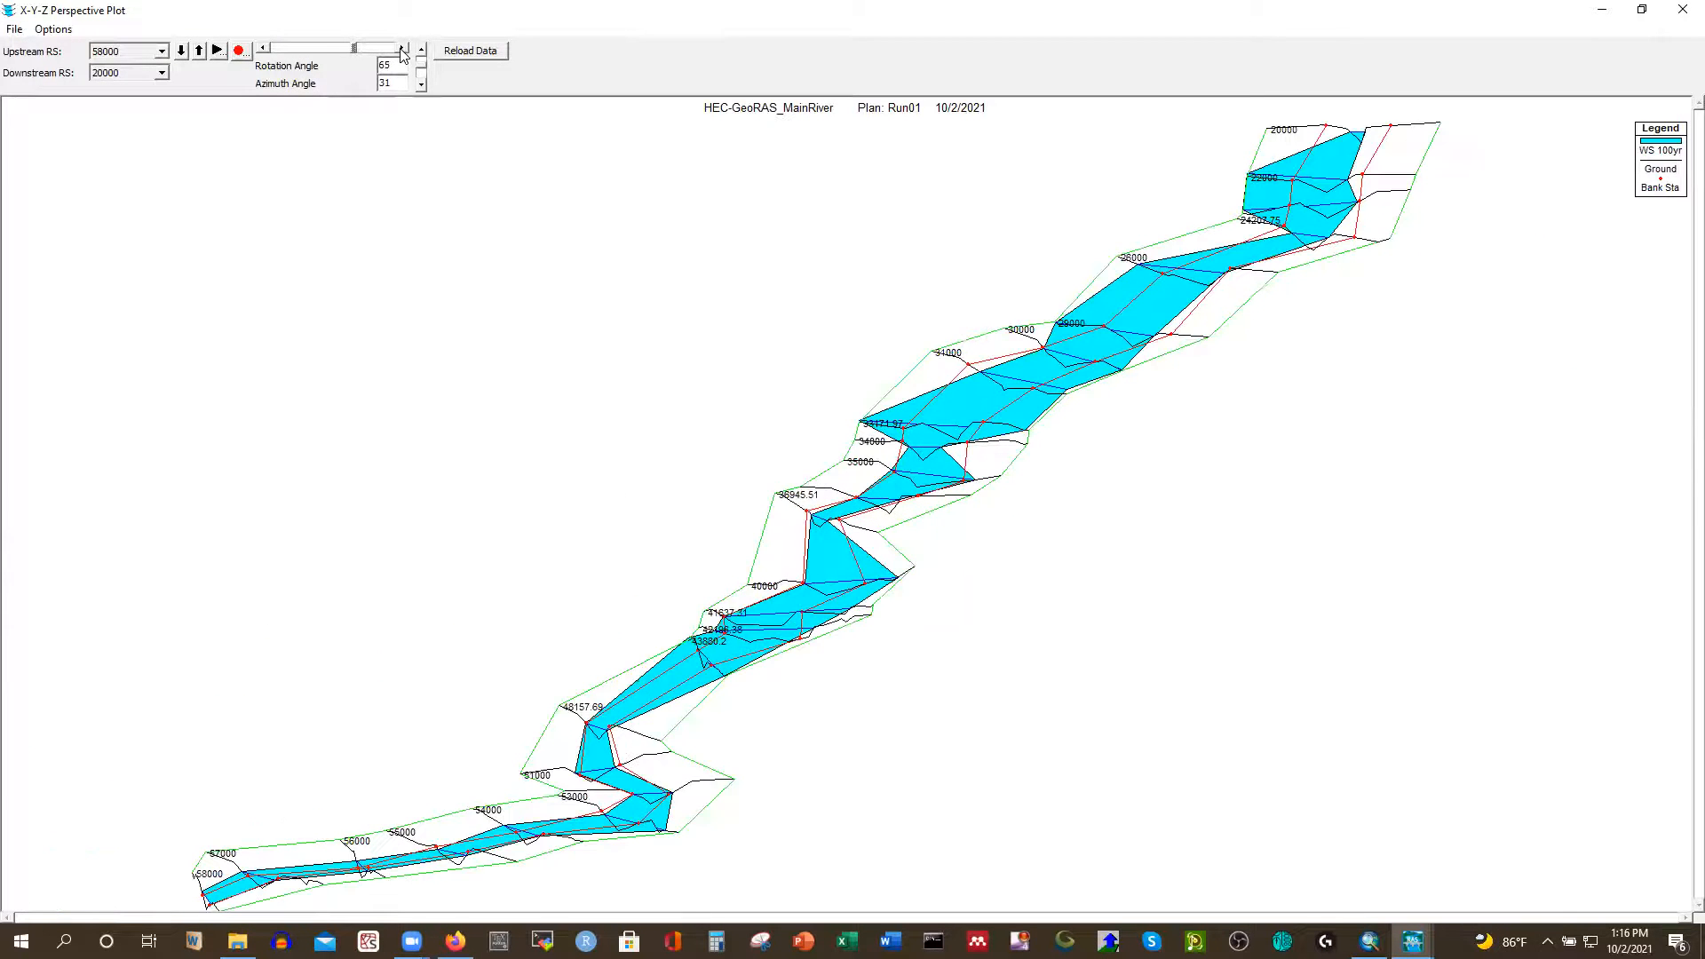
pyautogui.click(402, 49)
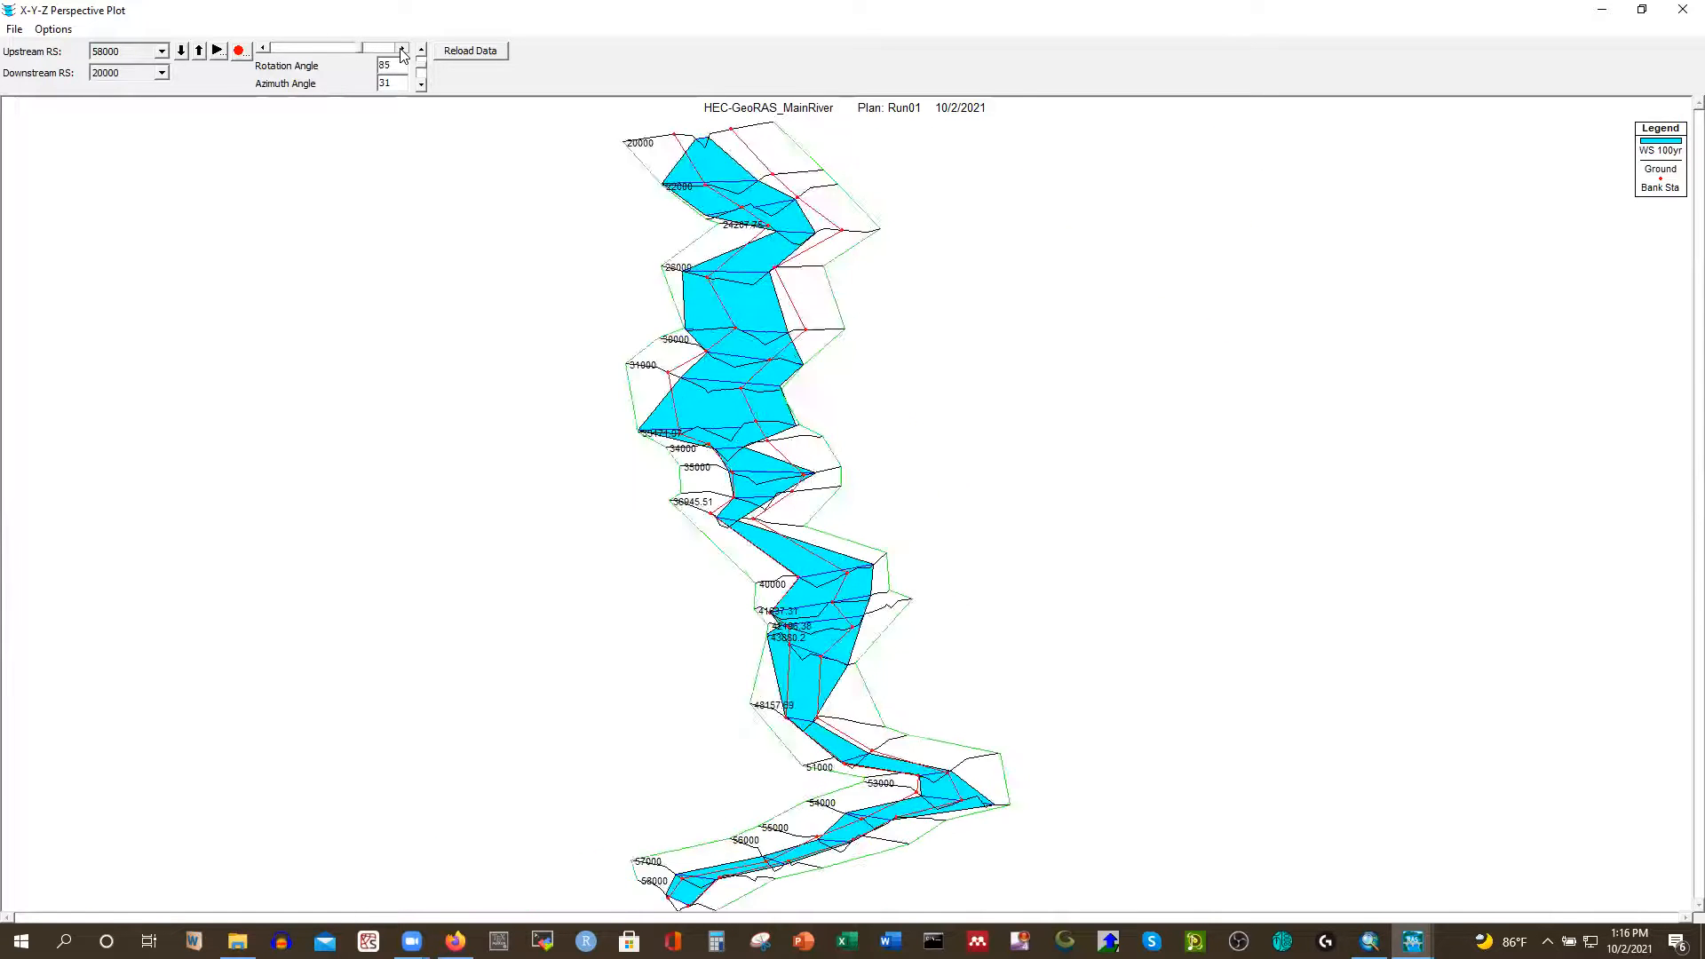
pyautogui.click(403, 49)
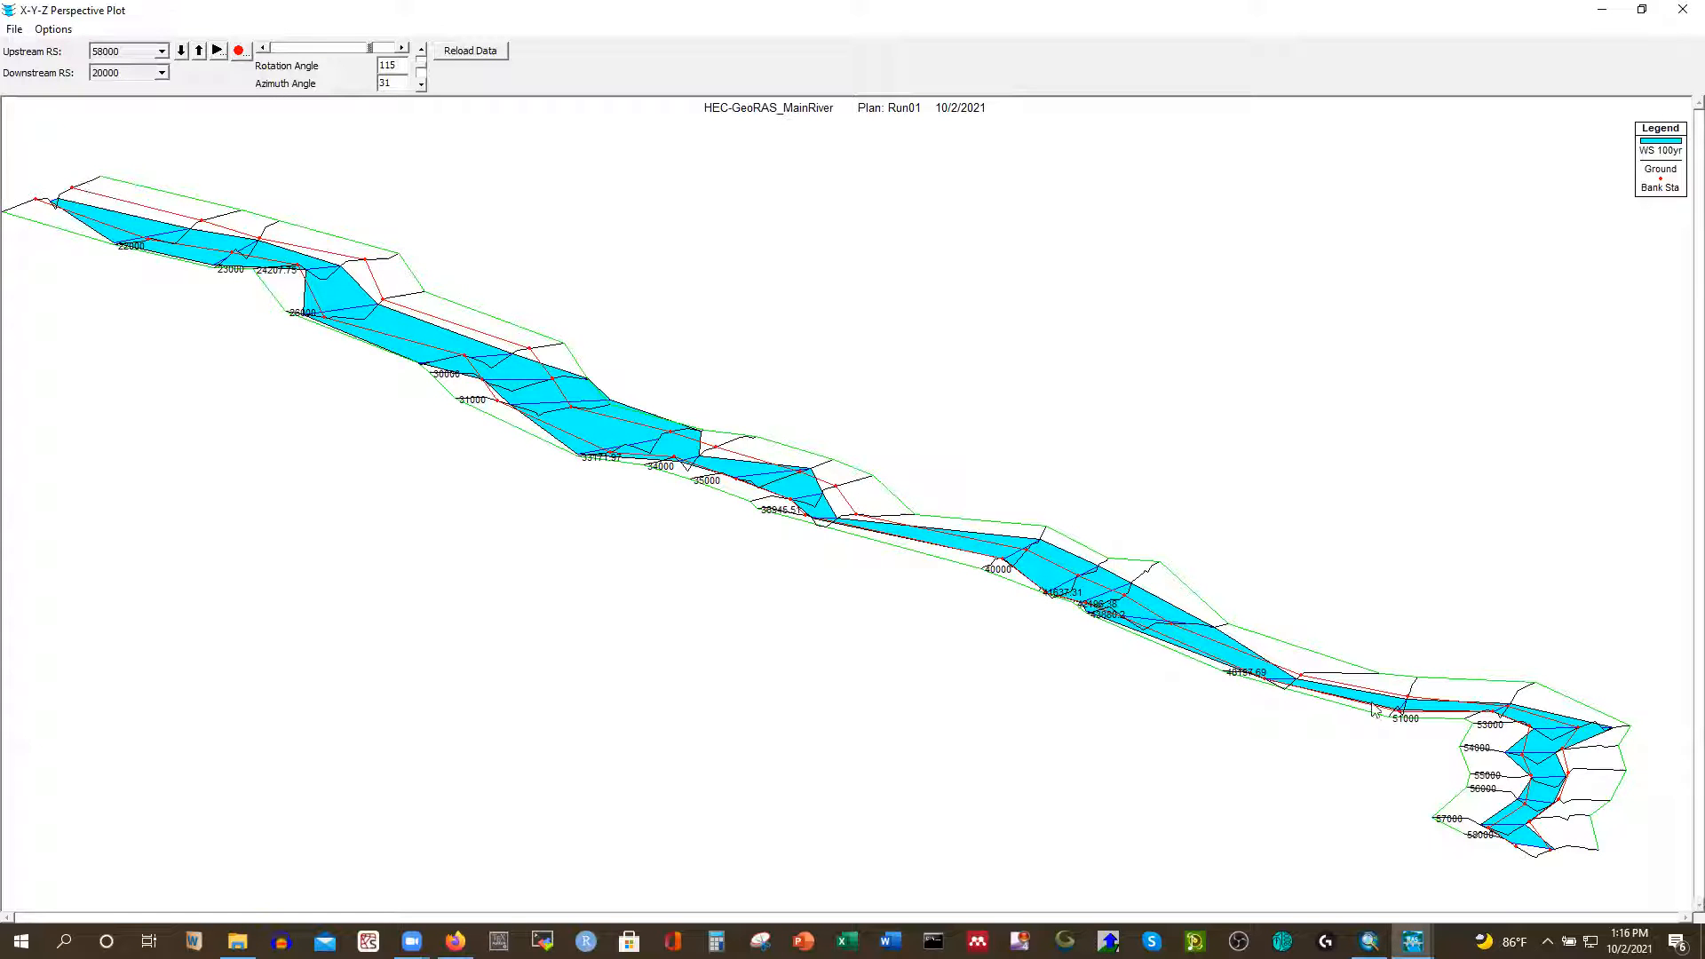
pyautogui.click(1681, 12)
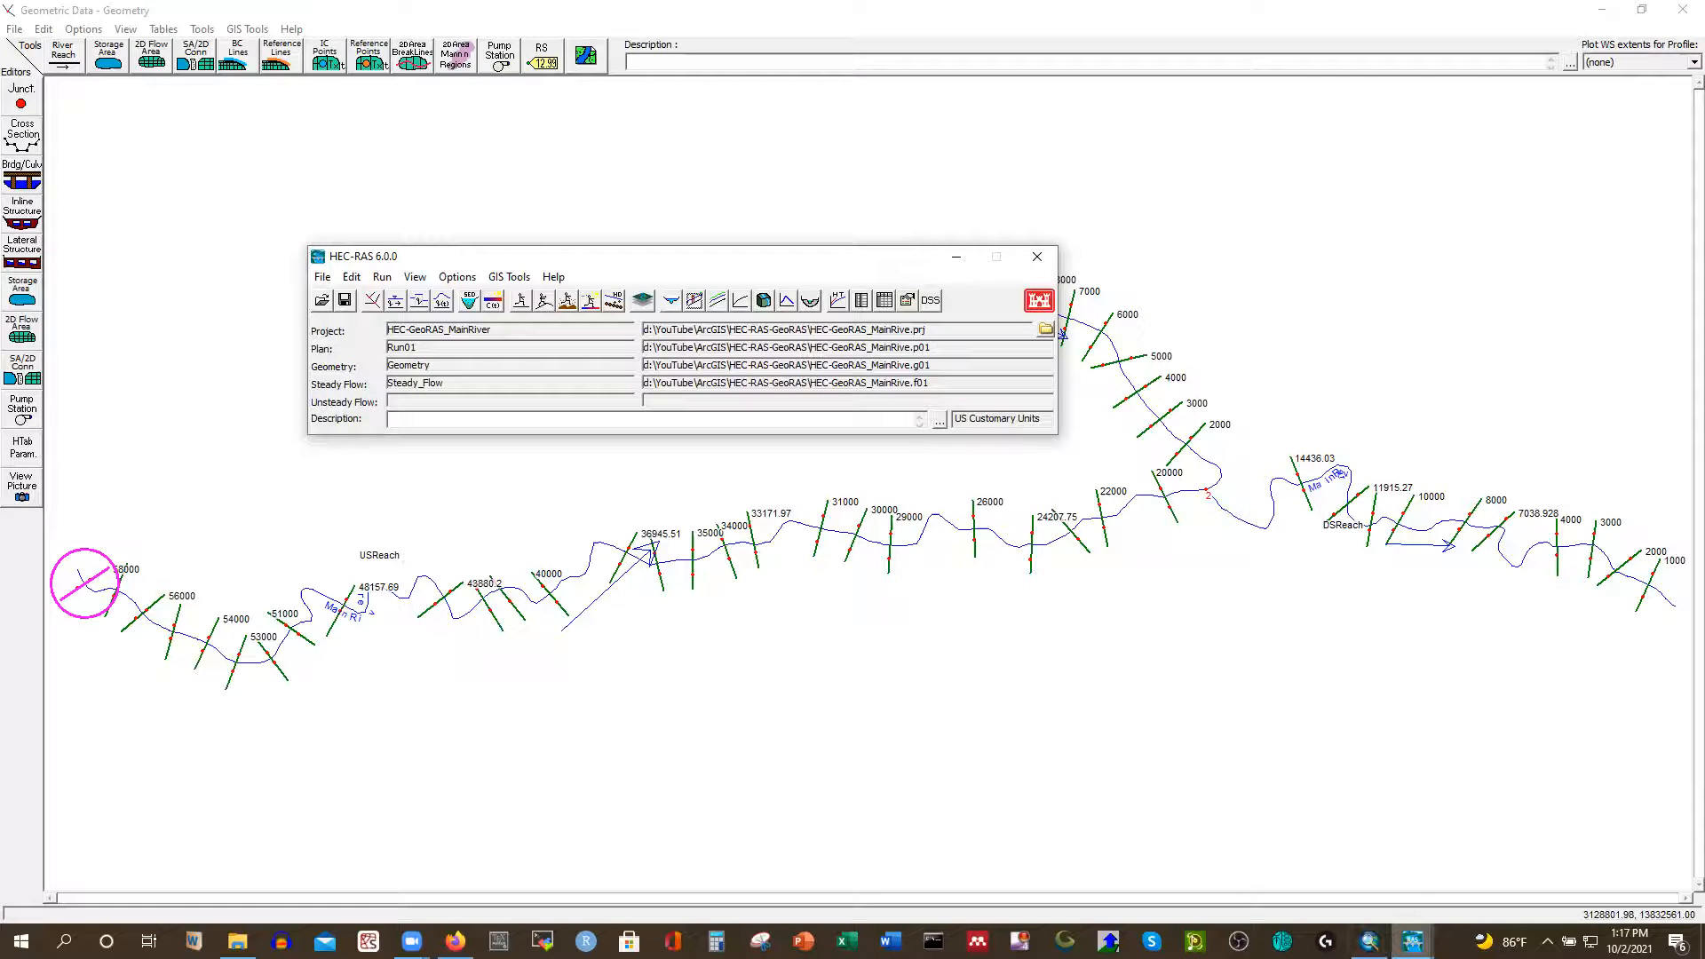
pyautogui.click(1412, 941)
pyautogui.click(853, 38)
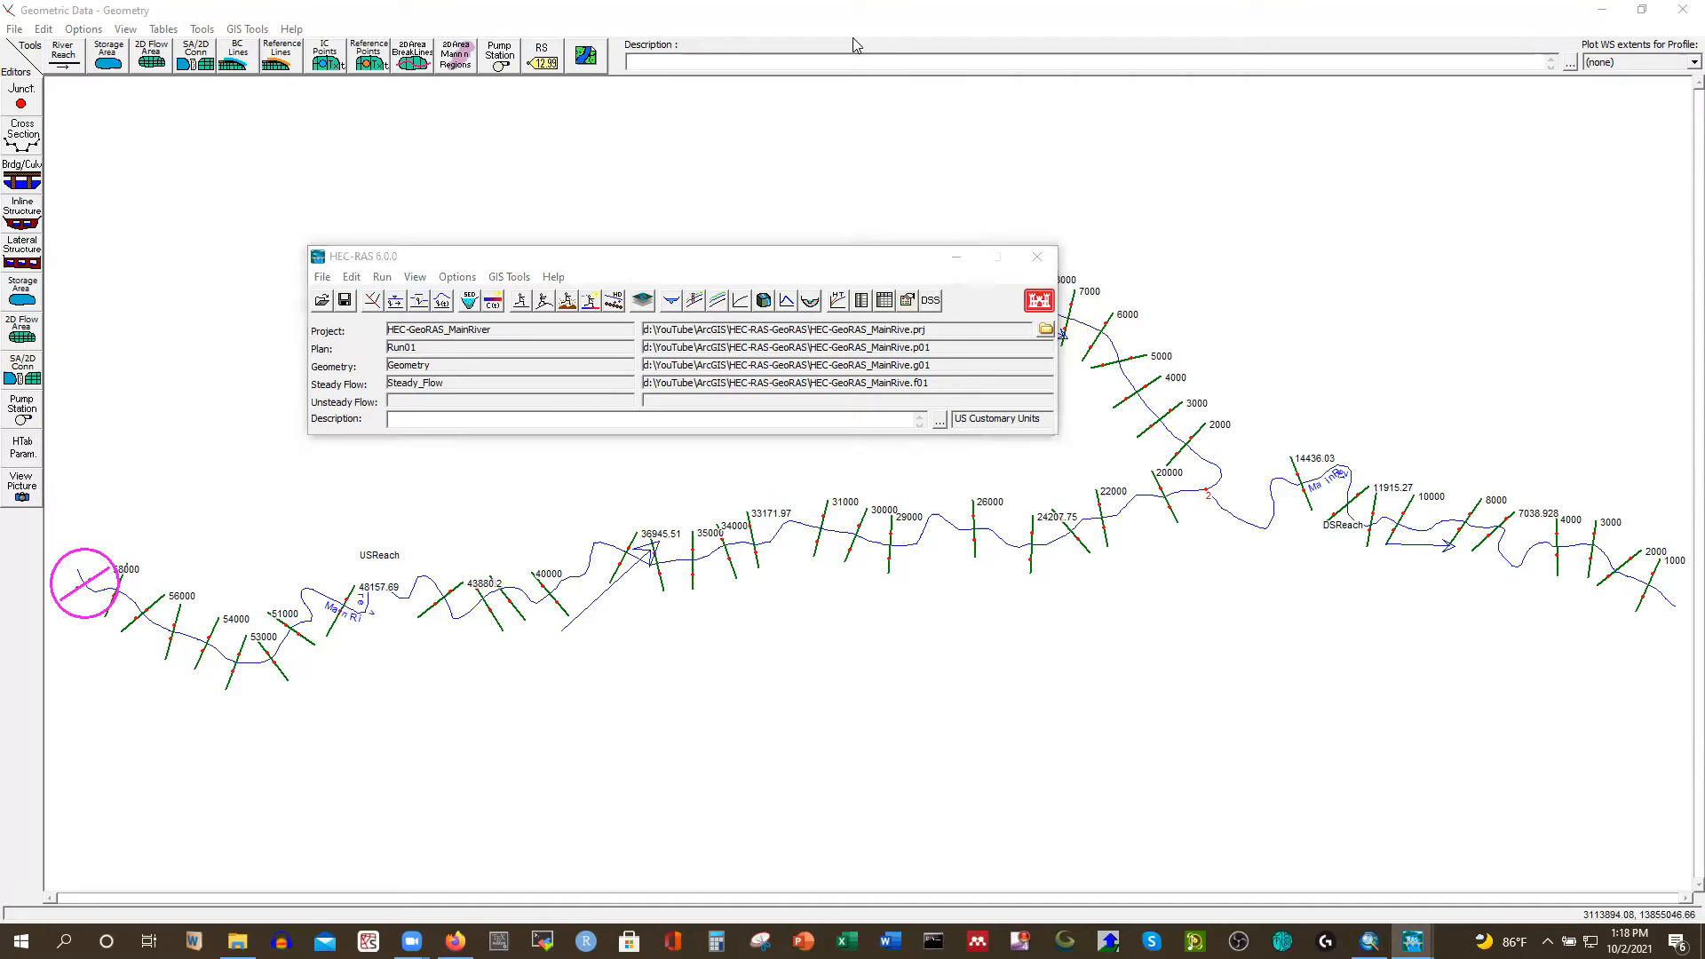